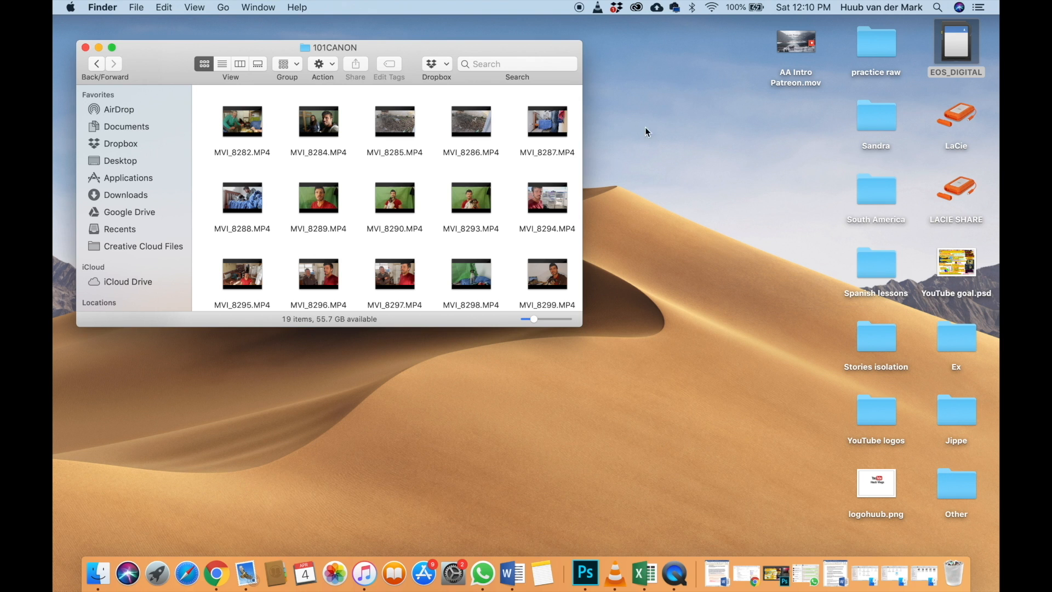
Browse the clips in the 101CANON card folder and open the LaCie drive in a separate window beside it
scroll(523, 163, "down", 3)
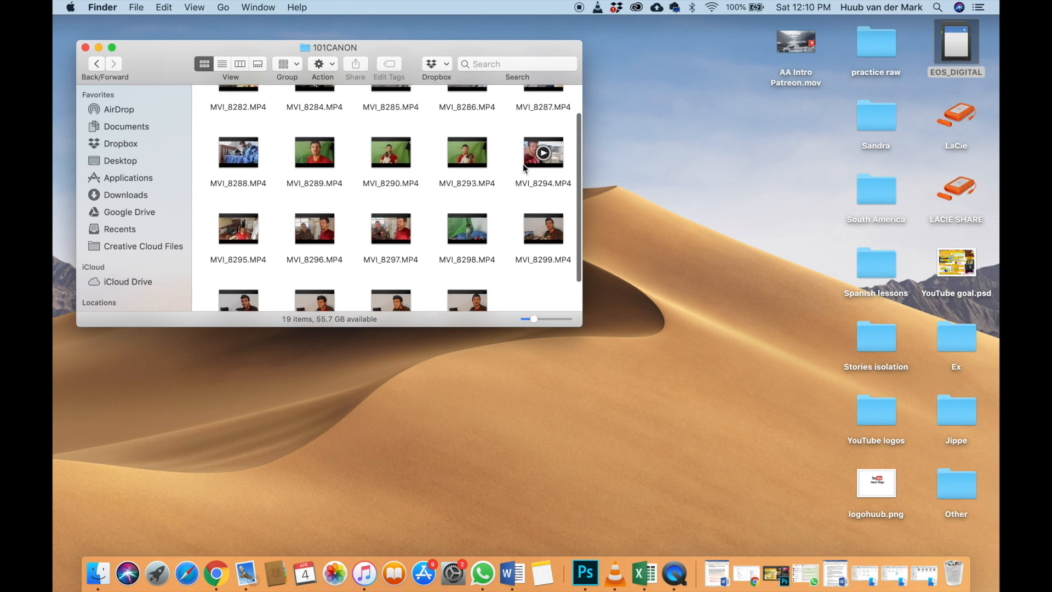
scroll(523, 163, "up", 3)
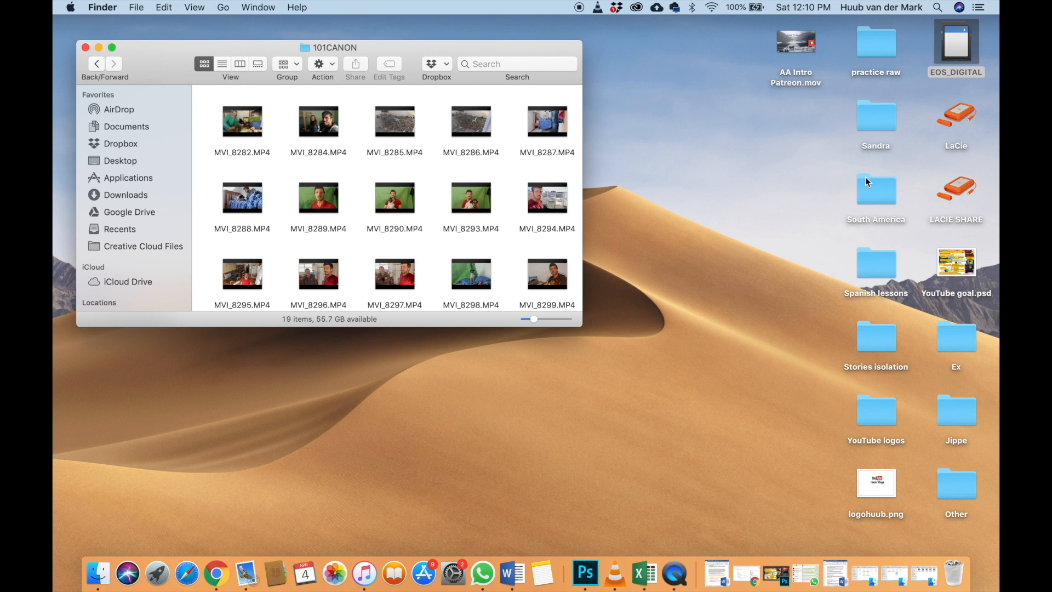
left_click(960, 115)
double_click(960, 115)
left_click_drag(625, 83, 820, 135)
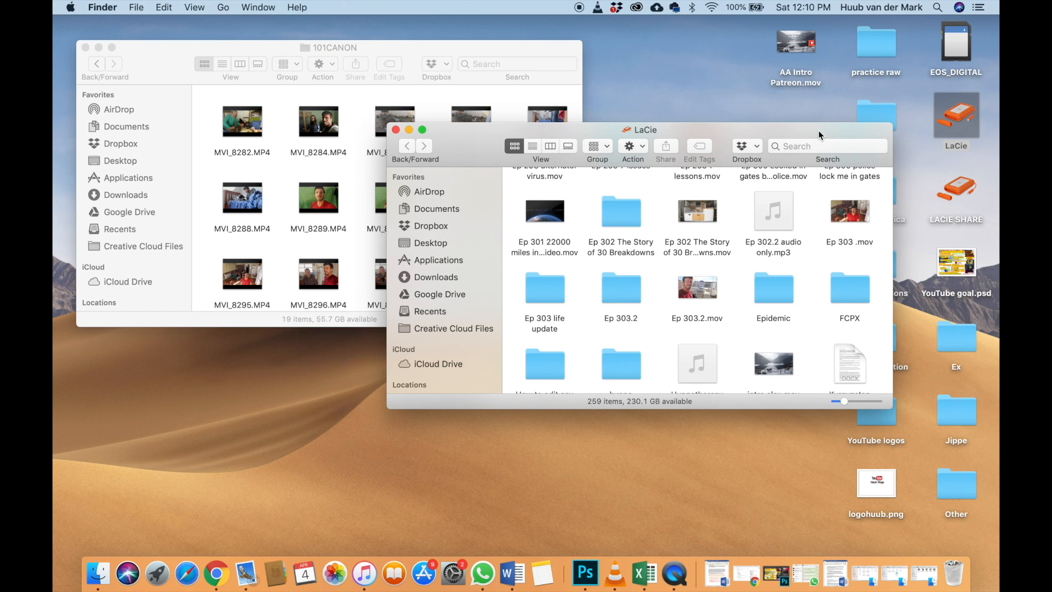
Create a folder named "Ep 304 1 min isolation" on the LaCie drive
right_click(666, 311)
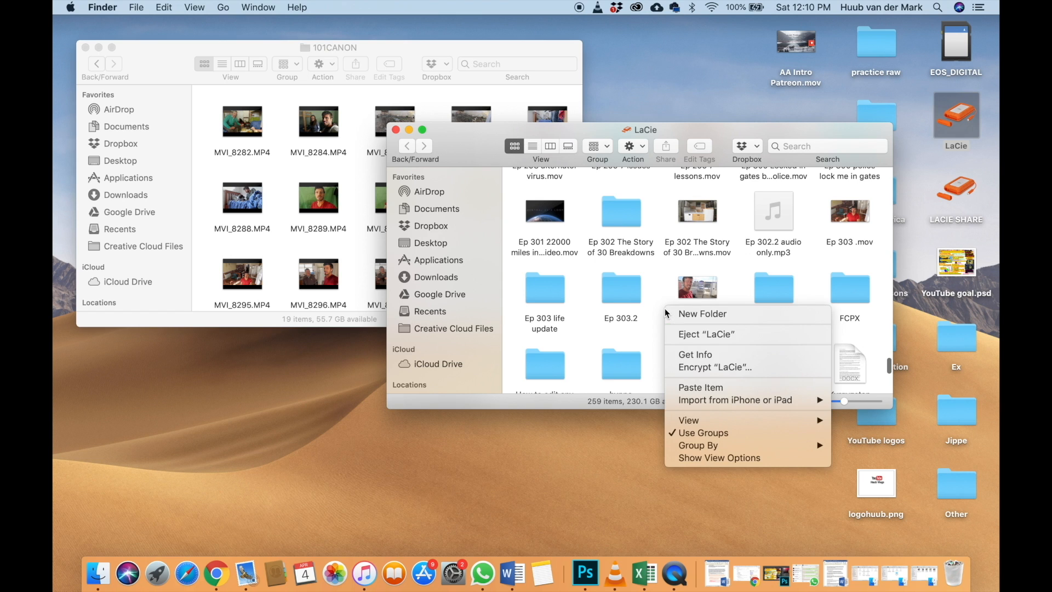
left_click(675, 311)
type("Ep 304")
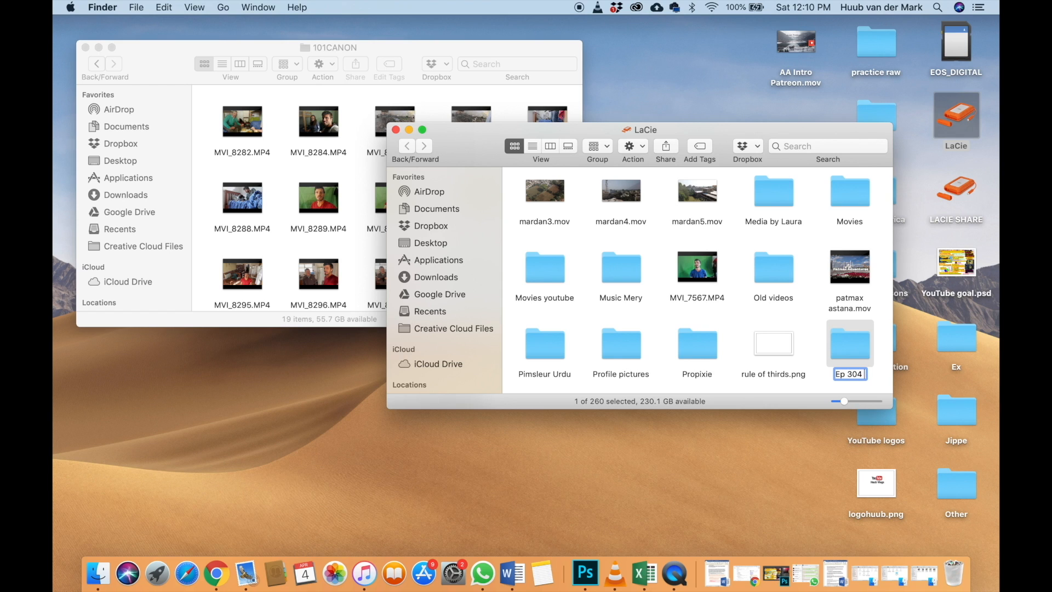
type(" 1 min isolation")
key("Return")
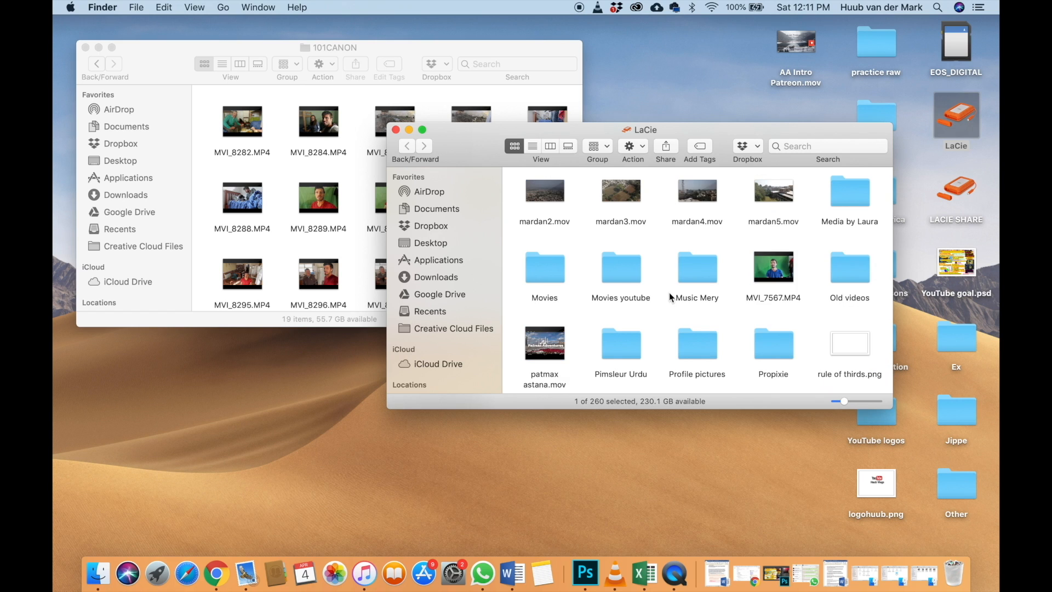
Open the Ep 304 1 min isolation folder and copy all clips from the 101CANON folder into it
scroll(683, 292, "up", 3)
scroll(683, 296, "up", 2)
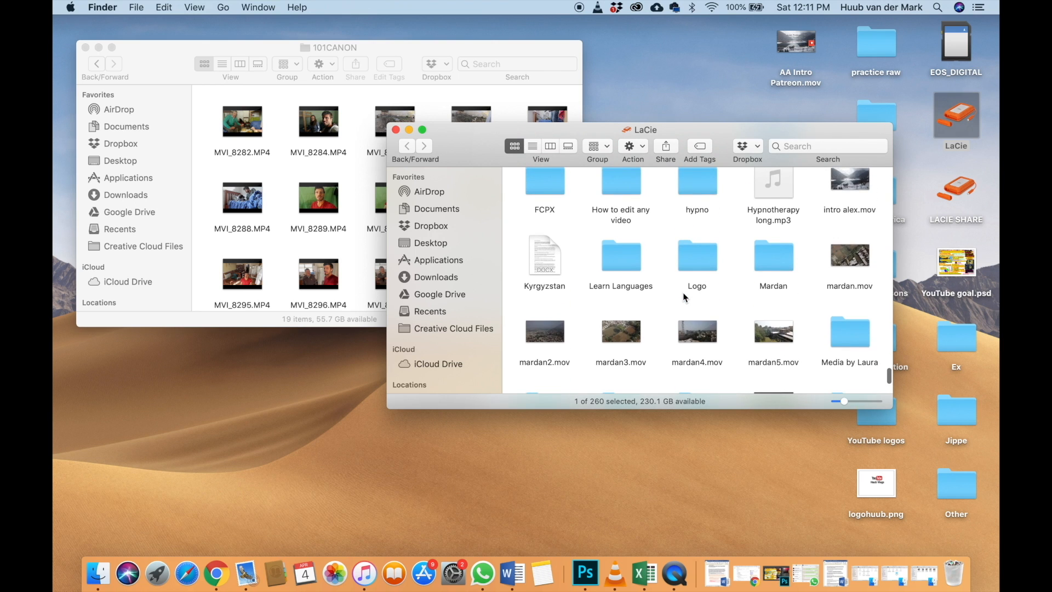
scroll(683, 296, "up", 4)
double_click(752, 220)
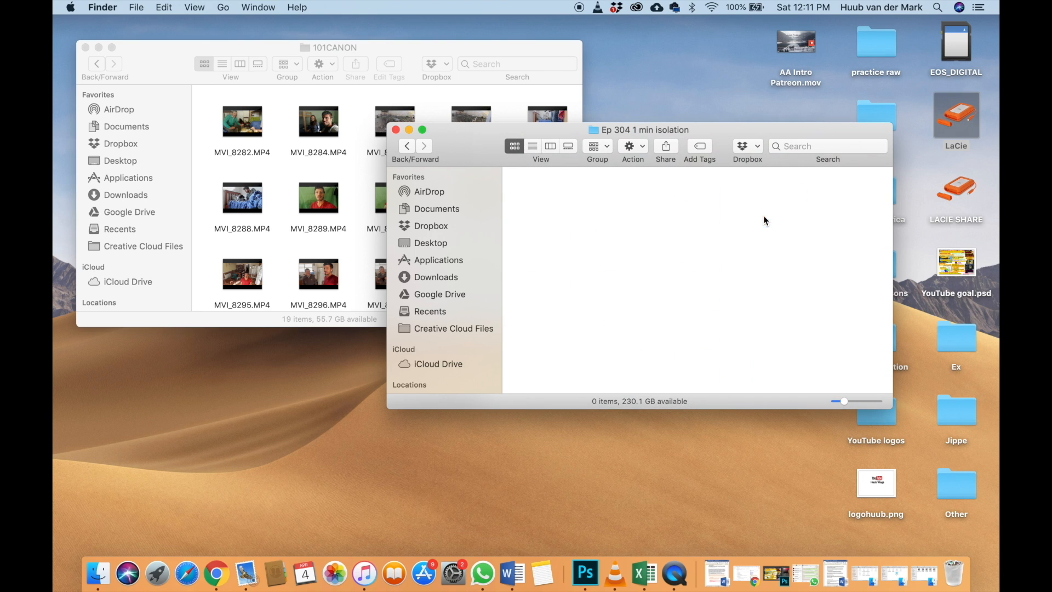
left_click(413, 52)
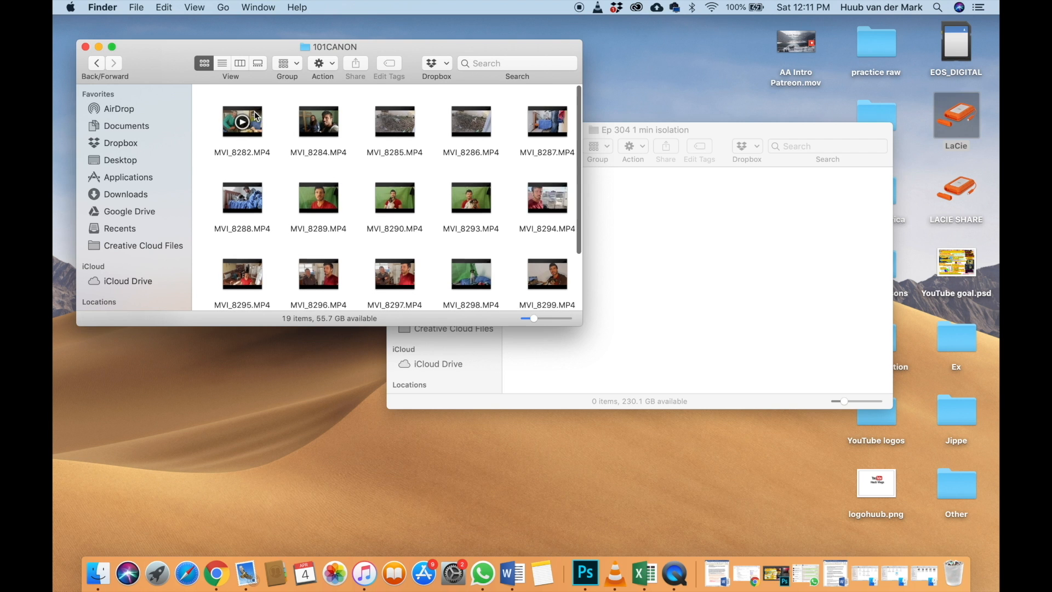
left_click_drag(207, 112, 562, 374)
left_click_drag(471, 258, 762, 319)
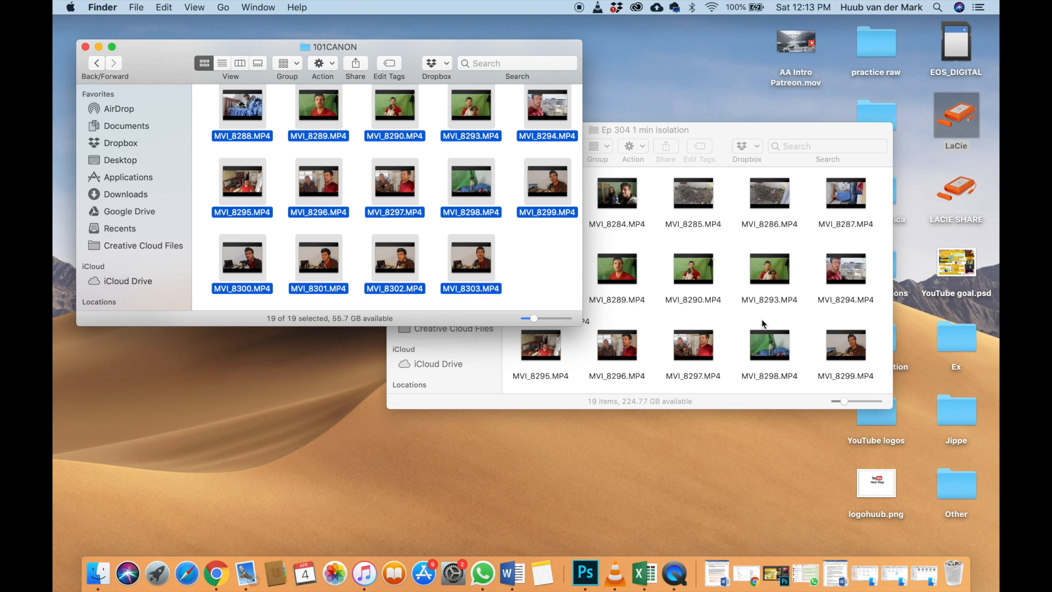
Eject the EOS_DIGITAL memory card
left_click(953, 42)
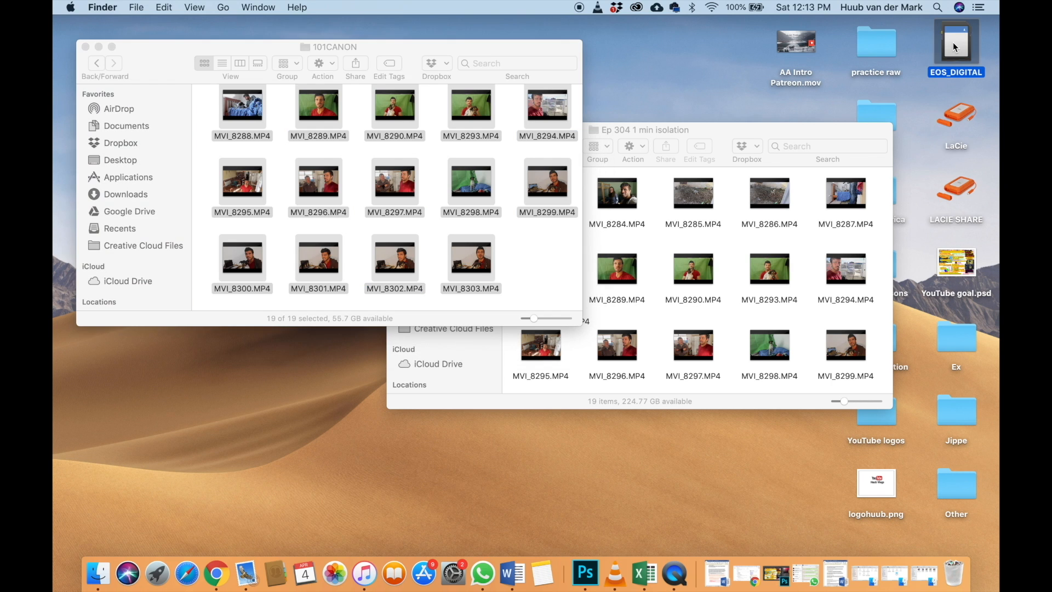
right_click(953, 42)
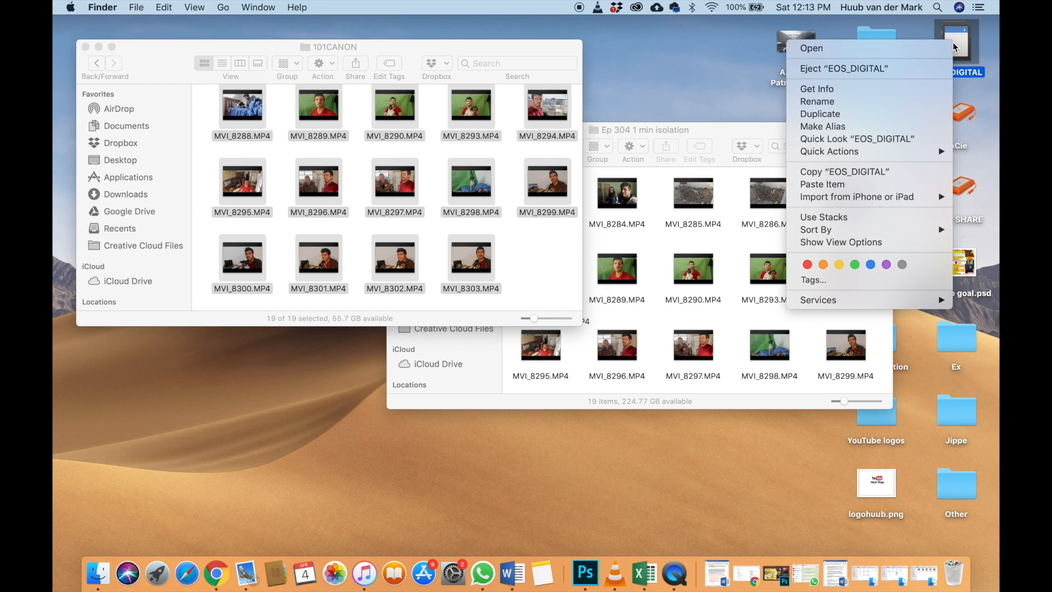
left_click(910, 65)
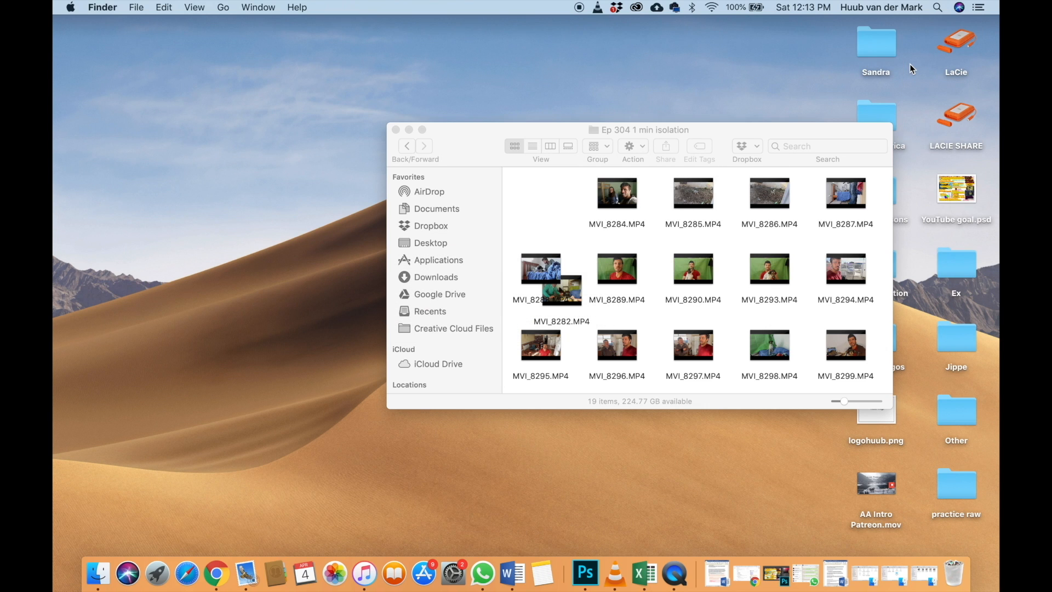
Group the clips in the Ep 304 1 min isolation folder by Name and shift its window clear of the desktop icons
left_click(598, 147)
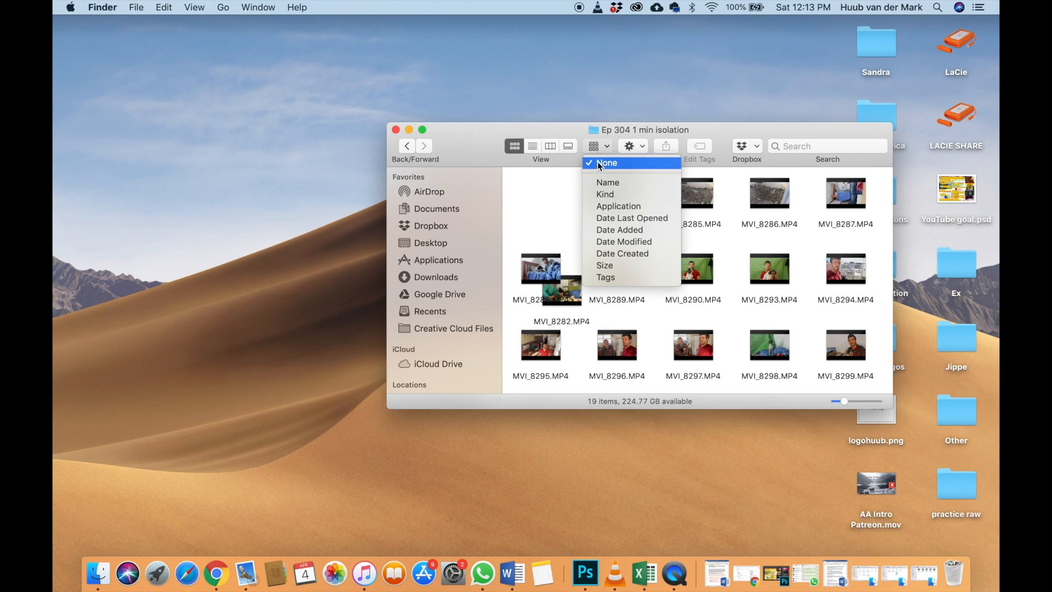
left_click(604, 181)
left_click_drag(673, 134, 615, 130)
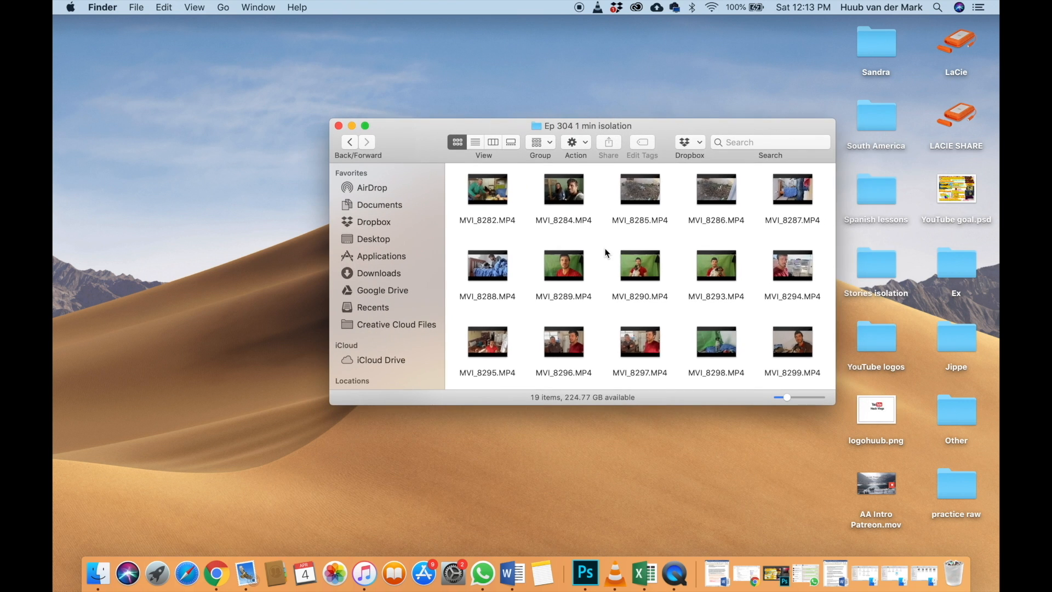
Launch Final Cut Pro from the Applications folder and bring it to the front
left_click(388, 259)
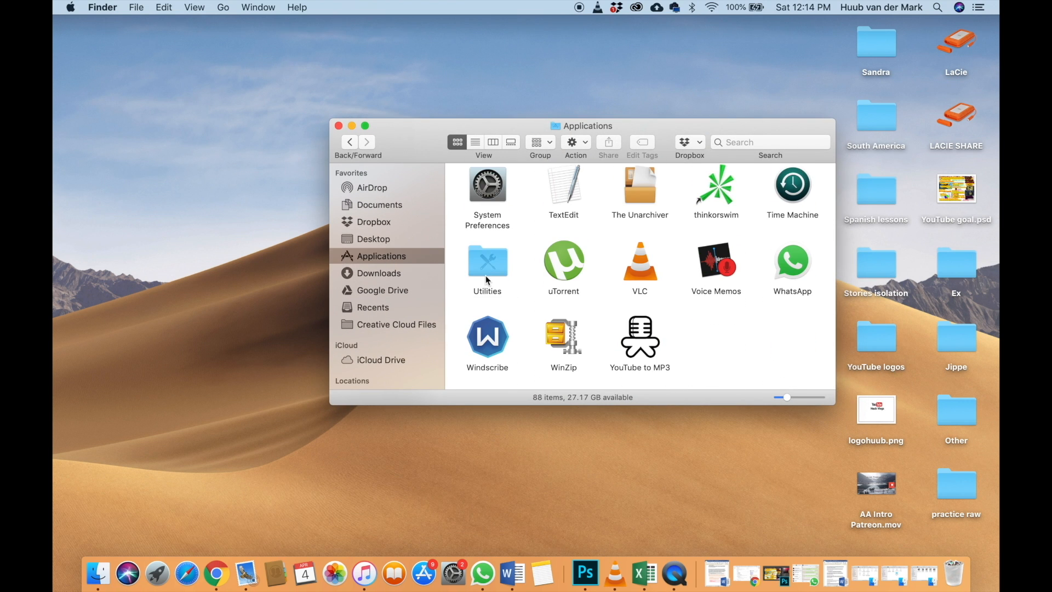
scroll(528, 294, "up", 5)
scroll(527, 294, "up", 8)
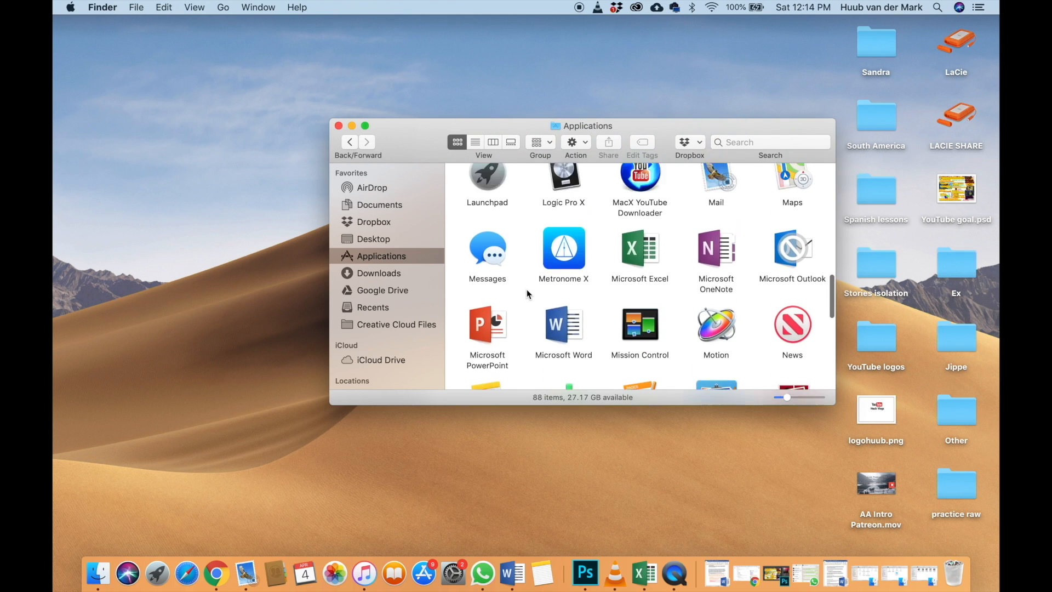
scroll(527, 294, "up", 5)
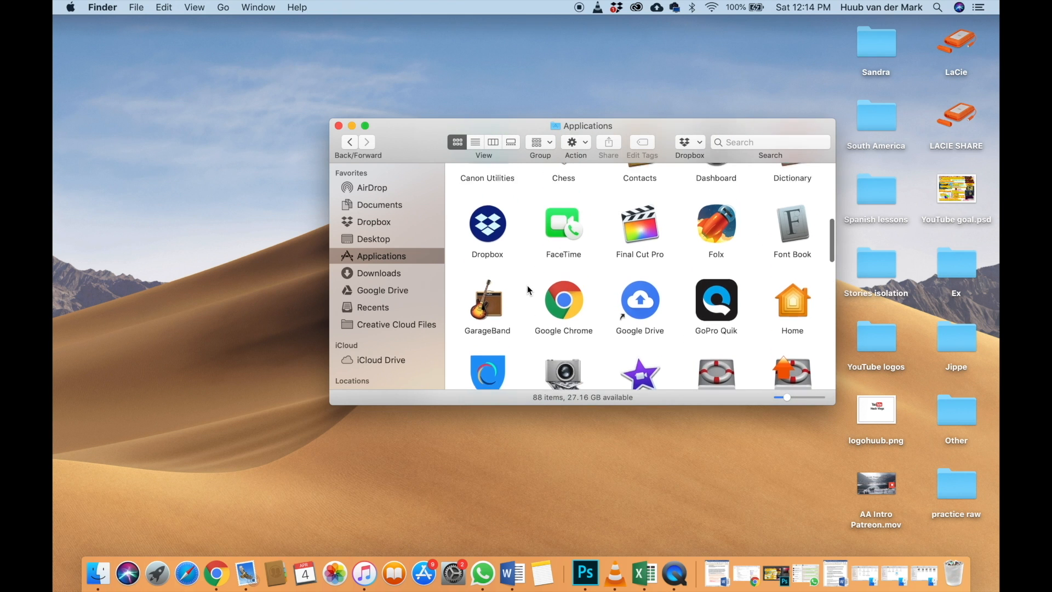
left_click(654, 237)
double_click(653, 237)
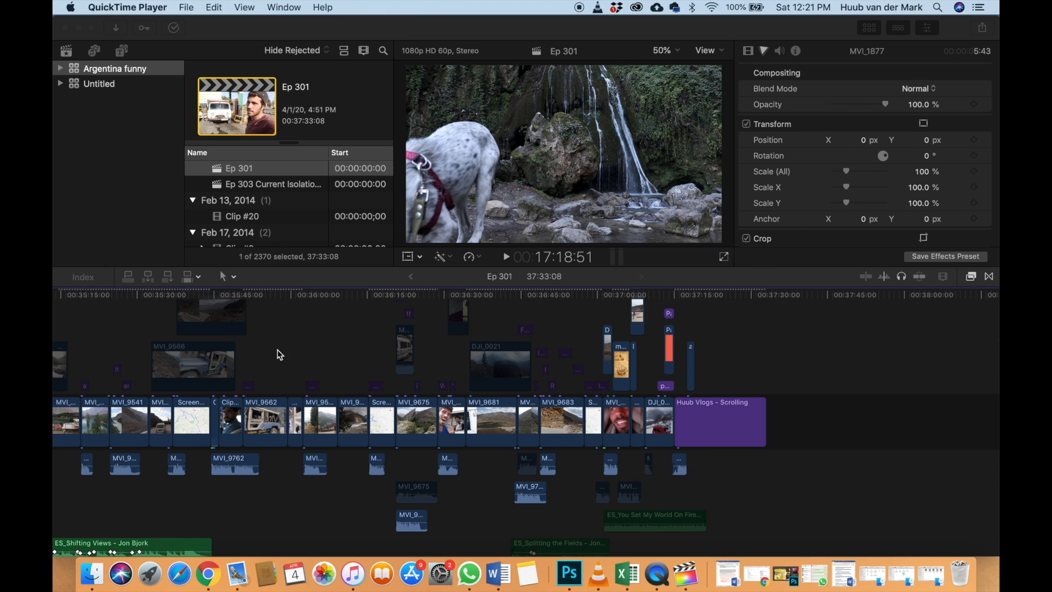
scroll(277, 351, "left", 10)
scroll(278, 352, "left", 5)
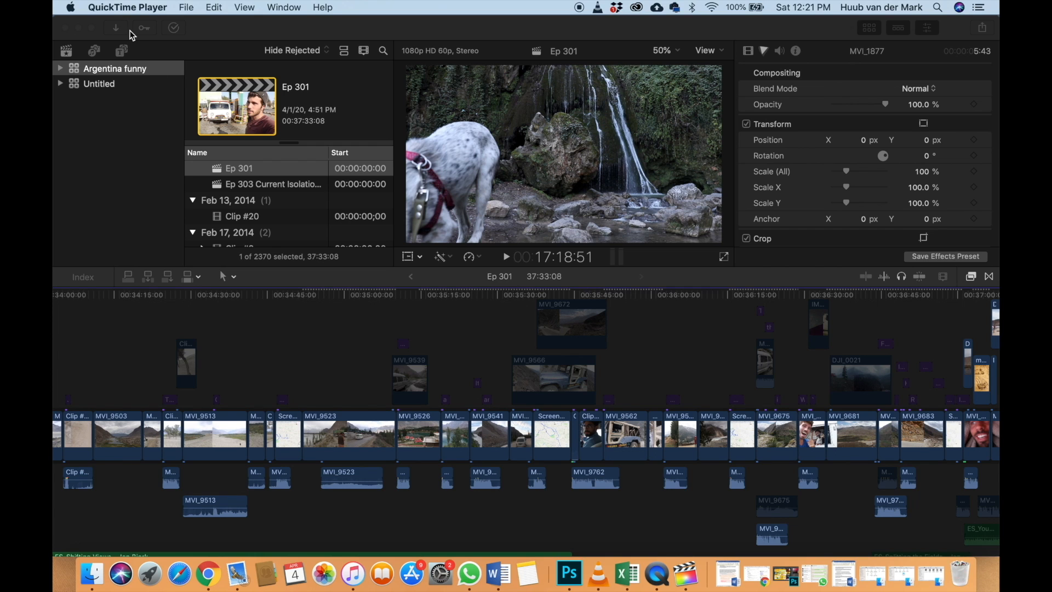
left_click(133, 107)
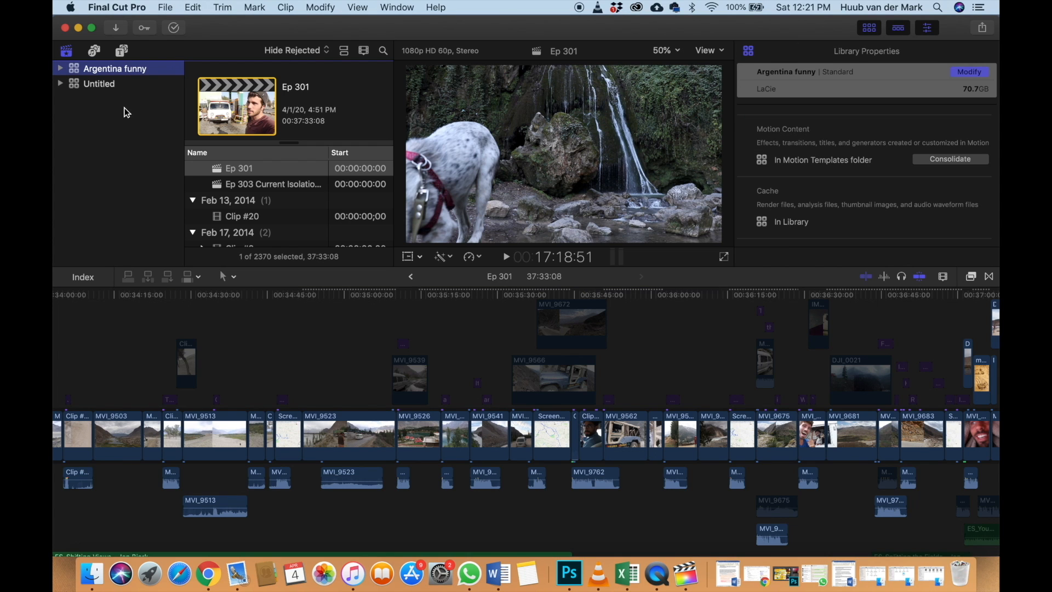
Create a new library named "Learn to edit a video" and save it at the top level of the LaCie drive
left_click(100, 8)
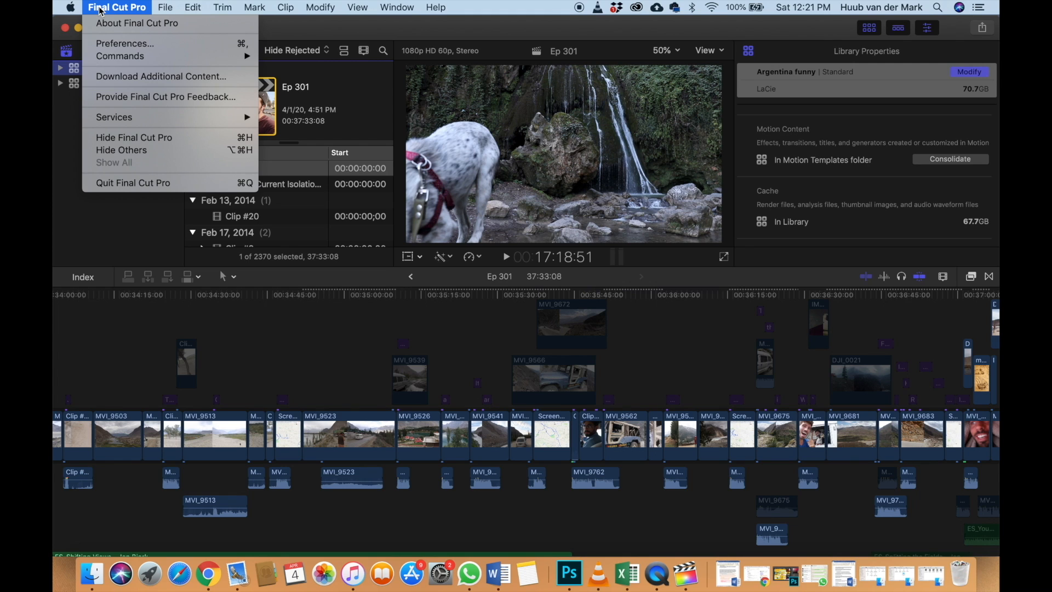
mouse_move(66, 5)
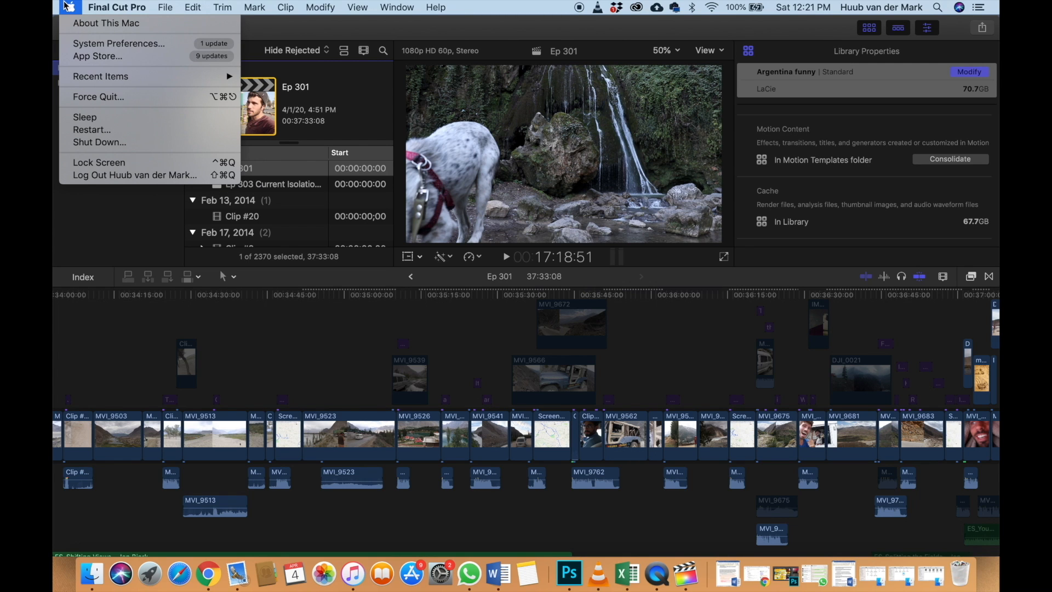
mouse_move(166, 7)
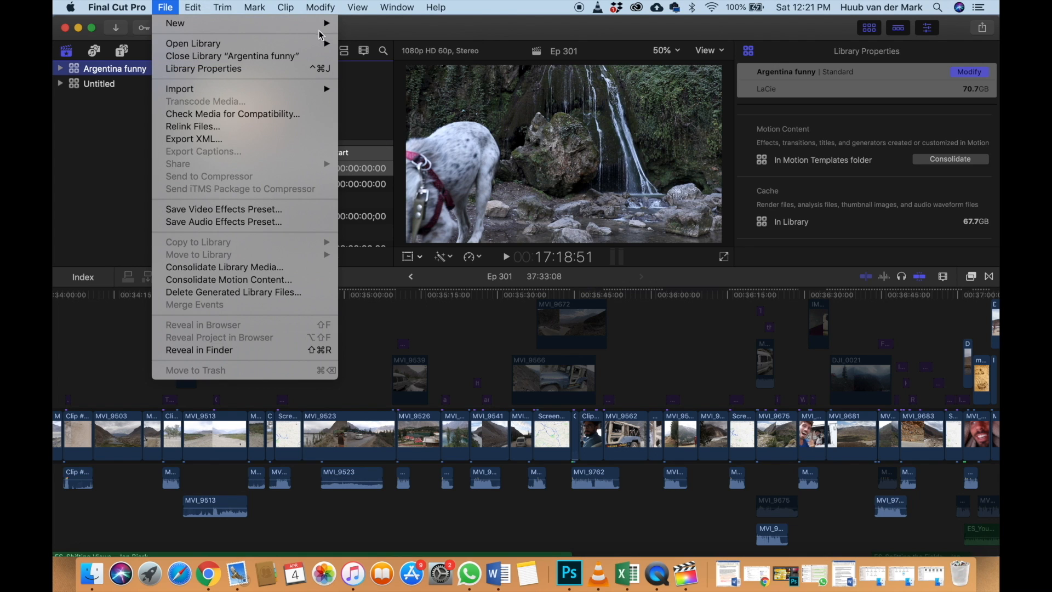
mouse_move(322, 24)
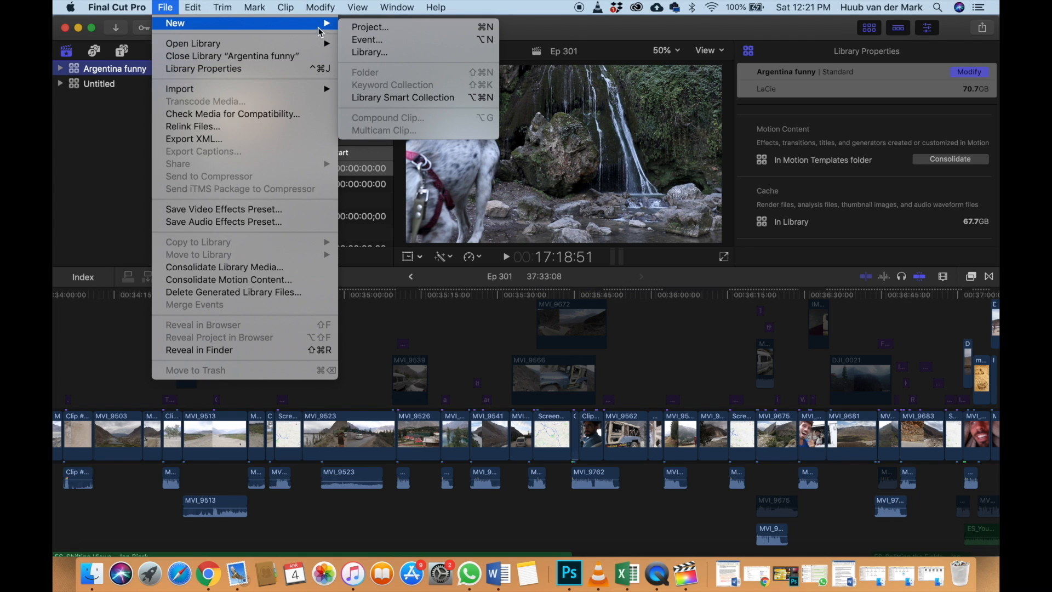
left_click(369, 52)
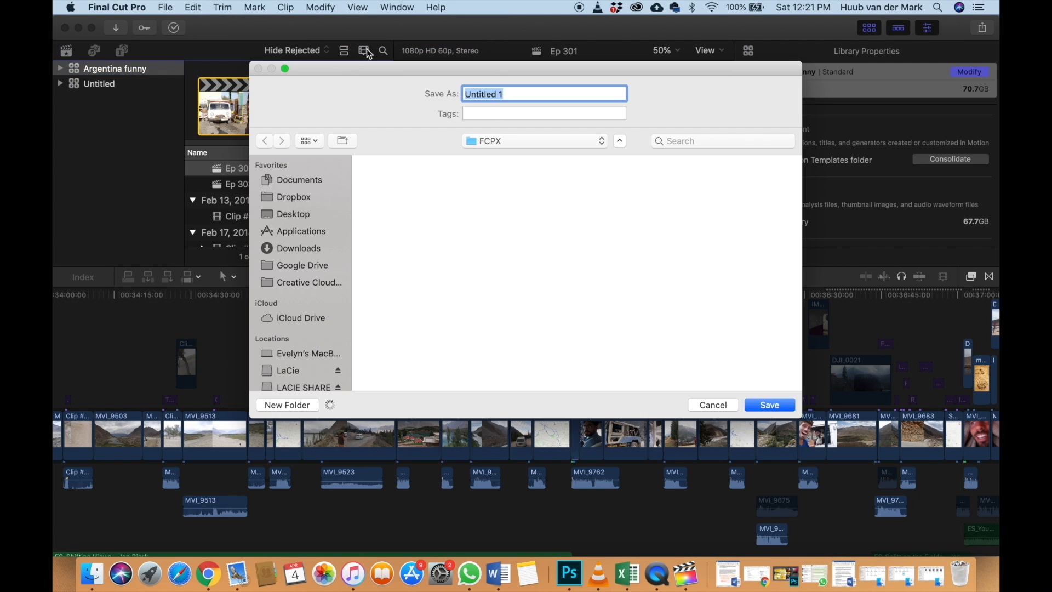
type("Learn")
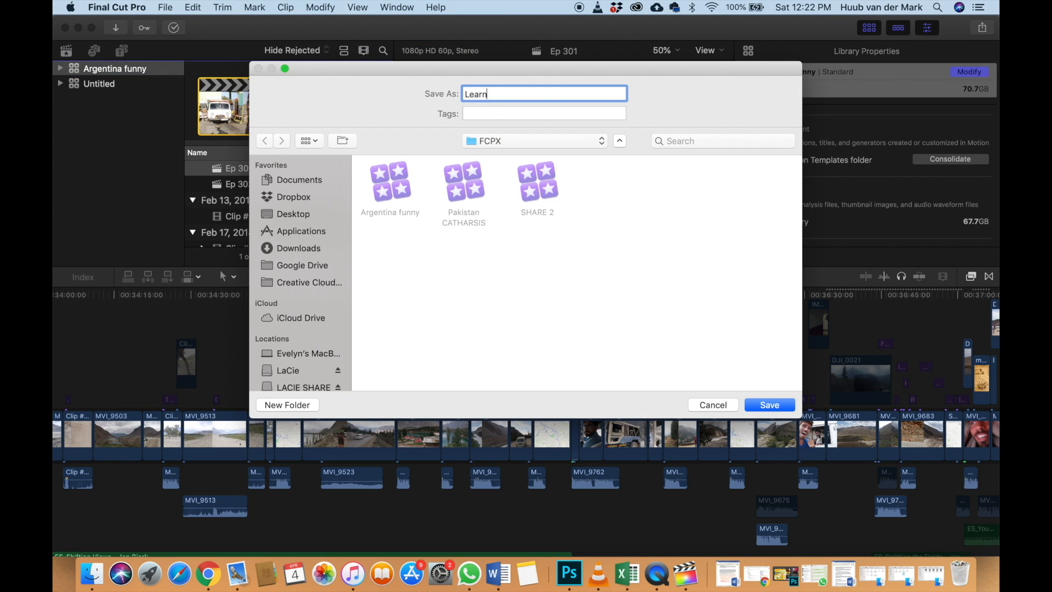
type(" to edit a video")
left_click(584, 141)
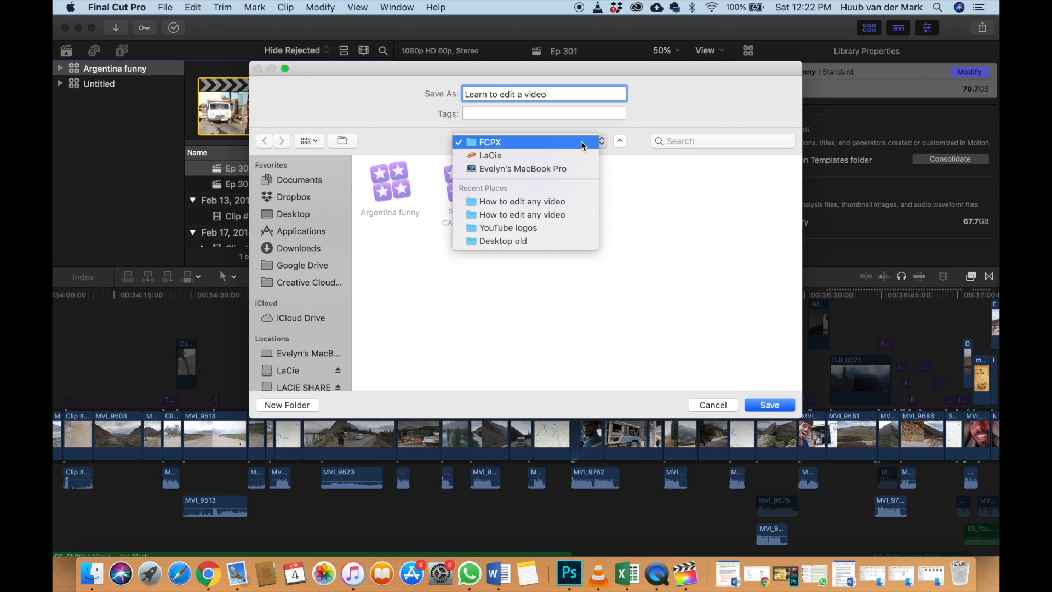
left_click(552, 155)
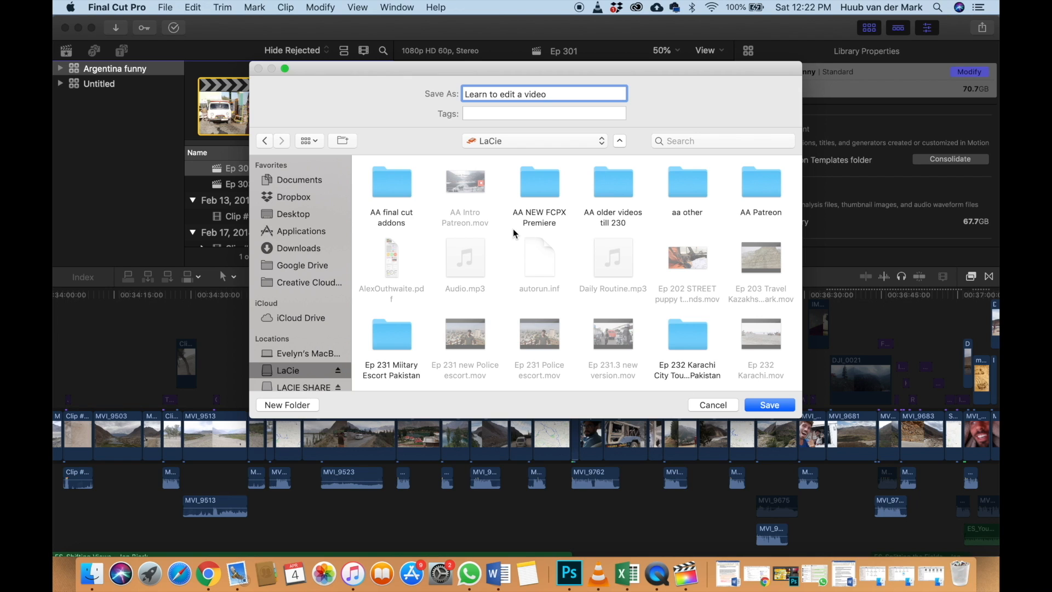
left_click(770, 406)
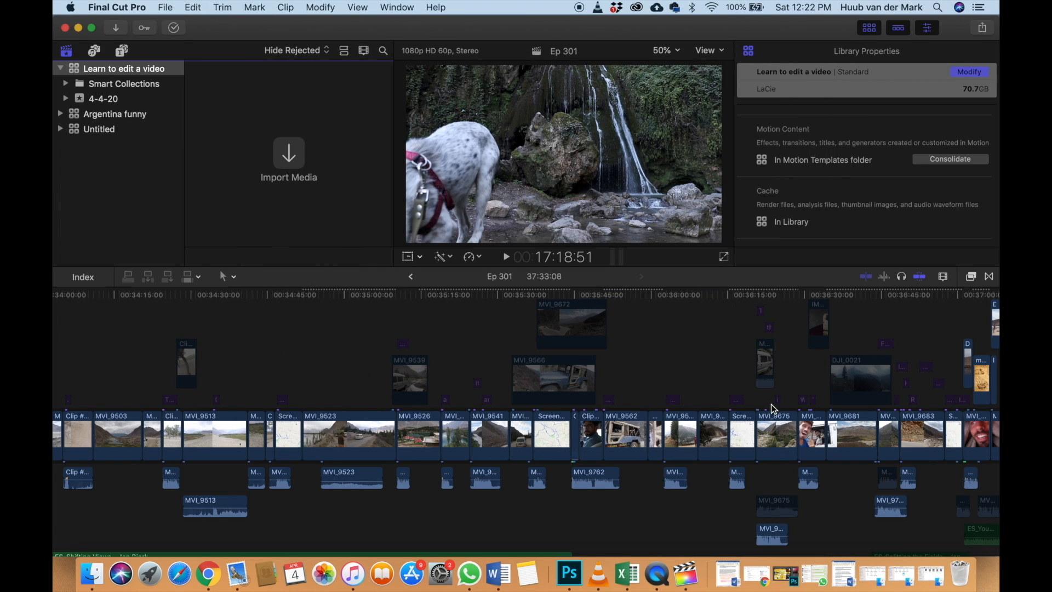
Create a new project named "Ep 304" in the Learn to edit a video library
right_click(100, 73)
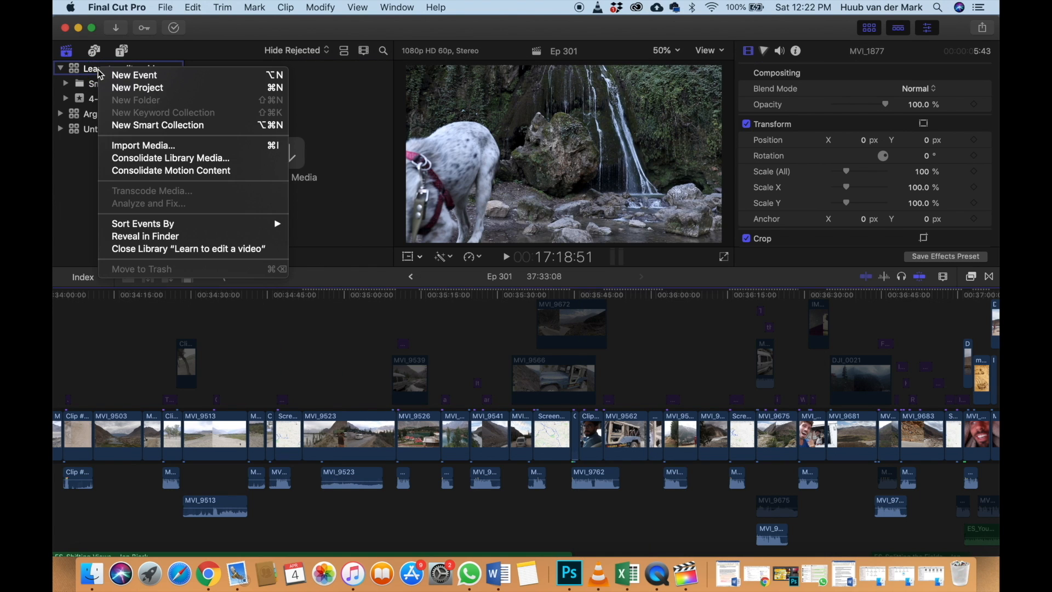
left_click(125, 88)
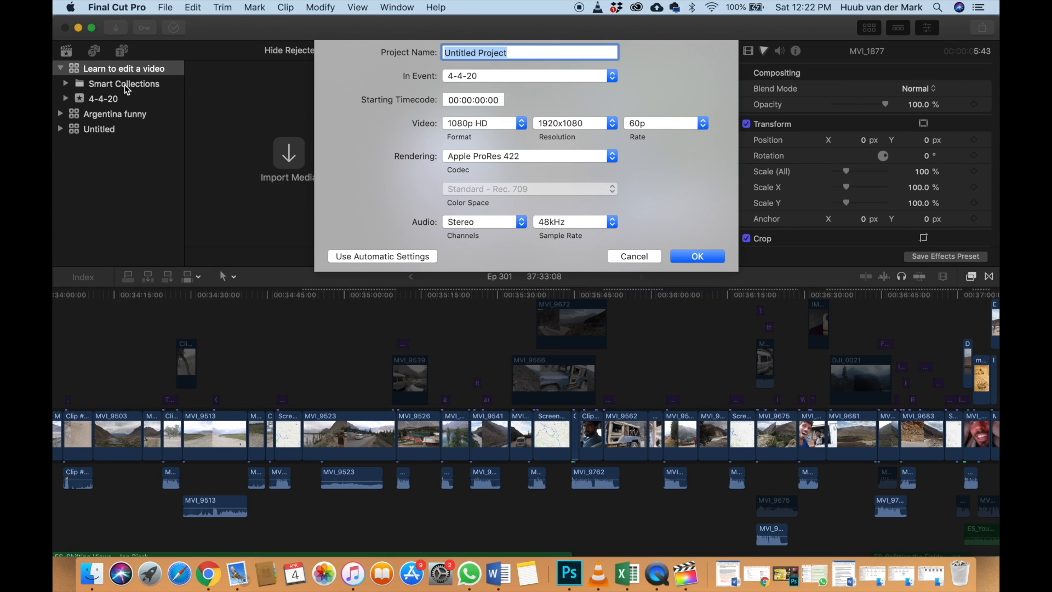
type("Ep ")
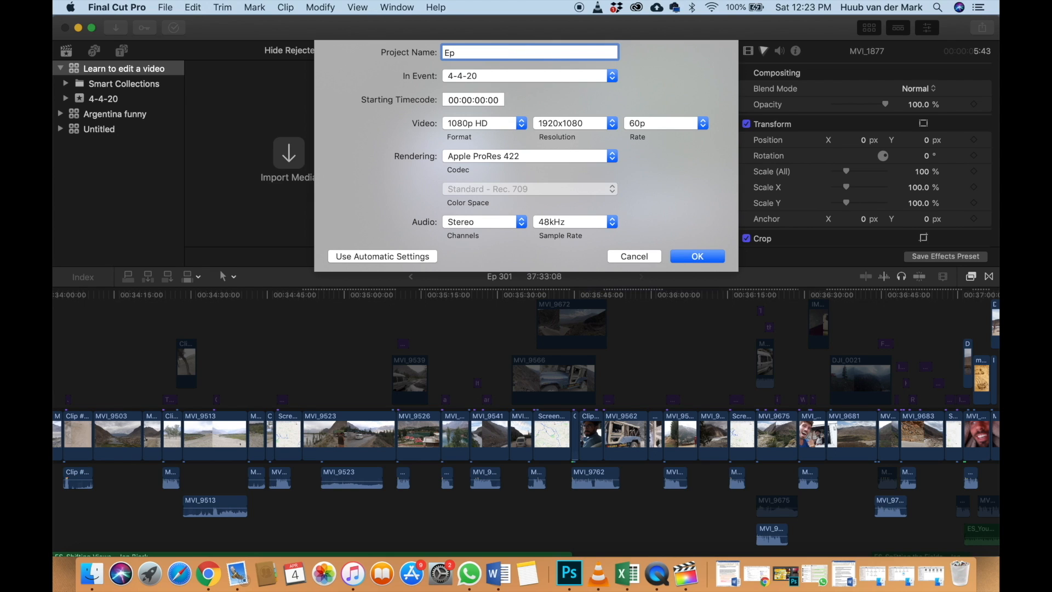
type("304")
left_click(690, 257)
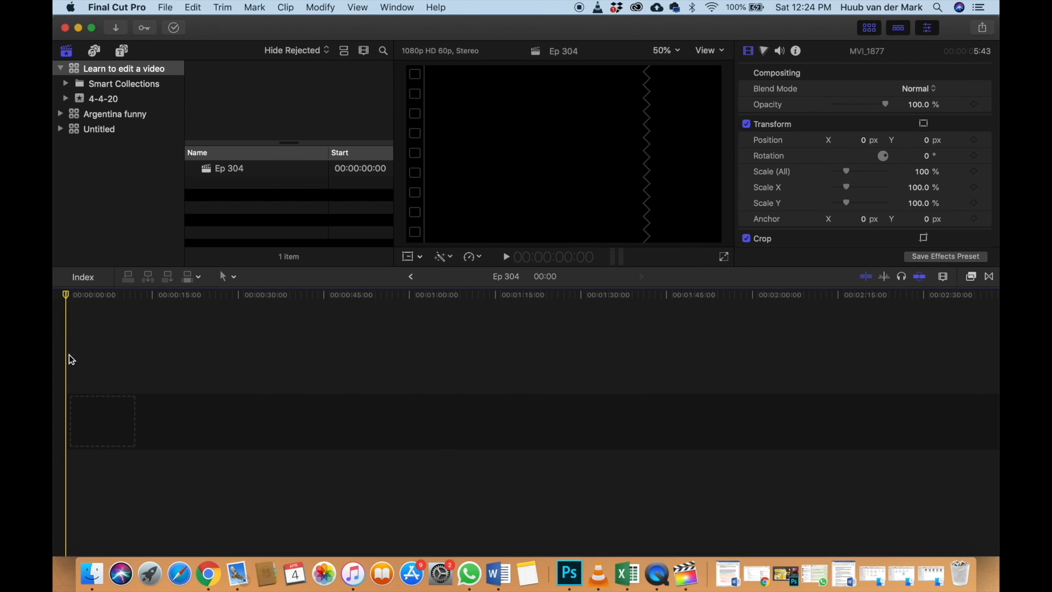
Switch to Finder and open the Ep 304 1 min isolation folder on the LaCie drive
left_click(92, 574)
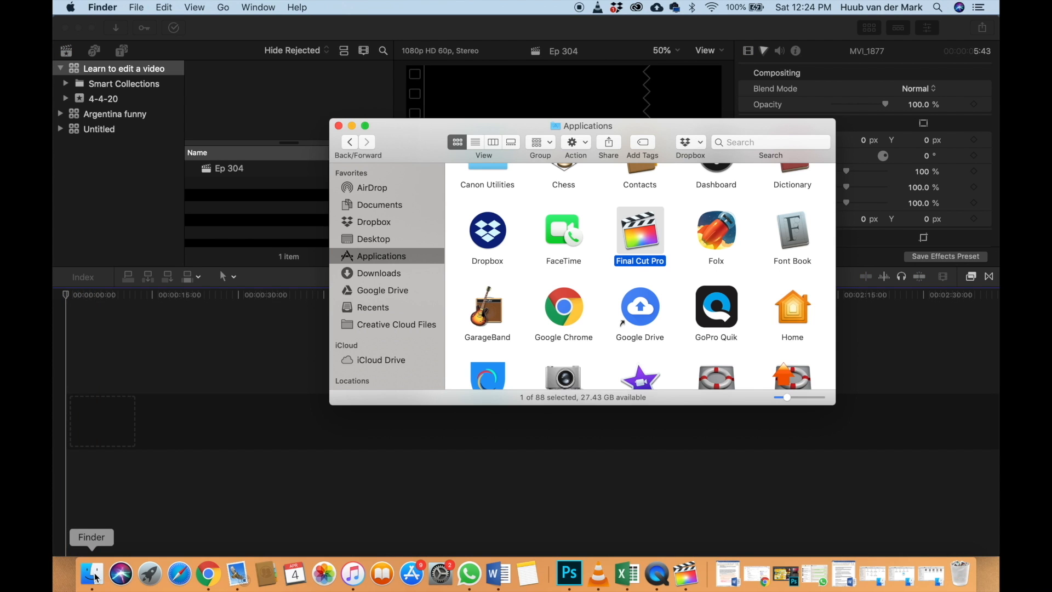
scroll(386, 344, "down", 3)
scroll(389, 343, "down", 1)
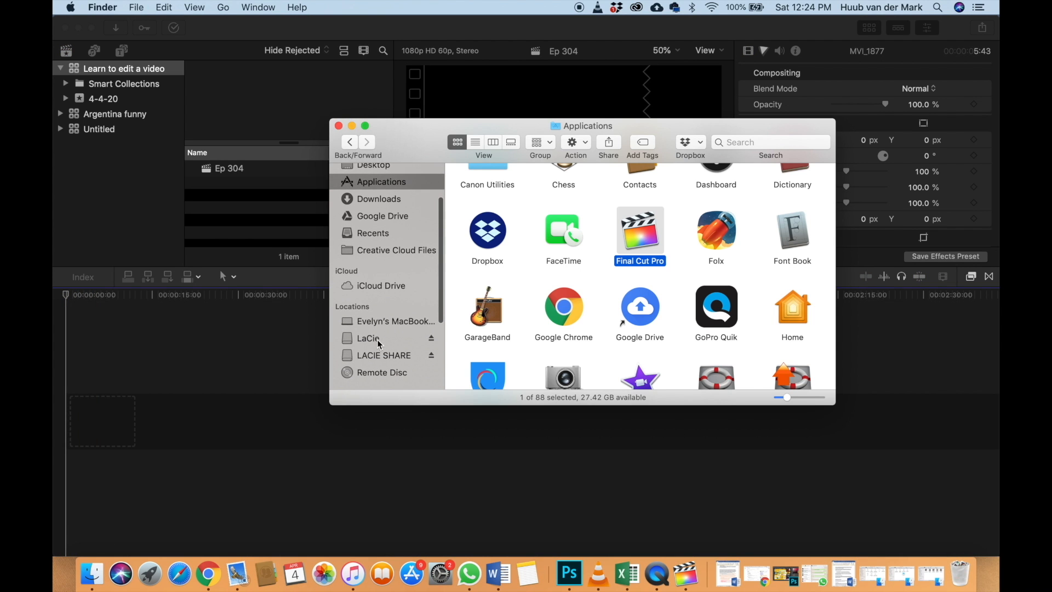
left_click(376, 339)
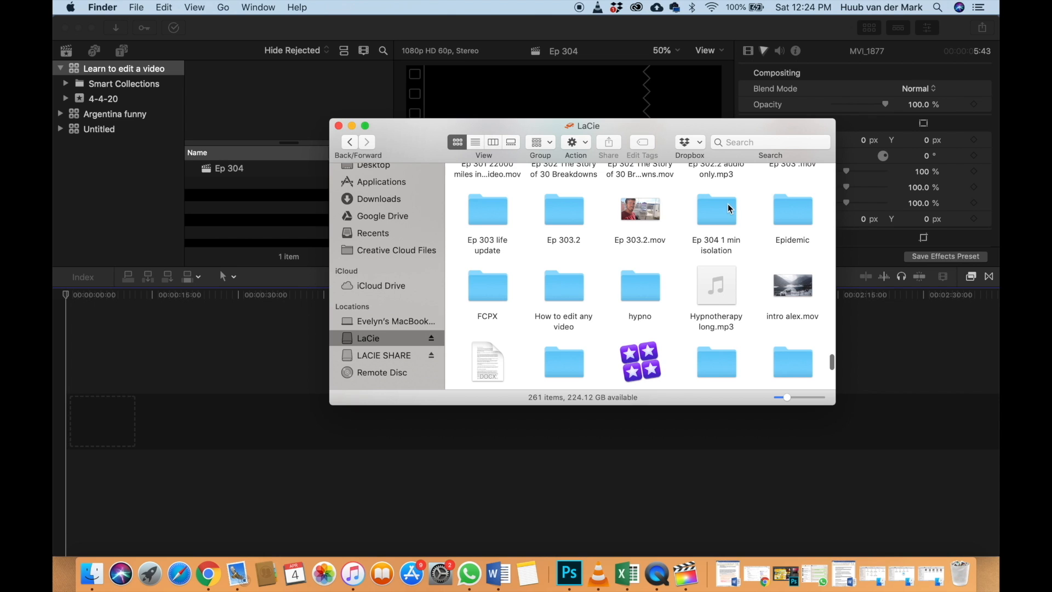
double_click(712, 216)
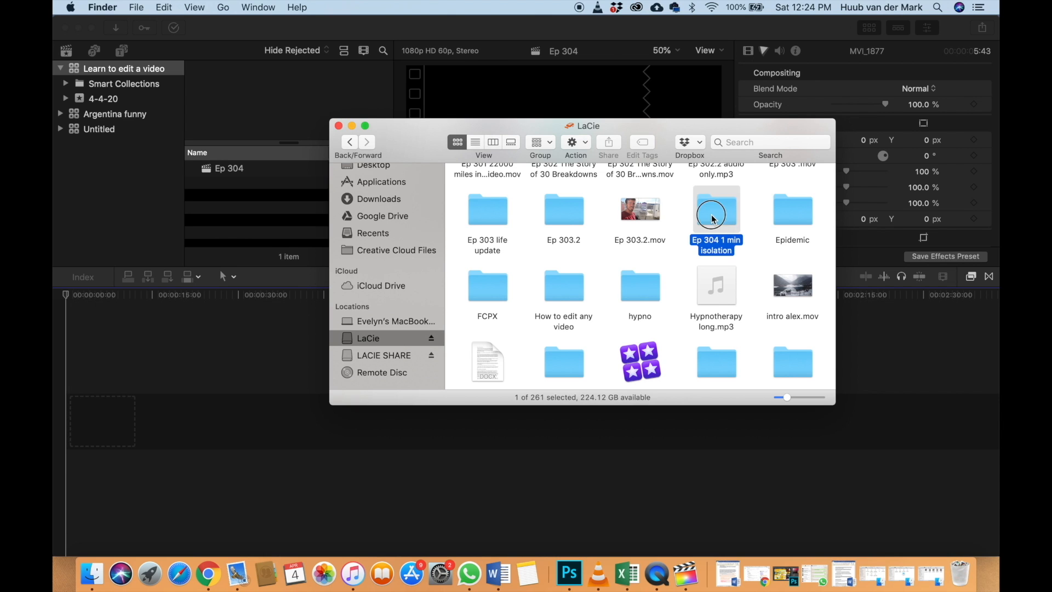
Add all the clips in the Ep 304 1 min isolation folder to the empty Ep 304 timeline in Final Cut Pro
scroll(711, 216, "down", 3)
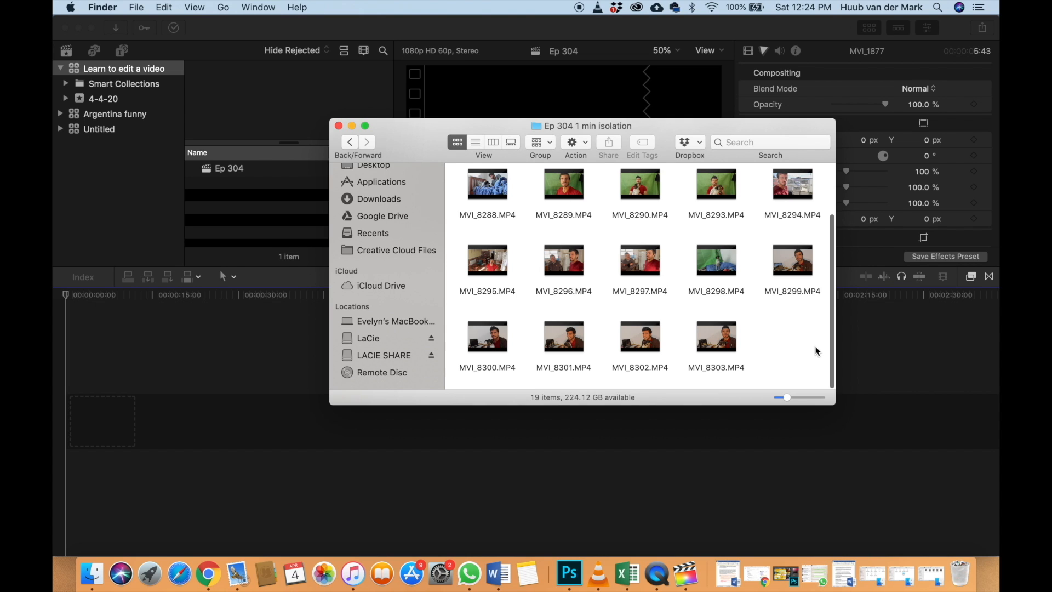
left_click_drag(815, 347, 135, 423)
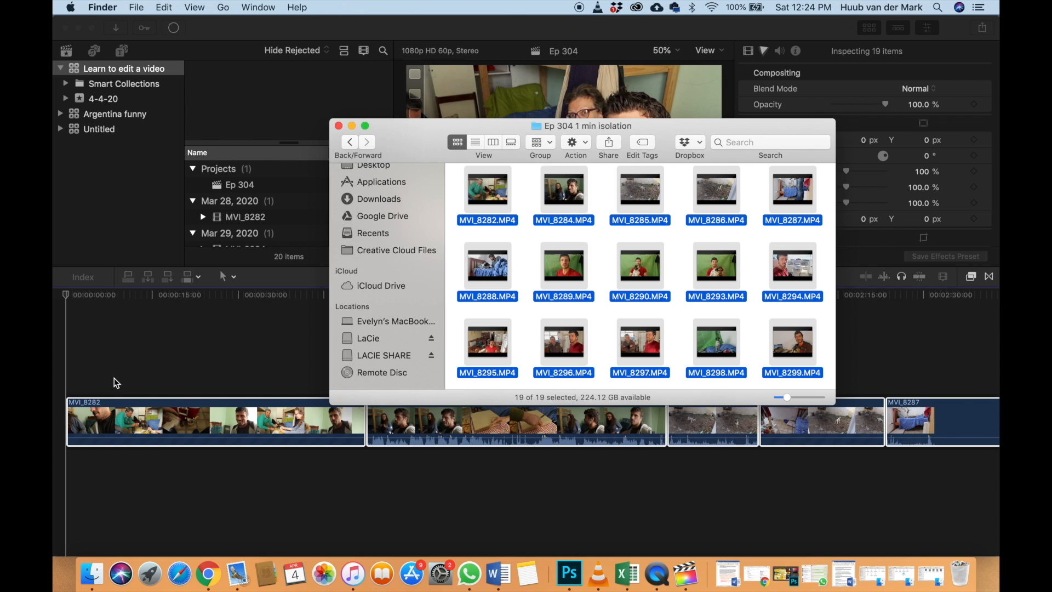
left_click(115, 382)
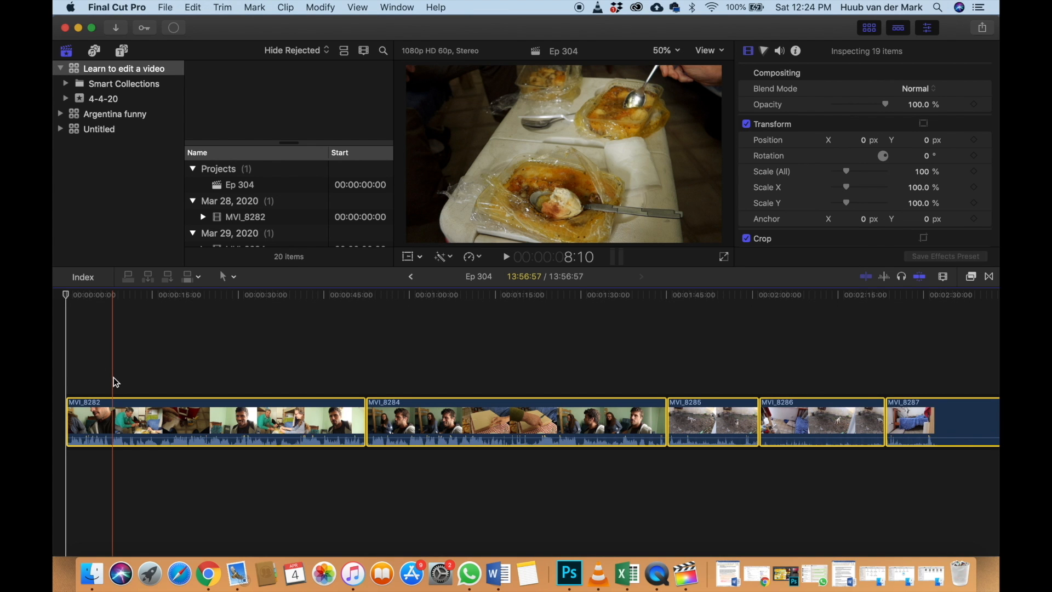
Zoom the Ep 304 timeline so that the whole sequence of imported clips fits in view
key("super+minus")
key("super+minus")
key("super+minus")
key("super+minus")
key("super+minus")
key("super+minus")
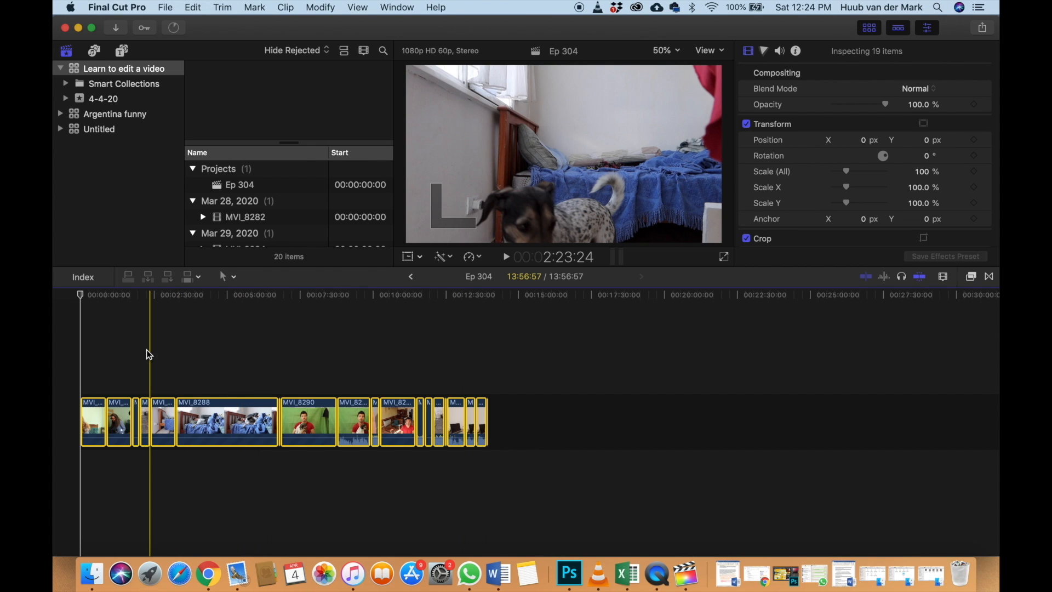
key("super+equal")
key("super+equal")
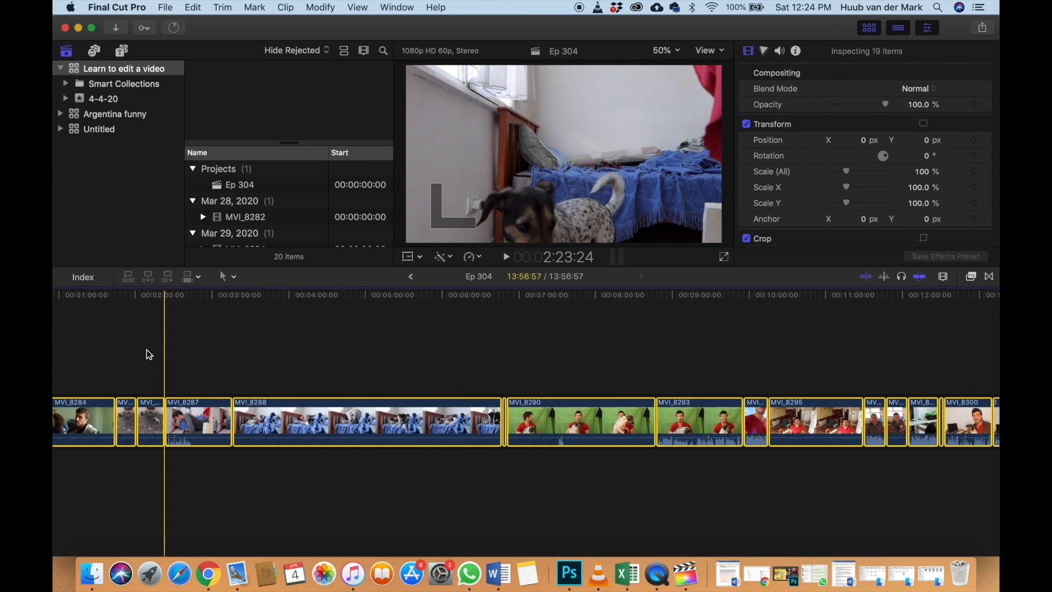
key("super+minus")
key("super+minus")
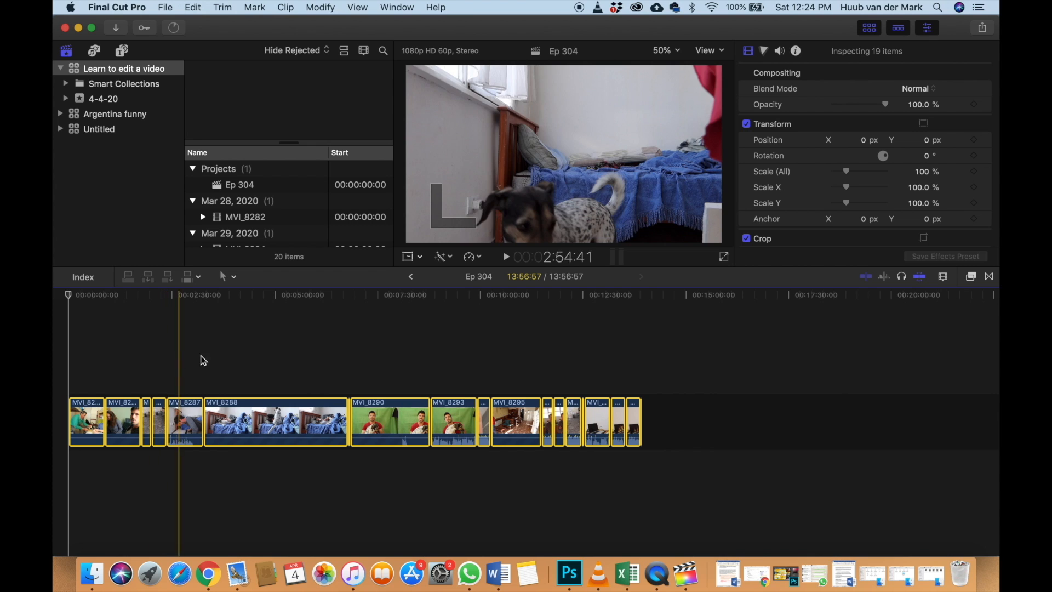
Examine the content and order of the timeline clips, especially MVI_8290, MVI_8293 and MVI_8294, to find where the story should start
left_click(353, 363)
key("super+equal")
scroll(353, 363, "right", 2)
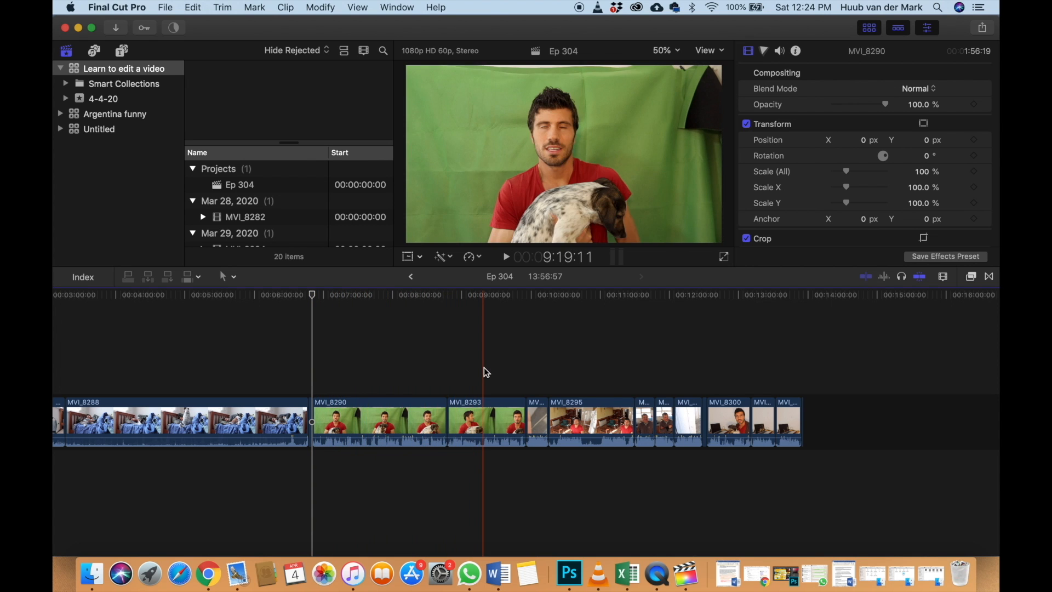
scroll(485, 367, "right", 3)
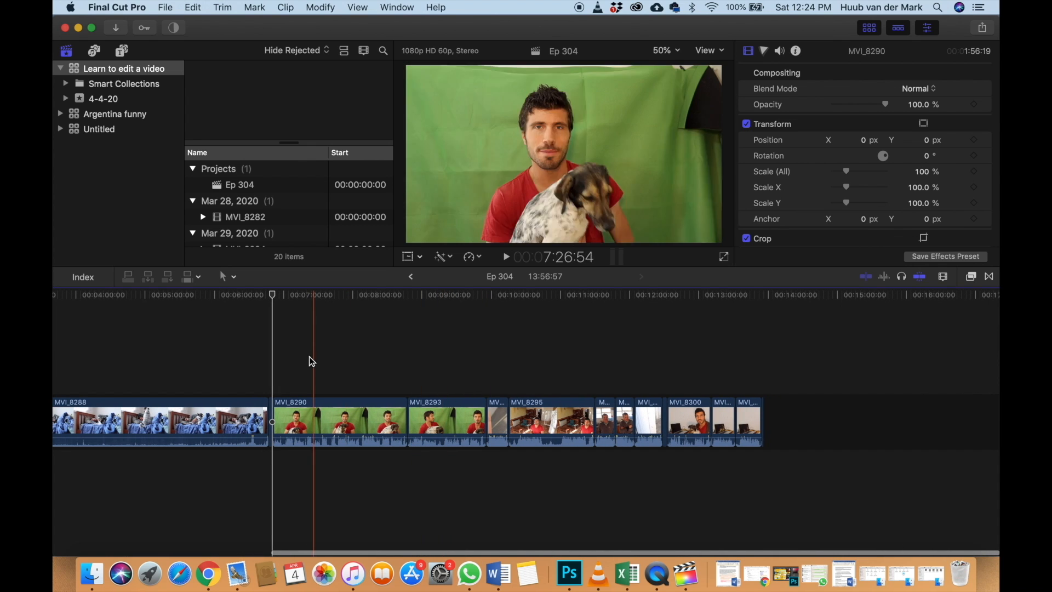
left_click(351, 414)
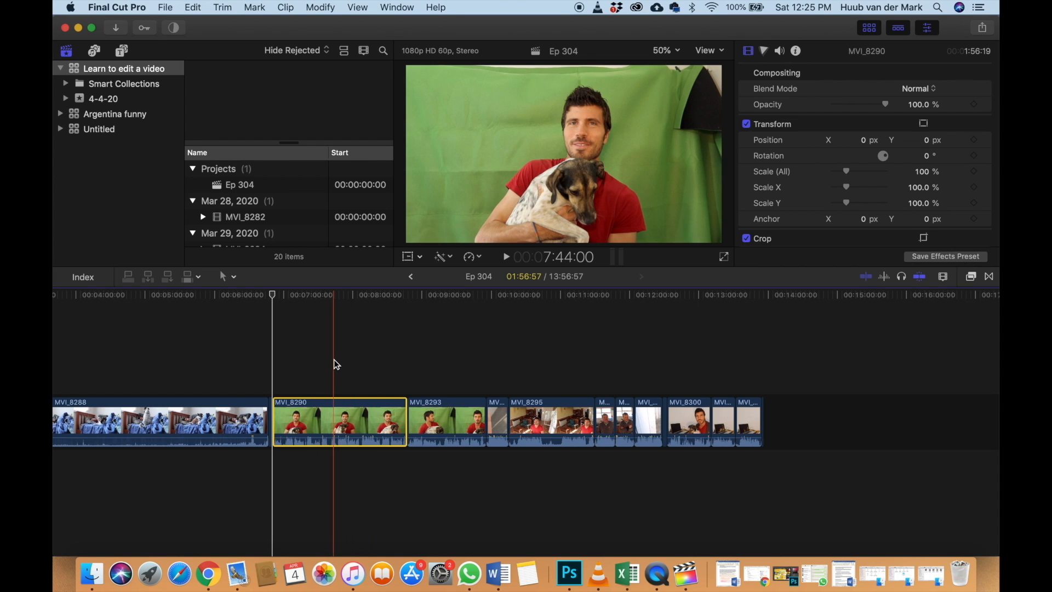
left_click(434, 404)
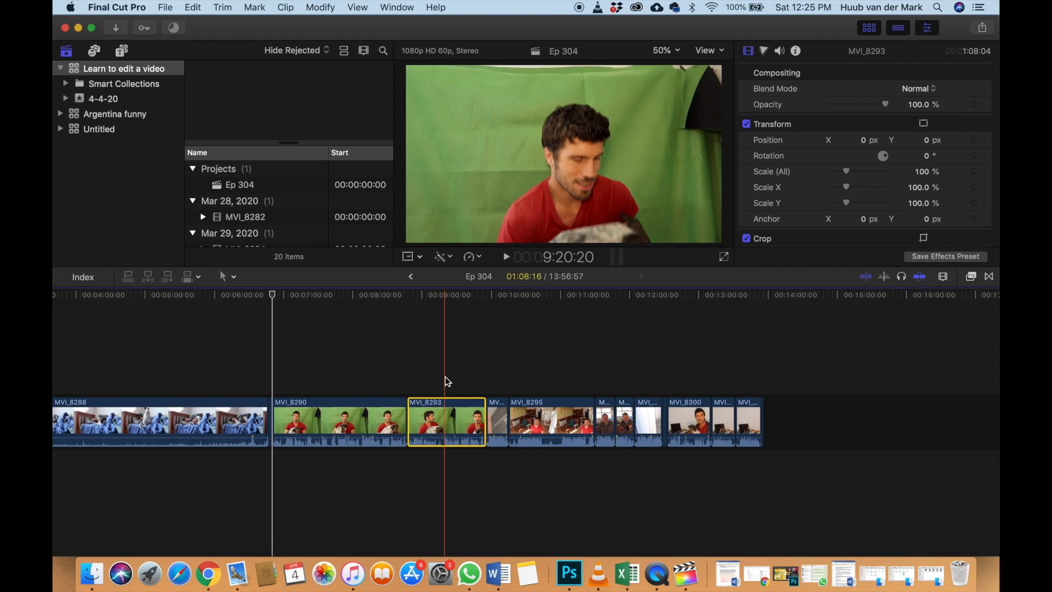
left_click(445, 377)
left_click(443, 402)
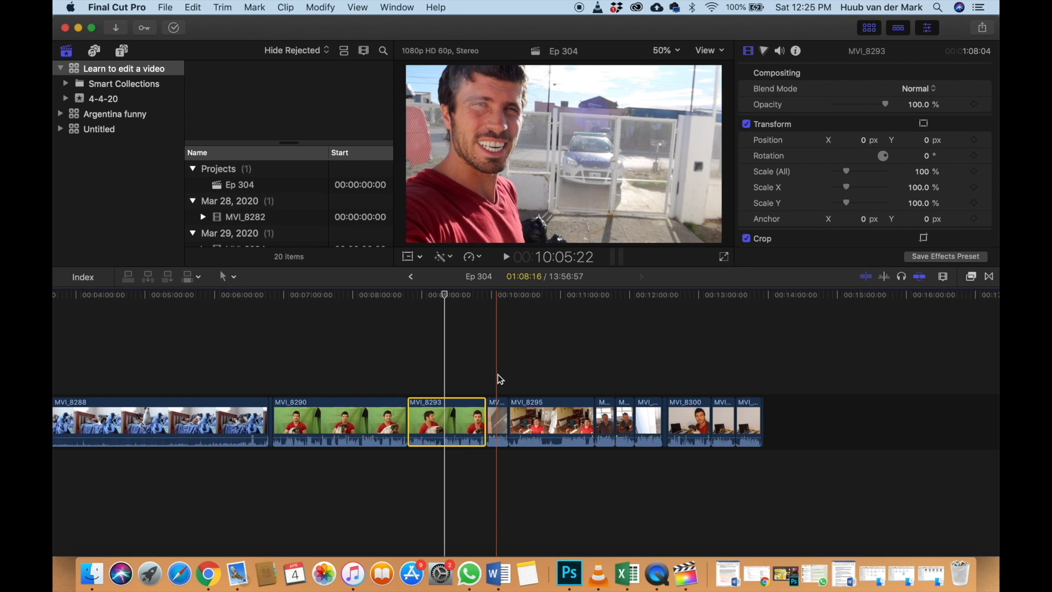
left_click(494, 375)
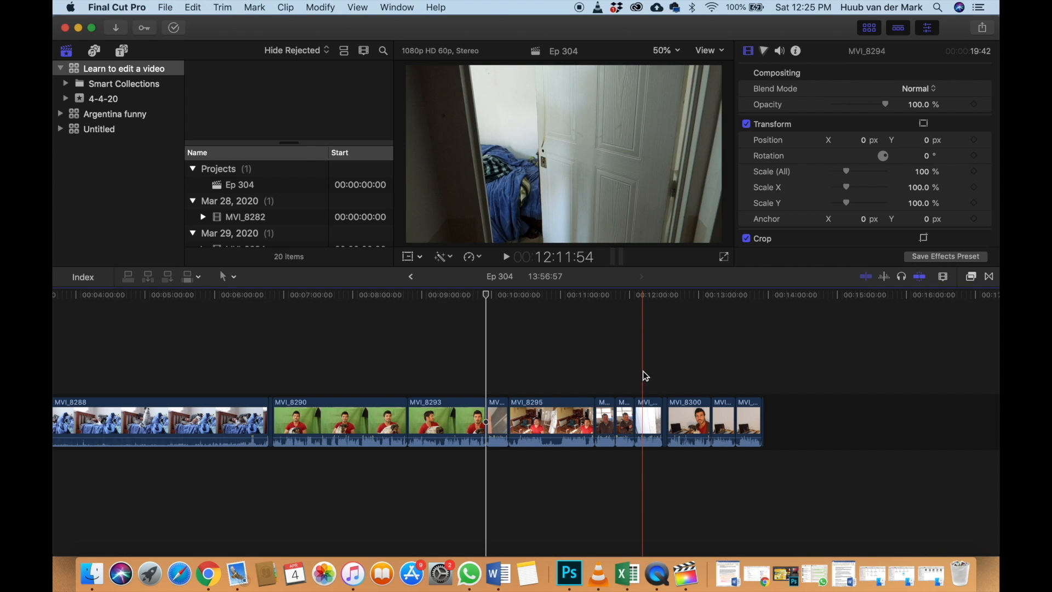
scroll(548, 351, "left", 3)
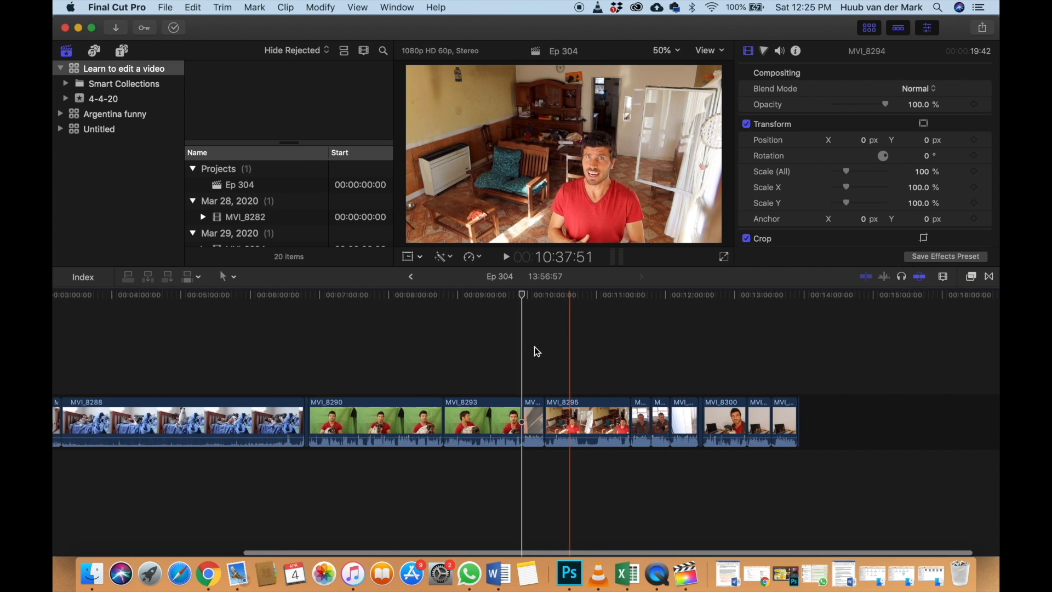
scroll(522, 358, "left", 7)
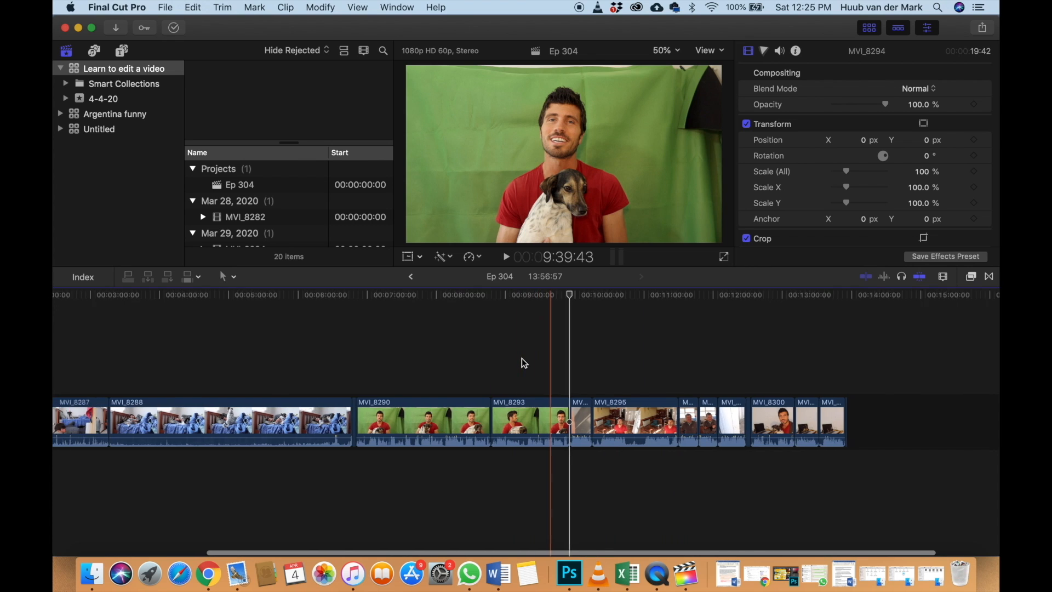
scroll(522, 358, "left", 6)
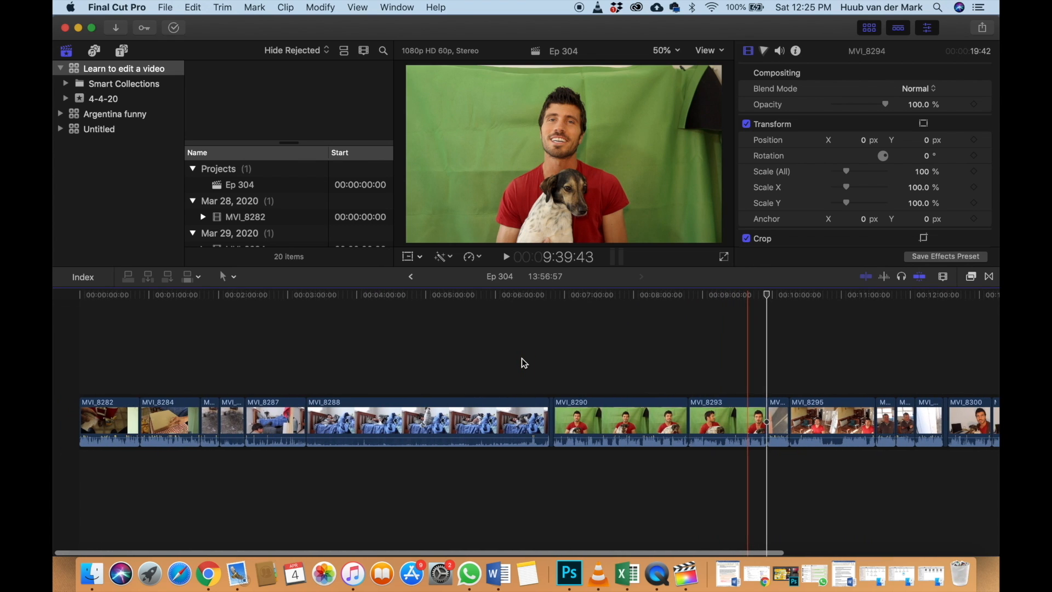
Move all clips from MVI_8290 through the last one to the beginning of the timeline, ahead of MVI_8282
key("super+minus")
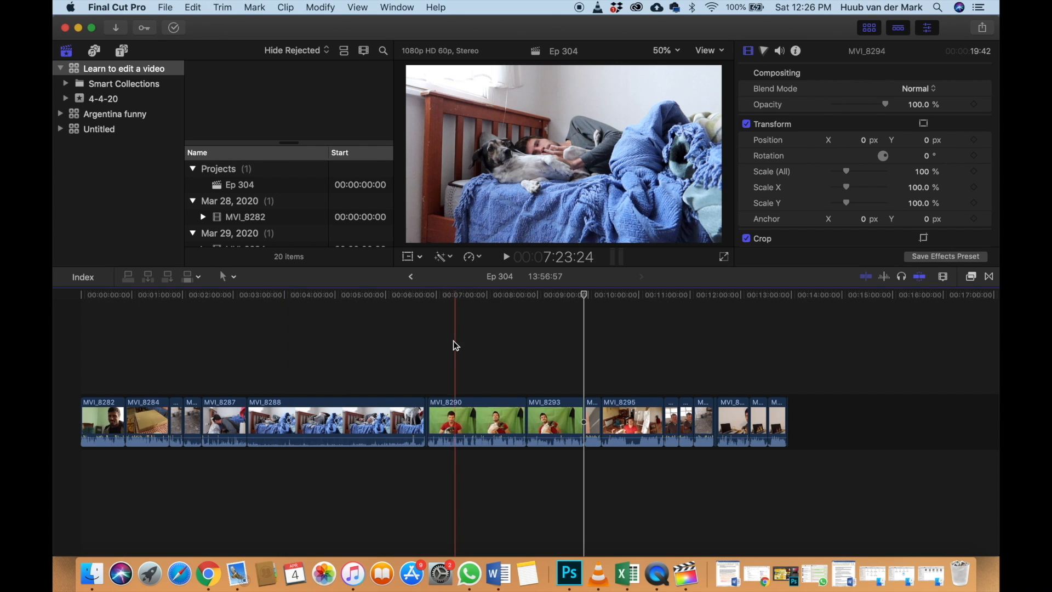
left_click(427, 346)
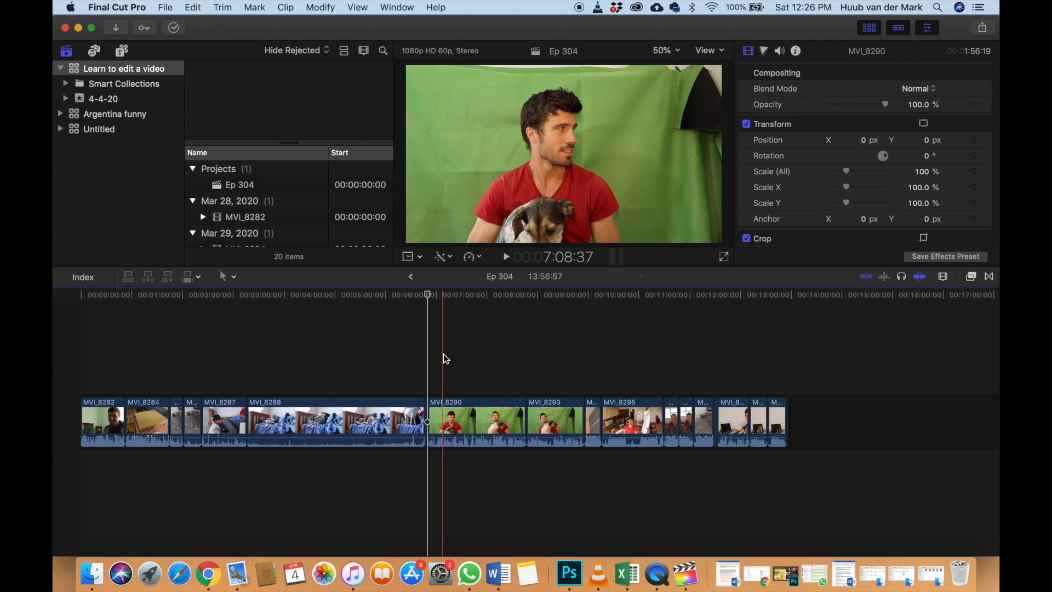
left_click_drag(442, 353, 837, 459)
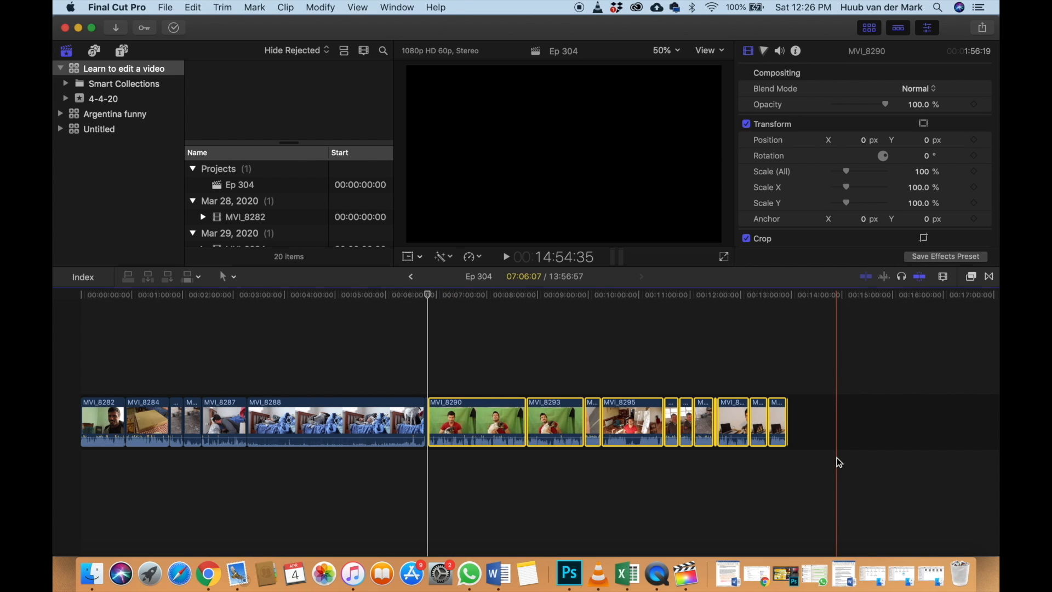
left_click_drag(487, 363, 791, 449)
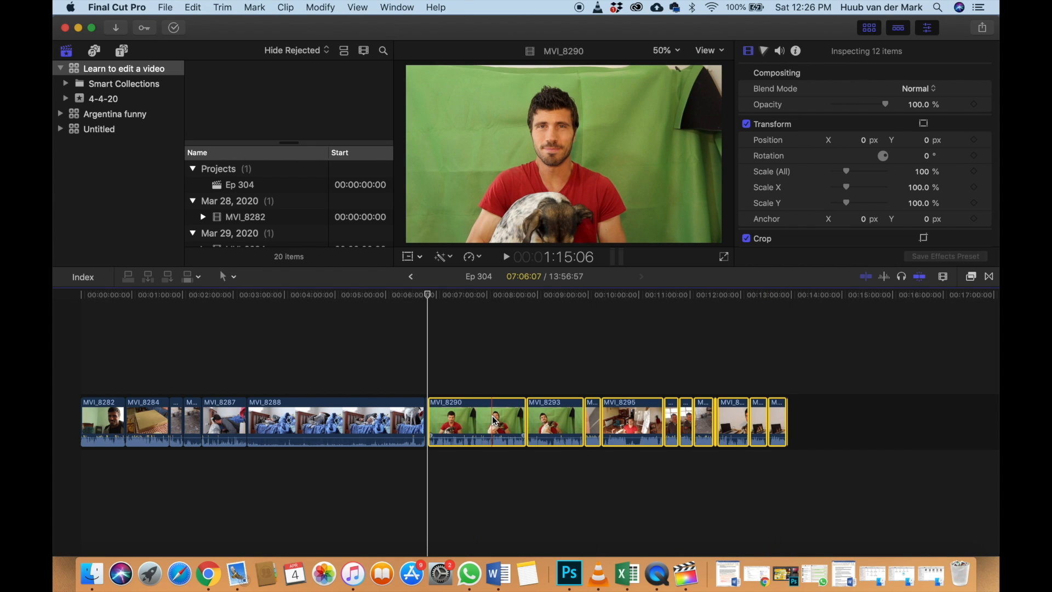
left_click_drag(495, 421, 95, 430)
Zoom in on the start of the timeline and play the beginning of MVI_8290
left_click(85, 382)
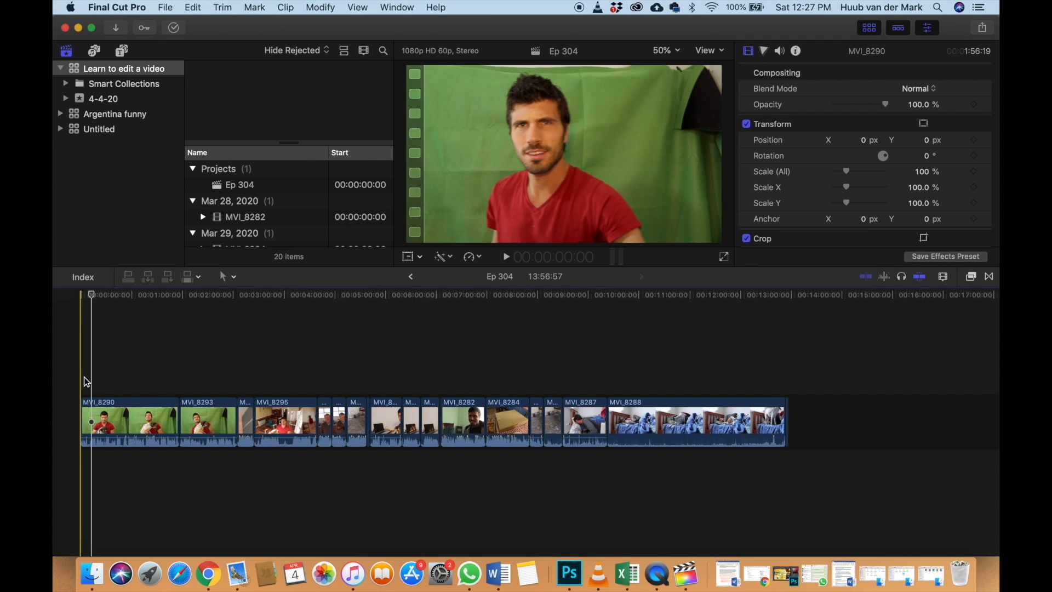
key("super+equal")
key("super+equal")
key("super+equal")
key("space")
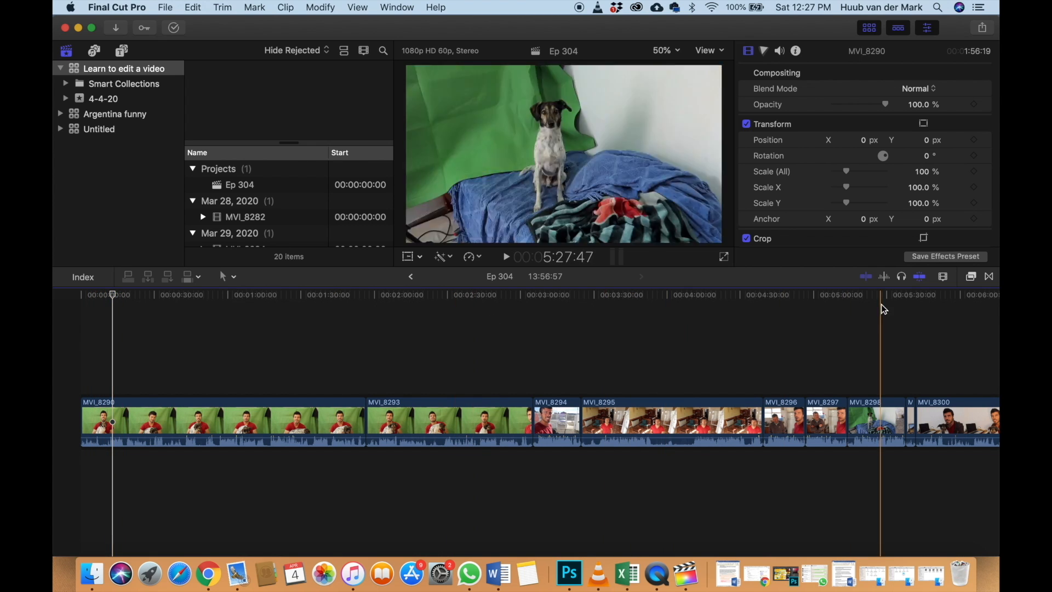
Turn video skimming off and back on several times to compare its effect, leaving it on
left_click(866, 277)
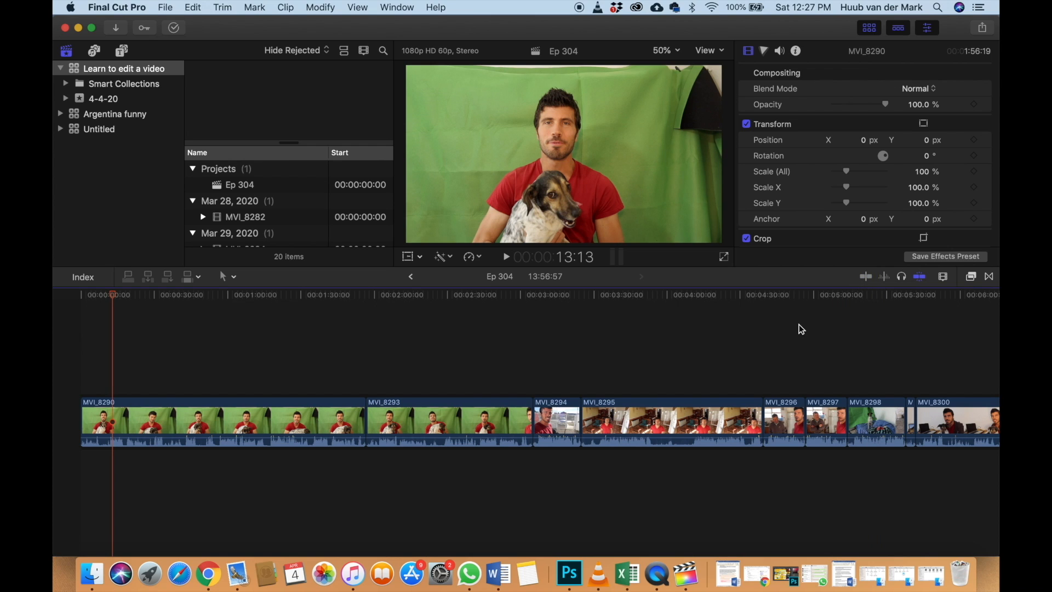
left_click(871, 278)
left_click(867, 277)
left_click(867, 277)
left_click(867, 278)
left_click(867, 278)
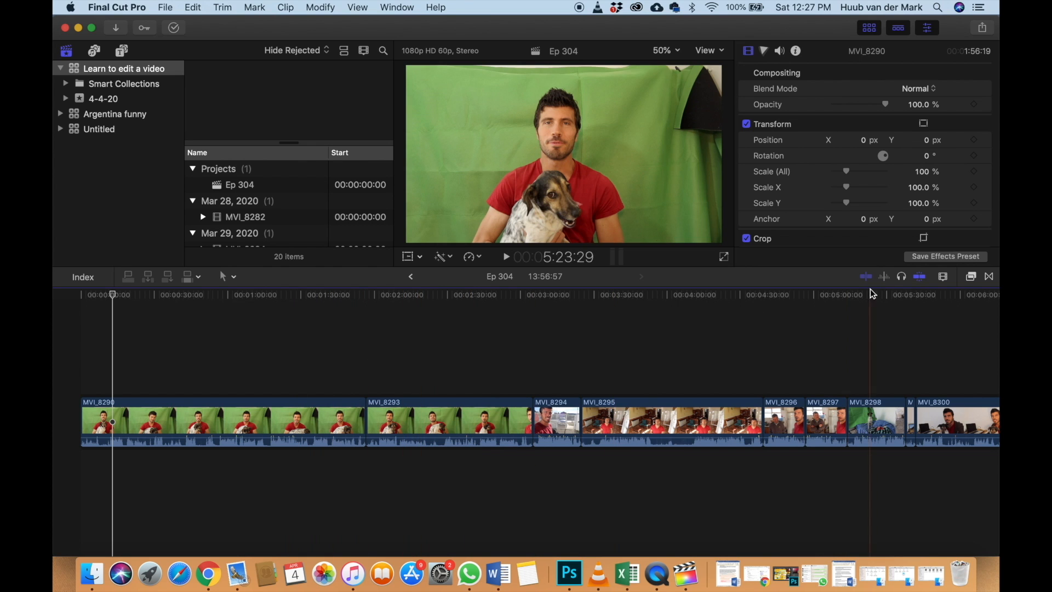
Turn audio skimming on and off again, and turn snapping off and back on
left_click(883, 278)
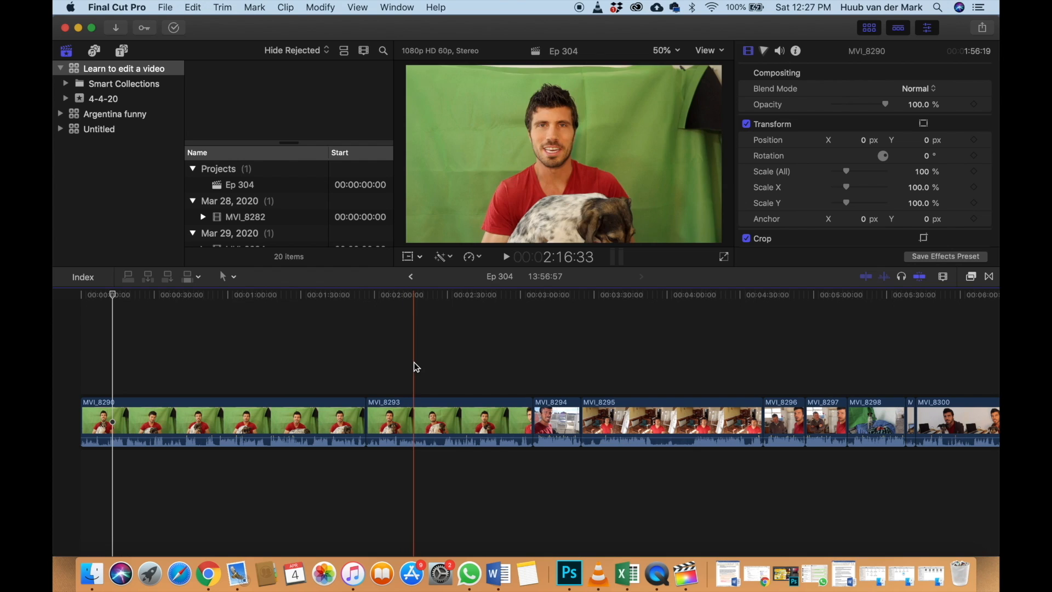
left_click(884, 278)
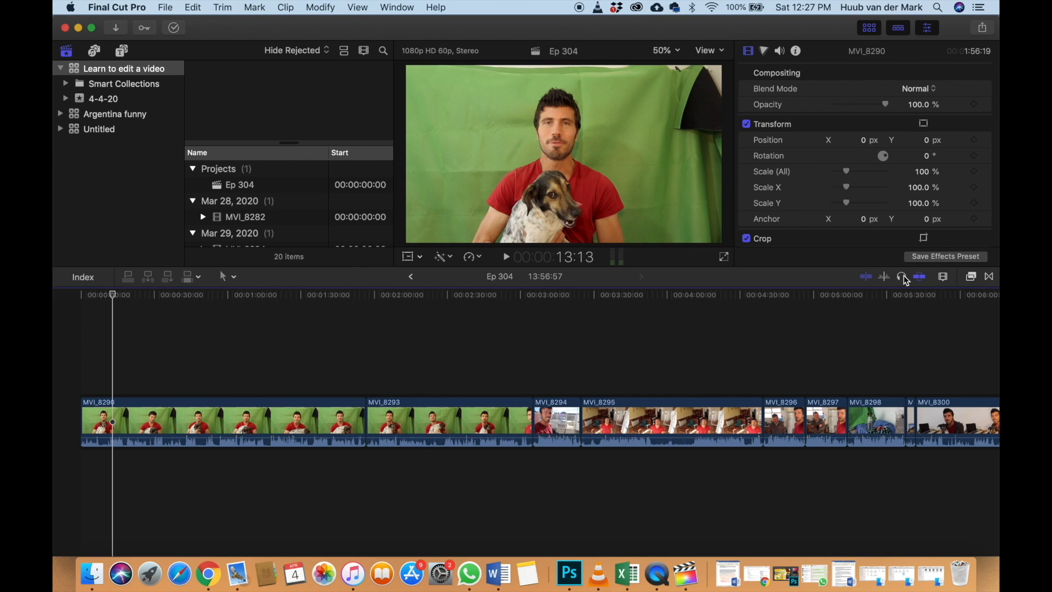
left_click(922, 277)
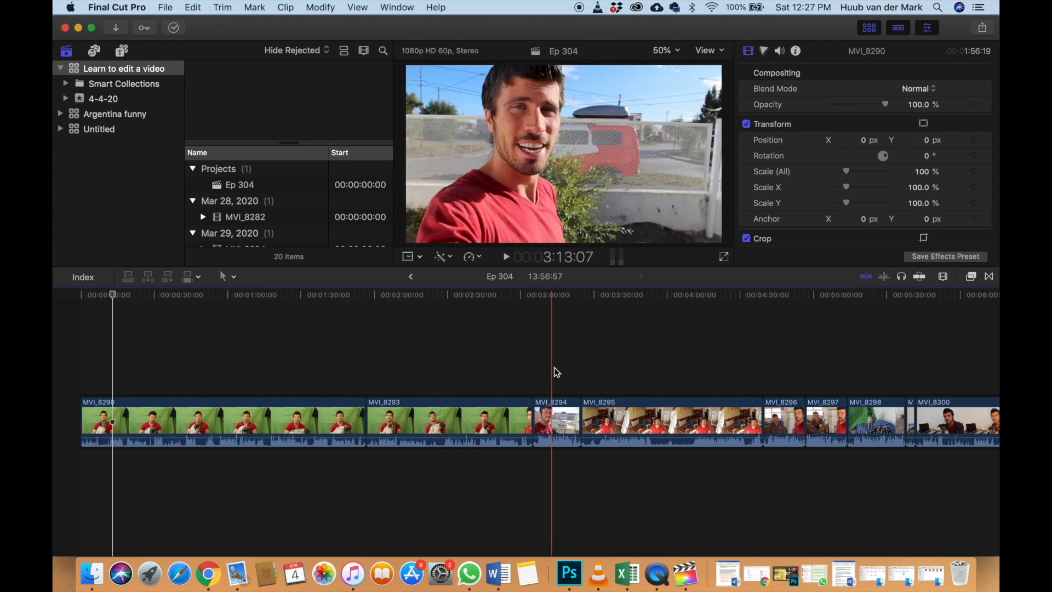
left_click(925, 278)
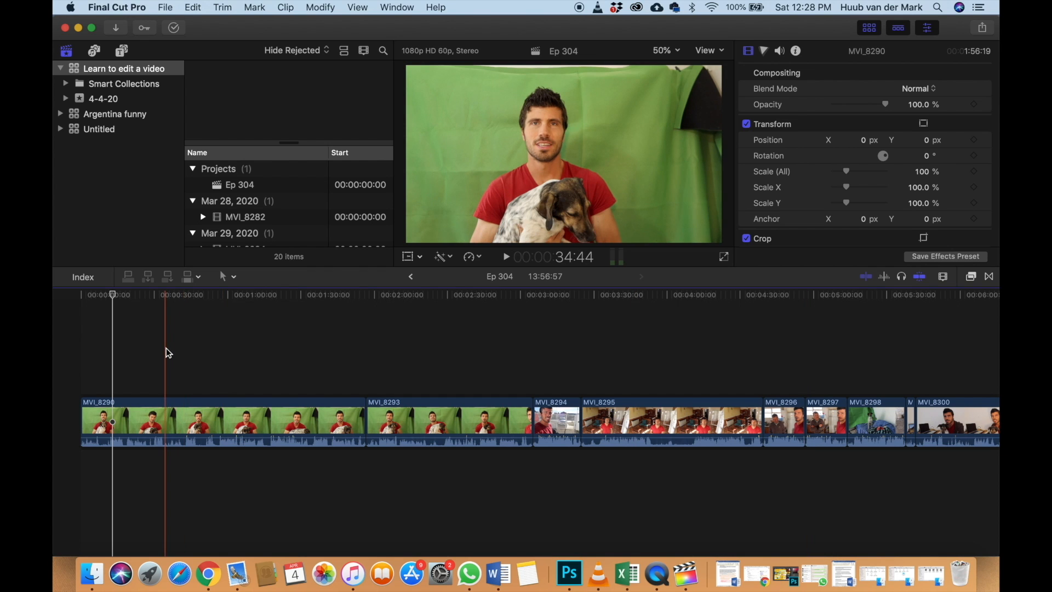
Review the opening seconds of MVI_8290 more closely by repositioning the playhead and playing short stretches
key("super+equal")
scroll(121, 346, "left", 2)
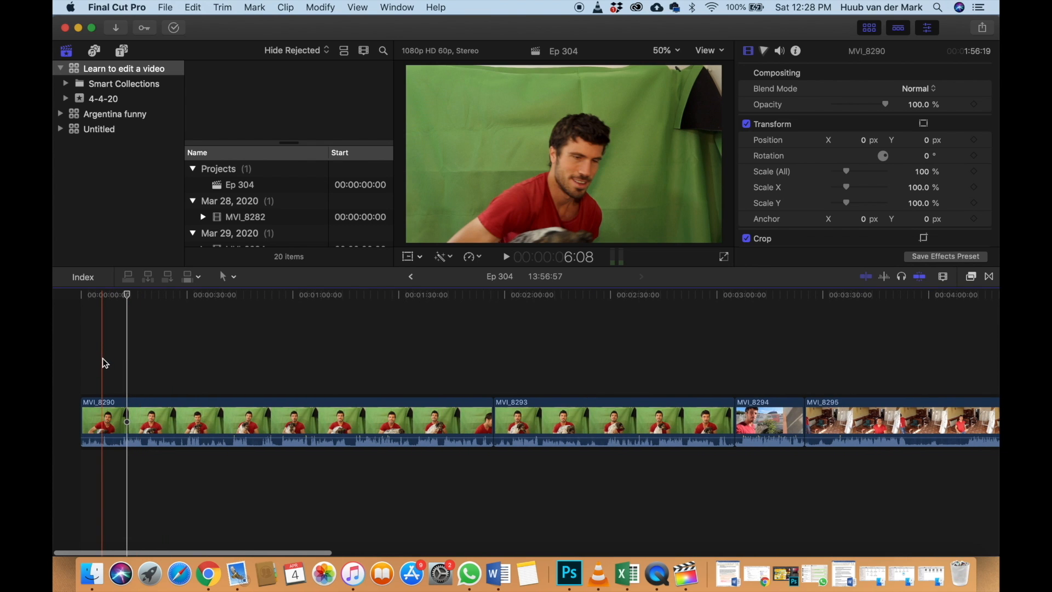
left_click(103, 359)
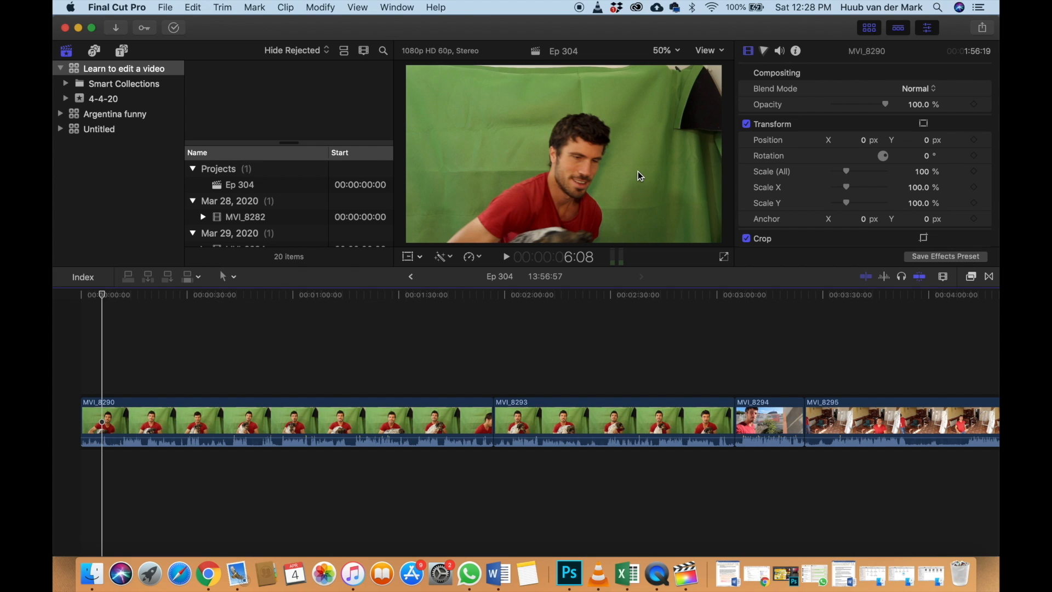
left_click(117, 357)
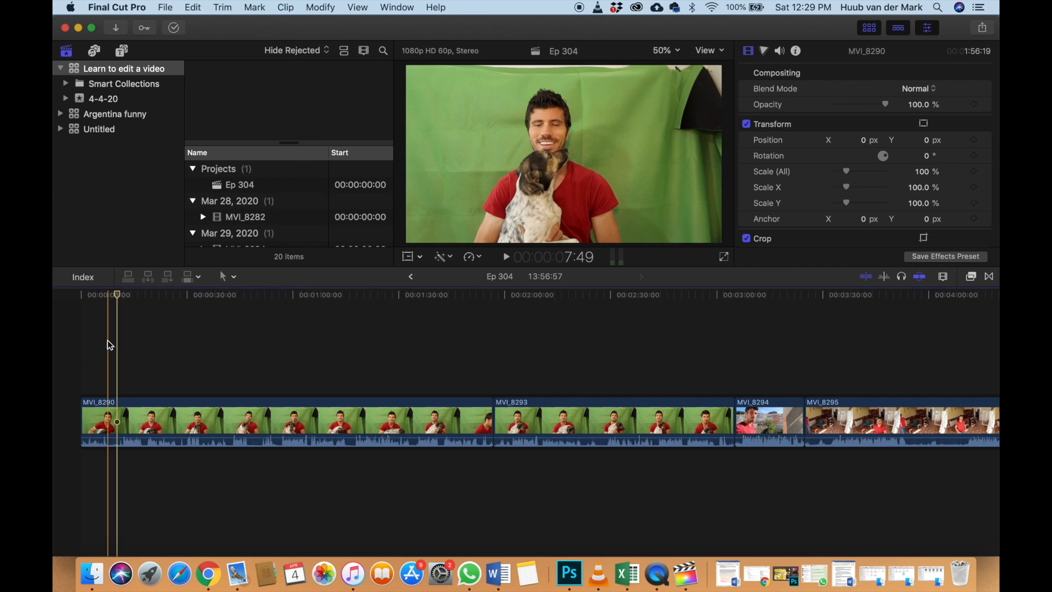
key("space")
key("space")
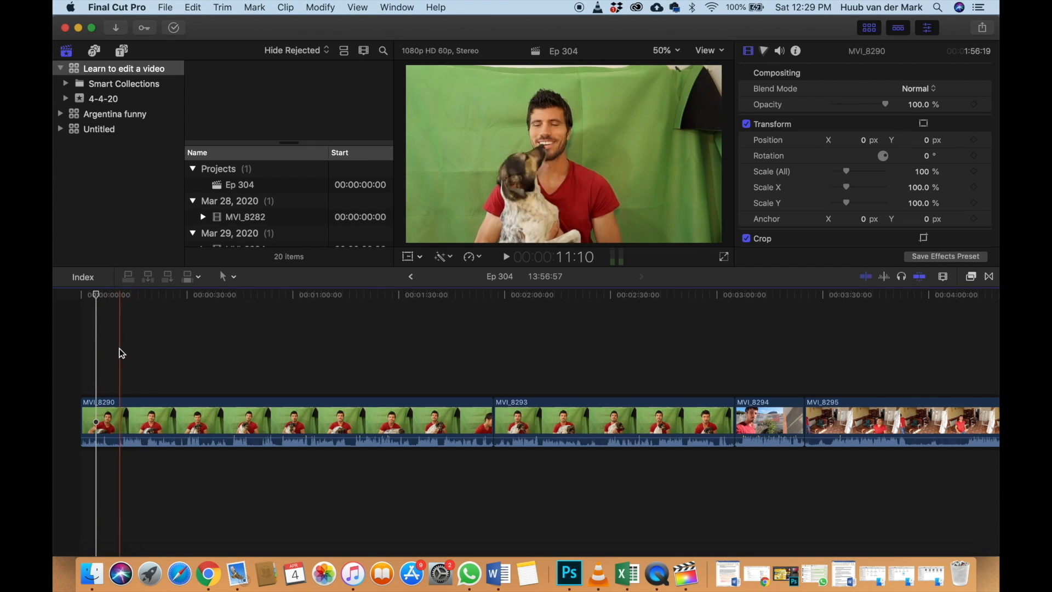
Play MVI_8290 up to 27:29 in the timeline and split the clip at the playhead
key("space")
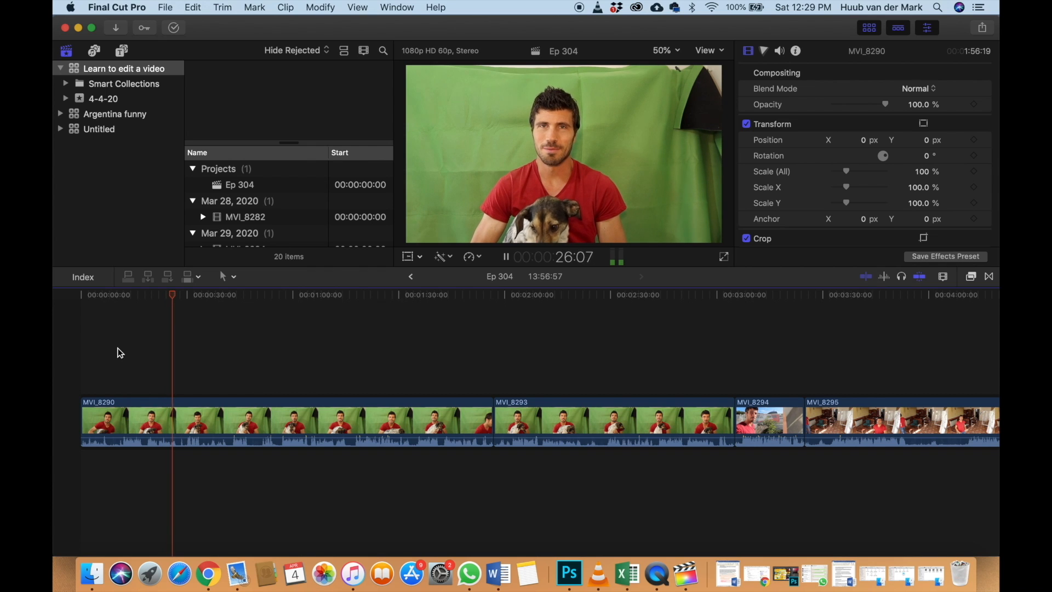
key("space")
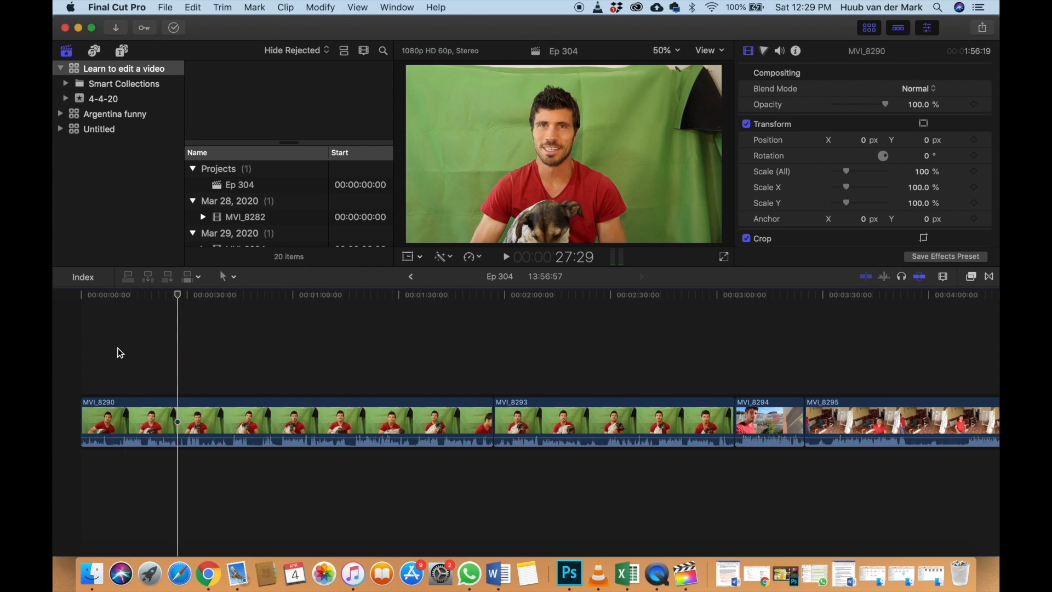
left_click(179, 354)
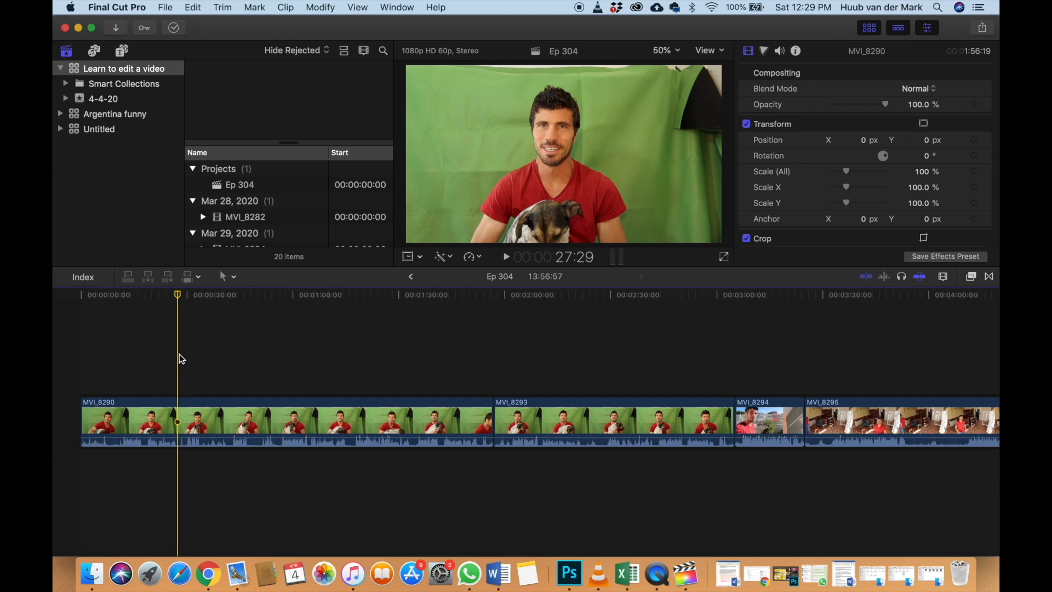
key("super+b")
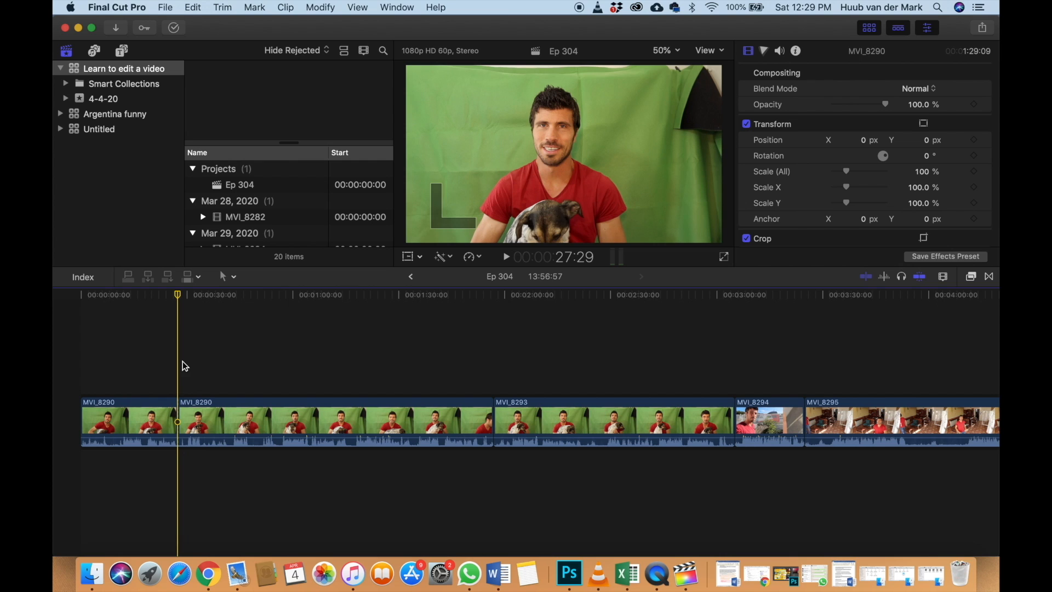
Open the Command Editor to look over the keyboard shortcut layout and close it without changes
left_click(112, 7)
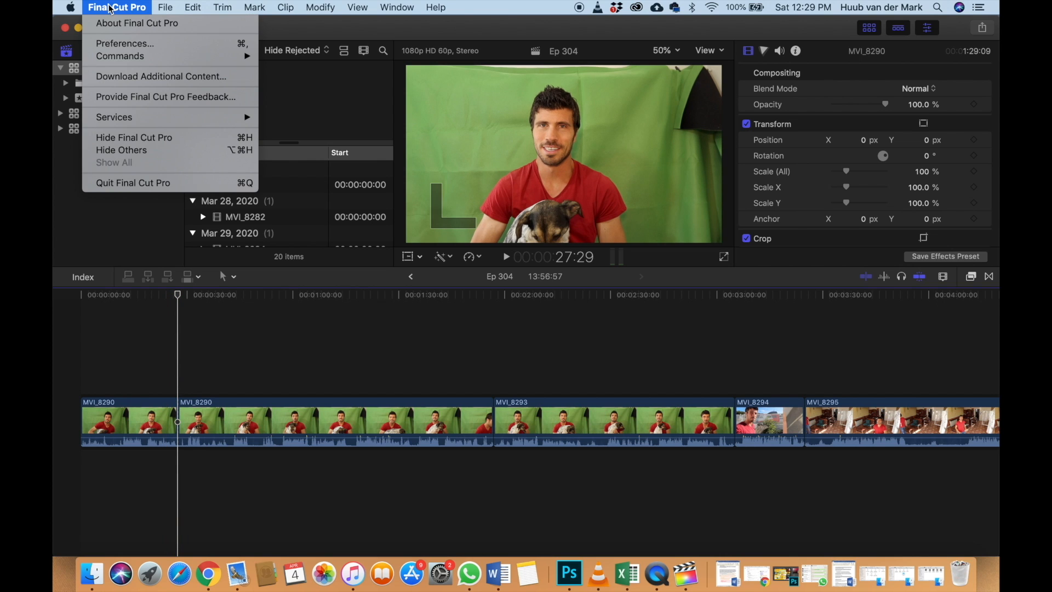
mouse_move(125, 57)
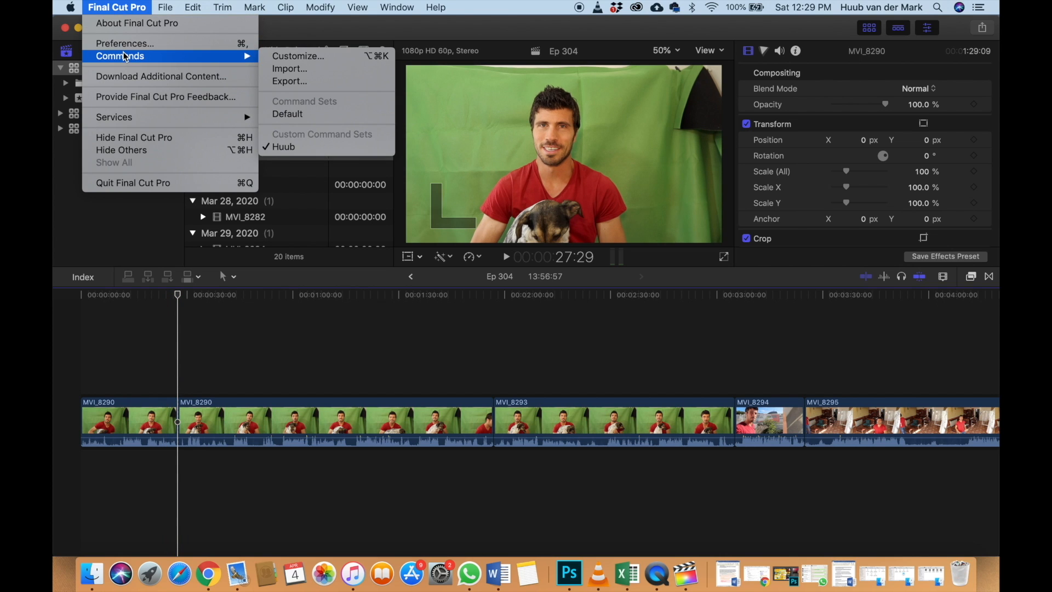
left_click(277, 59)
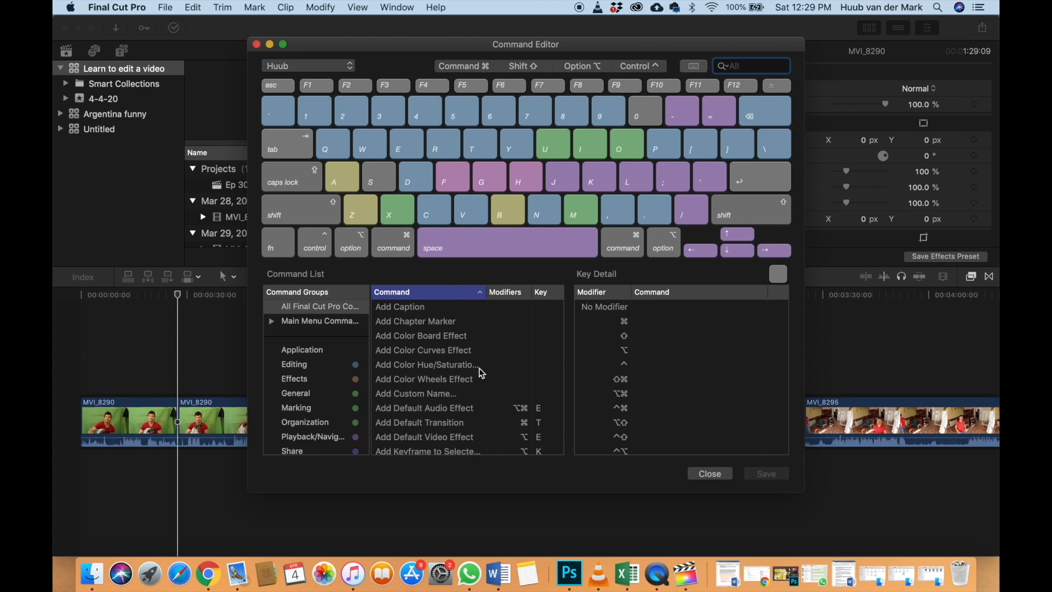
left_click(710, 474)
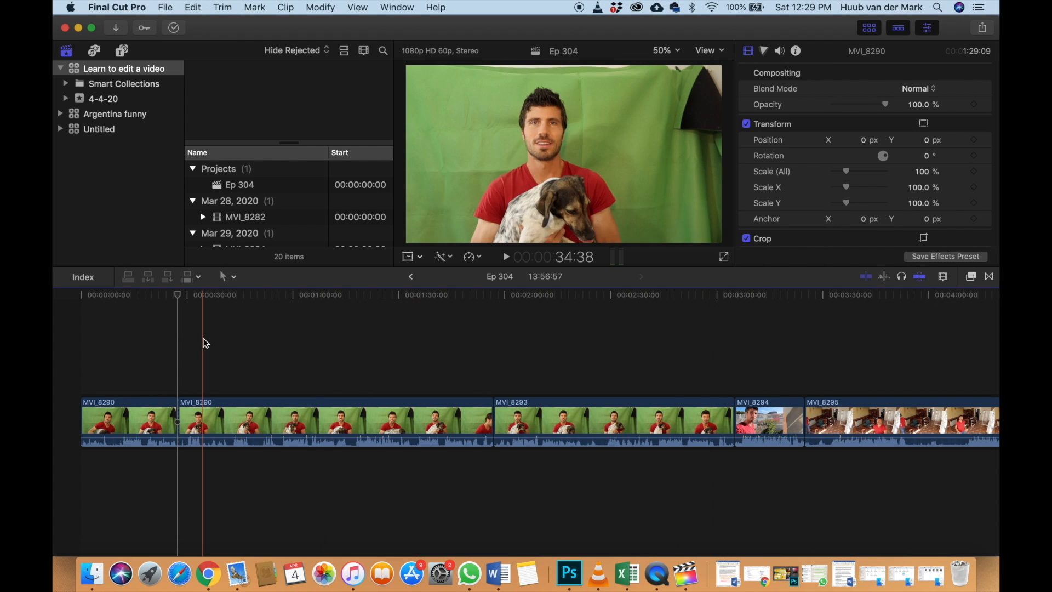
Undo the split in MVI_8290 and select the whole clip in the timeline
key("l")
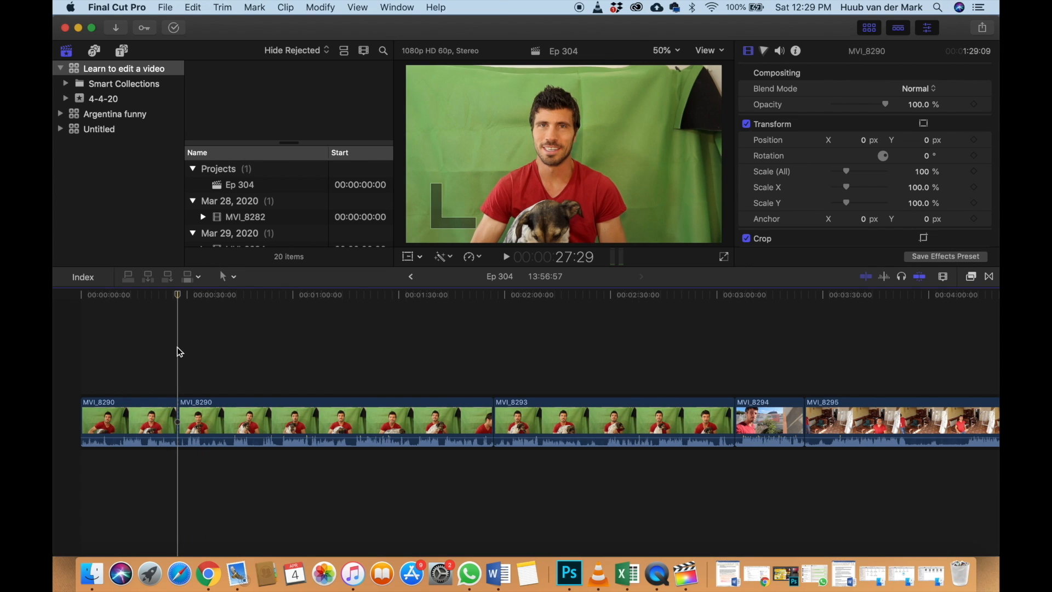
key("super+z")
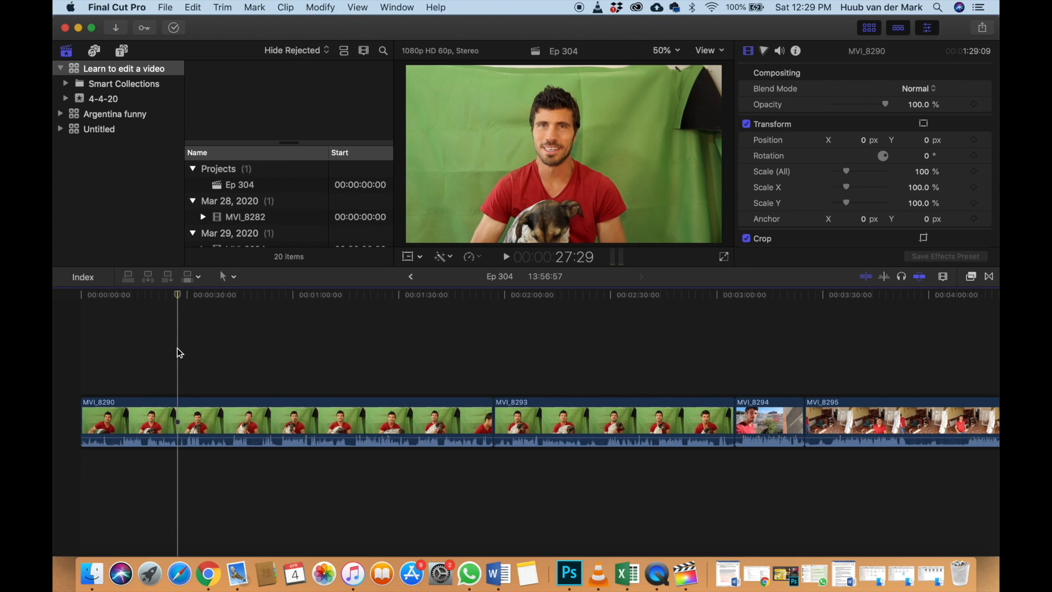
left_click(177, 404)
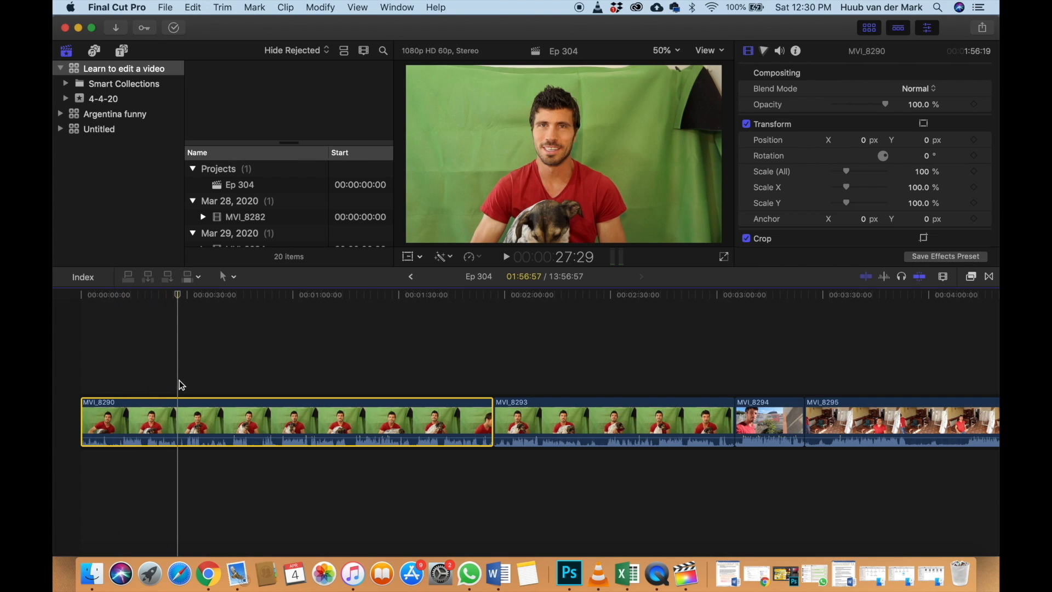
left_click(480, 257)
left_click(481, 259)
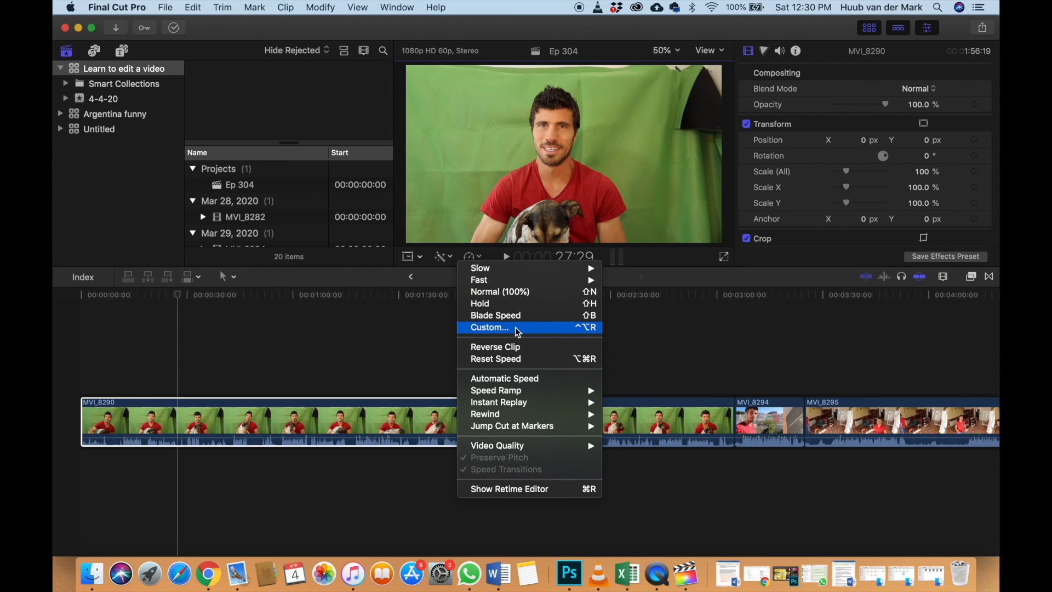
left_click(450, 259)
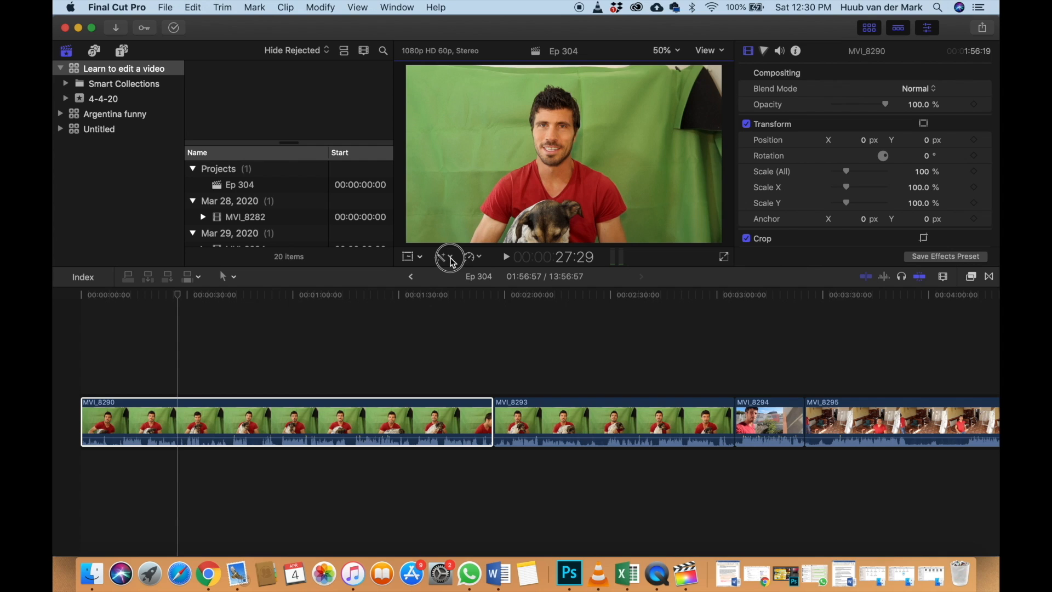
left_click(421, 256)
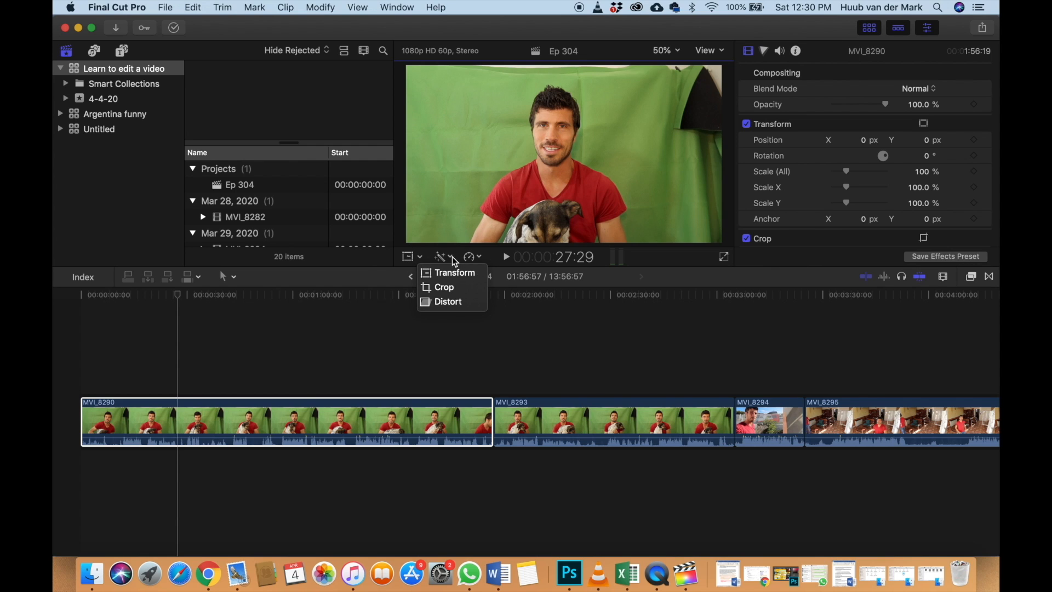
left_click(357, 272)
left_click(234, 277)
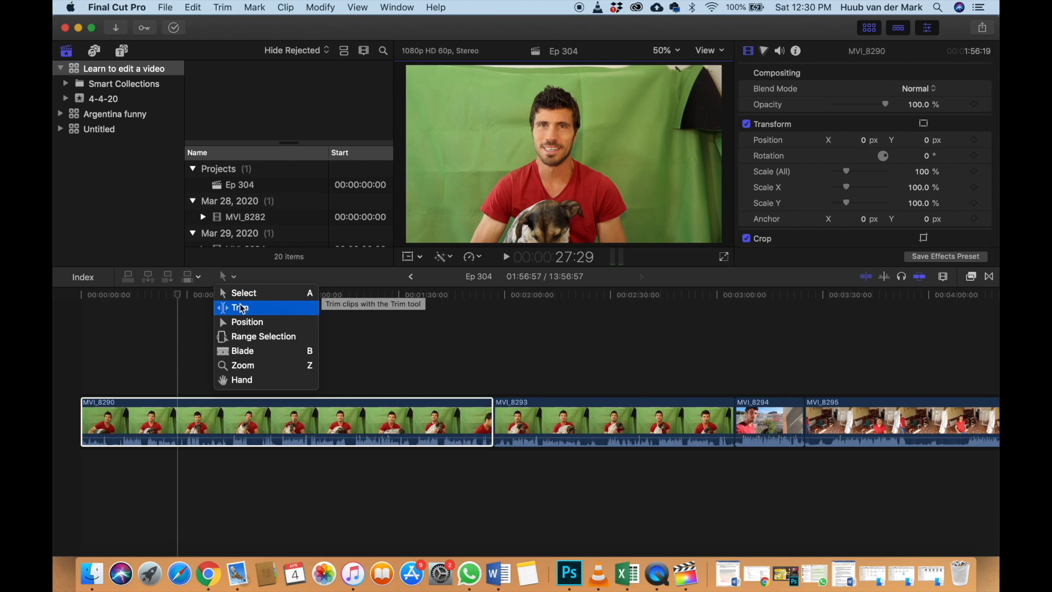
left_click(241, 307)
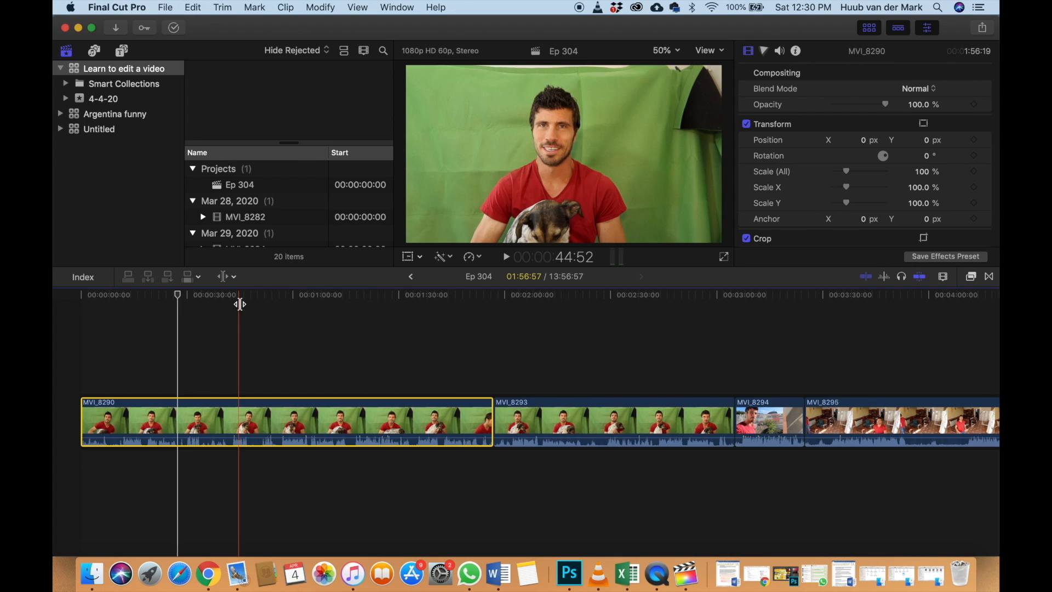
Place the playhead at 27:17 in MVI_8290 and cut the clip there with the Blade tool
left_click(206, 322)
left_click(176, 334)
key("a")
left_click(233, 277)
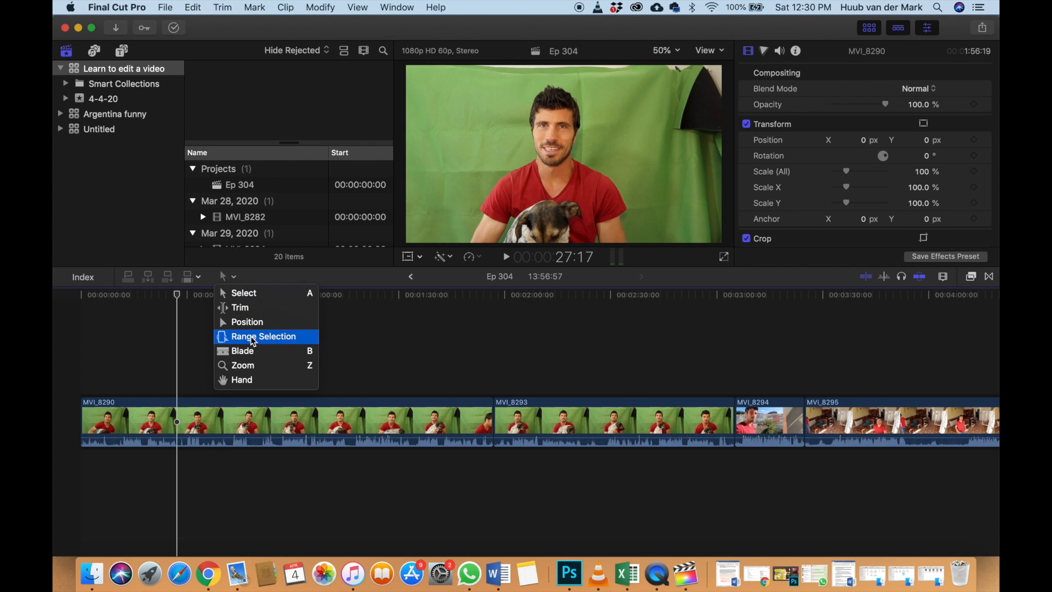
left_click(249, 351)
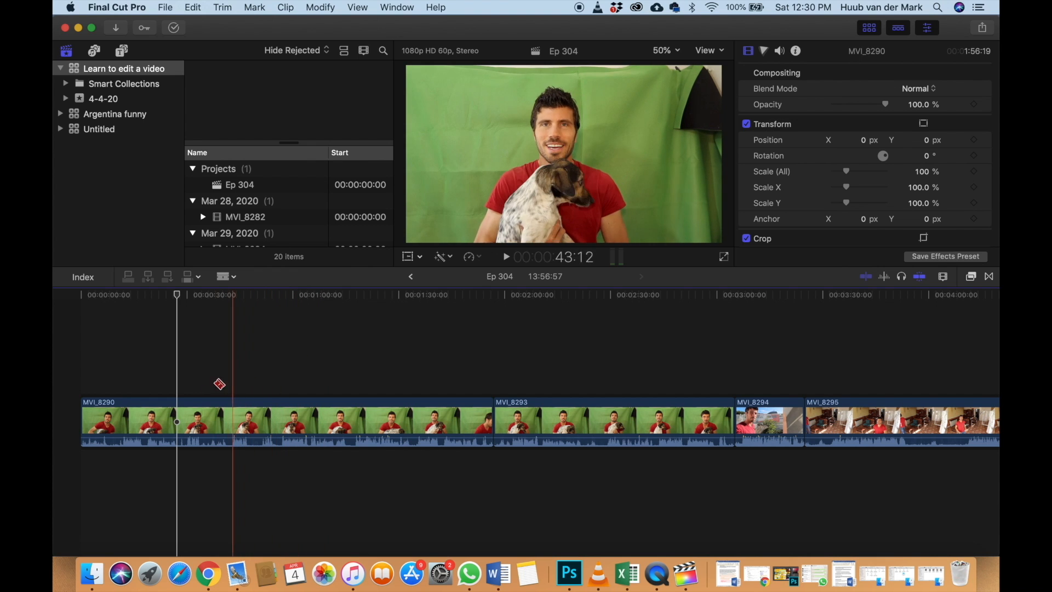
left_click(178, 412)
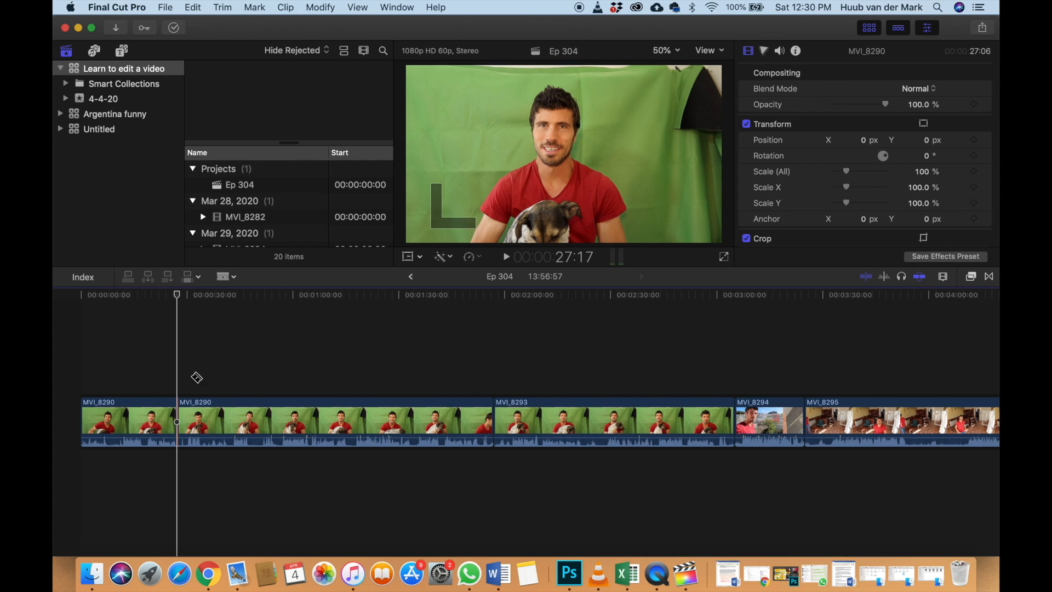
Alternate between the Blade and Select tools a few times, finishing on the Select tool
left_click(234, 278)
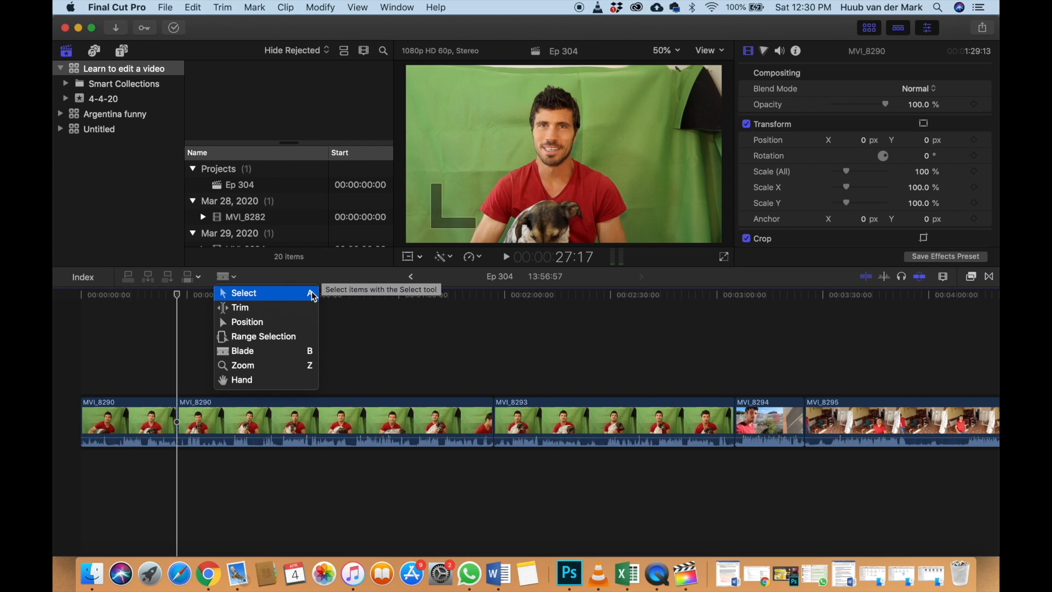
left_click(266, 353)
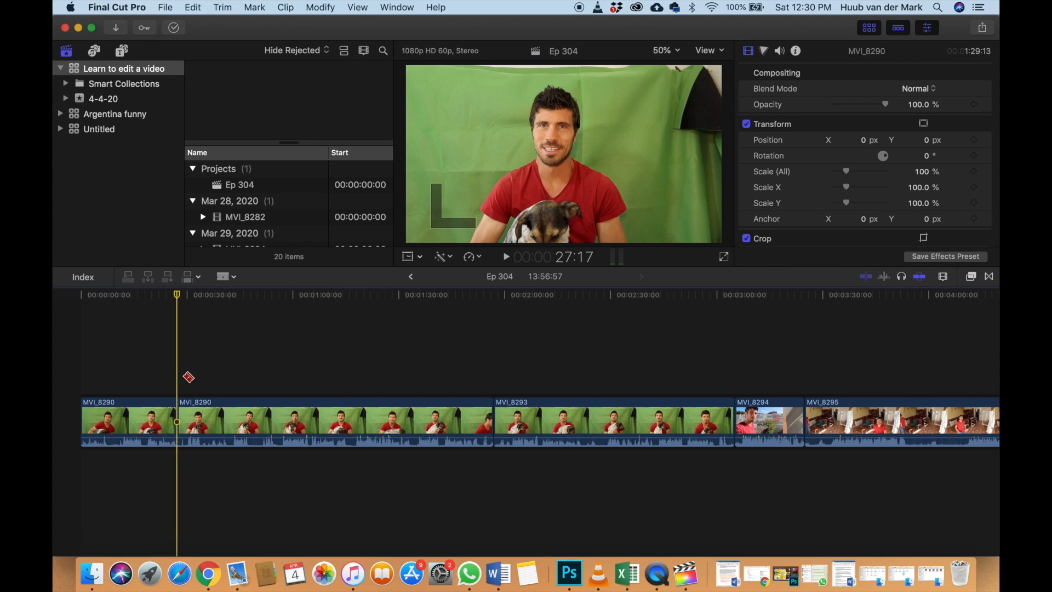
key("a")
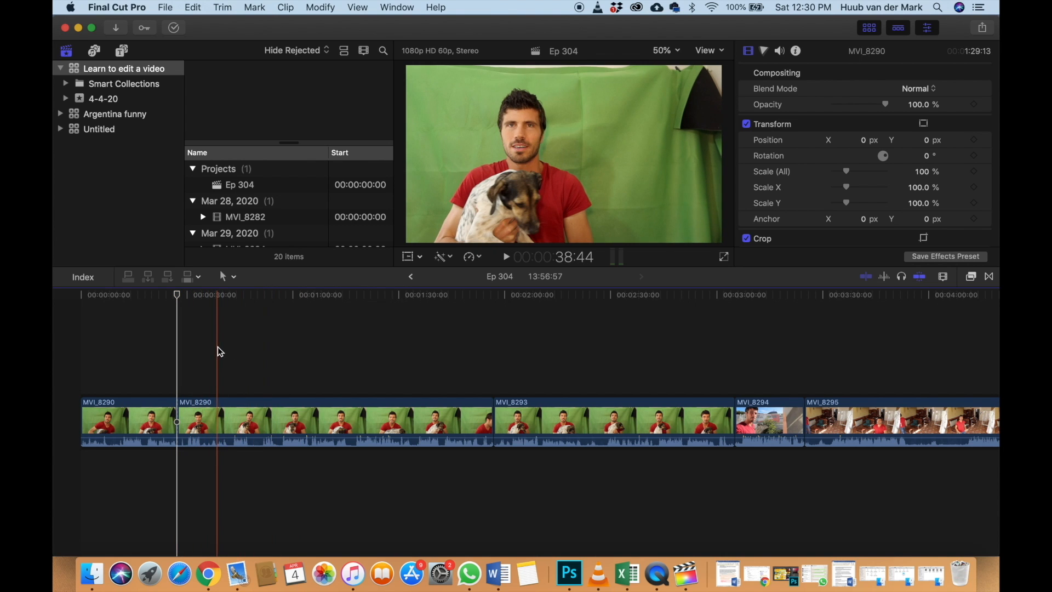
key("b")
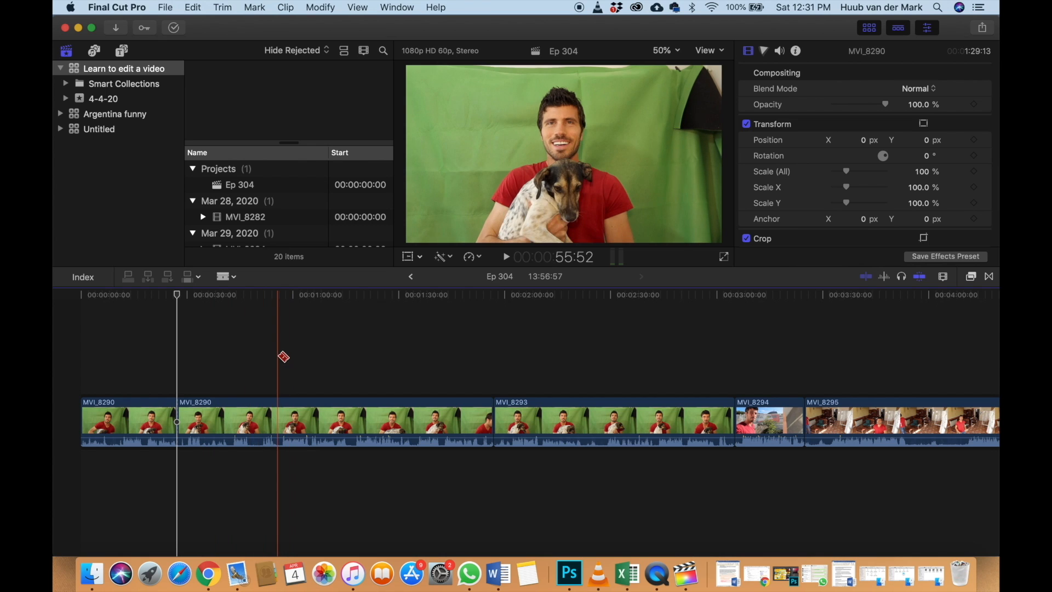
key("a")
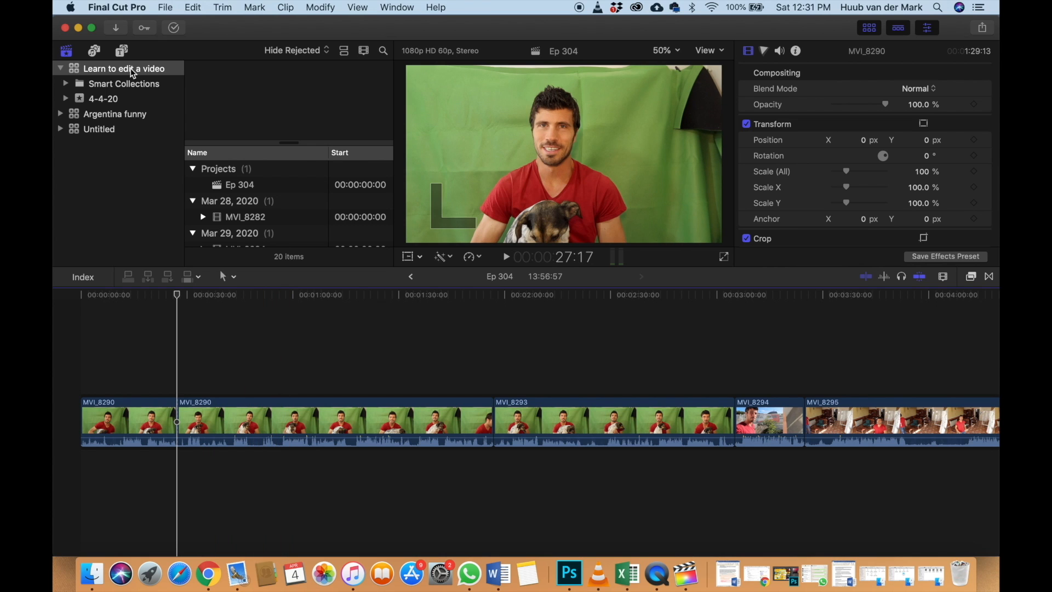
Search the Command Editor for "cut" to check the Blade shortcuts, and close it without changes
left_click(108, 8)
mouse_move(163, 57)
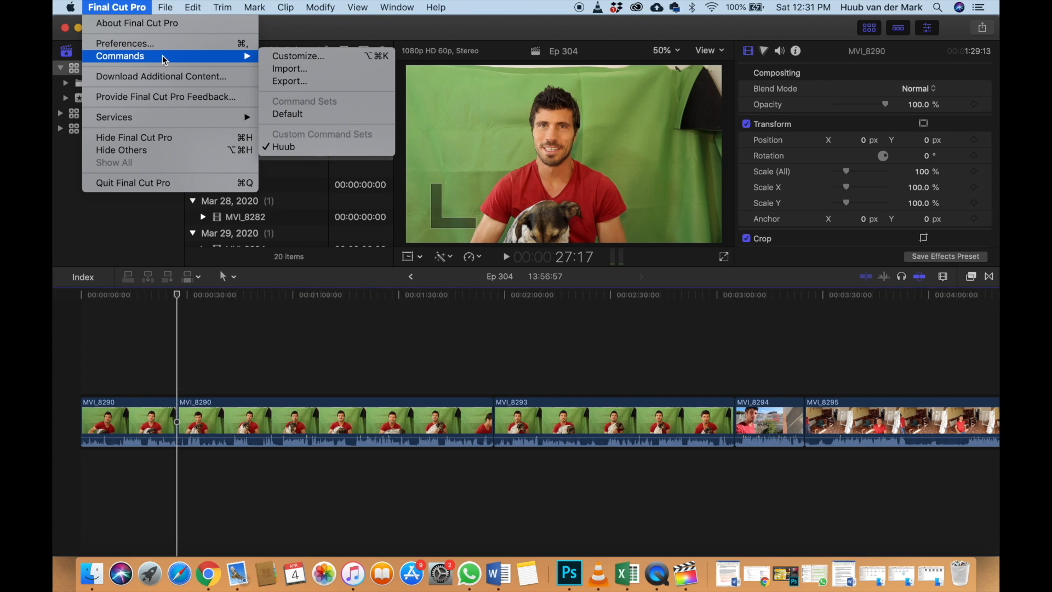
left_click(311, 55)
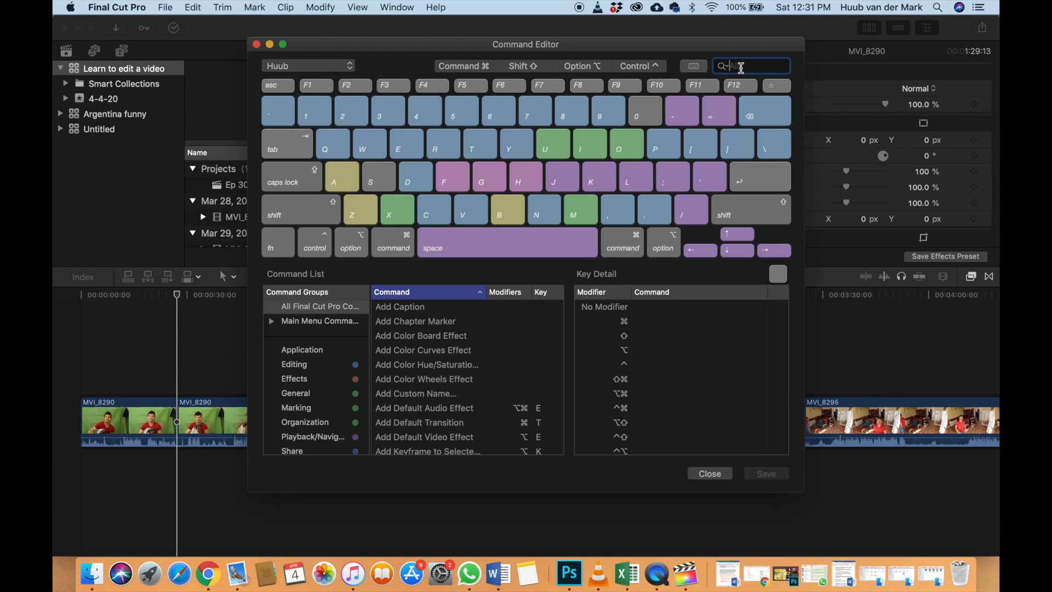
type("cut")
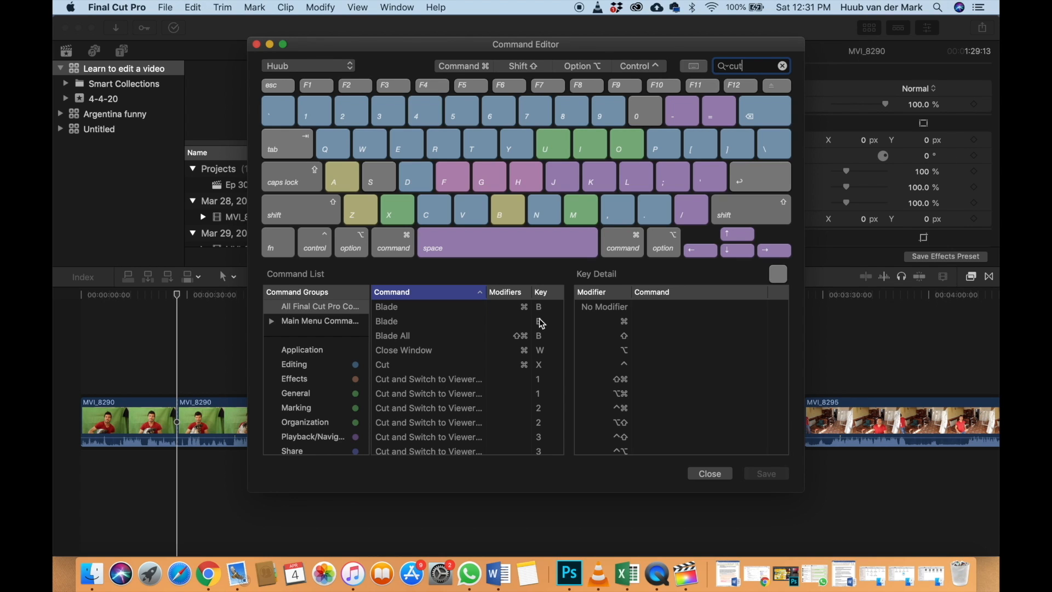
left_click(710, 473)
Activate the Blade tool and return to the Select tool
key("b")
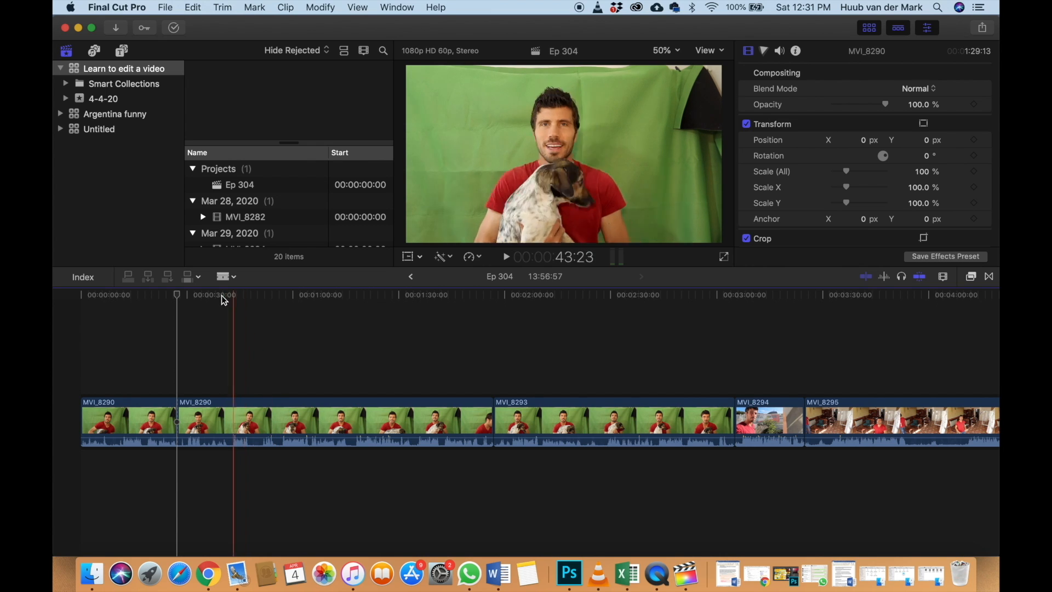
left_click(226, 277)
left_click(236, 295)
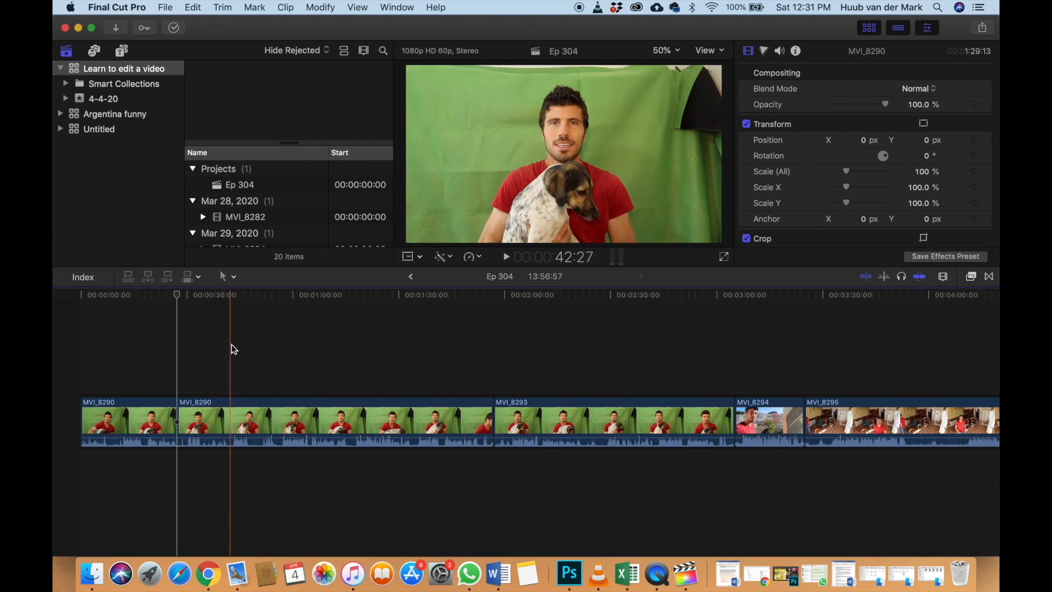
Split the second part of MVI_8290 at the playhead at 42:49 and undo the split
left_click(231, 347)
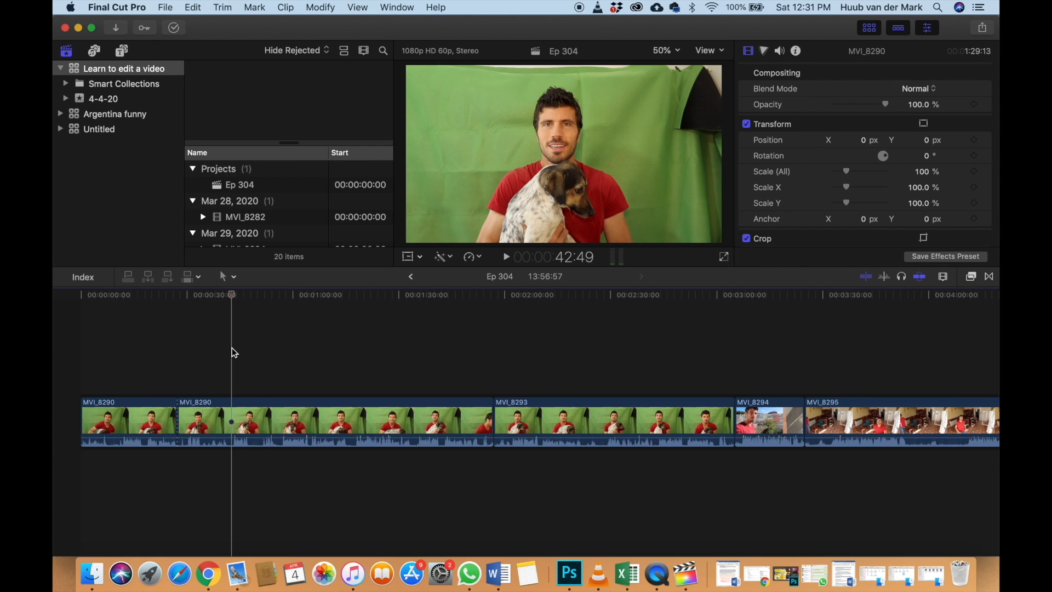
key("super+b")
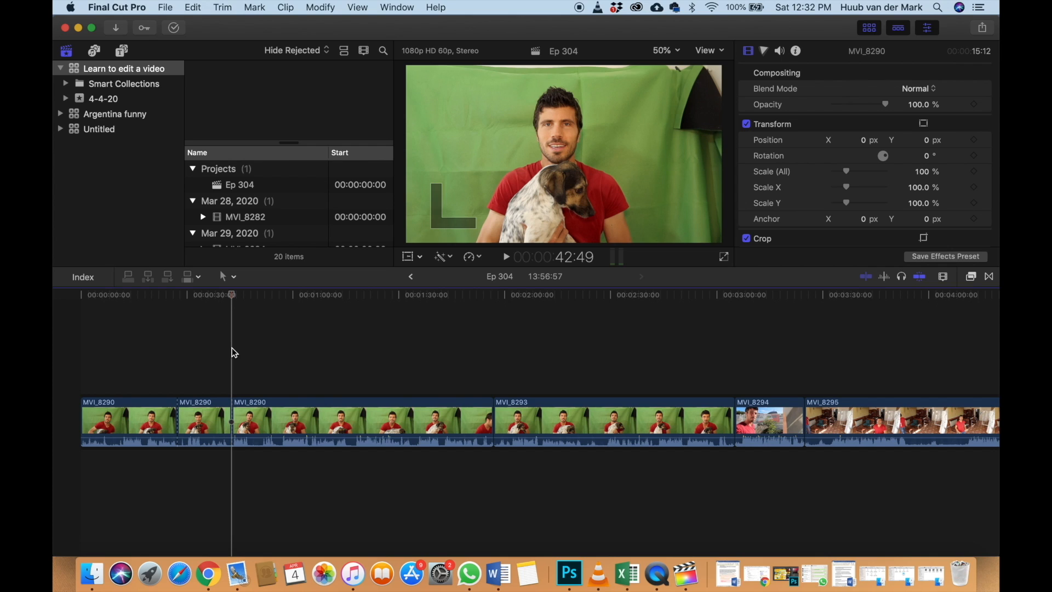
key("super+z")
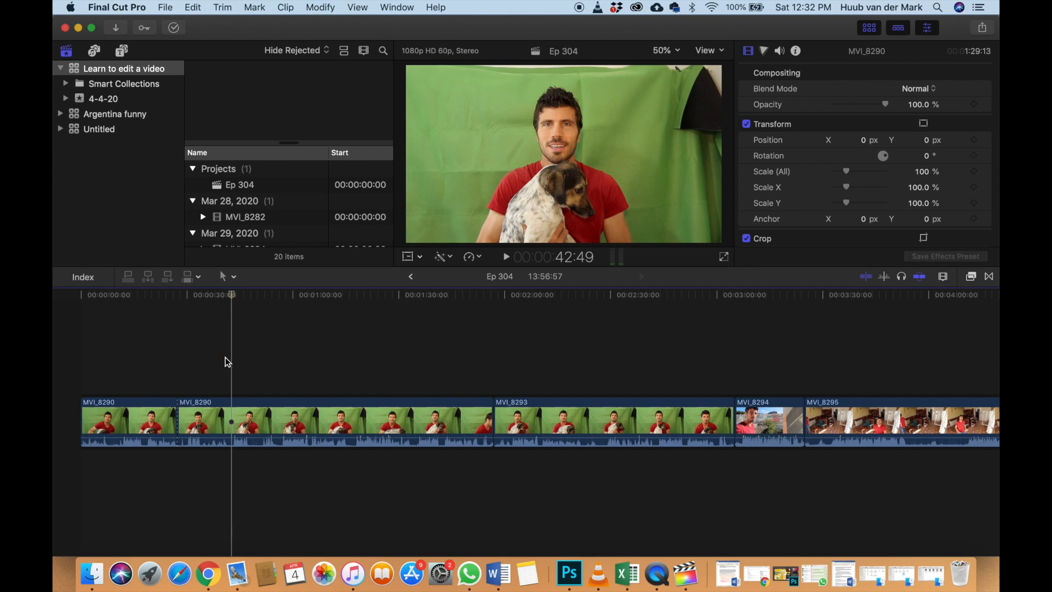
Cut the second part of MVI_8290 at about 48:36 with the Blade tool, undo the cut and return to the Select tool
key("b")
left_click(253, 417)
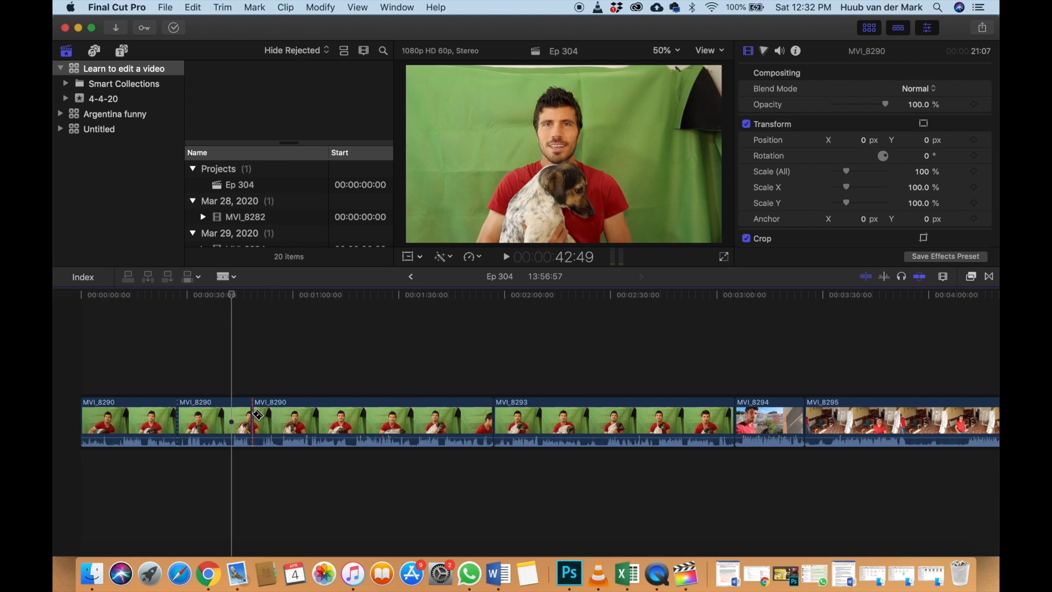
key("super+z")
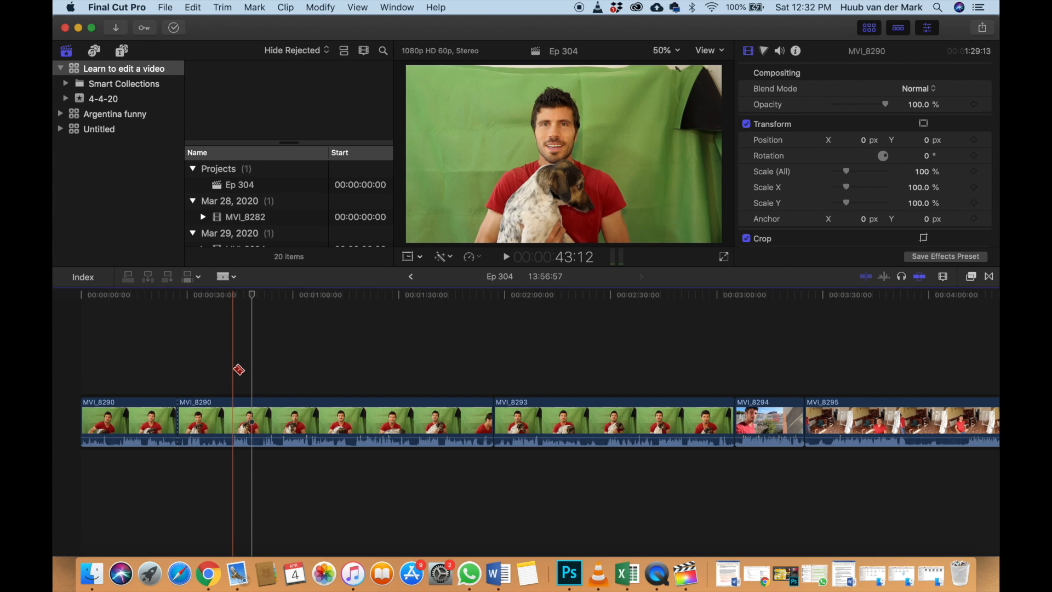
key("a")
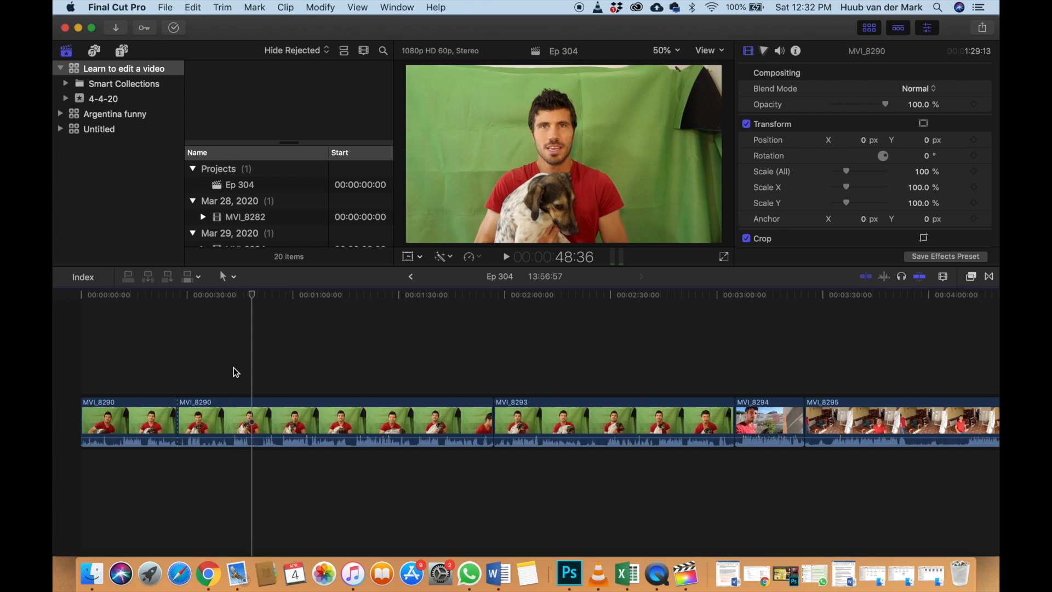
Choose the Select tool and place the playhead at the cut between the two MVI_8290 parts, at 27:17
left_click(236, 277)
left_click(241, 293)
left_click(178, 366)
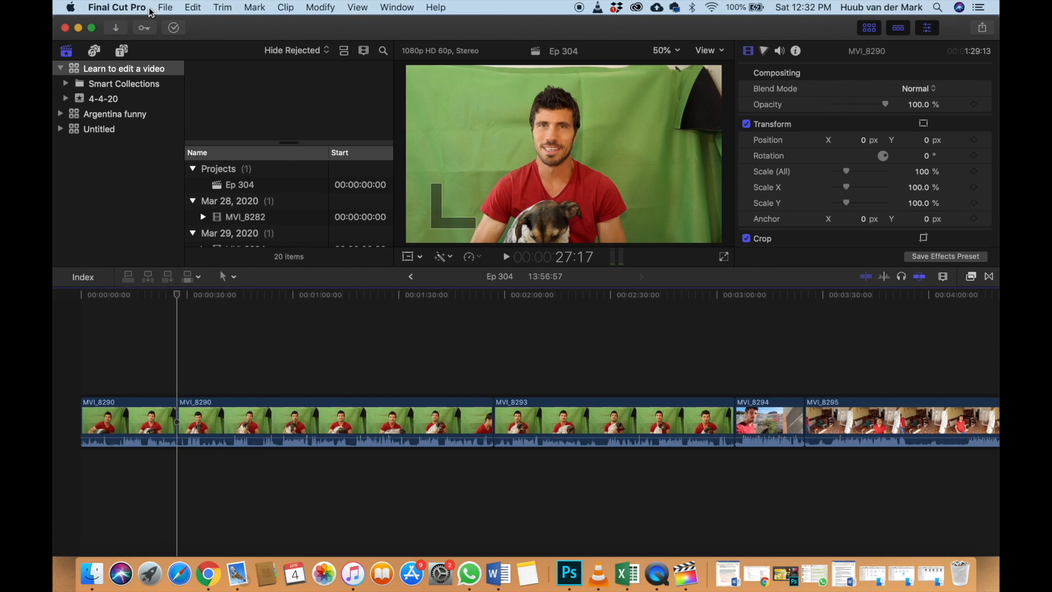
Search the Command Editor for "trim", read the Trim Start and Trim End descriptions, and close it without changes
left_click(94, 10)
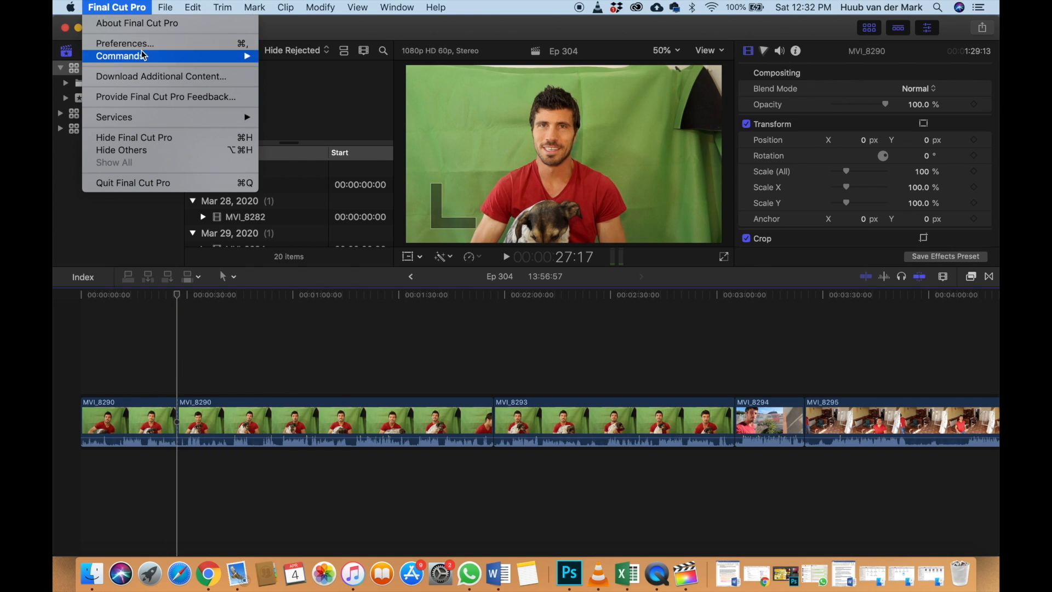
mouse_move(142, 55)
left_click(299, 56)
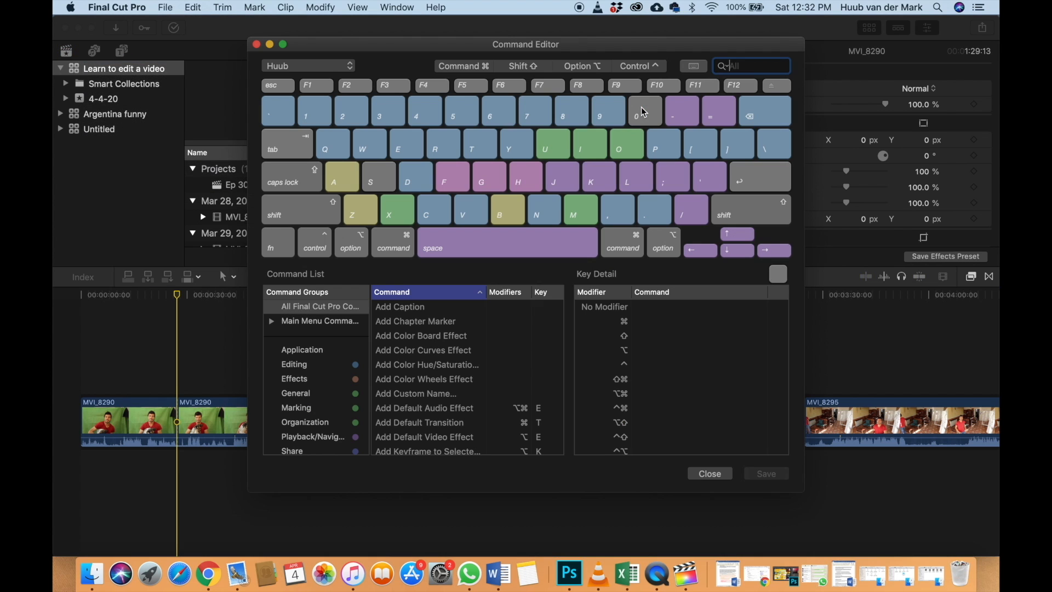
type("trim")
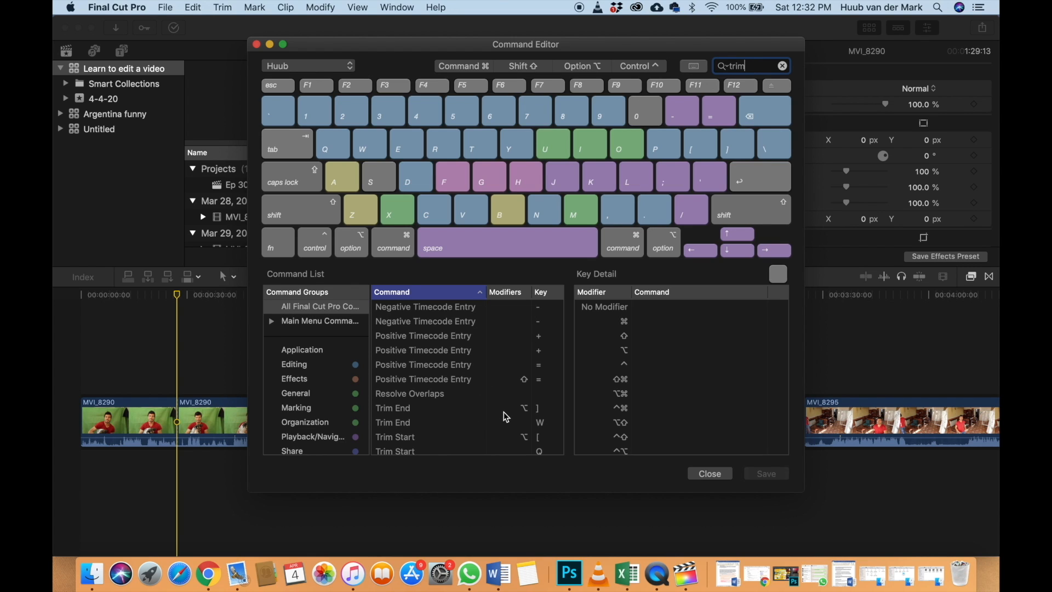
scroll(504, 416, "down", 2)
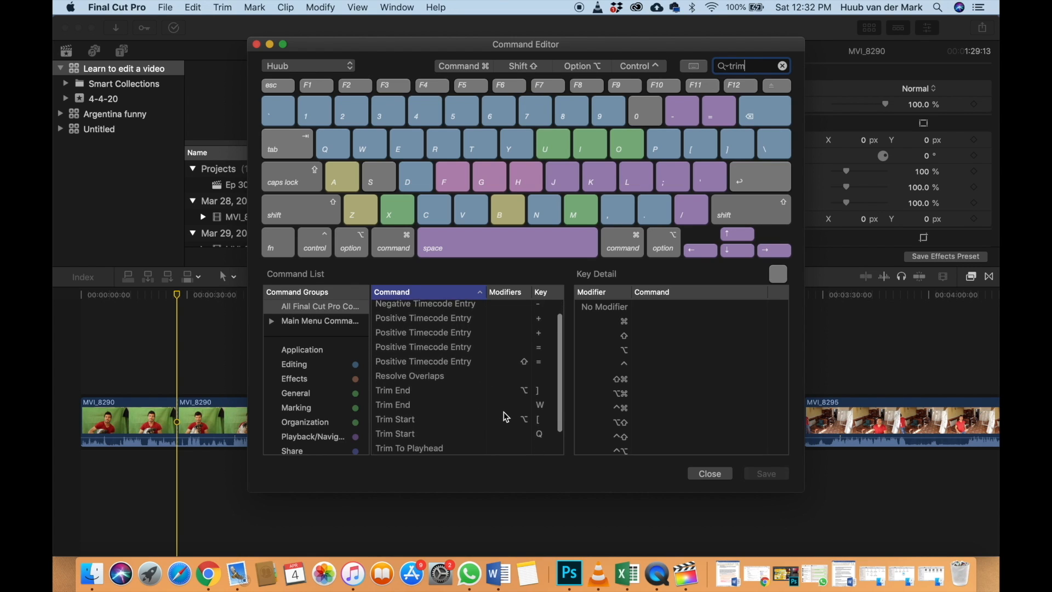
left_click(458, 425)
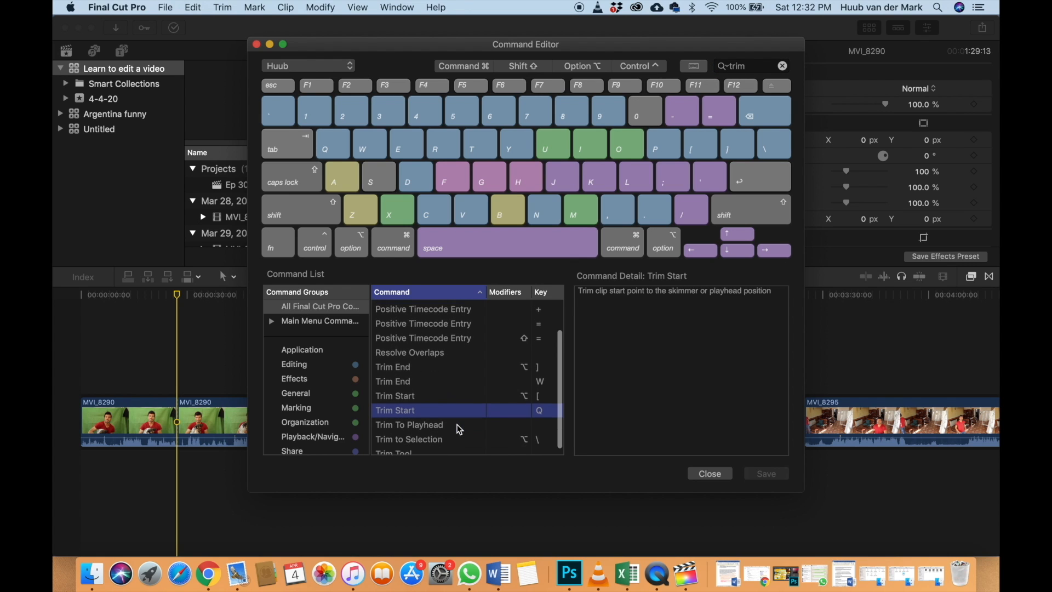
scroll(459, 429, "down", 1)
left_click(428, 385)
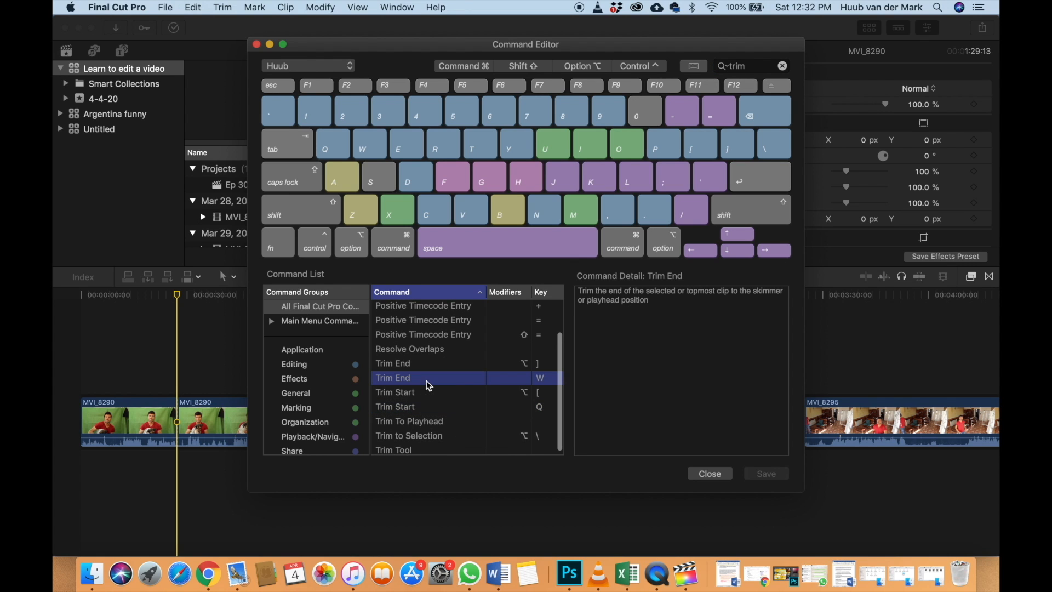
left_click(710, 473)
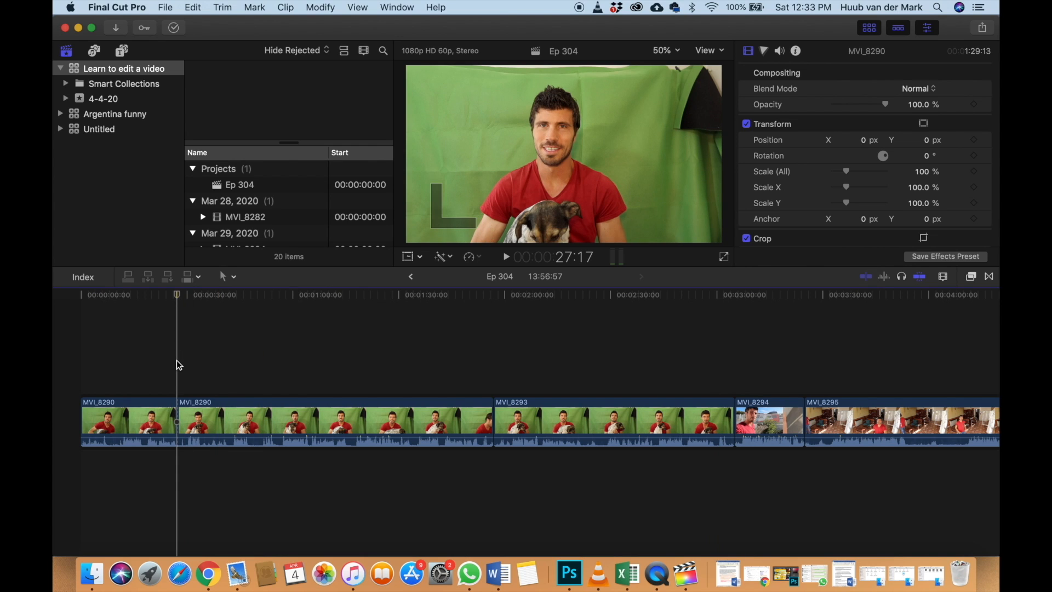
Play the opening of the first MVI_8290 part and examine its waveform around 12 seconds for where the speech starts
key("space")
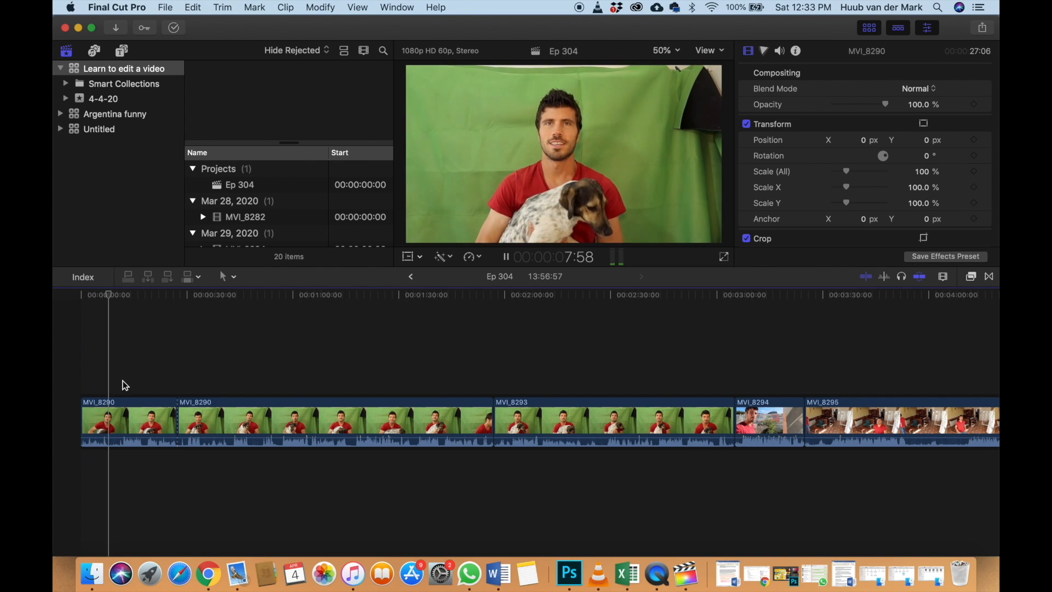
key("space")
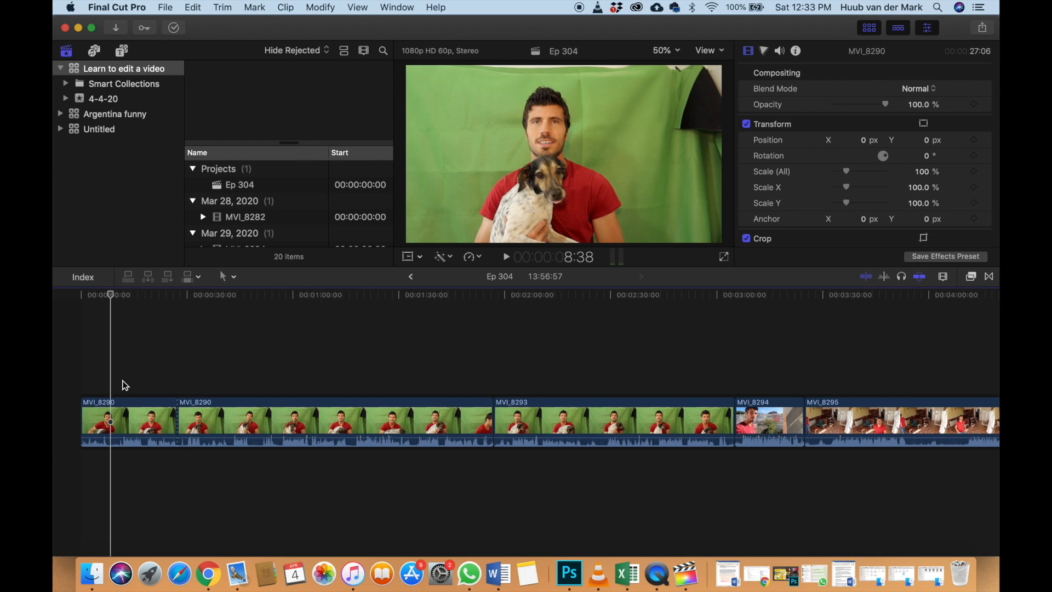
key("space")
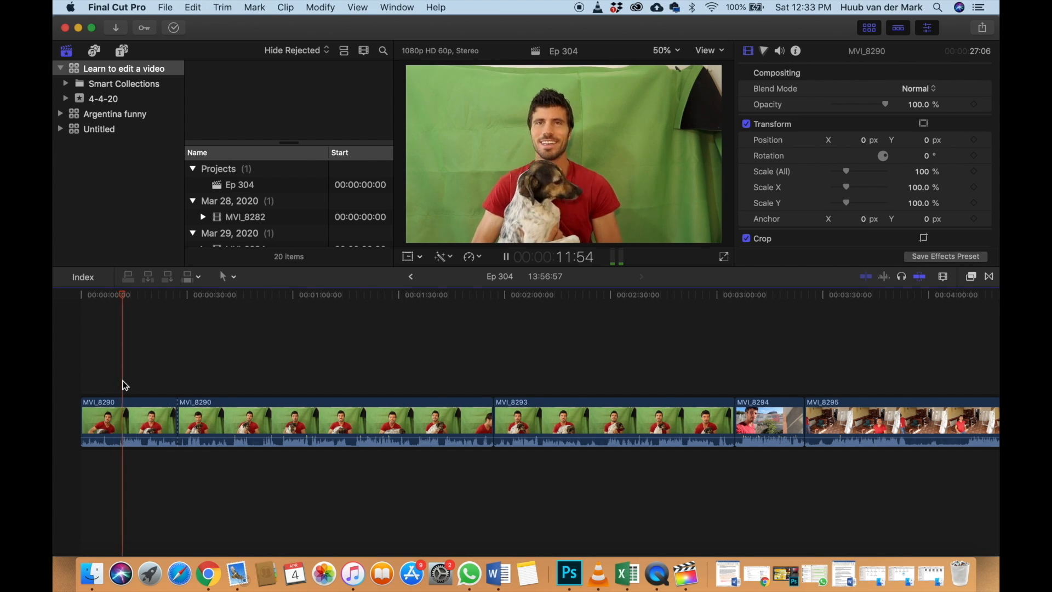
key("space")
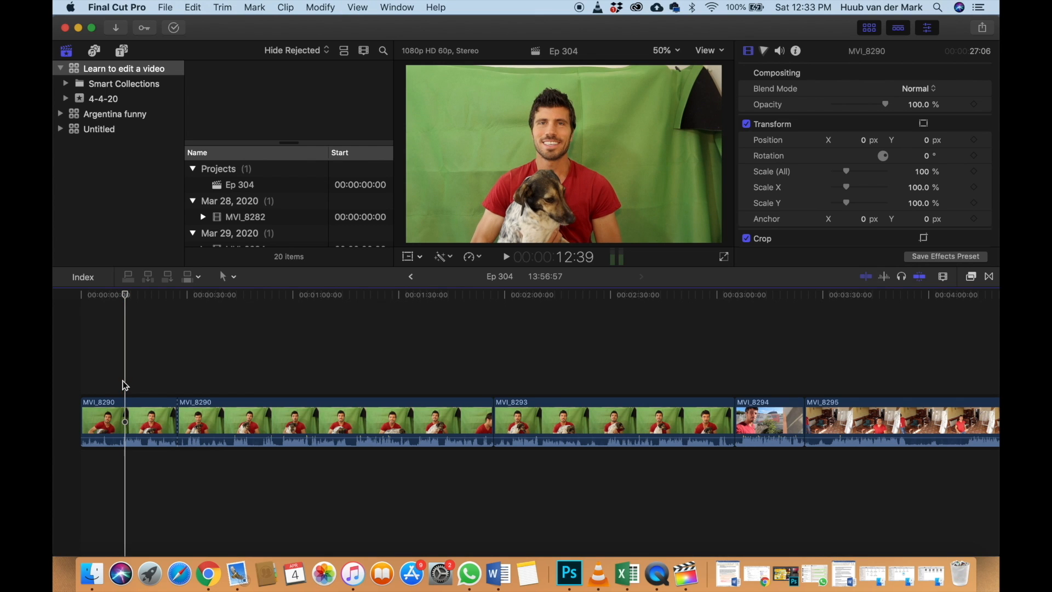
key("super+equal")
key("super+equal")
key("super+equal")
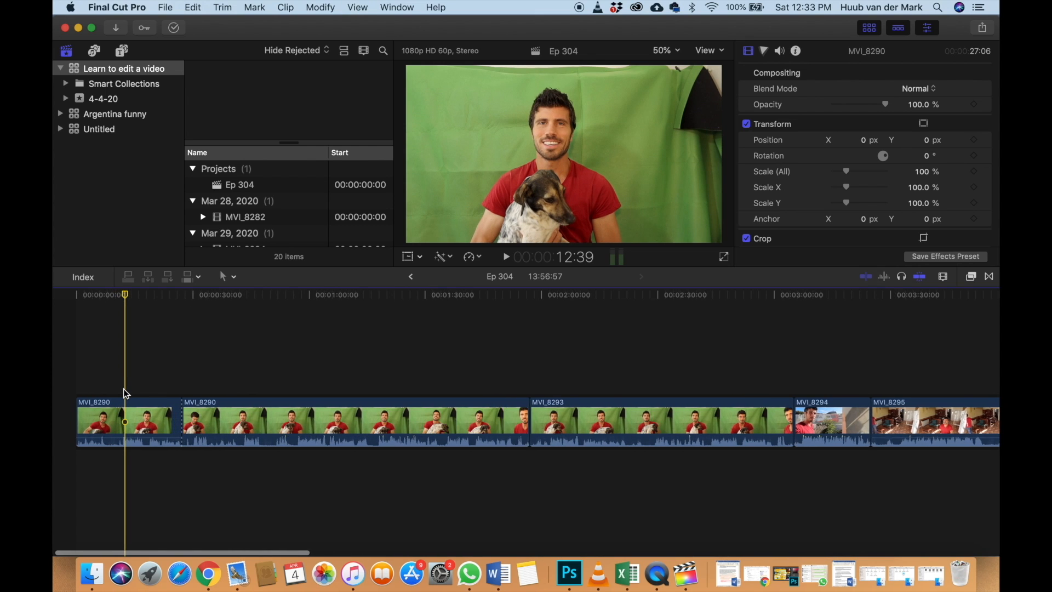
key("super+equal")
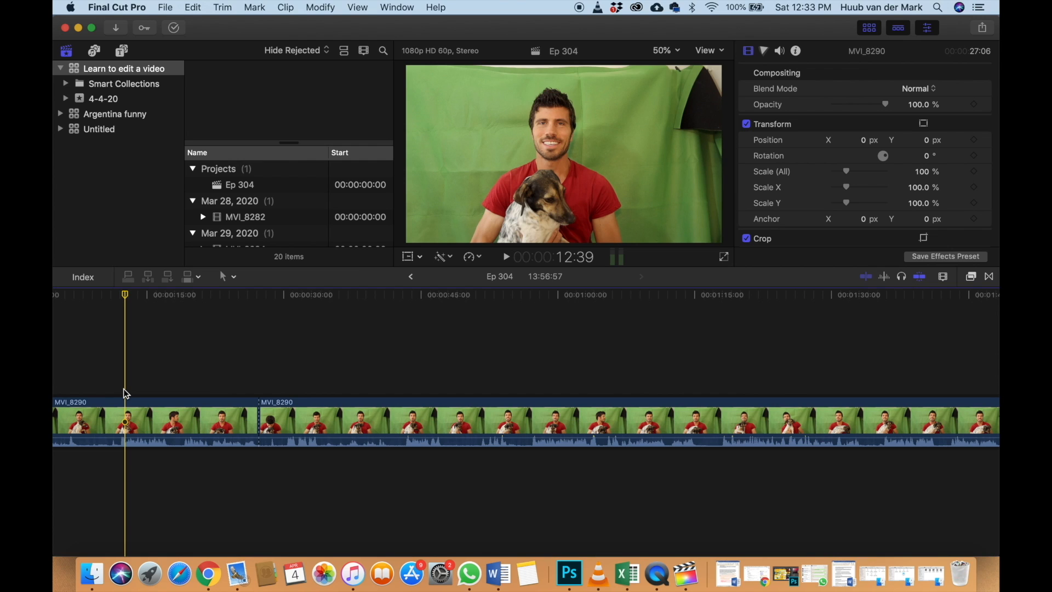
scroll(123, 389, "left", 3)
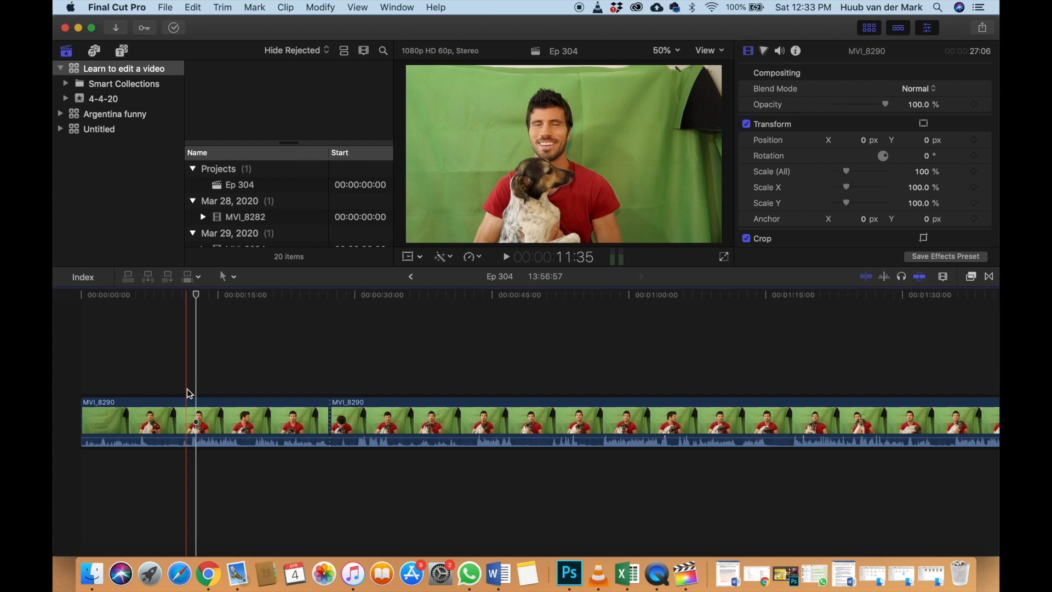
key("super+equal")
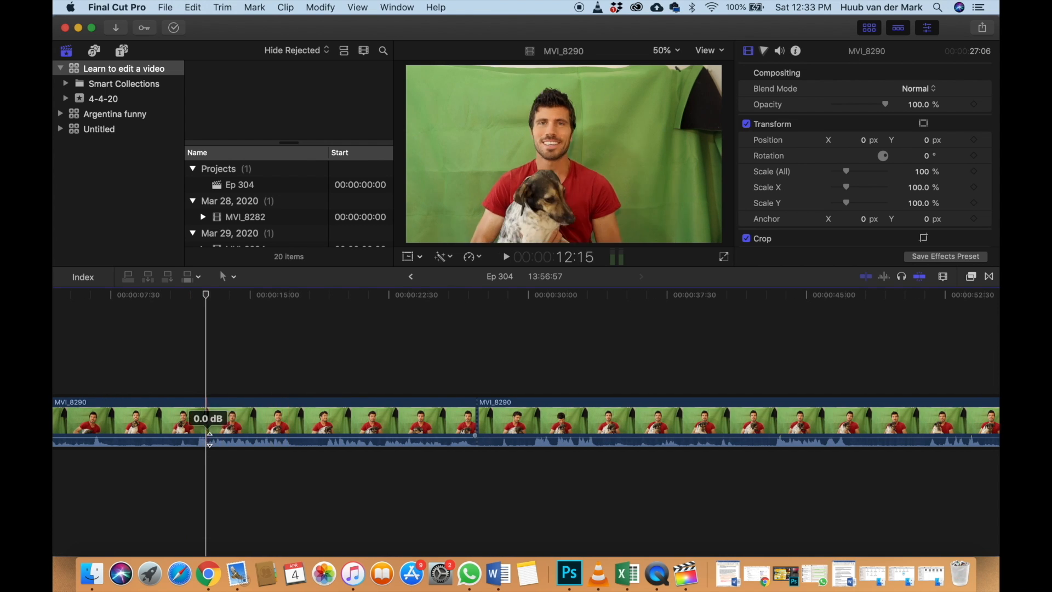
Trim the start of the first MVI_8290 part to the playhead at 11:59, just before the speech begins
left_click(195, 383)
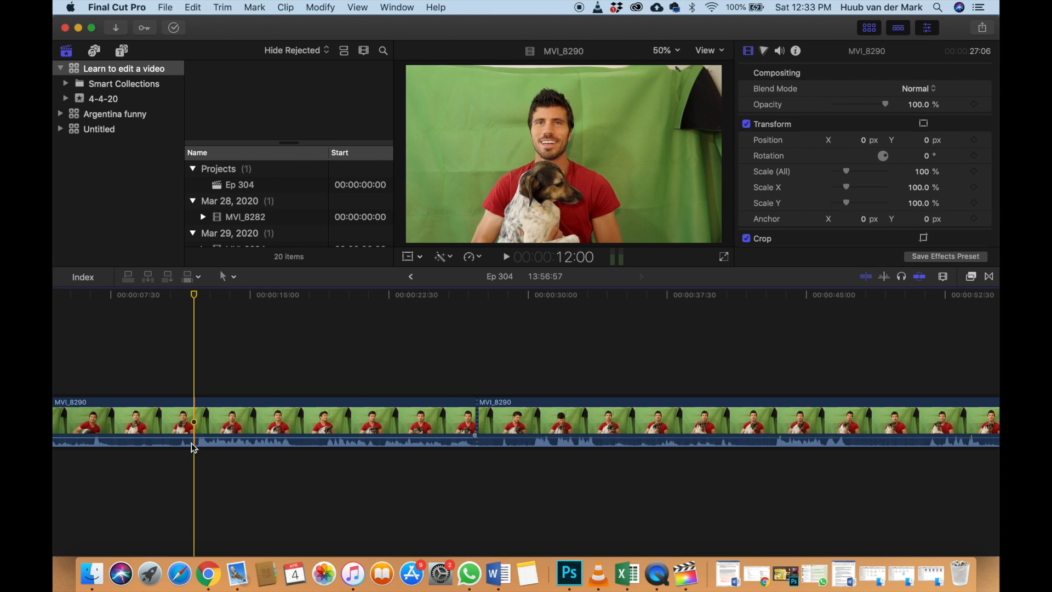
left_click(158, 369)
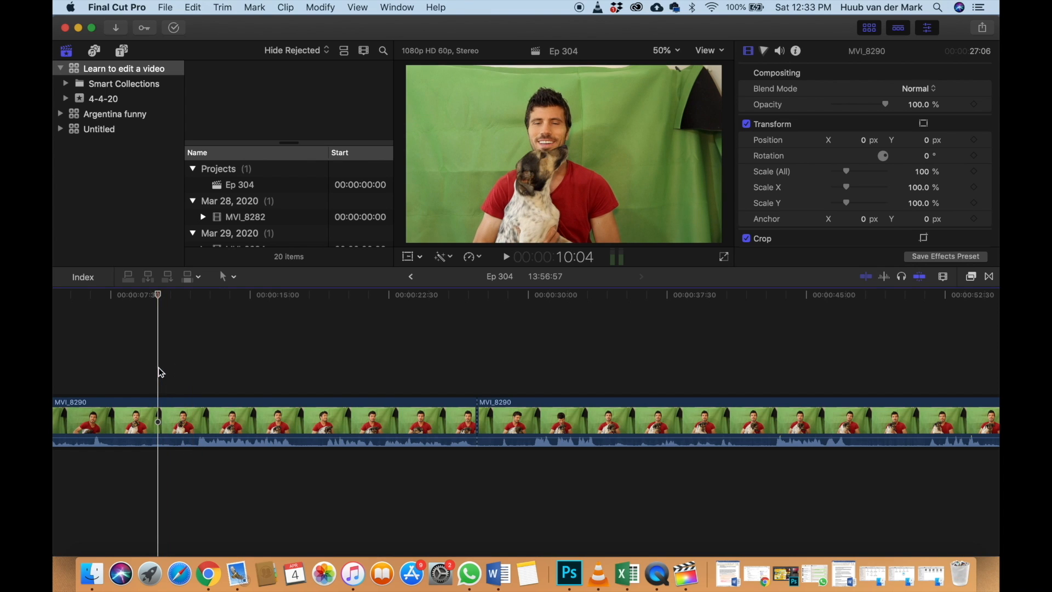
key("space")
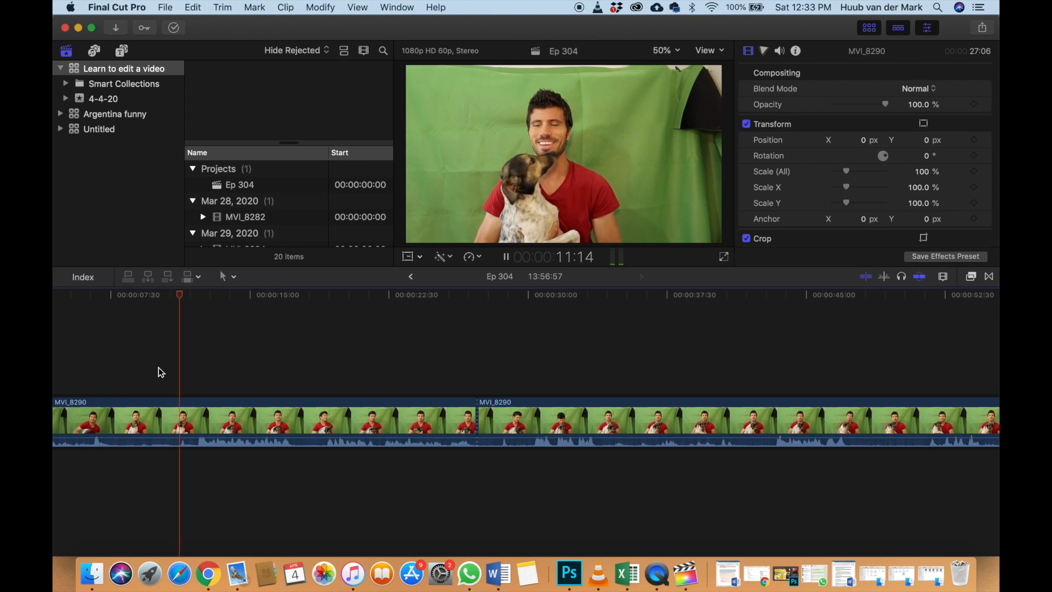
key("space")
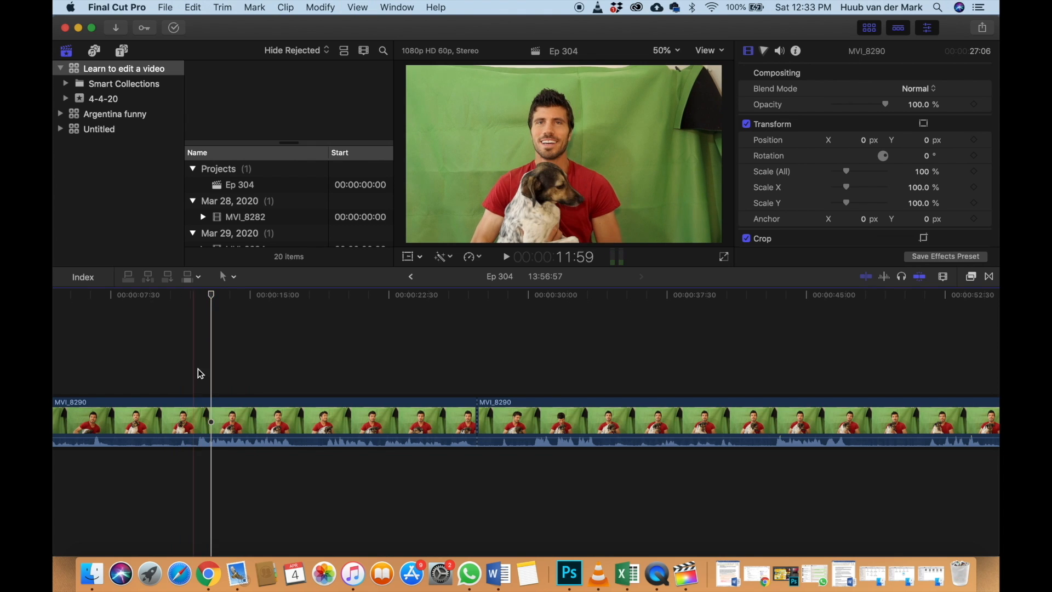
left_click(194, 370)
scroll(194, 370, "left", 5)
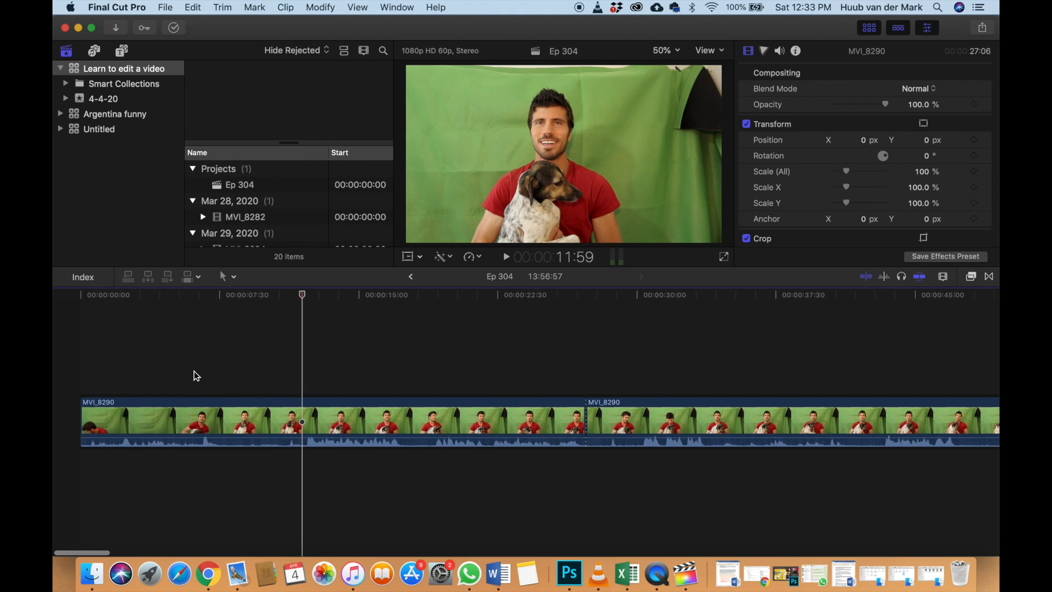
left_click(301, 410)
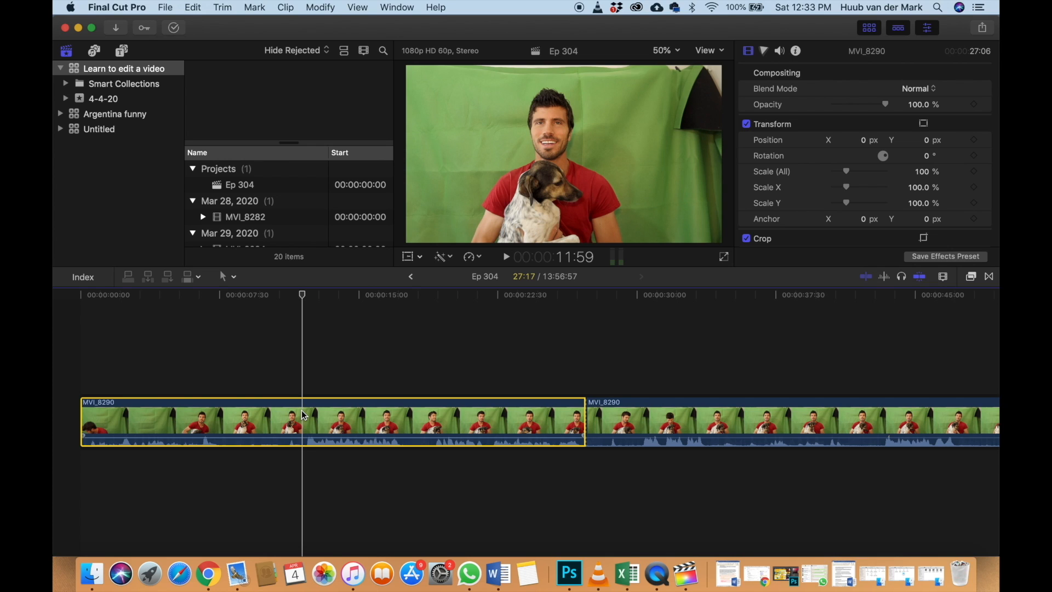
key("alt+bracketleft")
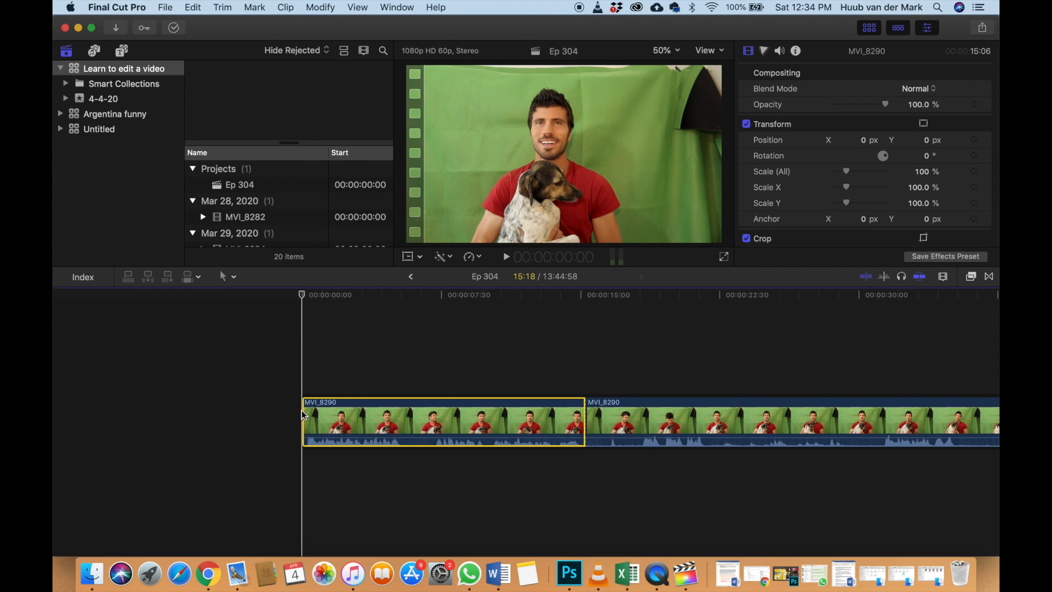
Play back the trimmed first MVI_8290 part through its cut with the second part to check the result
key("space")
left_click(389, 381)
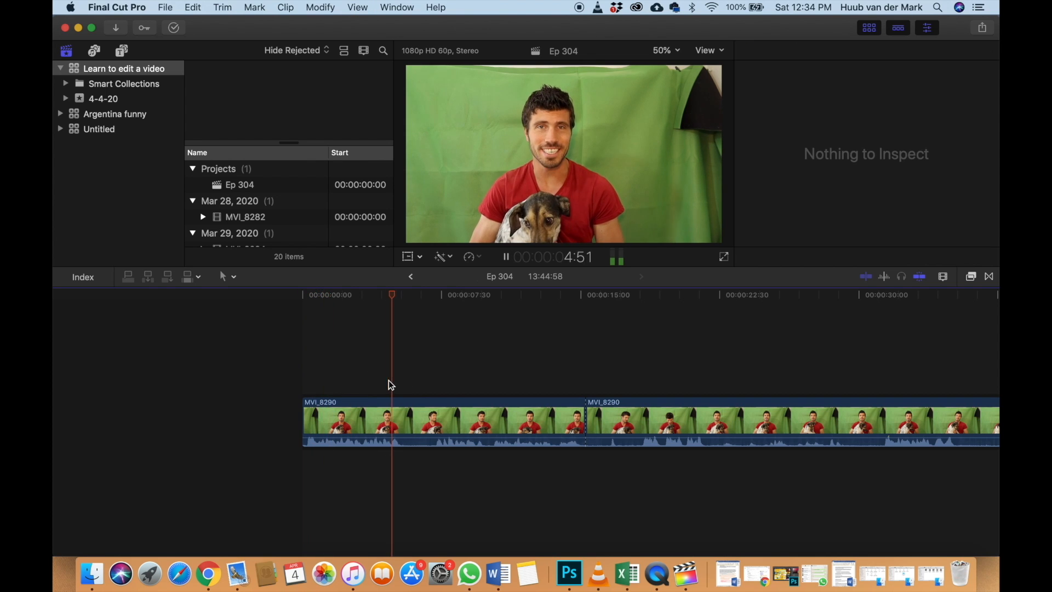
left_click(440, 383)
scroll(440, 382, "right", 1)
scroll(449, 383, "right", 3)
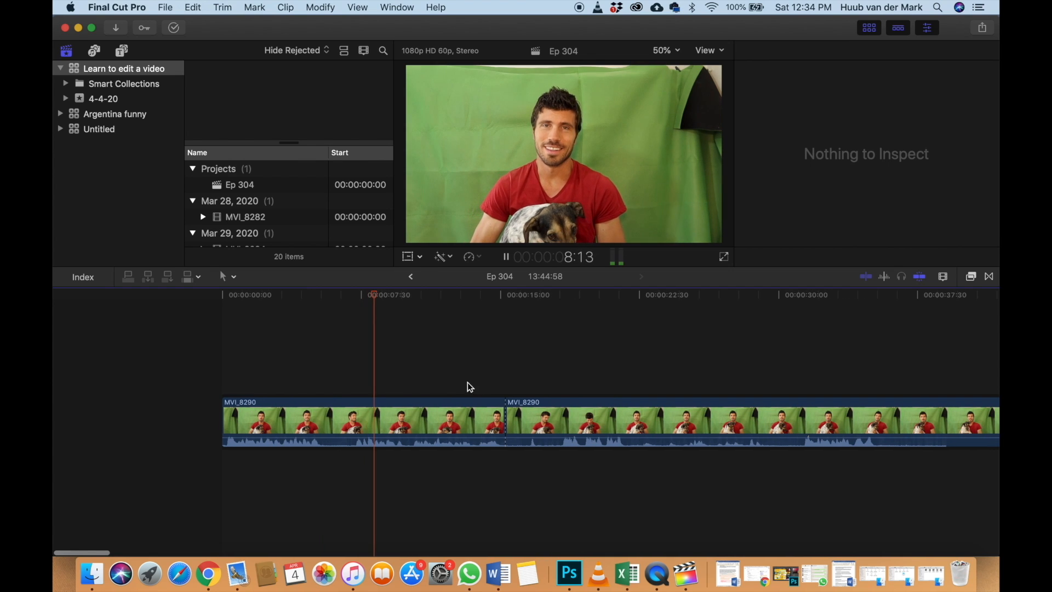
key("space")
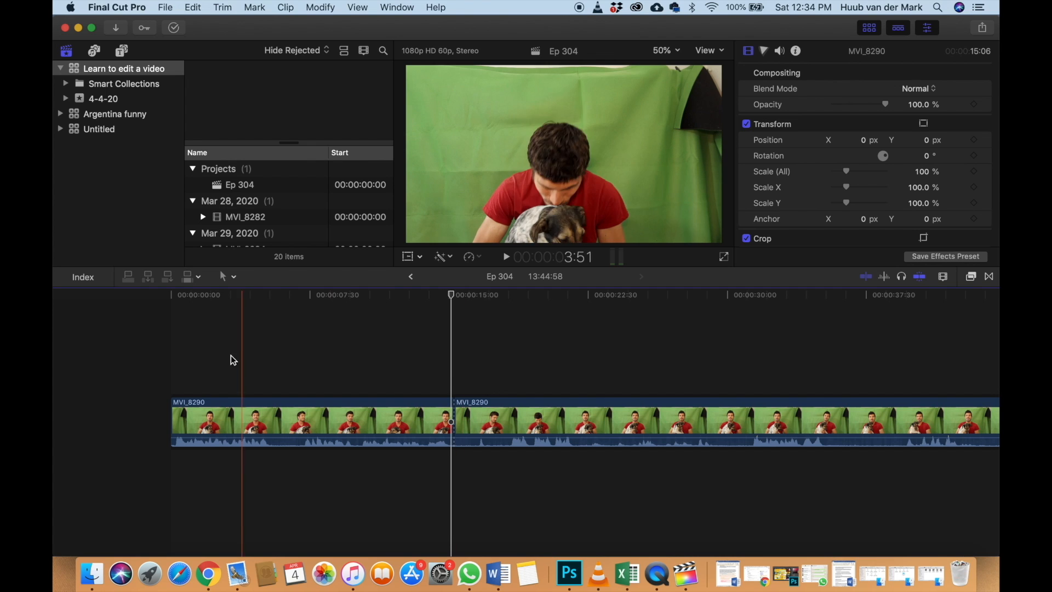
left_click(171, 353)
key("space")
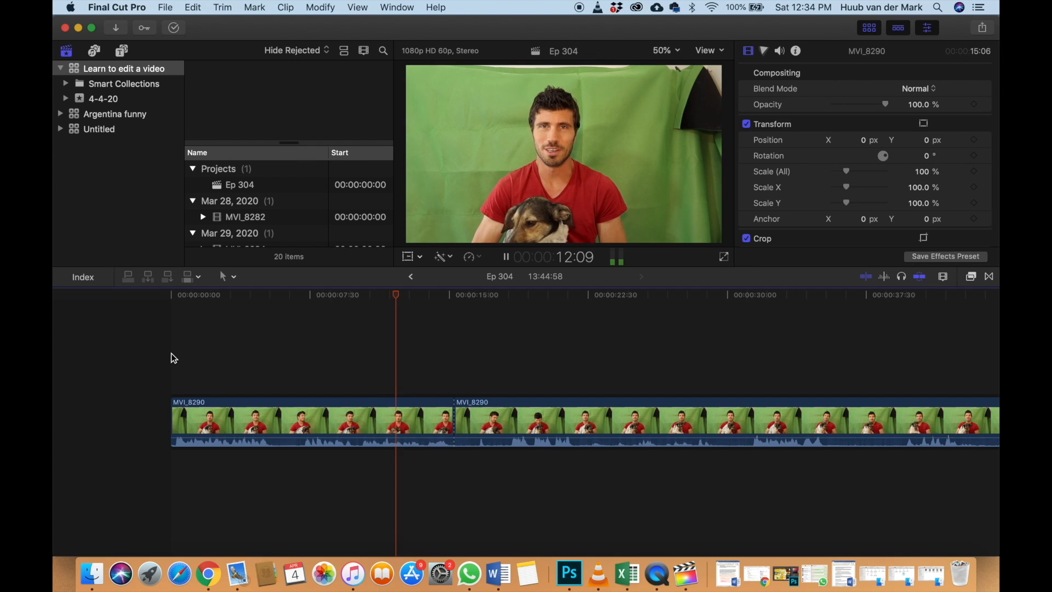
scroll(171, 353, "right", 1)
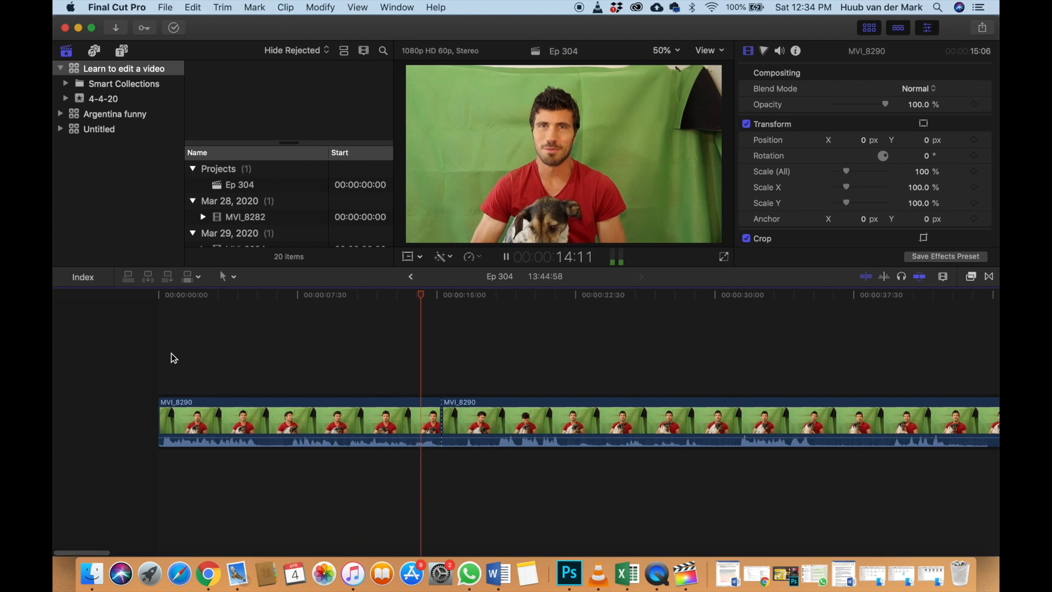
key("space")
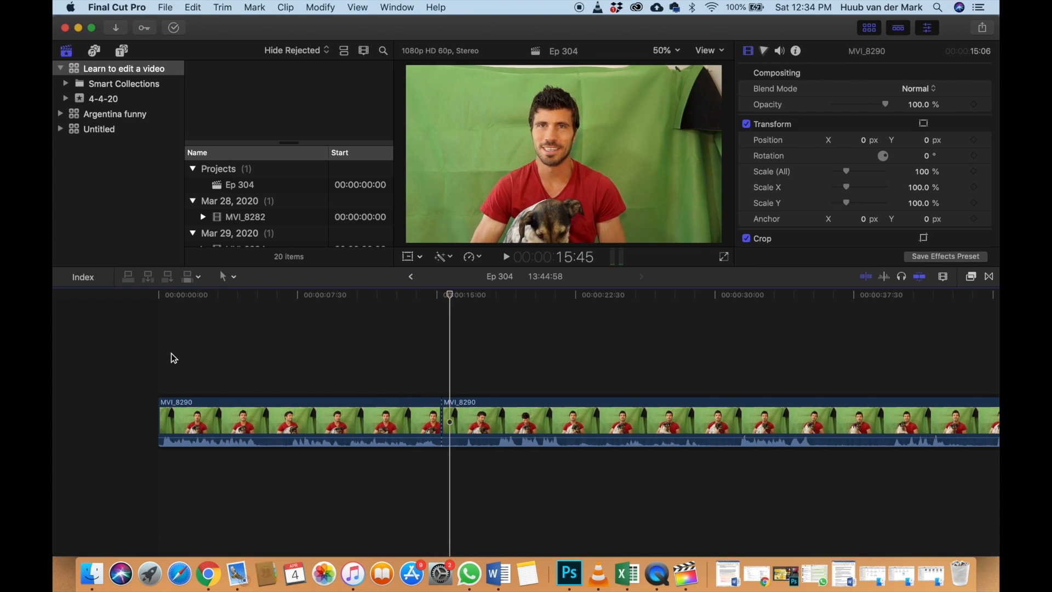
Play through the second MVI_8290 part in sections up to about 1:03 and examine where the usable take starts
scroll(171, 353, "right", 5)
scroll(359, 384, "right", 2)
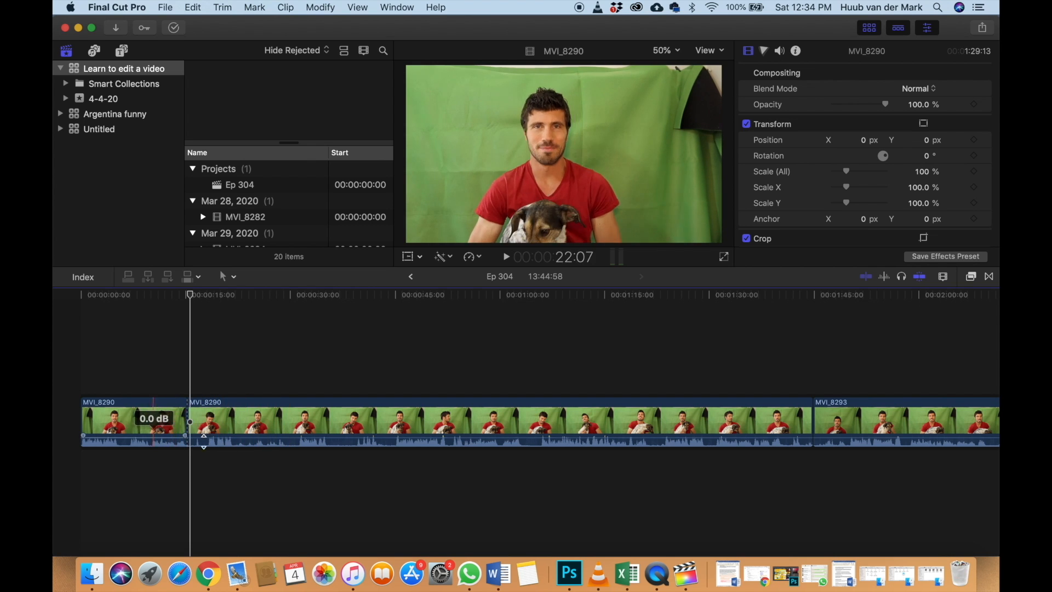
left_click(212, 387)
key("space")
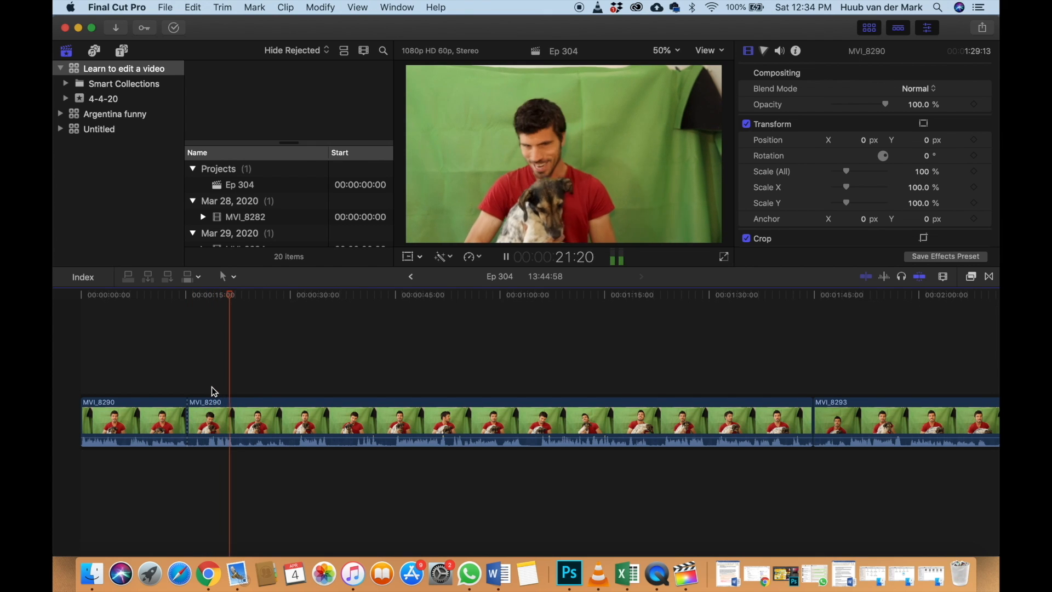
key("space")
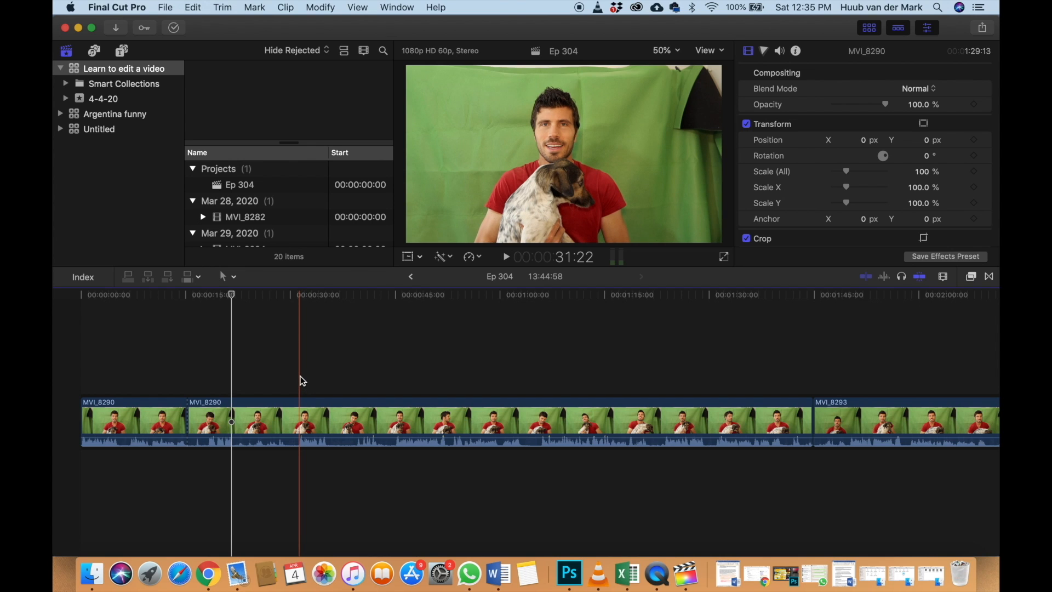
scroll(287, 376, "right", 1)
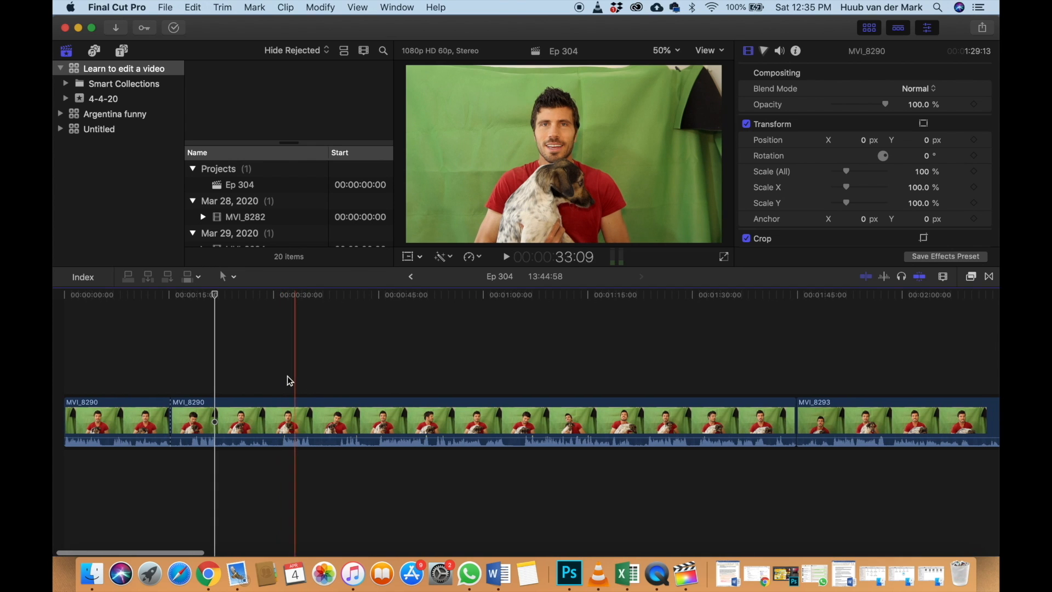
key("space")
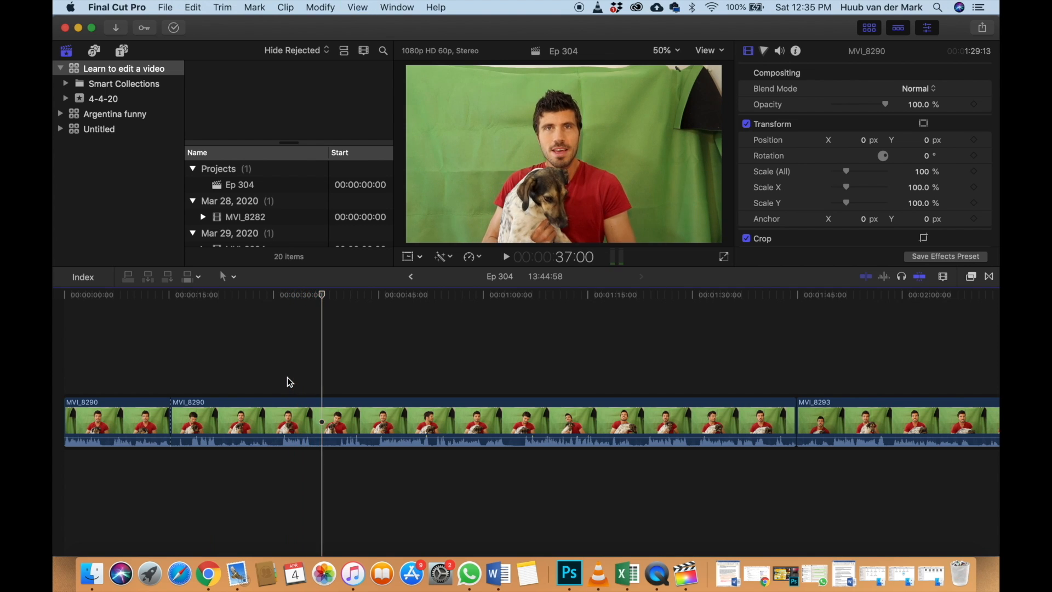
key("space")
scroll(287, 377, "right", 2)
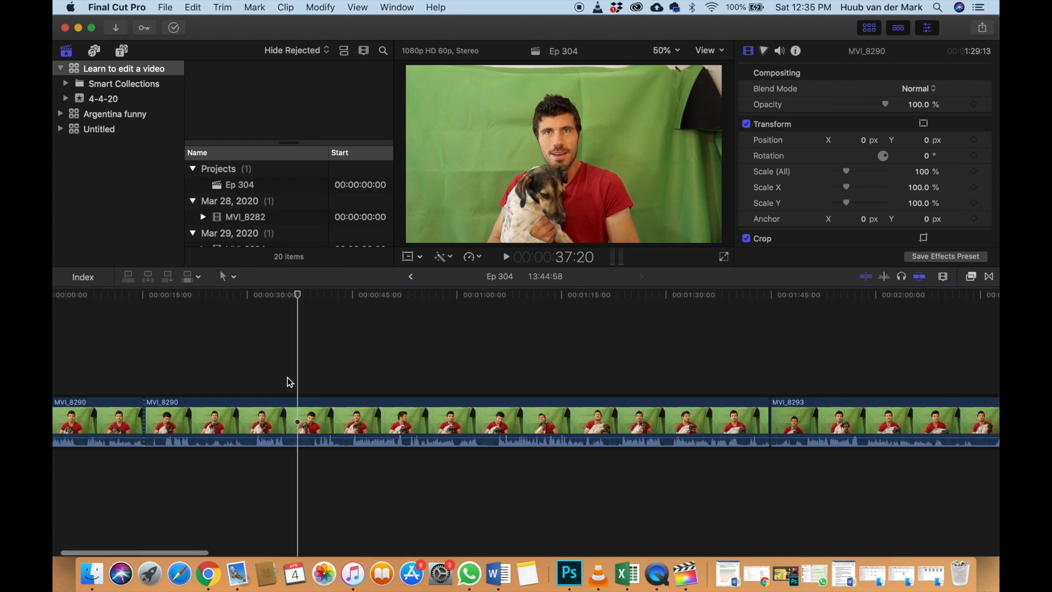
scroll(287, 377, "right", 3)
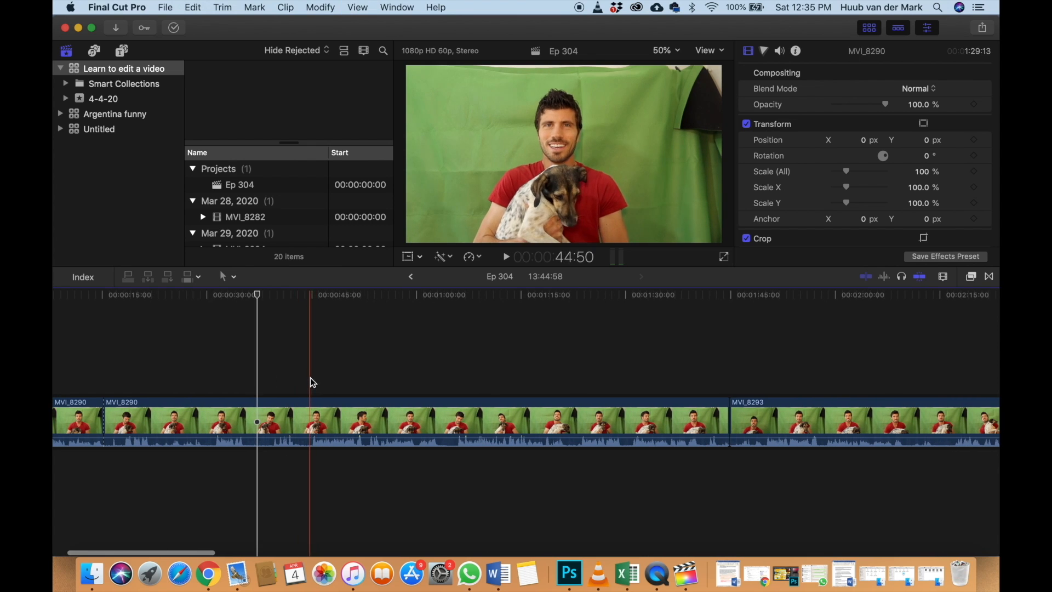
key("space")
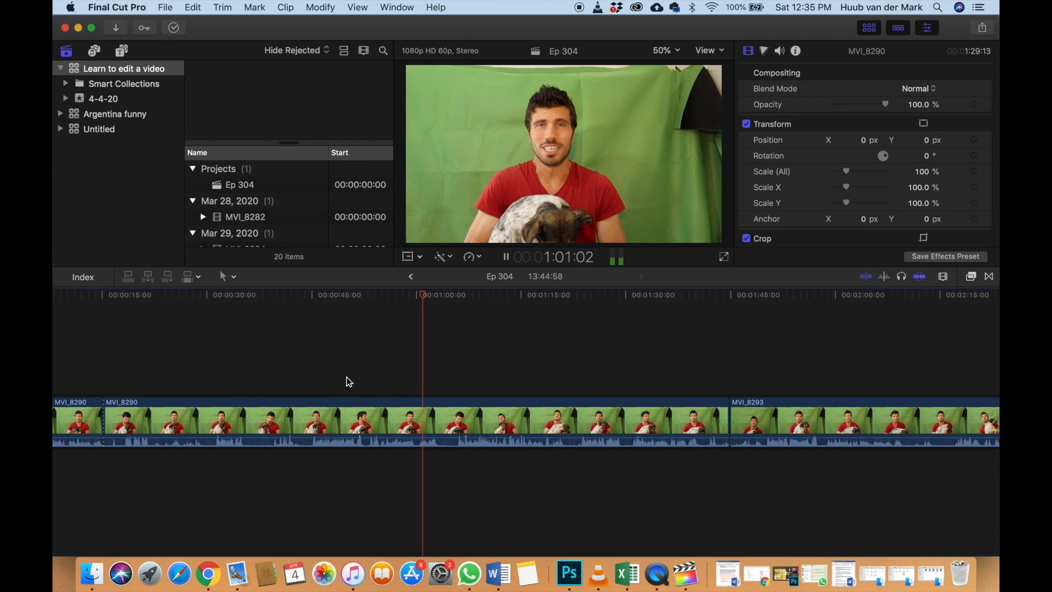
key("space")
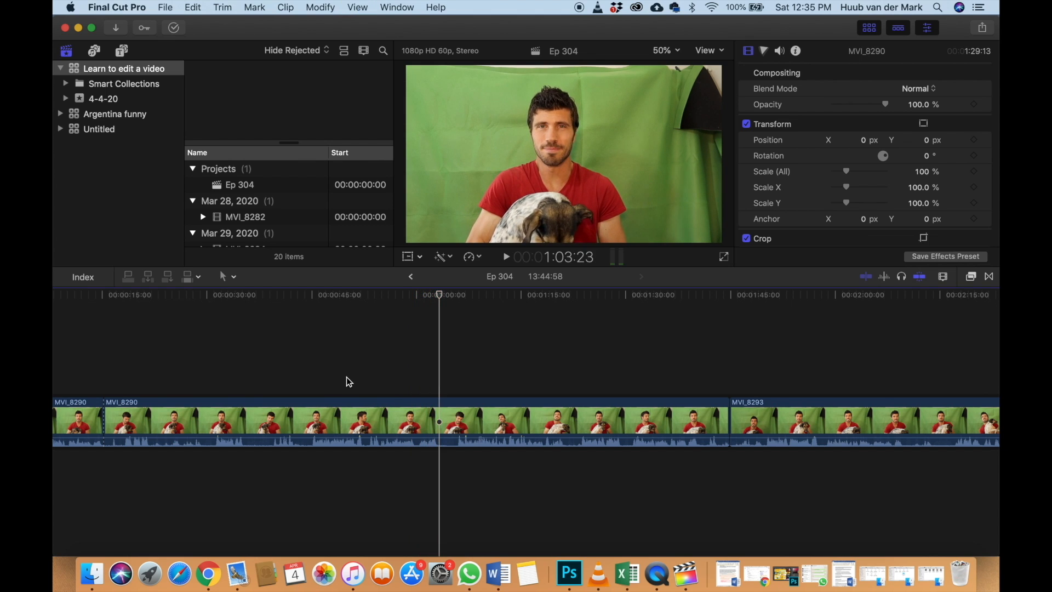
Trim the start of the second MVI_8290 part to 44:50, where the good take begins
left_click(311, 380)
key("space")
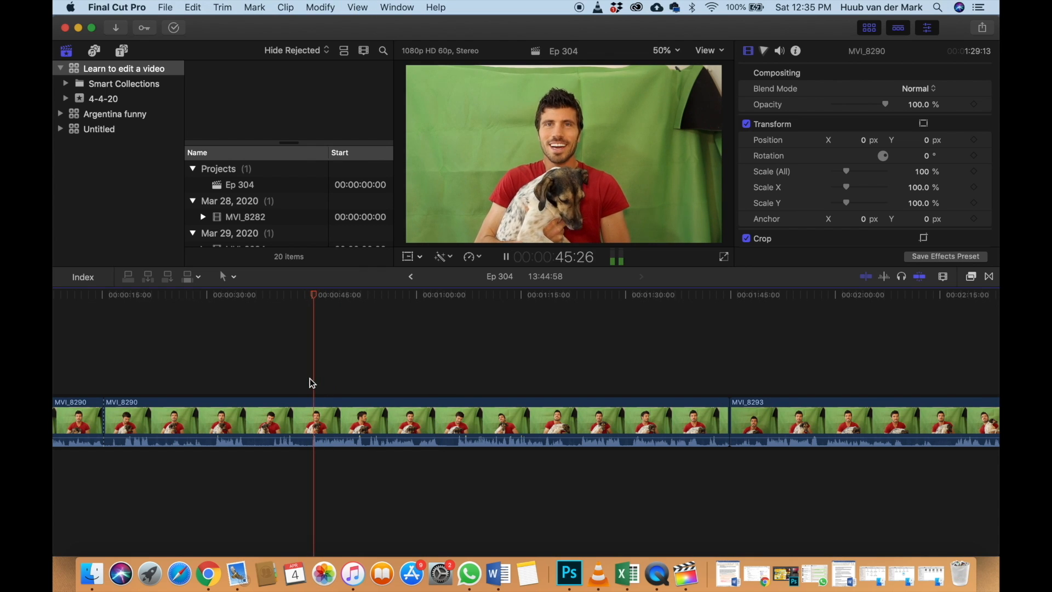
key("space")
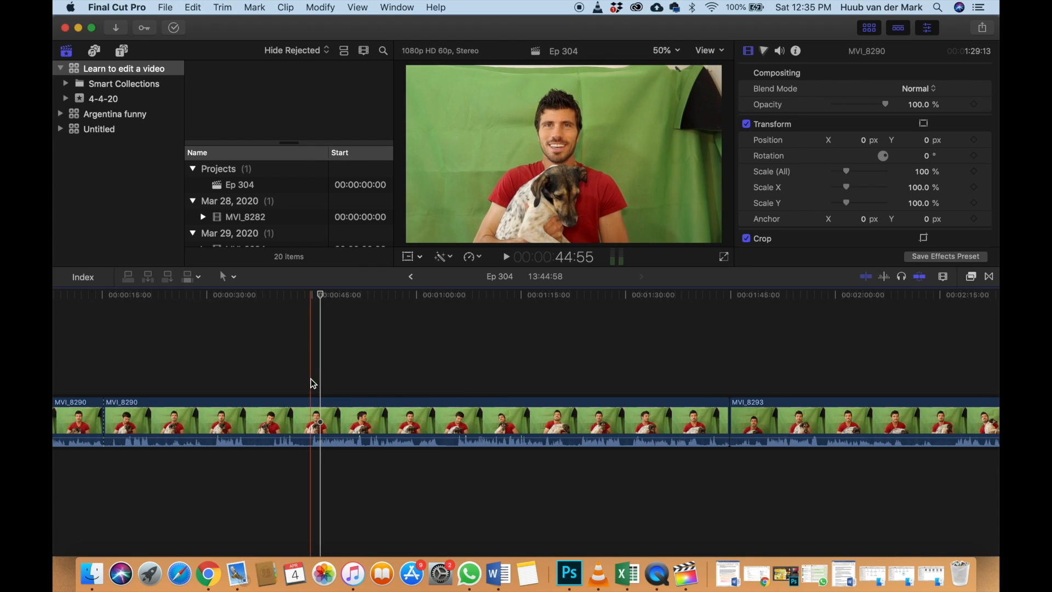
left_click(311, 379)
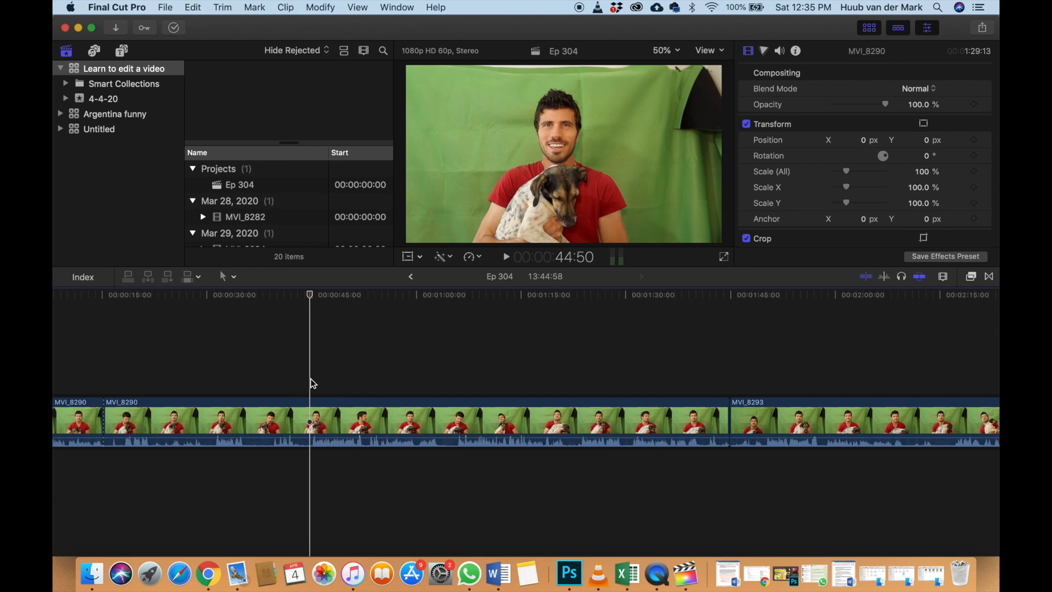
key("alt+bracketleft")
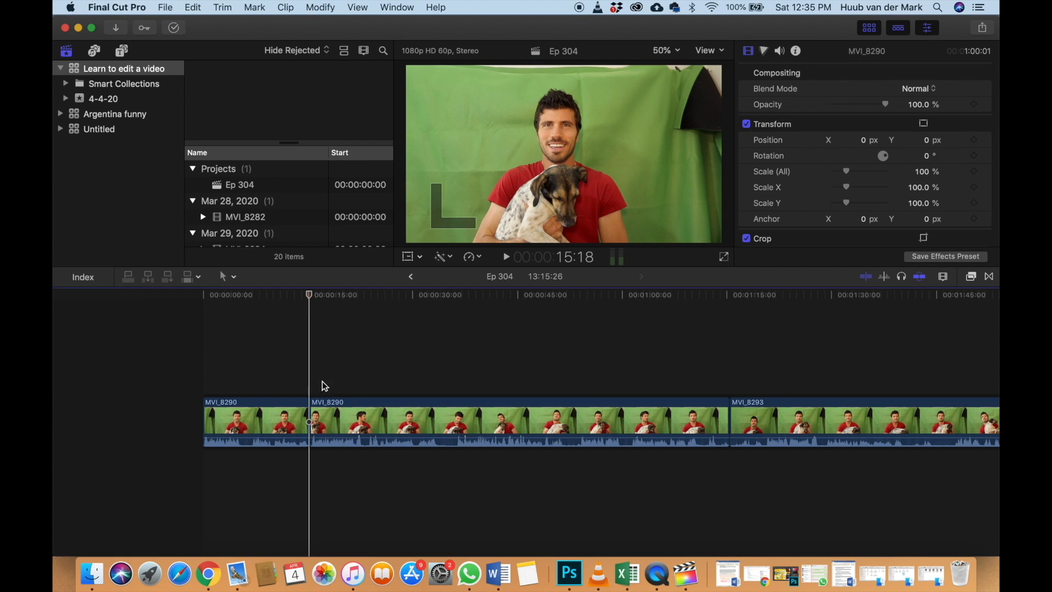
Play the second MVI_8290 part up to 33:57, cut it there with the Blade tool, and undo the cut
key("space")
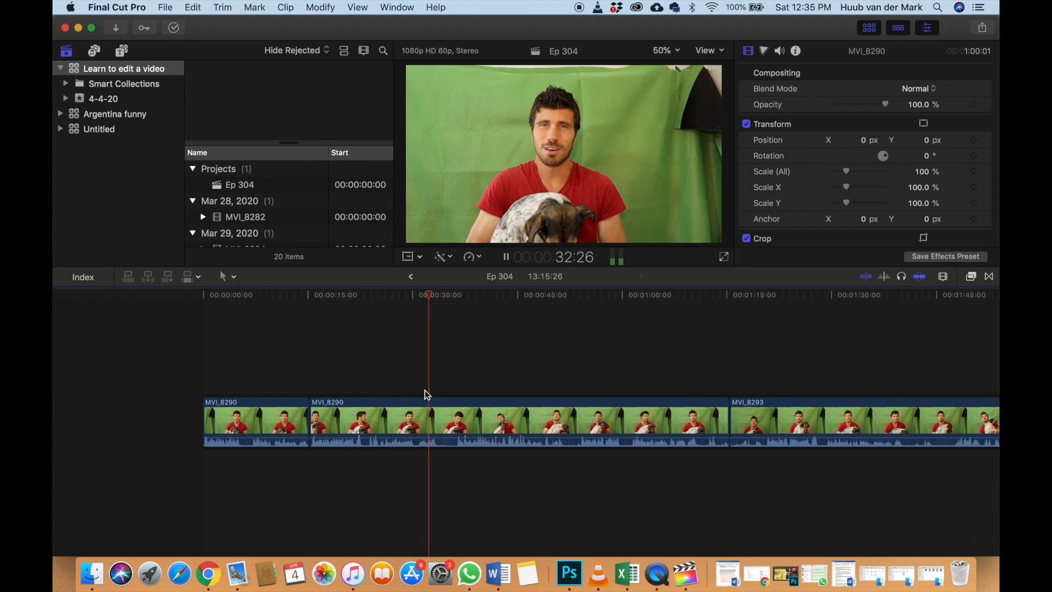
key("space")
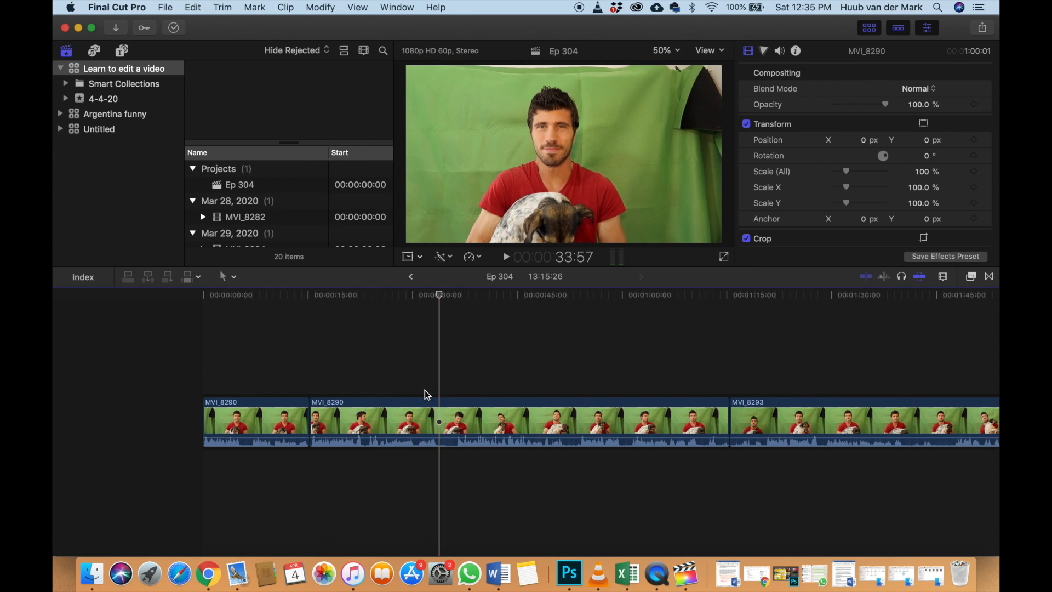
scroll(425, 390, "right", 3)
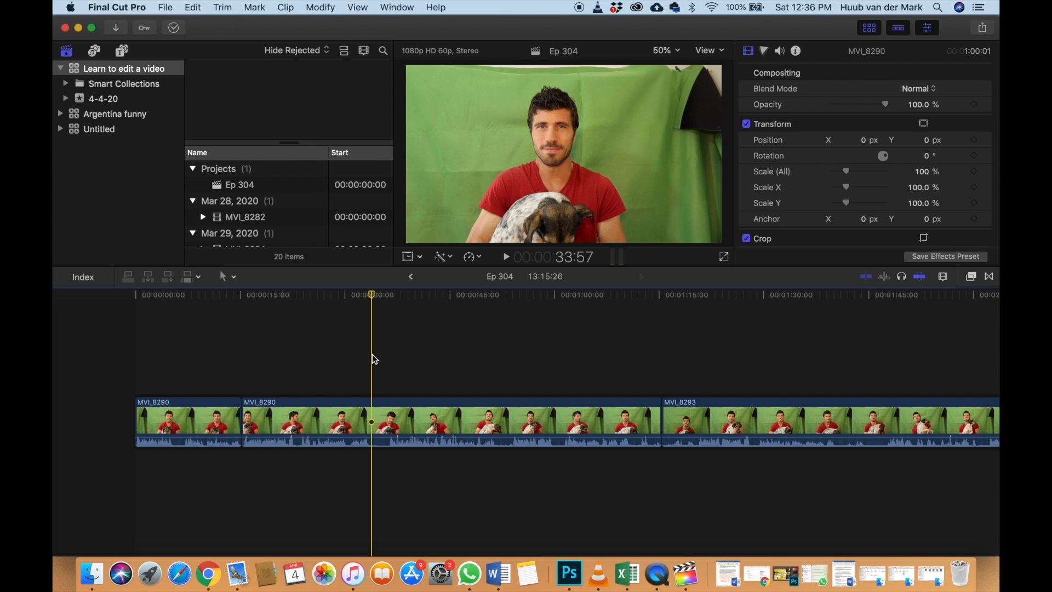
key("b")
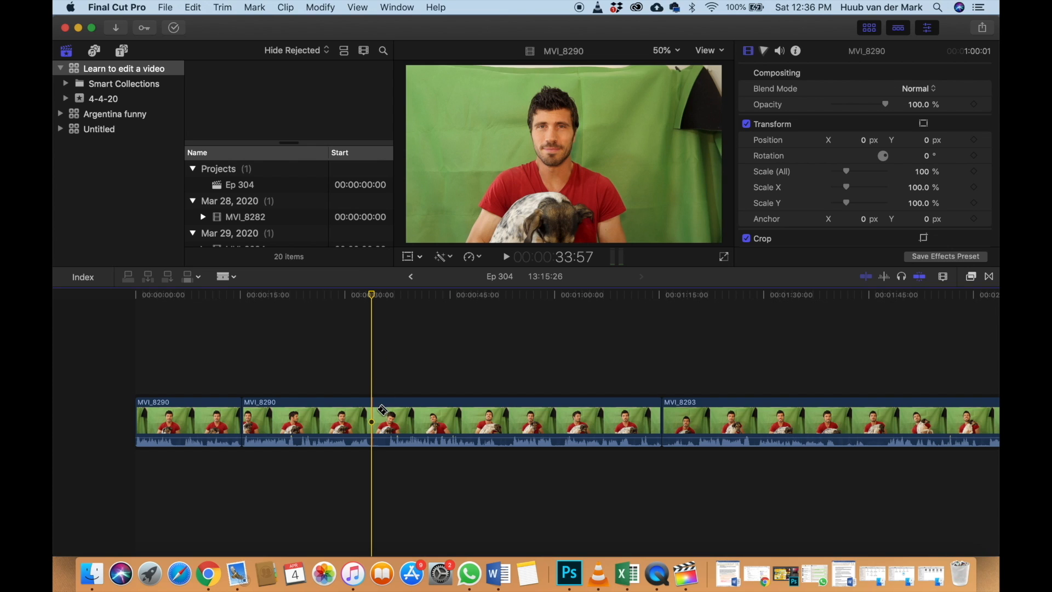
left_click(377, 412)
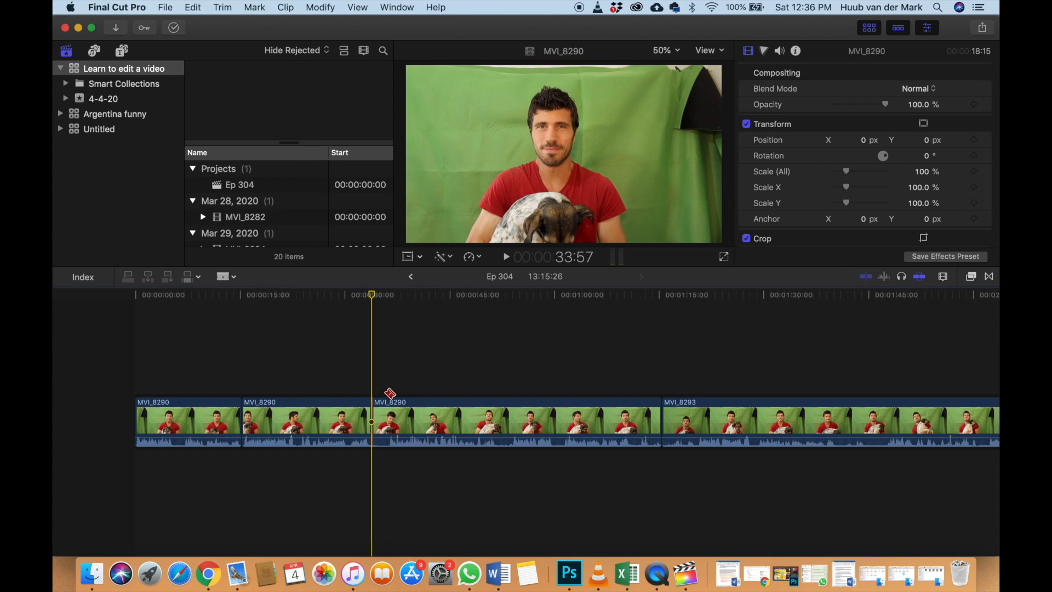
key("a")
left_click(390, 384)
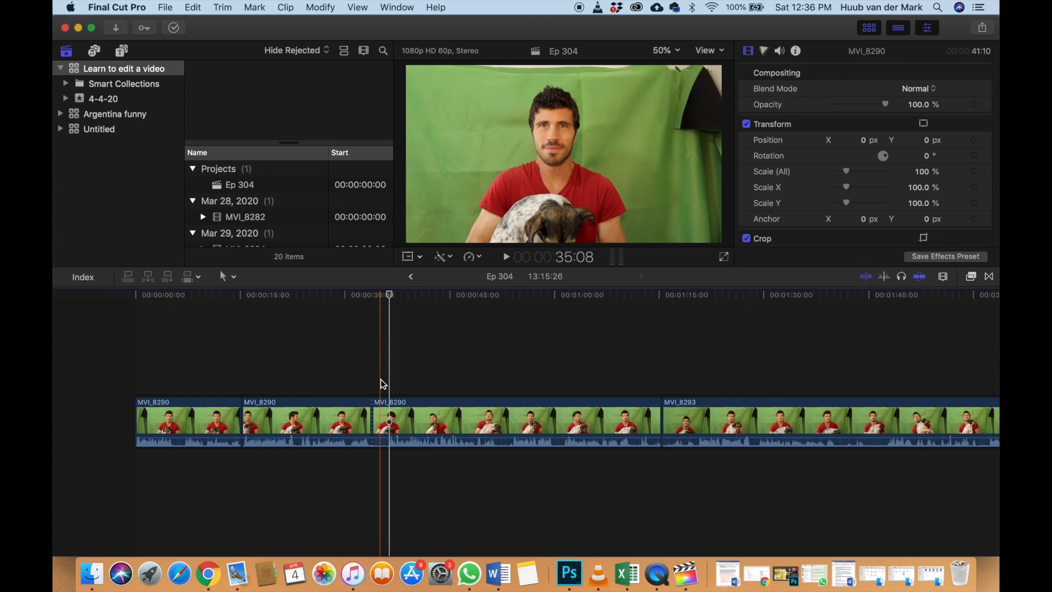
key("super+z")
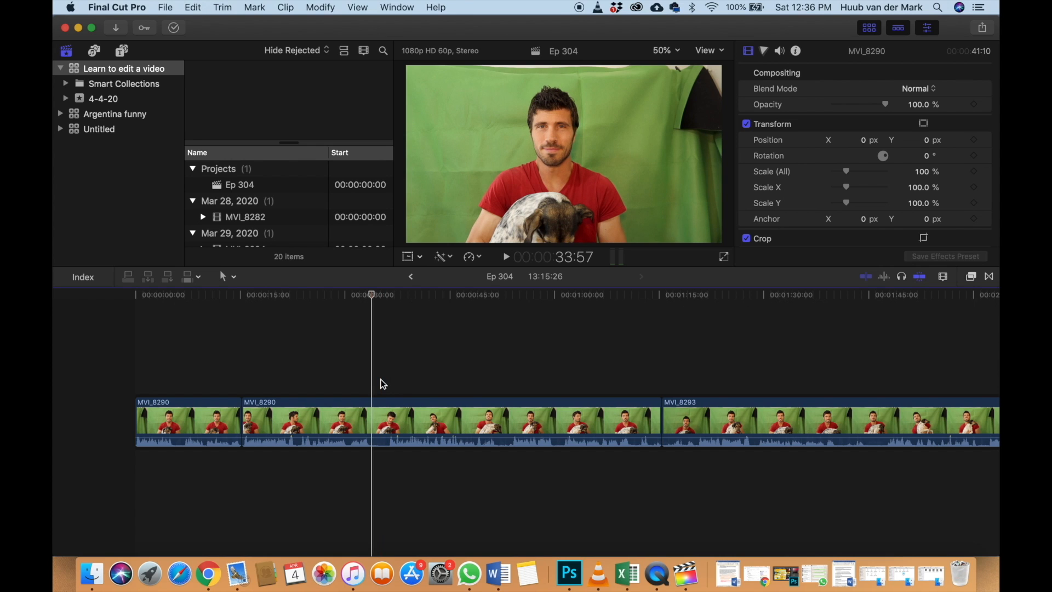
Play the second MVI_8290 part up to the pause at 33:53 and split it at the playhead
key("space")
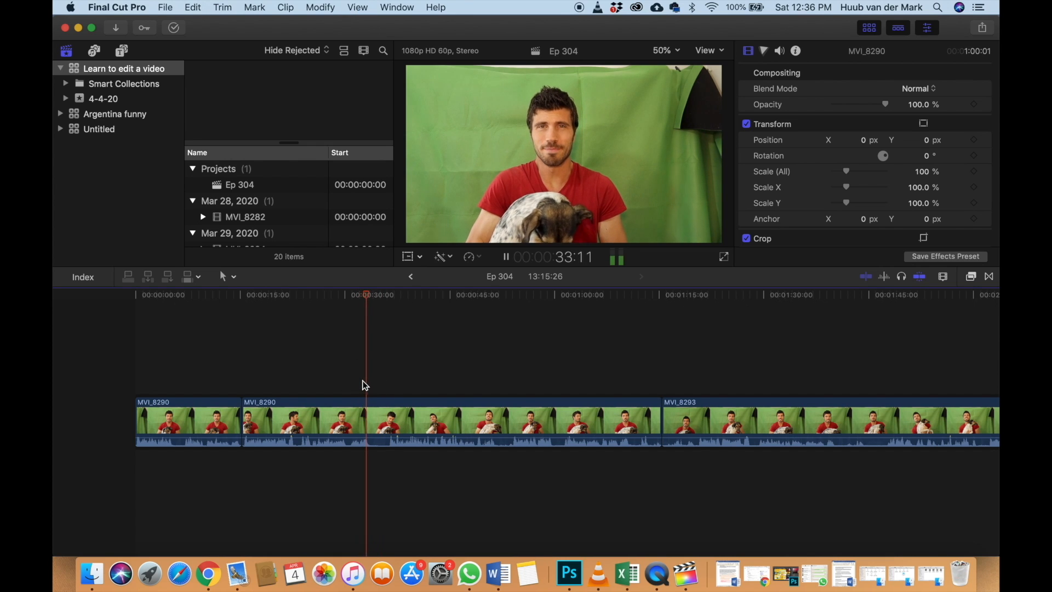
key("space")
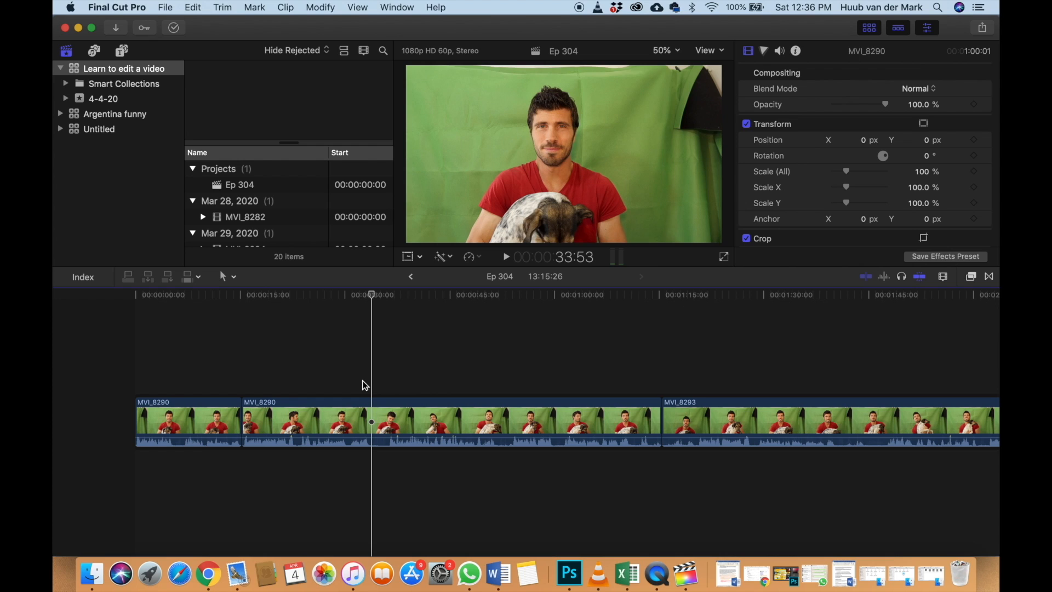
key("super+b")
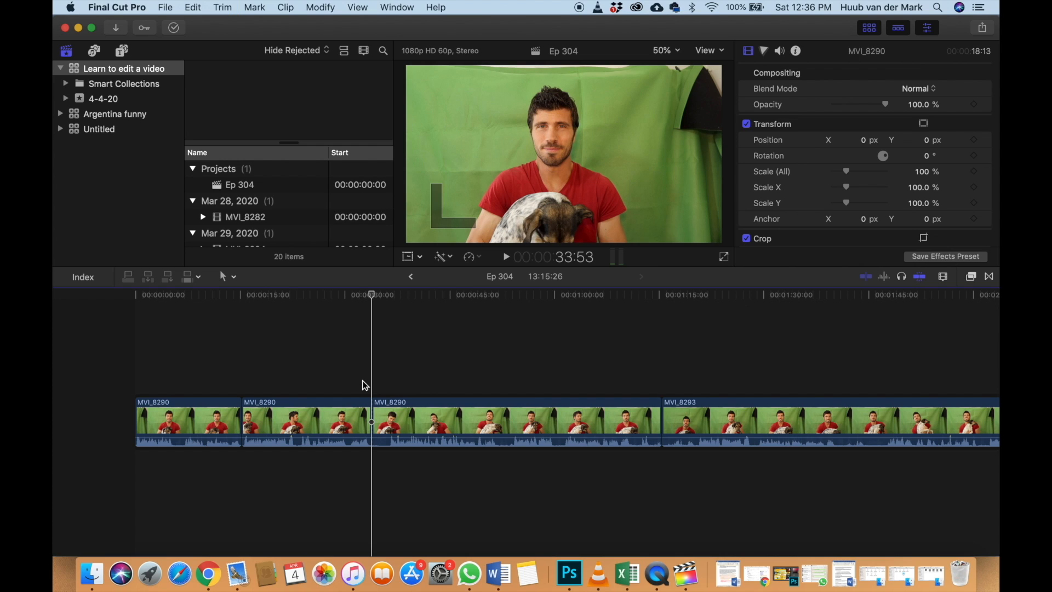
Play through the third MVI_8290 part in sections up to about 1:06 and examine which takes are usable
scroll(365, 385, "right", 3)
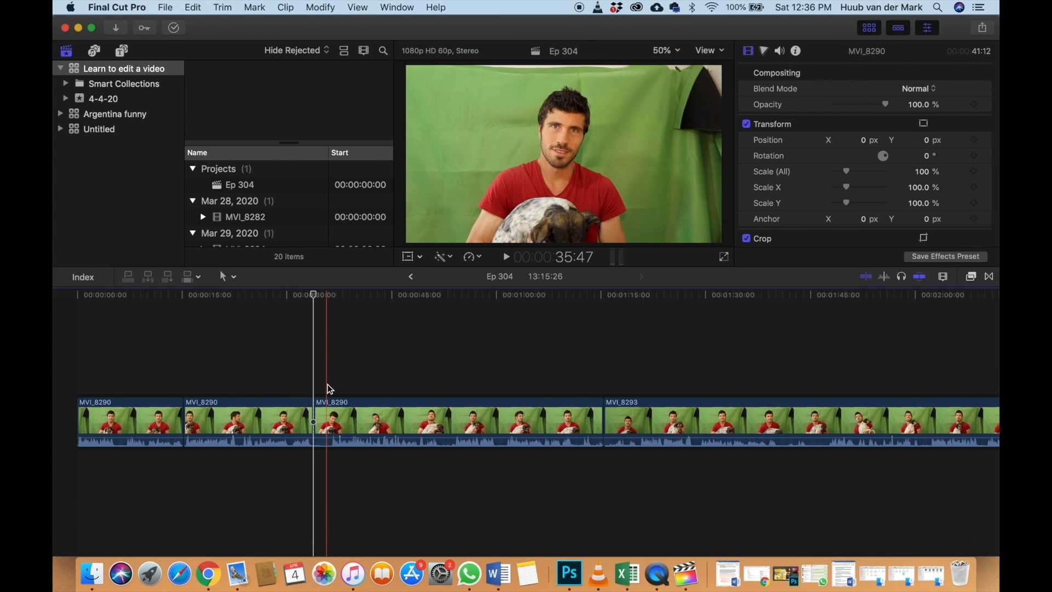
key("space")
scroll(329, 390, "right", 1)
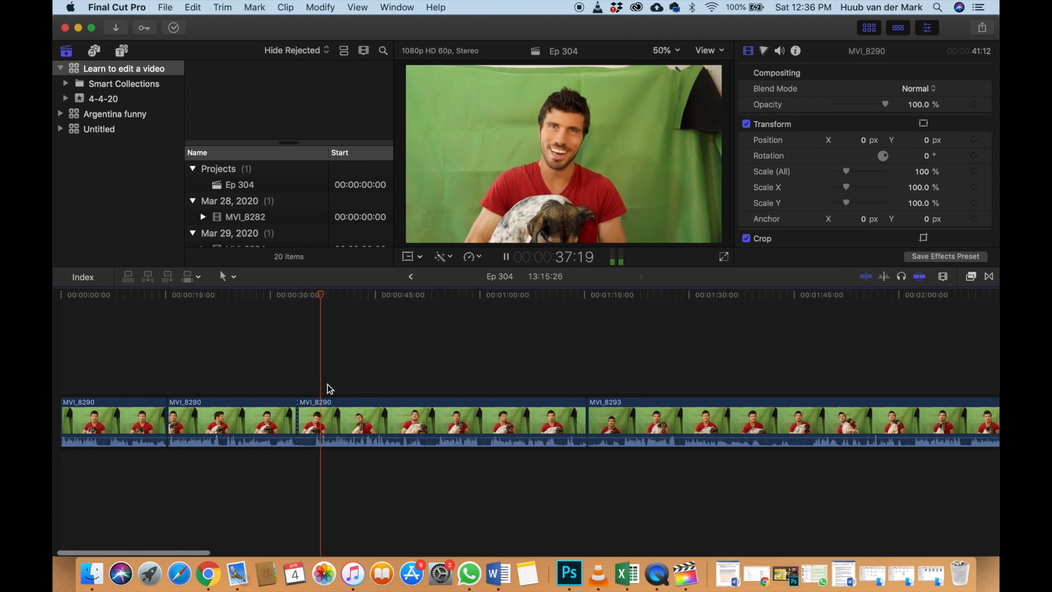
left_click(346, 387)
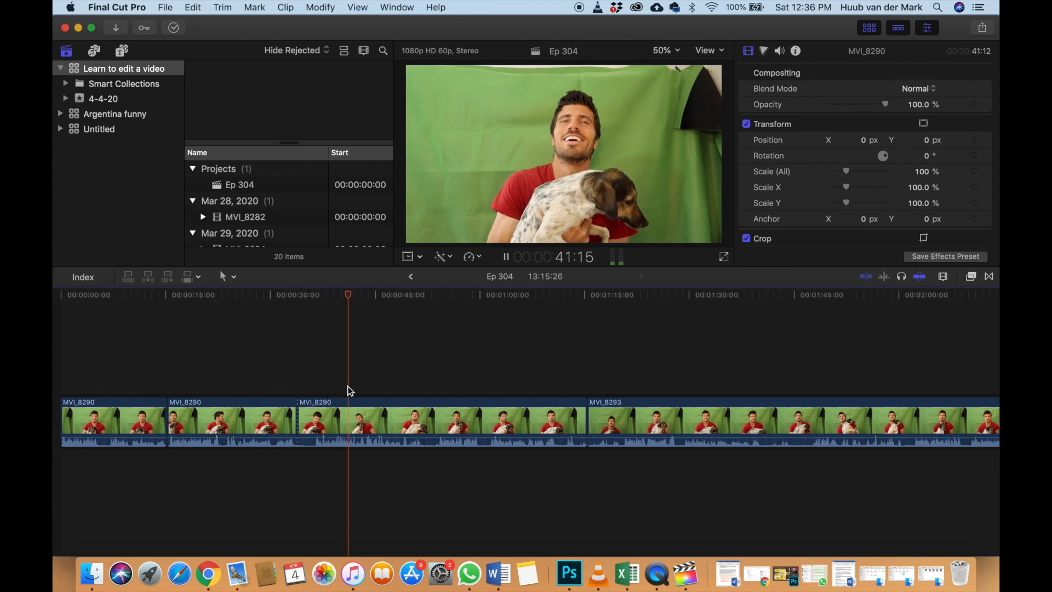
left_click(375, 388)
key("space")
key("space")
key("space")
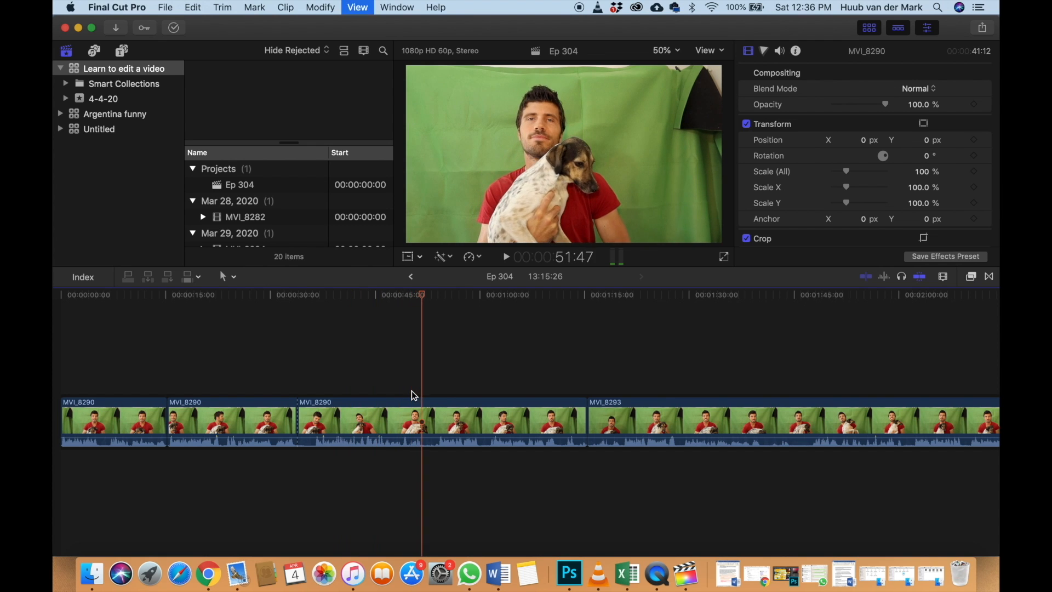
key("space")
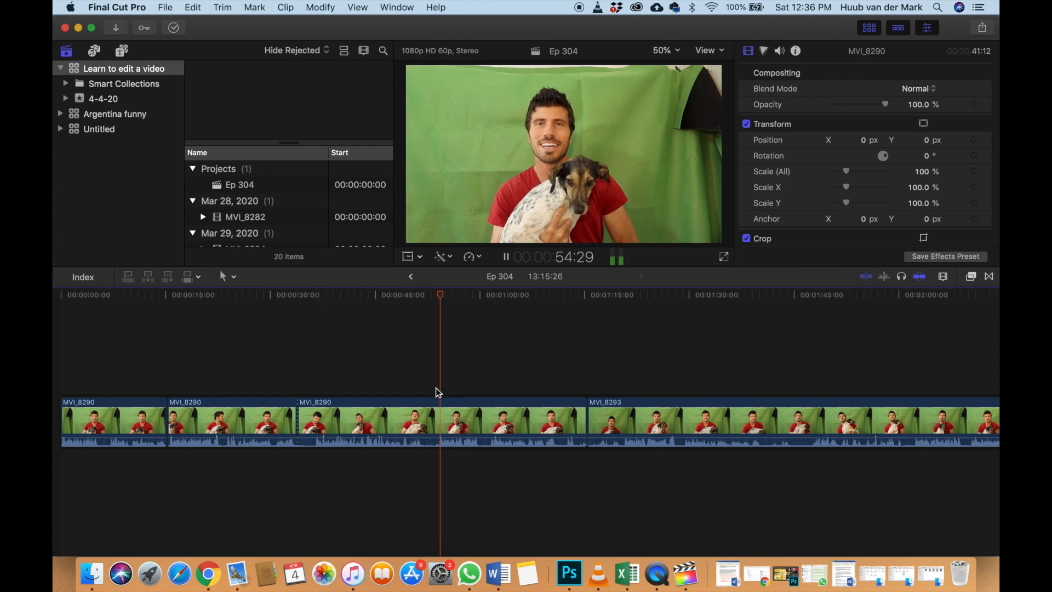
key("space")
key("space")
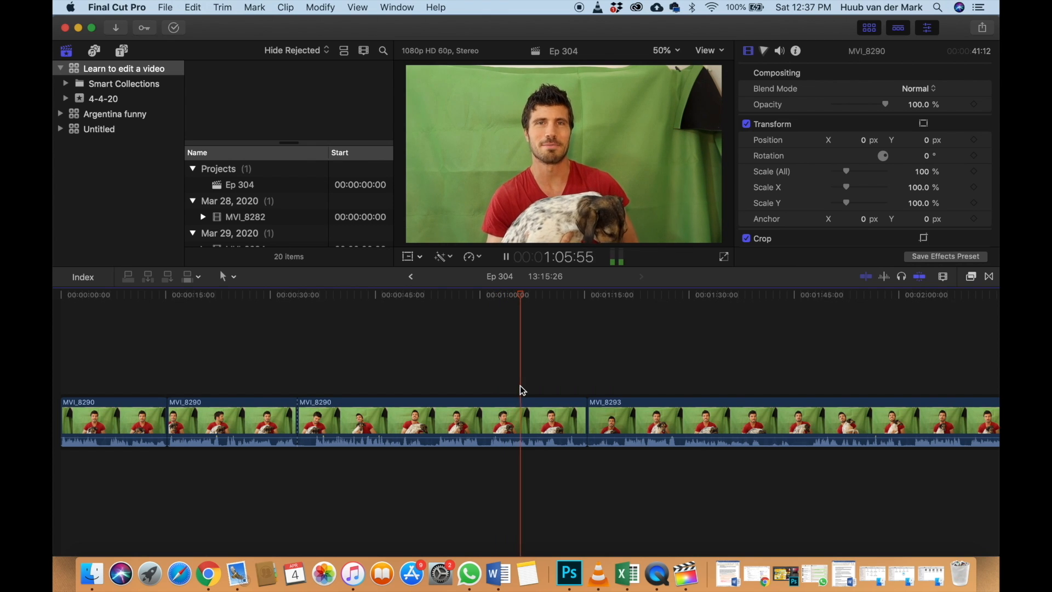
Trim the end of the third MVI_8290 part to 1:11:22, just after the speech ends
left_click(549, 385)
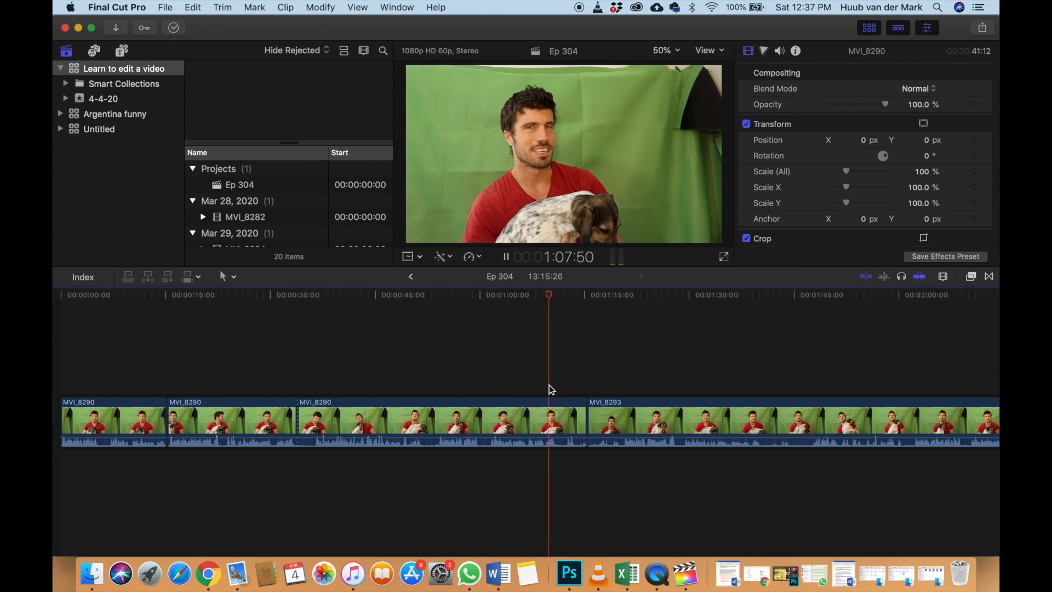
key("space")
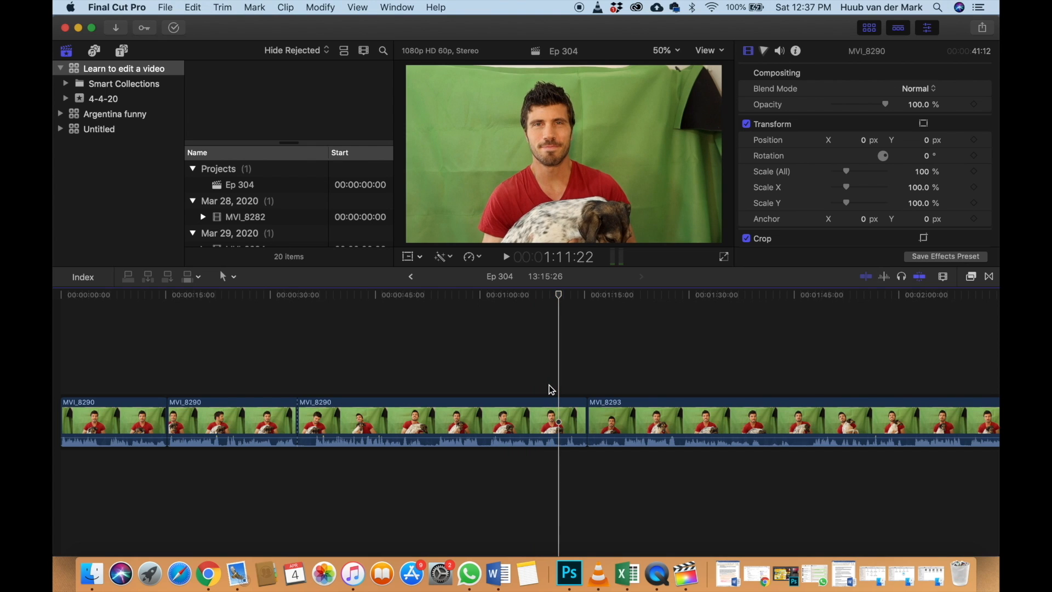
left_click(554, 403)
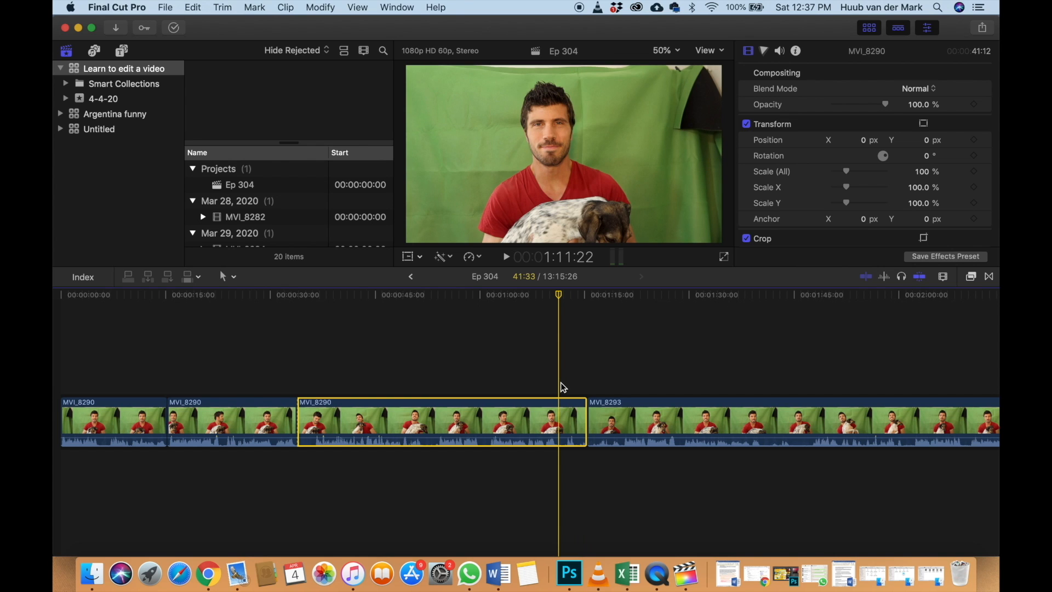
key("alt+bracketright")
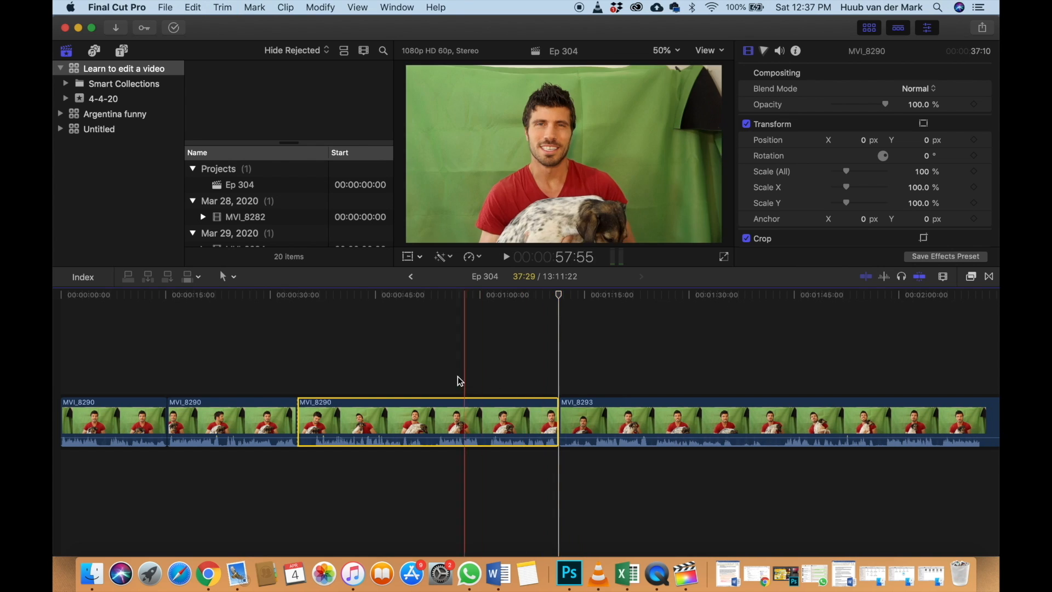
Play the third MVI_8290 part from the middle, pause at 53:35 and trim its start to the playhead
key("space")
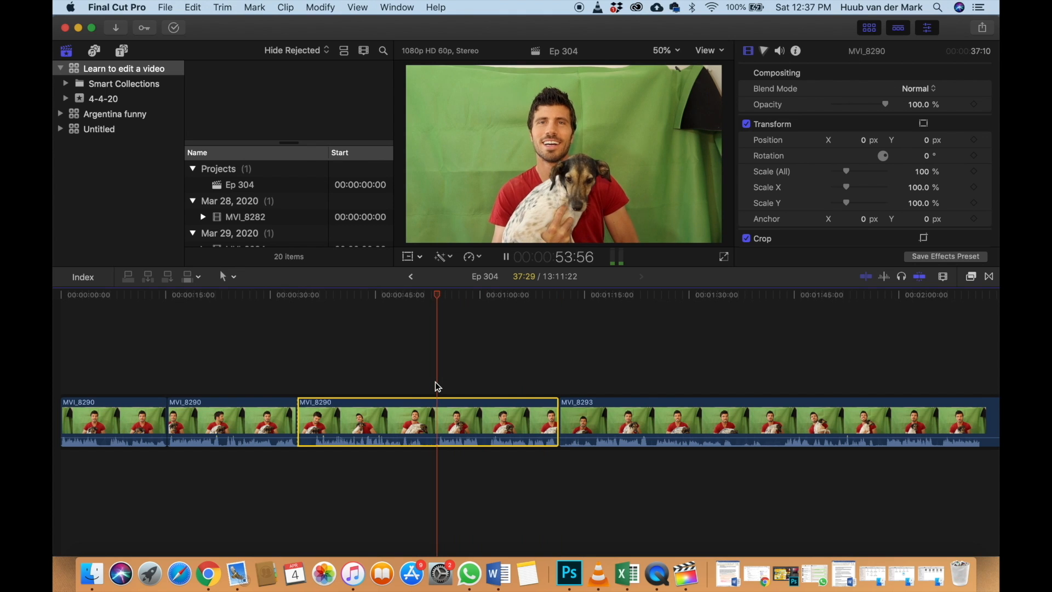
key("space")
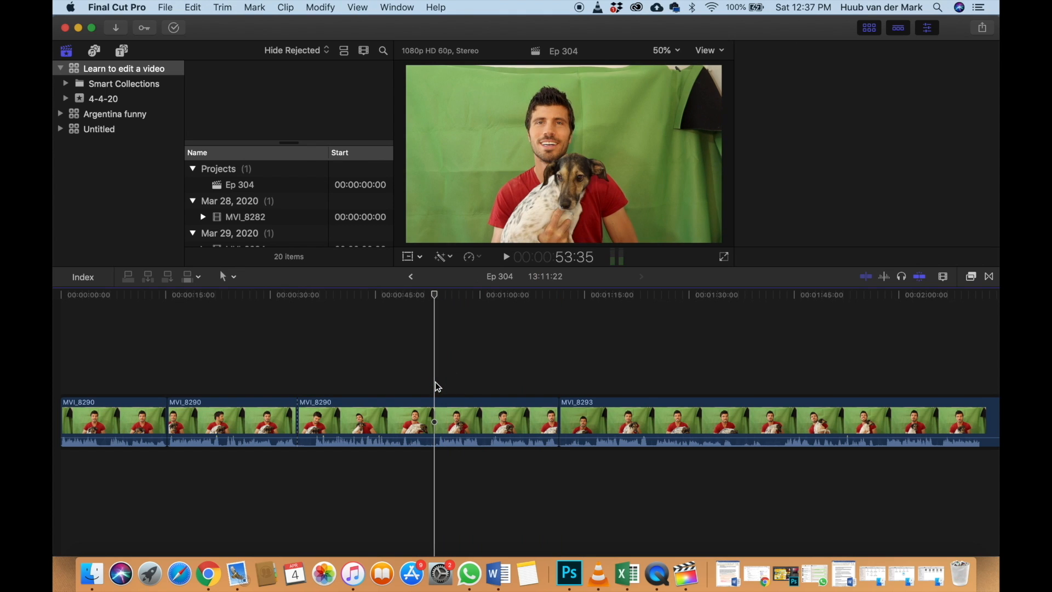
key("alt+bracketleft")
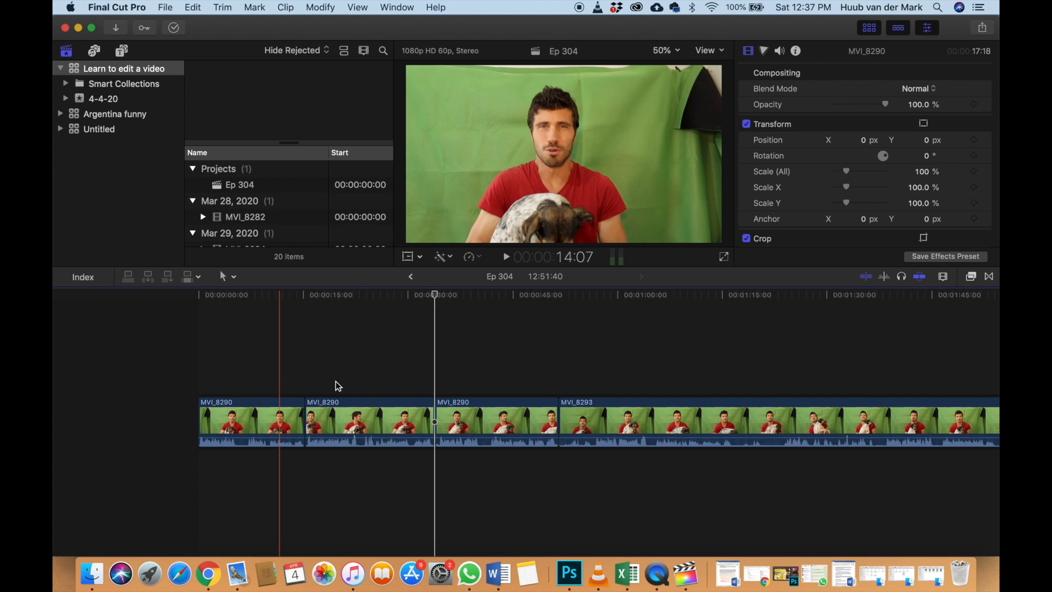
Play MVI_8293 up to the pause at 1:16:47 and split the clip at the playhead
scroll(487, 383, "right", 3)
scroll(488, 381, "right", 4)
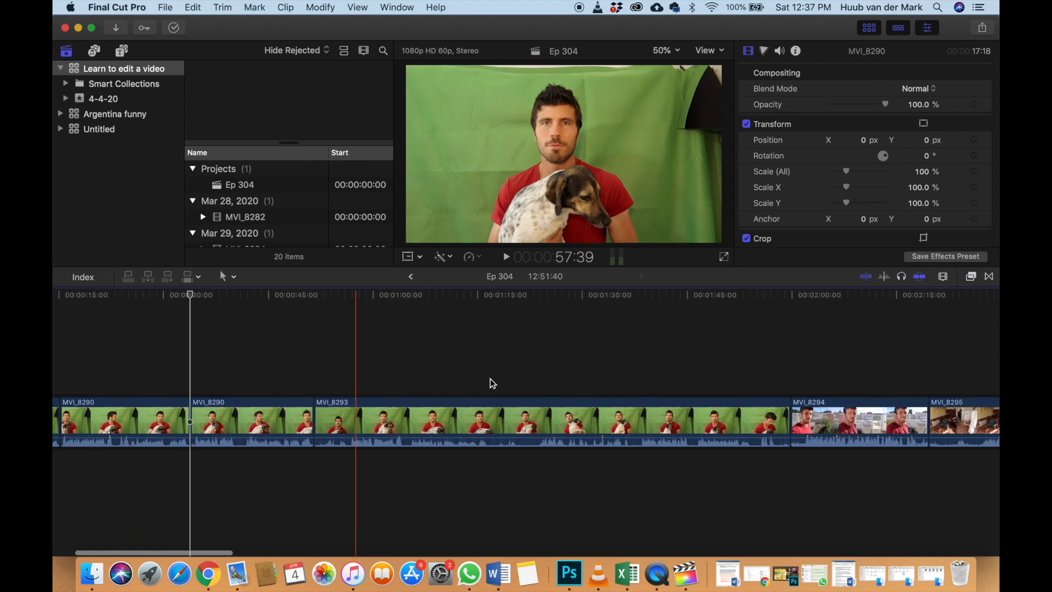
left_click(352, 380)
key("space")
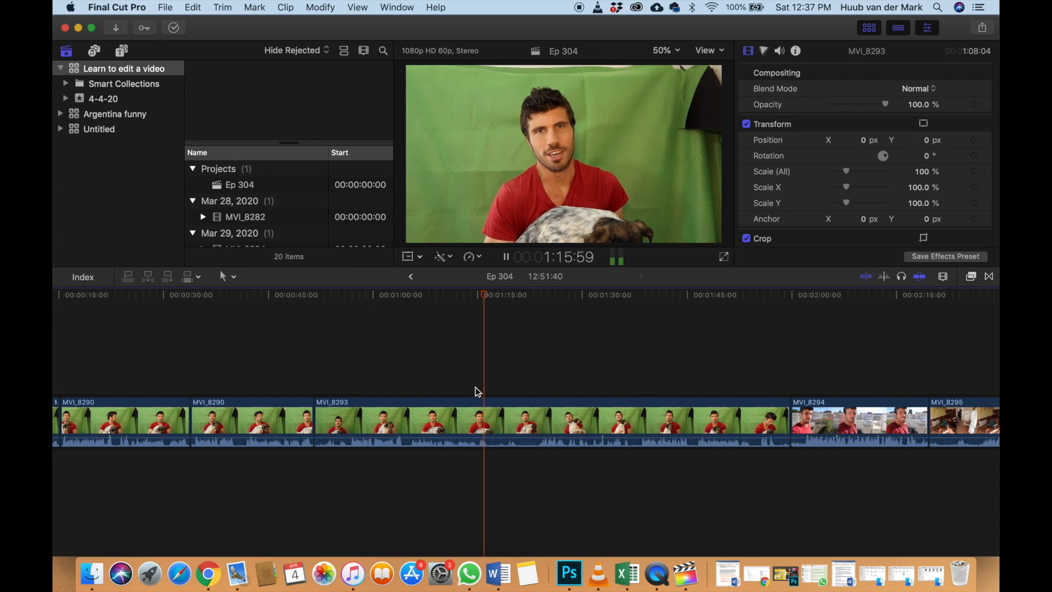
key("space")
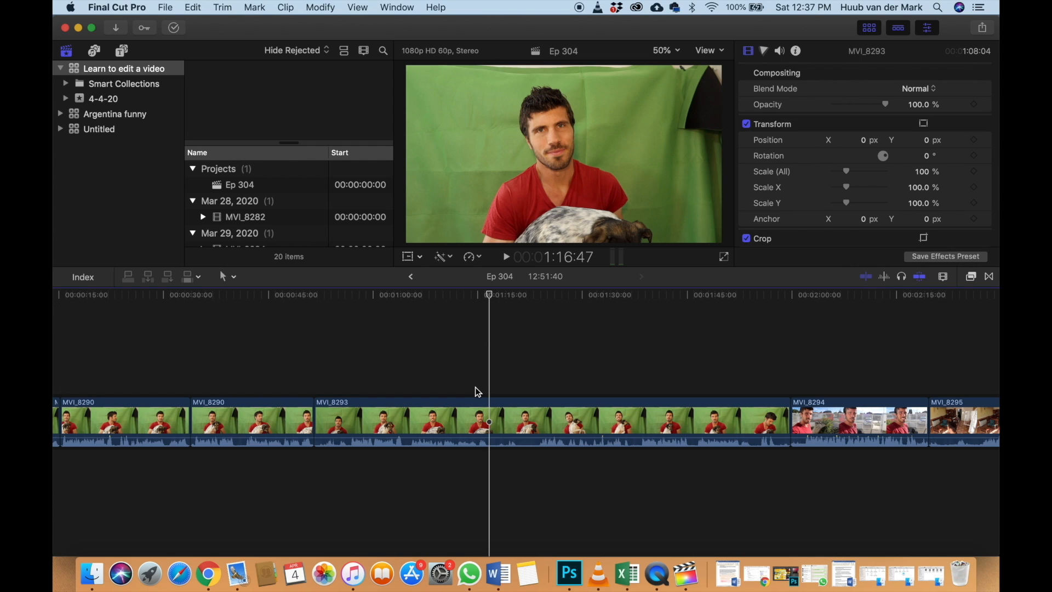
key("super+b")
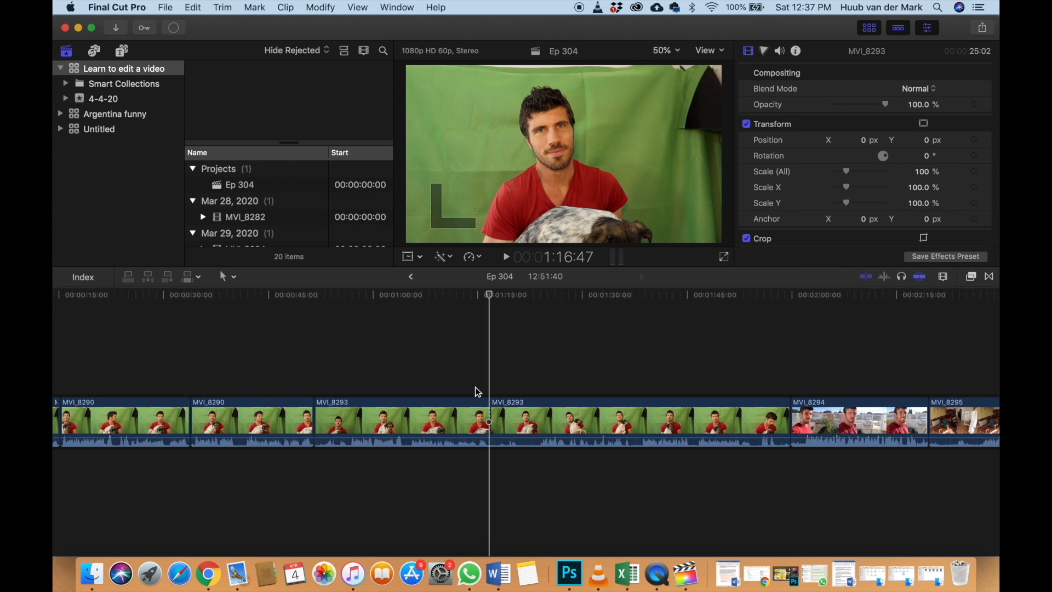
Find where the speech begins in the first MVI_8293 part and trim the part's start to 56:35
key("space")
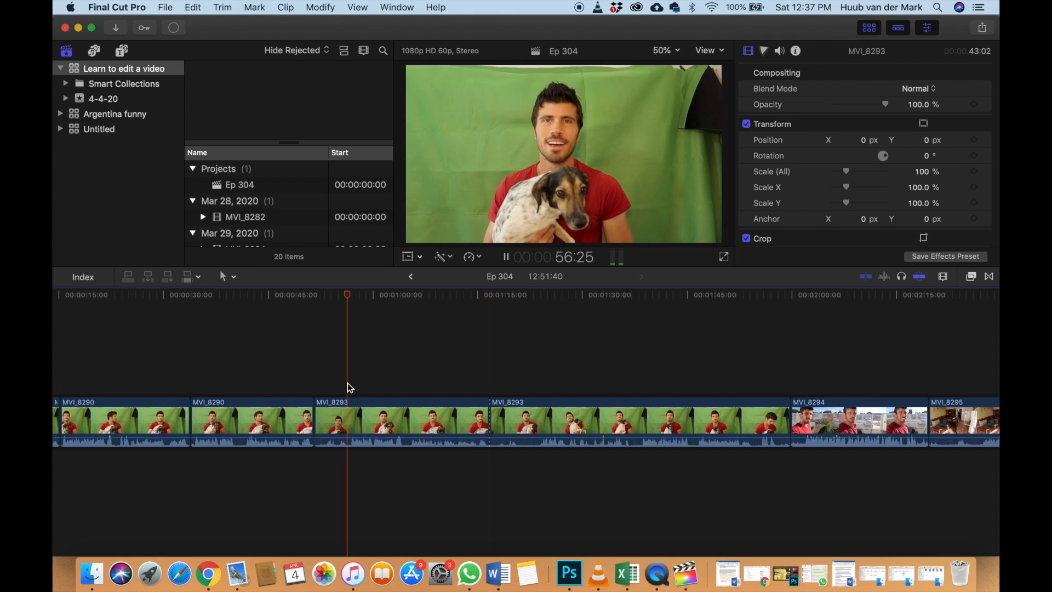
key("space")
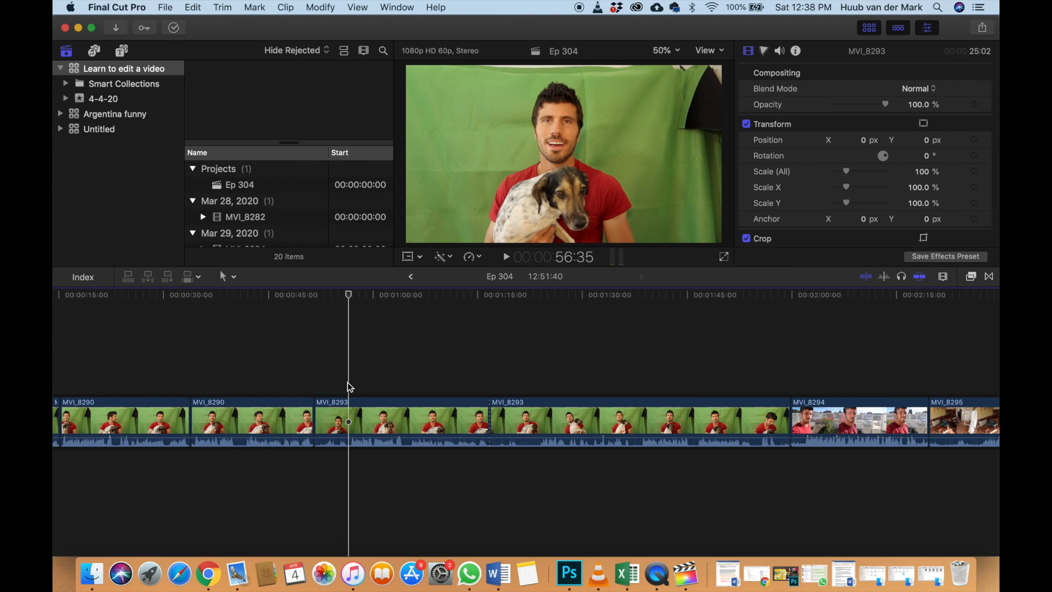
key("alt+bracketleft")
scroll(350, 387, "right", 5)
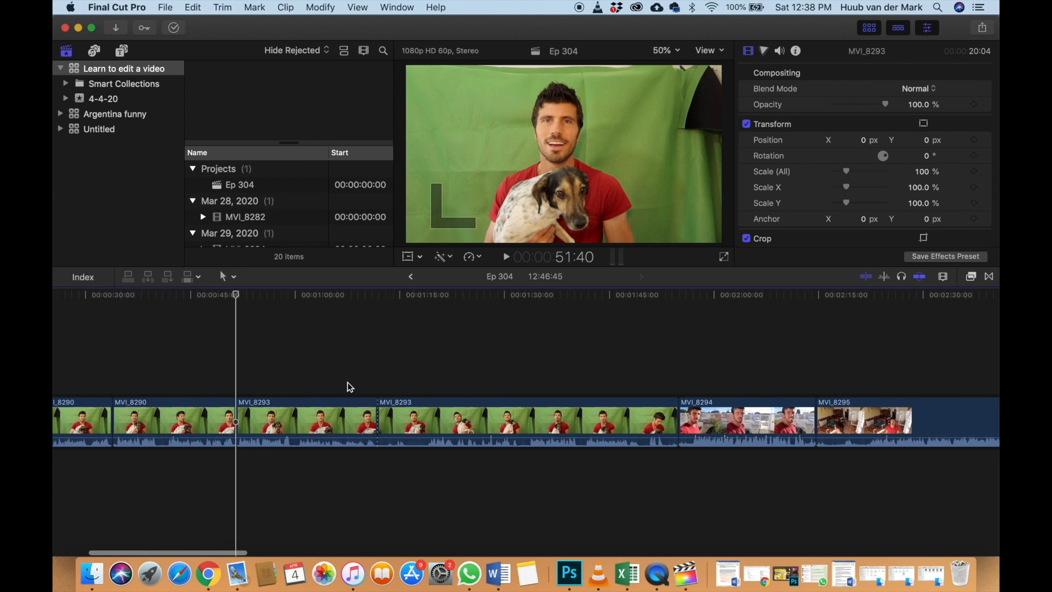
Play through the second MVI_8293 part for the usable take and trim it to run from 1:33:21 to 1:49:43
key("space")
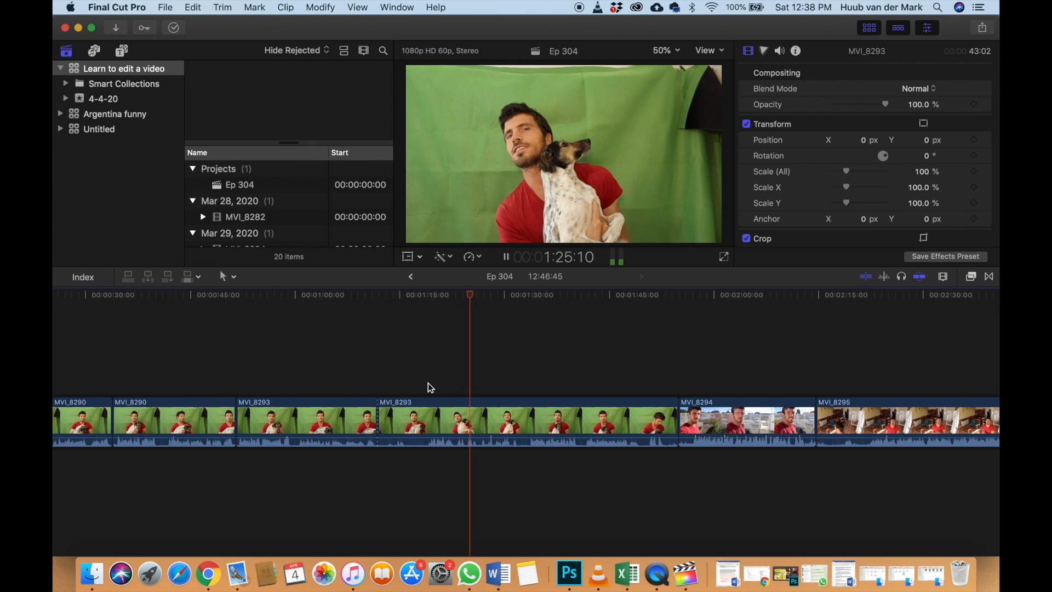
key("space")
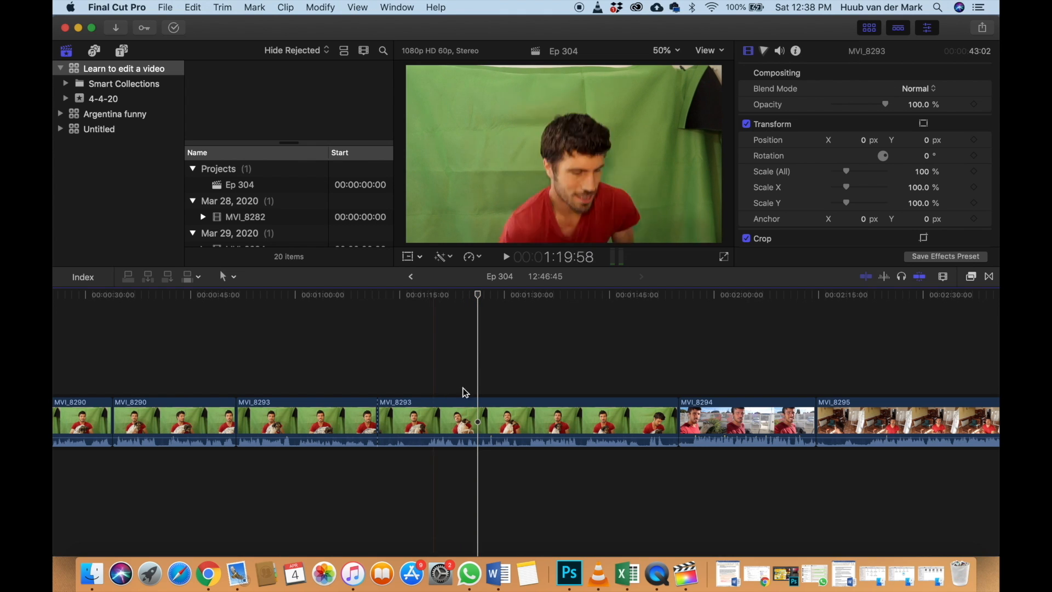
left_click(527, 385)
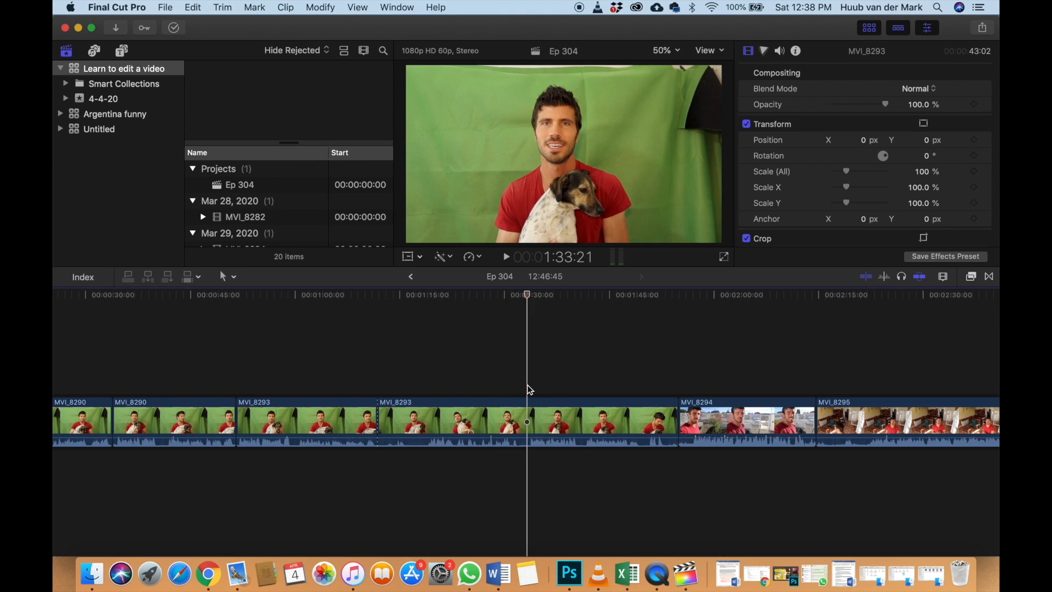
key("space")
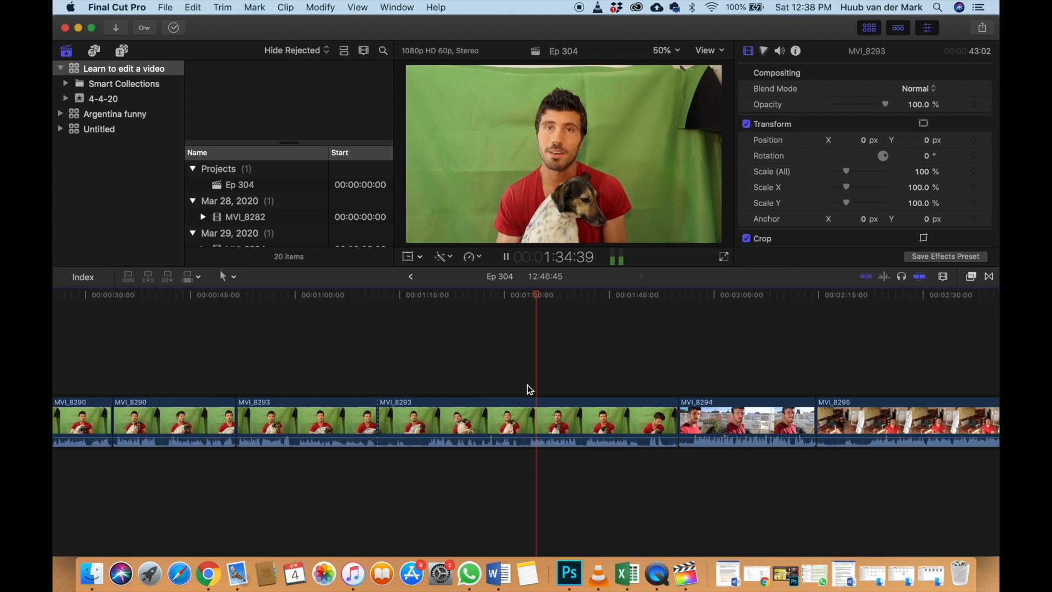
key("space")
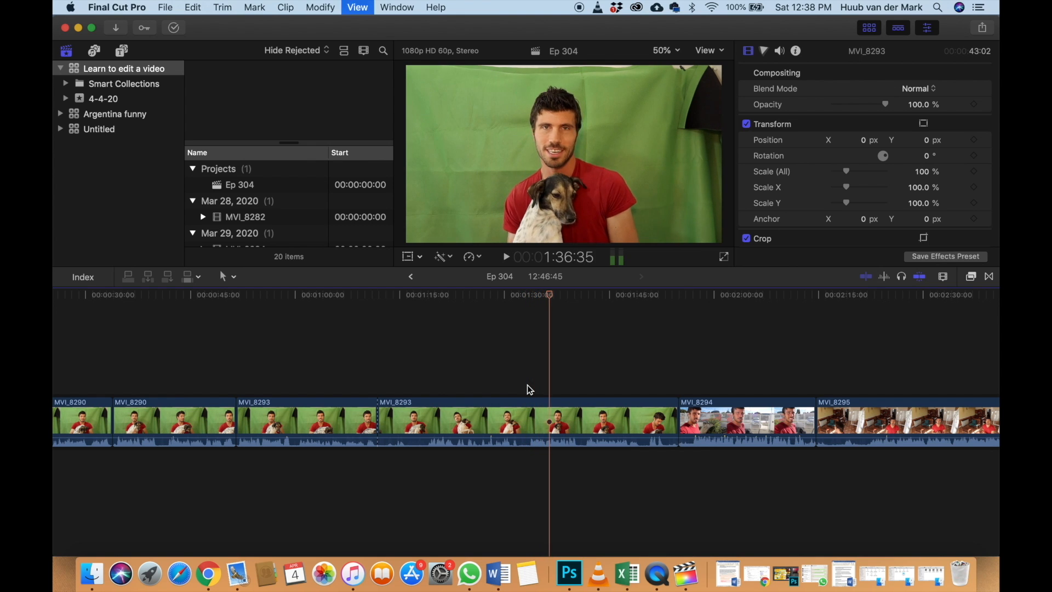
key("space")
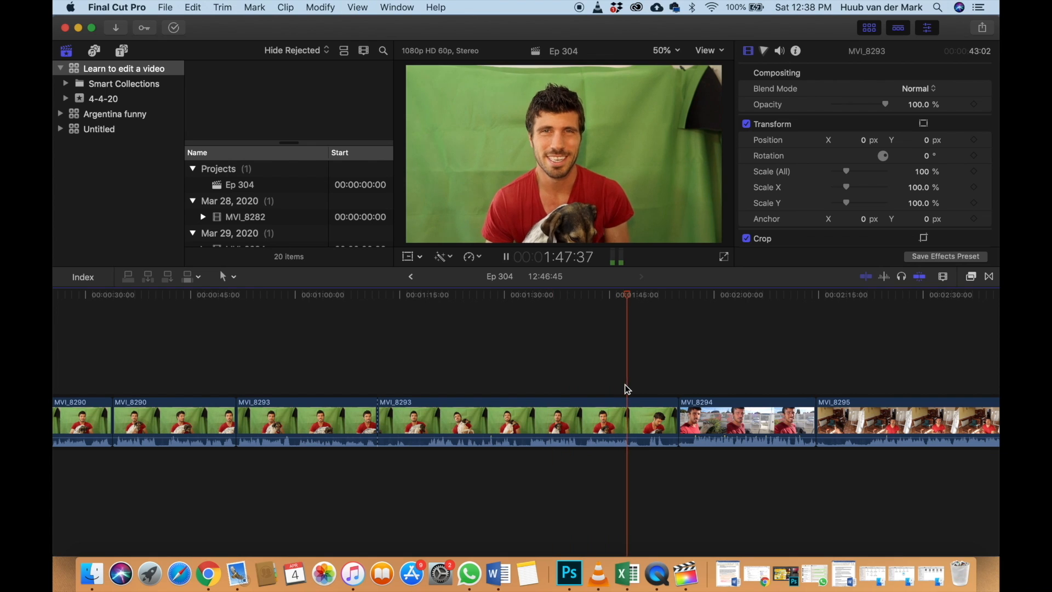
key("space")
left_click(643, 405)
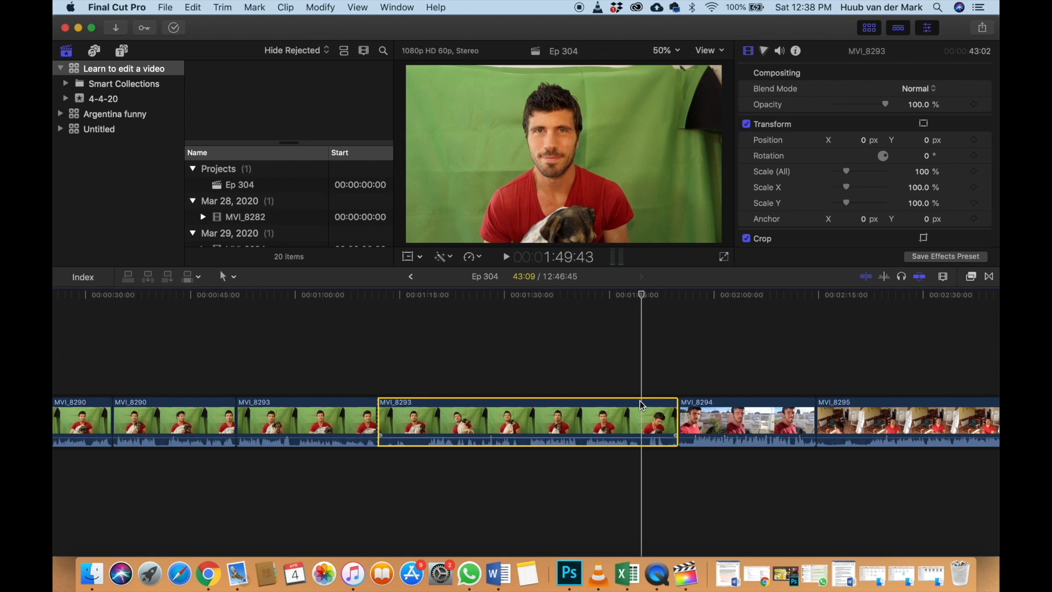
key("alt+bracketright")
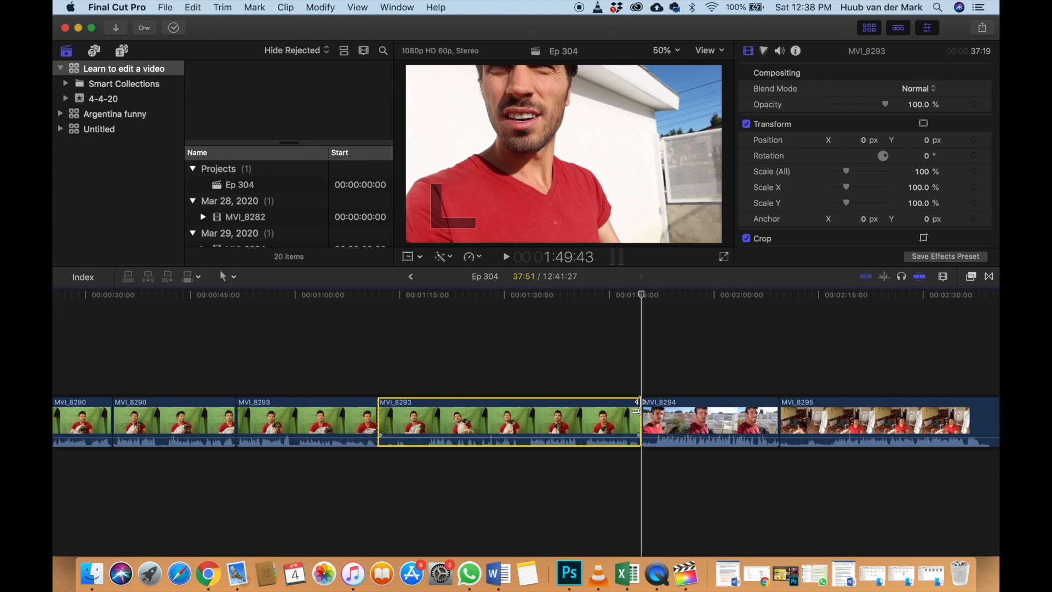
left_click(528, 380)
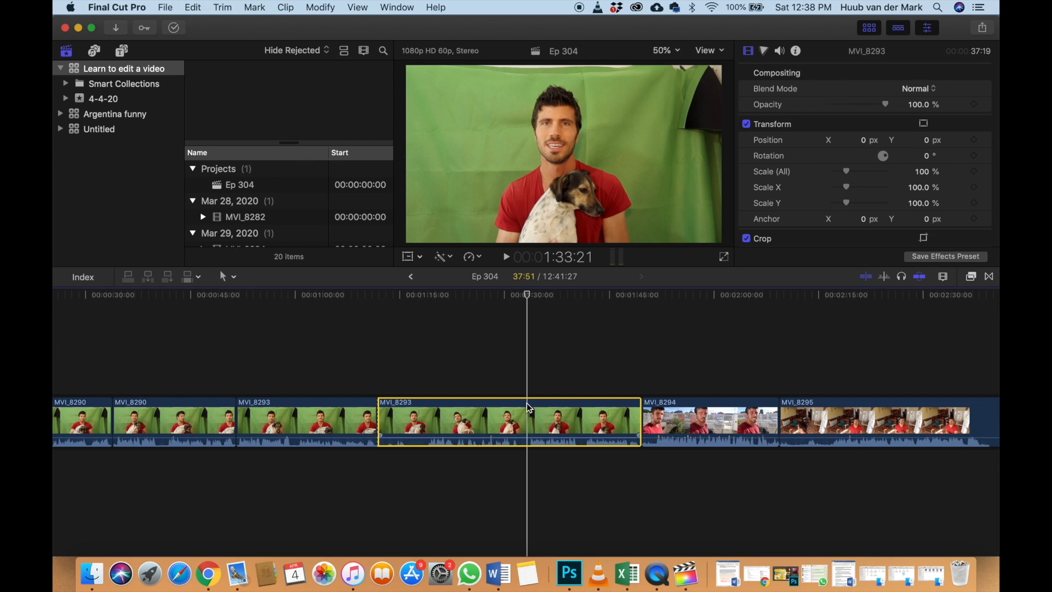
key("alt+bracketleft")
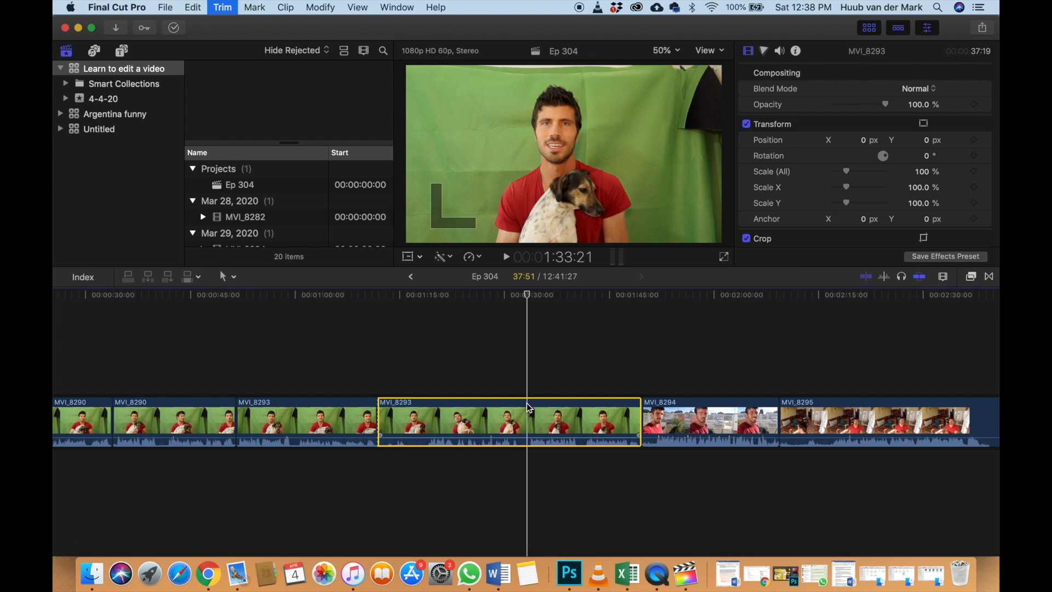
Play back the trimmed sequence from the beginning and the last MVI_8293 part from 1:11:52 to review the cuts
scroll(527, 406, "left", 5)
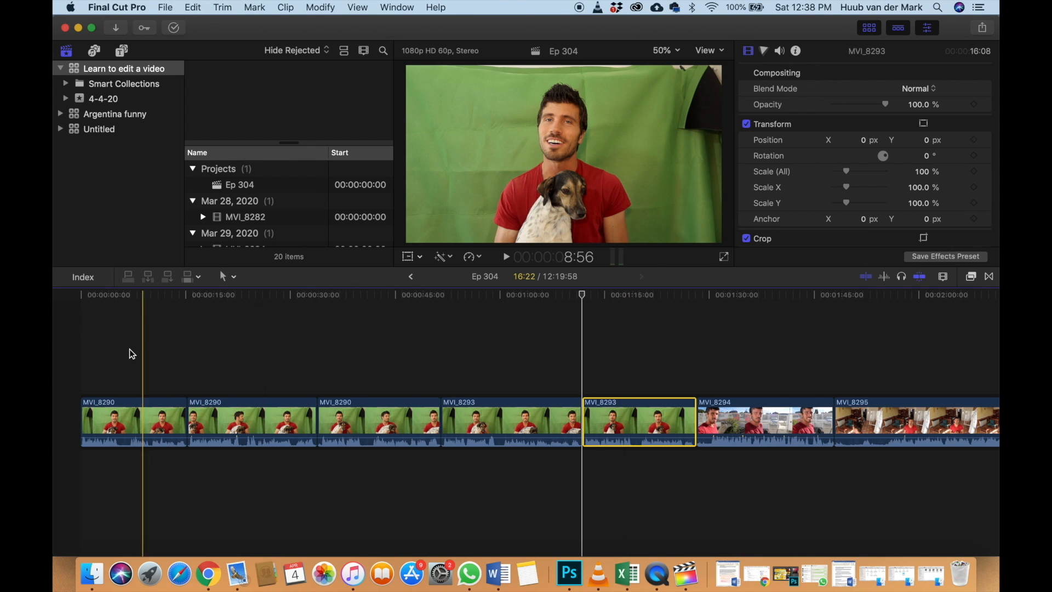
left_click(70, 357)
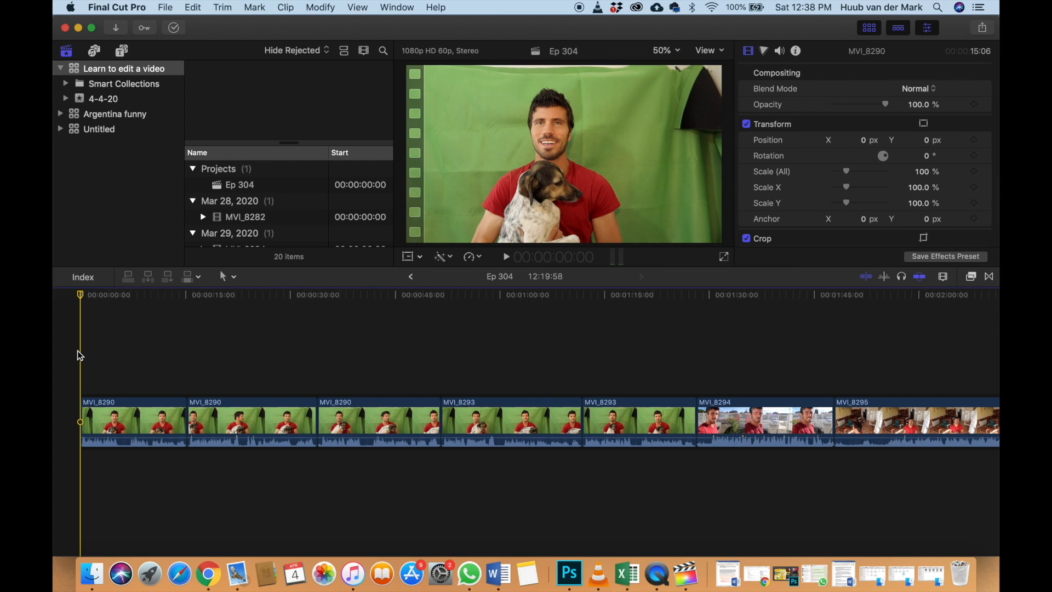
key("space")
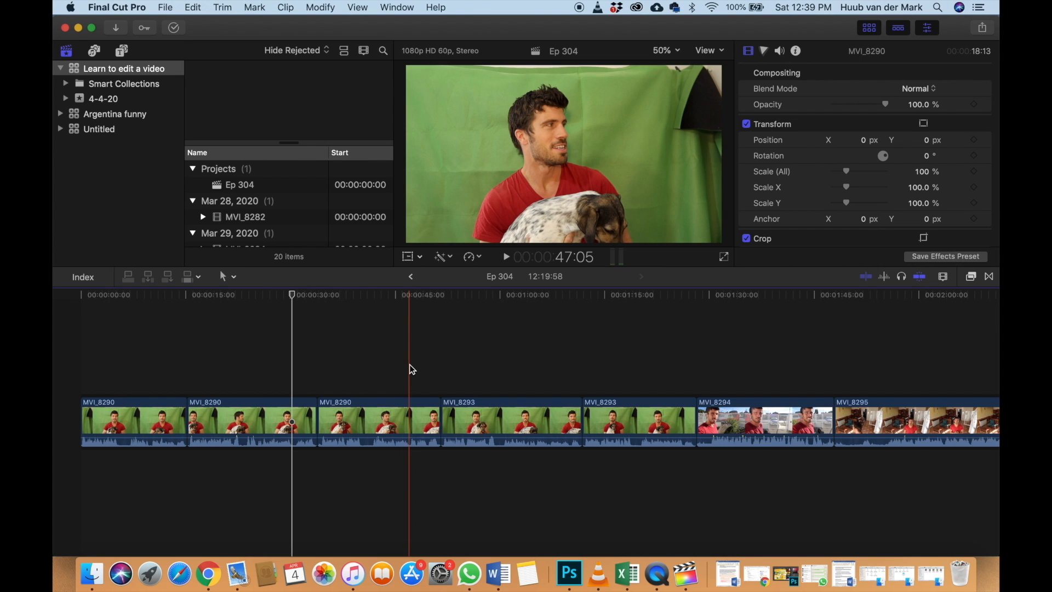
scroll(412, 369, "right", 3)
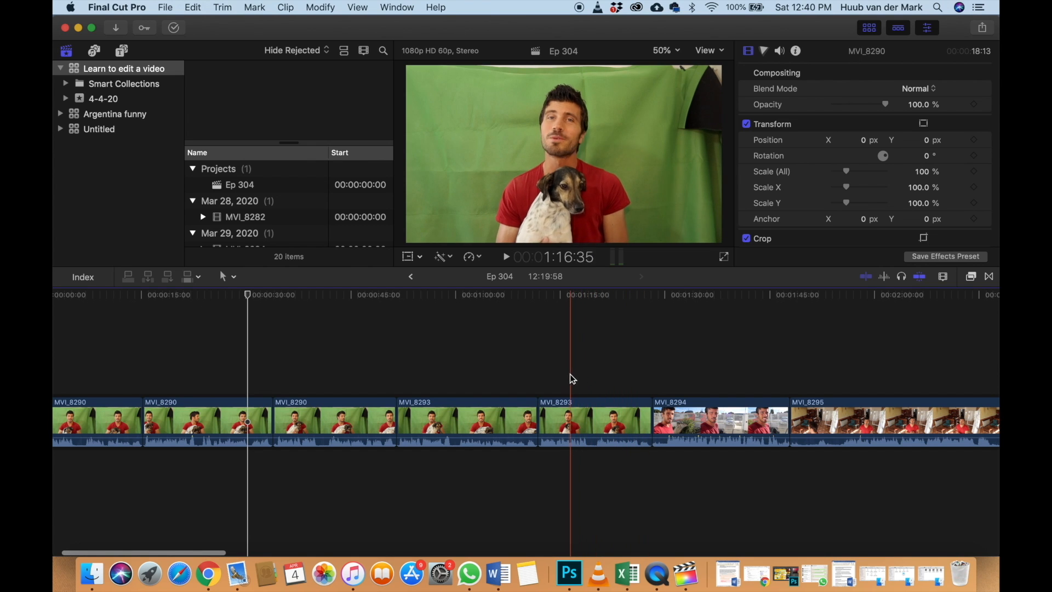
scroll(561, 378, "right", 4)
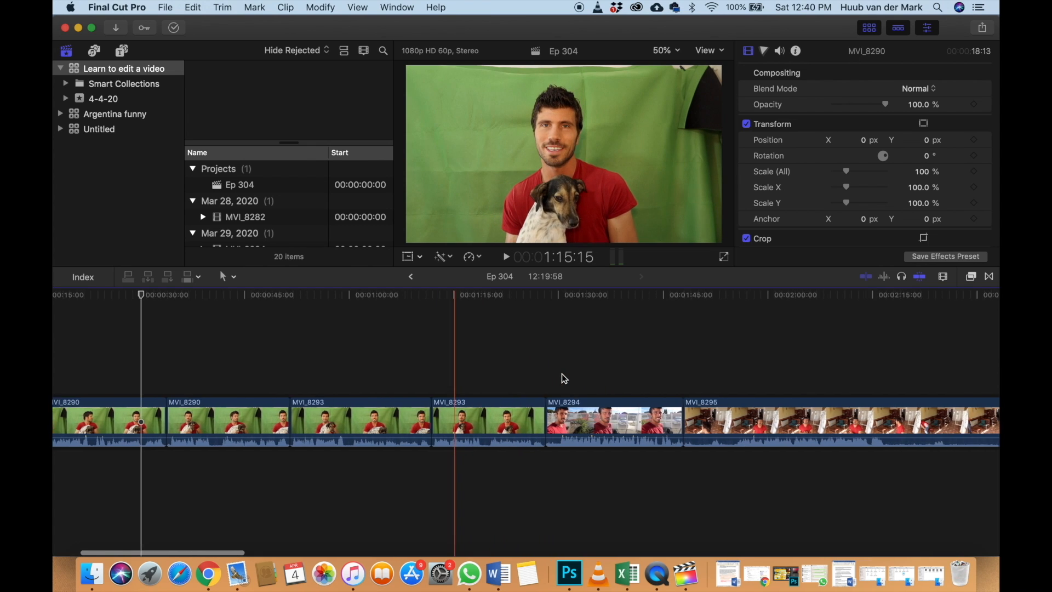
left_click(431, 365)
key("super+equal")
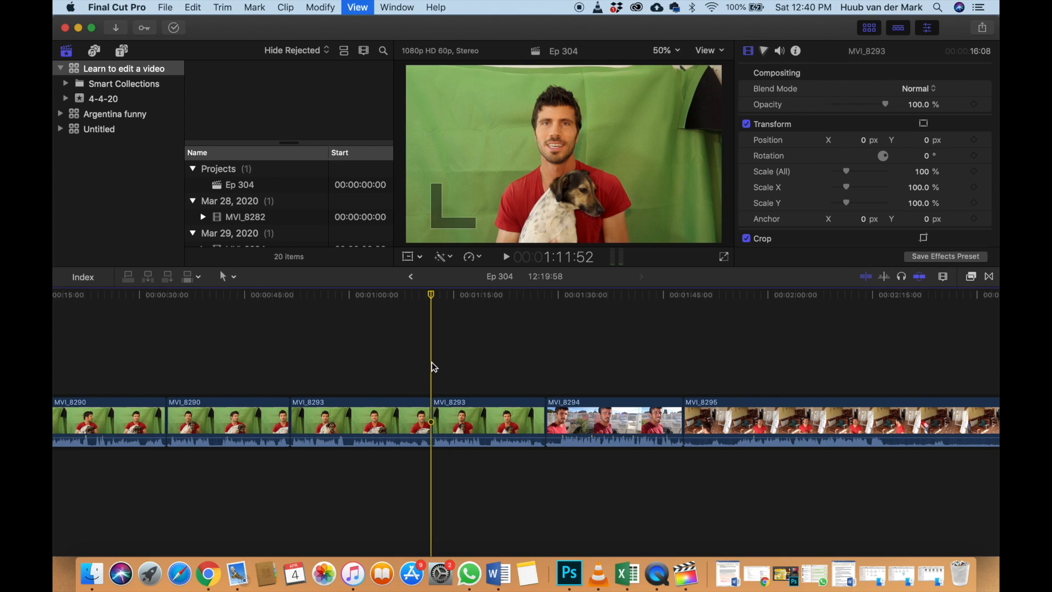
key("space")
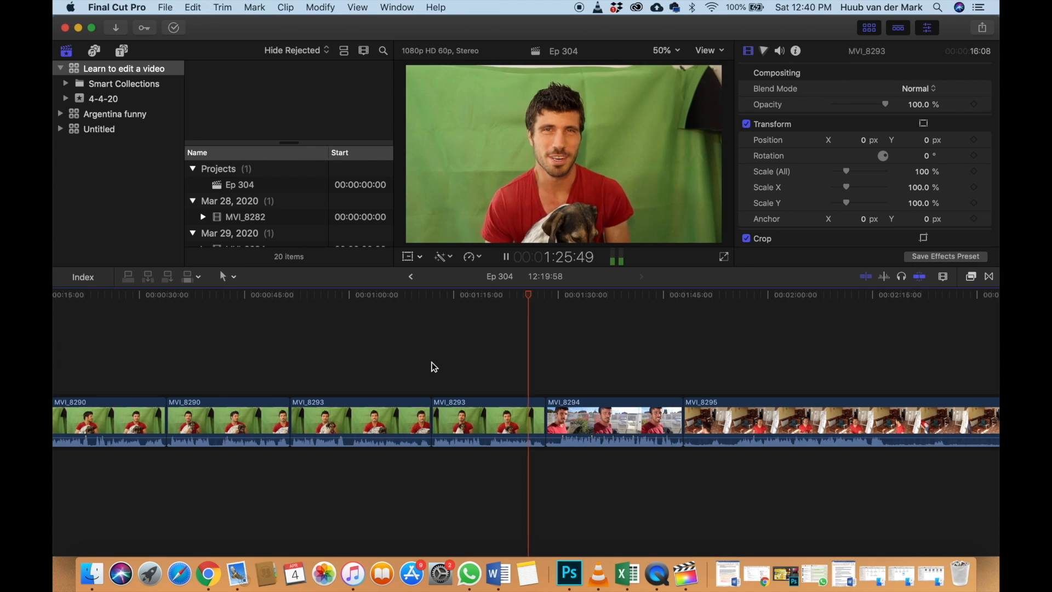
key("space")
Disable the first four clips of the sequence, the three MVI_8290 parts and the first MVI_8293 part
scroll(434, 366, "left", 5)
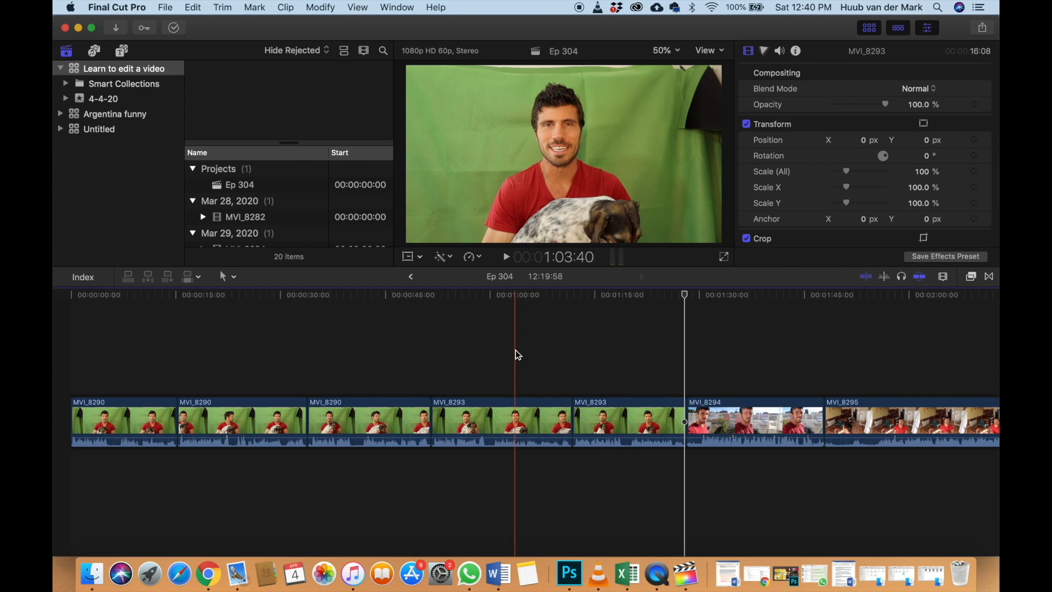
left_click_drag(516, 352, 97, 458)
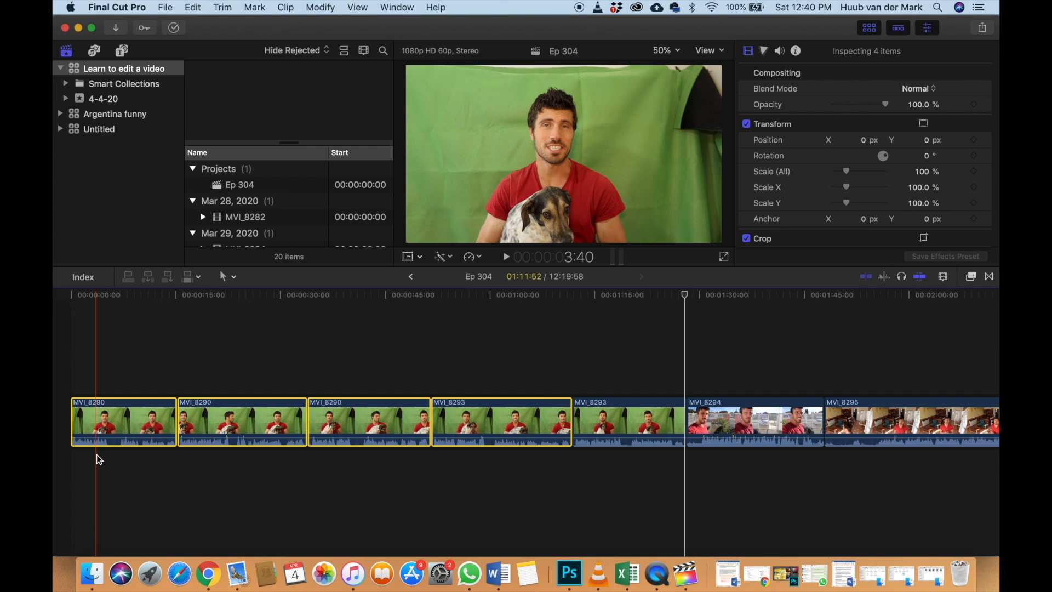
key("v")
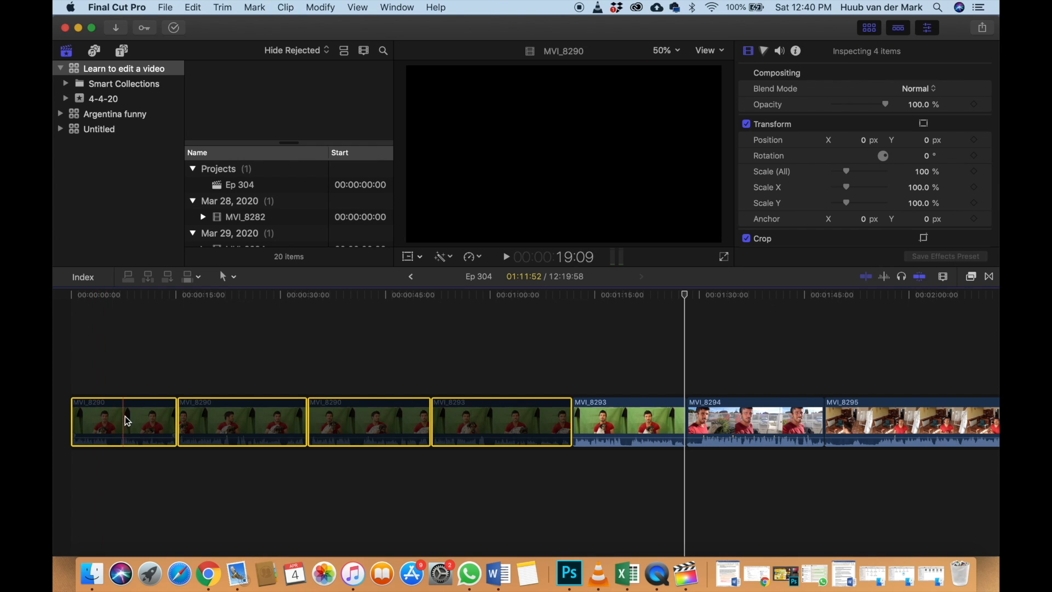
Move the four disabled clips to the end of the timeline, after MVI_8288
key("super+minus")
key("super+minus")
key("super+minus")
key("super+minus")
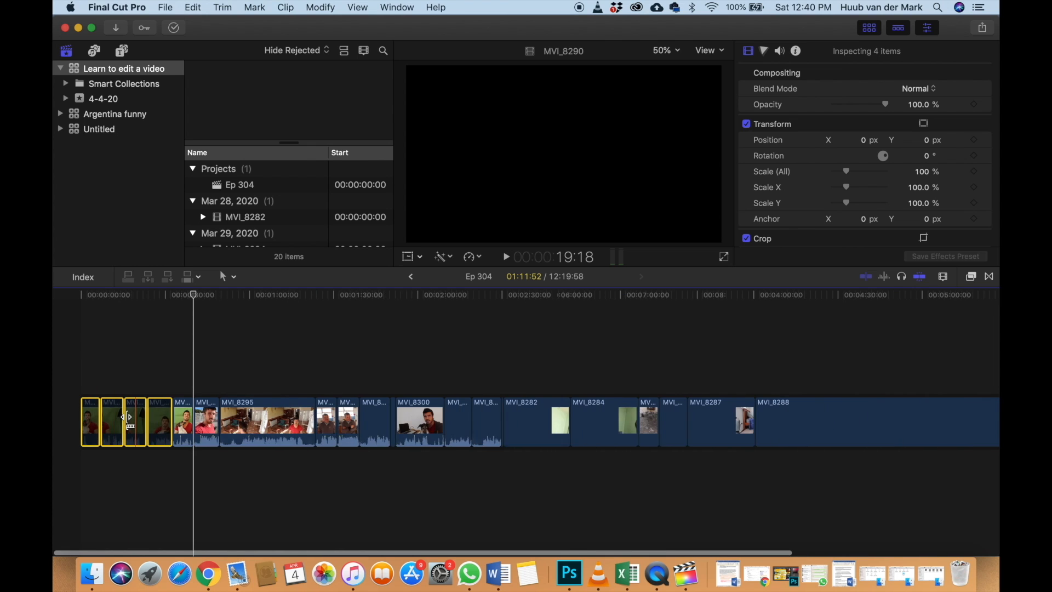
key("super+minus")
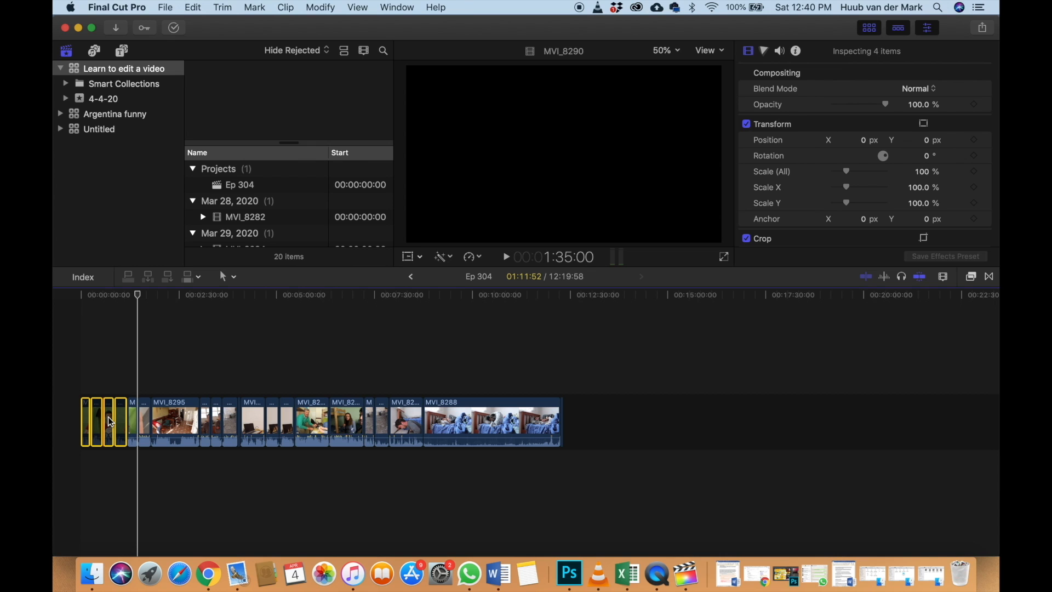
left_click_drag(108, 417, 602, 433)
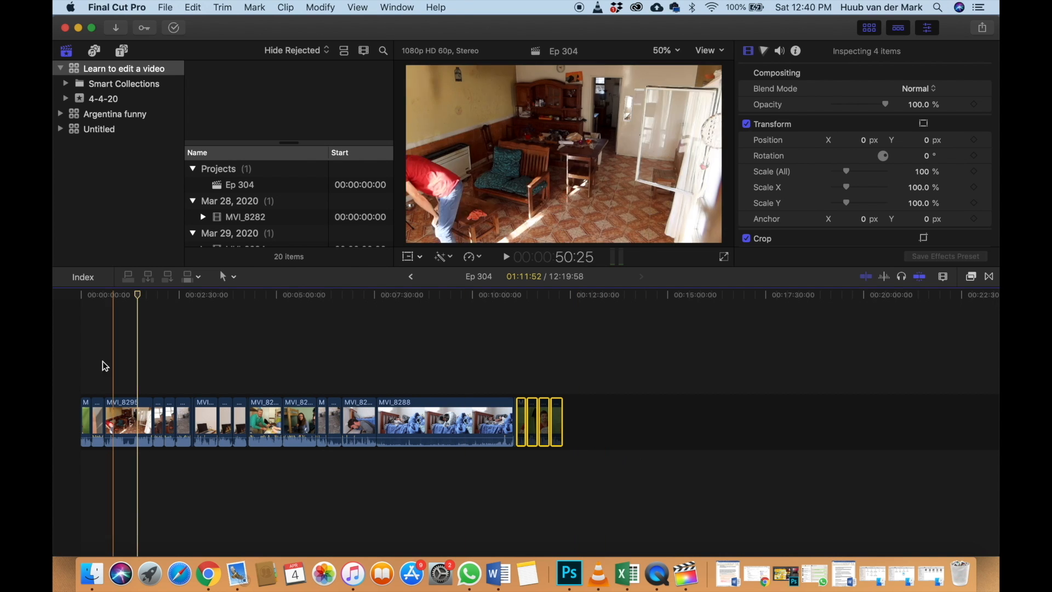
Examine the opening MVI_8293 clip and the clips following it at a closer timeline scale
key("super+equal")
key("super+equal")
key("super+equal")
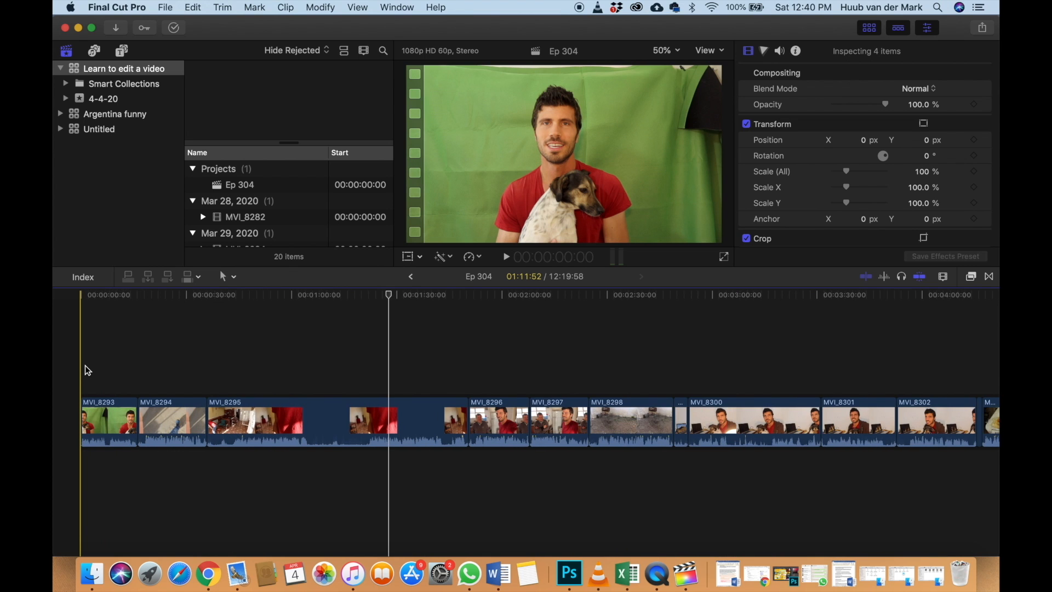
key("super+equal")
key("super+equal")
key("super+equal")
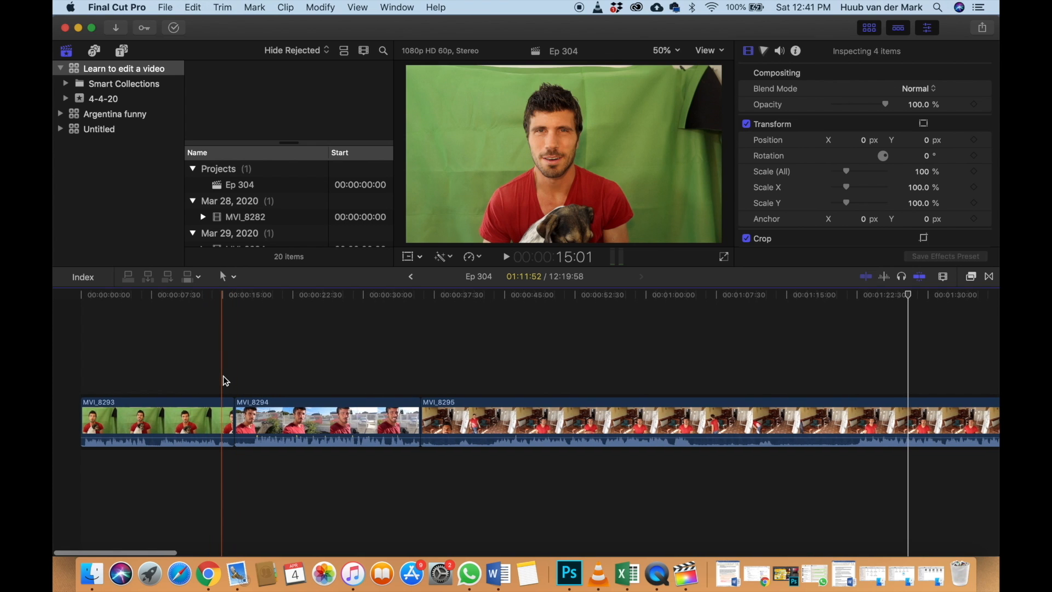
Move the playhead to about 13:31 in the opening MVI_8293 clip at a closer timeline scale
key("super+equal")
scroll(223, 376, "left", 3)
left_click(246, 381)
key("super+4")
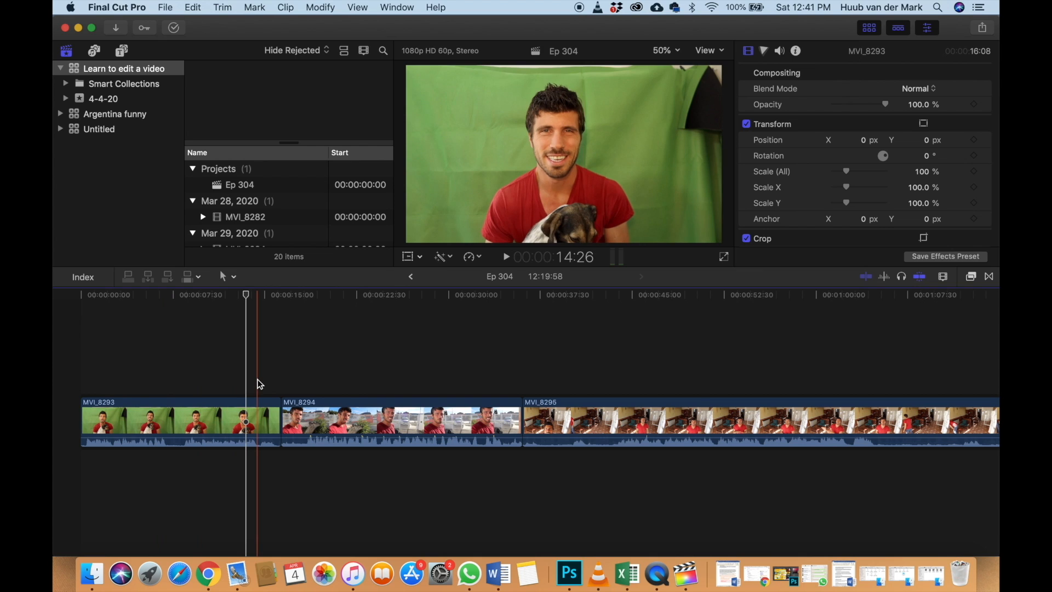
Switch to Finder and open 1. greenscreen.MP4 from the 1. canon folder full screen in QuickTime Player
right_click(93, 577)
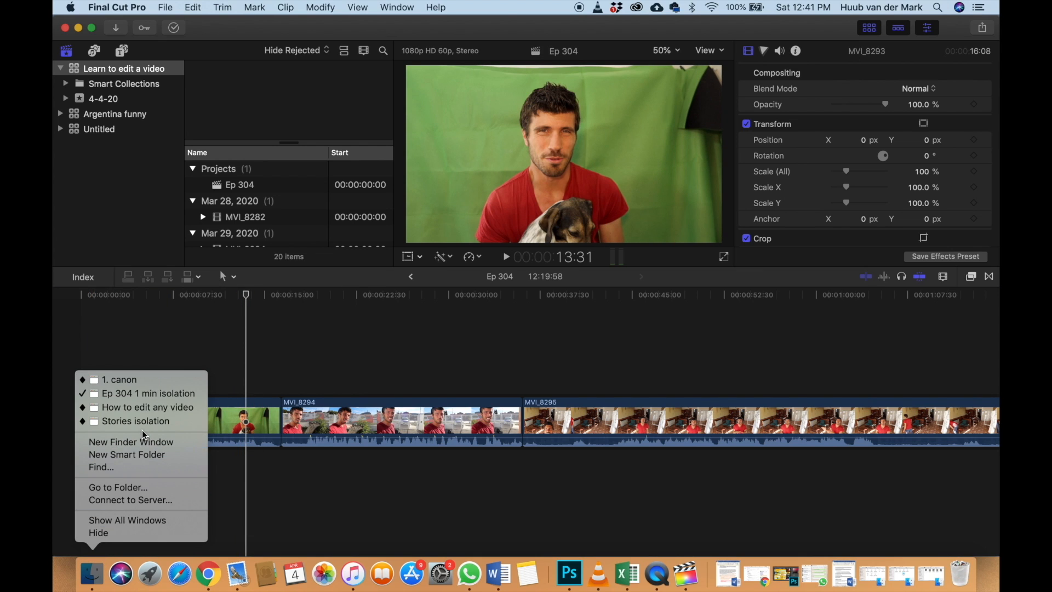
left_click(151, 383)
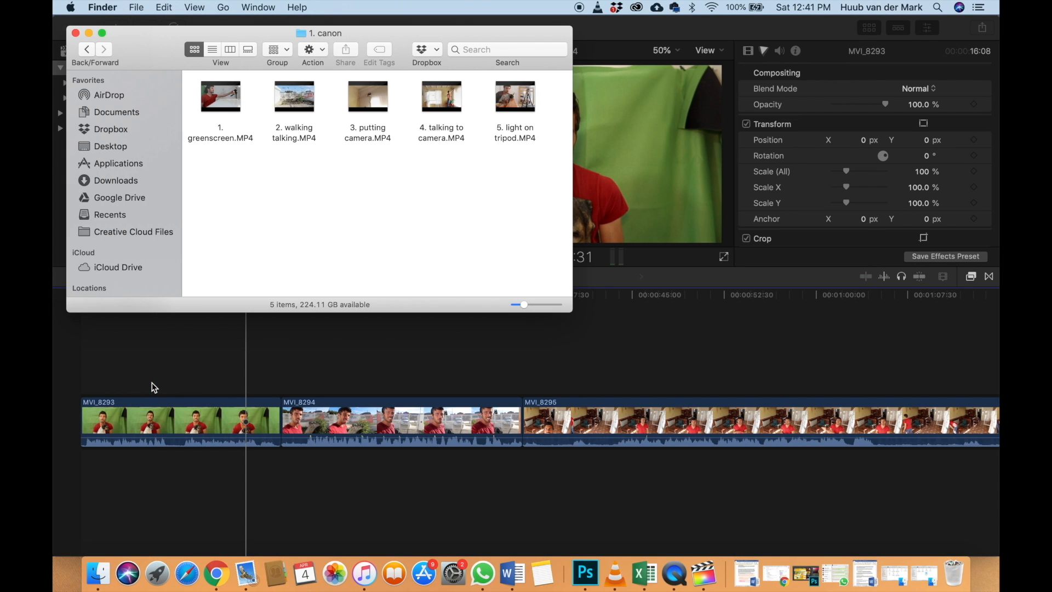
double_click(239, 131)
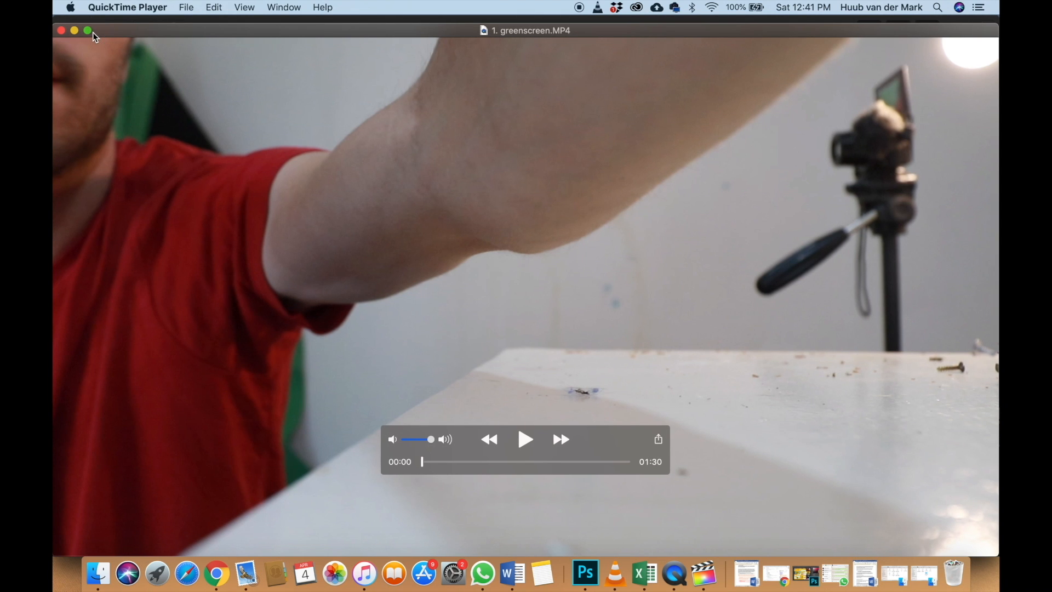
left_click(90, 32)
Play 1. greenscreen.MP4 to about 00:32, minimize the video and switch back to Final Cut Pro
key("space")
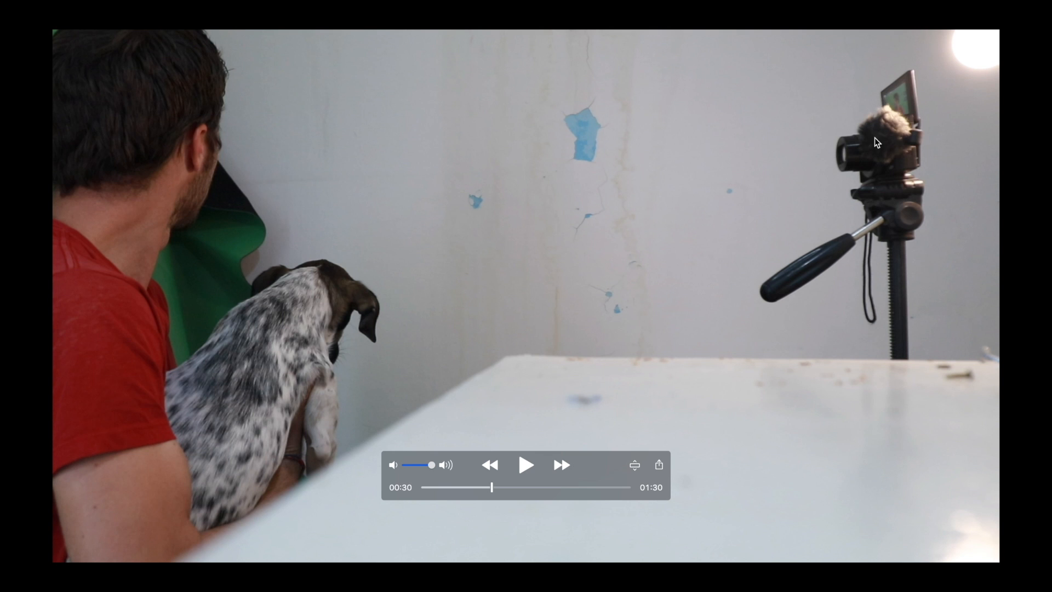
key("space")
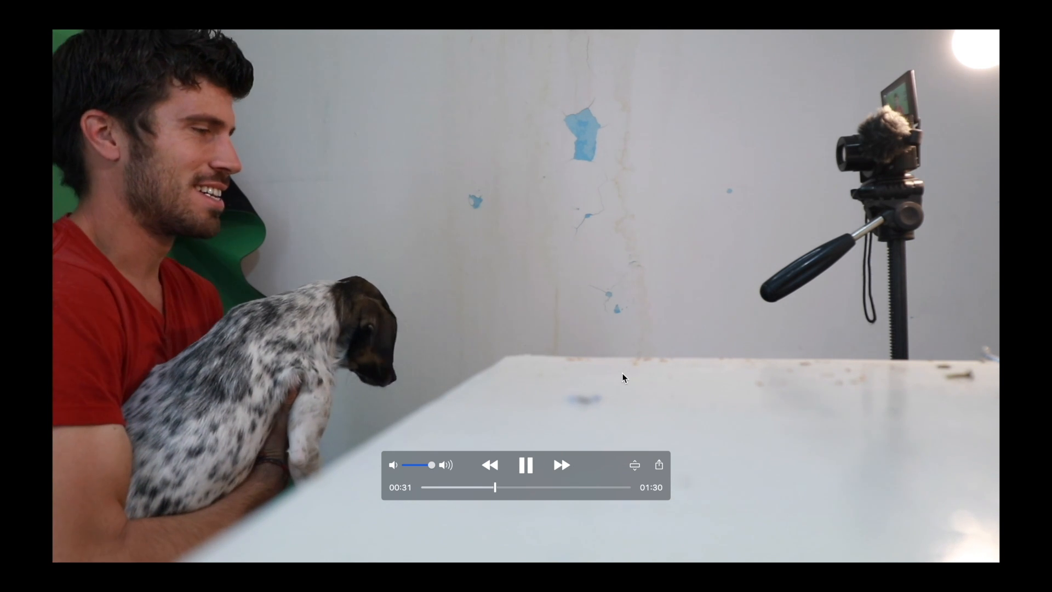
key("space")
key("Escape")
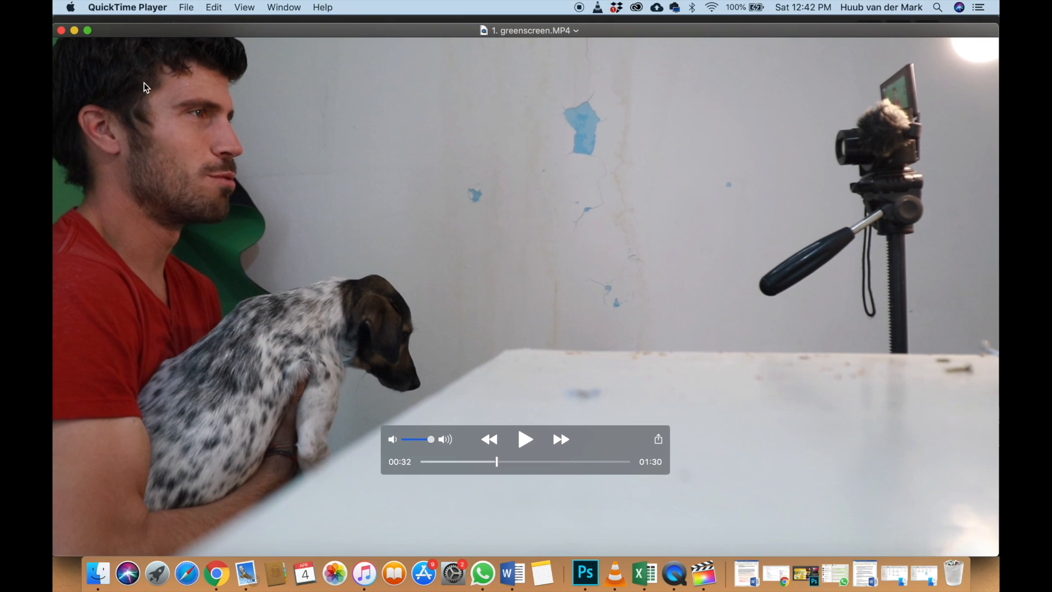
left_click(74, 30)
left_click(215, 345)
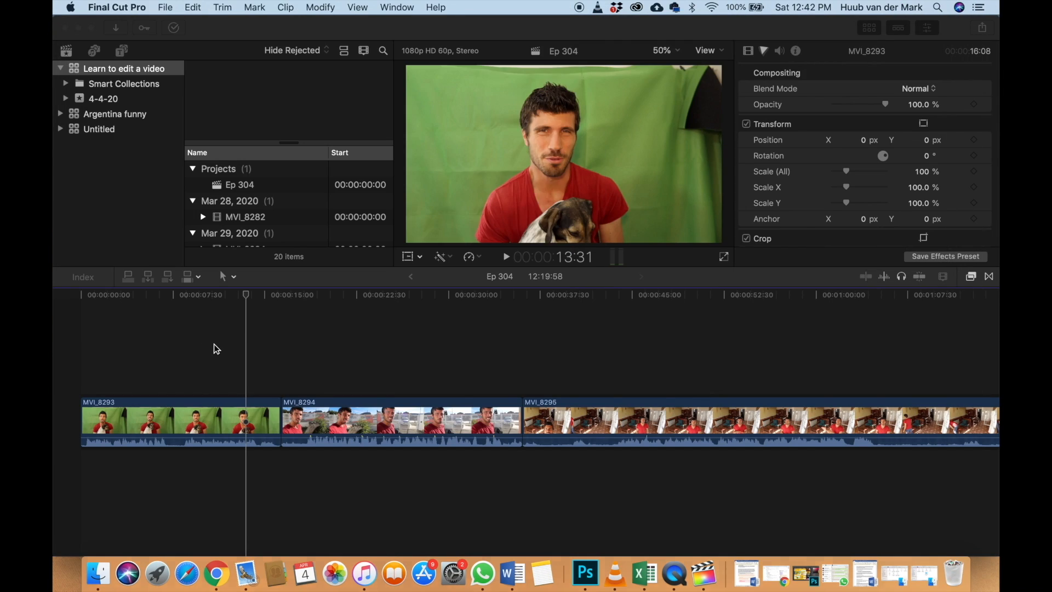
Play back the end of MVI_8293 and the MVI_8294 clip to review both takes
key("space")
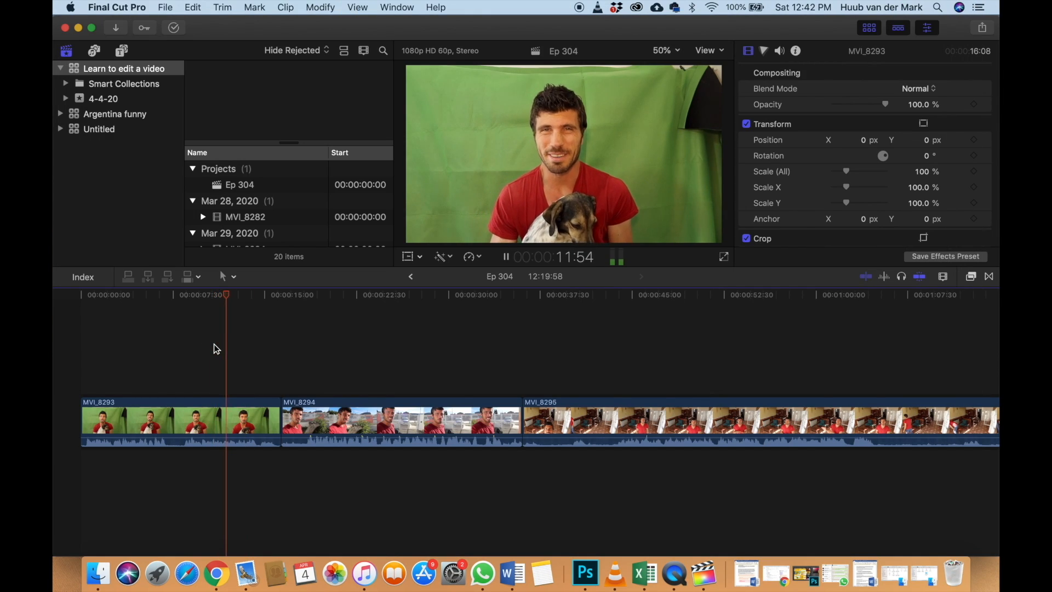
key("space")
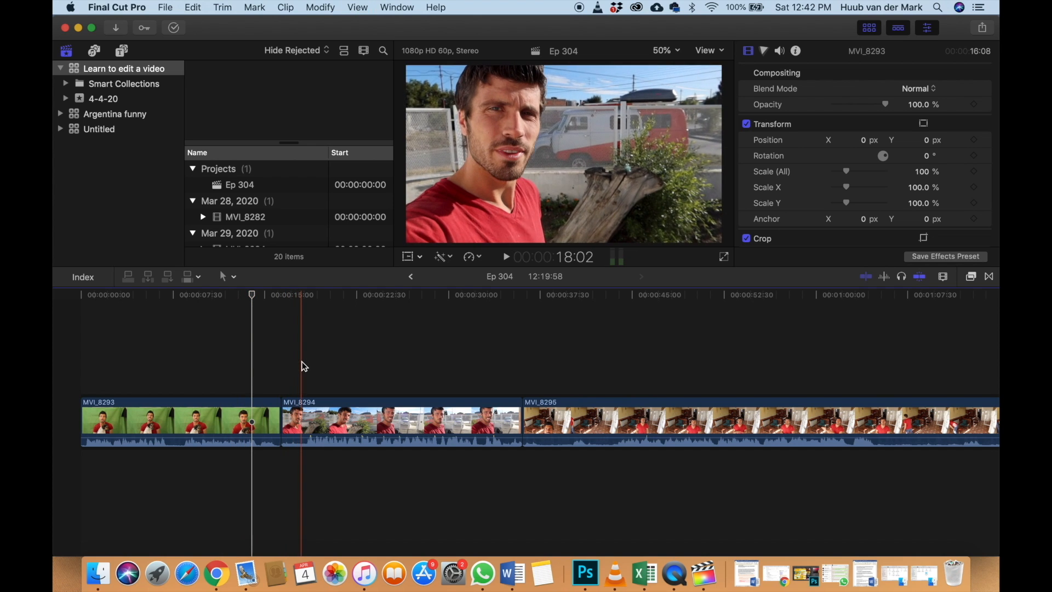
left_click(308, 330)
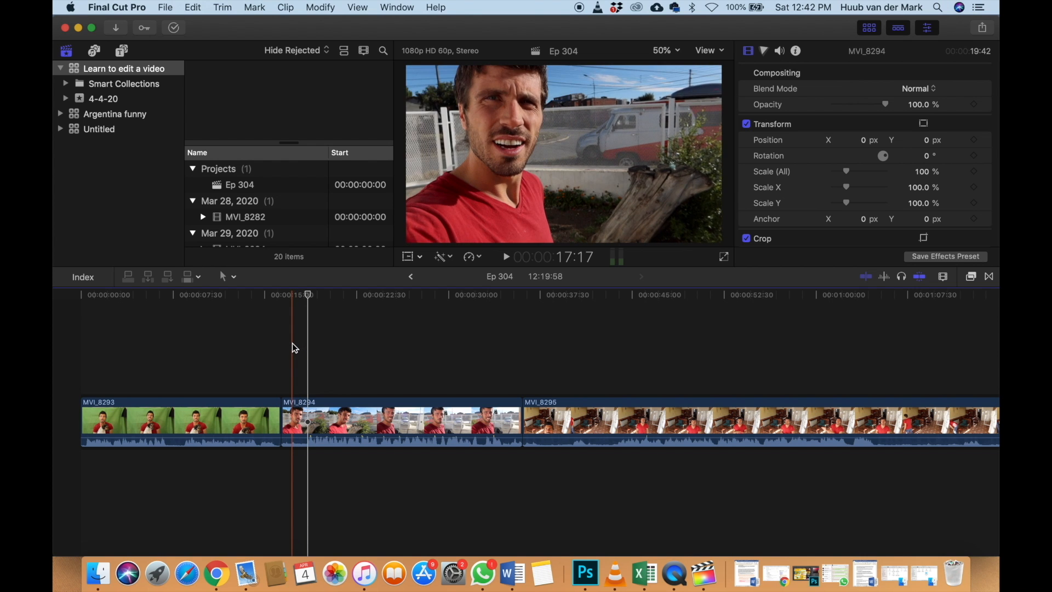
key("space")
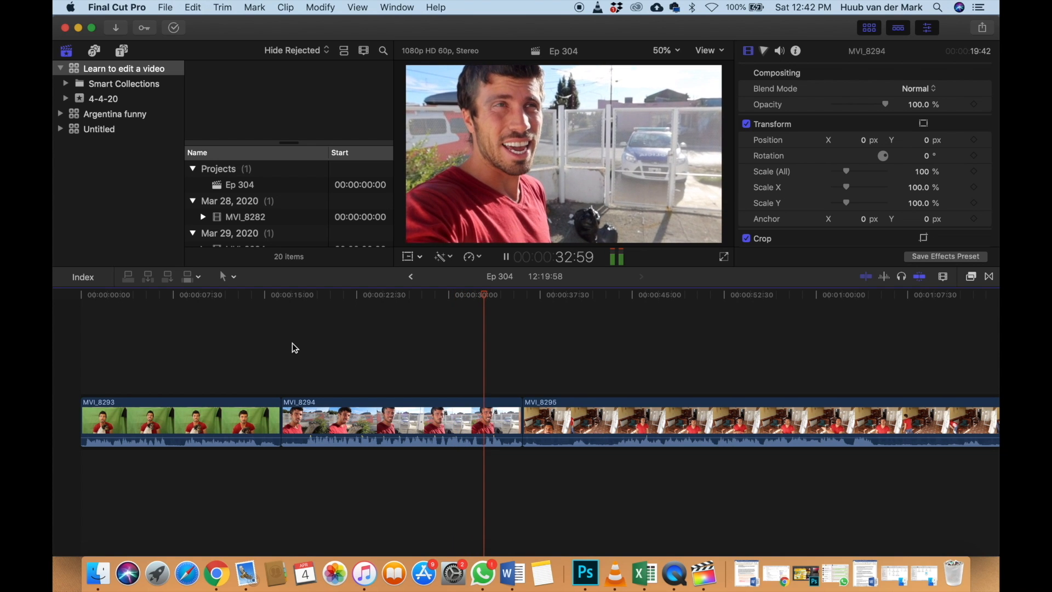
key("space")
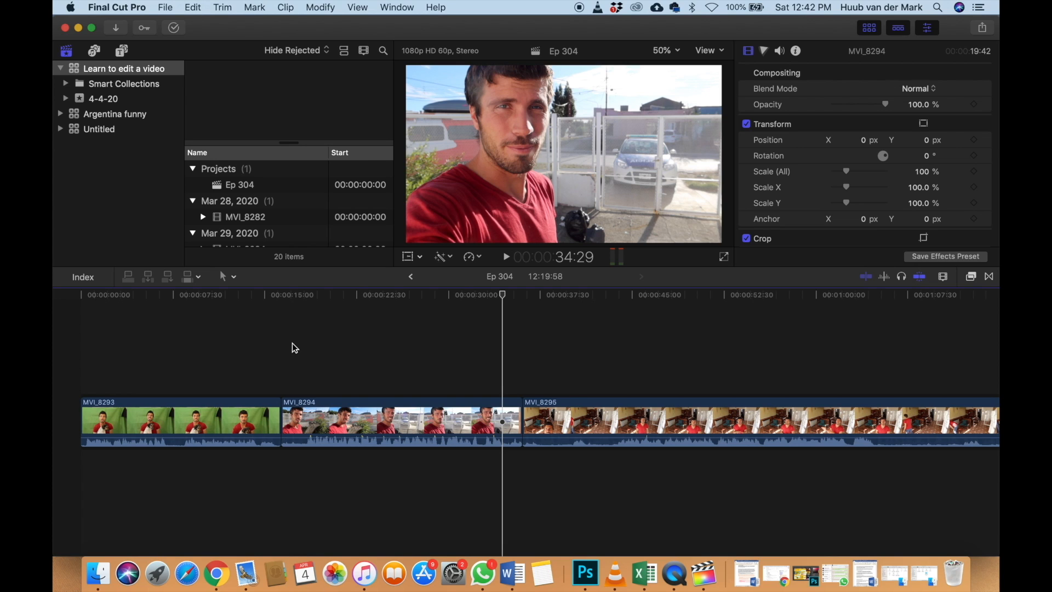
left_click(293, 350)
key("space")
key("space")
left_click(323, 413)
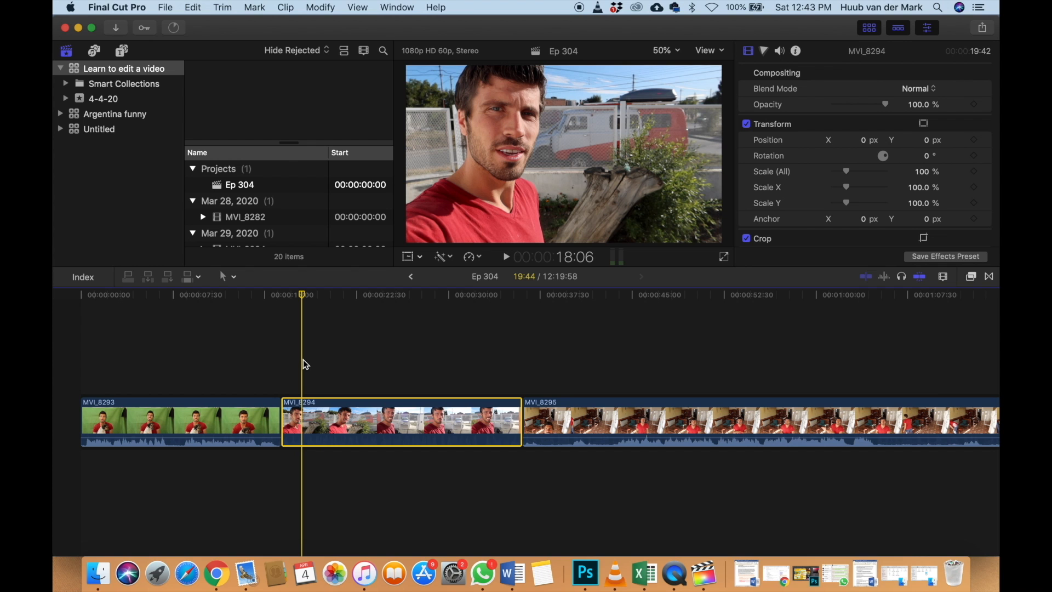
key("space")
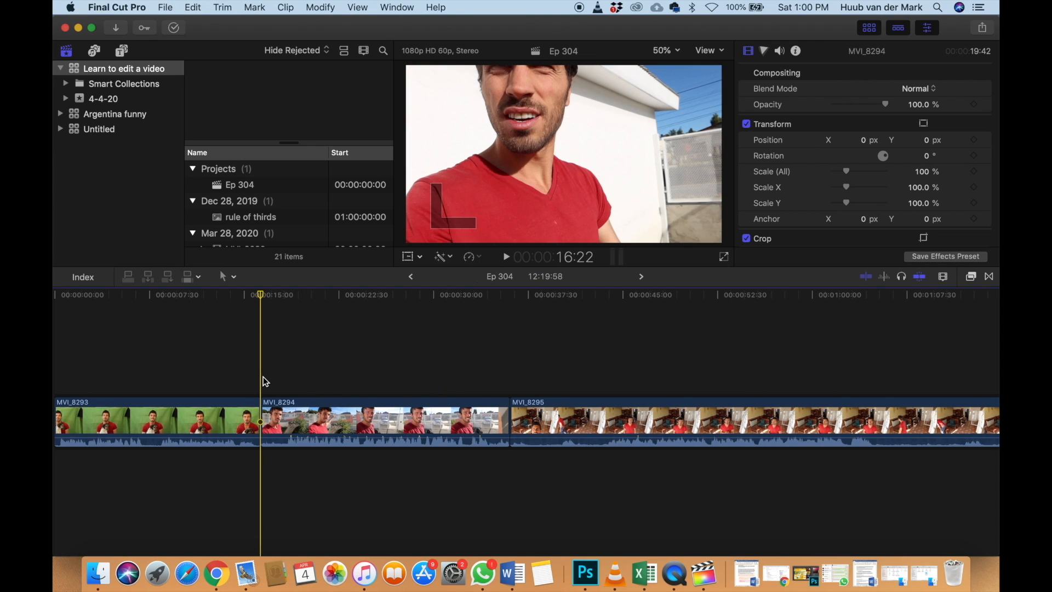
Connect the rule of thirds overlay above MVI_8294 and scale it to 112%
key("q")
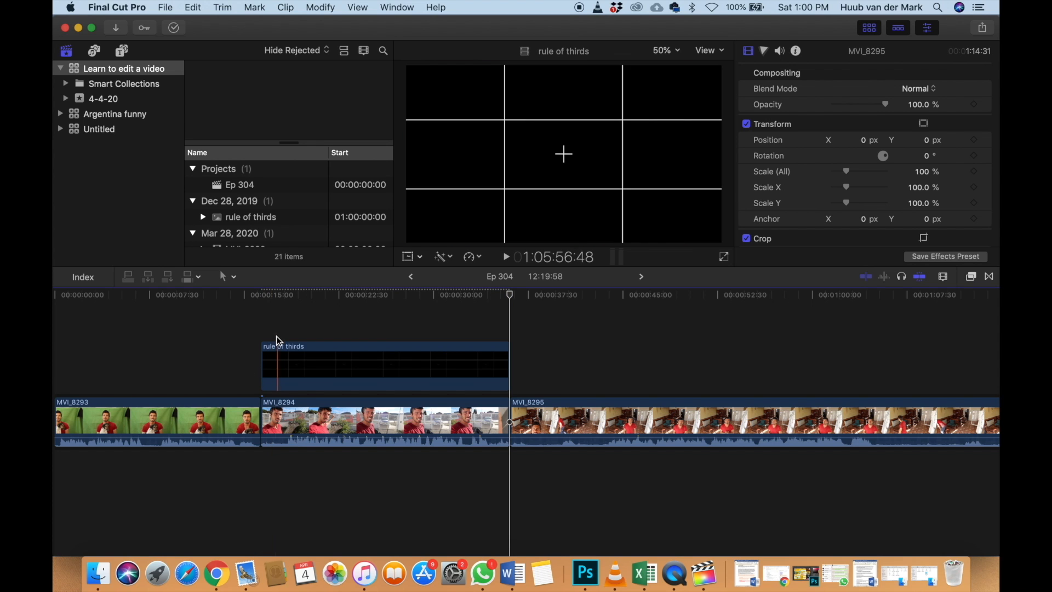
left_click(282, 348)
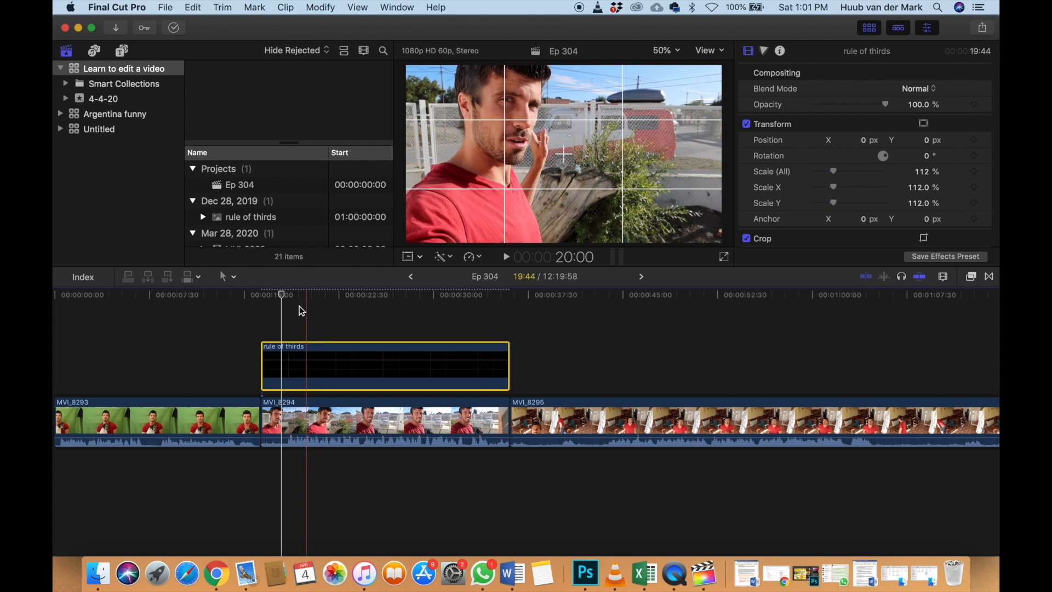
Turn down MVI_8294's audio and play the clip under the rule of thirds overlay to examine its framing
left_click(279, 325)
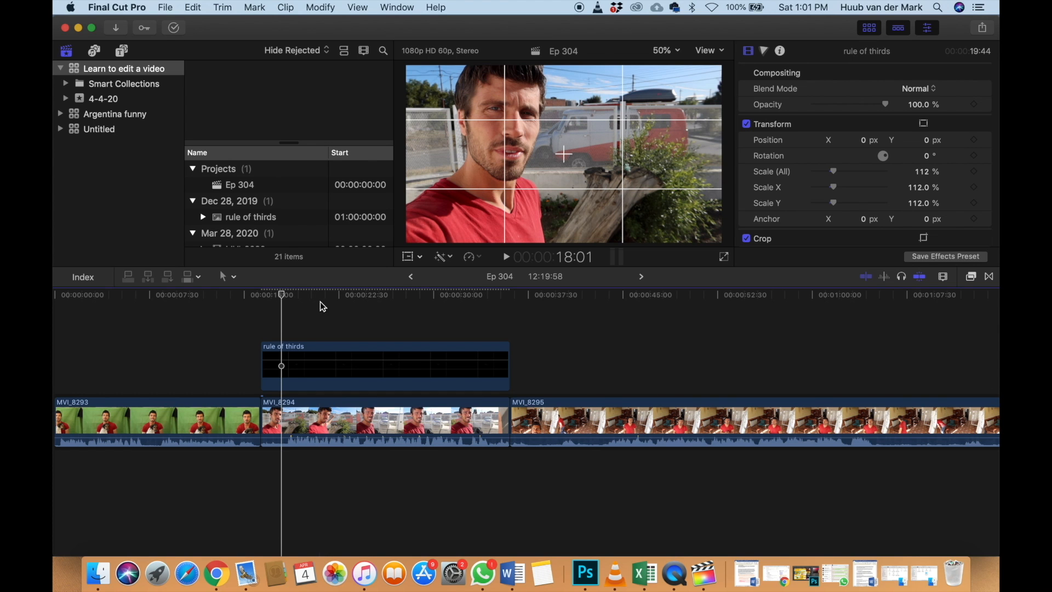
key("space")
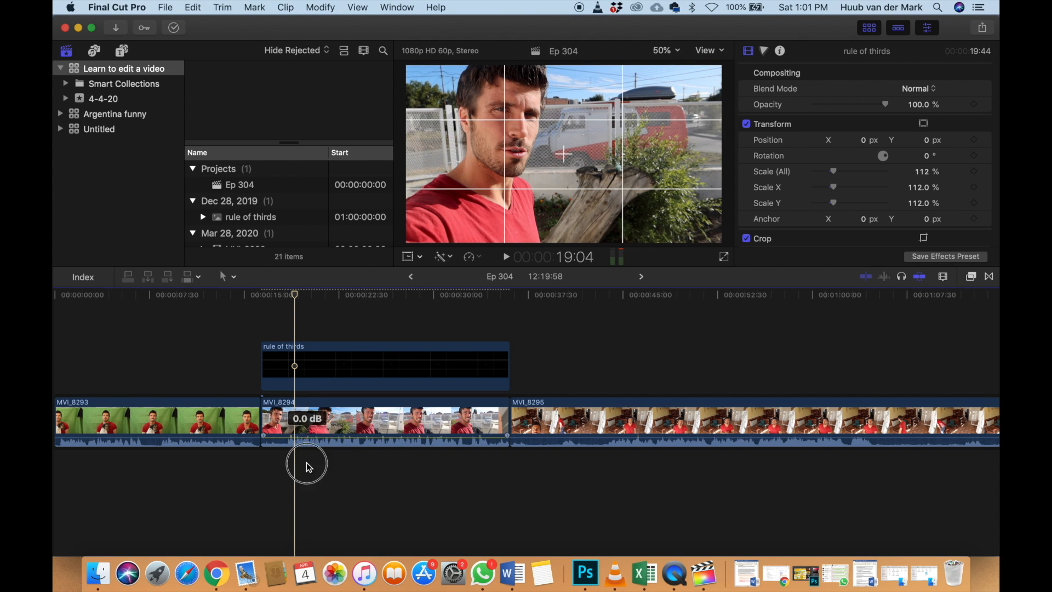
key("space")
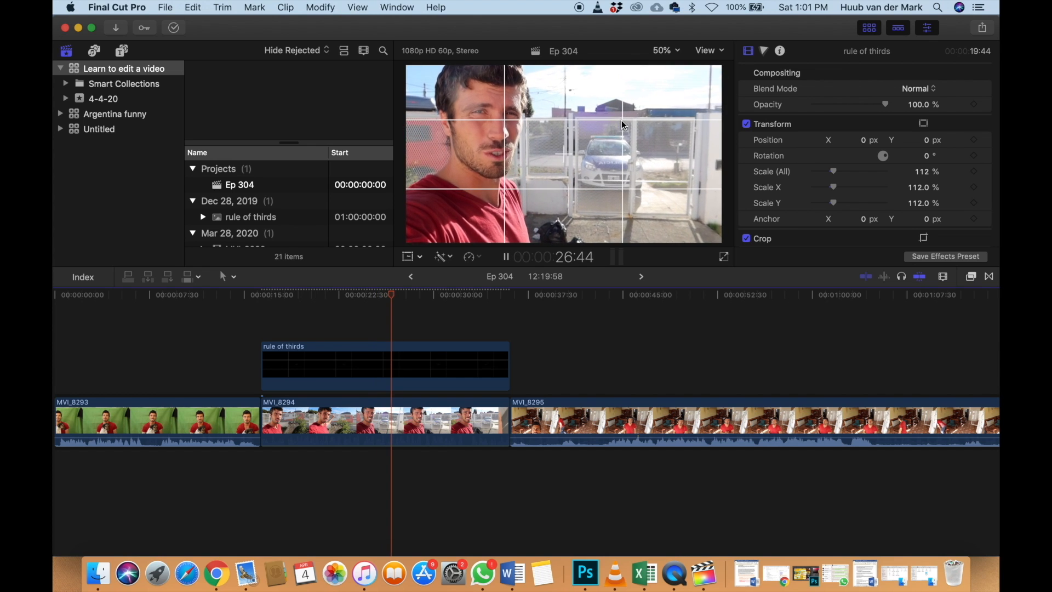
key("space")
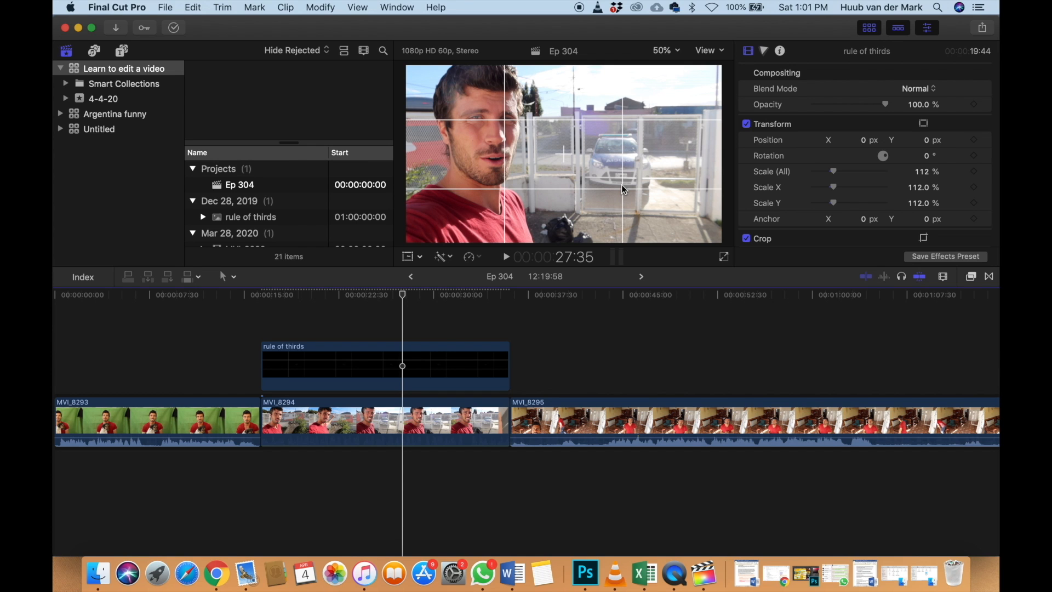
key("space")
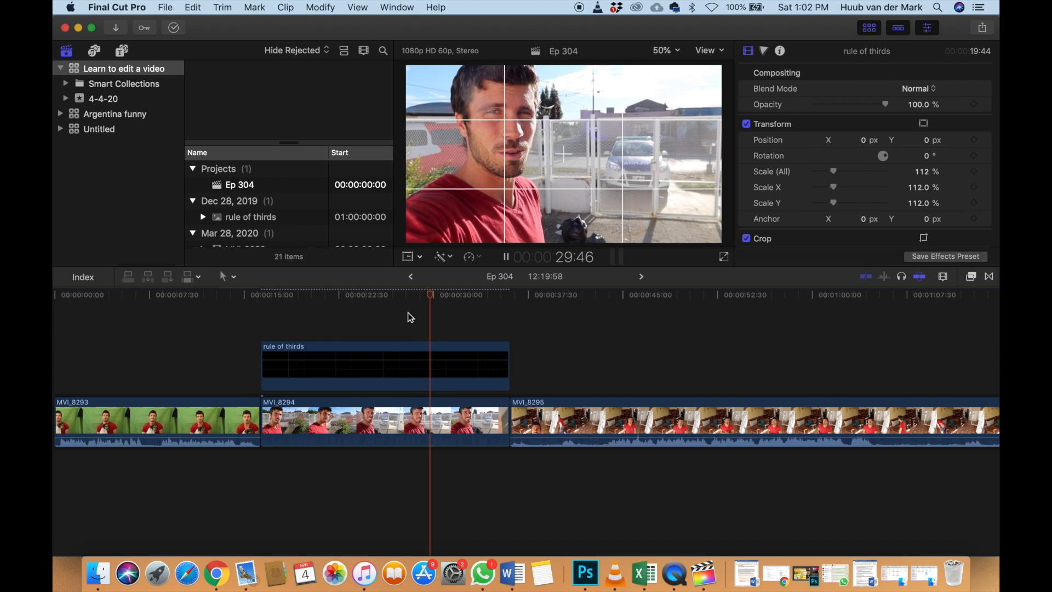
key("space")
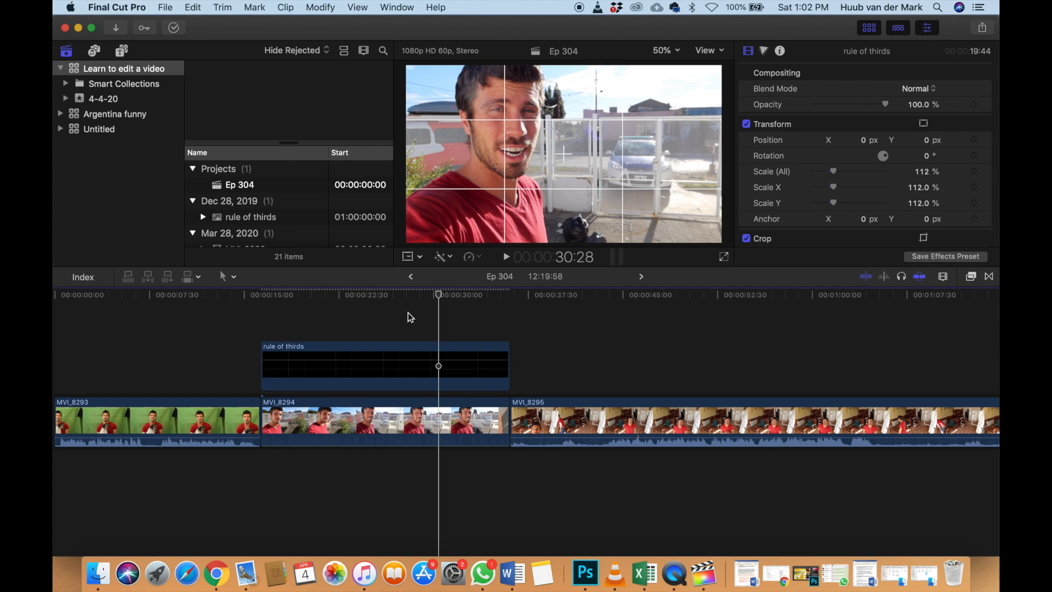
Move the rule of thirds overlay above MVI_8295, check the framing at 53:51, and disable the overlay
left_click(398, 371)
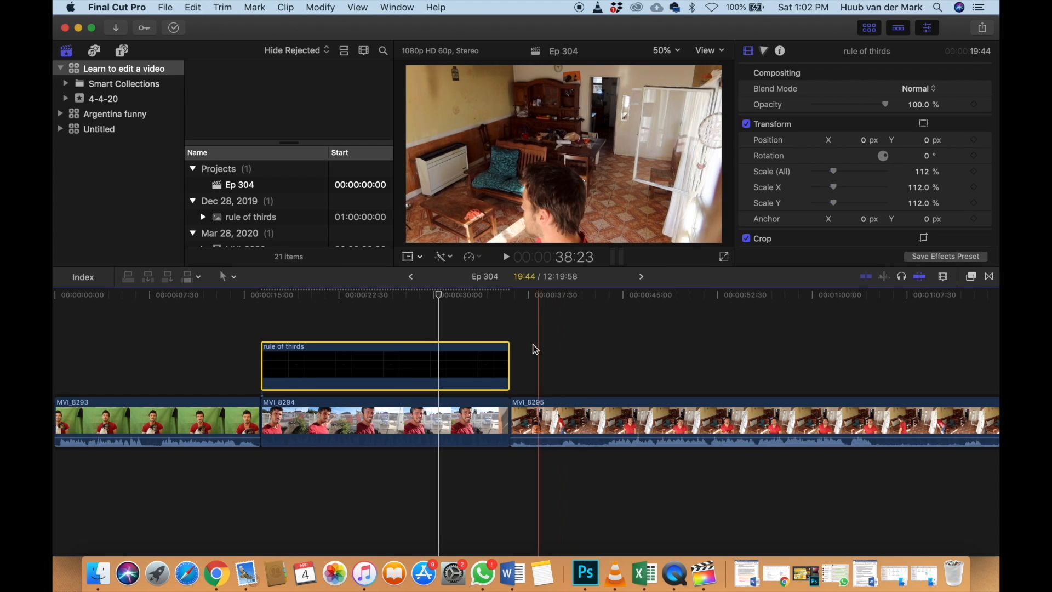
left_click_drag(468, 368, 764, 362)
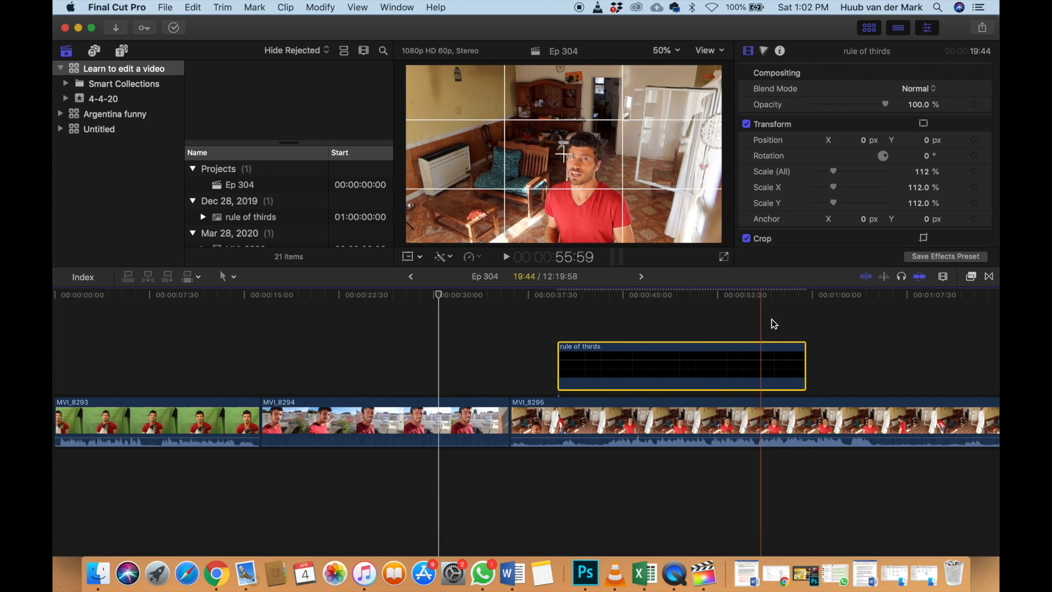
left_click(735, 323)
left_click(729, 353)
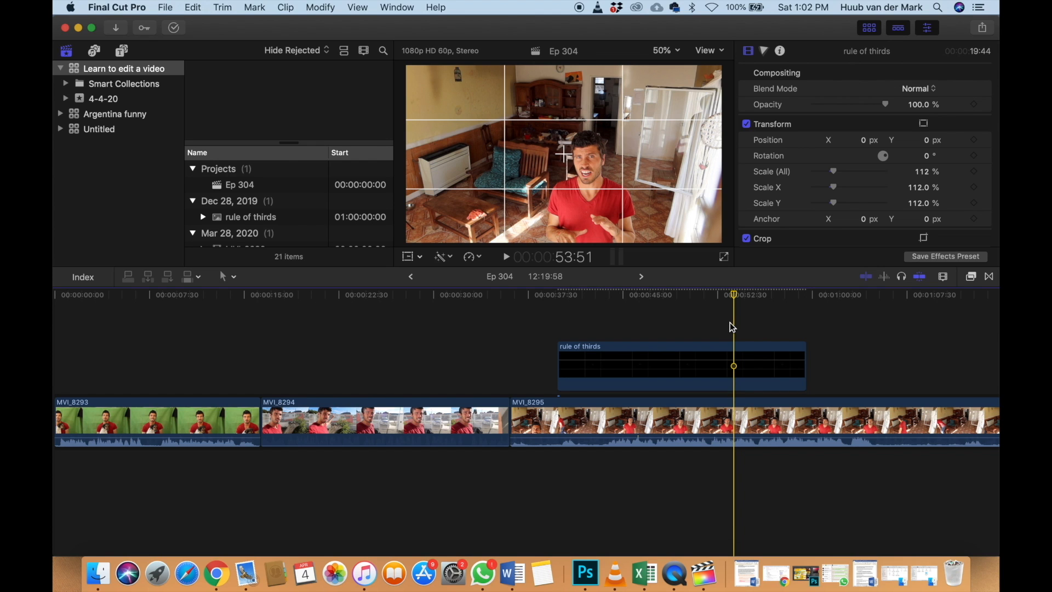
left_click(730, 355)
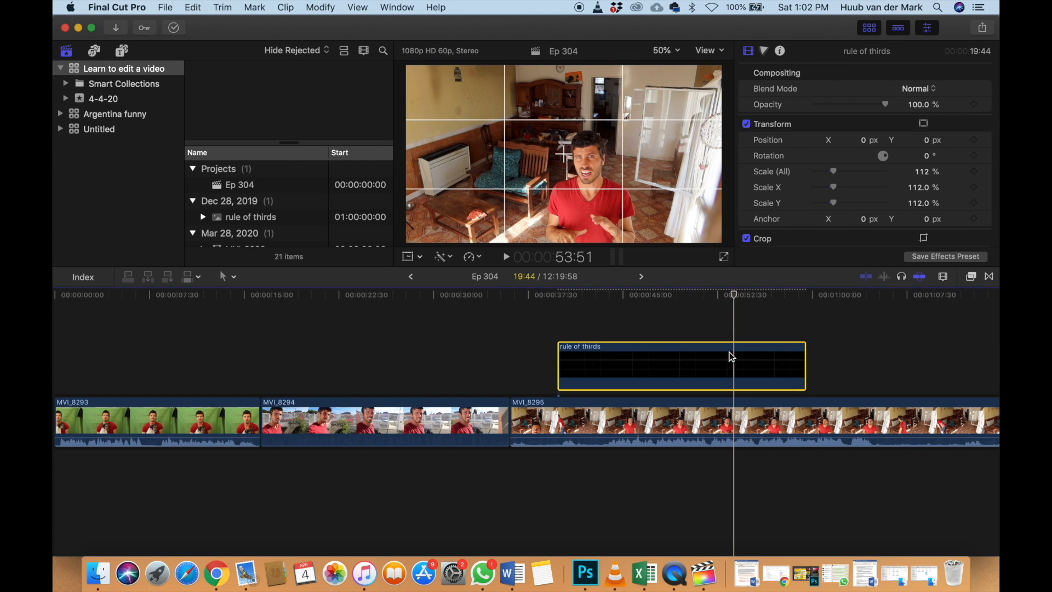
key("v")
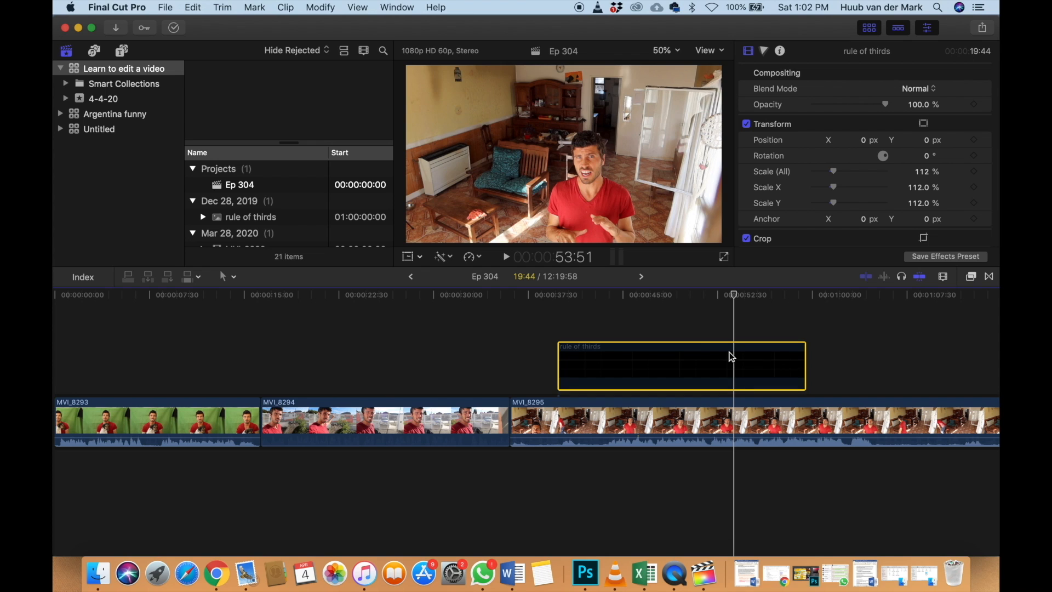
Raise MVI_8294's audio level back up and play the clip through to its end
left_click_drag(310, 445, 309, 436)
key("space")
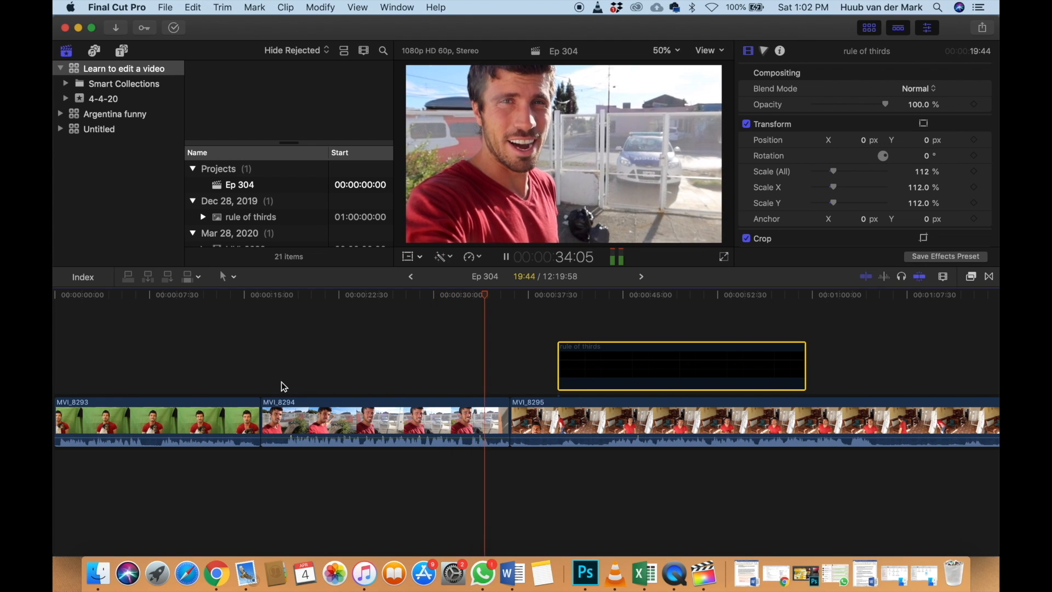
key("space")
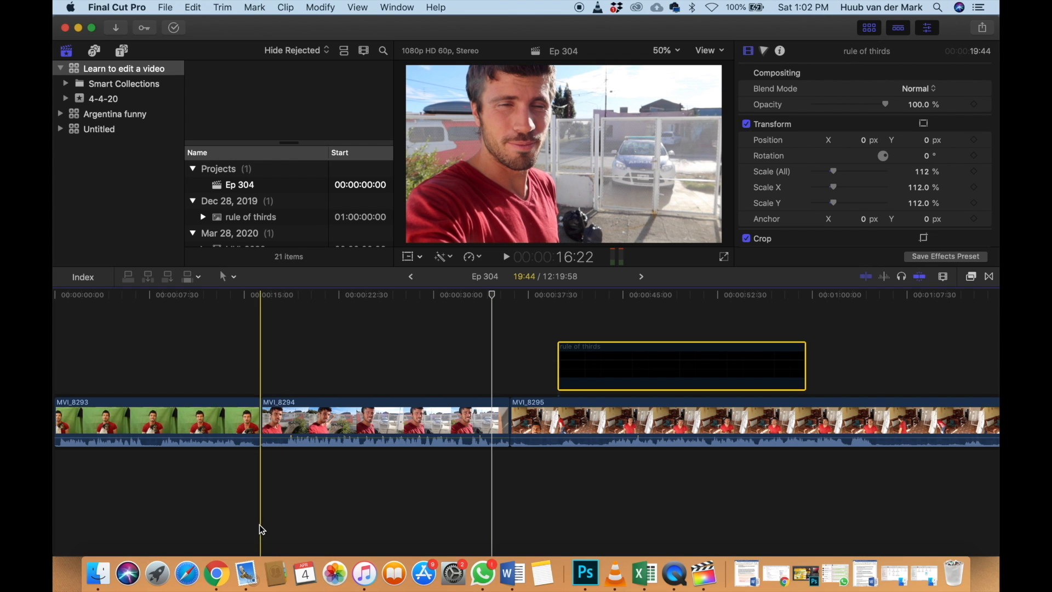
Switch to Finder, open 2. walking talking.MP4 from the 1. canon folder and watch it in QuickTime Player
left_click(109, 575)
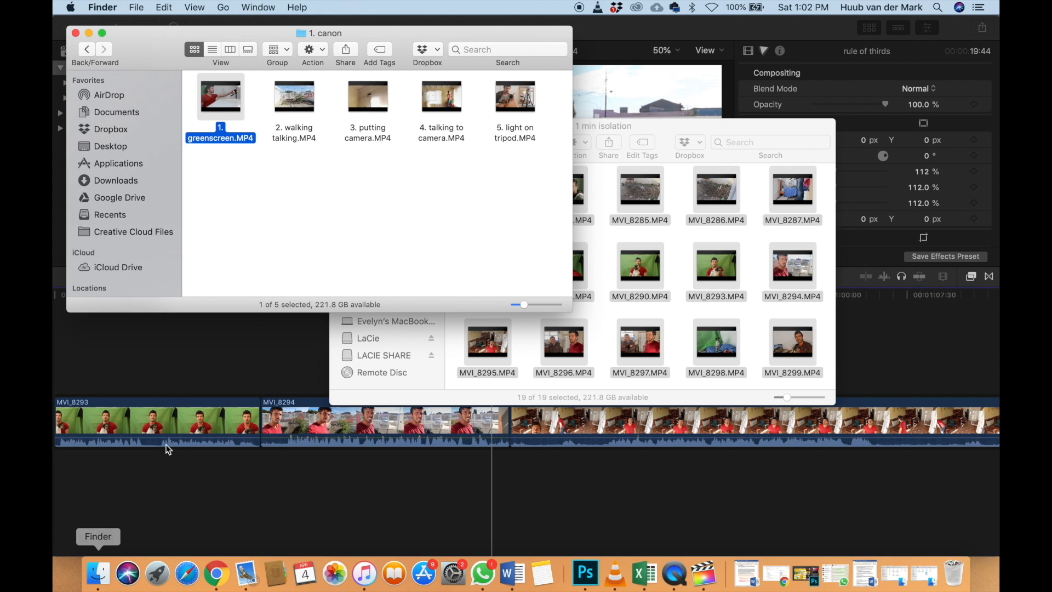
double_click(310, 109)
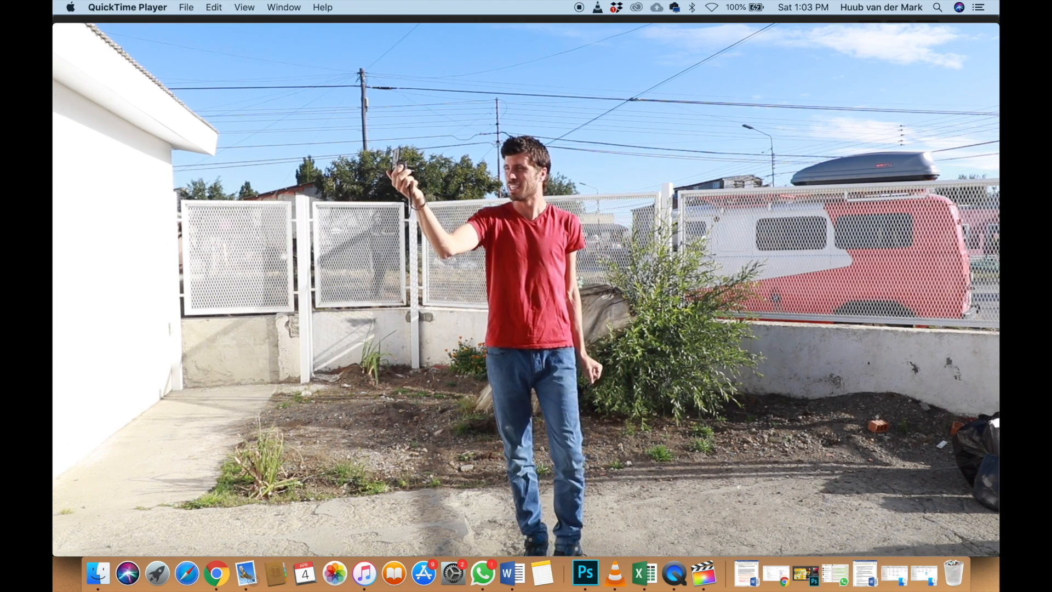
mouse_move(338, 469)
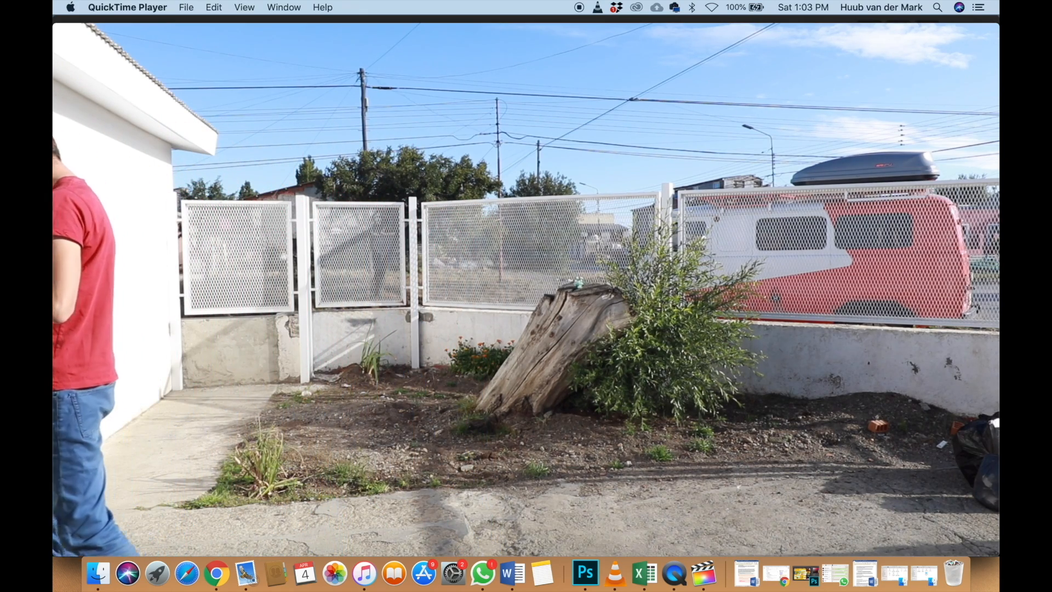
key("space")
Close the behind-the-scenes video and replay the first part of MVI_8294 in Final Cut Pro
left_click(63, 31)
left_click(278, 380)
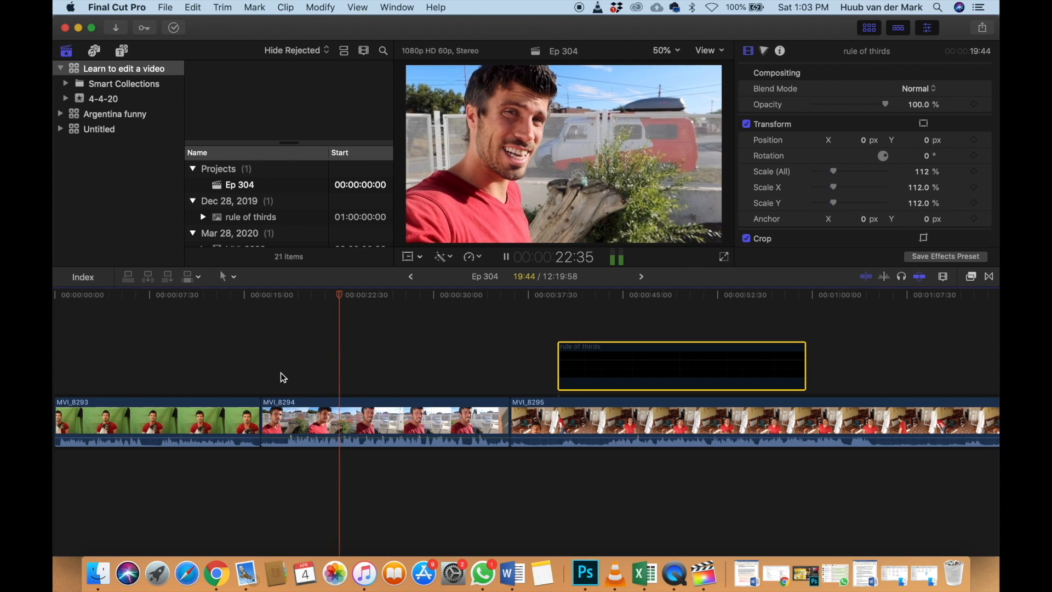
key("space")
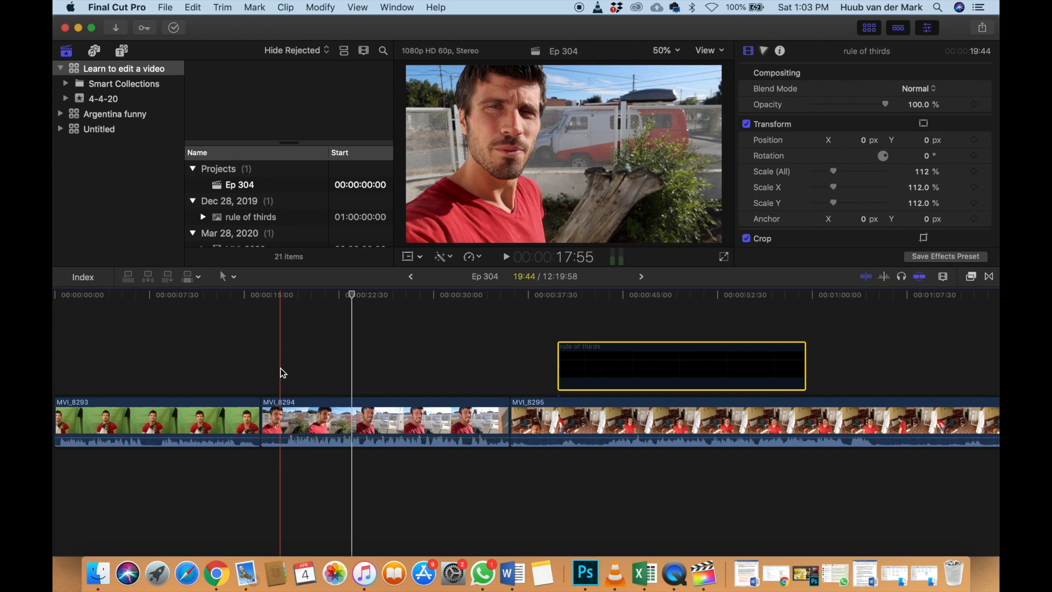
Replay the opening of MVI_8294 and trim the clip's start at 18:04
key("space")
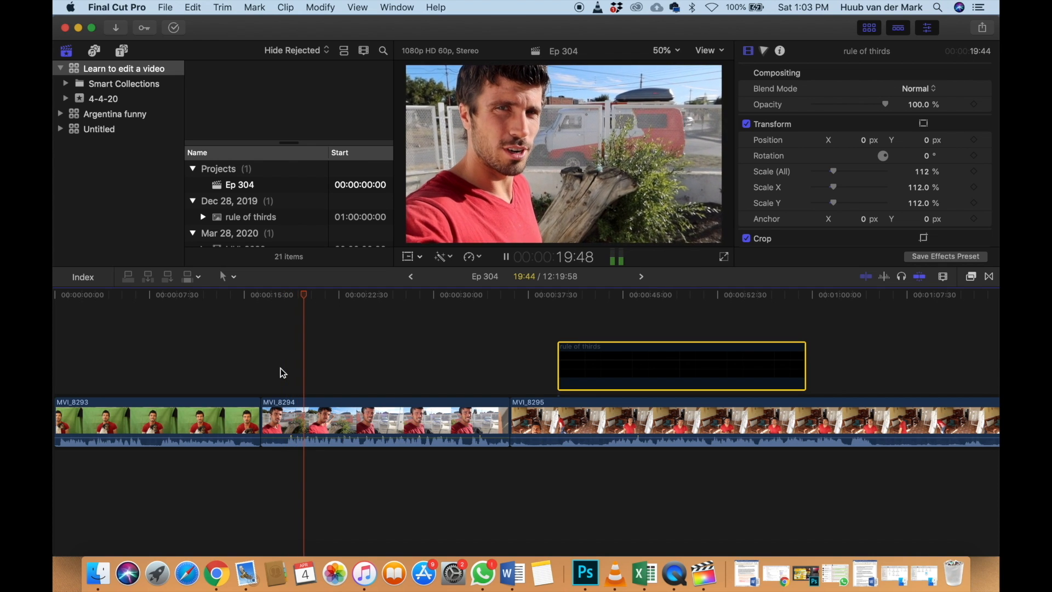
key("space")
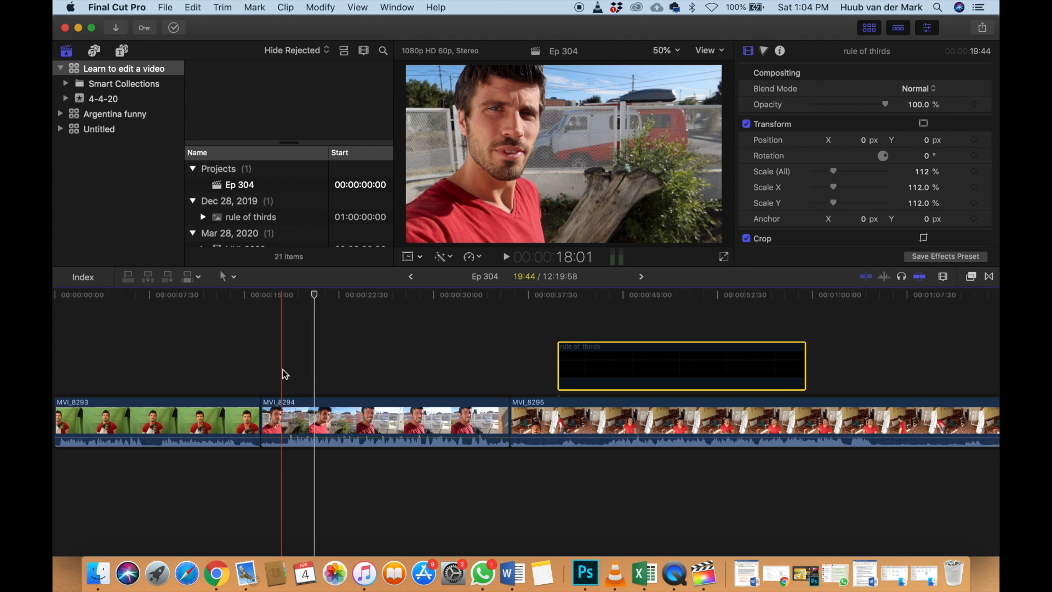
left_click(283, 370)
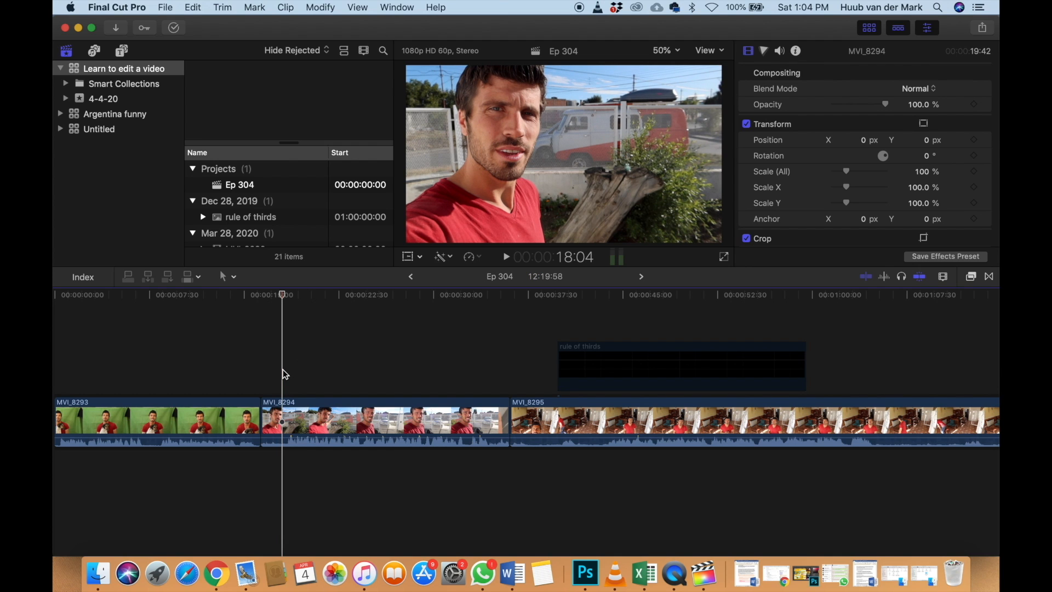
key("alt+bracketleft")
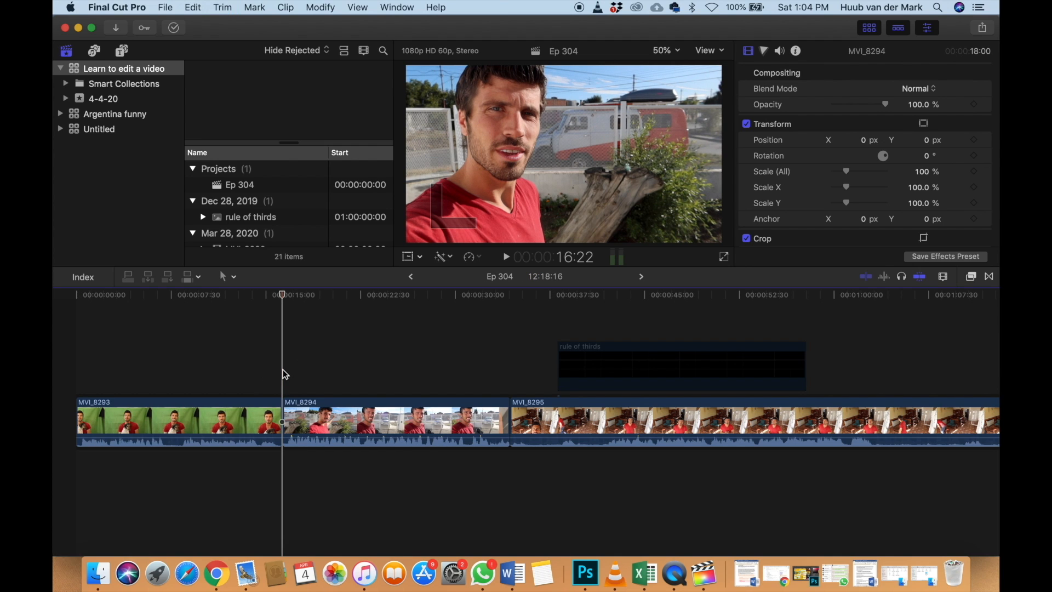
Play the last seconds of MVI_8294 repeatedly at a closer timeline zoom to find its end point
key("space")
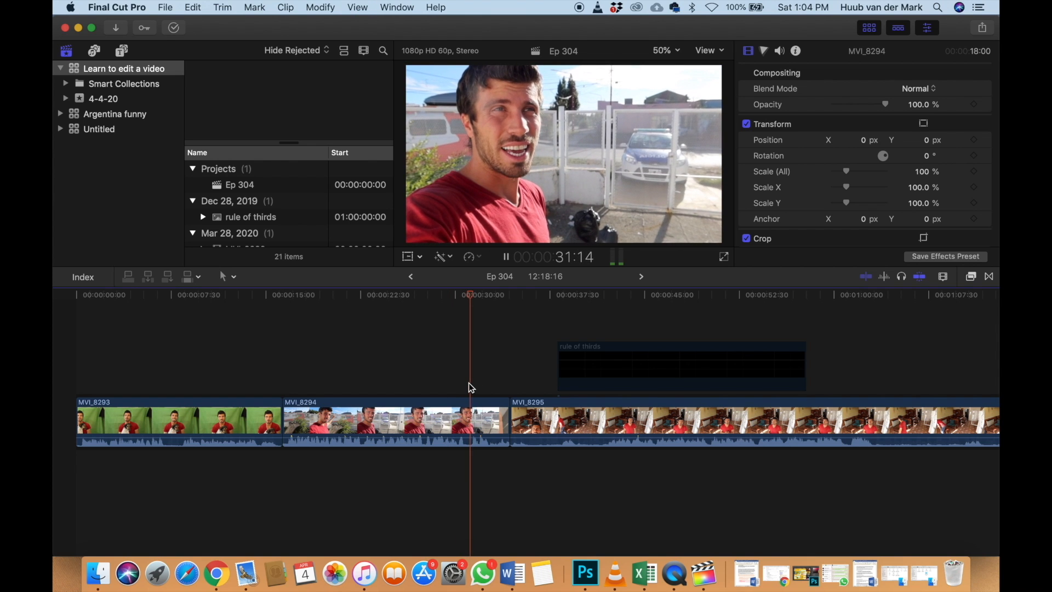
key("space")
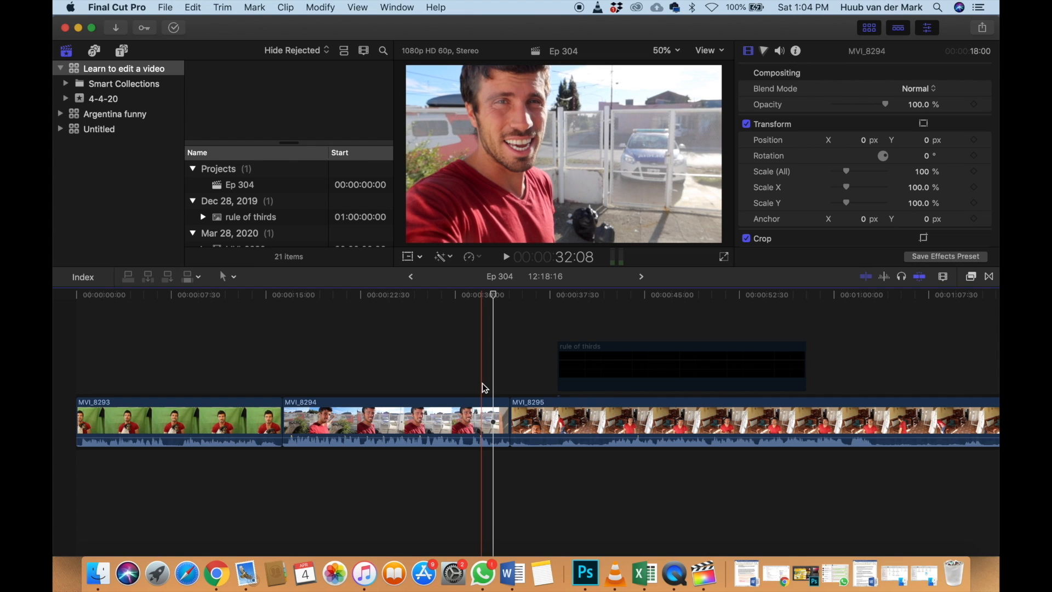
key("super+equal")
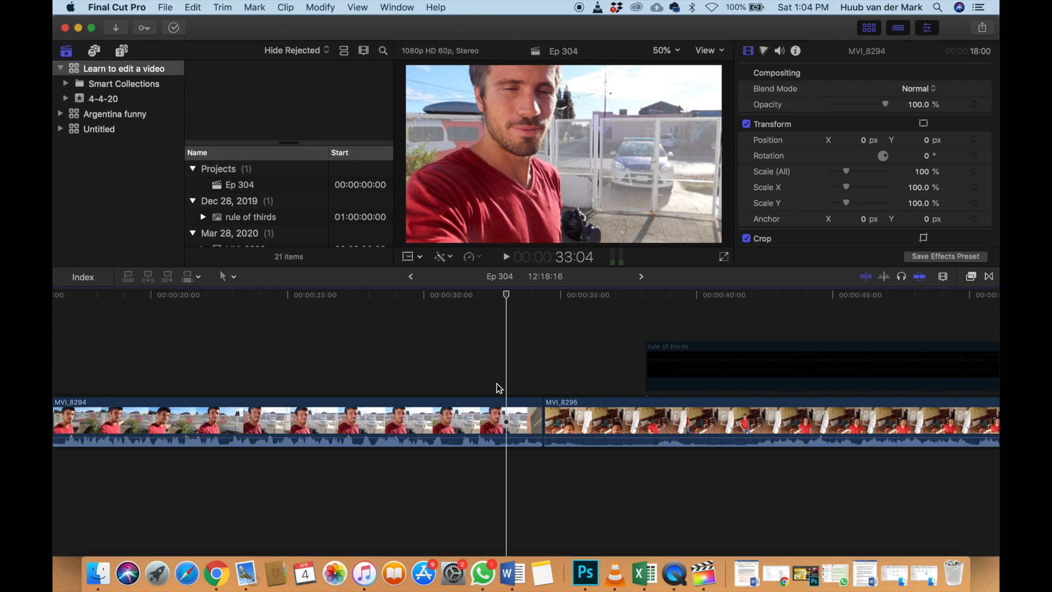
left_click(496, 386)
key("space")
key("space")
key("space")
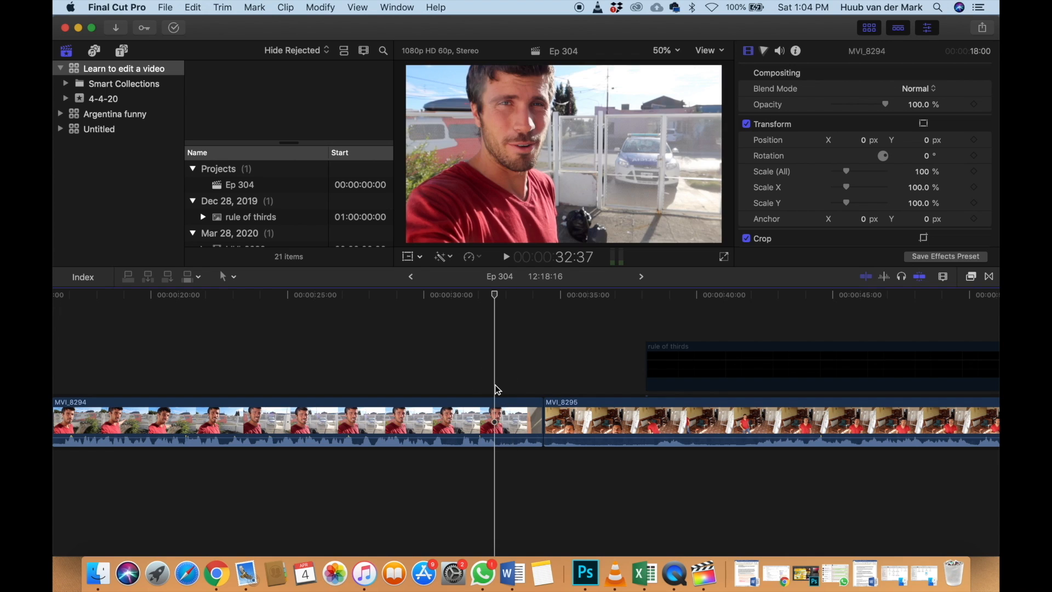
key("space")
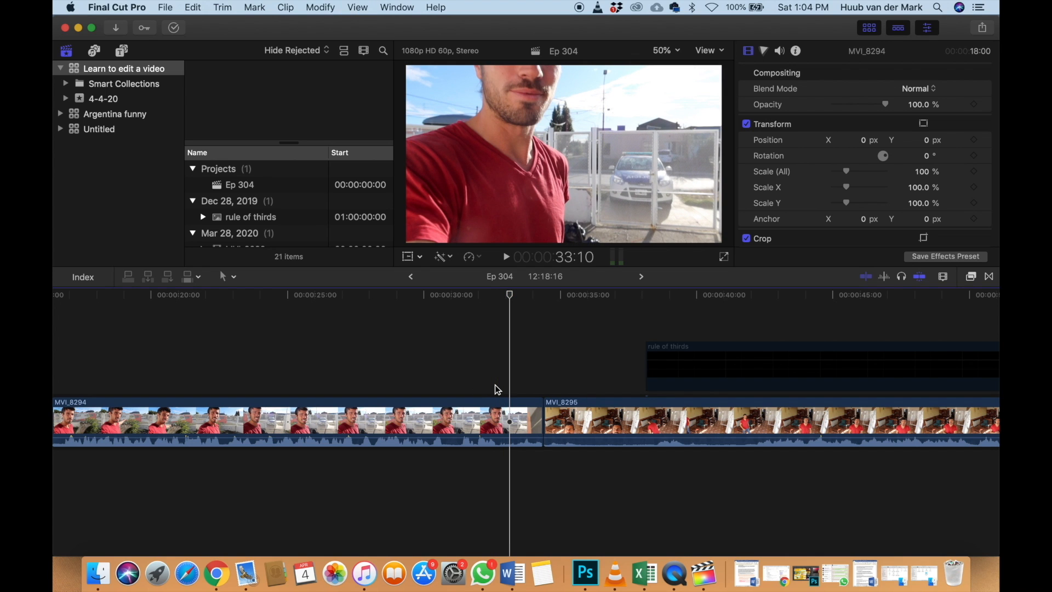
Fine-tune the cut point frame by frame and trim the end of MVI_8294 at 32:53
key("Left")
key("Left")
key("Left")
key("Left")
key("Left")
key("Left")
key("Left")
key("Left")
key("Left")
key("Left")
key("Left")
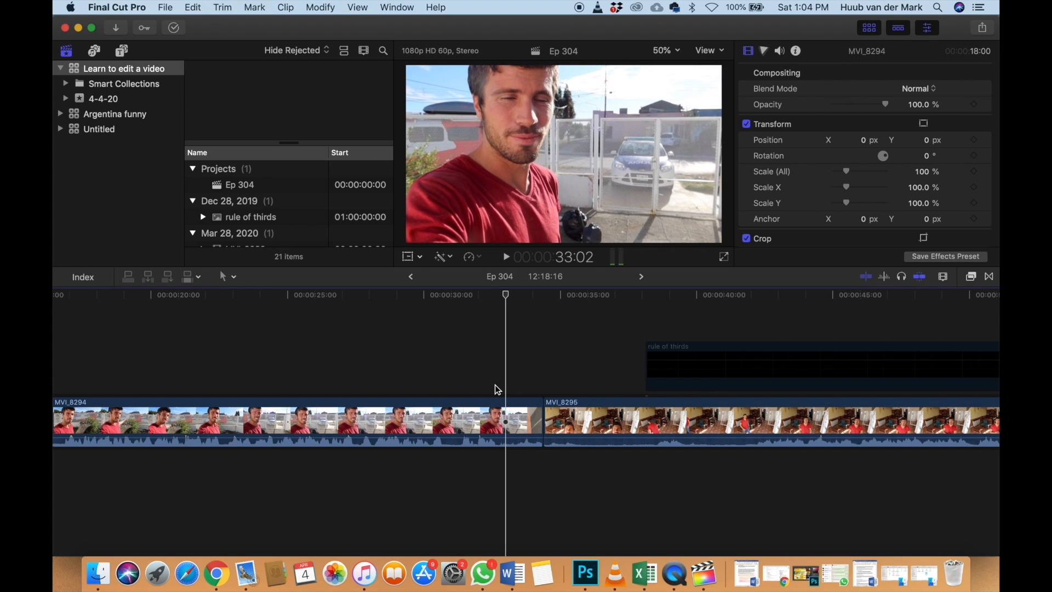
key("Left")
key("Left")
key("Left")
key("Left")
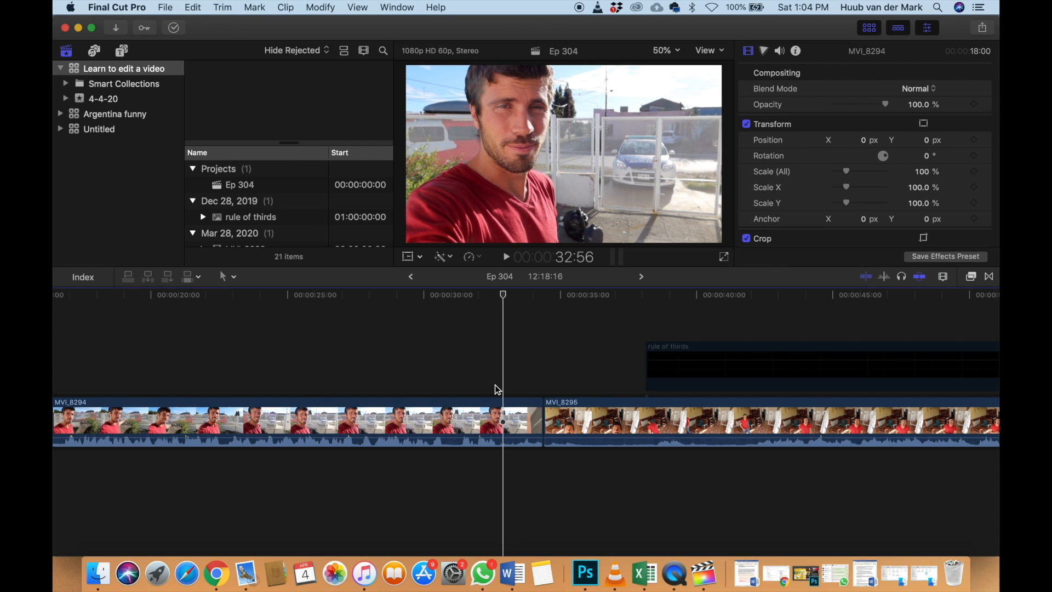
key("Left")
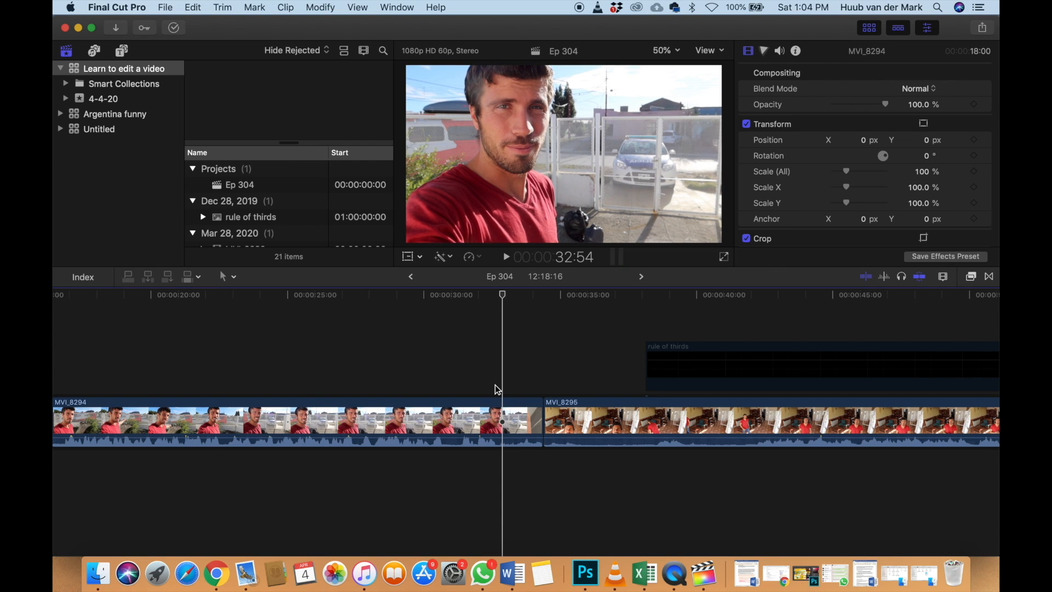
key("Right")
key("Right")
key("Right")
key("Left")
key("Left")
key("Left")
key("Left")
key("Left")
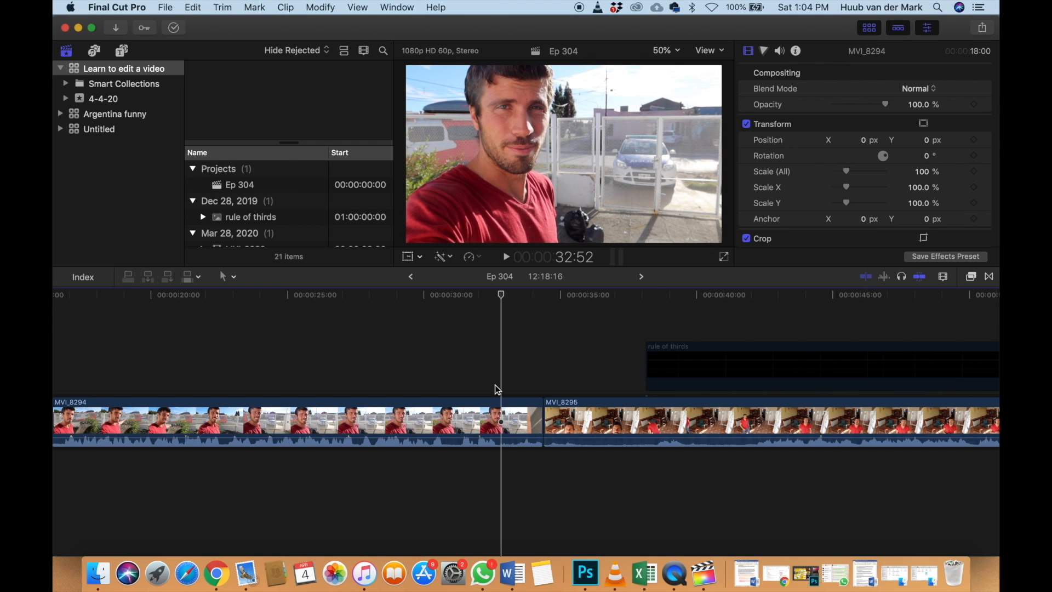
key("Right")
key("Right")
key("Right")
key("Right")
key("Right")
key("Right")
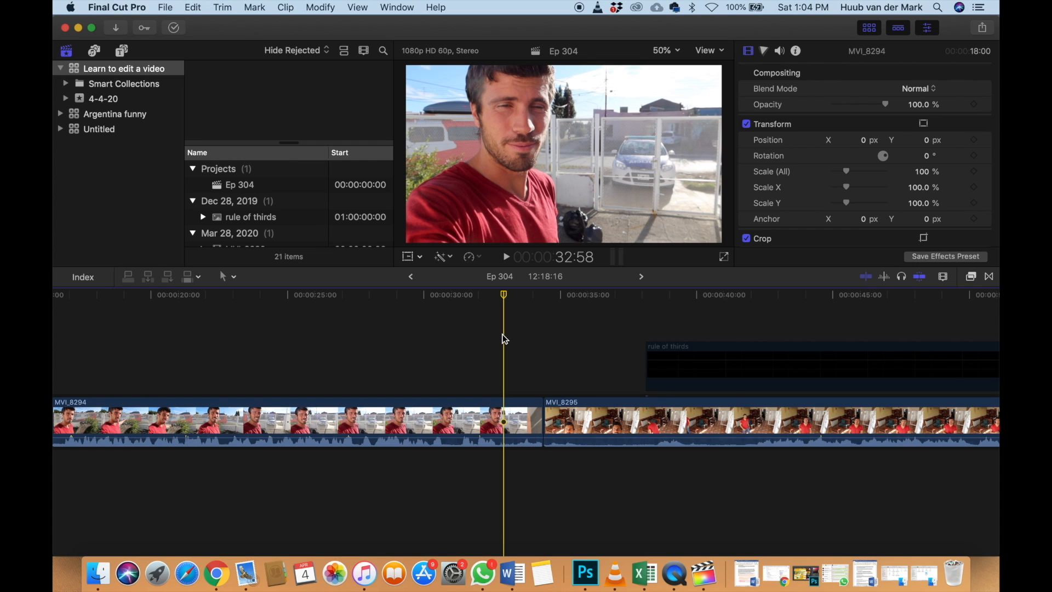
key("Left")
key("Left")
key("Left")
key("Left")
key("Left")
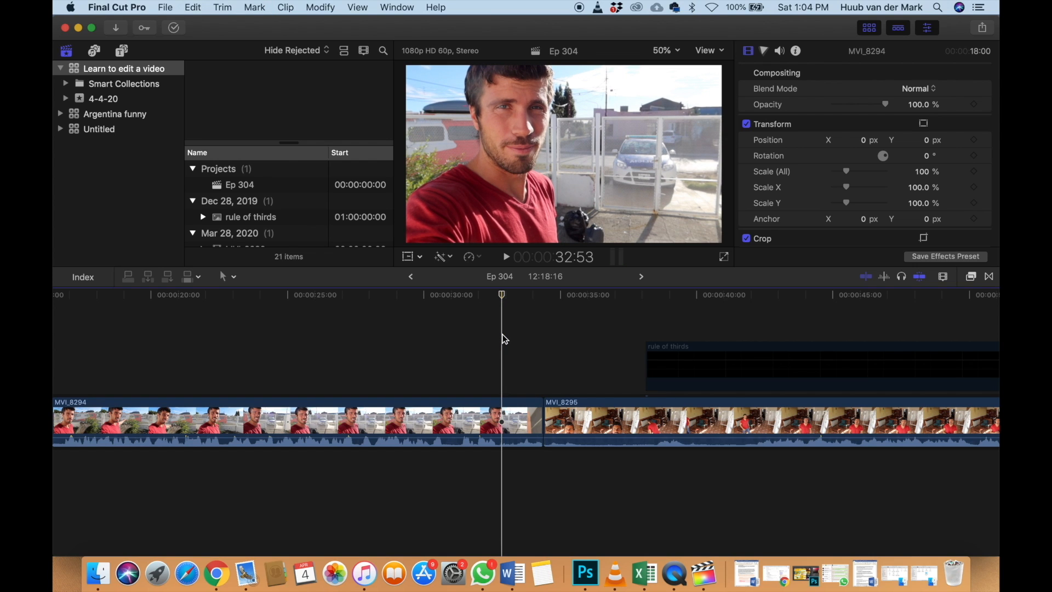
key("alt+]")
Move the disabled rule of thirds overlay earlier in the timeline so that it ends before MVI_8295
left_click_drag(771, 363, 321, 373)
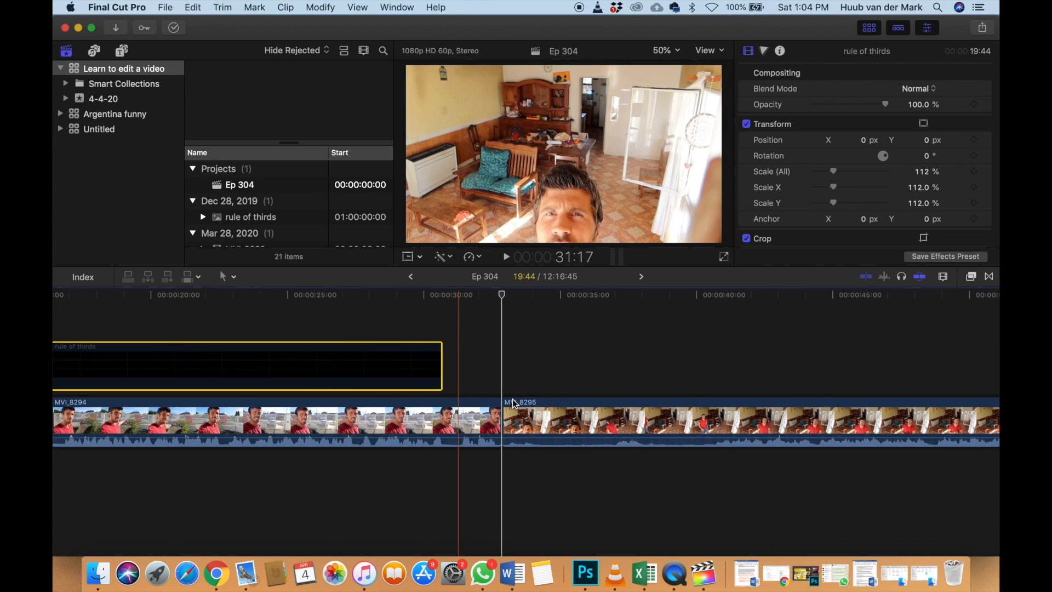
scroll(512, 399, "right", 3)
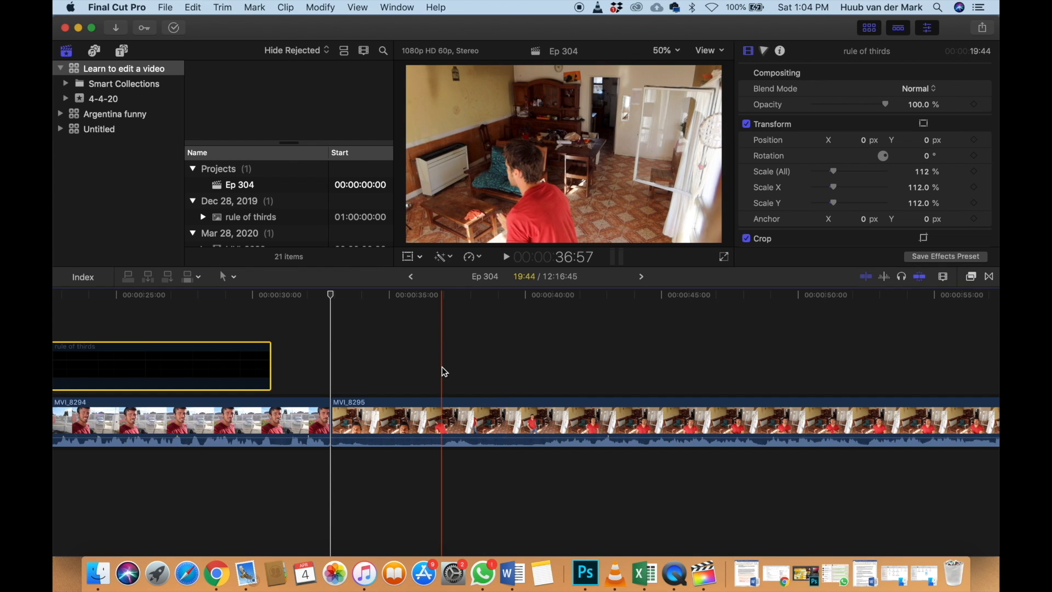
scroll(442, 367, "down", 3)
scroll(441, 367, "right", 3)
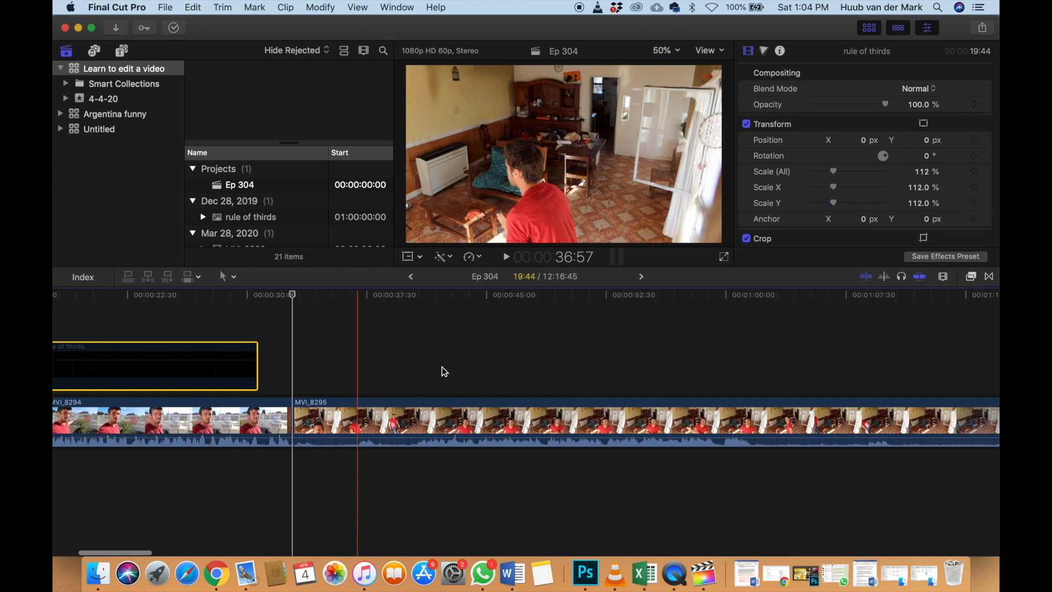
Try trimming the start of MVI_8295 and undo the trim
left_click(403, 369)
key("alt+[")
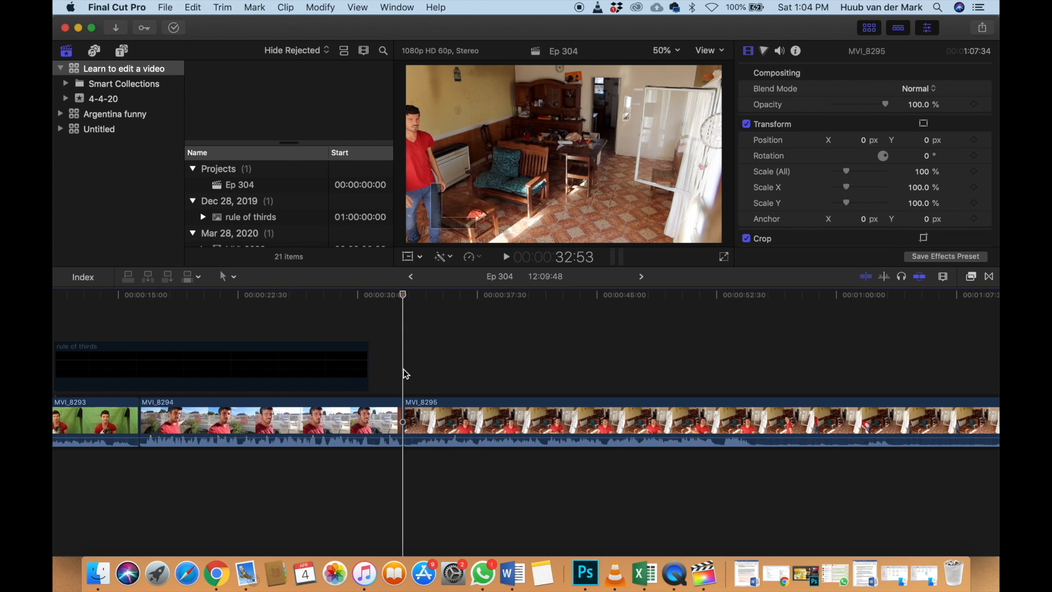
key("super+z")
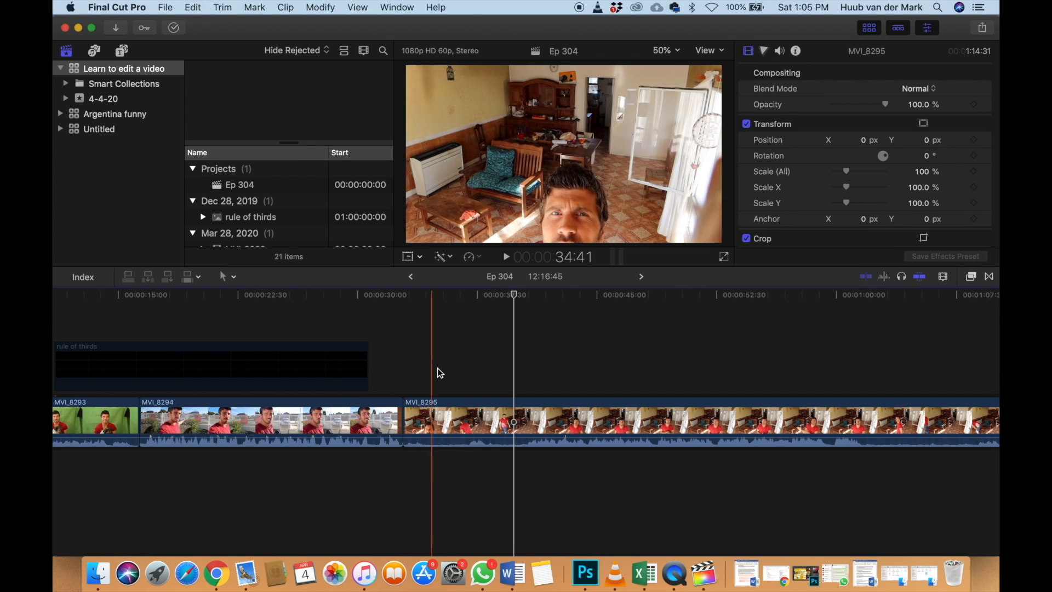
Play MVI_8295 from 37:51 to review the take and trim the clip's start at 39:59
left_click(483, 373)
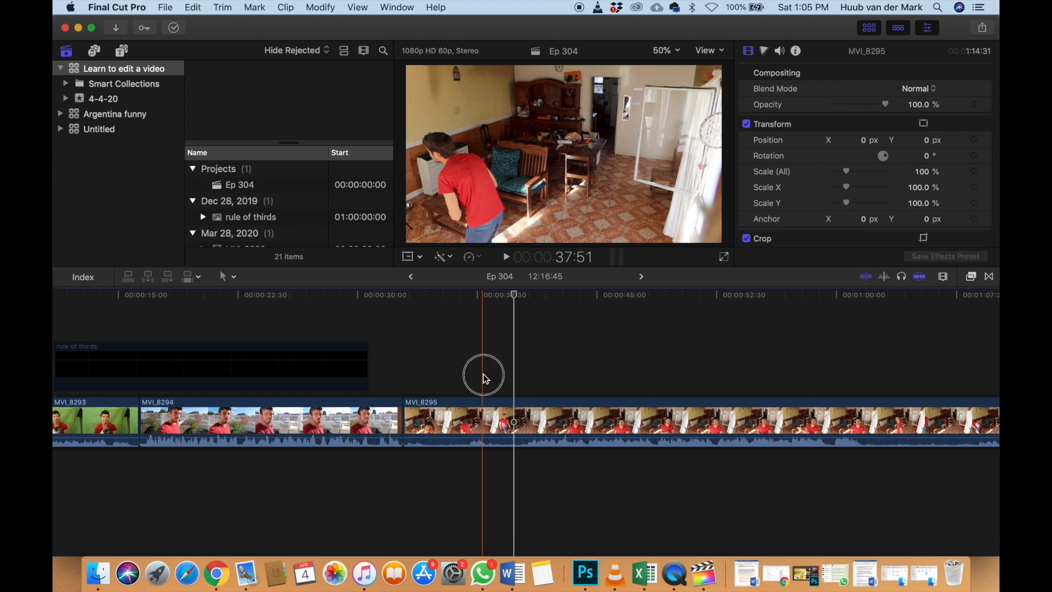
scroll(483, 374, "right", 2)
key("space")
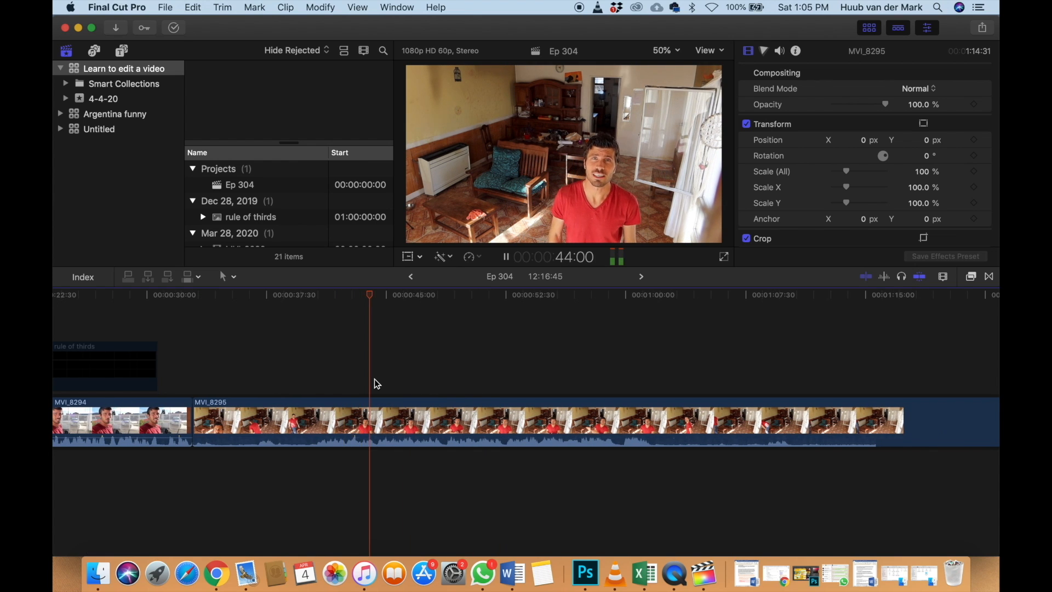
key("super+minus")
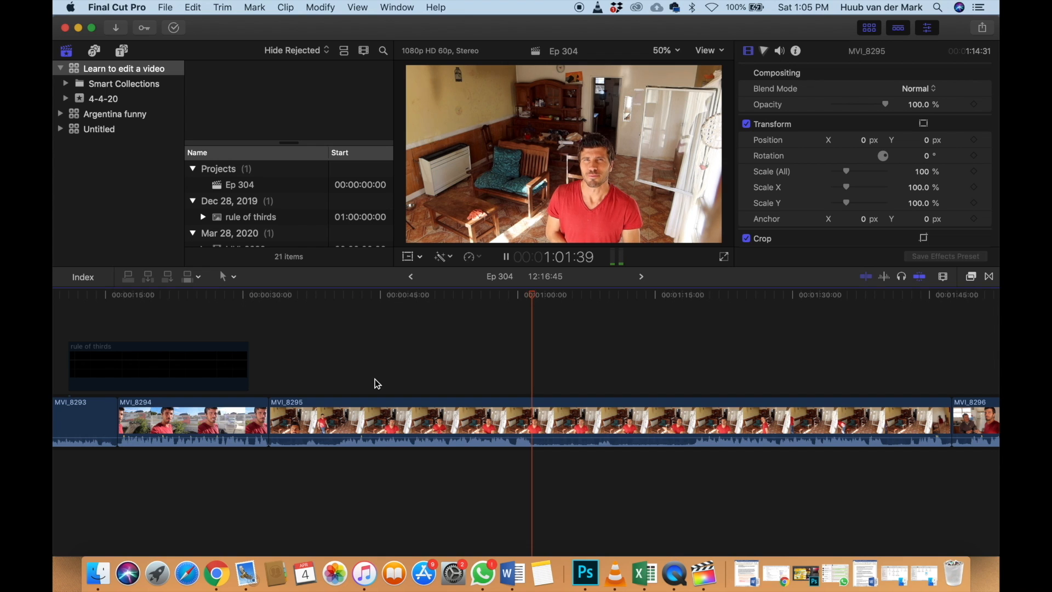
key("space")
scroll(377, 383, "right", 2)
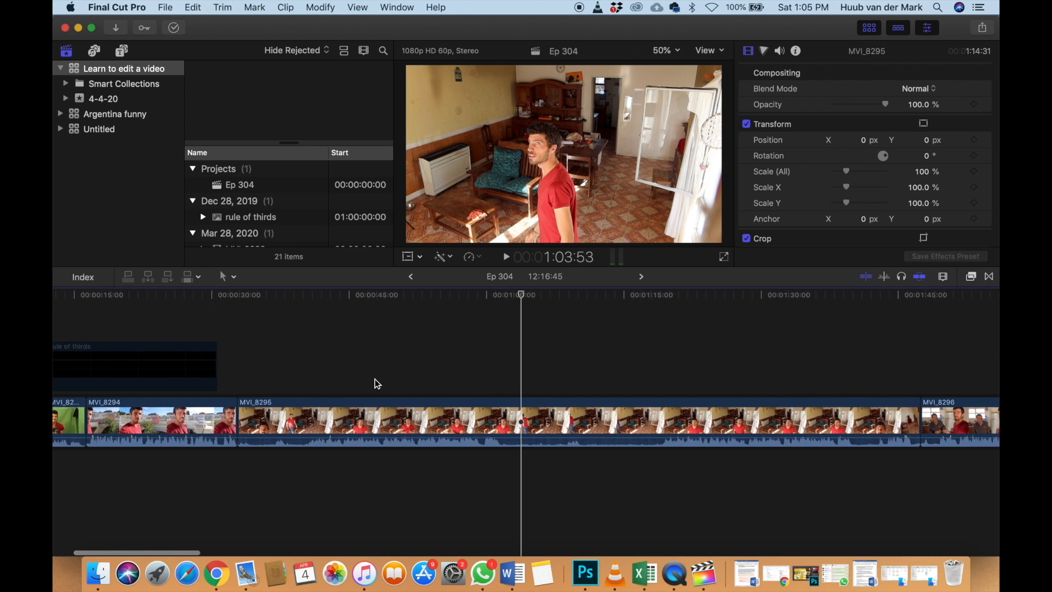
scroll(375, 383, "right", 2)
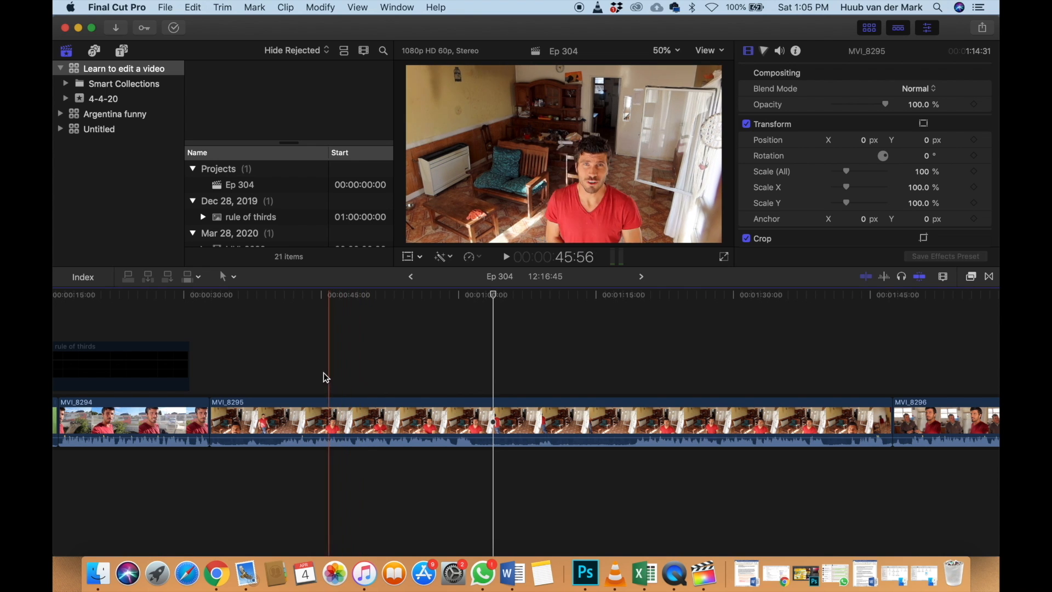
left_click(276, 377)
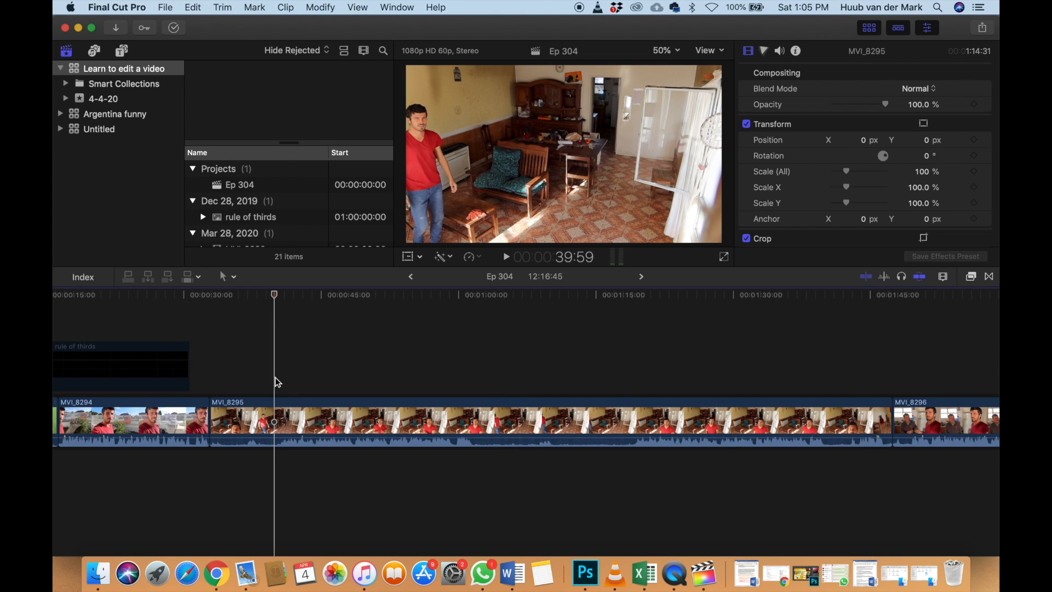
key("Up")
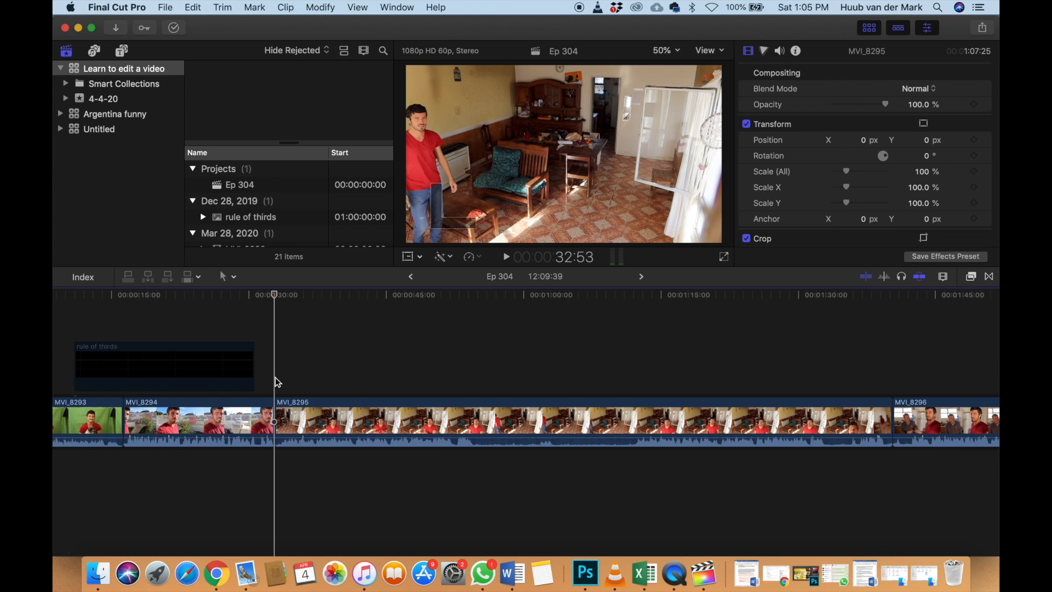
Split MVI_8295 at 55:16 and trim the start of its second part at 1:11:52
left_click(480, 382)
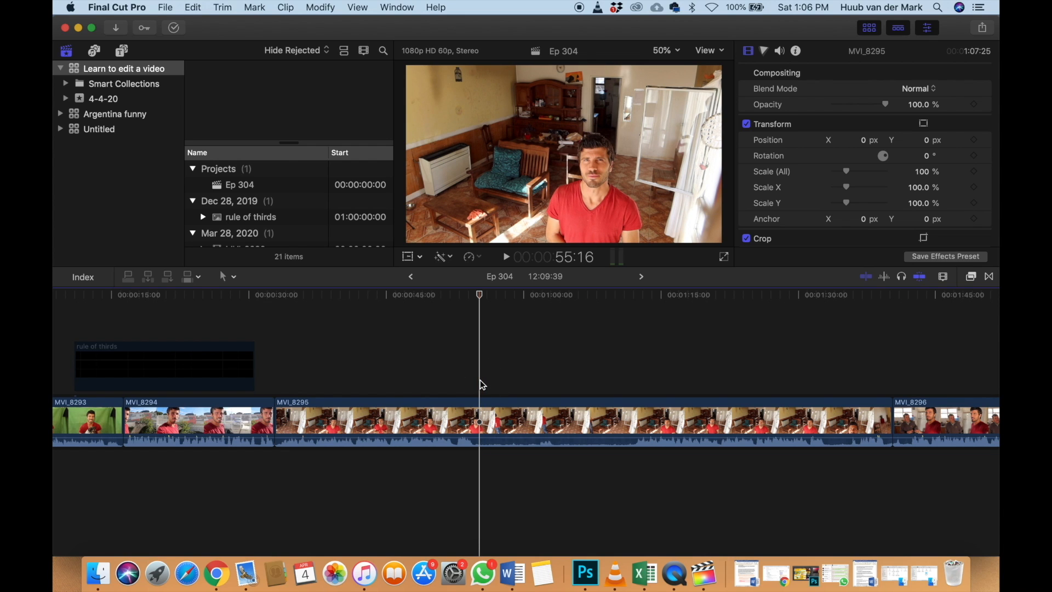
key("super+b")
scroll(480, 382, "right", 5)
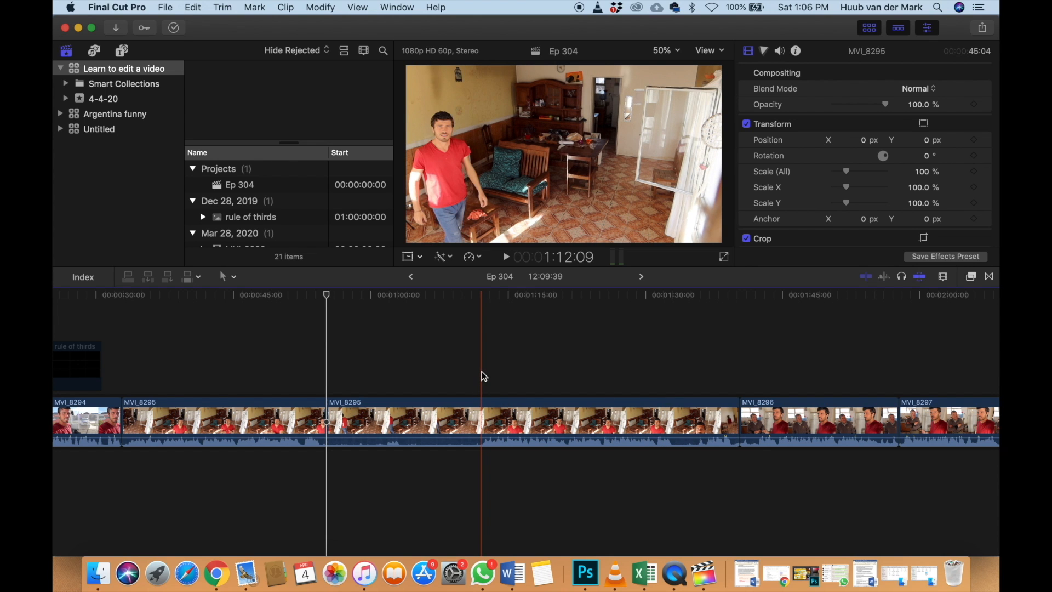
key("space")
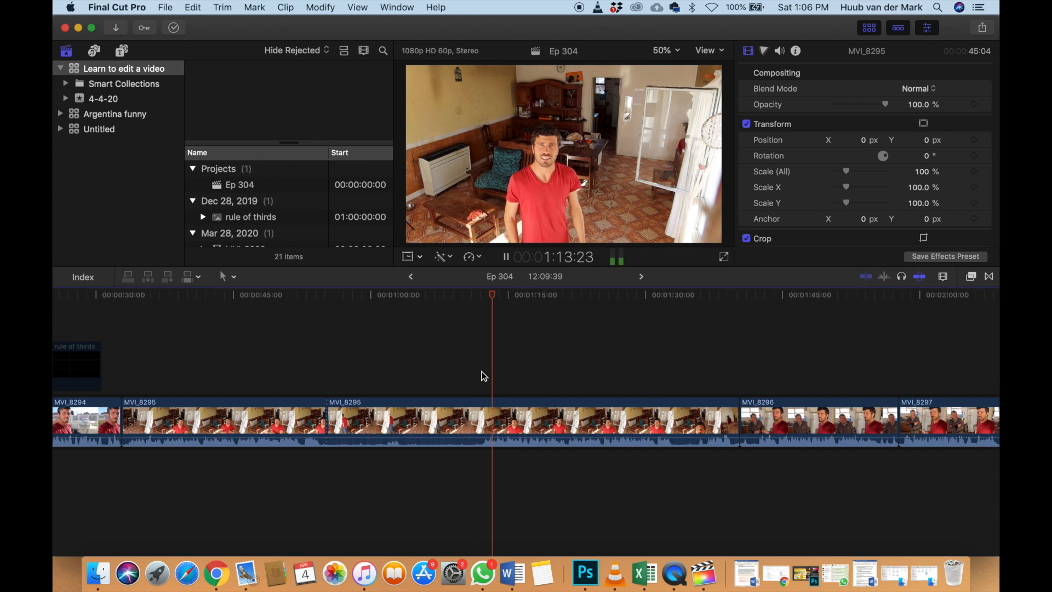
key("space")
left_click(480, 376)
left_click(479, 416)
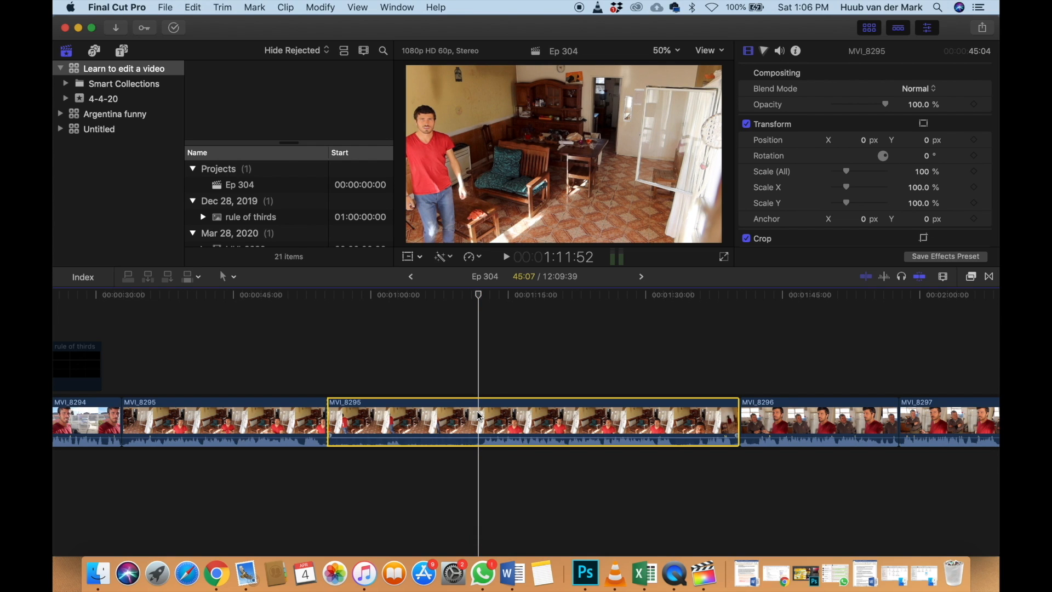
key("alt+bracketleft")
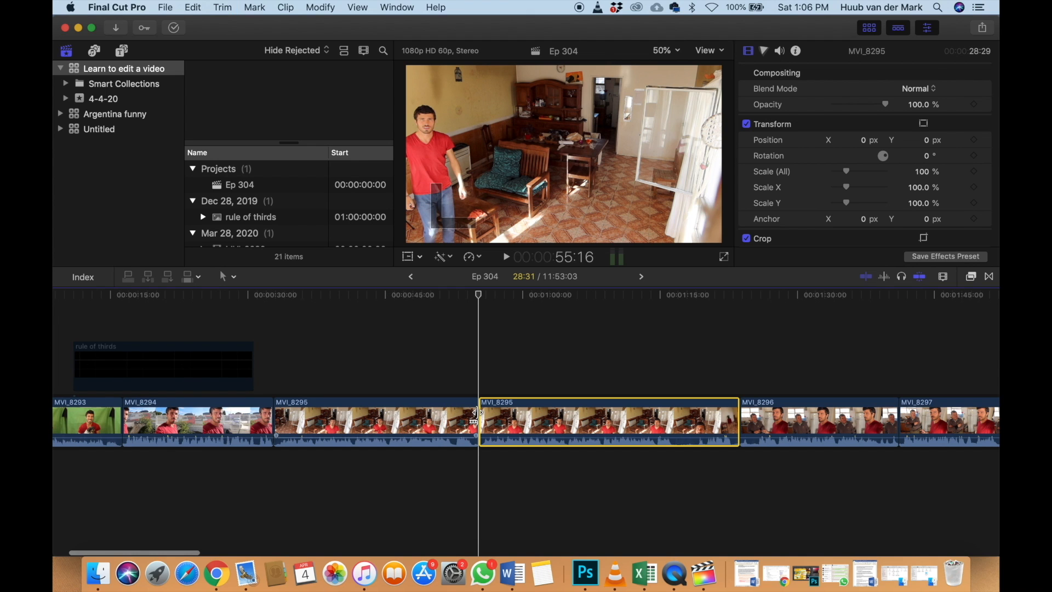
Play the second part of MVI_8295 and trim its end at 1:16:56
key("space")
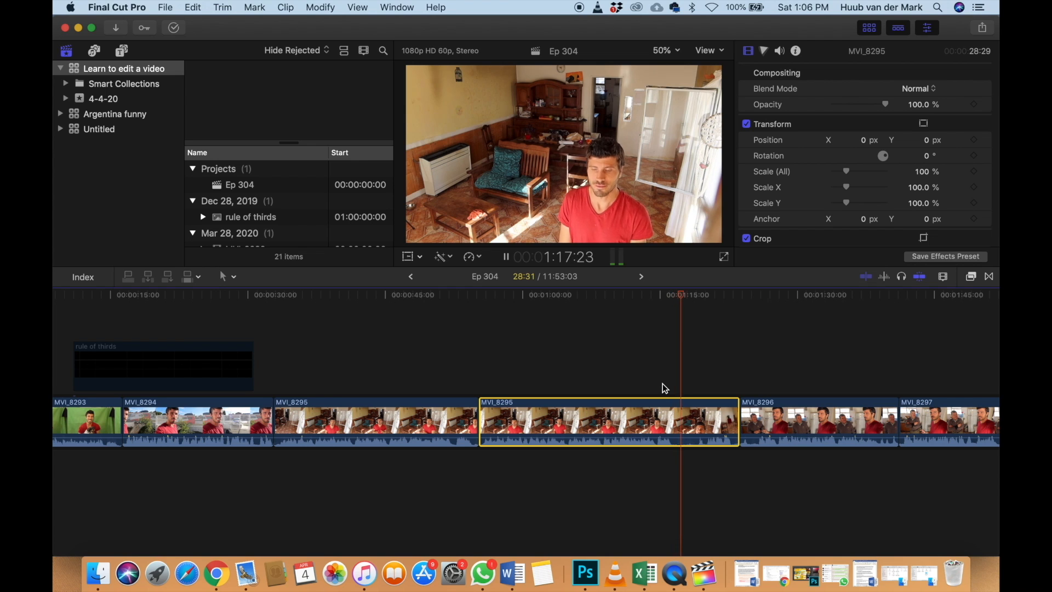
left_click(671, 388)
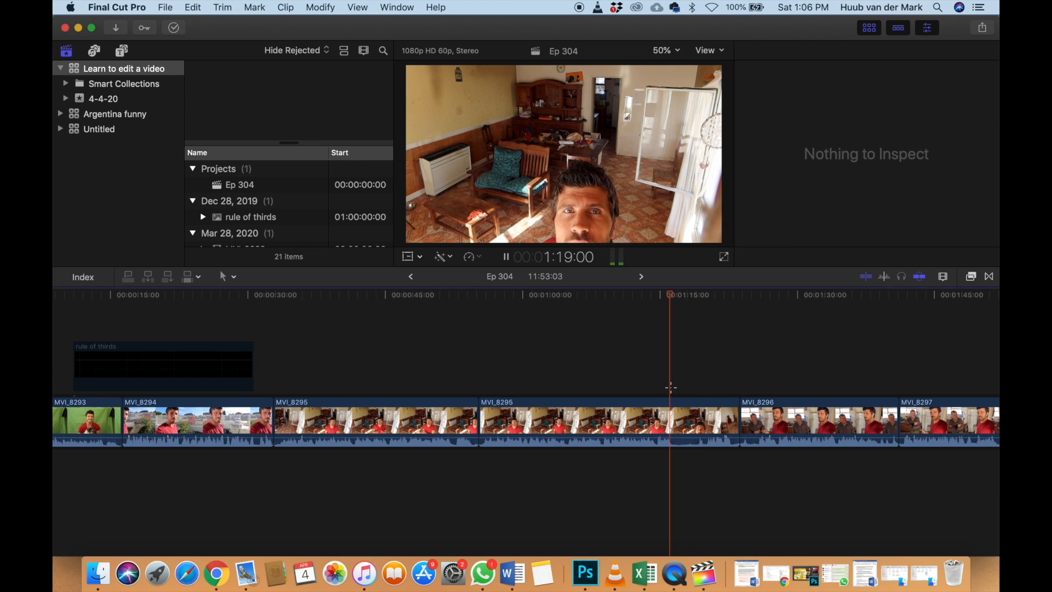
left_click(677, 414)
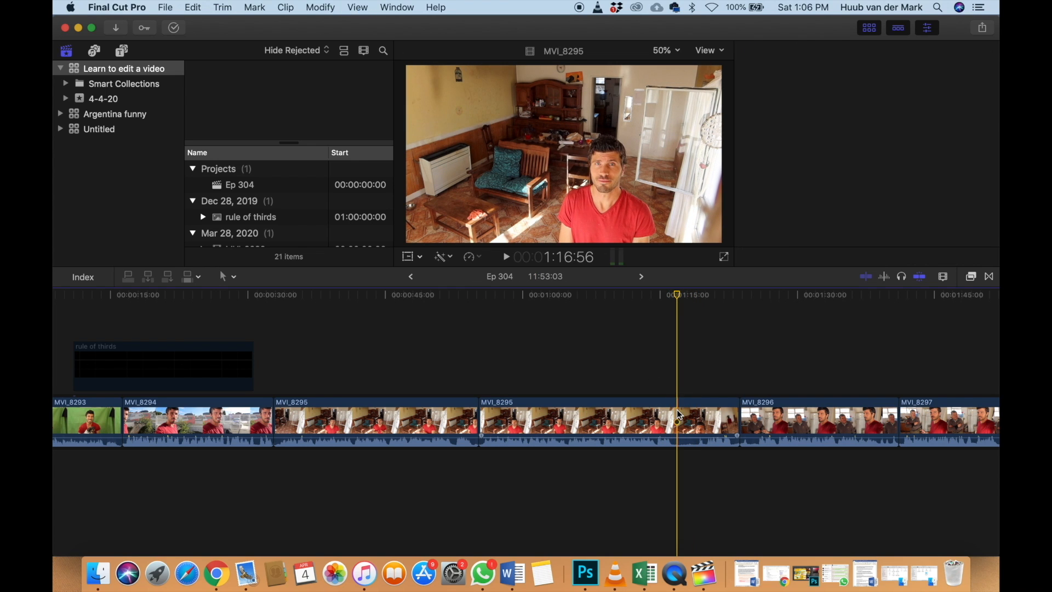
key("alt+]")
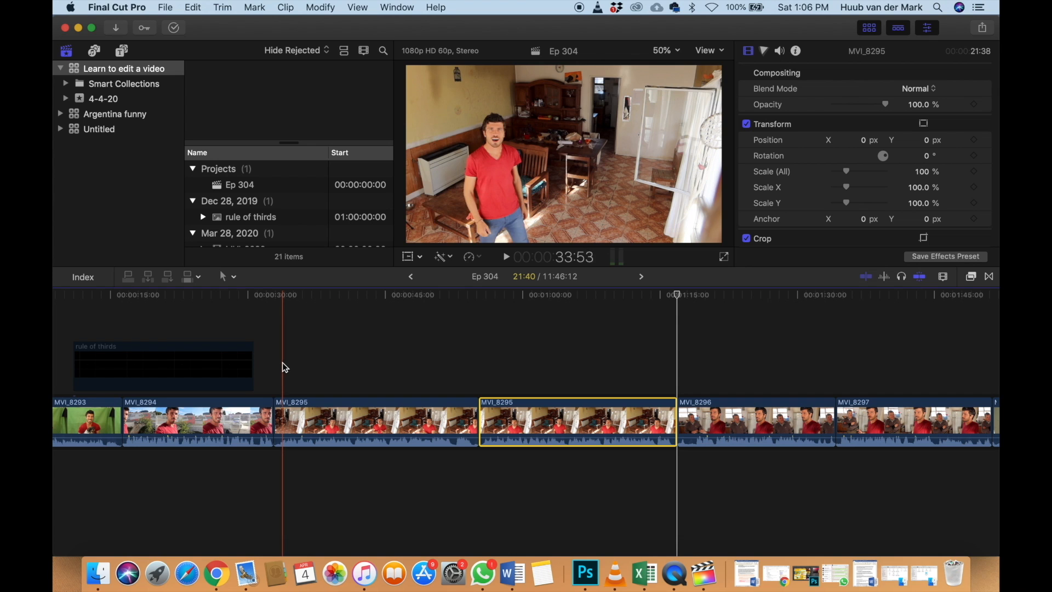
Play both parts of MVI_8295 from about 33:53 to review the cuts
key("space")
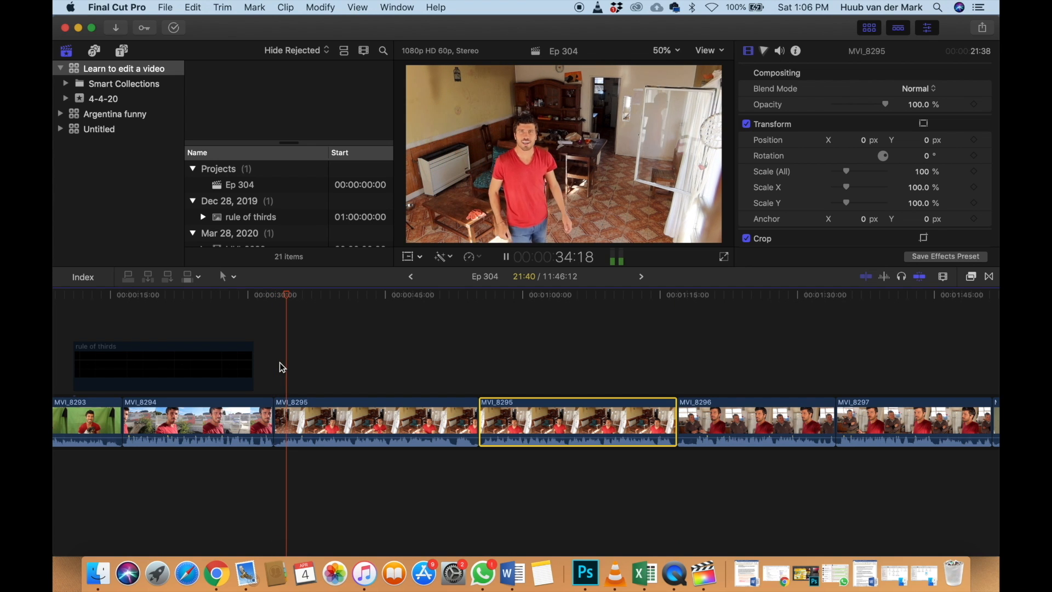
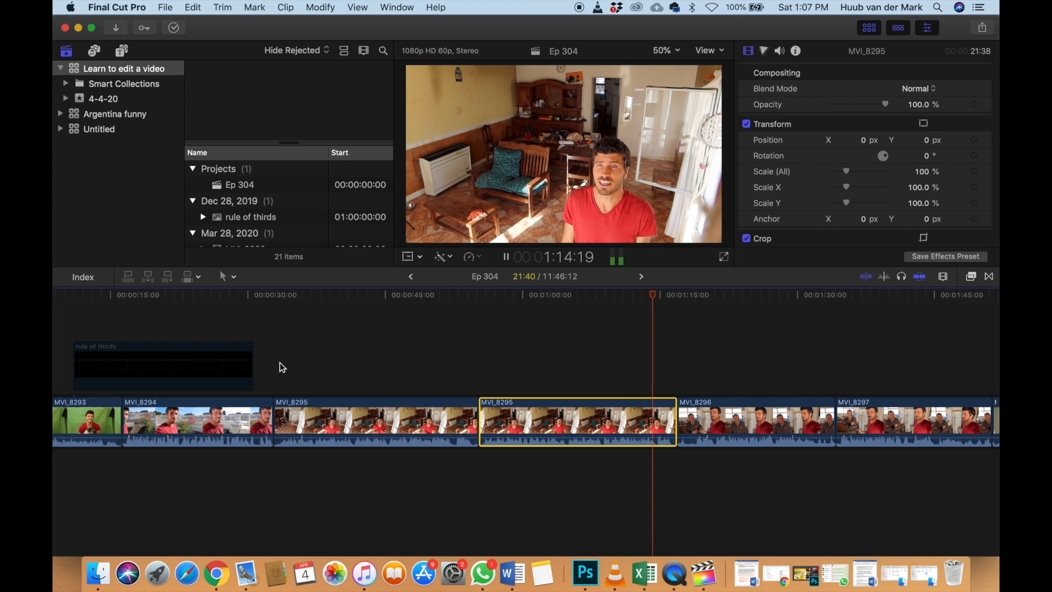
key("space")
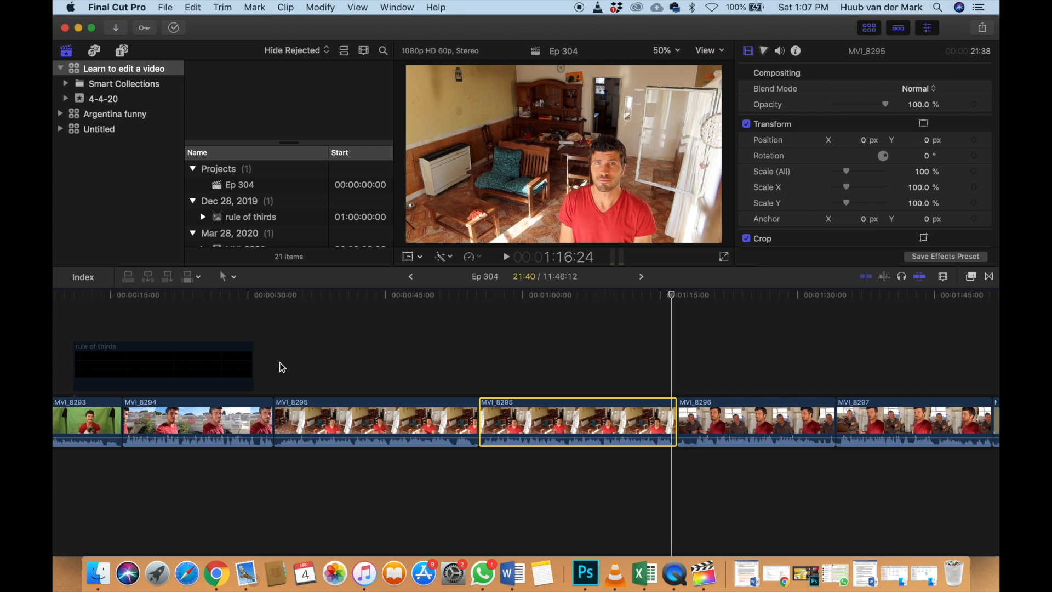
scroll(280, 365, "right", 2)
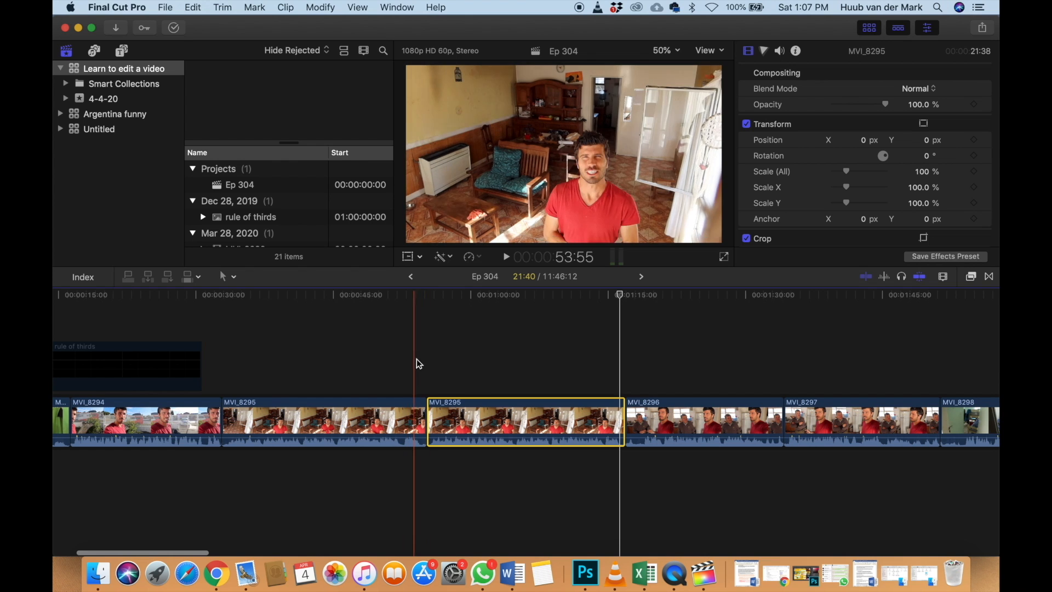
left_click(432, 363)
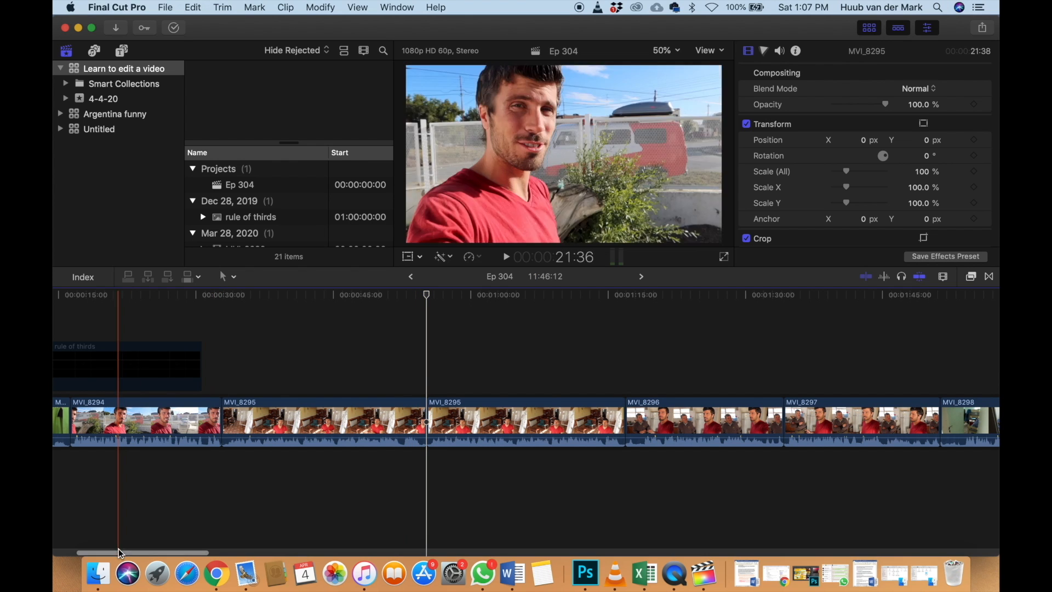
Switch to Finder, play 3. putting camera.MP4 from the 1. canon folder, and close the video
left_click(99, 574)
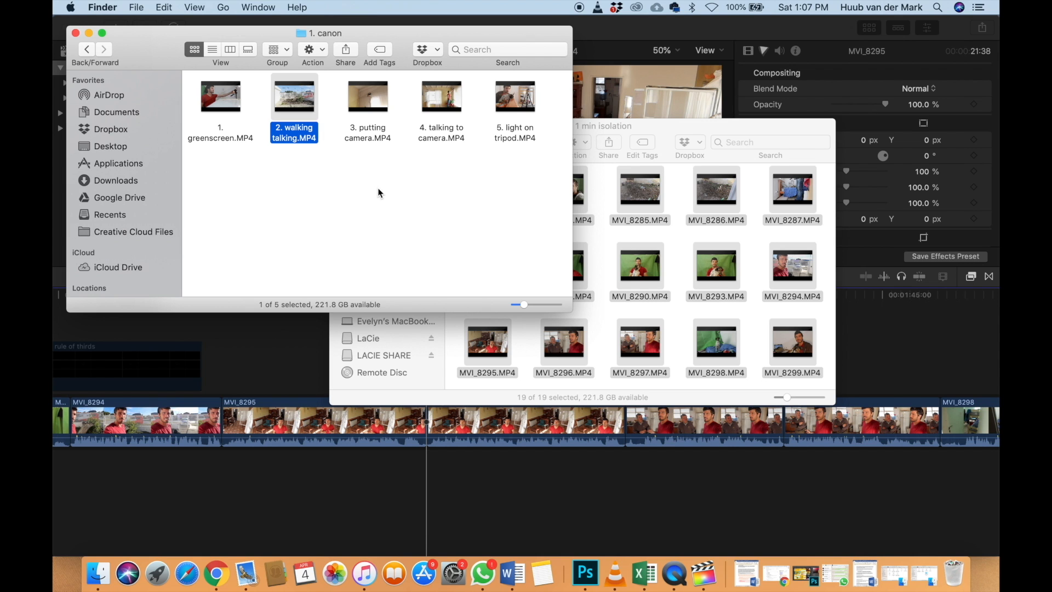
double_click(385, 108)
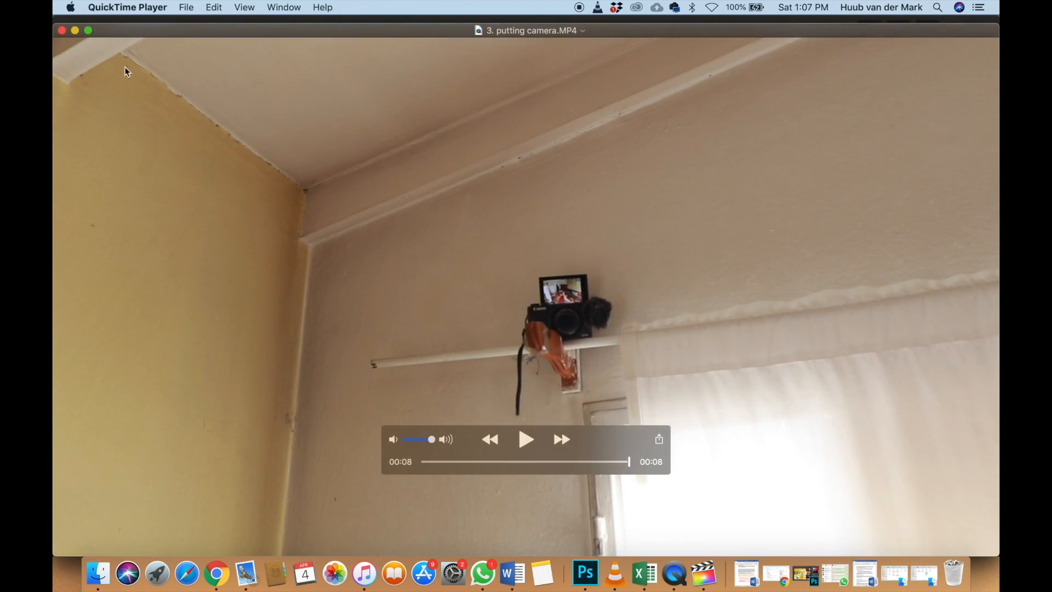
left_click(62, 31)
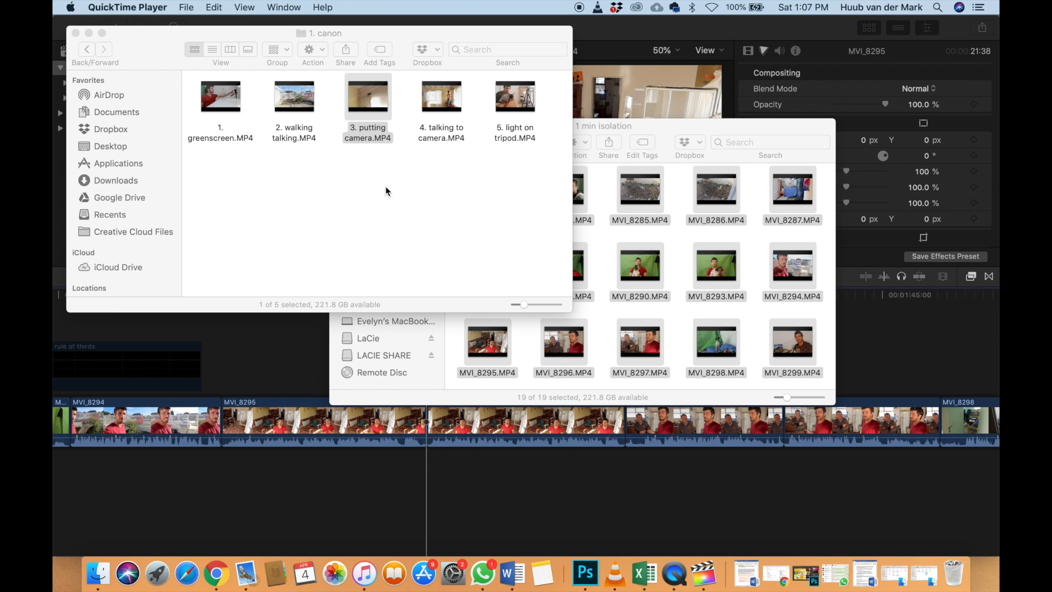
Play 4. talking to camera.MP4, skipping ahead in it, close it and return to Final Cut Pro
double_click(453, 109)
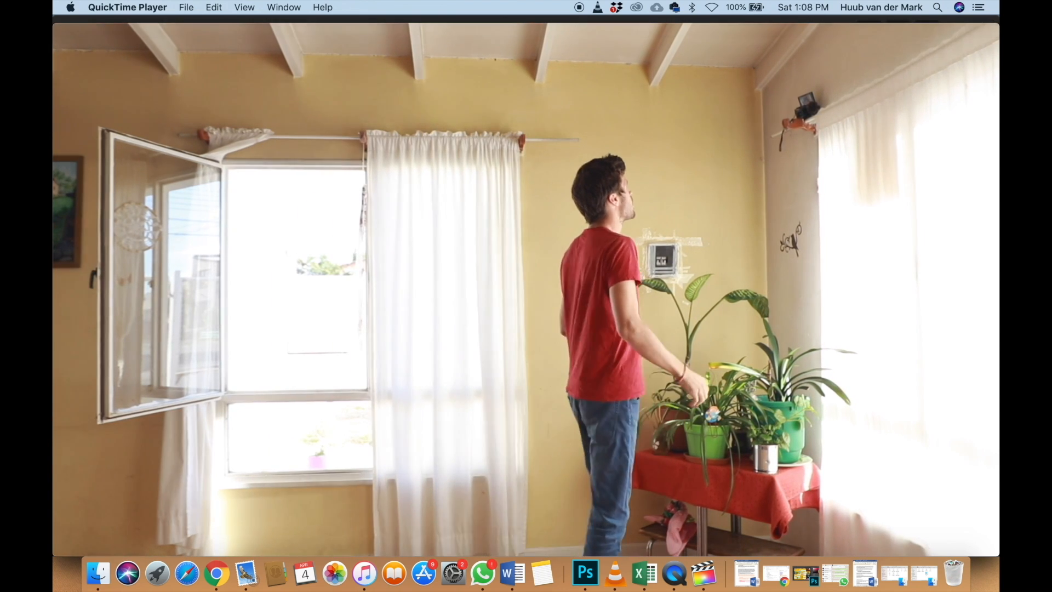
mouse_move(461, 460)
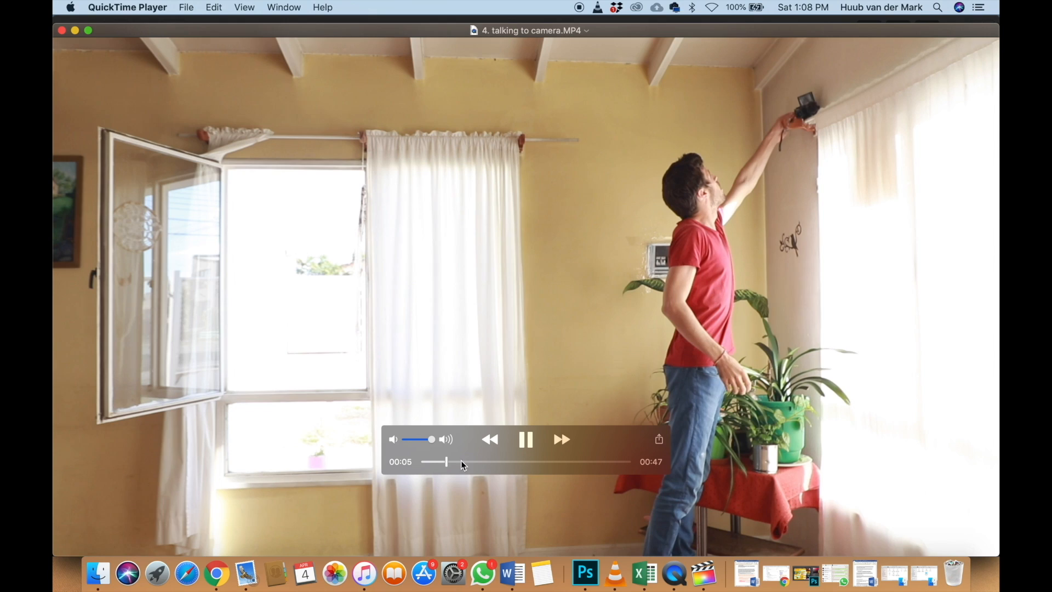
left_click(480, 462)
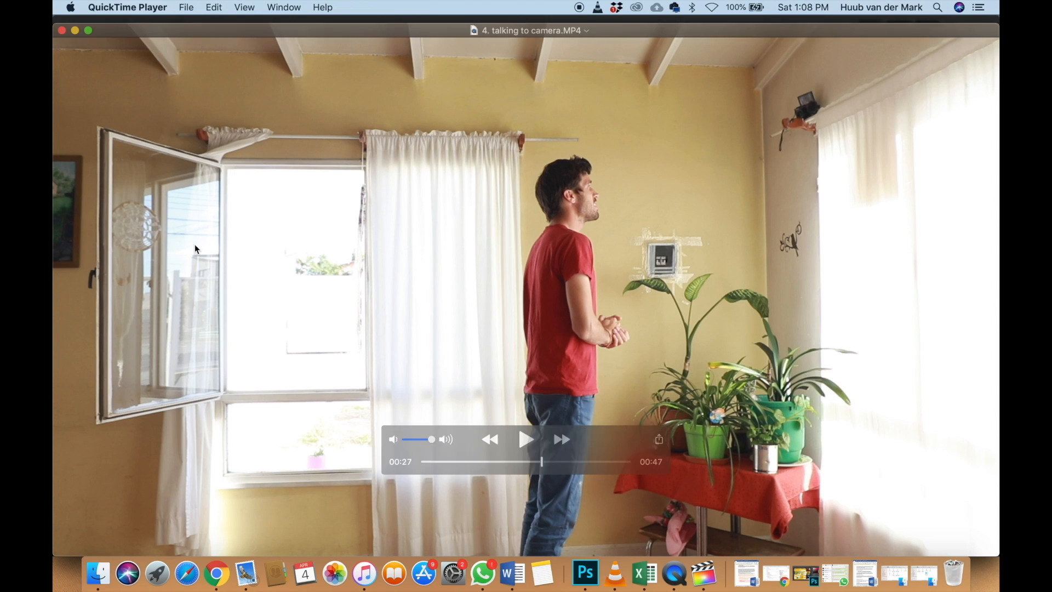
left_click(62, 31)
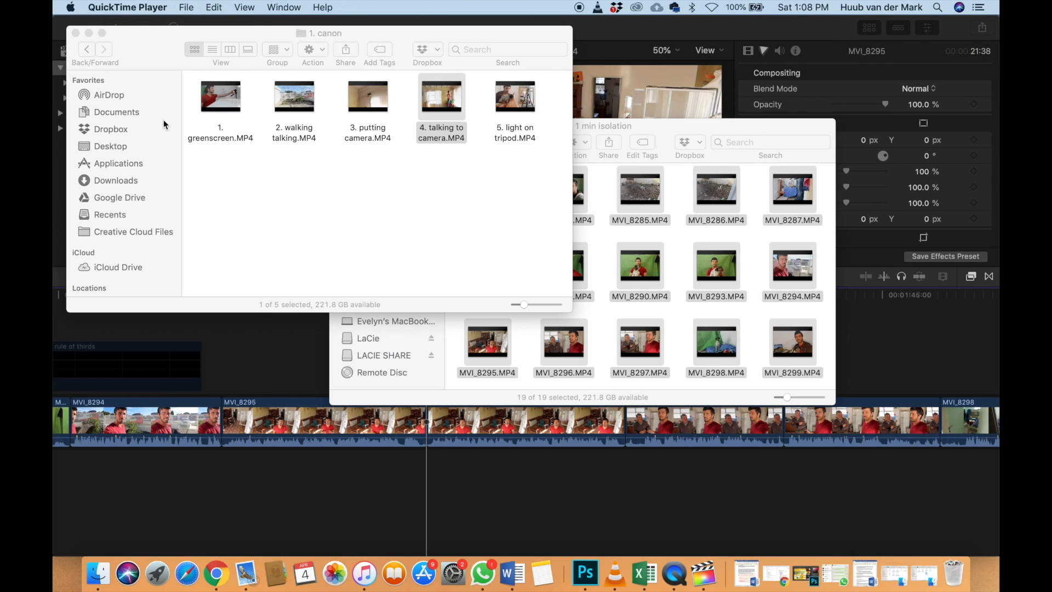
left_click(435, 491)
Enlarge the timeline and play MVI_8296 through to its end to review the take
scroll(483, 493, "right", 5)
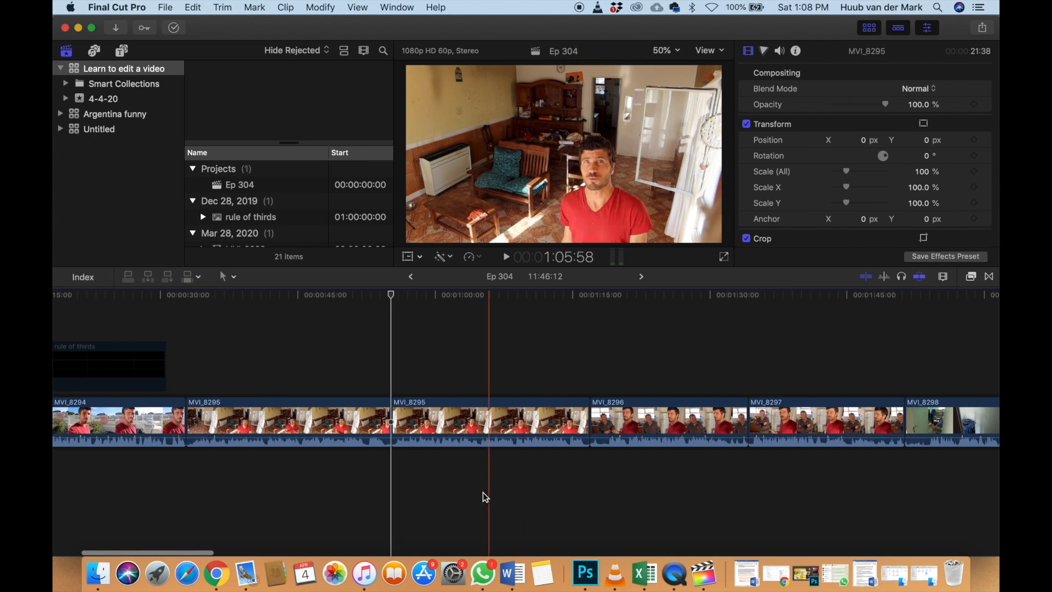
scroll(483, 493, "right", 8)
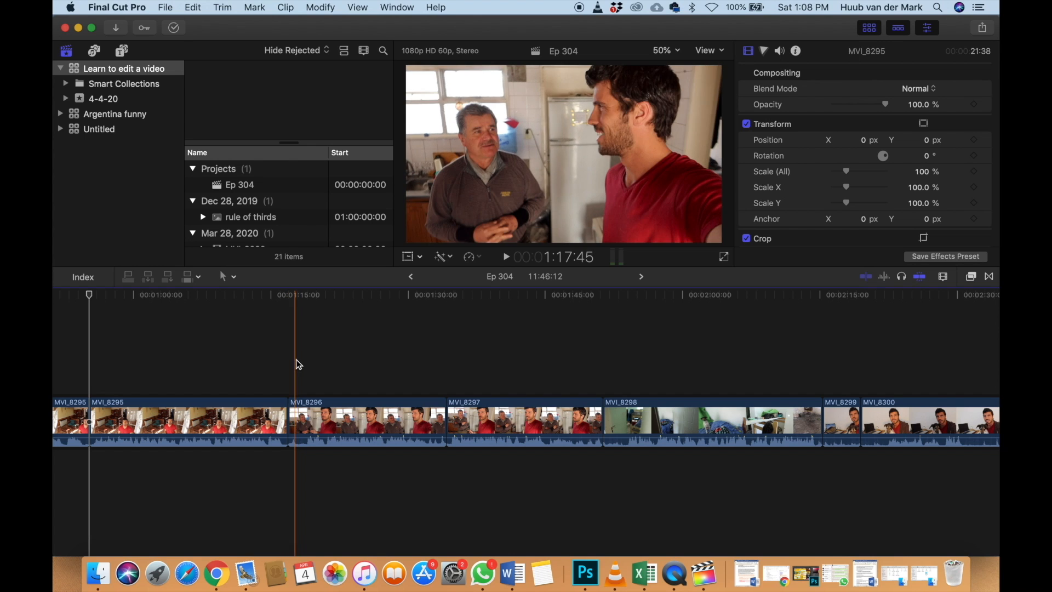
key("space")
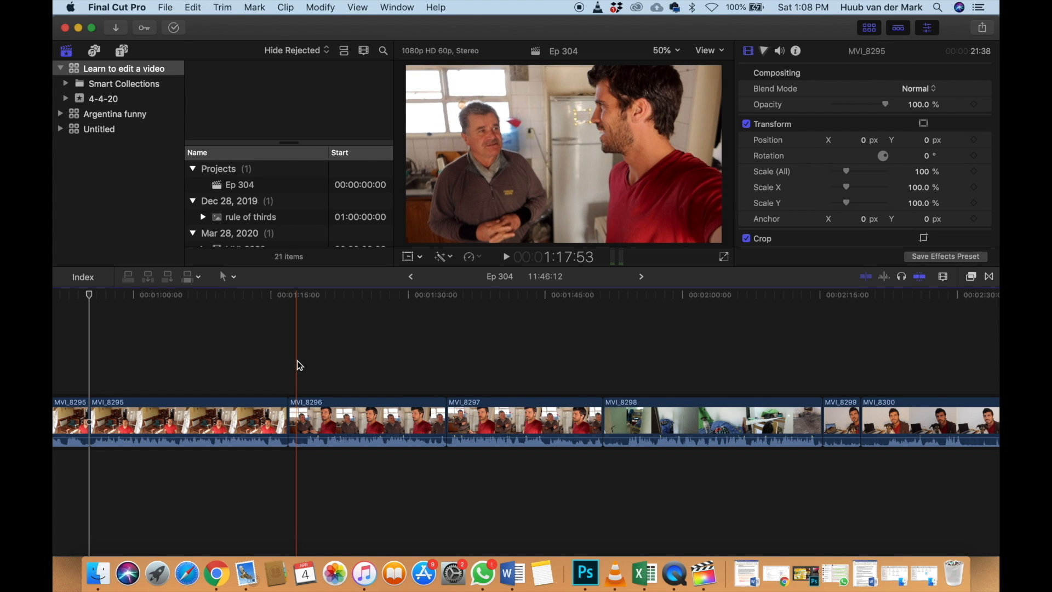
key("super+equal")
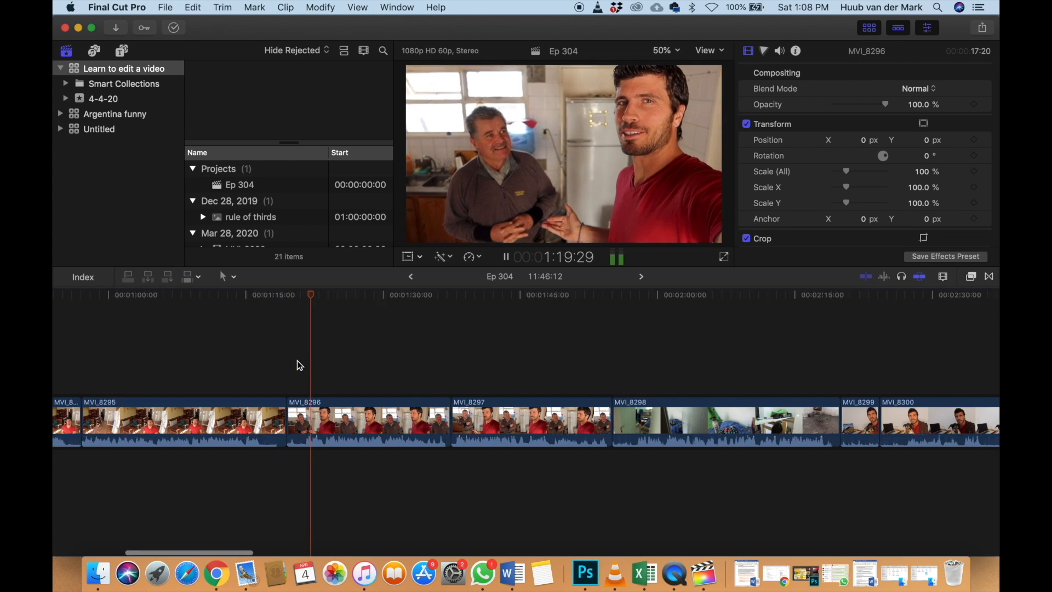
left_click(280, 366)
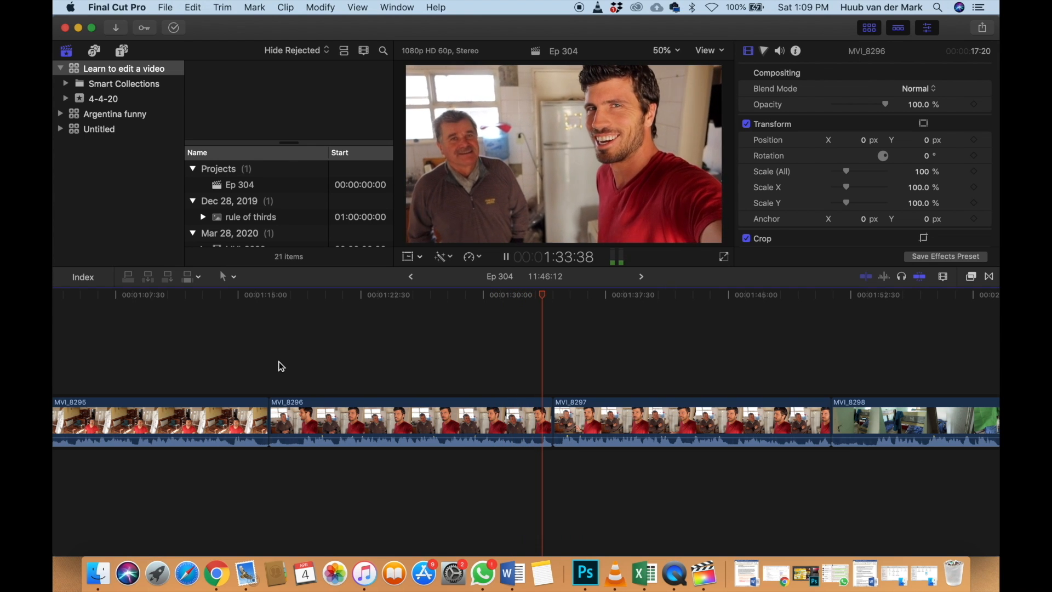
key("space")
Play MVI_8297 to review the take and delete the clip from the timeline
scroll(279, 366, "right", 3)
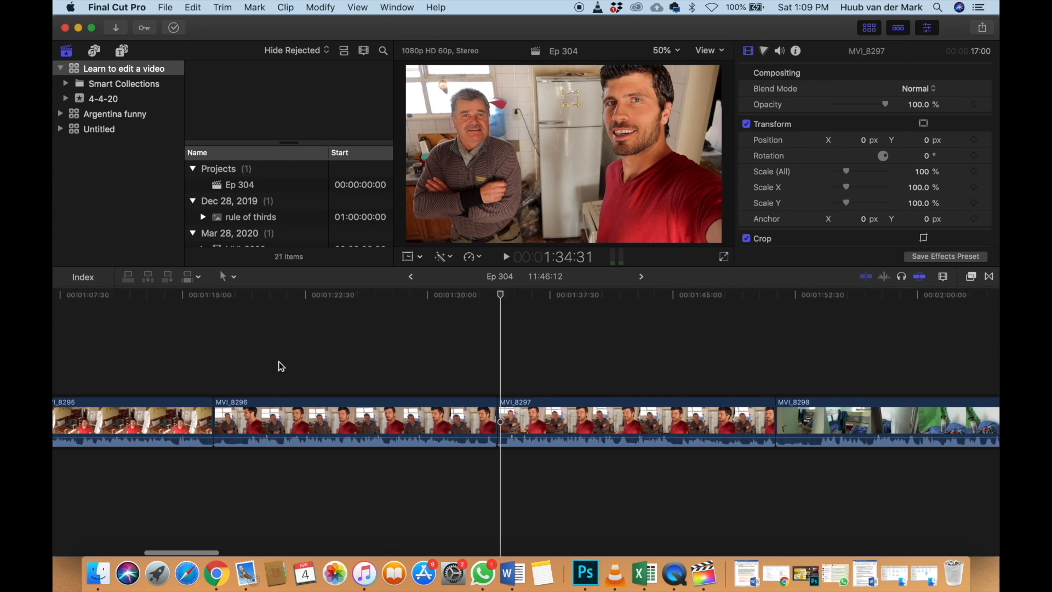
key("space")
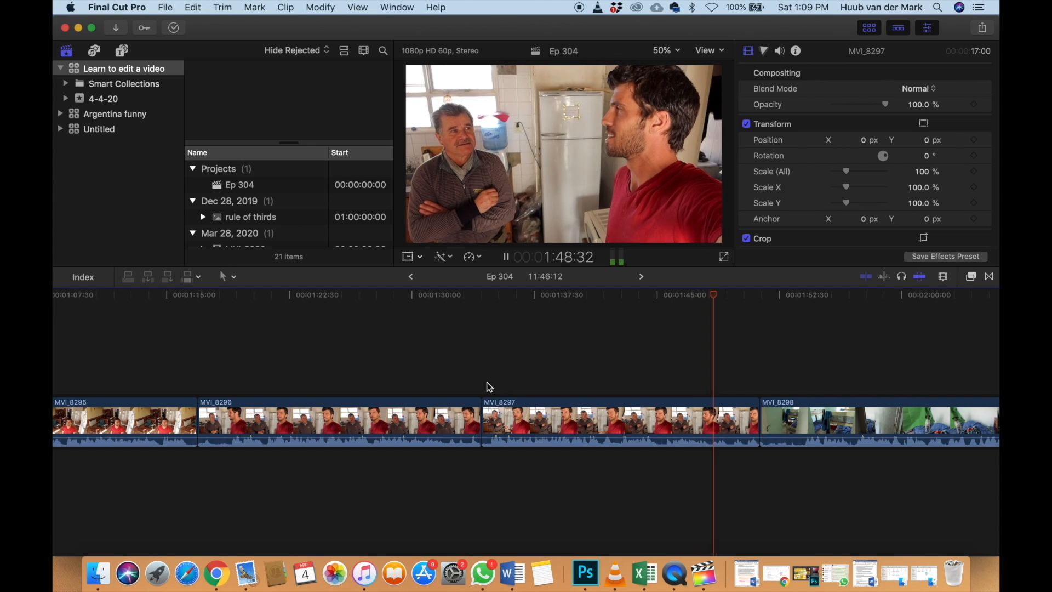
key("space")
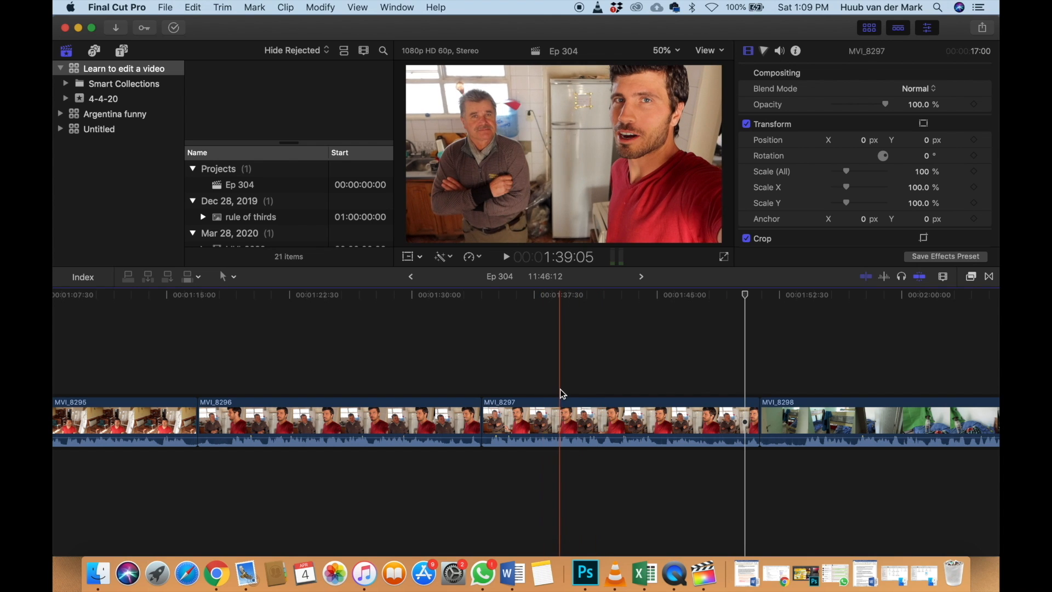
left_click(560, 412)
key("Delete")
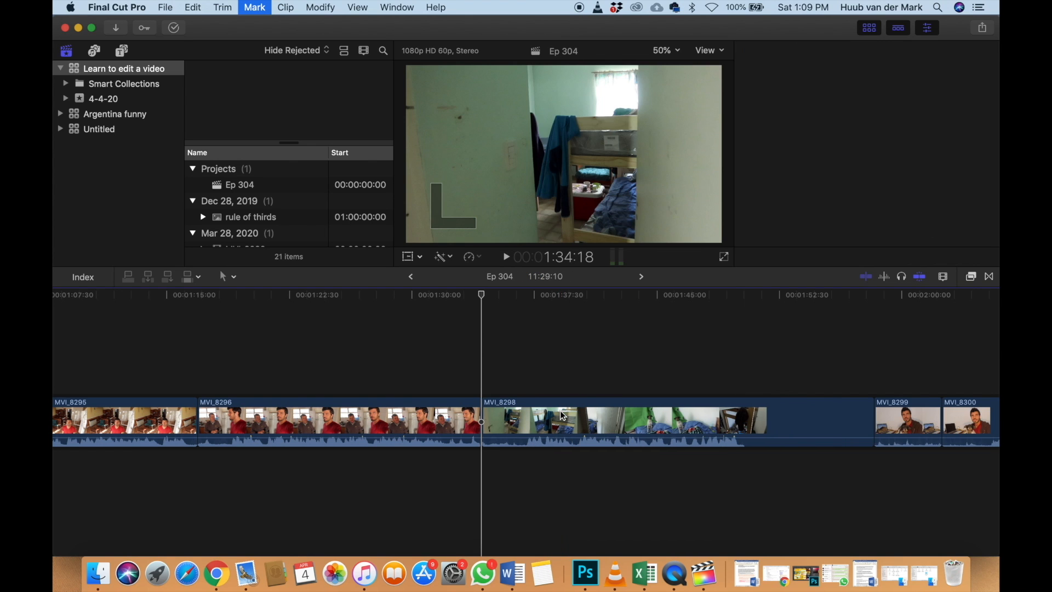
Play the beginning of MVI_8296 and trim the clip's start at 1:18:56
scroll(394, 378, "left", 5)
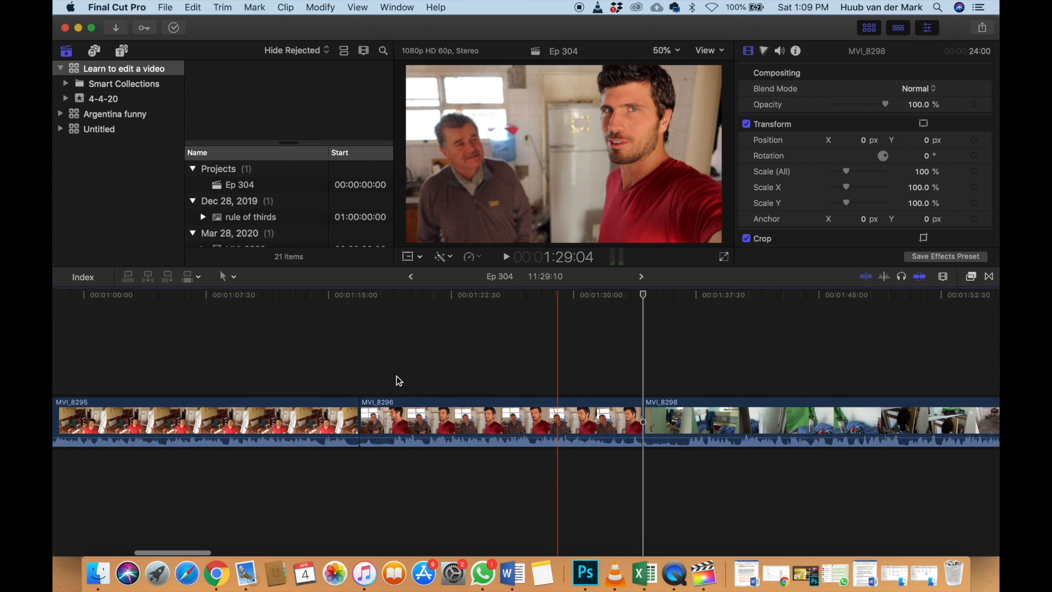
left_click(436, 378)
key("space")
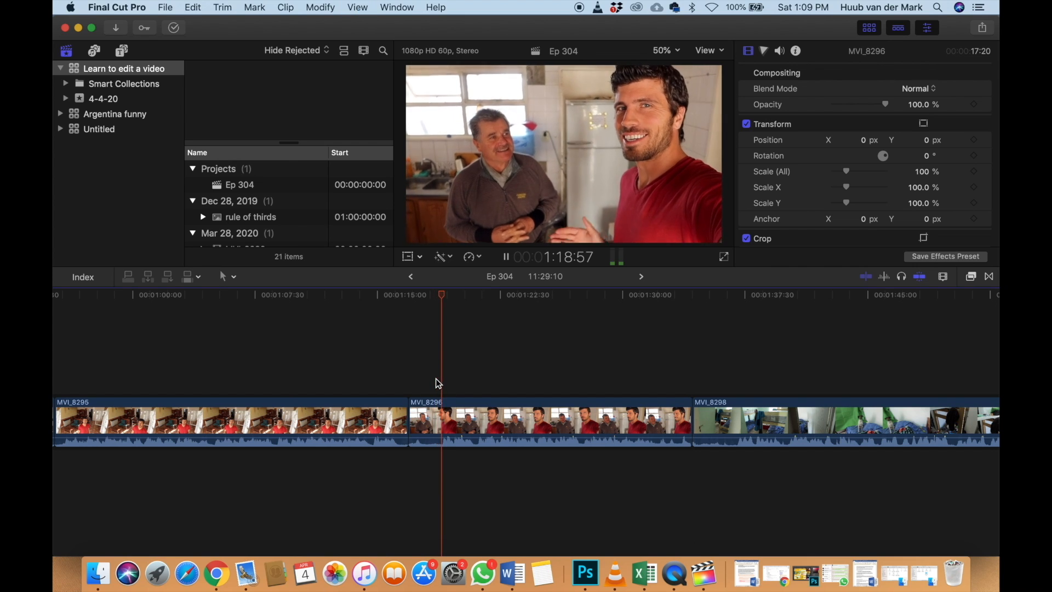
key("space")
key("space")
key("space")
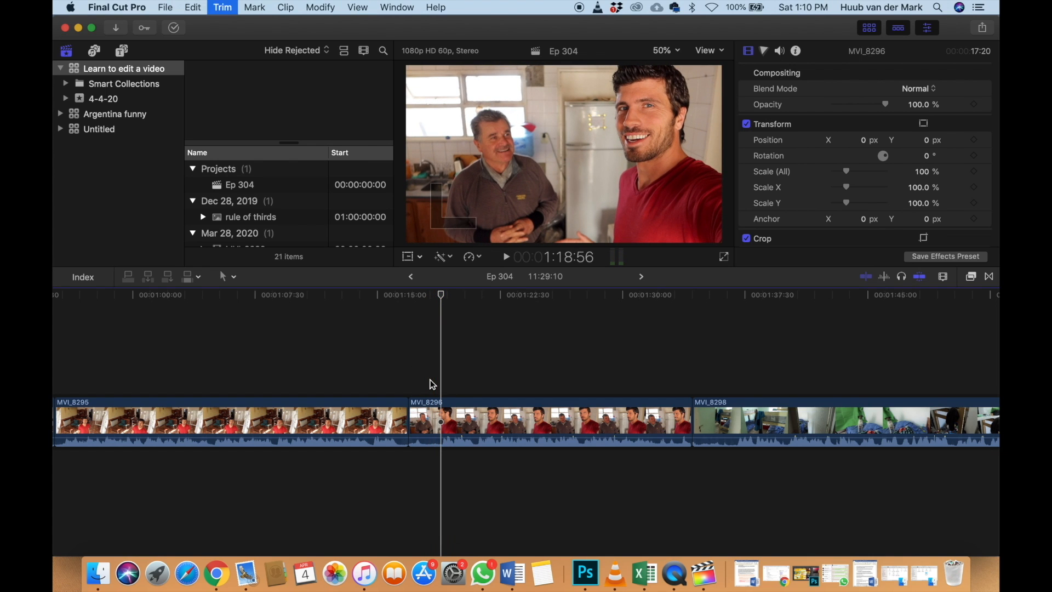
key("alt+bracketleft")
Play the last seconds of MVI_8296 and trim the clip's end at 1:31:22
key("space")
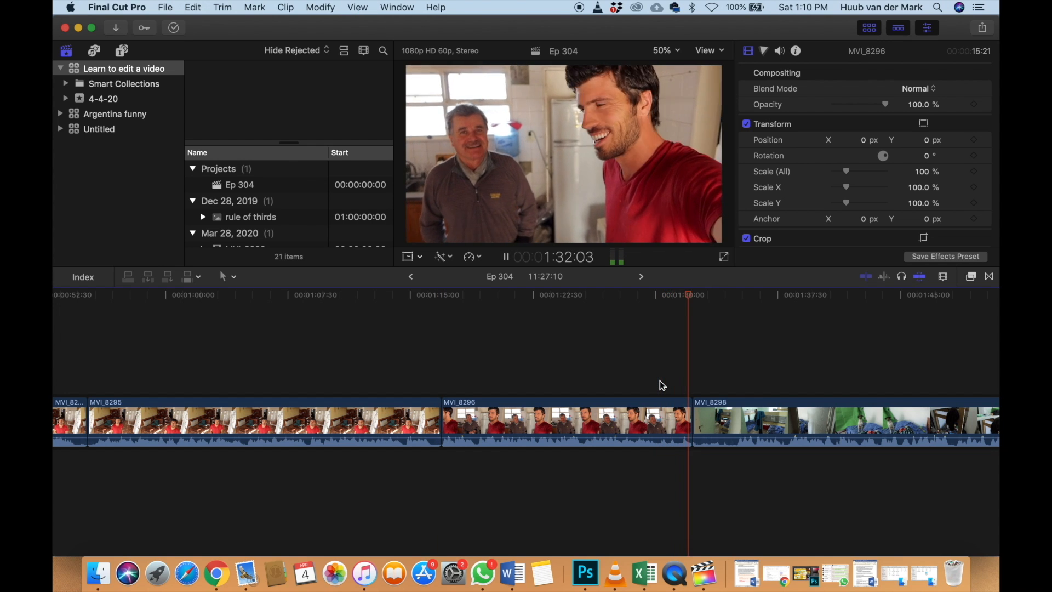
left_click(681, 381)
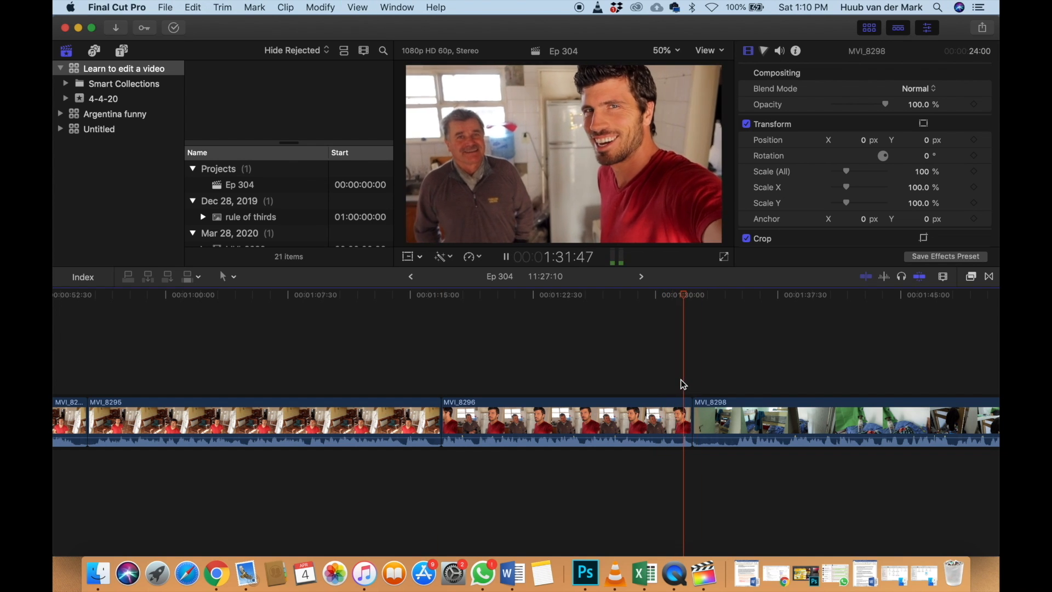
key("space")
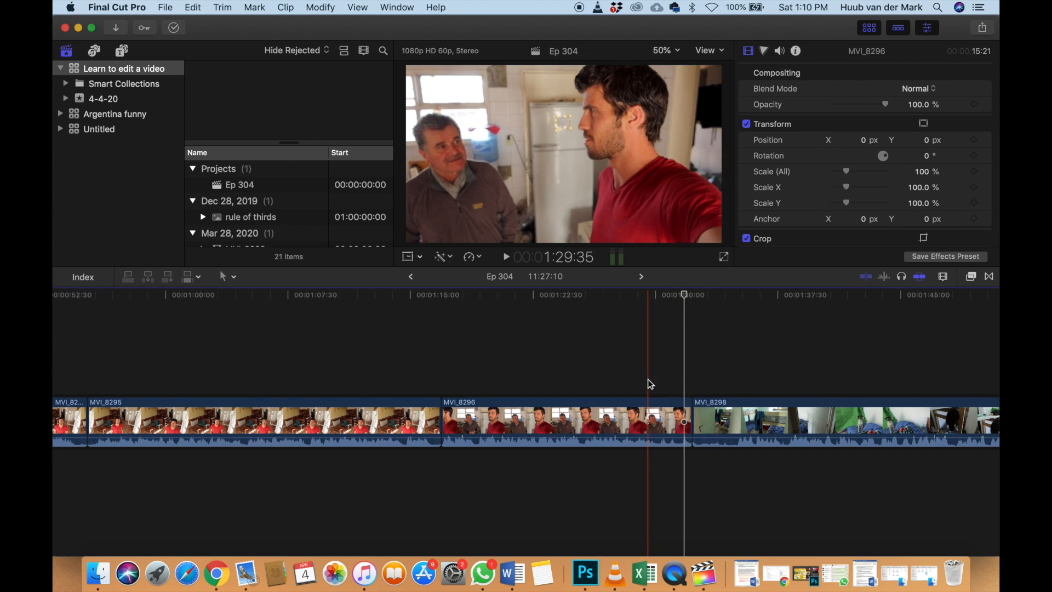
left_click(677, 382)
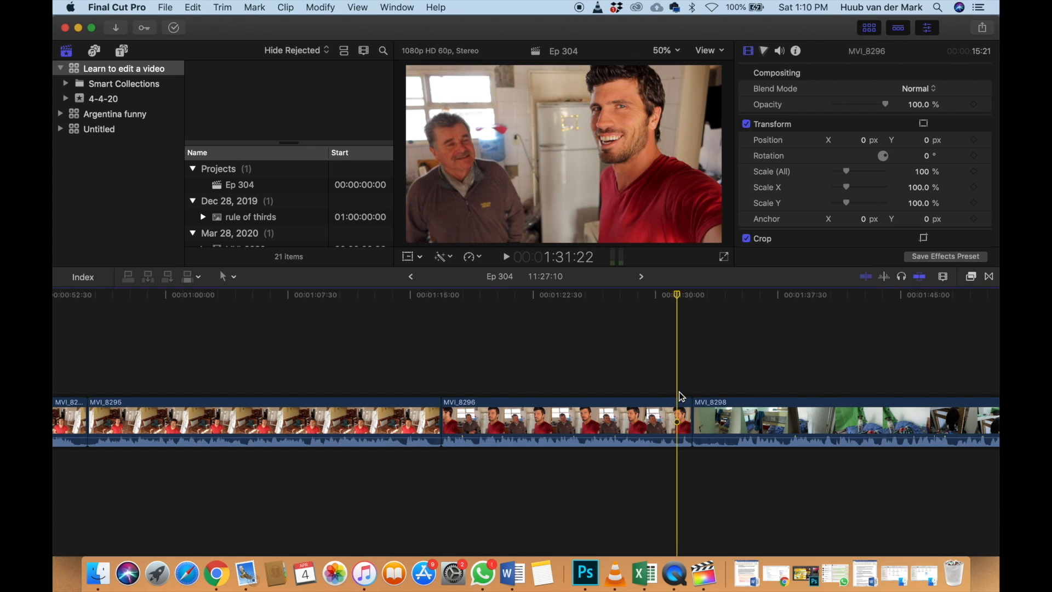
key("alt+bracketright")
Play the beginning of MVI_8298 and trim the clip's start at 1:33:42
scroll(682, 396, "right", 10)
scroll(679, 391, "right", 5)
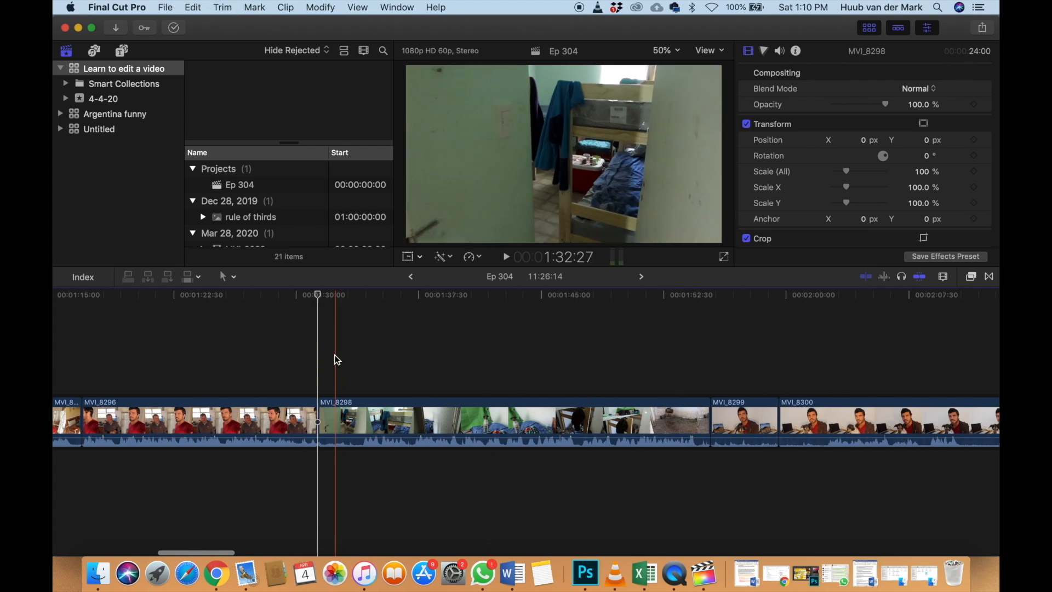
key("space")
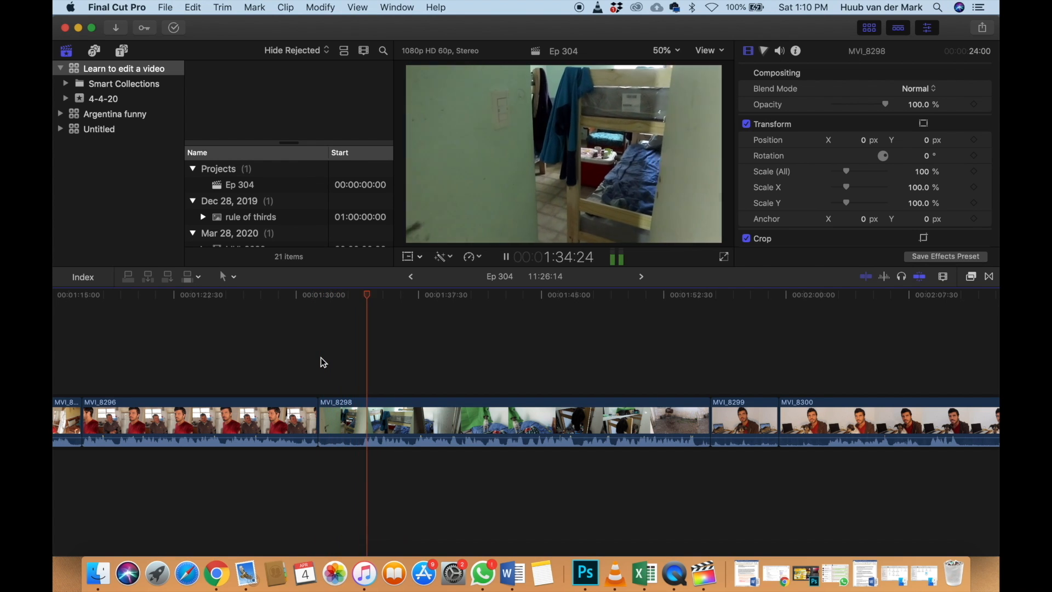
key("space")
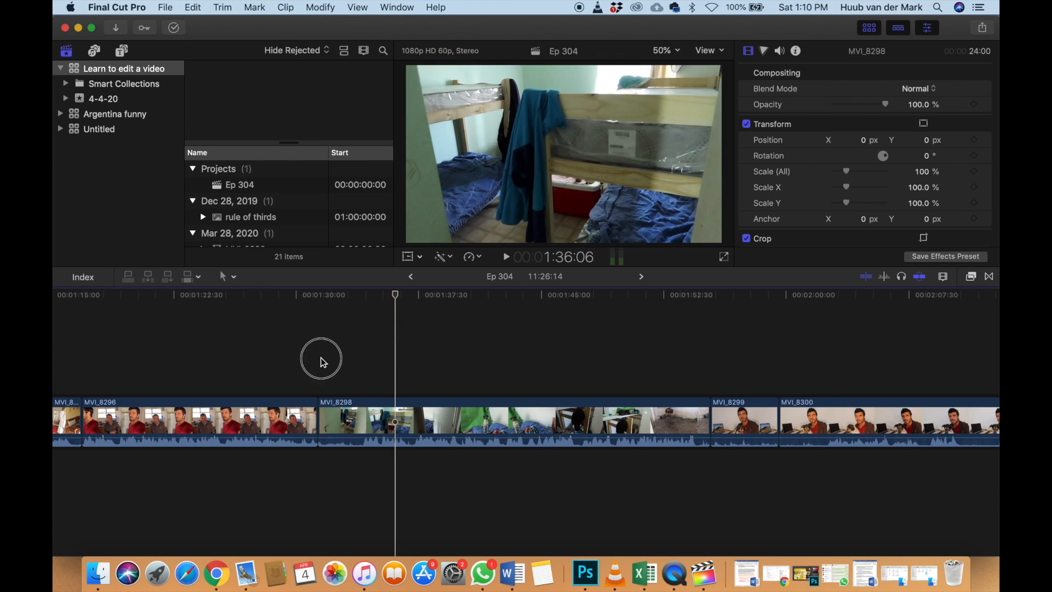
left_click(321, 358)
key("space")
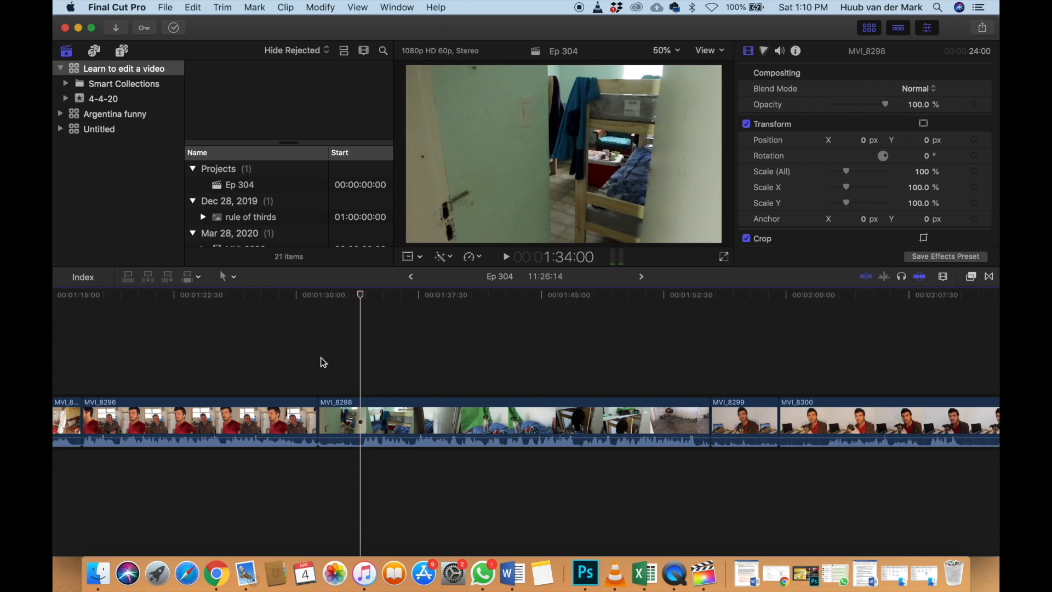
key("space")
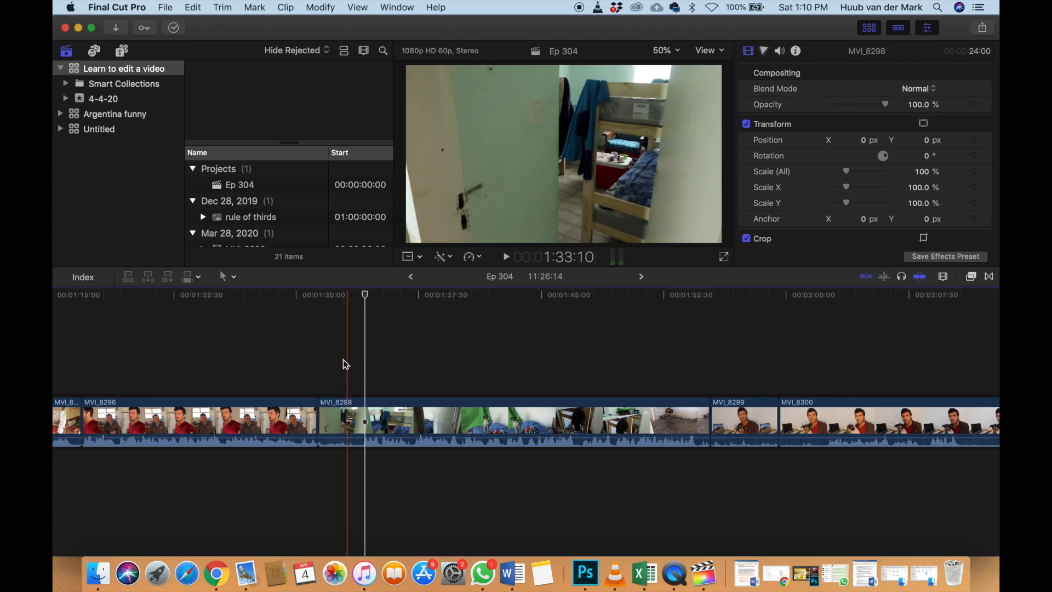
key("space")
key("space")
left_click(358, 406)
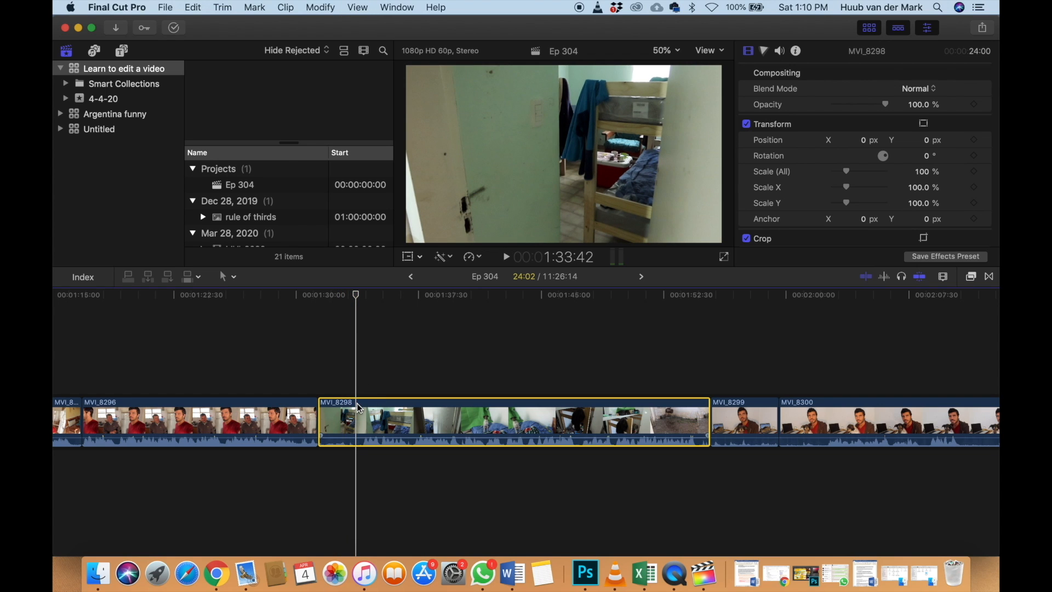
key("alt+bracketleft")
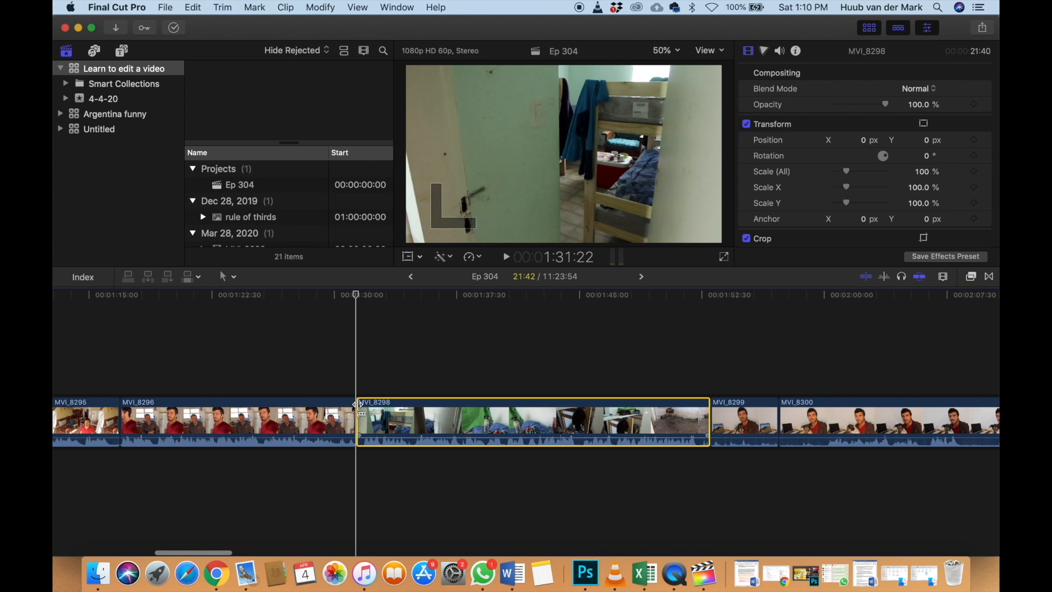
Play the trimmed MVI_8298 through to its end to review the shot
scroll(360, 406, "right", 3)
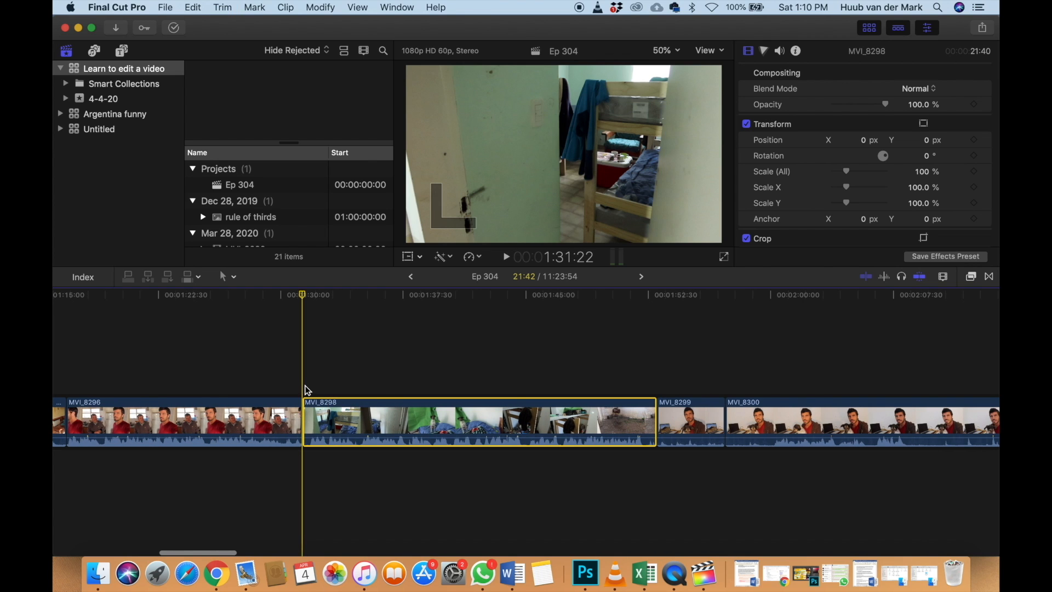
scroll(306, 389, "right", 2)
key("space")
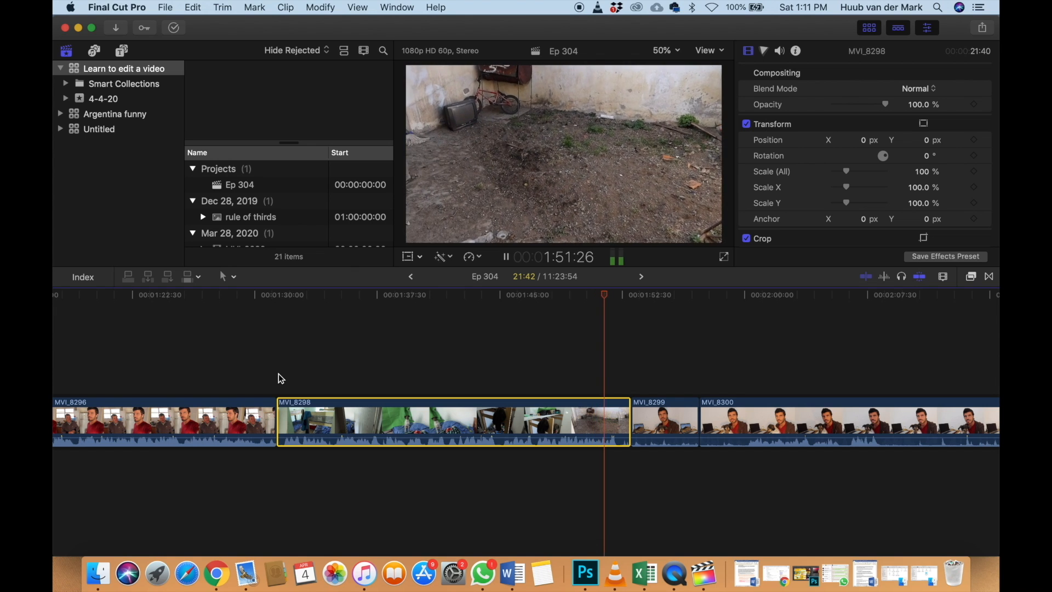
key("space")
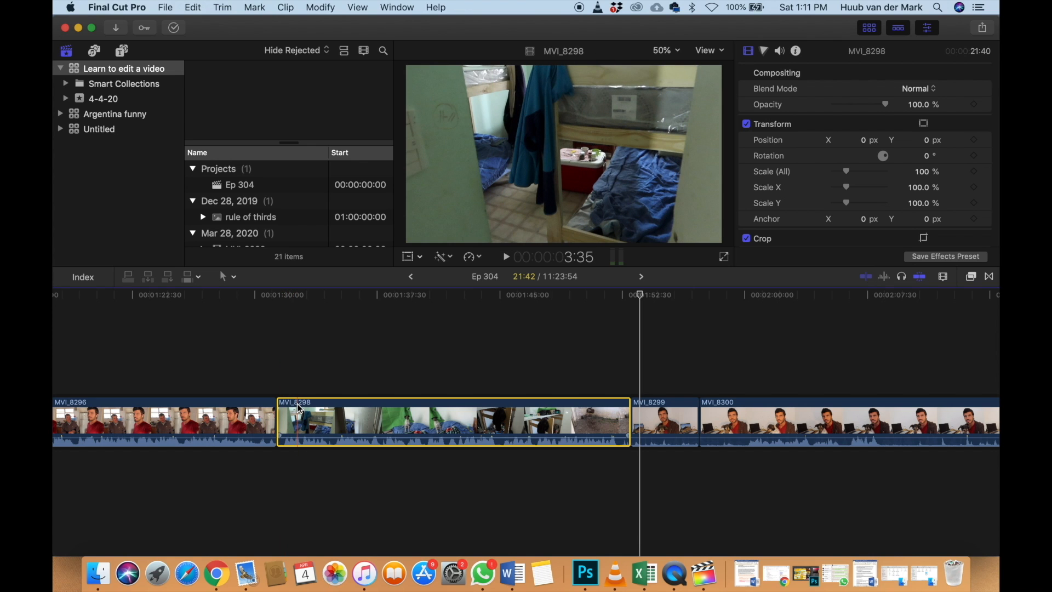
Lower the audio level of MVI_8298 to silence and play the clip from its start without sound
key("XF86AudioMute")
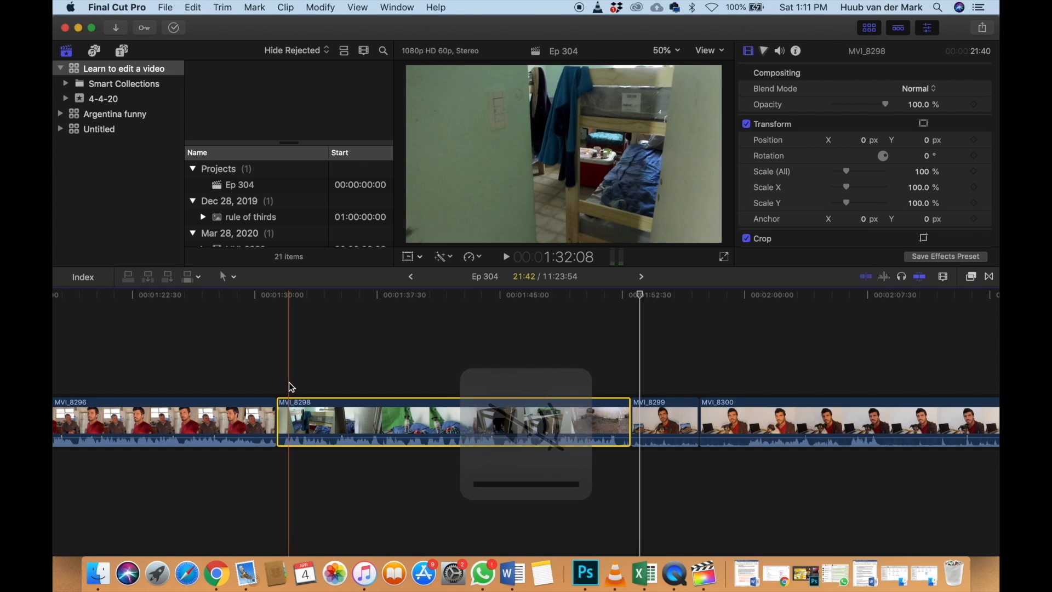
key("XF86AudioMute")
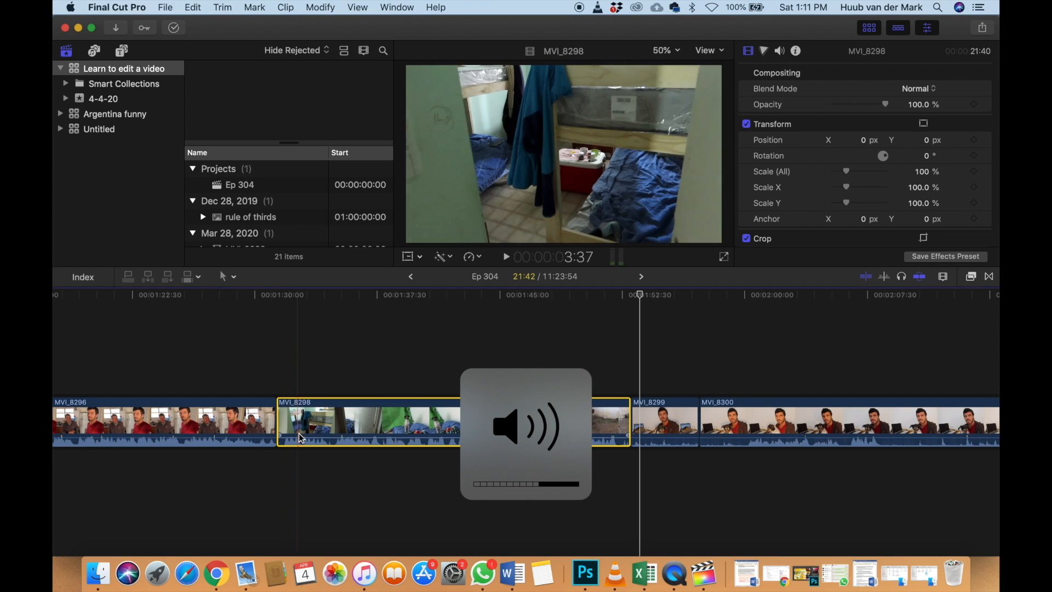
left_click_drag(301, 437, 301, 448)
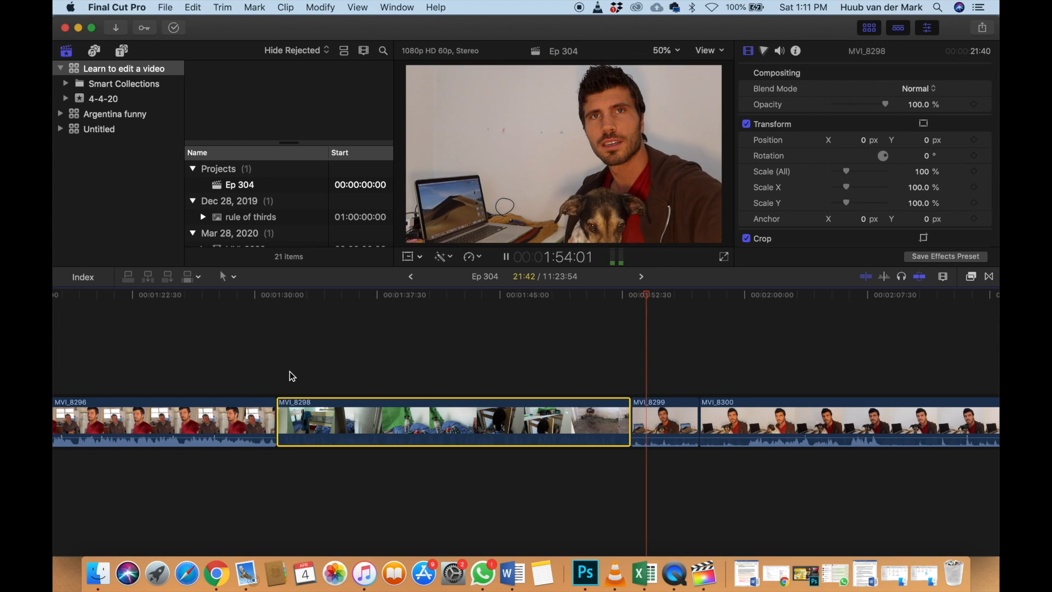
left_click(287, 374)
key("space")
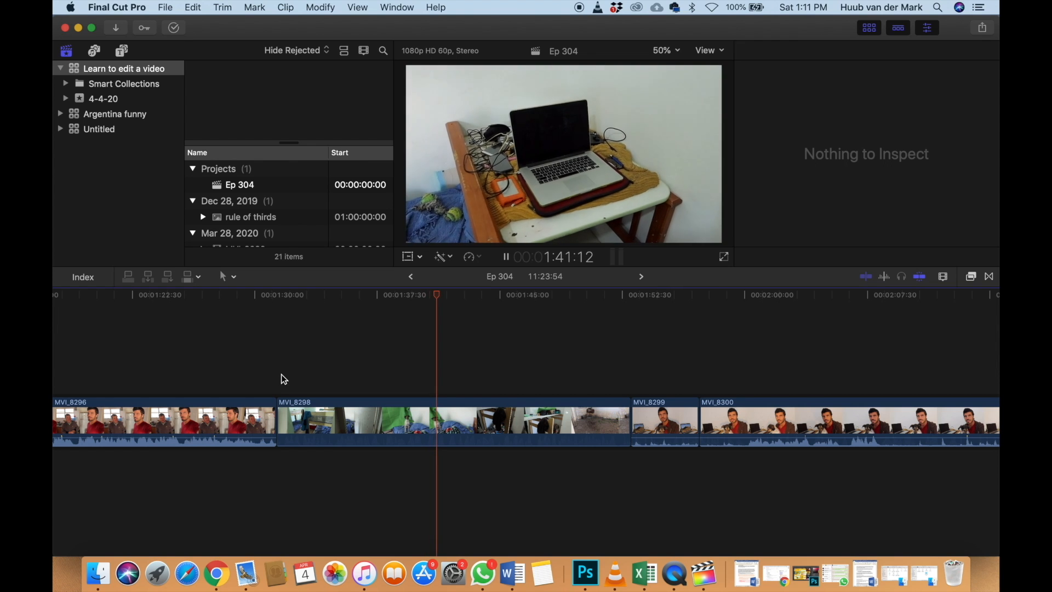
key("space")
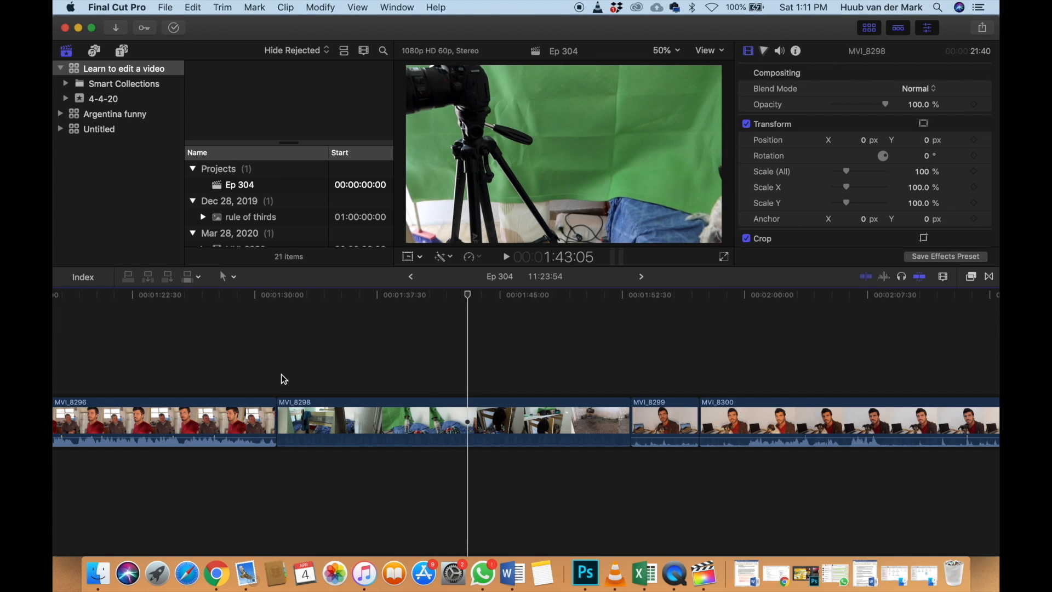
Zoom the timeline out to survey the edit from its first clip, and play the silenced MVI_8298
key("super+minus")
key("super+minus")
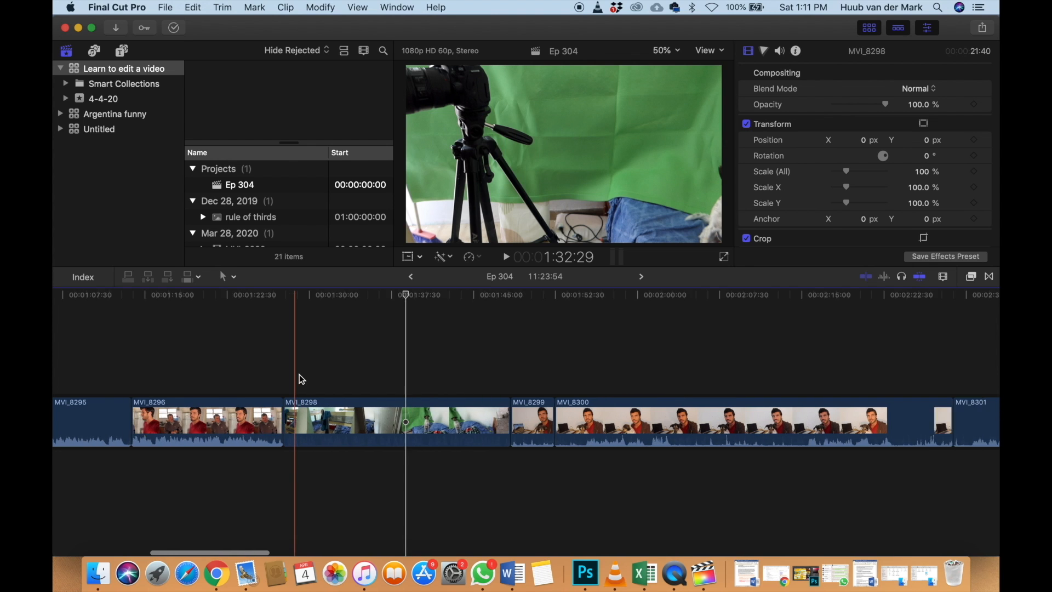
scroll(299, 375, "left", 5)
key("super+minus")
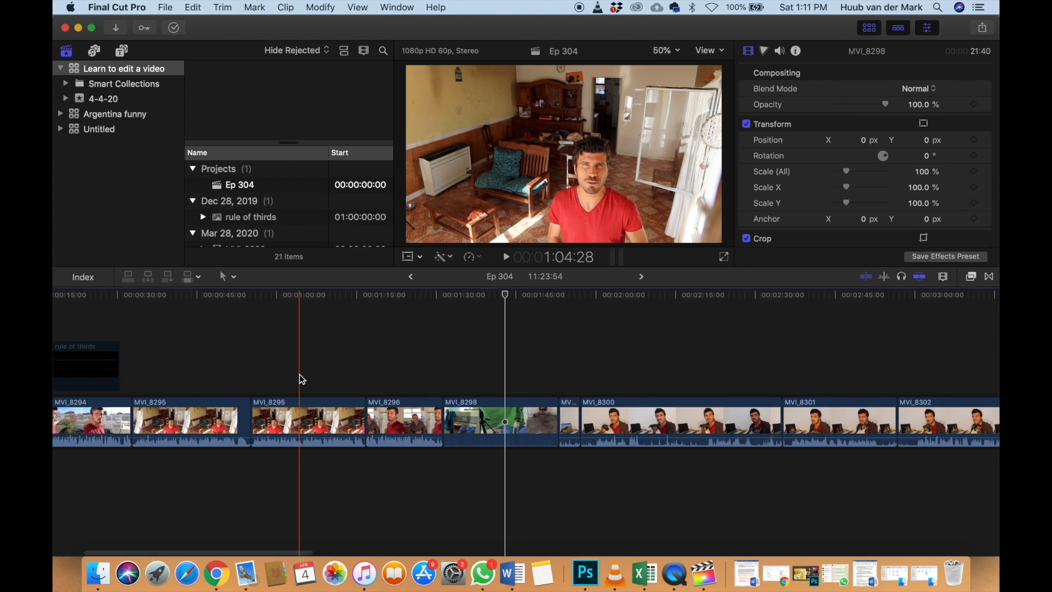
scroll(299, 379, "left", 4)
scroll(302, 379, "left", 2)
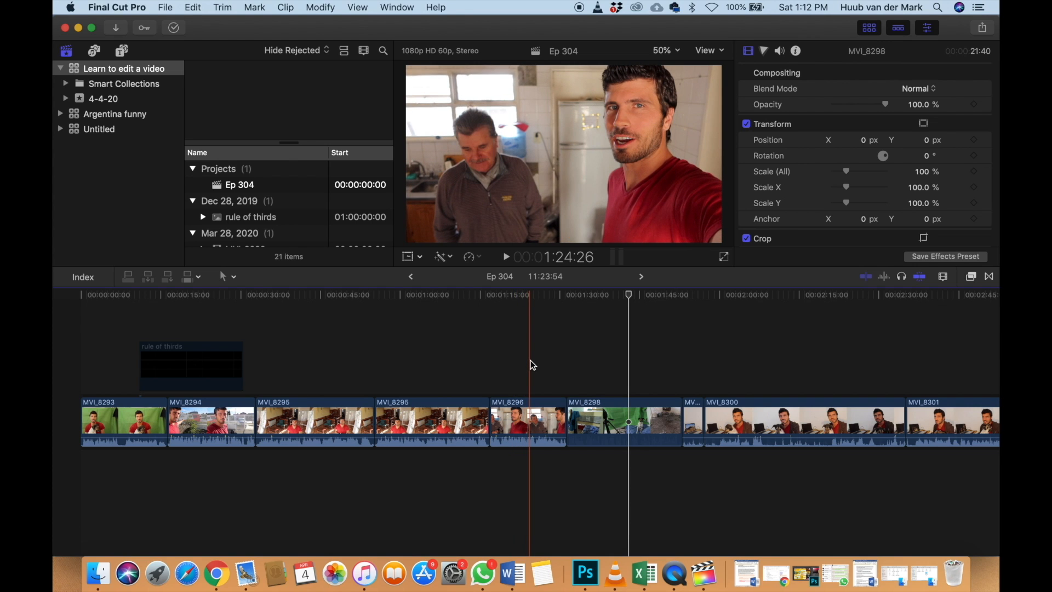
scroll(532, 365, "right", 3)
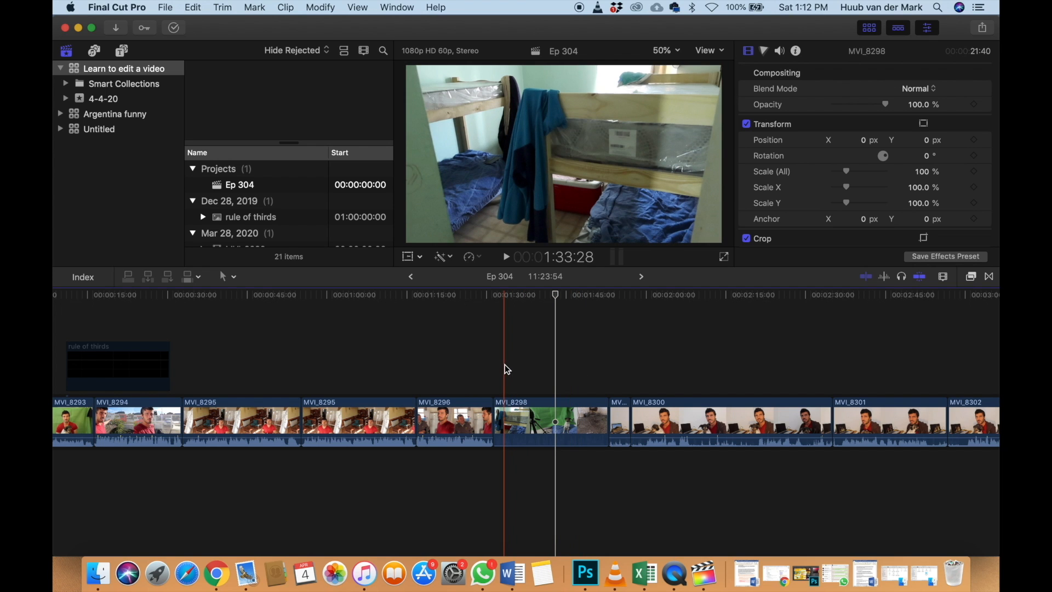
left_click(505, 365)
key("space")
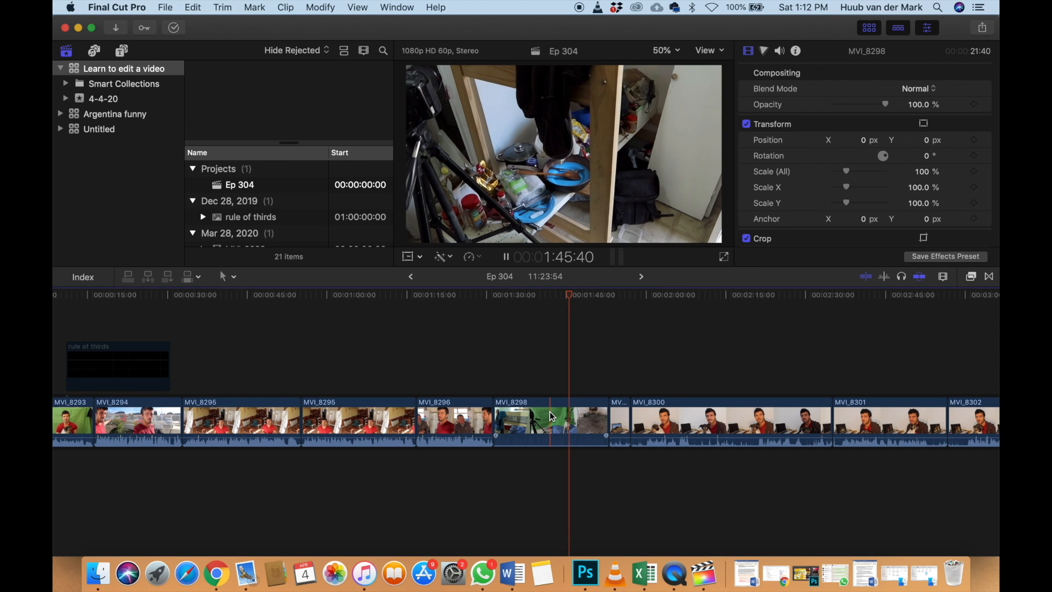
key("space")
Restore the audio level of MVI_8298 to 0.0 dB and play across the cut into the clip
left_click_drag(555, 437, 556, 436)
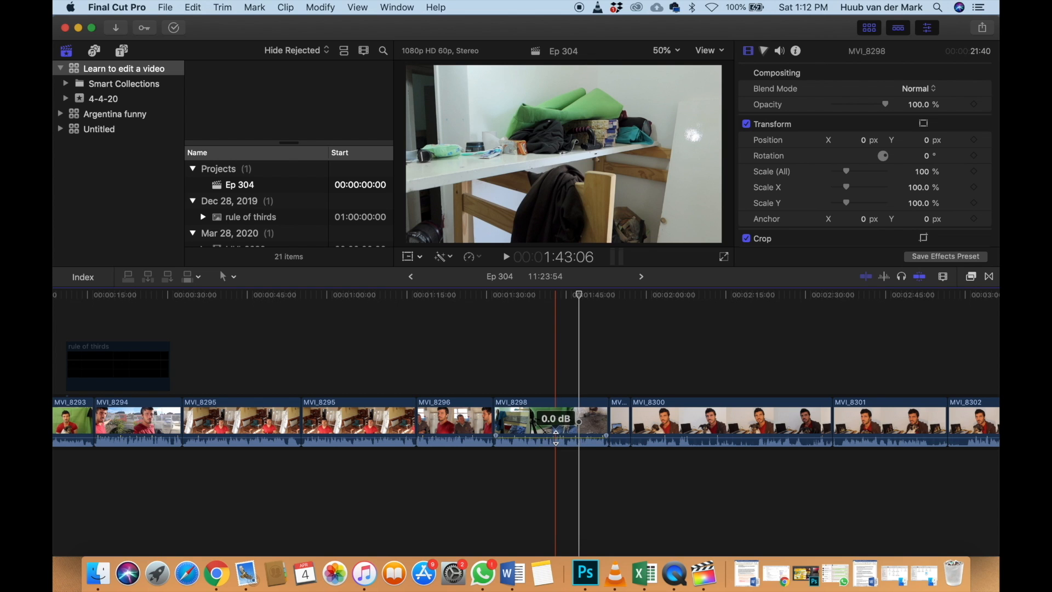
left_click(490, 377)
key("space")
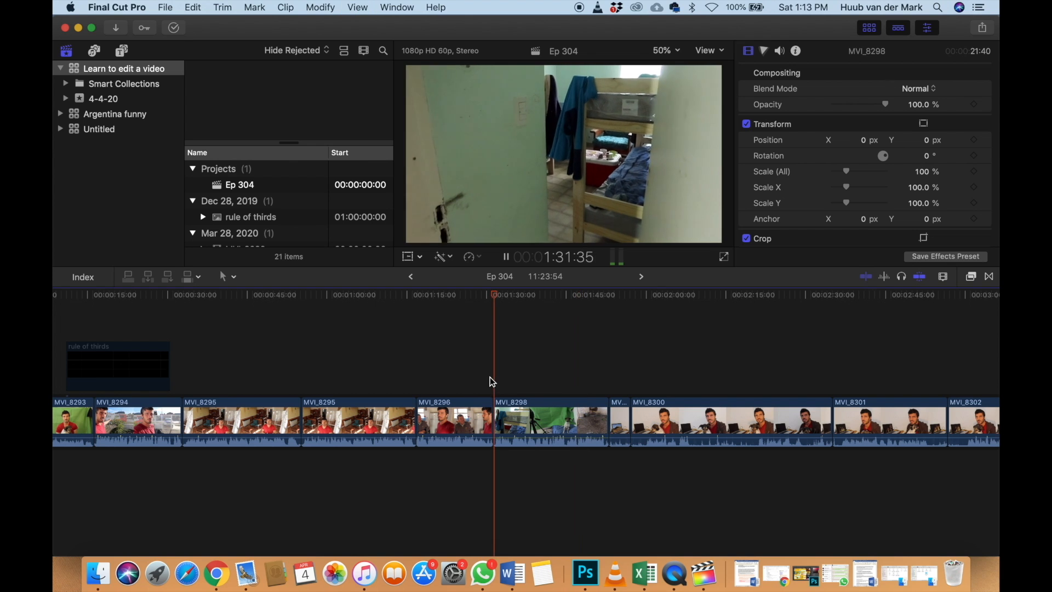
Play the end of MVI_8298 and the start of MVI_8299, and delete MVI_8299 from the timeline
left_click(601, 386)
scroll(601, 388, "right", 3)
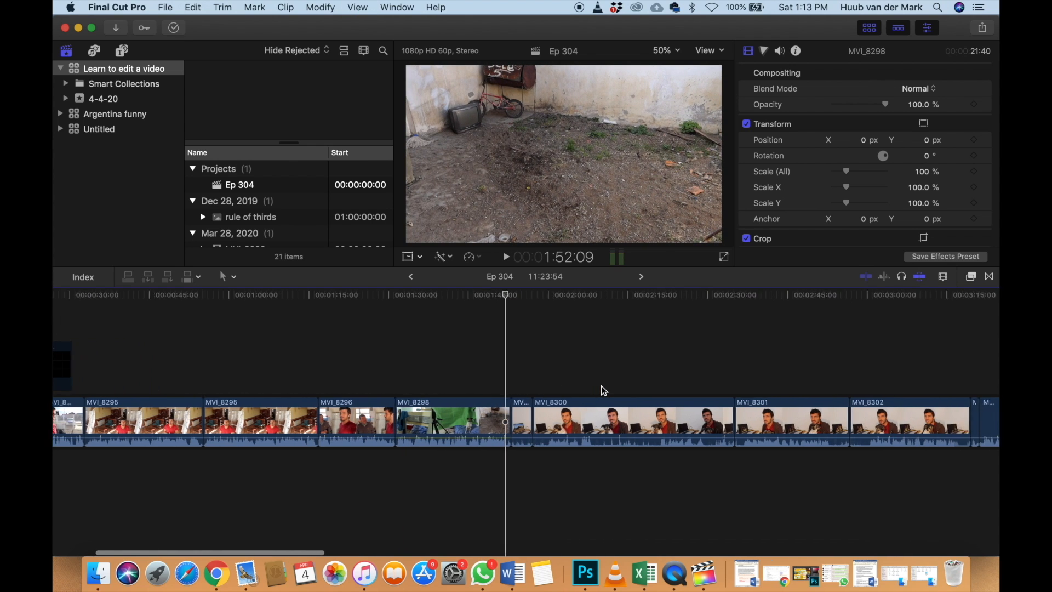
scroll(601, 386, "right", 3)
key("space")
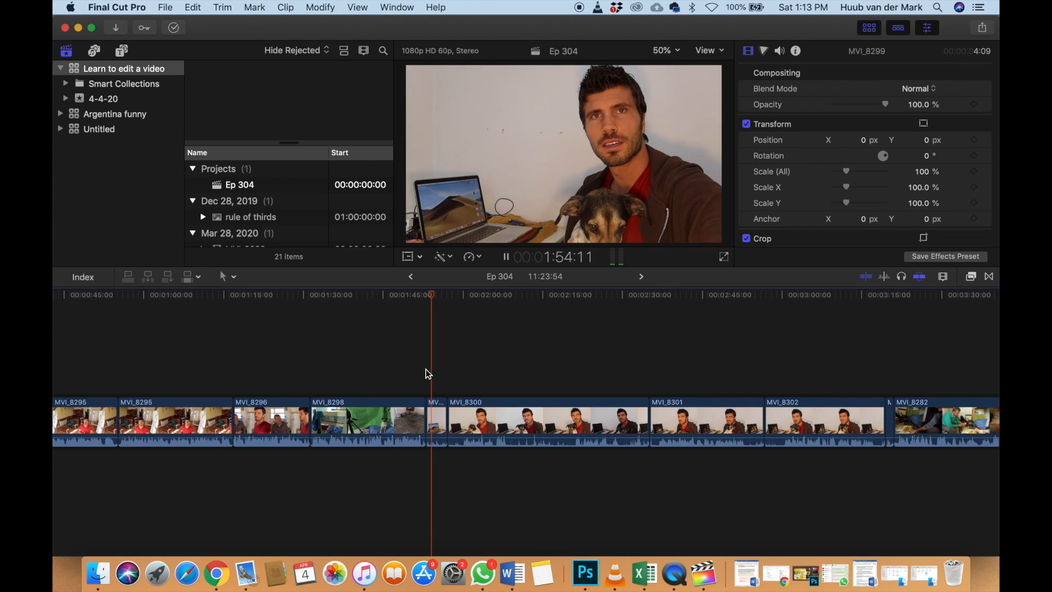
key("space")
left_click(439, 414)
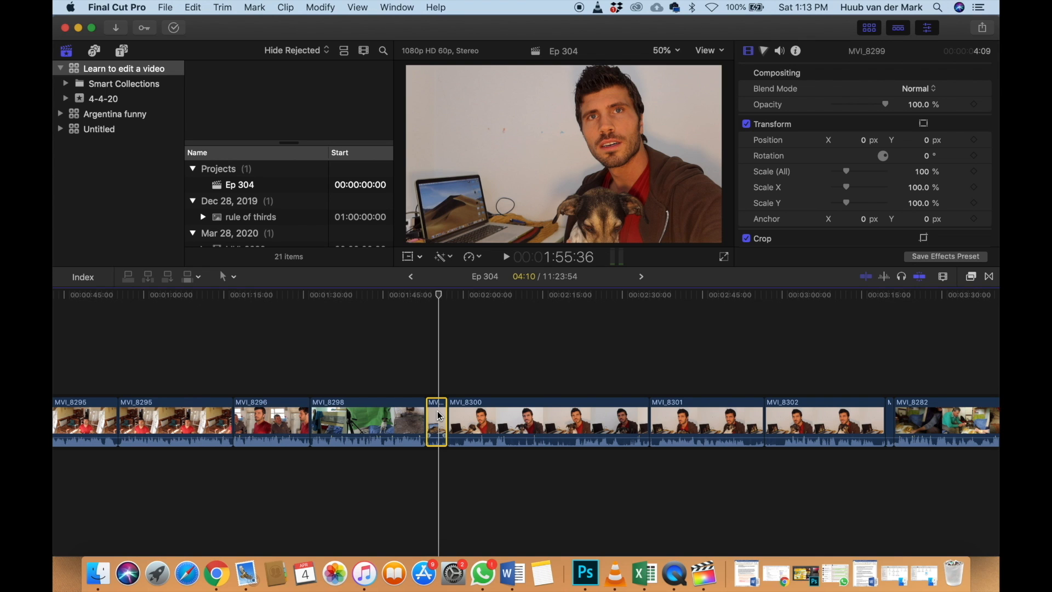
key("Delete")
Play the first seconds of MVI_8300 to review how the take opens
scroll(437, 411, "right", 3)
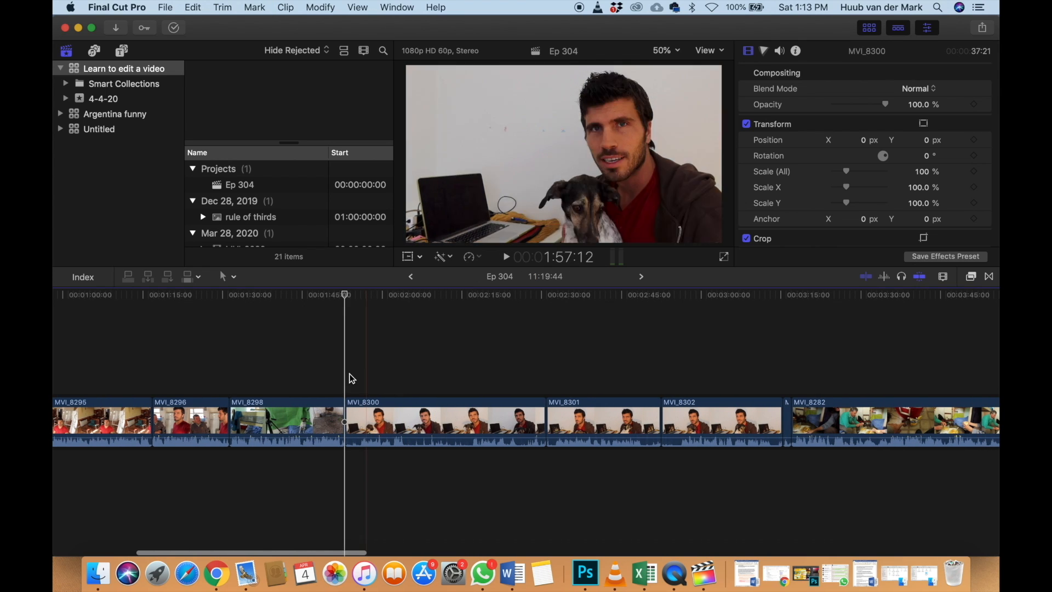
key("space")
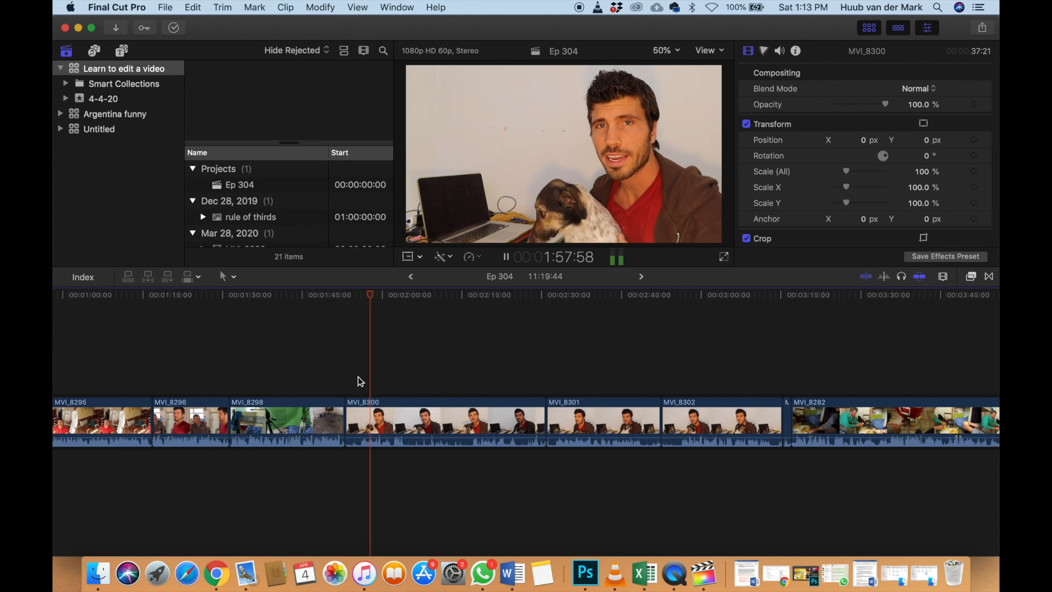
key("space")
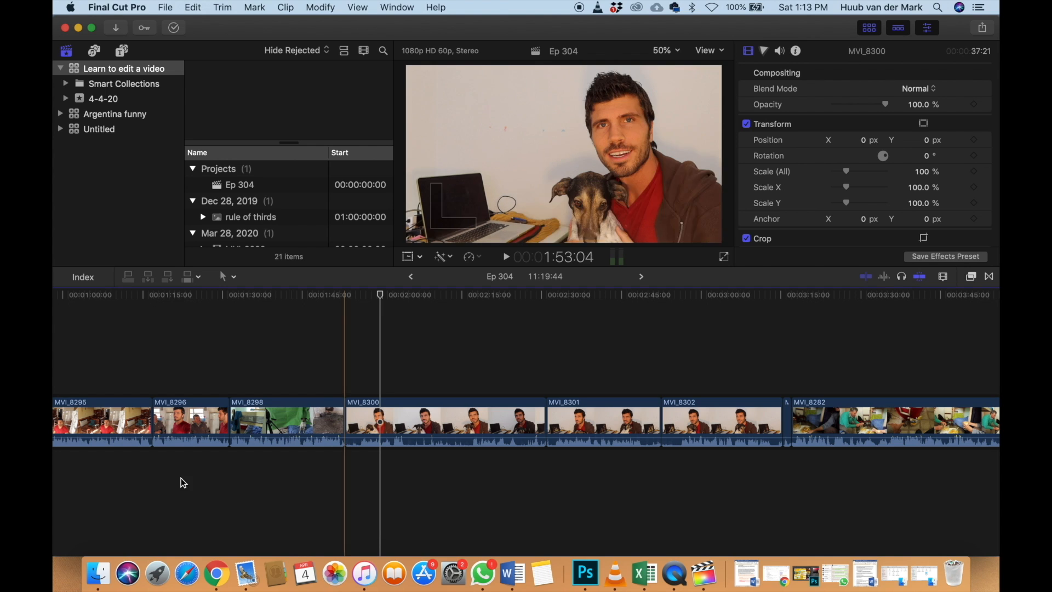
Switch to Finder, play parts of "5. light on tripod.MP4" in QuickTime Player, and put the video window away
left_click(100, 573)
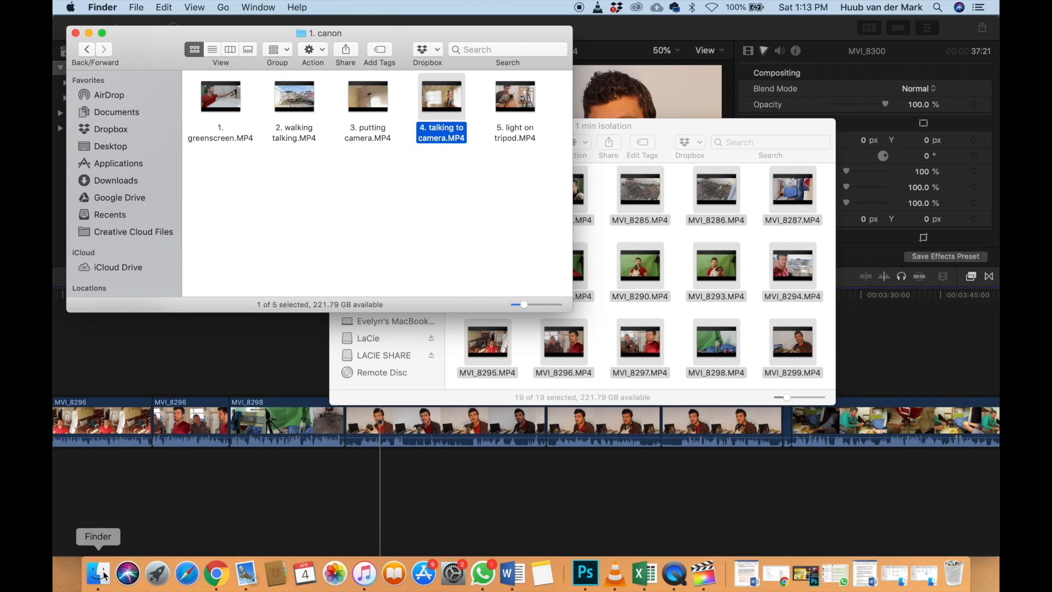
mouse_move(531, 120)
double_click(531, 112)
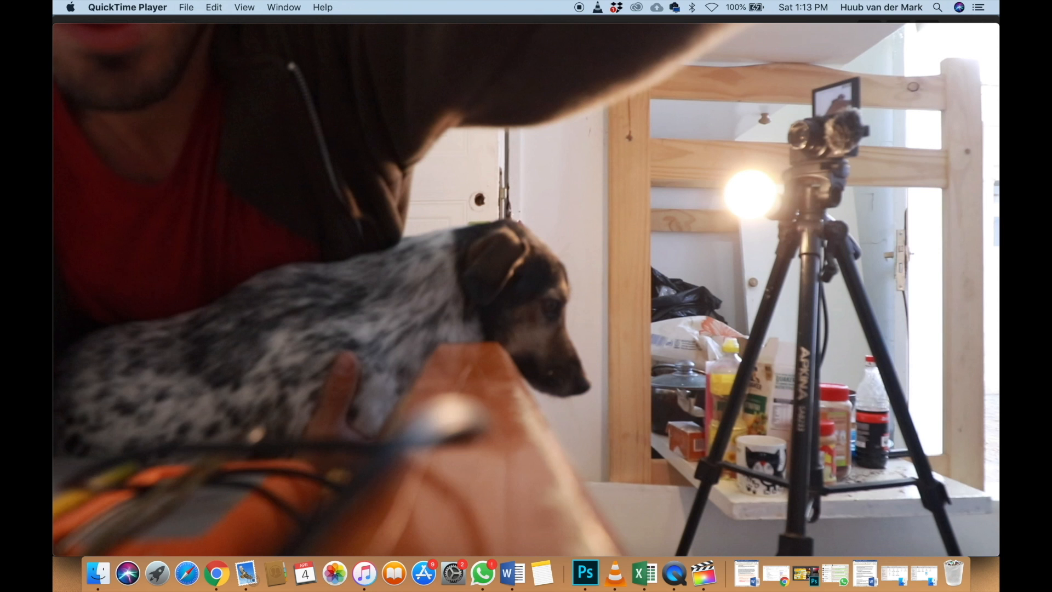
key("space")
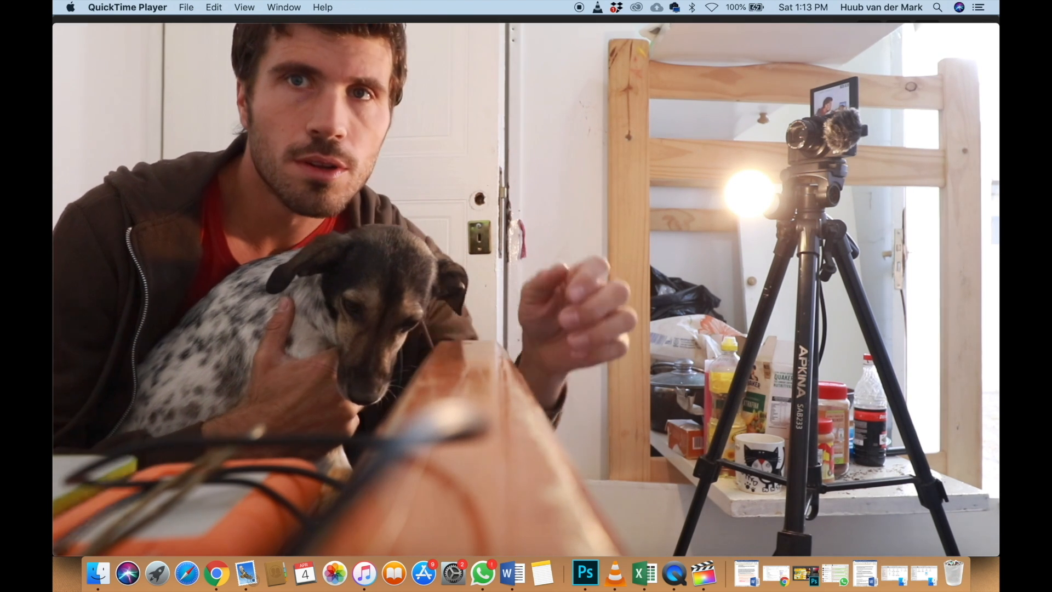
key("space")
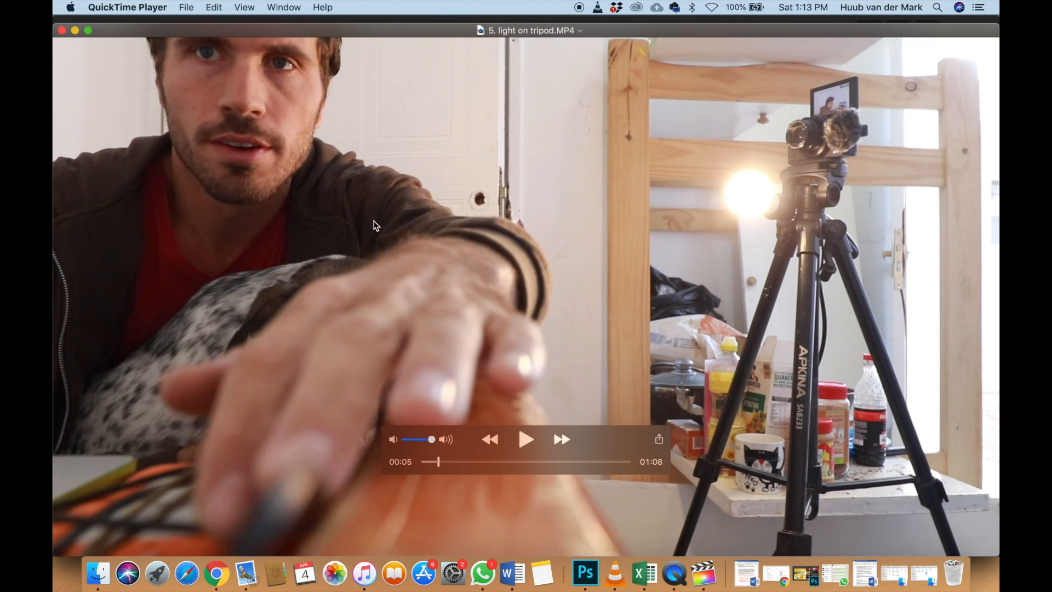
left_click(462, 462)
key("space")
key("space")
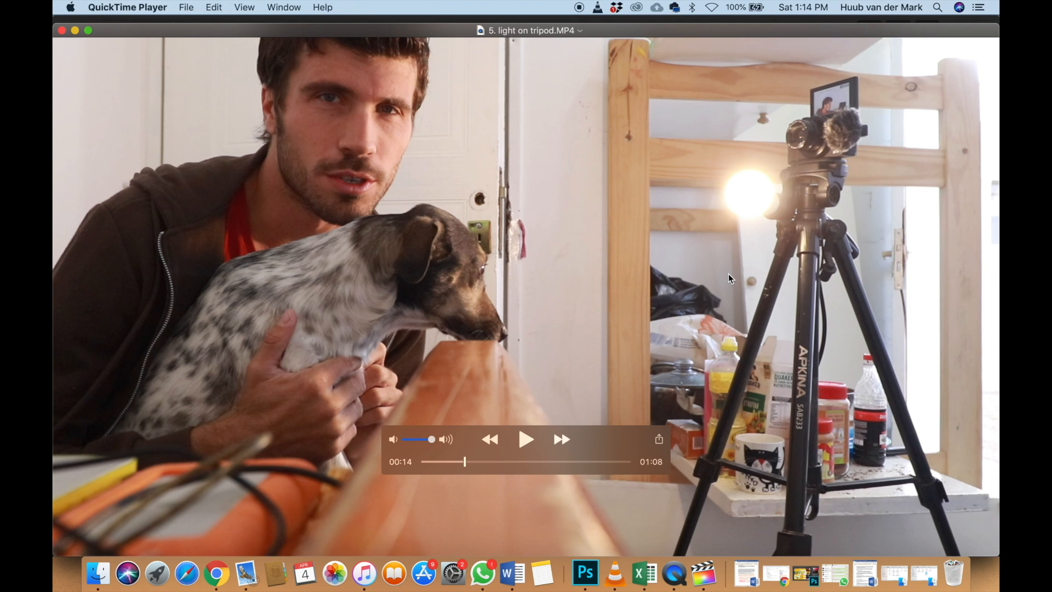
left_click(74, 31)
Switch back to Final Cut Pro, play parts of MVI_8300, and delete the clip from the timeline
left_click(380, 489)
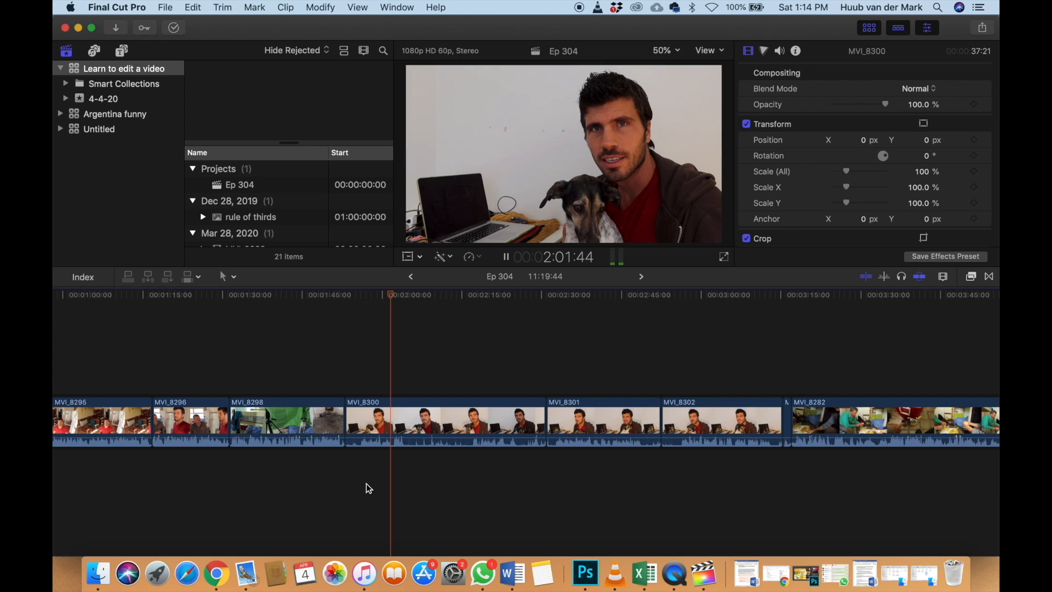
key("space")
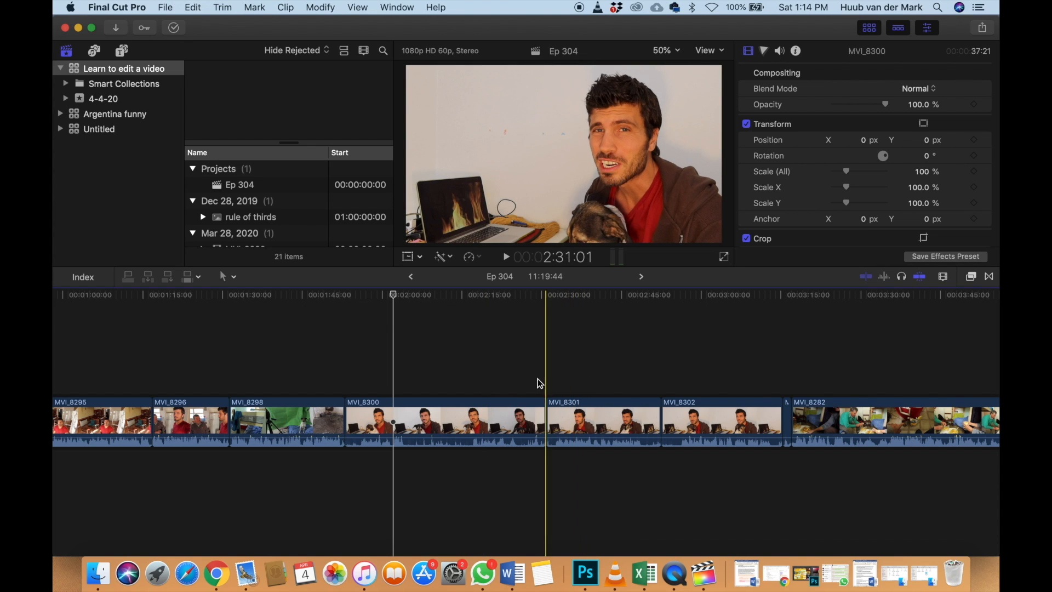
key("space")
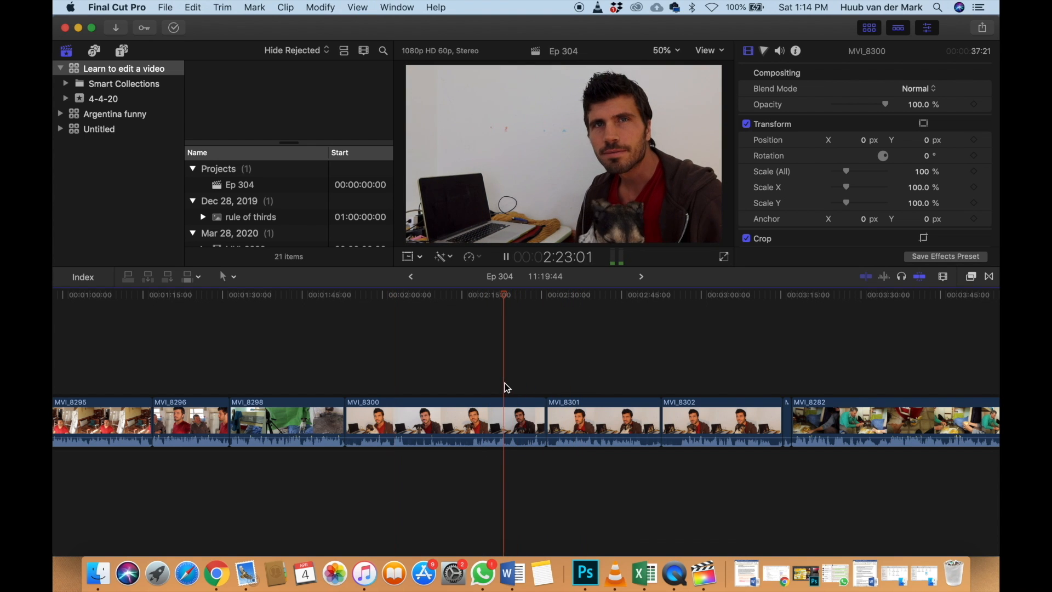
left_click(487, 386)
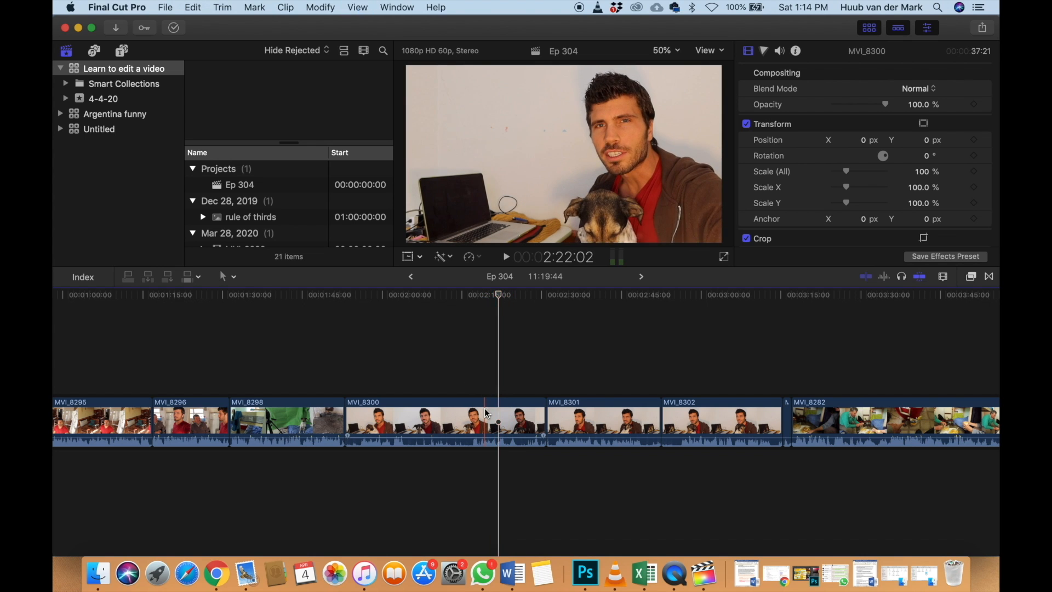
key("space")
left_click(485, 407)
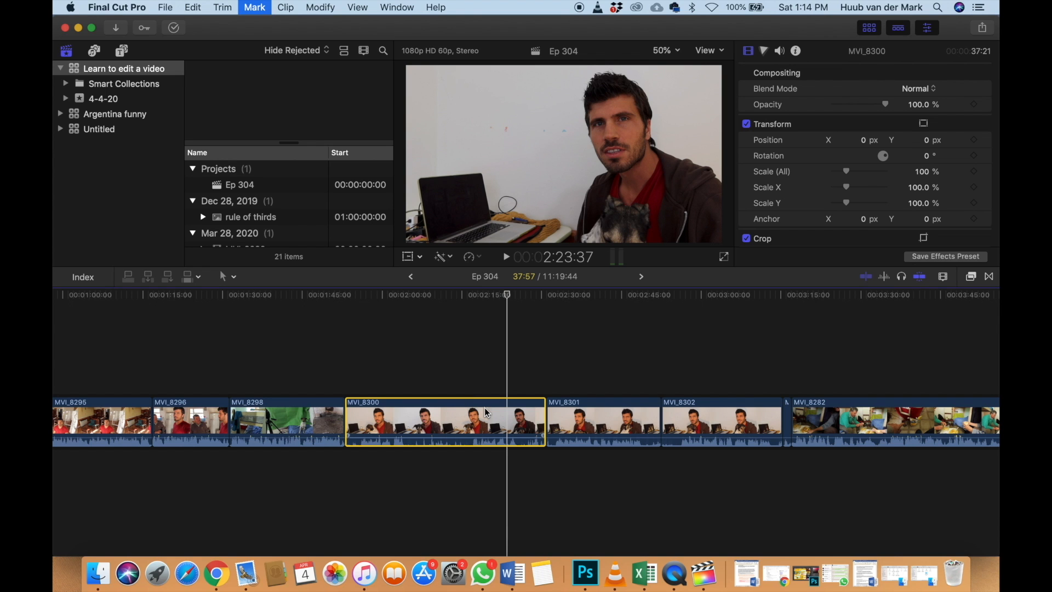
key("Delete")
Play MVI_8301 from its start and trim the end of the clip at 2:11:38
left_click(347, 362)
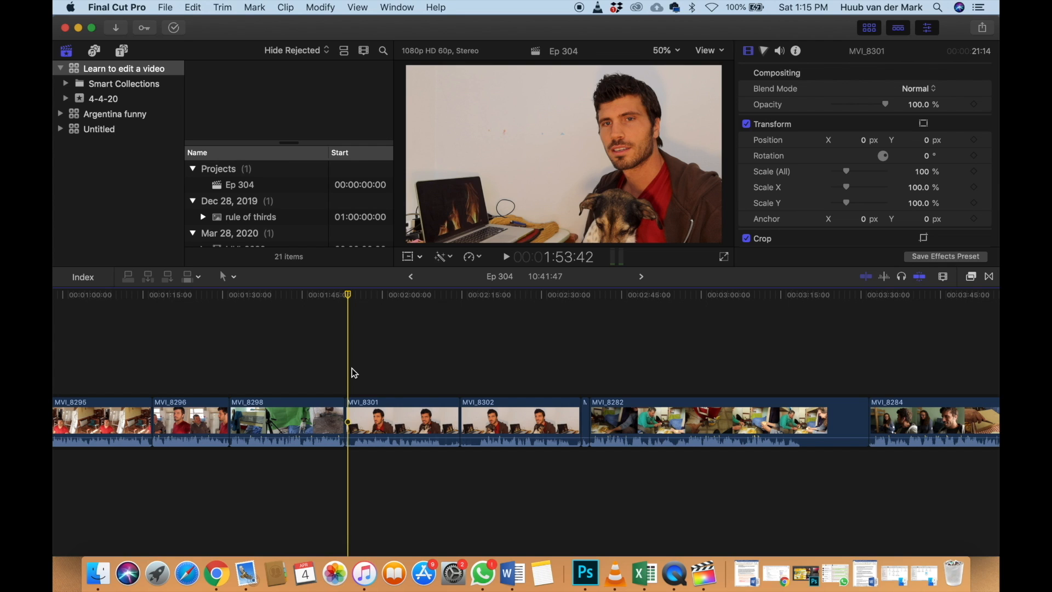
key("space")
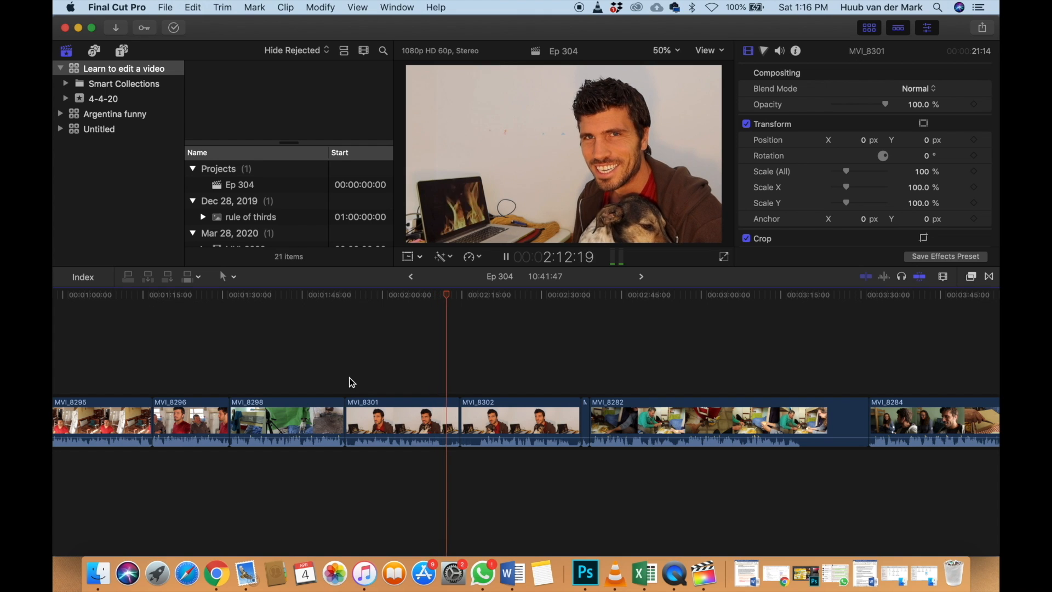
key("space")
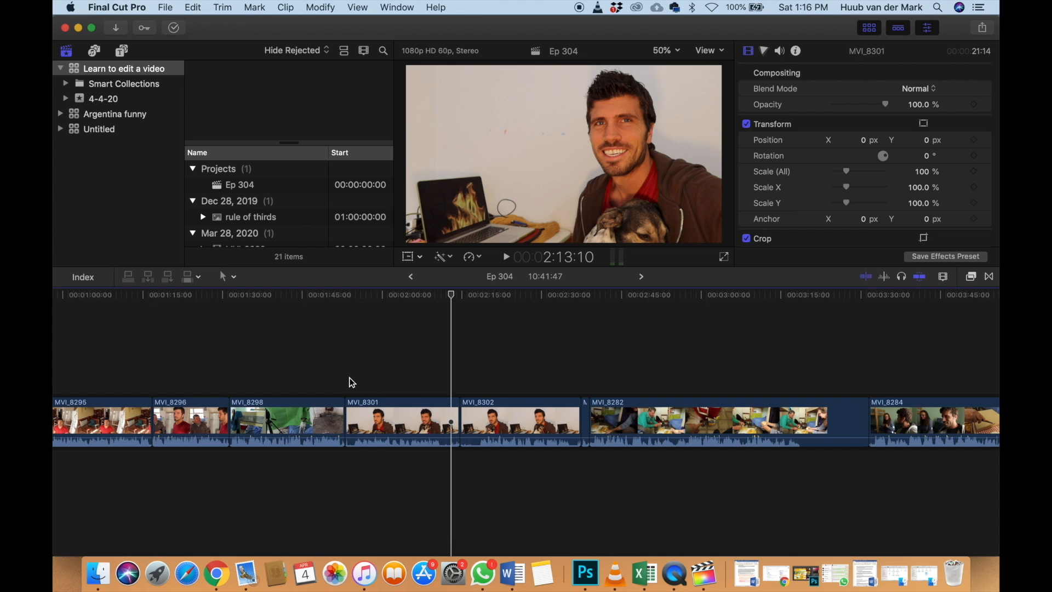
key("space")
key("space")
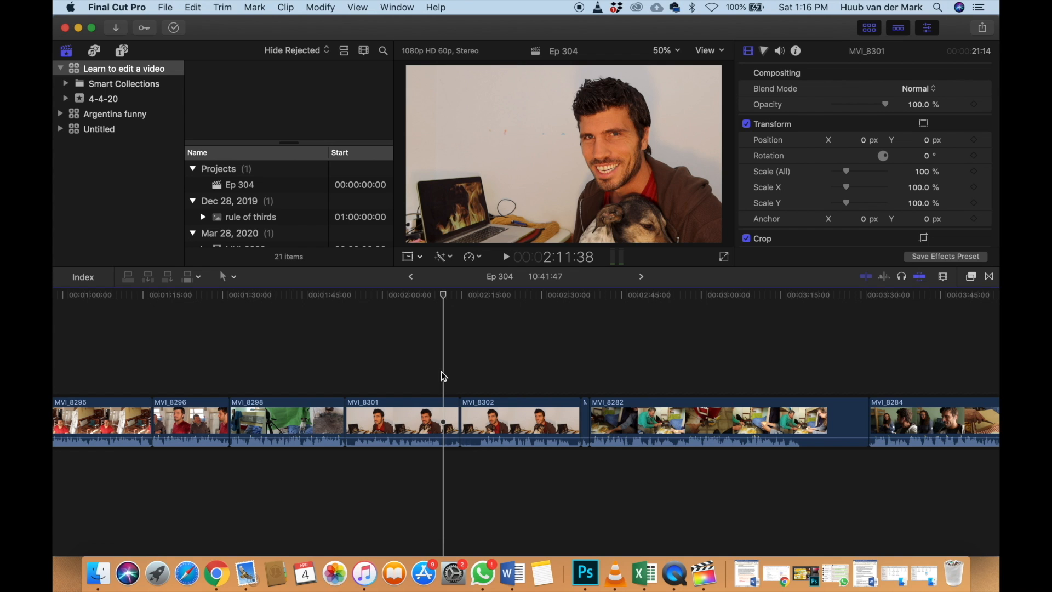
key("alt+bracketright")
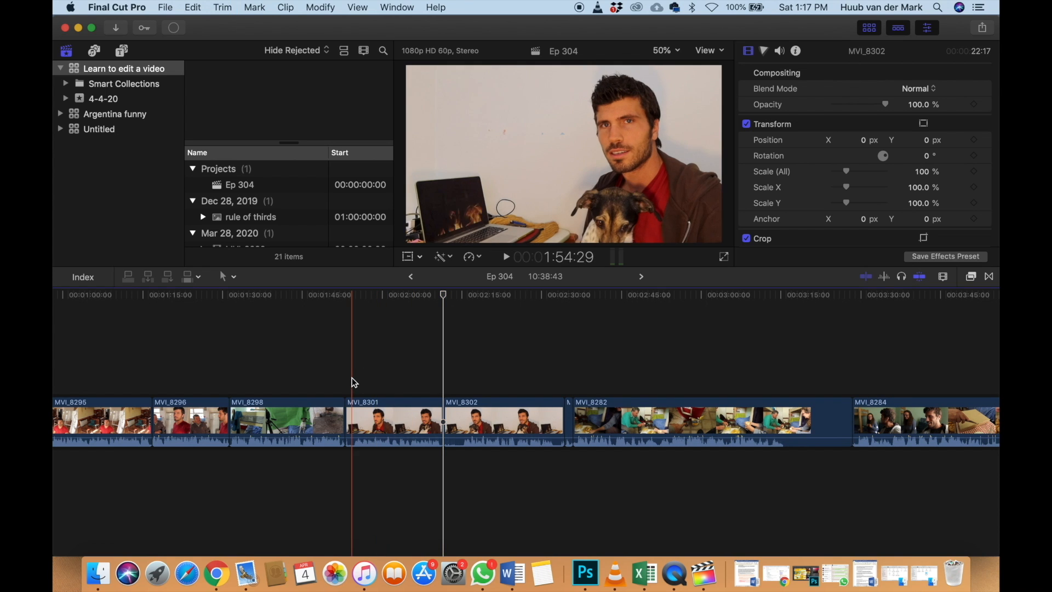
Play the opening of MVI_8301 and trim the start of the clip at 1:54:49
key("space")
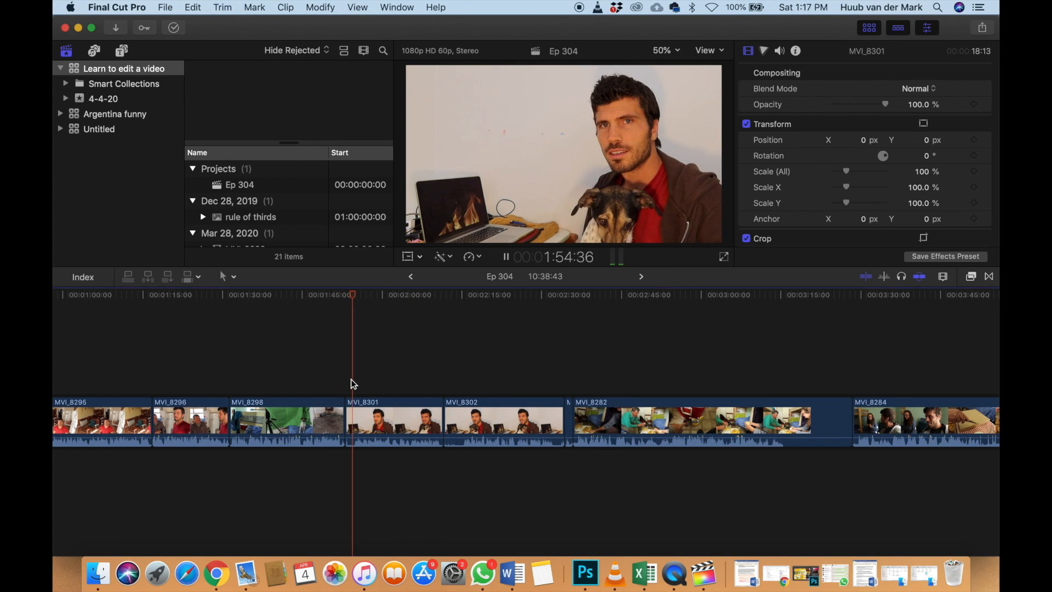
key("space")
left_click(353, 383)
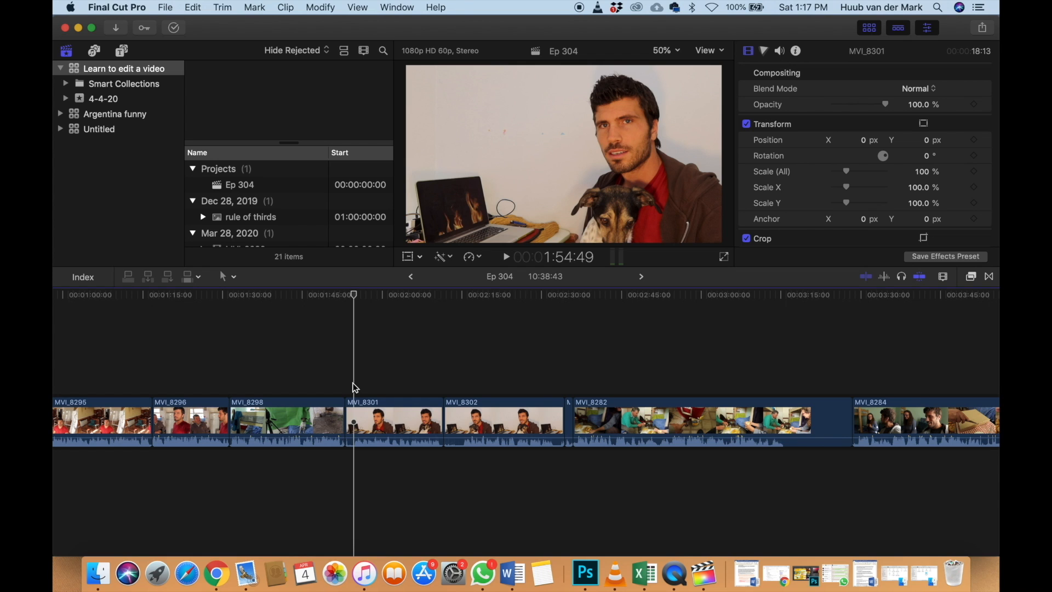
key("alt+[")
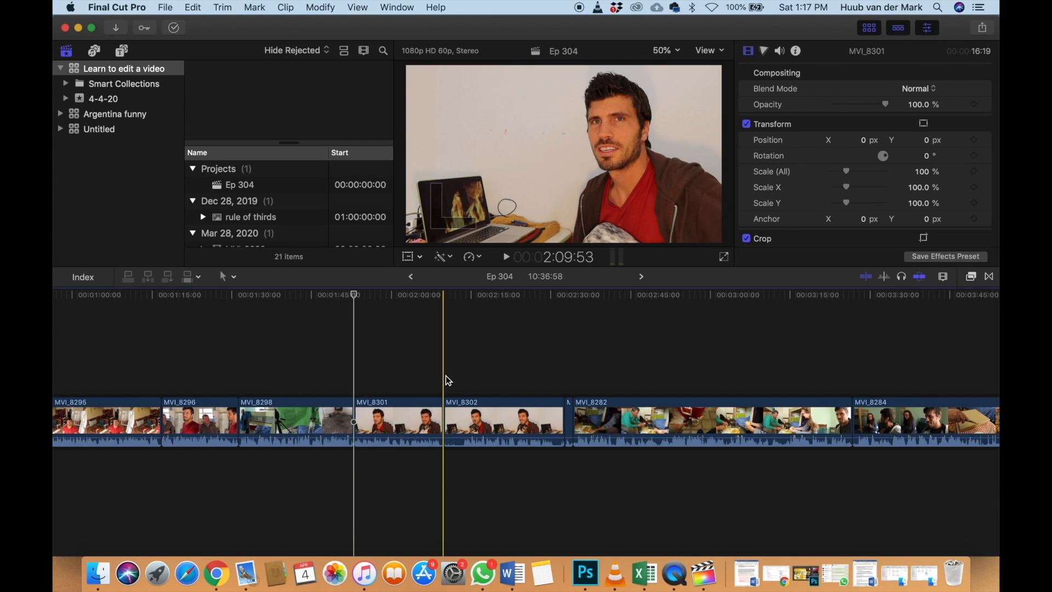
Play the opening of MVI_8302 and trim the start of the clip at 2:13:09
key("space")
scroll(449, 381, "right", 3)
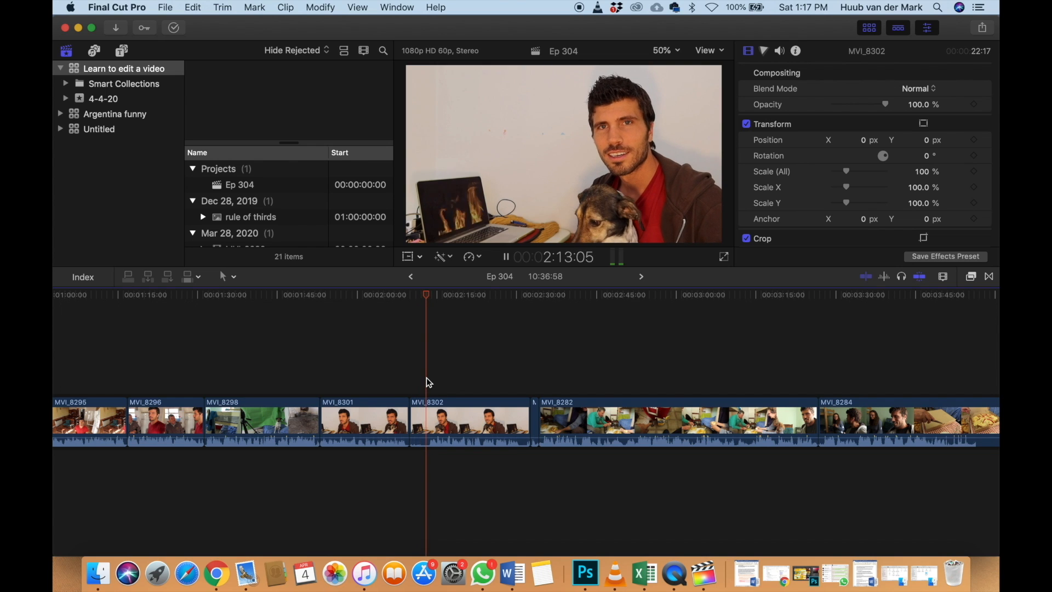
key("space")
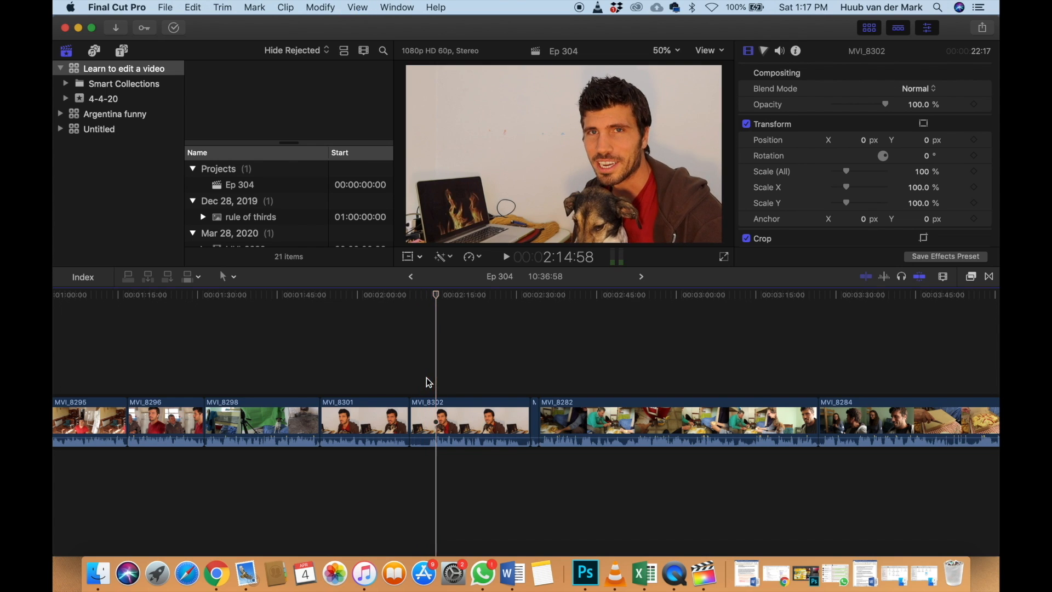
left_click(427, 383)
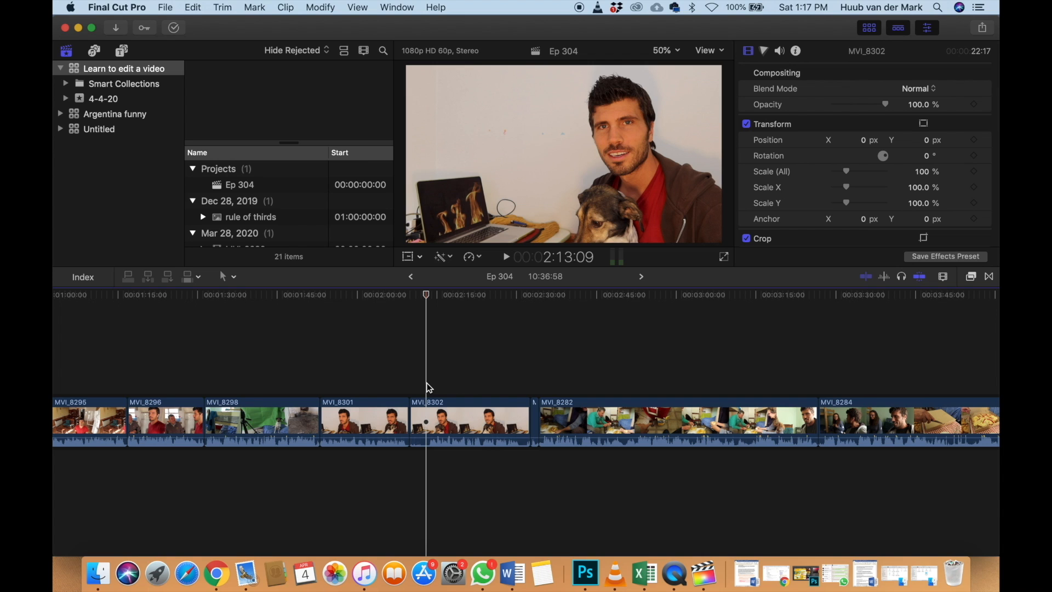
scroll(427, 384, "left", 2)
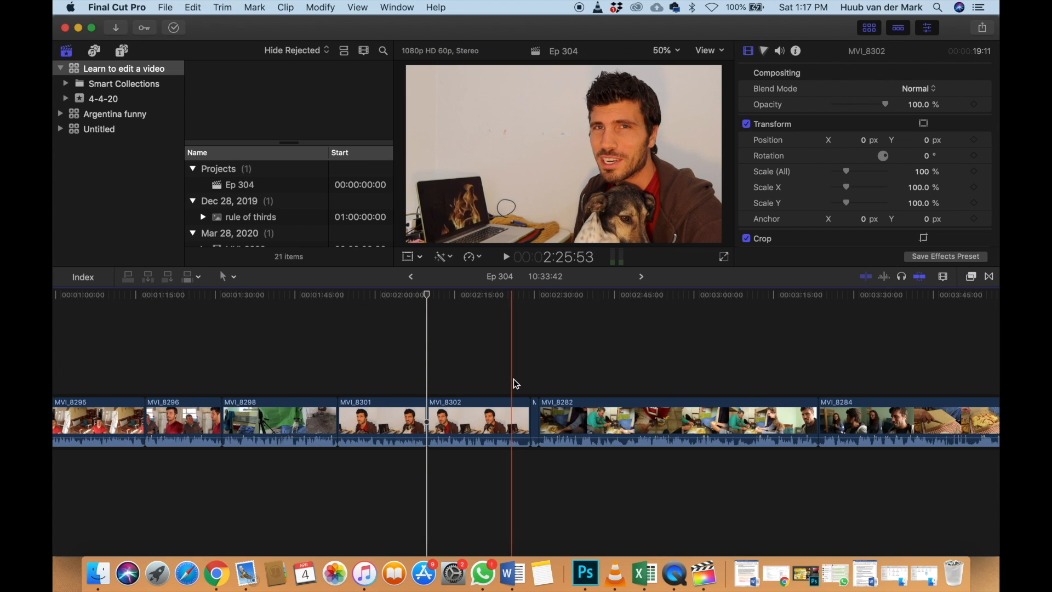
Trim the end of MVI_8302 at 2:27:34 and delete the short MVI_8303 clip that follows it
key("space")
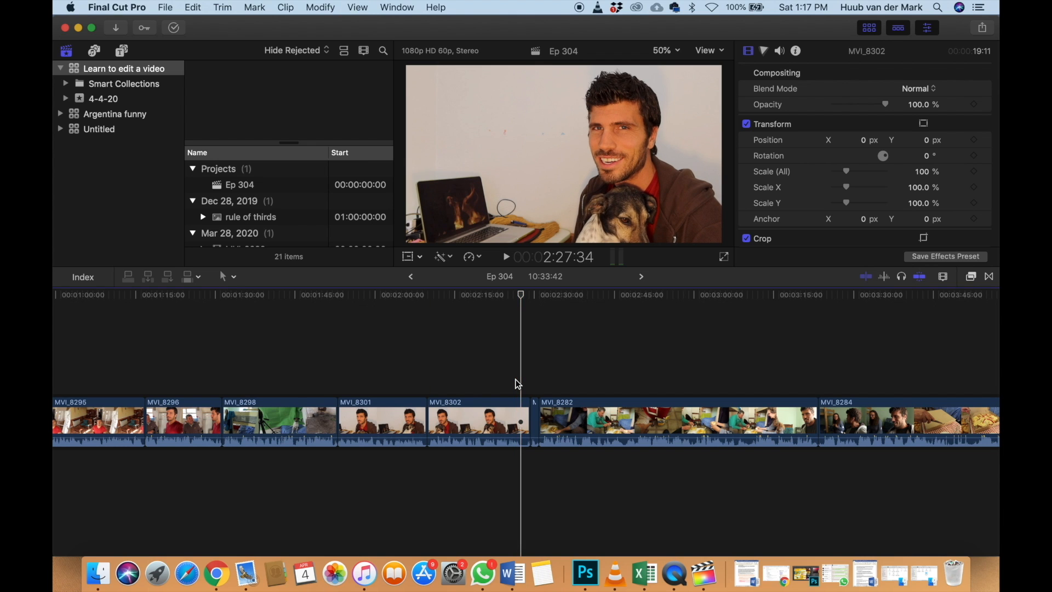
key("alt+bracketright")
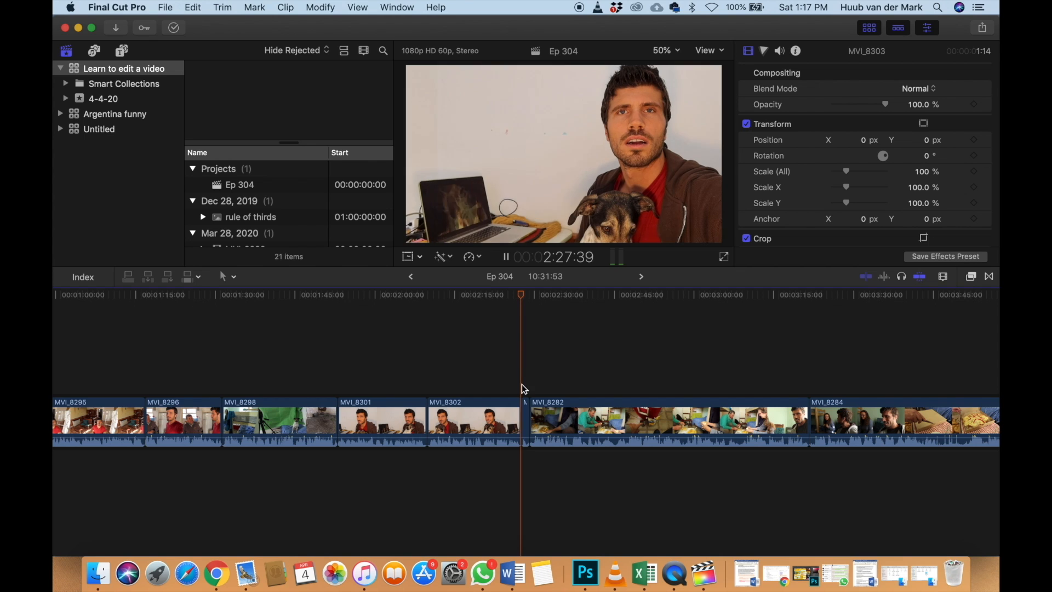
left_click(526, 404)
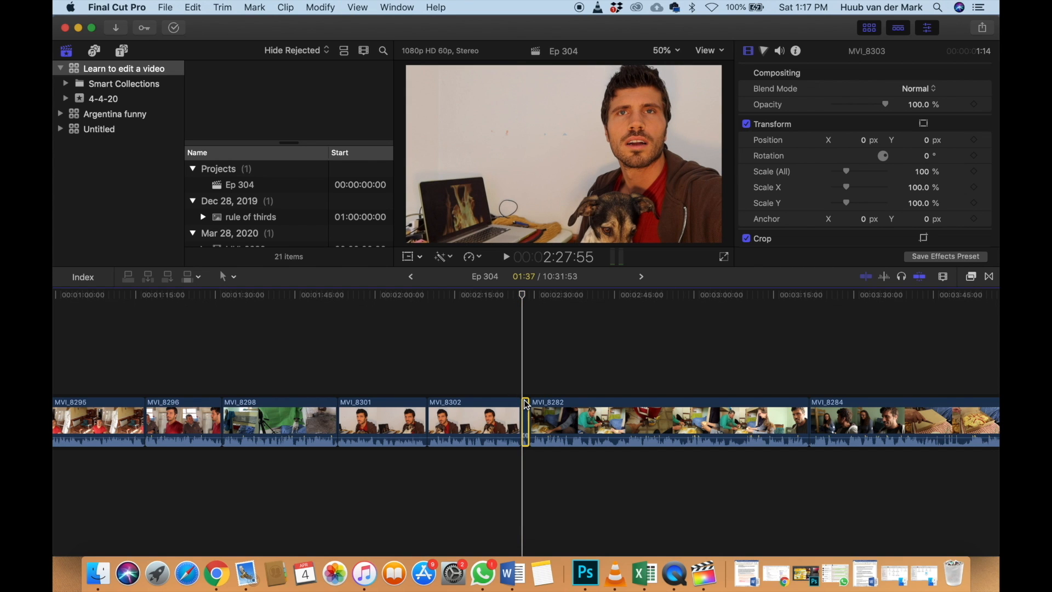
key("Delete")
Play MVI_8301 and MVI_8302 in sequence and step to the cut into MVI_8282
left_click(338, 379)
key("space")
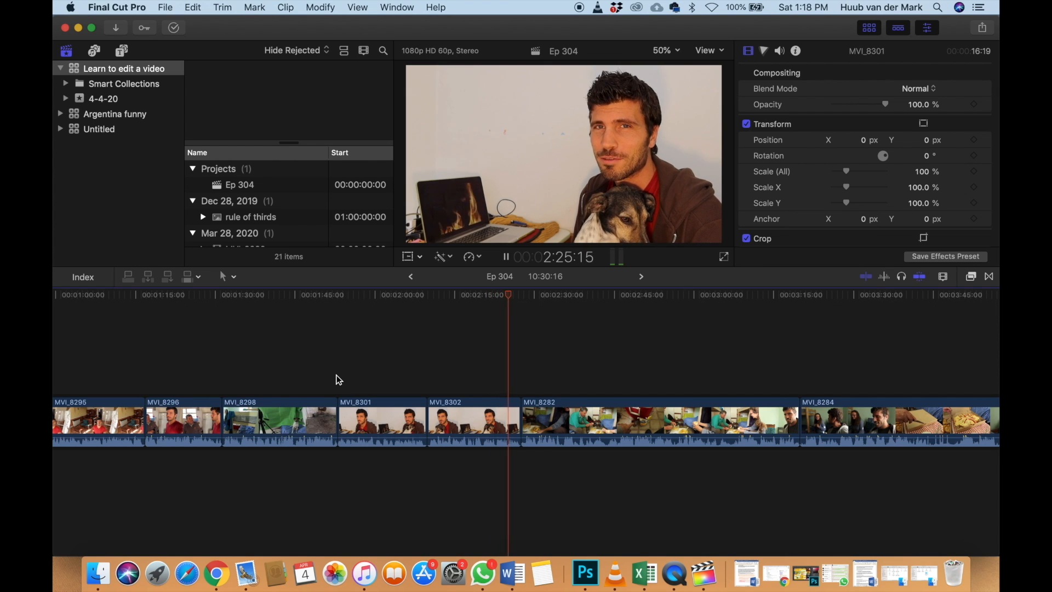
key("space")
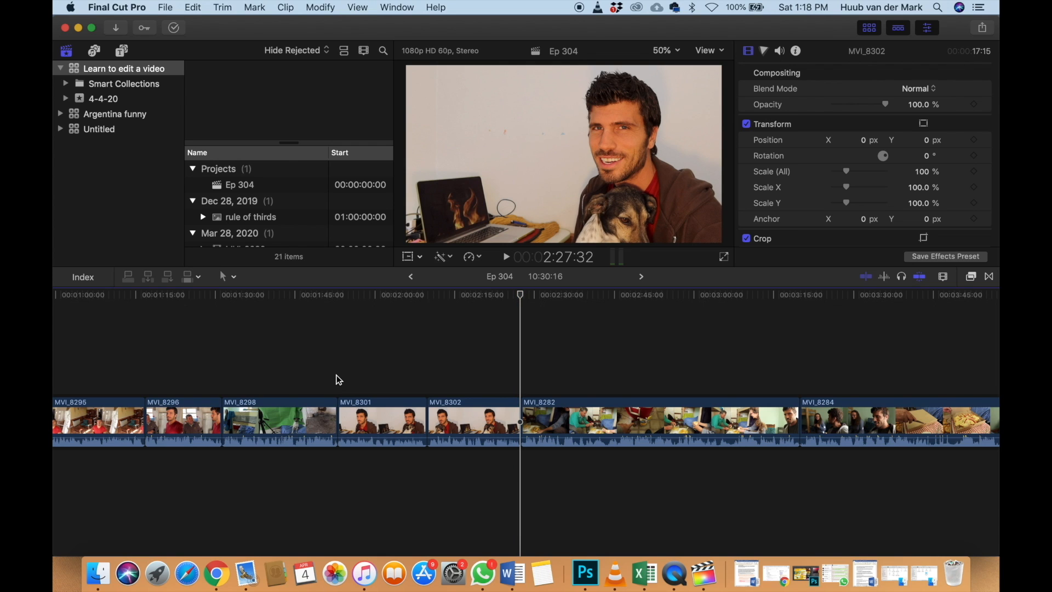
key("Right")
key("Right")
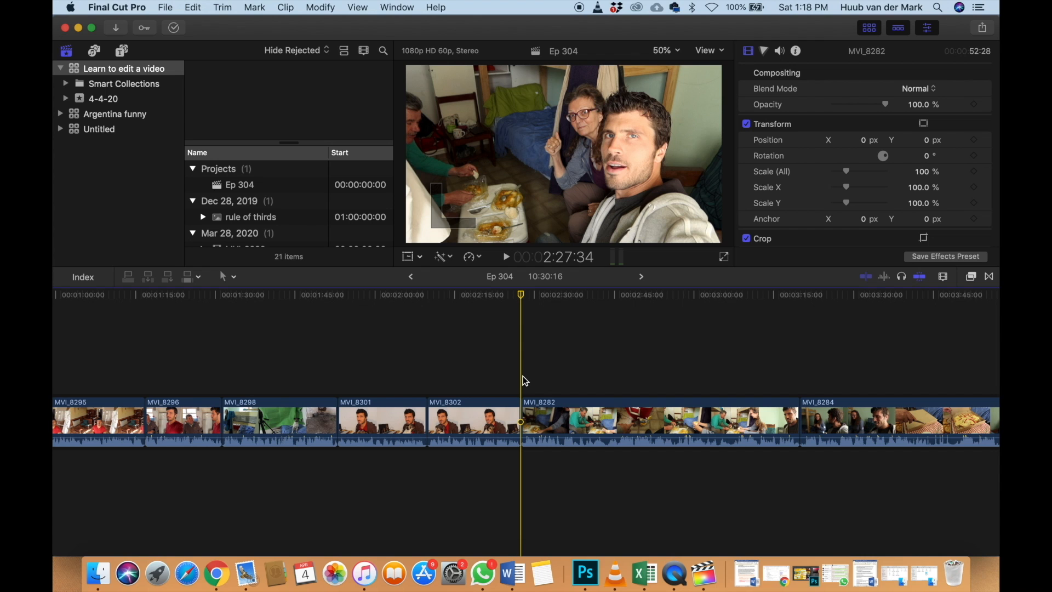
Look over the whole timeline from MVI_8293 to MVI_8288, playing parts of MVI_8285 and MVI_8287
scroll(247, 371, "down", 5)
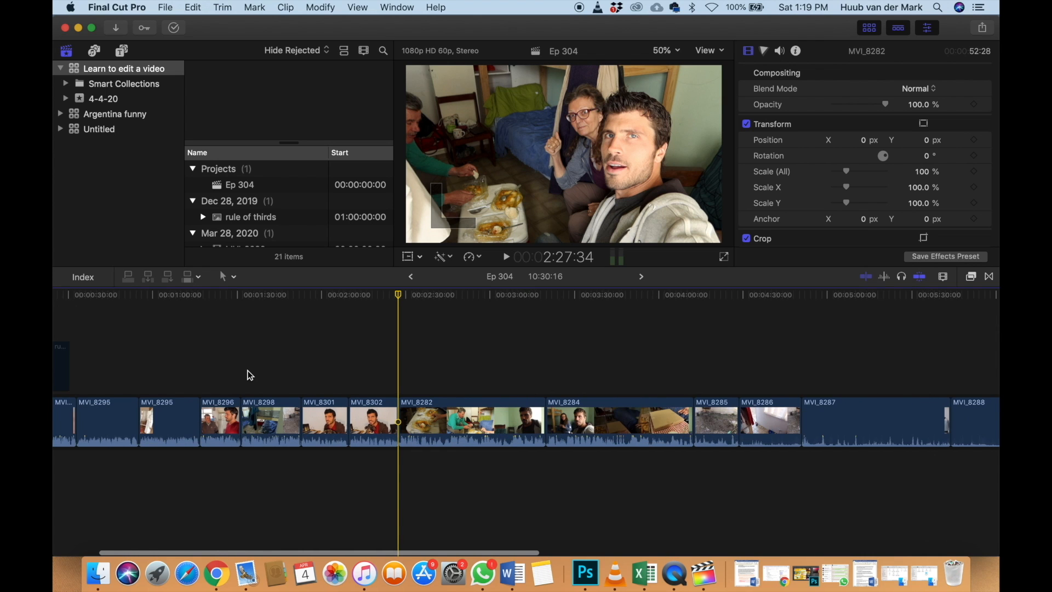
scroll(247, 370, "left", 3)
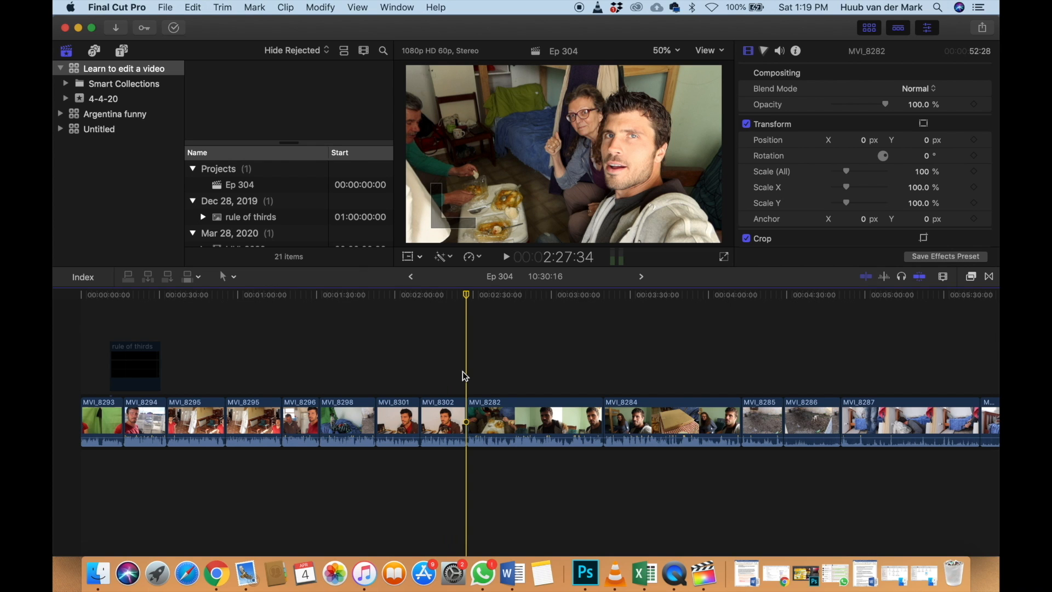
scroll(462, 371, "right", 10)
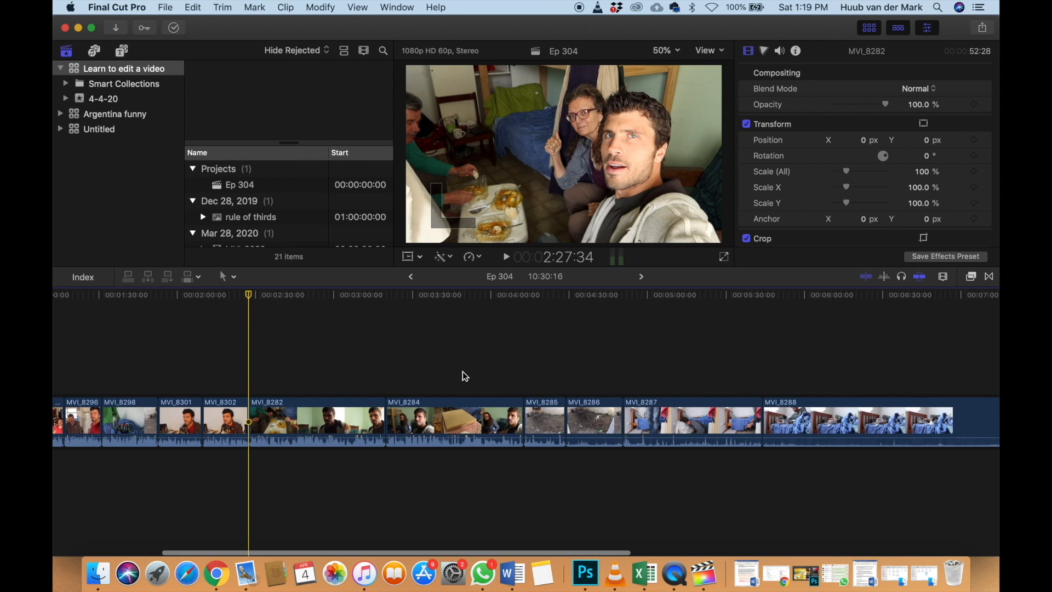
scroll(465, 376, "right", 2)
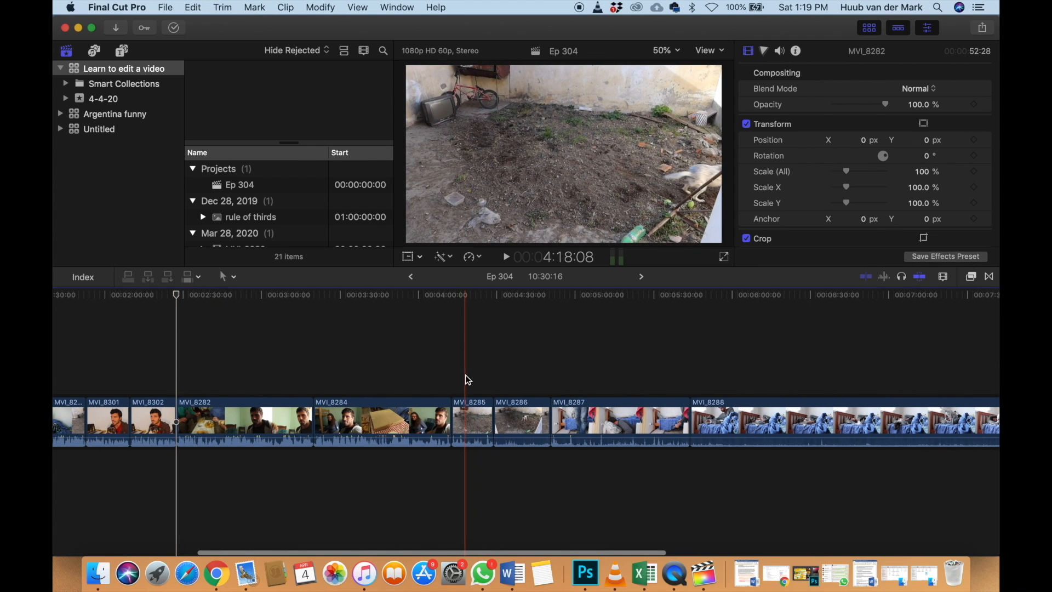
key("space")
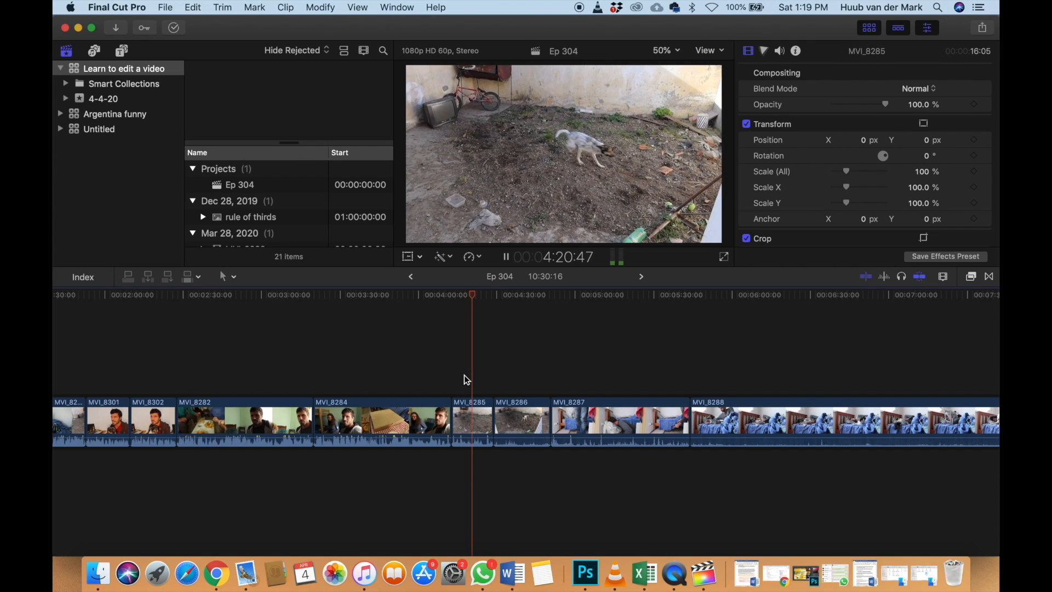
key("space")
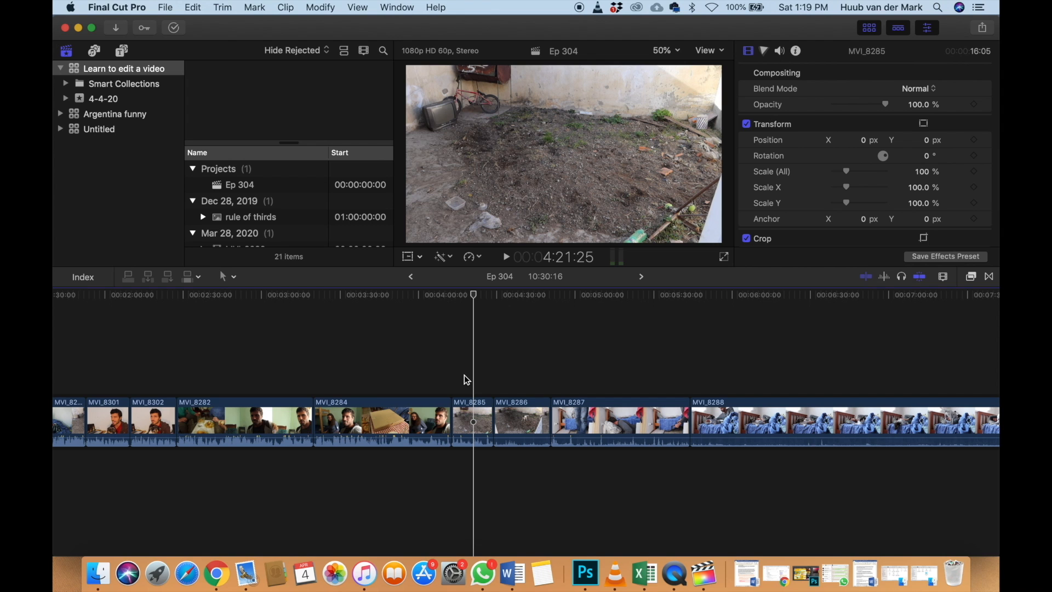
scroll(464, 375, "right", 3)
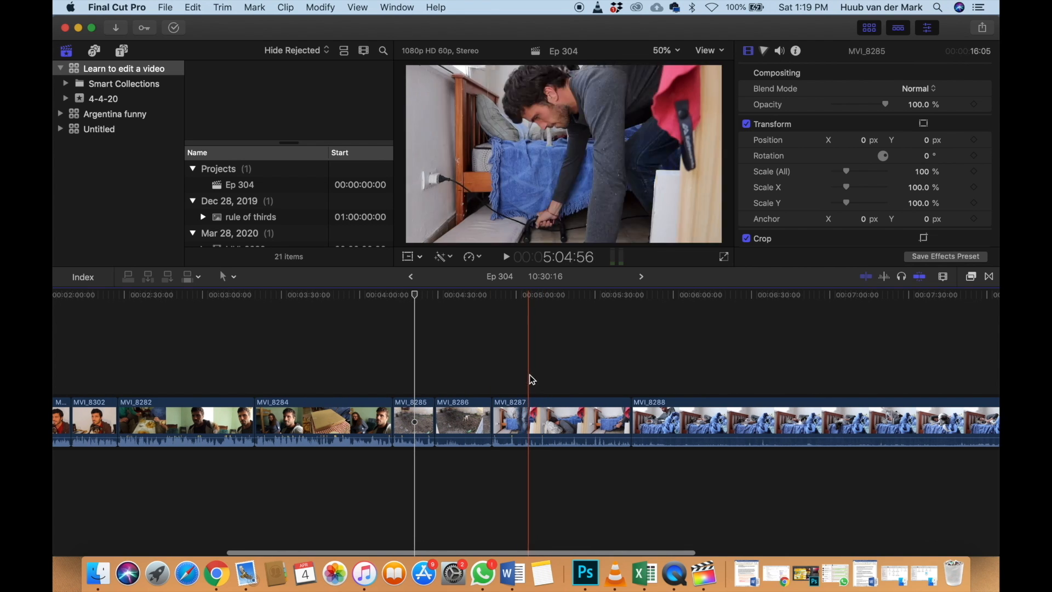
key("space")
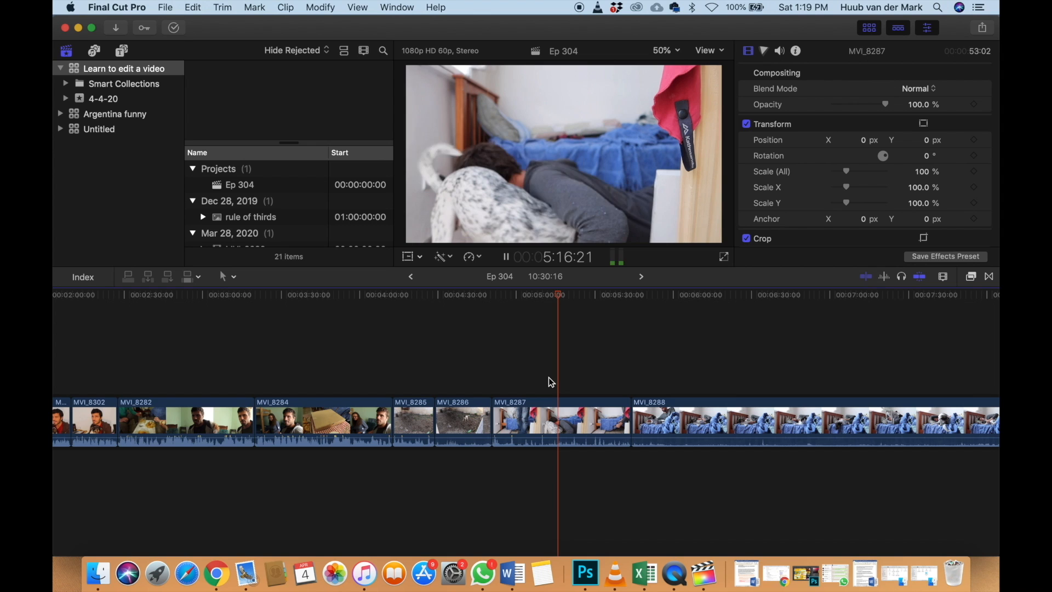
key("space")
scroll(548, 377, "right", 2)
scroll(549, 379, "right", 6)
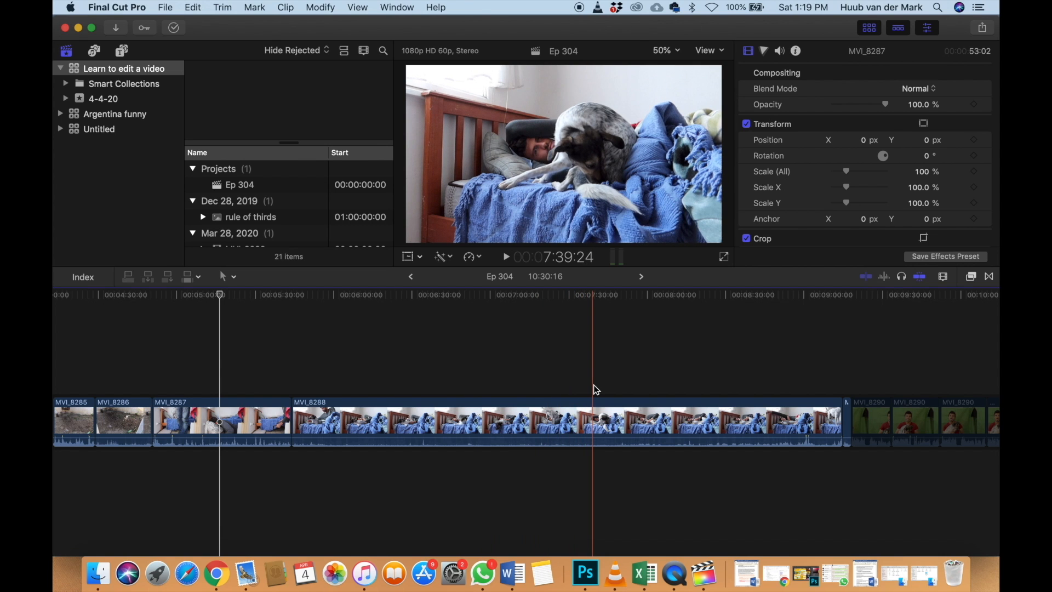
scroll(581, 388, "left", 2)
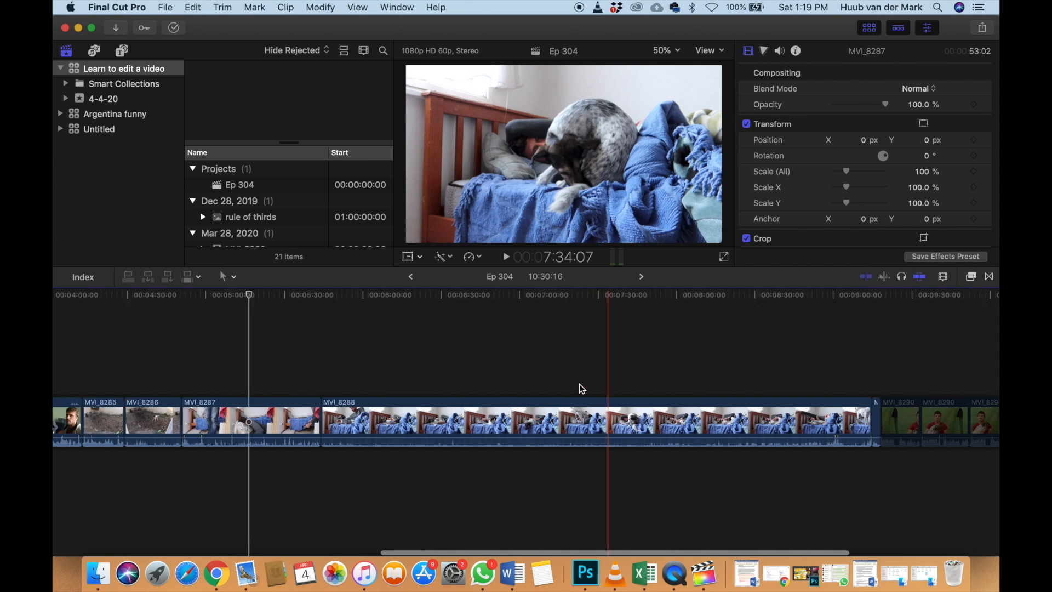
scroll(582, 388, "left", 20)
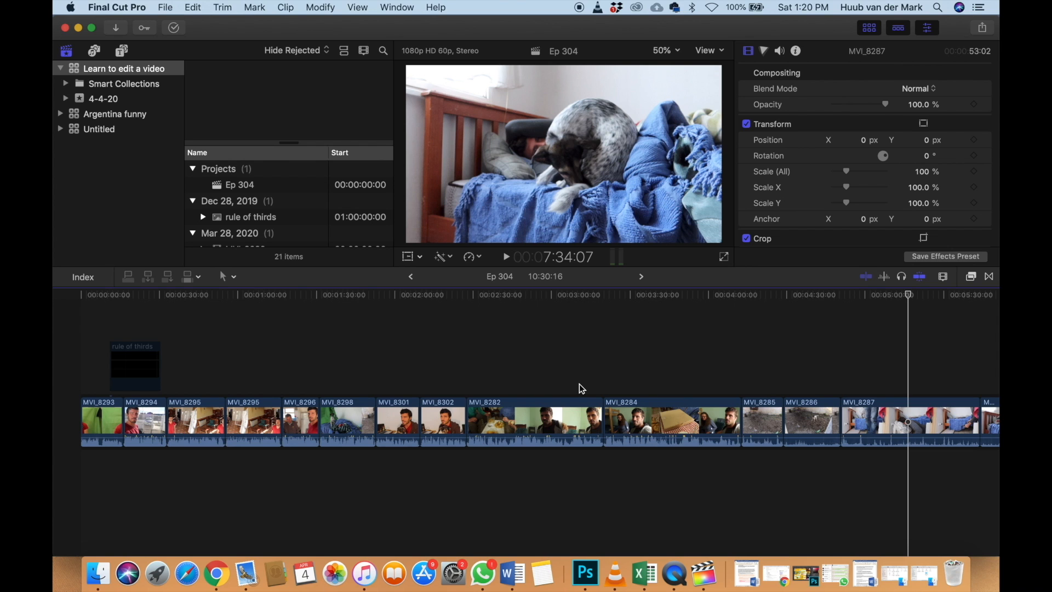
Insert a gap between clips MVI_8302 and MVI_8282 and lengthen it to about 8 seconds
left_click(467, 376)
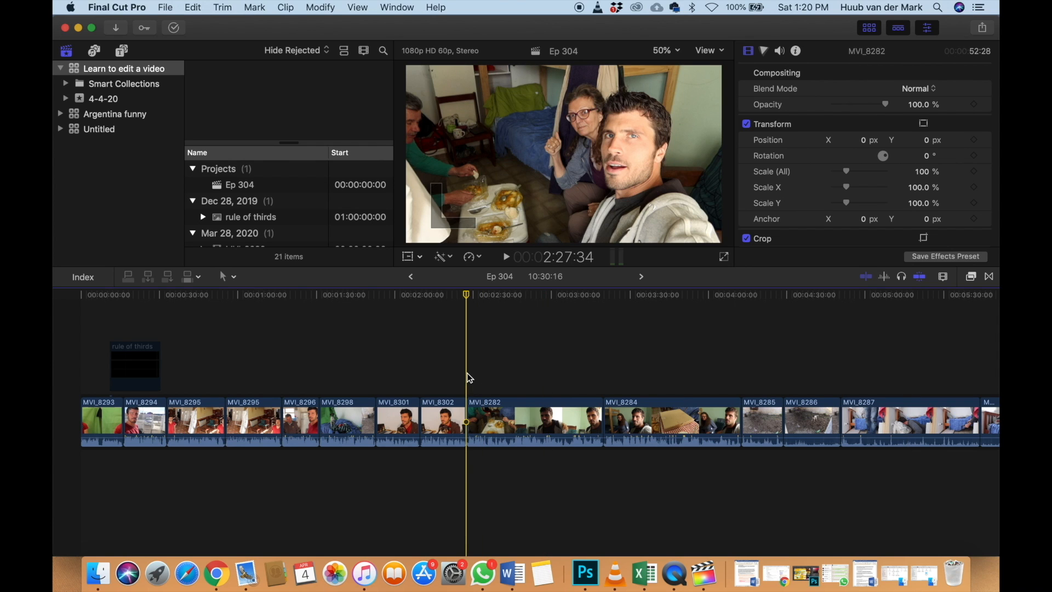
key("alt+w")
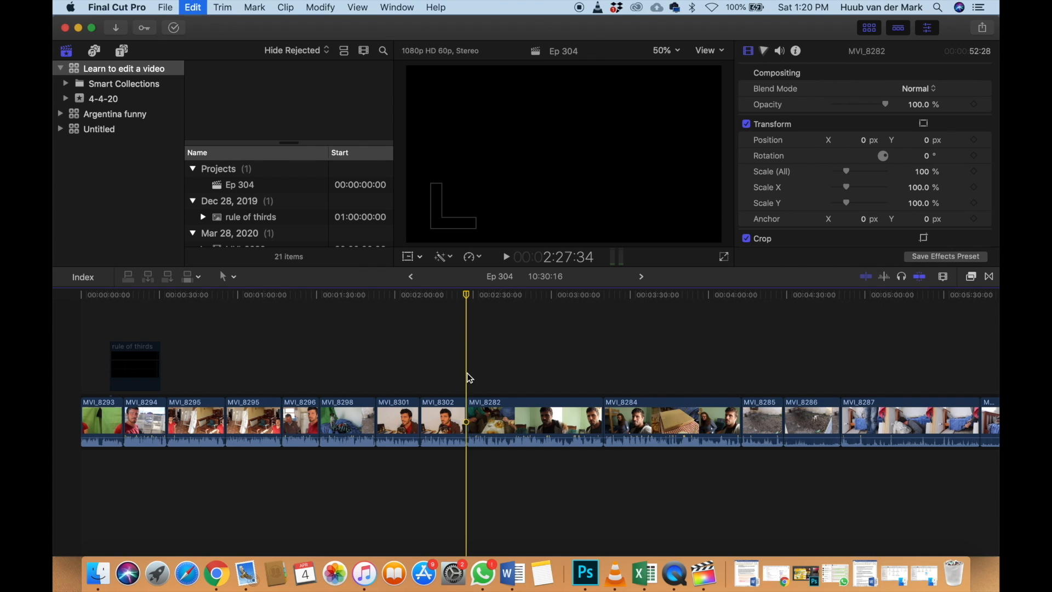
key("super+equal")
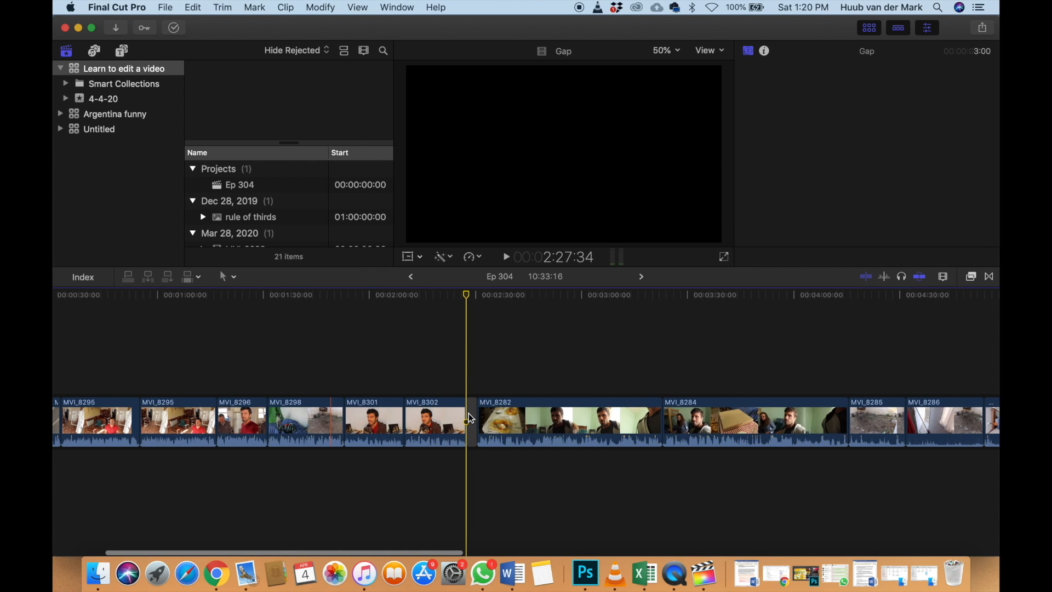
left_click(472, 420)
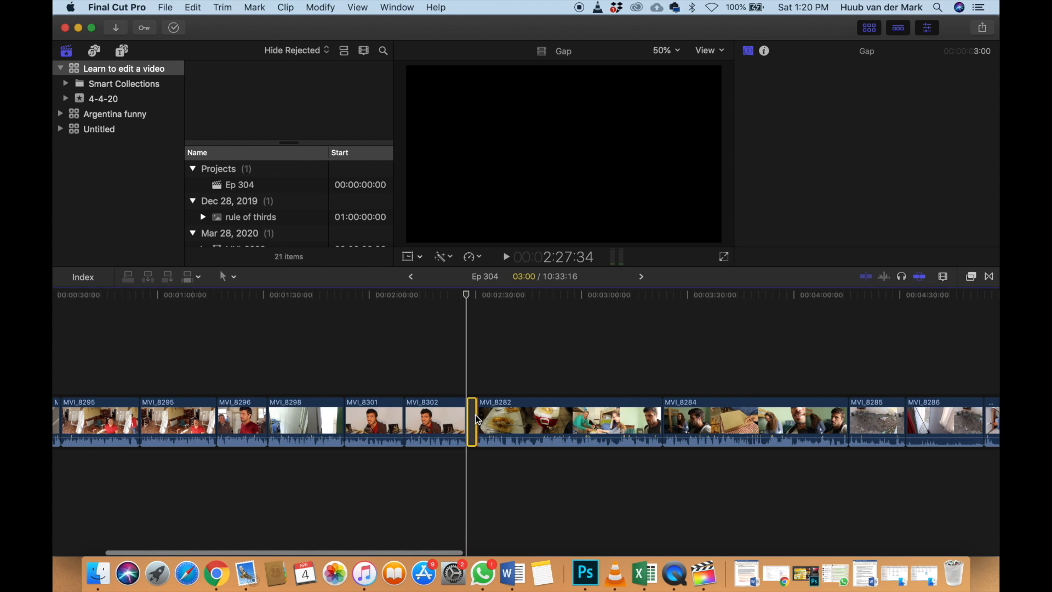
left_click_drag(473, 417, 493, 418)
Move the connected "rule of thirds" clip away from the opening clips to above the junction of MVI_8282 and MVI_8284
key("super+minus")
key("super+minus")
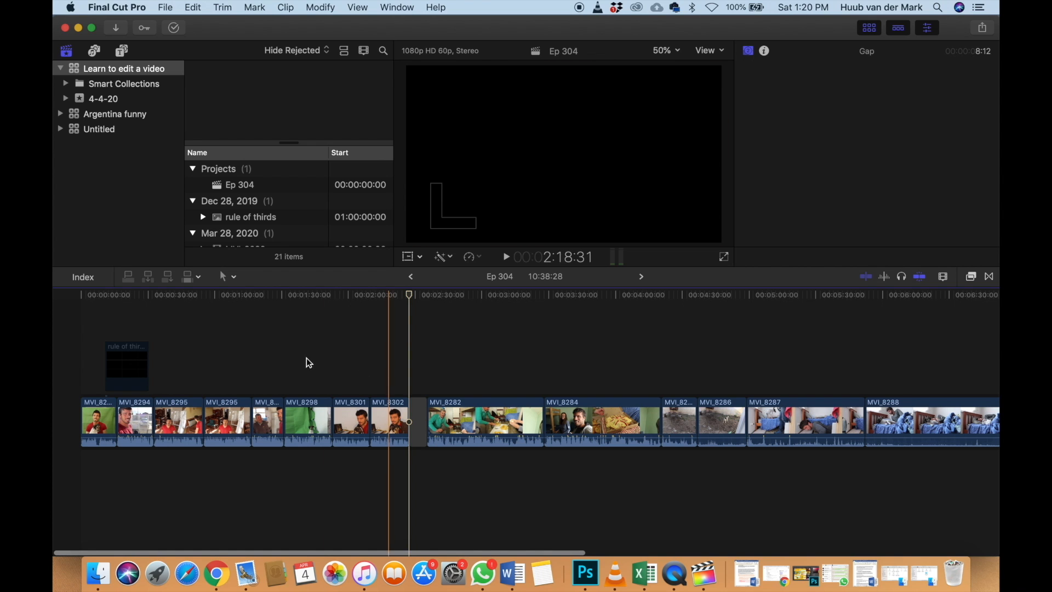
left_click_drag(129, 369, 538, 366)
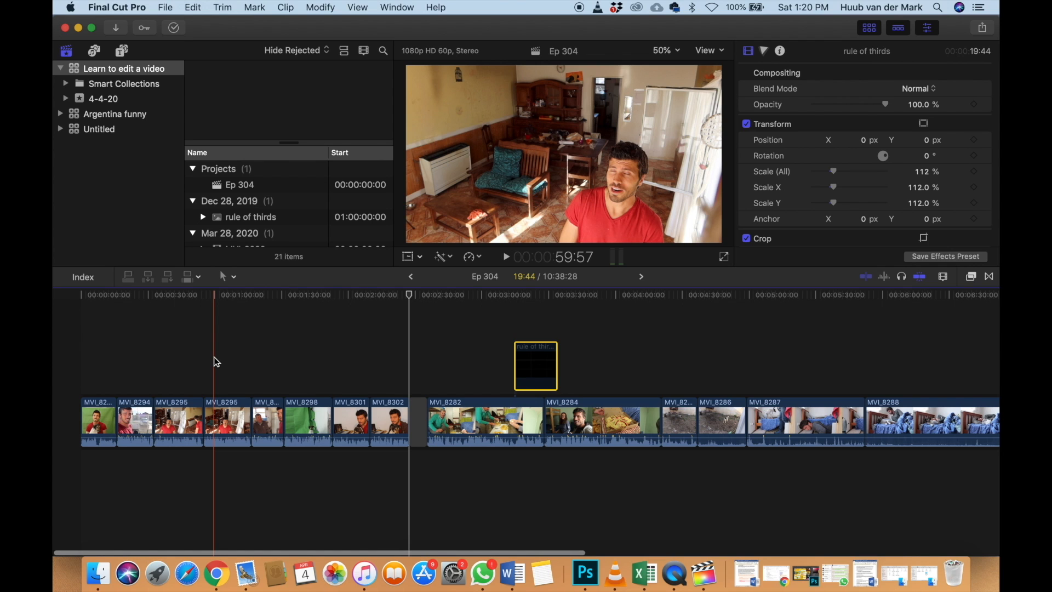
Play the sequence full screen from the beginning, and replay parts of MVI_8293, MVI_8294, MVI_8295, MVI_8296 and MVI_8301 to compare the takes
left_click(70, 361)
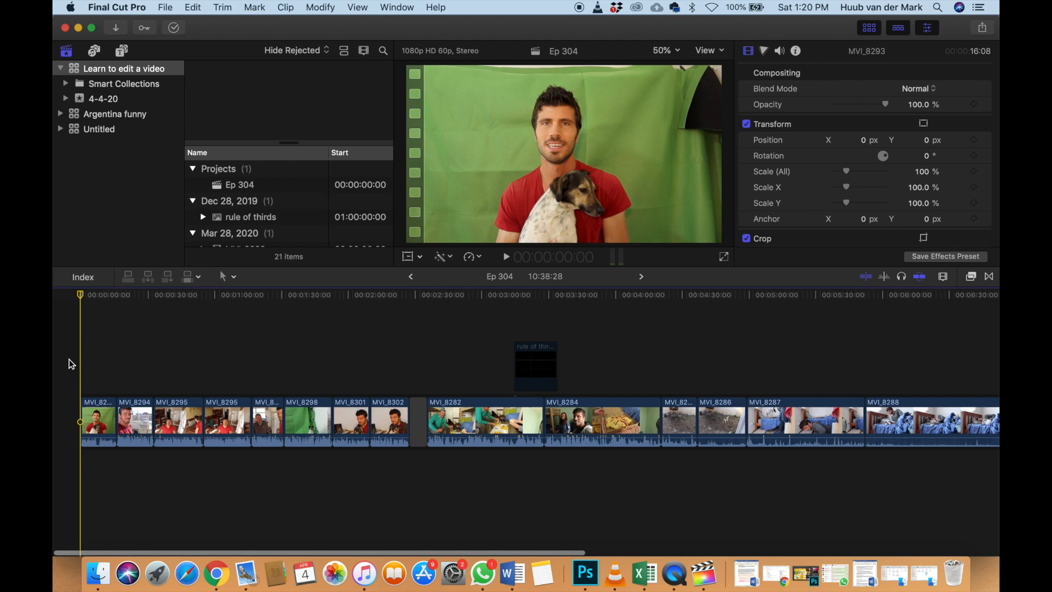
left_click(723, 258)
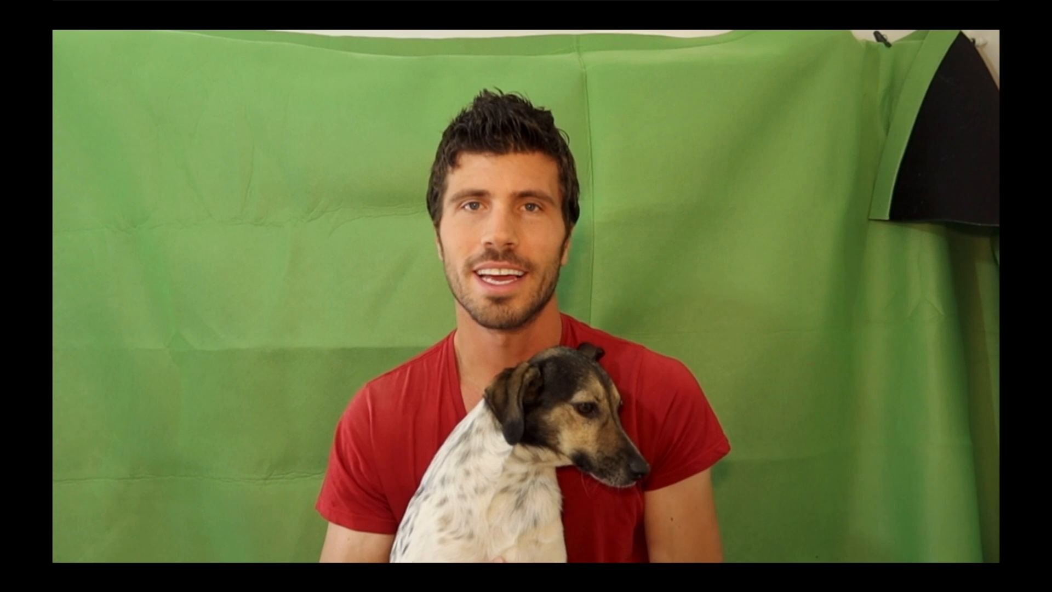
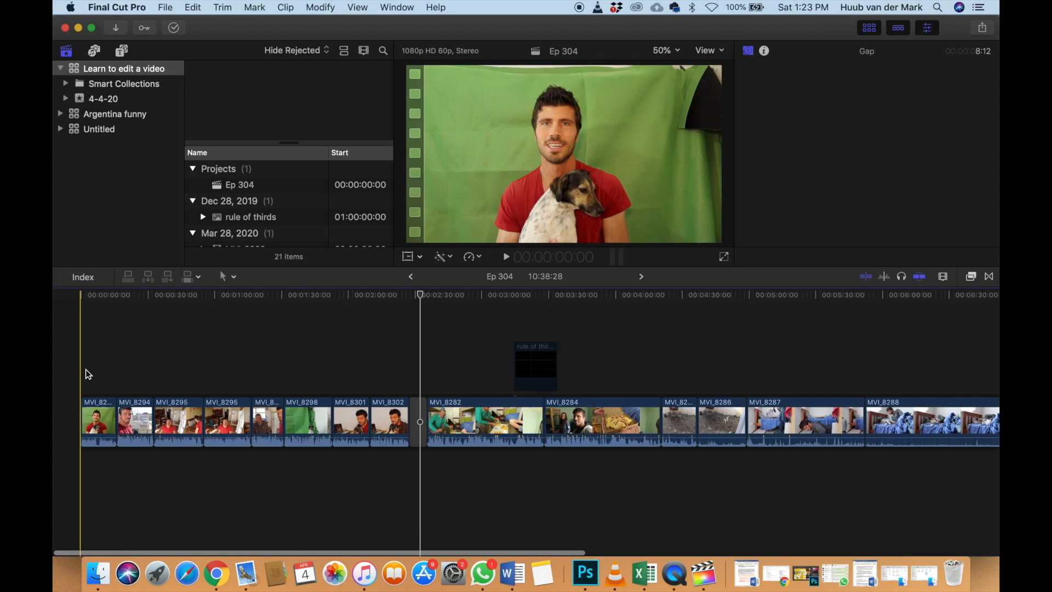
key("space")
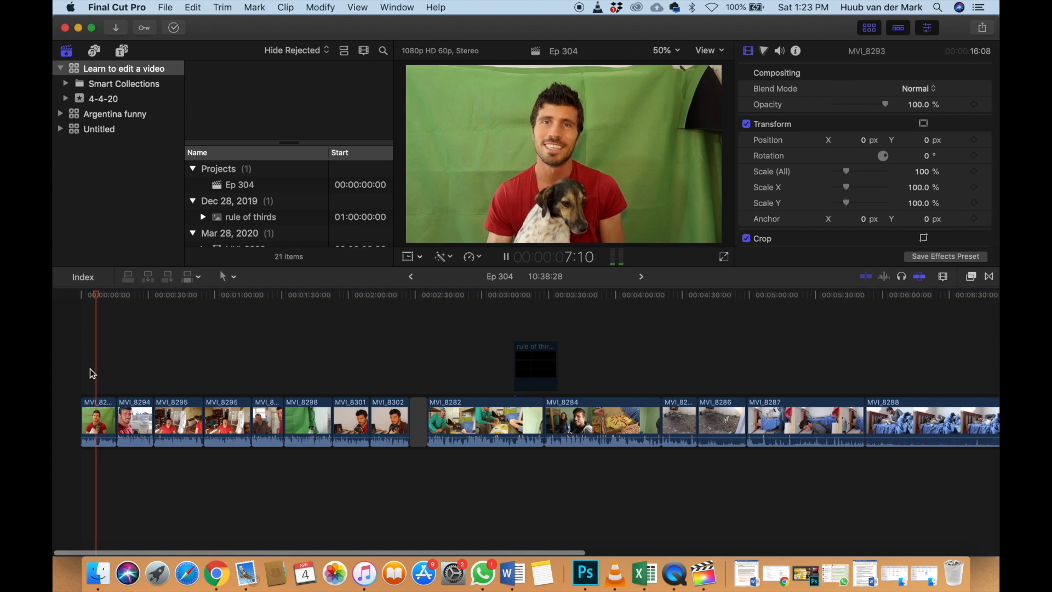
key("space")
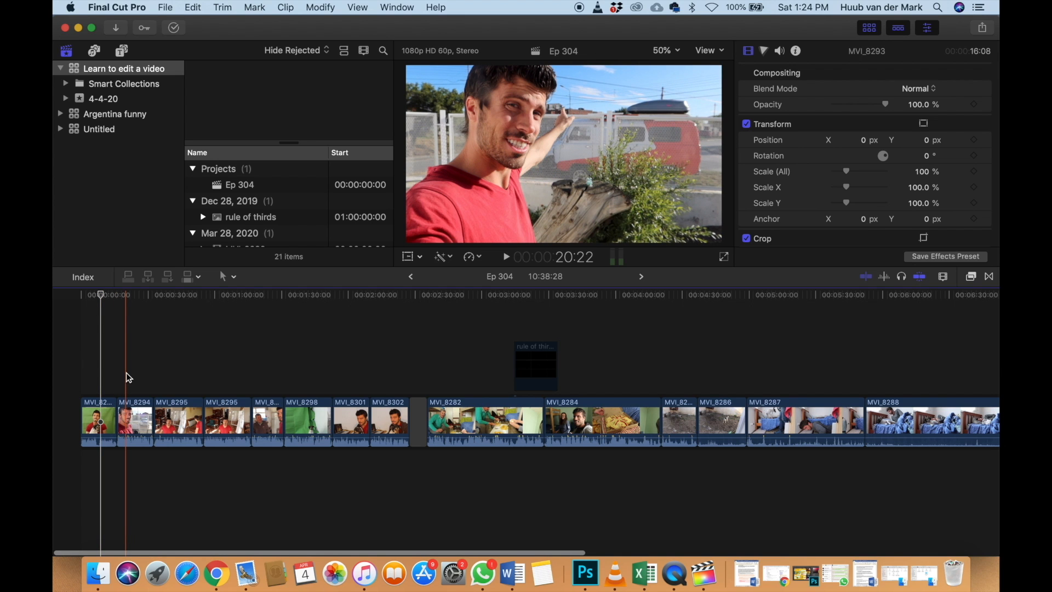
key("space")
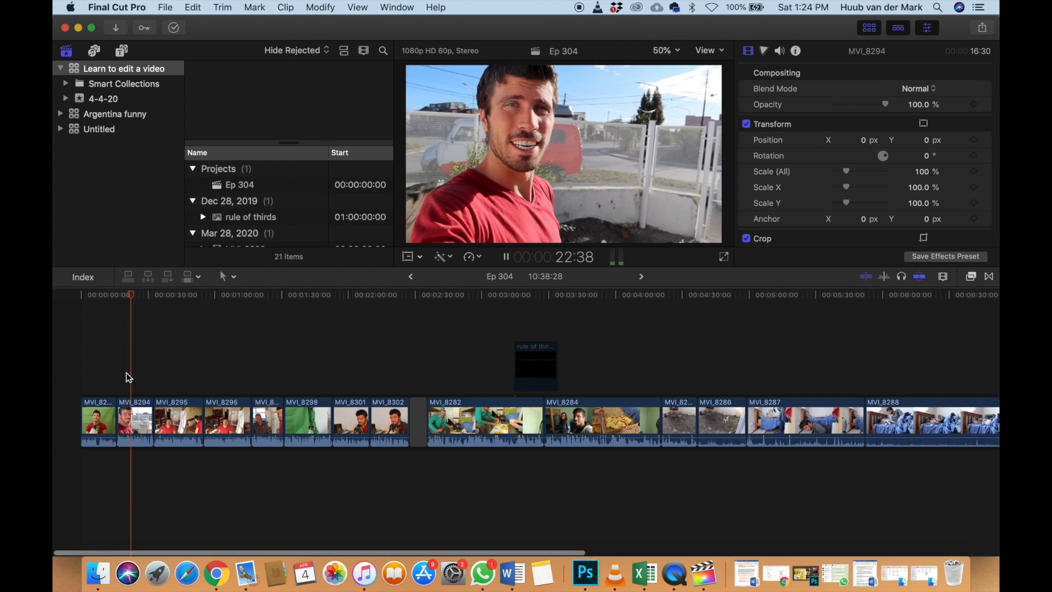
key("space")
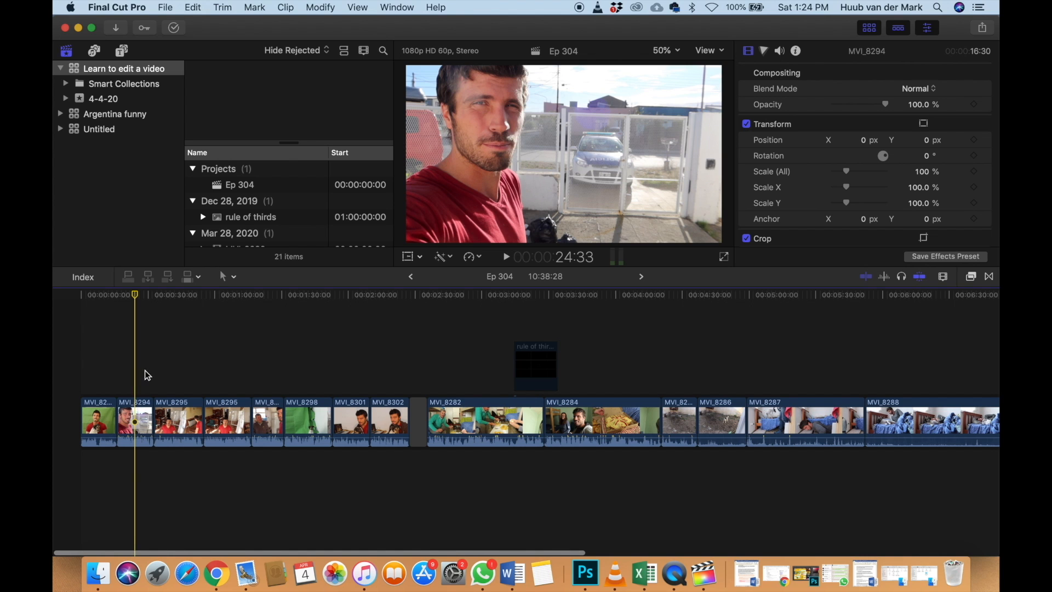
key("space")
key("space")
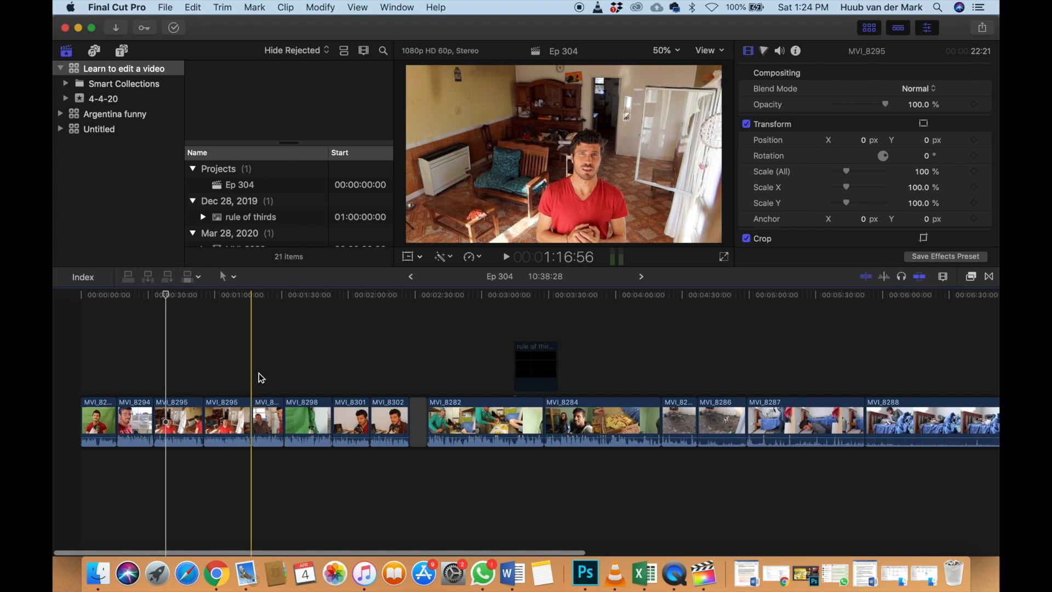
key("space")
key("space")
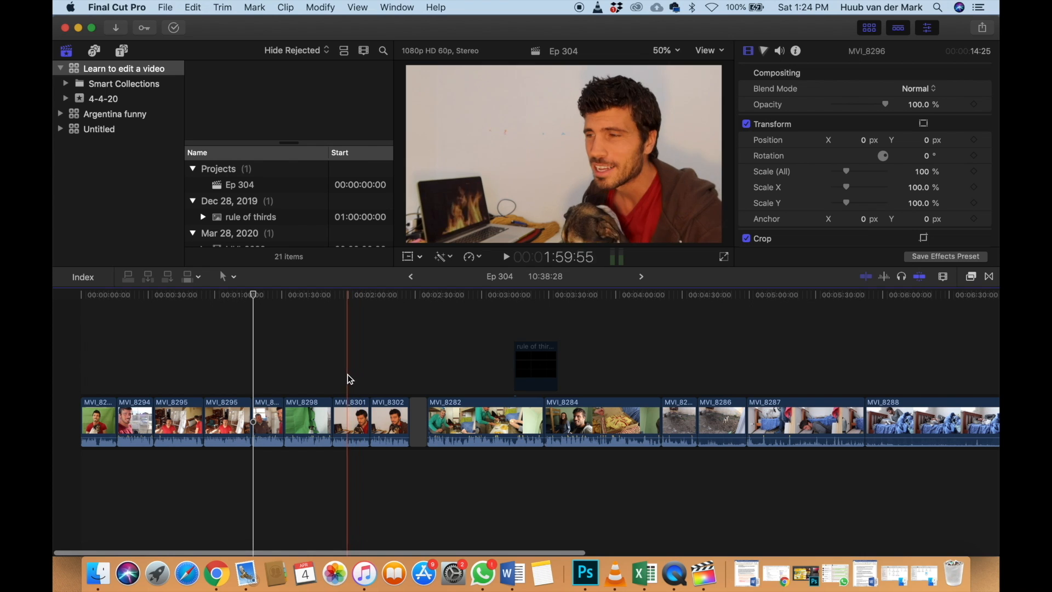
key("space")
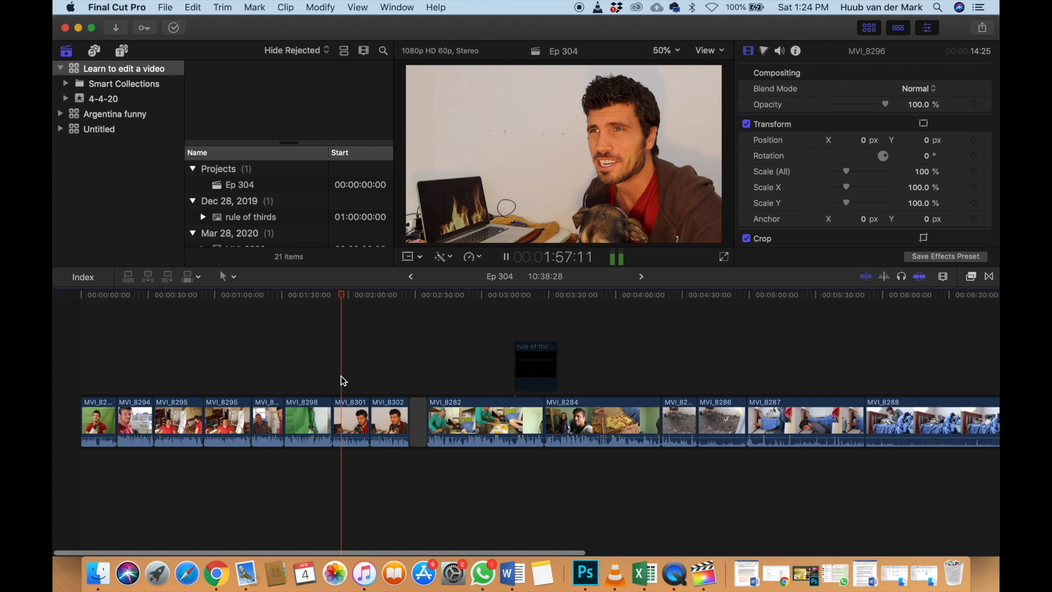
key("space")
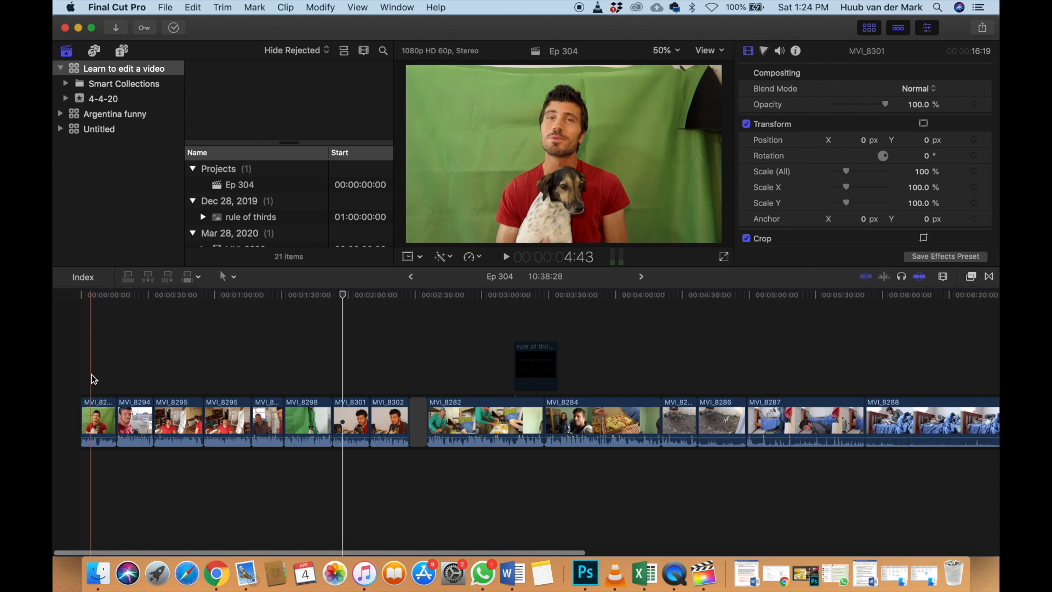
Replay part of the opening clip MVI_8293 and compare it with the take in MVI_8301
key("space")
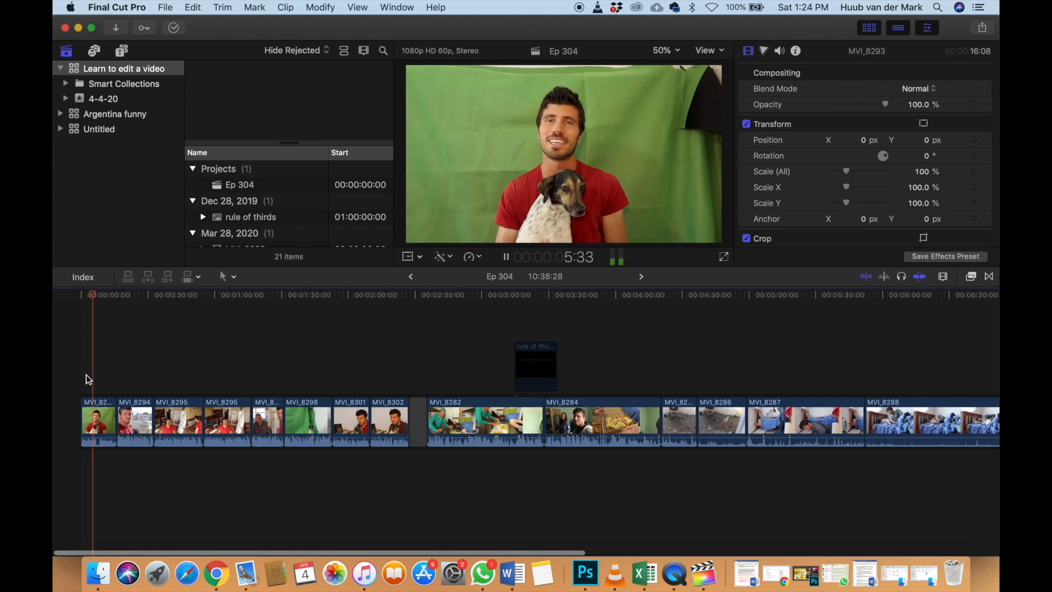
key("space")
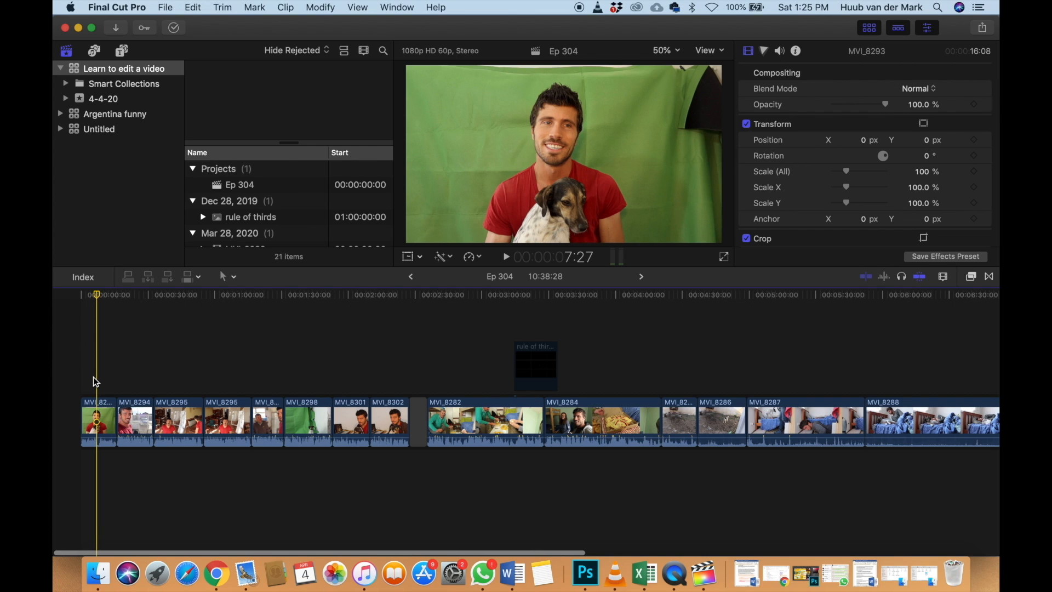
left_click(115, 371)
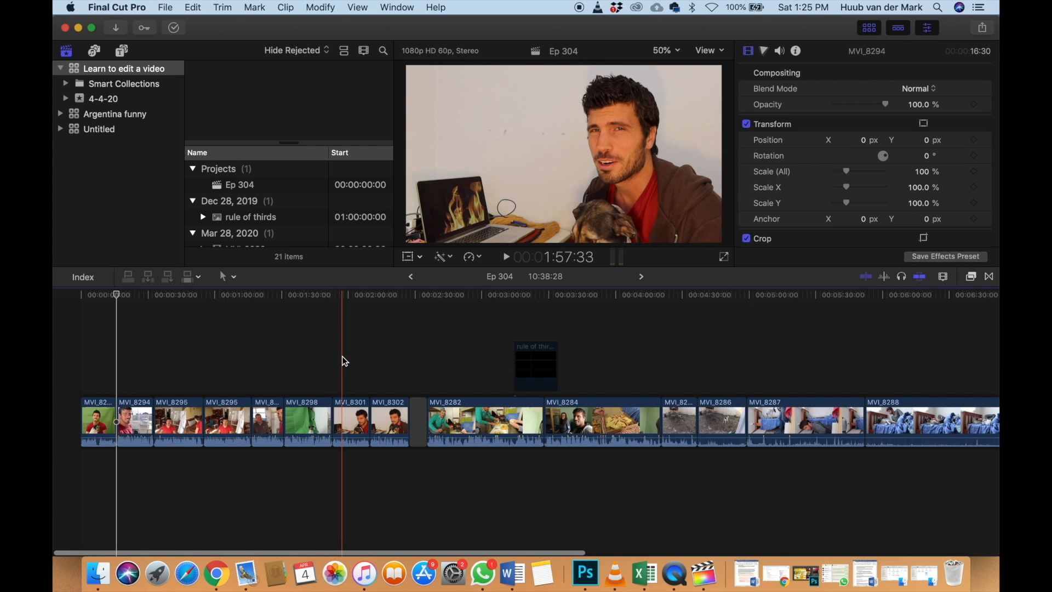
key("space")
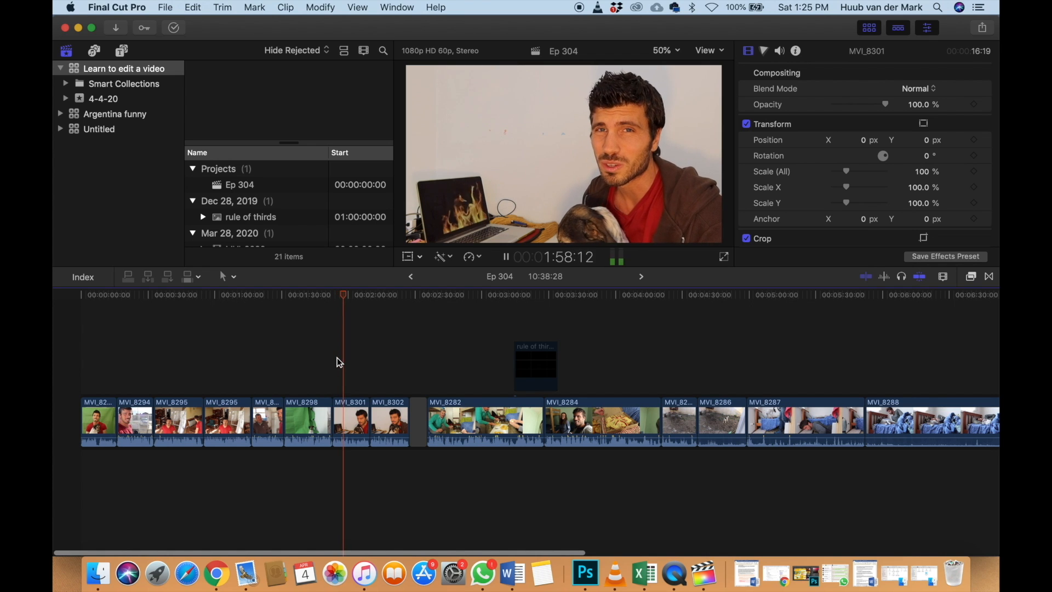
key("space")
key("space")
key("space")
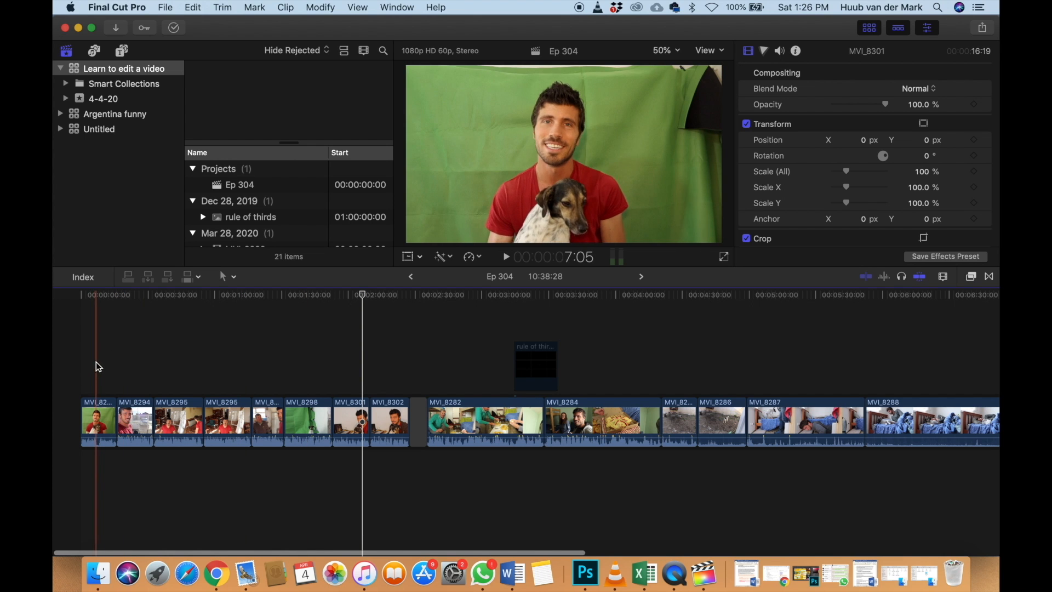
Play back both MVI_8295 takes and delete the second one from the timeline
scroll(120, 344, "up", 5)
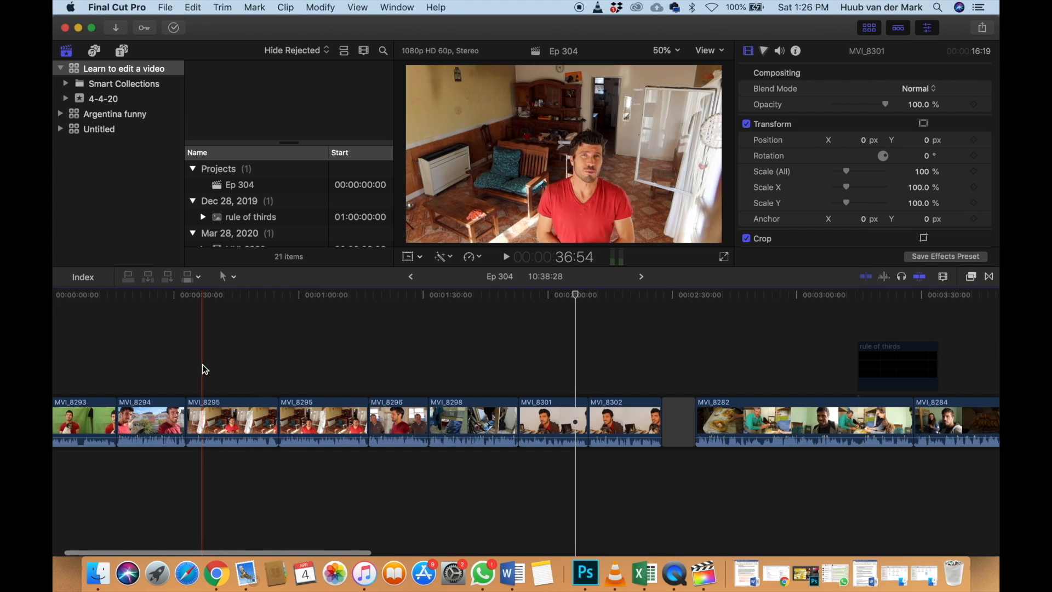
key("space")
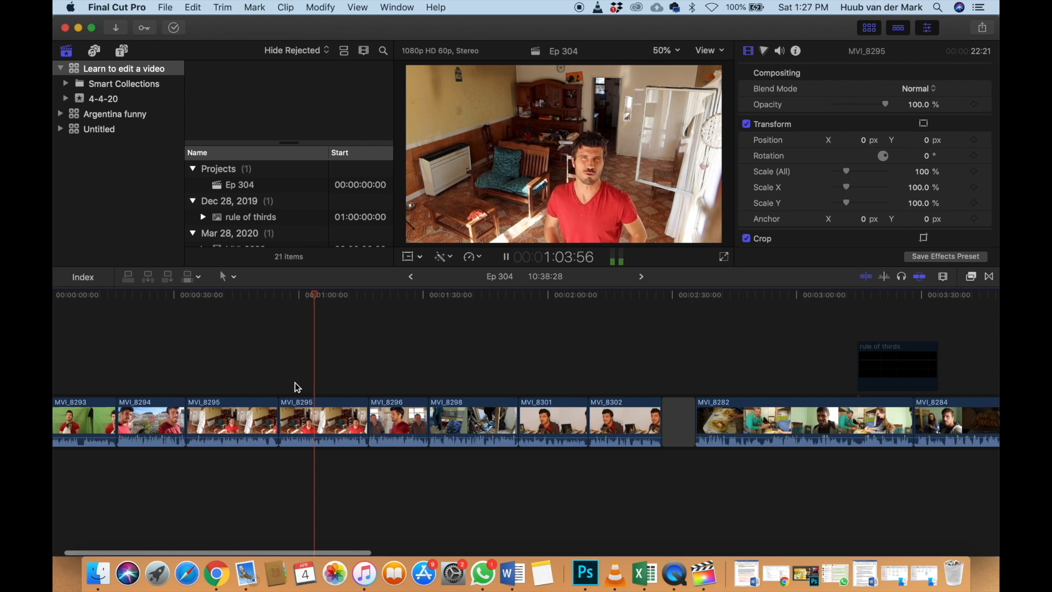
key("space")
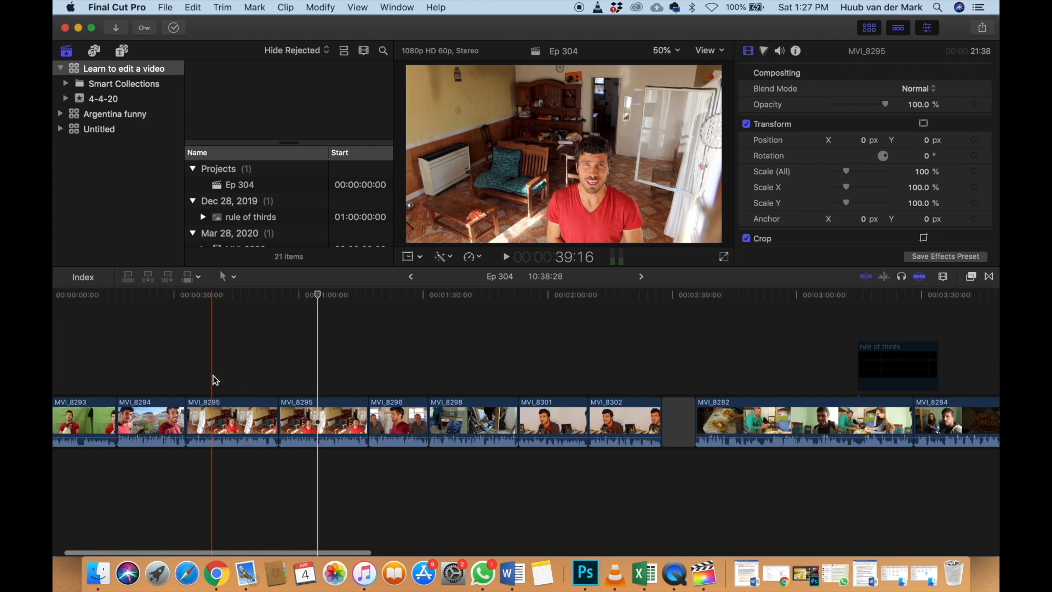
key("space")
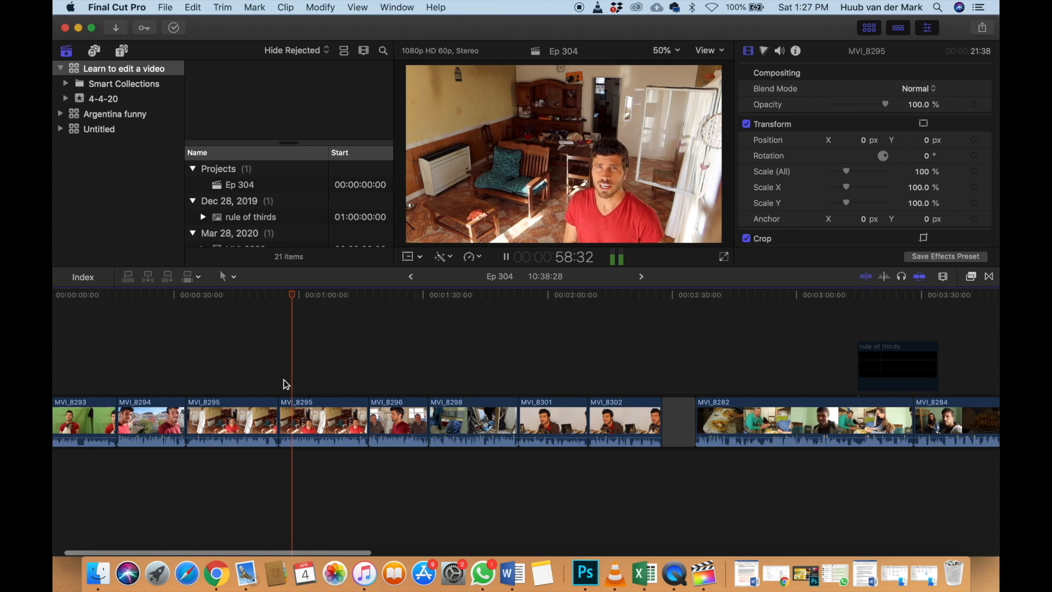
key("space")
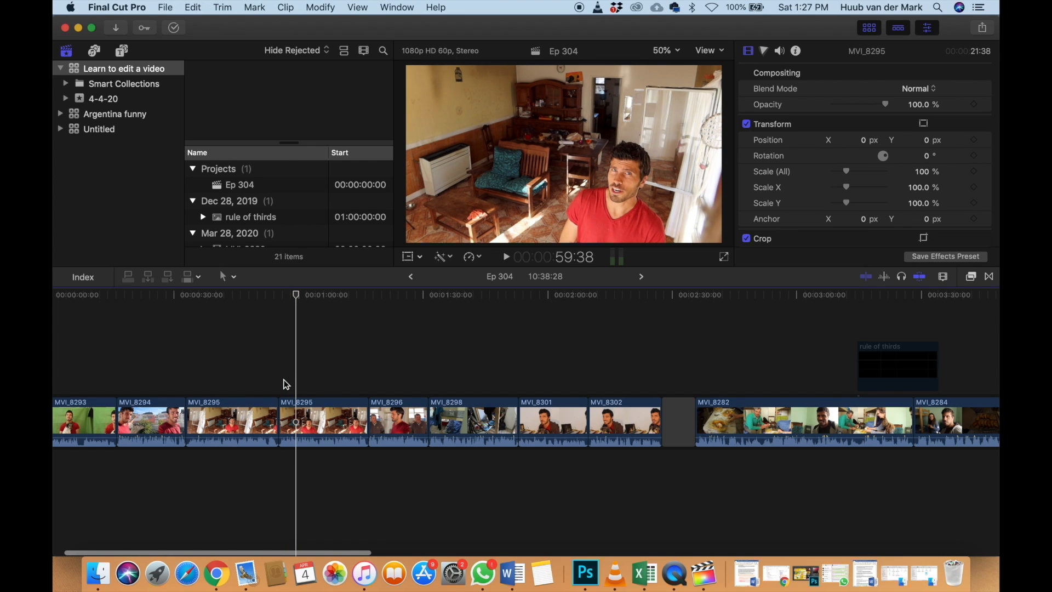
left_click(316, 415)
key("Delete")
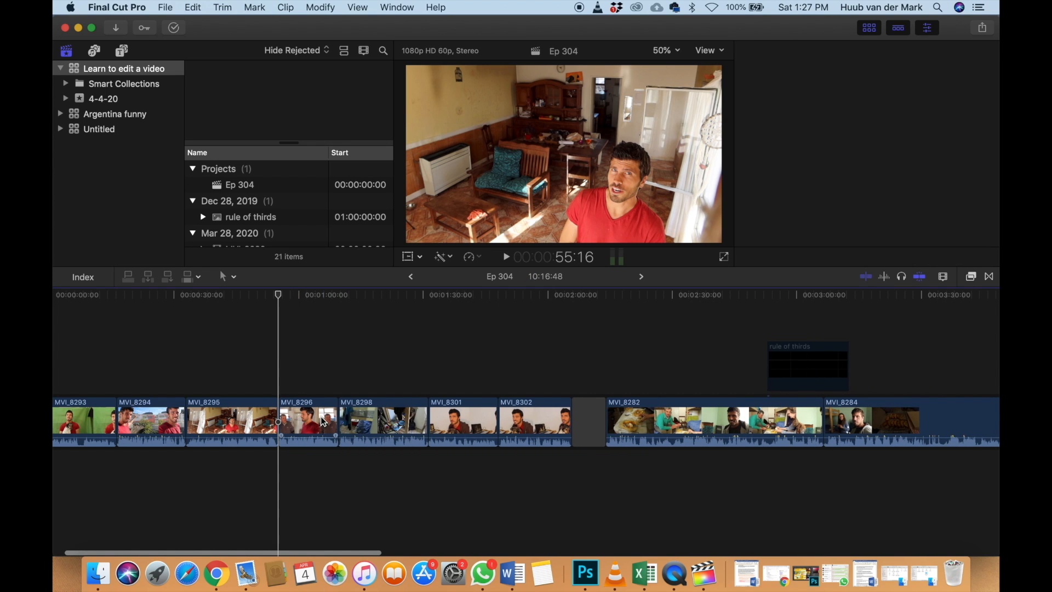
Review the takes before the gap and delete clip MVI_8302 from the timeline
left_click(323, 421)
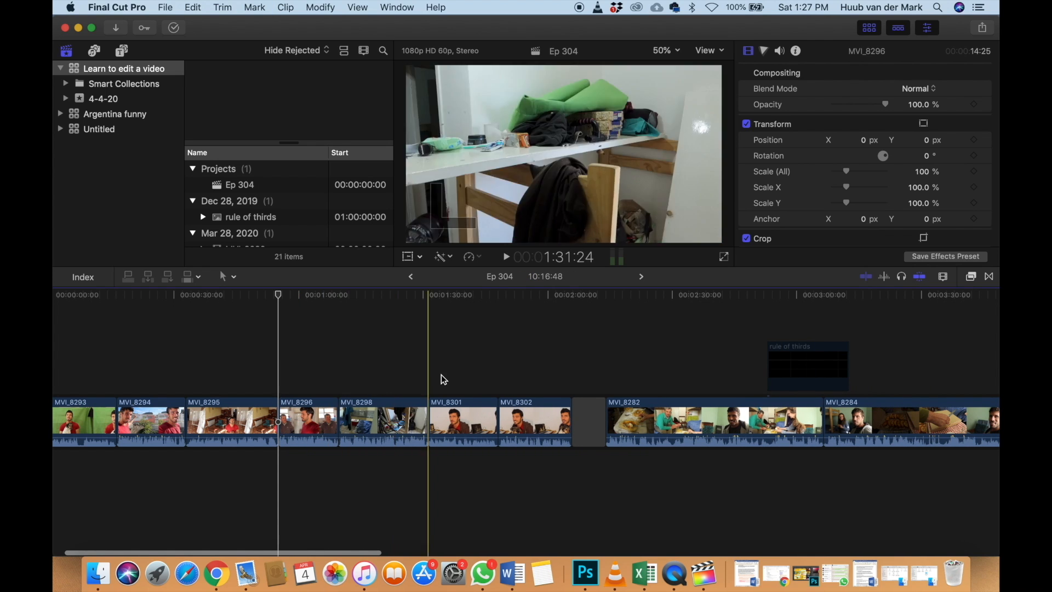
key("space")
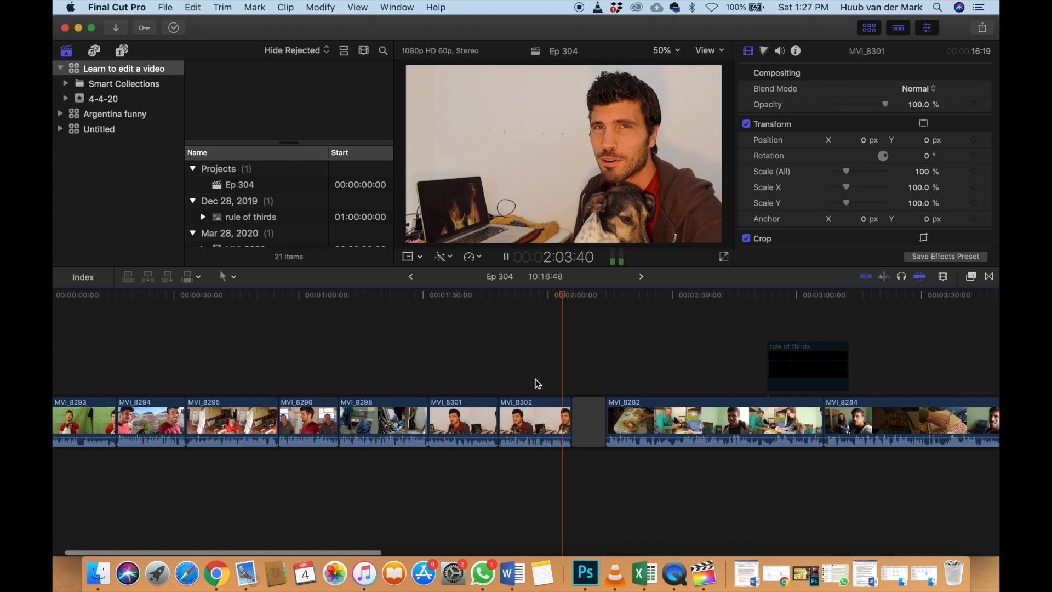
key("space")
left_click(537, 408)
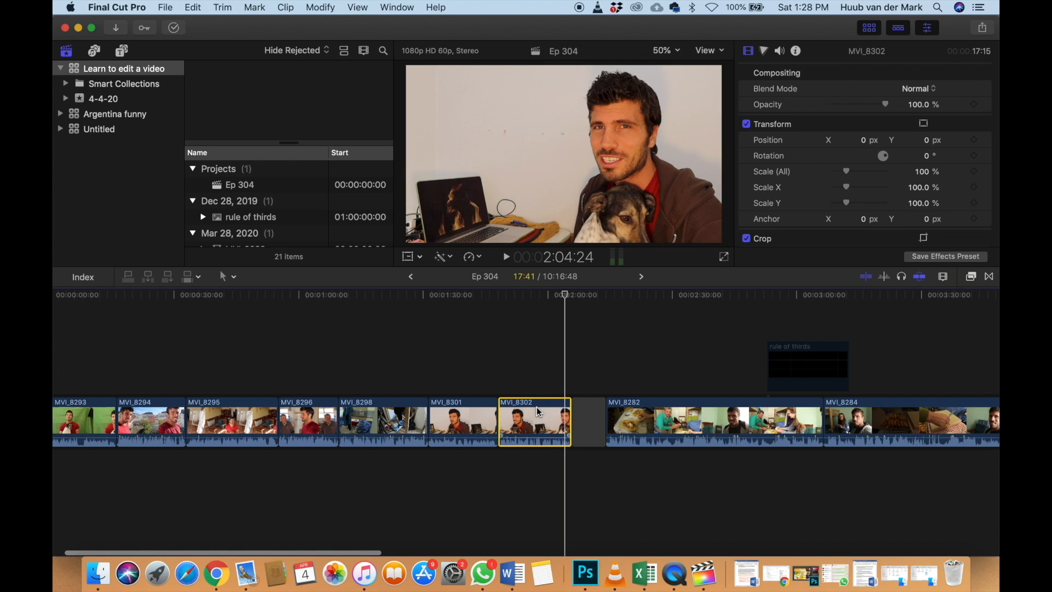
key("Delete")
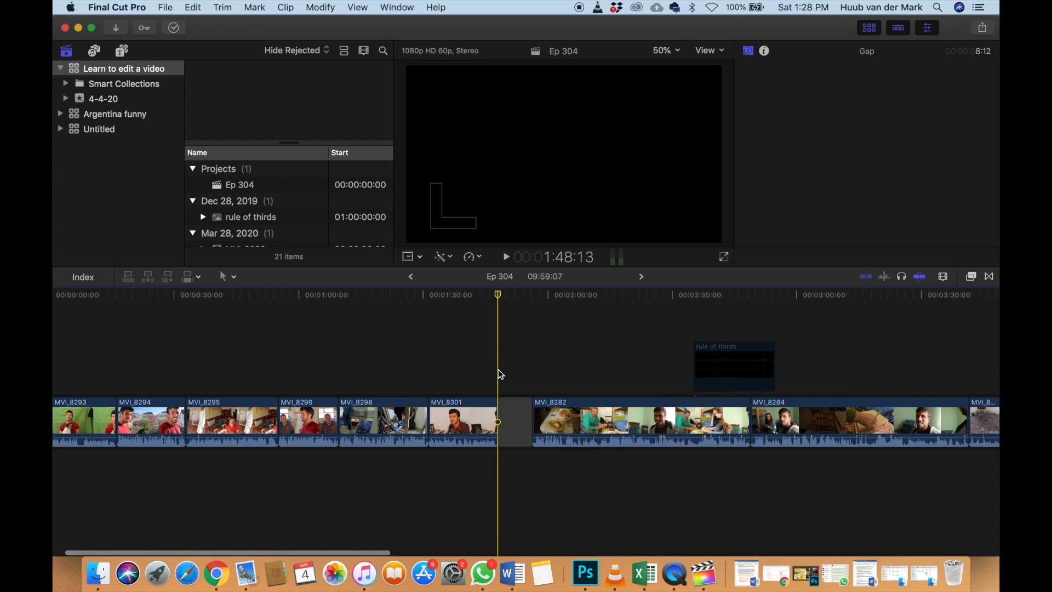
Delete clip MVI_8296 from between MVI_8295 and MVI_8298
scroll(499, 371, "left", 3)
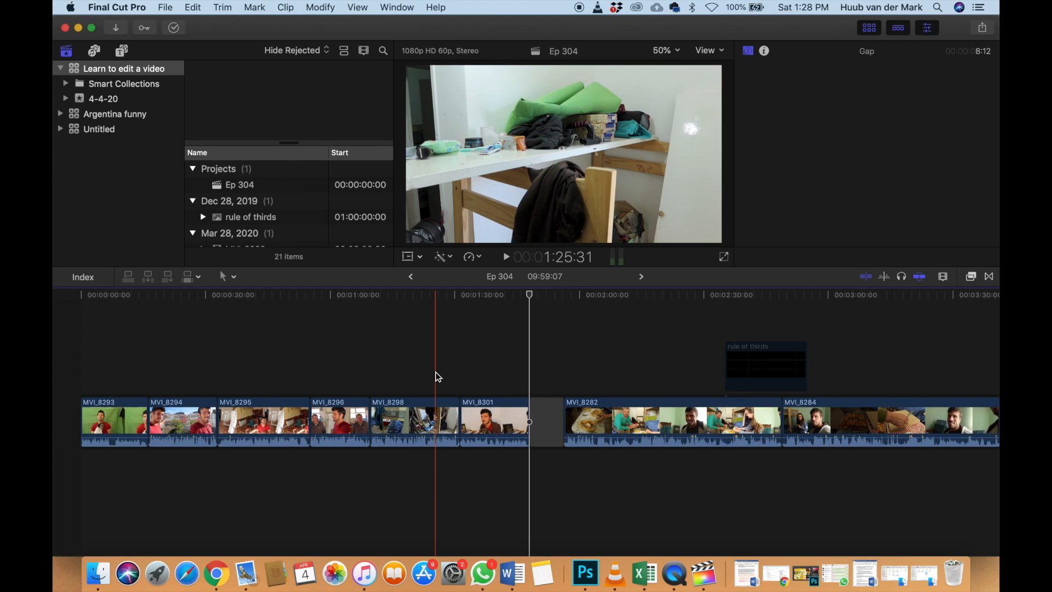
left_click(351, 378)
left_click(347, 408)
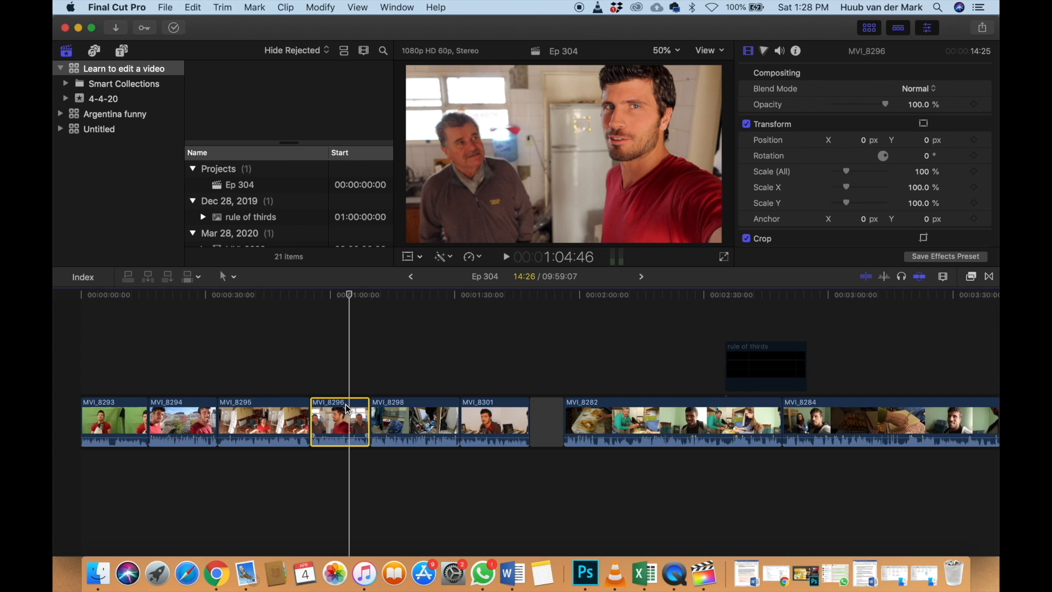
key("Delete")
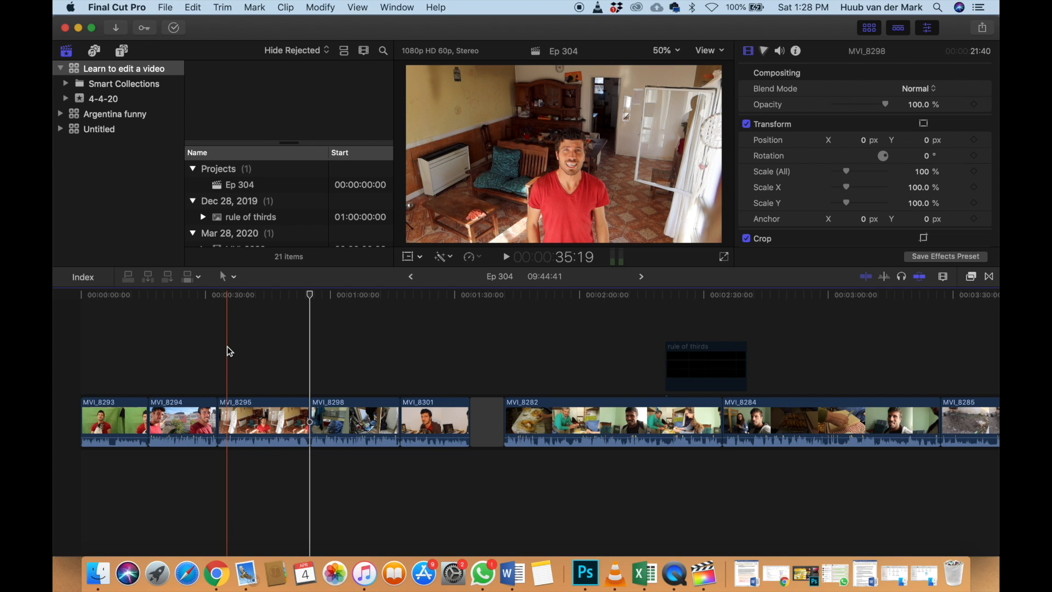
Play the opening of MVI_8293 from the timeline start and trim the clip's start at 00:18
key("super+equal")
scroll(188, 341, "left", 2)
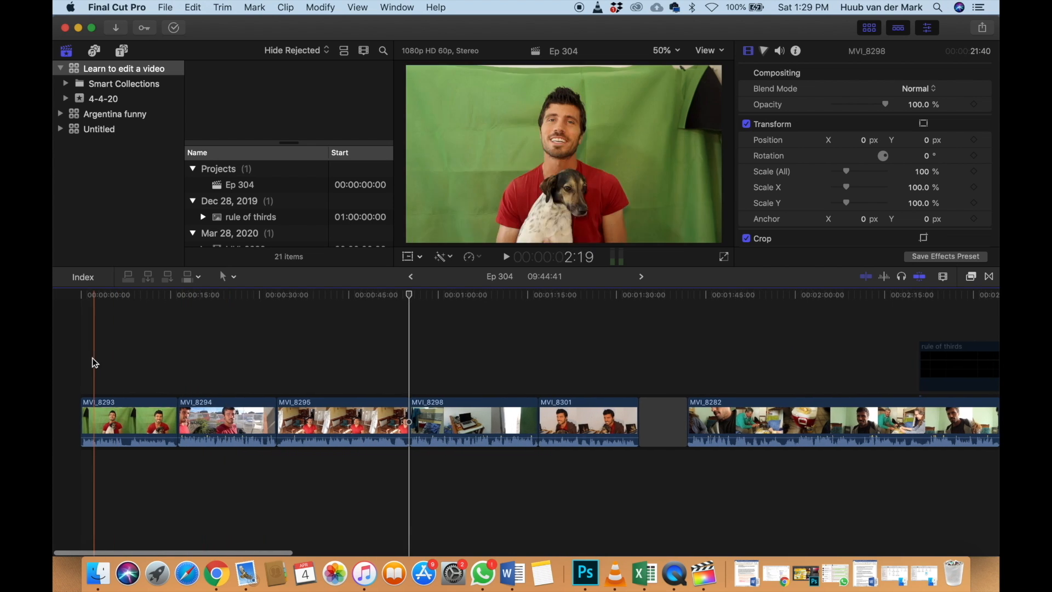
left_click(81, 361)
key("super+equal")
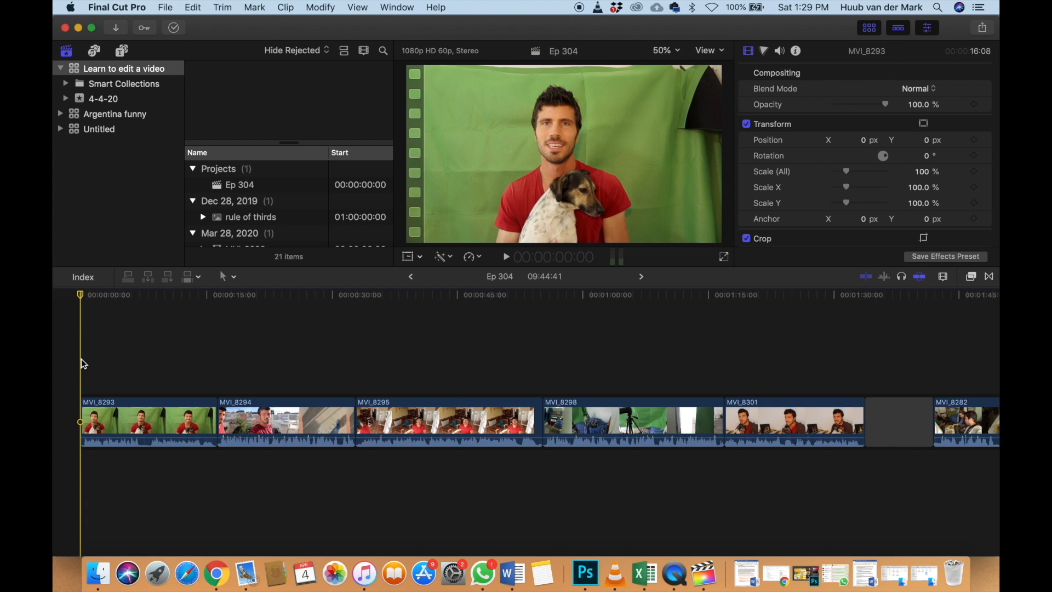
key("space")
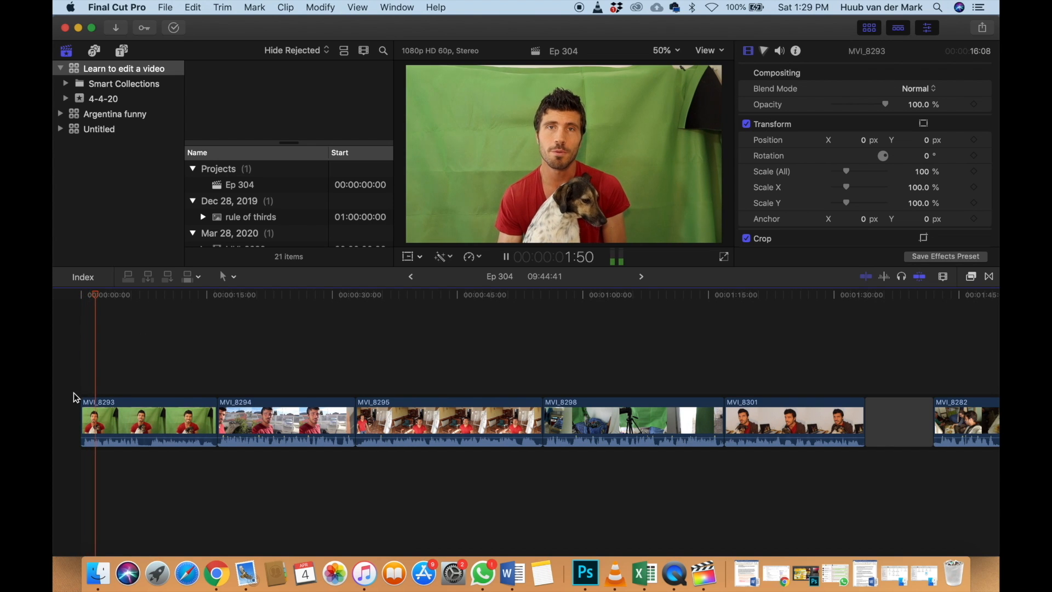
key("space")
key("super+equal")
key("super+equal")
scroll(74, 393, "left", 2)
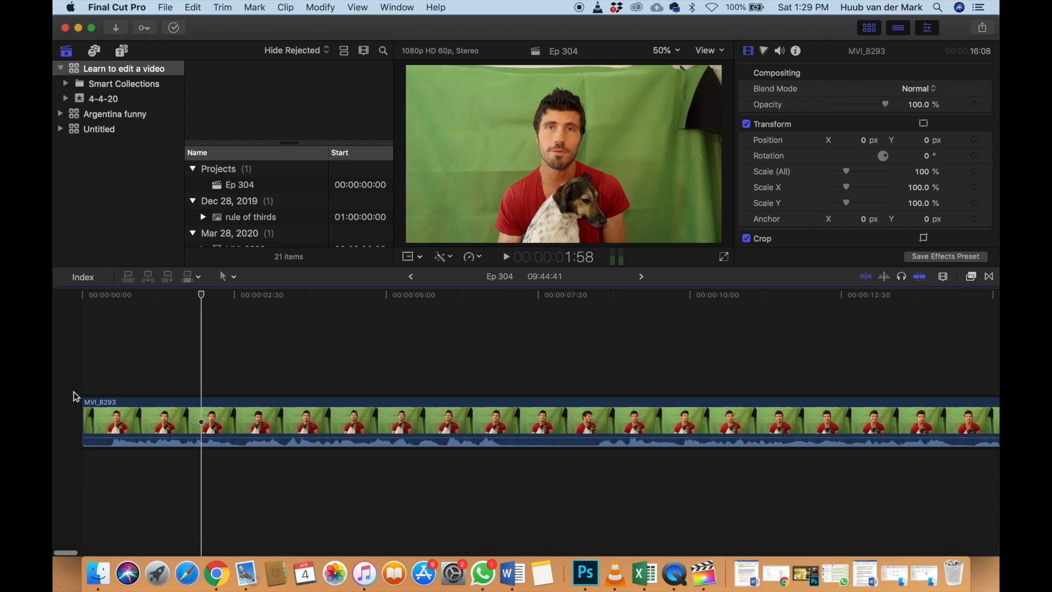
key("space")
key("space")
left_click(100, 376)
left_click(97, 405)
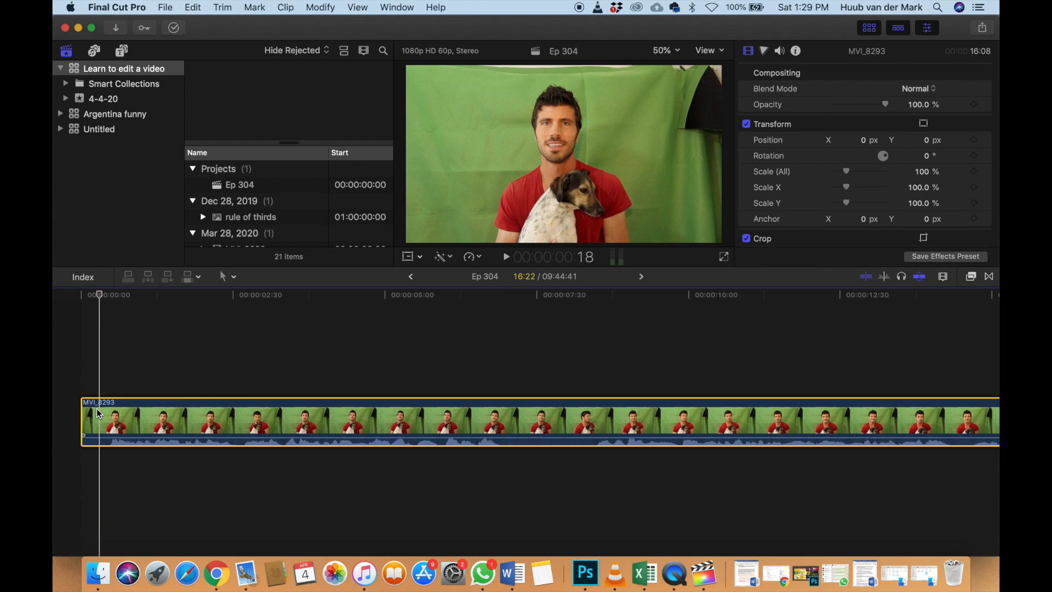
key("alt+bracketleft")
Check the transition from MVI_8293 to MVI_8294 and trim the end of MVI_8293 at 15:36
key("super+minus")
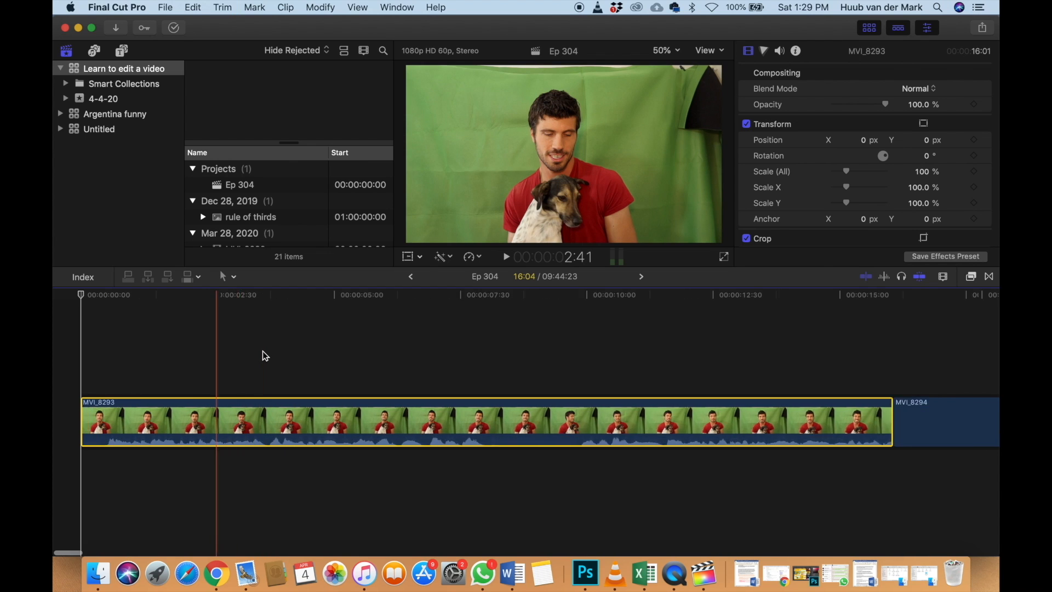
key("super+minus")
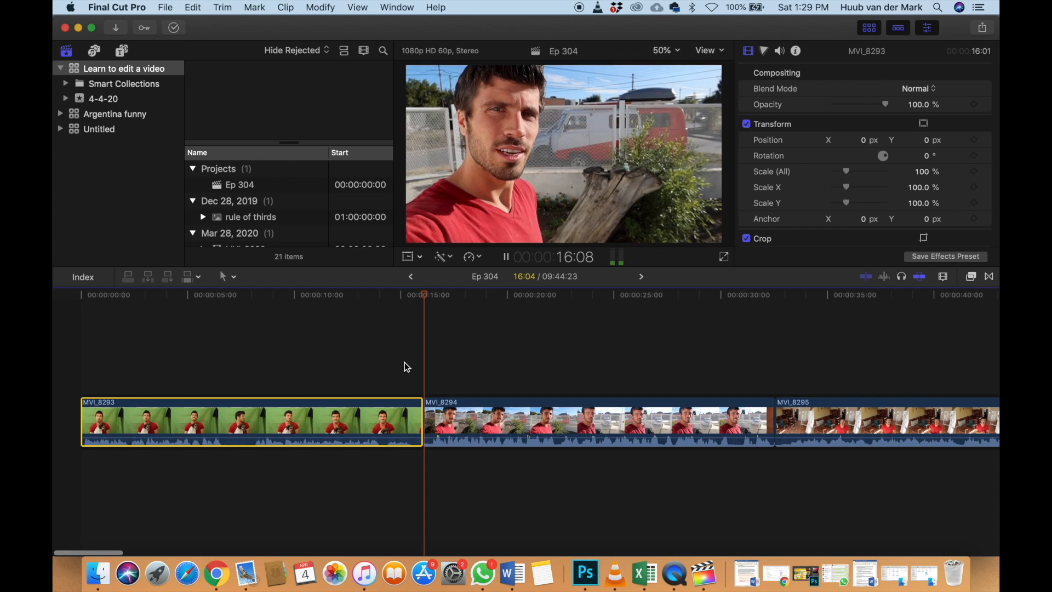
key("super+equal")
key("super+equal")
key("super+equal")
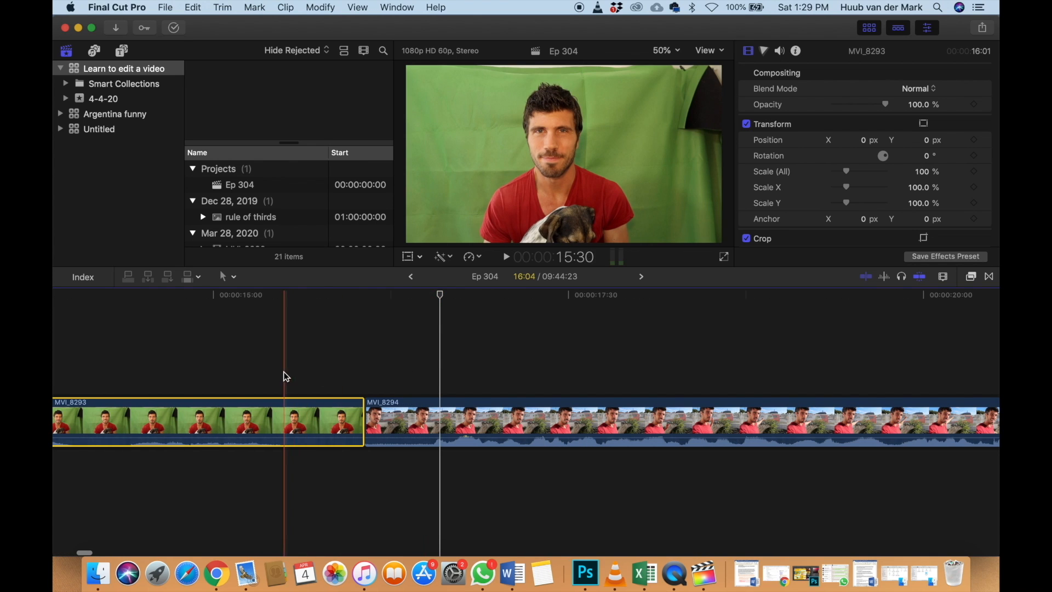
key("space")
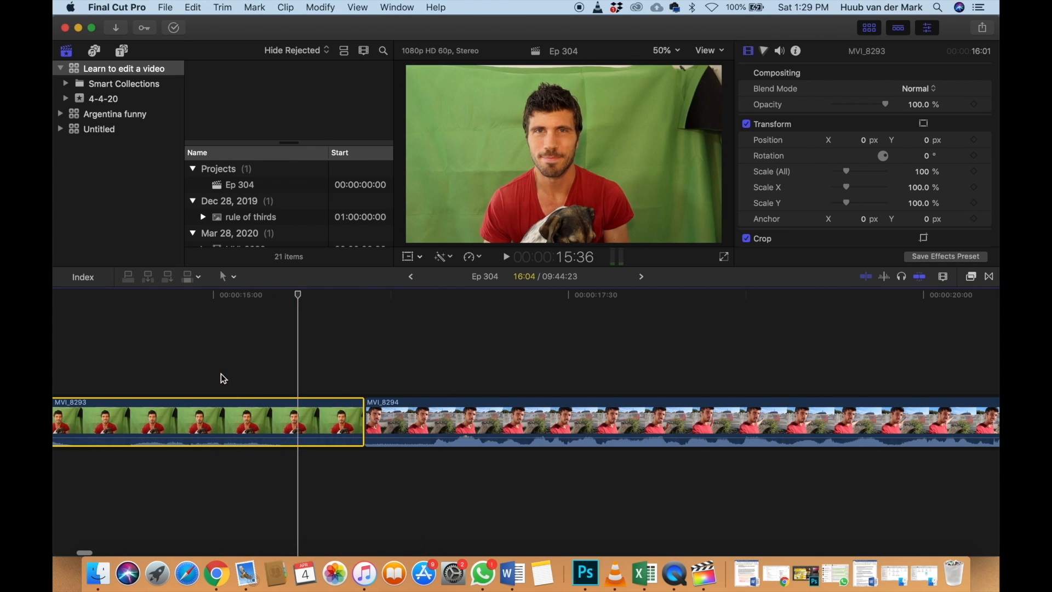
key("super+minus")
key("super+minus")
key("super+minus")
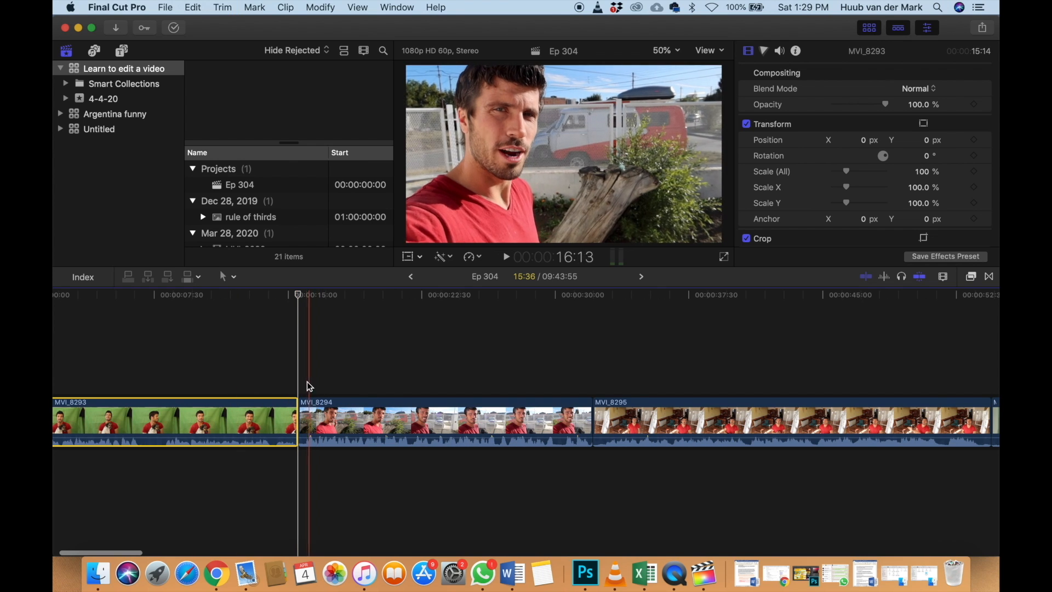
Play the opening of MVI_8294 and trim the clip's start at about 16:00 on the timeline
key("super+equal")
key("super+equal")
key("super+equal")
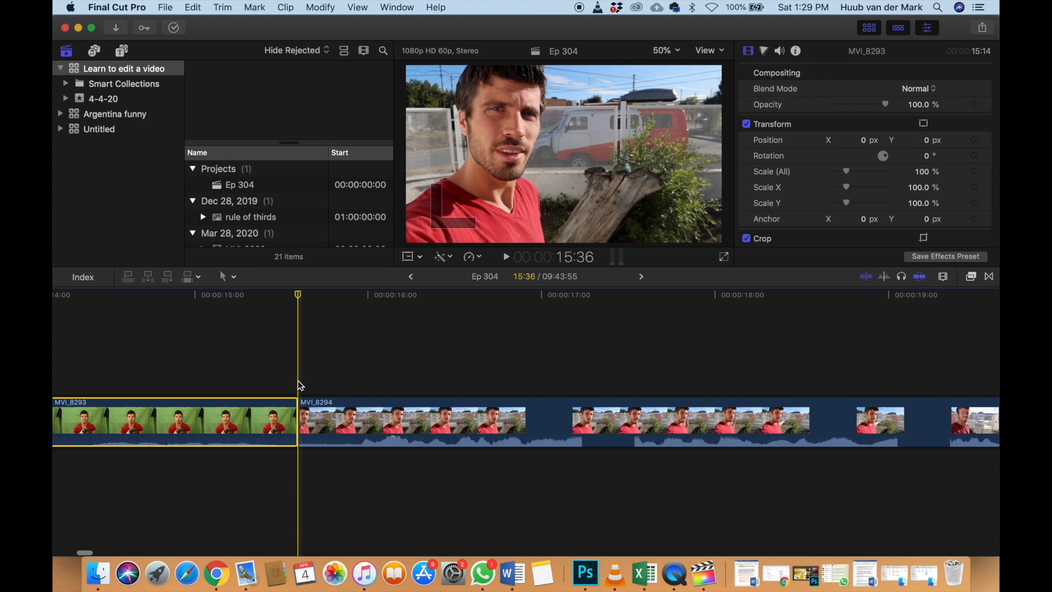
key("space")
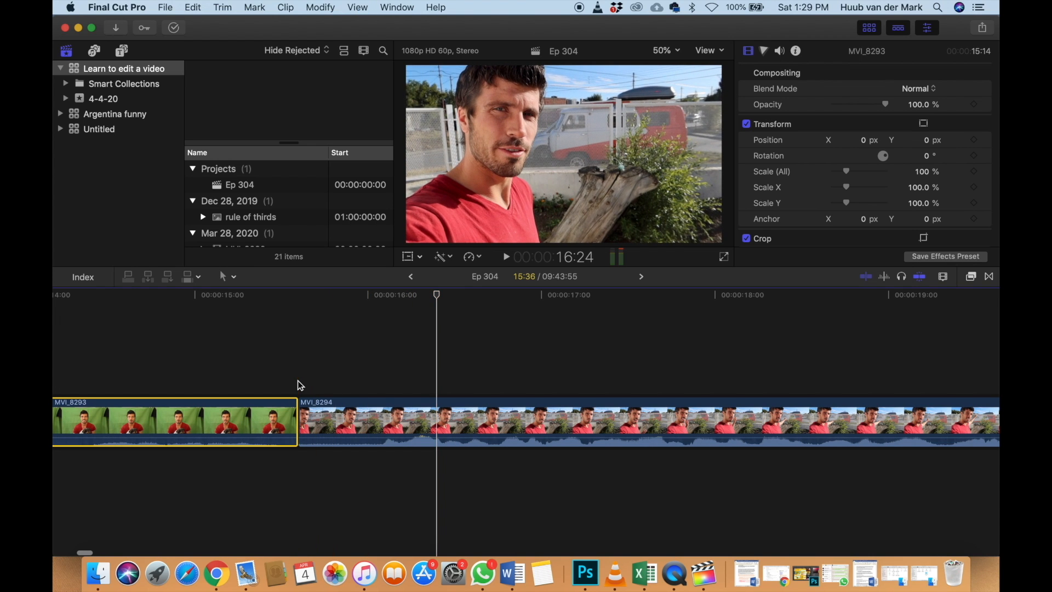
key("space")
key("space")
key("space")
left_click(371, 381)
key("alt+[")
Play the closing moments of MVI_8294 and trim the clip's end at 31:31
scroll(372, 407, "right", 10)
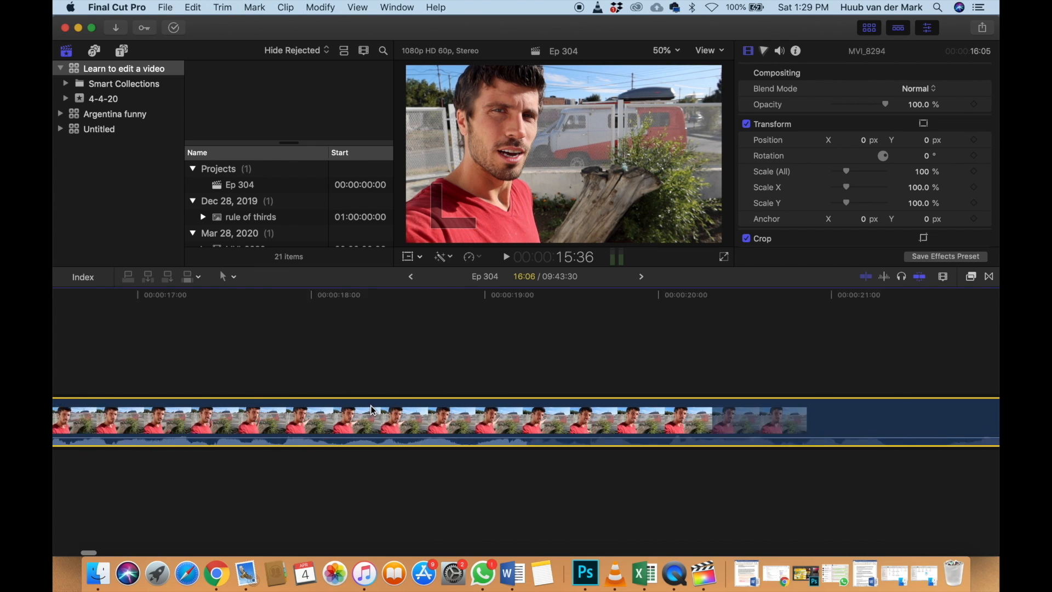
key("super+minus")
scroll(371, 406, "left", 10)
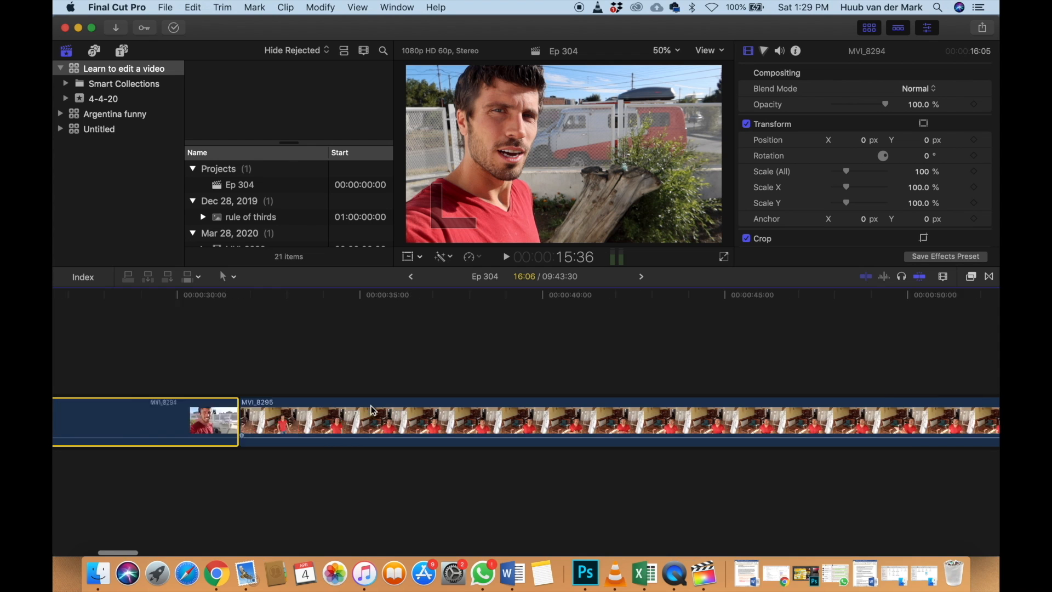
scroll(371, 410, "left", 5)
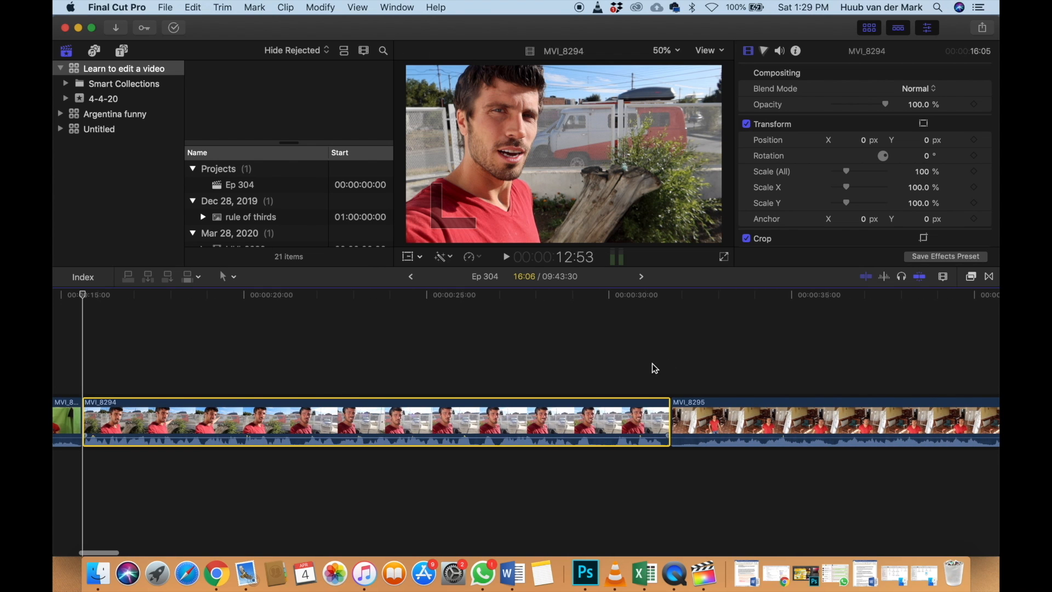
key("super+equal")
key("super+equal")
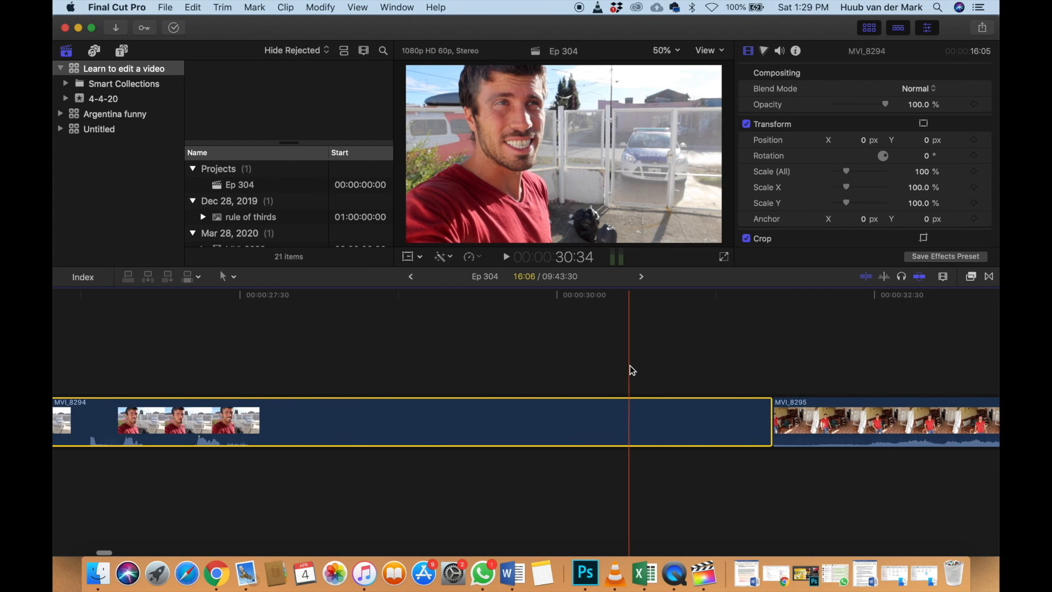
scroll(630, 366, "right", 5)
key("space")
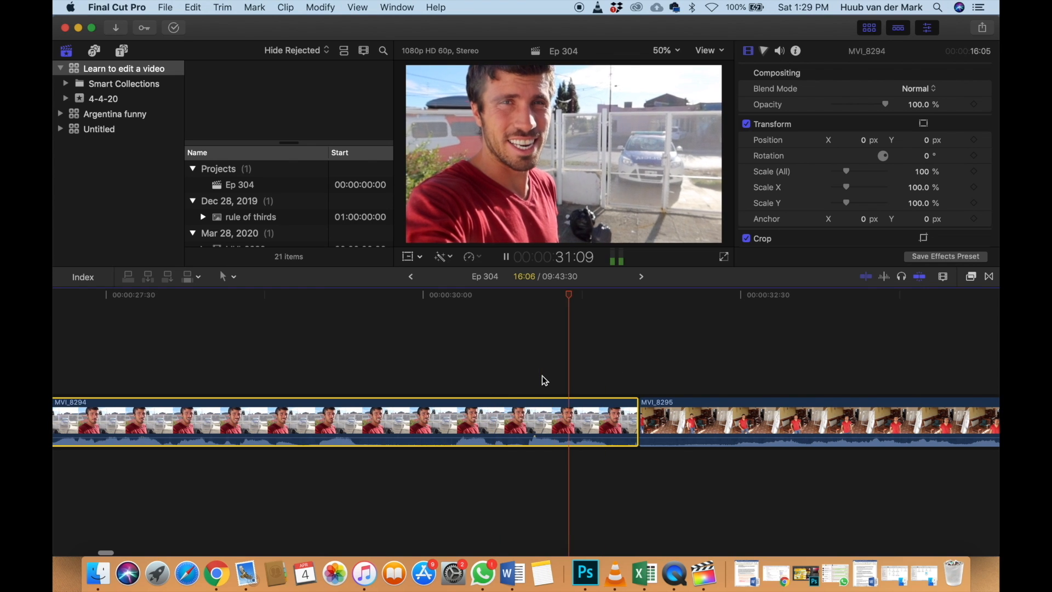
key("space")
key("space")
key("space")
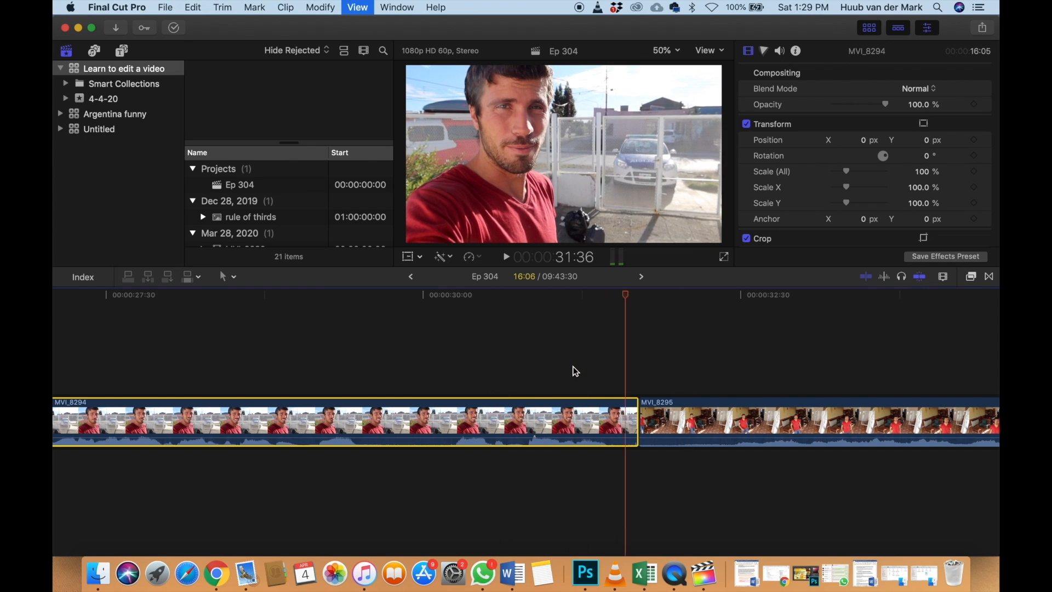
key("space")
key("space")
left_click(618, 422)
key("alt+bracketright")
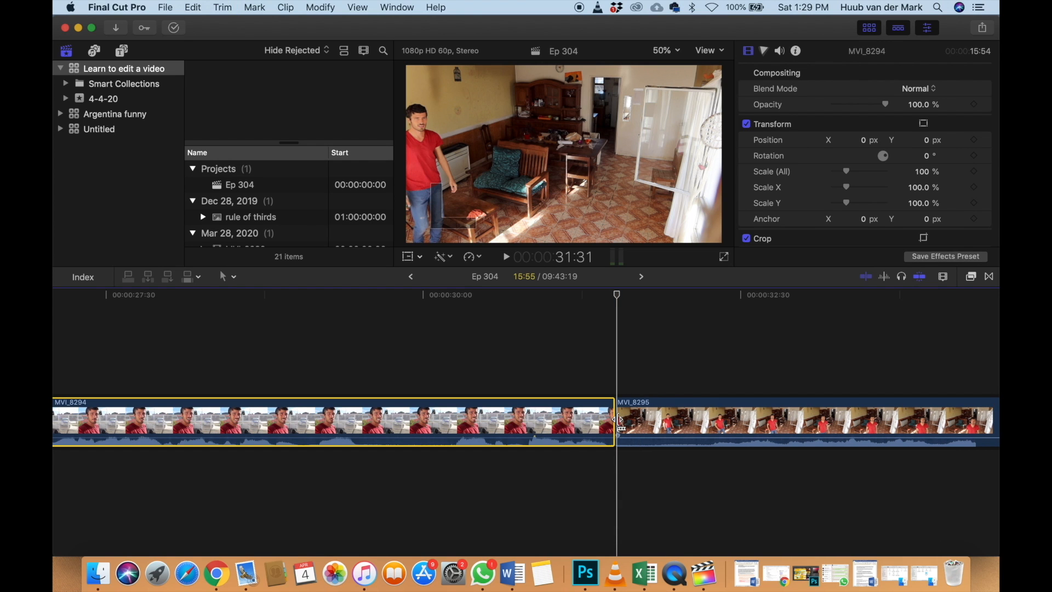
Play the opening of MVI_8295 repeatedly to find where the clip should begin
key("space")
key("super+minus")
key("super+minus")
key("super+minus")
scroll(556, 443, "right", 5)
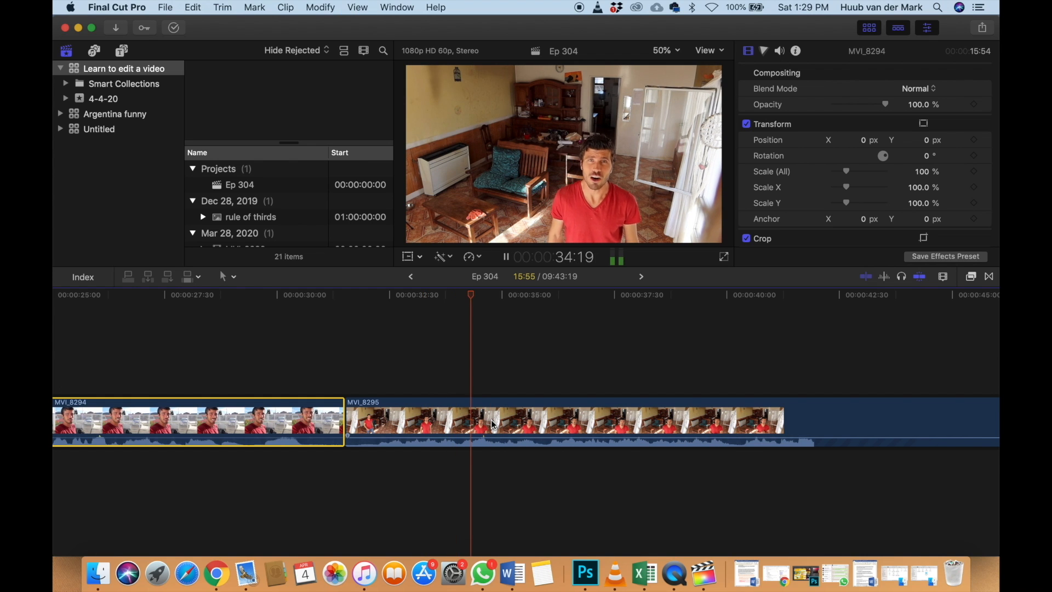
key("space")
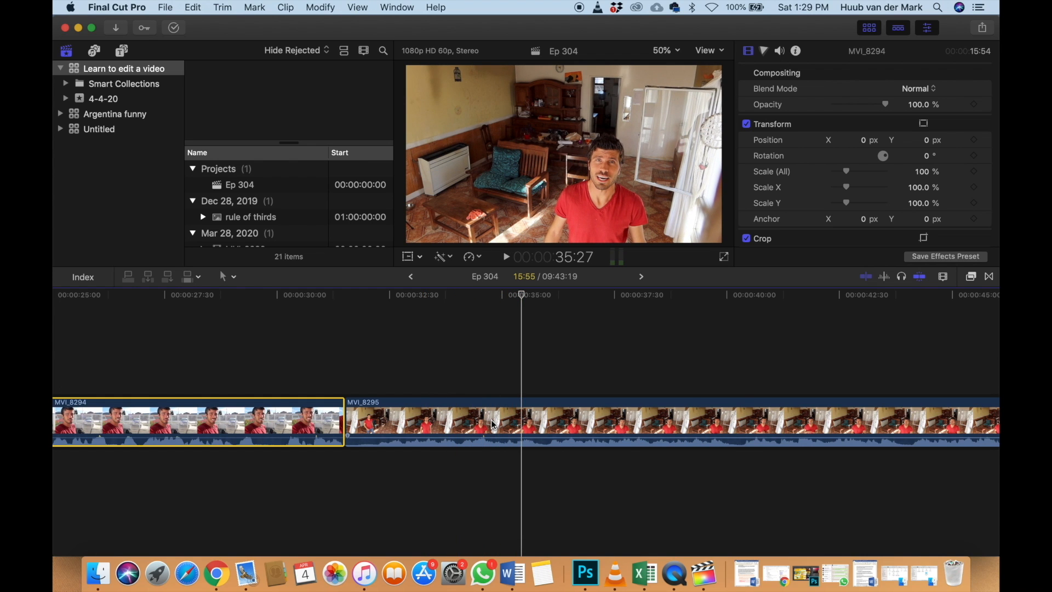
key("space")
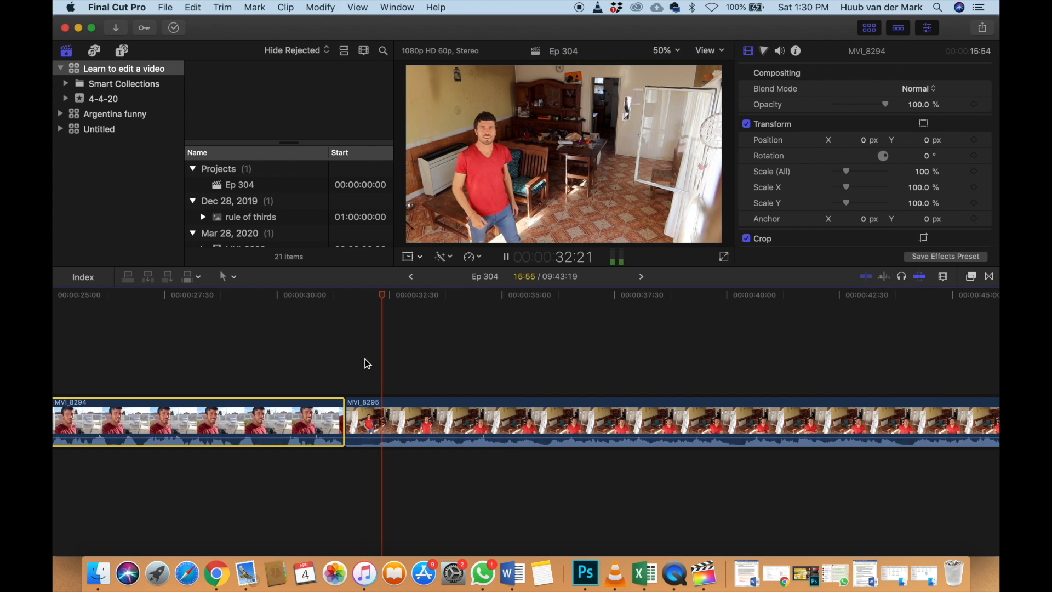
key("space")
Trim about half a second off the start of MVI_8295, positioning the cut frame by frame
left_click(364, 360)
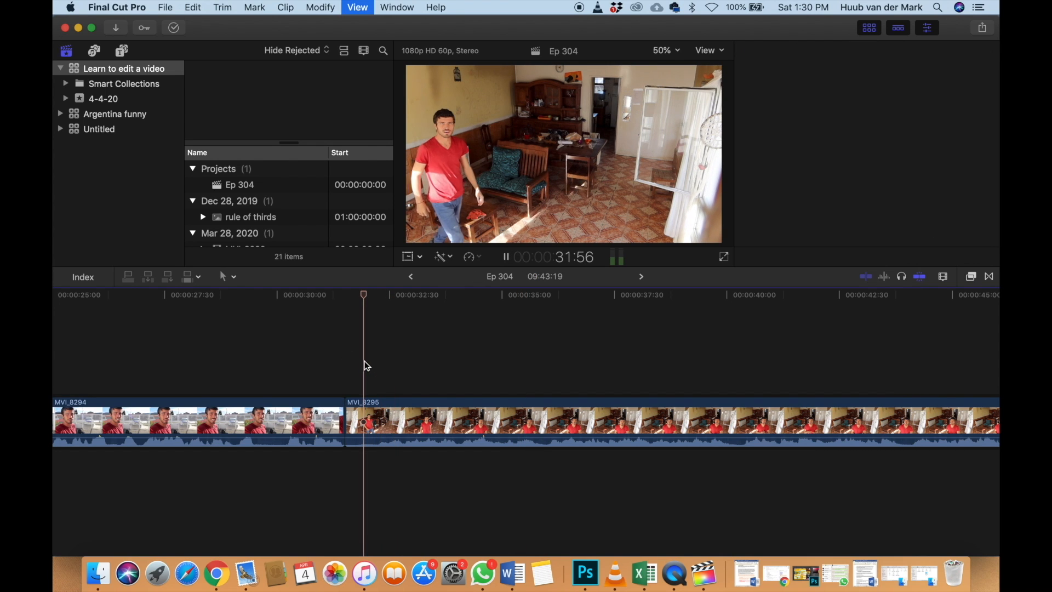
key("space")
key("Left")
key("Left")
key("Left")
key("Left")
key("Left")
key("Left")
key("Left")
key("Left")
key("Left")
key("Left")
key("Left")
key("Left")
key("Left")
key("Left")
key("Left")
key("Left")
key("Left")
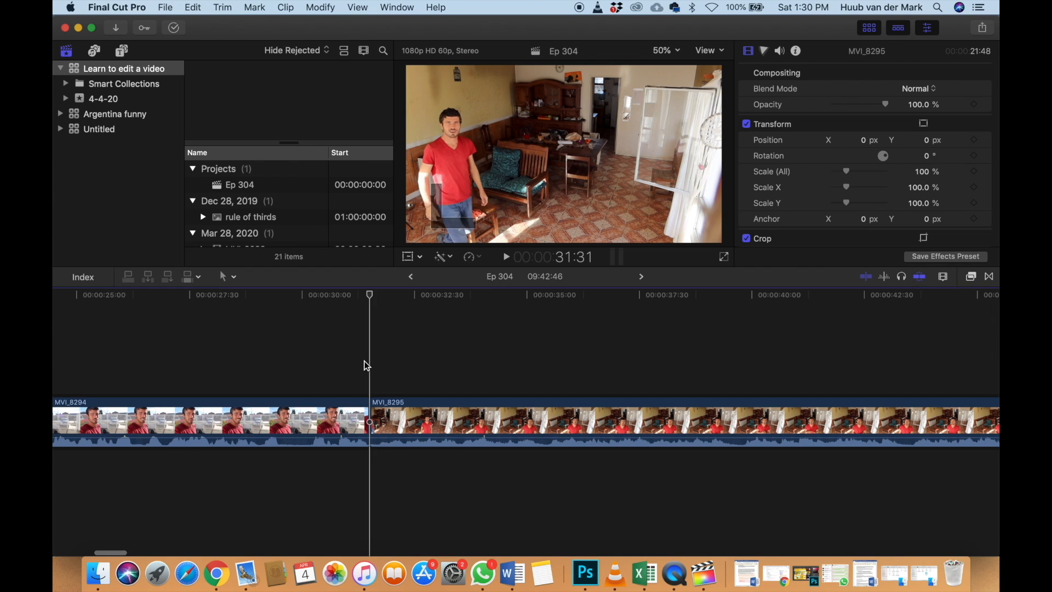
Play through MVI_8295 to review its content up to the cut to MVI_8298
key("space")
key("super+minus")
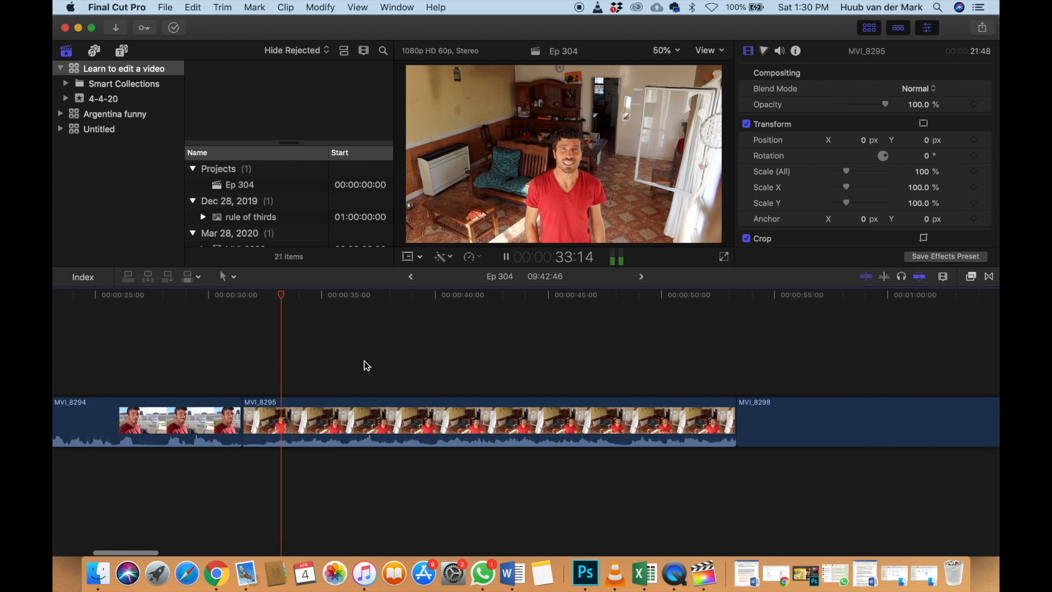
key("super+equal")
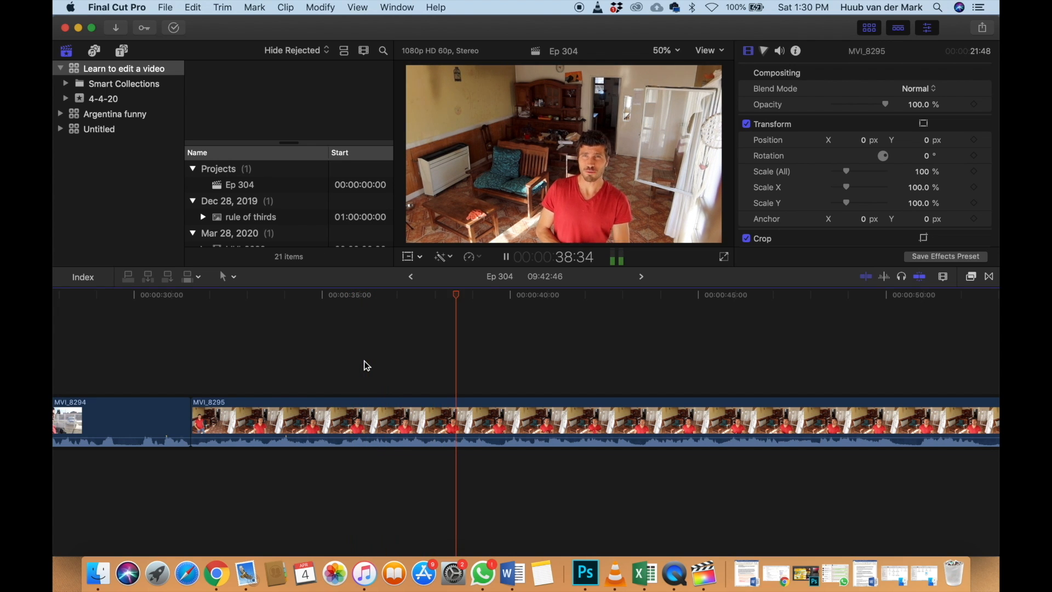
key("space")
key("space")
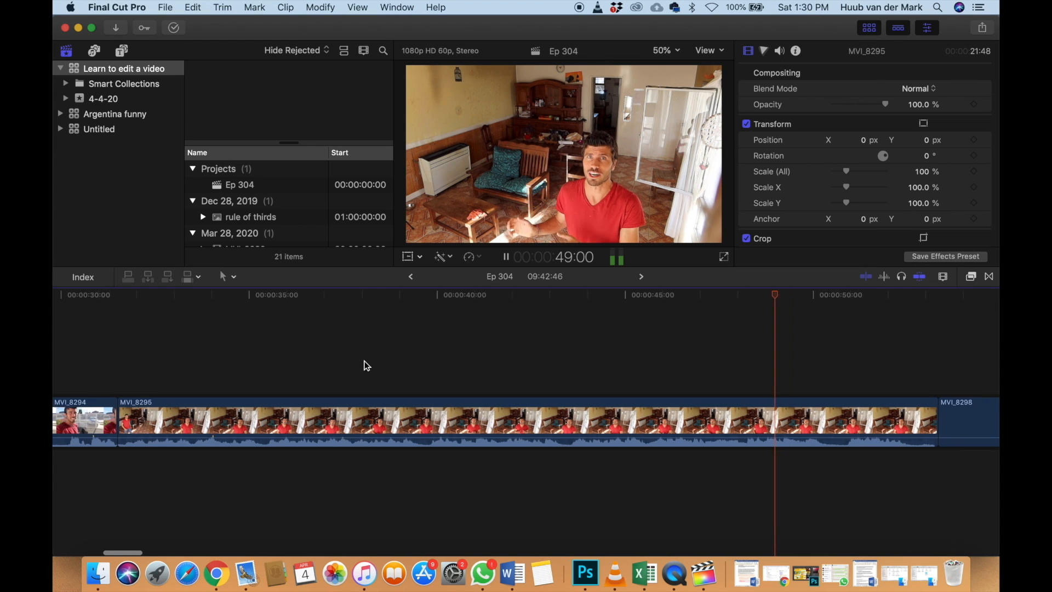
scroll(367, 366, "left", 4)
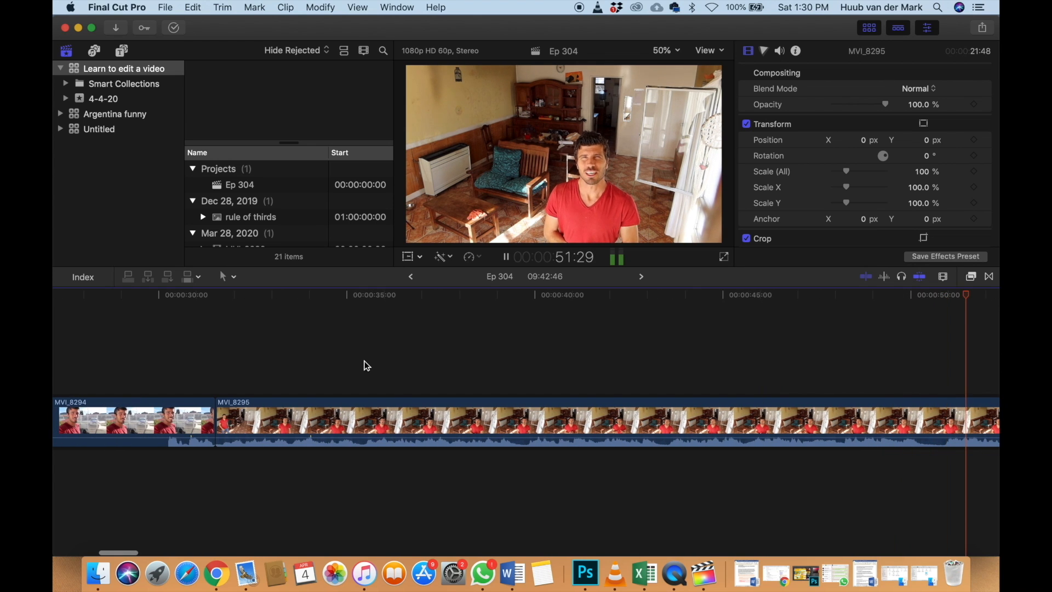
key("space")
scroll(368, 366, "left", 10)
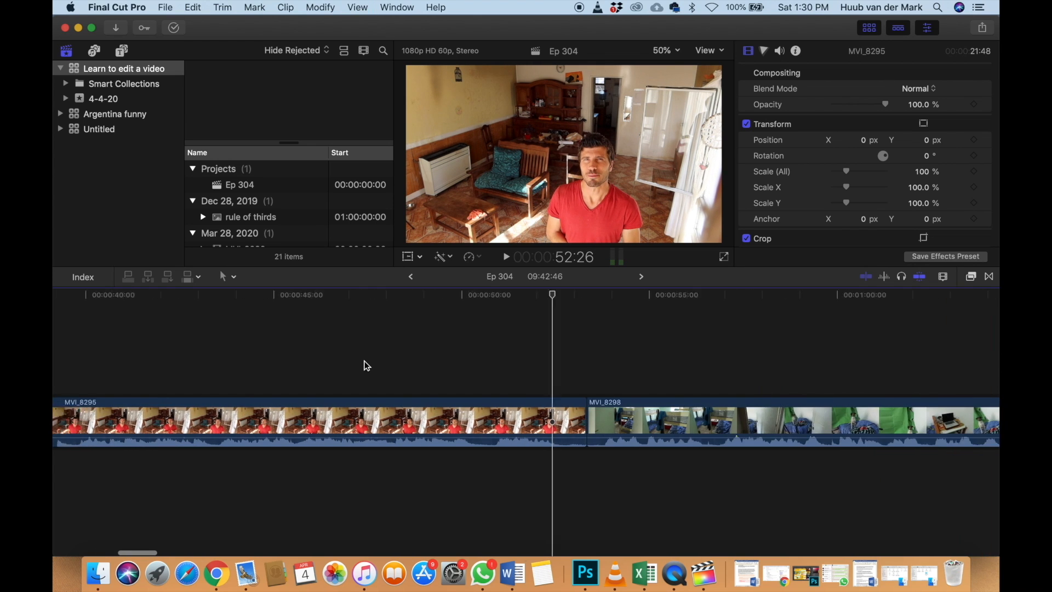
Replay the opening of MVI_8295 and trim the clip's start at 35:25
scroll(366, 365, "left", 6)
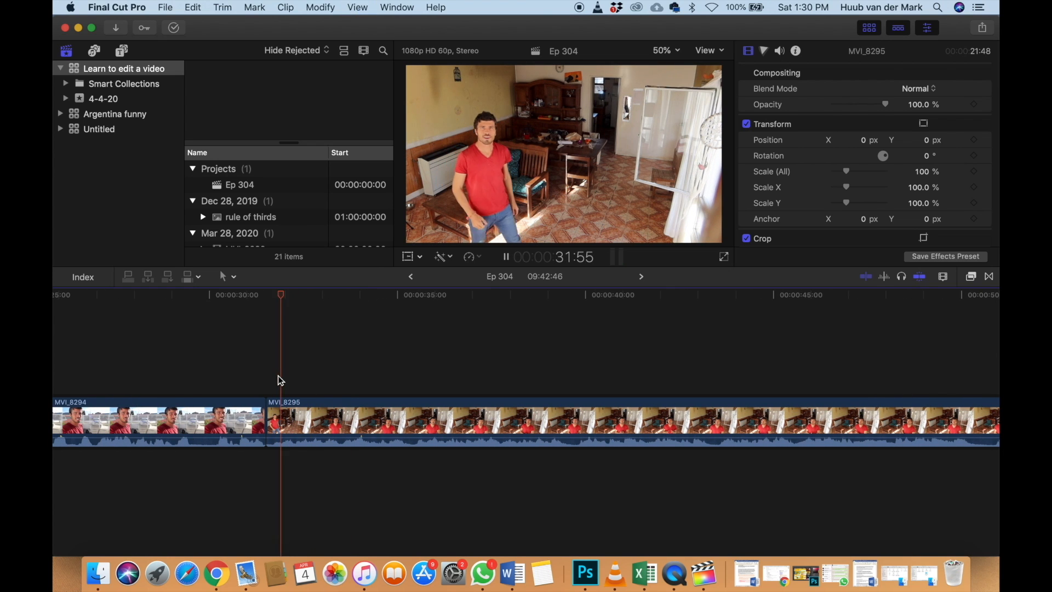
key("space")
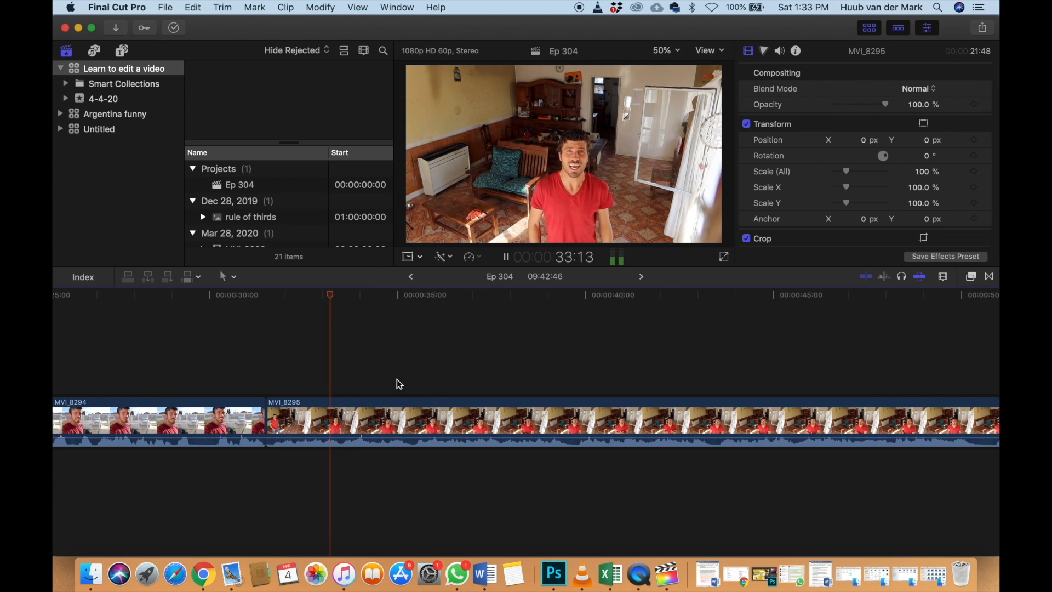
scroll(416, 383, "right", 3)
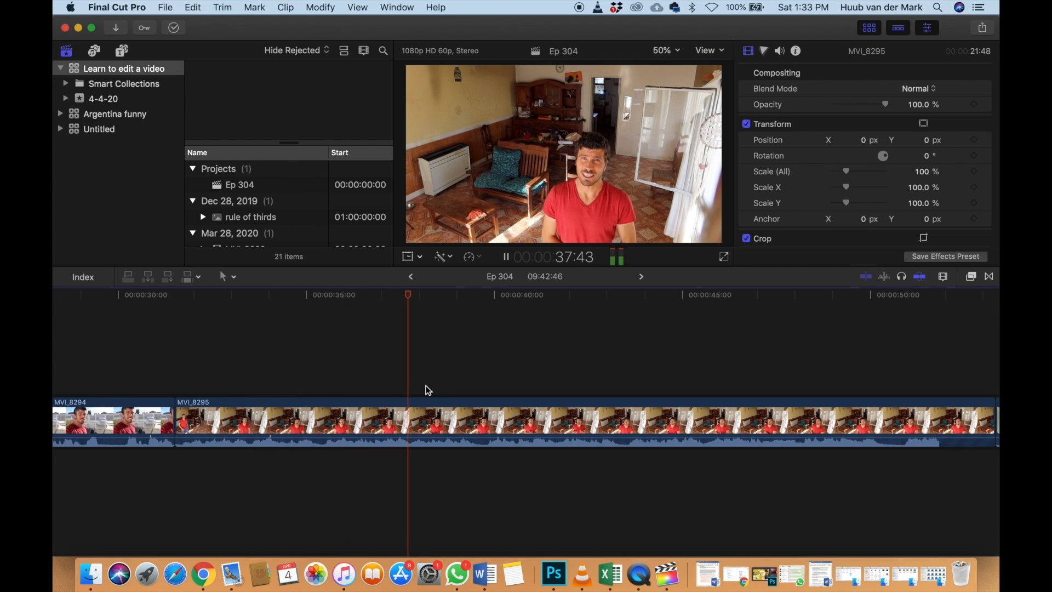
key("space")
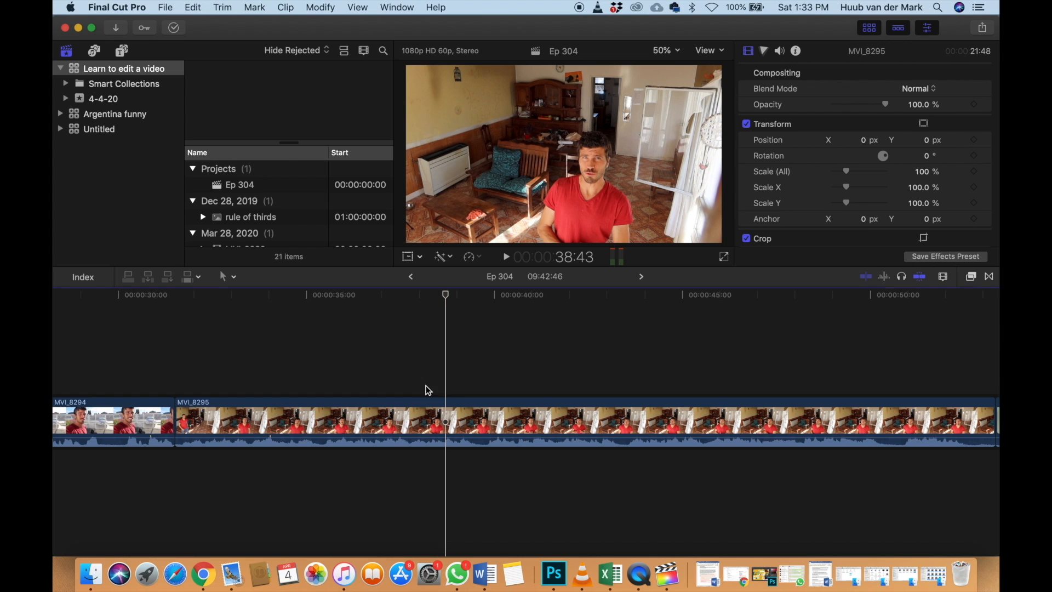
key("space")
left_click(322, 374)
left_click(323, 412)
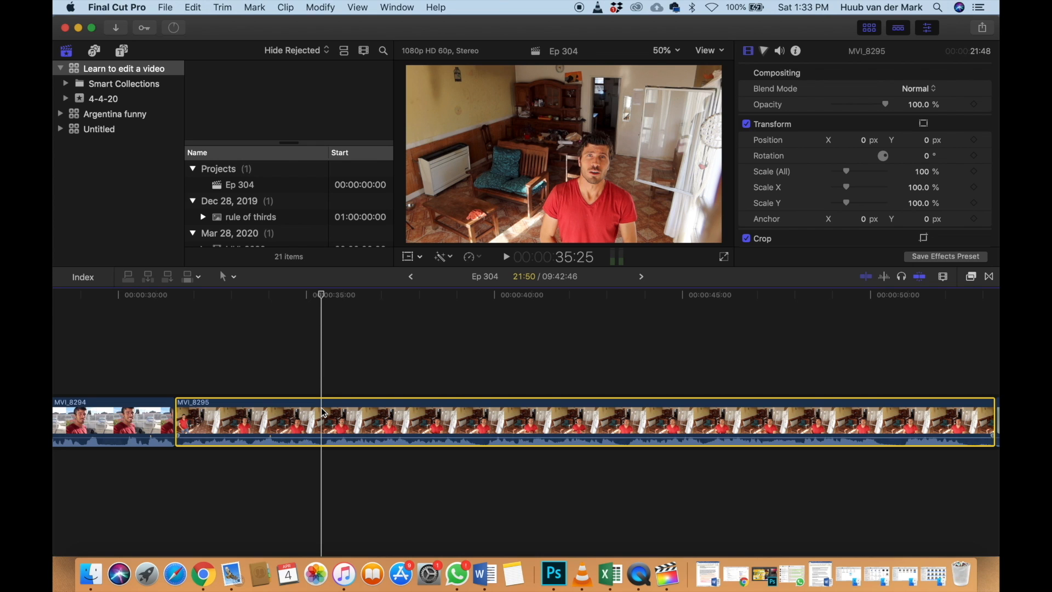
key("alt+bracketleft")
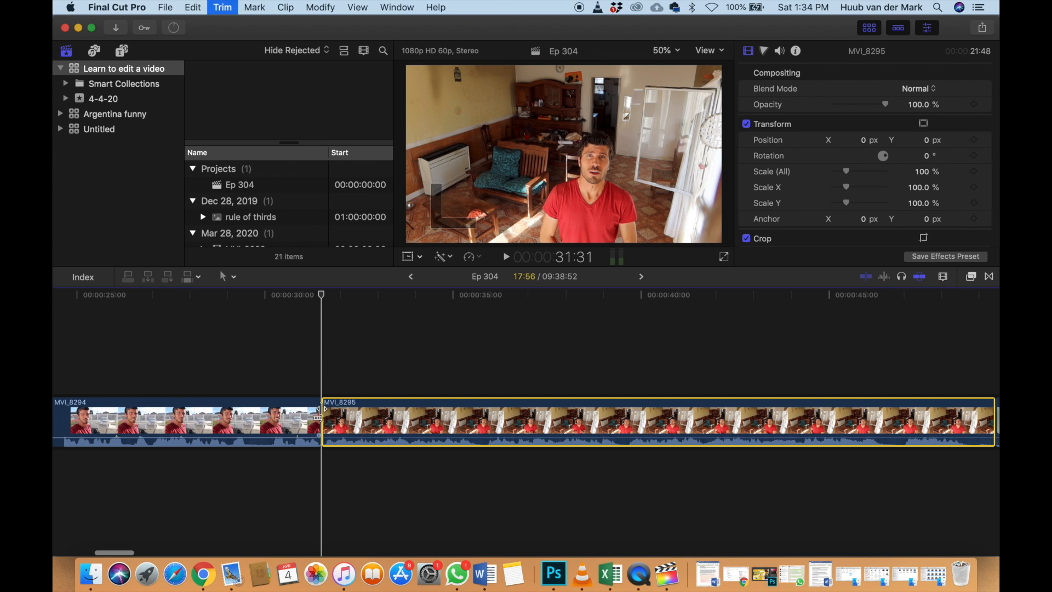
Play through MVI_8295, replaying its second half, to find where the clip should end
key("space")
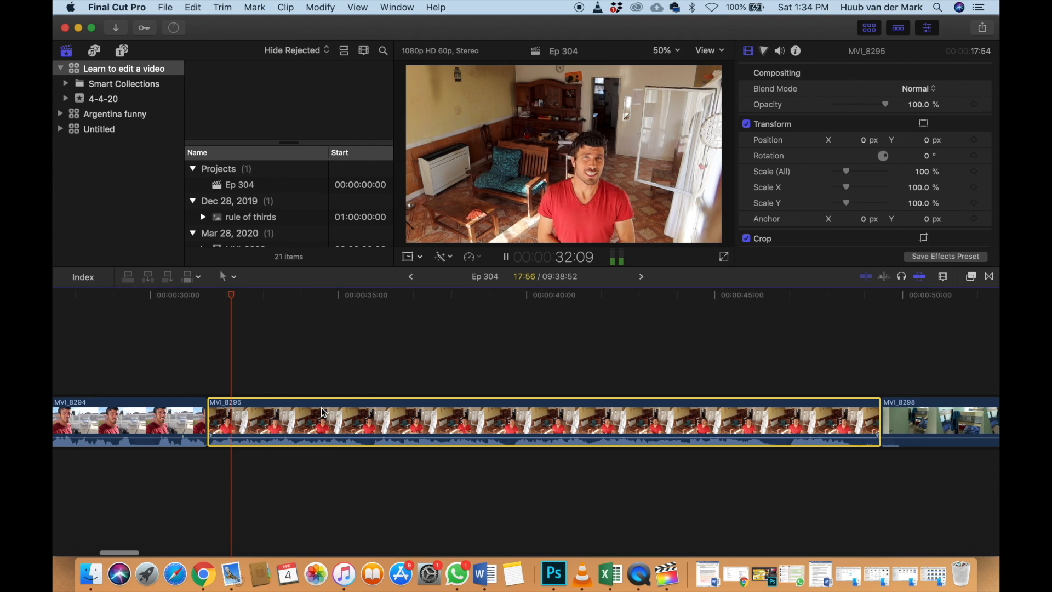
key("super+minus")
key("space")
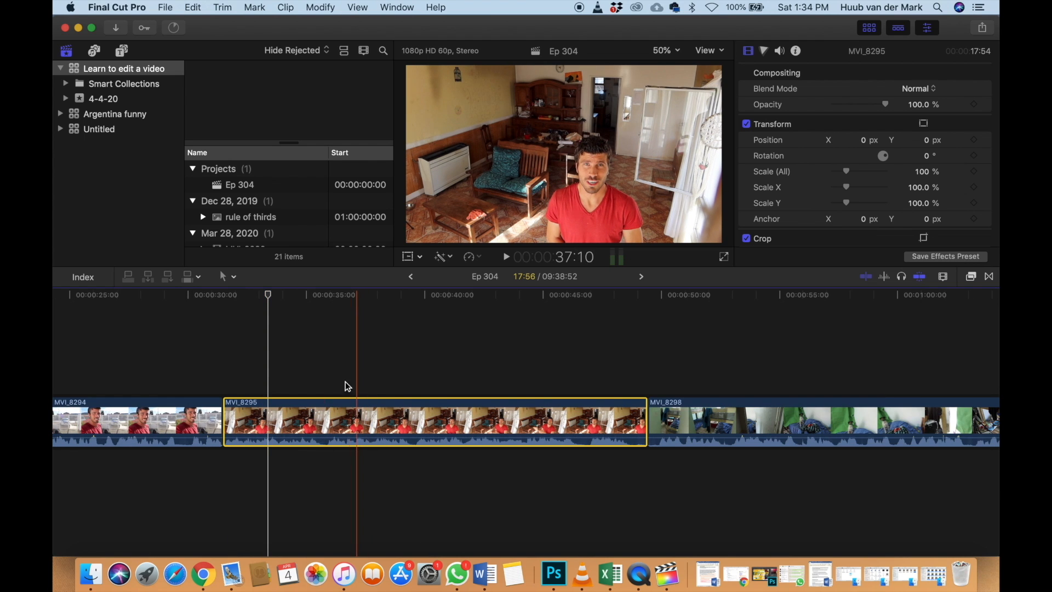
key("space")
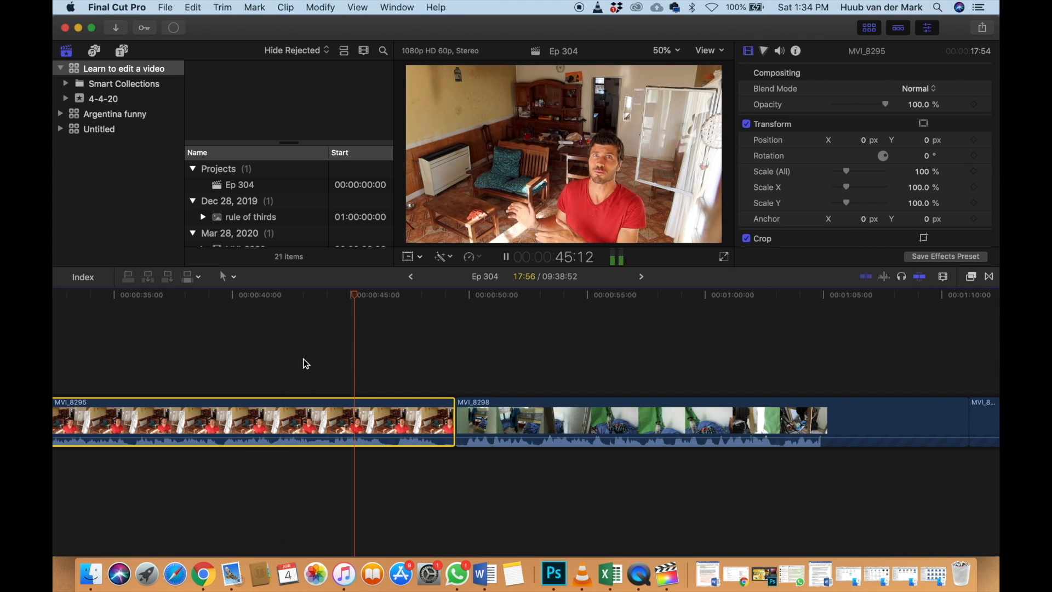
key("space")
key("space")
key("space")
key("space")
key("space")
key("space")
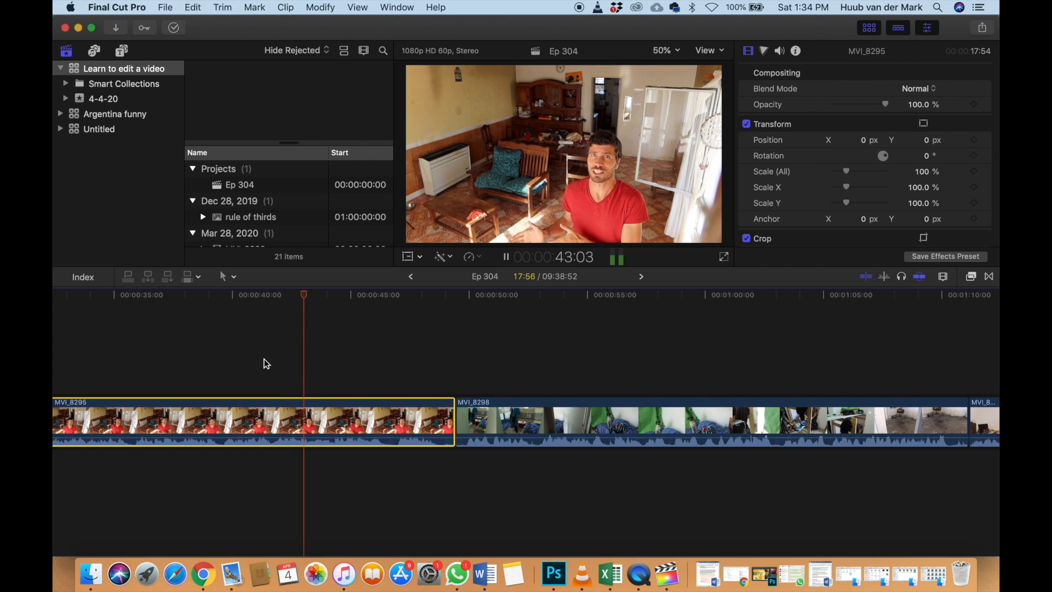
Position the cut frame by frame and trim the end of MVI_8295 at 43:44
key("space")
key("Right")
key("Right")
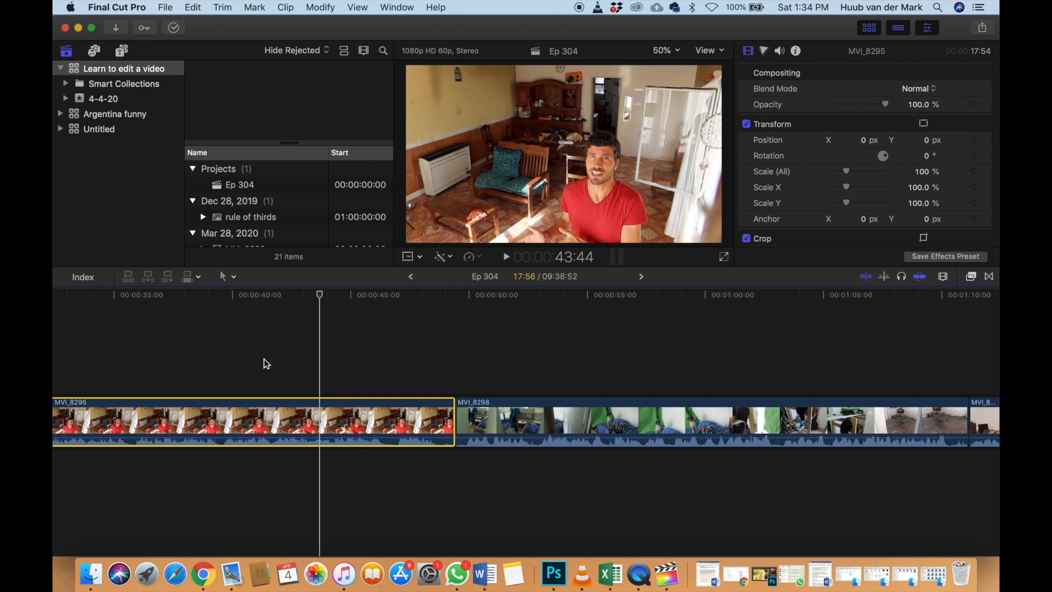
key("alt+bracketright")
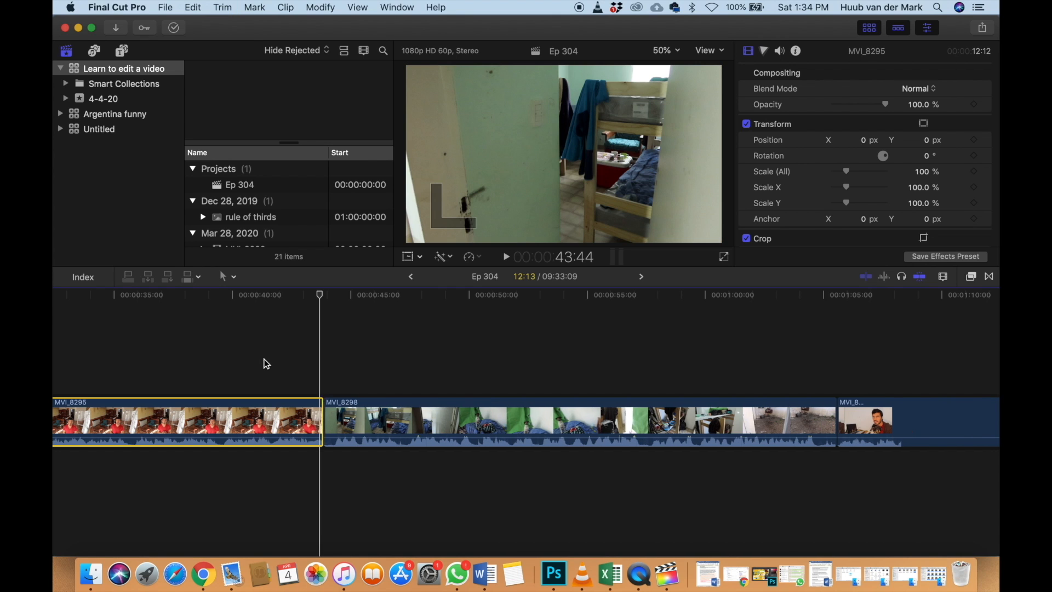
Replay the second half of MVI_8294 to find its best end point and trim about six seconds off the clip's end
key("super+minus")
key("super+minus")
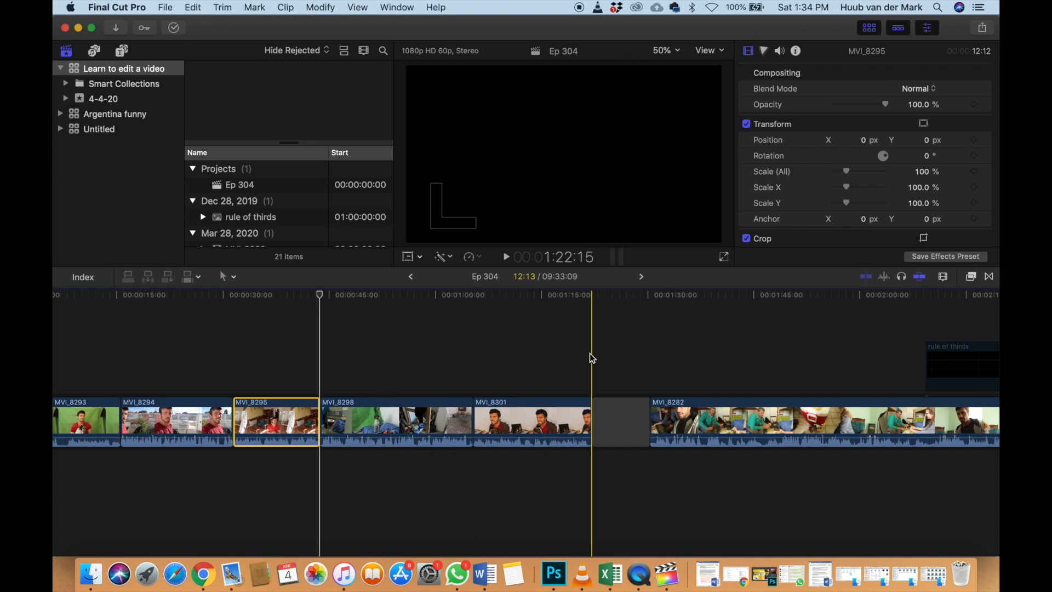
scroll(590, 357, "left", 3)
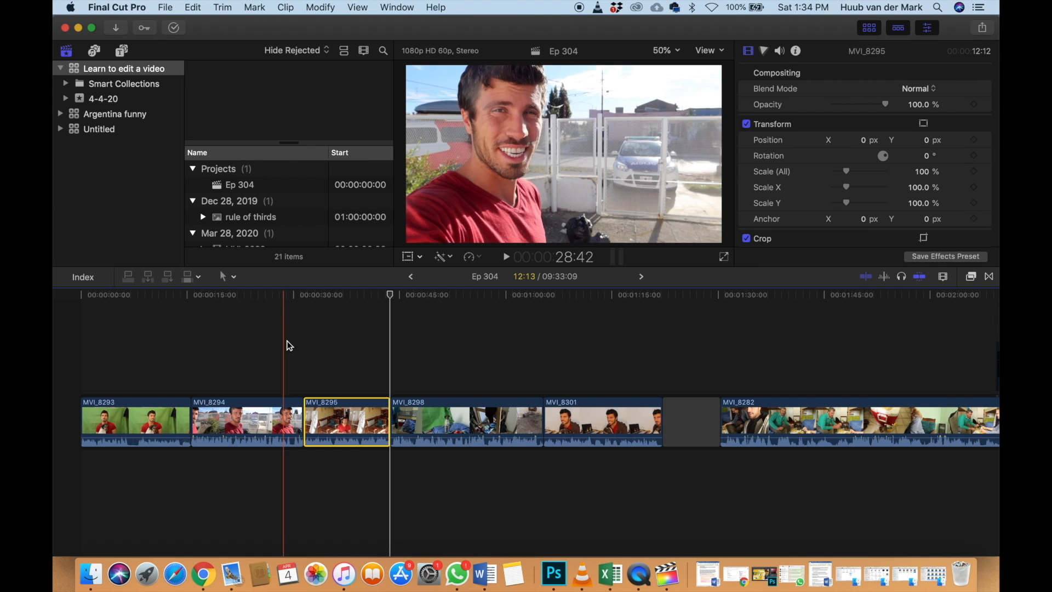
key("space")
left_click(193, 366)
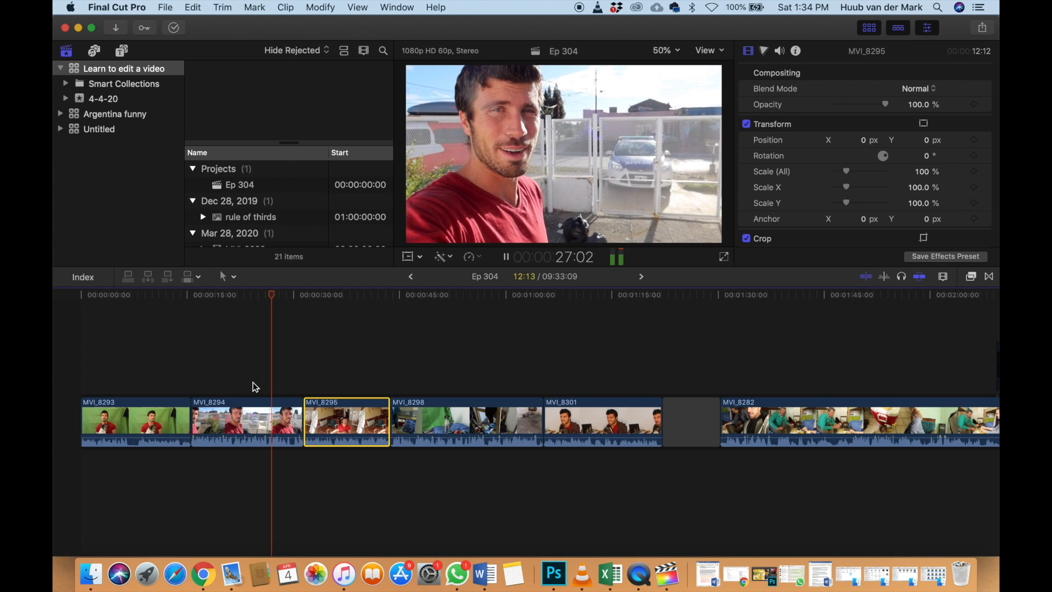
key("space")
key("space")
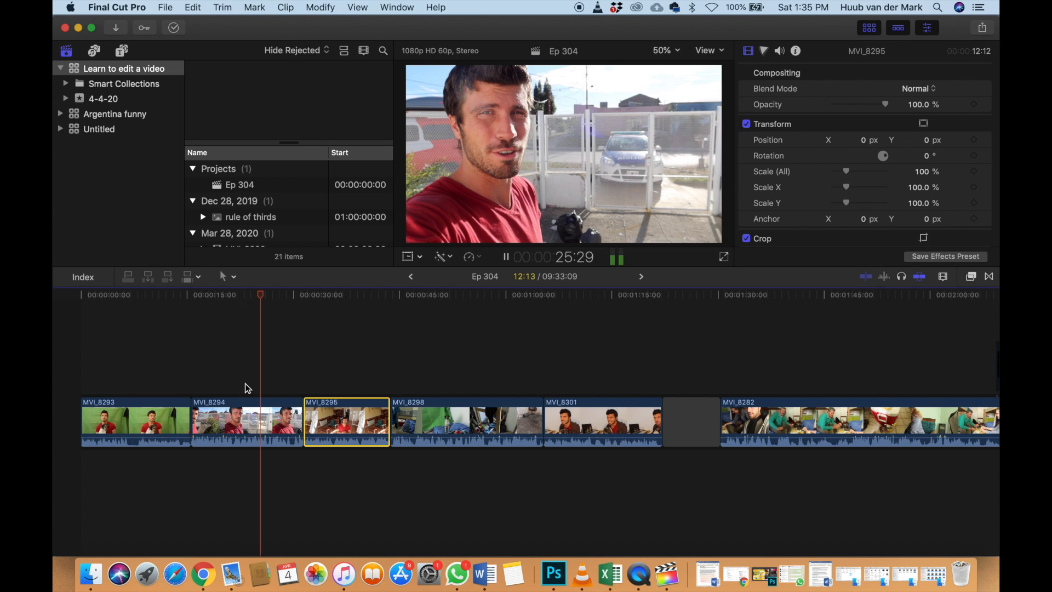
key("space")
key("space")
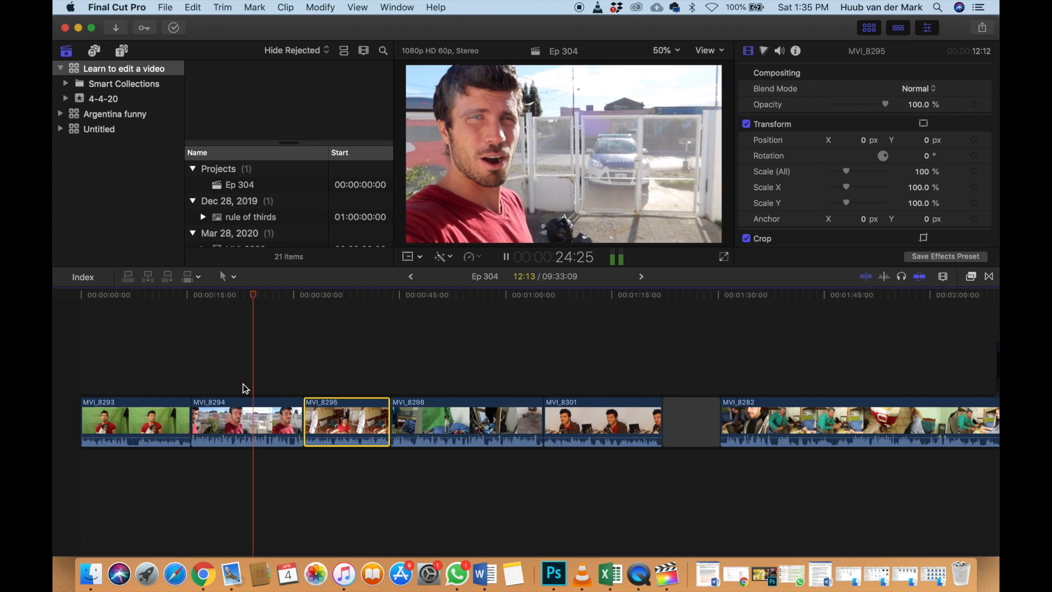
key("space")
key("alt+bracketright")
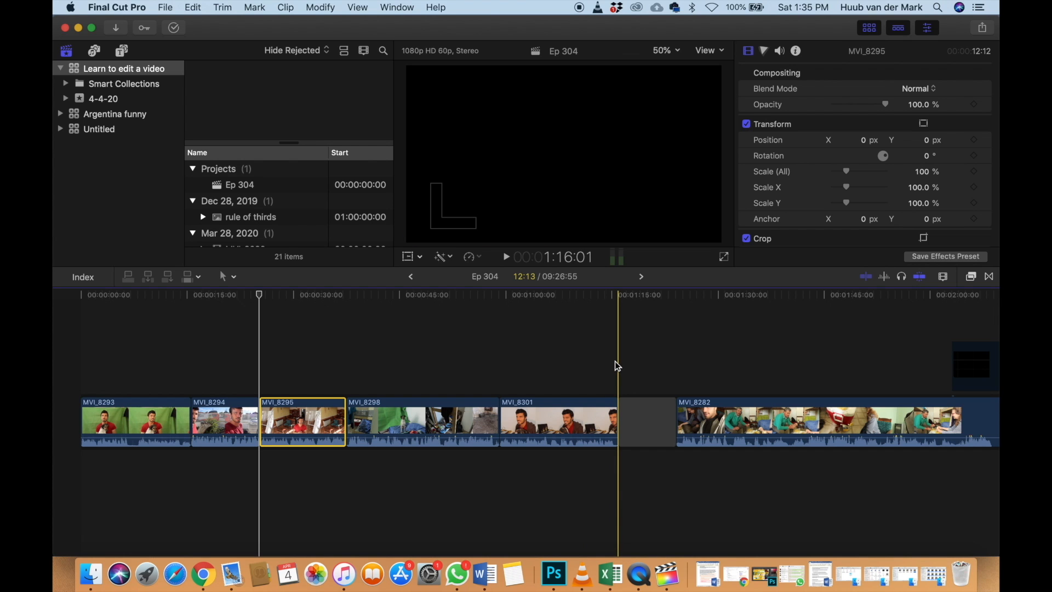
Play the opening of MVI_8298 and trim about a quarter of a second off its start
key("space")
left_click(350, 372)
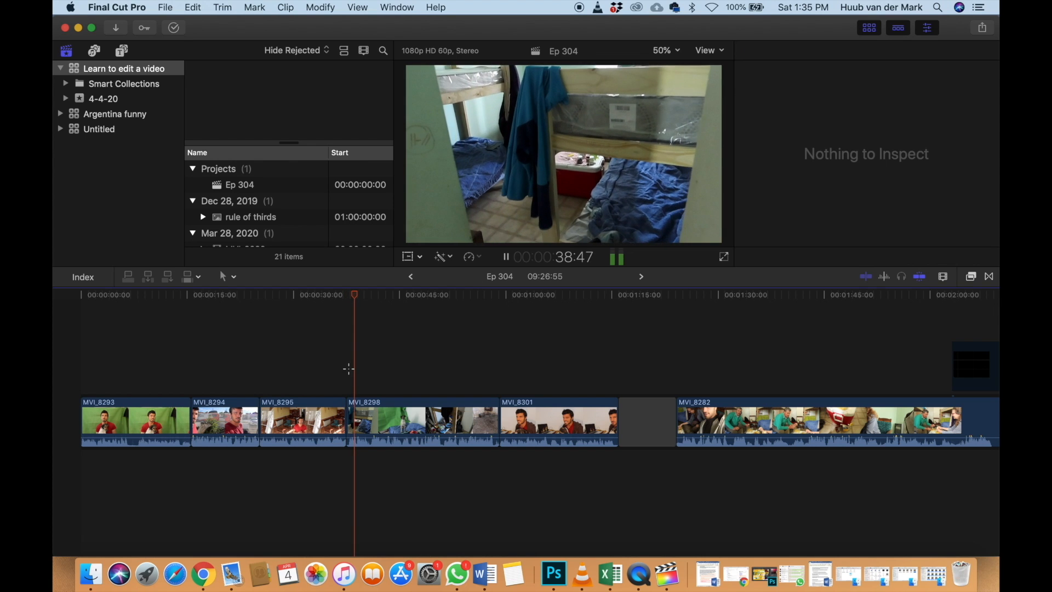
key("space")
key("alt+[")
Play MVI_8298 up to the laptop shot and trim the clip's end at 47:34
key("space")
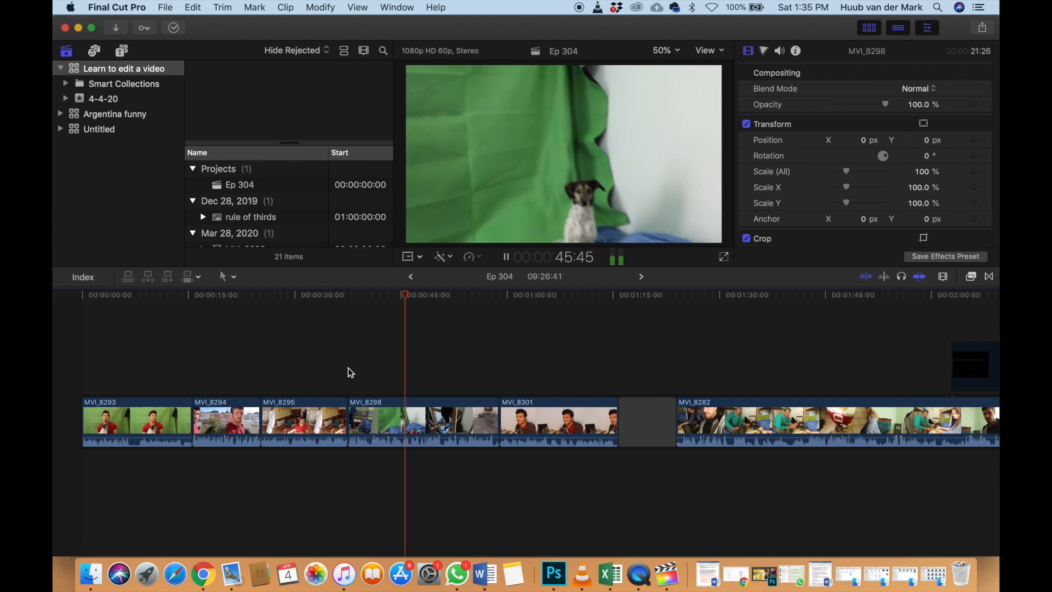
key("space")
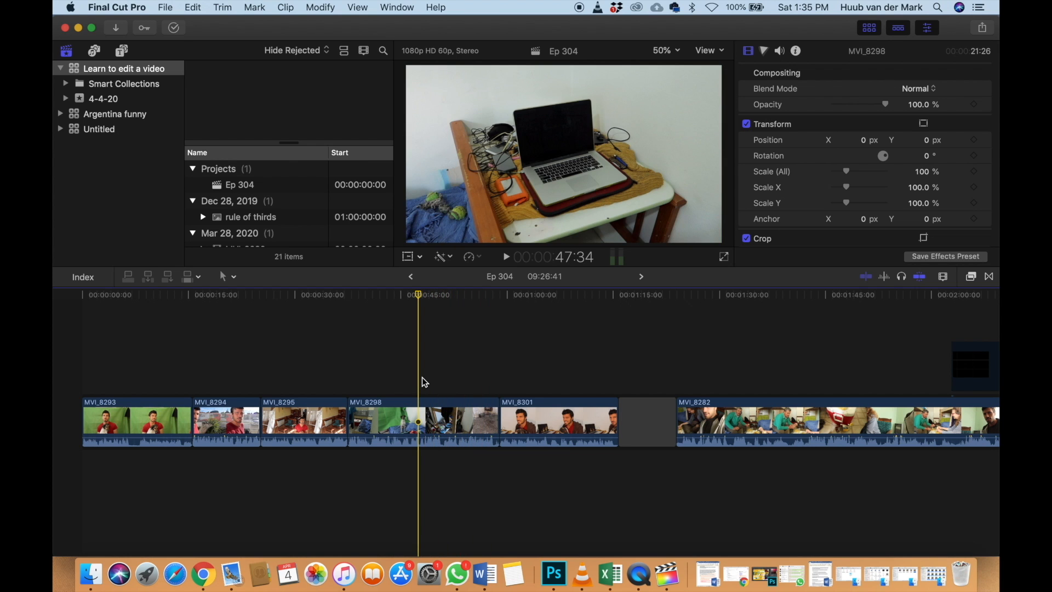
key("alt+bracketright")
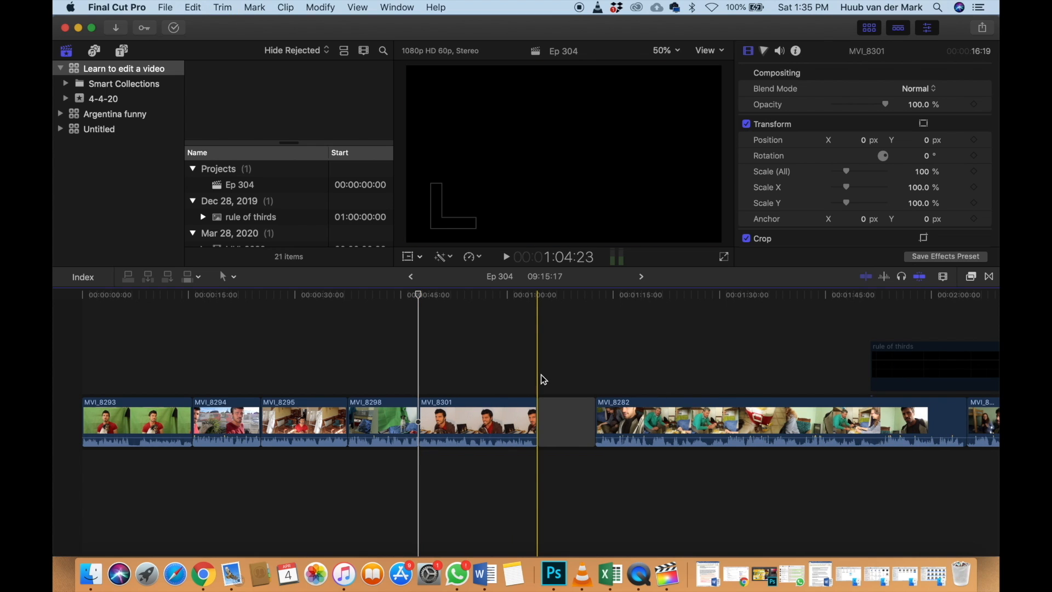
Trim the start of MVI_8301 at 49:10 and cut about half a second off its end
key("space")
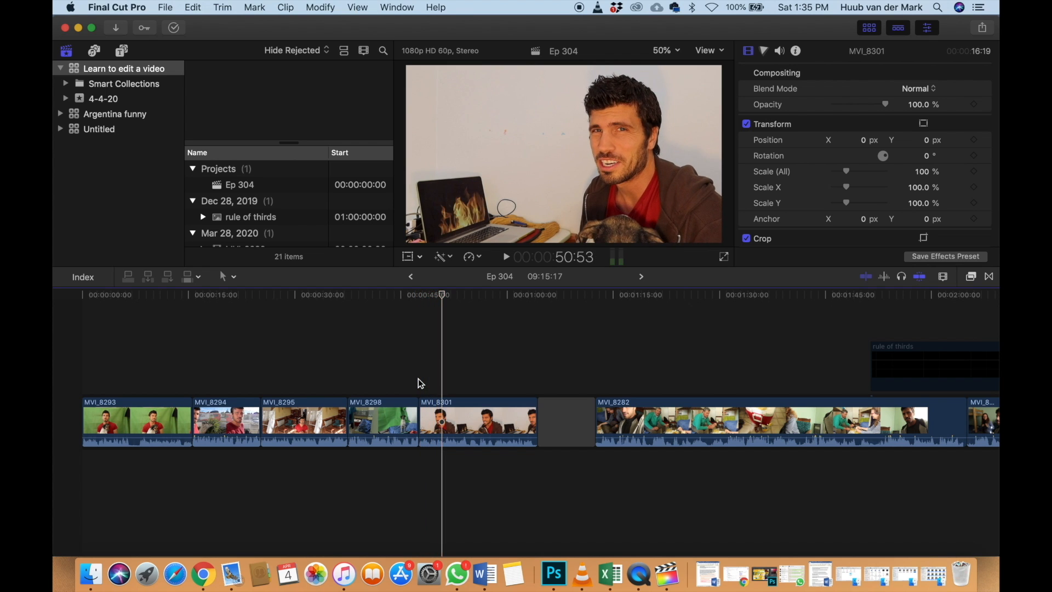
key("space")
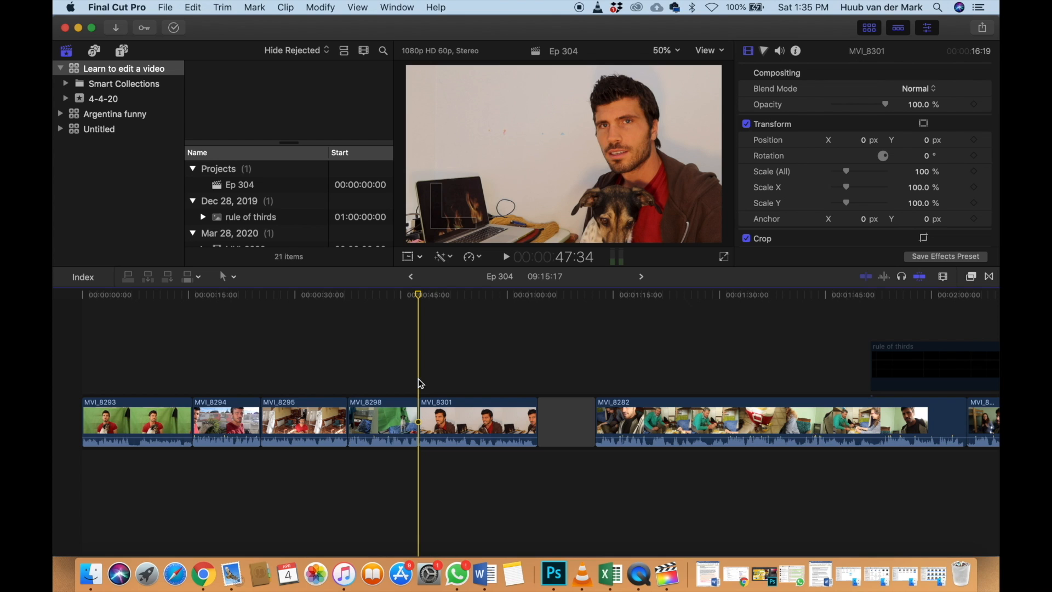
key("space")
key("space")
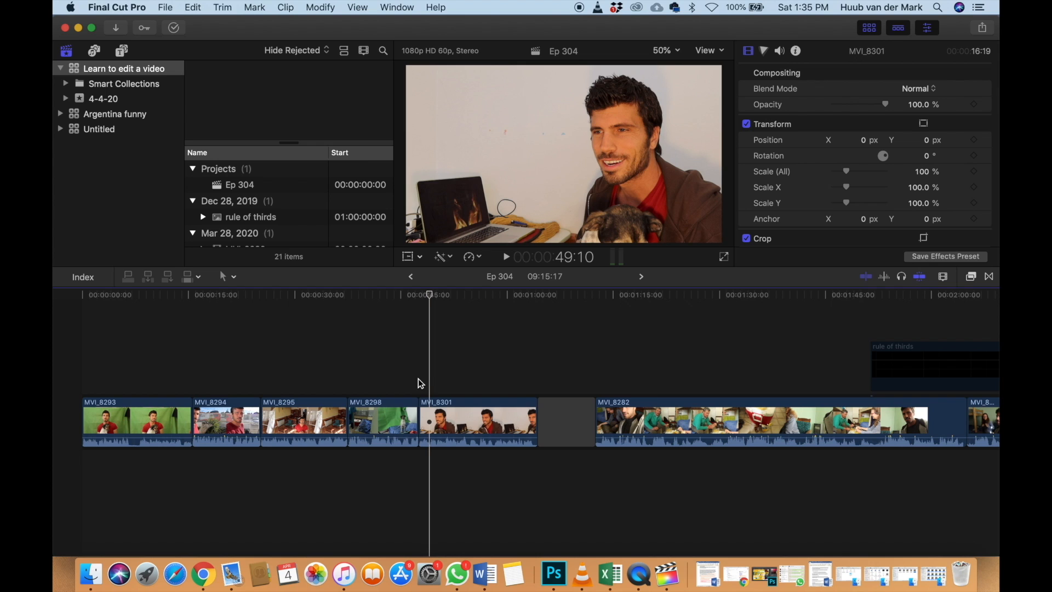
key("alt+[")
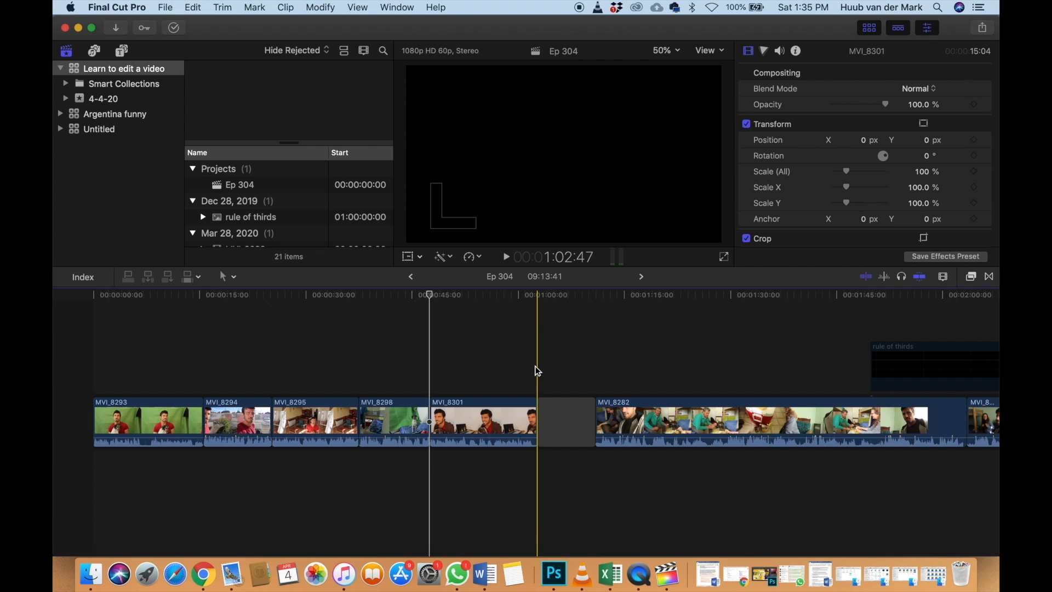
key("space")
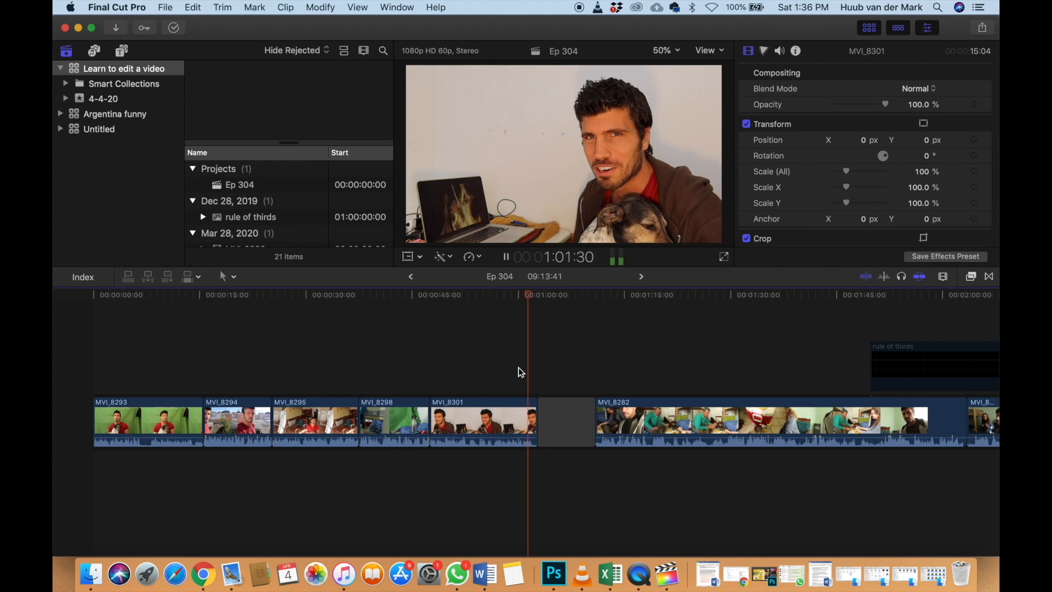
key("space")
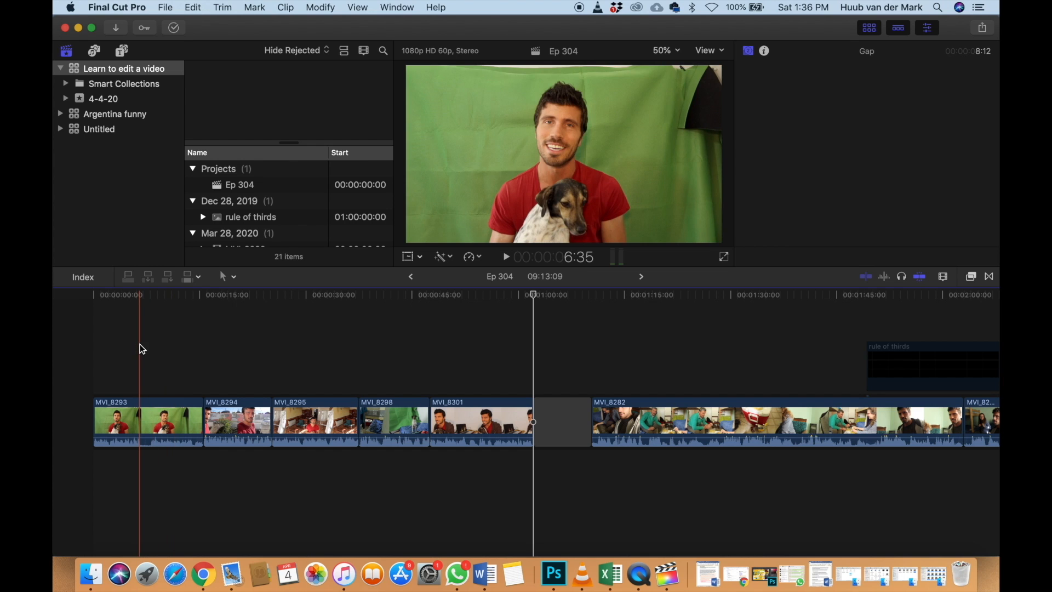
Replay the first part of MVI_8301 and split the clip about five seconds in
key("space")
left_click(427, 343)
key("super+equal")
key("super+equal")
key("super+equal")
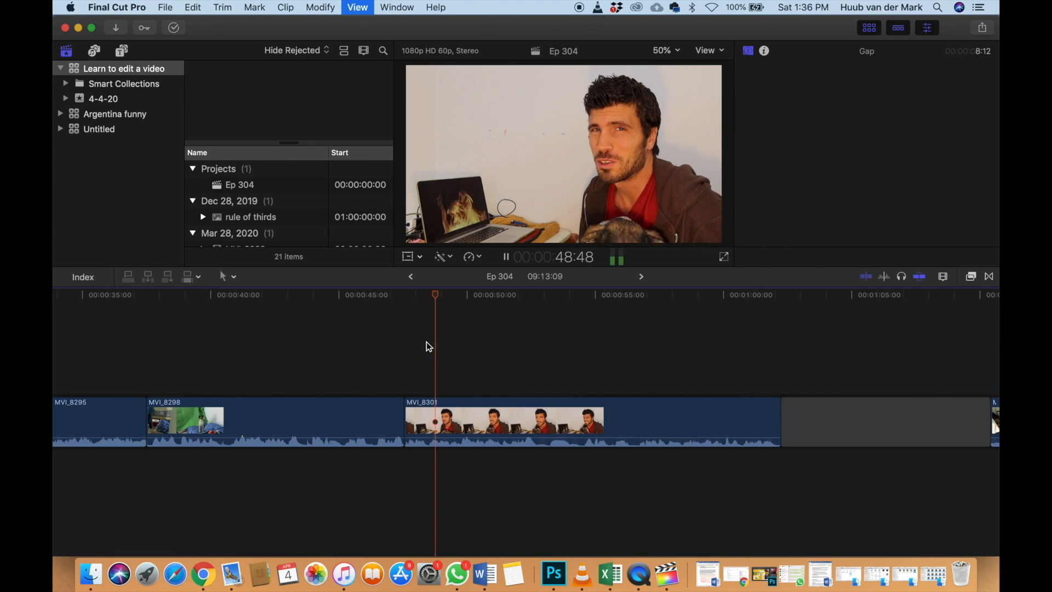
scroll(426, 341, "right", 4)
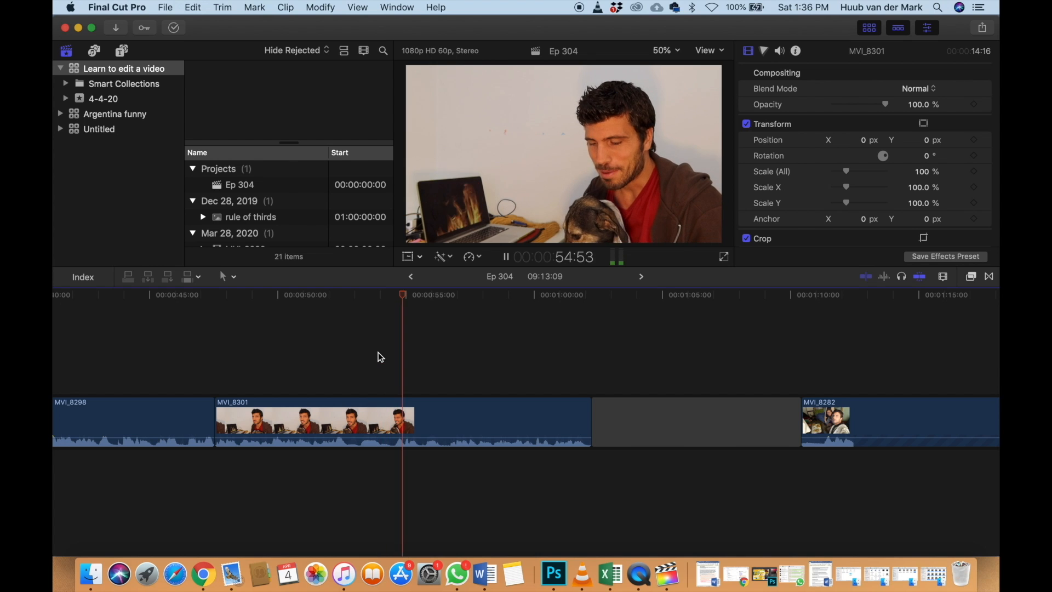
left_click(331, 358)
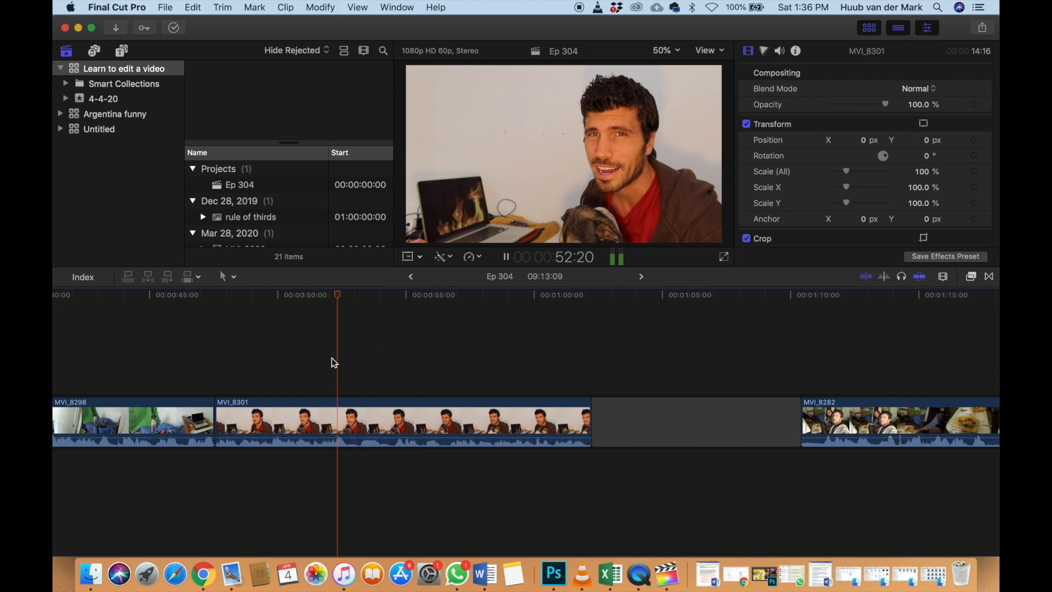
left_click(324, 360)
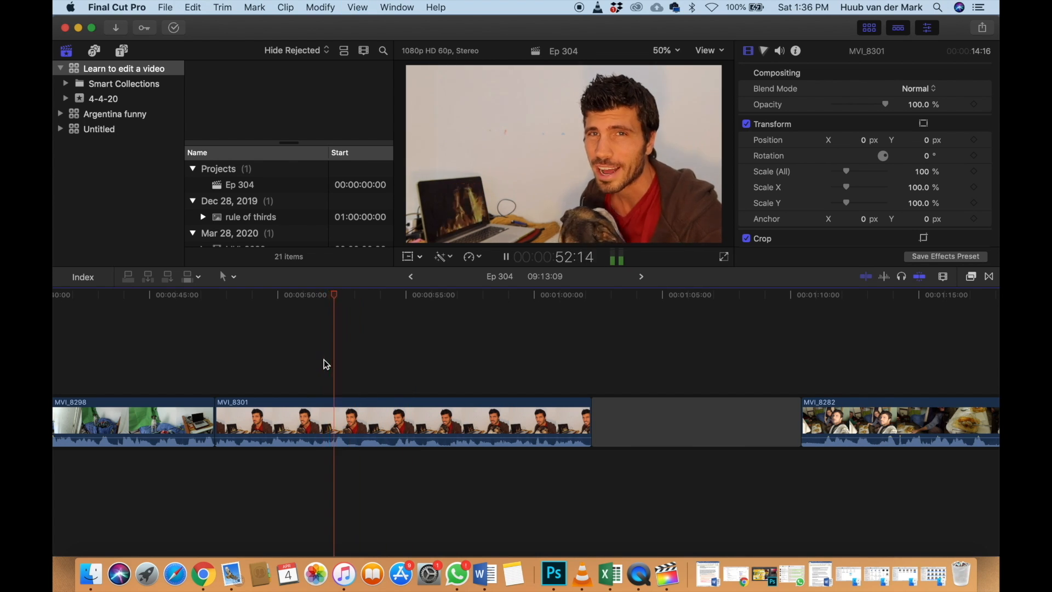
key("space")
key("space")
key("space")
key("super+b")
Play past the split in MVI_8301 and trim about two seconds off the start of its second part
key("space")
key("space")
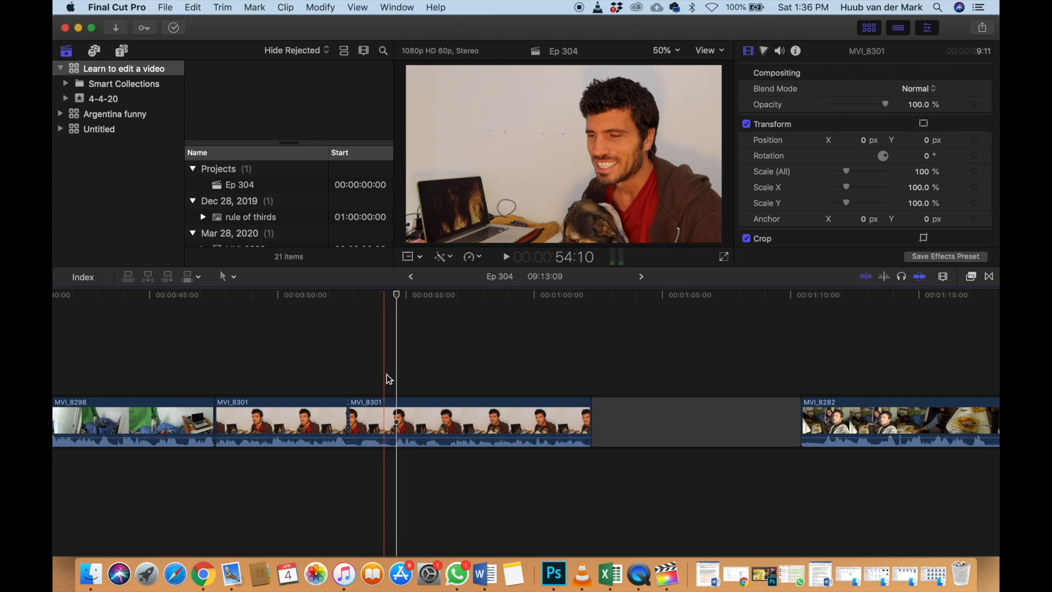
key("space")
left_click(388, 378)
key("space")
key("space")
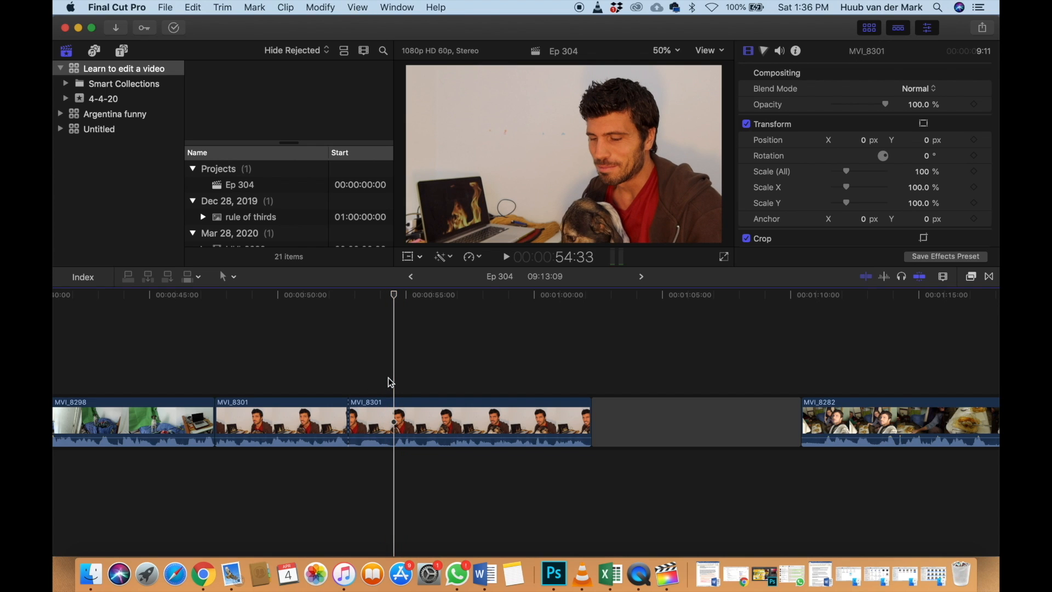
scroll(390, 382, "left", 3)
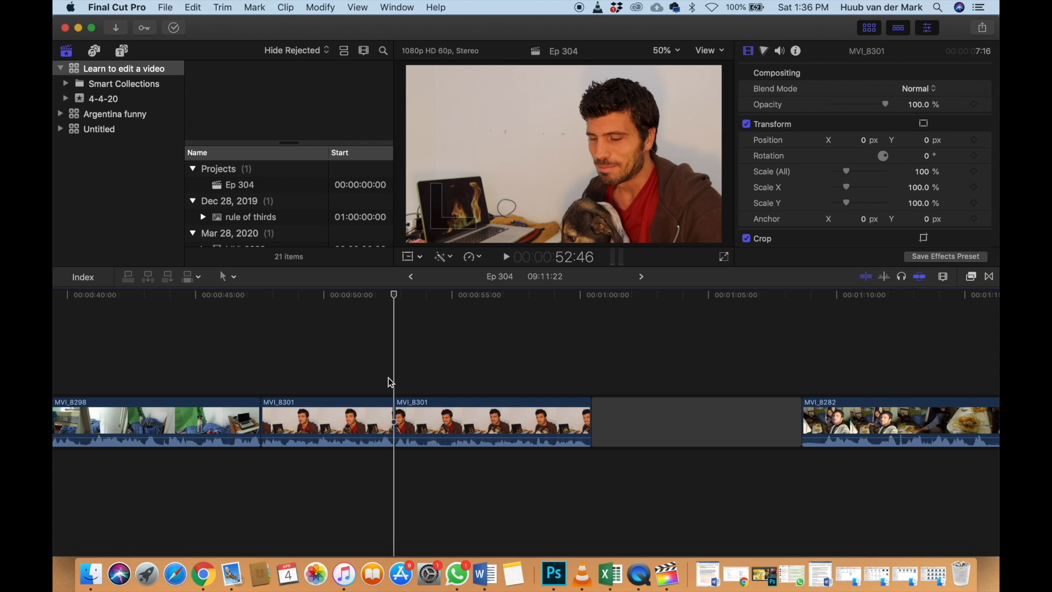
Play through the second part of MVI_8301 and trim its end at 1:00:17
left_click(356, 373)
key("space")
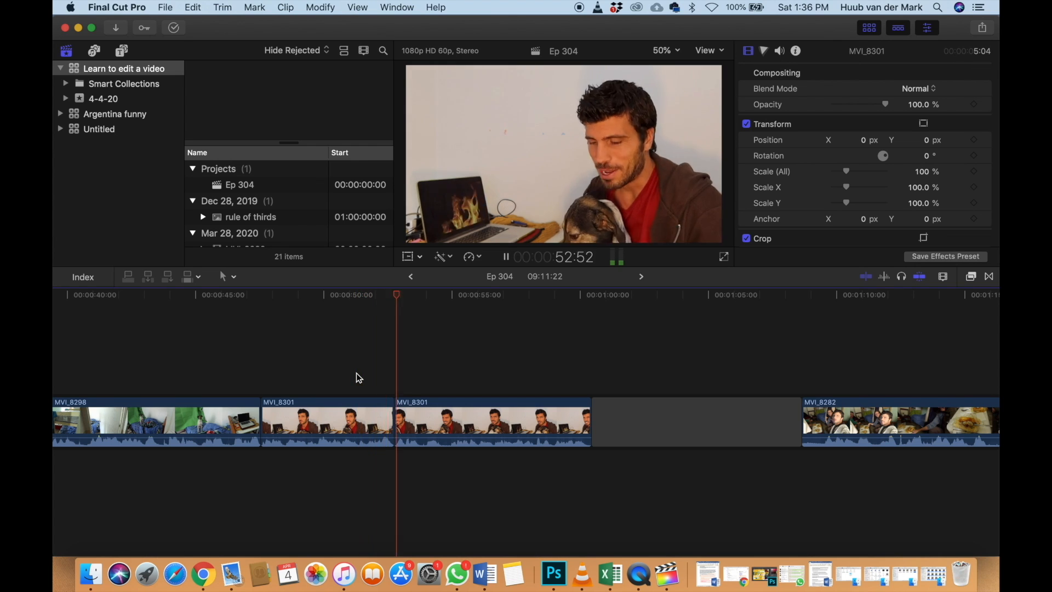
scroll(356, 373, "right", 5)
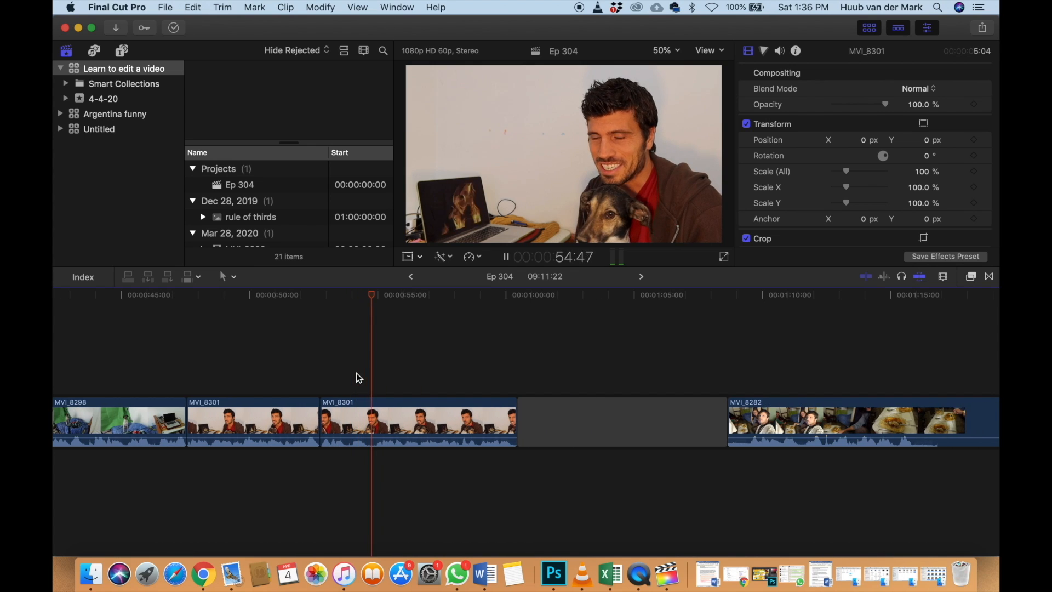
key("space")
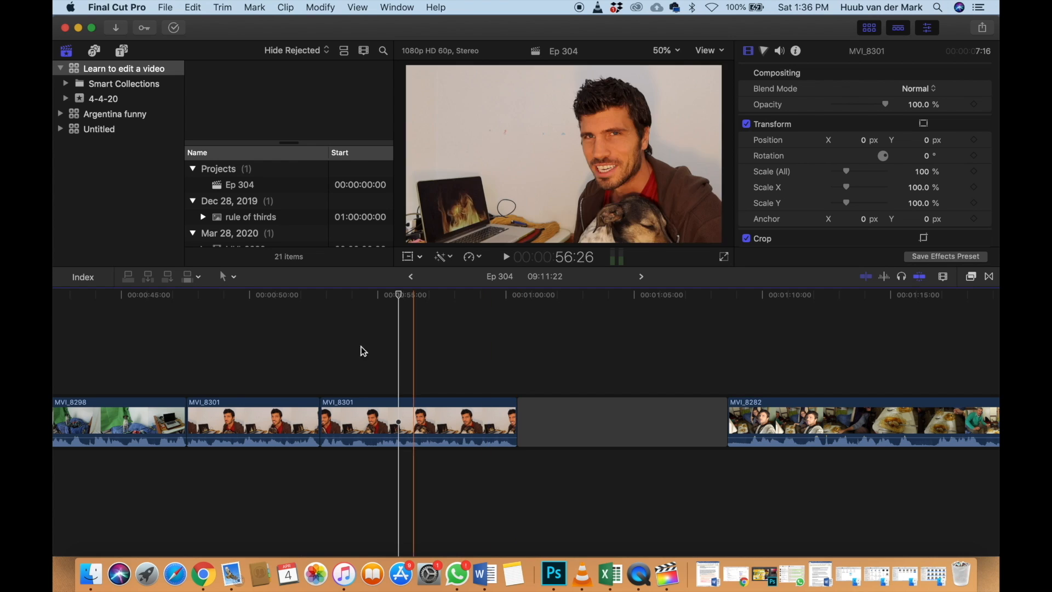
key("space")
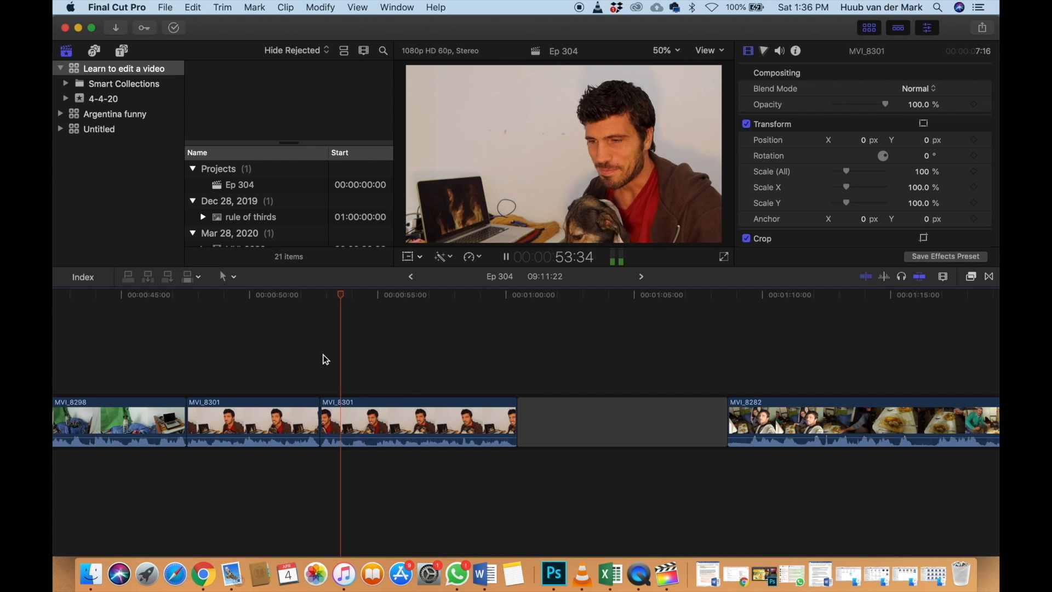
key("space")
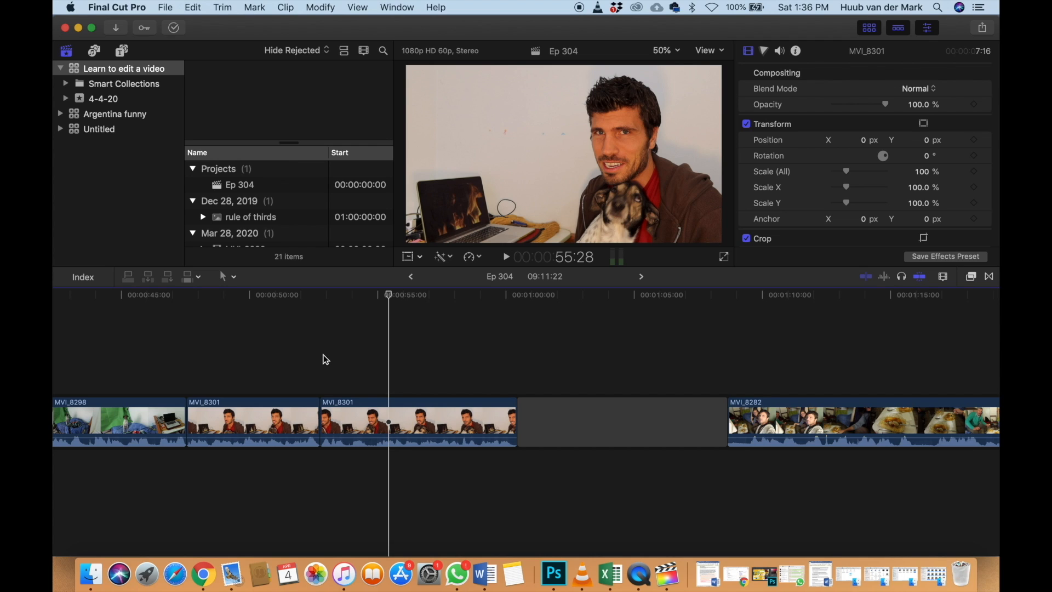
key("space")
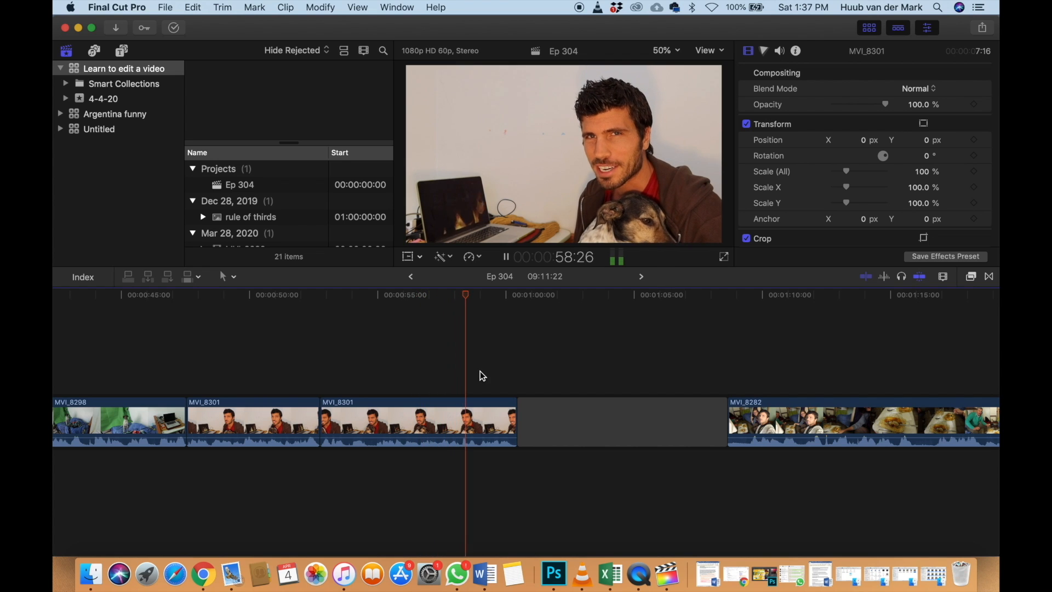
key("space")
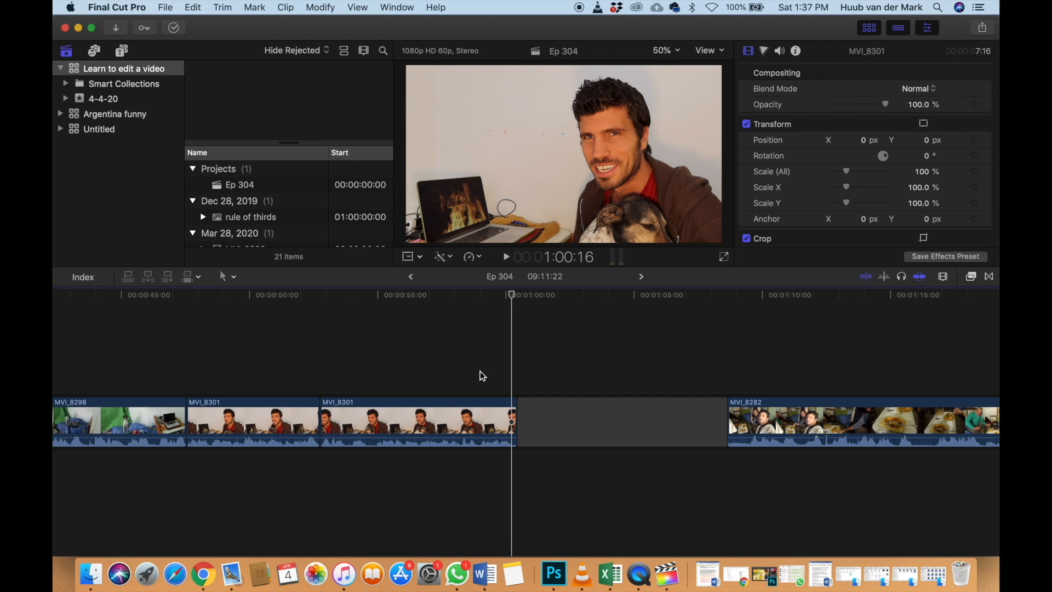
key("Right")
key("alt+bracketright")
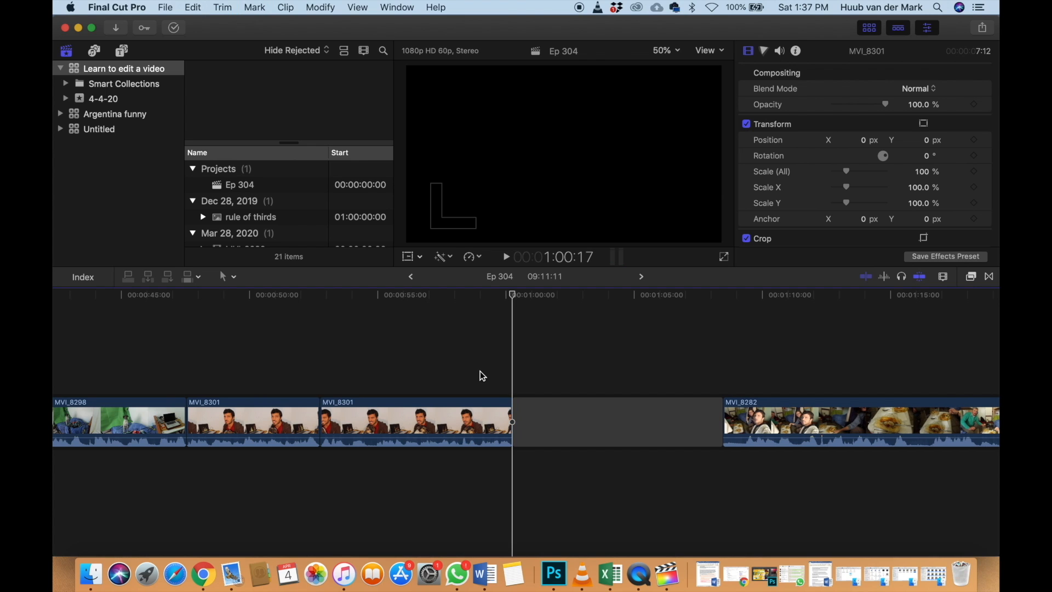
Return to the start of the timeline, play the middle of MVI_8293 and split the clip at about 6:47
key("super+minus")
scroll(395, 373, "left", 1)
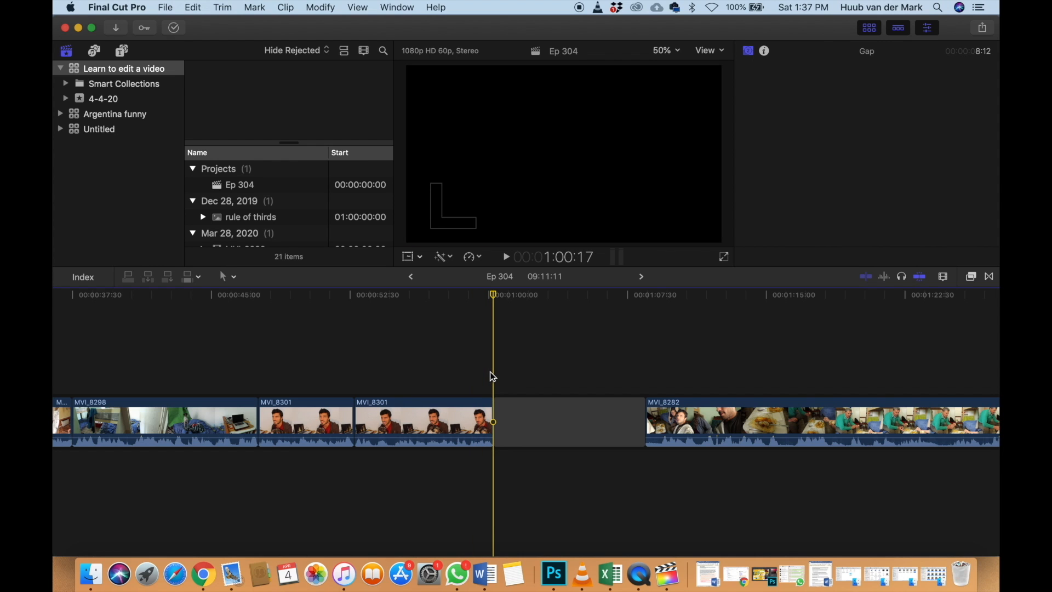
scroll(492, 376, "left", 6)
scroll(490, 371, "left", 7)
key("space")
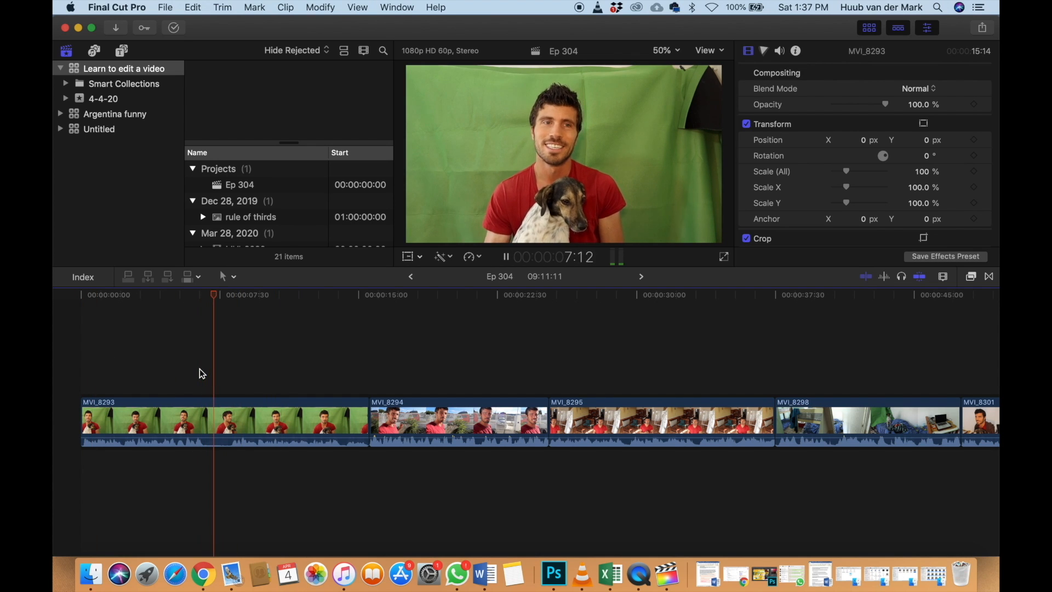
key("space")
key("space")
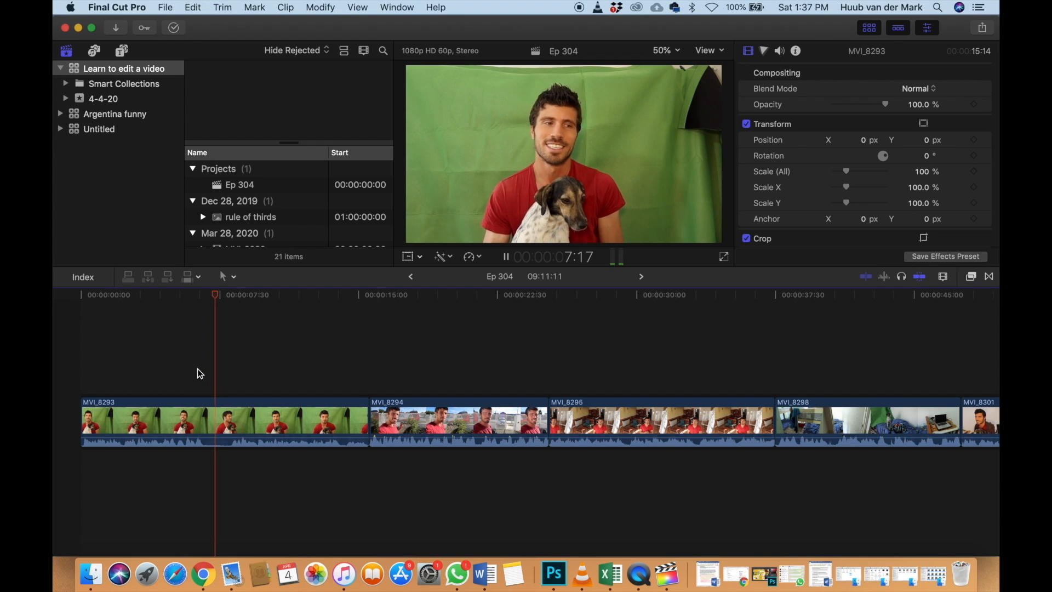
key("space")
left_click(203, 375)
key("super+b")
Play past the split in MVI_8293 and trim about half a second off the start of its second part
key("space")
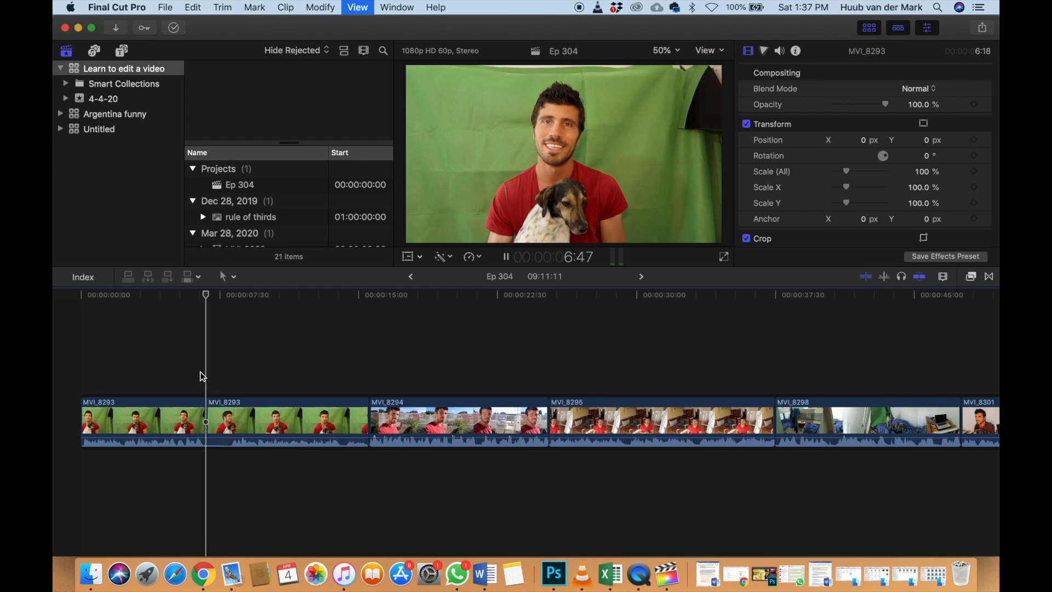
key("Left")
key("Left")
key("Left")
key("Left")
key("Left")
key("Left")
key("Left")
key("Left")
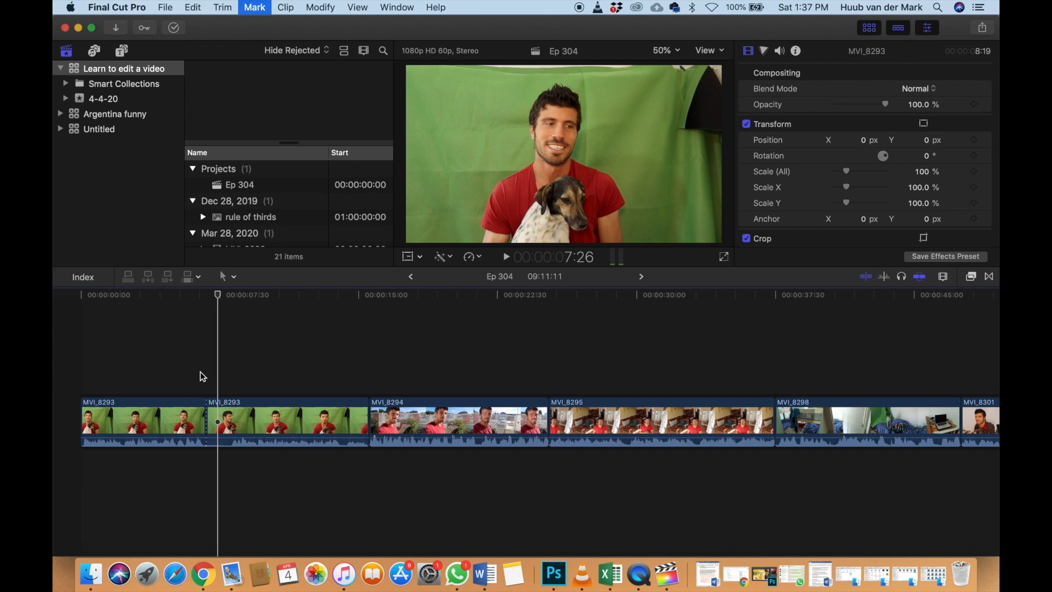
key("Left")
key("Left")
key("Left")
key("Left")
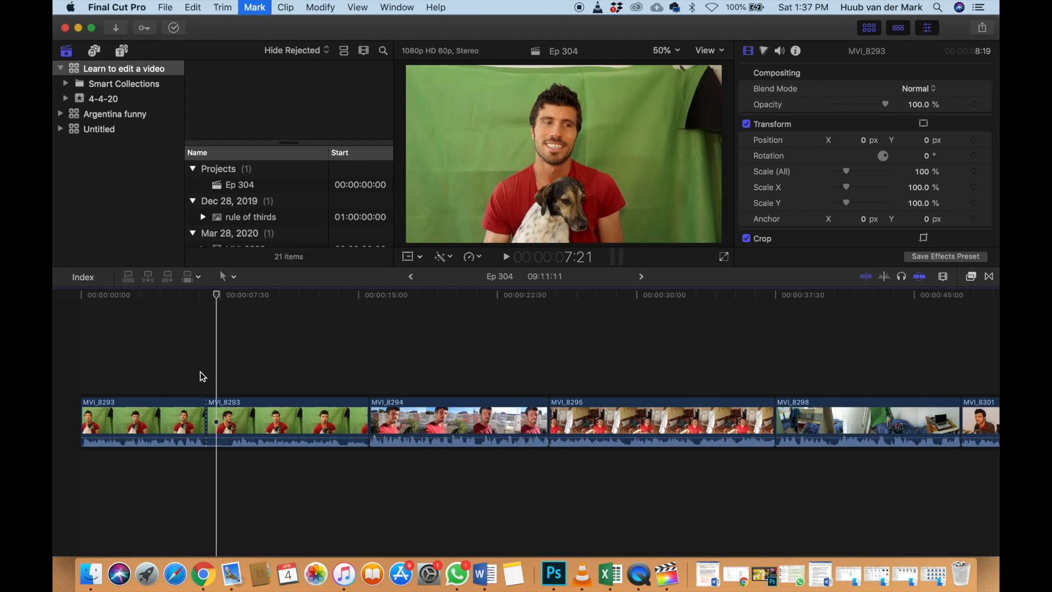
scroll(224, 378, "right", 15)
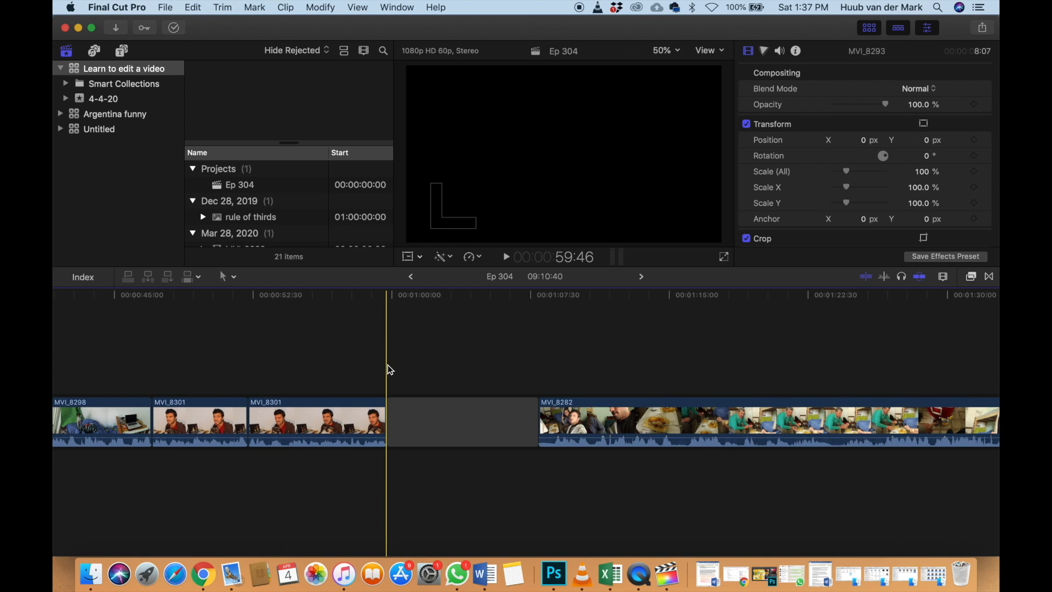
scroll(387, 364, "left", 15)
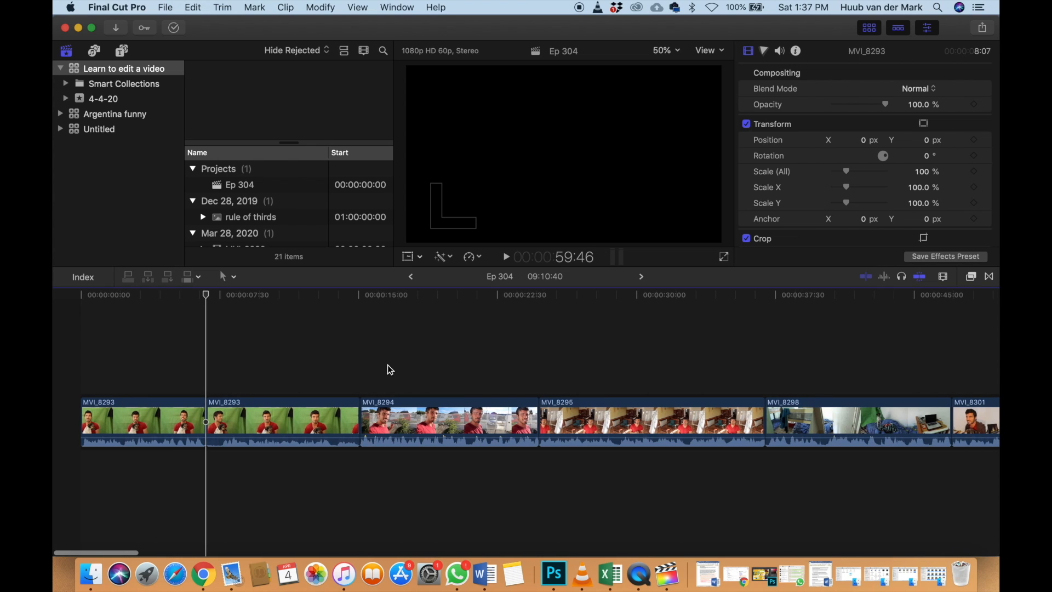
key("super+minus")
key("super+minus")
key("super+minus")
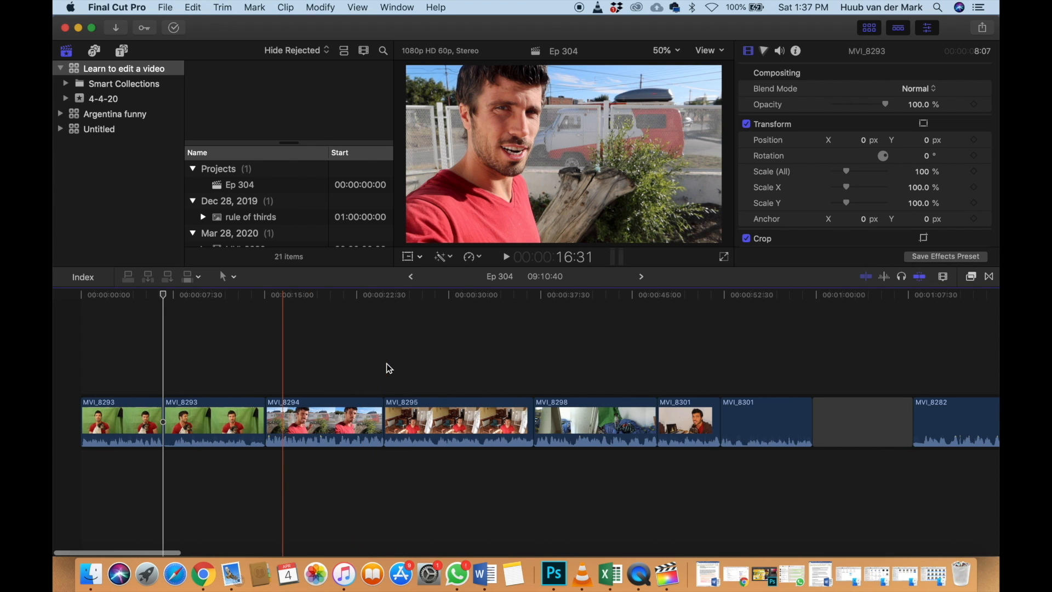
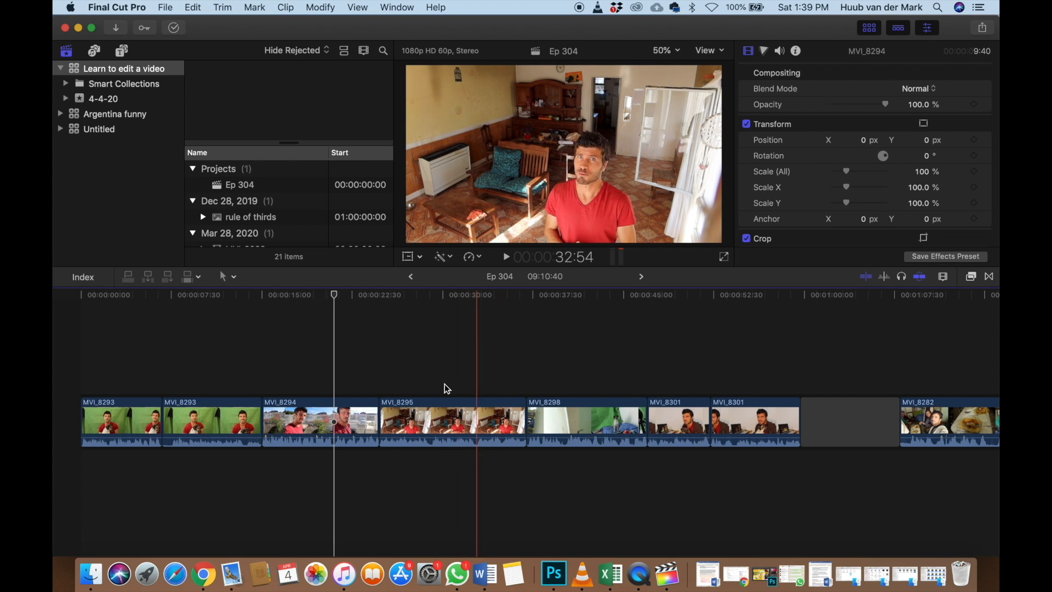
Play the opening seconds of MVI_8295 to find where a zoom-in can start
left_click(385, 382)
key("super+equal")
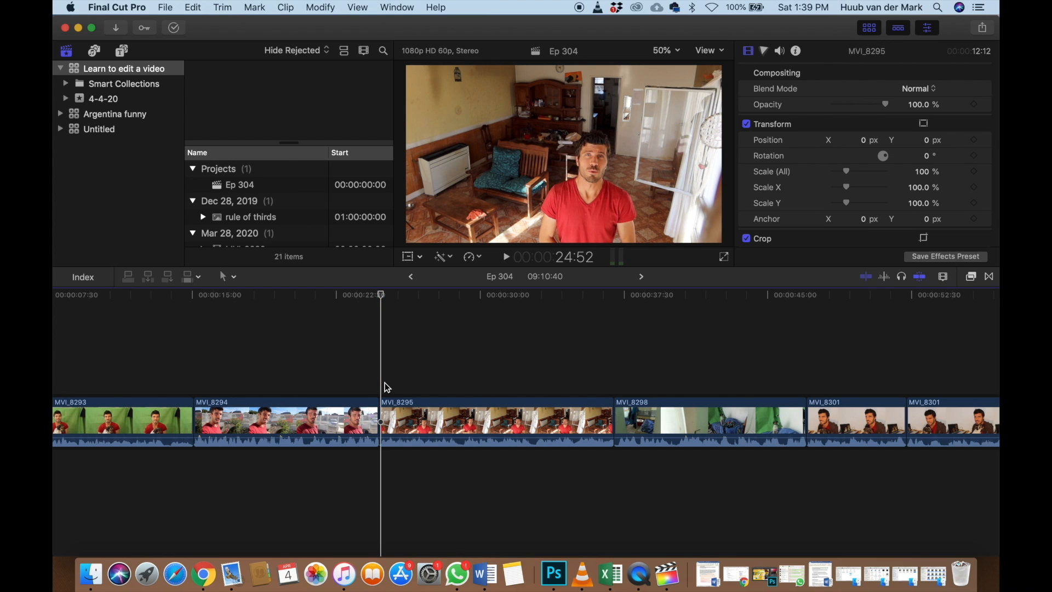
left_click(390, 416)
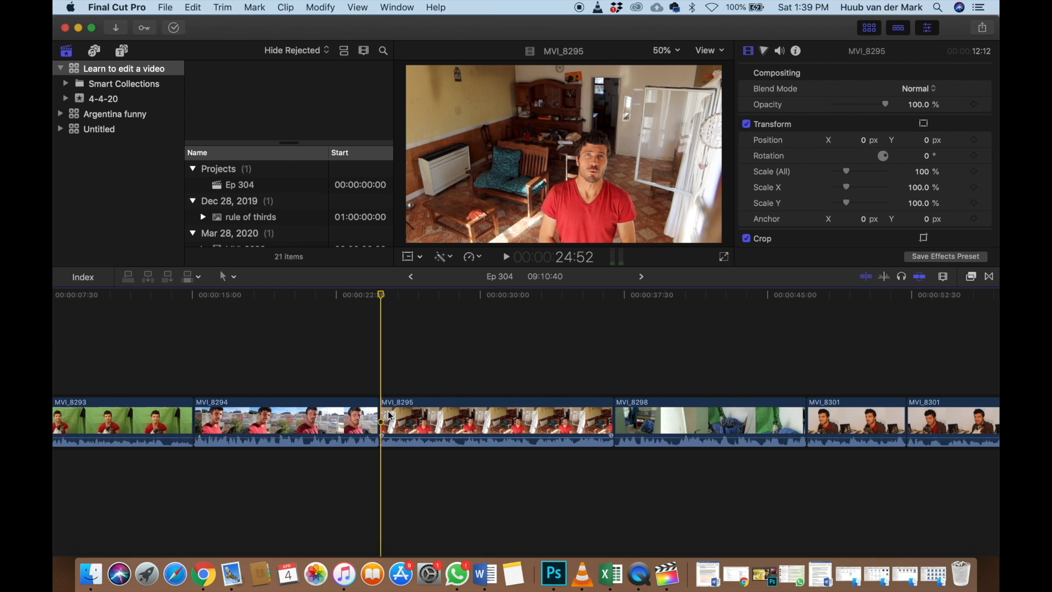
key("super+equal")
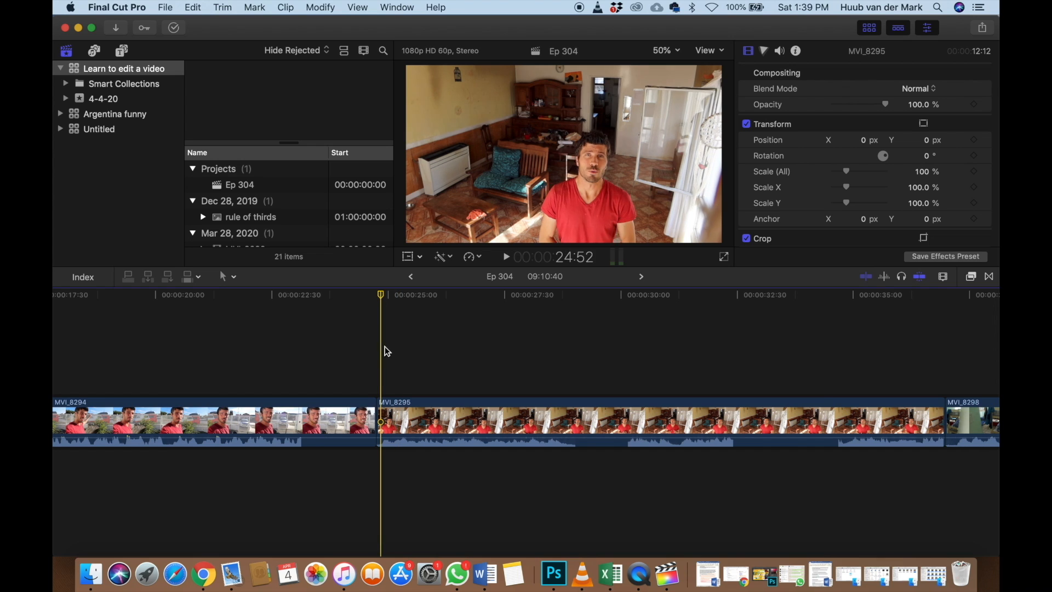
left_click(376, 399)
key("space")
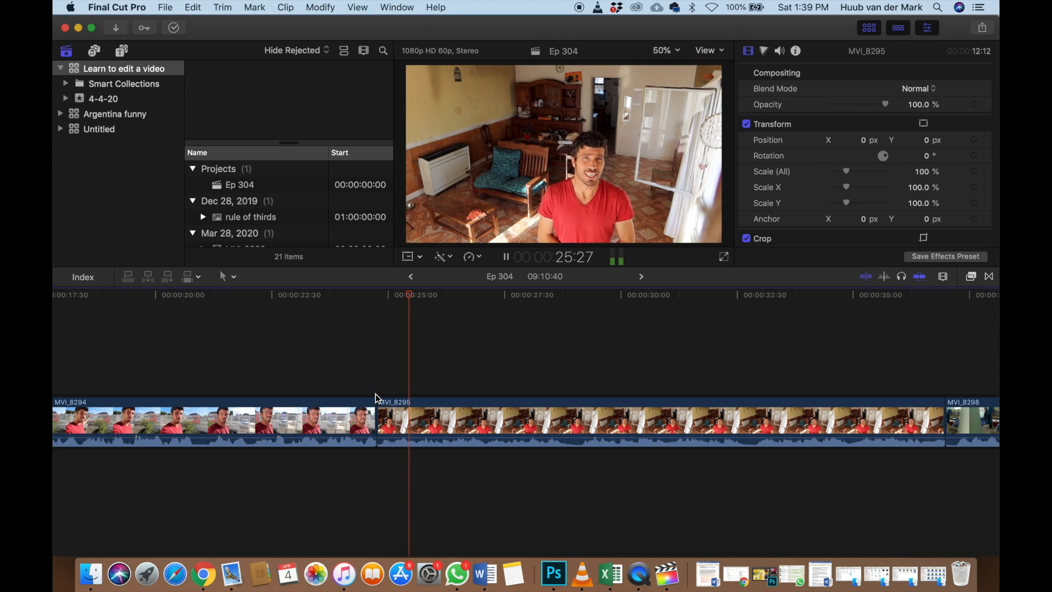
key("space")
key("space")
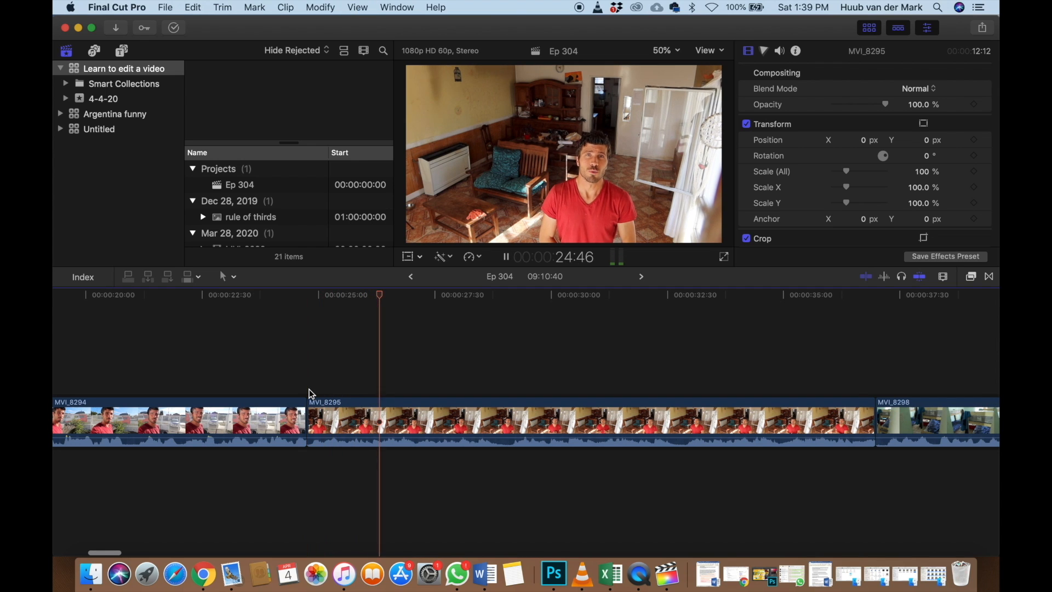
key("space")
Add Position and Scale (All) keyframes to MVI_8295 at 26:07
left_click(377, 414)
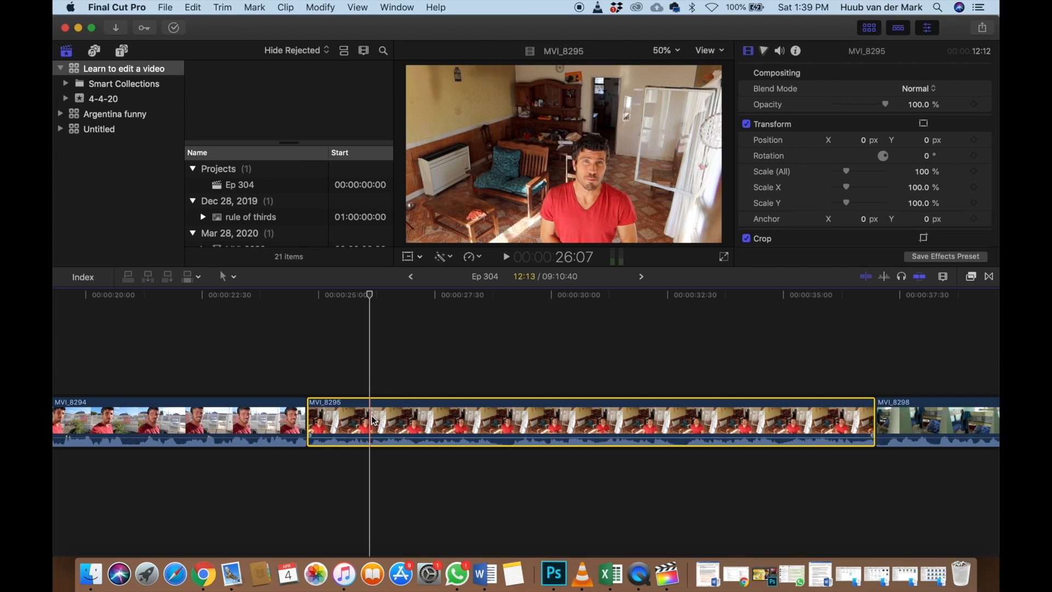
left_click(369, 381)
left_click(369, 411)
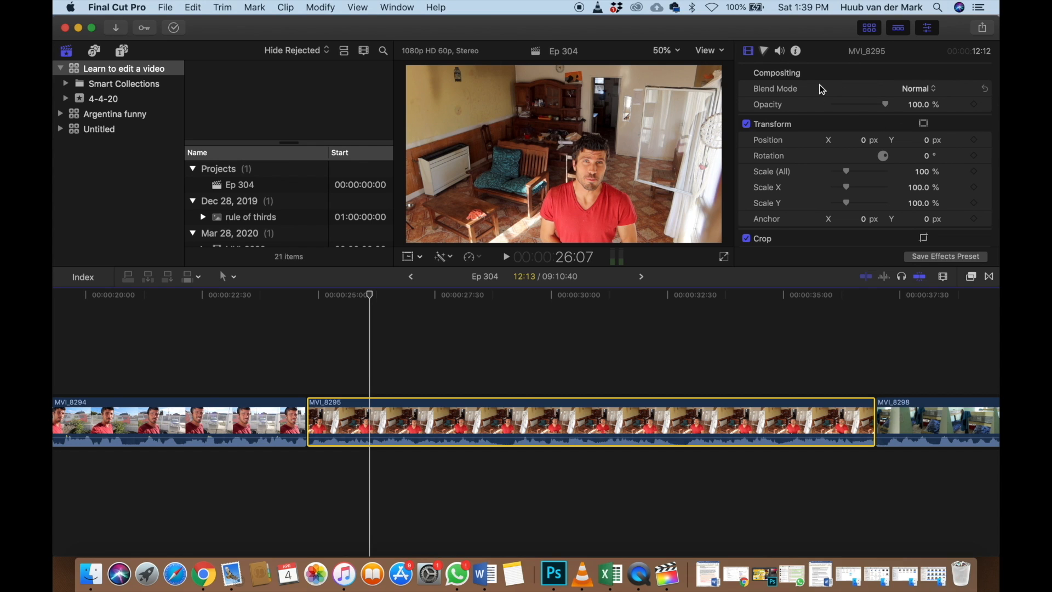
scroll(762, 122, "down", 10)
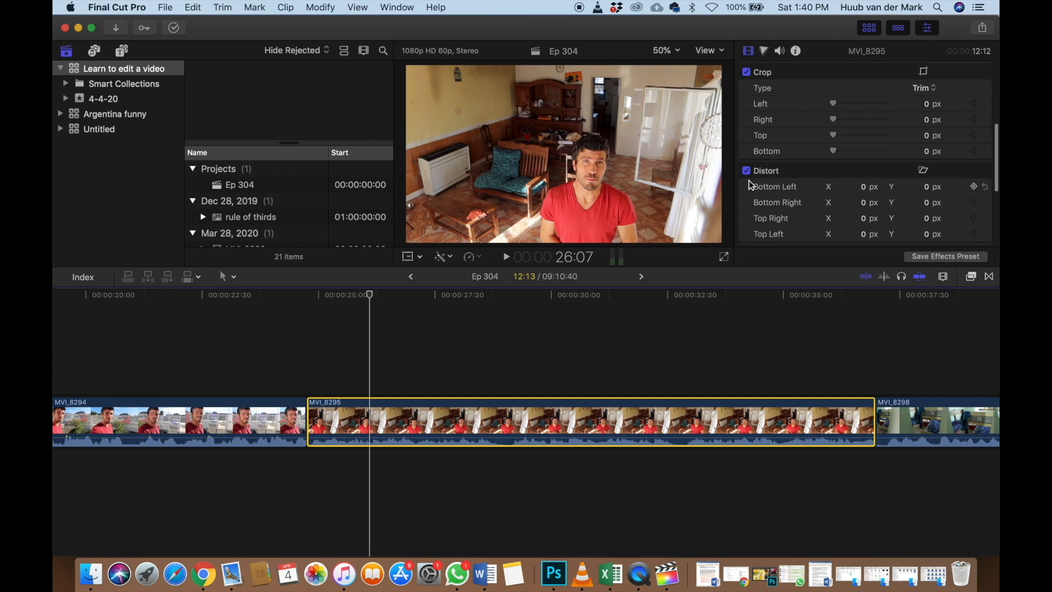
scroll(761, 181, "down", 5)
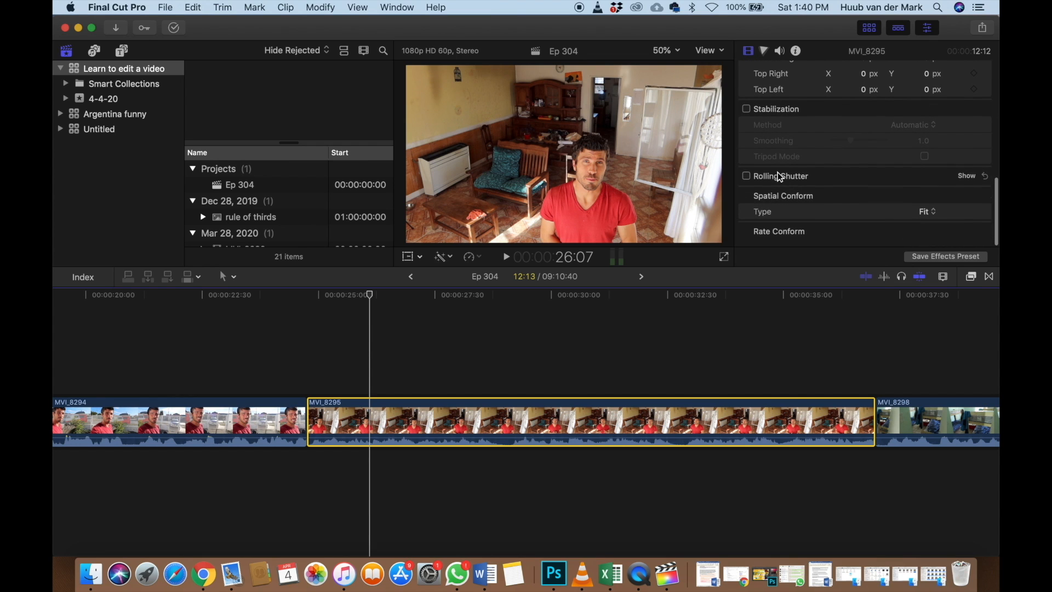
scroll(781, 175, "up", 15)
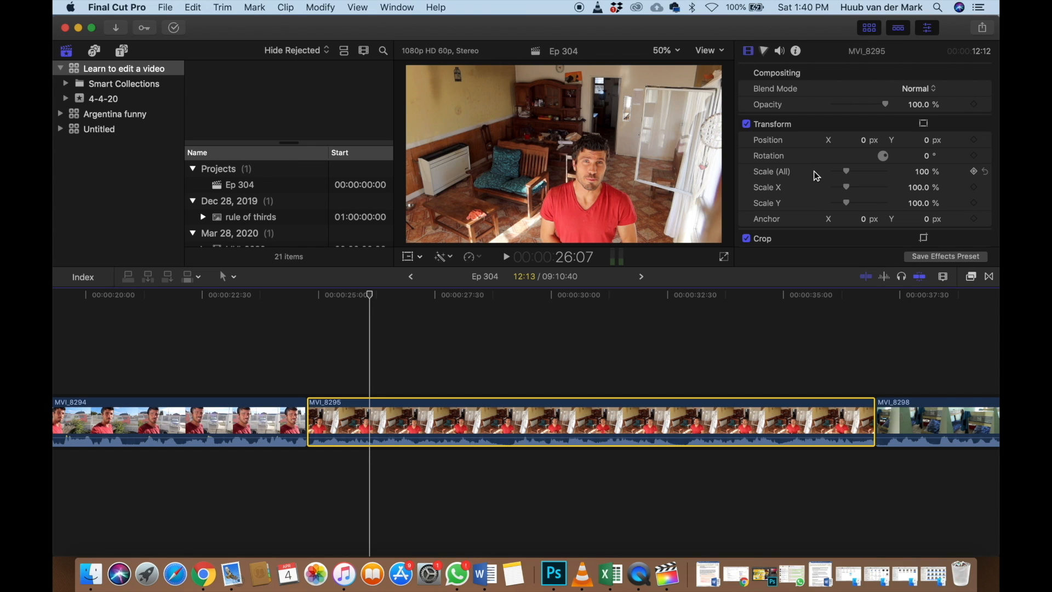
left_click(975, 141)
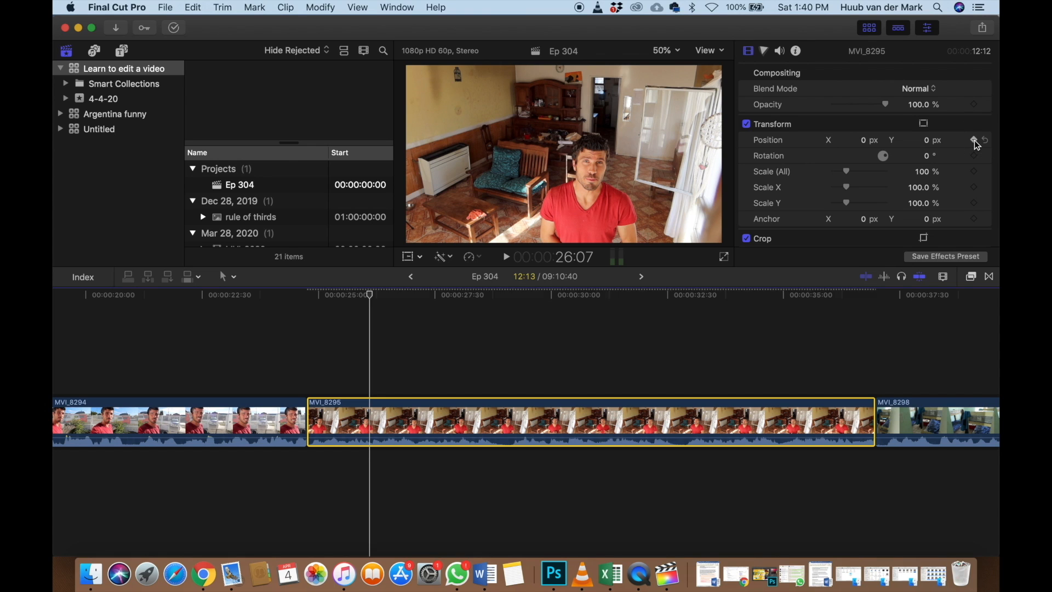
left_click(974, 171)
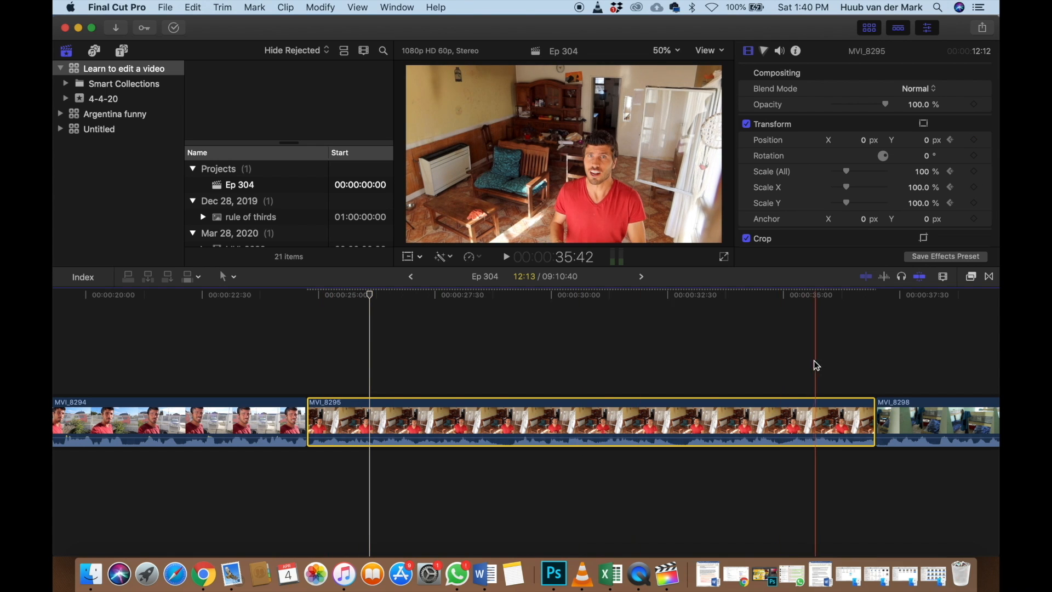
Set Scale (All) of MVI_8295 to 166% near the clip's end at 36:24
left_click(848, 366)
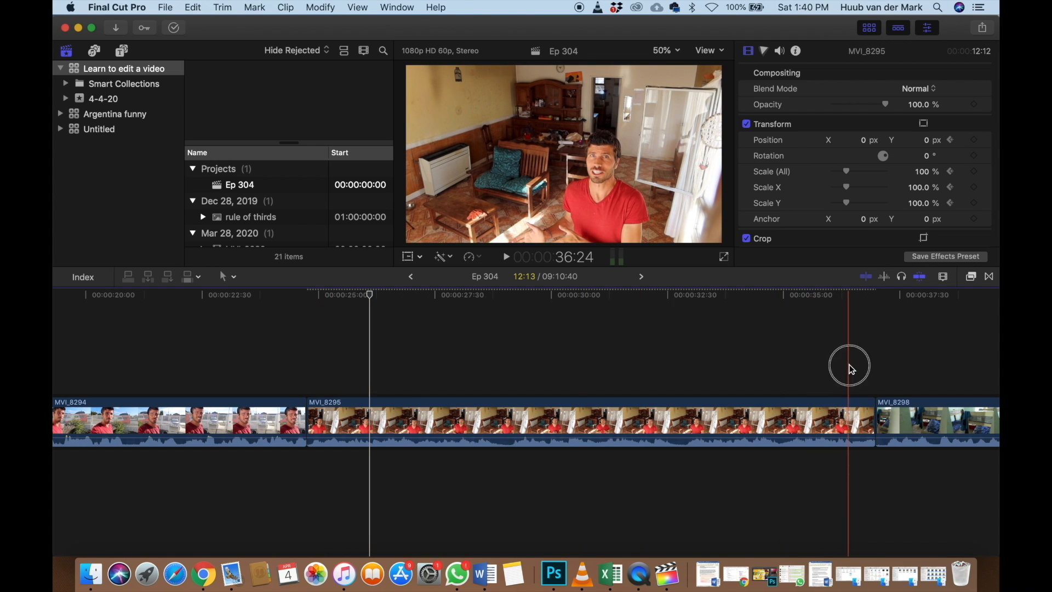
left_click(845, 411)
scroll(844, 413, "right", 2)
scroll(844, 410, "right", 2)
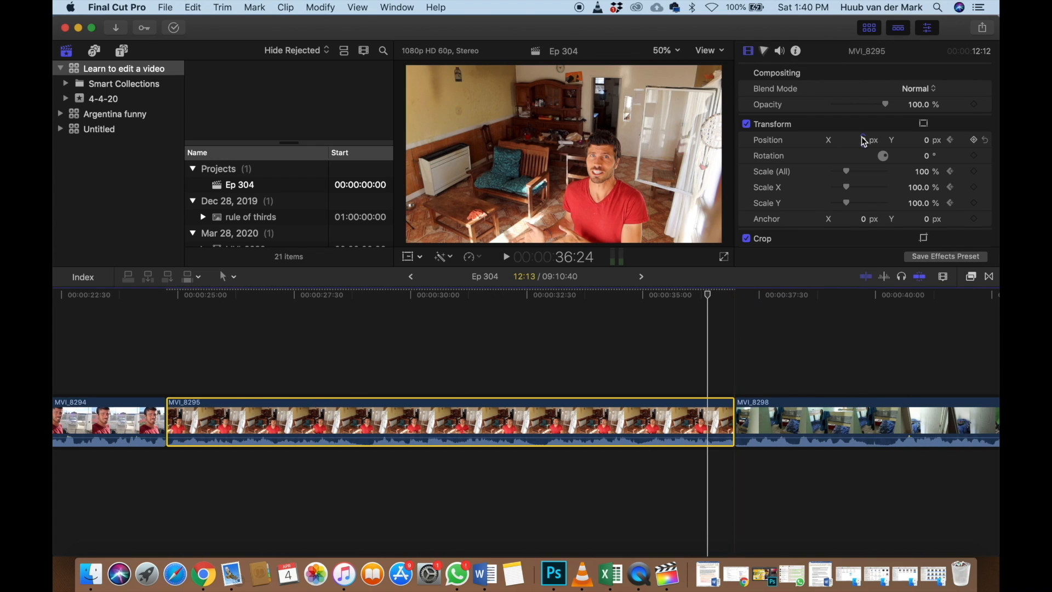
left_click_drag(848, 169, 856, 168)
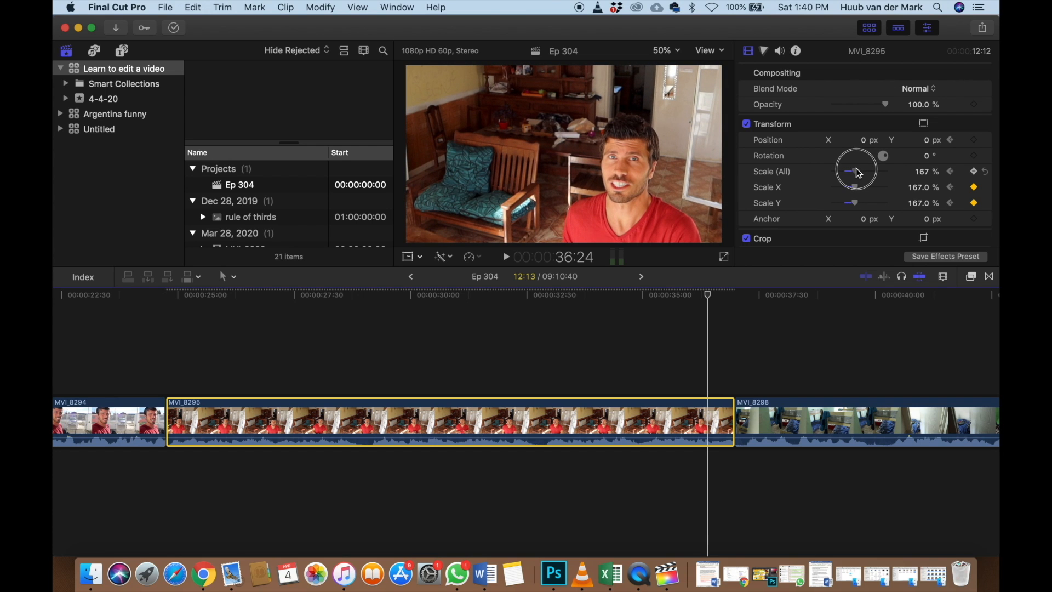
left_click_drag(858, 173, 856, 172)
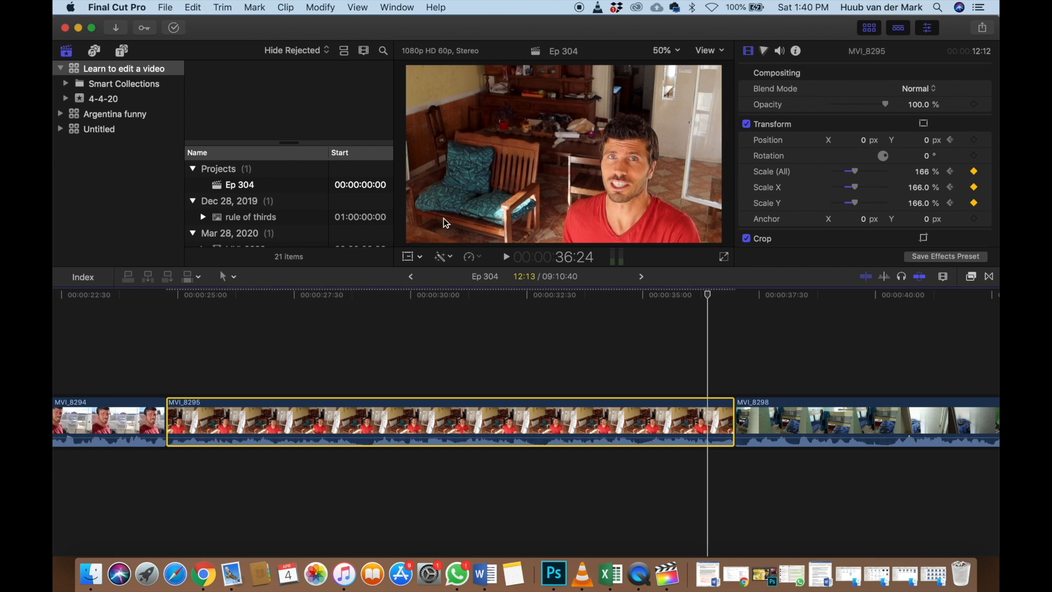
Reframe MVI_8295 at 36:24 with Transform, using Scale (All) 140% and Position X -68.5 px, Y 147.8 px
left_click(420, 257)
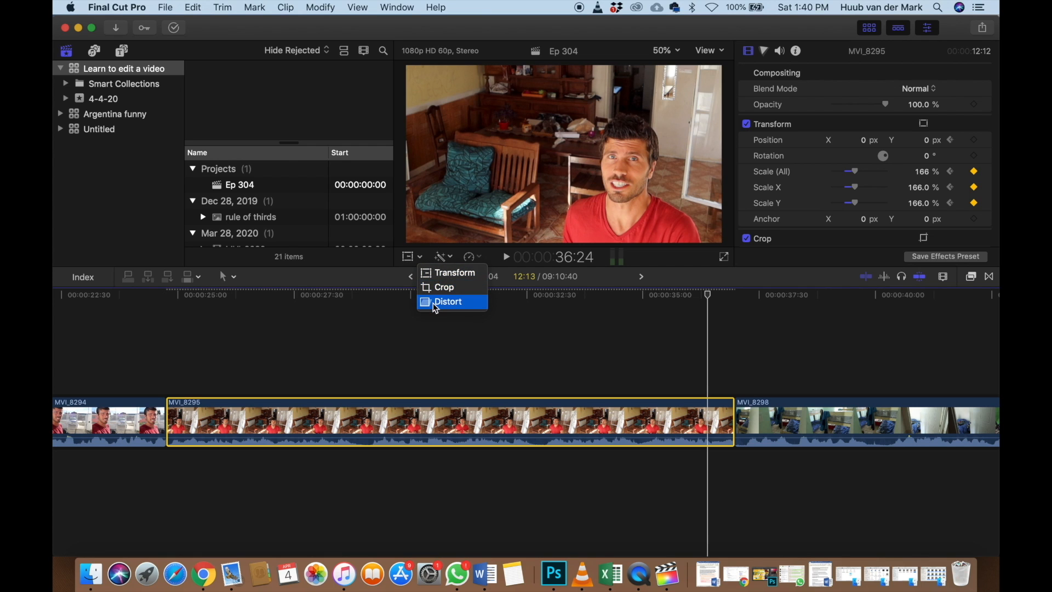
left_click(448, 273)
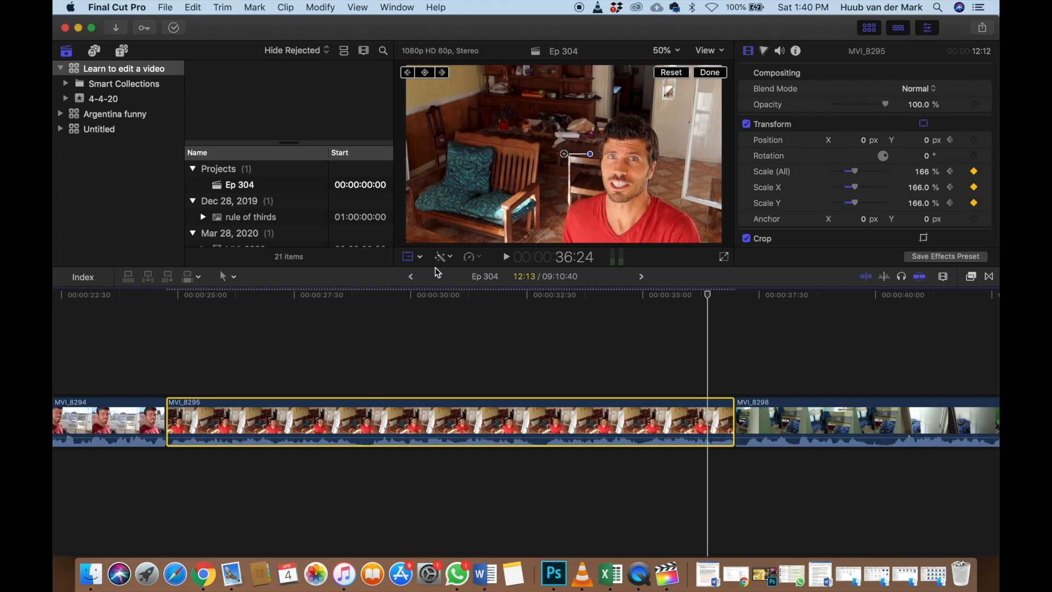
left_click_drag(521, 187, 472, 151)
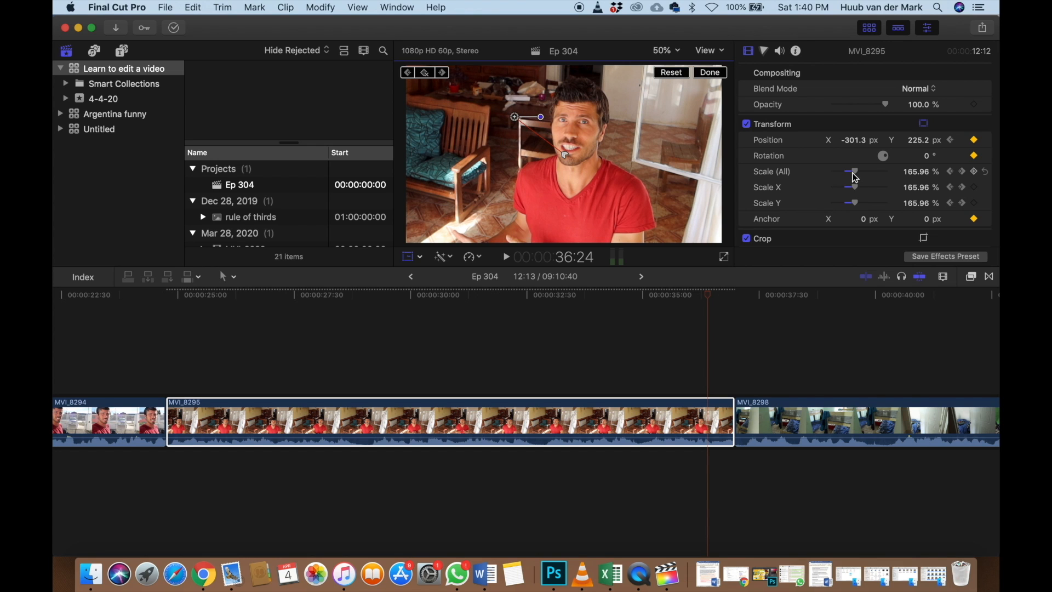
left_click_drag(853, 172, 851, 172)
left_click_drag(630, 166, 669, 178)
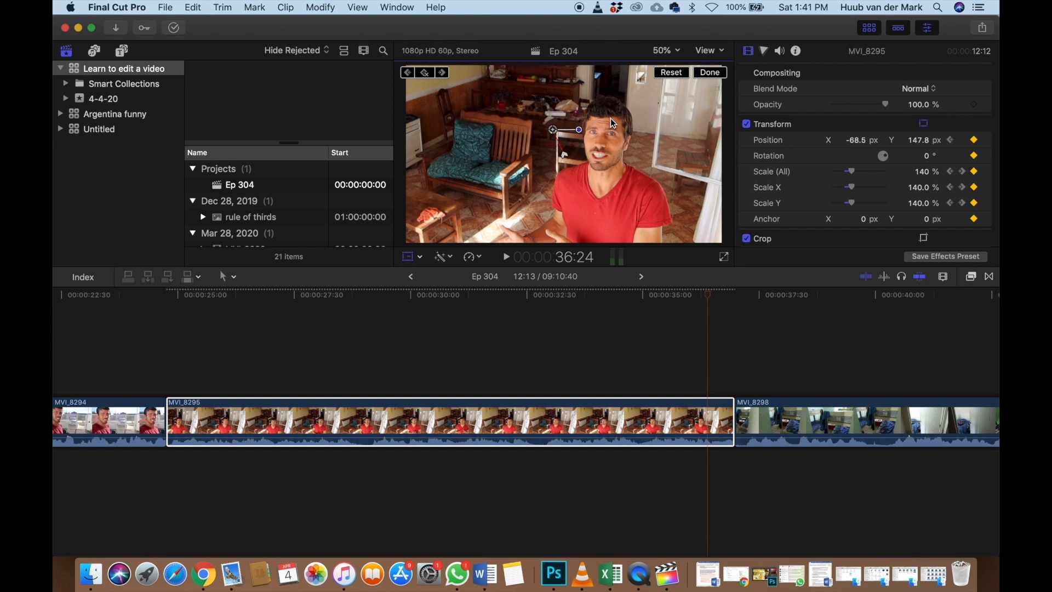
left_click(710, 70)
Play back the zoom-in on MVI_8295 and reset all of the clip's Transform parameters
key("space")
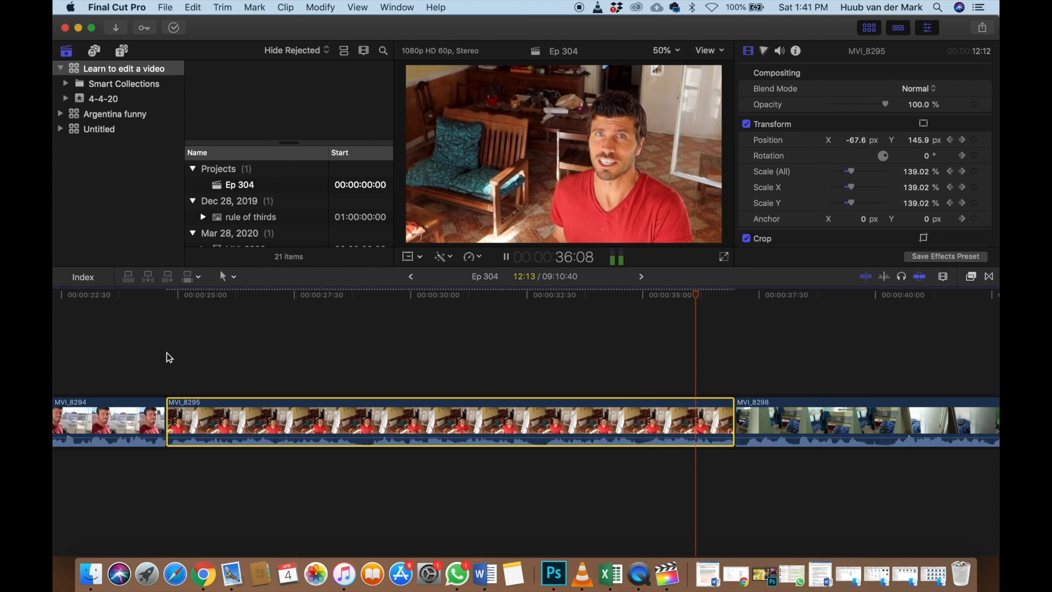
key("space")
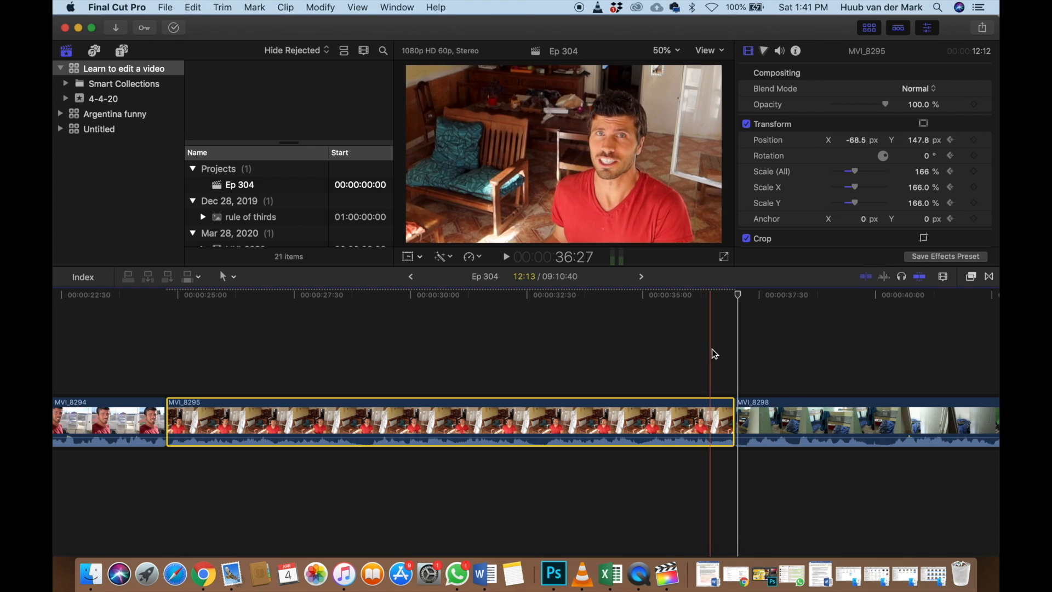
left_click(702, 396)
left_click(621, 376)
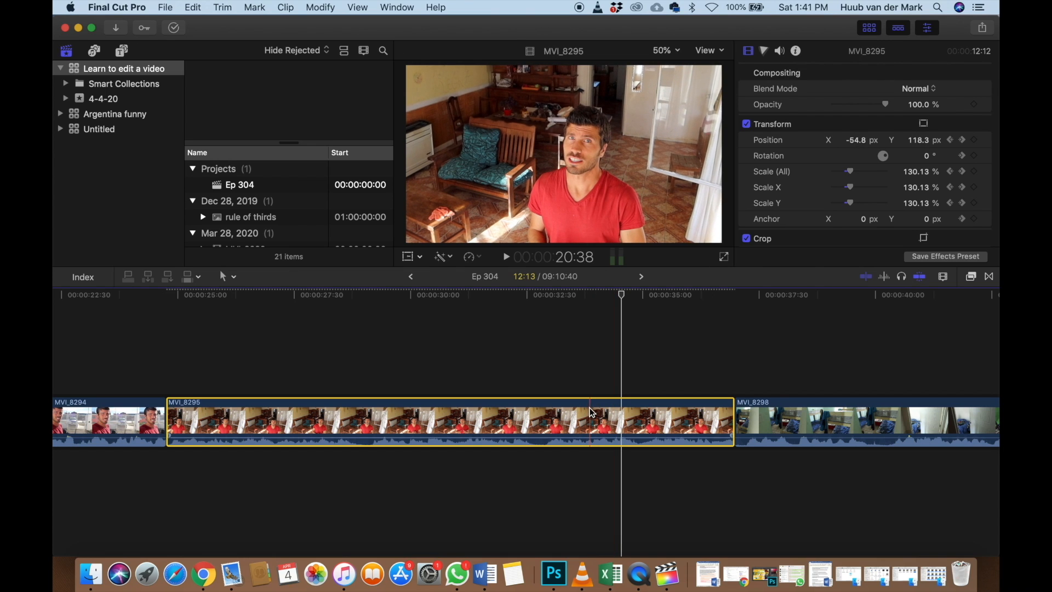
right_click(828, 123)
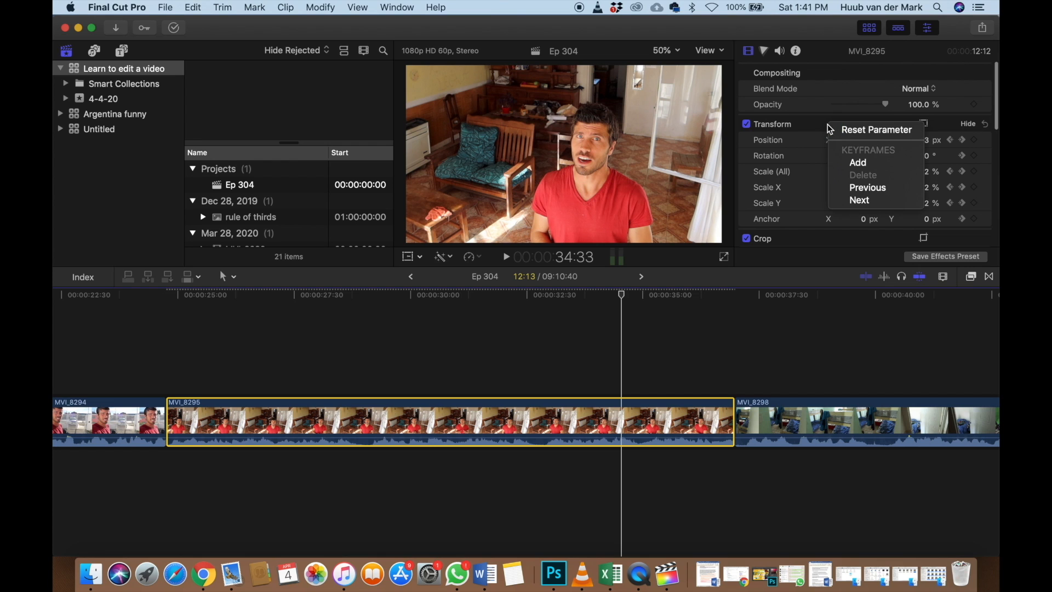
left_click(843, 131)
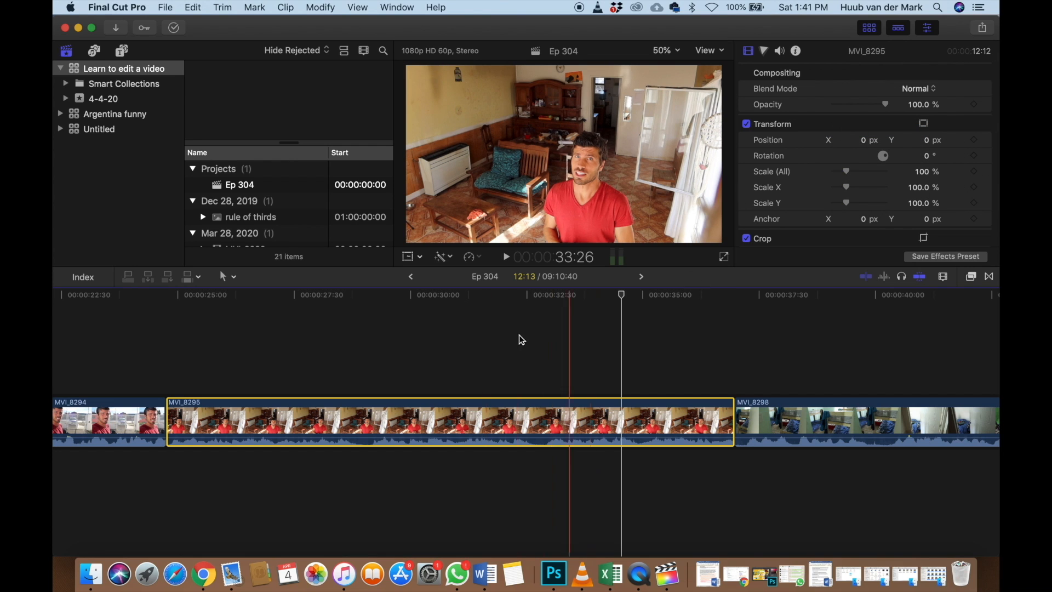
Add Position and Scale (All) keyframes to MVI_8295 at 25:33
left_click(182, 359)
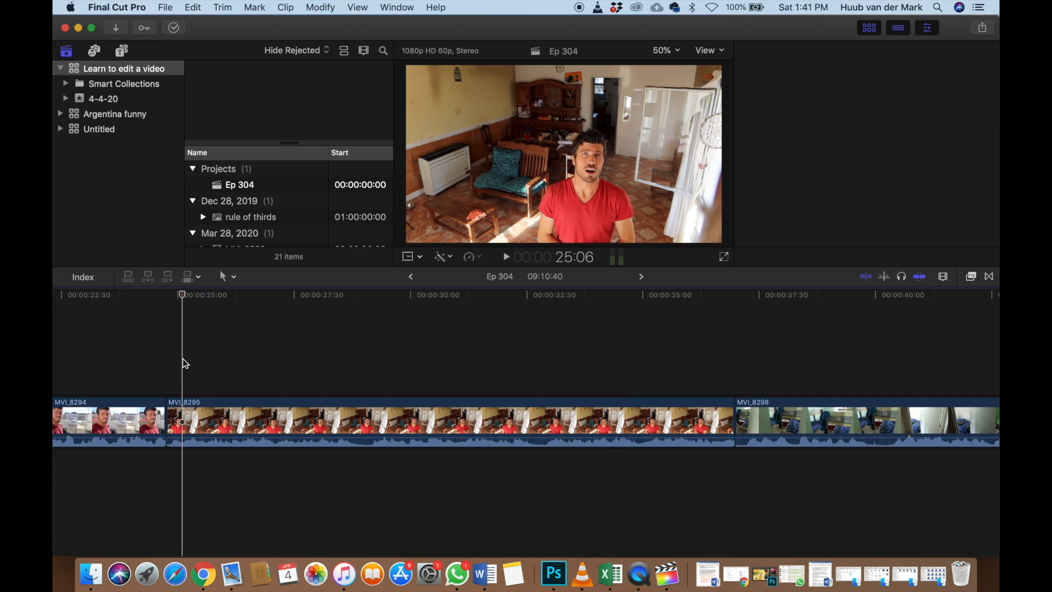
left_click(181, 417)
left_click(202, 386)
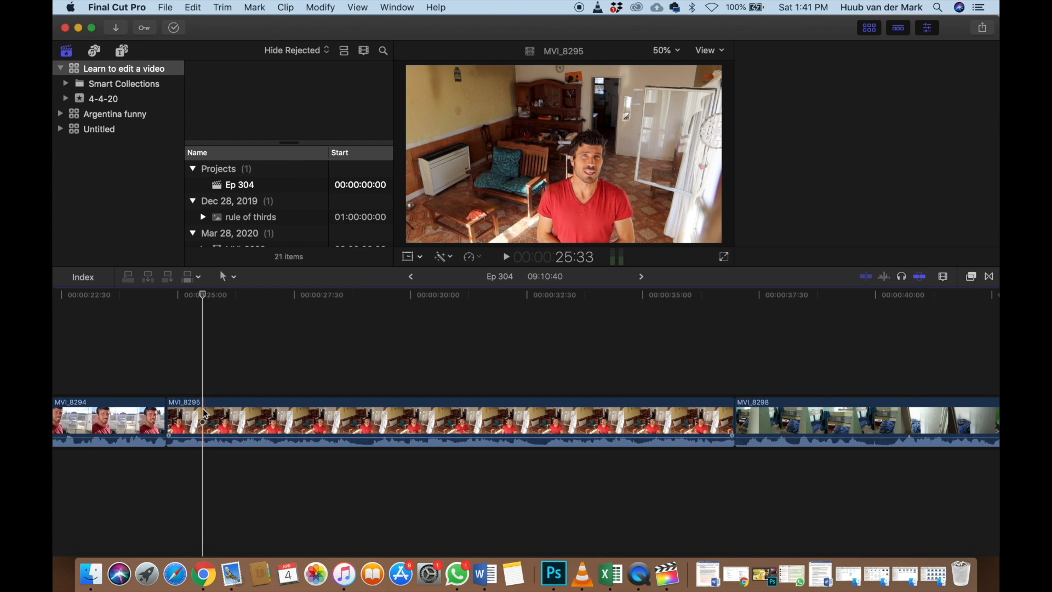
left_click(203, 409)
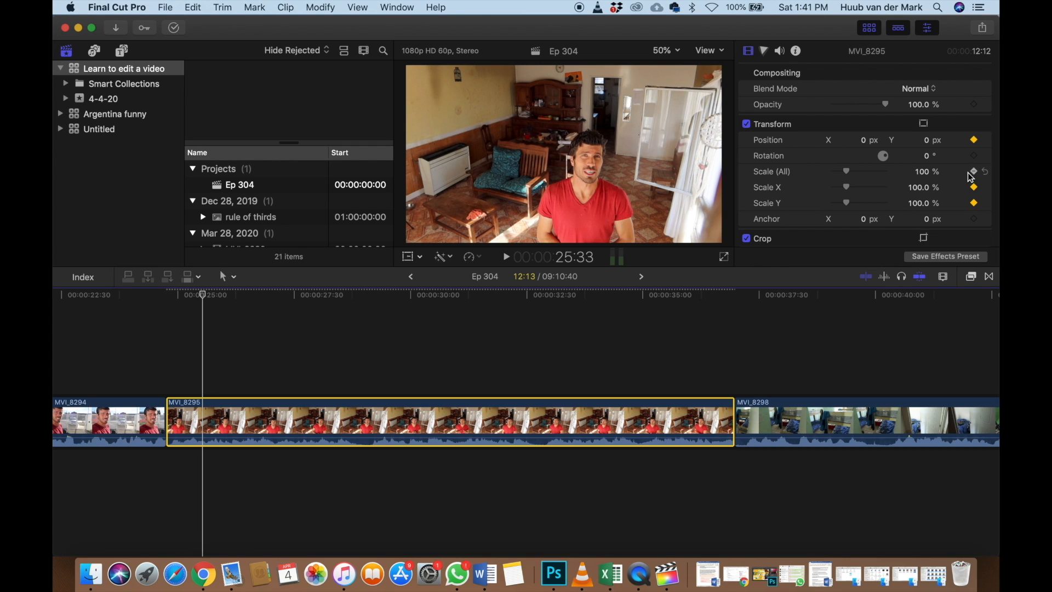
At 35:58, enlarge MVI_8295 to Scale (All) 149% and reposition it to X -33.9 px, Y 143.9 px
left_click(688, 335)
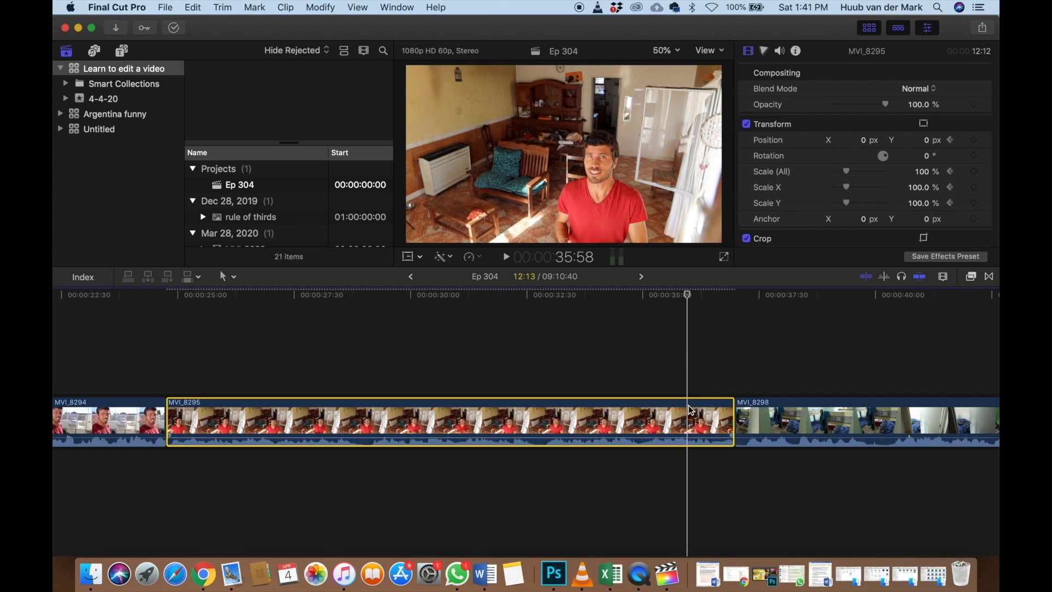
left_click(416, 258)
left_click(421, 259)
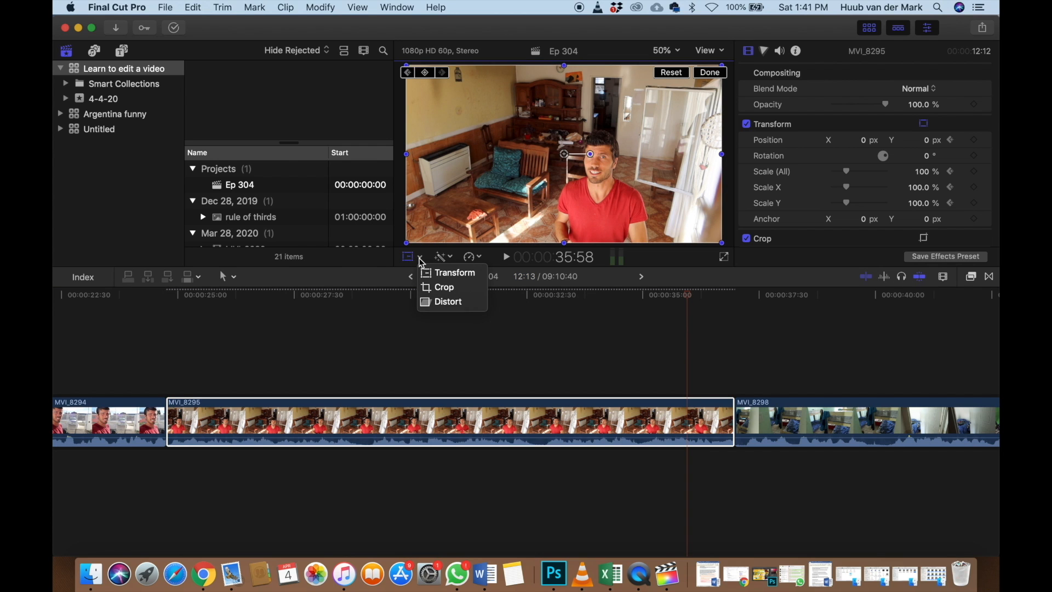
left_click_drag(847, 171, 854, 169)
left_click(420, 258)
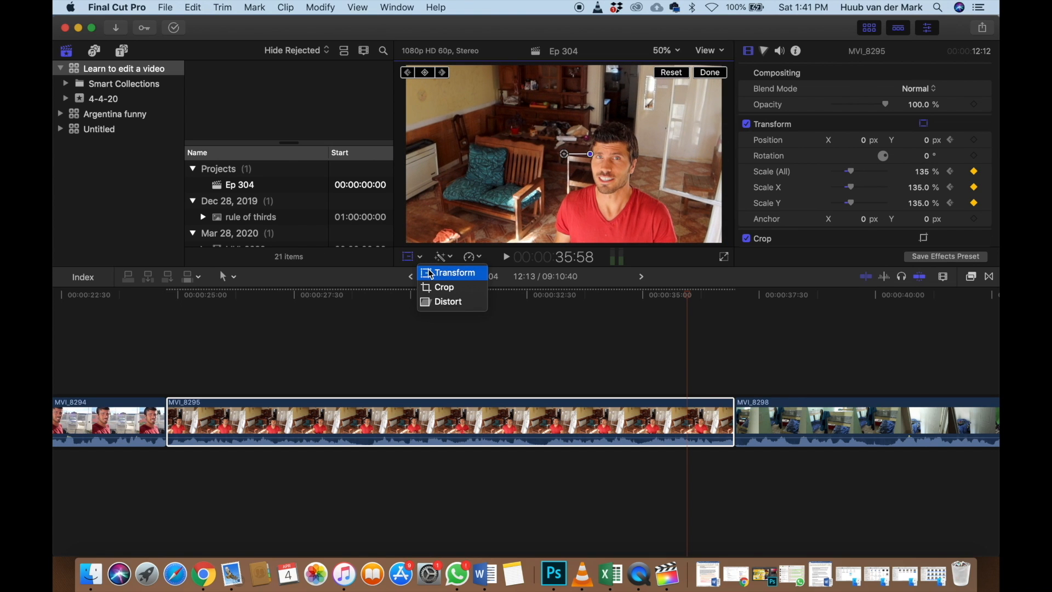
left_click(429, 270)
mouse_move(584, 195)
left_mouse_down()
mouse_move(559, 174)
mouse_move(581, 175)
left_mouse_up()
left_click_drag(853, 175, 857, 175)
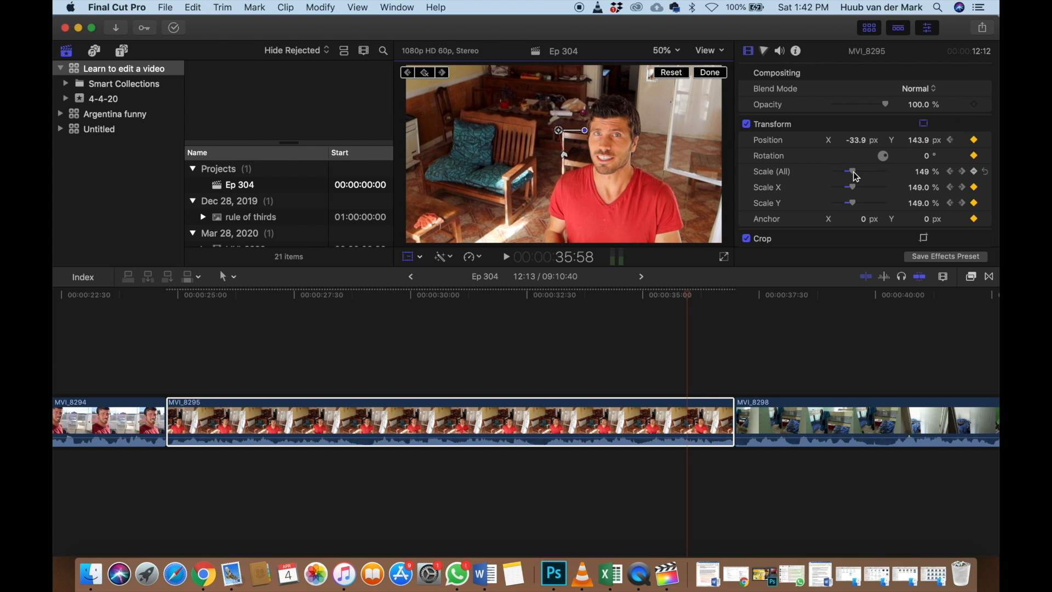
left_click(711, 71)
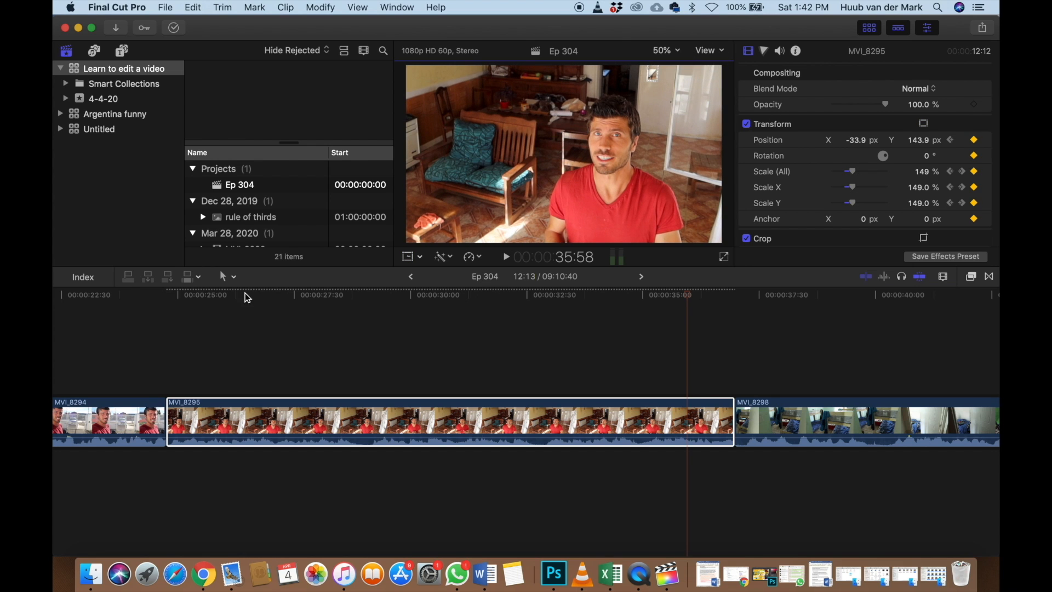
Review the zoom-in on MVI_8295 from the clip's start and clear its Transform keyframes by resetting the parameters
left_click(165, 361)
key("space")
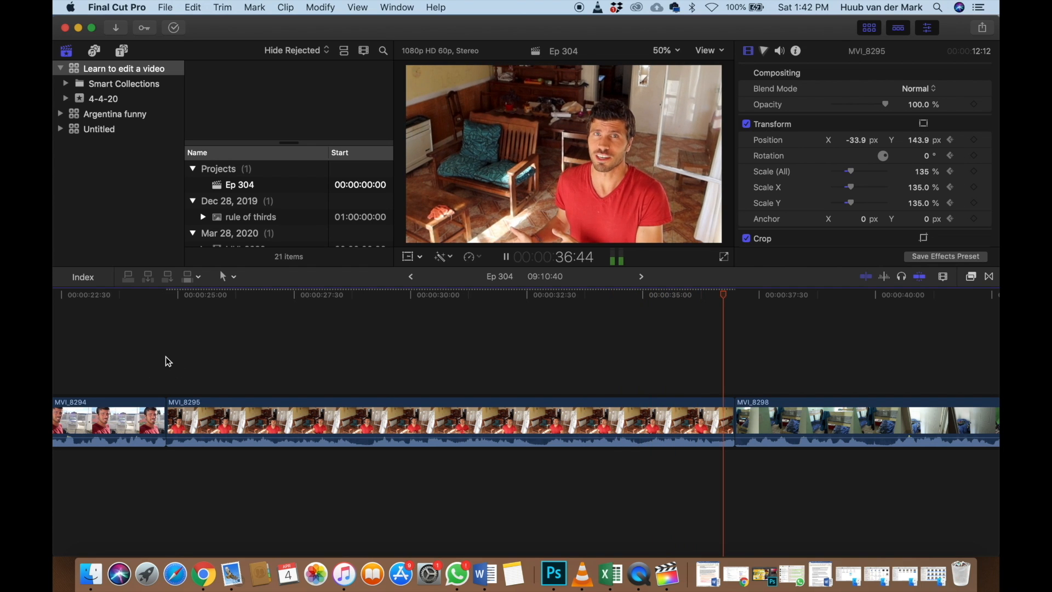
left_click(166, 357)
key("space")
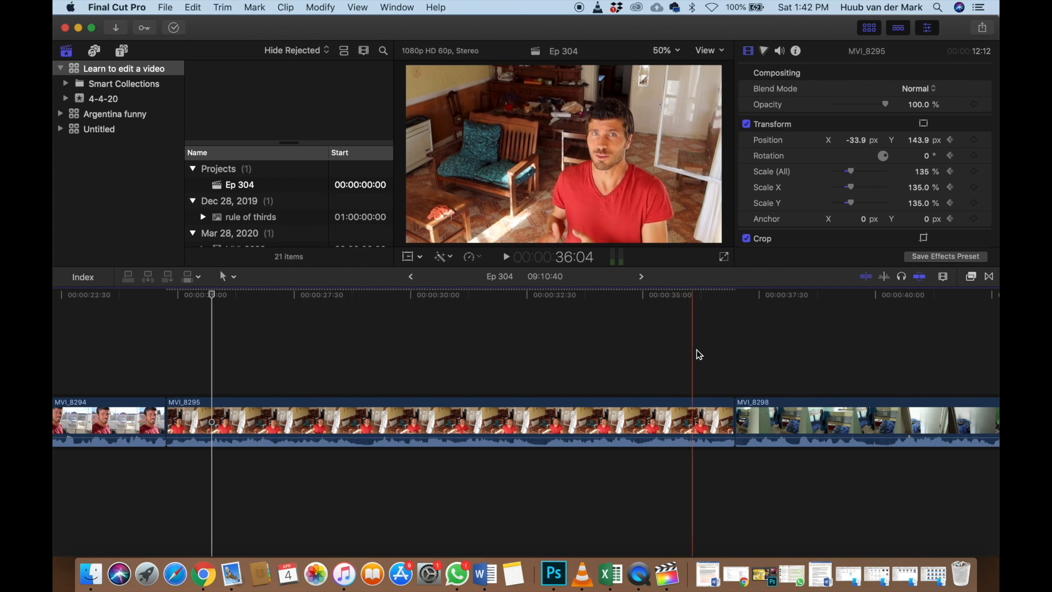
left_click(683, 350)
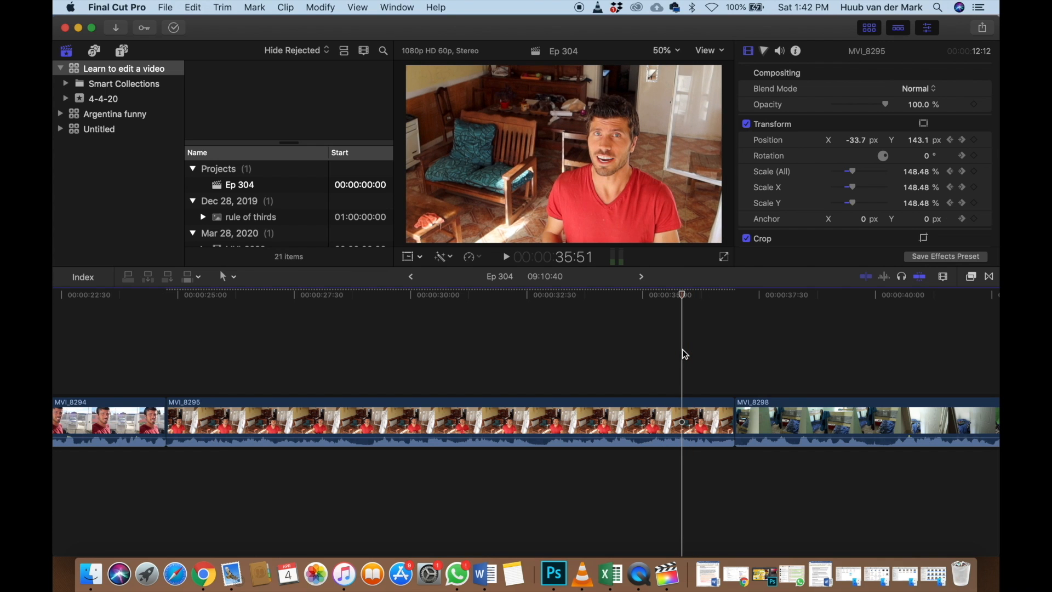
left_click(675, 408)
right_click(815, 132)
left_click(822, 134)
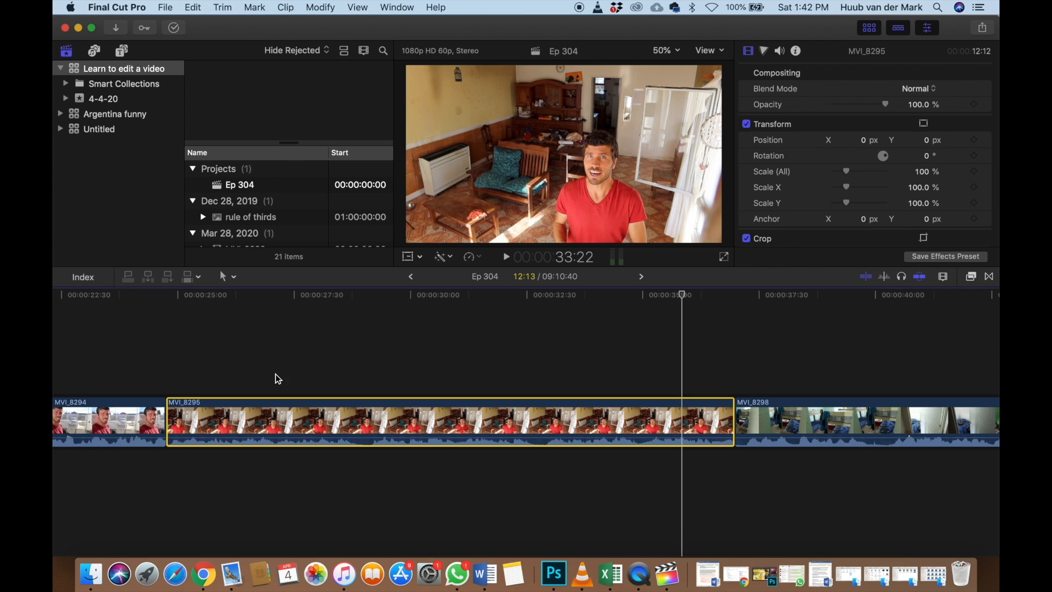
Add starting keyframes for Position and Scale (All) to MVI_8295 at 25:18
left_click(192, 387)
left_click(190, 414)
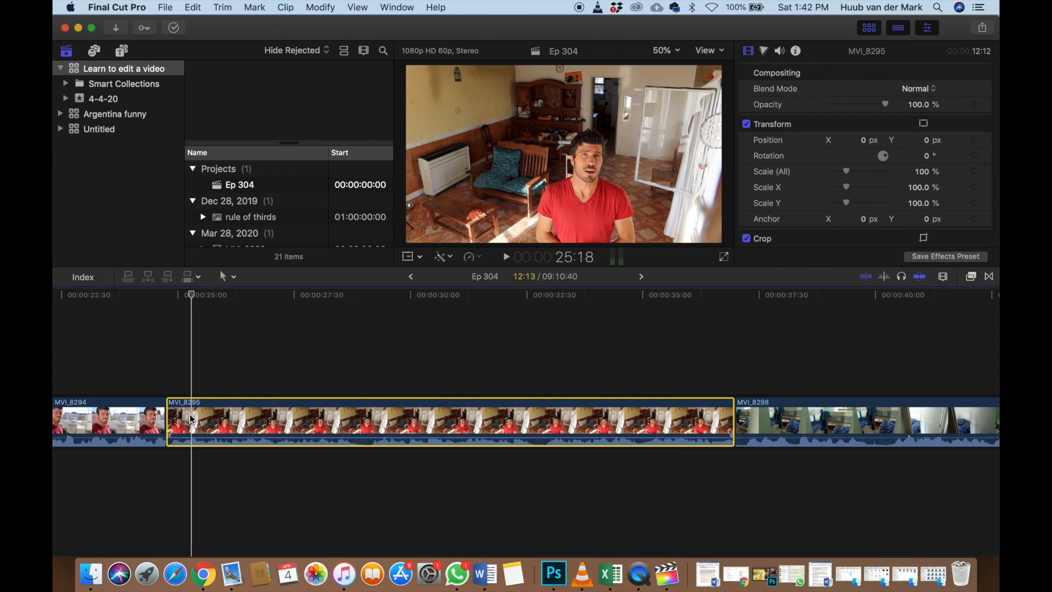
left_click(974, 140)
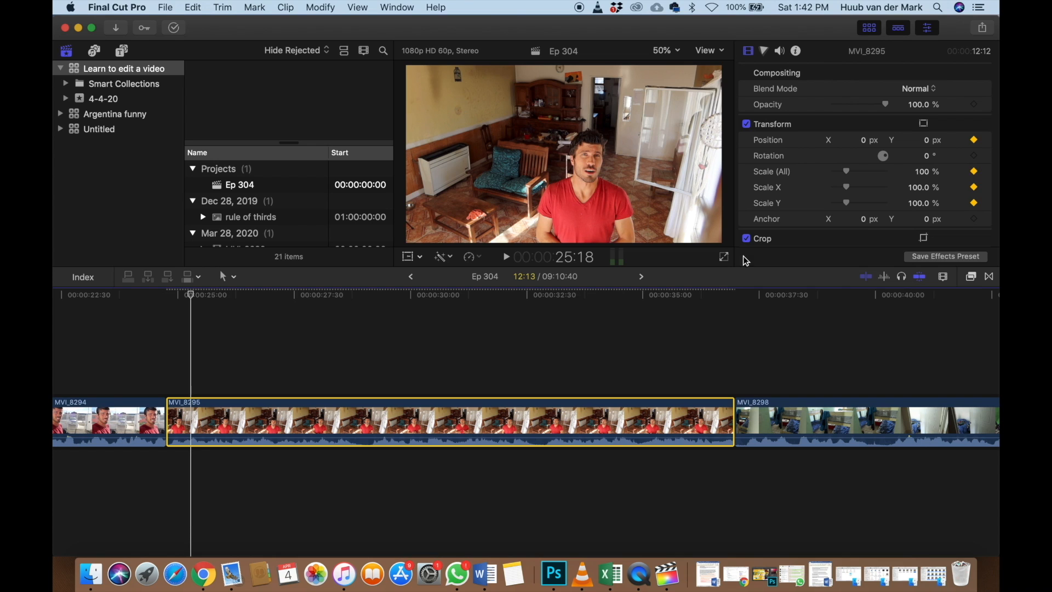
At 36:13, set MVI_8295 to Scale (All) 148% and Position X 41.2 px, Y 85.0 px with Transform
left_click(700, 351)
left_click(700, 413)
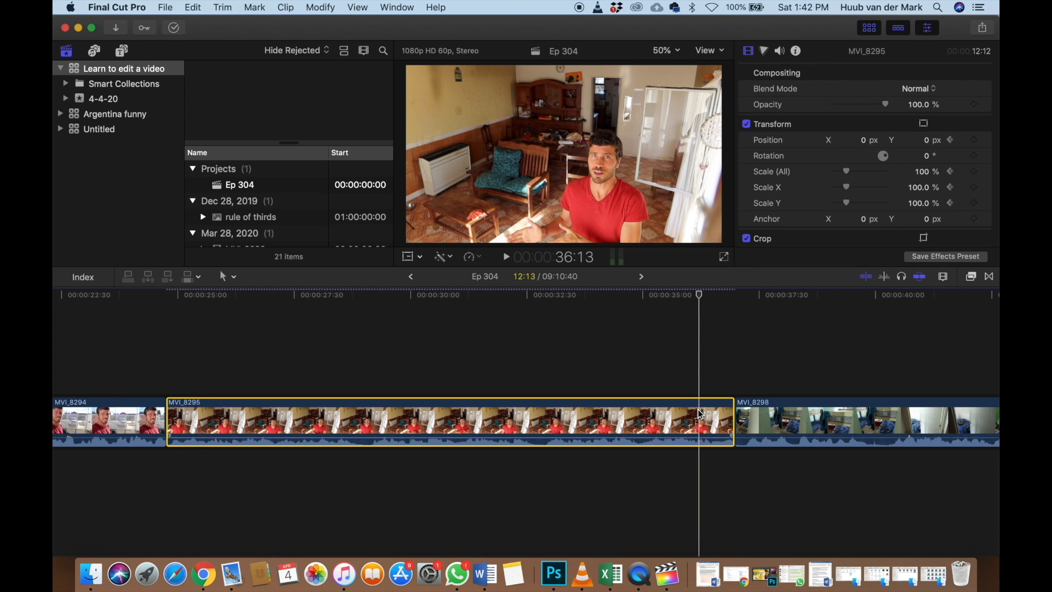
left_click(408, 258)
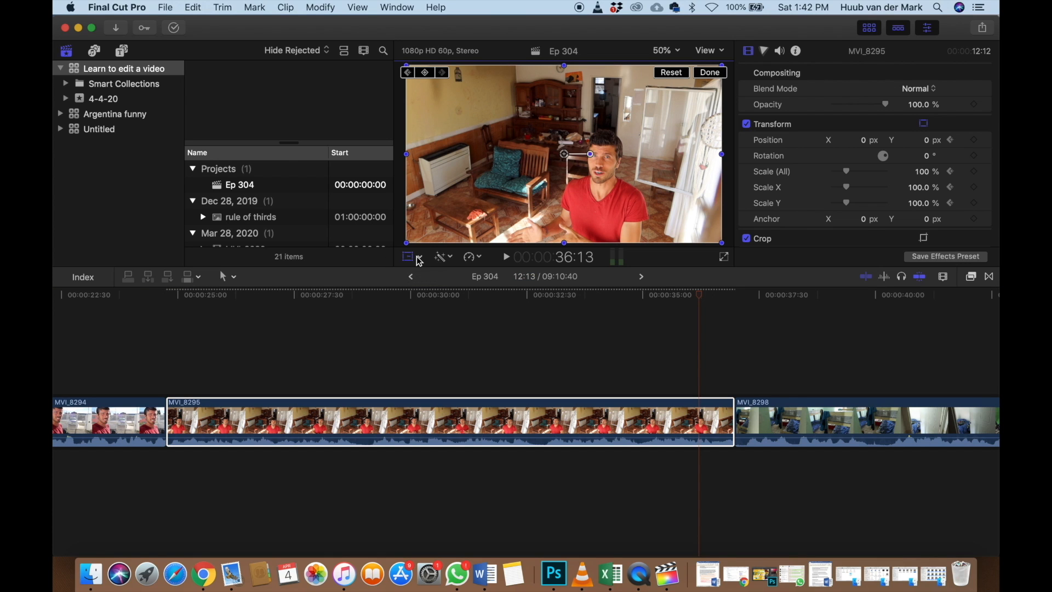
left_click_drag(848, 171, 857, 175)
left_click_drag(697, 196, 694, 176)
left_click(716, 72)
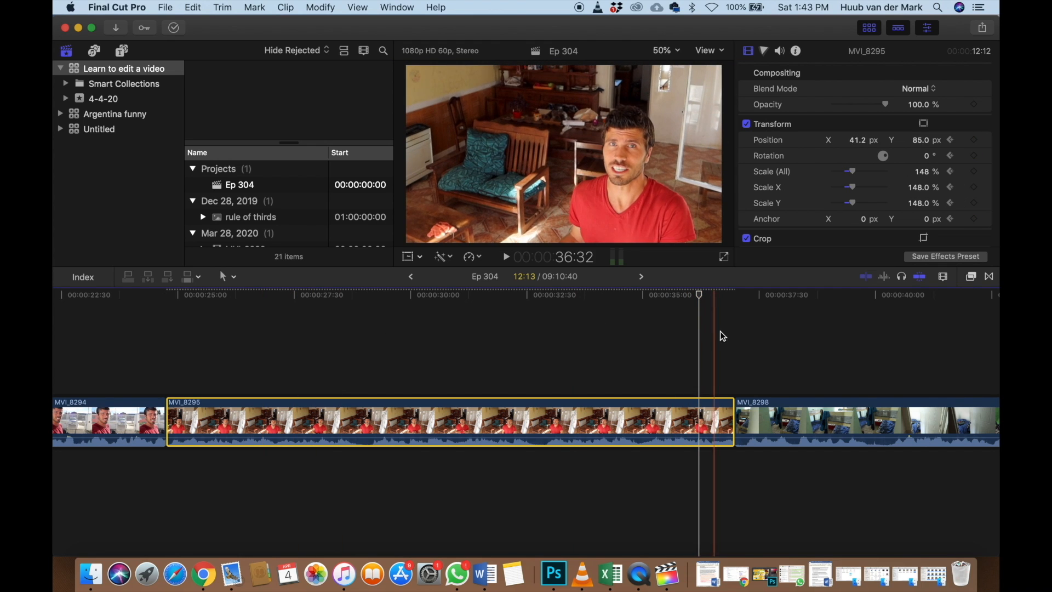
Play MVI_8295 from its start through the cut to MVI_8298 to check the zoom-in
left_click(168, 348)
key("space")
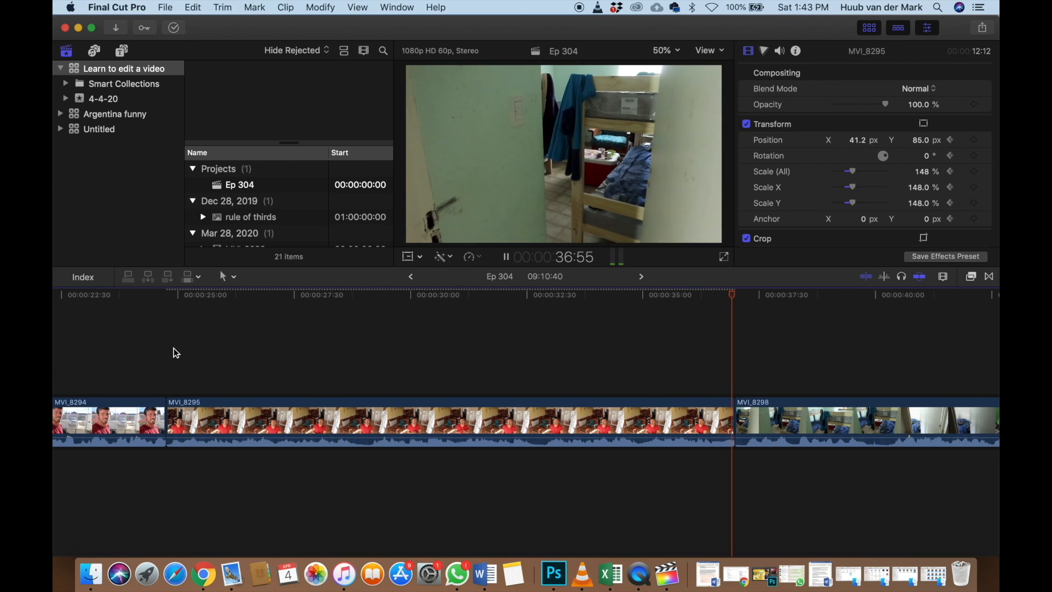
key("space")
Return to the beginning of the Ep 304 timeline and select the first MVI_8293 clip
key("super+minus")
key("super+minus")
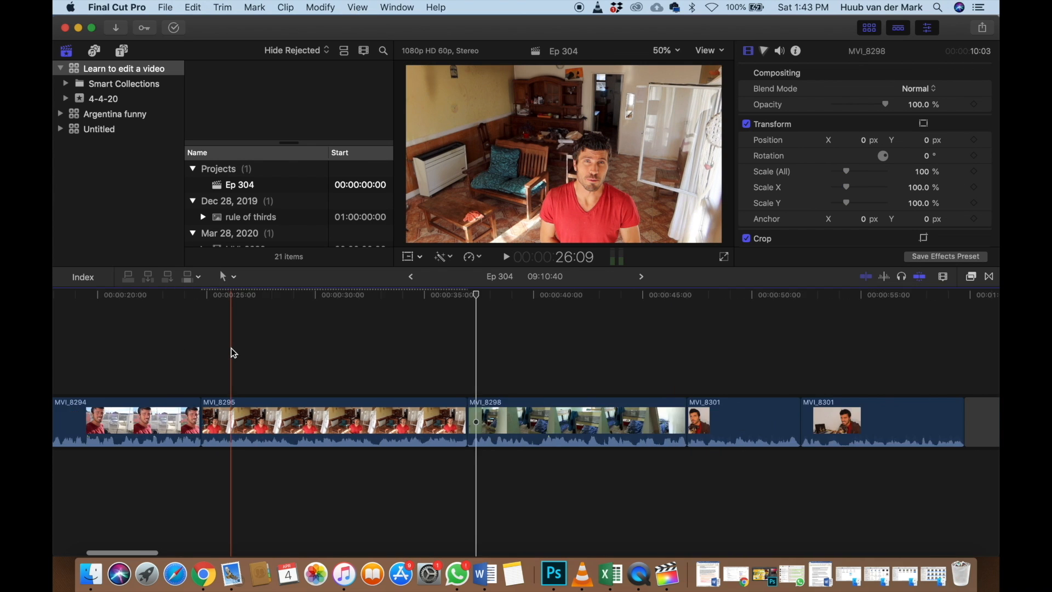
key("super+minus")
key("super+minus")
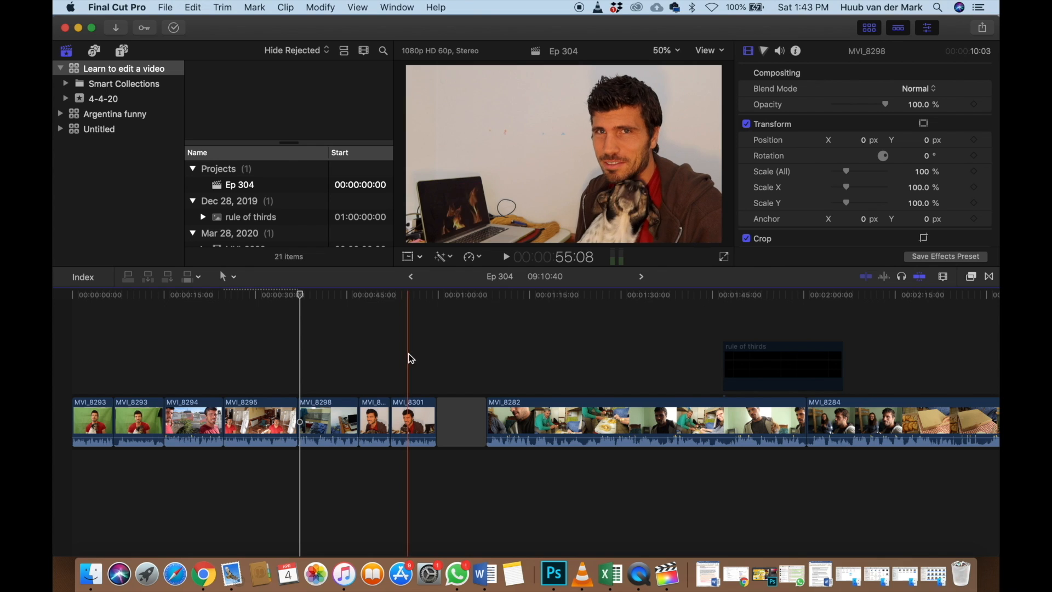
left_click(391, 358)
key("Home")
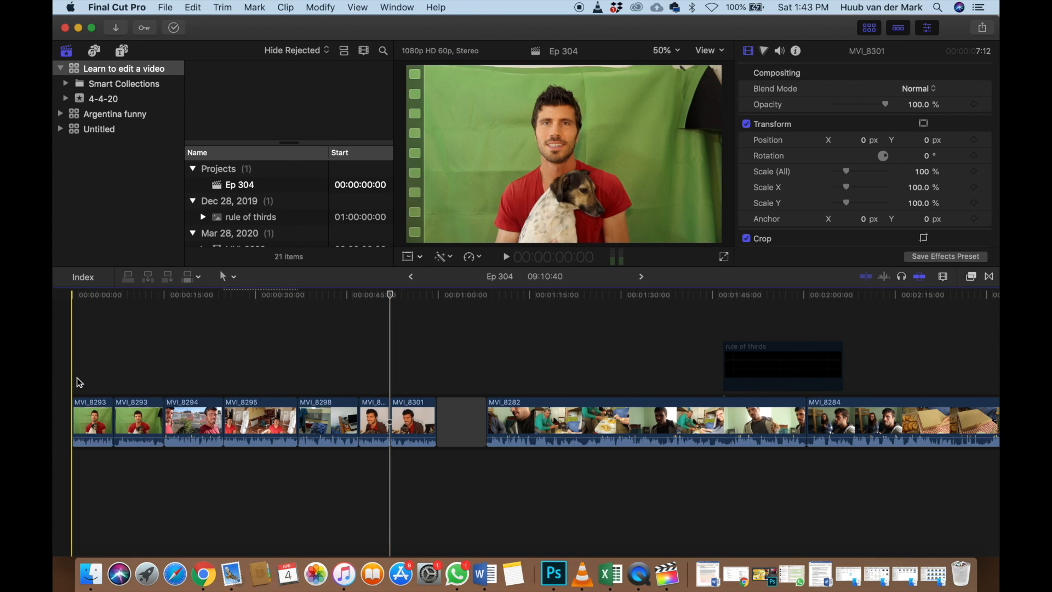
key("super+equal")
key("super+equal")
key("super+equal")
scroll(79, 382, "left", 1)
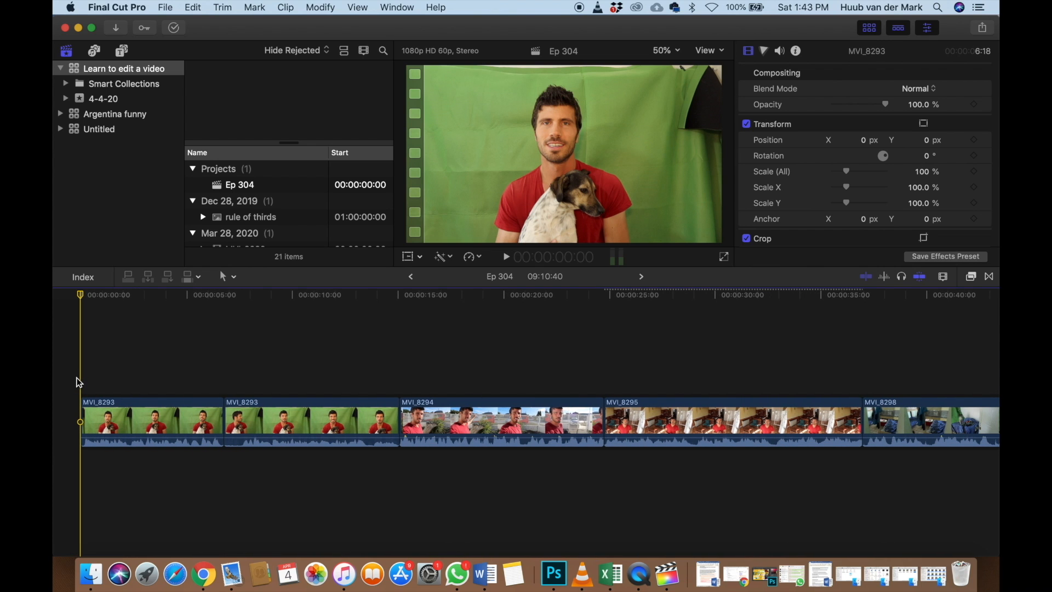
left_click(92, 373)
left_click(92, 420)
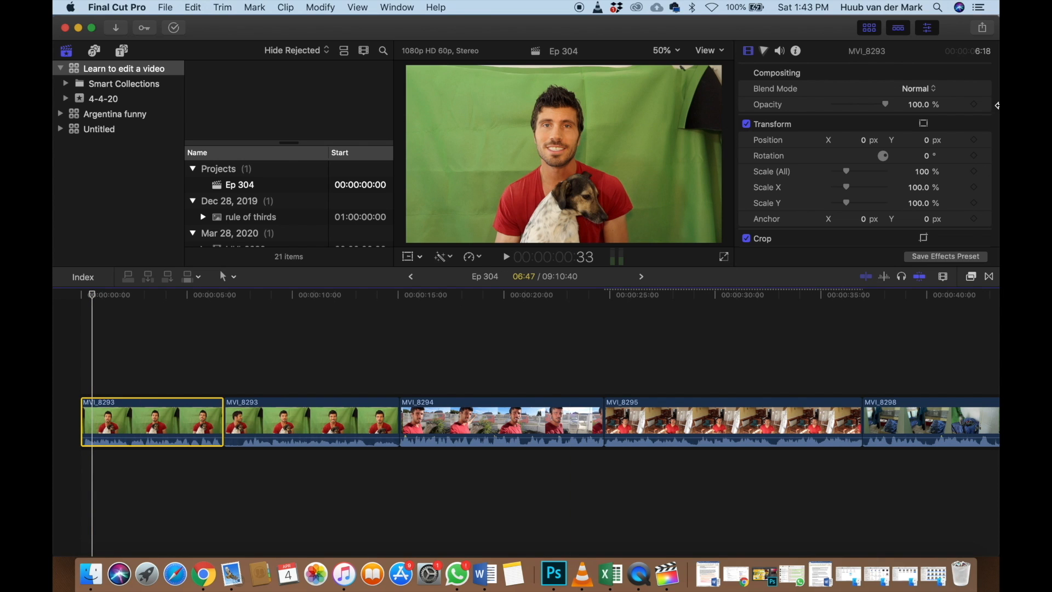
Apply the Keyer effect to the first MVI_8293 clip to remove its green background
left_click(989, 278)
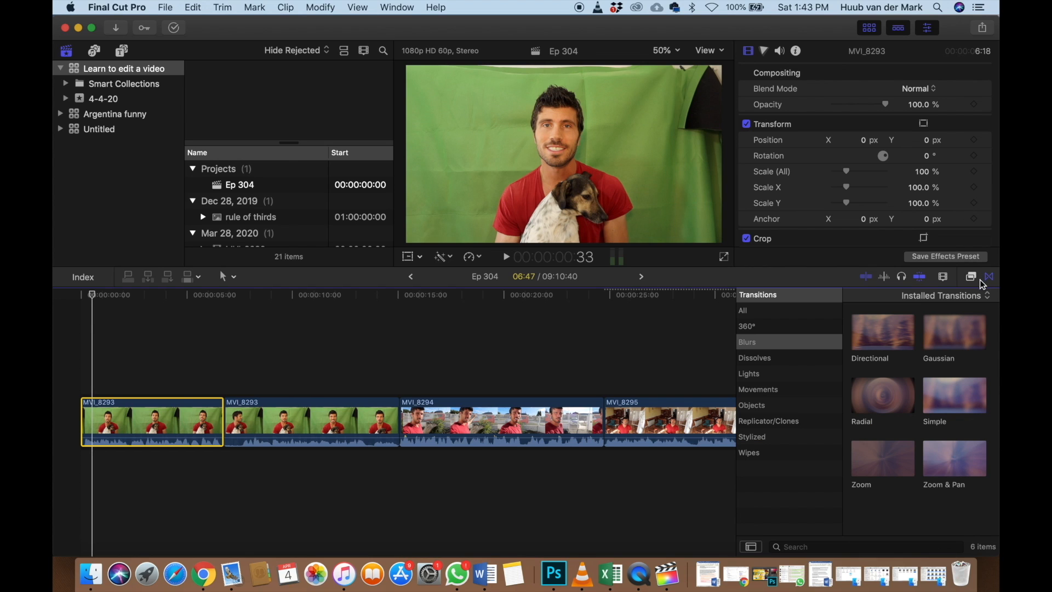
left_click(972, 278)
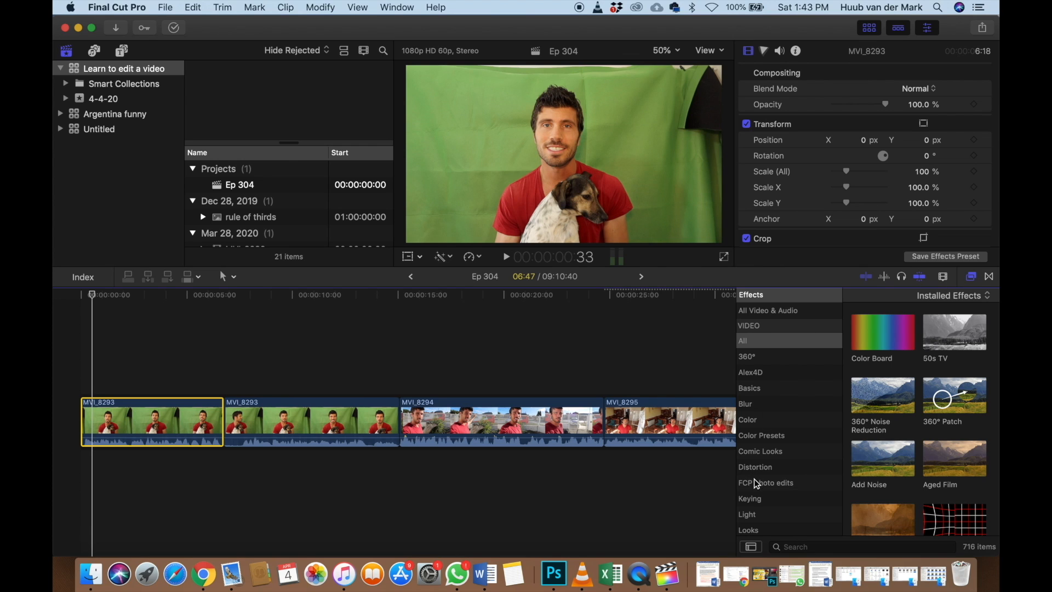
left_click(760, 501)
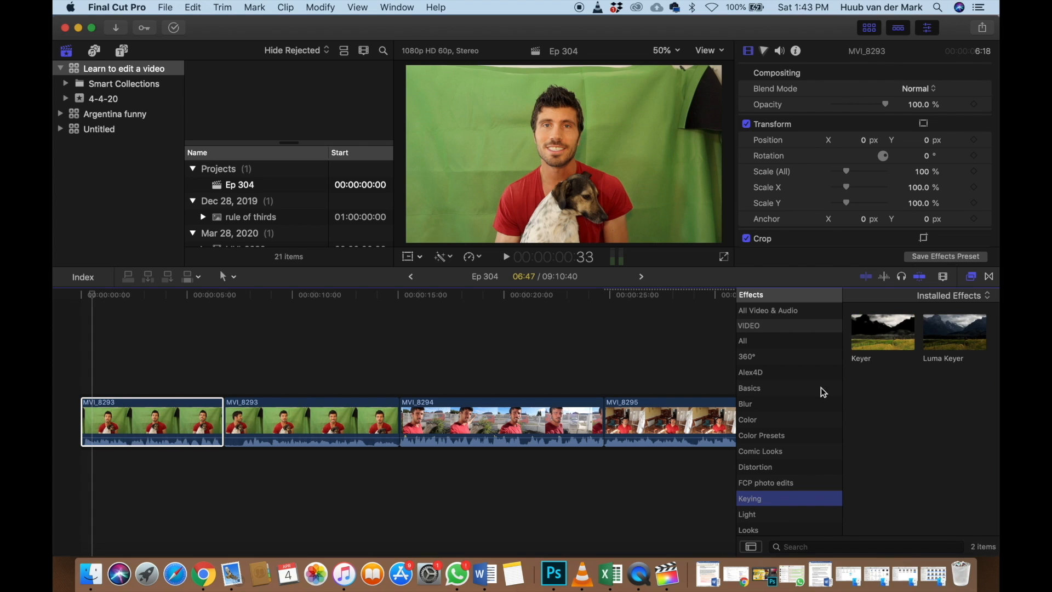
left_click_drag(886, 348, 143, 436)
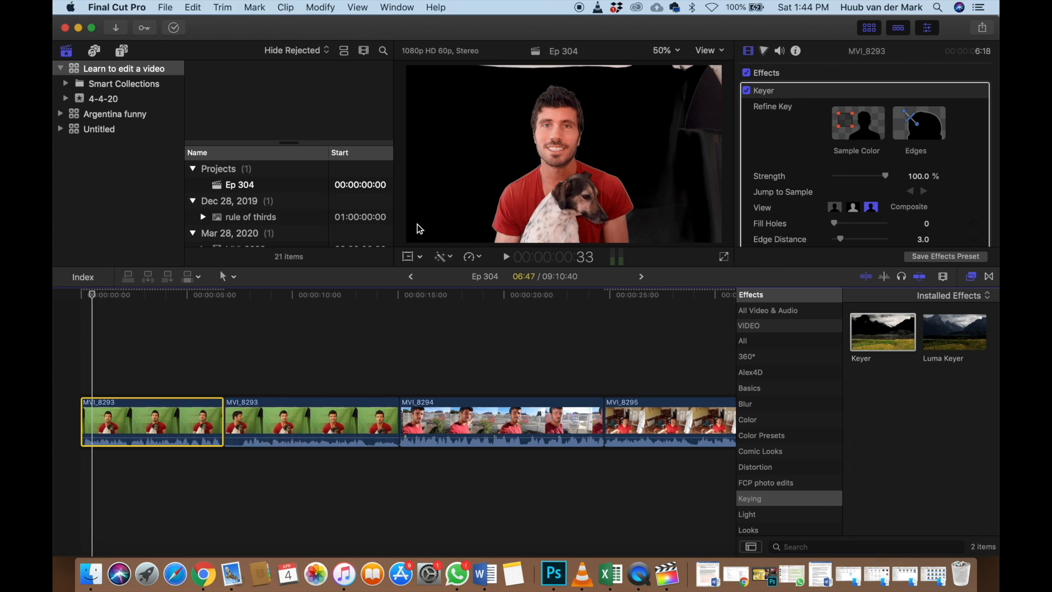
Trim the keyed MVI_8293 clip with Crop, taking about 424 px off the left and cutting the unkeyed areas off the right and top
left_click(421, 257)
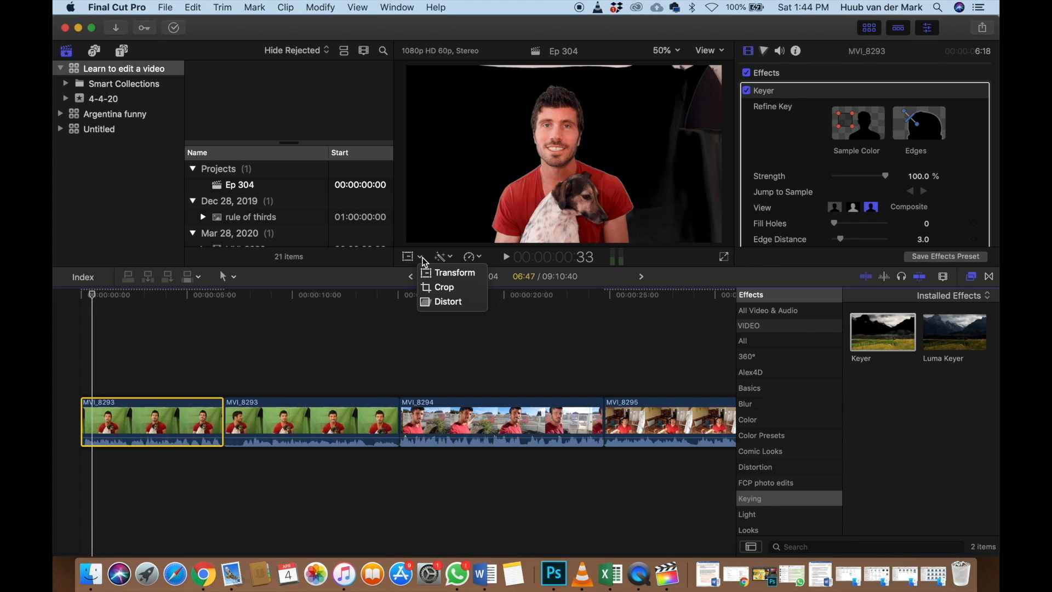
left_click(442, 286)
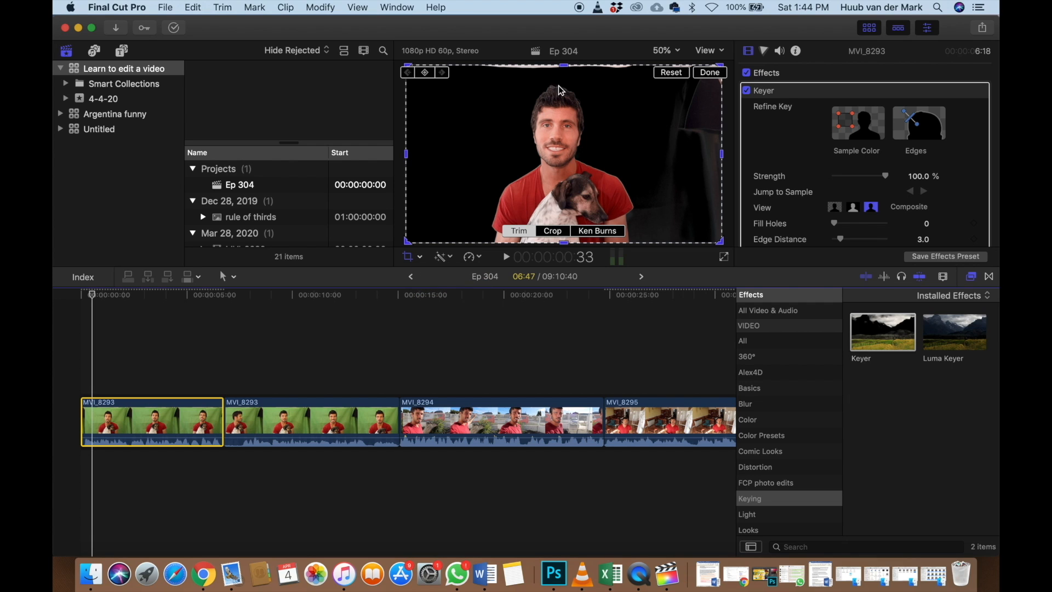
left_click(565, 68)
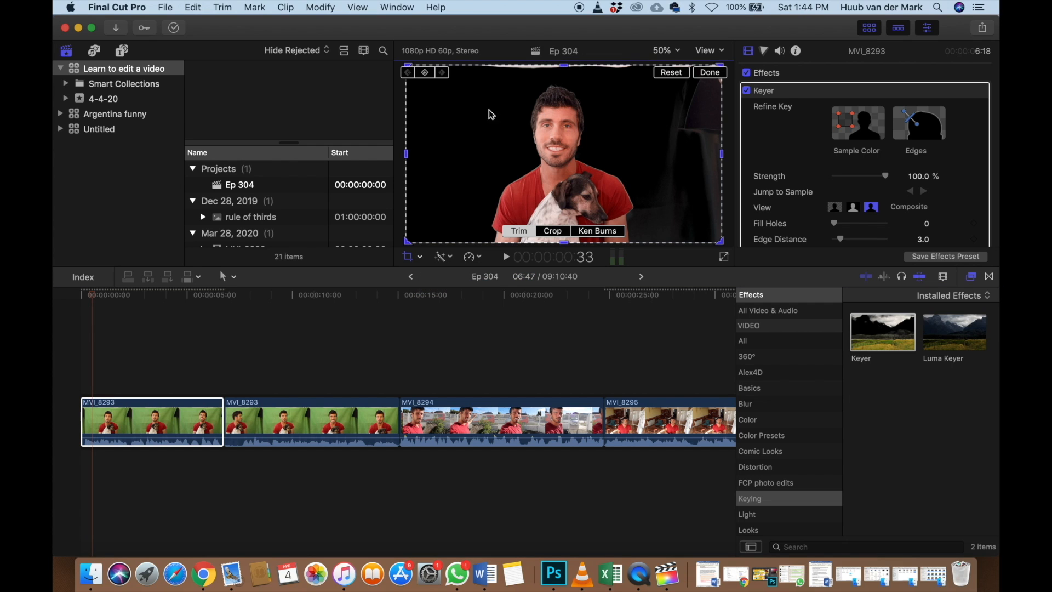
left_click(408, 156)
left_click(408, 156)
left_click_drag(408, 155, 476, 163)
left_click(721, 159)
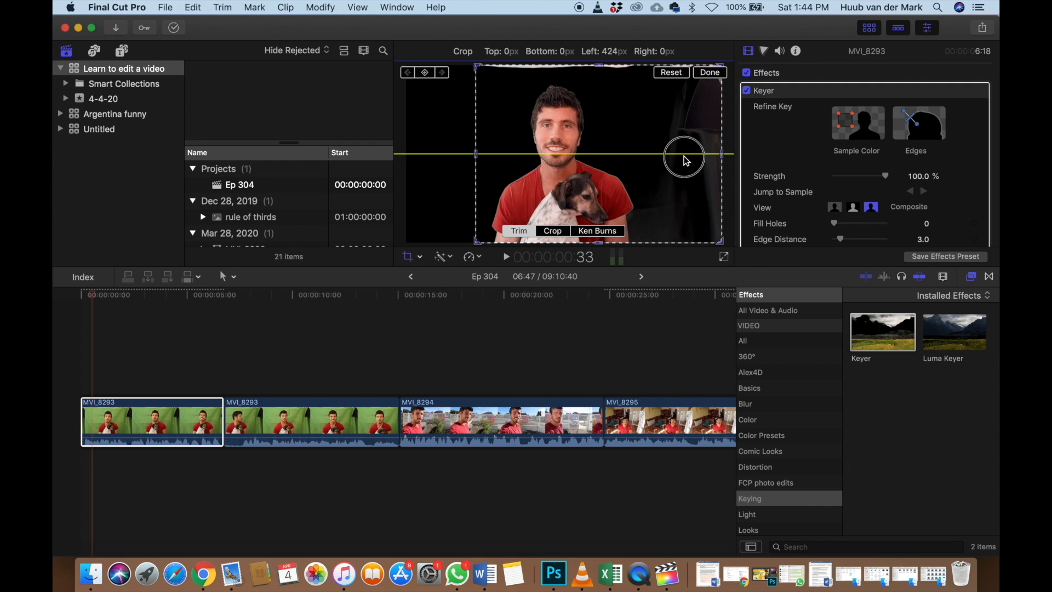
left_click(723, 159)
left_click_drag(722, 159, 666, 155)
key("super+z")
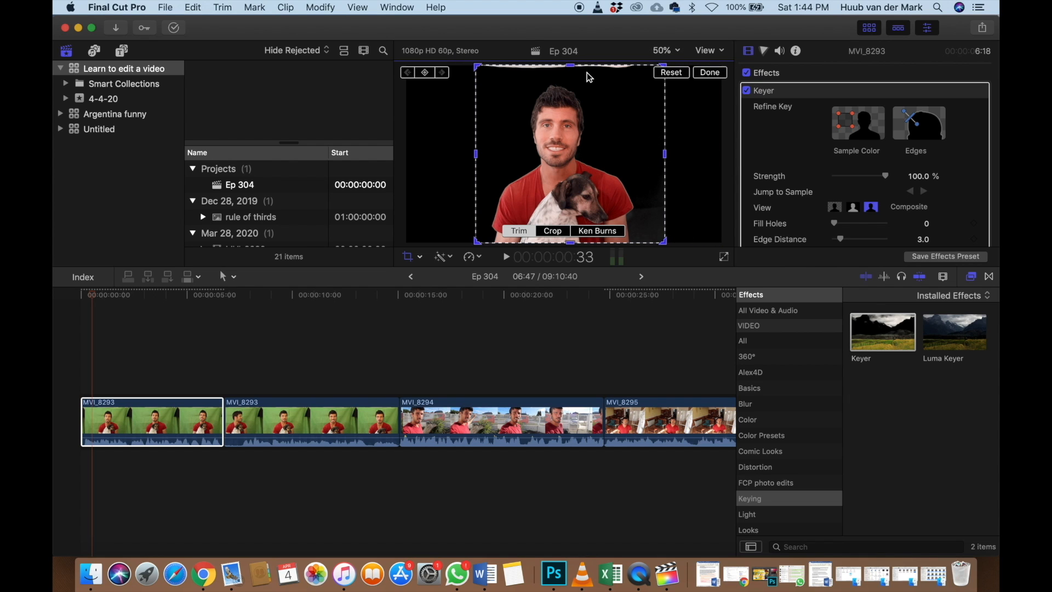
left_click_drag(571, 66, 573, 82)
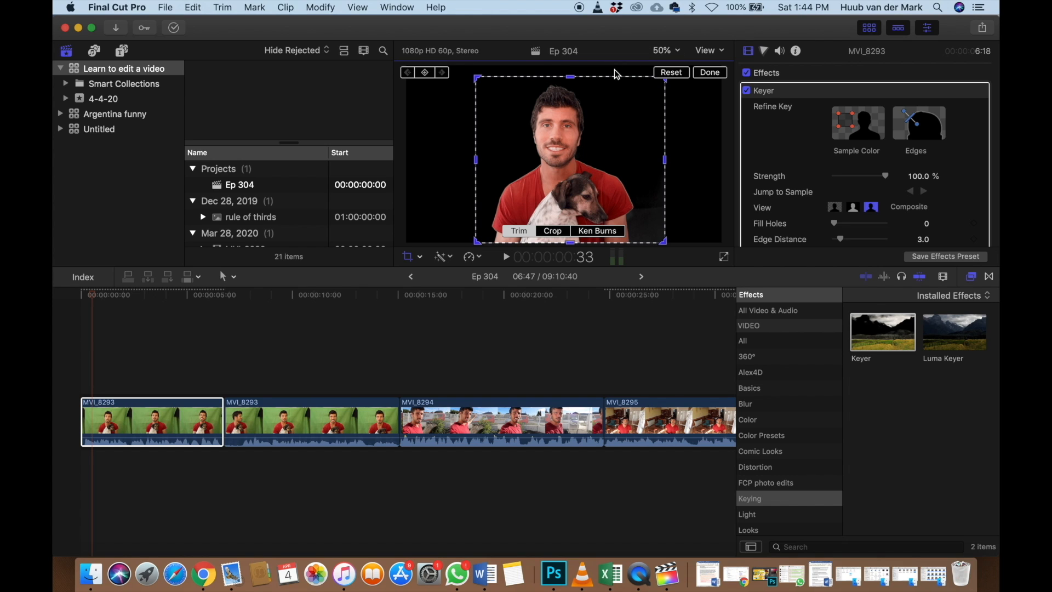
left_click(714, 75)
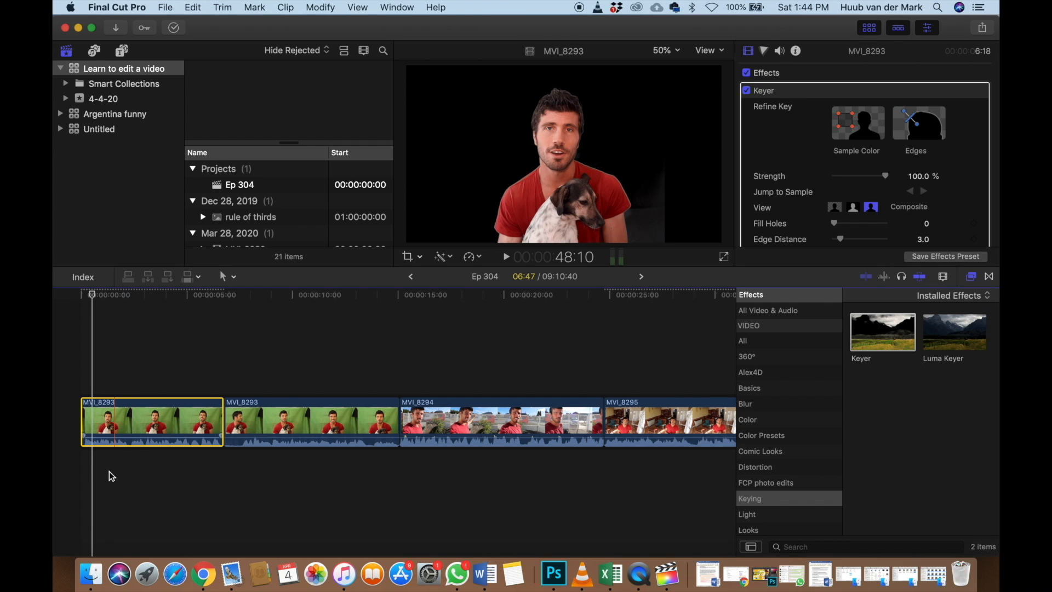
Switch to Finder and browse the LaCie drive to the Ep 303 folders
left_click(92, 571)
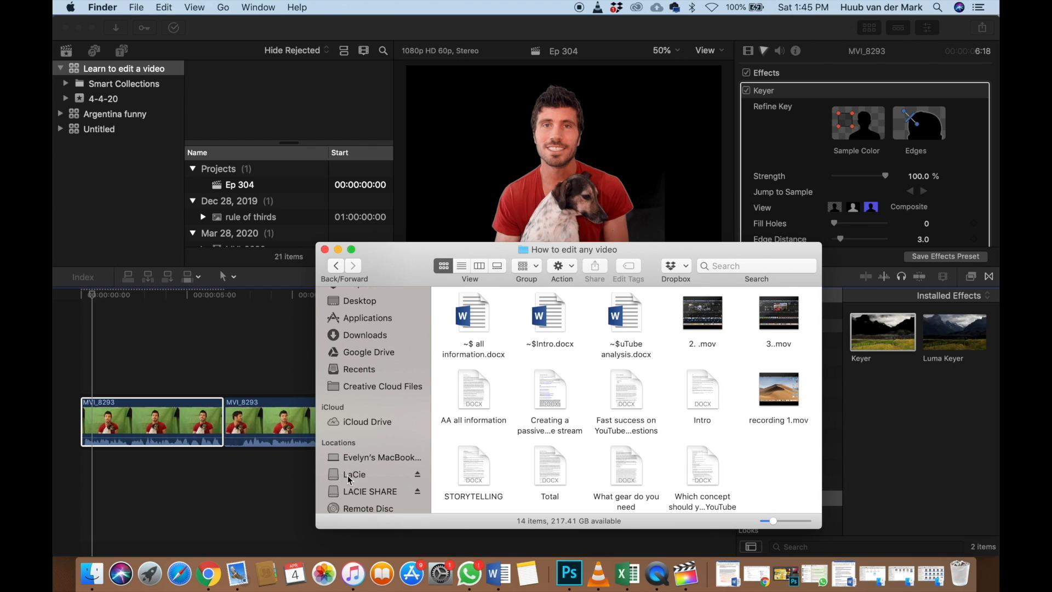
left_click(348, 475)
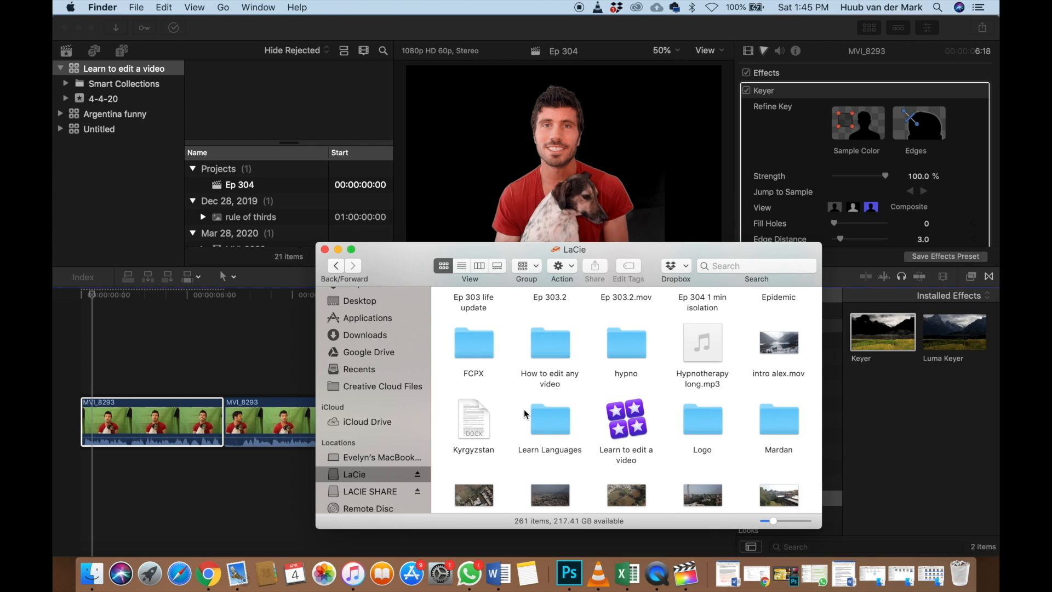
scroll(524, 414, "down", 5)
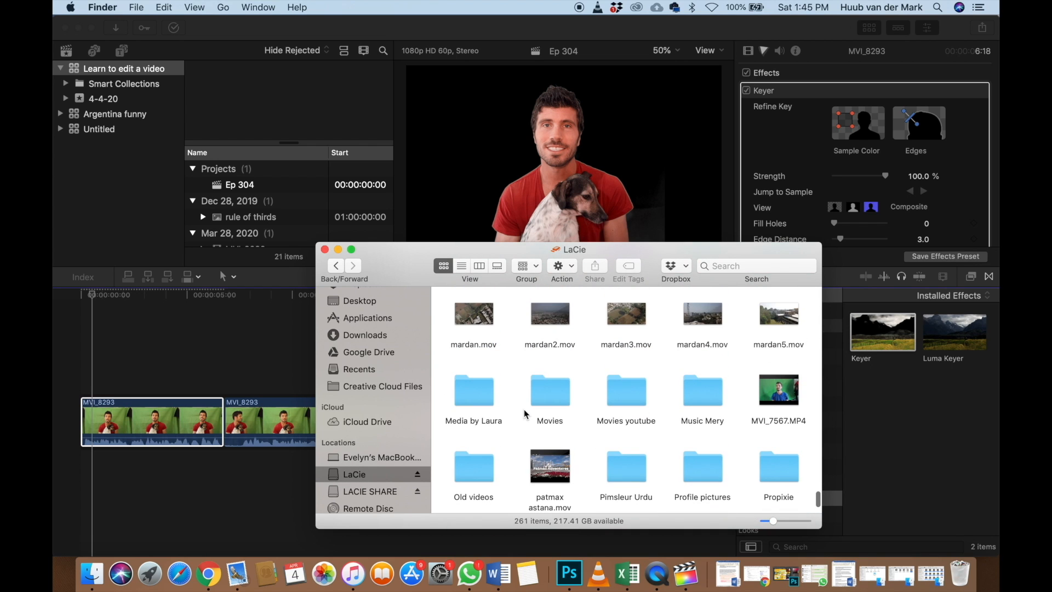
scroll(525, 413, "up", 4)
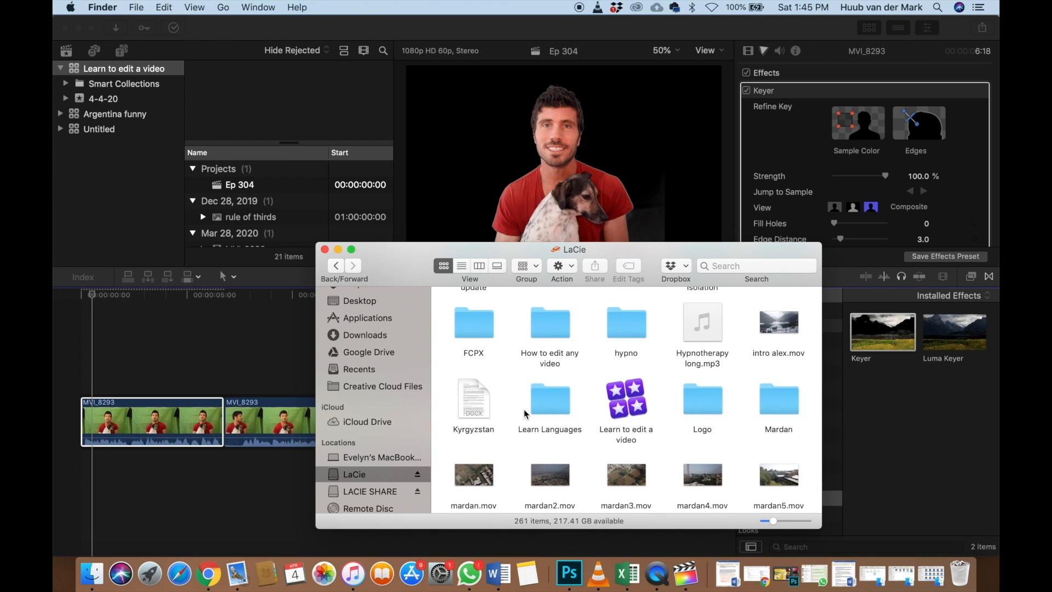
scroll(524, 414, "up", 4)
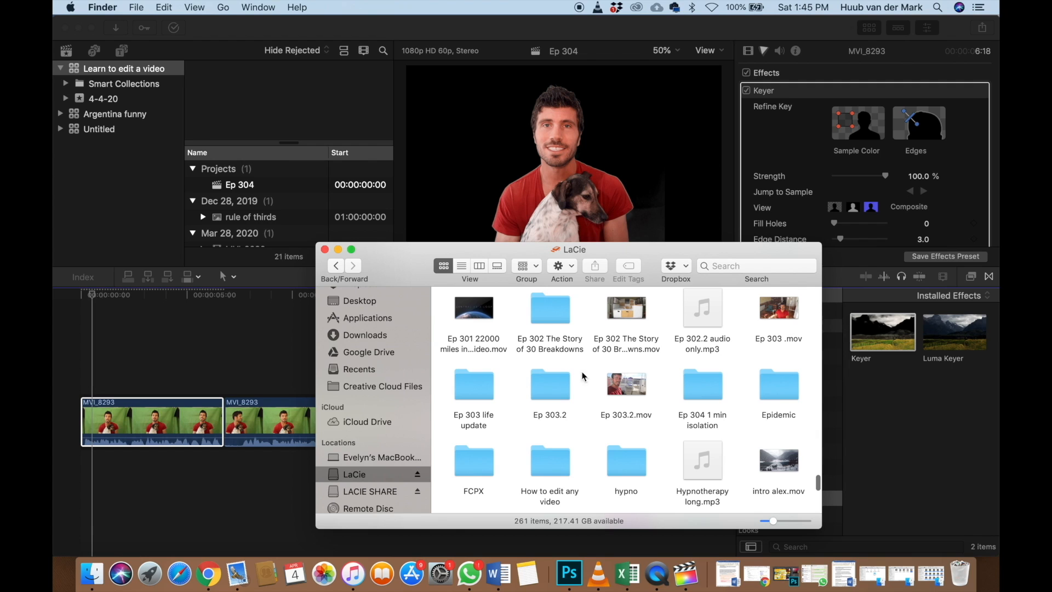
double_click(475, 389)
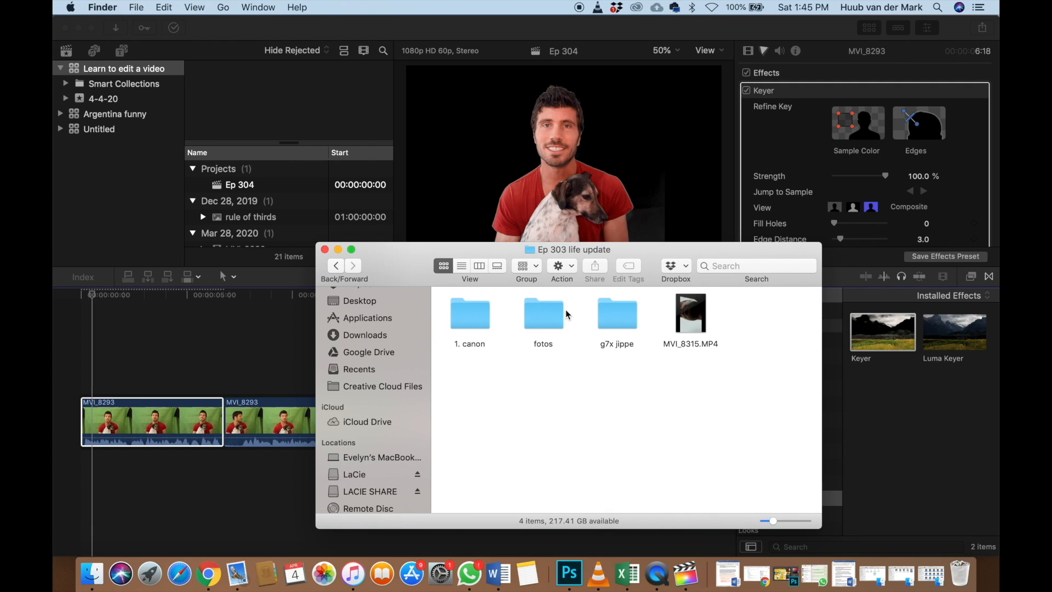
double_click(527, 318)
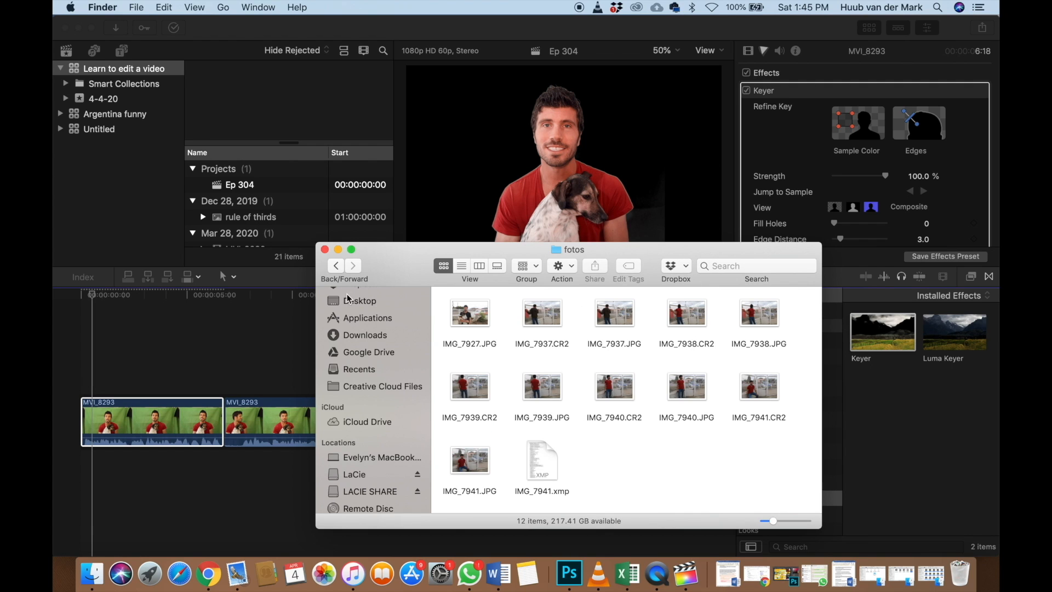
left_click(336, 267)
left_click(333, 269)
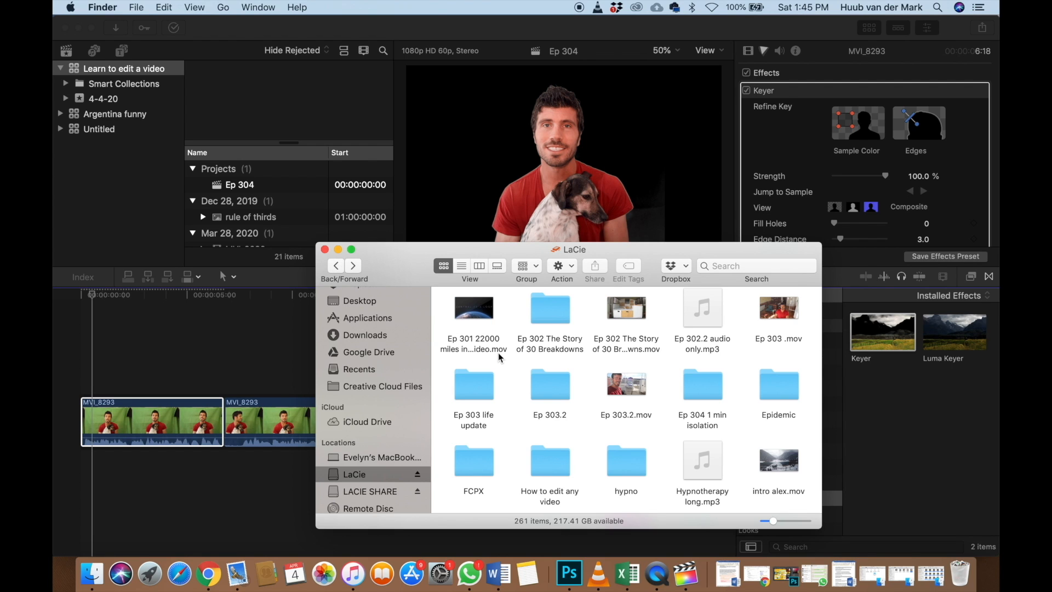
Add villa-2366293_1920.jpg from the Ep 303.2 fotos folder at the timeline start and place it beneath the first MVI_8293 clip
double_click(551, 386)
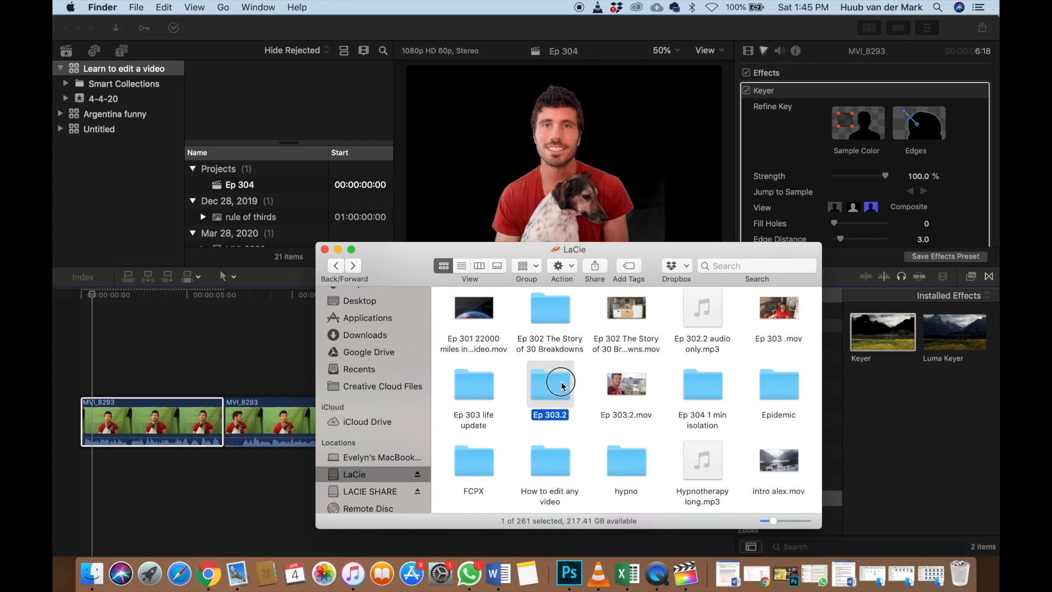
double_click(538, 310)
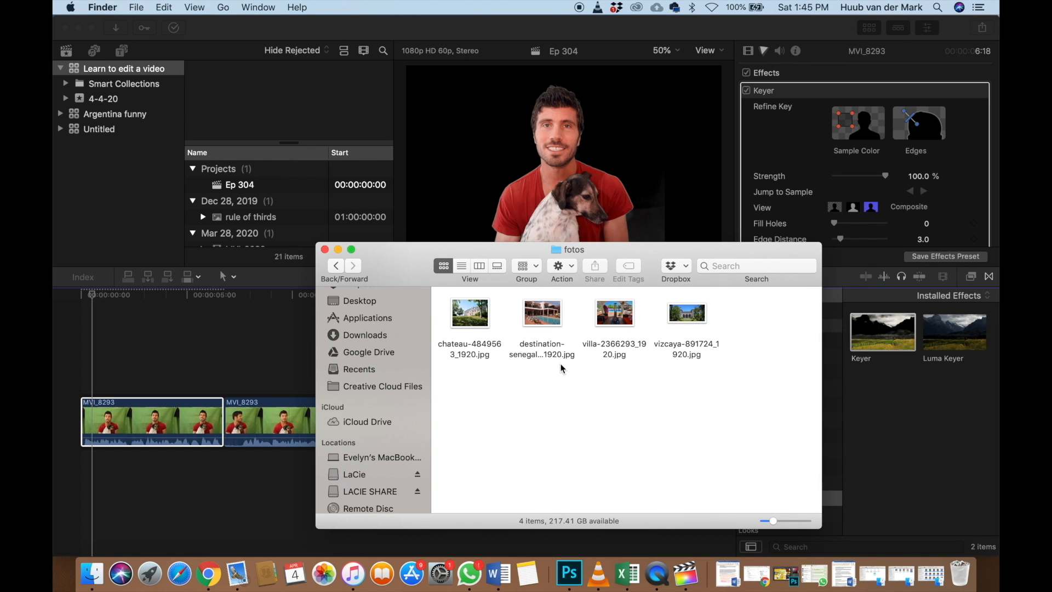
left_click(628, 325)
left_click_drag(617, 254, 715, 271)
left_click_drag(727, 337, 94, 363)
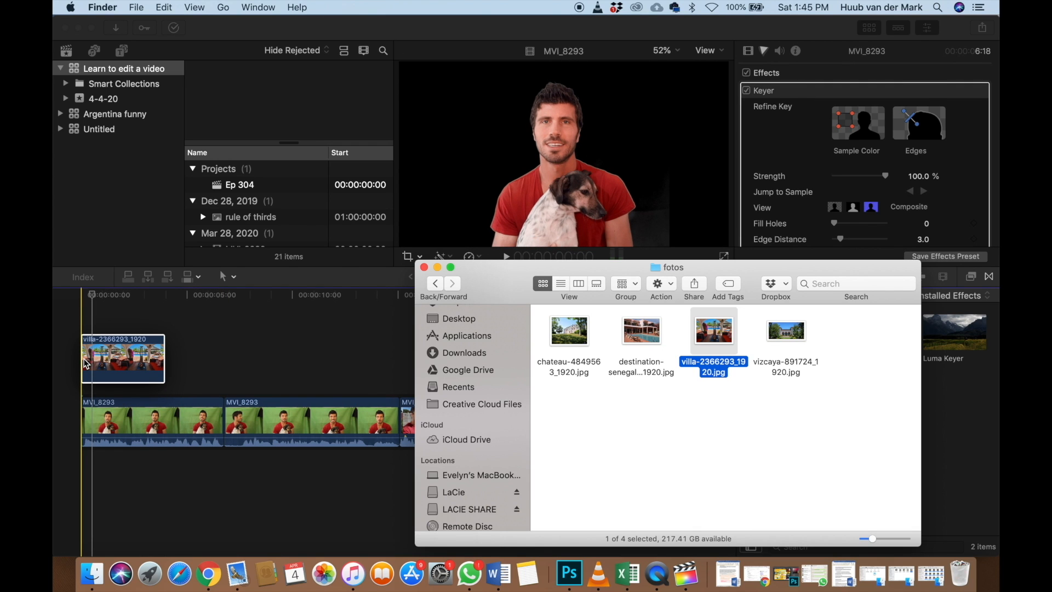
left_click(105, 339)
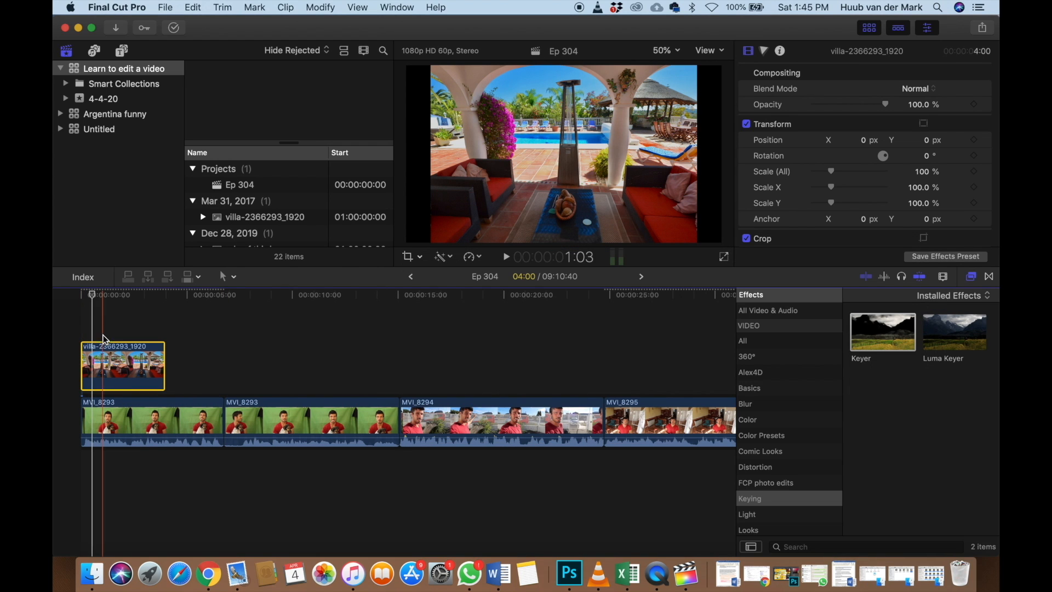
left_click_drag(106, 353, 103, 472)
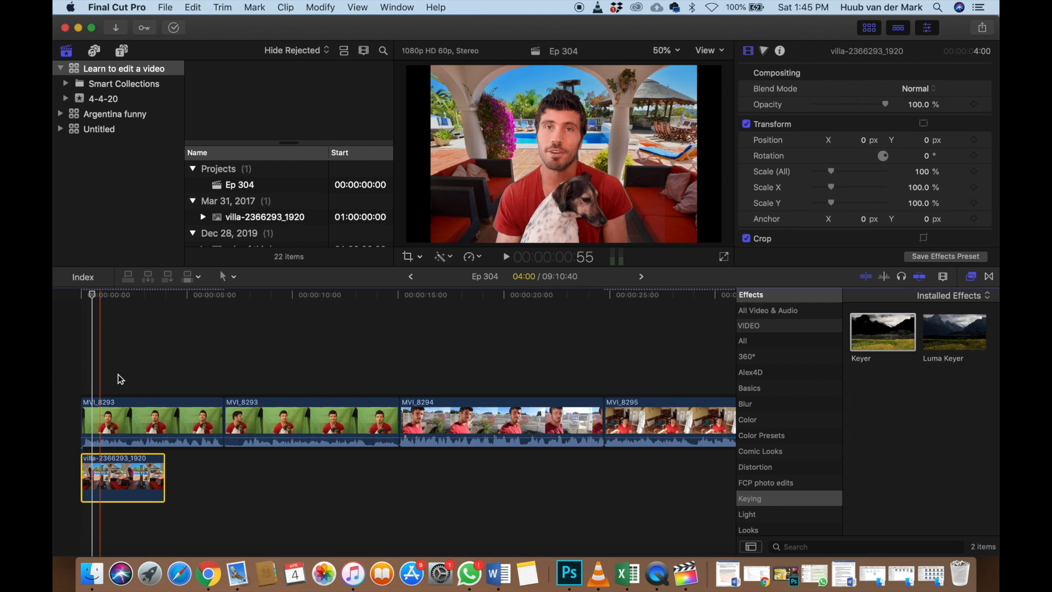
Set Scale (All) of the villa background image to 121% so it fills the frame
left_click(117, 368)
left_click(118, 420)
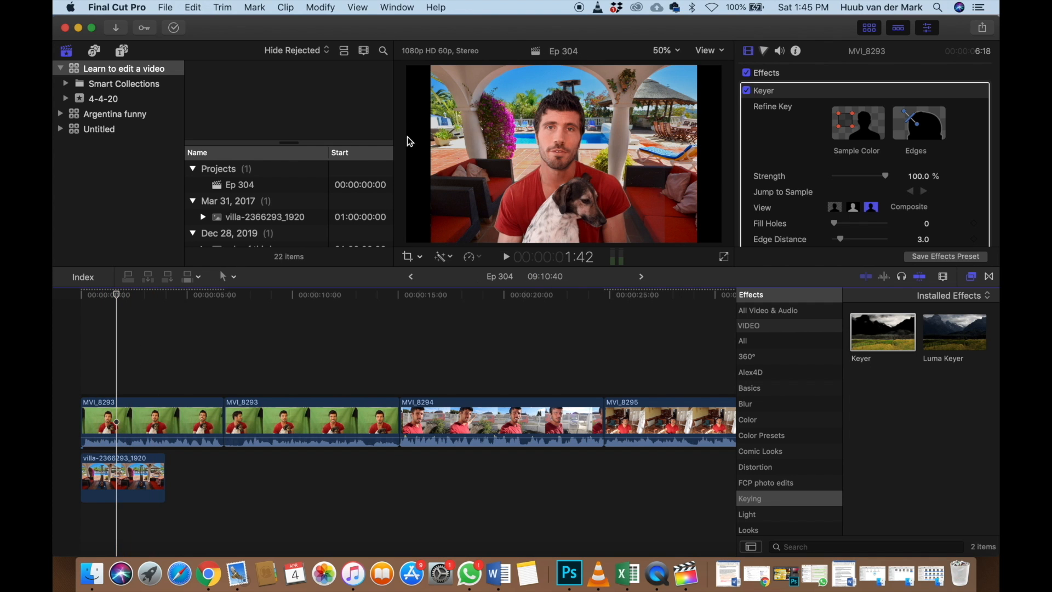
left_click(114, 479)
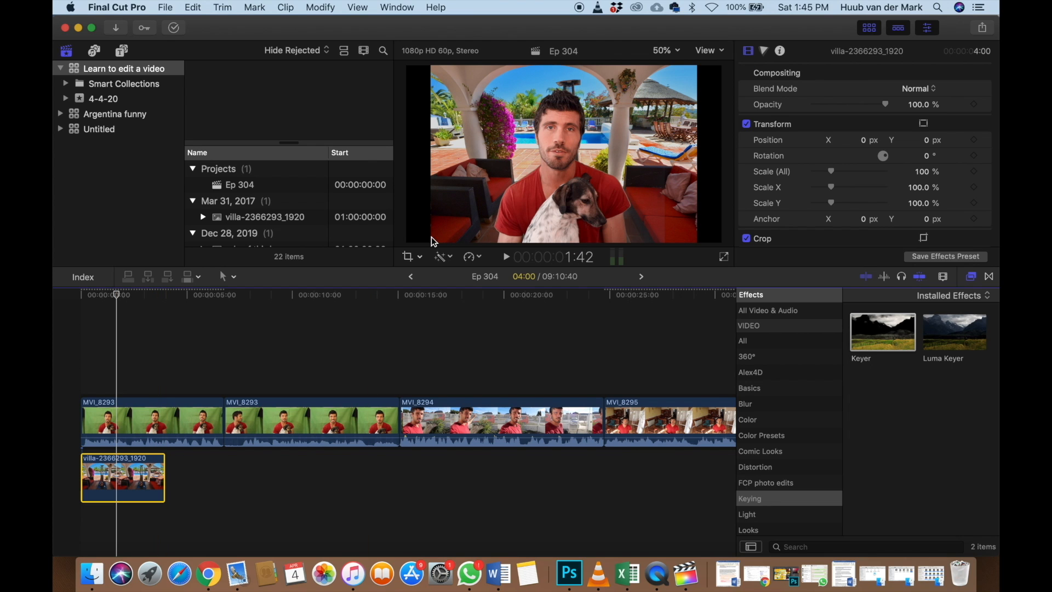
left_click_drag(831, 173, 837, 176)
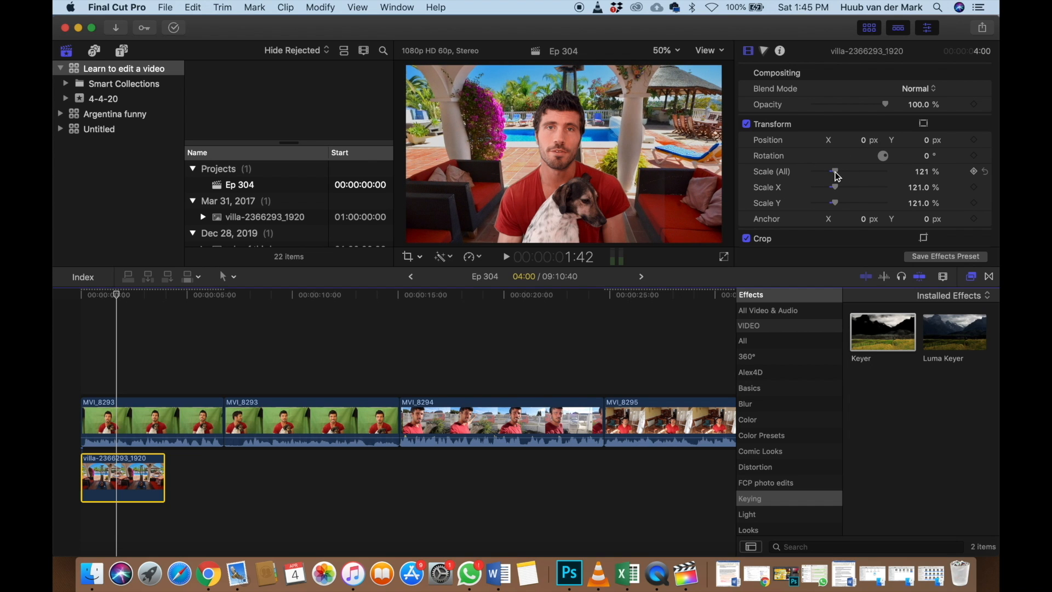
Play the opening from the timeline start to check the keyed clip over the villa background
left_click(70, 369)
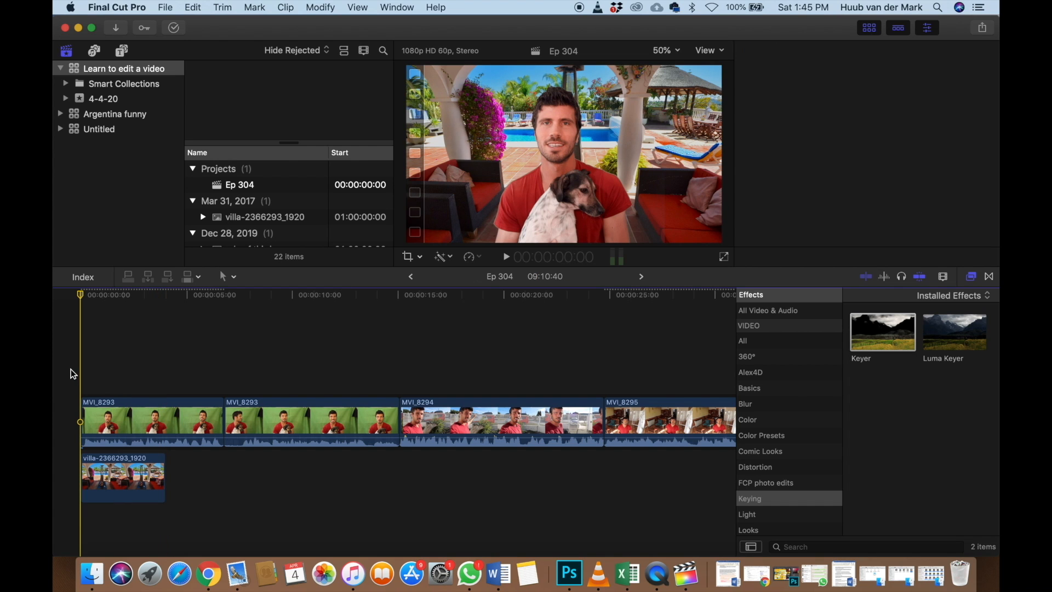
key("space")
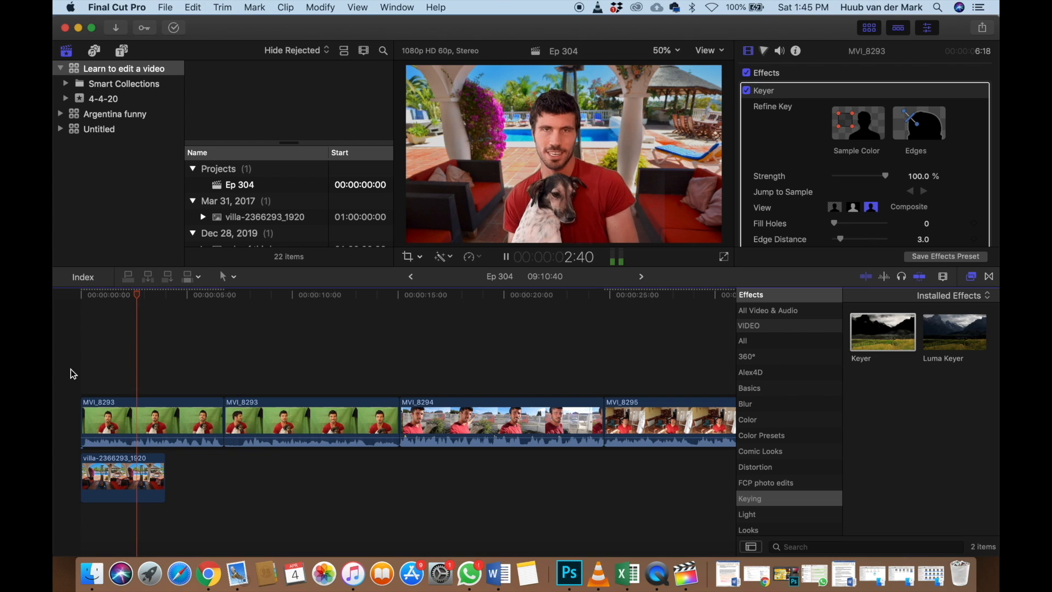
left_click(119, 366)
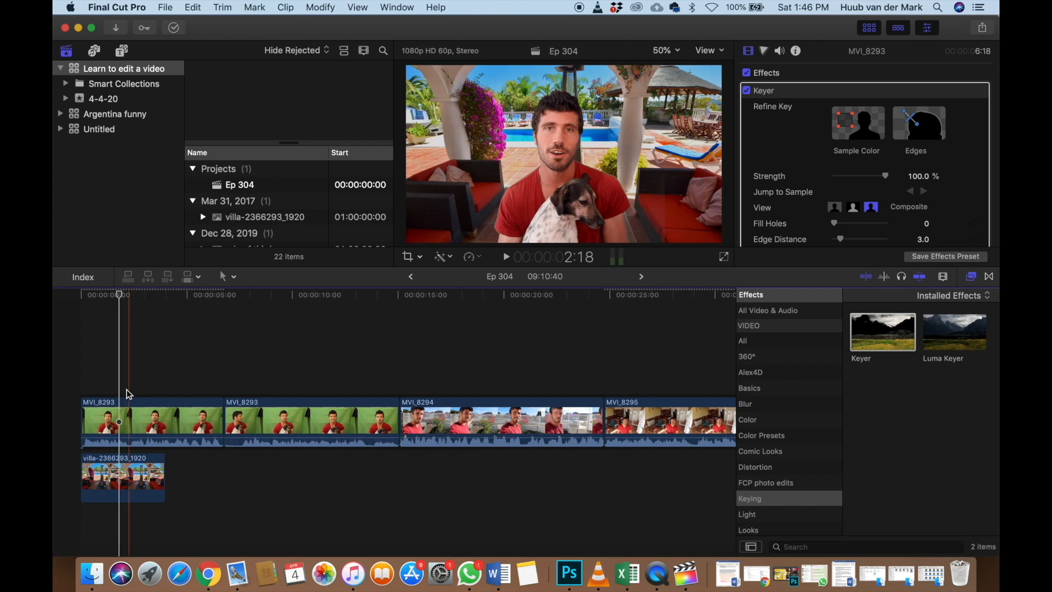
Shift the first MVI_8293 clip to the left of the frame with Transform and return the playhead to the timeline start
left_click(125, 418)
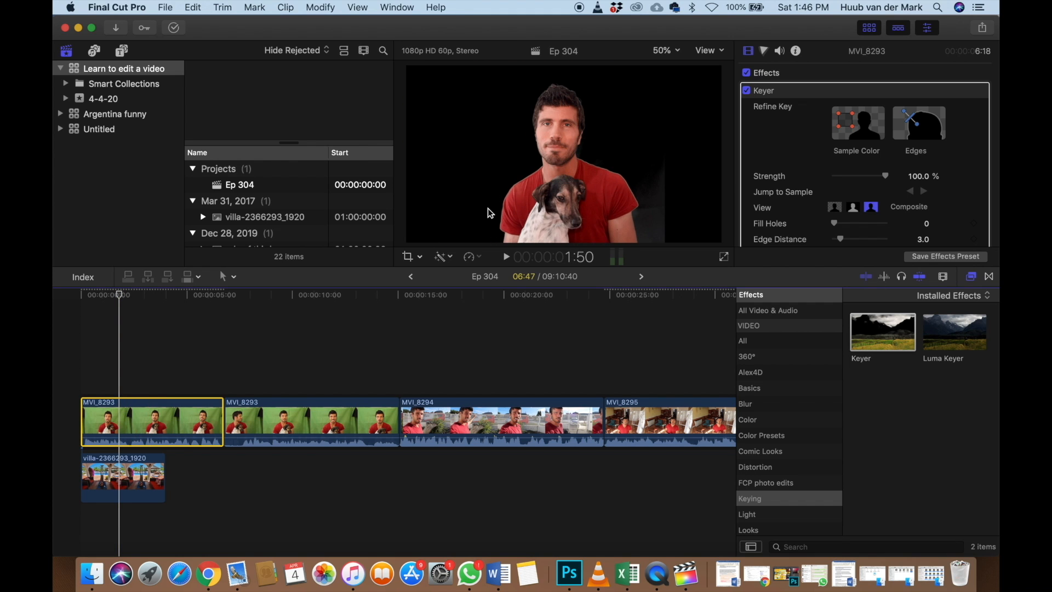
left_click(422, 258)
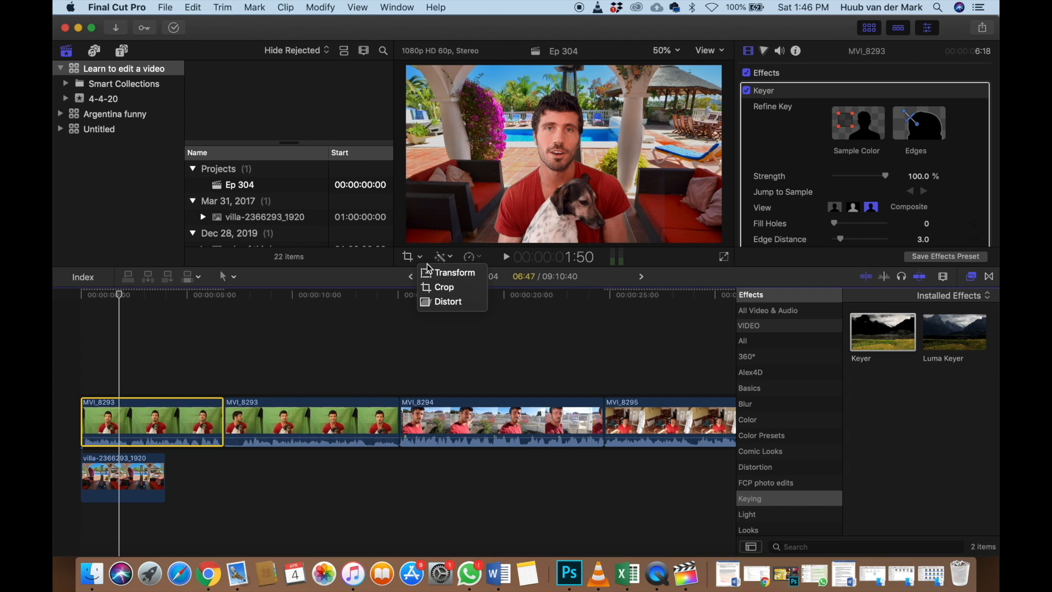
left_click(447, 273)
left_click_drag(587, 177, 527, 176)
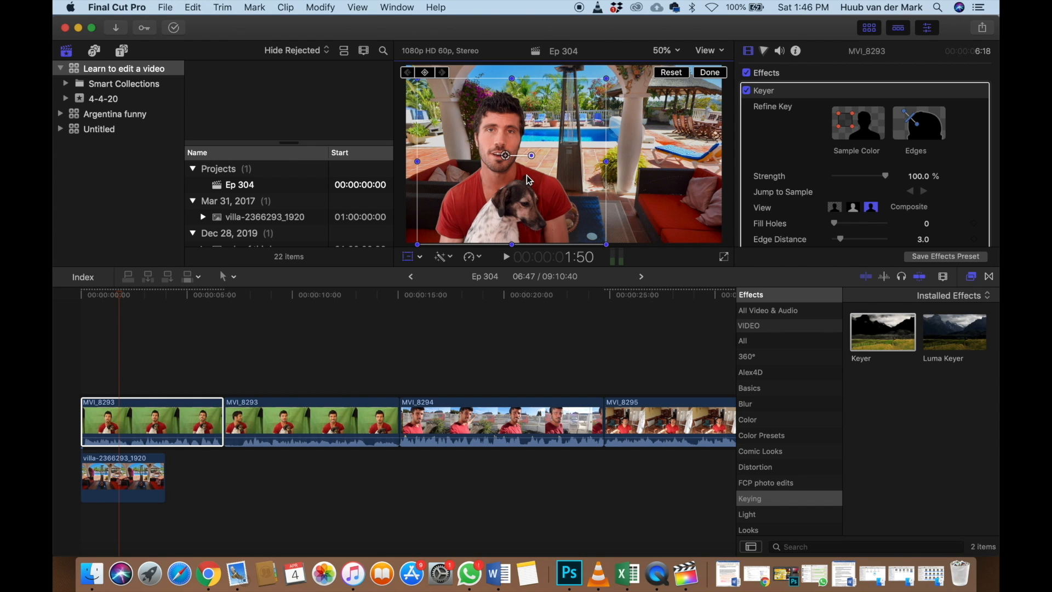
left_click(720, 76)
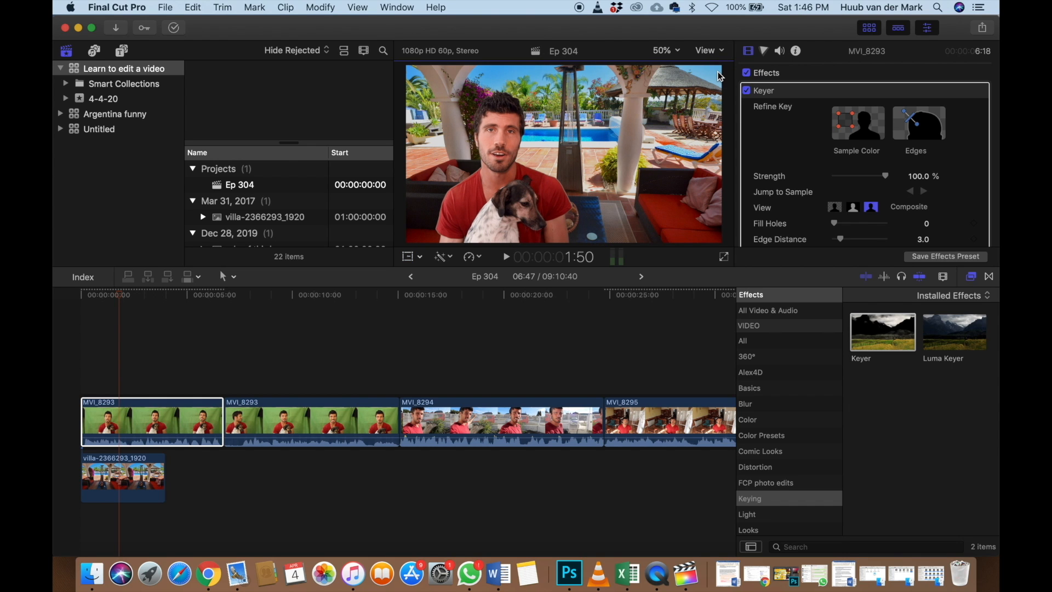
left_click(80, 385)
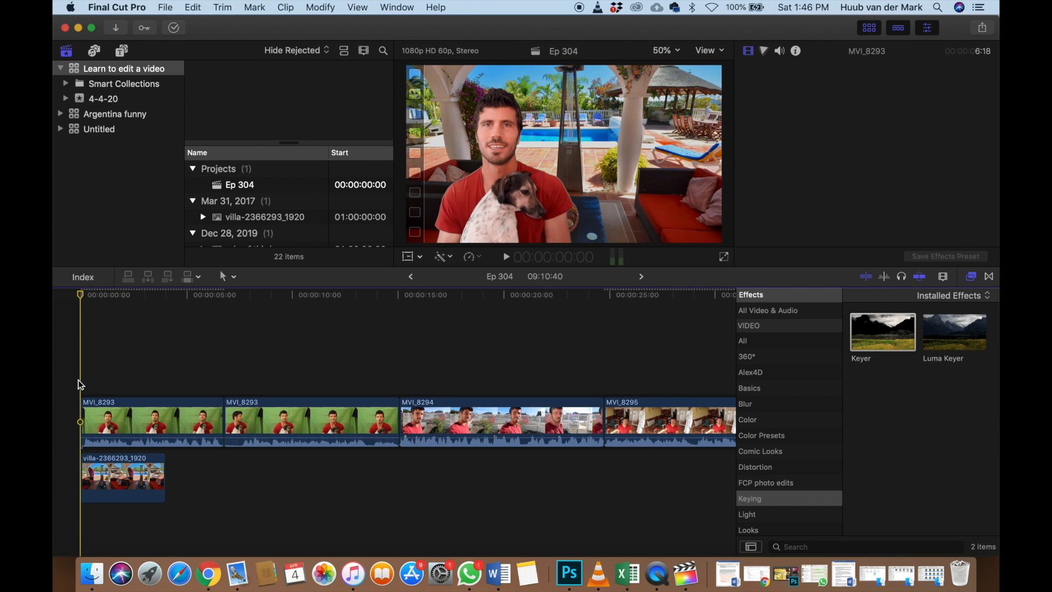
Play the opening and extend the villa image to the end of the first MVI_8293 clip
key("space")
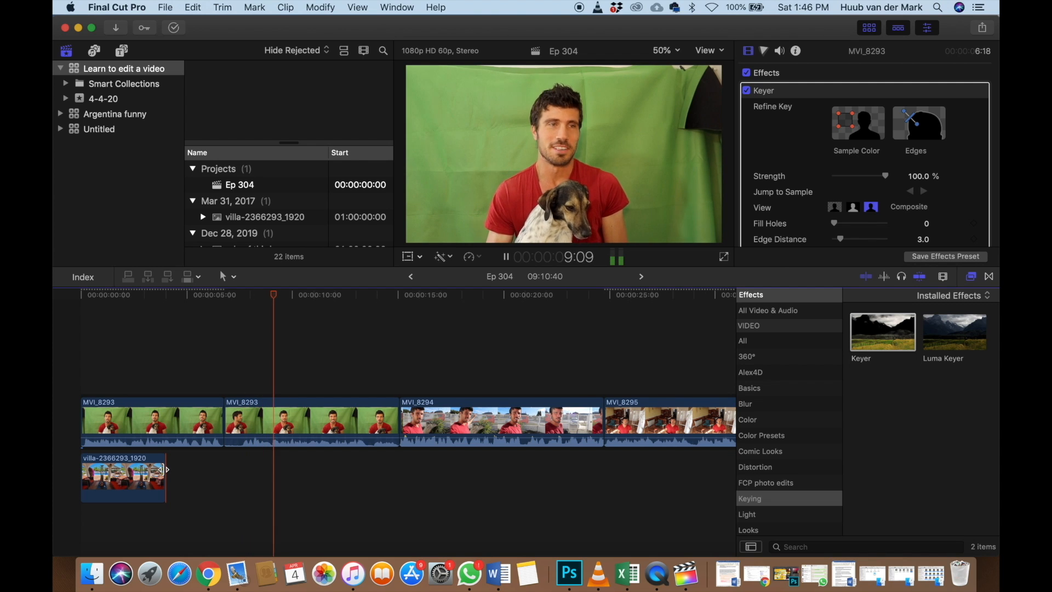
key("space")
left_click_drag(164, 470, 222, 467)
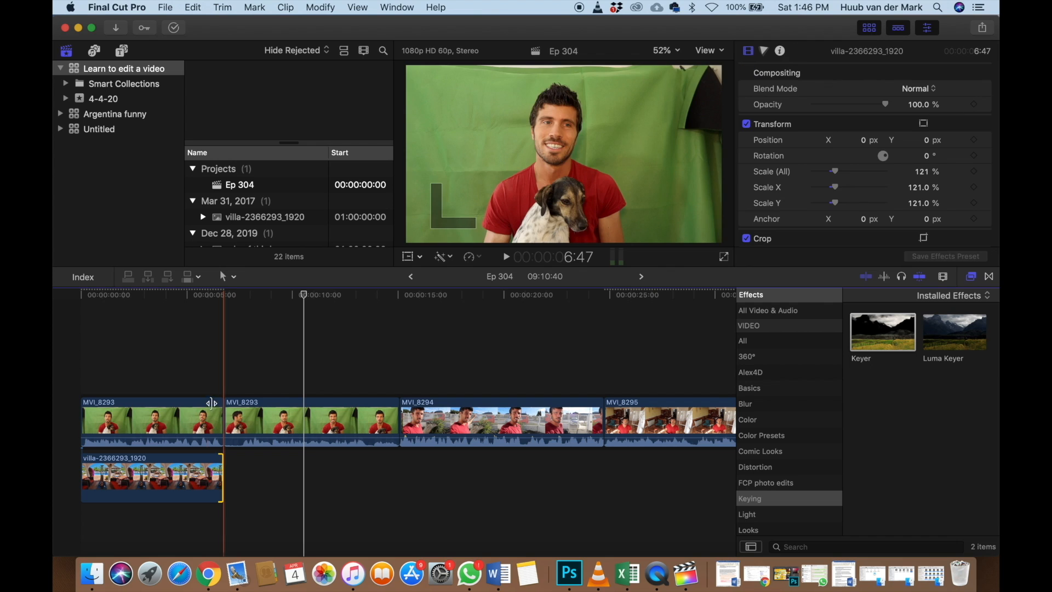
Play through the second MVI_8293 clip to find the cut point and split the clip at 9:20
key("space")
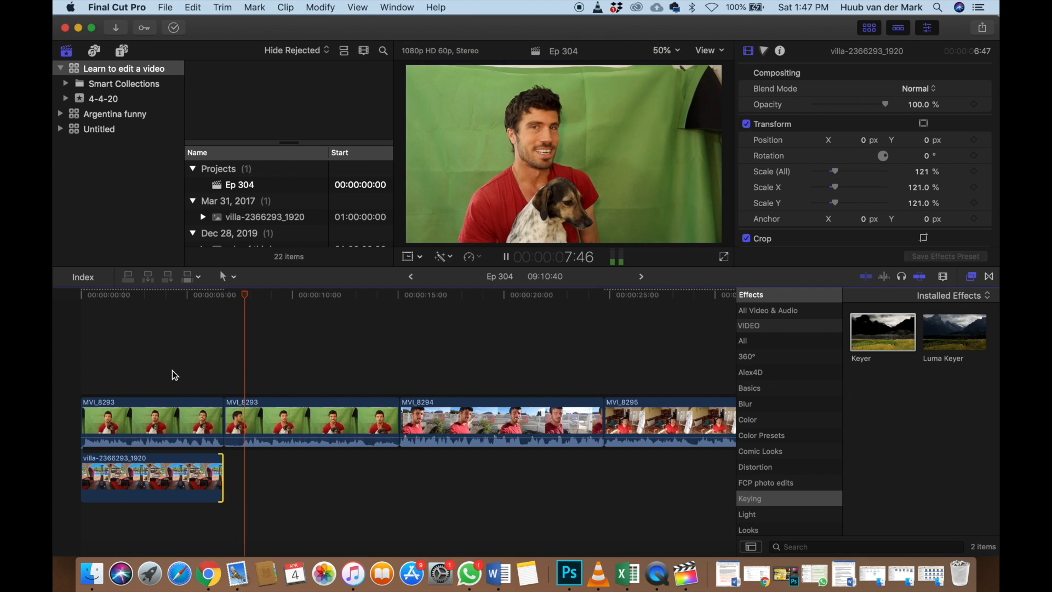
key("space")
key("space")
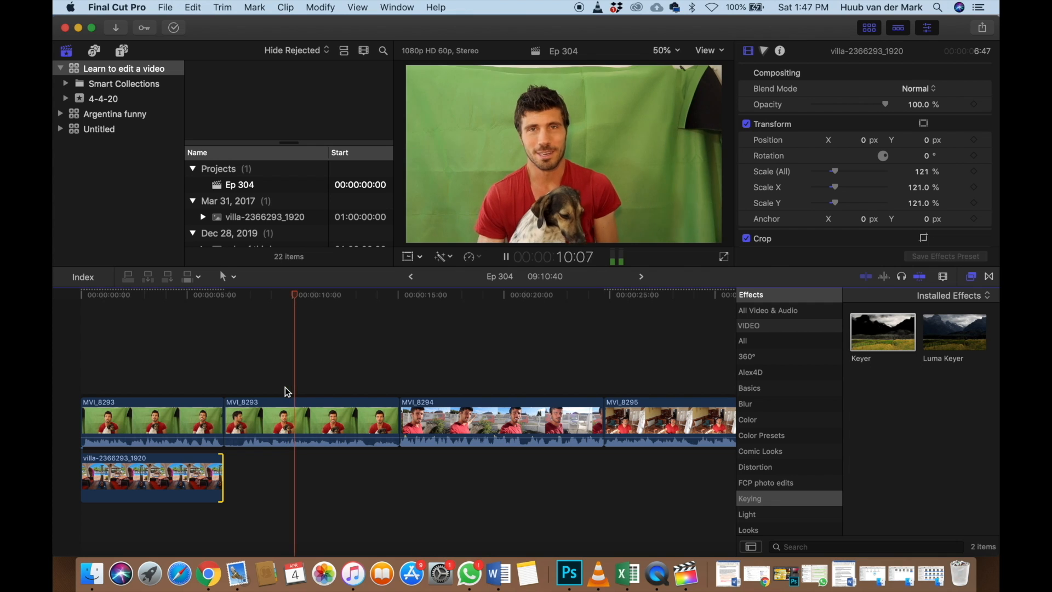
key("space")
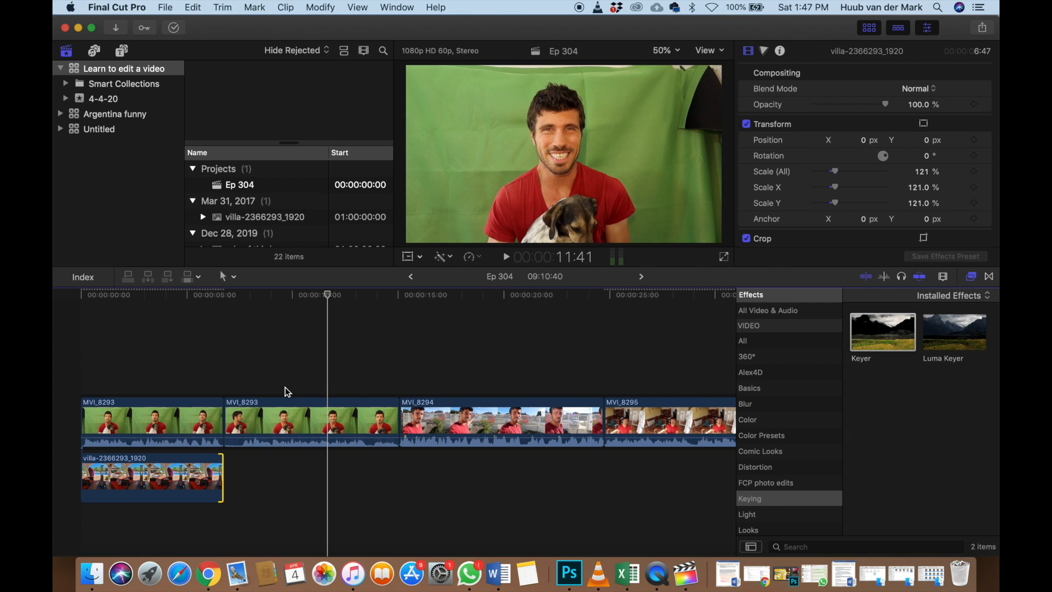
key("space")
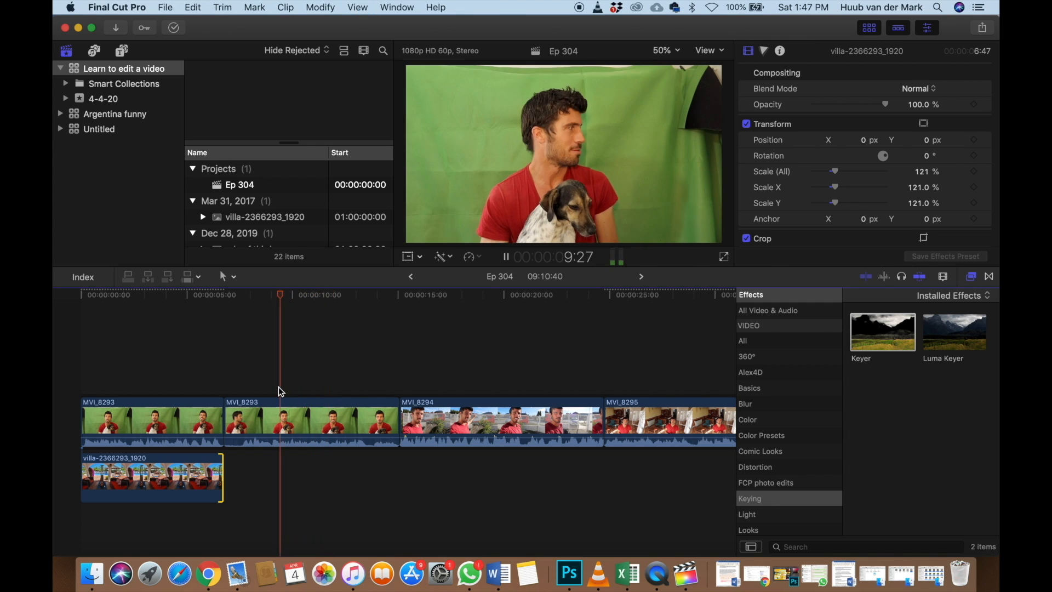
left_click(266, 386)
key("space")
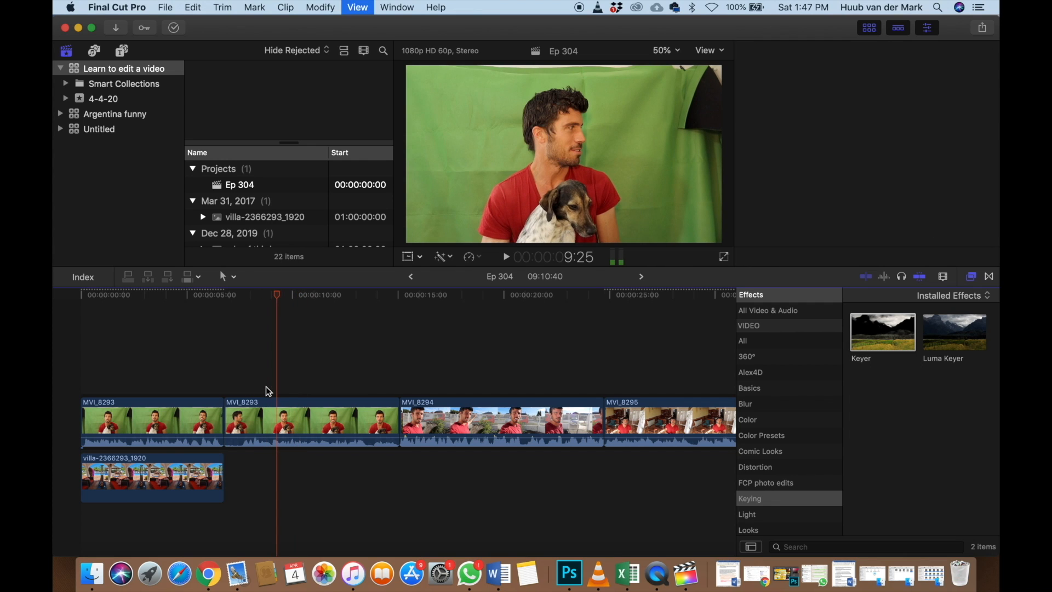
key("space")
key("space")
key("space")
key("space")
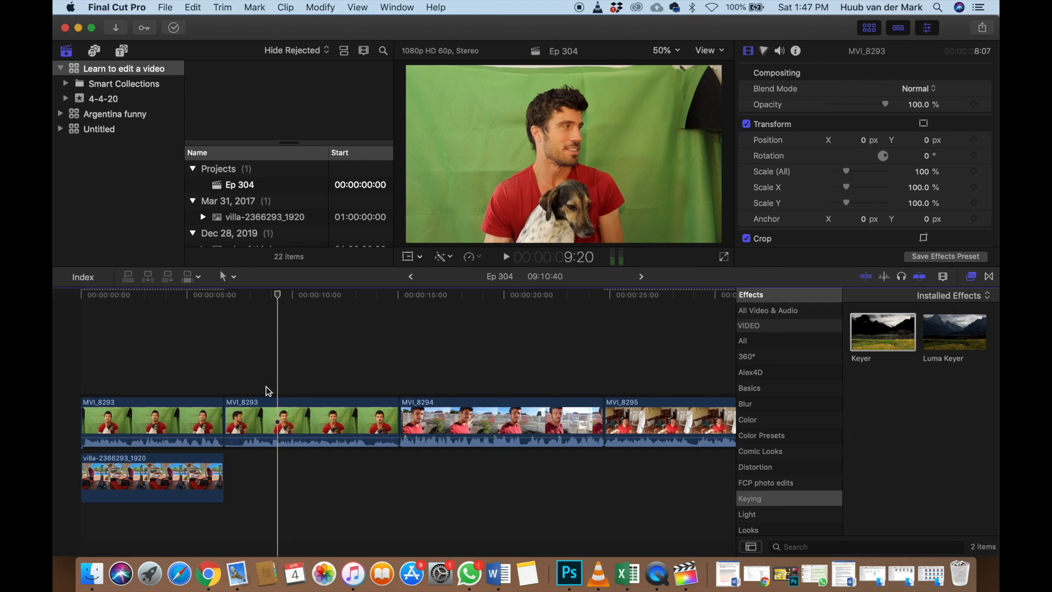
left_click(278, 411)
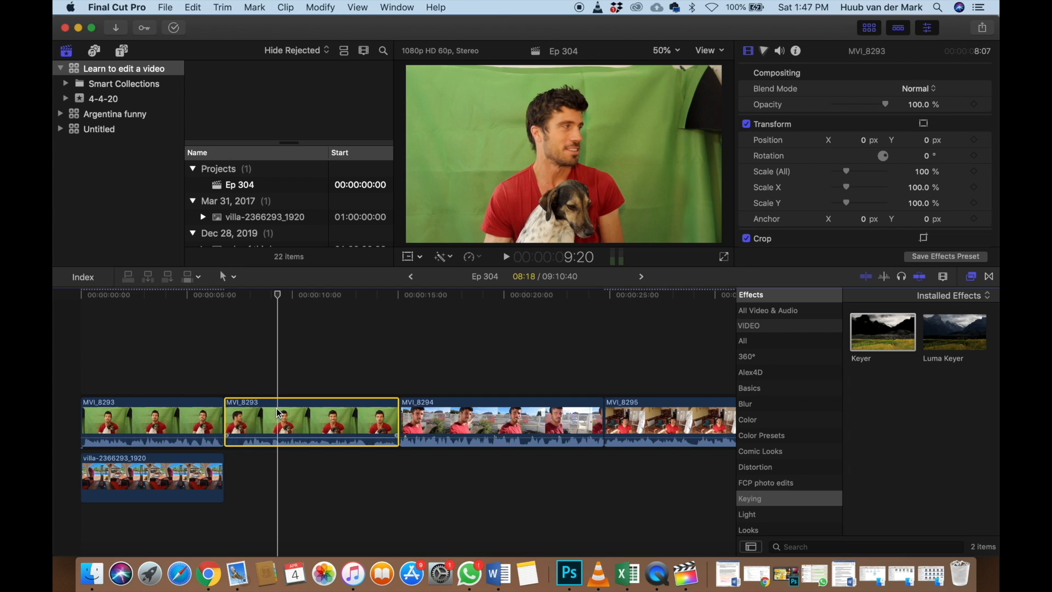
key("super+b")
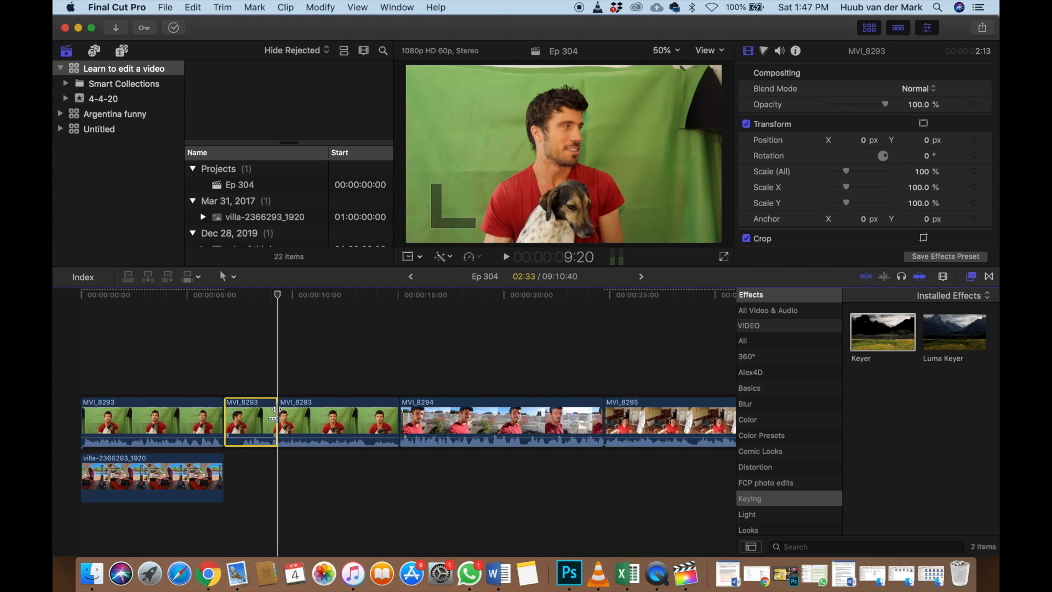
Extend the villa image to the end of the last MVI_8293 clip and remove its section beneath the second MVI_8293 clip
left_click(207, 475)
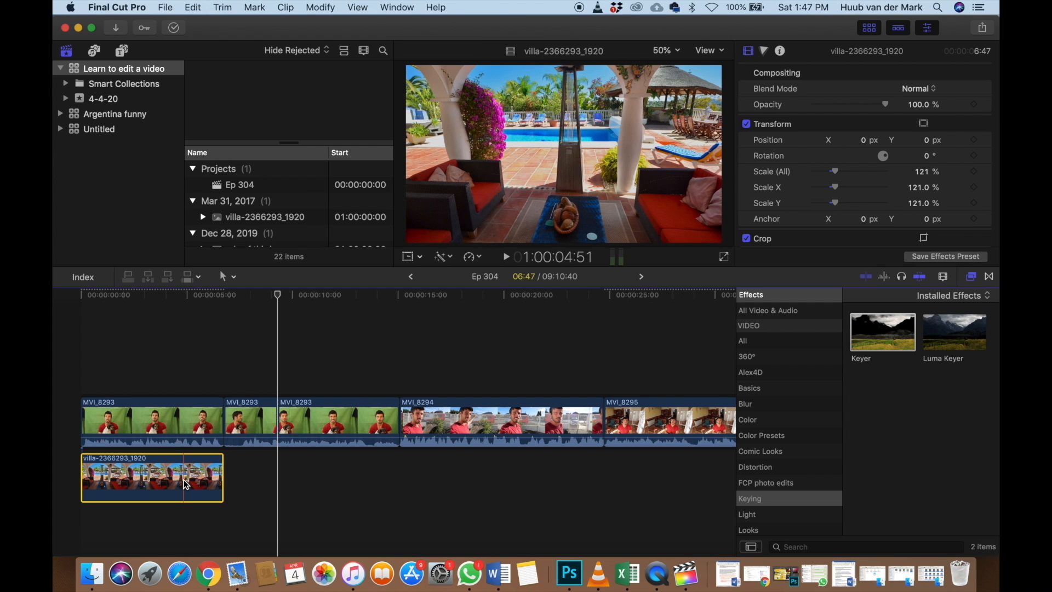
left_click_drag(222, 471, 398, 467)
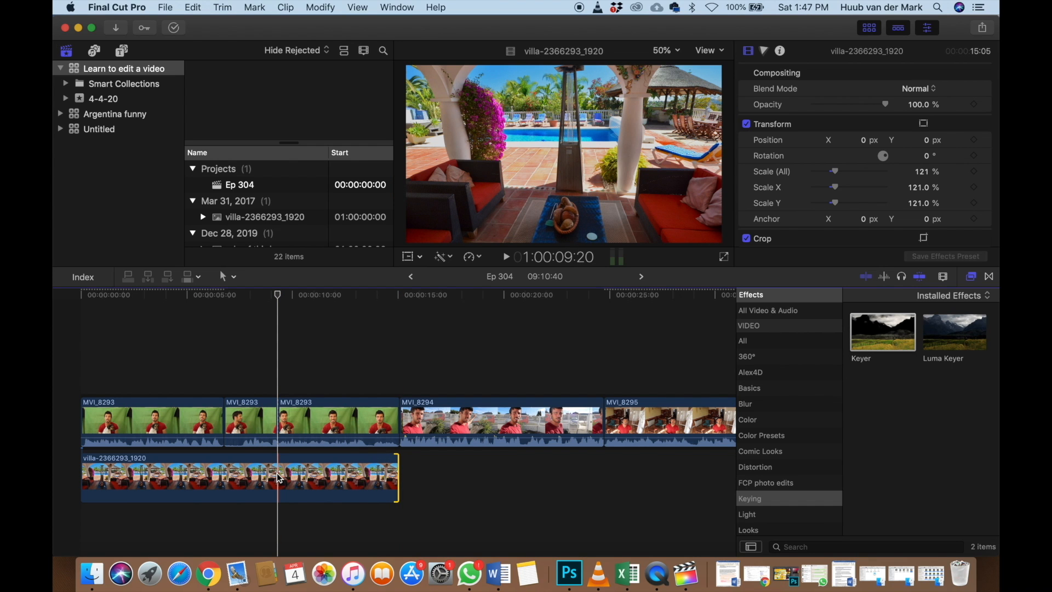
key("b")
left_click(278, 478)
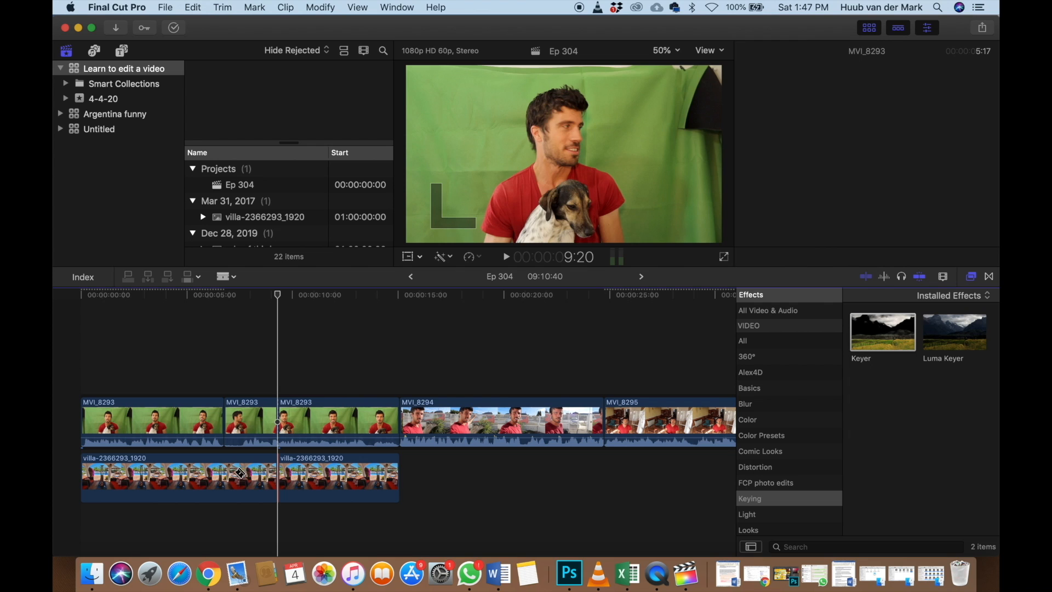
left_click(225, 471)
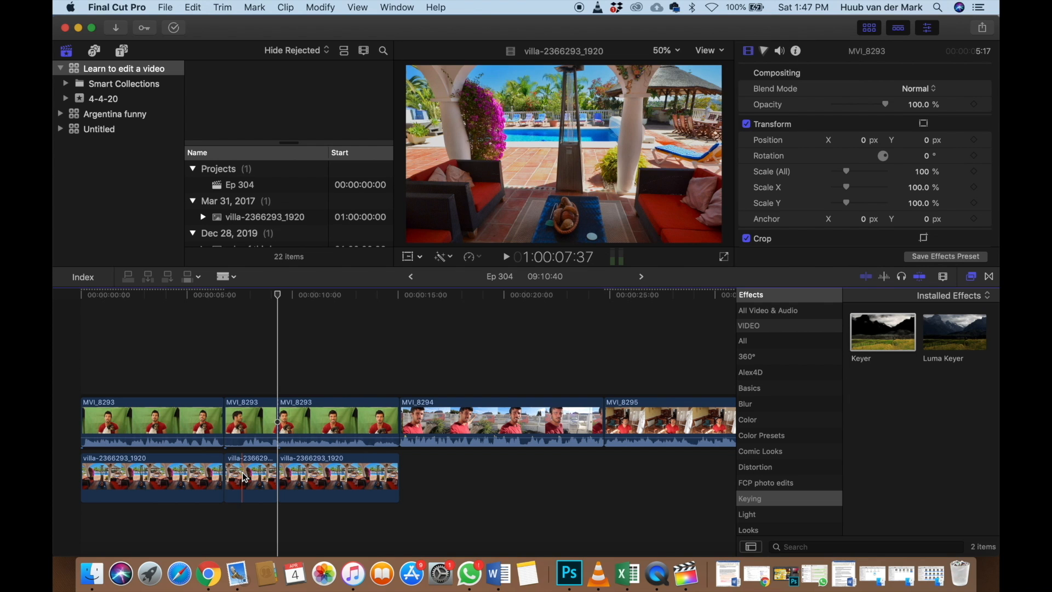
key("a")
left_click(245, 478)
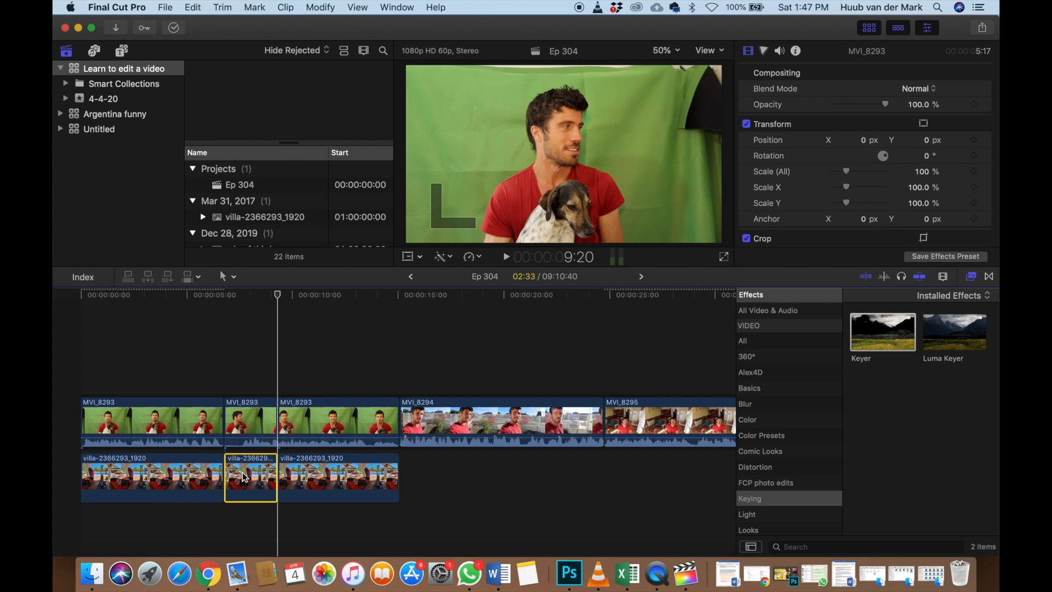
key("Delete")
Split the third MVI_8293 clip at 11:45 and trim the end of the villa image beneath it to the same point
key("space")
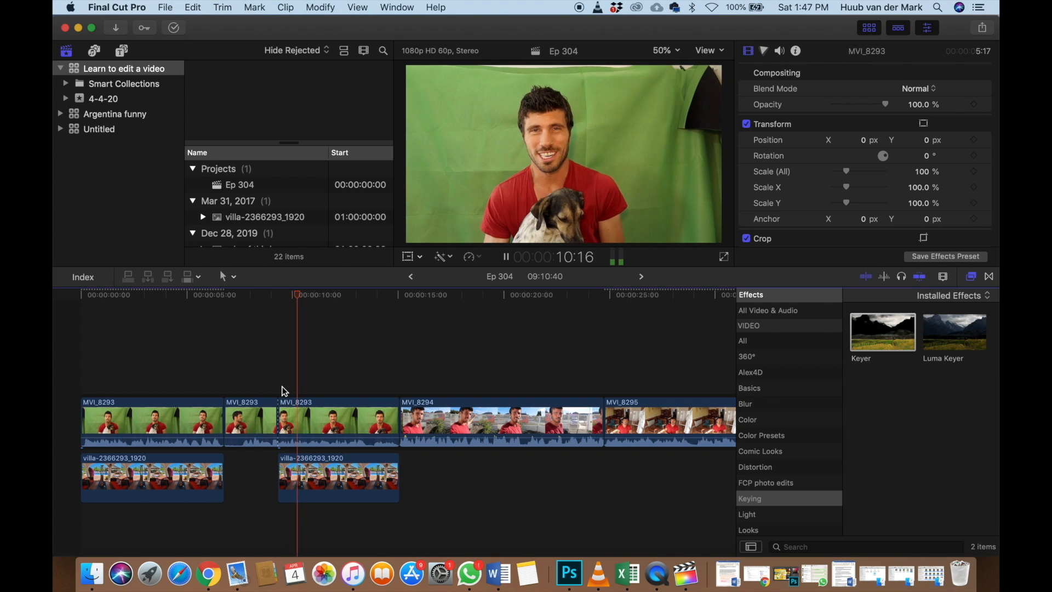
key("space")
left_click(333, 421)
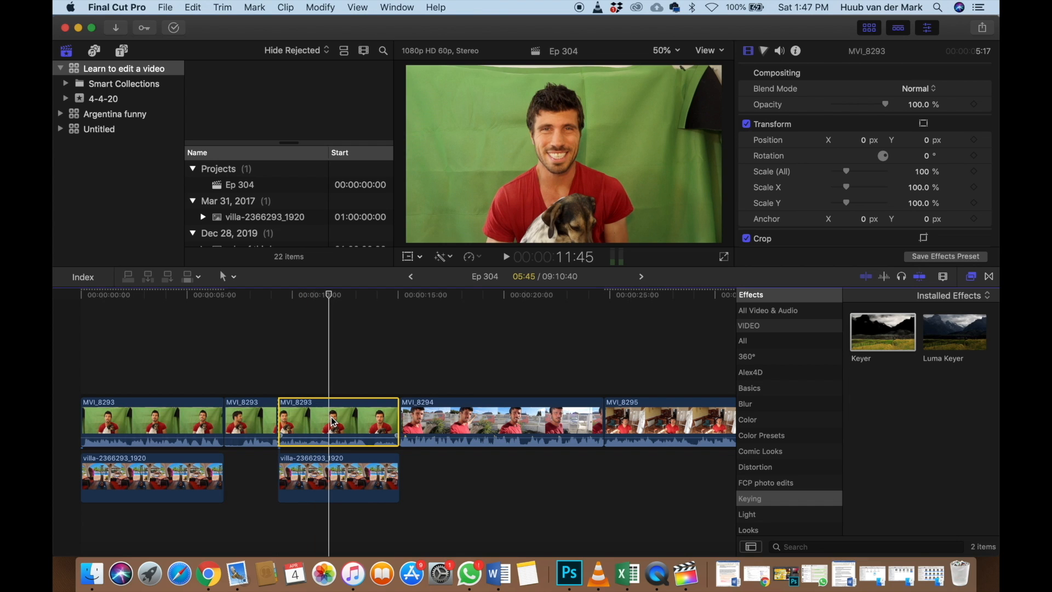
key("super+b")
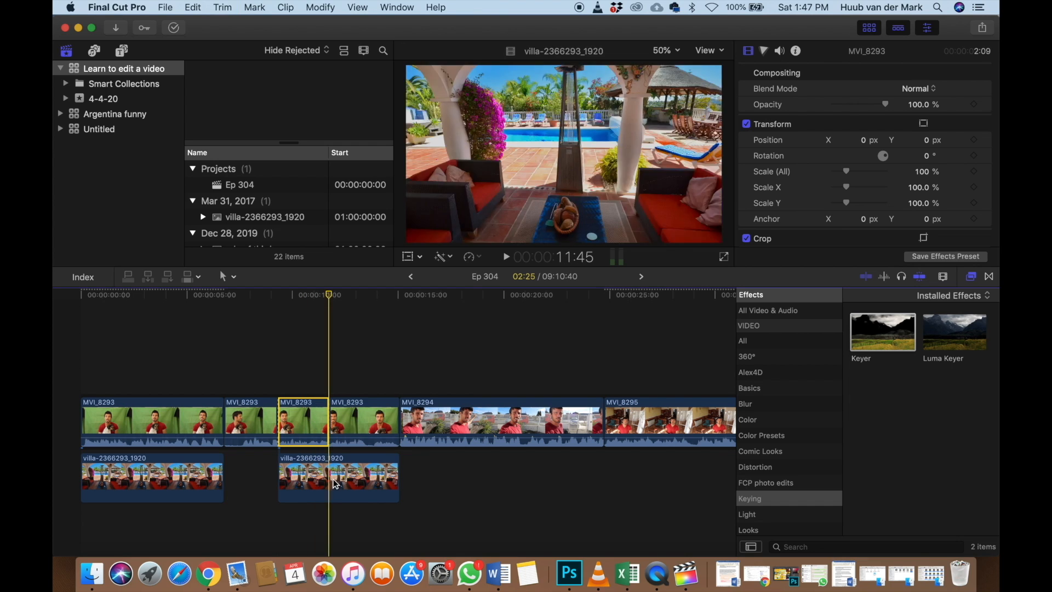
left_click(335, 484)
key("alt+bracketright")
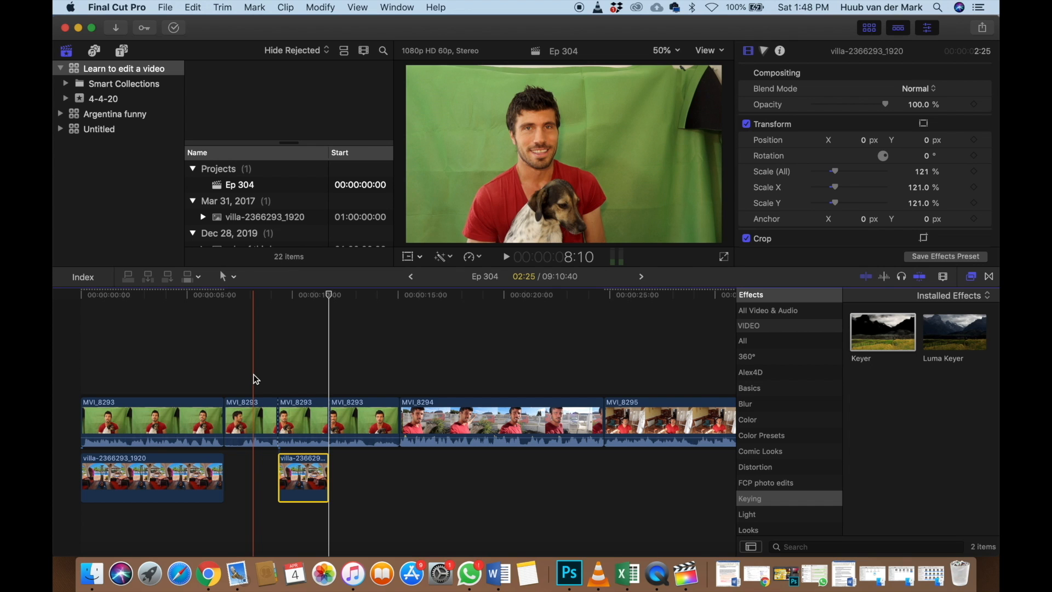
Play the sequence from the timeline start to check the alternation between villa background and plain green screen
left_click(82, 368)
key("space")
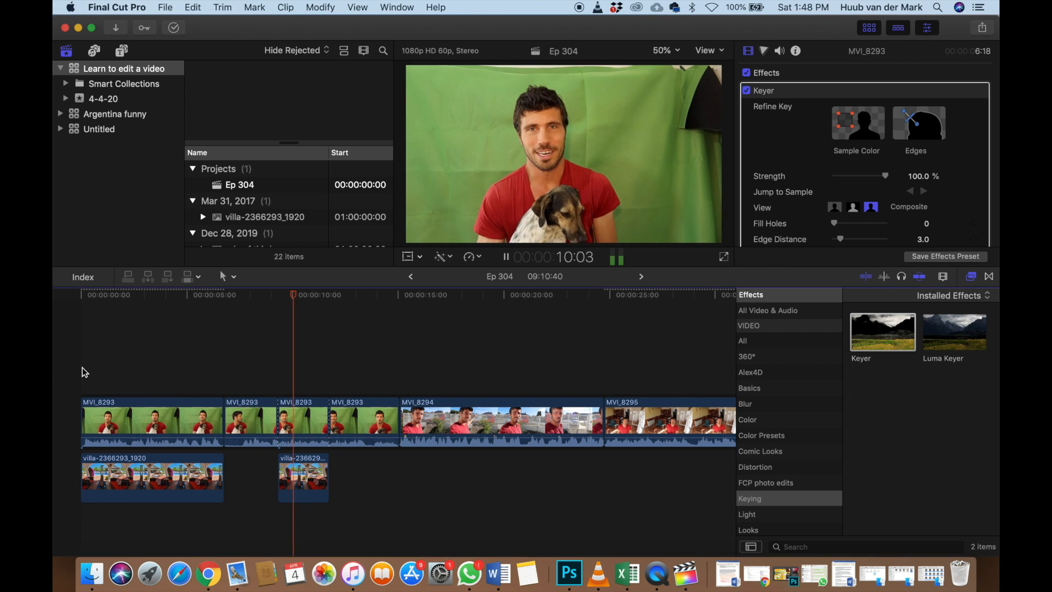
key("space")
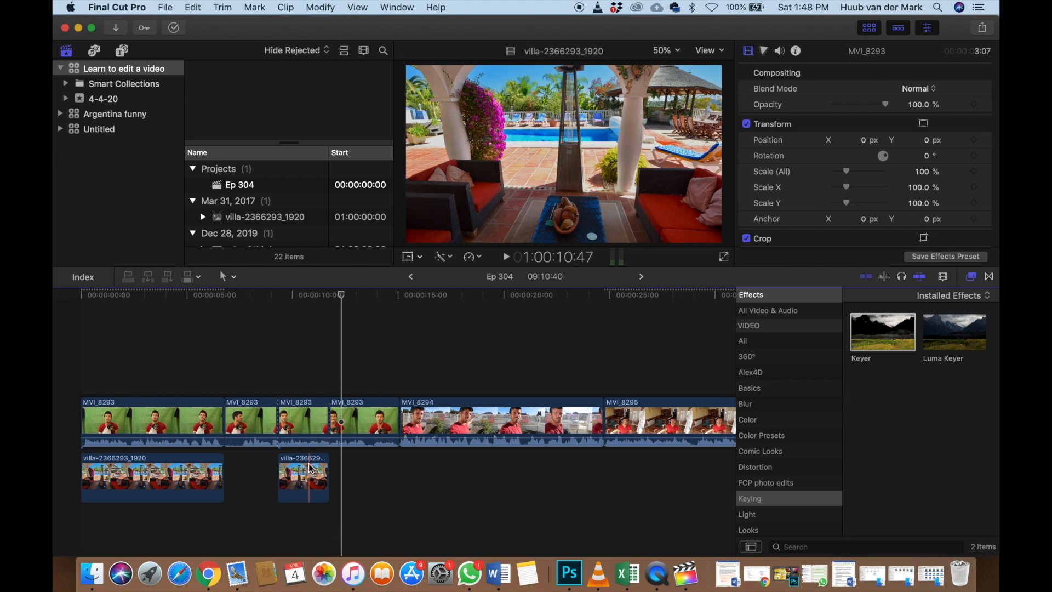
Copy the first MVI_8293 clip and paste its effects, including the Keyer, onto the third MVI_8293 clip above the second villa image
left_click(309, 412)
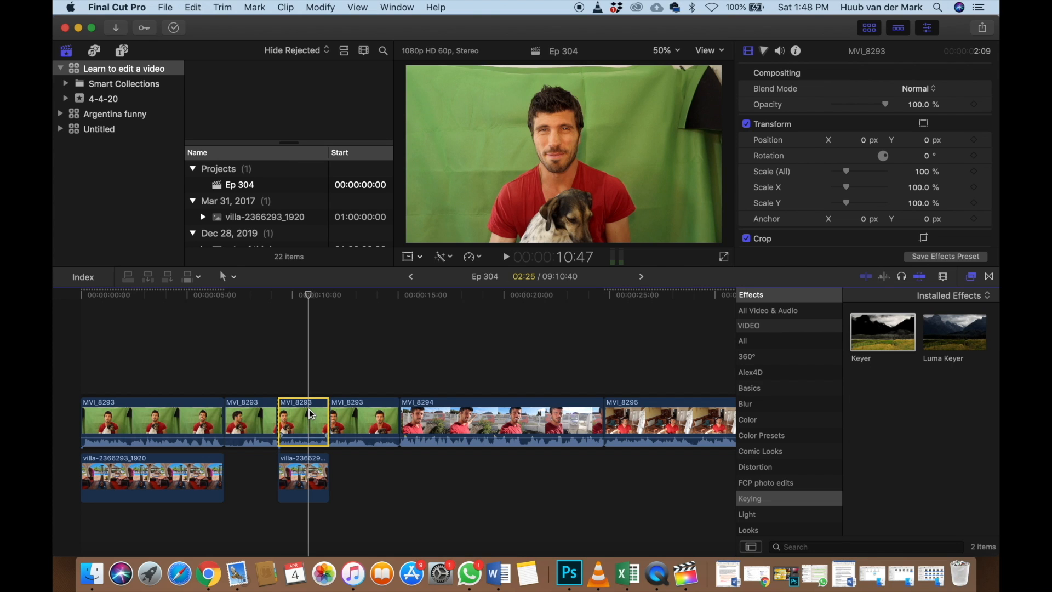
left_click(196, 374)
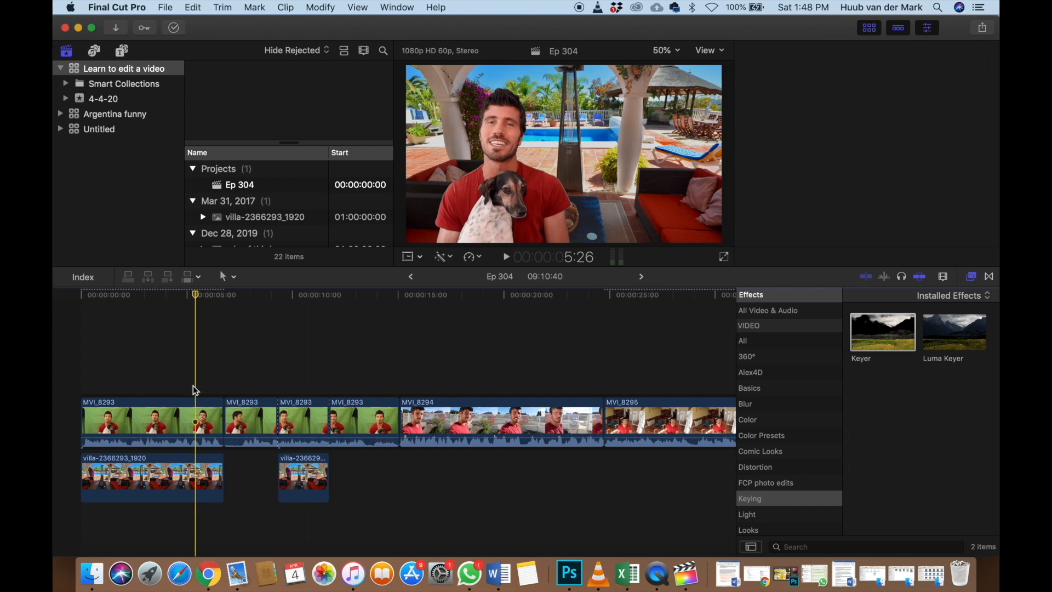
left_click(195, 418)
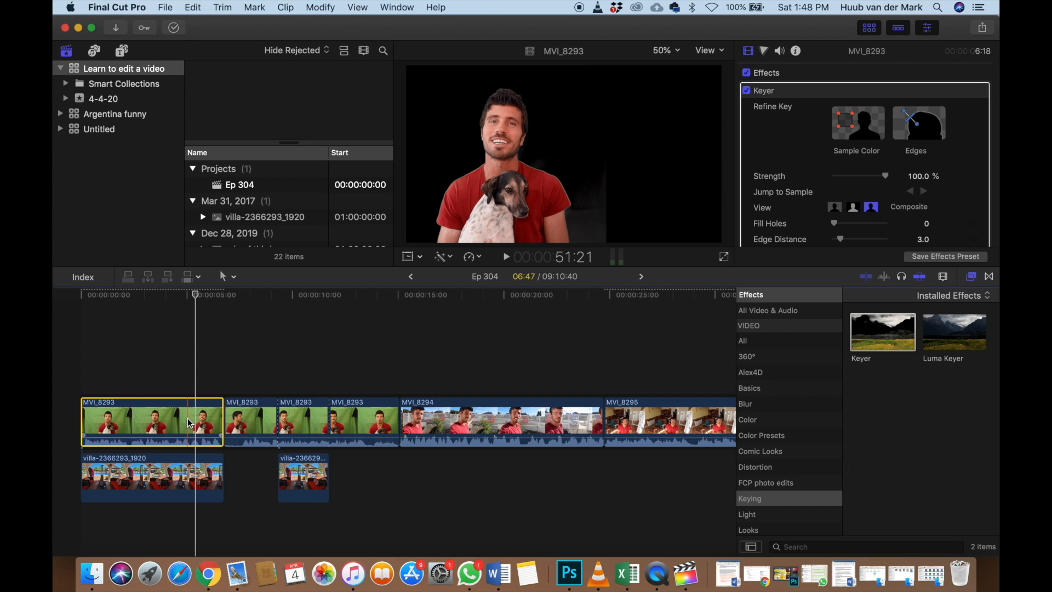
left_click(294, 419)
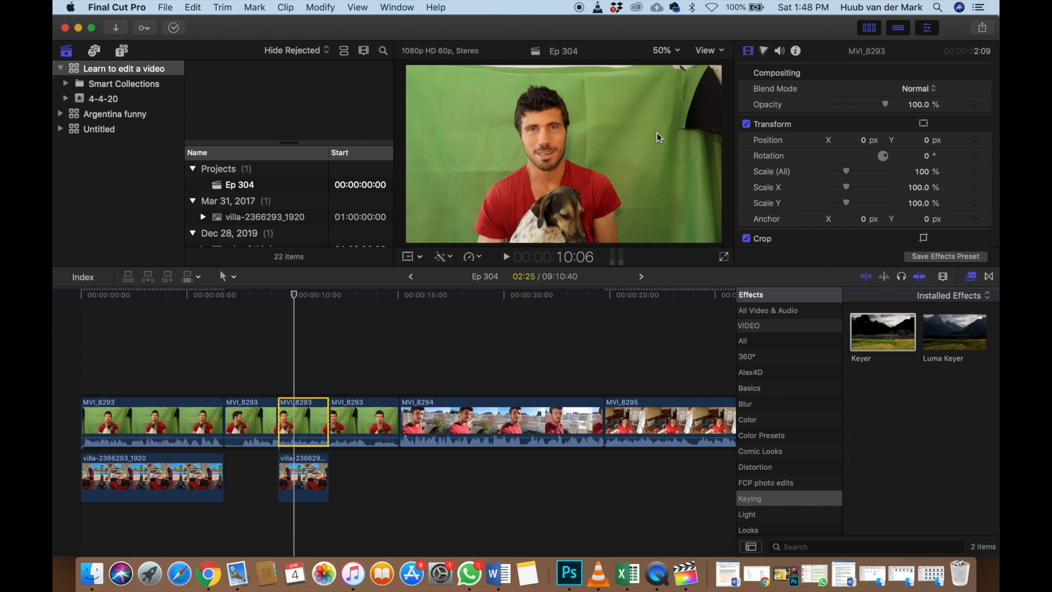
left_click(183, 382)
left_click(181, 412)
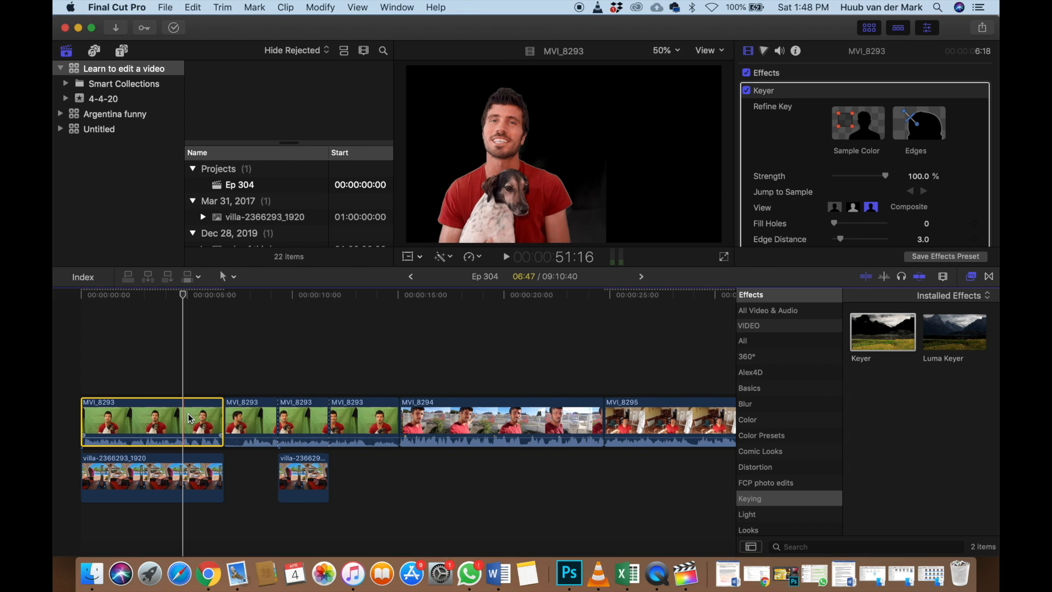
left_click(298, 412)
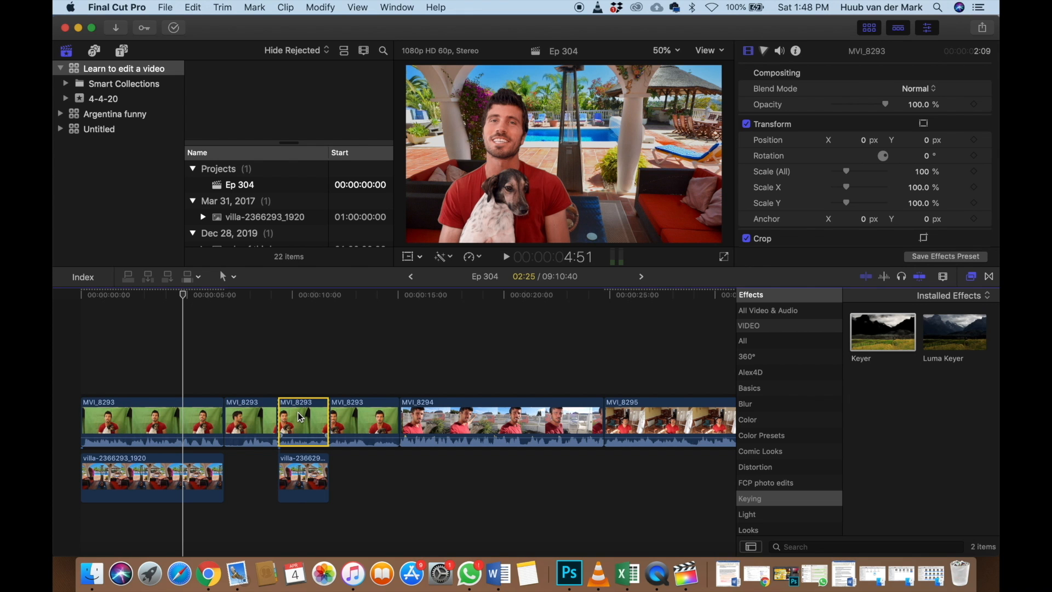
left_click(298, 406)
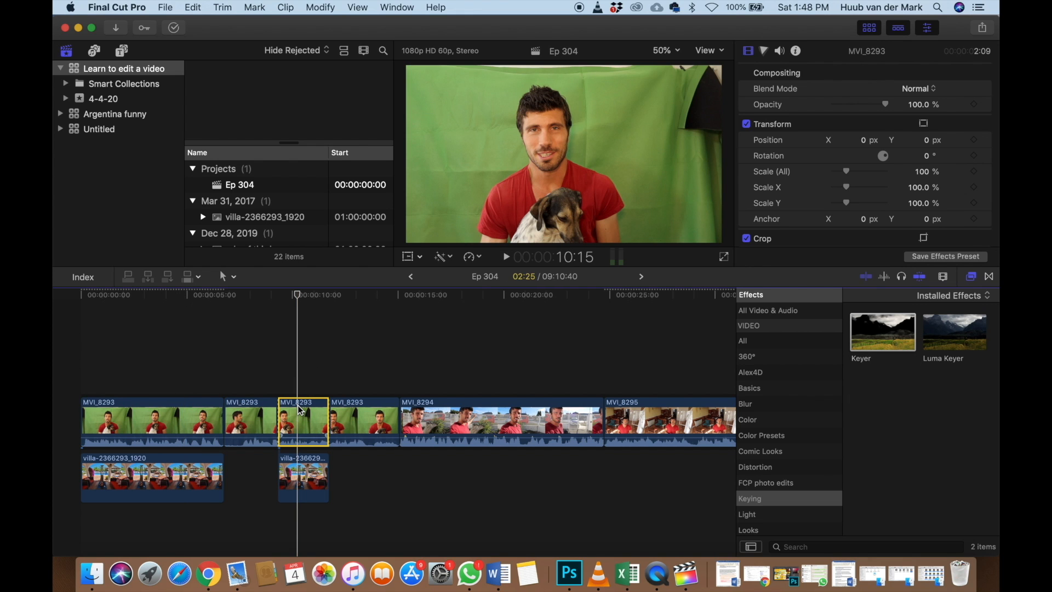
key("super+alt+v")
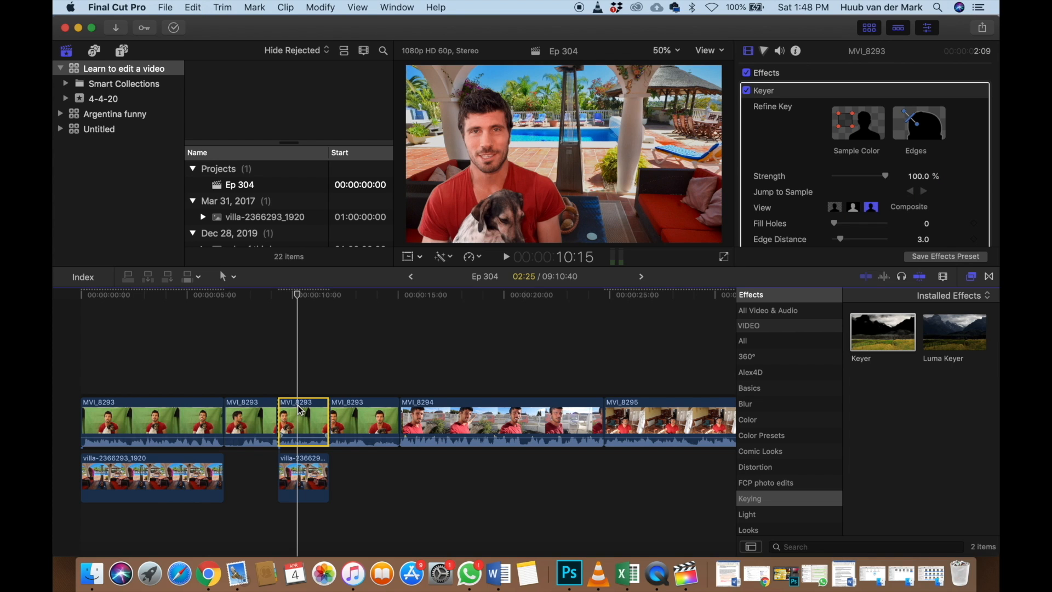
Compare the first and third MVI_8293 clips and play the transition from the keyed first clip into the unkeyed second clip
left_click(214, 416)
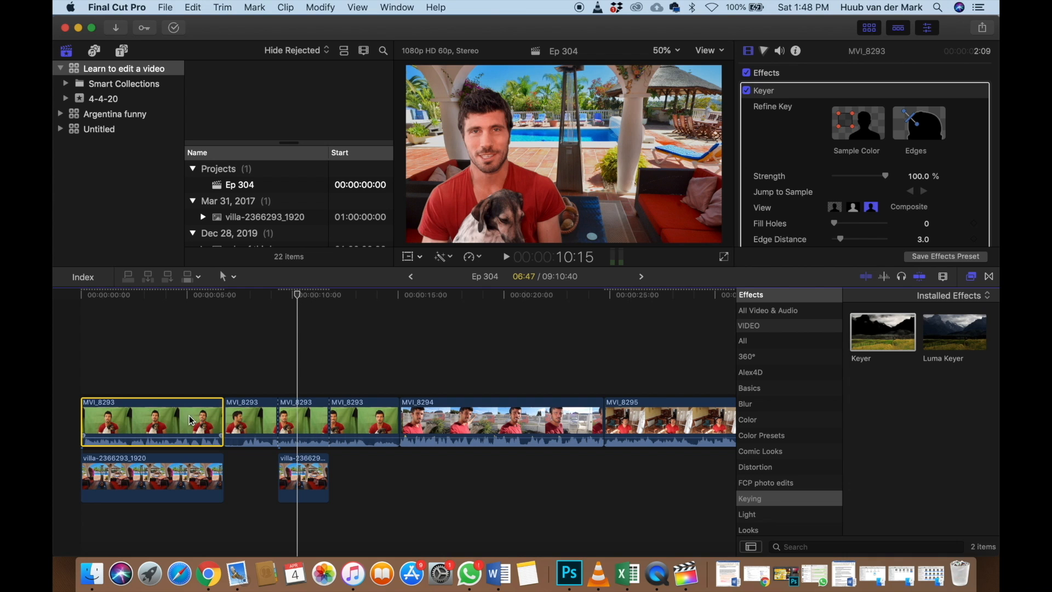
left_click(303, 419)
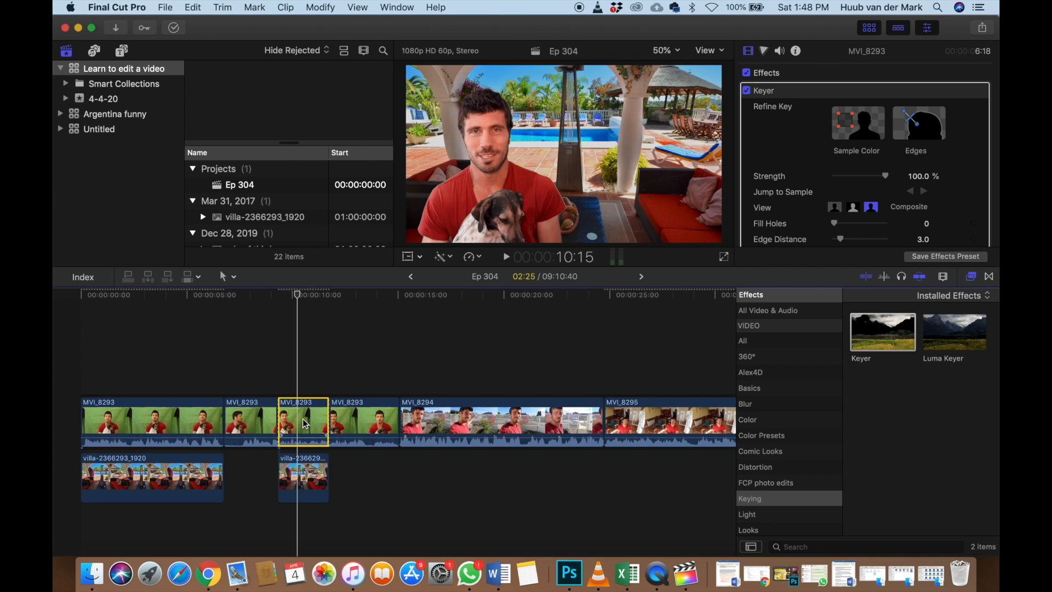
left_click(202, 376)
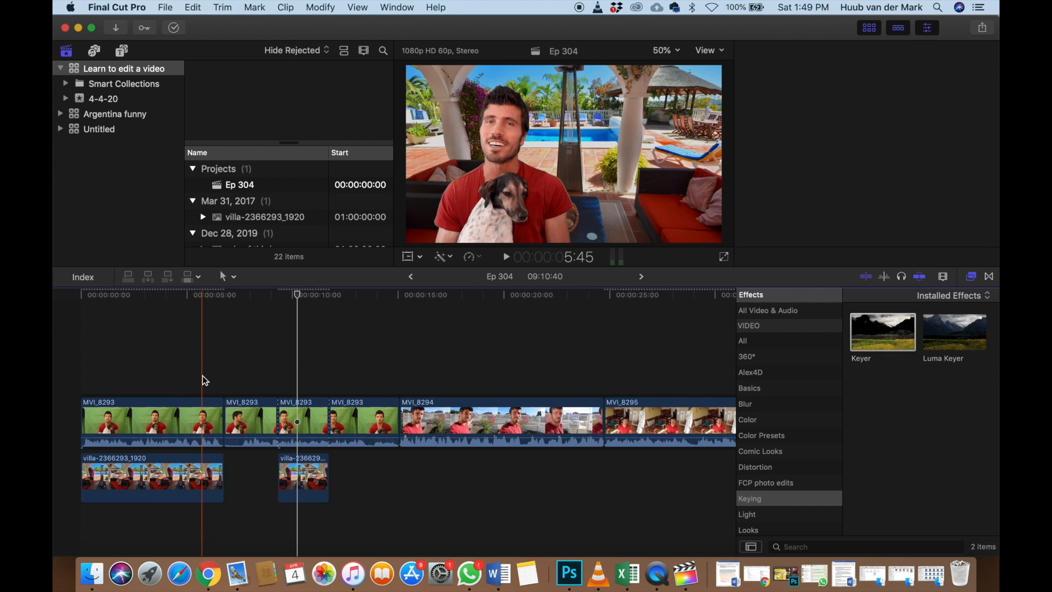
key("space")
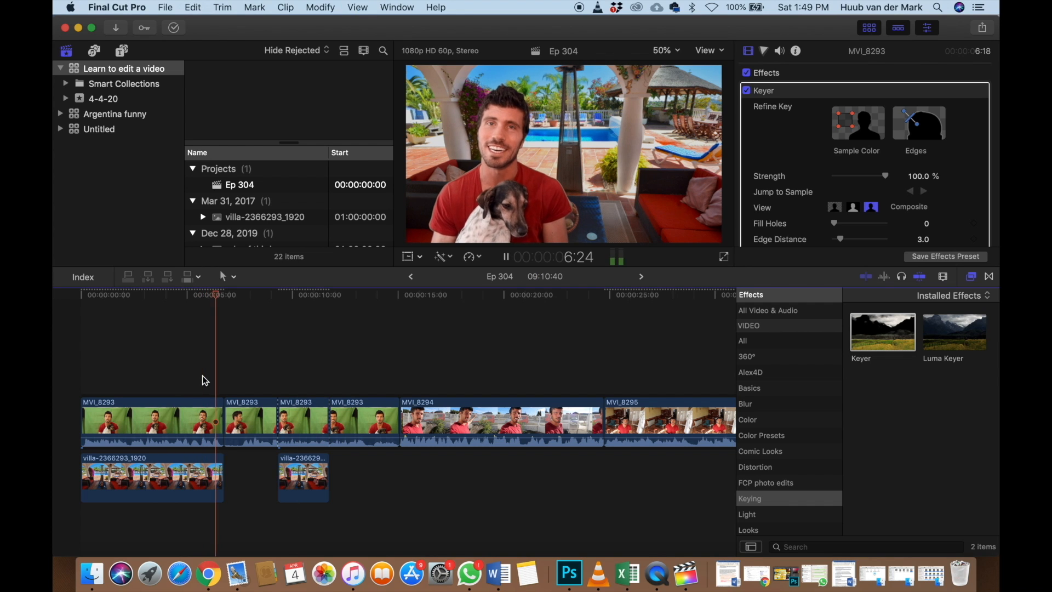
key("space")
left_click(245, 410)
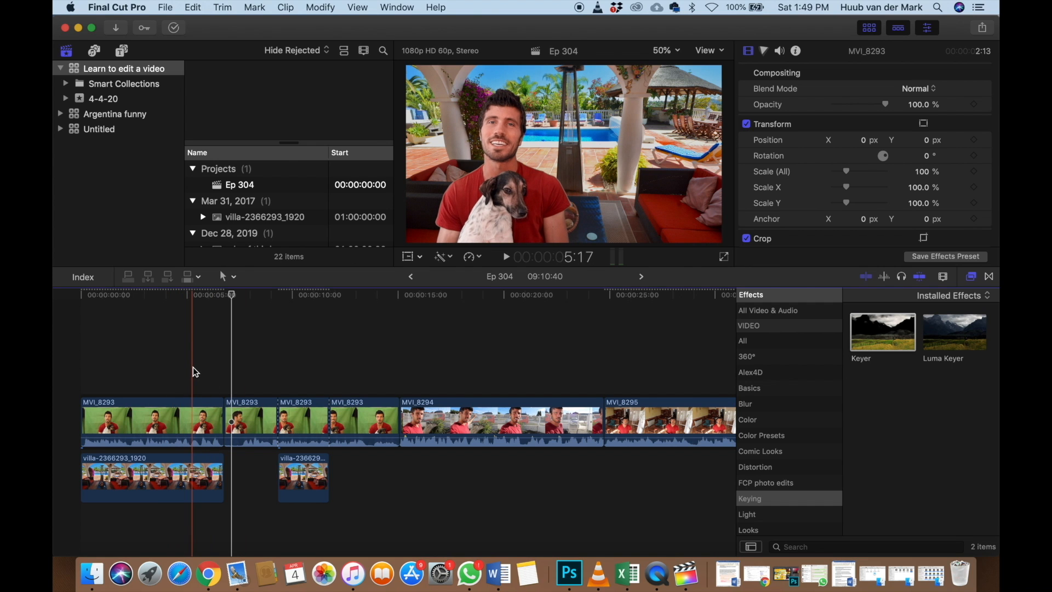
left_click(193, 368)
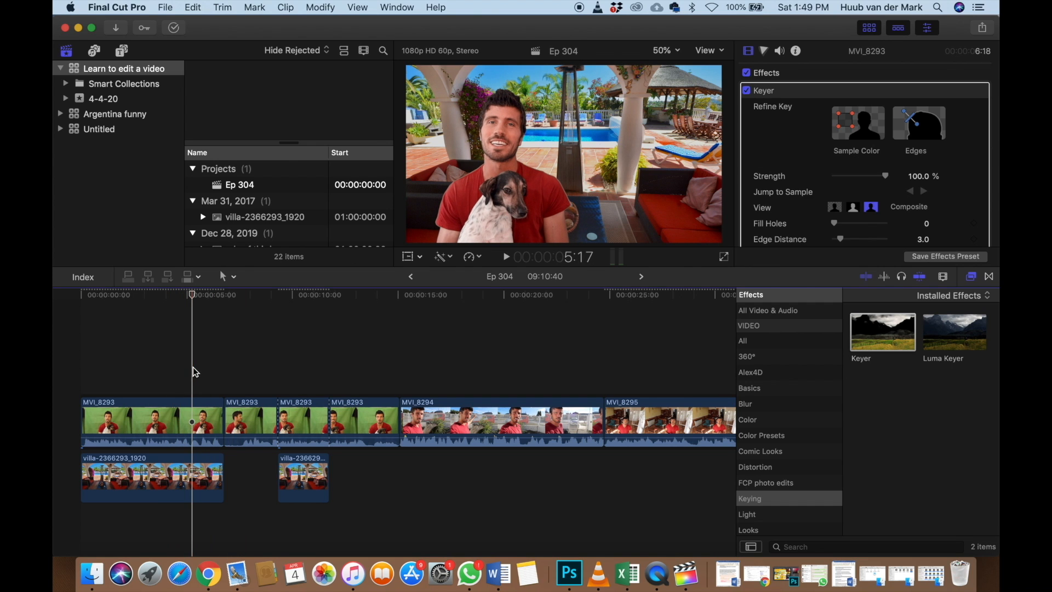
Paste the keyed MVI_8293 clip's position and crop attributes, without the Keyer effect, onto the second MVI_8293 clip
left_click(200, 414)
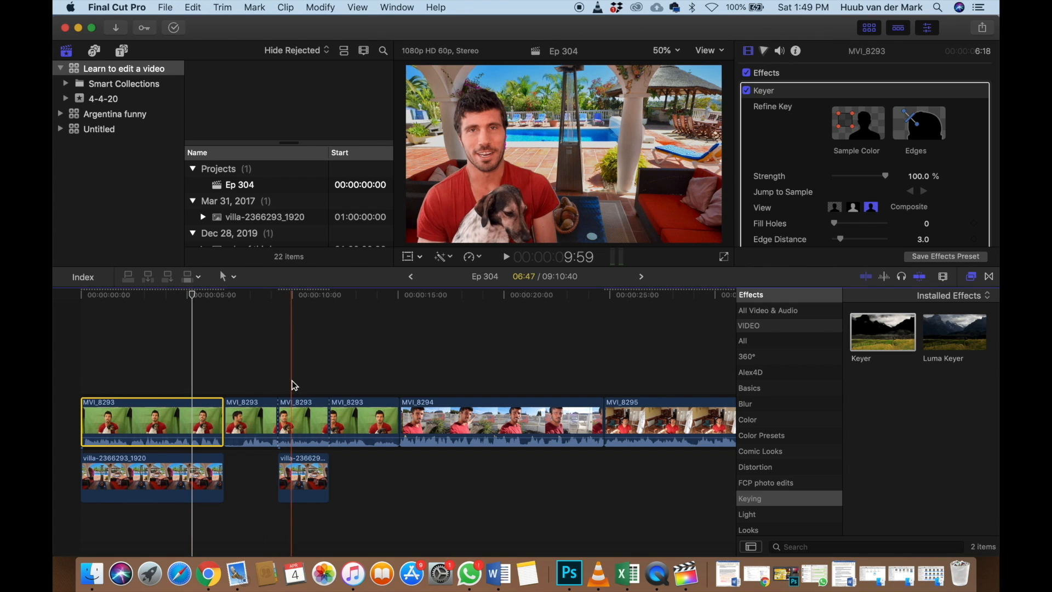
left_click(294, 406)
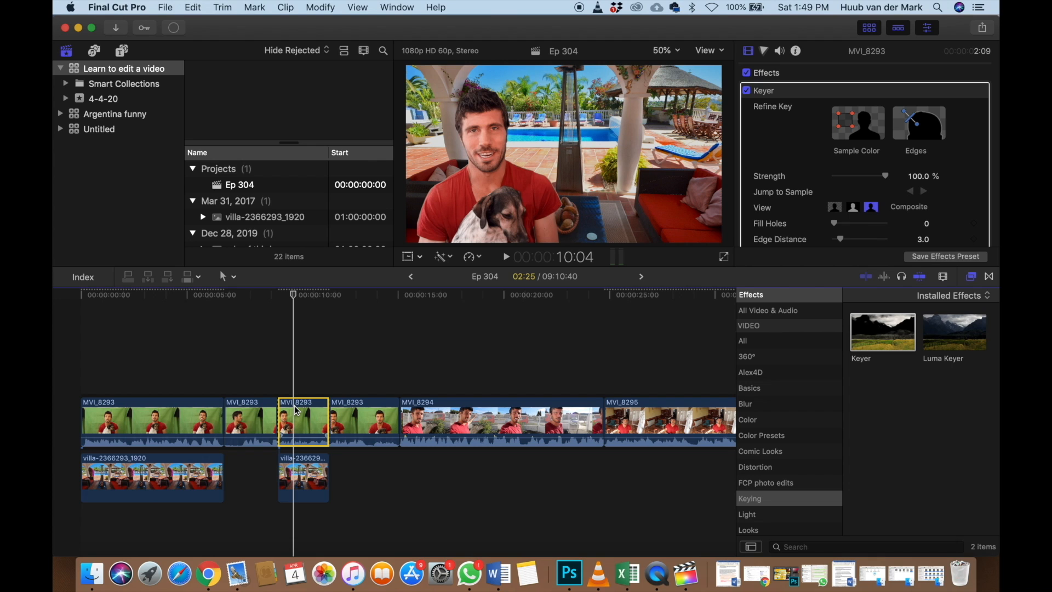
left_click(254, 380)
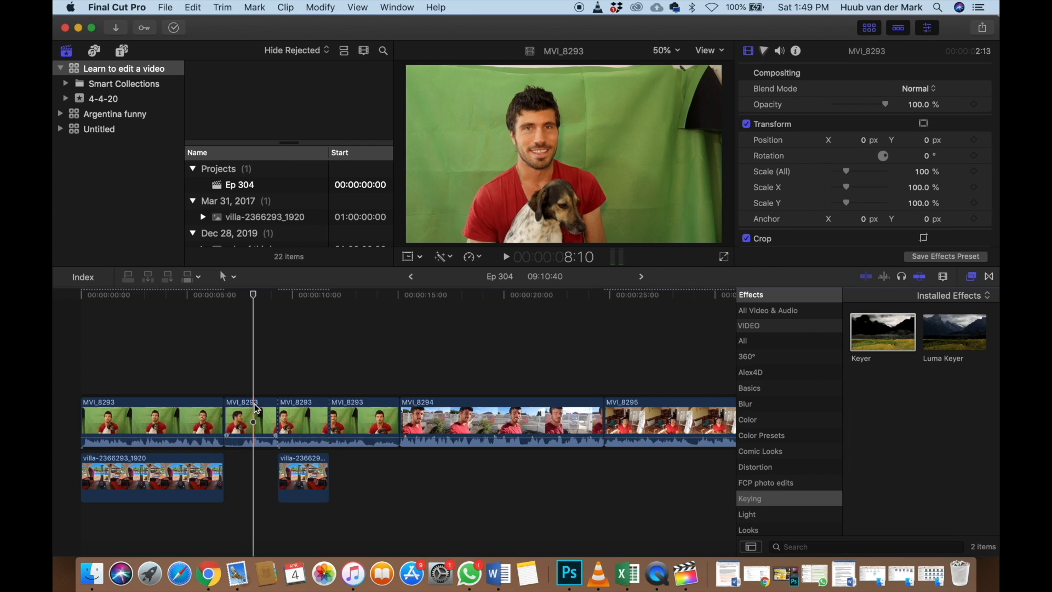
left_click(256, 422)
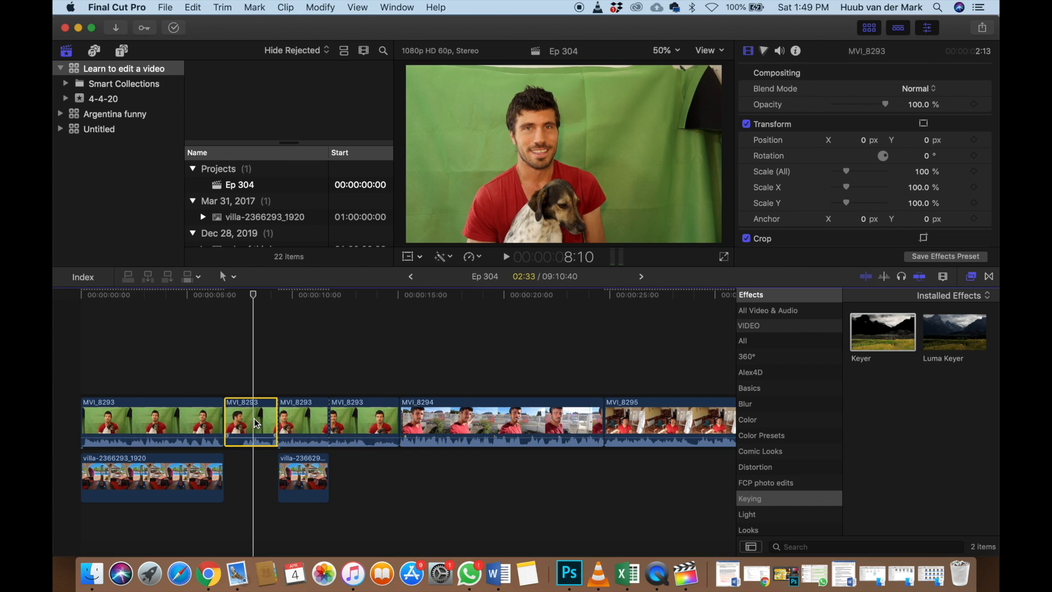
key("super+shift+v")
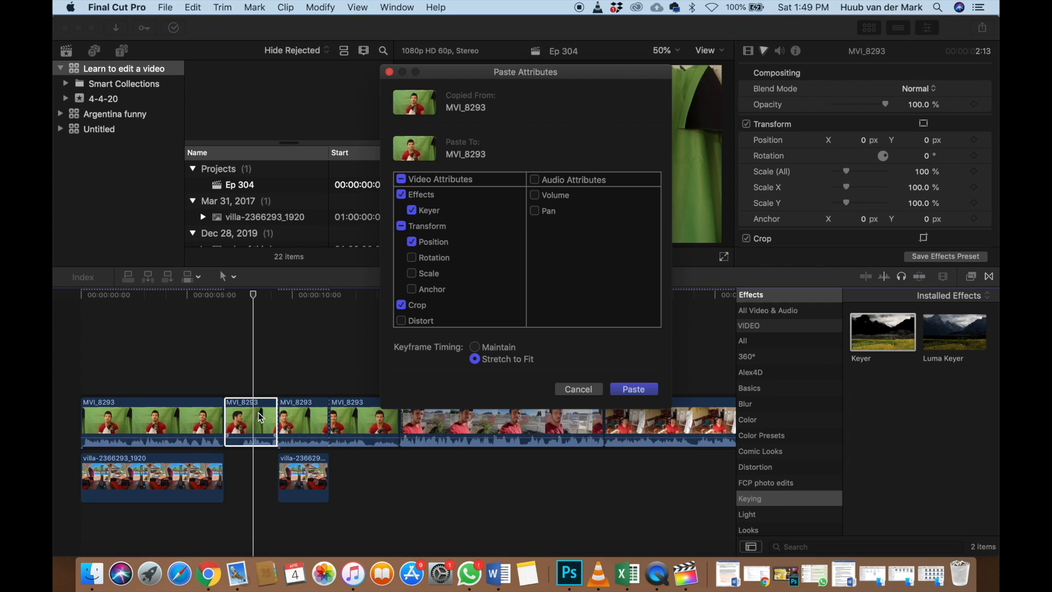
scroll(429, 235, "down", 3)
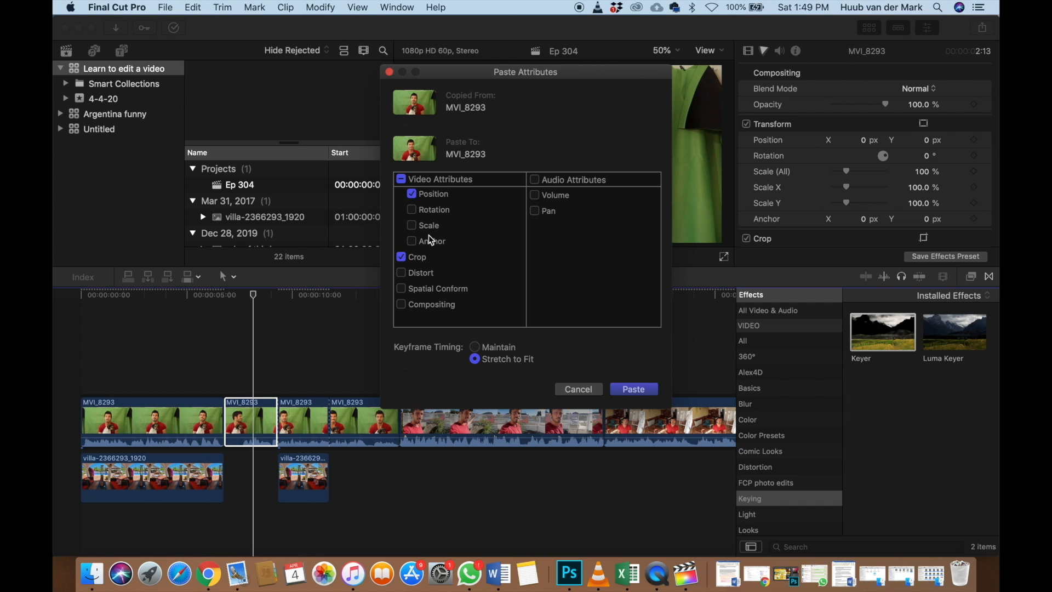
scroll(429, 236, "up", 3)
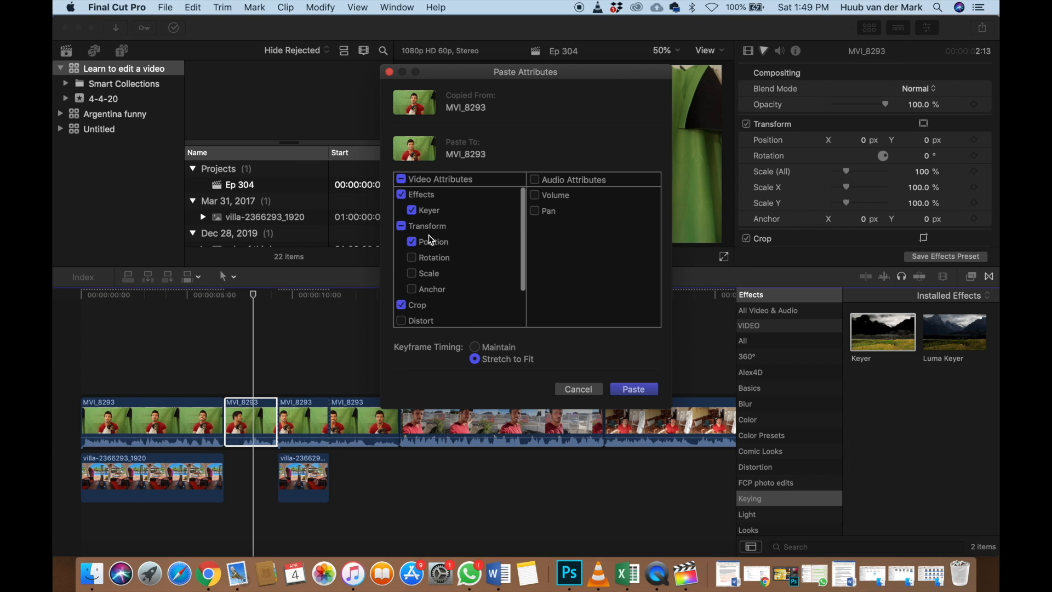
left_click(401, 195)
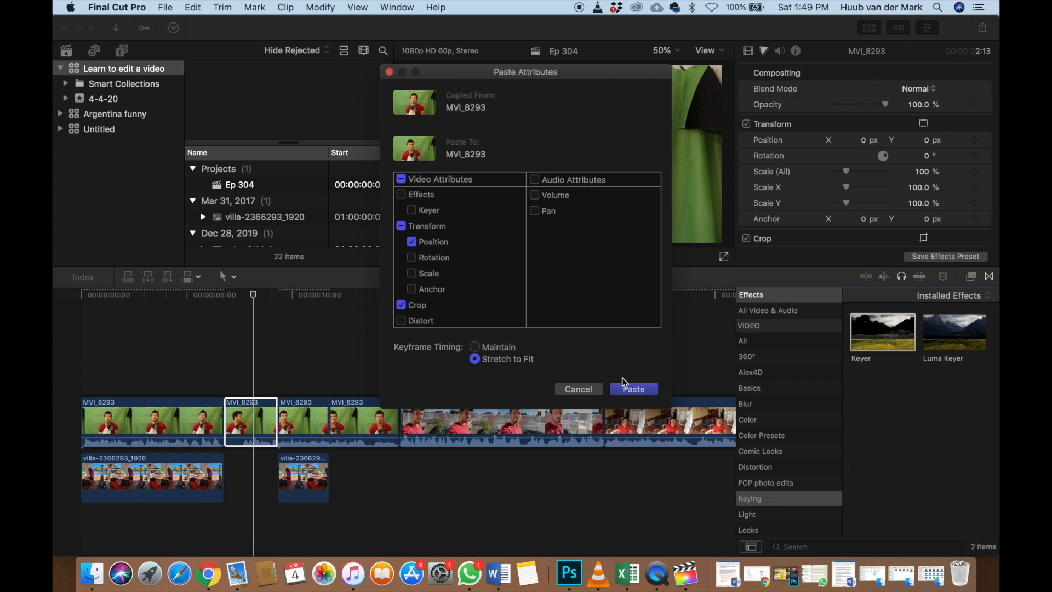
left_click(634, 390)
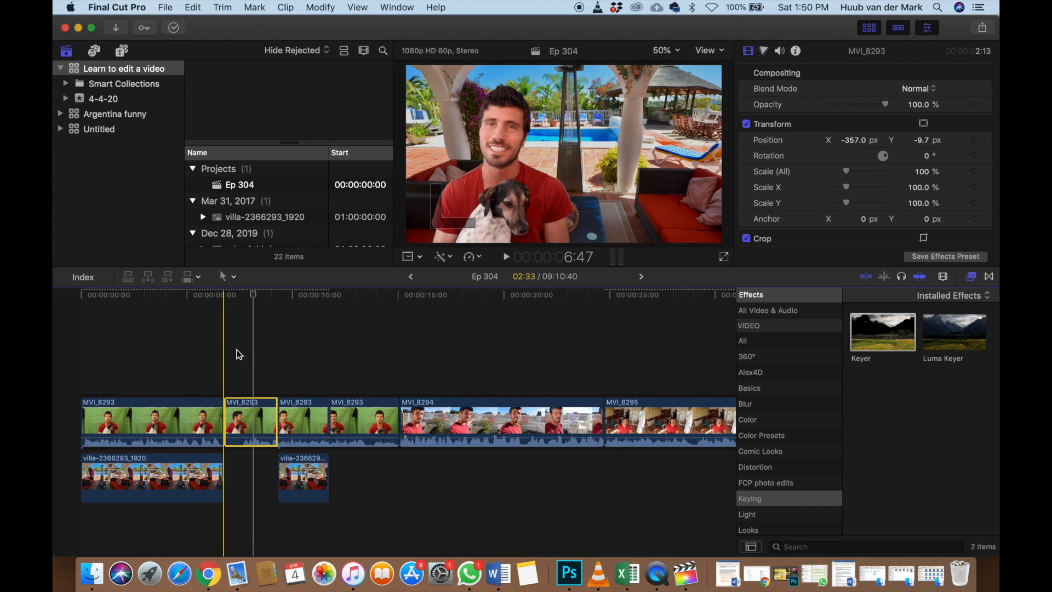
Play into the second MVI_8293 clip and extend its trim crop on the right side to reveal more of the green screen
key("space")
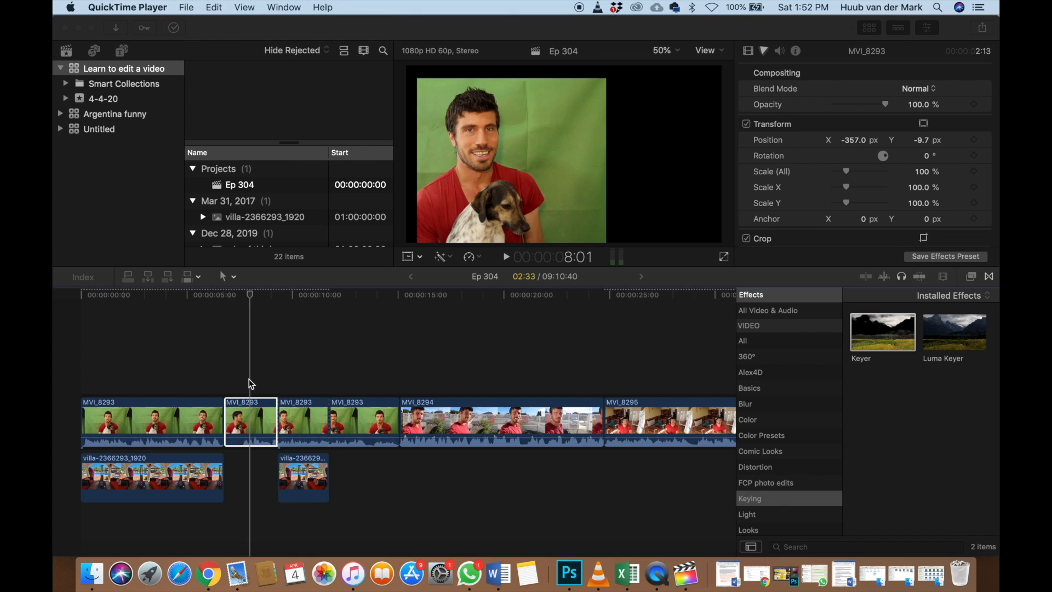
left_click(251, 387)
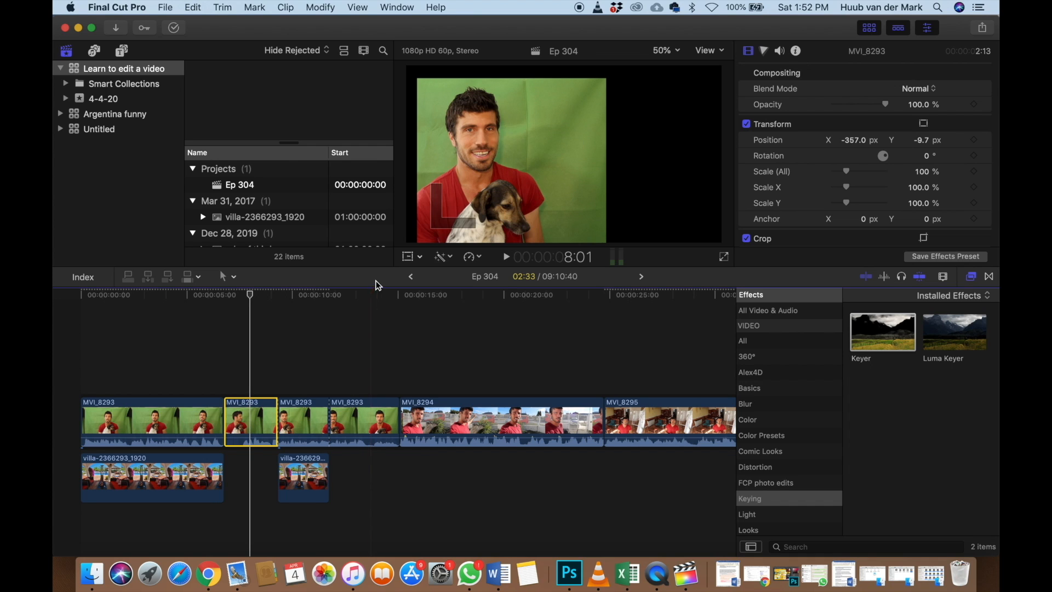
left_click(420, 258)
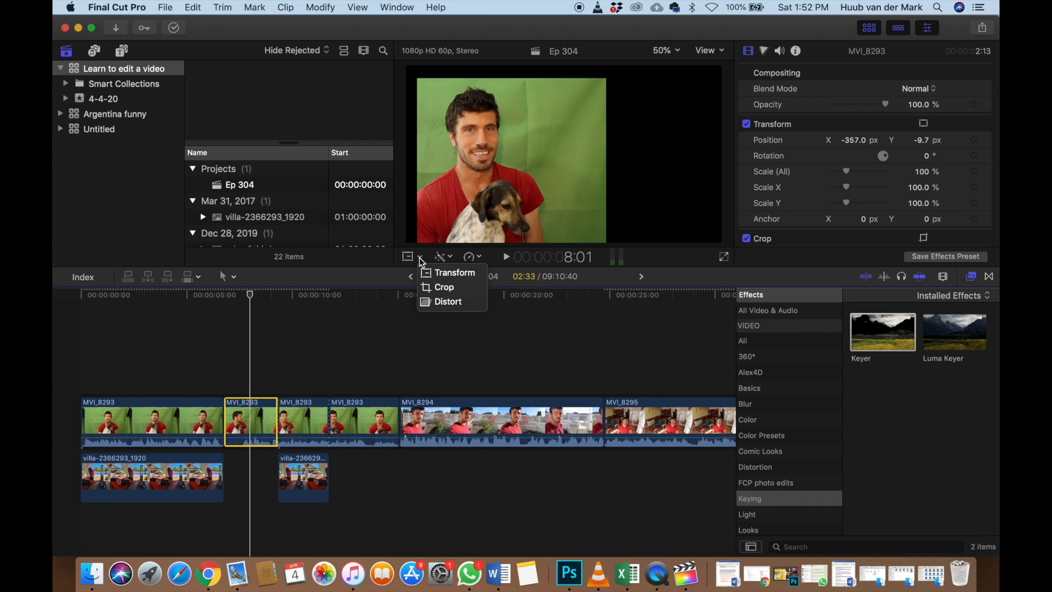
left_click(429, 287)
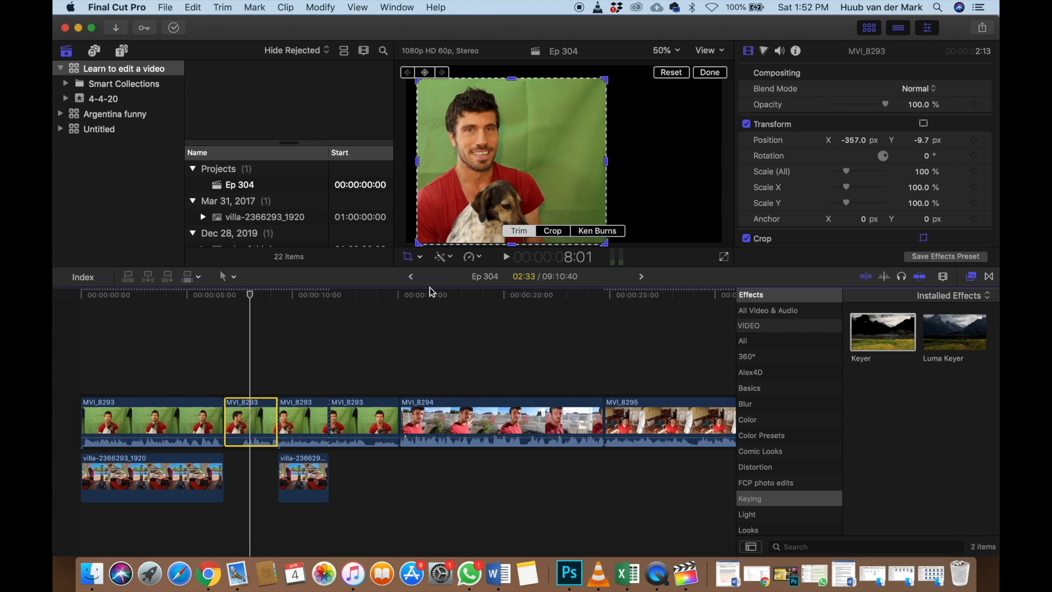
left_click_drag(610, 166, 704, 162)
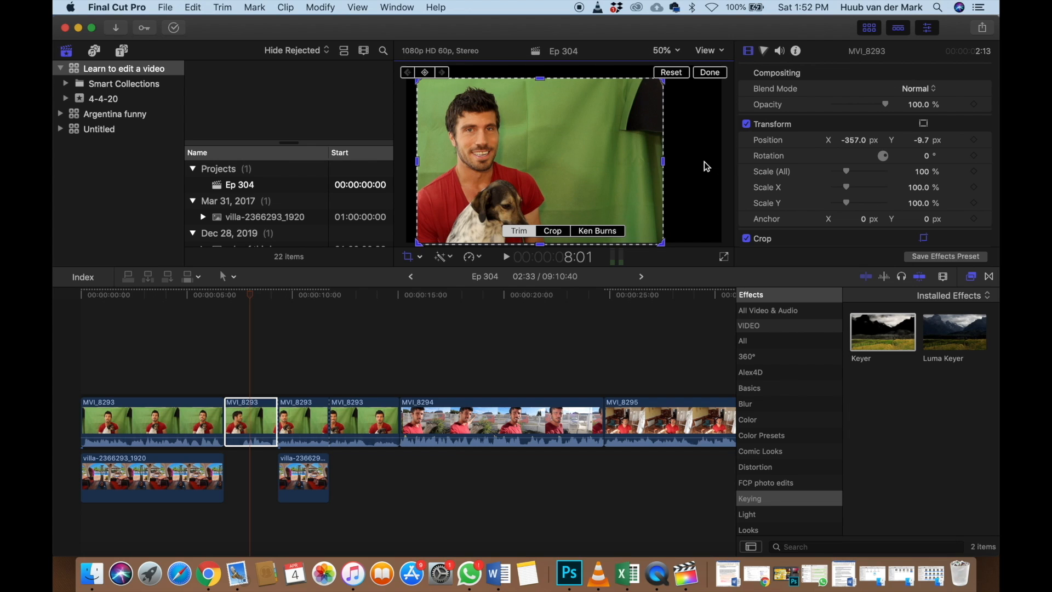
left_click(710, 72)
Play from about 5:41 through the following MVI_8293 clips and replay the cut into the fourth clip to compare framing
left_click(200, 345)
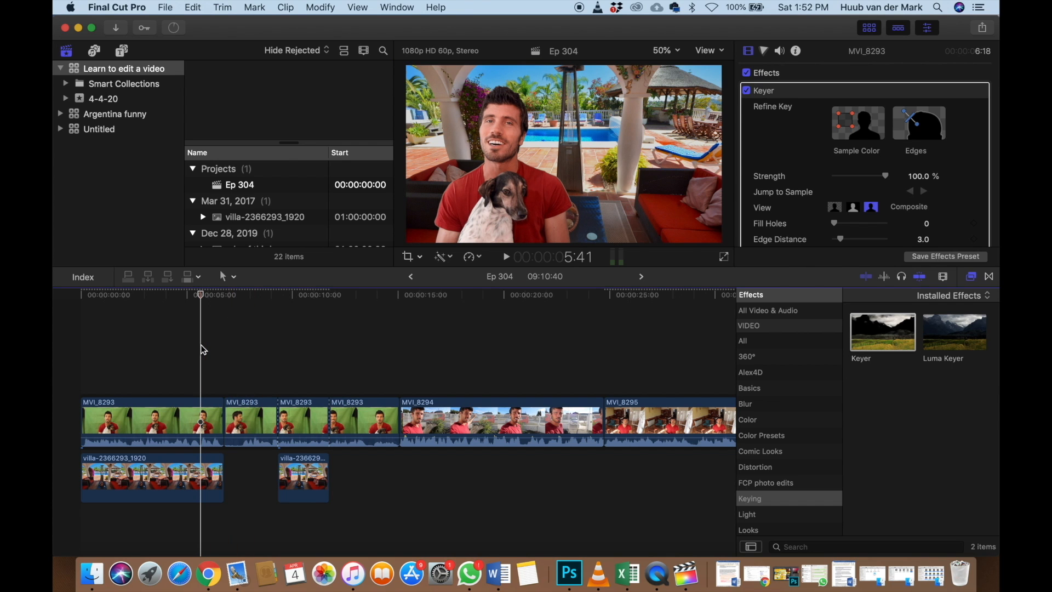
key("space")
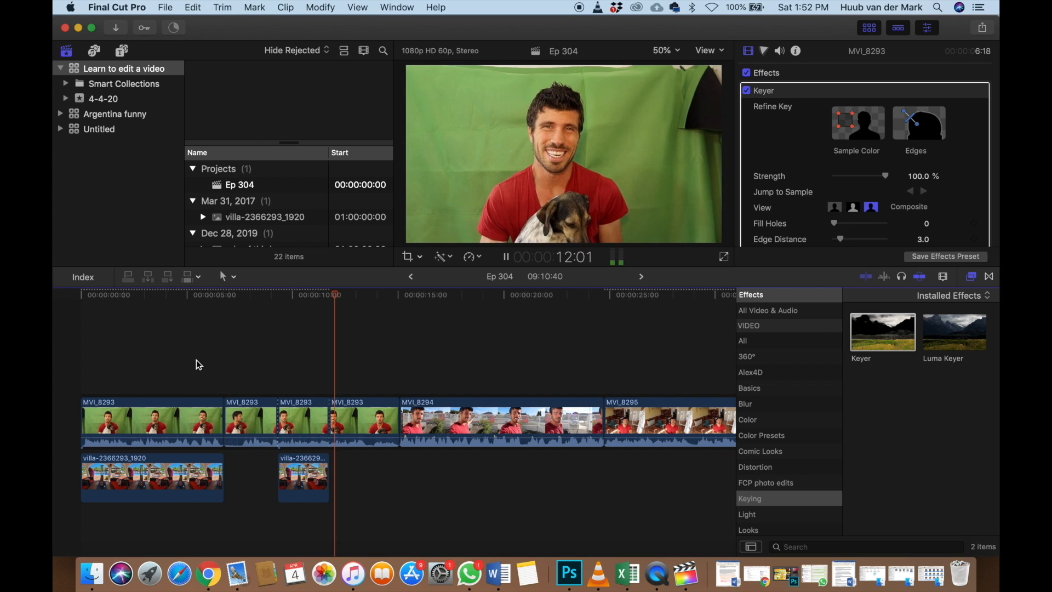
key("space")
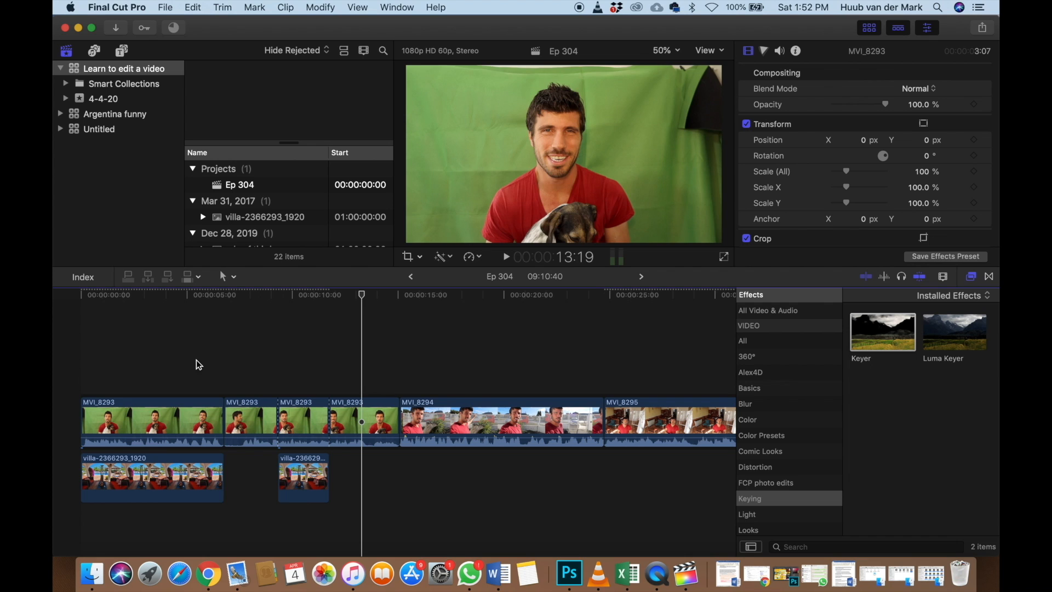
key("space")
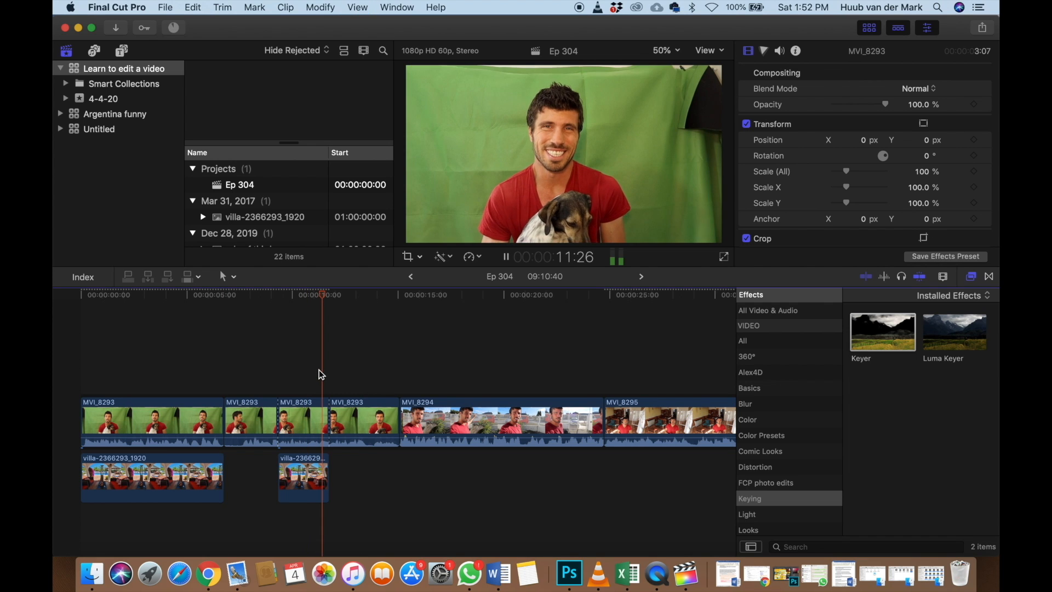
key("space")
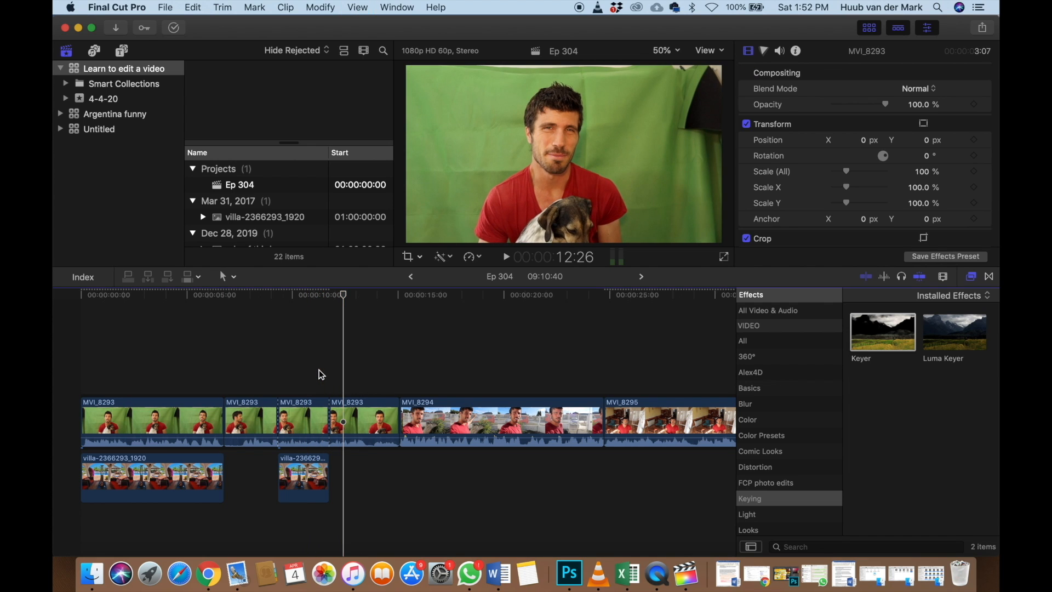
Copy the second MVI_8293 clip and paste its position and crop onto the fourth MVI_8293 clip
left_click(256, 380)
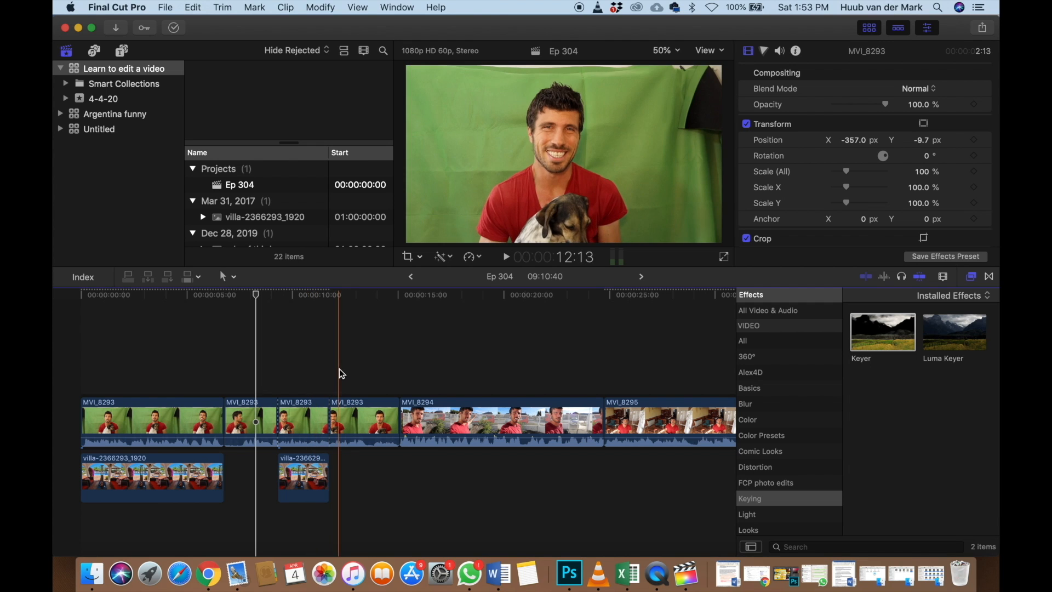
left_click(258, 409)
left_click(355, 412)
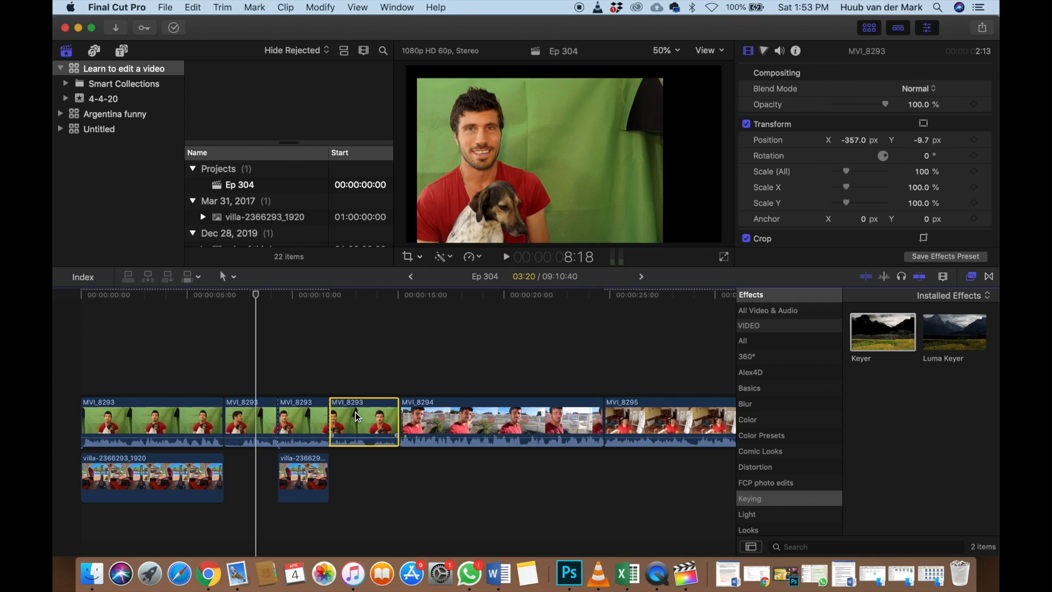
left_click(266, 425)
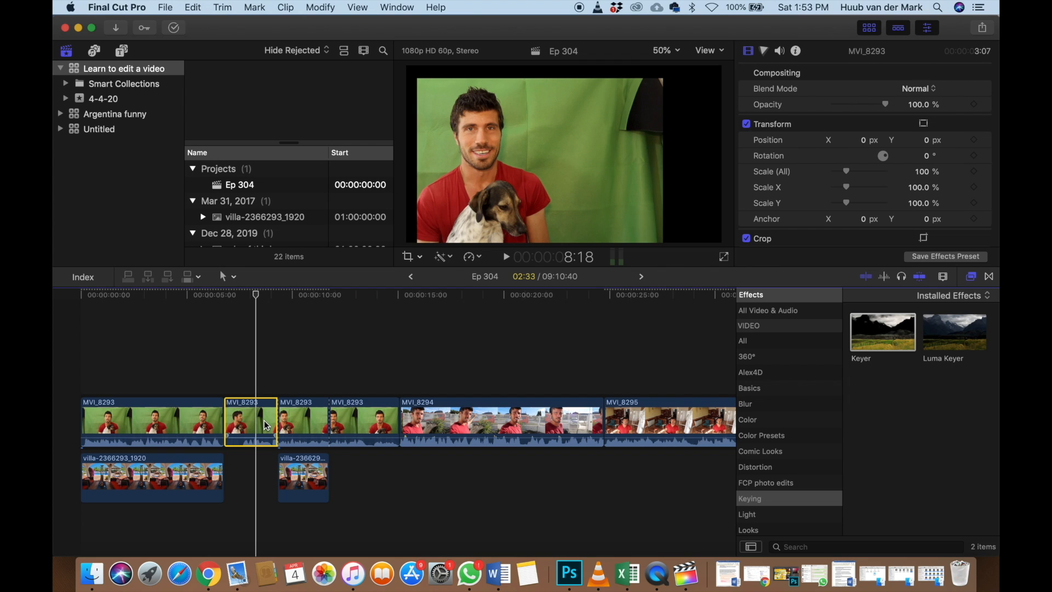
left_click(379, 418)
key("super+shift+v")
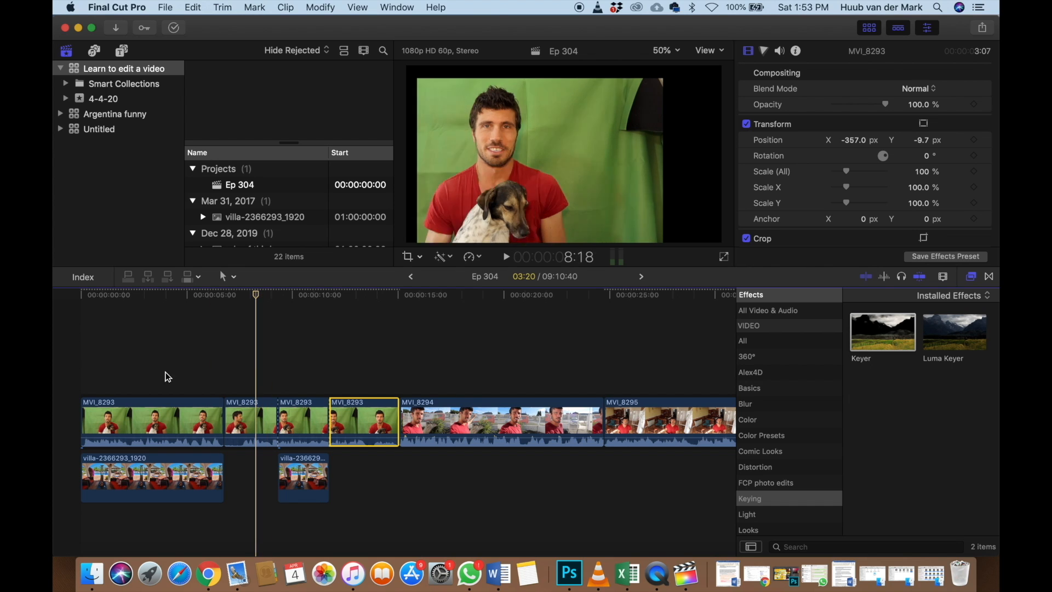
Play the sequence from the timeline start into MVI_8294 and replay the cut from the fourth MVI_8293 clip into it
left_click(83, 363)
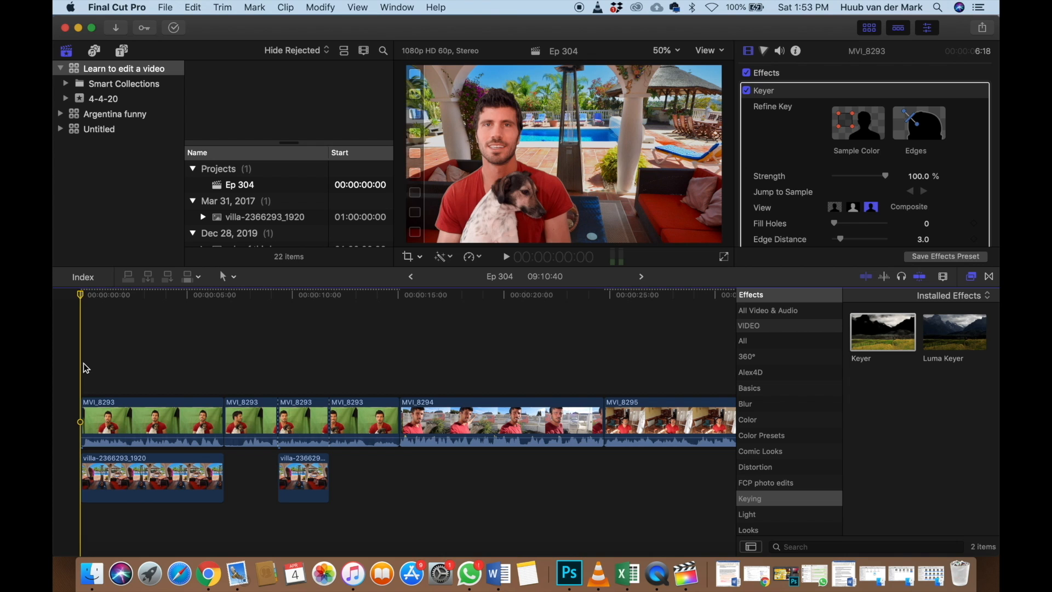
key("space")
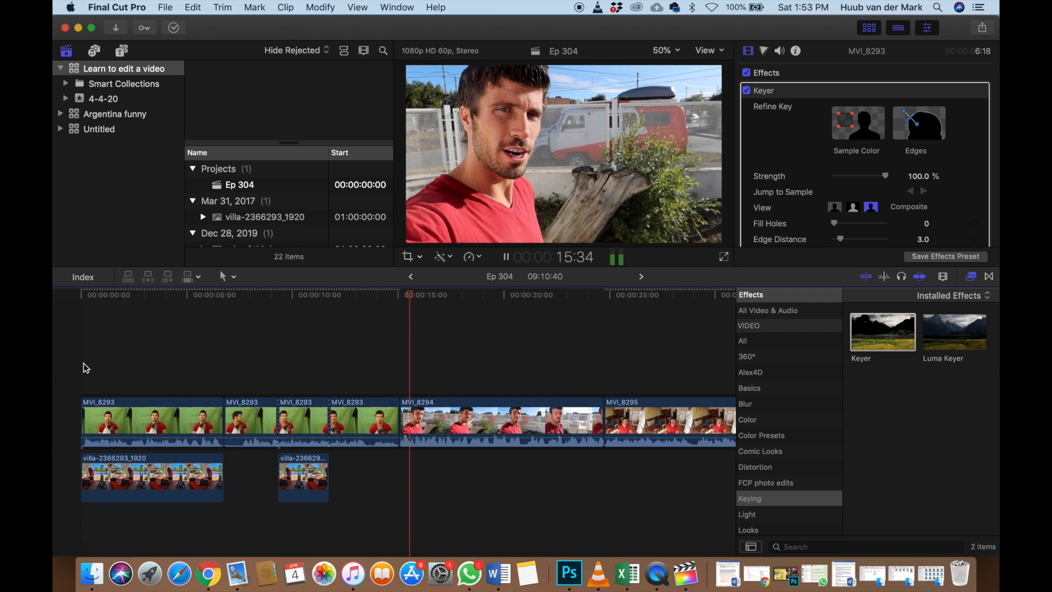
key("space")
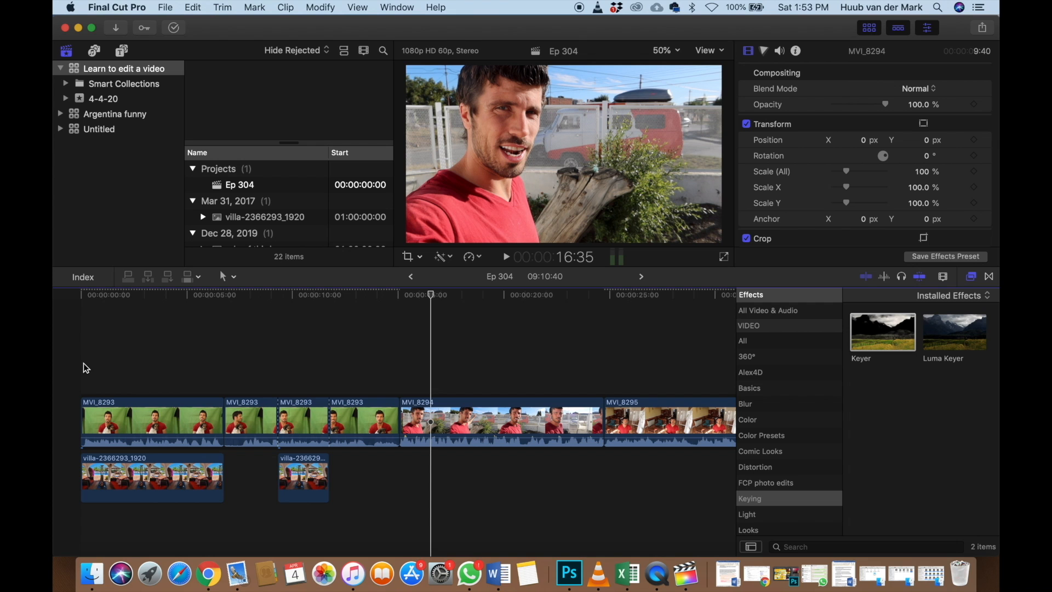
key("super+equal")
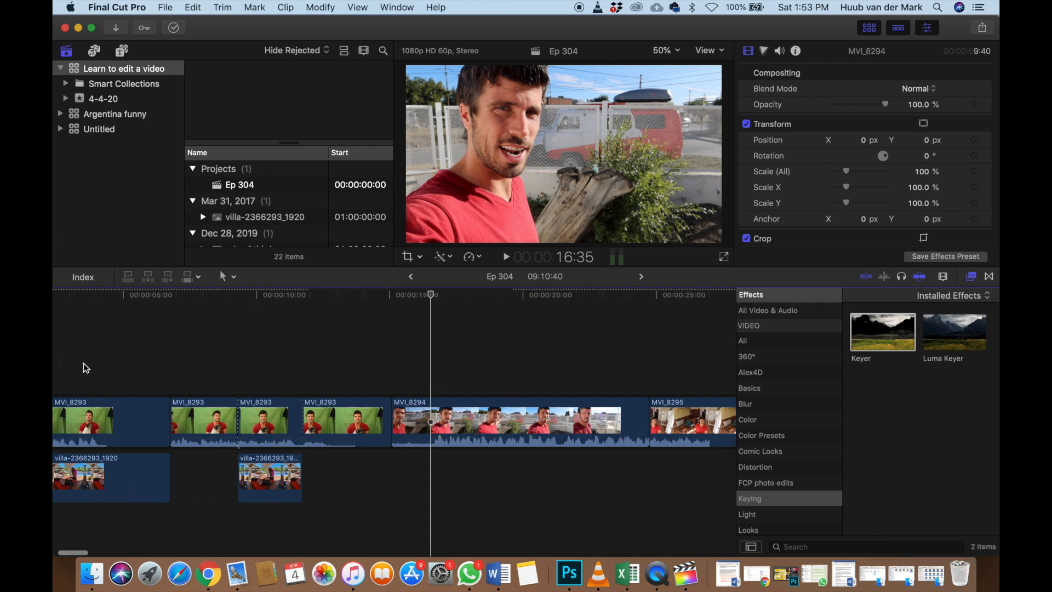
scroll(84, 363, "left", 4)
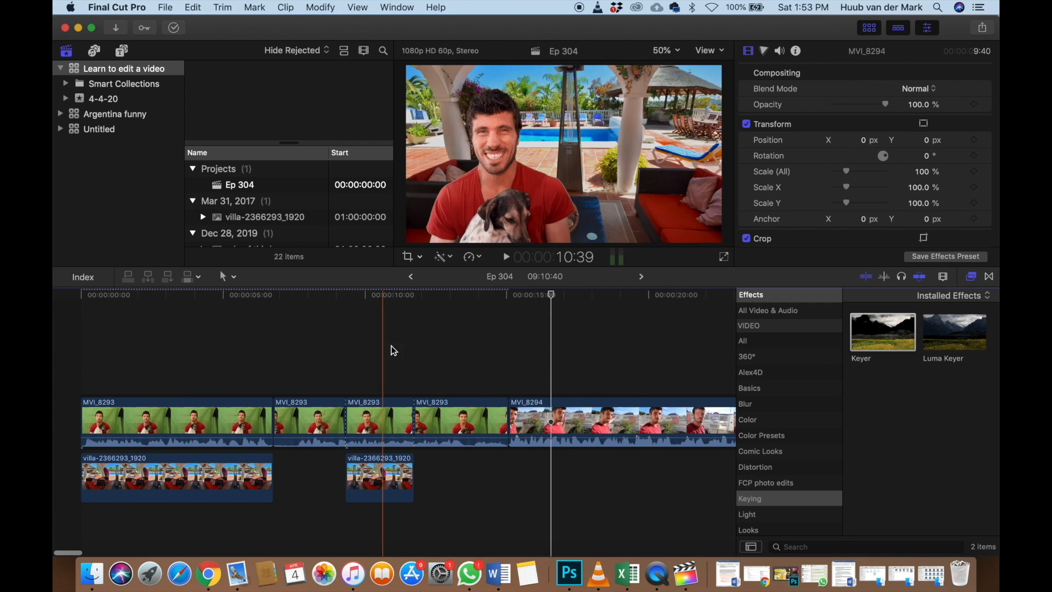
scroll(416, 350, "right", 2)
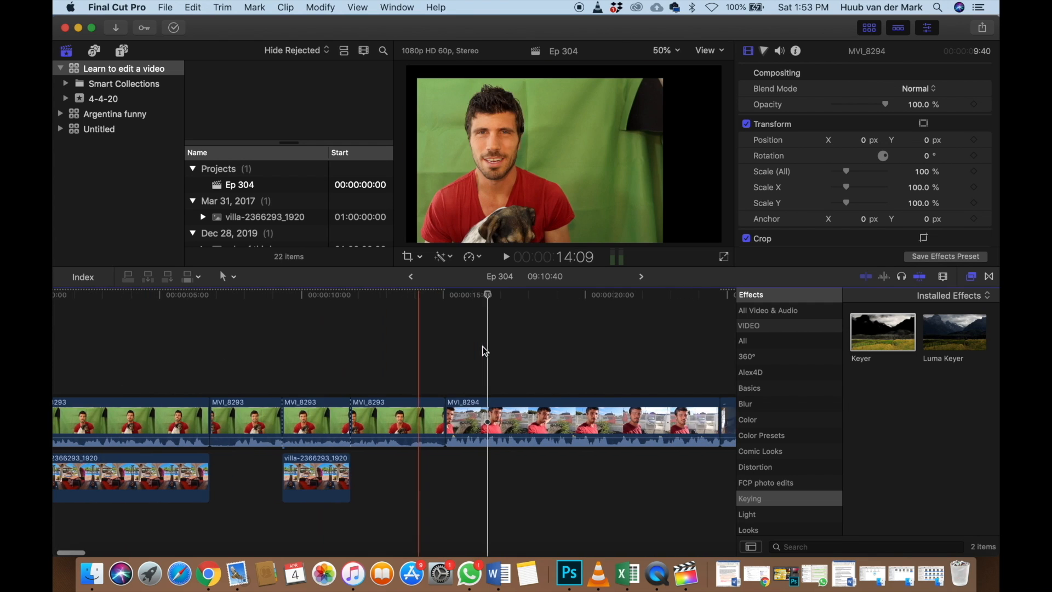
left_click(419, 377)
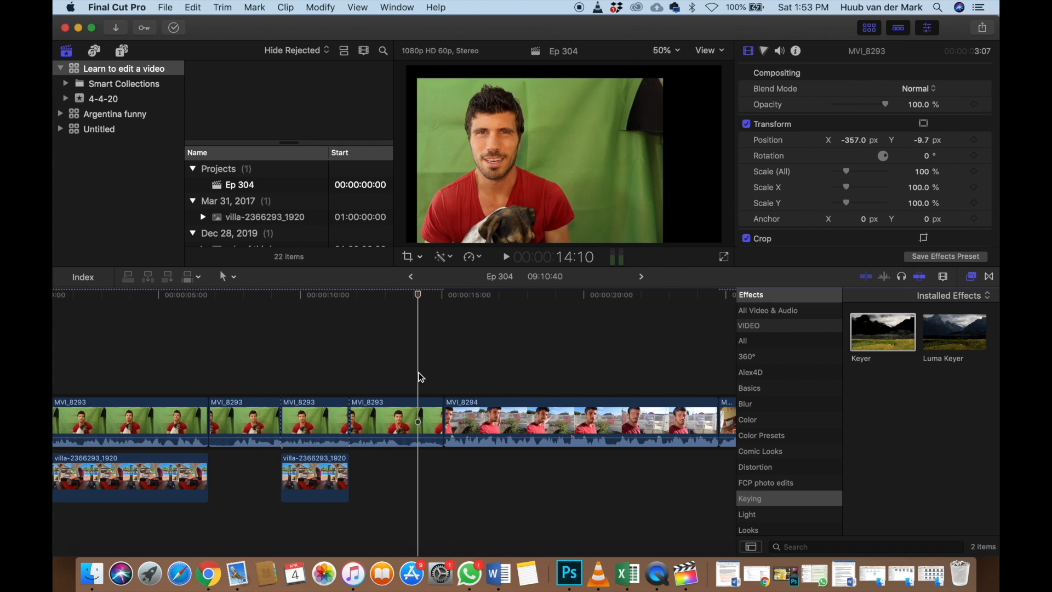
key("space")
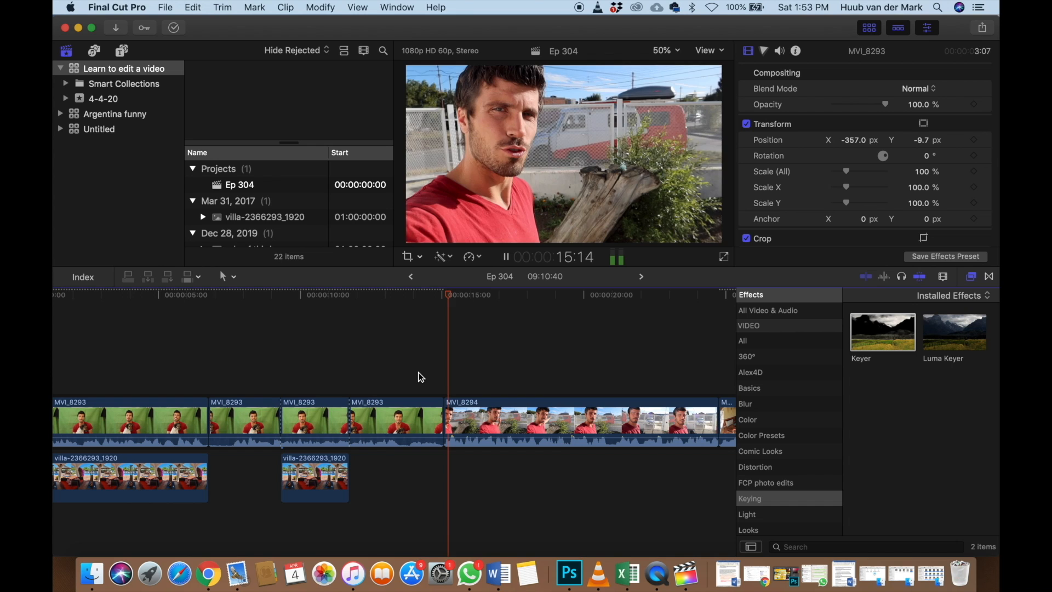
key("space")
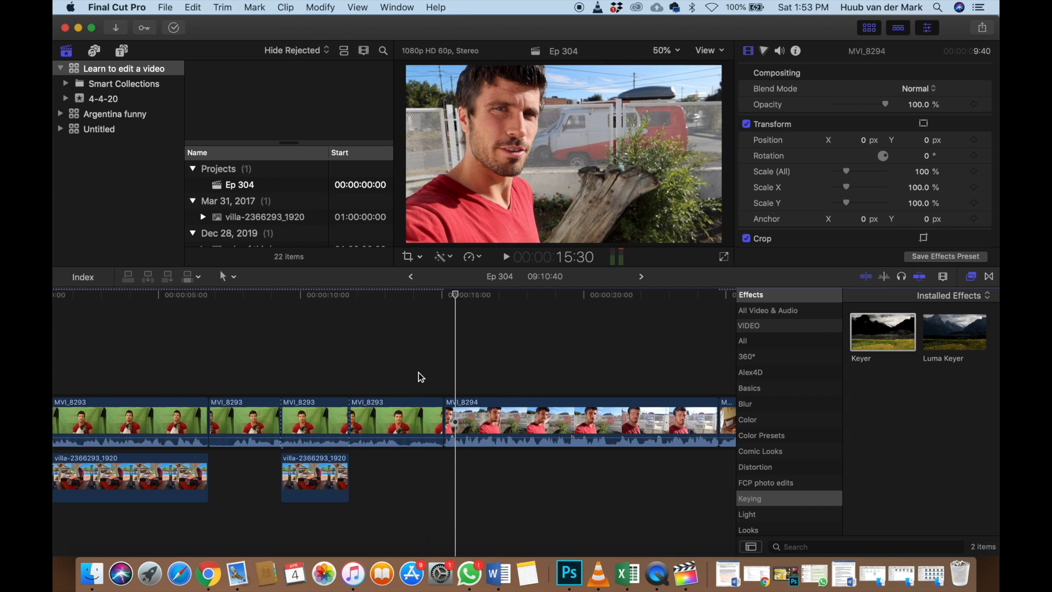
Play the start of the sequence to listen to how the first MVI_8293 clip's audio begins
scroll(418, 373, "left", 3)
key("super+equal")
key("super+equal")
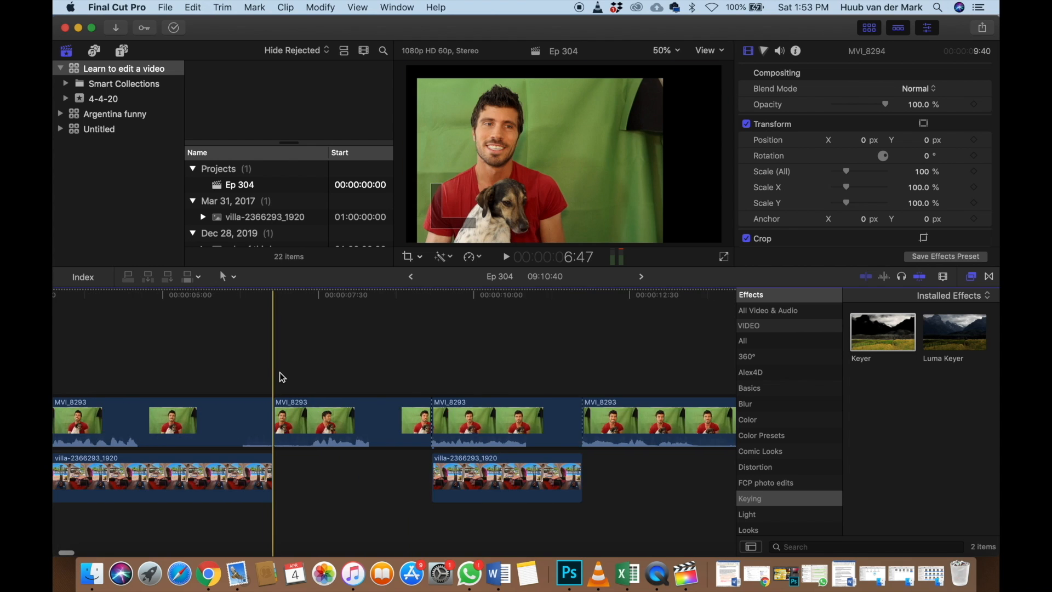
scroll(280, 374, "left", 5)
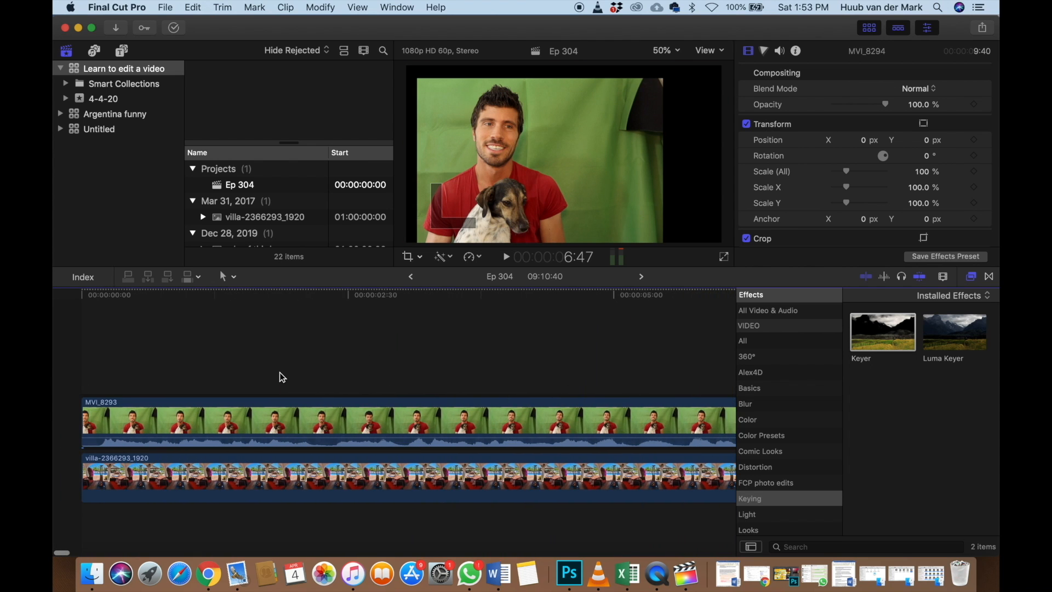
key("super+minus")
left_click(276, 376)
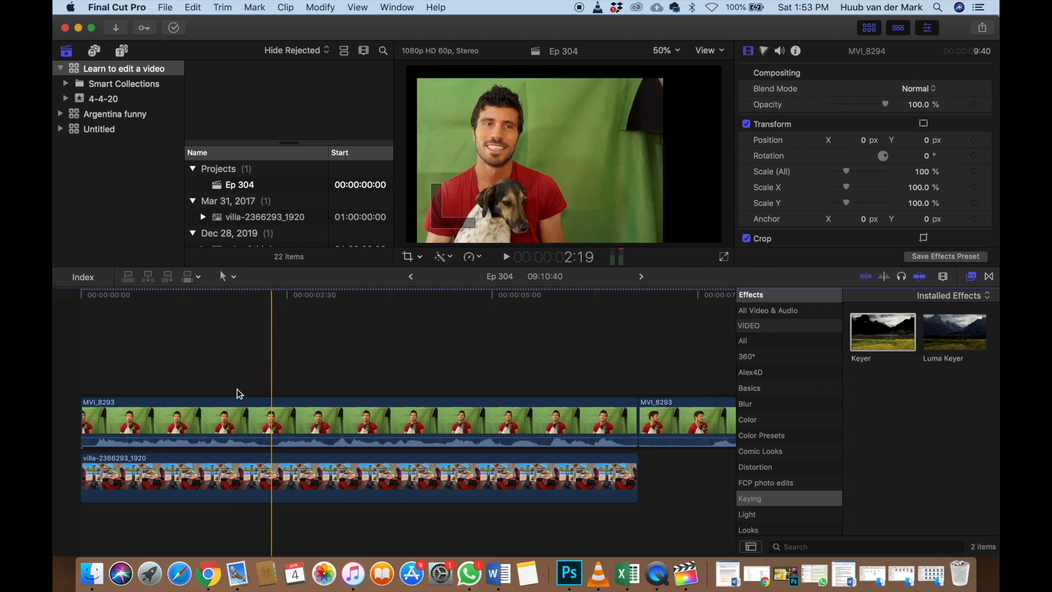
mouse_move(84, 438)
left_mouse_down()
mouse_move(235, 433)
mouse_move(83, 435)
left_mouse_up()
key("space")
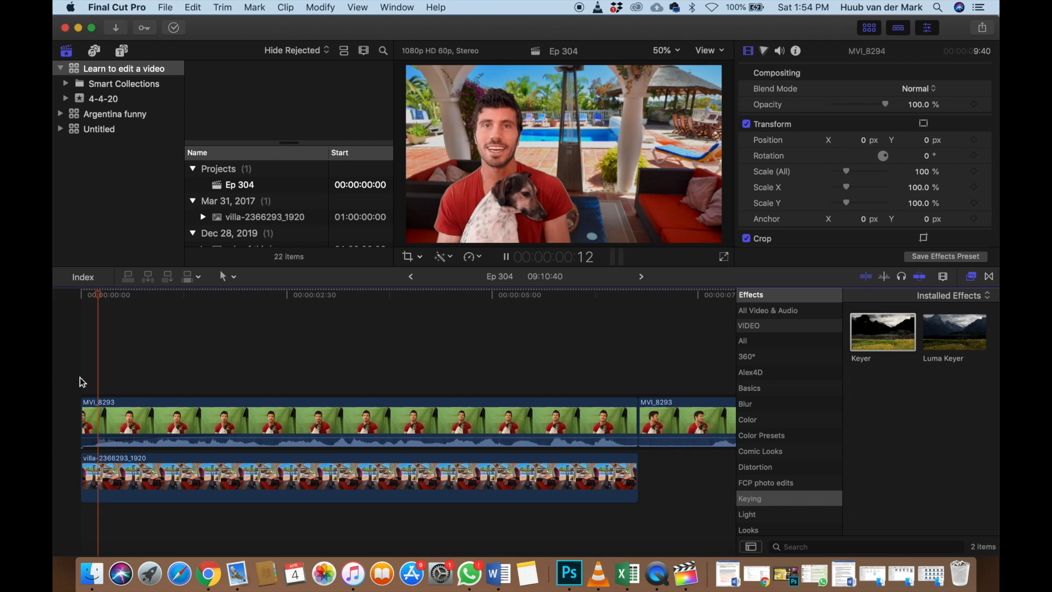
key("space")
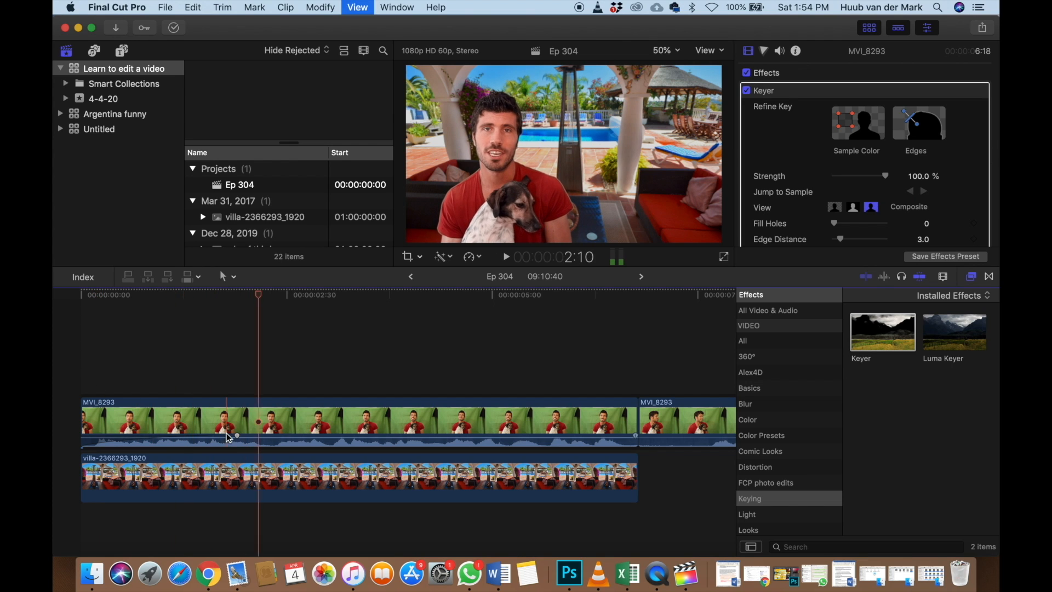
Set a very short audio fade-in and fade-out on the first MVI_8293 clip
left_click_drag(237, 437, 95, 433)
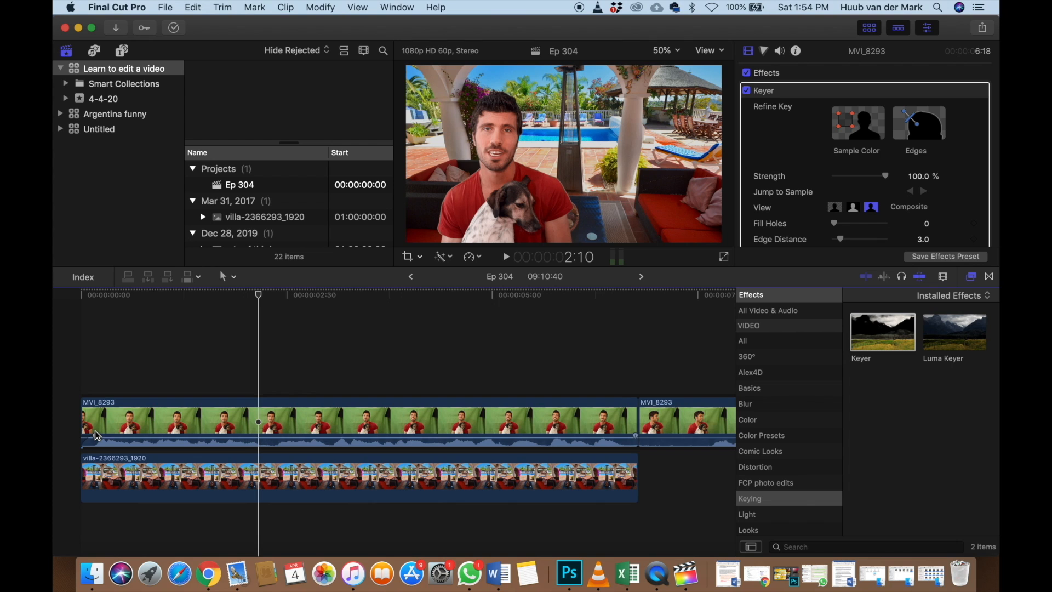
scroll(96, 435, "right", 2)
mouse_move(621, 437)
left_mouse_down()
mouse_move(630, 437)
mouse_move(615, 436)
left_mouse_up()
key("super+minus")
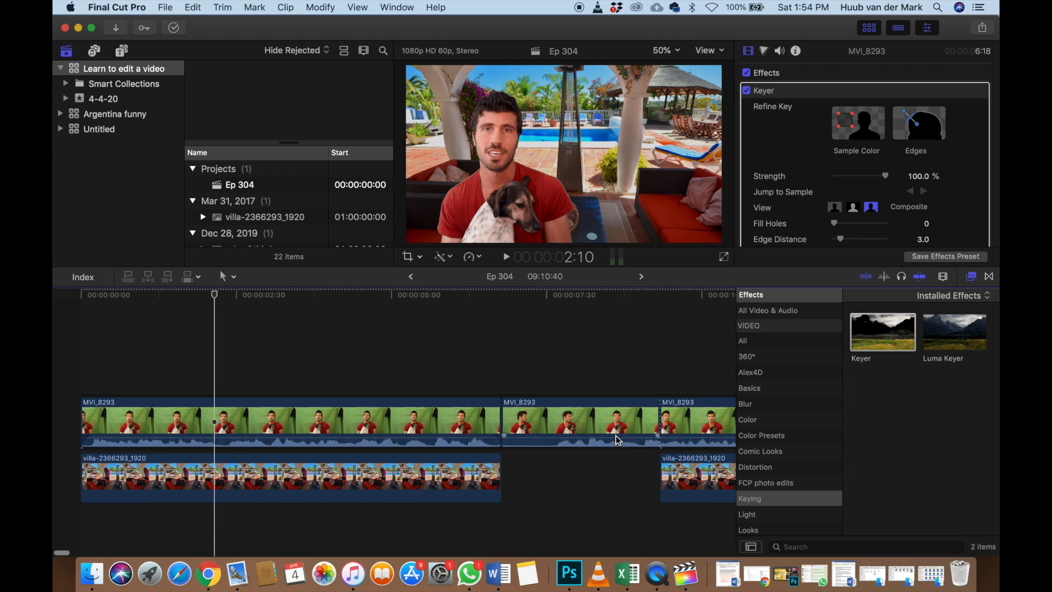
Copy the first MVI_8293 clip and paste only its volume attribute, without any video attributes, onto the eight following clips through MVI_8301
left_click(321, 419)
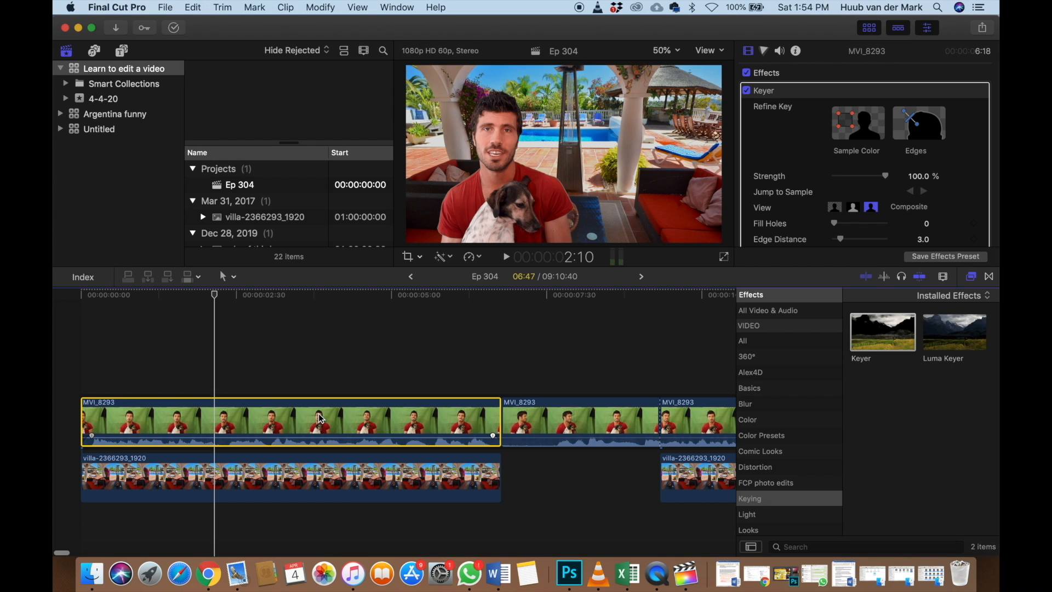
key("super+minus")
key("super+minus")
key("super+minus")
key("super+minus")
key("super+minus")
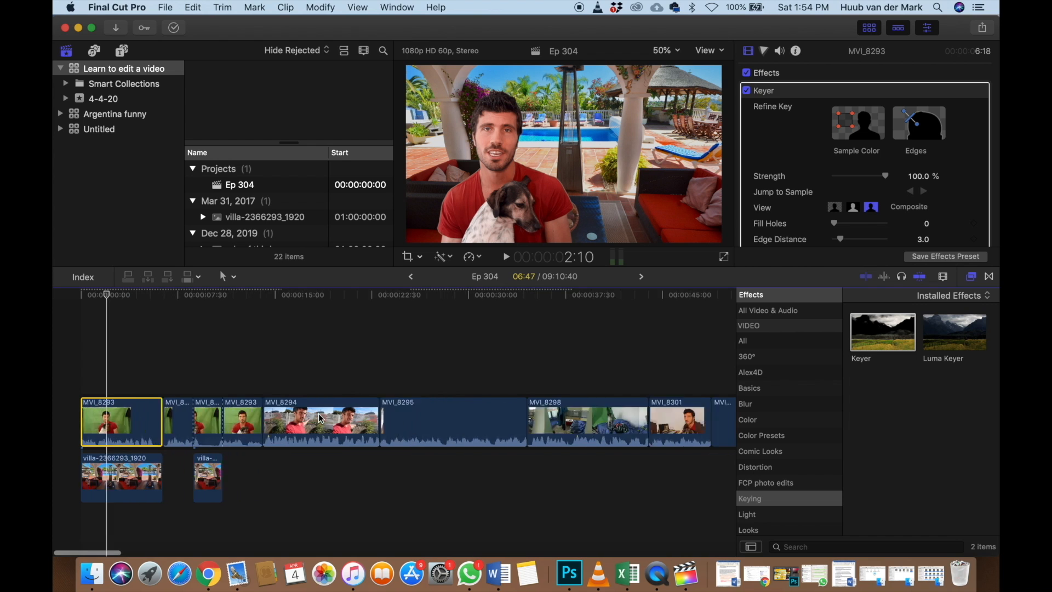
left_click_drag(121, 392, 342, 423)
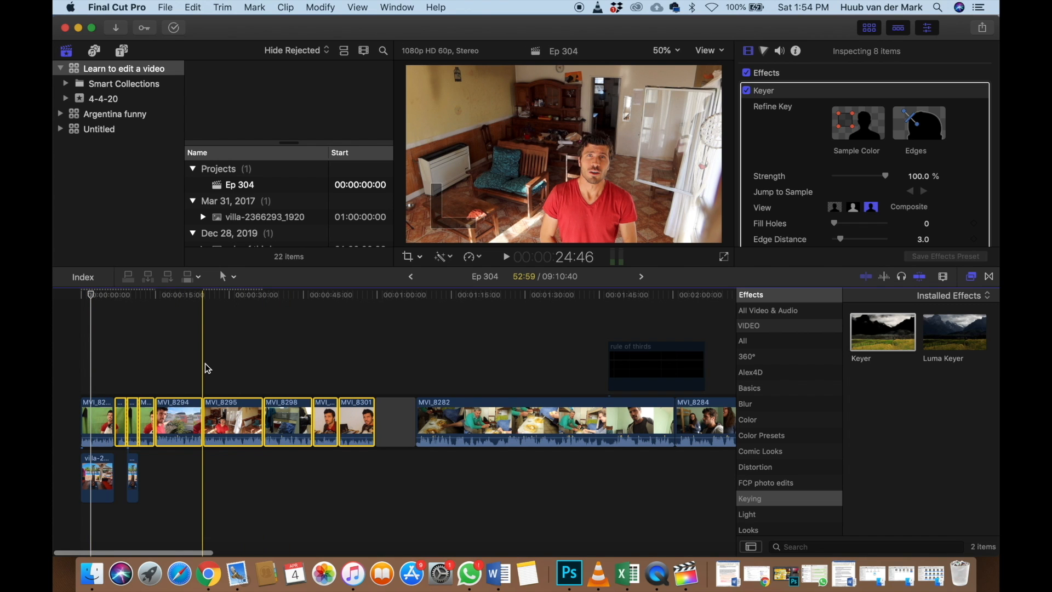
key("shift+super+v")
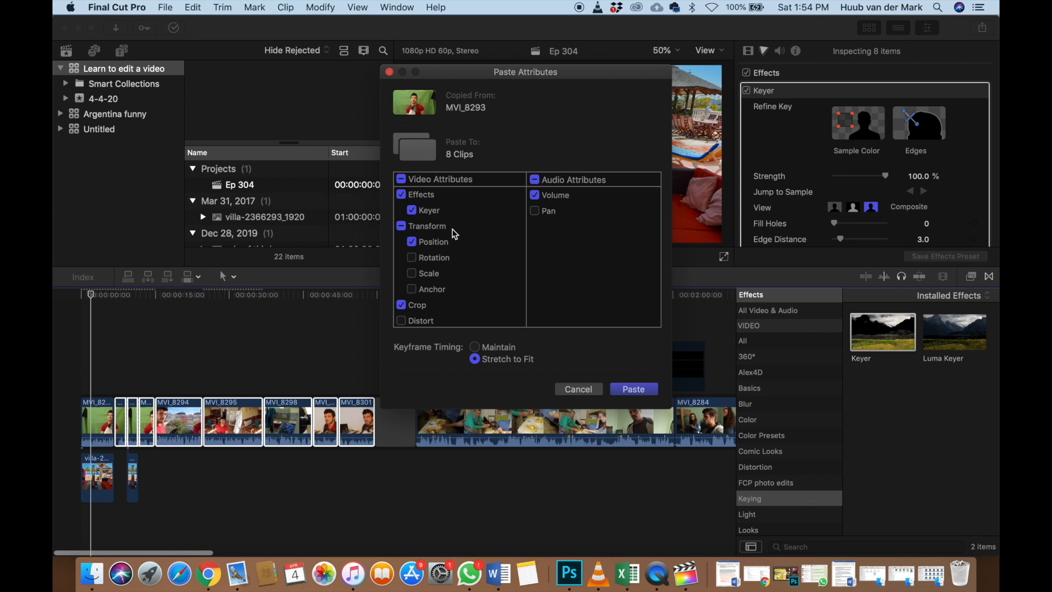
left_click(403, 179)
left_click(403, 180)
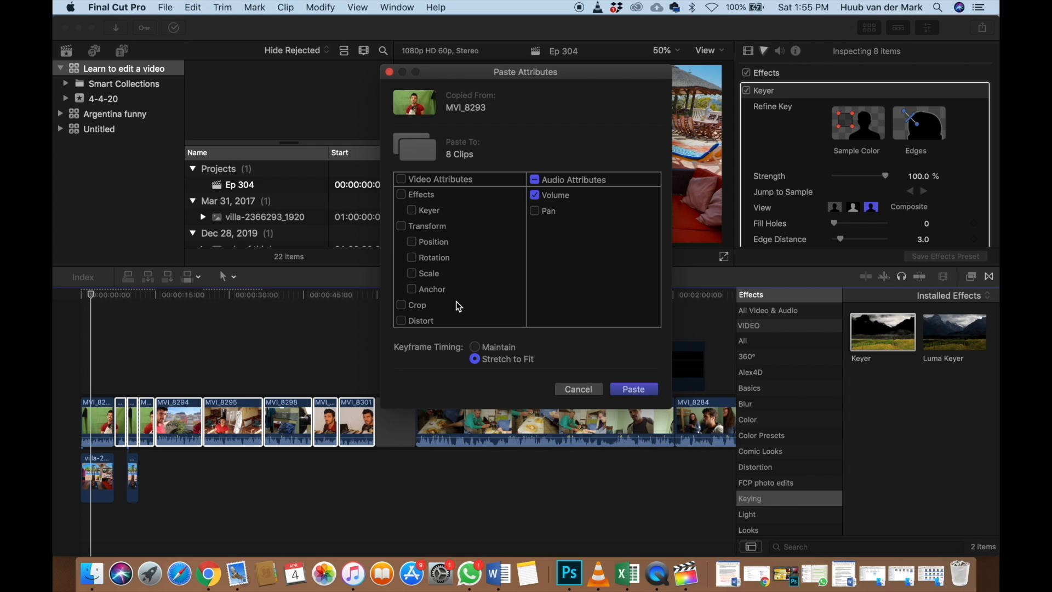
left_click(634, 388)
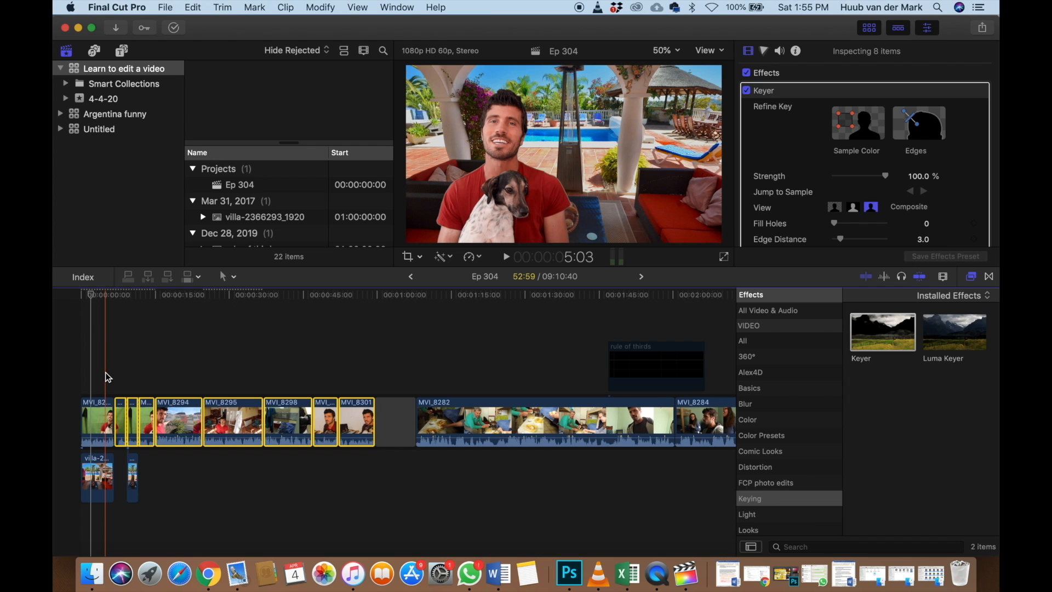
Watch the edited opening full screen from the start of the timeline
left_click(138, 365)
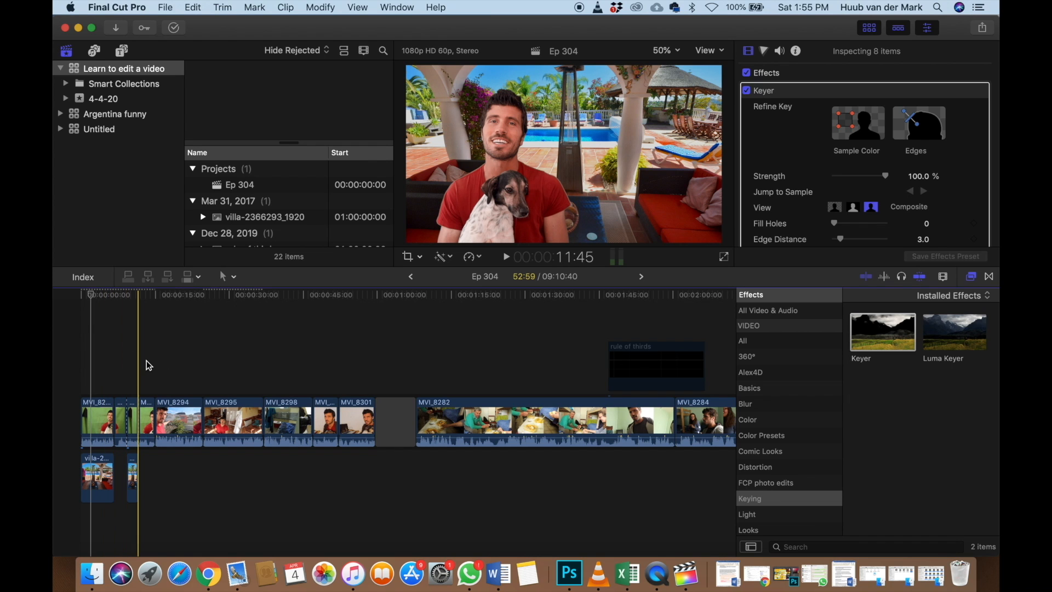
left_click(72, 379)
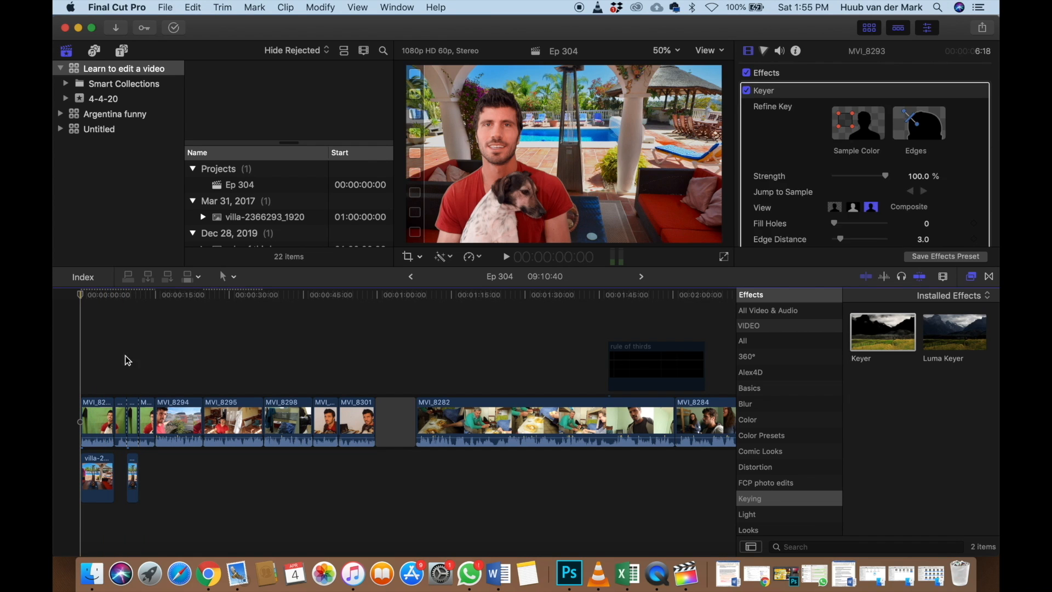
left_click(723, 256)
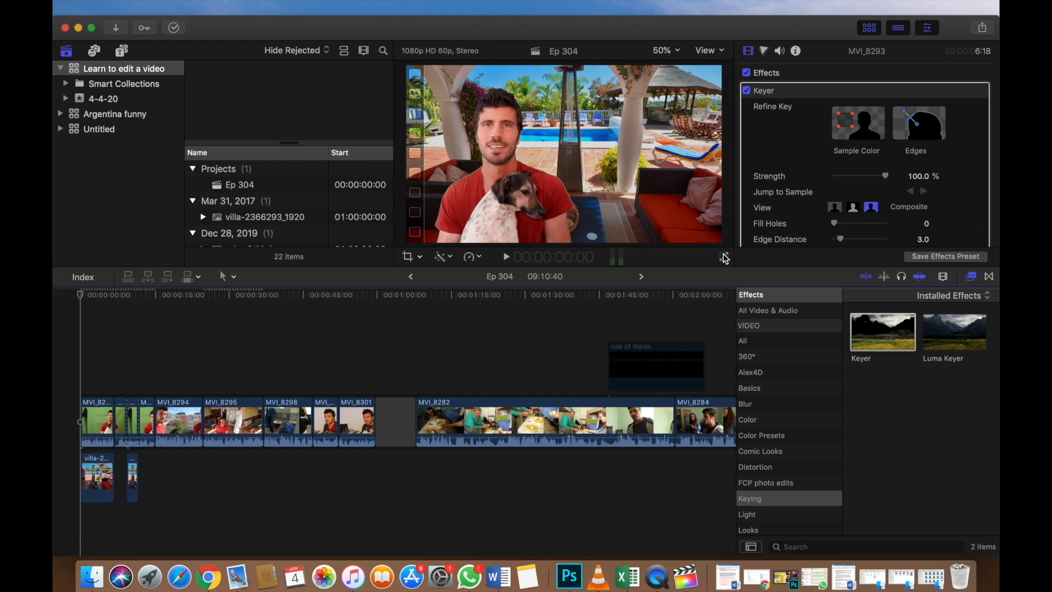
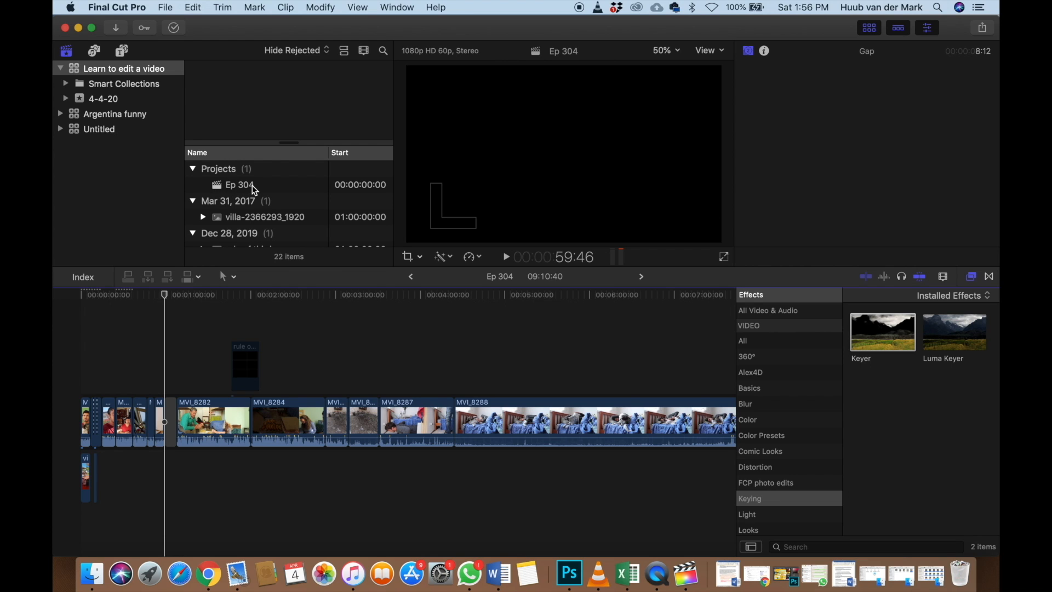
Create a new project named Ep 304.2 copy in the 4-4-20 event with the 1080p HD, 60p settings
right_click(120, 68)
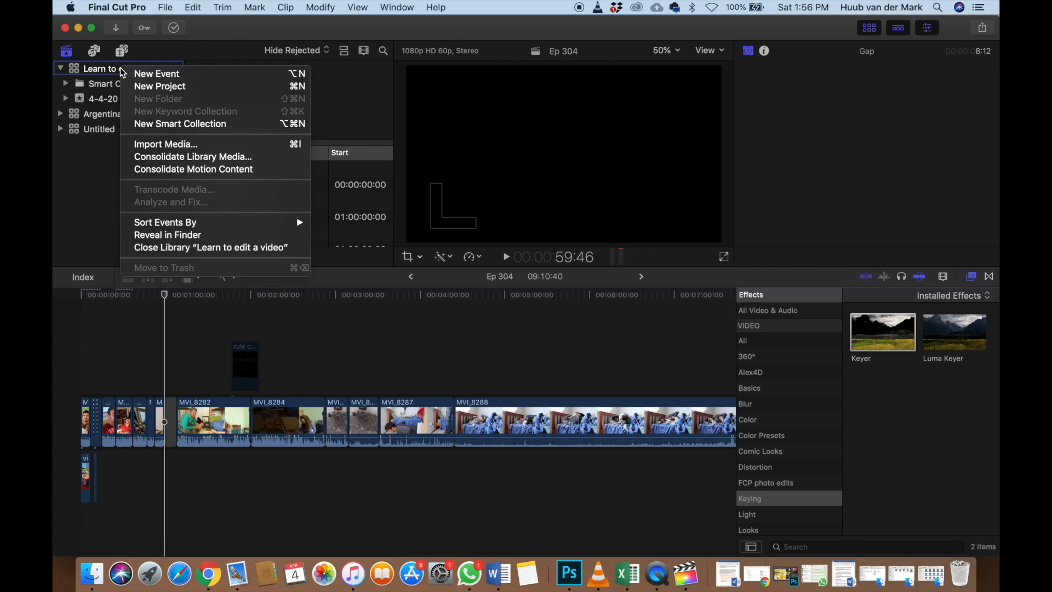
left_click(137, 83)
type("E")
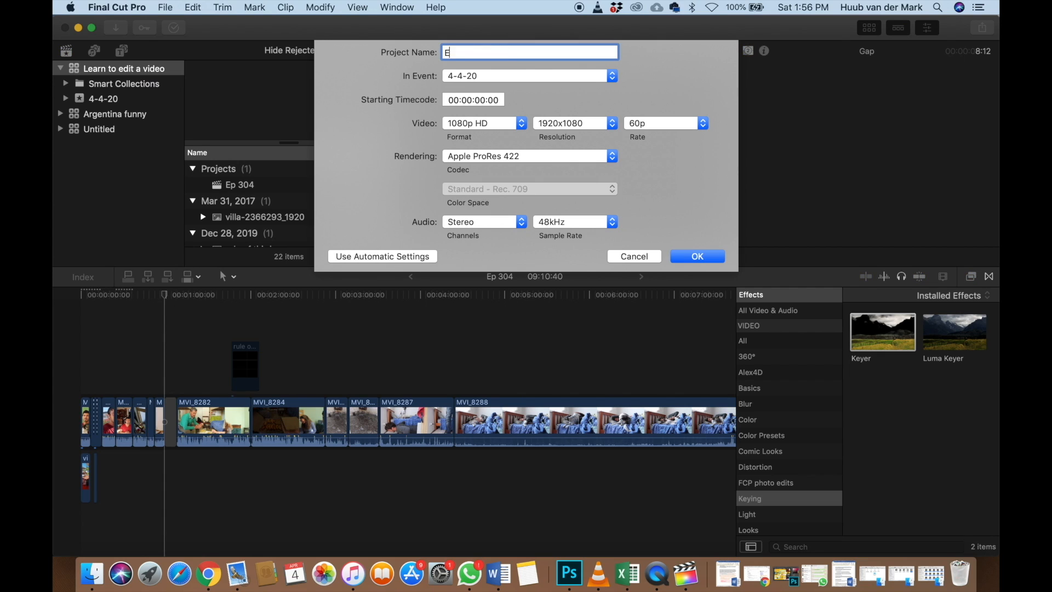
type("p 304.2 ci")
key("BackSpace")
type("opy")
key("Return")
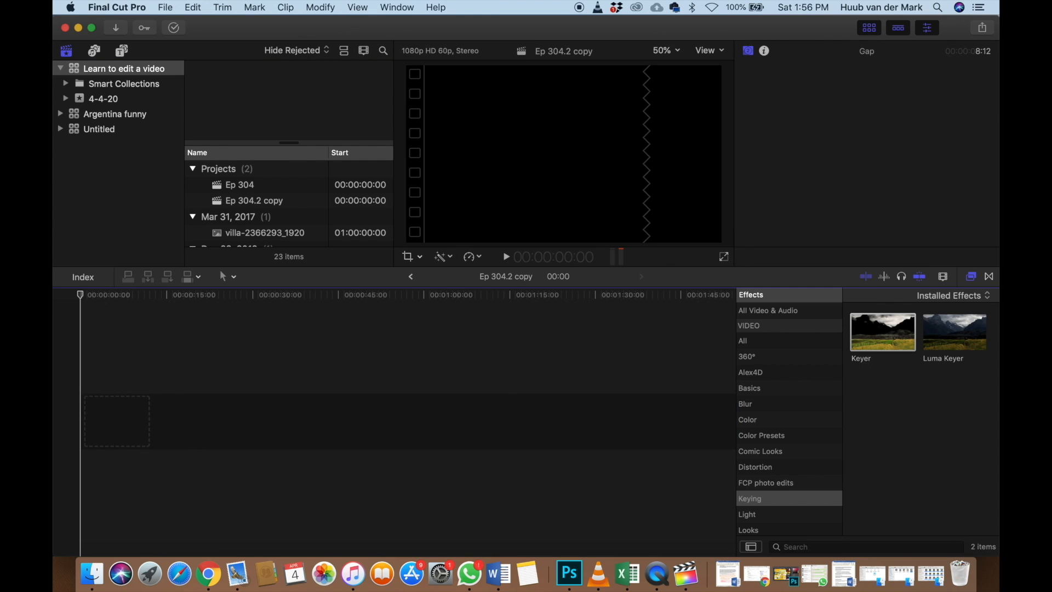
Copy the entire contents of the Ep 304 timeline and paste them into the Ep 304.2 copy project
left_click(413, 275)
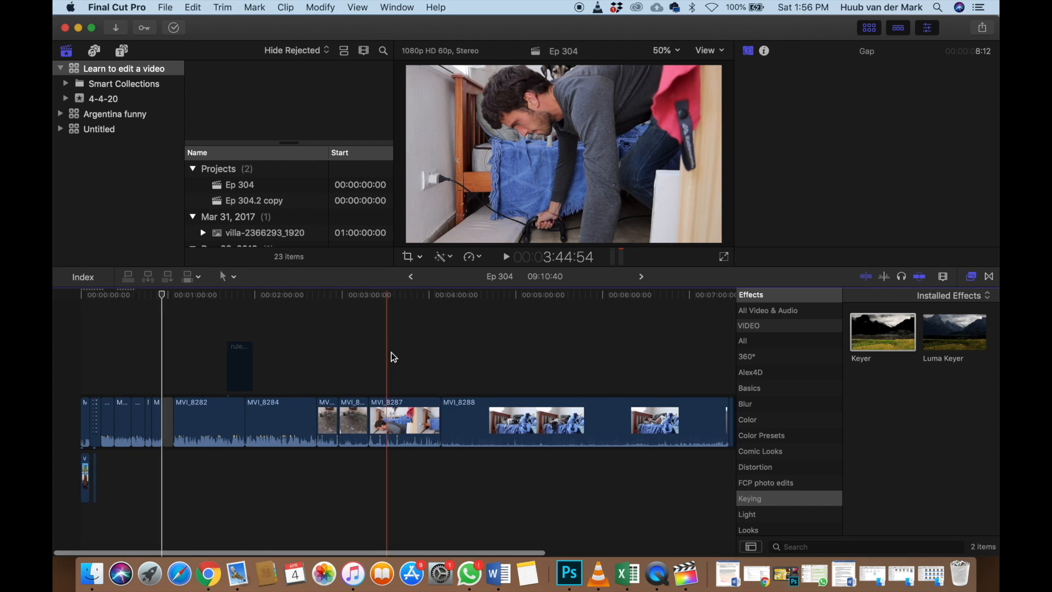
left_click_drag(291, 522, 55, 357)
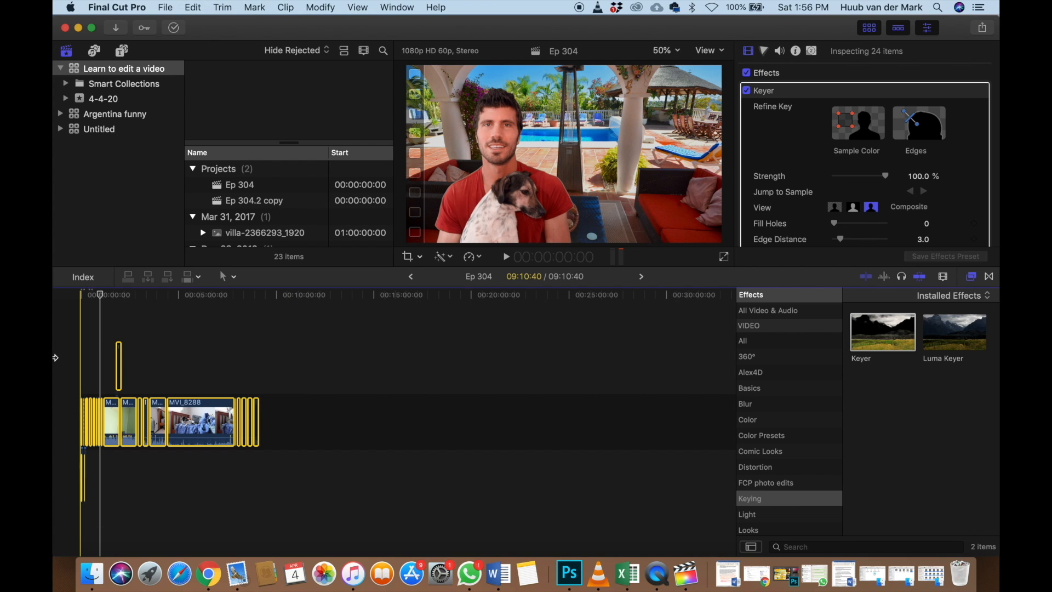
key("super+c")
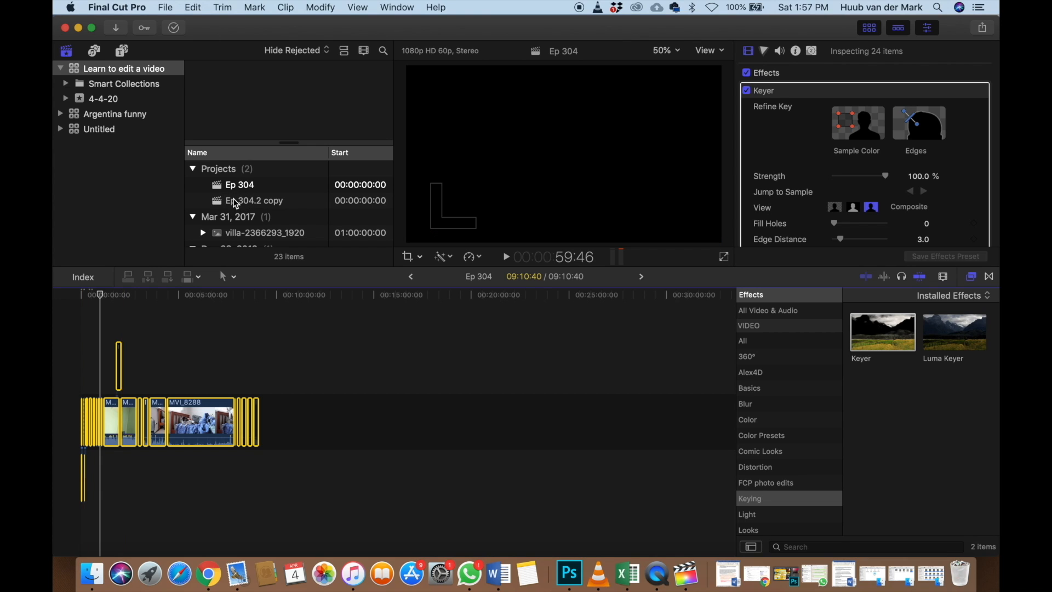
double_click(225, 203)
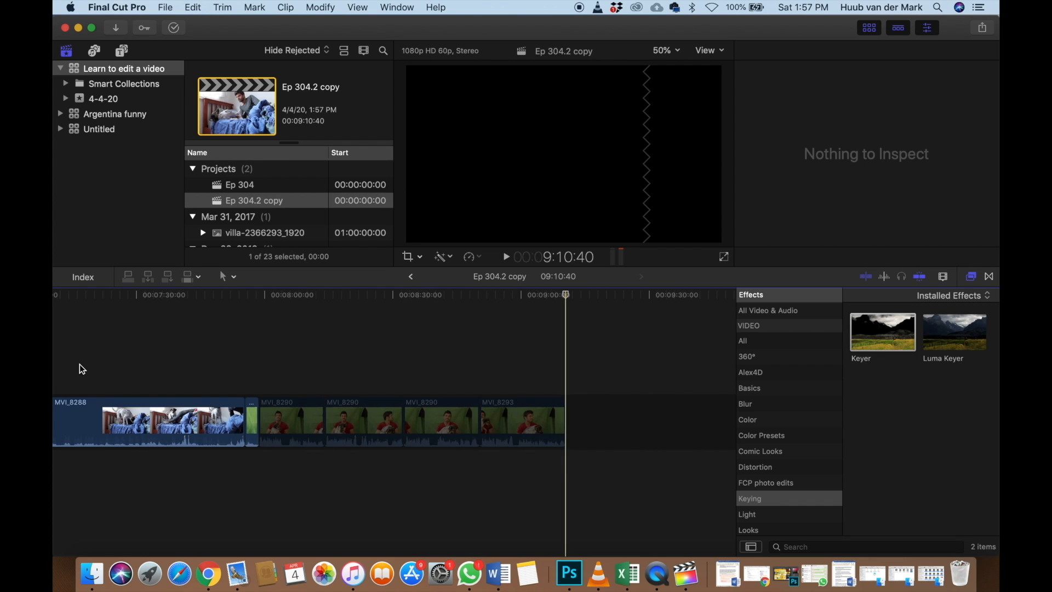
key("super+minus")
scroll(93, 367, "left", 2)
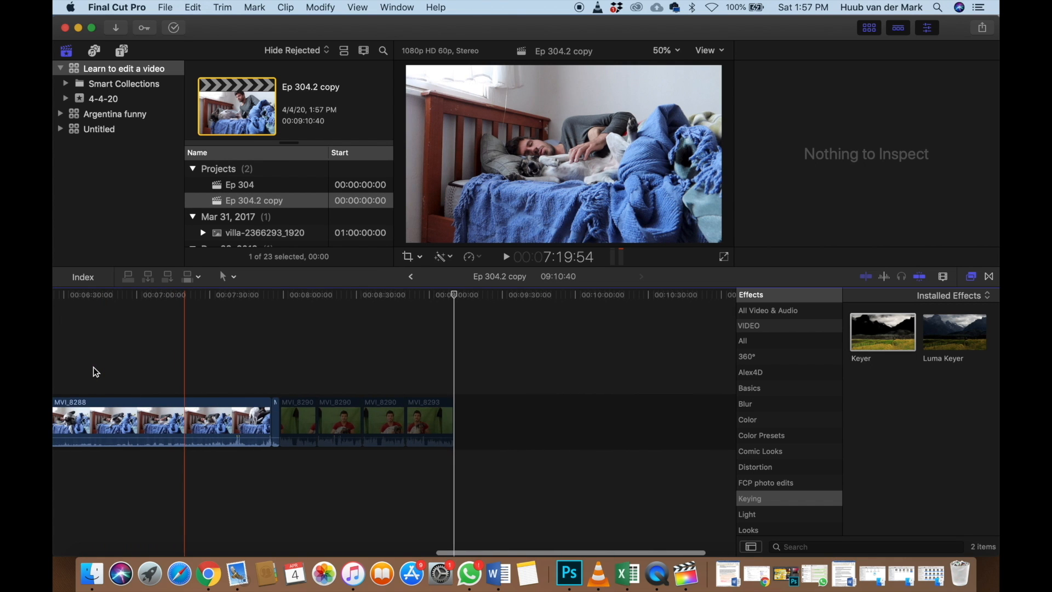
scroll(118, 373, "left", 10)
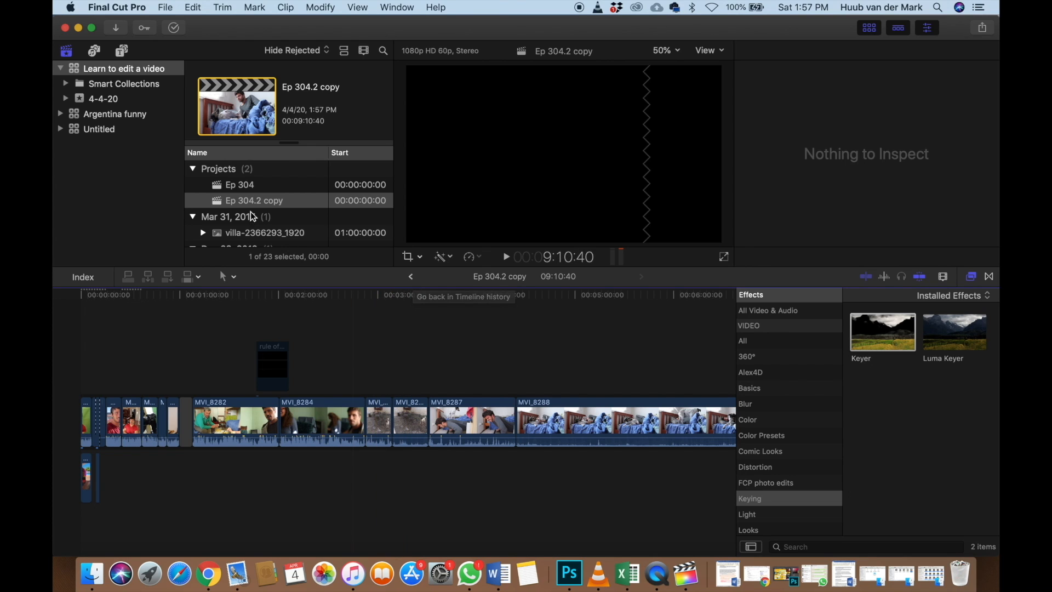
Return to the Ep 304 timeline and delete the gap and every clip following the last MVI_8301 clip
left_click(242, 186)
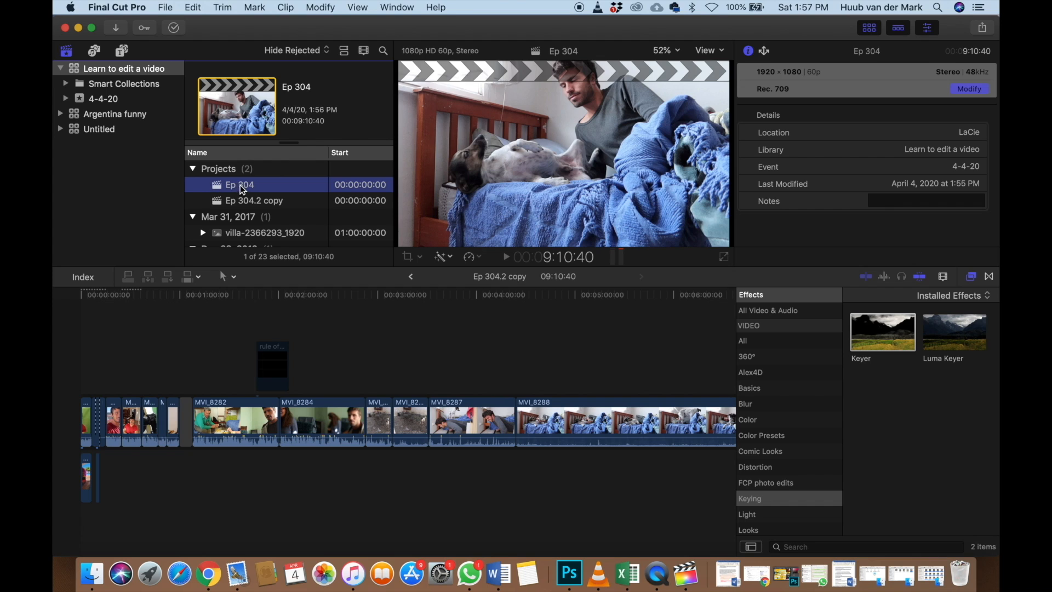
left_click(411, 277)
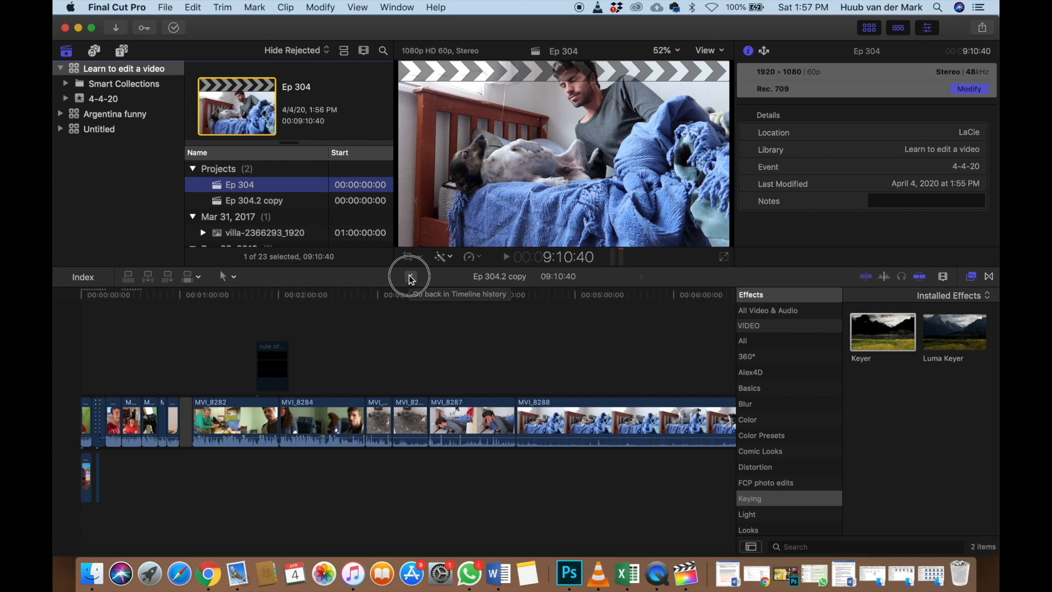
key("super+equal")
scroll(194, 366, "left", 8)
key("super+equal")
key("super+equal")
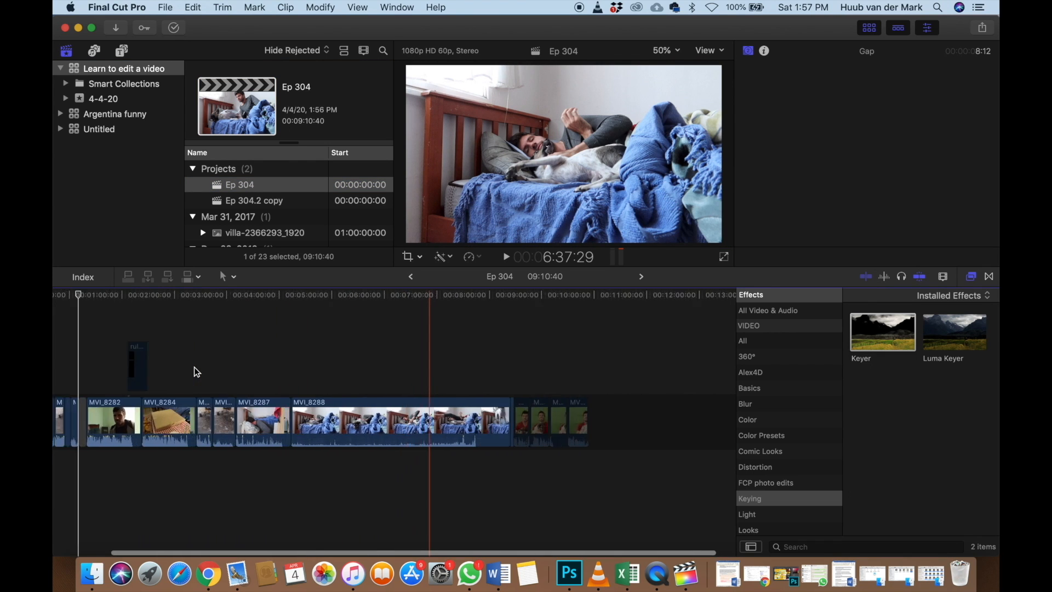
scroll(197, 373, "left", 15)
key("super+minus")
key("super+minus")
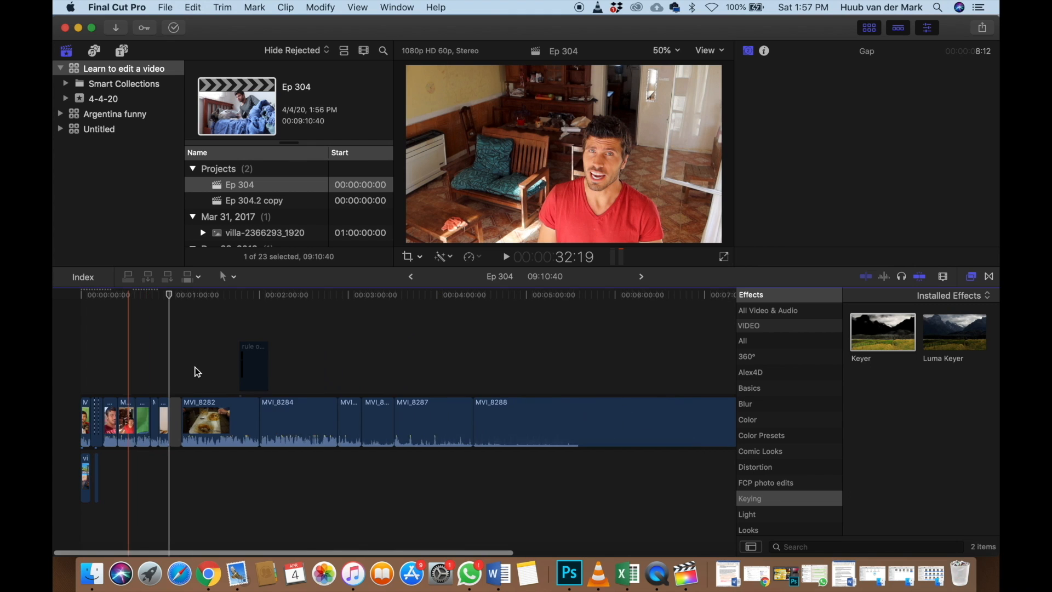
left_click_drag(176, 373, 689, 498)
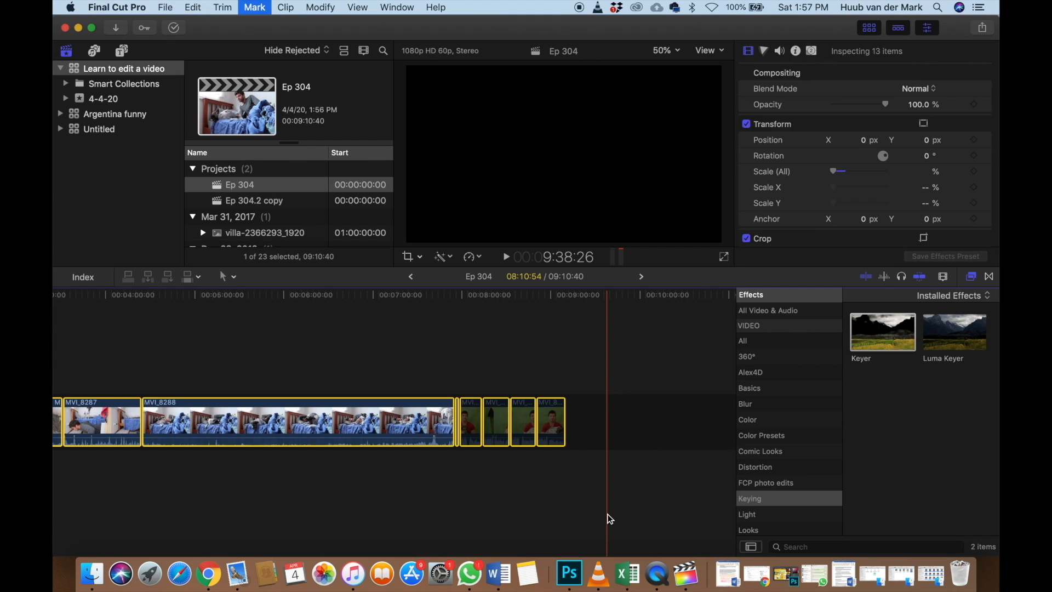
key("BackSpace")
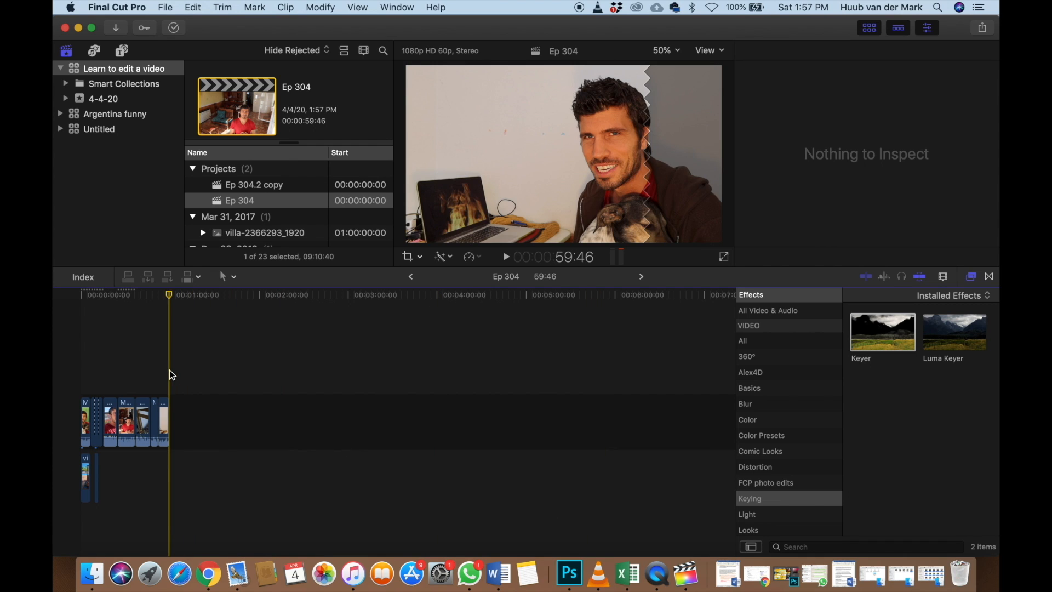
Open the sharing destination settings for adding an export destination from the Ep 304 project
key("Left")
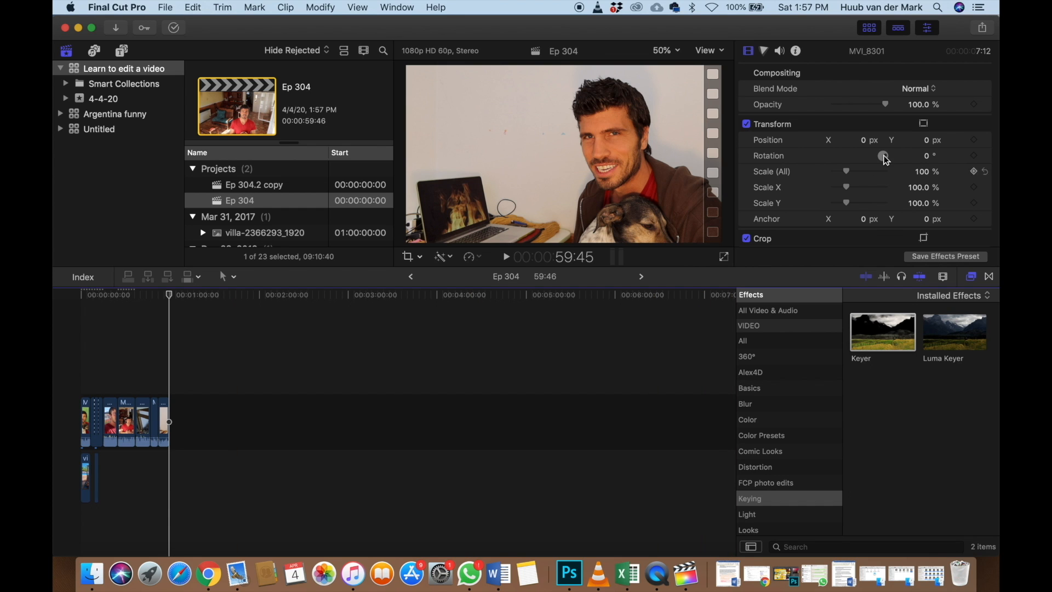
left_click(982, 28)
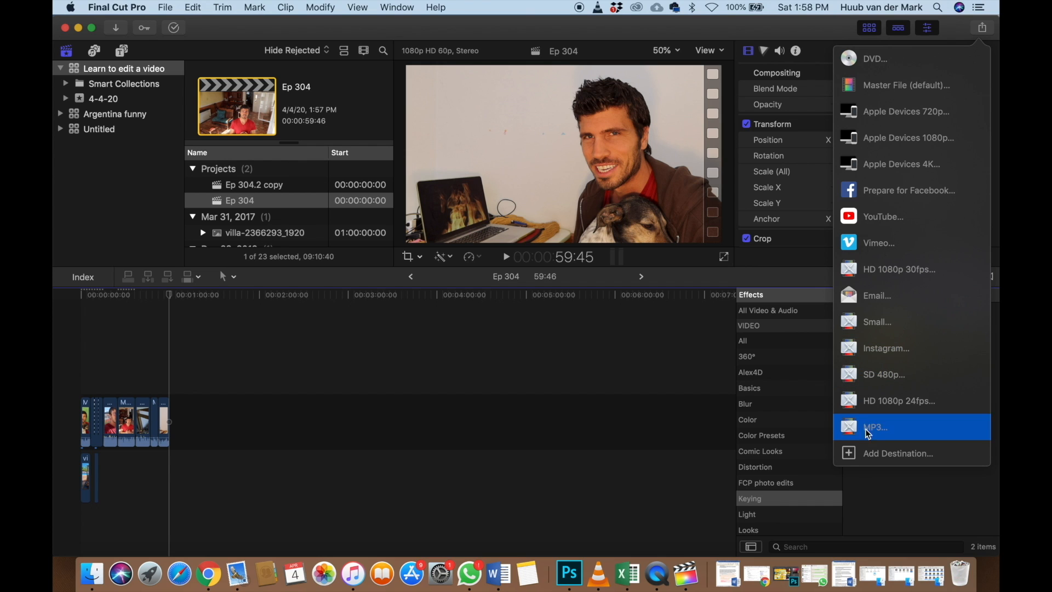
left_click(874, 453)
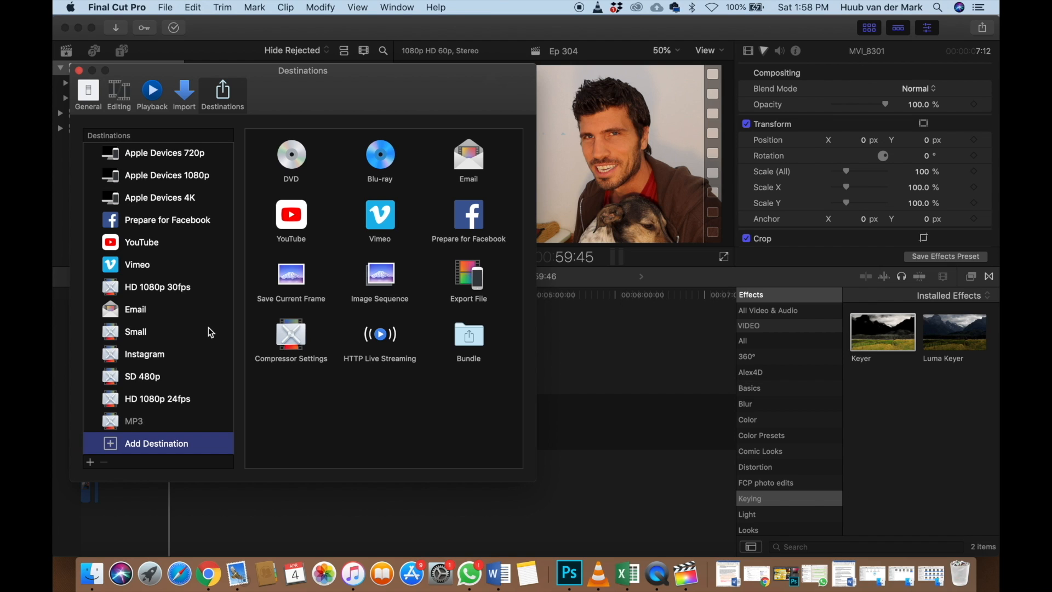
Look through the existing export destinations and switch to Compressor
scroll(153, 225, "up", 3)
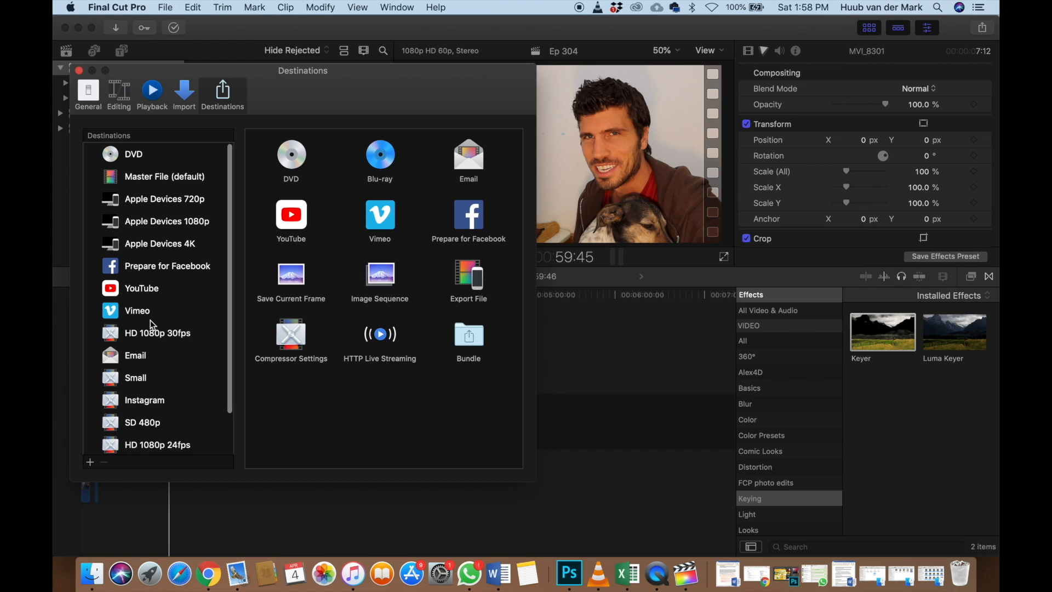
scroll(153, 324, "down", 3)
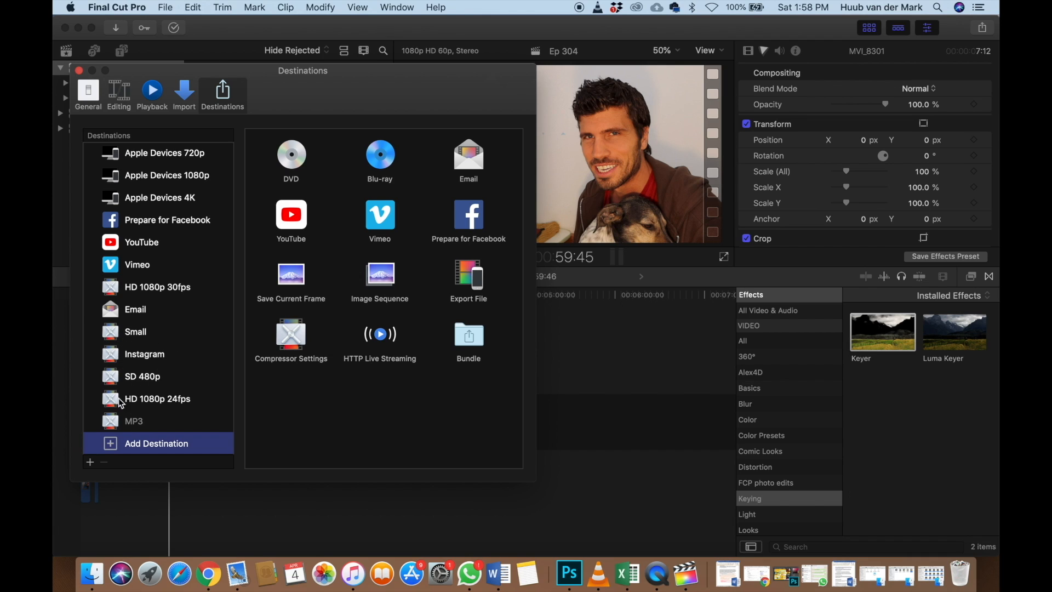
left_click(153, 584)
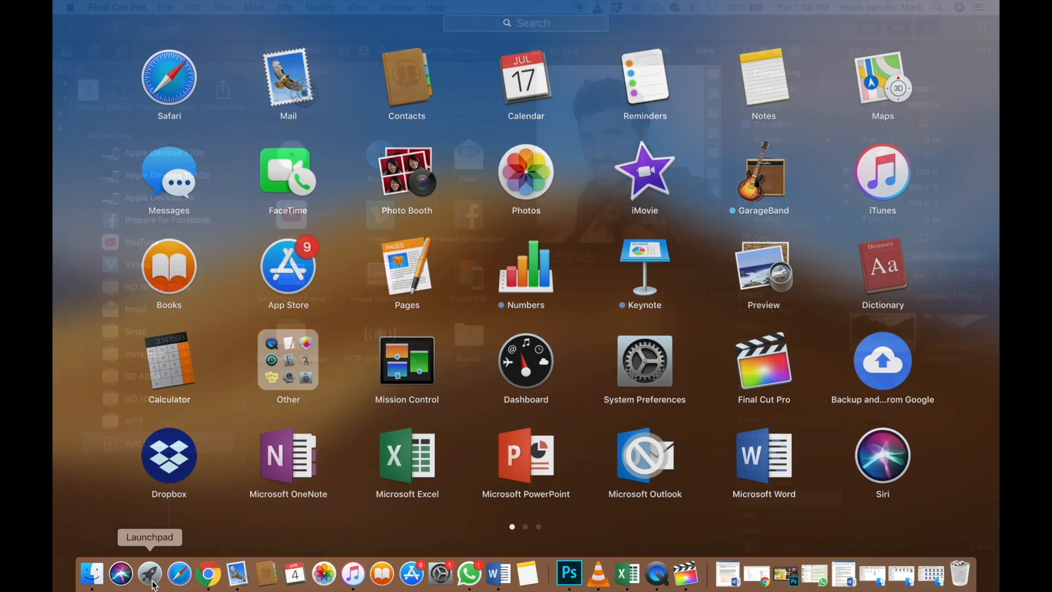
scroll(479, 376, "right", 3)
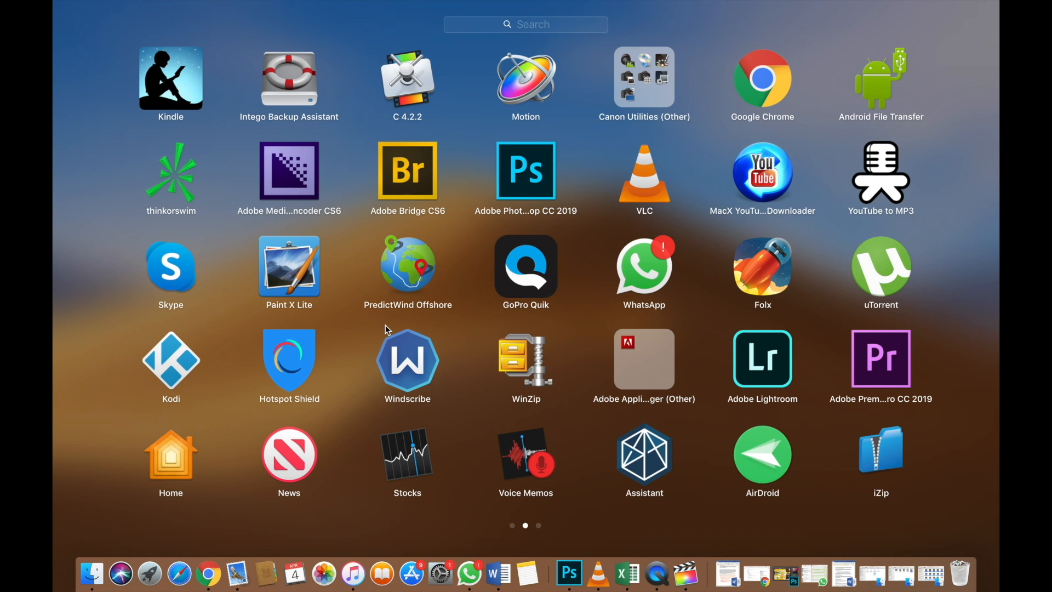
left_click(406, 80)
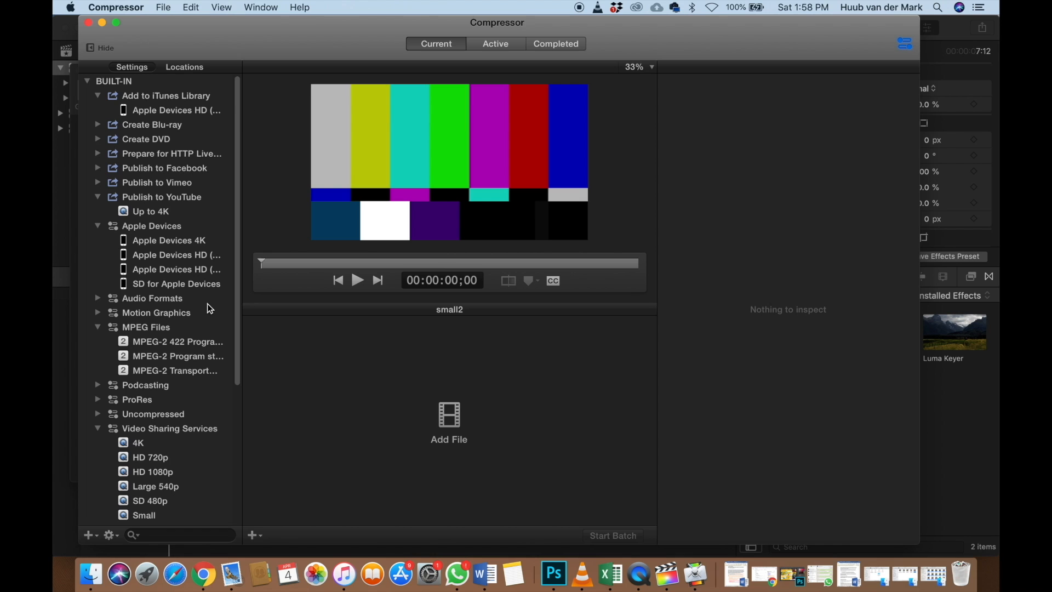
Examine the video properties of the custom HD 1080p 30fps preset, including frame size, frame rate, data rate and quality
scroll(202, 392, "down", 5)
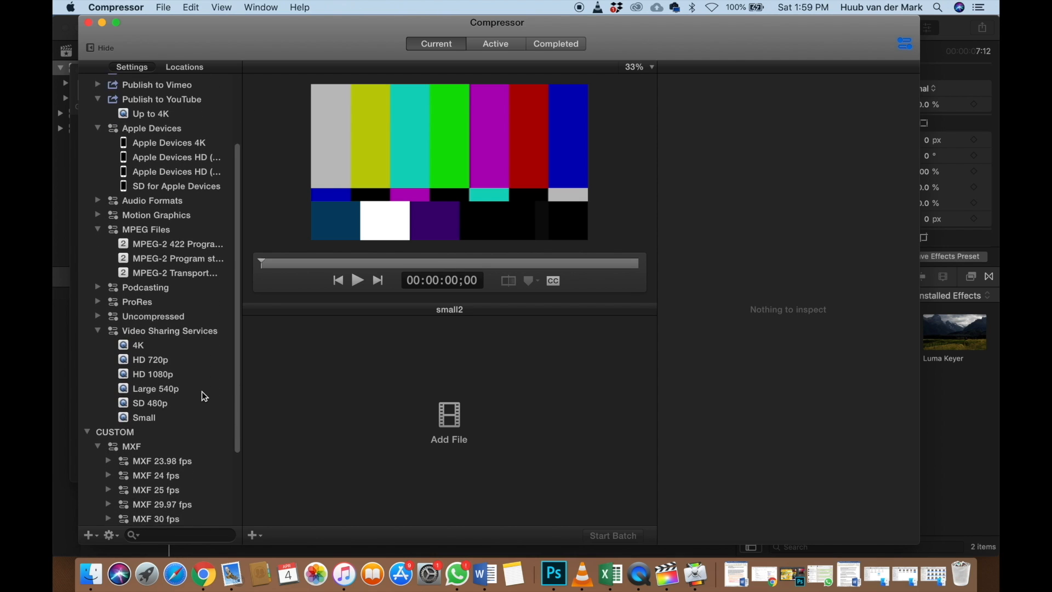
scroll(203, 393, "down", 3)
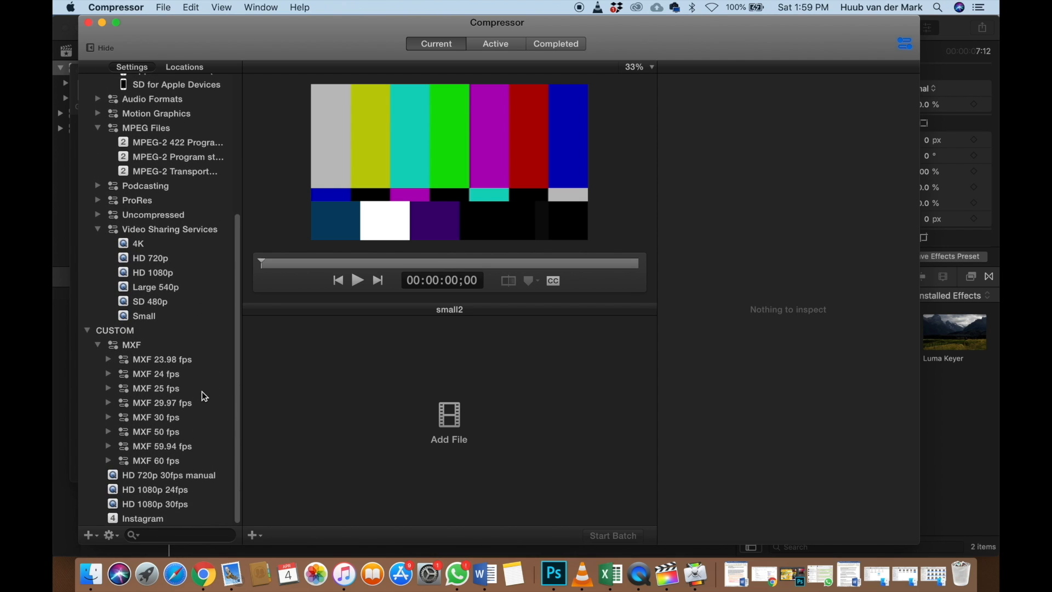
left_click(161, 502)
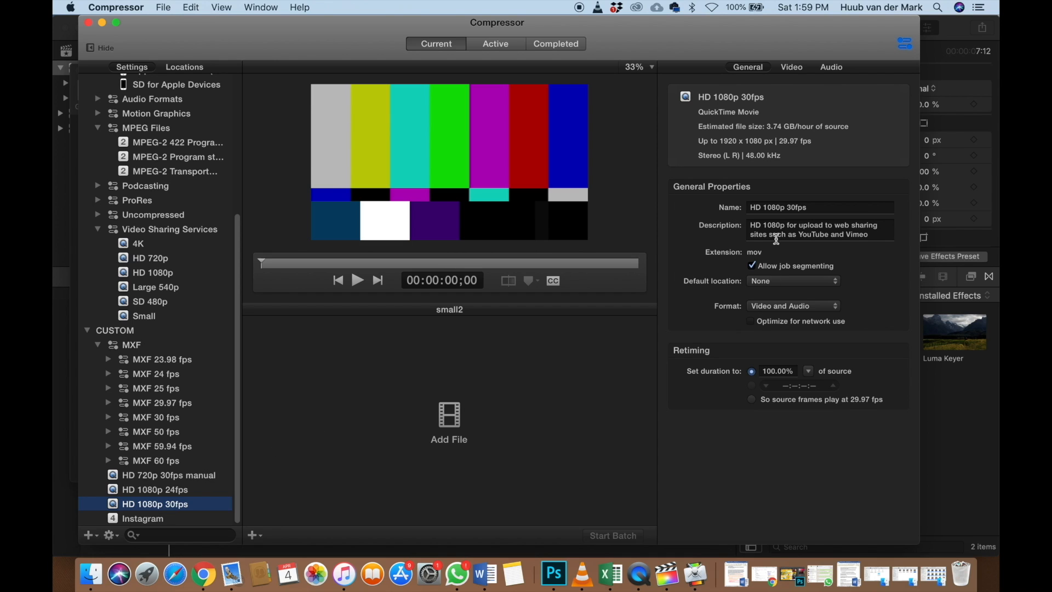
left_click(791, 67)
scroll(687, 219, "down", 2)
scroll(687, 216, "down", 2)
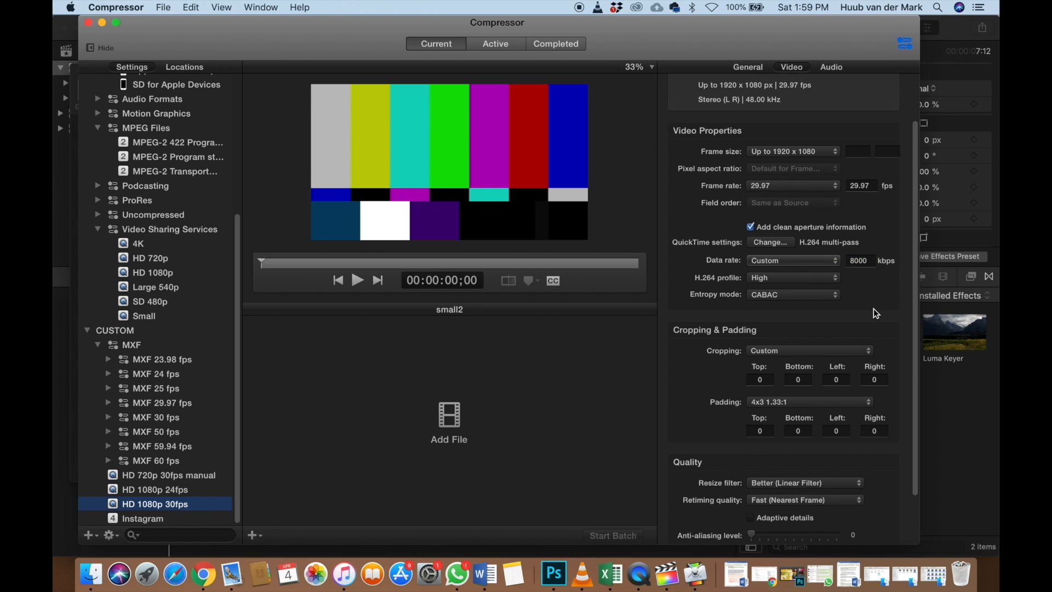
scroll(875, 313, "down", 1)
scroll(875, 312, "down", 5)
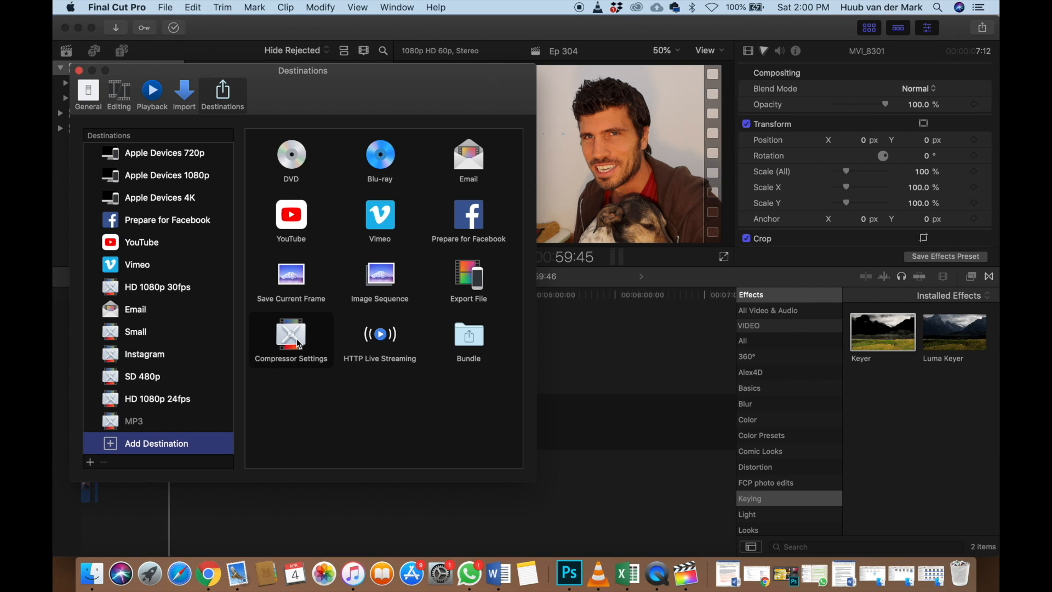
Look through the custom Compressor presets offered for a new destination, and close the destination settings without adding one
double_click(299, 344)
scroll(284, 286, "down", 5)
scroll(284, 286, "down", 15)
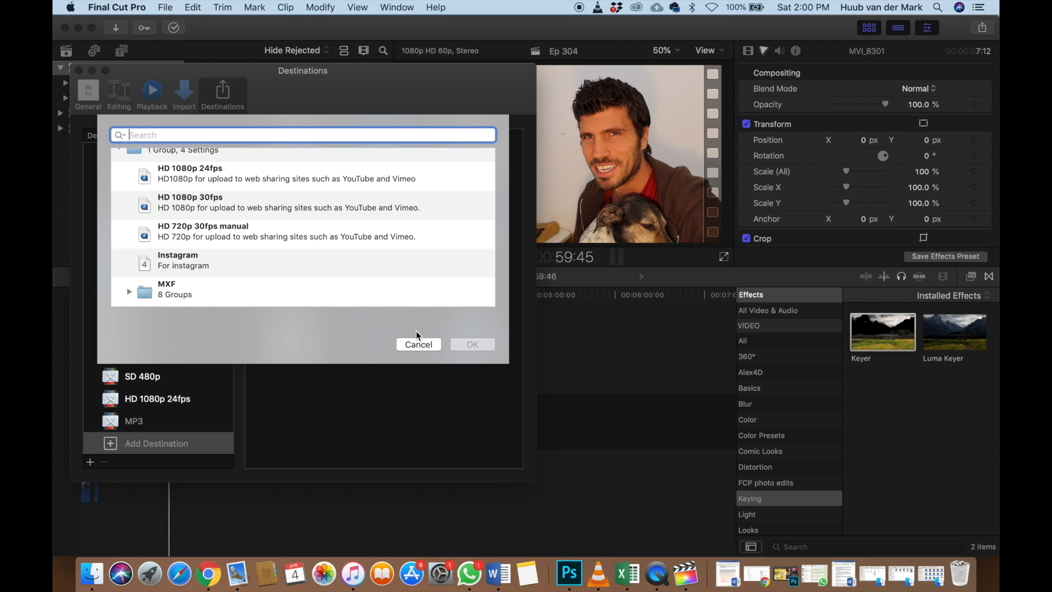
left_click(422, 345)
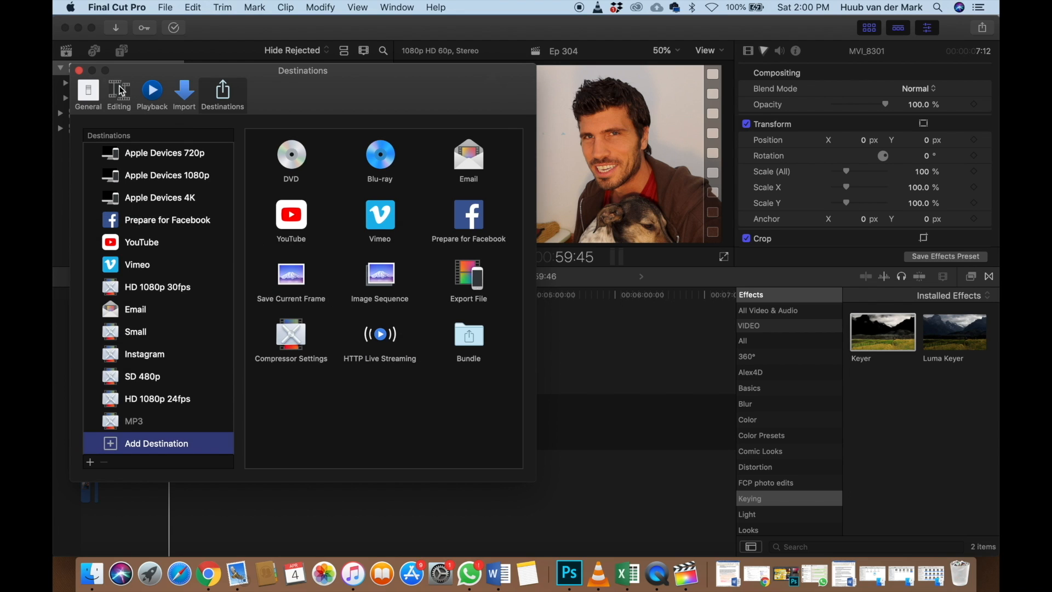
left_click(79, 71)
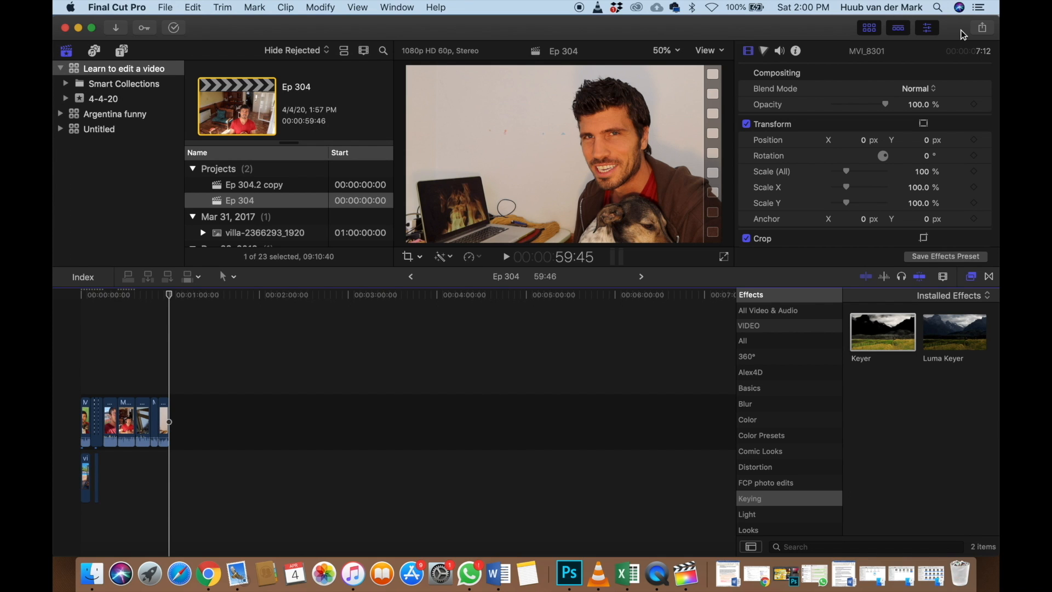
Export the Ep 304 project with the HD 1080p 30fps destination, saving it as Ep 304 on the LaCie drive
left_click(982, 33)
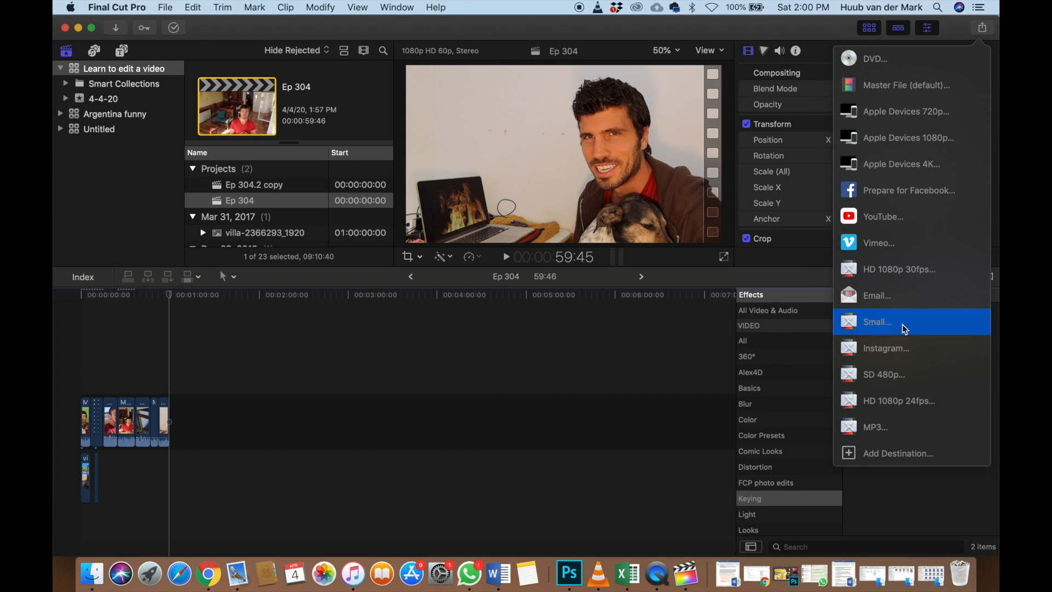
left_click(909, 269)
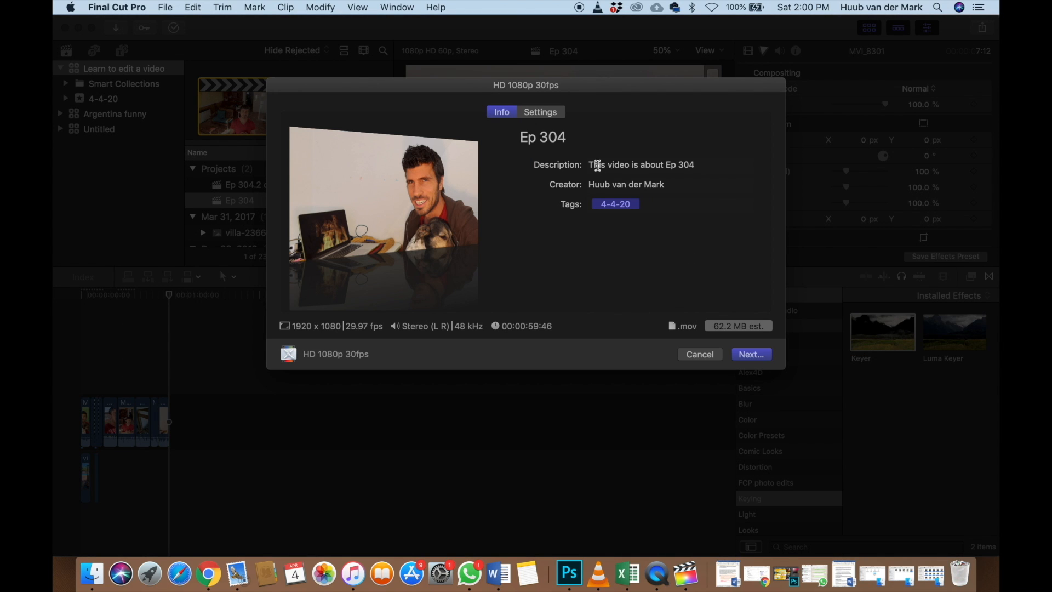
left_click(751, 355)
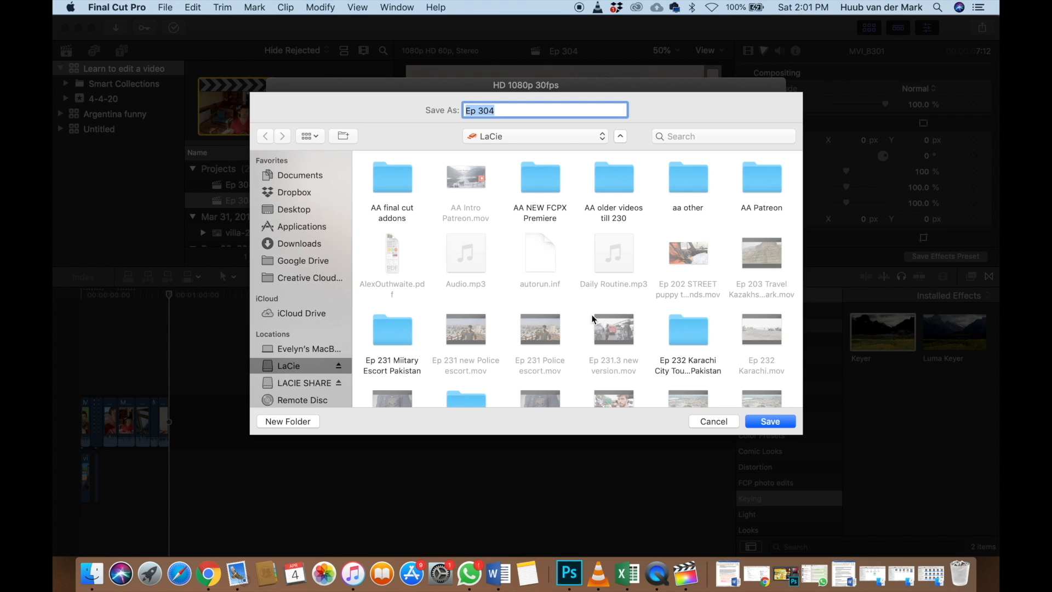
left_click(771, 422)
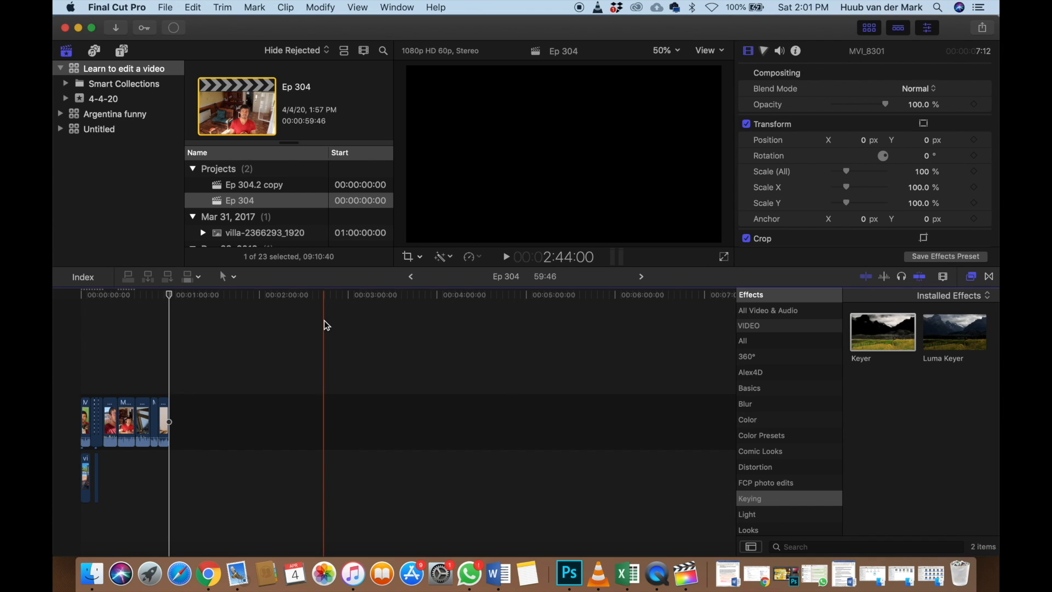
Check the background tasks, locate the exported Ep 304.mov, and open it full screen in QuickTime Player
left_click(174, 29)
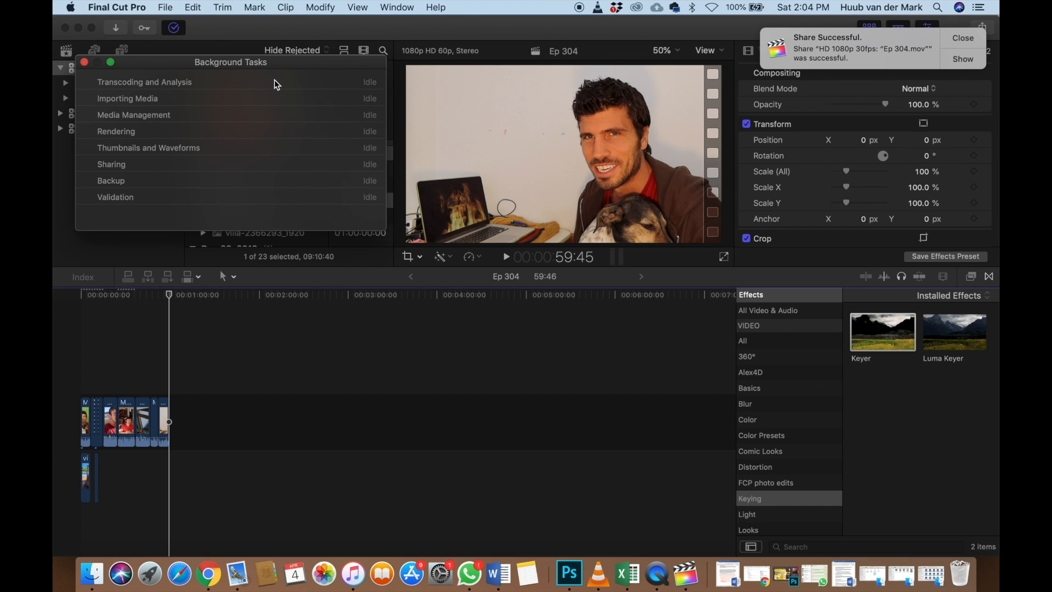
left_click(954, 55)
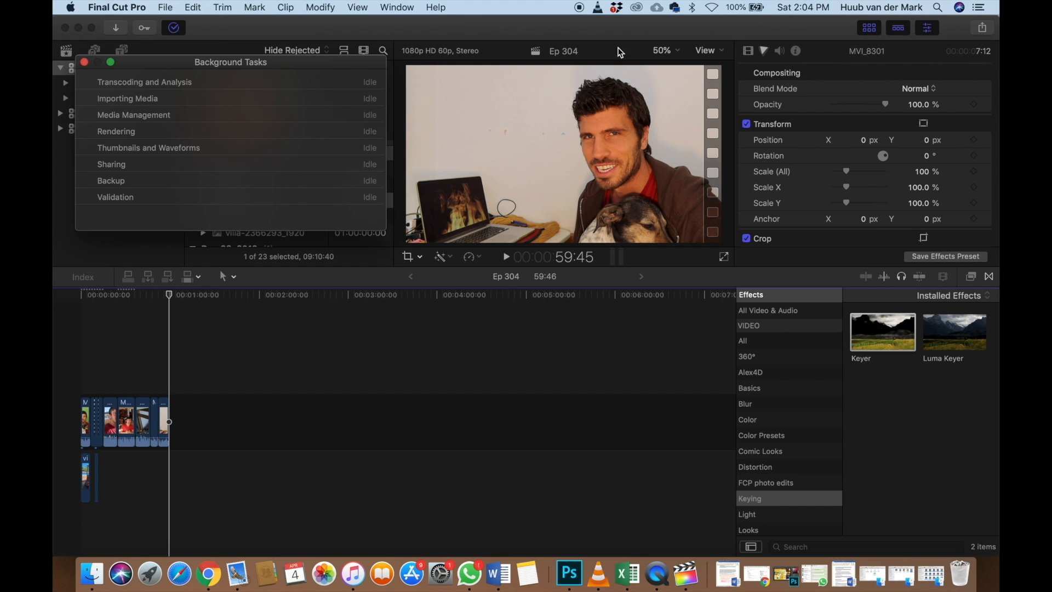
double_click(795, 383)
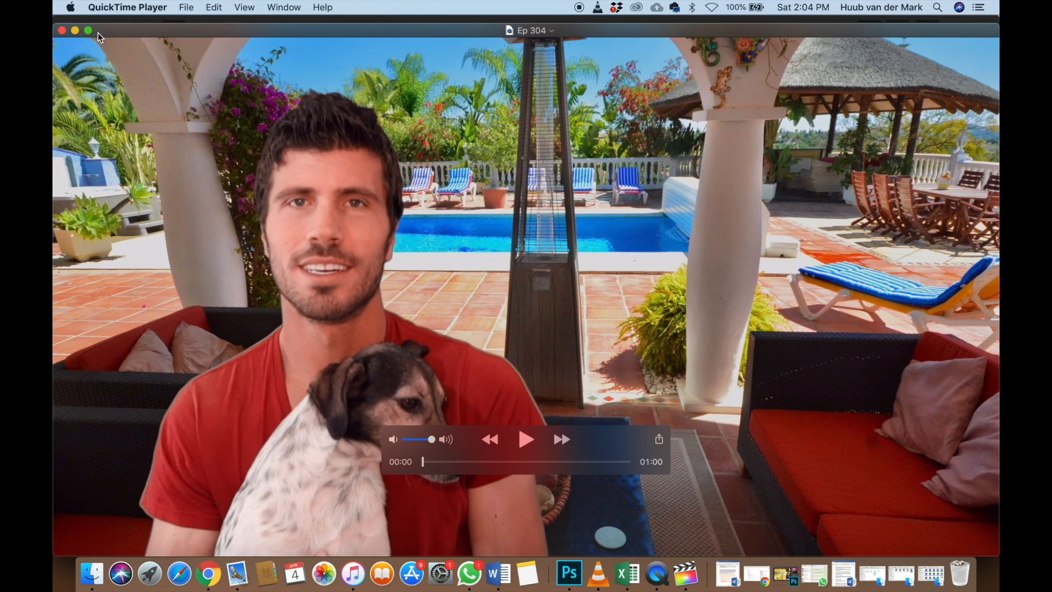
left_click(88, 30)
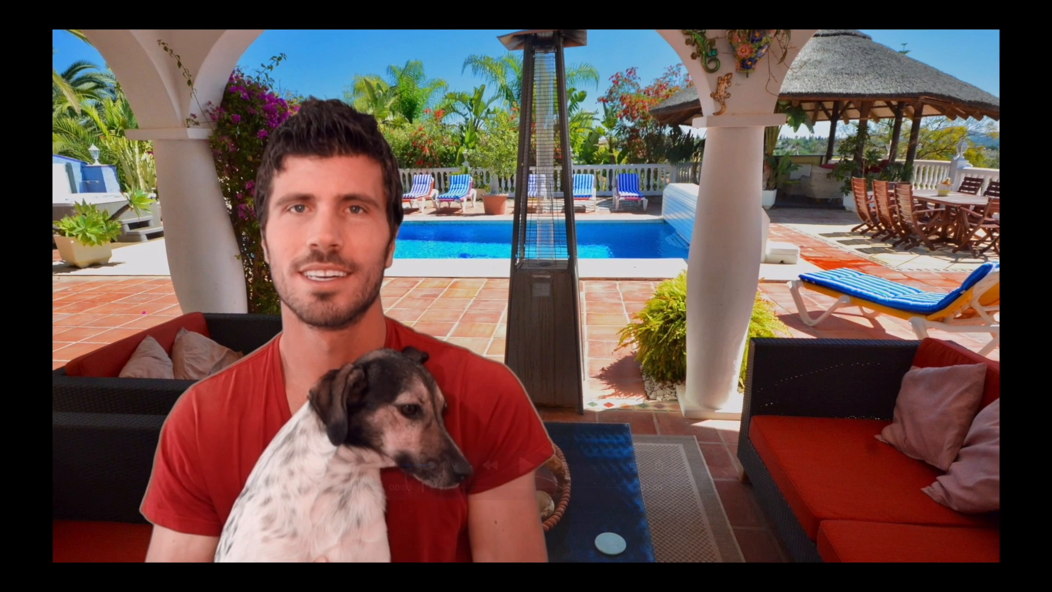
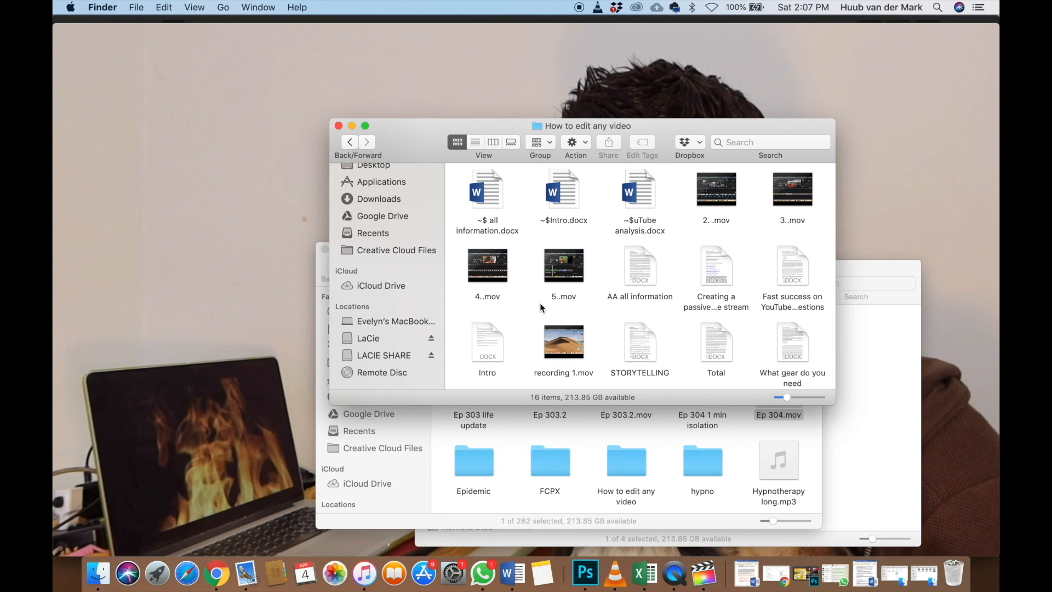
In Finder, open the fotos folder inside Ep 303 life update on the LaCie drive
left_click(508, 430)
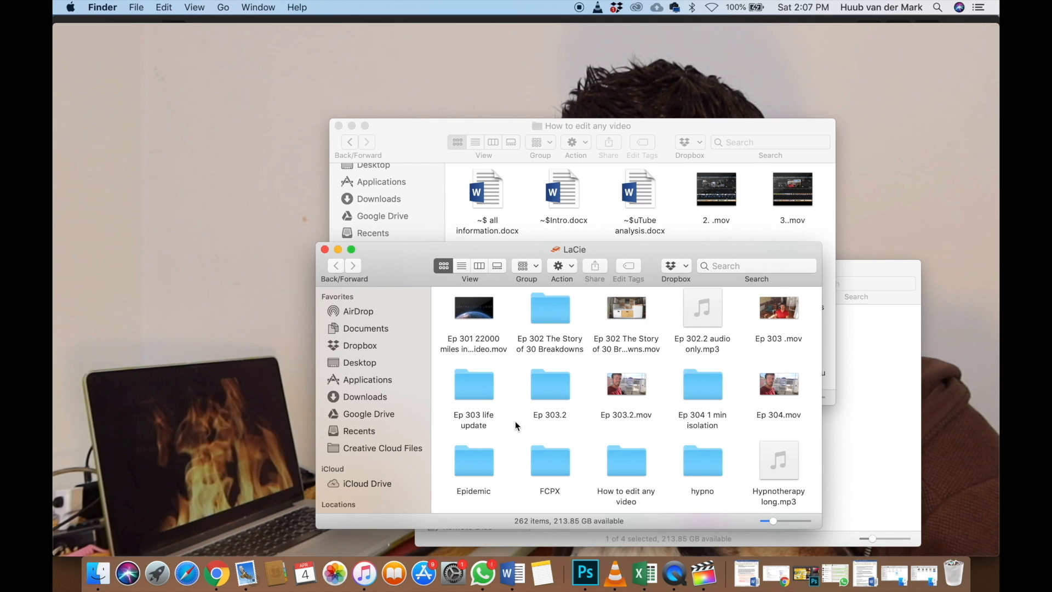
double_click(480, 386)
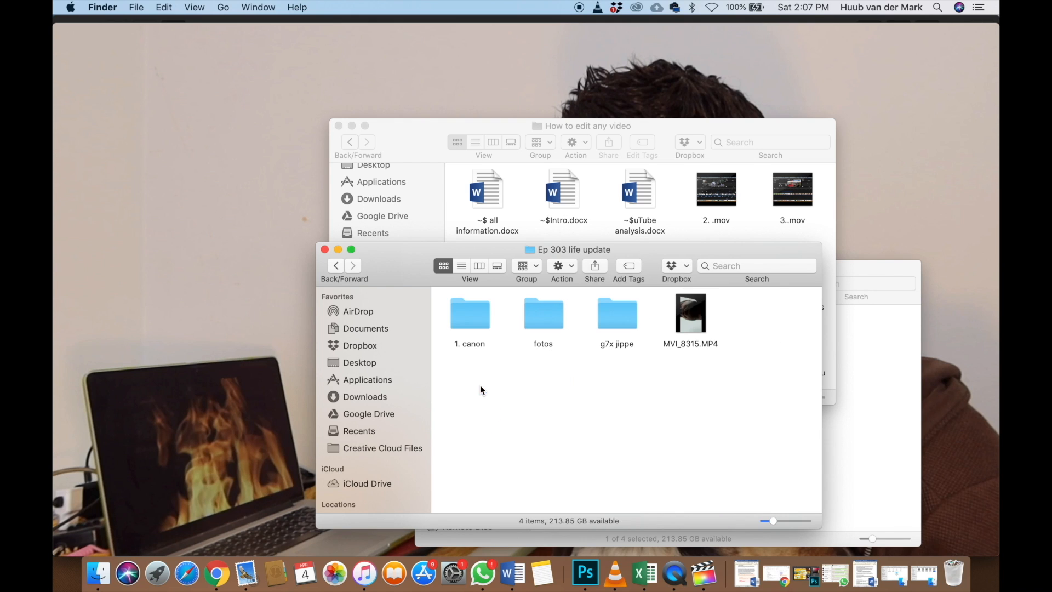
double_click(538, 325)
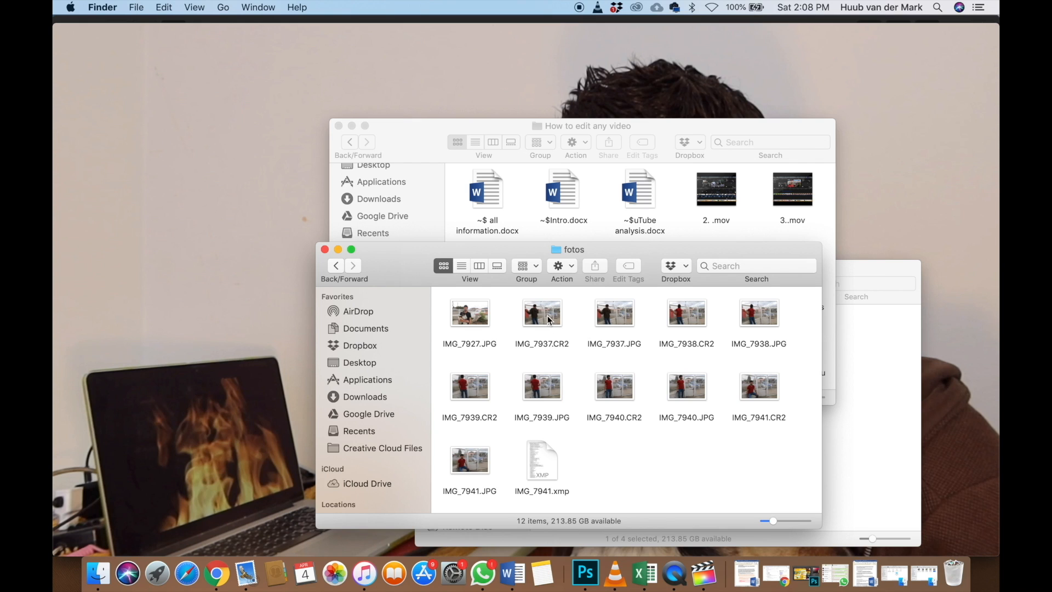
Open the five JPG photos IMG_7937 through IMG_7941 together in Preview, leaving out the CR2 versions
left_click(616, 329)
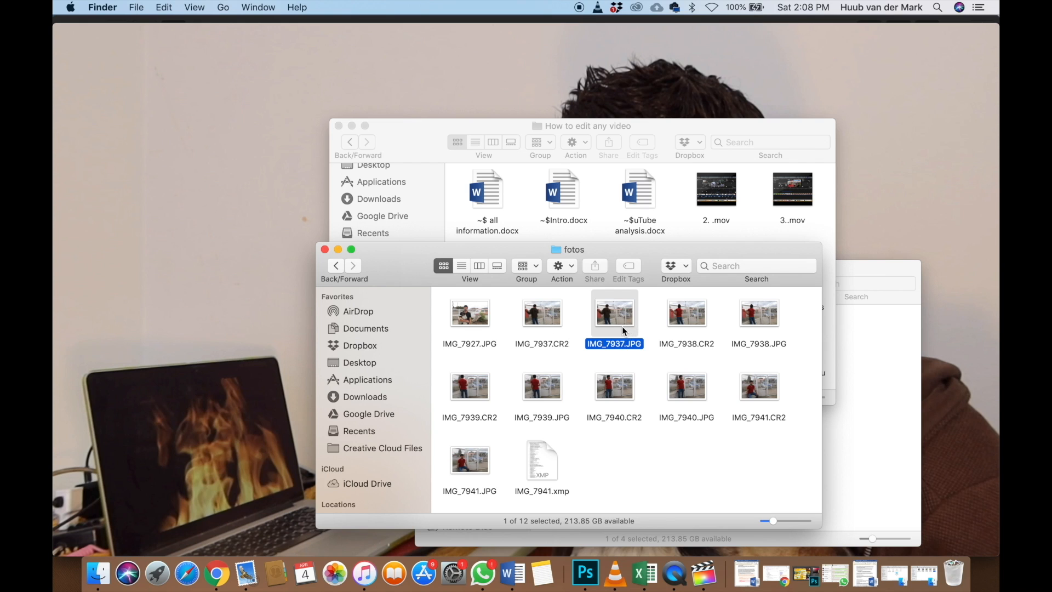
left_click(759, 318, "super")
left_click(549, 393, "super")
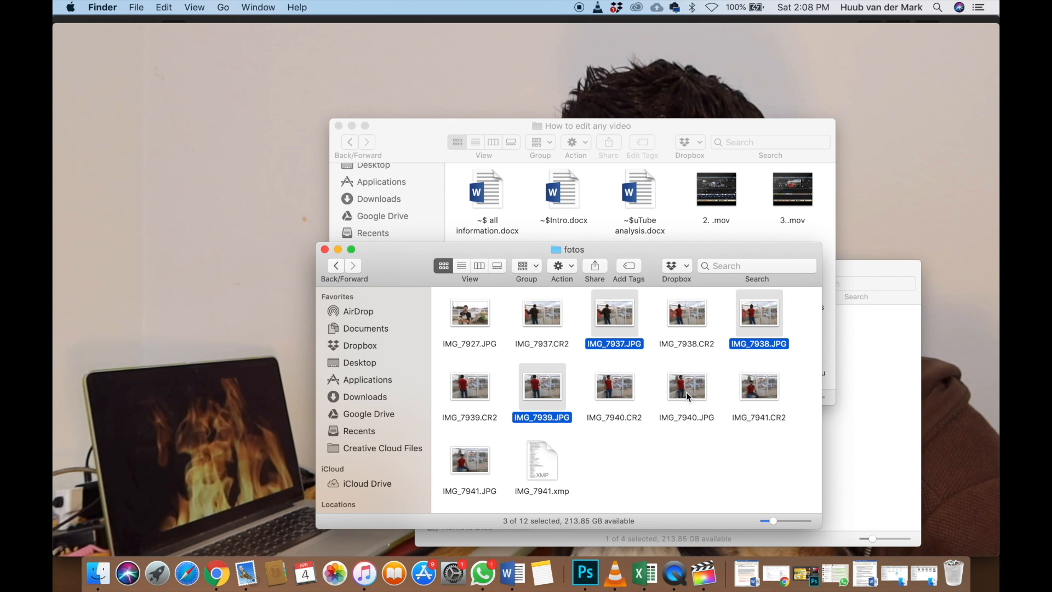
left_click(486, 470, "super")
right_click(486, 470)
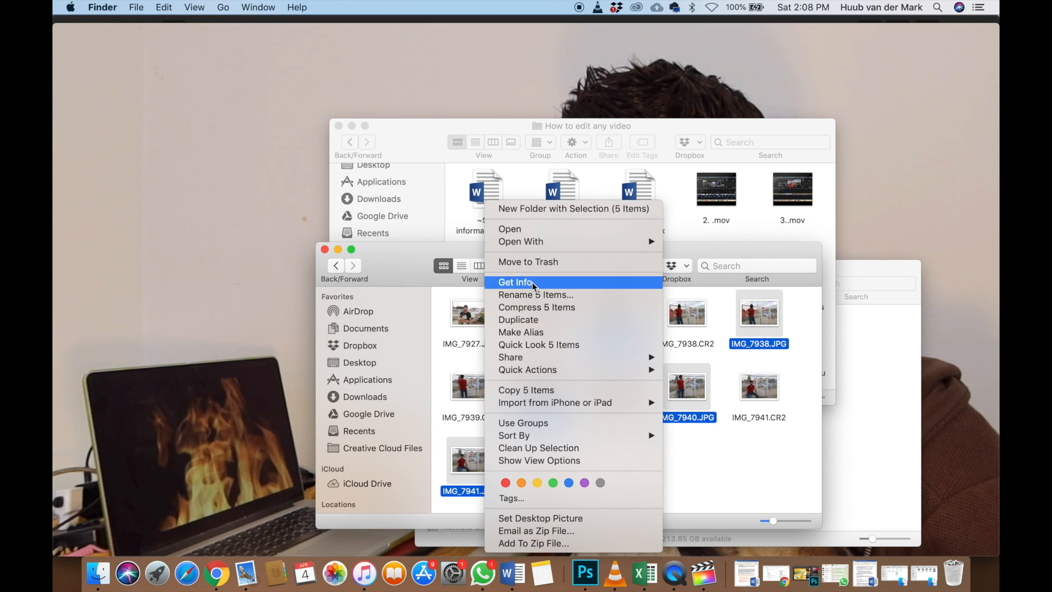
mouse_move(548, 241)
left_click(690, 242)
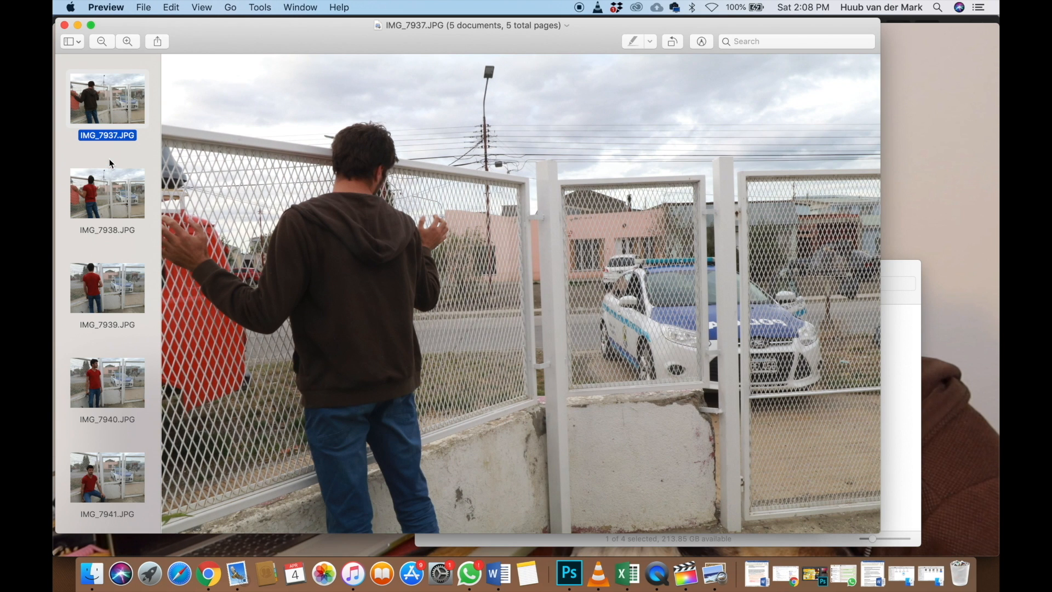
View each photo from IMG_7938 to IMG_7941, and return to IMG_7938 and IMG_7937 to compare the poses
left_click(112, 195)
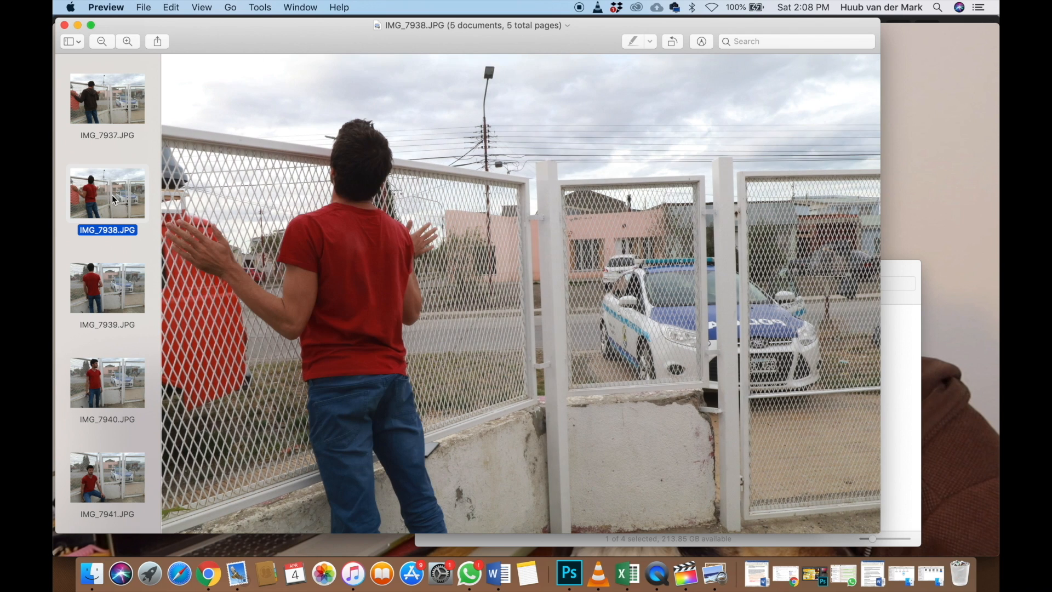
left_click(114, 281)
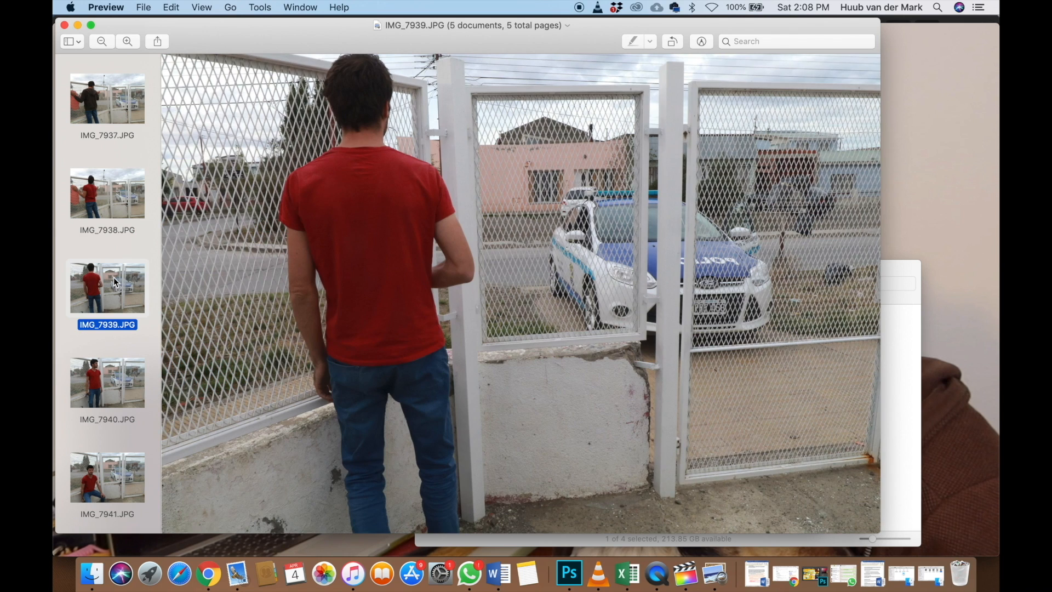
left_click(125, 382)
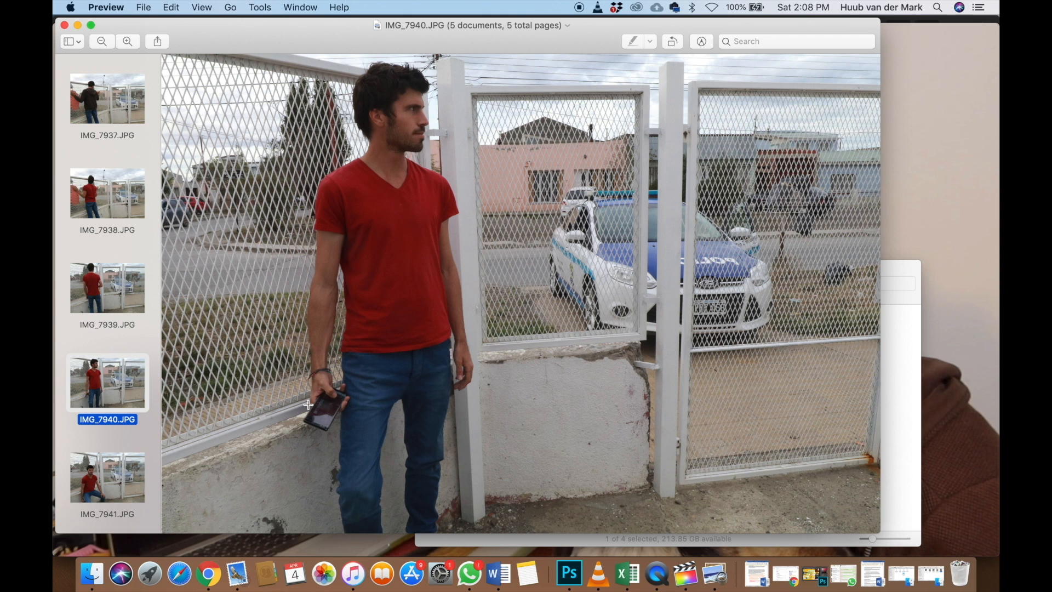
left_click(130, 486)
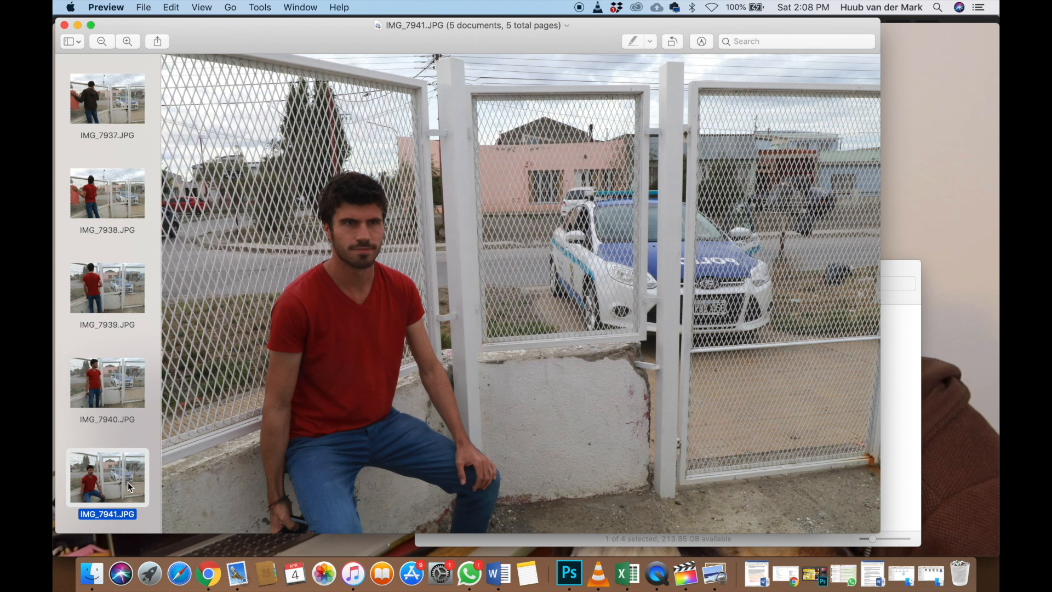
left_click(101, 188)
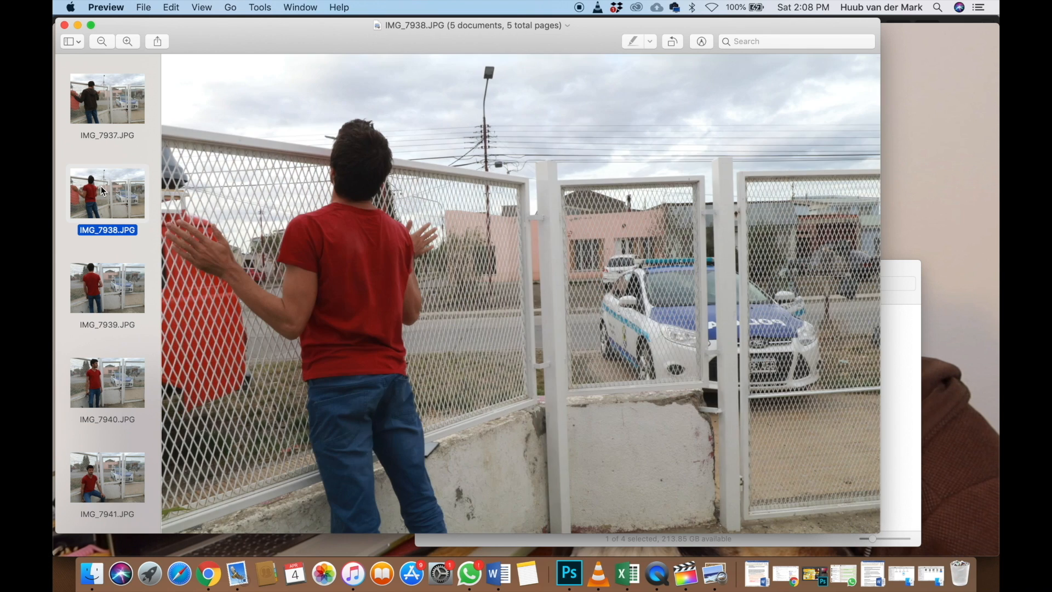
left_click(117, 113)
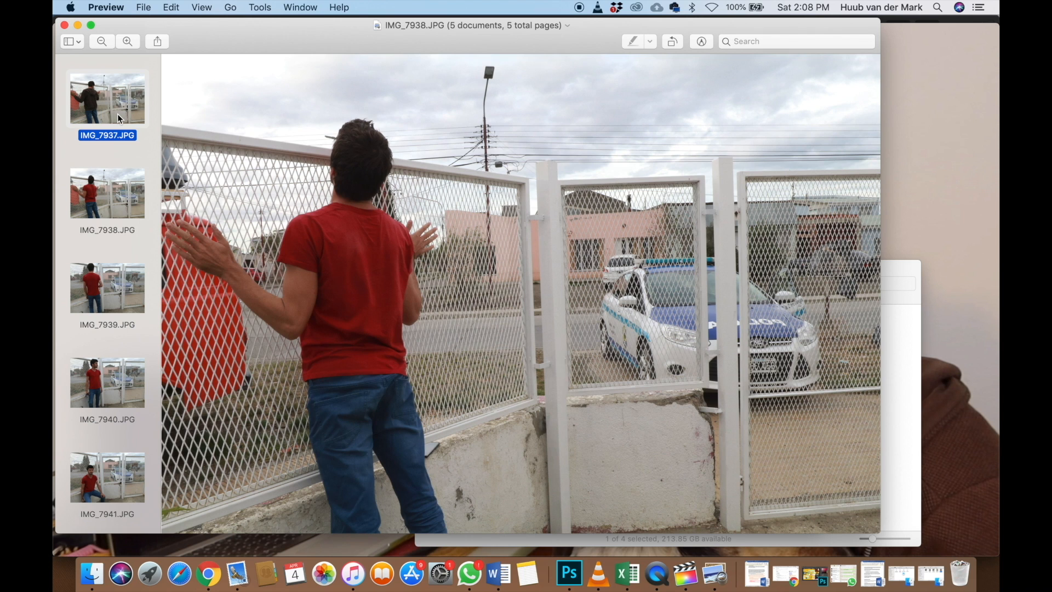
View the photo IMG_7941.JPG of the man sitting by the fence and close the Preview window
left_click(113, 481)
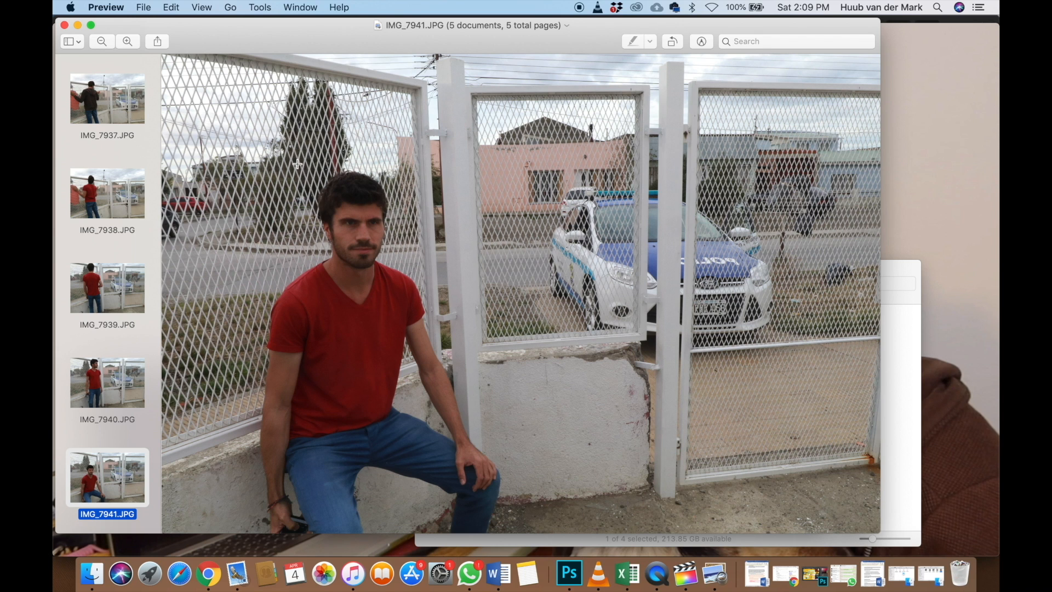
left_click(65, 26)
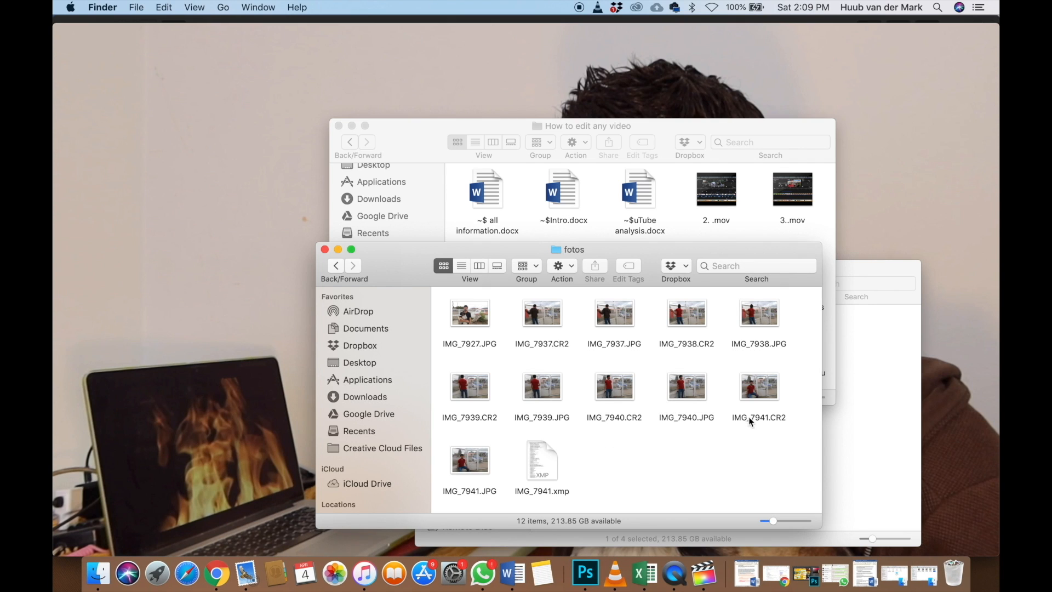
Open IMG_7941.JPG from the fotos folder in Photoshop, minimize it, and open the raw IMG_7941.CR2 there instead
left_click_drag(486, 477, 594, 573)
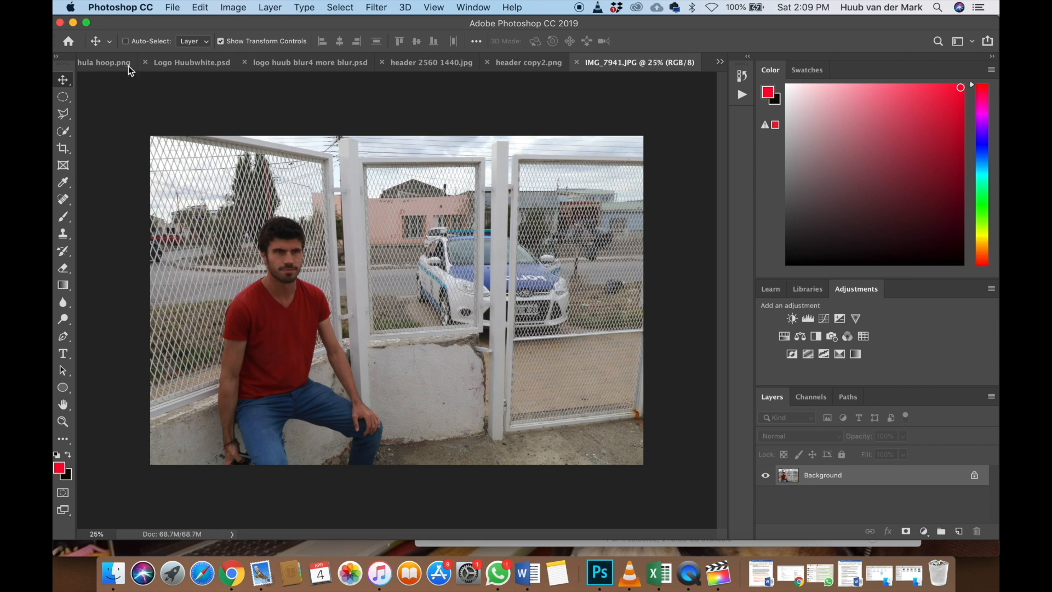
left_click(73, 22)
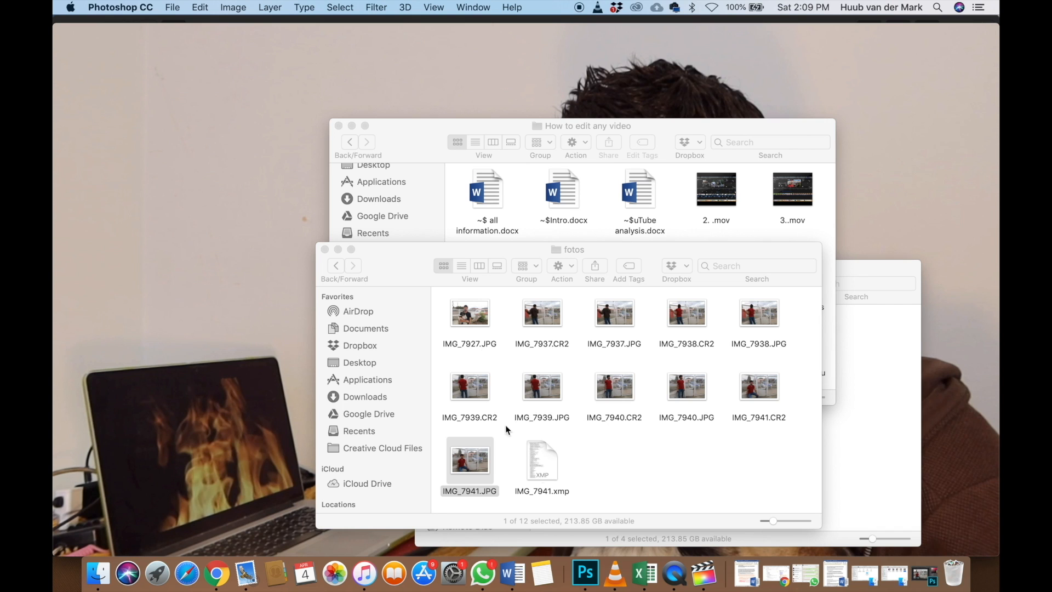
left_click(768, 395)
left_click_drag(771, 394, 587, 582)
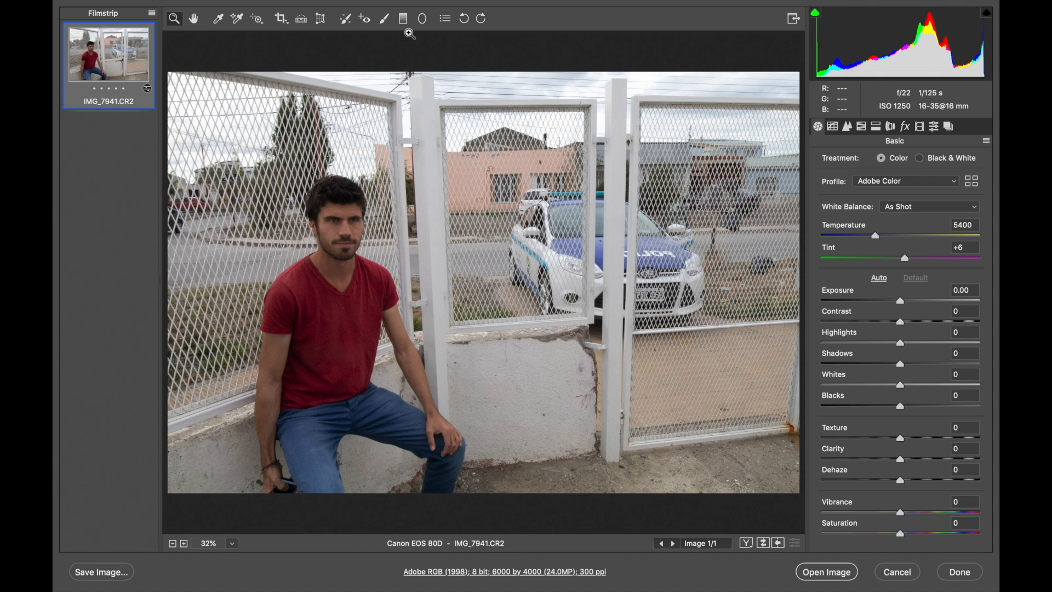
Activate the Adjustment Brush and reset its Contrast, Blacks and Texture to 0
left_click(385, 22)
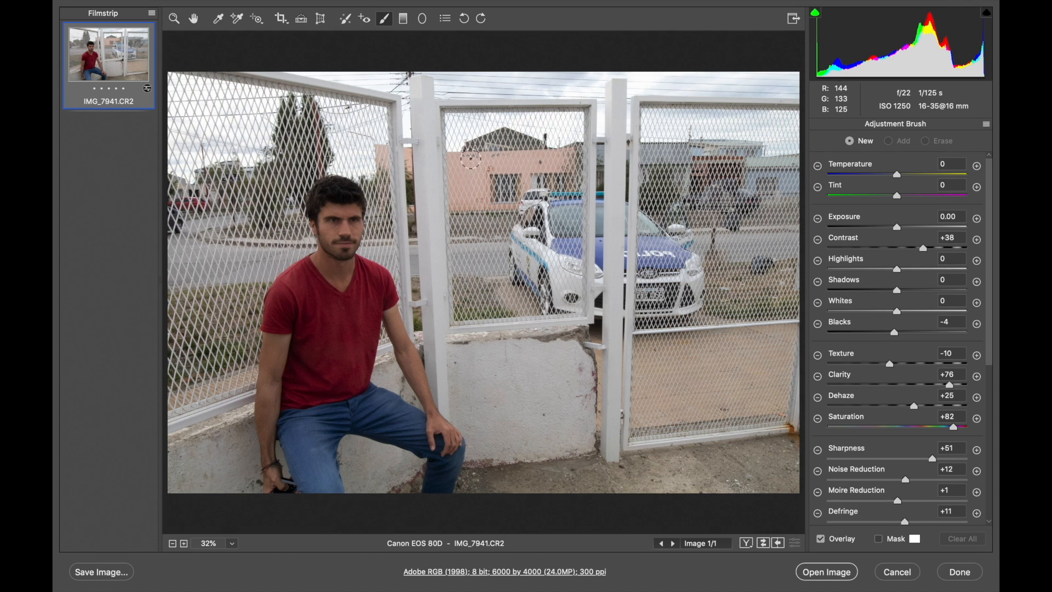
mouse_move(487, 170)
left_mouse_down()
mouse_move(517, 171)
mouse_move(491, 172)
left_mouse_up()
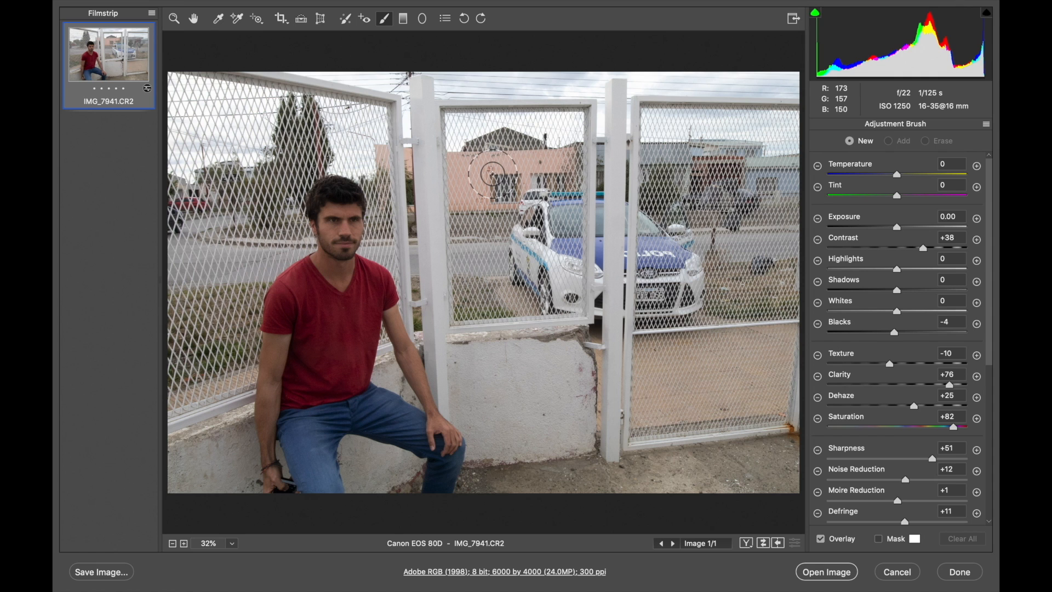
scroll(868, 222, "down", 5)
scroll(877, 222, "up", 5)
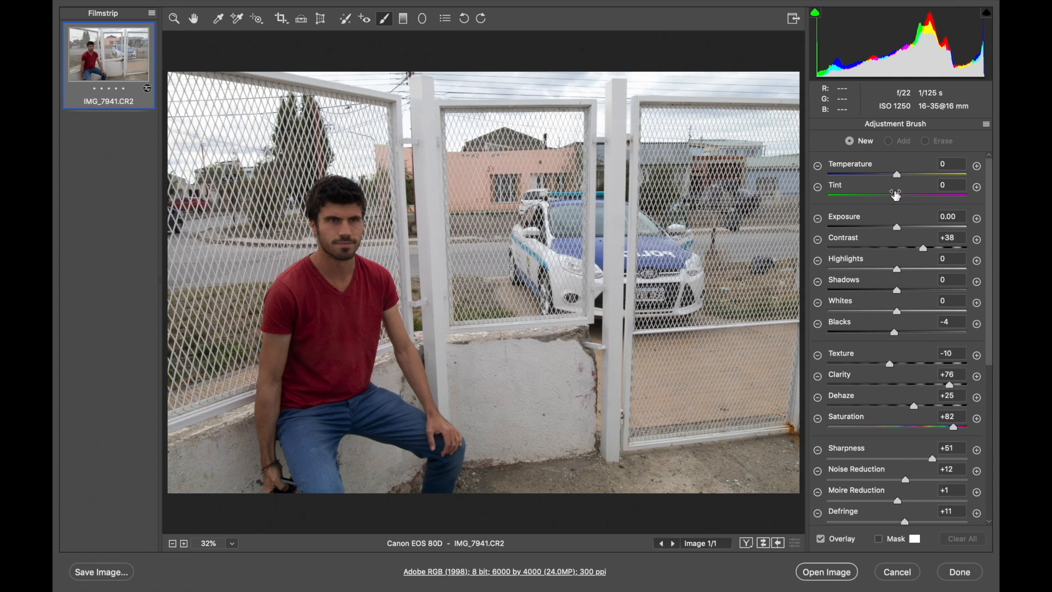
left_click(897, 227)
double_click(924, 249)
left_click(897, 311)
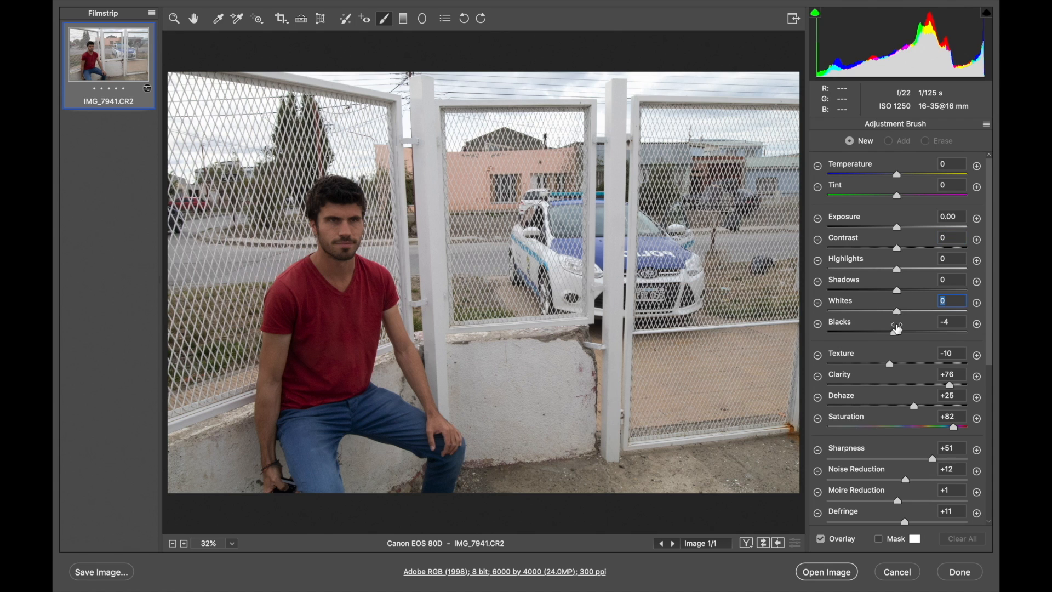
double_click(895, 332)
double_click(891, 365)
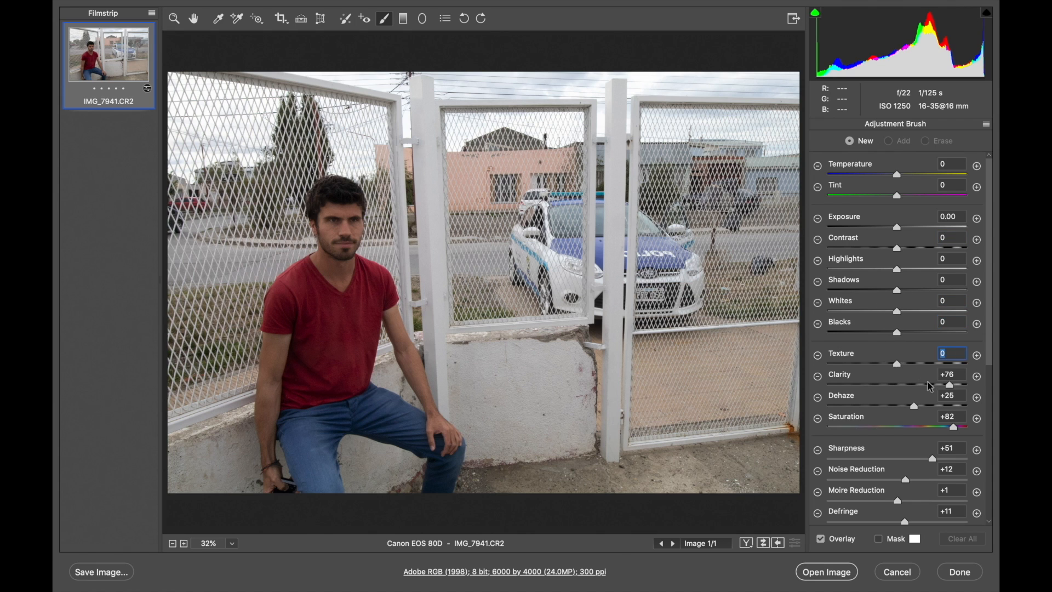
Reset the brush's Clarity, Dehaze, Saturation, Sharpness, Noise Reduction, Moire Reduction and Defringe to 0
double_click(949, 385)
double_click(916, 407)
double_click(953, 427)
double_click(935, 457)
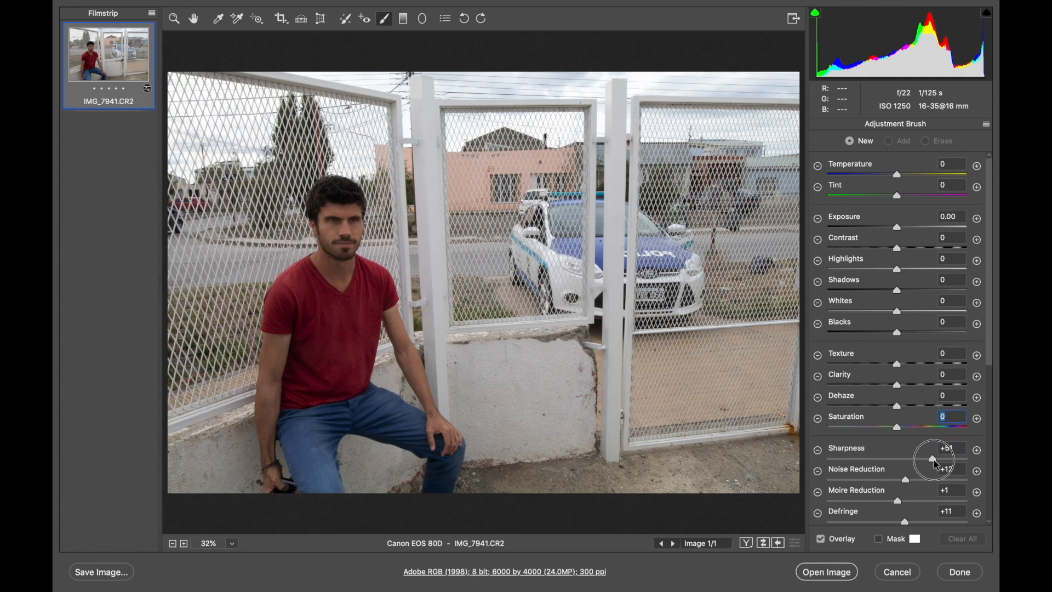
double_click(907, 479)
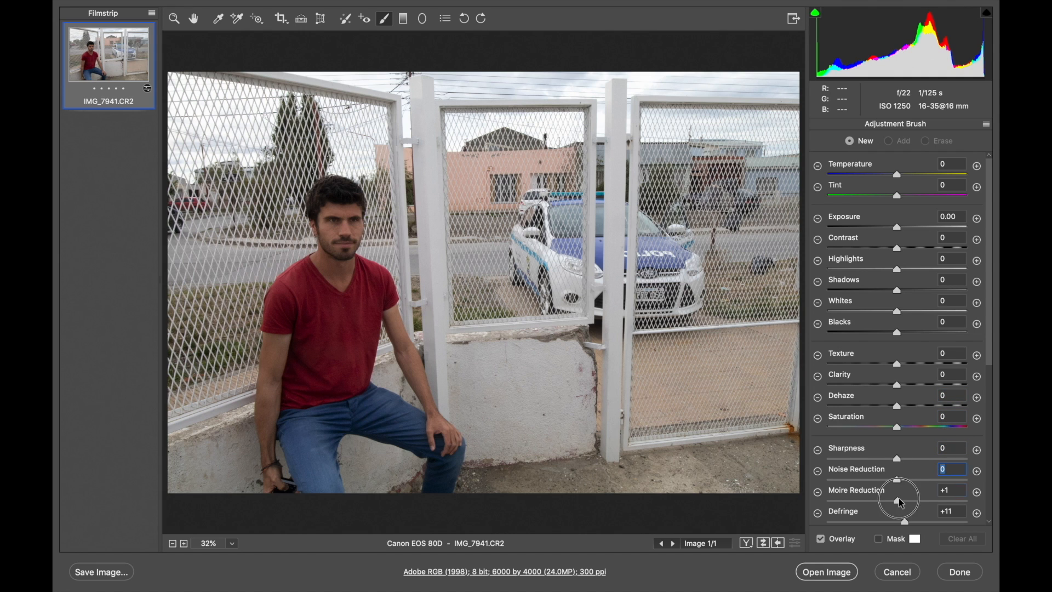
double_click(898, 500)
scroll(898, 500, "down", 1)
double_click(905, 513)
scroll(903, 511, "up", 1)
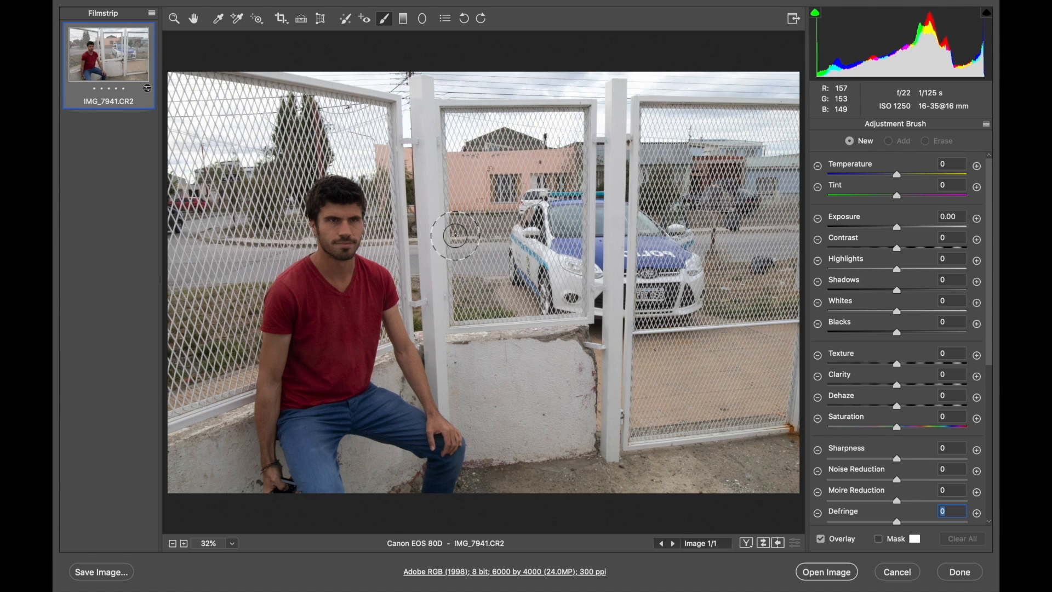
Set the Adjustment Brush's Exposure to +1.55
left_click(407, 323)
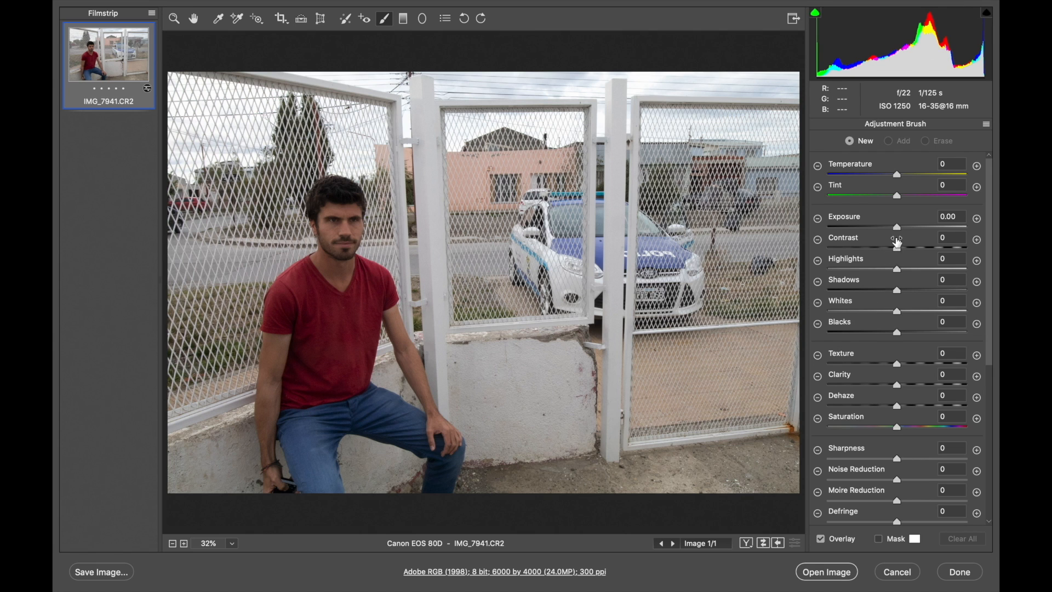
left_click_drag(898, 227, 924, 227)
mouse_move(336, 365)
left_mouse_down()
mouse_move(333, 334)
mouse_move(342, 365)
mouse_move(330, 326)
mouse_move(314, 344)
mouse_move(325, 330)
mouse_move(330, 344)
mouse_move(303, 284)
mouse_move(268, 428)
mouse_move(272, 474)
mouse_move(271, 414)
left_mouse_up()
right_click(276, 422)
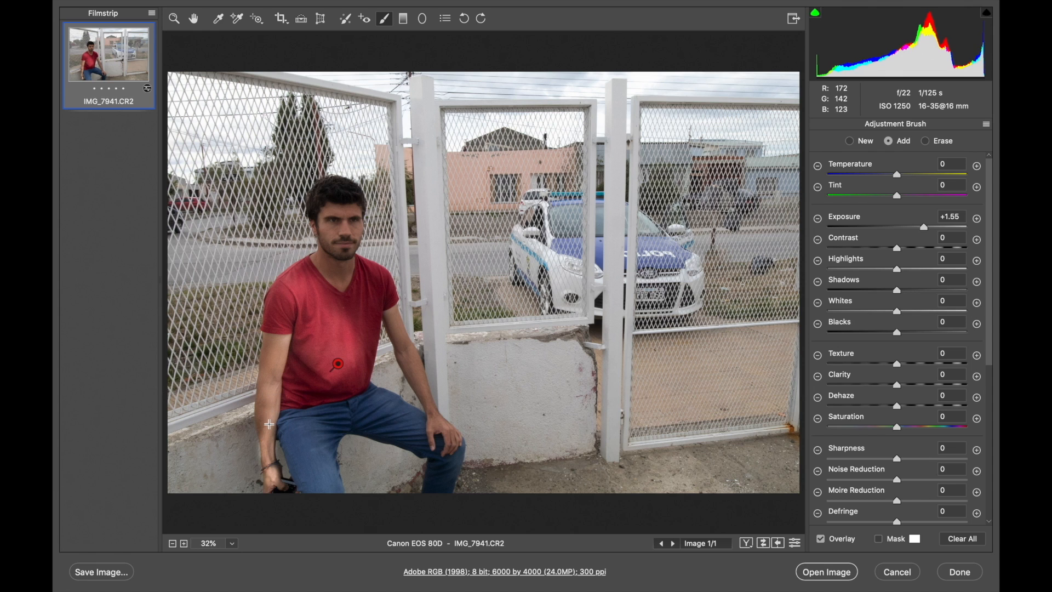
key("super+z")
mouse_move(262, 419)
left_mouse_down()
mouse_move(271, 477)
mouse_move(270, 462)
mouse_move(301, 439)
mouse_move(316, 477)
mouse_move(316, 417)
mouse_move(343, 412)
mouse_move(306, 412)
mouse_move(298, 417)
mouse_move(371, 414)
mouse_move(447, 459)
mouse_move(448, 442)
mouse_move(428, 426)
mouse_move(365, 394)
mouse_move(363, 347)
mouse_move(383, 291)
mouse_move(367, 271)
mouse_move(341, 303)
left_mouse_up()
key("bracketright")
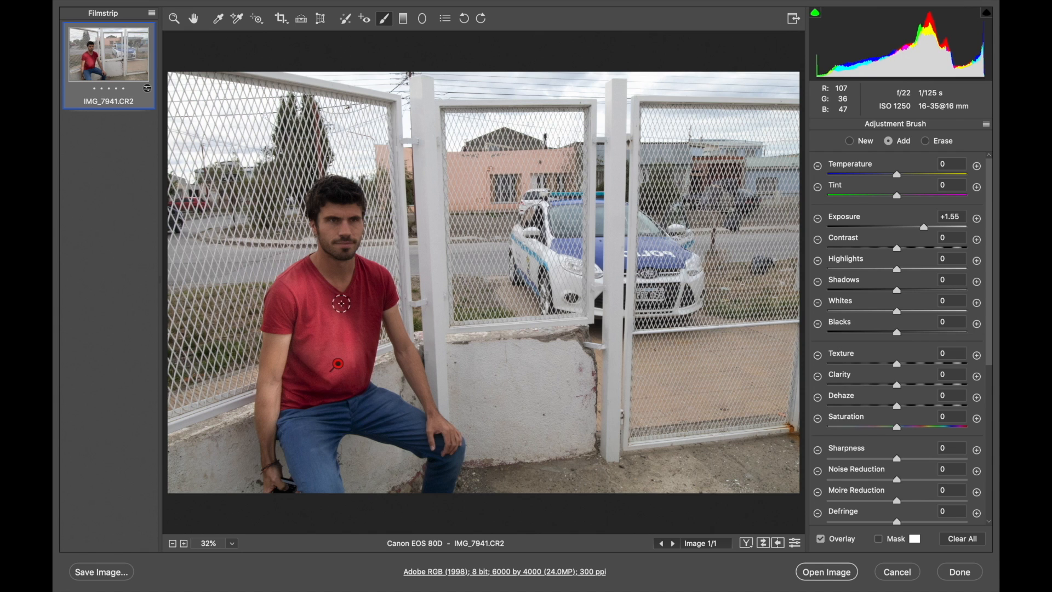
key("Delete")
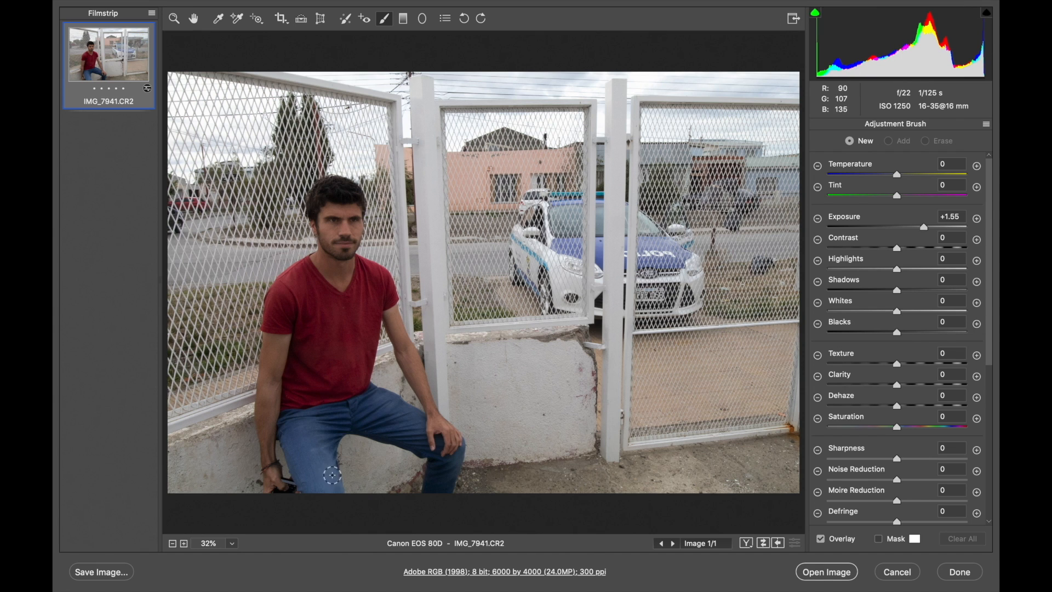
Brush over the man's jeans and red shirt and set that adjustment's Exposure to +0.90
mouse_move(334, 490)
left_mouse_down()
mouse_move(323, 445)
mouse_move(318, 492)
mouse_move(290, 419)
mouse_move(314, 415)
mouse_move(321, 437)
mouse_move(310, 449)
mouse_move(341, 426)
mouse_move(373, 422)
mouse_move(338, 405)
mouse_move(343, 422)
mouse_move(316, 438)
mouse_move(388, 400)
mouse_move(414, 421)
mouse_move(393, 428)
mouse_move(445, 465)
left_mouse_up()
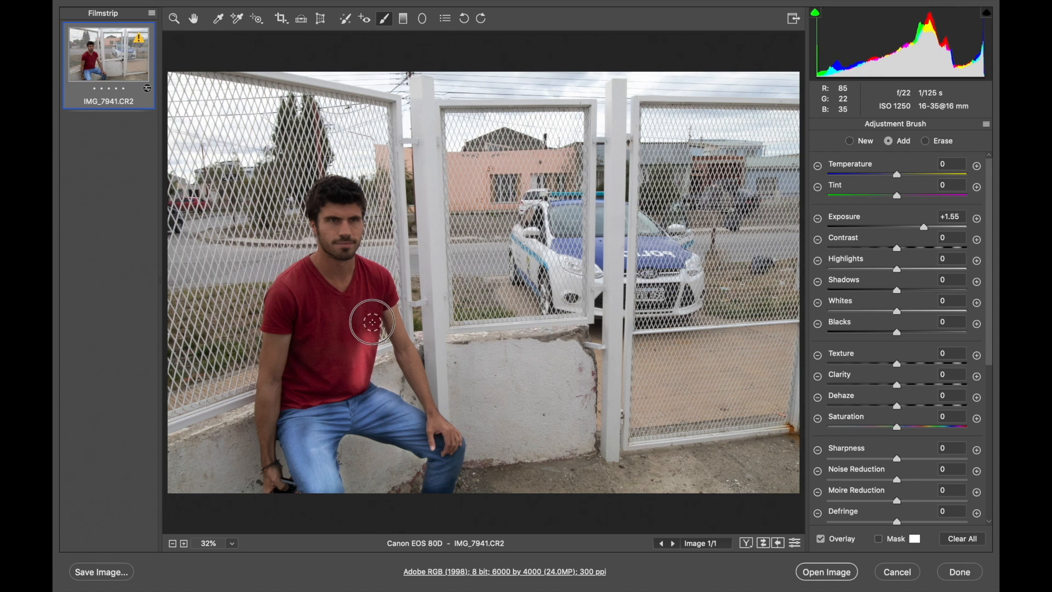
mouse_move(372, 313)
left_mouse_down()
mouse_move(385, 289)
mouse_move(364, 270)
mouse_move(353, 294)
mouse_move(334, 296)
mouse_move(305, 270)
mouse_move(276, 301)
mouse_move(284, 323)
mouse_move(298, 289)
mouse_move(348, 304)
mouse_move(371, 293)
mouse_move(353, 347)
mouse_move(354, 313)
mouse_move(319, 308)
mouse_move(308, 322)
mouse_move(296, 392)
mouse_move(320, 396)
mouse_move(338, 339)
mouse_move(336, 381)
left_mouse_up()
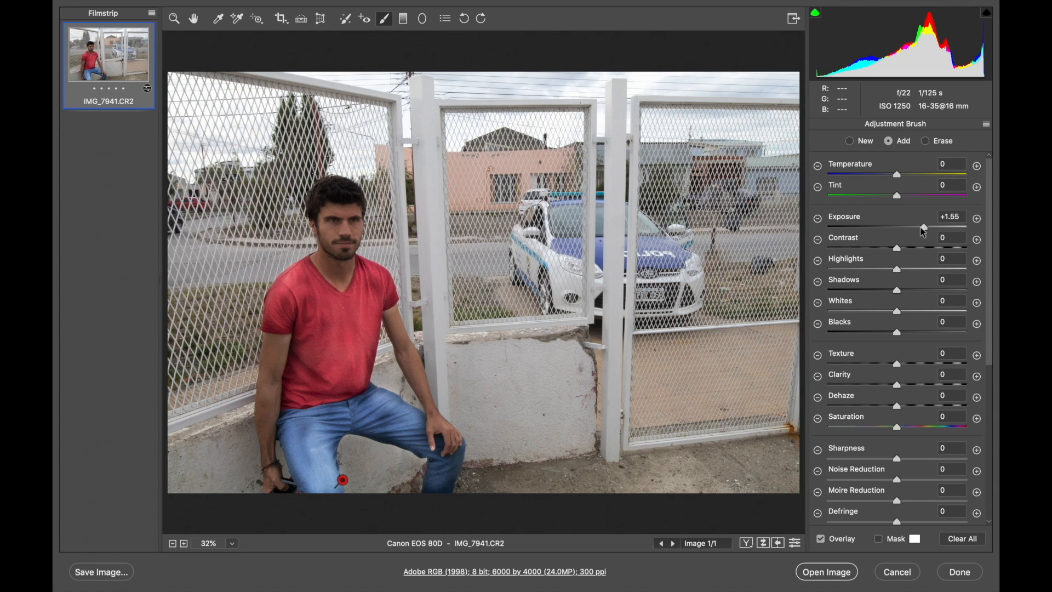
left_click_drag(924, 230, 916, 230)
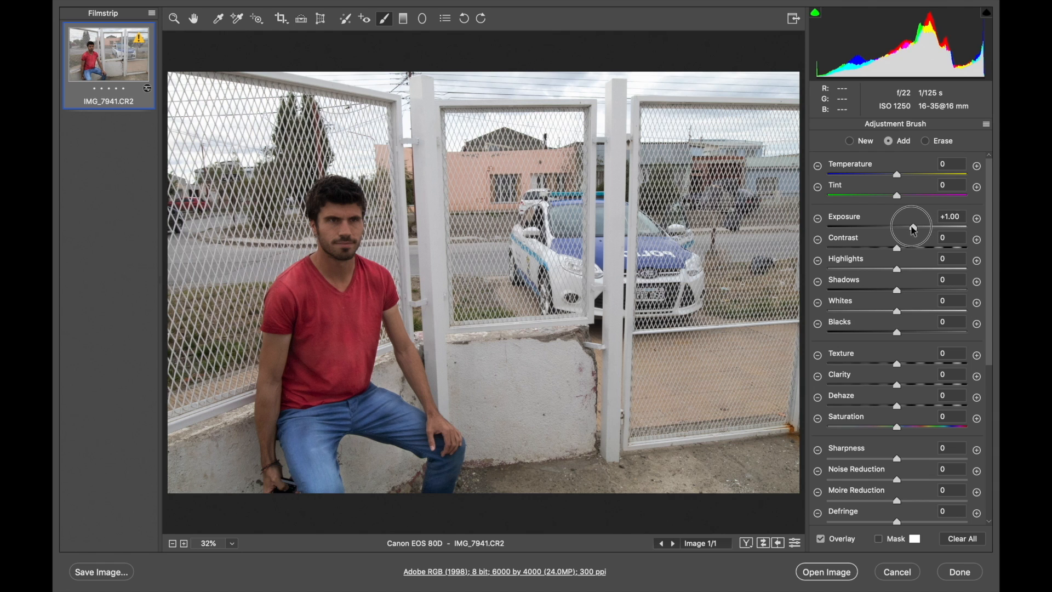
left_click_drag(914, 229, 913, 230)
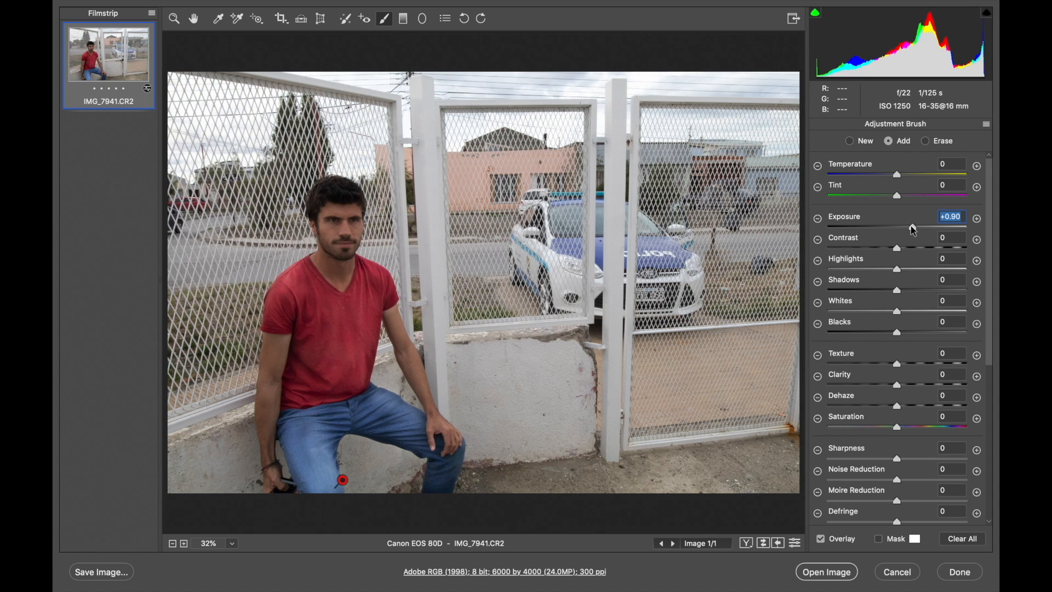
Raise the clothing adjustment's Saturation to +81, keeping its Exposure at +0.90 after trying +1.05
mouse_move(899, 429)
left_mouse_down()
mouse_move(970, 425)
mouse_move(958, 429)
left_mouse_up()
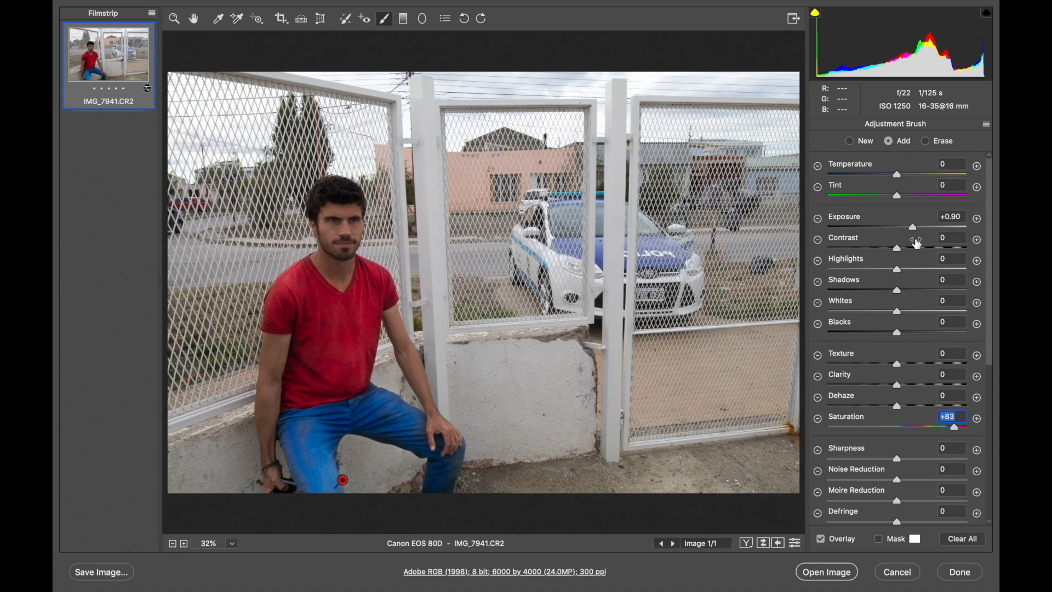
left_click_drag(914, 229, 917, 230)
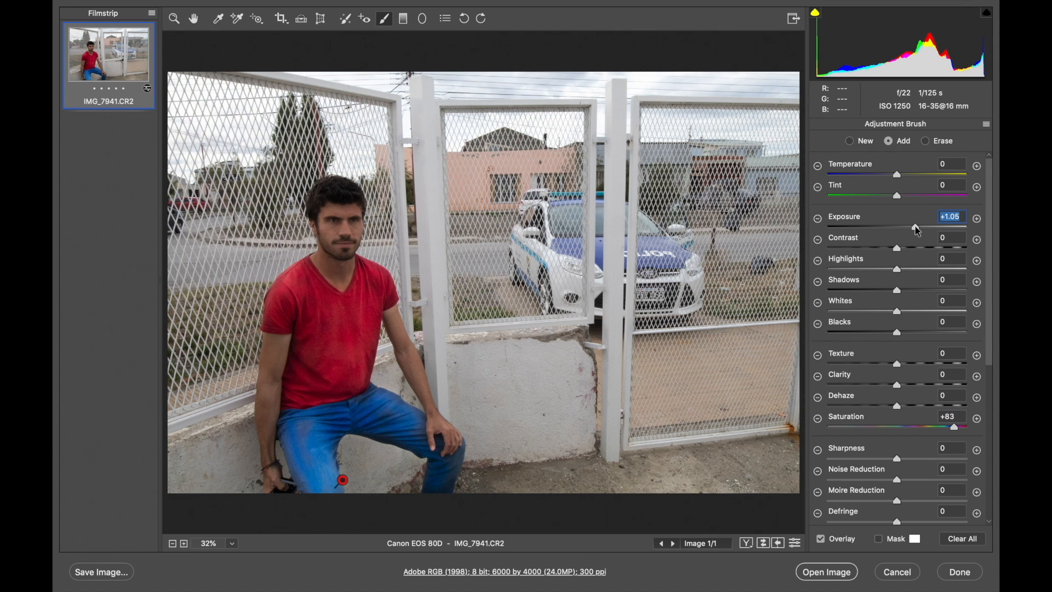
left_click_drag(915, 229, 914, 231)
mouse_move(957, 435)
left_mouse_down()
mouse_move(926, 435)
mouse_move(955, 437)
left_mouse_up()
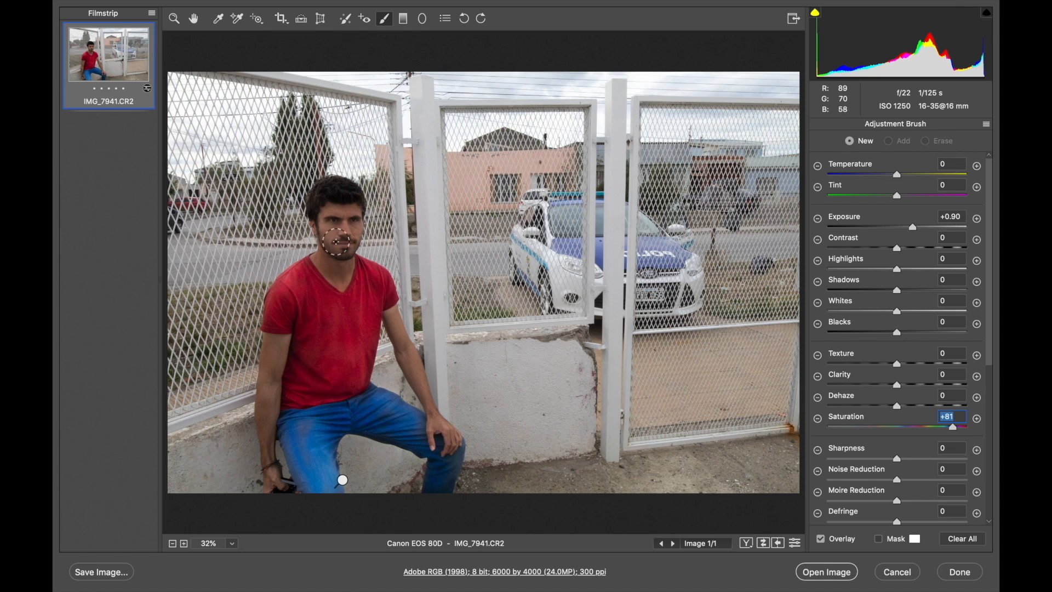
With a new brush adjustment at Saturation 0 and Exposure +1.20, paint over the man's face, neck and arms
double_click(954, 429)
left_click_drag(916, 230, 922, 232)
left_click_drag(342, 270, 346, 214)
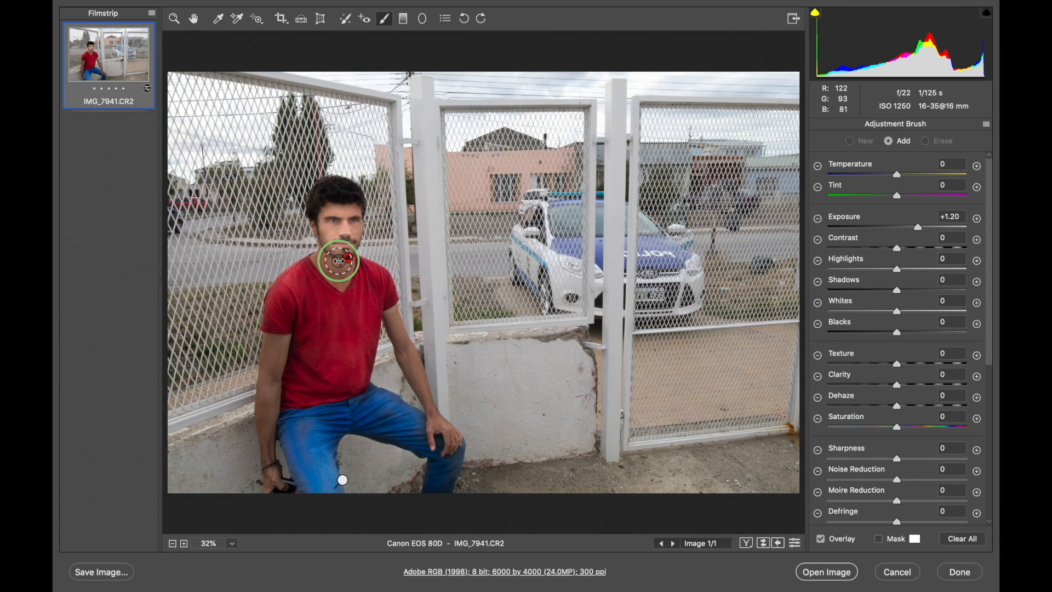
mouse_move(264, 338)
left_mouse_down()
mouse_move(276, 382)
mouse_move(268, 353)
mouse_move(267, 436)
mouse_move(262, 415)
mouse_move(273, 385)
mouse_move(272, 478)
mouse_move(264, 354)
left_mouse_up()
mouse_move(393, 317)
left_mouse_down()
mouse_move(439, 427)
mouse_move(392, 313)
left_mouse_up()
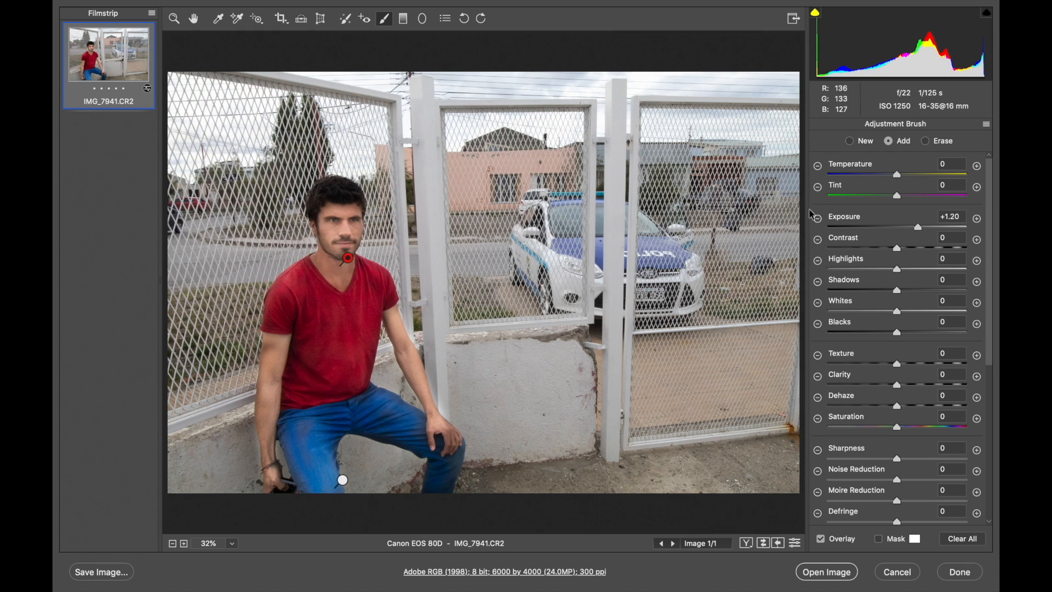
Set the skin adjustment's Exposure to +0.65 and its Saturation to +45
left_click_drag(919, 229, 910, 229)
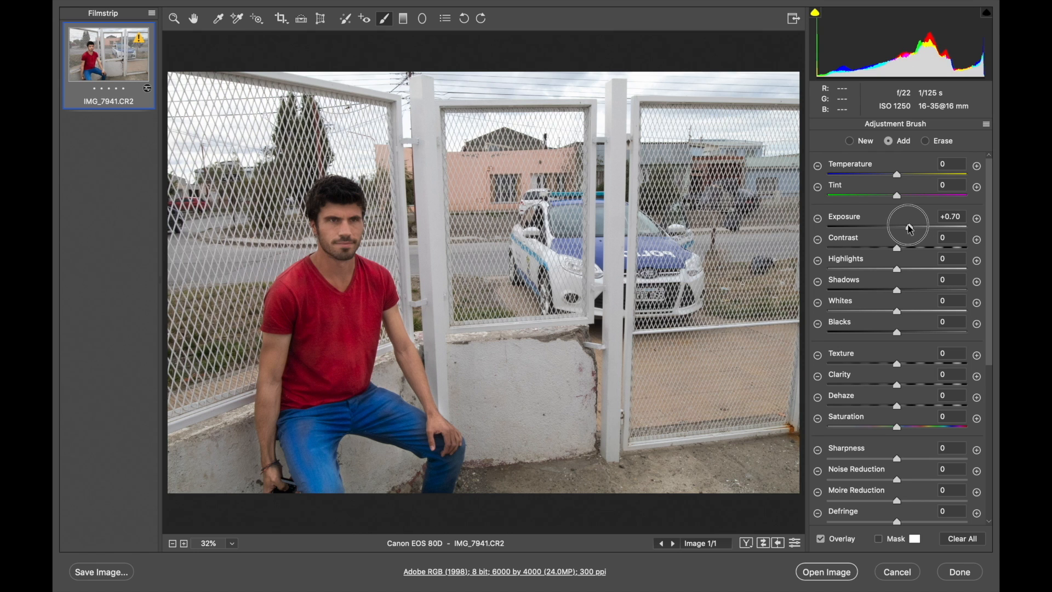
left_click_drag(910, 229, 909, 229)
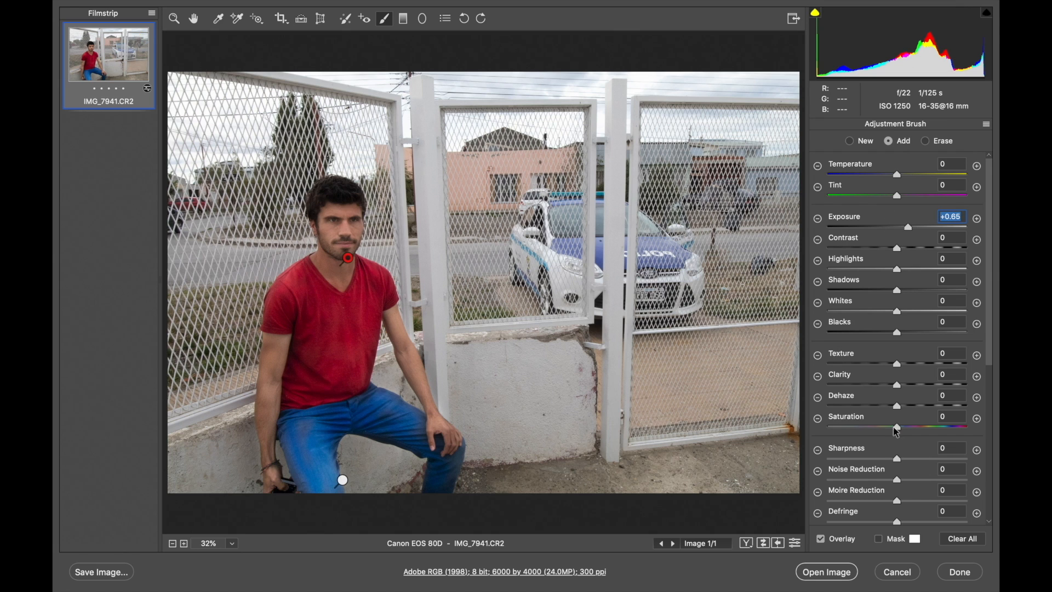
left_click_drag(898, 431, 928, 431)
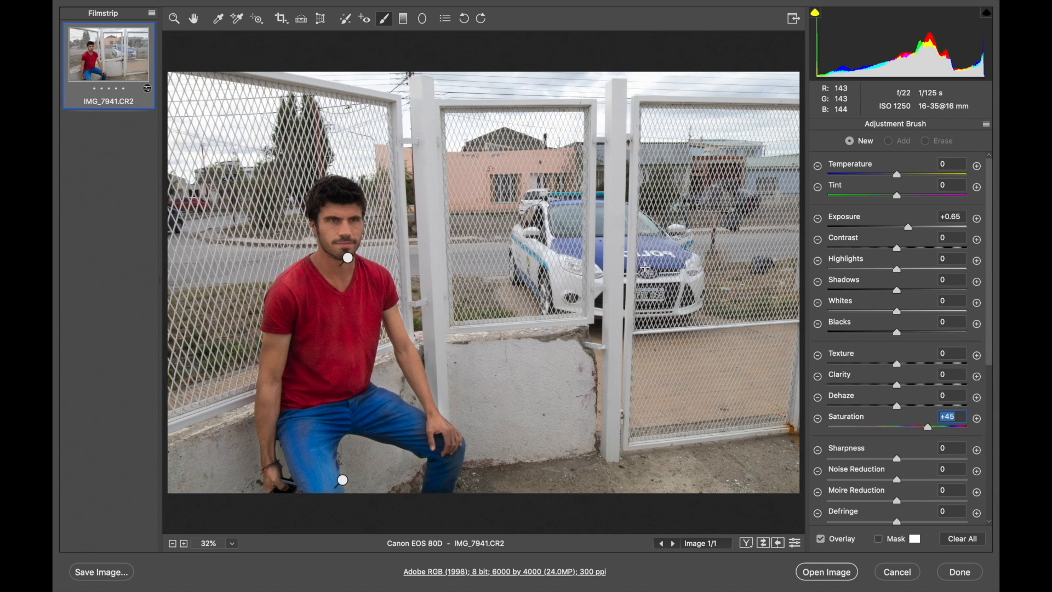
Try a new brush adjustment on the front of the police car, and undo it
left_click(560, 286)
key("super+z")
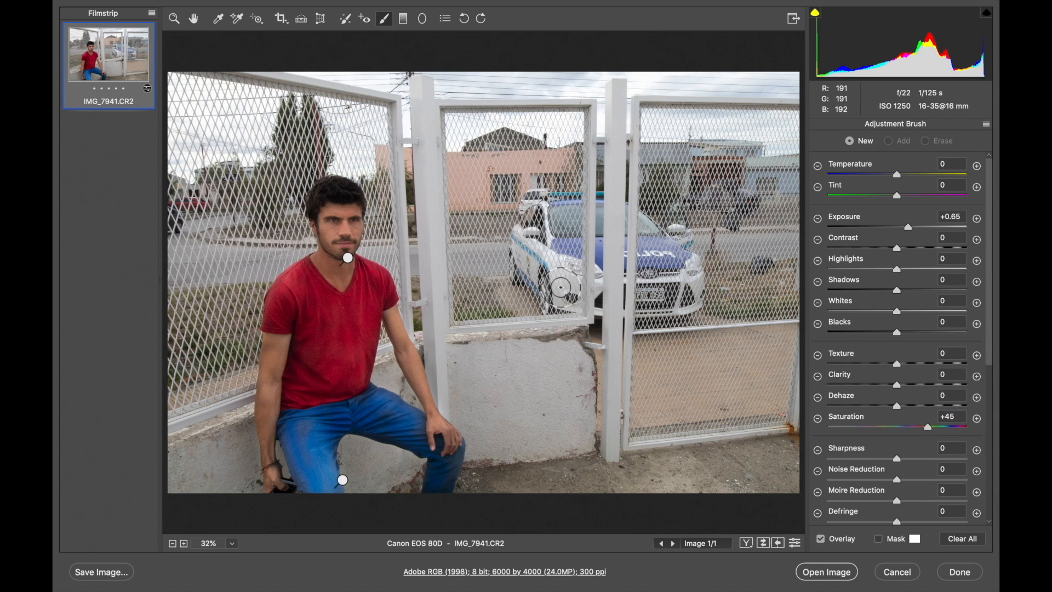
Paint a new brush adjustment over the police car with exposure +0.65 and saturation reset to 0
left_click_drag(561, 287, 546, 279)
double_click(931, 427)
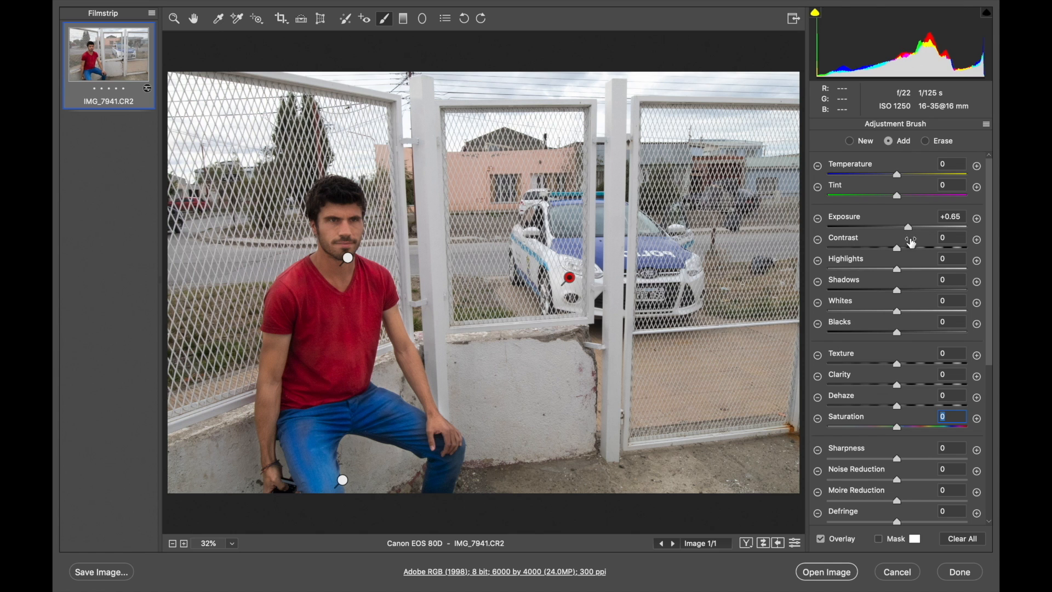
mouse_move(555, 277)
left_mouse_down()
mouse_move(529, 251)
mouse_move(566, 219)
mouse_move(561, 270)
mouse_move(565, 226)
mouse_move(583, 212)
mouse_move(579, 283)
mouse_move(671, 297)
mouse_move(679, 278)
mouse_move(653, 247)
mouse_move(665, 254)
mouse_move(643, 209)
mouse_move(642, 235)
mouse_move(657, 242)
mouse_move(666, 274)
left_mouse_up()
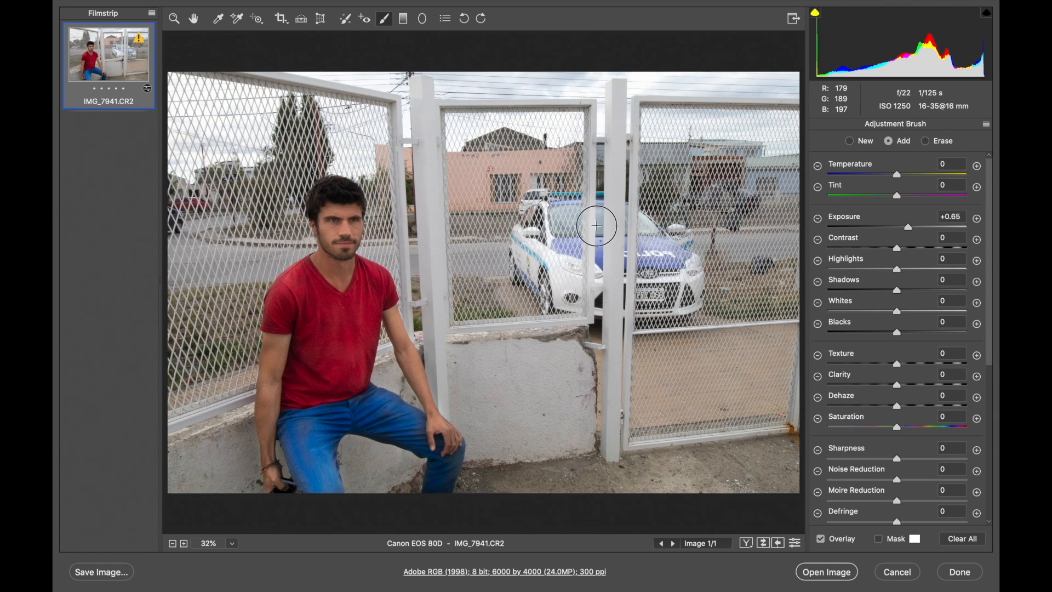
mouse_move(599, 216)
left_mouse_down()
mouse_move(553, 212)
mouse_move(521, 248)
mouse_move(564, 290)
mouse_move(571, 239)
left_mouse_up()
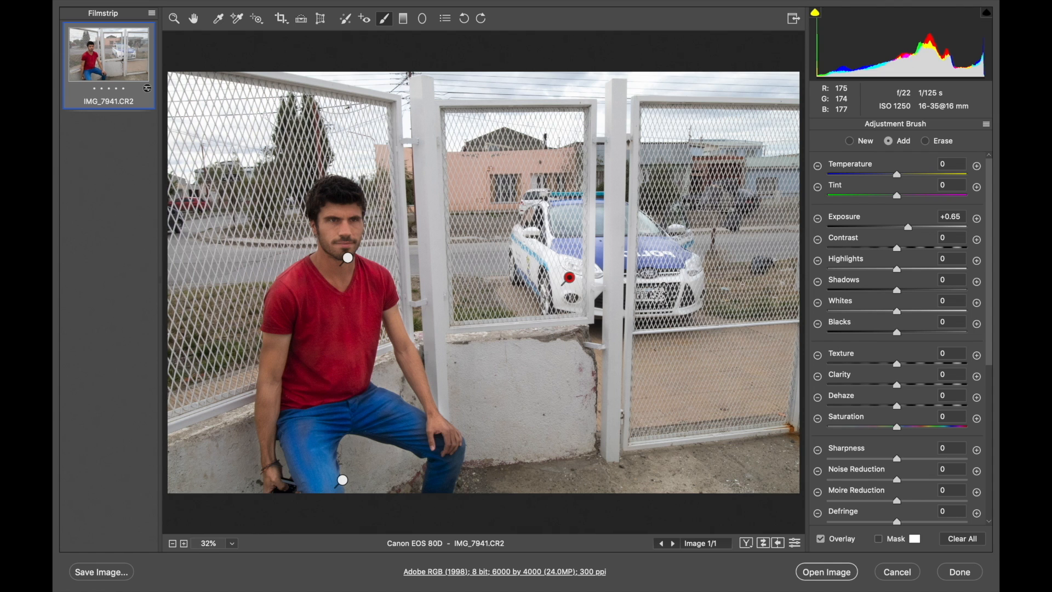
Set the police car adjustment to exposure +0.50, saturation +93 and contrast +87
left_click_drag(909, 225, 906, 229)
left_click_drag(897, 432, 962, 423)
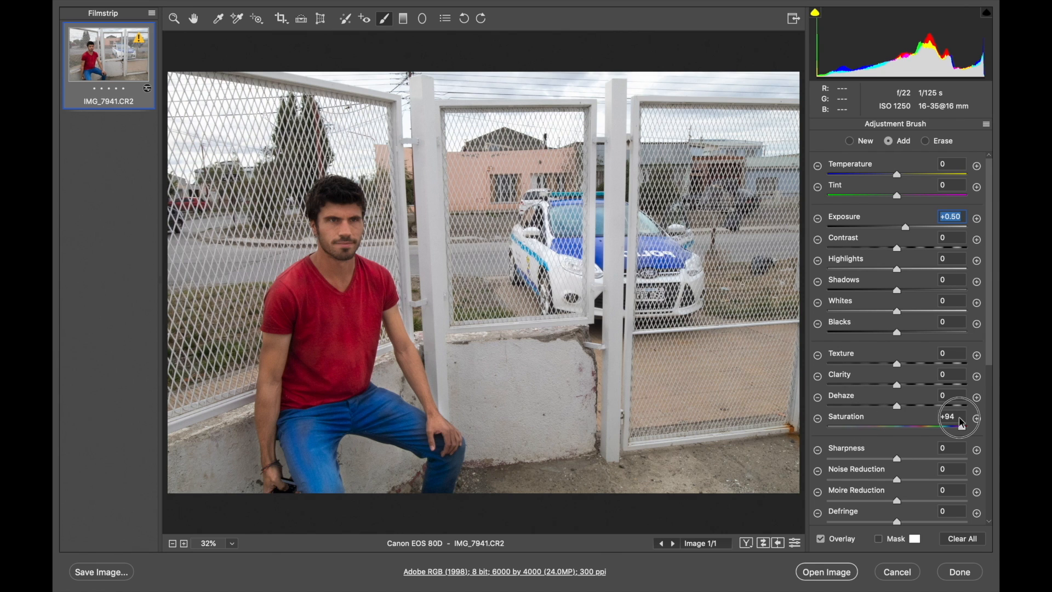
left_click(960, 417)
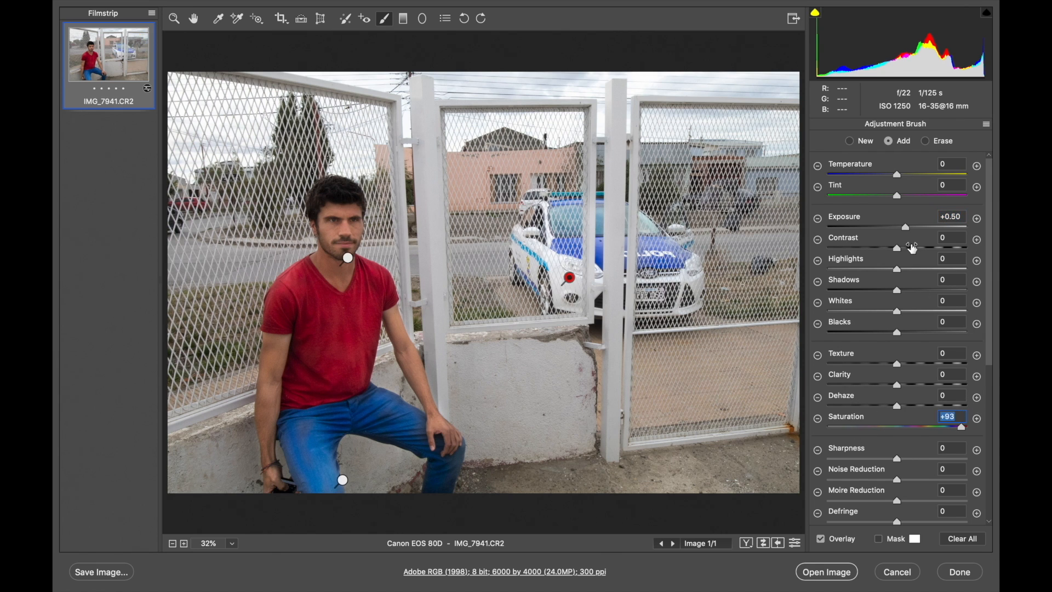
left_click_drag(900, 254, 959, 250)
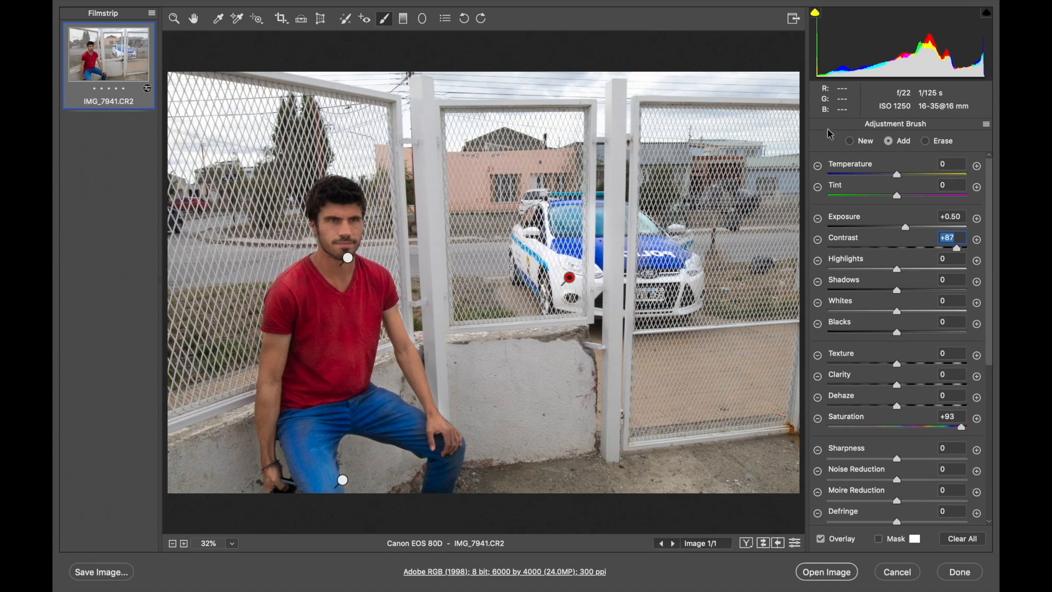
Start a new brush adjustment with contrast and saturation at 0 and exposure +1.60, and paint it over the background behind the fence
left_click(852, 142)
double_click(955, 249)
double_click(907, 227)
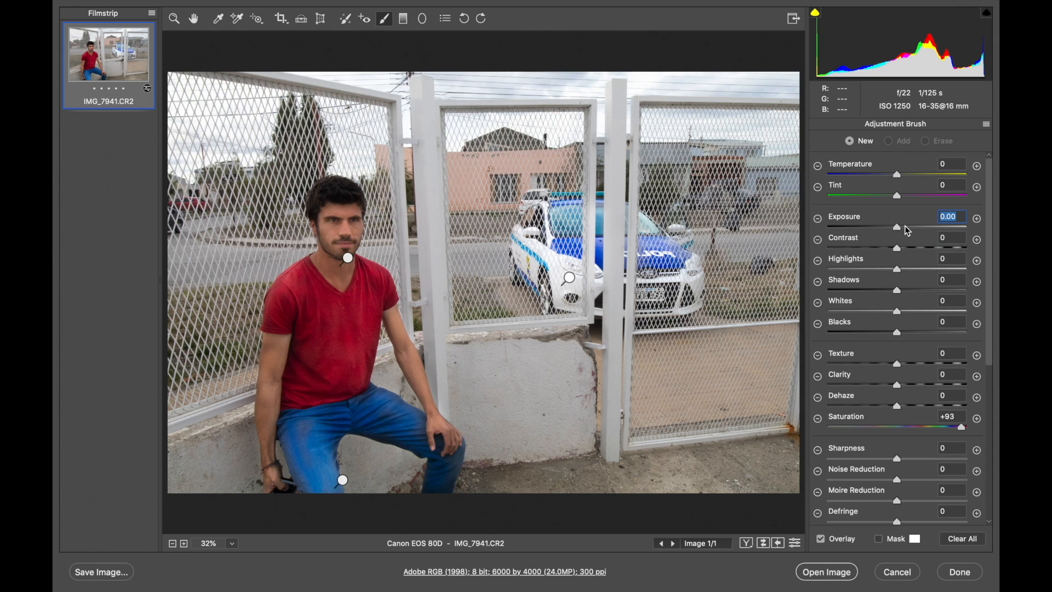
double_click(963, 428)
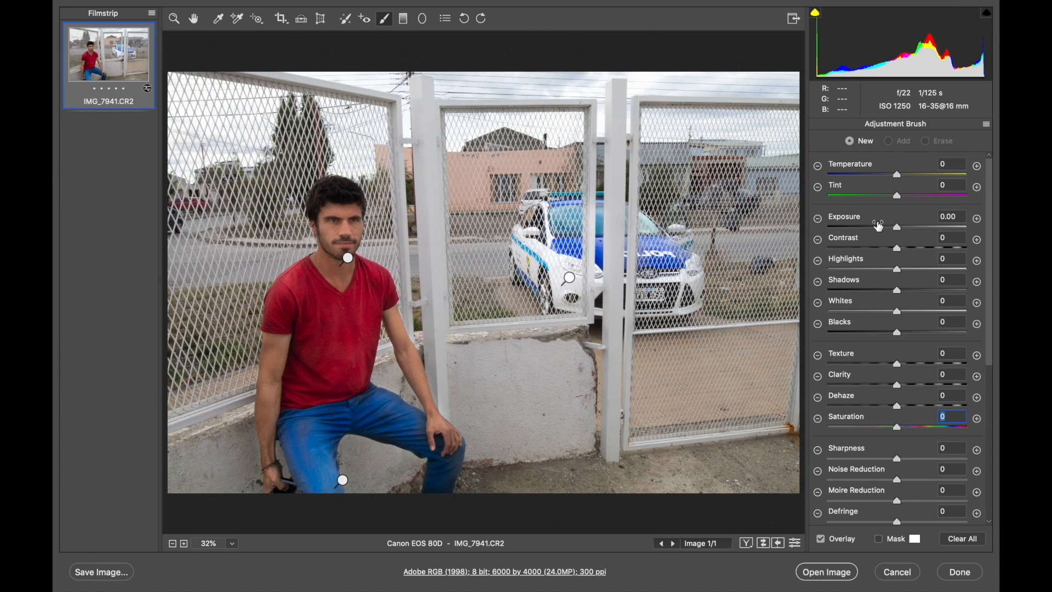
left_click_drag(904, 235, 929, 229)
mouse_move(233, 296)
left_mouse_down()
mouse_move(205, 354)
mouse_move(213, 294)
mouse_move(258, 221)
mouse_move(231, 176)
mouse_move(204, 265)
mouse_move(206, 329)
mouse_move(195, 122)
mouse_move(270, 152)
mouse_move(303, 139)
mouse_move(320, 115)
mouse_move(391, 164)
mouse_move(428, 270)
mouse_move(443, 284)
mouse_move(478, 286)
mouse_move(487, 284)
mouse_move(466, 279)
mouse_move(460, 225)
mouse_move(477, 190)
mouse_move(436, 175)
mouse_move(516, 154)
mouse_move(407, 120)
mouse_move(517, 102)
mouse_move(580, 124)
mouse_move(559, 139)
mouse_move(616, 142)
mouse_move(616, 131)
mouse_move(679, 92)
mouse_move(769, 110)
mouse_move(770, 271)
mouse_move(745, 285)
mouse_move(753, 263)
mouse_move(731, 218)
mouse_move(675, 175)
mouse_move(614, 154)
left_mouse_up()
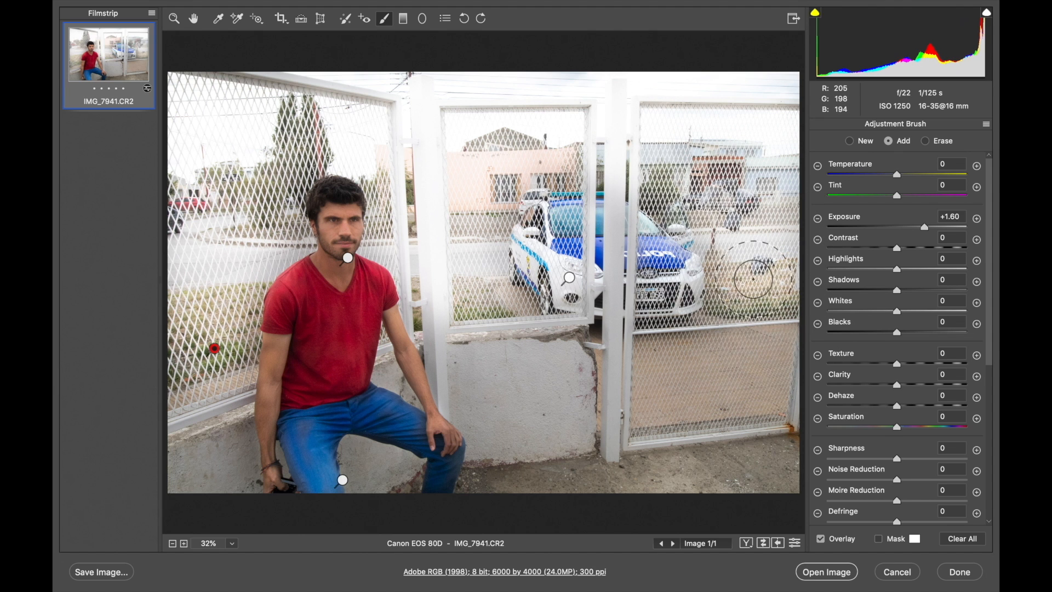
Set the background adjustment to exposure +0.25 and clarity -93, and open the image in Photoshop
left_click_drag(924, 226, 904, 224)
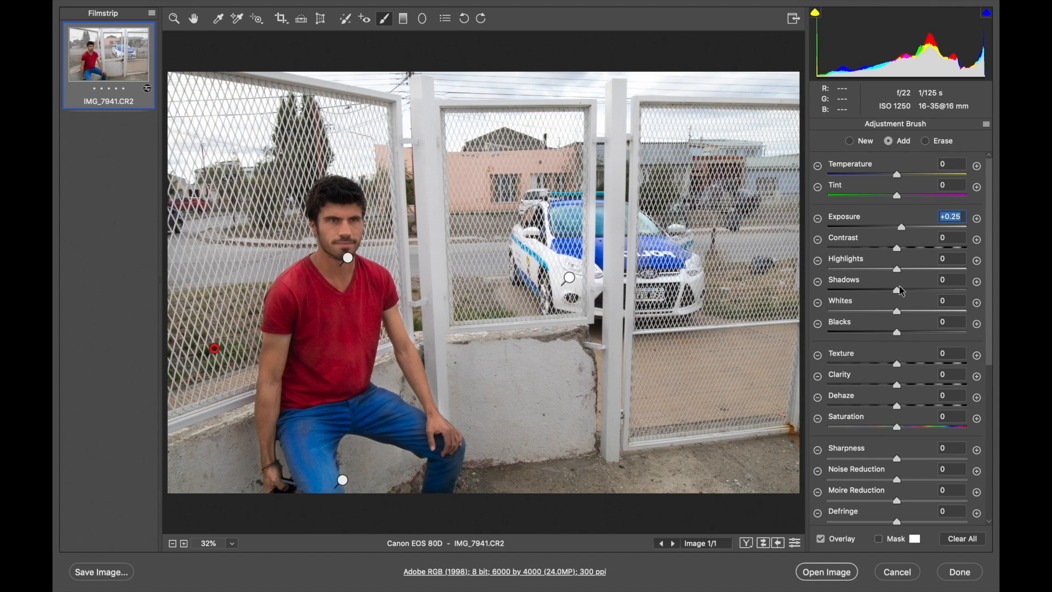
left_click_drag(897, 385, 835, 369)
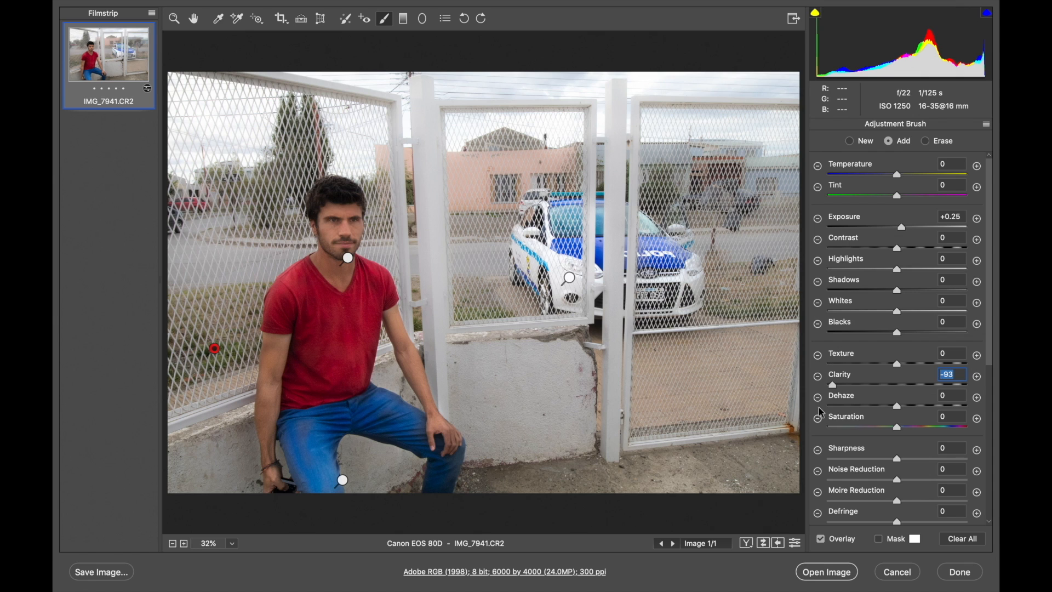
left_click(828, 572)
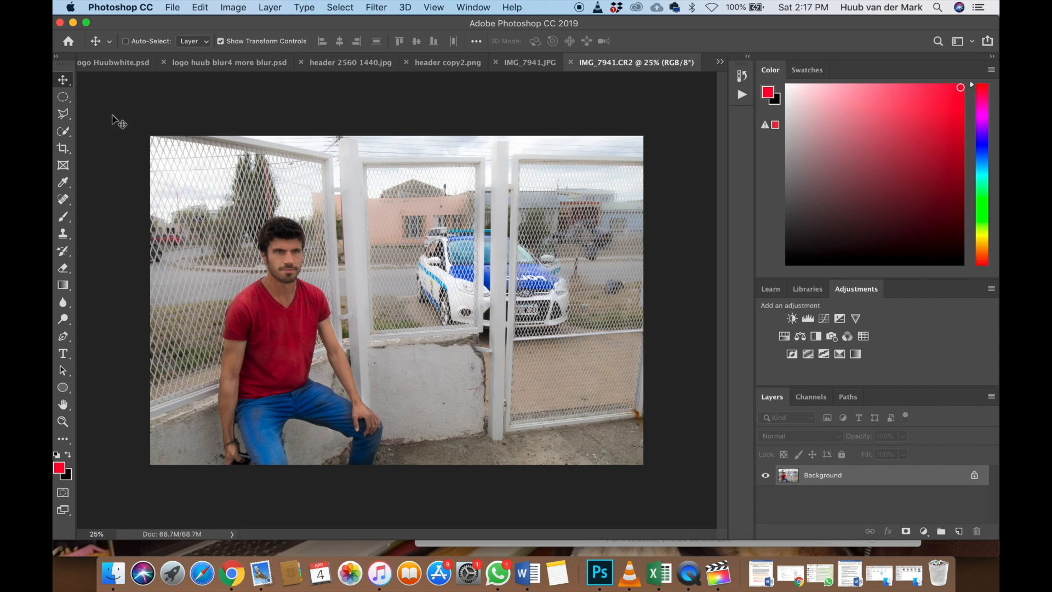
Crop the photo to 16:9 at 2560 by 1440, shifting the image slightly down within the crop frame
left_click(63, 149)
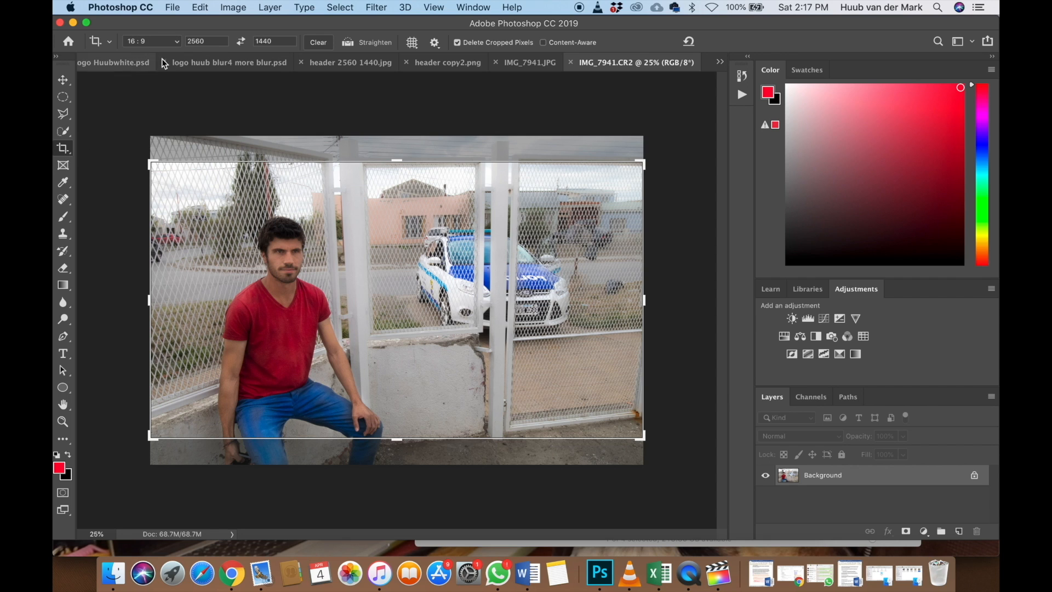
left_click(352, 283)
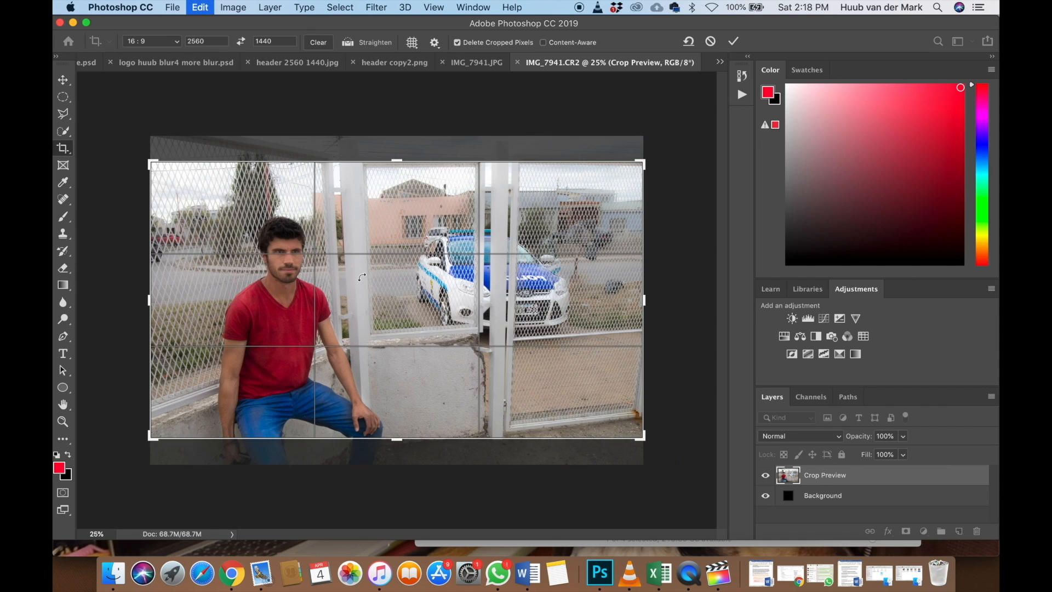
left_click(368, 281)
mouse_move(434, 303)
left_mouse_down()
mouse_move(435, 293)
mouse_move(436, 321)
mouse_move(433, 309)
left_mouse_up()
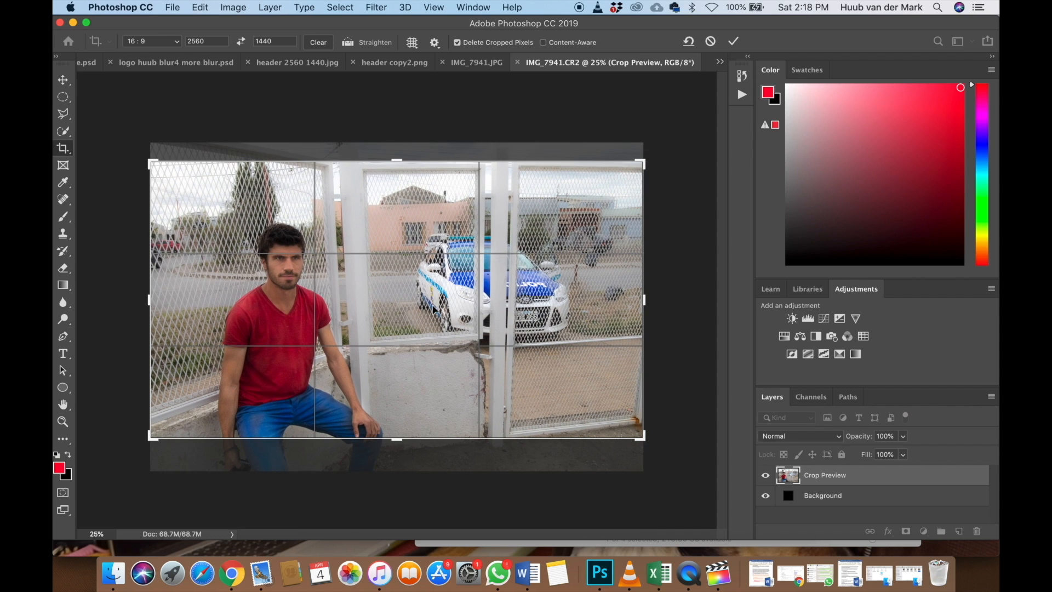
key("Return")
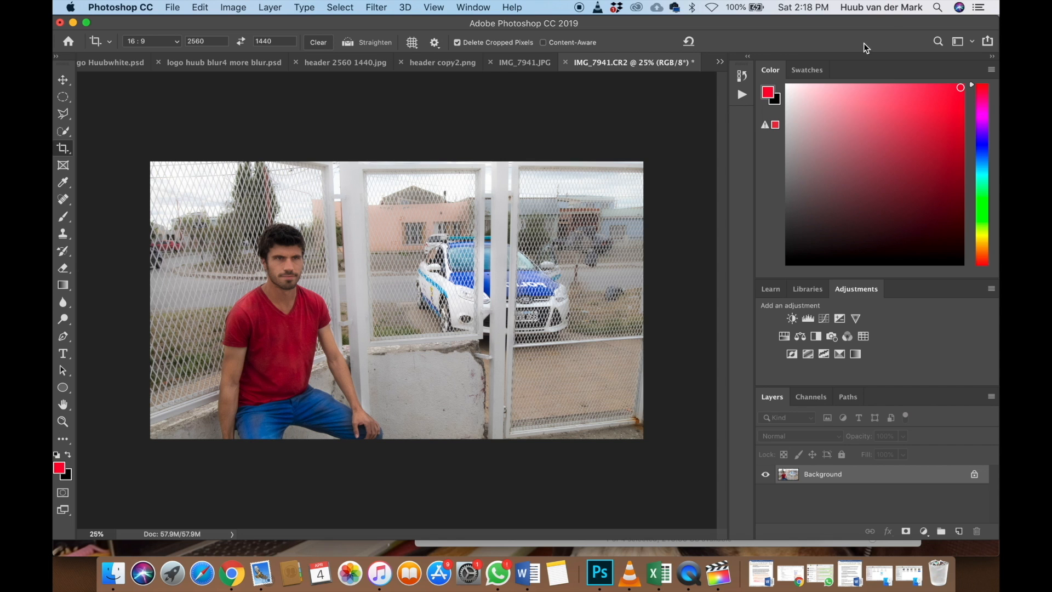
mouse_move(996, 22)
left_mouse_down()
mouse_move(944, 31)
mouse_move(666, 178)
mouse_move(636, 241)
mouse_move(999, 19)
left_mouse_up()
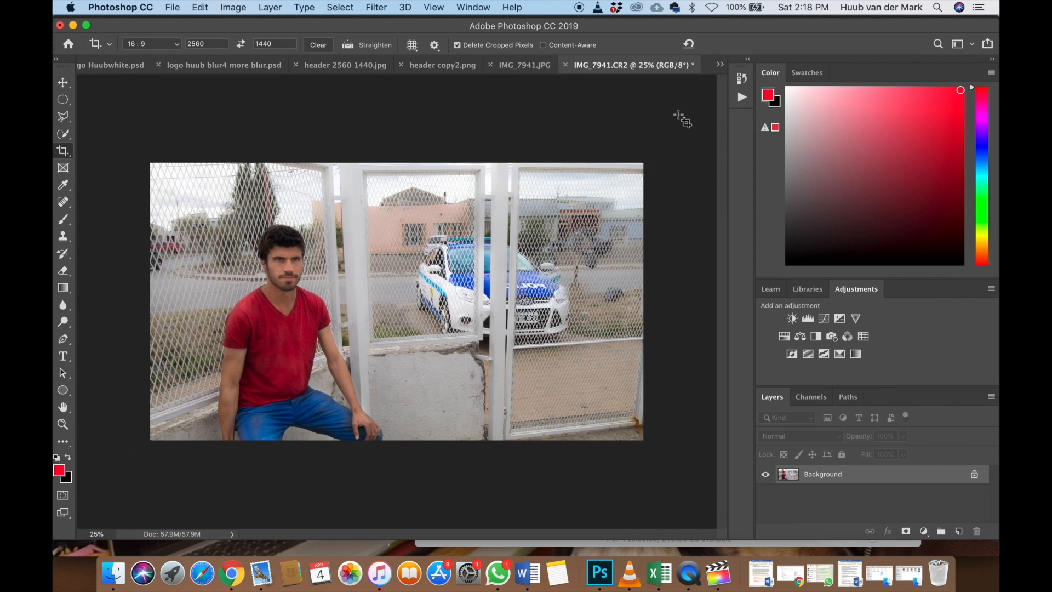
scroll(415, 246, "down", 5)
scroll(415, 246, "down", 10)
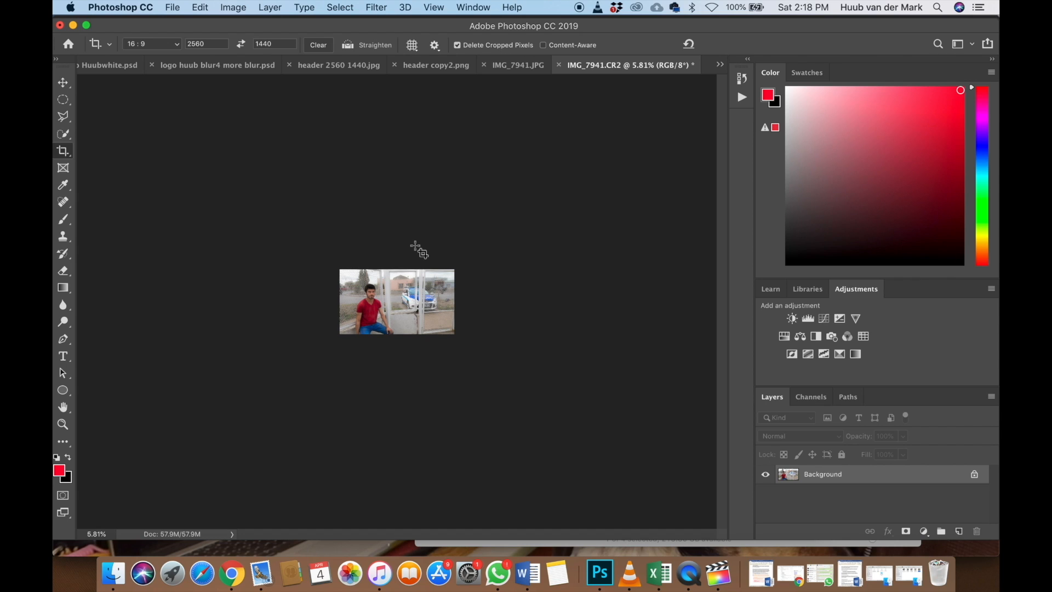
scroll(415, 246, "up", 10)
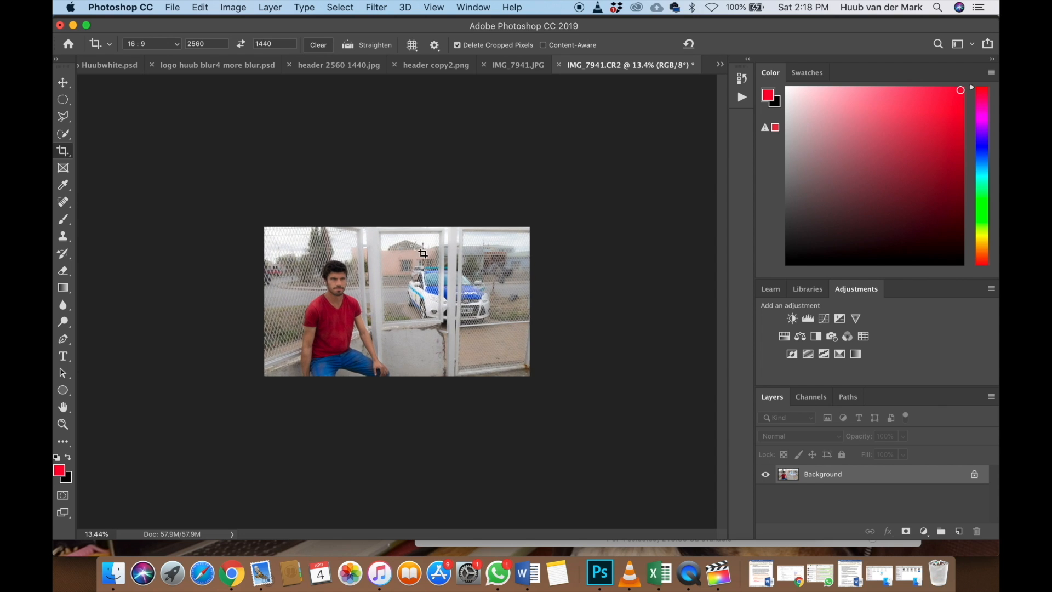
scroll(423, 253, "up", 6)
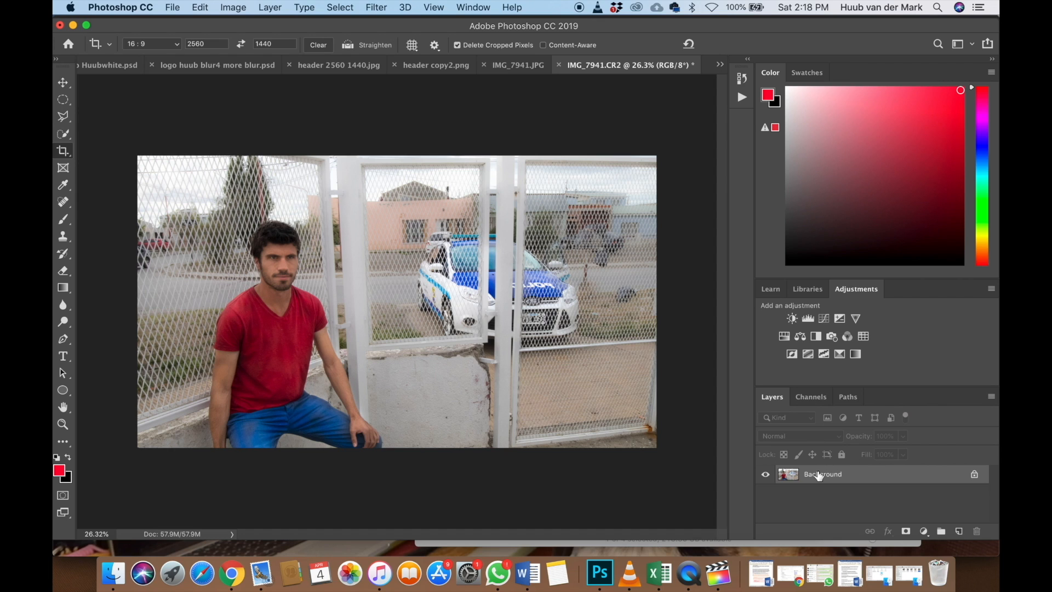
Duplicate the Background layer with the default name
left_click(63, 82)
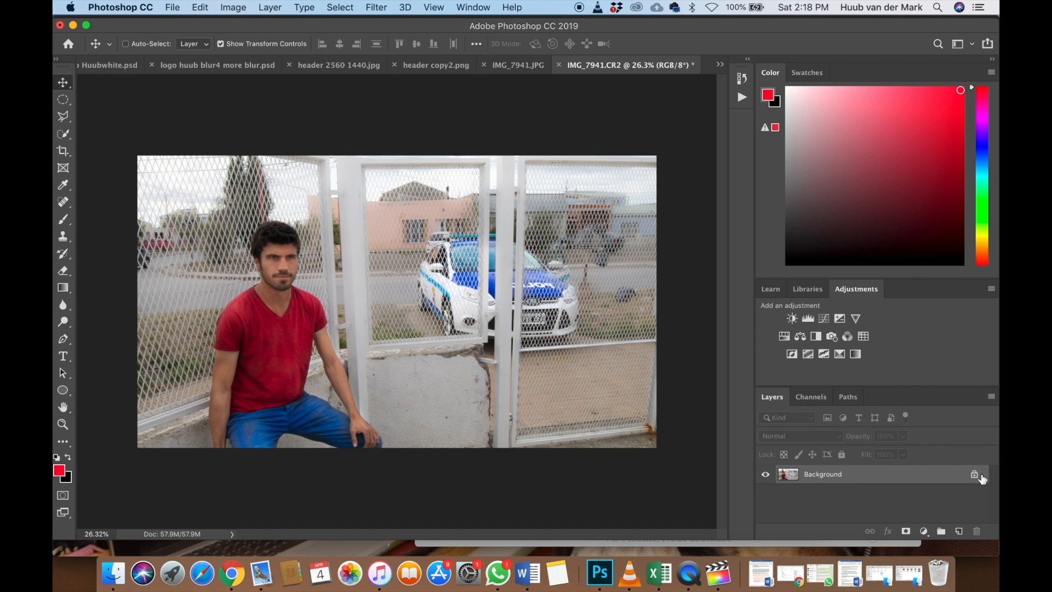
right_click(813, 480)
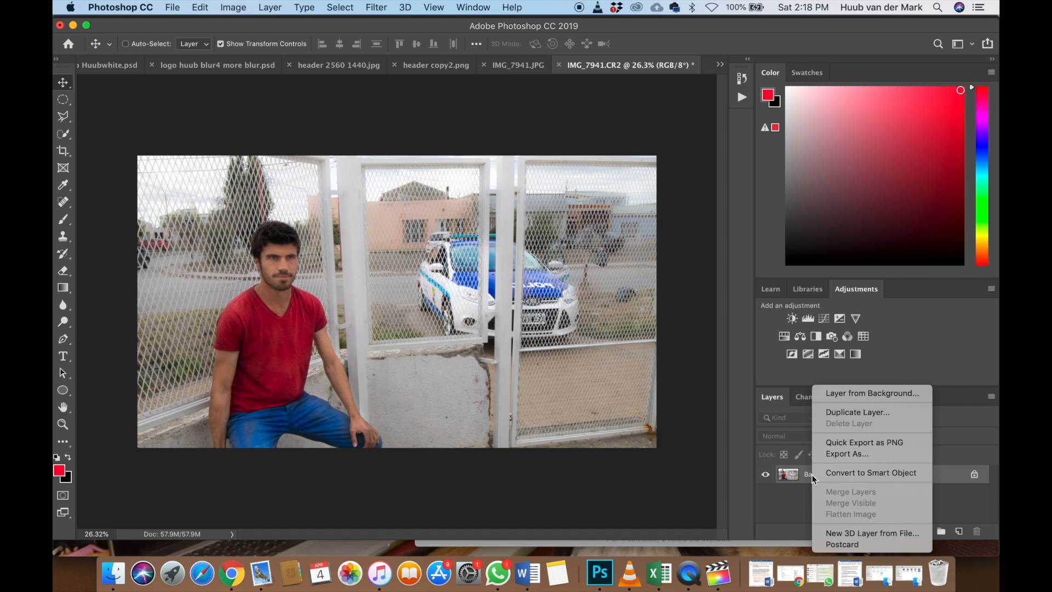
left_click(851, 414)
left_click(646, 227)
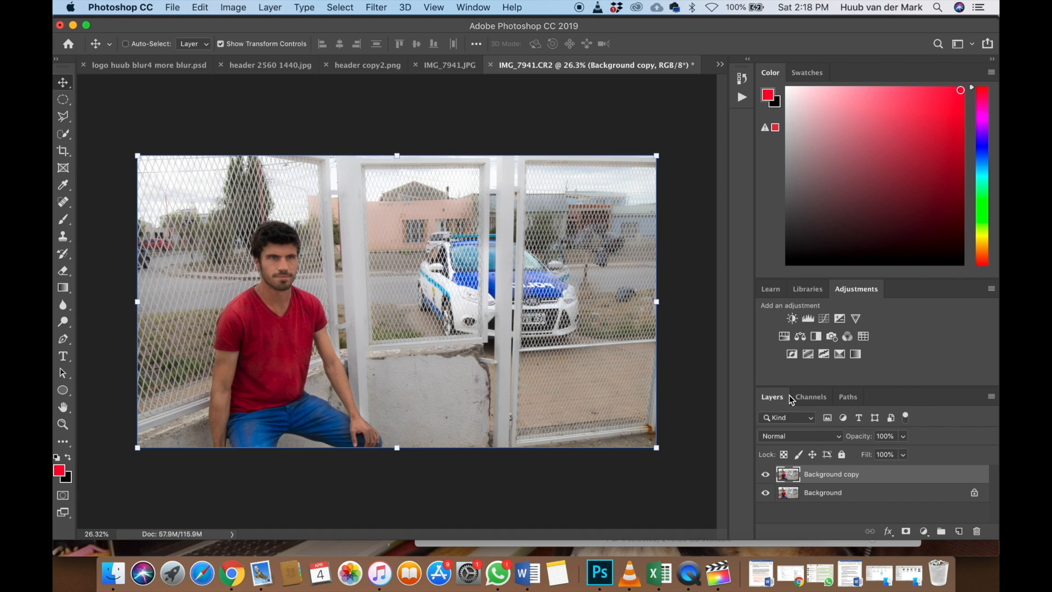
Trace the background with the Magnetic Lasso along the wall top, around the man and the police car, to the photo's right edge
left_click(63, 117)
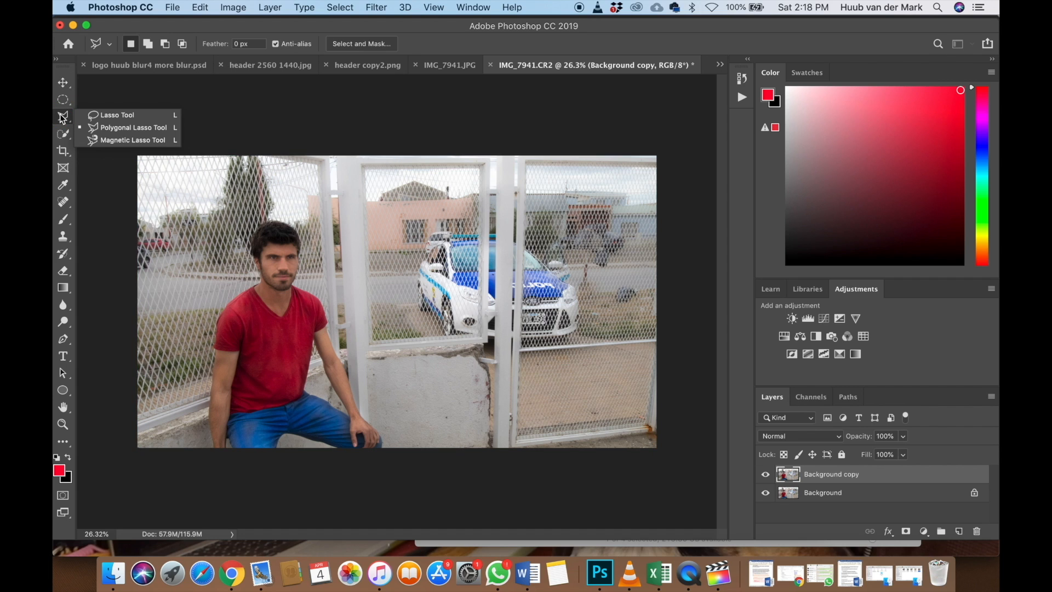
left_click(116, 142)
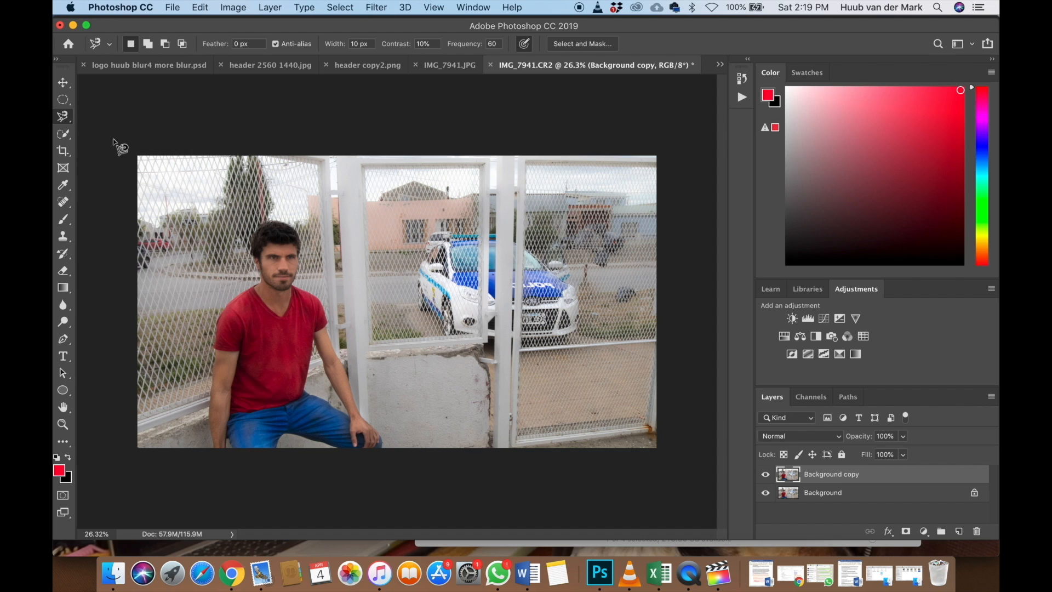
left_click(138, 417)
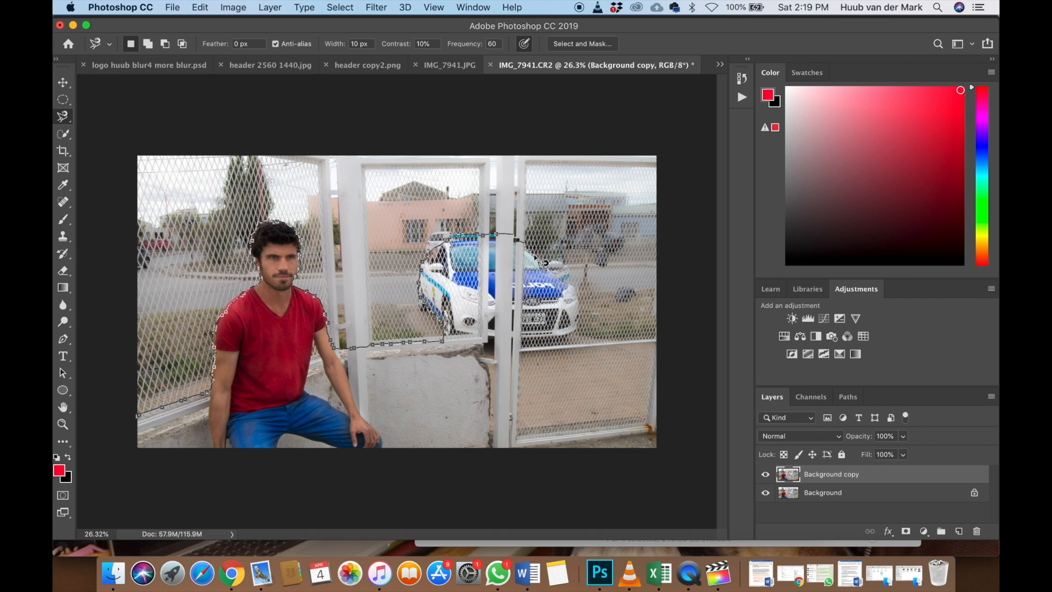
mouse_move(557, 277)
left_mouse_down()
mouse_move(577, 342)
mouse_move(657, 340)
mouse_move(663, 206)
left_mouse_up()
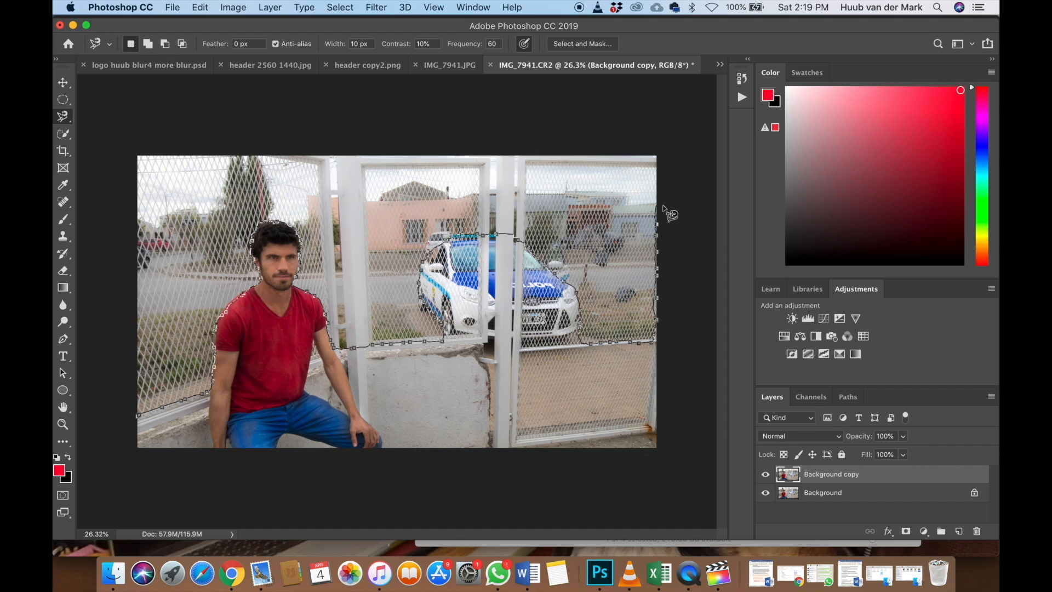
Remove the stray lasso points along the photo's right edge and anchor the outline at its top-right corner
mouse_move(663, 206)
left_mouse_down()
mouse_move(661, 261)
mouse_move(660, 185)
left_mouse_up()
key("BackSpace")
left_click(652, 182, "alt")
key("BackSpace")
key("BackSpace")
key("BackSpace")
key("BackSpace")
key("BackSpace")
key("BackSpace")
left_click(657, 156, "alt")
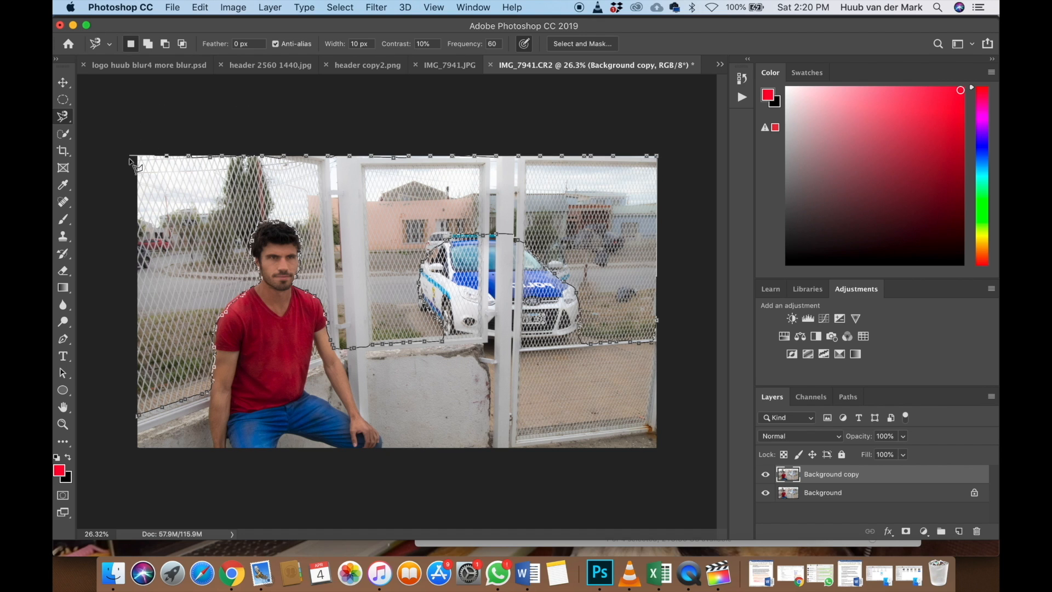
Remove the uneven lasso points along the photo's top edge, and close the selection by way of its top-left corner
key("BackSpace")
key("BackSpace")
key("BackSpace")
key("BackSpace")
key("BackSpace")
key("BackSpace")
key("BackSpace")
key("BackSpace")
key("BackSpace")
key("BackSpace")
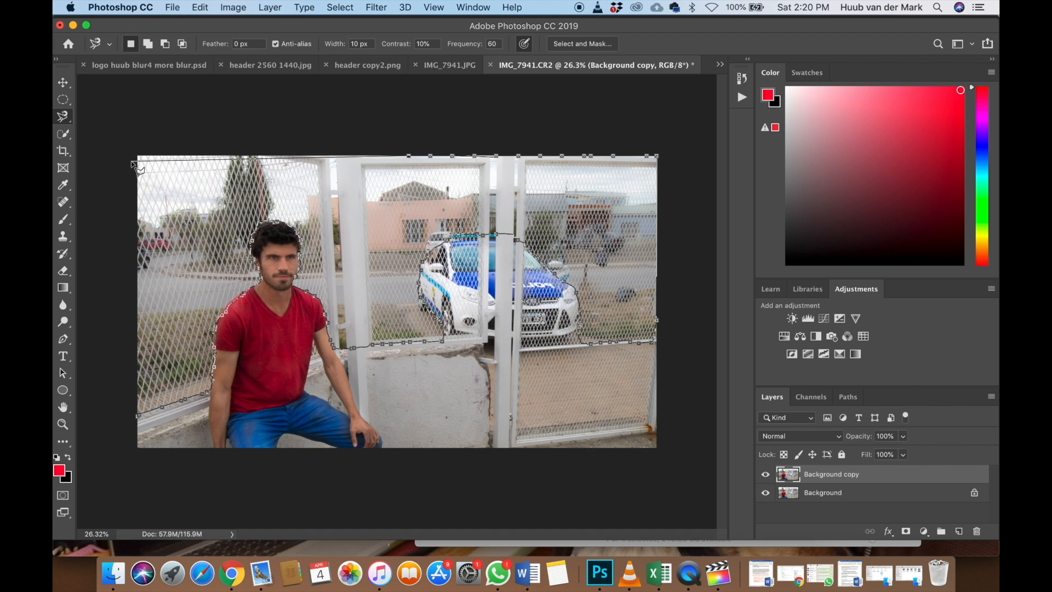
key("BackSpace")
key("BackSpace")
key("BackSpace")
key("BackSpace")
key("BackSpace")
key("BackSpace")
key("BackSpace")
key("BackSpace")
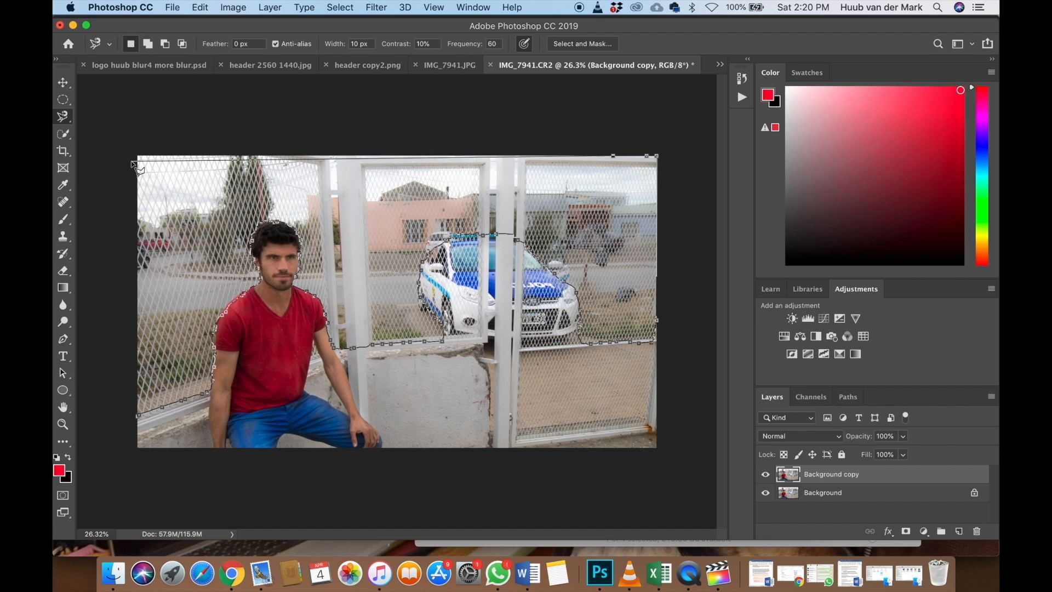
left_click(137, 155, "alt")
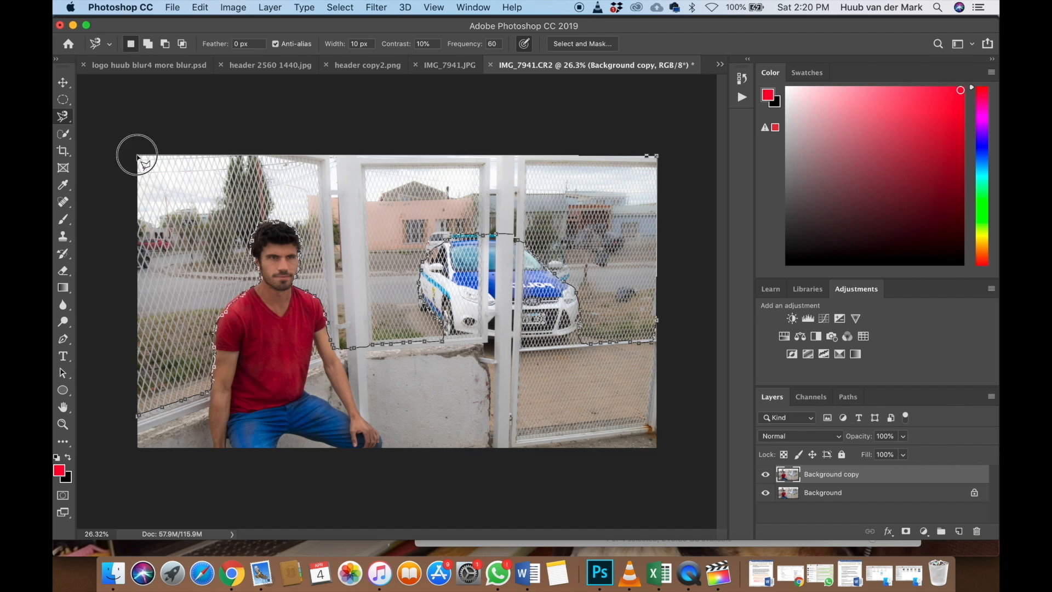
left_click(138, 416)
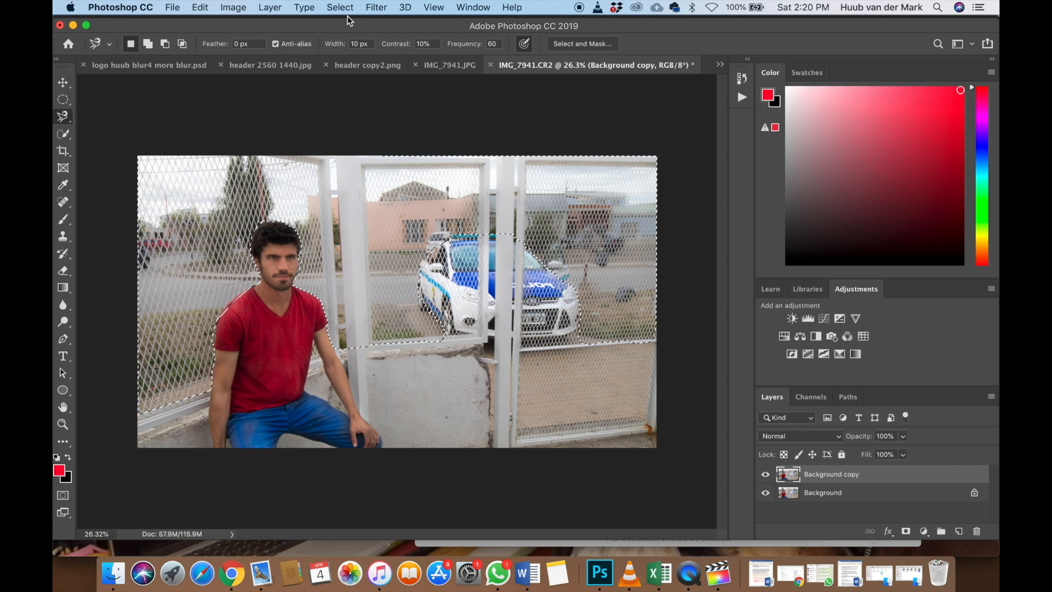
Invert the selection and clear the man, car and foreground from the Background copy layer
left_click(376, 9)
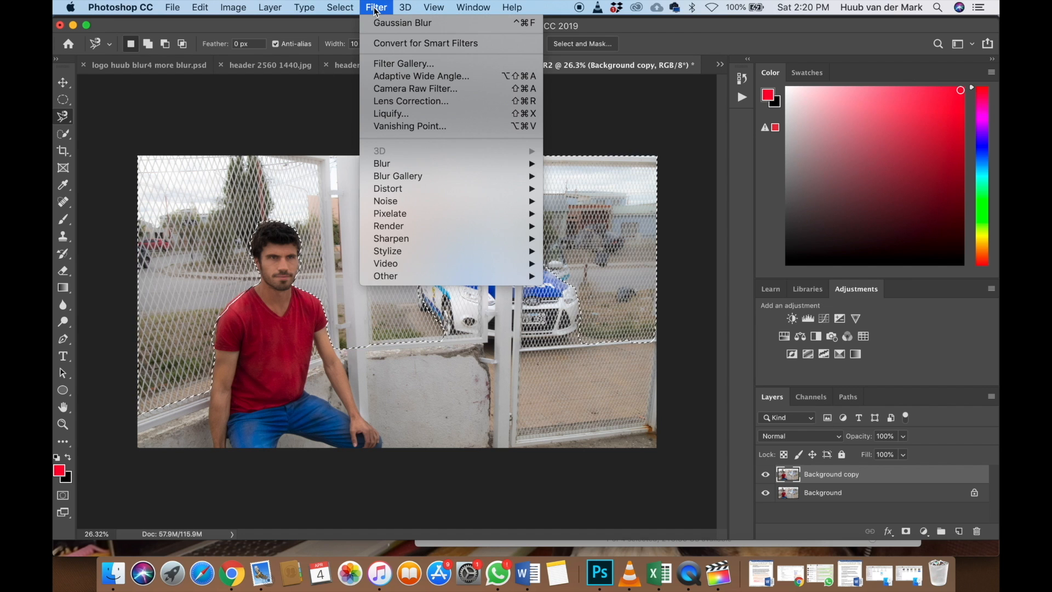
mouse_move(350, 7)
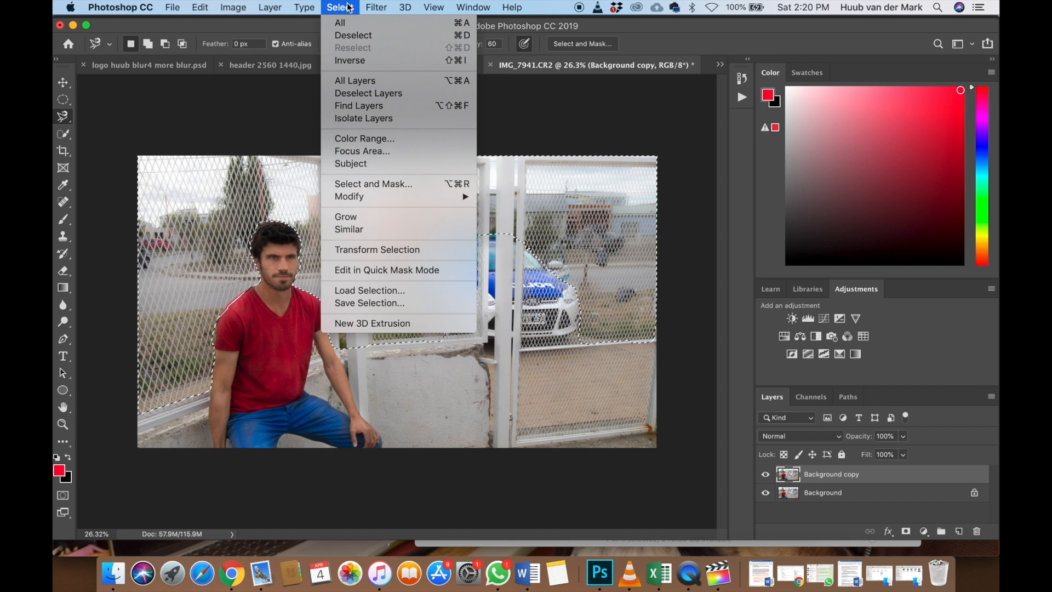
left_click(354, 60)
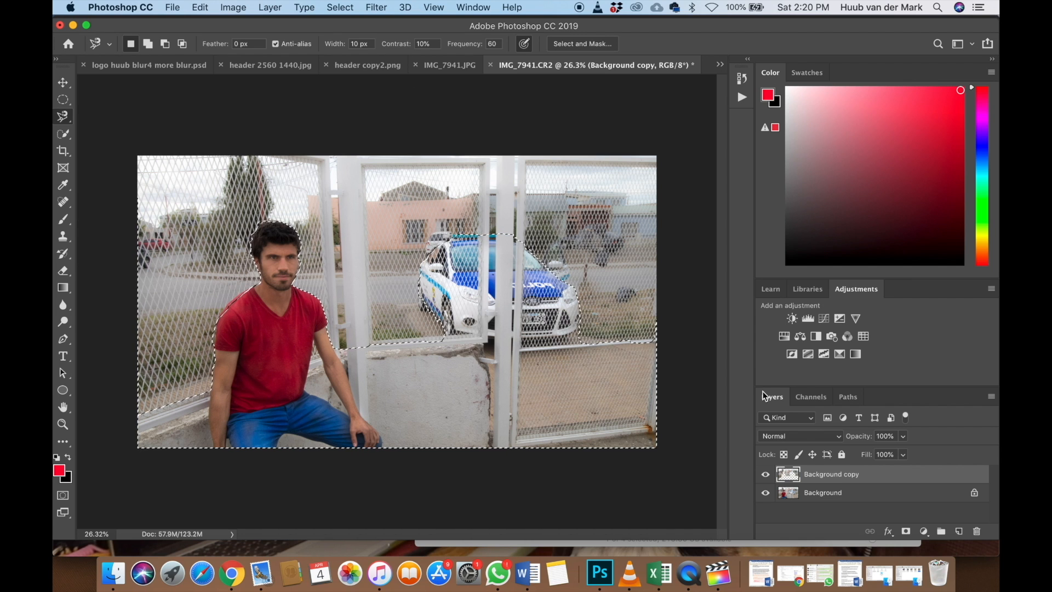
Hide the Background layer so only the cut-out background shows, and deselect the active selection
left_click(766, 493)
key("Delete")
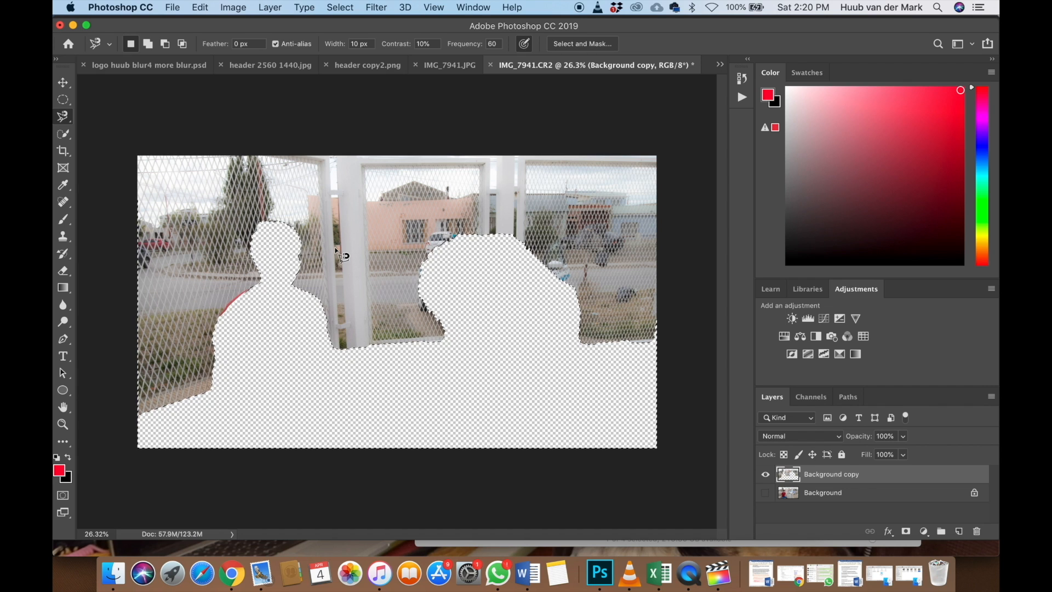
right_click(443, 243)
left_click(456, 246)
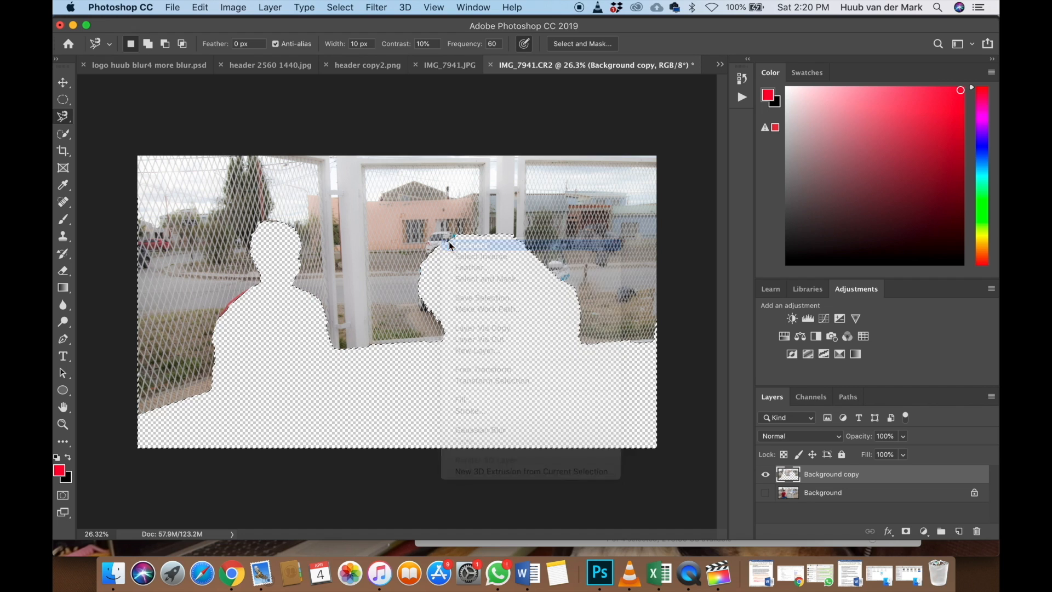
Try a heavy Gaussian Blur with a radius above 20 pixels on the Background copy layer
left_click(375, 10)
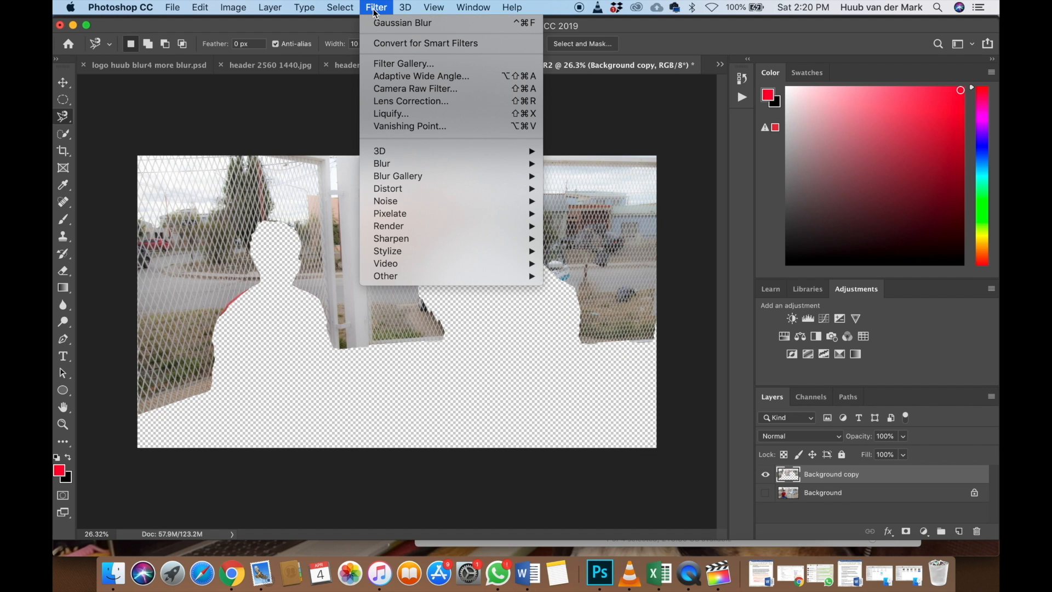
mouse_move(418, 152)
mouse_move(426, 176)
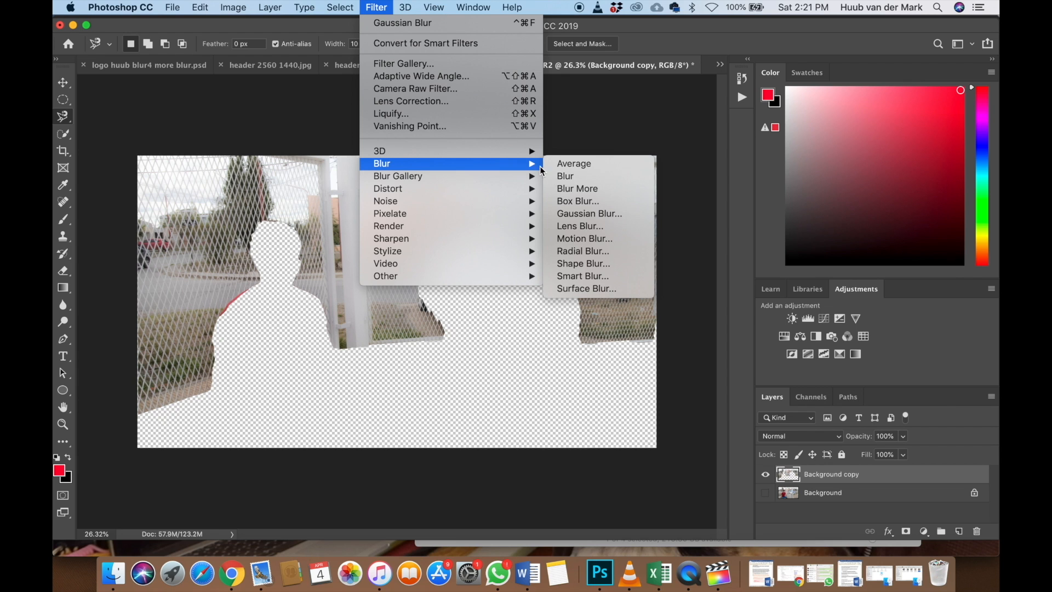
left_click(568, 218)
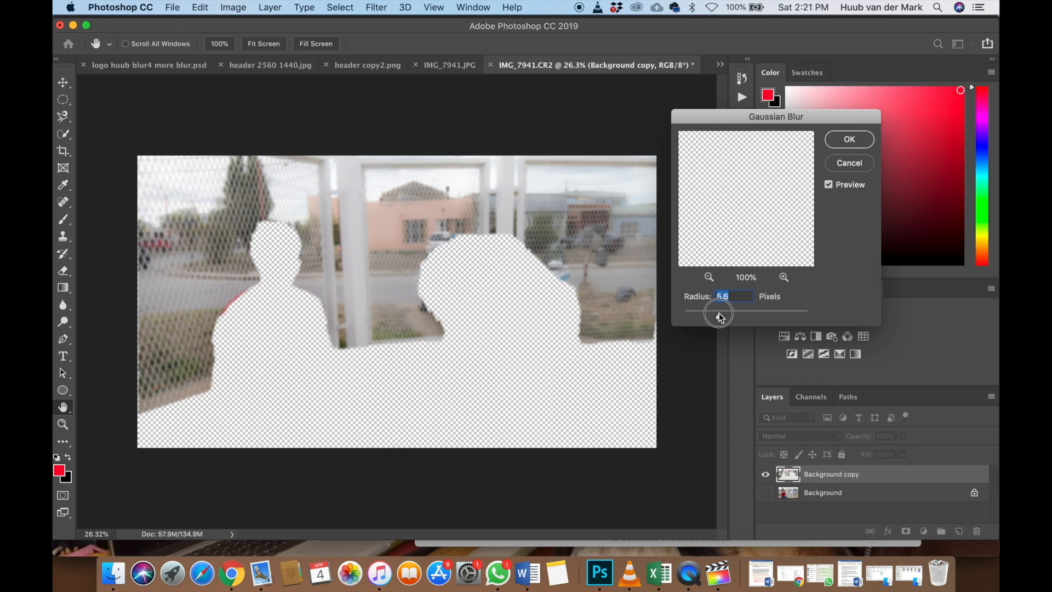
left_click_drag(718, 317, 709, 315)
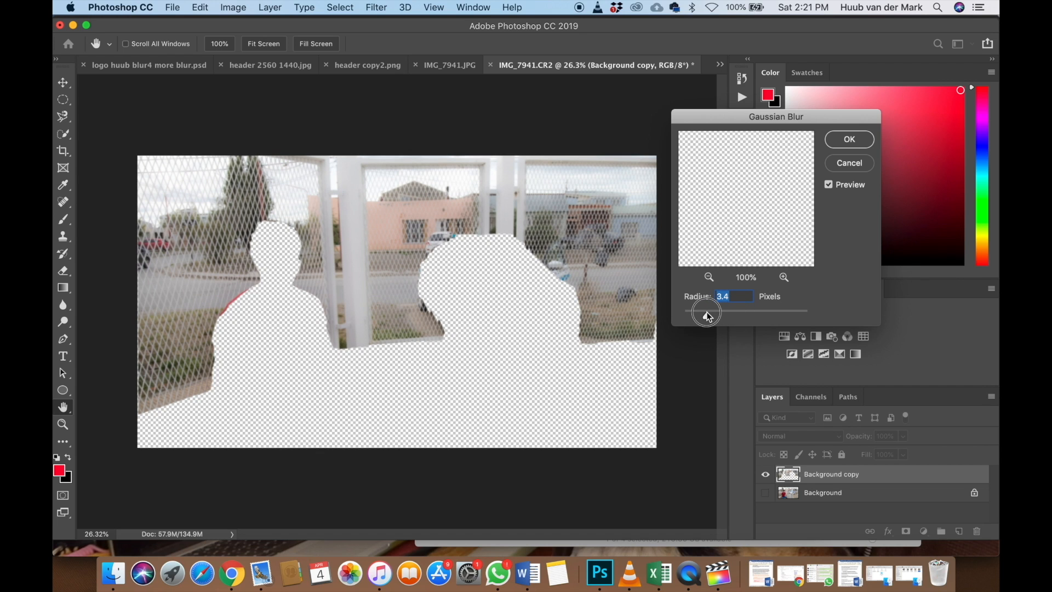
left_click_drag(768, 317, 738, 315)
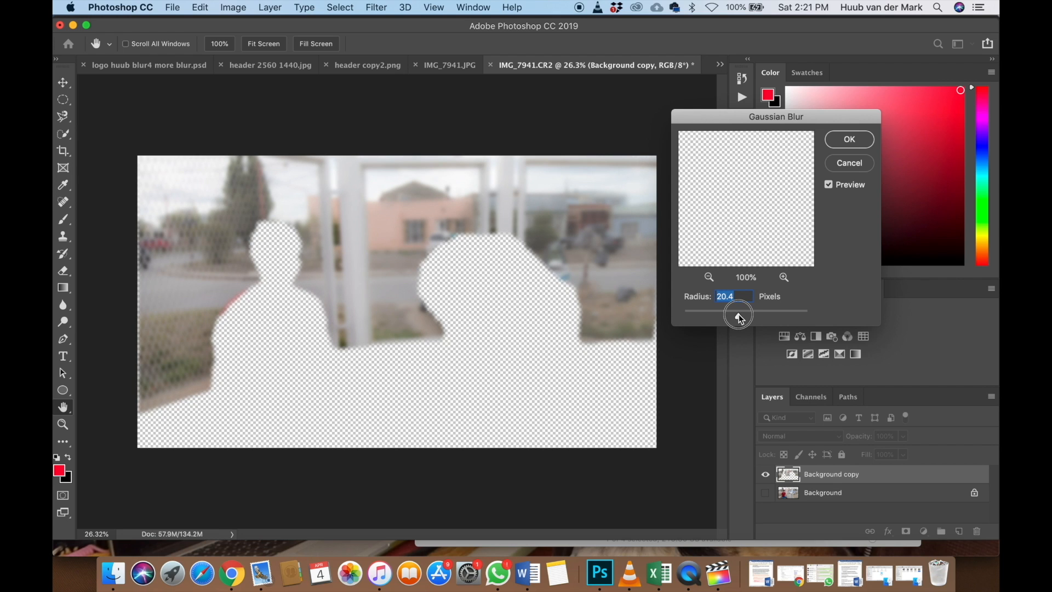
left_click_drag(741, 315, 742, 314)
left_click(848, 140)
Undo the heavy Gaussian Blur on the Background copy layer and make the Background layer visible
left_click(768, 494)
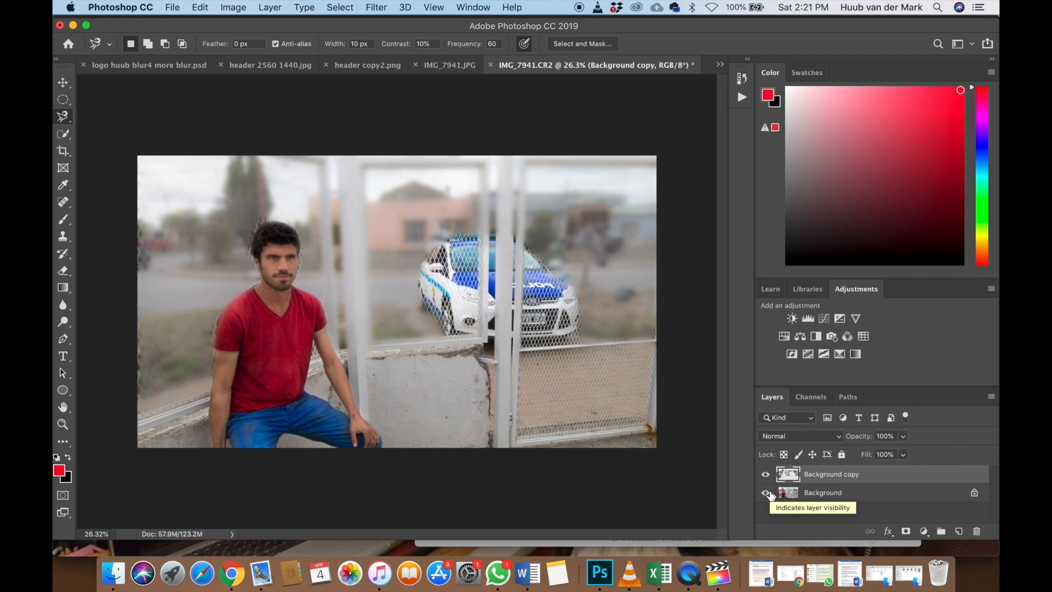
left_click(767, 493)
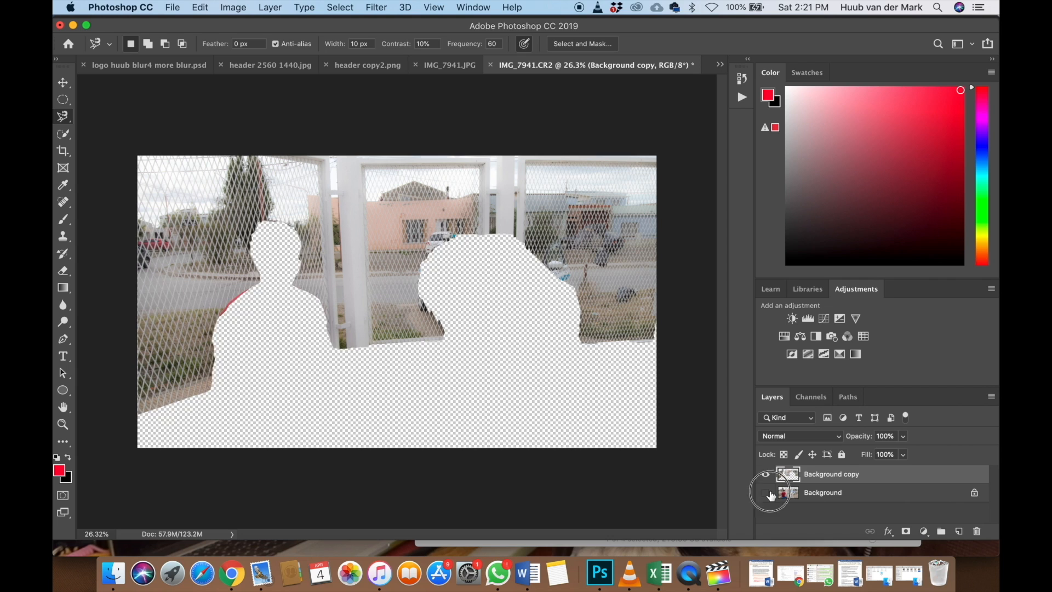
left_click(766, 493)
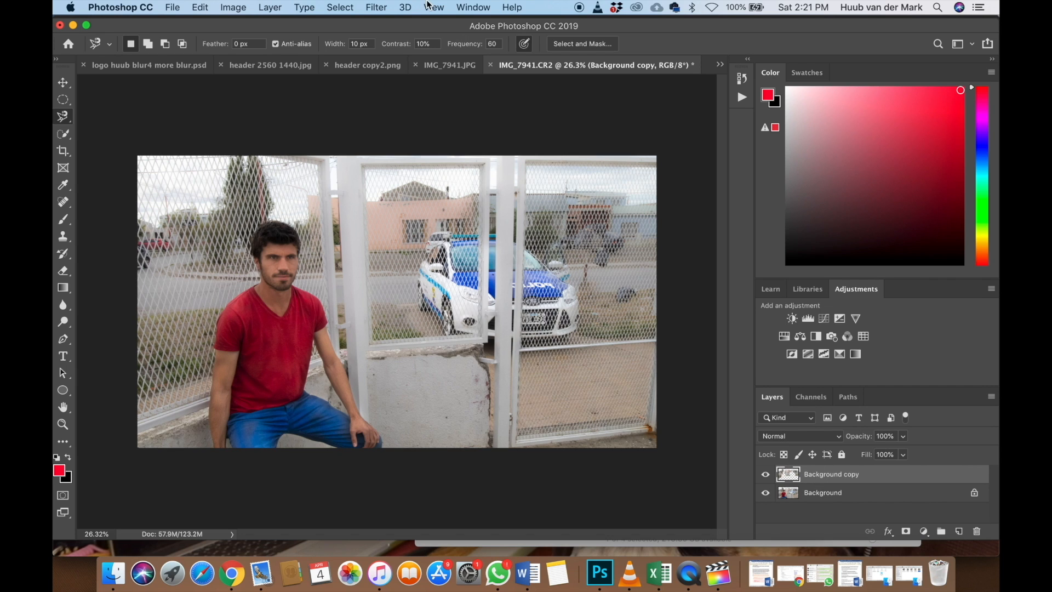
Apply a Gaussian Blur with a radius of 9.7 pixels to the Background copy layer
left_click(383, 9)
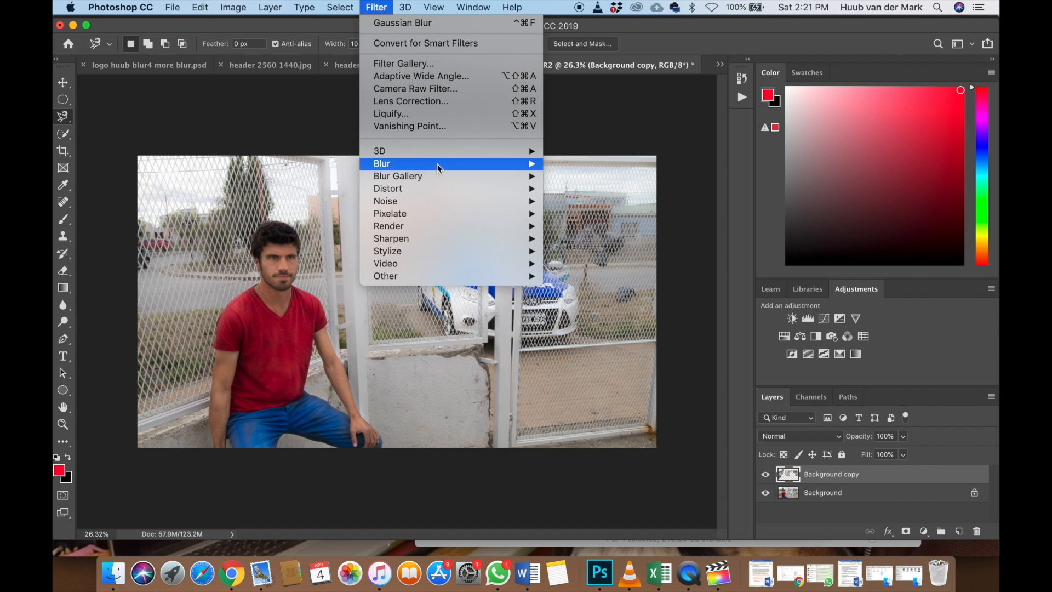
left_click(605, 214)
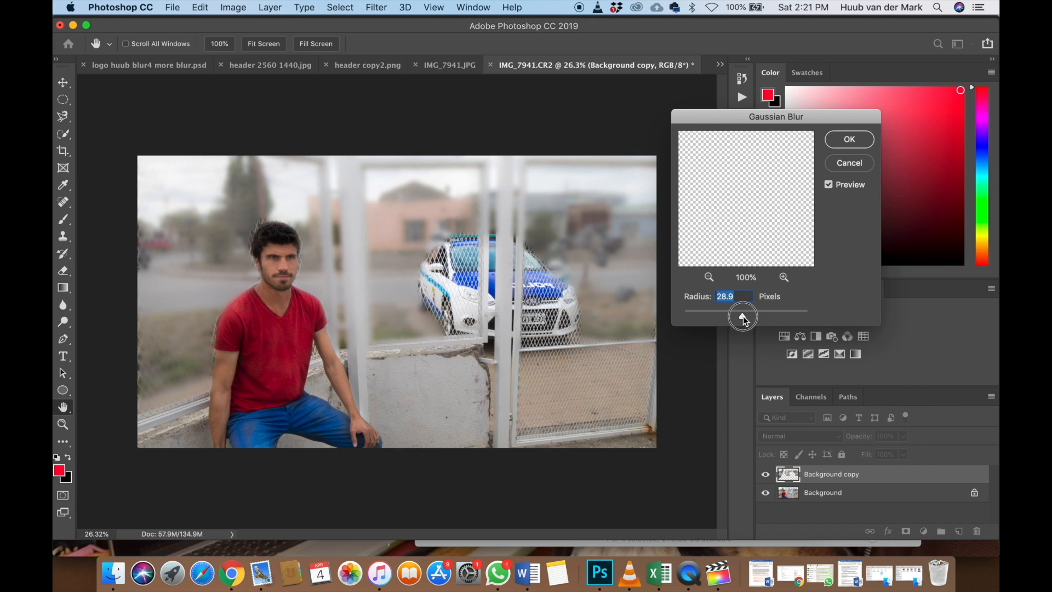
left_click(738, 317)
left_click_drag(738, 317, 737, 318)
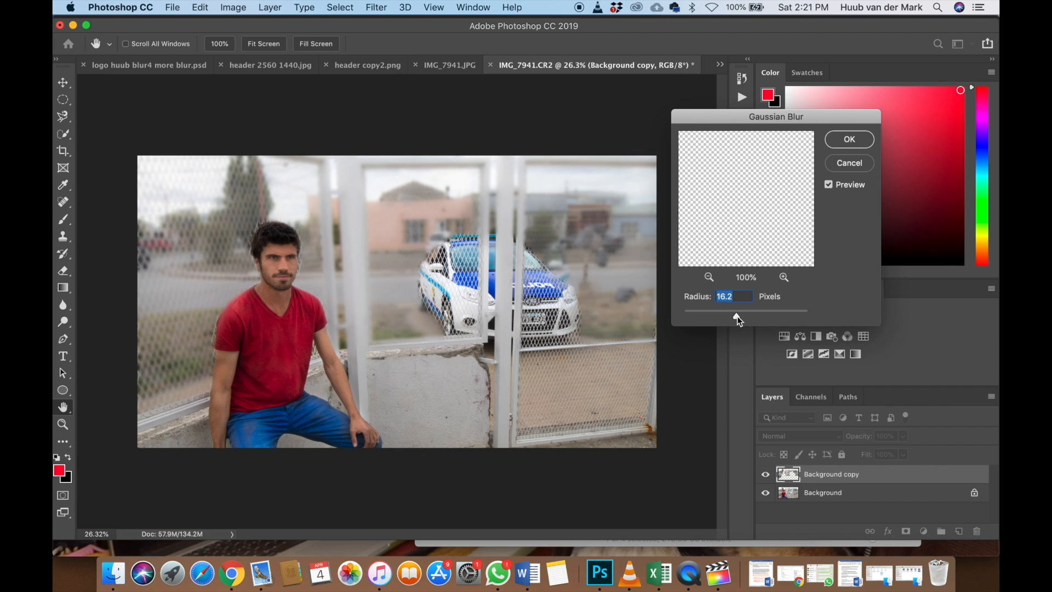
left_click(738, 318)
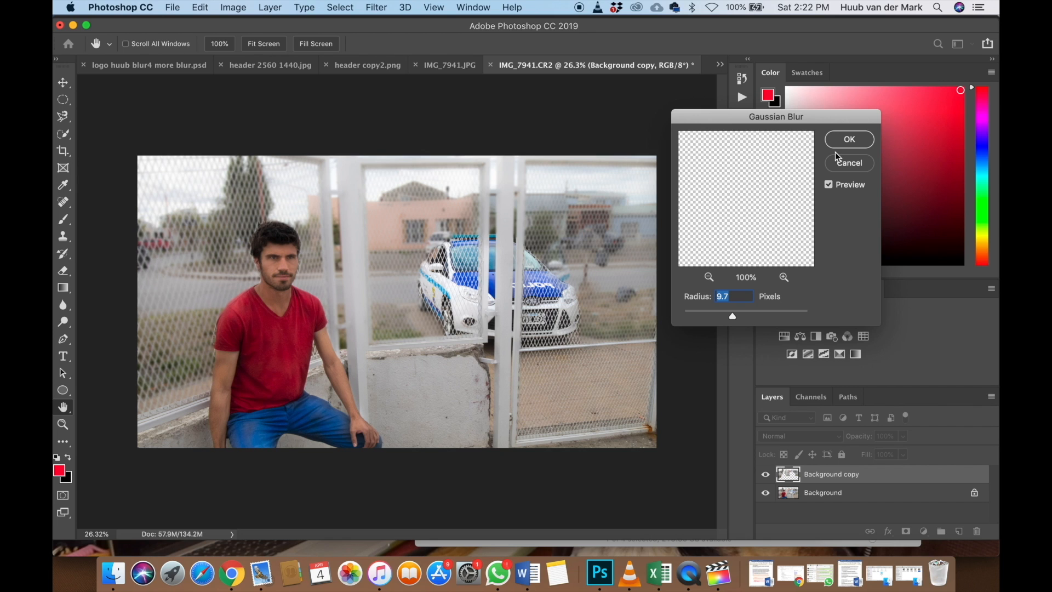
left_click(850, 140)
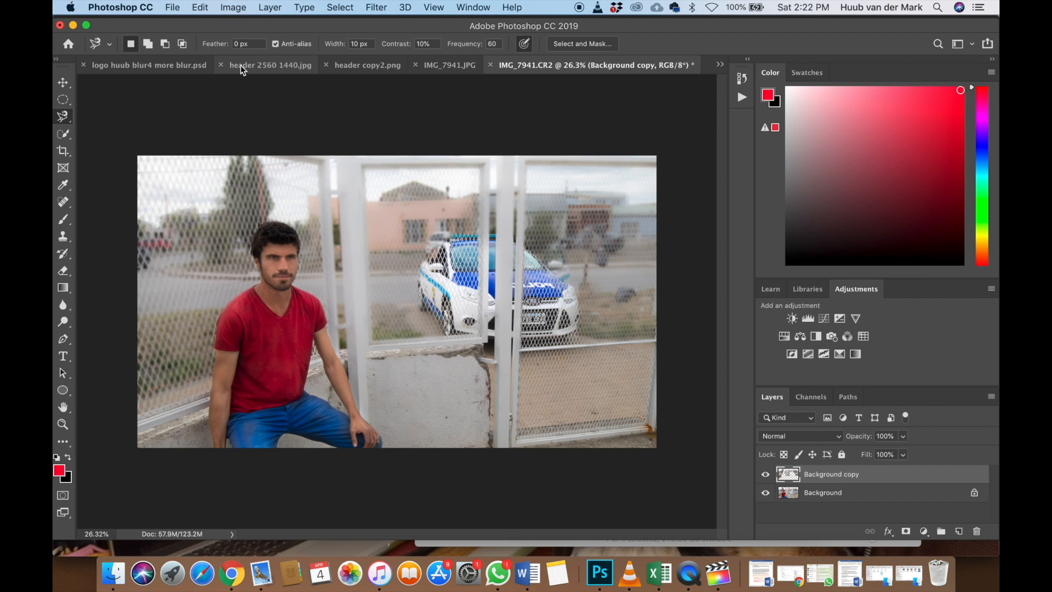
Save the layered document as prison.psd in Photoshop format in the fotos folder
left_click(174, 8)
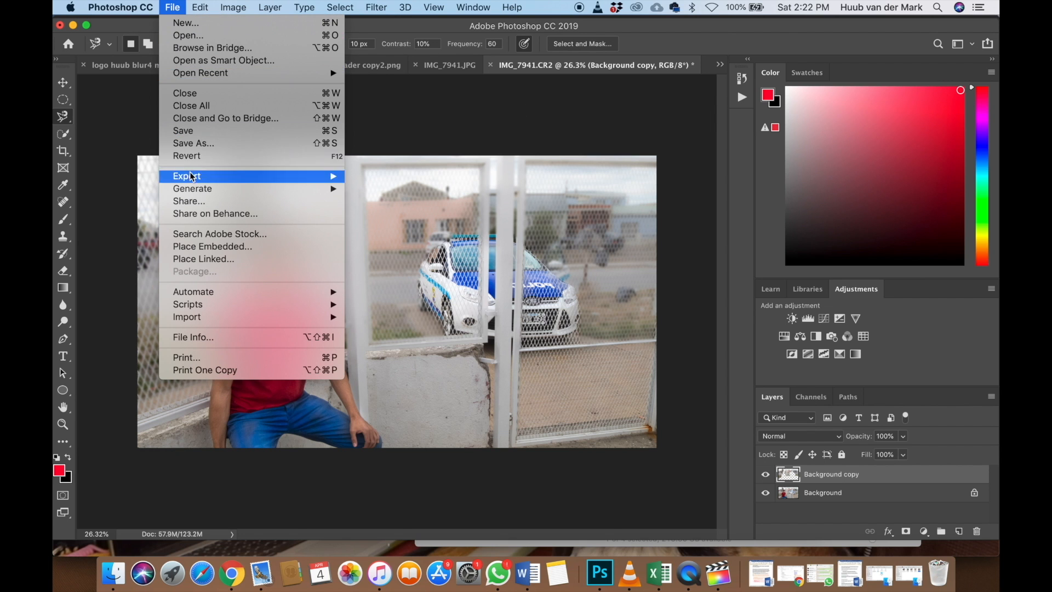
left_click(198, 148)
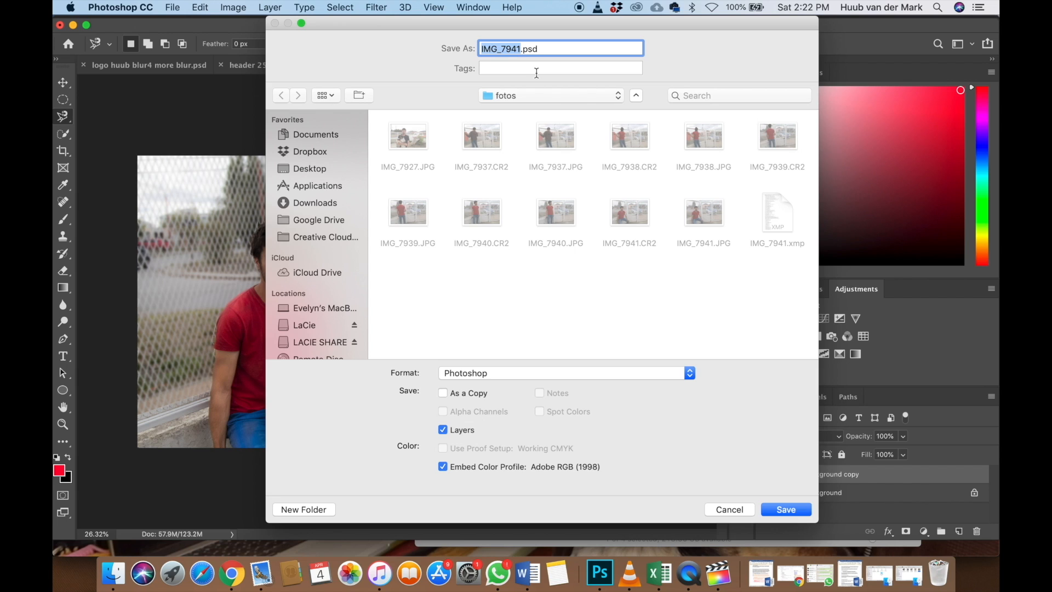
type("prison")
left_click(786, 508)
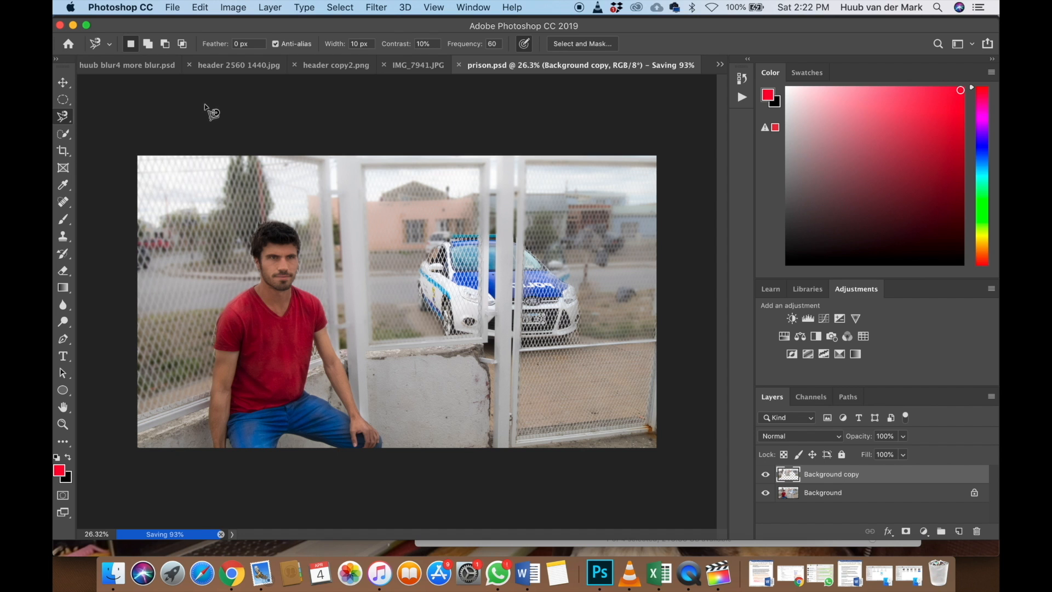
Save a JPEG version as prison.jpg with the image quality reduced from maximum, and minimise Photoshop to reach the fotos folder
left_click(181, 8)
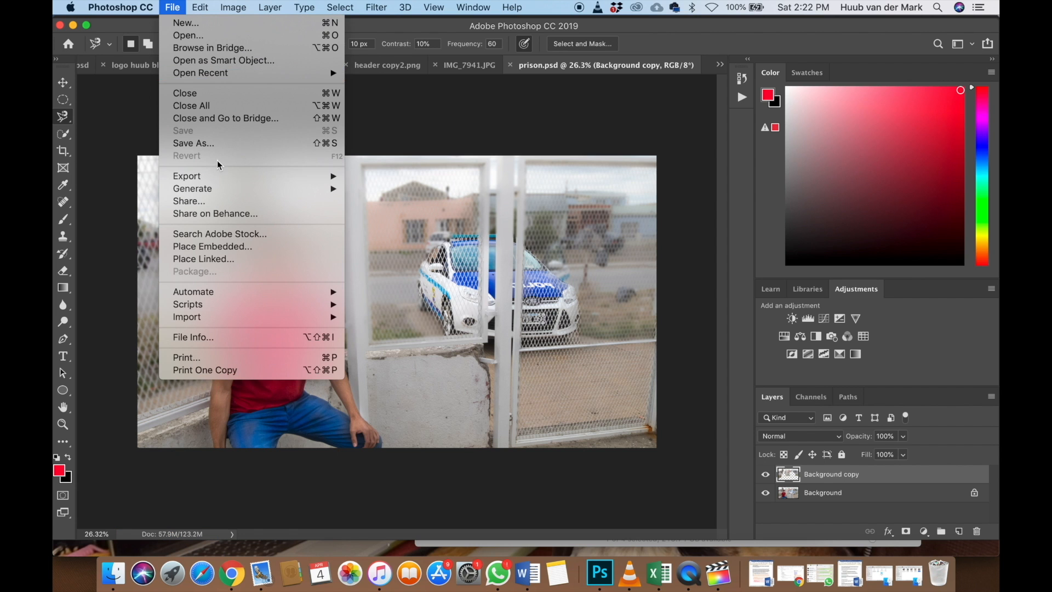
left_click(221, 145)
left_click(545, 372)
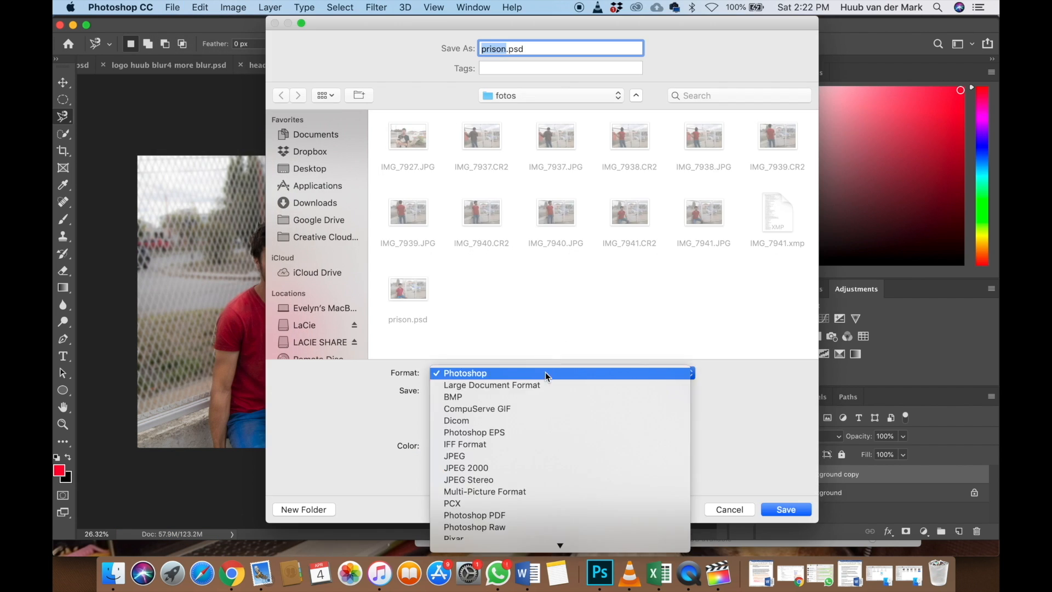
left_click(497, 455)
left_click(794, 510)
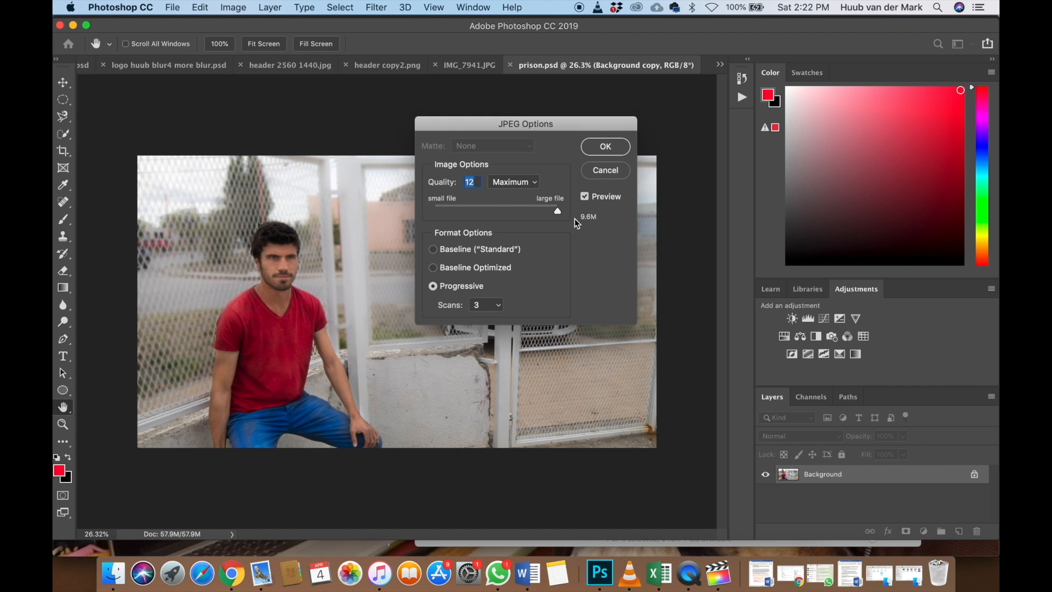
left_click_drag(558, 212, 502, 212)
left_click_drag(494, 212, 490, 214)
left_click(606, 145)
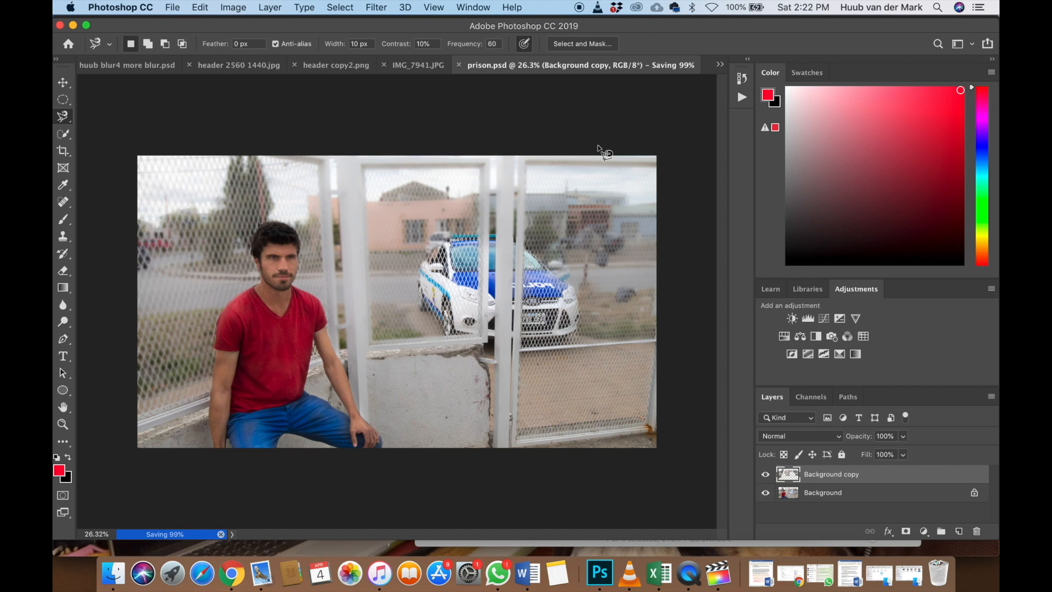
left_click(73, 26)
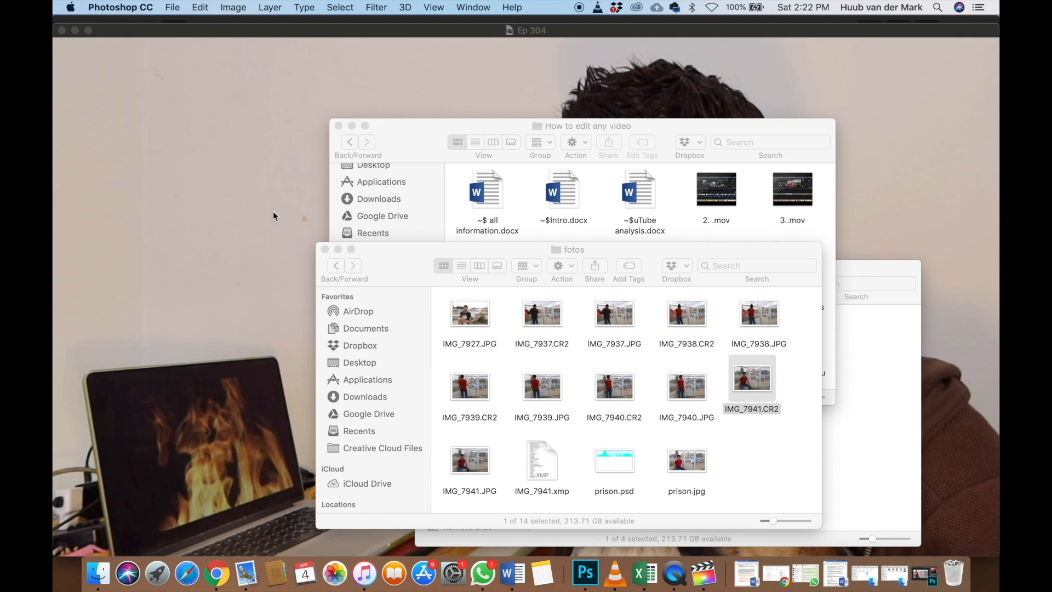
left_click(701, 470)
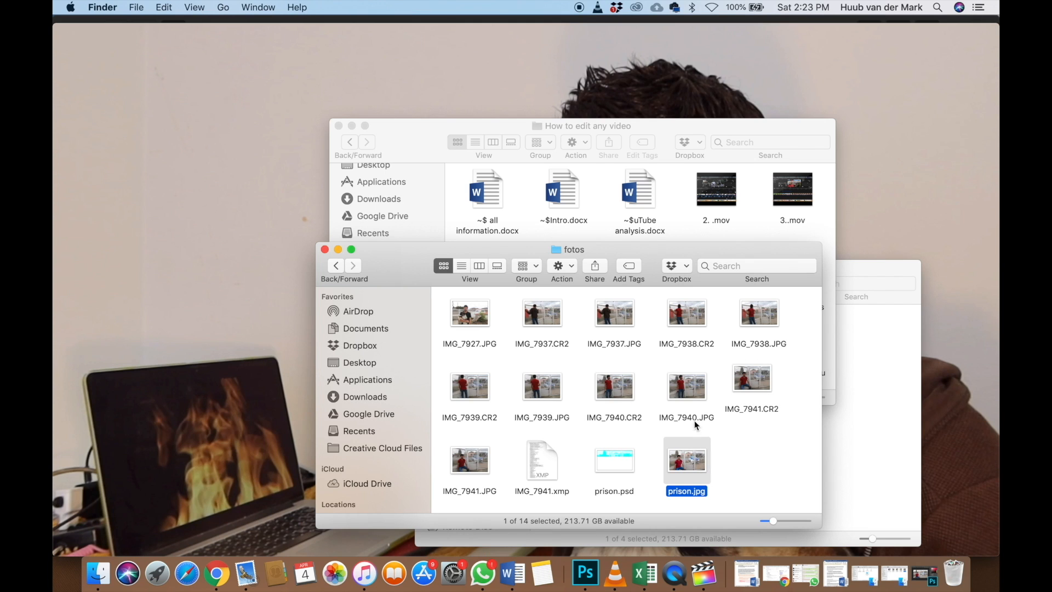
left_click(481, 466, "super")
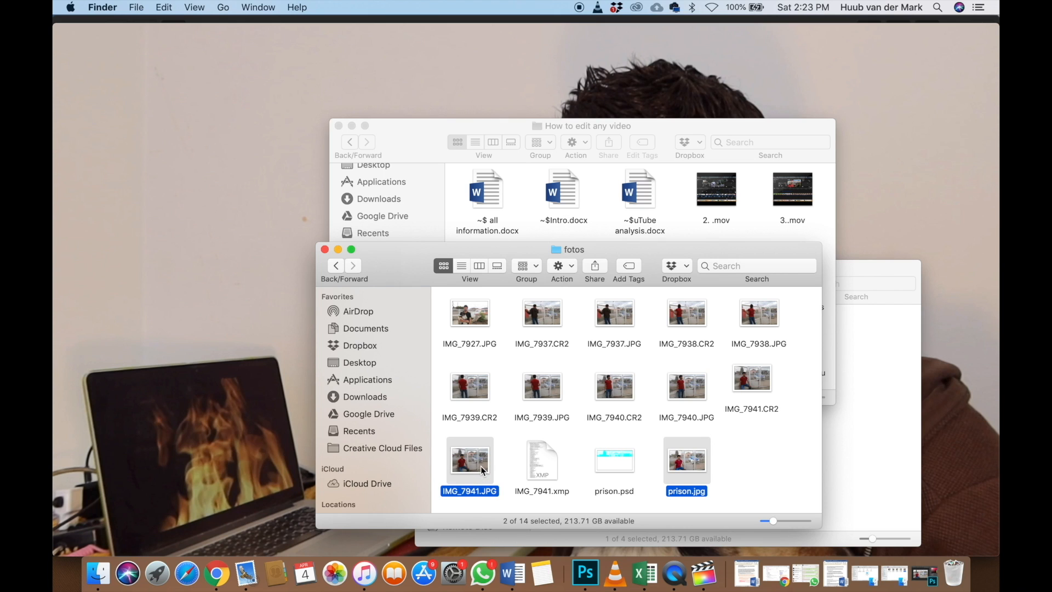
right_click(481, 466)
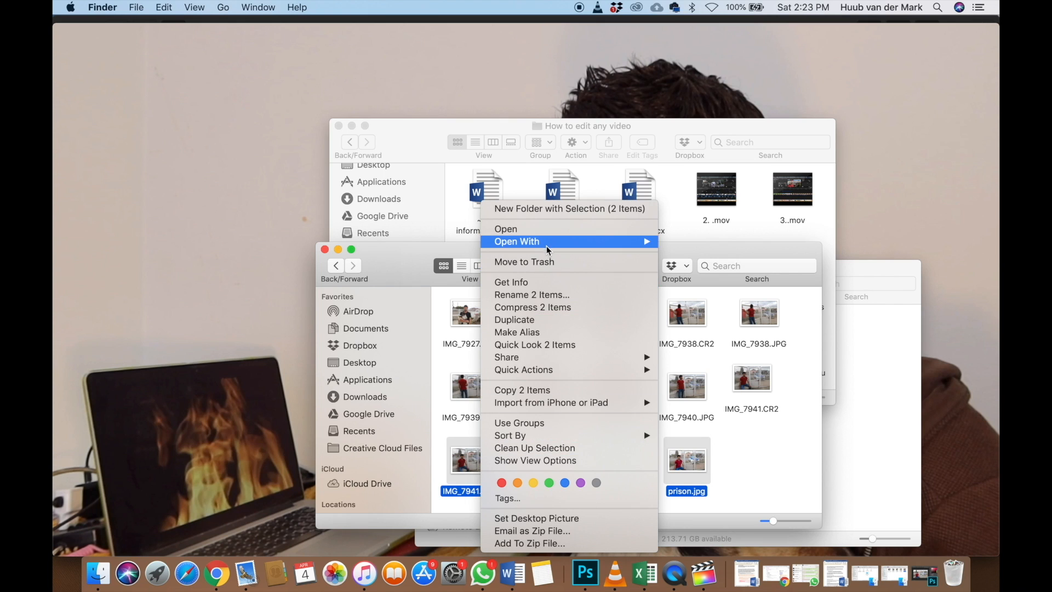
mouse_move(547, 244)
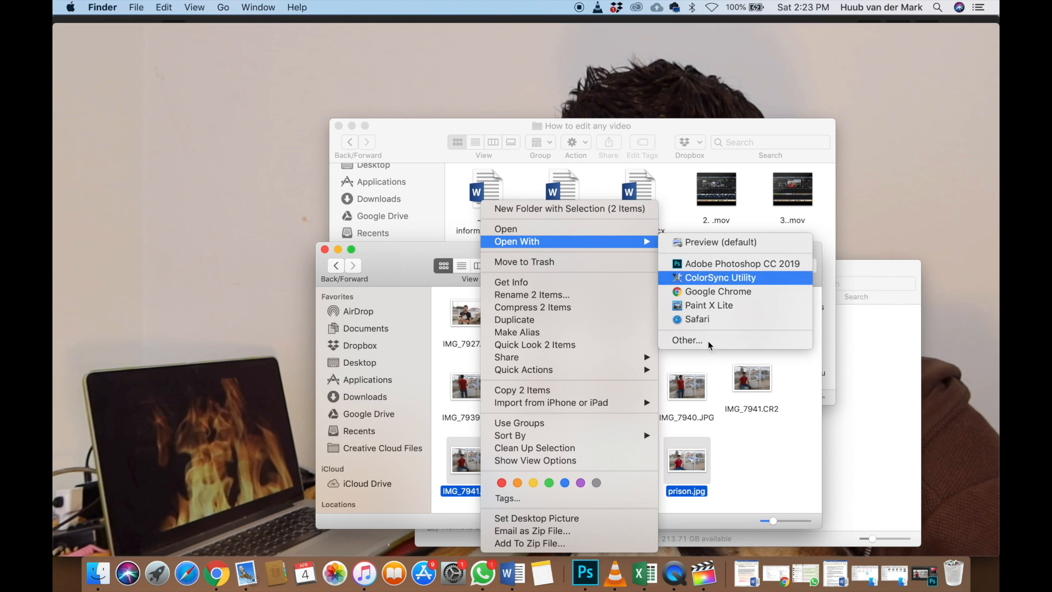
left_click(756, 458)
Open prison.jpg in Preview and shrink its window to a small size
left_click(703, 469)
double_click(703, 470)
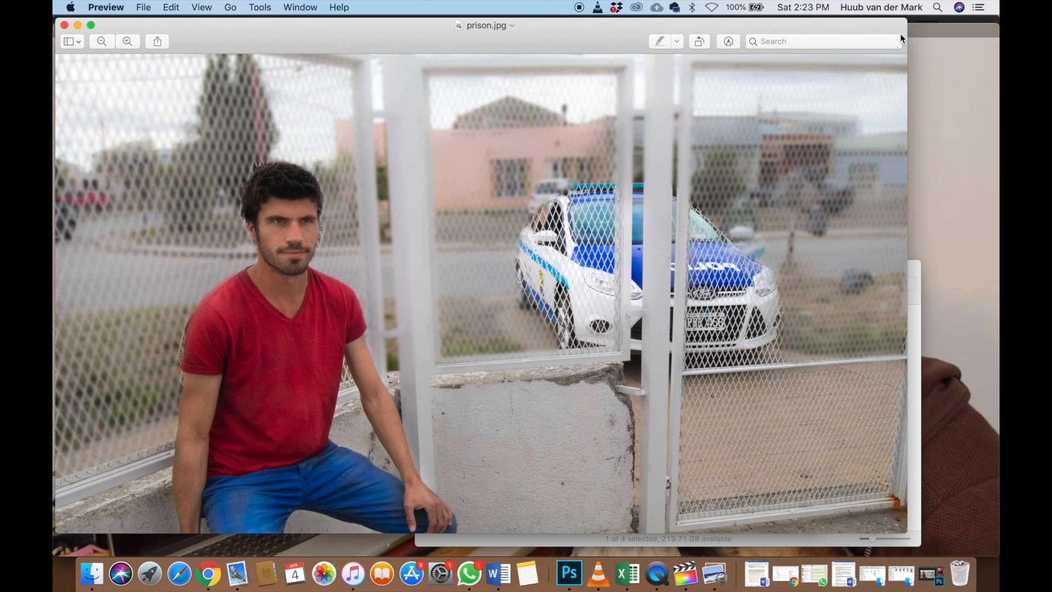
left_click_drag(902, 38, 405, 148)
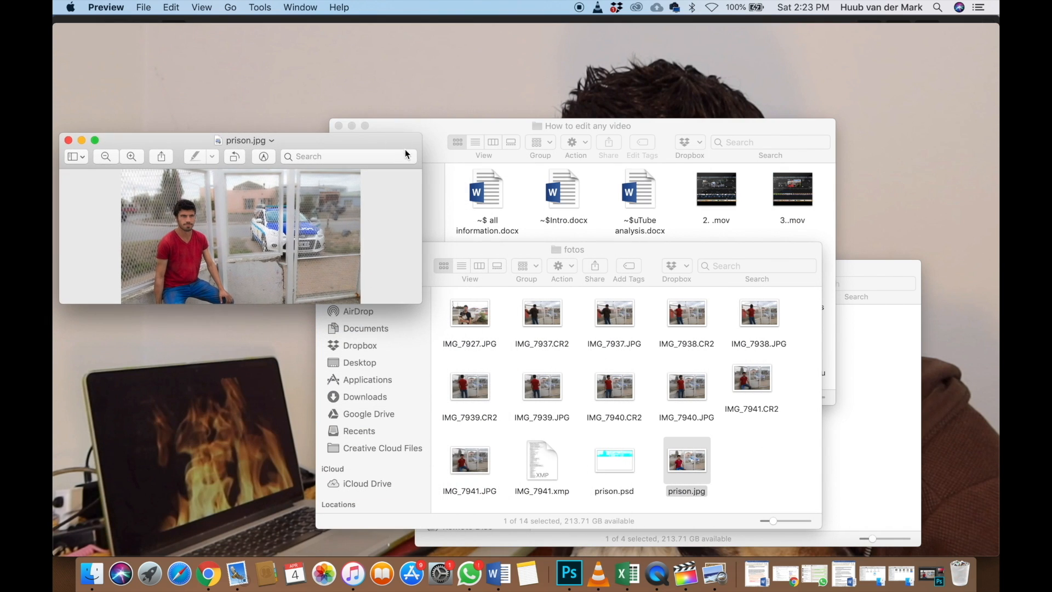
Open the original IMG_7941.JPG, shrink its window, and arrange the prison.jpg window directly below it
double_click(487, 474)
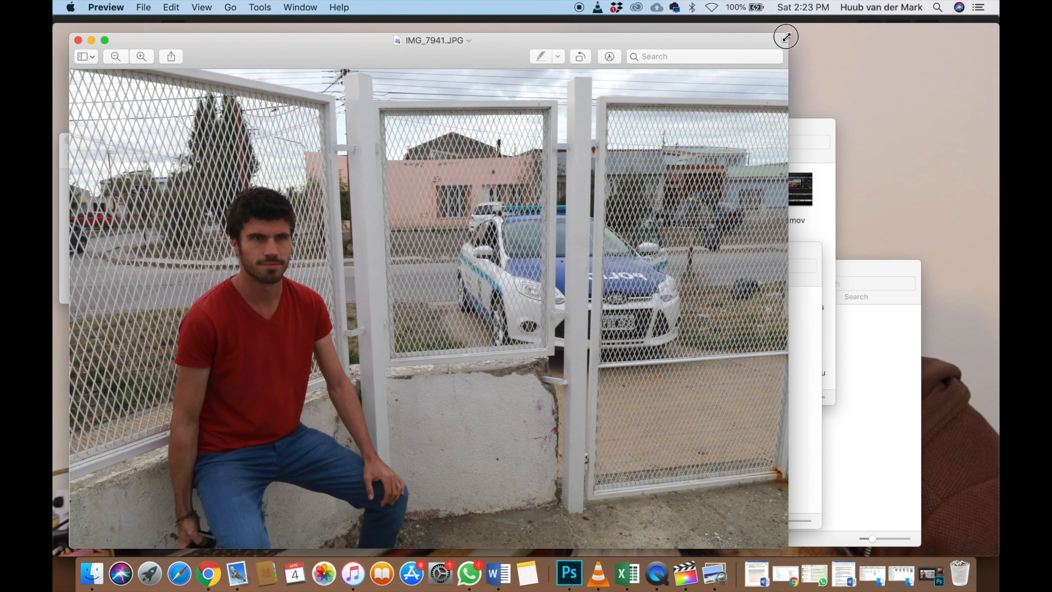
left_click_drag(786, 36, 747, 46)
left_click_drag(396, 140, 777, 204)
left_click(801, 42)
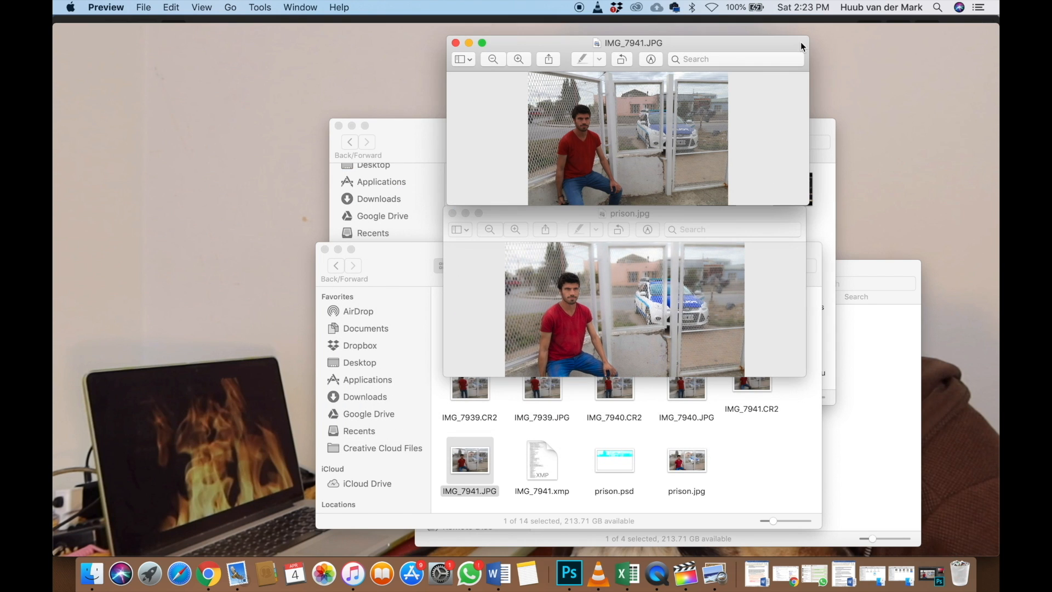
Reduce the height of both Preview windows so the original and edited photos appear at matching size for comparison
left_click(789, 267)
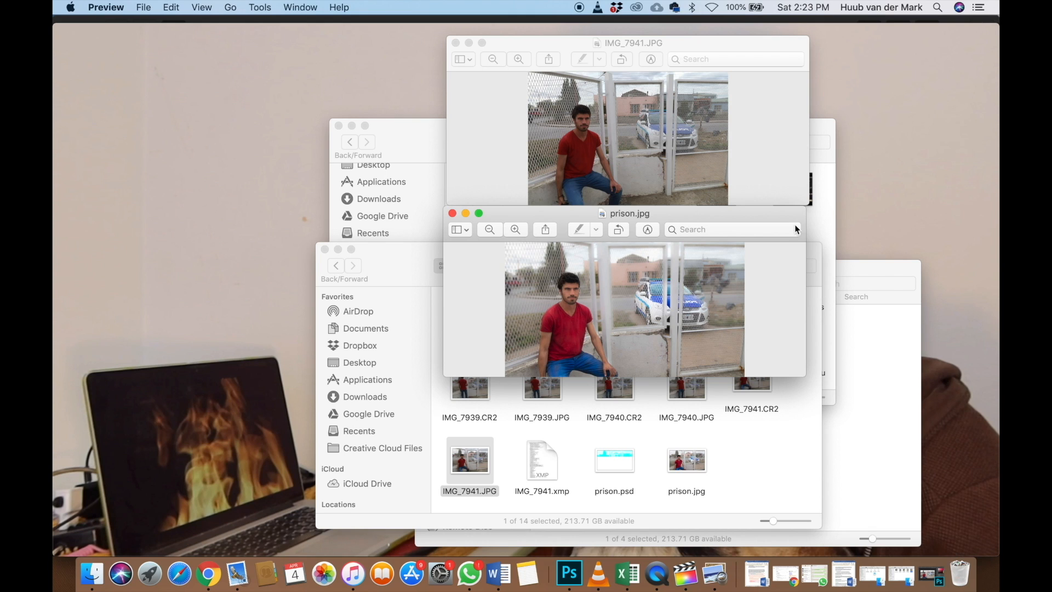
left_click_drag(797, 207, 768, 231)
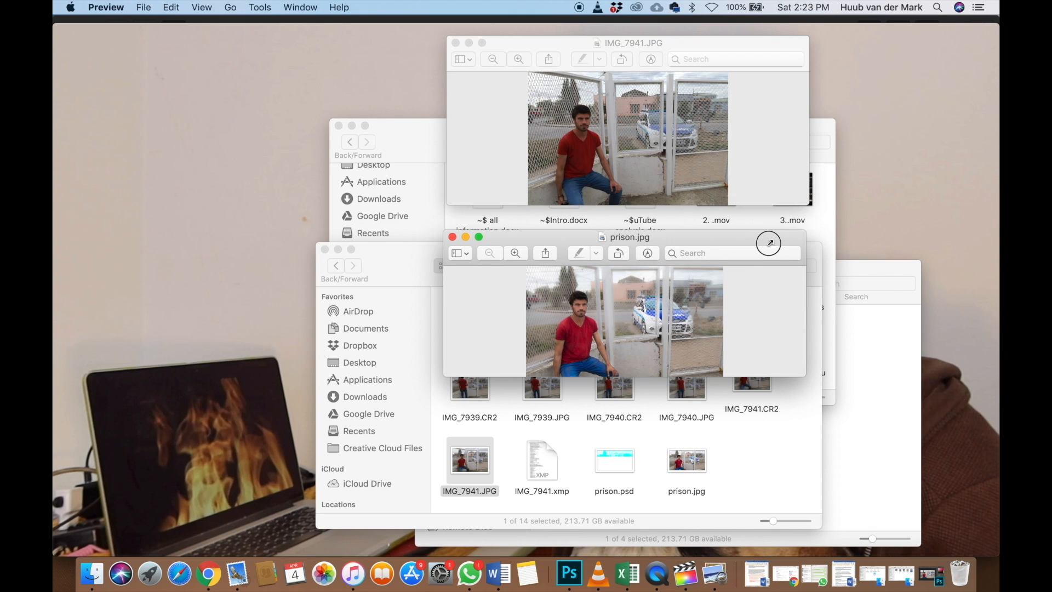
left_click(803, 43)
left_click_drag(803, 37, 790, 54)
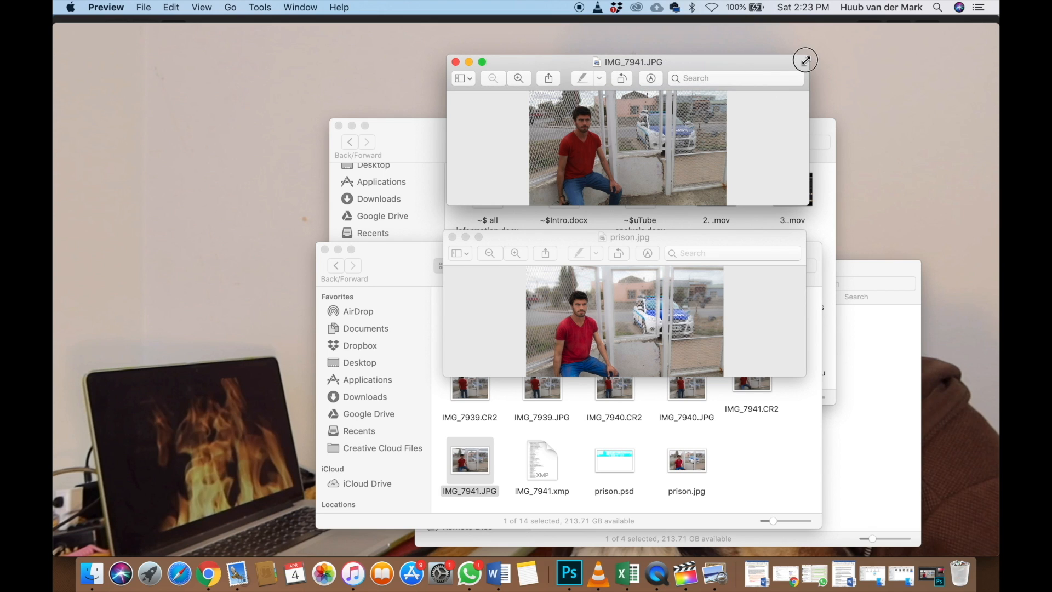
left_click_drag(806, 56, 804, 49)
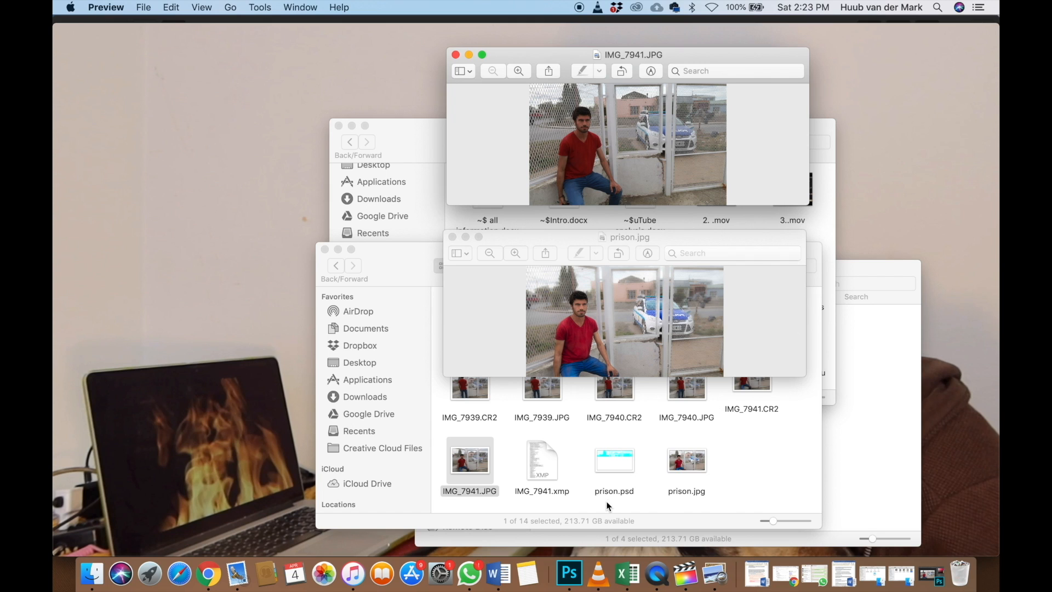
Switch back to Photoshop and apply Gaussian Blur again to the Background copy layer with a slightly larger radius
left_click(569, 573)
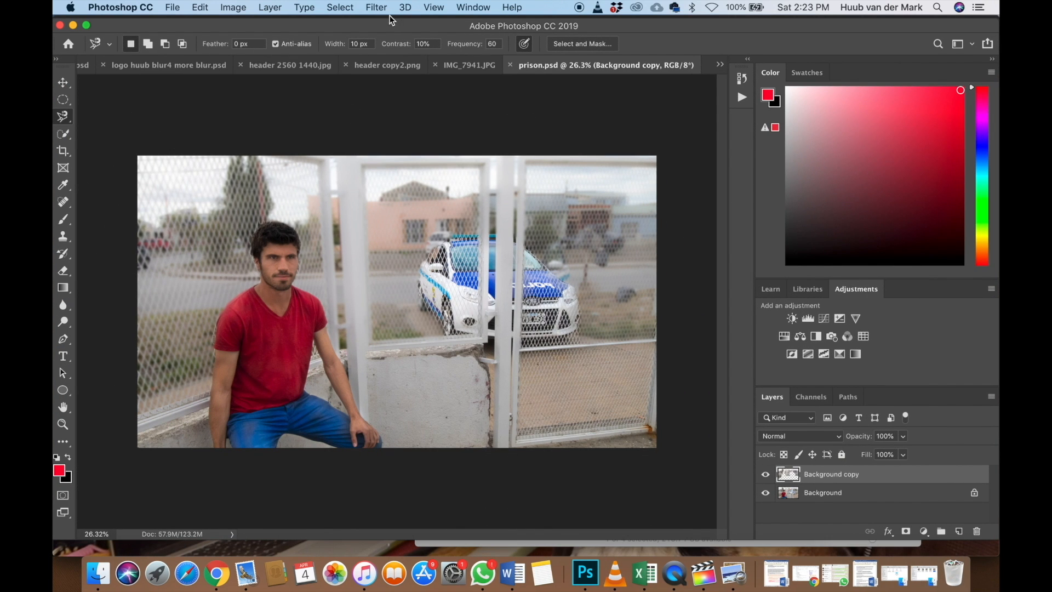
left_click(376, 7)
mouse_move(417, 164)
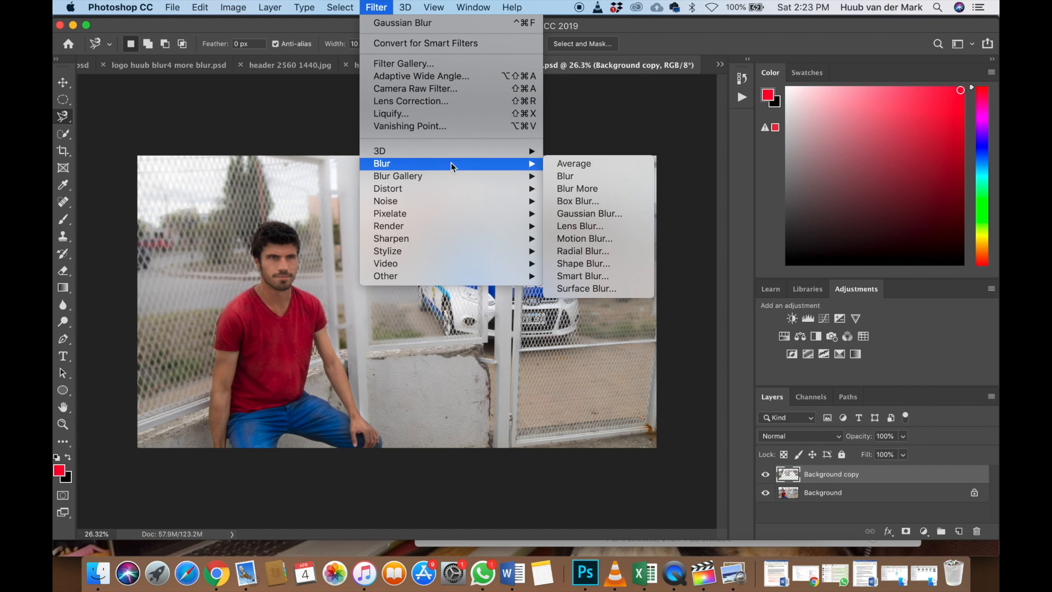
left_click(583, 218)
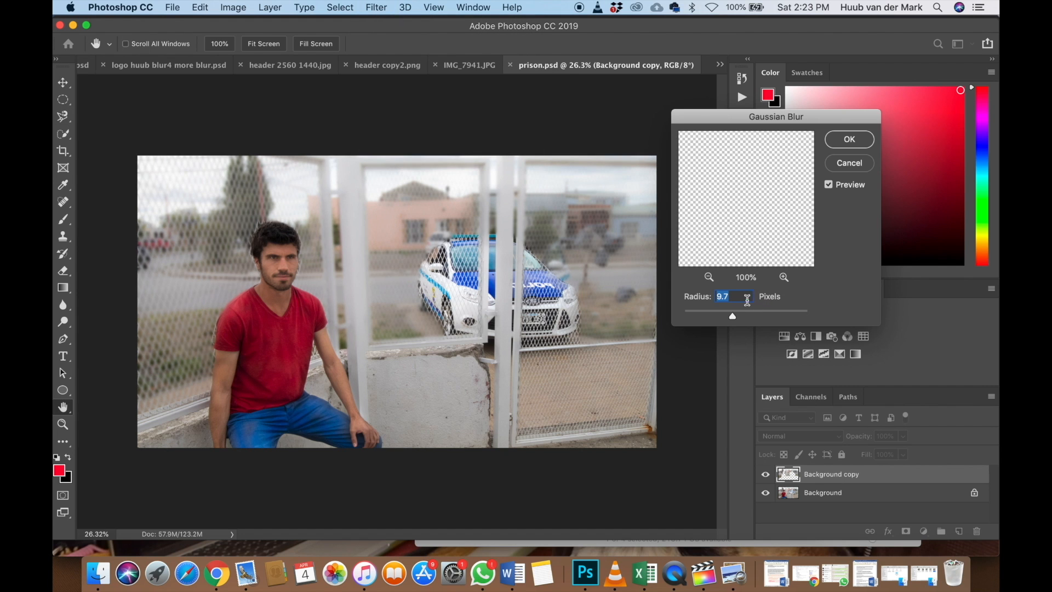
left_click_drag(734, 319, 736, 320)
left_click(736, 319)
key("Return")
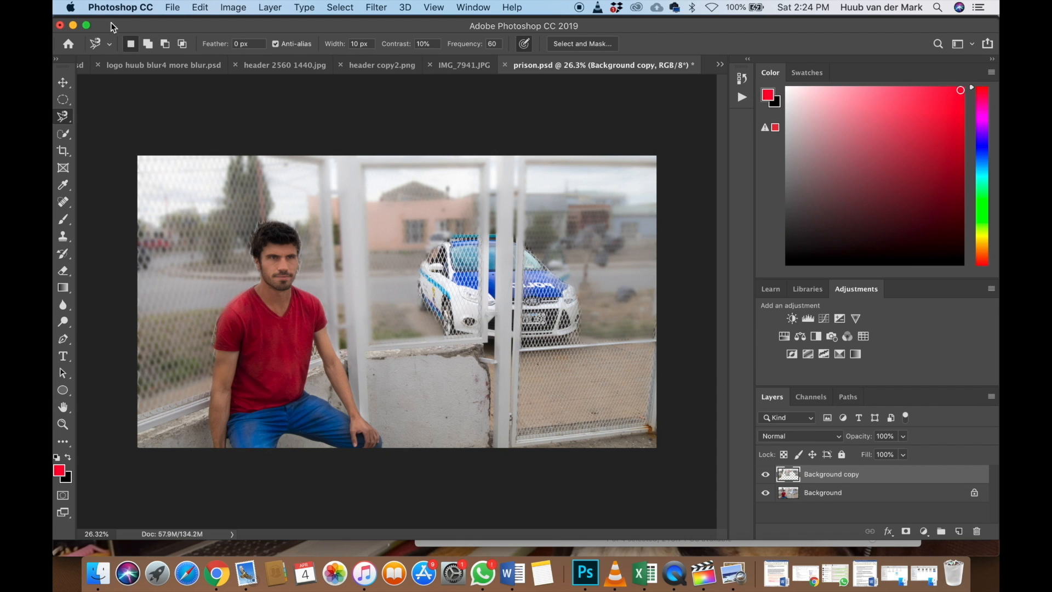
Save the more blurred image as a JPEG named prison2.jpg in the fotos folder with quality 5 (Medium)
left_click(171, 8)
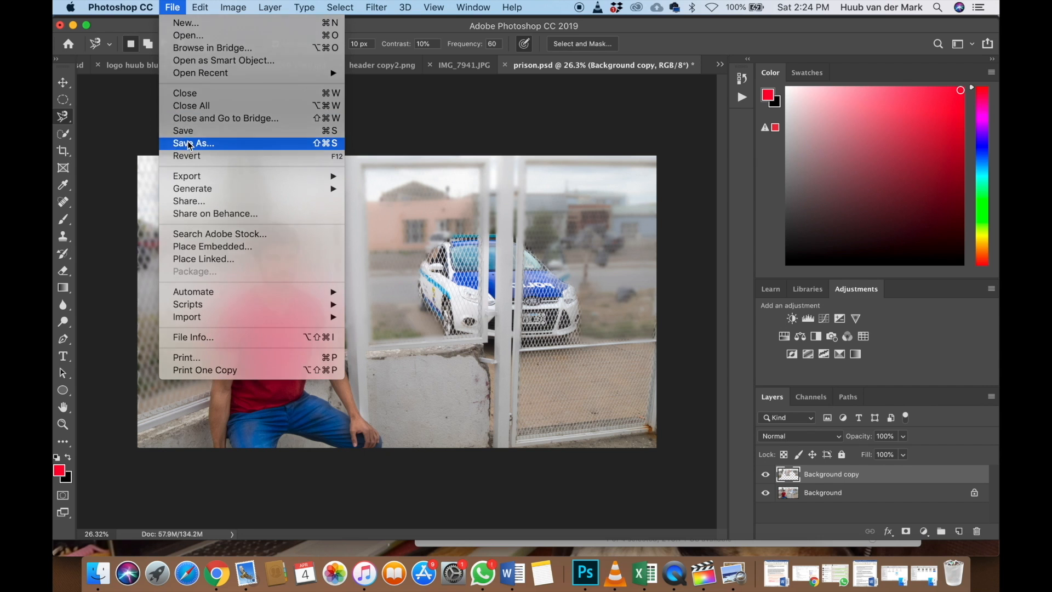
left_click(186, 143)
left_click(505, 55)
type("2")
left_click(574, 377)
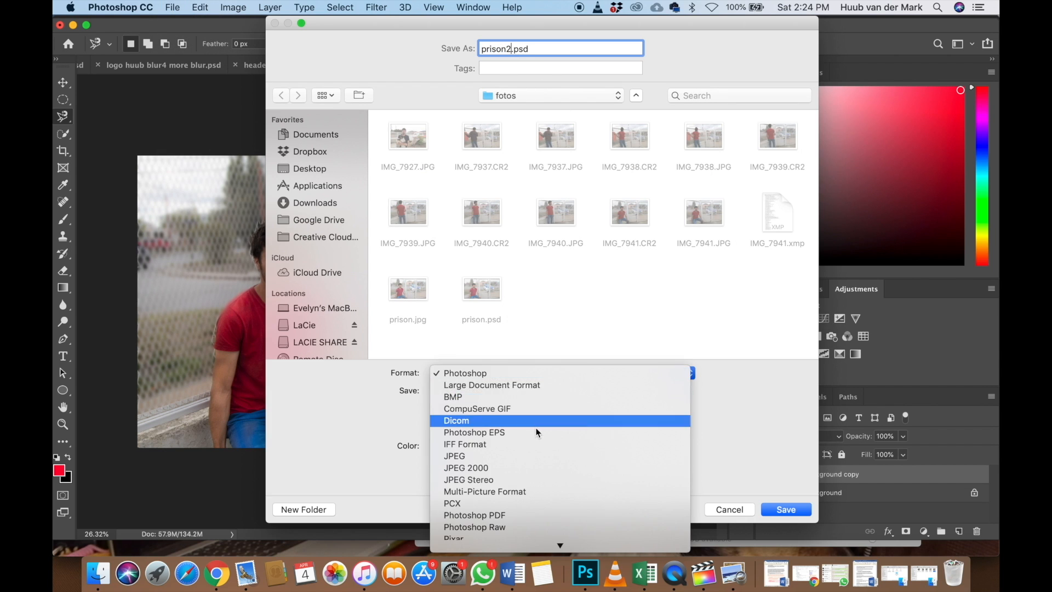
left_click(527, 457)
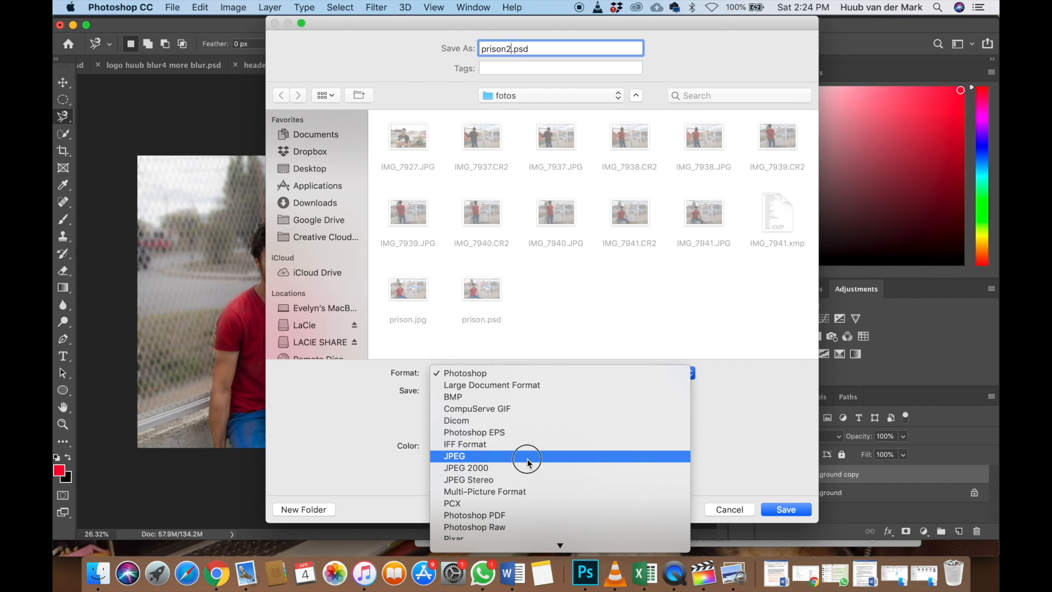
left_click(787, 510)
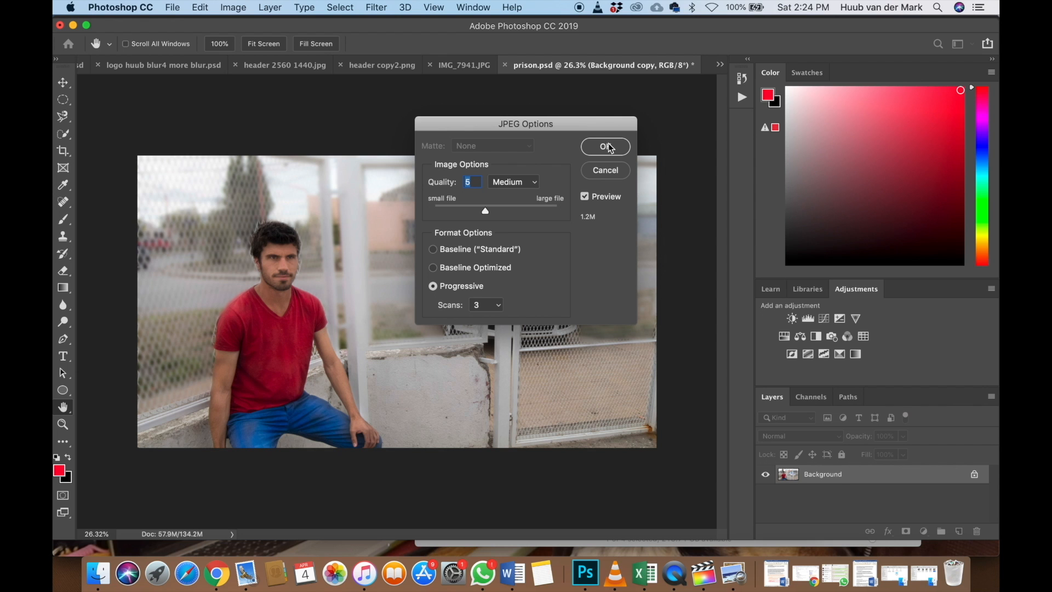
left_click(607, 146)
Open prison2.jpg from the fotos folder in Preview and shrink its window to a small size
left_click(73, 26)
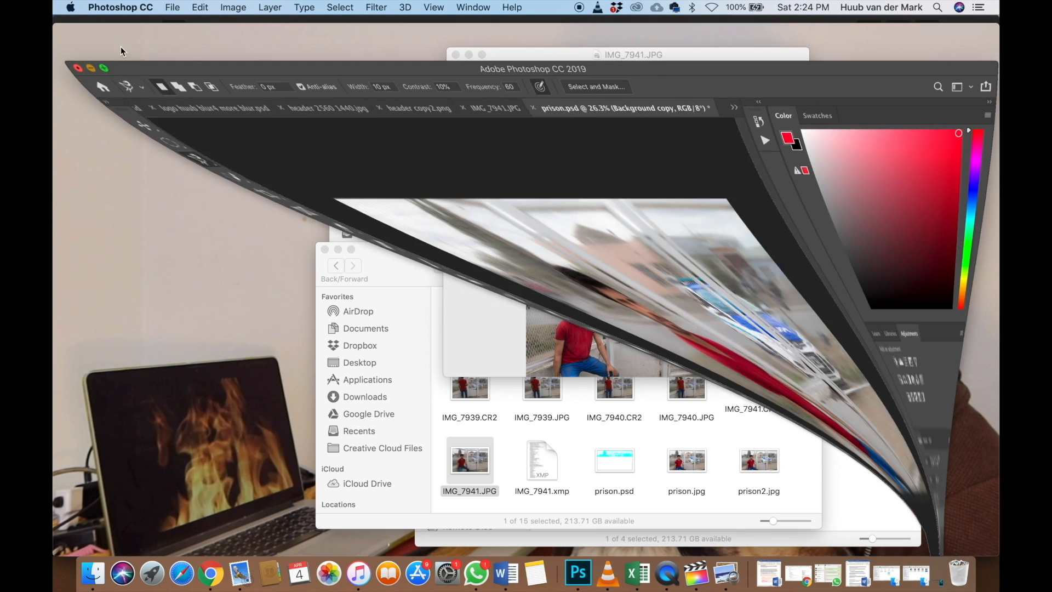
double_click(776, 471)
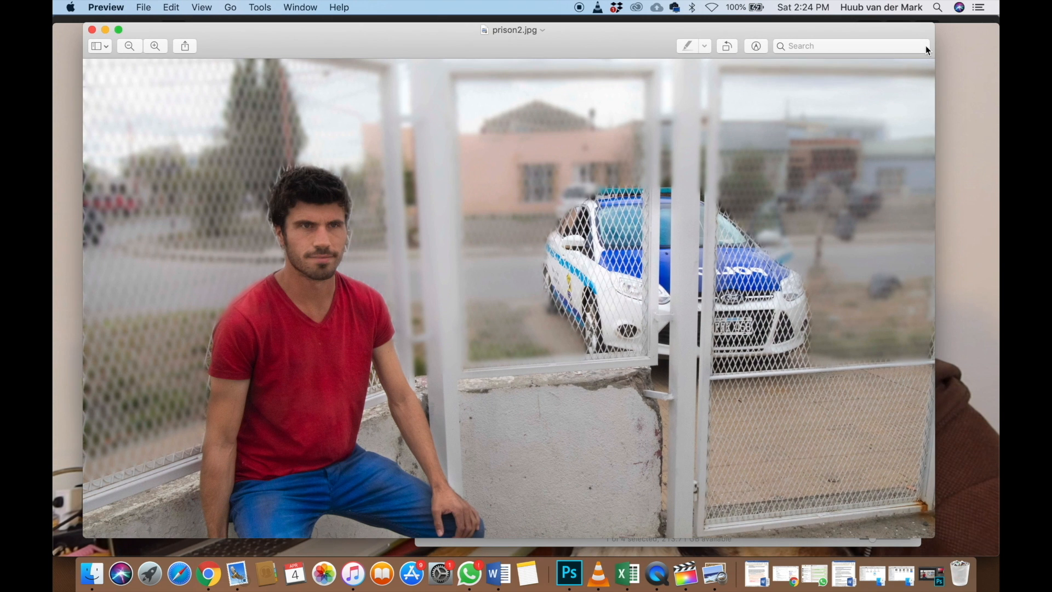
left_click_drag(929, 24, 403, 87)
Minimise the two Finder windows covering the photos and align the prison2.jpg window directly below IMG_7941.JPG
left_click(541, 260)
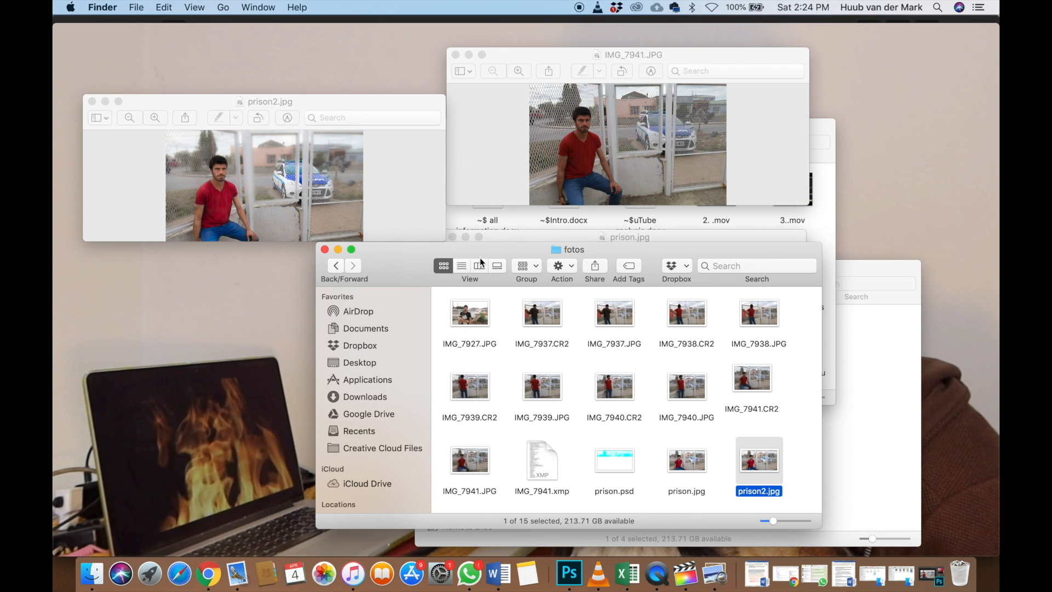
left_click(339, 249)
left_click_drag(335, 102, 650, 144)
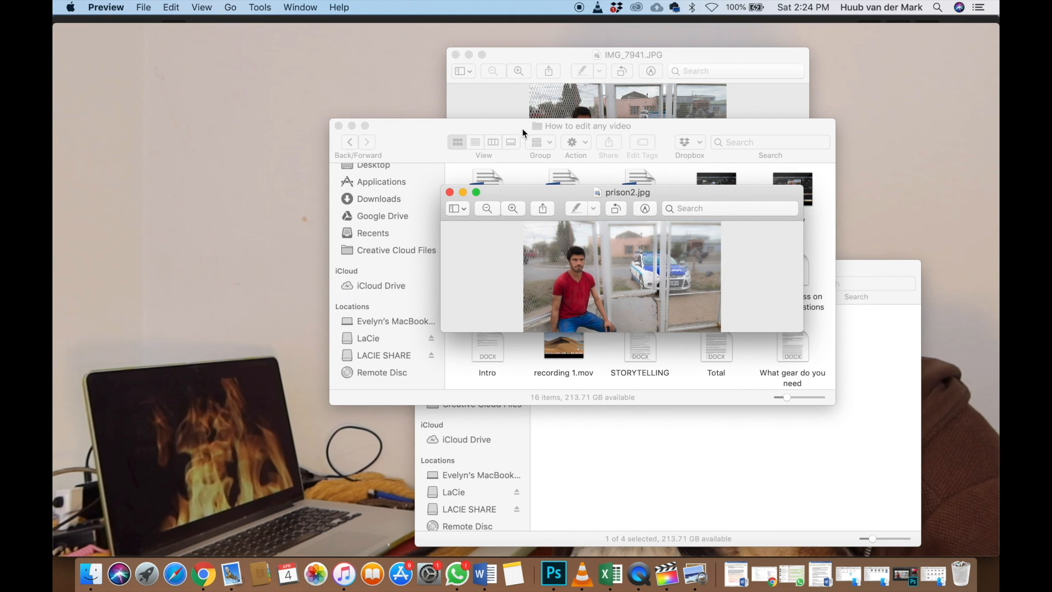
left_click(352, 126)
left_click_drag(564, 196, 569, 241)
left_click_drag(532, 62, 521, 82)
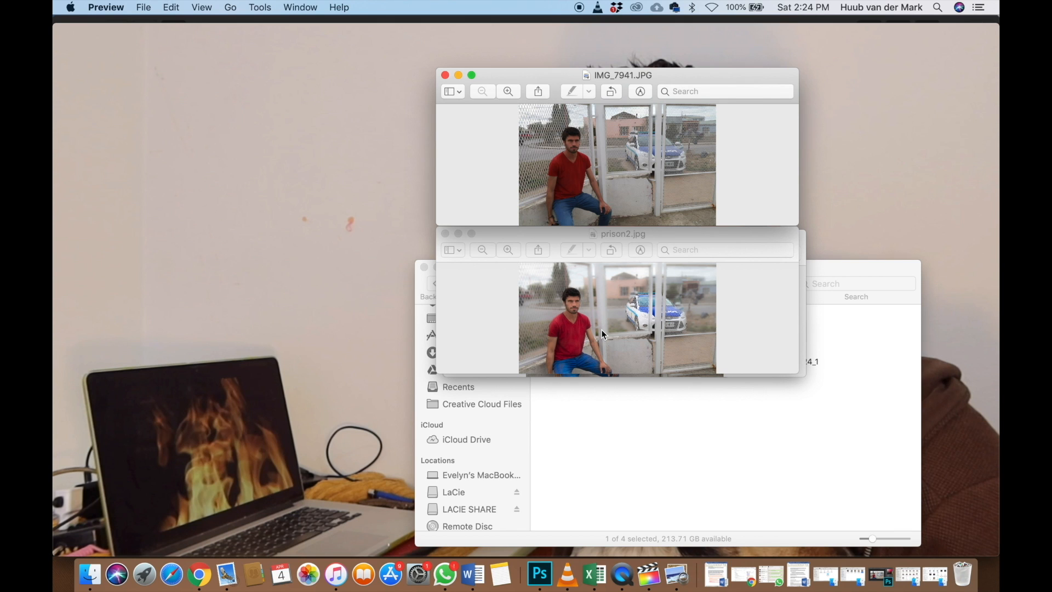
Move the IMG_7941.JPG and prison2.jpg windows together away from prison.jpg so all three photos can be compared
left_click_drag(696, 82, 392, 161)
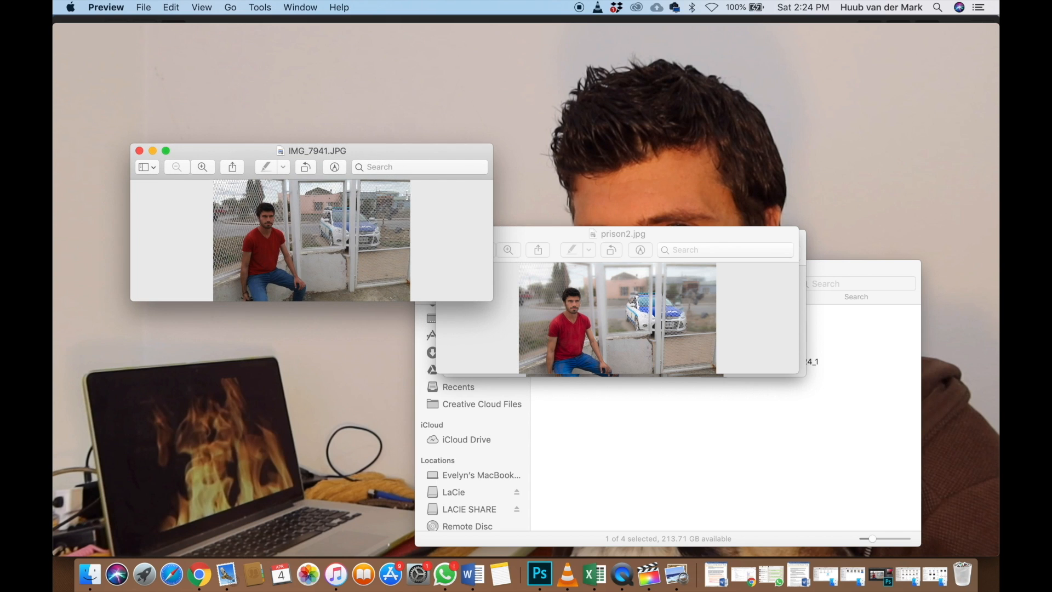
left_click_drag(507, 234, 196, 316)
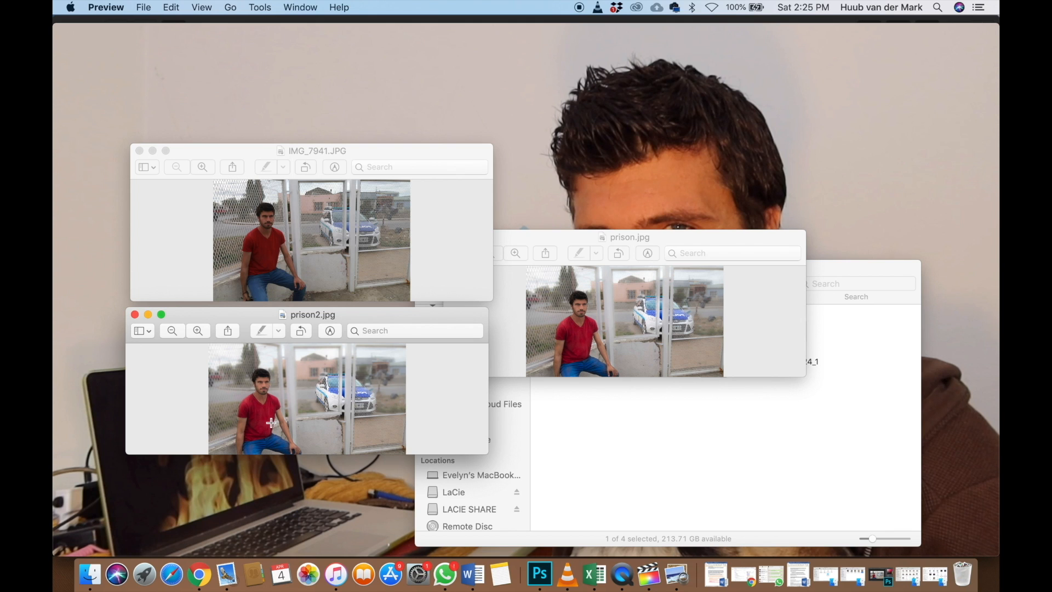
left_click_drag(296, 149, 285, 144)
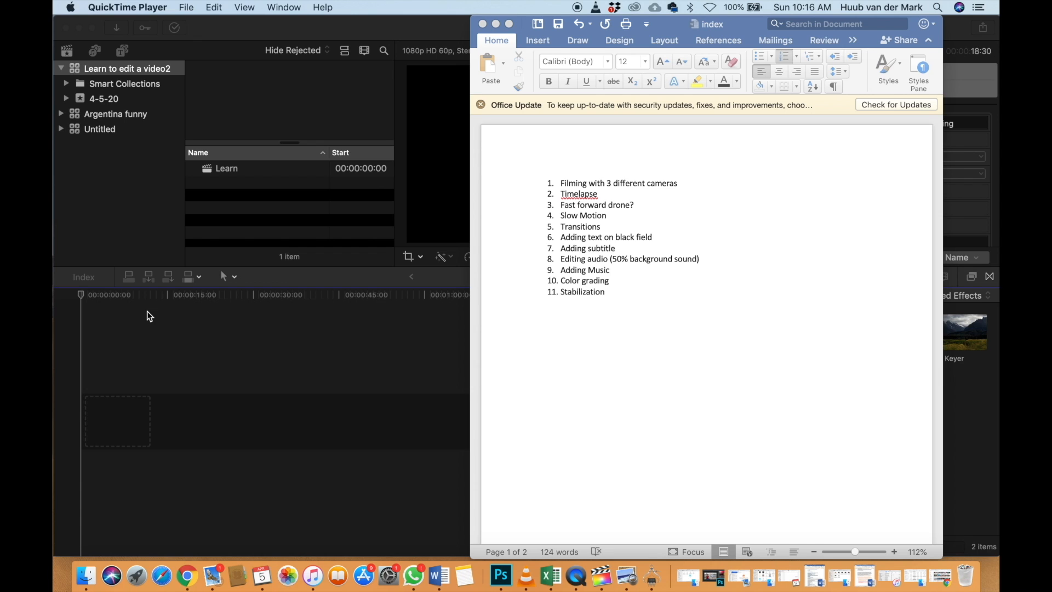
Switch to Final Cut Pro and create a project named "How to edit advanced vlog" in the "Learn to edit a video2" library
left_click(87, 344)
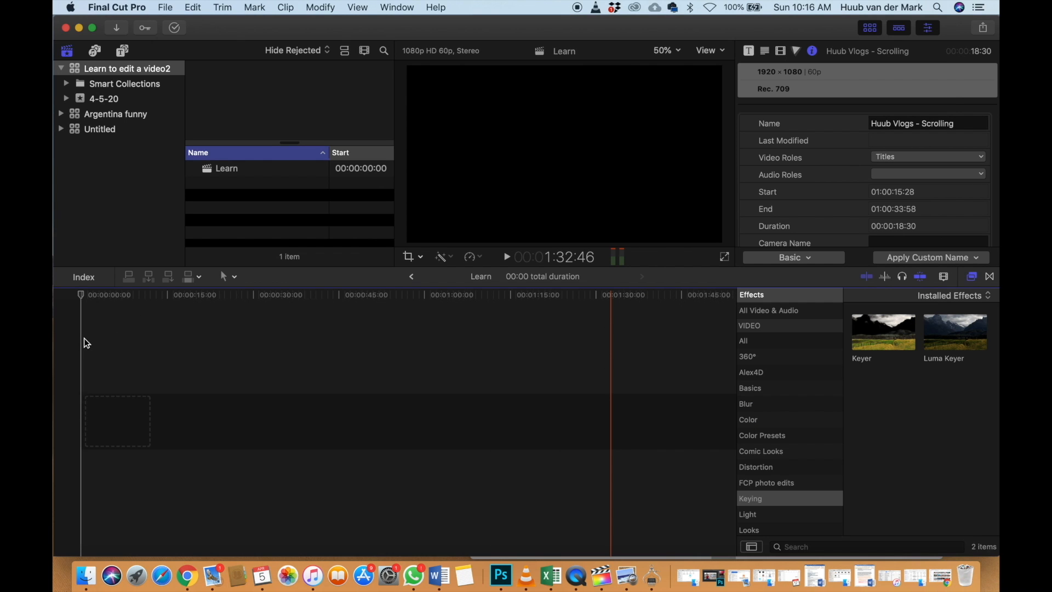
right_click(120, 75)
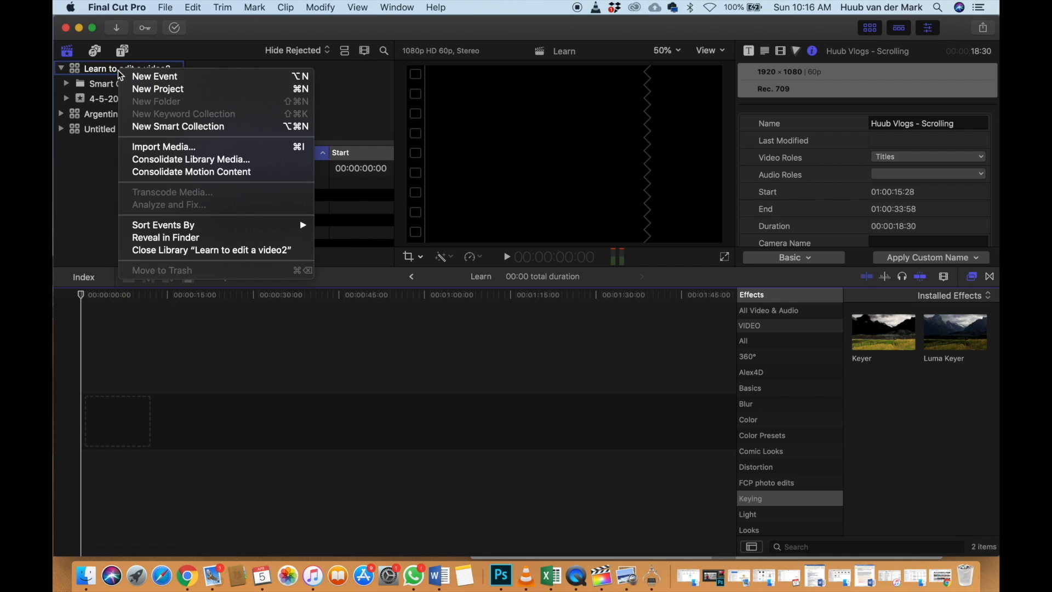
left_click(147, 88)
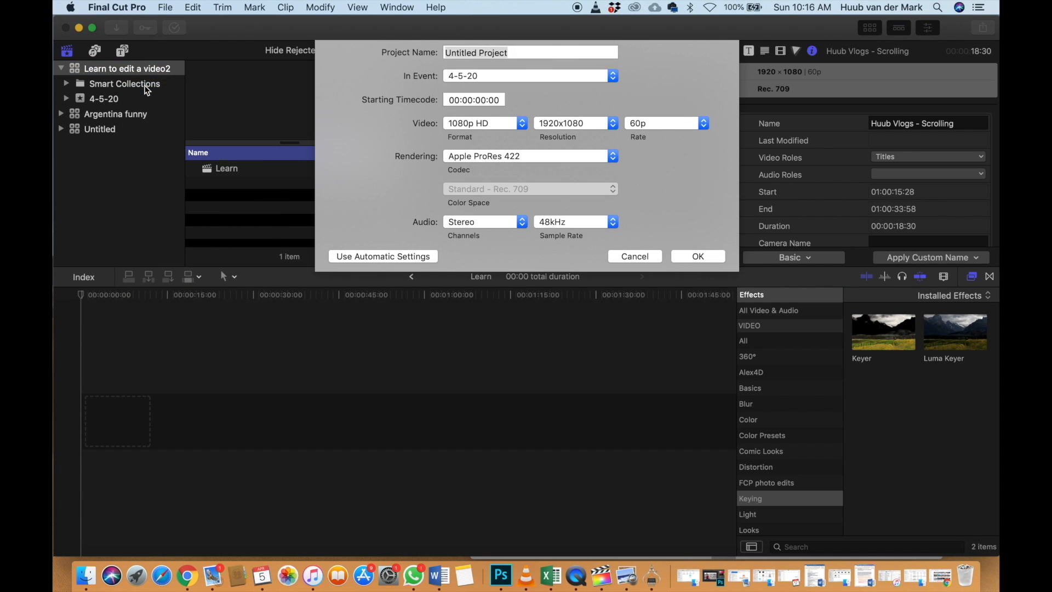
type("Ho")
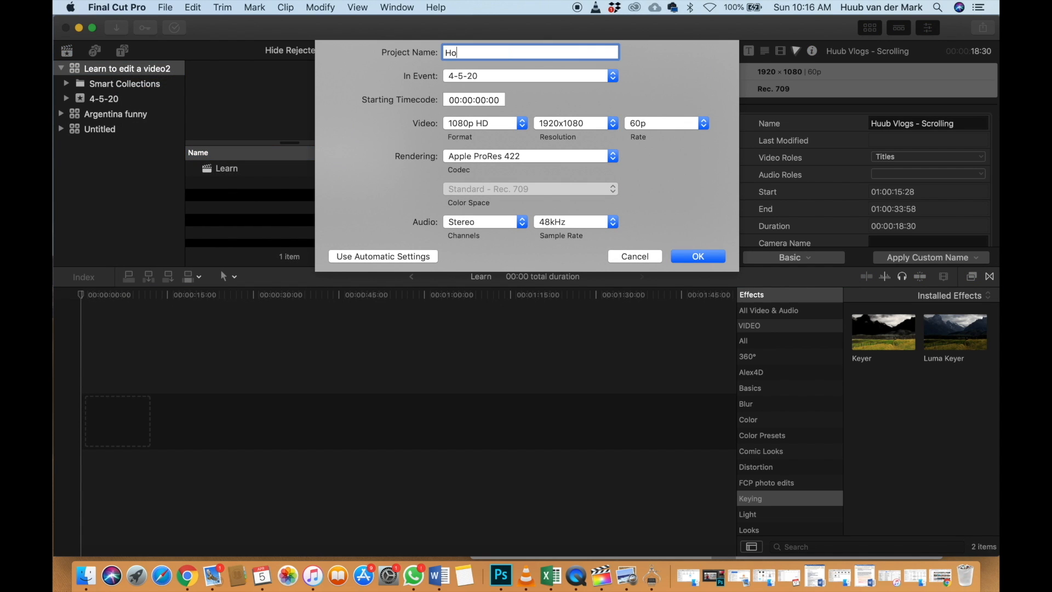
type("w to edit advanced vlog")
left_click(696, 256)
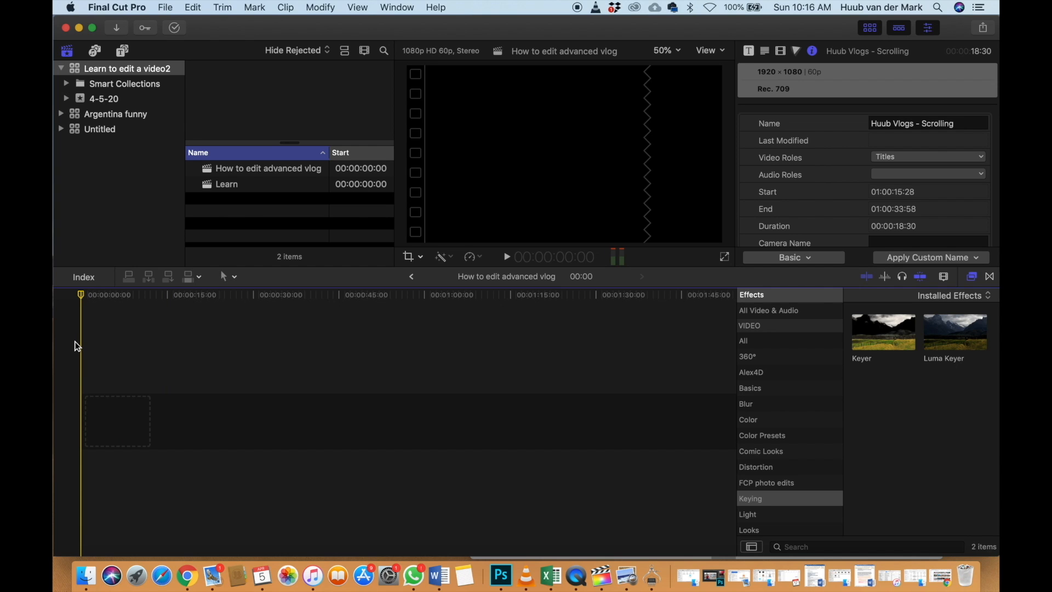
Switch to Finder, move its window clear of the project list, and open the 1. G7X folder in Ep 284
left_click(85, 575)
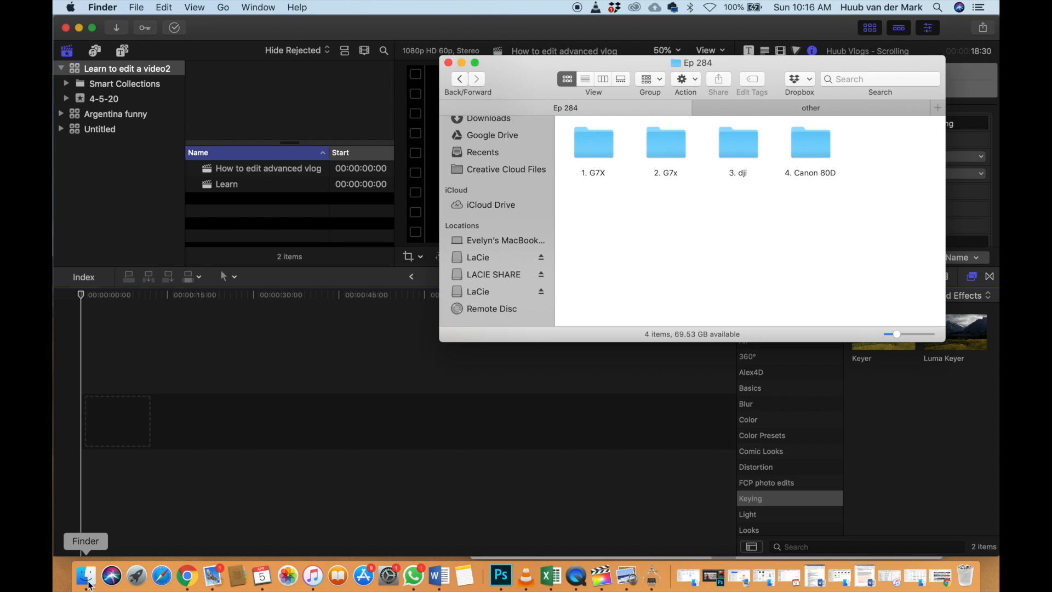
left_click_drag(535, 74, 563, 71)
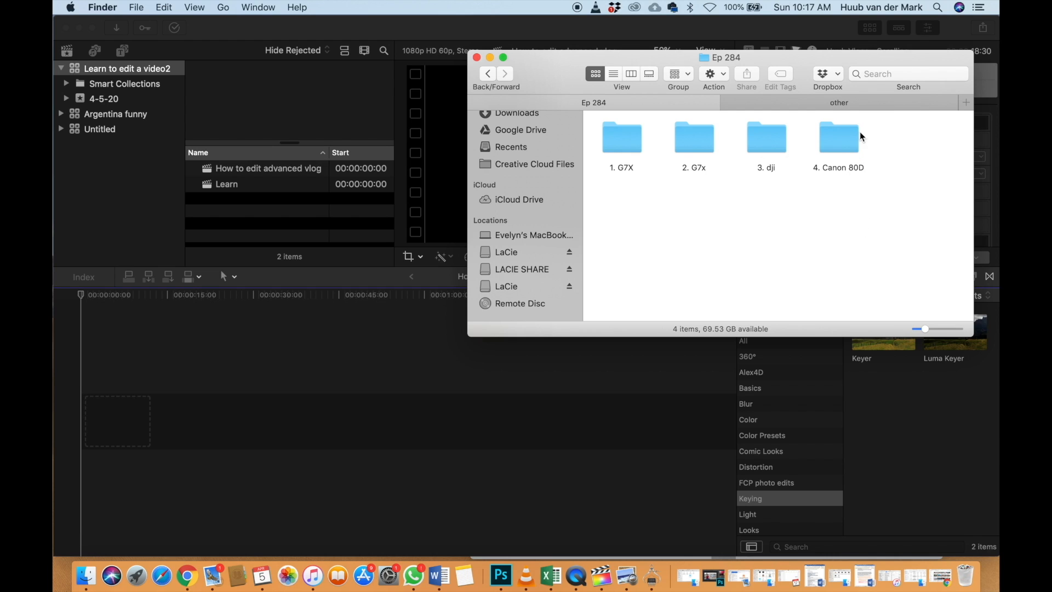
double_click(643, 149)
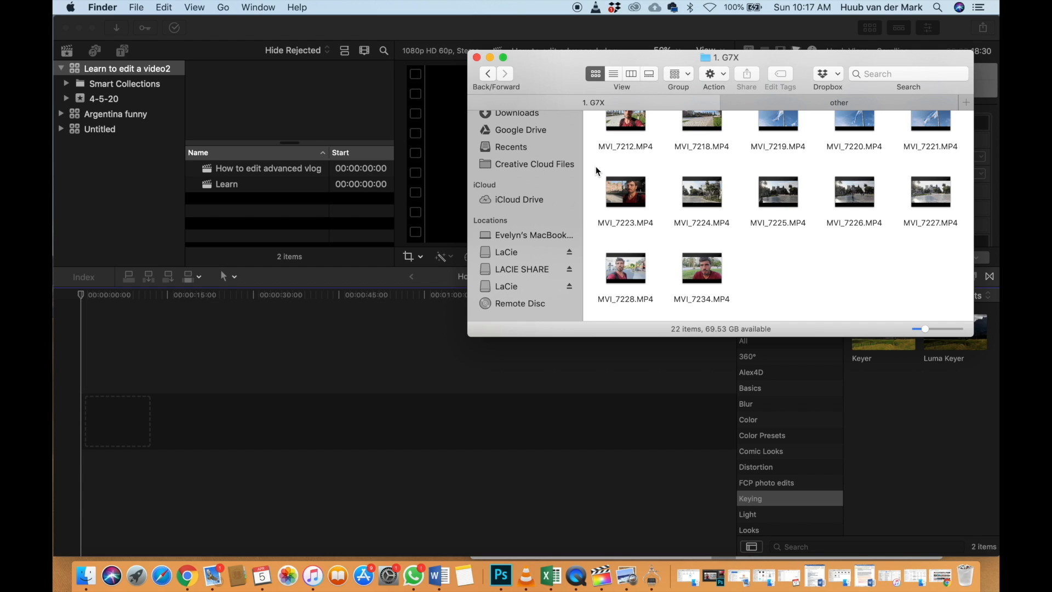
Look through the video clips in the 1. G7X folder, including MVI_7223, MVI_7228 and MVI_7234
scroll(596, 167, "up", 2)
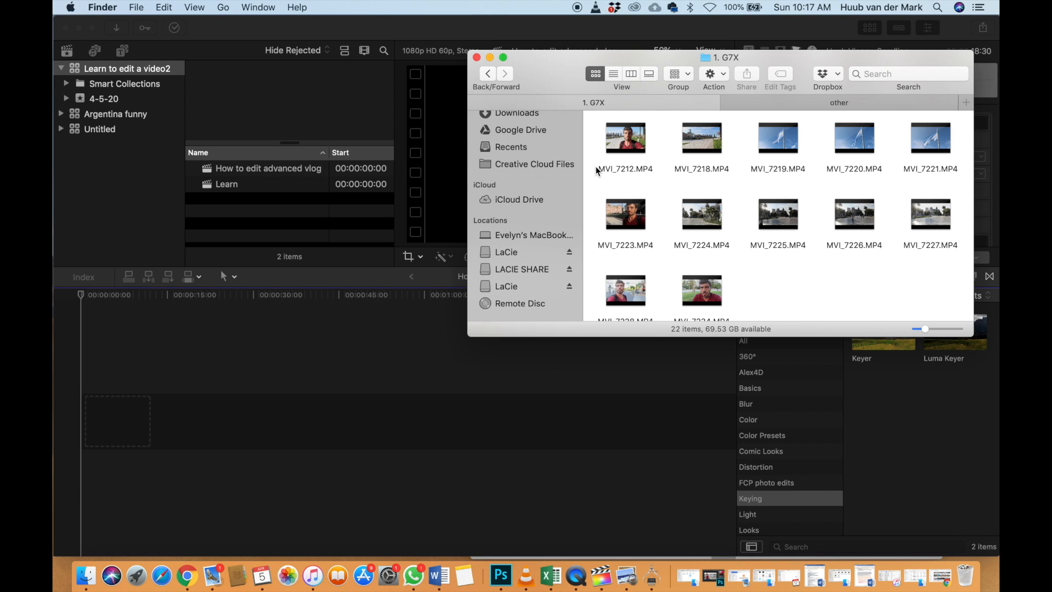
scroll(597, 171, "up", 3)
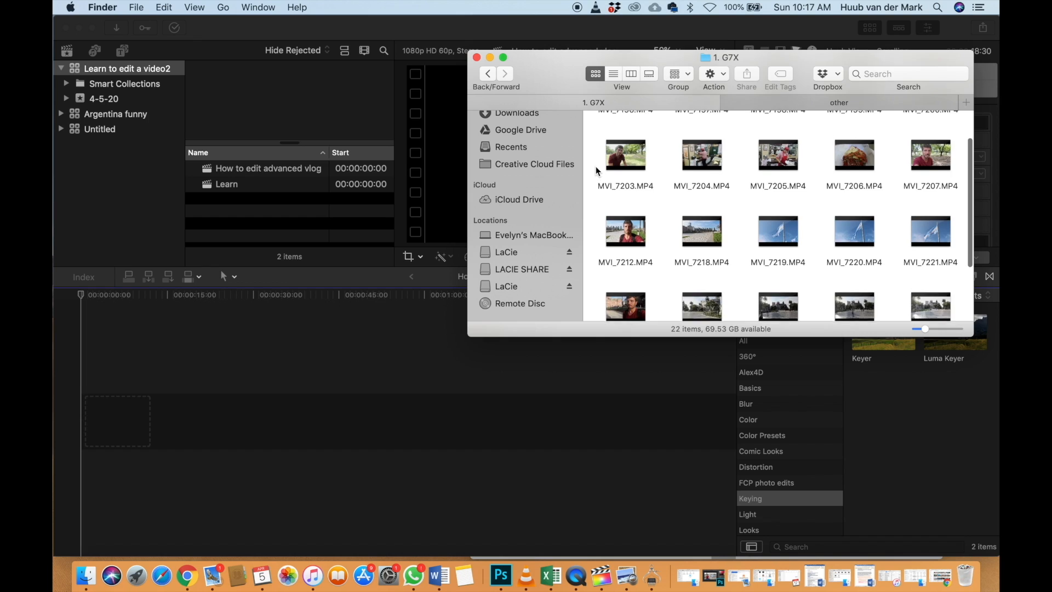
scroll(596, 171, "down", 3)
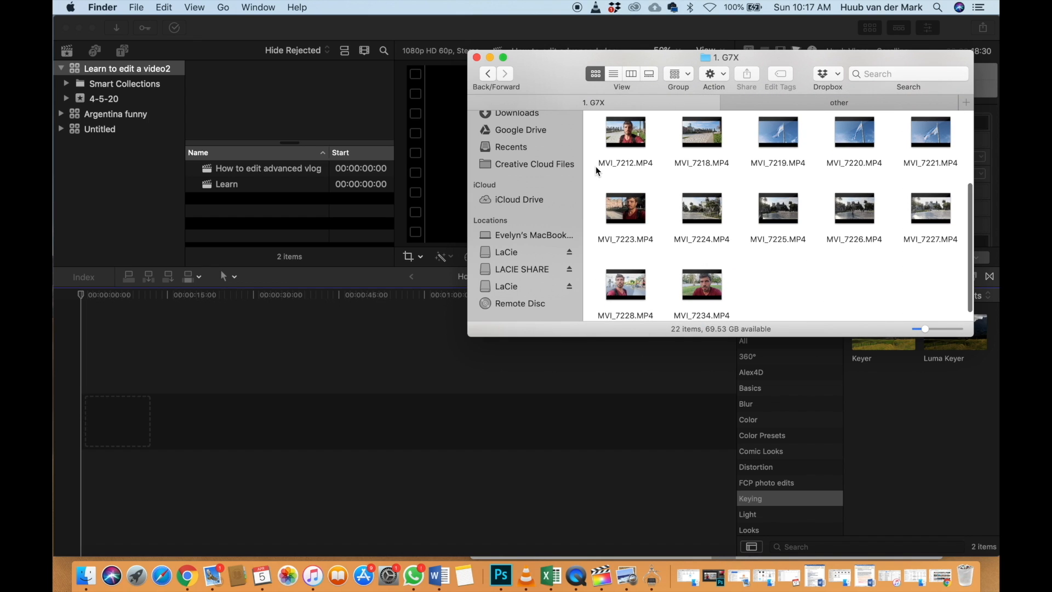
mouse_move(613, 196)
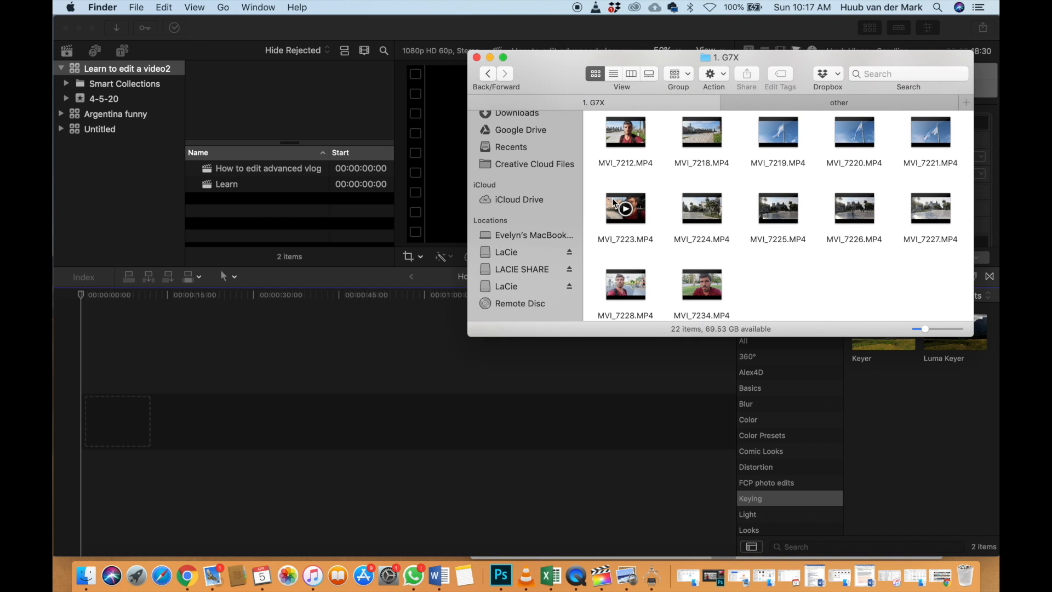
mouse_move(636, 277)
left_click(700, 281)
key("Left")
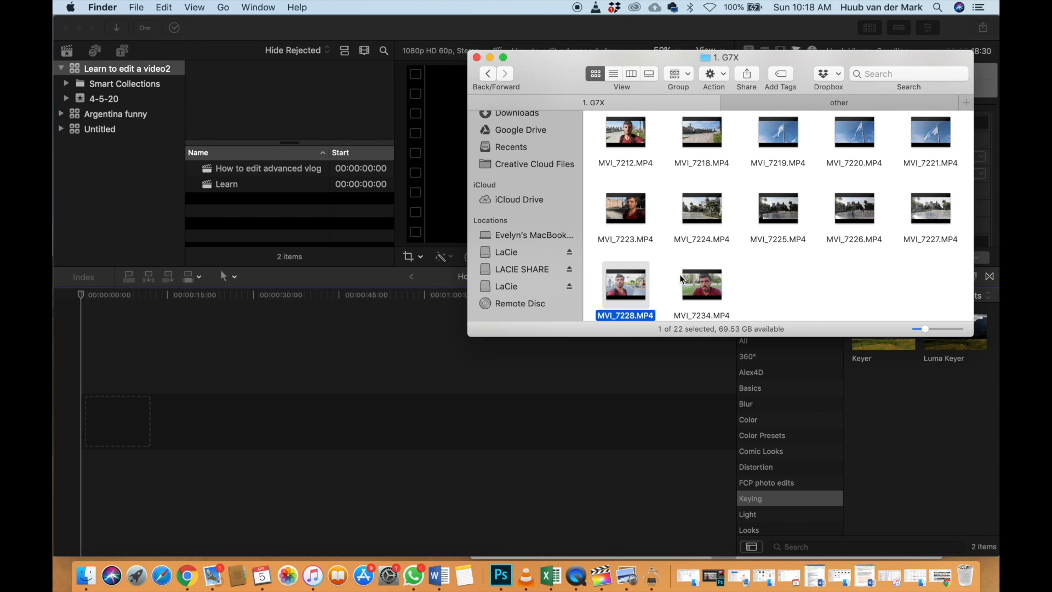
mouse_move(688, 279)
left_click(790, 284)
scroll(792, 285, "down", 1)
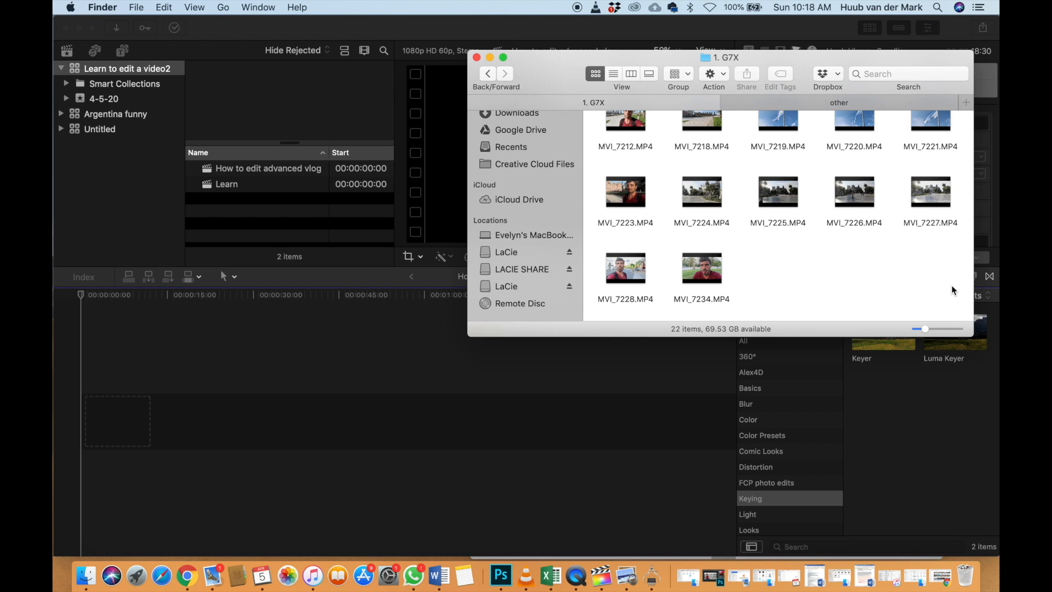
Add all clips from the 1. G7X folder to the empty timeline and place the playhead at their end
left_click_drag(921, 284, 137, 410)
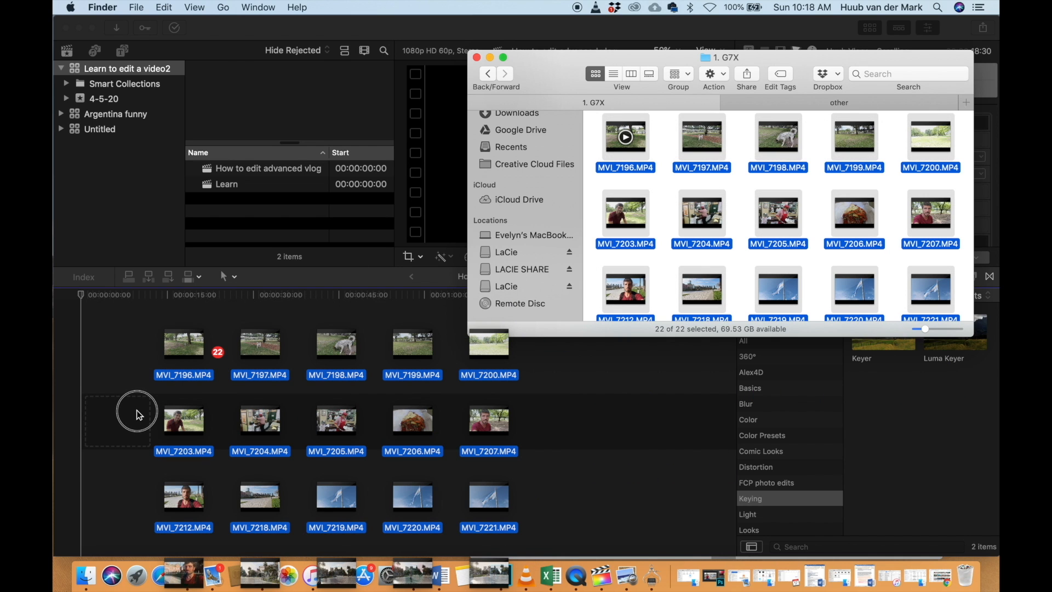
left_click_drag(136, 410, 137, 410)
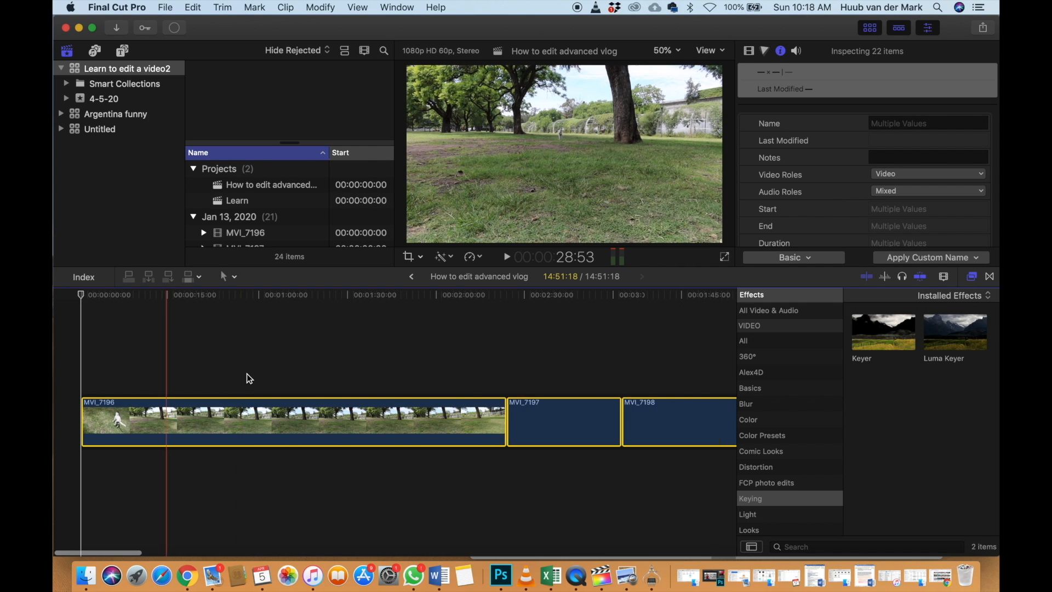
left_click(329, 376)
Open the 2. G7x folder in Finder and append its clips MVI_7238 and MVI_7250 to the end of the timeline
key("super+Tab")
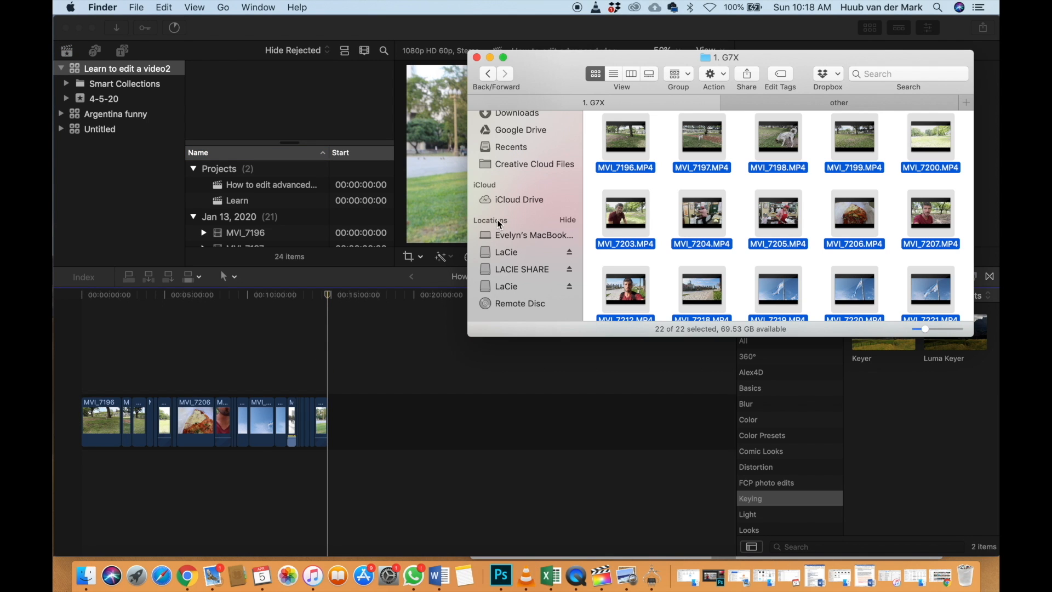
left_click(487, 74)
double_click(693, 141)
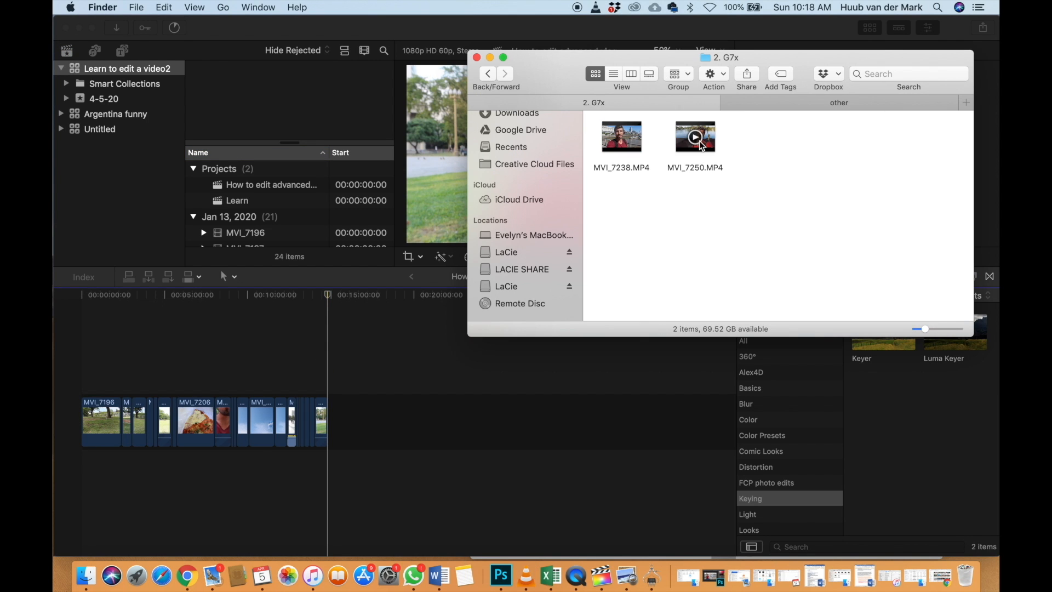
left_click_drag(749, 198, 374, 431)
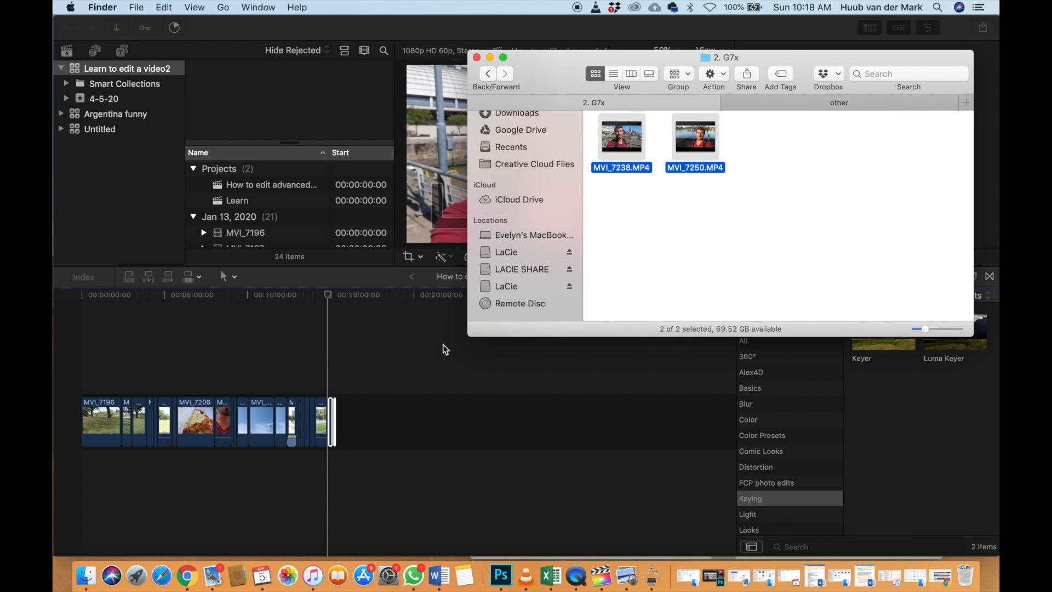
Open the 3. dji folder in Ep 284 and append its clips DJI_0001 and DJI_0002 to the end of the timeline
left_click(487, 73)
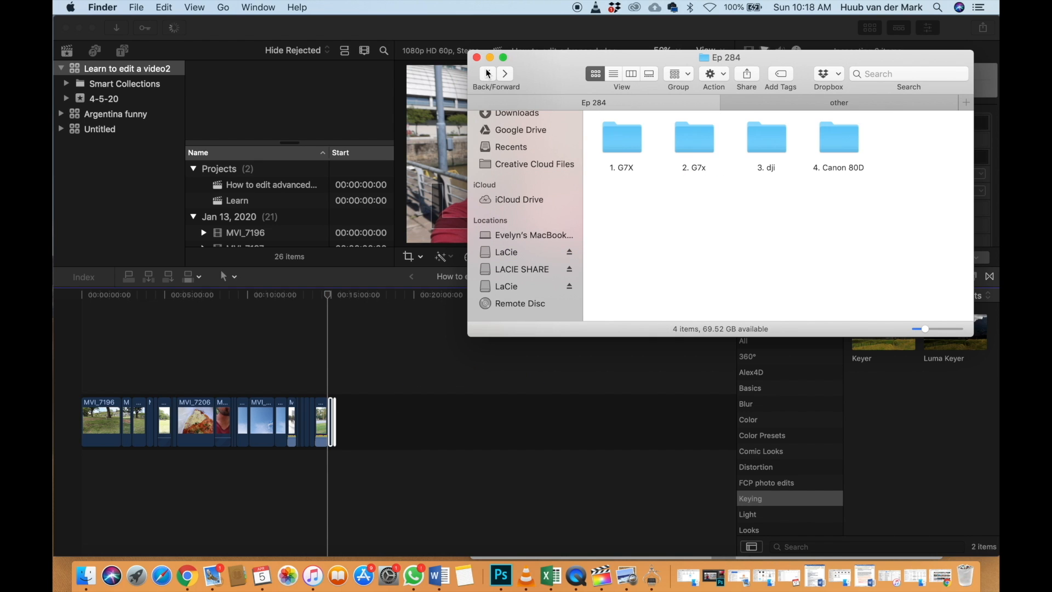
double_click(764, 134)
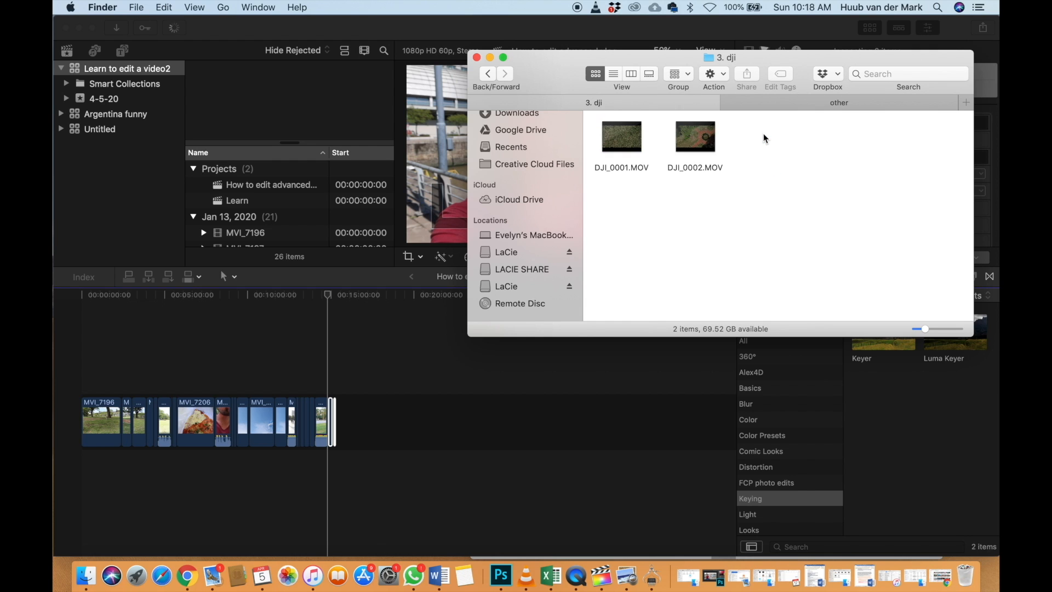
left_click_drag(764, 137, 392, 437)
Append all clips from the 4. Canon 80D folder to the end of the timeline and place the playhead at their start
left_click(487, 73)
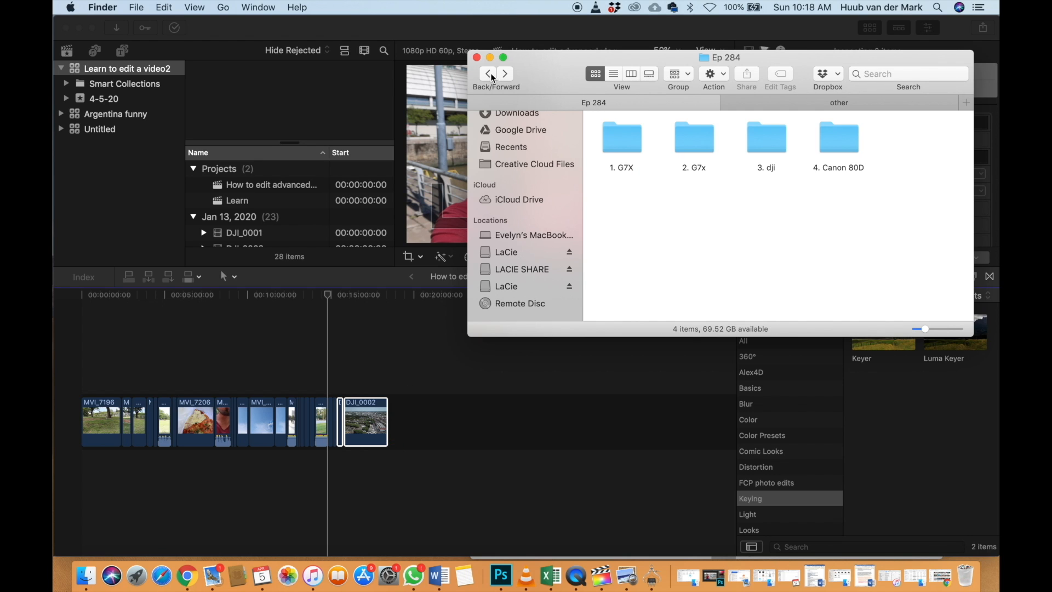
double_click(844, 144)
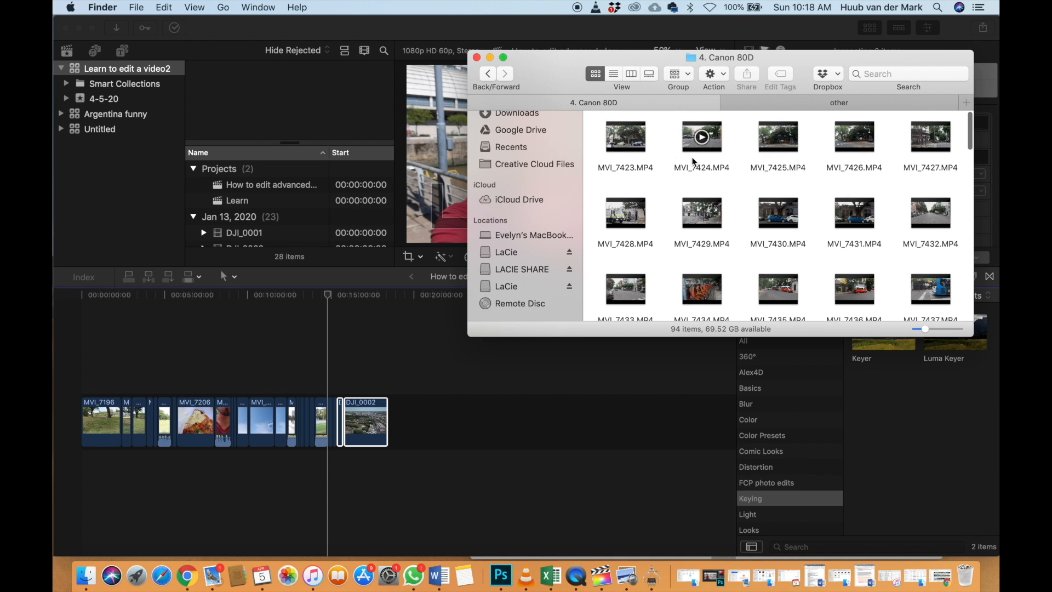
left_click_drag(586, 116, 945, 376)
scroll(895, 244, "up", 15)
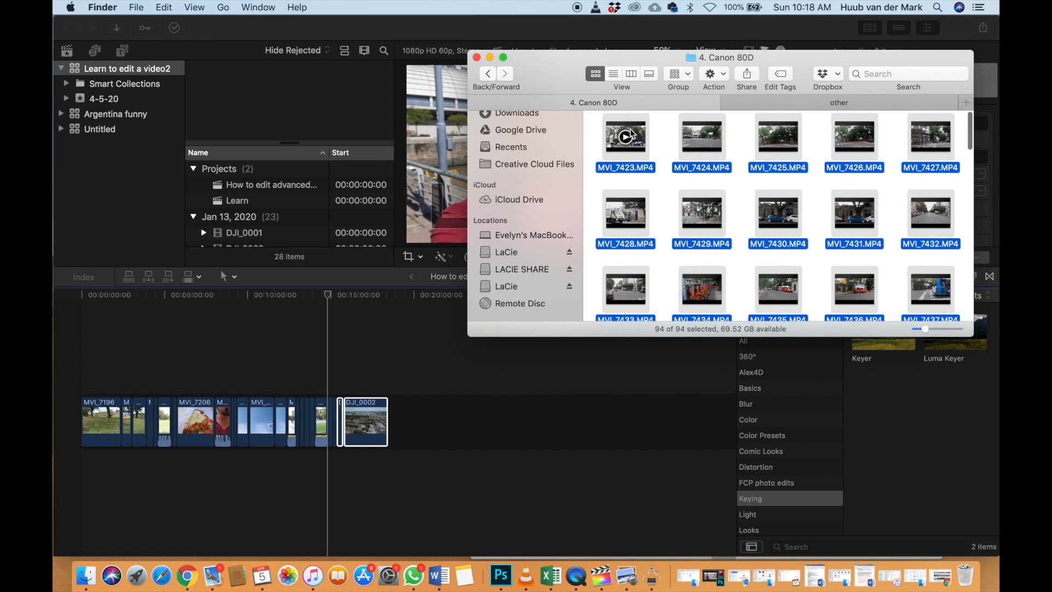
left_click_drag(639, 132, 430, 422)
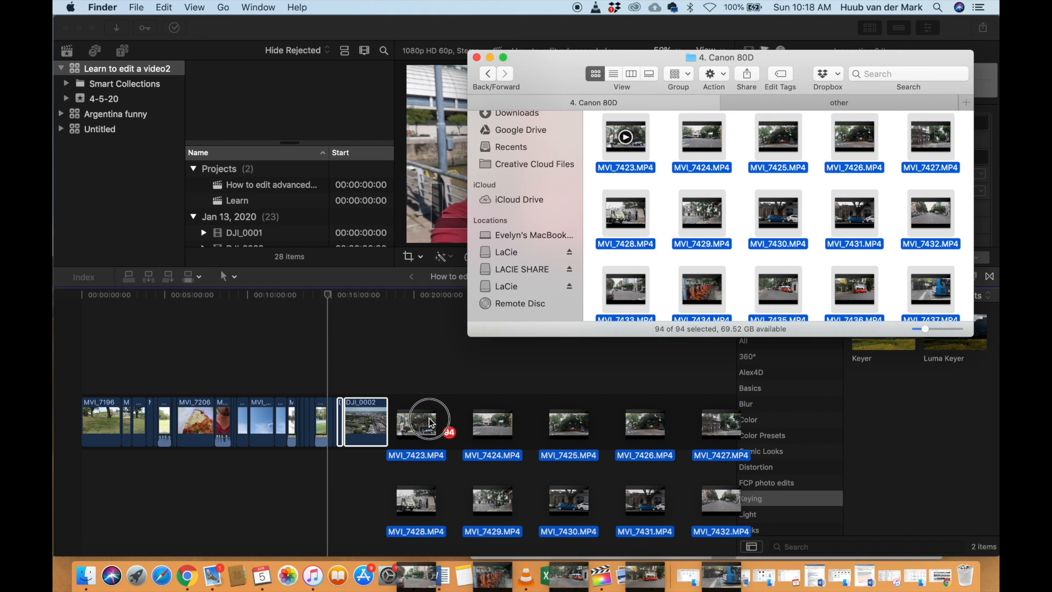
left_click_drag(430, 422, 430, 422)
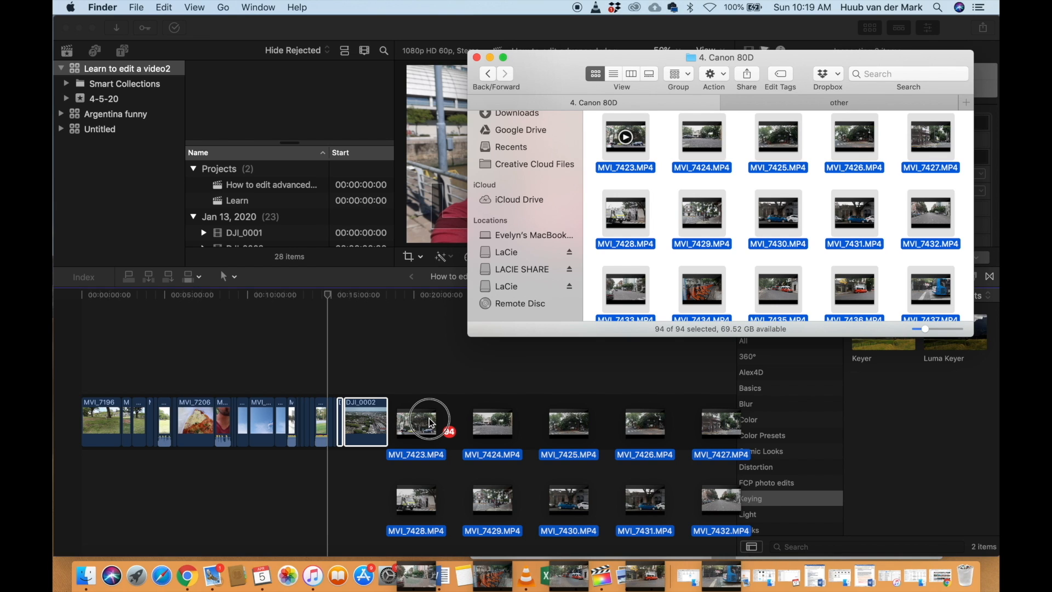
left_click_drag(430, 422, 429, 418)
left_click(393, 389)
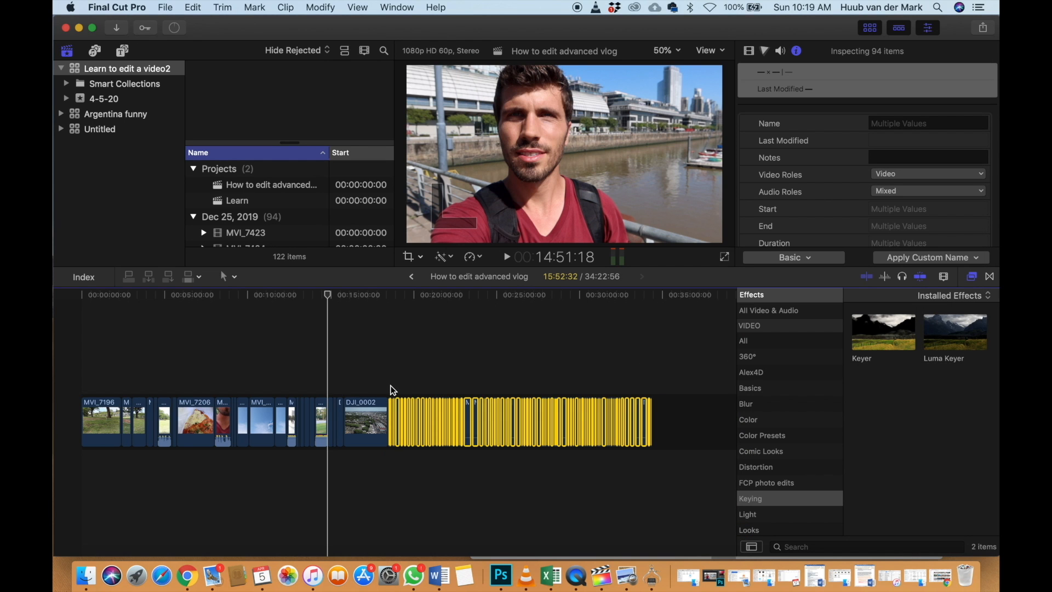
left_click(393, 389)
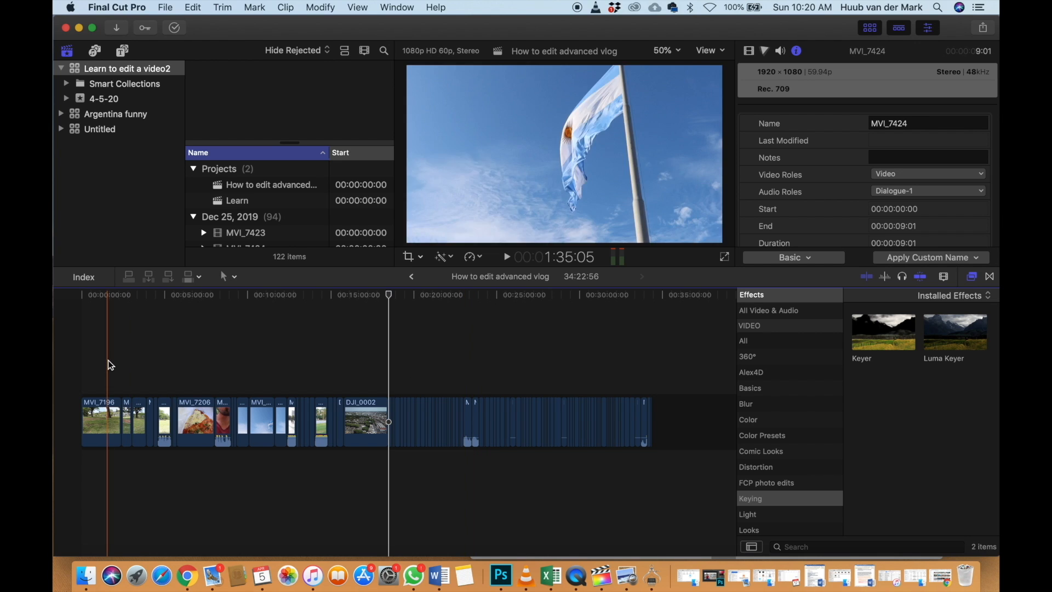
Insert a gap at the very start of the timeline, before MVI_7196, and lengthen it to about 15:40 (seconds:frames)
left_click(76, 361)
key("super+plus")
key("super+plus")
key("super+plus")
key("super+plus")
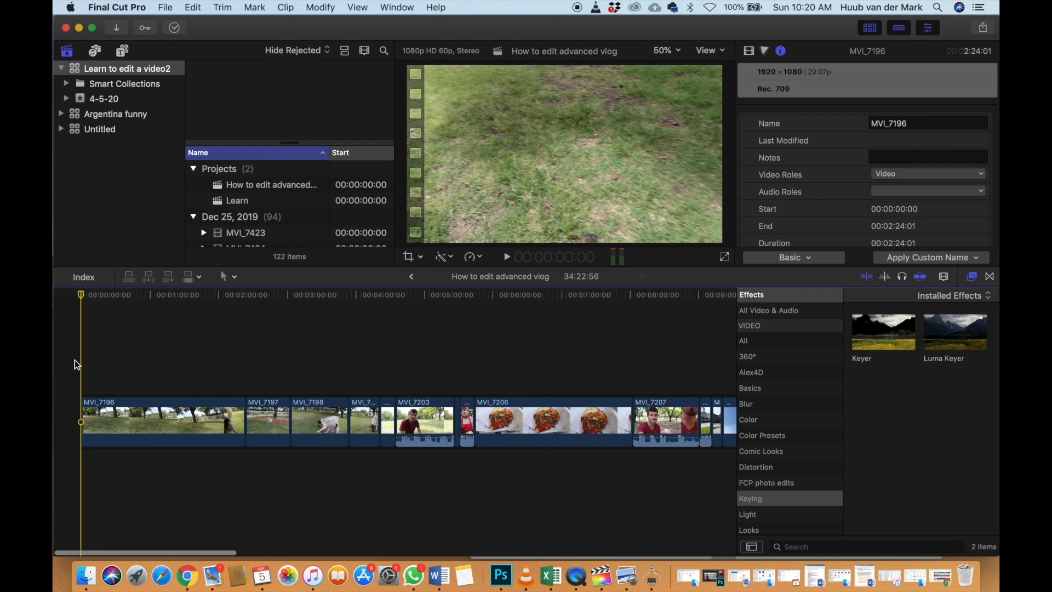
key("alt+w")
key("super+plus")
key("super+plus")
key("super+plus")
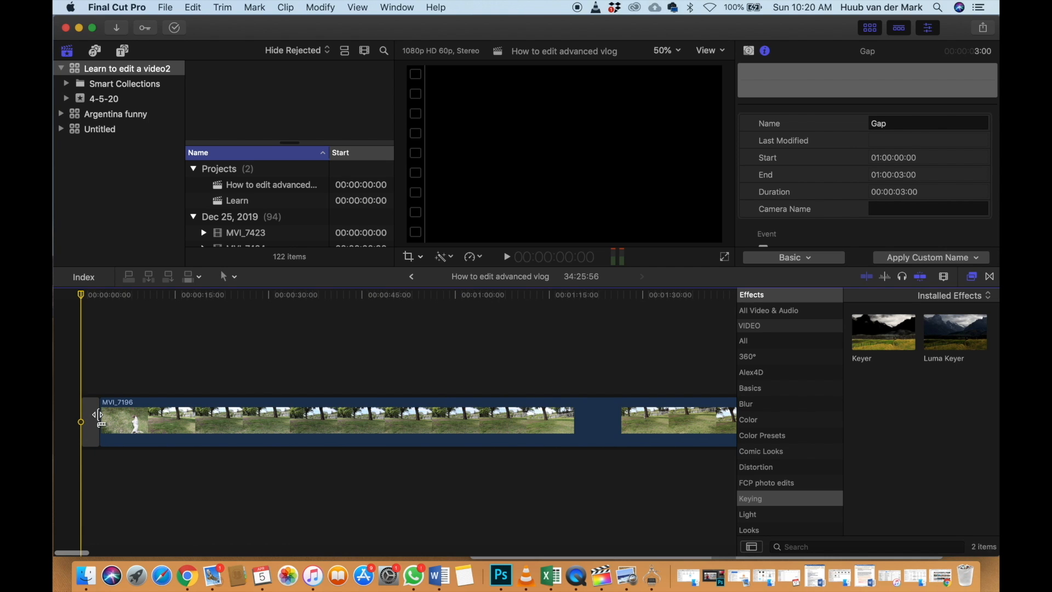
left_click_drag(97, 415, 178, 415)
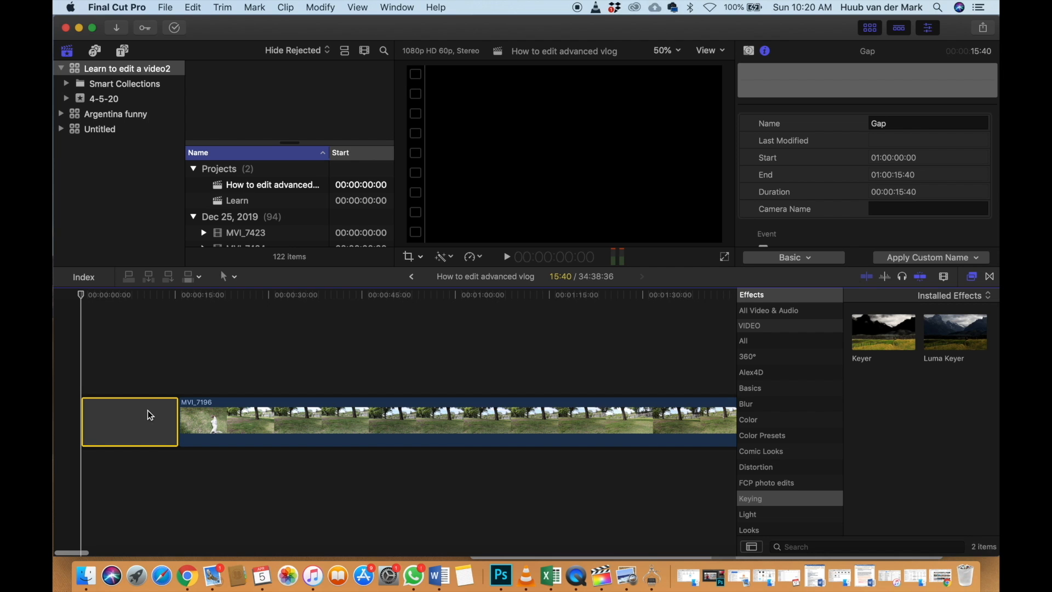
Paste copies of the gap one after another until 14 equal gaps stand before MVI_7196
left_click(185, 362)
key("super+v")
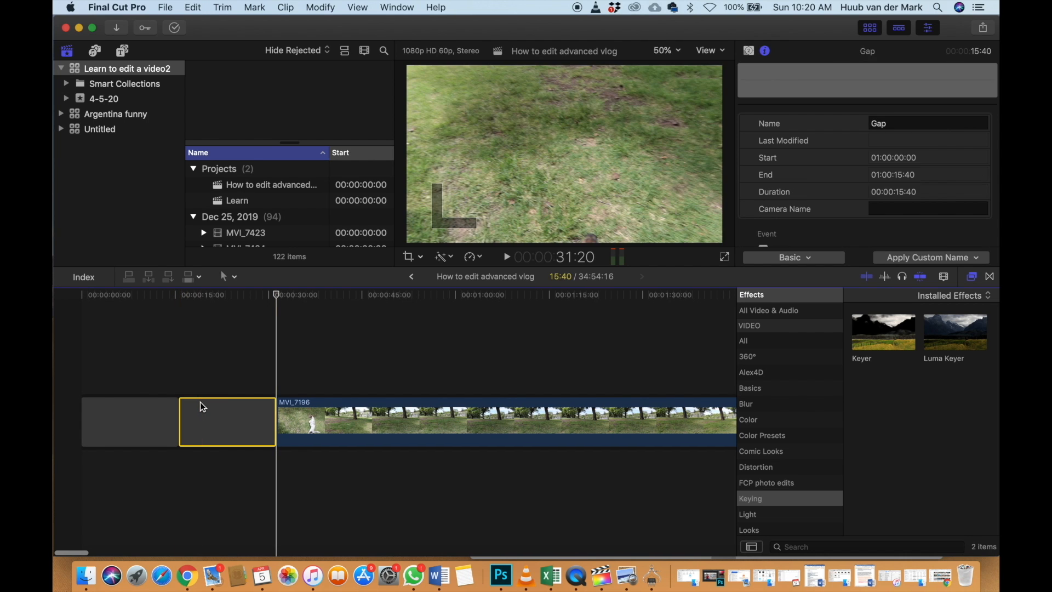
left_click(281, 382)
key("super+v")
key("super+v")
key("super+v")
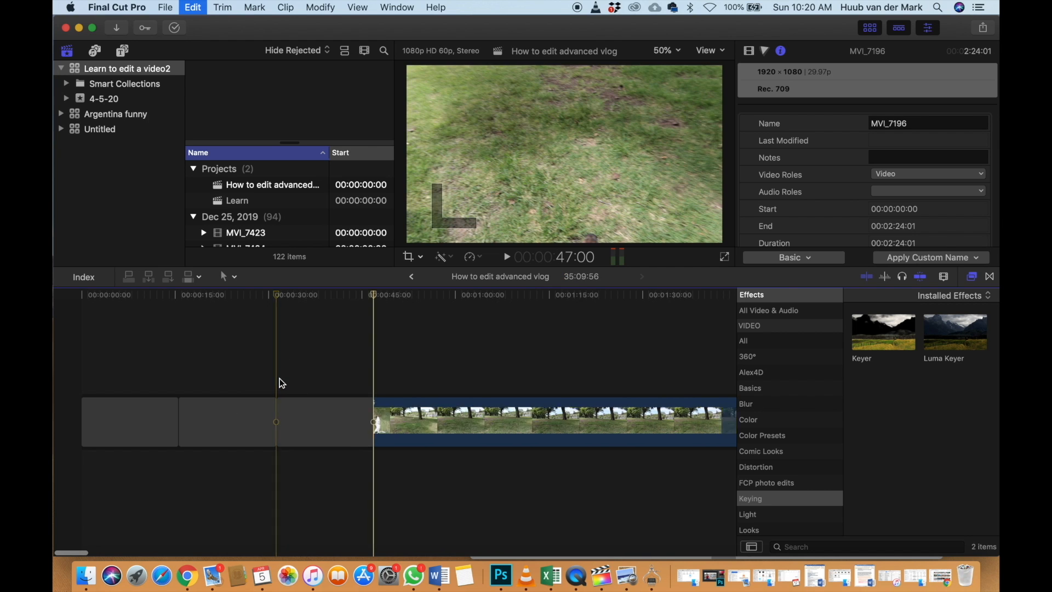
key("super+v")
key("super+v")
key("super+v")
key("super+v")
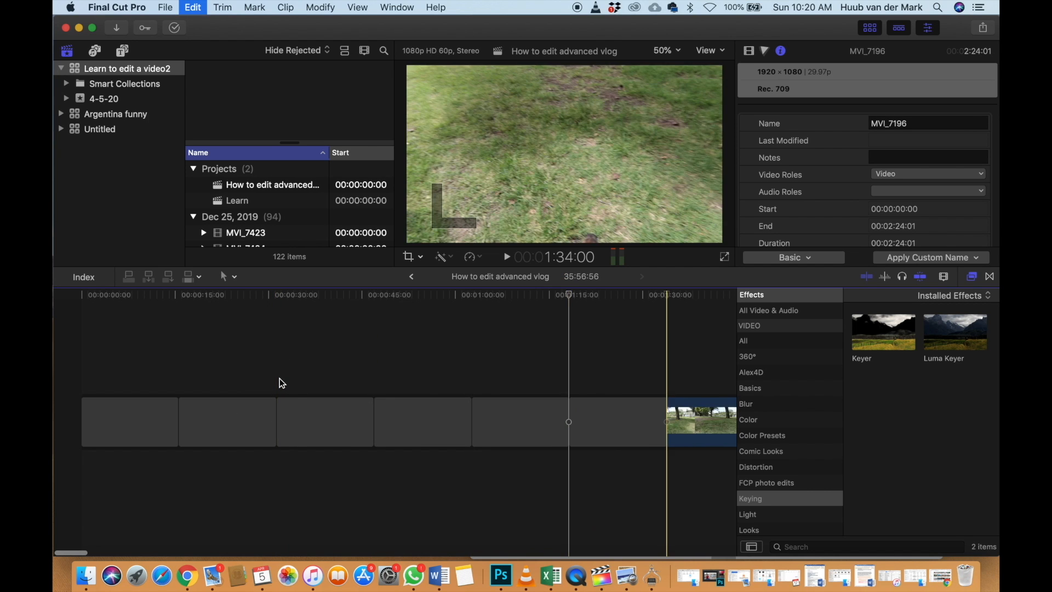
key("super+v")
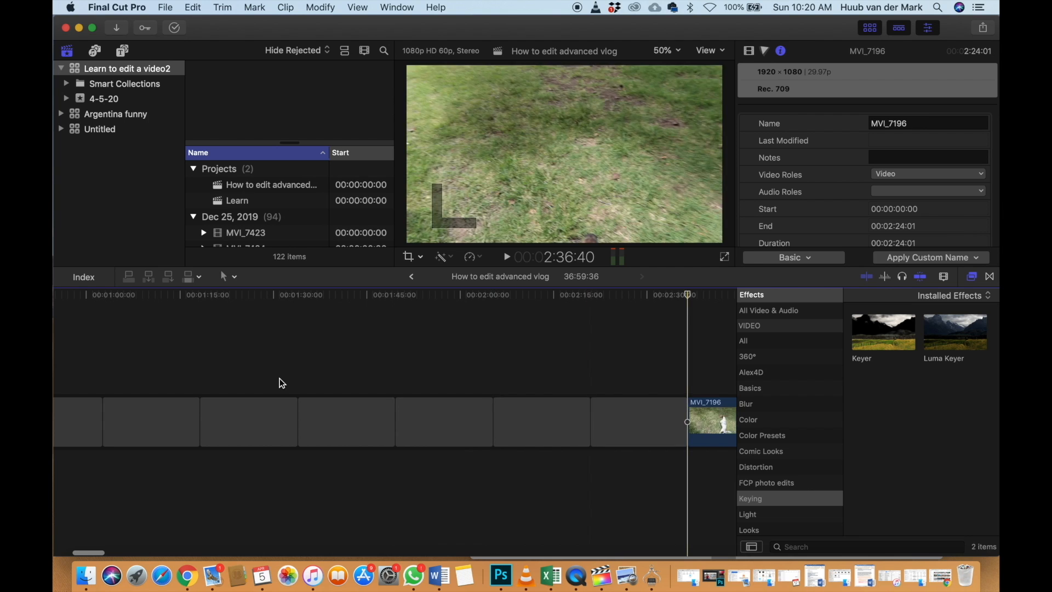
key("super+v")
key("super+minus")
key("super+minus")
key("super+v")
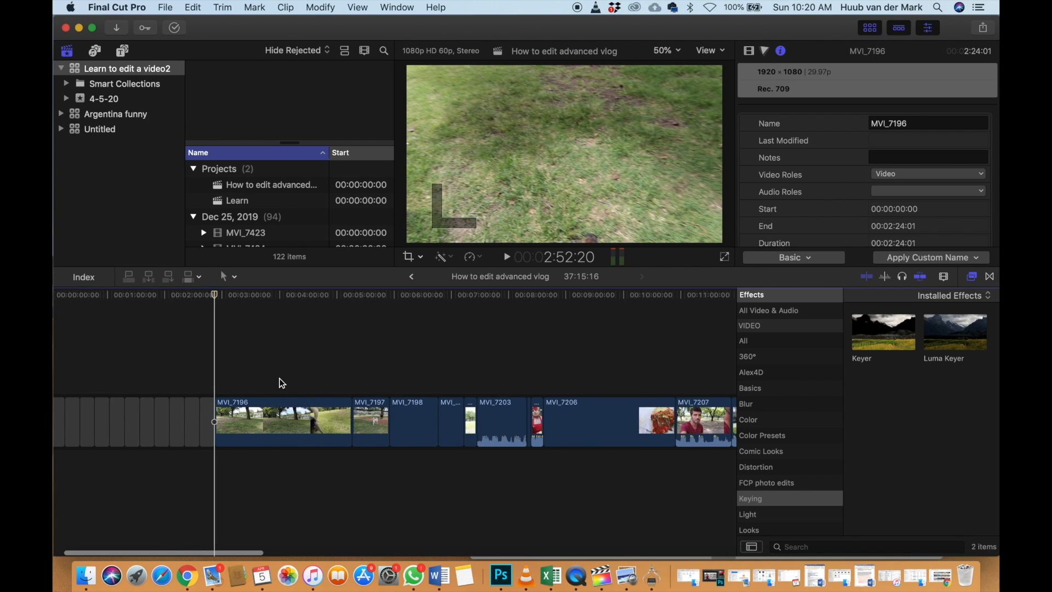
key("super+equal")
key("super+v")
key("super+v")
scroll(237, 373, "left", 3)
Attach a Basic Title above the first gap at the timeline start and extend it to the gap's full length of 15:40
left_click(77, 365)
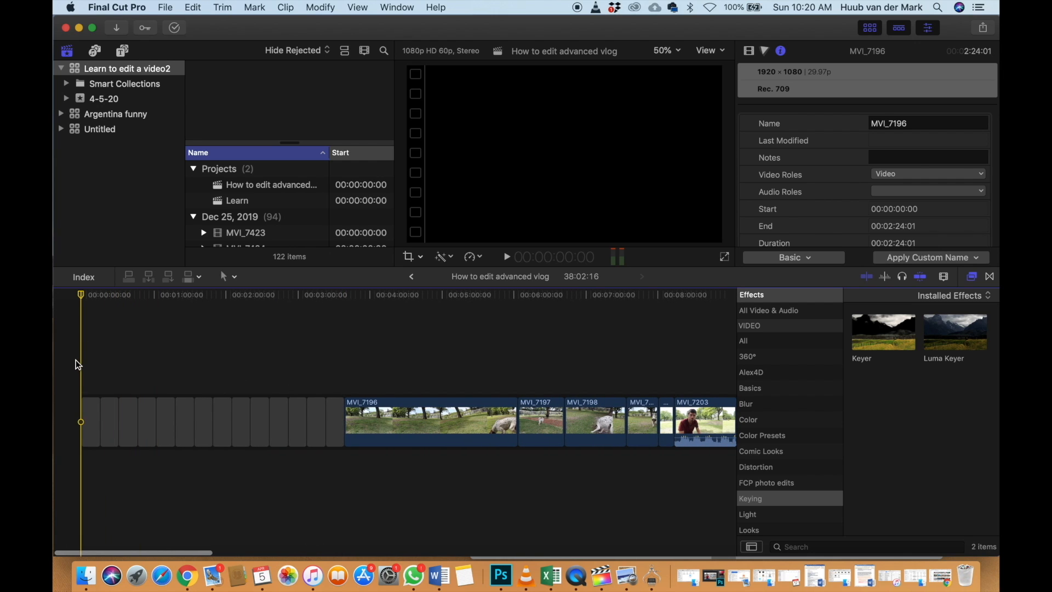
left_click(123, 52)
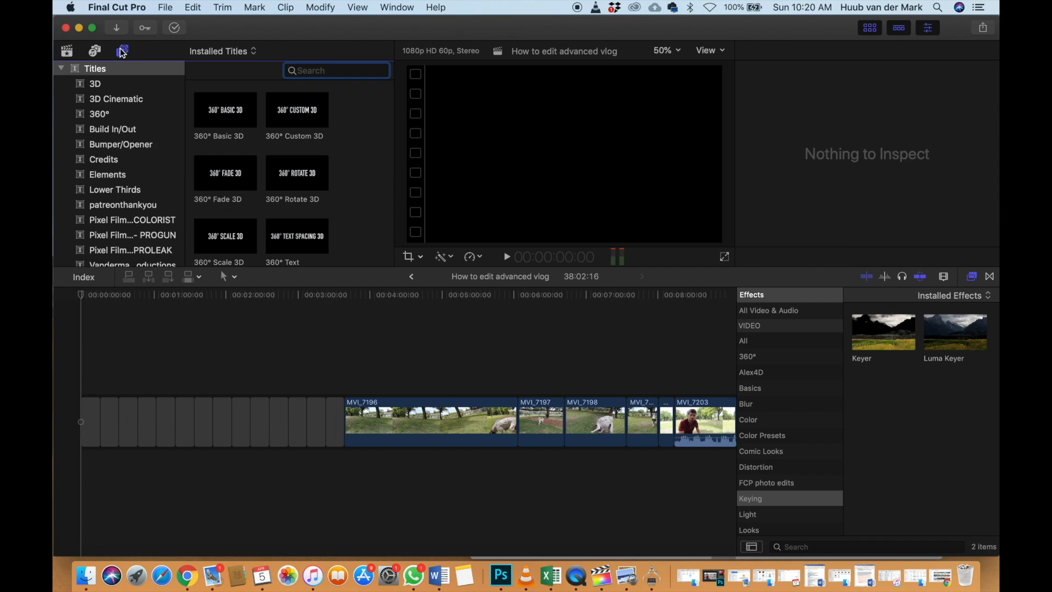
scroll(352, 178, "down", 5)
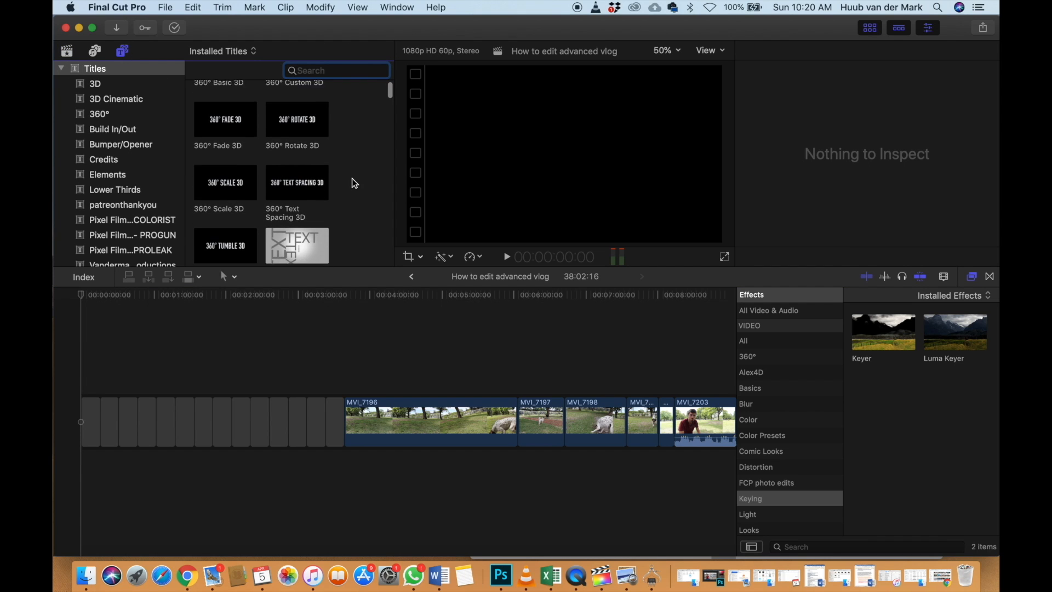
scroll(352, 179, "down", 3)
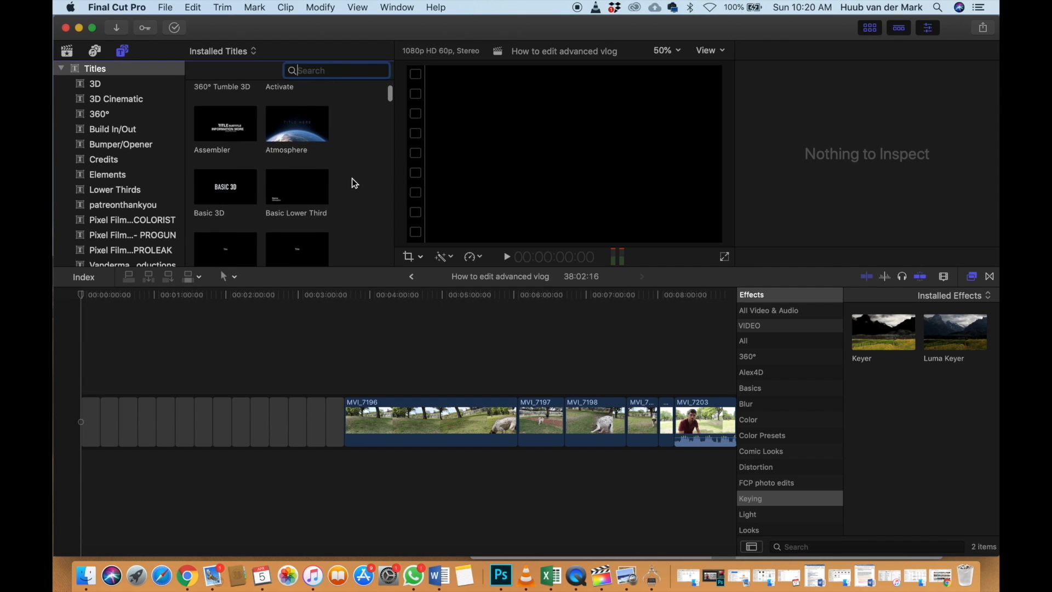
left_click(238, 201)
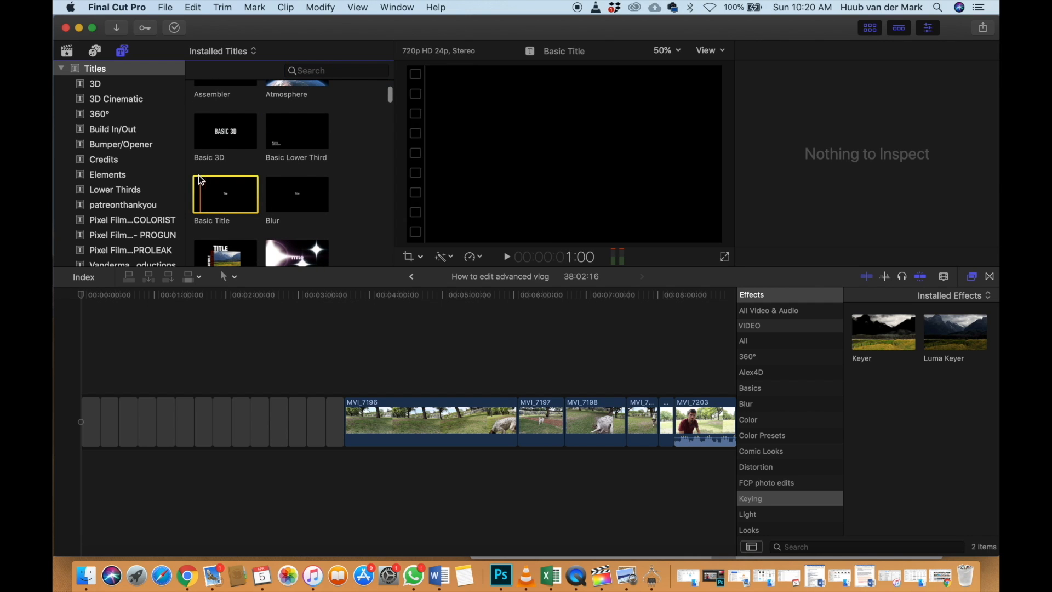
left_click_drag(225, 194, 85, 368)
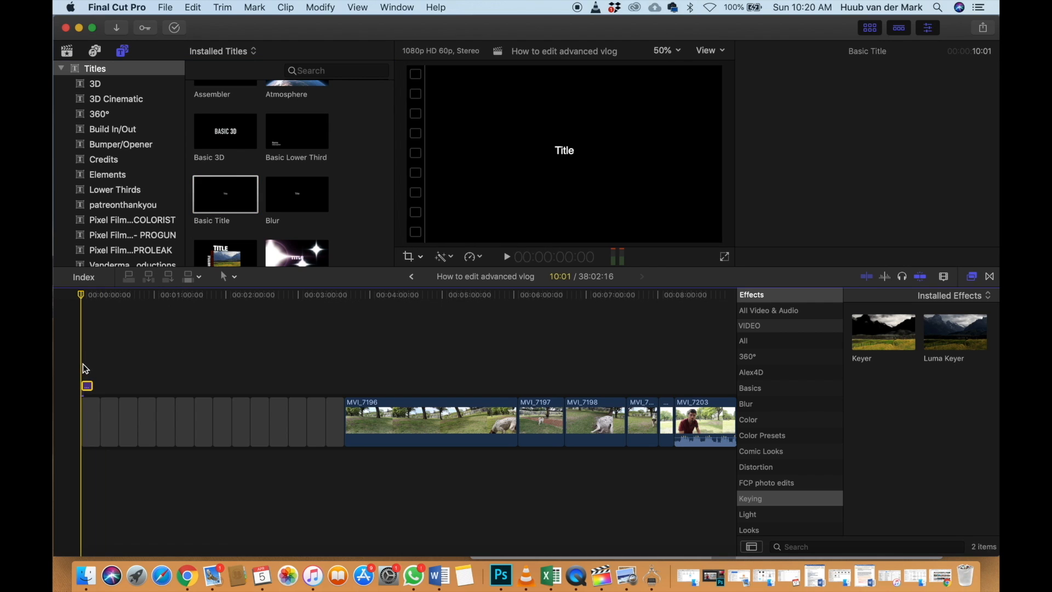
key("super+equal")
key("super+equal")
key("super+equal")
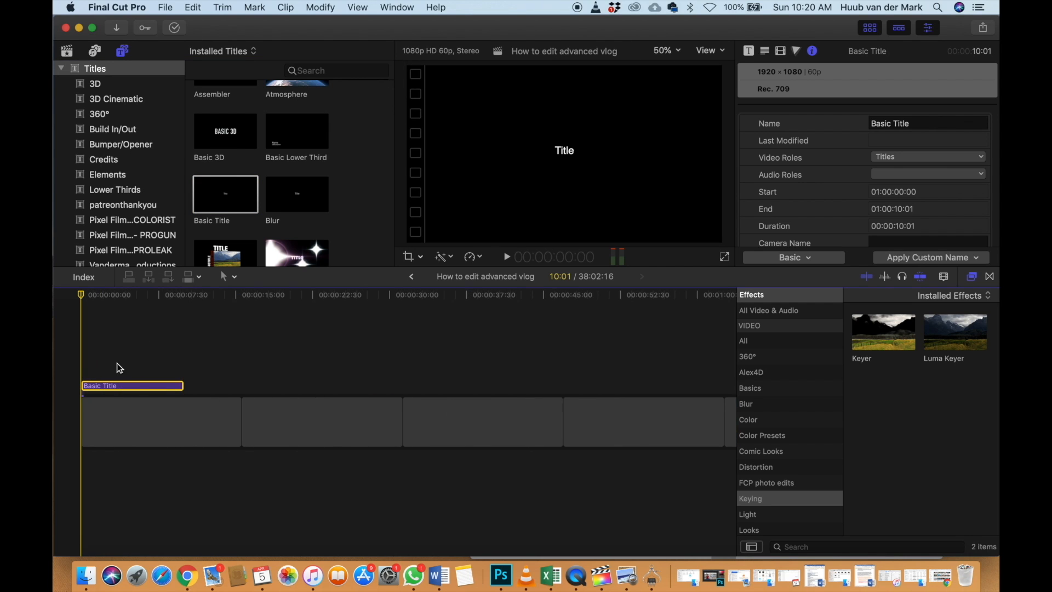
left_click_drag(182, 386, 241, 386)
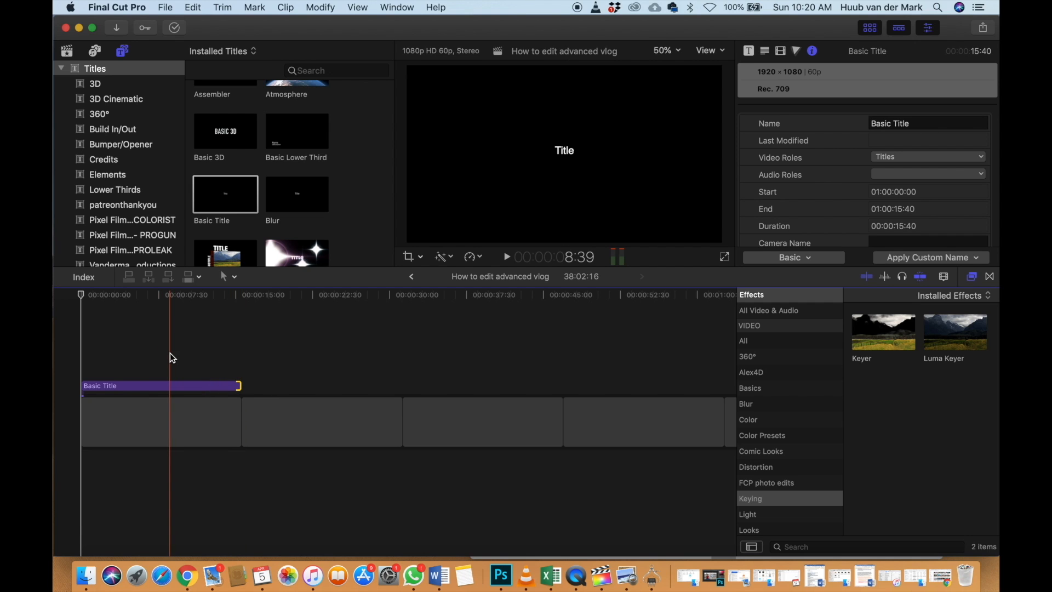
Select the Basic Title and move its text in the viewer to about X -15 px, Y -22 px
left_click(170, 353)
left_click(169, 385)
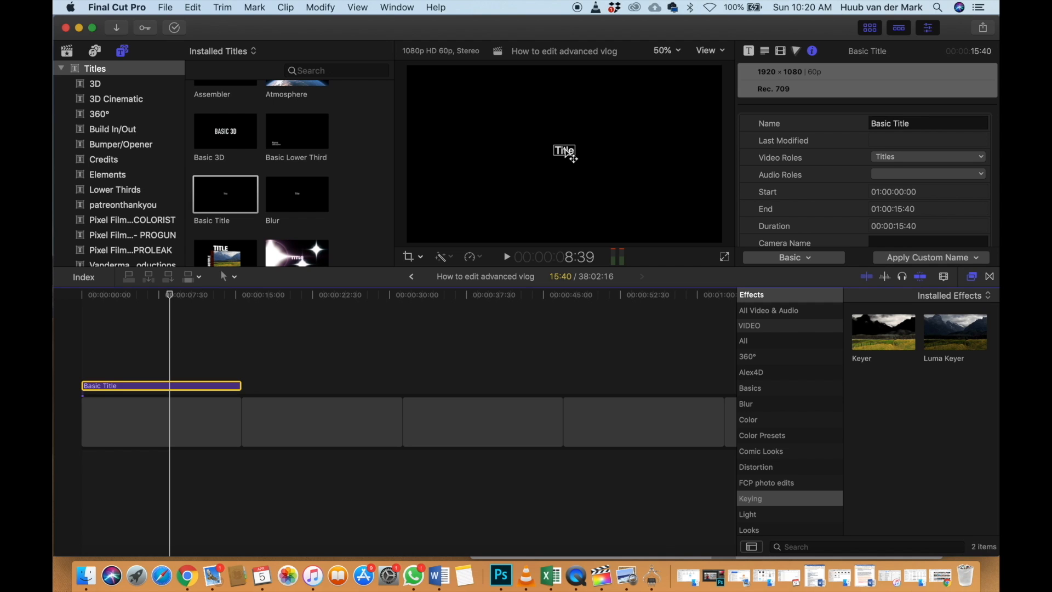
mouse_move(567, 154)
left_mouse_down()
mouse_move(573, 236)
mouse_move(570, 164)
left_mouse_up()
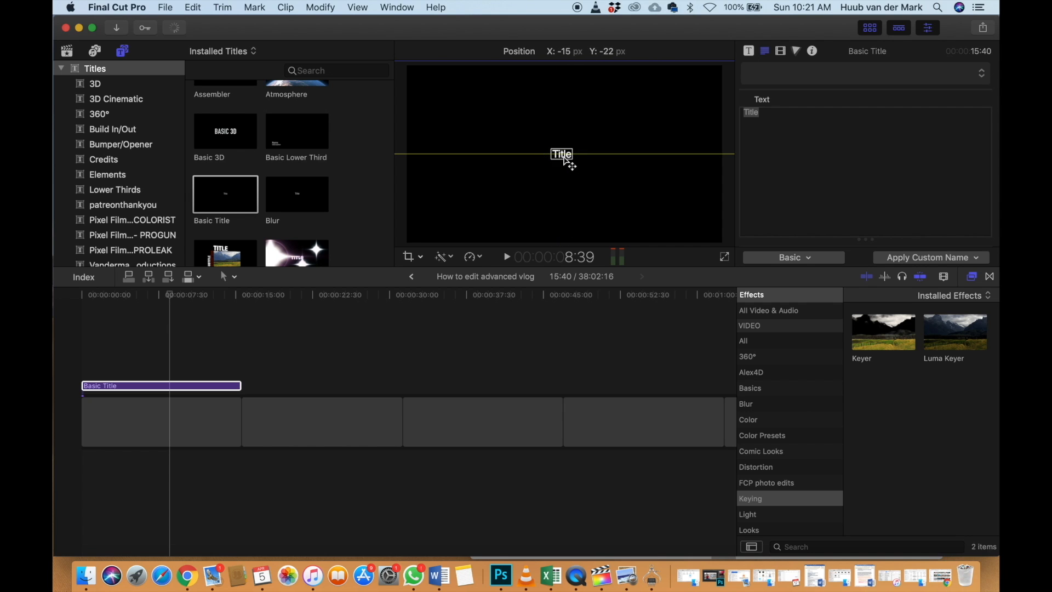
Copy the Basic Title and paste it above every remaining gap, up to the start of MVI_7196
left_click(185, 387)
key("super+c")
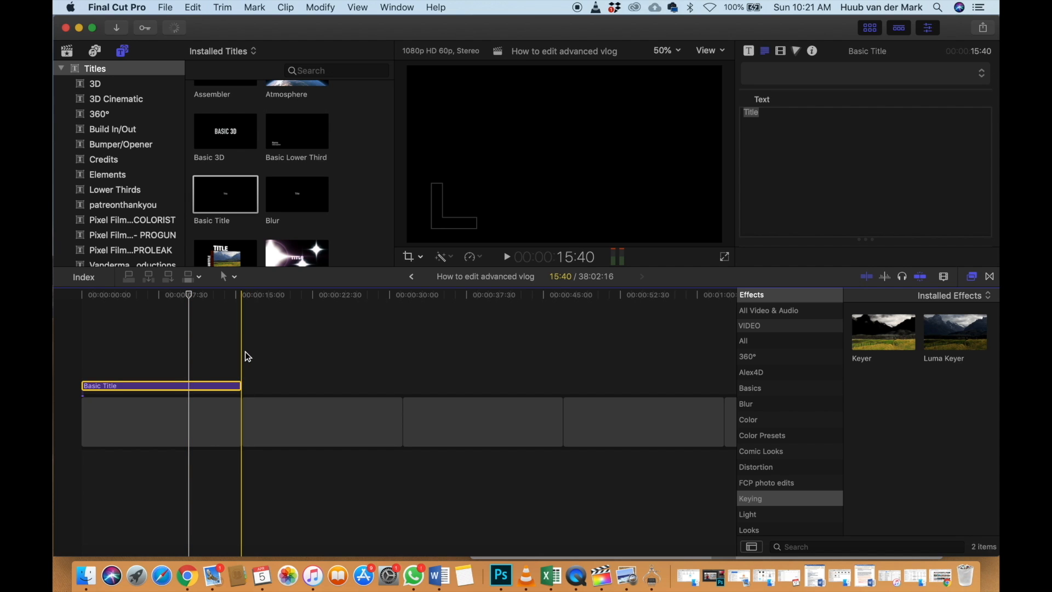
left_click(244, 353)
key("super+v")
key("super+v")
key("super+minus")
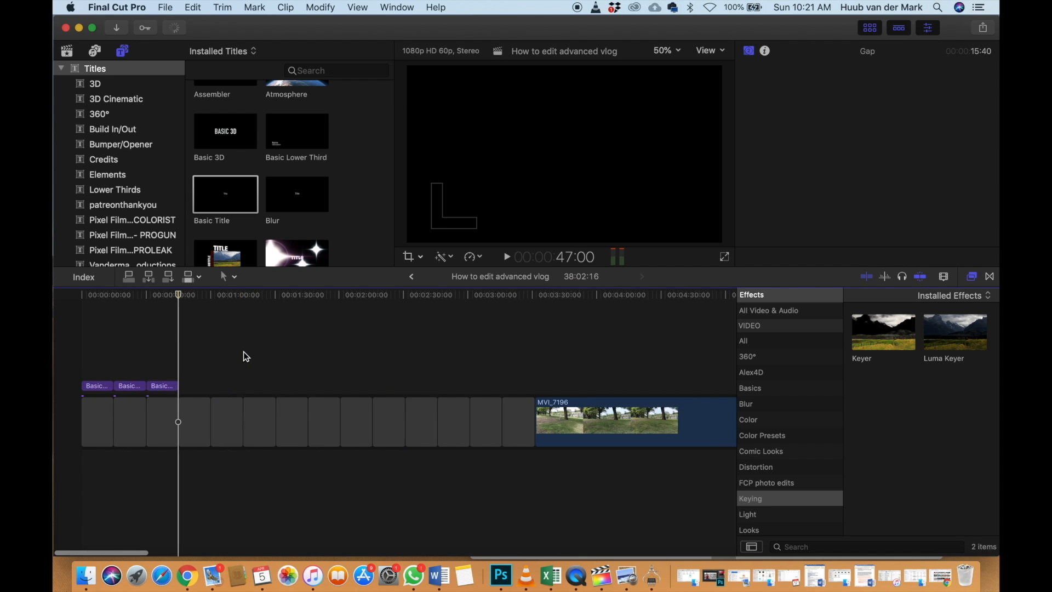
key("super+minus")
key("super+v")
key("super+v")
key("super+v")
key("super+v")
key("super+v")
key("super+v")
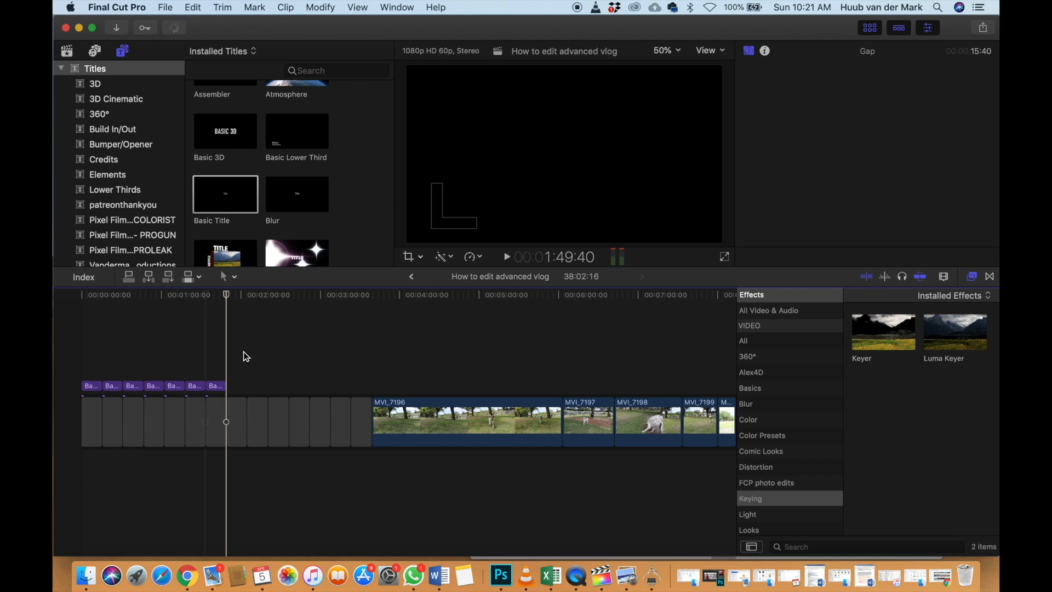
key("super+v")
key("super+v")
key("super+v")
key("super+v")
key("super+v")
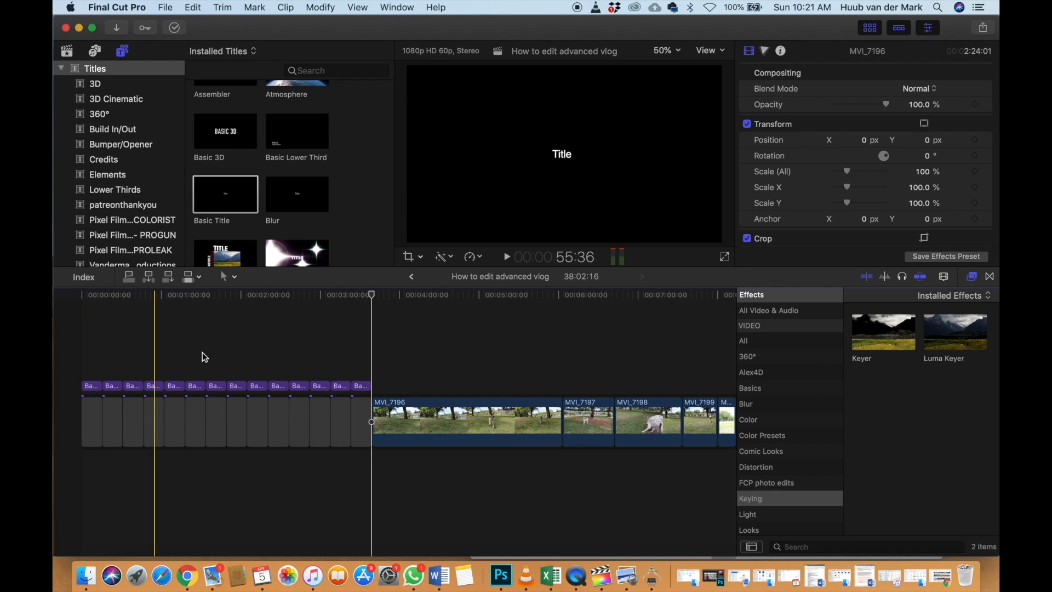
left_click_drag(89, 353, 167, 353)
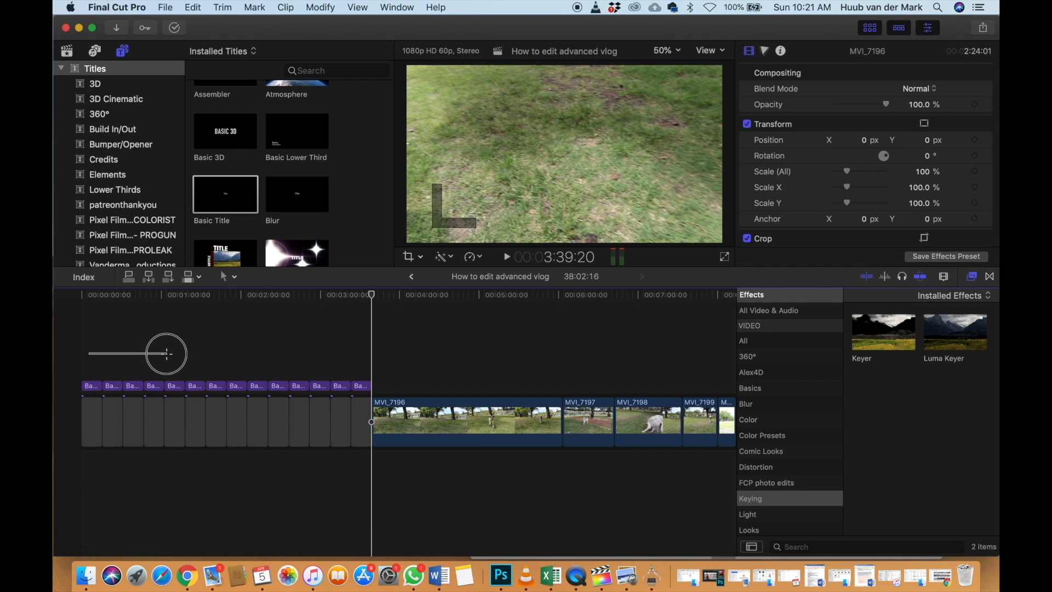
Create a project named "Use every time" in event 4-5-20 of the Learn to edit a video2 library, keeping 1080p HD at 60p
scroll(153, 195, "up", 2)
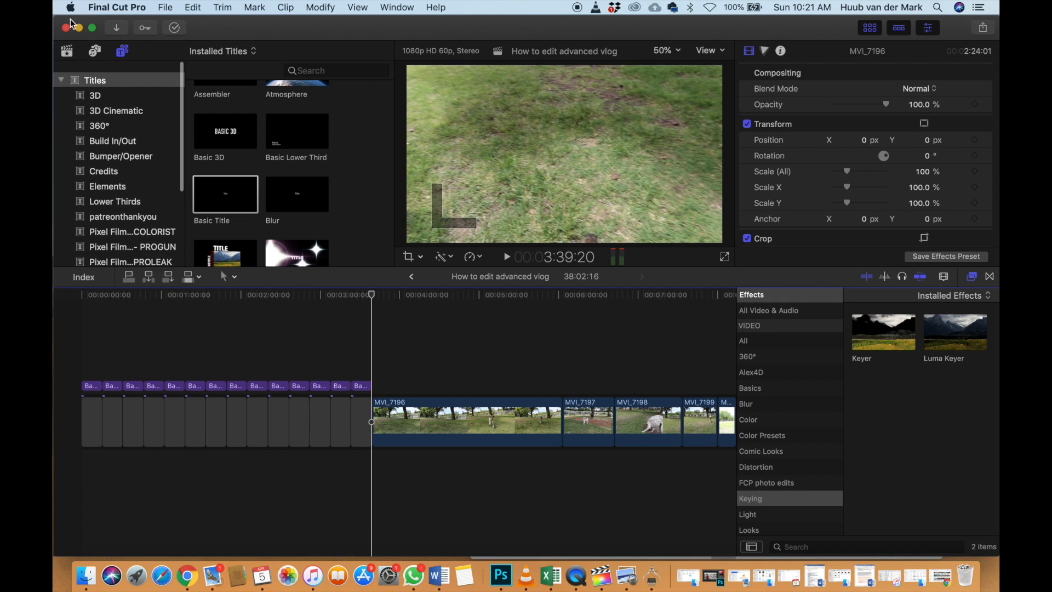
left_click(68, 51)
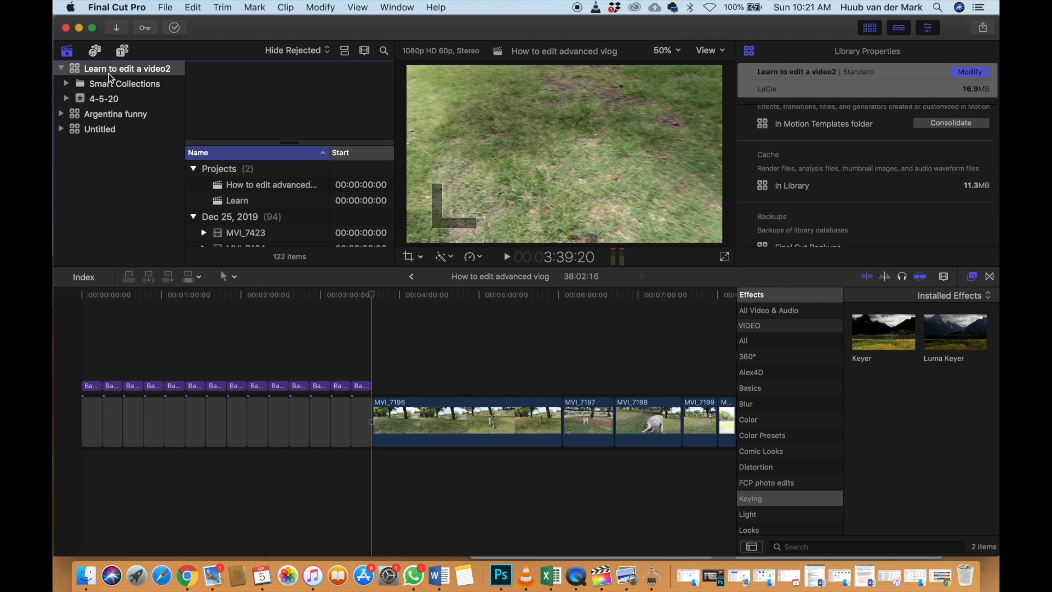
right_click(101, 73)
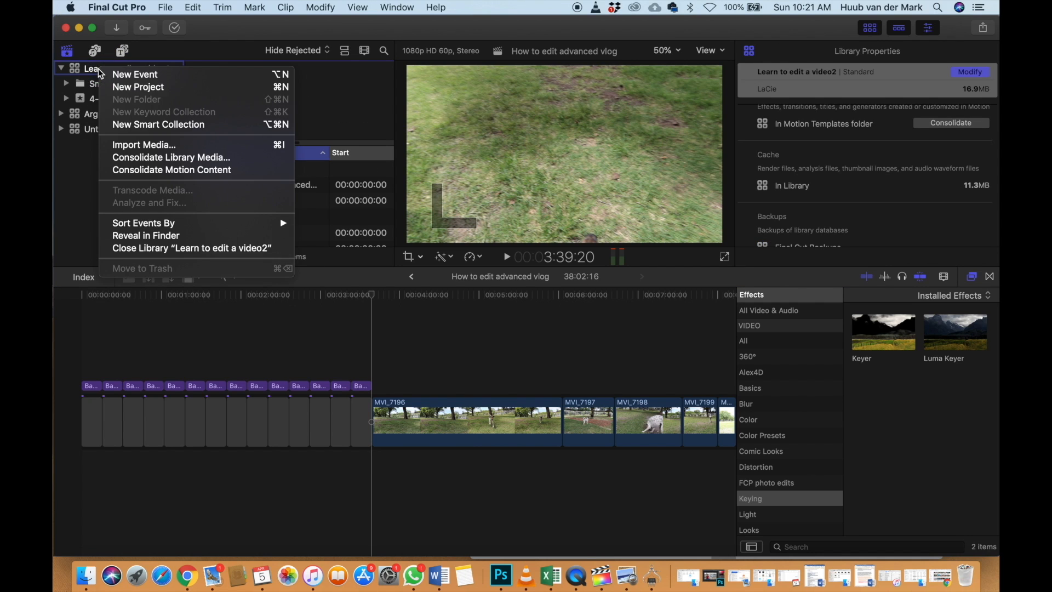
left_click(130, 90)
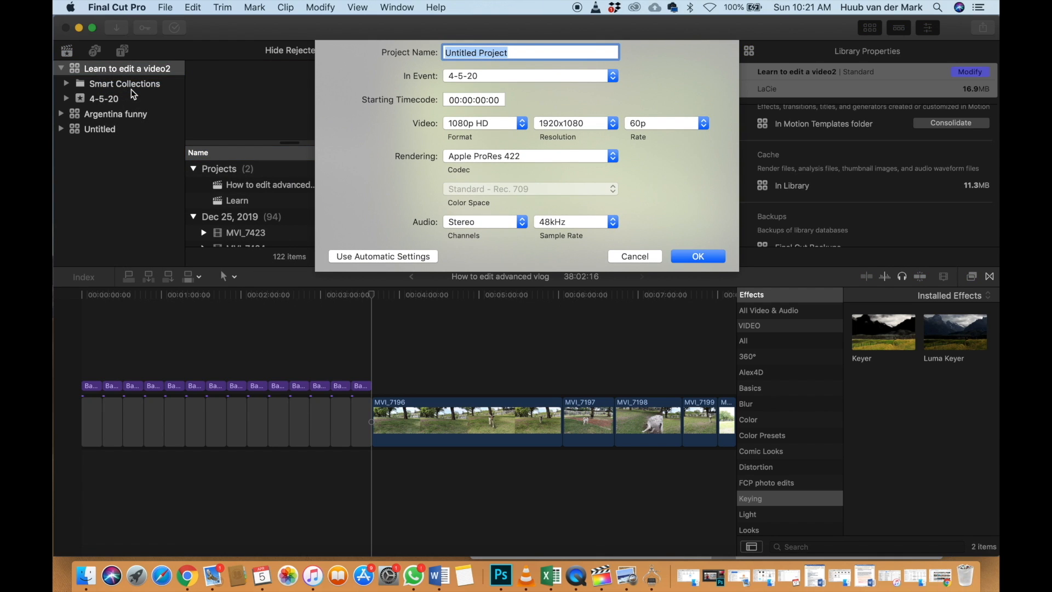
type("Use every time")
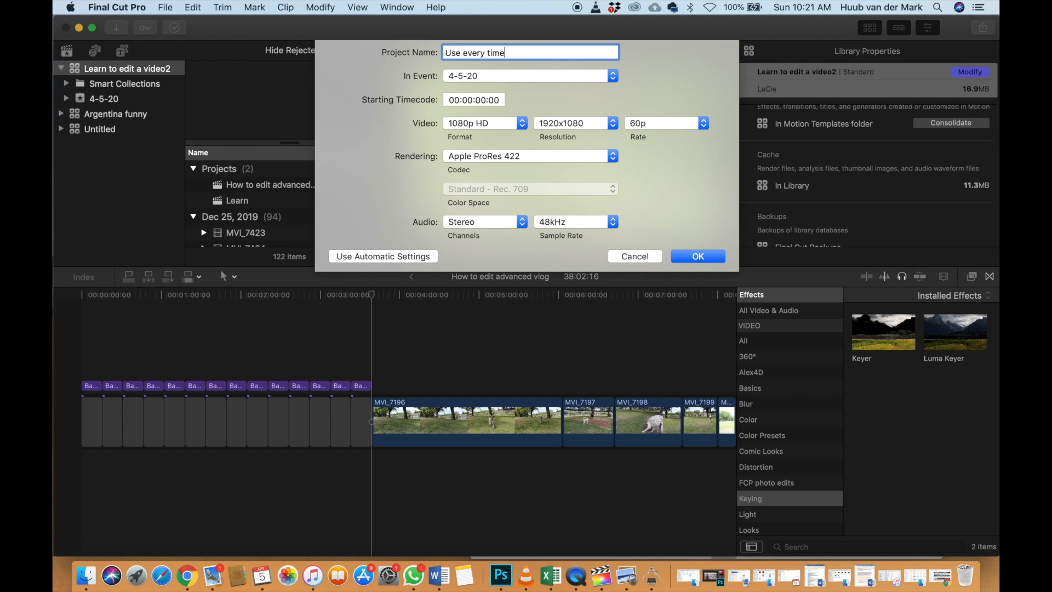
key("Return")
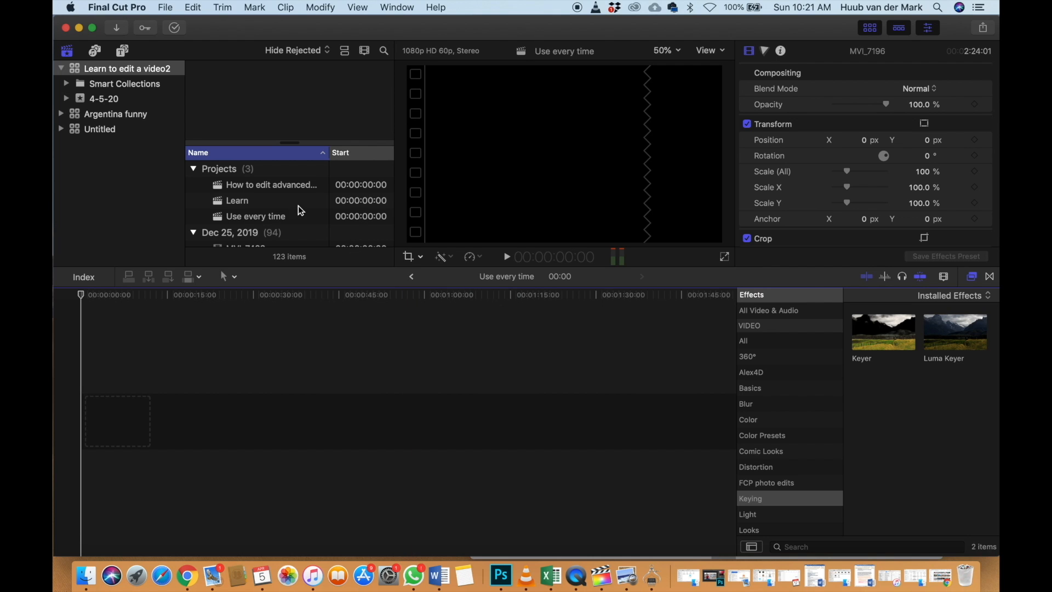
Reopen the How to edit advanced vlog project and copy all the gaps with their titles before MVI_7196
double_click(253, 186)
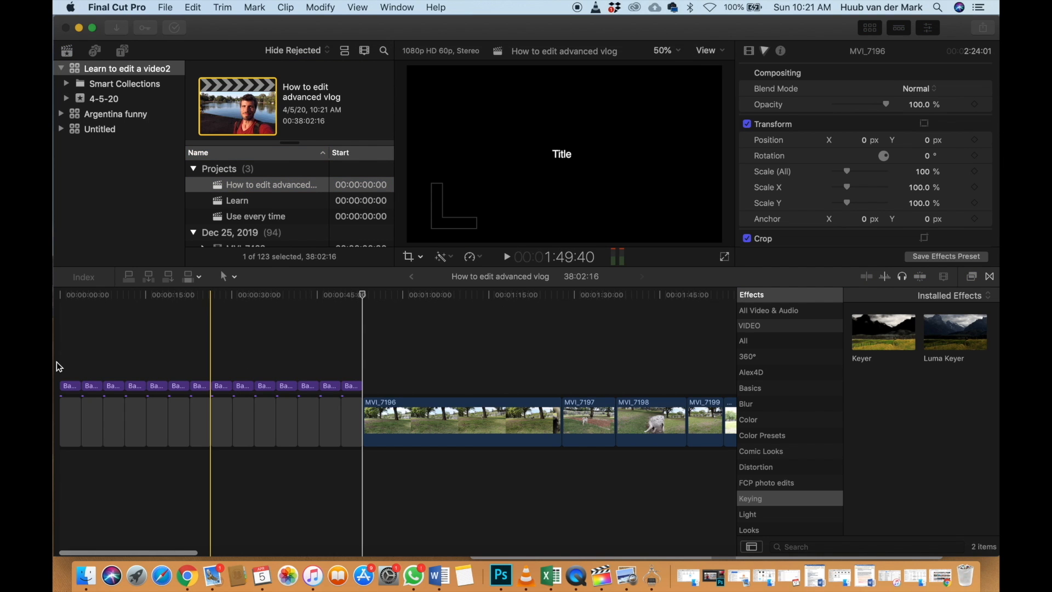
left_click(69, 363)
left_click(88, 361)
left_click_drag(88, 360, 376, 424)
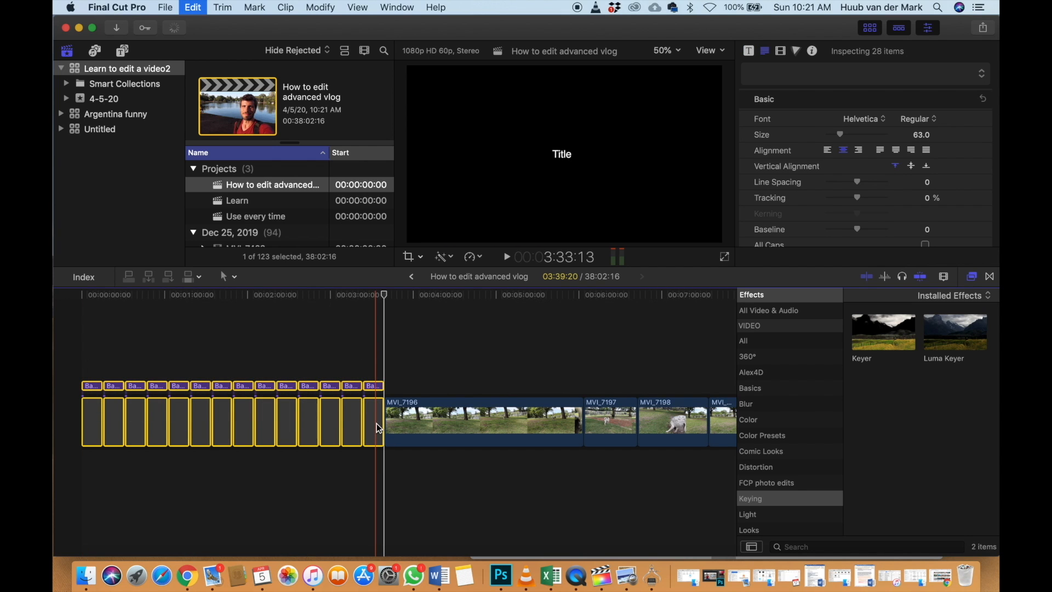
Paste the copied gaps and titles at the start of the empty Use every time timeline
left_click(412, 276)
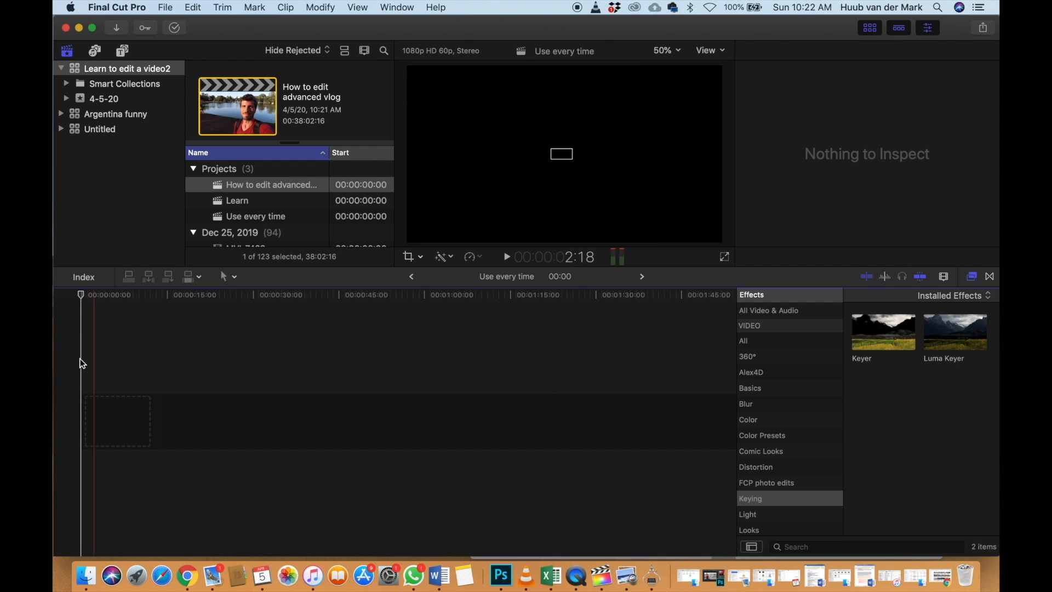
key("super+v")
key("super+minus")
key("super+minus")
key("super+minus")
key("super+equal")
key("super+equal")
key("super+equal")
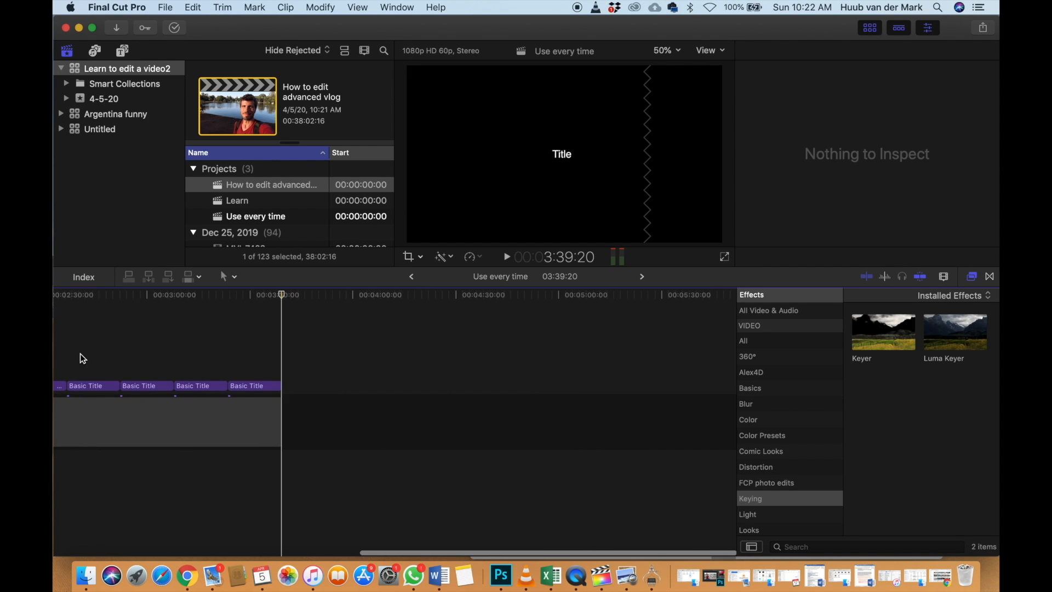
scroll(84, 353, "left", 6)
key("super+equal")
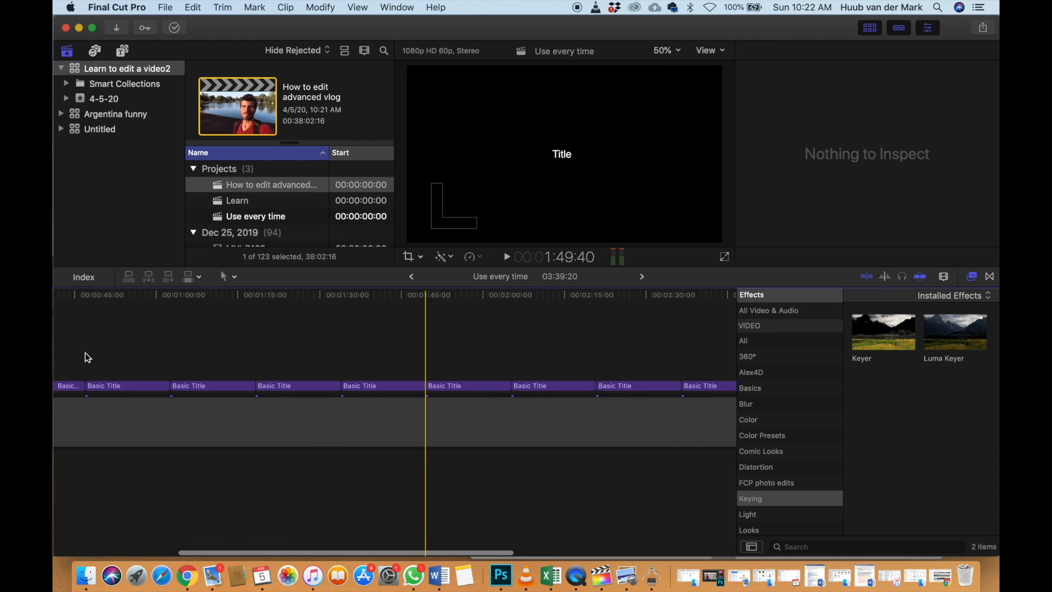
scroll(84, 353, "left", 5)
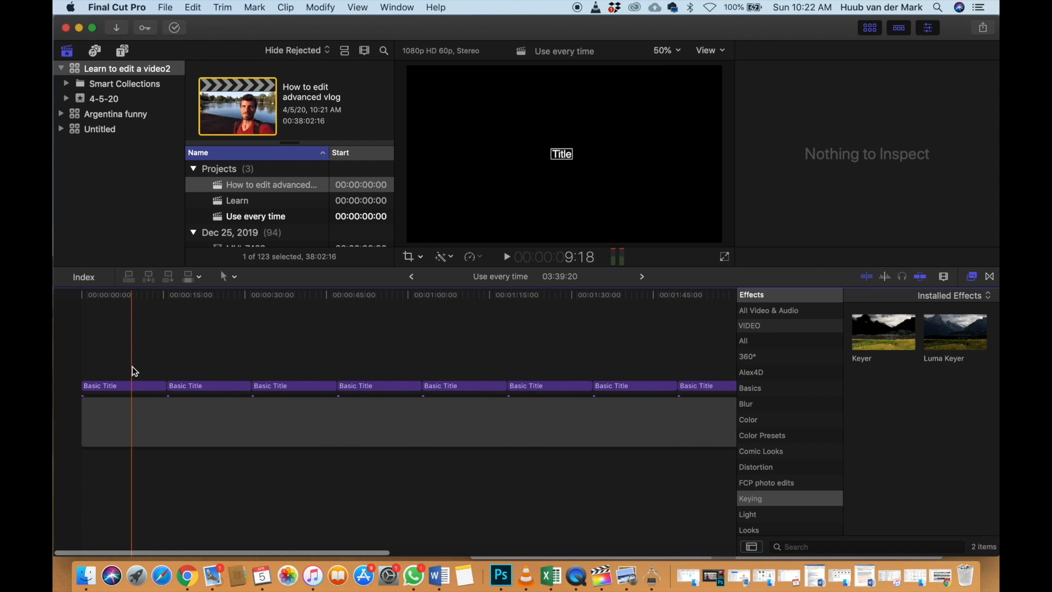
Blade the single long gap at the title boundaries, up to the end of the seventh Basic Title
left_click(167, 415)
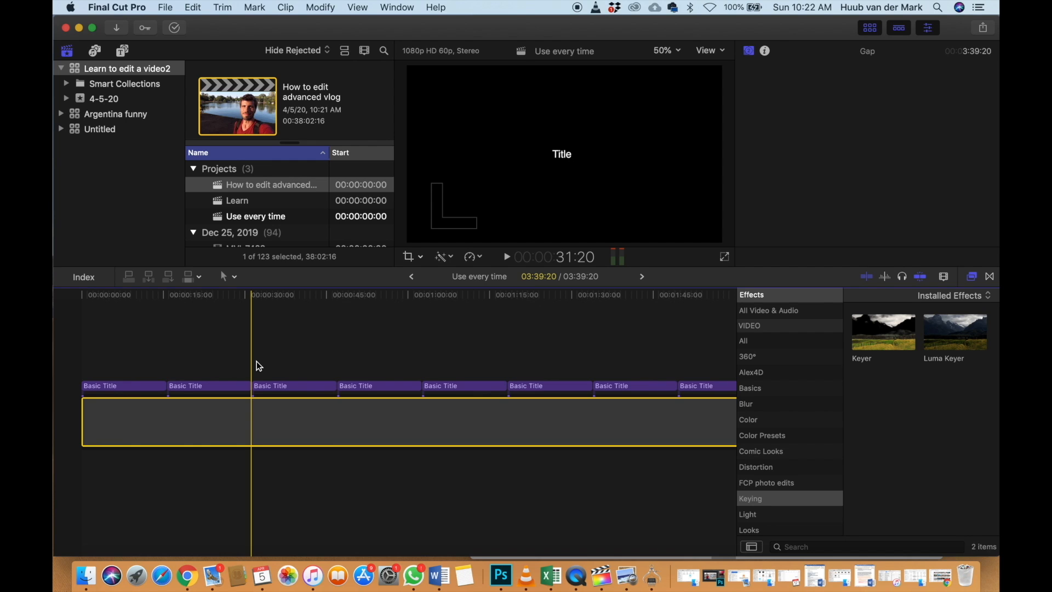
key("b")
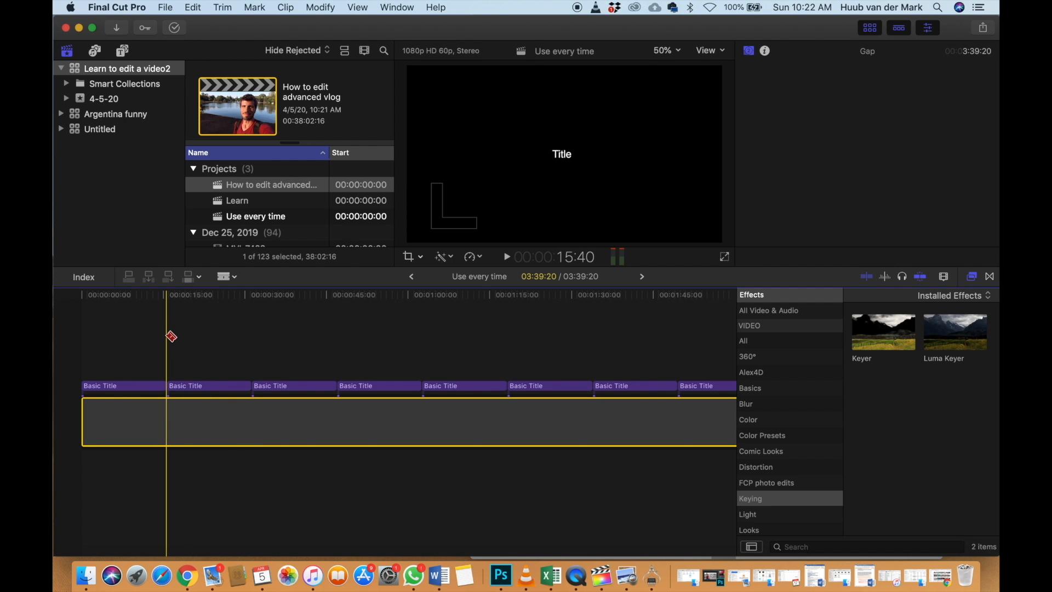
key("a")
left_click(166, 336)
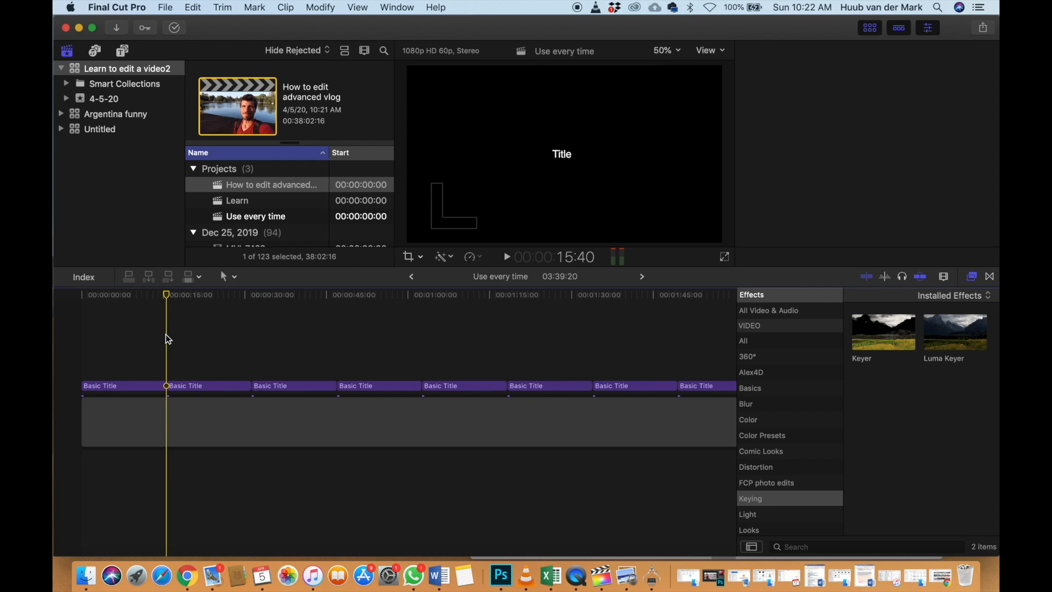
key("super+4")
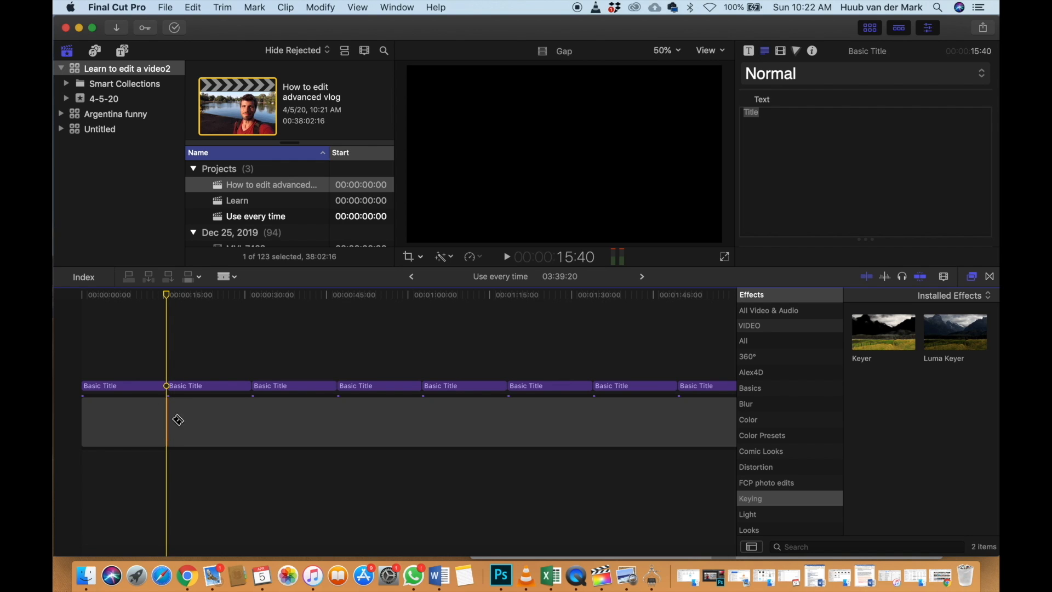
left_click(255, 414)
left_click(342, 415)
left_click(428, 404)
left_click(594, 406)
left_click(679, 414)
key("super+minus")
key("super+minus")
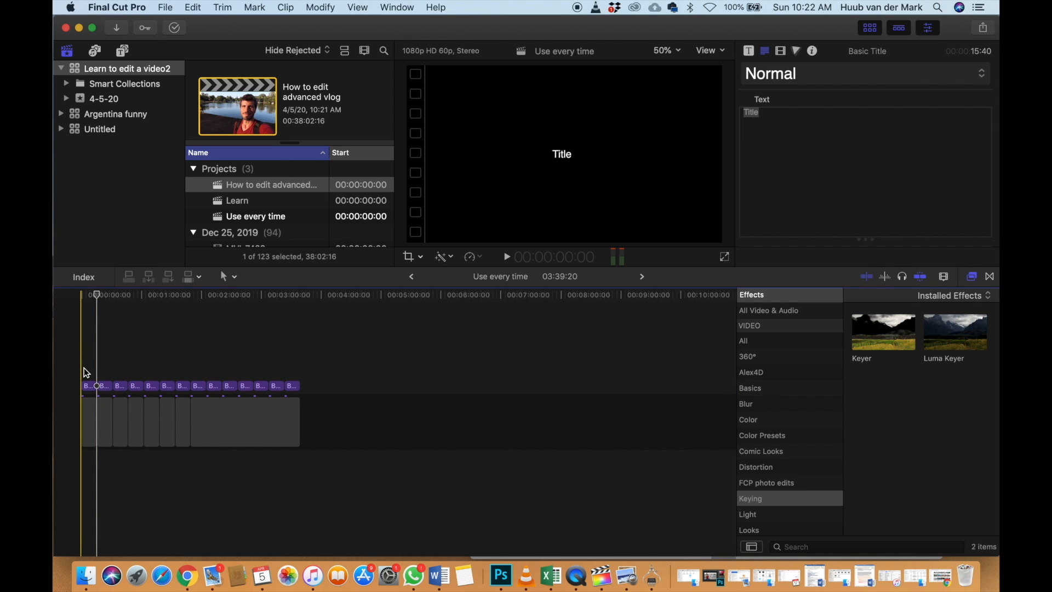
Select all the gaps and titles in Use every time, then return to the How to edit advanced vlog timeline
left_click_drag(84, 368, 317, 472)
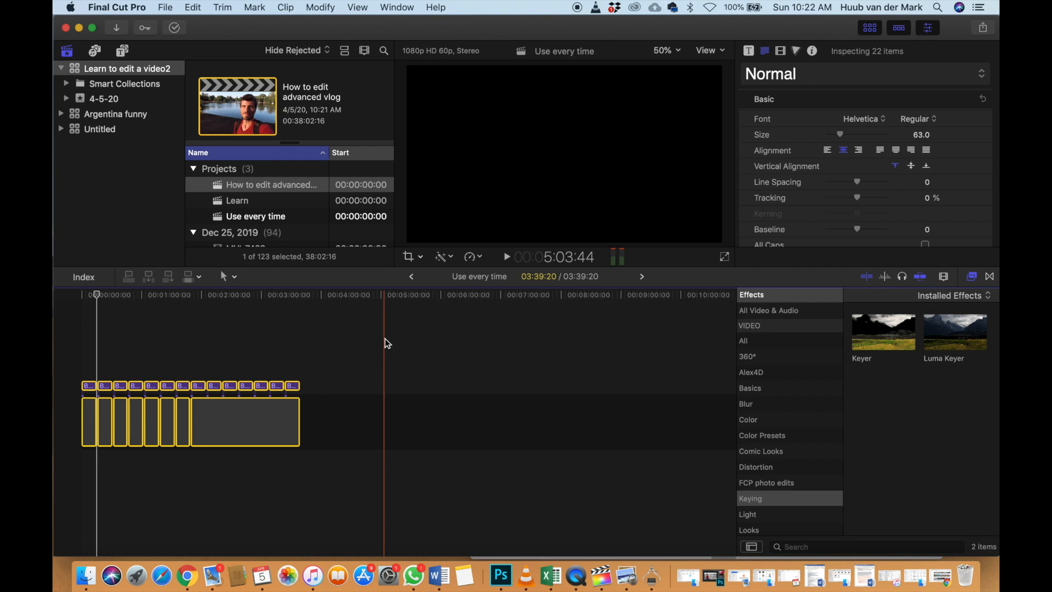
left_click(412, 276)
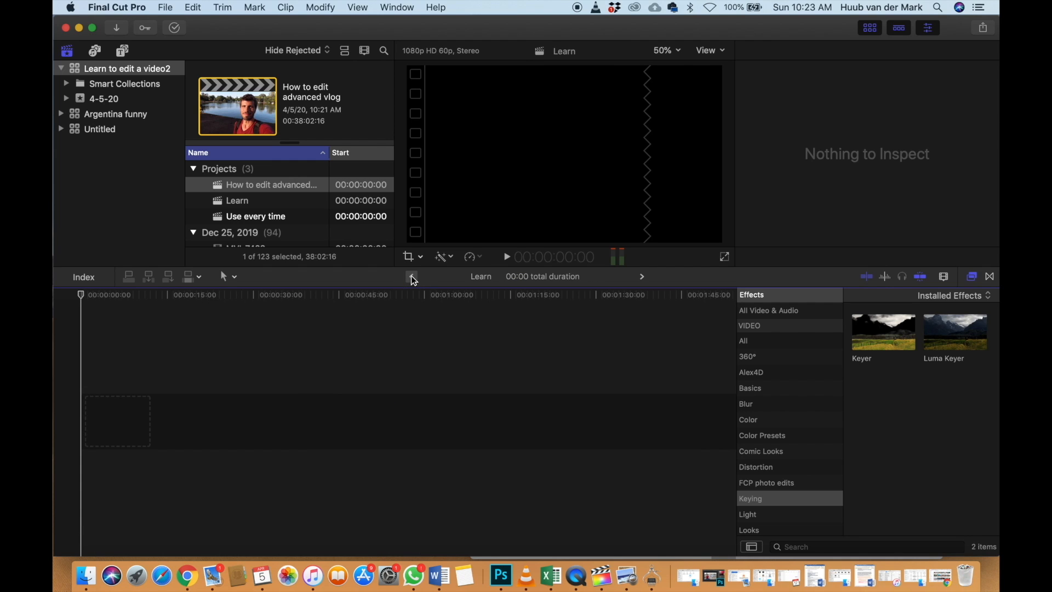
left_click(639, 276)
left_click(640, 277)
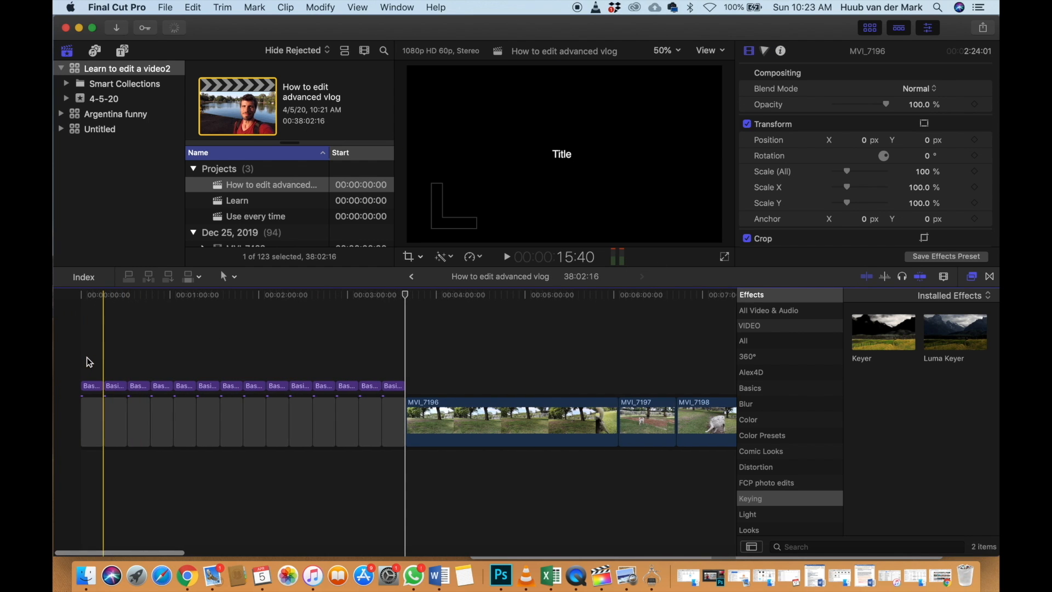
Change the text of the first Basic Title in the outline to "Beginning"
scroll(102, 350, "up", 4)
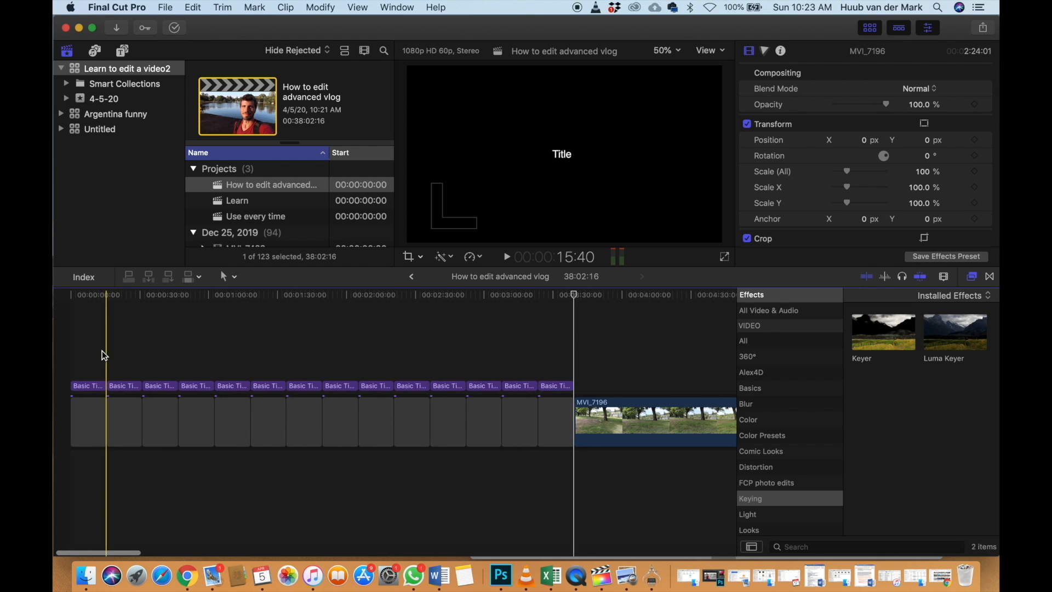
left_click(100, 363)
left_click(99, 387)
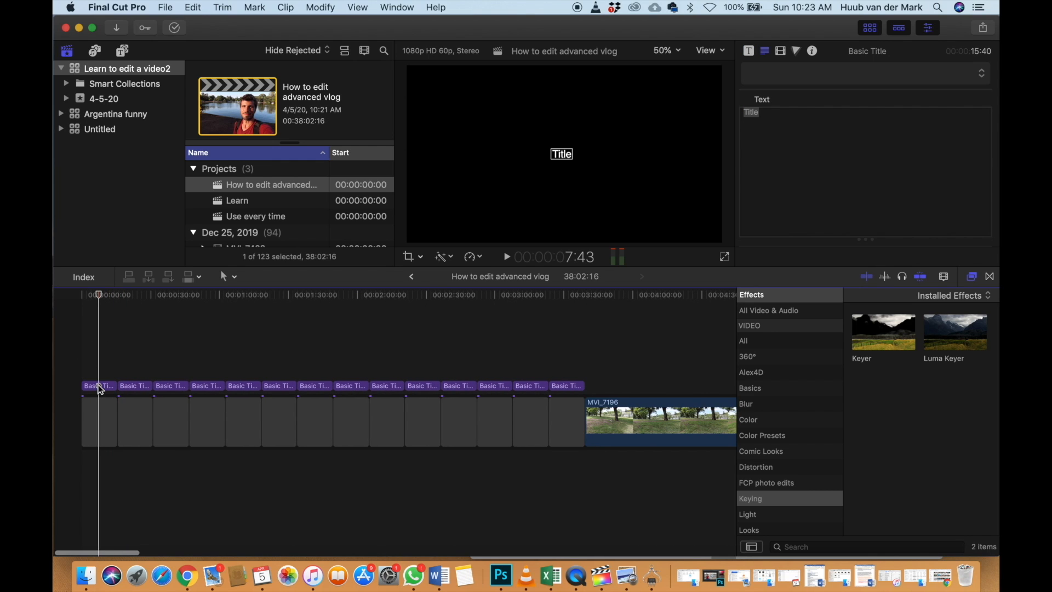
double_click(100, 387)
type("Beginning")
Change the text of the second Basic Title to "Middle"
left_click(139, 360)
double_click(137, 386)
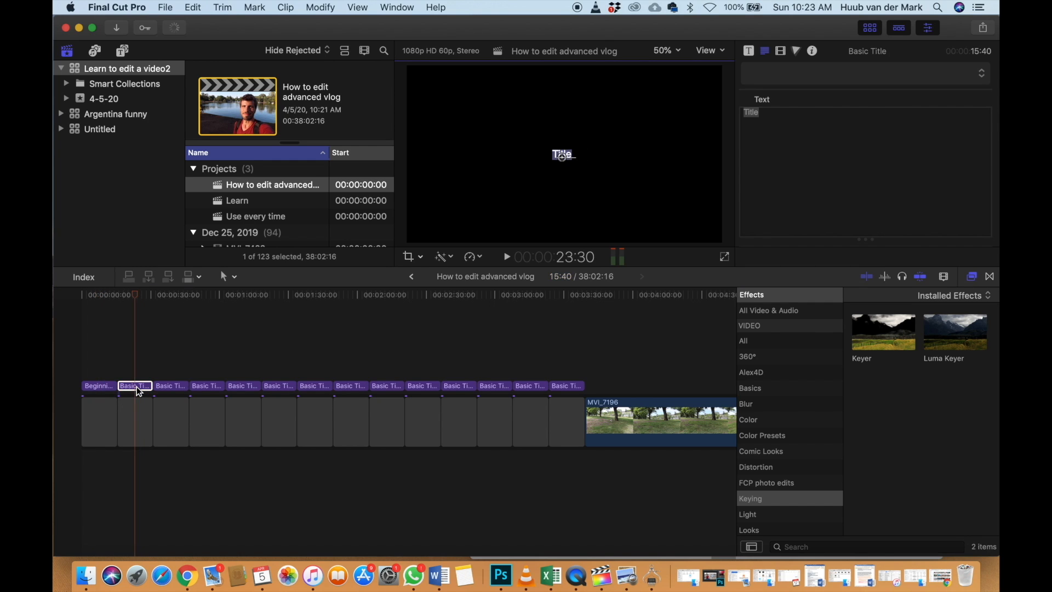
type("Acti")
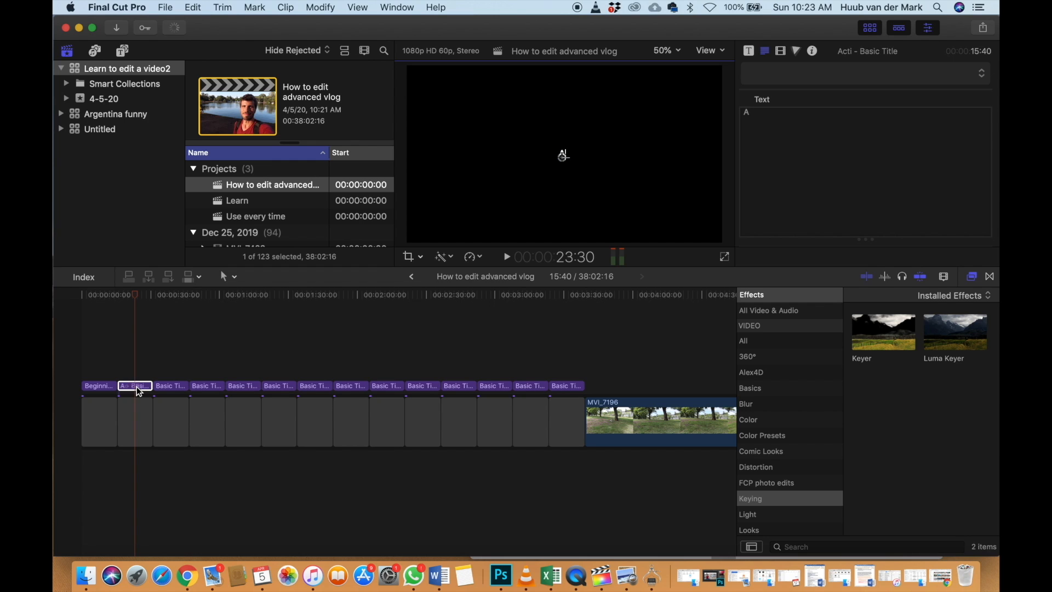
key("BackSpace")
type("dle")
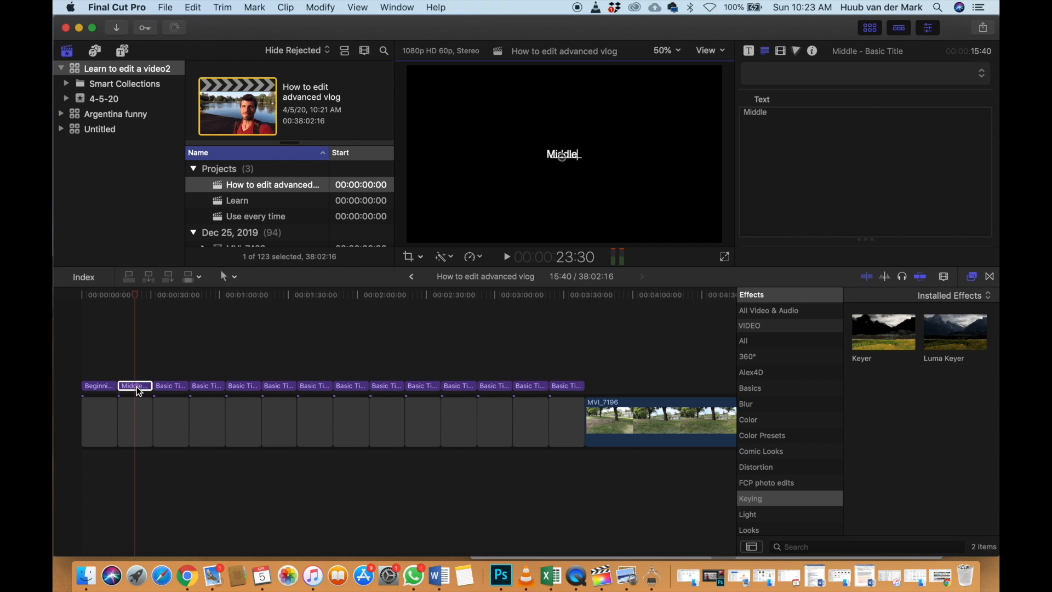
Change the third Basic Title's text to "End" and place the playhead on the fourth title
left_click(170, 363)
double_click(170, 386)
type("En")
left_click(205, 370)
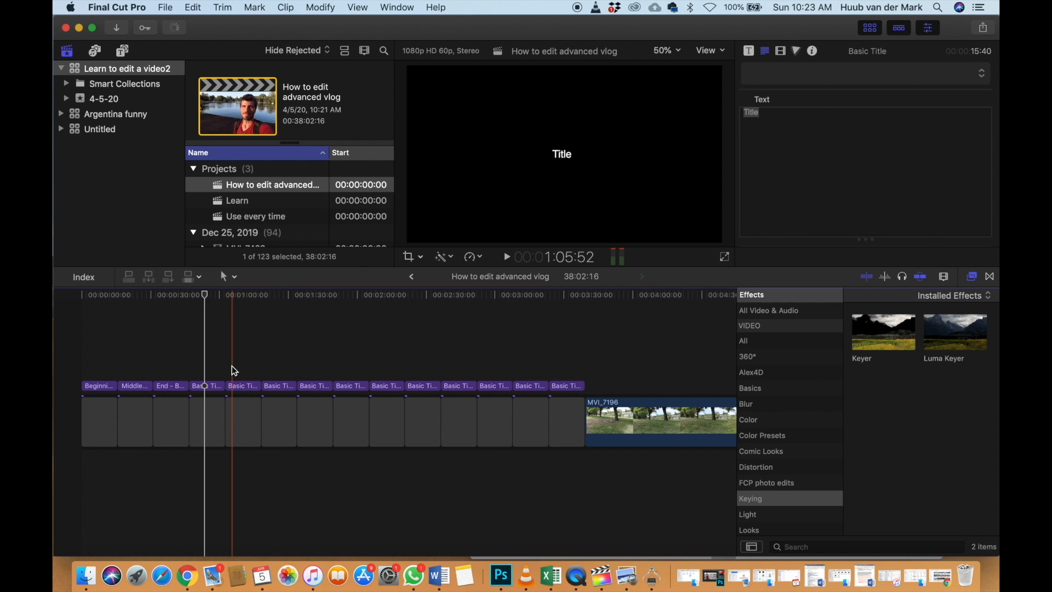
Move MVI_7203 to directly after the last gap and place MVI_7207 right behind it, ahead of MVI_7196
scroll(232, 366, "down", 5)
scroll(210, 381, "down", 5)
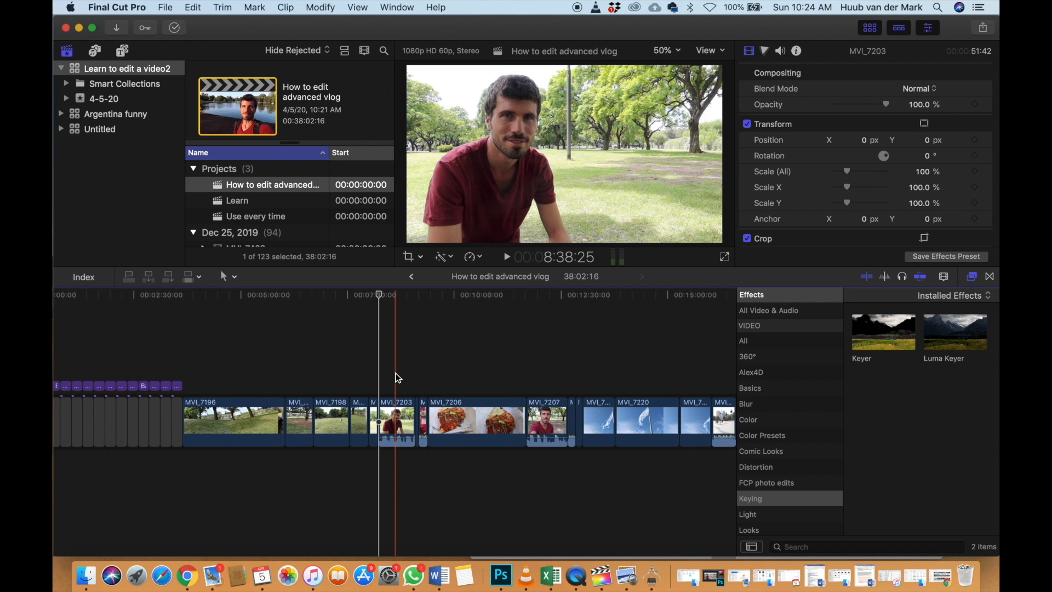
left_click_drag(395, 425, 203, 422)
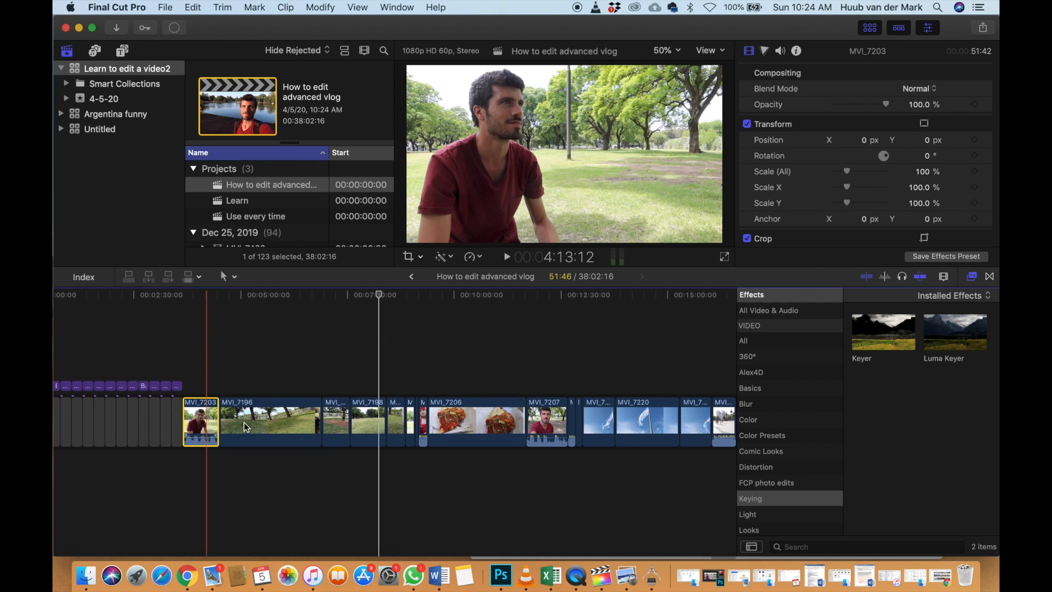
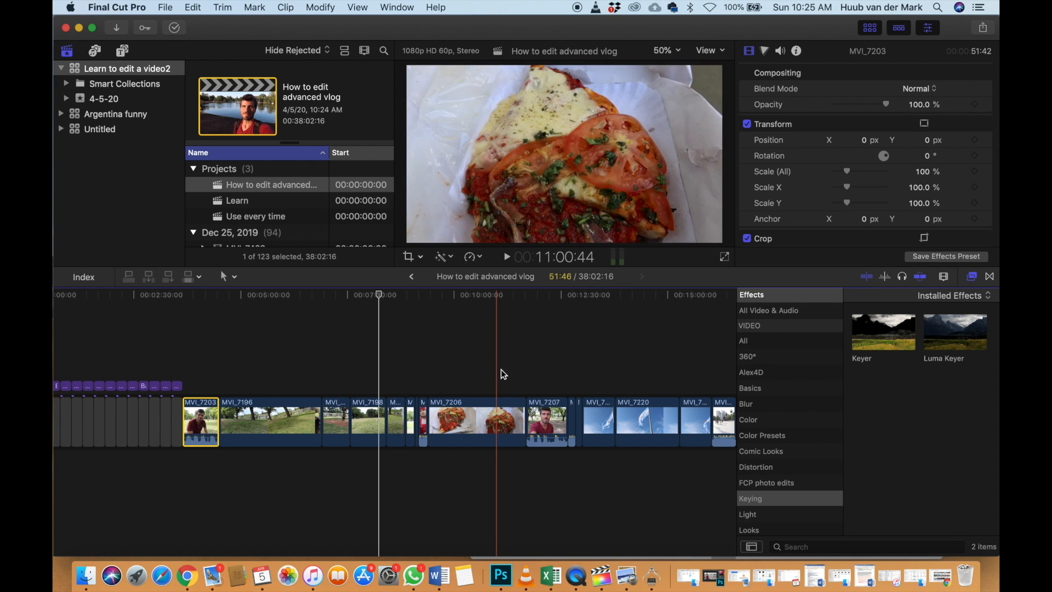
left_click_drag(545, 420, 252, 414)
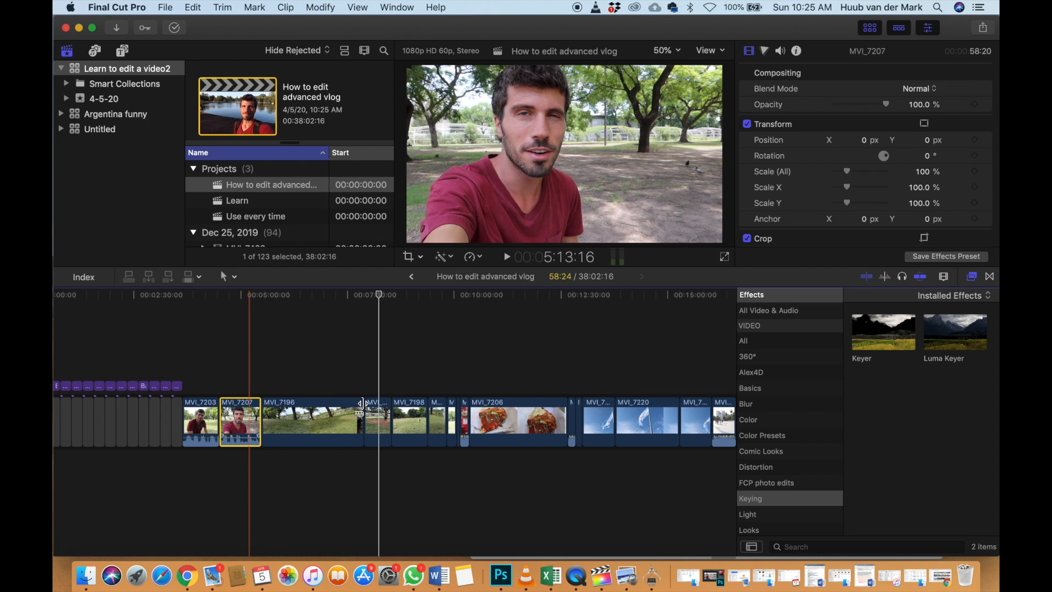
Move the short talking clip MVI_7212 from after MVI_7206 to between MVI_7207 and MVI_7196
scroll(532, 389, "right", 2)
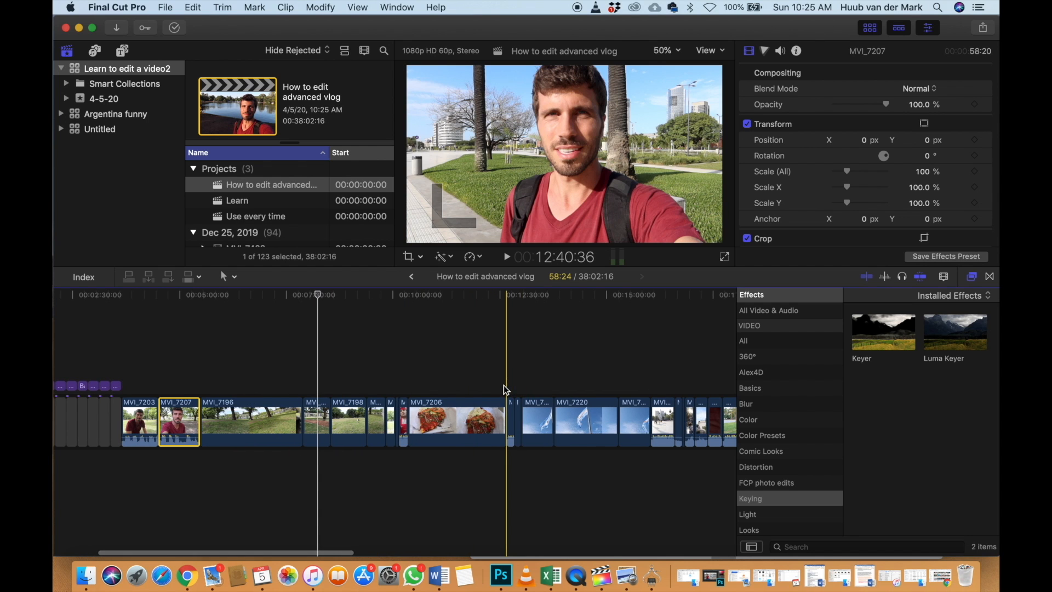
key("super+equal")
key("super+equal")
scroll(452, 380, "left", 2)
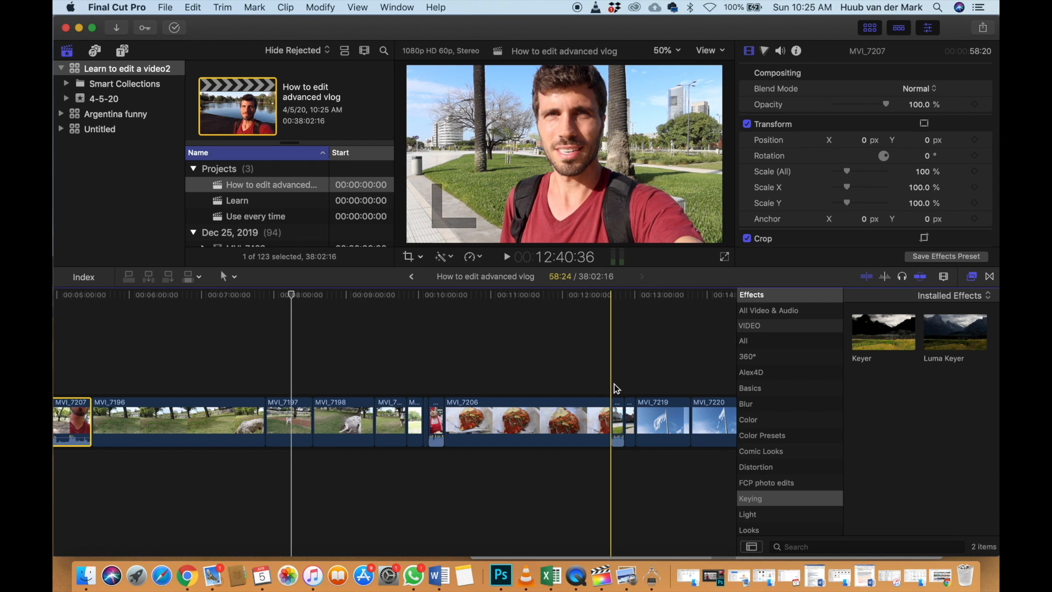
left_click_drag(618, 414, 99, 416)
Lift the talking clips MVI_7223, MVI_7234 and the one just before MVI_7234 above the primary storyline as connected clips
scroll(637, 384, "right", 10)
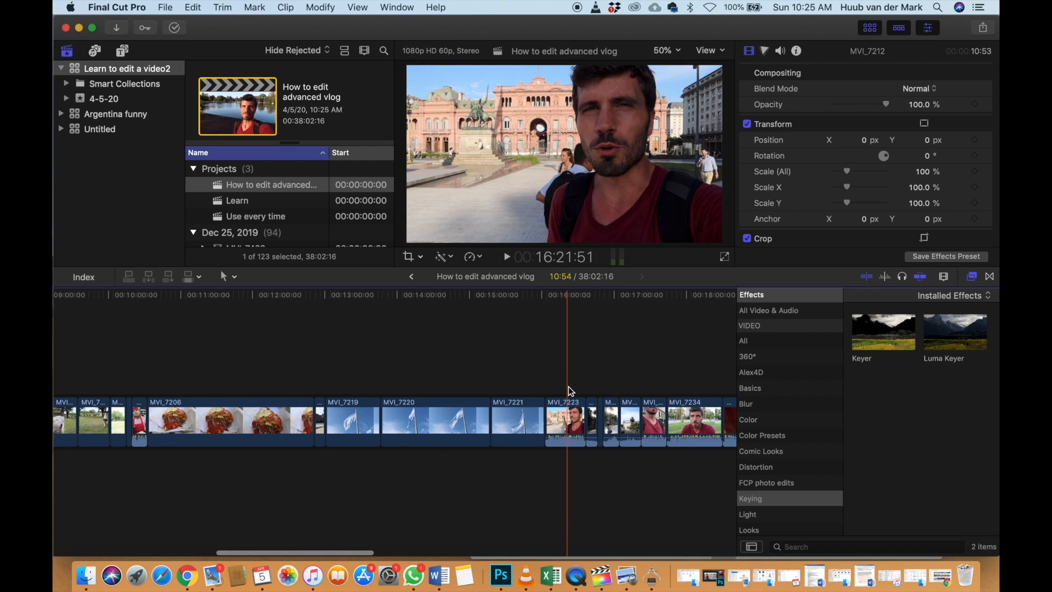
left_click_drag(570, 416, 450, 363)
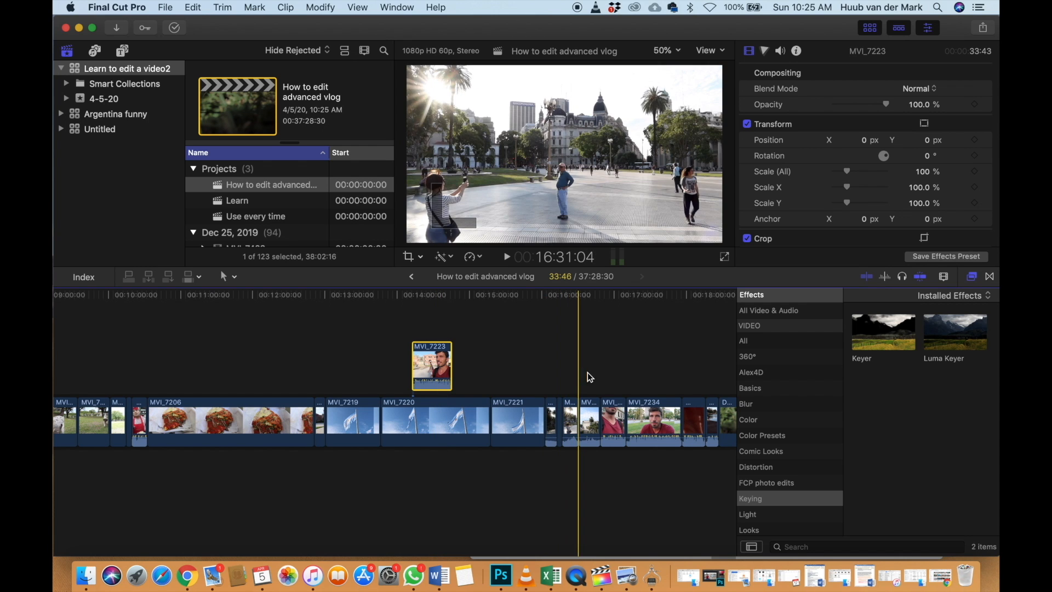
left_click_drag(612, 418, 513, 365)
left_click_drag(634, 420, 579, 365)
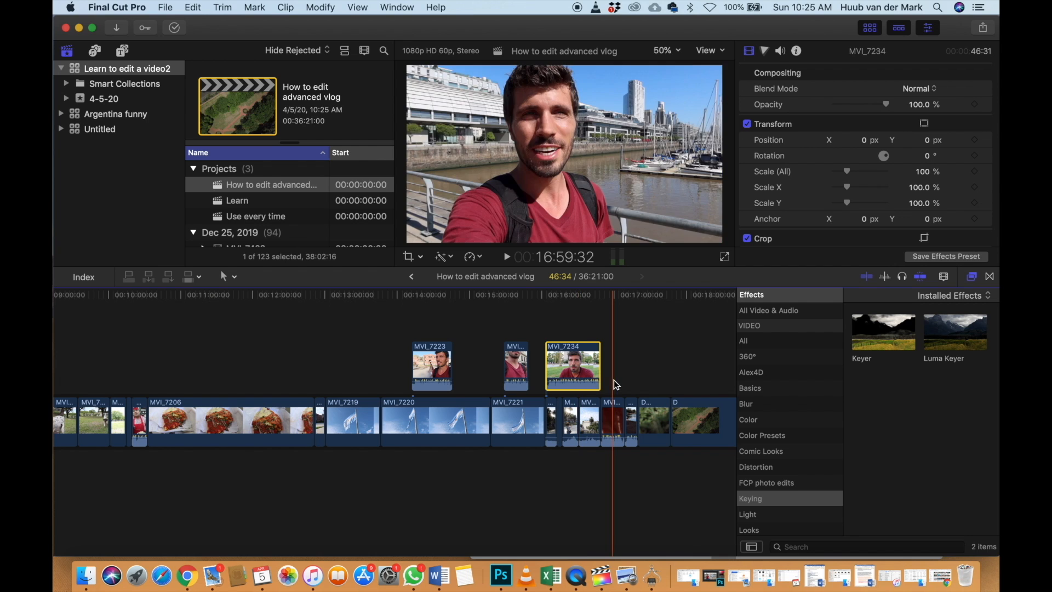
Shift the three connected talking clips earlier and lift MVI_7238 and MVI_7250 above the primary storyline as connected clips
left_click_drag(392, 360, 466, 362)
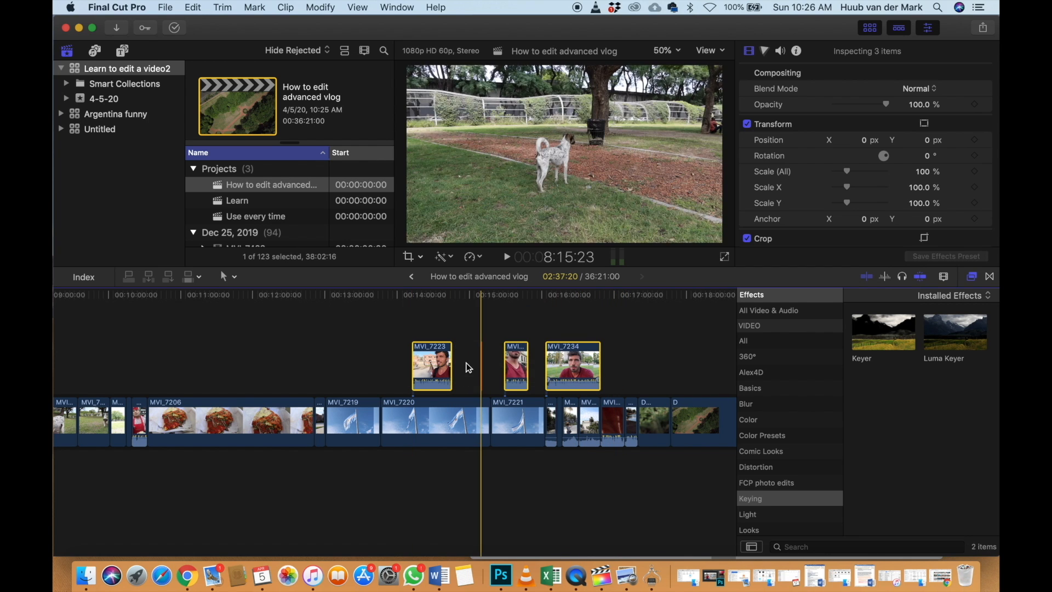
left_click_drag(612, 422, 558, 364)
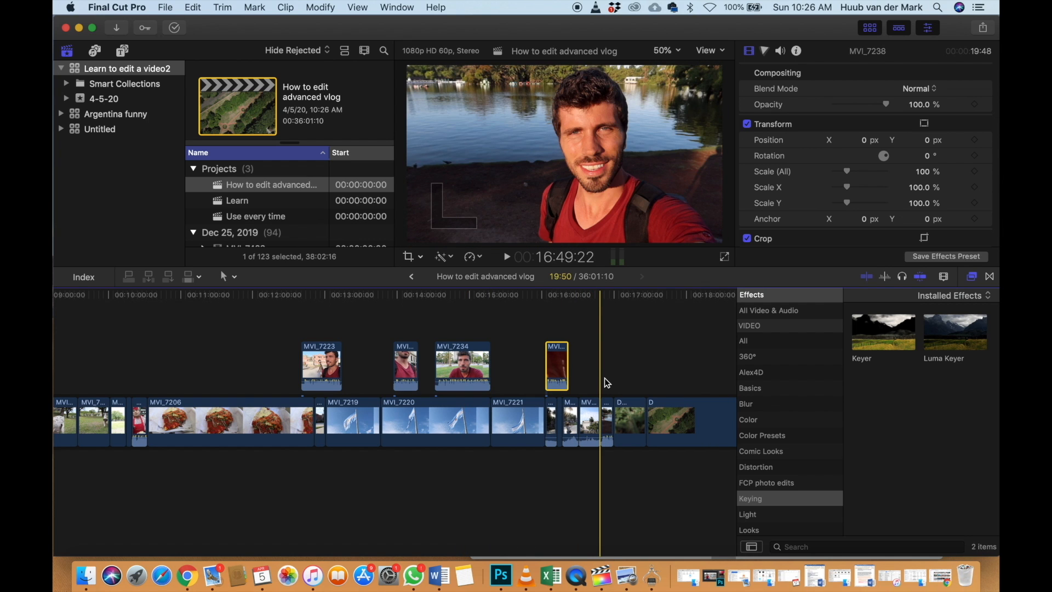
left_click(609, 412)
left_click_drag(609, 412, 585, 365)
Look through the rest of the timeline, from the drone clips to the end, for further talking clips
scroll(655, 368, "right", 5)
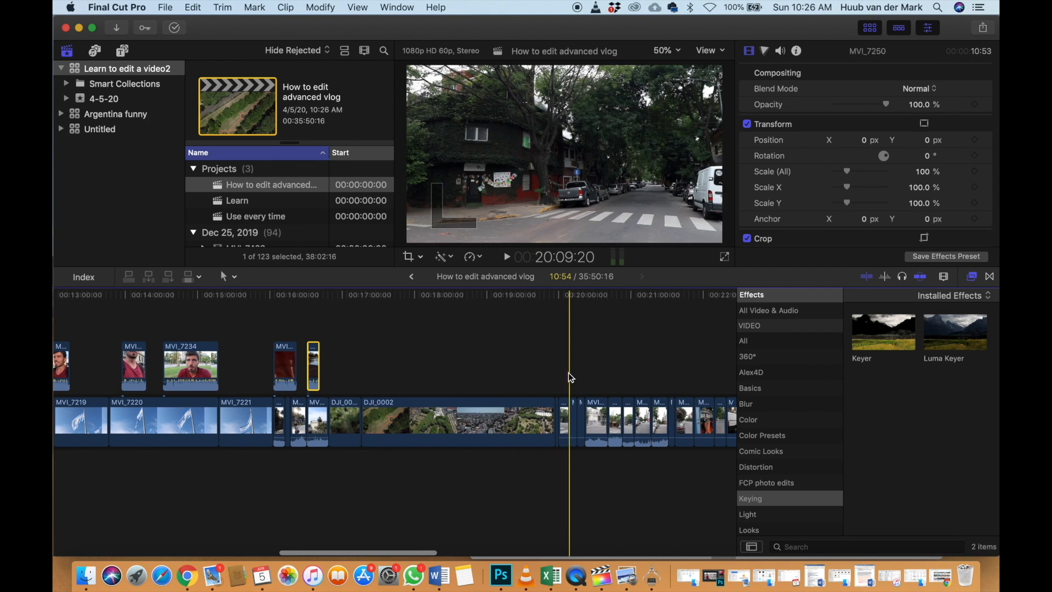
scroll(594, 376, "right", 3)
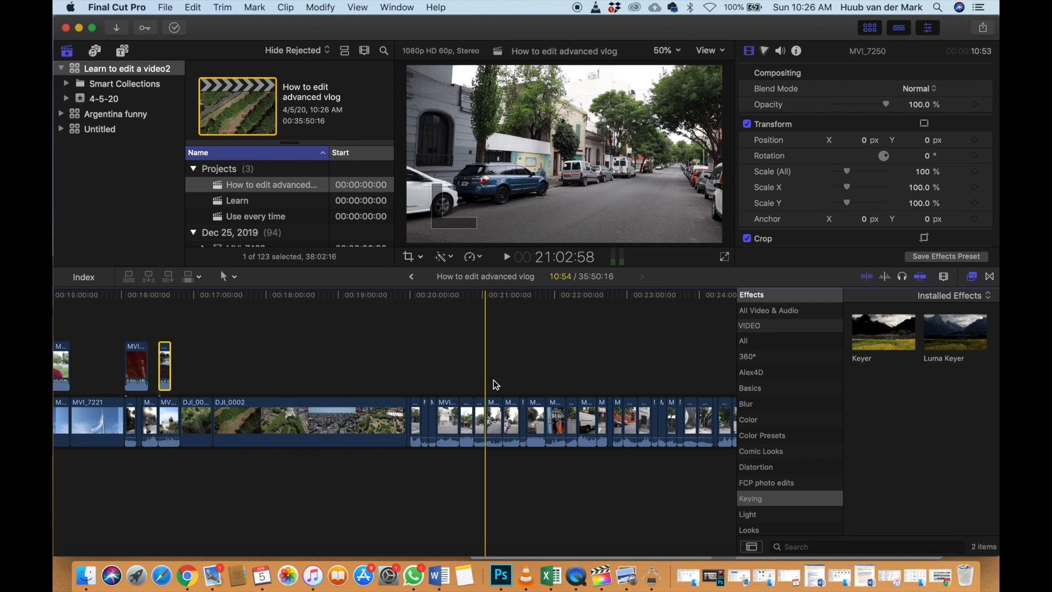
scroll(521, 380, "right", 2)
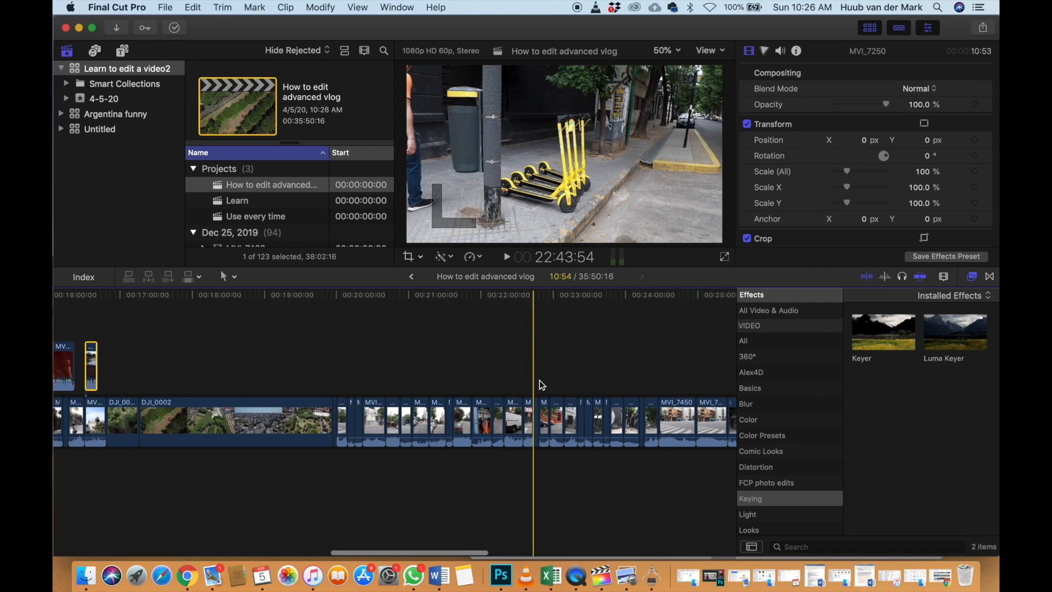
scroll(526, 380, "right", 3)
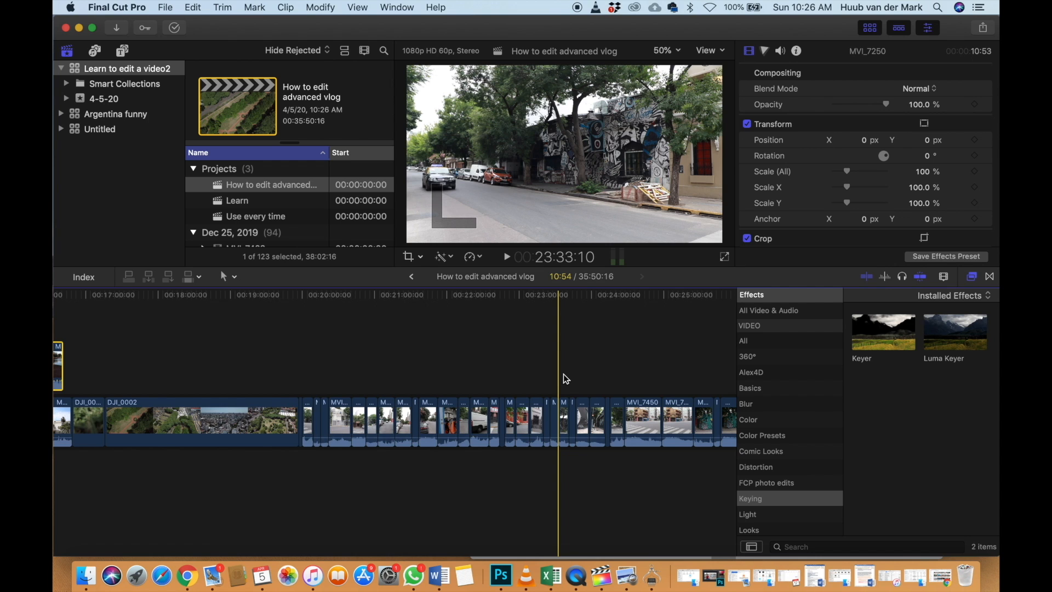
scroll(564, 373, "right", 5)
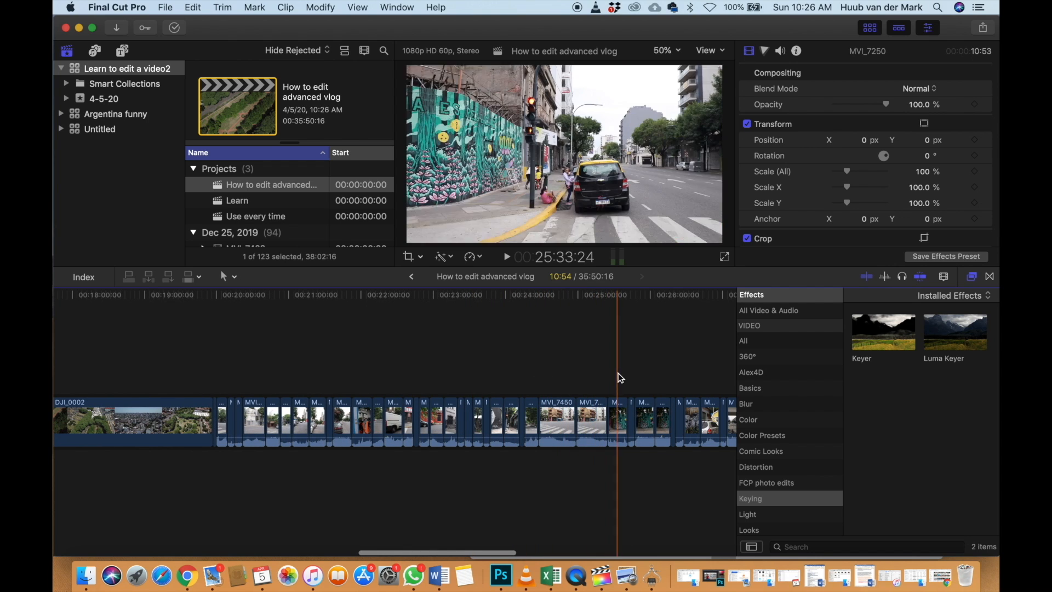
scroll(603, 377, "right", 8)
scroll(553, 381, "right", 8)
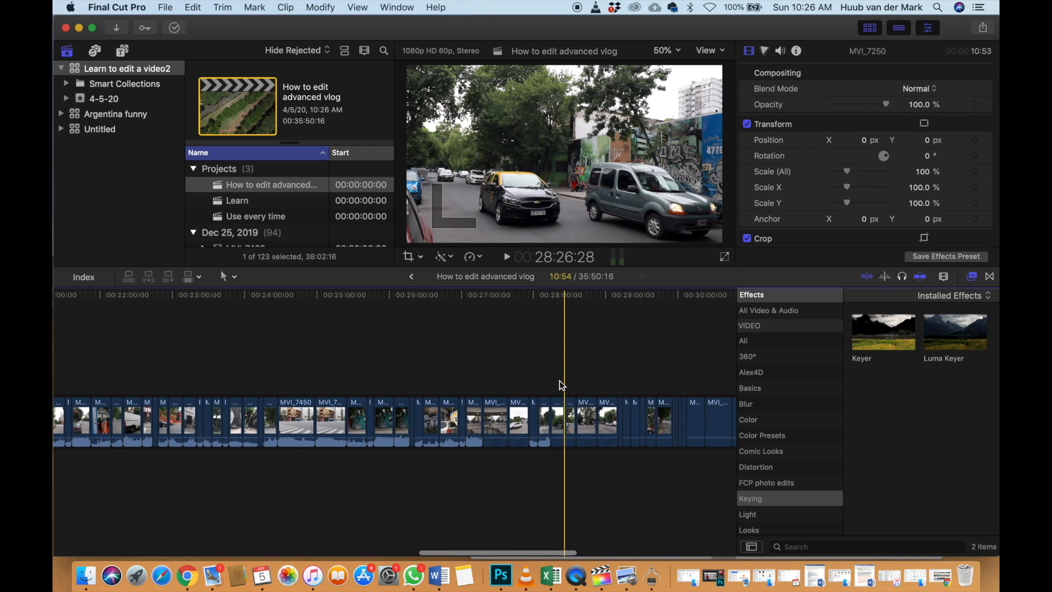
scroll(560, 380, "right", 5)
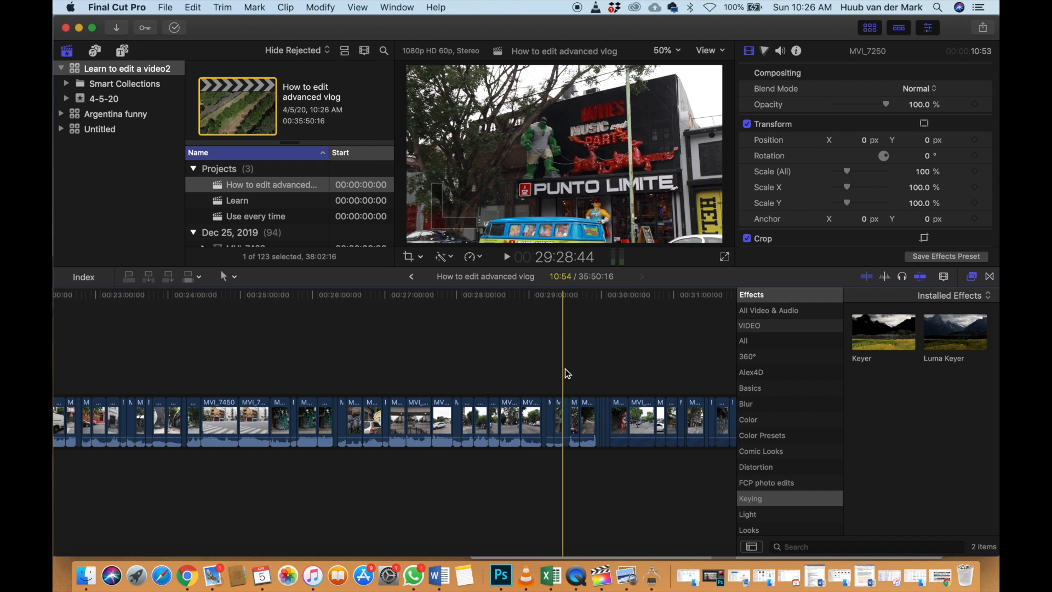
key("super+minus")
key("super+minus")
scroll(564, 369, "right", 10)
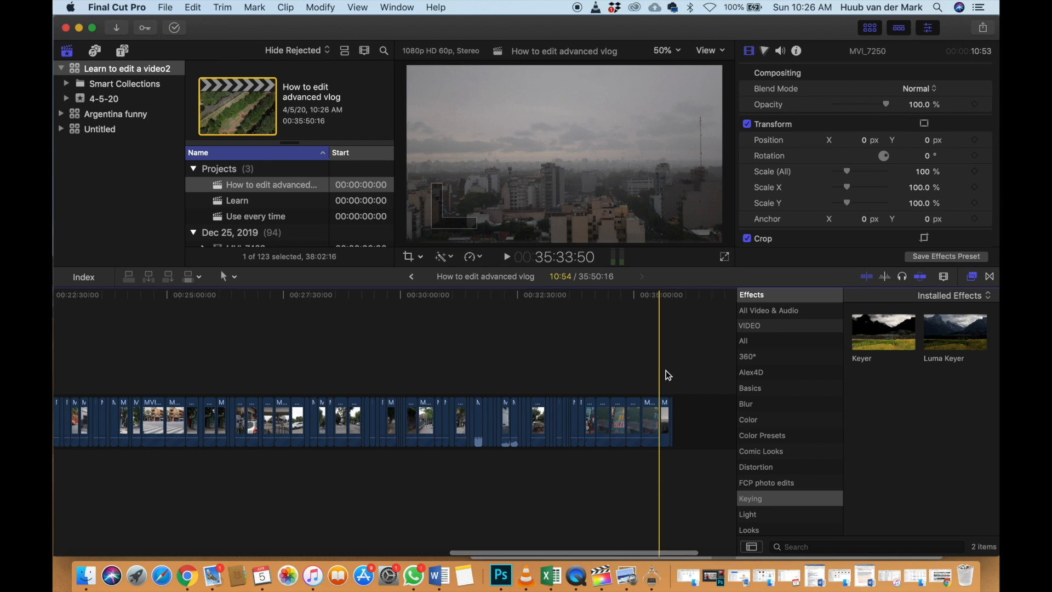
Move the five connected talking clips together into the primary storyline between MVI_7212 and MVI_7196
scroll(669, 371, "left", 15)
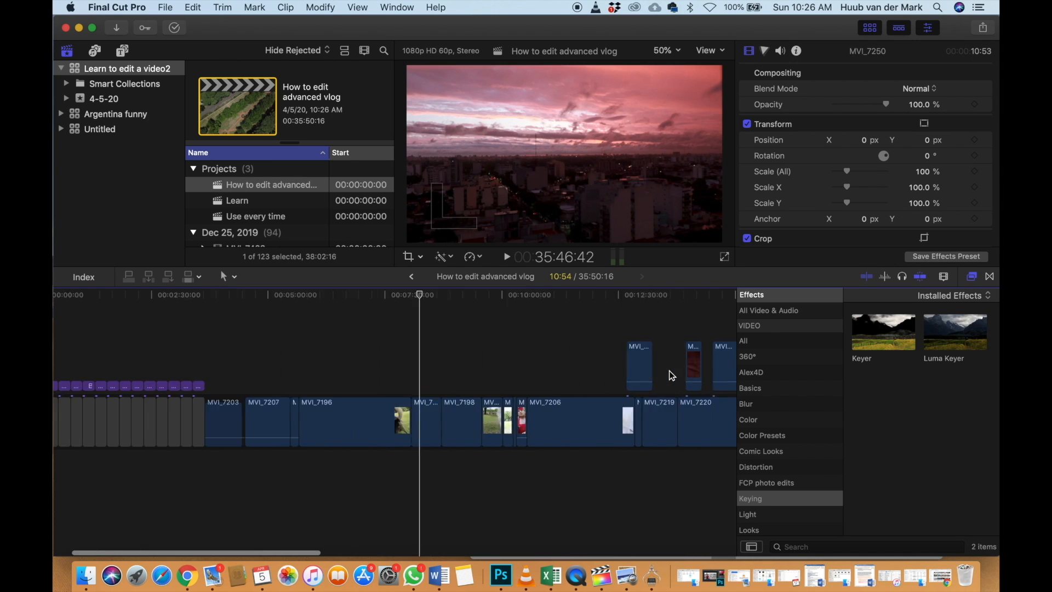
left_click_drag(669, 361, 447, 362)
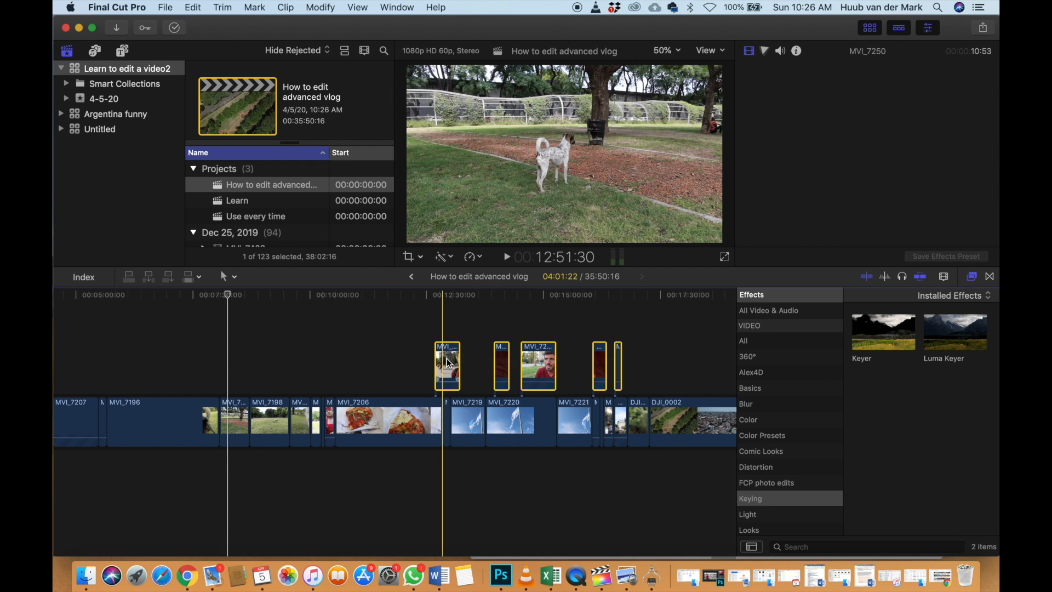
scroll(477, 362, "left", 4)
left_click_drag(358, 361, 259, 360)
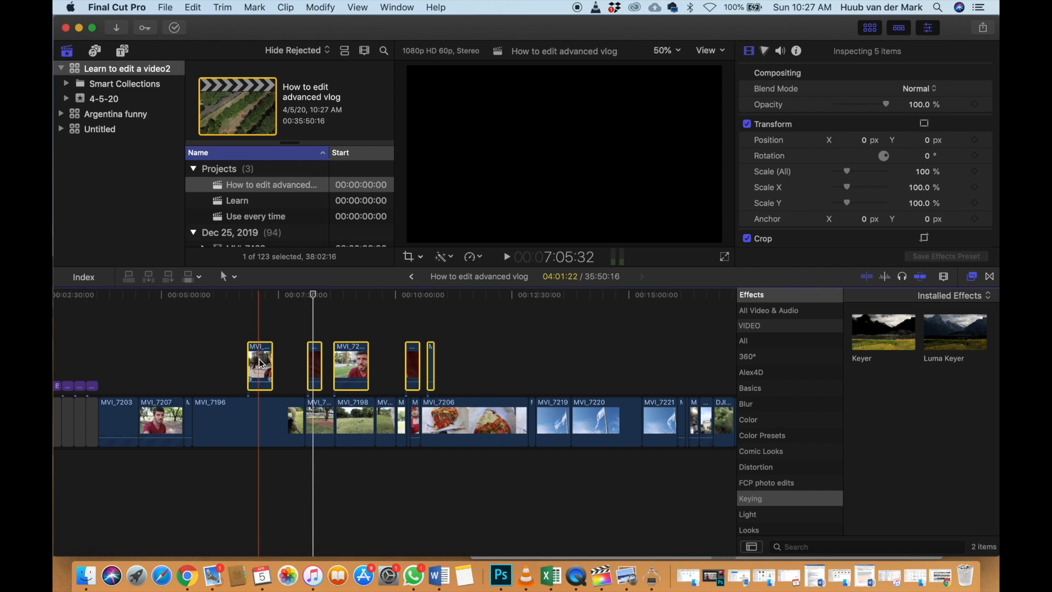
scroll(259, 359, "left", 6)
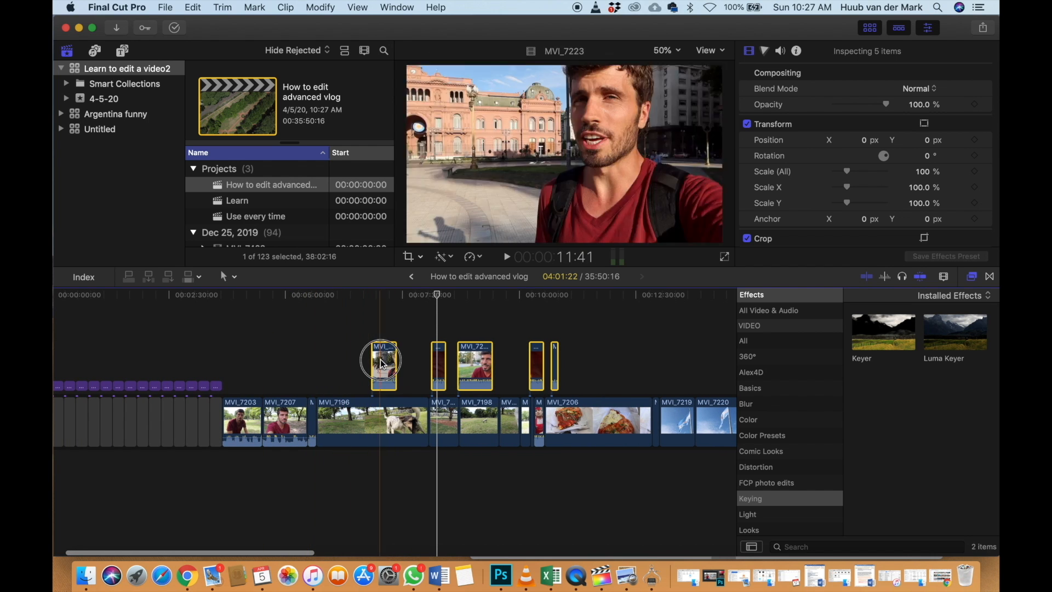
left_click_drag(380, 359, 321, 411)
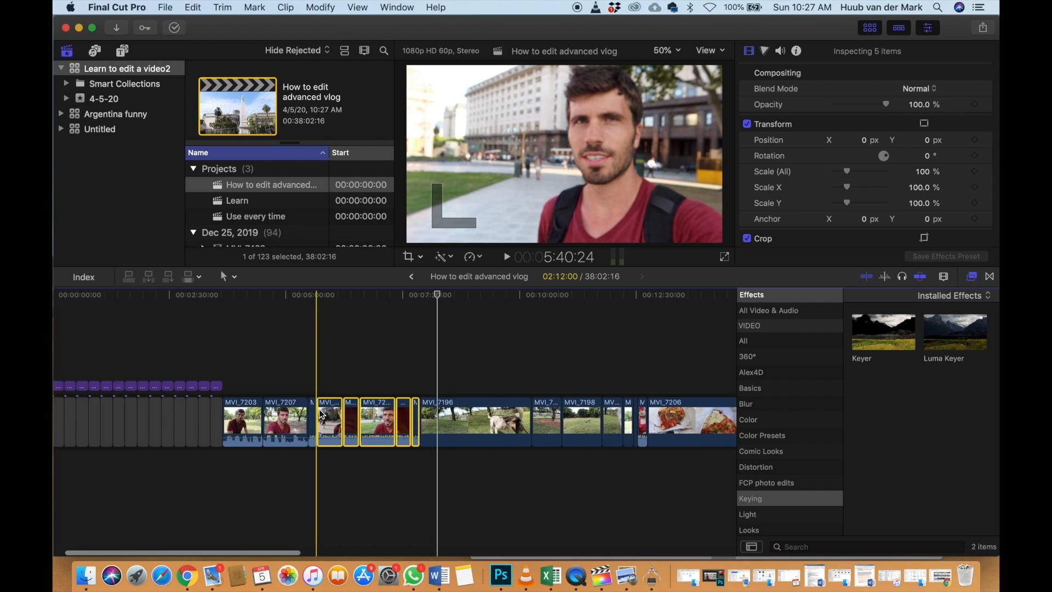
scroll(318, 395, "left", 2)
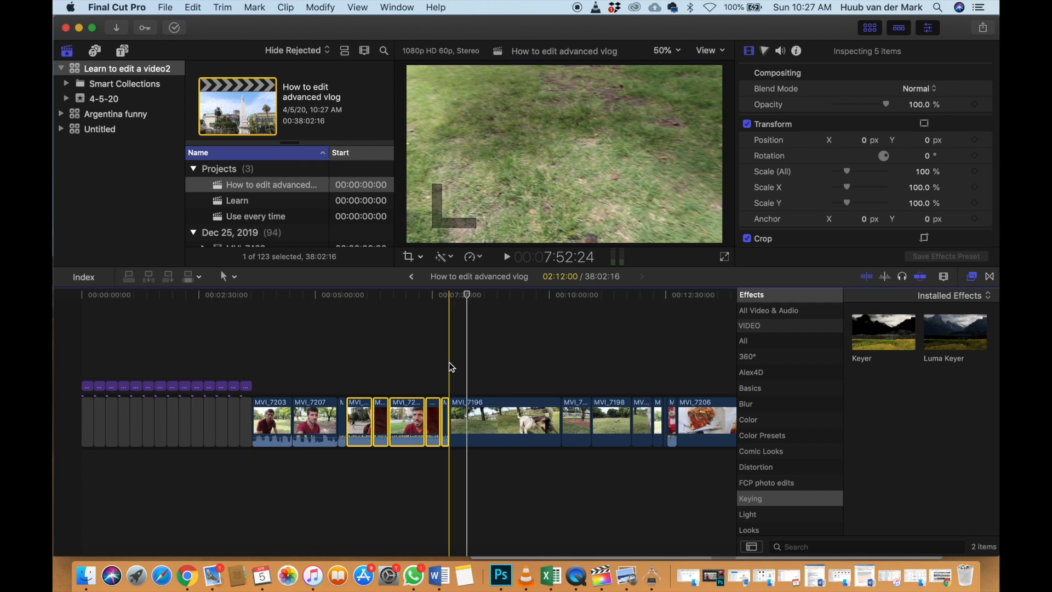
left_click(452, 367)
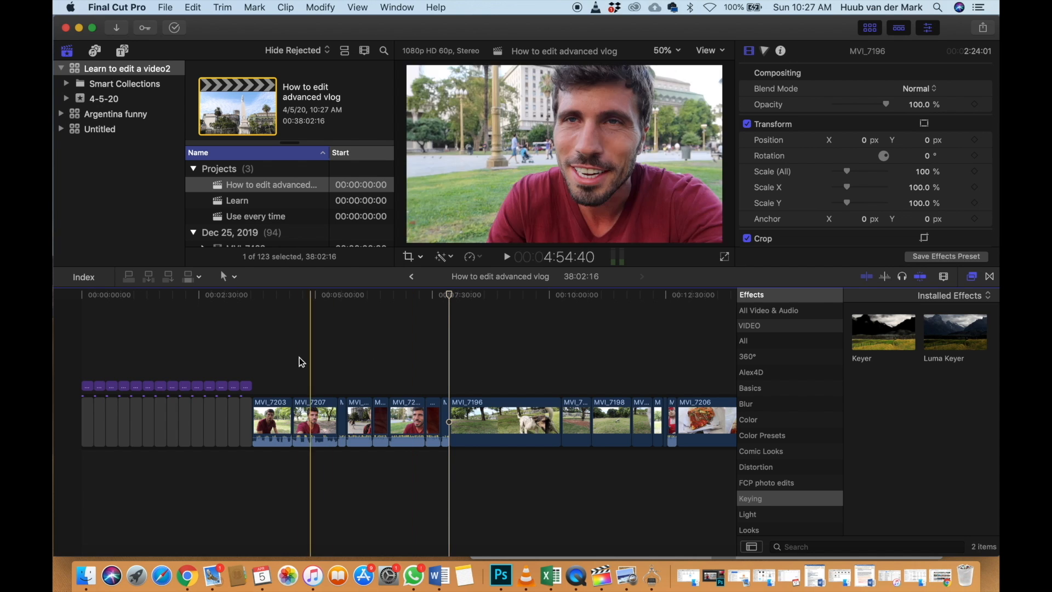
Play MVI_7203 from its start in full screen with the system volume raised, then stop playback back in the editor
left_click(256, 361)
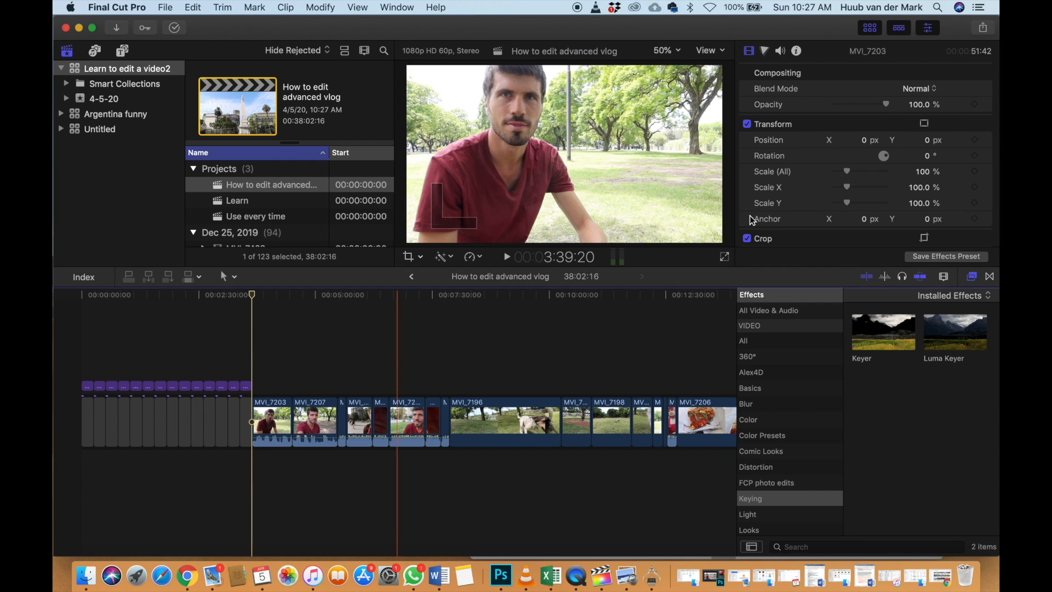
left_click(727, 258)
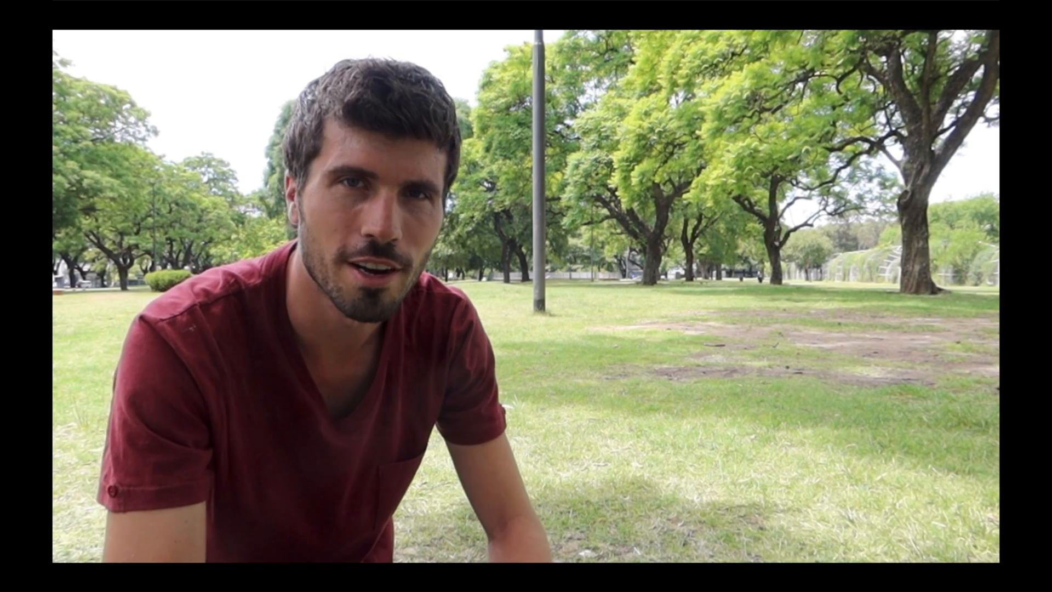
key("XF86AudioRaiseVolume")
key("XF86AudioRaiseVolume")
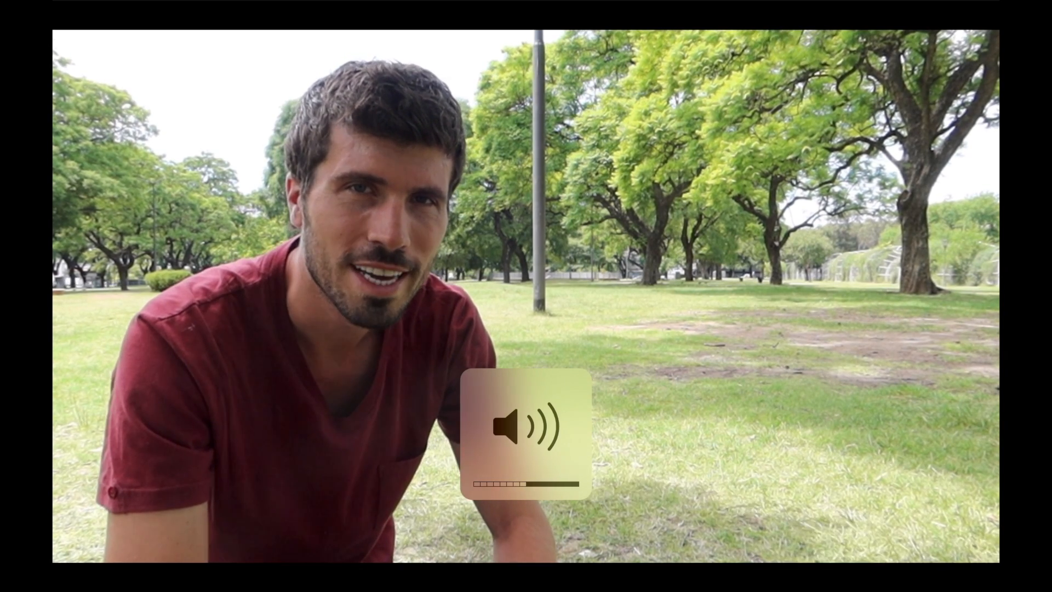
key("XF86AudioRaiseVolume")
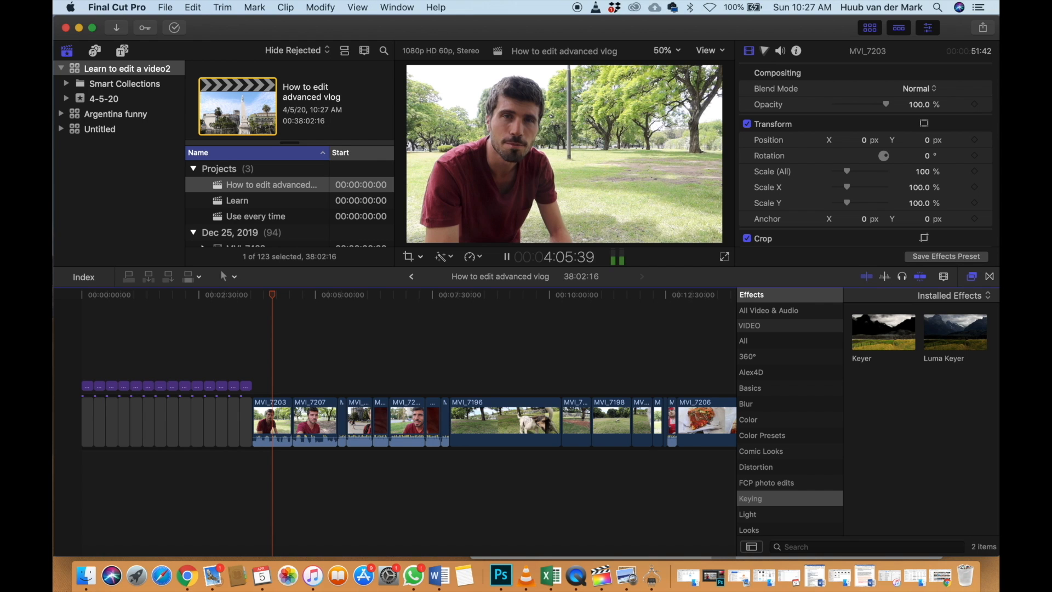
key("space")
Briefly play the later part of MVI_7203 from about 4:19 in a more detailed timeline view
scroll(272, 347, "up", 5)
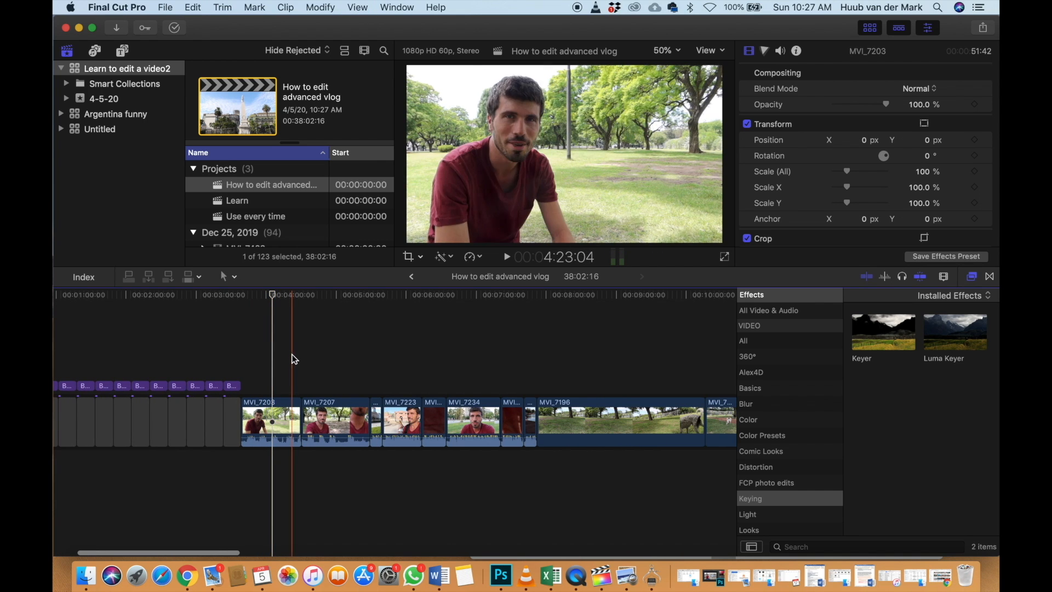
left_click(286, 356)
key("space")
key("space")
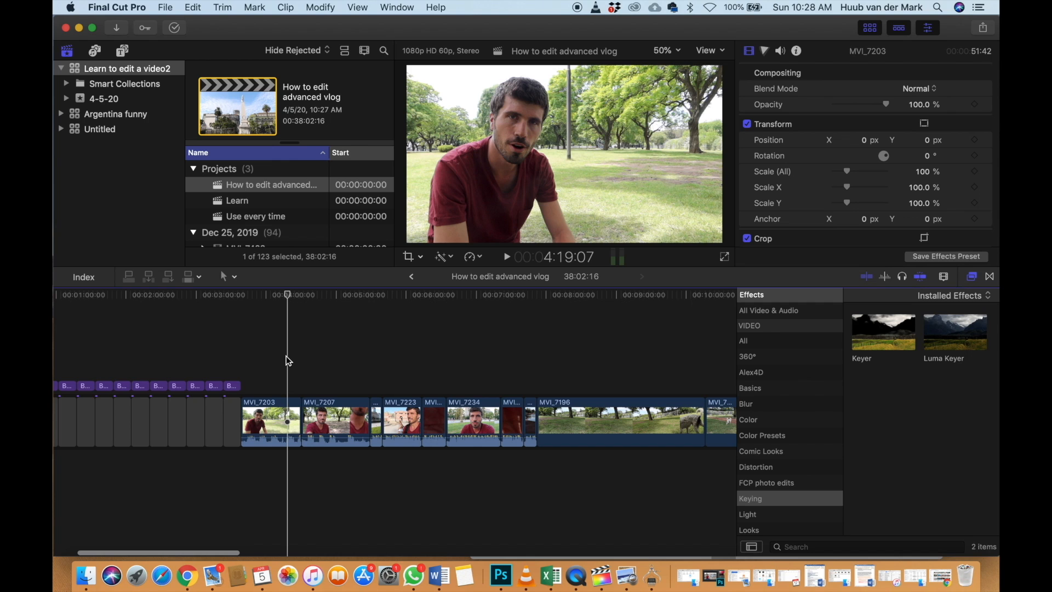
Jump the playhead back and forth across the edit points of the talking clips, finishing at the start of MVI_7207
key("Down")
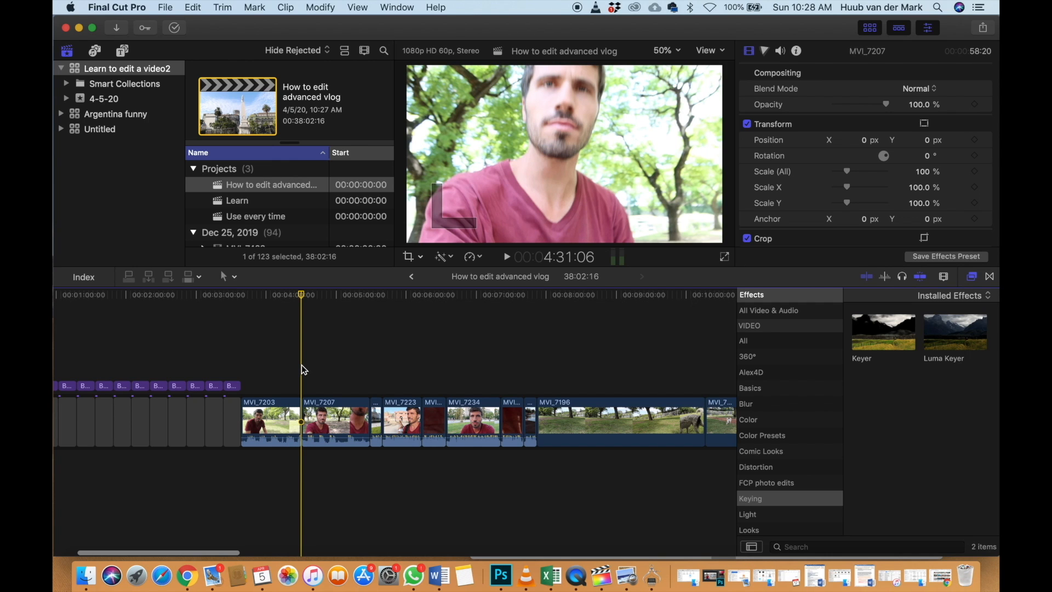
key("Up")
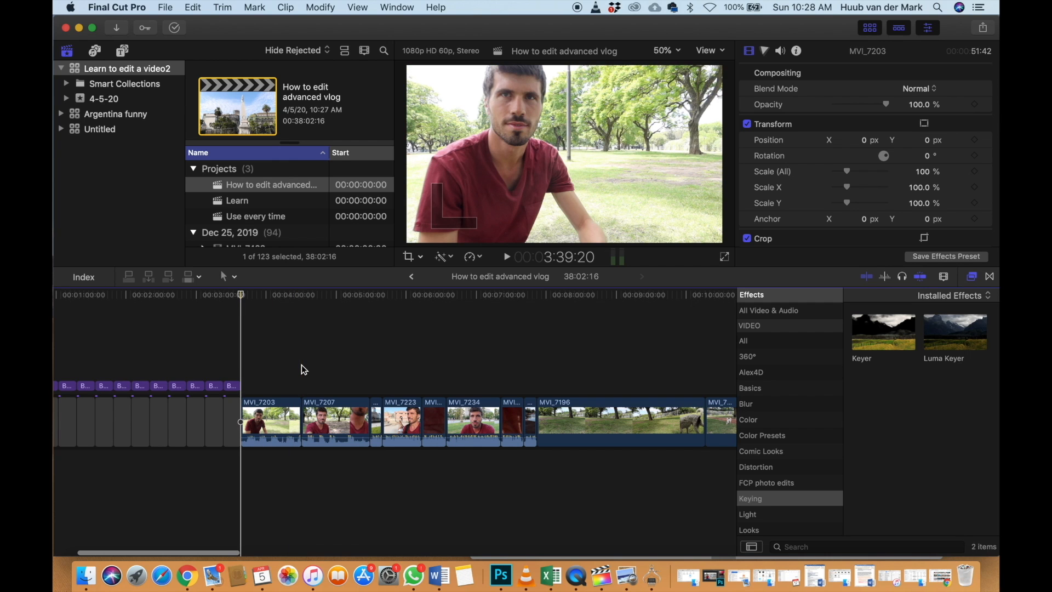
key("Down")
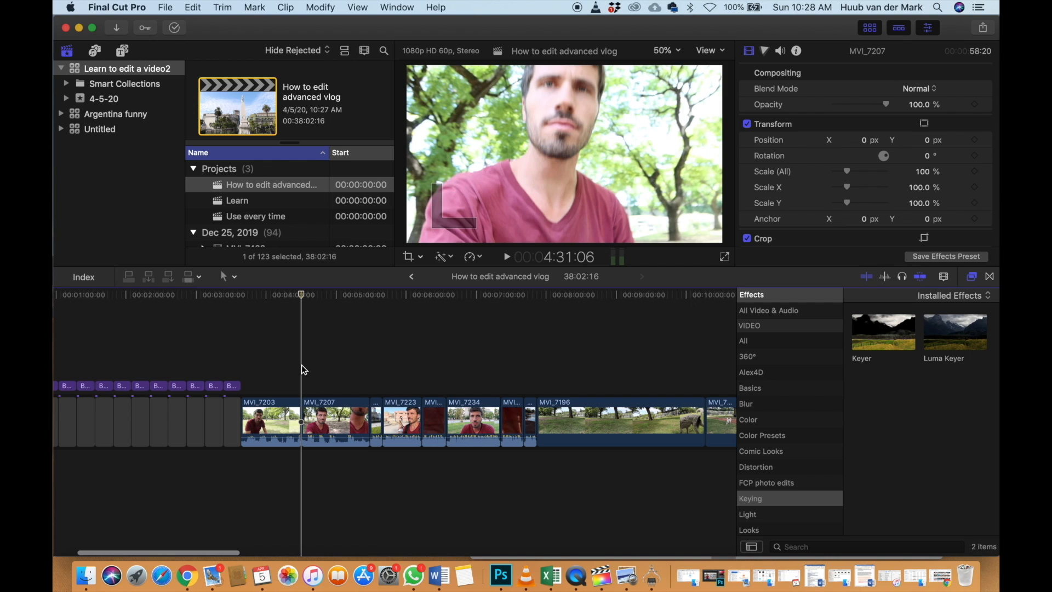
key("Down")
key("Down")
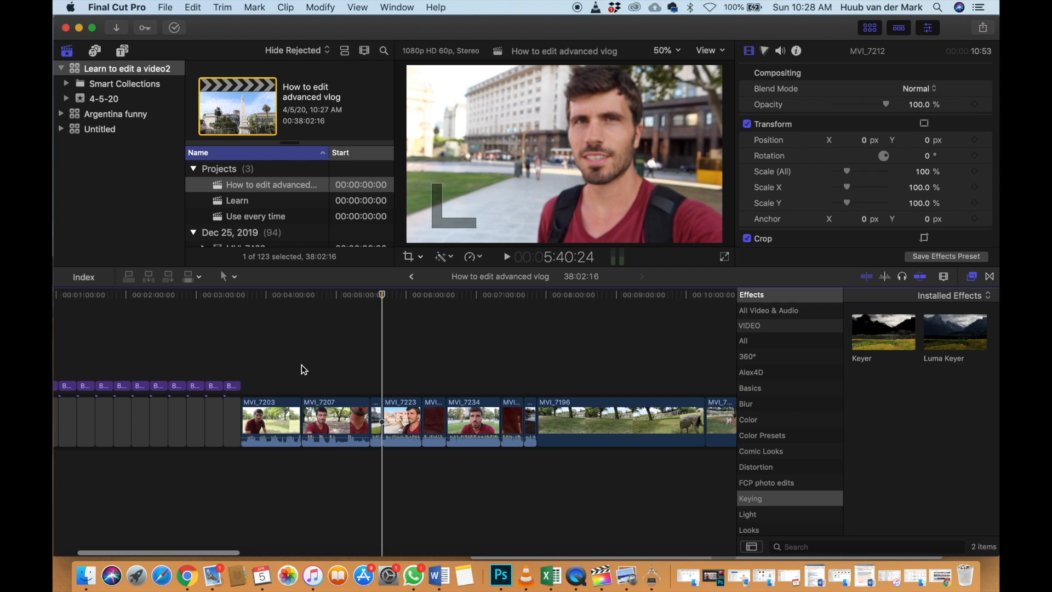
key("Down")
key("Up")
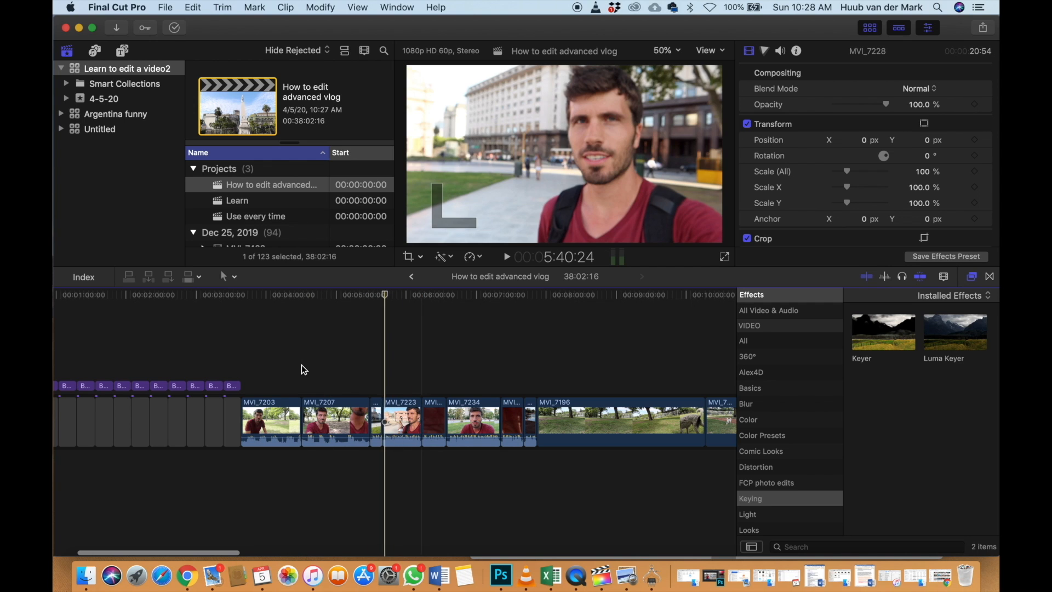
key("Up")
key("Up")
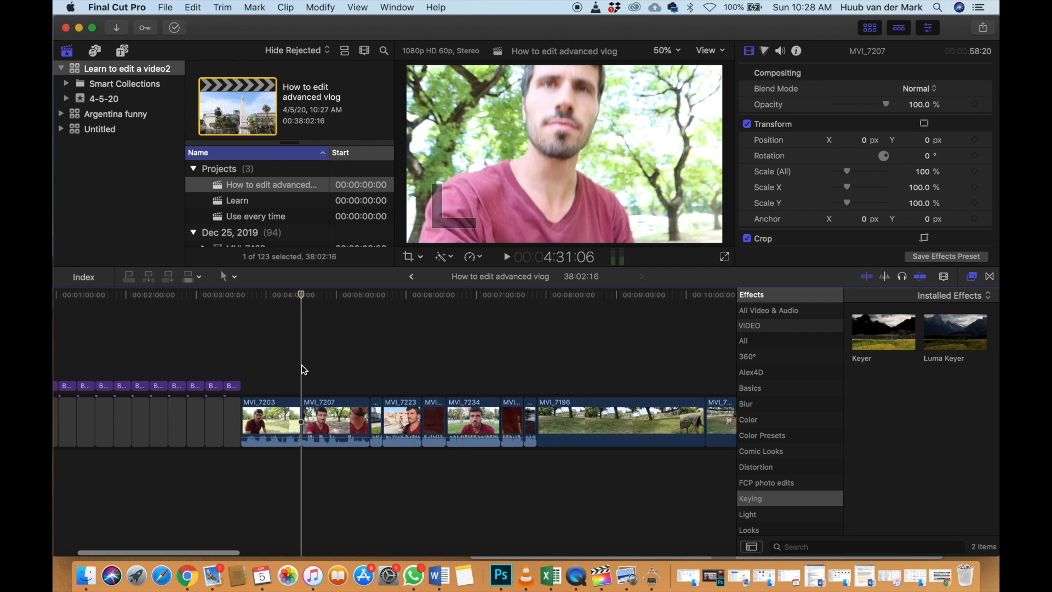
Step the playhead frame by frame back from the start of MVI_7207 into the end of MVI_7203 and forward again
key("Left")
key("Left")
key("Left")
key("Left")
key("Left")
key("Left")
key("Left")
key("Left")
key("Left")
key("Left")
key("Left")
key("Left")
key("Left")
key("Left")
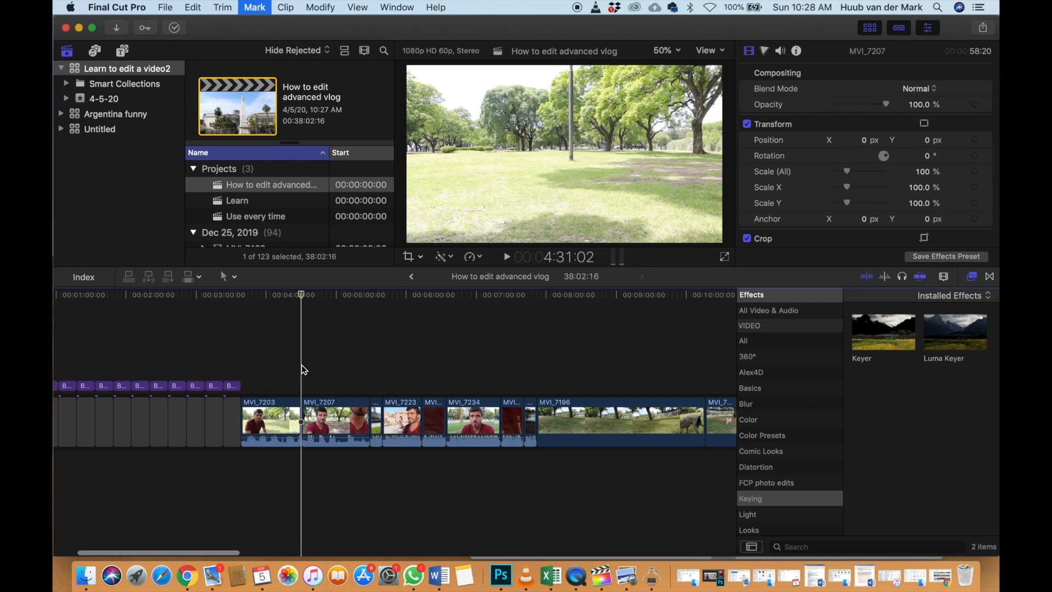
key("Left")
key("Left")
key("Left")
key("Left")
key("Left")
key("Left")
key("Left")
key("Left")
key("Left")
key("Left")
key("Left")
key("Left")
key("Left")
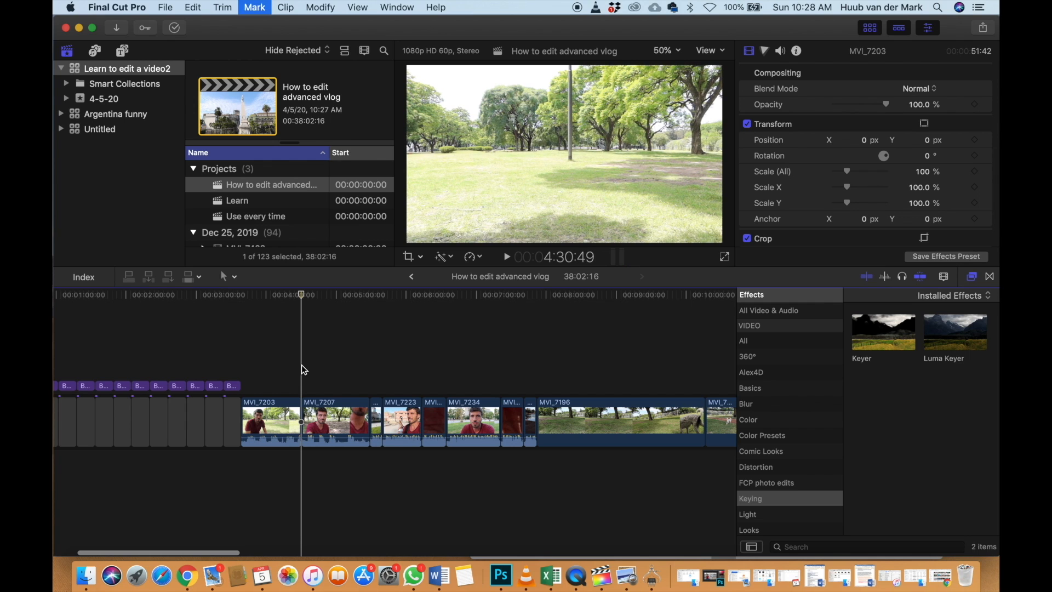
key("Right")
key("Right")
key("Right")
key("Right")
key("Right")
key("Right")
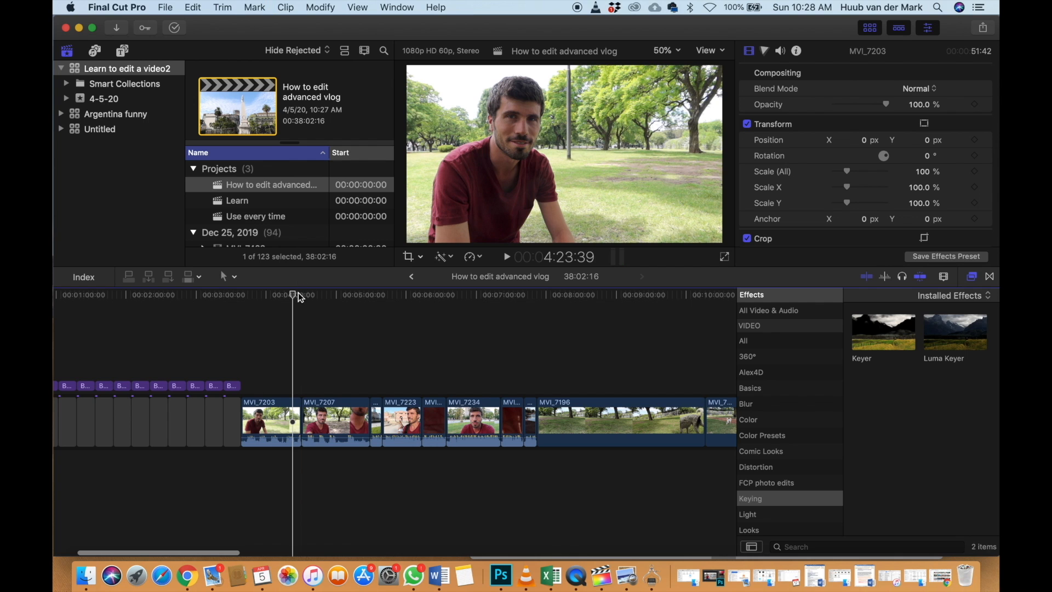
Return the playhead to the edit point between MVI_7203 and MVI_7207 and play MVI_7207 from its start
key("Down")
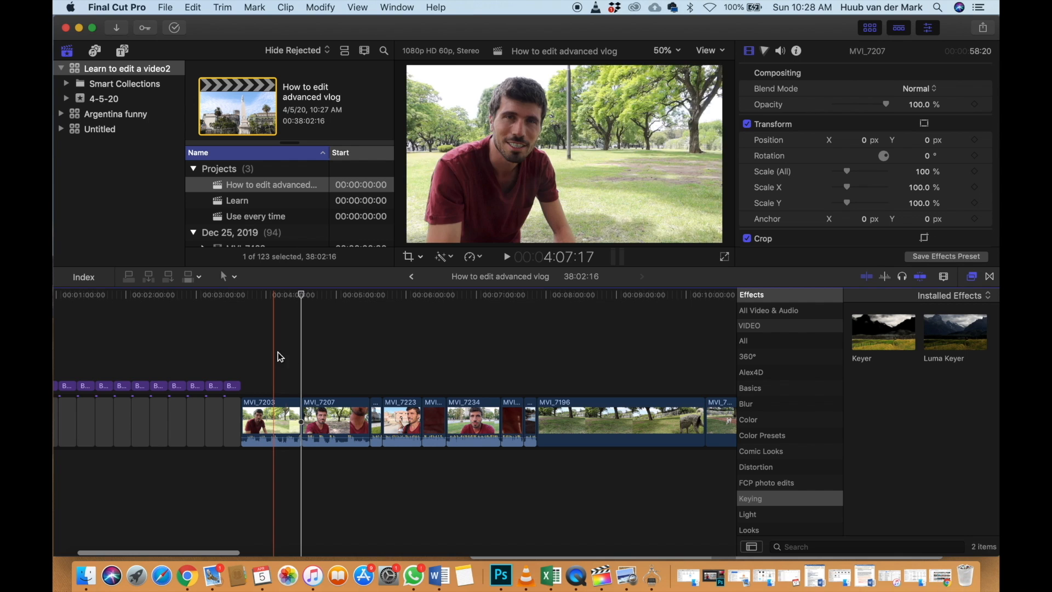
key("s")
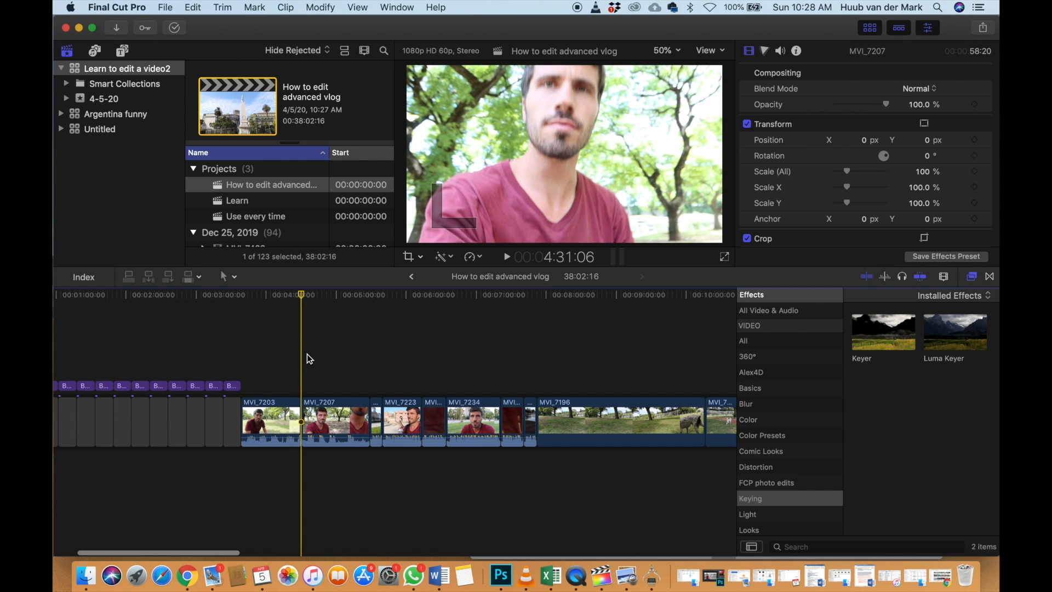
key("space")
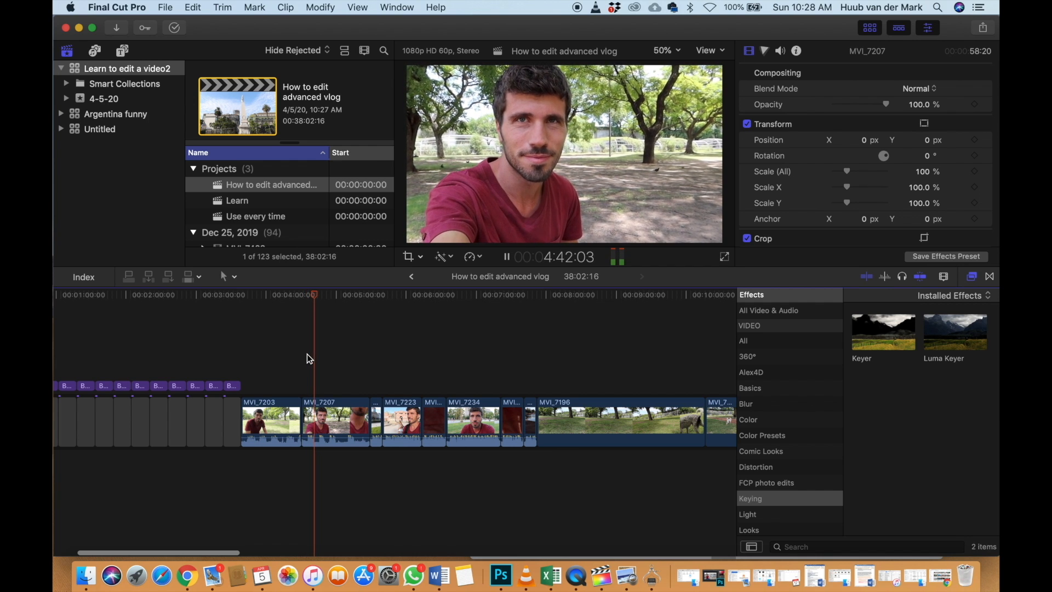
Play through parts of MVI_7207 and trim its start to 5:10:19
key("super+equal")
key("super+equal")
key("space")
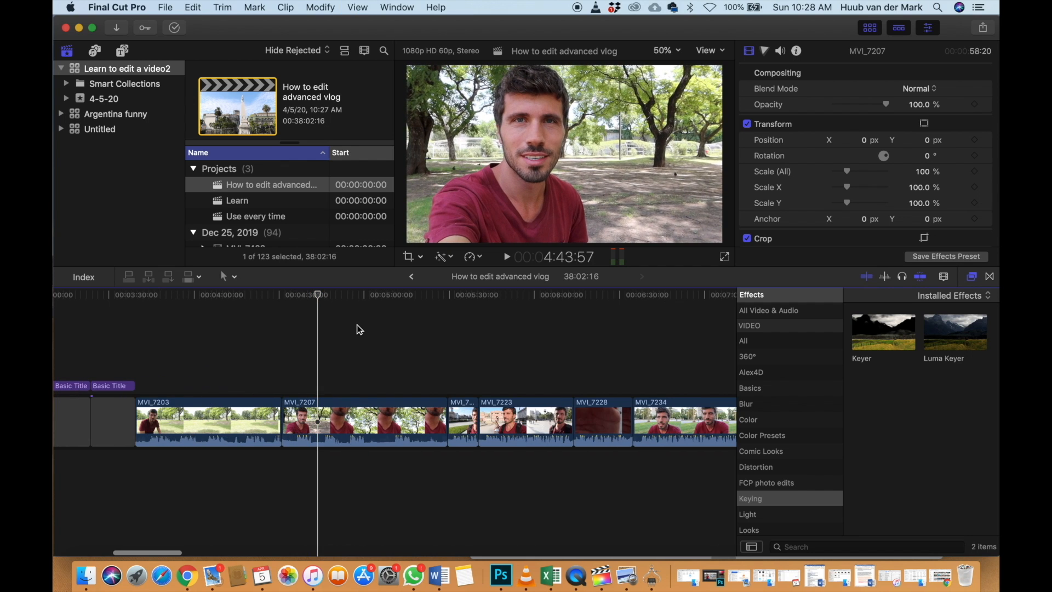
key("space")
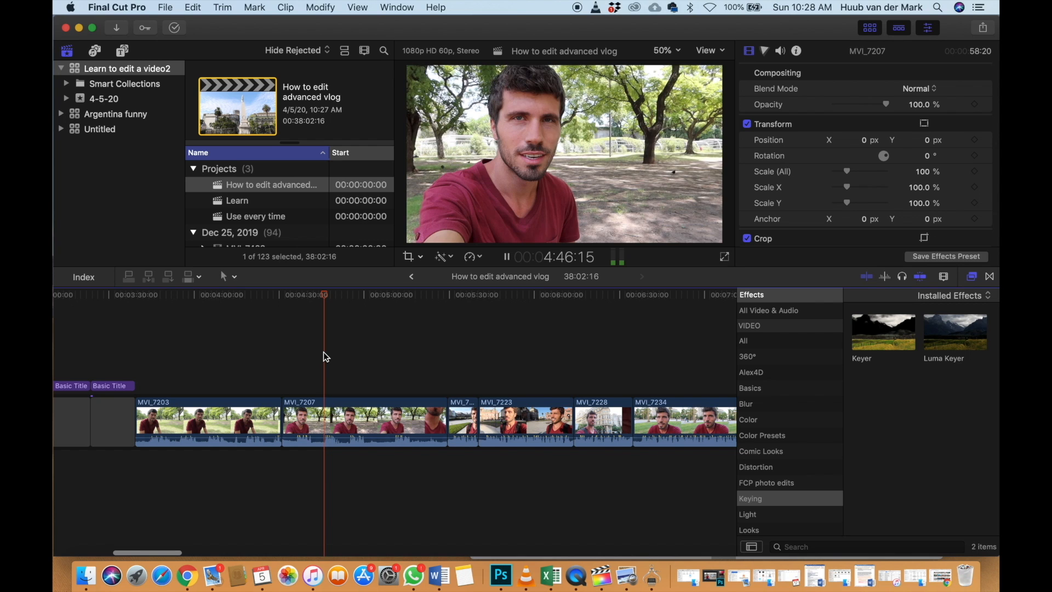
key("space")
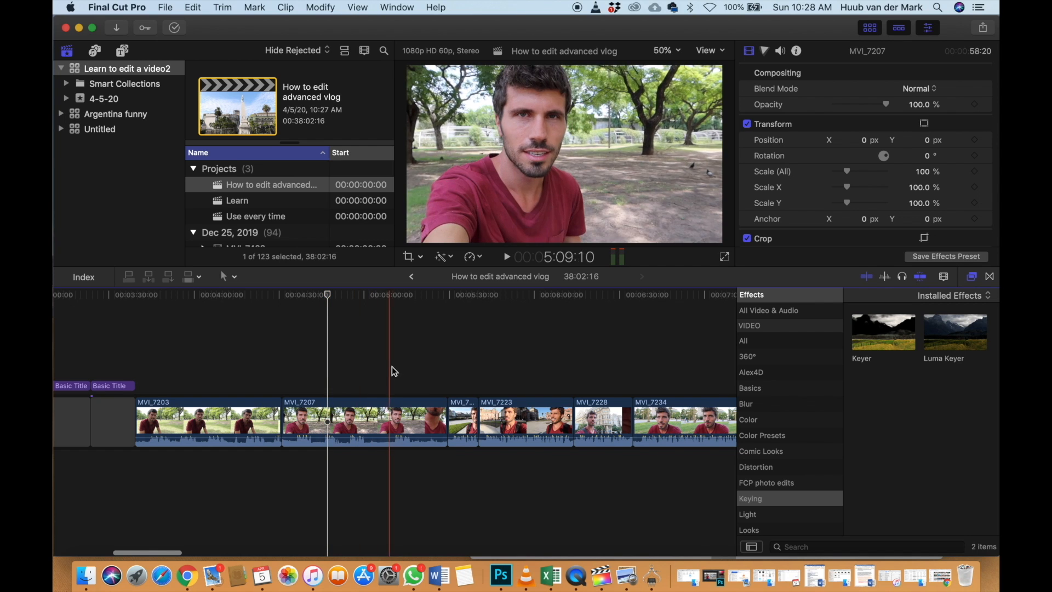
key("space")
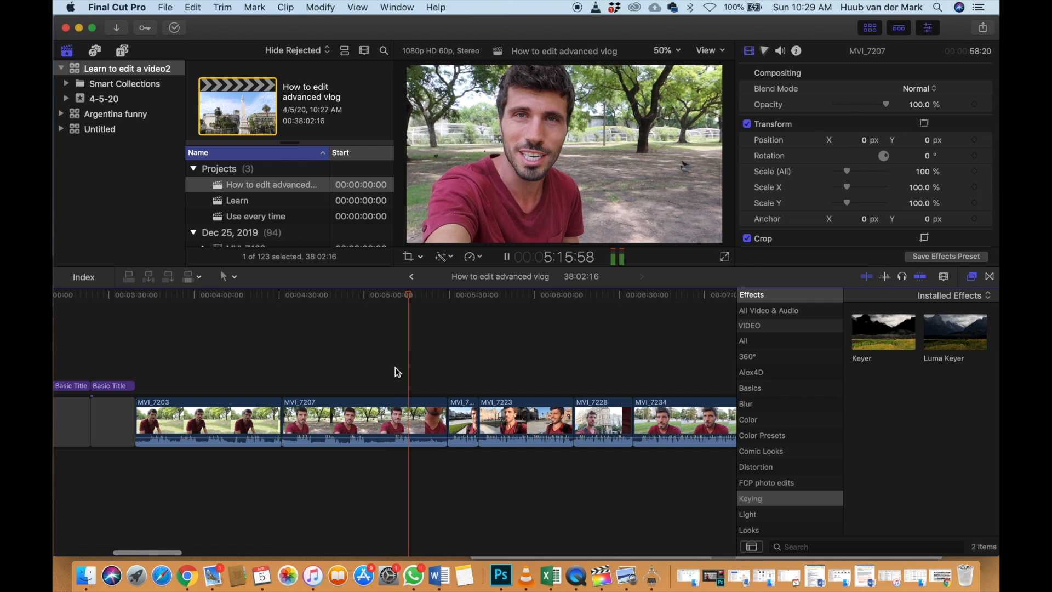
key("space")
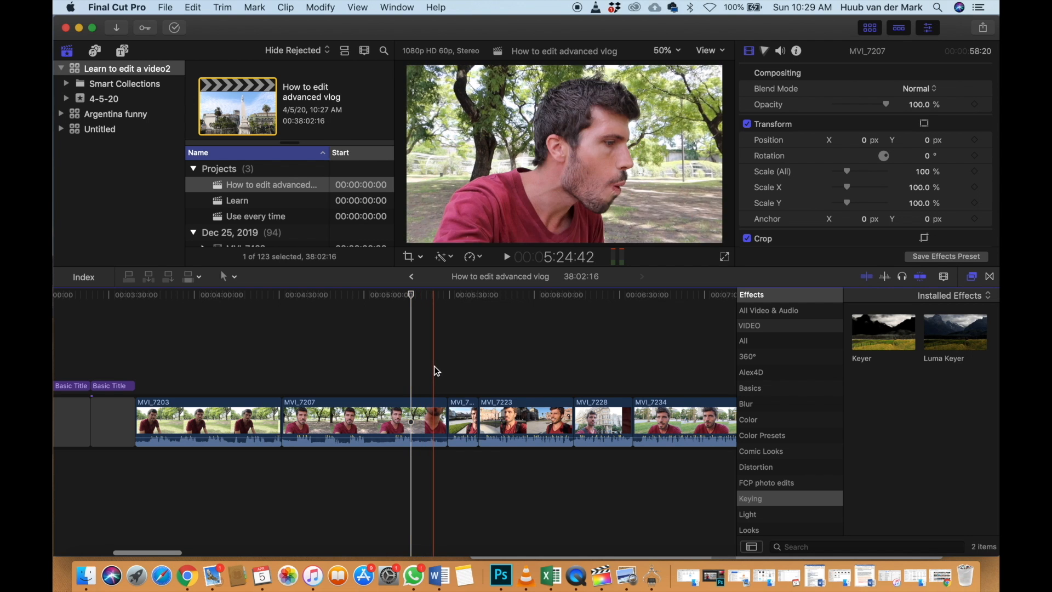
left_click(393, 366)
left_click(395, 410)
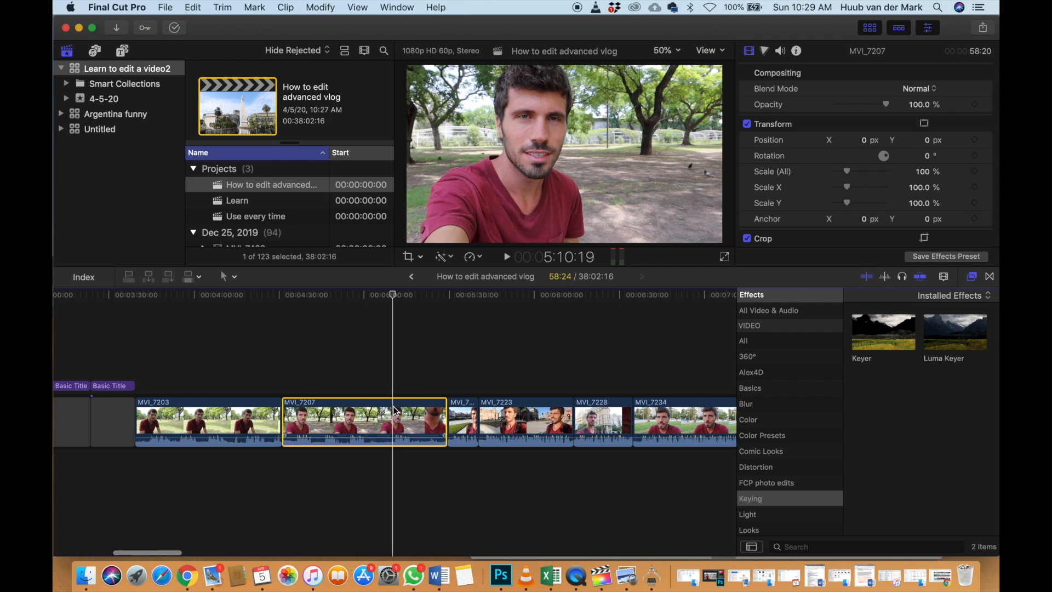
key("alt+bracketleft")
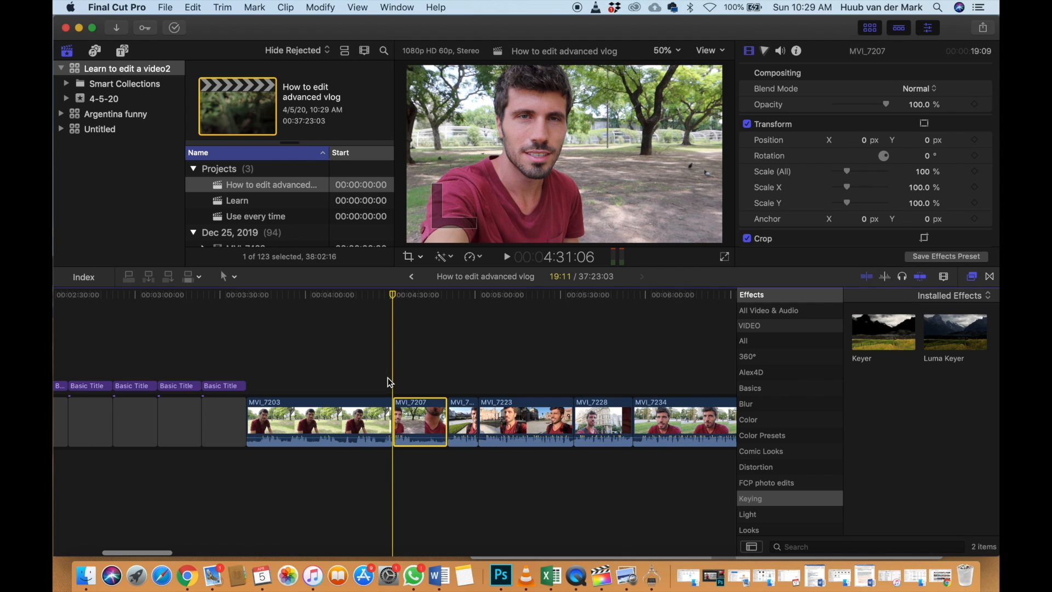
Play MVI_7203 from about 4:18 to find its opening, and set the playhead at 4:18:11
left_click(357, 380)
key("s")
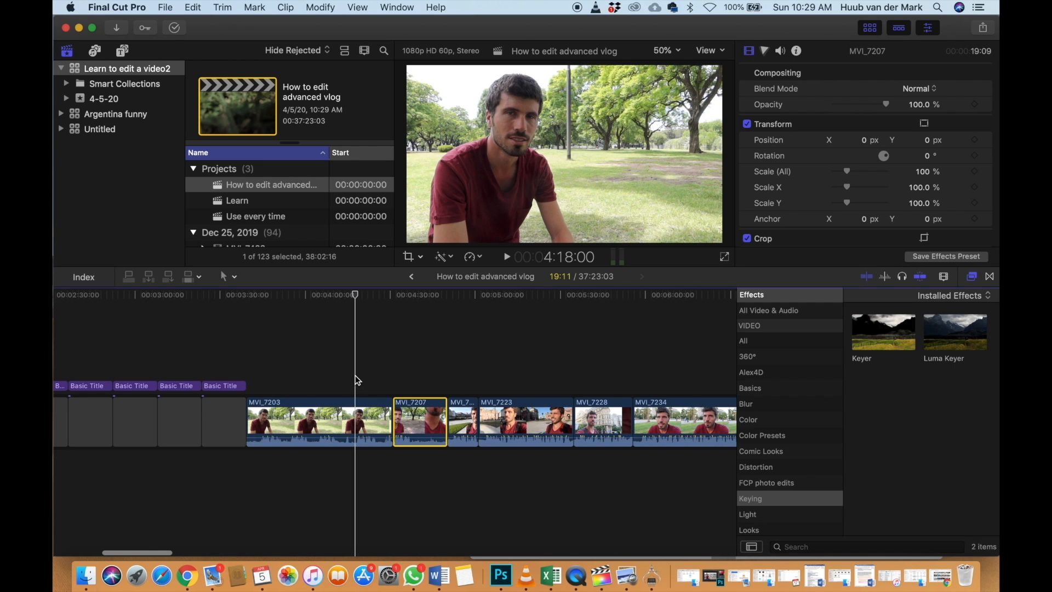
key("space")
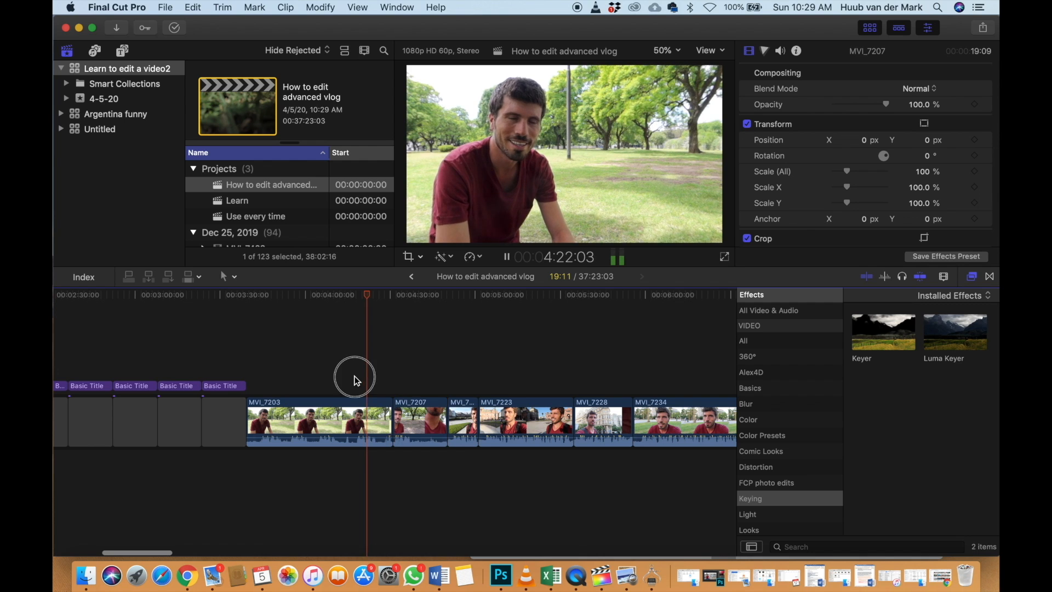
left_click(356, 381)
key("space")
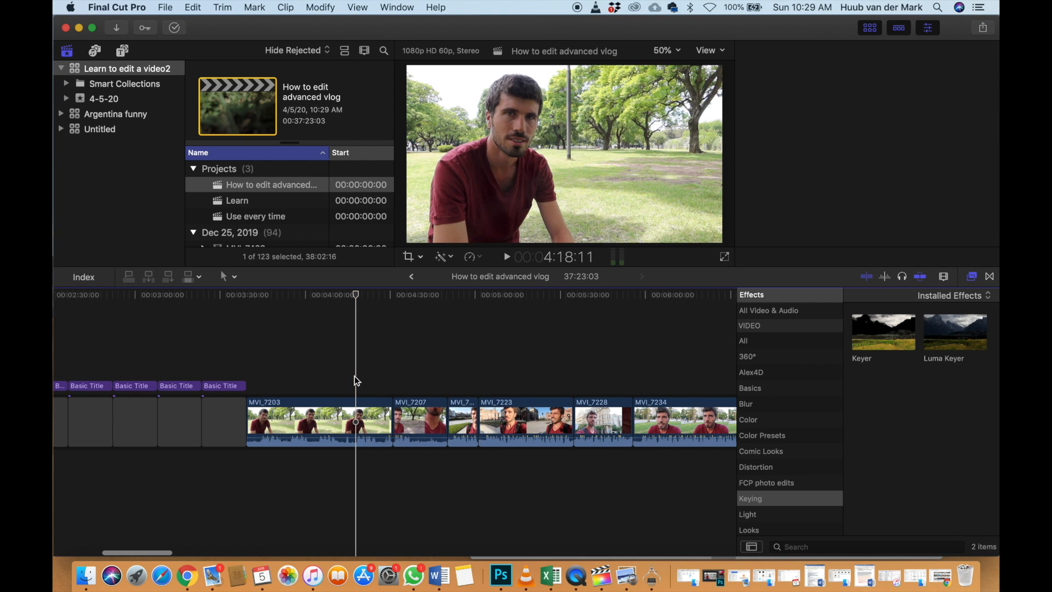
Try trimming the start of MVI_7203 to the playhead, and undo that trim
key("alt+bracketleft")
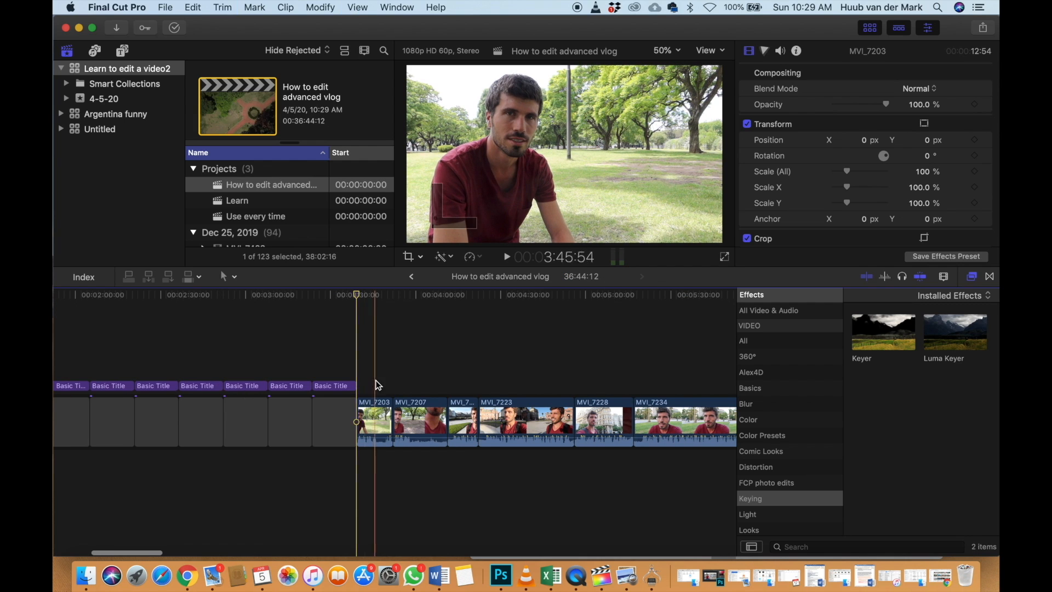
key("space")
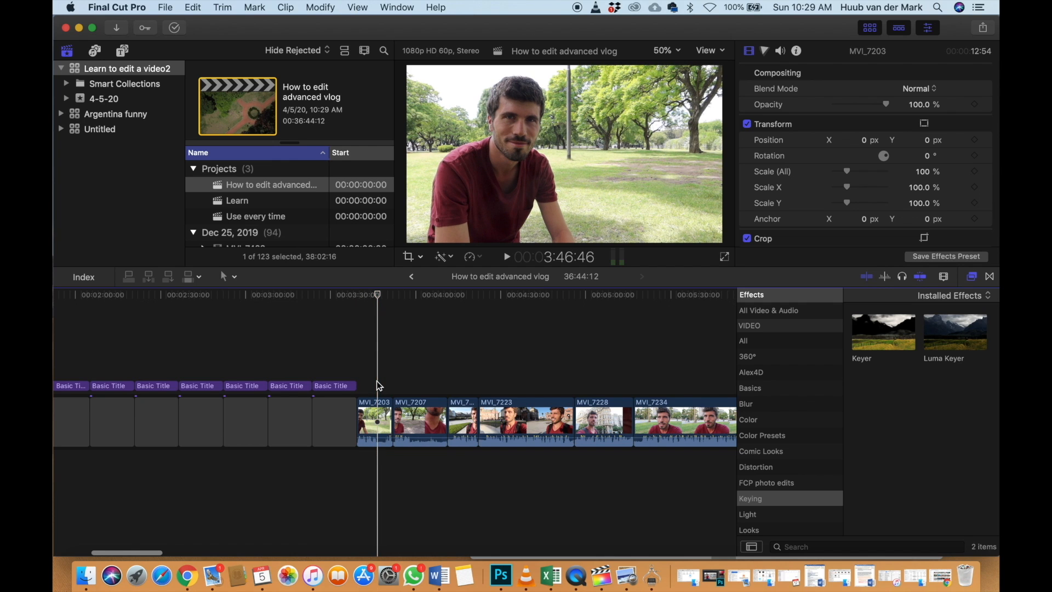
key("super+z")
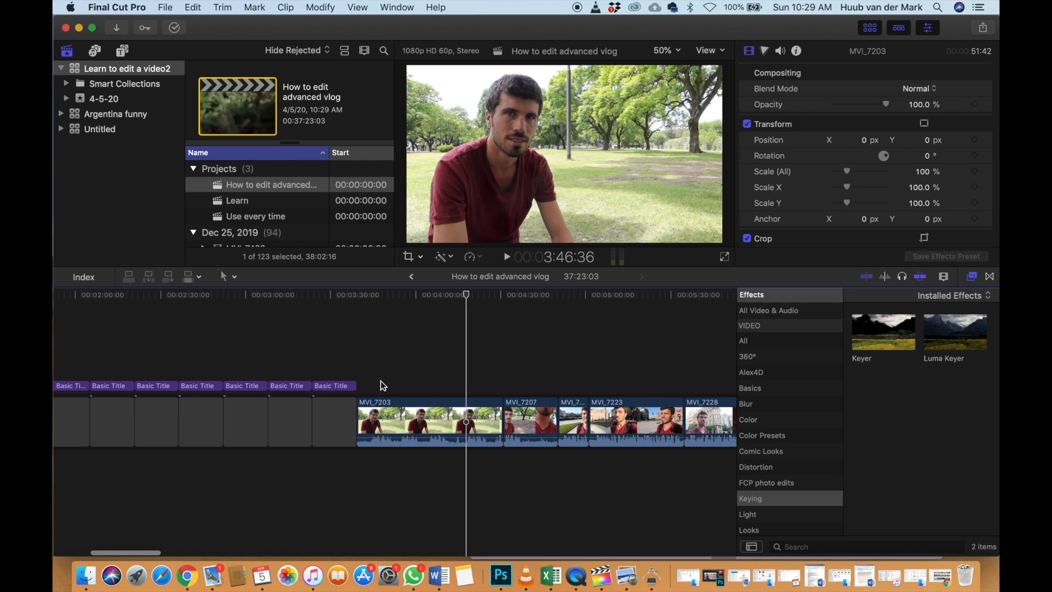
Trim the start of MVI_7203 to 4:18:11, play the remainder, and trim its end at 3:47:04
left_click(468, 406)
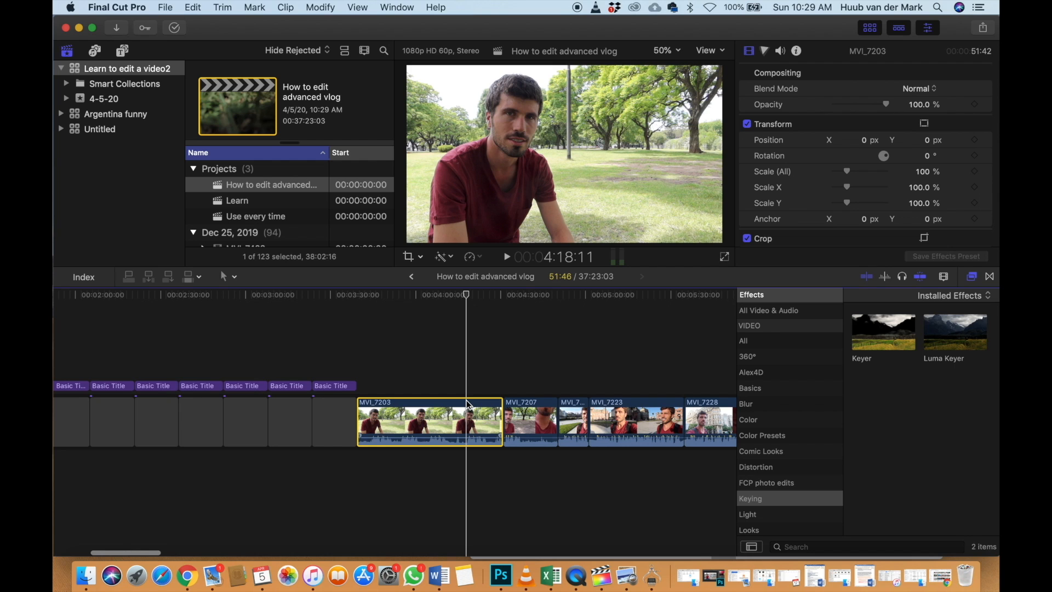
key("alt+bracketleft")
key("space")
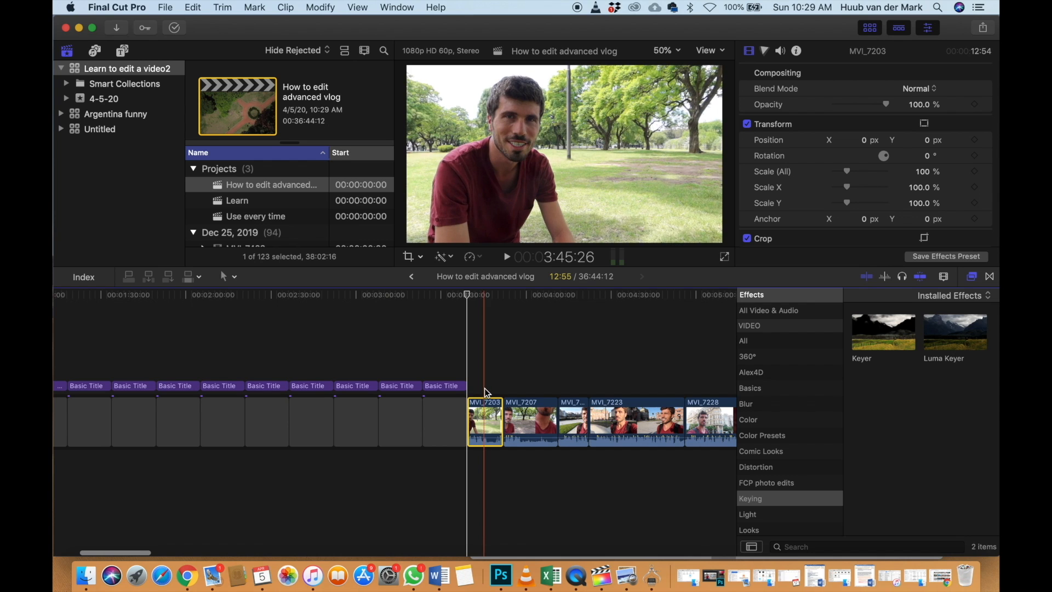
key("space")
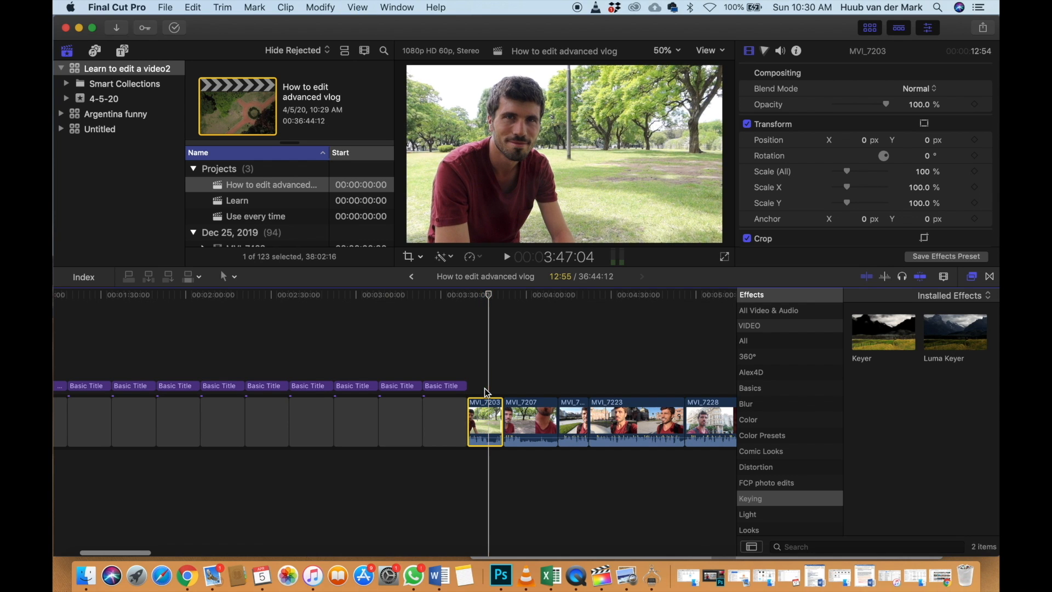
key("alt+bracketleft")
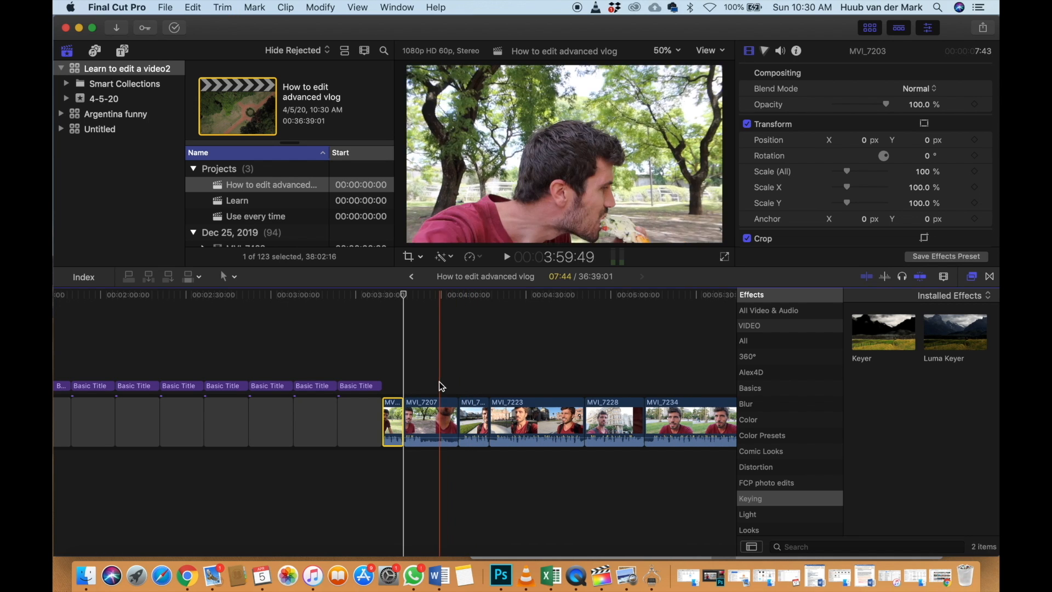
Preview the beginning of MVI_7212 in a more detailed timeline view and trim its start to 4:08:09
key("super+equal")
key("space")
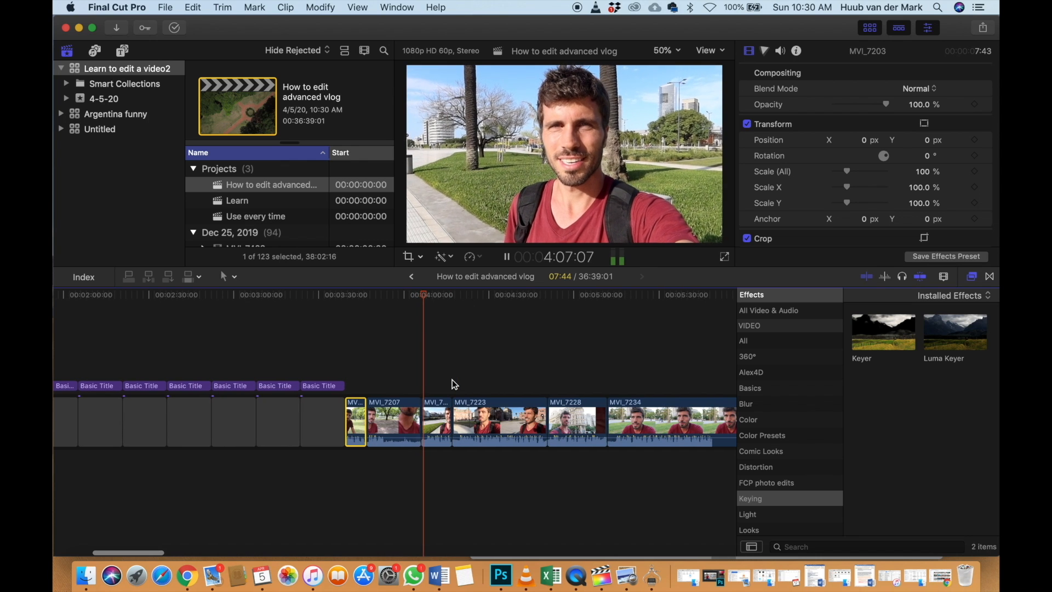
key("super+equal")
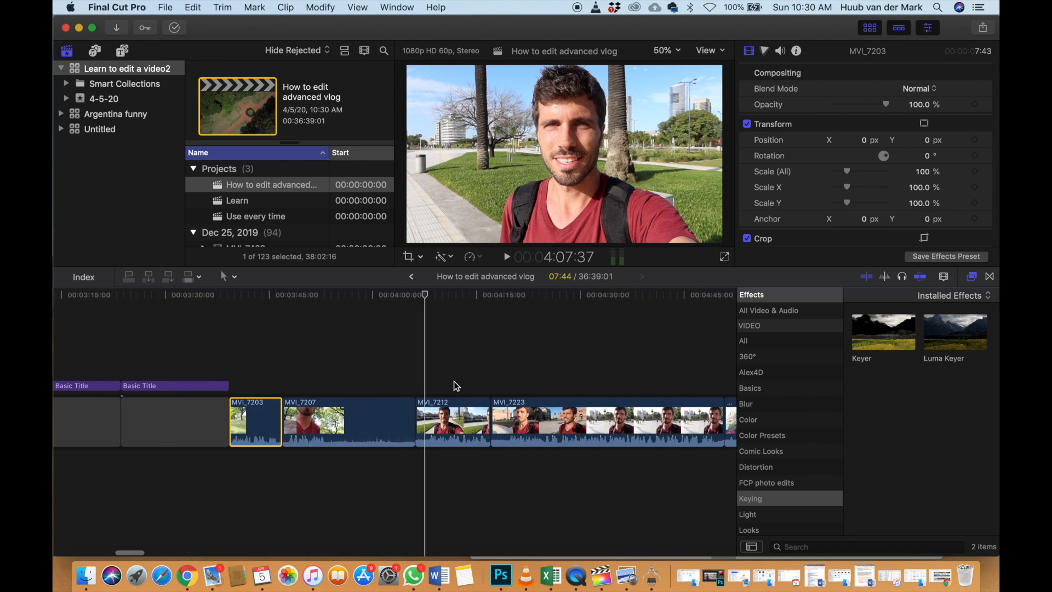
key("space")
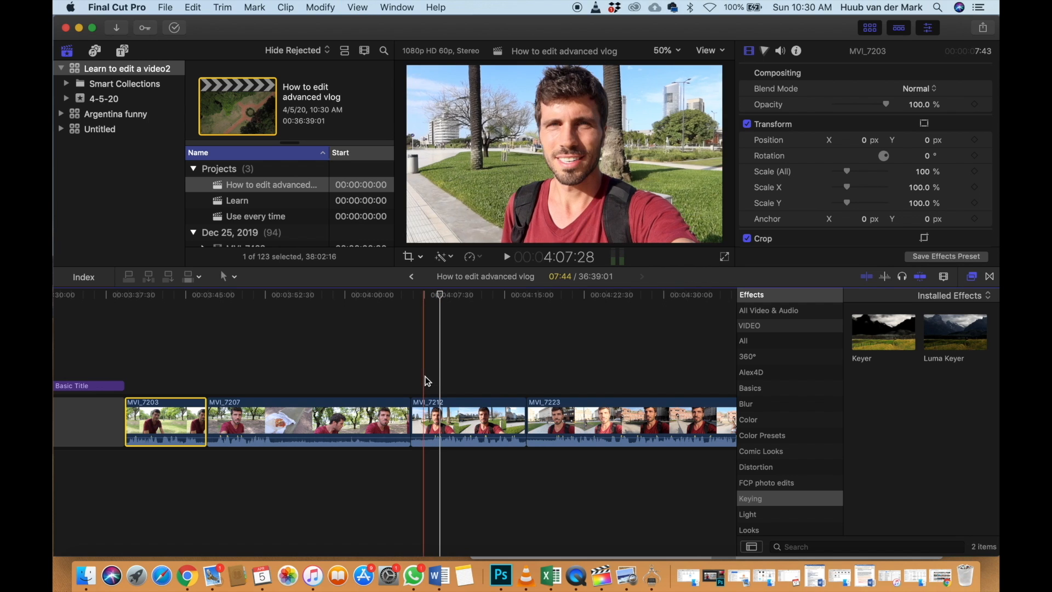
left_click(433, 382)
left_click(434, 411)
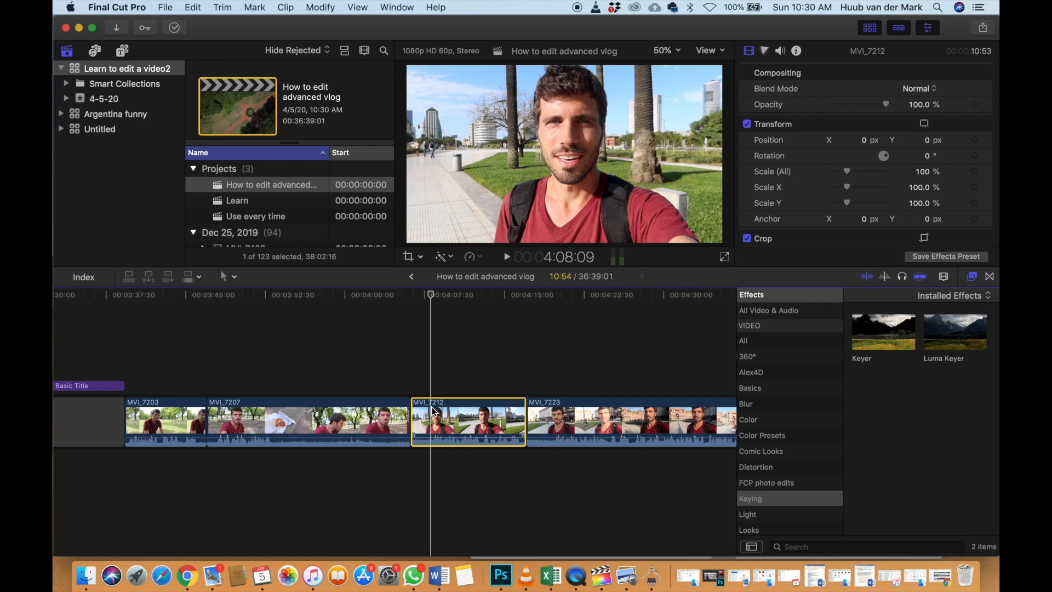
key("alt+[")
Play MVI_7212 from its new start and trim its end at 4:14:57
key("space")
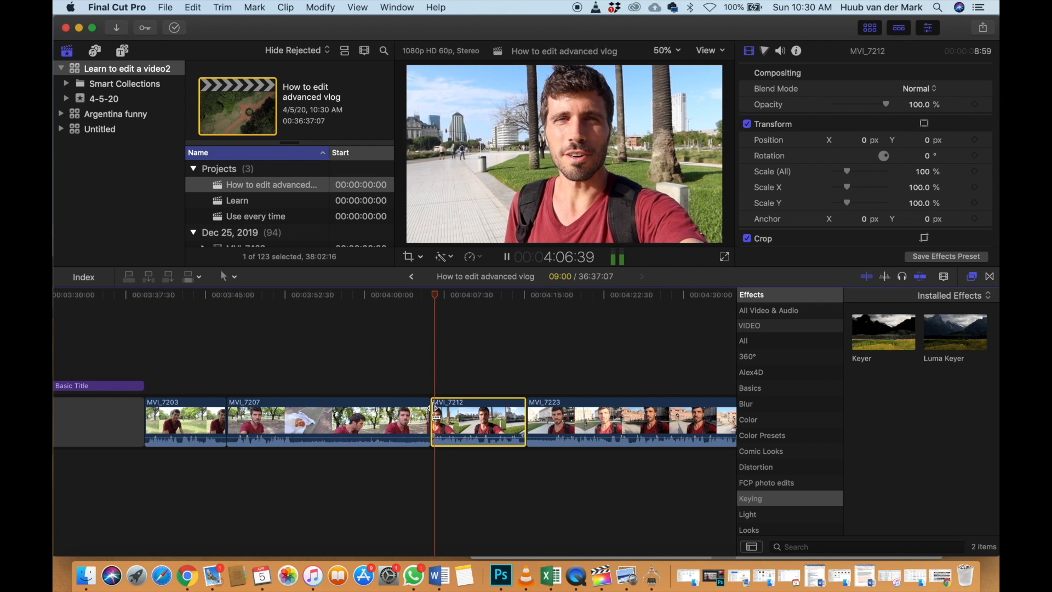
scroll(434, 413, "right", 2)
scroll(433, 413, "right", 3)
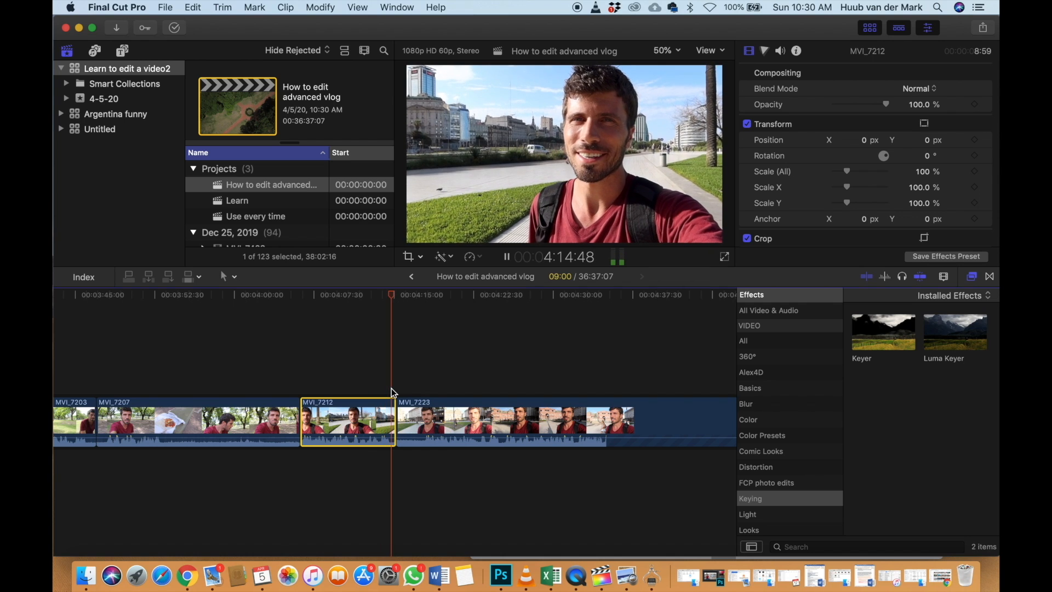
key("space")
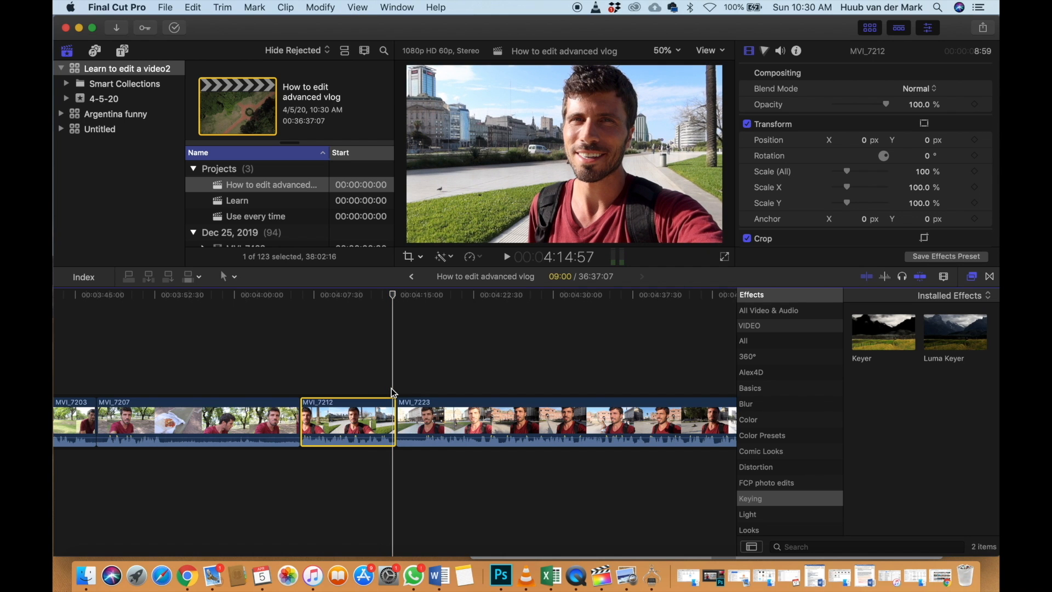
key("super+equal")
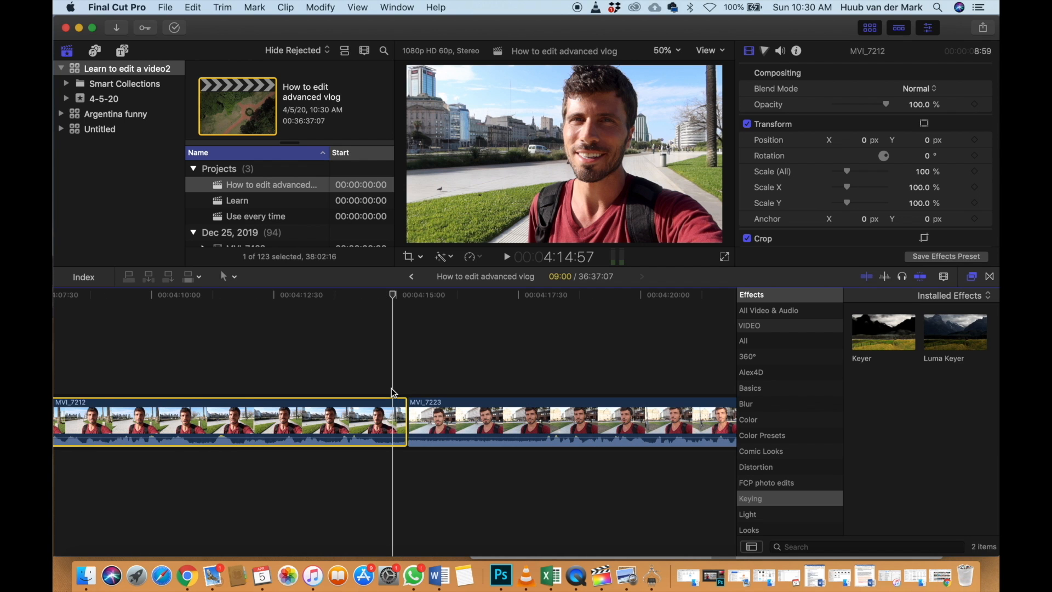
key("alt+bracketright")
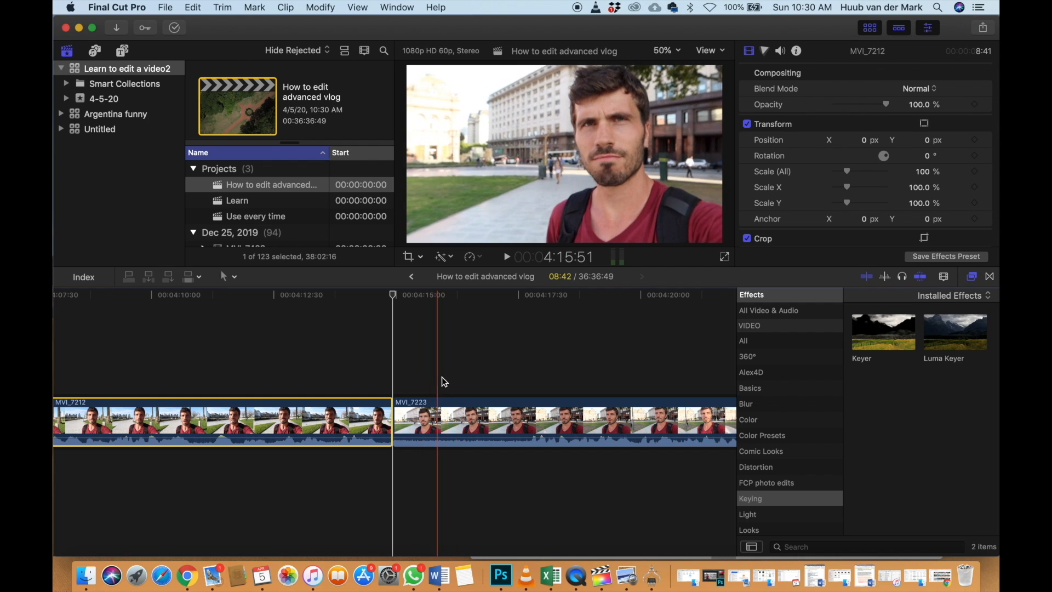
Trim the start of MVI_7223 to 4:17:05
scroll(488, 378, "right", 3)
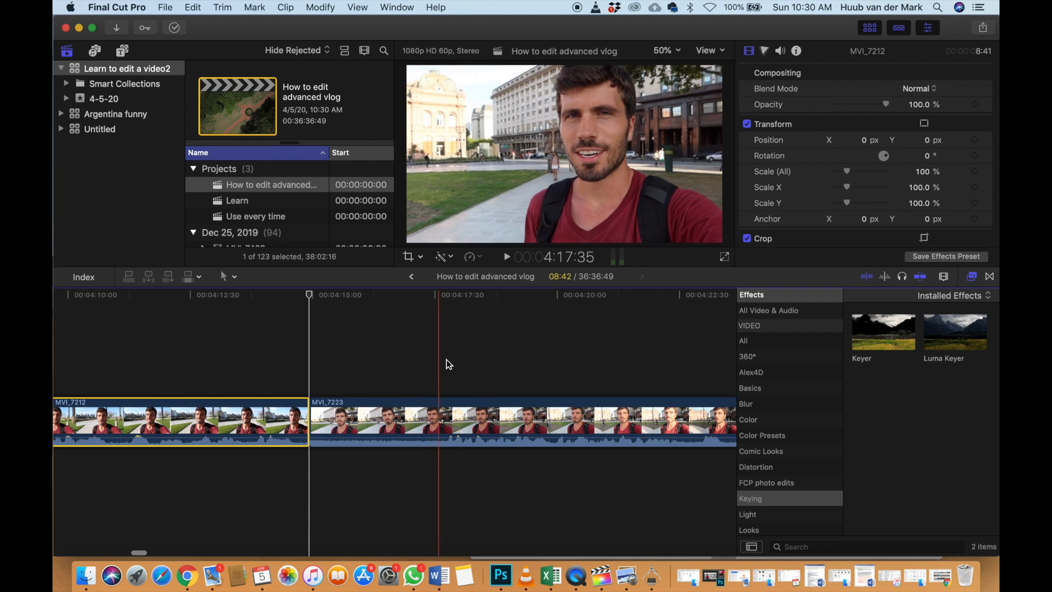
left_click(415, 406)
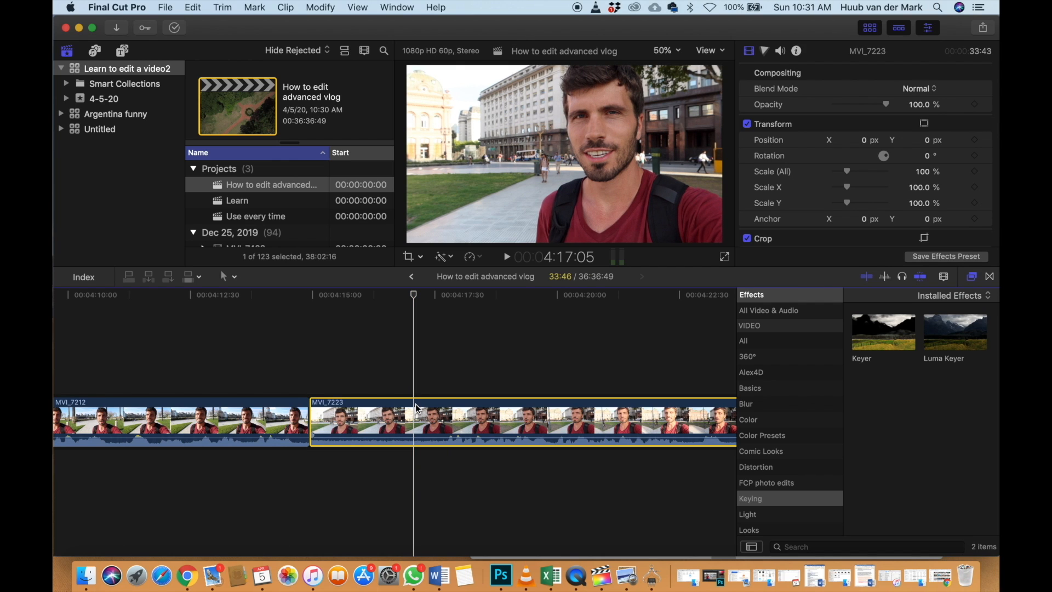
key("alt+bracketleft")
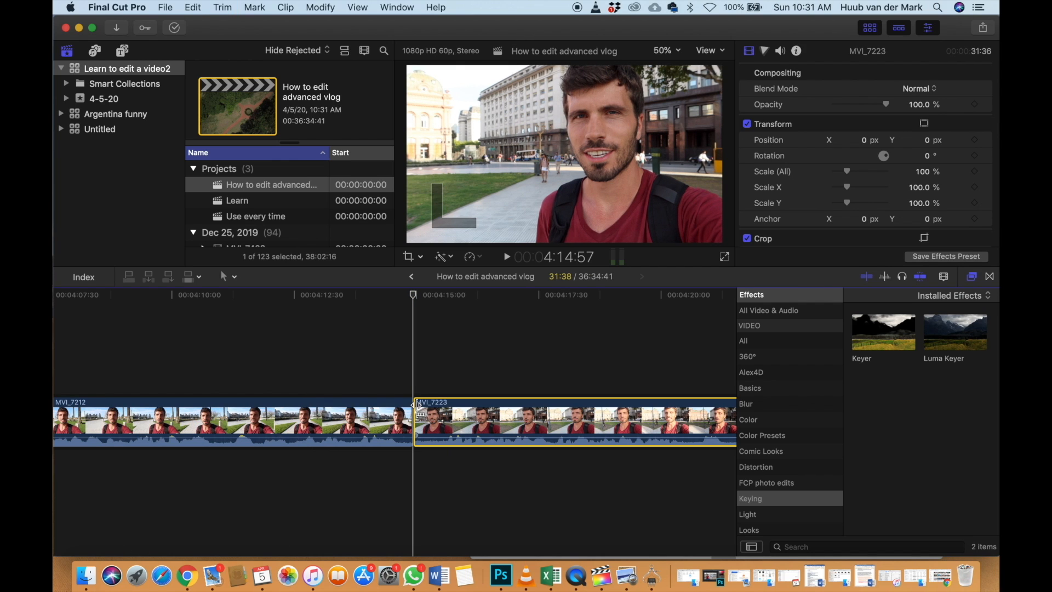
Play MVI_7223 from its new start and trim its end at 4:45:30
scroll(415, 403, "right", 5)
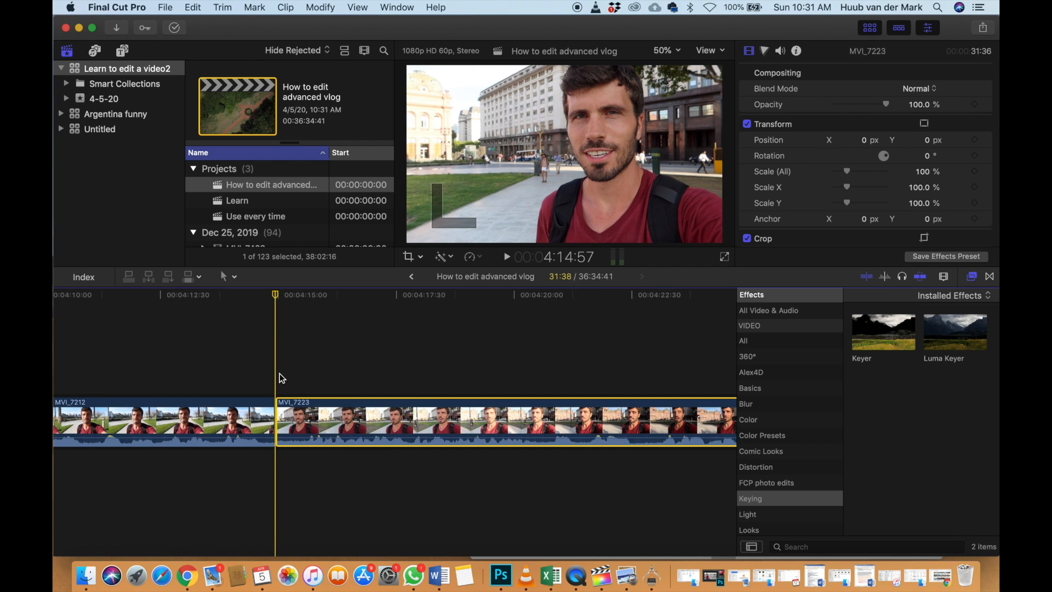
key("space")
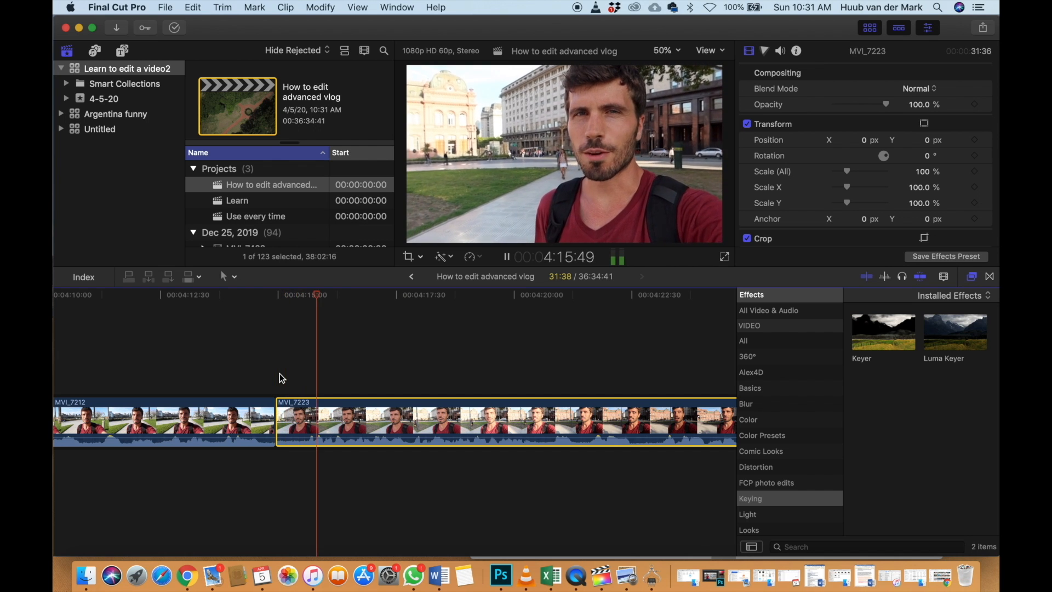
scroll(279, 373, "right", 1)
key("super+minus")
key("super+minus")
key("super+minus")
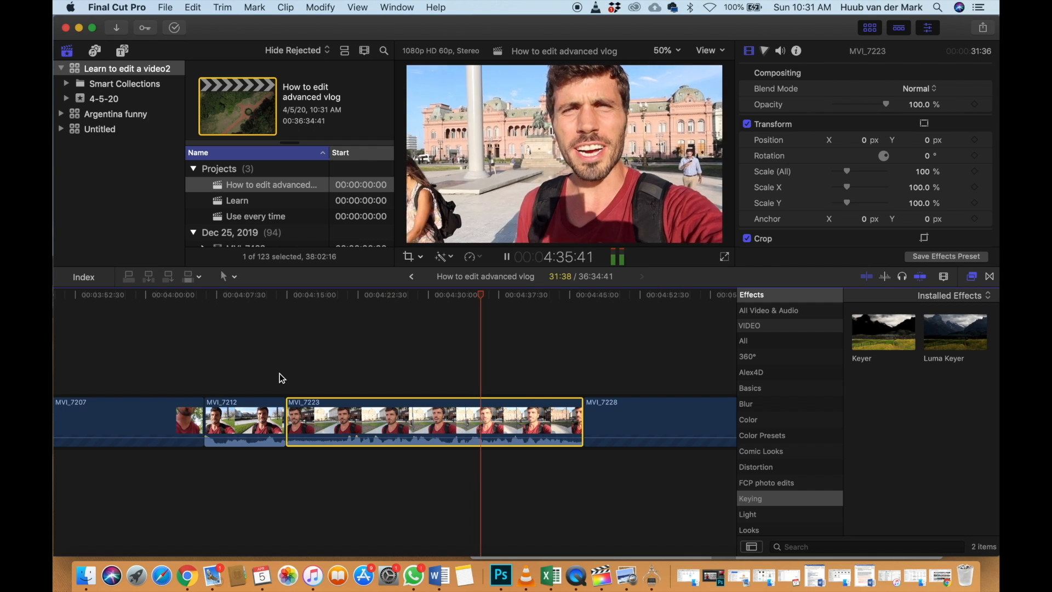
scroll(280, 373, "right", 3)
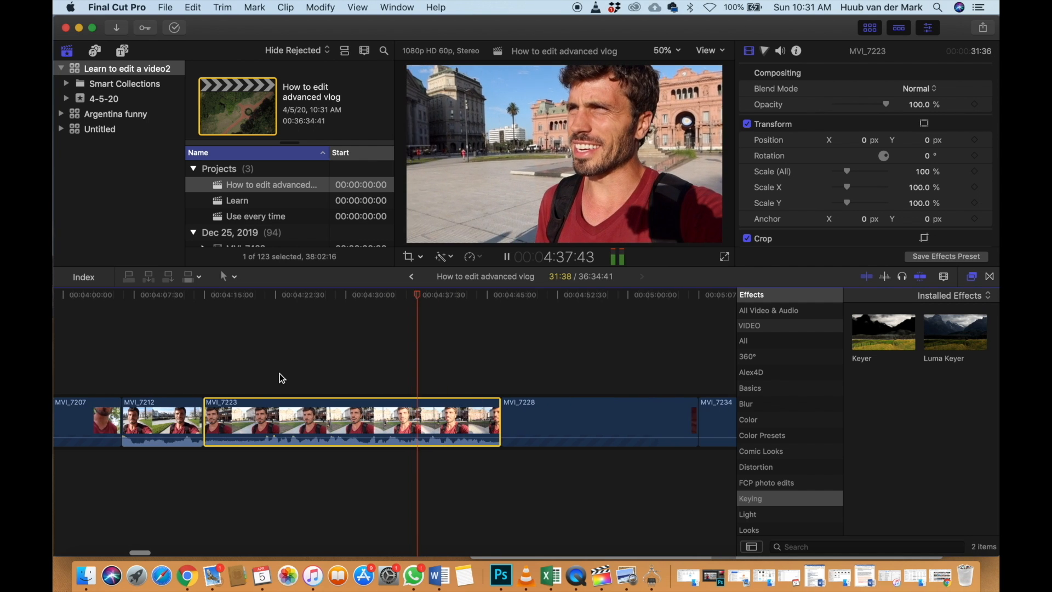
scroll(280, 373, "right", 3)
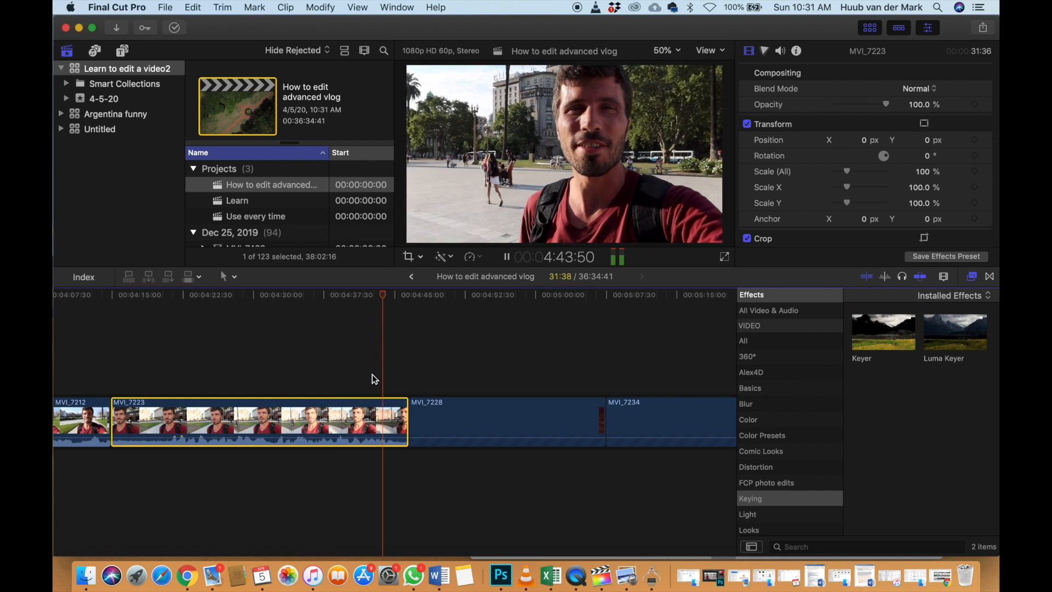
key("space")
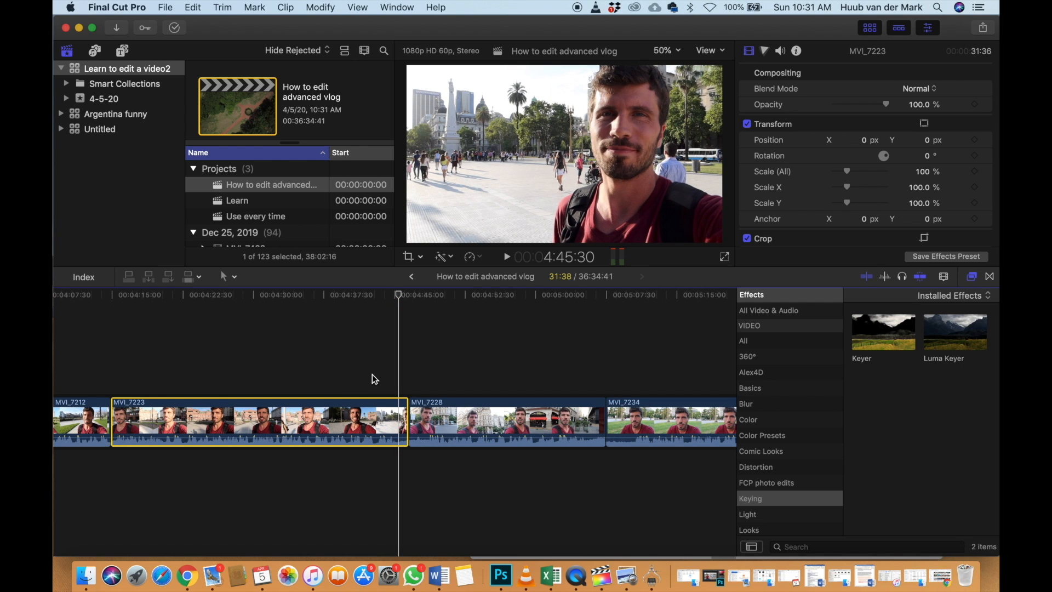
key("alt+bracketright")
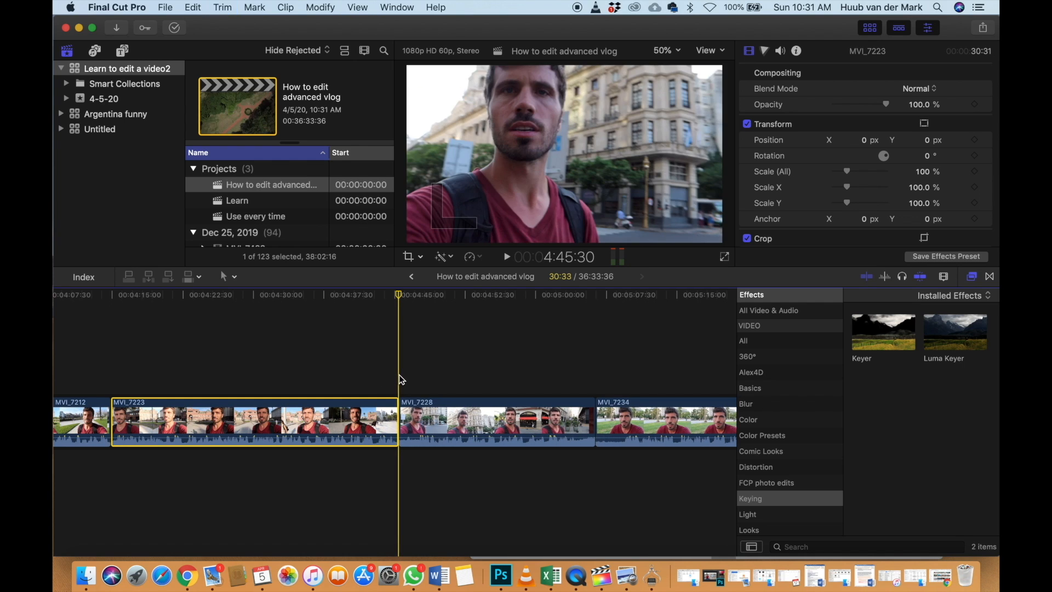
Preview the beginning of MVI_7228 in a more detailed timeline view and trim its start to about 4:47
scroll(405, 374, "right", 5)
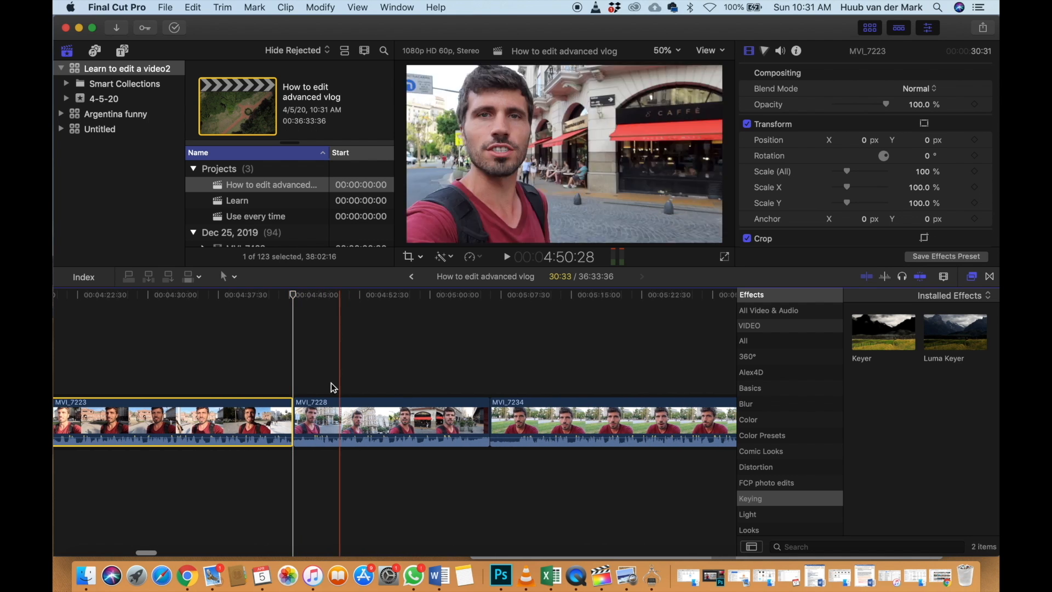
key("space")
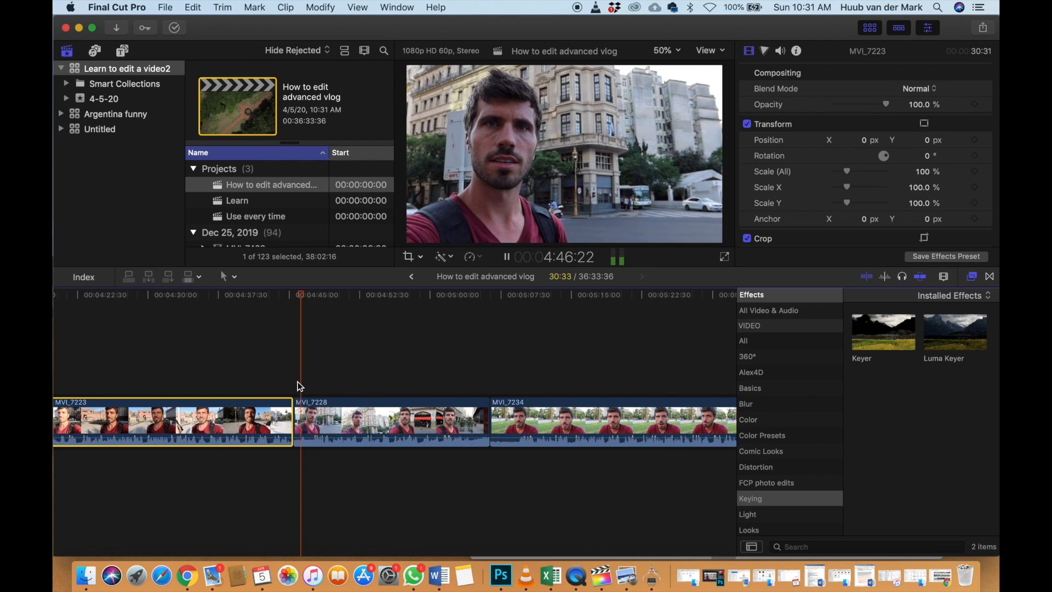
key("space")
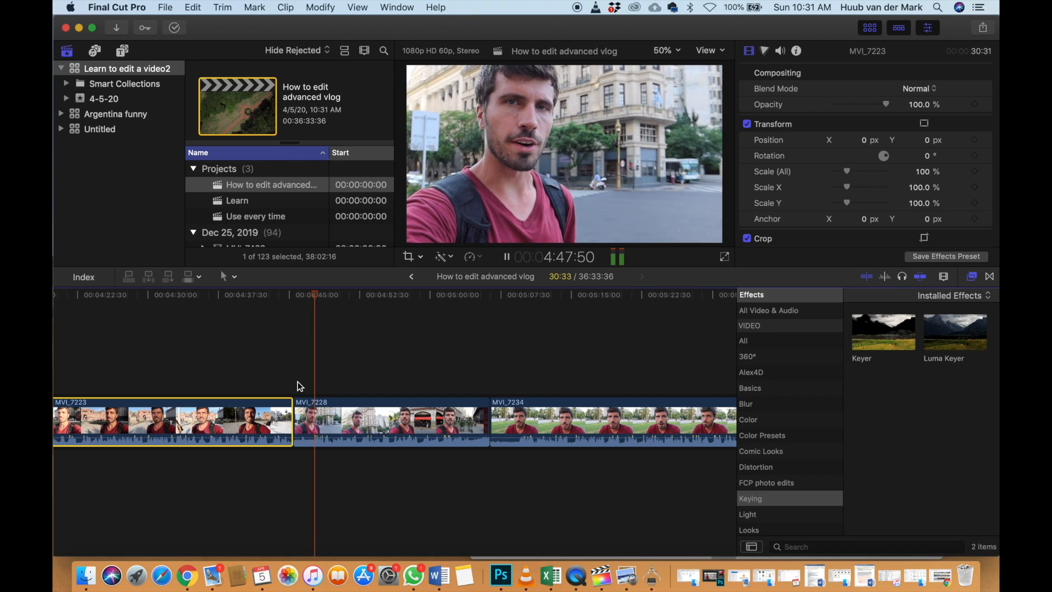
key("super+equal")
key("super+equal")
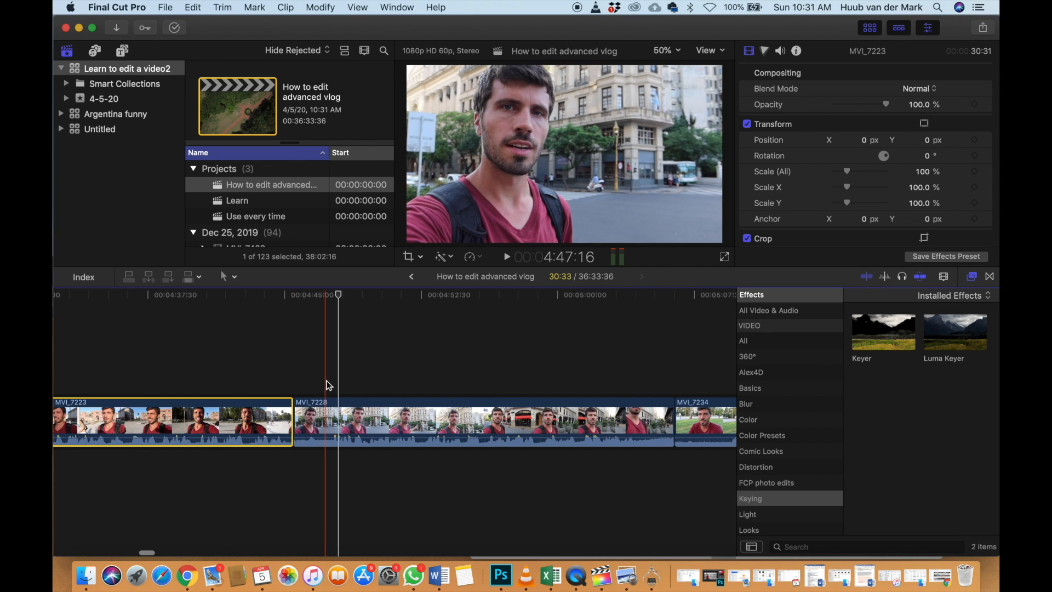
left_click(327, 387)
left_click(328, 408)
key("alt+bracketleft")
Play MVI_7228 from its new start and trim its end at 5:02:42
key("space")
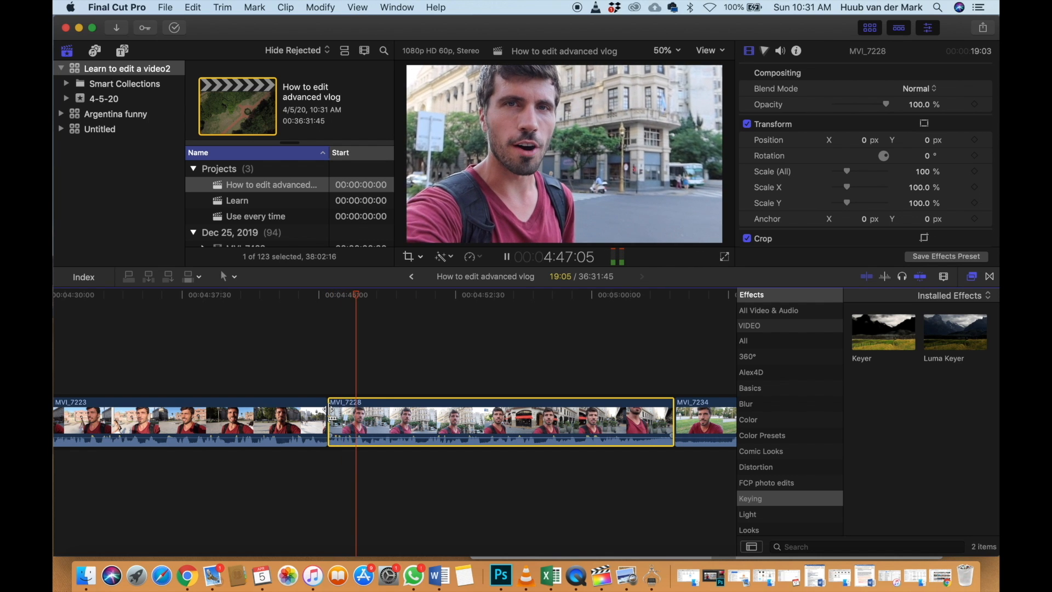
scroll(328, 408, "right", 3)
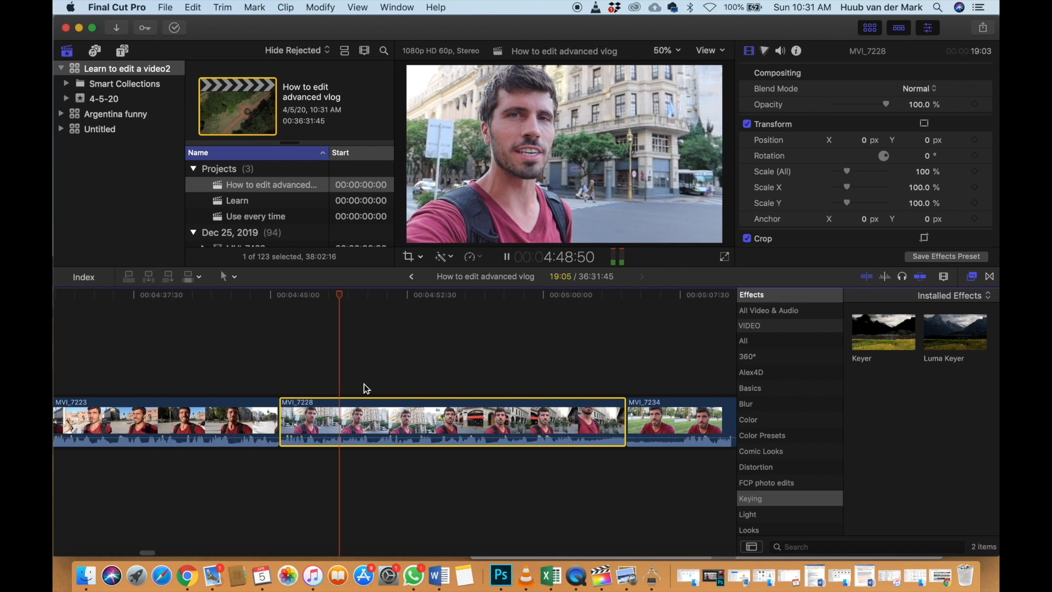
scroll(364, 384, "right", 3)
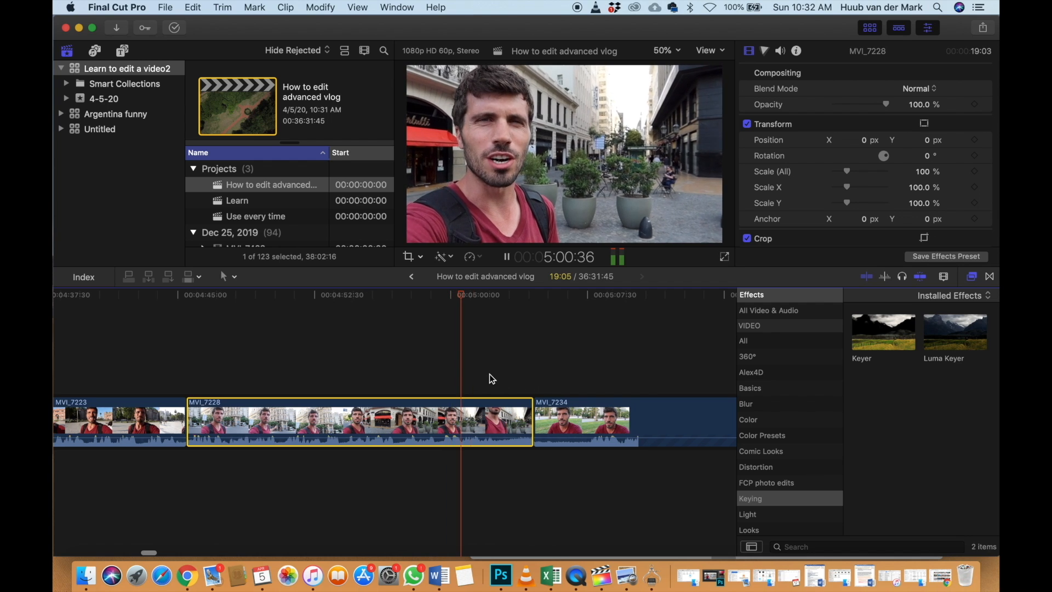
key("space")
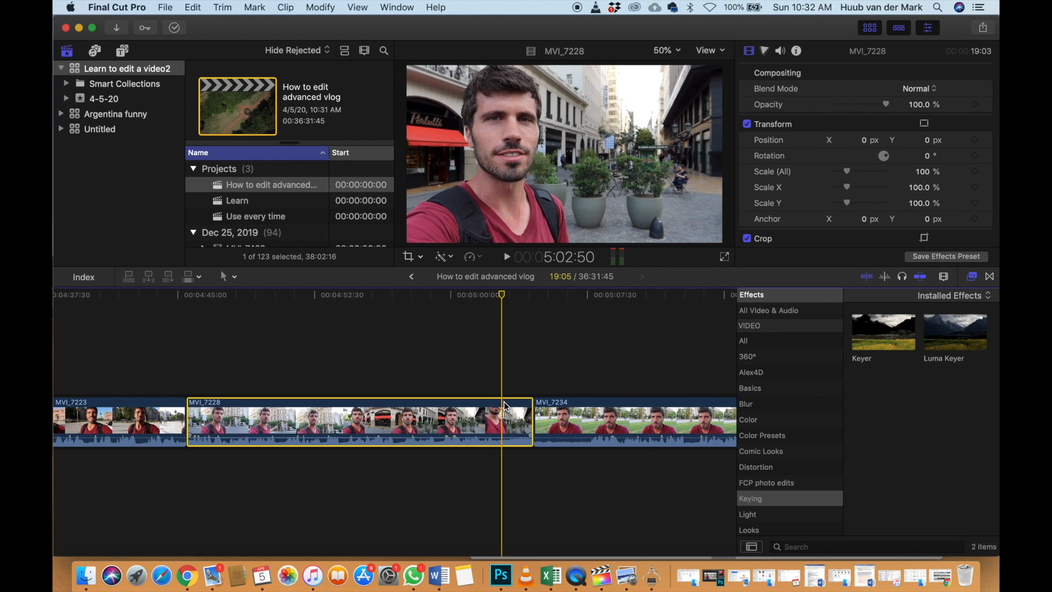
key("space")
key("space")
key("space")
key("space")
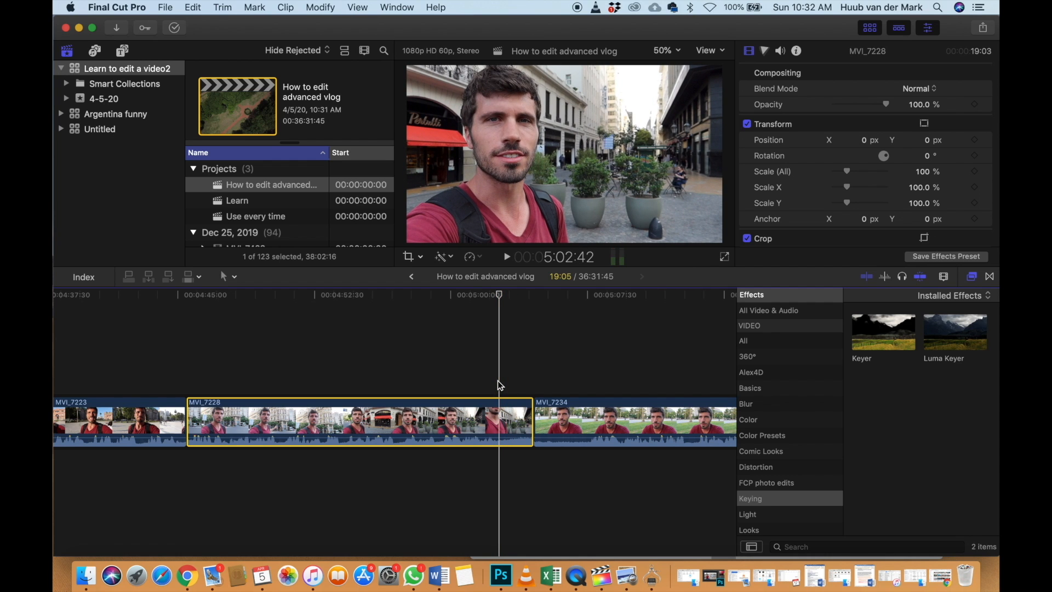
scroll(498, 384, "right", 5)
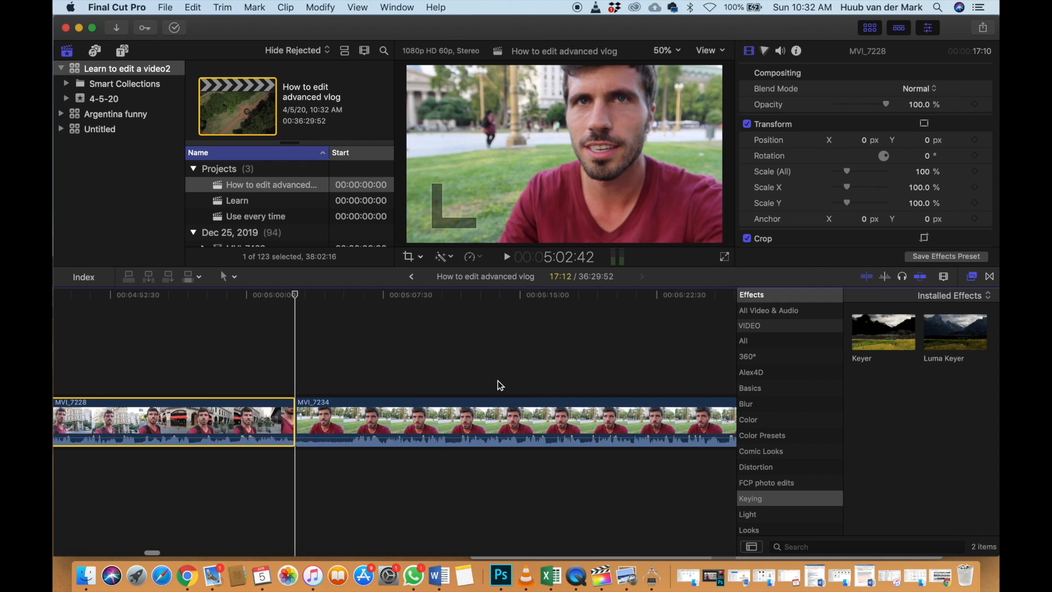
Trim the start of MVI_7234 to 5:05:11 and show more of the timeline
left_click(341, 376)
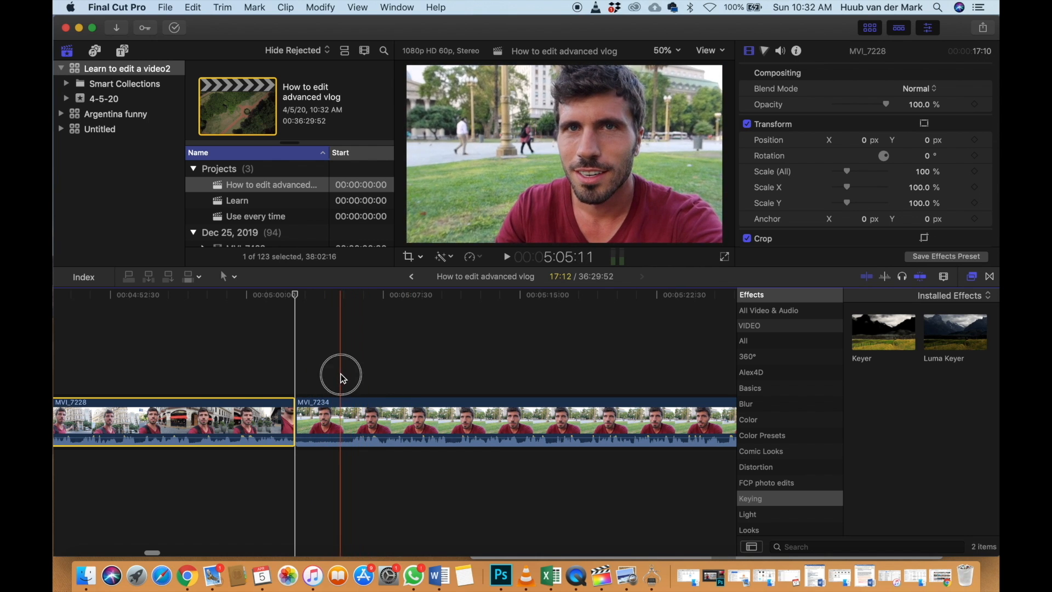
key("alt+bracketleft")
key("super+minus")
key("super+minus")
scroll(340, 375, "right", 2)
Play the beginning and the last seconds of MVI_7234 and trim its end at 5:46:09
key("space")
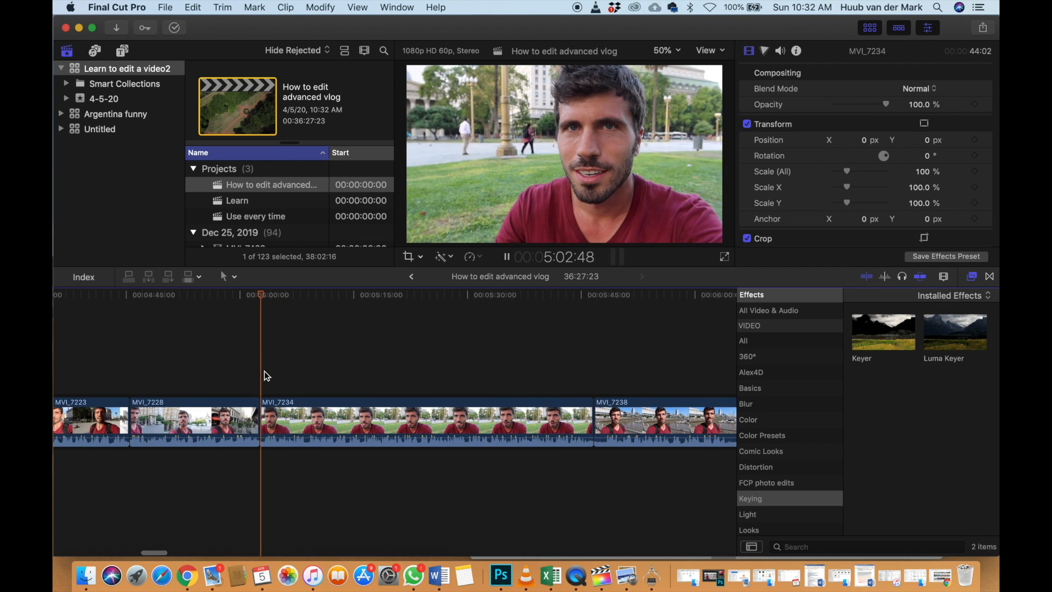
key("space")
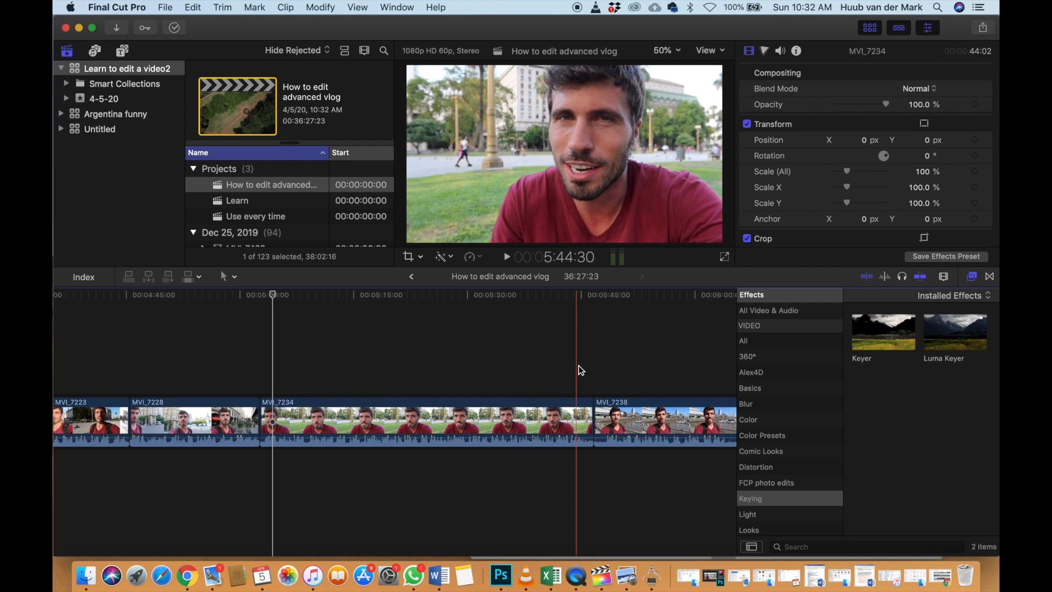
key("space")
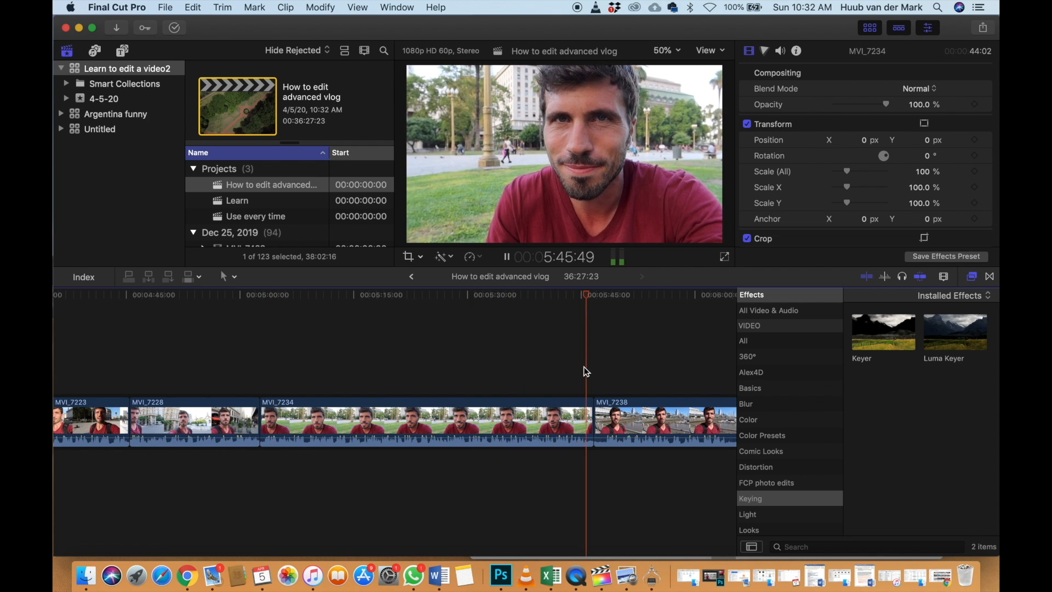
scroll(584, 366, "right", 3)
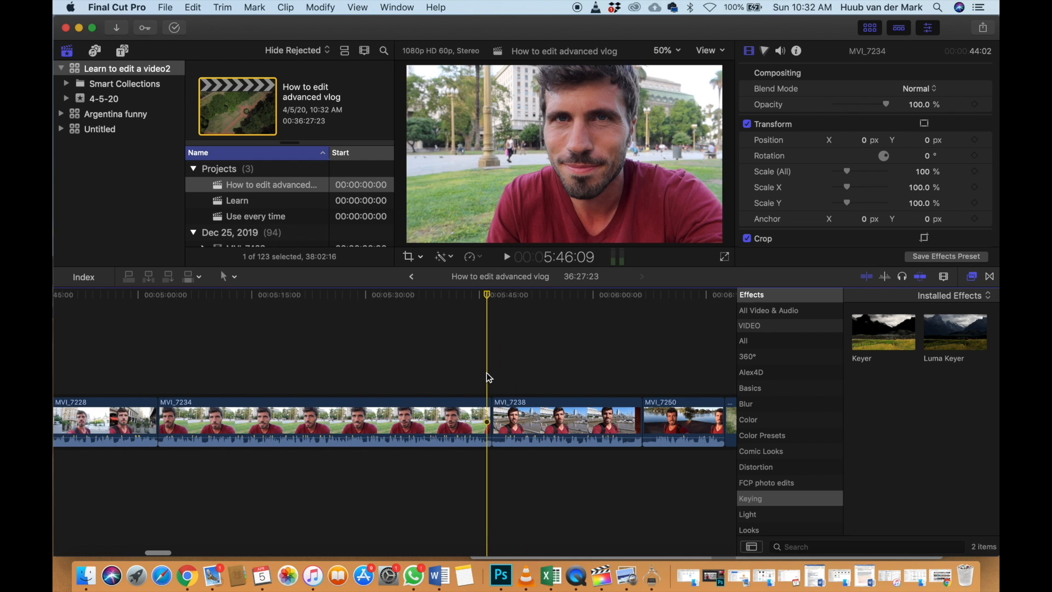
key("super+equal")
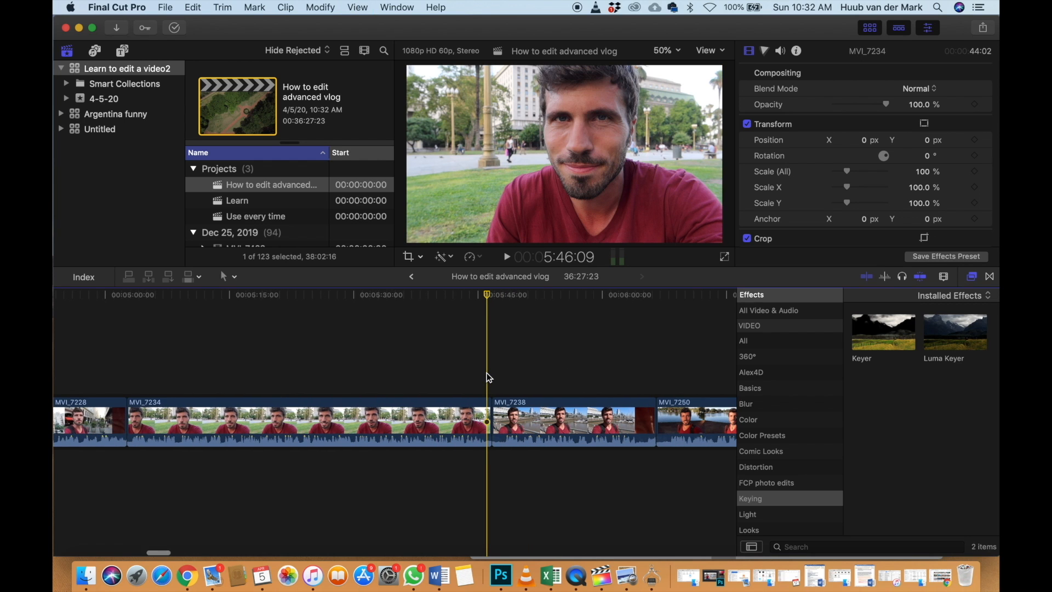
key("super+equal")
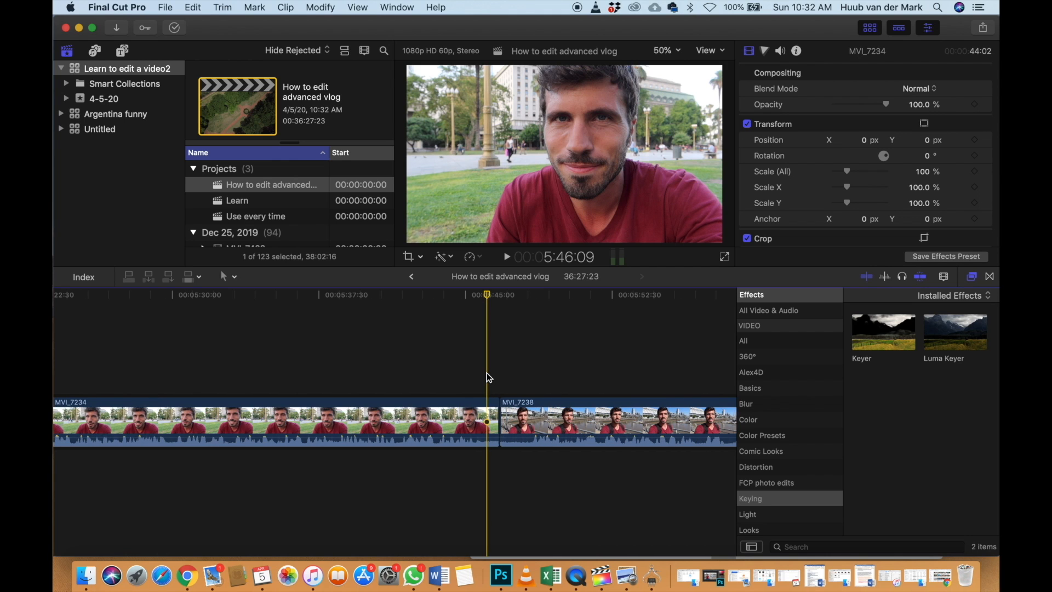
left_click(488, 404)
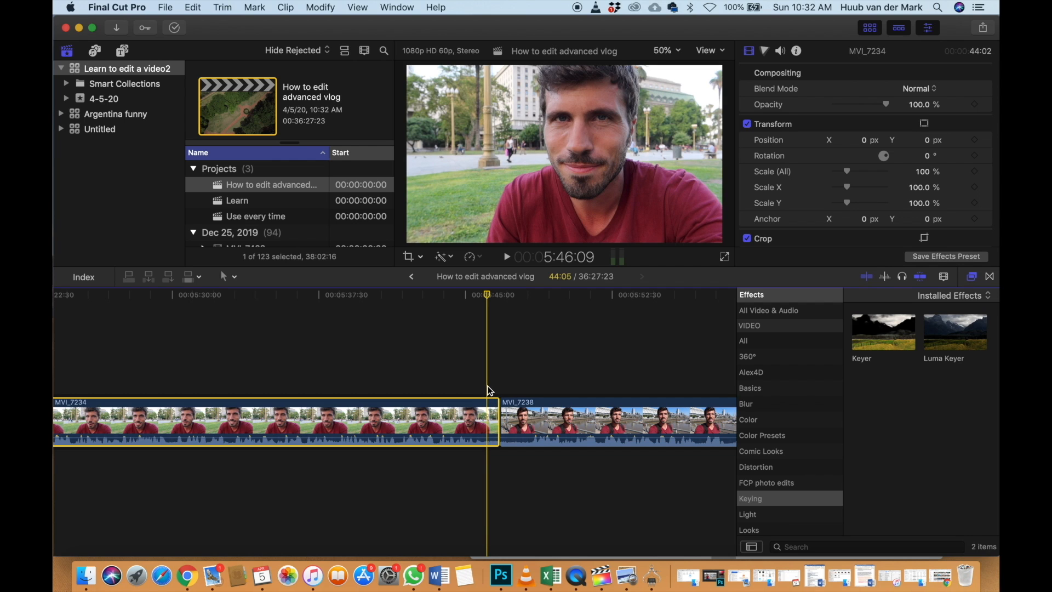
key("alt+bracketright")
Trim the start of MVI_7238 to 5:47:33
scroll(489, 391, "right", 5)
key("super+minus")
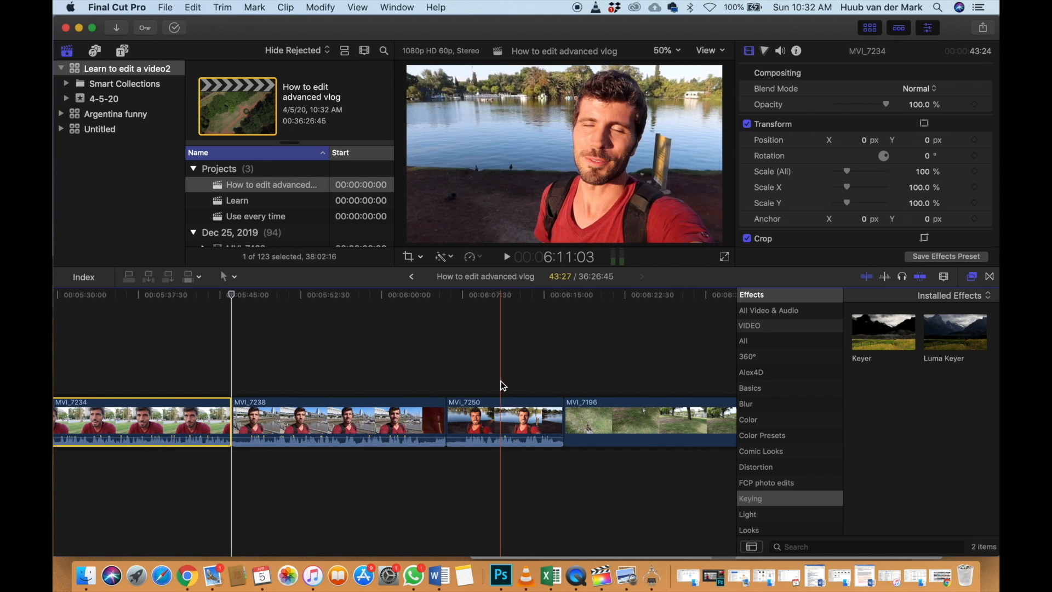
key("super+equal")
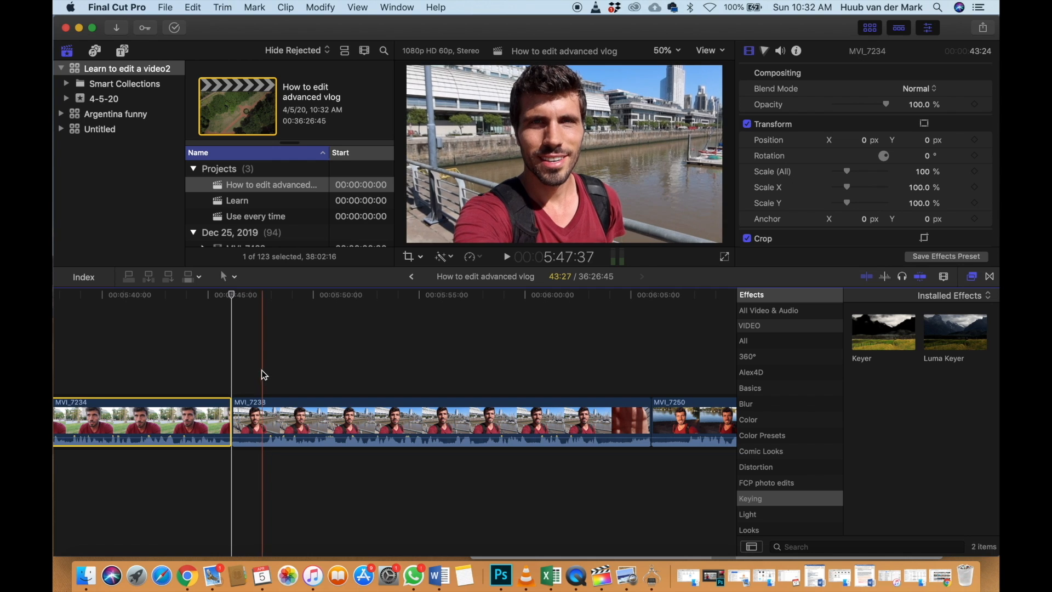
left_click(262, 370)
left_click(262, 409)
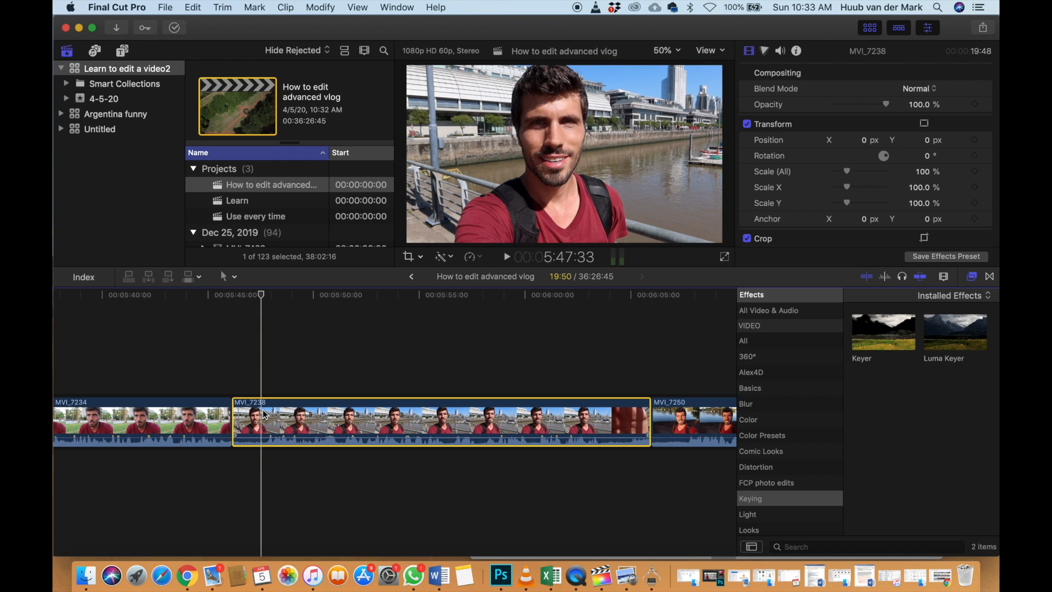
key("alt+bracketleft")
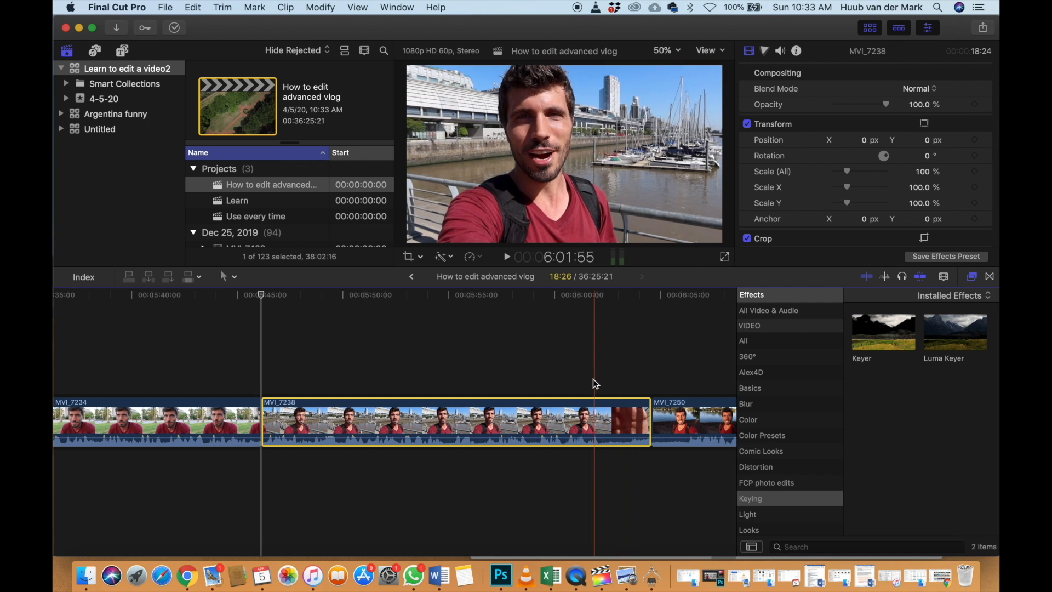
Trim the end of MVI_7238 at 6:02:36, before the camera gets covered
left_click(611, 383)
left_click(610, 405)
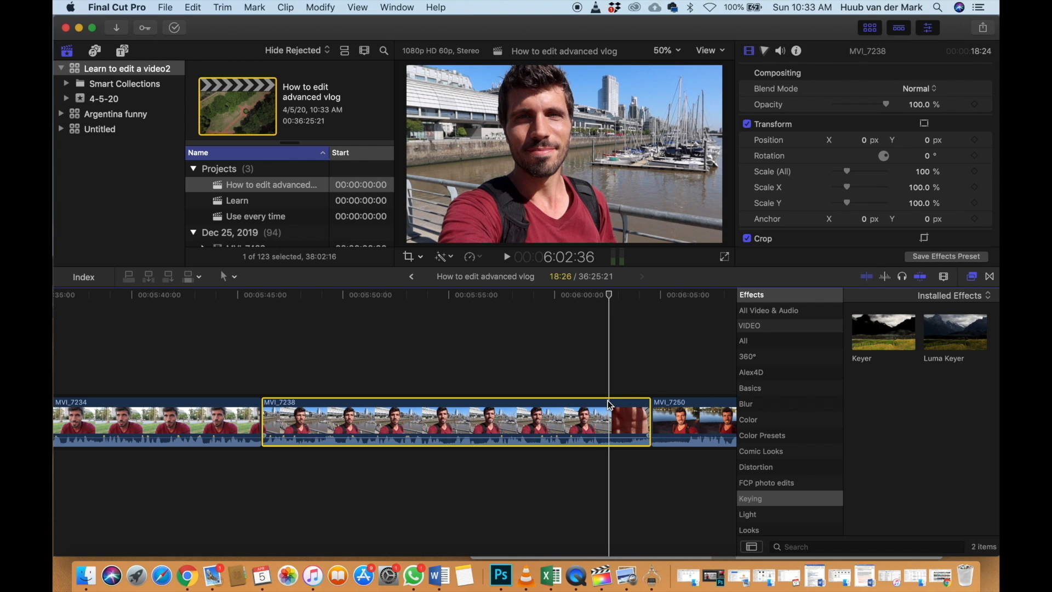
key("alt+]")
Trim the start of MVI_7250 to about 6:04
scroll(610, 404, "right", 5)
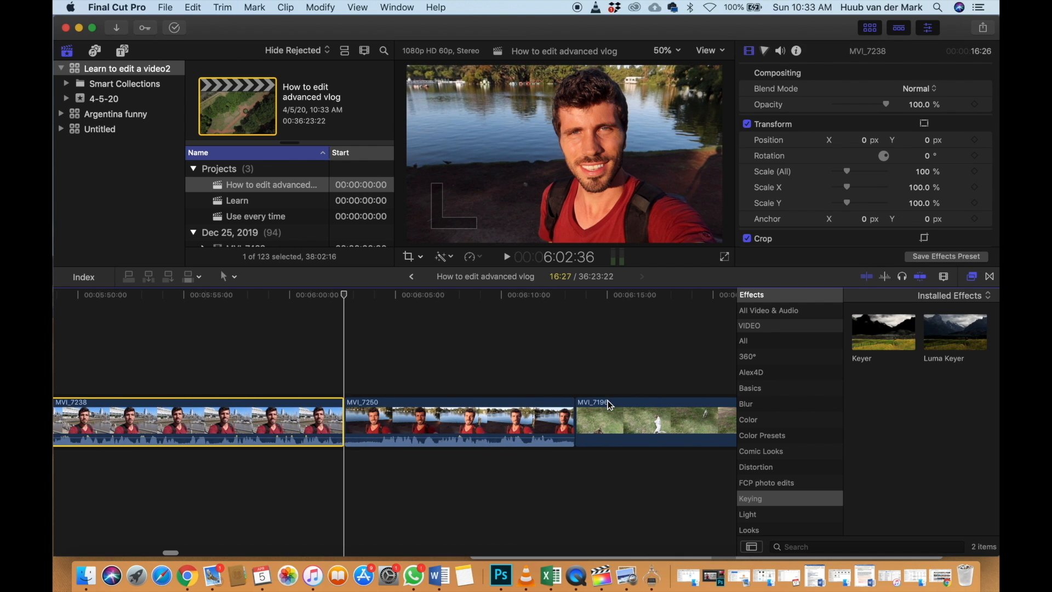
left_click(381, 383)
left_click(382, 406)
key("alt+bracketleft")
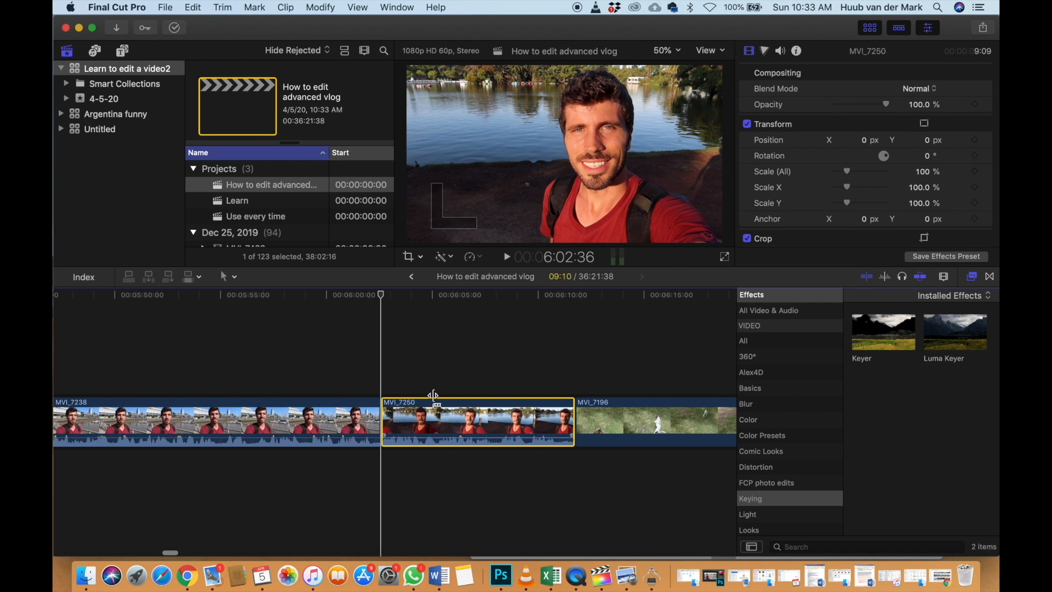
Trim the end of MVI_7250 at 6:11:14 and show a wider stretch of the timeline
left_click(565, 380)
left_click(562, 413)
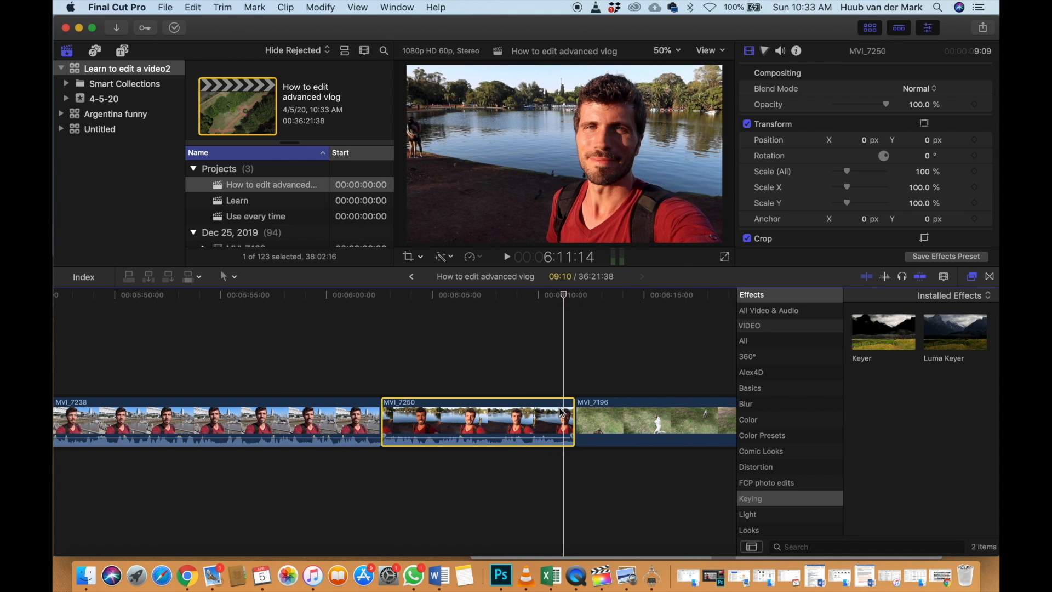
key("alt+bracketright")
key("super+minus")
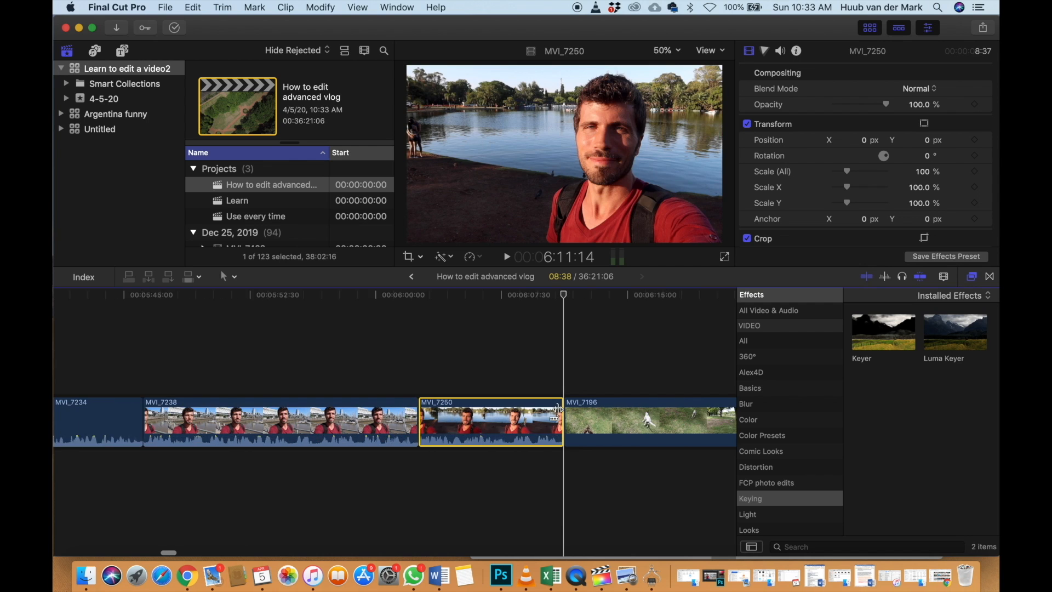
key("super+minus")
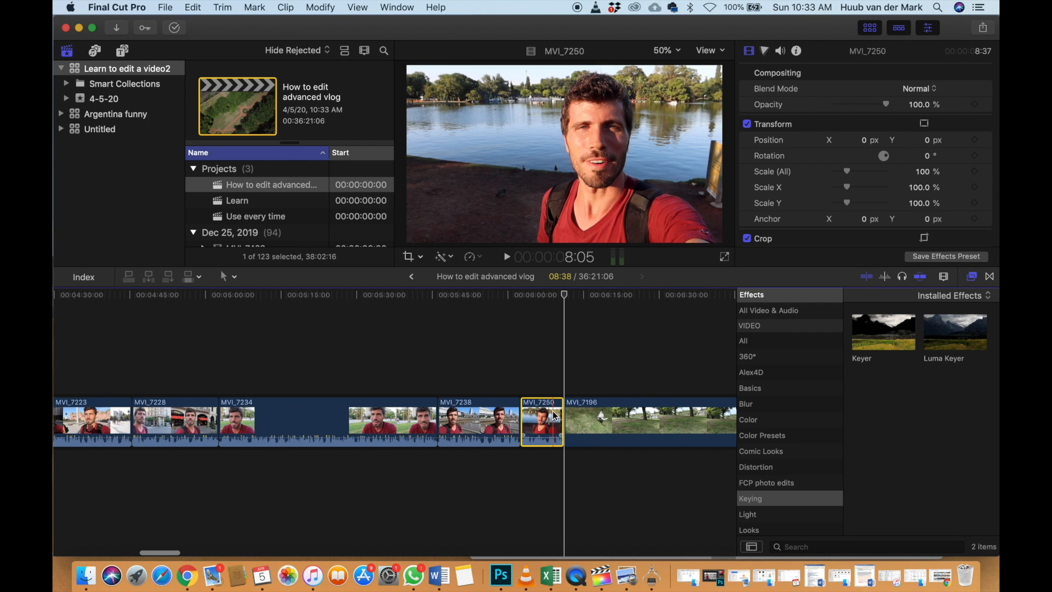
Play the trimmed talking clips full screen, starting from MVI_7203 at 3:39:20
scroll(552, 416, "left", 3)
key("super+minus")
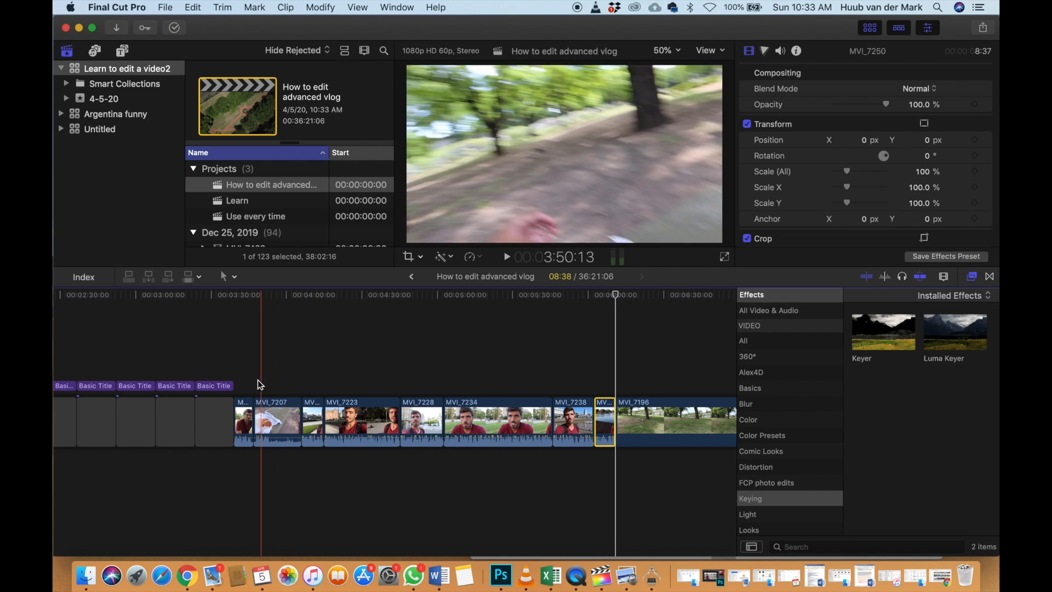
left_click(241, 380)
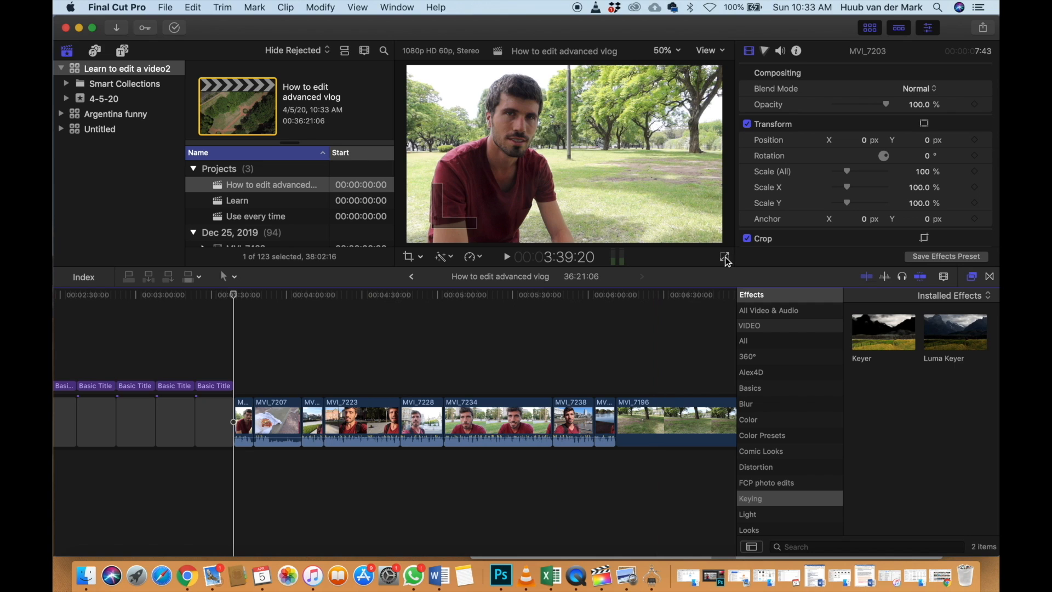
left_click(725, 257)
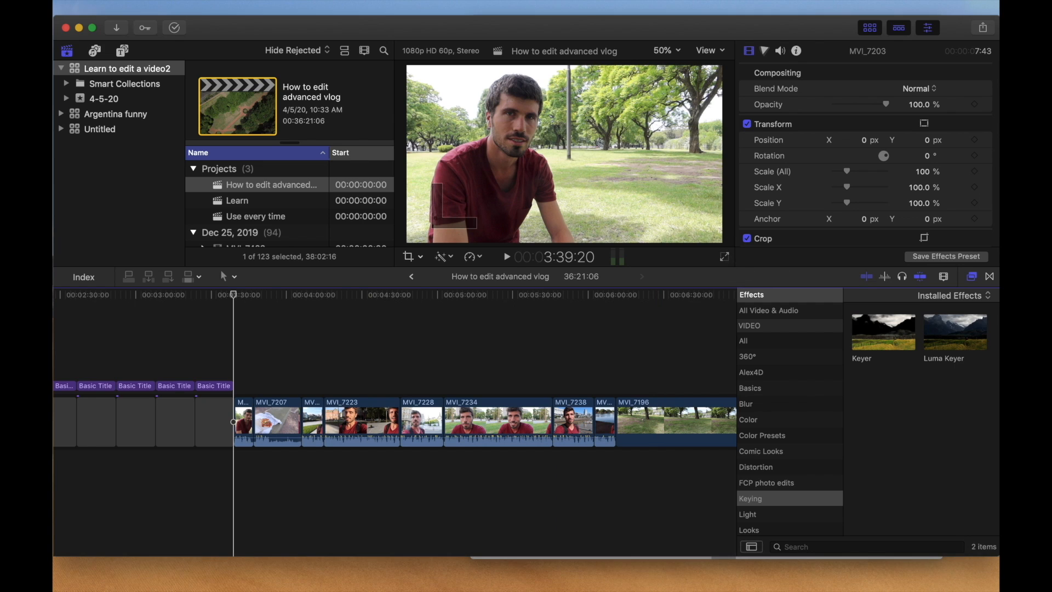
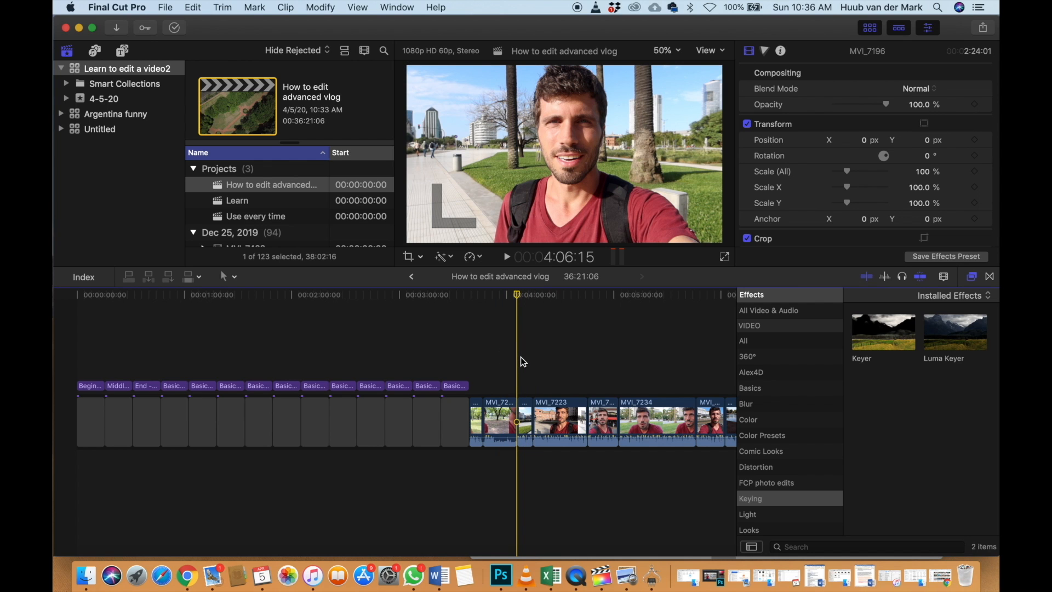
Preview MVI_7212 and move it directly after the gap under the Beginning title
key("space")
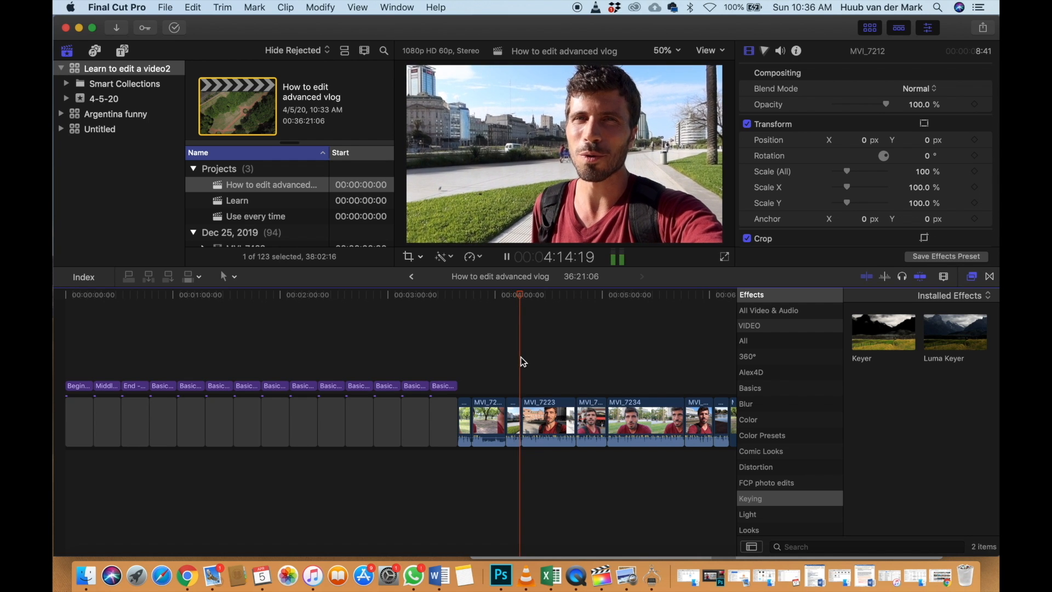
key("space")
left_click(515, 417)
left_click_drag(516, 418, 103, 423)
Preview MVI_7238 through to its end and move it directly after the gap under the End title
scroll(627, 376, "right", 5)
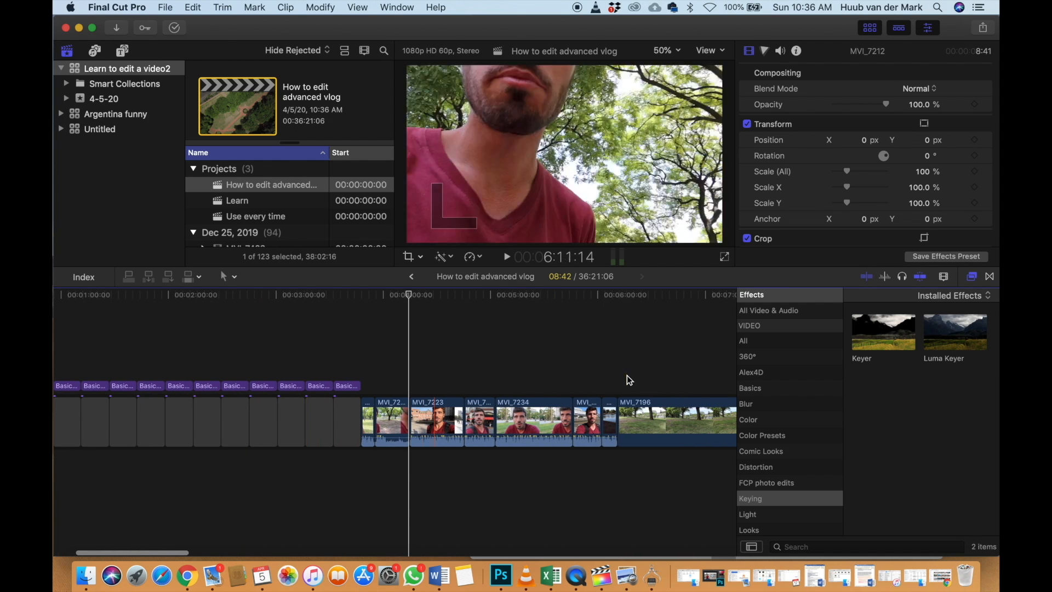
left_click(573, 381)
key("space")
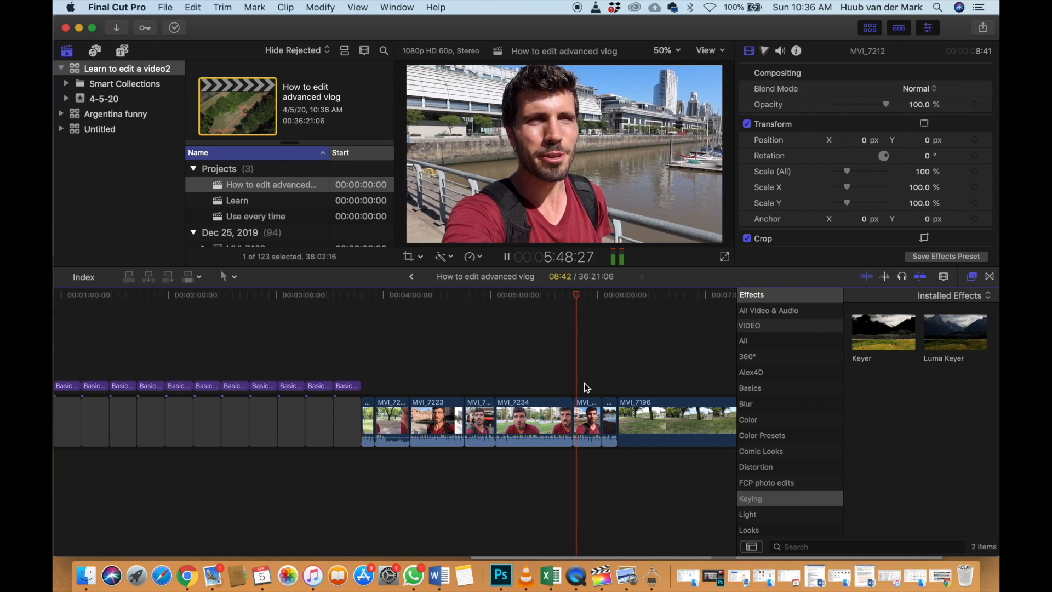
key("space")
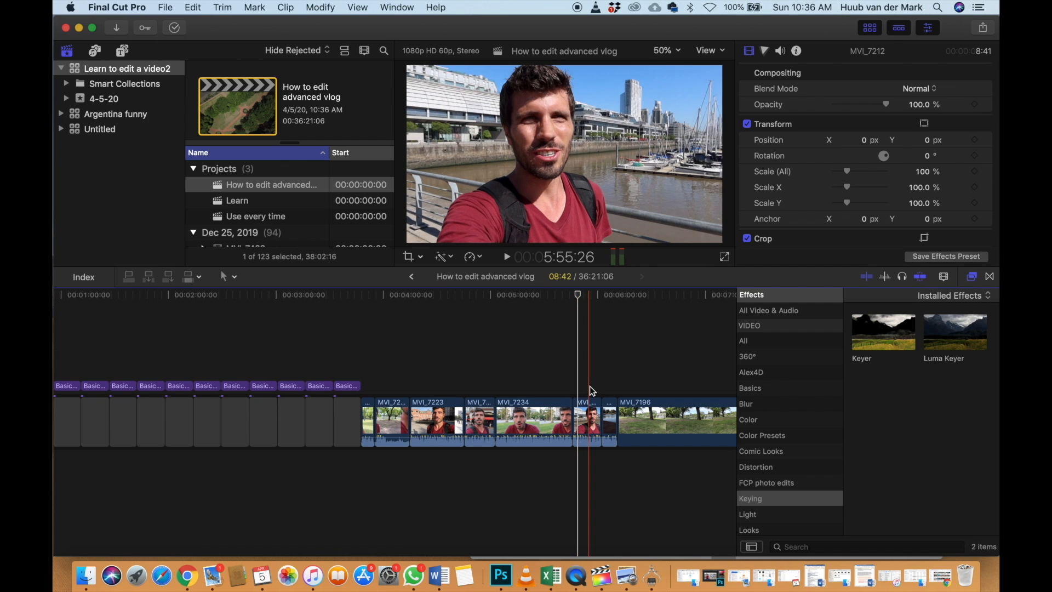
key("space")
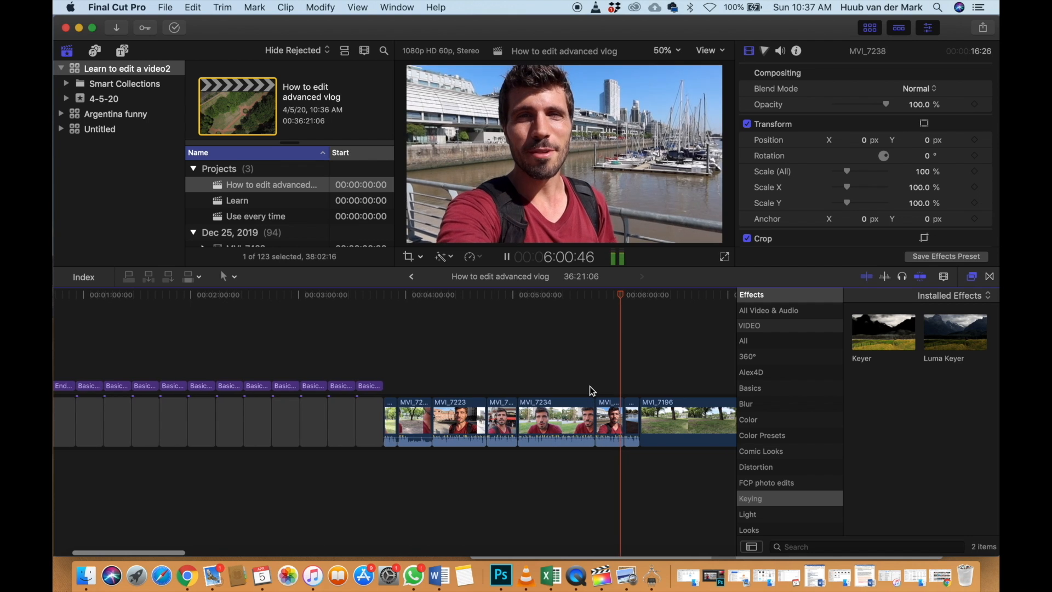
key("space")
scroll(621, 400, "left", 3)
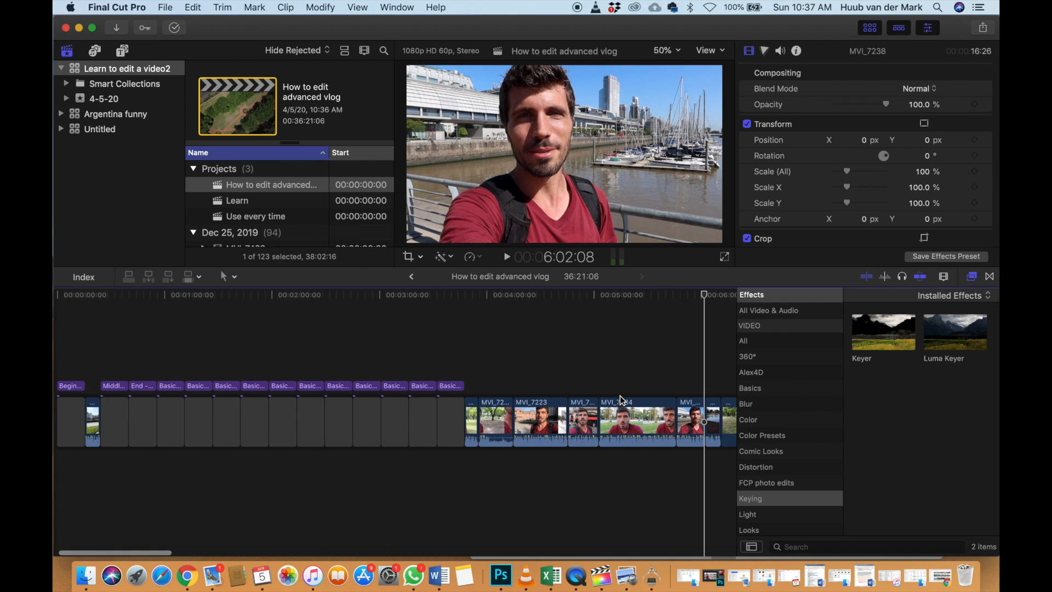
left_click_drag(692, 419, 166, 425)
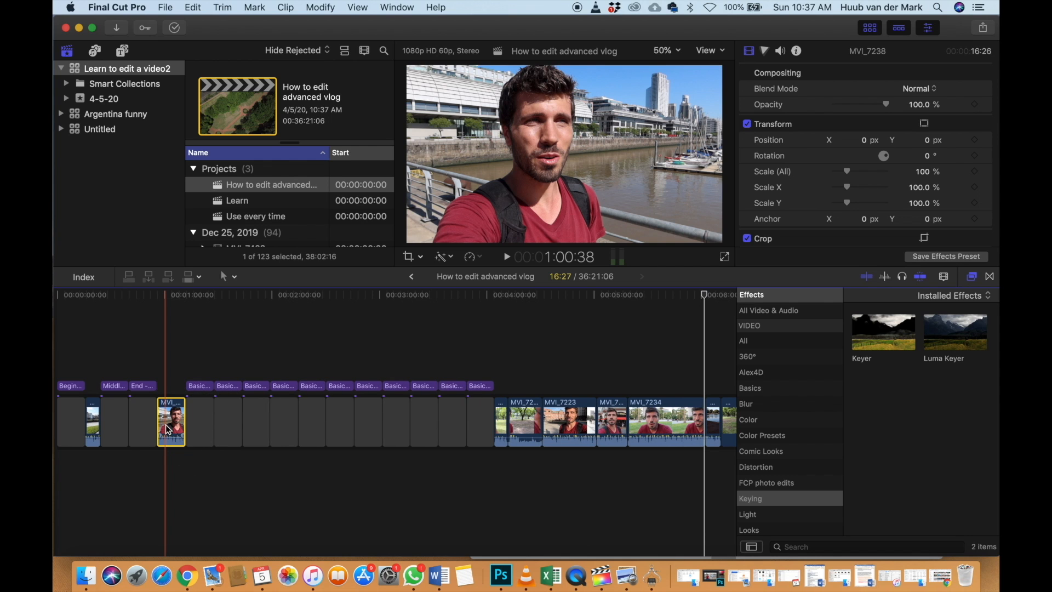
Move the six remaining talking clips, MVI_7203 through MVI_7250, together between the Middle gap and the End gap
scroll(165, 426, "right", 3)
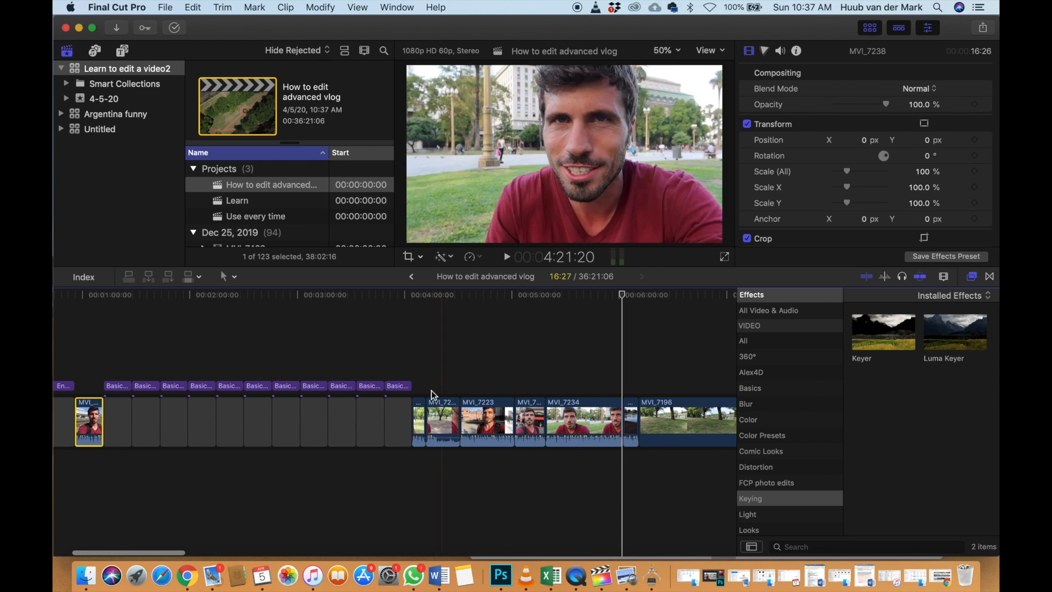
left_click_drag(420, 387, 557, 414)
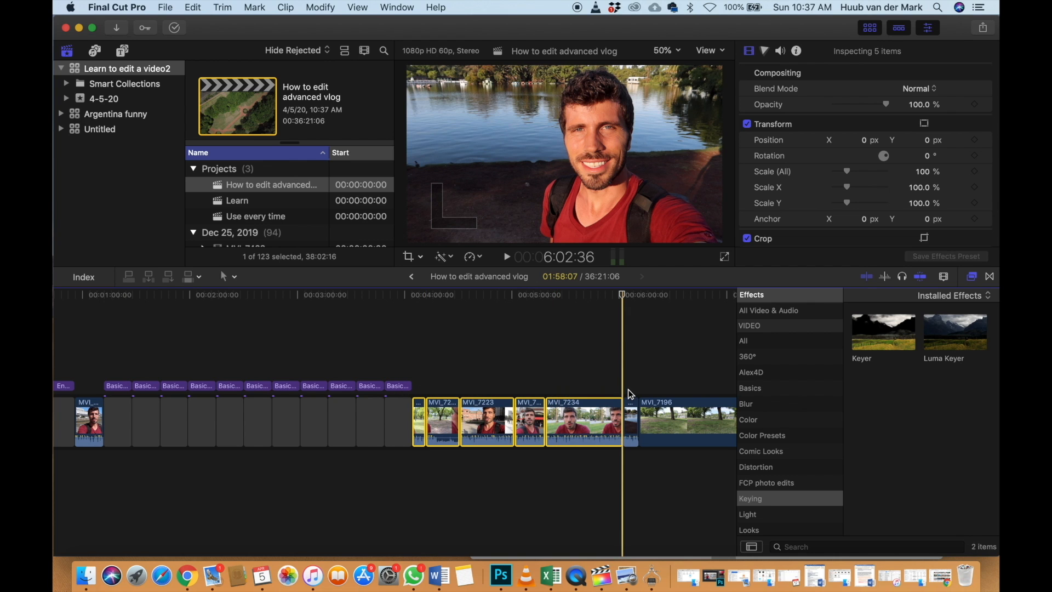
left_click(630, 417)
scroll(507, 423, "left", 5)
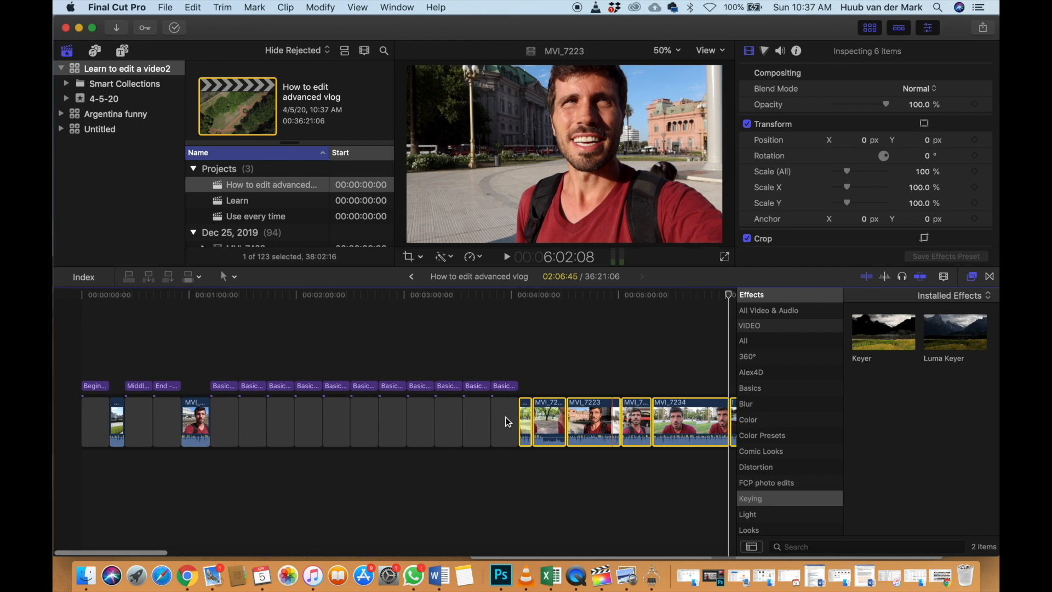
left_click_drag(557, 420, 165, 426)
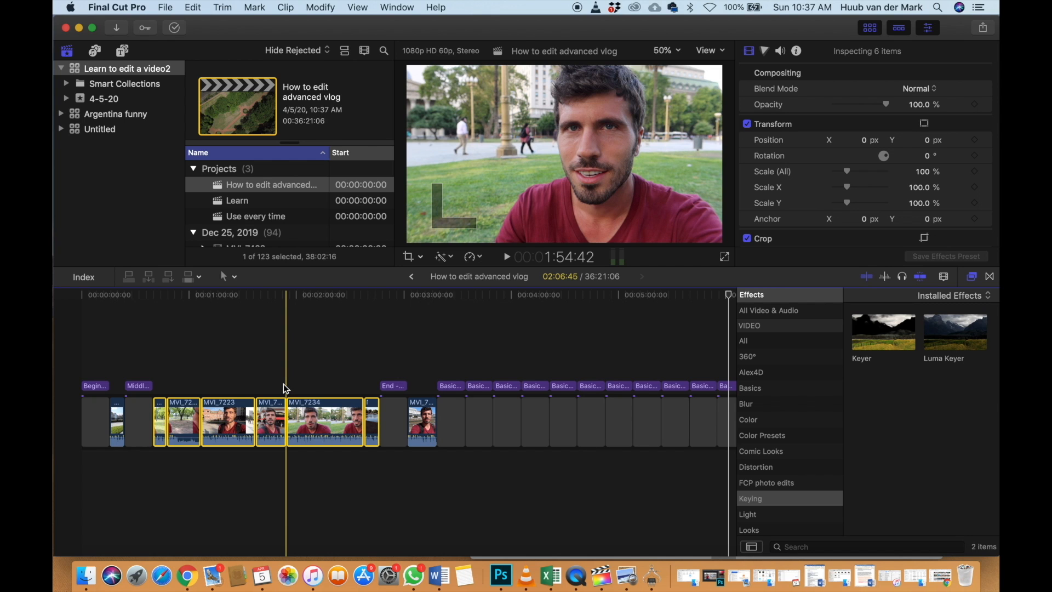
Move the End title, its gap and MVI_7238 together behind the last blank title gap, just before MVI_7196
key("super+minus")
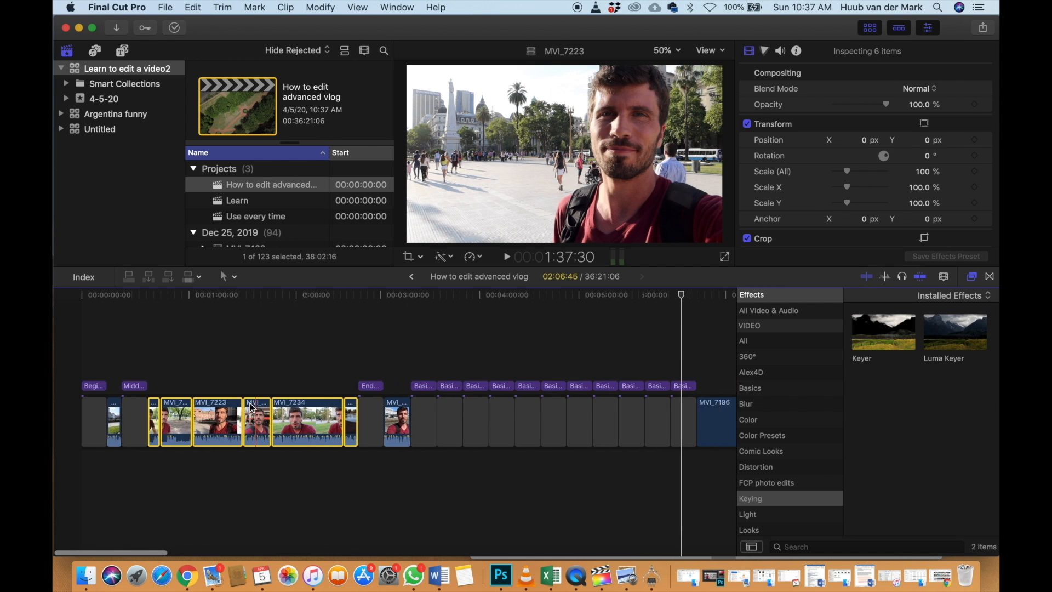
key("super+minus")
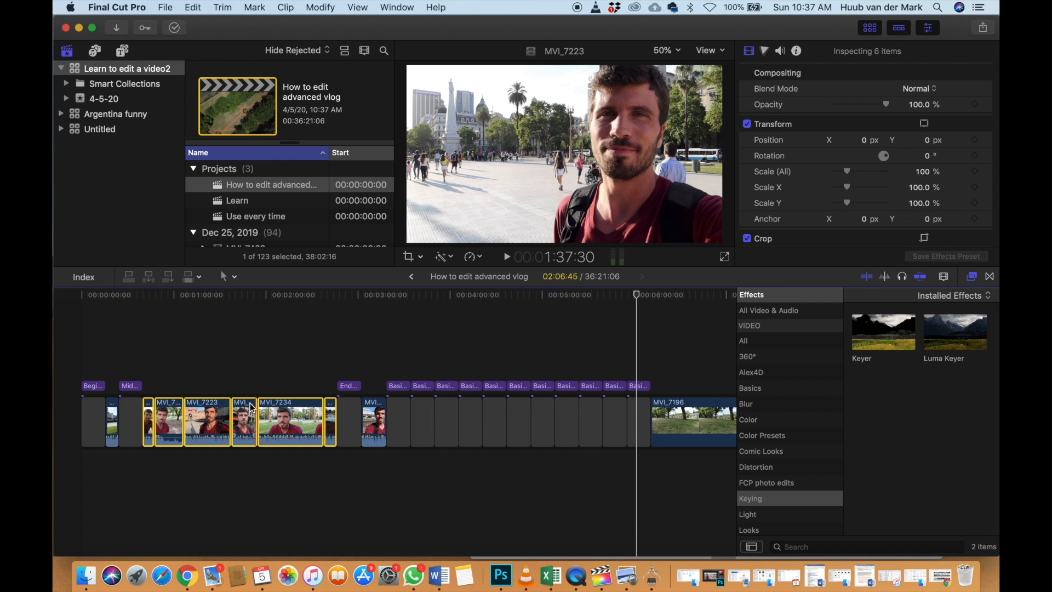
scroll(251, 408, "right", 2)
left_click(327, 365)
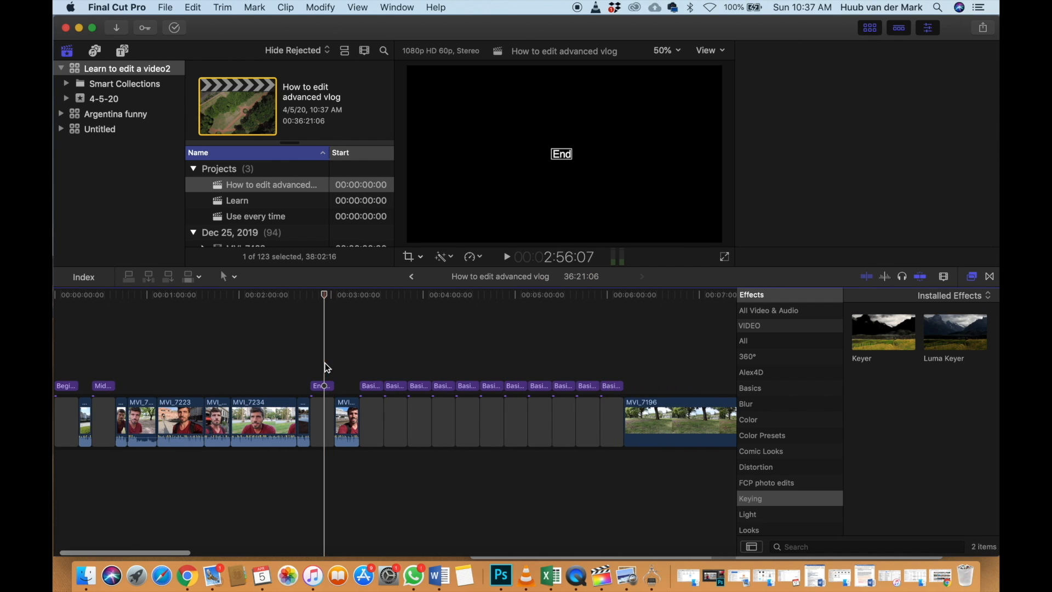
left_click(329, 413)
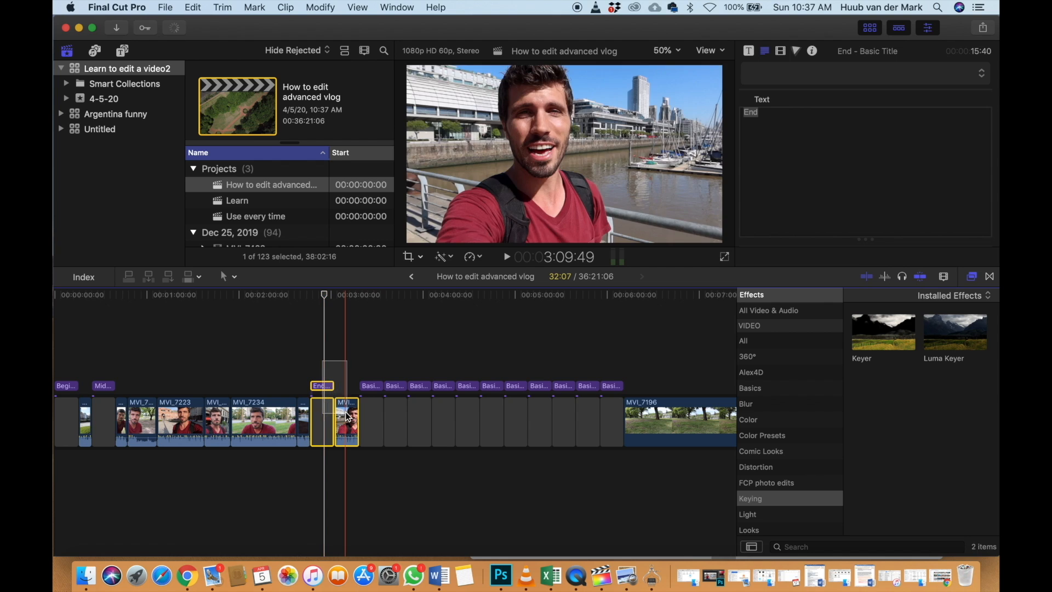
left_click_drag(323, 416, 623, 419)
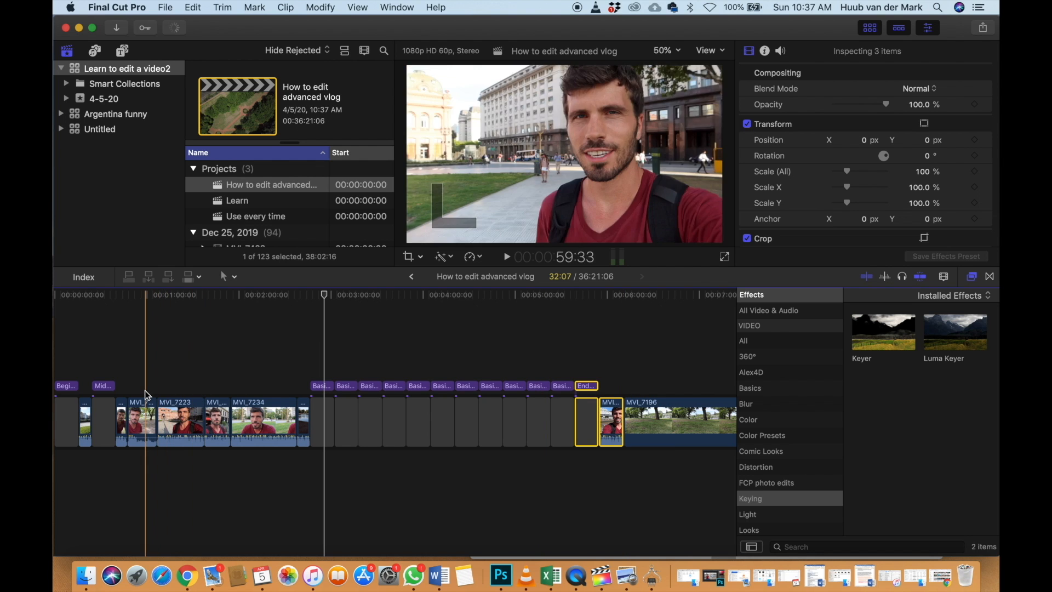
Spread MVI_7207, MVI_7223, MVI_7228, MVI_7234 and MVI_7250 along the timeline so one blank title gap precedes each clip
left_click(143, 391)
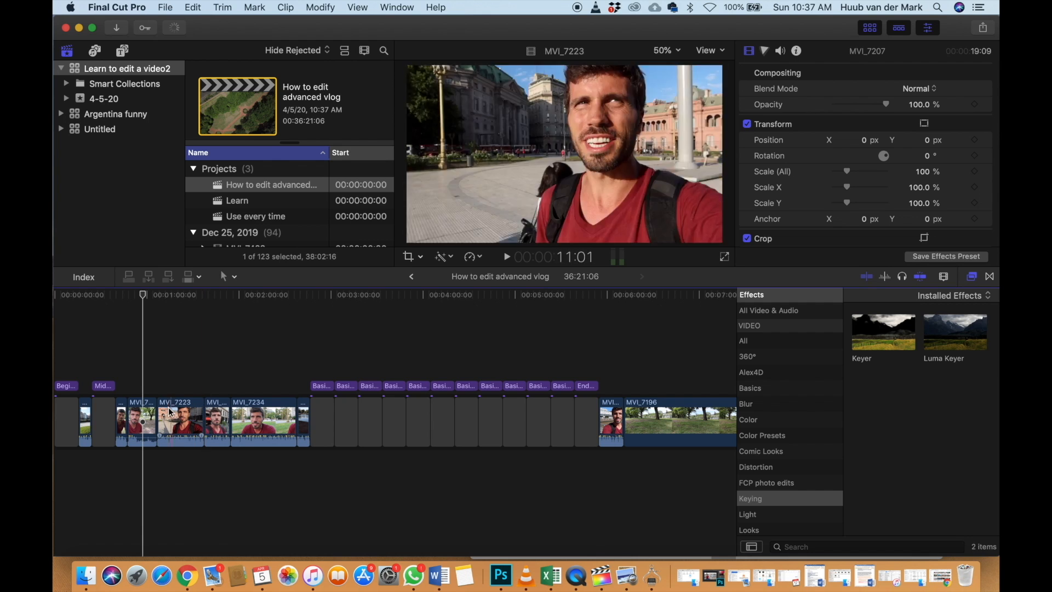
left_click_drag(148, 416, 353, 416)
left_click_drag(142, 421, 370, 417)
left_click_drag(167, 422, 374, 419)
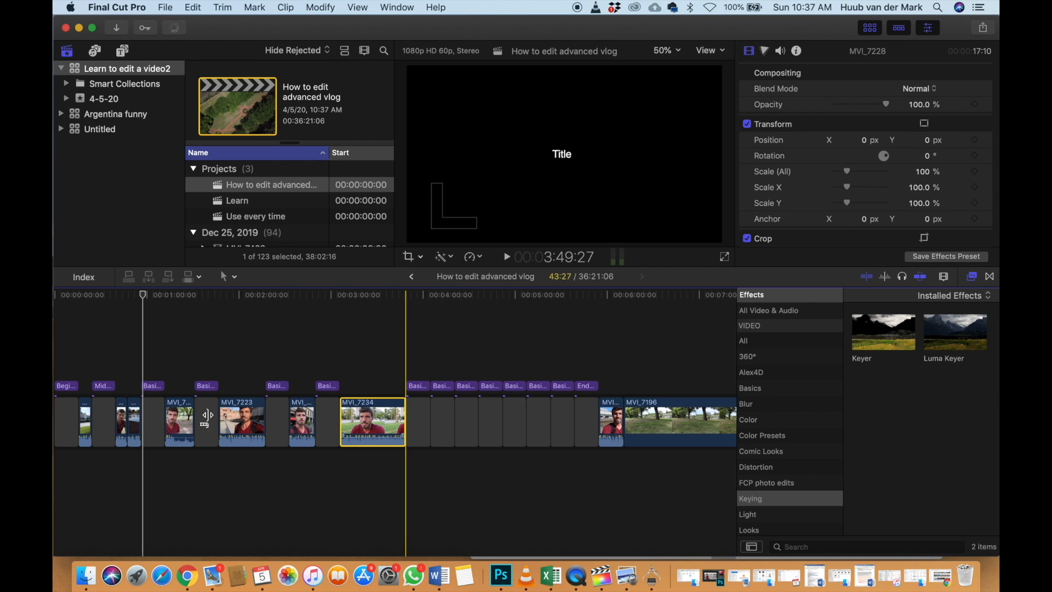
left_click_drag(133, 422, 409, 419)
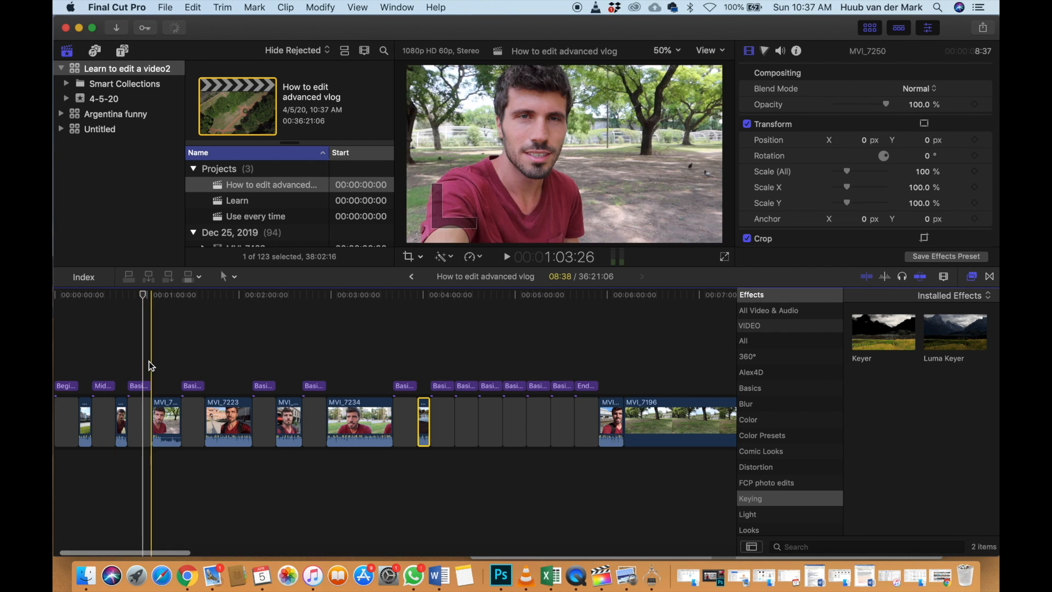
Check the start of MVI_7203 and move a blank Basic Title gap between the Middle gap and that clip
scroll(114, 376, "up", 2)
scroll(114, 376, "up", 3)
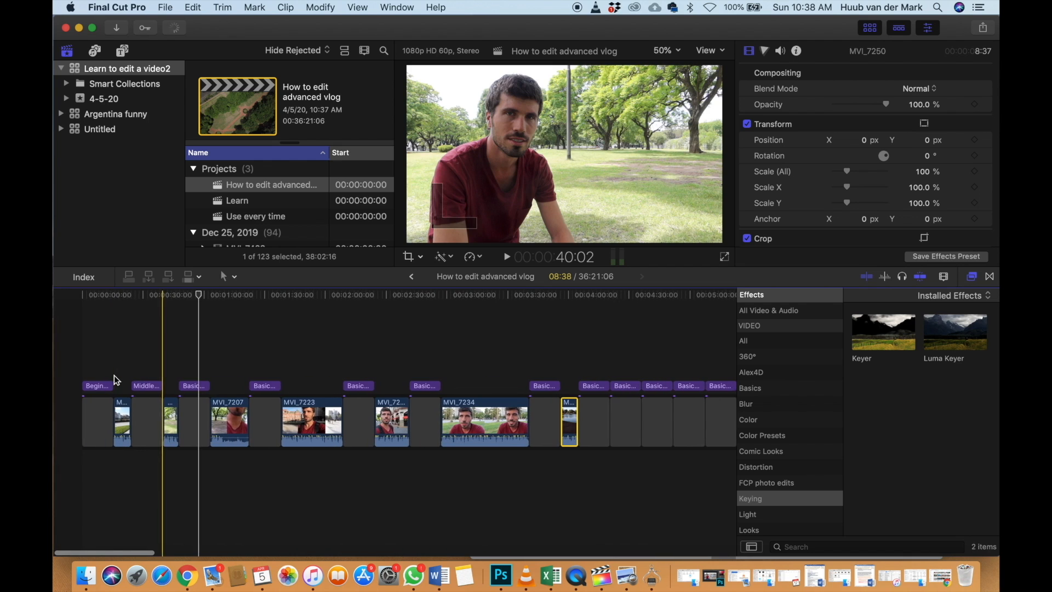
key("space")
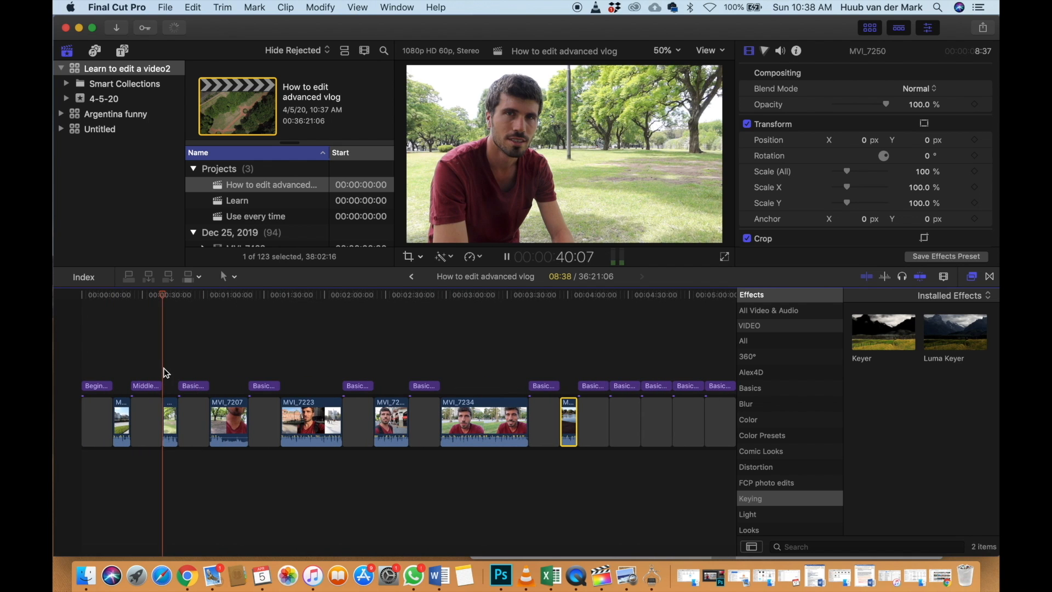
key("space")
left_click(147, 372)
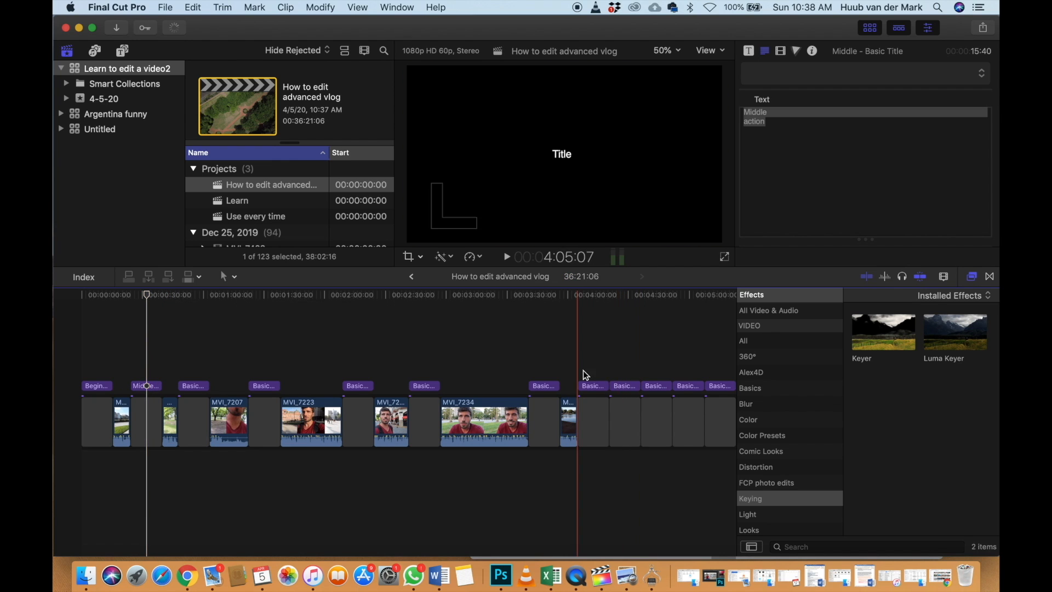
left_click(601, 418)
left_click_drag(600, 415, 168, 425)
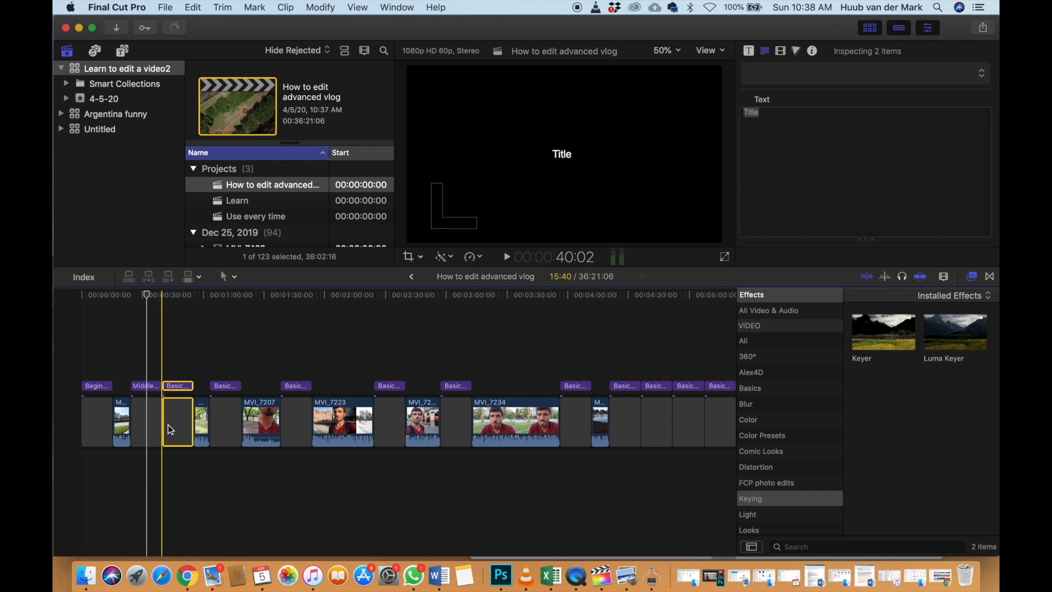
Change the text of the title before MVI_7203 to "Park"
left_click(173, 373)
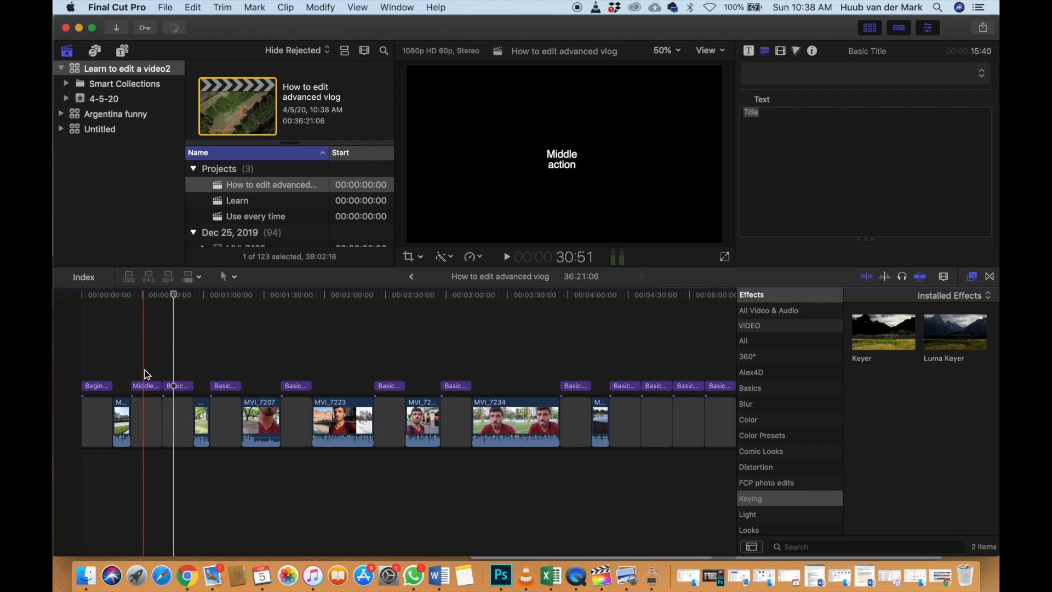
left_click(171, 386)
type("Park")
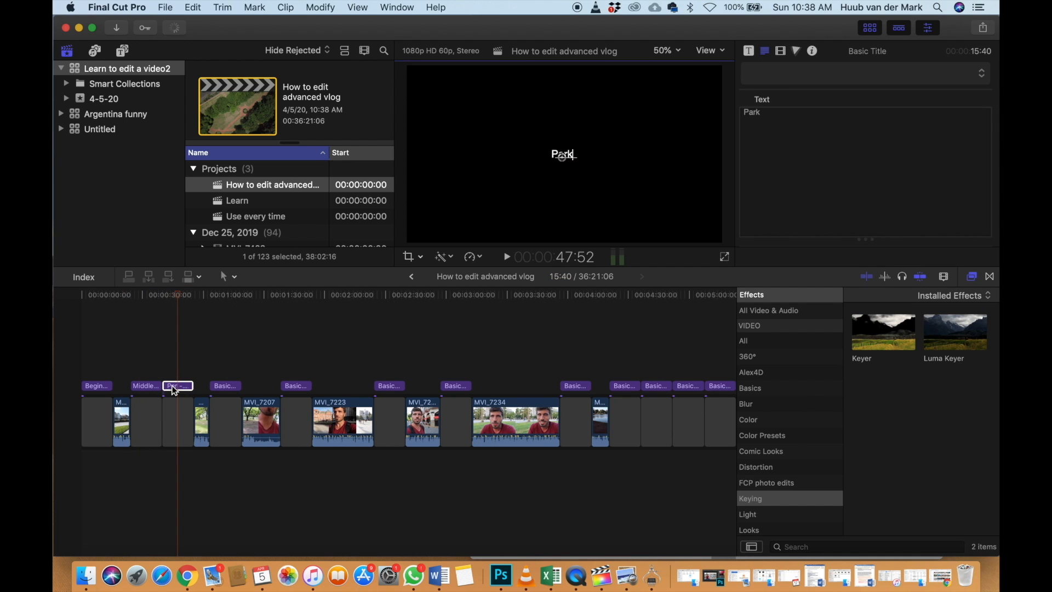
Preview the start of MVI_7207 and change the text of the title before it to "Pizza"
left_click(241, 368)
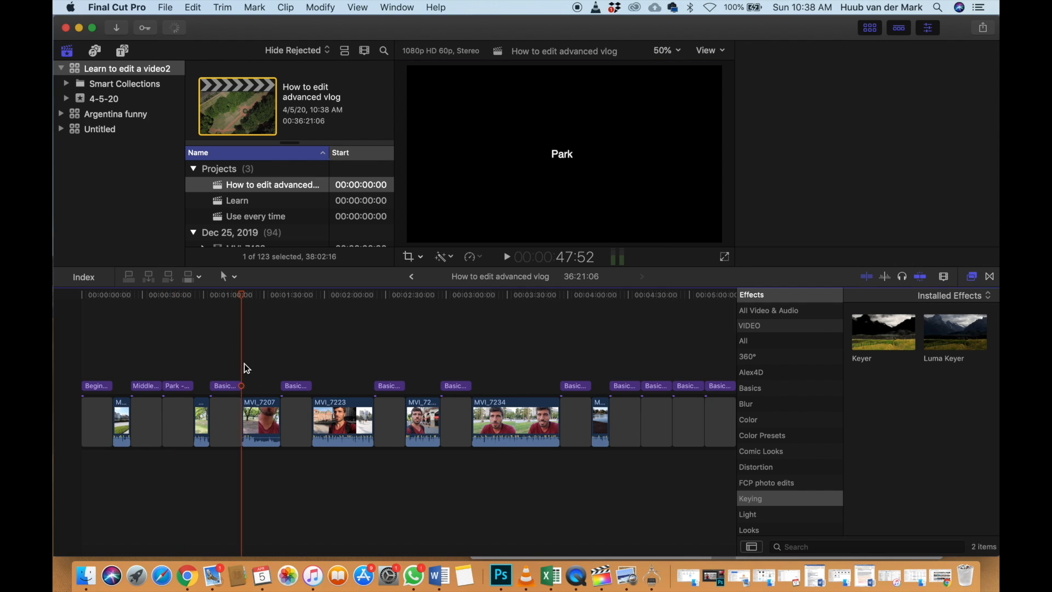
key("space")
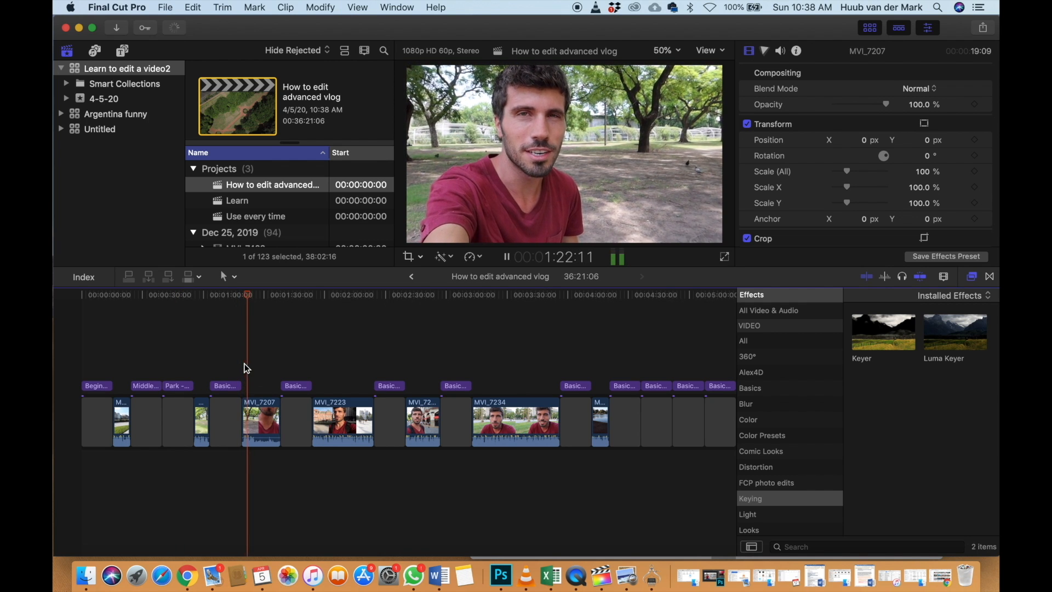
left_click(230, 376)
double_click(229, 386)
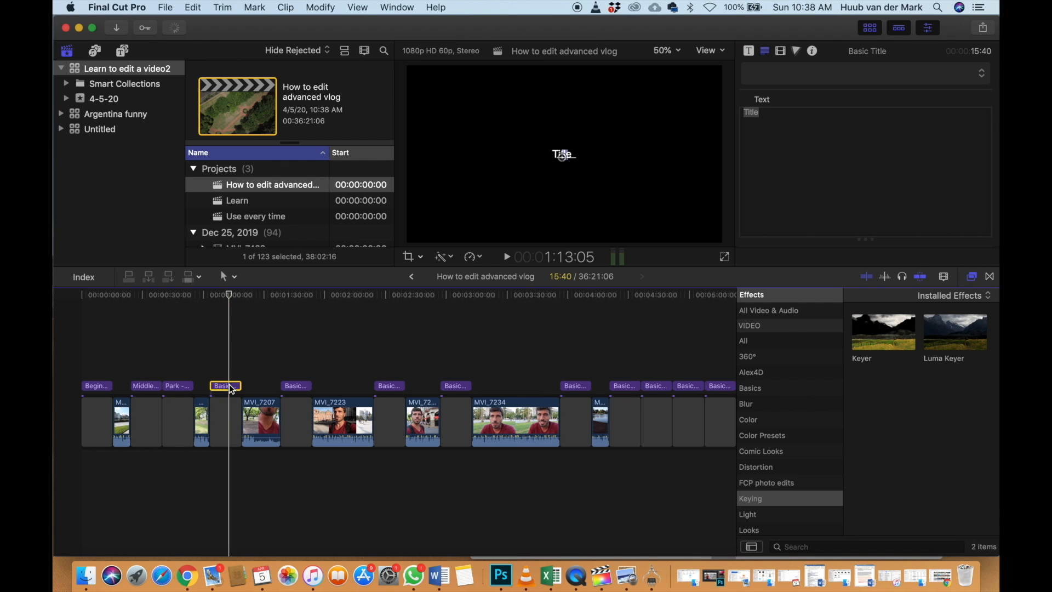
type("Pizza")
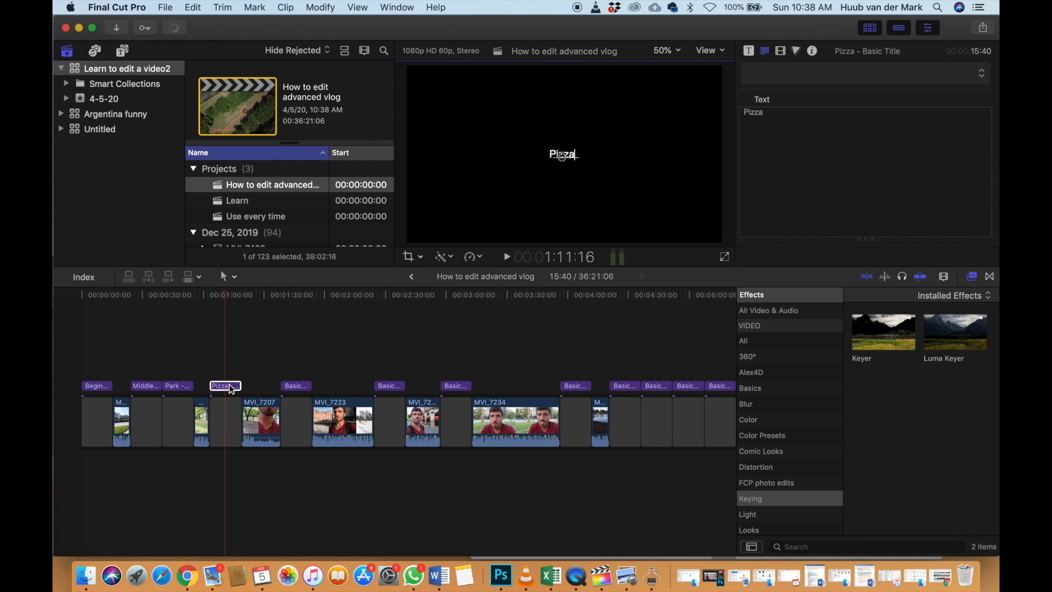
Preview the start of MVI_7223 and change the text of the title before it to "Plaza de mayo"
left_click(312, 370)
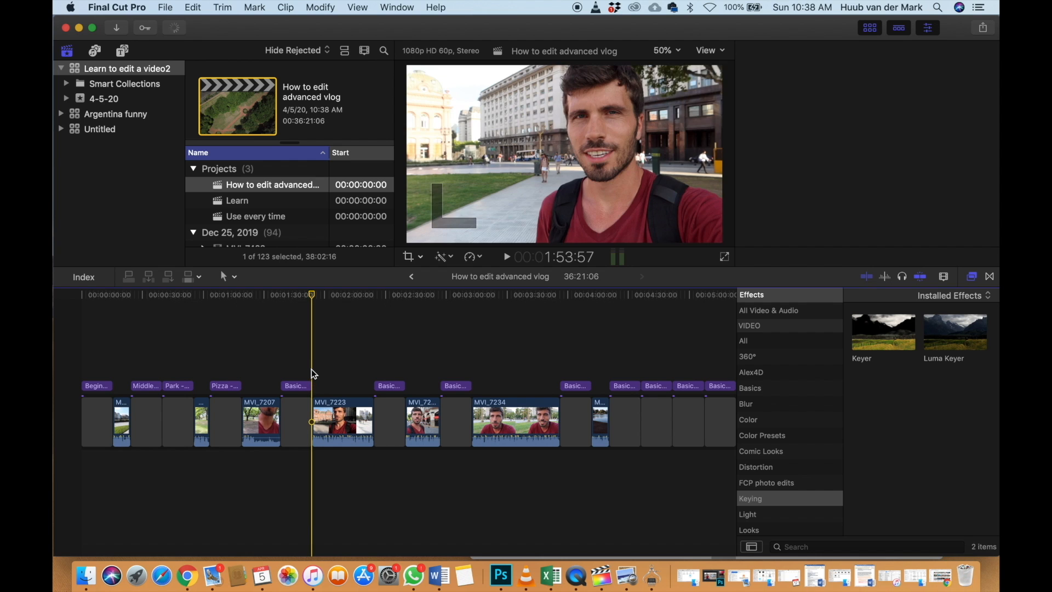
key("space")
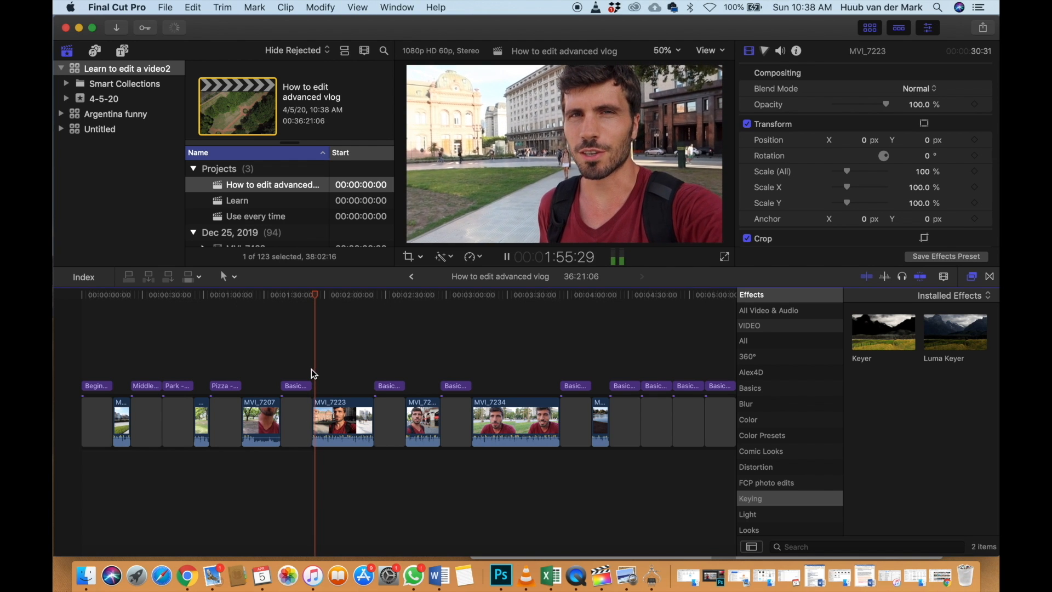
key("space")
left_click(301, 369)
left_click(300, 387)
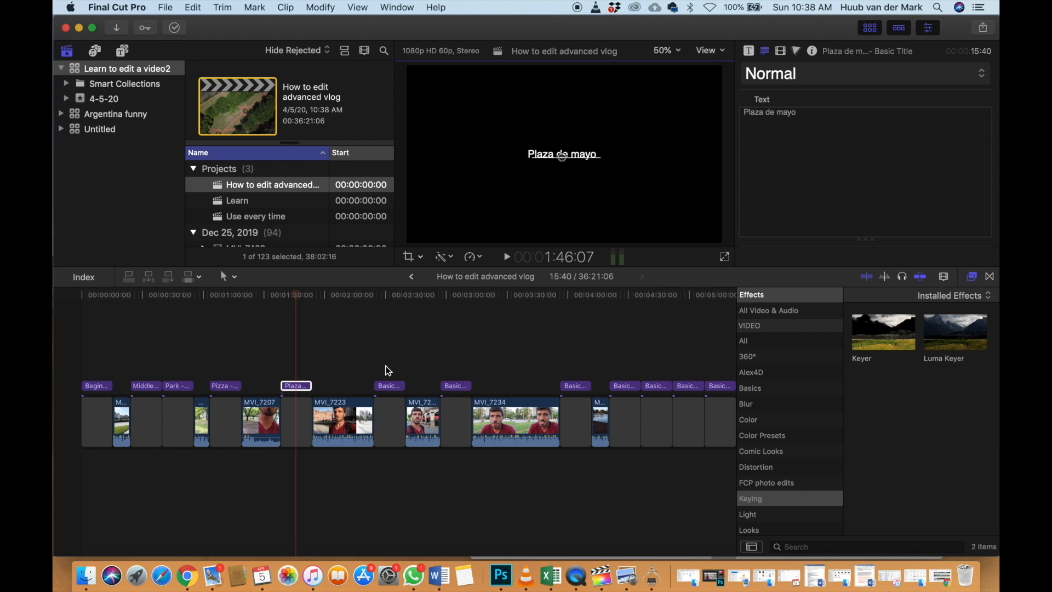
Preview the start of MVI_7228 and relabel the title before it for the architecture topic
left_click(410, 366)
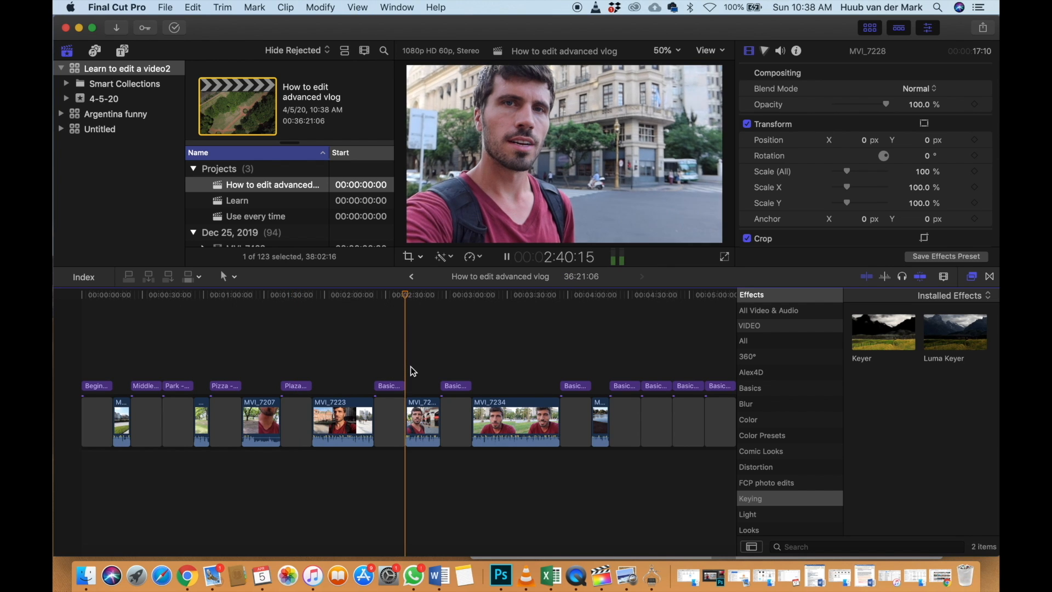
key("space")
scroll(410, 366, "right", 1)
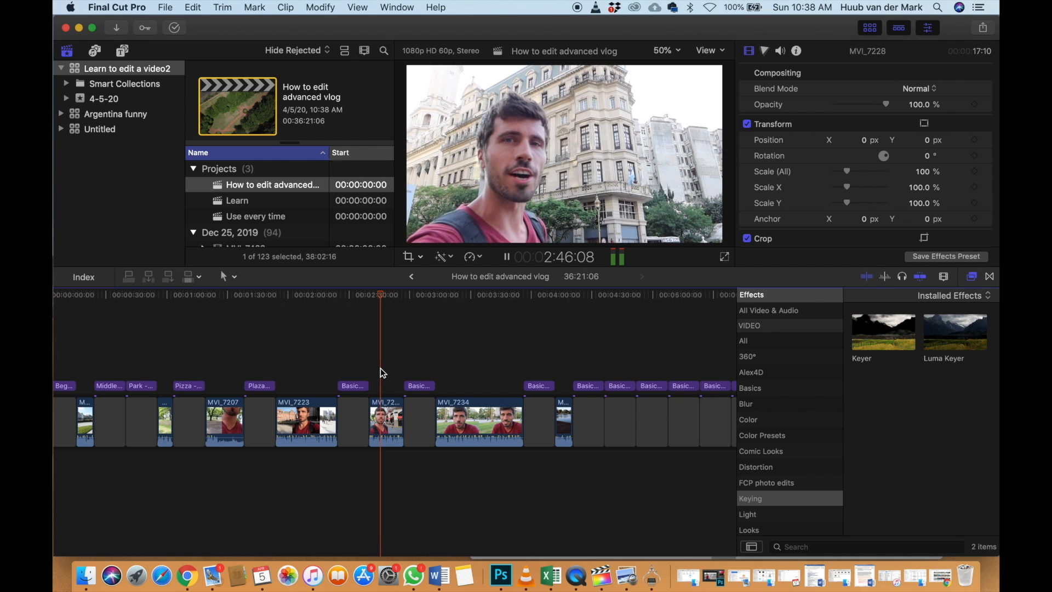
key("space")
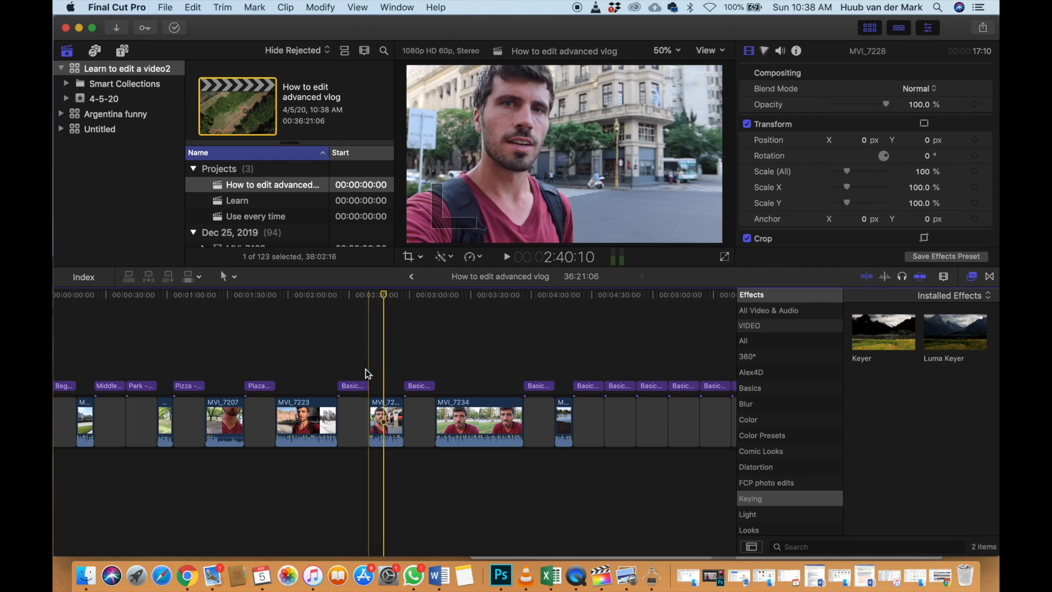
left_click(356, 372)
left_click(355, 386)
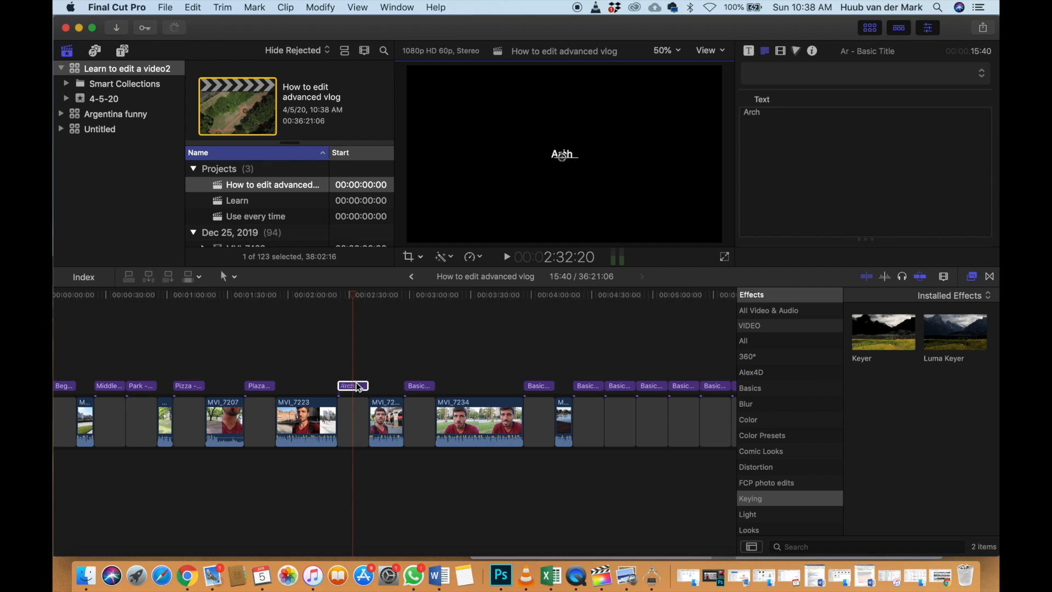
Preview MVI_7234 and change the text of the title before it to "My feeling about the city"
left_click(434, 375)
key("space")
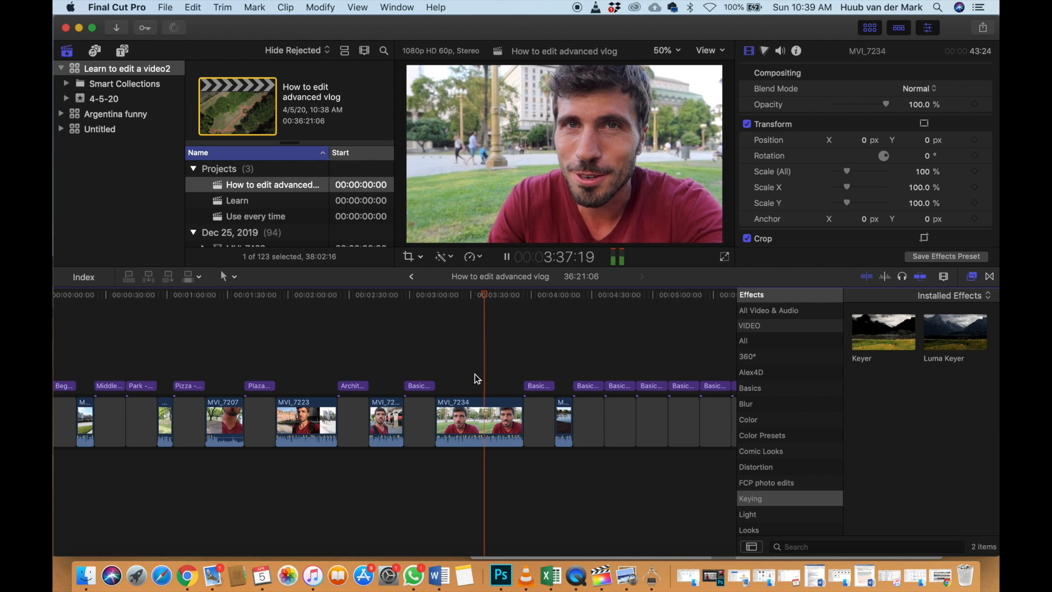
key("space")
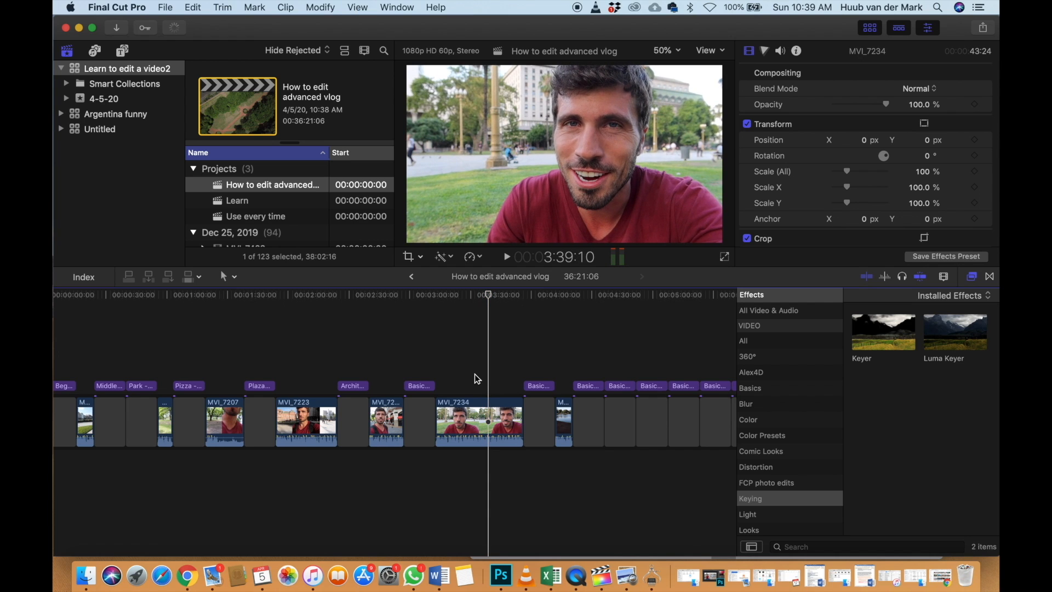
left_click(423, 387)
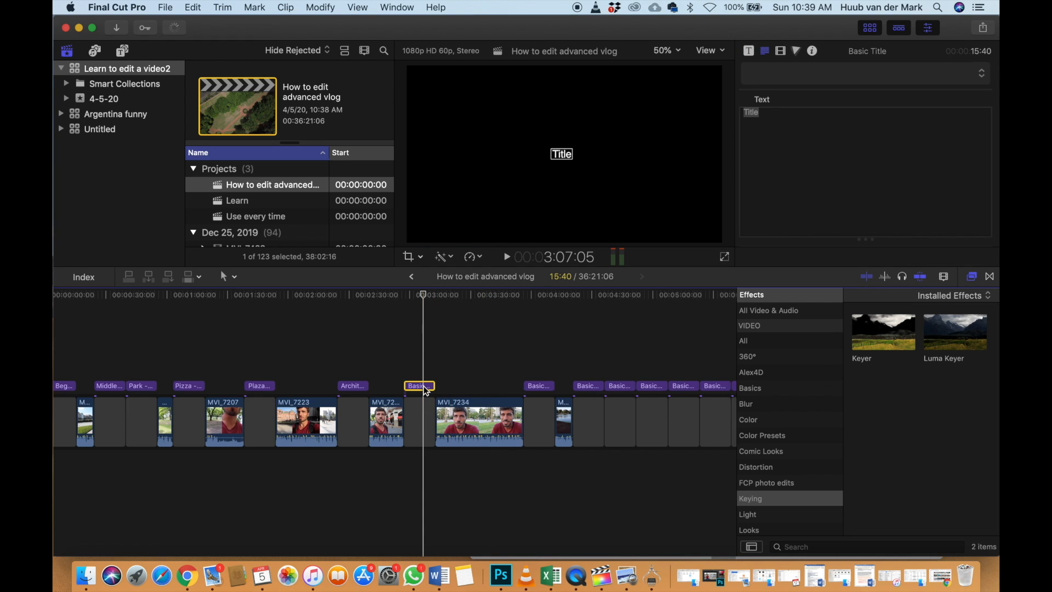
type("My feeling a")
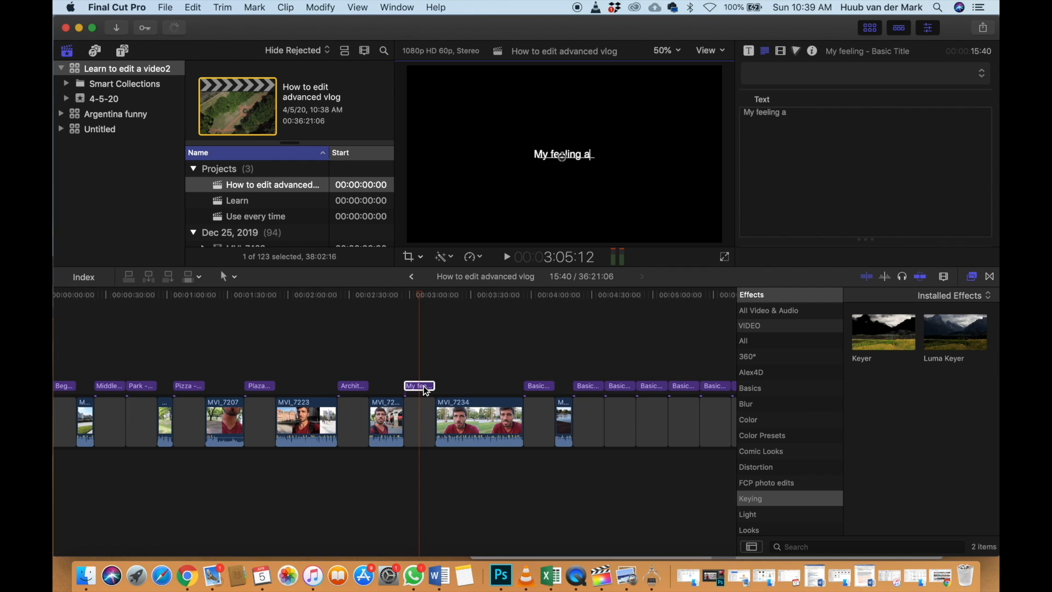
type("bout the city")
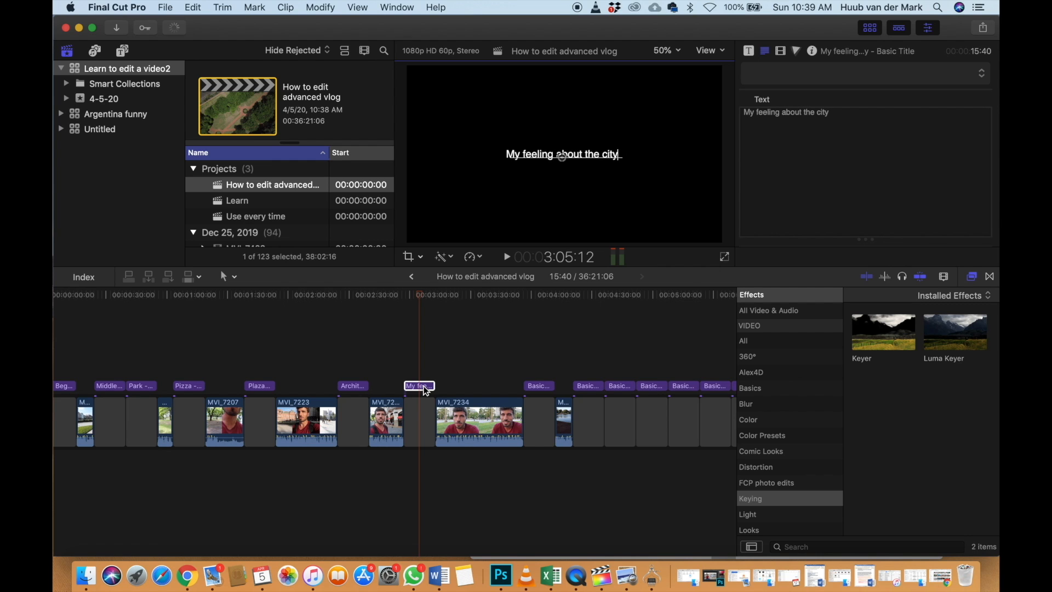
left_click(422, 359)
Preview the start of MVI_7250 and change the text of the title before it to "Park"
key("shift+z")
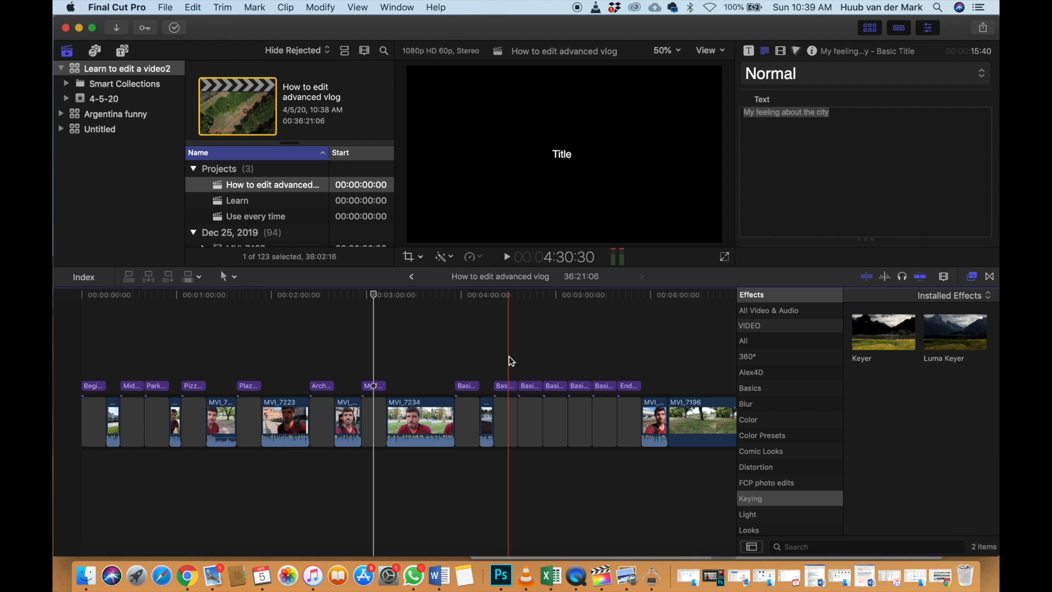
left_click(464, 366)
left_click(465, 385)
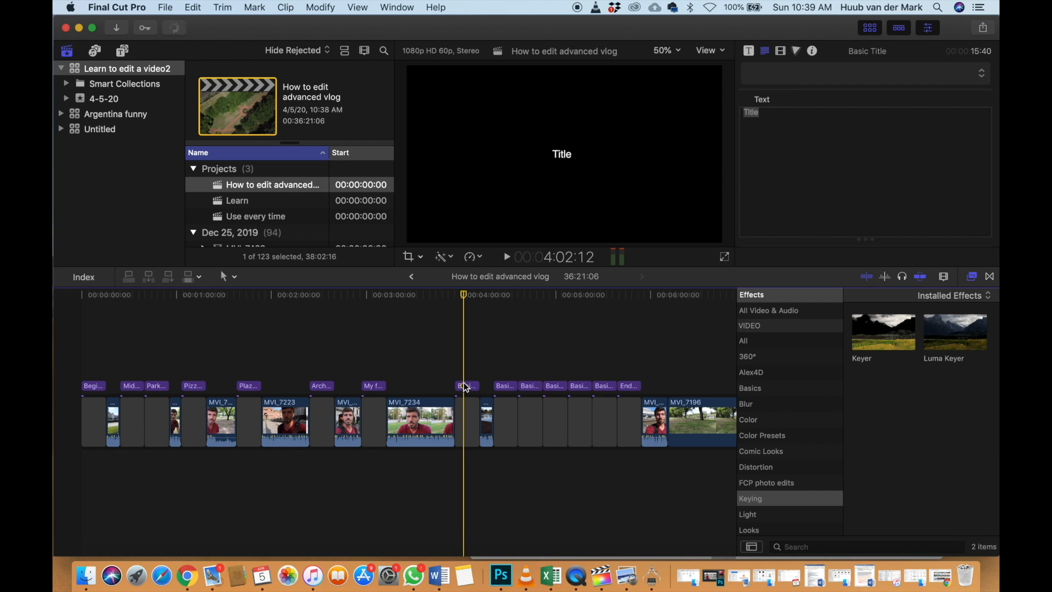
left_click(482, 371)
key("space")
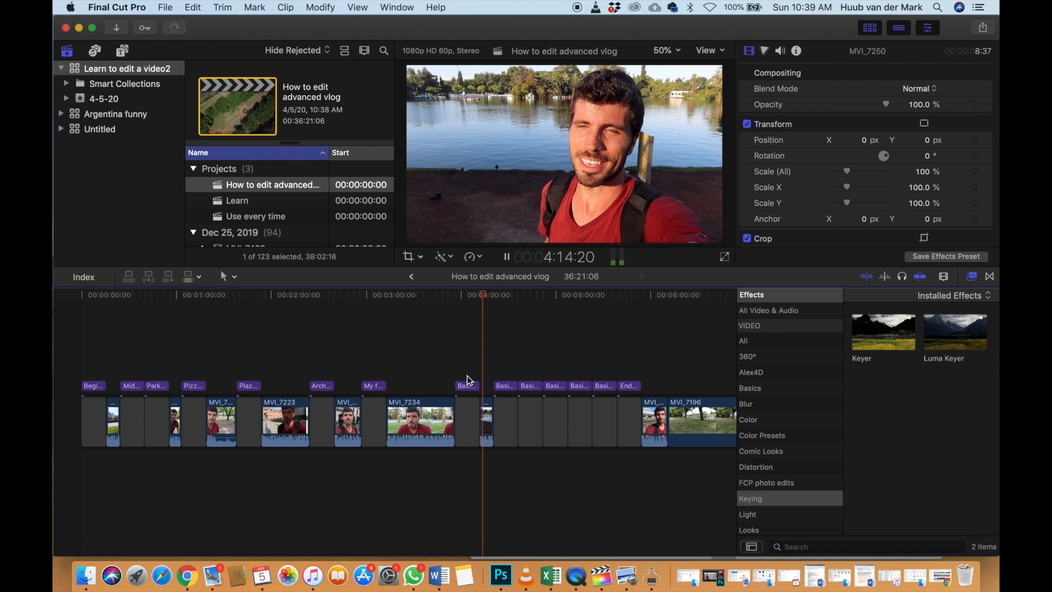
key("space")
left_click(468, 386)
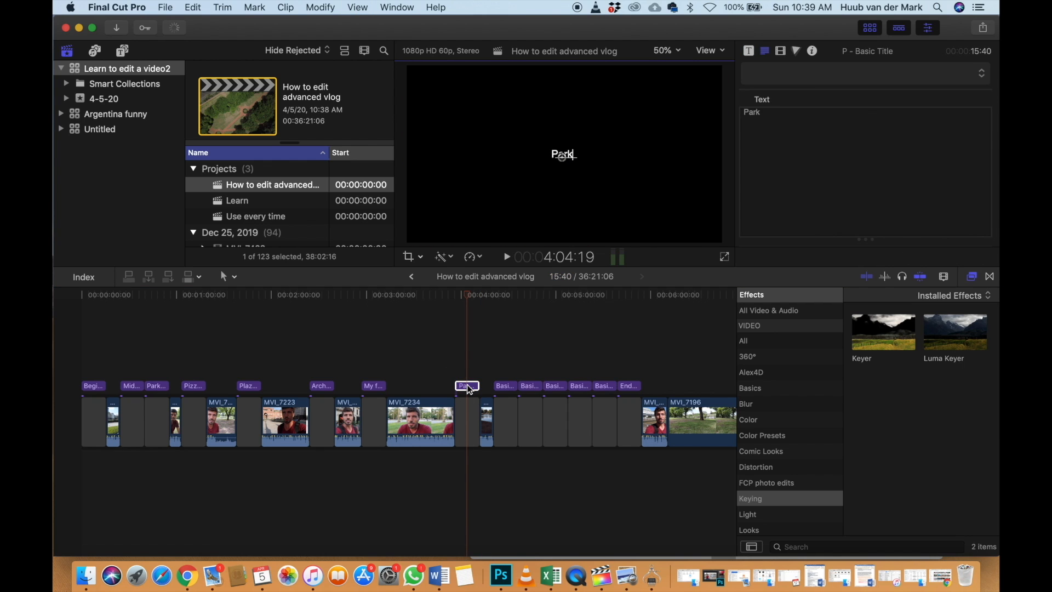
left_click(479, 371)
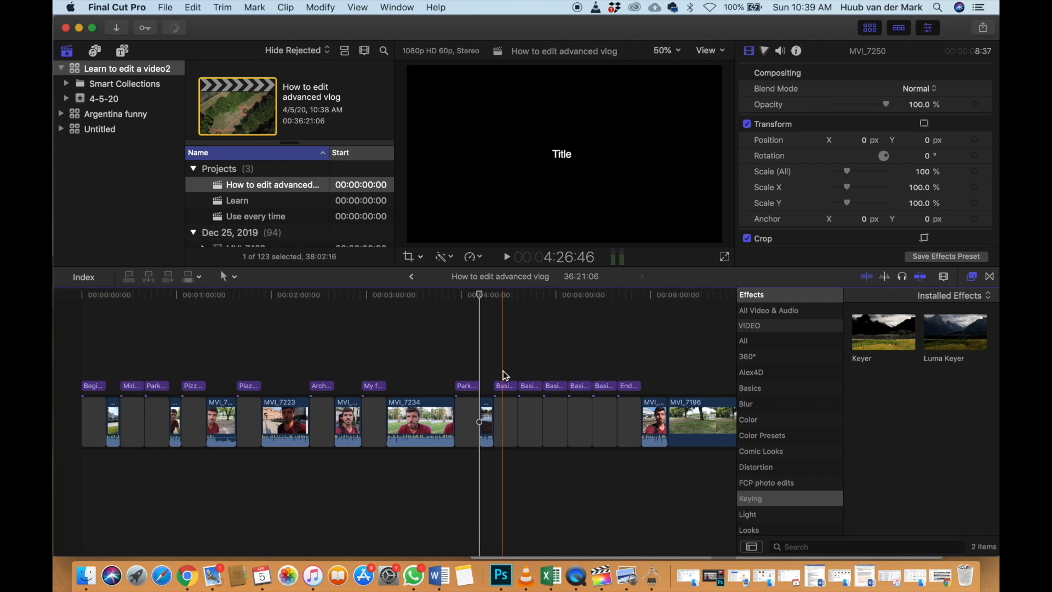
Delete the five unused Basic Title gaps between MVI_7250 and the End title
left_click_drag(501, 368, 598, 418)
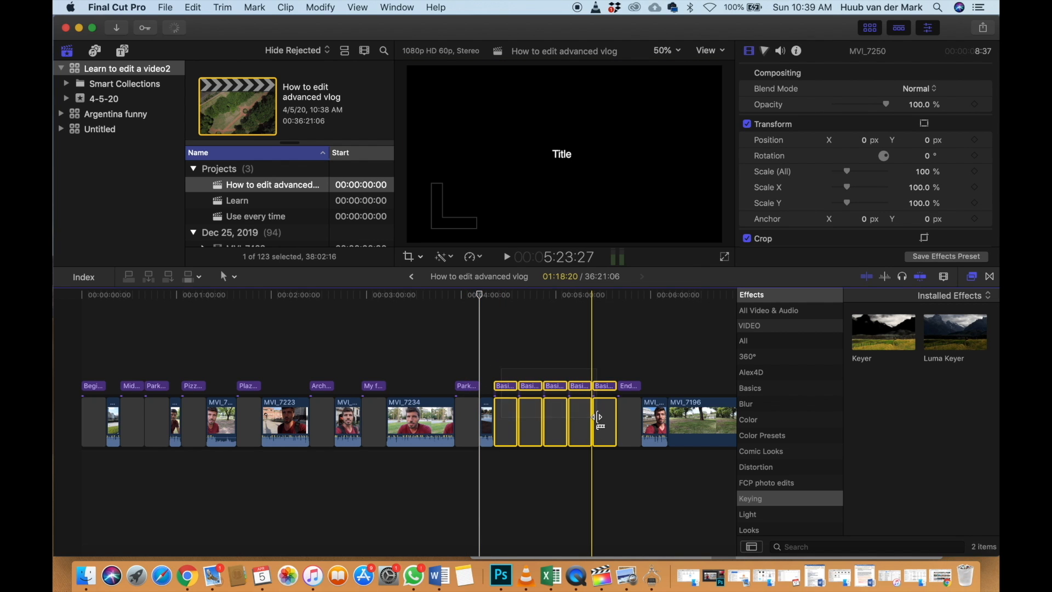
key("Down")
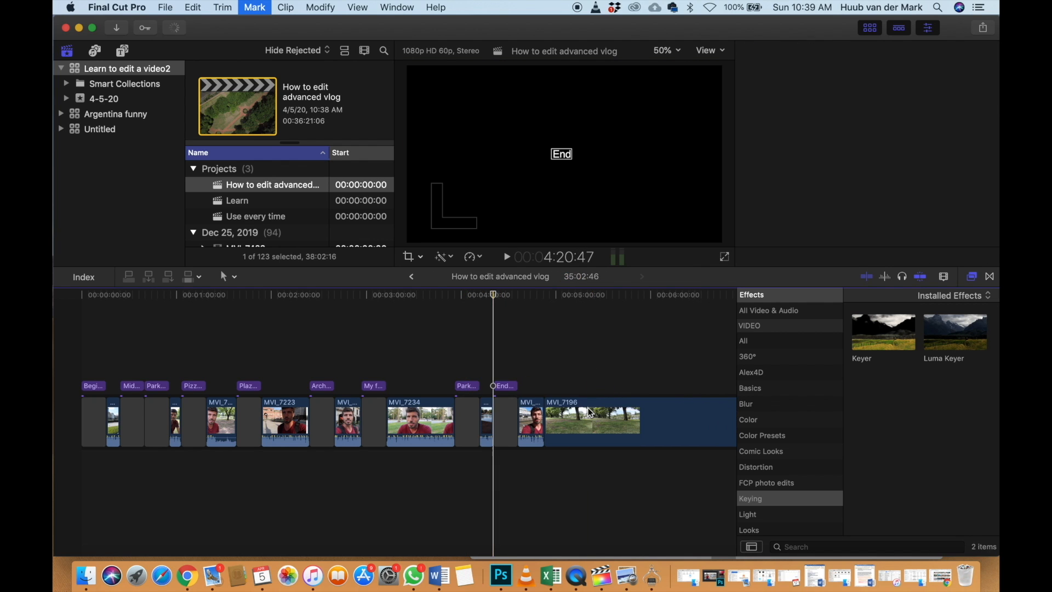
left_click(545, 379)
left_click(544, 376)
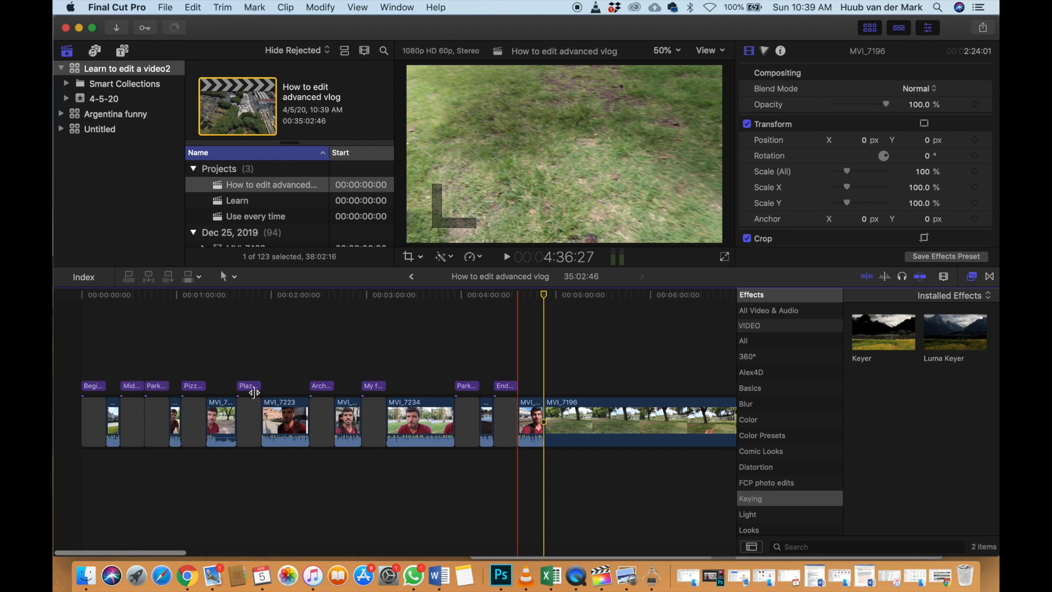
Select the whole outline from the Beginning title through the closing talking clip and review its order from the start
left_click_drag(90, 359, 527, 436)
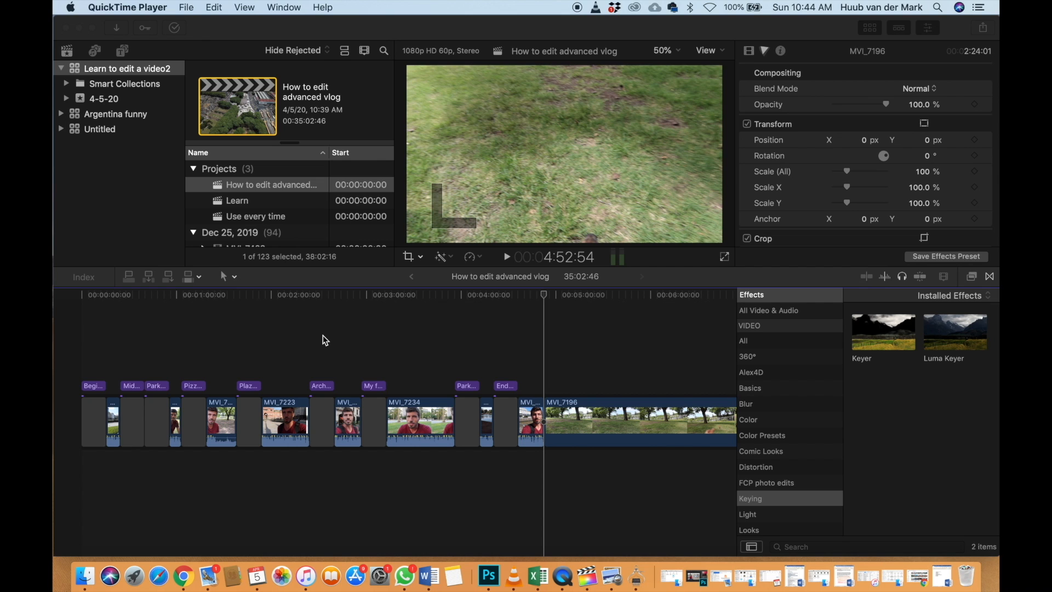
left_click(275, 343)
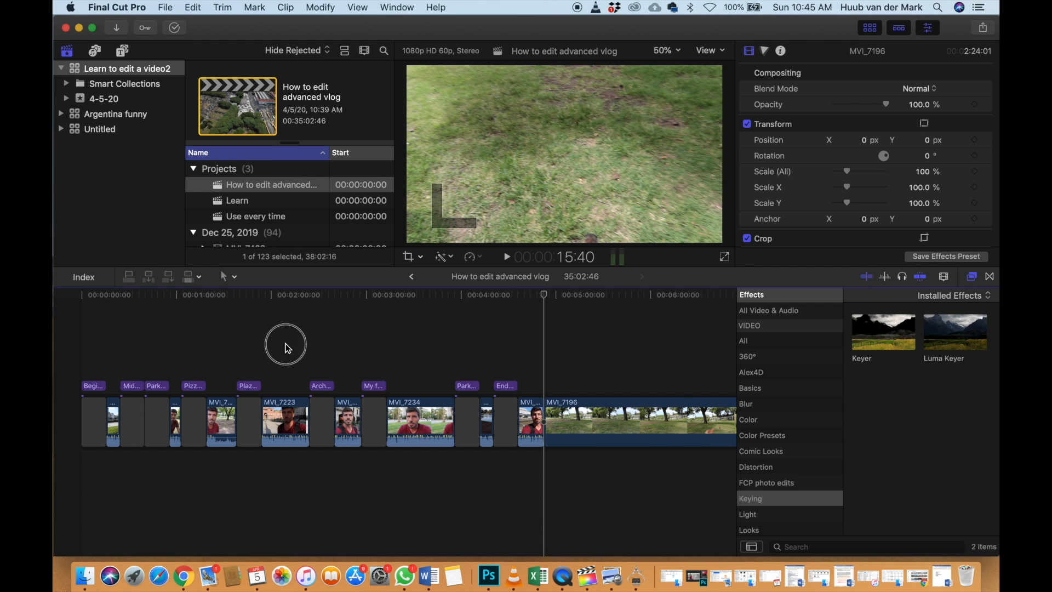
left_click_drag(83, 338, 524, 444)
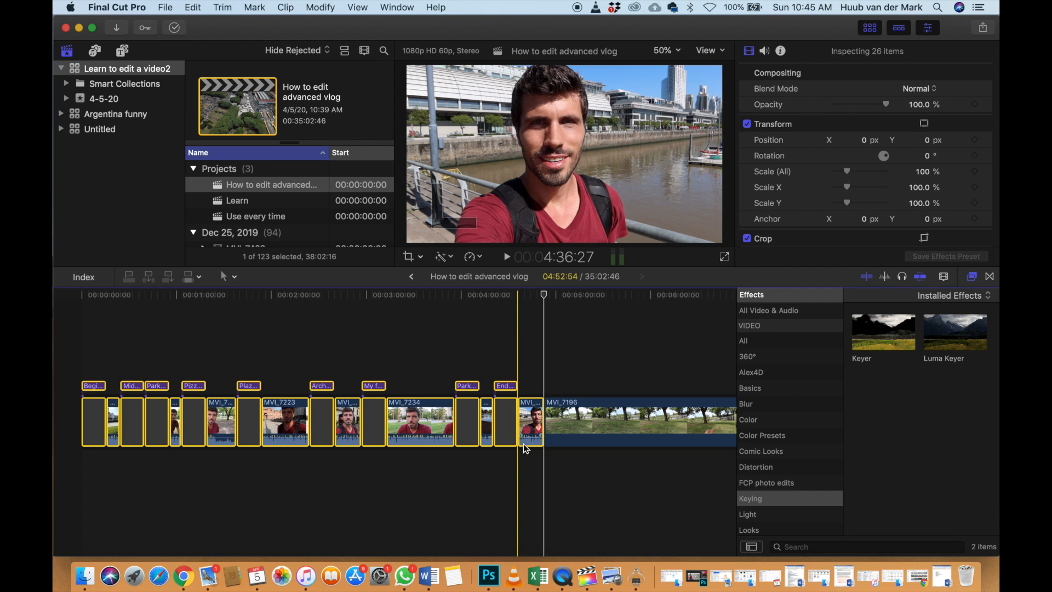
left_click(90, 329)
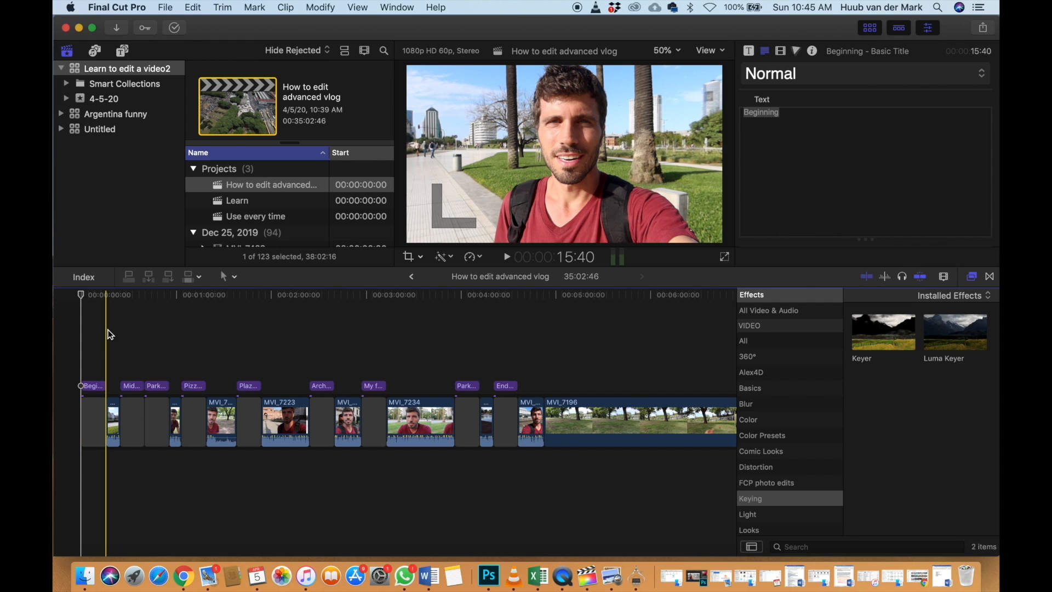
left_click(107, 332)
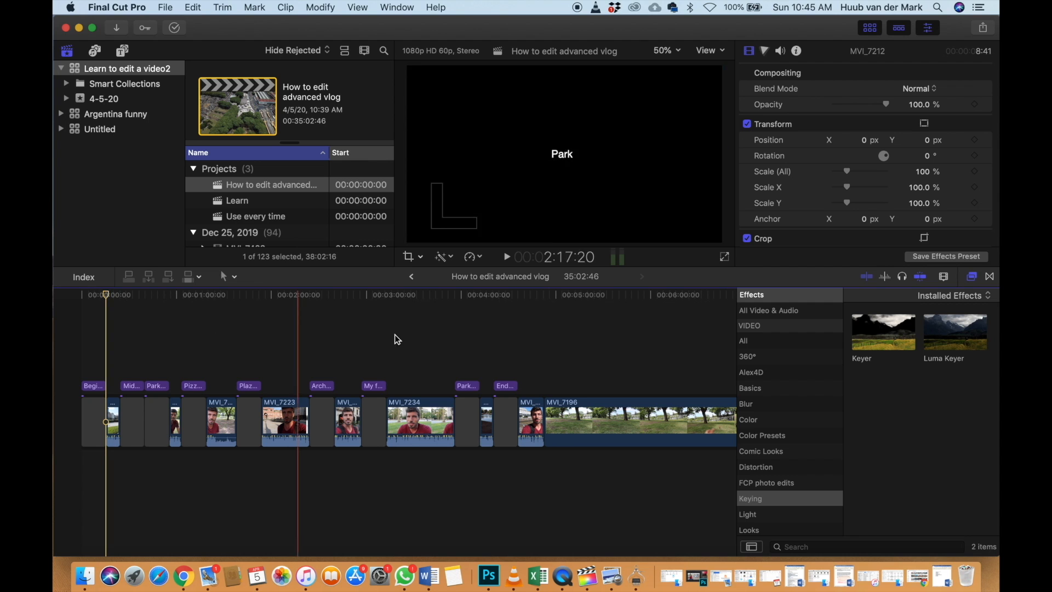
Move the five consecutive park B-roll clips starting with MVI_7196 between MVI_7203 and the Pizza title gap
scroll(478, 350, "right", 4)
key("super+minus")
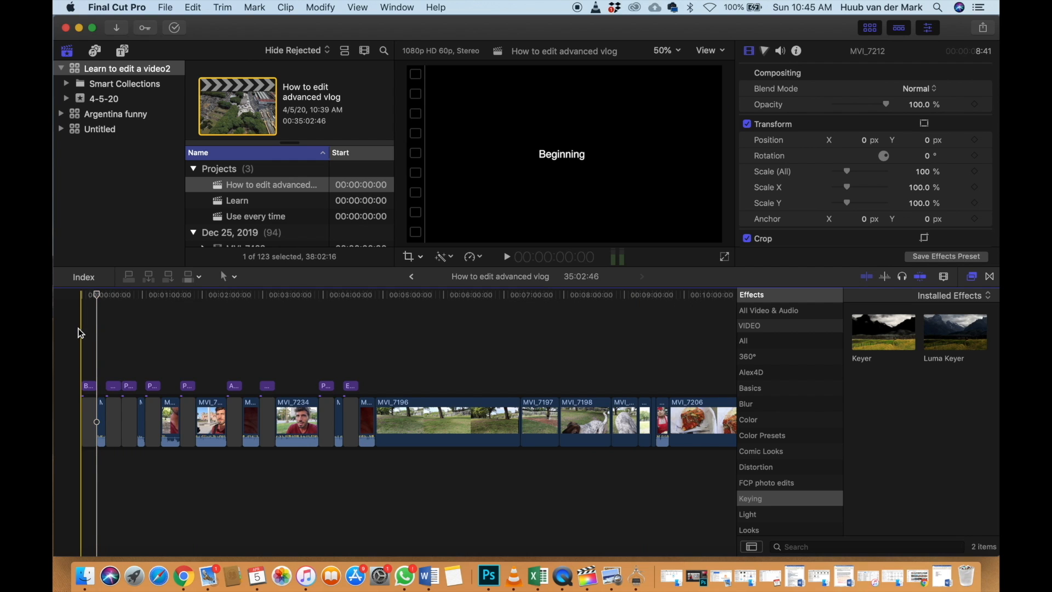
key("super+equal")
key("super+equal")
key("super+equal")
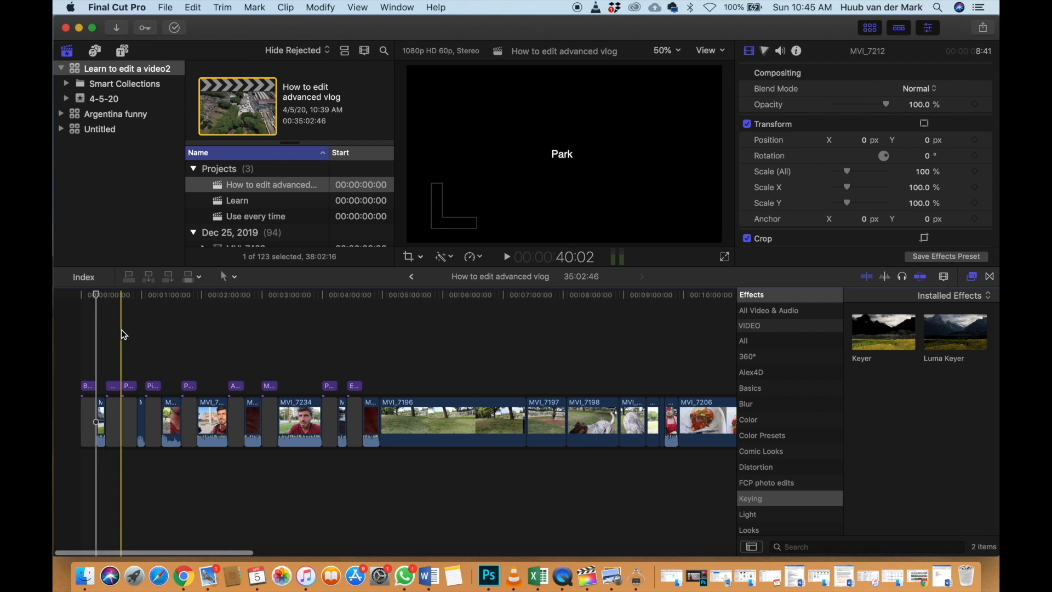
scroll(140, 346, "right", 4)
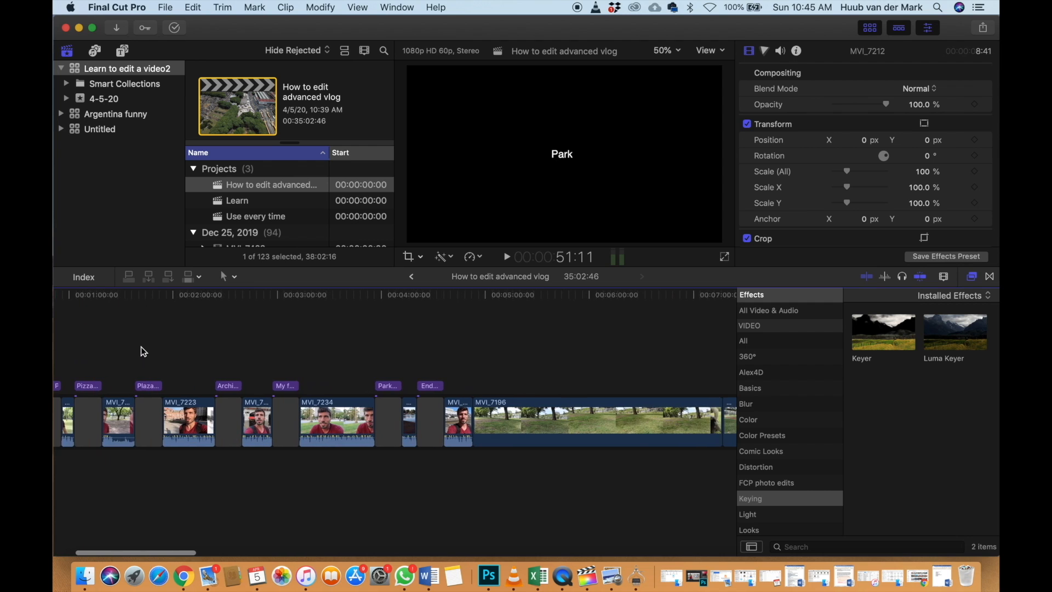
key("super+minus")
key("super+minus")
key("super+minus")
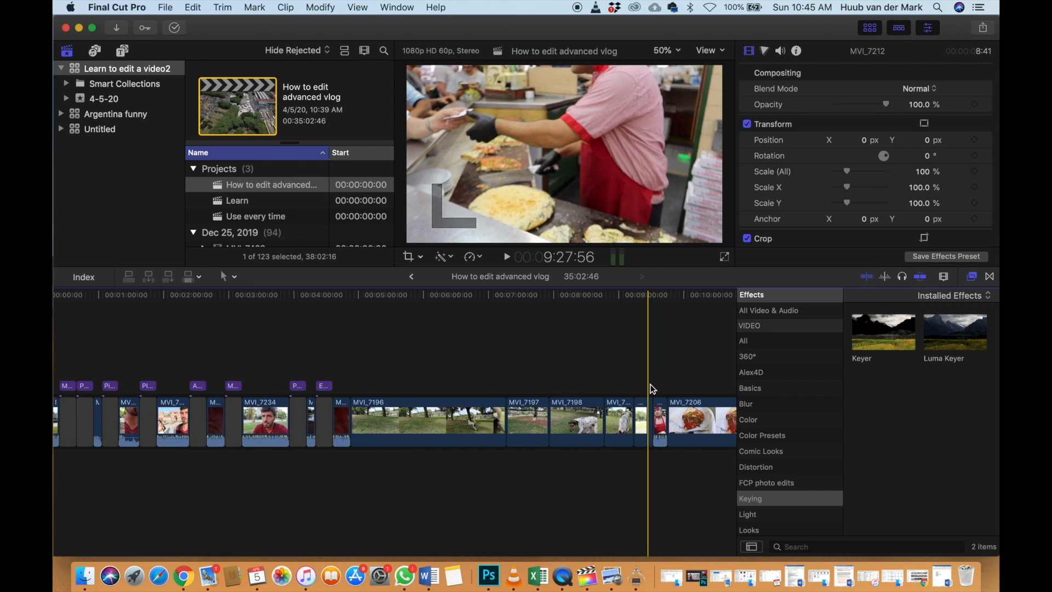
left_click_drag(424, 379, 645, 447)
scroll(384, 421, "left", 2)
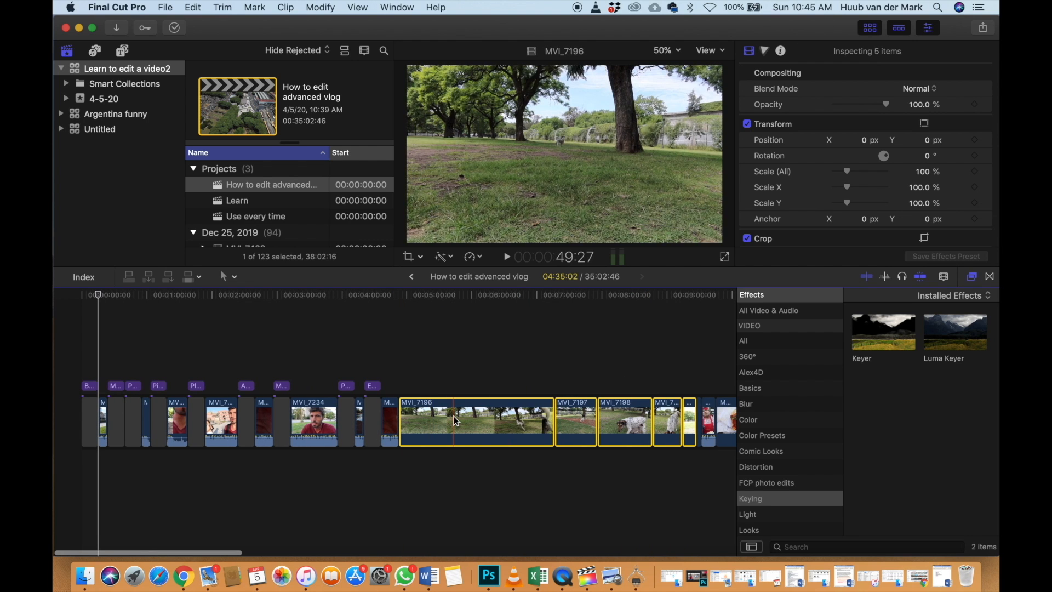
left_click_drag(417, 416, 152, 429)
Insert a gap between the closing talking clip and MVI_7204 and extend it to 16 seconds
scroll(240, 416, "right", 10)
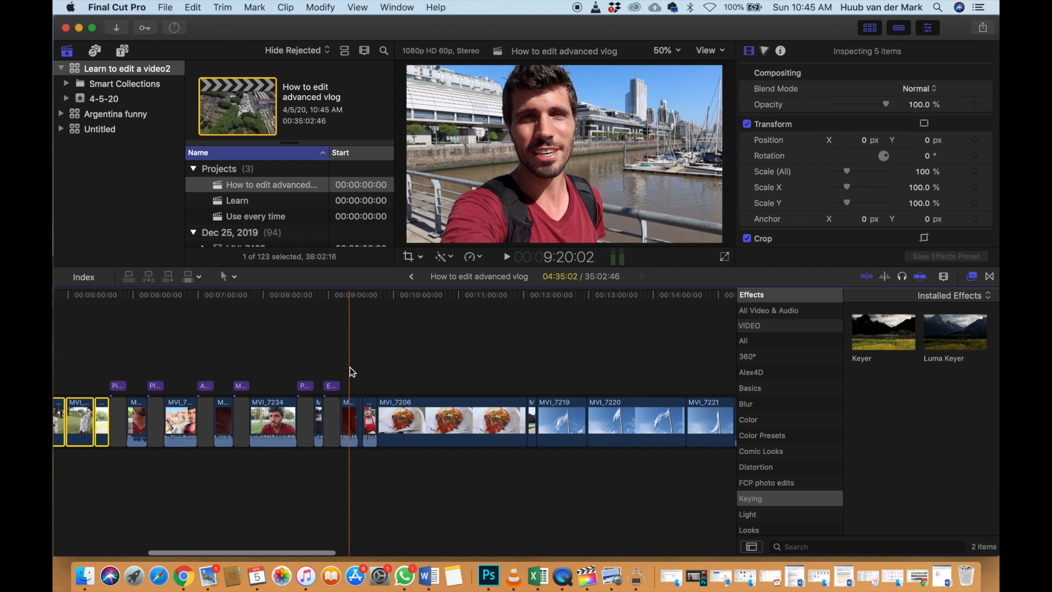
left_click(361, 367)
key("alt+w")
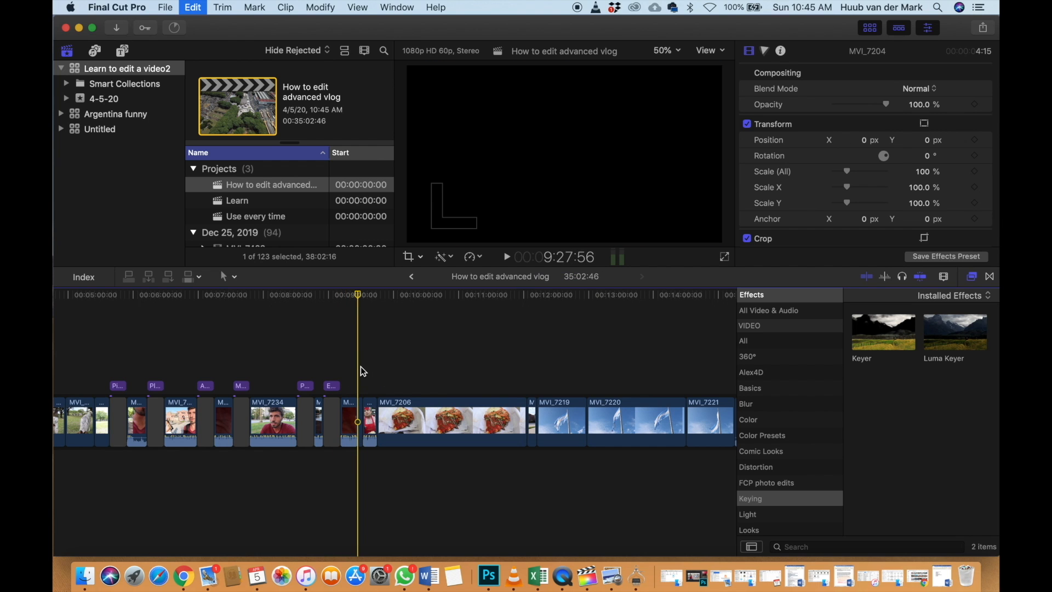
key("super+equal")
key("super+equal")
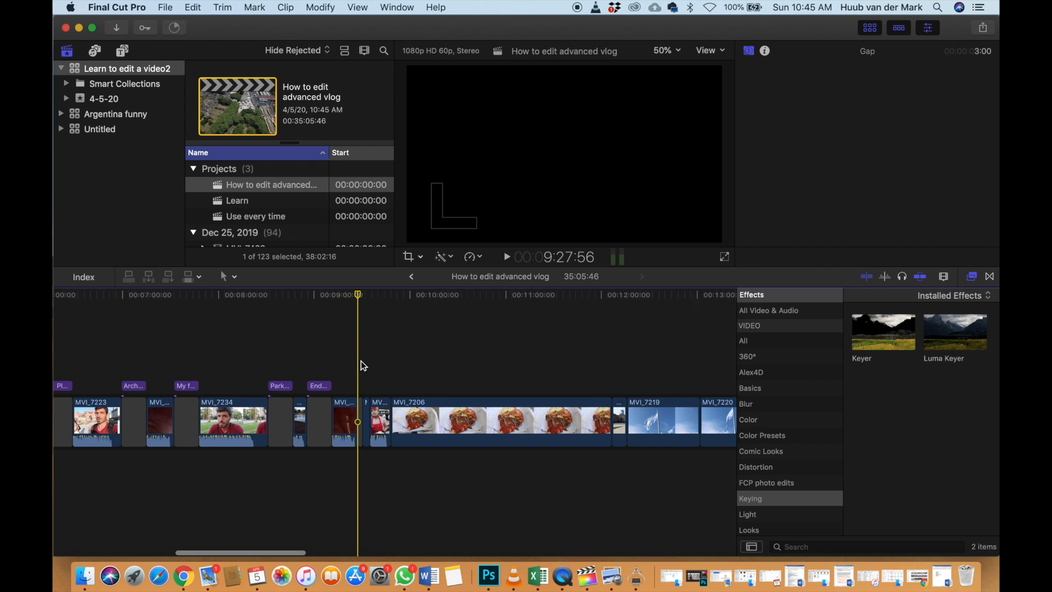
left_click_drag(361, 418, 390, 417)
key("super+minus")
key("super+minus")
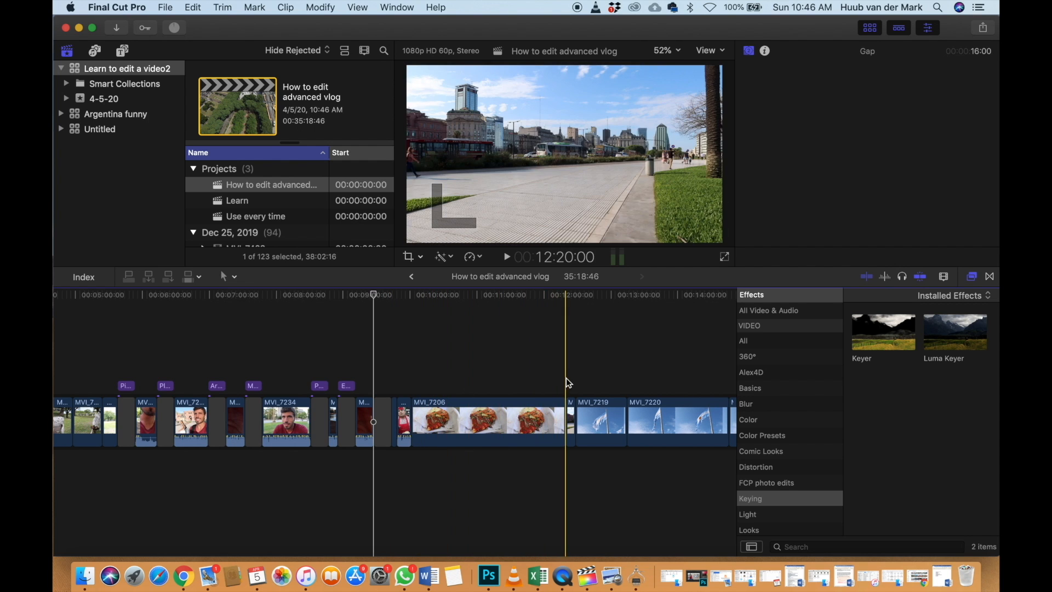
scroll(509, 377, "left", 5)
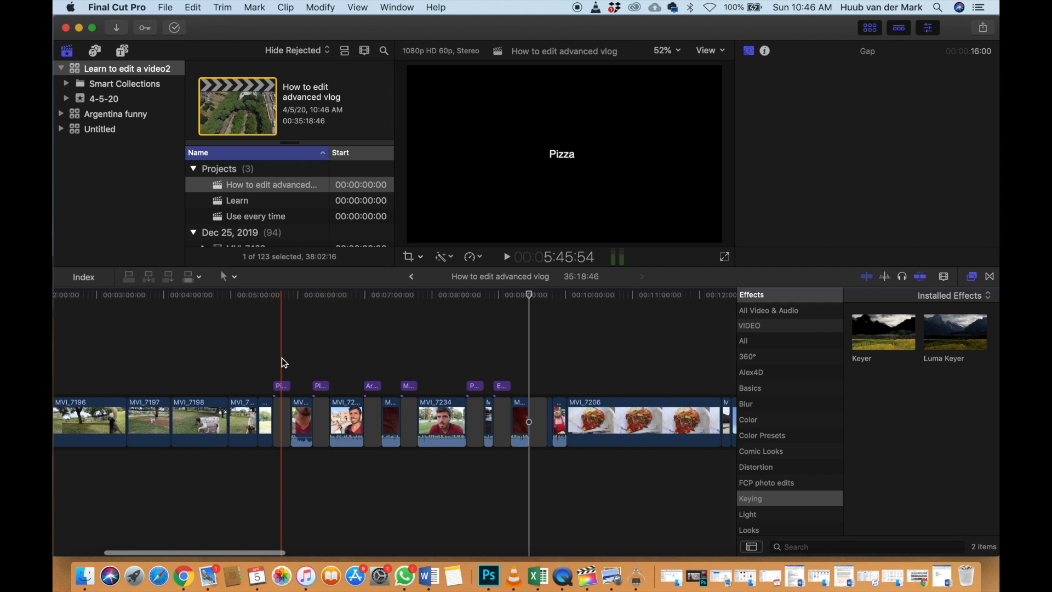
Move the three pizza B-roll clips ending with MVI_7206 directly after the talking clip in the Pizza section
scroll(282, 357, "right", 2)
left_click_drag(485, 386, 248, 436)
scroll(449, 422, "right", 5)
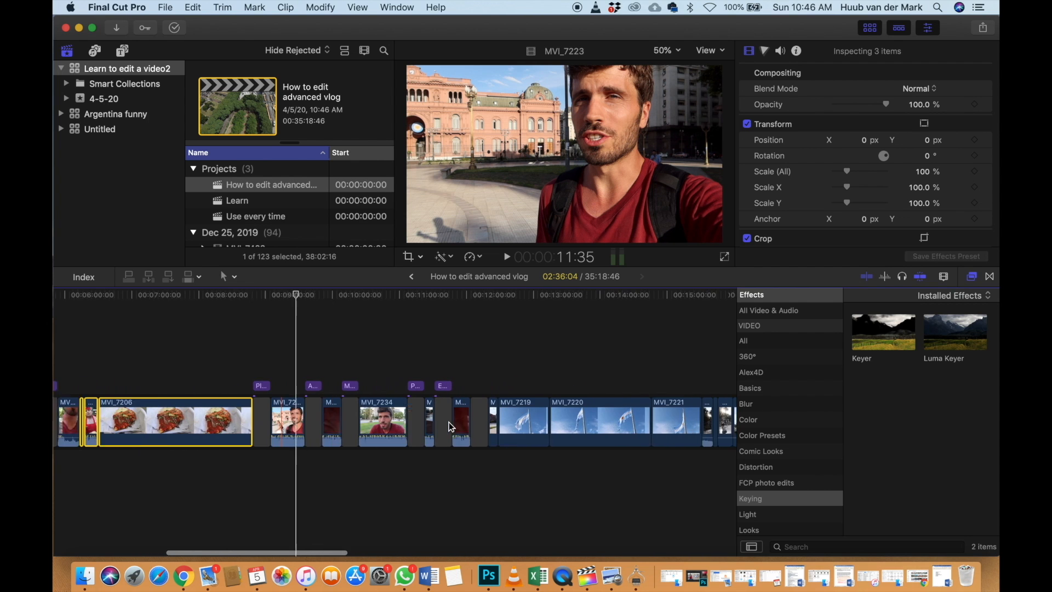
Play the start of MVI_7218 and move that clip directly after the opening talking clip in the Beginning section
scroll(449, 422, "right", 2)
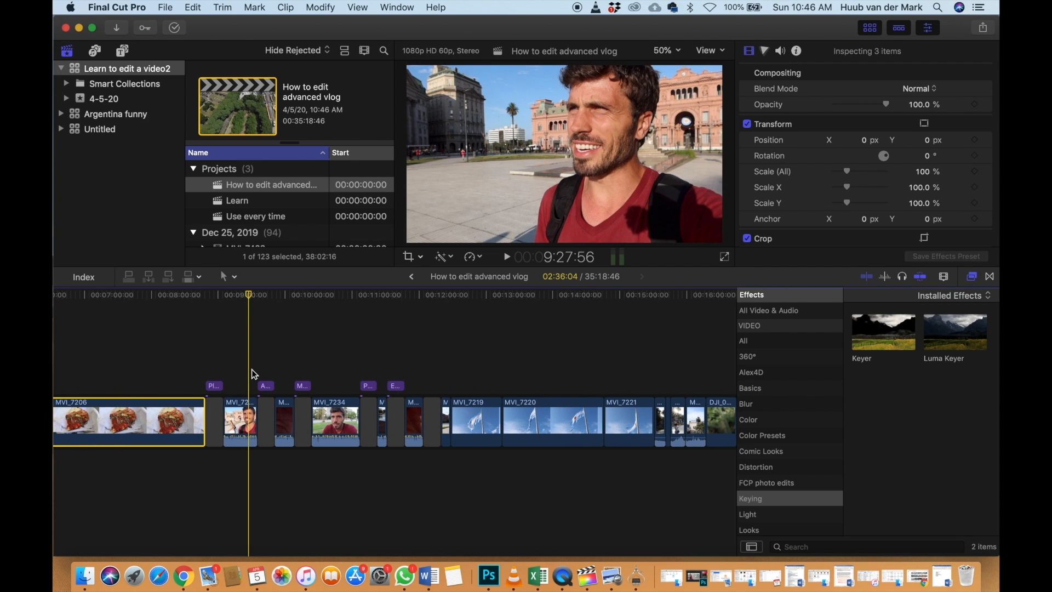
scroll(254, 375, "right", 3)
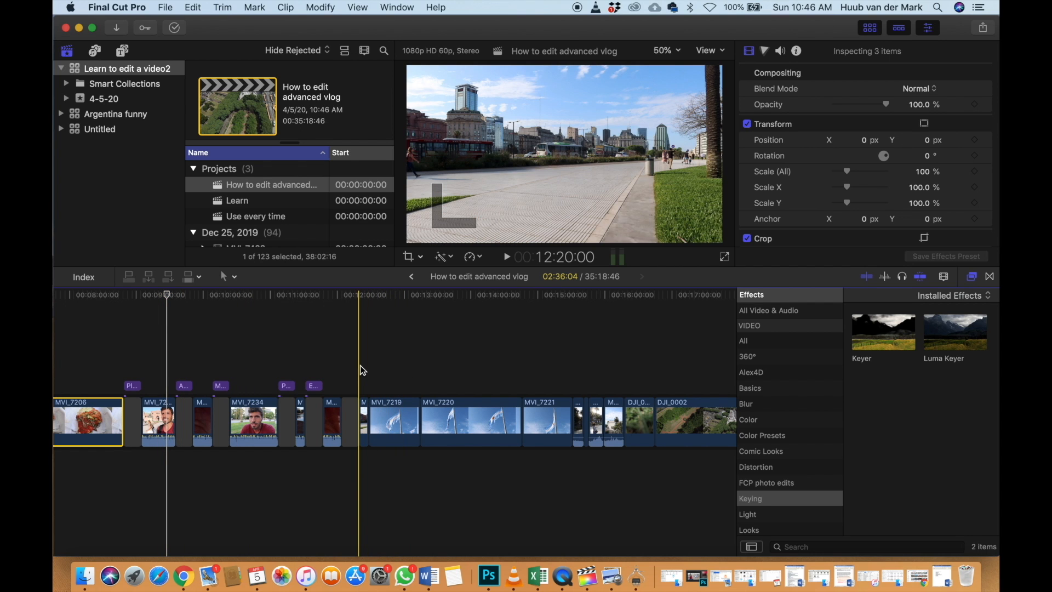
left_click(361, 368)
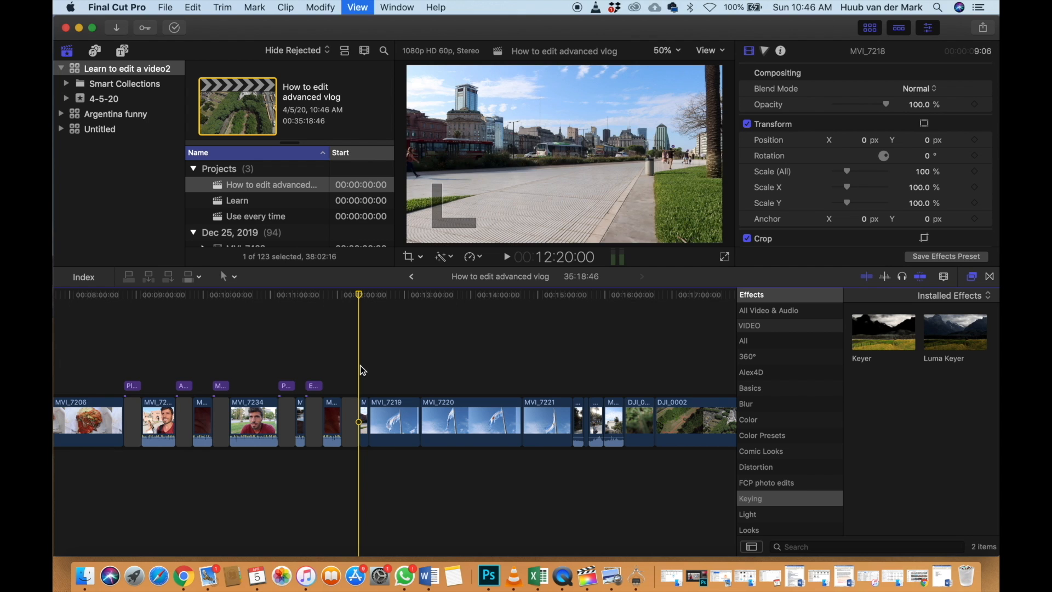
key("space")
key("space")
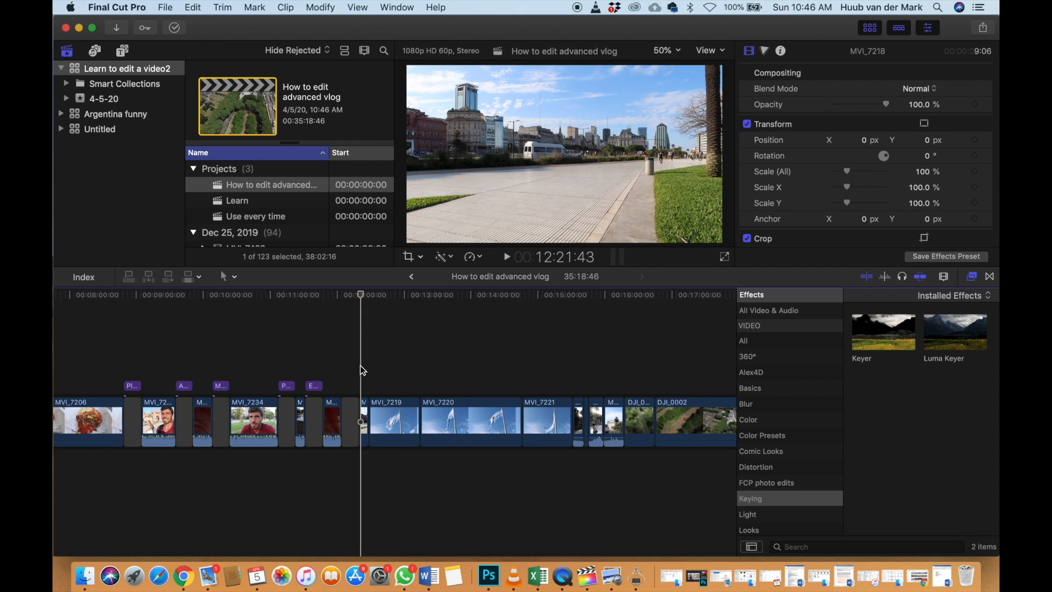
scroll(361, 368, "left", 4)
scroll(364, 370, "left", 4)
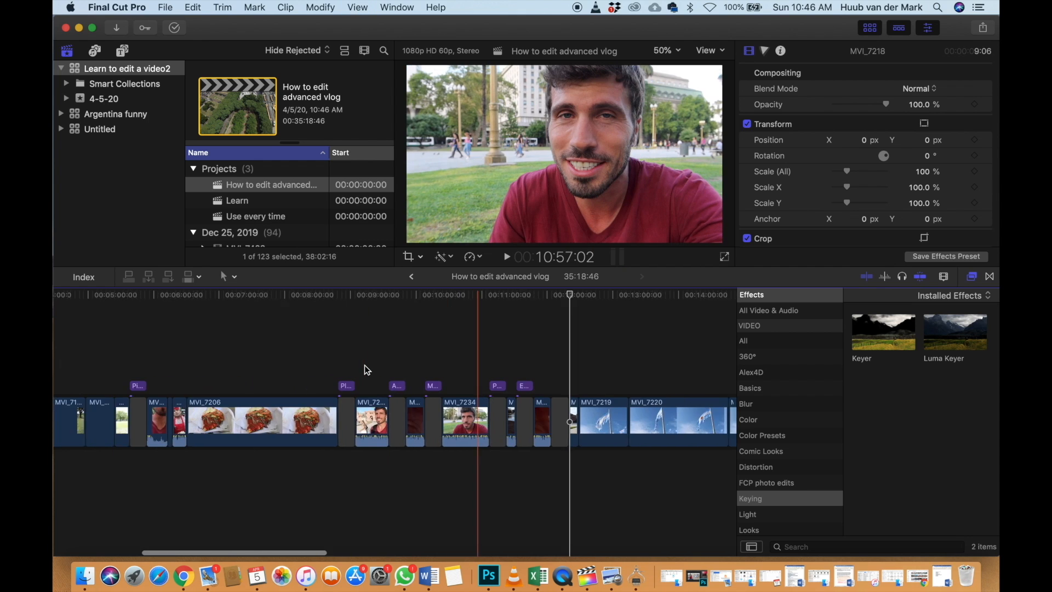
scroll(364, 365, "left", 5)
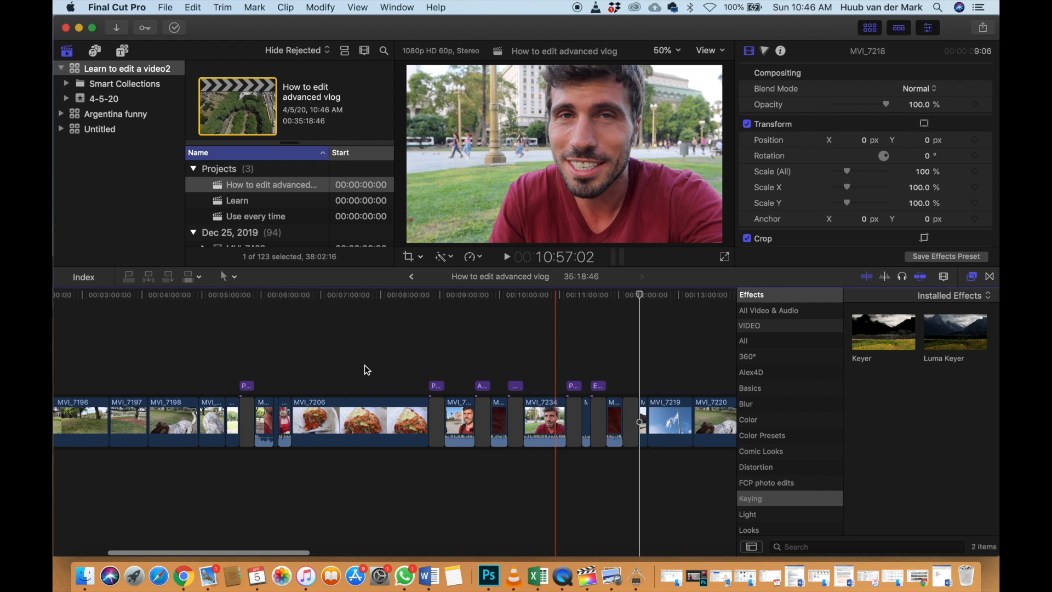
left_click(643, 415)
left_click_drag(643, 411, 147, 342)
scroll(146, 342, "left", 5)
left_click_drag(322, 367, 100, 419)
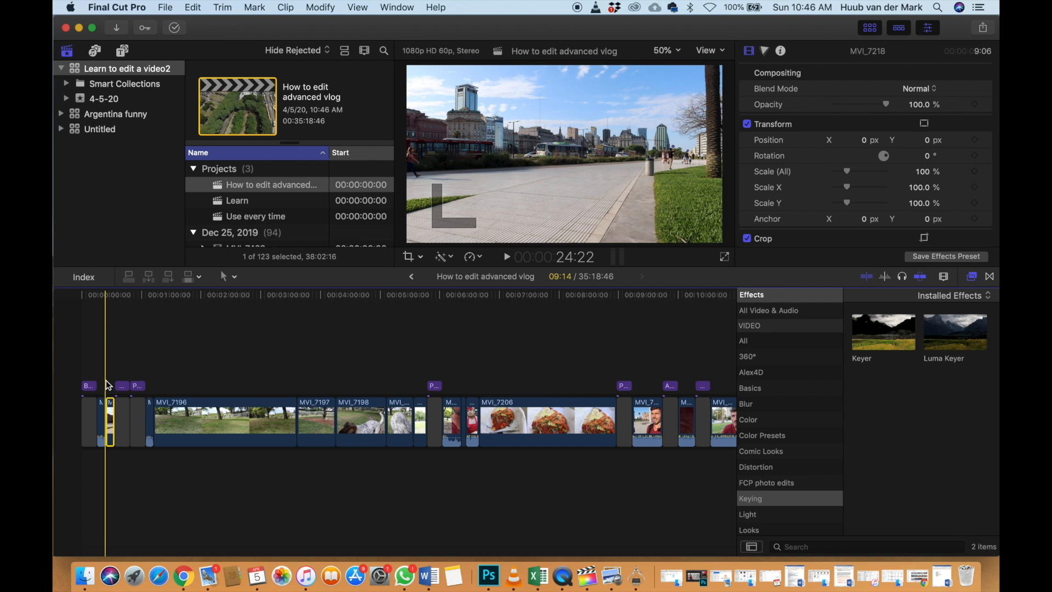
Select the seven consecutive B-roll clips starting with MVI_7219 and move them directly after talking clip MVI_7223
scroll(107, 384, "right", 10)
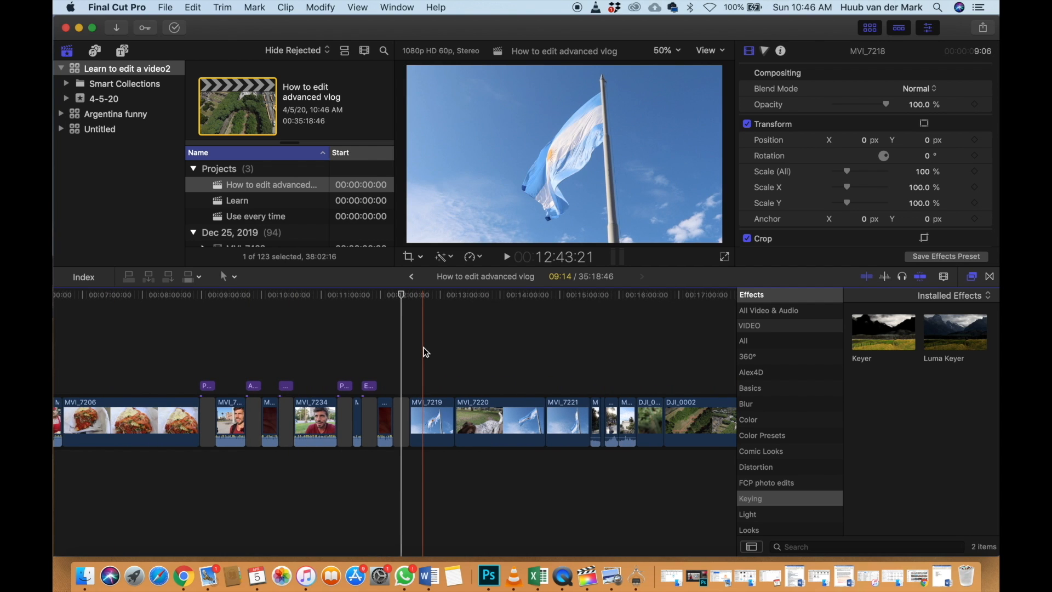
key("l")
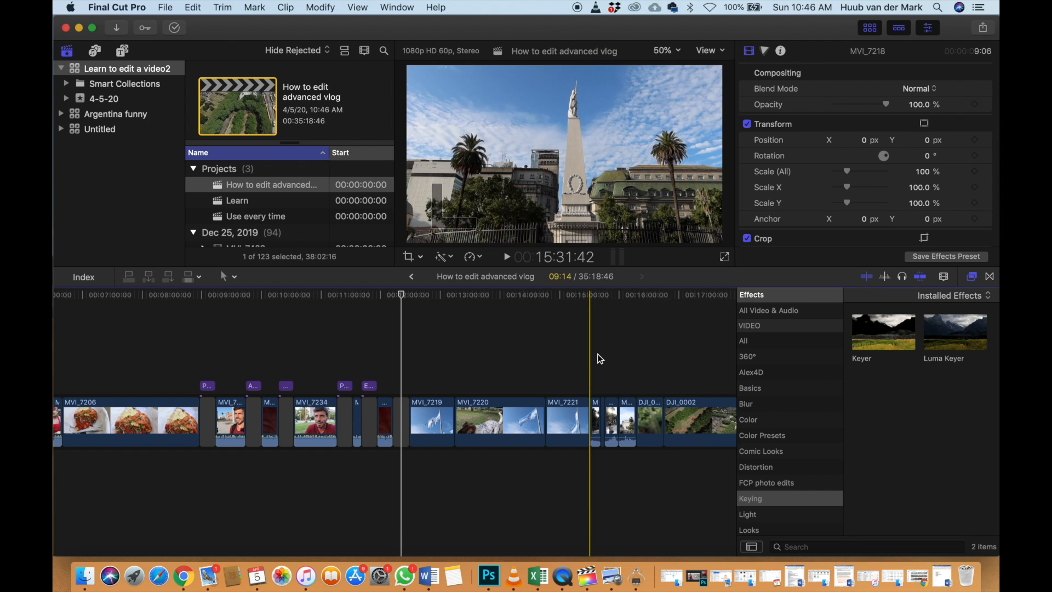
scroll(599, 360, "right", 2)
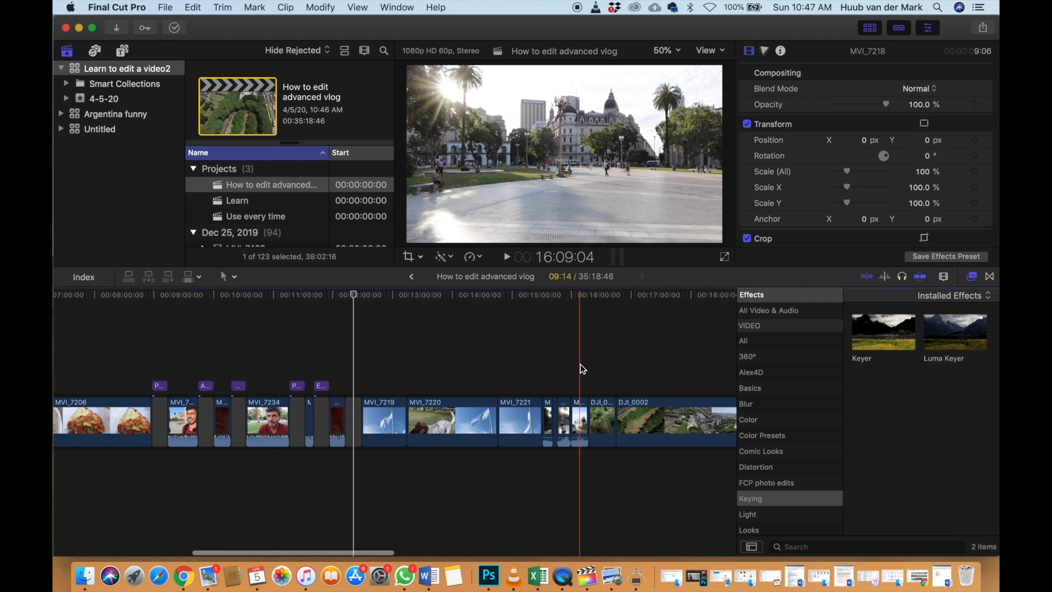
left_click_drag(580, 364, 401, 432)
scroll(400, 427, "left", 5)
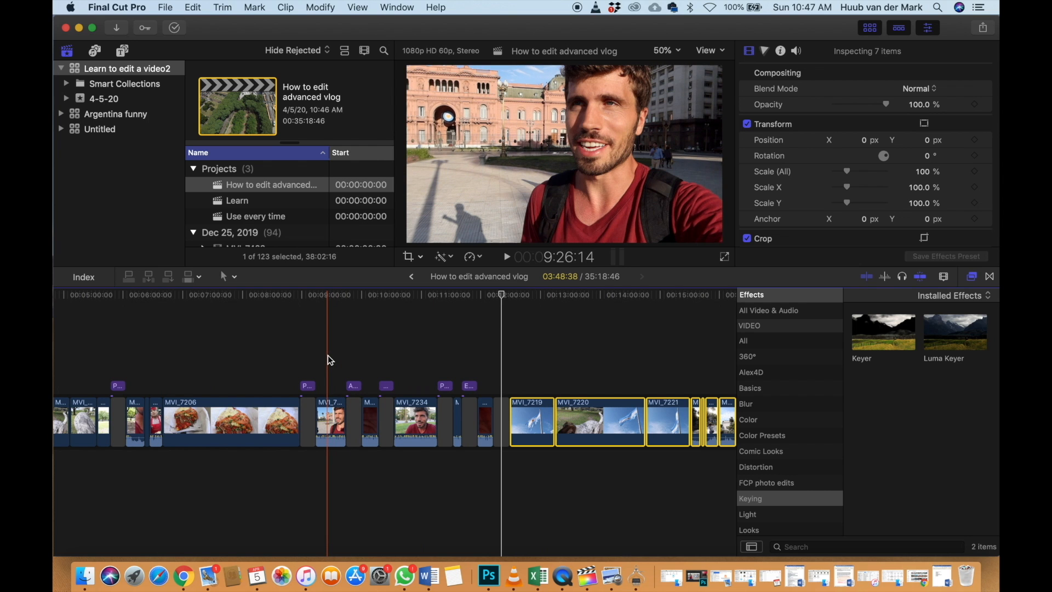
left_click_drag(536, 416, 338, 432)
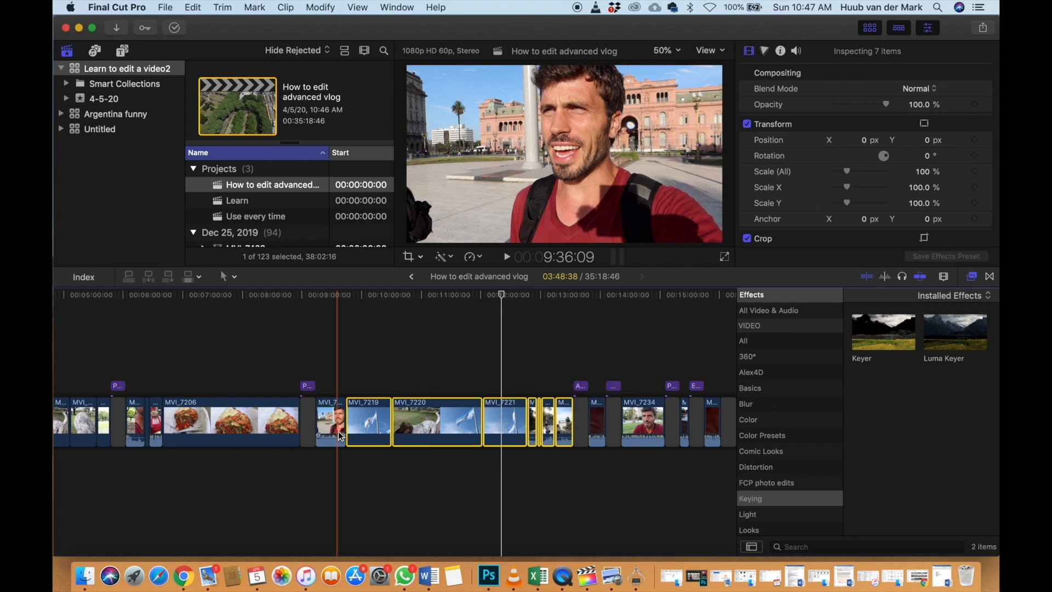
Select DJI_0002 and the drone clip before it, and move both into the first Park section near the timeline's start
scroll(339, 432, "right", 10)
scroll(338, 431, "right", 1)
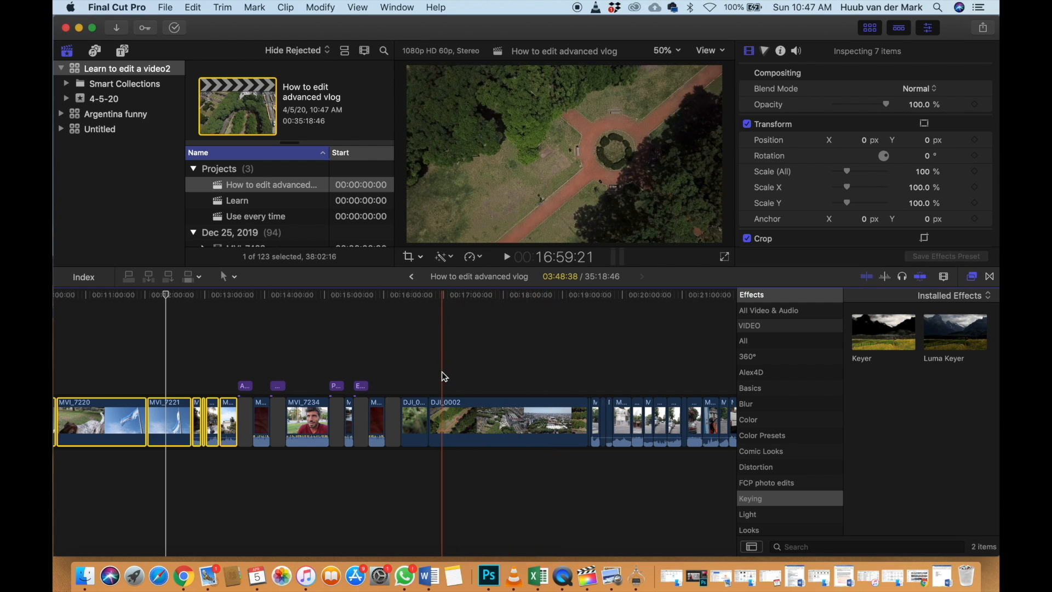
left_click_drag(415, 373, 449, 410)
scroll(449, 410, "left", 10)
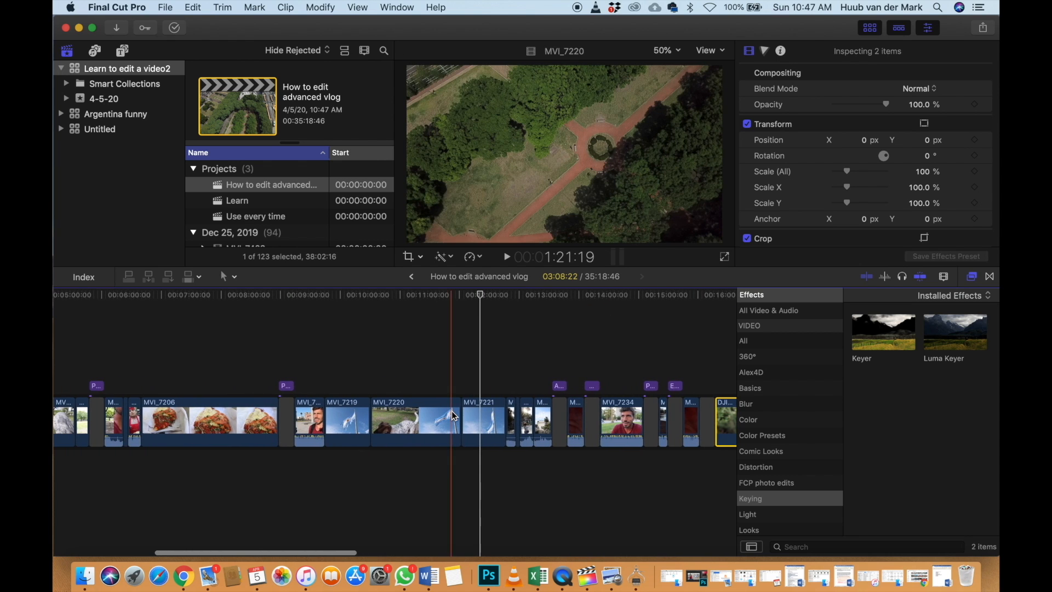
scroll(452, 410, "down", 3)
scroll(458, 412, "down", 3)
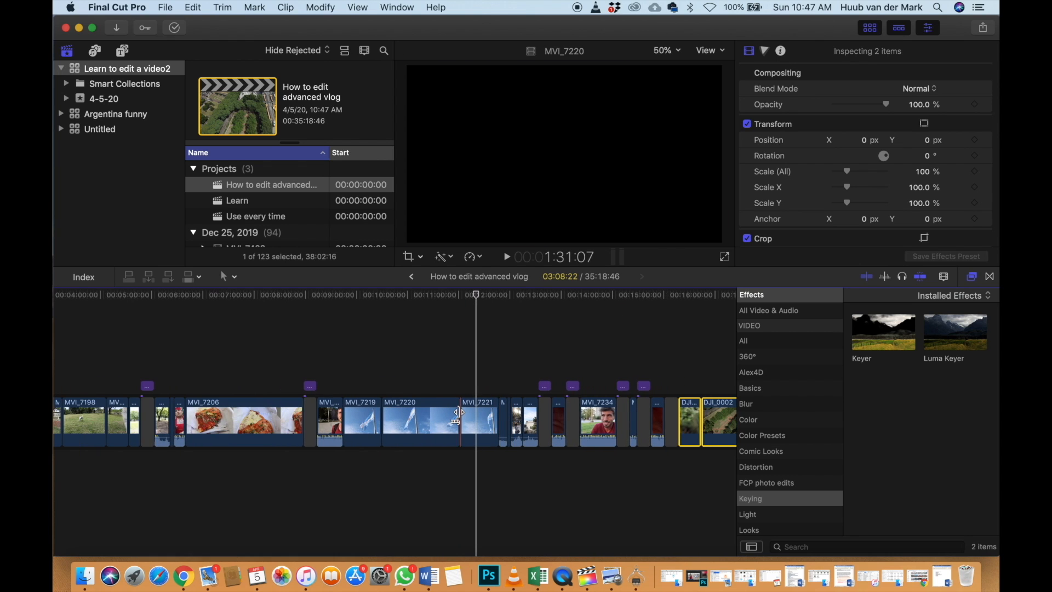
scroll(458, 412, "down", 3)
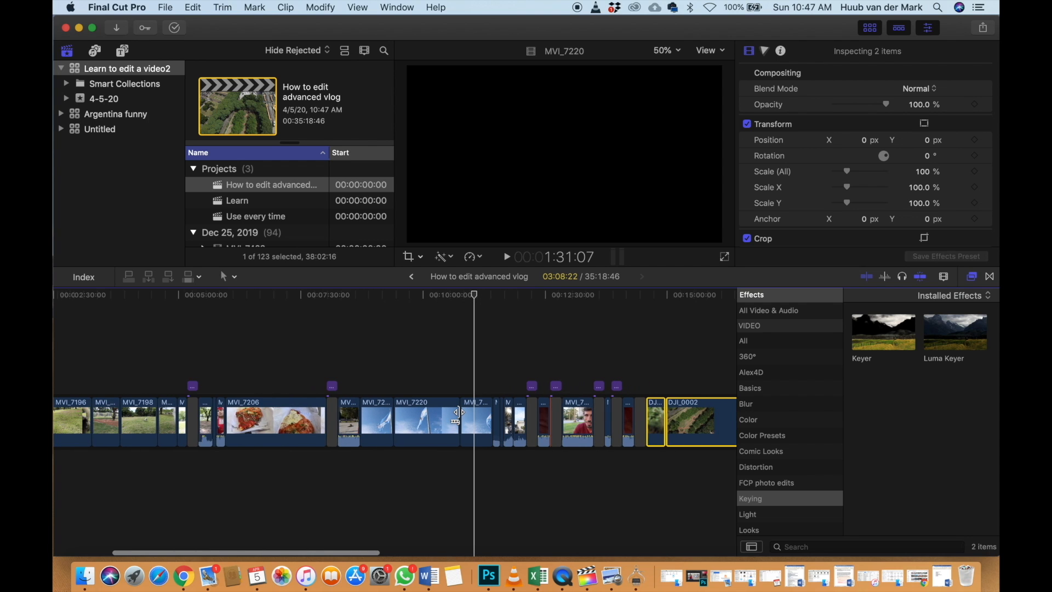
scroll(458, 412, "down", 3)
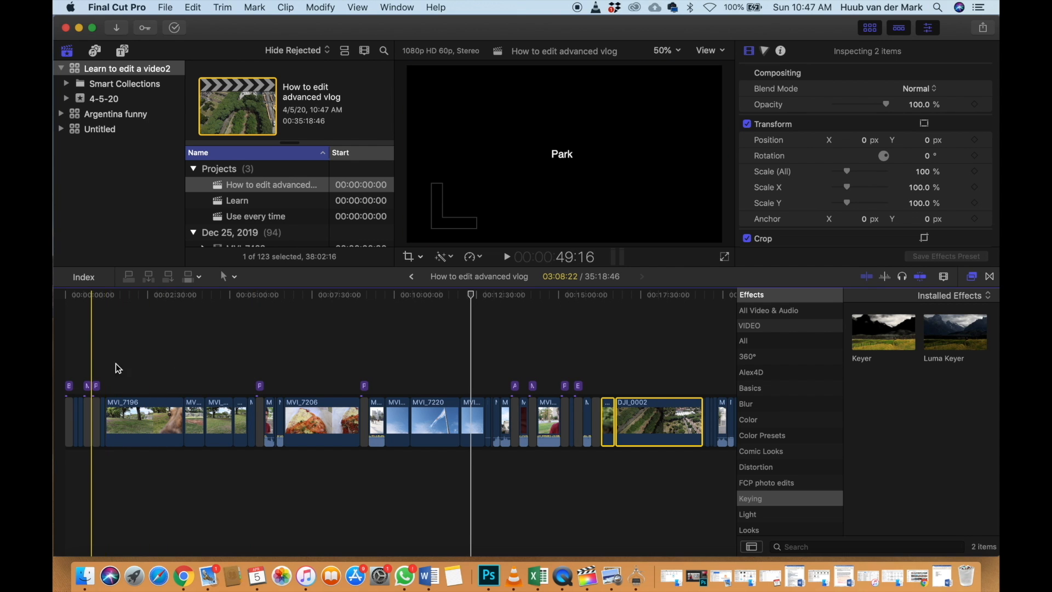
left_click_drag(647, 419, 350, 433)
Play the talking clip in the "Arc…" section and examine the unsorted street B-roll through the end of the timeline
scroll(567, 425, "right", 5)
scroll(568, 426, "right", 4)
key("super+equal")
key("super+equal")
key("super+equal")
scroll(434, 334, "right", 2)
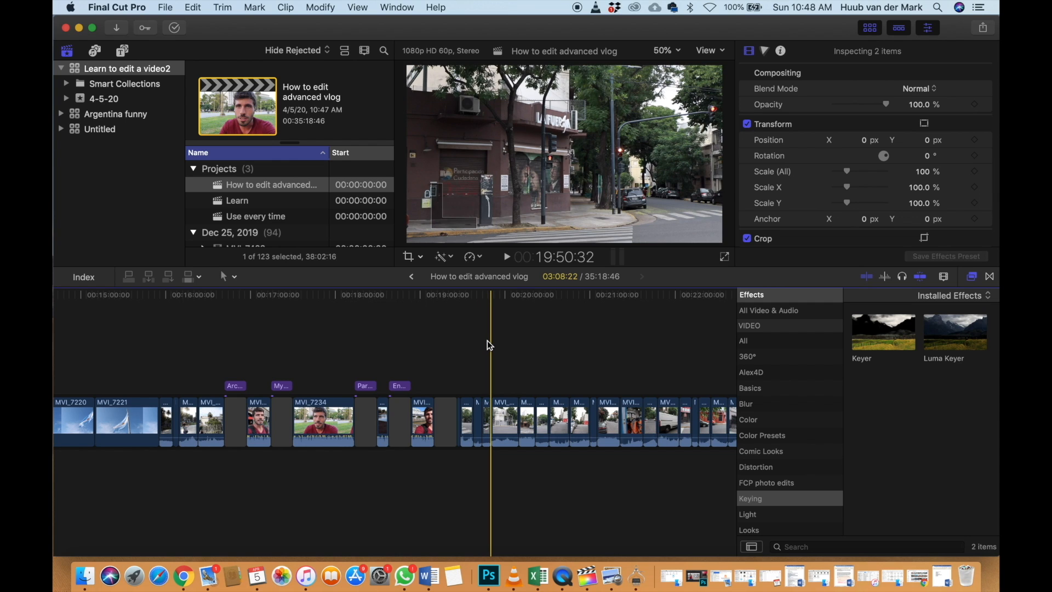
scroll(488, 341, "up", 2)
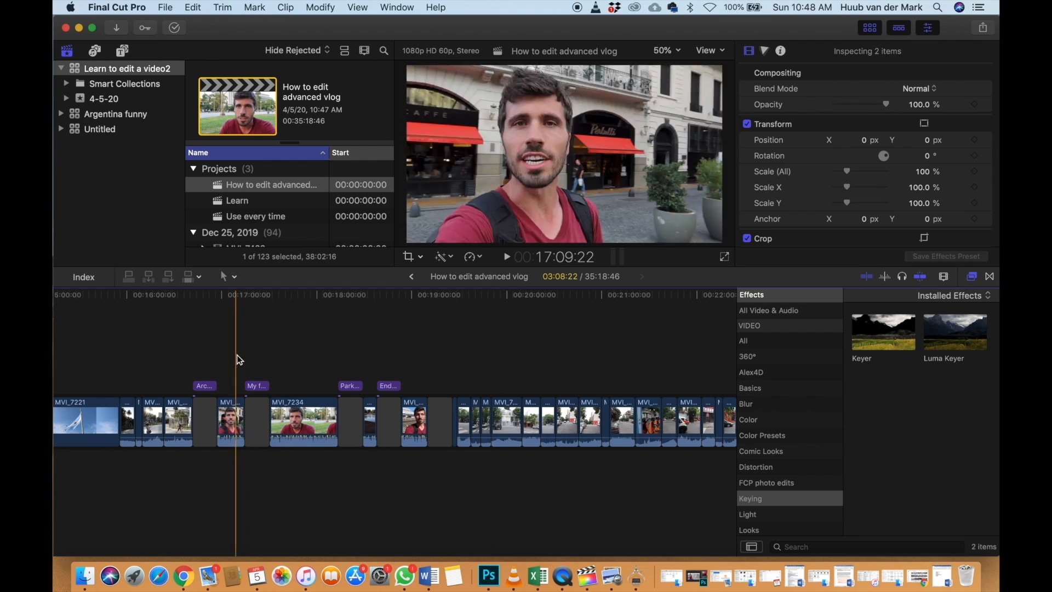
key("space")
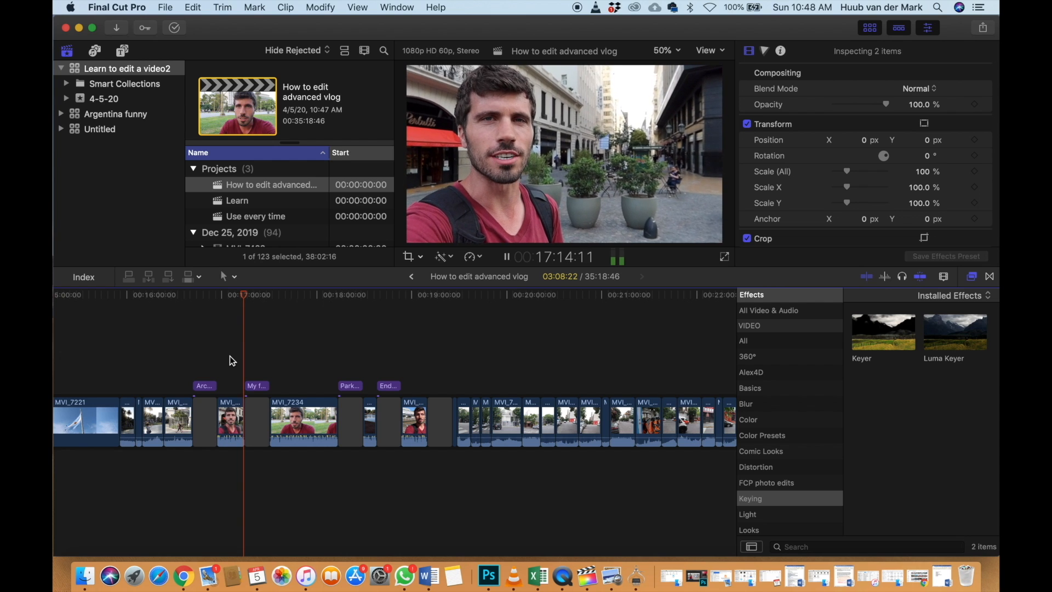
key("space")
scroll(229, 356, "down", 5)
scroll(229, 357, "down", 4)
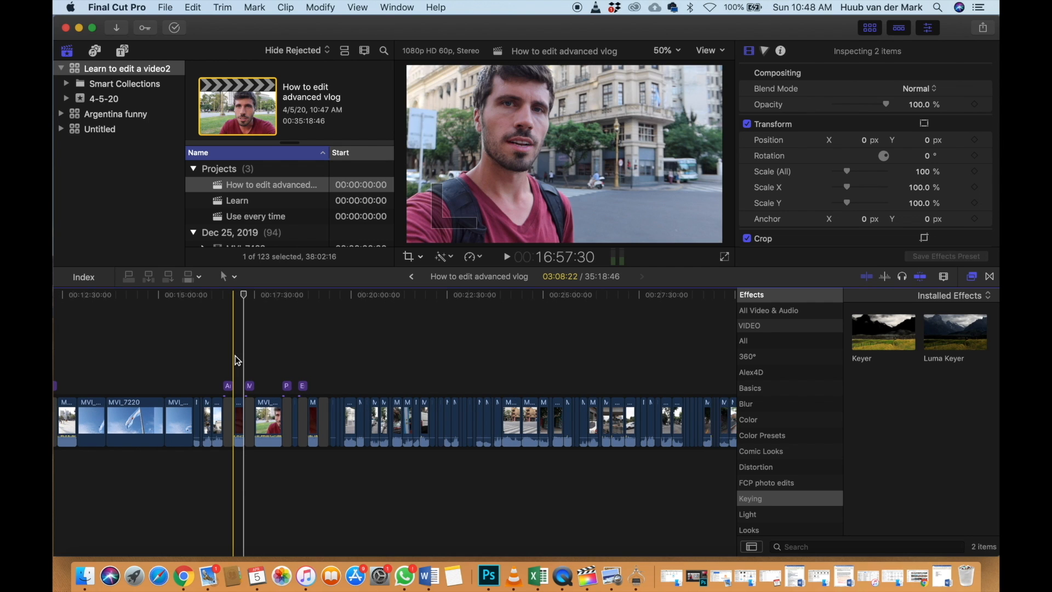
scroll(380, 366, "right", 3)
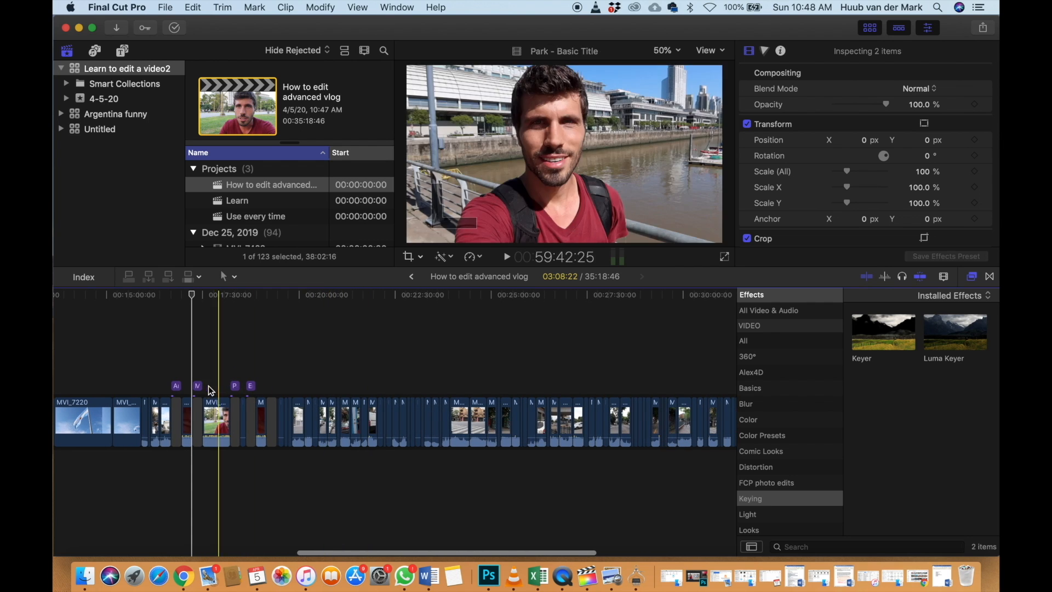
scroll(323, 382, "right", 5)
scroll(326, 383, "down", 5)
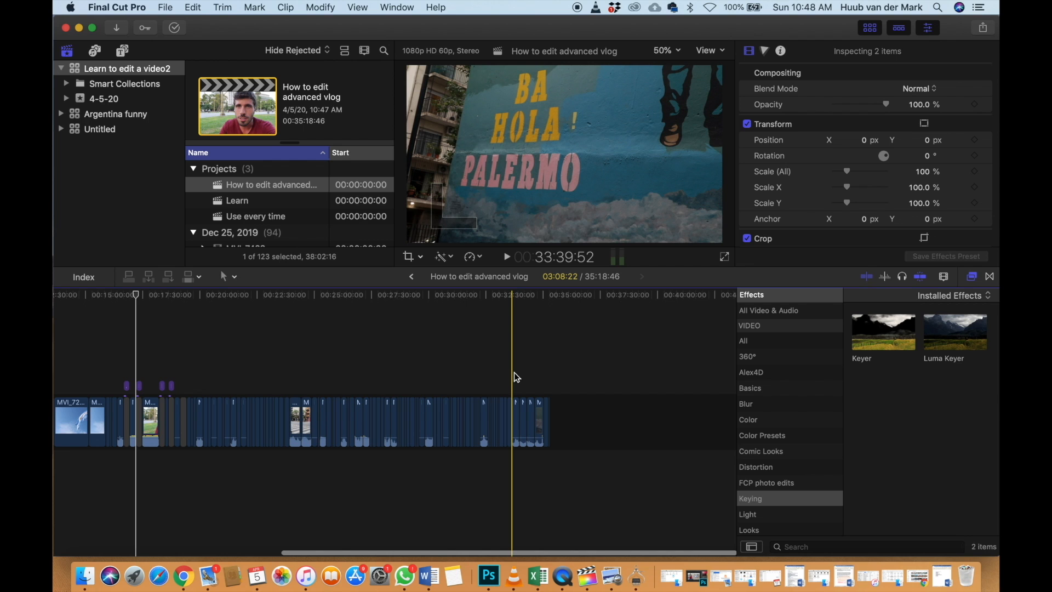
scroll(514, 373, "left", 5)
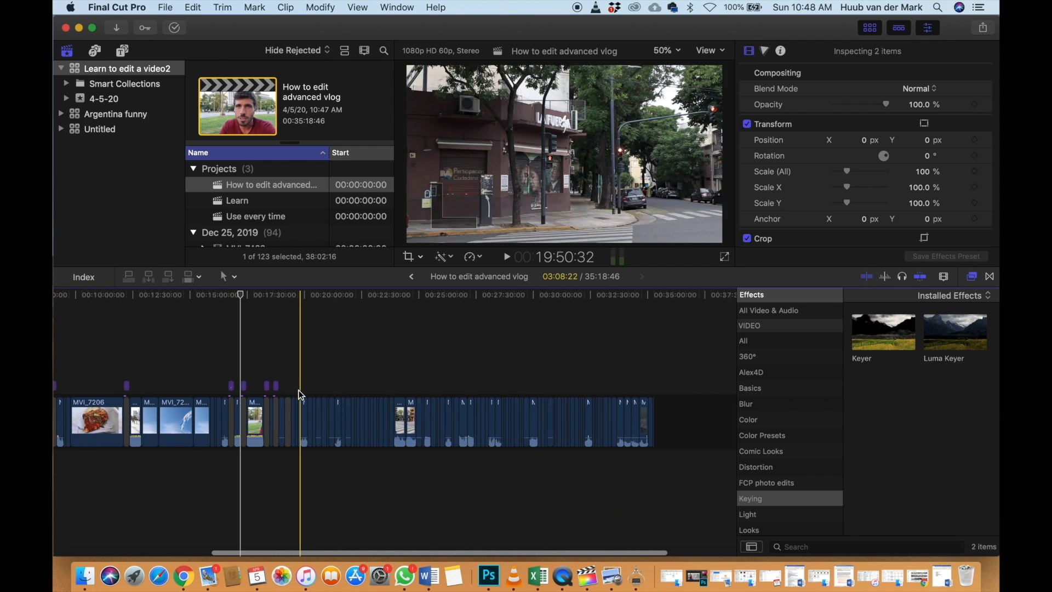
Select all unsorted street clips from the last gap through the timeline's end and move them directly after the "Arc…" section's talking clip
left_click_drag(301, 393, 677, 418)
scroll(307, 404, "right", 5)
scroll(307, 404, "up", 3)
scroll(307, 404, "left", 3)
scroll(307, 404, "up", 5)
scroll(307, 404, "up", 3)
scroll(305, 399, "left", 3)
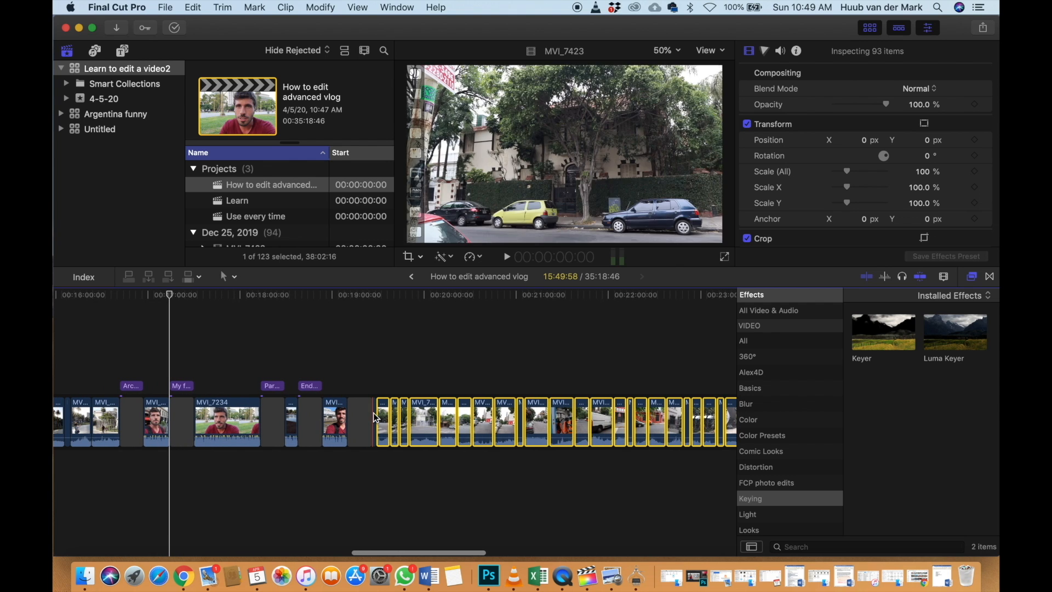
left_click(375, 413, "super")
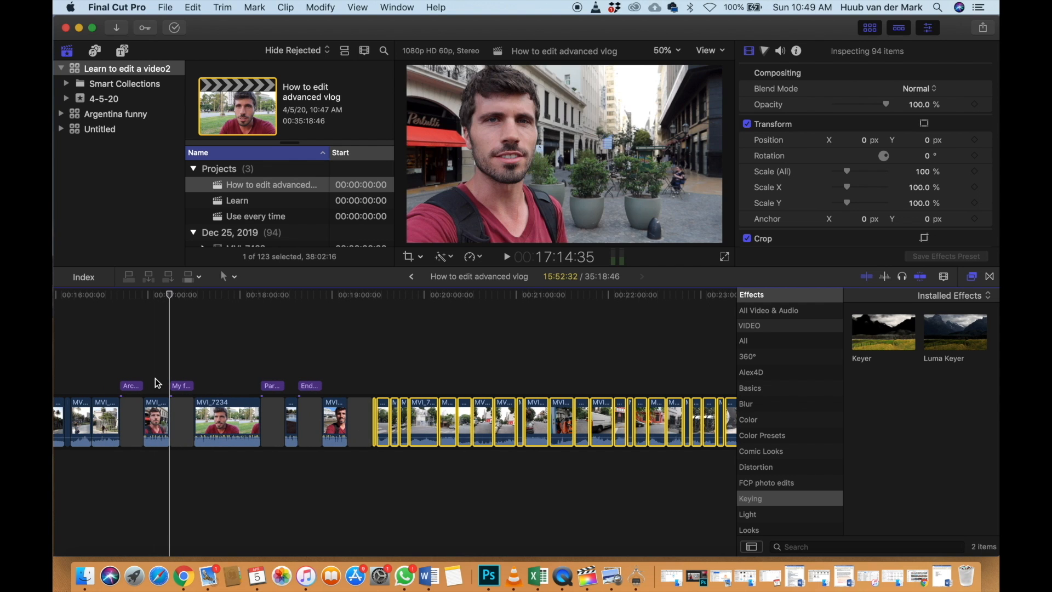
left_click_drag(425, 413, 162, 433)
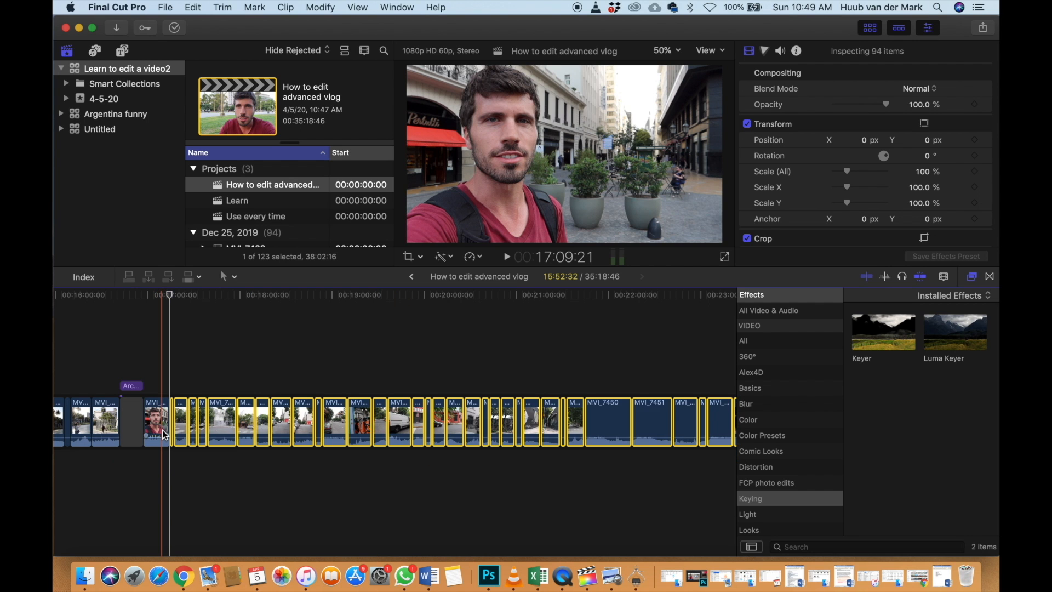
Clear the selection of the Architecture section's clips and bring the entire project timeline into view
scroll(253, 357, "down", 2)
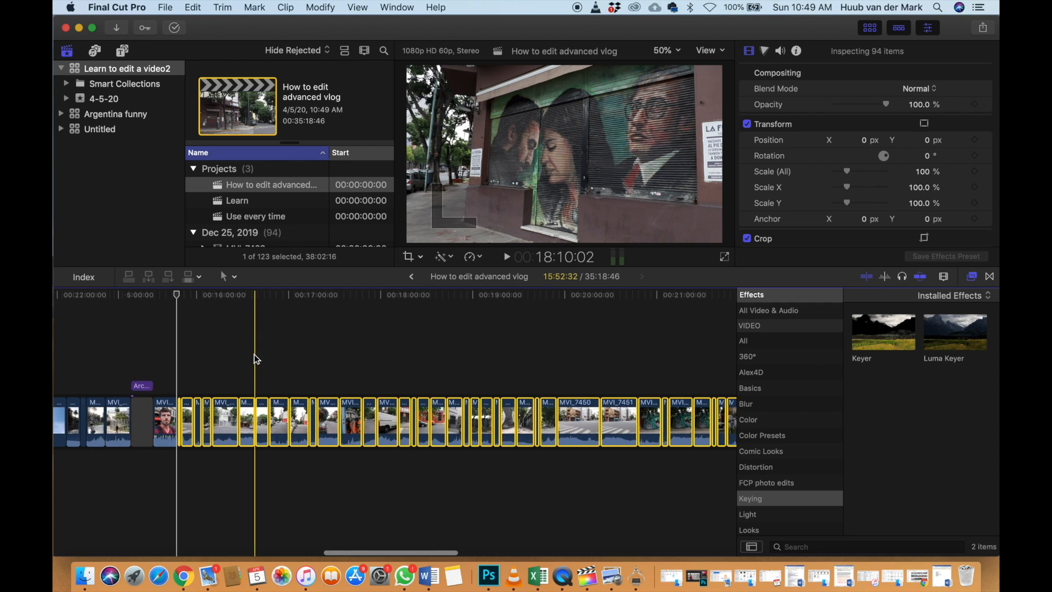
scroll(255, 356, "down", 4)
scroll(275, 351, "down", 5)
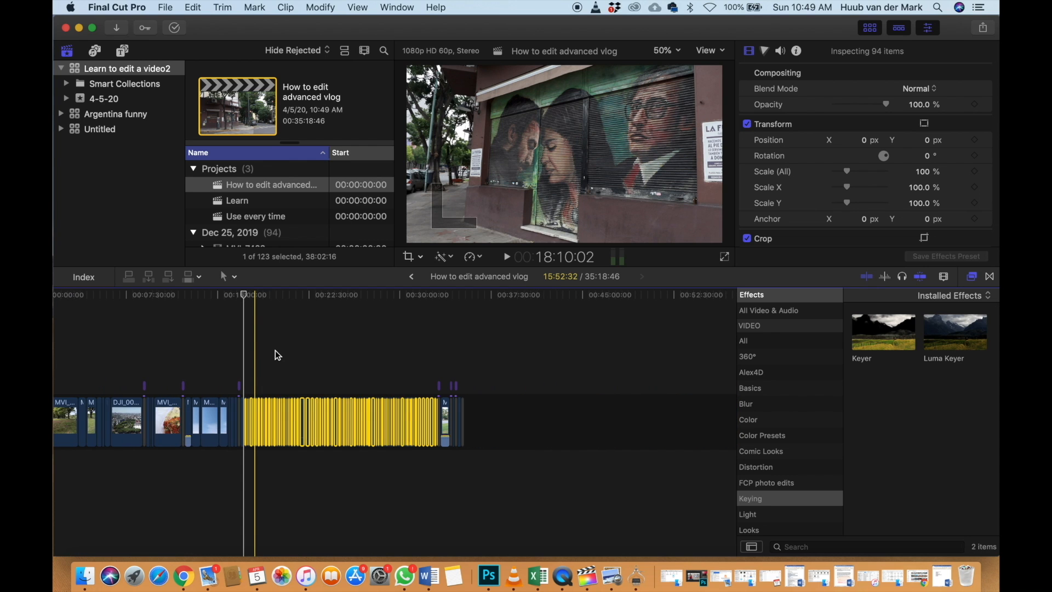
scroll(275, 355, "down", 3)
left_click(255, 364)
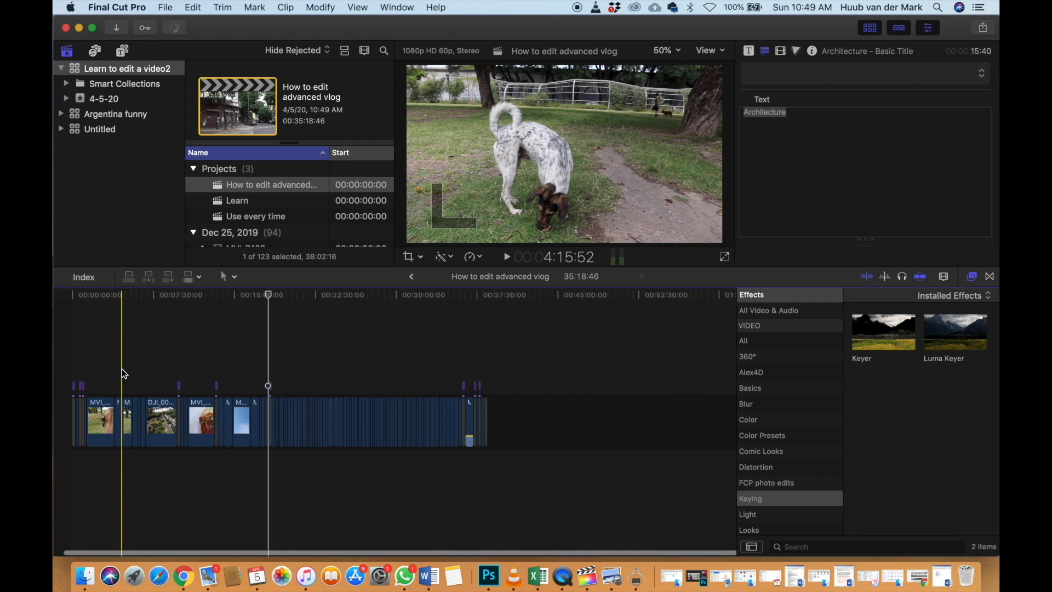
Select the clips following the Park title, and after them the clips following the Pizza title
scroll(122, 370, "up", 2)
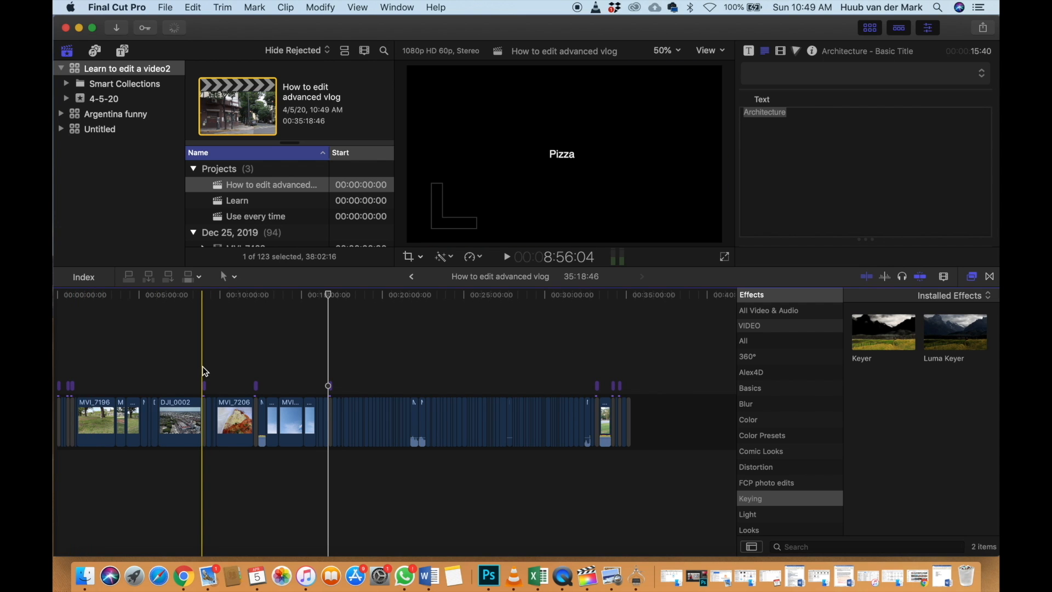
scroll(69, 364, "up", 1)
scroll(70, 364, "up", 3)
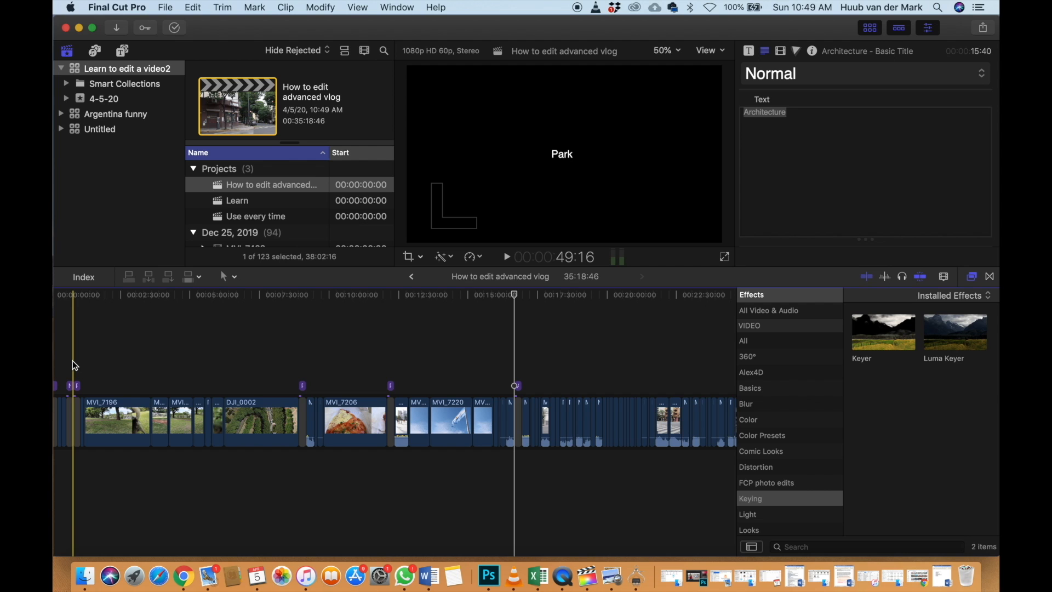
left_click_drag(80, 369, 261, 422)
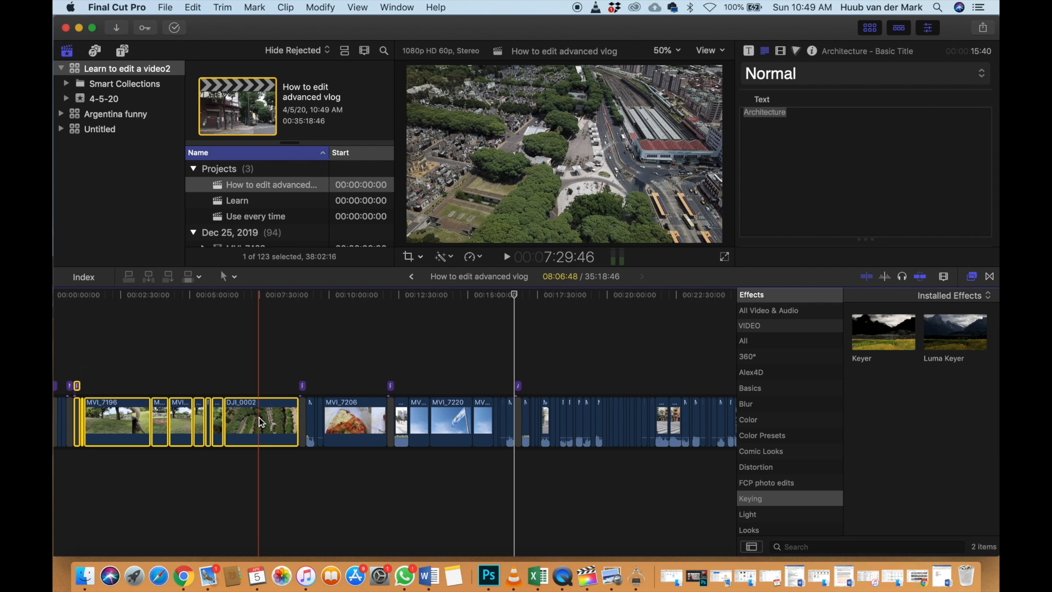
scroll(259, 419, "right", 1)
left_click_drag(292, 378, 331, 422)
scroll(345, 394, "right", 2)
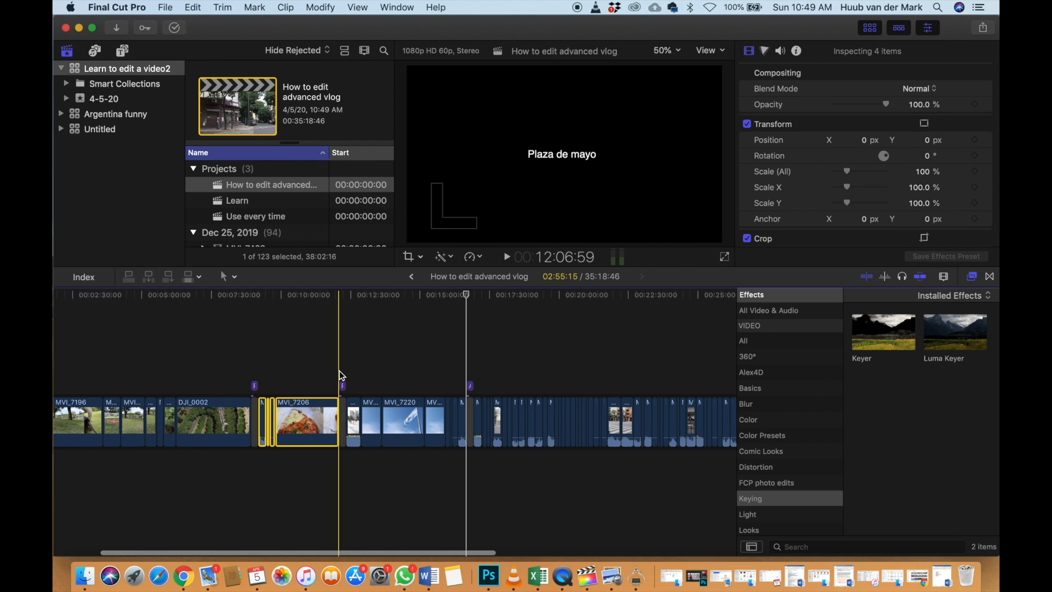
Select in turn the clips of the Plaza de mayo section, the Architecture section and the single clip after the following title
left_click_drag(352, 376, 459, 438)
scroll(459, 439, "right", 3)
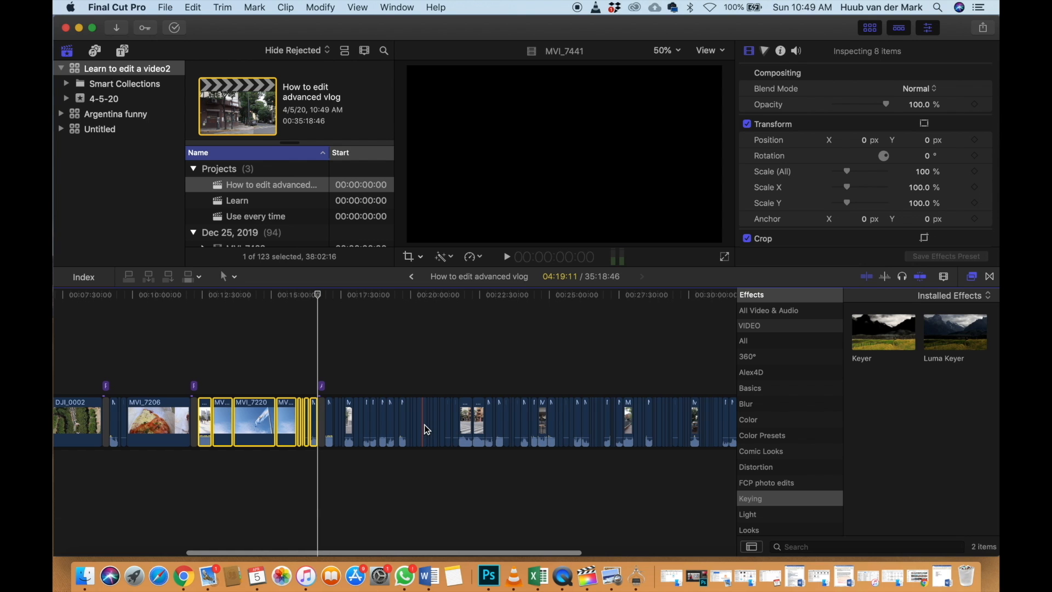
key("super+minus")
scroll(434, 431, "right", 2)
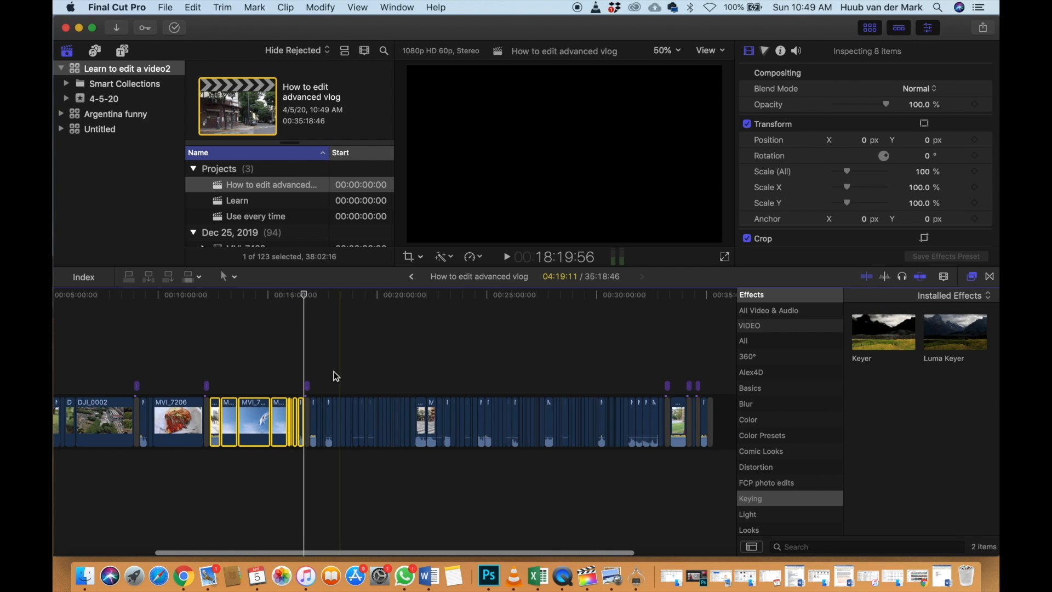
left_click_drag(317, 373, 659, 422)
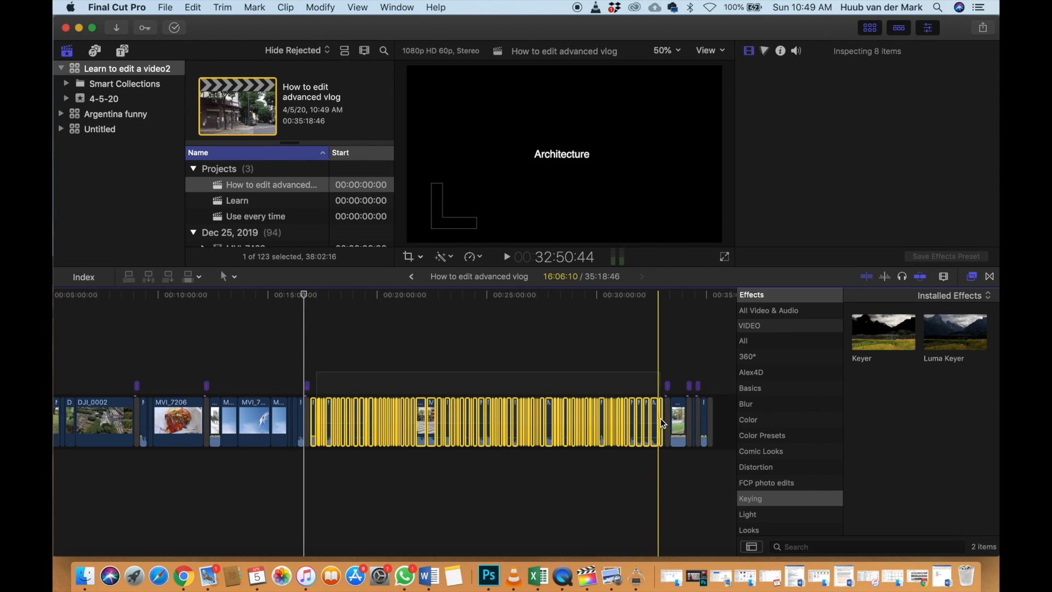
left_click(679, 405)
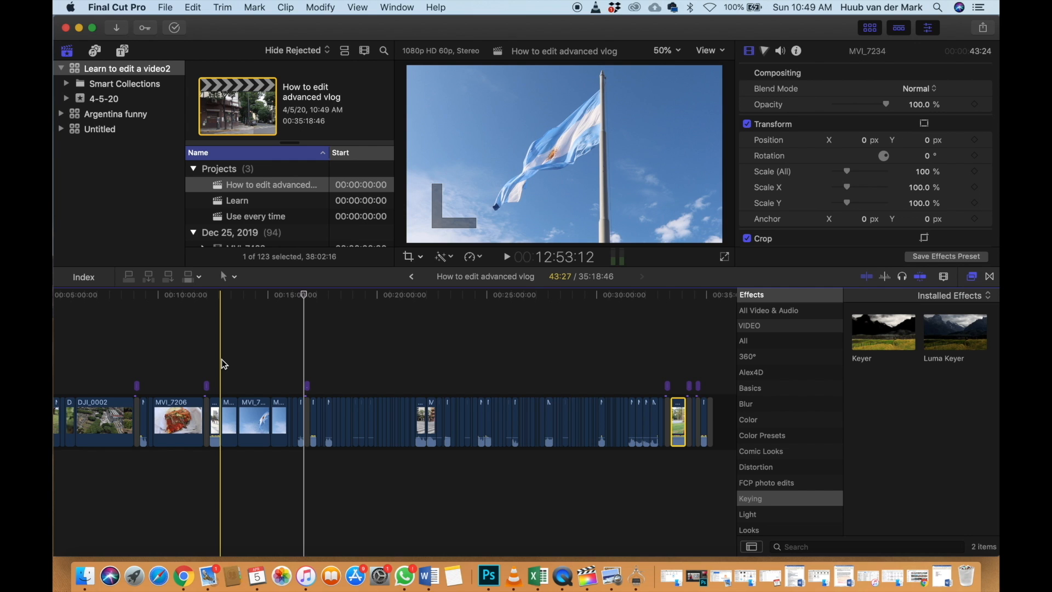
Place the playhead at the start of clip MVI_7218 near the beginning of the project
scroll(221, 359, "left", 5)
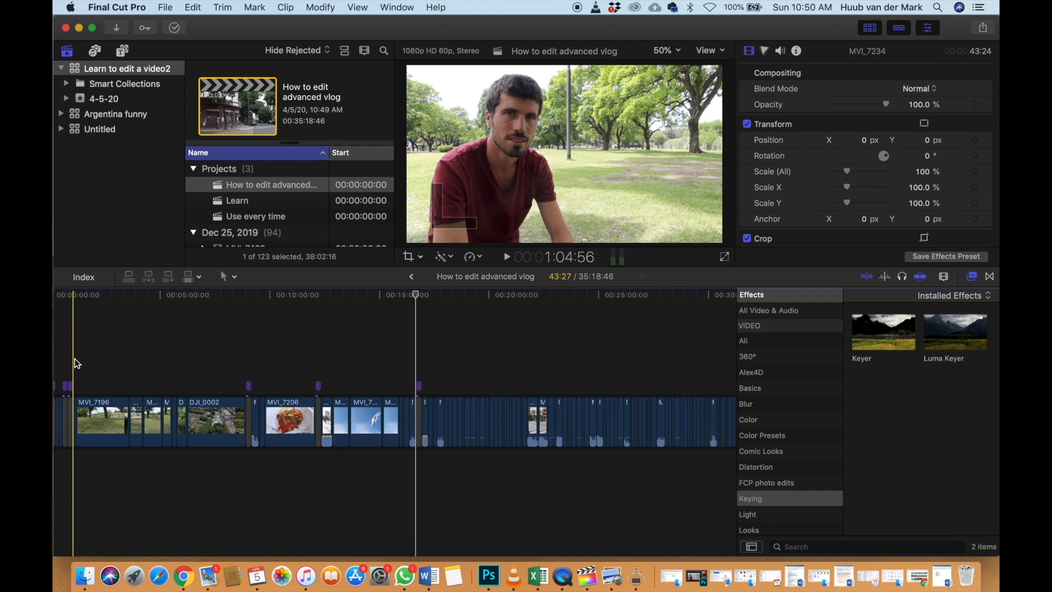
scroll(74, 358, "up", 2)
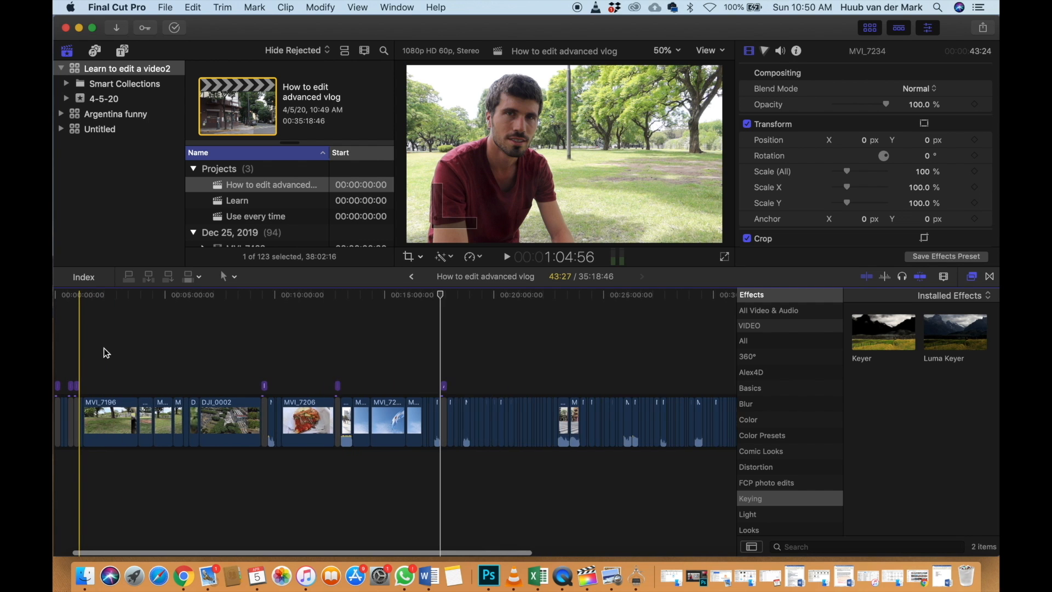
scroll(100, 349, "up", 5)
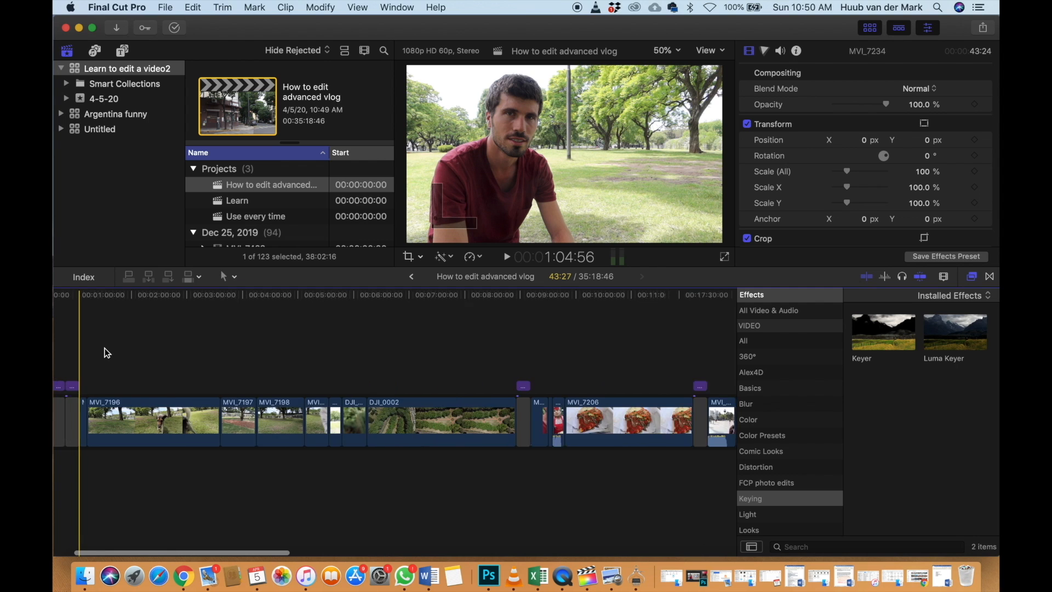
scroll(107, 353, "up", 5)
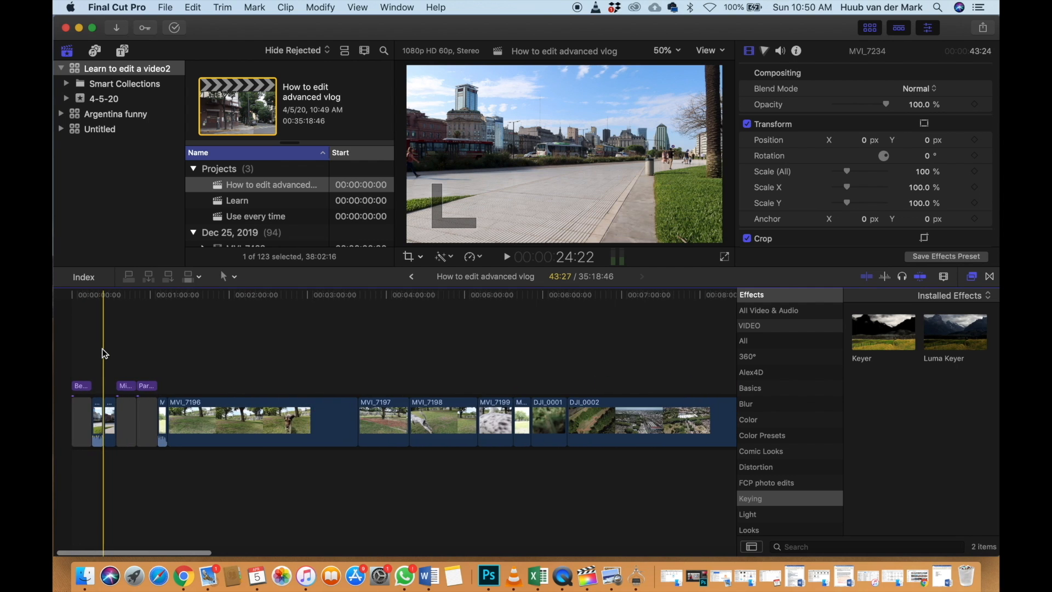
scroll(102, 349, "up", 6)
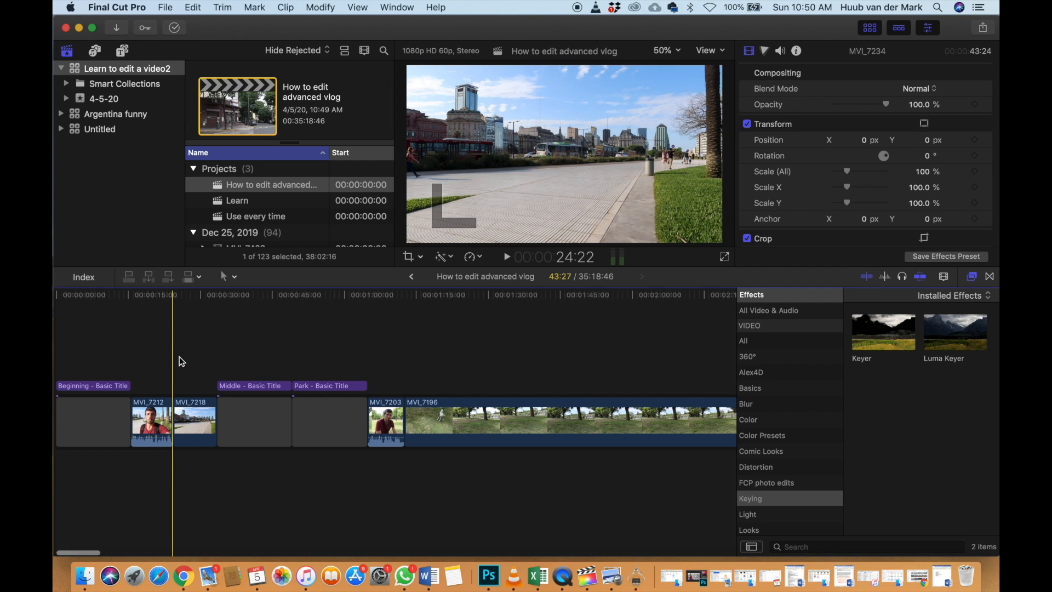
left_click(179, 358)
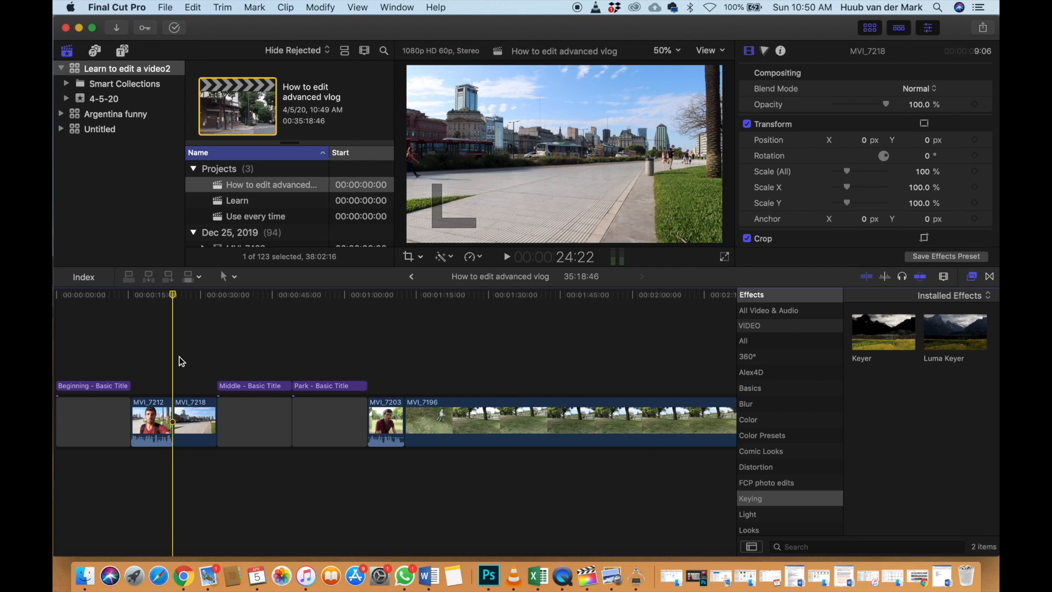
Play the footage after the Beginning title, from the start of MVI_7212 into MVI_7218
scroll(181, 362, "left", 3)
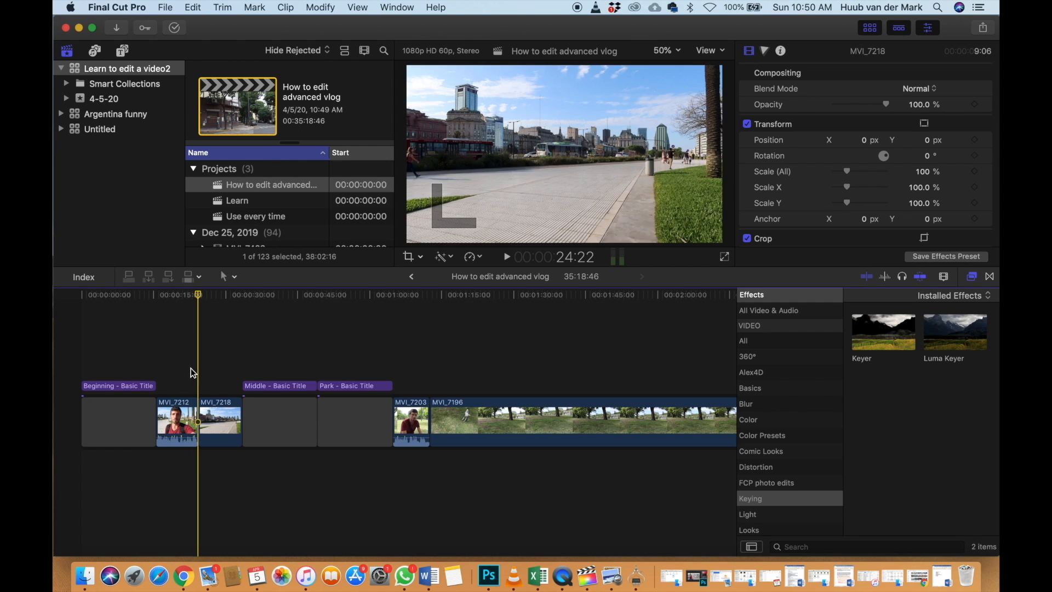
left_click(152, 369)
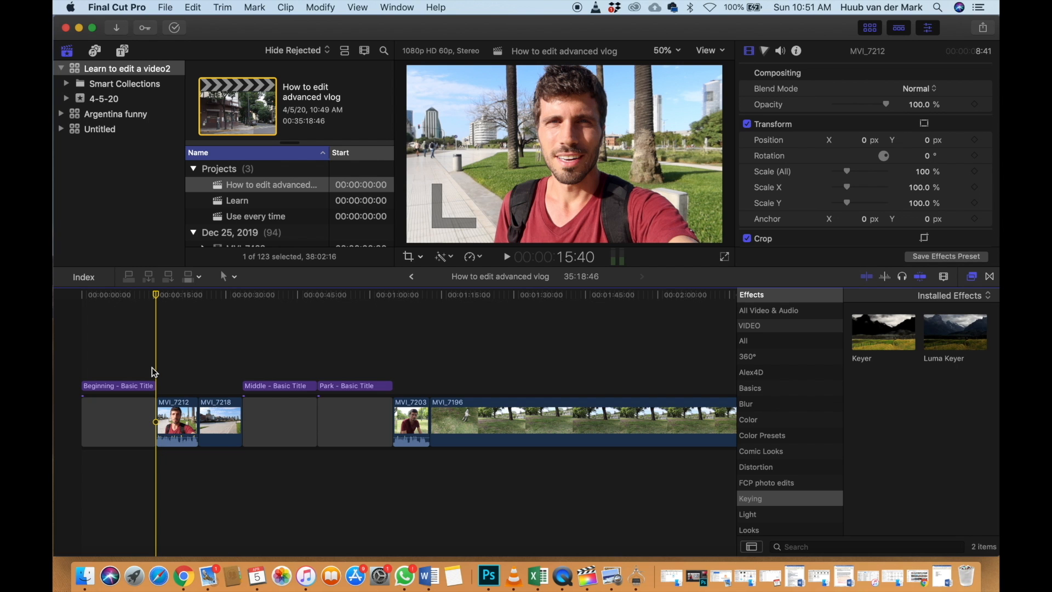
key("space")
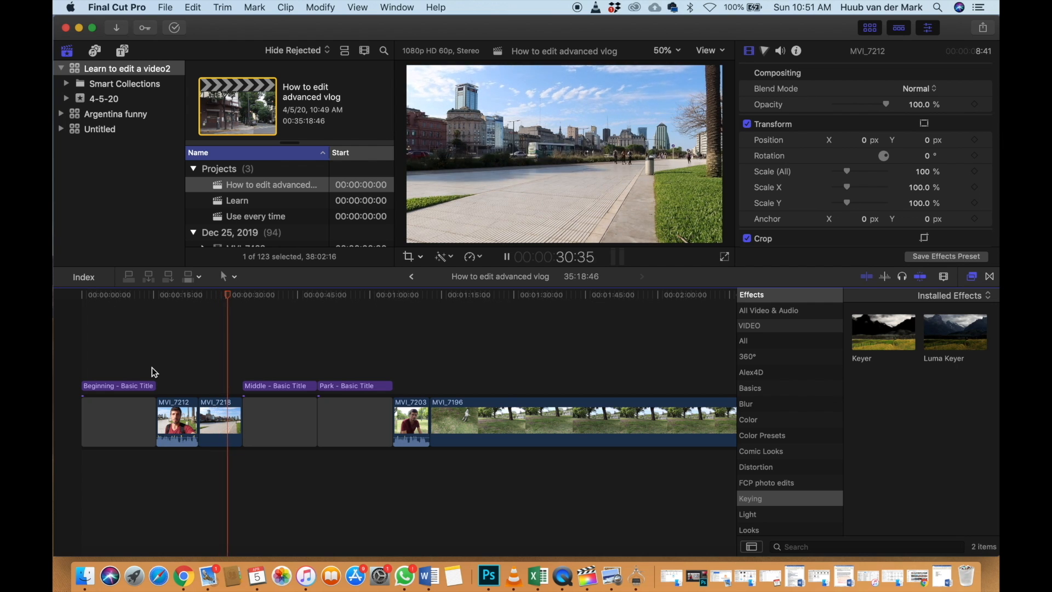
key("space")
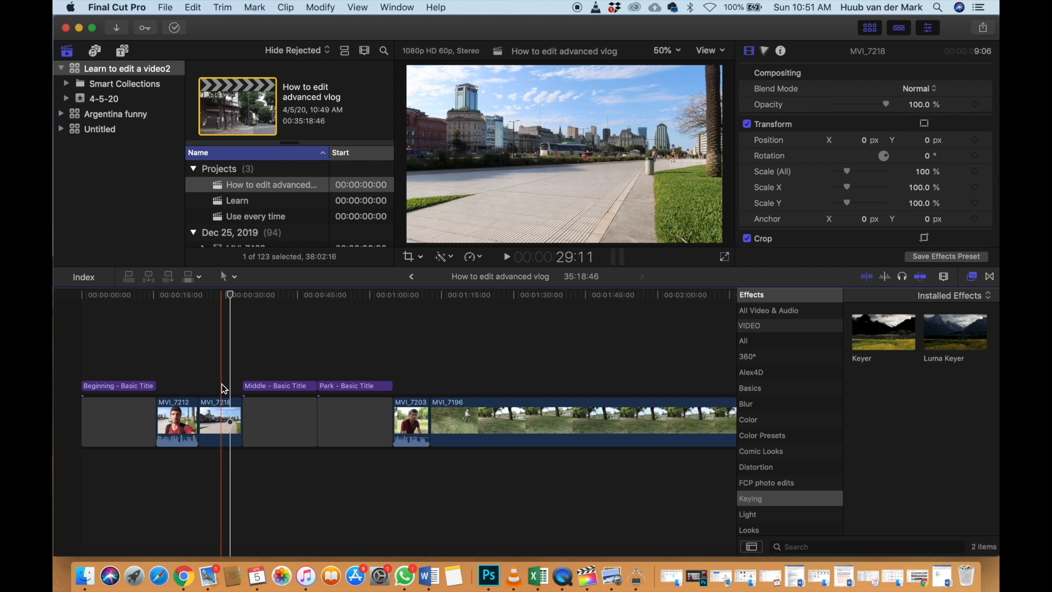
Replay clip MVI_7218 from its start to review the street shot
scroll(223, 387, "right", 2)
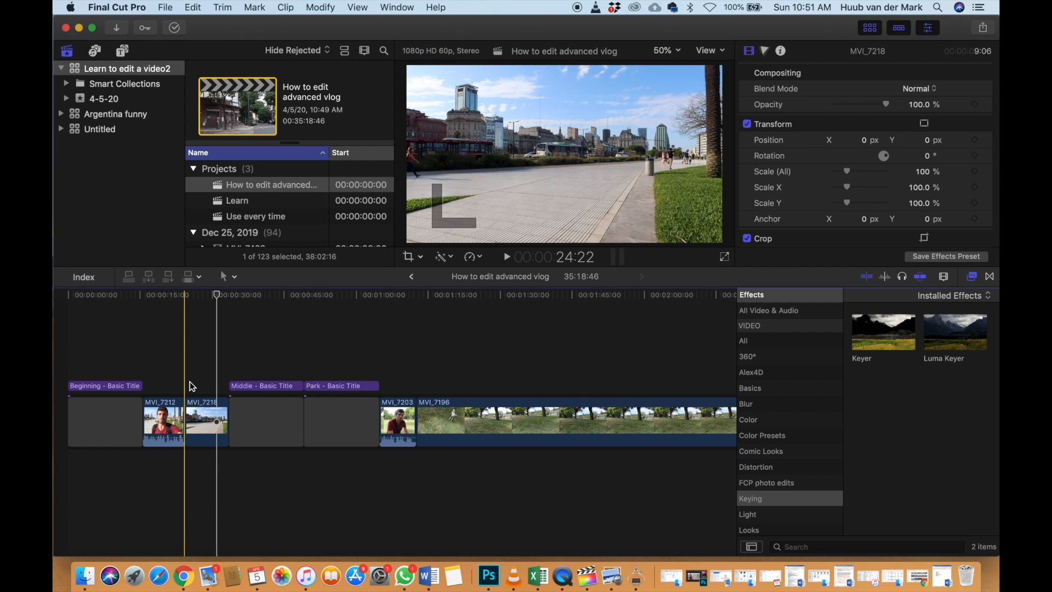
key("space")
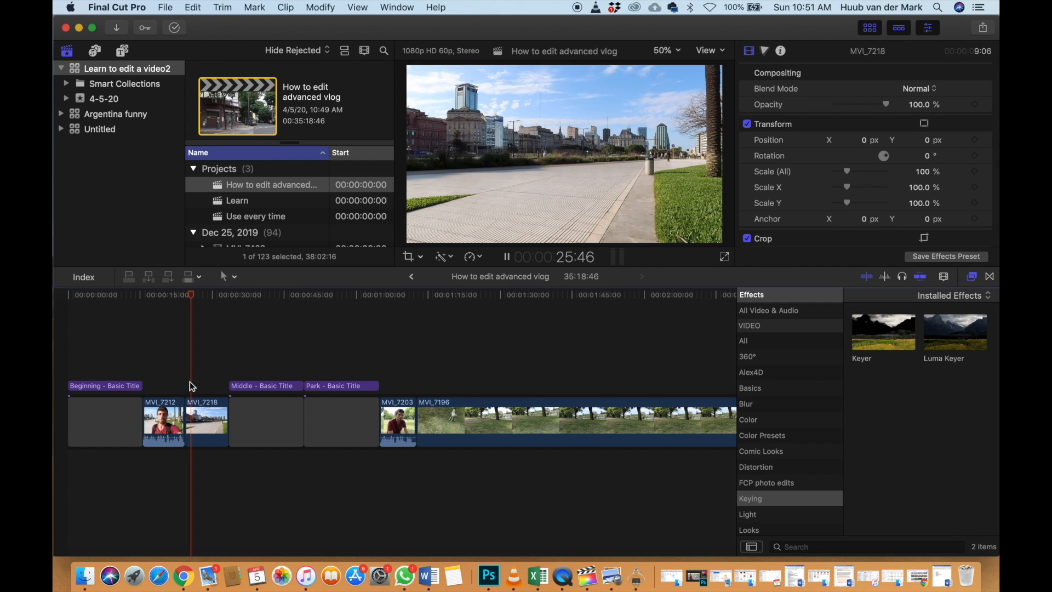
key("space")
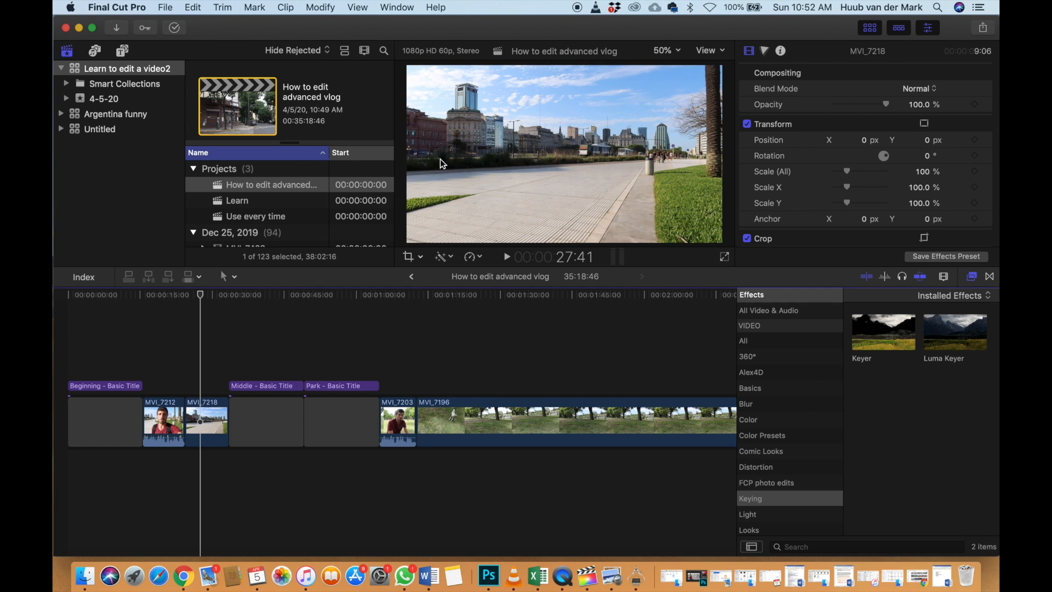
Play the talking clip MVI_7203 that follows the Park title
key("super+minus")
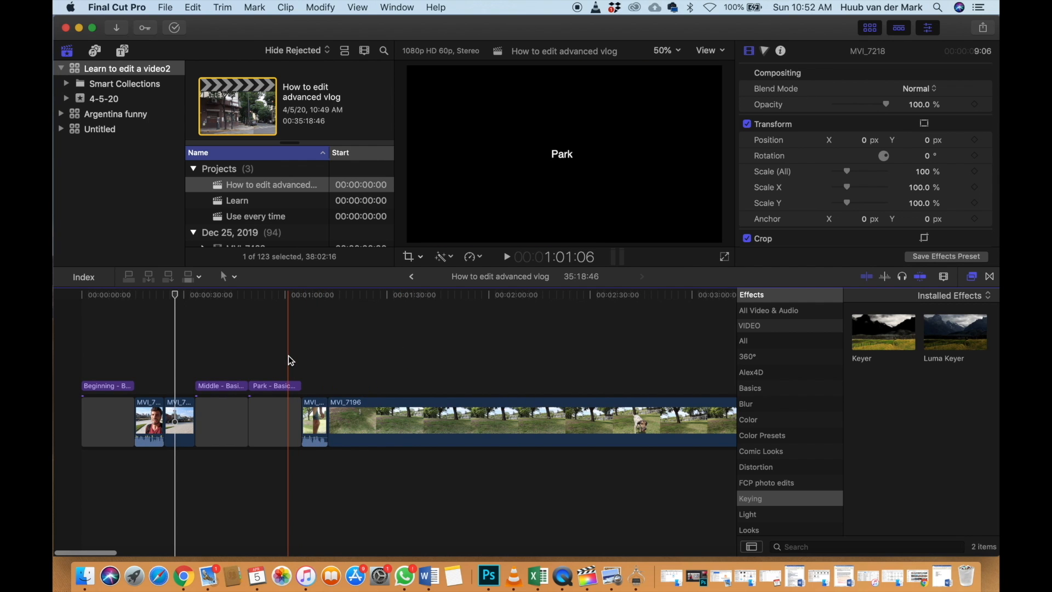
scroll(289, 360, "right", 5)
key("super+minus")
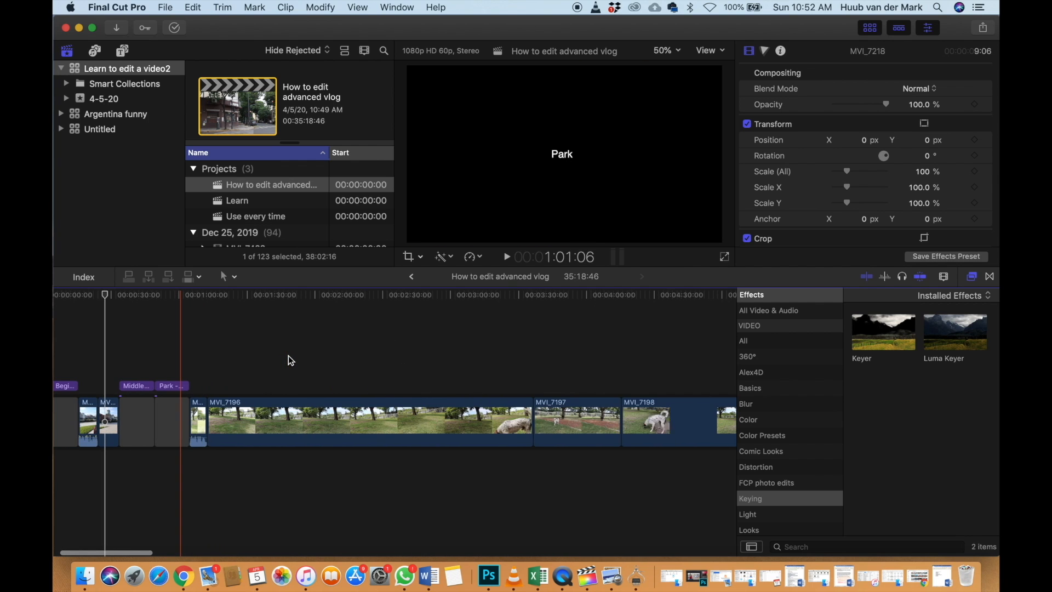
key("super+minus")
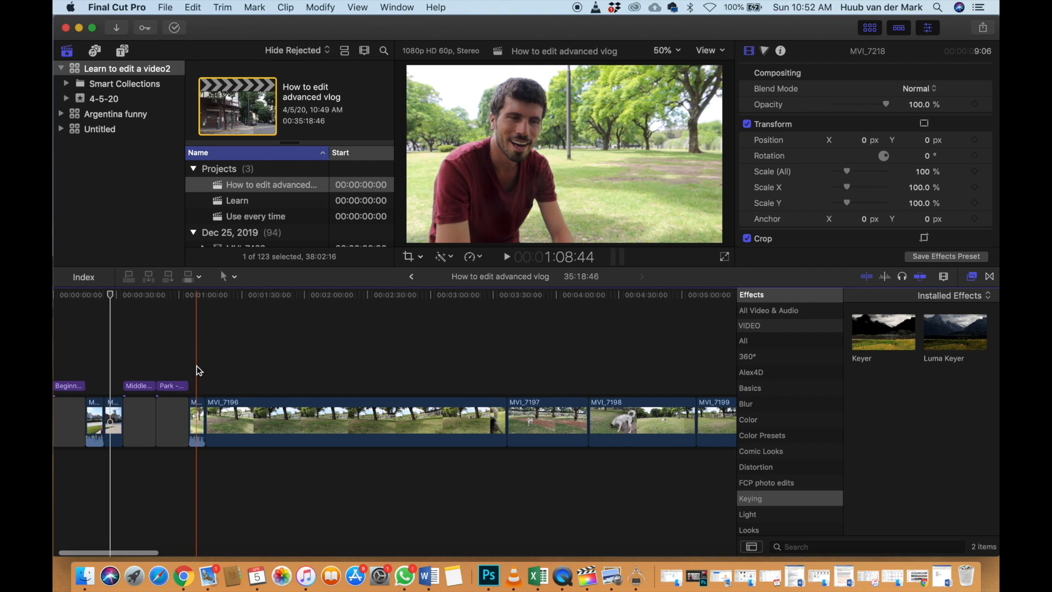
left_click(191, 366)
key("space")
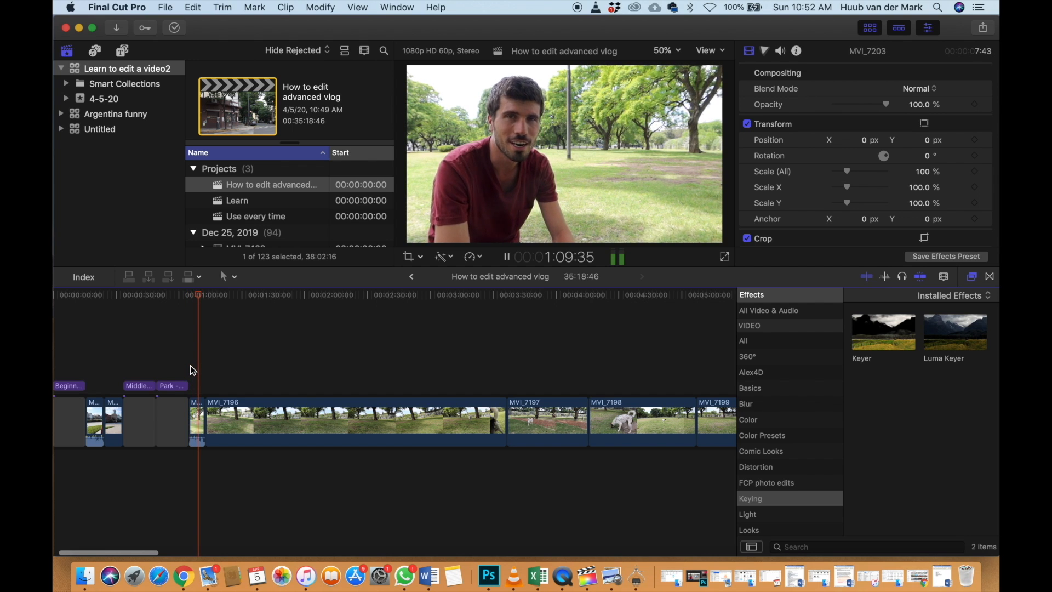
key("space")
Skim through the Park section's clips from MVI_7196 to the drone clip DJI_0002
key("super+minus")
key("super+minus")
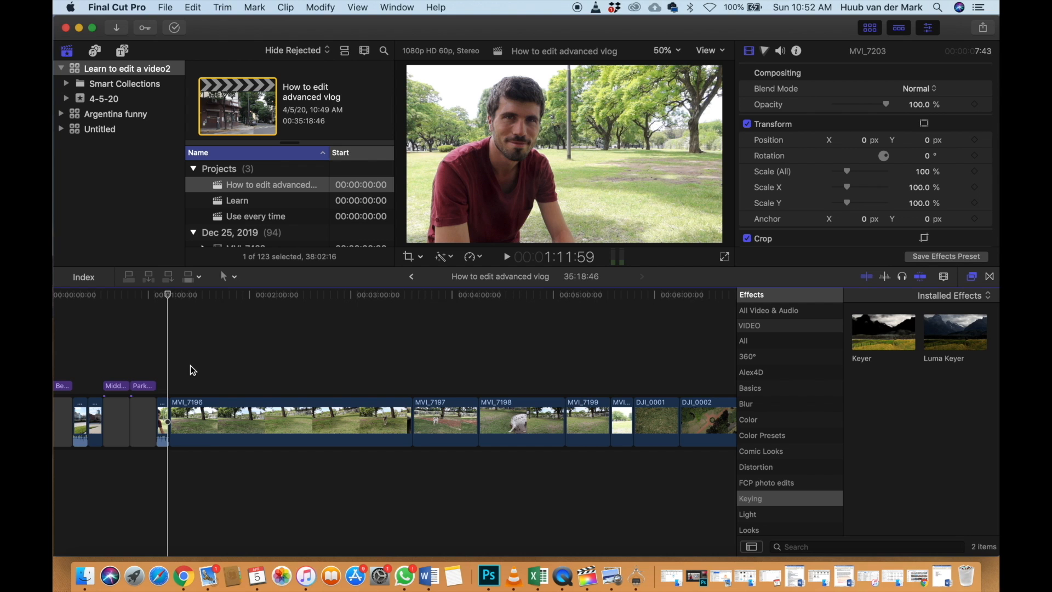
scroll(189, 365, "right", 2)
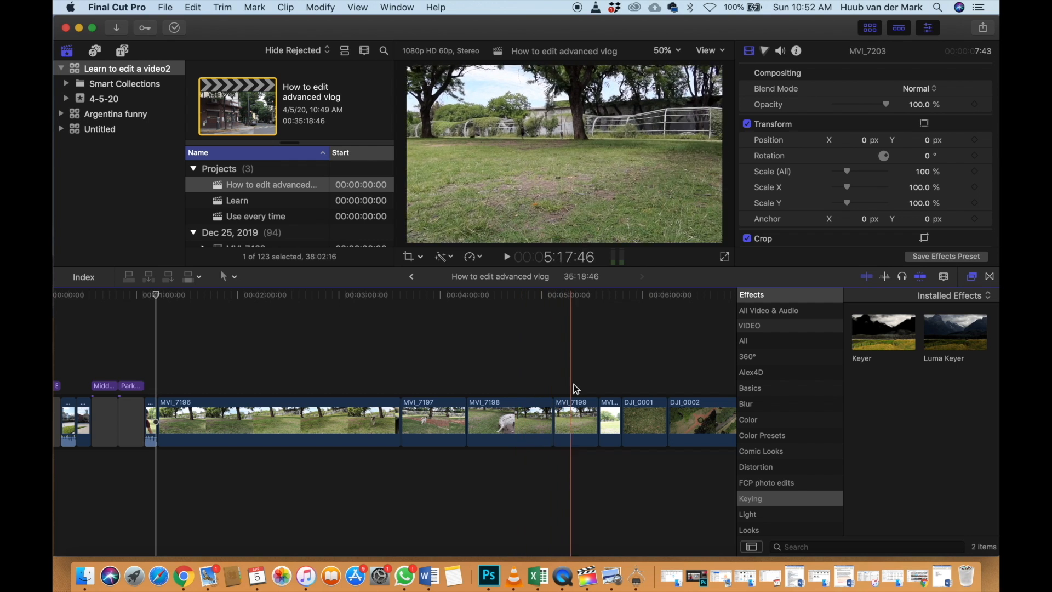
scroll(587, 390, "right", 3)
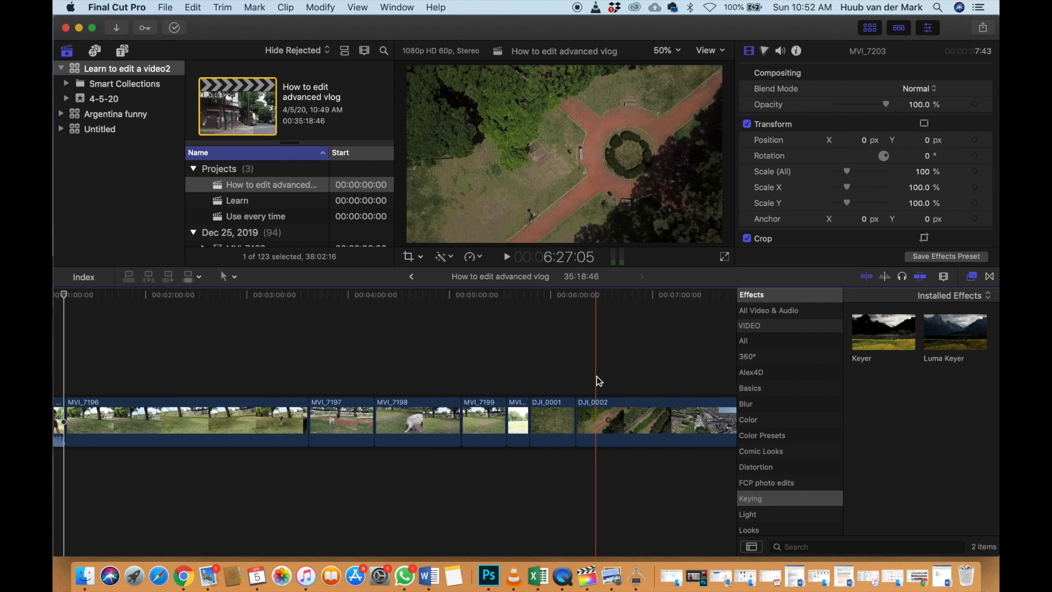
key("super+minus")
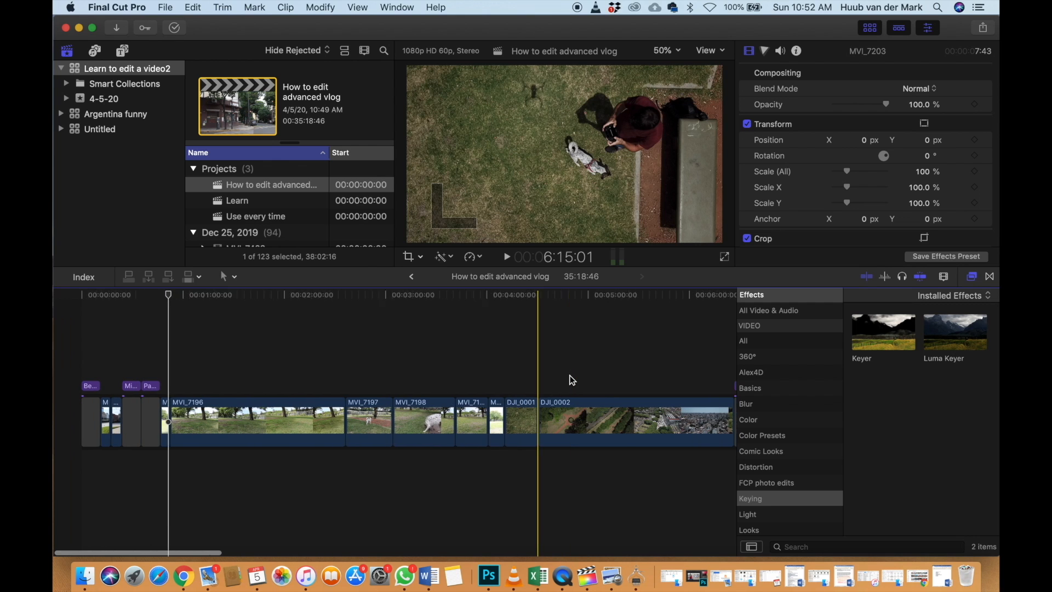
scroll(572, 379, "right", 2)
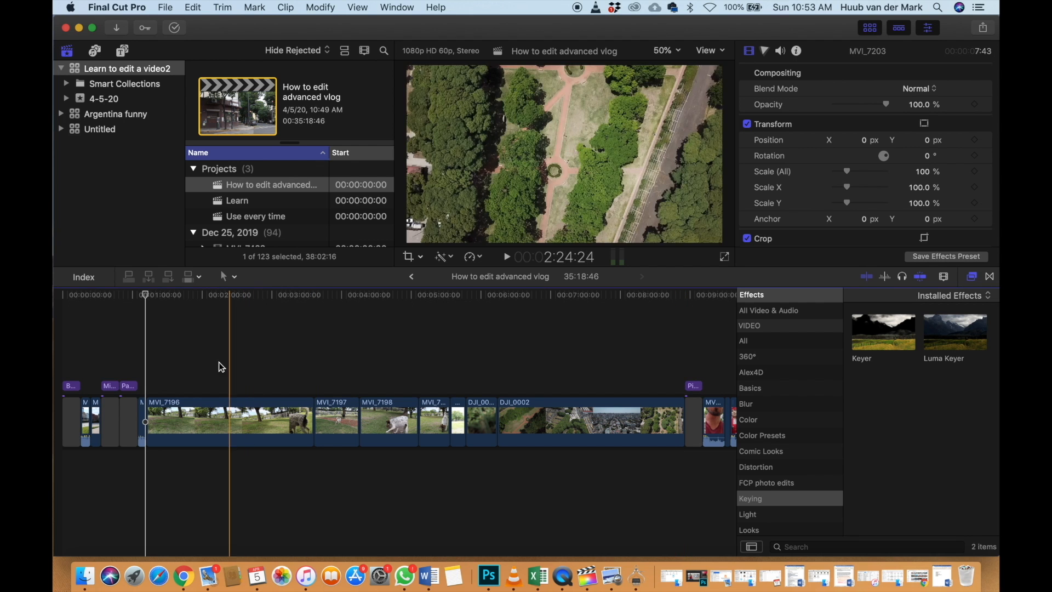
Play the opening of MVI_7196 on the enlarged timeline to check the dog footage
key("super+equal")
key("super+equal")
key("super+equal")
key("super+equal")
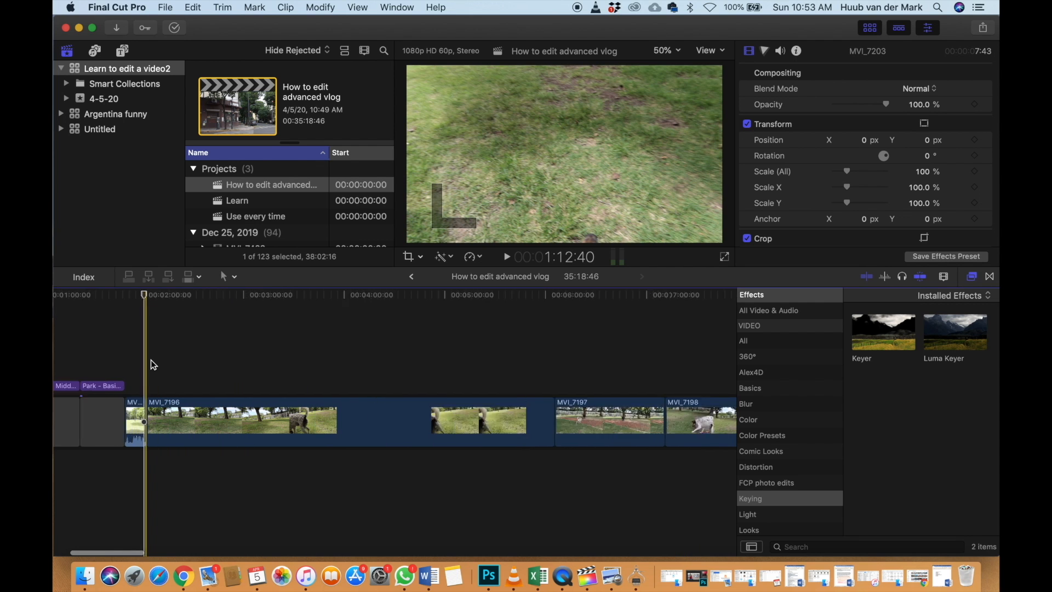
scroll(150, 360, "right", 2)
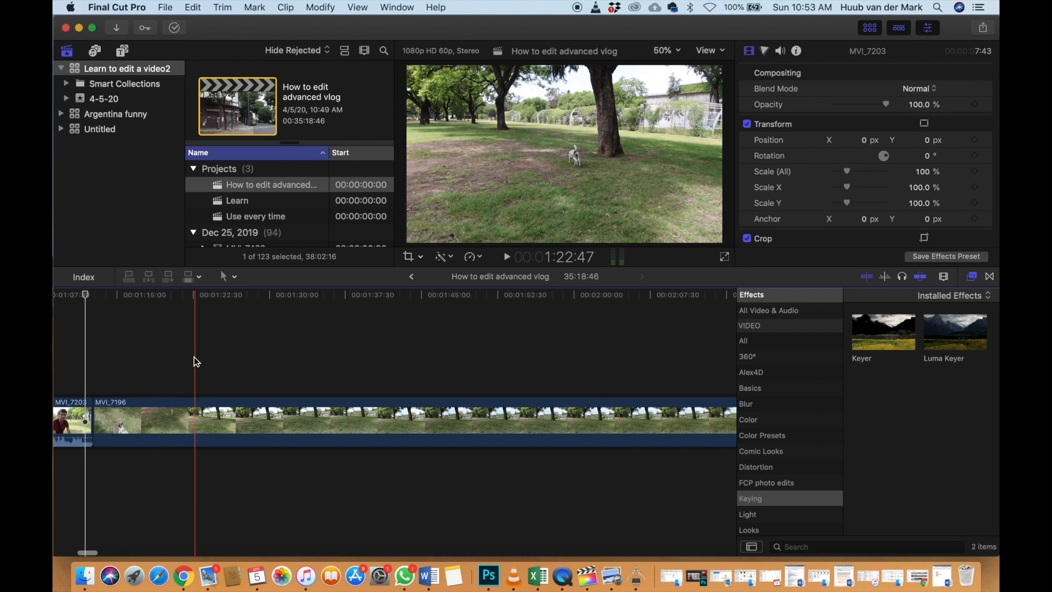
left_click(140, 361)
key("space")
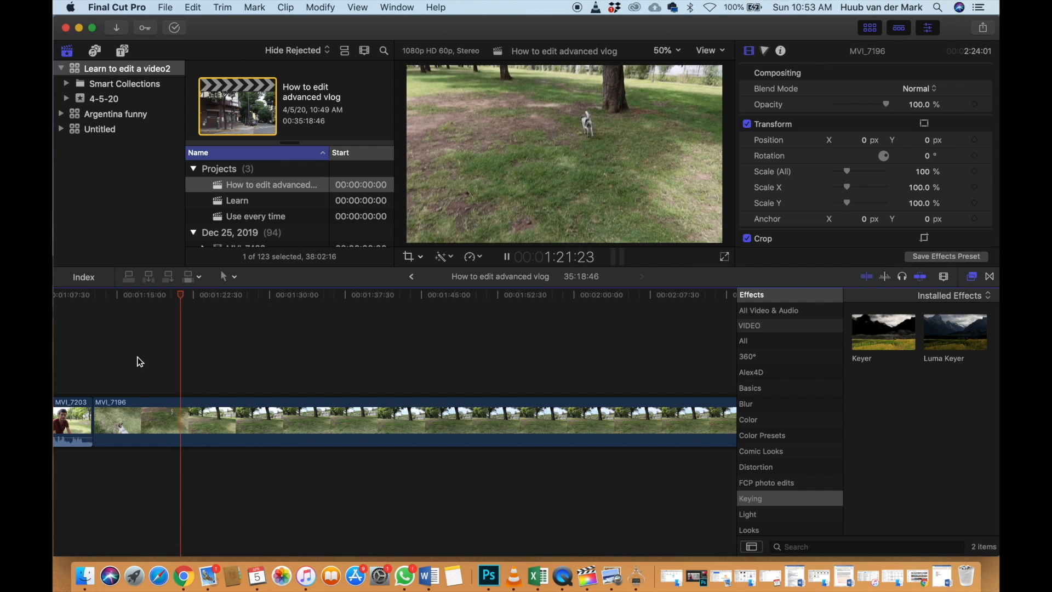
key("super+minus")
key("space")
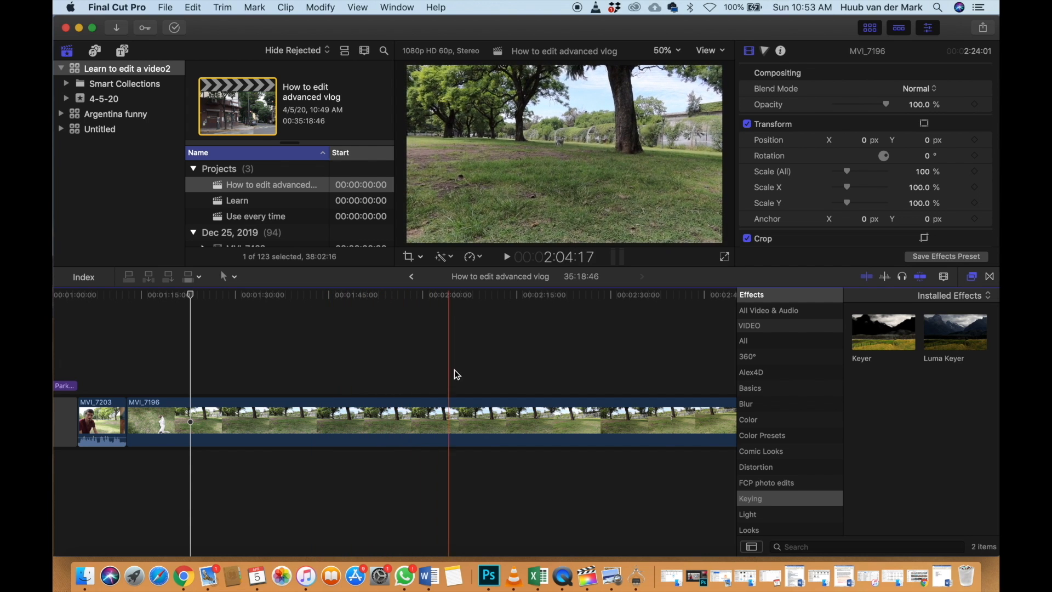
Trim the start of MVI_7196 to 2:35:36, where the dog stands in front of the distant tree
scroll(570, 371, "right", 10)
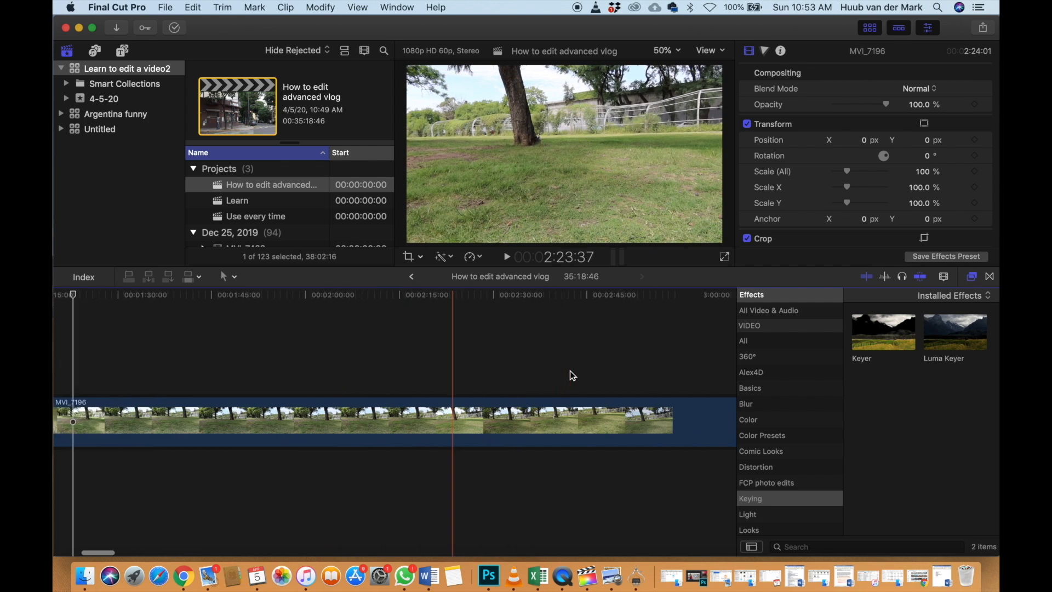
left_click(367, 371)
left_click(367, 400)
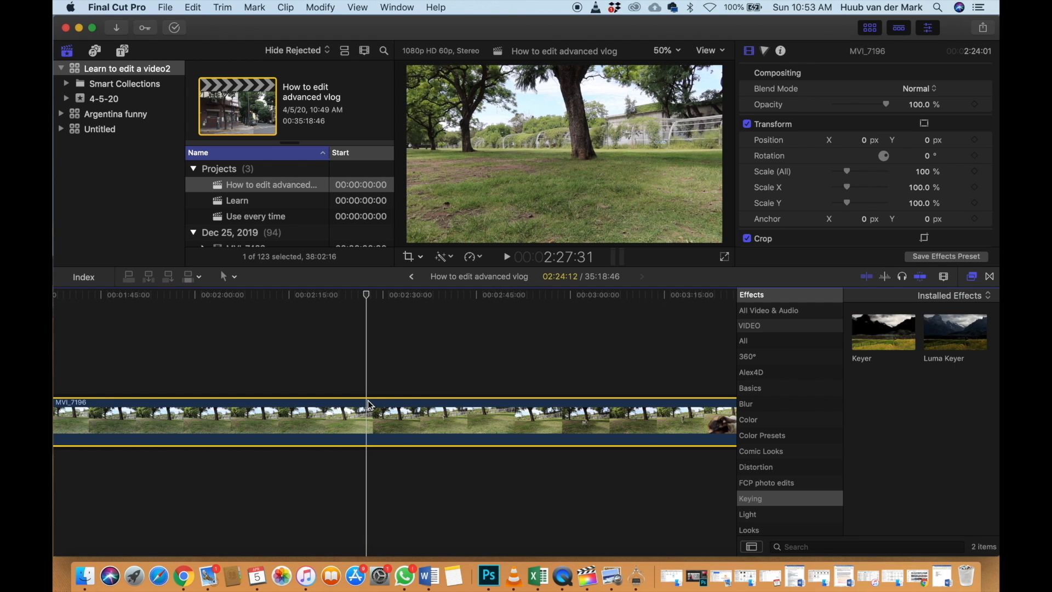
scroll(368, 402, "right", 3)
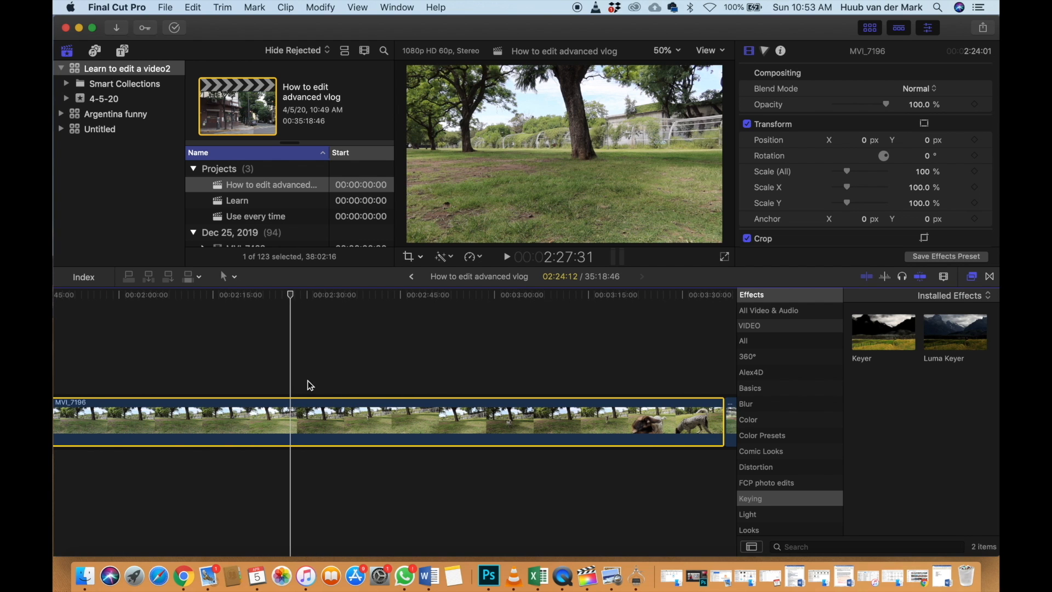
left_click(341, 367)
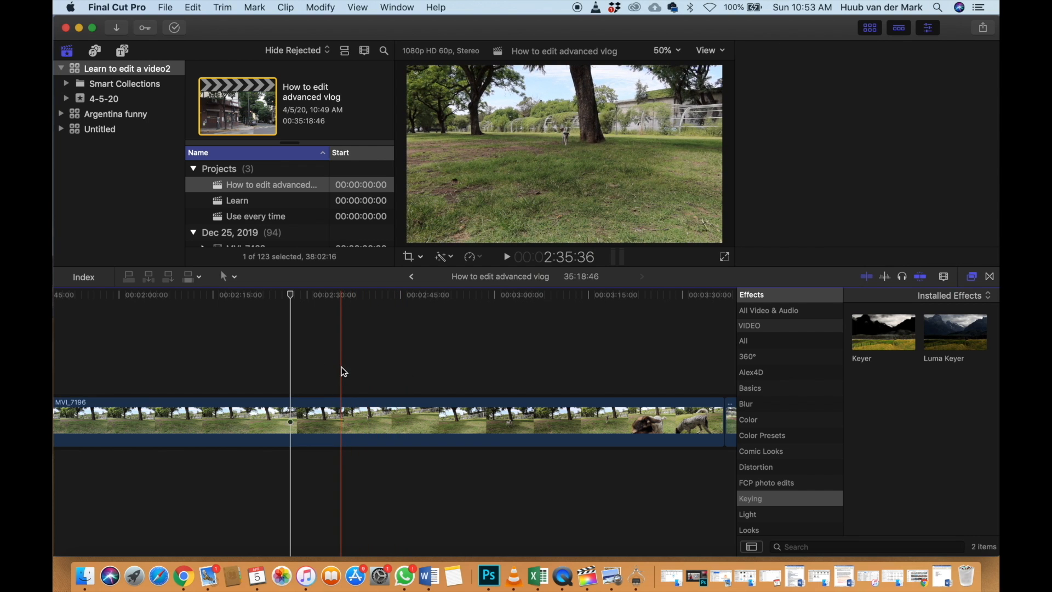
left_click(342, 411)
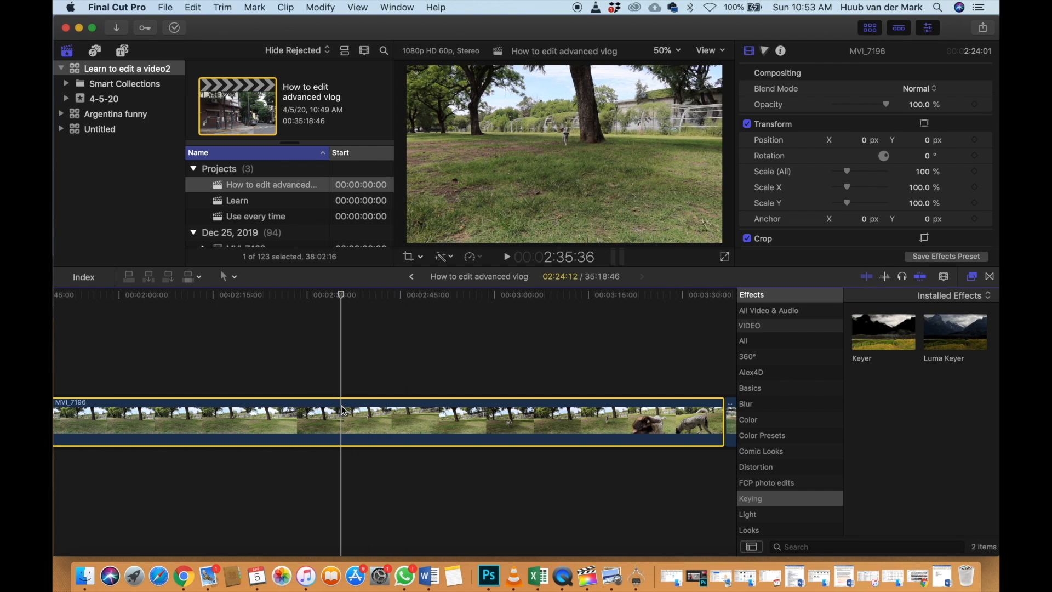
key("alt+bracketleft")
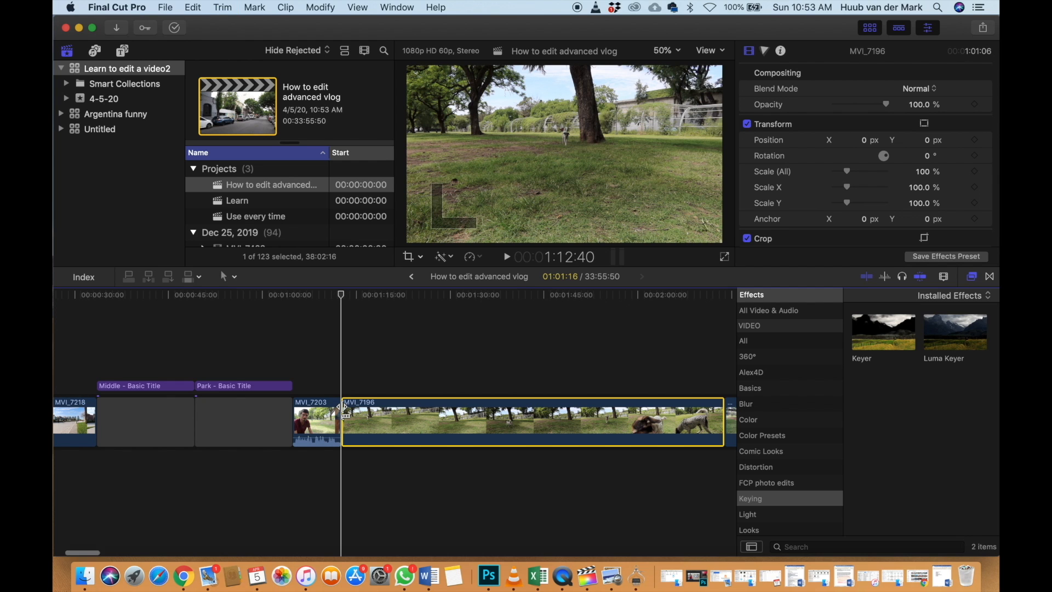
Play the shortened MVI_7196 and trim its start further to 1:16:29, as the dog runs toward the camera
key("l")
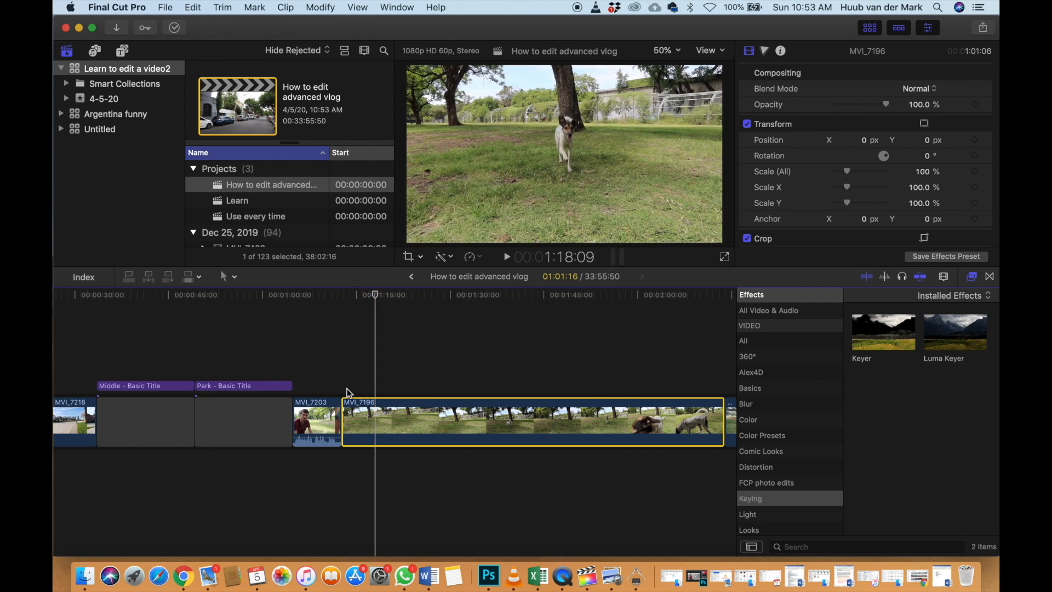
left_click(364, 393)
left_click(366, 406)
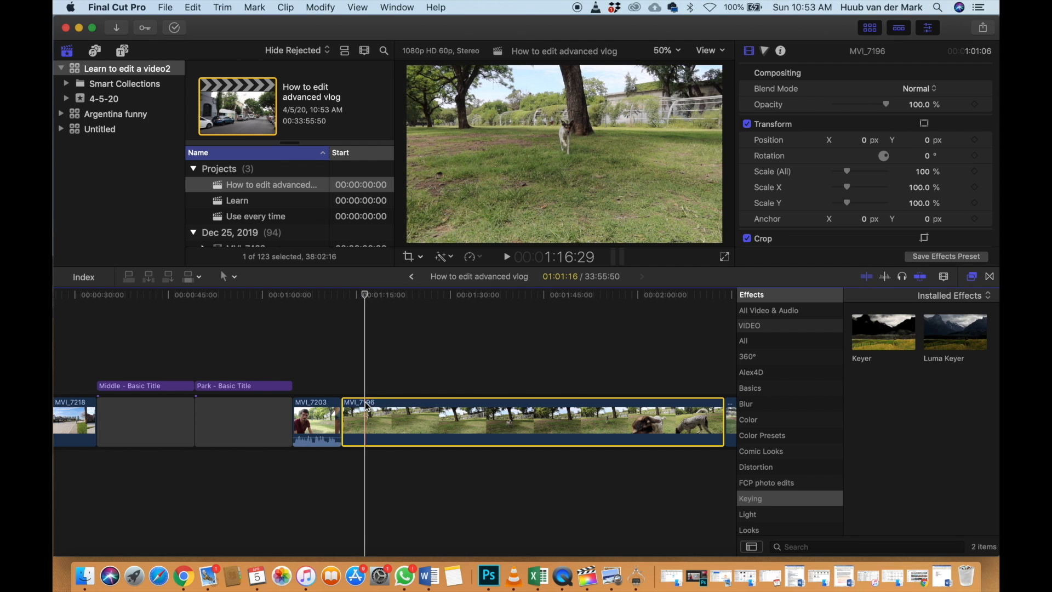
key("alt+bracketleft")
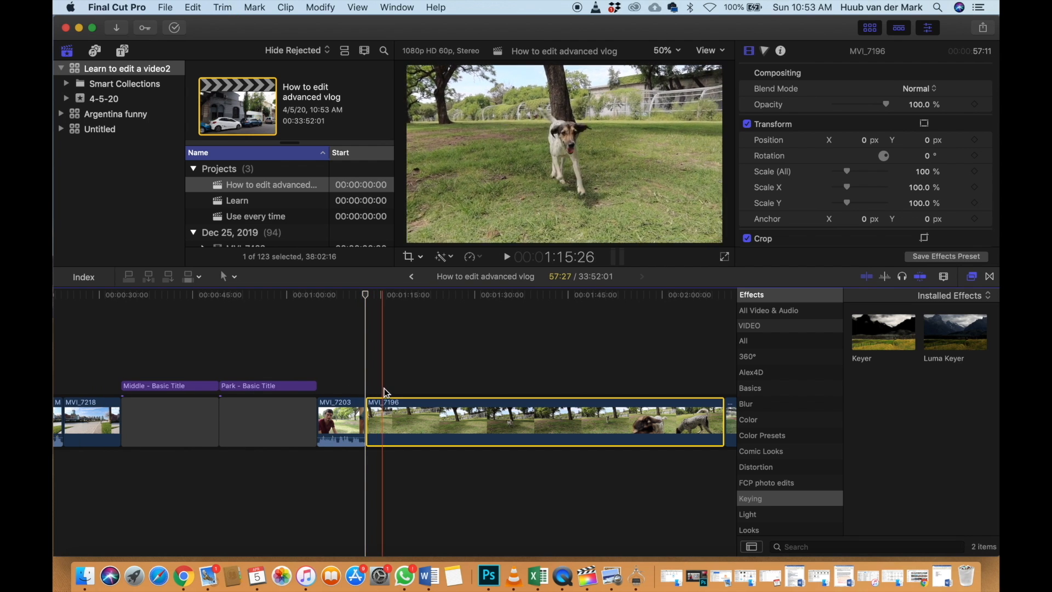
Split MVI_7196 at 1:16:16, where the dog reaches the camera
left_click(388, 387)
left_click(389, 406)
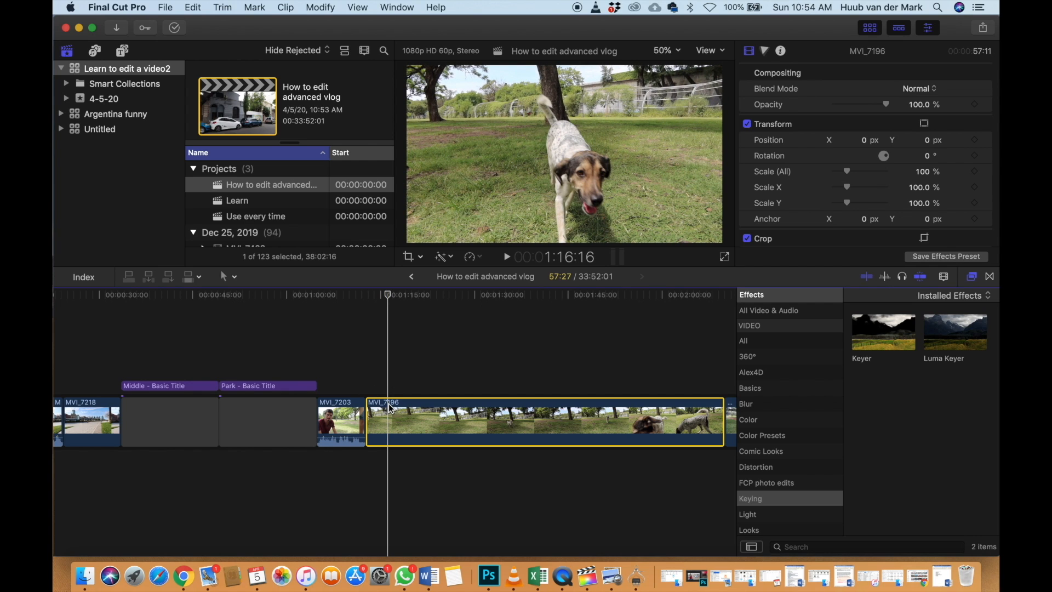
key("super+b")
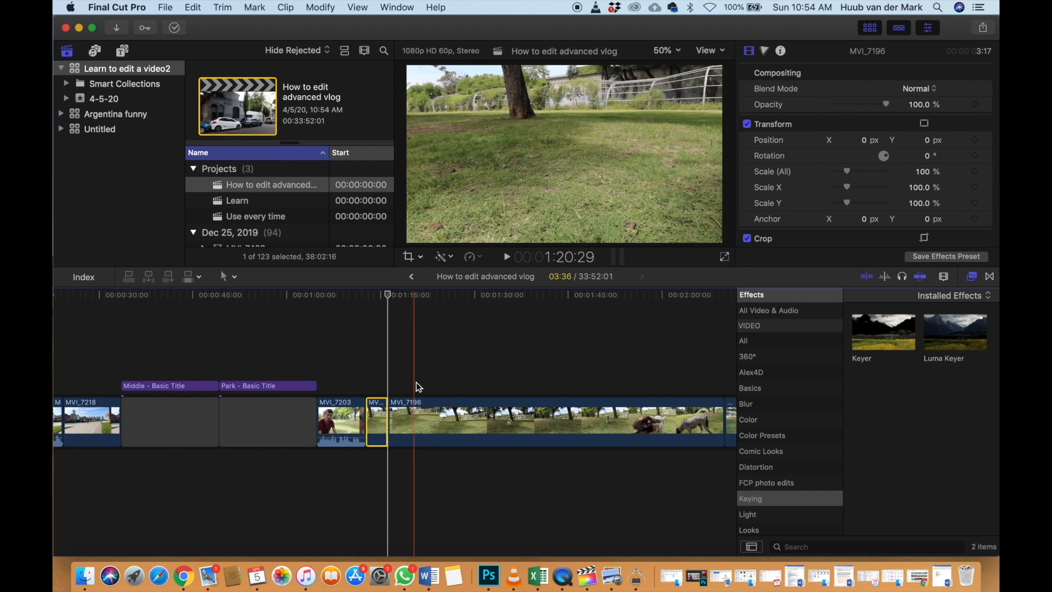
Trim the start of the remaining long MVI_7196 piece to 1:30:53, just before the dog runs into the shot
scroll(498, 389, "right", 2)
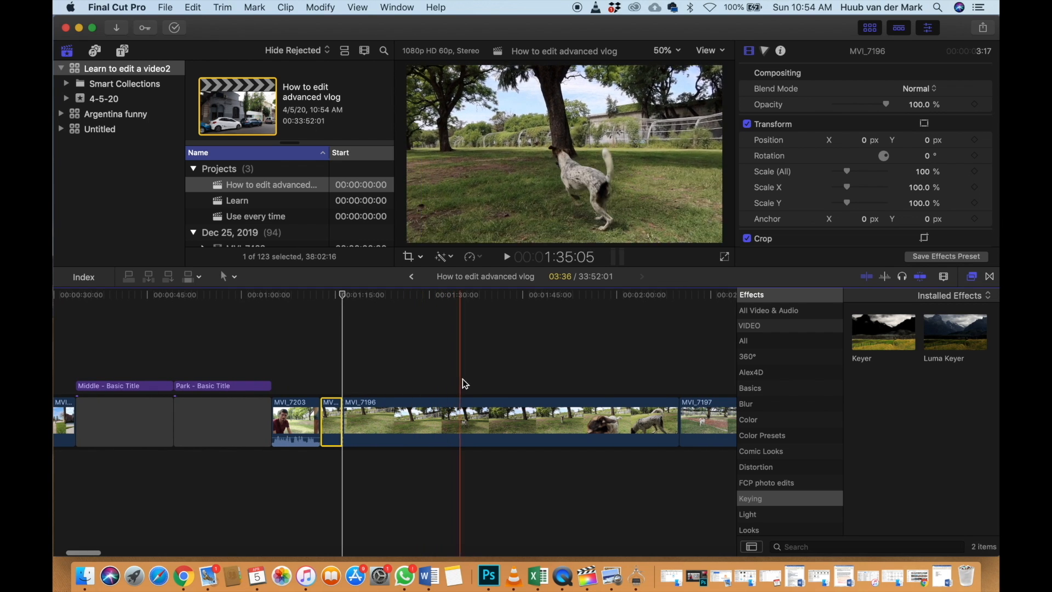
left_click(434, 379)
left_click(434, 408)
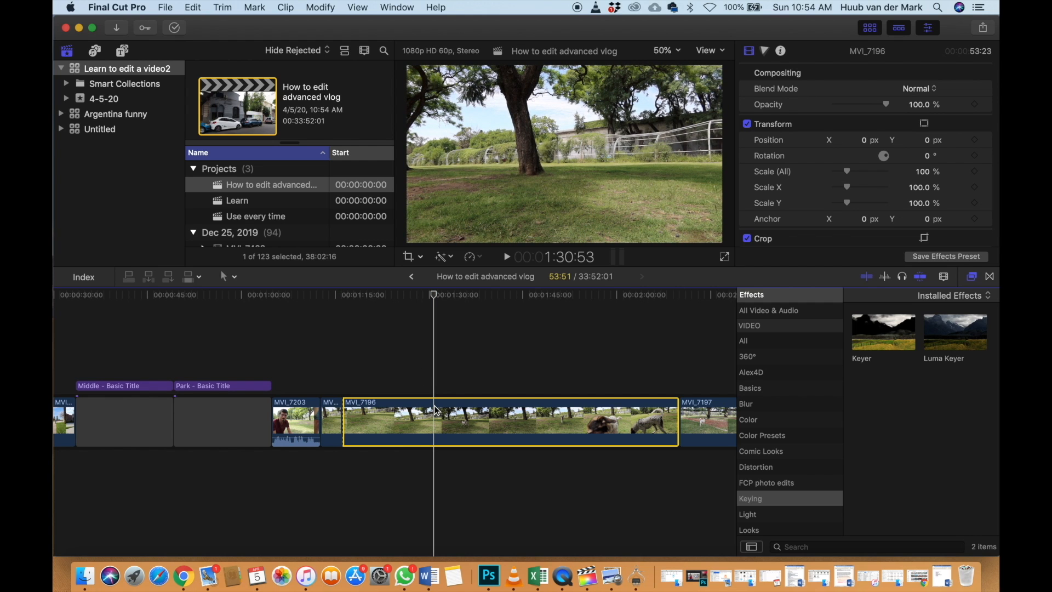
key("alt+bracketleft")
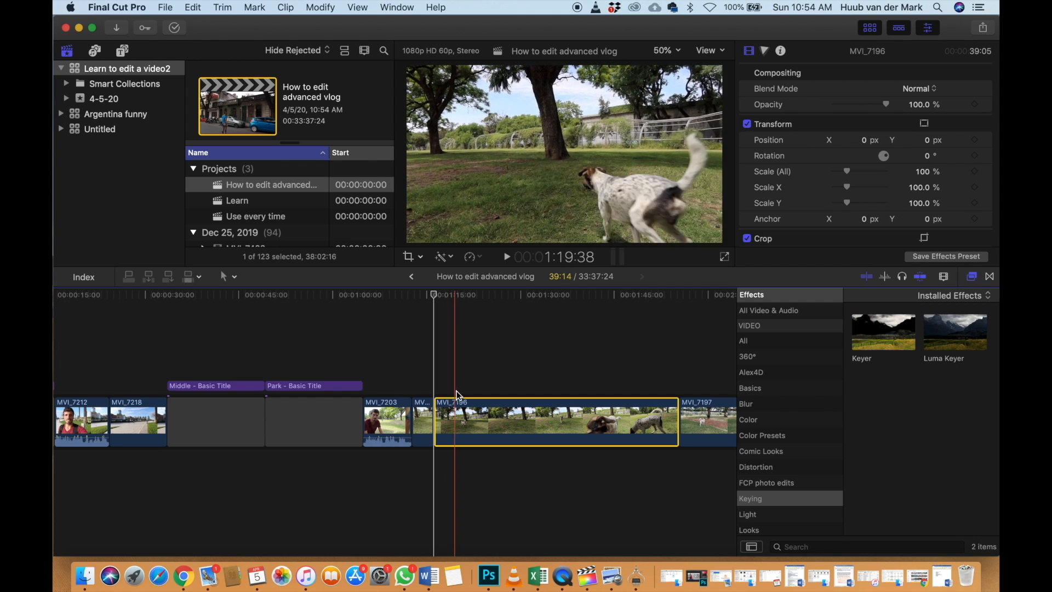
Split the long MVI_7196 piece at 1:21:19, where the dog is running away toward the tree
left_click(463, 391)
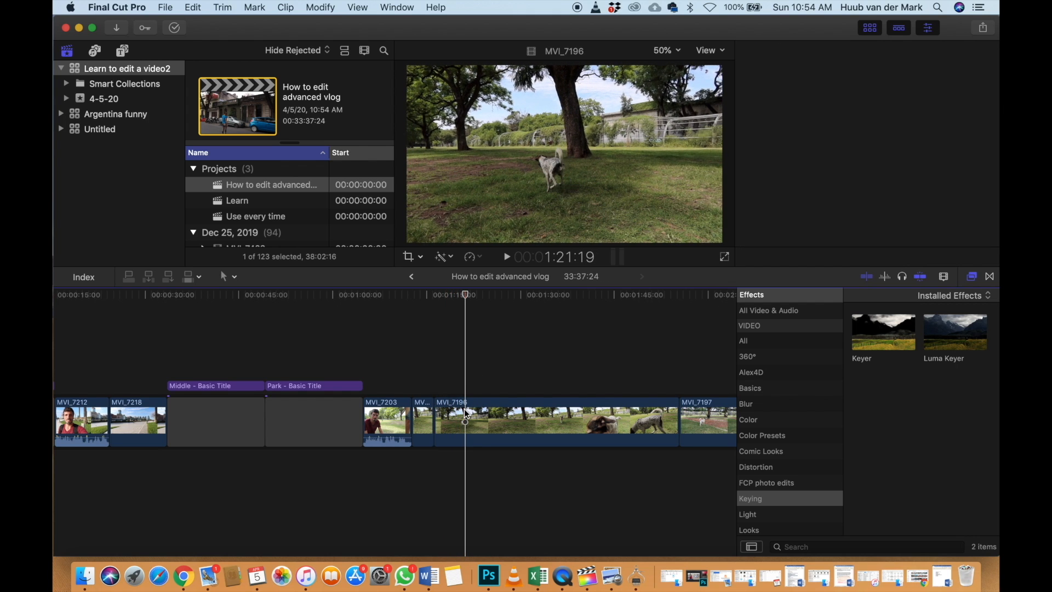
left_click(465, 412)
key("super+b")
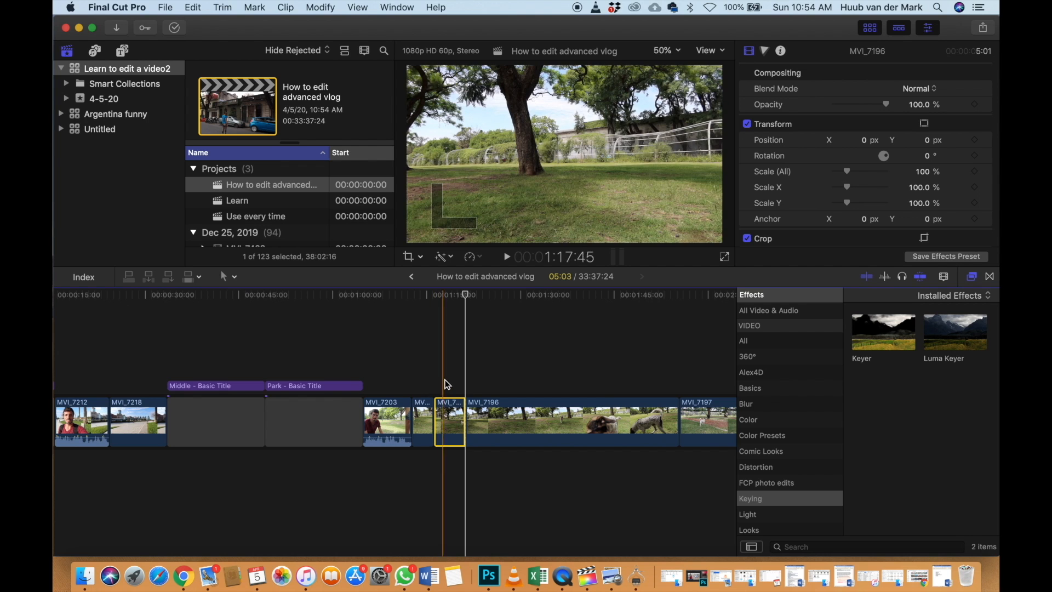
key("l")
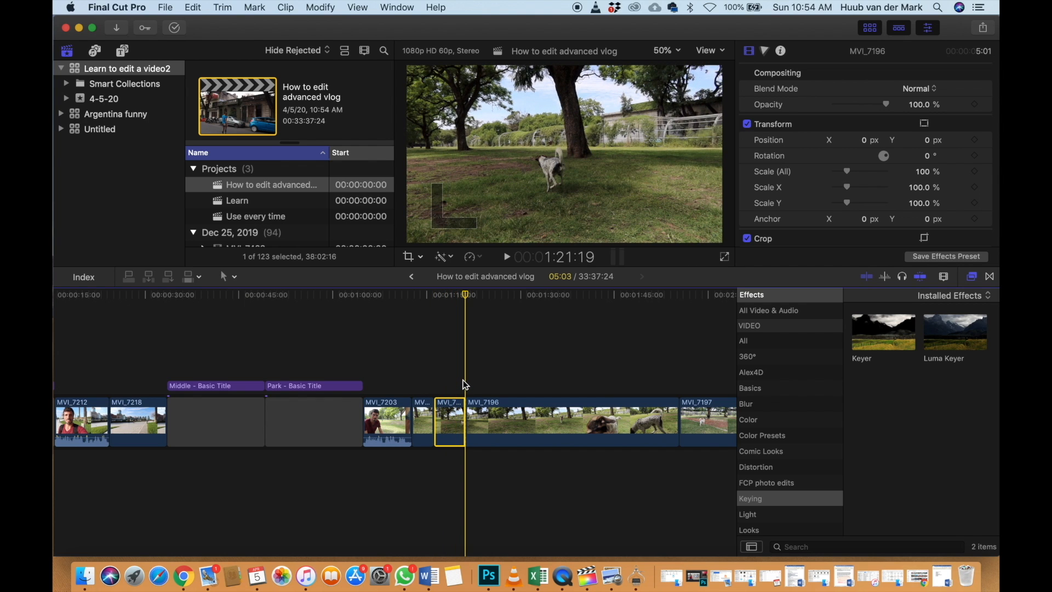
Trim the start of the last MVI_7196 piece to the moment the dog approaches the camera
scroll(463, 384, "right", 3)
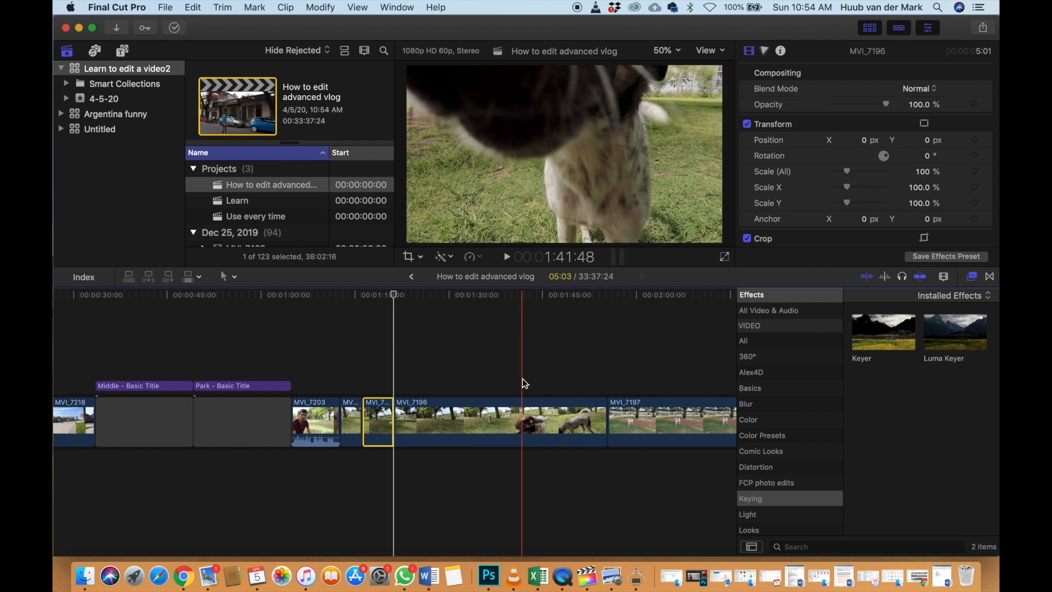
left_click(491, 379)
left_click(492, 407)
key("alt+bracketleft")
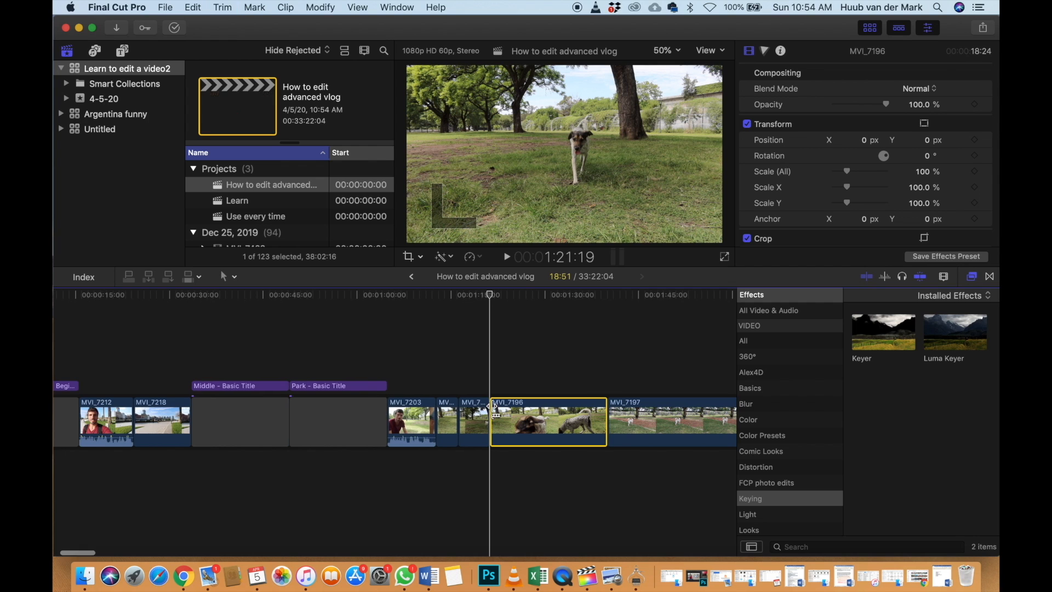
Split the last MVI_7196 piece at 1:25:37 and delete the part after the cut
left_click(518, 386)
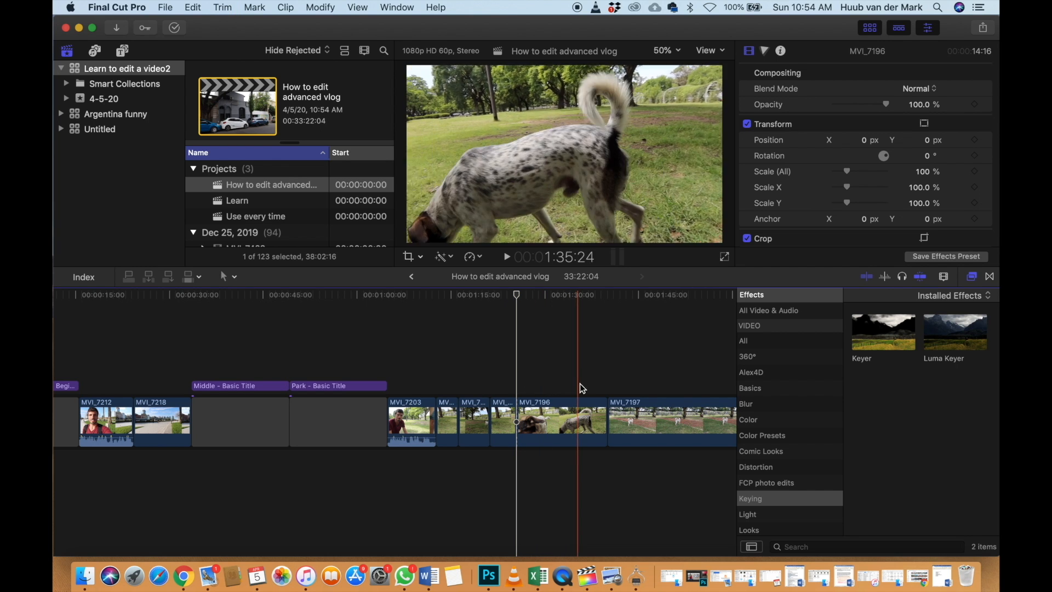
left_click(593, 412)
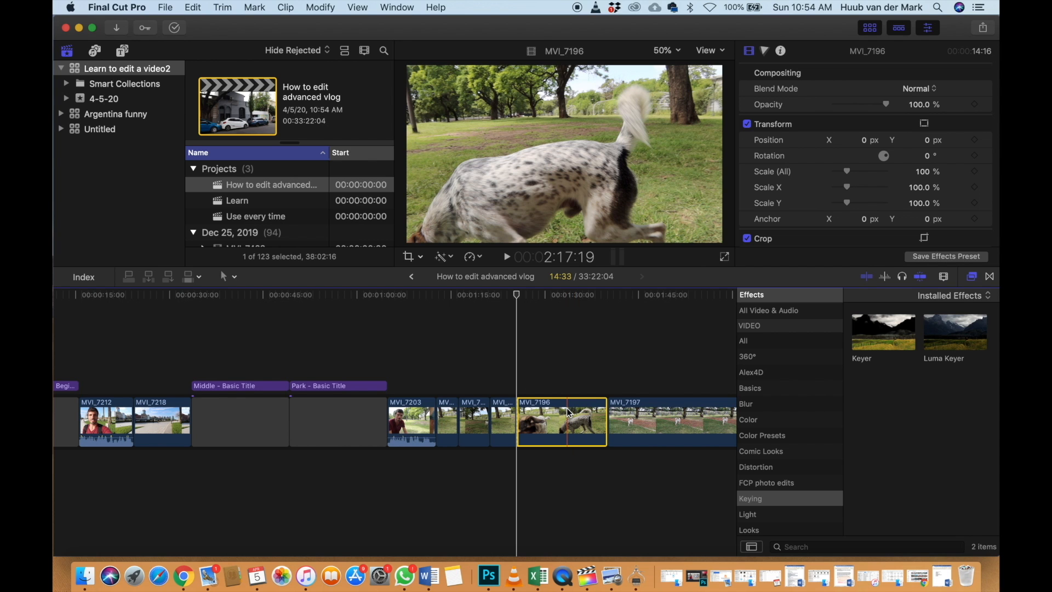
key("Delete")
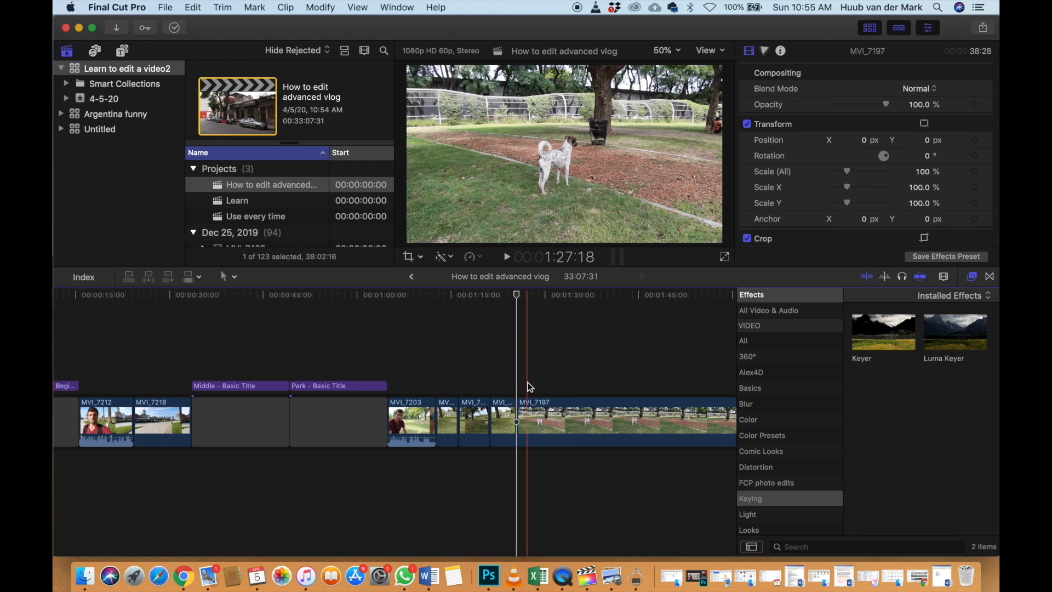
Skim through MVI_7197 and delete the whole clip from the Park section
scroll(528, 385, "right", 5)
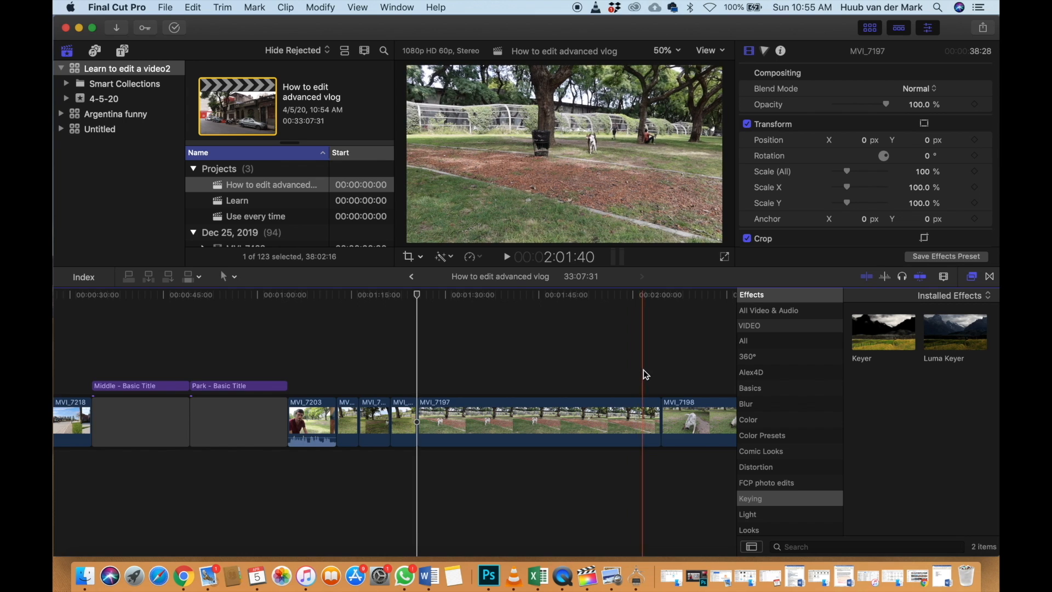
scroll(643, 374, "right", 5)
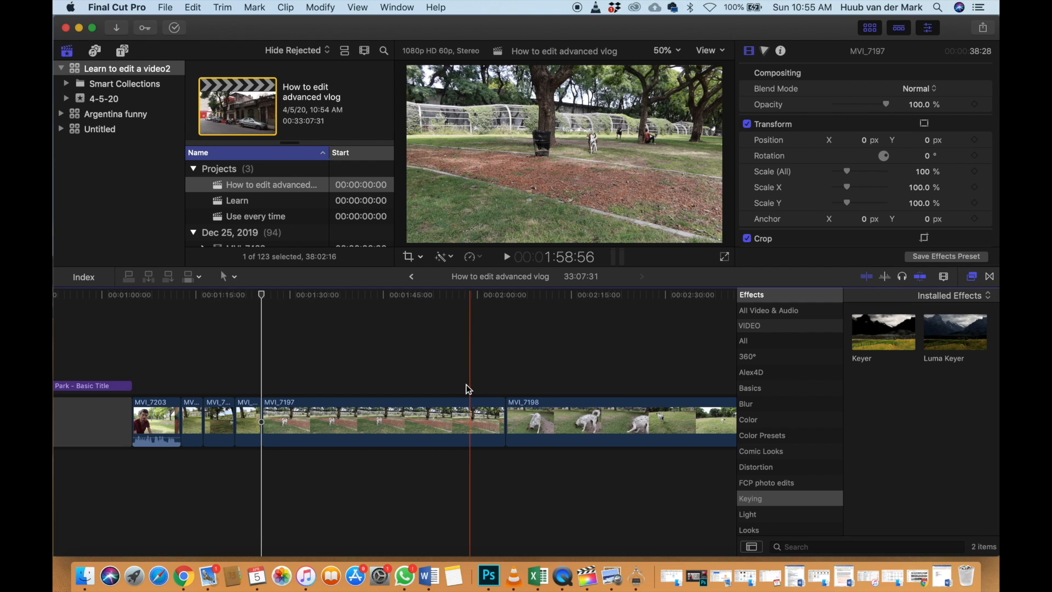
left_click(464, 408)
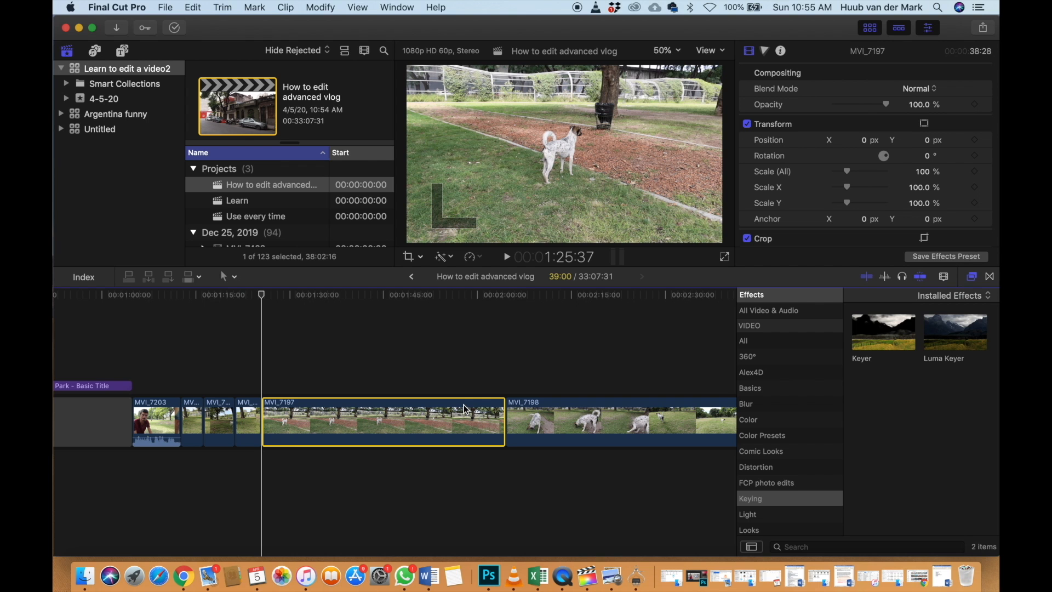
key("Delete")
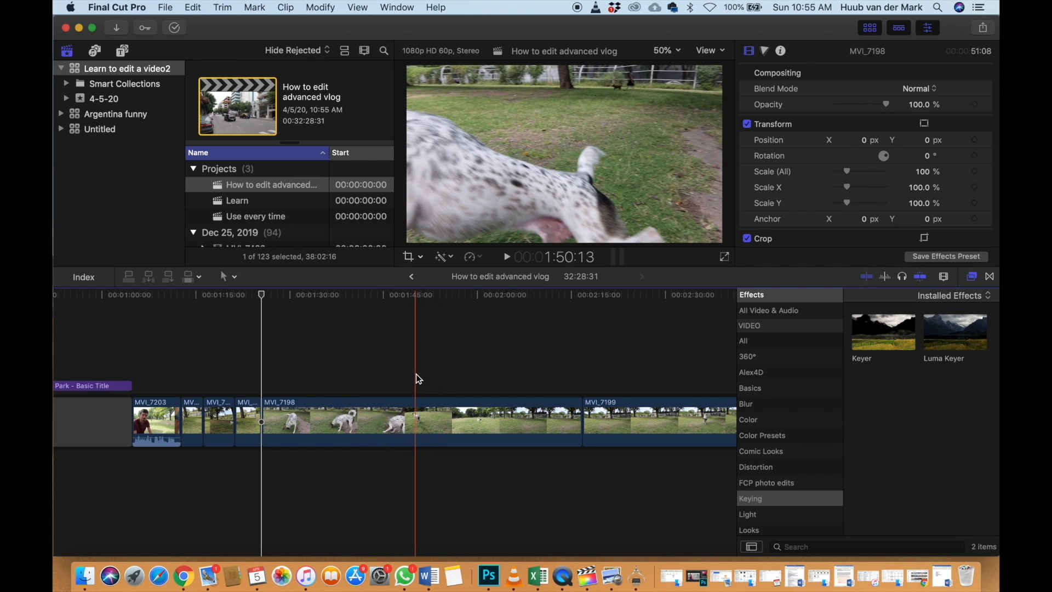
Play part of MVI_7198, skim the rest and delete the clip from the Park section
key("space")
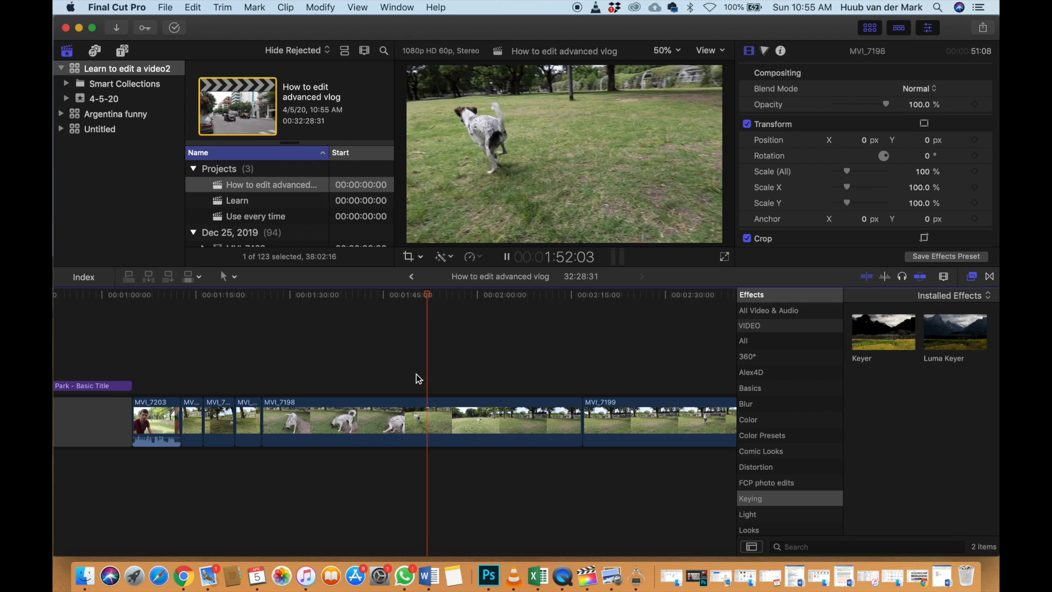
key("space")
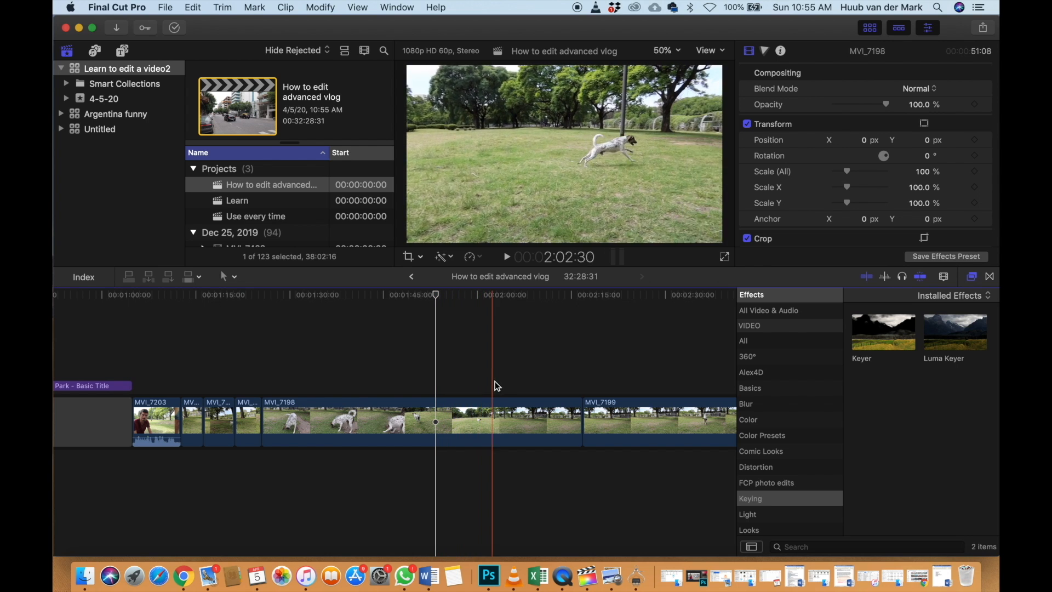
left_click(528, 410)
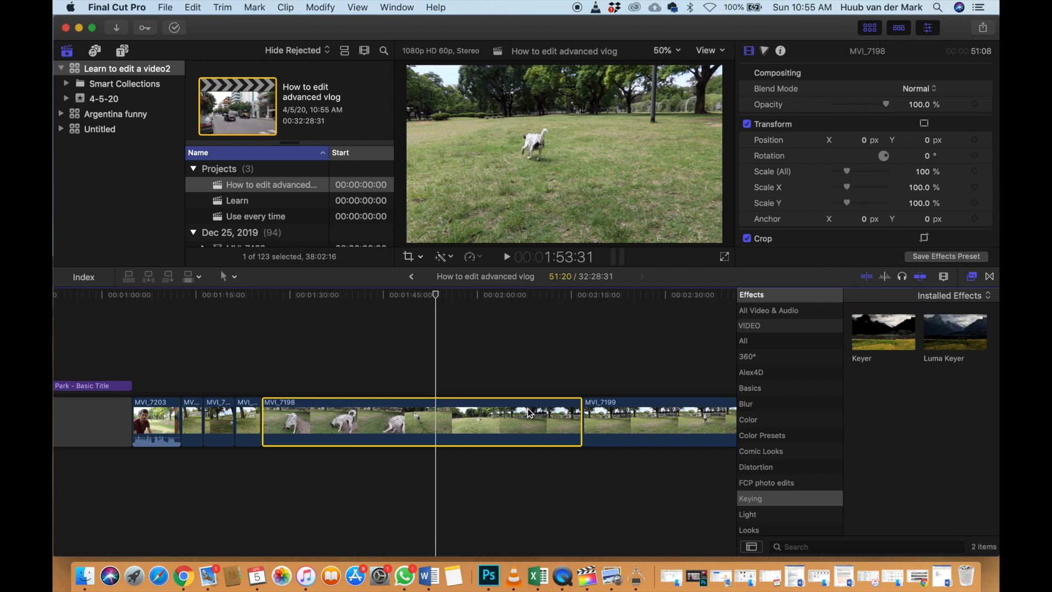
key("Delete")
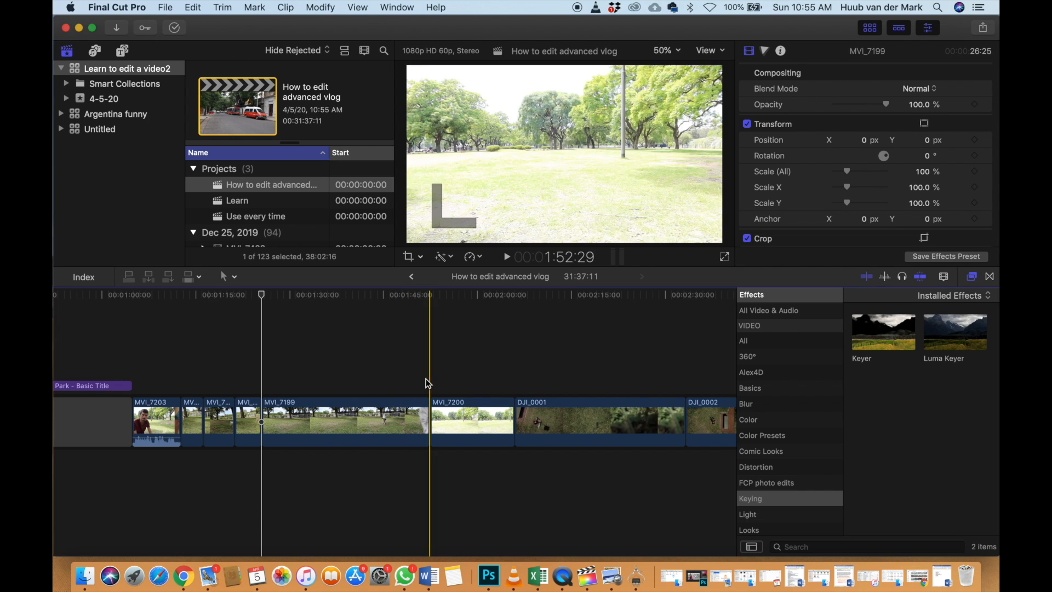
Delete clip MVI_7199 from the Park section
left_click(396, 383)
left_click(389, 417)
key("Delete")
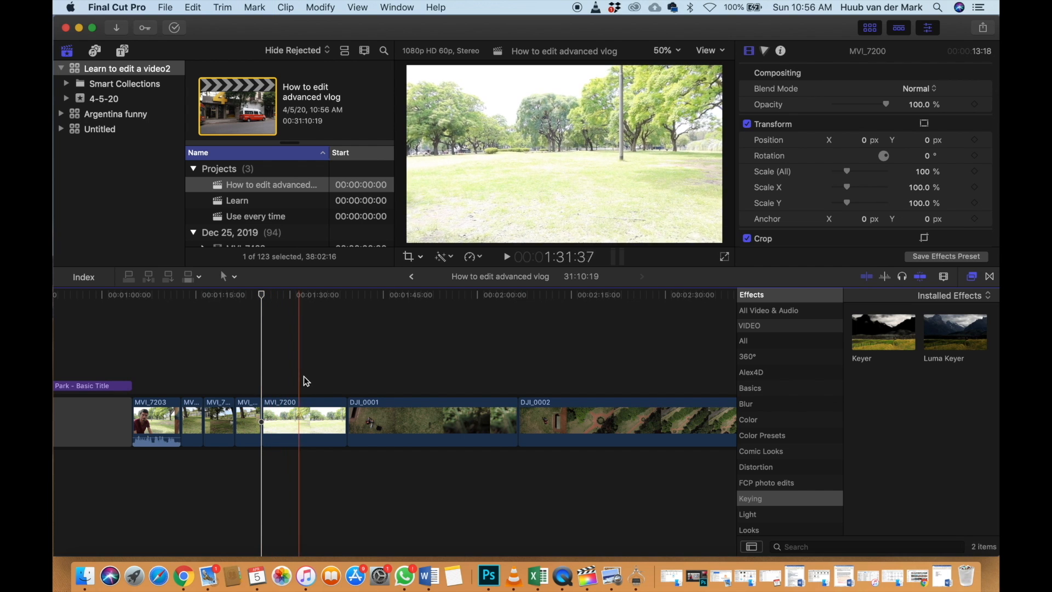
Delete the clips MVI_7200 and DJI_0001 from the Park section
left_click(326, 413)
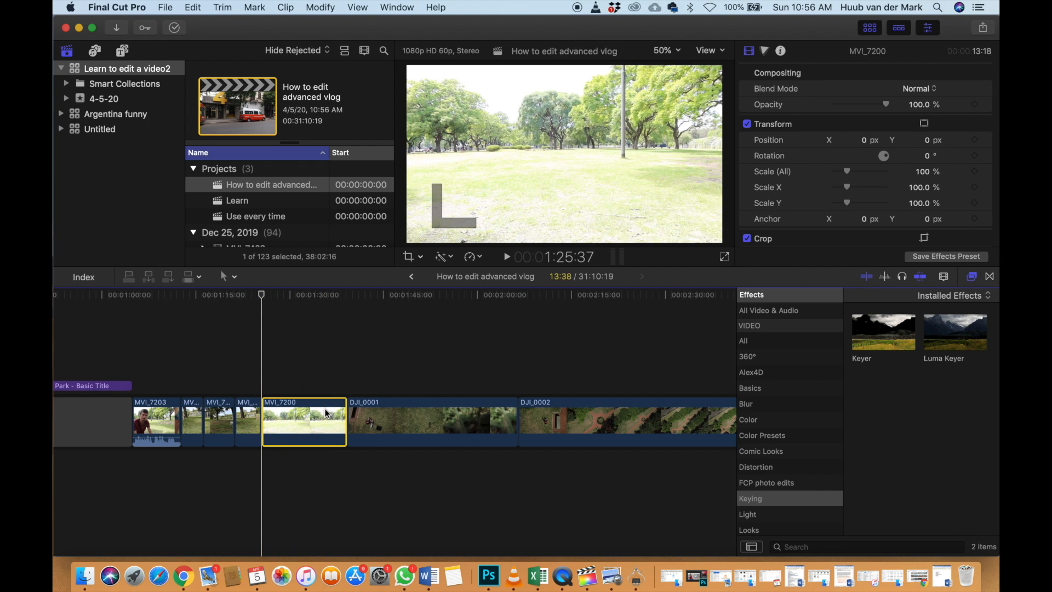
key("Delete")
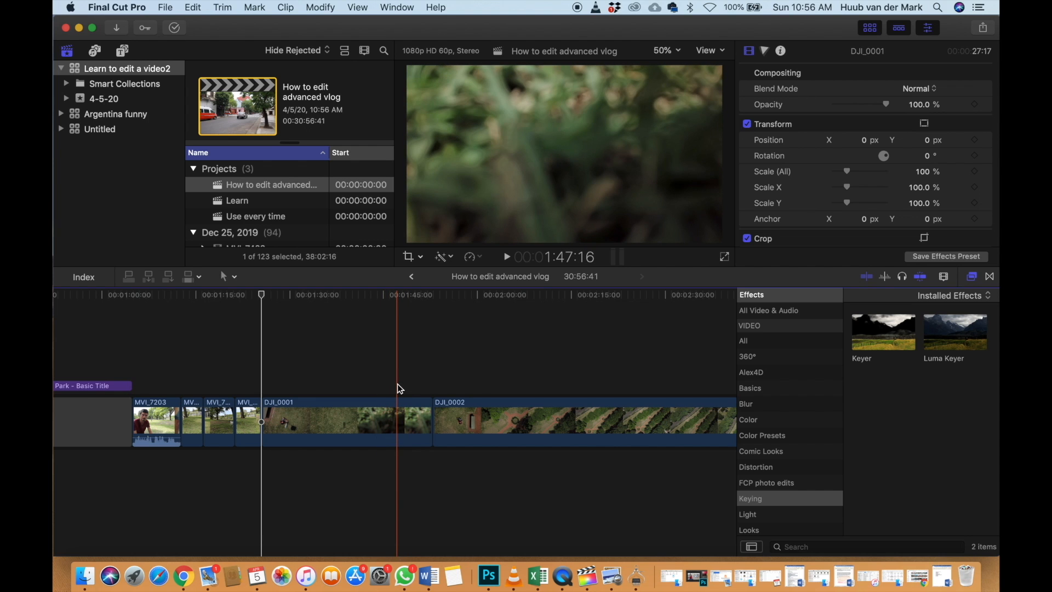
left_click(347, 419)
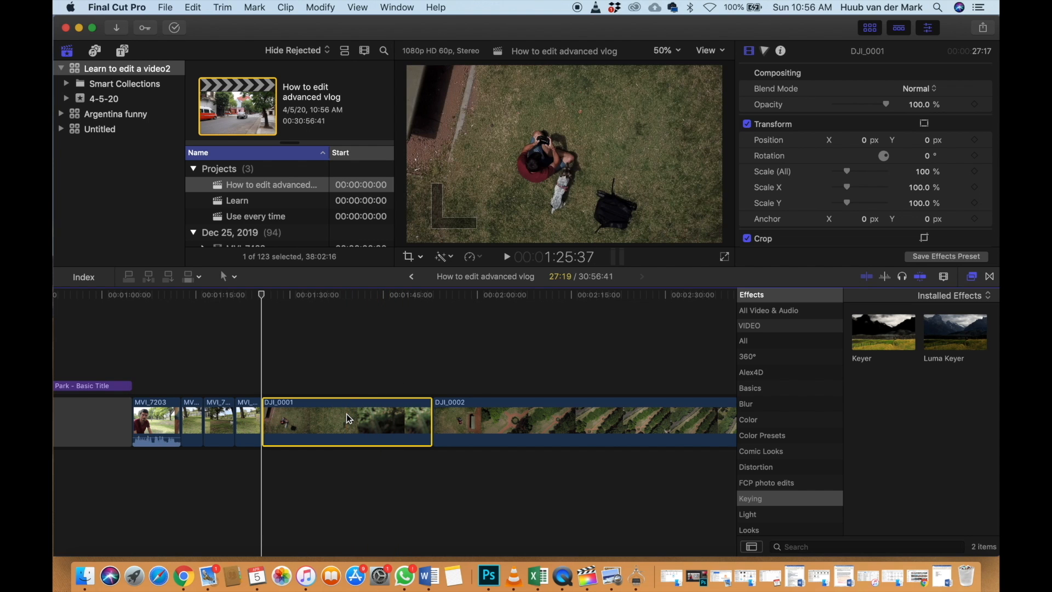
key("Delete")
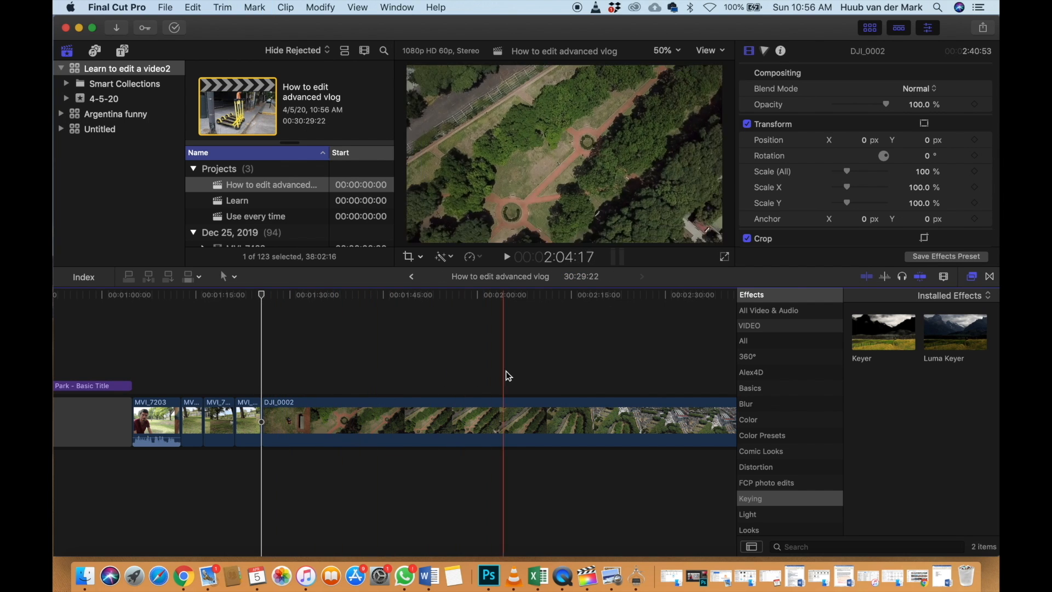
Play the opening of DJI_0002 and trim the clip's start to the playhead at 1:29:10
scroll(595, 374, "right", 3)
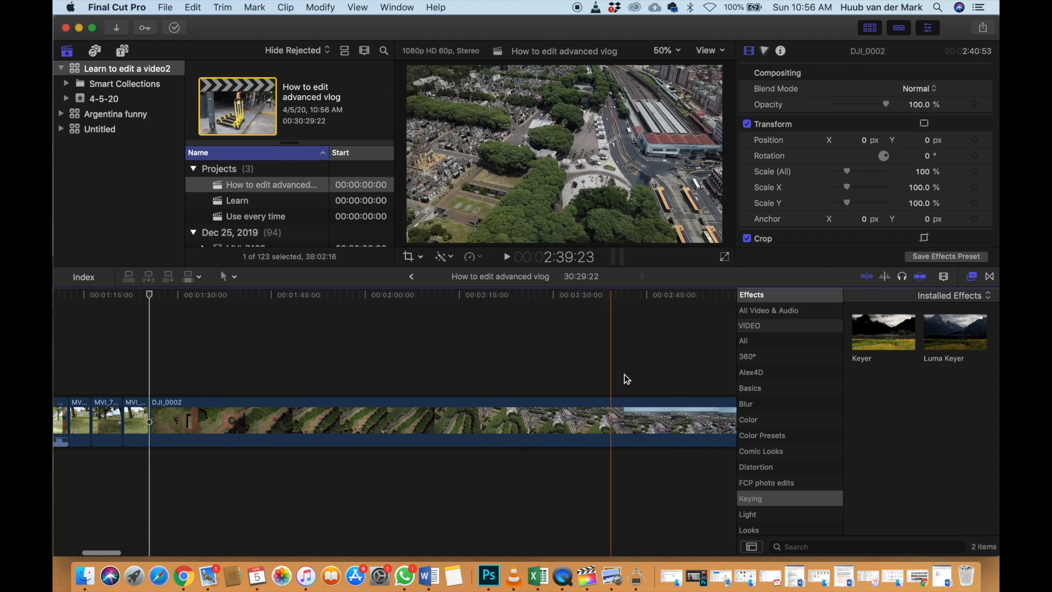
left_click(165, 323)
key("space")
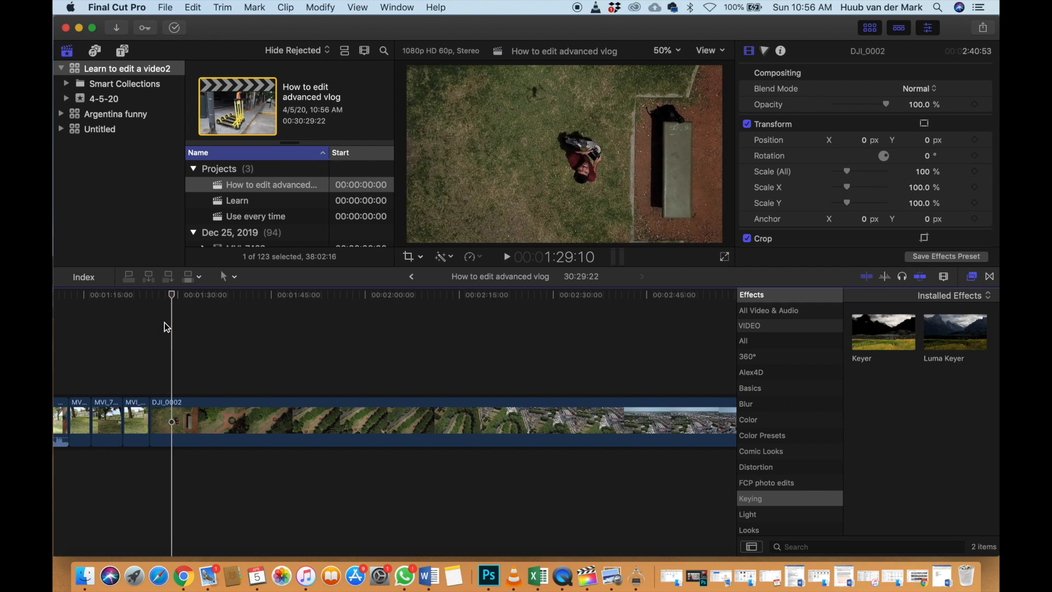
left_click(174, 410)
key("alt+[")
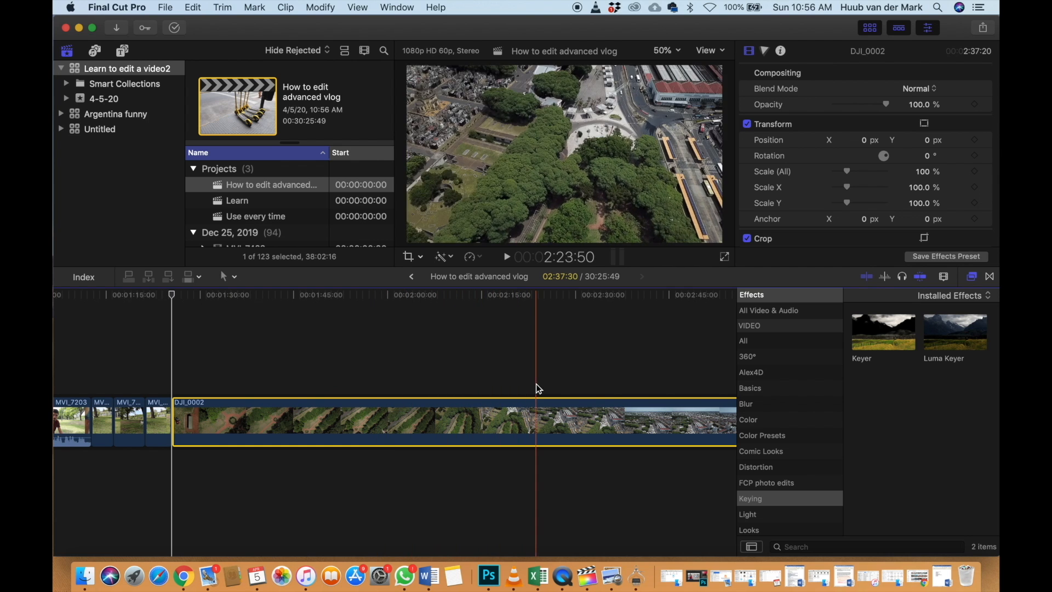
Play the Park section from the start of MVI_7203 into DJI_0002, and replay MVI_7203 through its end
scroll(592, 380, "right", 3)
key("super+minus")
key("super+minus")
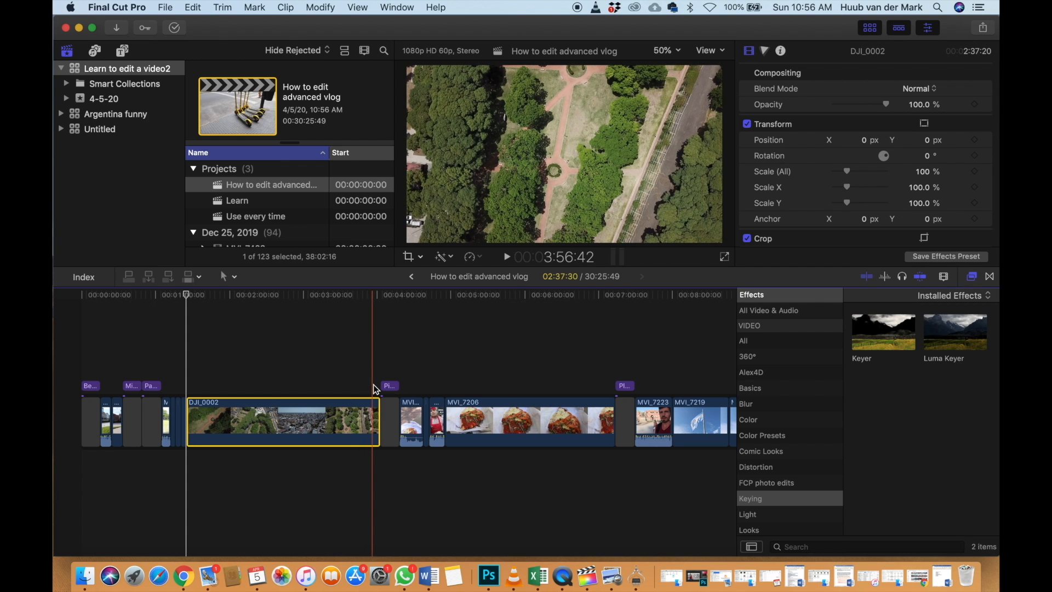
left_click(157, 356)
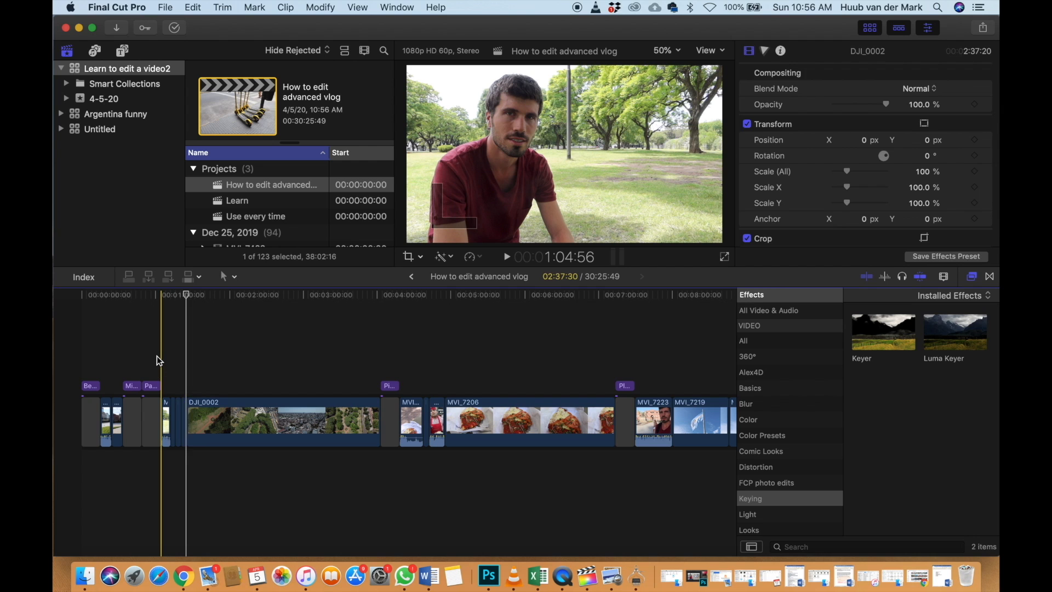
key("super+equal")
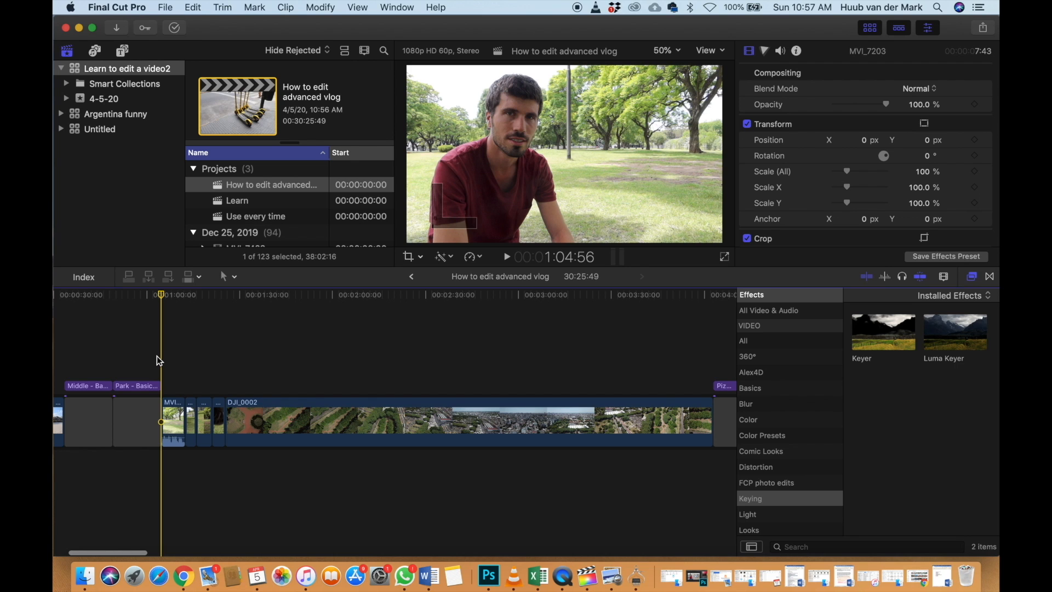
key("space")
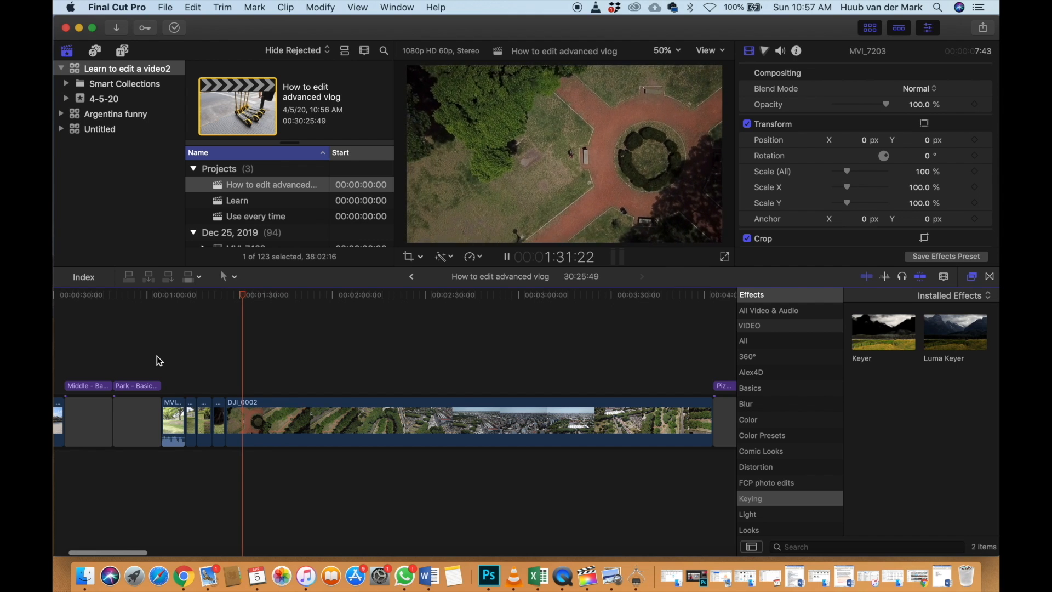
key("space")
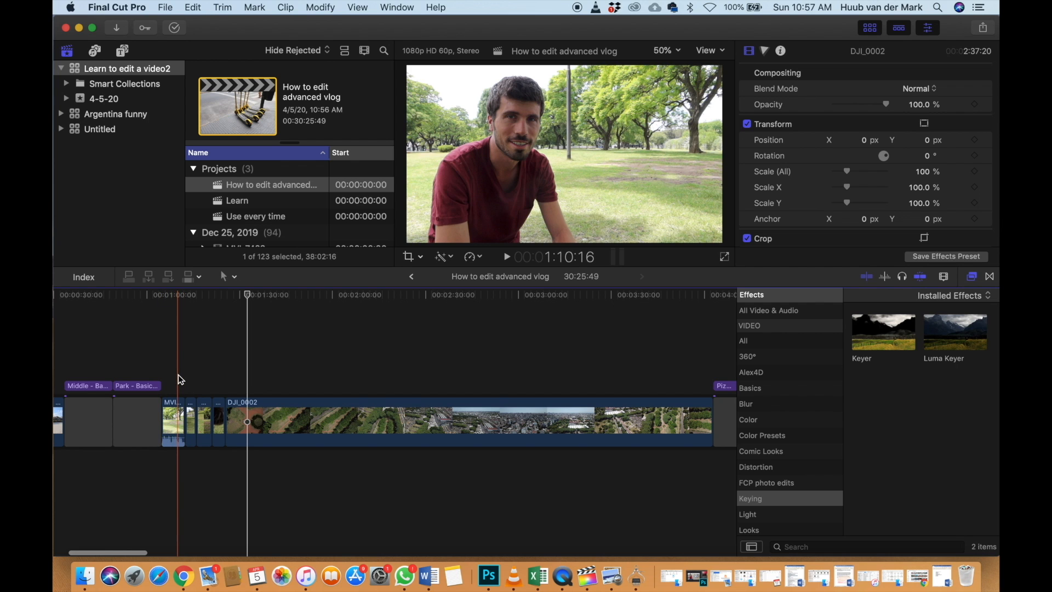
scroll(179, 378, "left", 5)
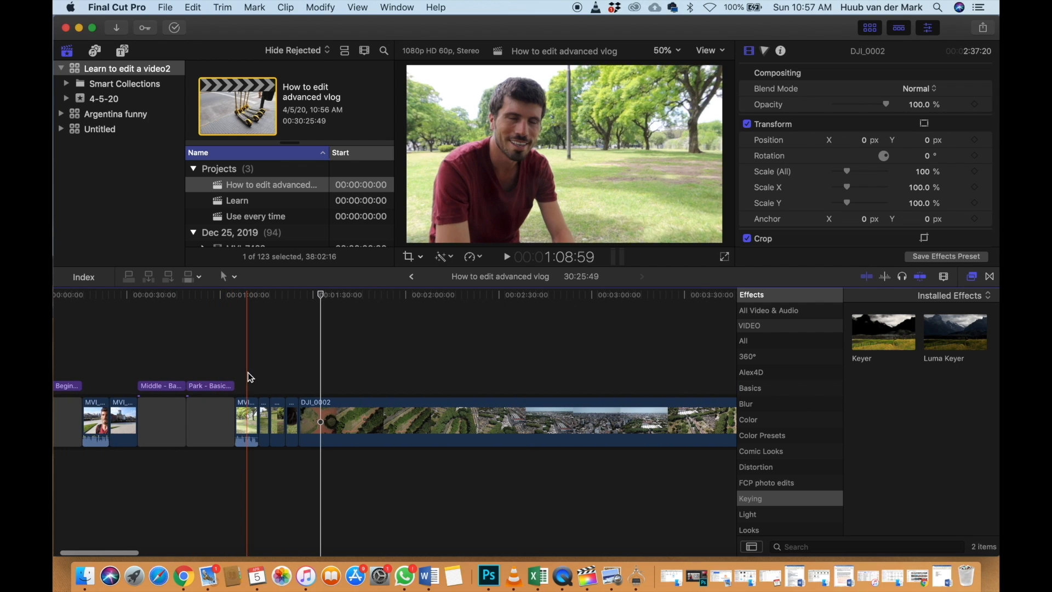
scroll(247, 373, "left", 2)
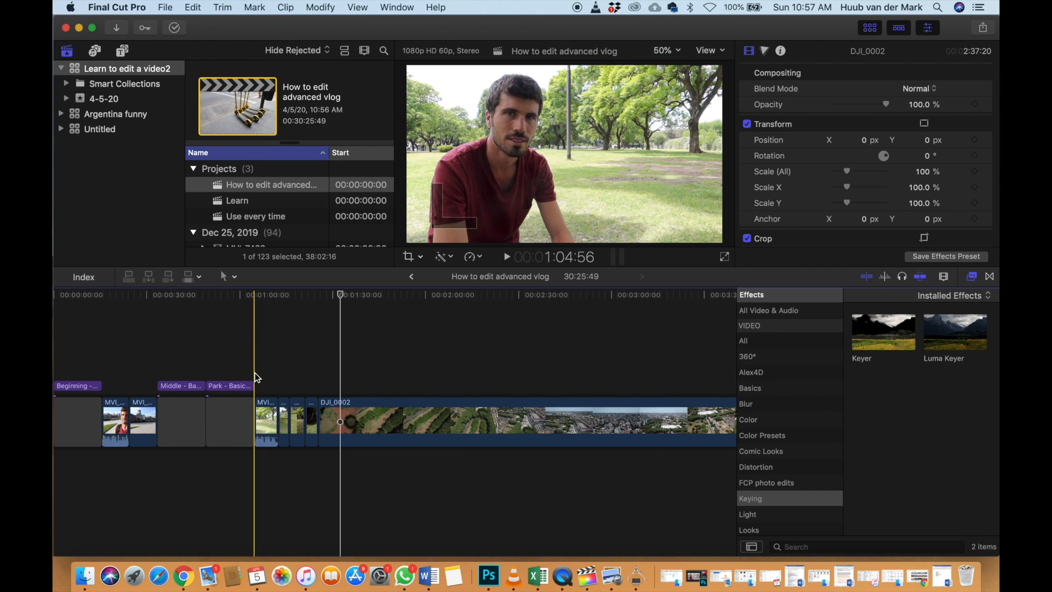
key("space")
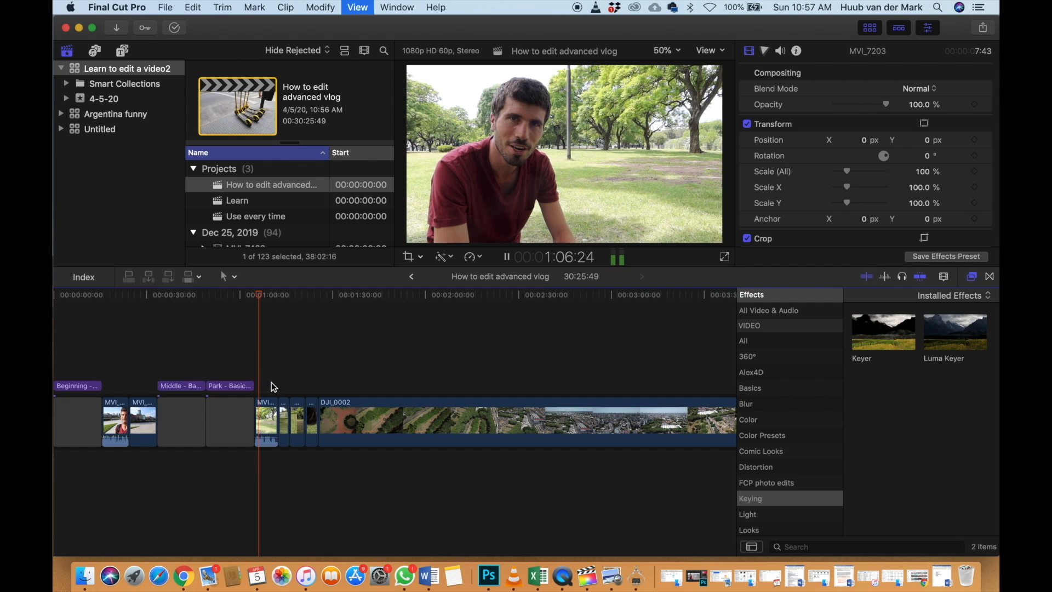
key("space")
key("space")
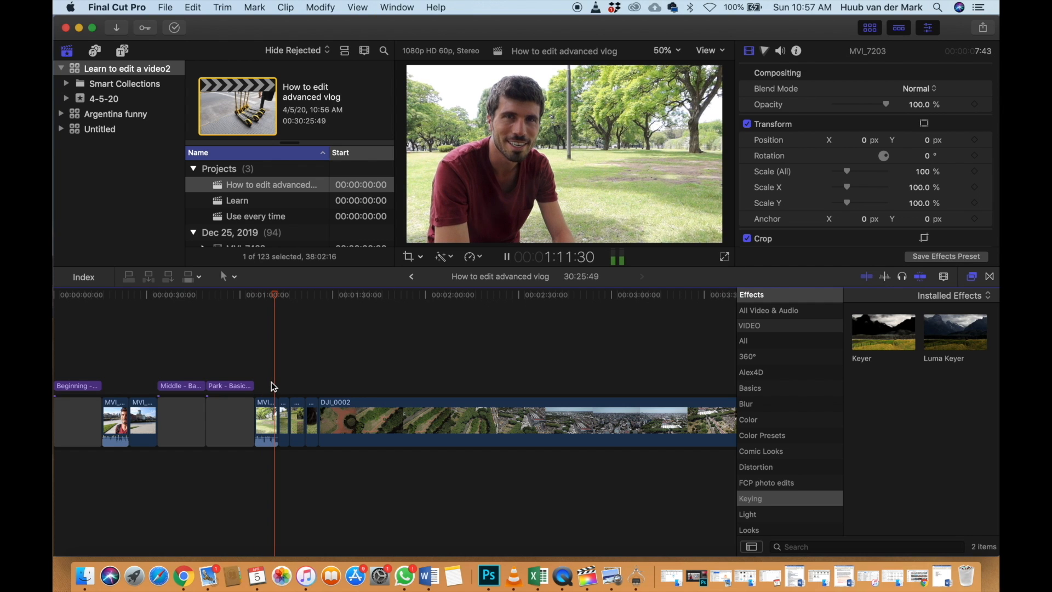
key("space")
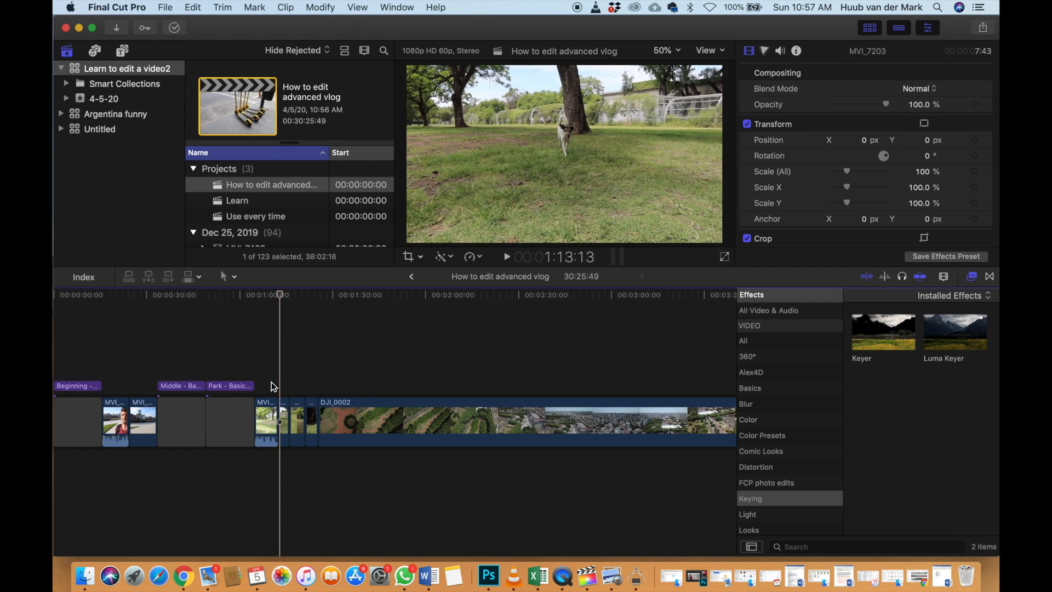
Trim the end of MVI_7203 to 1:11:49 and play across the cut into MVI_7196
key("super+equal")
key("super+equal")
key("super+equal")
key("super+equal")
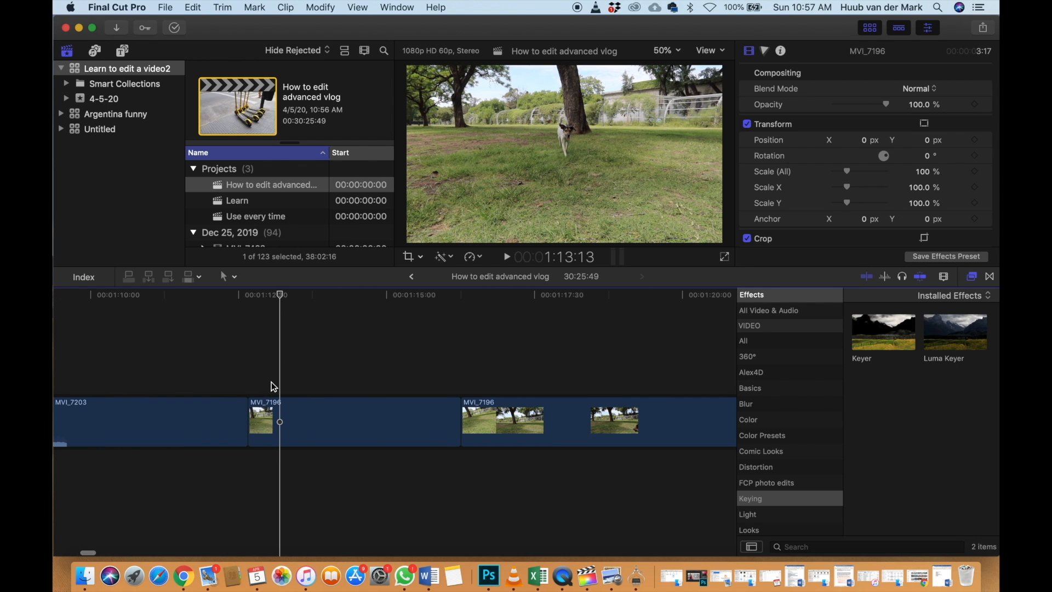
key("space")
key("space")
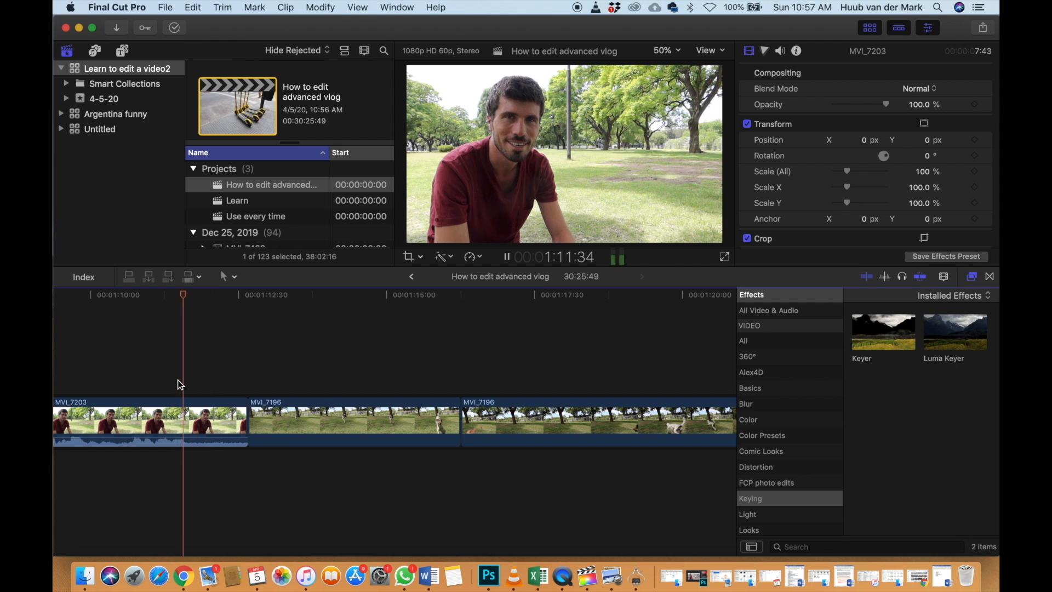
left_click(199, 415)
key("alt+bracketright")
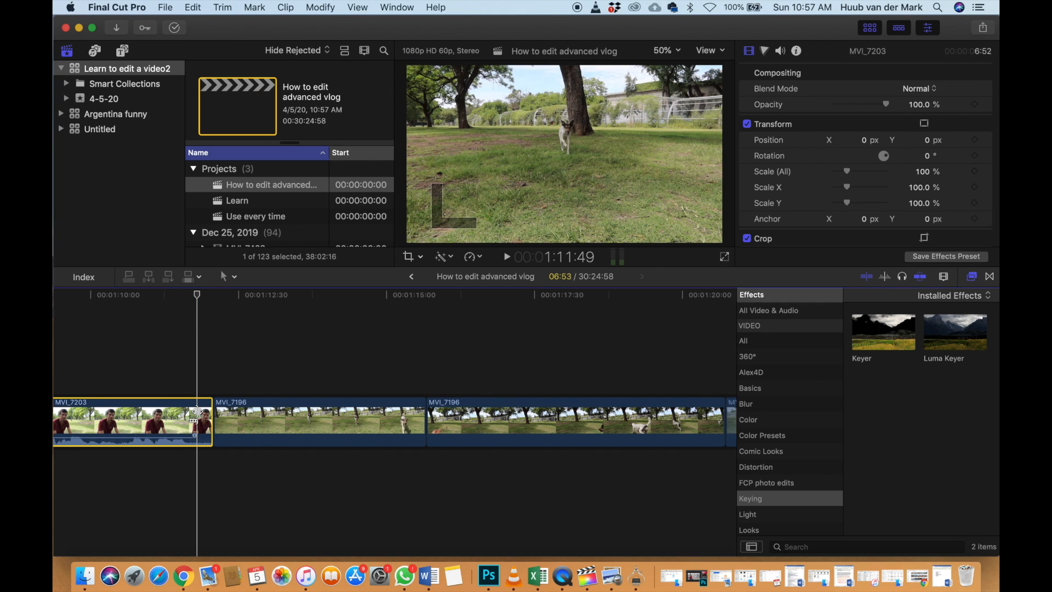
key("space")
key("space")
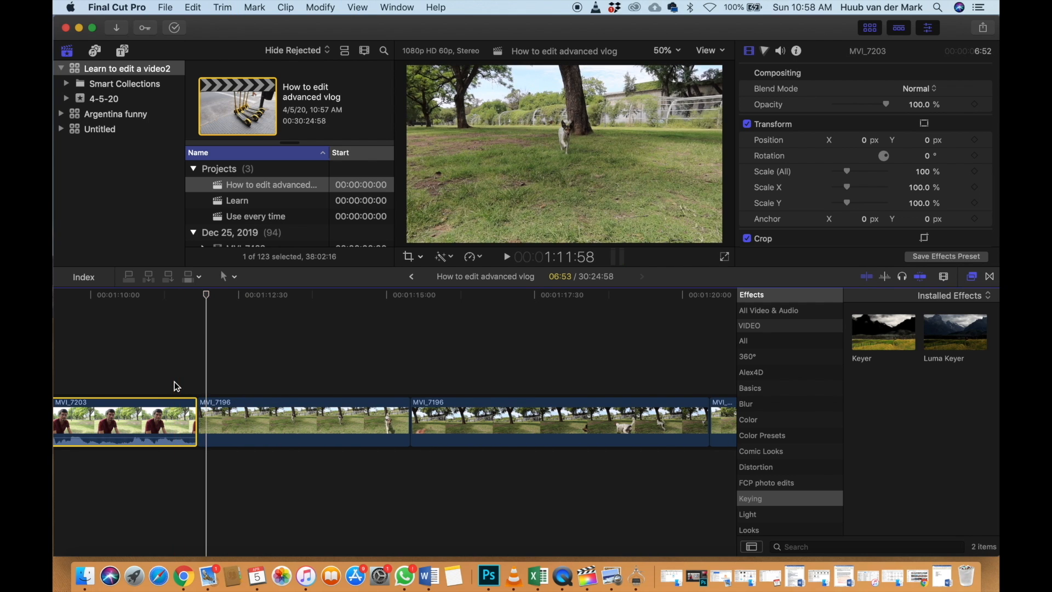
Play through the three MVI_7196 pieces between MVI_7203 and DJI_0002 to compare their moments
key("super+minus")
key("super+minus")
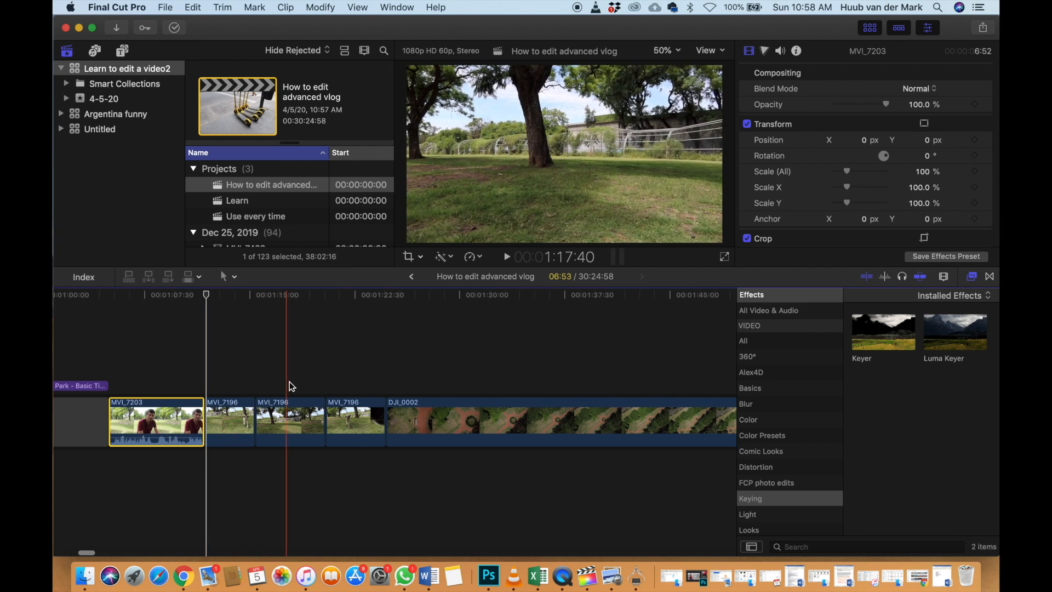
key("space")
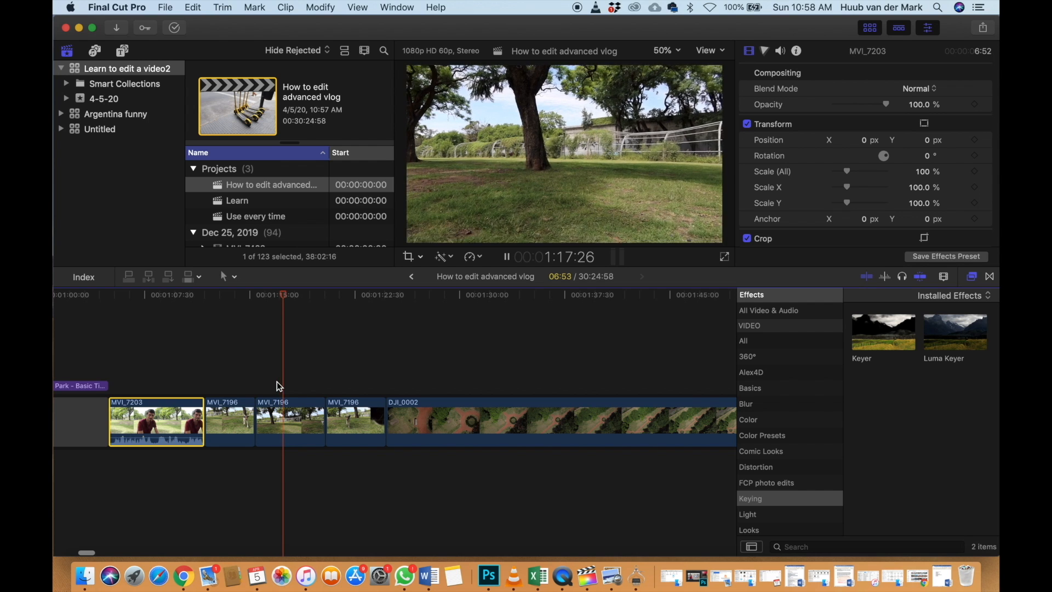
key("space")
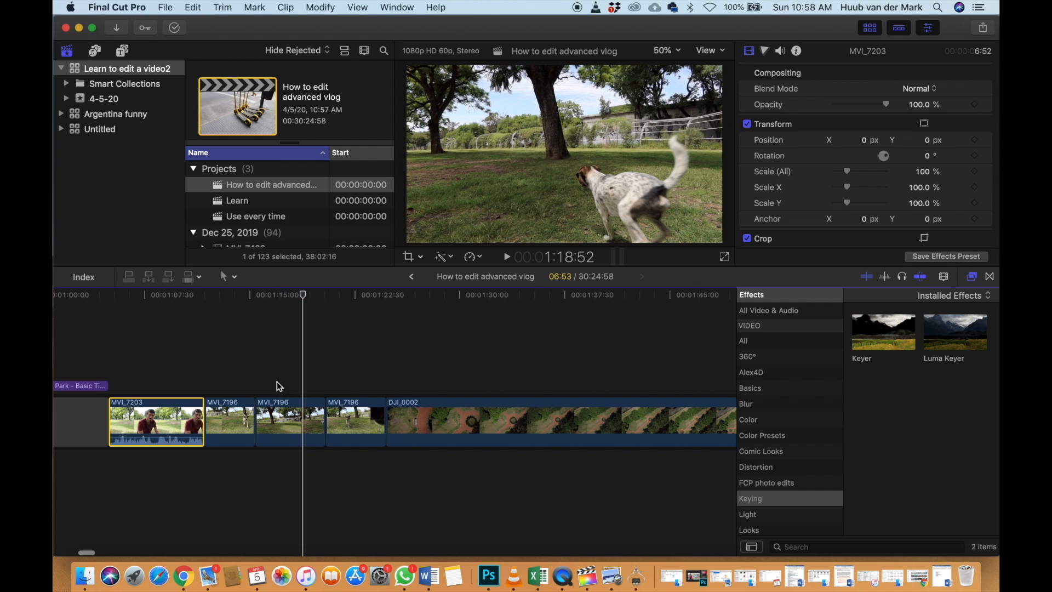
left_click(328, 377)
key("space")
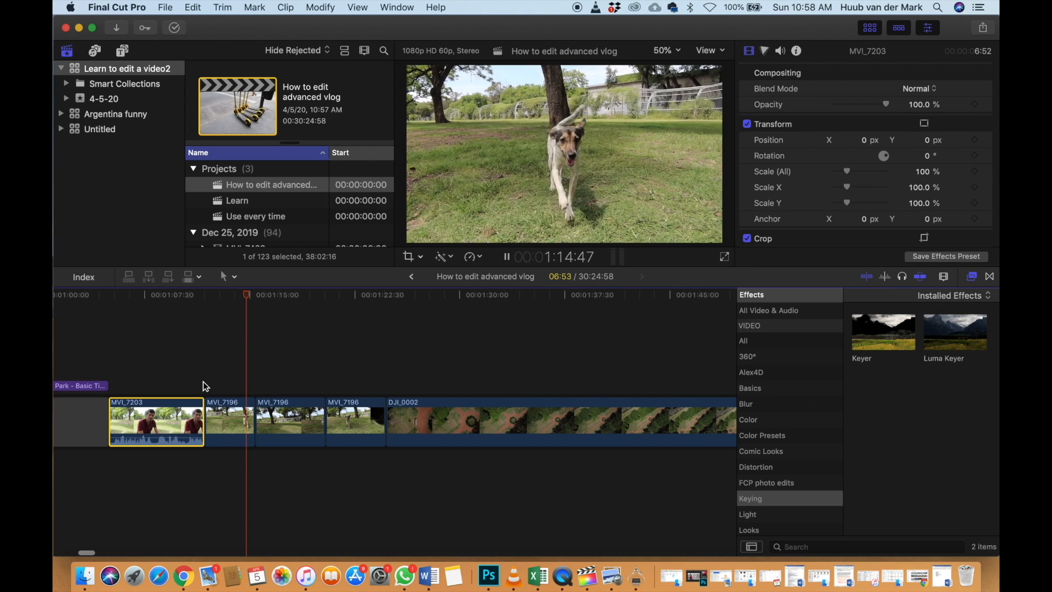
key("space")
key("space")
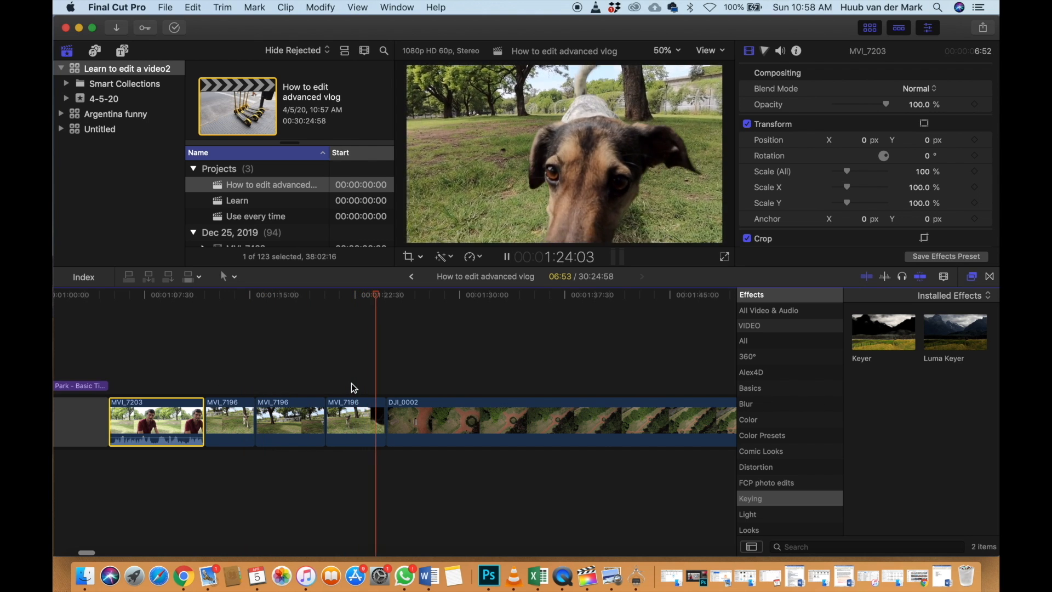
key("space")
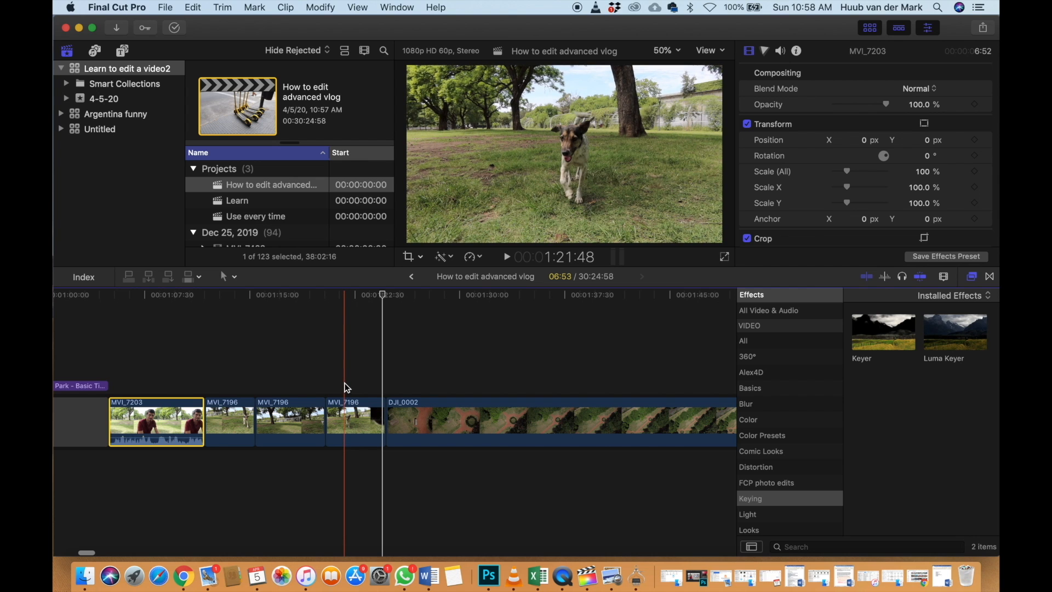
Trim the start of the last MVI_7196 piece to 1:21:45 and play it into DJI_0002
left_click(344, 419)
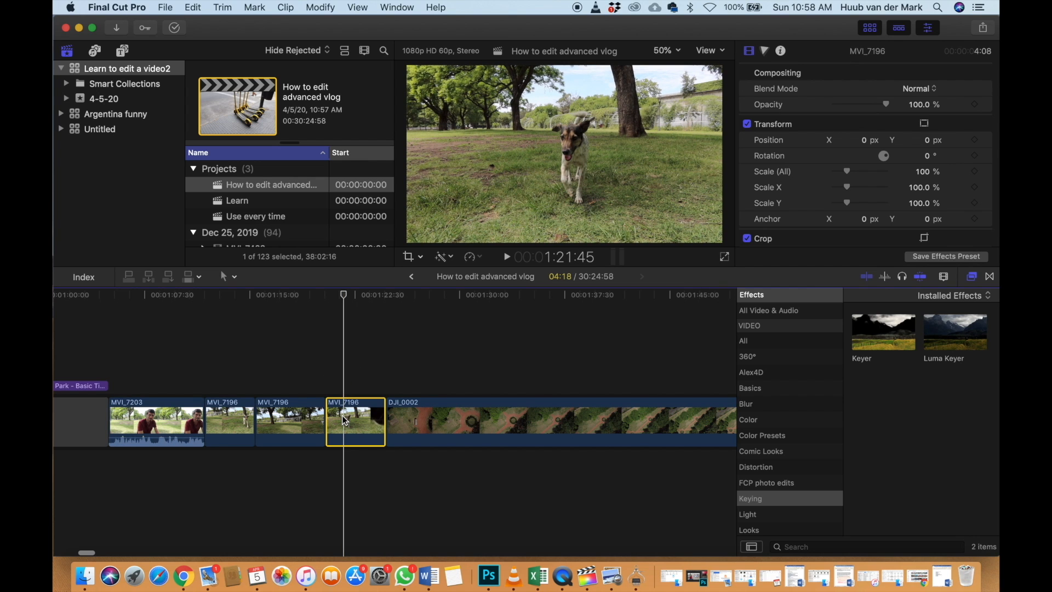
key("alt+[")
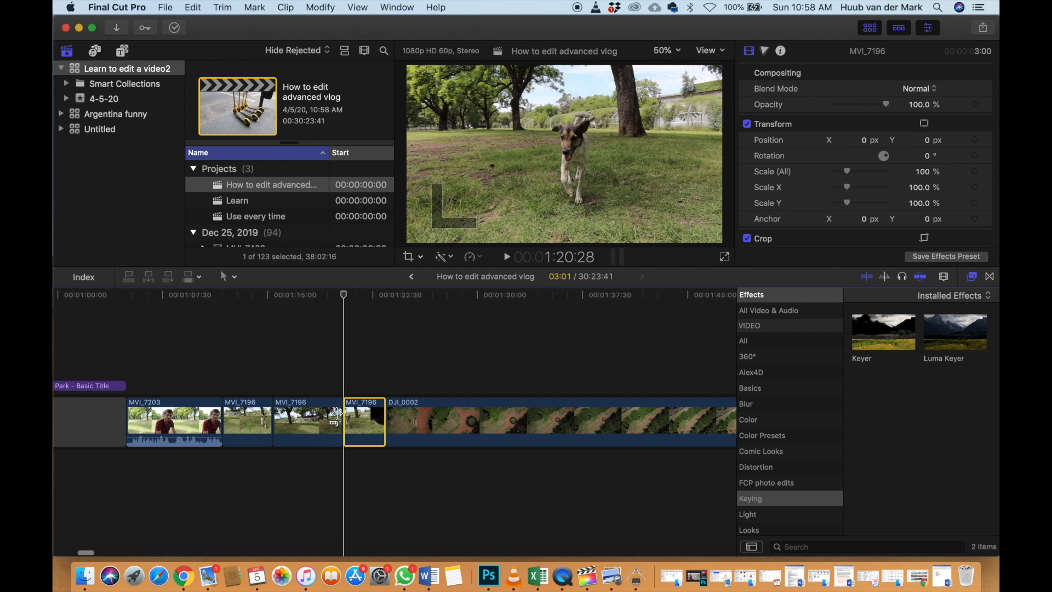
key("space")
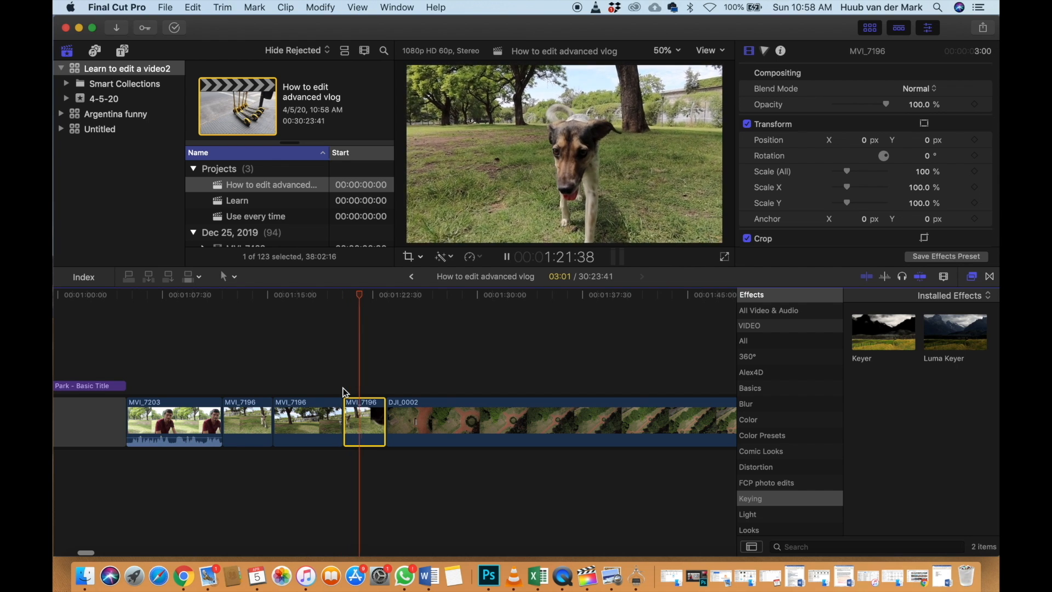
key("space")
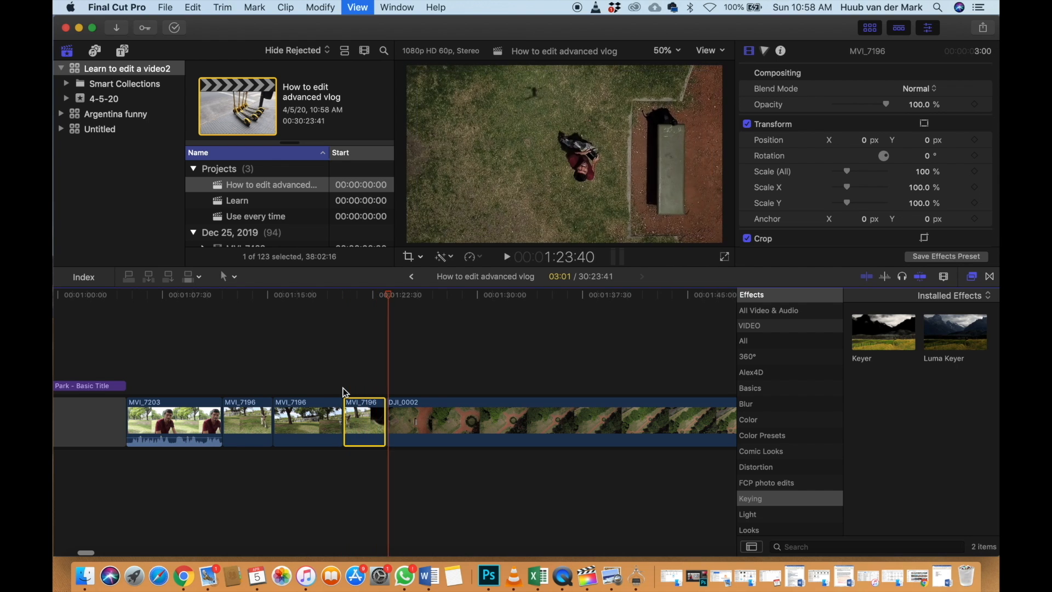
Disable the first two MVI_7196 pieces, move them below the main storyline under MVI_7203, and play the tightened sequence
left_click_drag(258, 373, 309, 405)
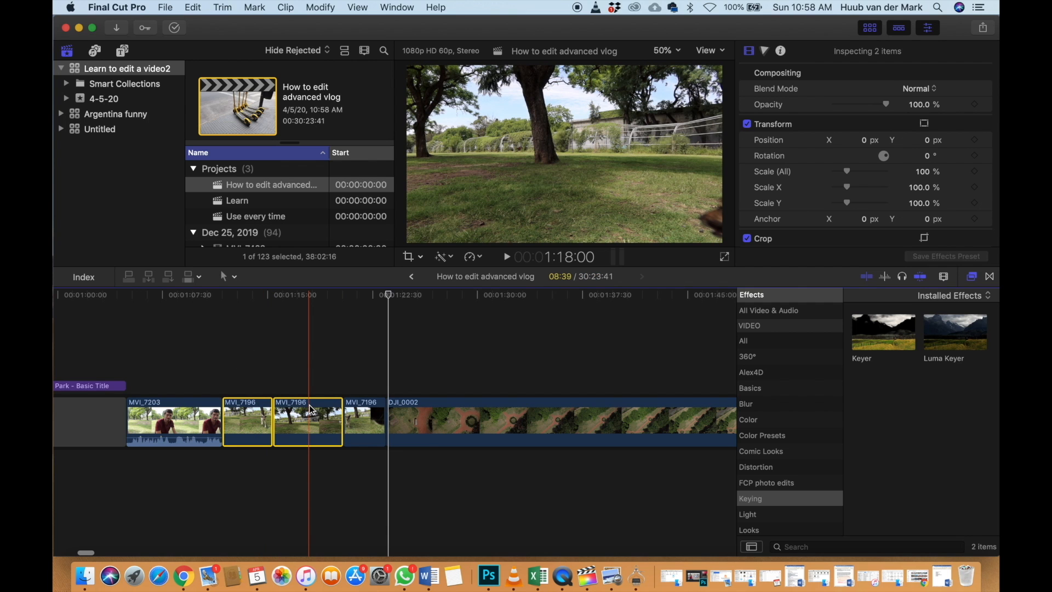
key("v")
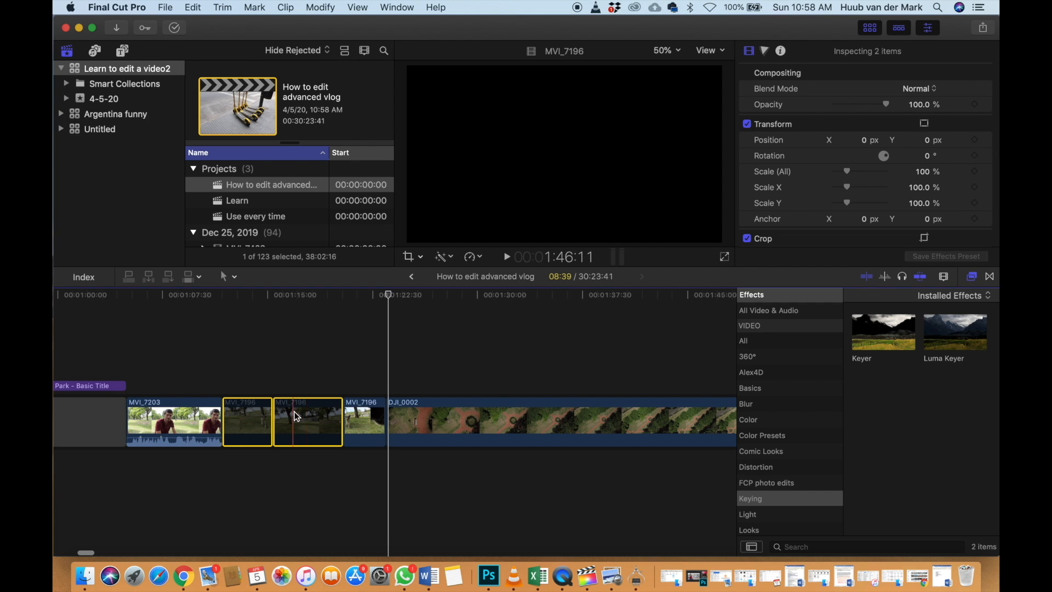
left_click_drag(231, 467, 187, 475)
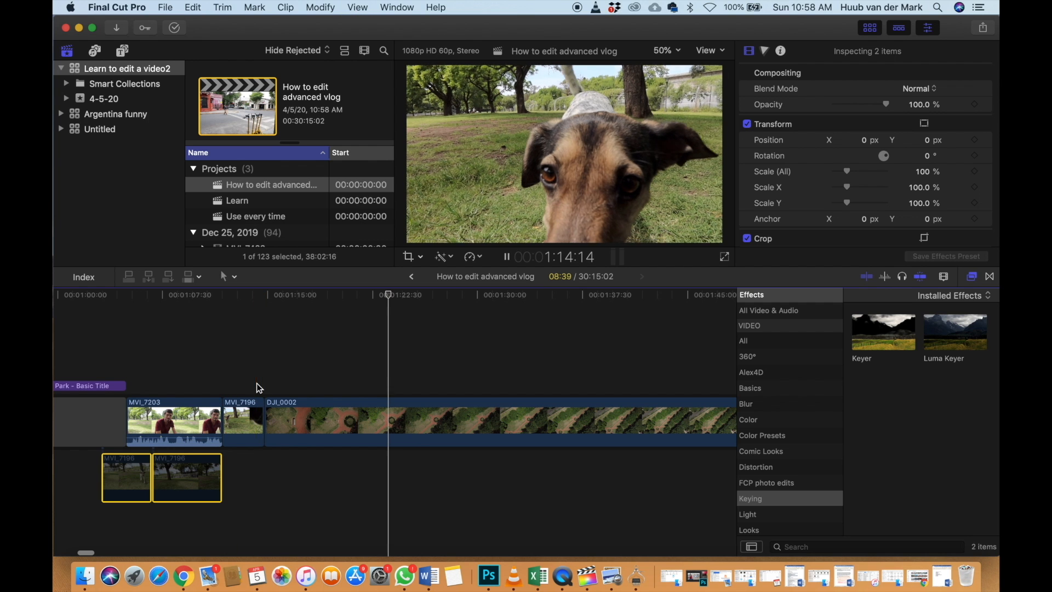
key("space")
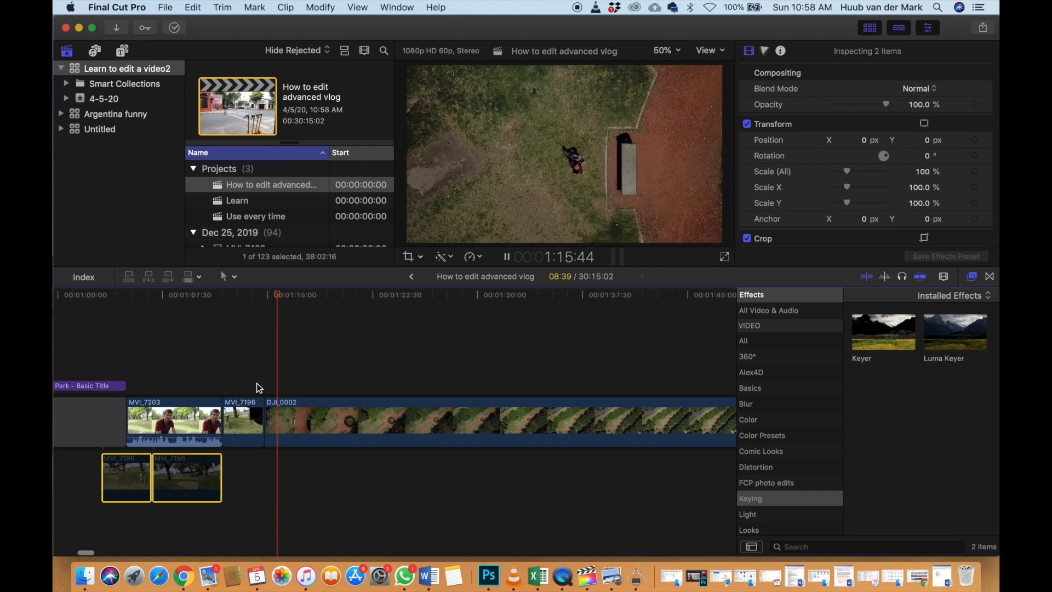
Play the opening of DJI_0002 to judge where the drone shot should speed up
scroll(259, 386, "right", 2)
key("space")
key("space")
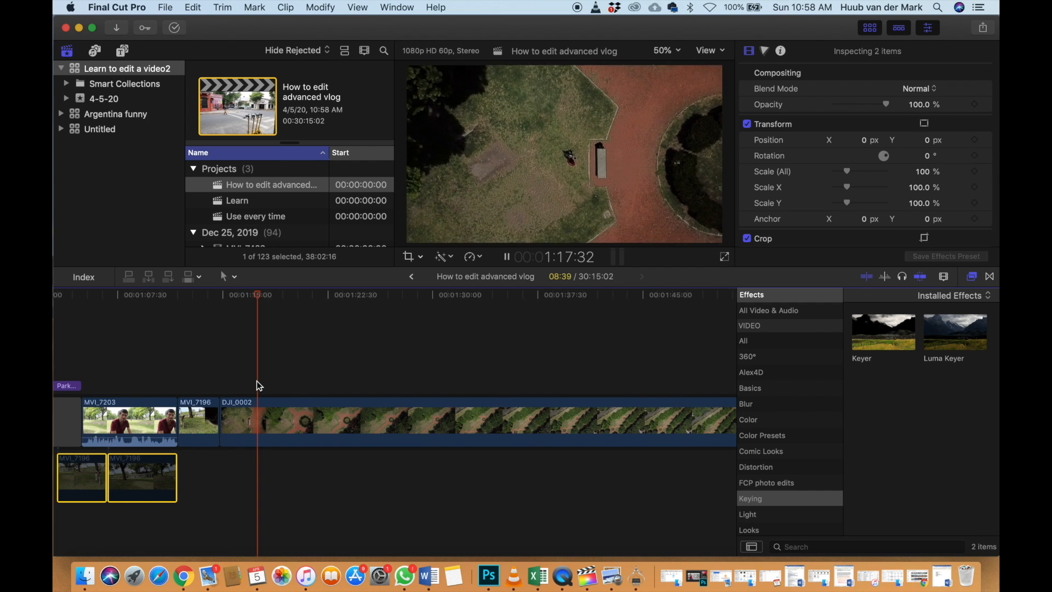
key("super+minus")
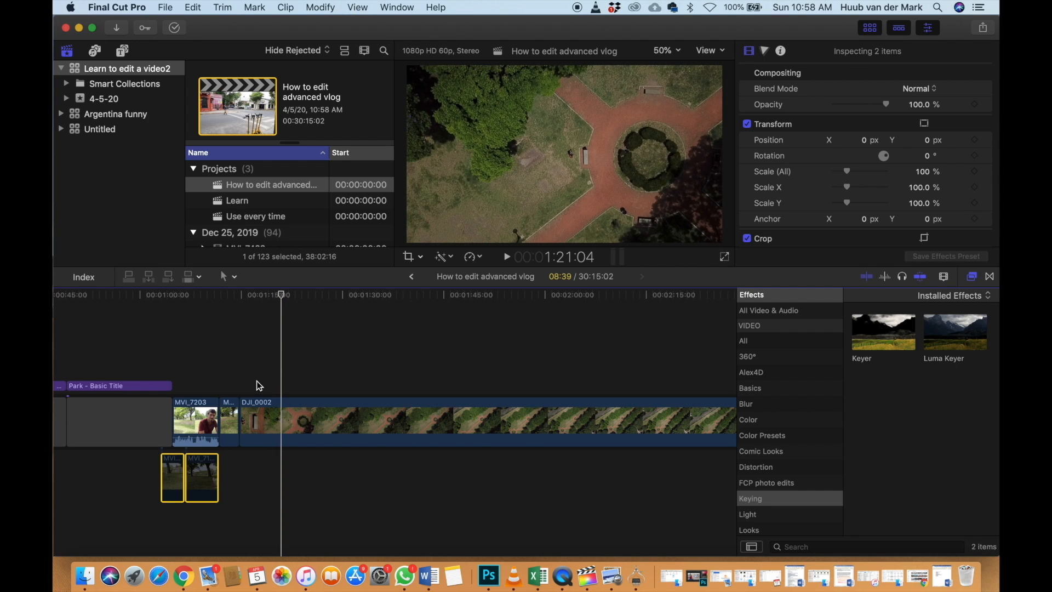
key("space")
Replay the start of DJI_0002 and split its speed with Blade Speed at 1:16:56
left_click(237, 383)
key("cmd+4")
key("space")
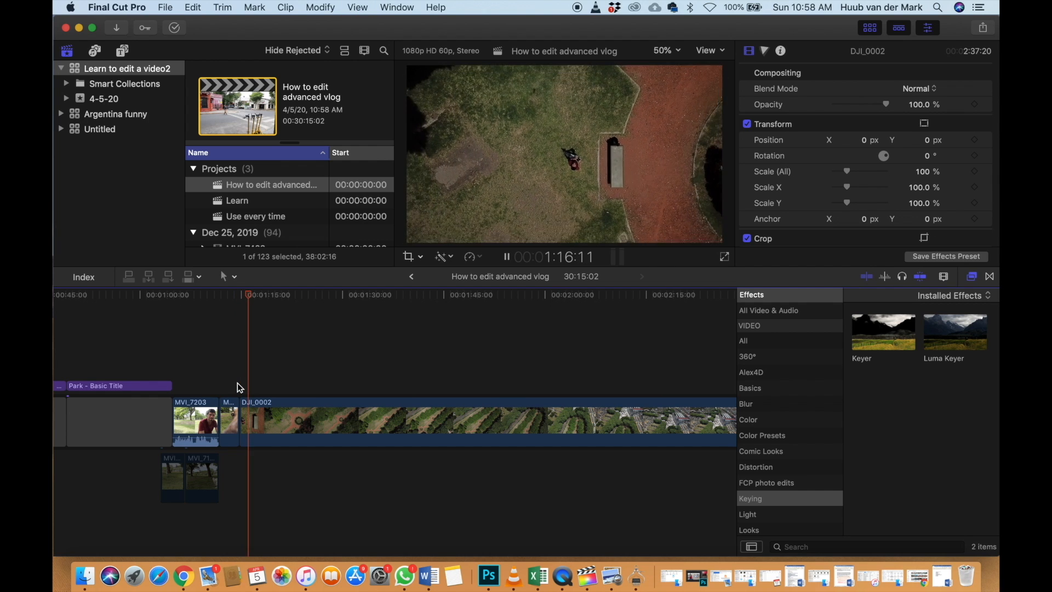
key("space")
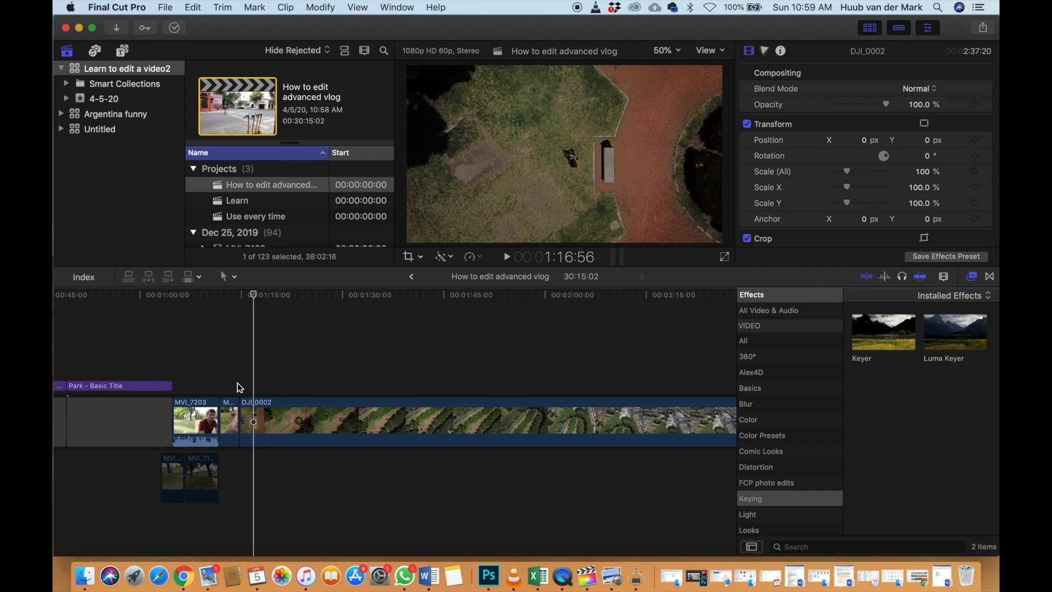
key("cmd+equal")
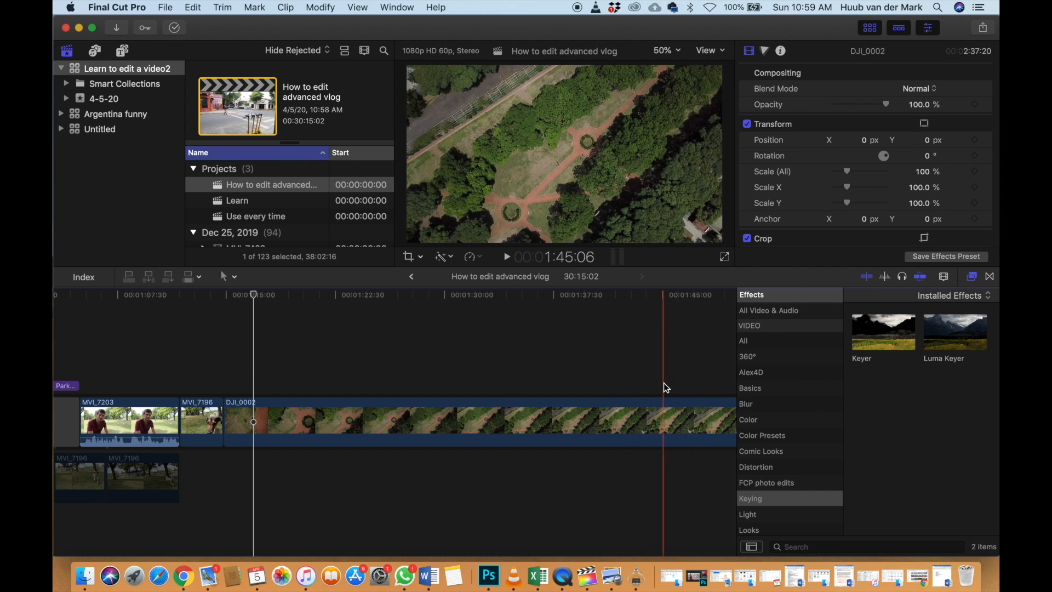
left_click(256, 404)
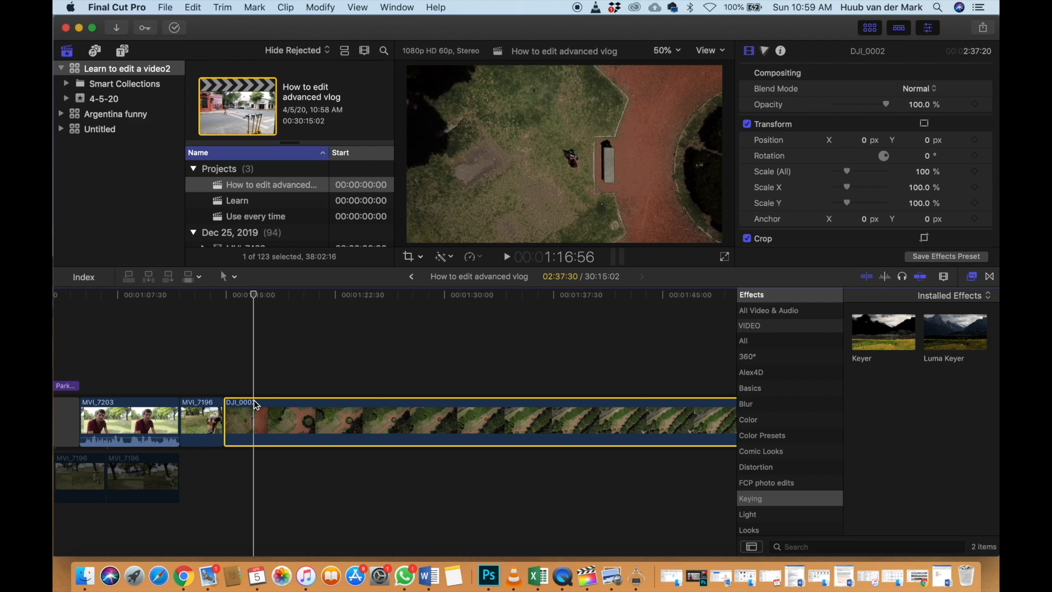
left_click(420, 258)
left_click(480, 256)
left_click(479, 256)
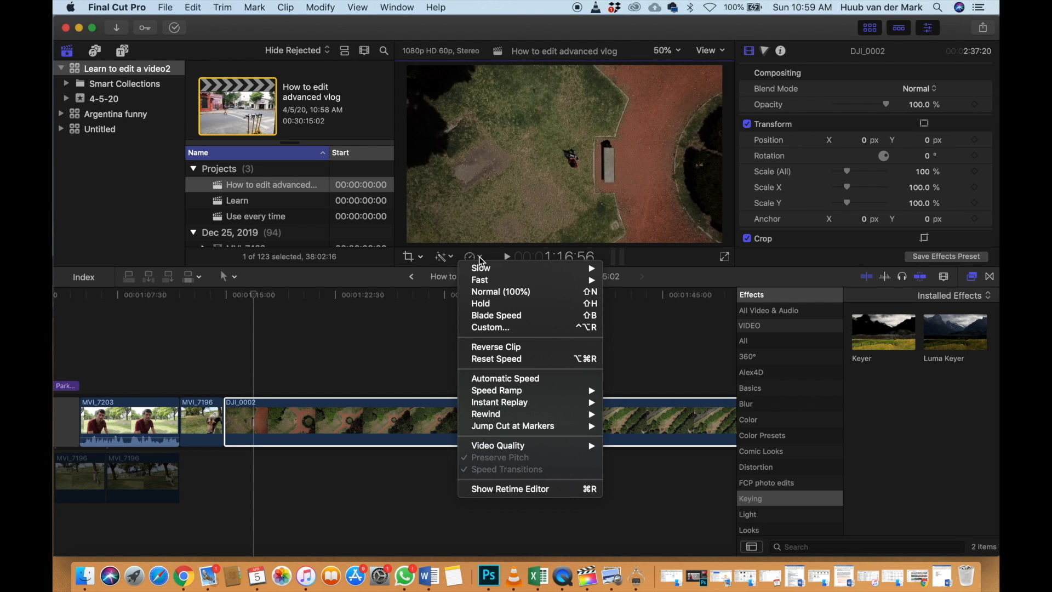
left_click(485, 314)
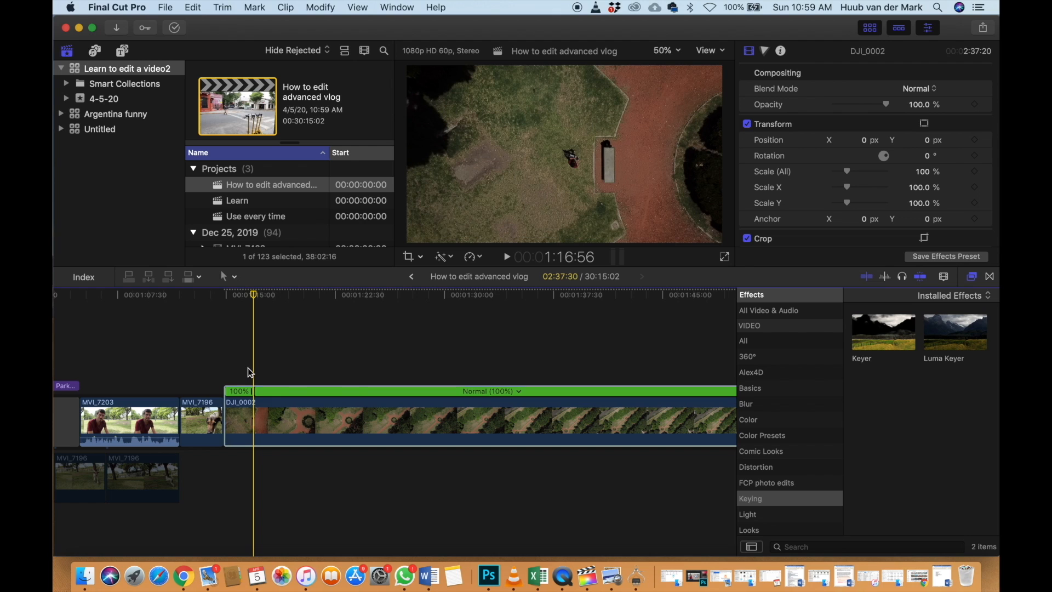
Add a second Blade Speed split to DJI_0002 at 1:42:09
left_click(258, 438)
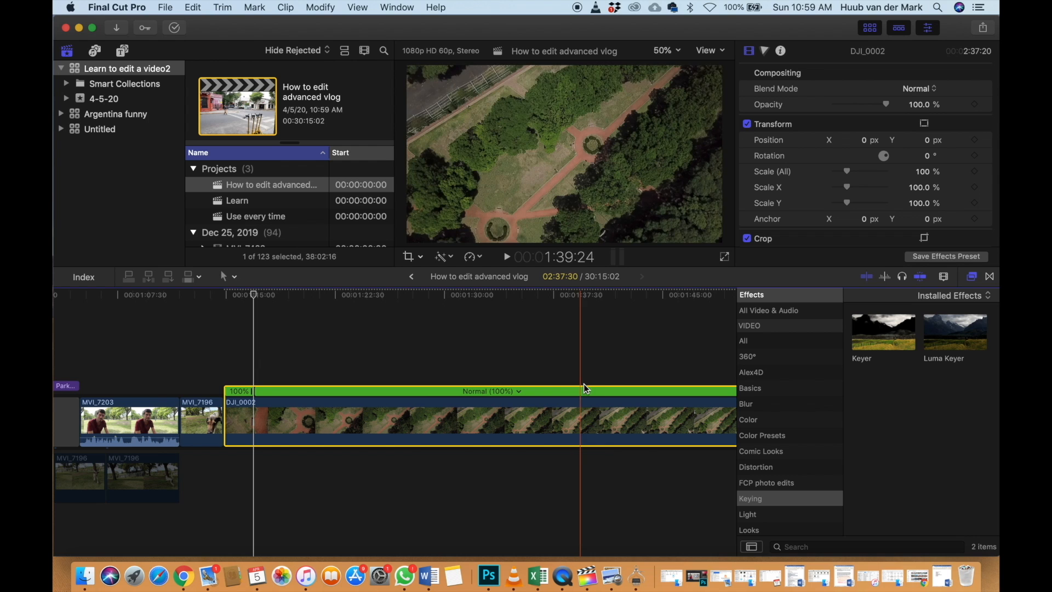
scroll(655, 387, "right", 3)
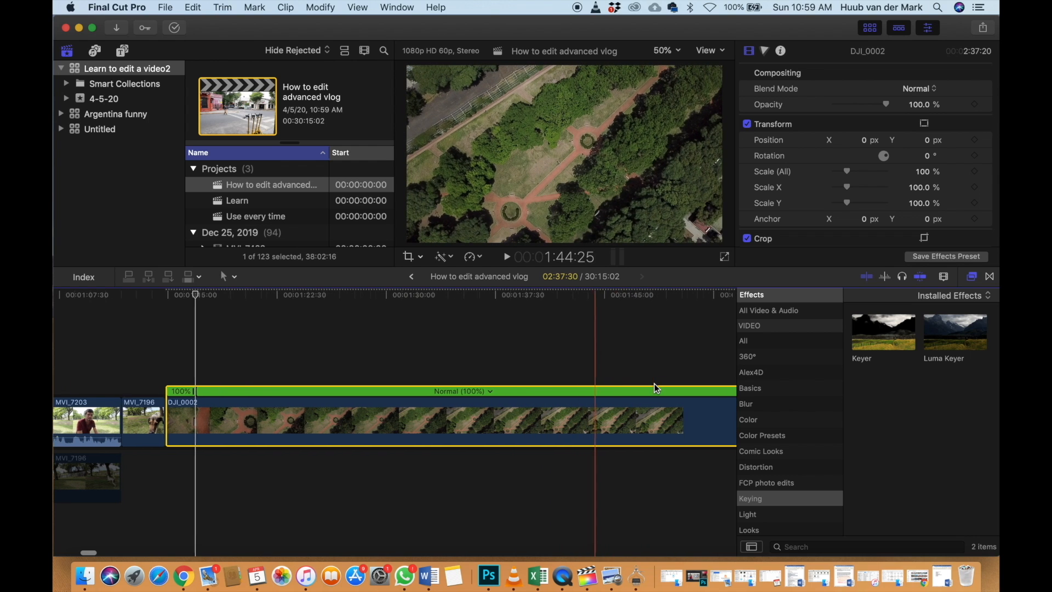
left_click(560, 365)
key("space")
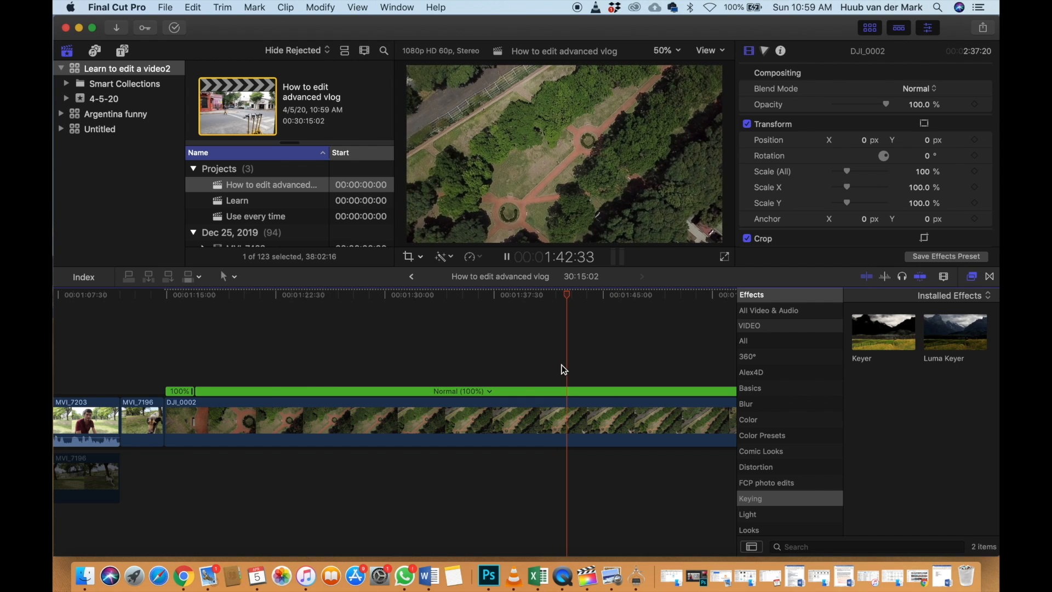
key("space")
left_click(560, 427)
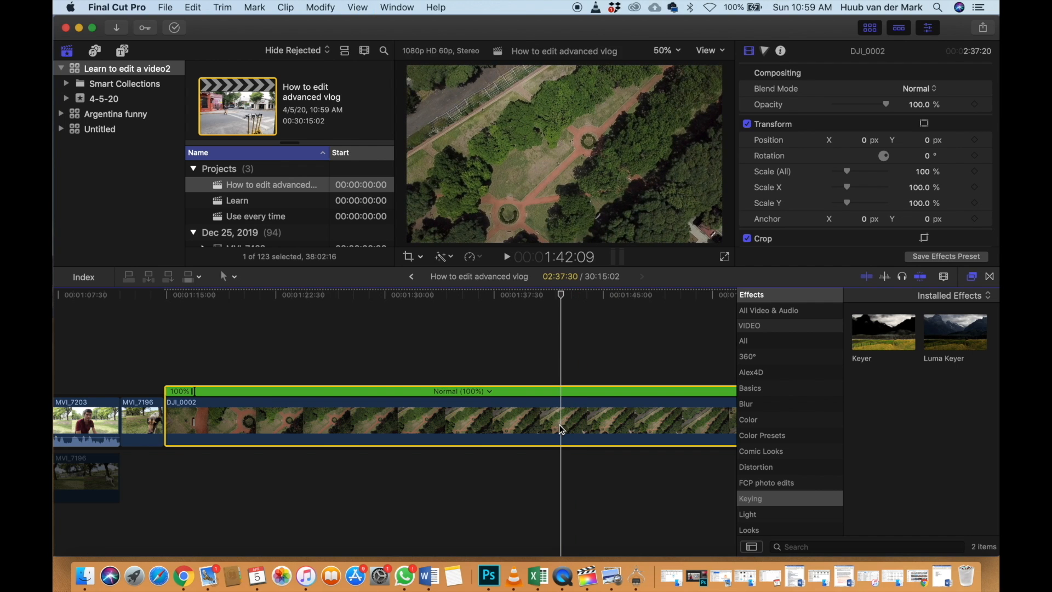
left_click(480, 261)
left_click(495, 313)
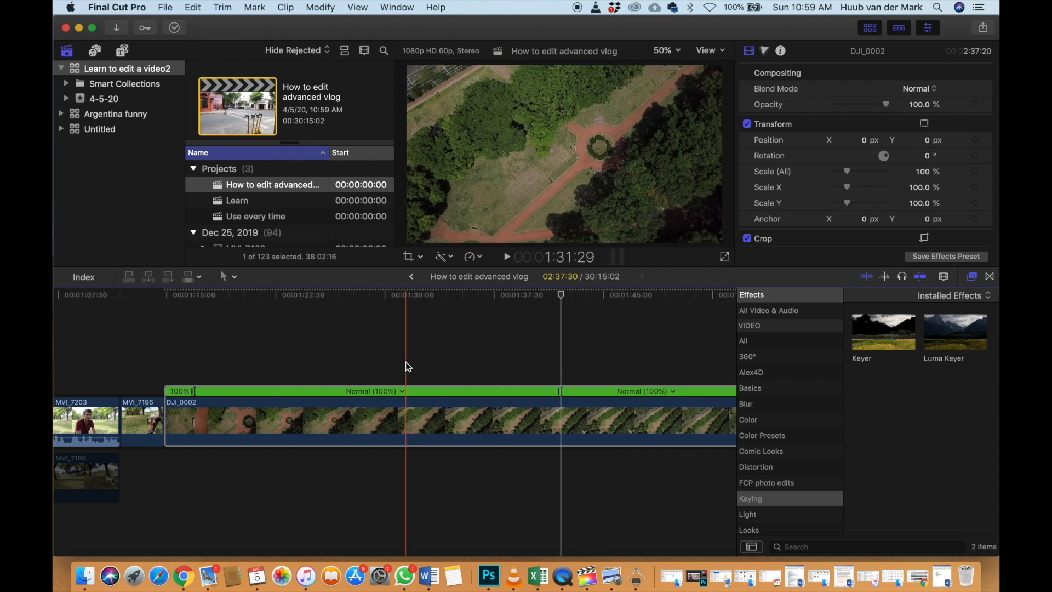
Set the middle speed segment of DJI_0002 to Fast 20x
left_click(403, 391)
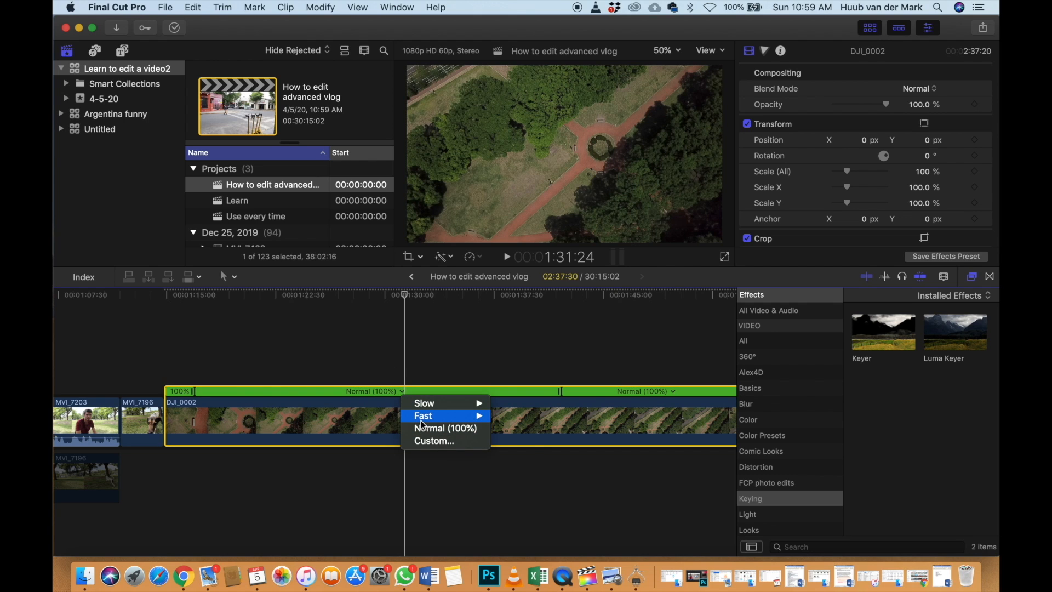
mouse_move(426, 419)
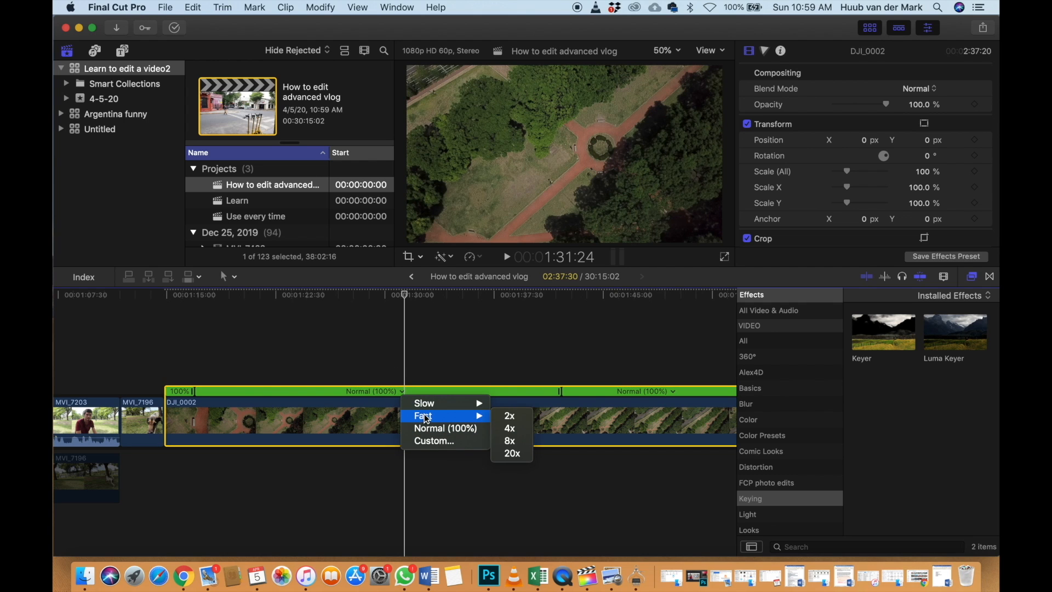
left_click(516, 453)
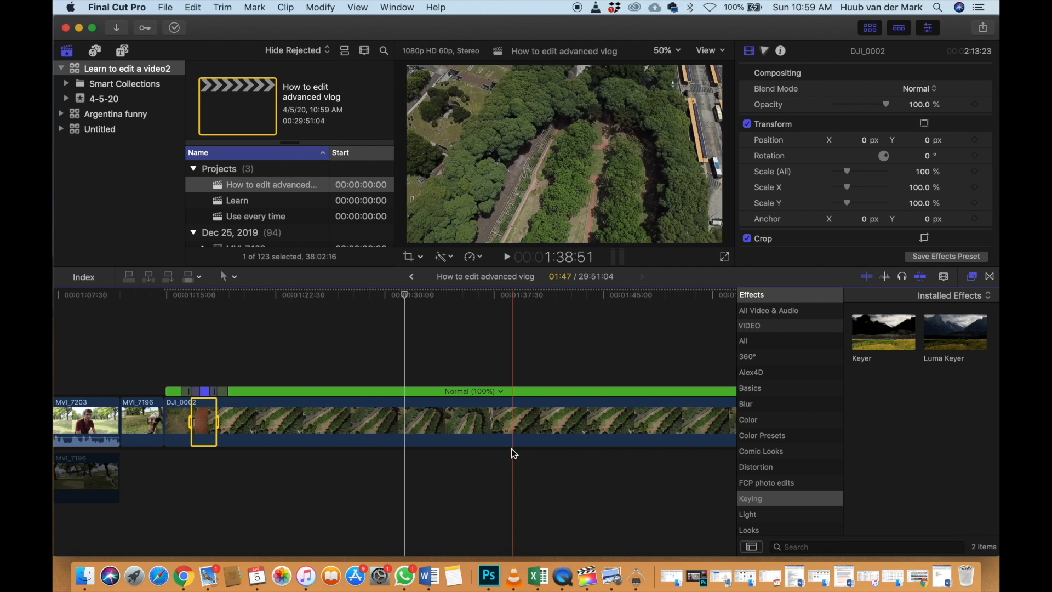
Play DJI_0002 from its start at 1:14:50 to review the speed-up and its transitions
left_click(170, 361)
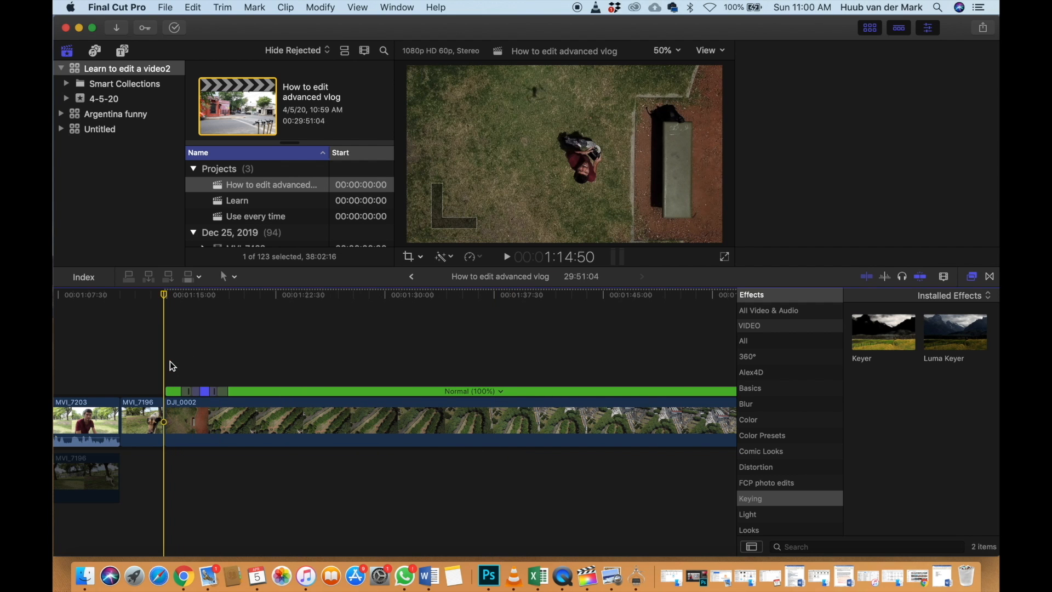
key("super+equal")
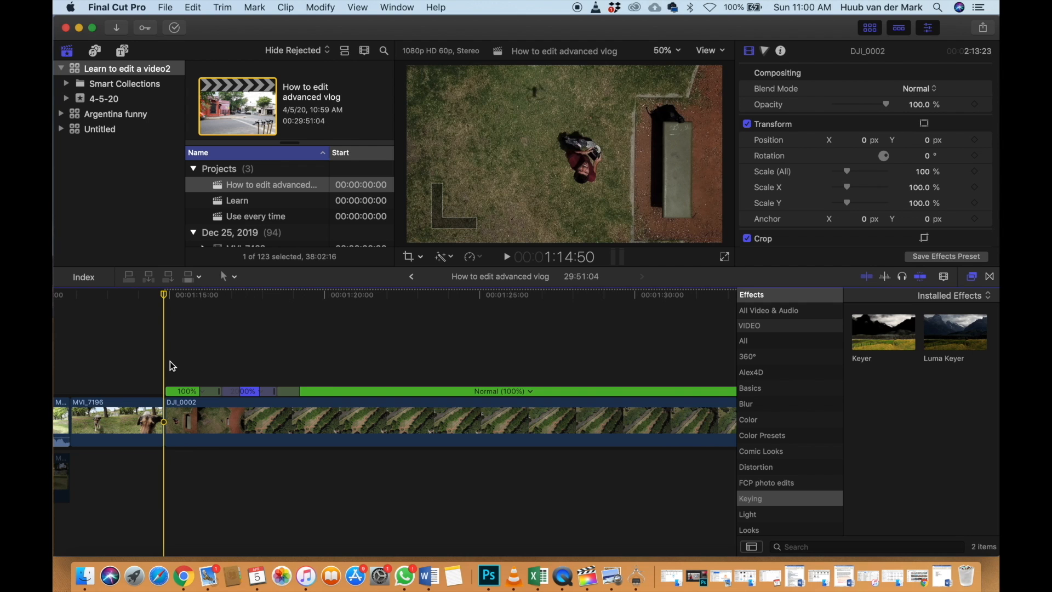
key("space")
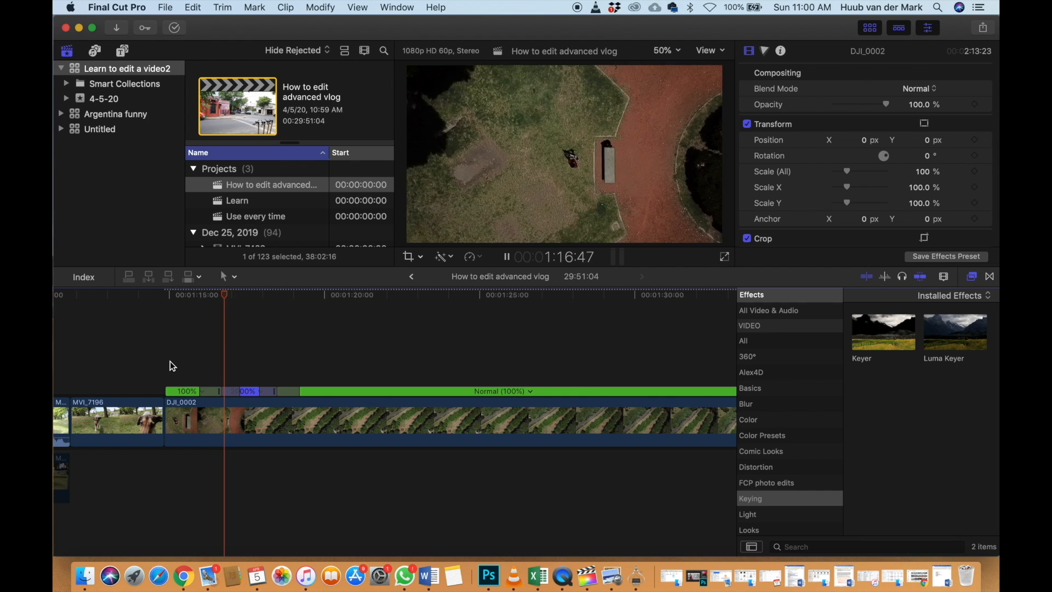
key("space")
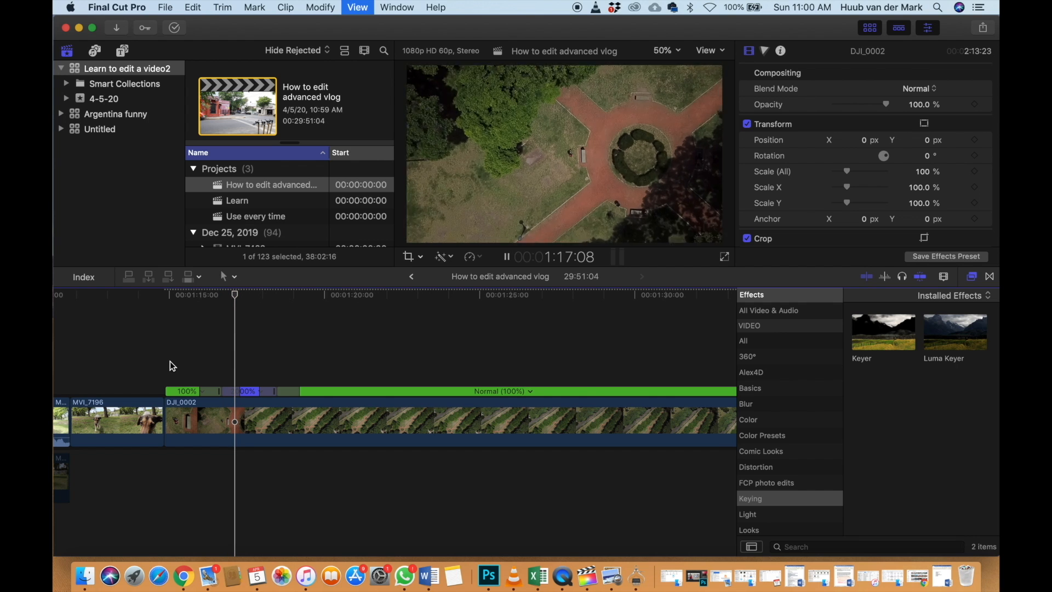
key("space")
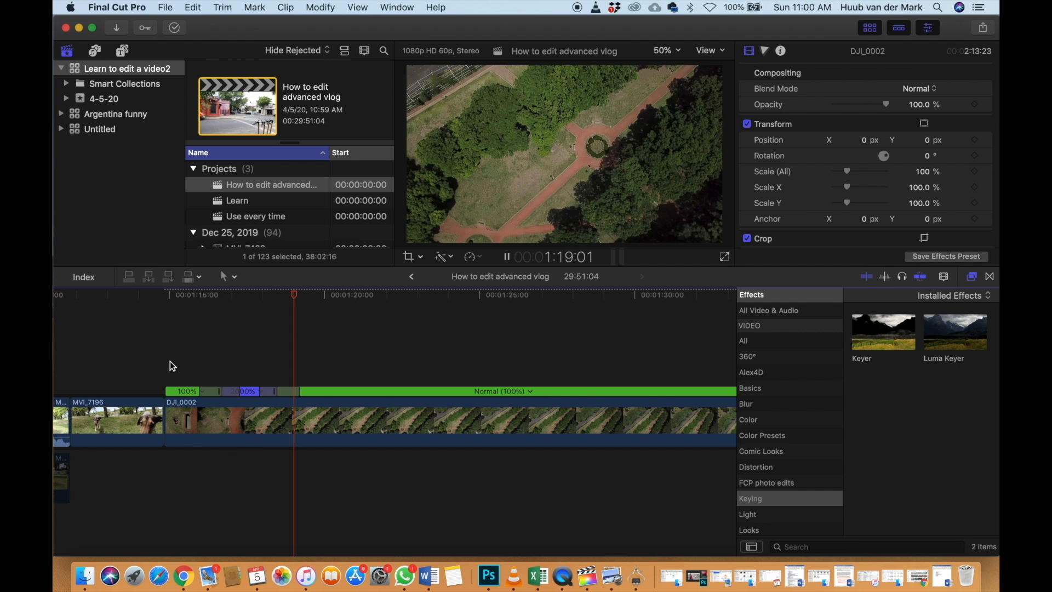
key("space")
key("space")
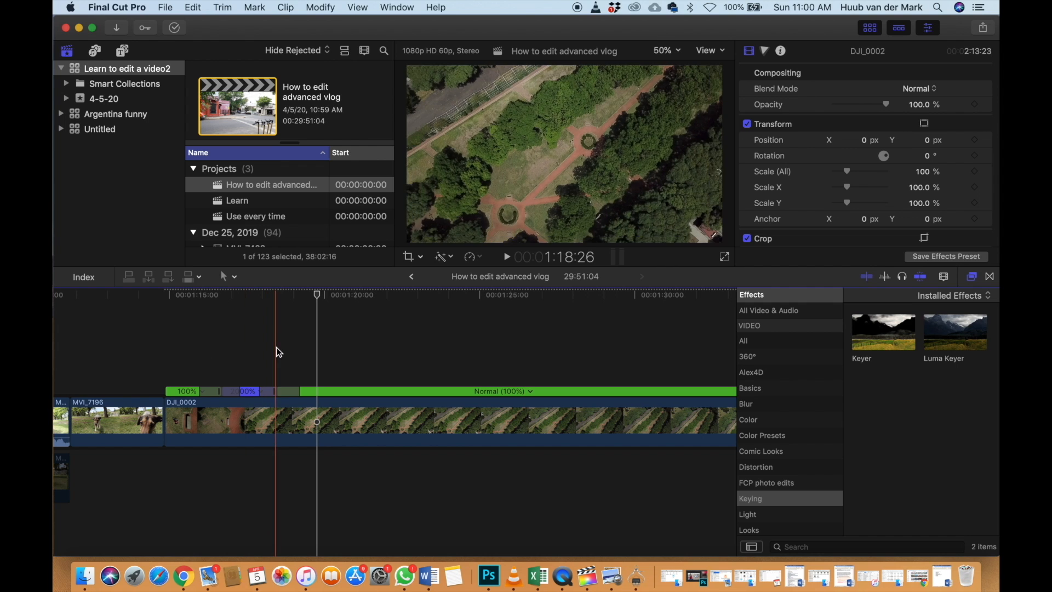
Cut DJI_0002 at 1:19:35, just after the sped-up segment
key("space")
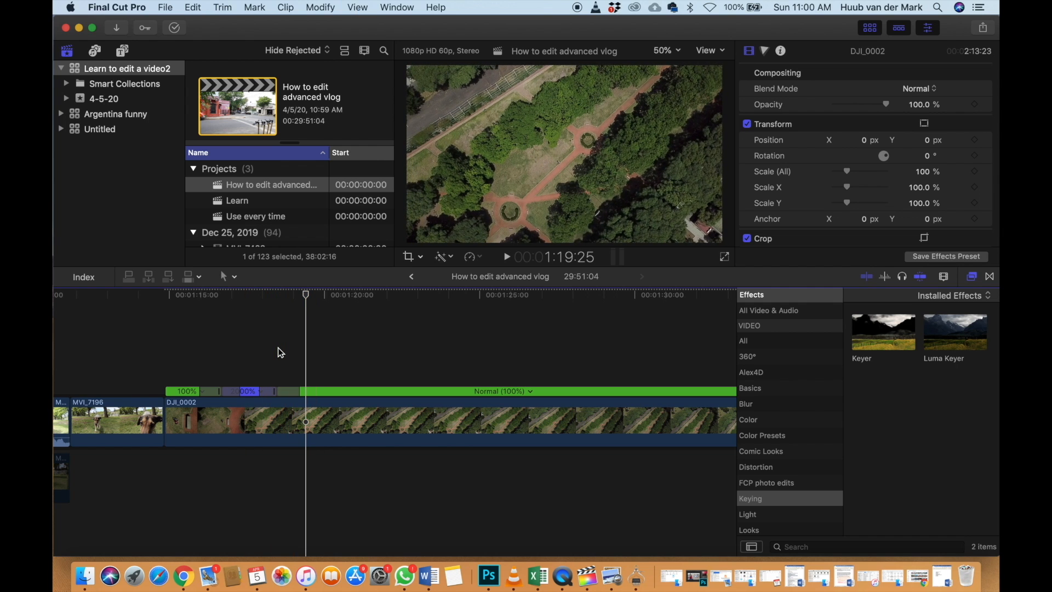
key("space")
left_click(311, 404)
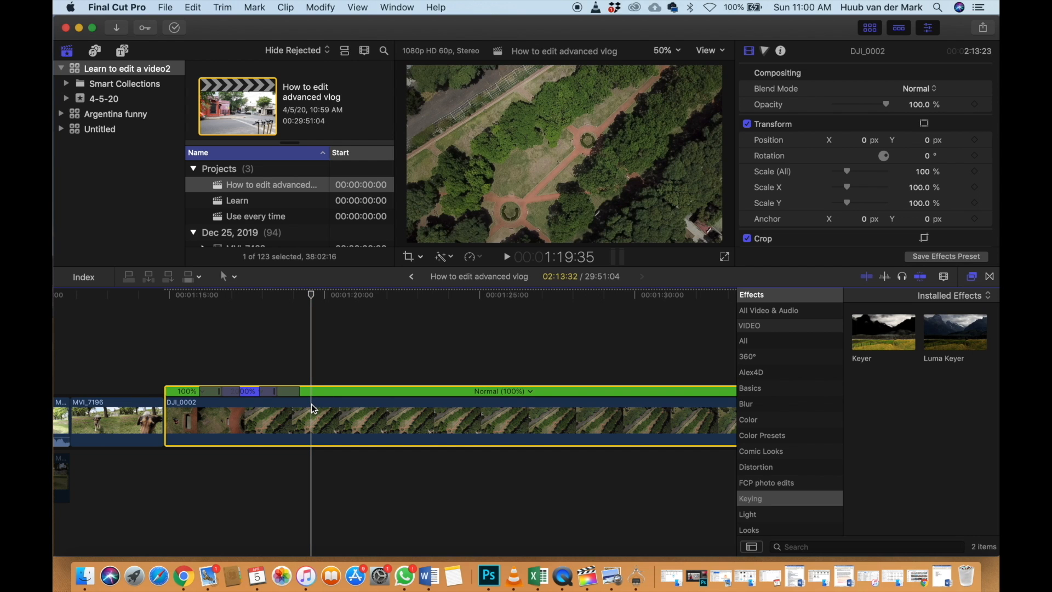
key("super+b")
Select the retimed DJI_0002 piece and check the Background render setting in the Playback preferences
left_click(251, 373)
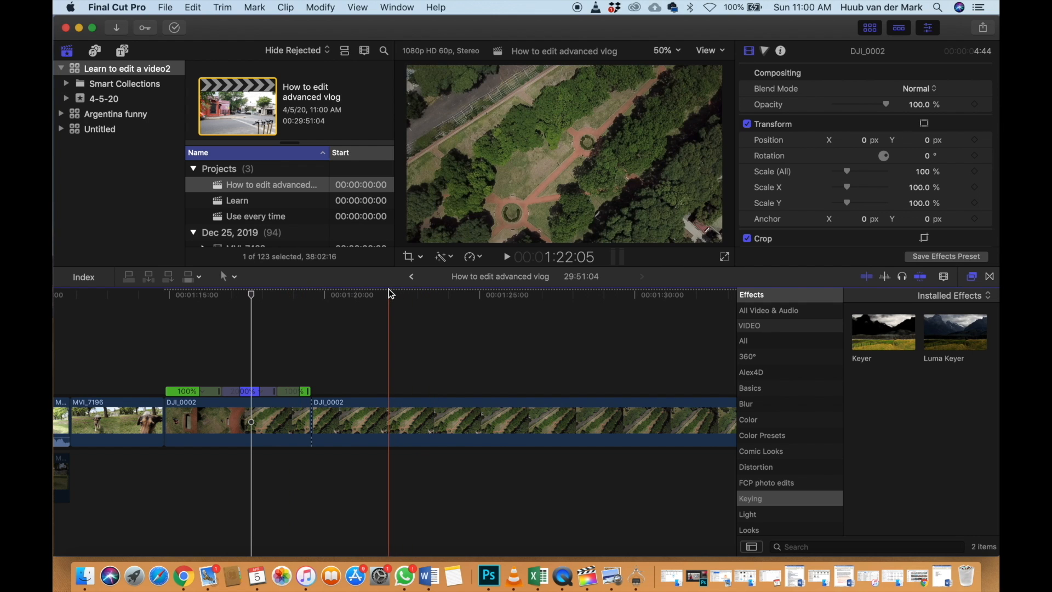
left_click(256, 415)
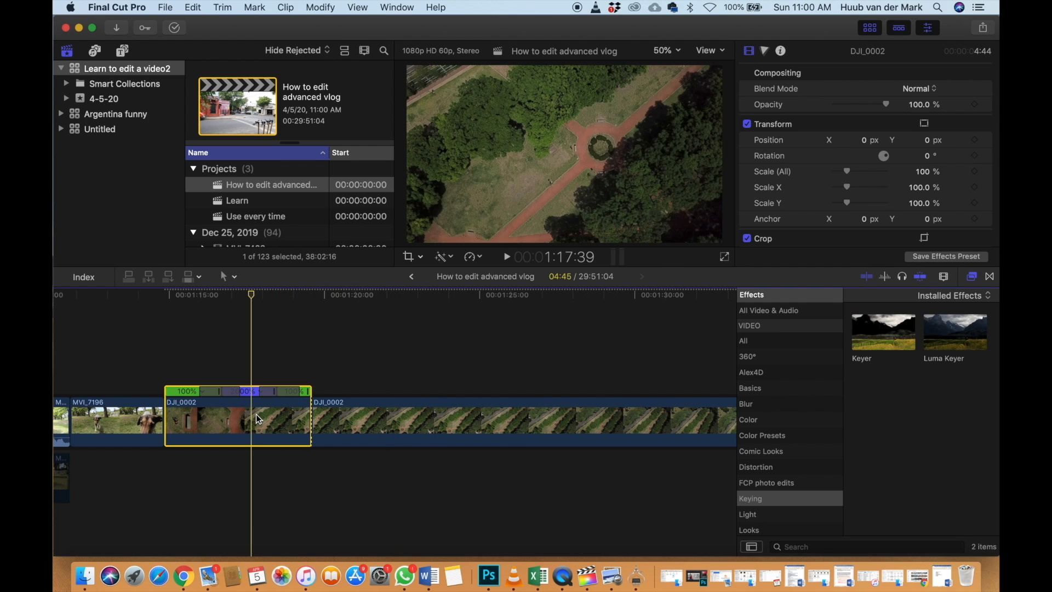
left_click(105, 8)
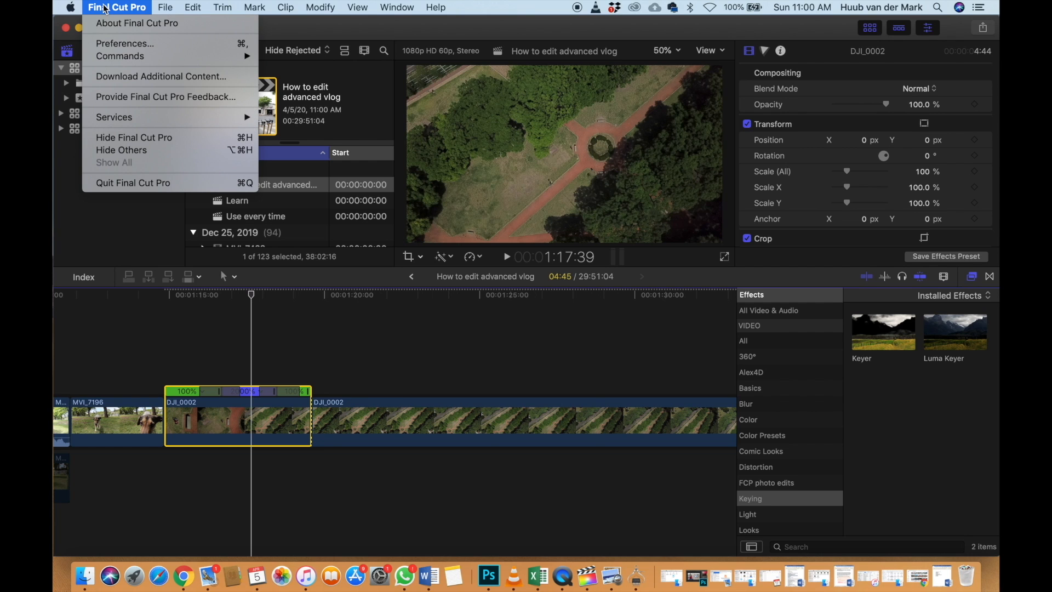
left_click(126, 43)
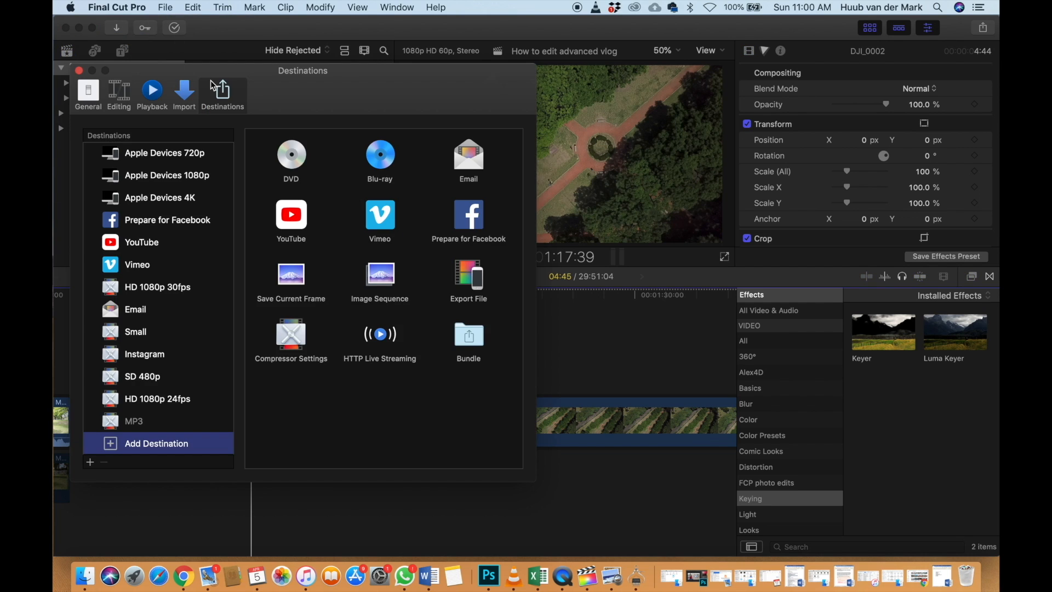
left_click(94, 93)
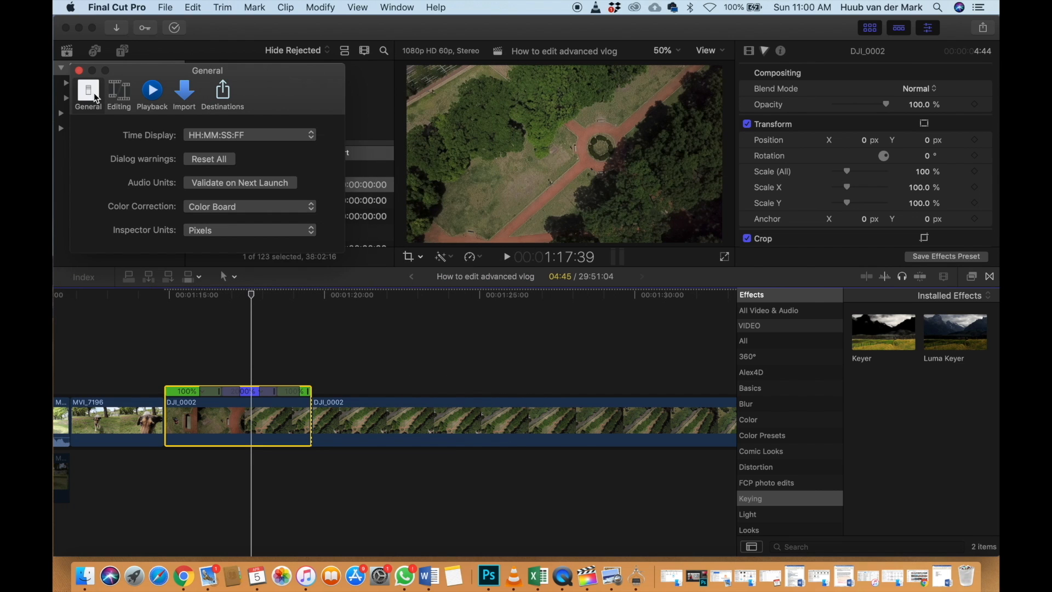
left_click(112, 92)
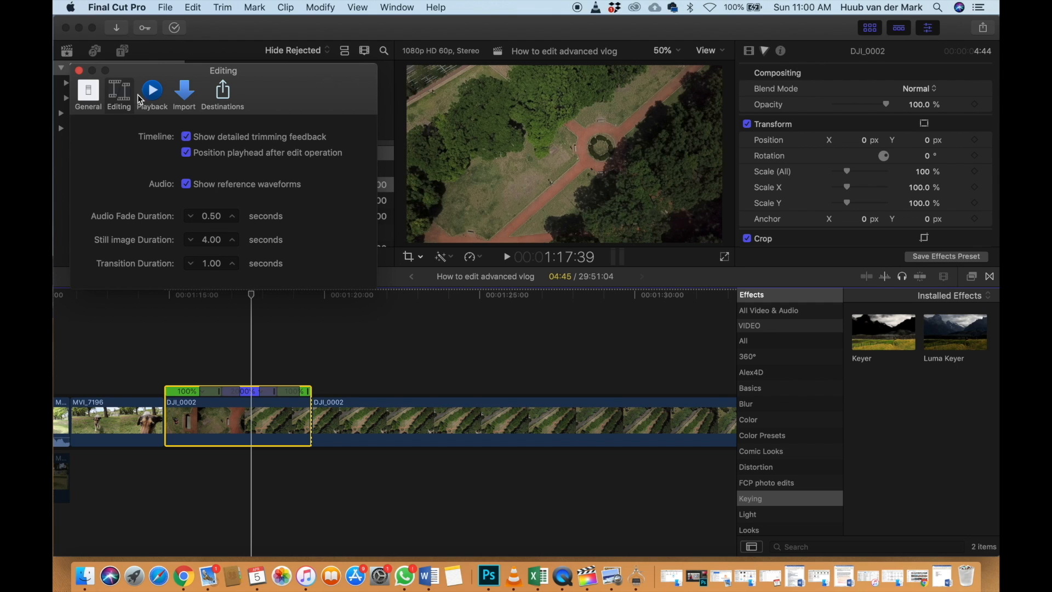
left_click(155, 96)
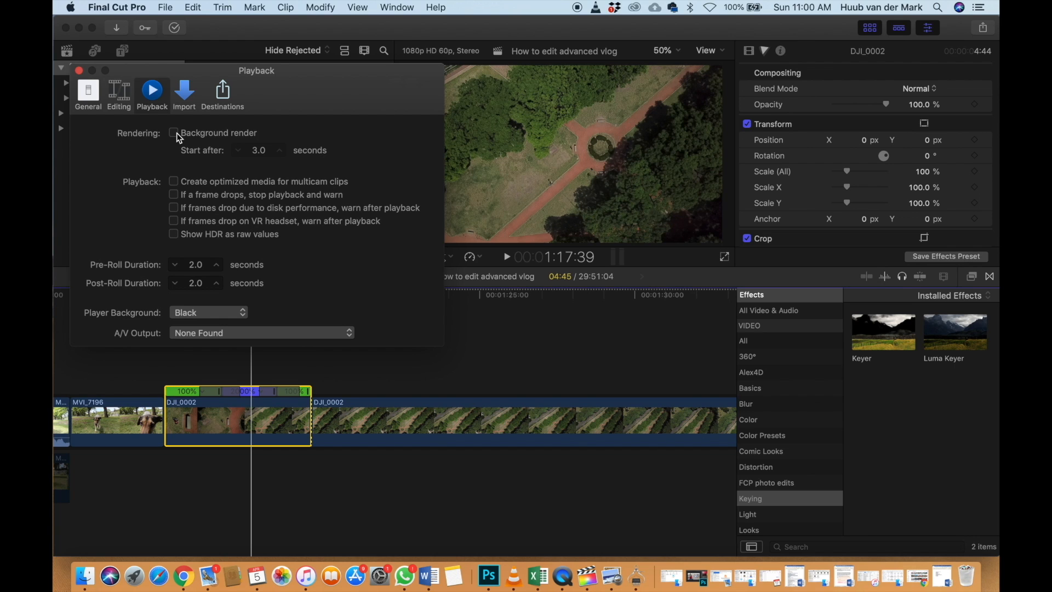
left_click(80, 70)
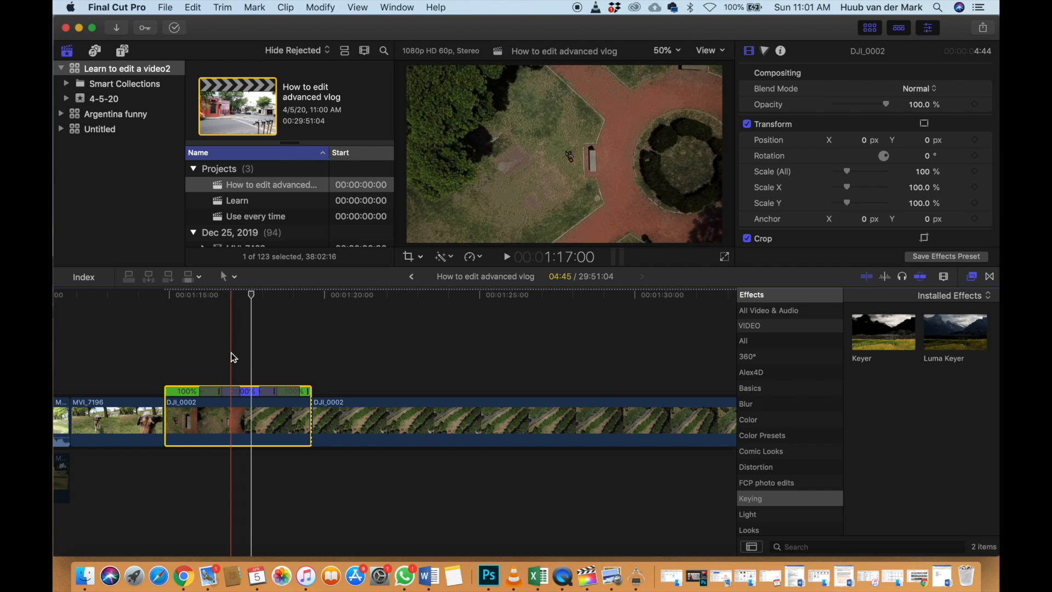
Reselect the retimed DJI_0002 piece and open the Background Tasks window to check the Rendering status
left_click(255, 373)
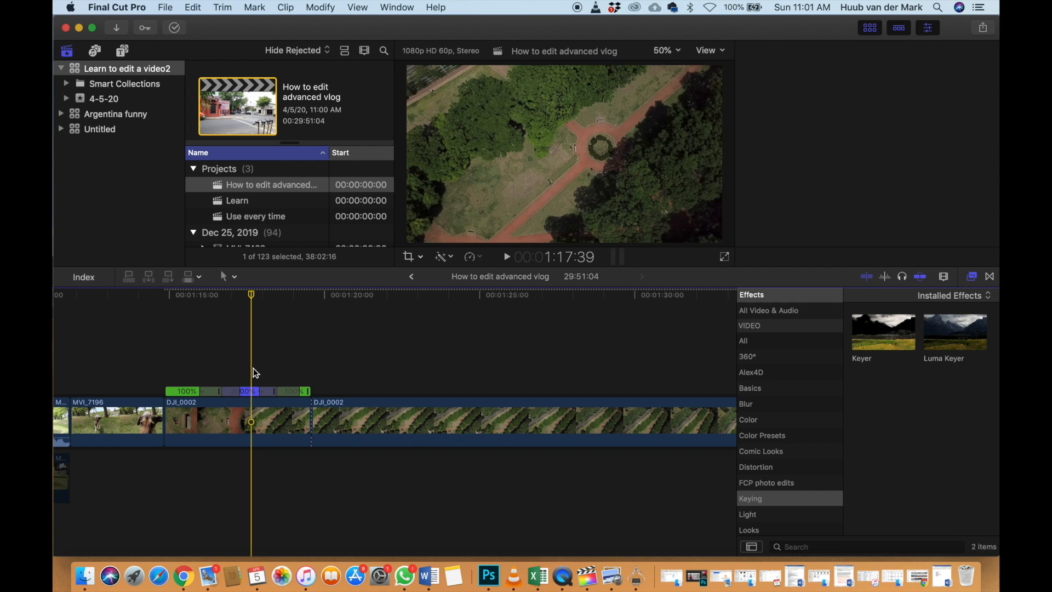
left_click(250, 418)
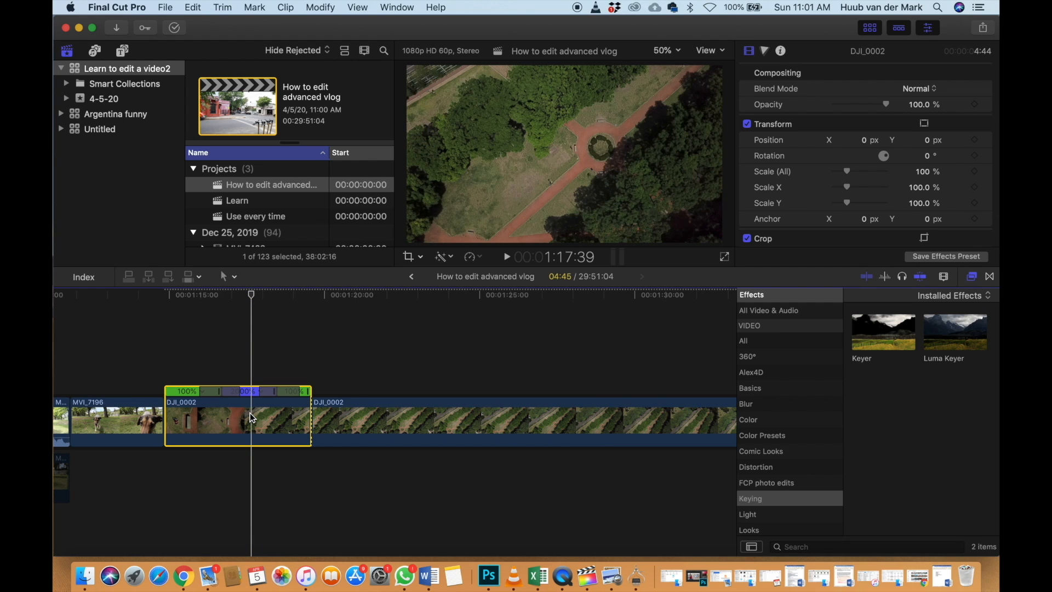
left_click(174, 28)
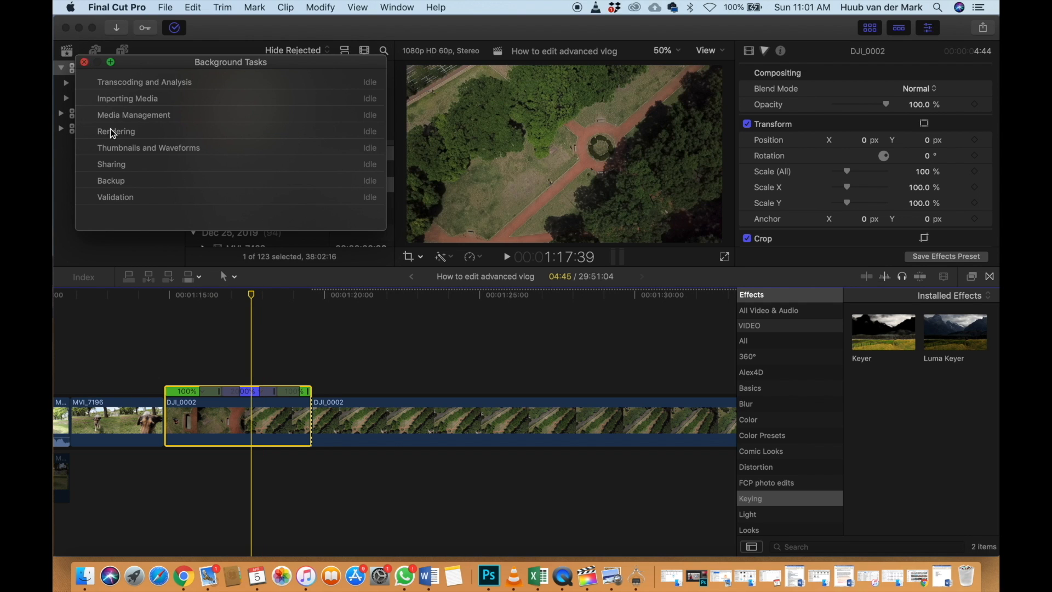
Close the Background Tasks window and play the retimed DJI_0002 piece from 1:14:50 to review its speed change
key("super+9")
left_click(161, 356)
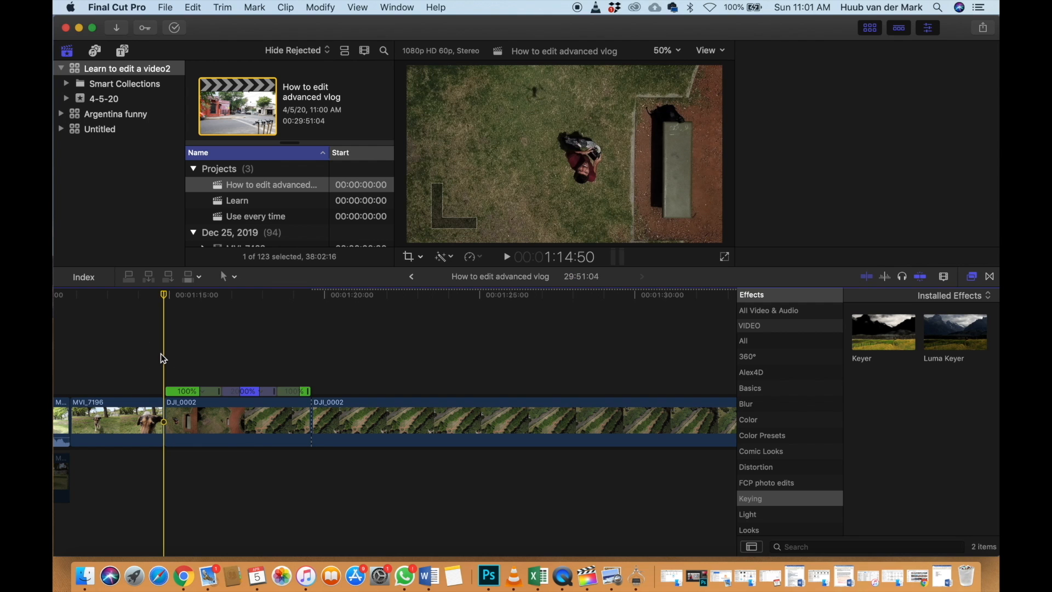
key("space")
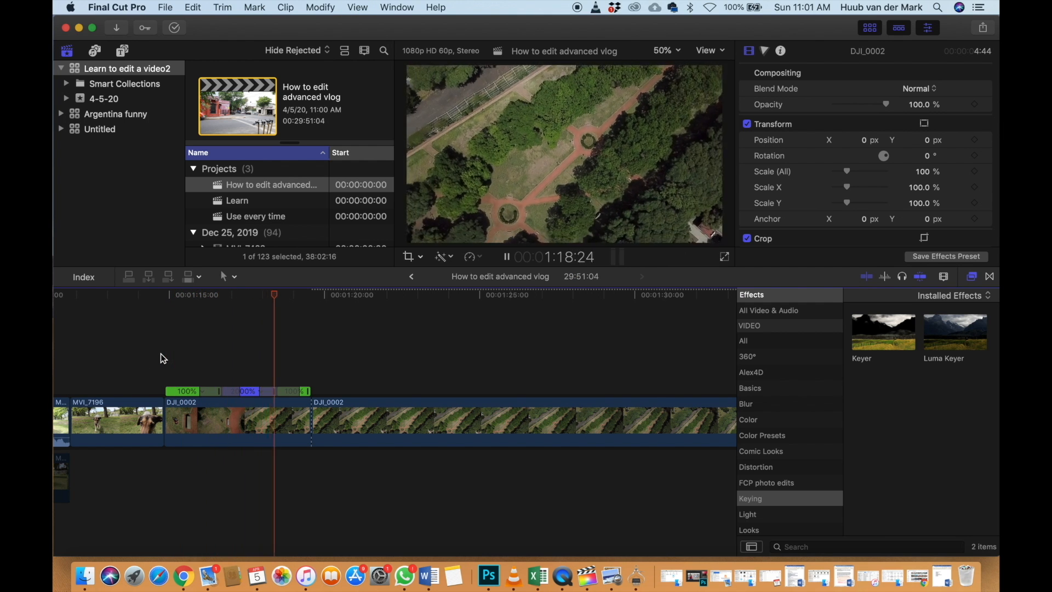
key("space")
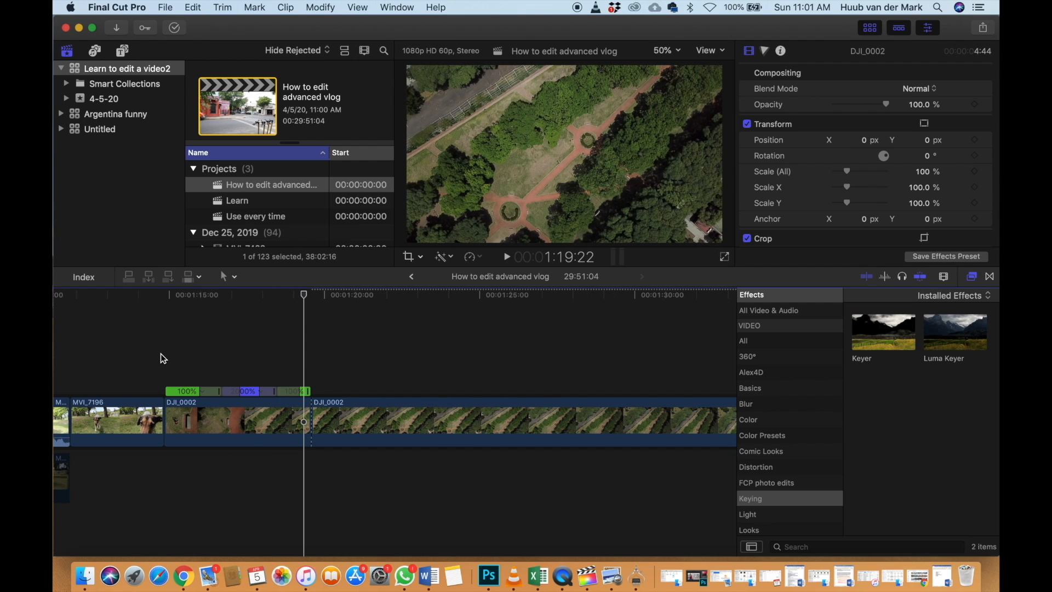
Examine the speed presets and Custom Speed settings of DJI_0002's 2000% segment, leaving the rate as it is
key("super+equal")
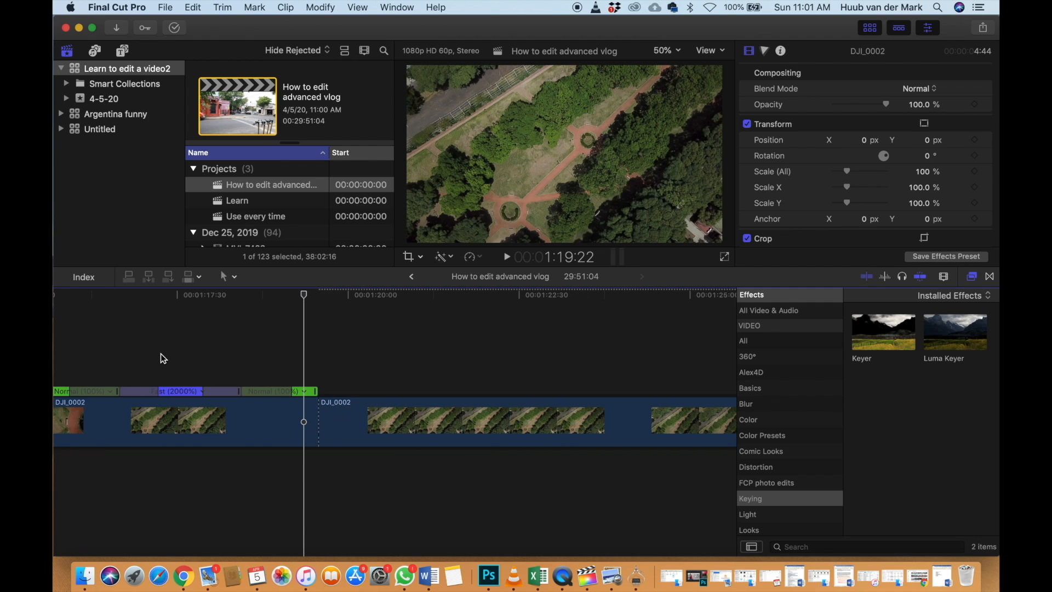
key("super+equal")
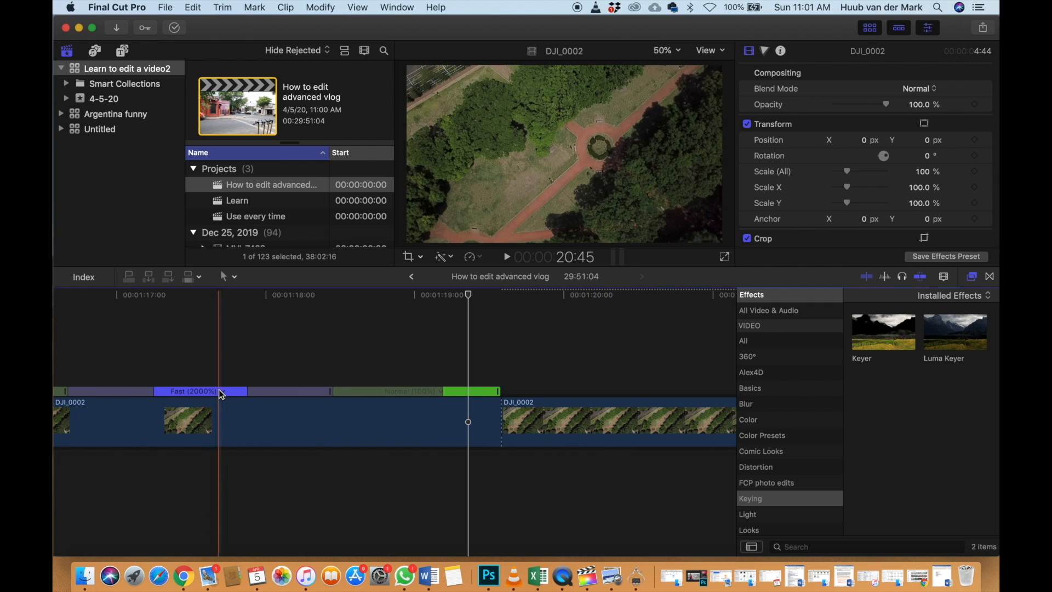
left_click(221, 390)
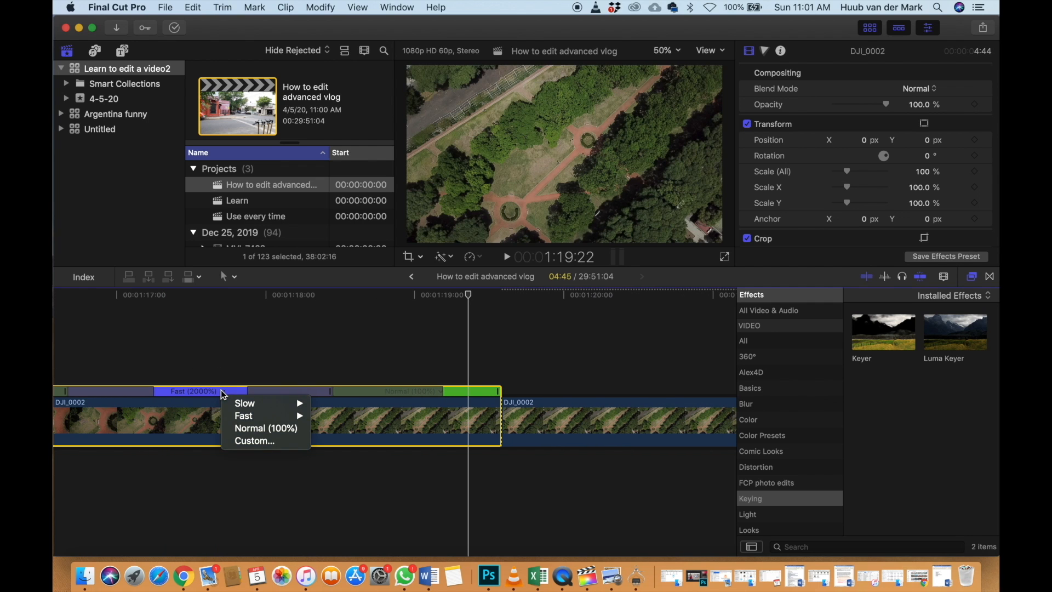
mouse_move(242, 418)
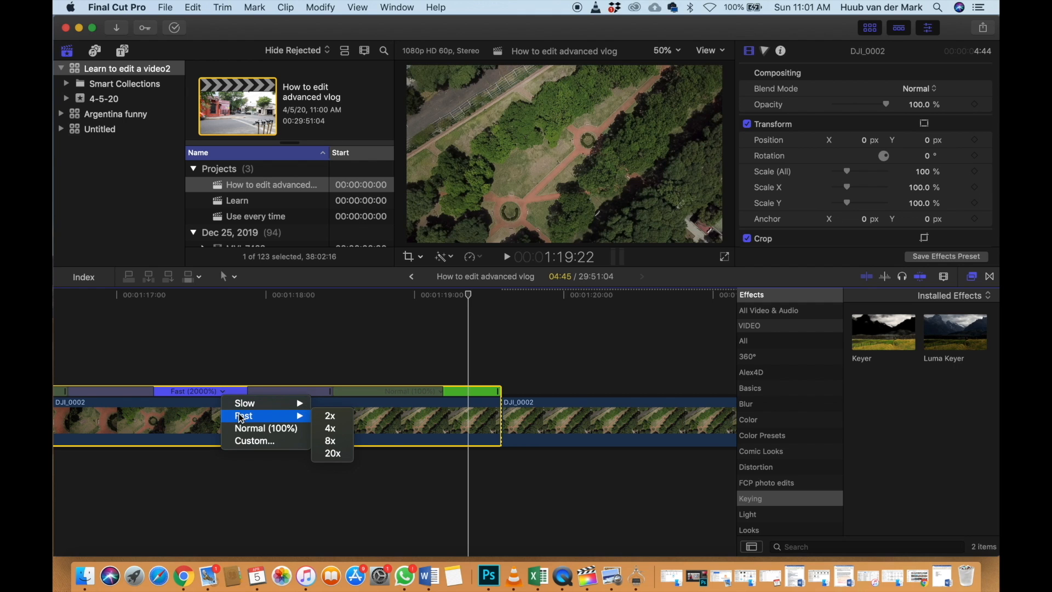
left_click(252, 442)
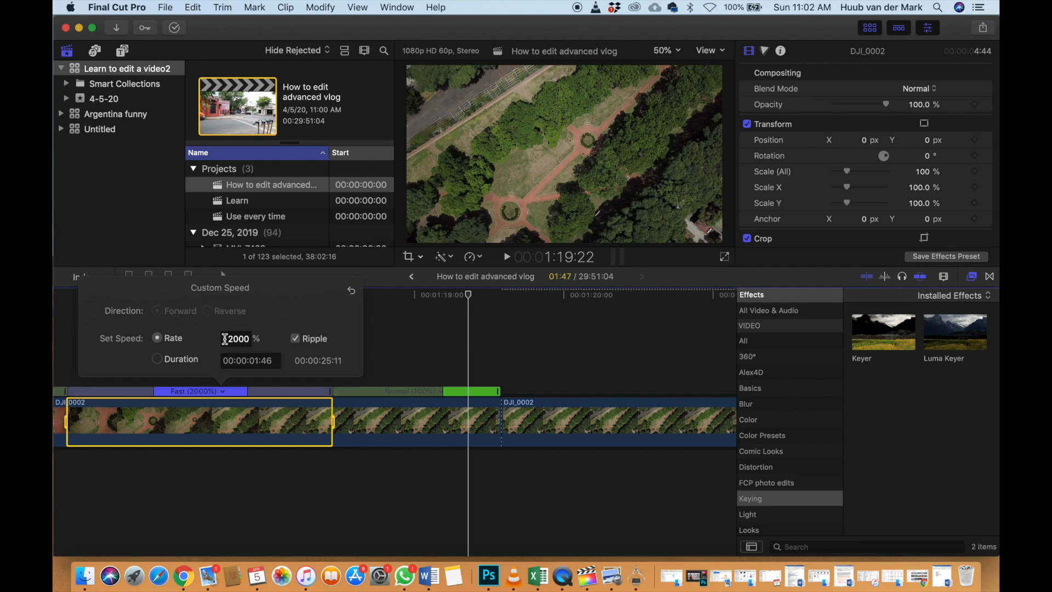
left_click(204, 458)
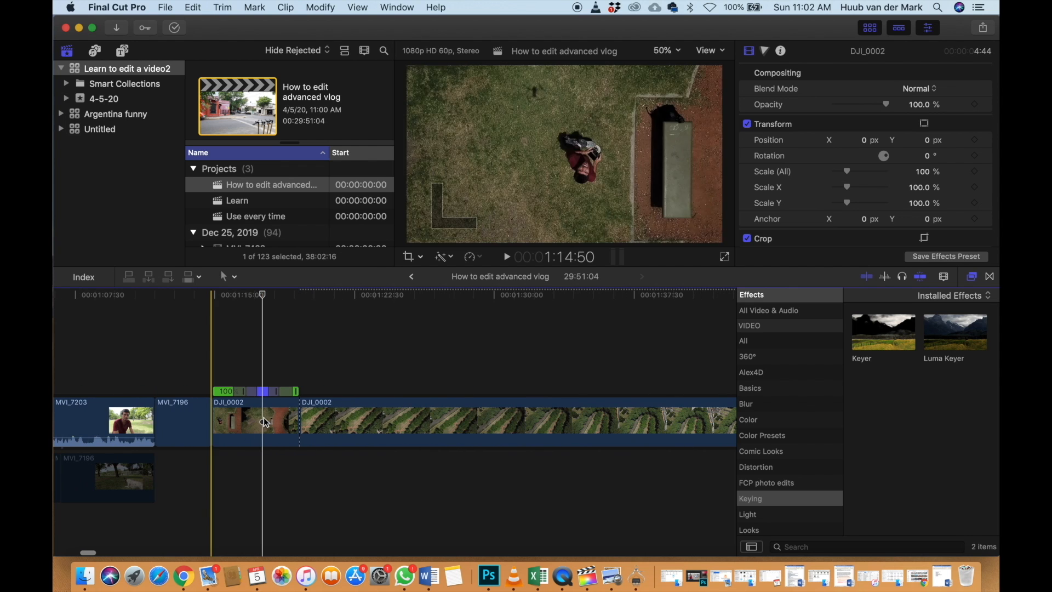
Select the retimed DJI_0002 piece and look through its retime options and the Fast presets of its 2000% segment
left_click(305, 377)
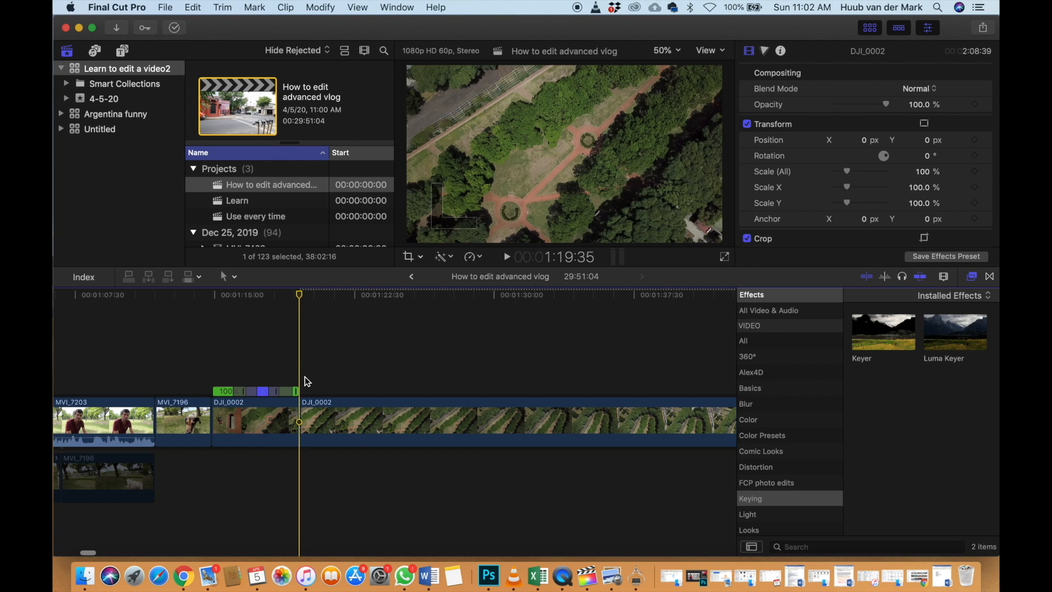
scroll(305, 377, "right", 2)
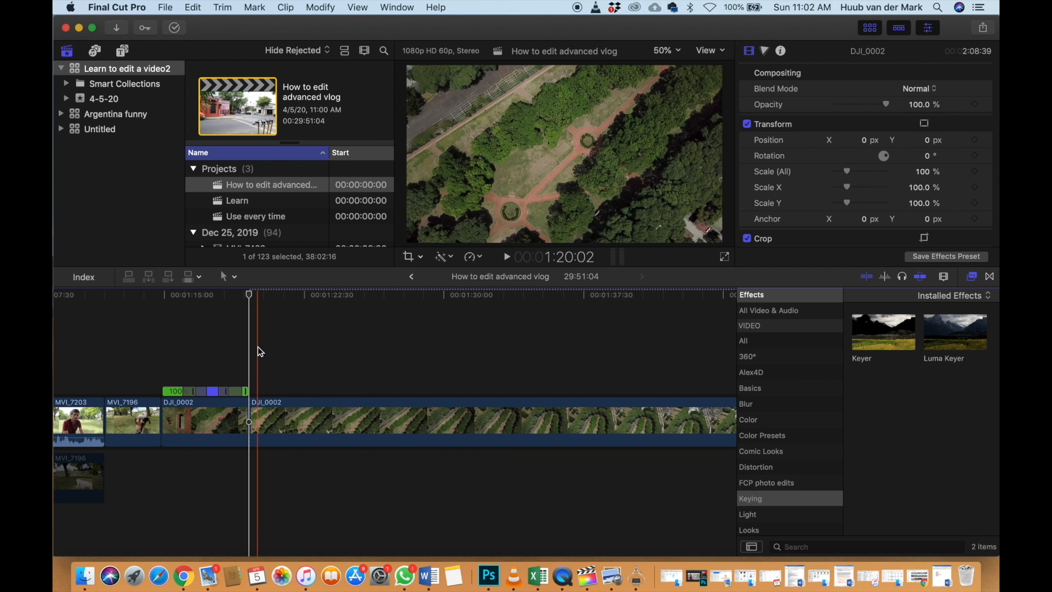
left_click(202, 372)
key("super+equal")
key("super+equal")
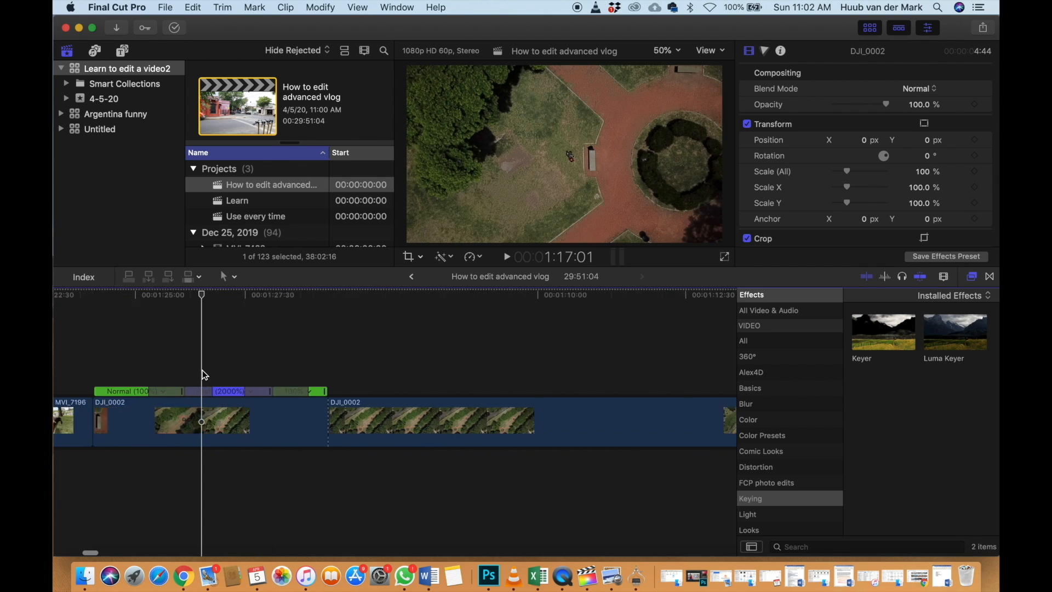
scroll(202, 373, "left", 3)
scroll(203, 370, "left", 2)
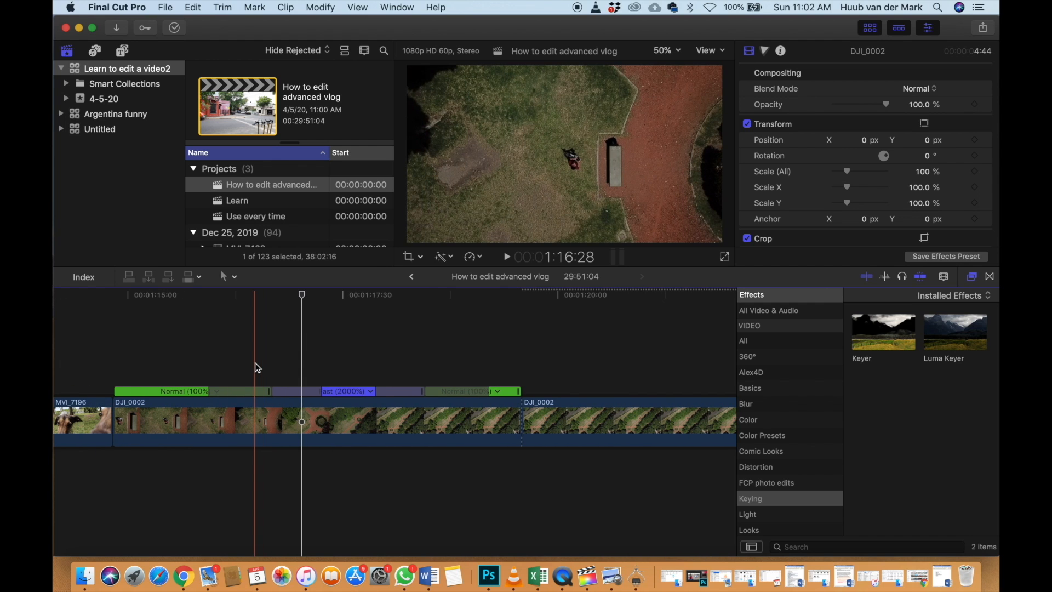
left_click(252, 420)
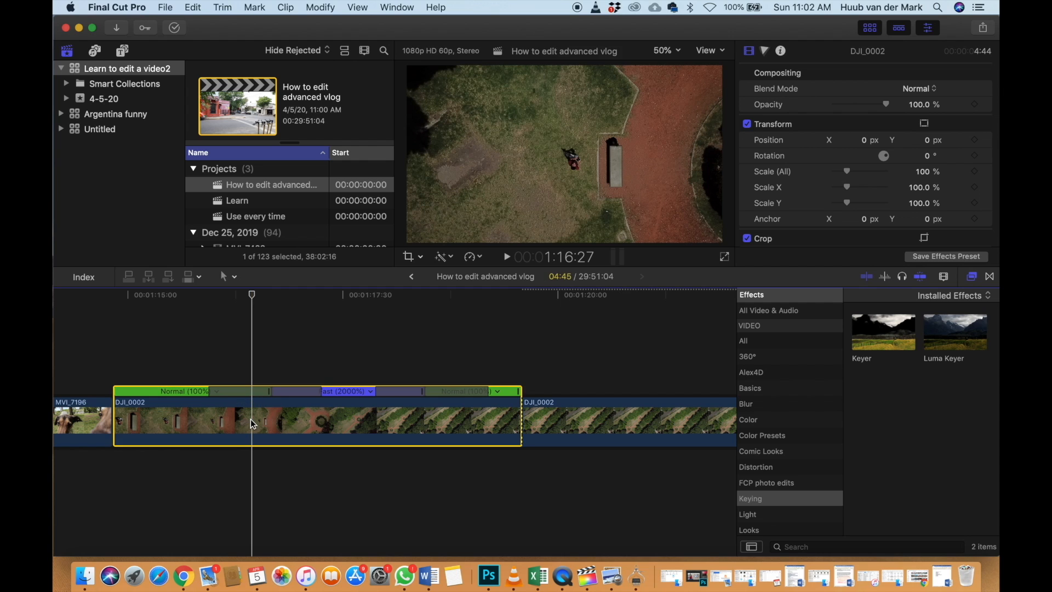
left_click(481, 259)
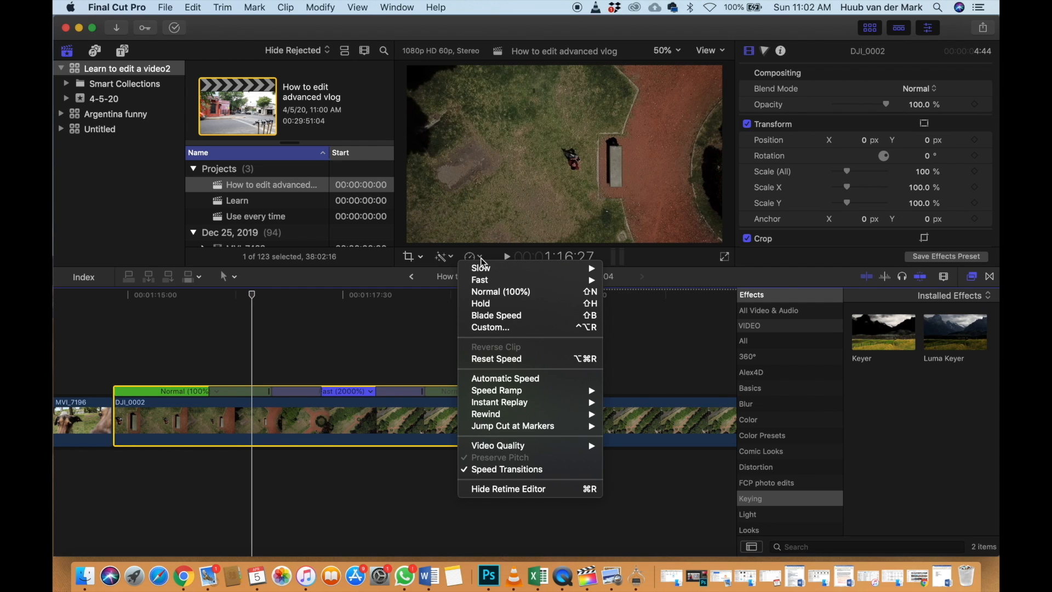
left_click(355, 352)
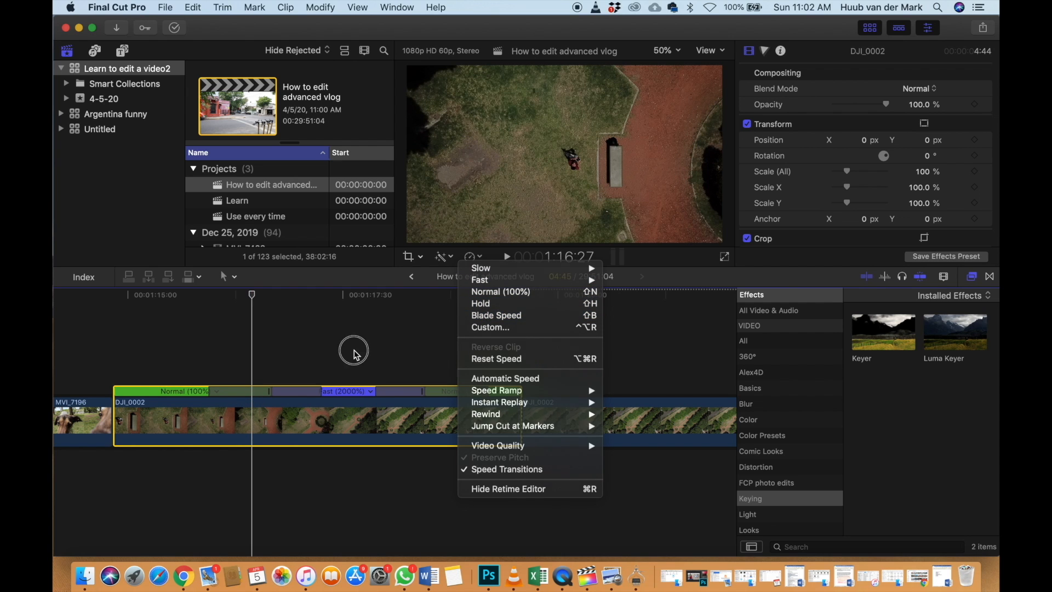
left_click(371, 392)
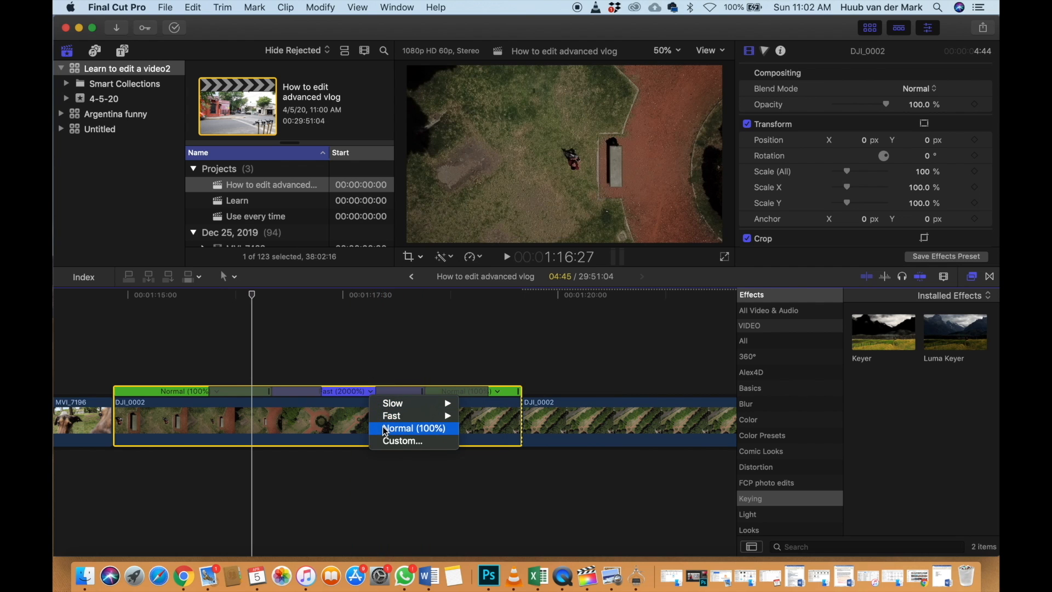
mouse_move(393, 416)
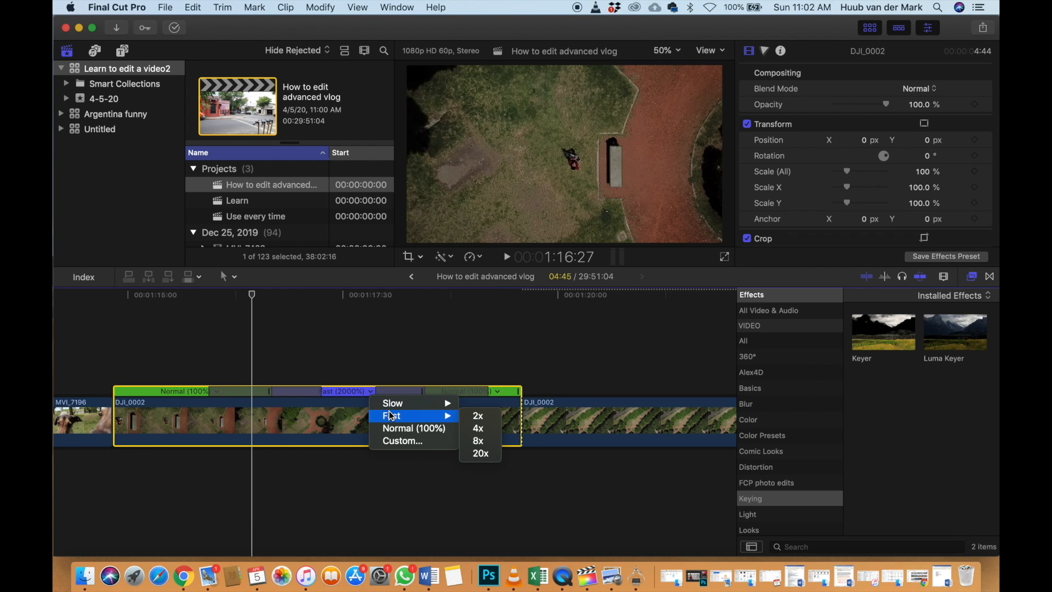
left_click(318, 370)
Play the remaining DJI_0002 footage from 1:30:36 to look for a point where the shot can continue
scroll(318, 369, "down", 5)
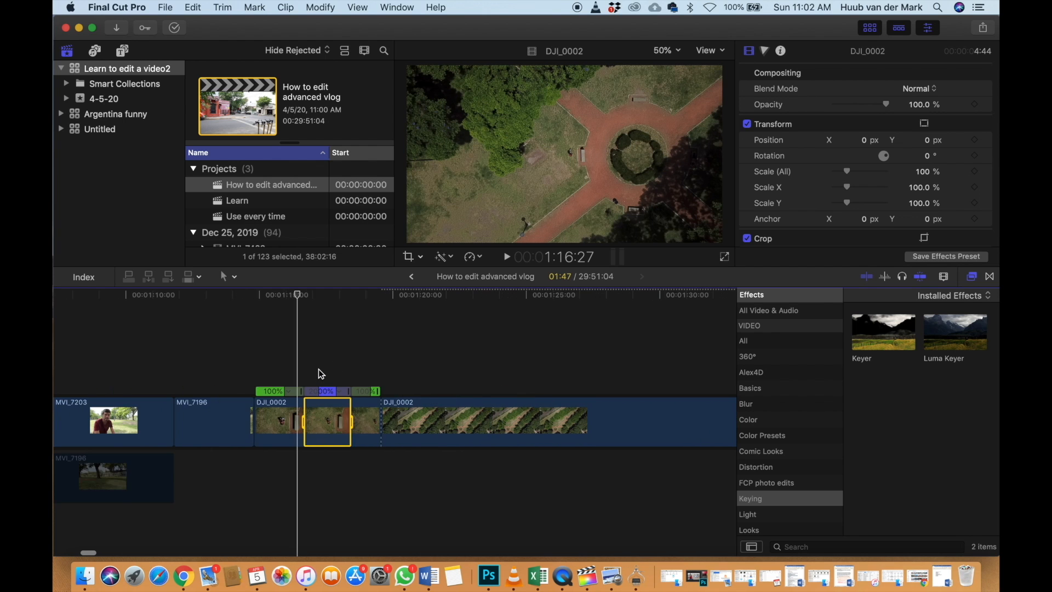
scroll(318, 369, "down", 4)
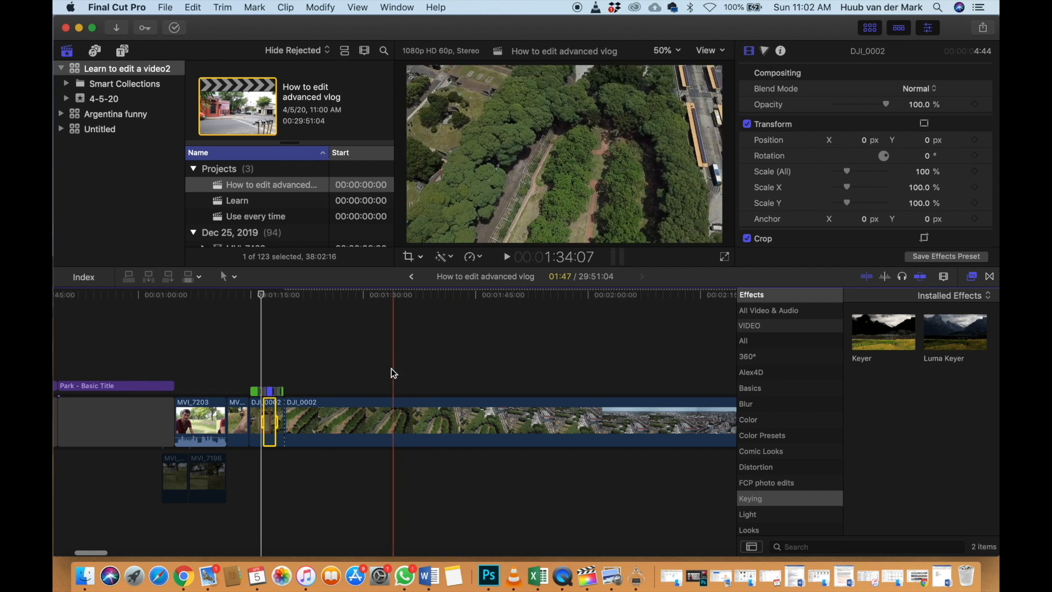
scroll(384, 369, "right", 5)
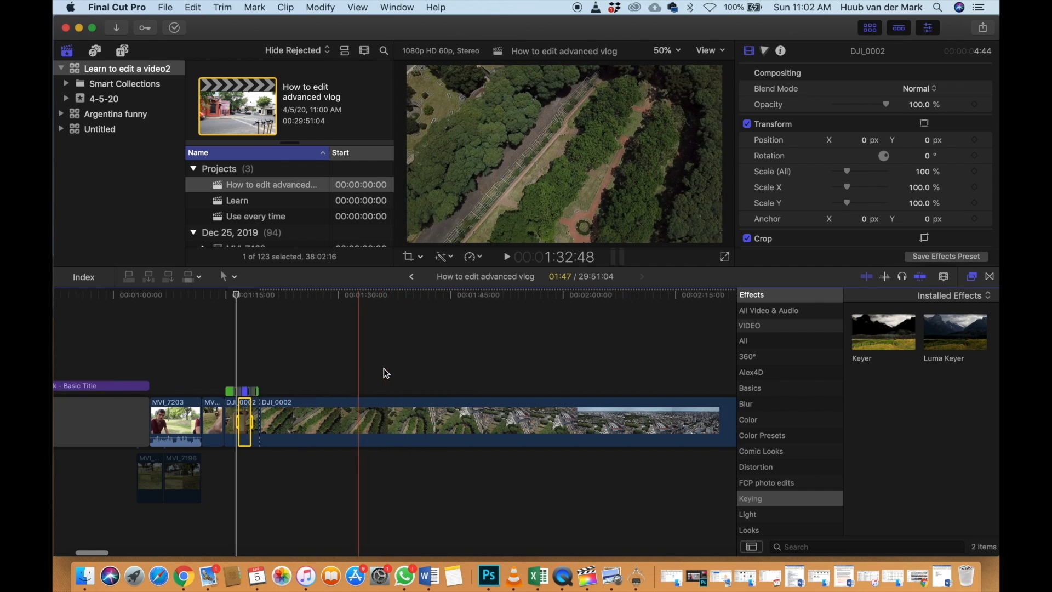
left_click(267, 370)
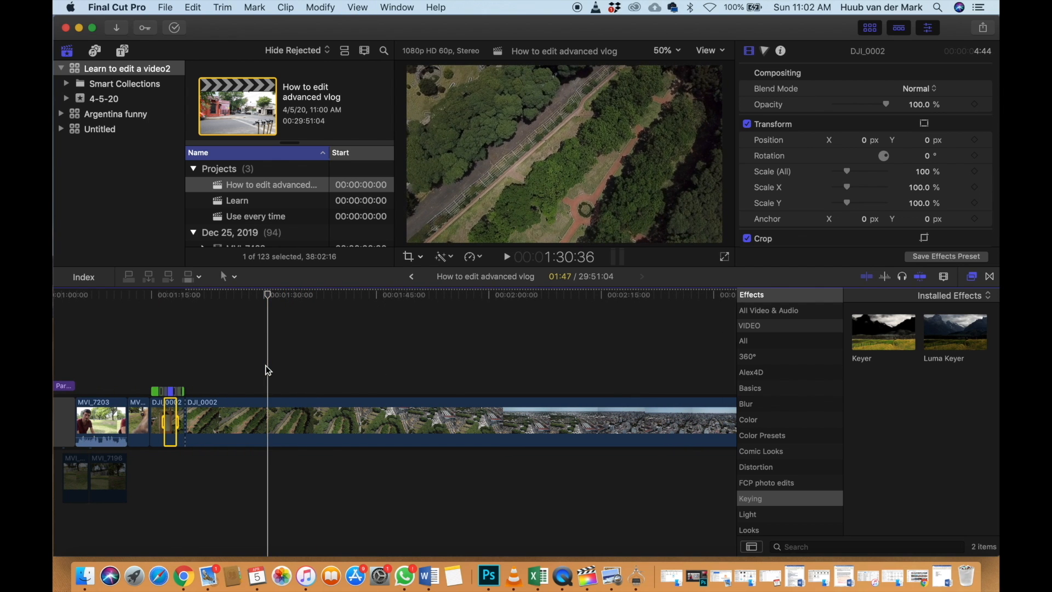
key("space")
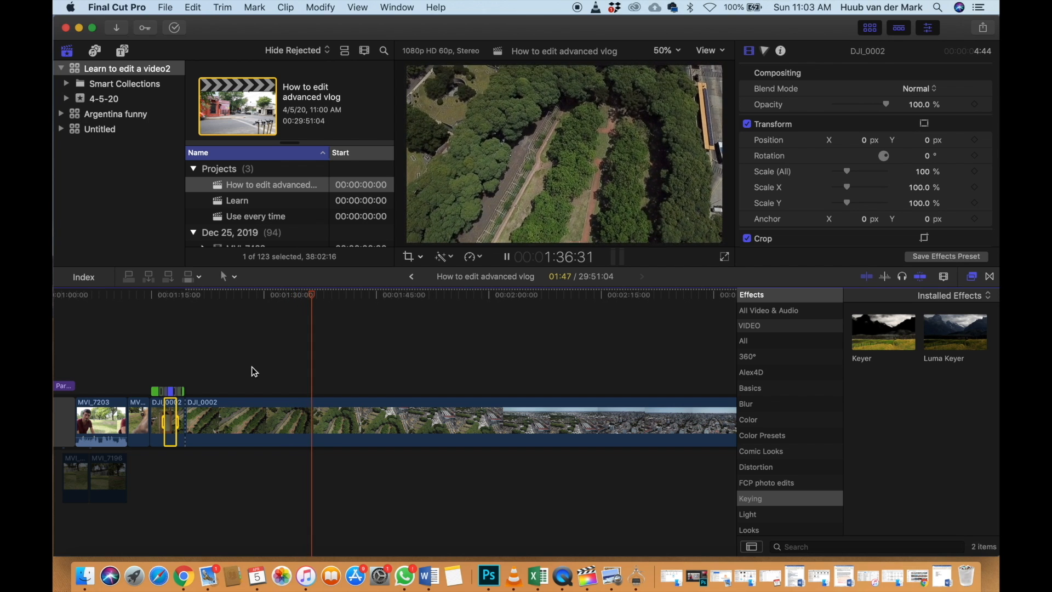
key("space")
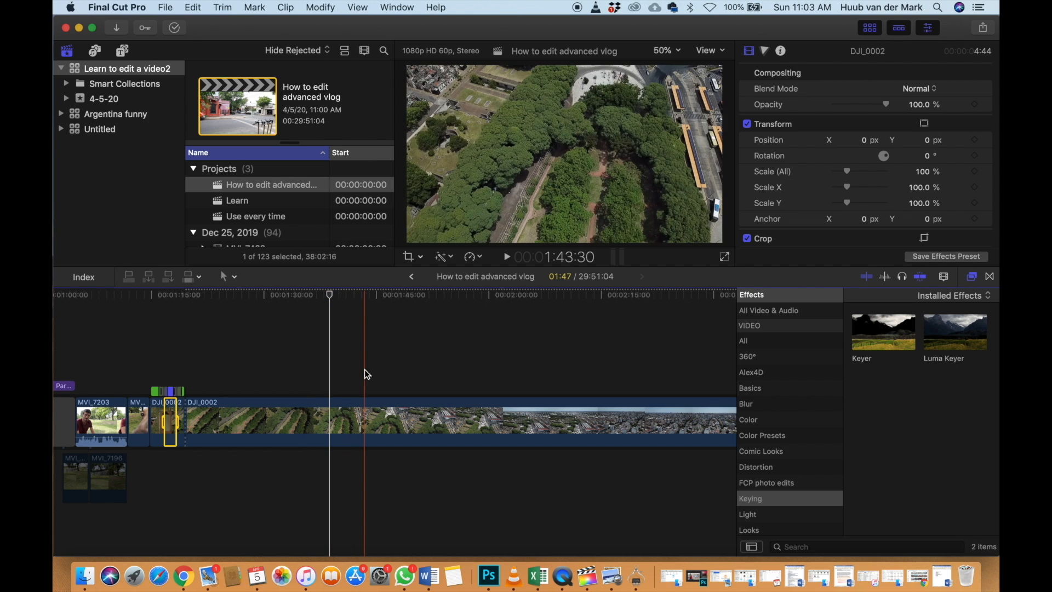
Preview DJI_0002 around the two-minute mark and trim the start of its second piece to 2:02:04
left_click(487, 371)
key("space")
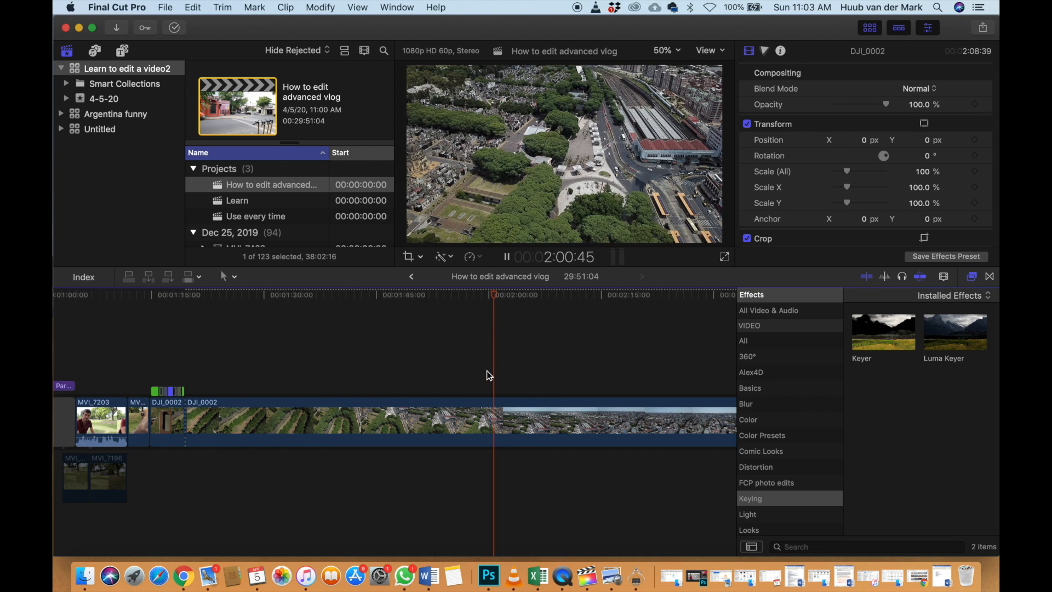
key("space")
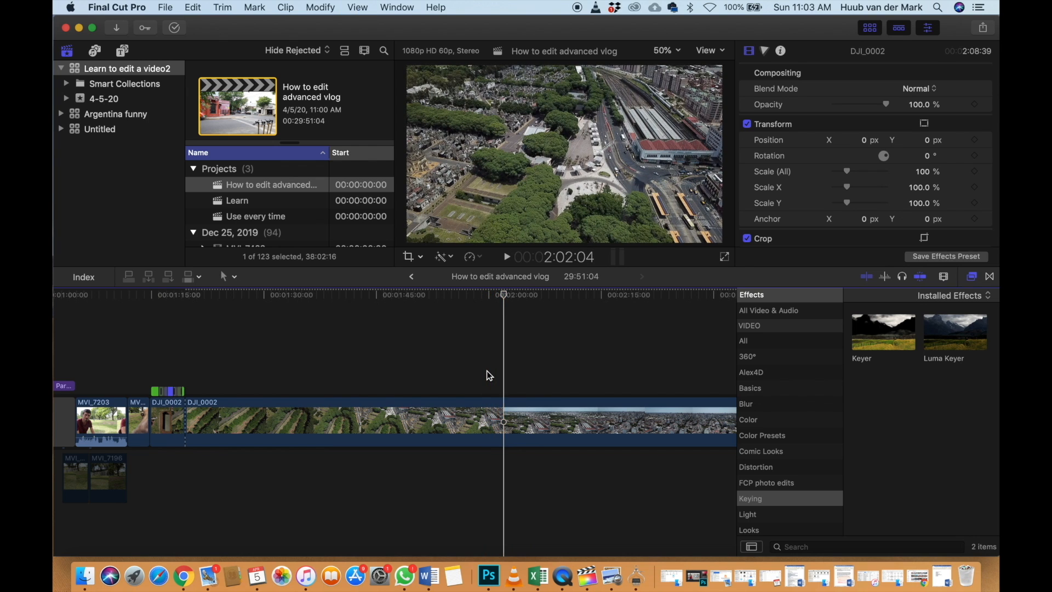
left_click(505, 403)
key("alt+bracketleft")
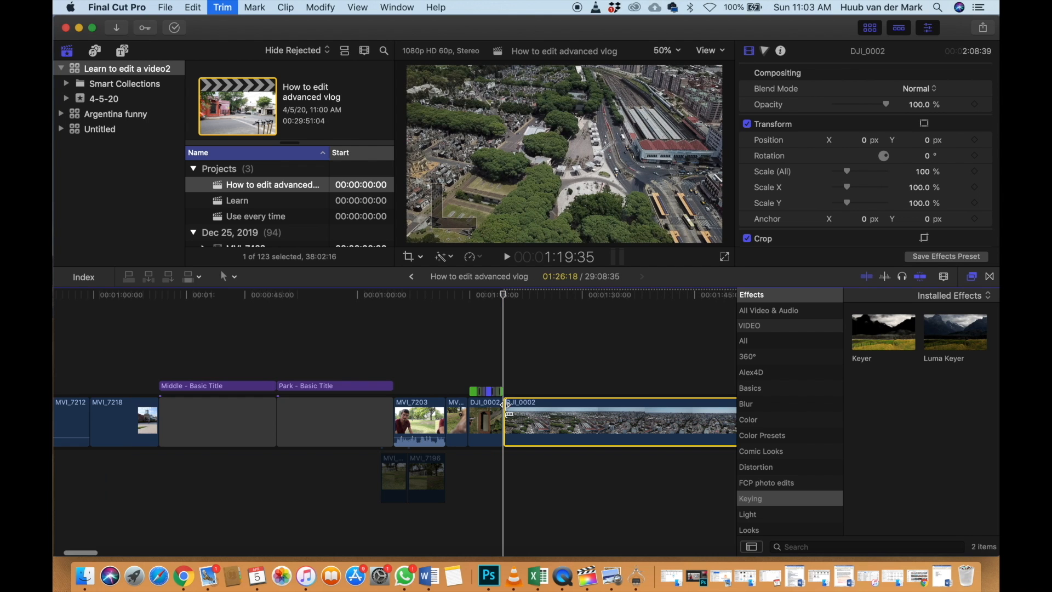
Play the start of the trimmed second DJI_0002 piece and cut it at 1:22:49
key("space")
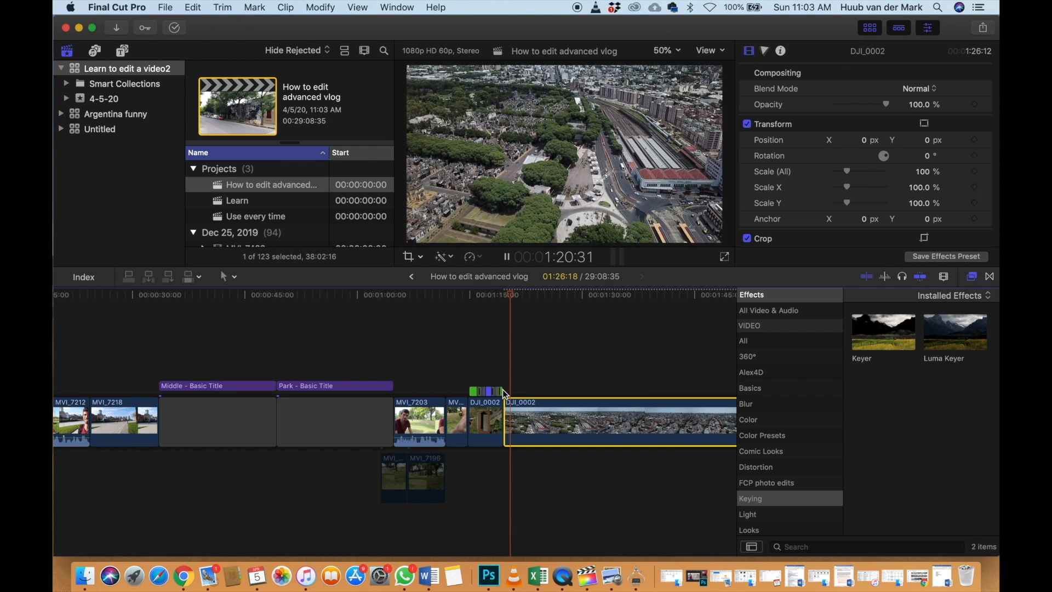
left_click(505, 394)
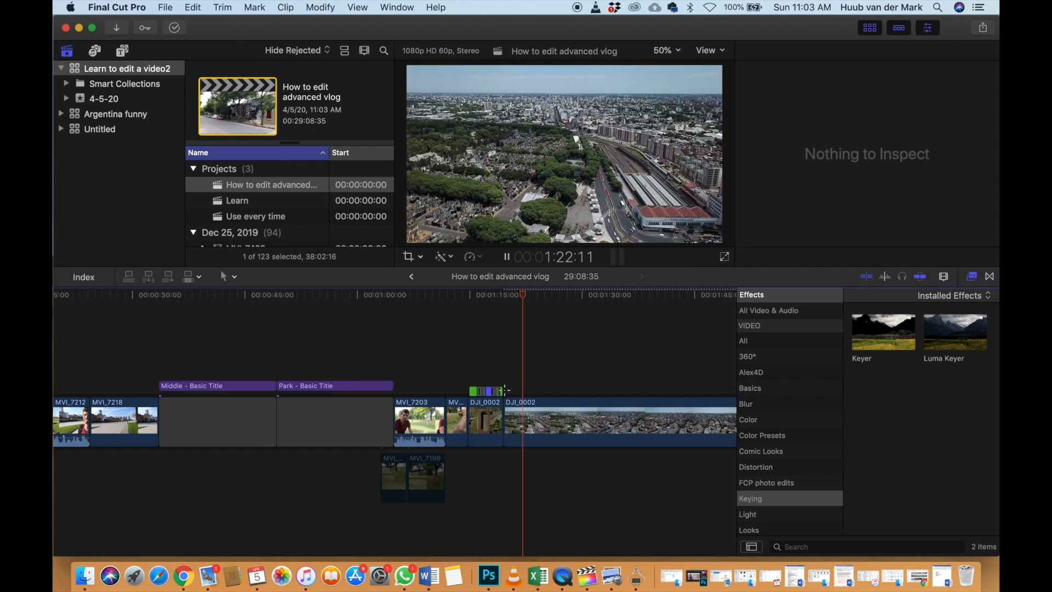
scroll(506, 394, "right", 2)
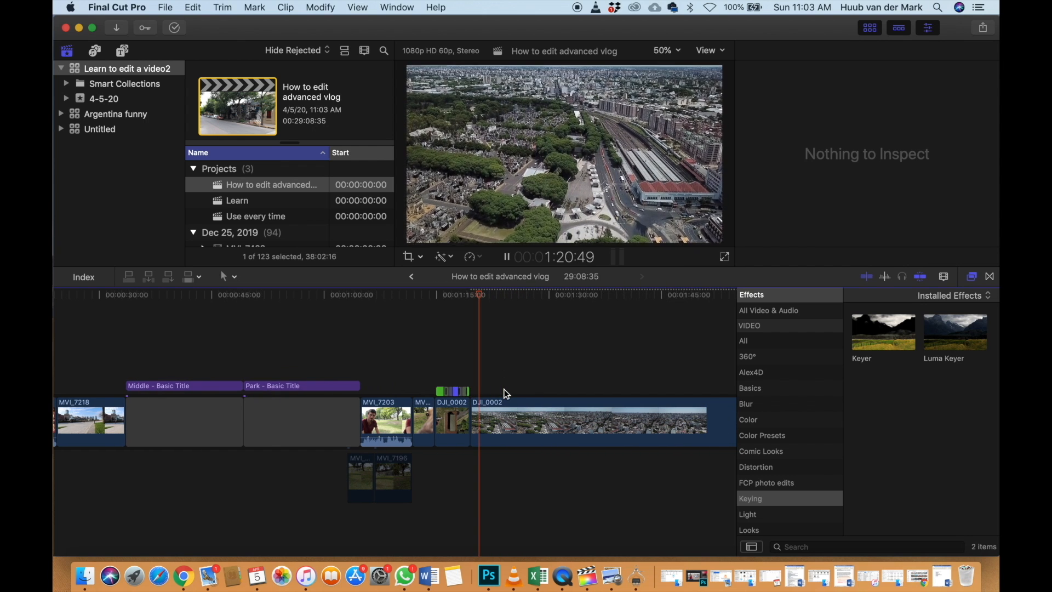
key("space")
key("space")
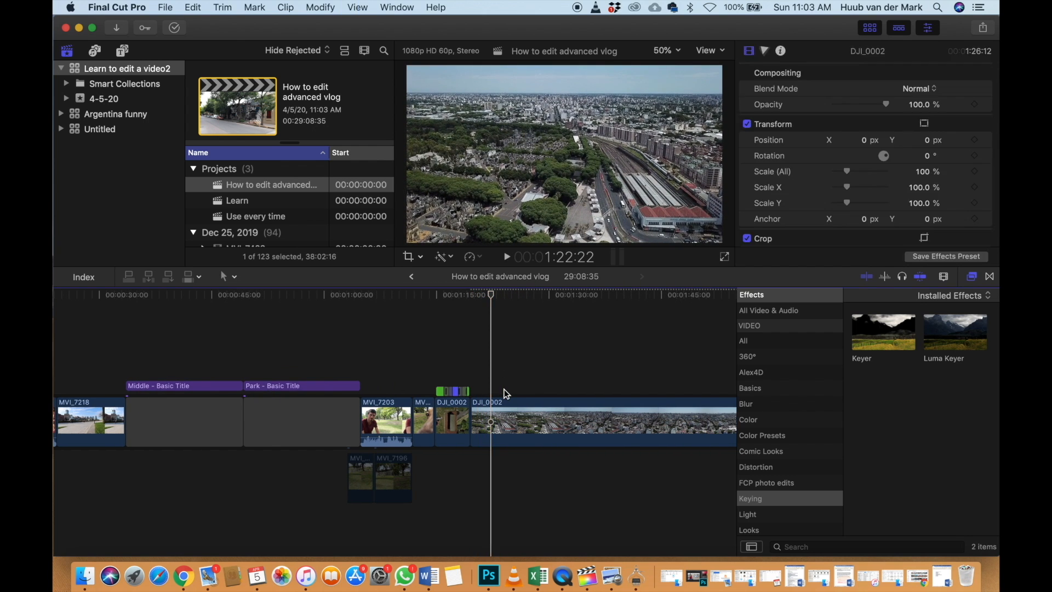
left_click(497, 408)
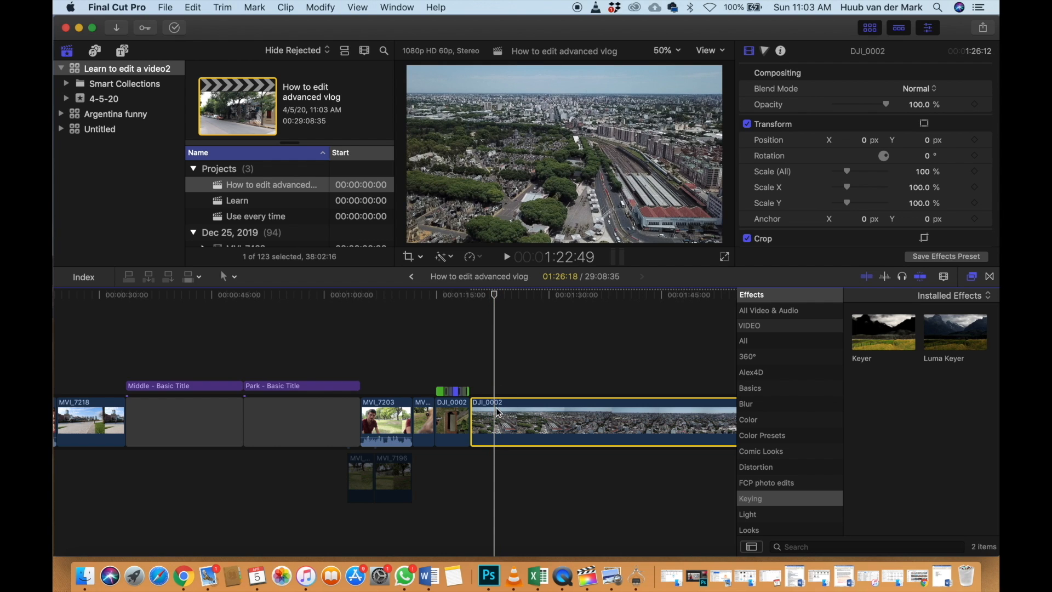
key("super+b")
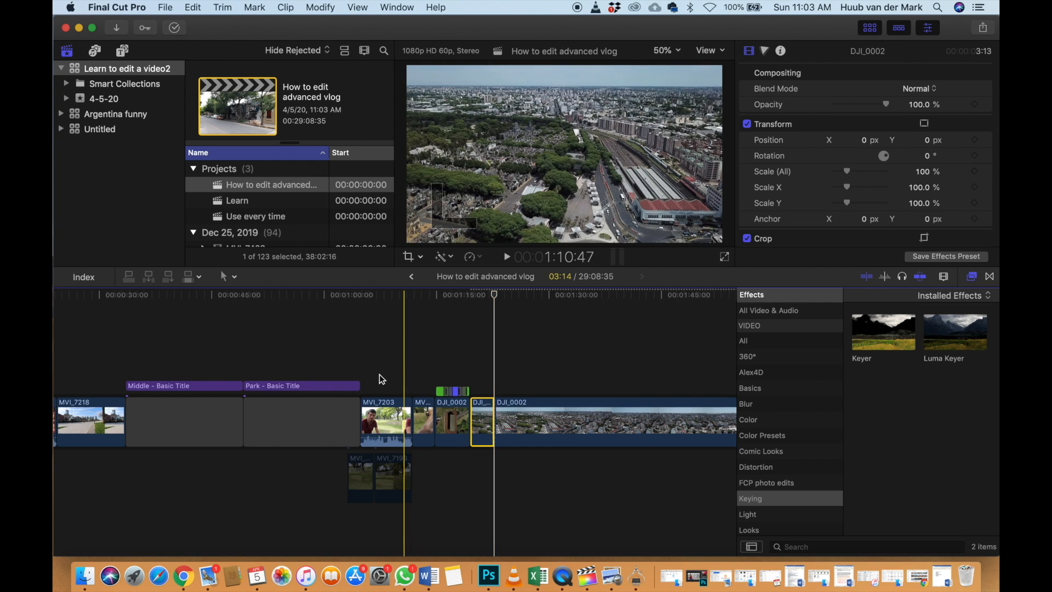
Play the Park section from MVI_7203 through the short second DJI_0002 piece to review the edit
key("space")
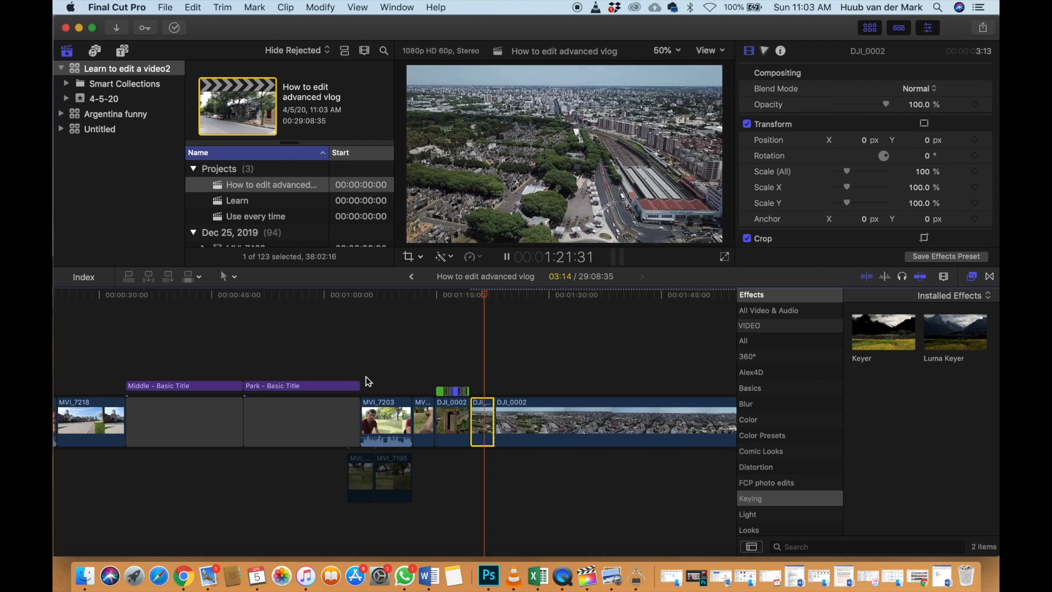
key("space")
scroll(369, 382, "right", 5)
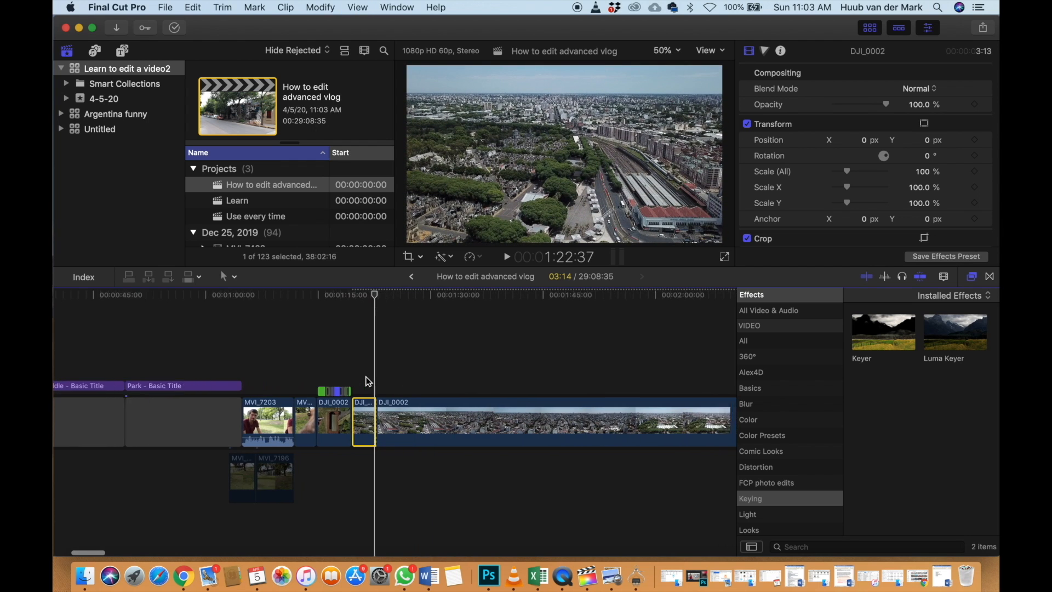
Play the short second DJI_0002 piece from 1:19:35 to check its length and movement
scroll(368, 382, "right", 2)
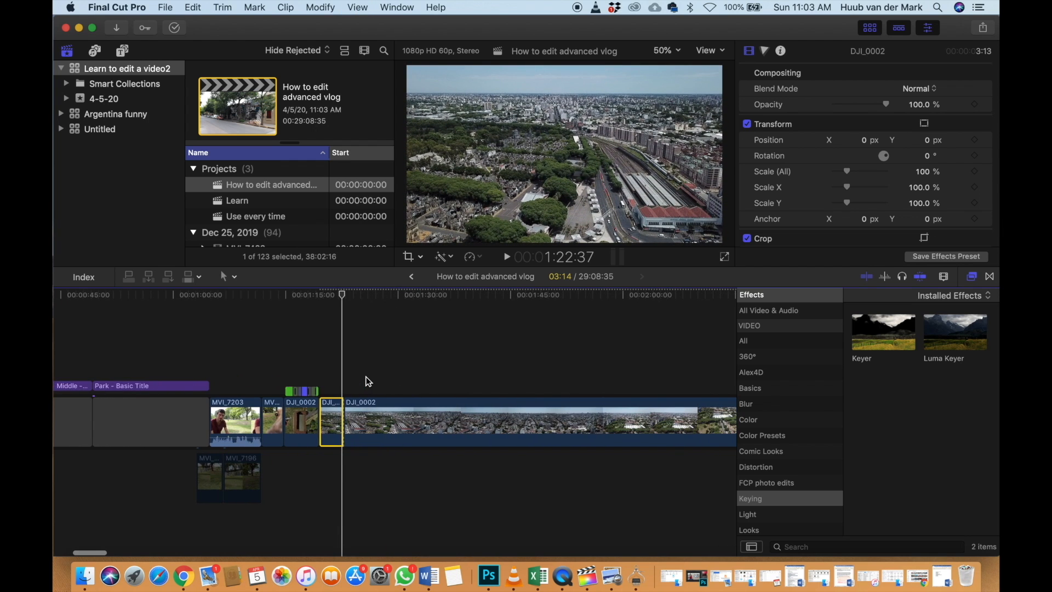
left_click(324, 371)
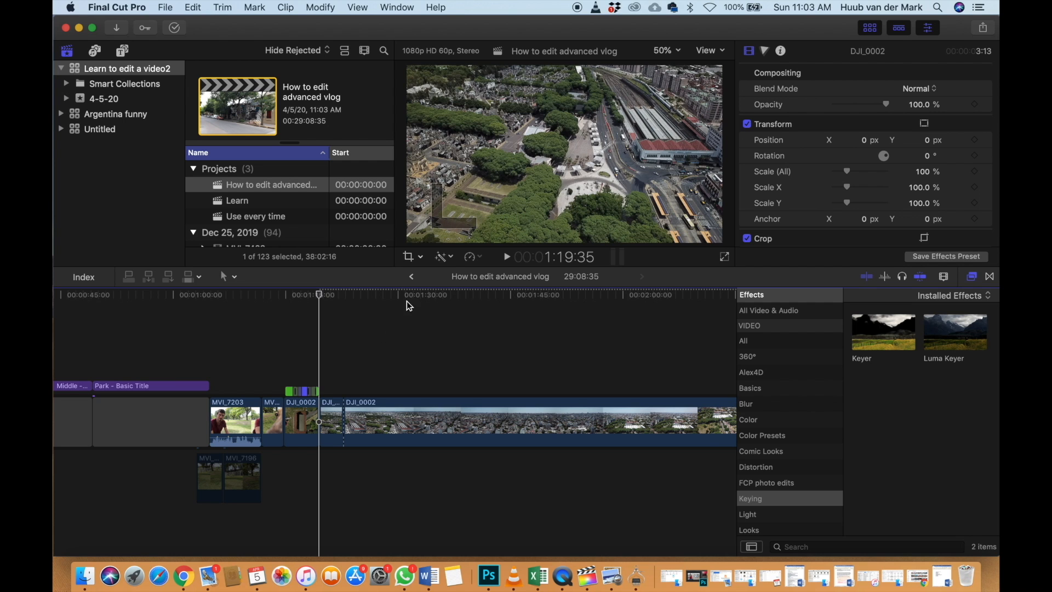
key("v")
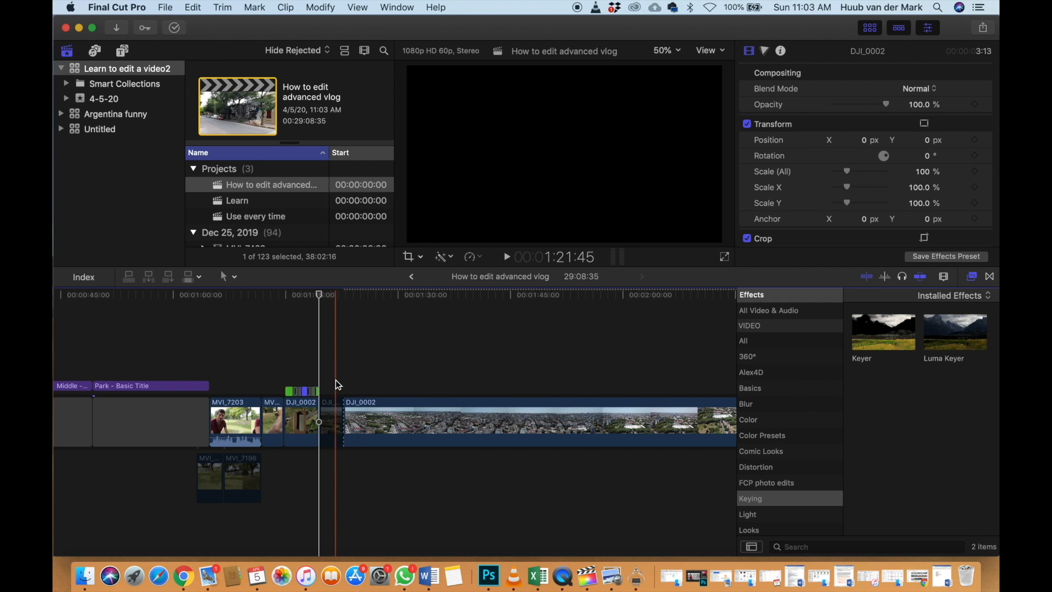
key("space")
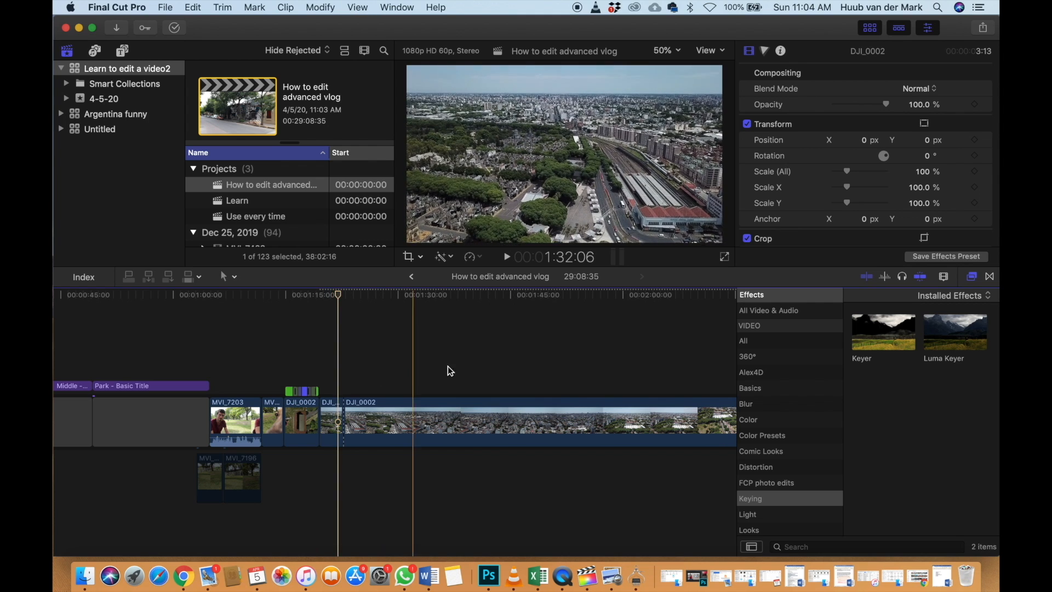
Trim the start of the remaining long DJI_0002 piece to 2:00:15
scroll(504, 355, "right", 2)
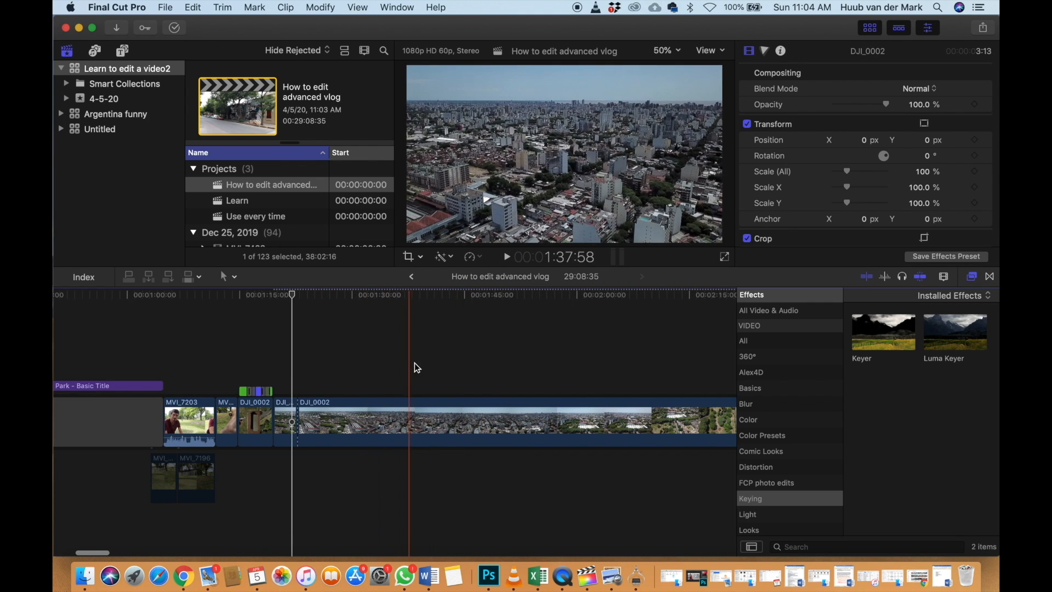
left_click(578, 363)
left_click(577, 410)
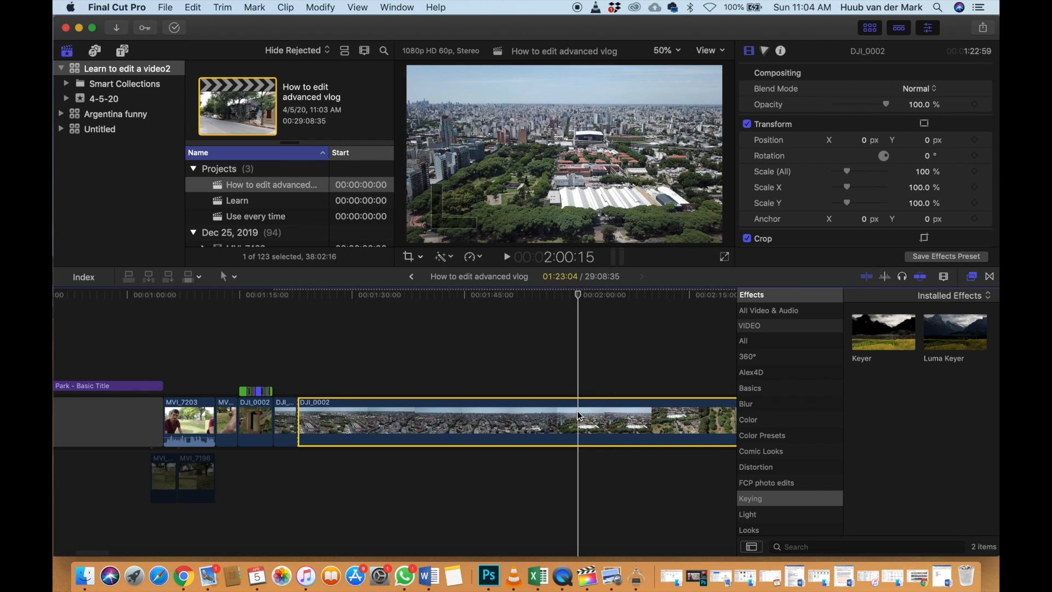
key("alt+[")
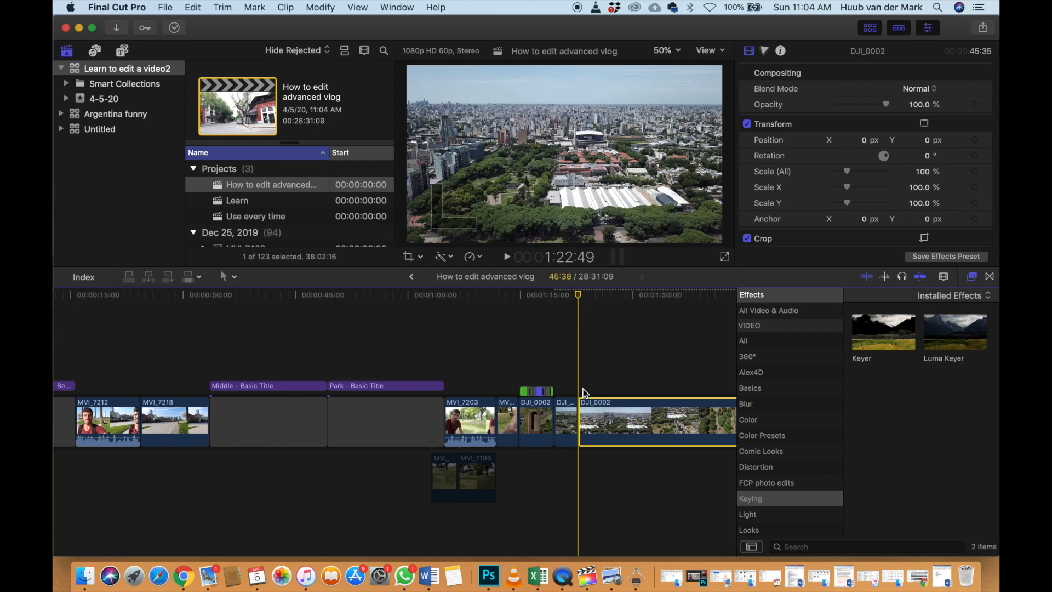
Play across the join after the short second DJI_0002 piece and cut the following piece at 1:25:01
left_click(568, 387)
key("space")
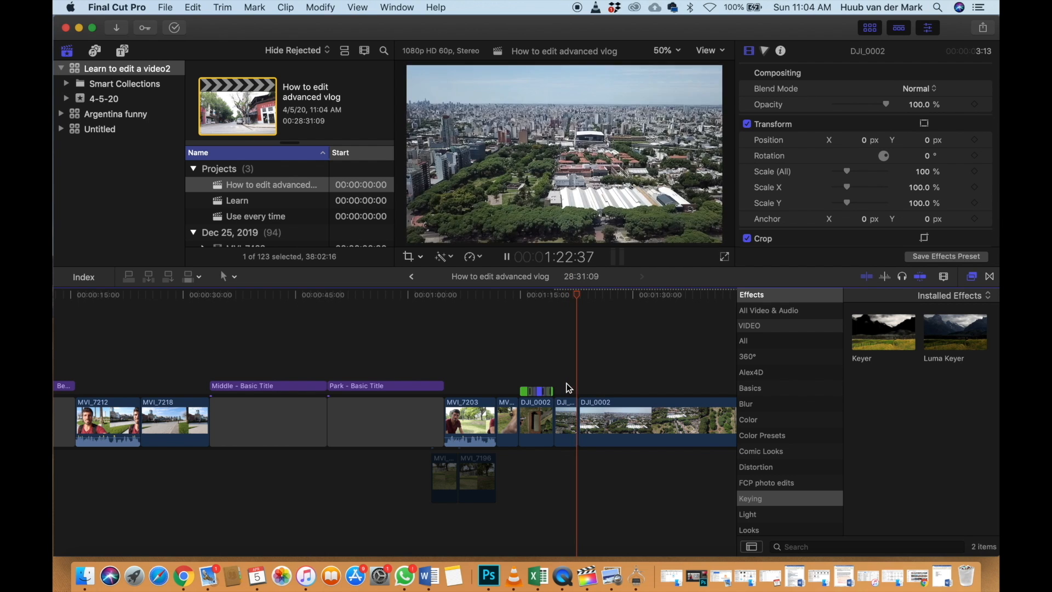
key("space")
scroll(564, 387, "right", 5)
left_click(416, 409)
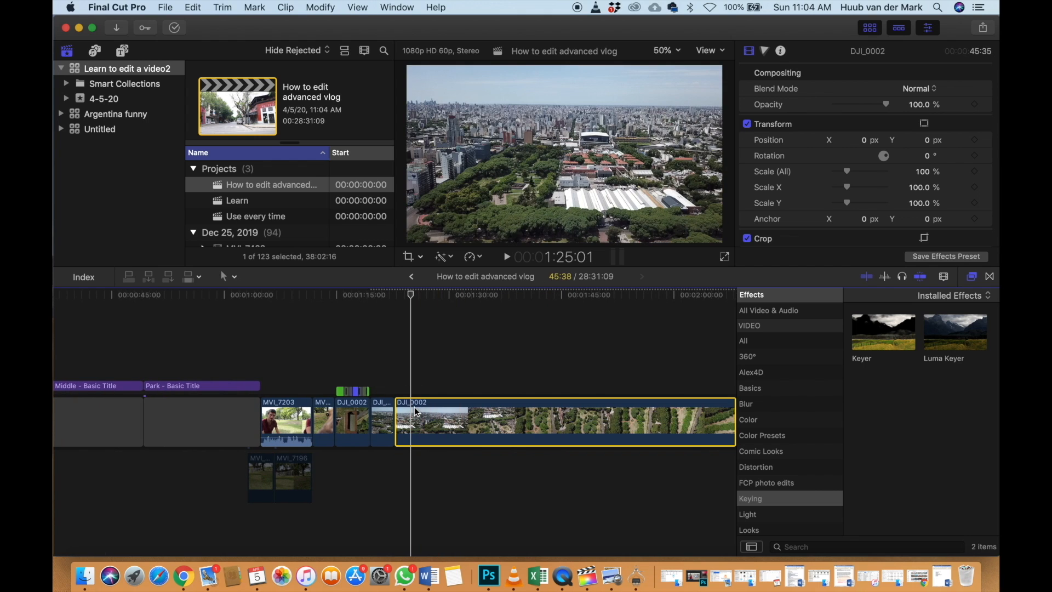
key("super+b")
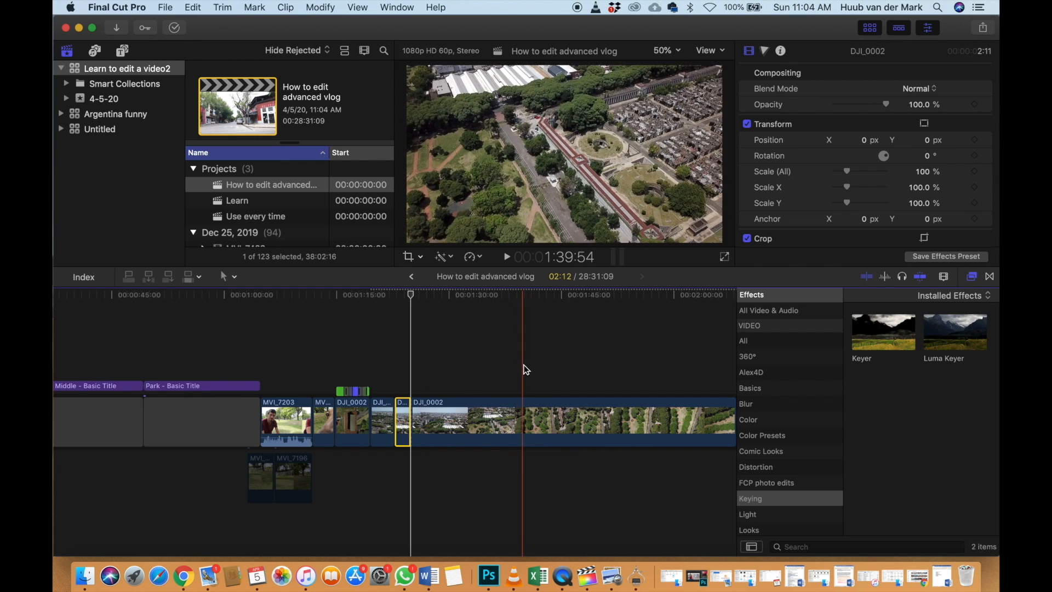
Delete the remaining DJI_0002 footage between the 1:25:01 cut and the Pizza title
scroll(582, 369, "right", 5)
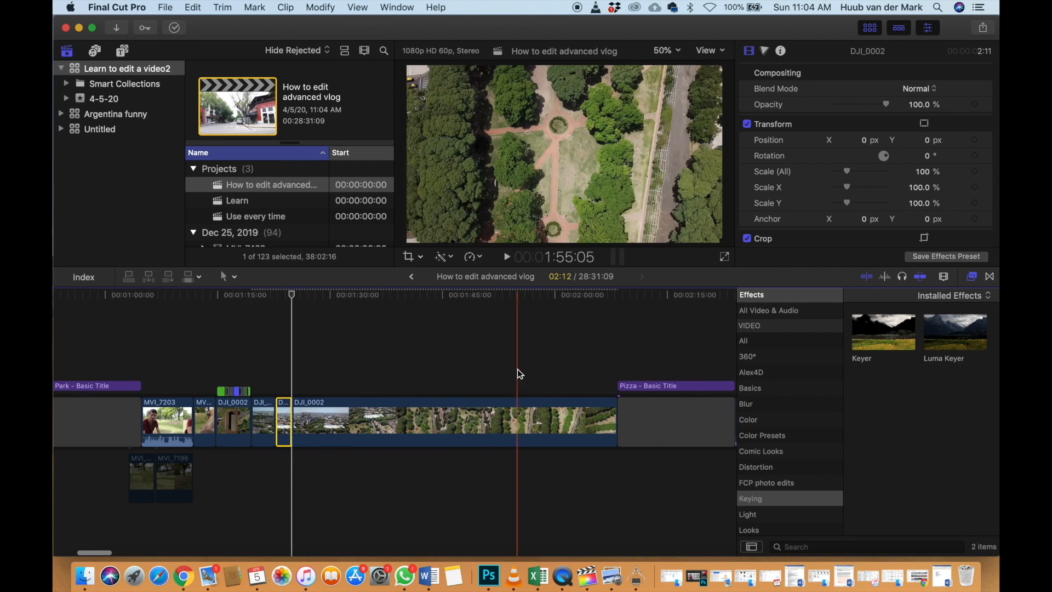
left_click(545, 409)
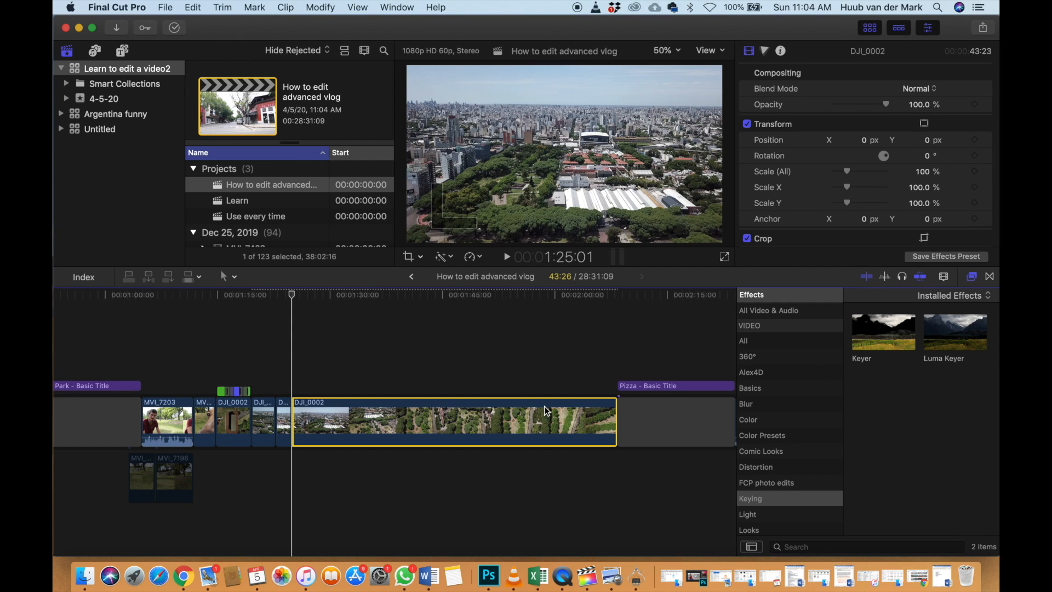
key("BackSpace")
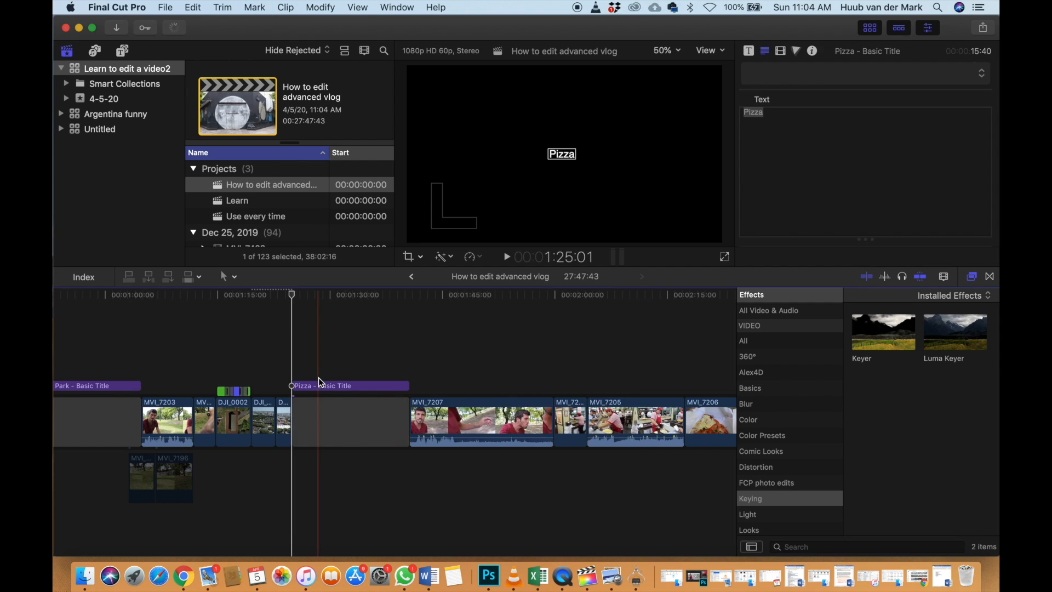
Play the Park section from the start of MVI_7203 to the Pizza title to review the shortened drone shots
scroll(318, 377, "left", 6)
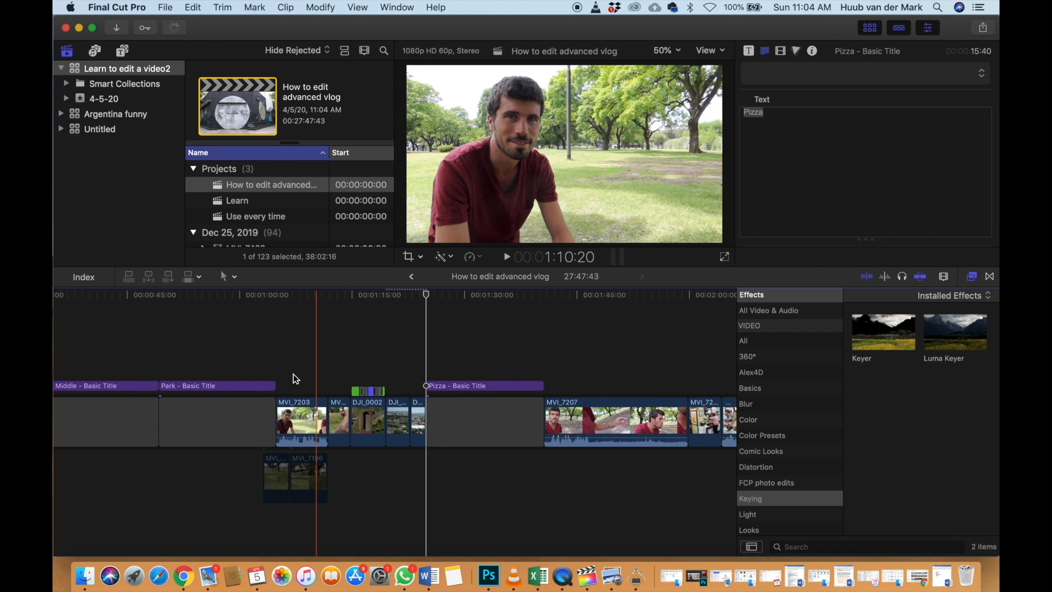
scroll(294, 374, "left", 2)
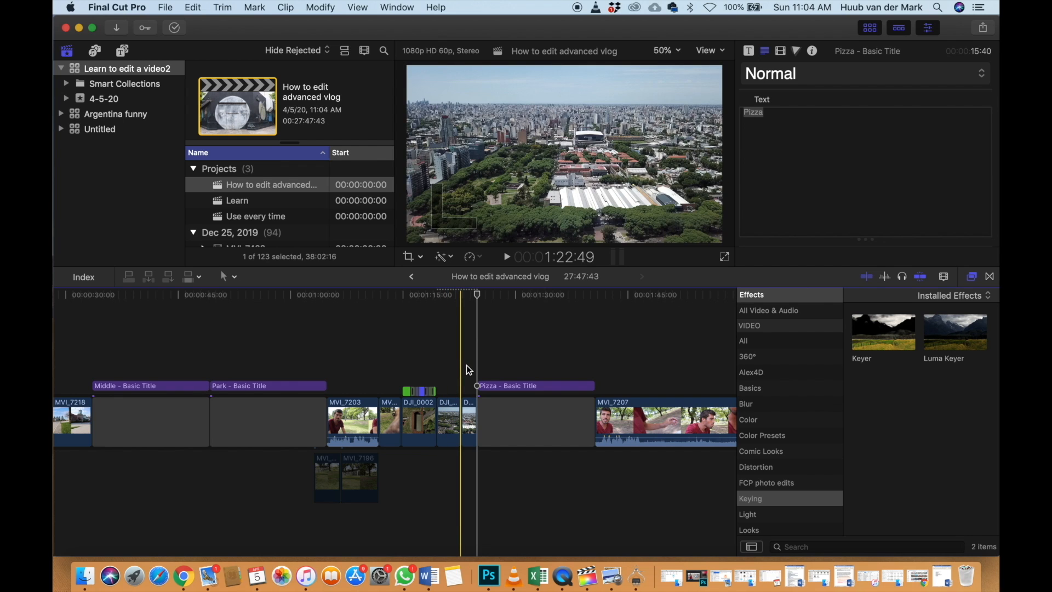
scroll(466, 365, "left", 5)
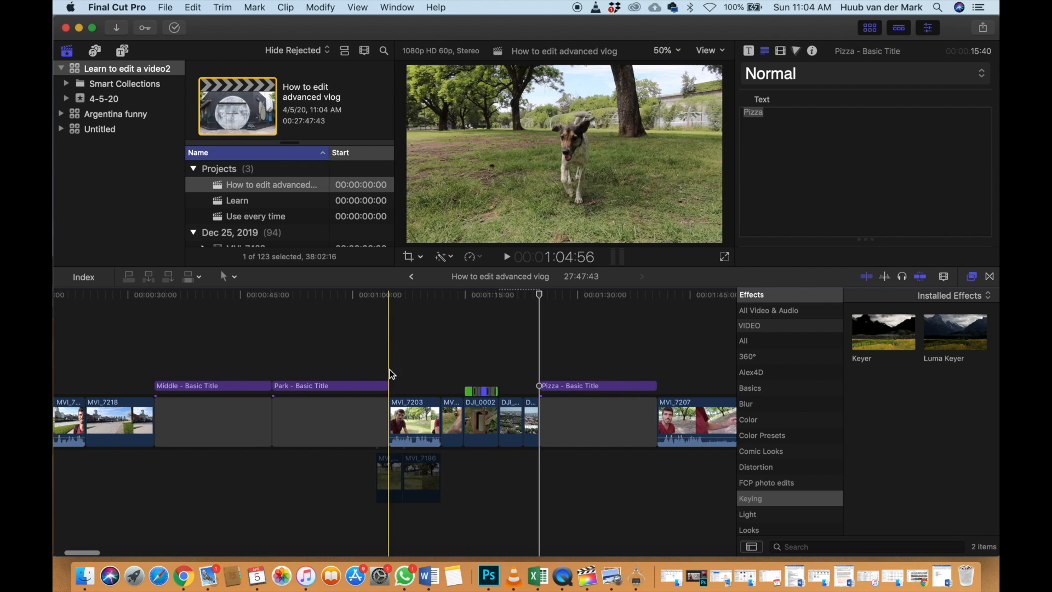
left_click(389, 371)
key("space")
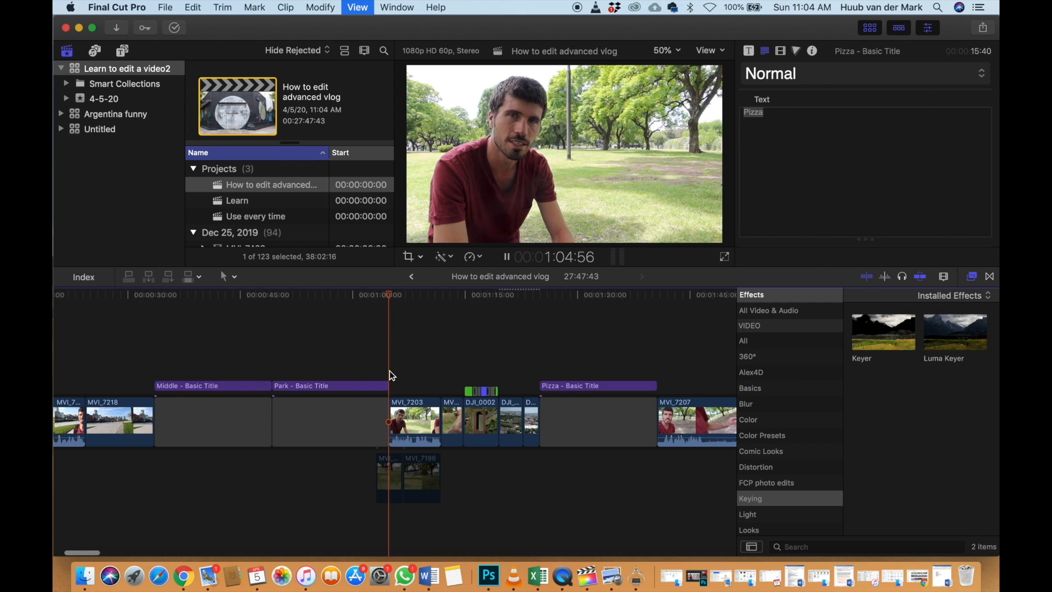
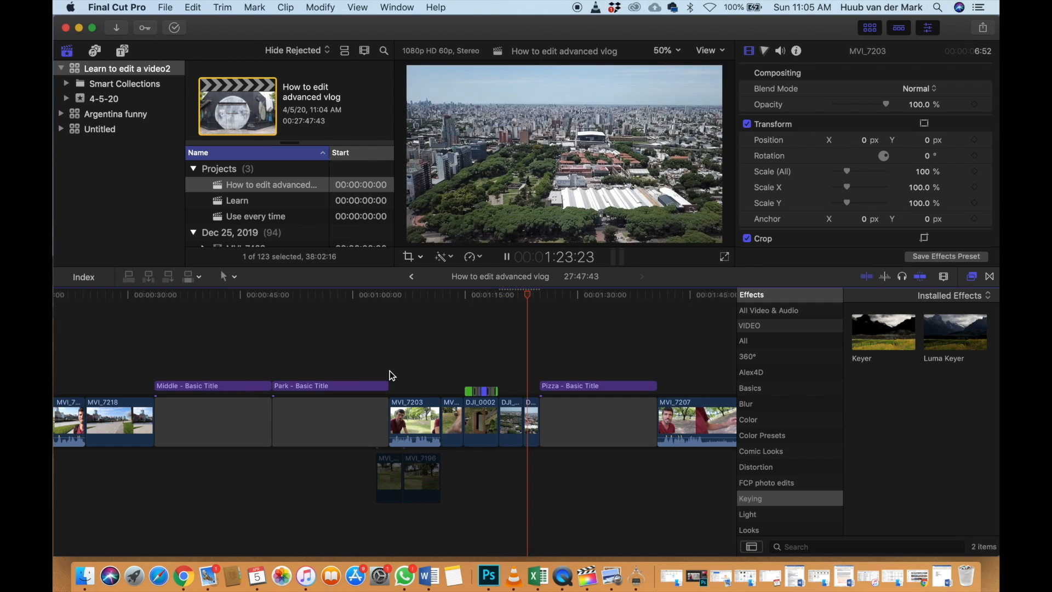
key("space")
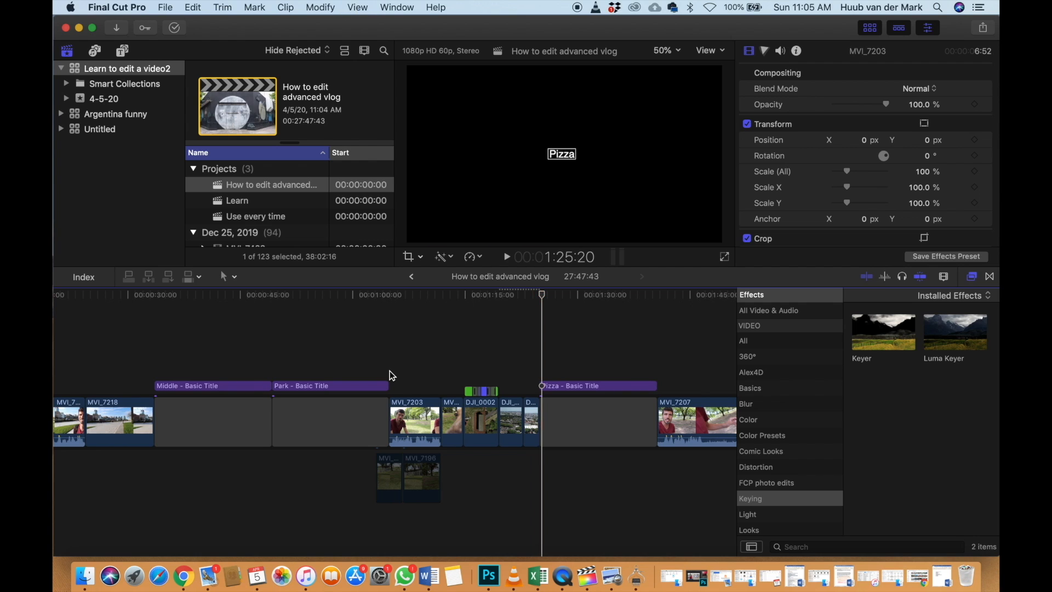
key("super+minus")
scroll(389, 371, "right", 5)
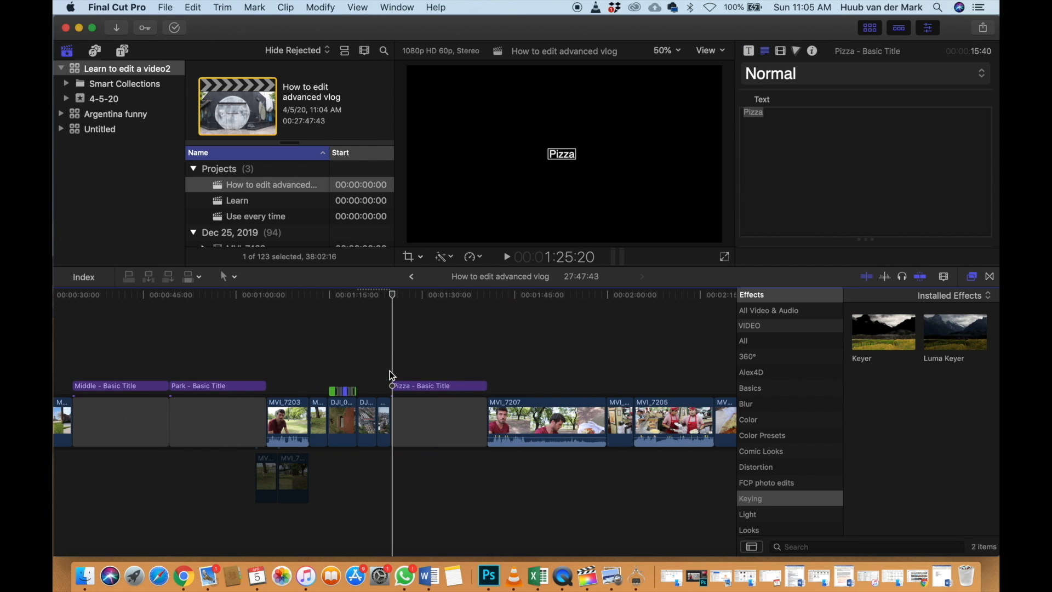
Switch to the index document in Word and highlight "Timelapse", "Filming with 3 different cameras" and "Fast forward drone?" in yellow
right_click(429, 575)
left_click(462, 438)
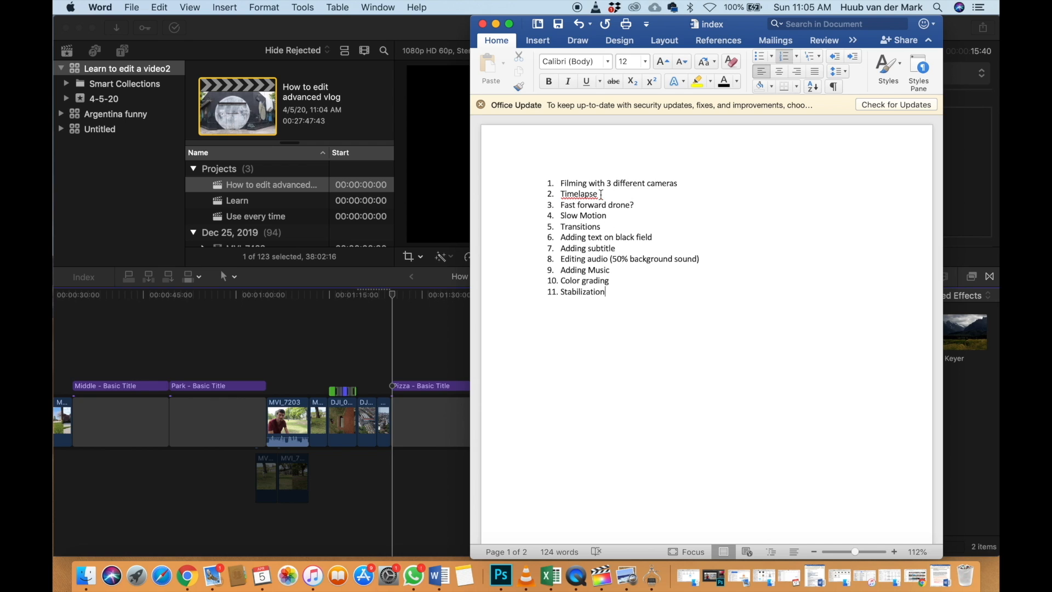
left_click_drag(603, 194, 569, 194)
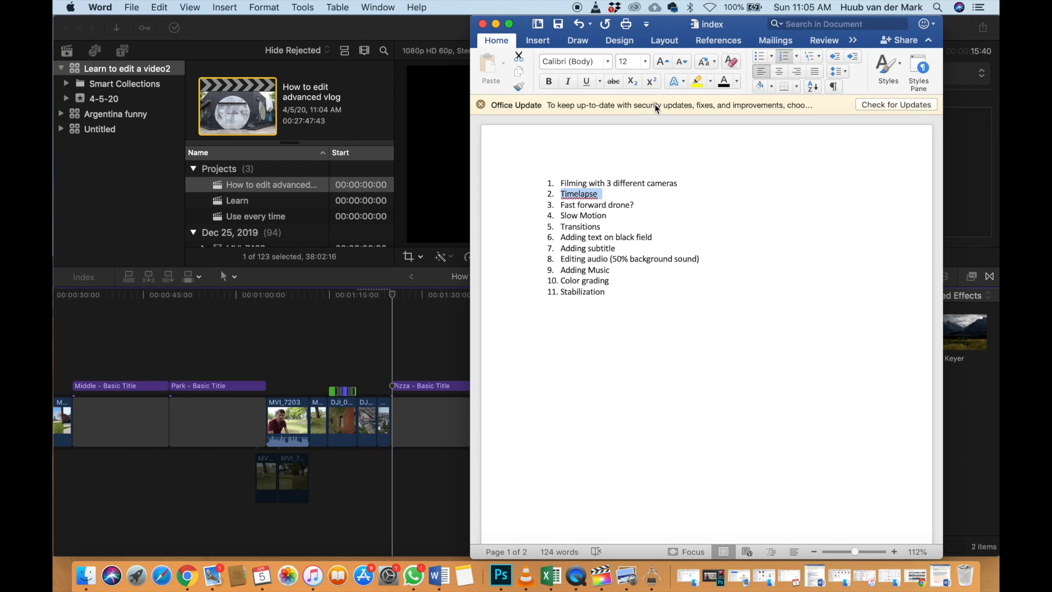
left_click(697, 83)
left_click_drag(678, 182, 570, 180)
left_click(698, 84)
left_click_drag(640, 204, 563, 217)
left_click(698, 83)
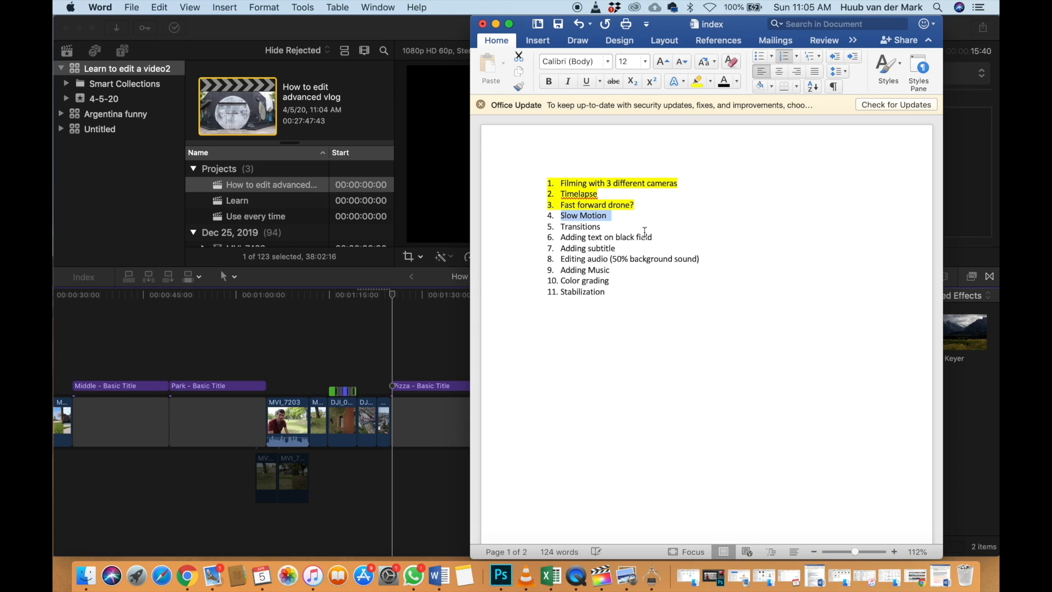
Highlight the list items "Adding text on black field" and "Adding subtitle" in yellow
left_click(627, 236)
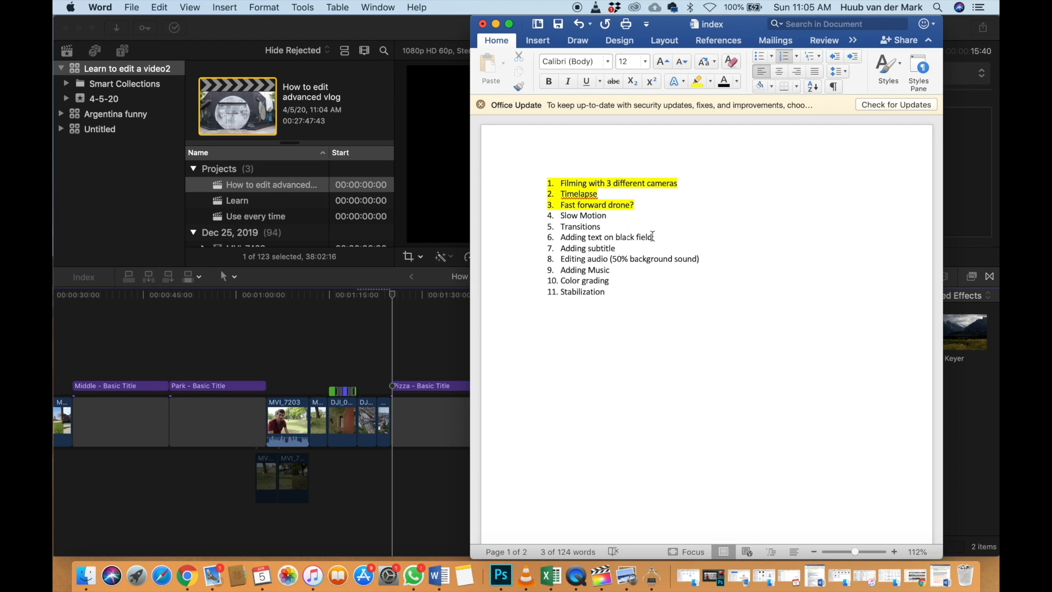
left_click_drag(620, 245, 553, 239)
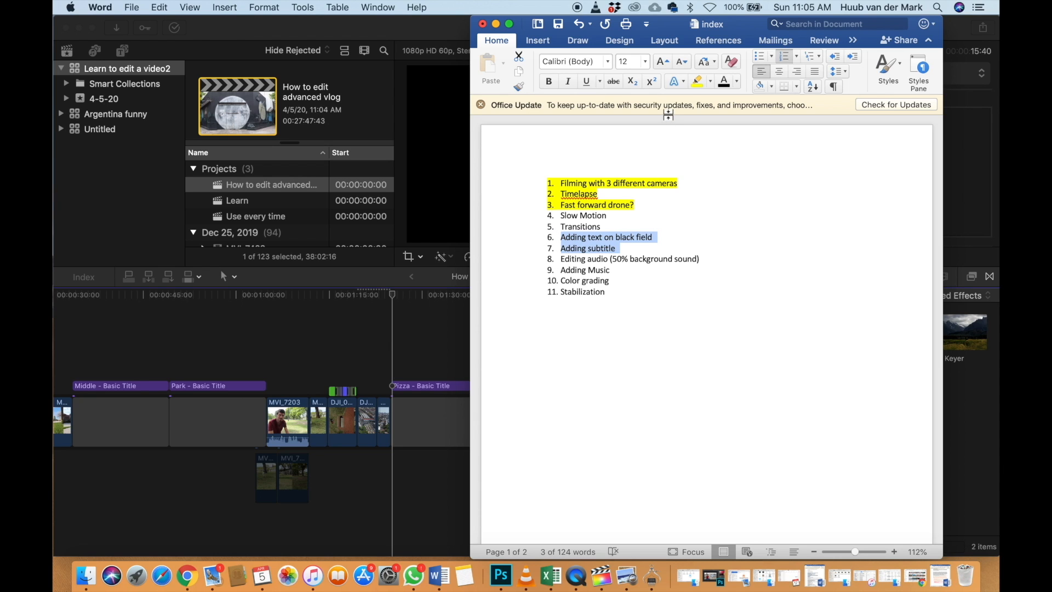
left_click(698, 81)
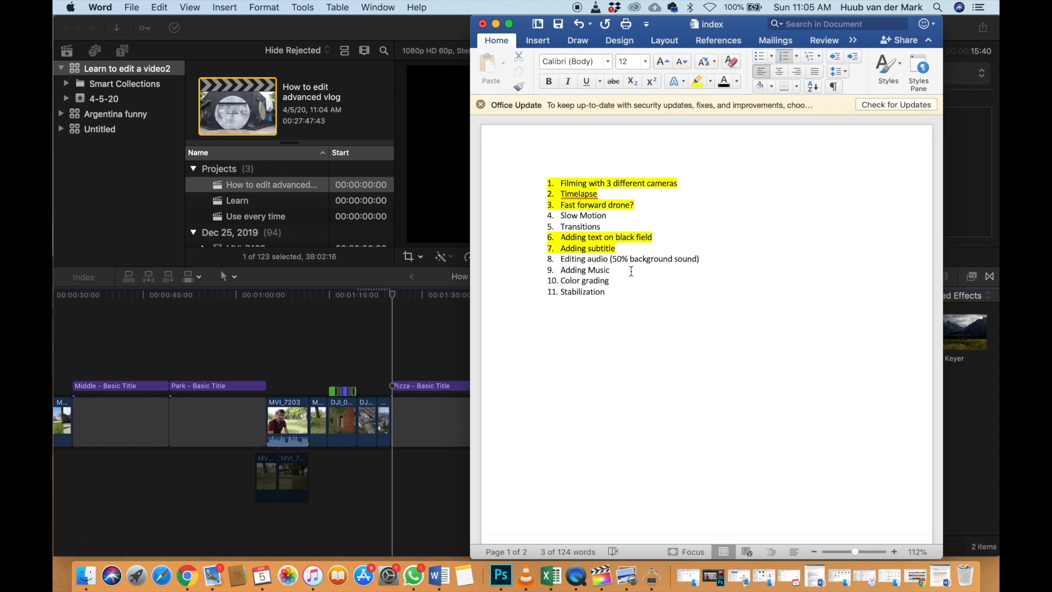
Switch back to Final Cut Pro and play MVI_7207 in the Pizza section from its start to look for parts to cut
left_click(436, 340)
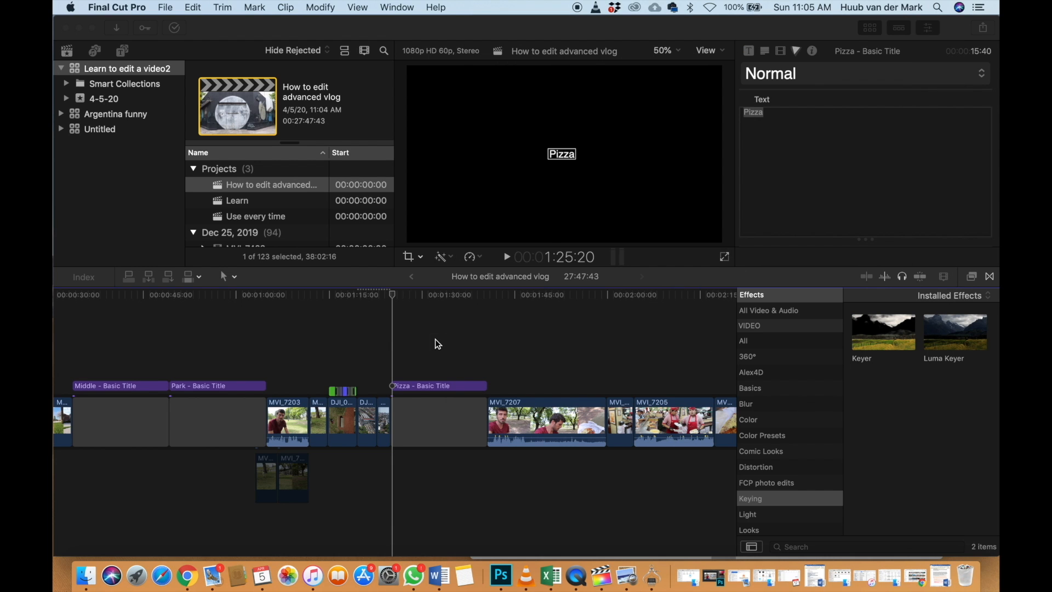
scroll(436, 339, "right", 3)
scroll(435, 339, "right", 3)
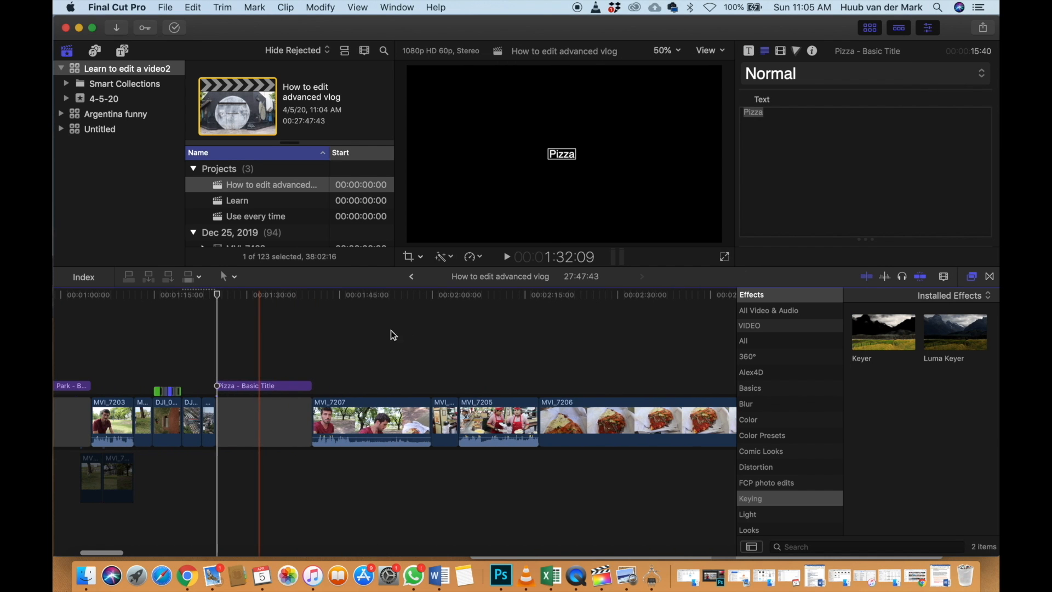
left_click(314, 359)
key("space")
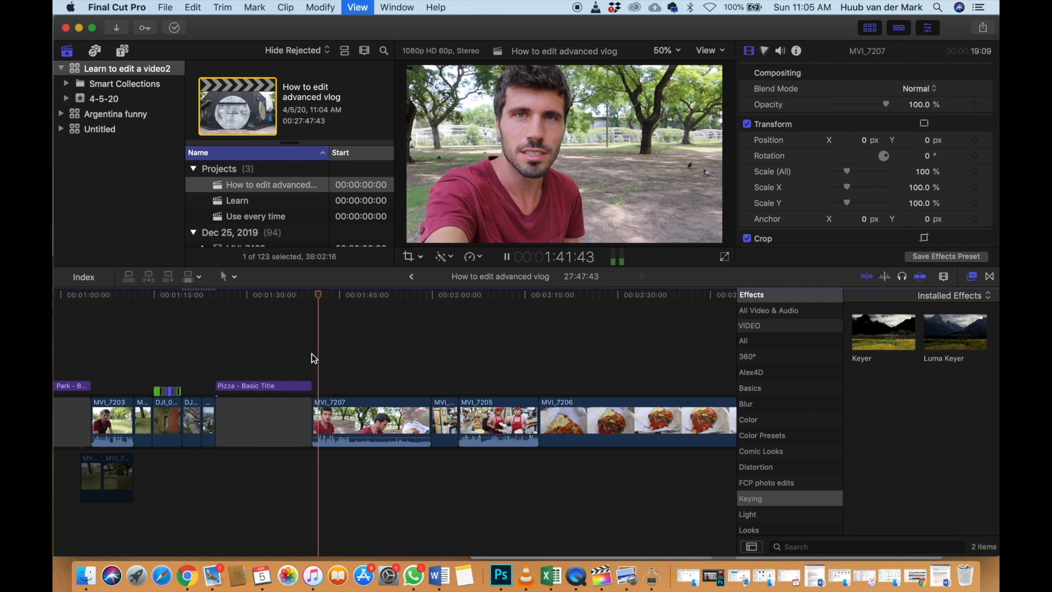
key("super+equal")
key("super+equal")
key("super+equal")
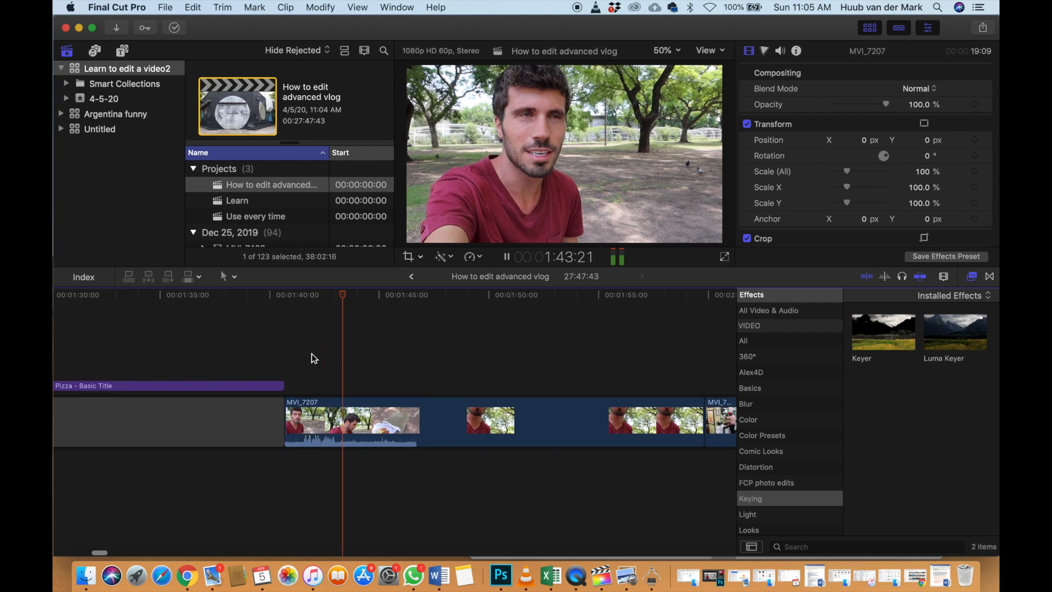
key("super+minus")
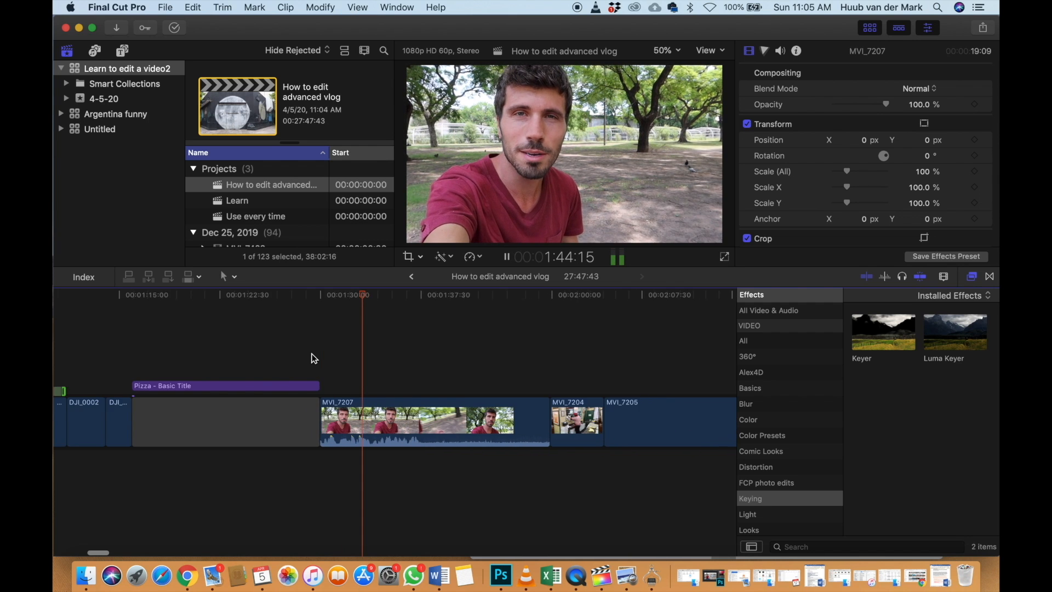
key("super+minus")
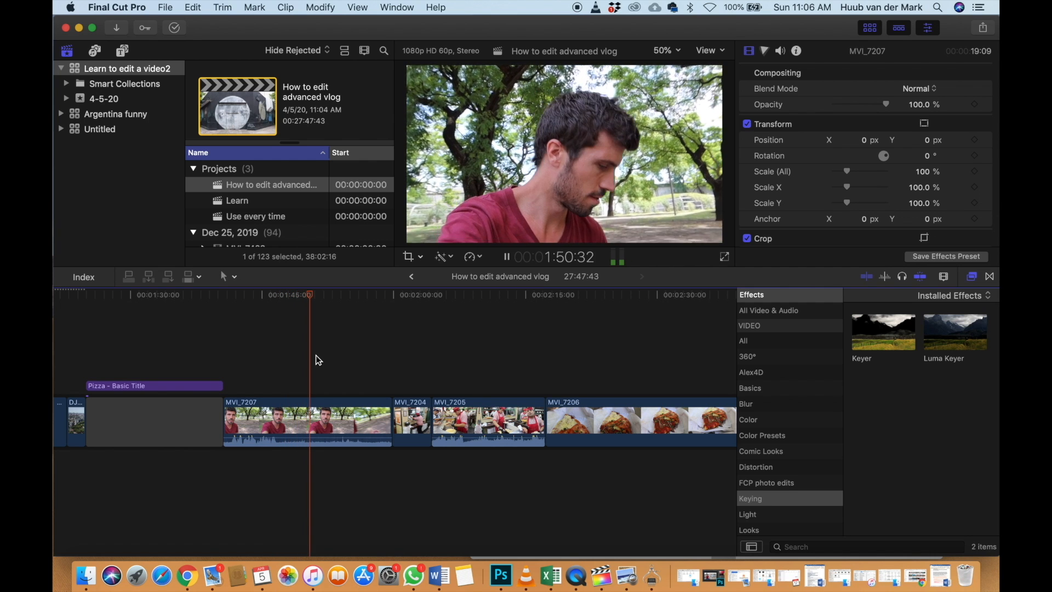
key("space")
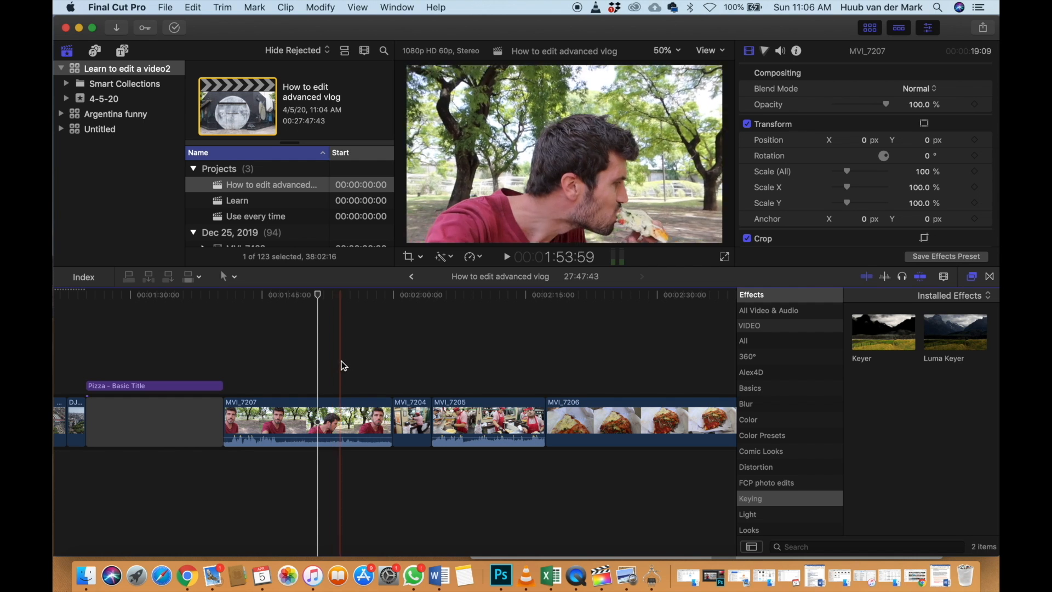
key("space")
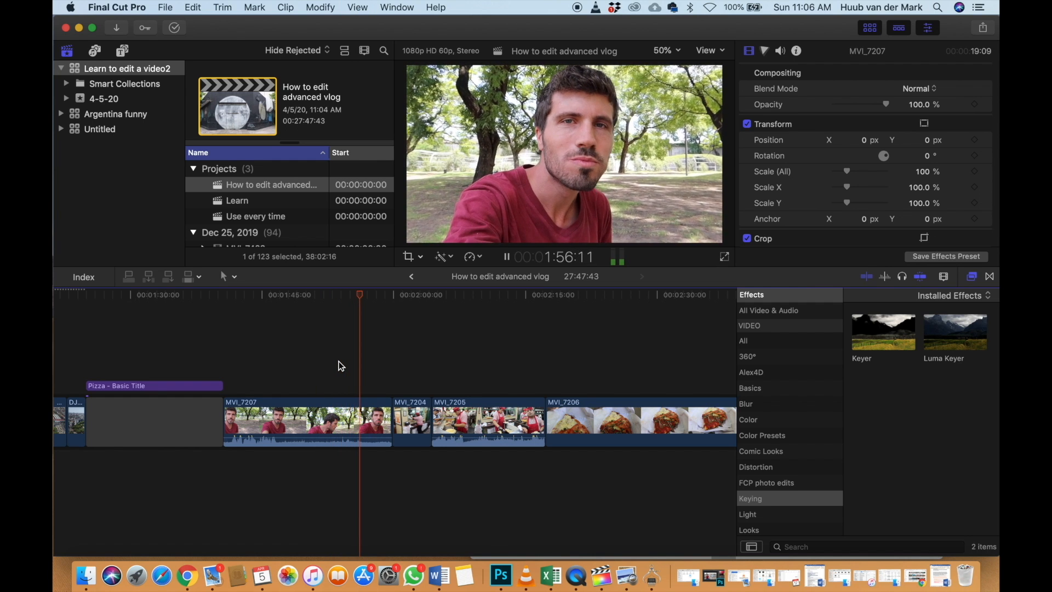
key("space")
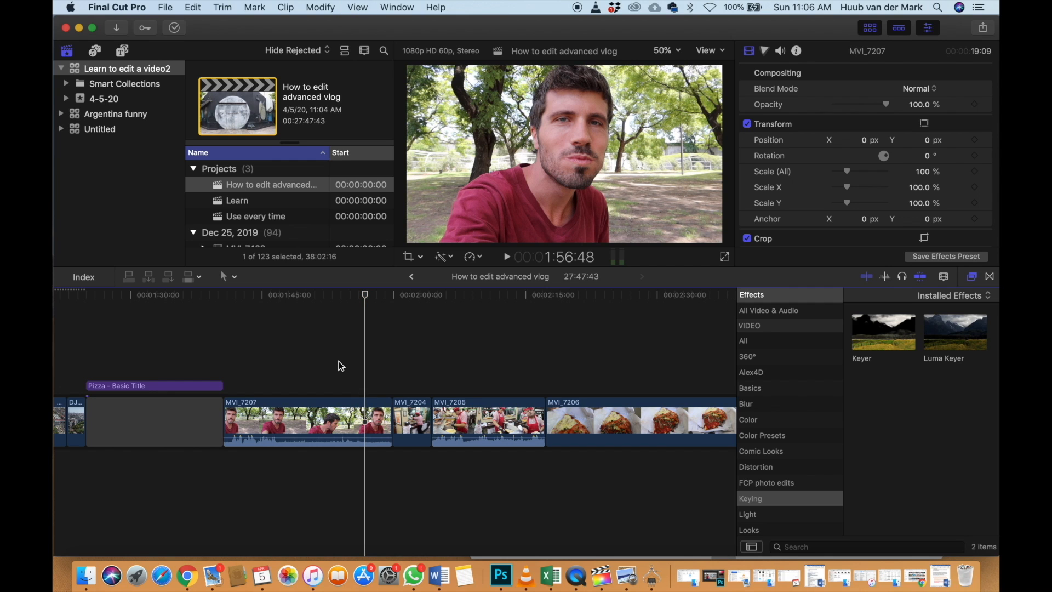
Play MVI_7204 and MVI_7205 in the Pizza section to review the pizzeria footage
scroll(339, 366, "right", 4)
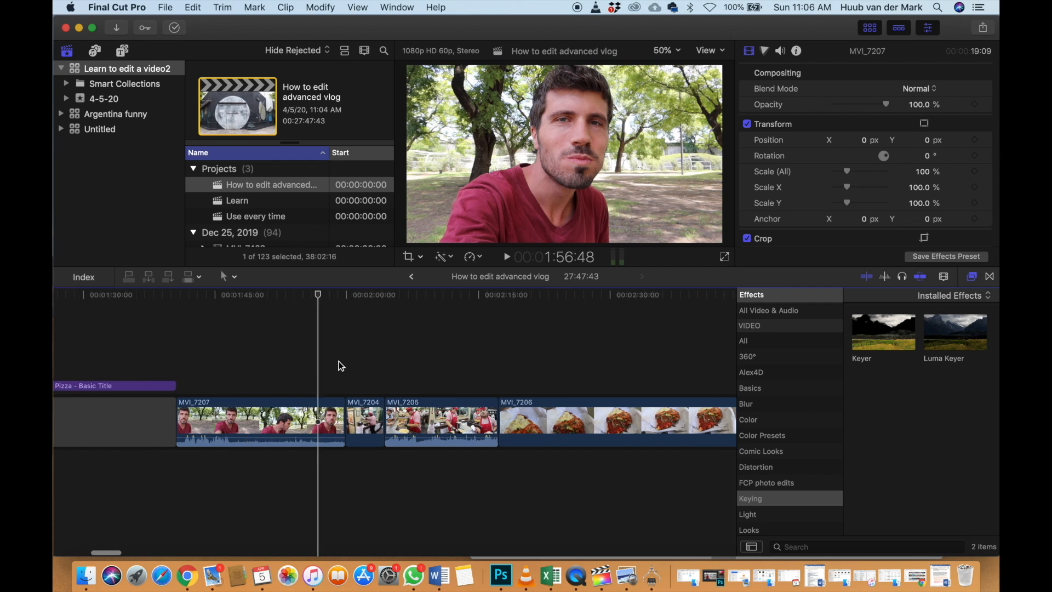
key("super+minus")
scroll(339, 365, "right", 4)
key("super+minus")
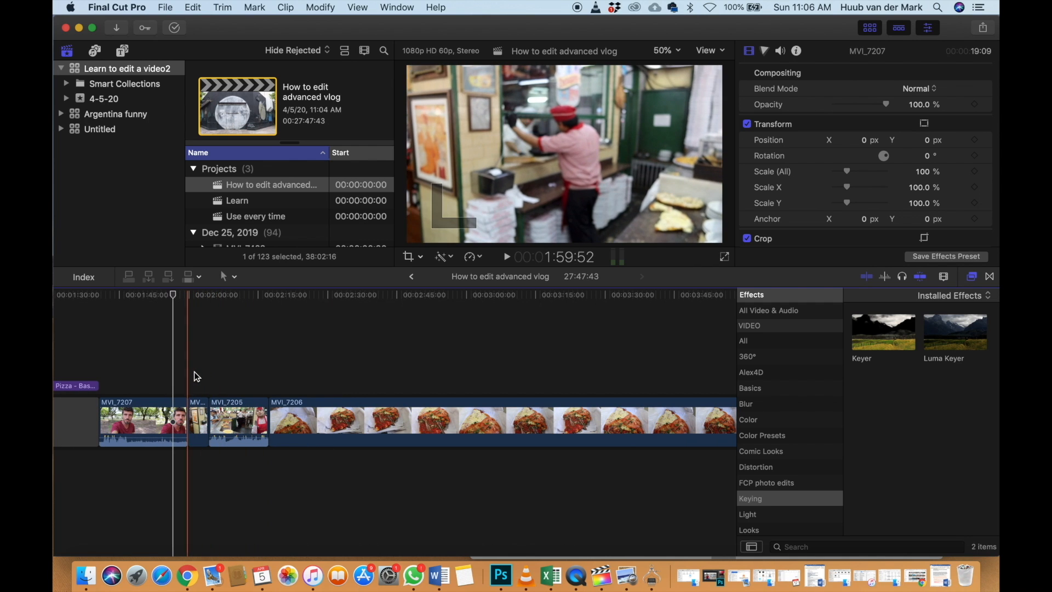
key("space")
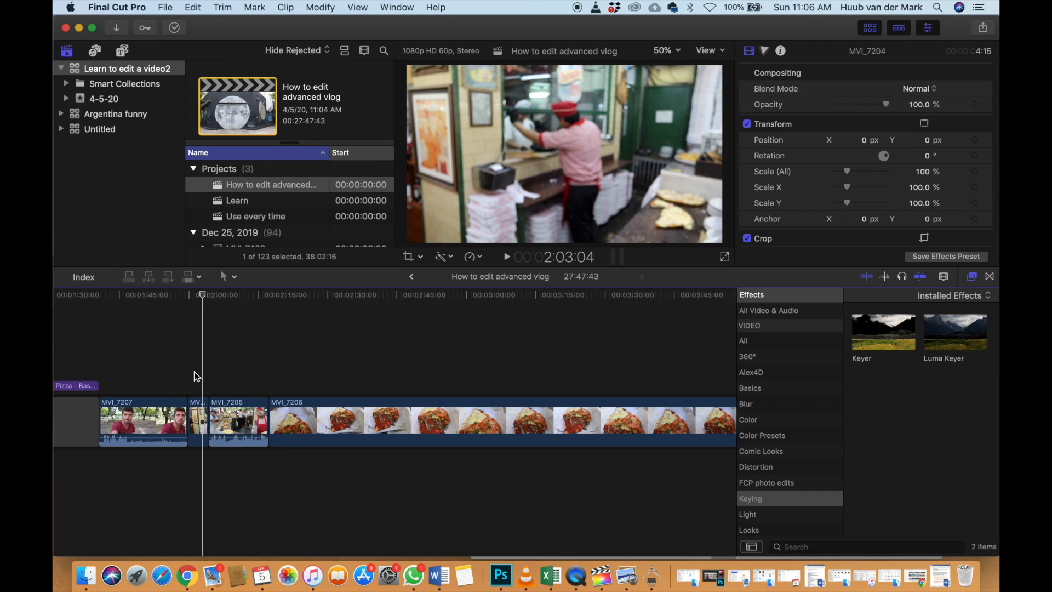
key("space")
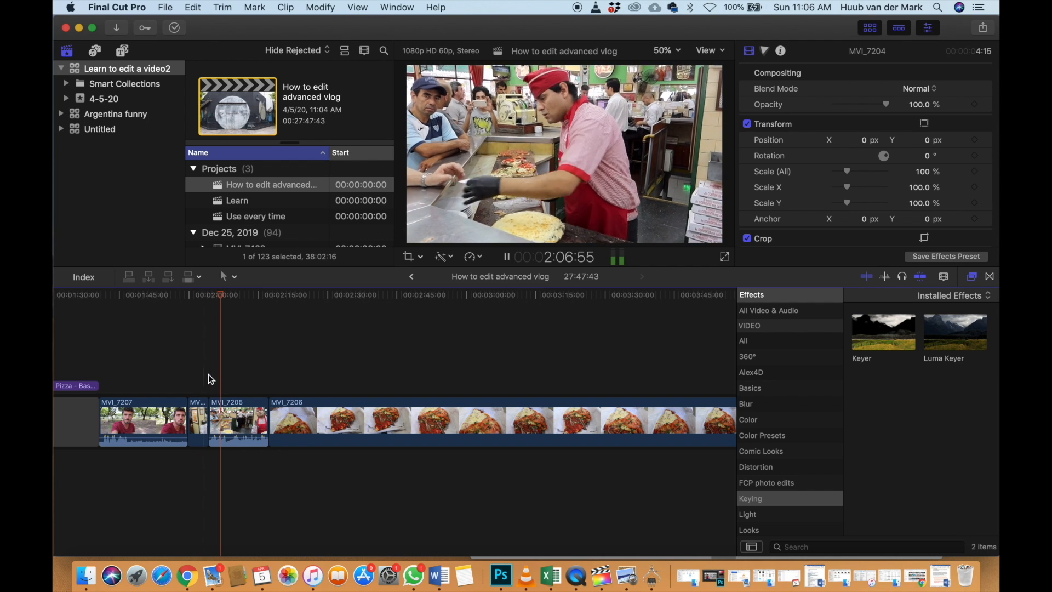
left_click(209, 377)
key("space")
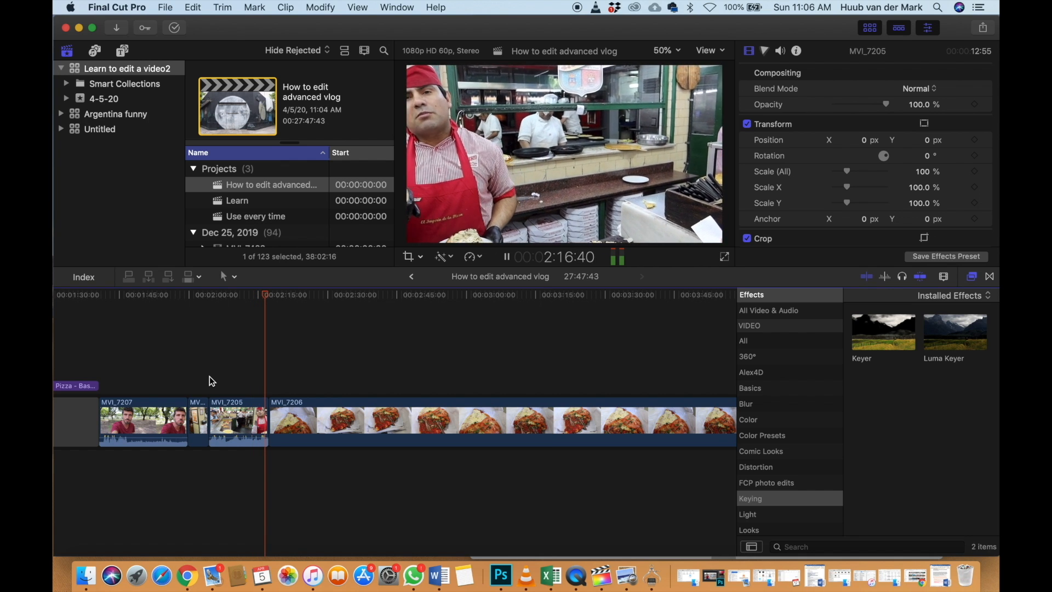
key("space")
Preview MVI_7206 and trim its start to the close-up of the pizza slice at 3:09:24
key("super+minus")
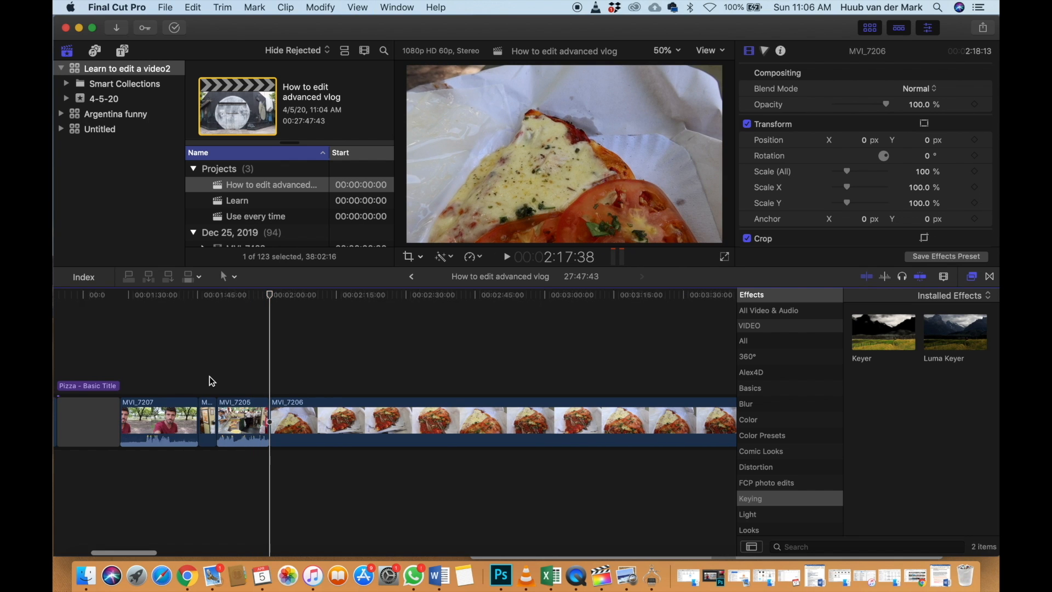
scroll(209, 376, "right", 5)
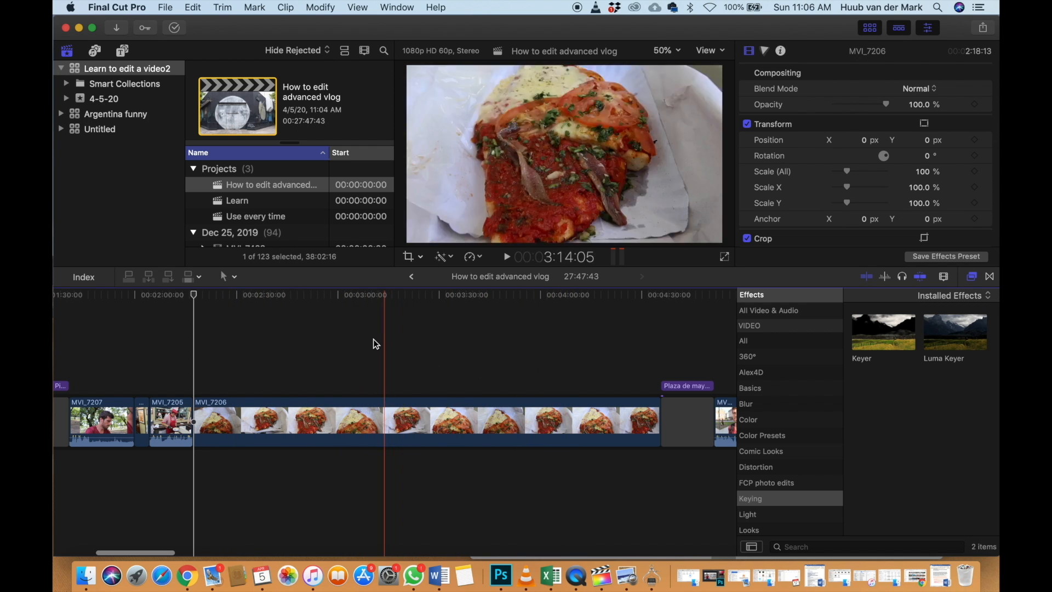
key("space")
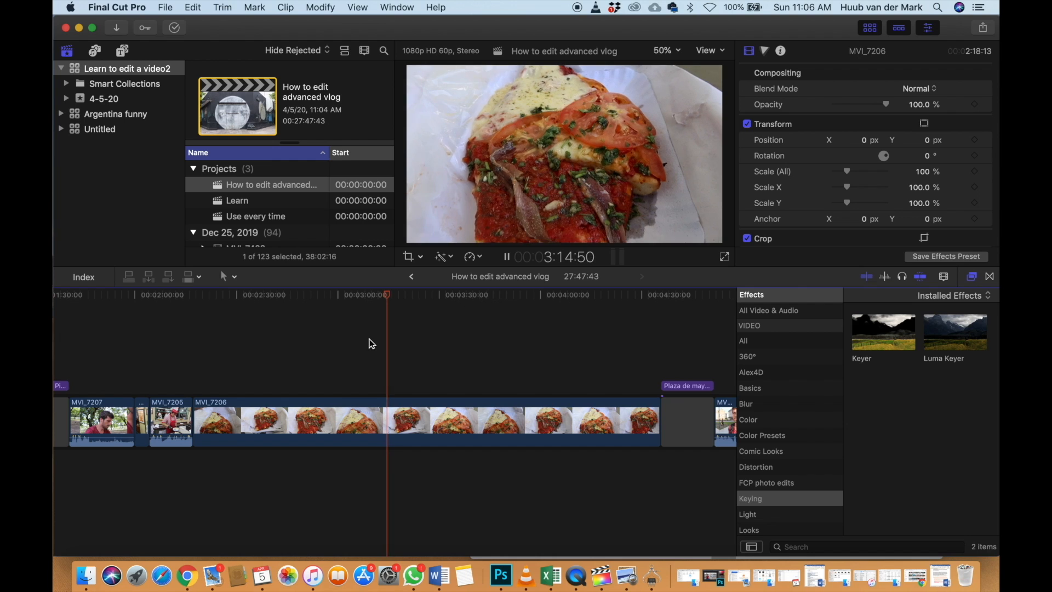
key("space")
left_click(369, 341)
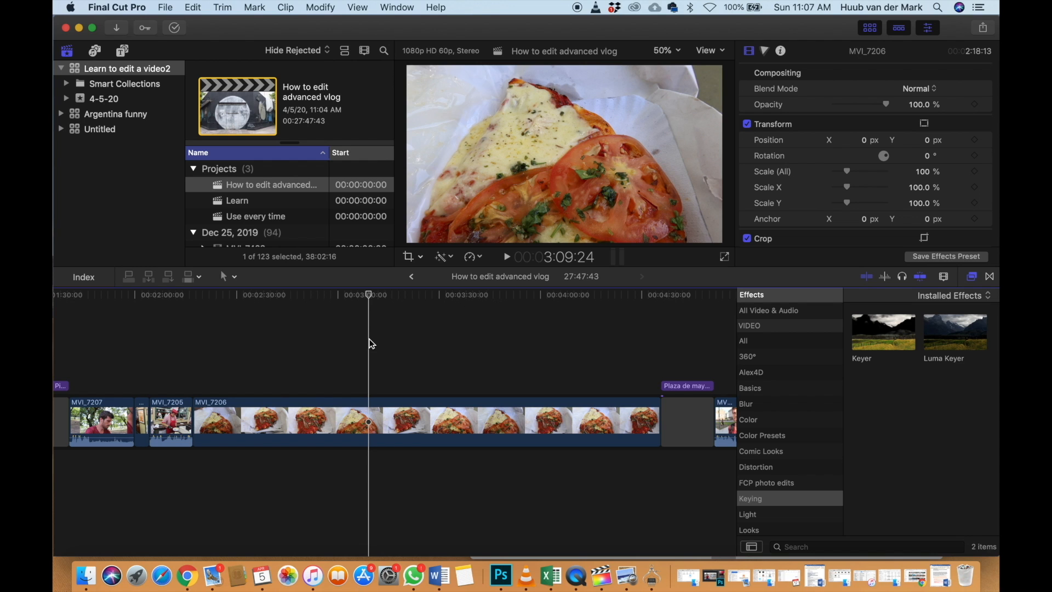
key("alt+[")
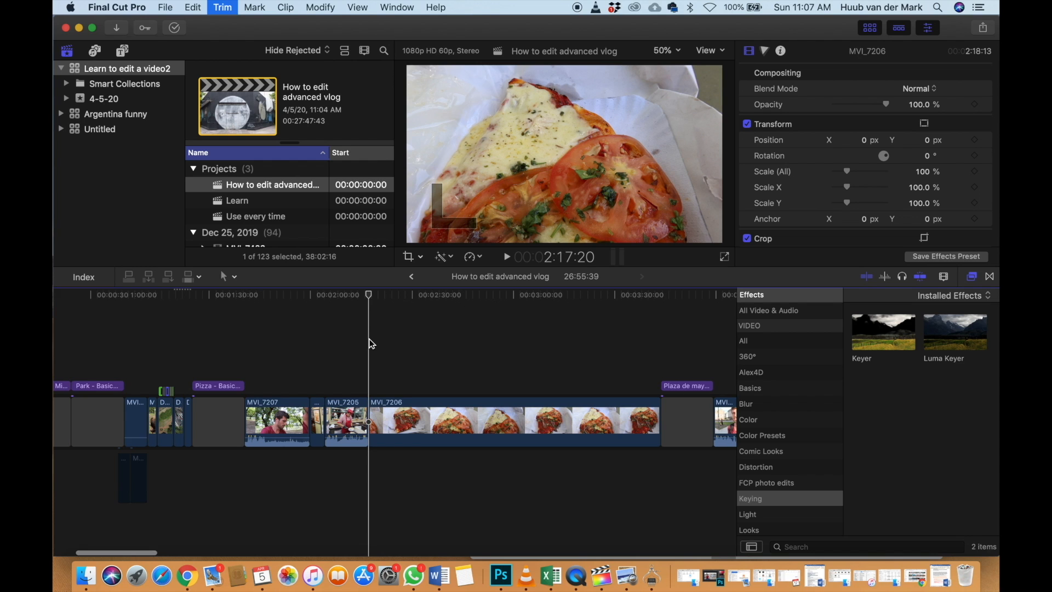
Trim the end of MVI_7206 at 2:24:14 so that only about 7 seconds of the pizza shot remain
left_click(393, 343)
left_click(394, 409)
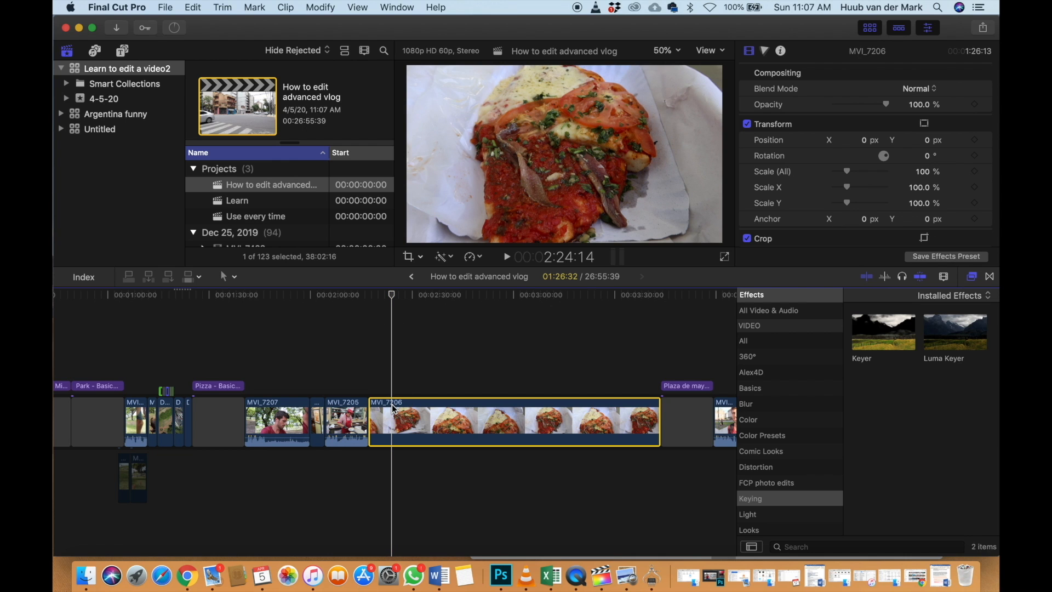
key("alt+]")
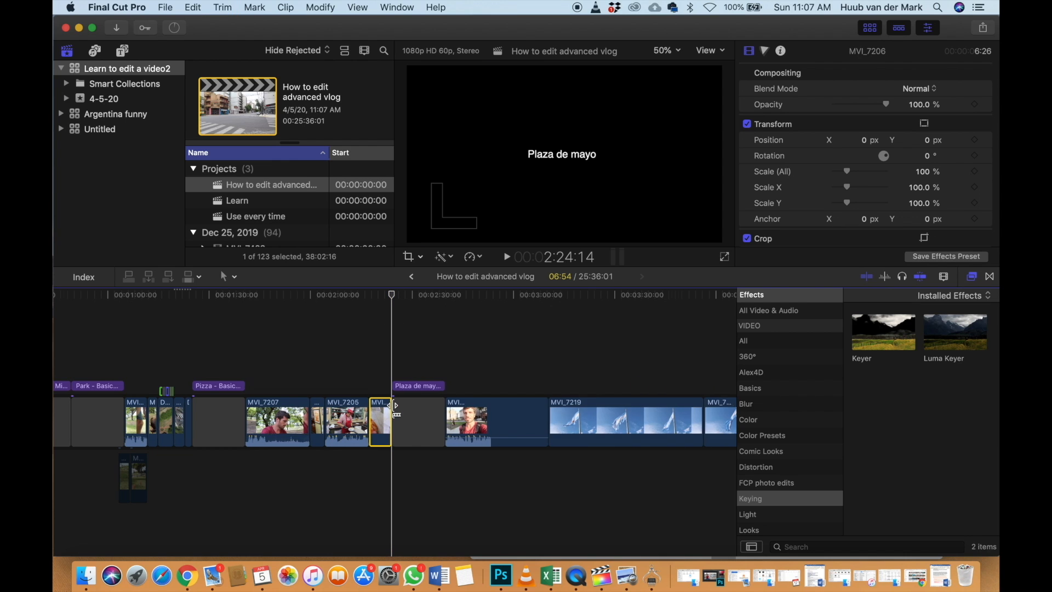
Move MVI_7205 ahead of MVI_7207 so it directly follows the gap clip under the Pizza title
key("super+equal")
scroll(393, 407, "left", 5)
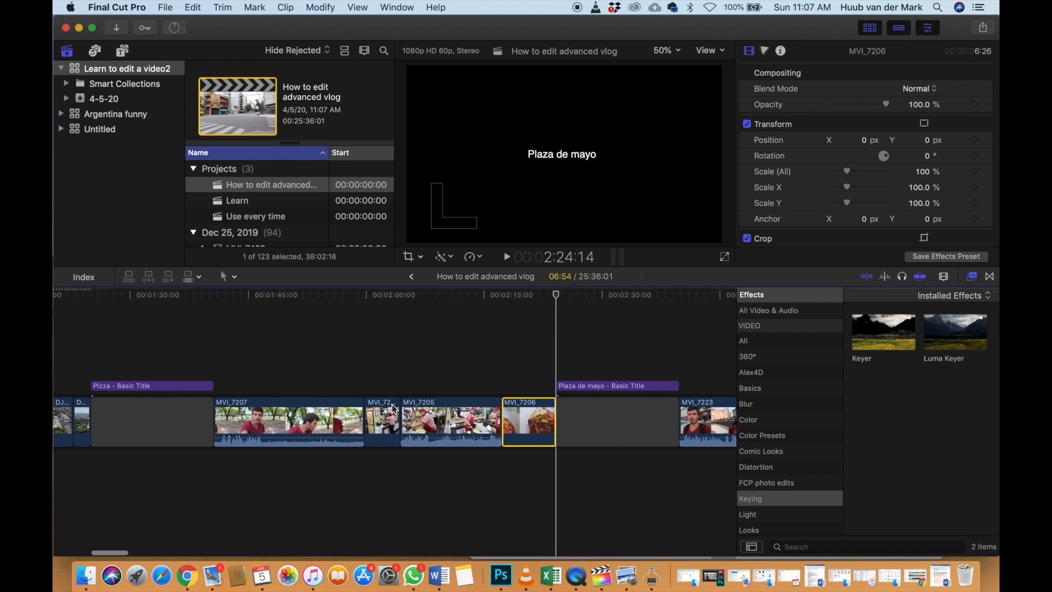
scroll(407, 406, "left", 5)
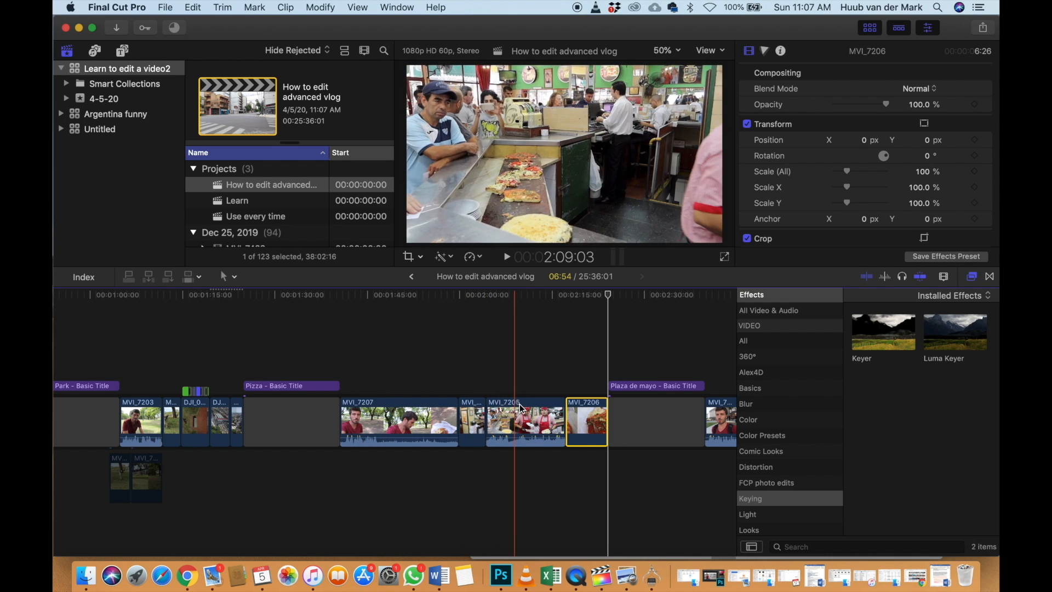
left_click_drag(525, 417, 370, 411)
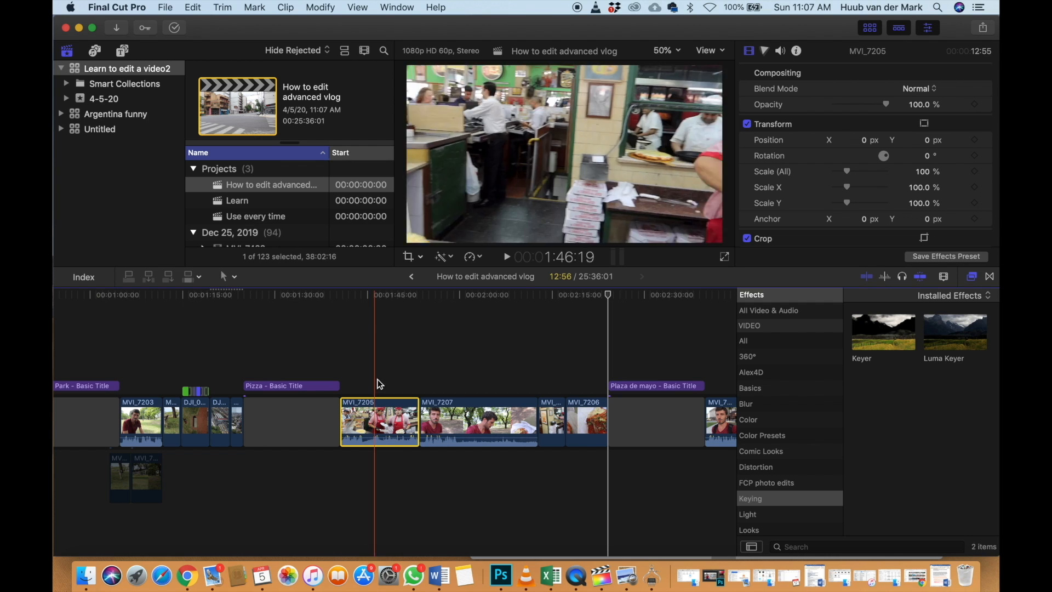
Play MVI_7207 to the pause in the talking and split the clip there at 1:59:59
scroll(430, 383, "right", 3)
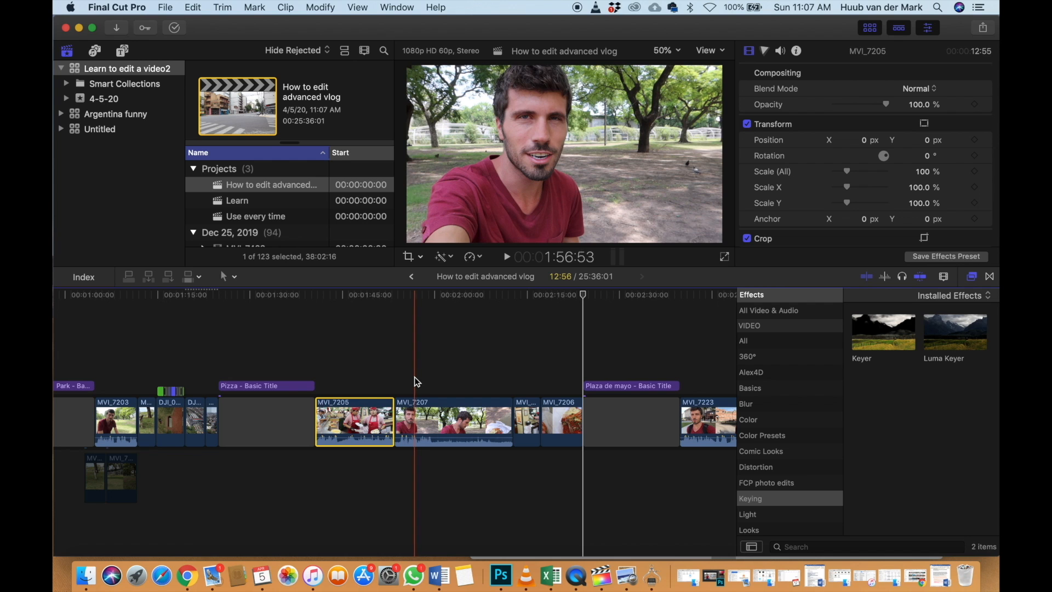
key("space")
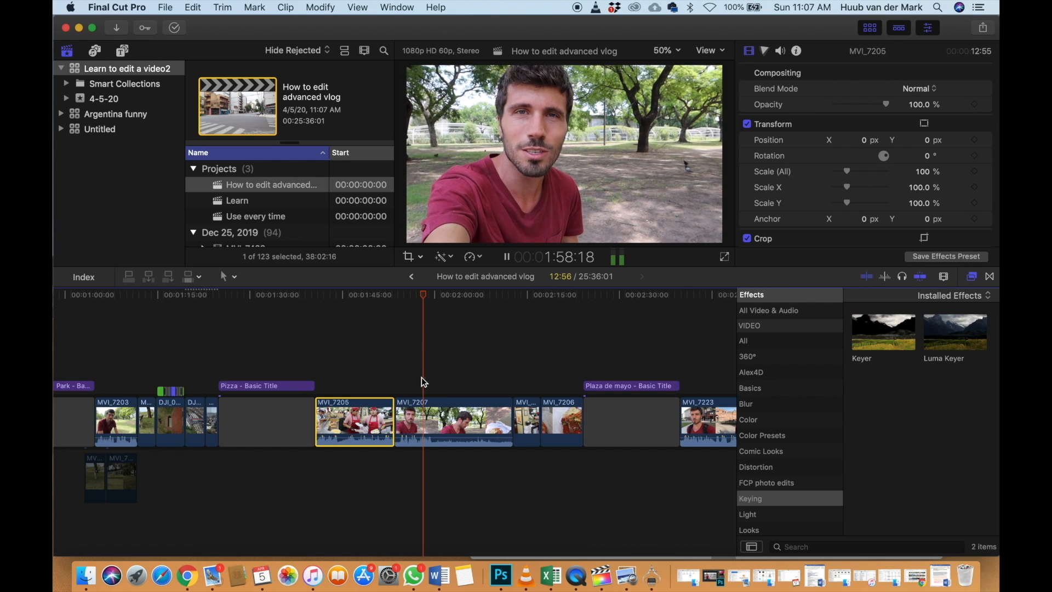
key("space")
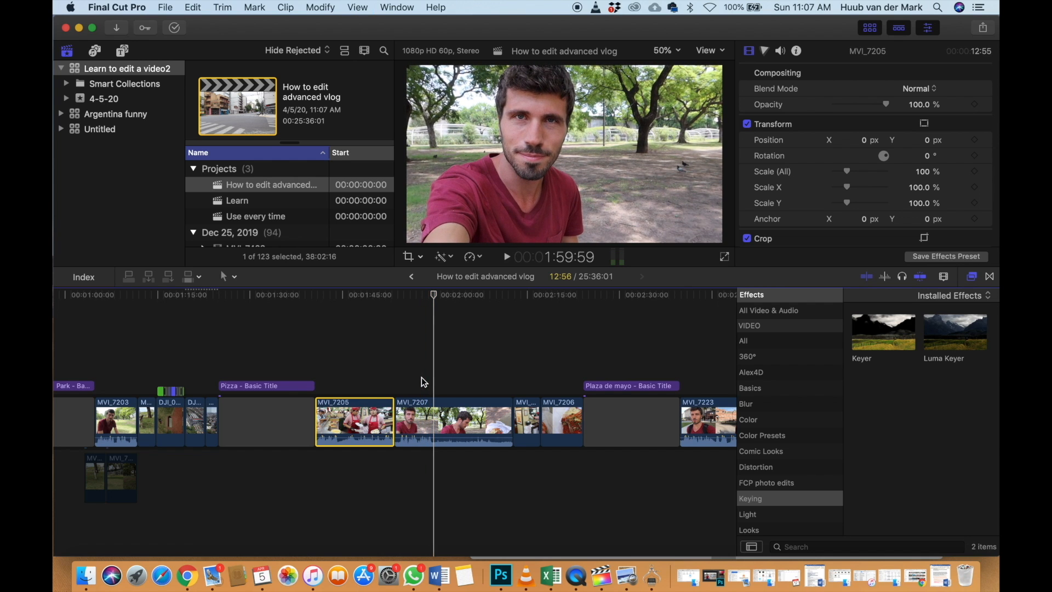
key("super+b")
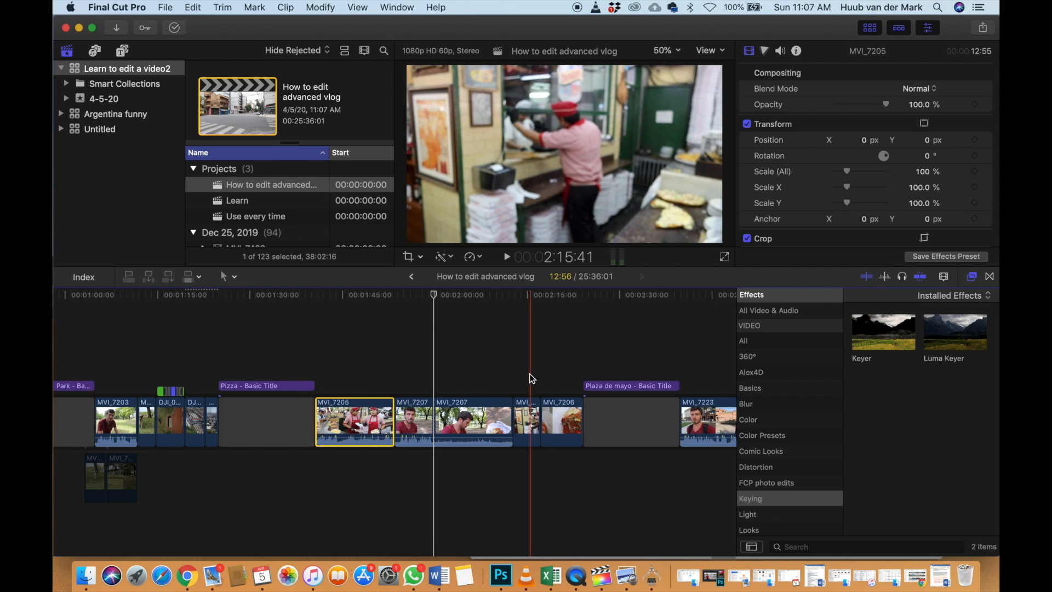
Delete MVI_7204 and move MVI_7206 between the two parts of MVI_7207
left_click(525, 405)
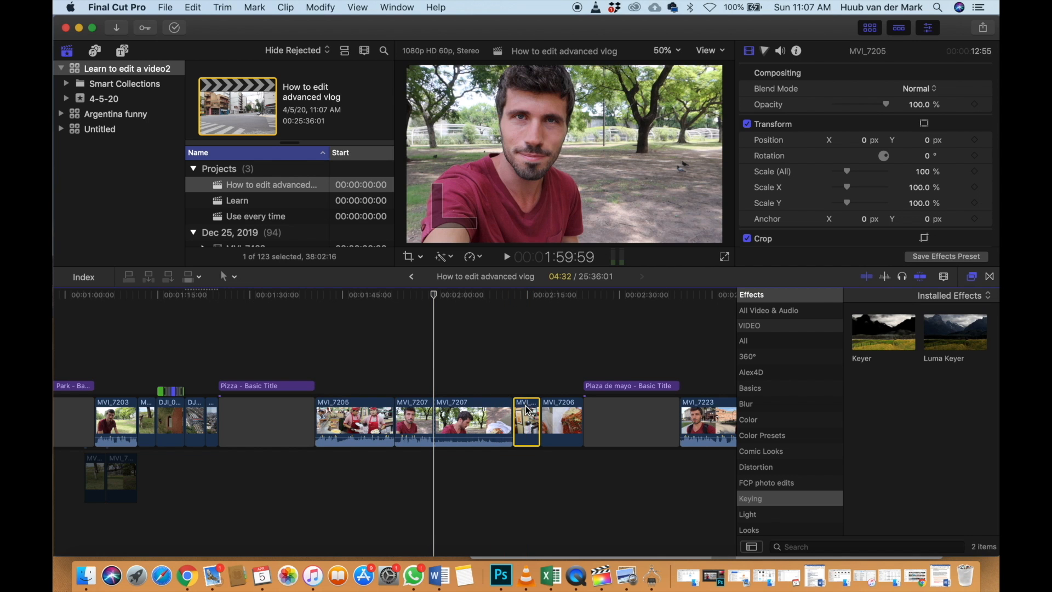
key("Delete")
left_click_drag(531, 417, 449, 416)
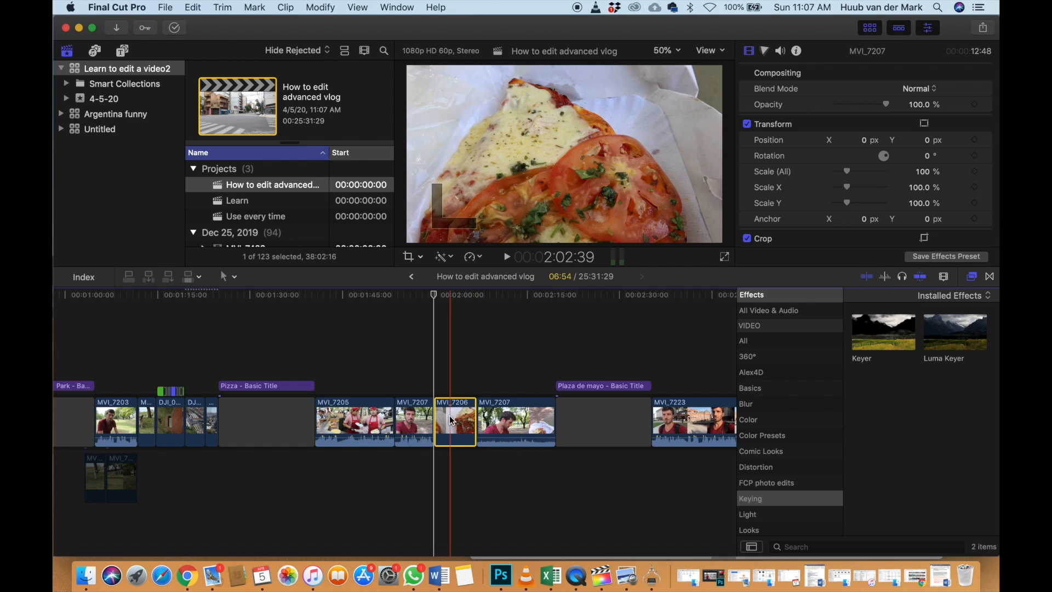
Trim the start of the second MVI_7207 part and cut its end at 2:12:22, keeping the pizza-eating moment
left_click(506, 382)
left_click(505, 408)
key("alt+[")
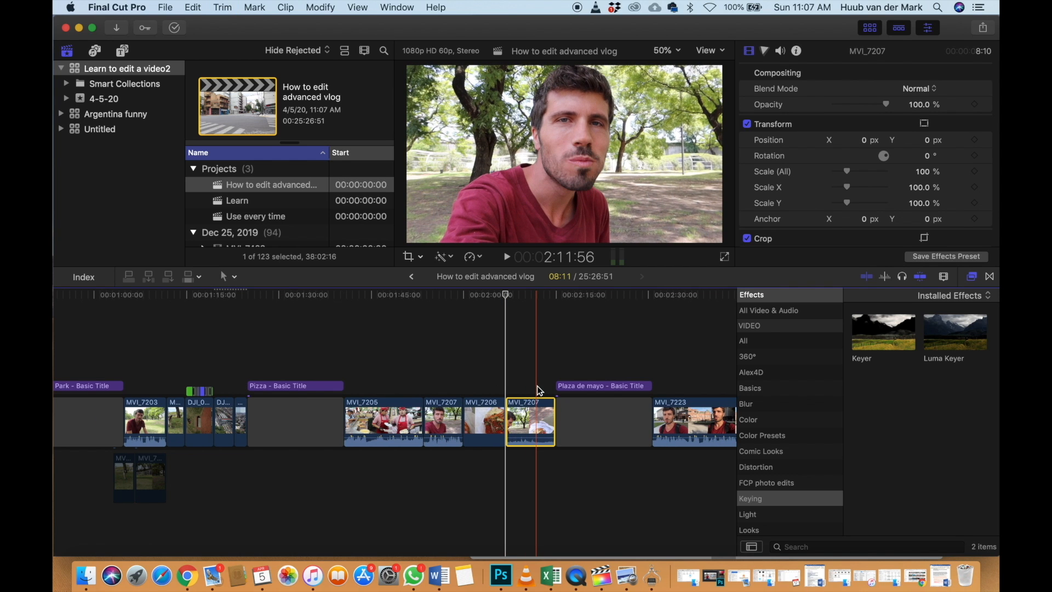
left_click(539, 403)
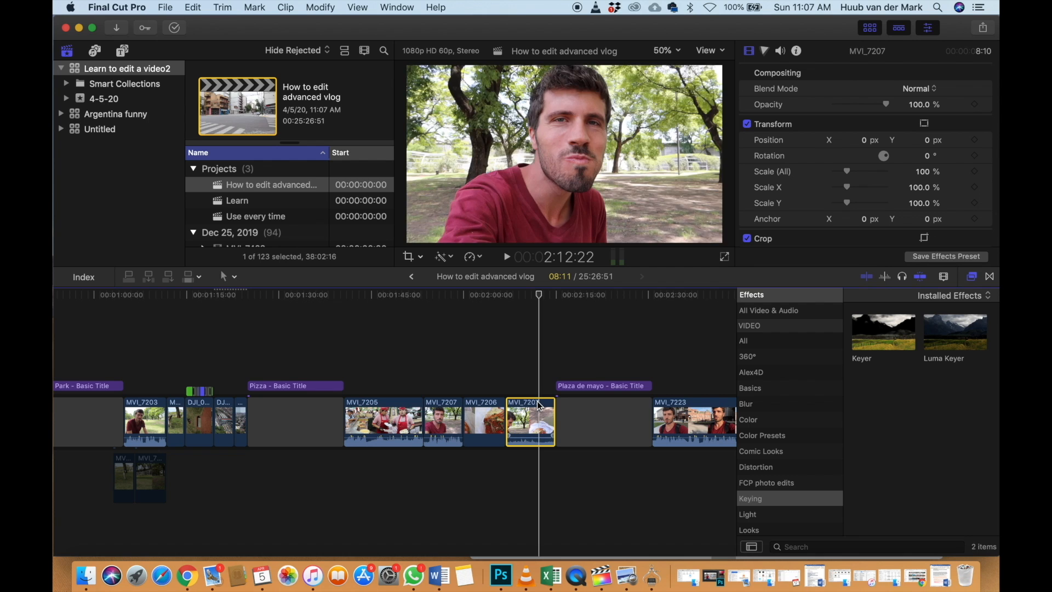
key("alt+]")
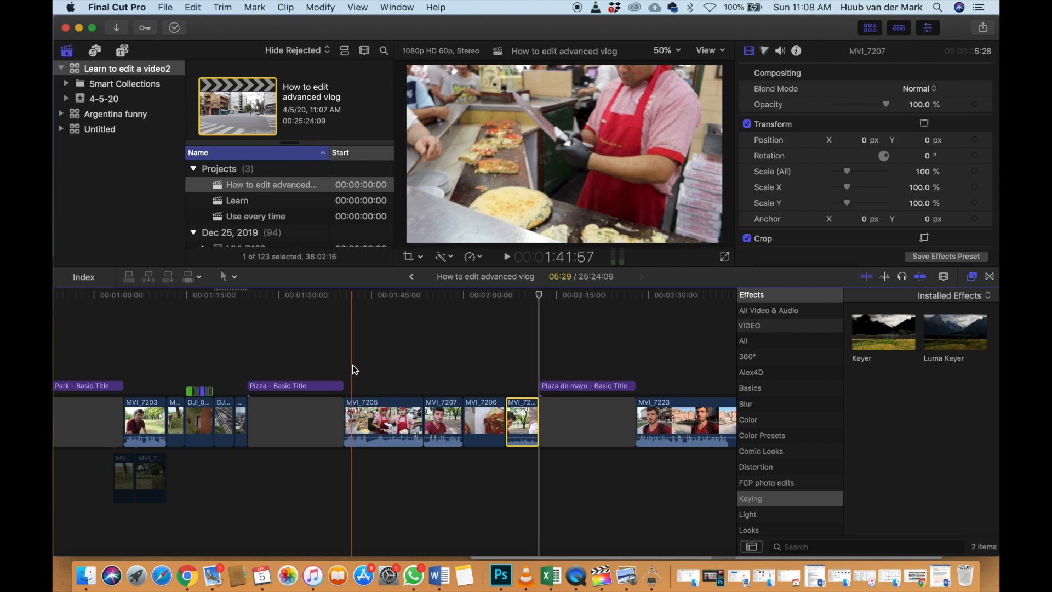
Play the opening of MVI_7205 and trim the clip's start to 1:43:51
key("space")
key("space")
key("space")
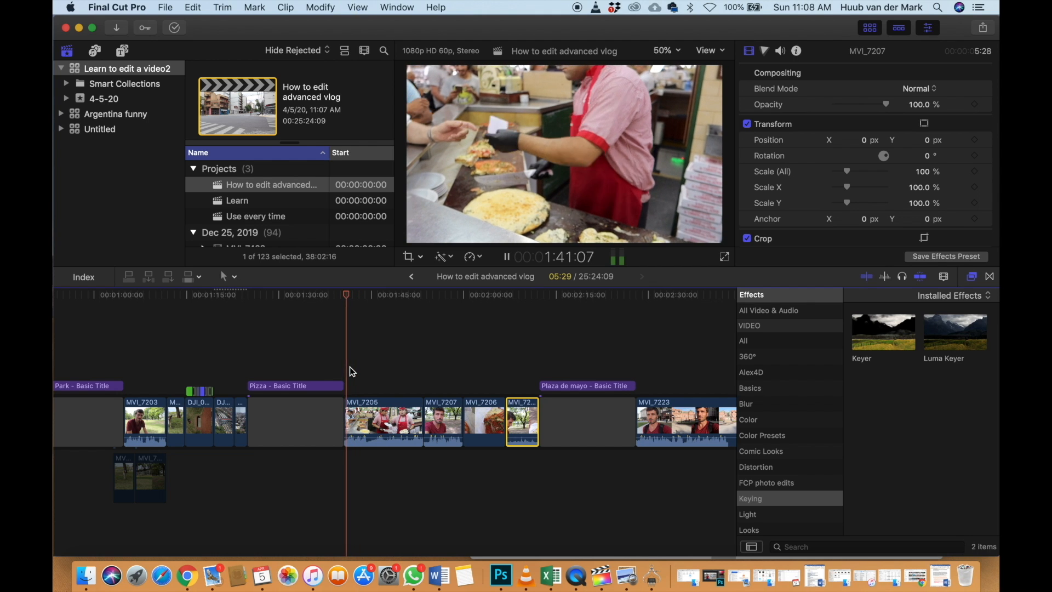
key("space")
key("space")
key("space")
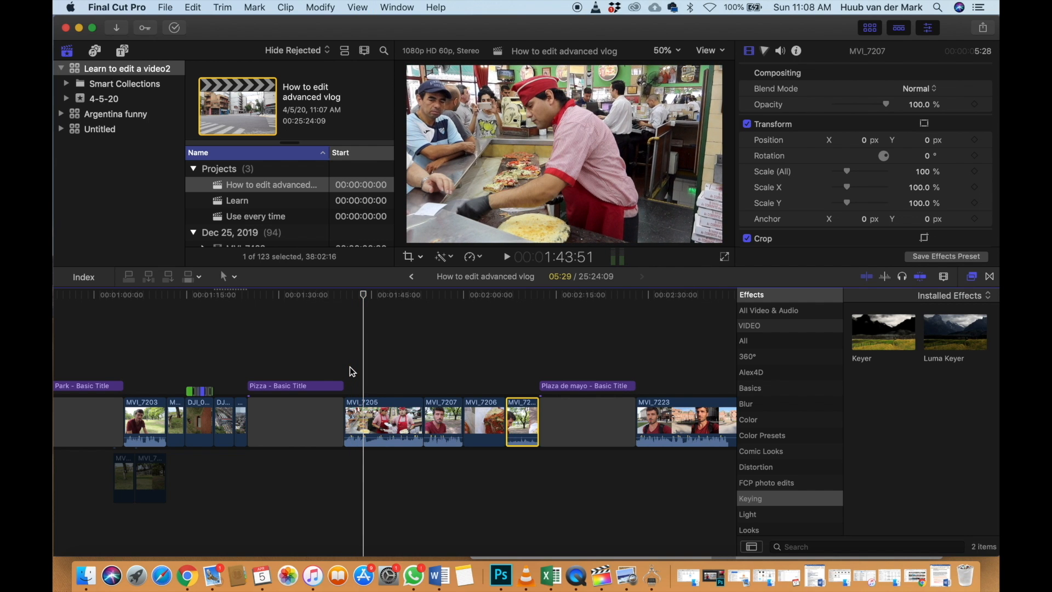
left_click(362, 405)
key("alt+bracketleft")
Play the rest of MVI_7205 to find its cut point and trim the clip's end at 1:45:22
key("space")
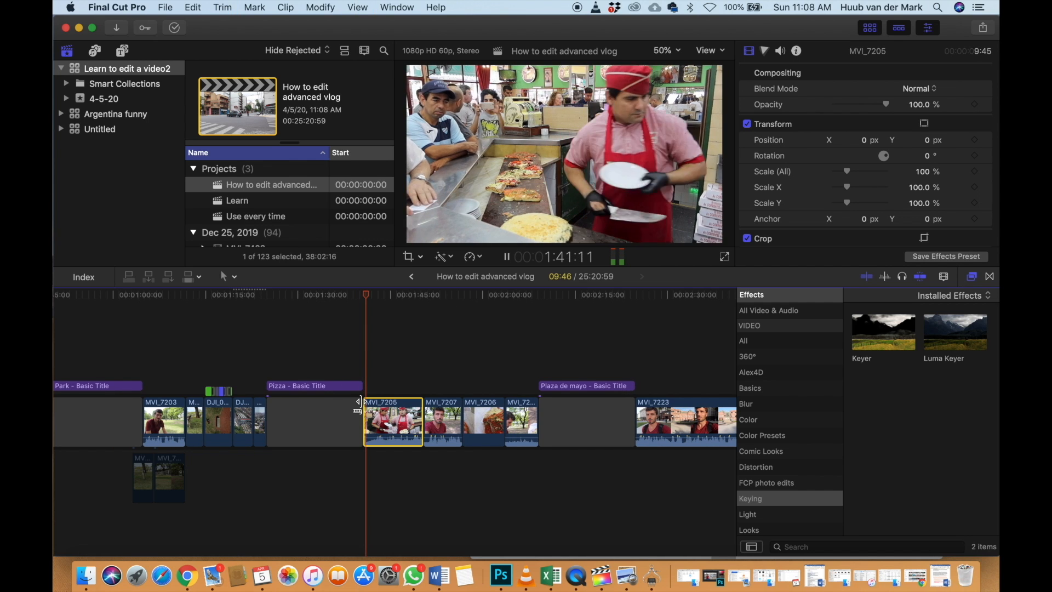
key("space")
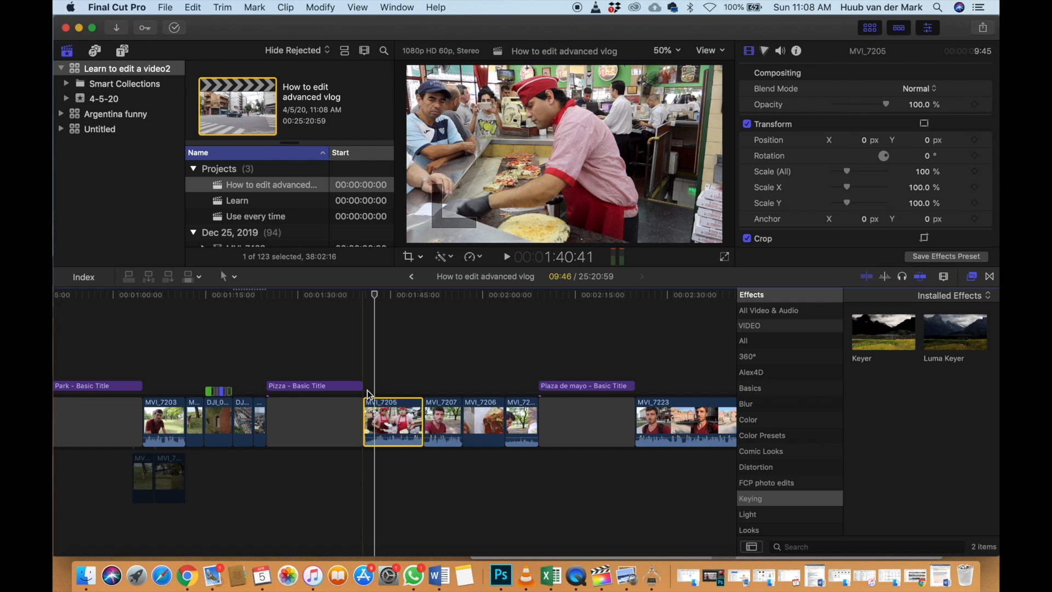
key("space")
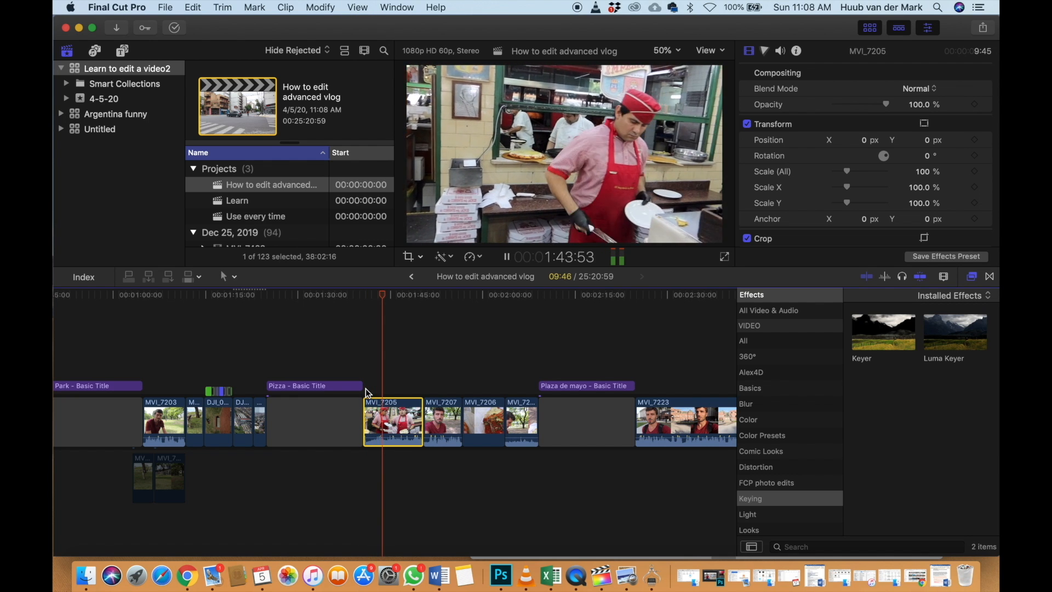
key("space")
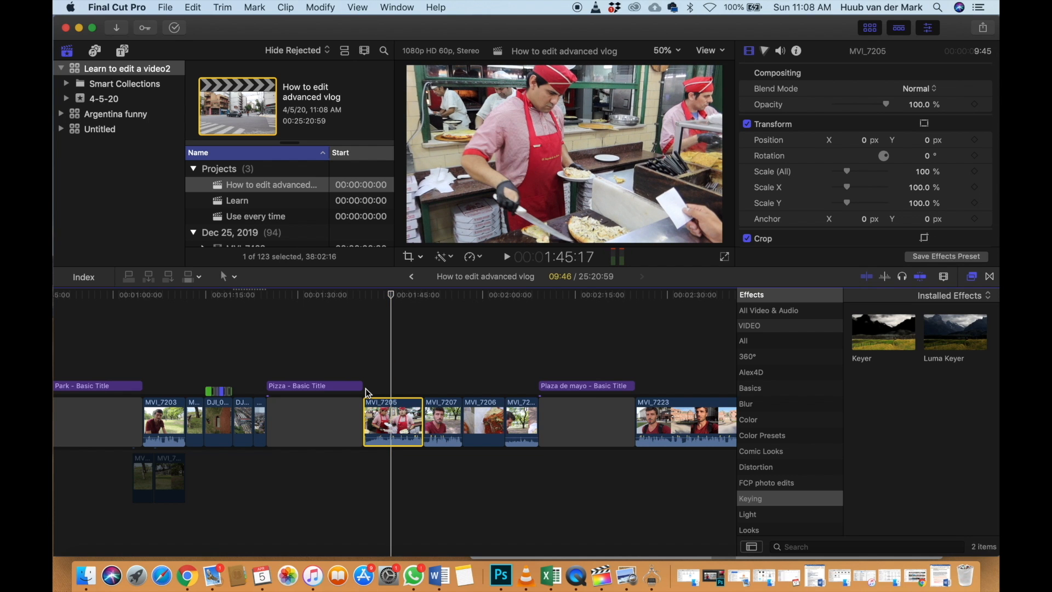
key("space")
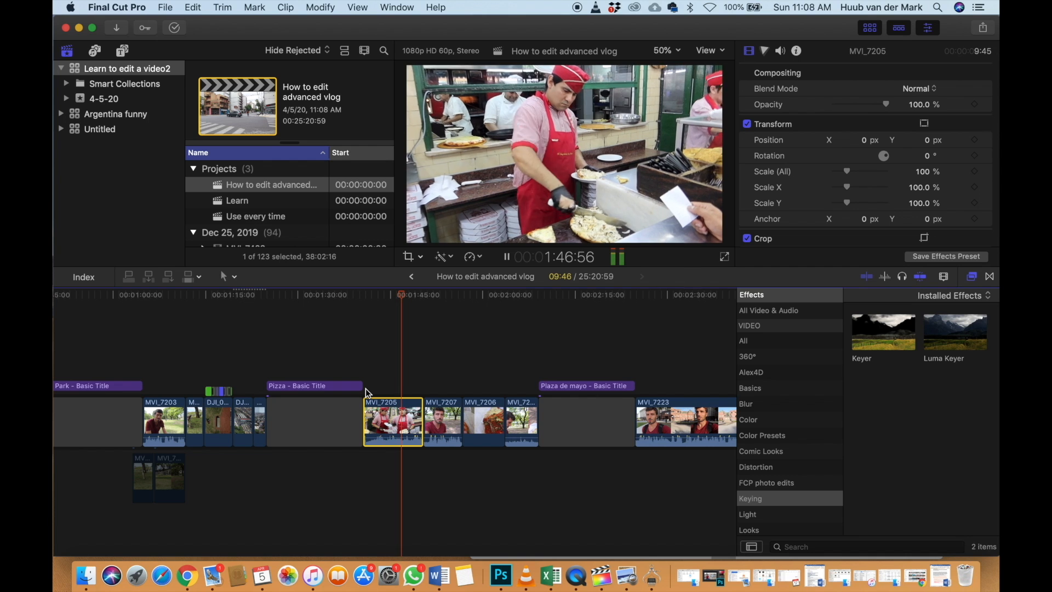
key("space")
key("space")
key("space")
left_click(395, 406)
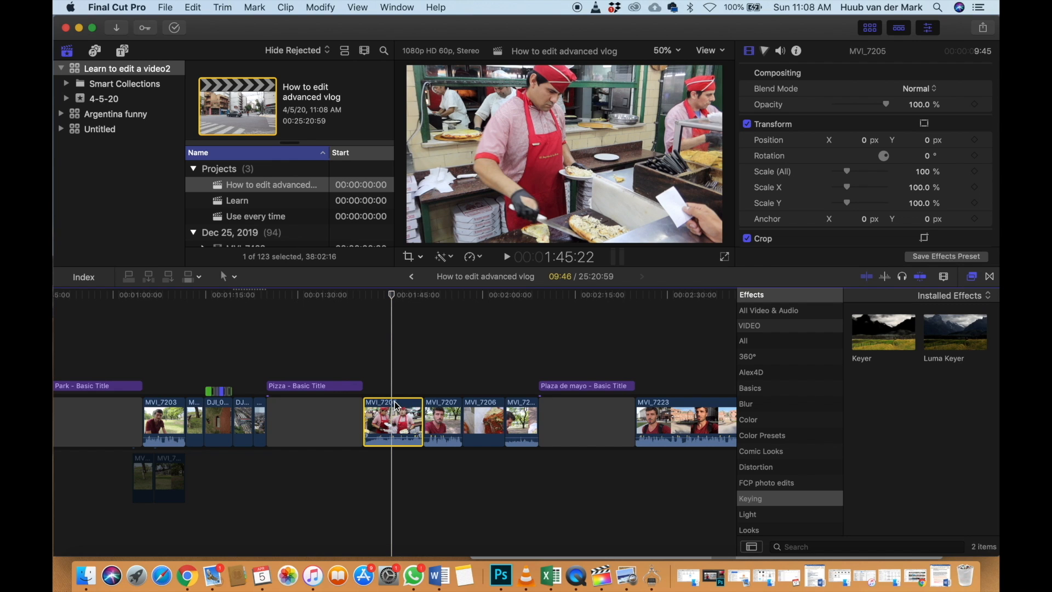
key("alt+bracketright")
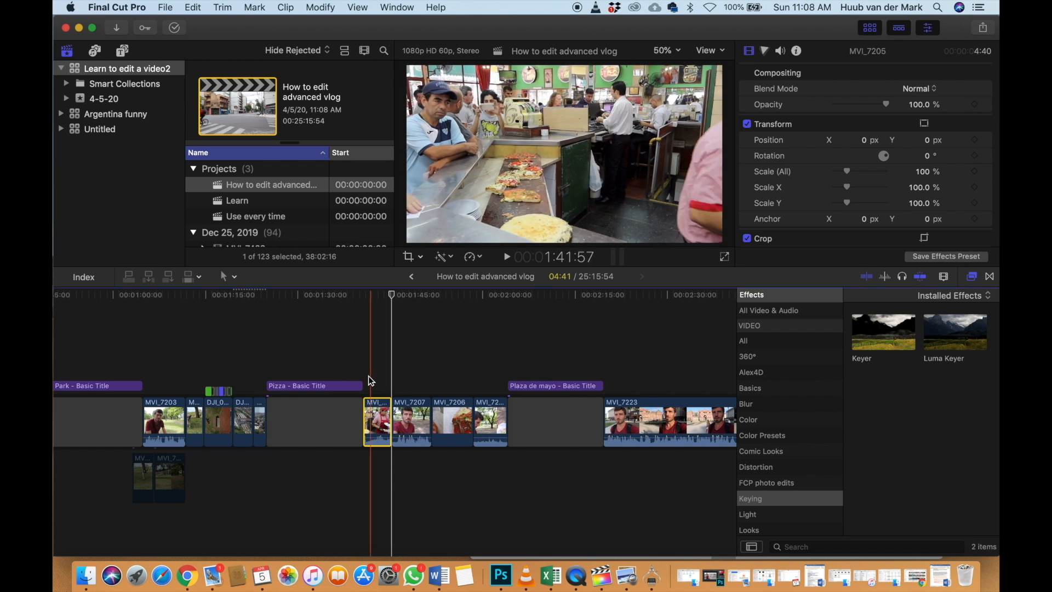
Play MVI_7206 and trim its start and end, keeping a short part of the pizza close-up
key("space")
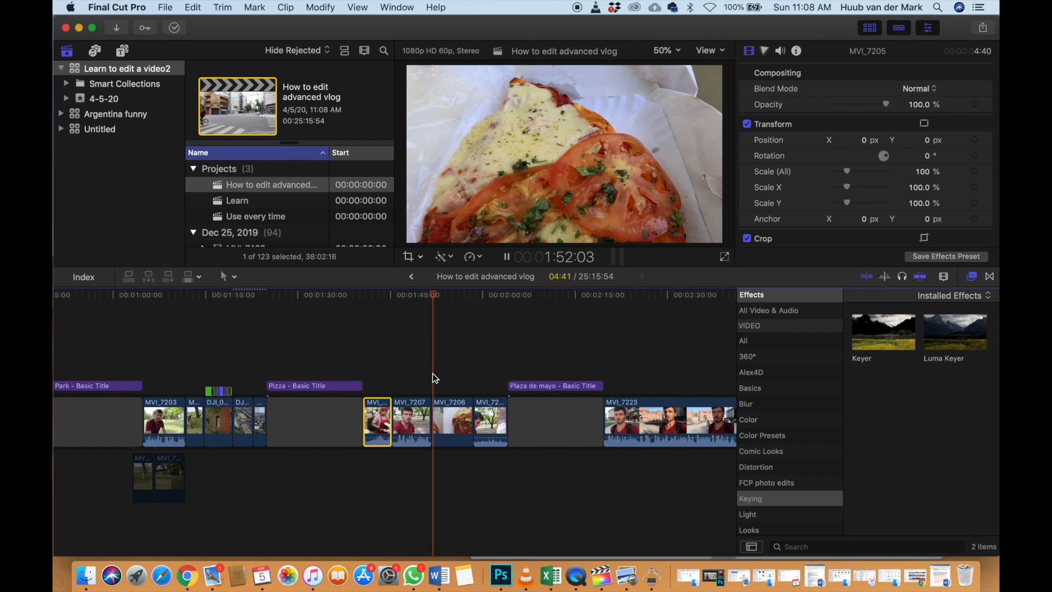
key("space")
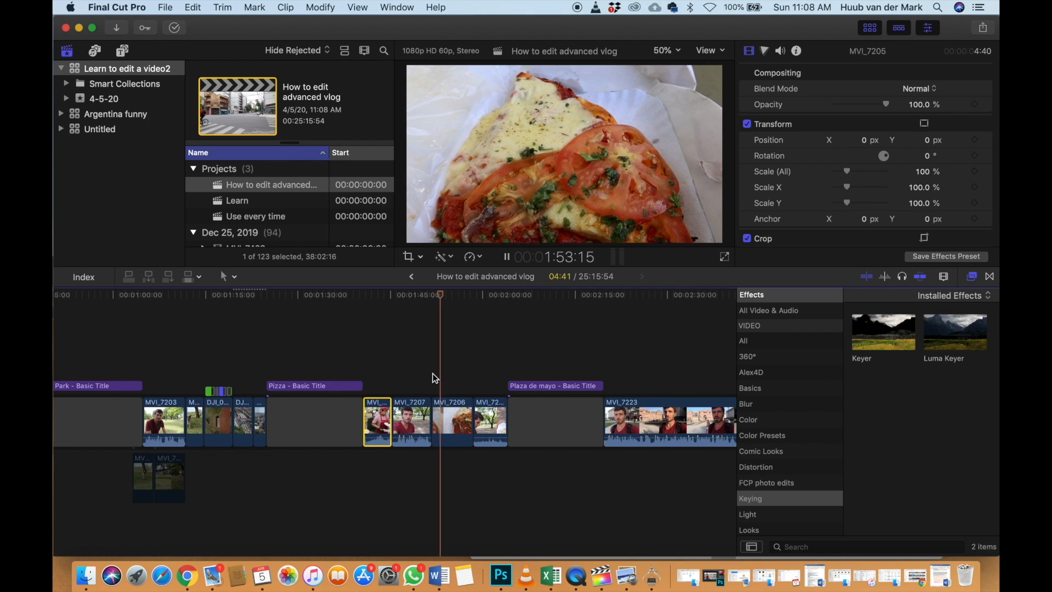
left_click(437, 379)
key("Up")
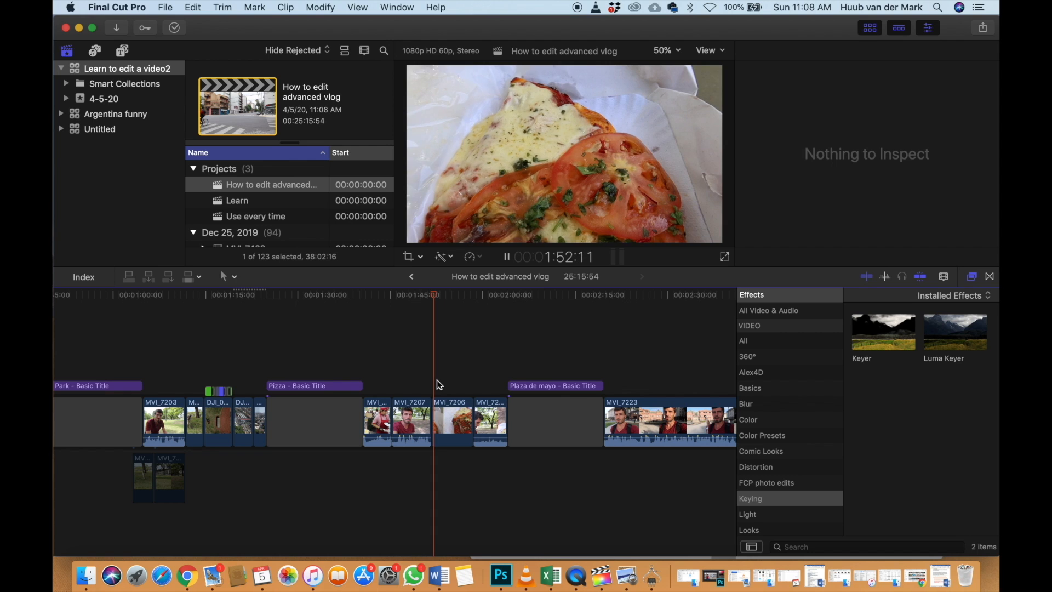
key("alt+bracketleft")
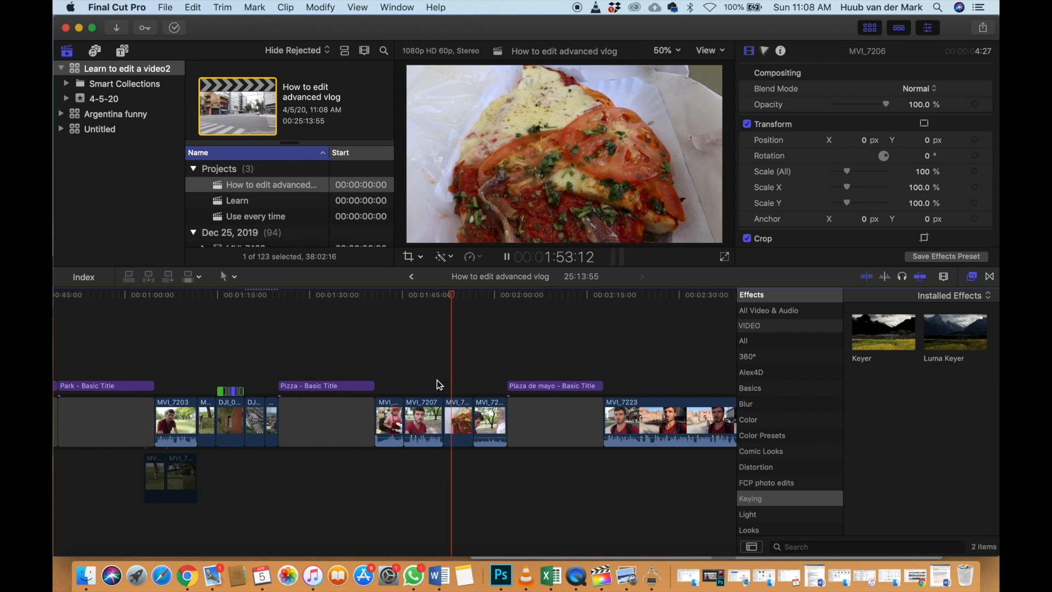
key("alt+bracketright")
Play the Pizza section from MVI_7205 into the first MVI_7207 part and examine where that part should begin
left_click(376, 363)
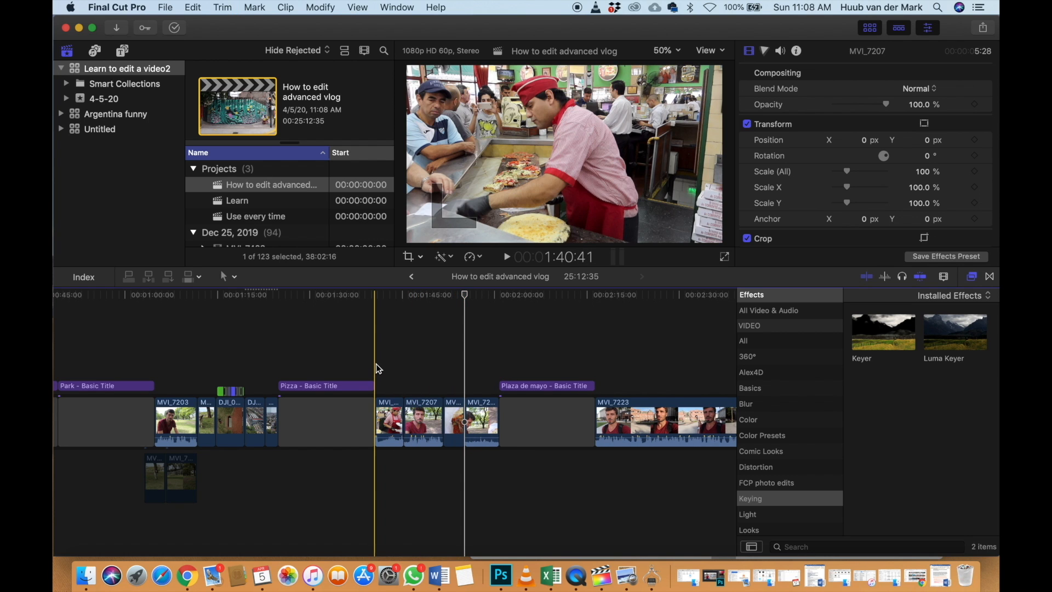
key("space")
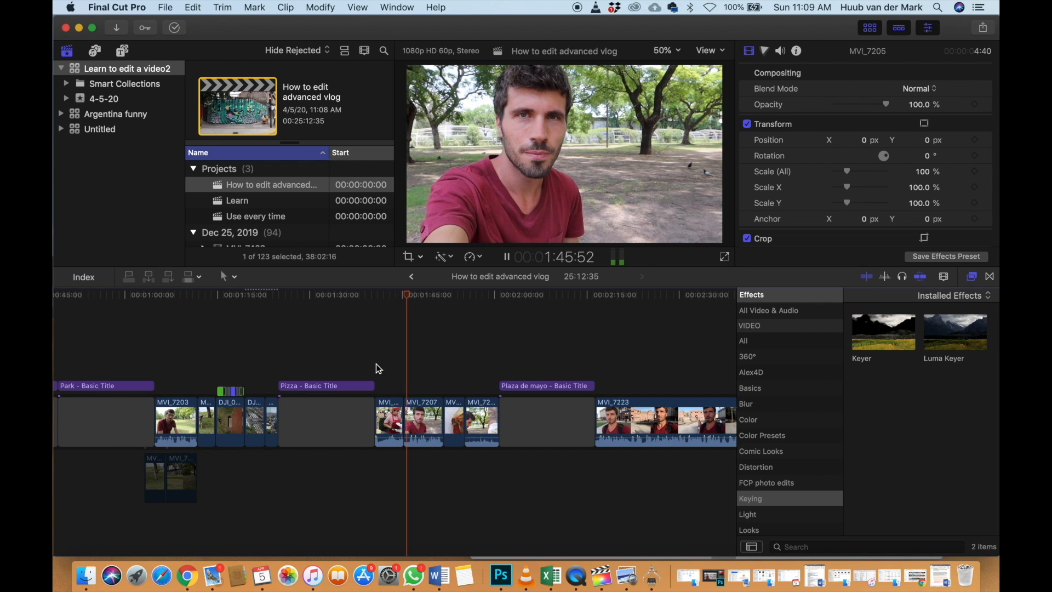
key("space")
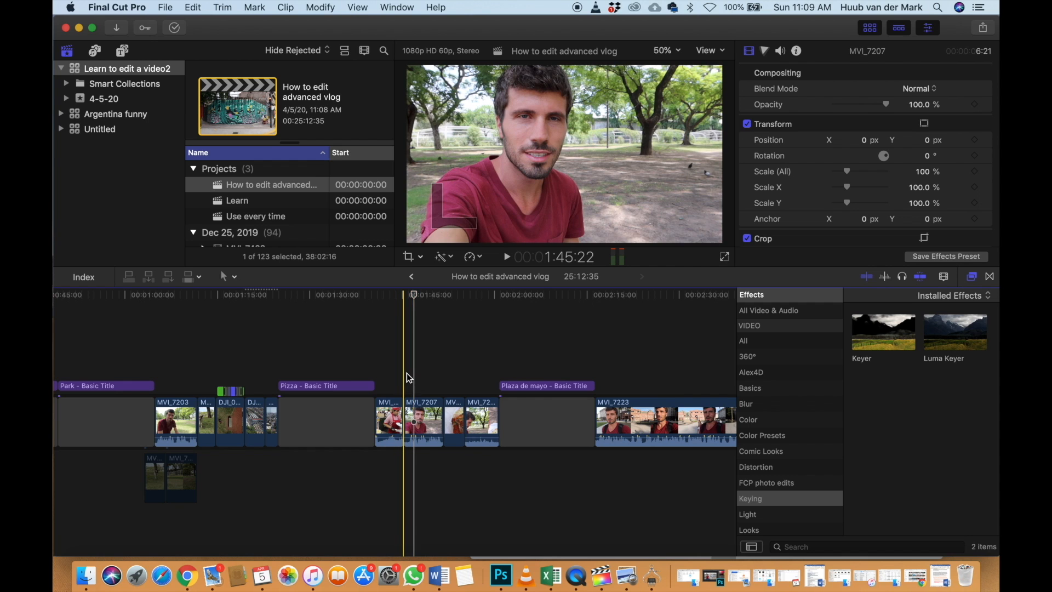
scroll(408, 375, "up", 5)
scroll(408, 379, "up", 2)
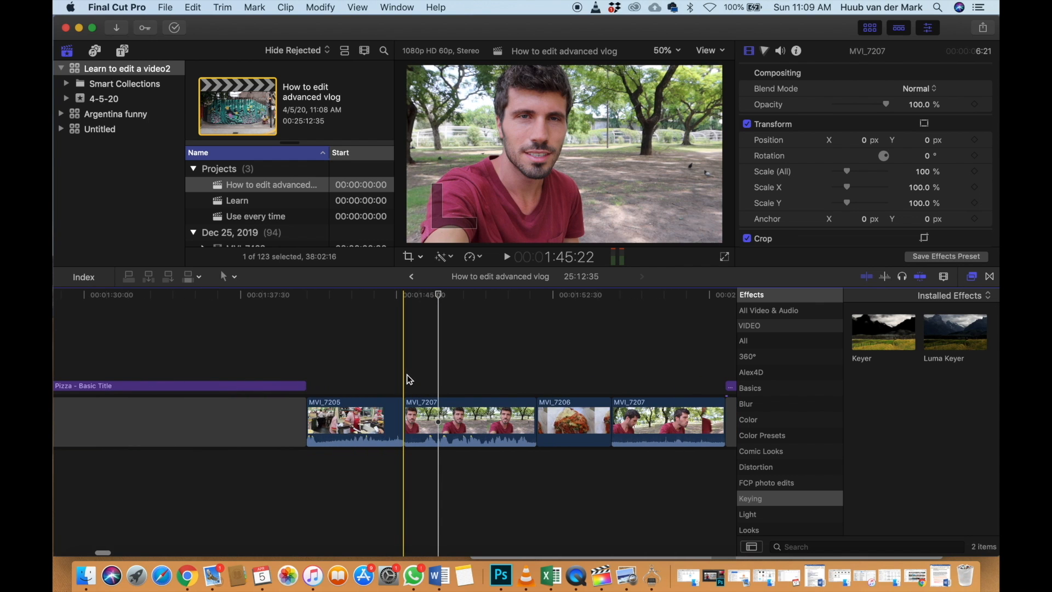
left_click(422, 378)
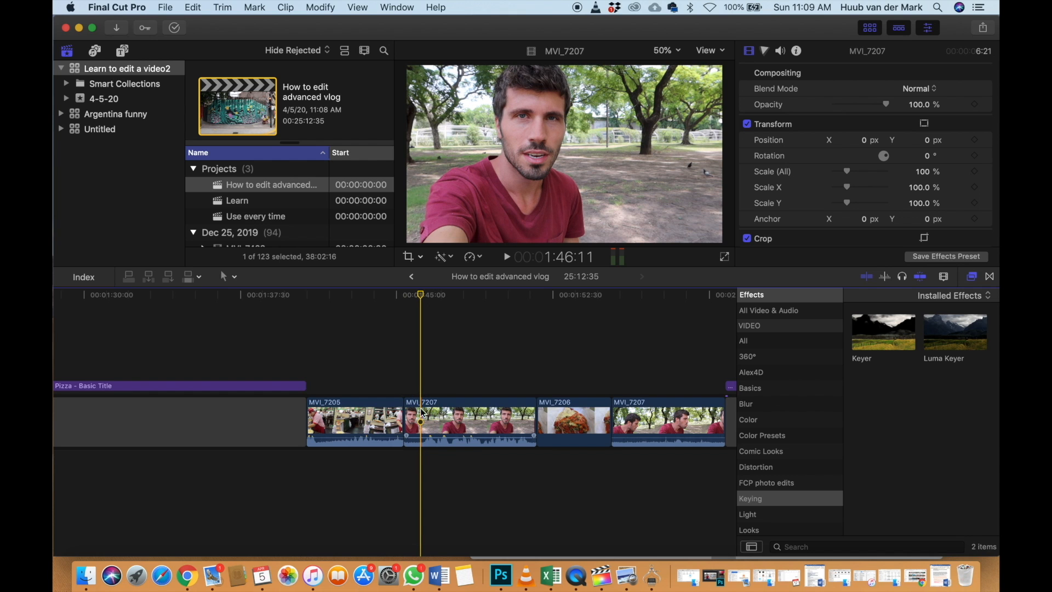
mouse_move(468, 437)
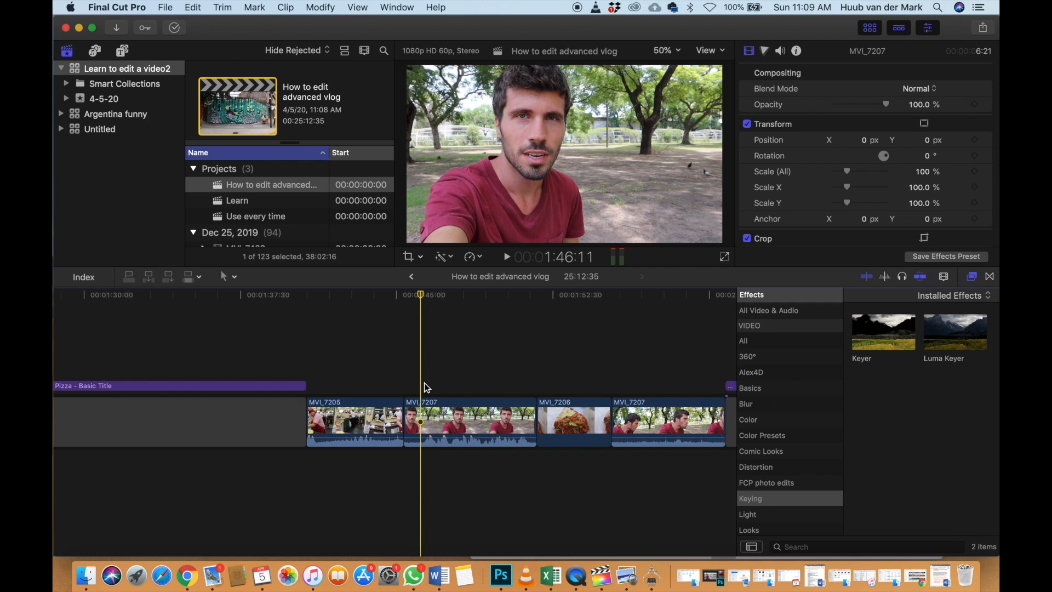
scroll(427, 388, "up", 3)
left_click(449, 370)
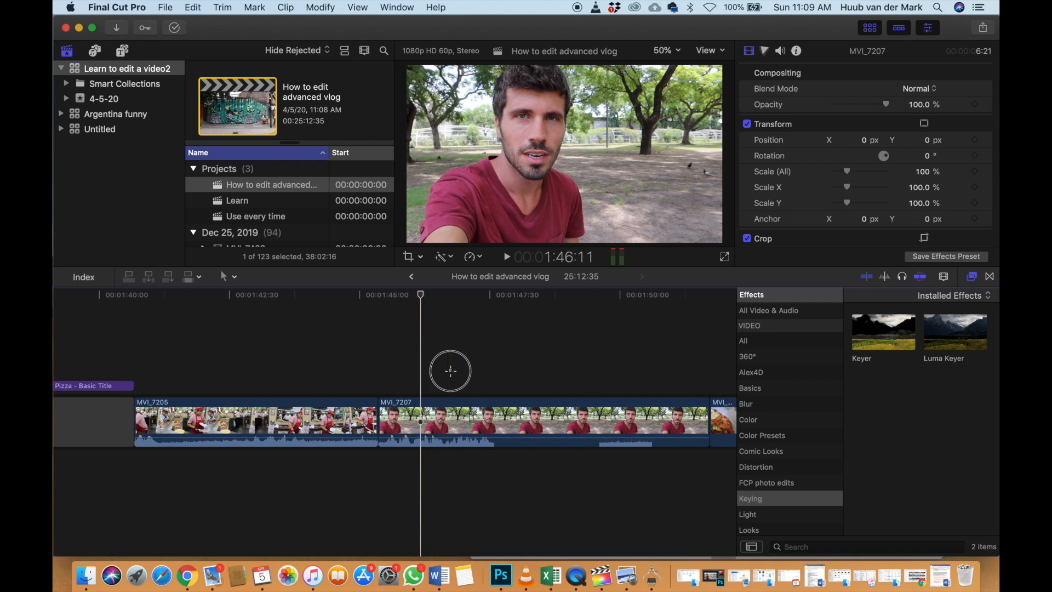
key("space")
key("space")
Find the cut point in the first MVI_7207 part and trim the clip's start to 1:46:18
left_click(423, 371)
left_click(425, 422)
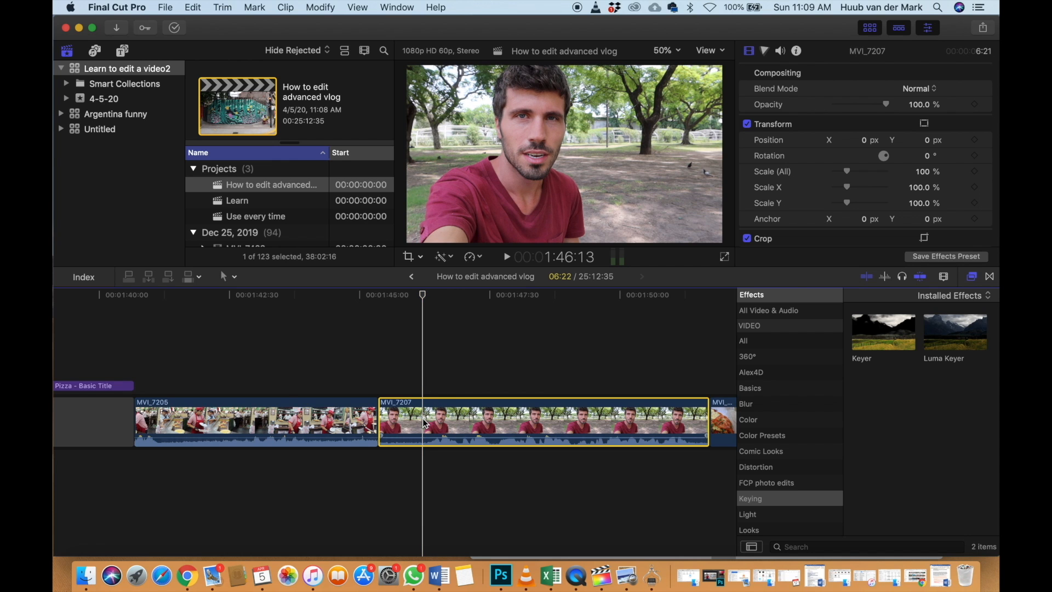
key("space")
key("space")
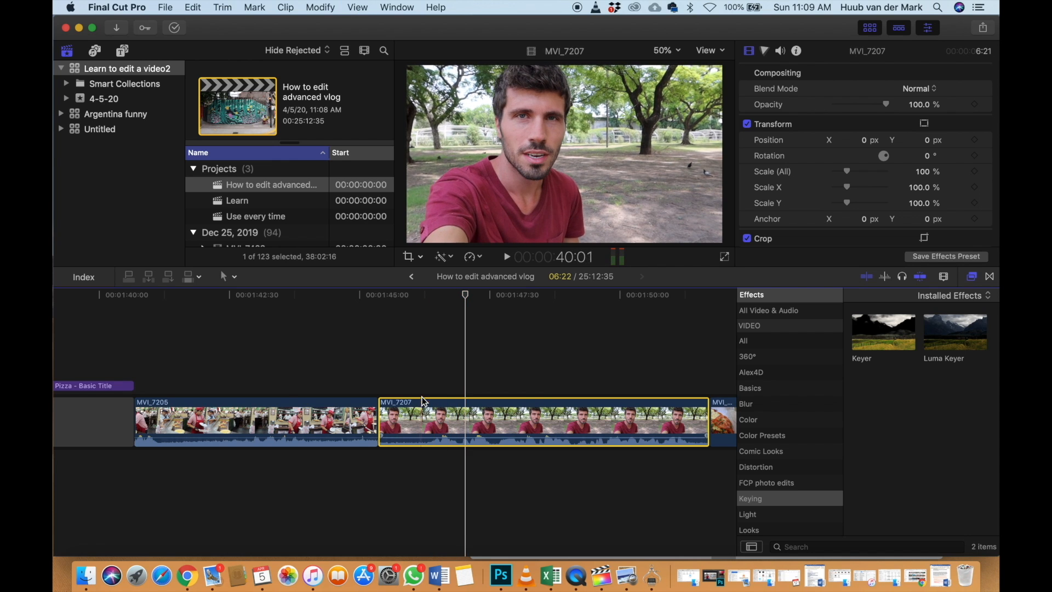
left_click(431, 415)
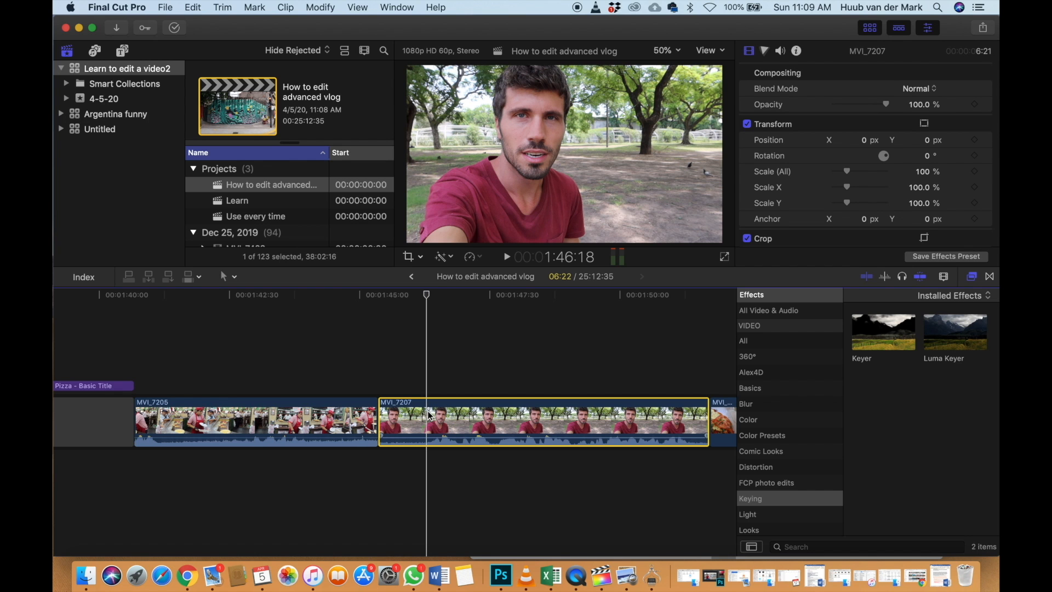
key("alt+[")
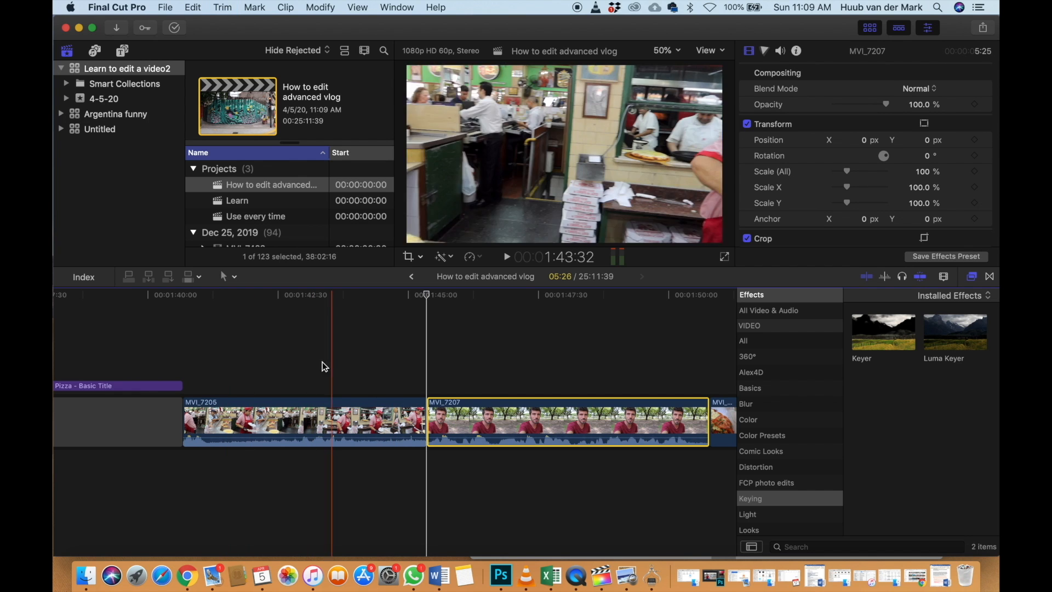
Play the trimmed Pizza section from MVI_7205 through the second MVI_7207 part to check the cuts
key("space")
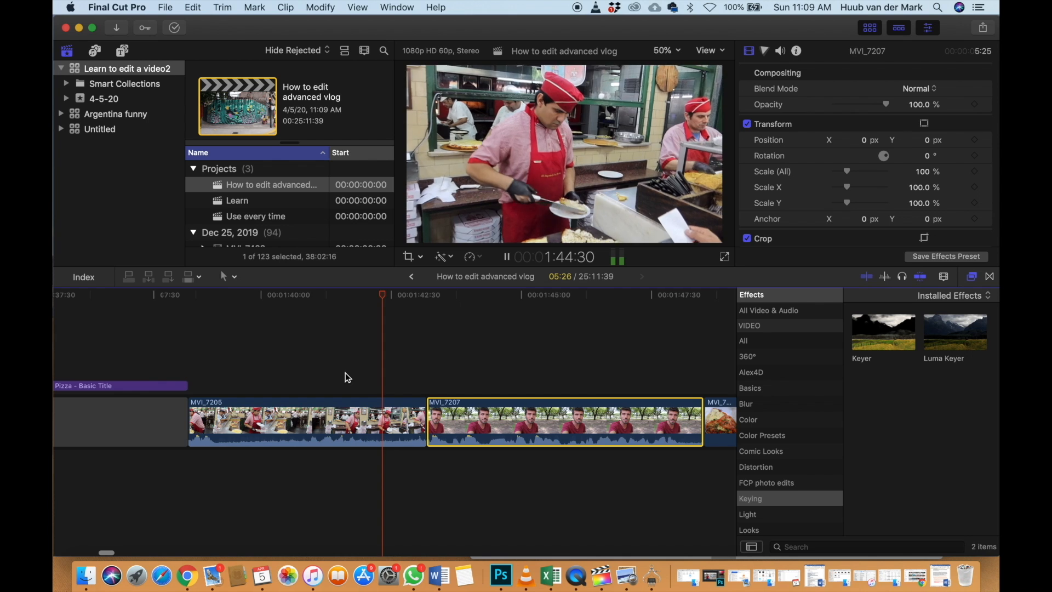
key("super+minus")
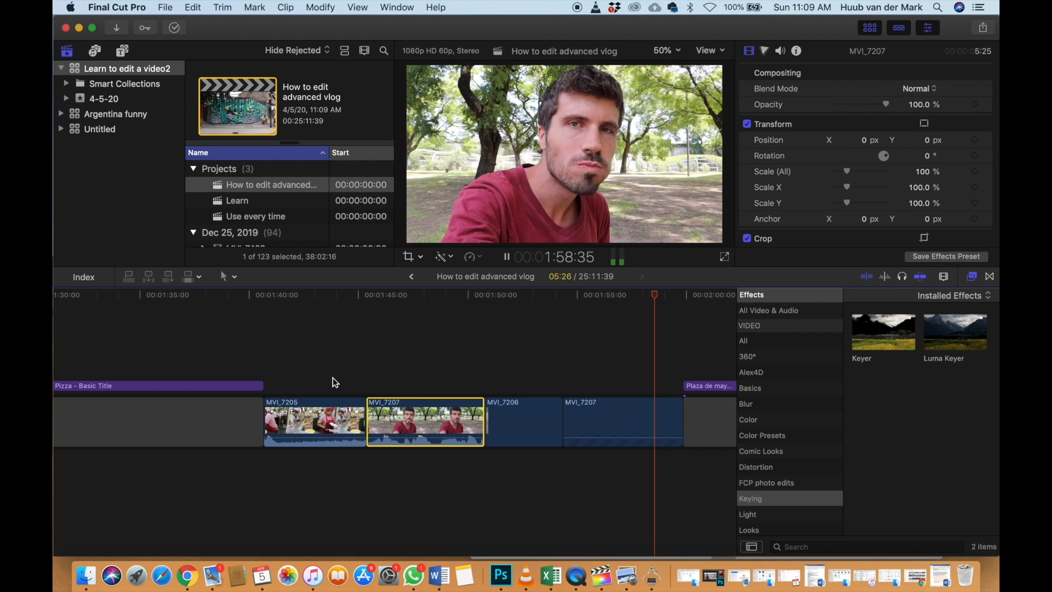
key("space")
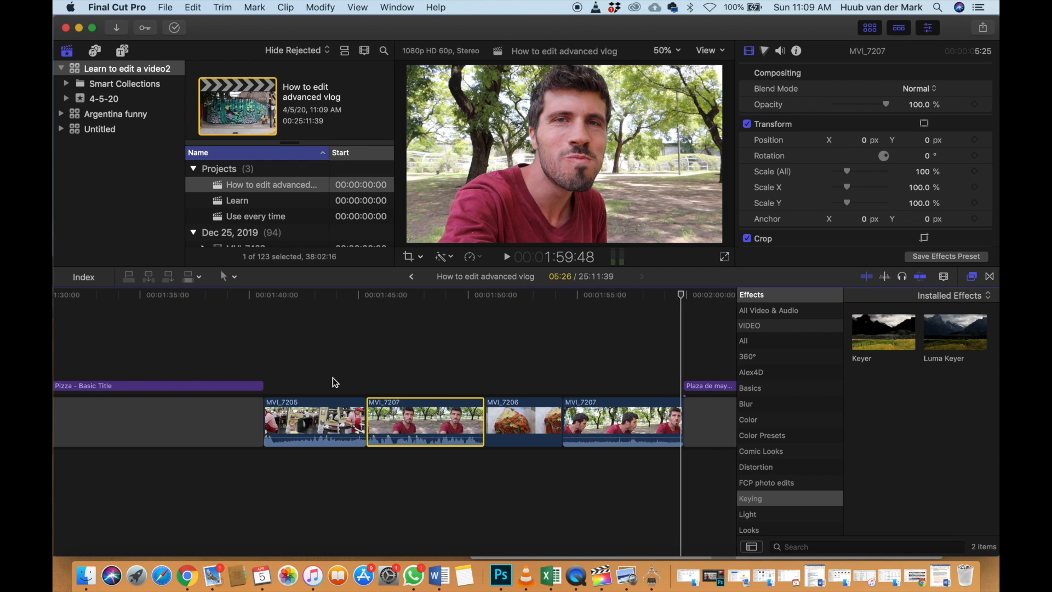
key("super+minus")
key("super+minus")
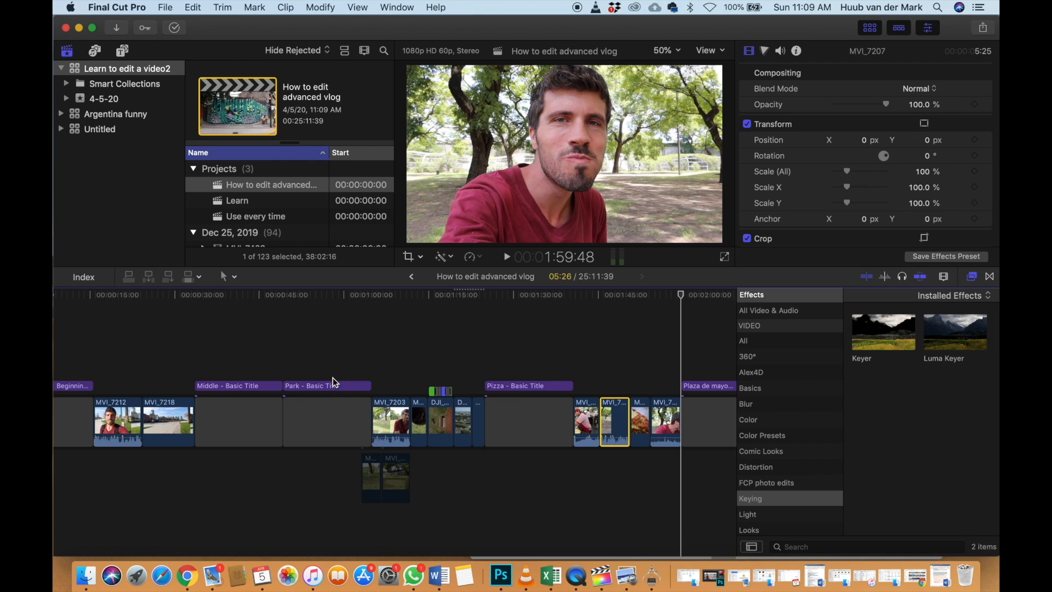
Review the edited sections by selecting in turn the clips that follow the Beginning, Park and Pizza titles
scroll(333, 380, "right", 5)
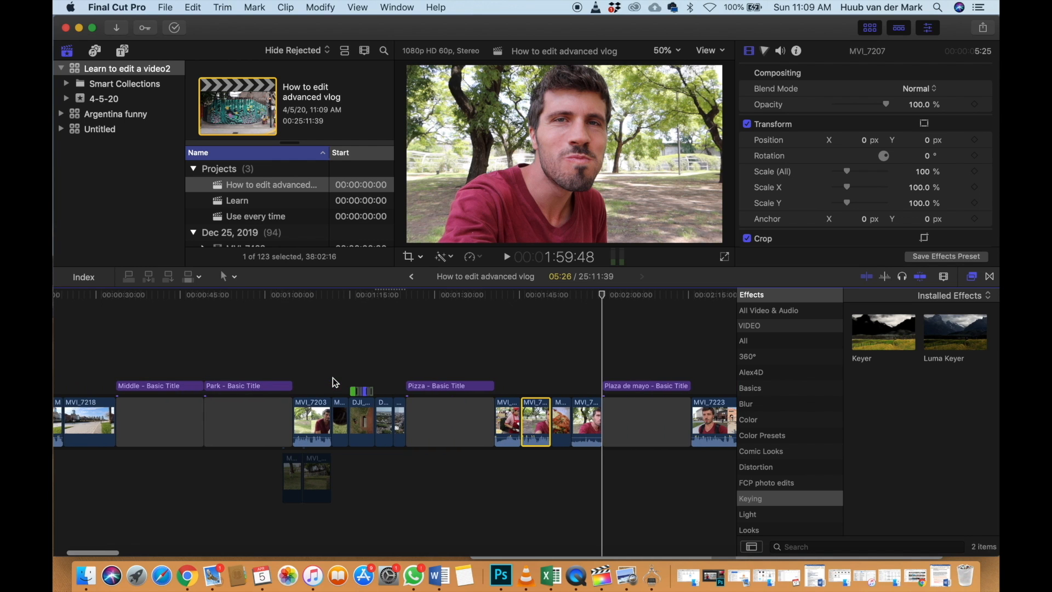
scroll(333, 377, "left", 5)
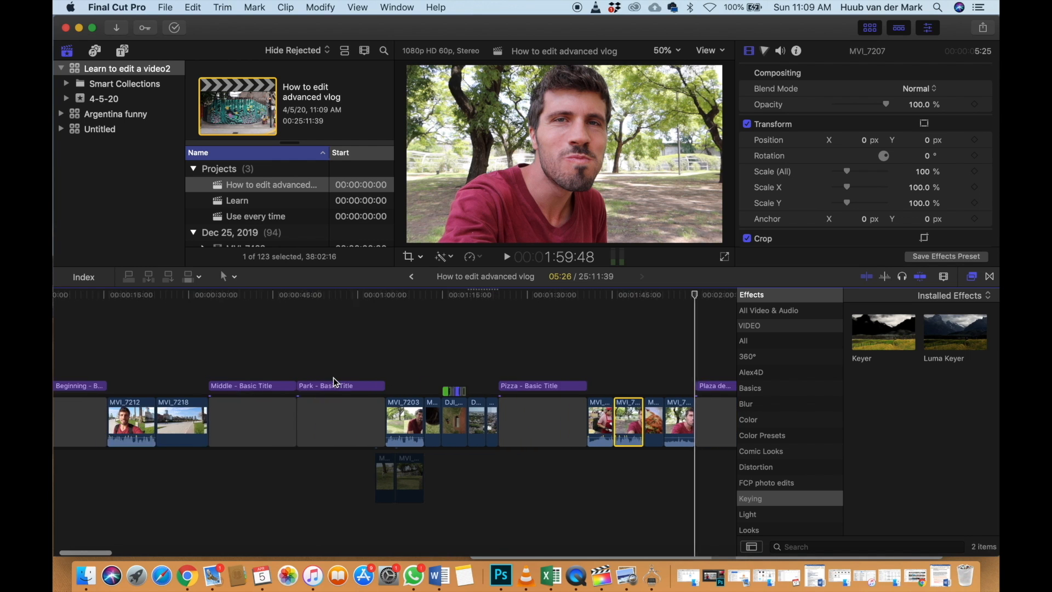
key("super+minus")
key("super+plus")
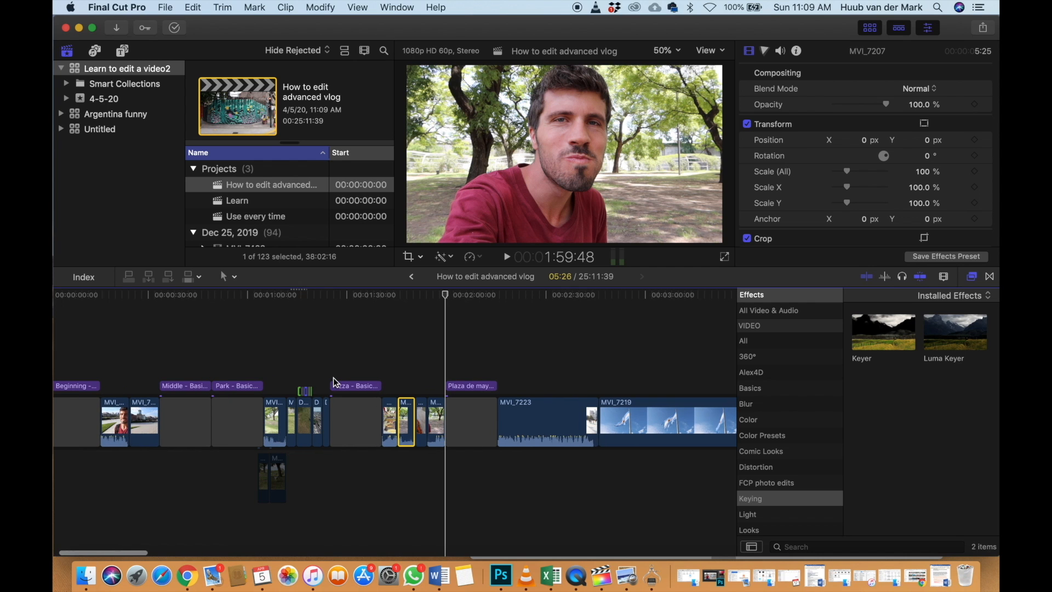
left_click_drag(112, 376, 141, 415)
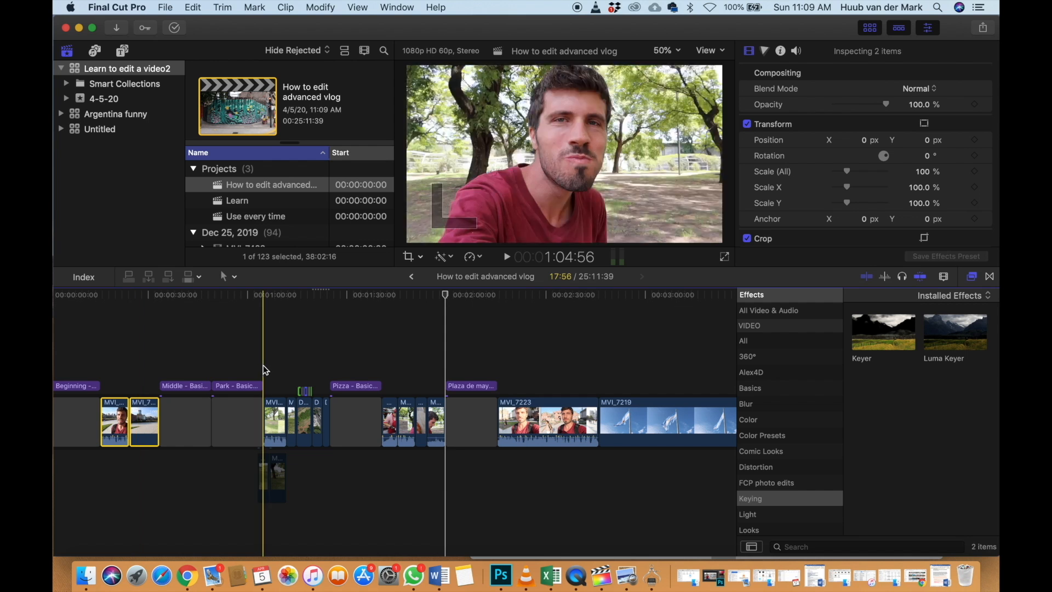
left_click_drag(277, 366, 327, 434)
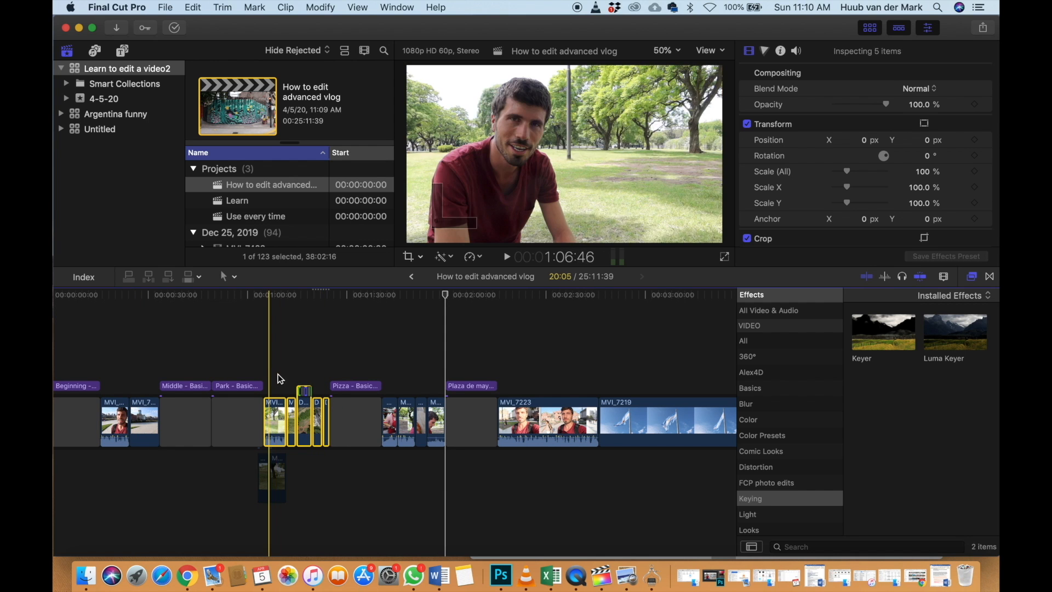
left_click_drag(389, 373, 437, 428)
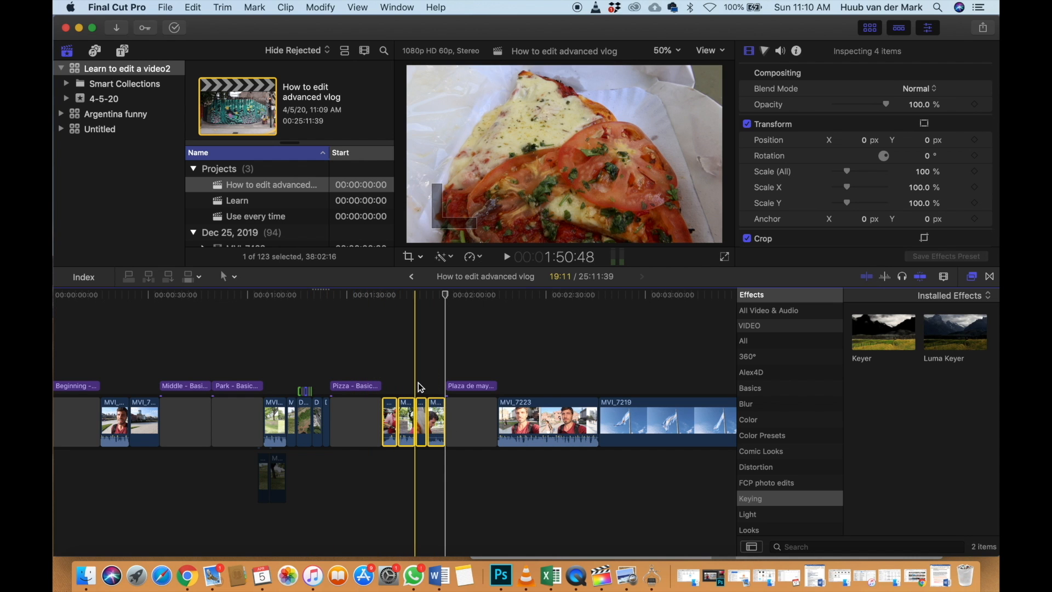
Paste the rule of thirds image above MVI_7223 at 2:15:32 and extend it to the end of that clip
scroll(421, 388, "right", 5)
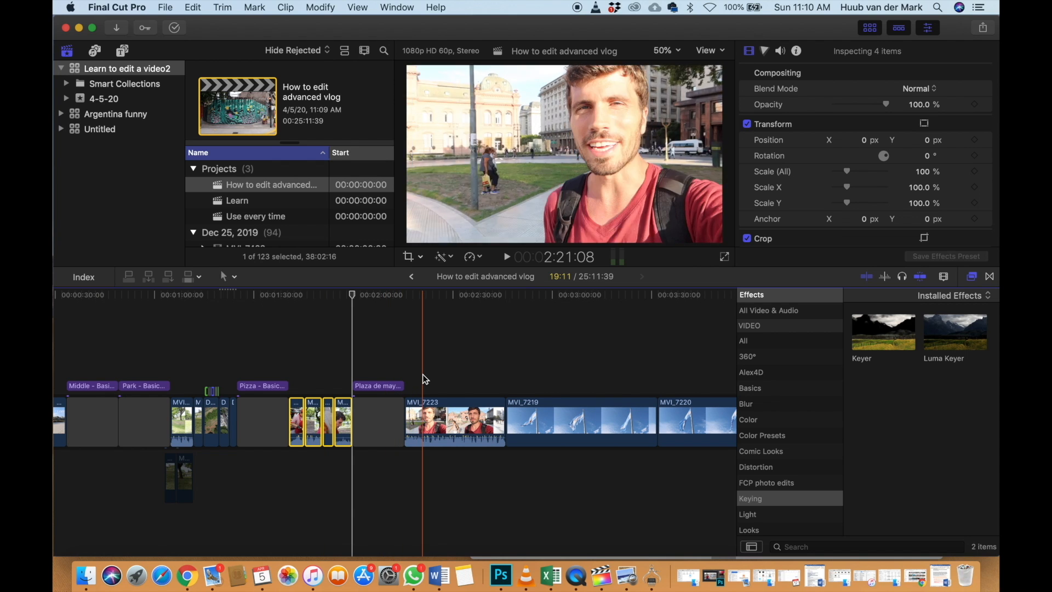
scroll(423, 376, "right", 4)
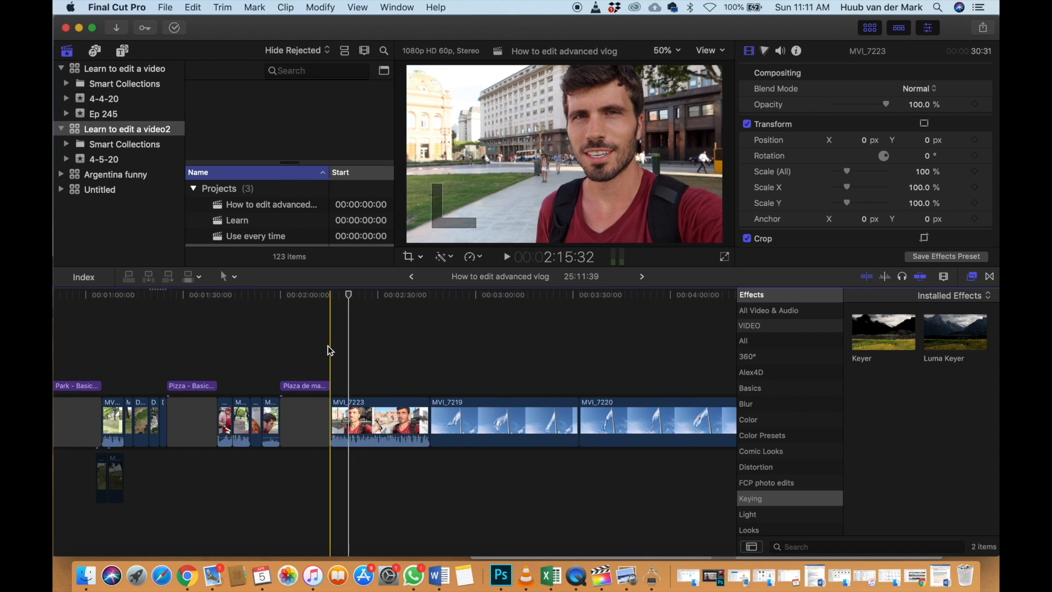
left_click(330, 342)
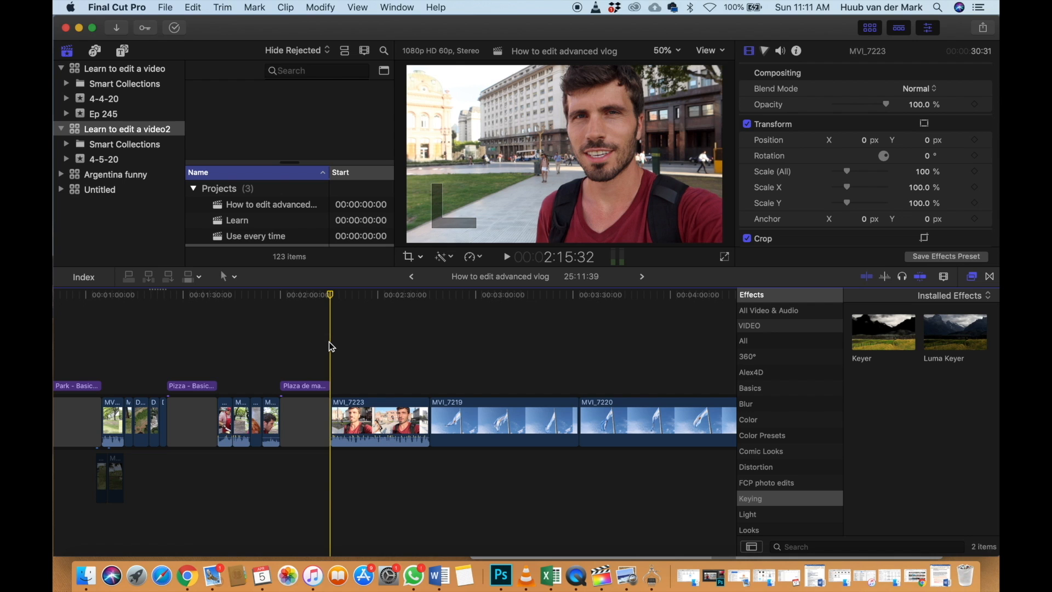
key("super+v")
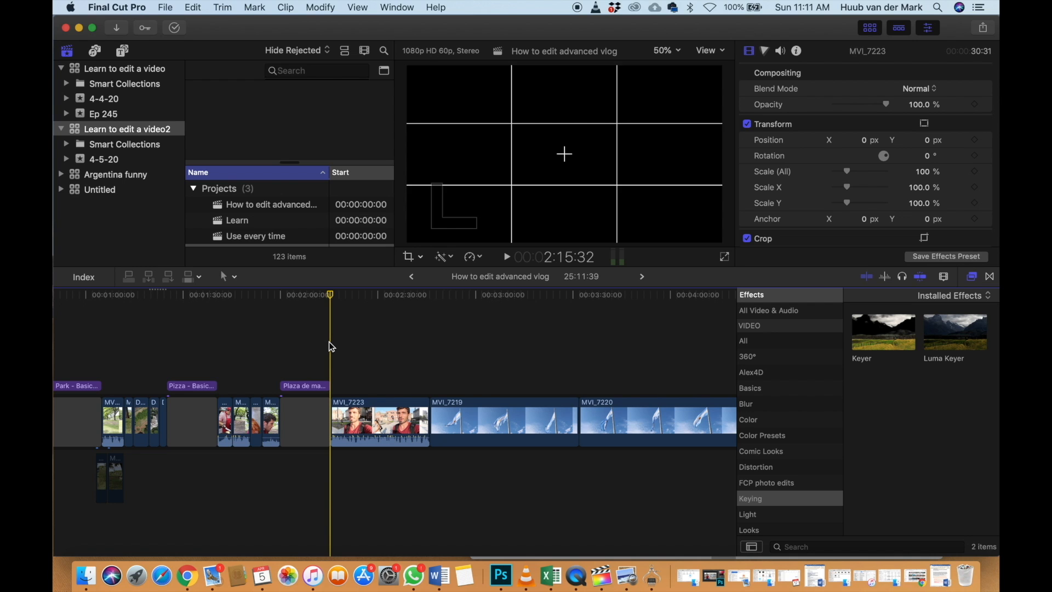
left_click_drag(347, 413, 424, 357)
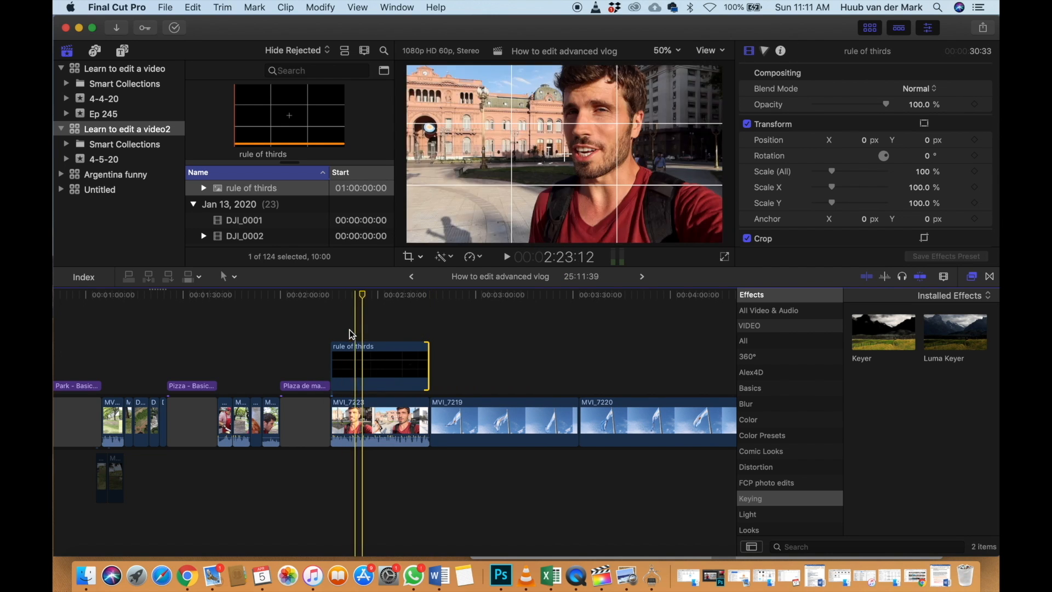
Play MVI_7223 under the rule of thirds grid to examine its framing and possible cut points
left_click(337, 328)
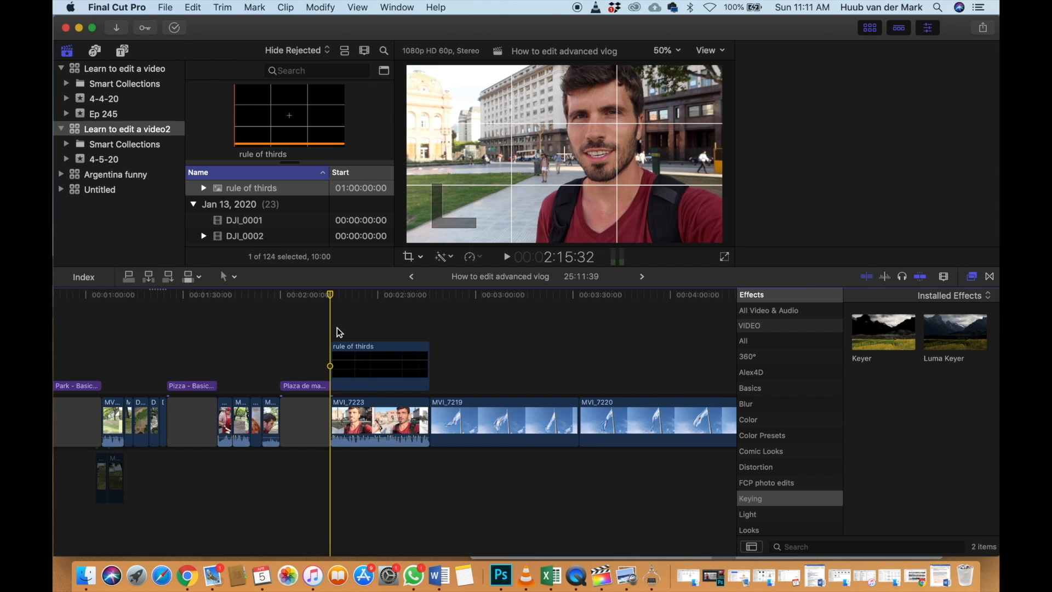
key("space")
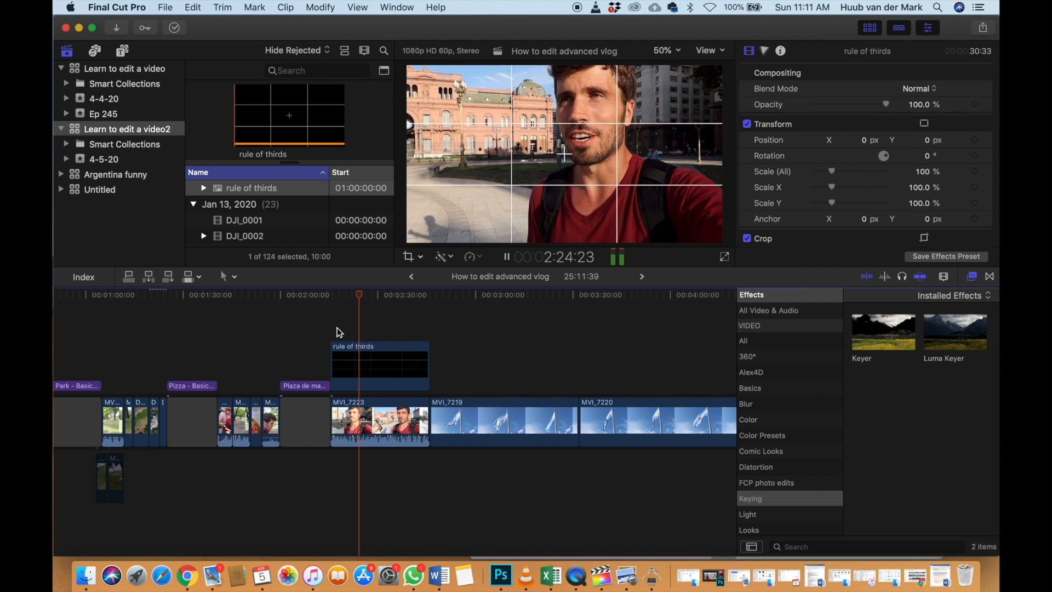
key("space")
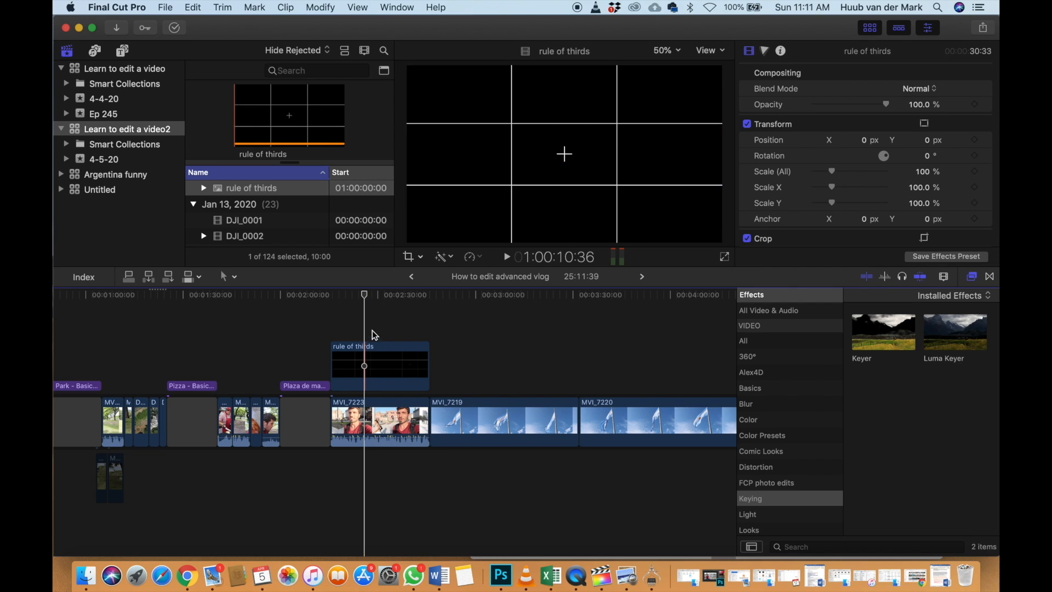
key("space")
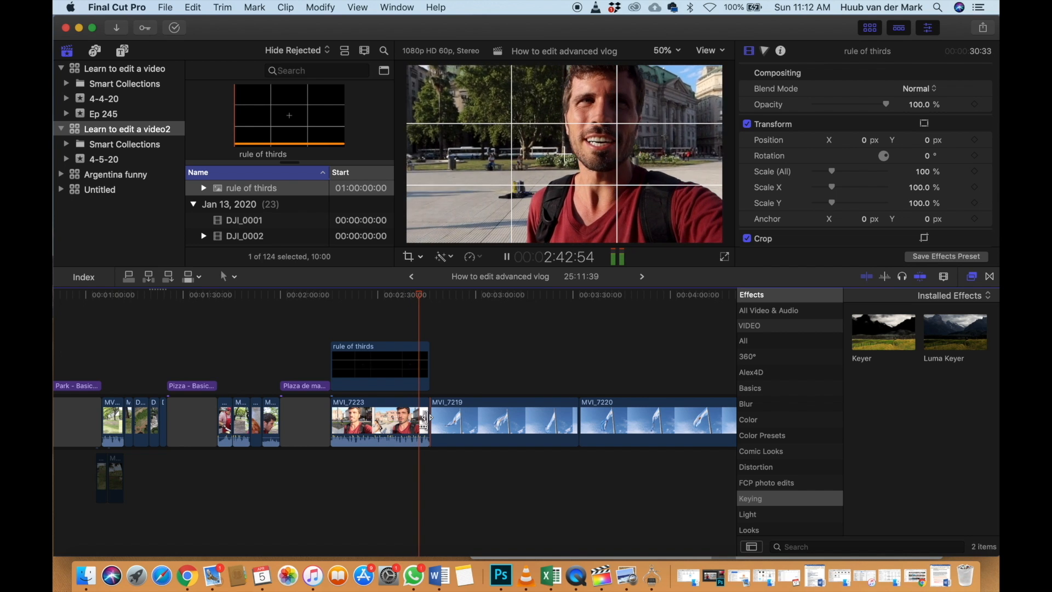
key("space")
Extend the end of MVI_7223 to a duration of 31:36, checking the playback just before the cut to MVI_7219
left_click_drag(427, 418, 456, 405)
key("super+equal")
key("super+equal")
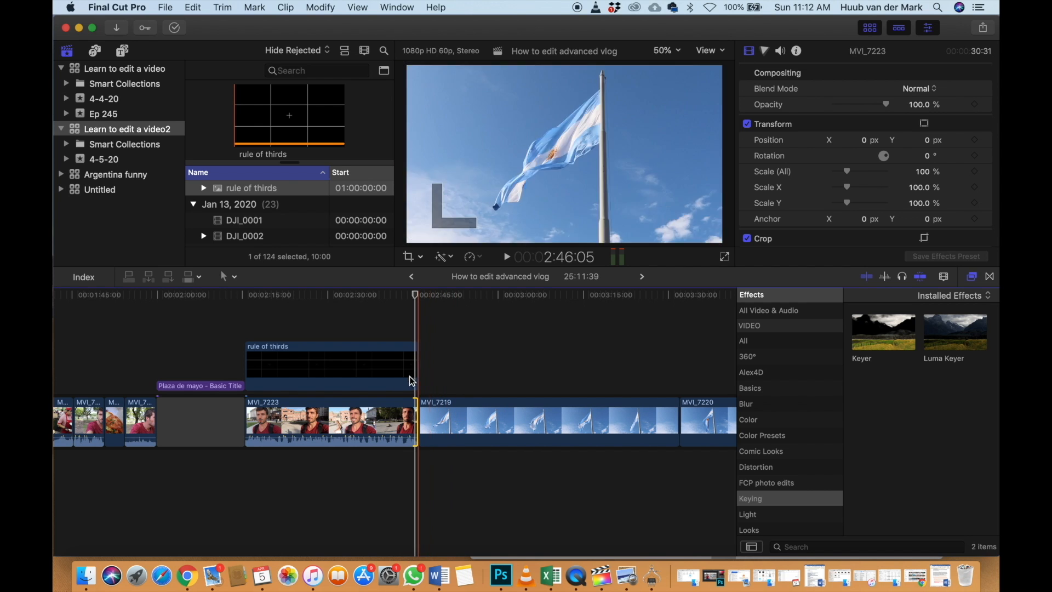
key("space")
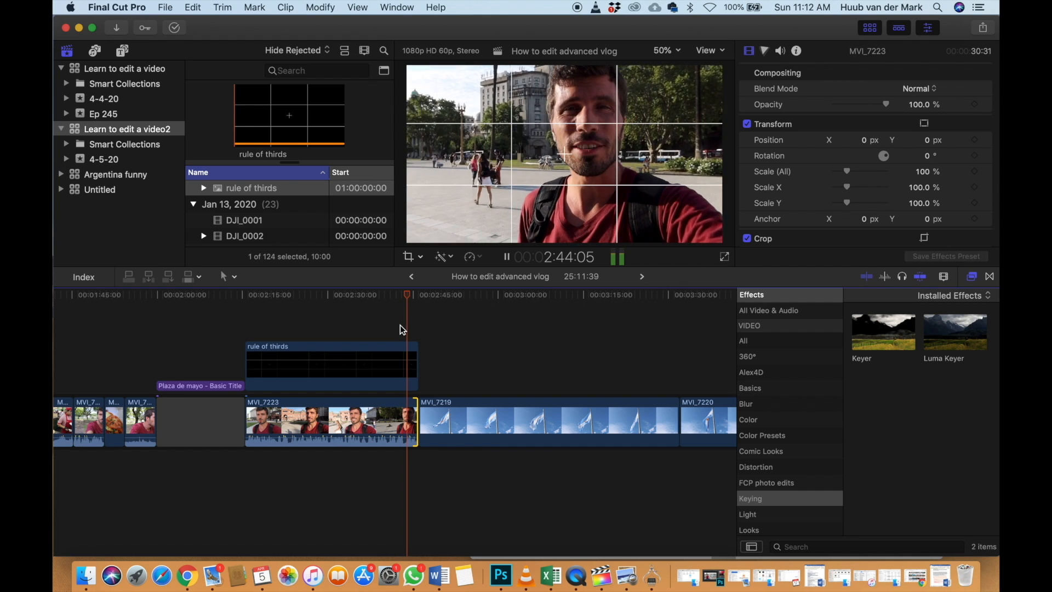
key("space")
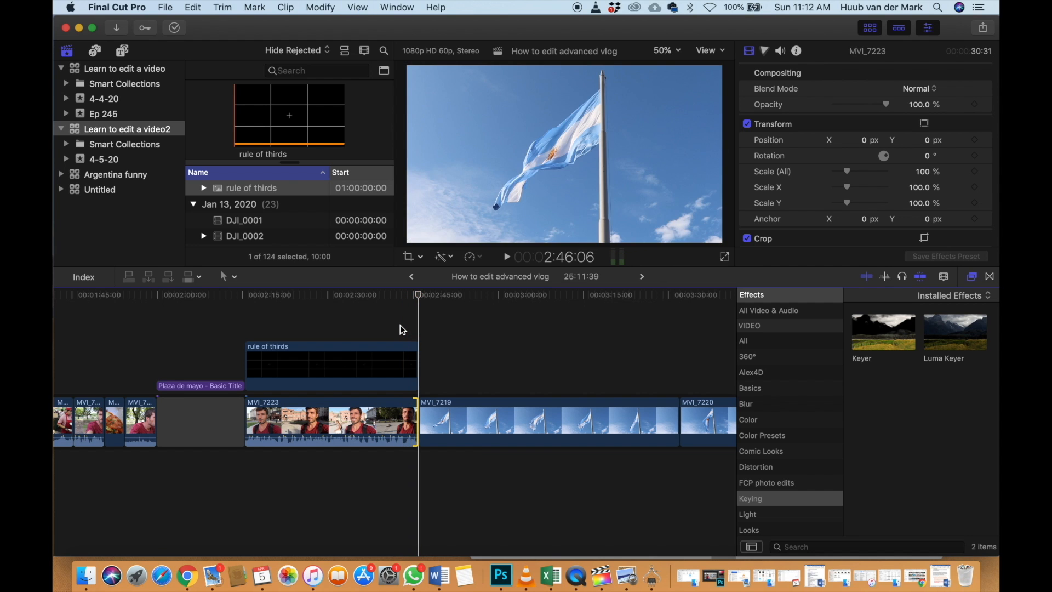
key("l")
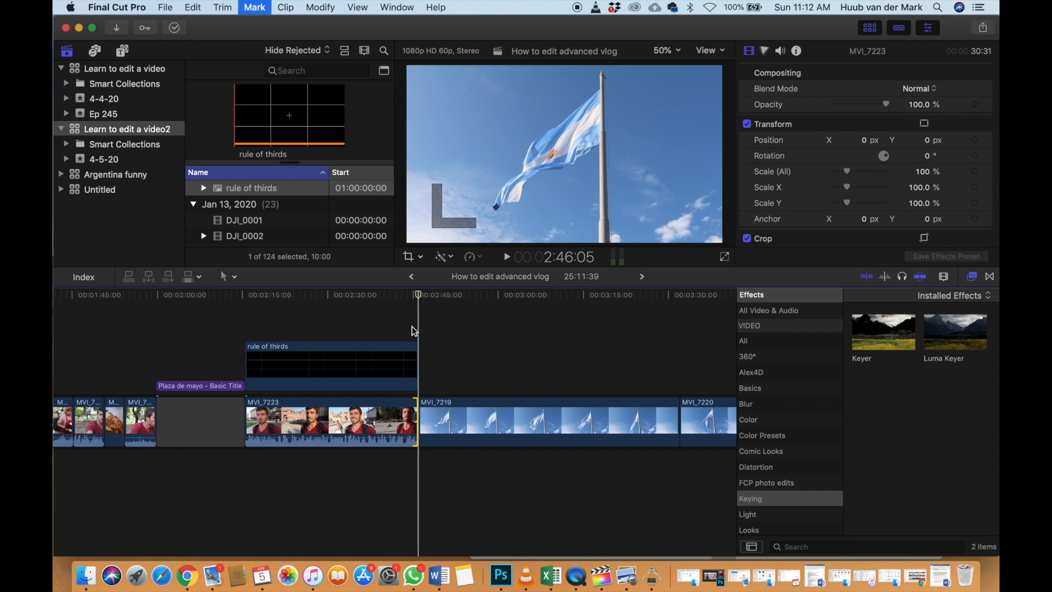
key("Left")
key("Left")
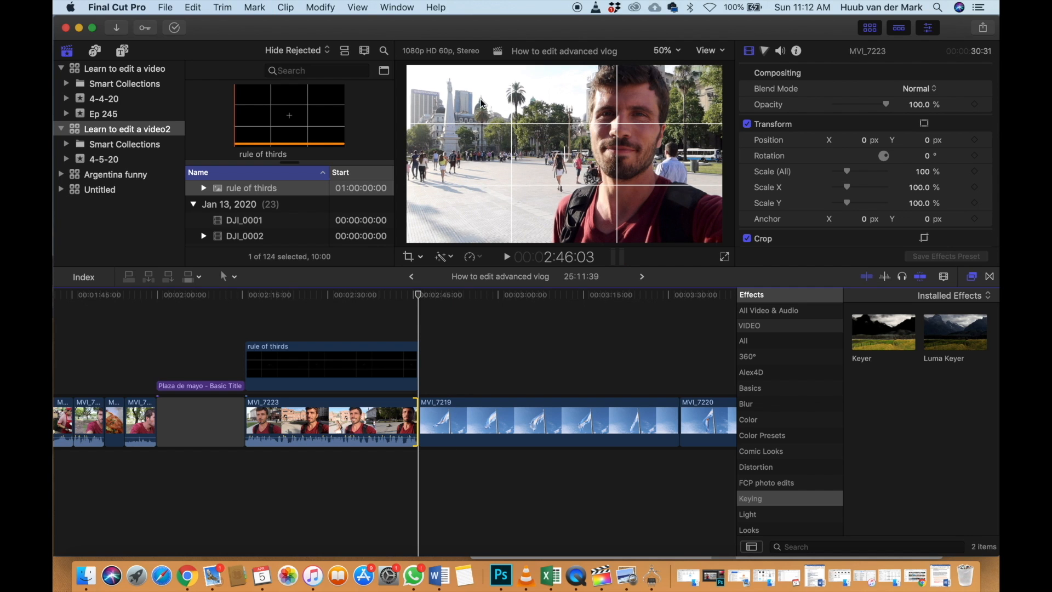
key("super+equal")
key("super+equal")
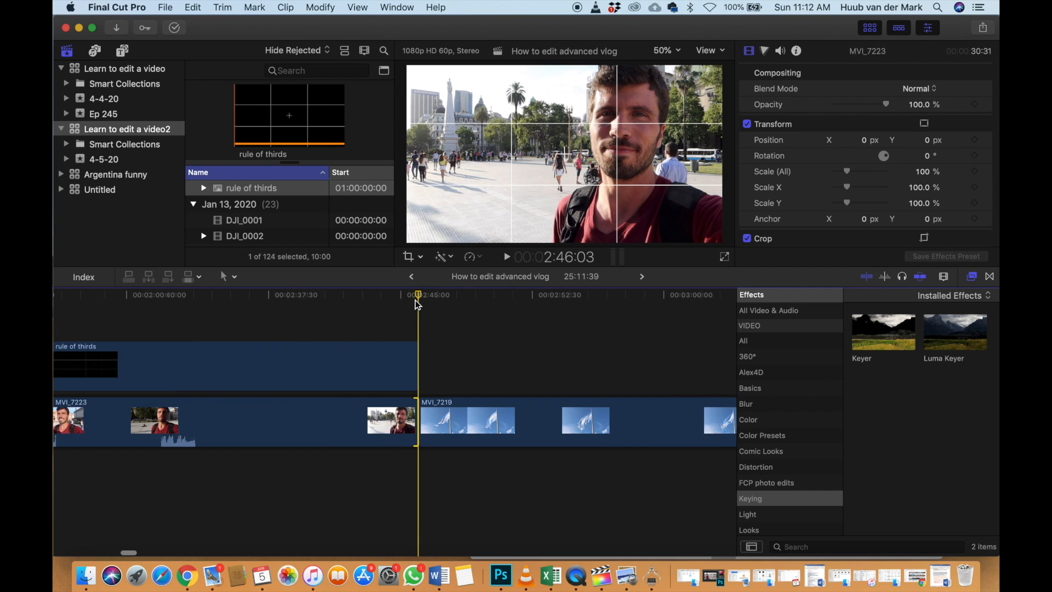
left_click_drag(417, 413, 441, 414)
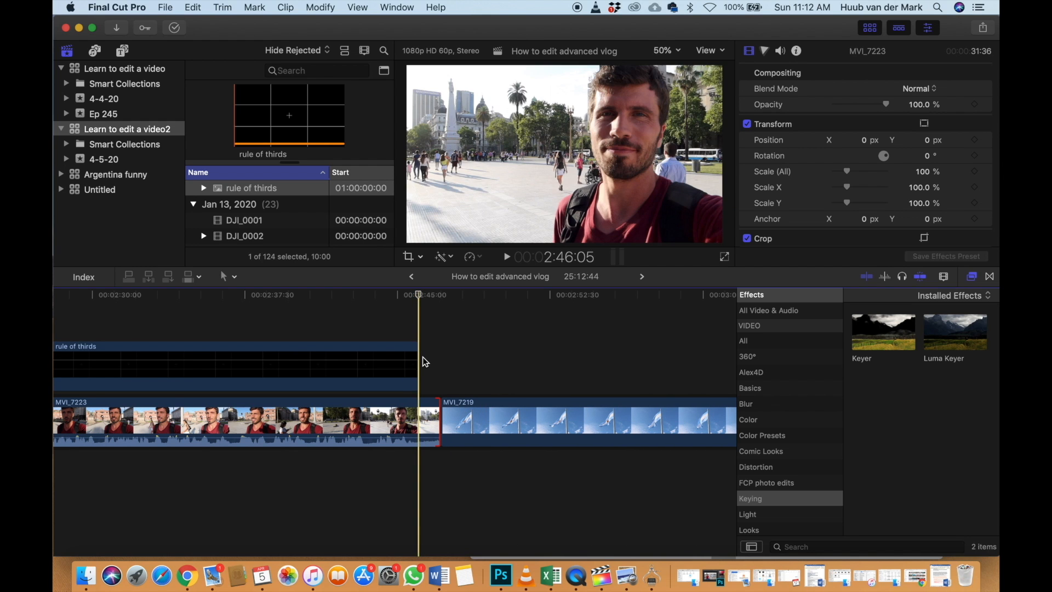
Lengthen the rule of thirds overlay to 31:33 and move it below the primary storyline, beneath the Plaza de mayo title
left_click_drag(424, 357, 437, 369)
scroll(409, 360, "left", 5)
left_click(409, 359)
scroll(409, 360, "left", 2)
scroll(413, 360, "down", 4)
left_click_drag(413, 356, 158, 472)
scroll(438, 428, "right", 6)
scroll(438, 428, "left", 2)
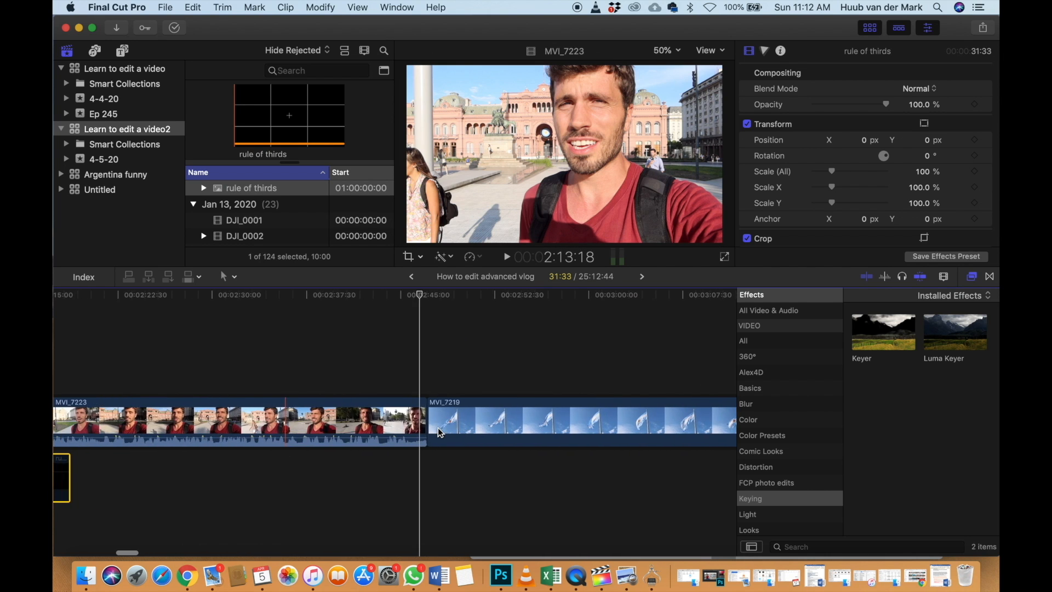
scroll(439, 428, "left", 10)
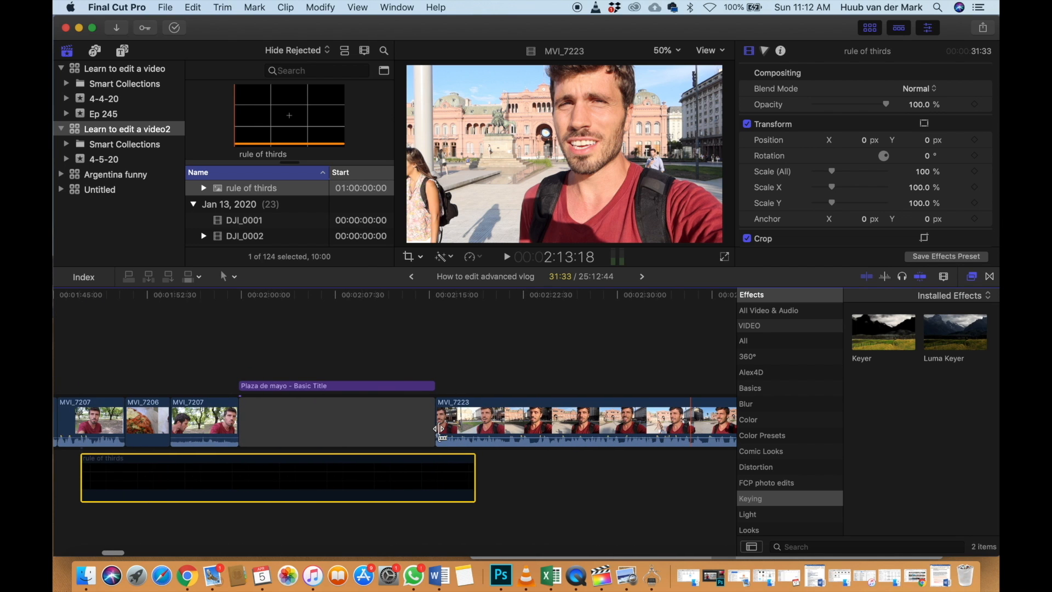
scroll(440, 429, "right", 10)
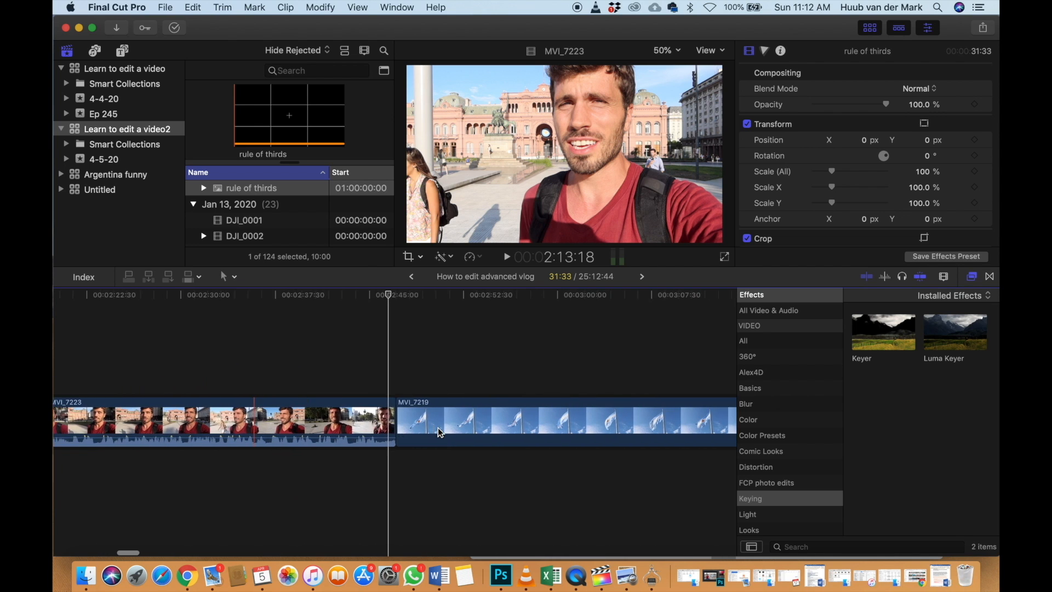
Trim about four seconds off the start of MVI_7221 and delete the flag clips MVI_7219 and MVI_7220
key("super+minus")
key("super+minus")
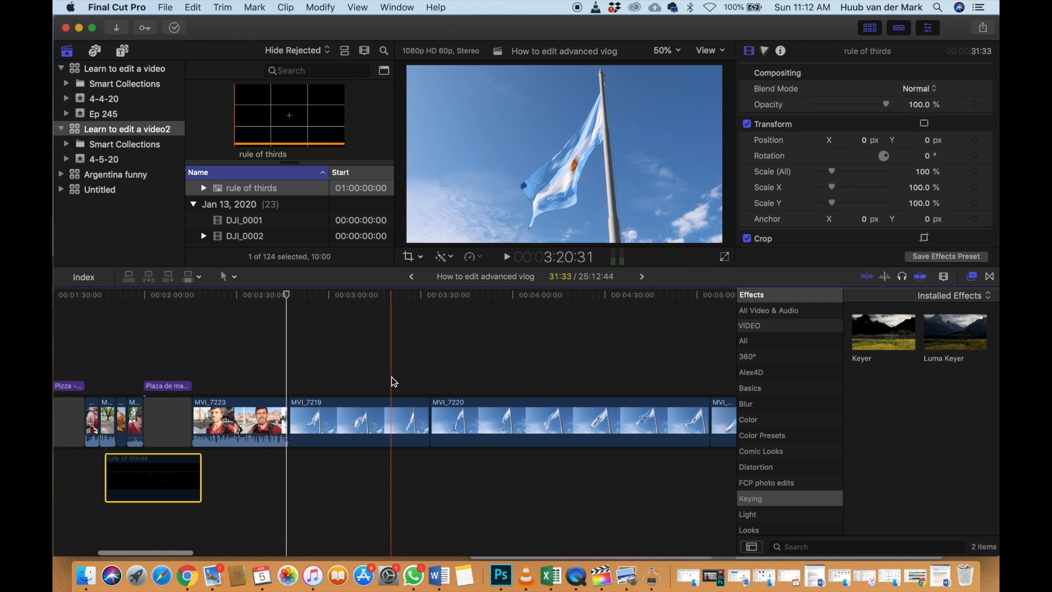
key("super+minus")
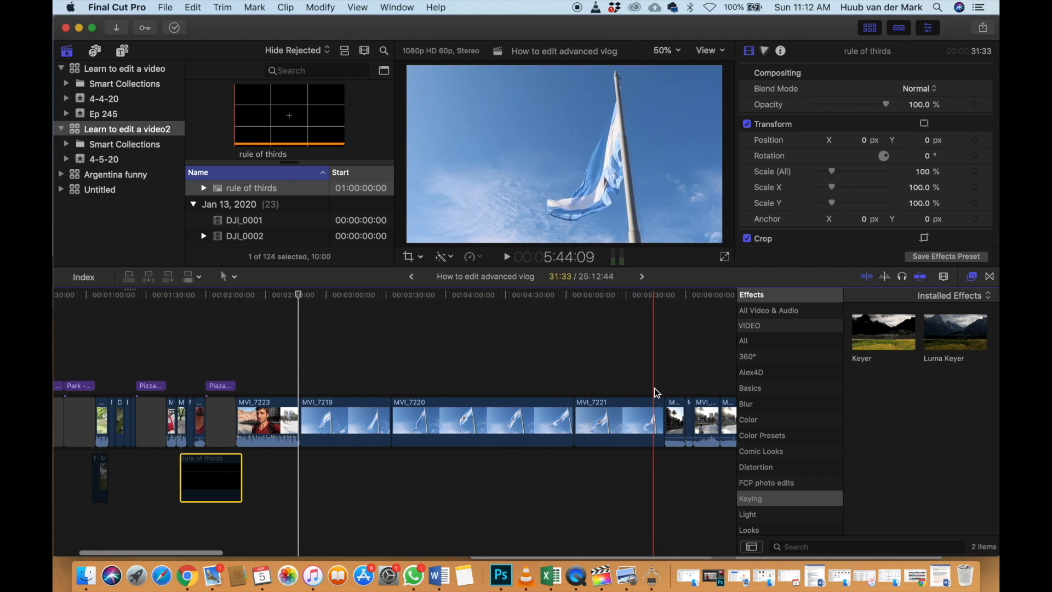
left_click(583, 379)
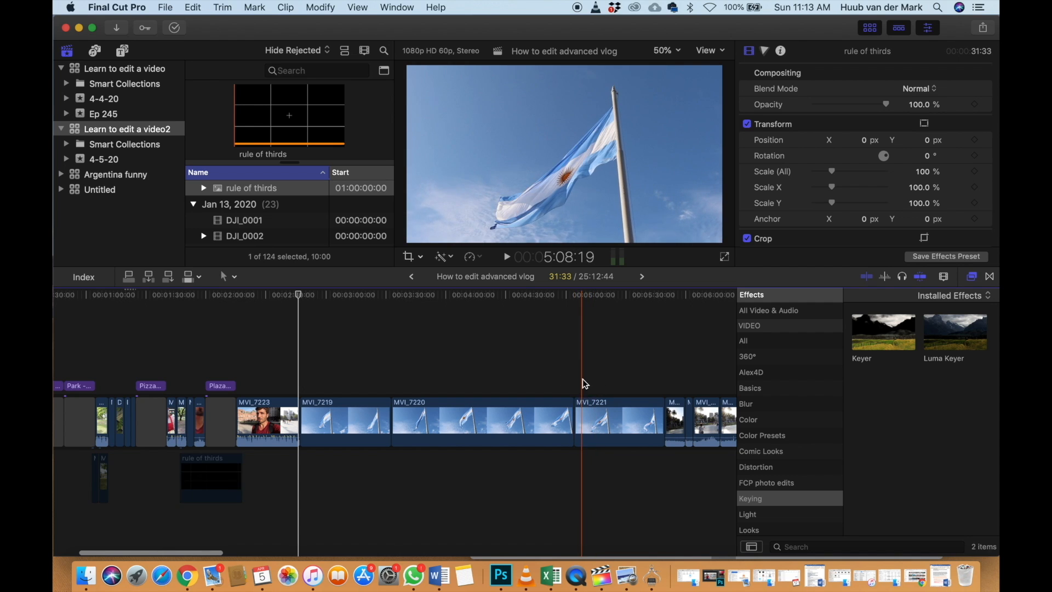
key("alt+bracketleft")
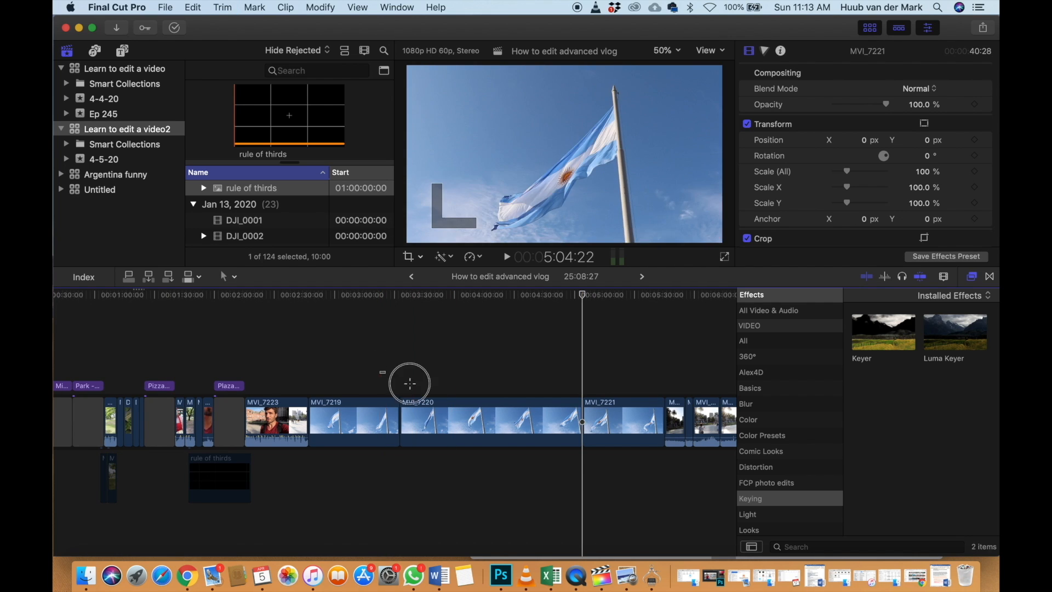
left_click_drag(395, 376, 432, 407)
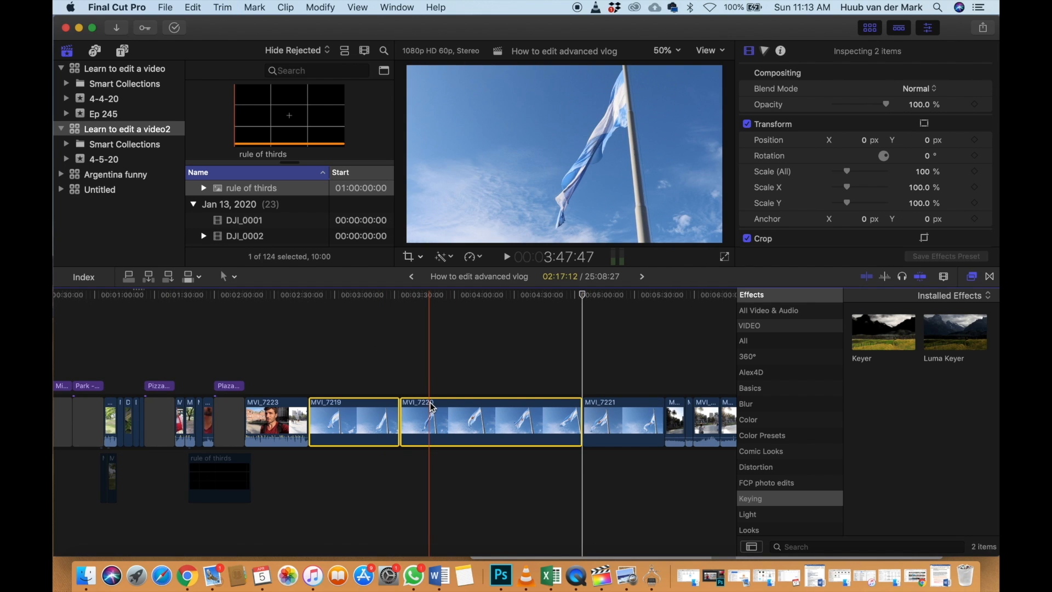
key("Delete")
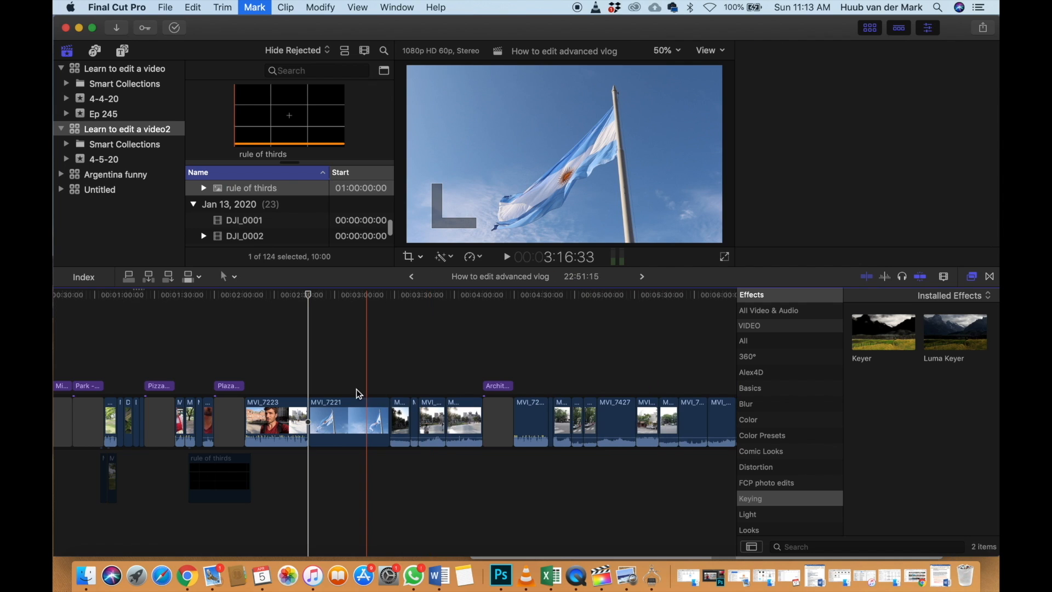
Trim the start and the end of the flag clip MVI_7221, keeping only a 04:38 section
key("space")
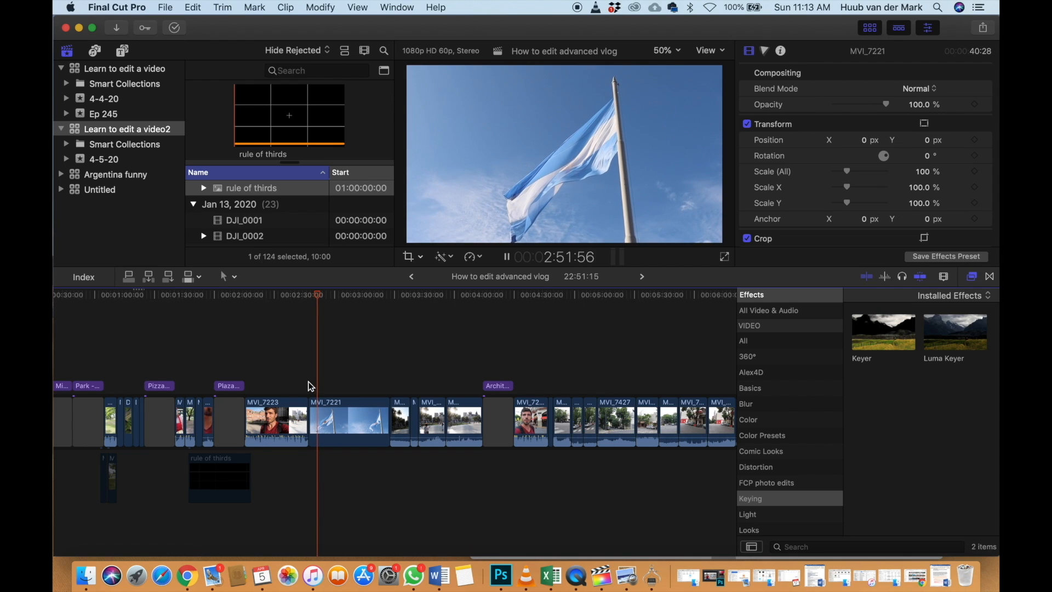
left_click(319, 404)
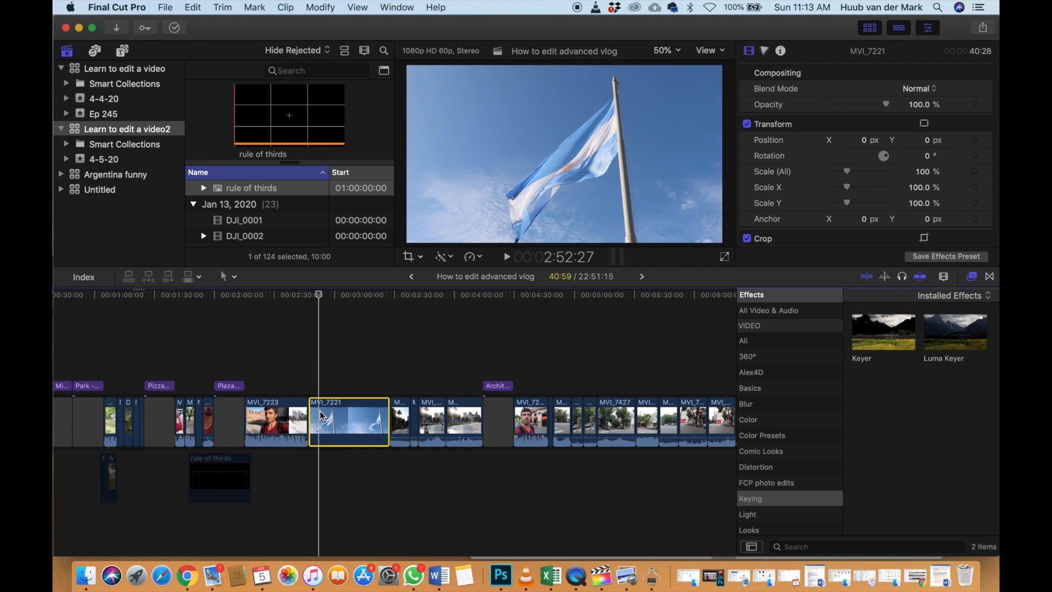
key("alt+[")
key("space")
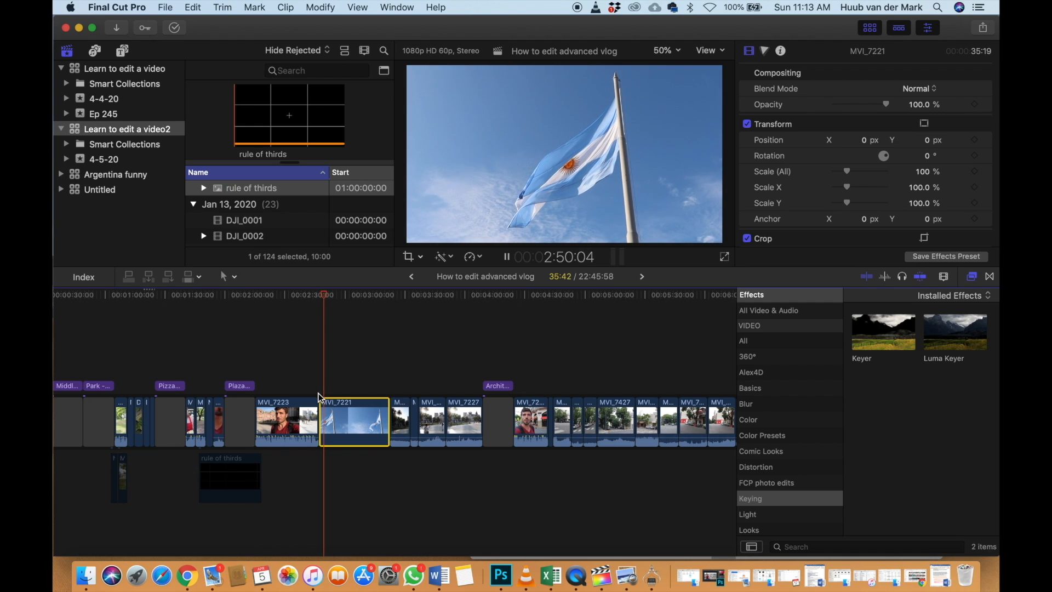
key("space")
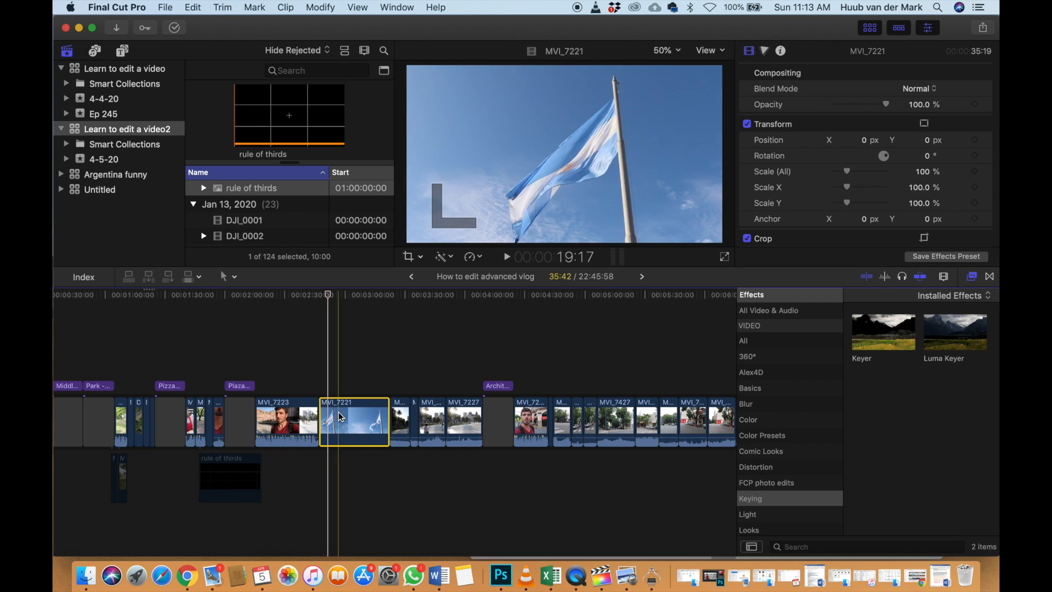
key("alt+]")
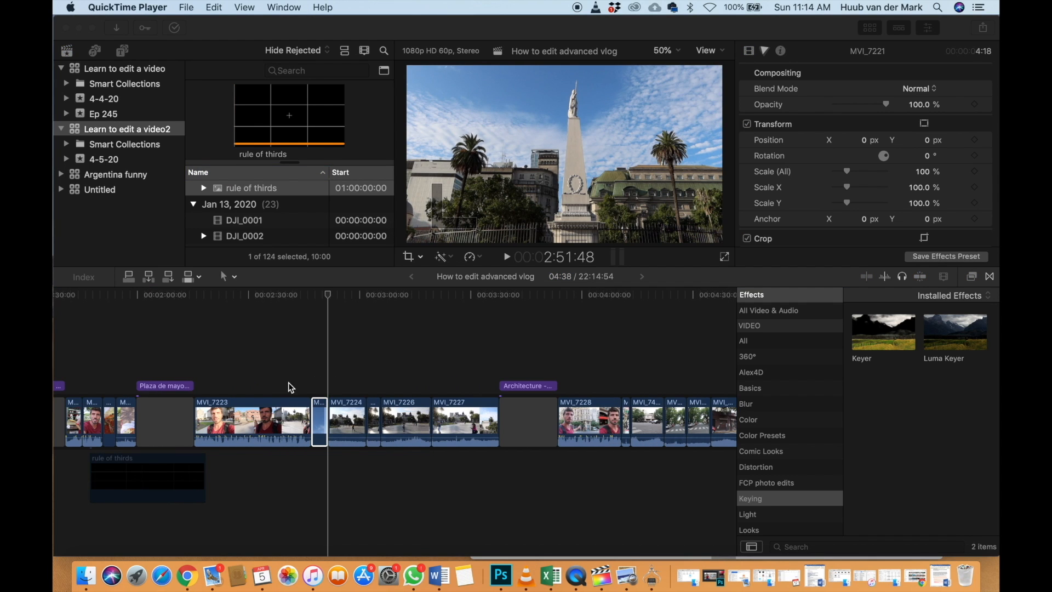
Play through MVI_7224 and trim its end at 3:01:05 to leave a duration of 9:16
left_click(322, 386)
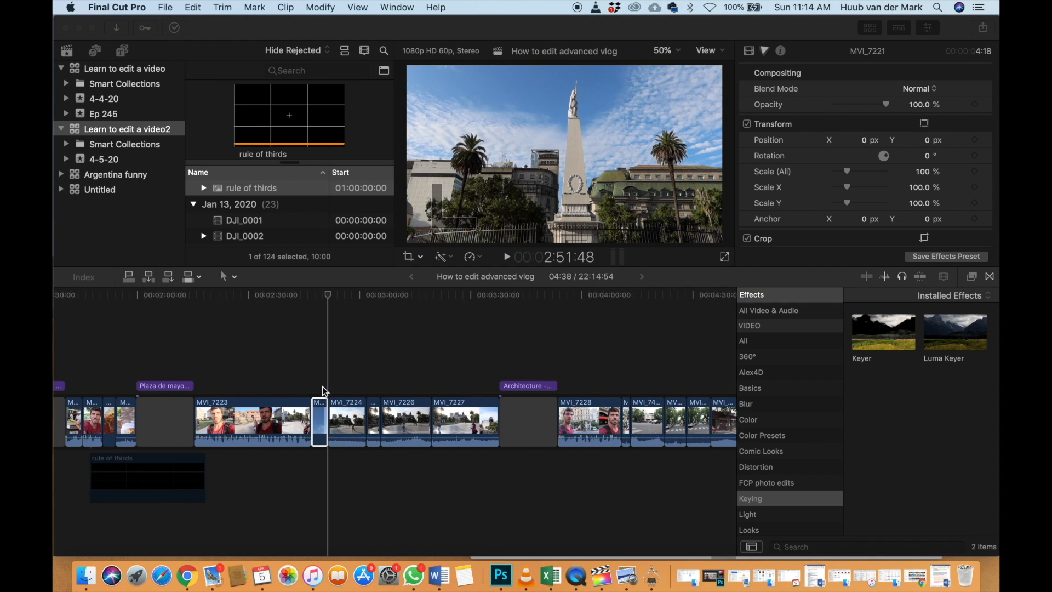
left_click(329, 387)
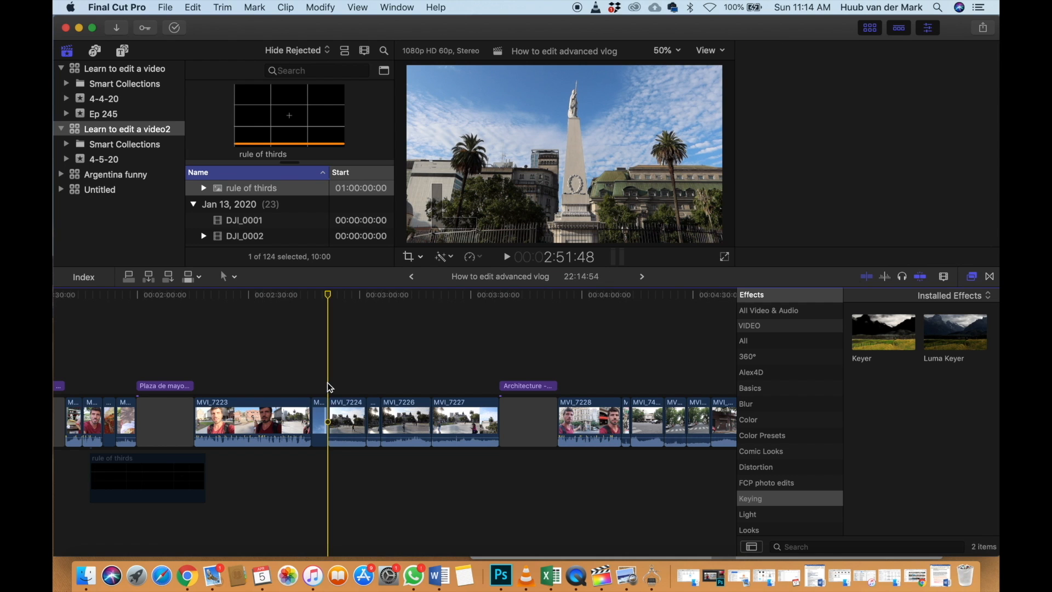
key("space")
key("super+equal")
key("super+equal")
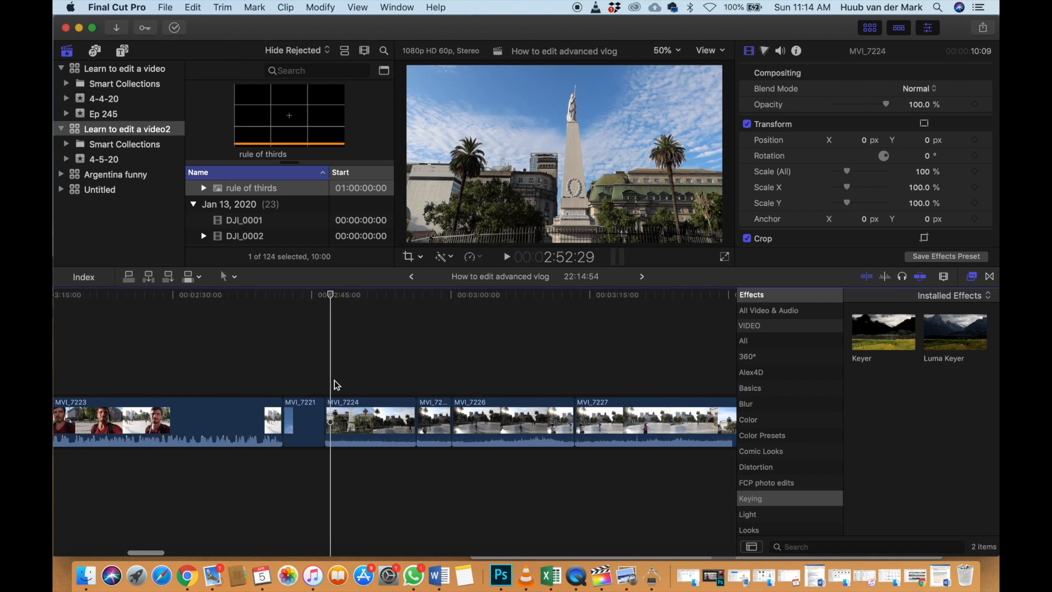
key("super+minus")
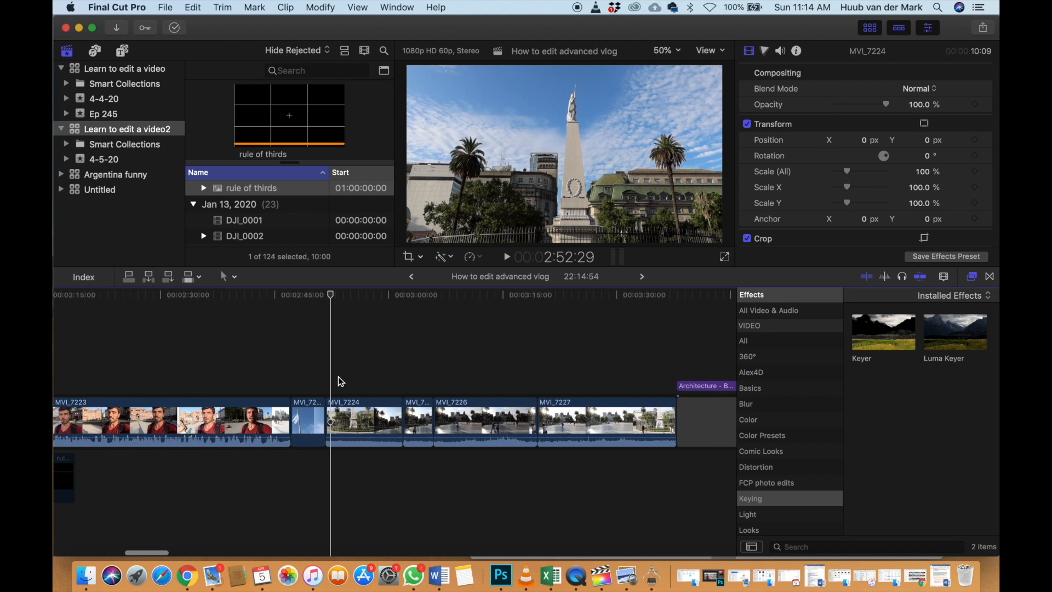
left_click(341, 374)
key("space")
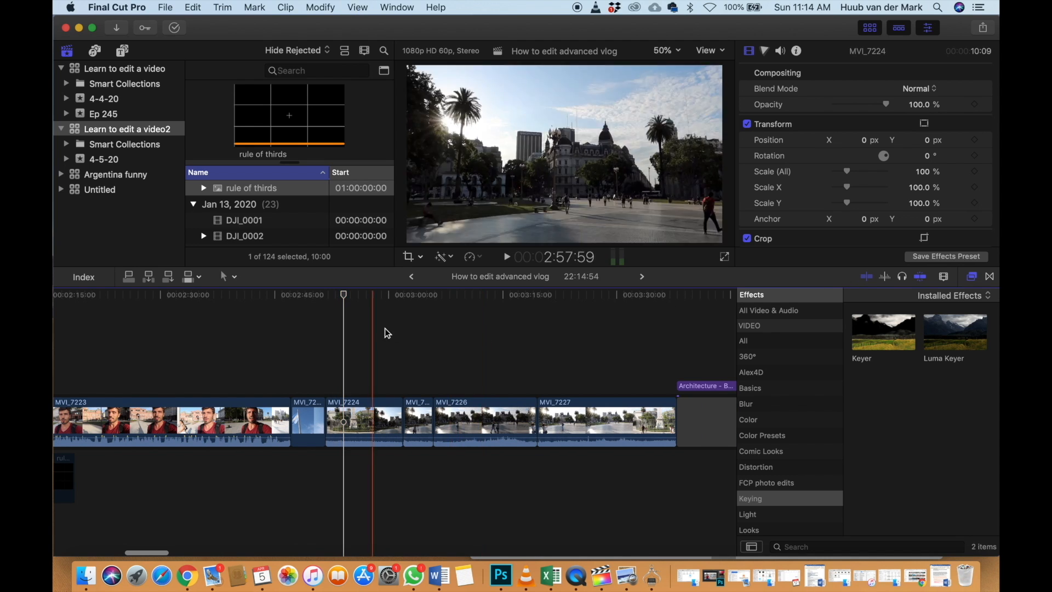
left_click(334, 348)
left_click(327, 370)
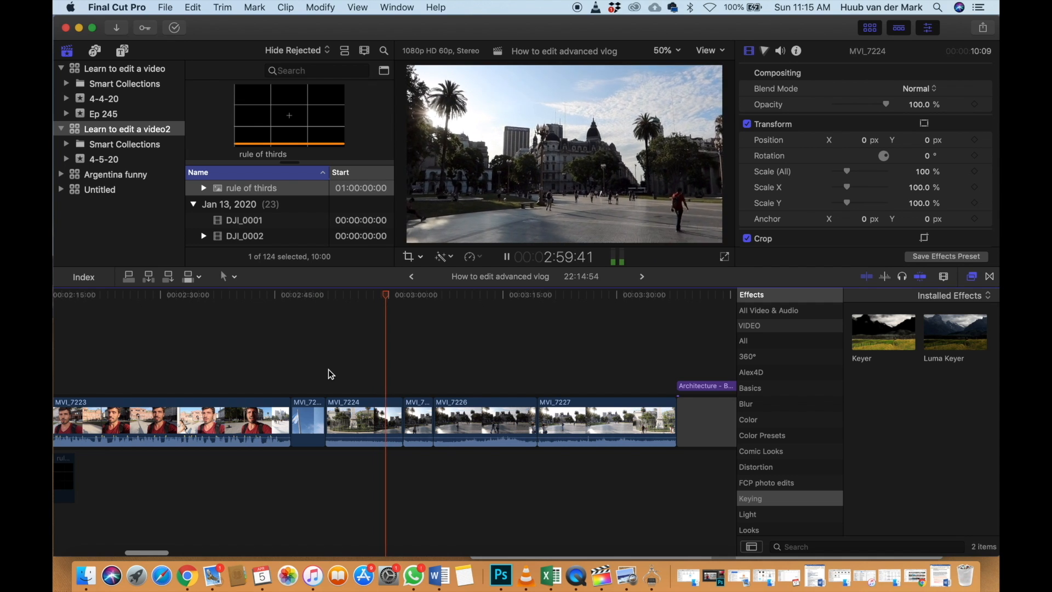
key("space")
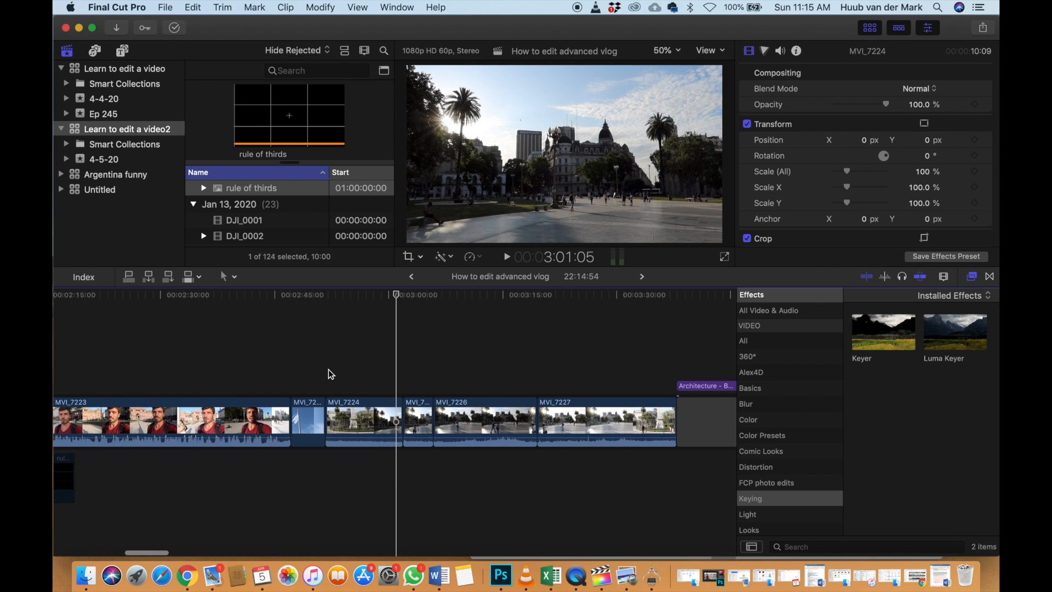
key("alt+]")
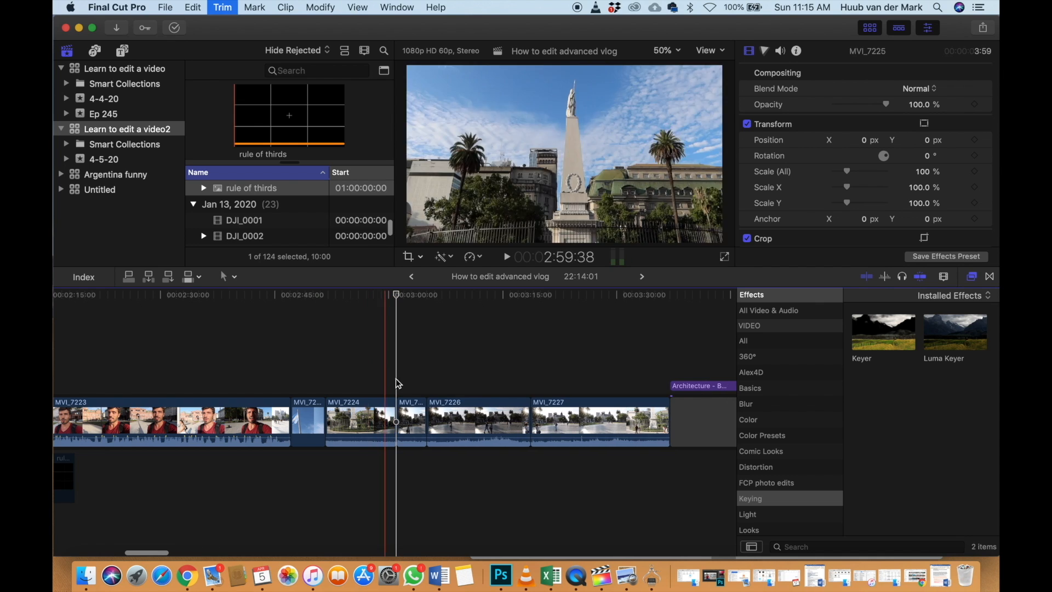
Move MVI_7224 ahead of the flag clip MVI_7221 so it directly follows MVI_7223
left_click(411, 384)
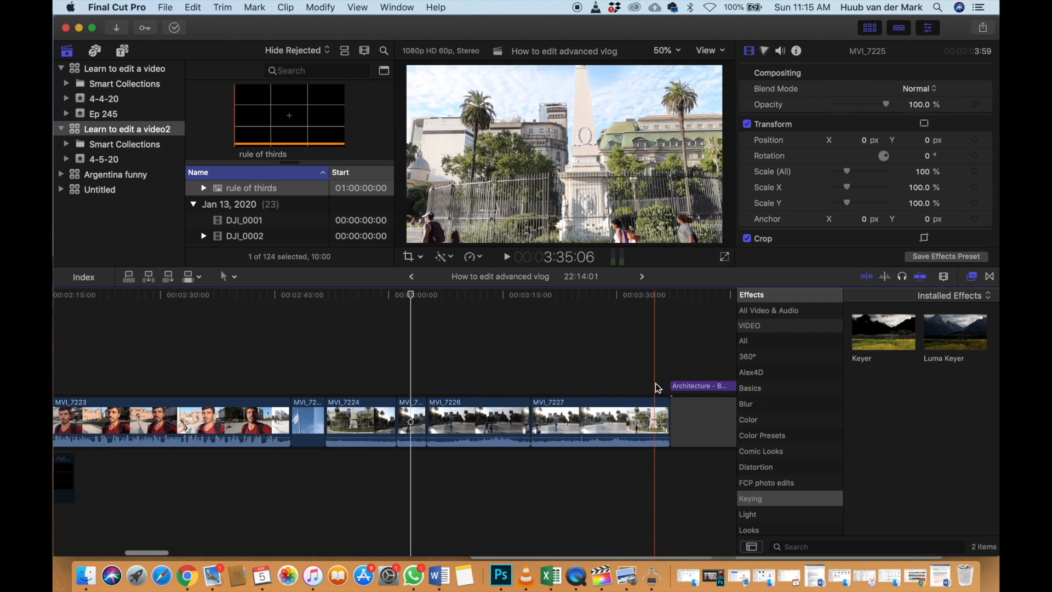
scroll(370, 364, "left", 2)
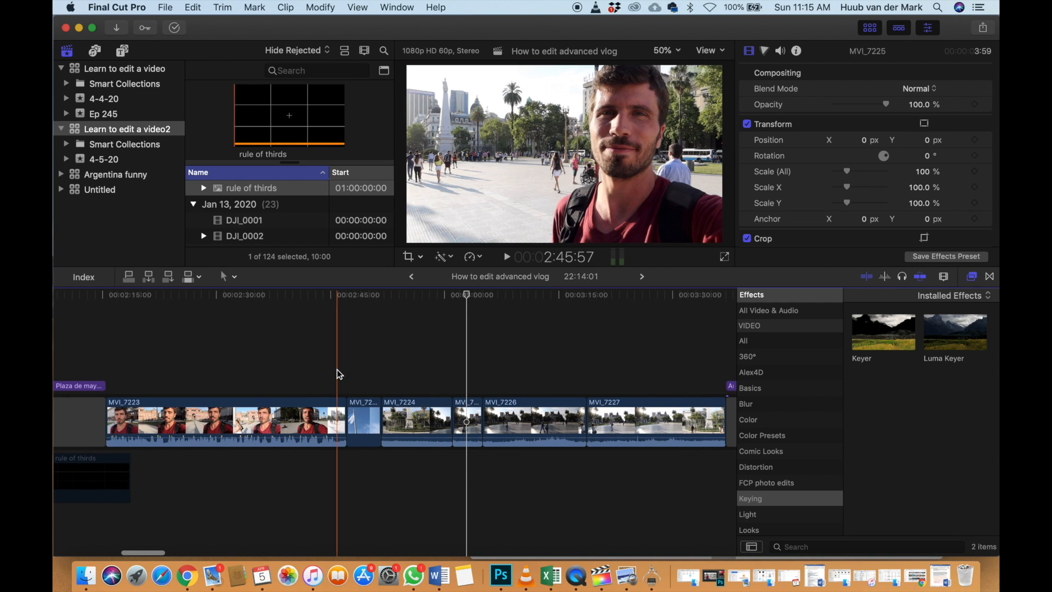
left_click(337, 373)
key("space")
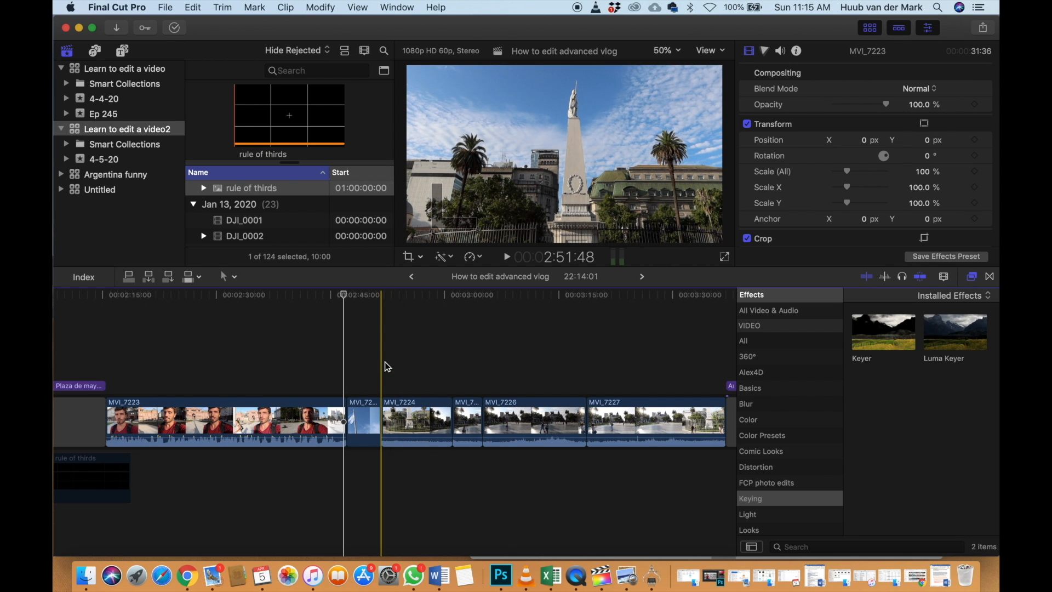
left_click_drag(403, 417, 355, 423)
scroll(357, 423, "right", 2)
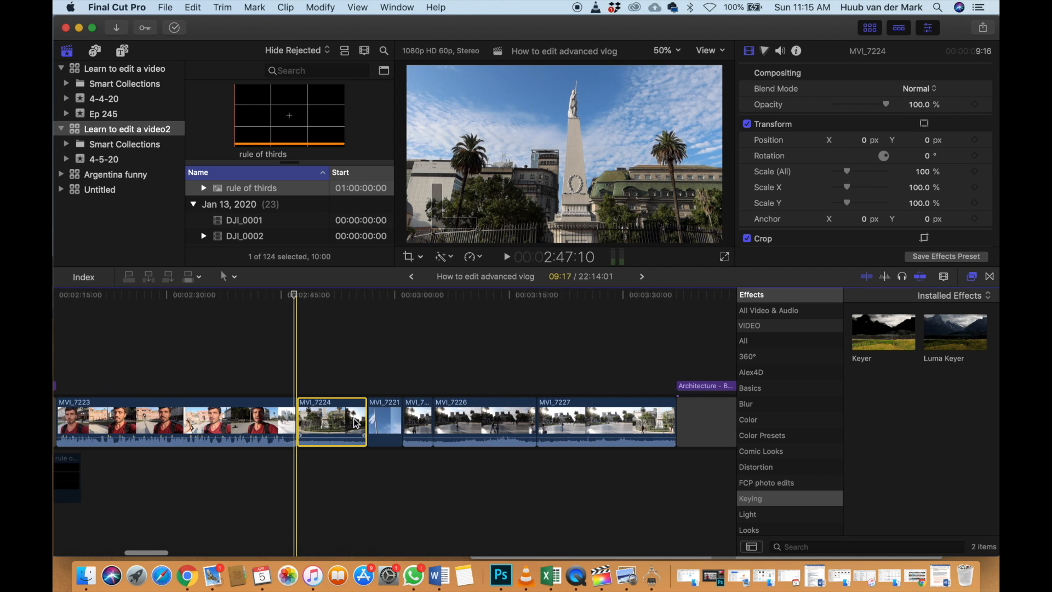
Disable the remaining Plaza de mayo clips MVI_7225, MVI_7226 and MVI_7227 together
left_click_drag(418, 391, 553, 407)
key("v")
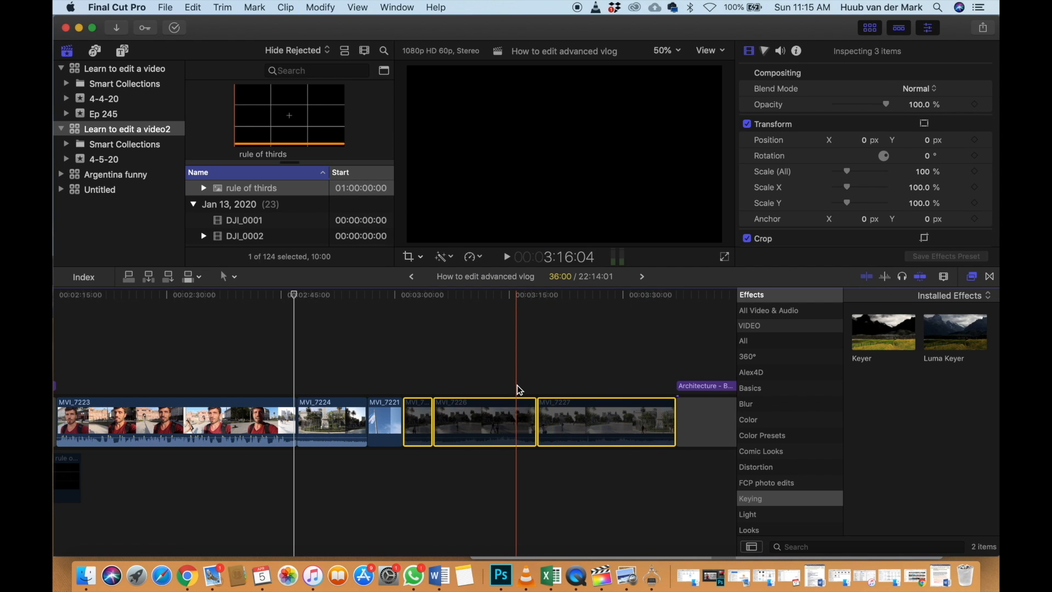
scroll(518, 391, "left", 3)
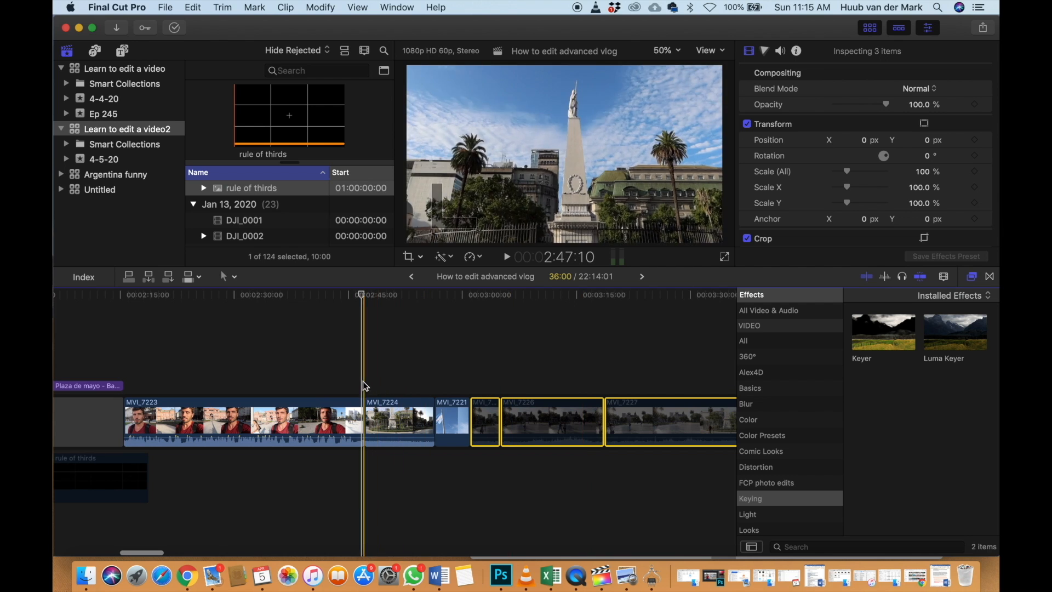
Find the end of the talking in MVI_7223 and split its speed with Blade Speed at 2:45:57
key("super+equal")
key("super+equal")
key("super+equal")
key("super+equal")
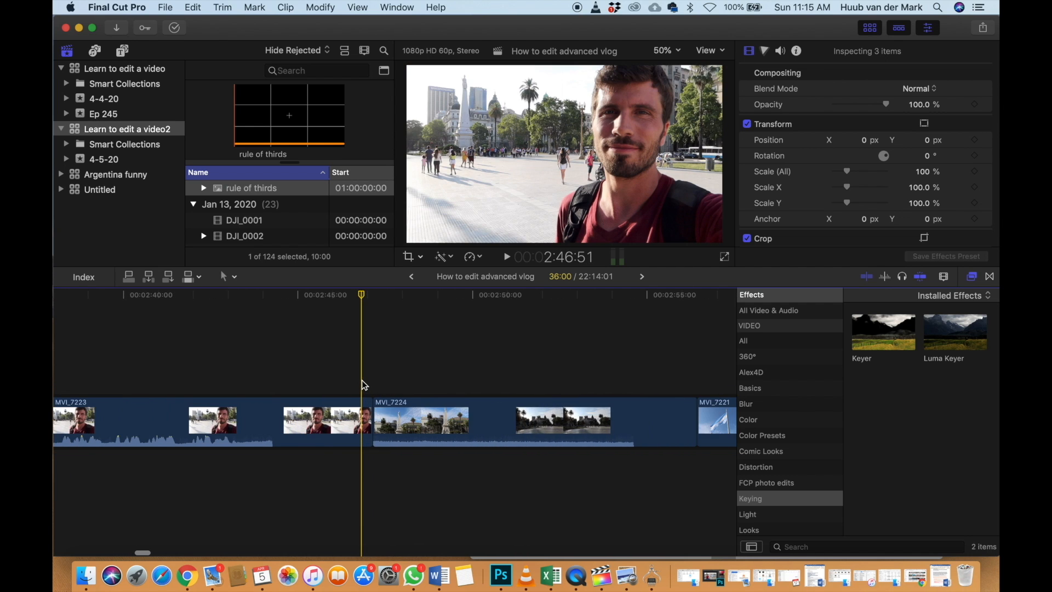
key("space")
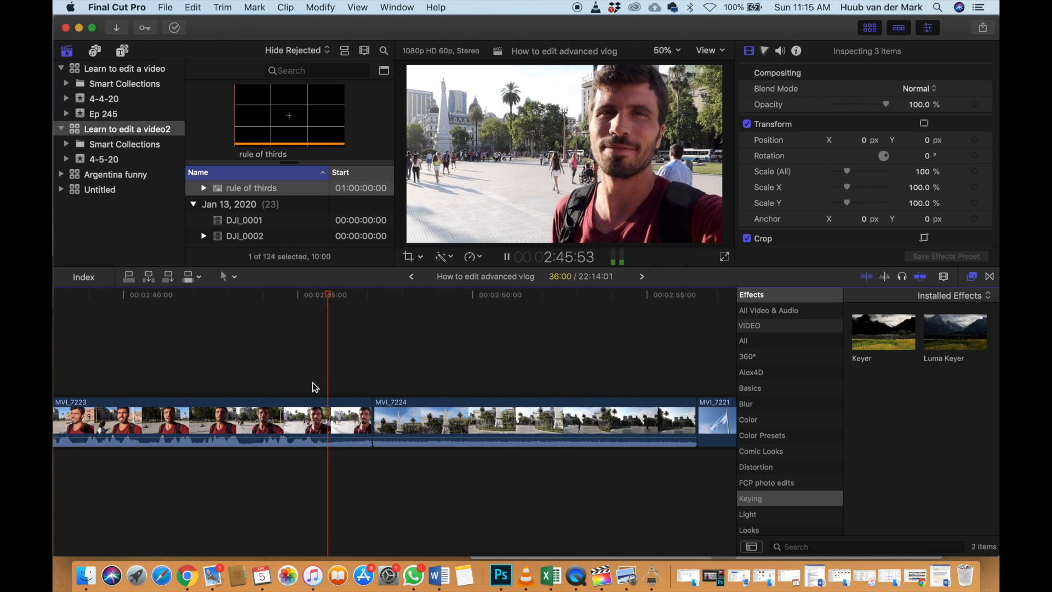
key("space")
key("space")
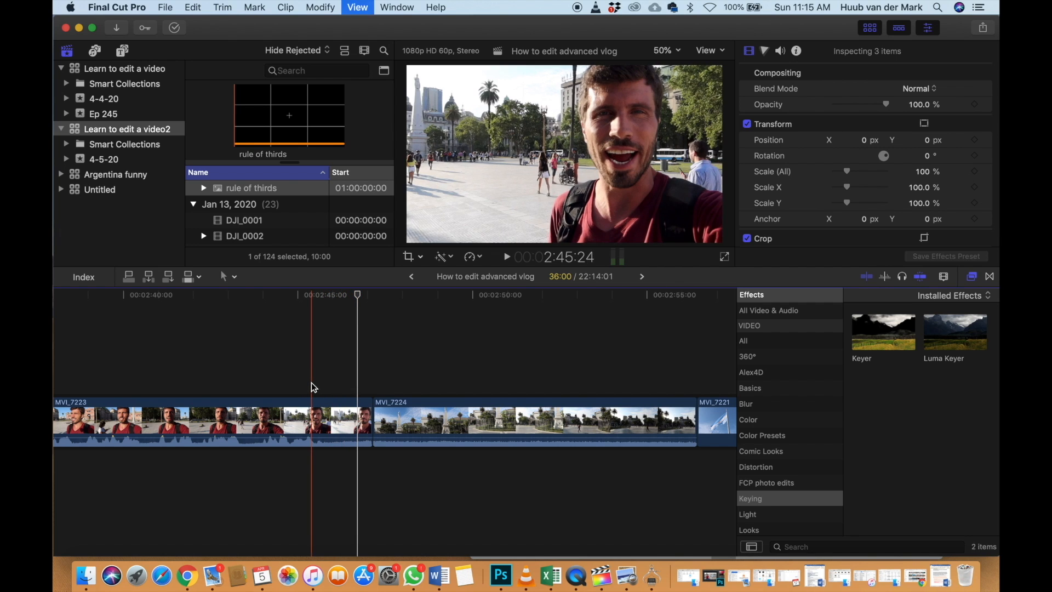
key("space")
key("space")
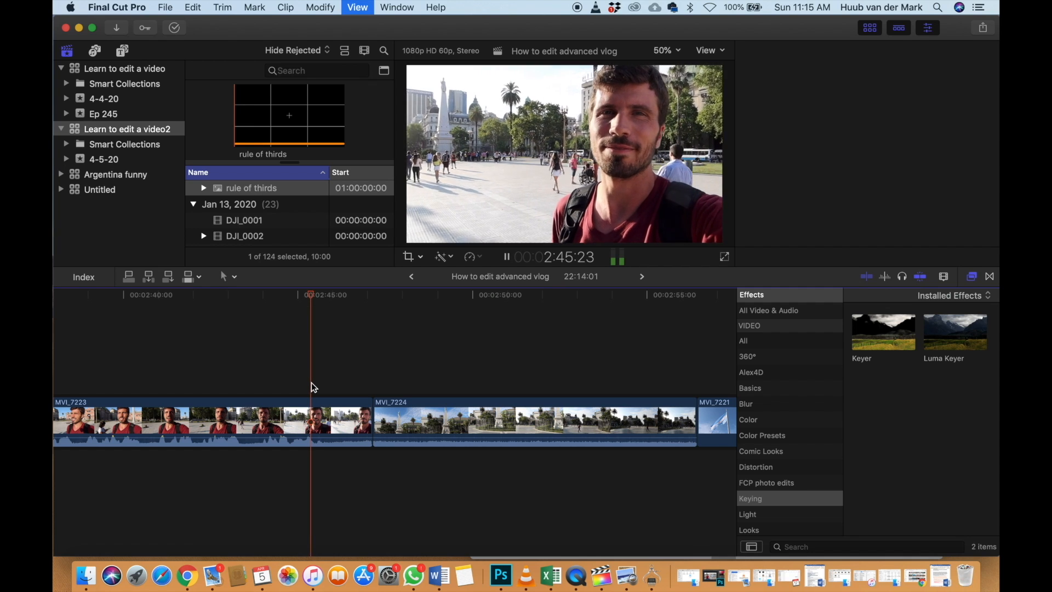
key("super+4")
key("space")
key("space")
key("space")
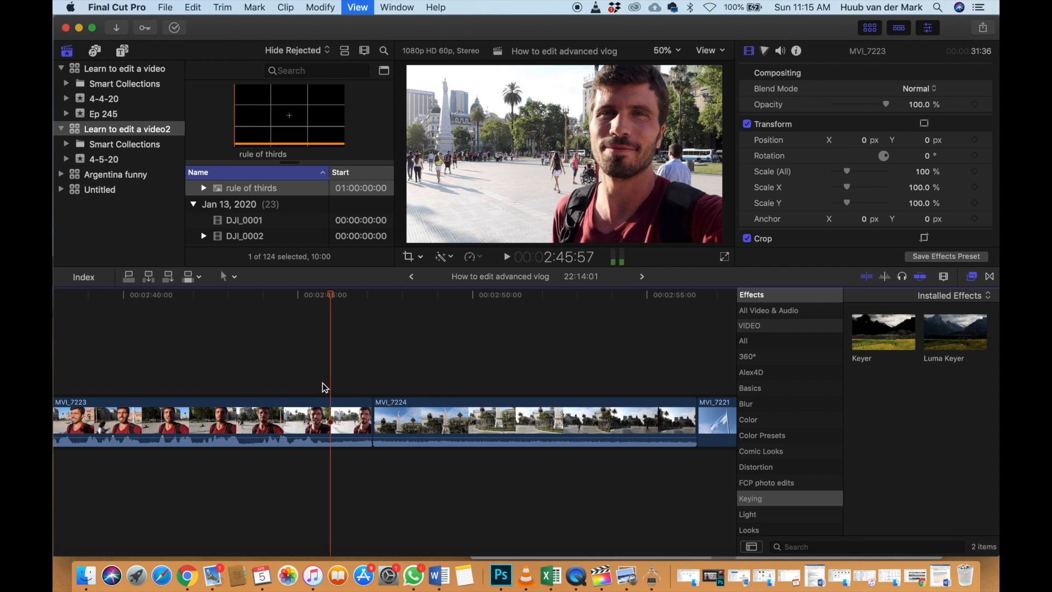
left_click(333, 414)
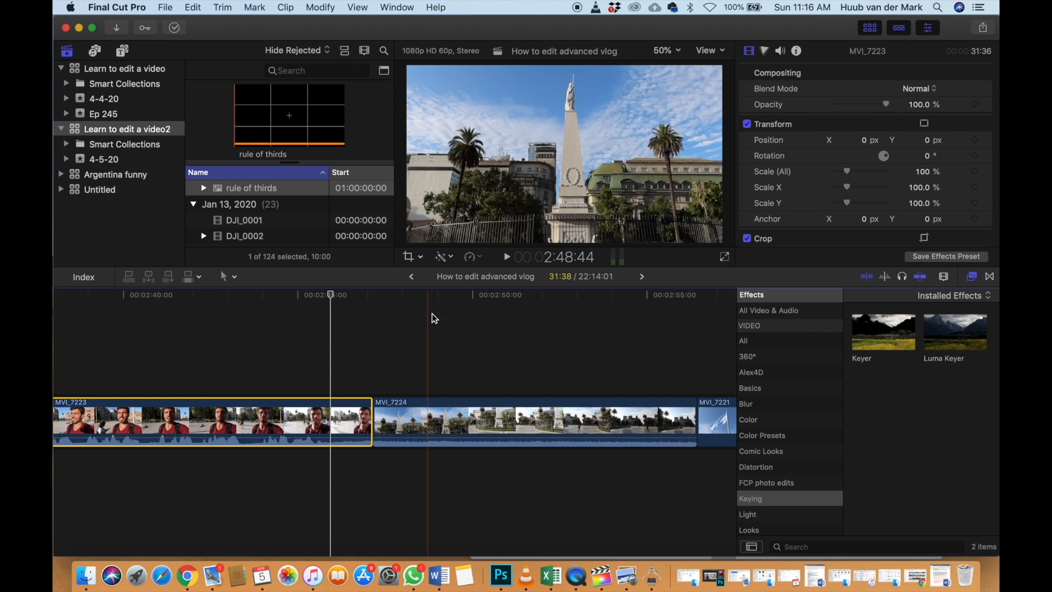
left_click(480, 257)
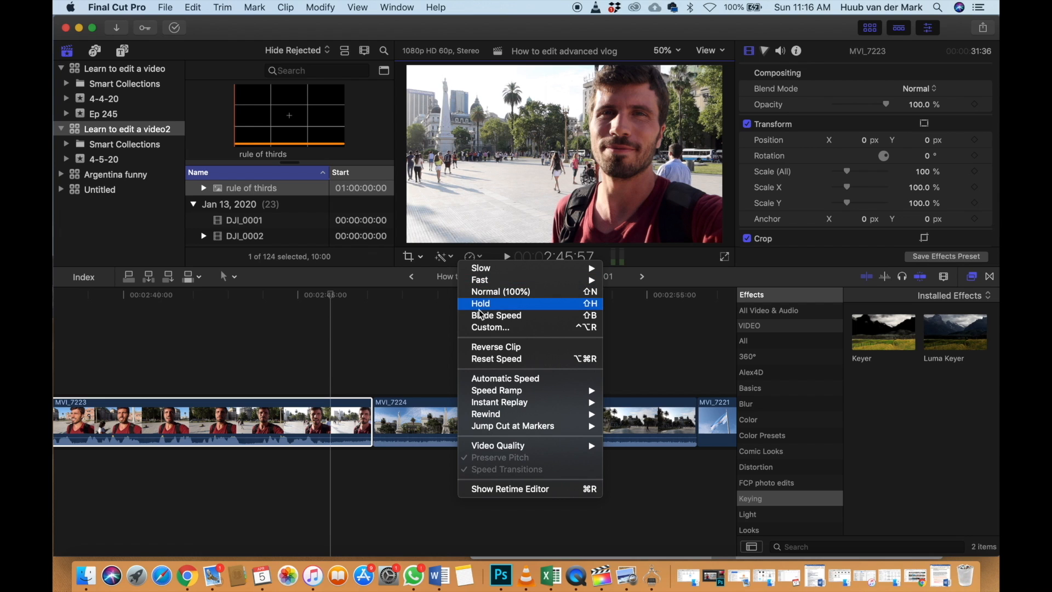
left_click(481, 315)
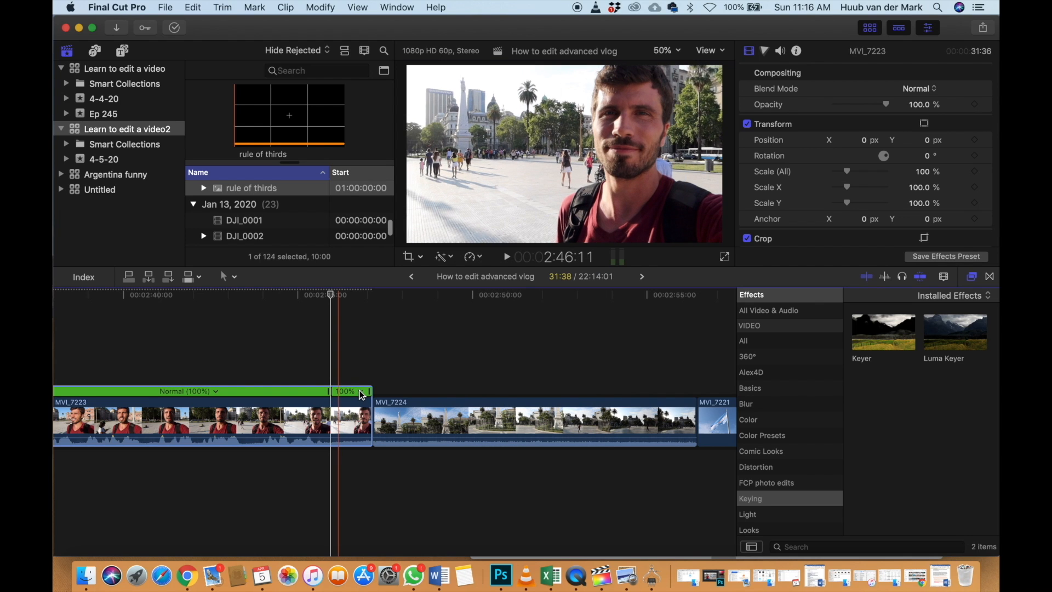
Slow the last speed segment of MVI_7223 to a custom rate of 40%
left_click(362, 391)
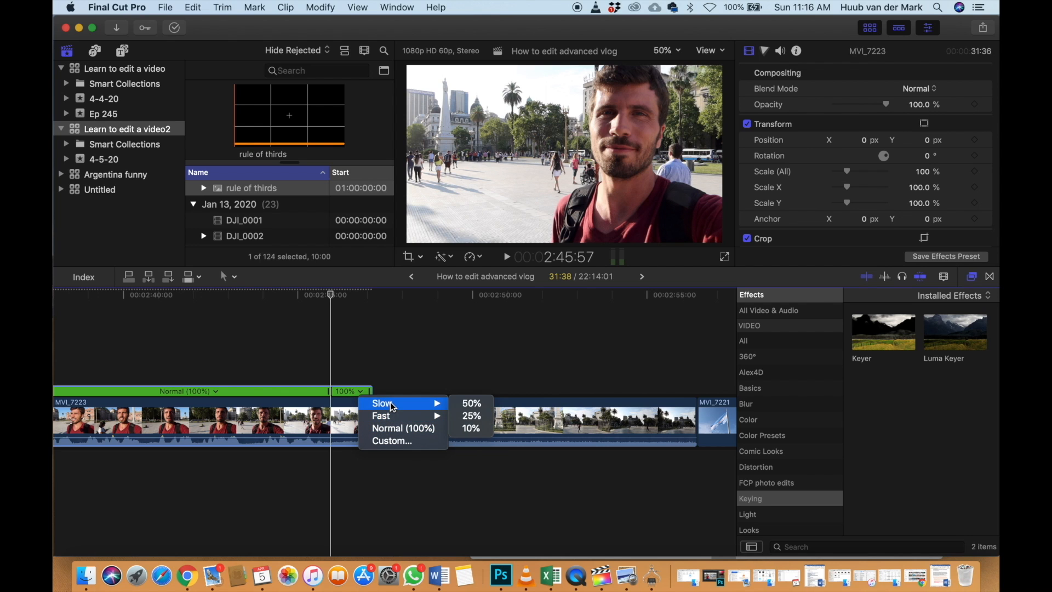
left_click(391, 441)
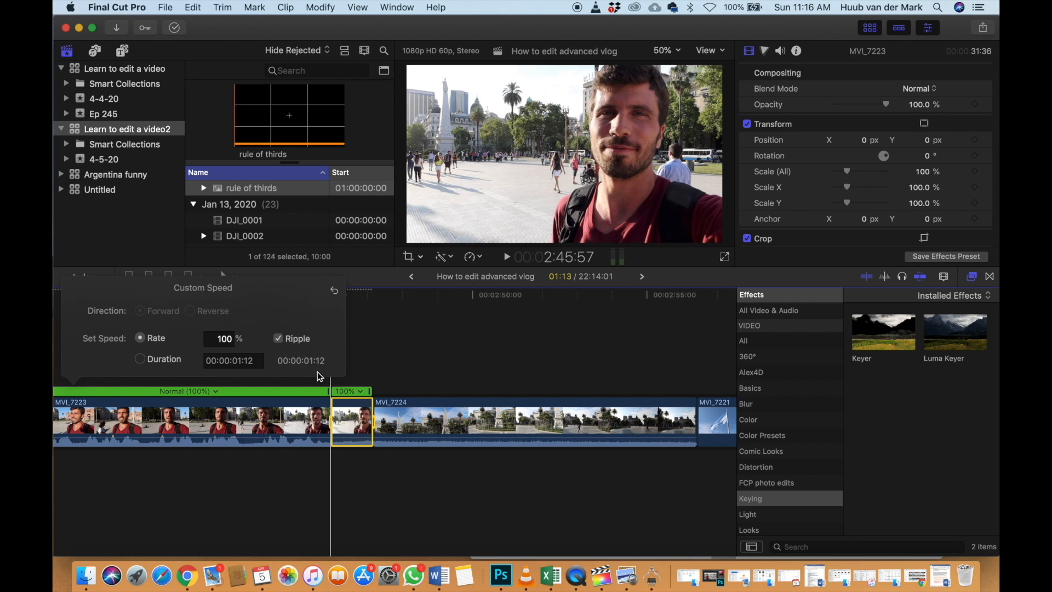
left_click(221, 341)
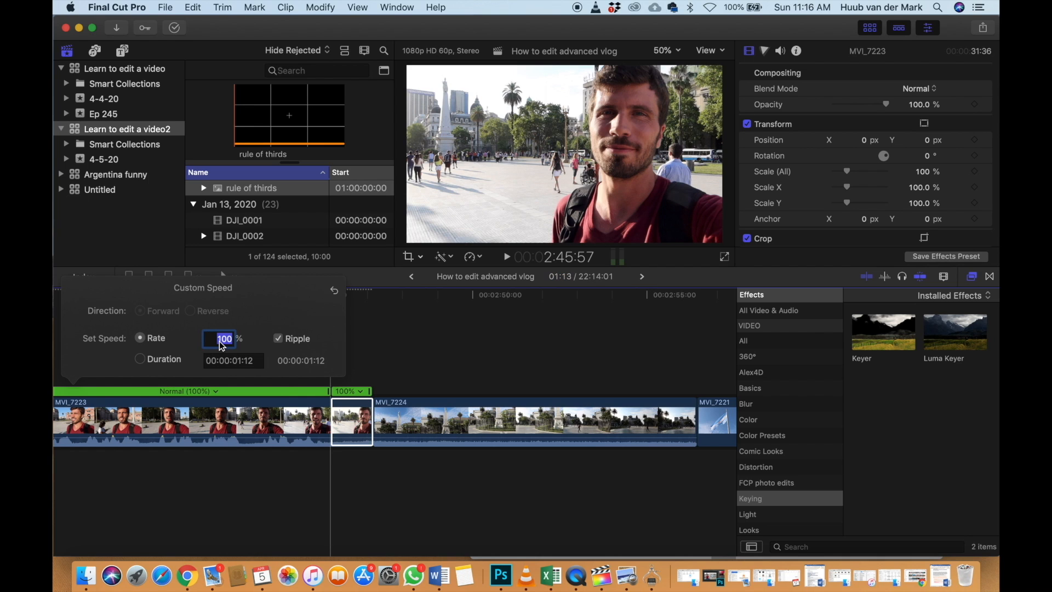
type("40")
key("Return")
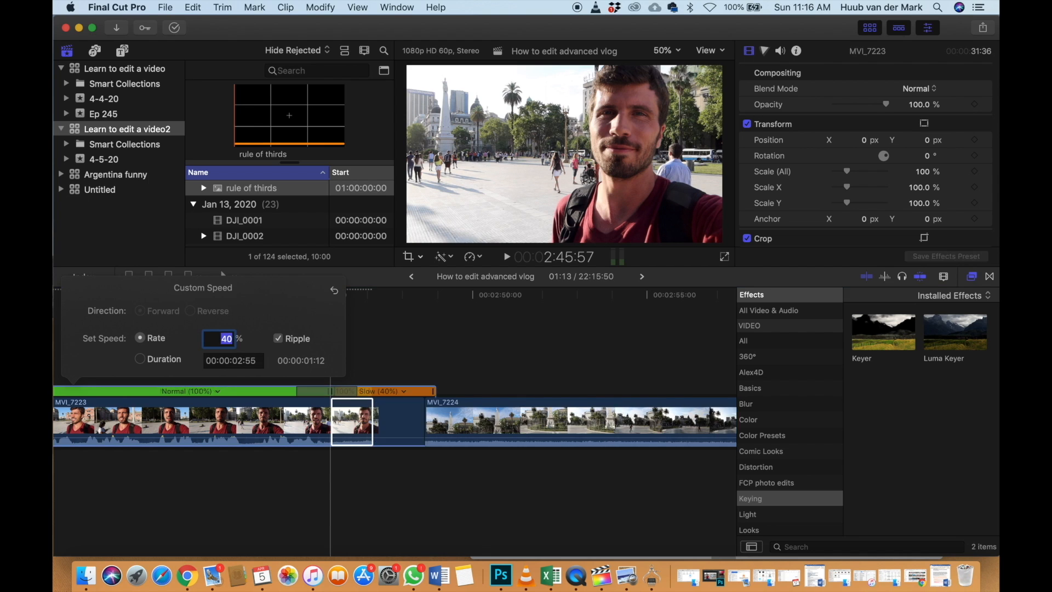
left_click(335, 459)
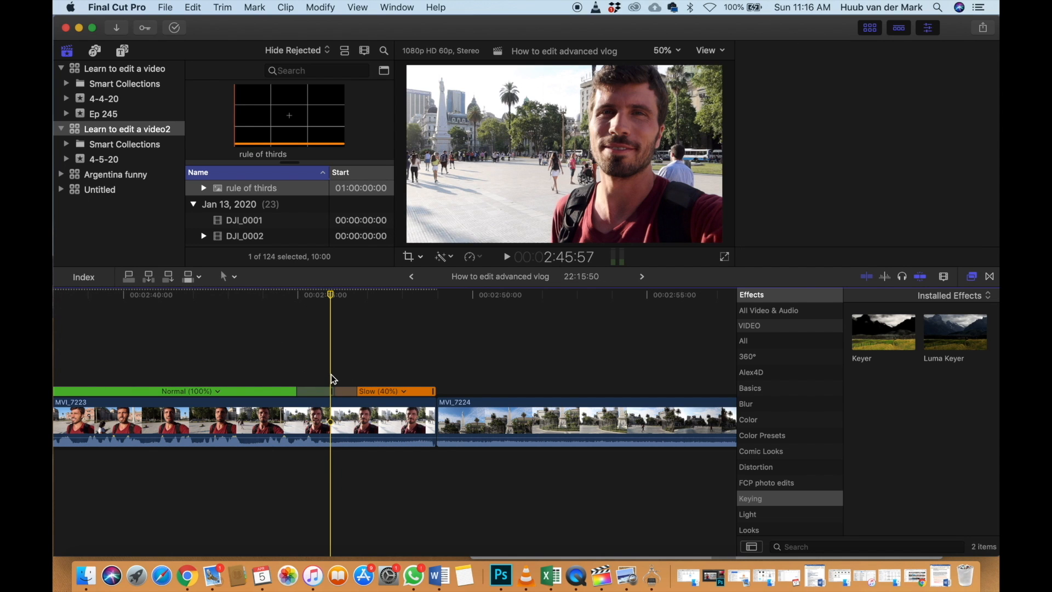
Play back the speed transition and slow-motion ending of MVI_7223 several times, including in full screen, to check its timing
key("space")
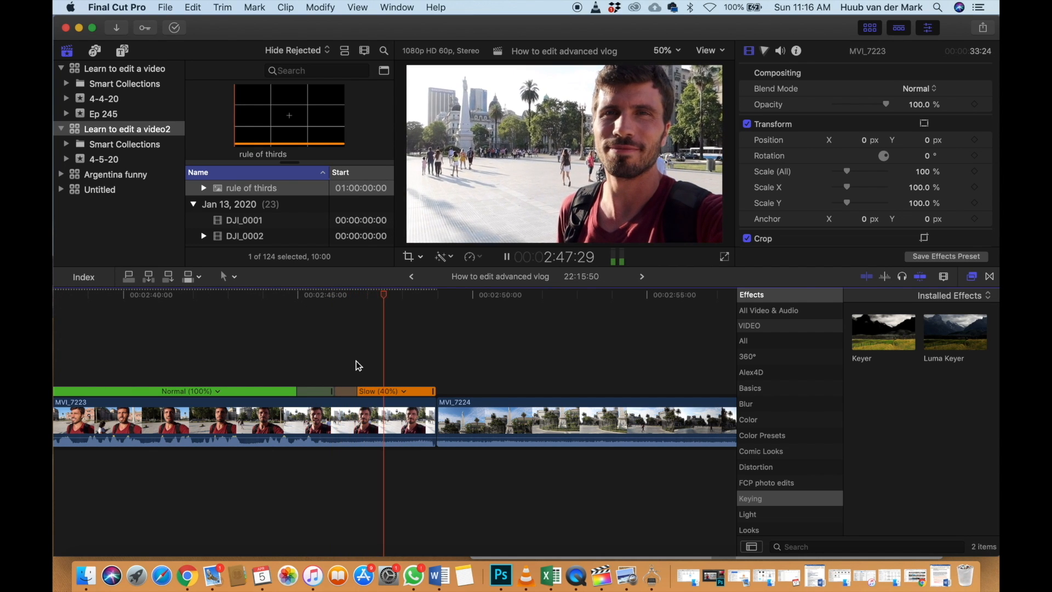
left_click(324, 363)
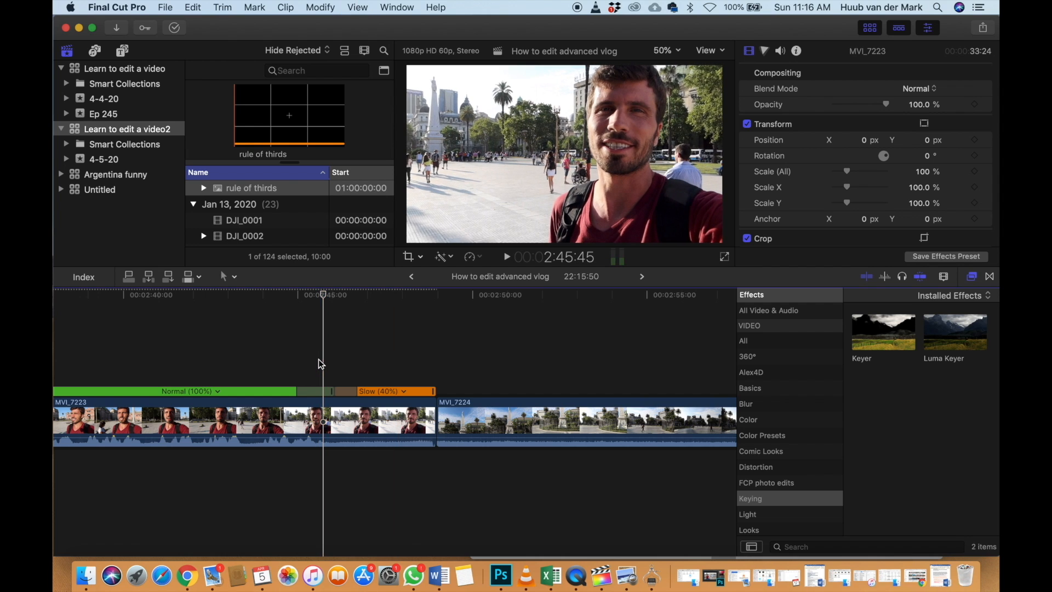
key("space")
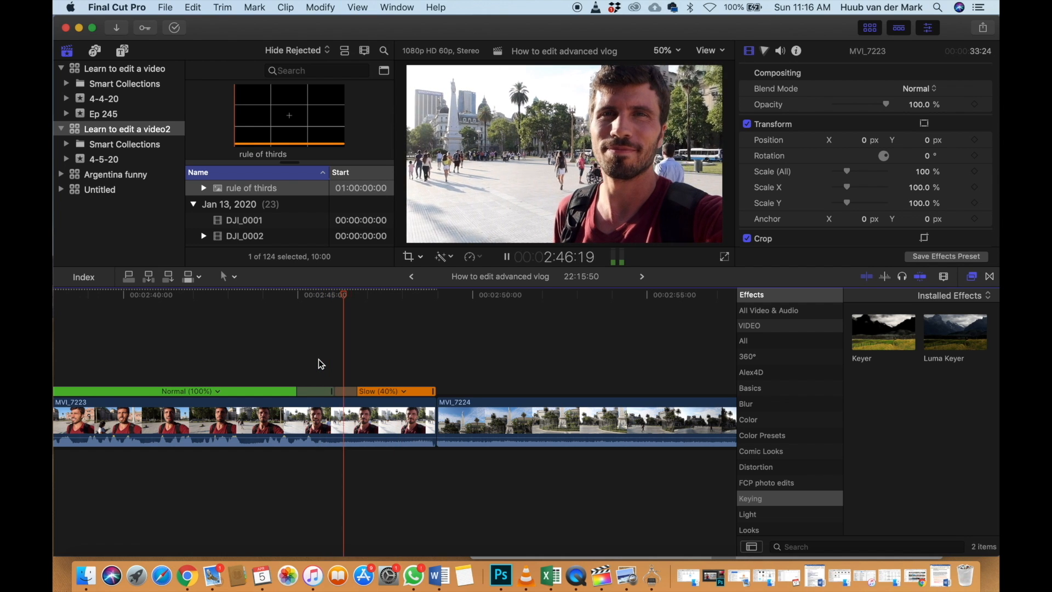
key("space")
left_click(300, 353)
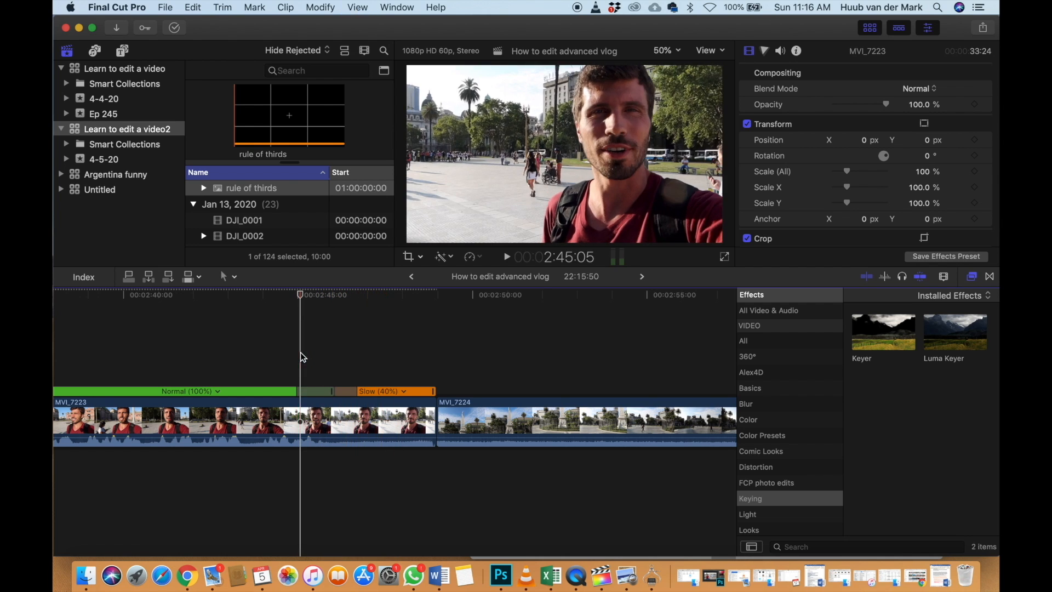
key("super+shift+f")
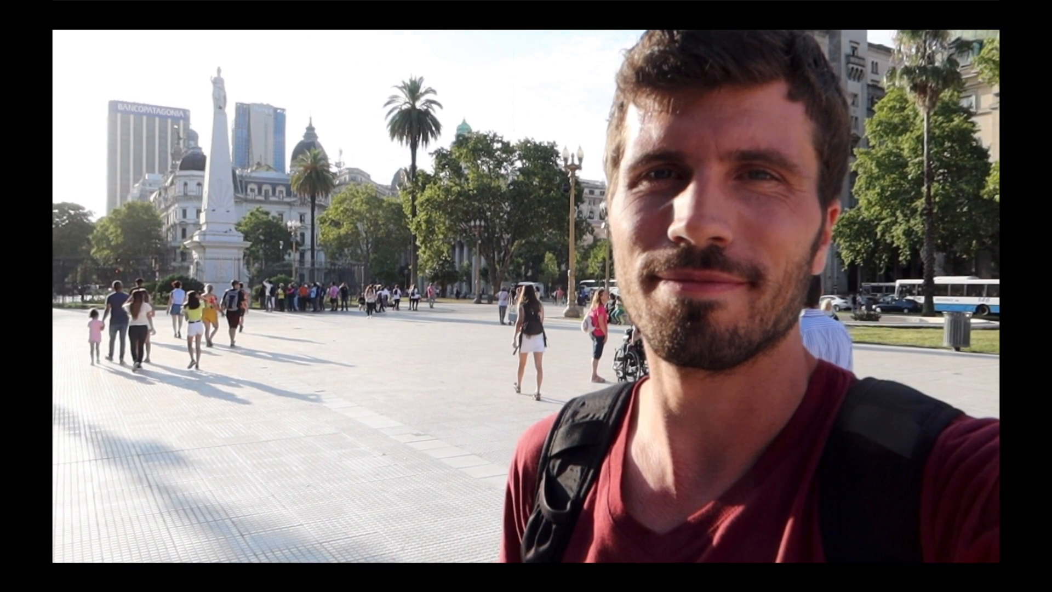
key("Escape")
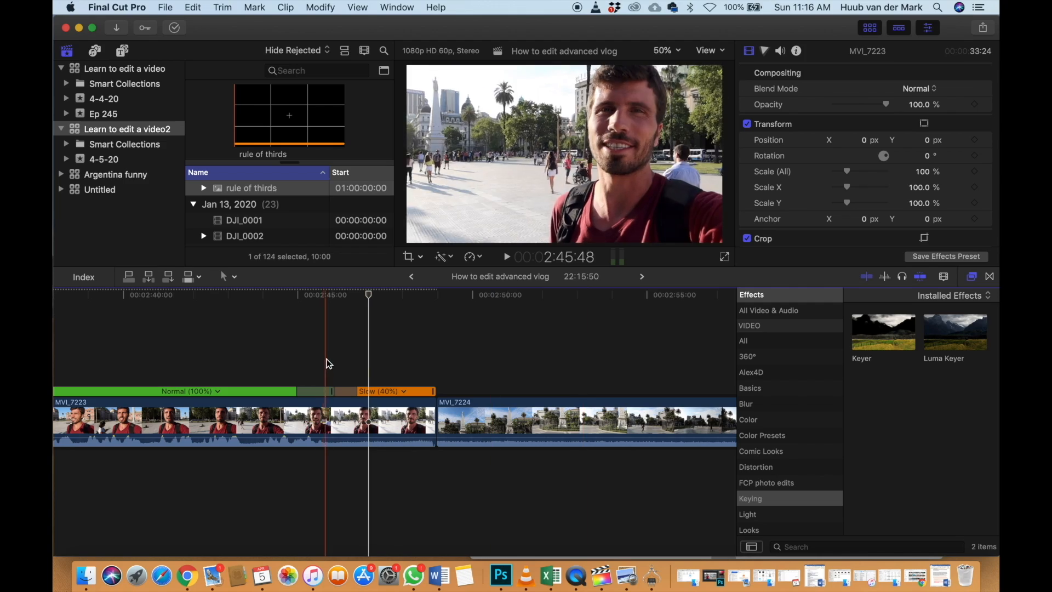
left_click(327, 364)
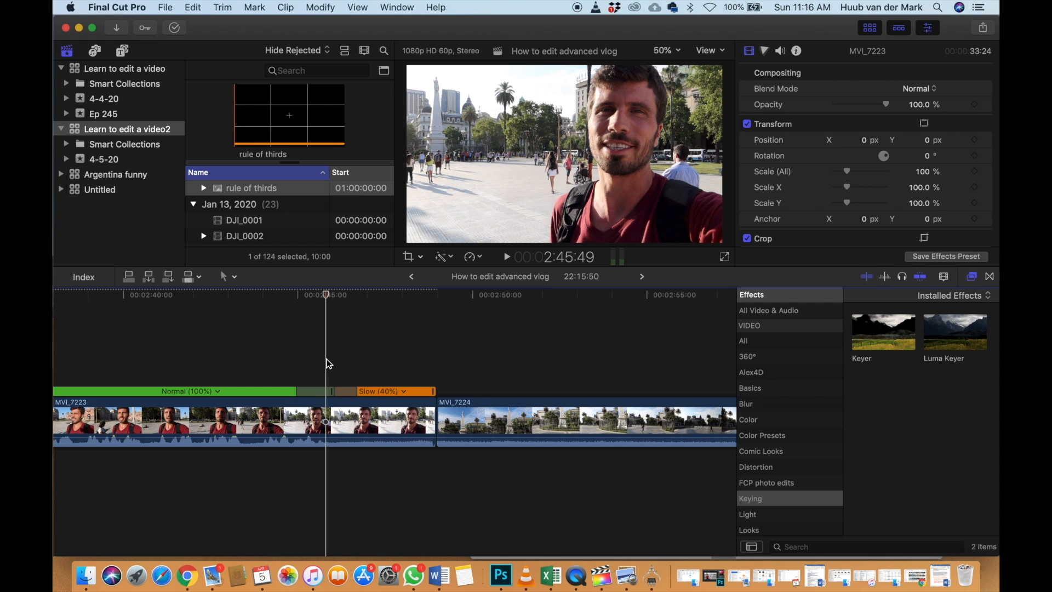
key("space")
key("space")
left_click(327, 364)
key("shift+super+f")
left_click(327, 364)
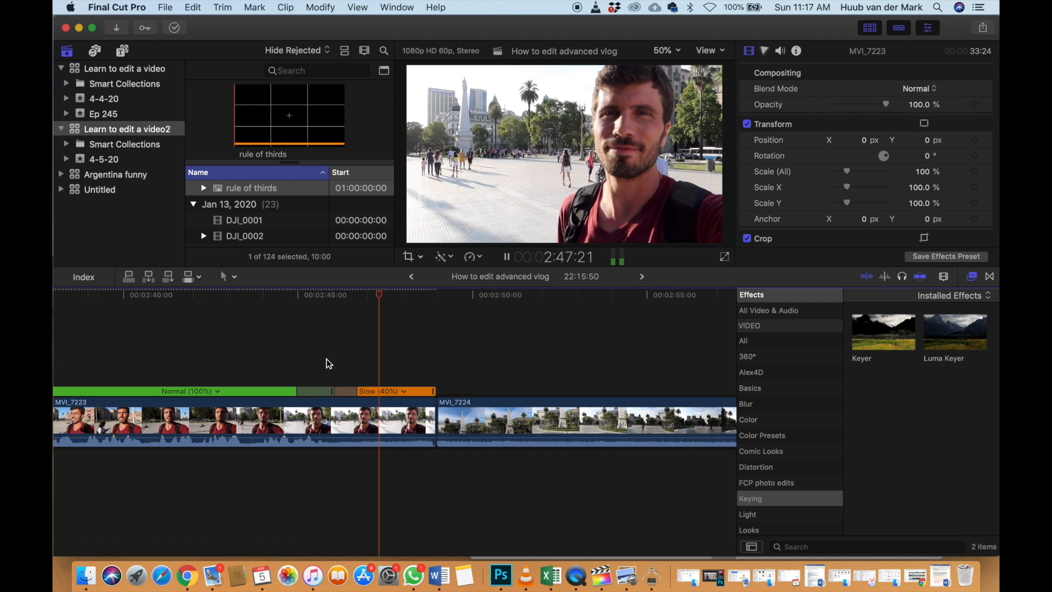
key("space")
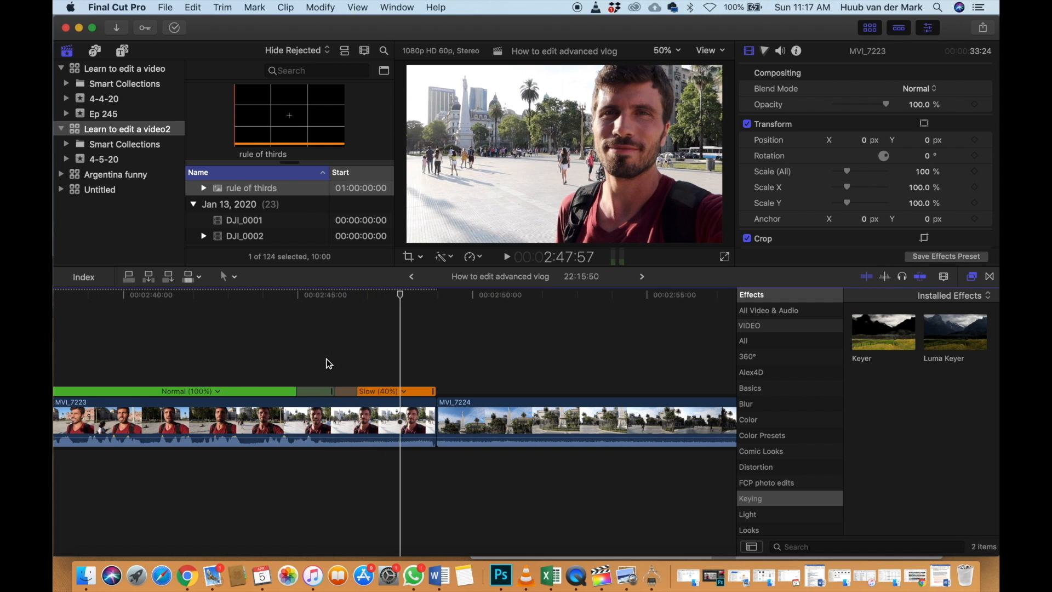
left_click(327, 364)
key("space")
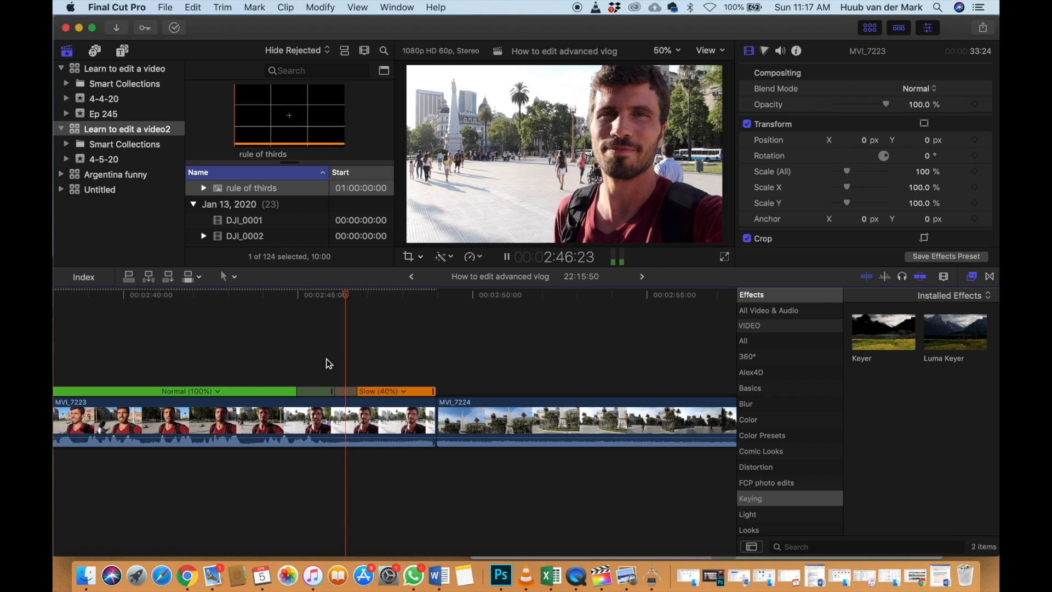
key("space")
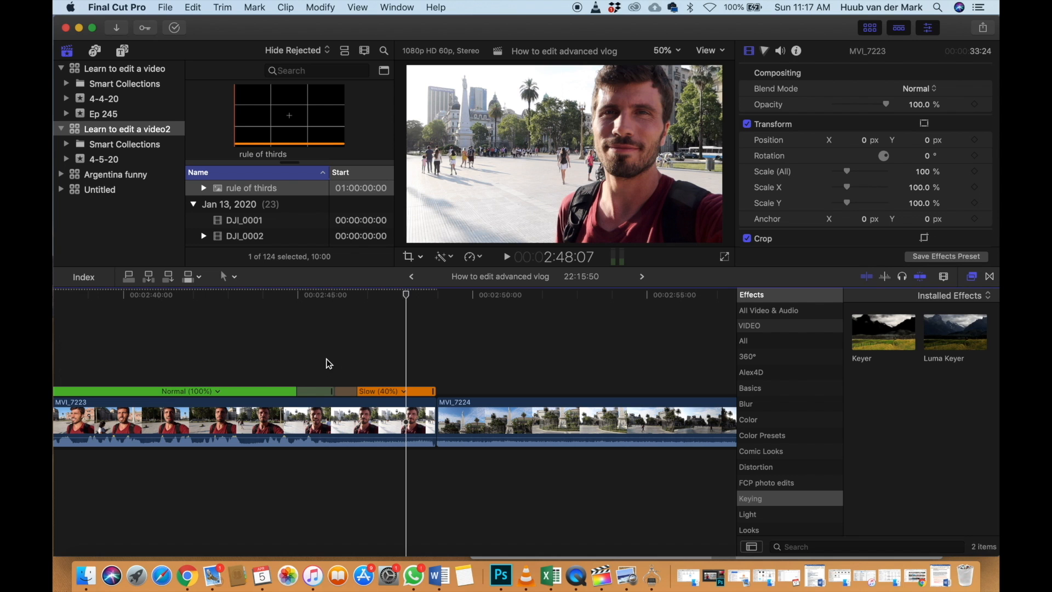
Add Position and Scale keyframes to MVI_7223 at 2:46:14, just after the slowdown begins
left_click(328, 364)
key("space")
key("space")
key("space")
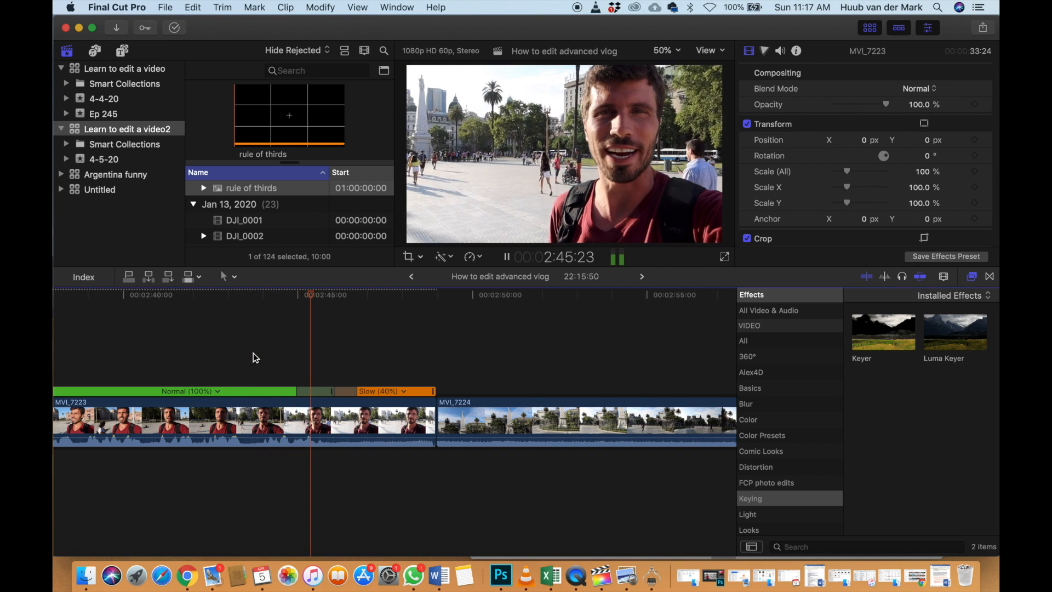
key("space")
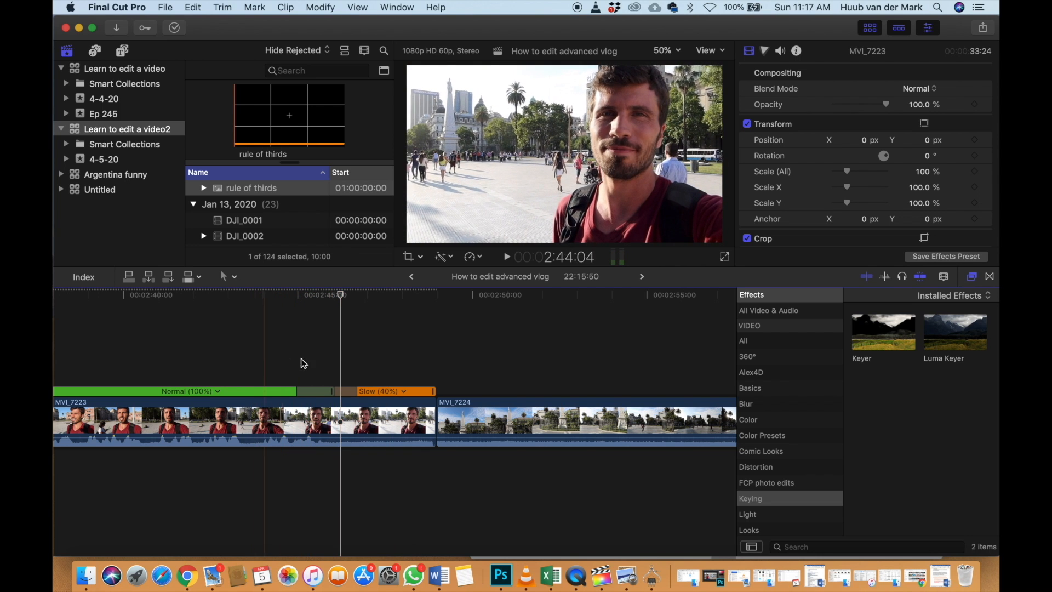
left_click(341, 415)
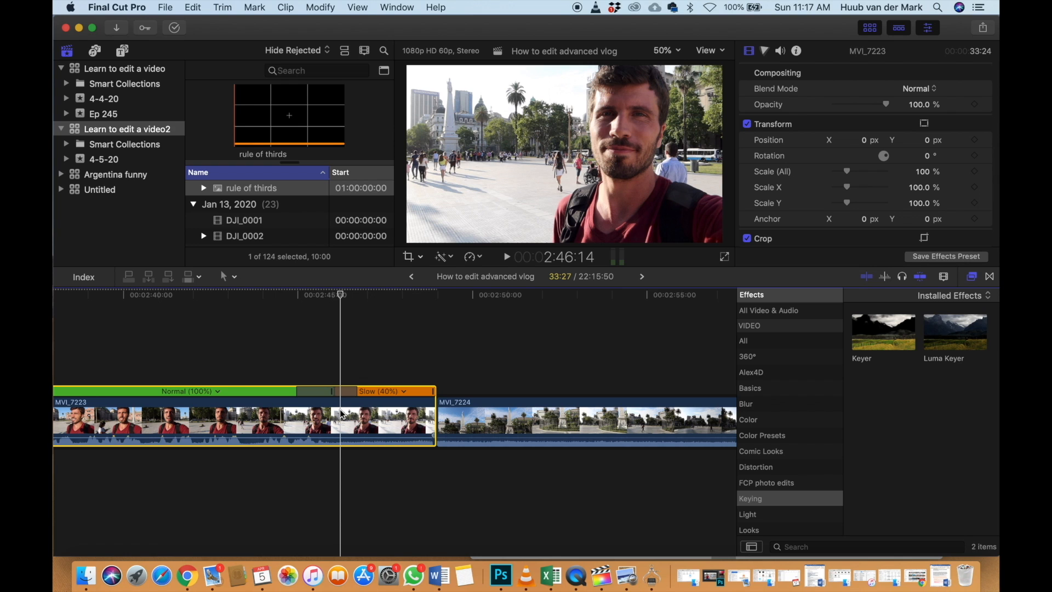
scroll(967, 141, "down", 2)
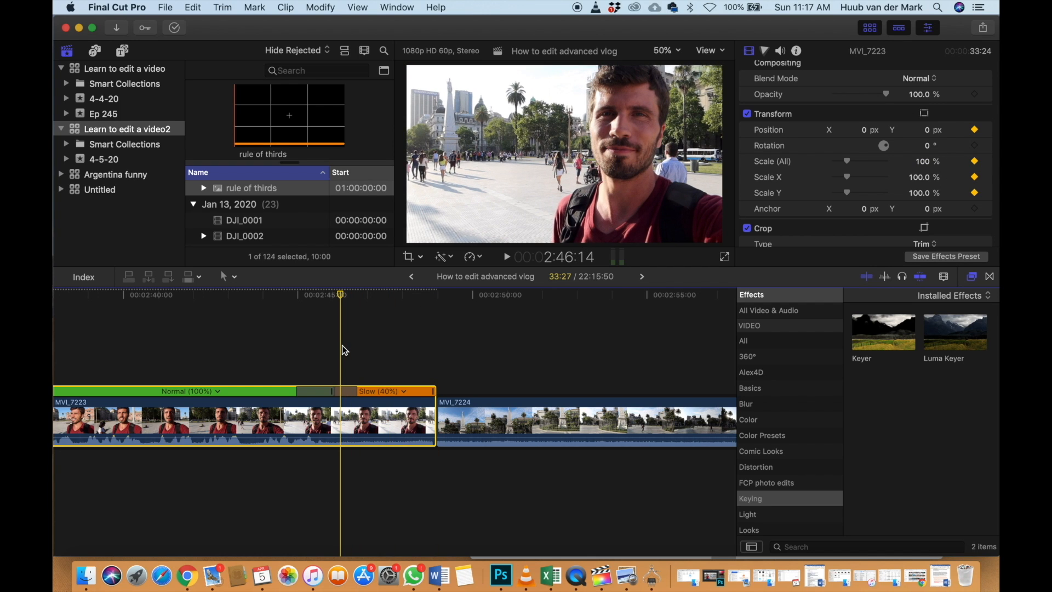
At 2:48:54 near the end of MVI_7223, scale the image to 222.38% and reposition it with Transform to frame the monument
key("space")
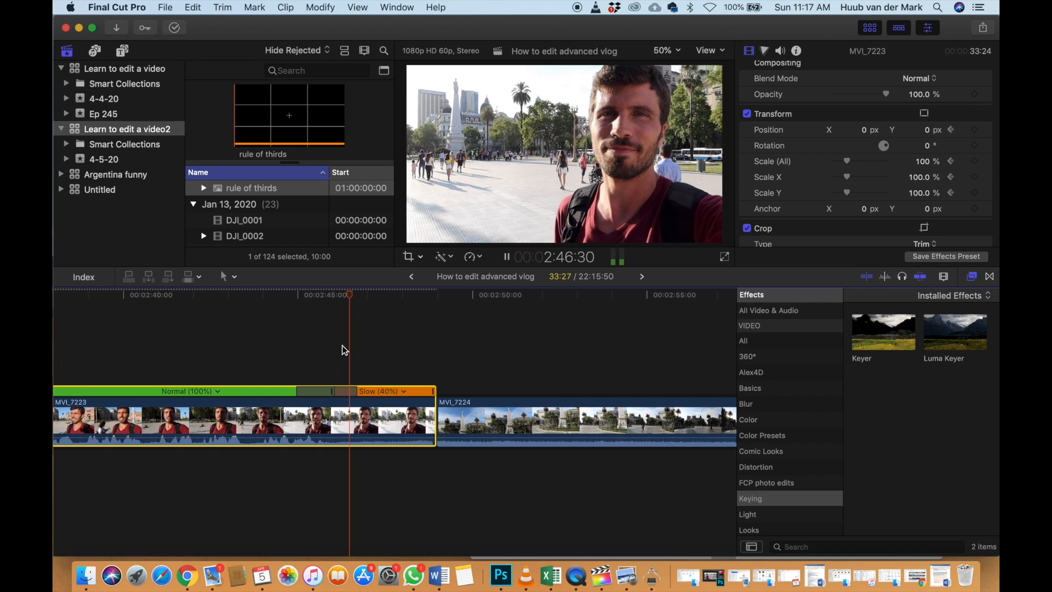
key("space")
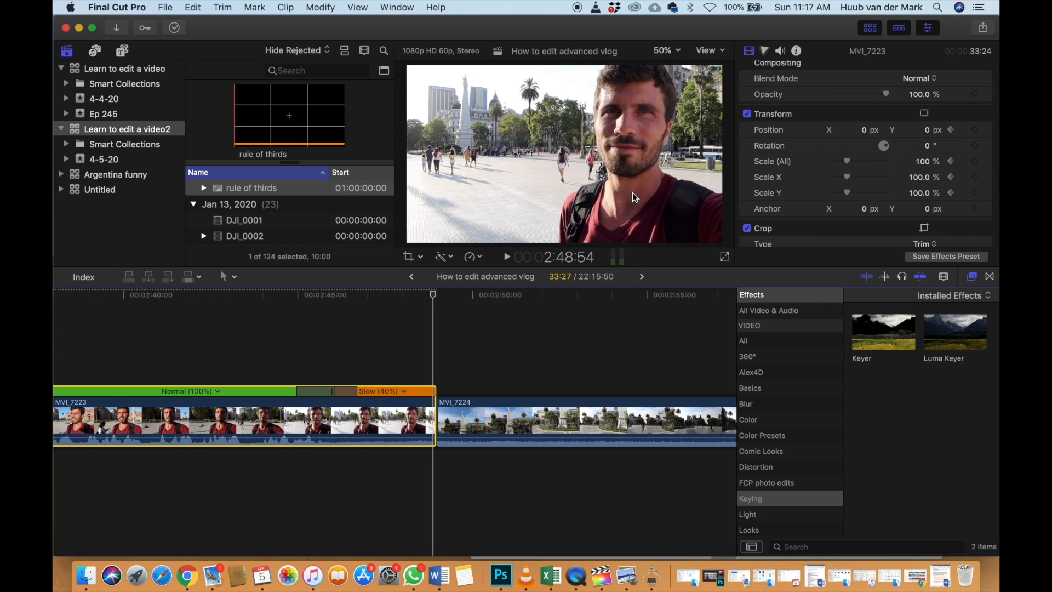
left_click_drag(857, 165, 871, 163)
left_click(408, 256)
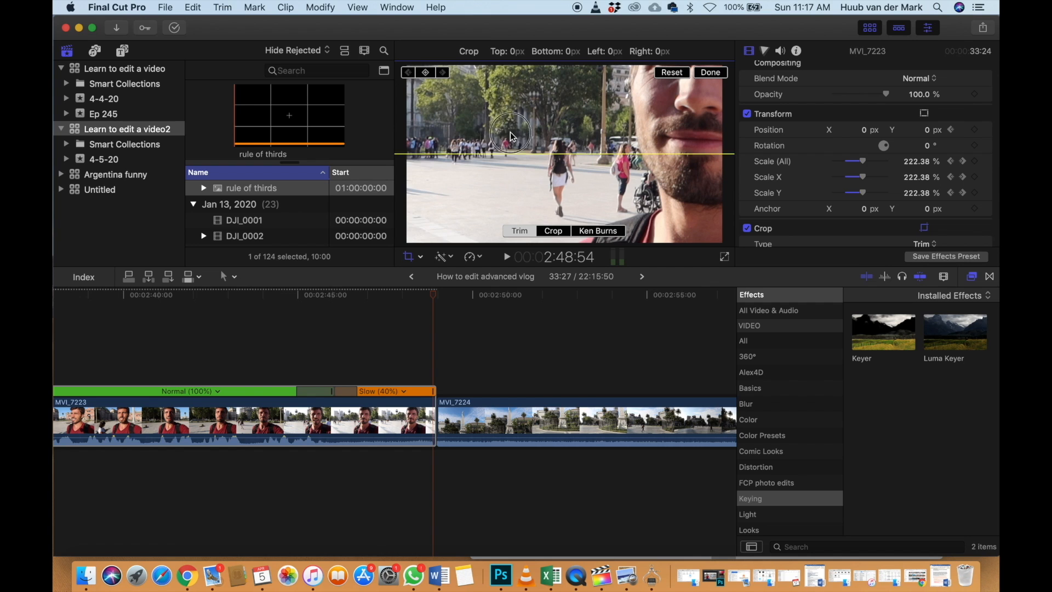
left_click(422, 259)
left_click(441, 271)
left_click_drag(445, 139, 639, 247)
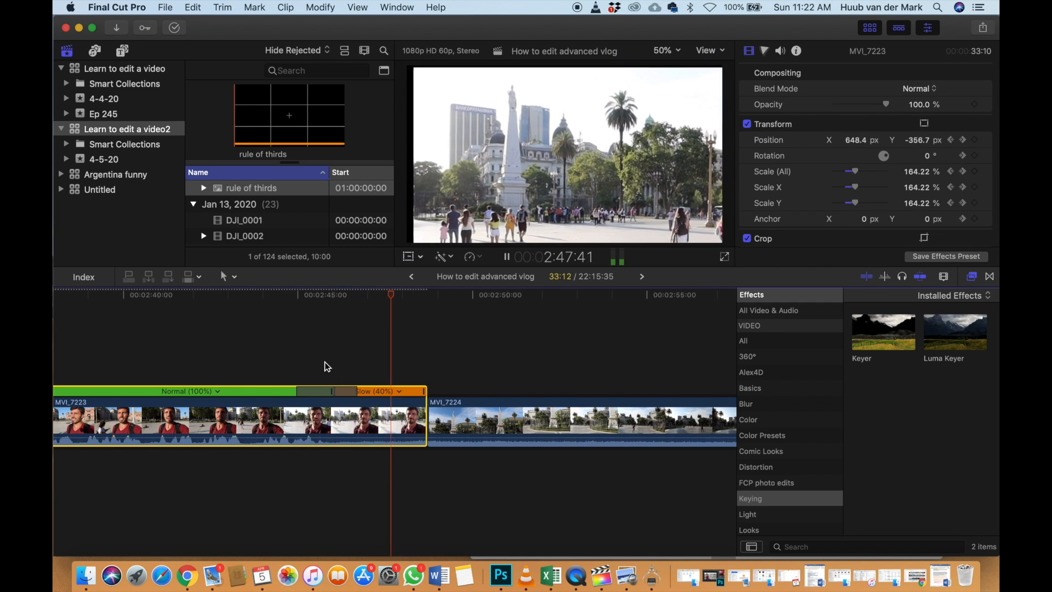
Play back the keyframed slow-motion zoom at the end of MVI_7223 through its cut to MVI_7224
key("space")
left_click(317, 361)
left_click(320, 361)
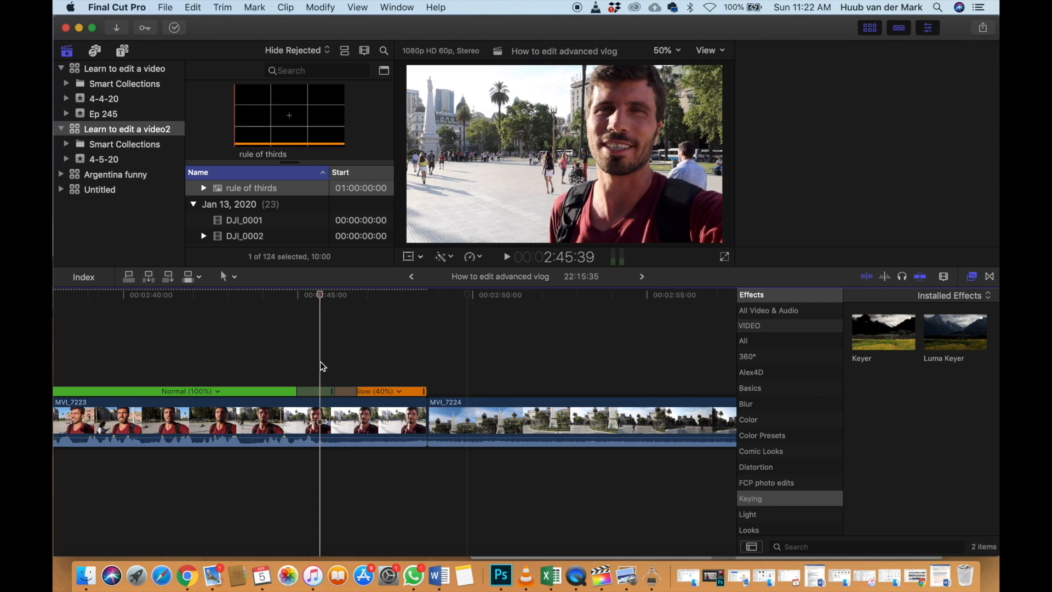
scroll(320, 361, "right", 2)
key("space")
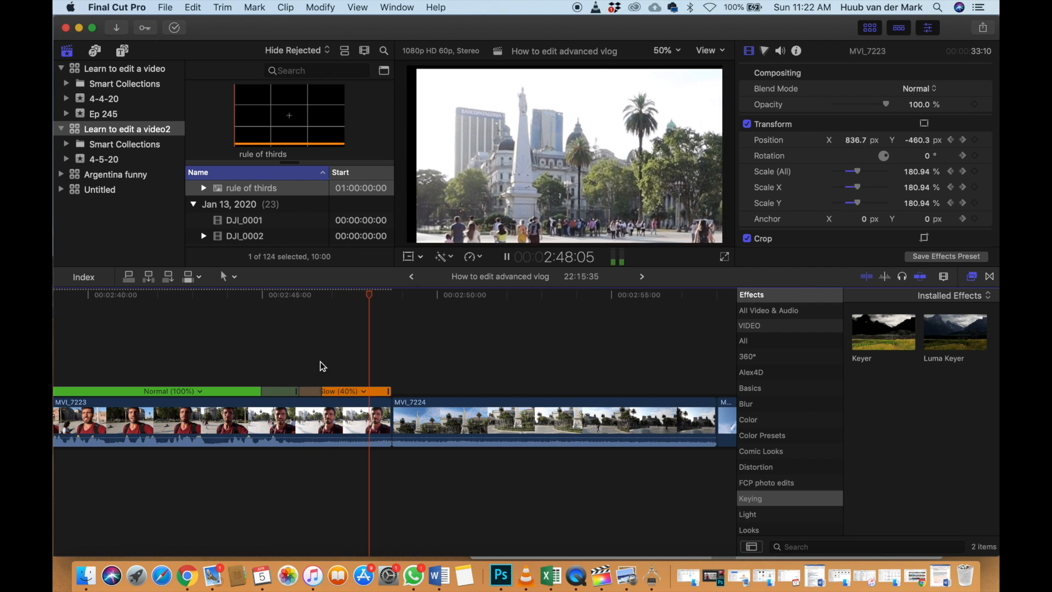
key("space")
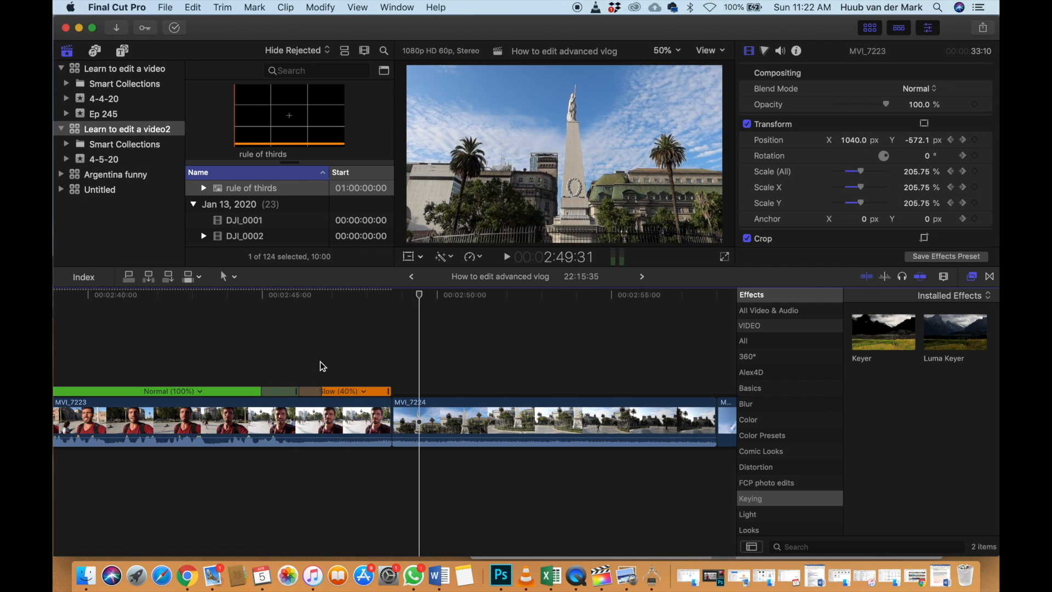
Play back MVI_7224 and trim its end at 2:57:48, shortly before MVI_7221
key("super+minus")
scroll(320, 366, "right", 3)
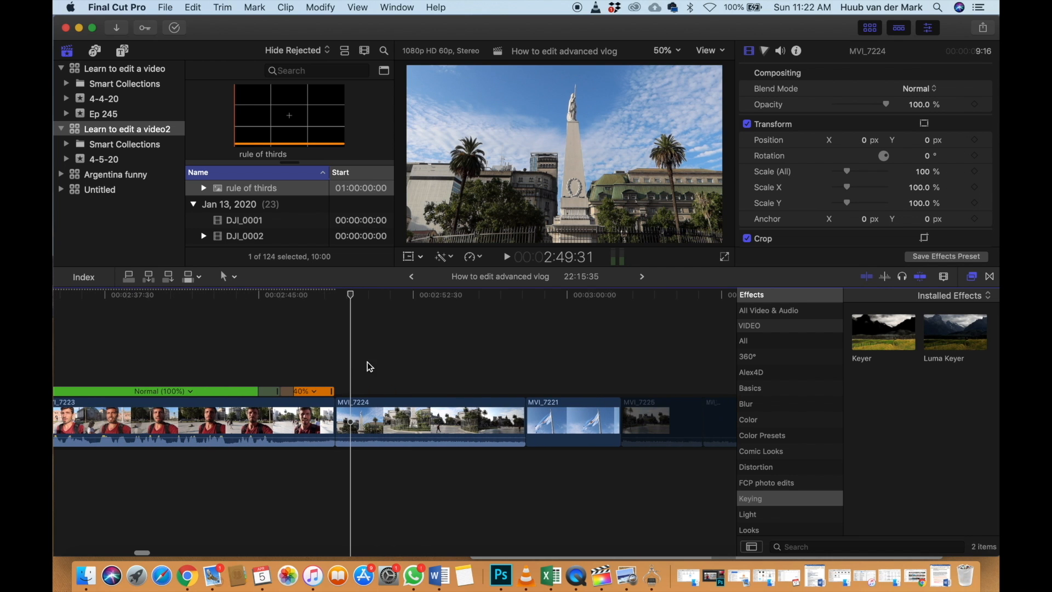
key("space")
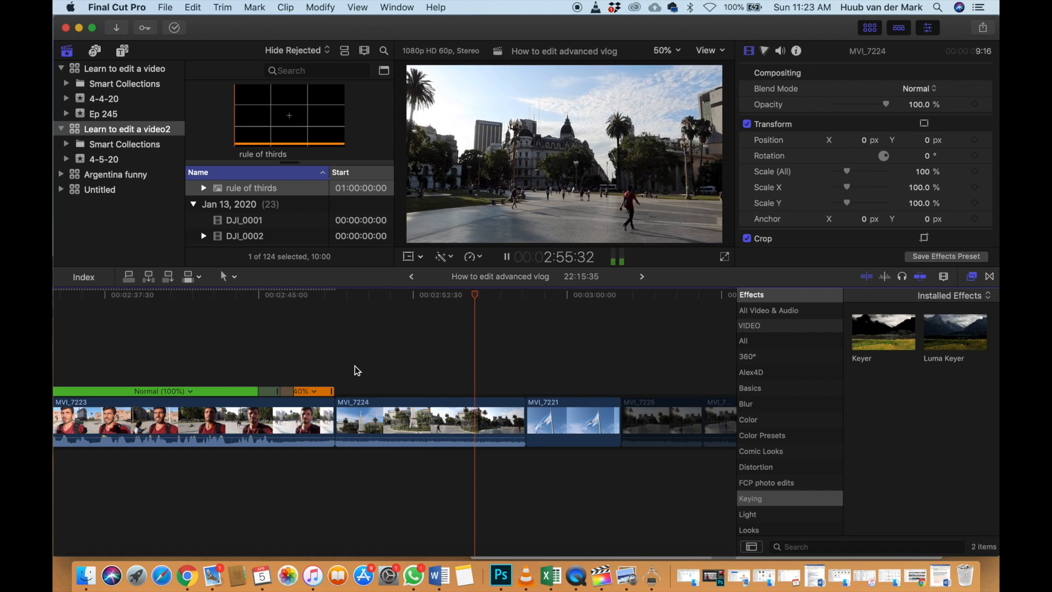
key("space")
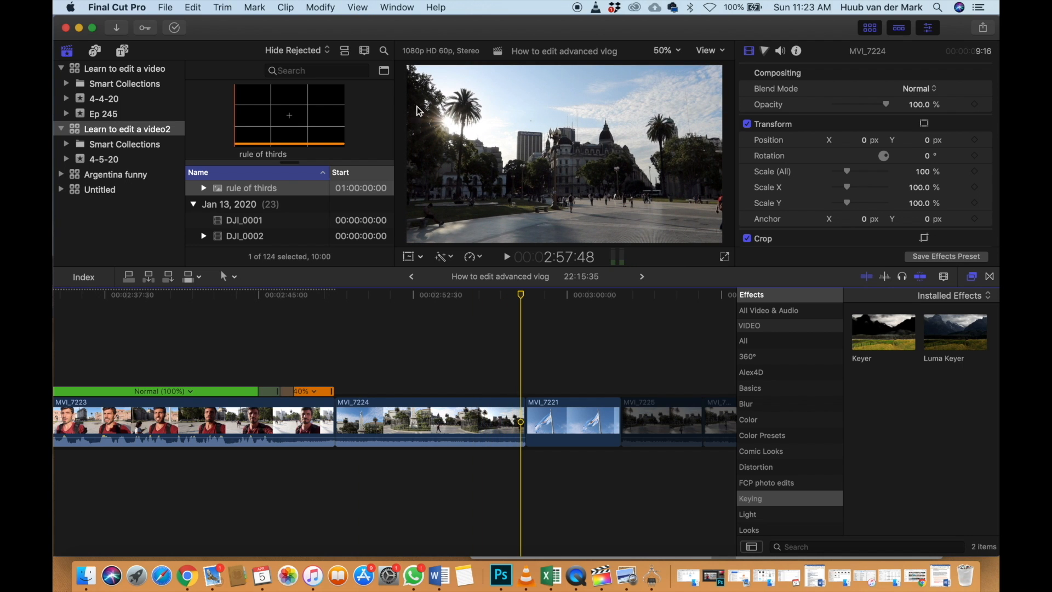
left_click(504, 405)
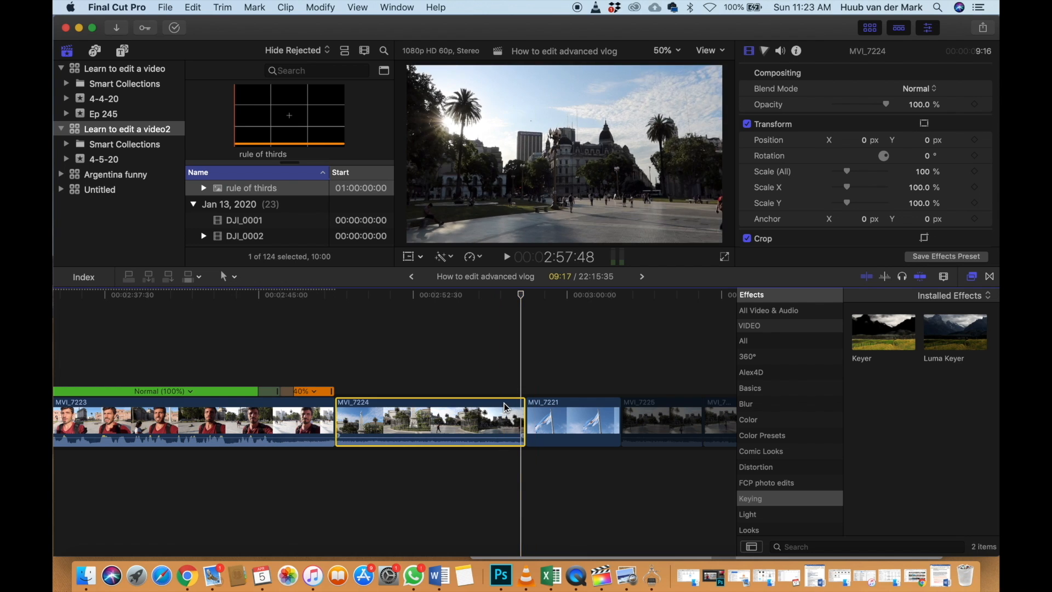
key("alt+bracketright")
scroll(504, 403, "right", 3)
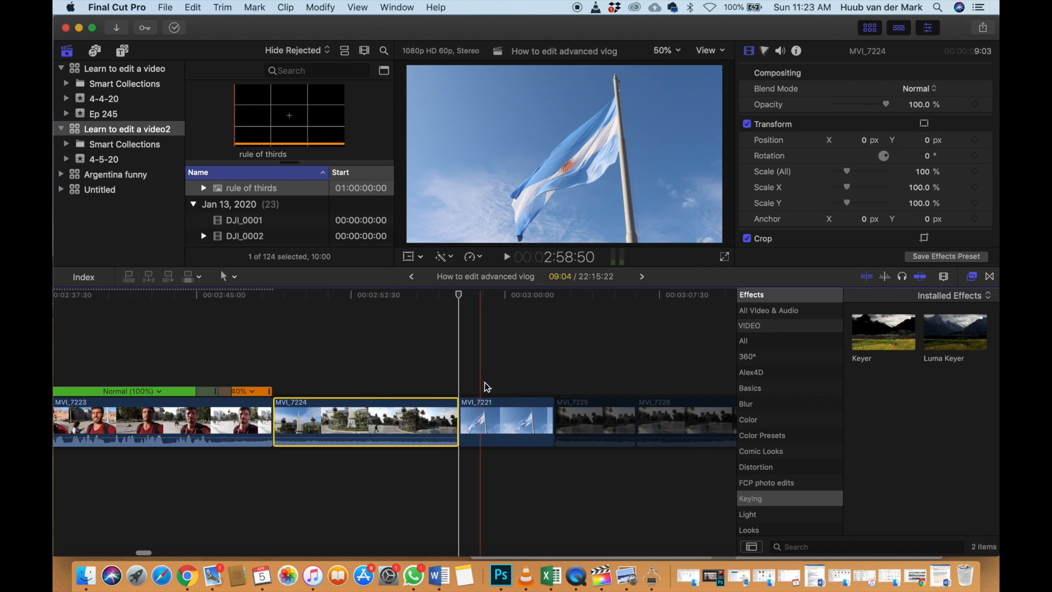
scroll(478, 376, "left", 2)
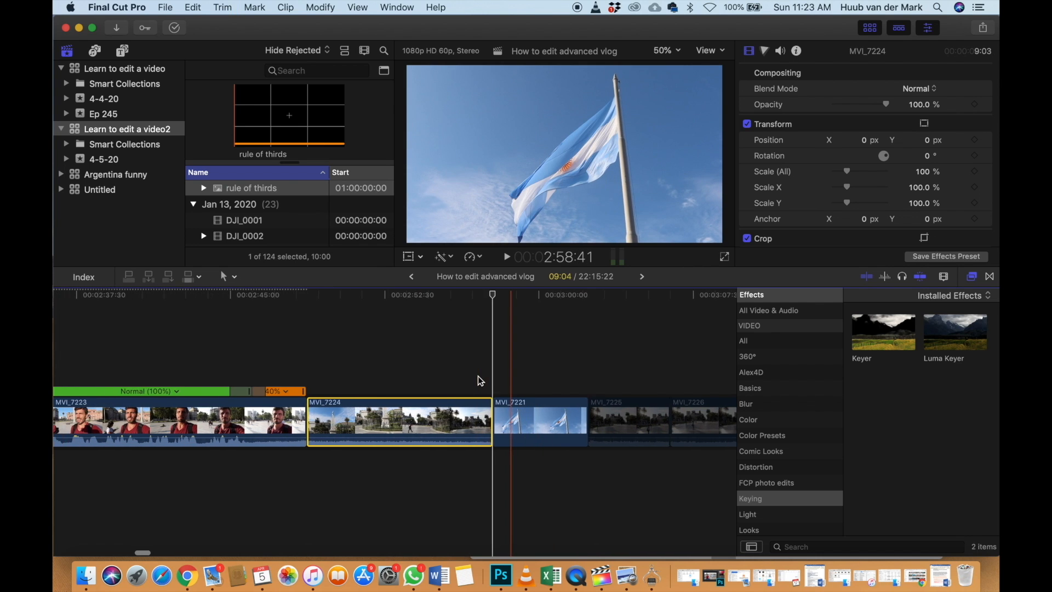
Move the flag clip MVI_7221 between the Plaza de mayo title and MVI_7223
key("super+minus")
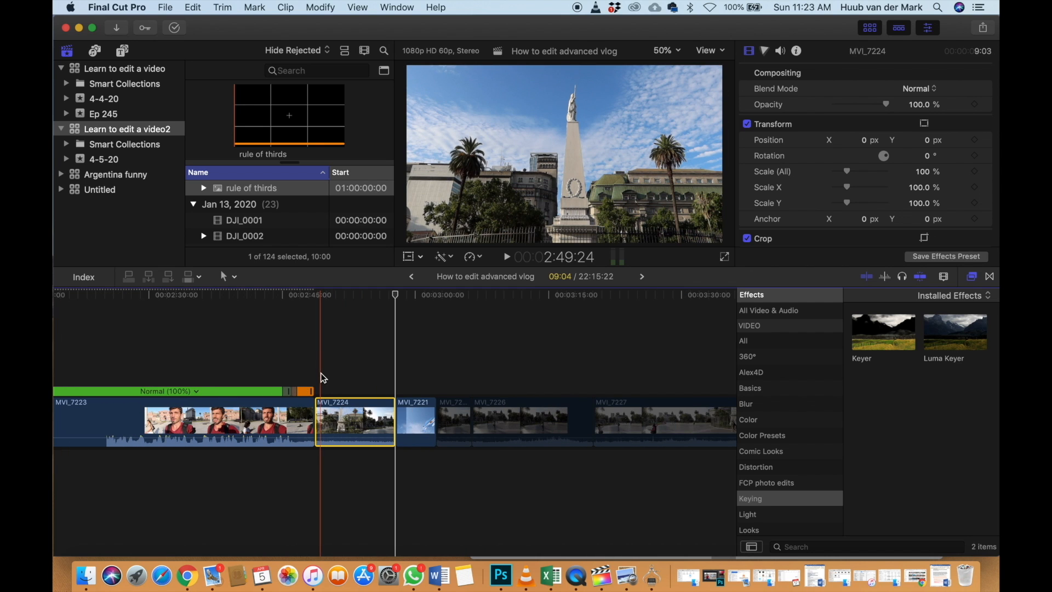
scroll(321, 373, "left", 6)
scroll(323, 373, "left", 6)
scroll(456, 376, "right", 4)
left_click_drag(616, 422, 276, 429)
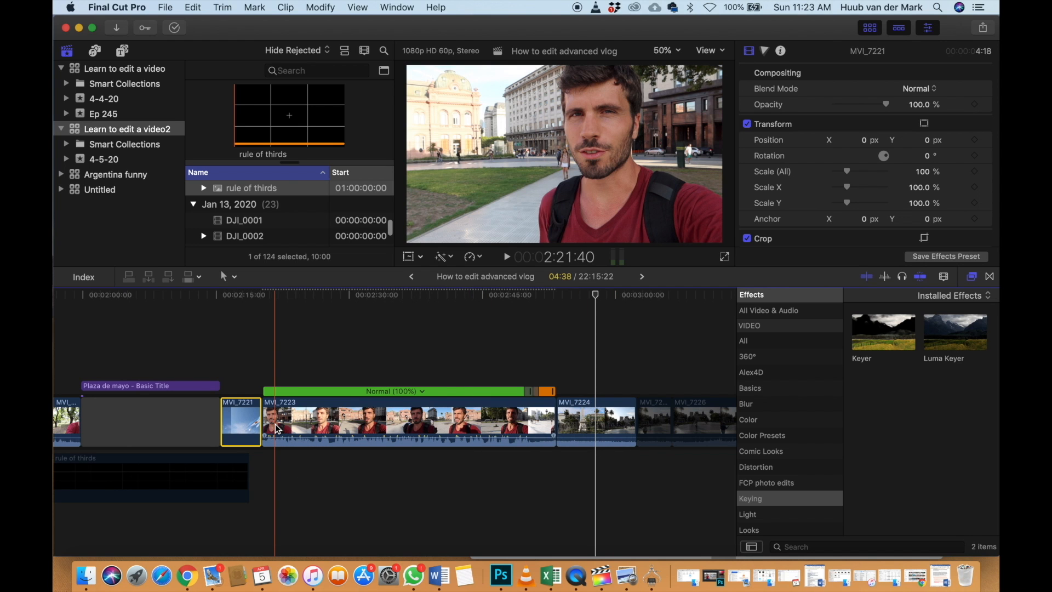
scroll(275, 429, "left", 2)
scroll(276, 424, "right", 1)
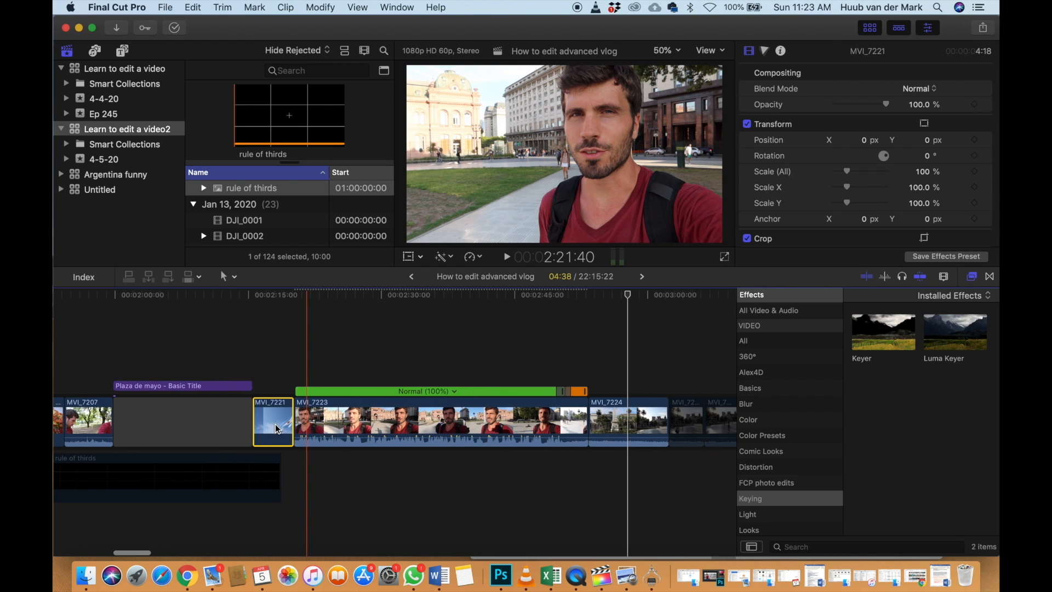
scroll(274, 411, "left", 4)
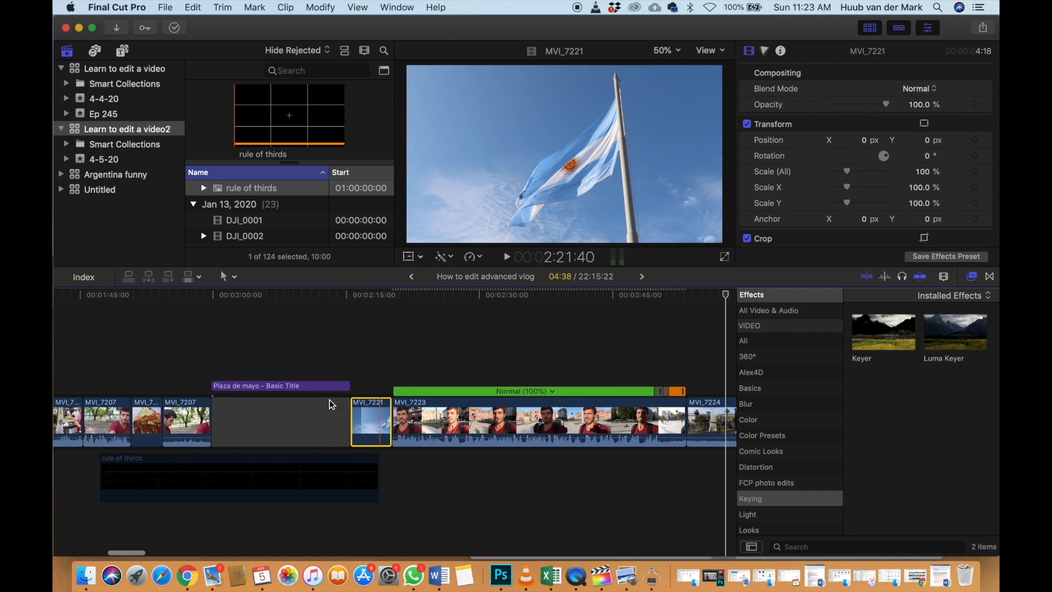
scroll(193, 355, "left", 1)
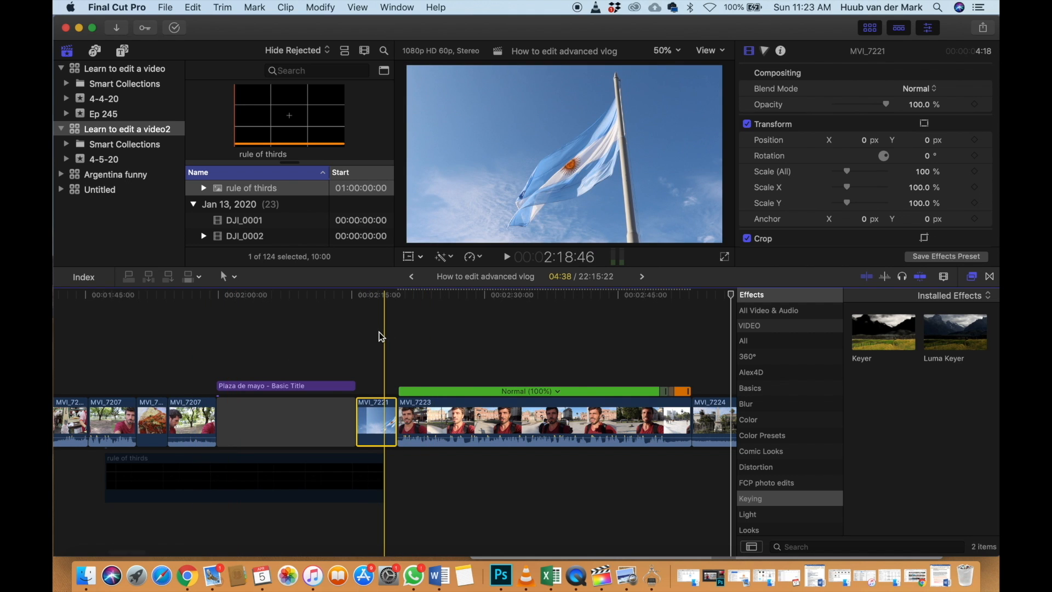
Delete the disabled clips, starting with MVI_7225, between MVI_7224 and the Architecture title
scroll(382, 337, "right", 10)
key("super+minus")
left_click_drag(406, 364, 534, 428)
key("Delete")
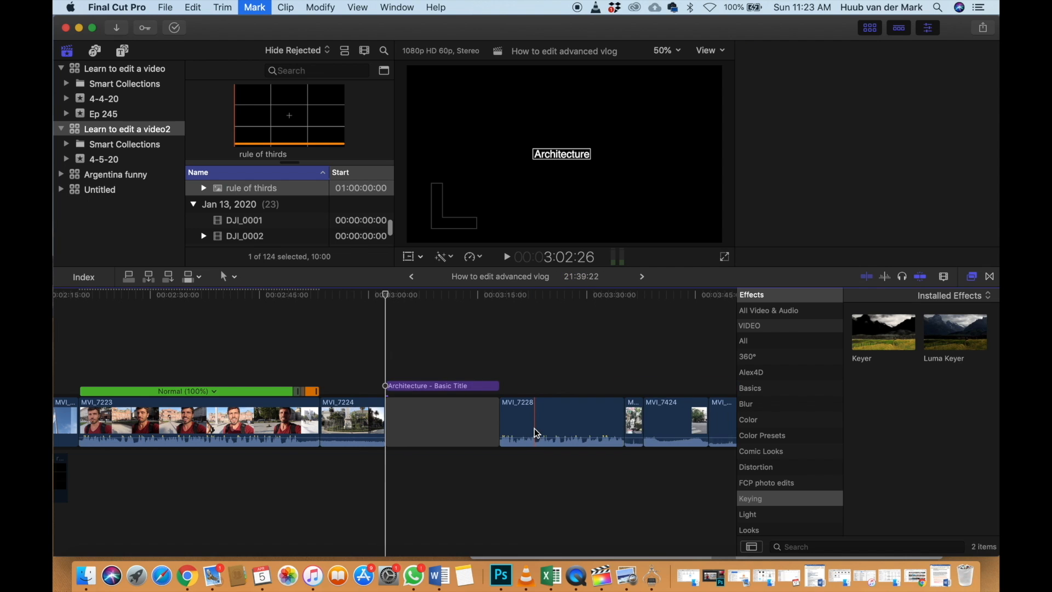
Play back the Architecture section from its title through MVI_7228 into MVI_7423
key("super+minus")
key("super+minus")
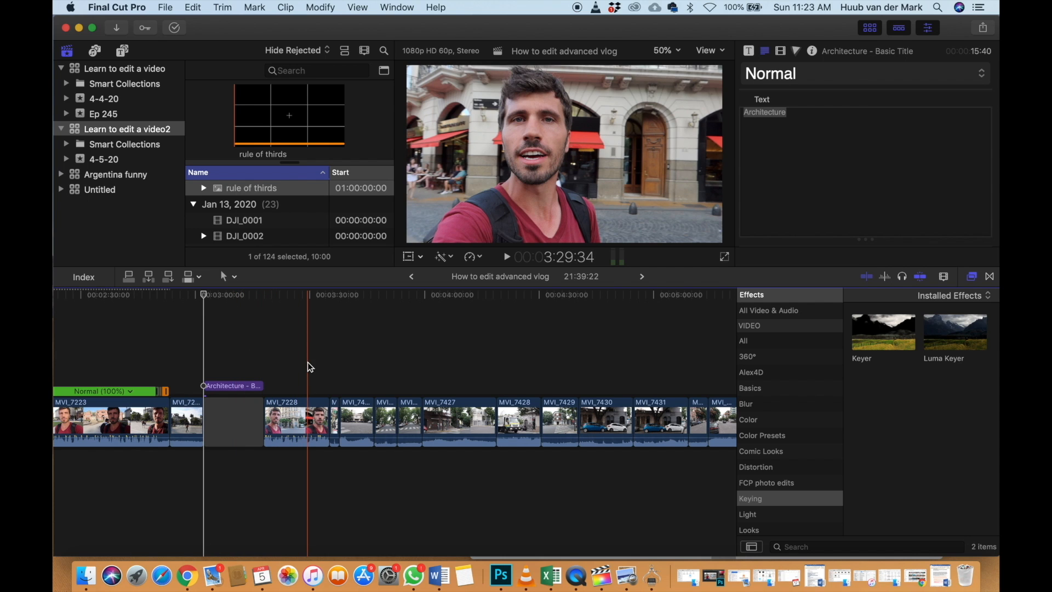
scroll(199, 356, "right", 1)
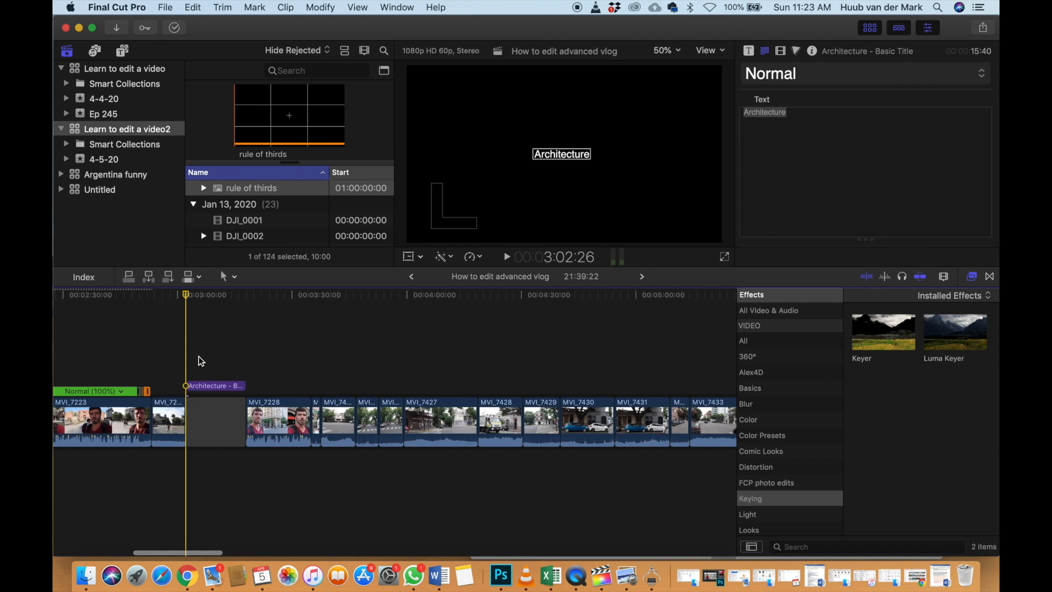
key("super+minus")
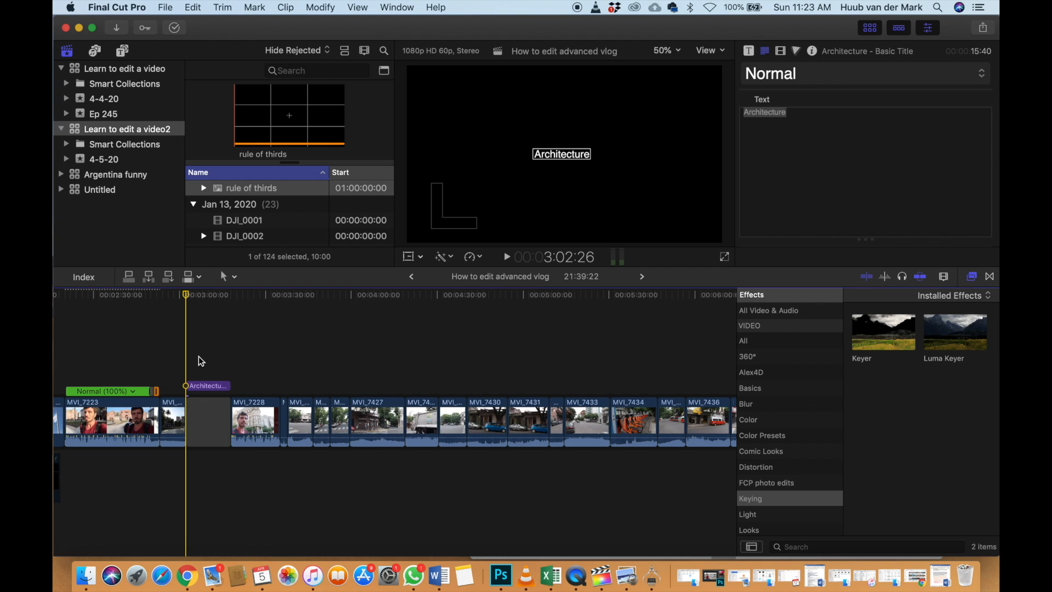
key("space")
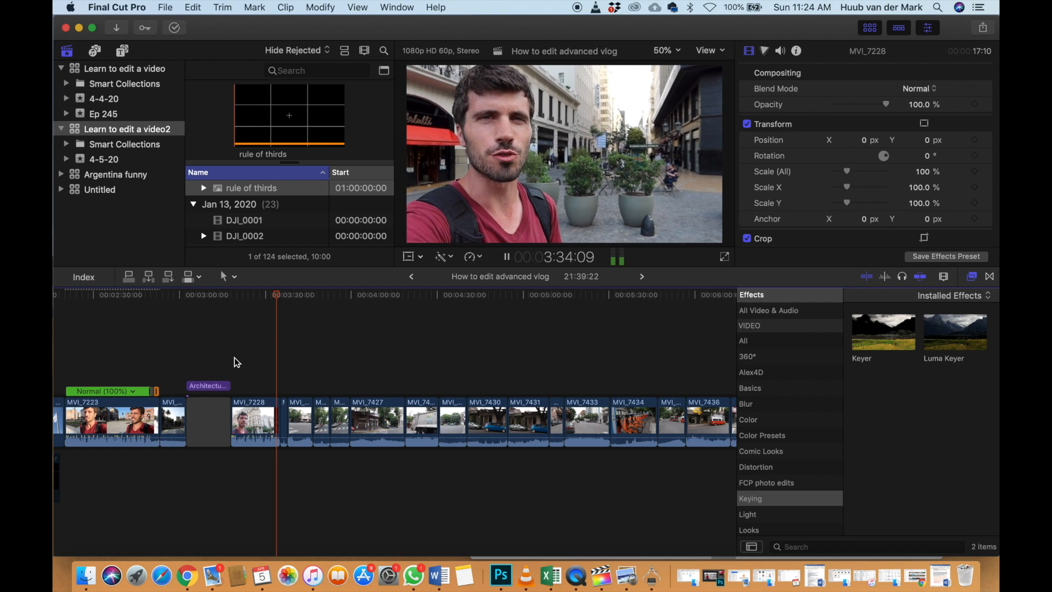
key("space")
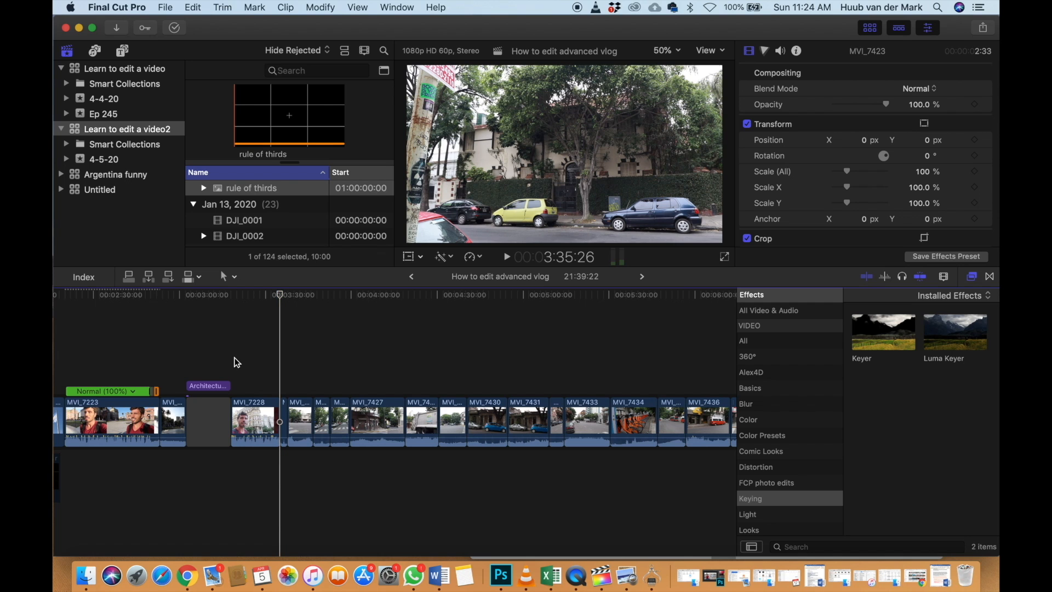
Switch to Word, highlight Slow Motion in yellow in the index list, review the remaining topics, and return to Final Cut Pro
left_click(439, 576)
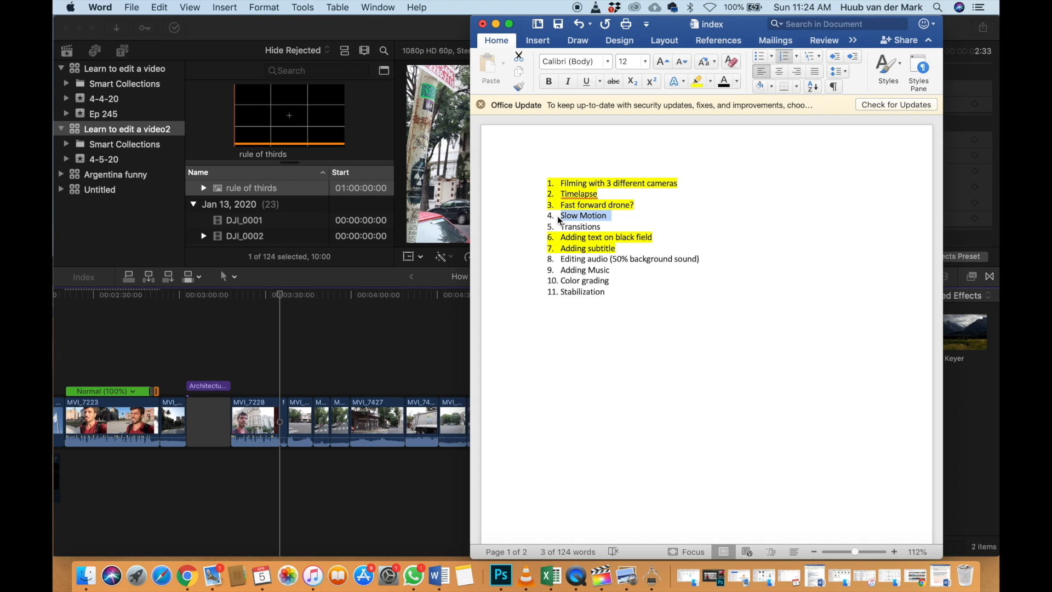
left_click(697, 83)
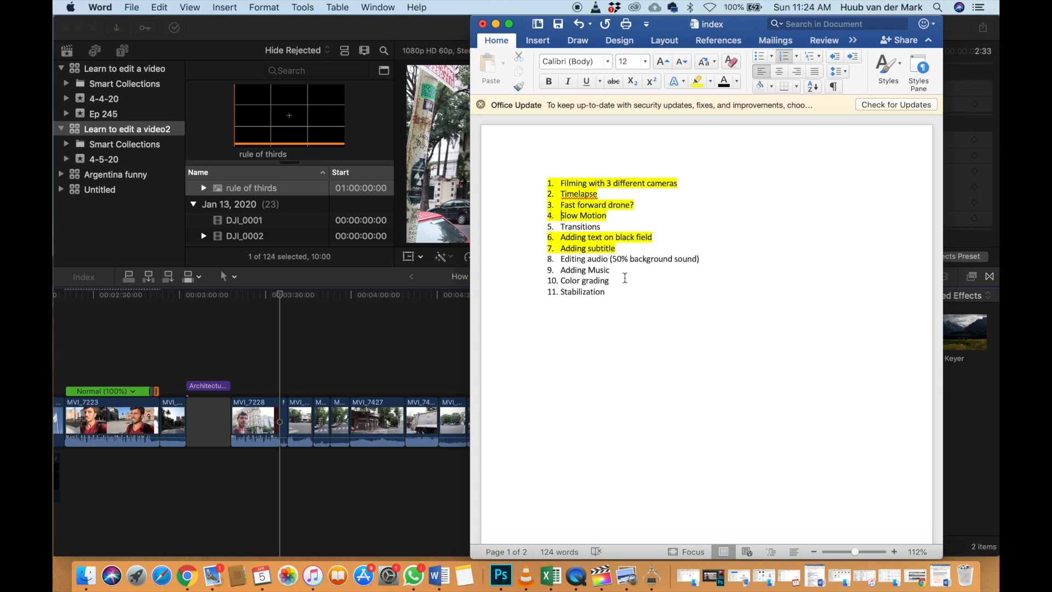
left_click_drag(598, 291, 573, 292)
left_click(602, 229)
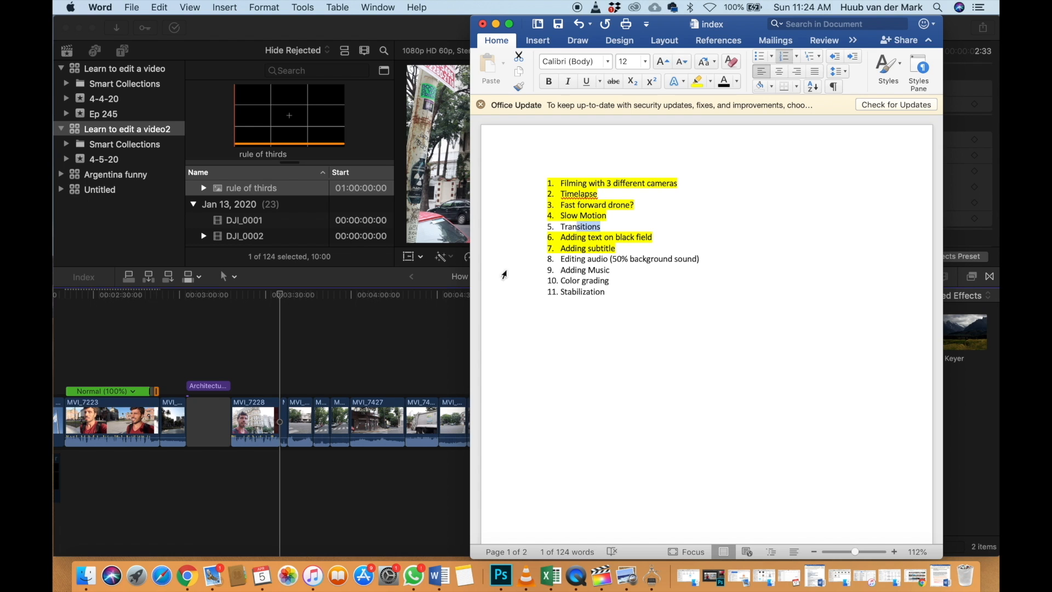
left_click(399, 349)
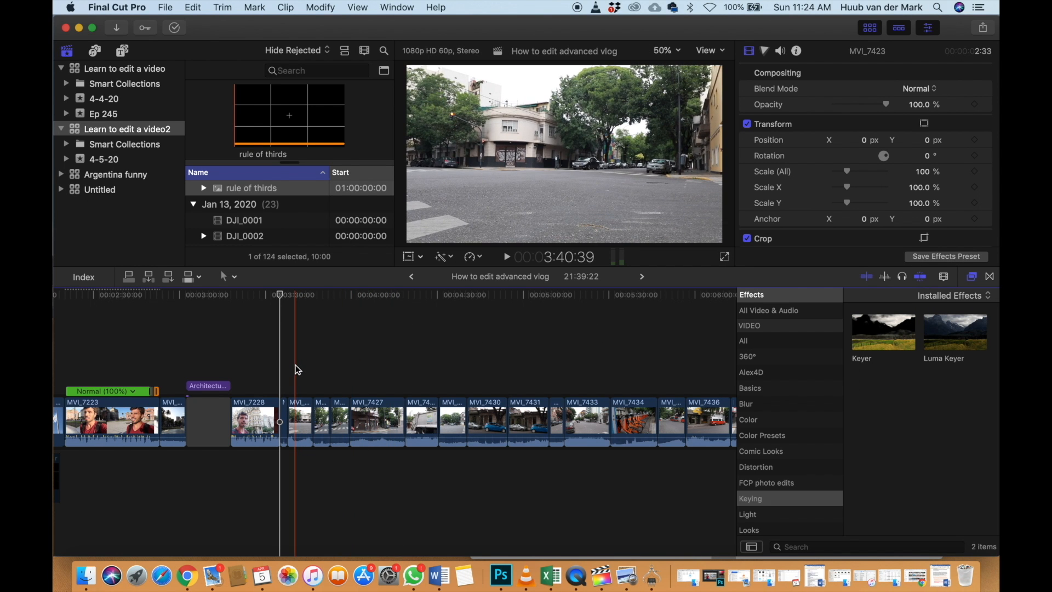
scroll(297, 370, "left", 3)
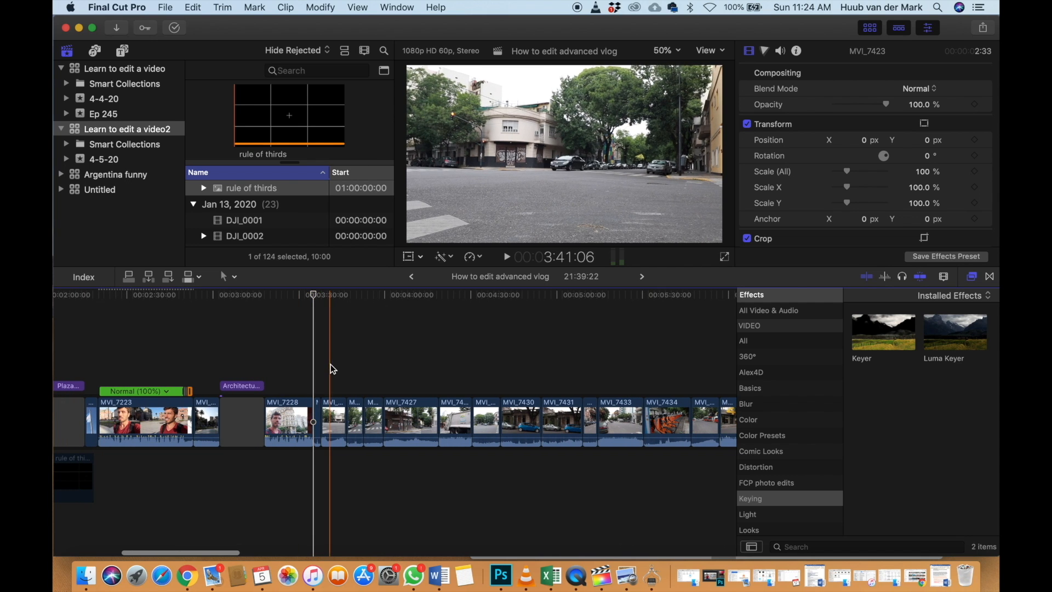
Place the playhead in clip MVI_7424, list all installed transitions and select Cross Dissolve
key("super+equal")
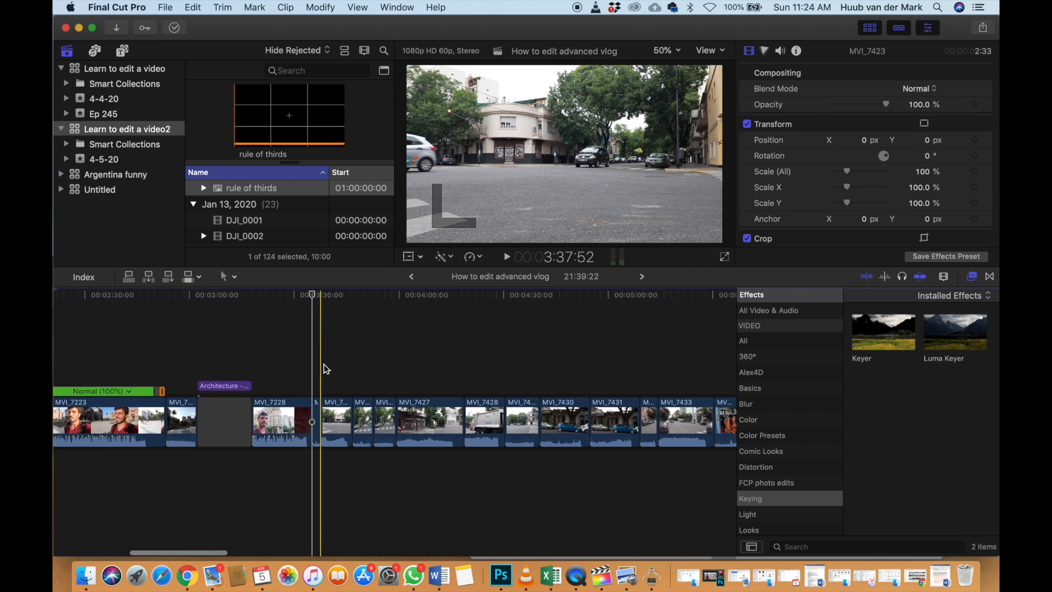
left_click(348, 370)
scroll(373, 361, "right", 2)
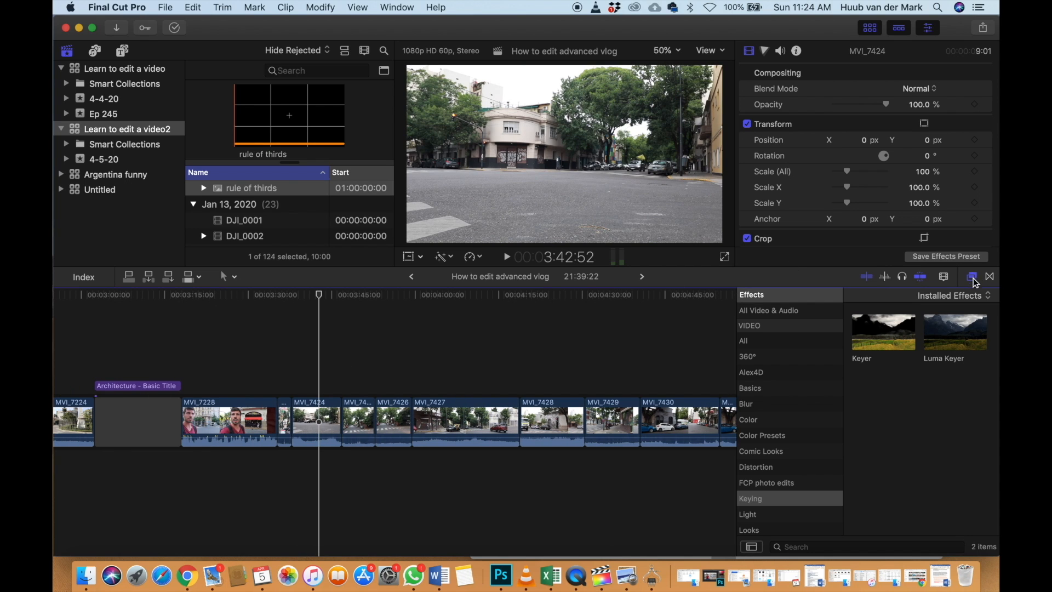
left_click(991, 277)
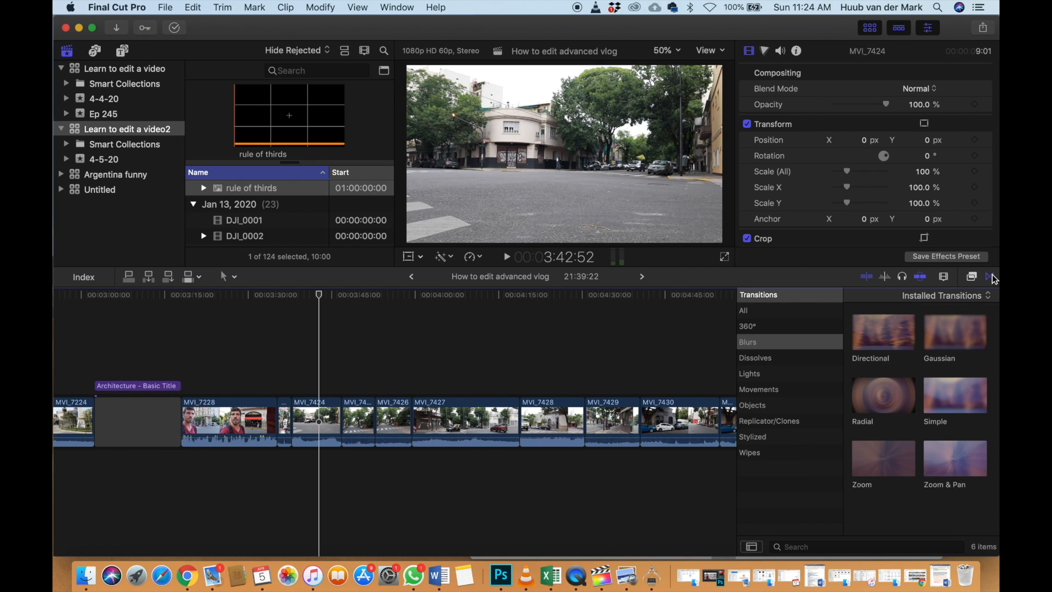
left_click(751, 311)
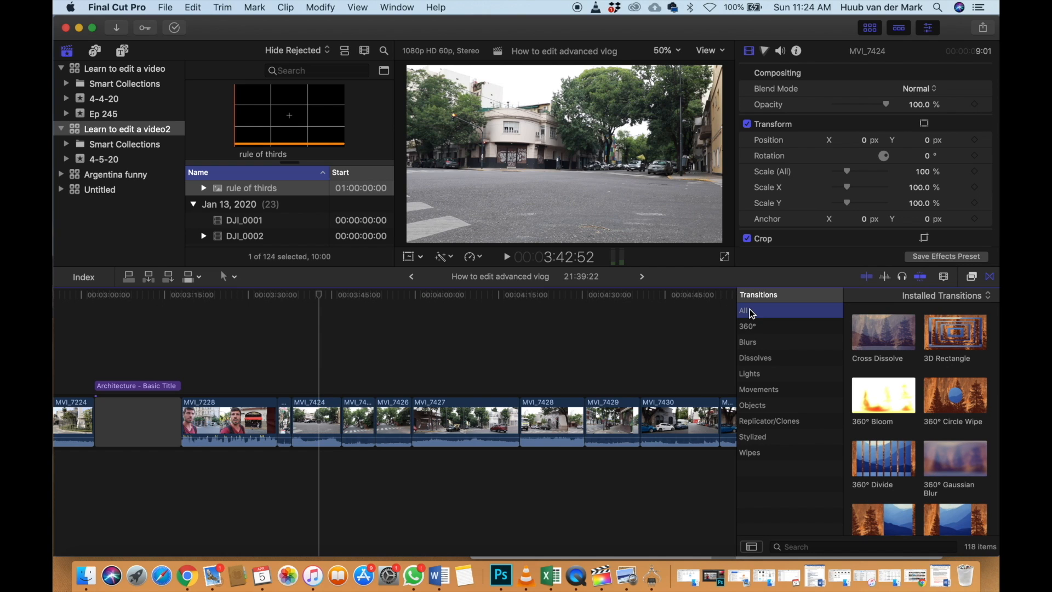
left_click(870, 333)
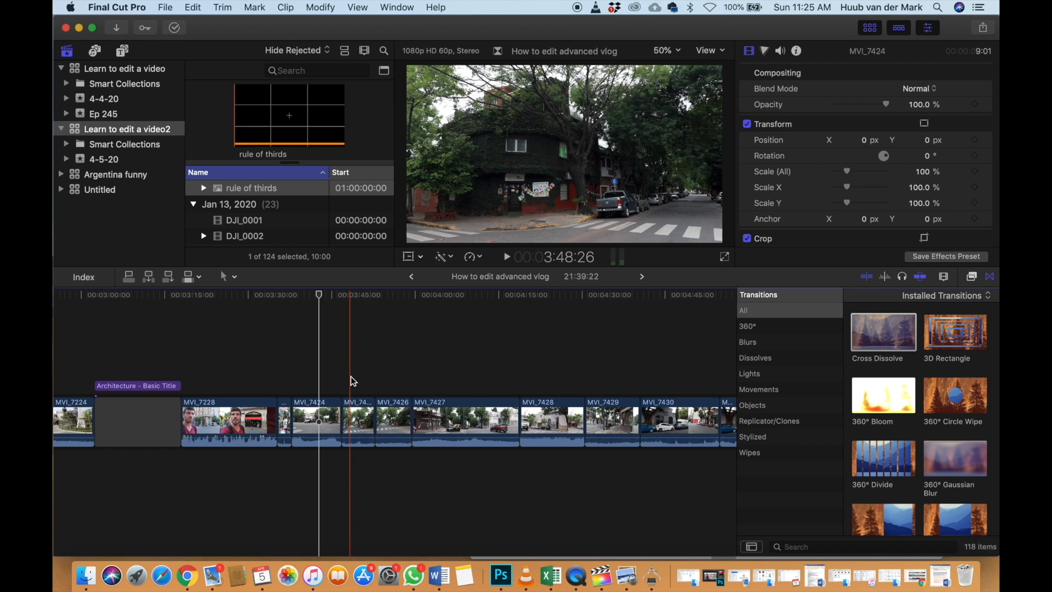
Try a Cross Dissolve between MVI_7424 and MVI_7425 with overlapped media, preview the cut, and undo the transition
left_click_drag(864, 334, 346, 430)
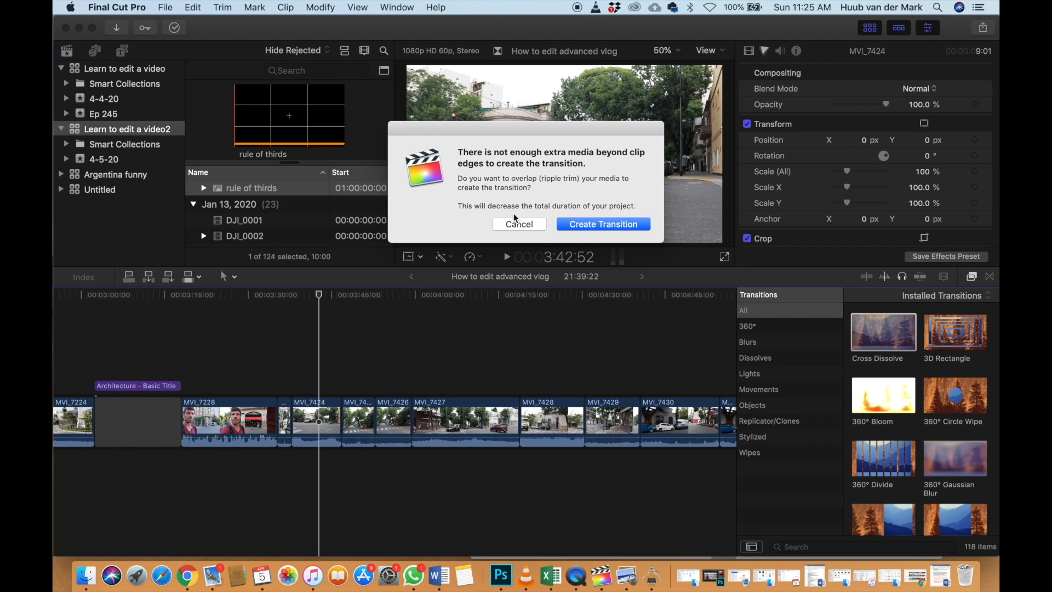
left_click(587, 223)
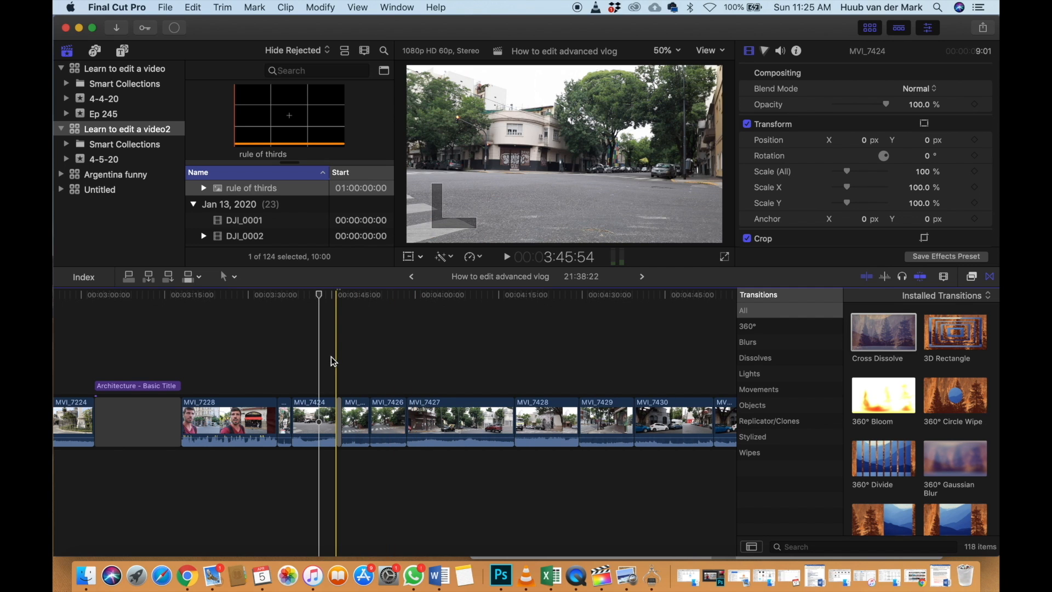
key("space")
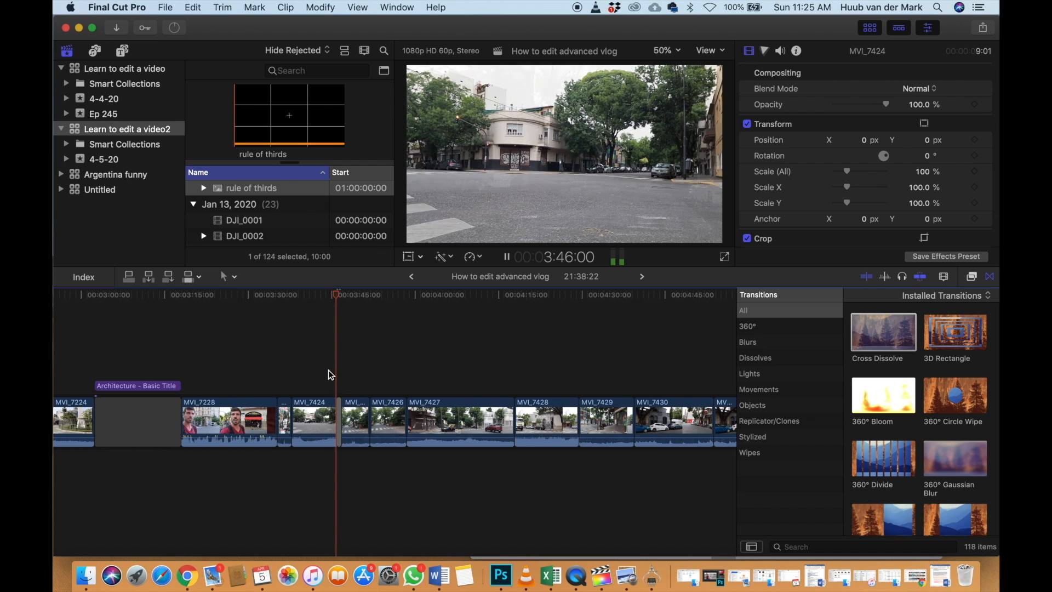
key("space")
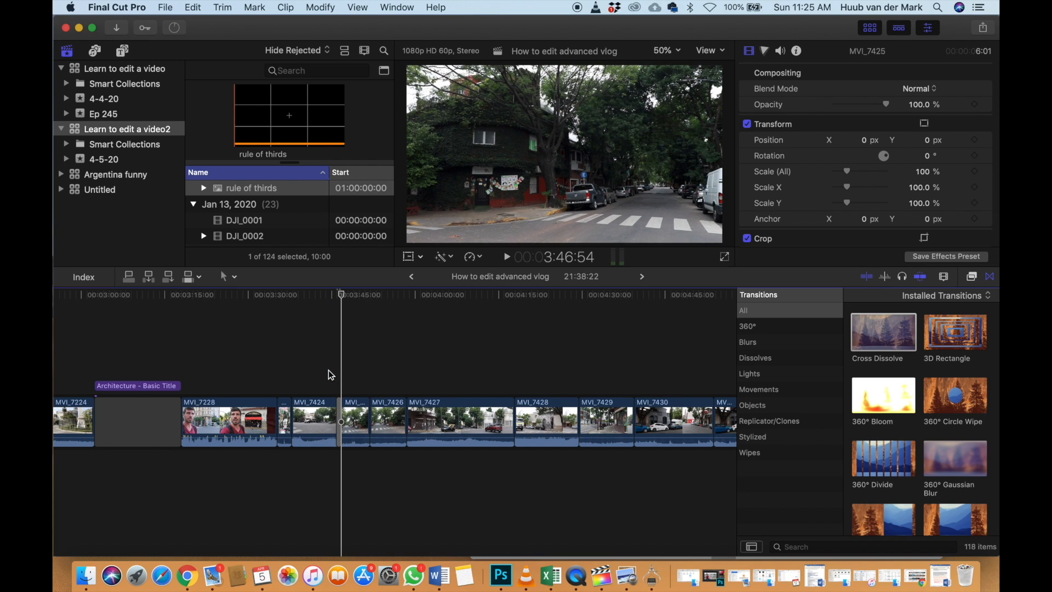
key("super+z")
Try Cross Dissolves at the start of the Architecture title and the end of MVI_7224, preview them, and undo both
scroll(328, 370, "left", 3)
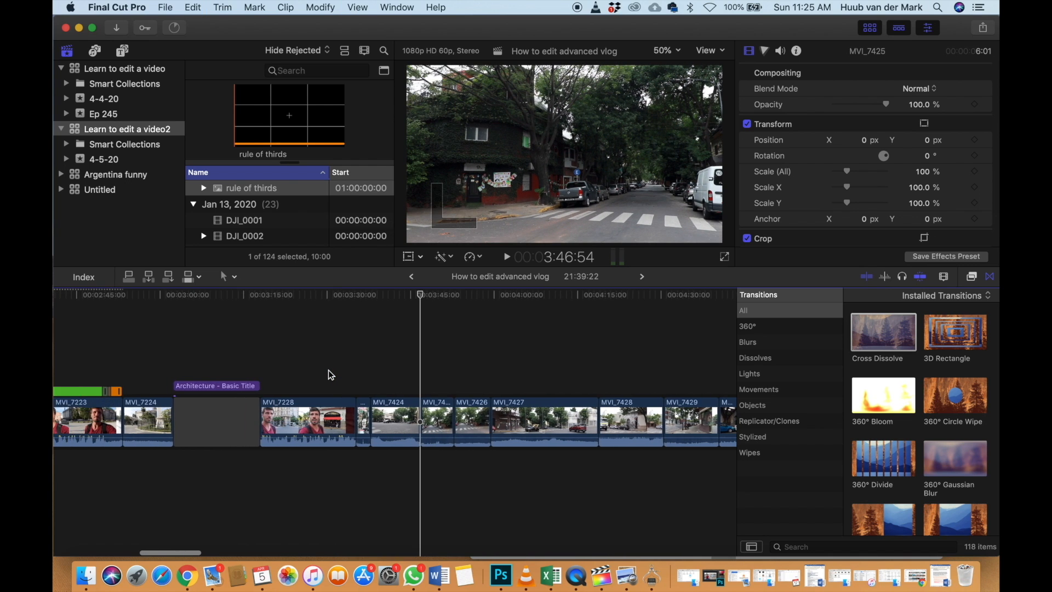
scroll(328, 370, "left", 5)
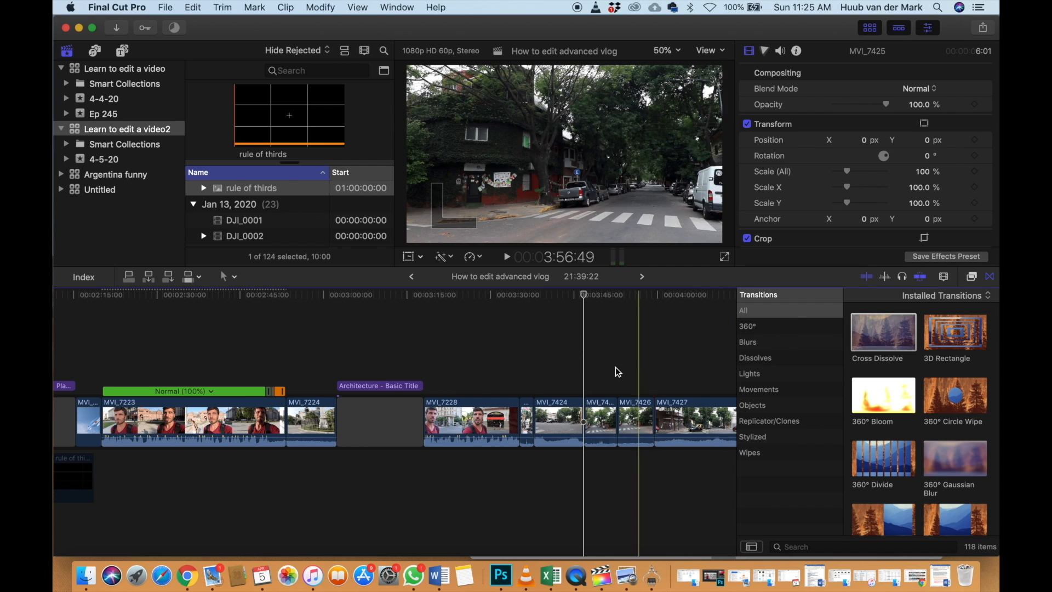
left_click_drag(869, 336, 351, 386)
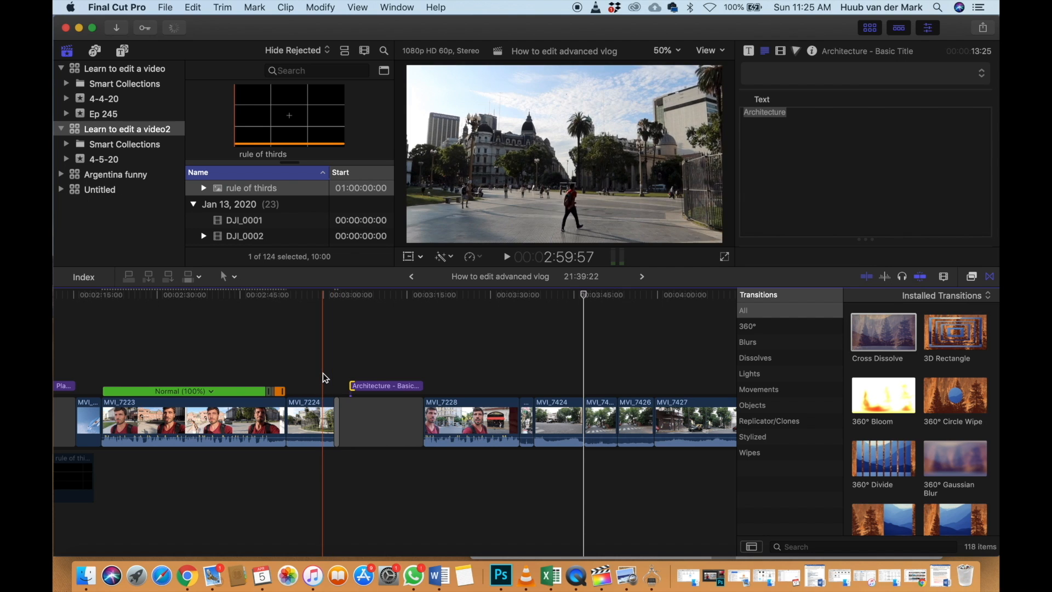
key("space")
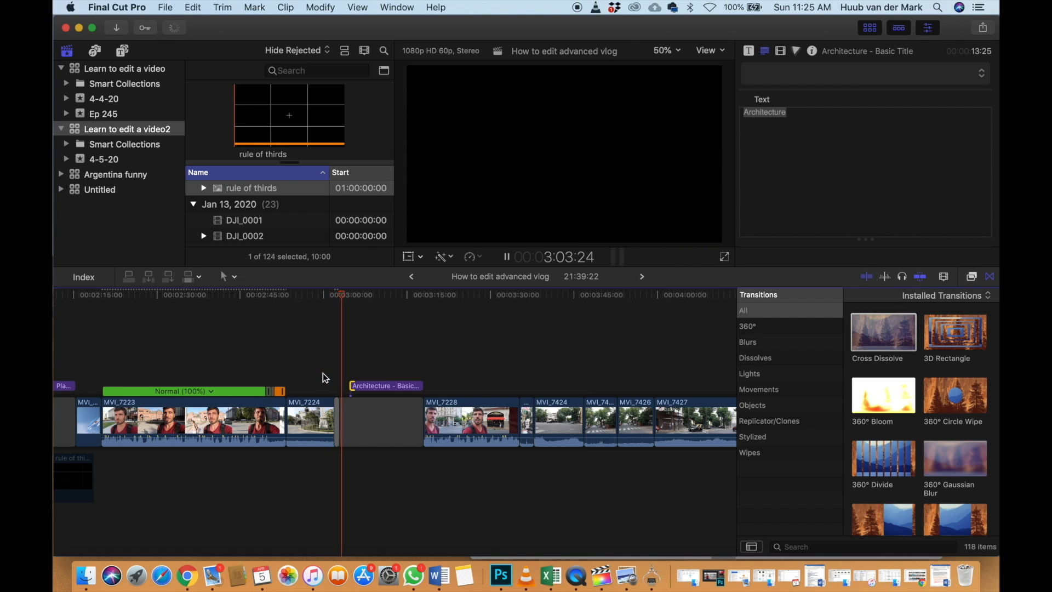
key("space")
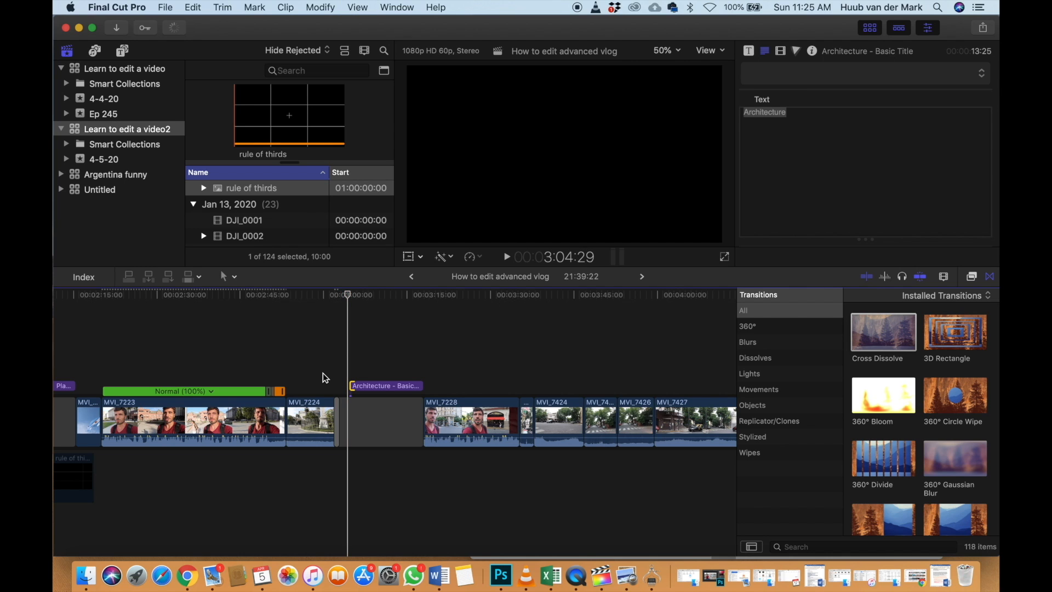
scroll(323, 373, "right", 3)
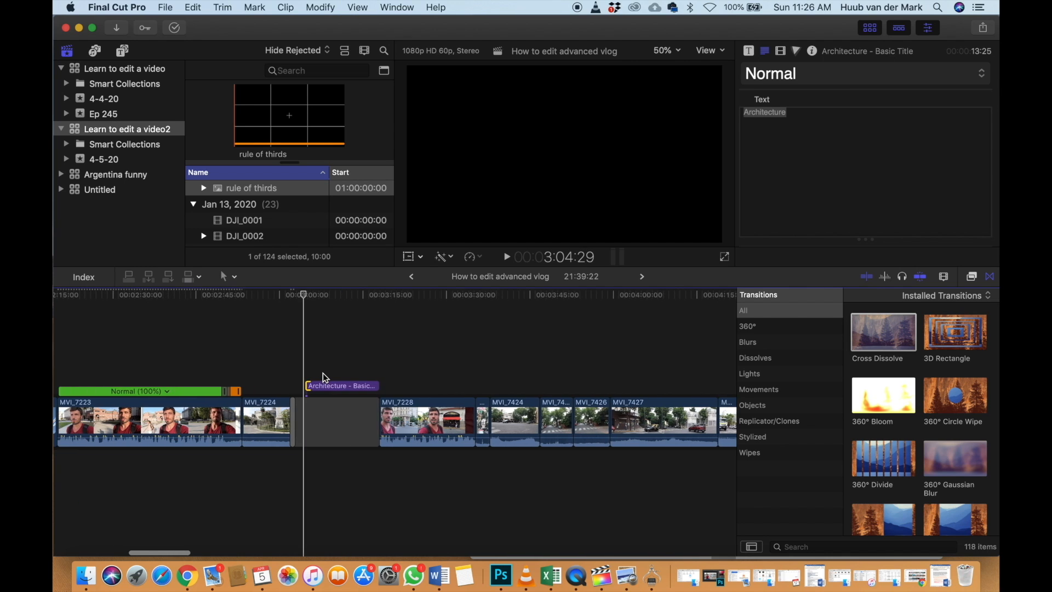
scroll(323, 373, "right", 2)
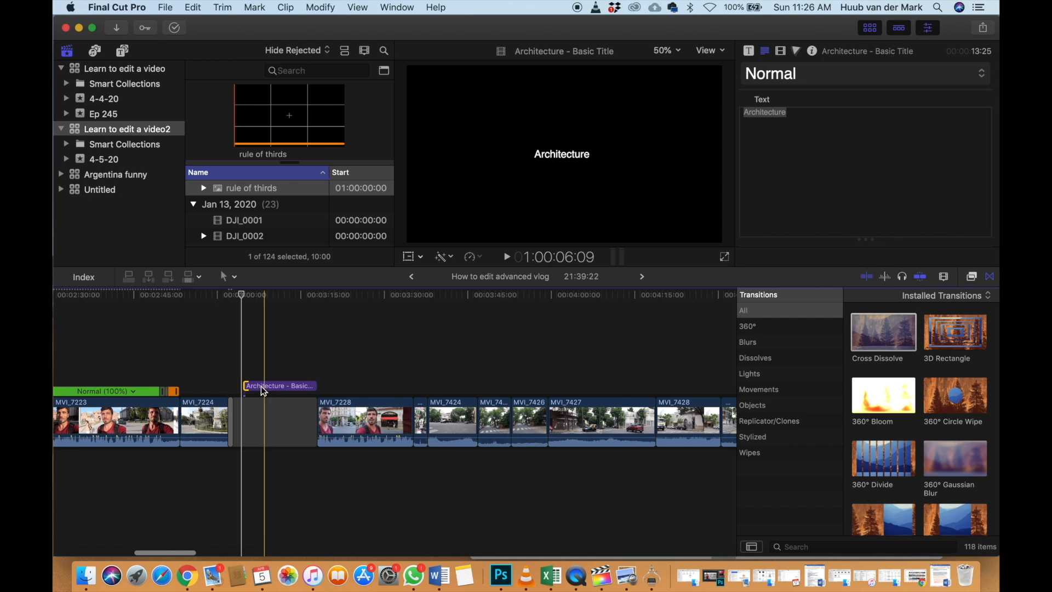
key("super+z")
key("super+z")
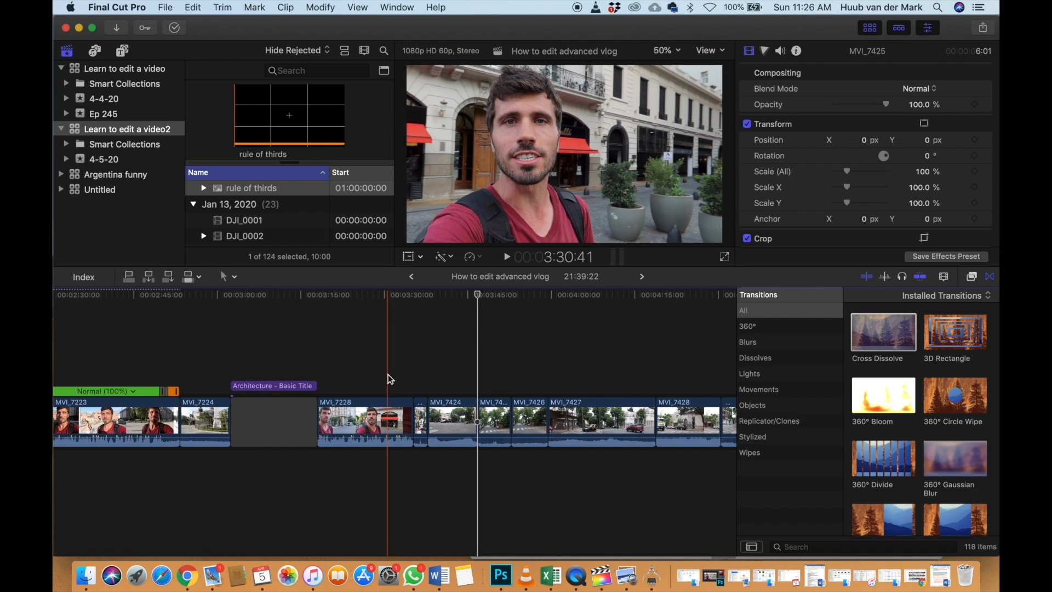
Play clip MVI_7425 from its start to review the footage
scroll(388, 374, "right", 3)
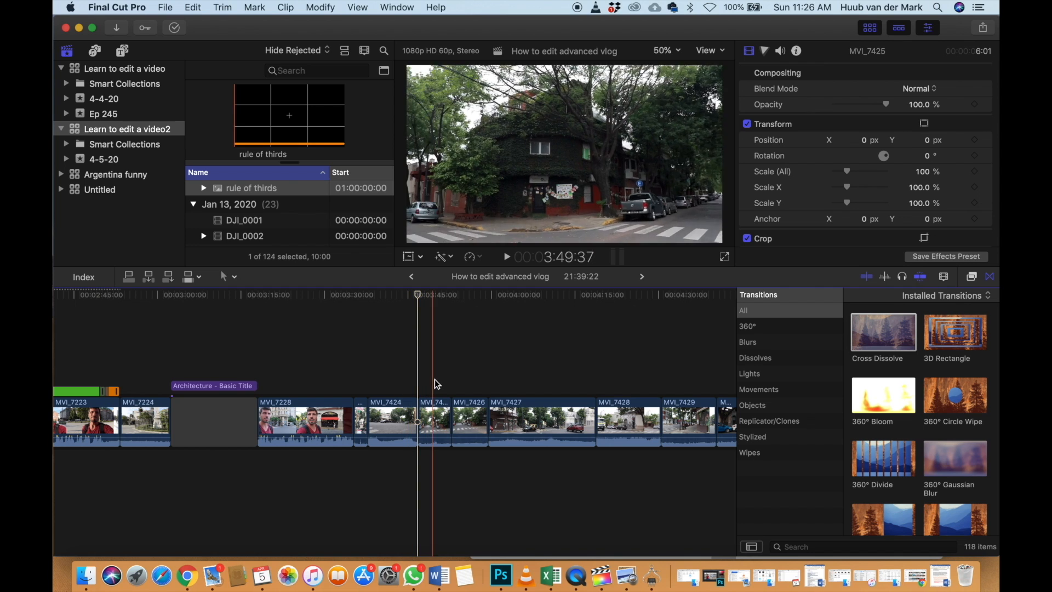
scroll(421, 383, "right", 3)
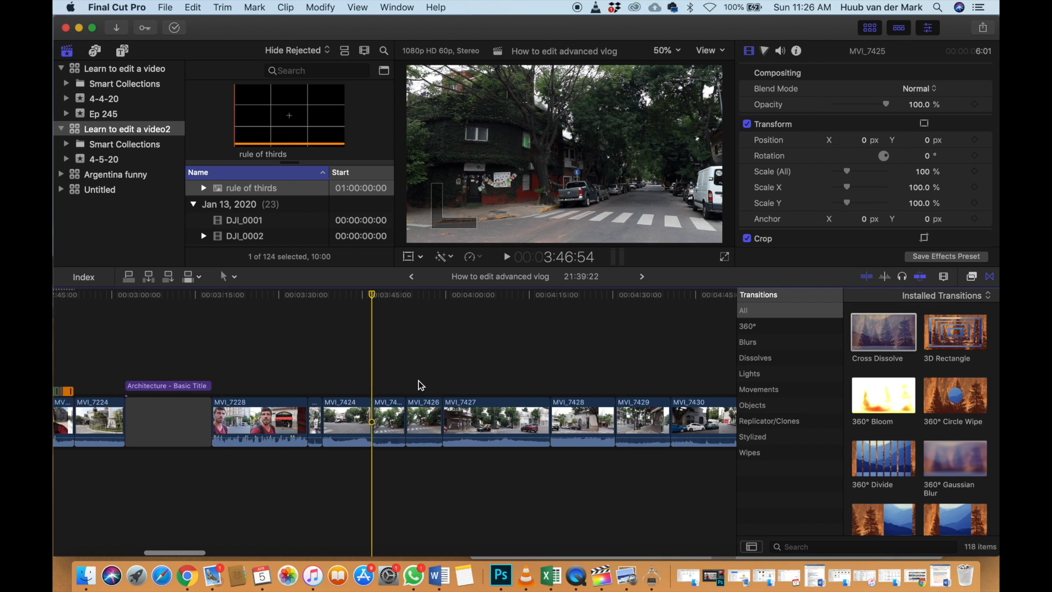
key("space")
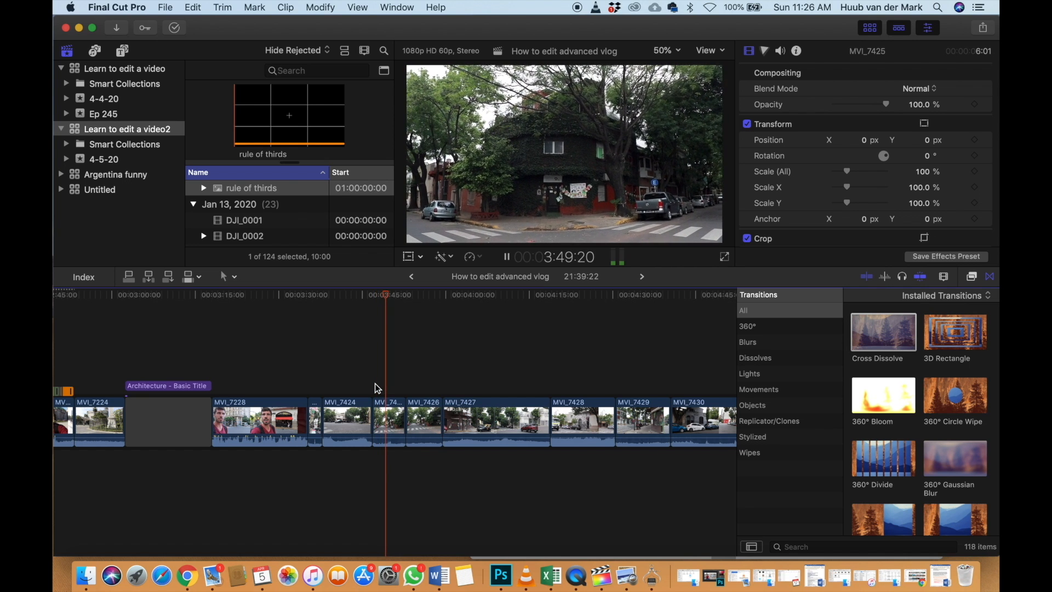
key("space")
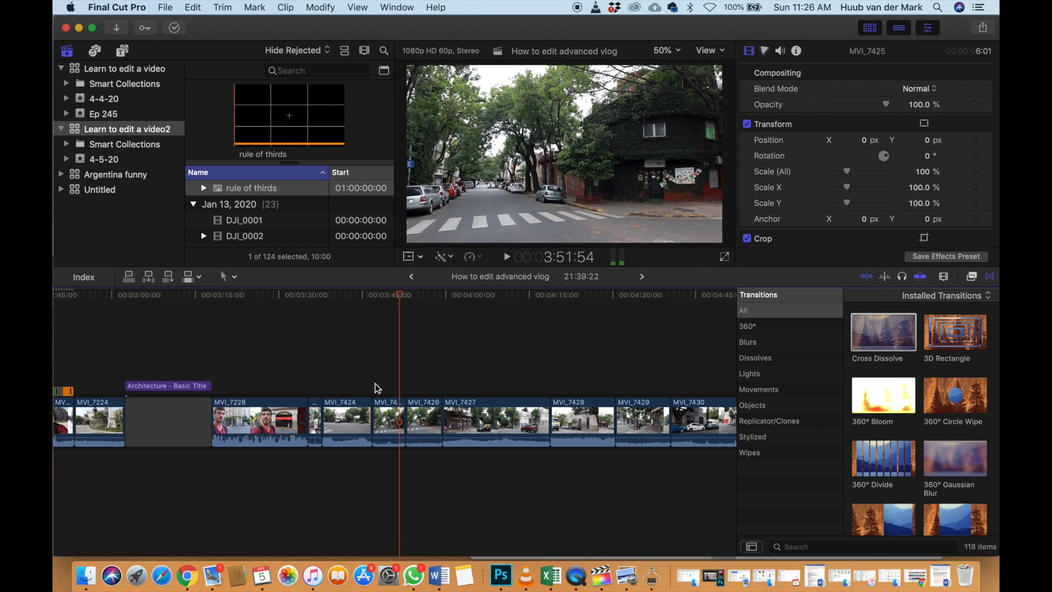
Review the opening of clip MVI_7426, then trim its start at 3:53:14 and its end at 3:58:55
left_click(408, 380)
scroll(408, 379, "right", 2)
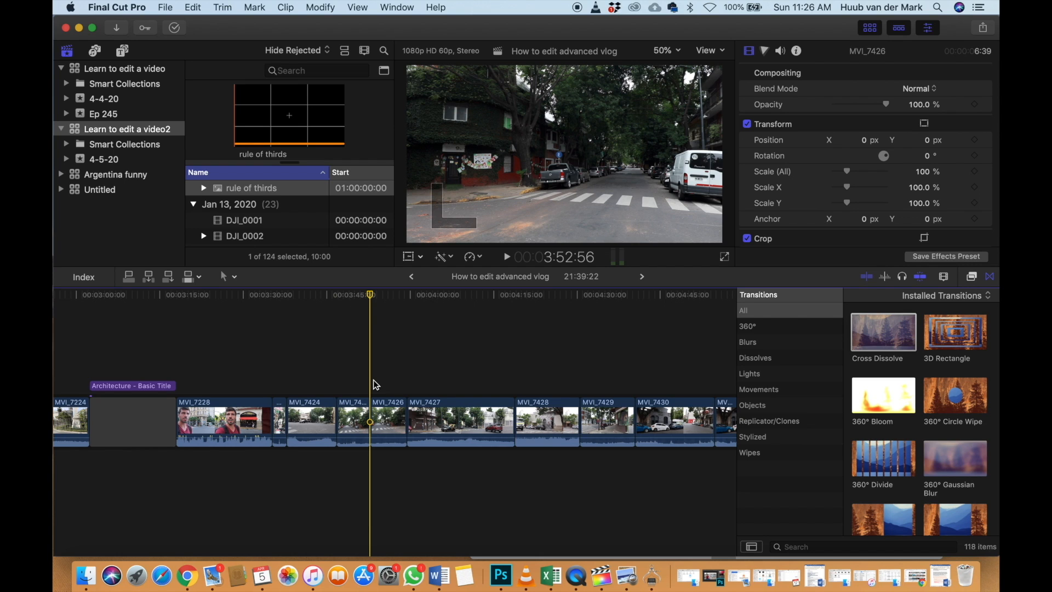
key("space")
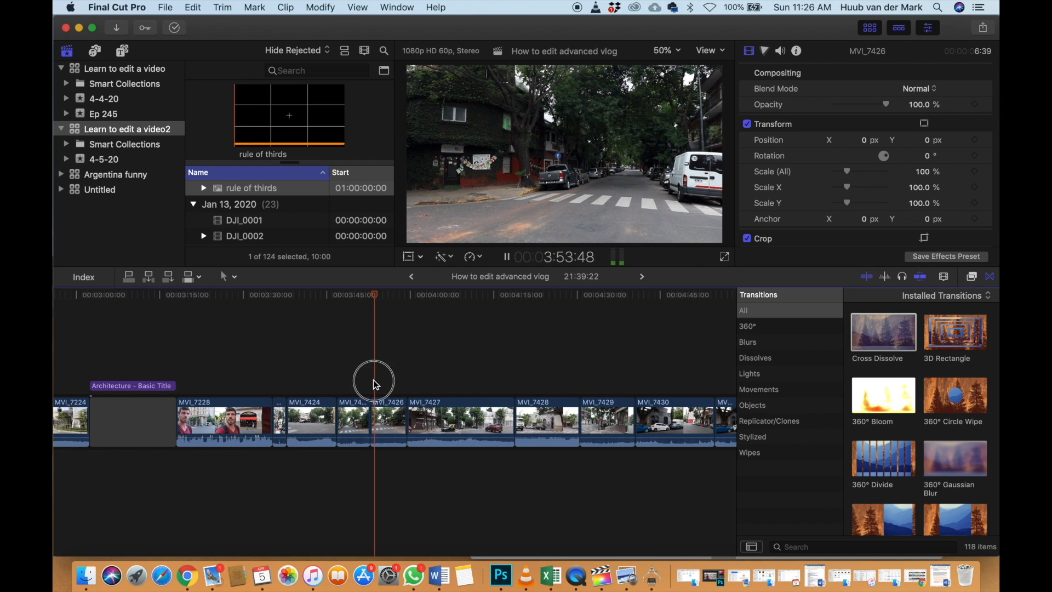
key("space")
key("super+equal")
key("super+equal")
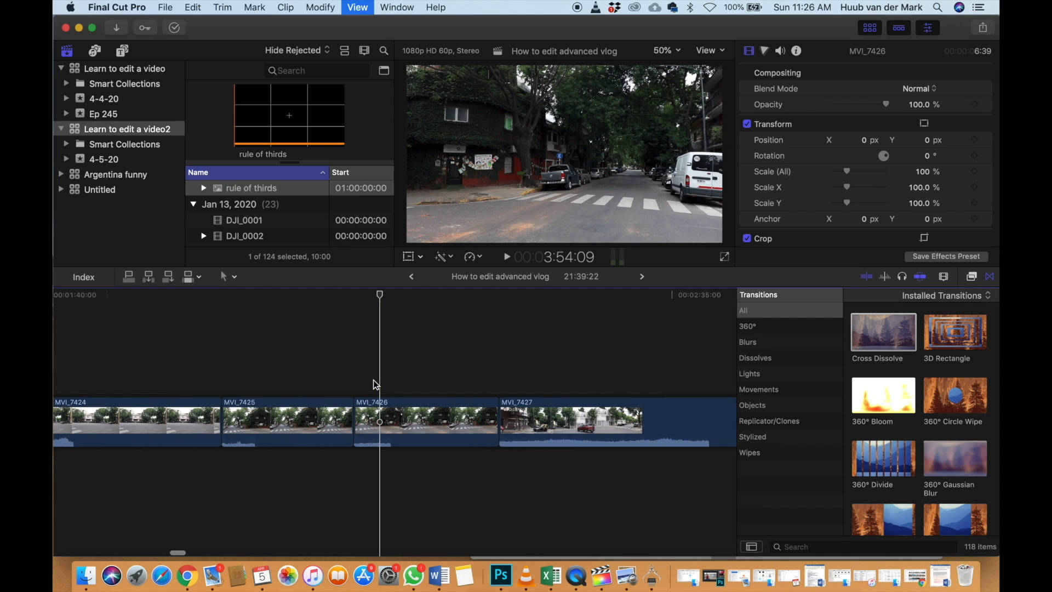
key("space")
key("space")
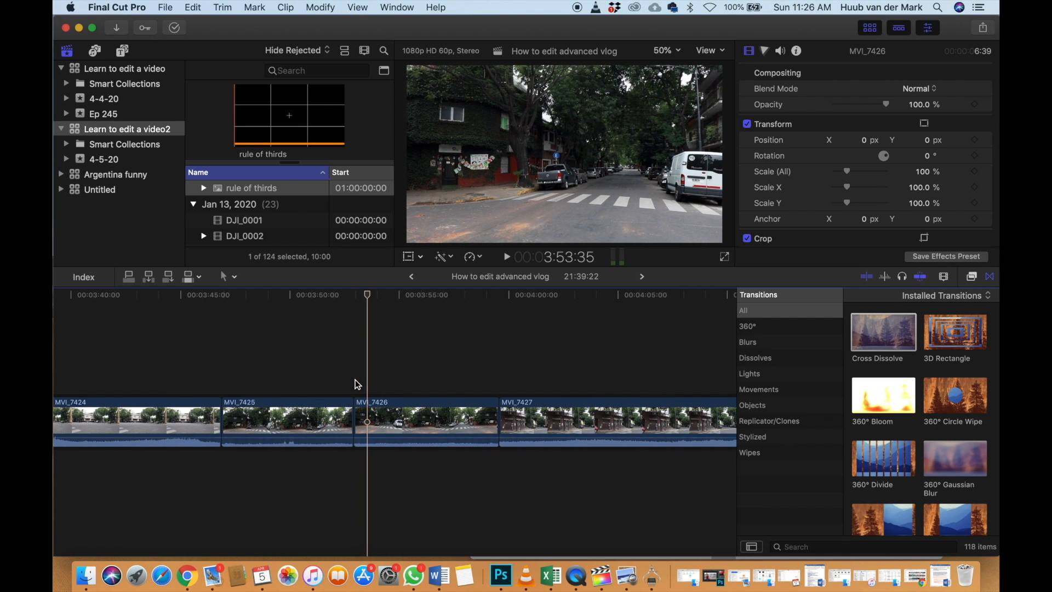
key("space")
key("space")
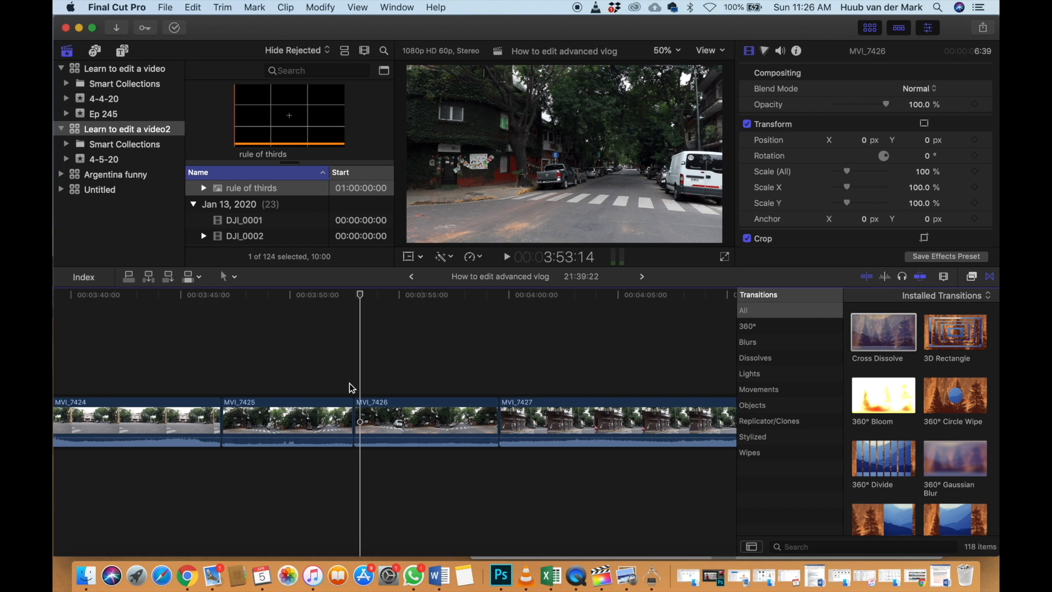
key("alt+bracketleft")
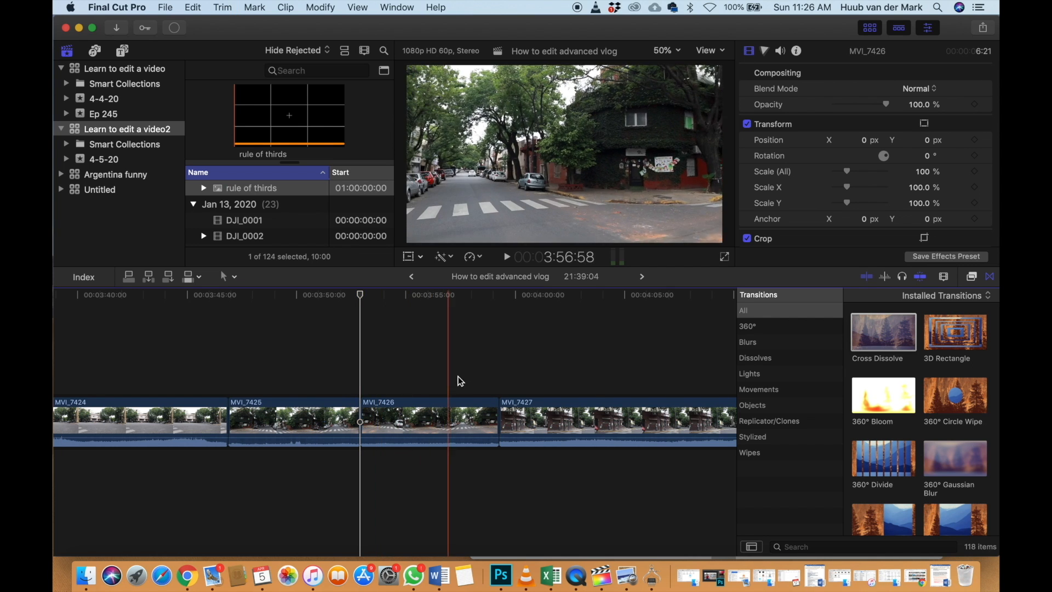
left_click(492, 413)
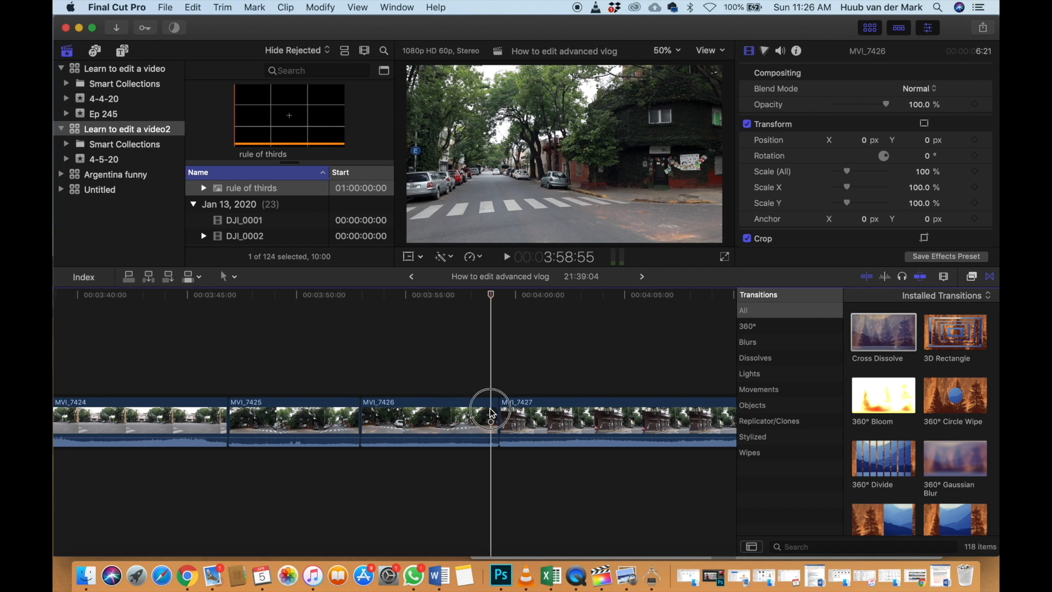
key("alt+bracketright")
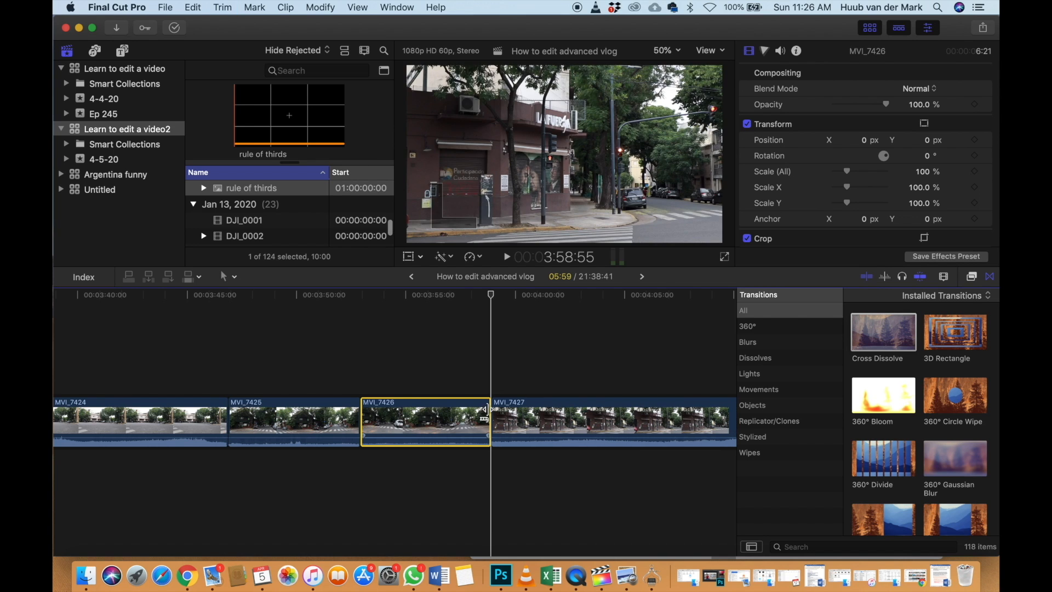
Play back the trimmed clip MVI_7426 twice from its start to check the camera movement
left_click(361, 379)
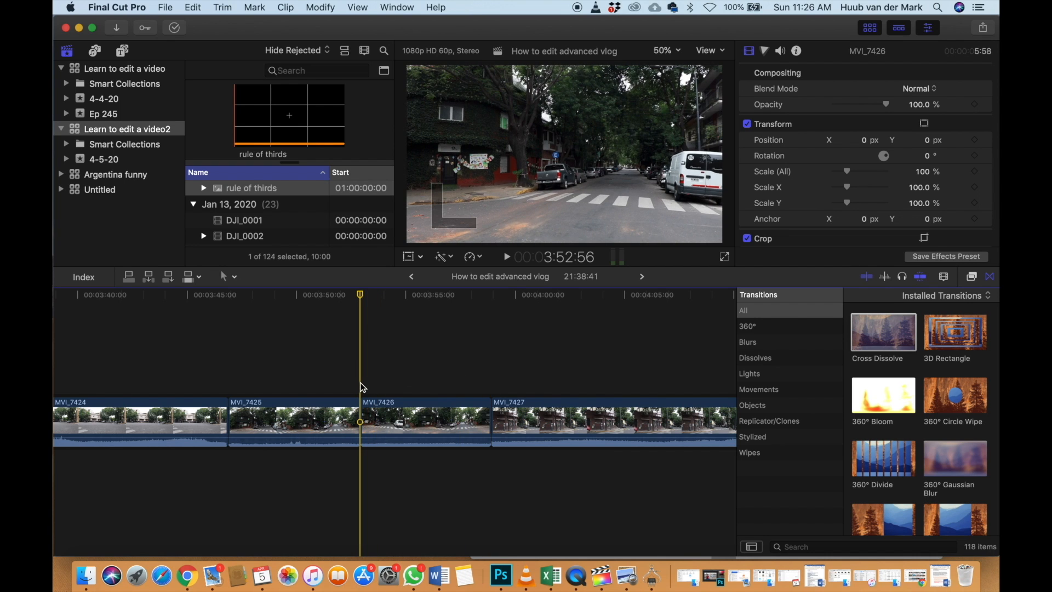
key("space")
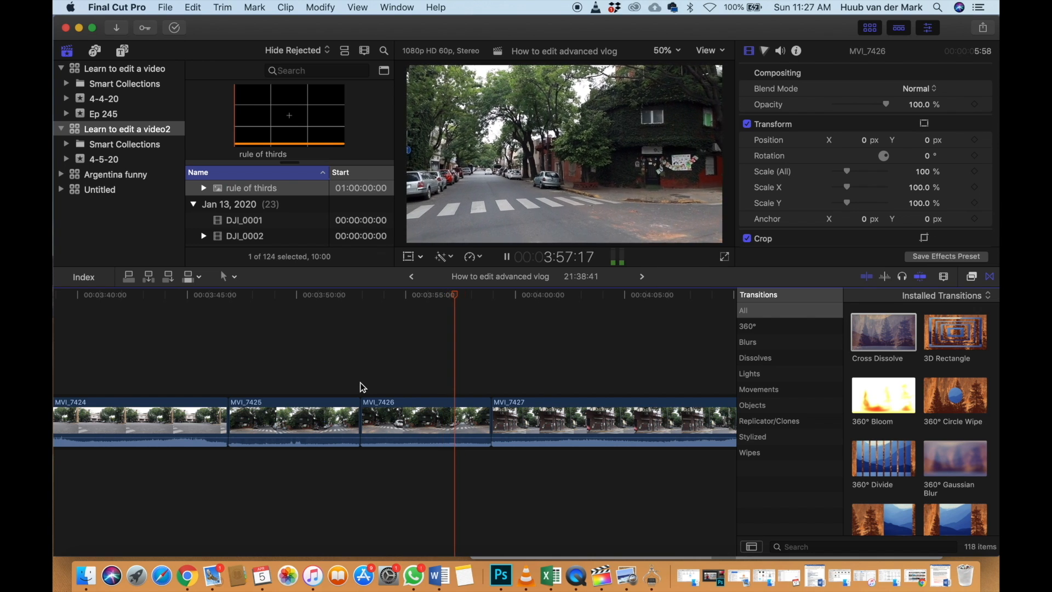
key("space")
left_click(363, 387)
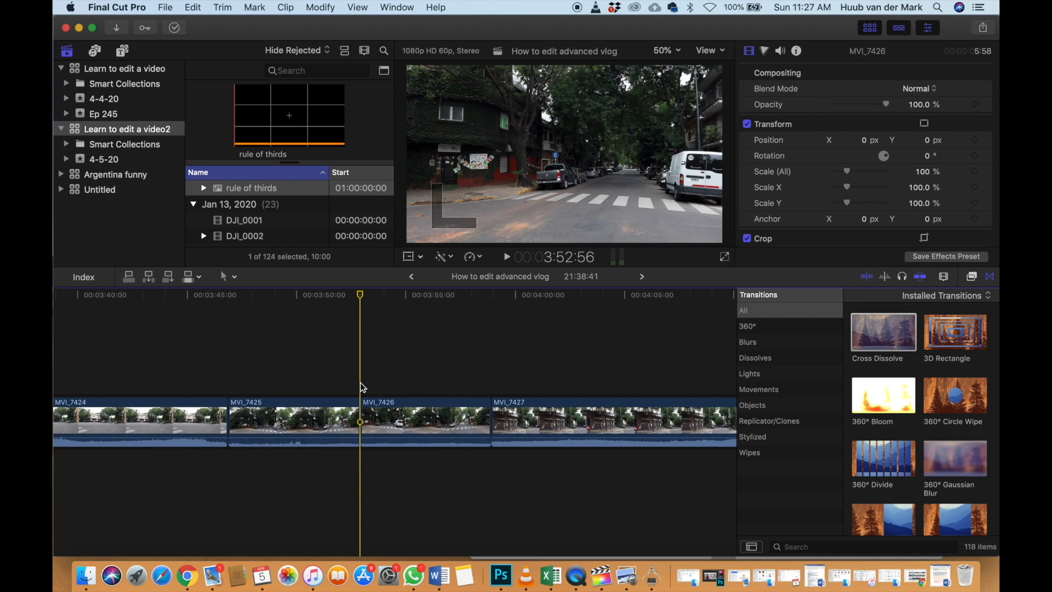
key("space")
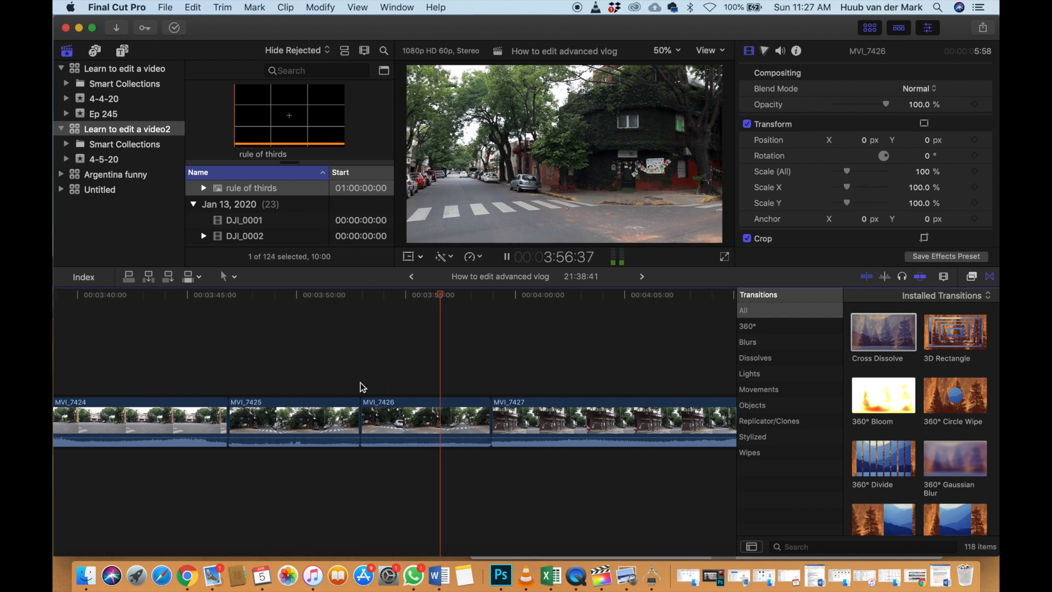
Select clip MVI_7426 in the timeline and turn on Stabilization for it
left_click(413, 399)
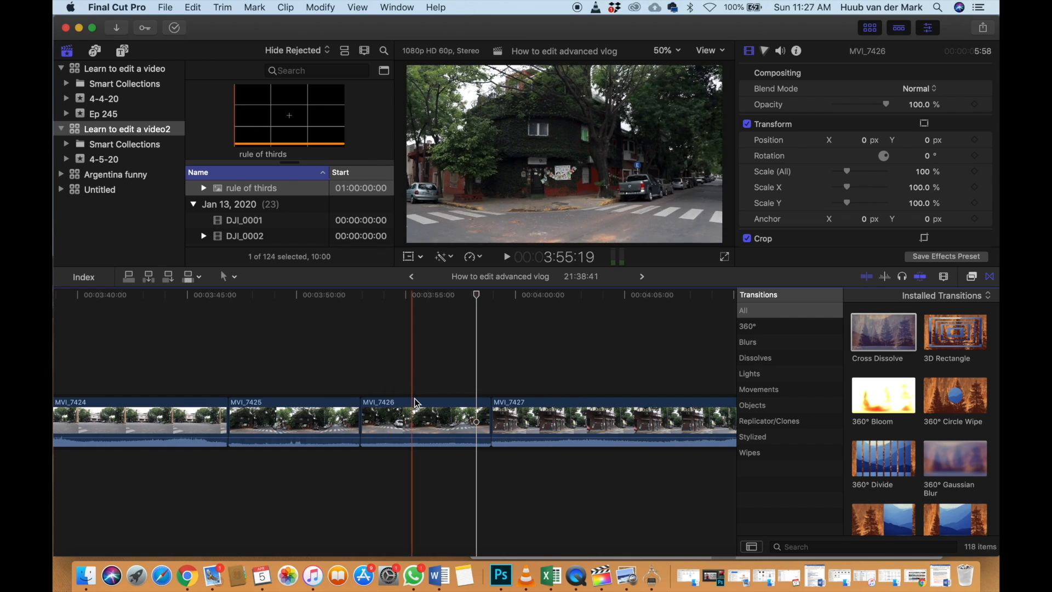
left_click(417, 403)
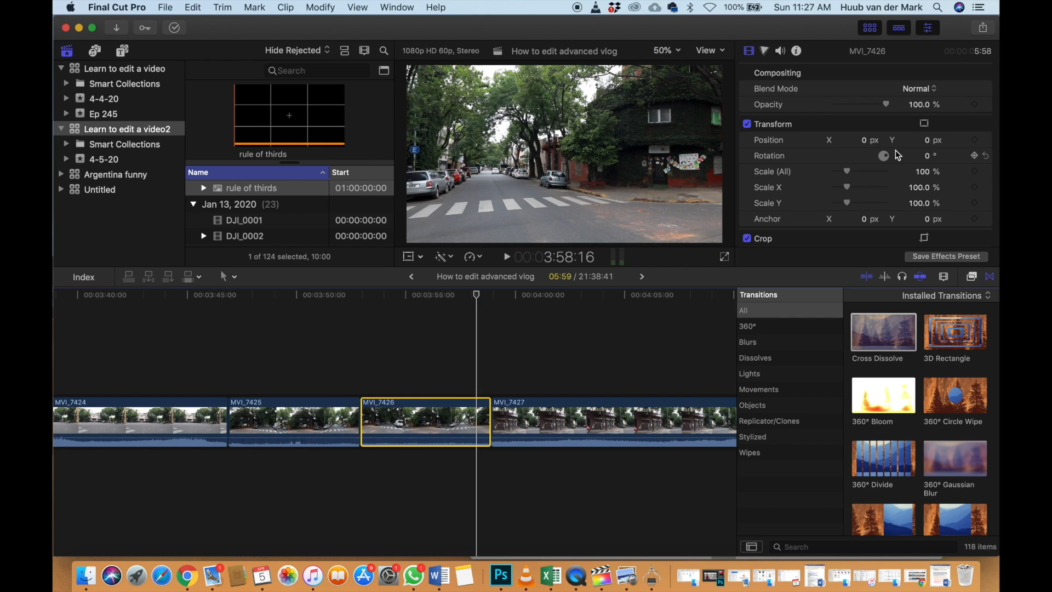
scroll(899, 147, "down", 10)
left_click(747, 110)
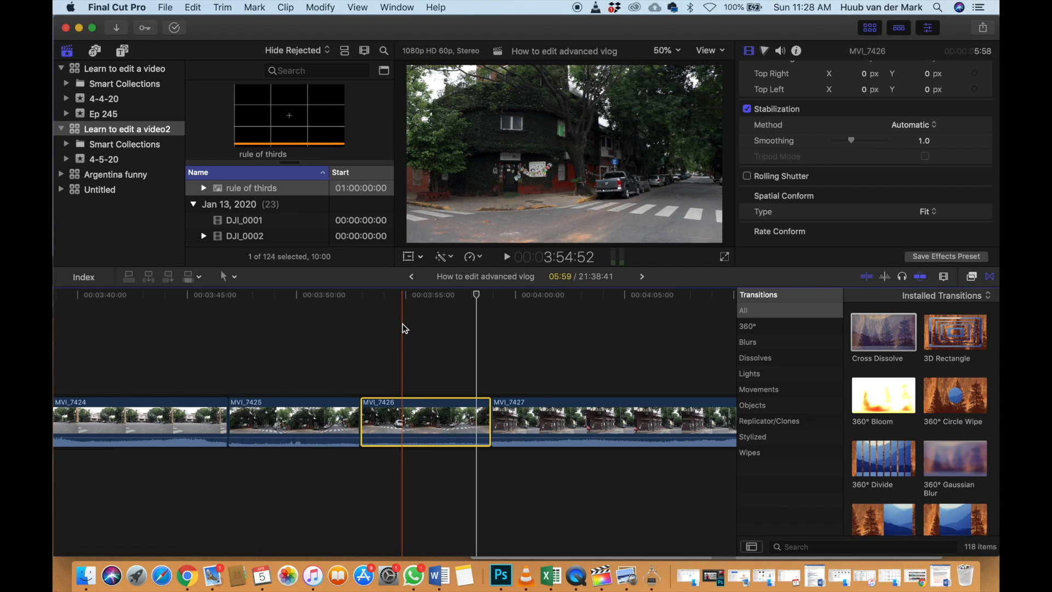
Play the stabilized clip MVI_7426 twice from its start and check its Stabilization settings
left_click(366, 360)
key("space")
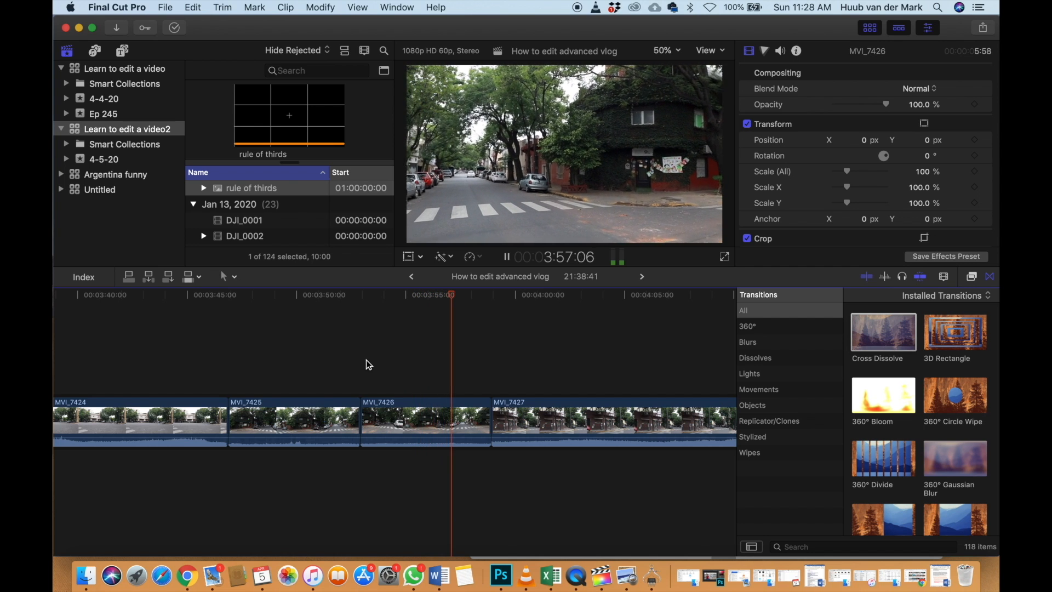
key("space")
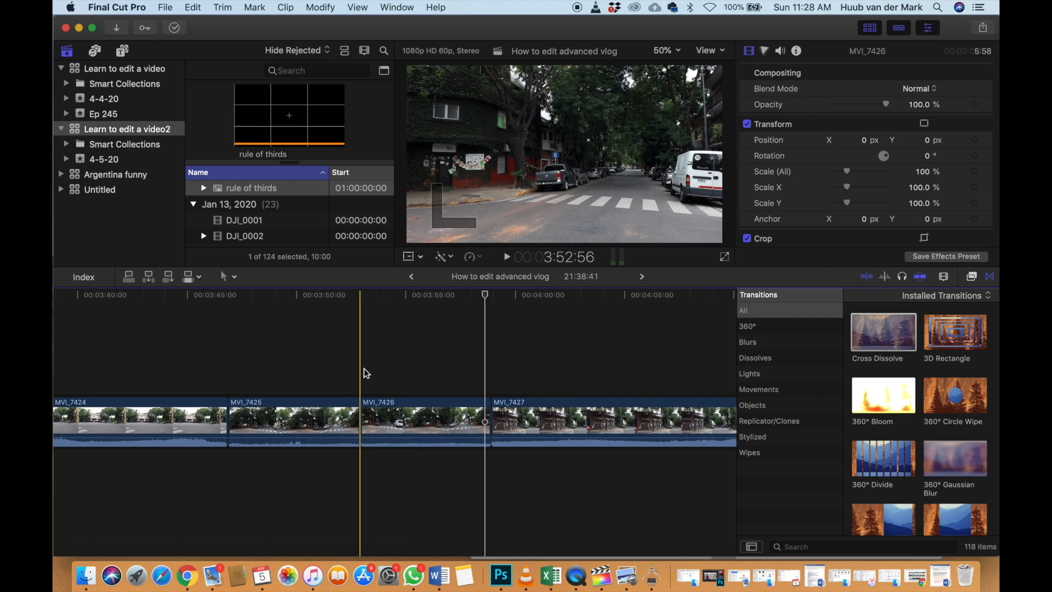
left_click(363, 368)
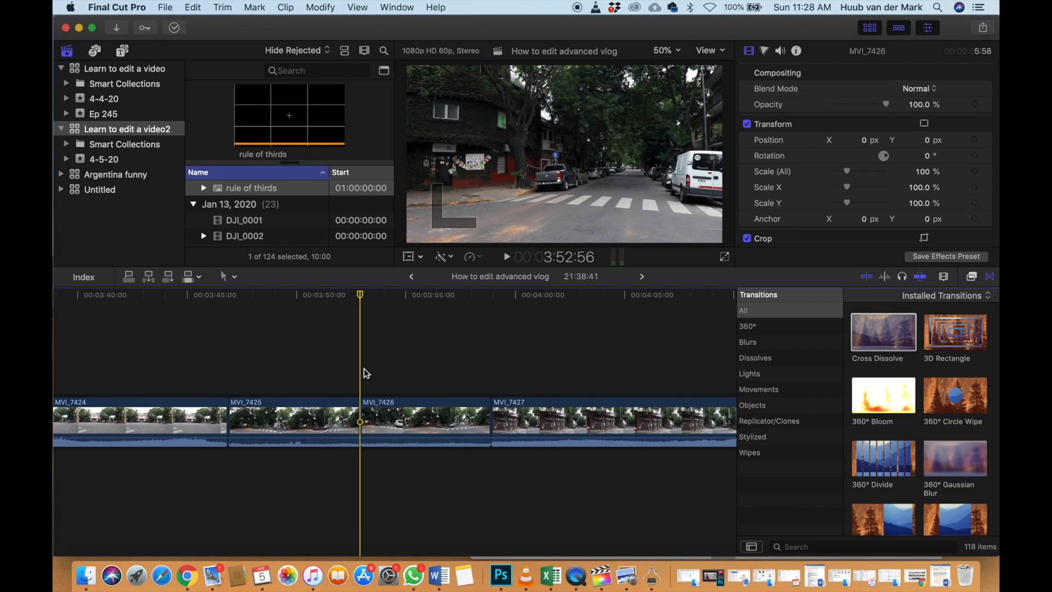
key("space")
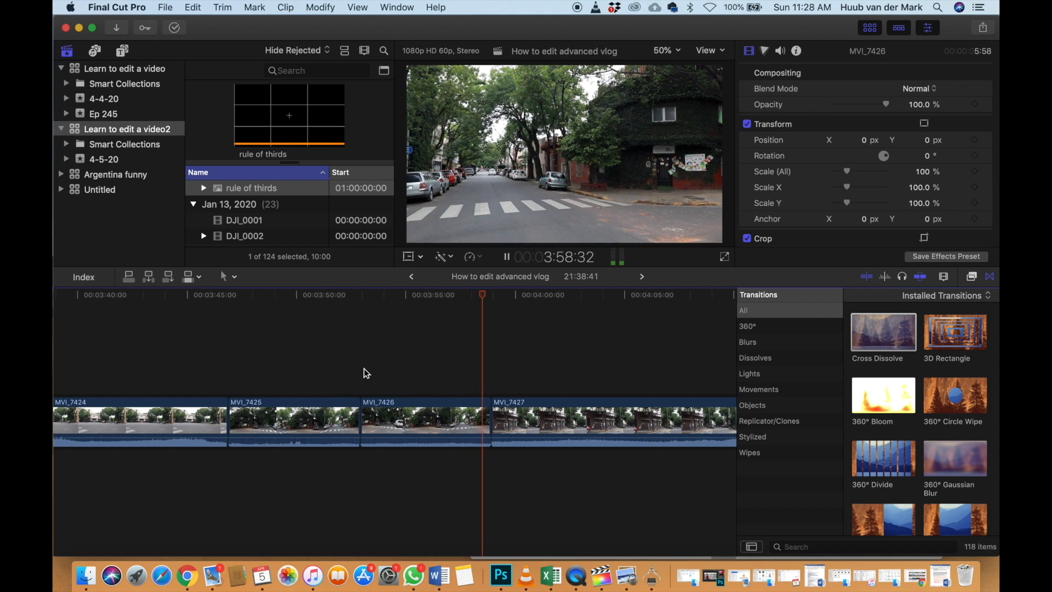
key("space")
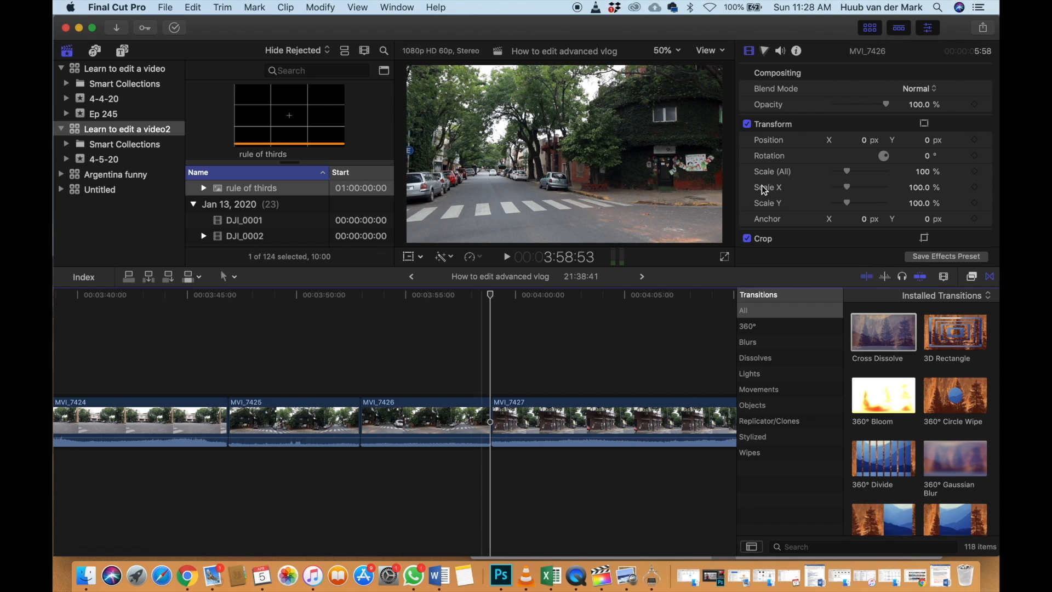
scroll(788, 177, "down", 10)
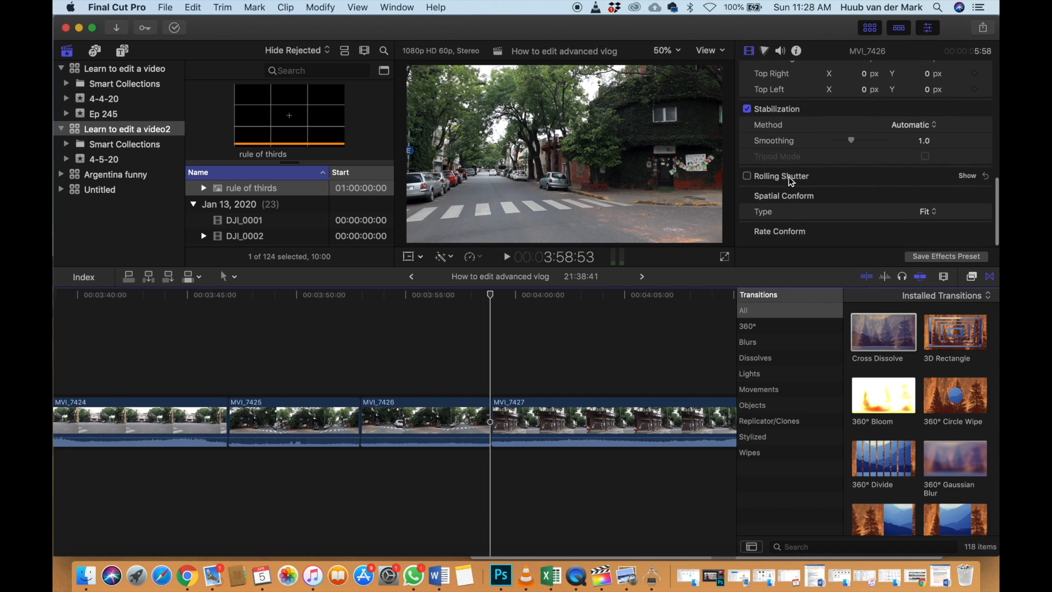
scroll(780, 163, "up", 10)
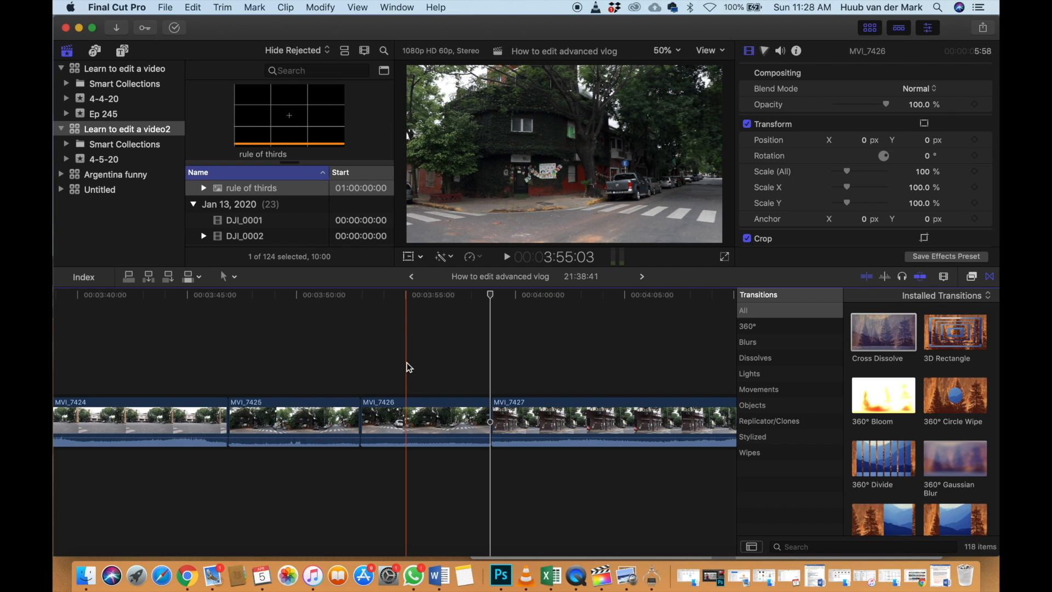
Move clip MVI_7426 in the primary storyline so that it directly follows MVI_7228
key("super+minus")
key("super+minus")
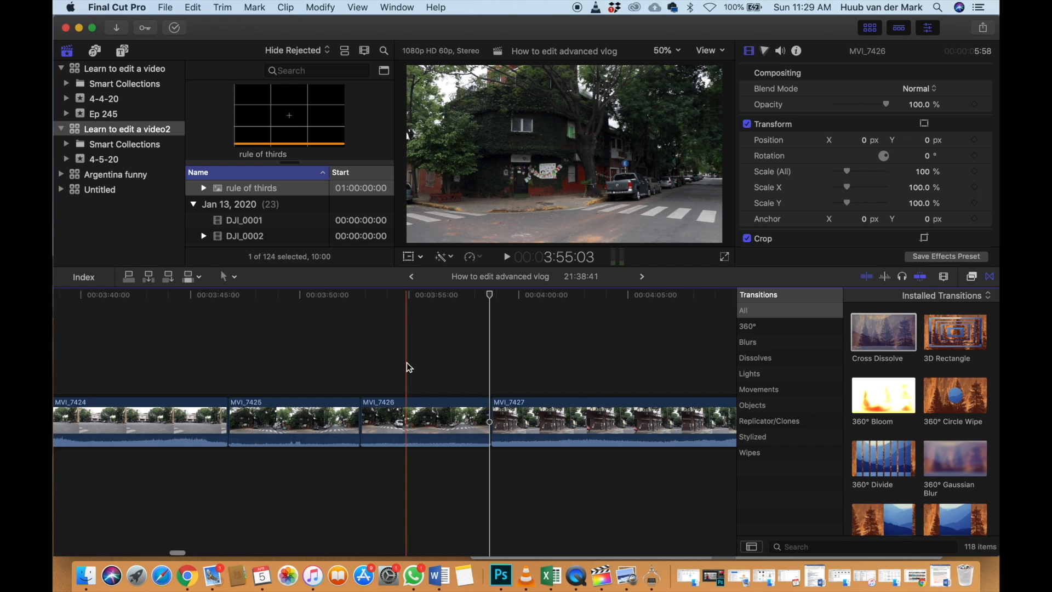
scroll(408, 366, "left", 10)
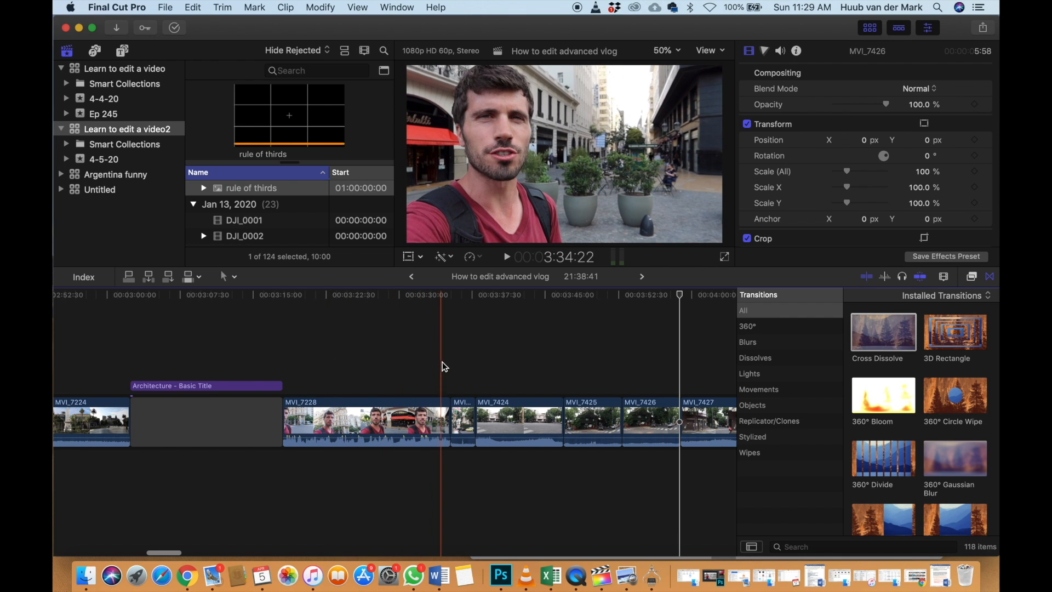
scroll(442, 361, "right", 5)
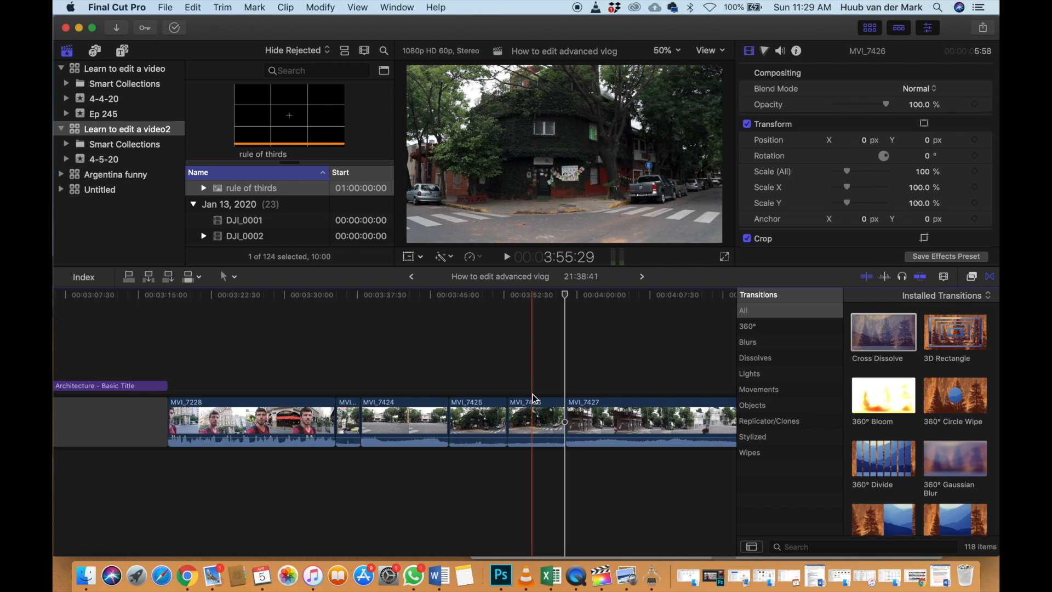
left_click_drag(533, 398, 349, 426)
Find clip MVI_7434 with the orange rental bikes and lift it above the primary storyline at about 4:40, over MVI_7430
scroll(347, 421, "right", 3)
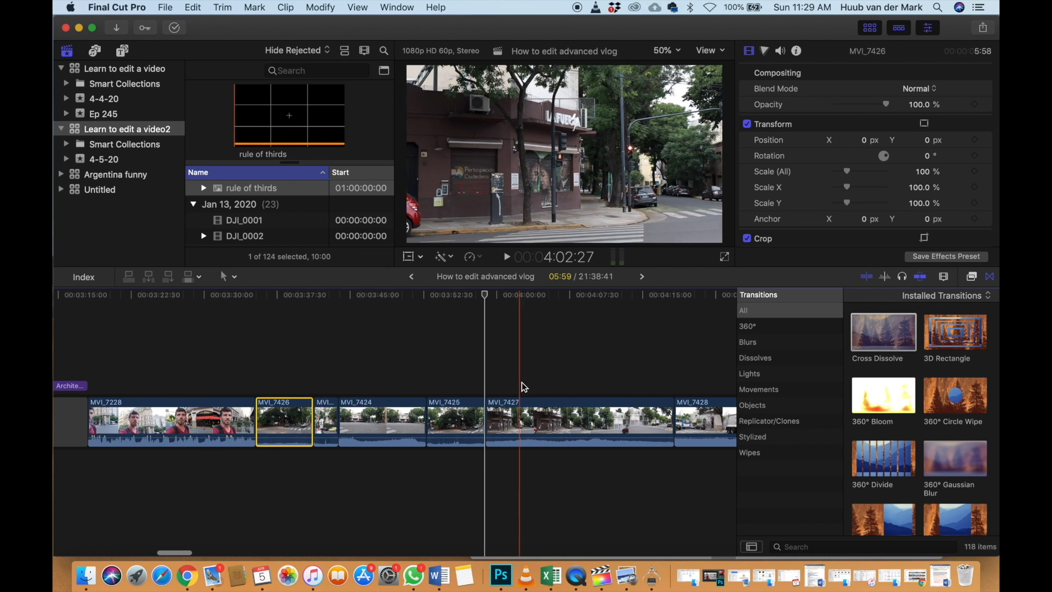
key("super+minus")
key("super+minus")
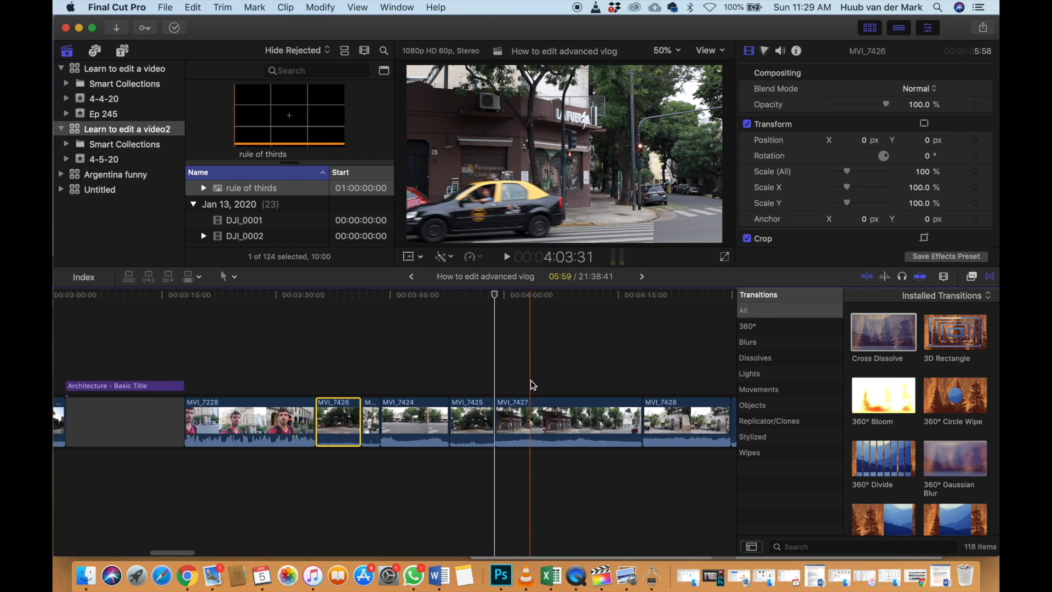
scroll(531, 380, "right", 3)
scroll(531, 380, "right", 3)
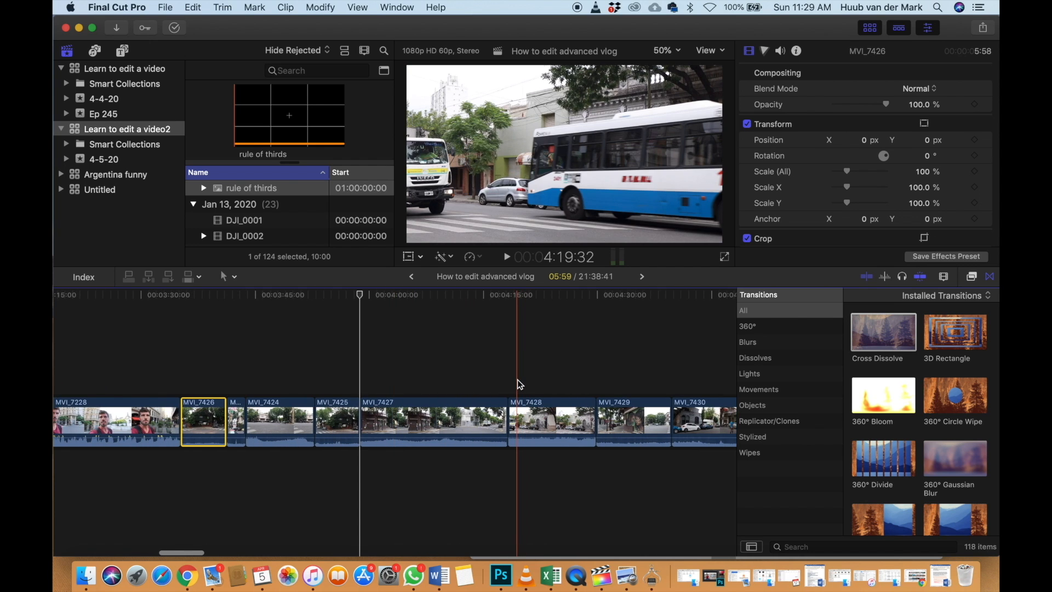
key("super+minus")
scroll(517, 380, "right", 2)
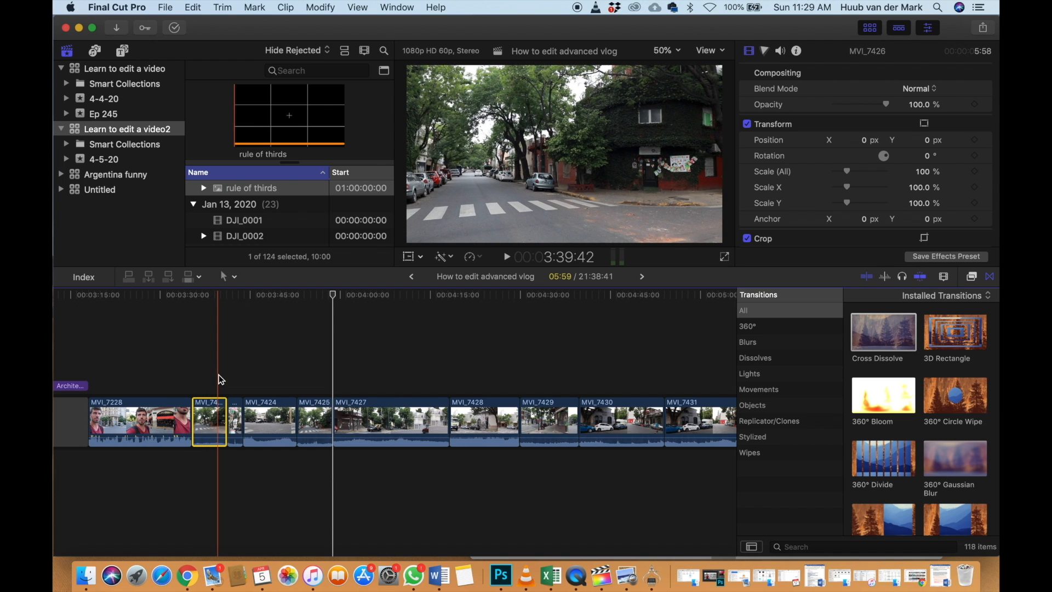
scroll(513, 399, "right", 4)
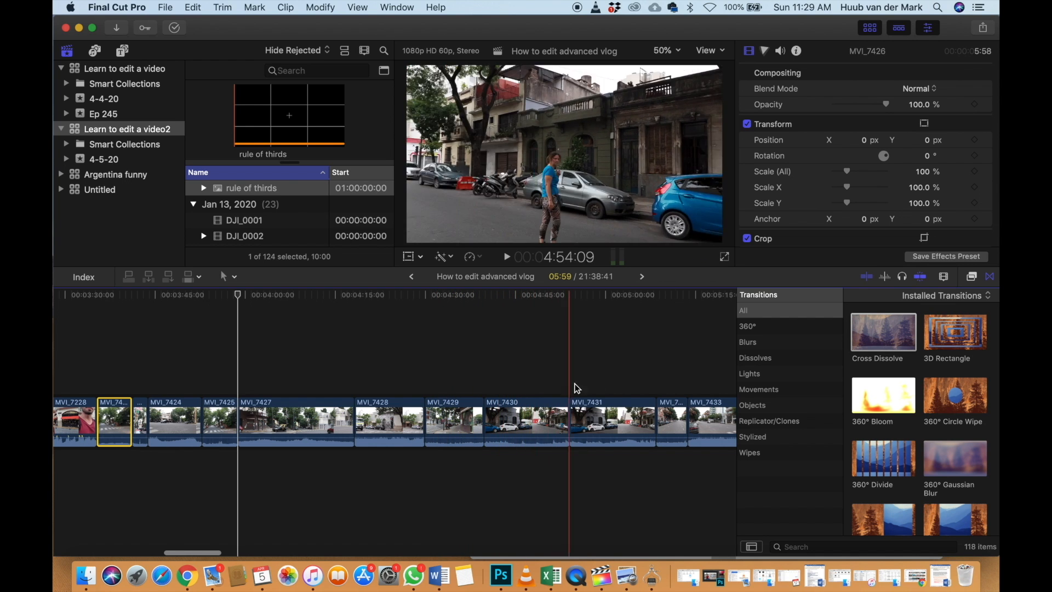
scroll(607, 387, "right", 5)
key("super+minus")
key("super+minus")
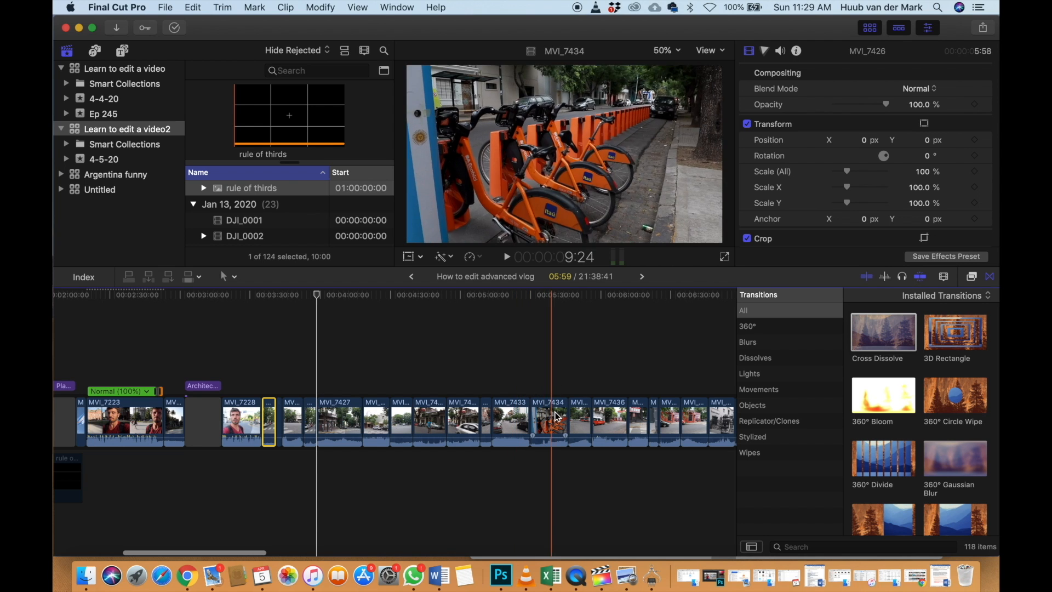
left_click_drag(547, 410, 438, 357)
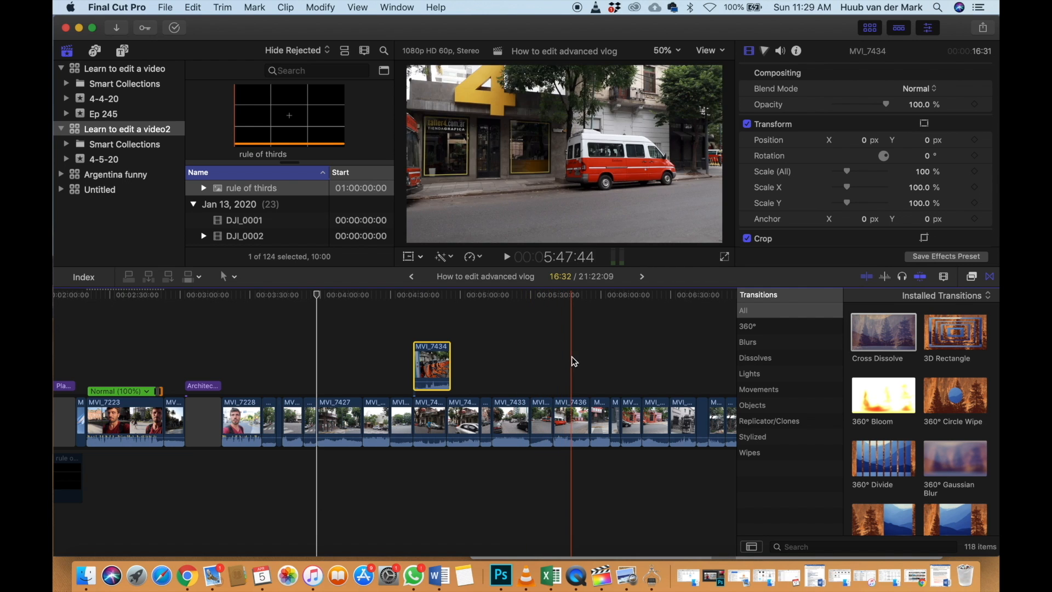
Preview the two clips of the white circle mural and lift MVI_7446 above the primary storyline at about 5:29
scroll(603, 367, "right", 5)
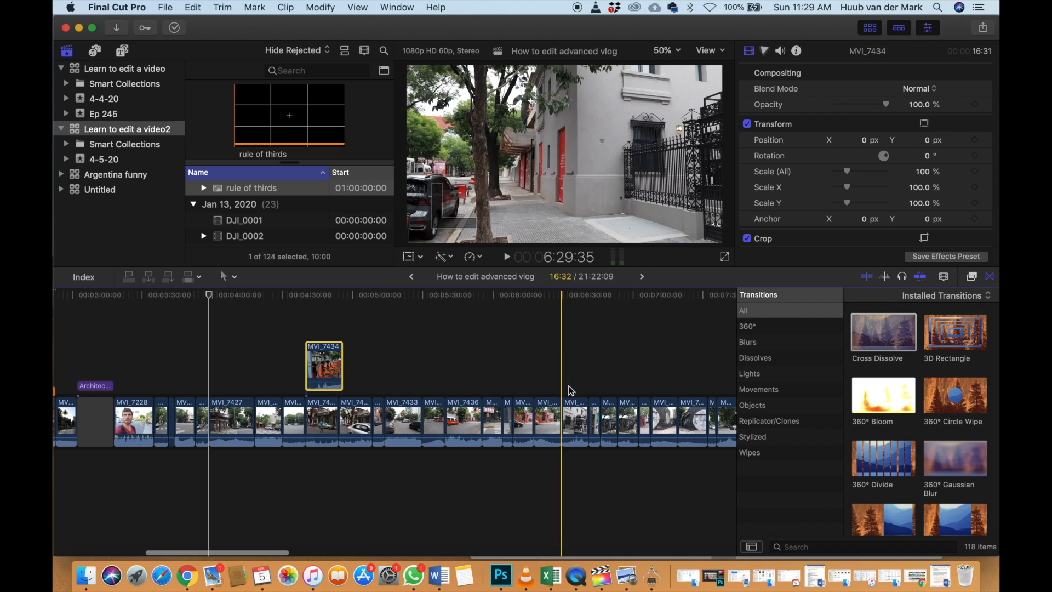
scroll(608, 389, "right", 4)
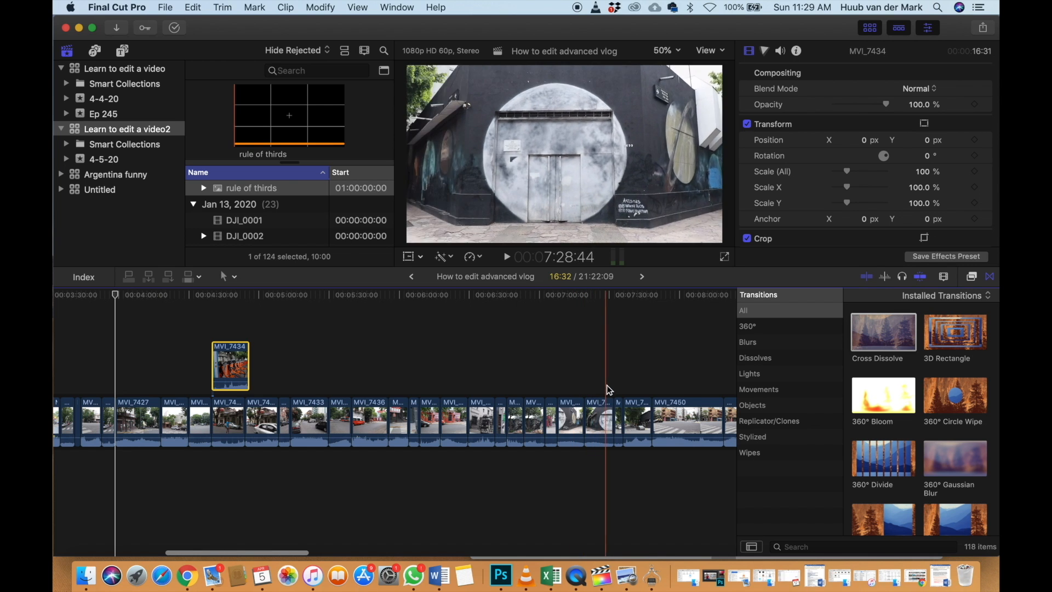
key("space")
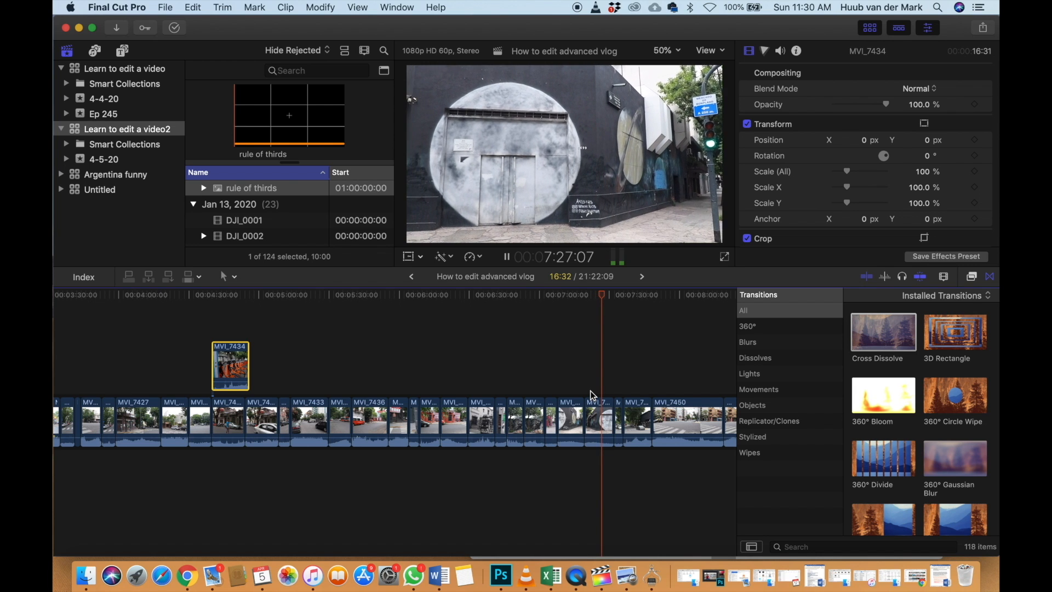
key("space")
left_click(560, 387)
key("space")
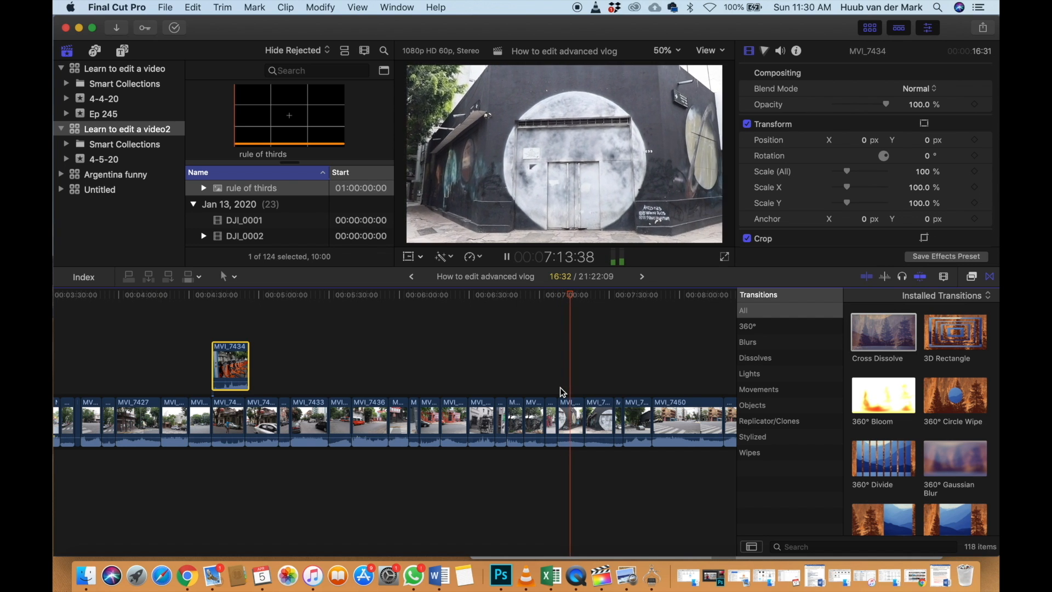
key("space")
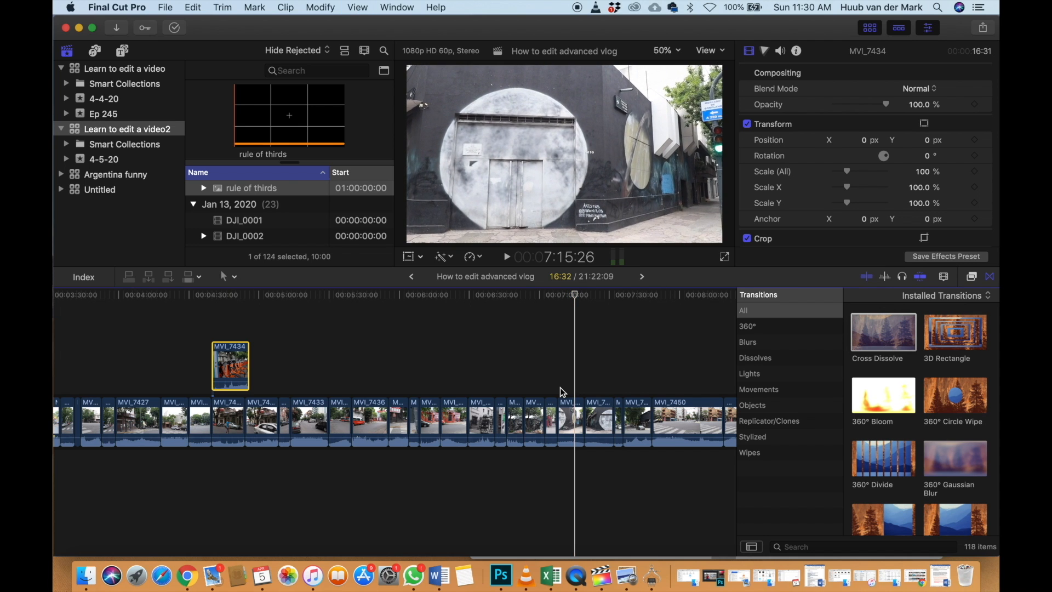
left_click_drag(567, 419, 347, 341)
Skim the following street clips and lift the two mural clips just before MVI_7459 above the primary storyline at about 6:41
left_click(545, 377)
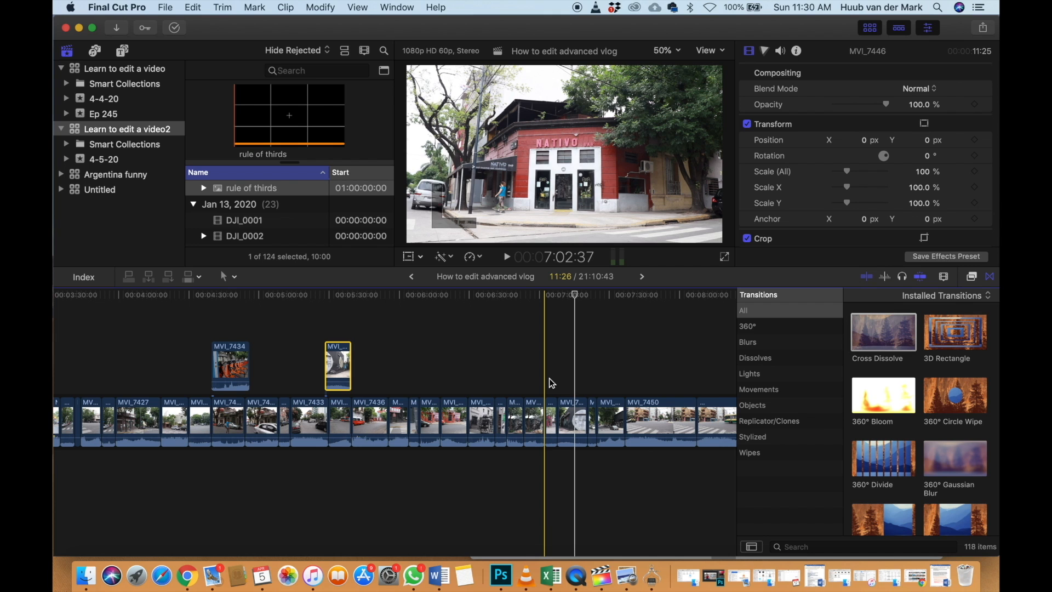
left_click(556, 378)
left_click(575, 380)
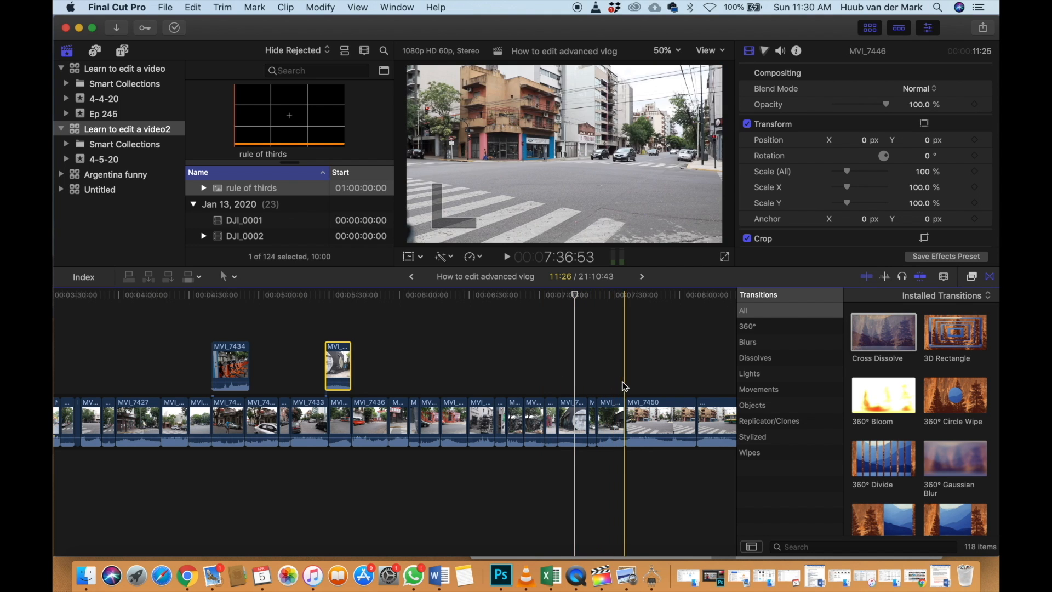
scroll(646, 385, "right", 5)
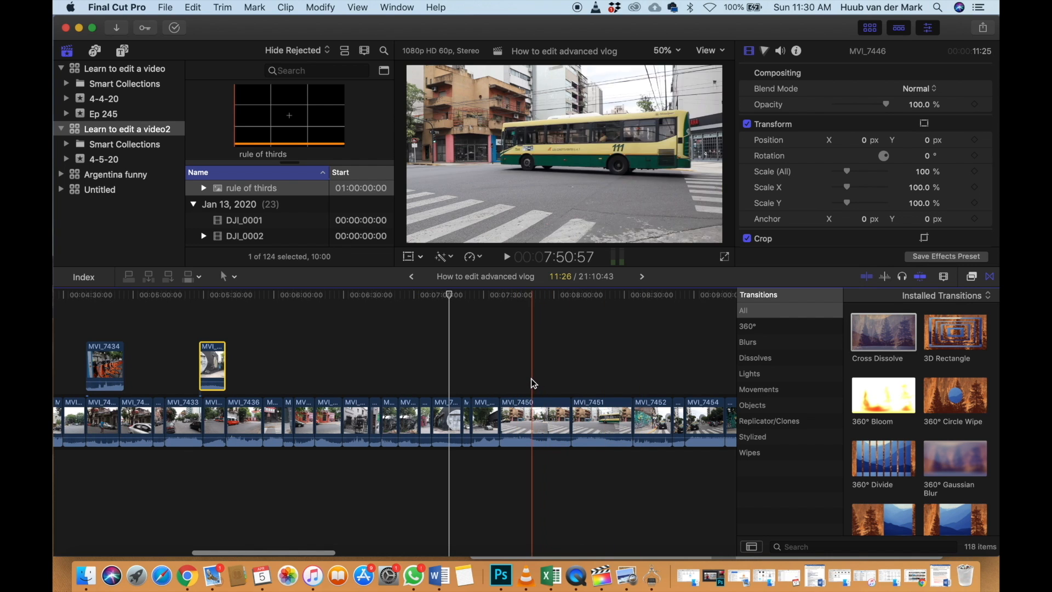
key("s")
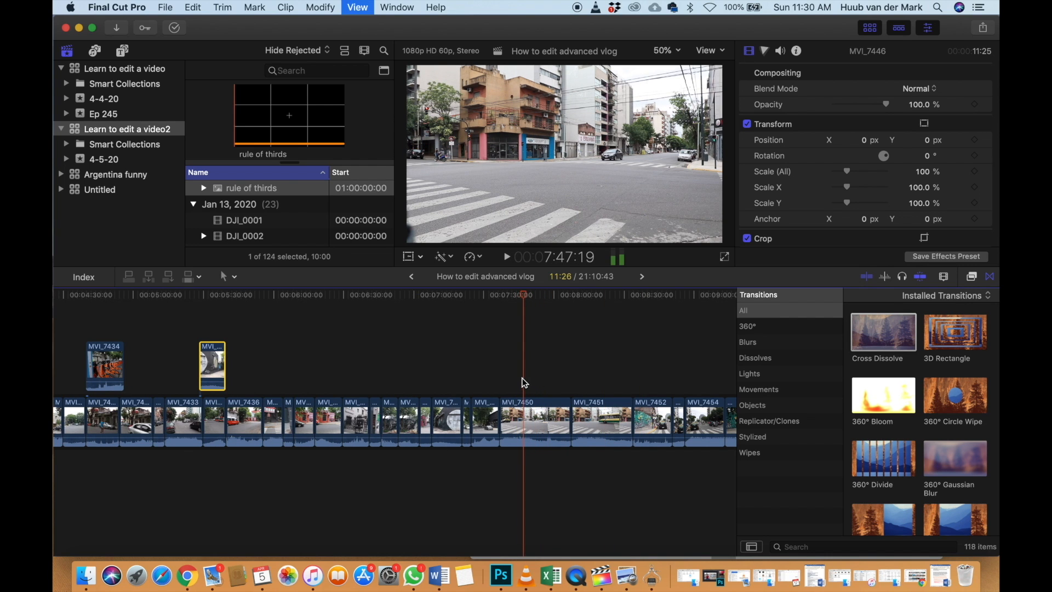
scroll(523, 383, "right", 3)
scroll(522, 383, "right", 4)
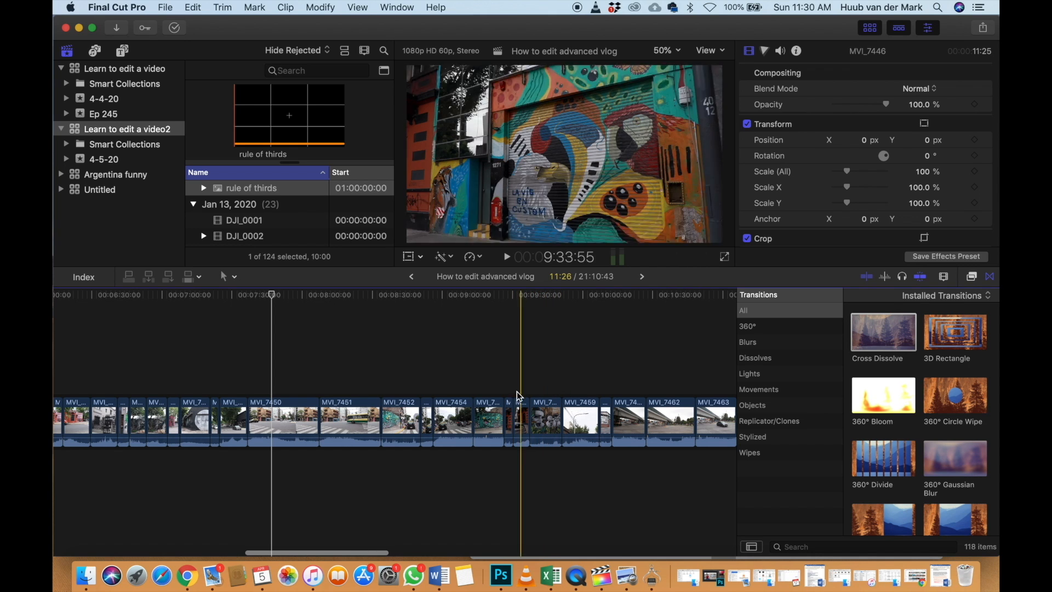
left_click_drag(524, 392, 148, 339)
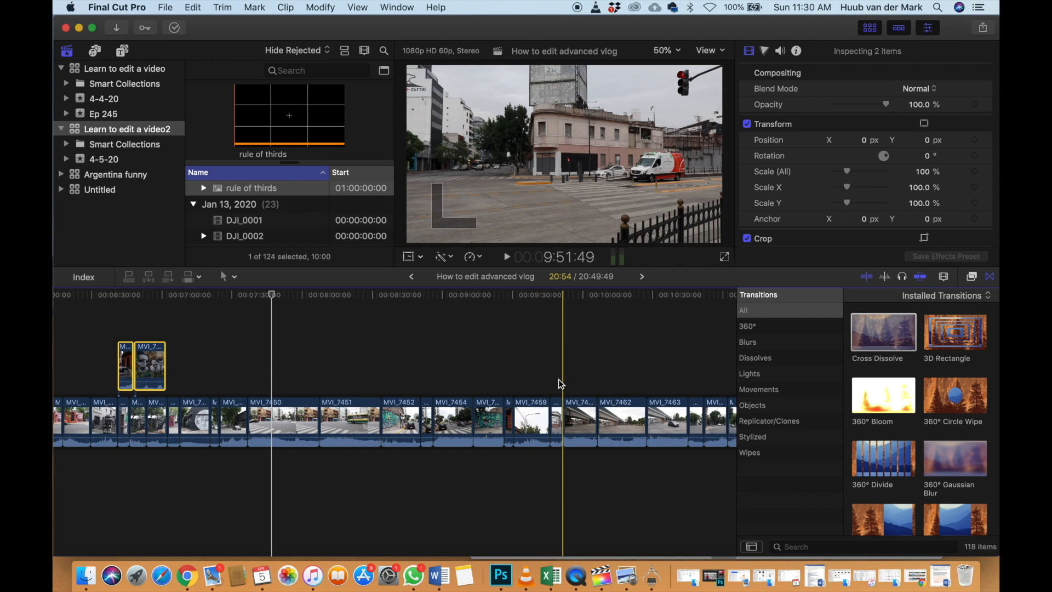
Skim the following street clips and lift MVI_7469 above the primary storyline at about 9:30, over MVI_7459
scroll(611, 390, "right", 8)
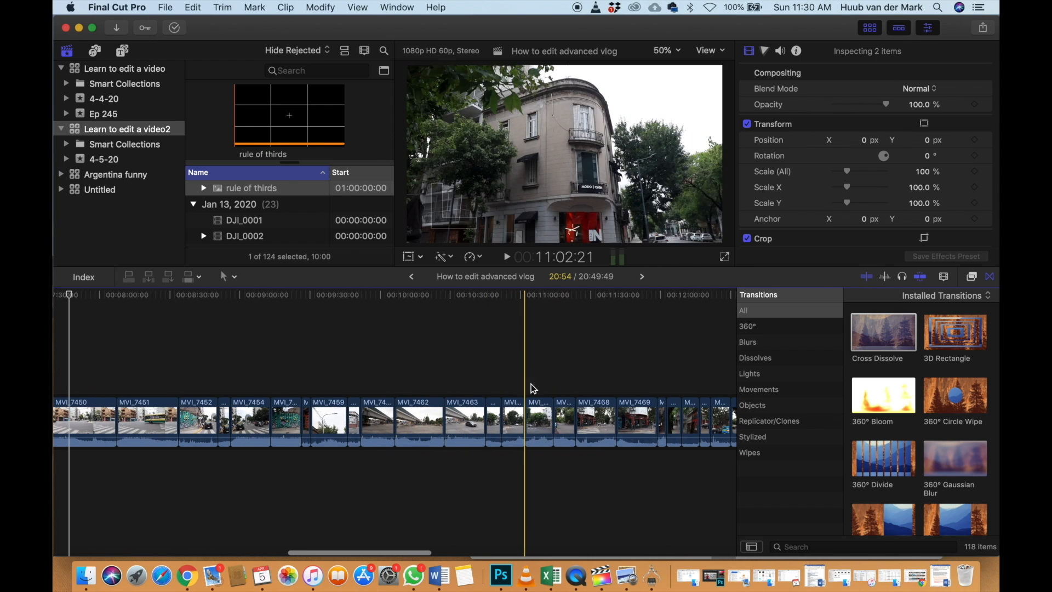
scroll(548, 386, "right", 2)
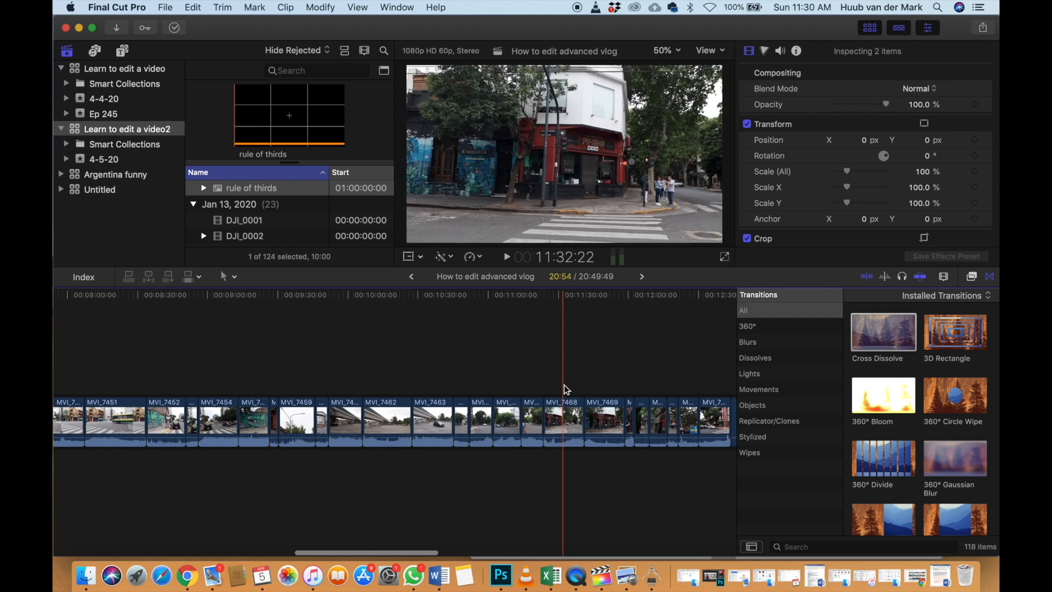
scroll(572, 386, "right", 3)
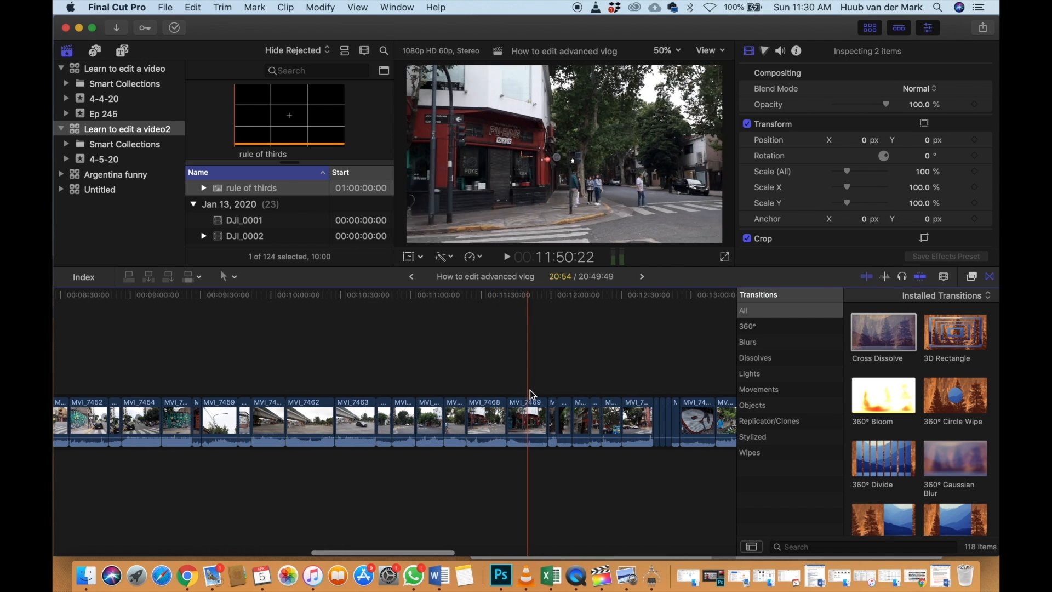
scroll(540, 390, "right", 3)
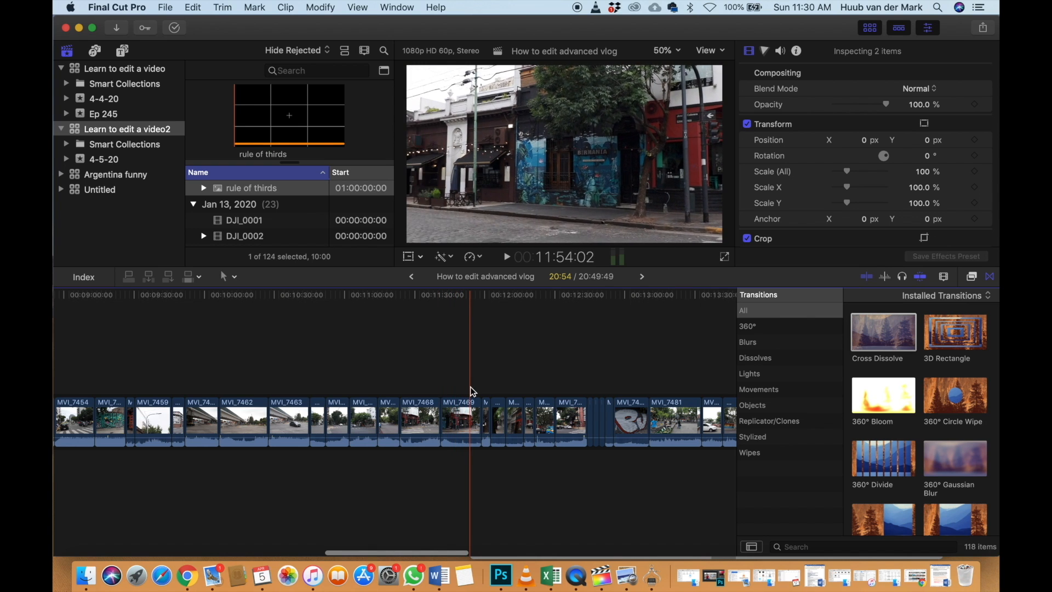
left_click_drag(467, 417, 157, 333)
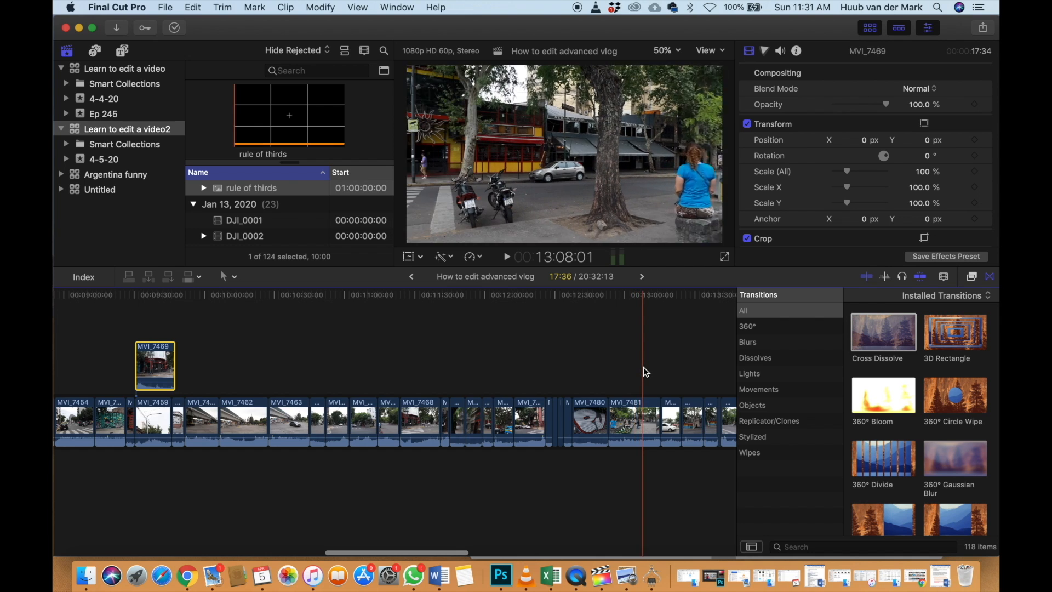
Move lifted clip MVI_7469 earlier to about 7:14, and shift MVI_7434 and MVI_7446 about 43 seconds later
scroll(646, 372, "right", 5)
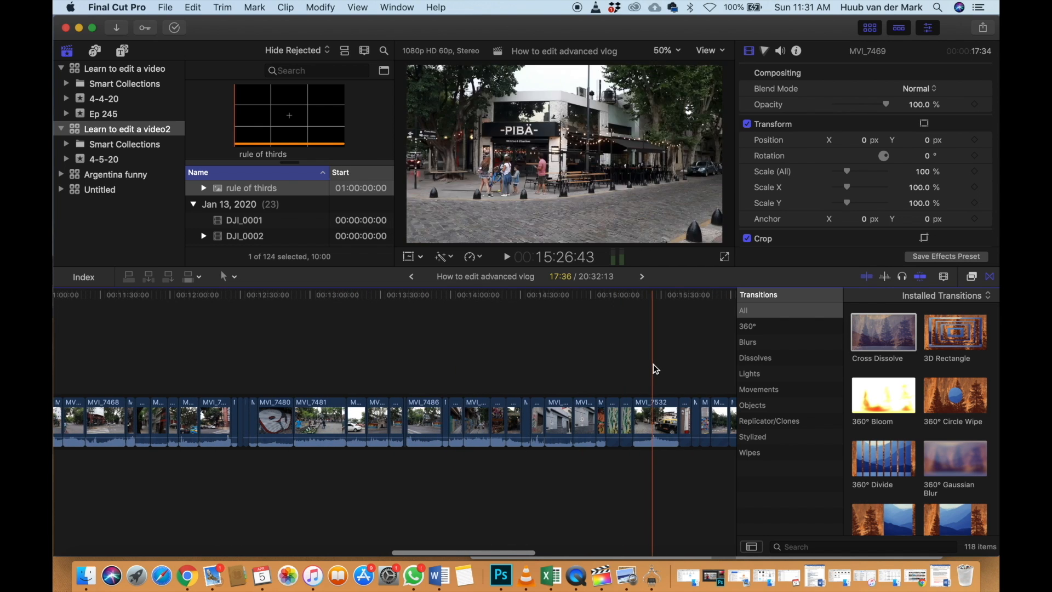
scroll(653, 368, "left", 10)
left_click_drag(554, 364, 241, 367)
scroll(241, 366, "left", 8)
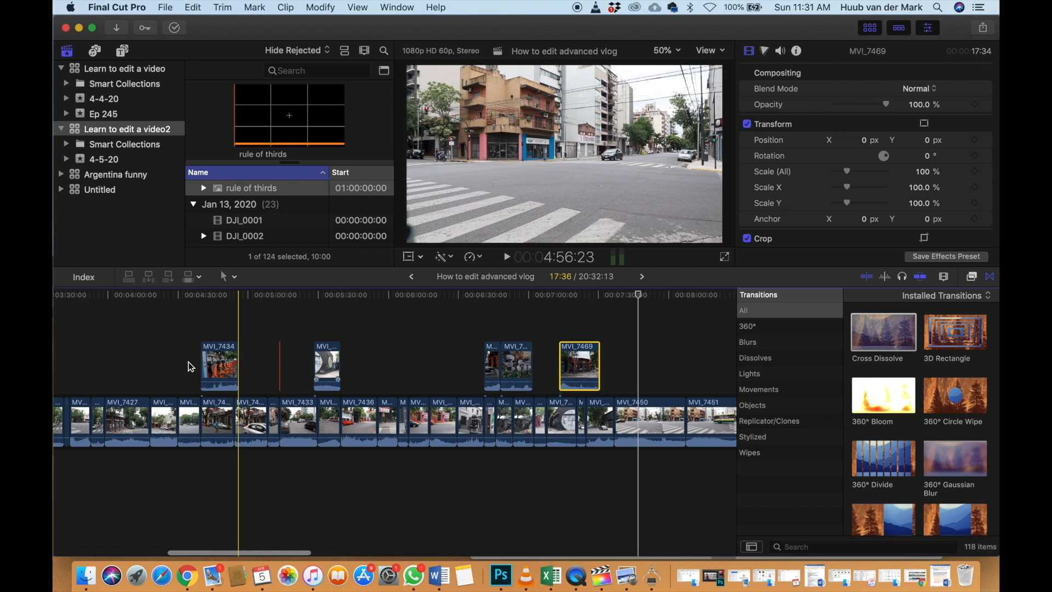
left_click(217, 366)
left_click_drag(189, 356, 440, 363)
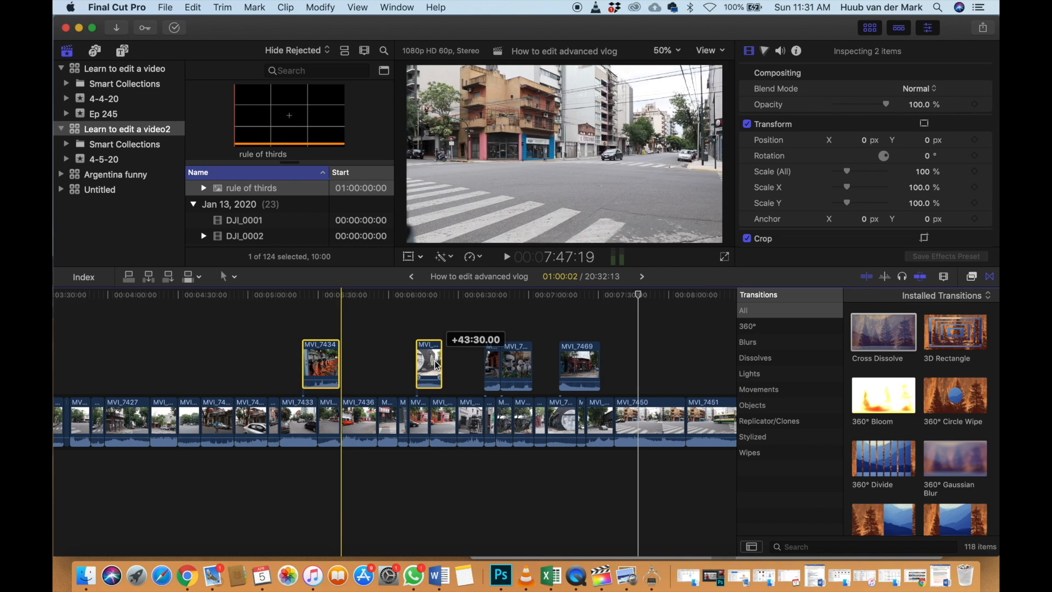
Move the lifted clips MVI_7446, the two murals and MVI_7469 together into the primary storyline directly after MVI_7228
left_click_drag(666, 367, 420, 357)
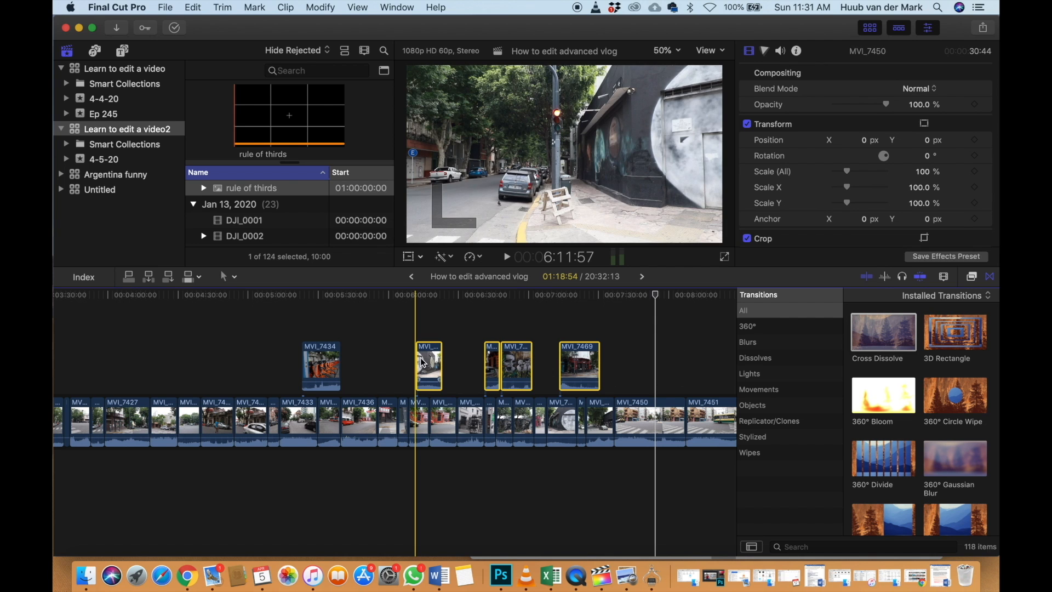
left_click_drag(57, 351, 64, 351)
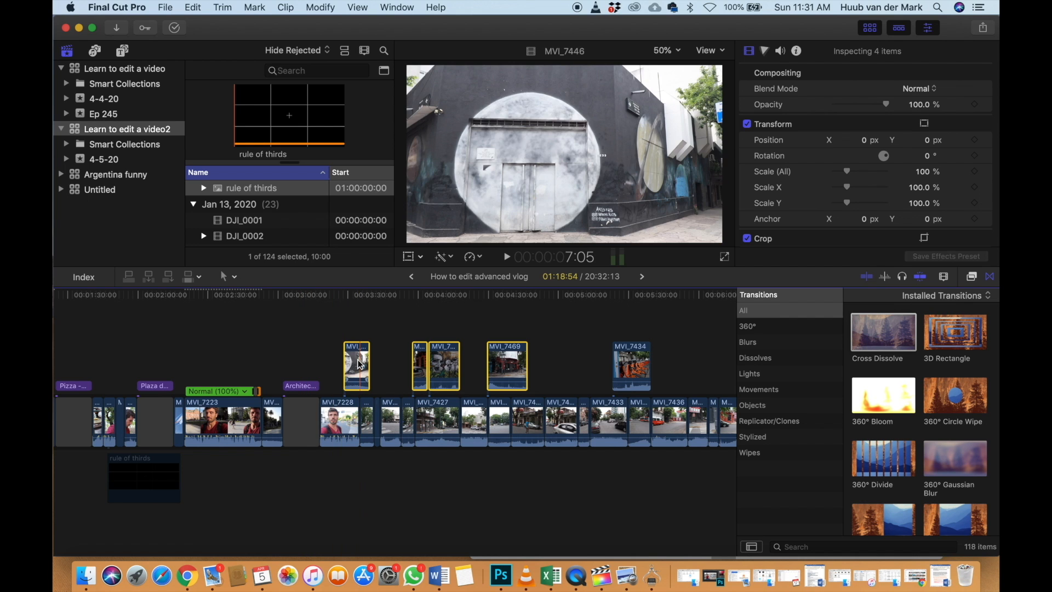
left_click_drag(359, 365, 356, 425)
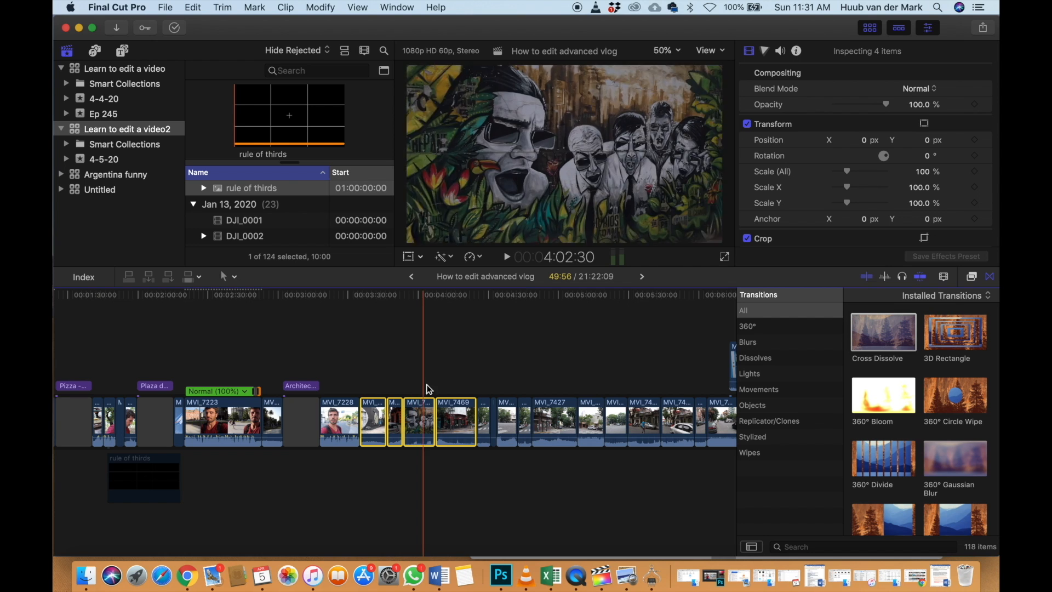
Move the lifted orange-bike clip MVI_7434 below the primary storyline at about 3:30, under MVI_7228
scroll(445, 381, "right", 6)
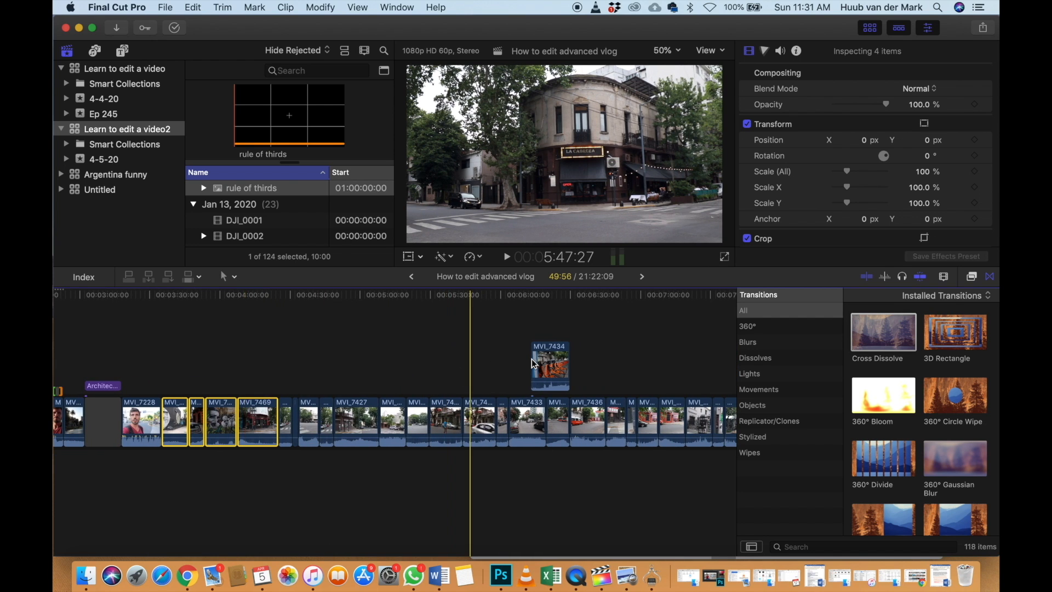
left_click(554, 361)
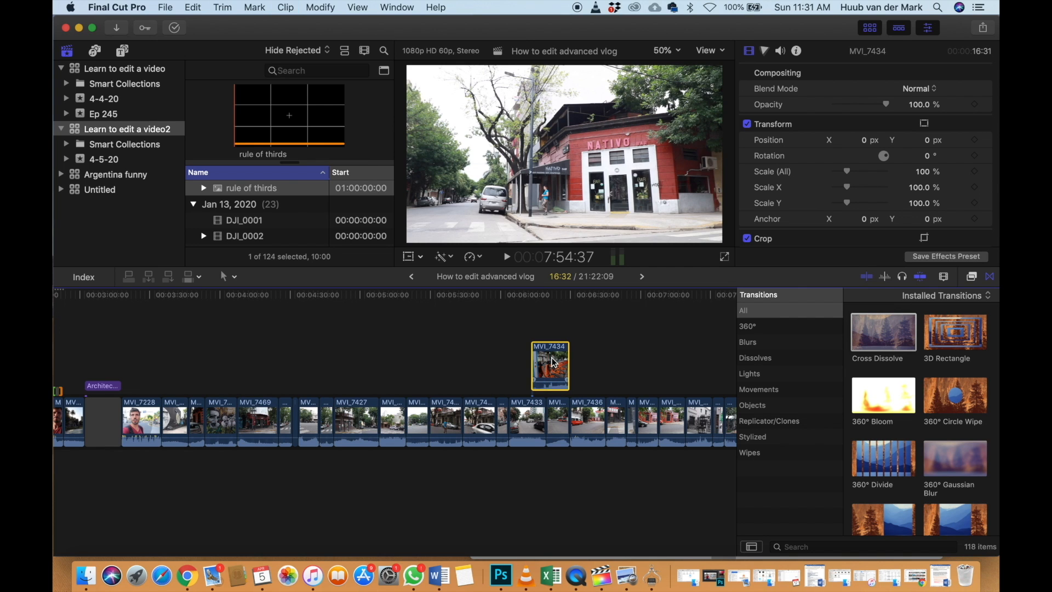
left_click(356, 349)
left_click_drag(197, 408, 171, 469)
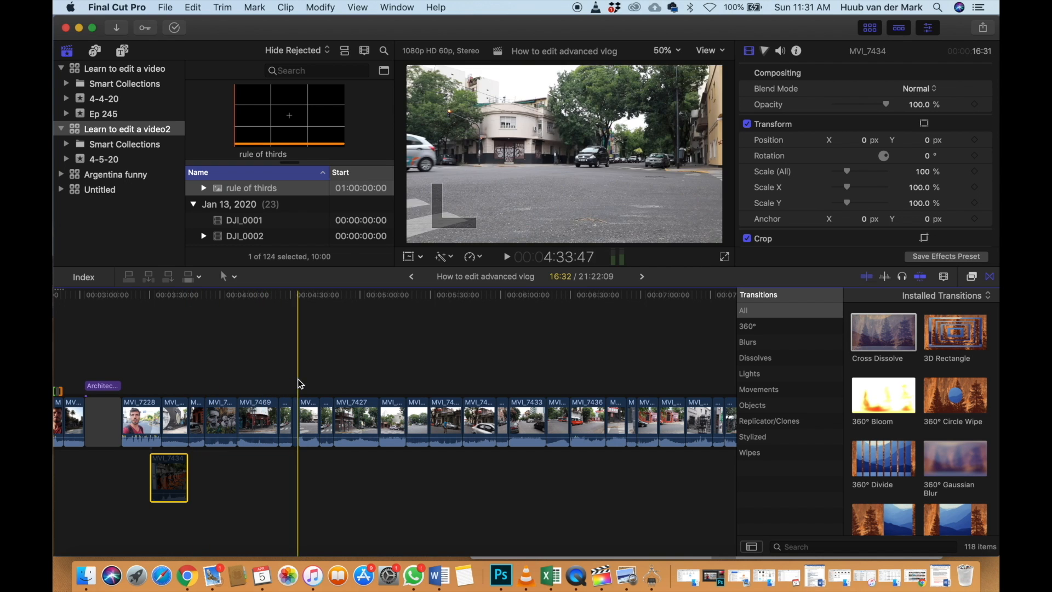
Disable the unused street clips in the primary storyline from about 4:31 to 6:58, including MVI_7427 through MVI_7436
left_click_drag(296, 382, 634, 440)
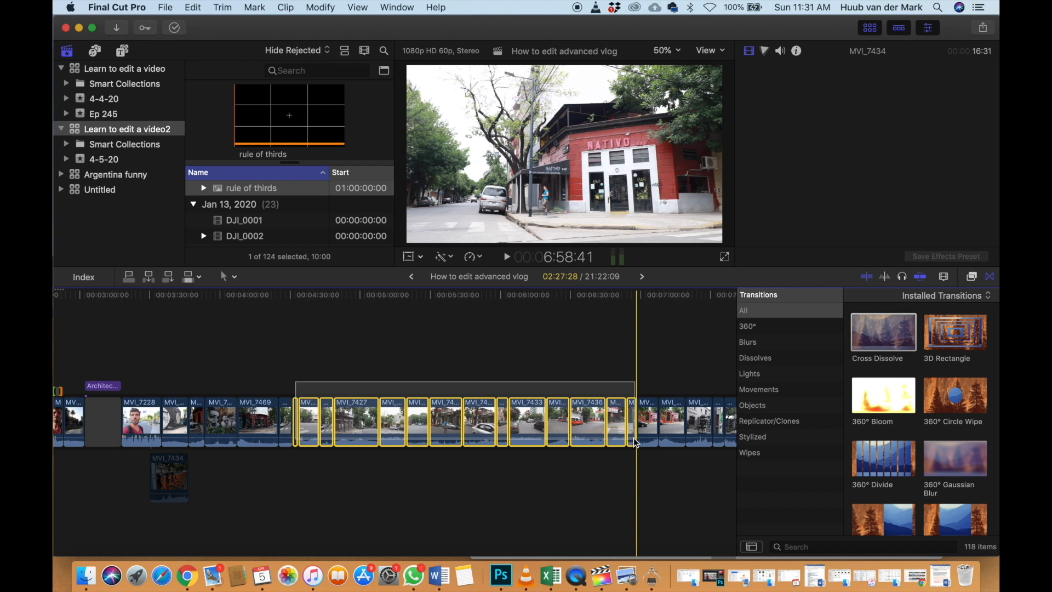
key("v")
scroll(633, 439, "right", 3)
scroll(633, 439, "right", 5)
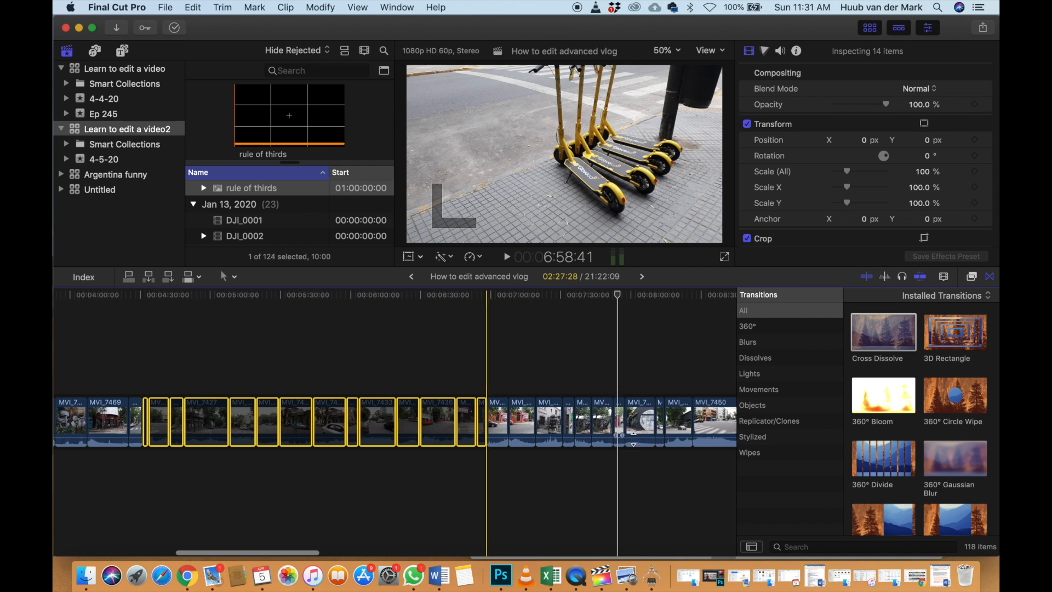
Disable all remaining unused clips in the primary storyline from about 6:58 up to the next title section at about 19:07
scroll(634, 439, "right", 6)
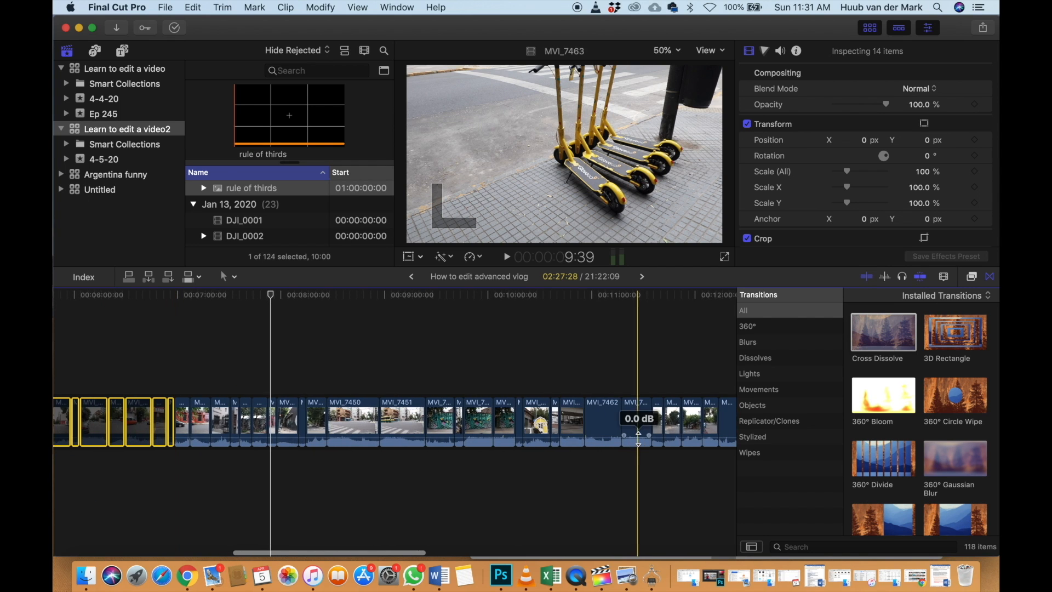
scroll(636, 438, "down", 3)
scroll(647, 439, "down", 3)
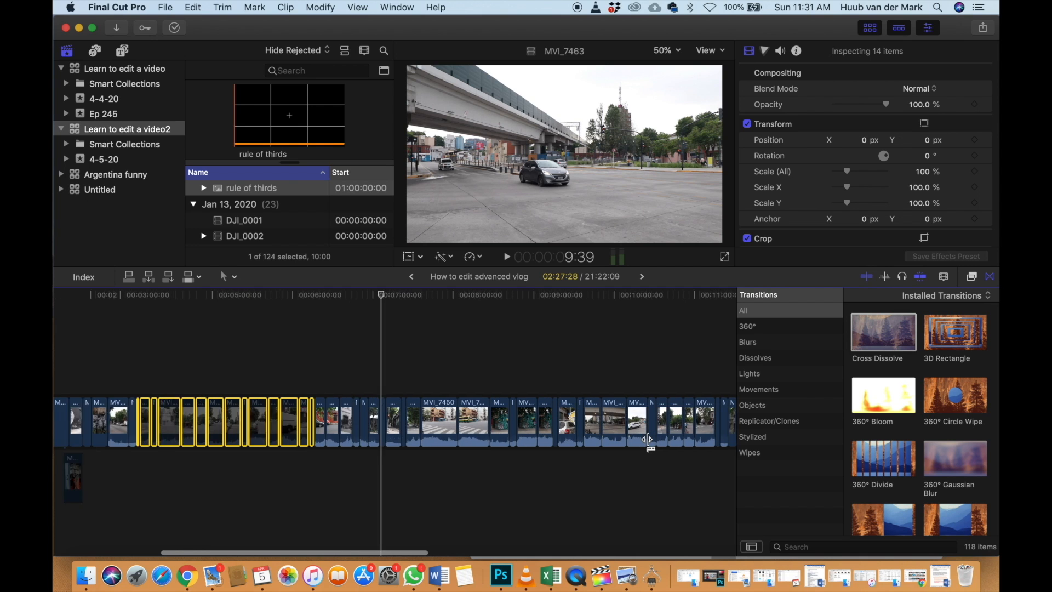
scroll(647, 439, "right", 4)
scroll(646, 439, "right", 3)
scroll(647, 439, "down", 3)
scroll(646, 439, "right", 4)
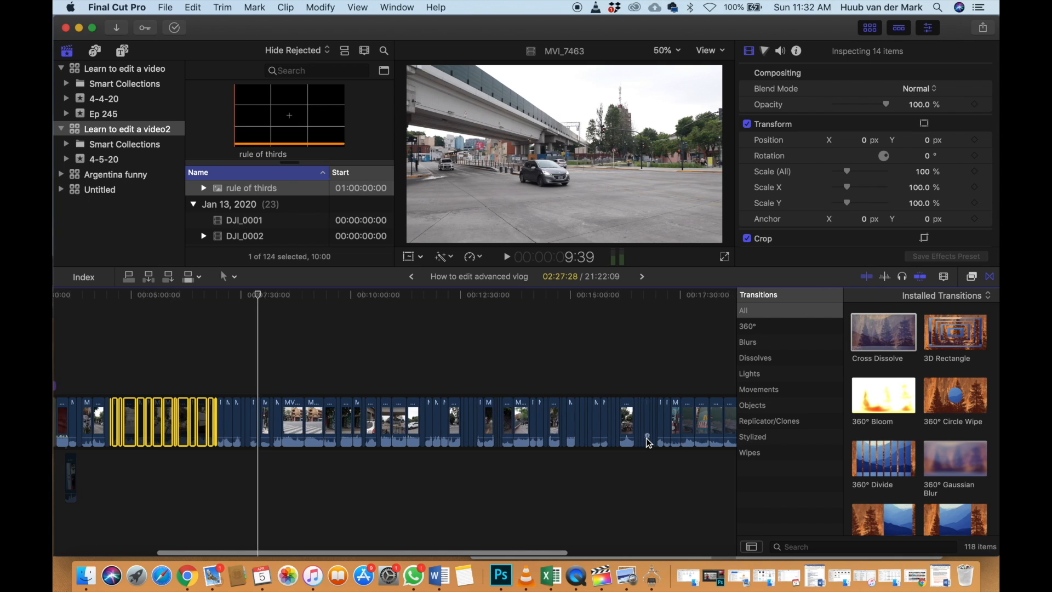
scroll(646, 439, "down", 3)
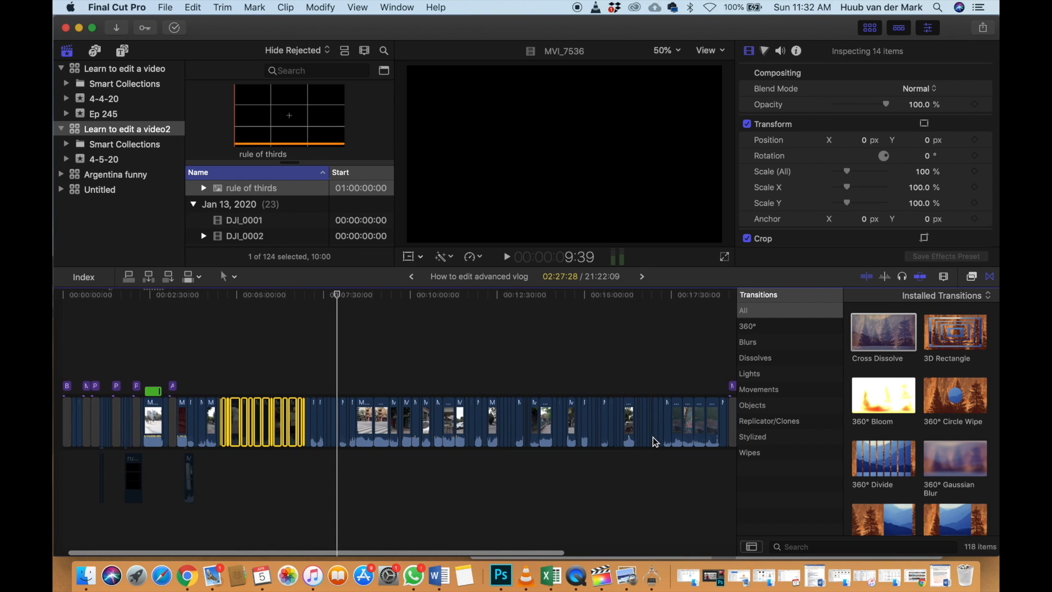
scroll(647, 439, "right", 3)
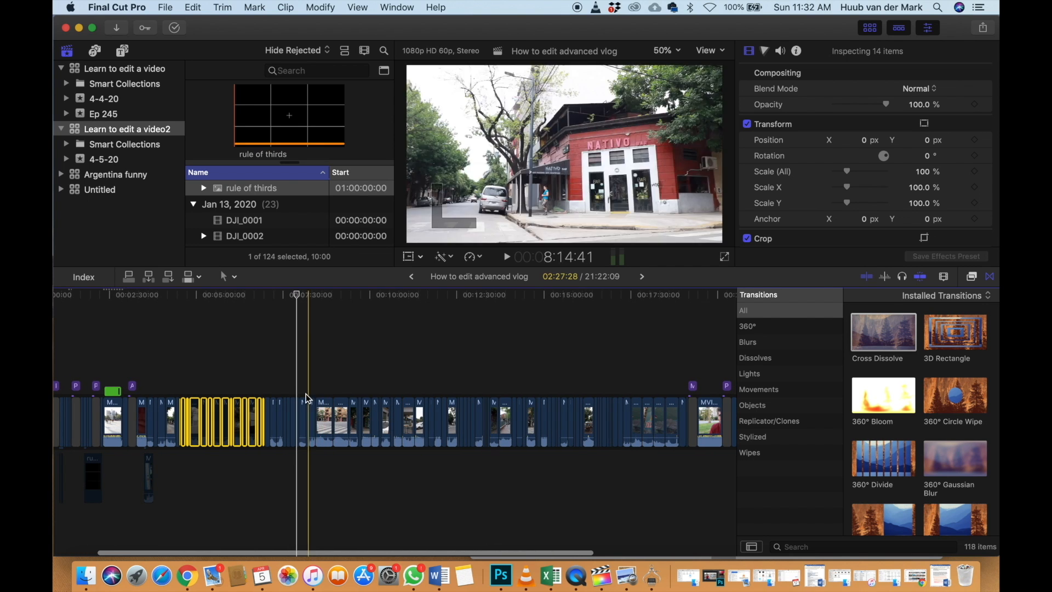
left_click_drag(269, 392, 686, 425)
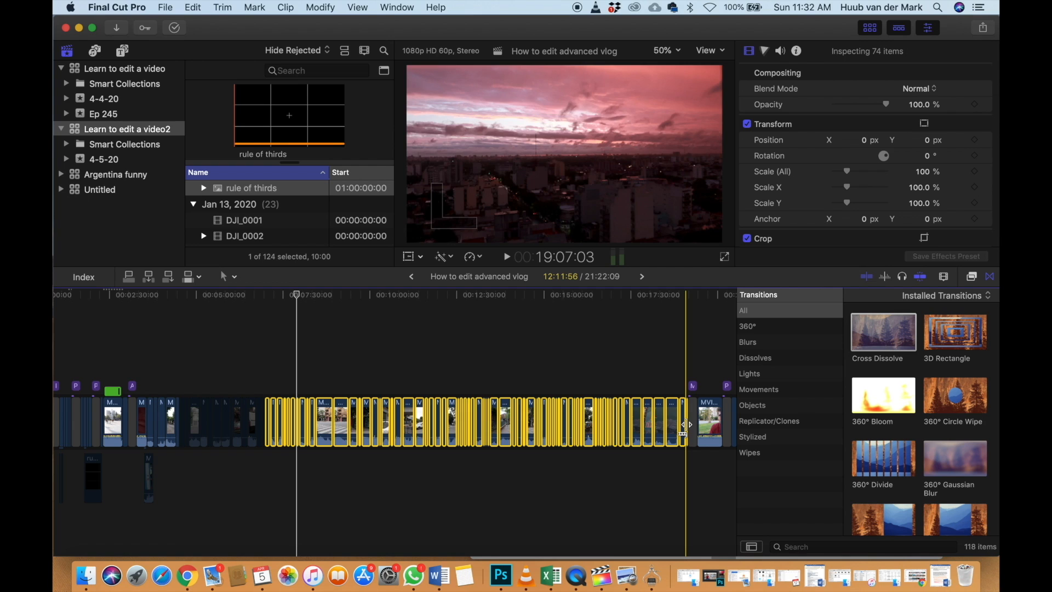
key("v")
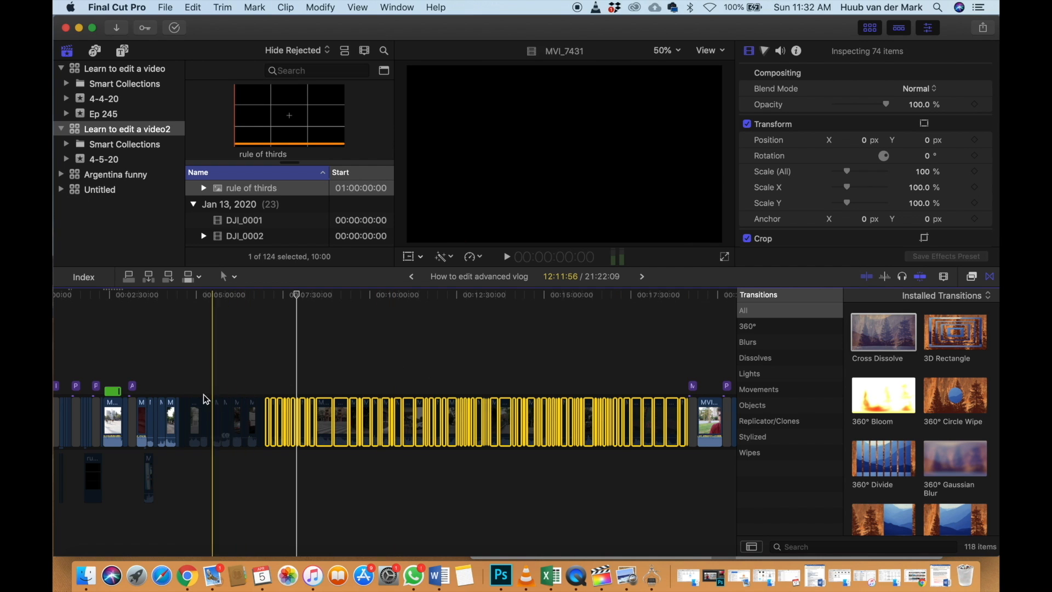
left_click(205, 403)
left_click_drag(184, 391, 583, 431)
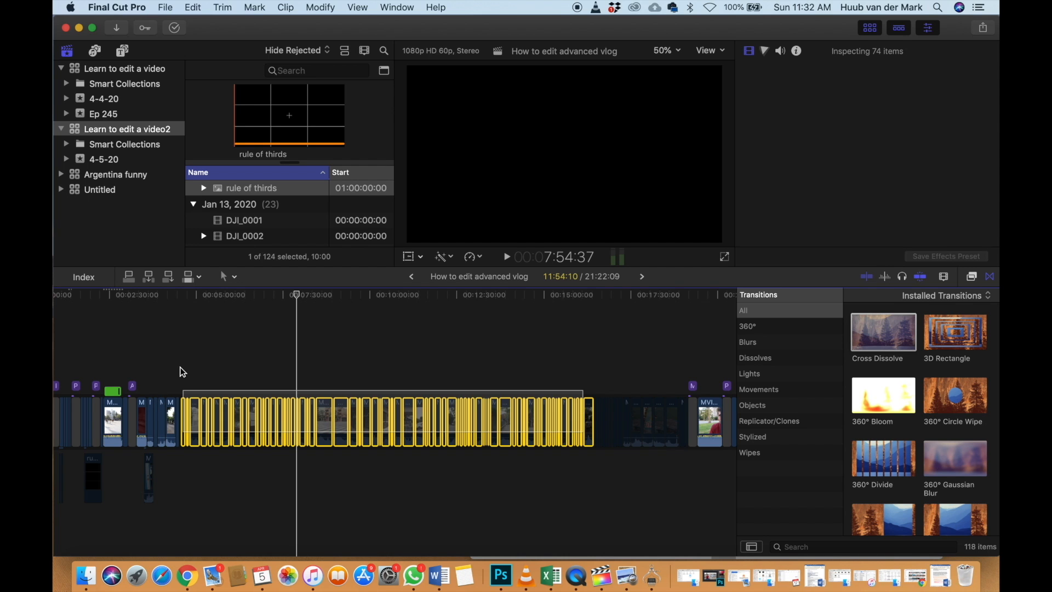
scroll(182, 367, "up", 5)
left_click_drag(180, 387, 193, 405)
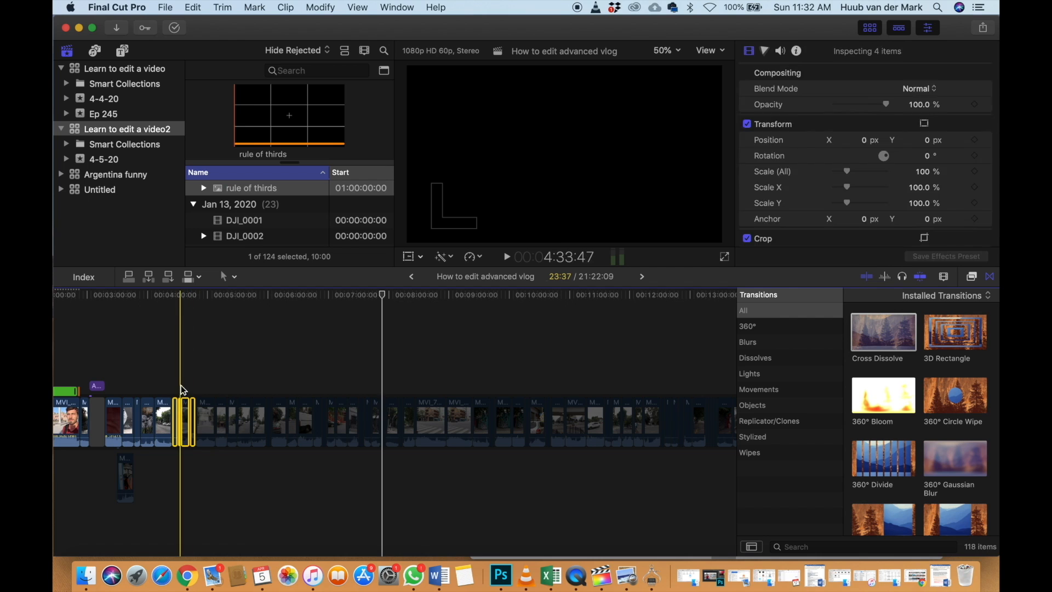
left_click(181, 388)
Move all disabled clips, from about 4:31 to 19:07, to the end of the primary storyline behind the last title sections
left_click_drag(182, 391, 449, 424)
scroll(243, 420, "left", 2)
scroll(243, 420, "up", 5)
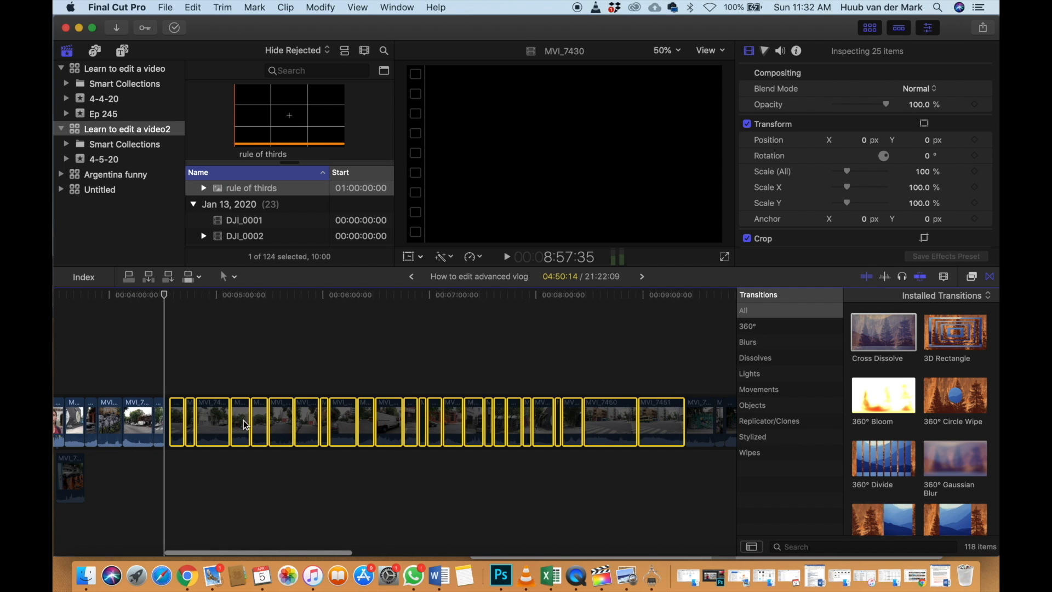
left_click(166, 410, "super")
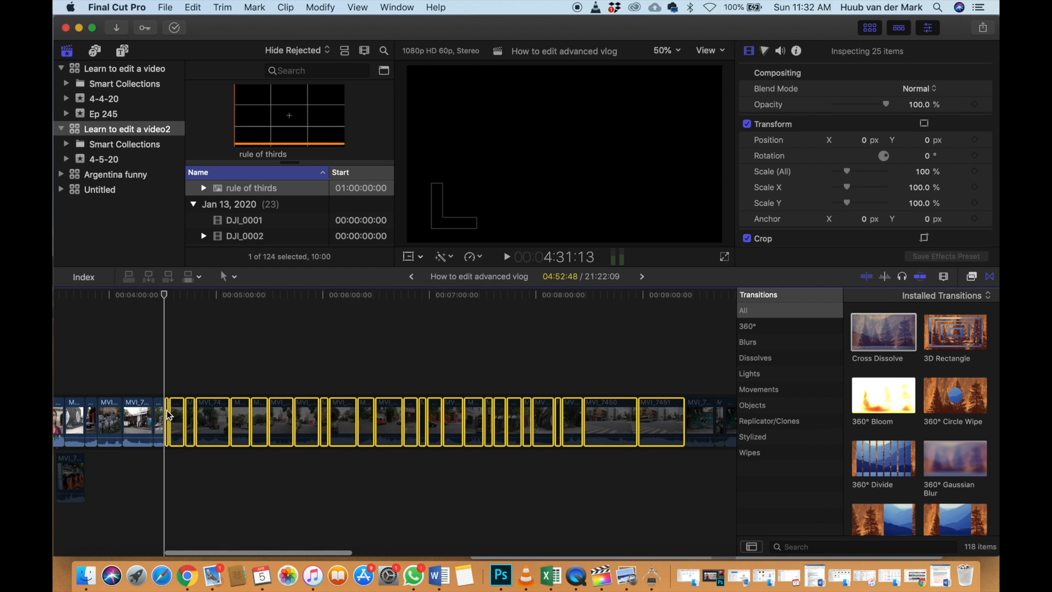
scroll(166, 410, "right", 10)
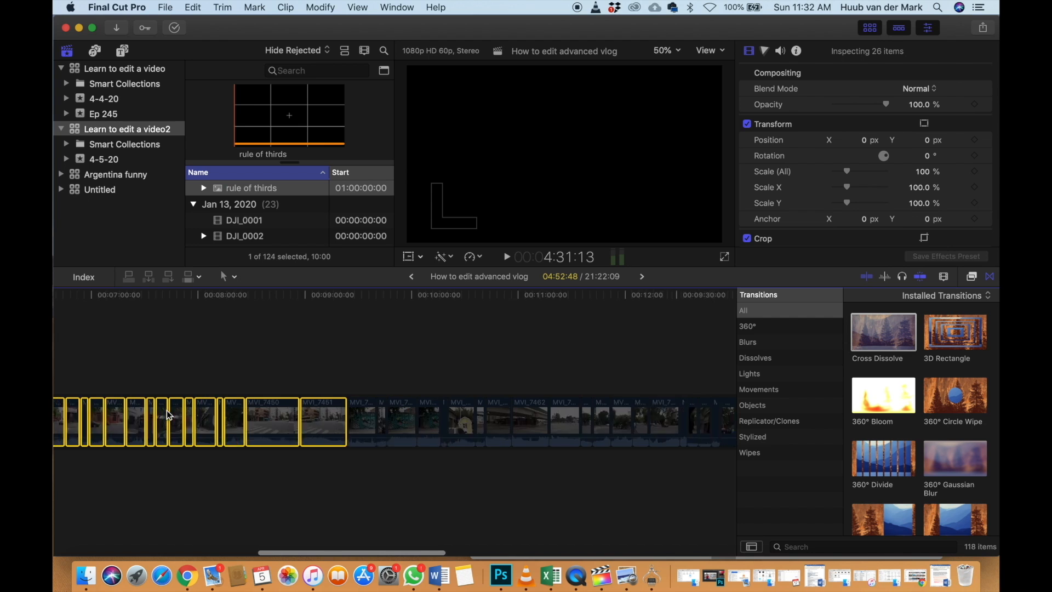
key("super+minus")
key("super+minus")
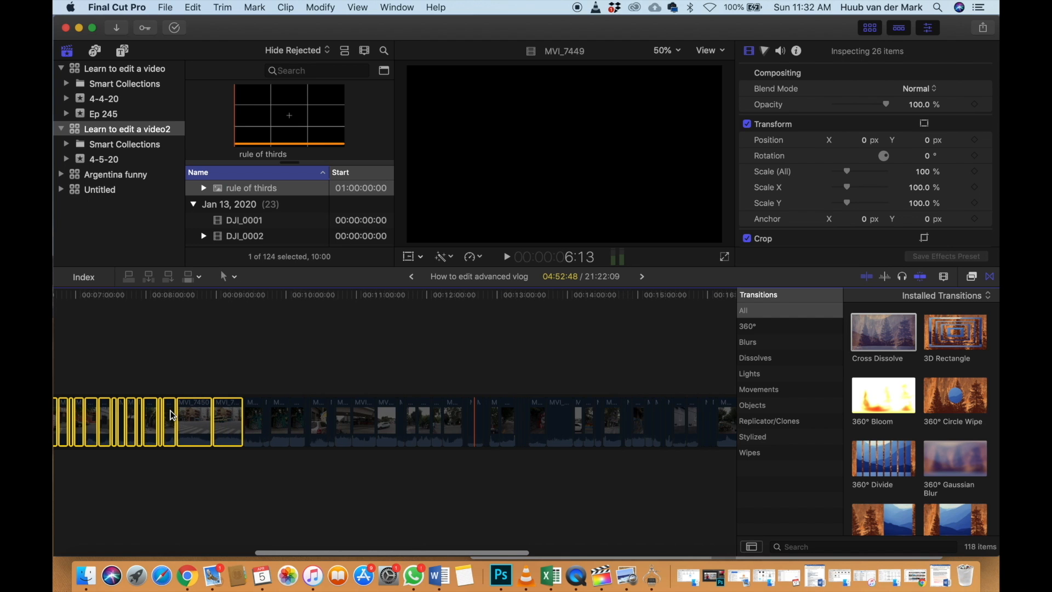
key("super+minus")
key("super+minus")
key("super+minus")
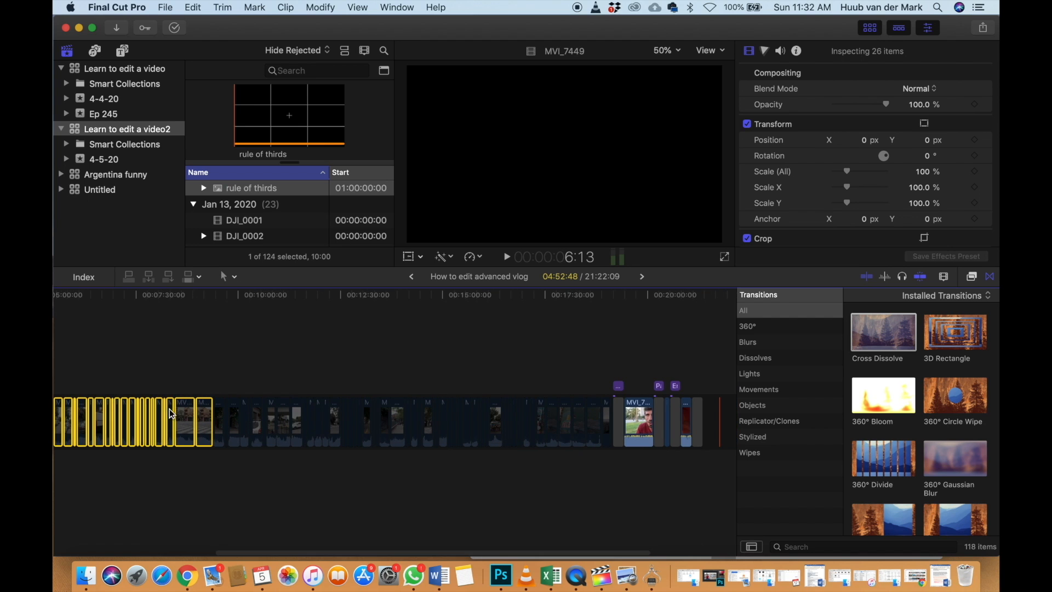
left_click_drag(220, 390, 610, 461)
key("super+minus")
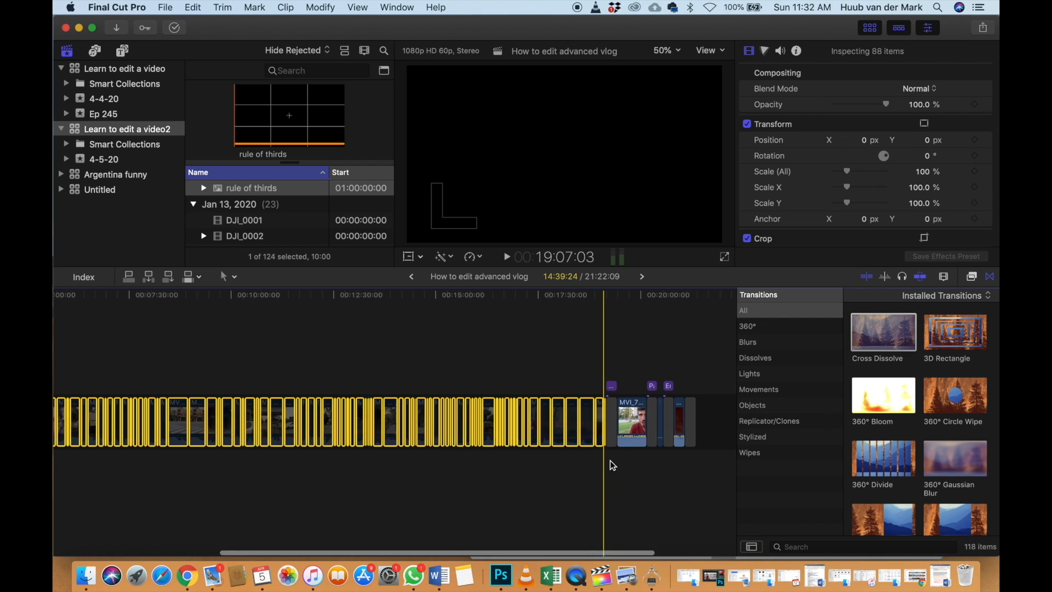
key("super+minus")
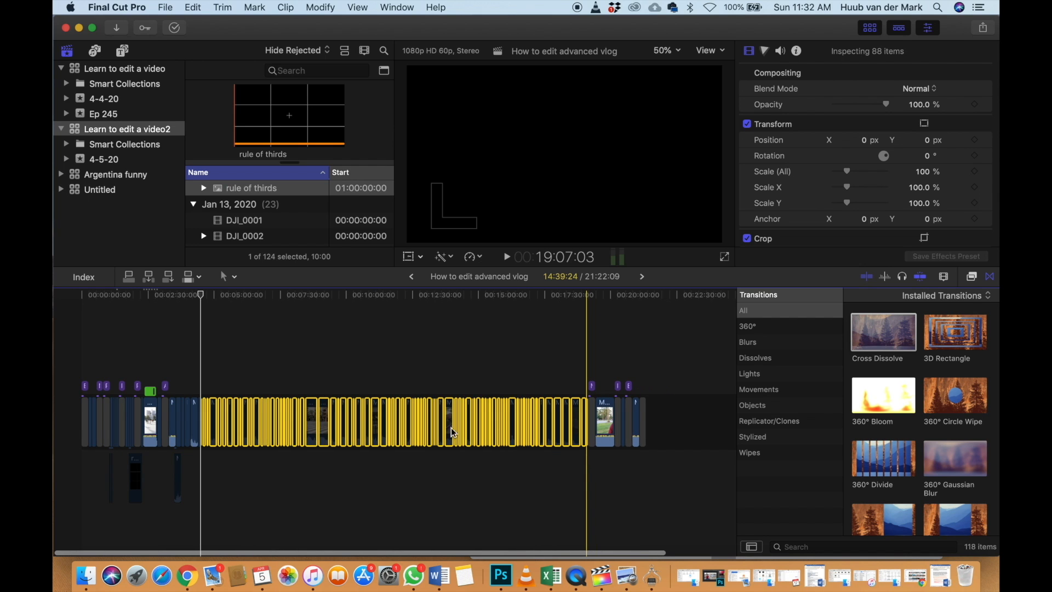
left_click_drag(310, 419, 706, 429)
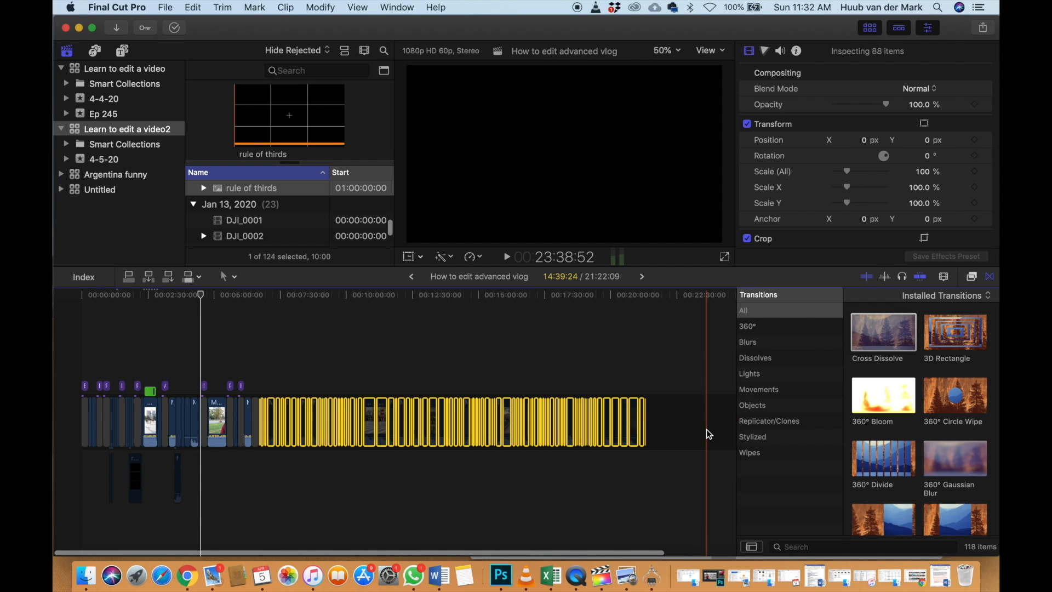
Place the playhead at about 6:42, where the disabled clips begin, with the edited part of the timeline in view
left_click(258, 365)
scroll(257, 365, "up", 5)
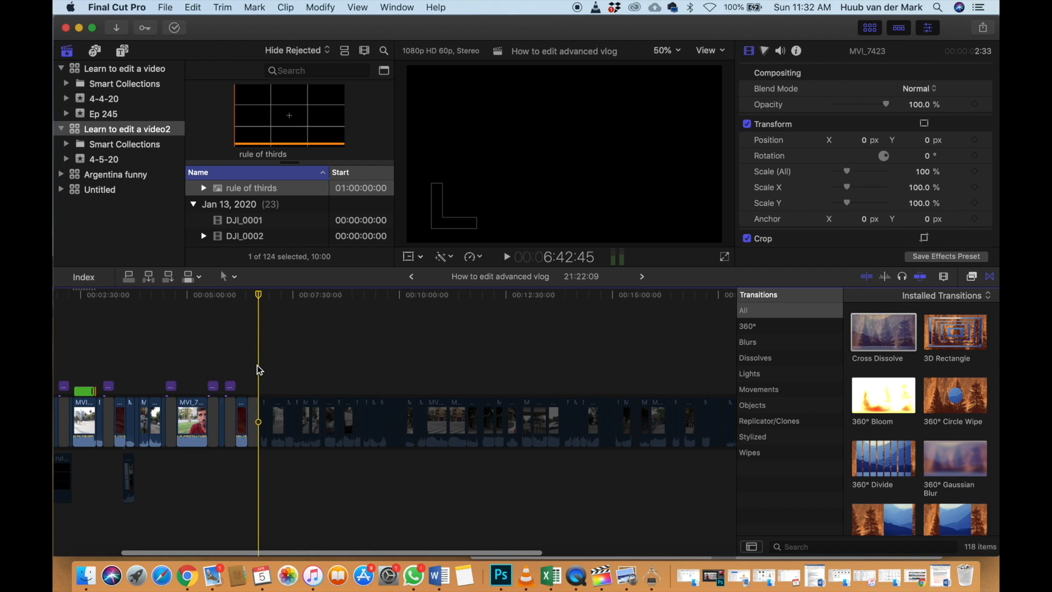
scroll(257, 364, "left", 5)
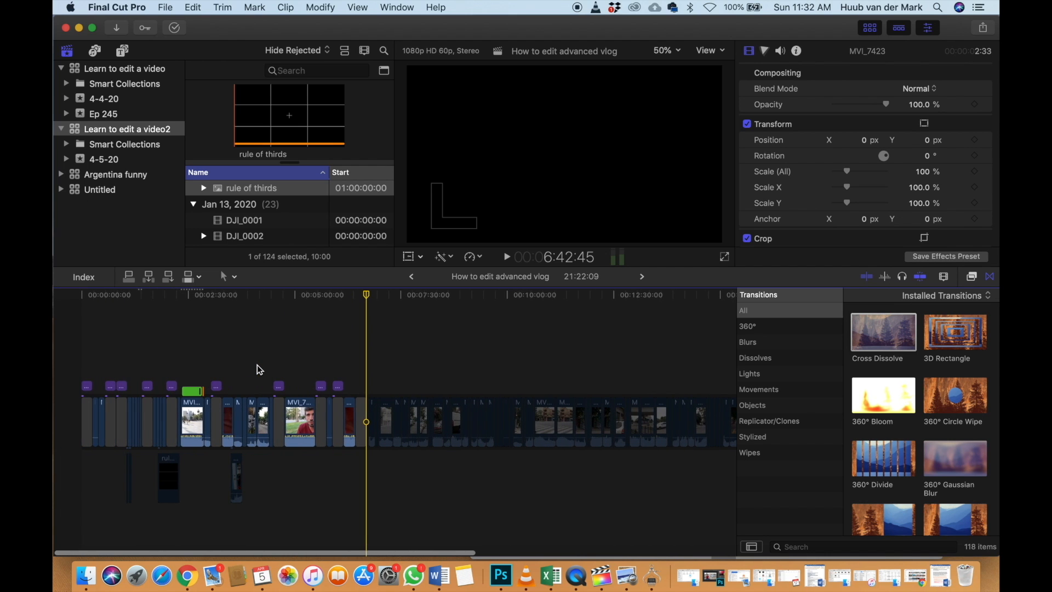
Play back the architecture section from about 3:18 to 4:29 and examine which parts of the street and mural clips are worth keeping
scroll(258, 364, "up", 1)
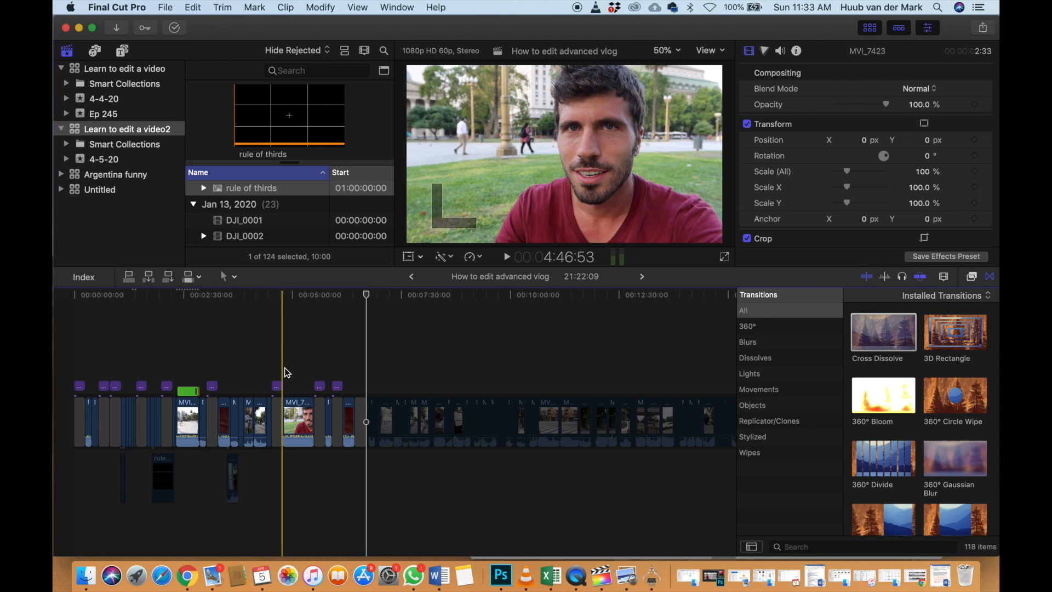
scroll(285, 372, "right", 5)
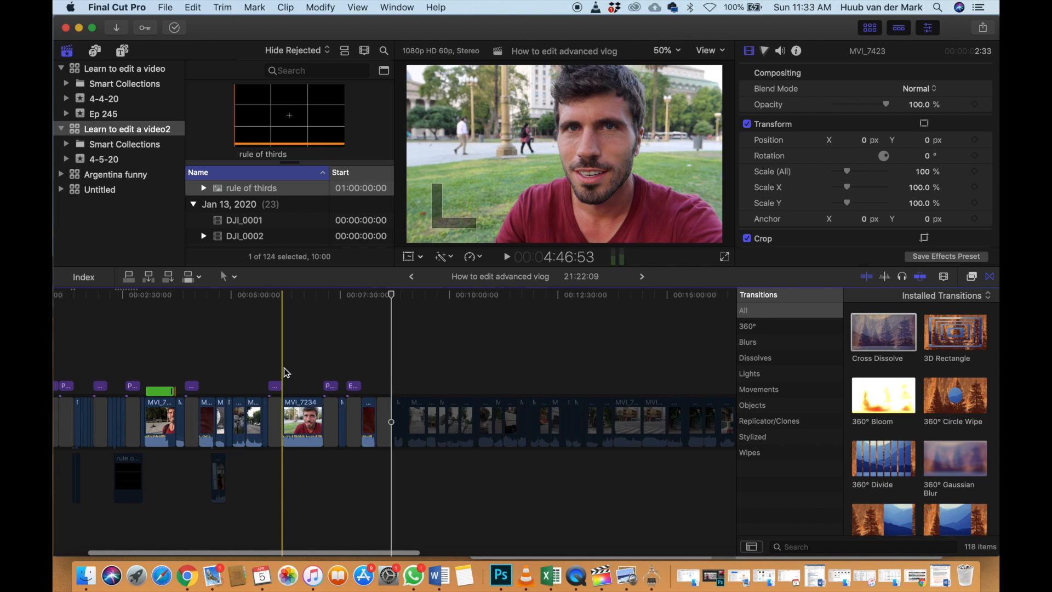
key("super+equal")
scroll(284, 367, "left", 5)
scroll(284, 368, "left", 10)
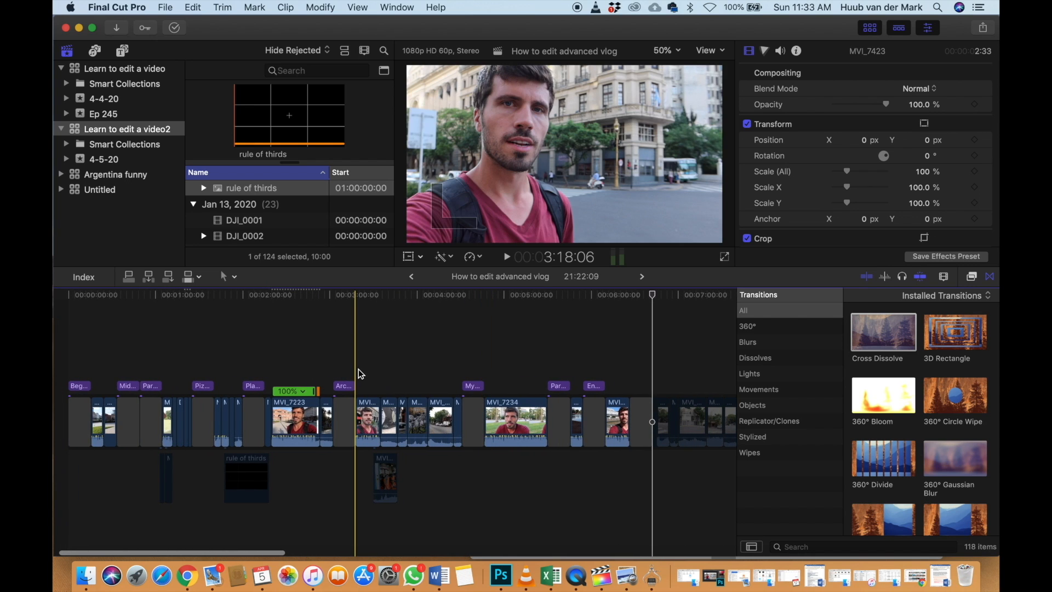
left_click(359, 371)
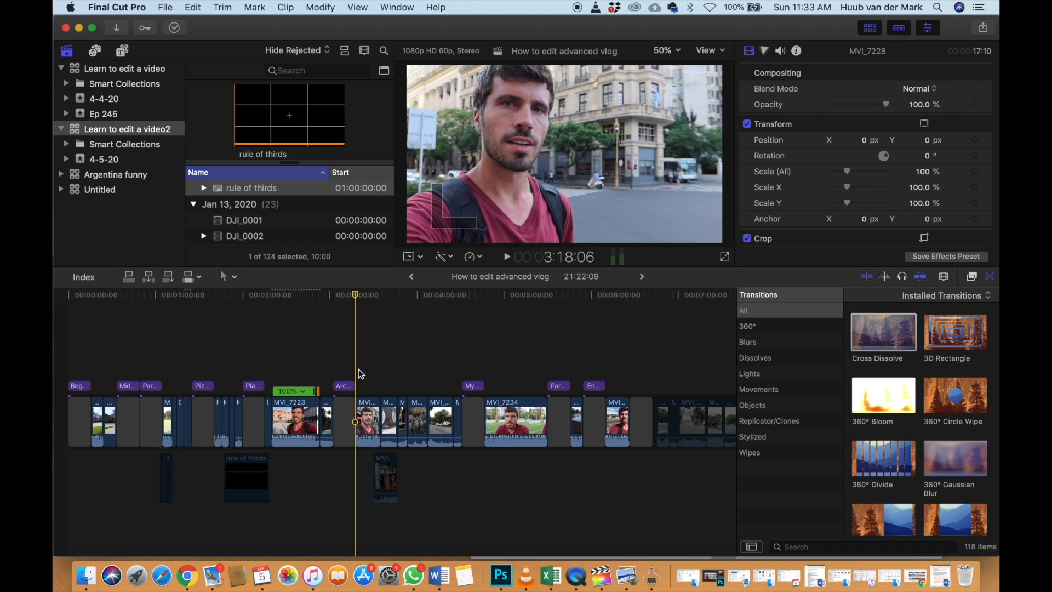
key("space")
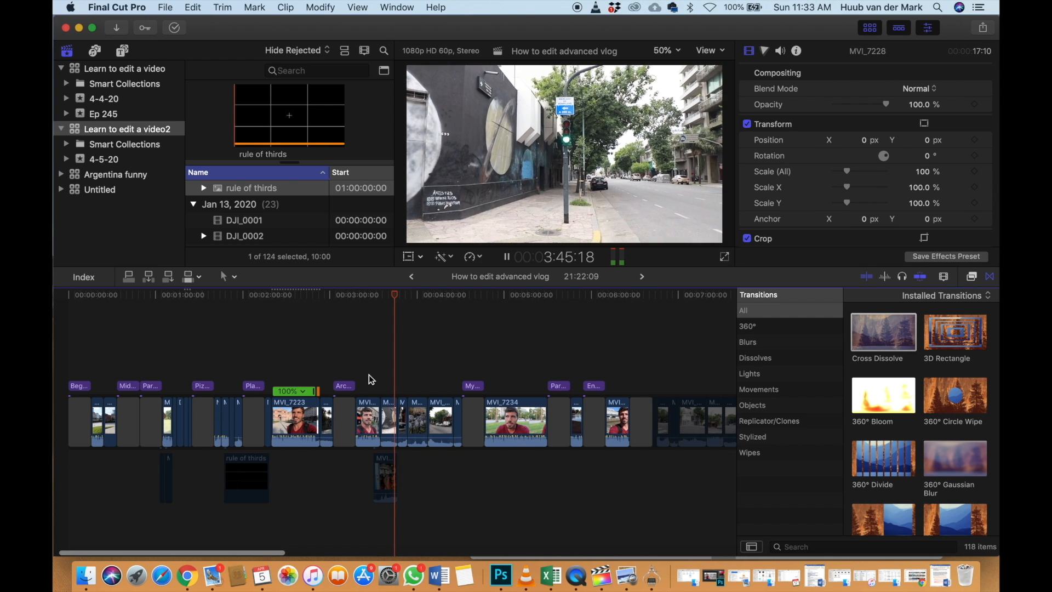
scroll(369, 373, "up", 2)
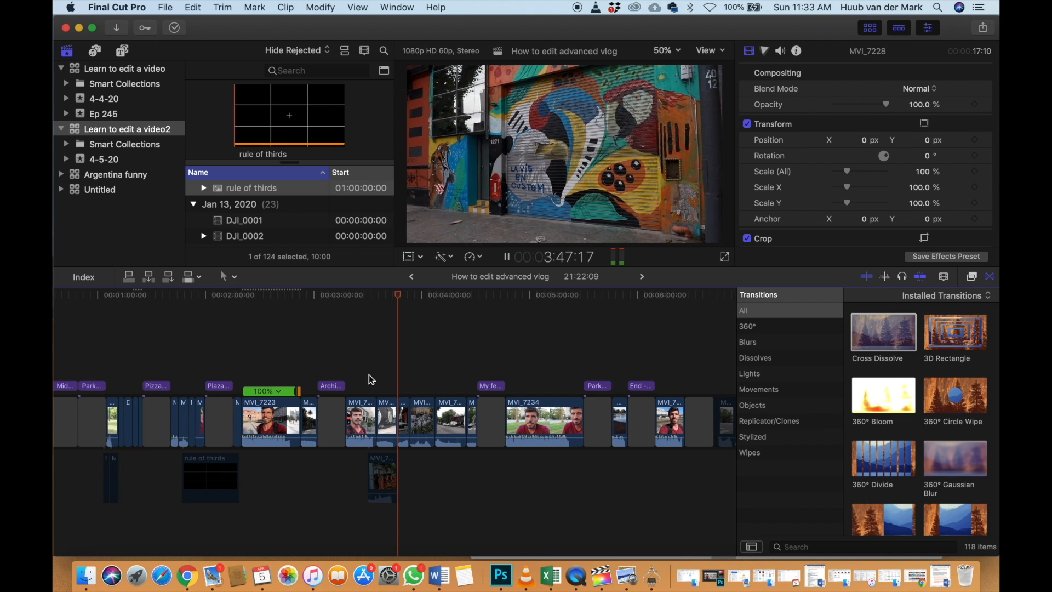
scroll(370, 373, "up", 4)
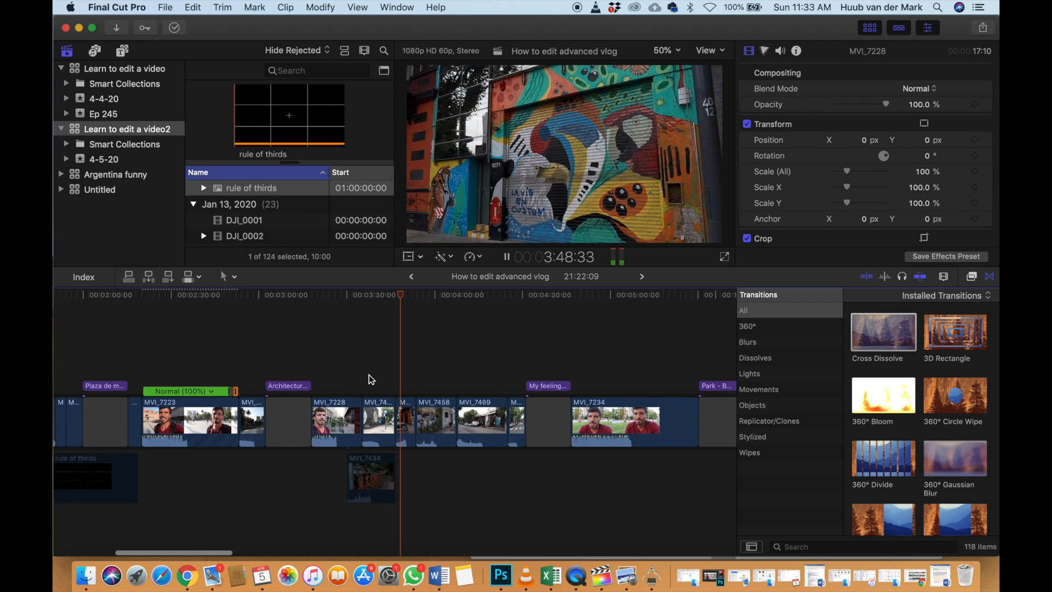
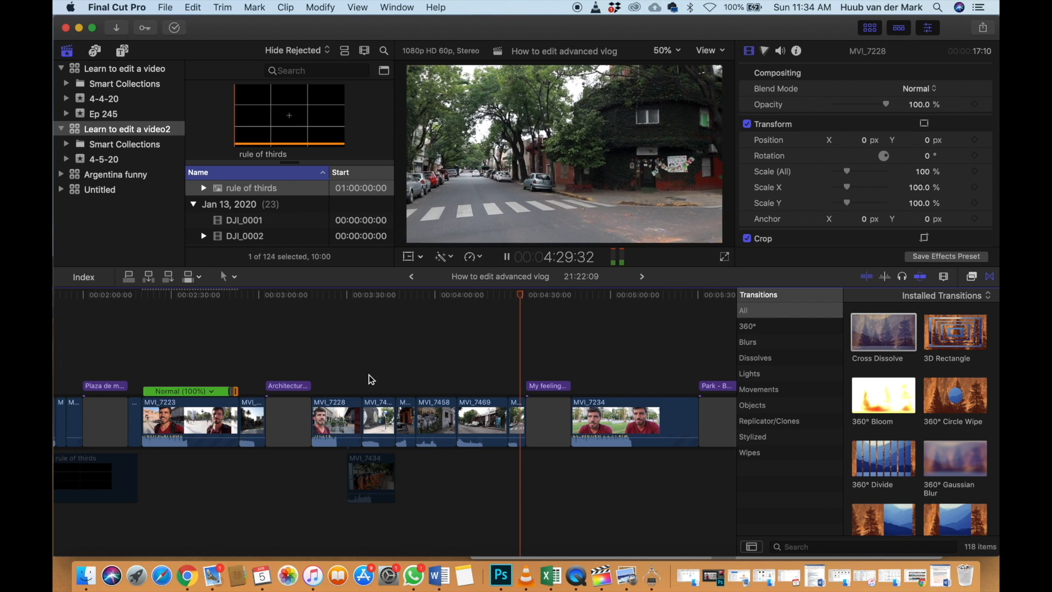
key("space")
Move the disabled connected clip MVI_7434 earlier on the timeline, to start at about 3:06 below the Architecture title
key("super+equal")
key("super+equal")
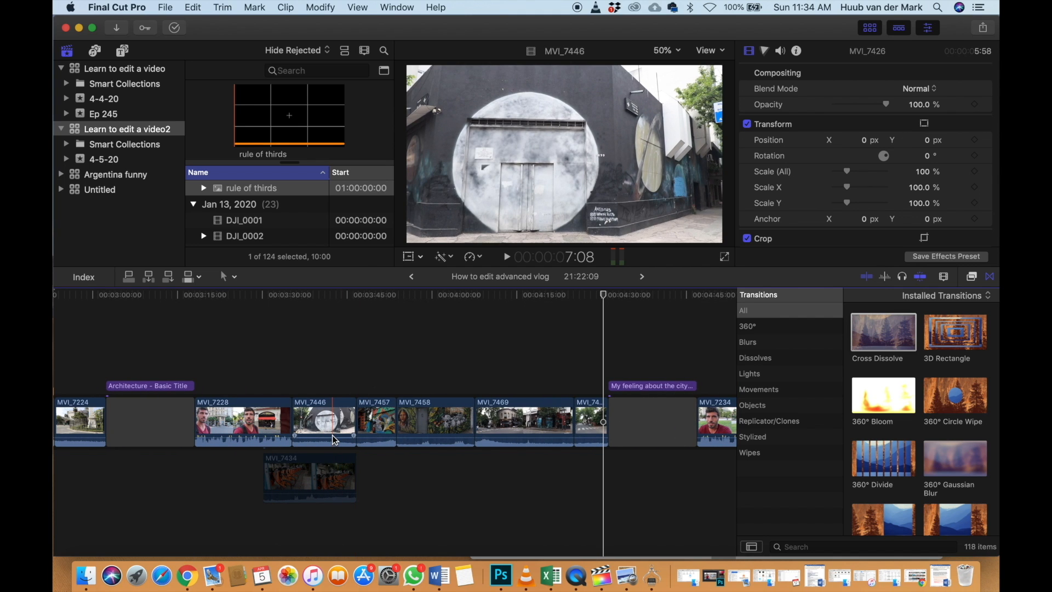
left_click_drag(334, 471, 197, 472)
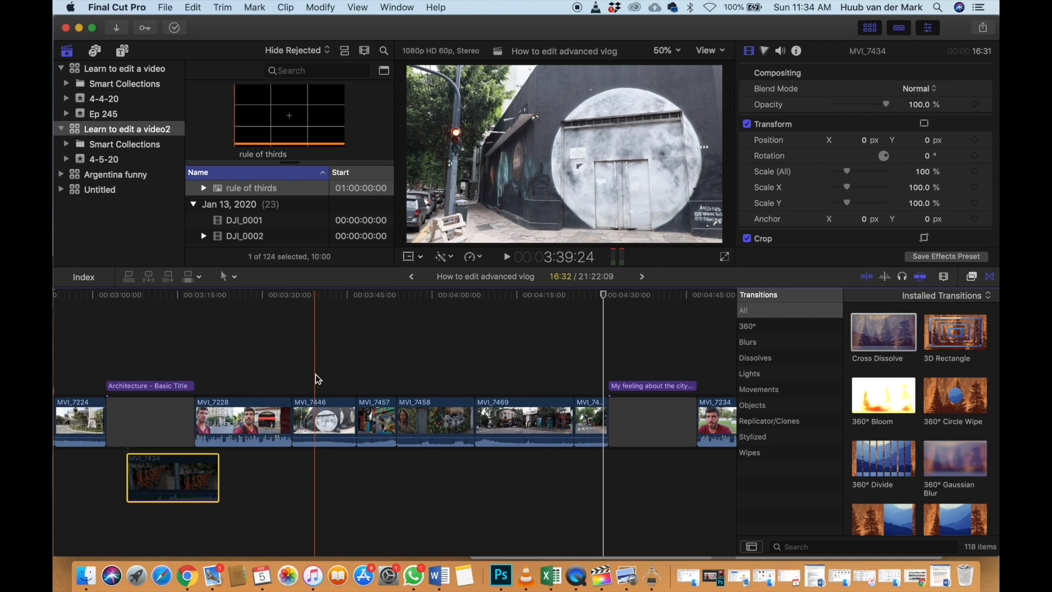
Detach the audio from the five street clips MVI_7446 through MVI_7426 and delete the detached audio
left_click_drag(315, 374, 583, 410)
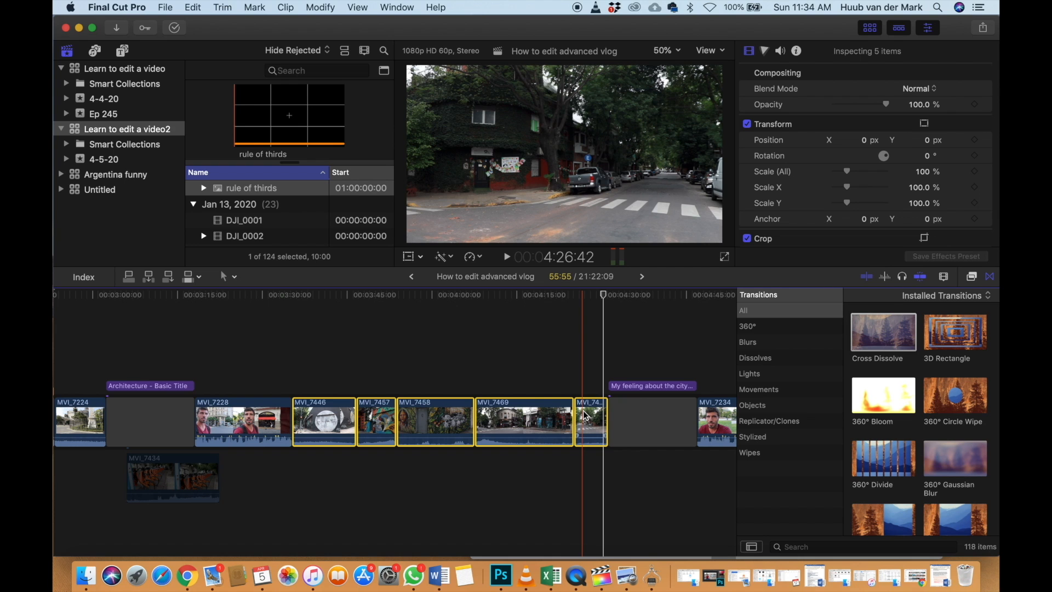
key("ctrl+shift+s")
left_click_drag(578, 490, 325, 470)
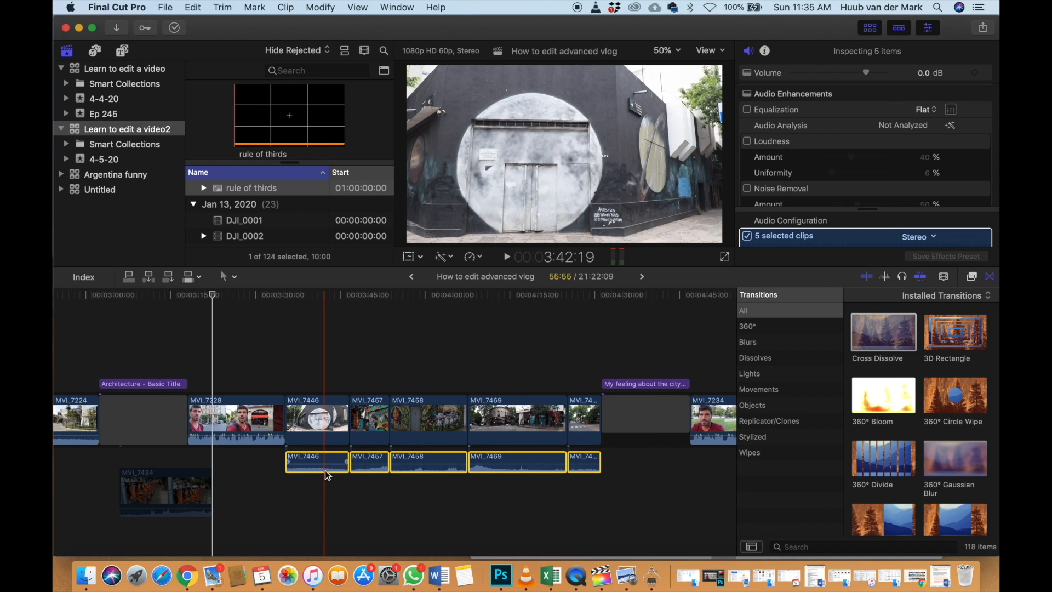
key("Delete")
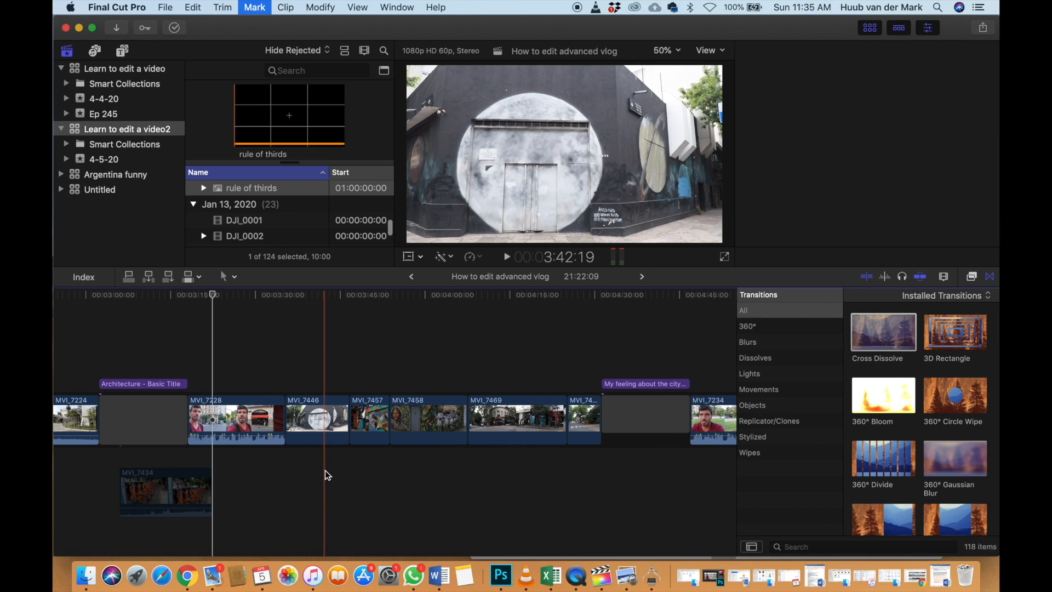
Trim the start of the white-circle wall clip MVI_7446 at about 3:38:29, and trim its end to leave about 5:57
key("super+equal")
key("super+equal")
key("super+equal")
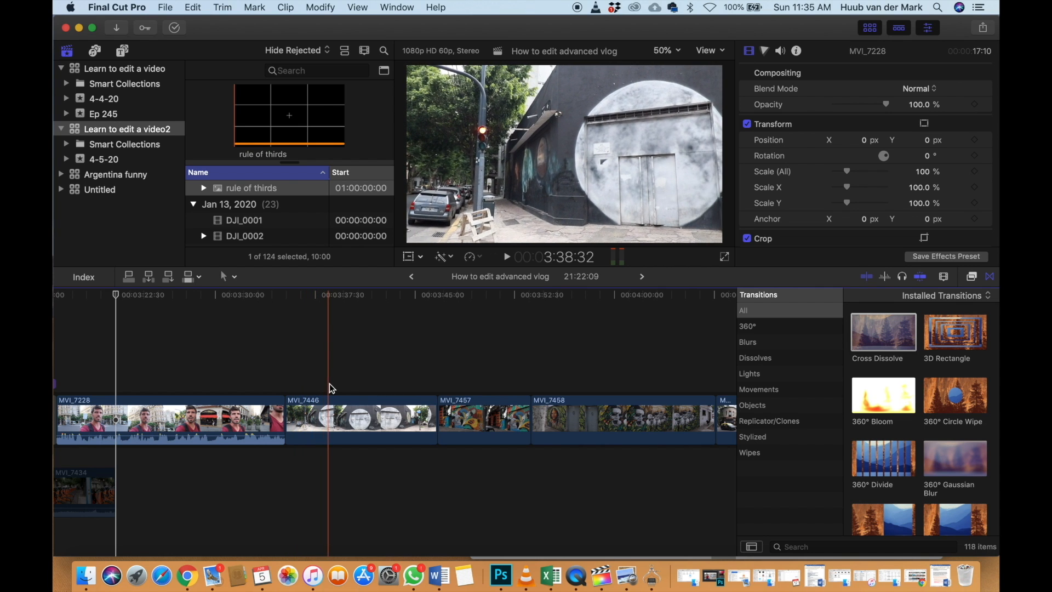
left_click(330, 409)
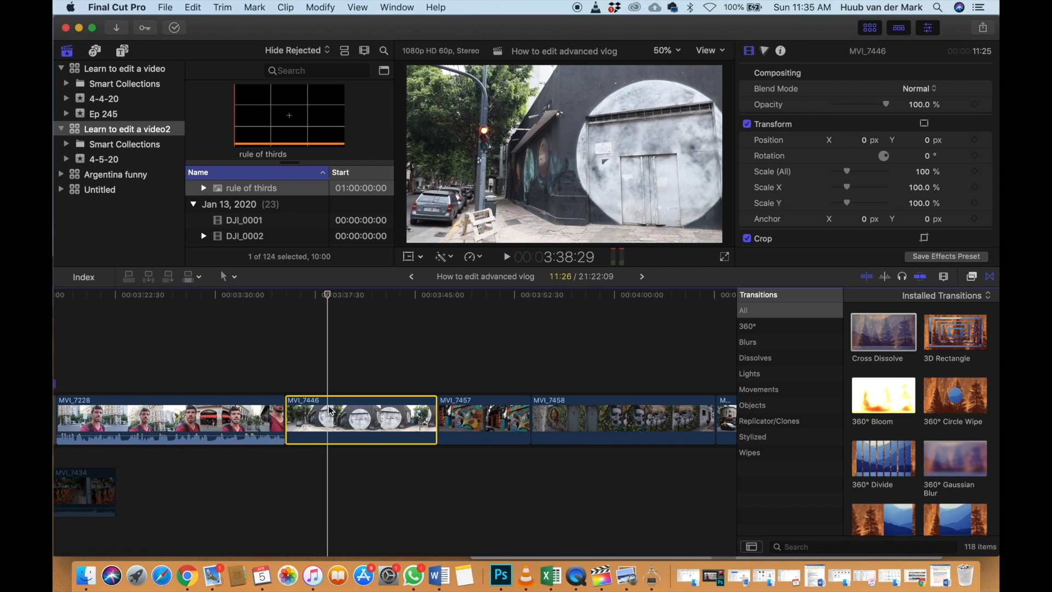
key("alt+bracketleft")
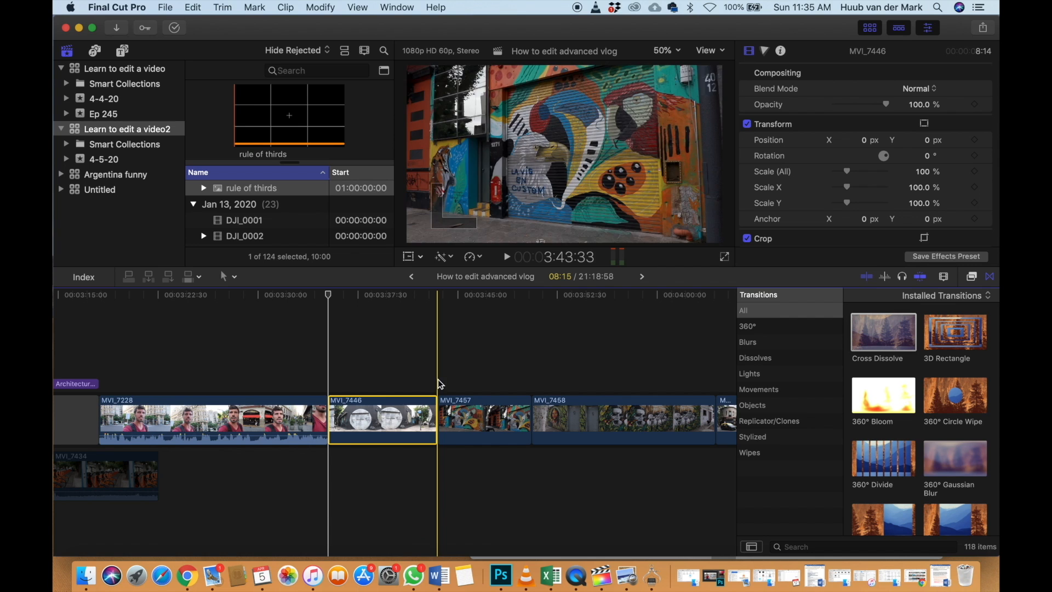
left_click(407, 377)
left_click(408, 412)
key("alt+bracketright")
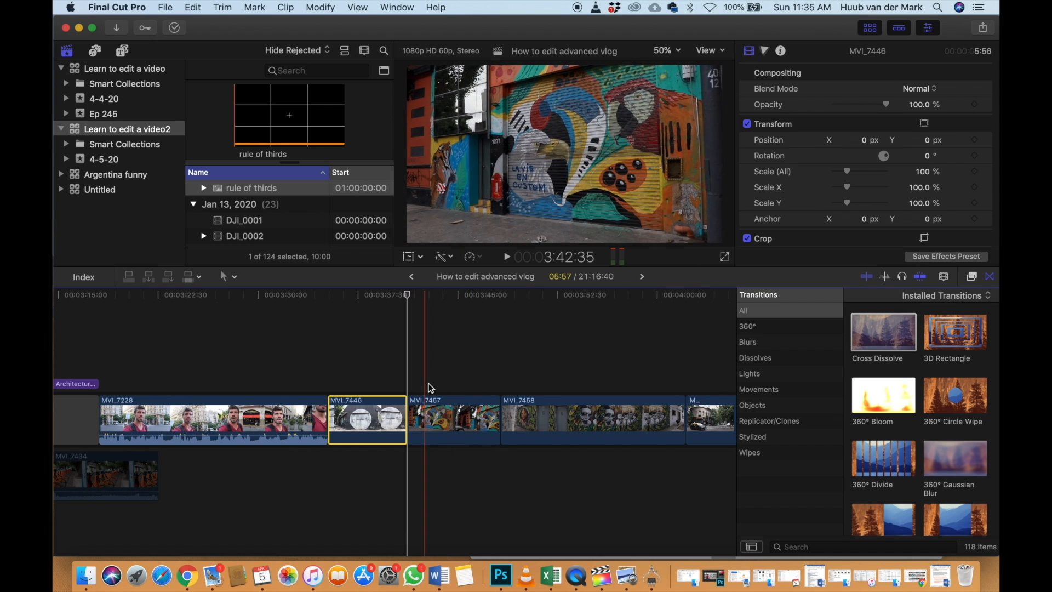
Trim the start of the mural clip MVI_7457 at about 3:42:53, and trim its end to leave about 1:31
left_click(431, 386)
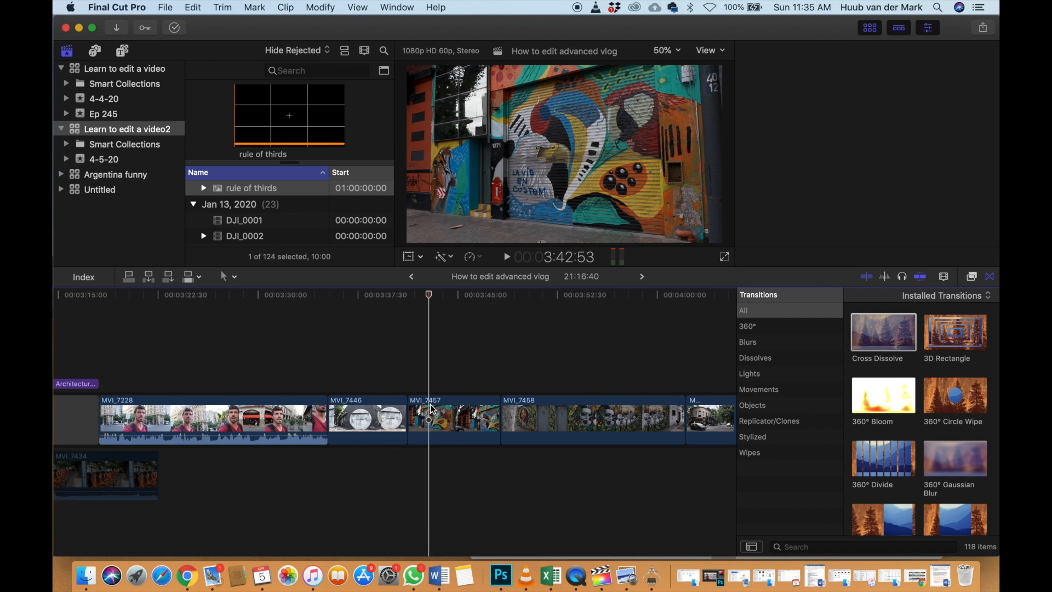
key("c")
key("slash")
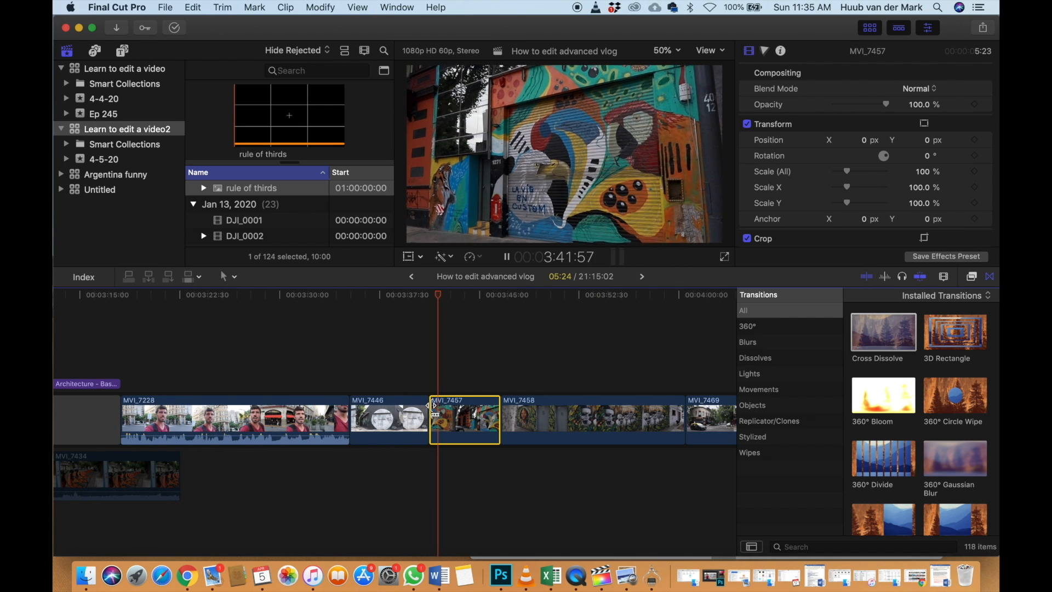
key("space")
key("alt+bracketright")
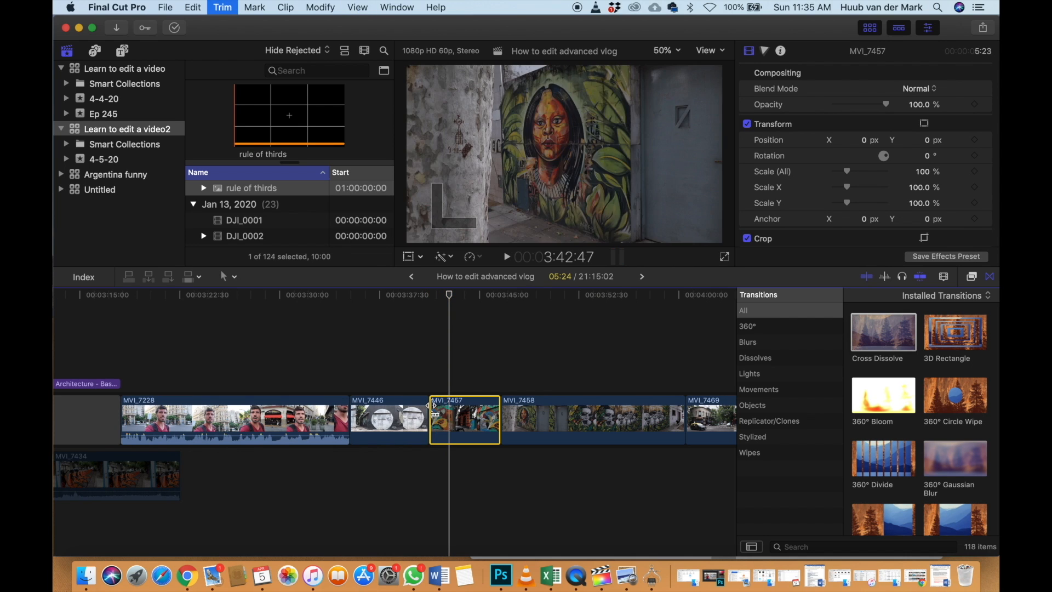
Trim the start of the mural clip MVI_7458 to leave 10:57, and trim its end to leave 6:35
scroll(434, 403, "right", 4)
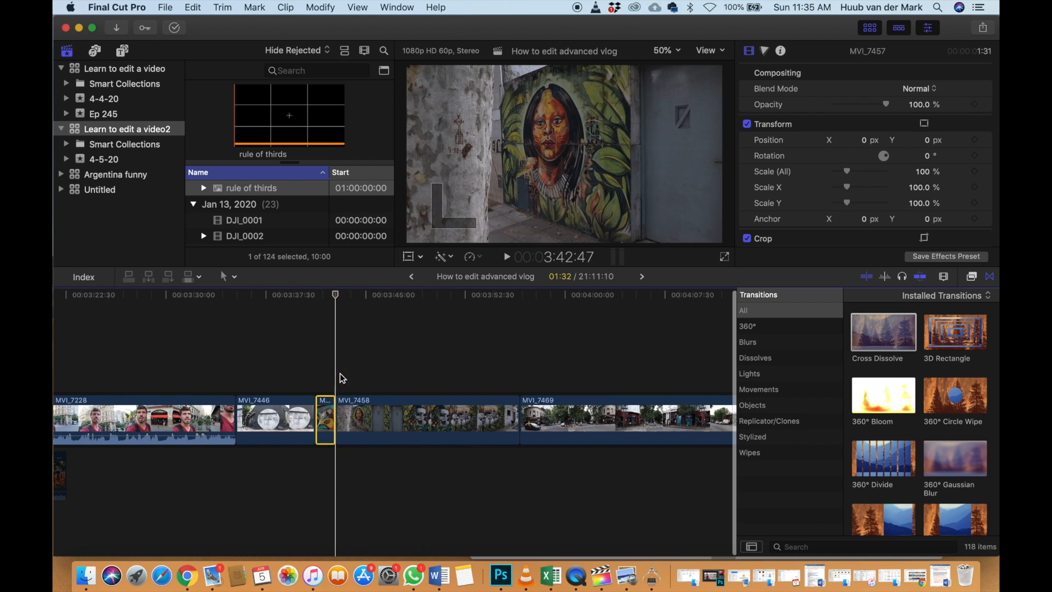
left_click(371, 374)
left_click(376, 406)
key("alt+bracketleft")
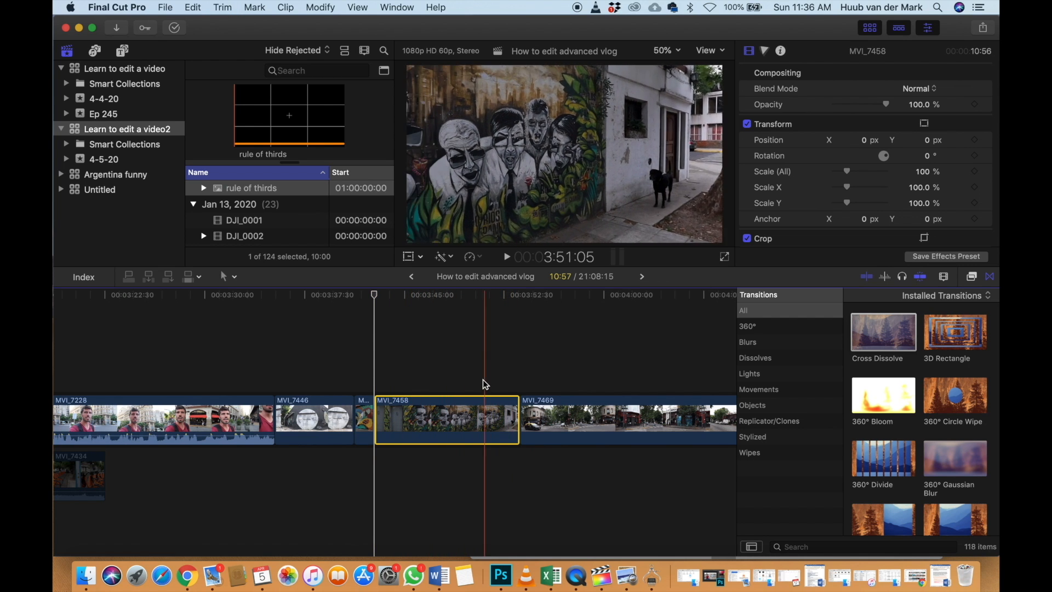
left_click(462, 379)
left_click(463, 421)
key("alt+]")
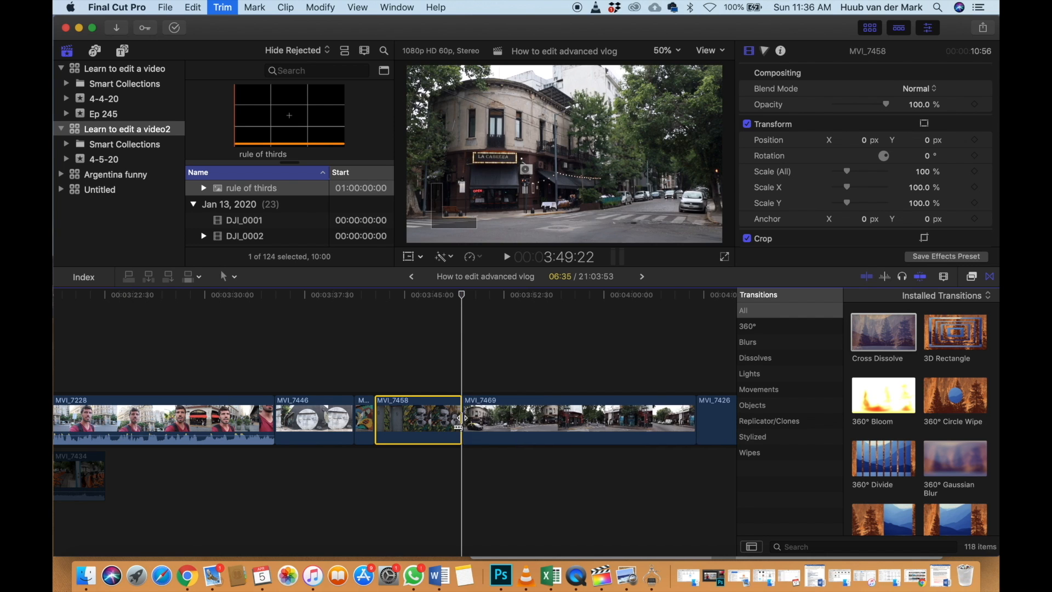
Trim the start of the street-corner clip MVI_7469 to leave 9:24, and trim its end at 3:57:43
scroll(457, 416, "right", 3)
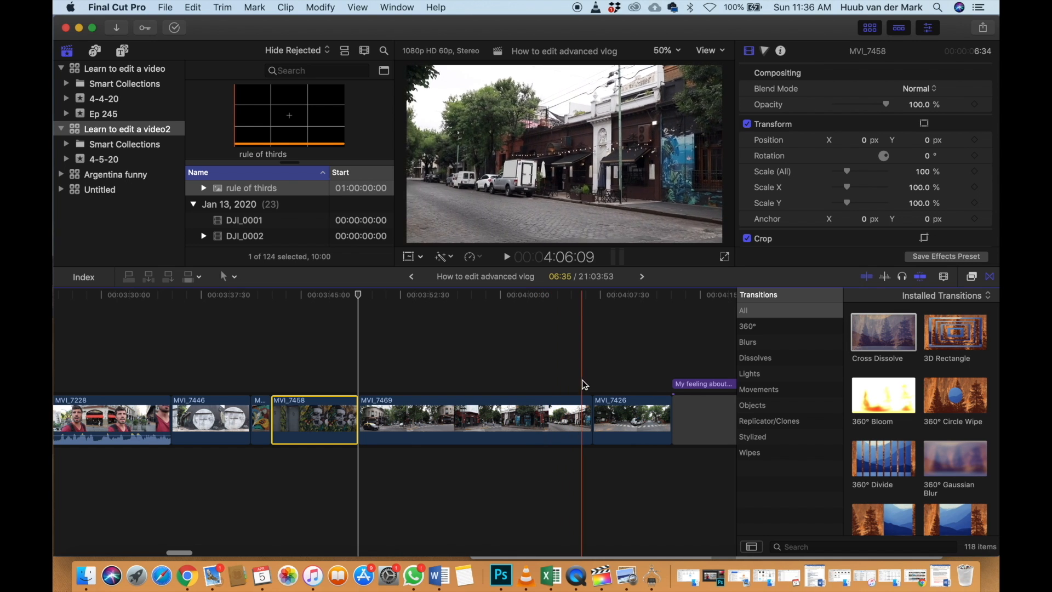
left_click(468, 370)
left_click(468, 415)
key("super+4")
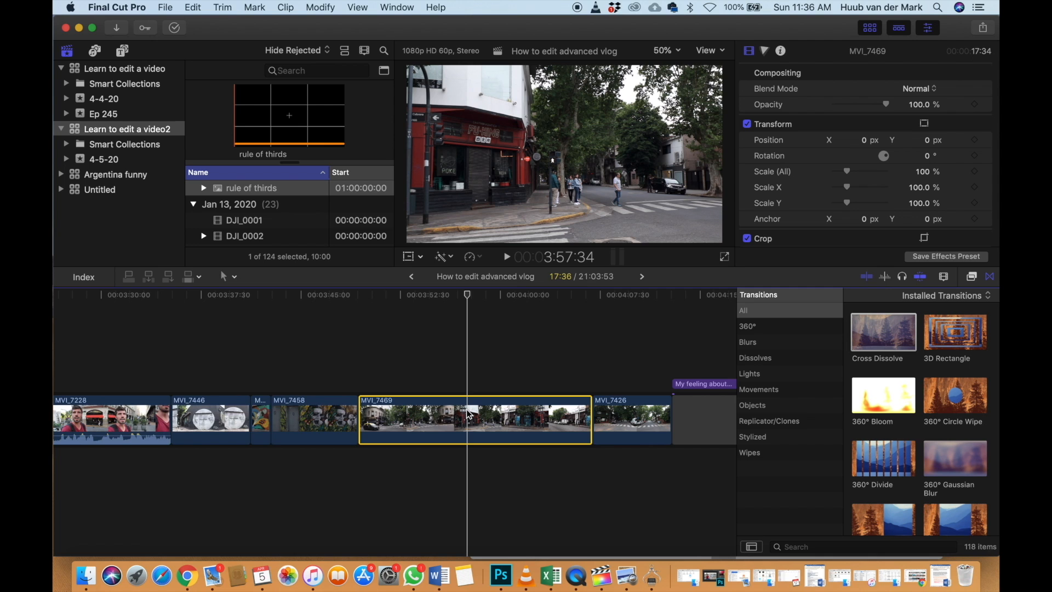
key("alt+[")
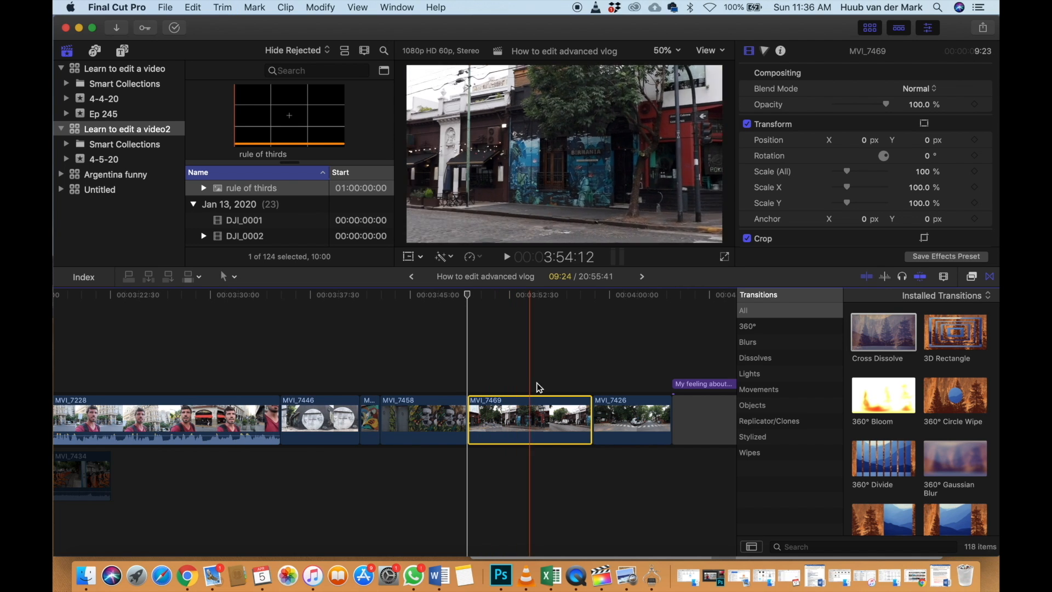
left_click(579, 385)
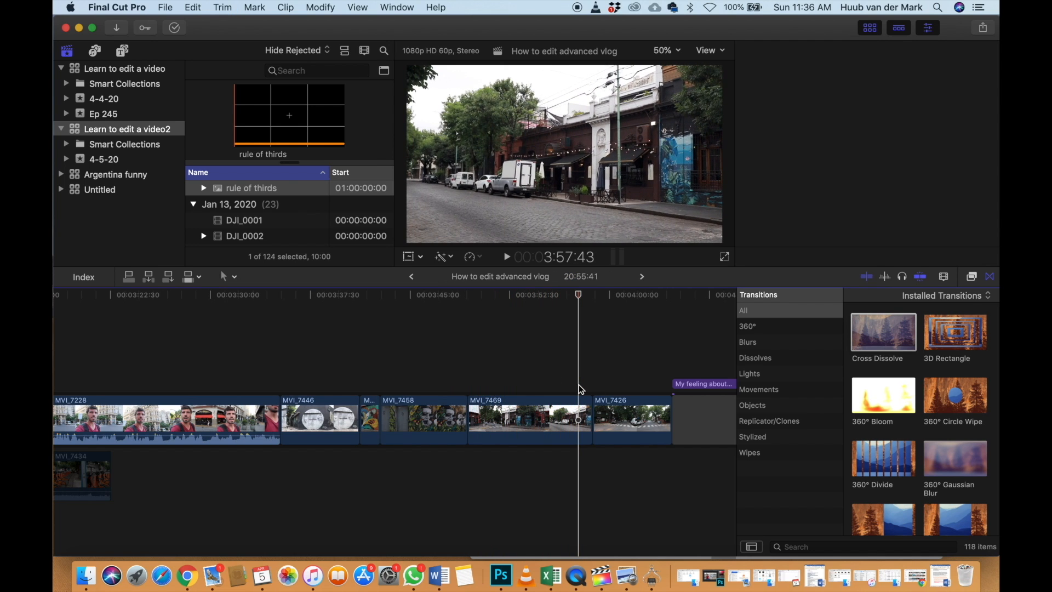
key("alt+]")
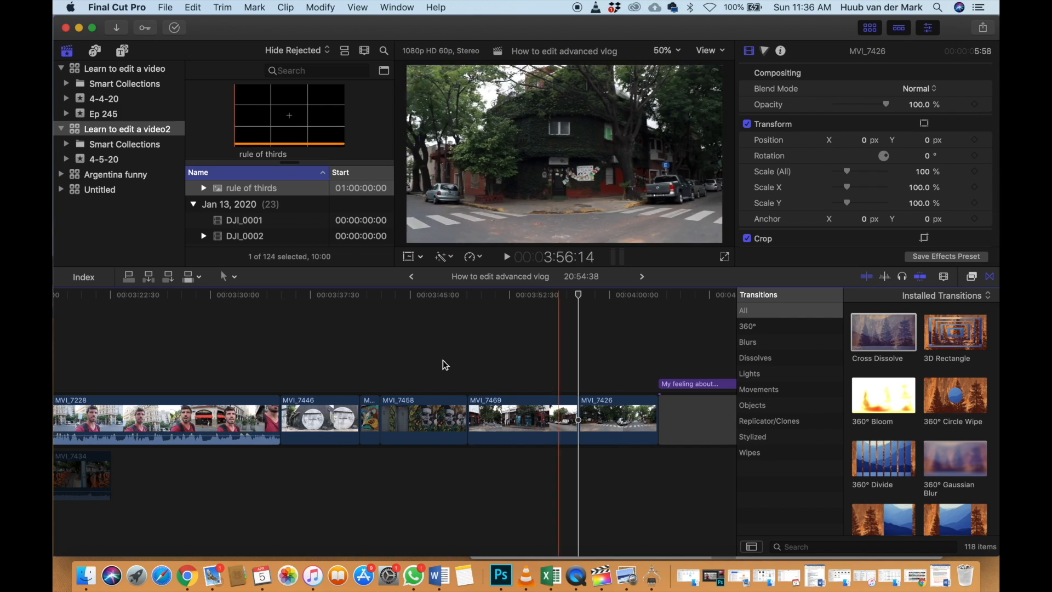
Disable the clip MVI_7426 and move it out of the primary storyline to below MVI_7228, beside the disabled MVI_7434
left_click(613, 407)
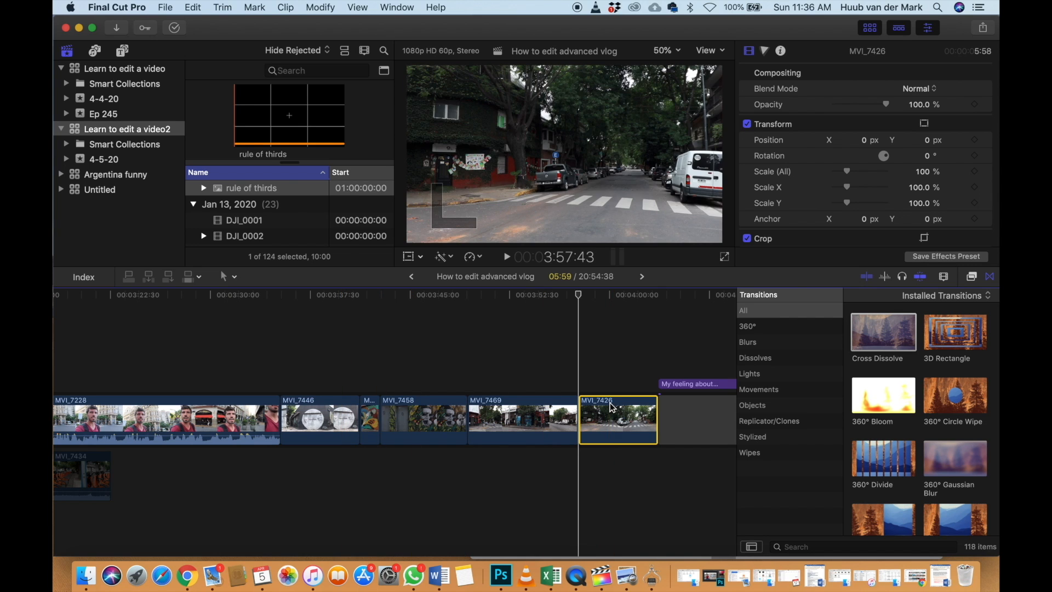
key("v")
left_click_drag(612, 408, 187, 463)
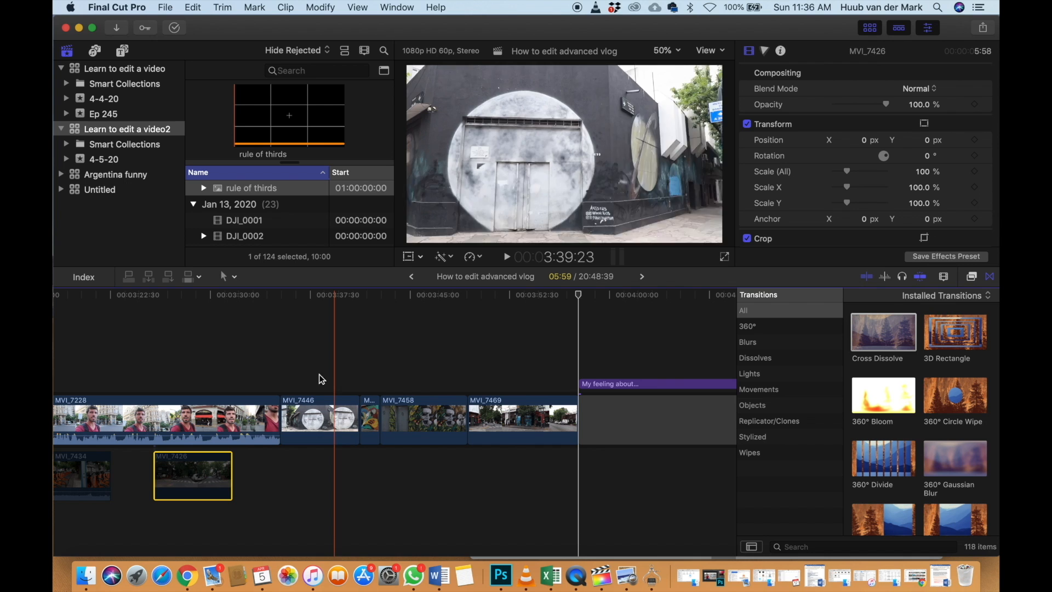
Trim the end of MVI_7446 further, at about 3:40:50, and play back the cut into the mural clip
key("space")
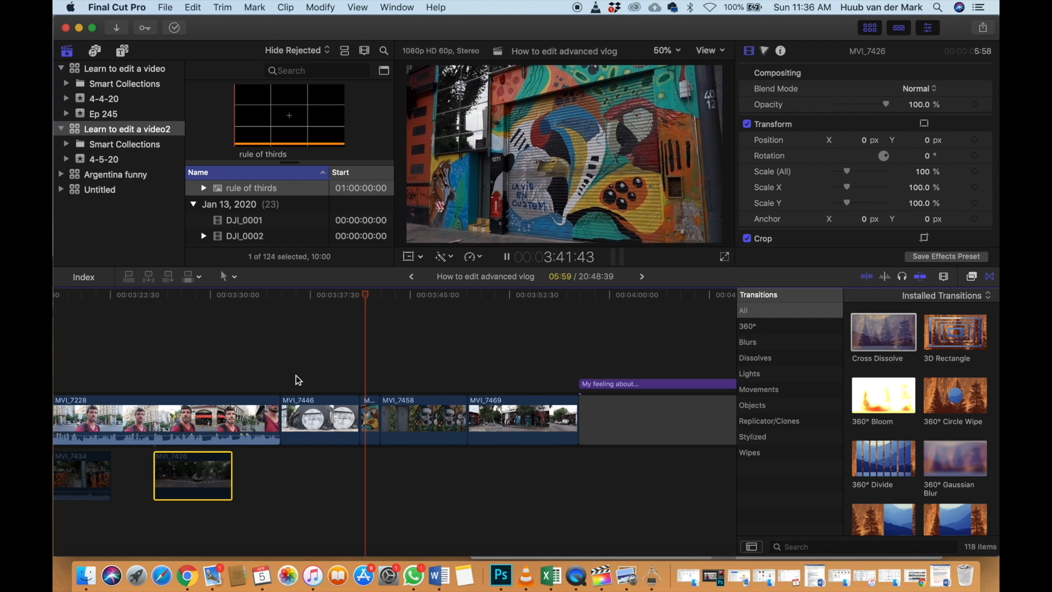
left_click(348, 377)
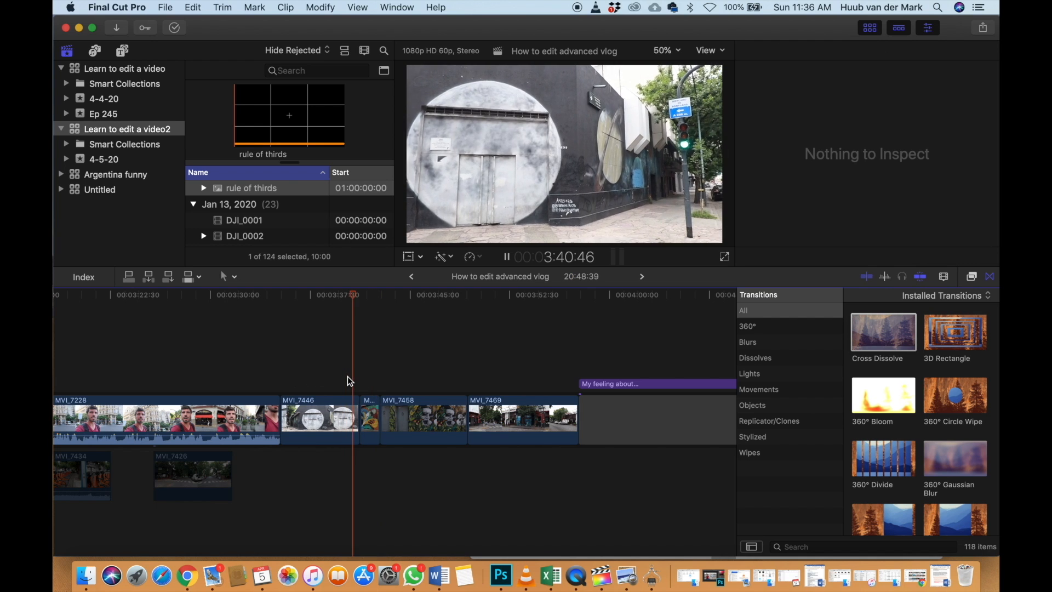
left_click(348, 376)
key("space")
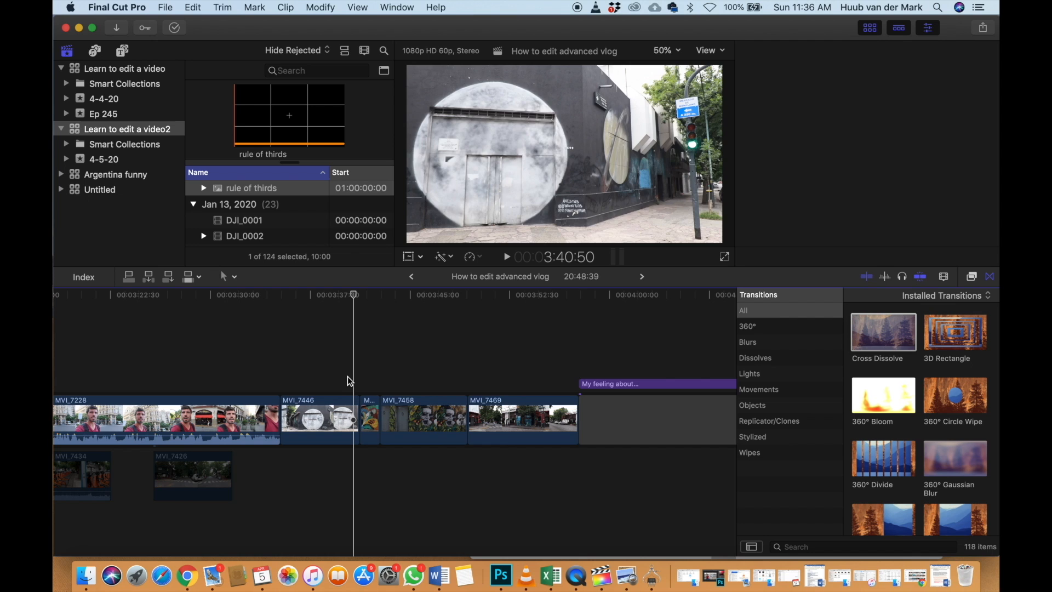
key("alt+]")
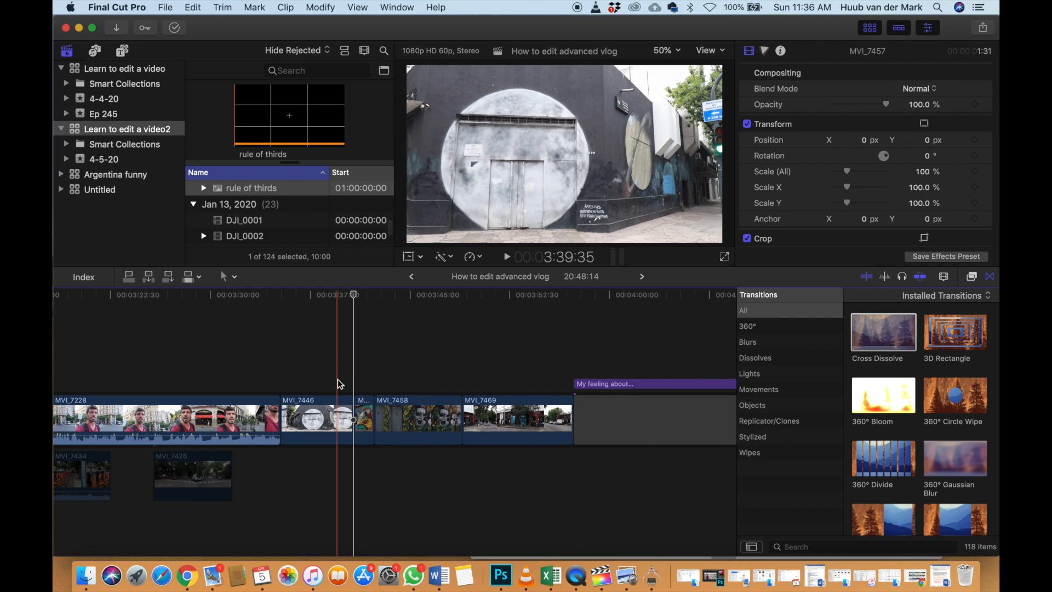
key("shift+slash")
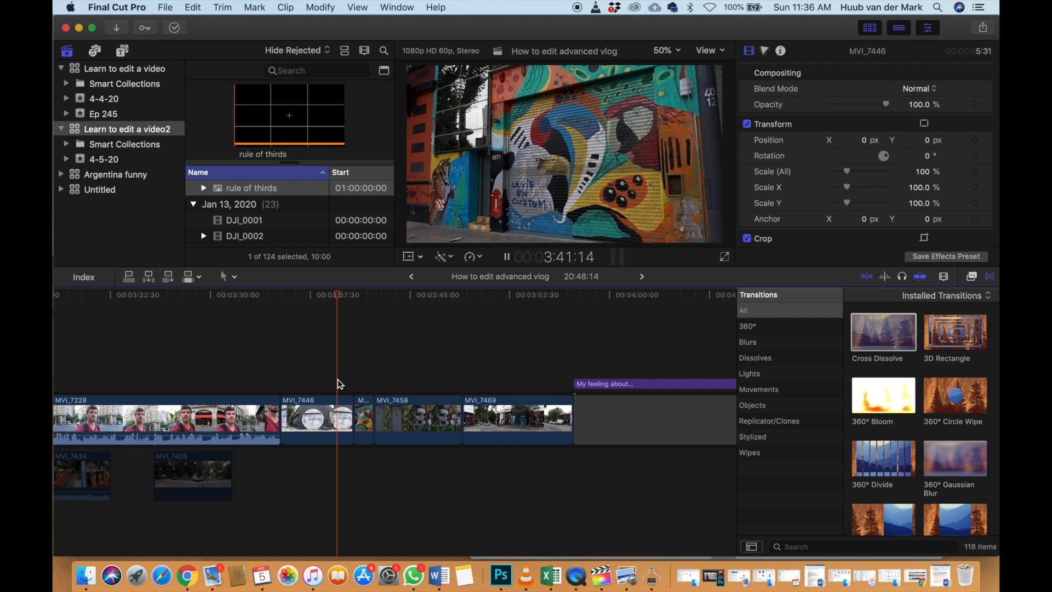
Trim the end of MVI_7446 further to leave 5:03, and play back the tightened shot
key("shift+slash")
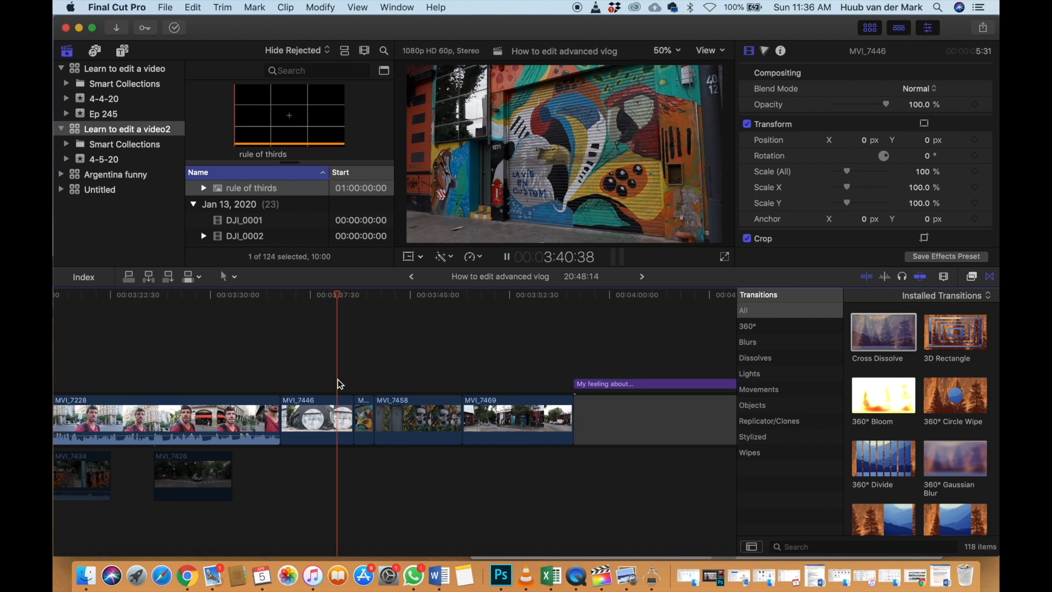
key("space")
key("space")
key("space")
key("alt+bracketright")
left_click(337, 380)
left_click(312, 380)
key("space")
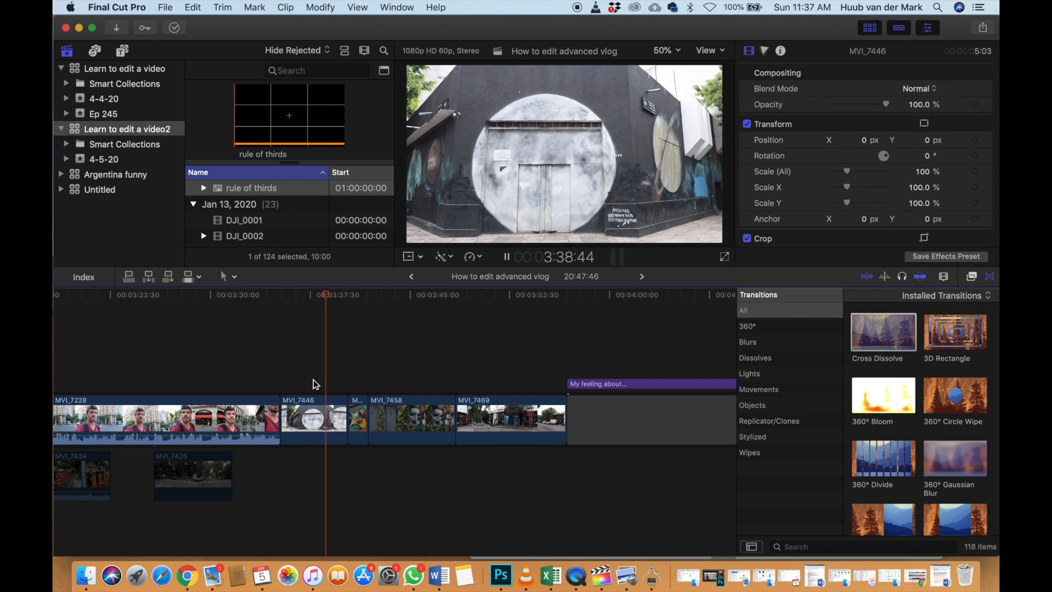
Play back the sequence of architecture and street-art shots from MVI_7446 through the end of MVI_7469
left_click(292, 382)
key("space")
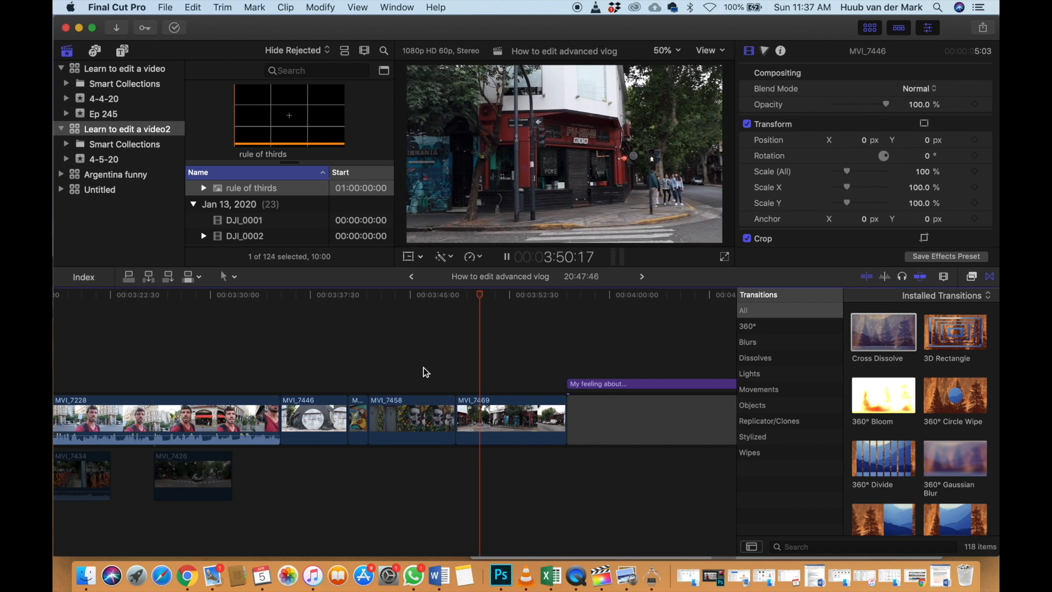
key("space")
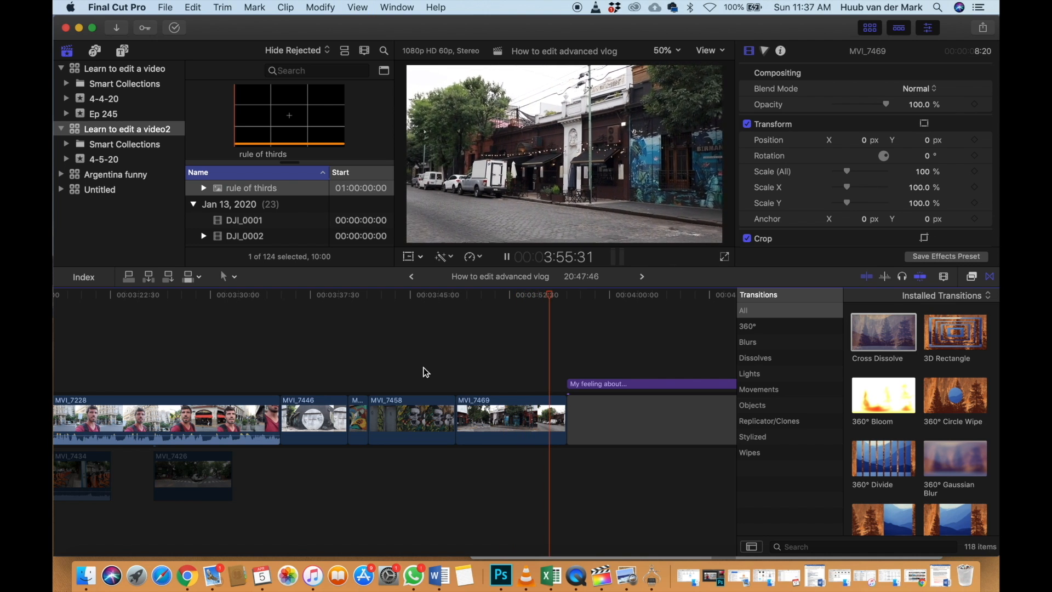
key("space")
key("space")
key("space")
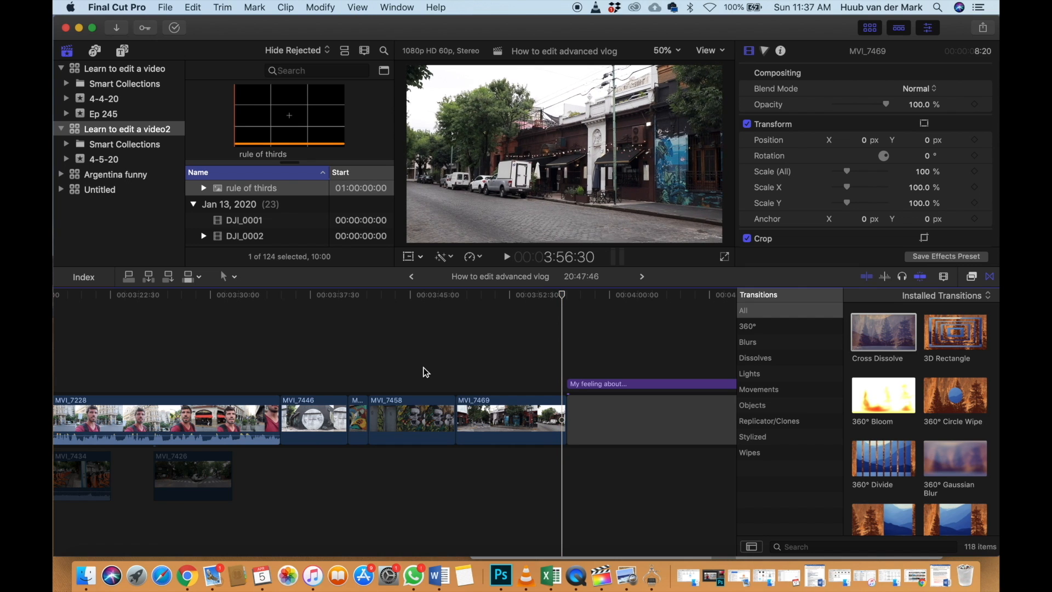
Review the timeline from the four tightened shots and the "My feeling about the city" title through to the End section
left_click_drag(331, 379, 523, 422)
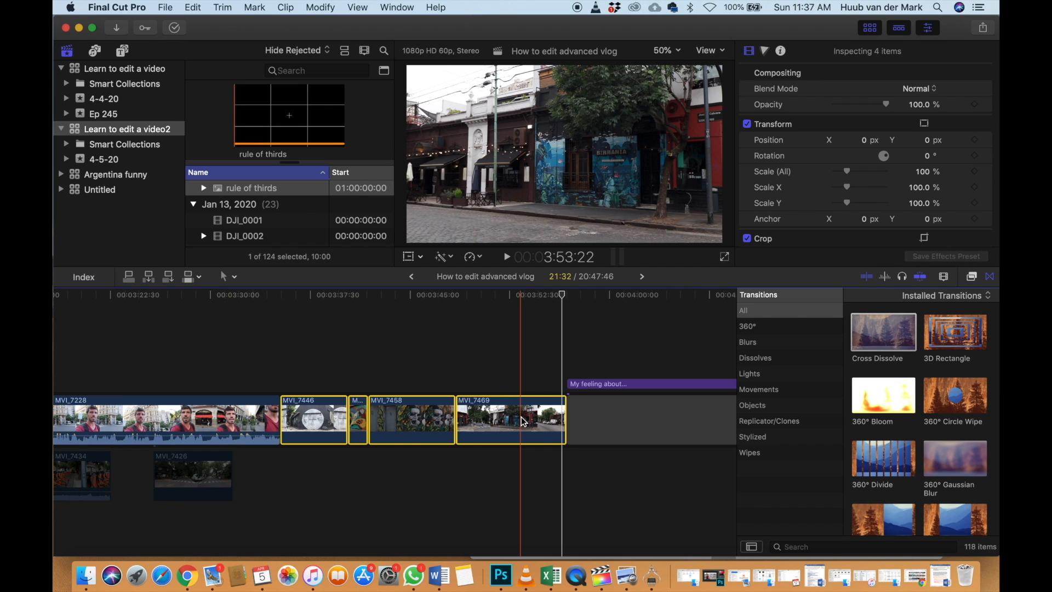
key("super+minus")
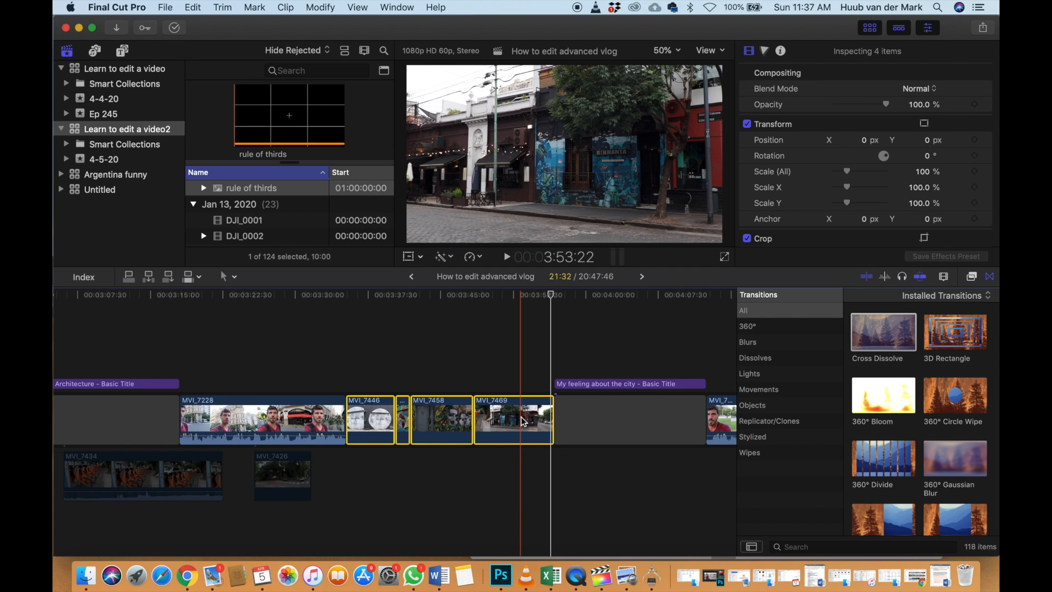
scroll(523, 421, "right", 5)
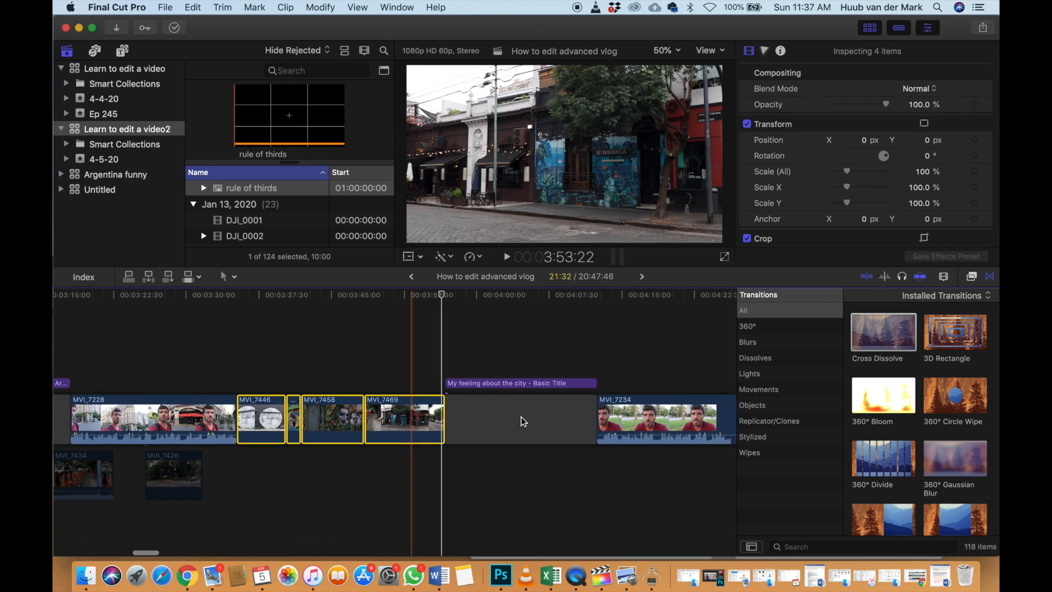
left_click(524, 420)
left_click(485, 367)
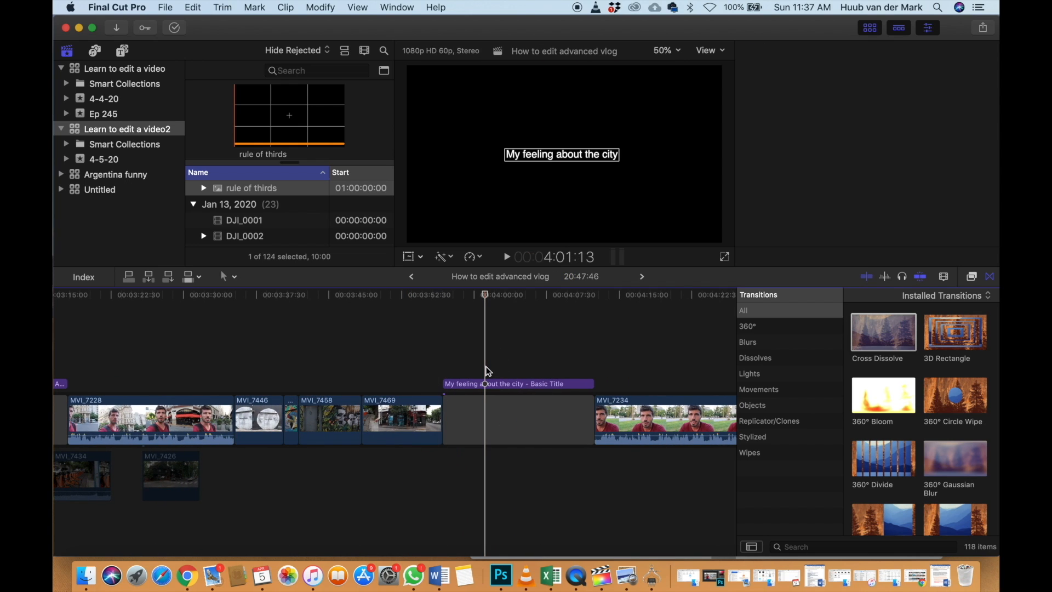
key("super+minus")
key("super+minus")
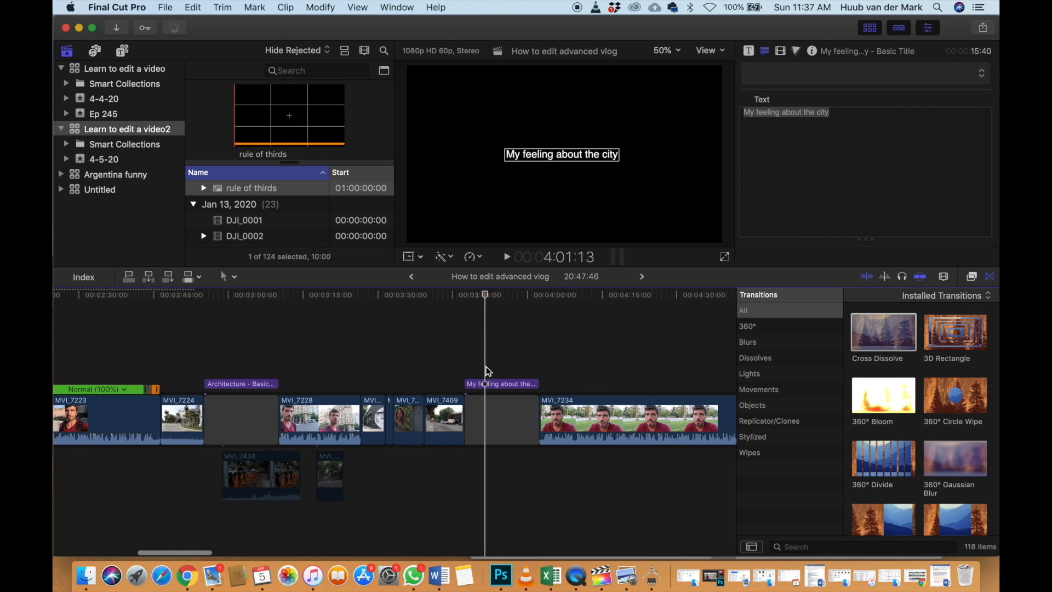
key("super+minus")
scroll(485, 371, "left", 3)
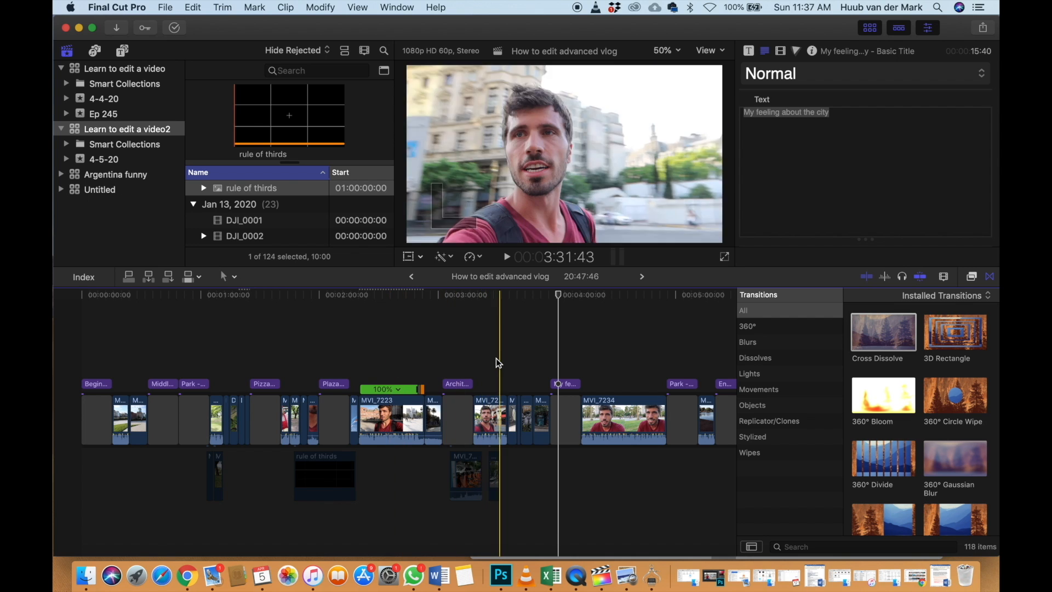
scroll(495, 358, "right", 3)
scroll(496, 361, "right", 6)
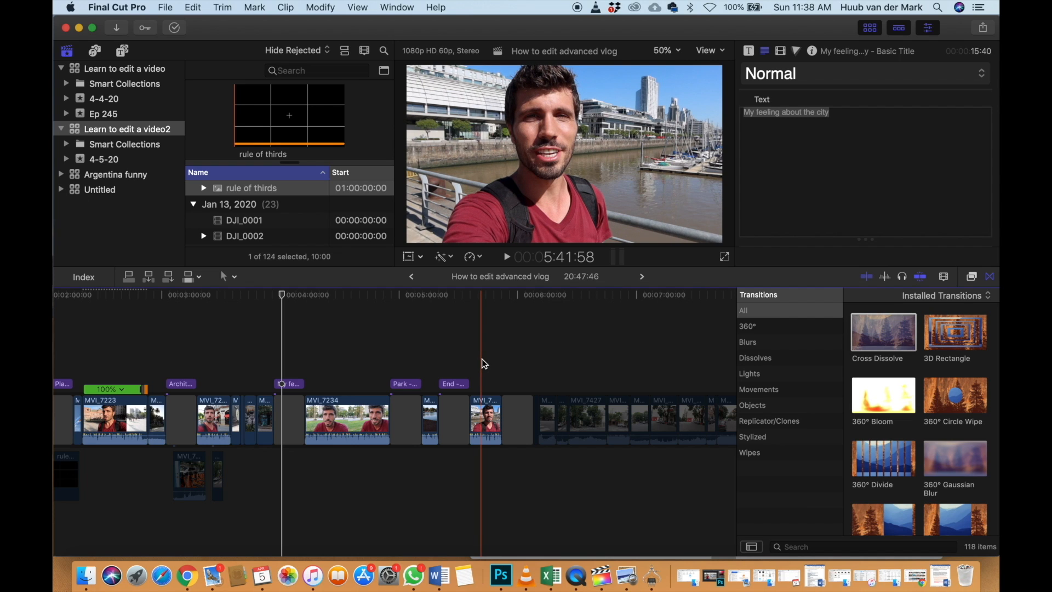
scroll(482, 359, "left", 3)
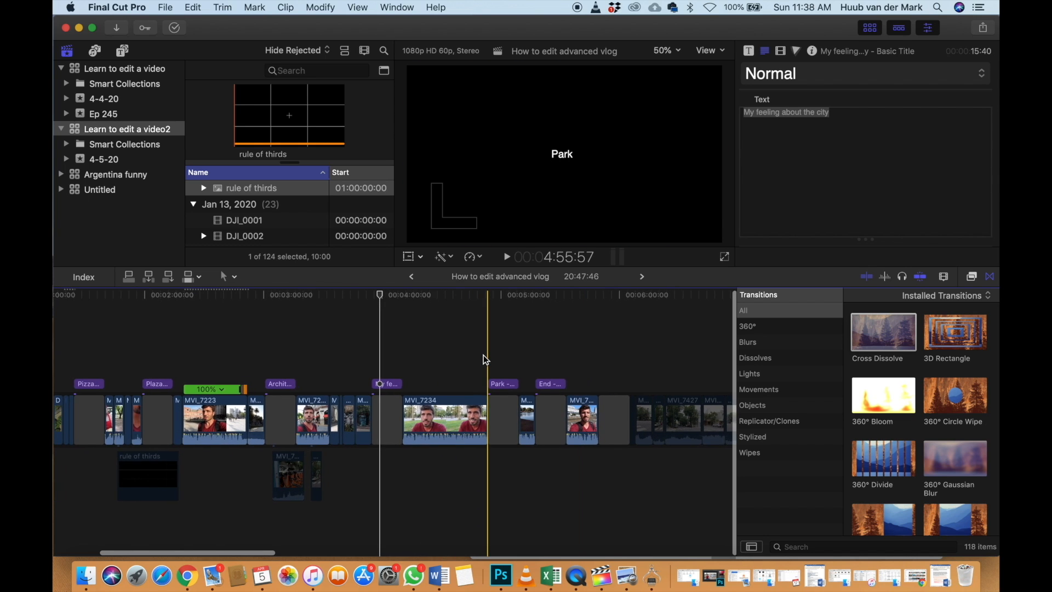
Delete the Middle, Park, Pizza and Plaza placeholder titles together with their gaps in the first part of the timeline
scroll(500, 354, "down", 2)
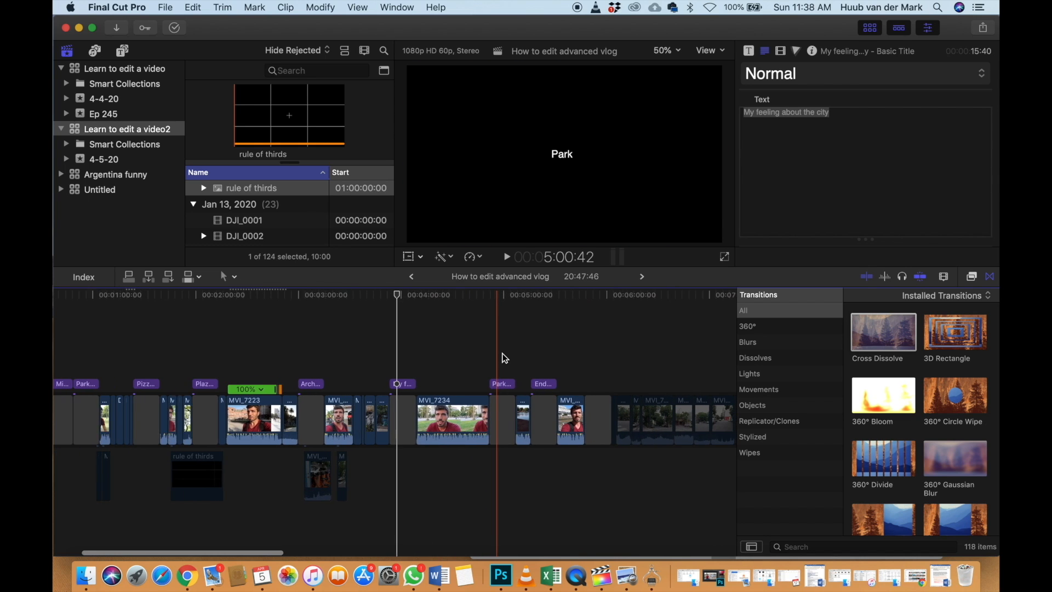
scroll(505, 358, "down", 3)
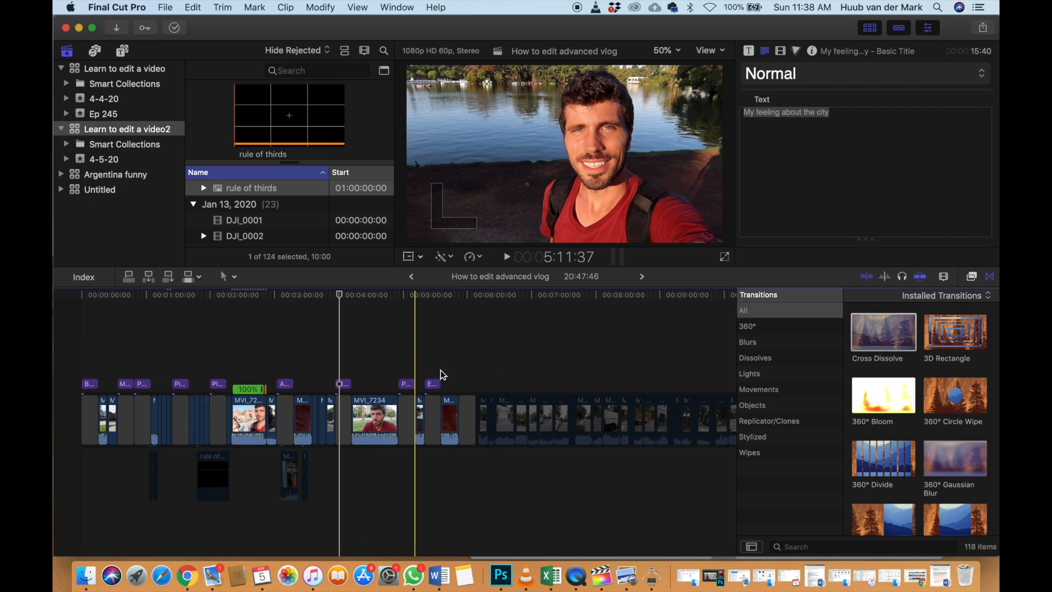
left_click_drag(128, 373, 139, 411)
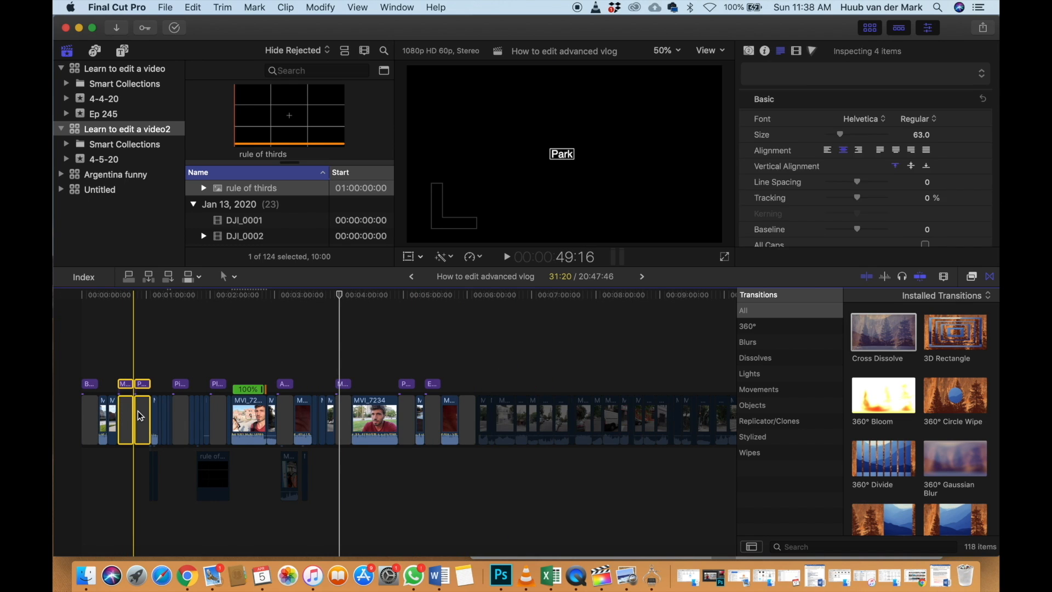
key("Delete")
left_click(143, 414)
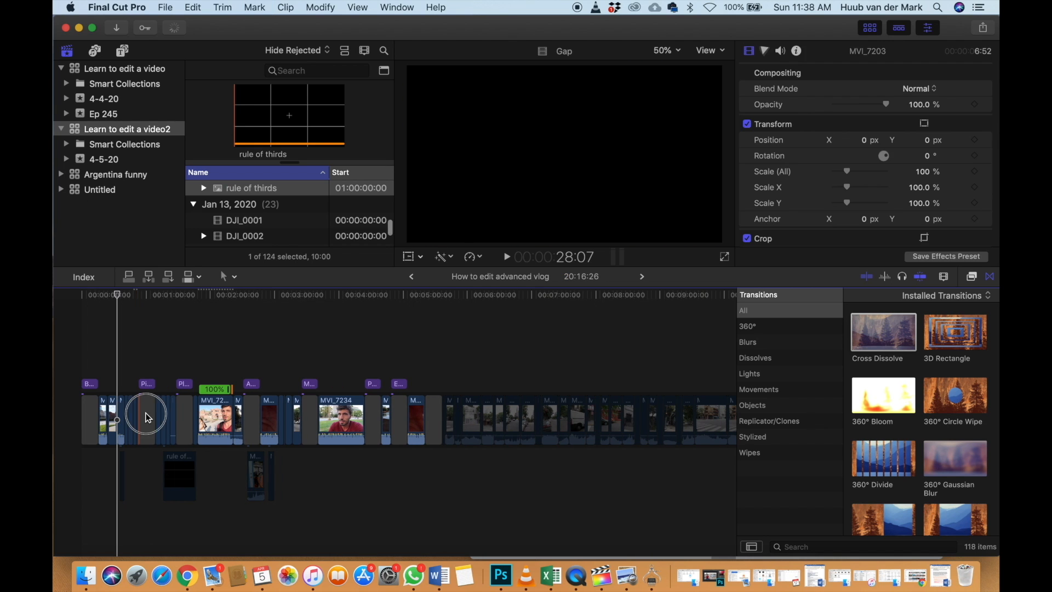
key("Delete")
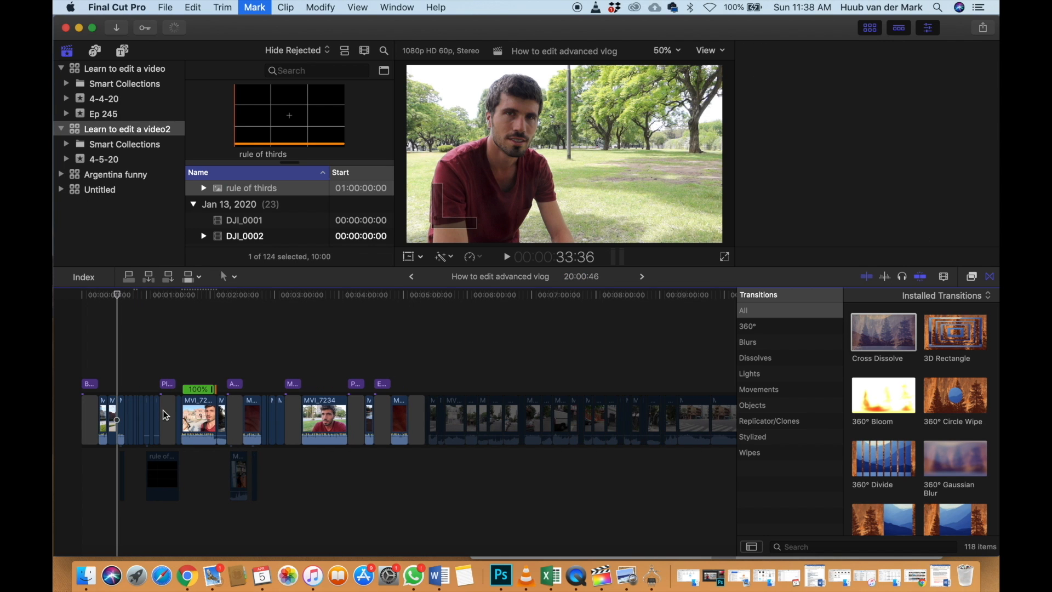
left_click(164, 411)
key("Delete")
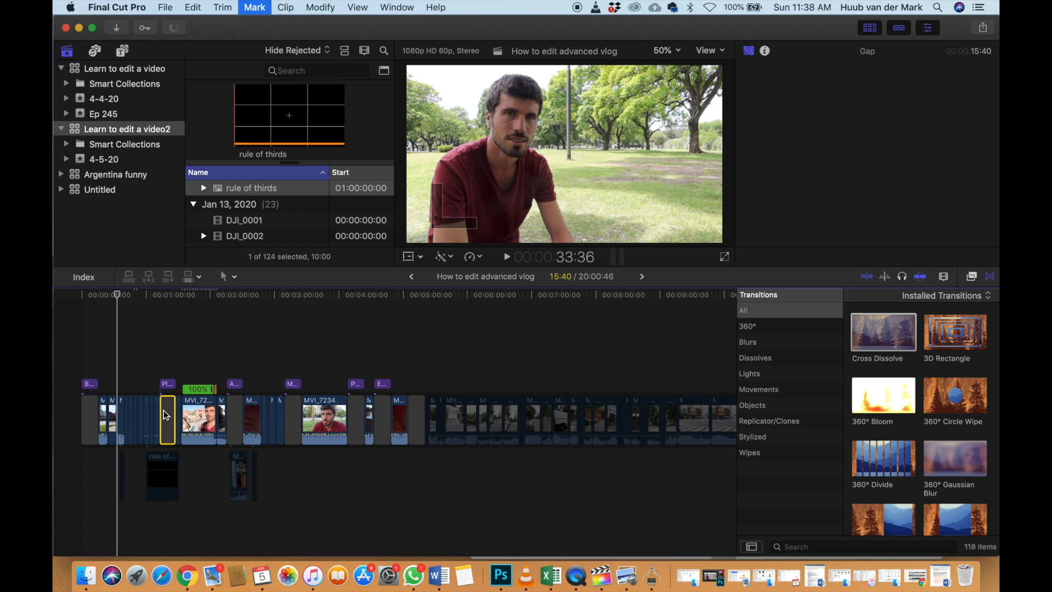
Delete the gaps and attached titles for Architecture, "My feeling about the city", the second Park and End
left_click(218, 418)
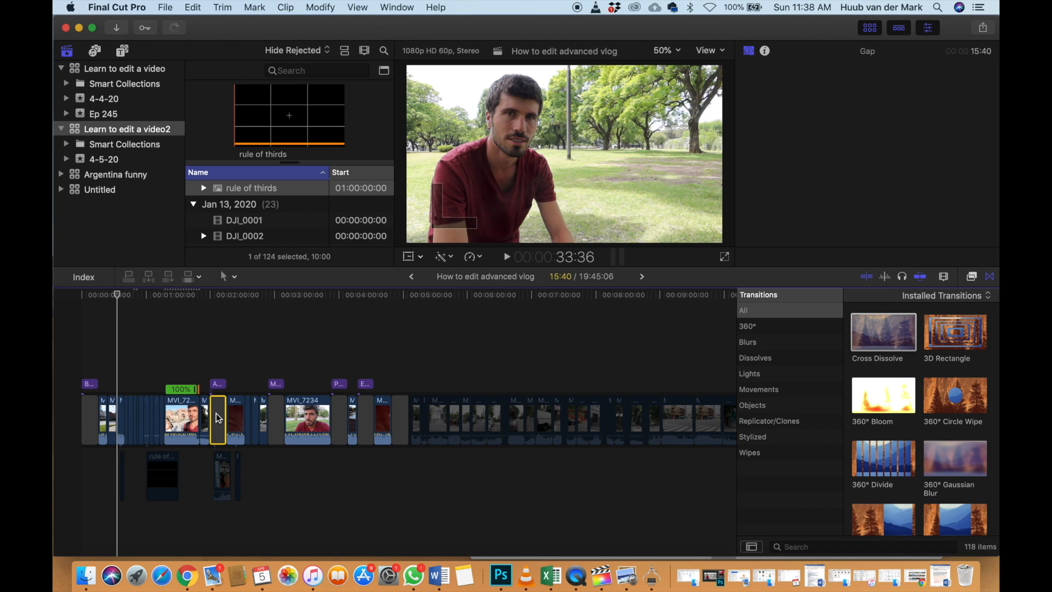
key("Delete")
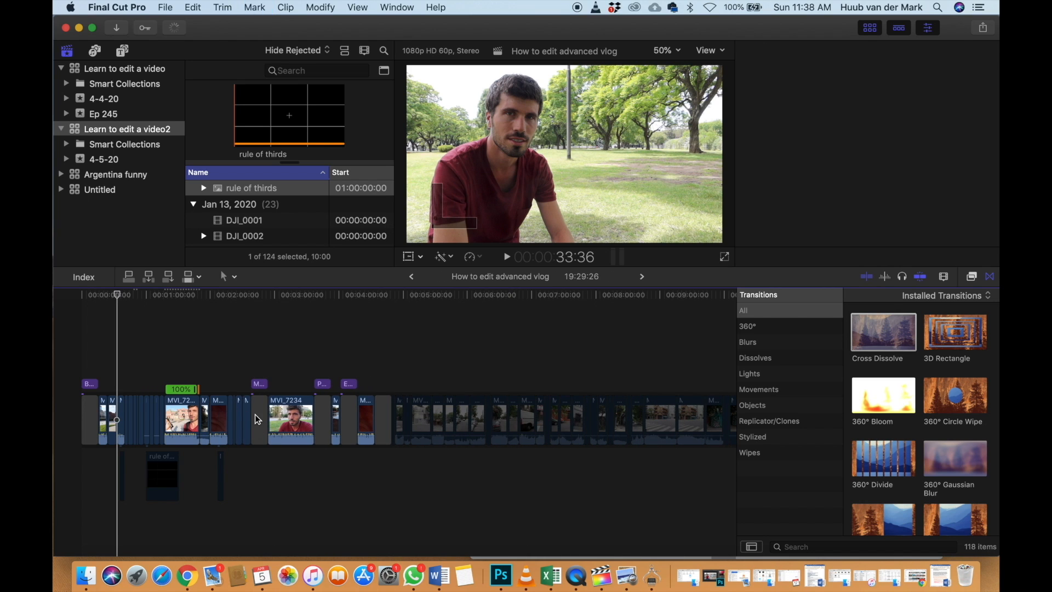
left_click(256, 418)
key("Delete")
left_click(301, 416)
key("Delete")
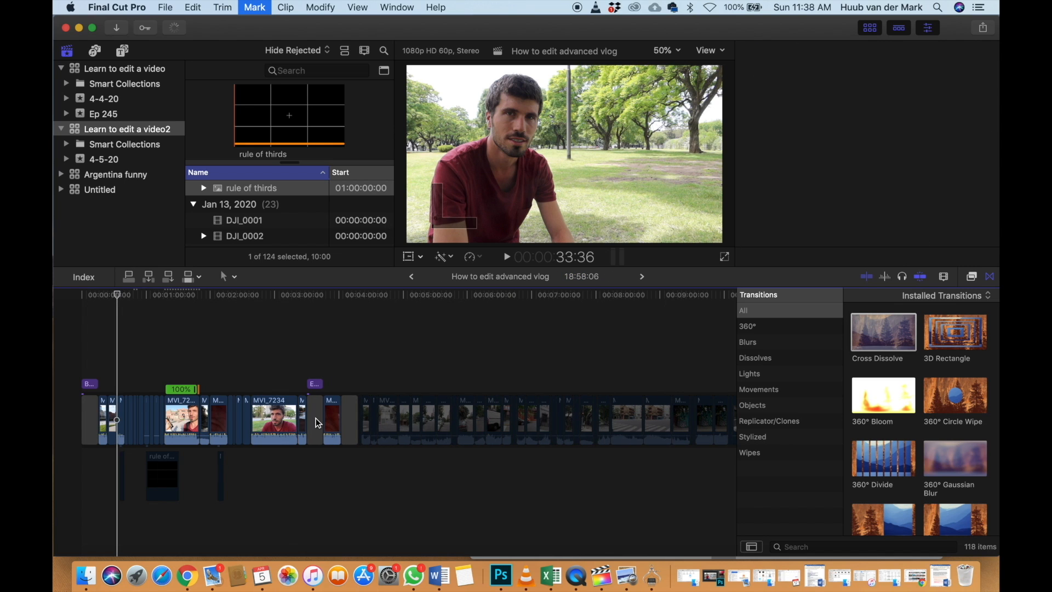
left_click(315, 418)
key("Delete")
Play back the assembled vlog full screen from the start of MVI_7203, right after the Beginning title
left_click(101, 385)
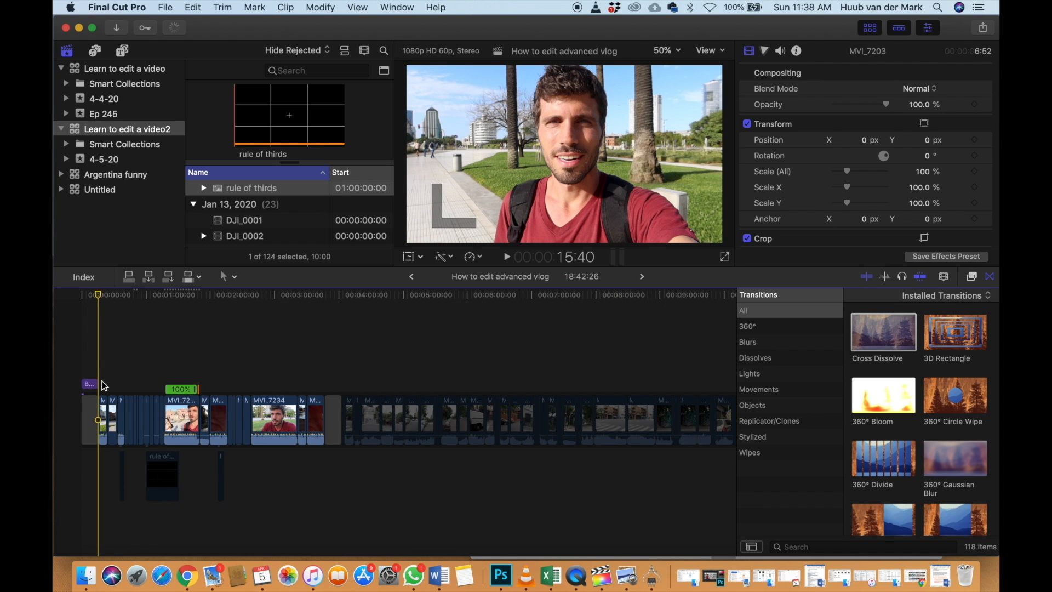
left_click(725, 259)
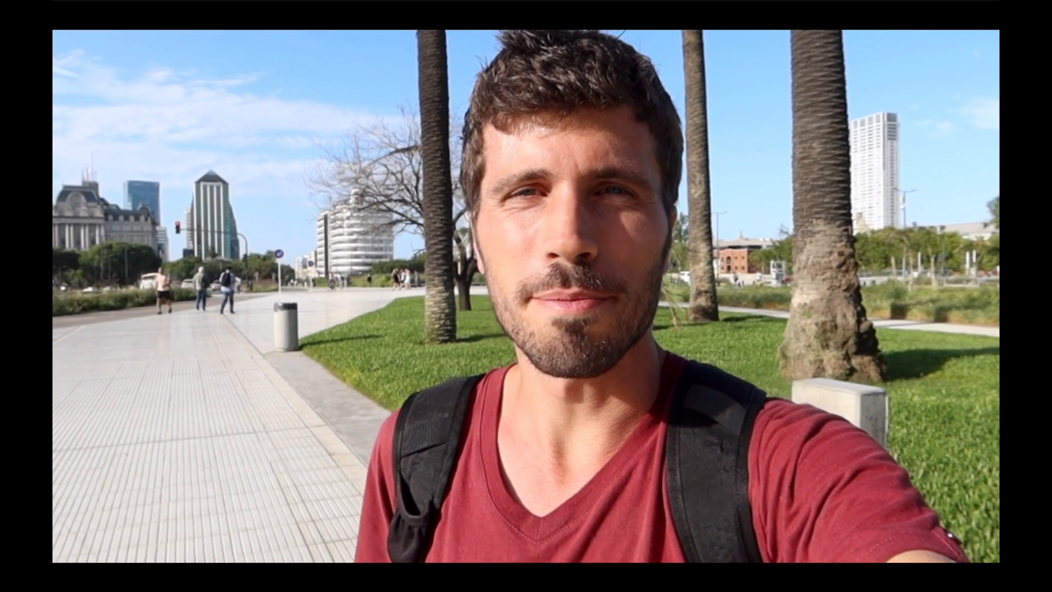
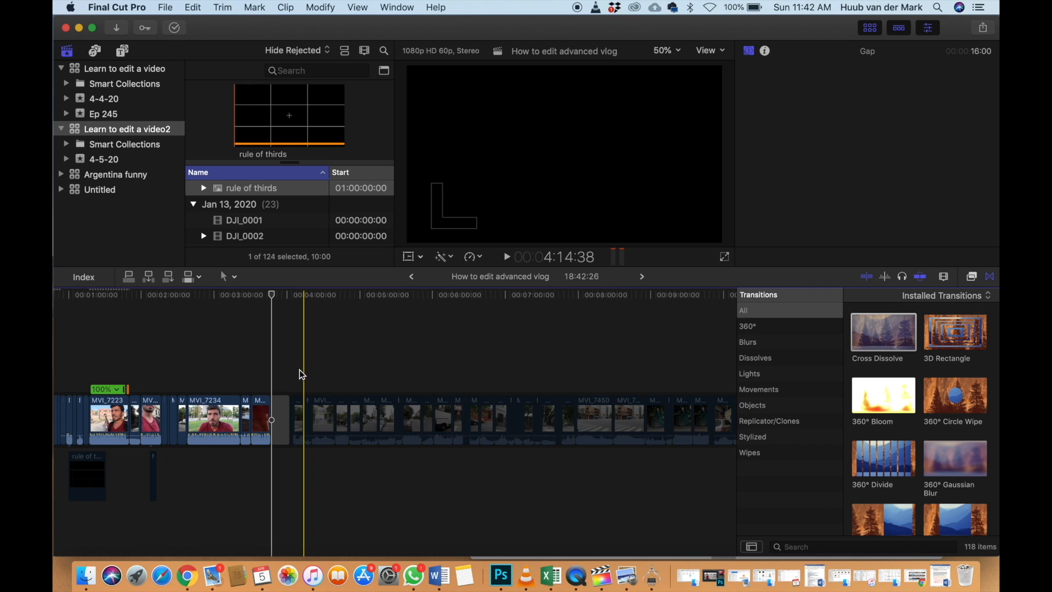
Enable all the disabled leftover clips after the gap that follows MVI_7238
left_click_drag(295, 377, 711, 424)
key("v")
scroll(255, 405, "left", 2)
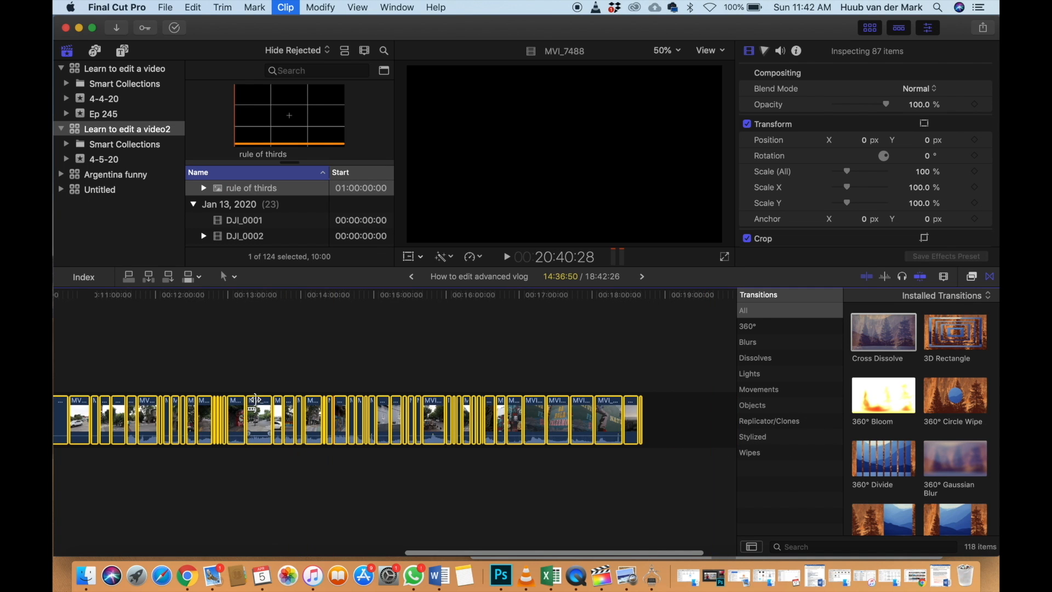
scroll(255, 405, "left", 15)
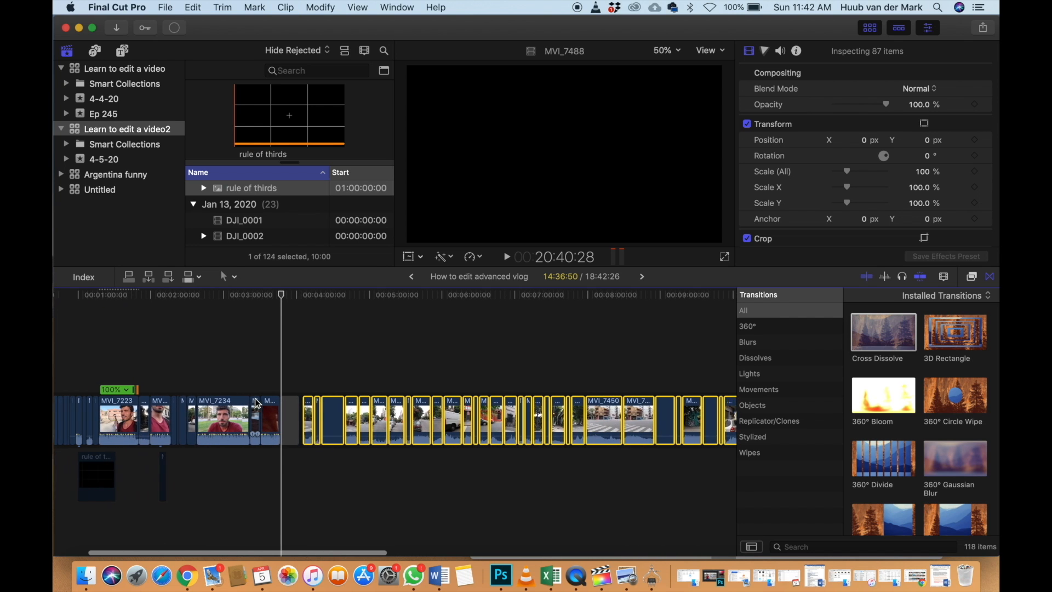
scroll(179, 458, "up", 3)
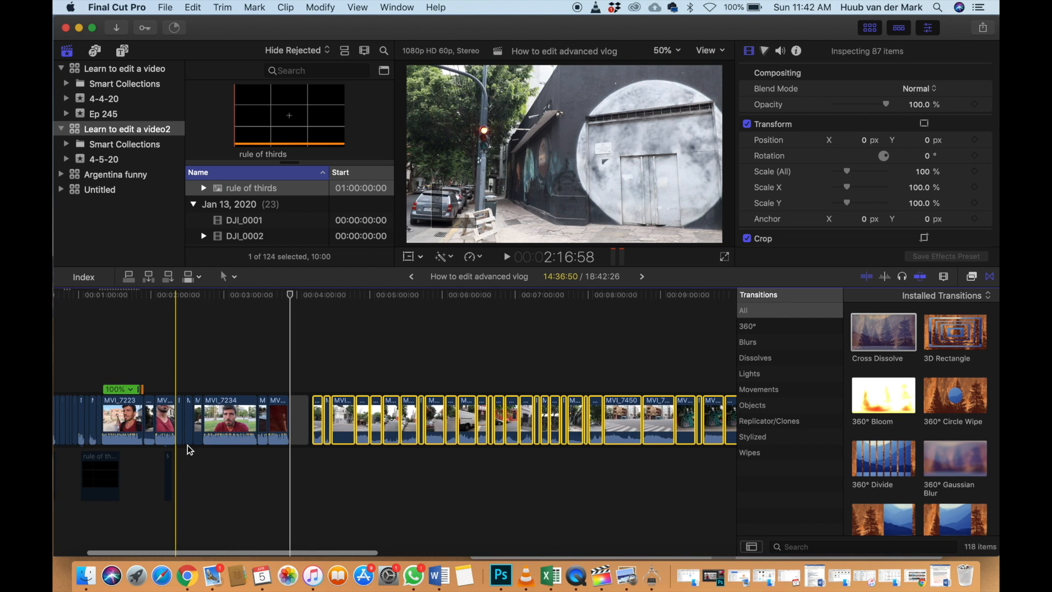
scroll(188, 445, "up", 5)
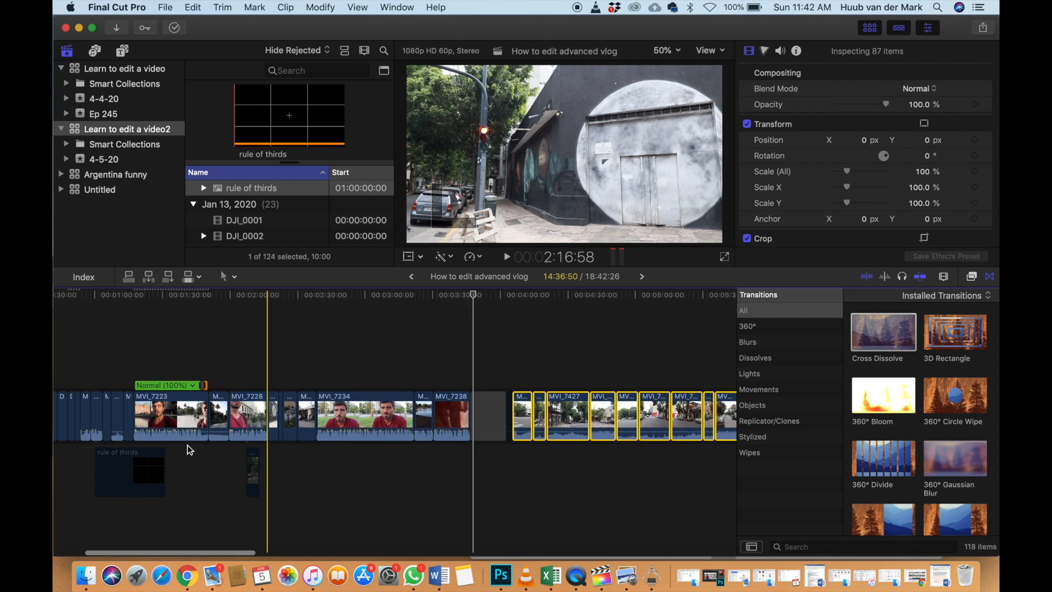
Look over the disabled MVI_7426, the clip MVI_7250 in the storyline, and the leftover footage after the gap
left_click(263, 468)
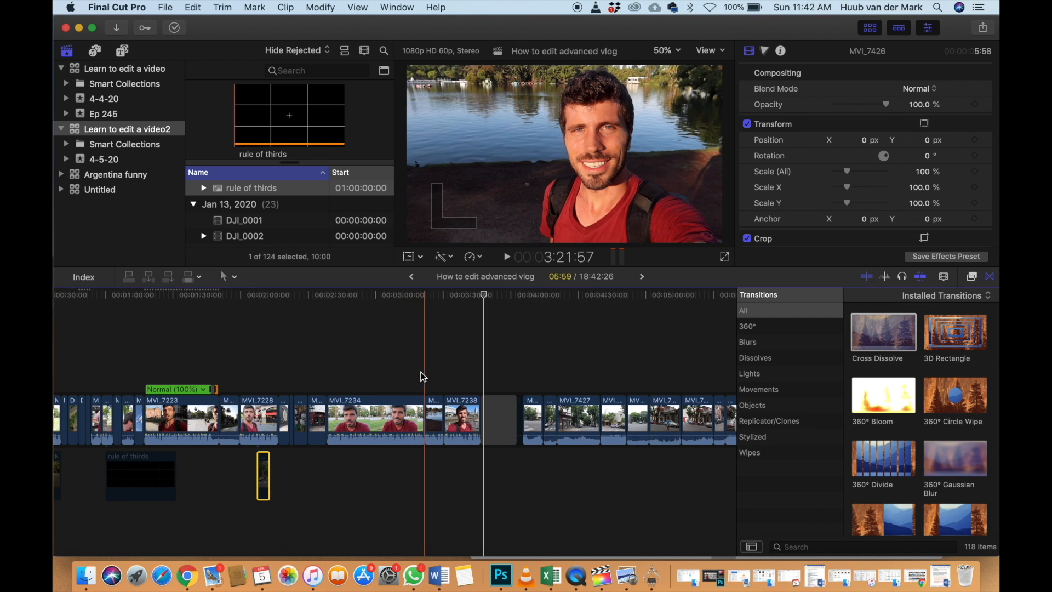
left_click(436, 412)
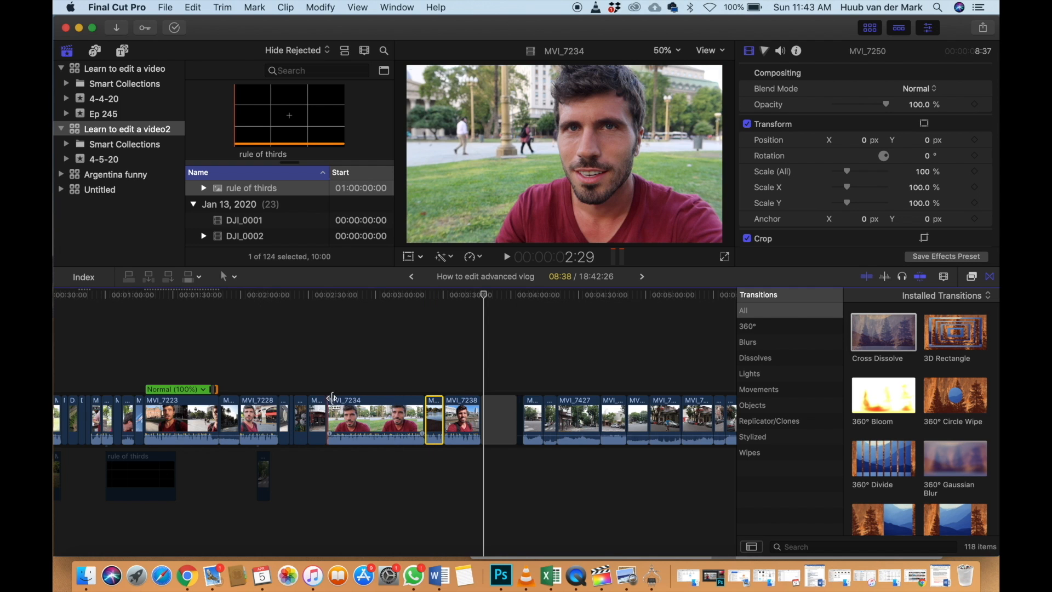
scroll(185, 470, "left", 5)
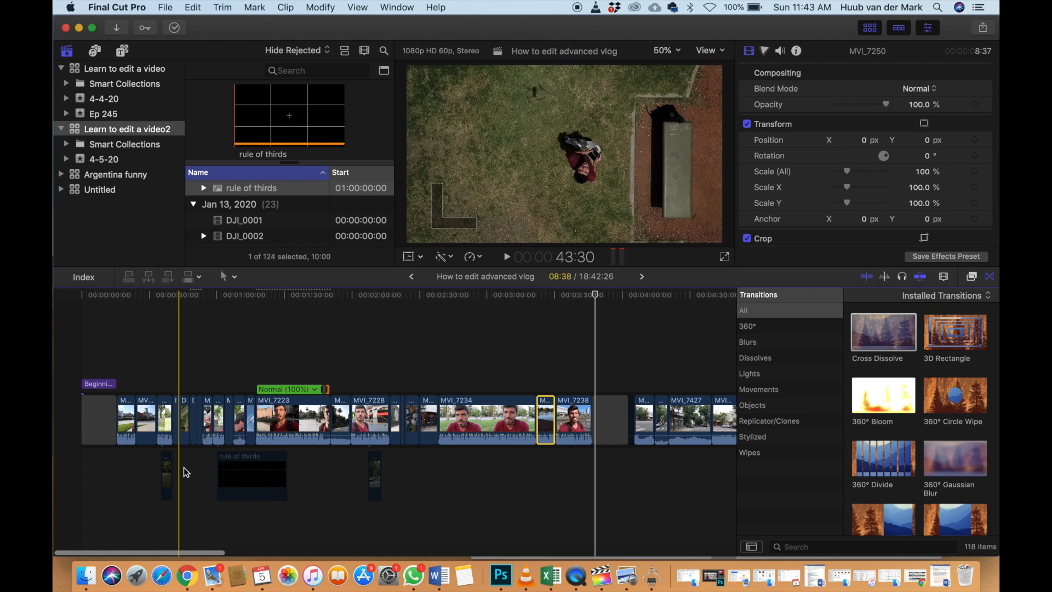
scroll(183, 467, "right", 8)
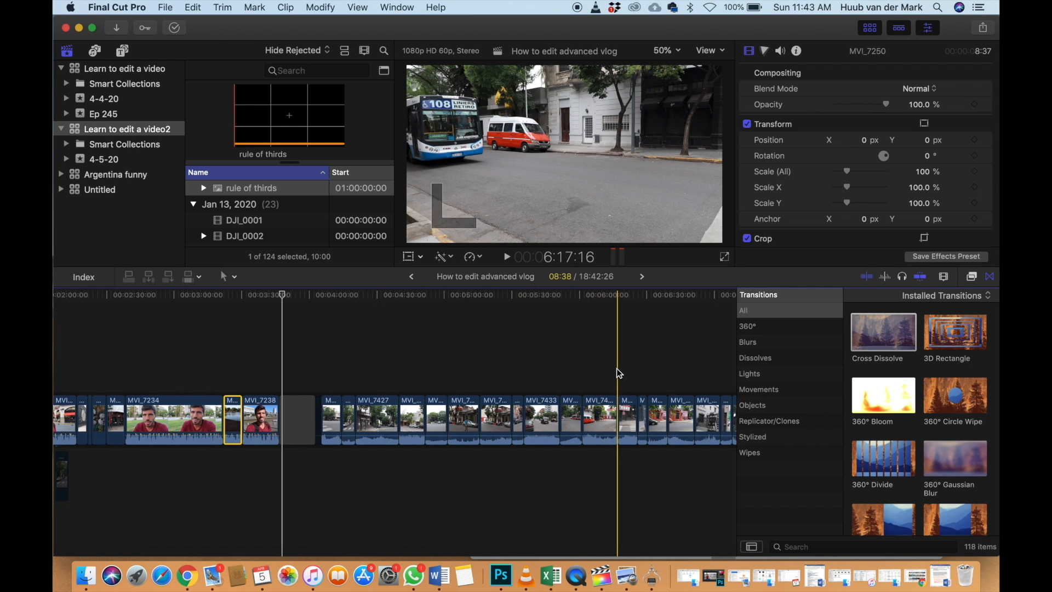
scroll(616, 368, "right", 3)
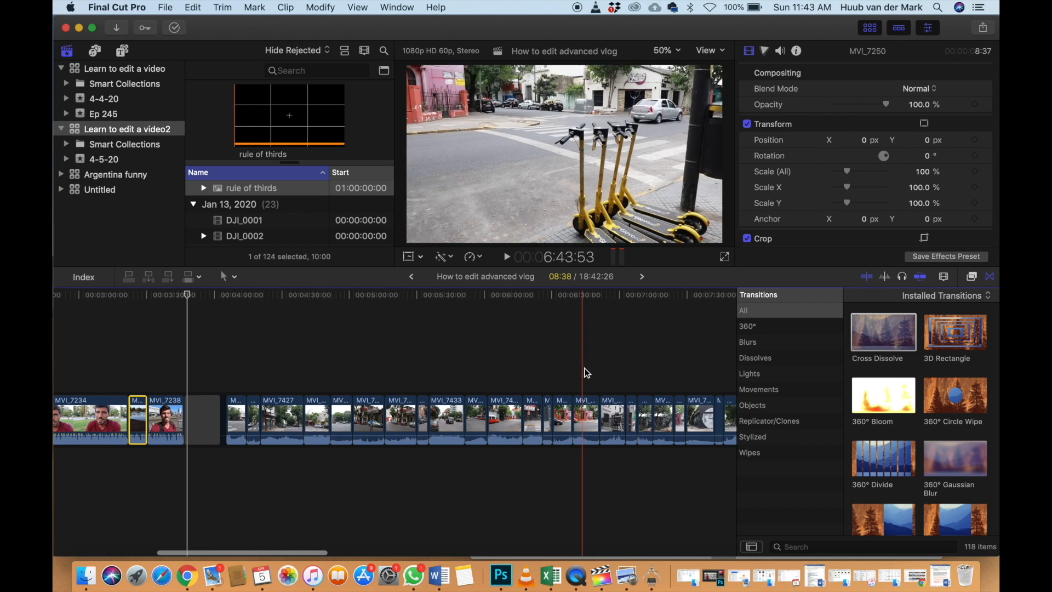
scroll(587, 370, "left", 1)
scroll(587, 367, "left", 4)
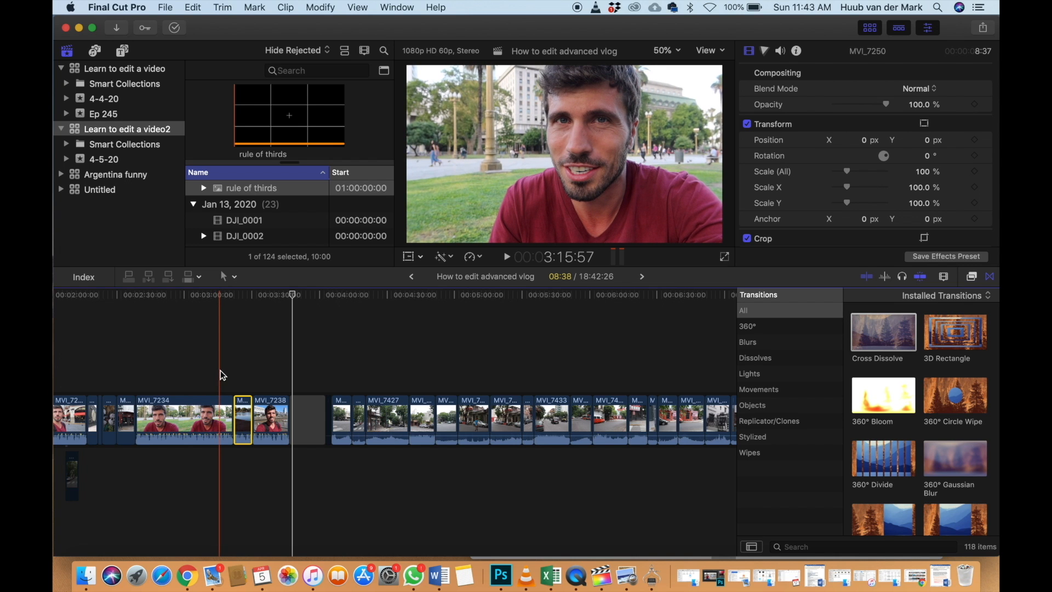
Move MVI_7250 from before MVI_7238 to the start of the leftover footage after the gap
scroll(220, 372, "left", 4)
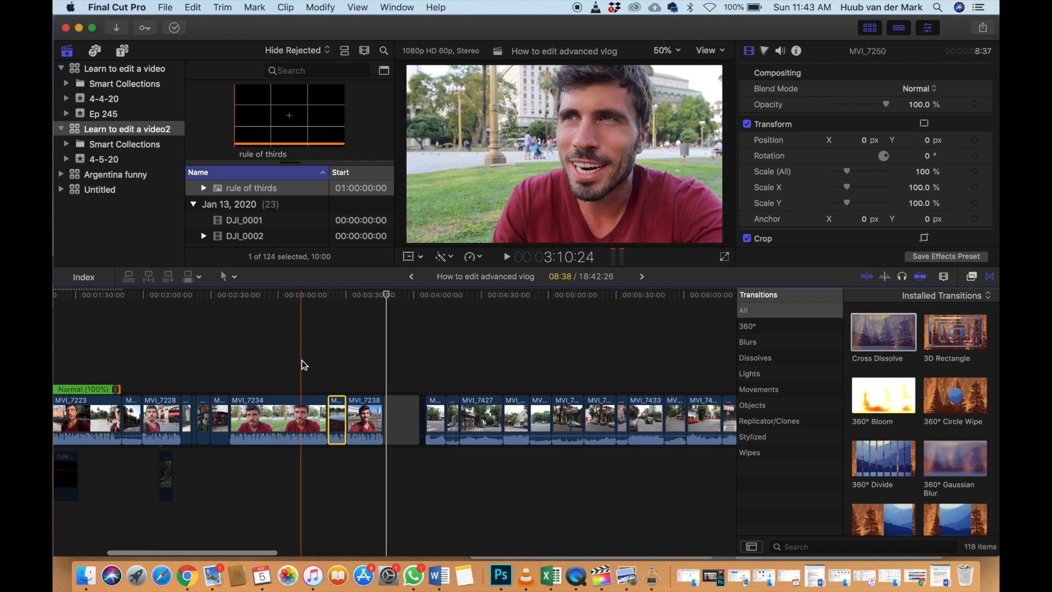
scroll(312, 361, "left", 6)
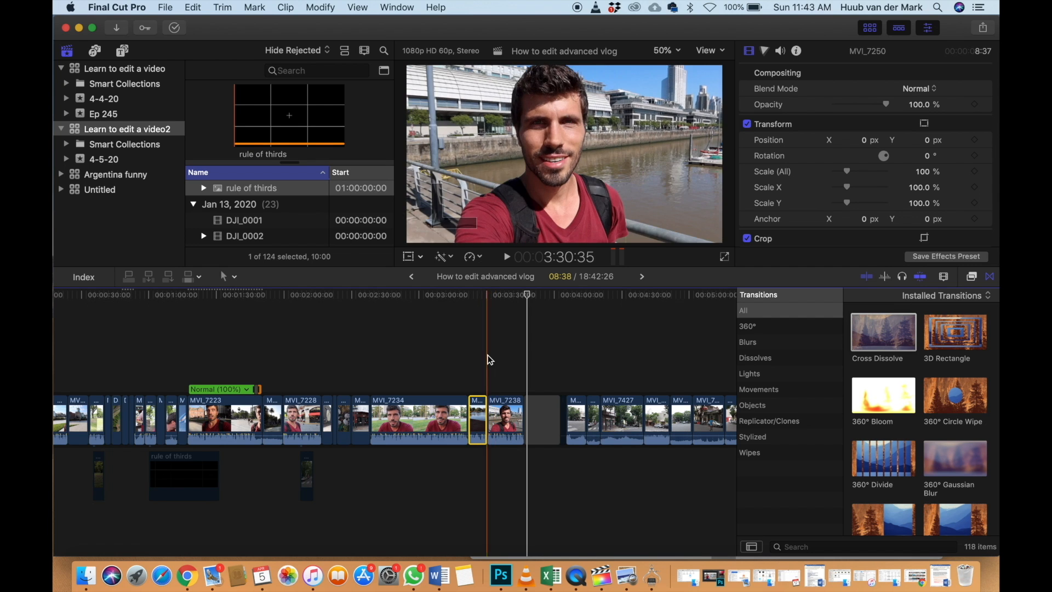
scroll(479, 396, "right", 1)
scroll(480, 401, "right", 5)
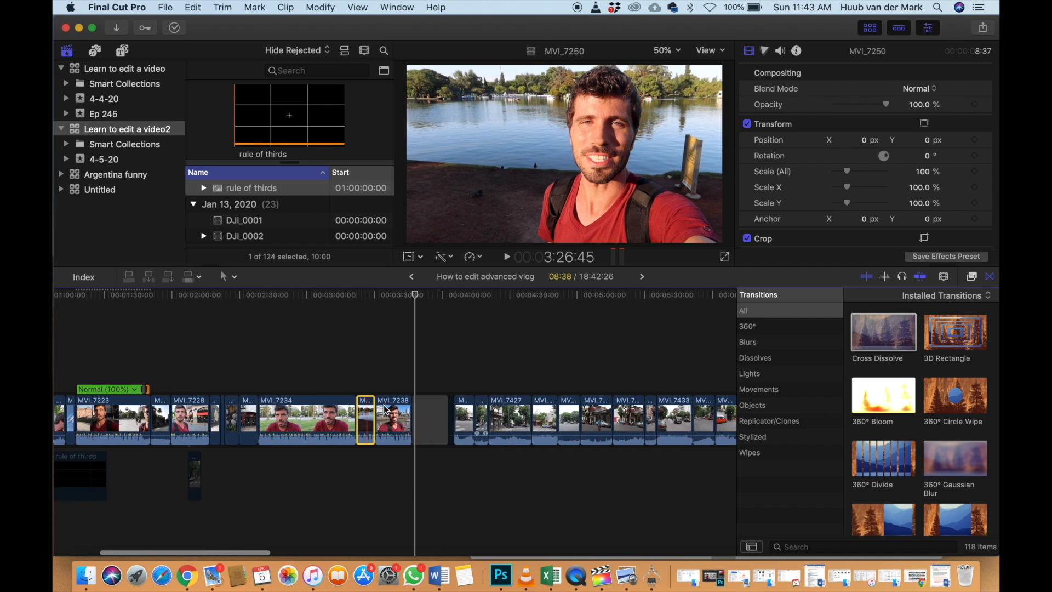
left_click_drag(364, 415, 439, 420)
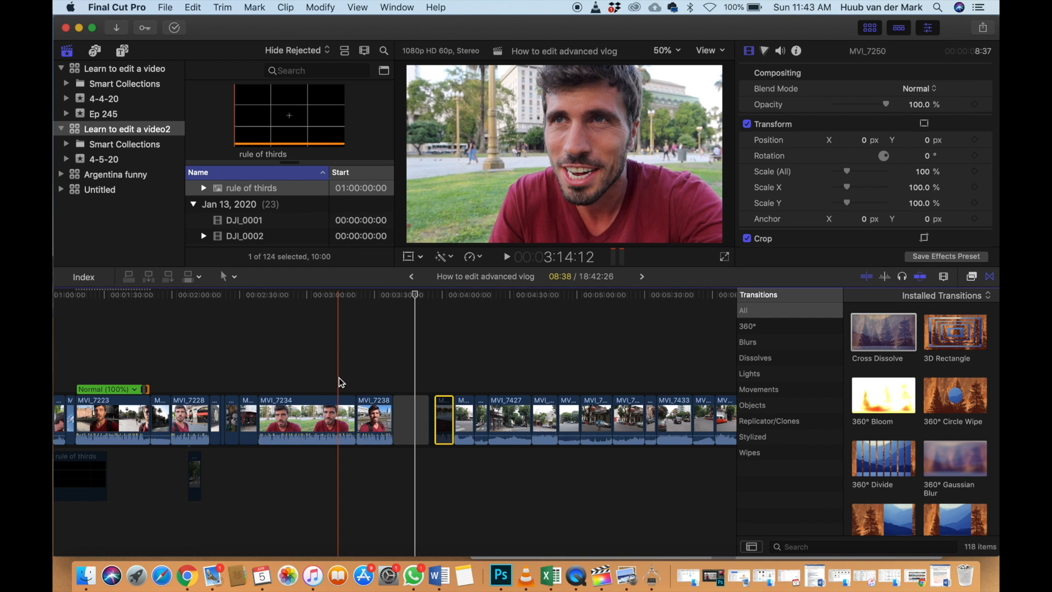
Select leftover clips MVI_7437 through MVI_7440 and lift them above the storyline, earlier over the leftover footage
scroll(343, 377, "right", 1)
scroll(355, 373, "right", 5)
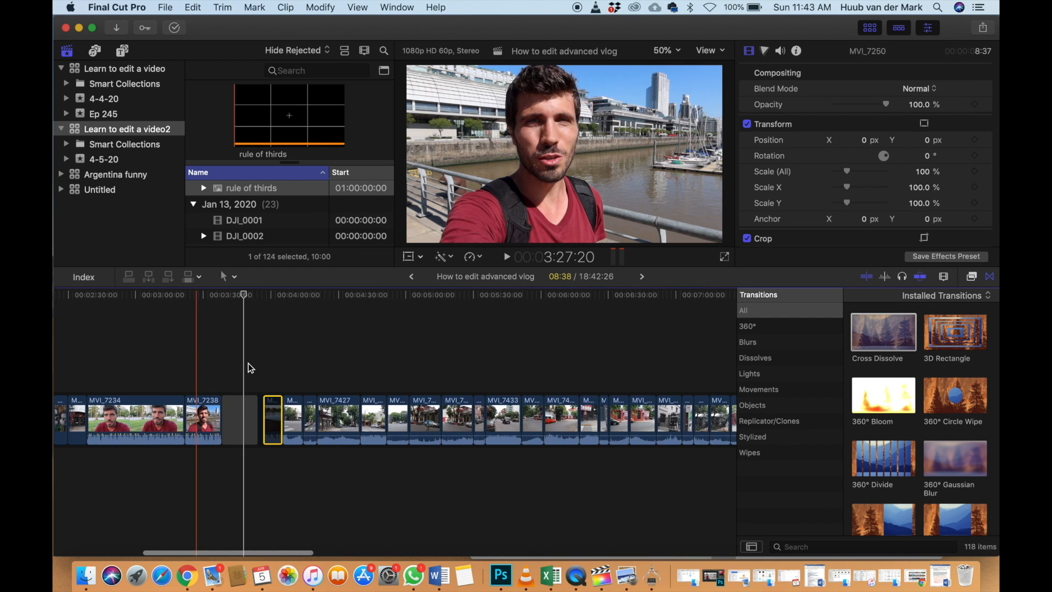
scroll(187, 370, "right", 4)
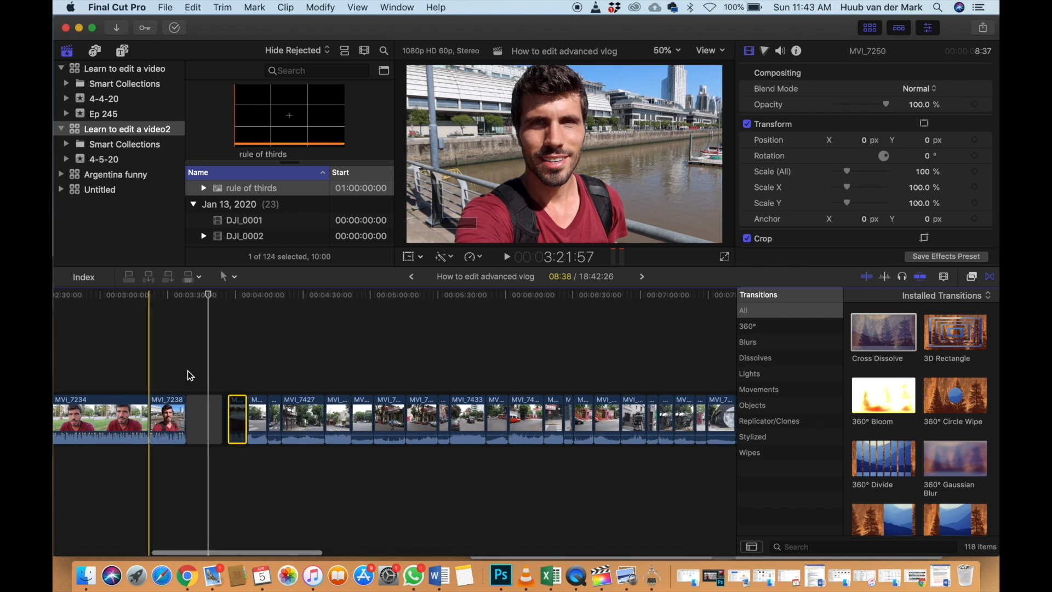
scroll(455, 358, "right", 3)
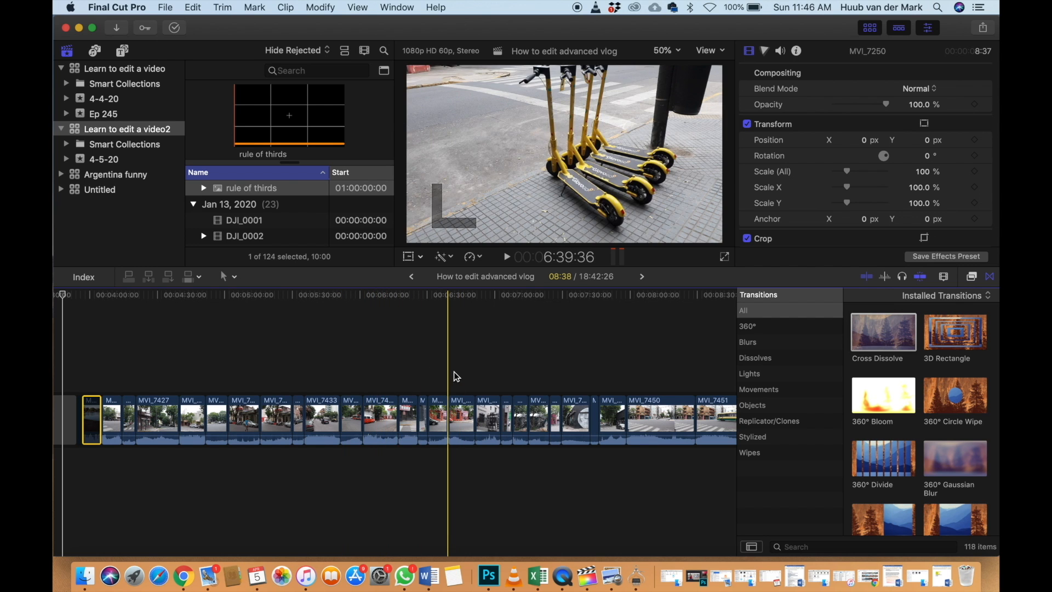
left_click(406, 382)
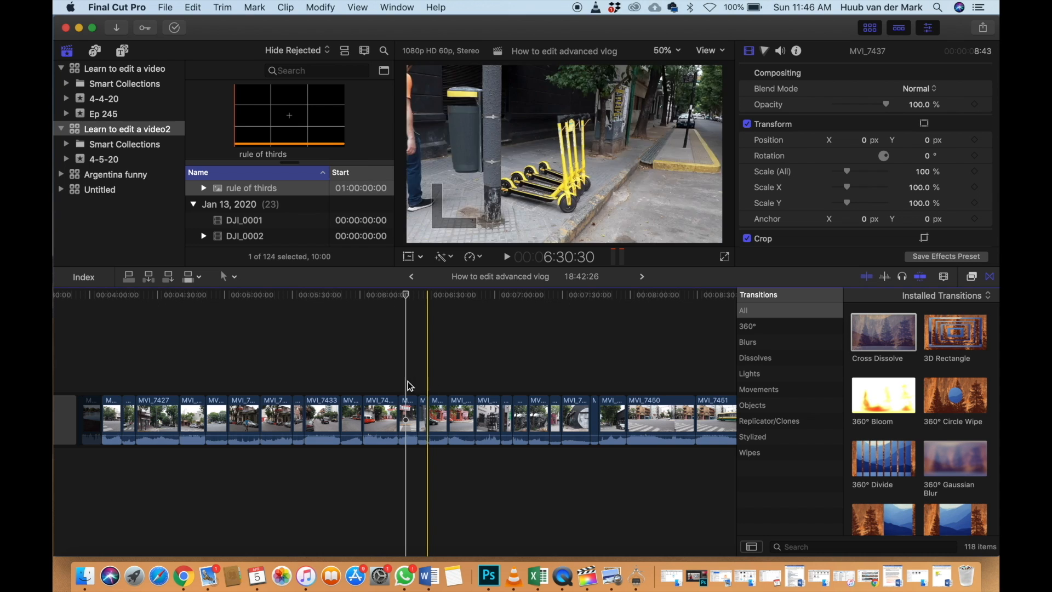
left_click_drag(406, 383, 259, 340)
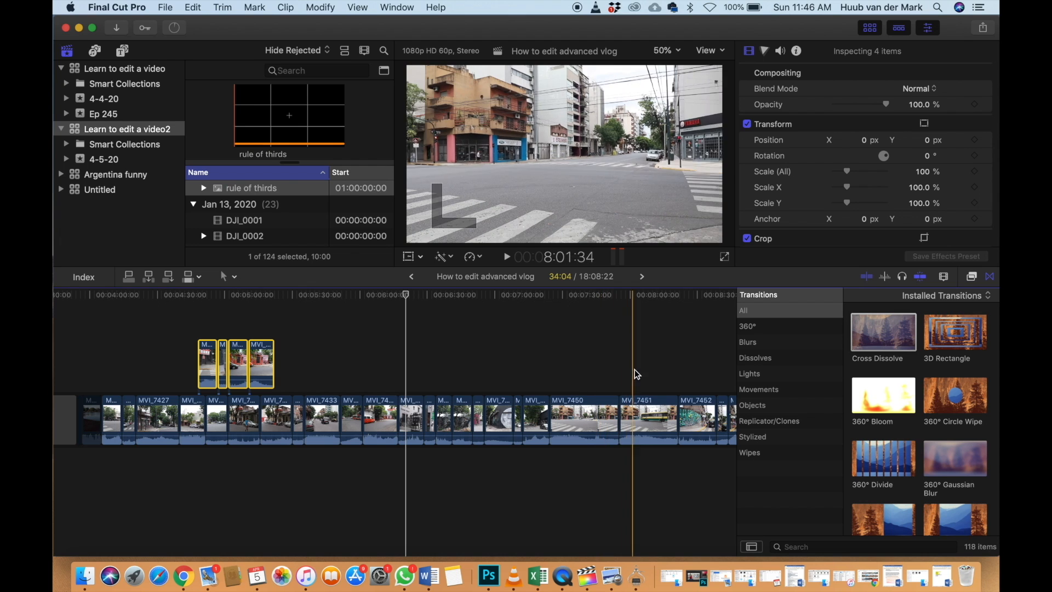
Skim the leftover street footage from MVI_7450 up to MVI_7532 for more usable shots
scroll(636, 372, "right", 5)
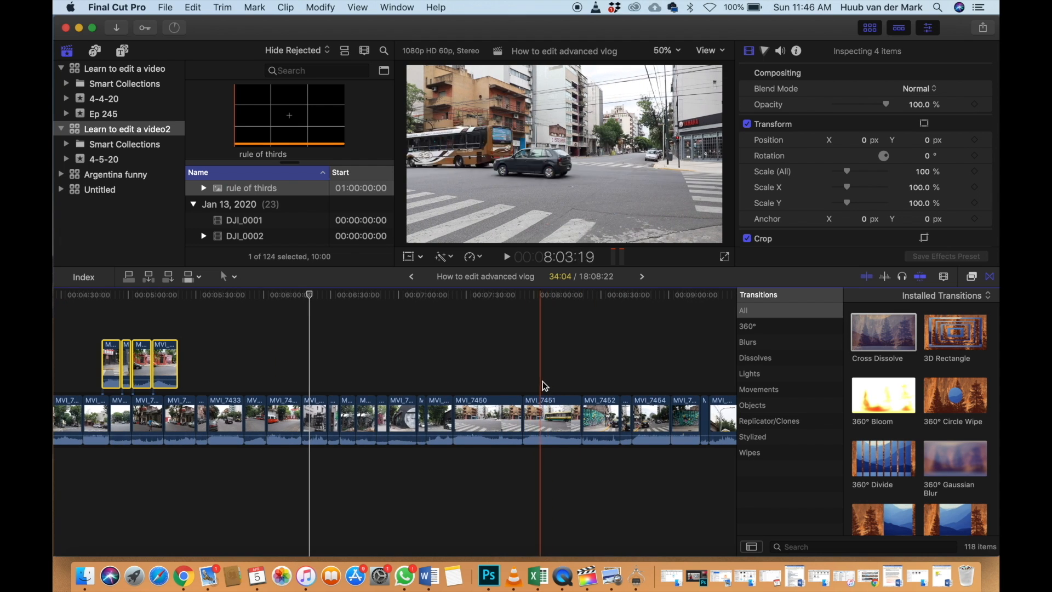
scroll(544, 386, "right", 10)
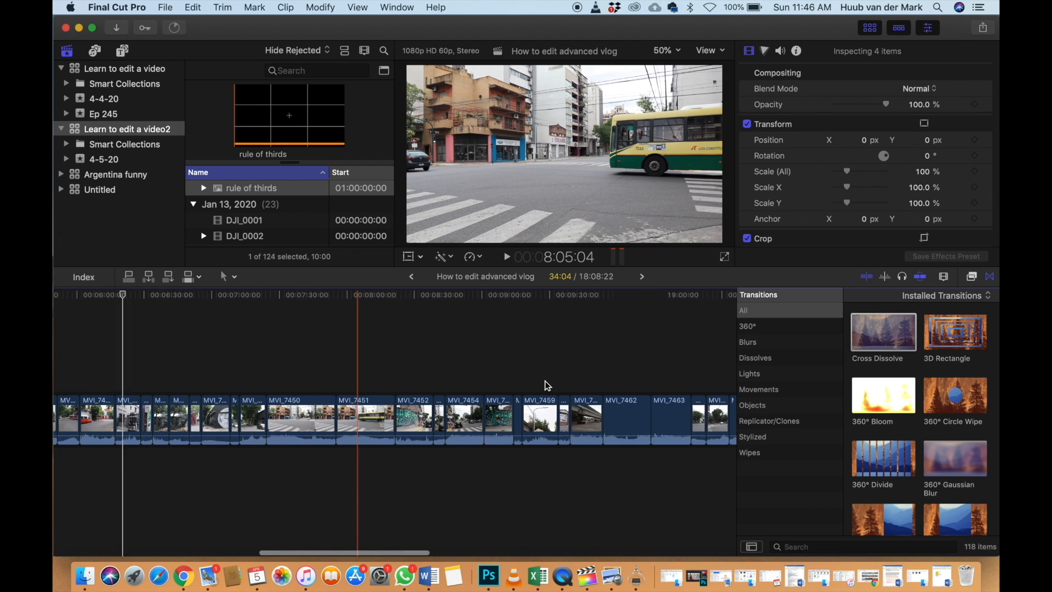
scroll(546, 383, "right", 2)
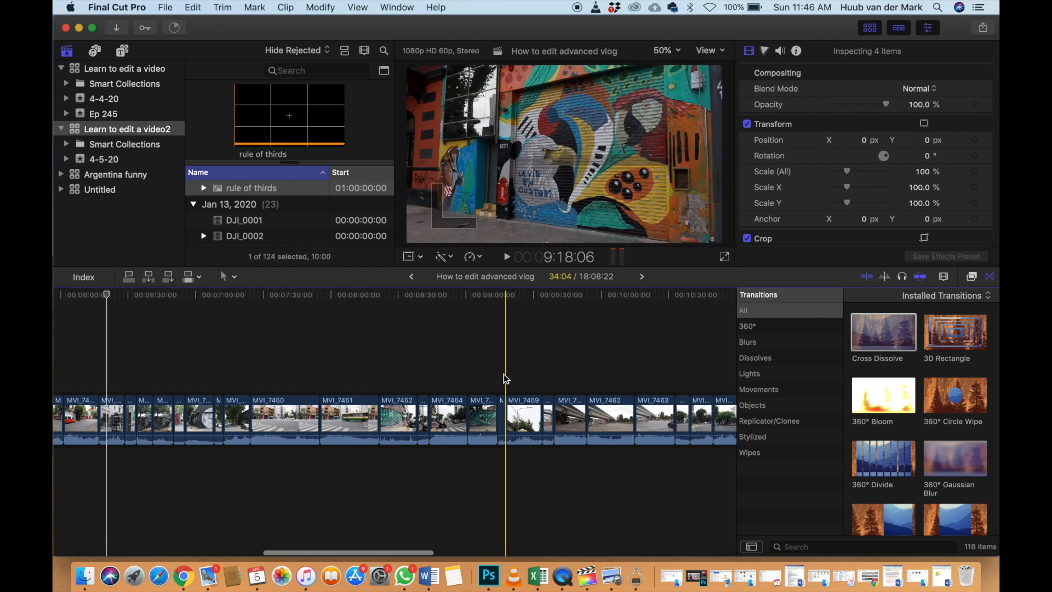
scroll(512, 376, "right", 12)
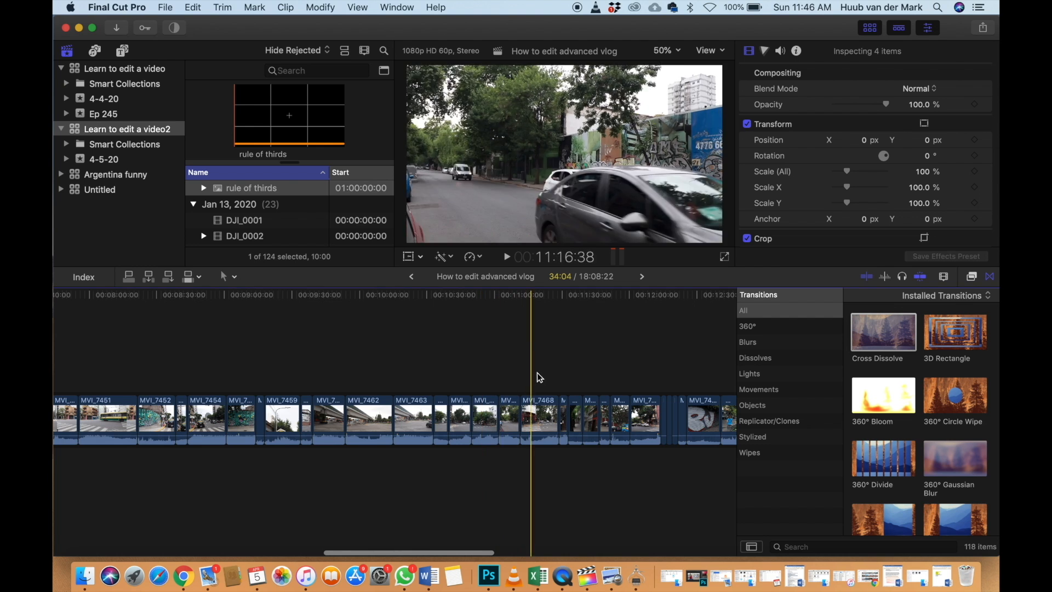
scroll(574, 373, "right", 5)
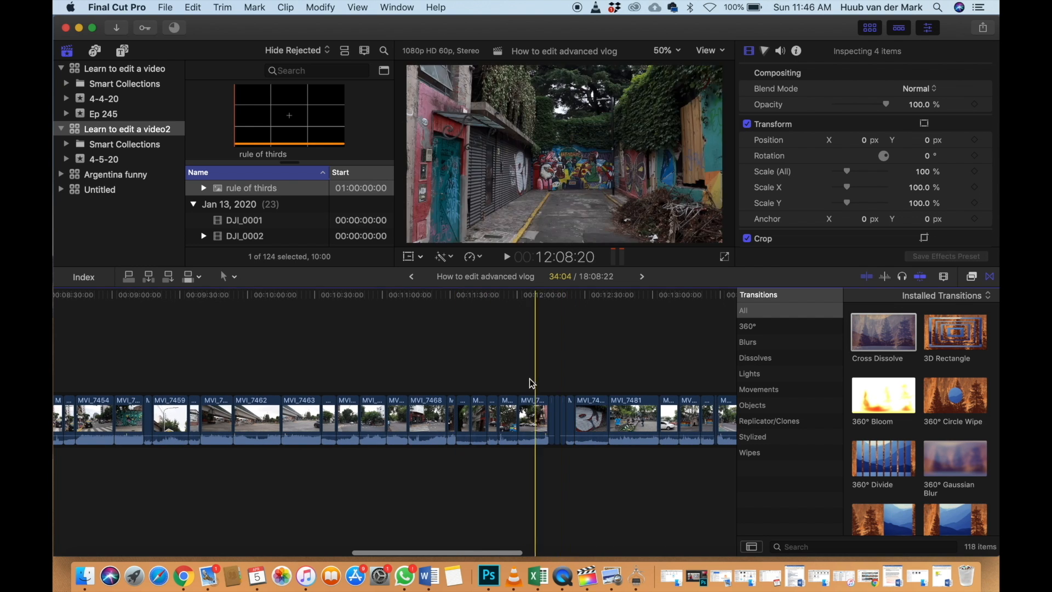
scroll(575, 378, "right", 5)
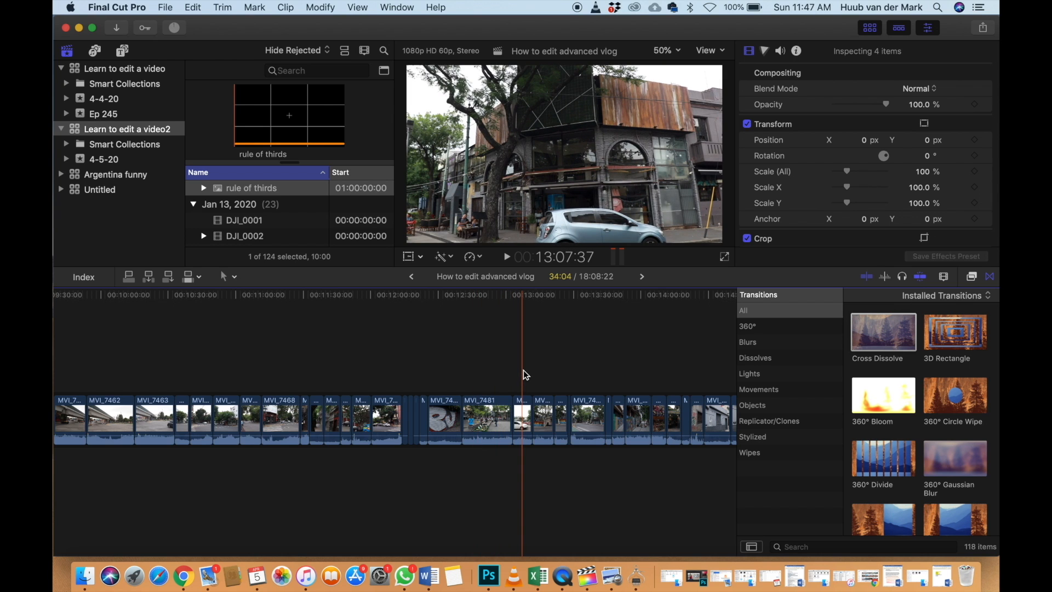
scroll(524, 375, "right", 10)
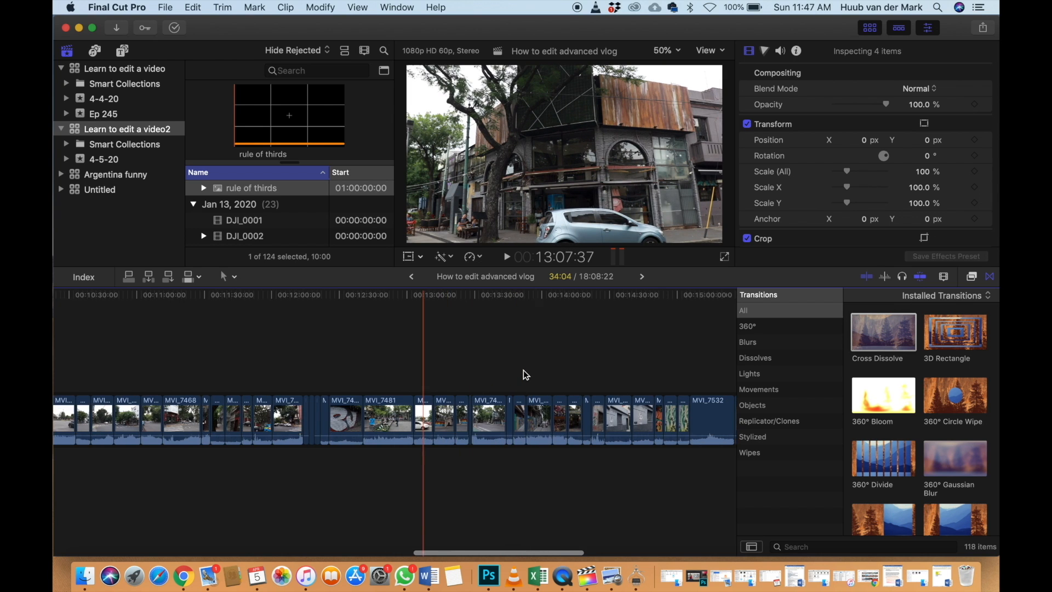
left_click(294, 370)
left_click(260, 369)
left_click_drag(276, 375, 516, 367)
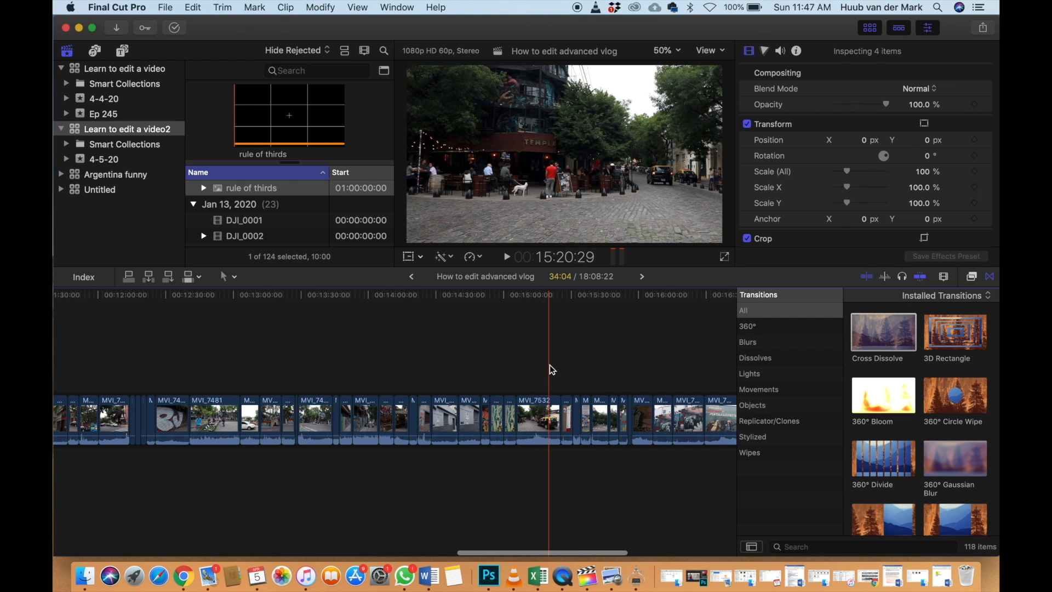
Preview MVI_7532 and lift it above the storyline near the 13-minute mark
key("space")
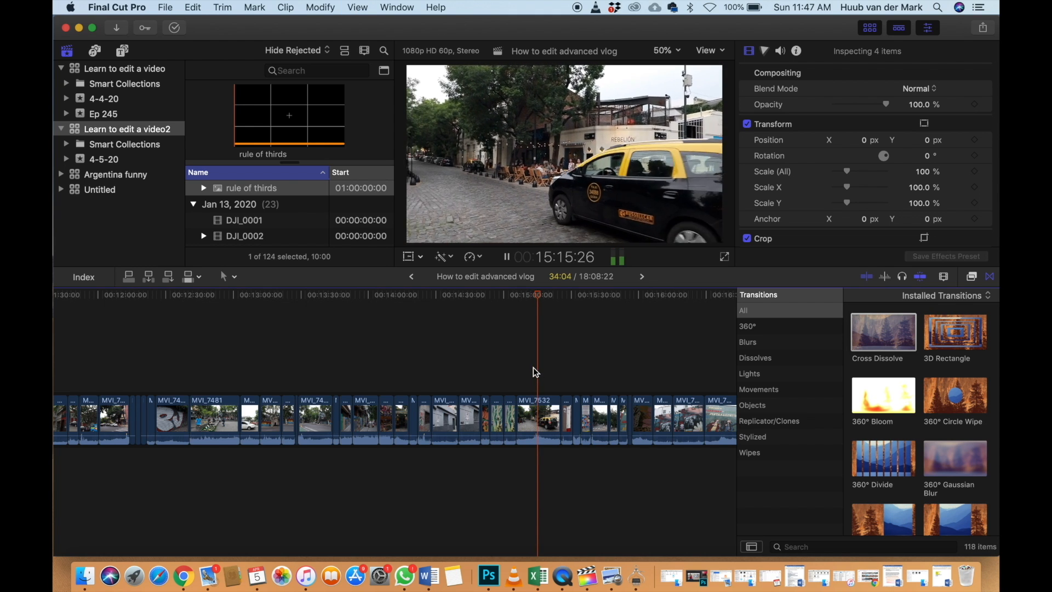
key("space")
left_click(536, 402)
left_click_drag(357, 335, 263, 343)
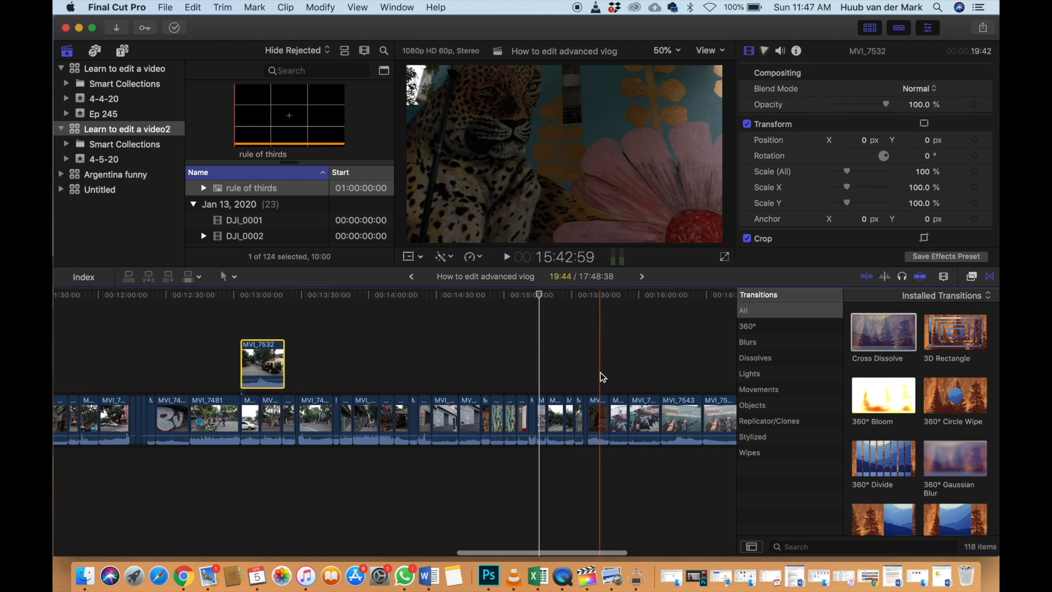
Carry the lifted MVI_7532 back along the timeline to about the six-minute mark, above the storyline
scroll(600, 373, "left", 5)
left_click(493, 369)
left_click_drag(493, 369, 180, 341)
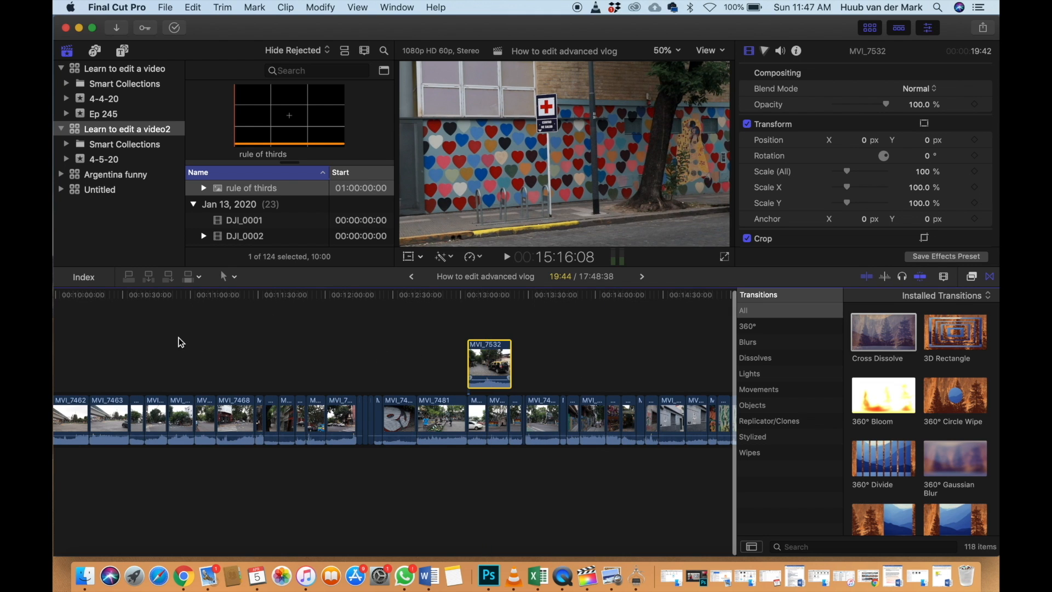
scroll(179, 341, "left", 6)
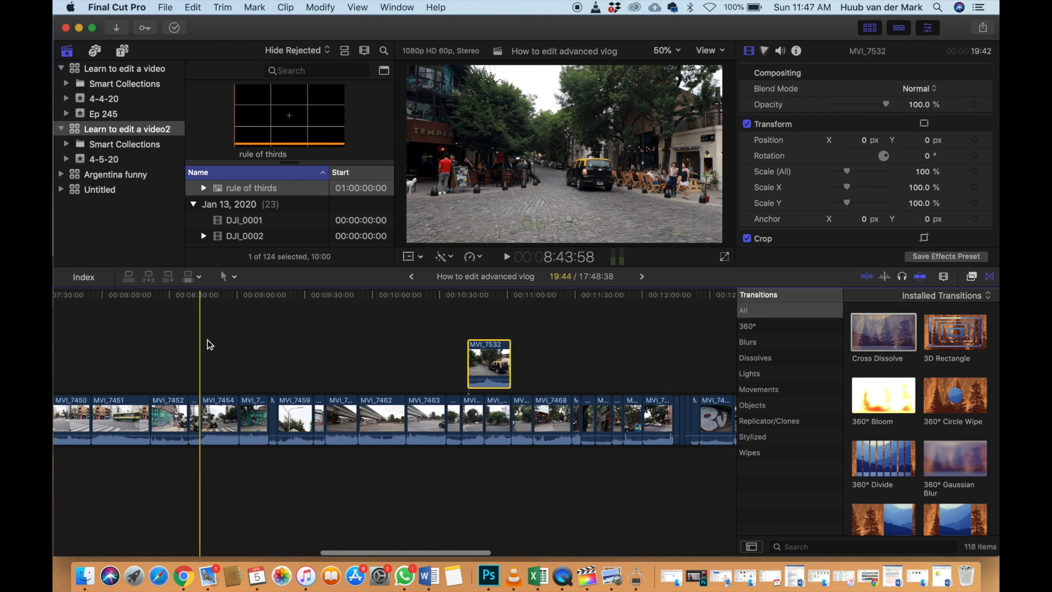
scroll(215, 340, "down", 3)
scroll(215, 340, "left", 3)
scroll(215, 339, "left", 1)
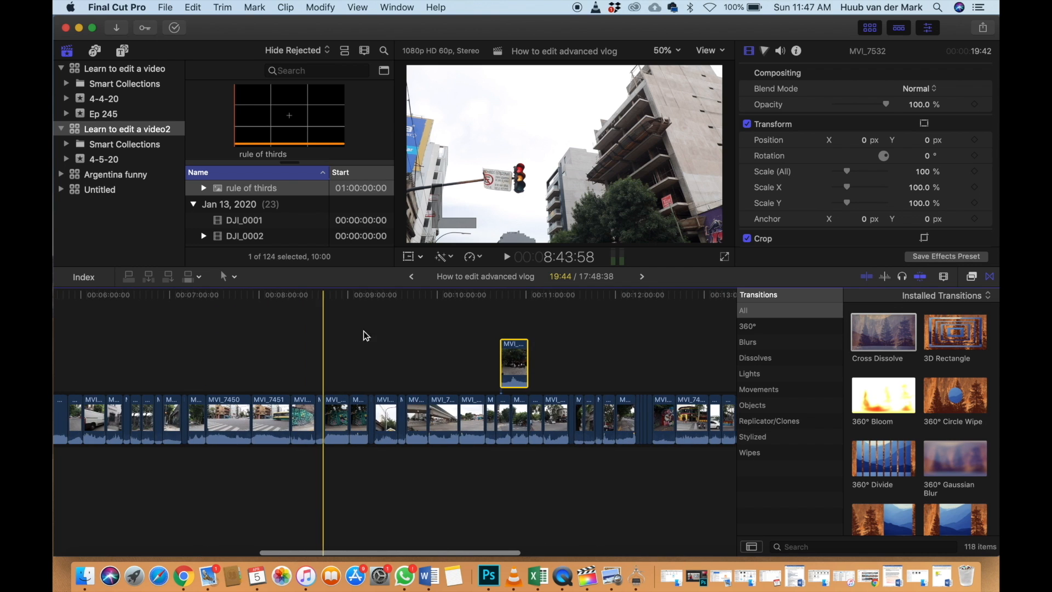
left_click_drag(514, 363, 106, 340)
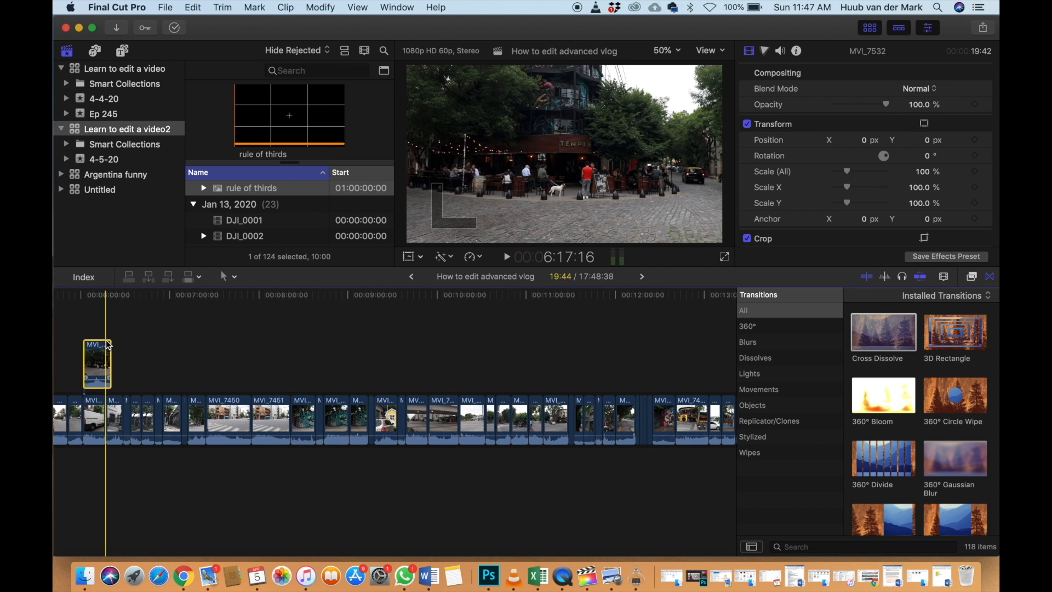
Select all five lifted clips and insert them into the storyline between MVI_7234 and MVI_7238
scroll(106, 340, "left", 7)
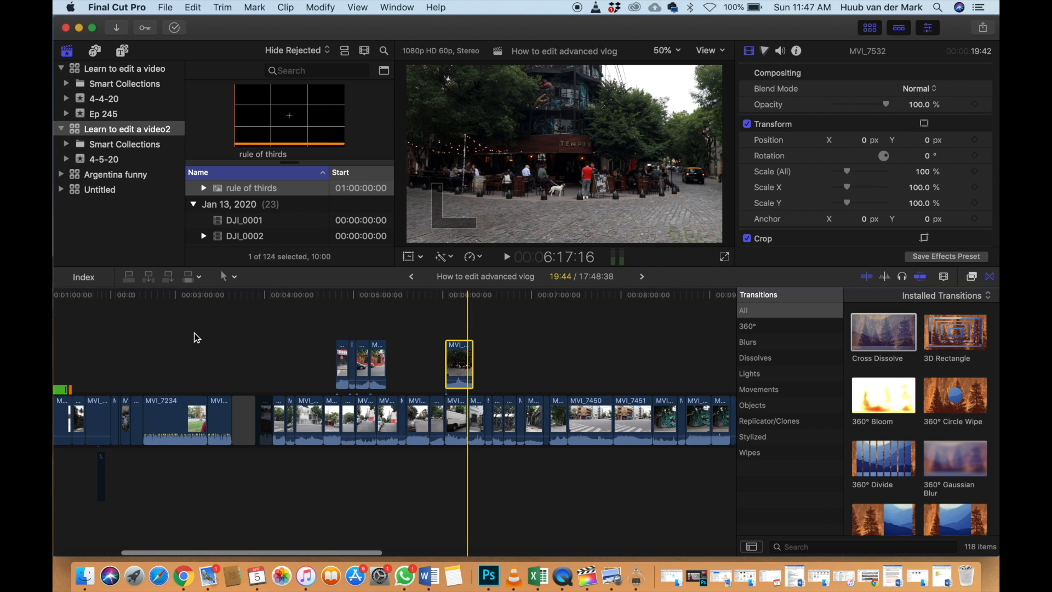
scroll(194, 333, "left", 1)
left_click(197, 333)
scroll(419, 334, "left", 2)
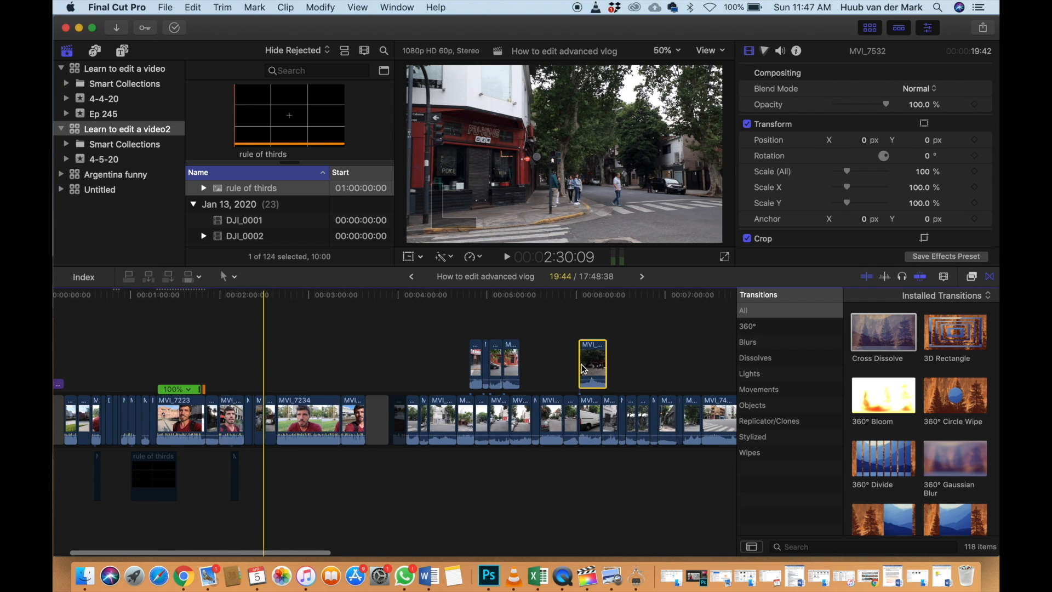
left_click_drag(641, 368, 449, 364)
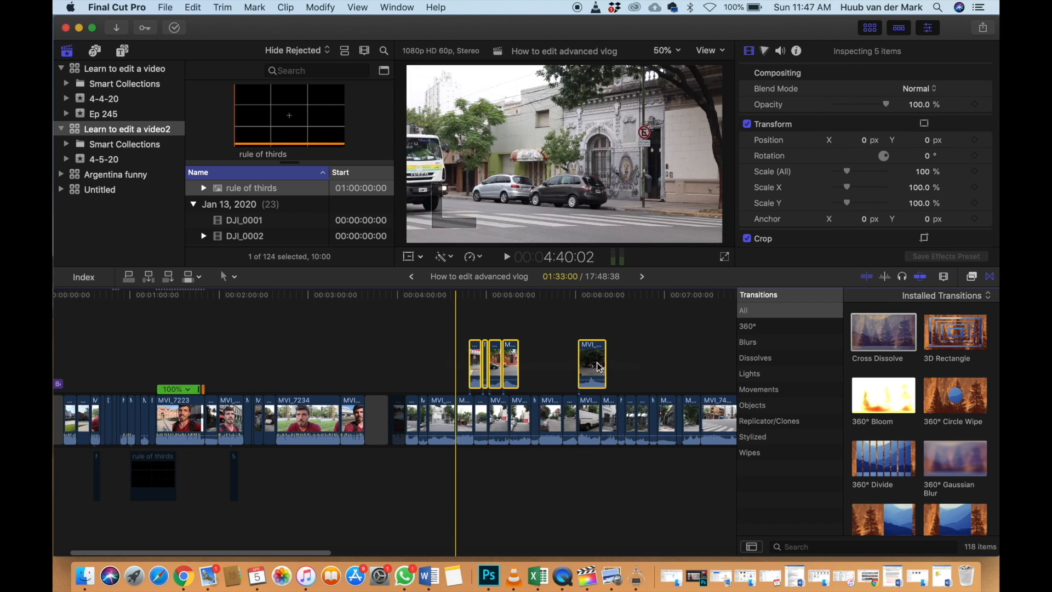
left_click_drag(561, 360, 349, 421)
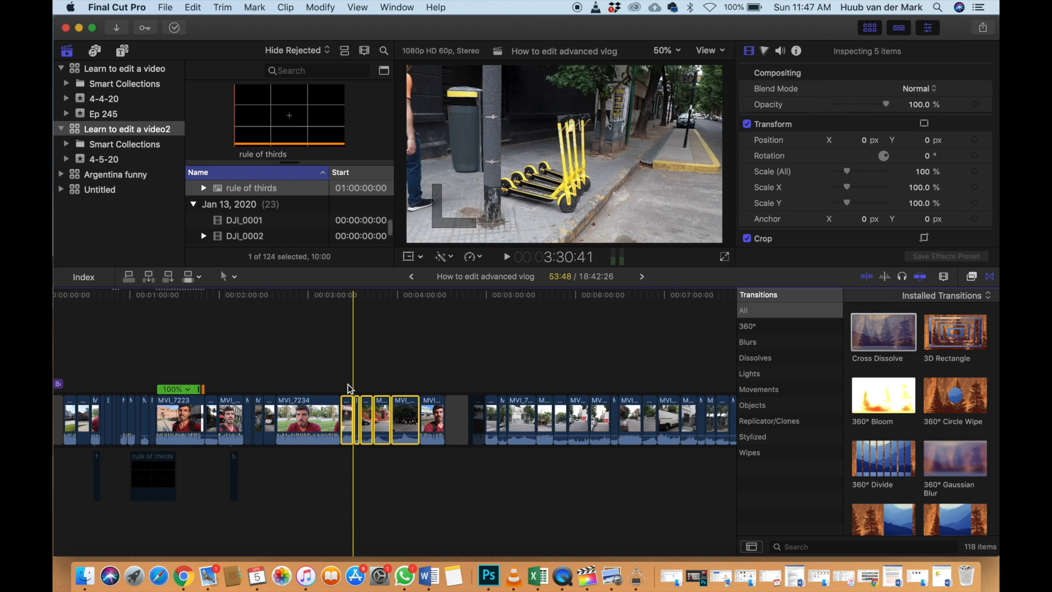
Preview the bus clip MVI_7437 and trim its start and end to leave about 4 seconds 35 frames
left_click(342, 384)
key("super+equal")
key("super+equal")
key("super+equal")
key("super+equal")
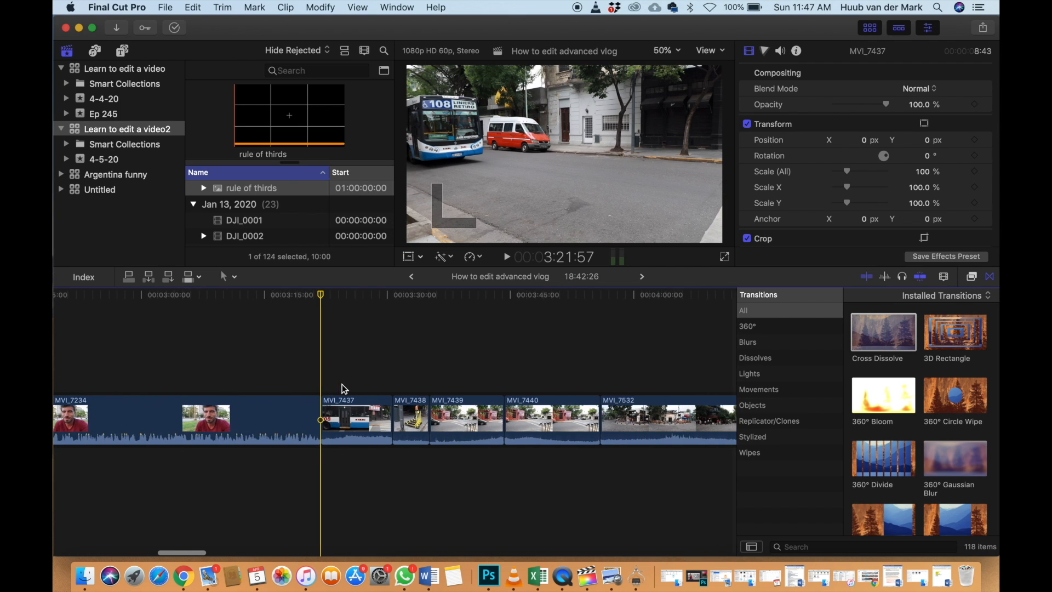
key("space")
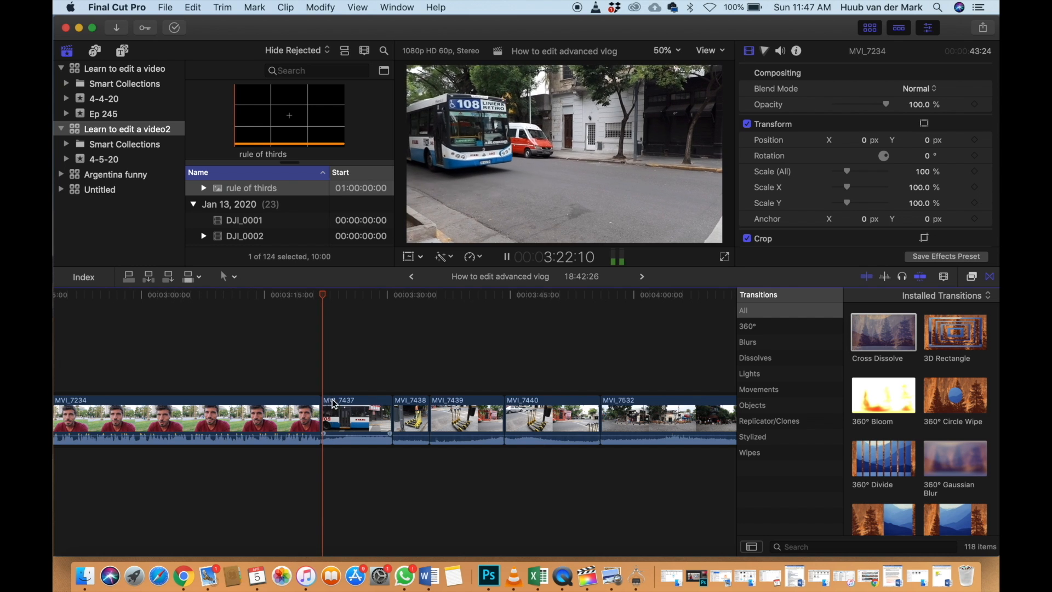
key("space")
left_click(325, 403)
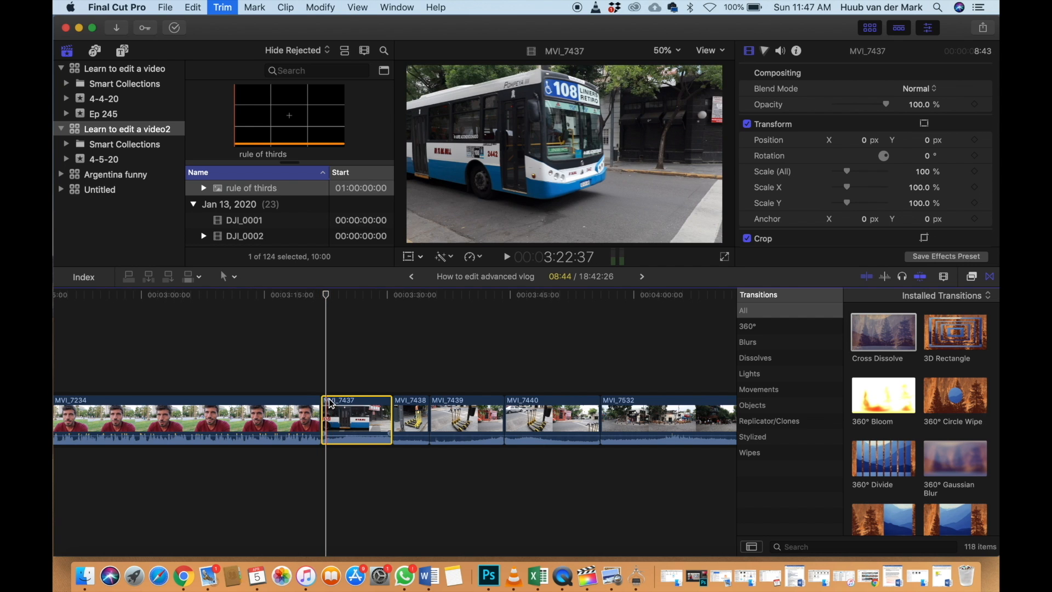
key("alt+bracketleft")
key("space")
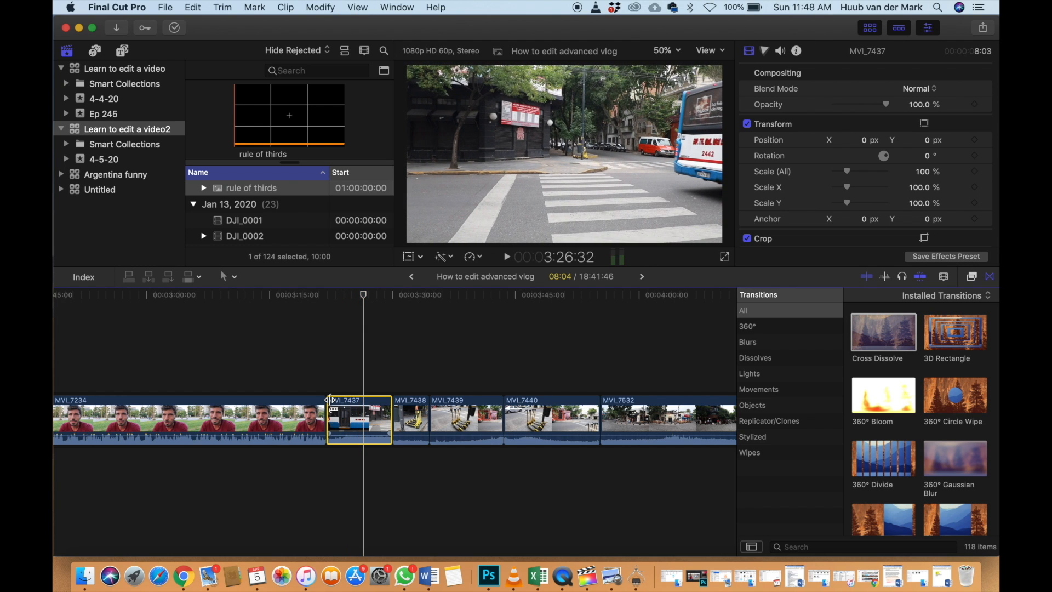
key("alt+bracketright")
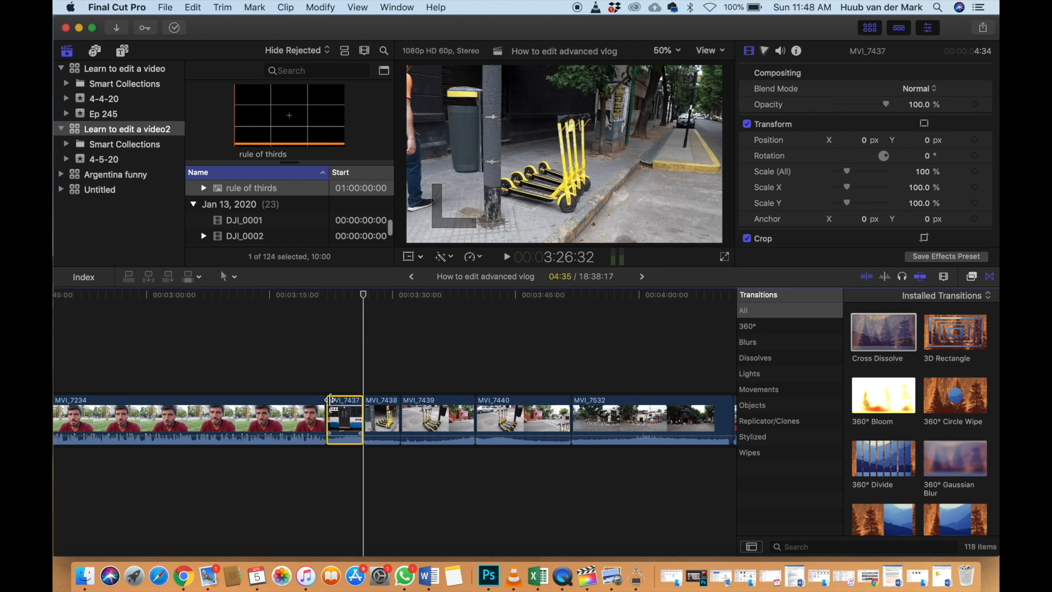
Play back the scooter clips MVI_7439 and MVI_7440 to compare the shots
left_click(402, 388)
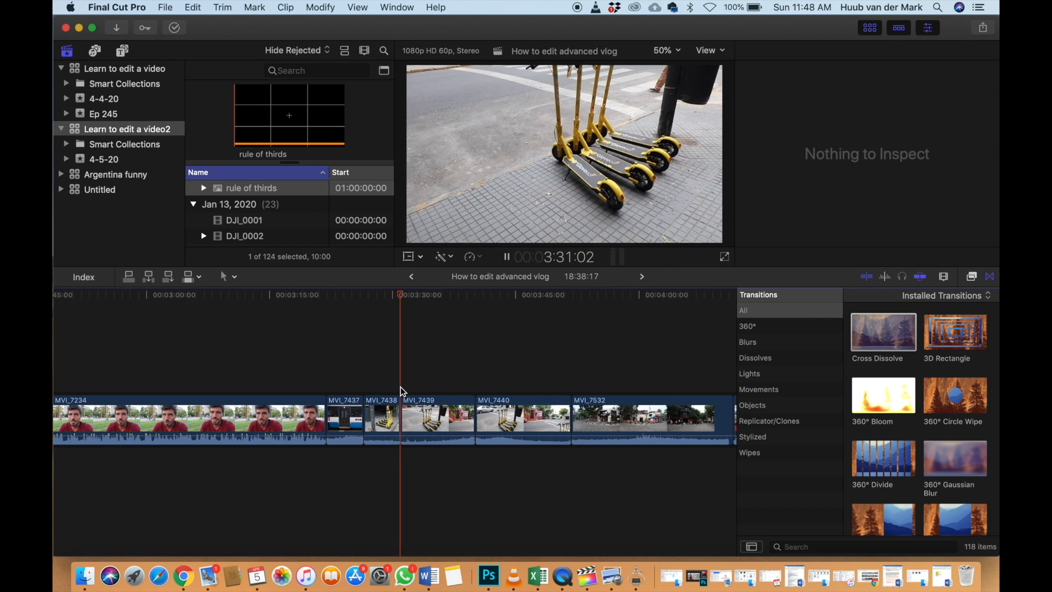
key("space")
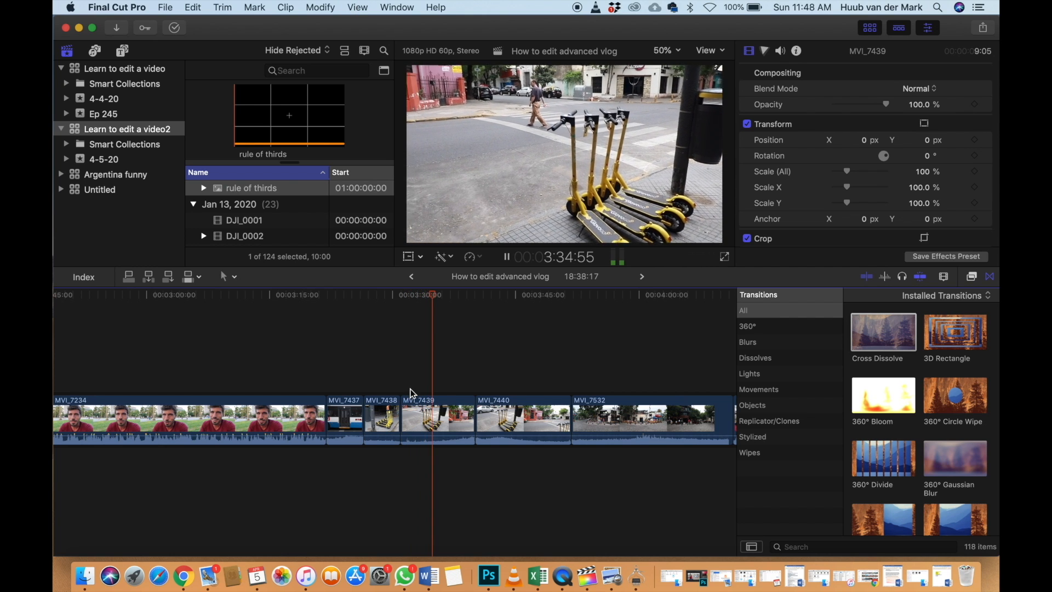
left_click(481, 386)
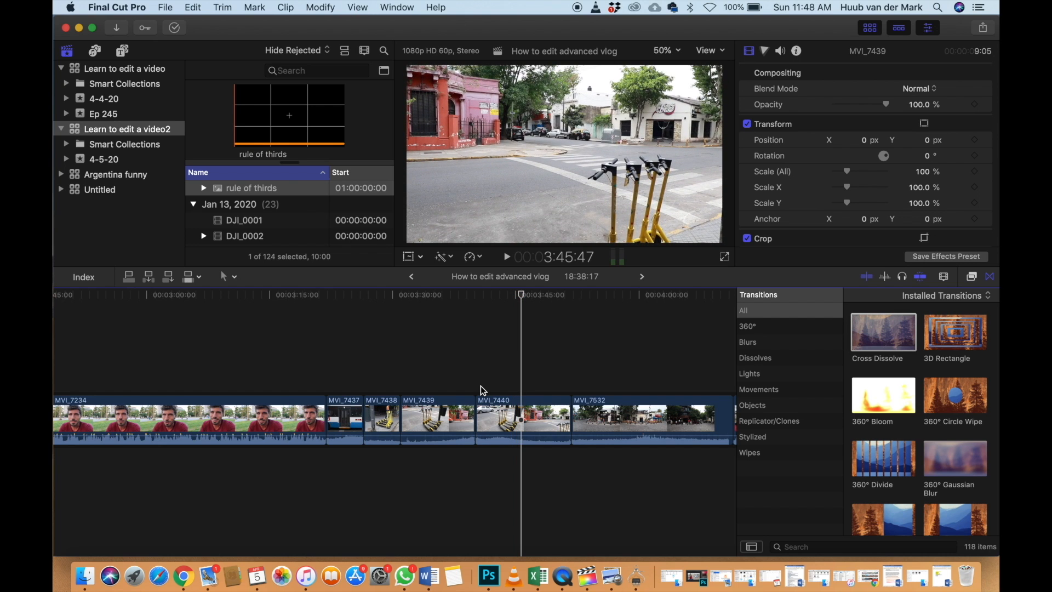
Preview the scooter clip MVI_7438, trim its end at about 3:29:44, and delete the neighbouring clips MVI_7439 and MVI_7440
left_click(366, 380)
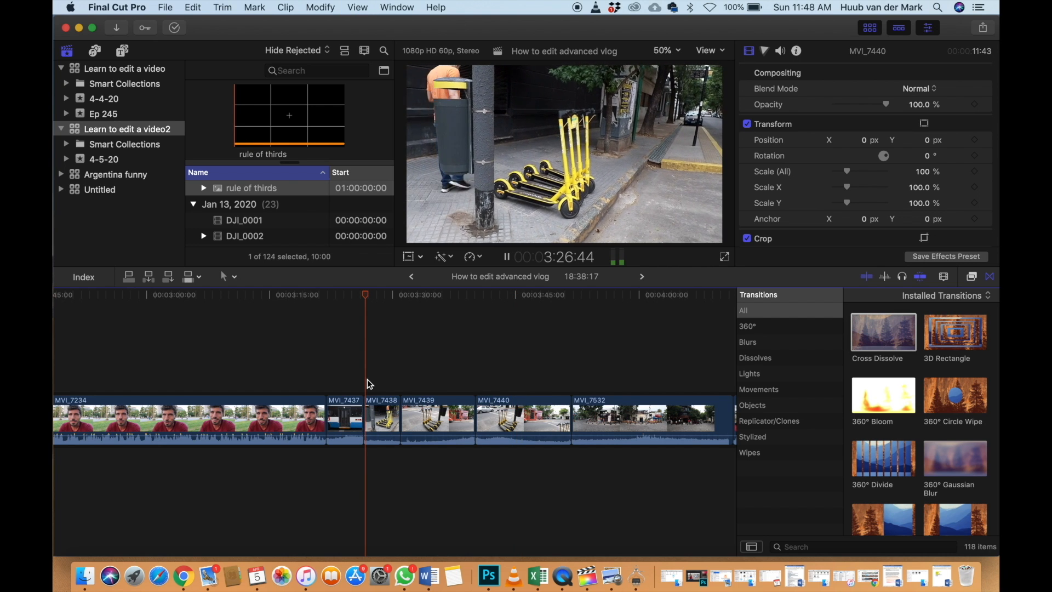
key("space")
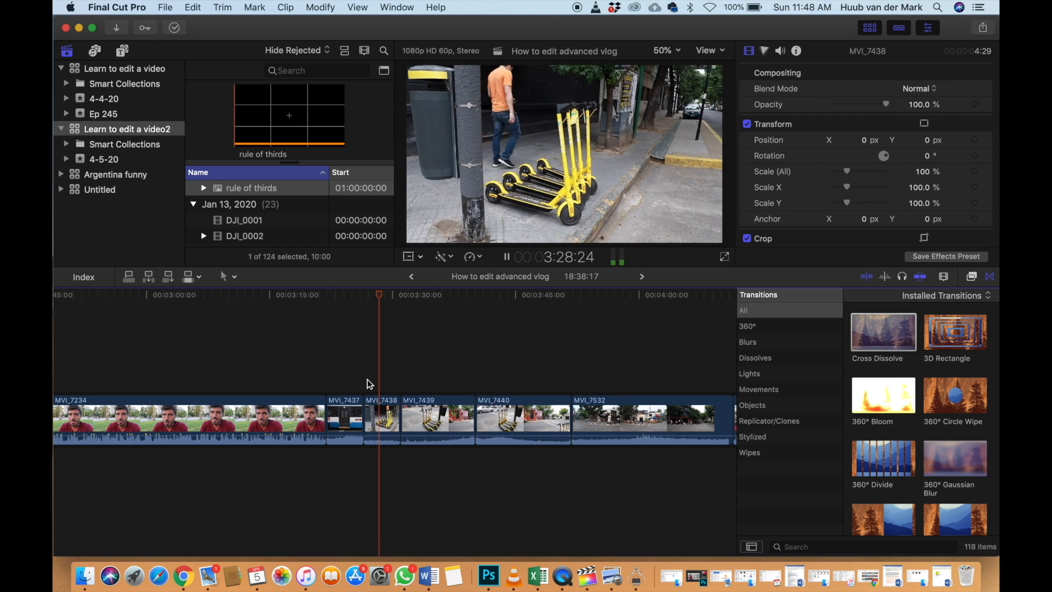
key("space")
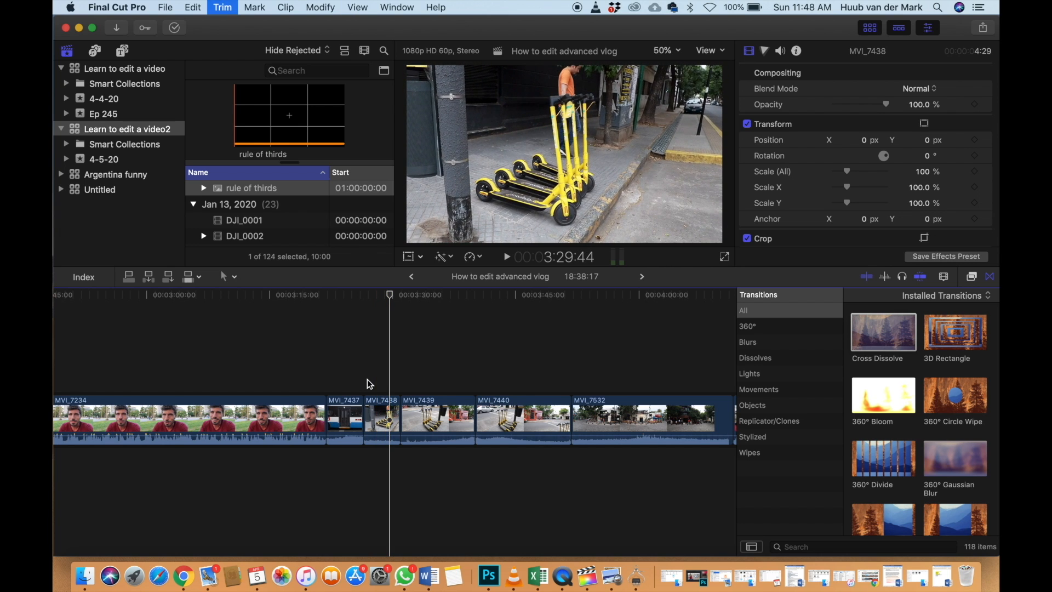
key("alt+]")
left_click_drag(454, 369, 491, 403)
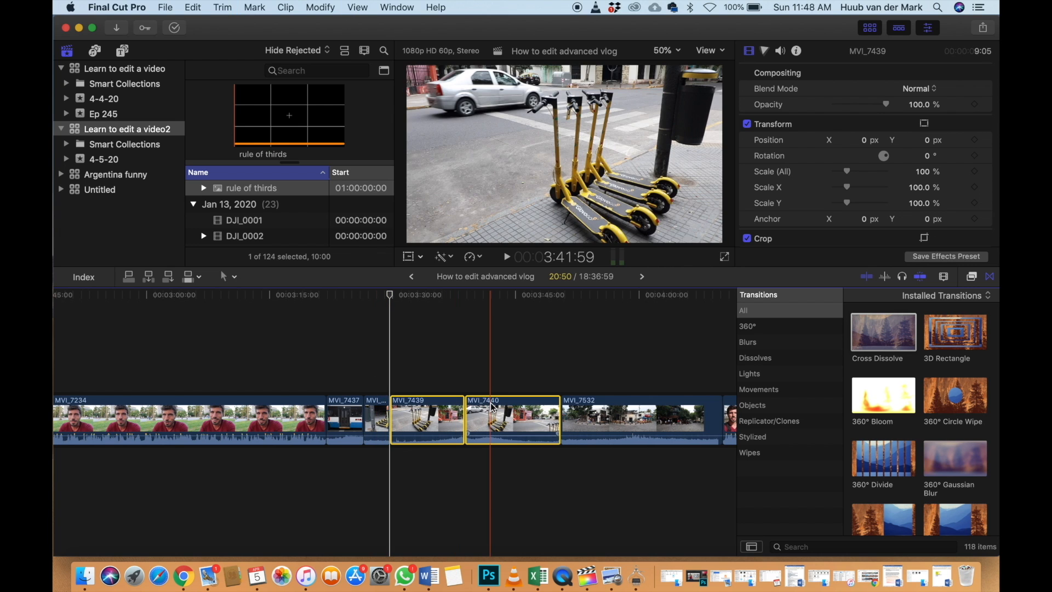
key("BackSpace")
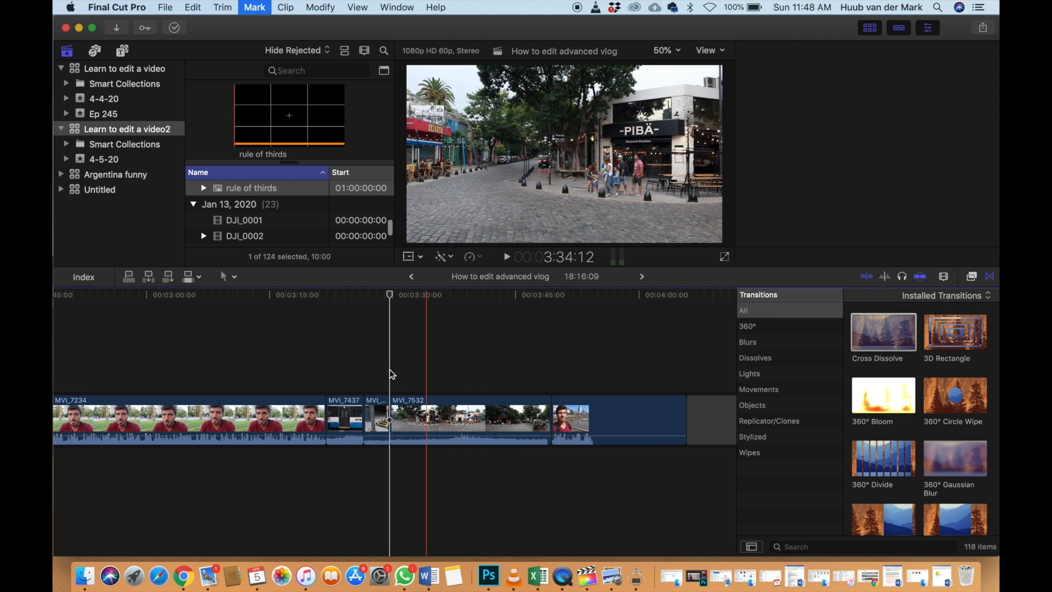
Preview MVI_7532 and trim its start and end to leave about 7 seconds 38 frames
key("super+4")
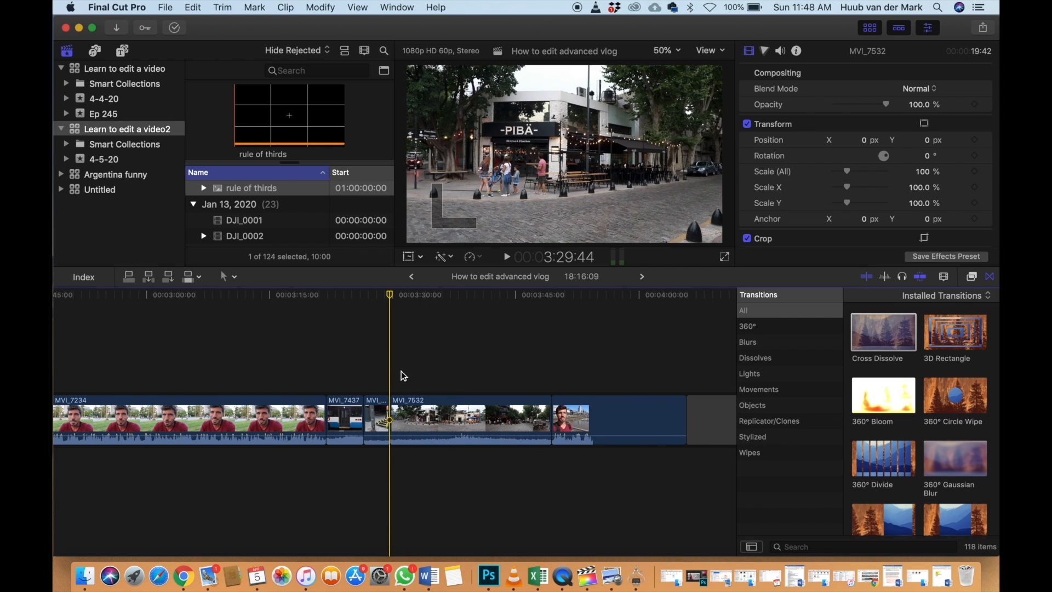
left_click(456, 375)
left_click(454, 413)
key("alt+bracketleft")
key("space")
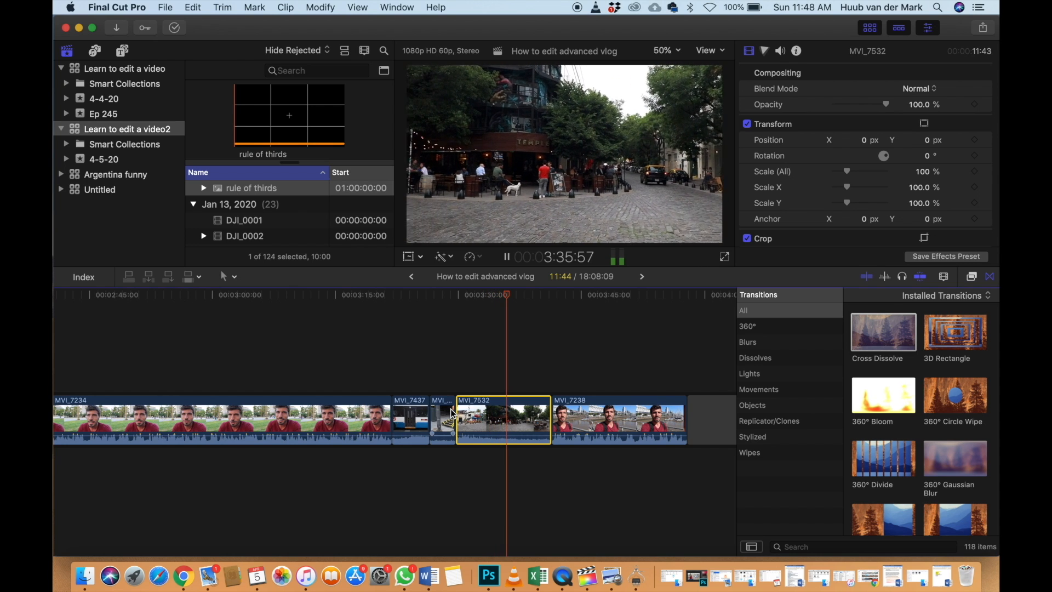
key("space")
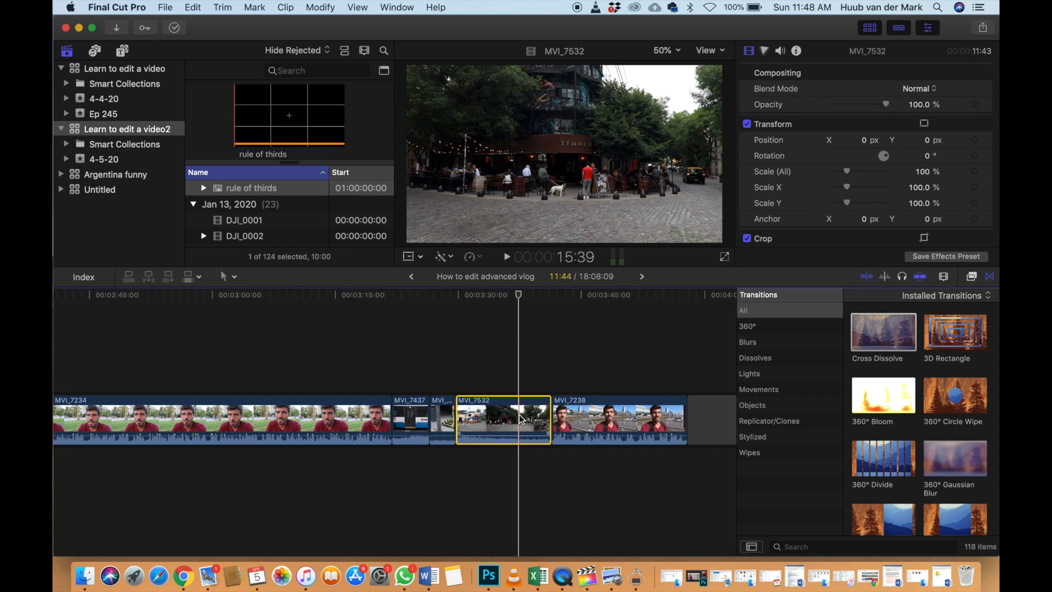
key("alt+bracketright")
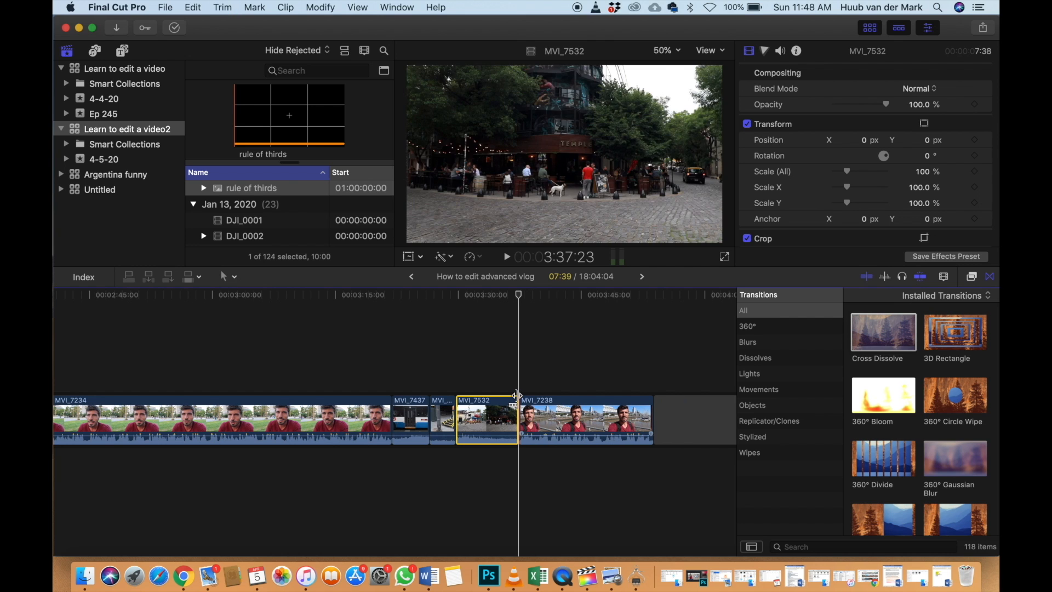
Play back the trimmed B-roll between MVI_7234 and MVI_7238 to check how the sequence flows
key("space")
scroll(516, 398, "right", 5)
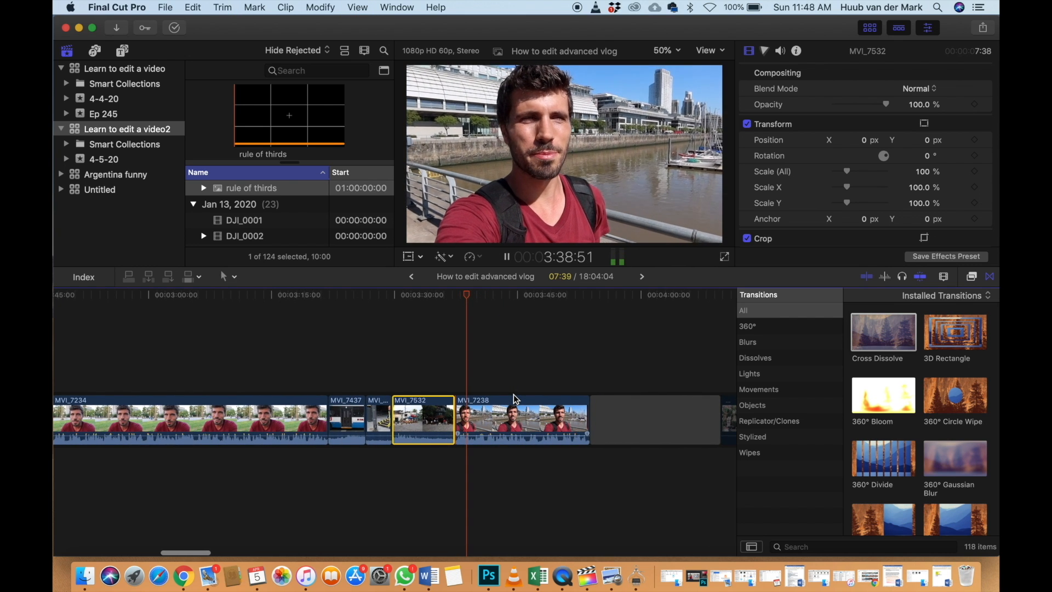
key("space")
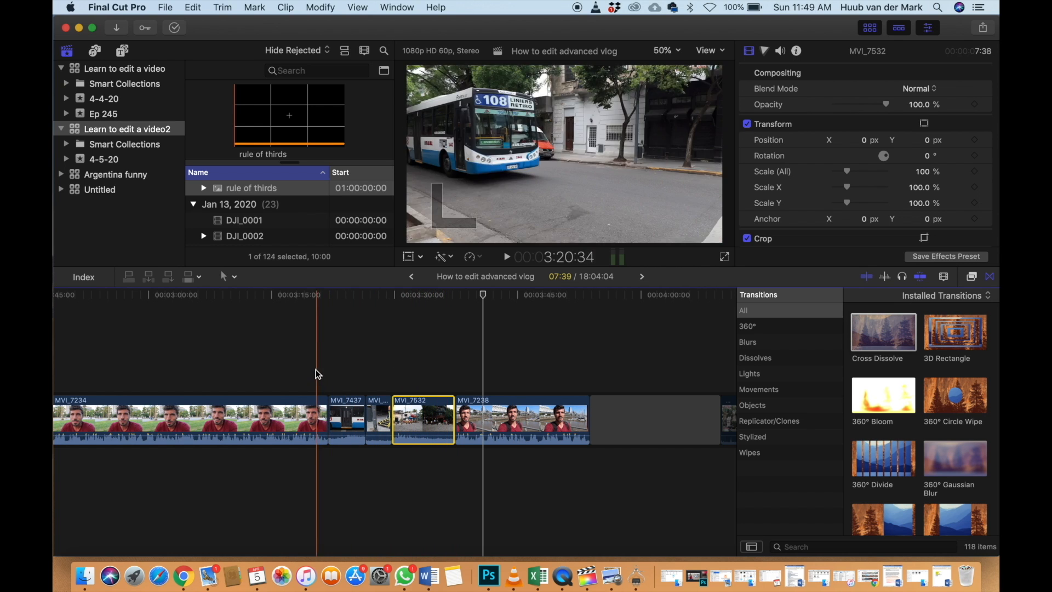
key("space")
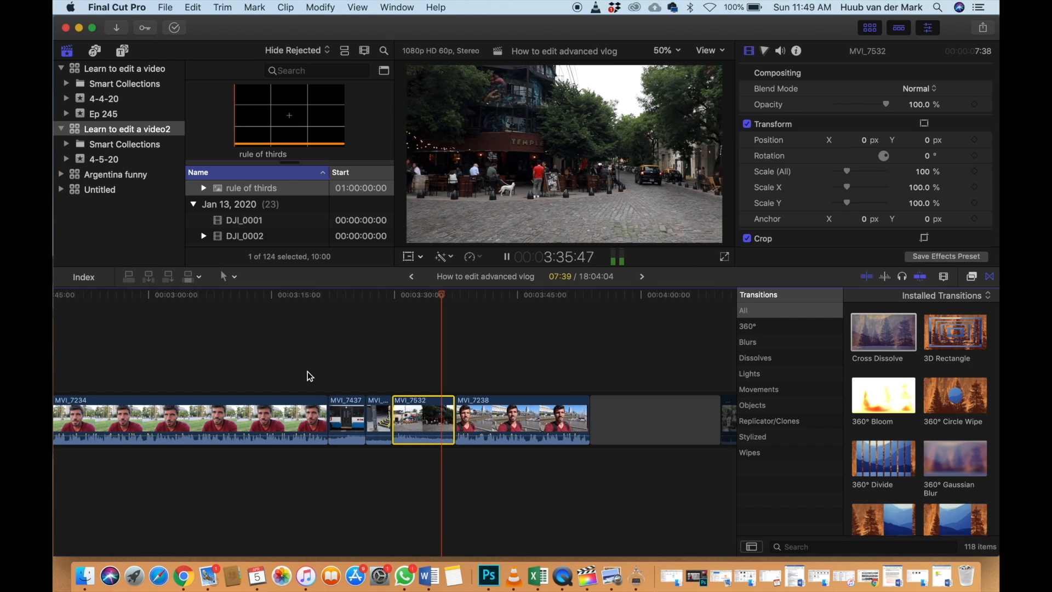
key("space")
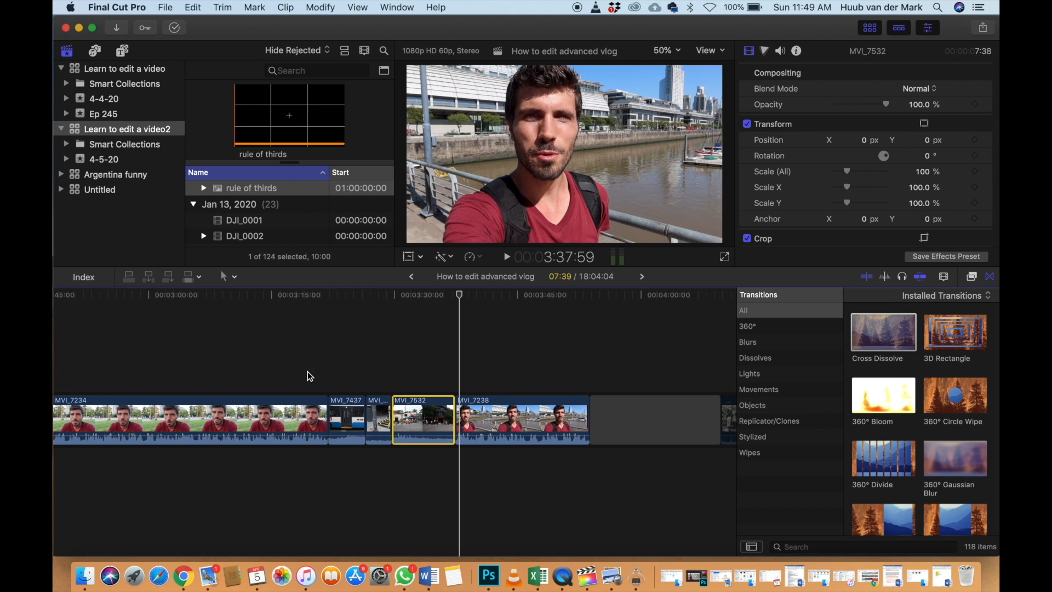
Delete the "Beginning" title and the gap below it at the start of the timeline
key("super+minus")
scroll(322, 372, "left", 3)
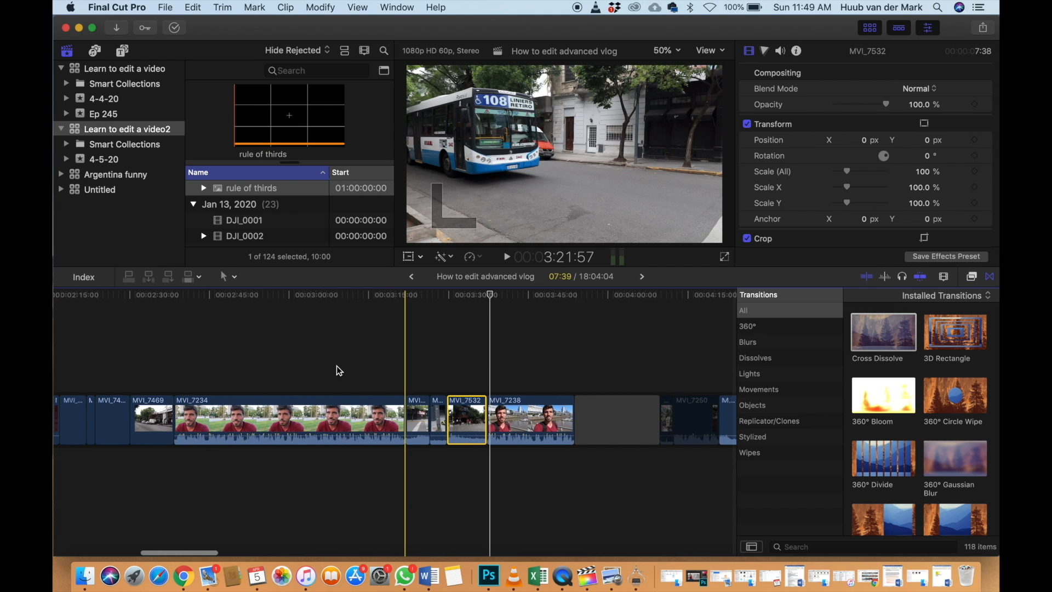
key("super+minus")
scroll(337, 366, "left", 4)
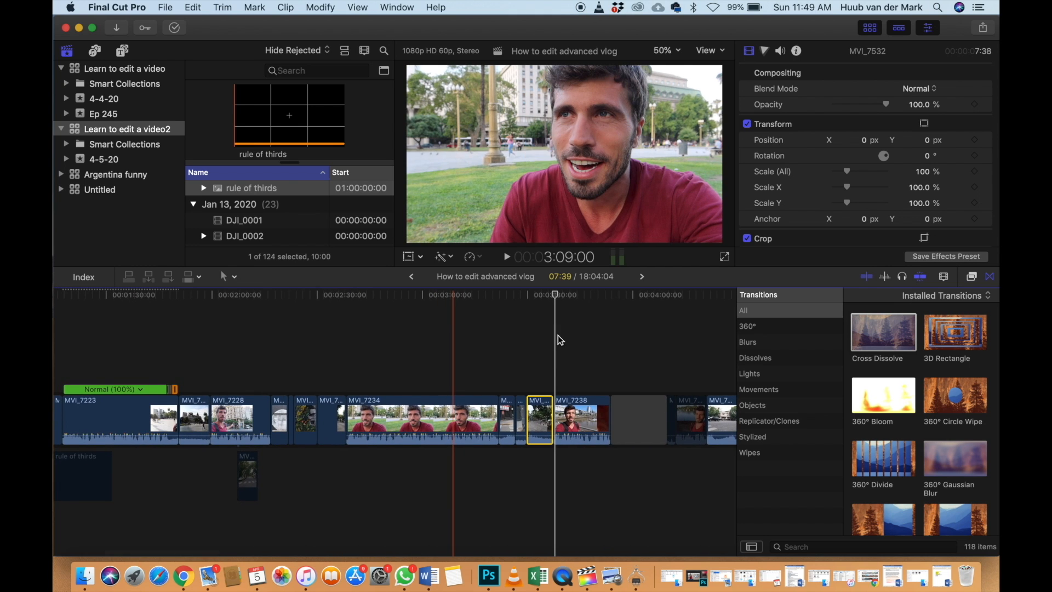
left_click(607, 336)
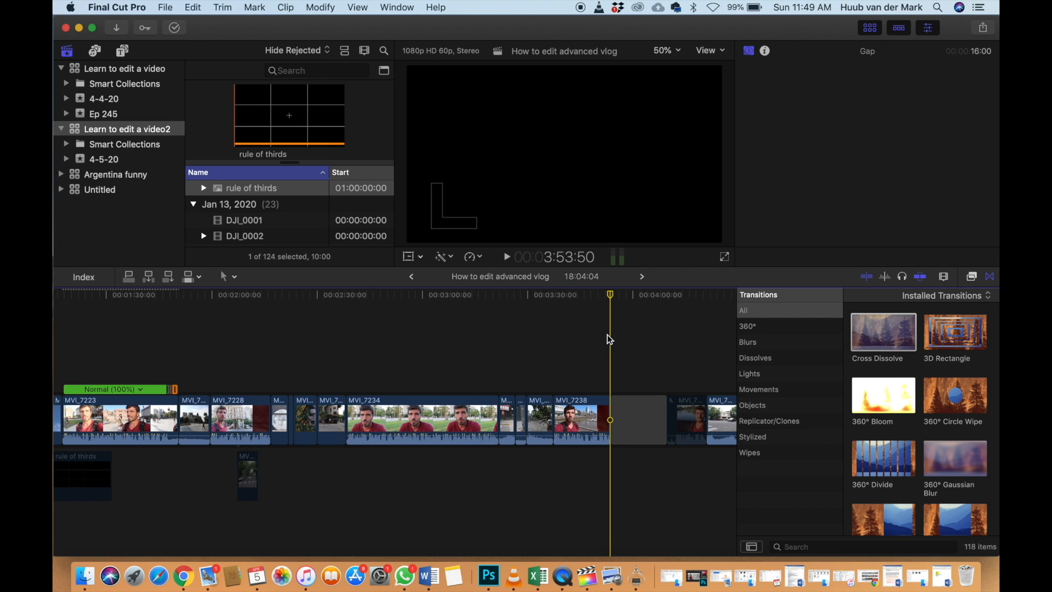
scroll(617, 336, "left", 5)
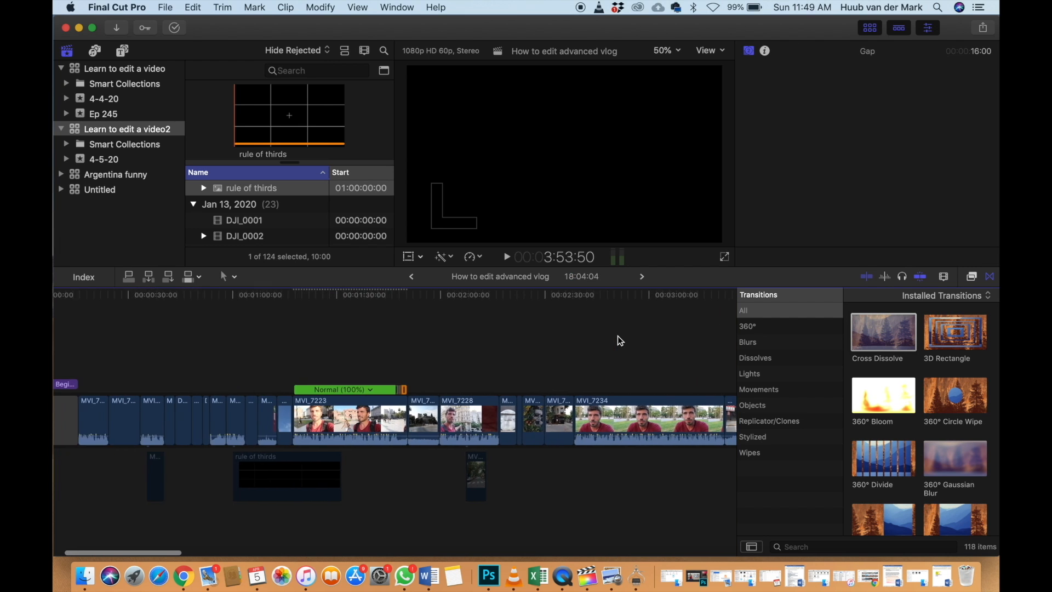
key("super+minus")
key("super+minus")
key("super+minus")
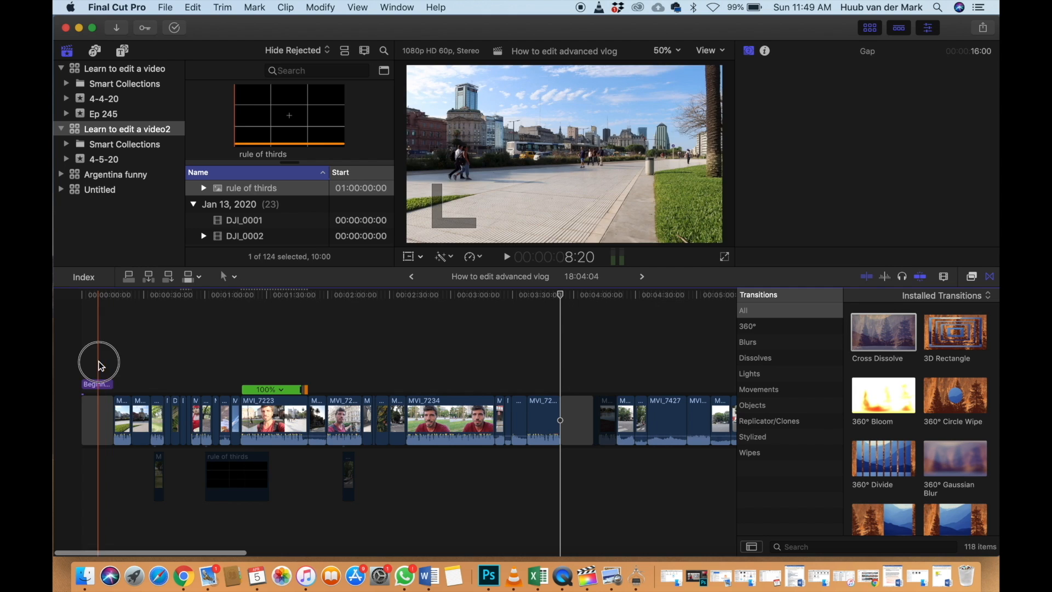
left_click_drag(99, 363, 99, 415)
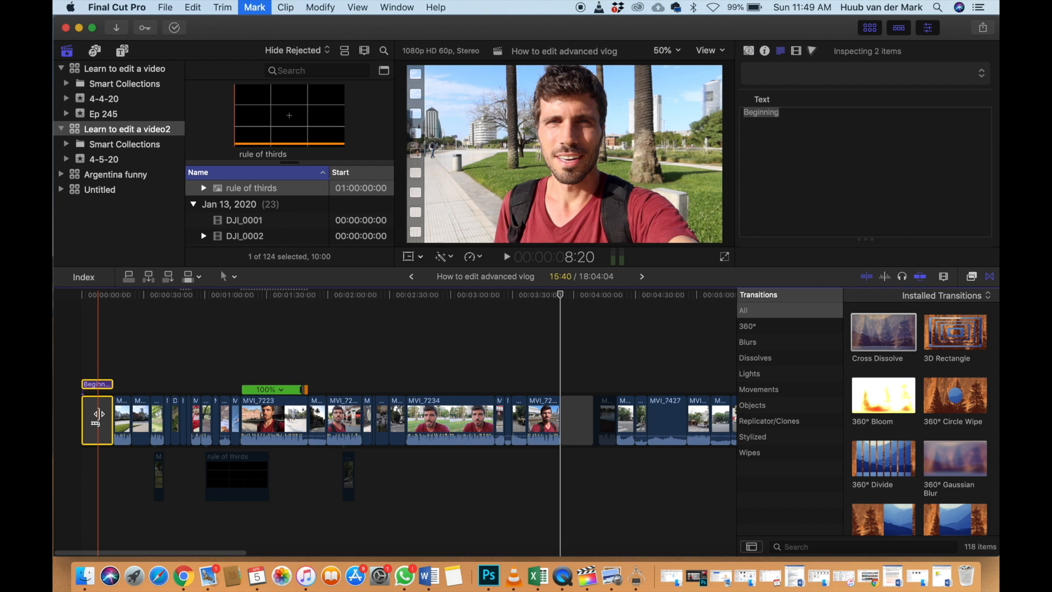
key("BackSpace")
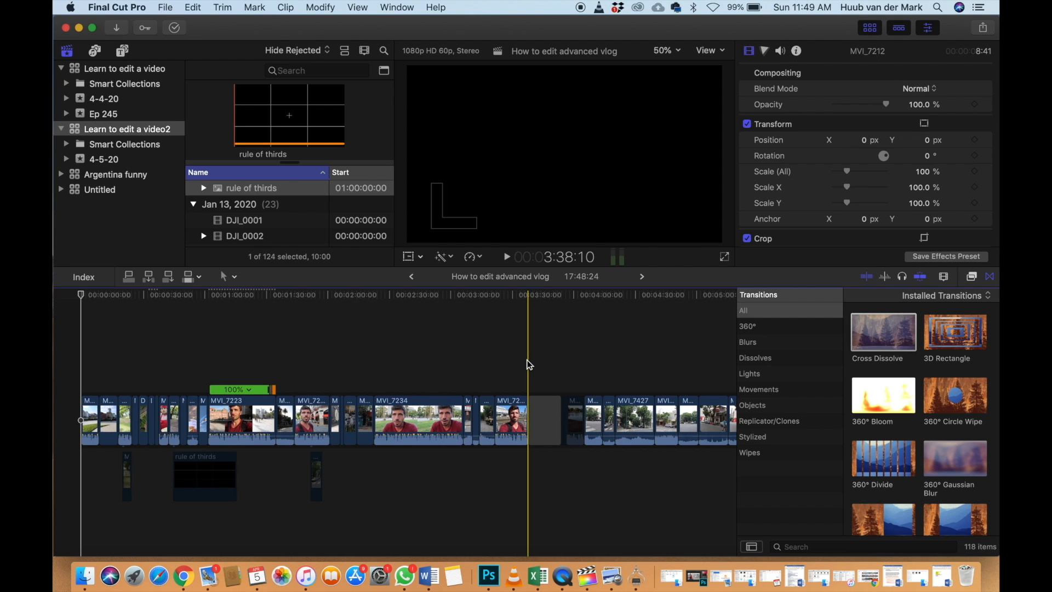
Delete the three disabled connected clips below the storyline, including the rule of thirds overlay
left_click(354, 489)
scroll(353, 489, "down", 1)
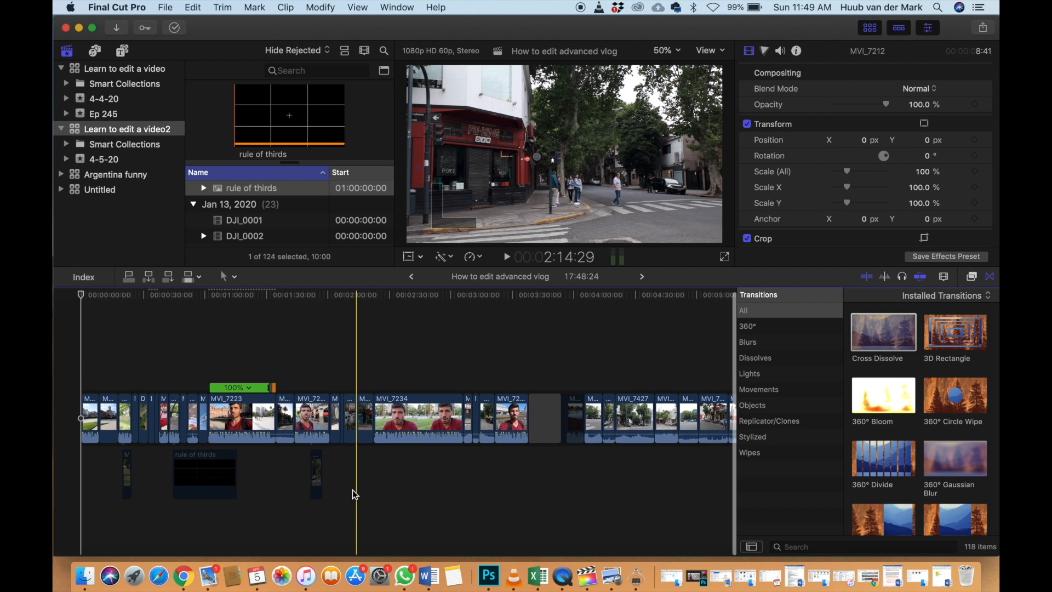
left_click_drag(358, 512, 117, 480)
key("BackSpace")
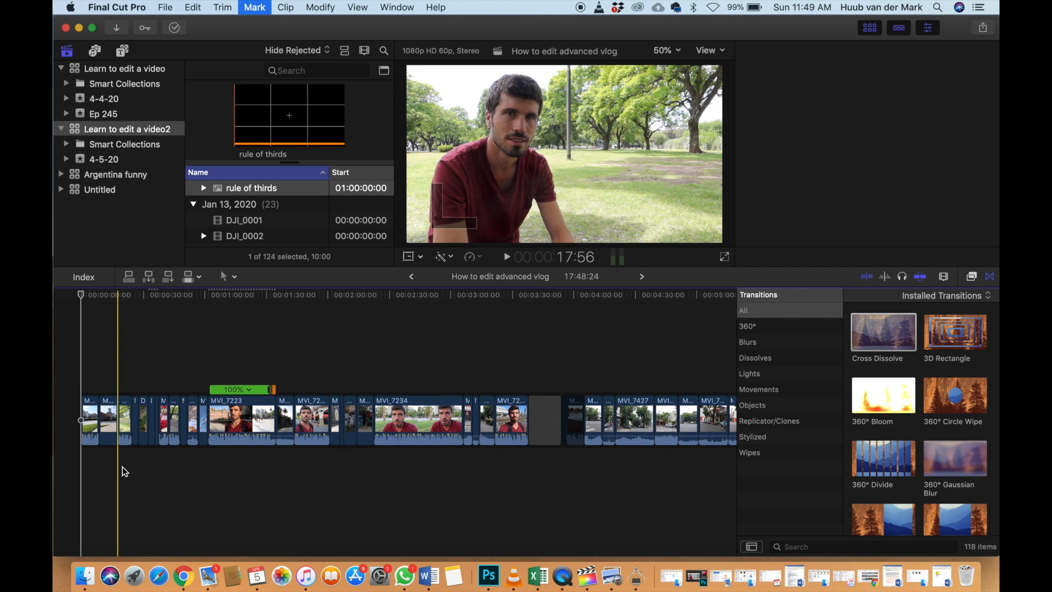
Add a very short audio fade-in at the start of the first clip, MVI_7212
left_click(183, 381)
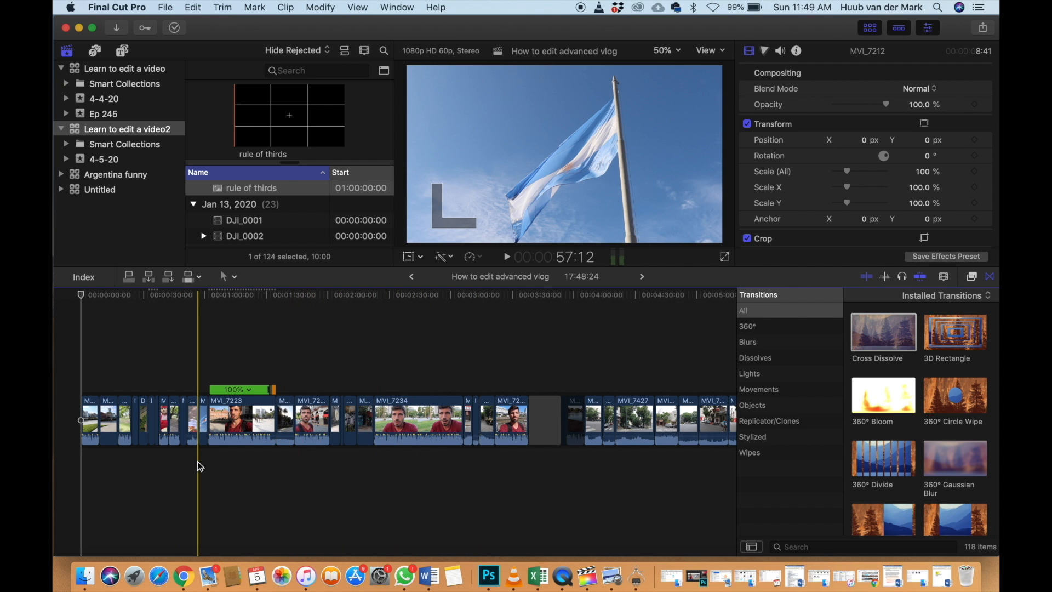
scroll(199, 461, "up", 2)
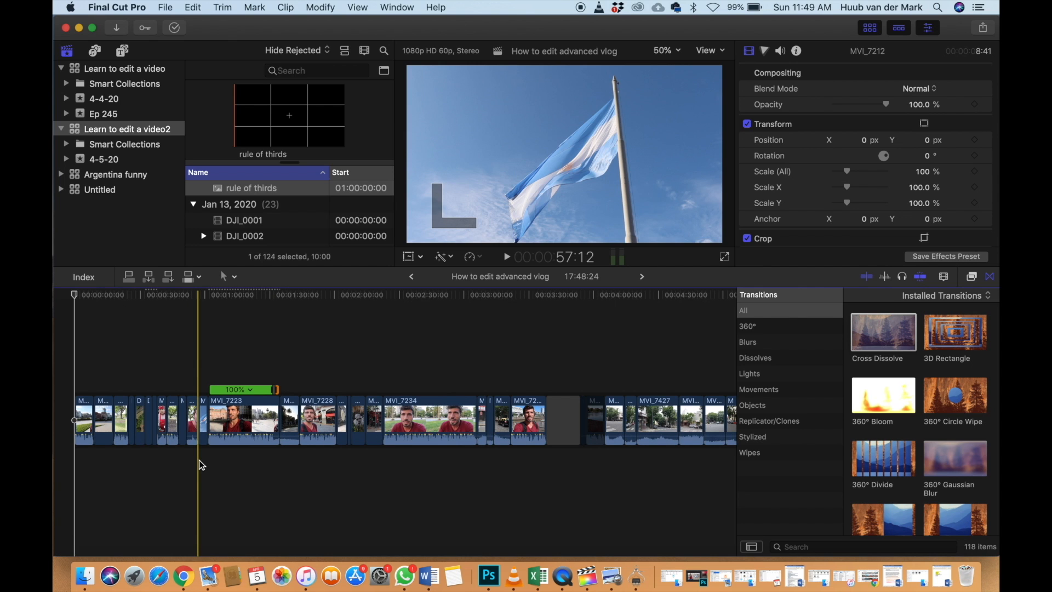
scroll(200, 464, "up", 3)
scroll(199, 459, "up", 5)
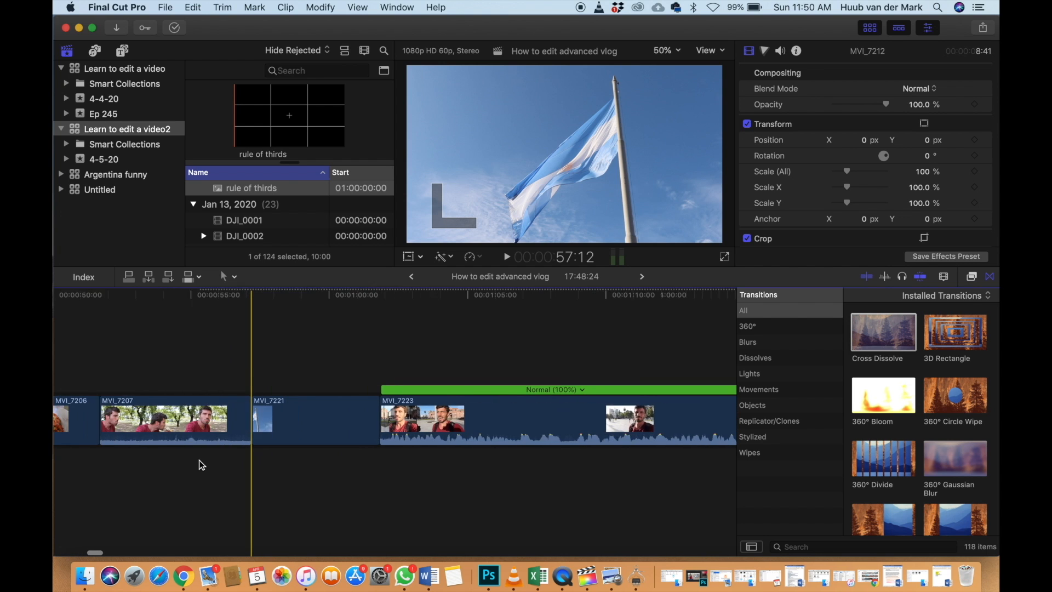
scroll(199, 459, "left", 20)
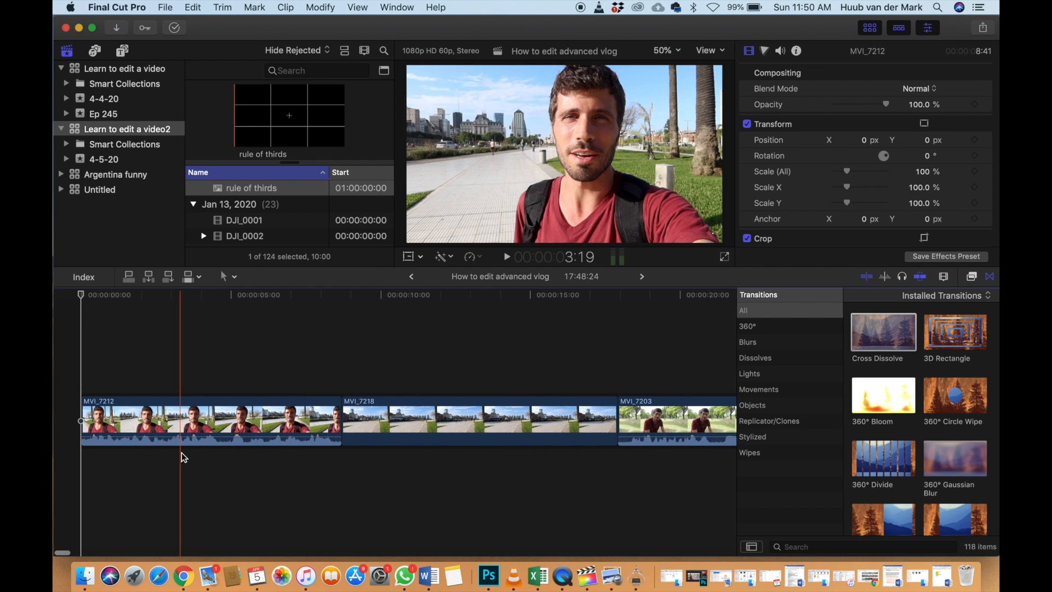
left_click(82, 436)
left_click_drag(83, 436, 83, 435)
key("super+equal")
key("super+equal")
key("super+equal")
key("super+equal")
key("super+equal")
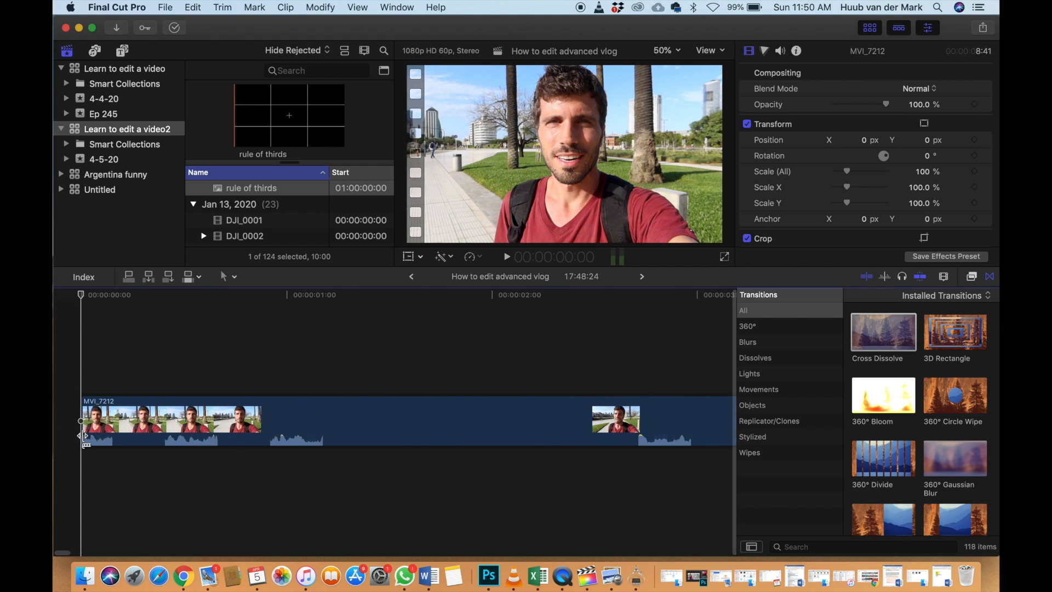
left_click_drag(82, 435, 85, 437)
Add a very short audio fade-out at the end of MVI_7212
key("super+minus")
key("super+minus")
key("super+minus")
left_click(344, 435)
left_click_drag(344, 436, 341, 435)
Copy MVI_7212 and paste only its Volume attribute, stretched to fit, onto the 22 storyline clips from MVI_7203 through MVI_7238
left_click(273, 414)
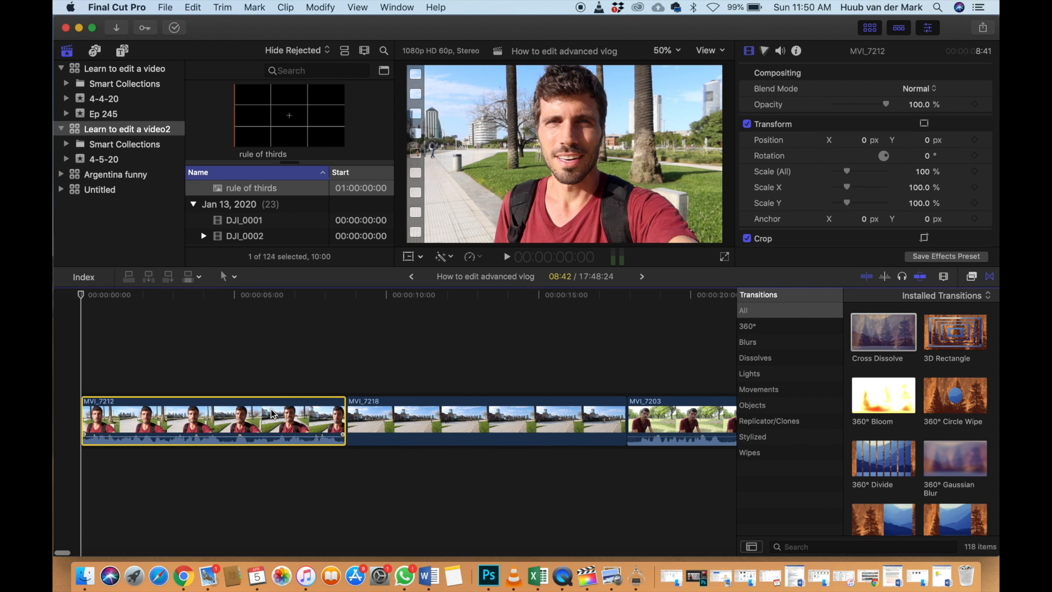
key("super+minus")
key("super+minus")
key("super+minus")
key("super+minus")
key("super+minus")
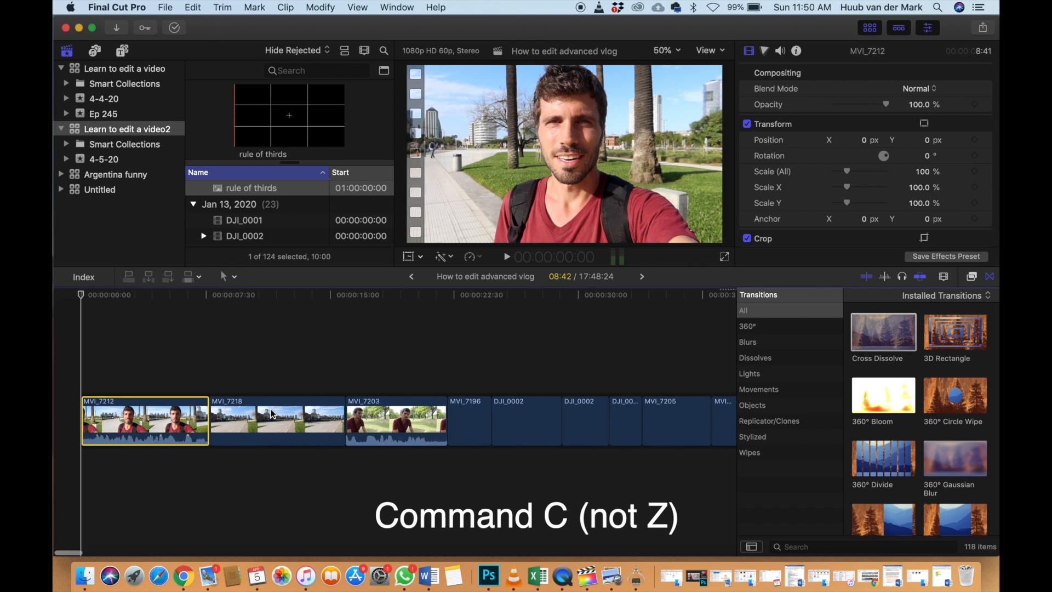
key("super+minus")
key("super+minus")
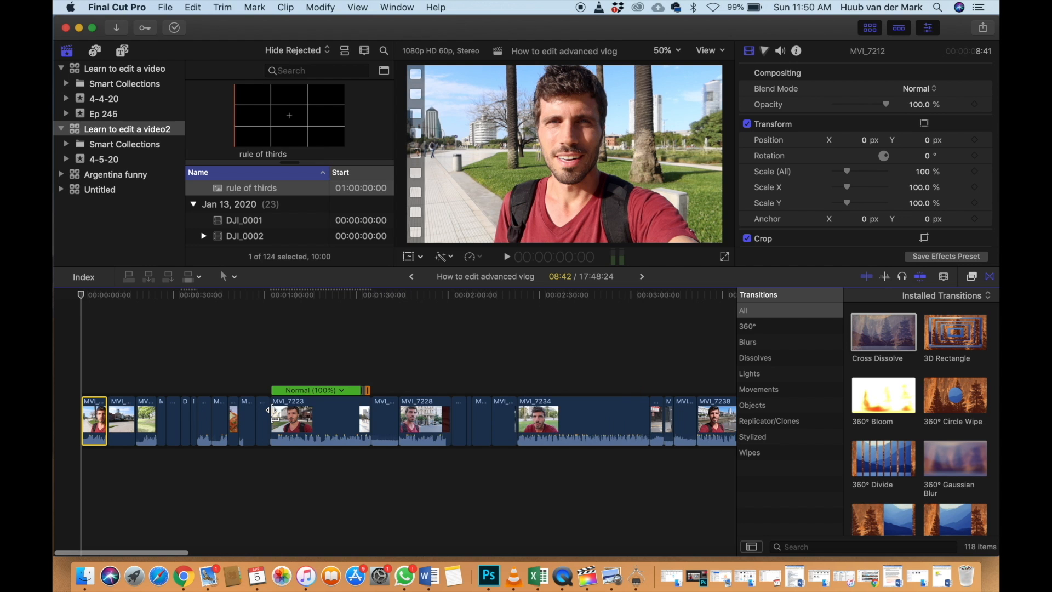
key("super+minus")
key("super+minus")
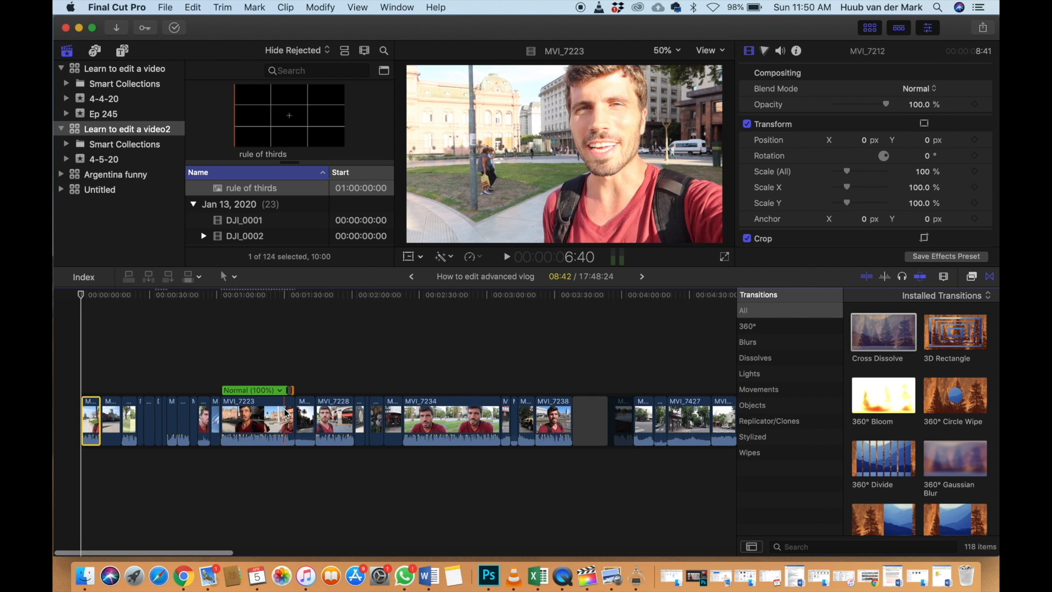
left_click_drag(128, 379, 543, 416)
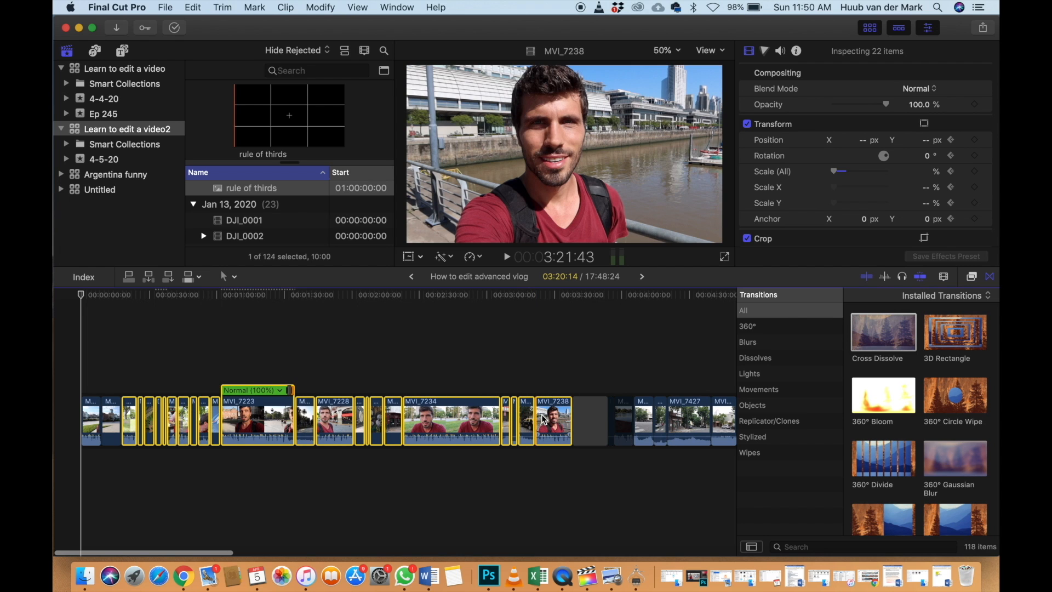
key("super+shift+v")
scroll(460, 225, "down", 2)
scroll(460, 226, "up", 2)
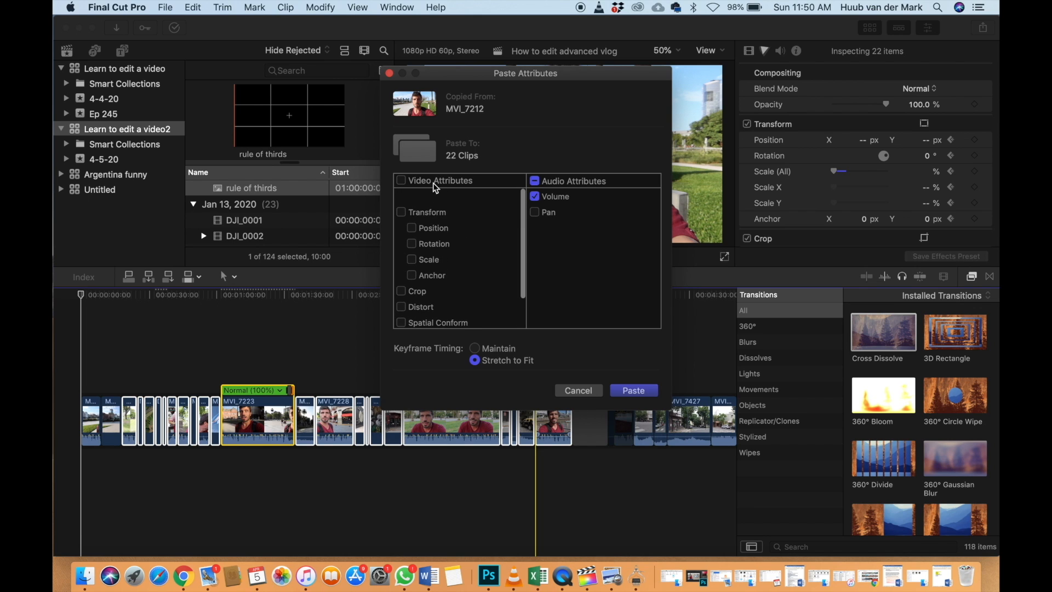
left_click(636, 391)
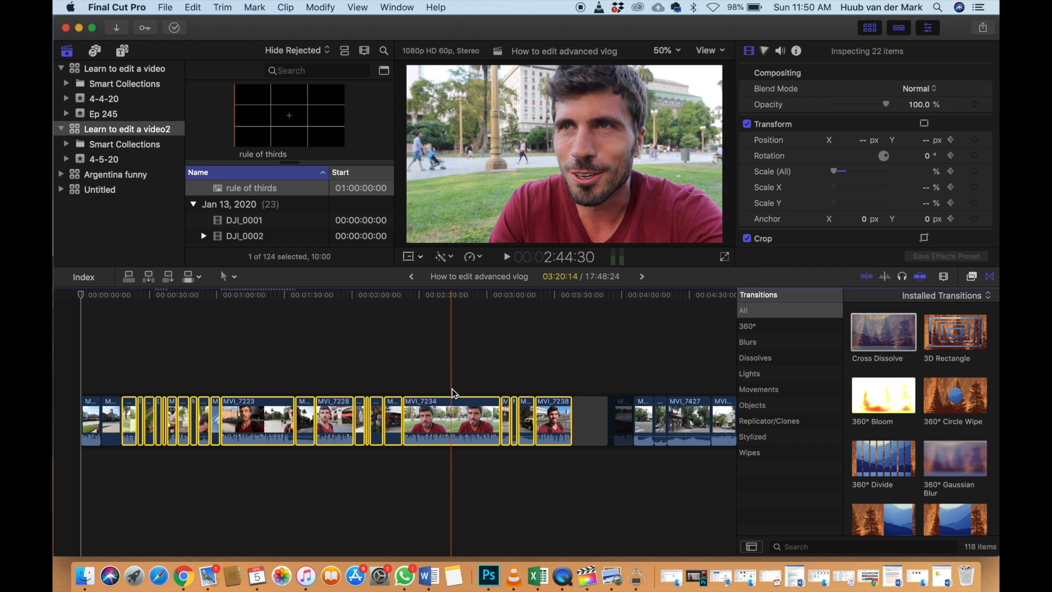
left_click(76, 383)
scroll(74, 378, "up", 5)
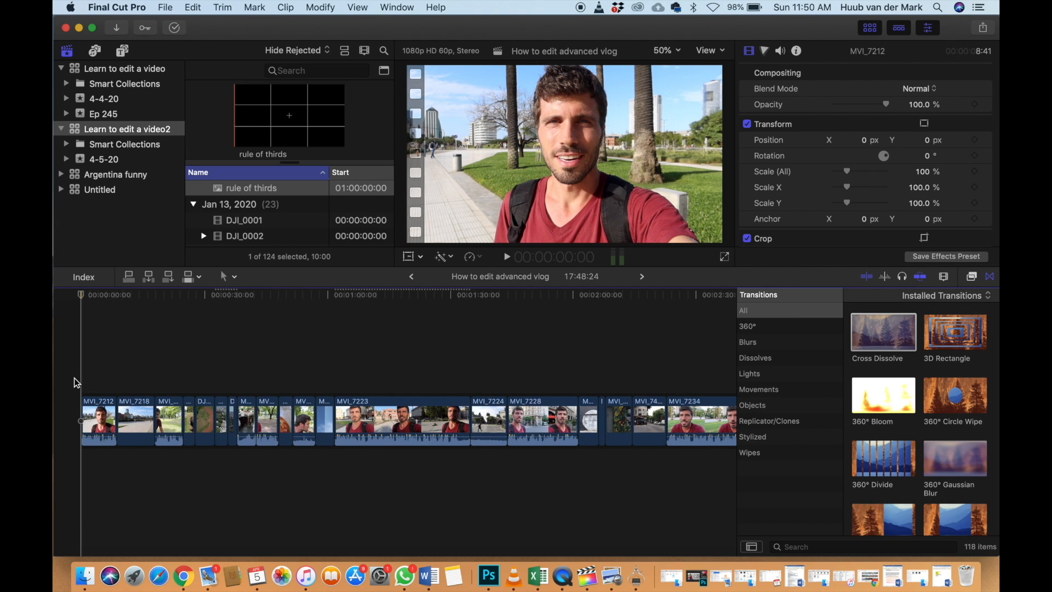
Switch to Chrome, look over the Epidemic Sound music genres page, and minimize the browser window
left_click(189, 580)
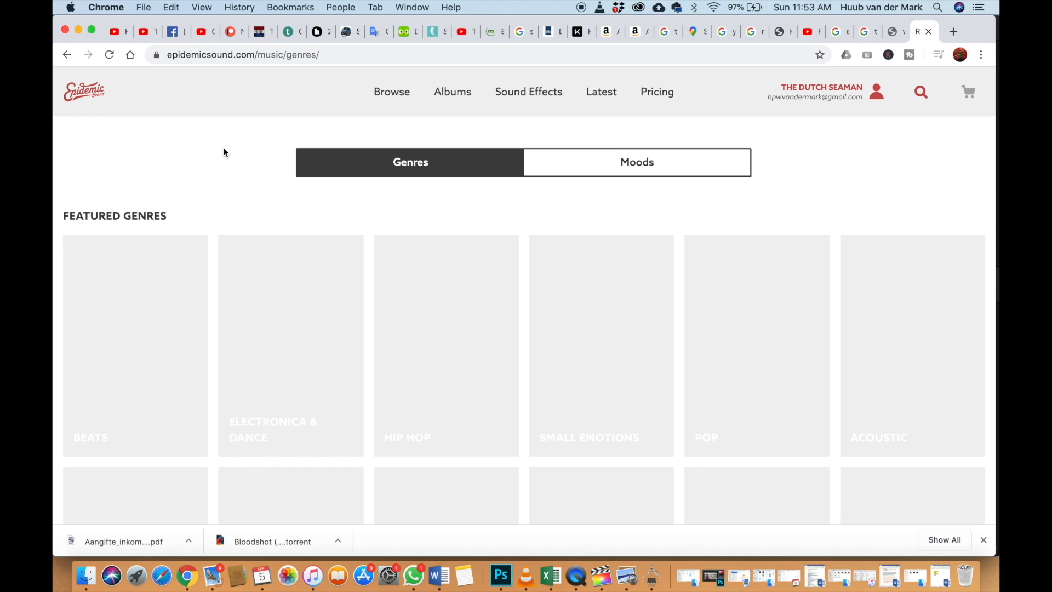
scroll(226, 153, "down", 5)
scroll(225, 153, "up", 5)
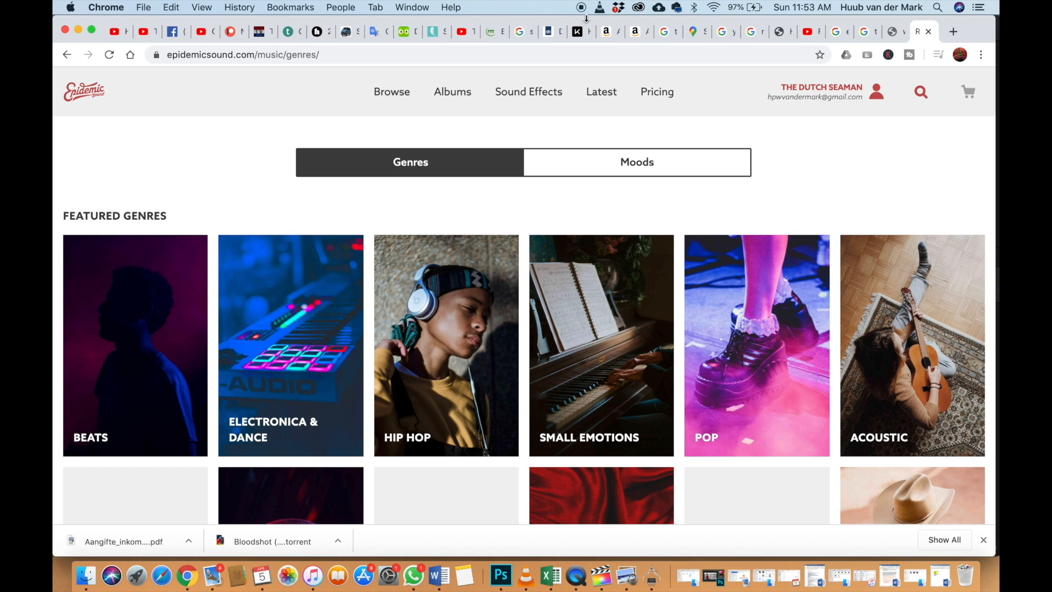
left_click(718, 7)
left_click(728, 36)
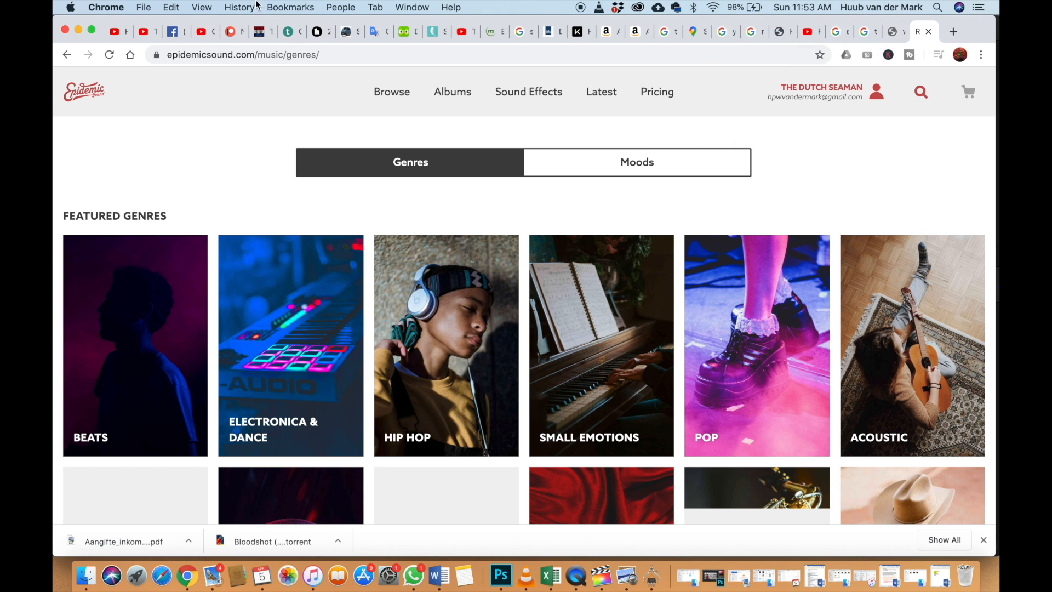
left_click(79, 29)
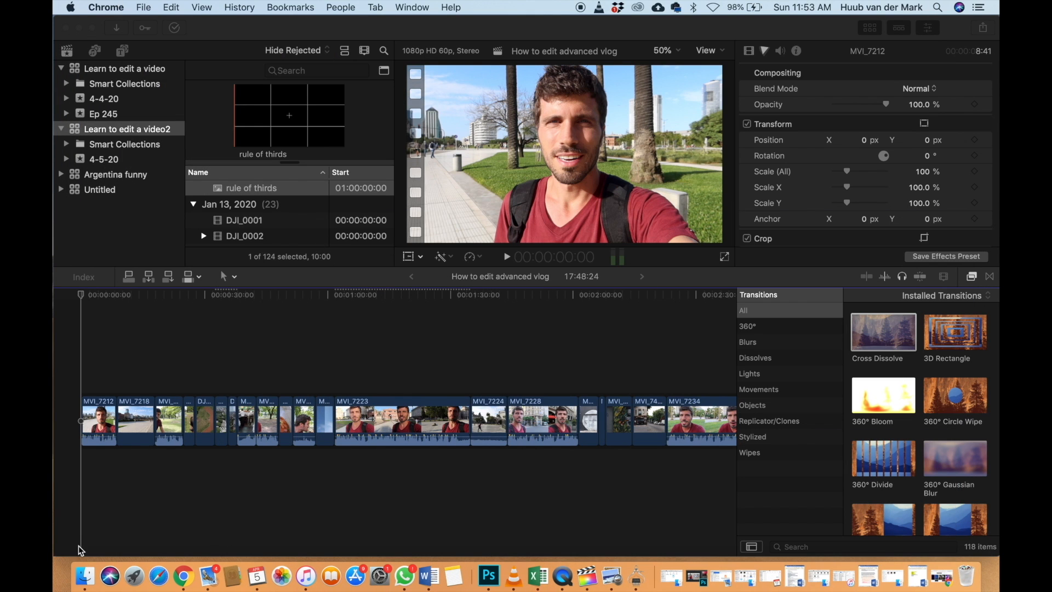
Switch to Finder and open the Music folder inside AA Argentina to browse its tracks
left_click(87, 575)
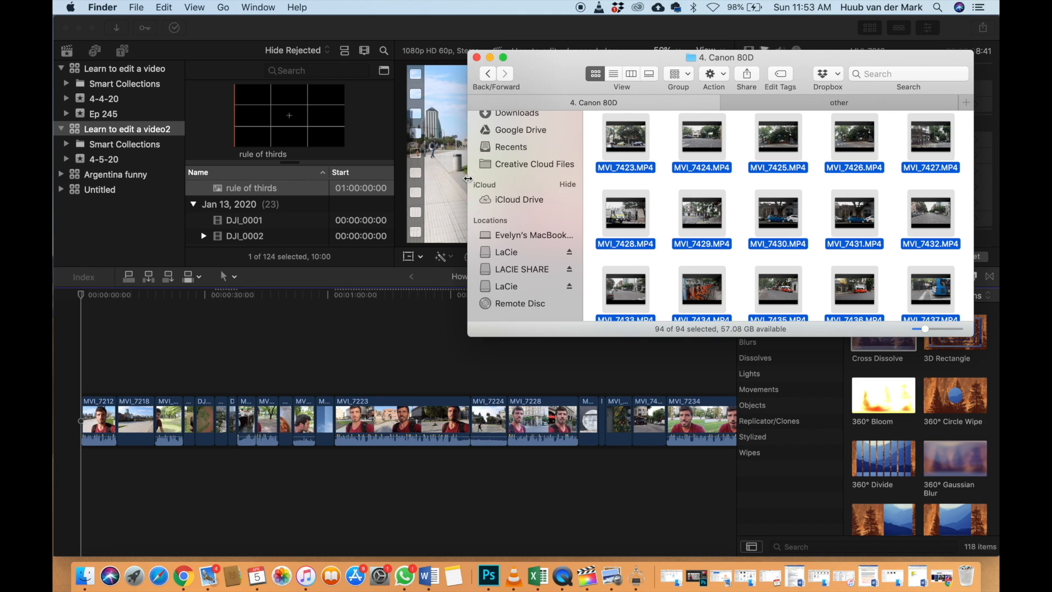
left_click(488, 75)
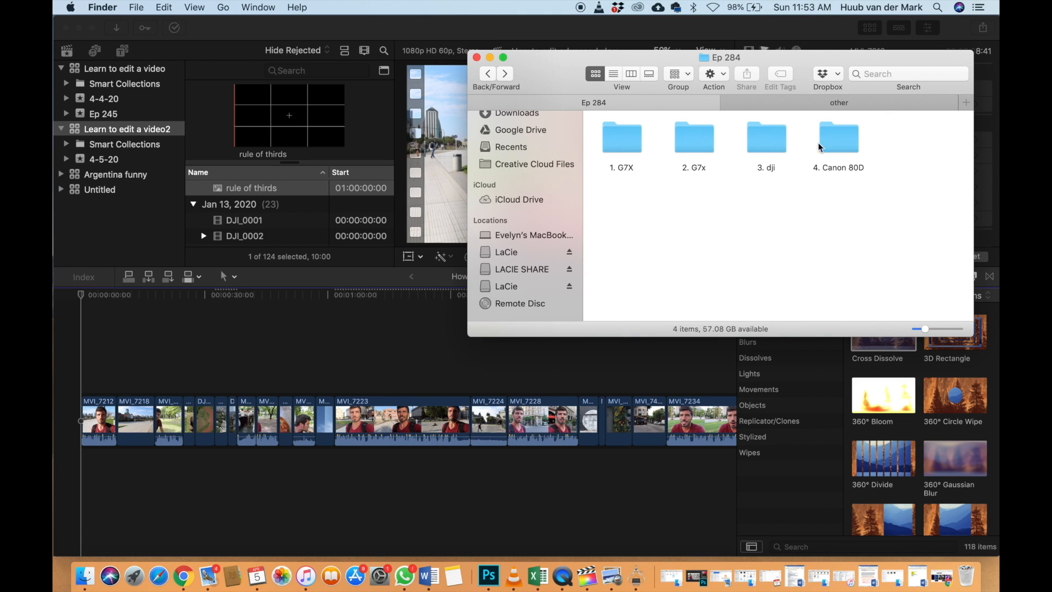
left_click(488, 74)
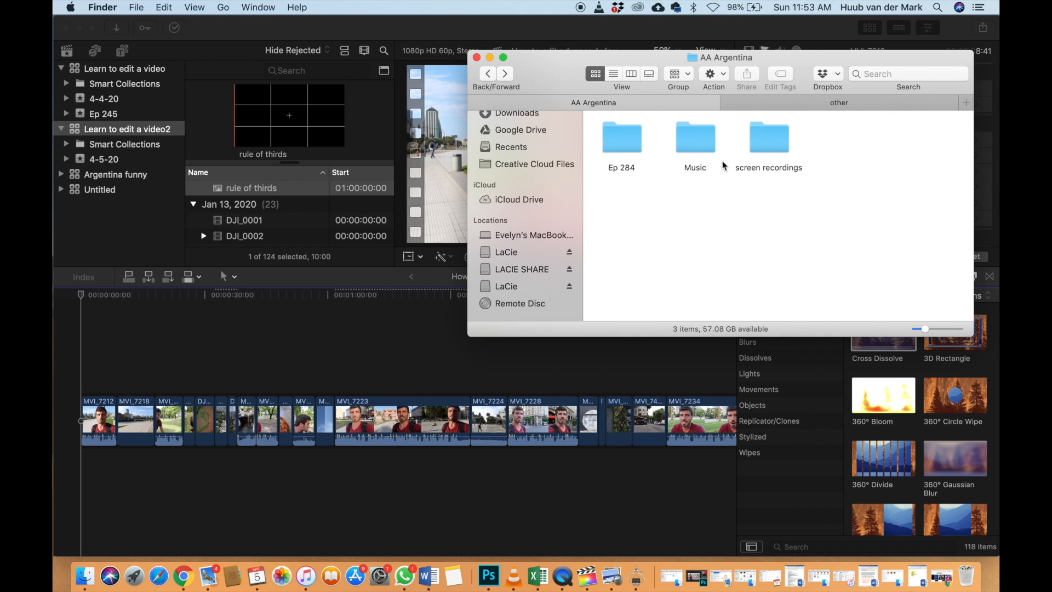
double_click(692, 146)
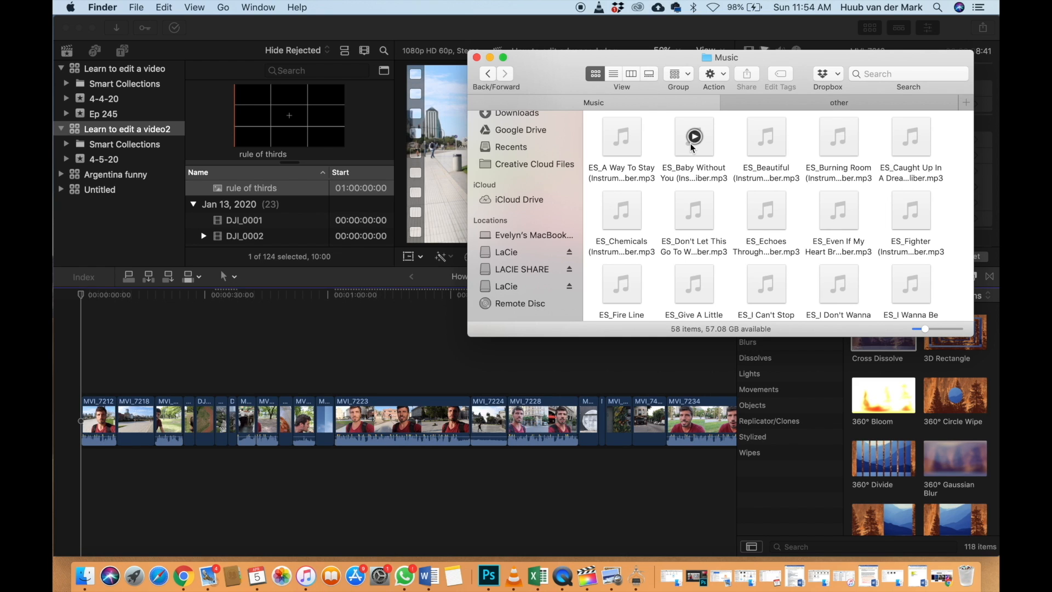
scroll(661, 168, "down", 15)
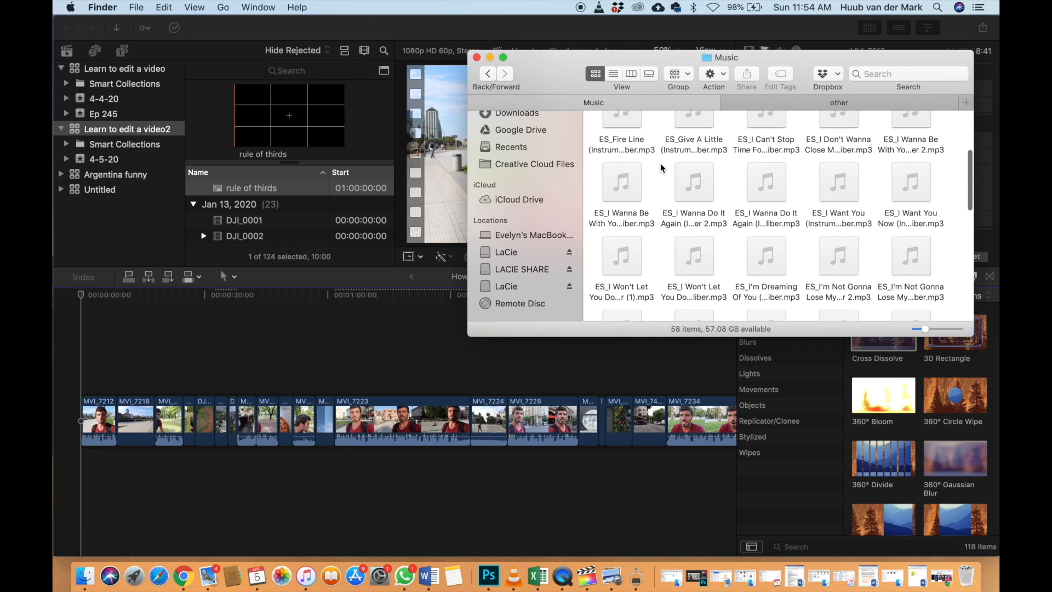
scroll(662, 173, "up", 15)
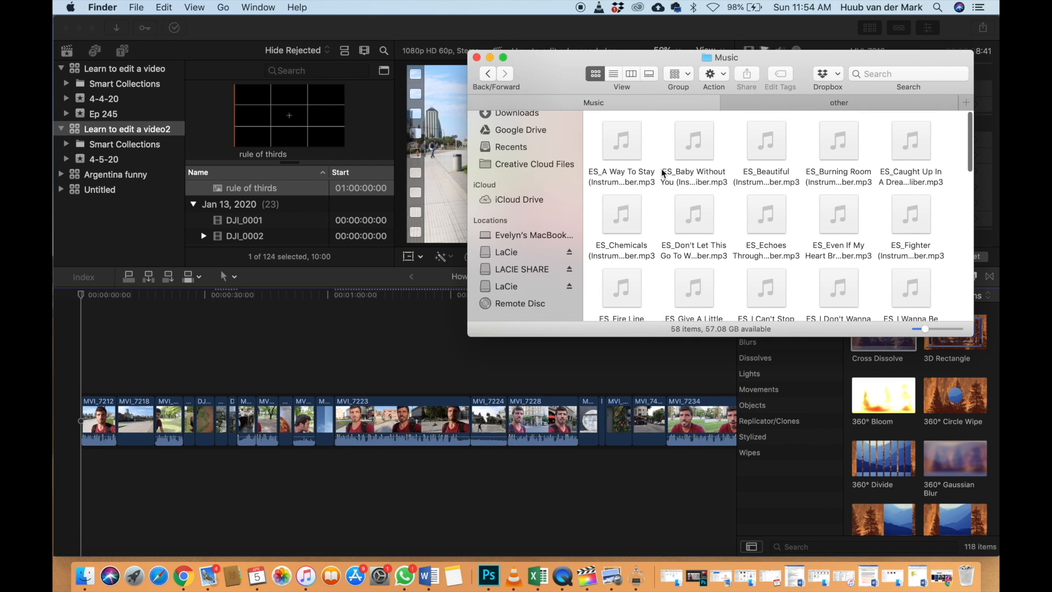
Add the tracks ES_A Way To Stay, ES_Baby Without You and ES_Beautiful below the storyline, each starting at the beginning of MVI_7218
left_click(641, 150)
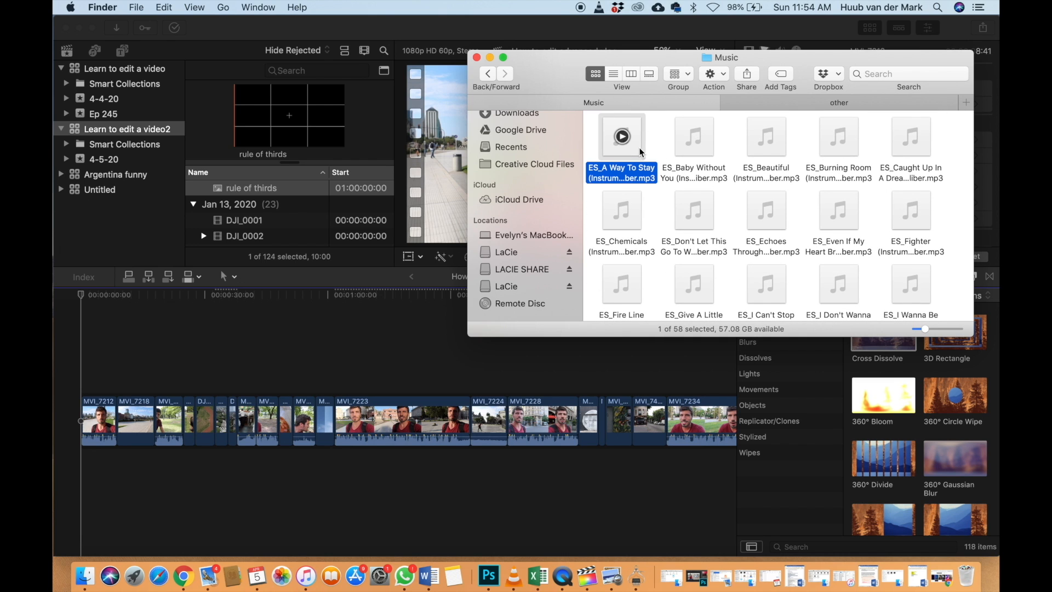
left_click_drag(634, 154, 122, 469)
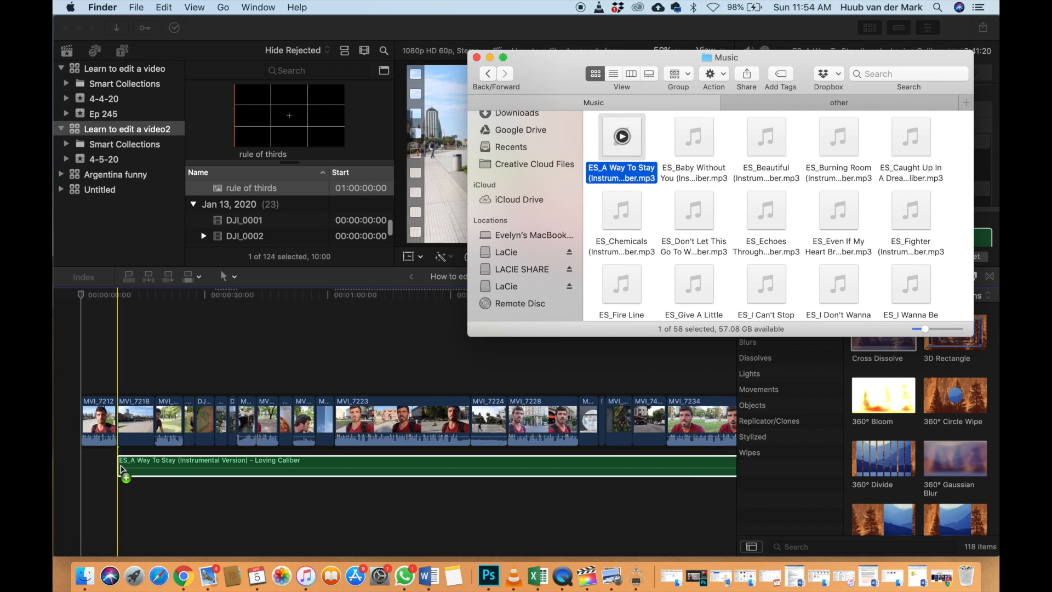
left_click(709, 151)
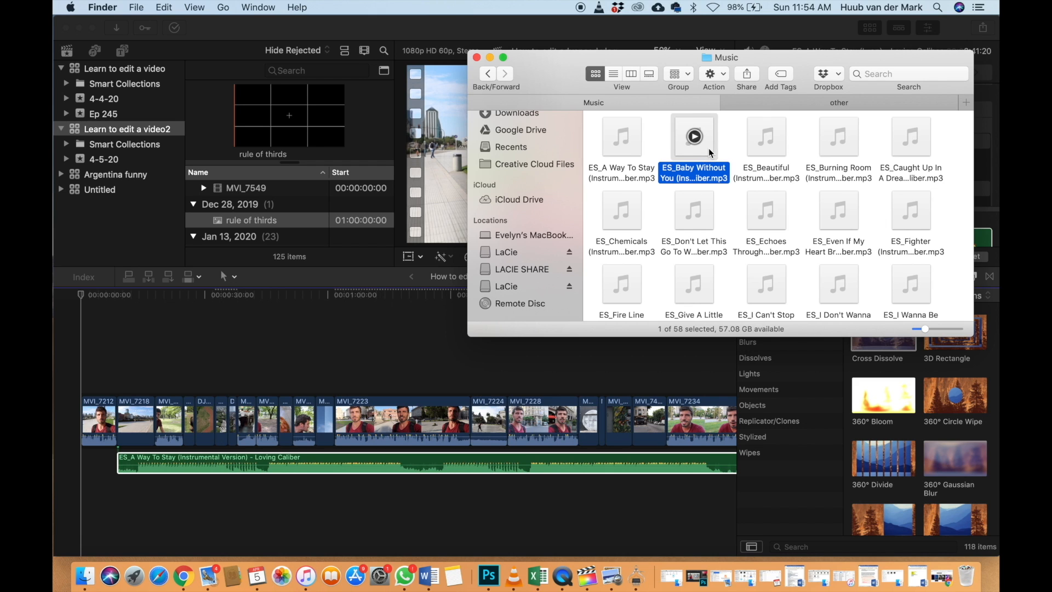
mouse_move(707, 154)
left_mouse_down()
mouse_move(105, 521)
mouse_move(121, 505)
left_mouse_up()
left_click(779, 153)
left_click_drag(779, 153, 123, 520)
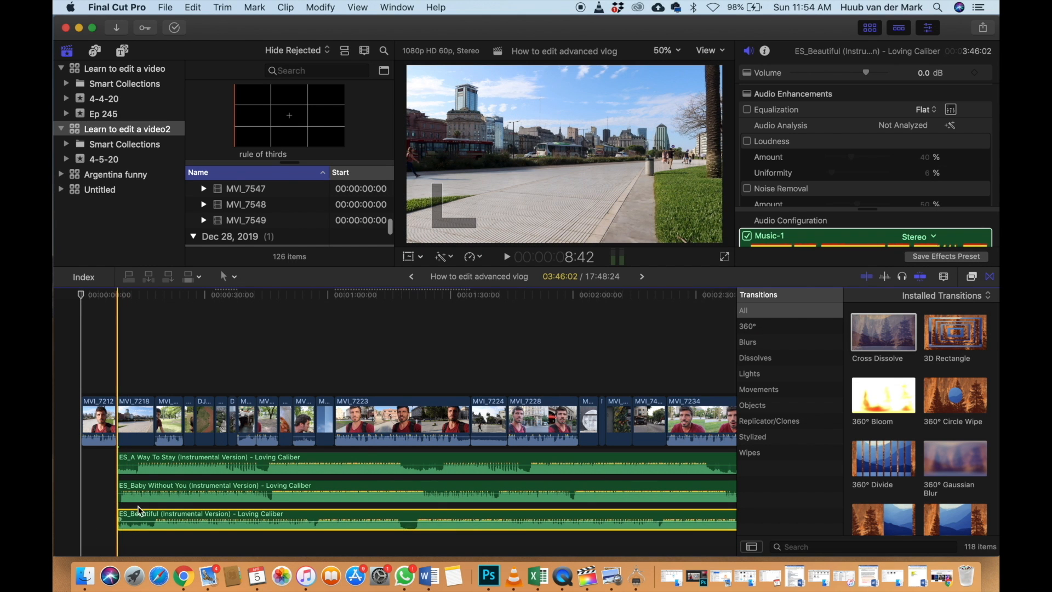
Add ES_Burning Room and ES_Caught Up In A Dream beneath the other music tracks, aligned with the start of MVI_7218
key("super+Tab")
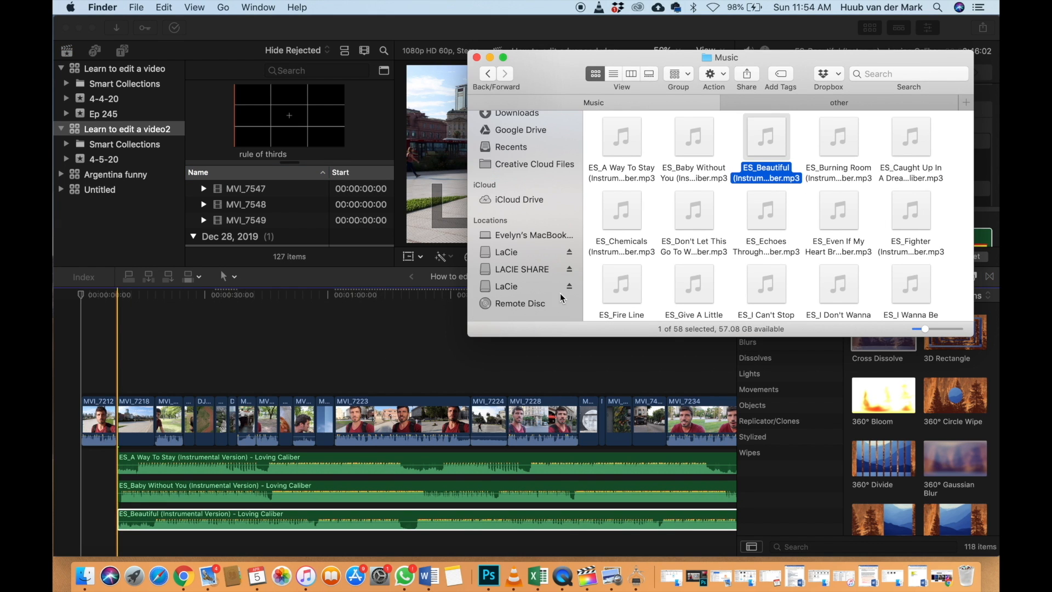
mouse_move(838, 137)
left_mouse_down()
mouse_move(474, 314)
mouse_move(211, 463)
mouse_move(140, 513)
mouse_move(130, 564)
mouse_move(133, 536)
mouse_move(123, 531)
left_mouse_up()
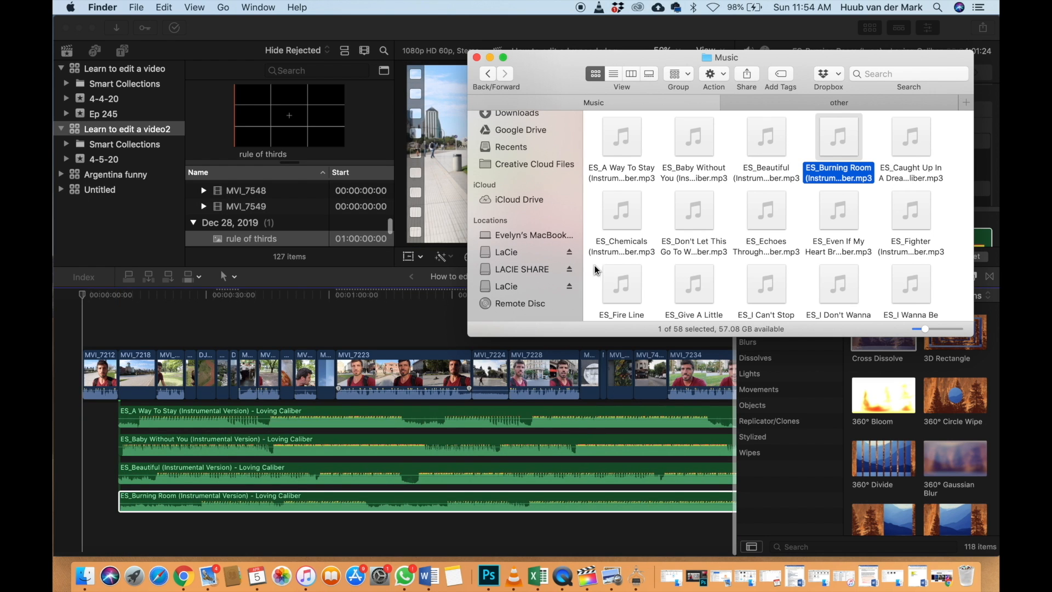
left_click(926, 151)
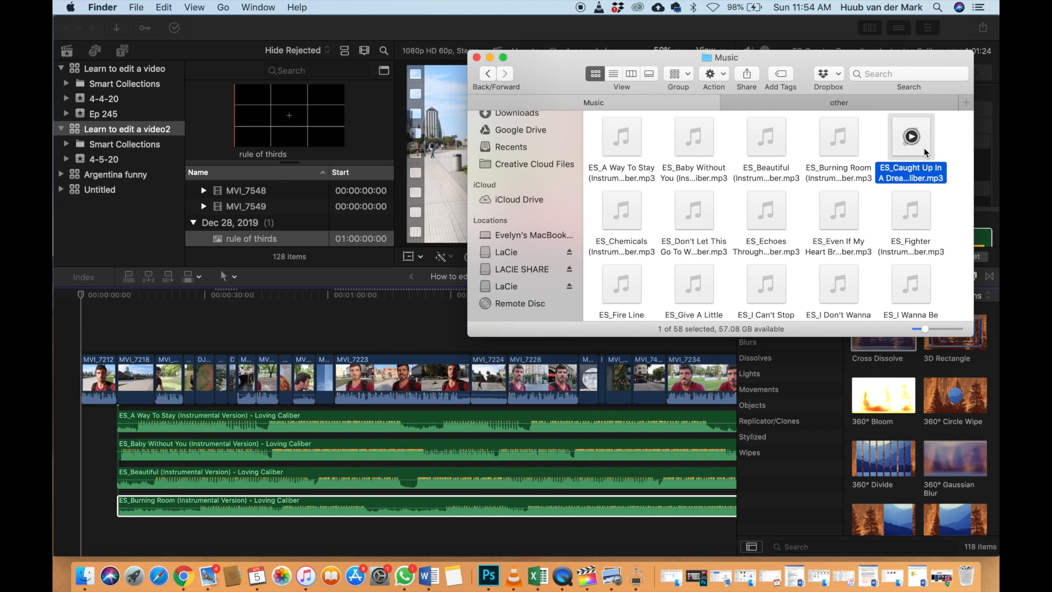
mouse_move(926, 151)
left_mouse_down()
mouse_move(574, 296)
mouse_move(141, 544)
mouse_move(120, 536)
left_mouse_up()
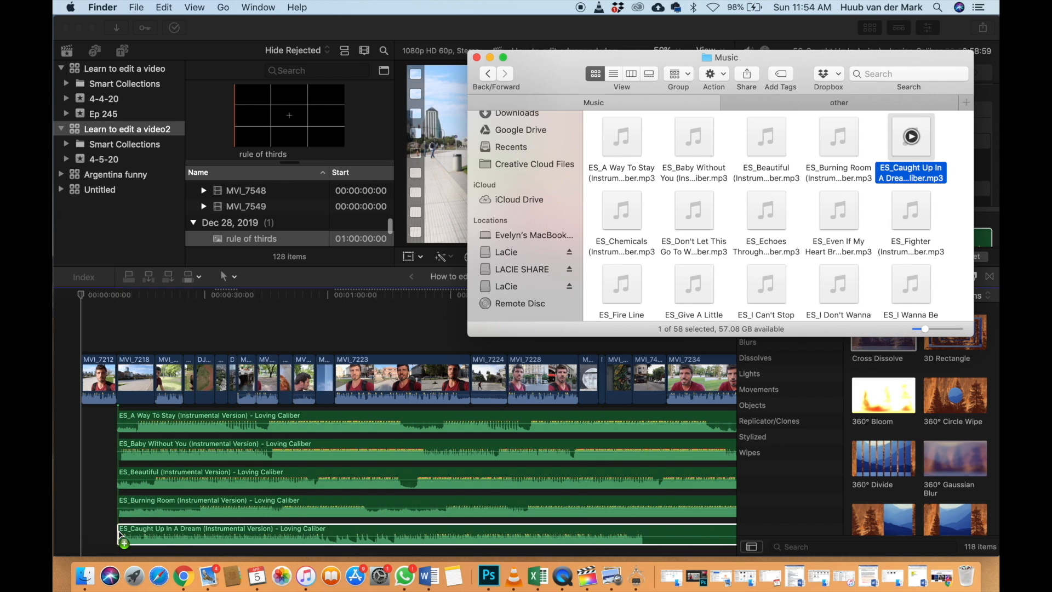
left_click(113, 460)
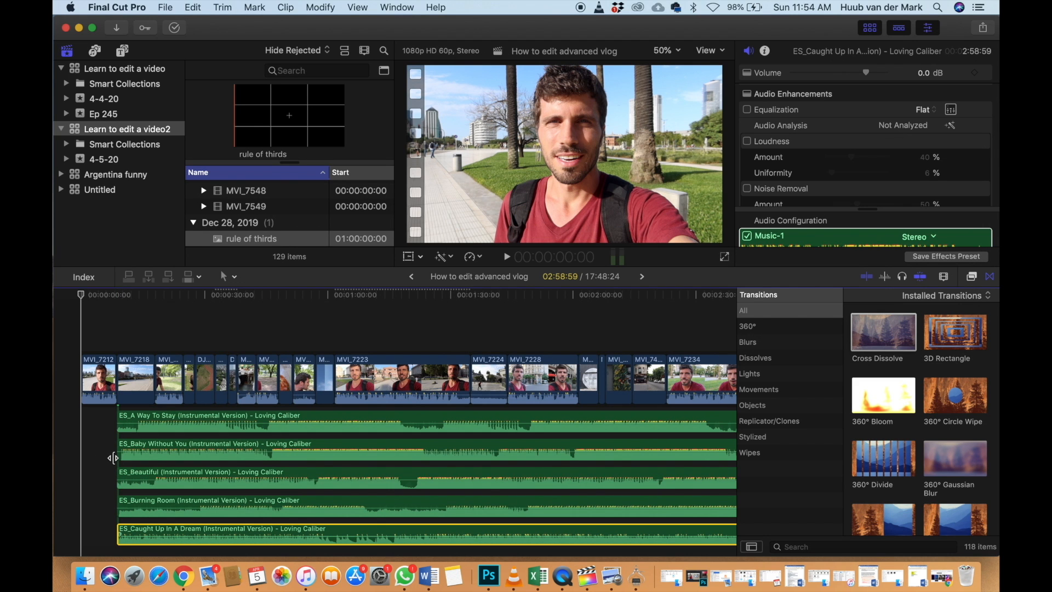
Disable the four lower music tracks, from ES_Baby Without You through ES_Caught Up In A Dream
scroll(113, 458, "down", 2)
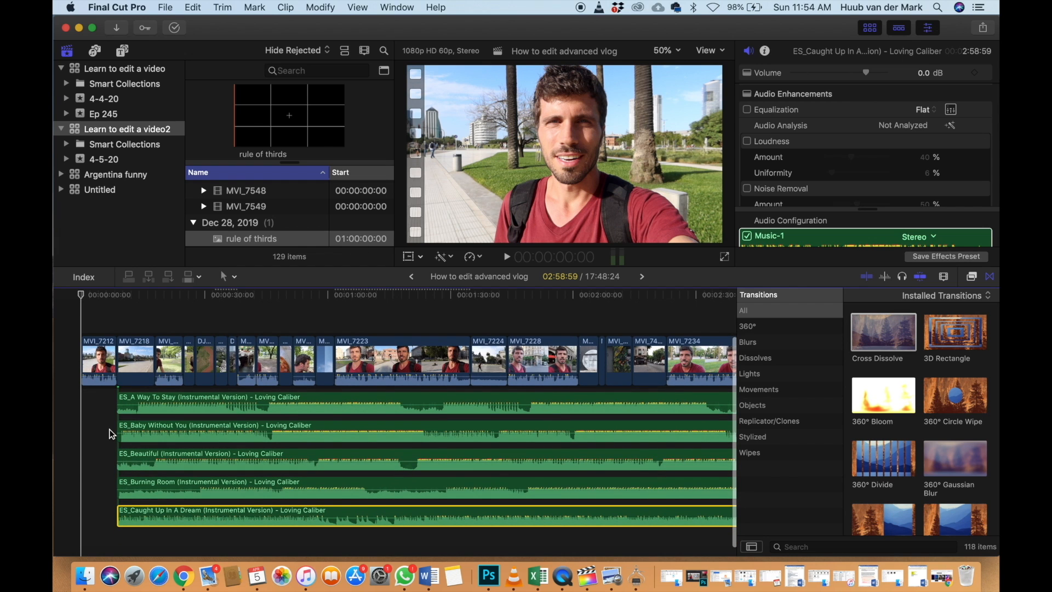
left_click_drag(112, 434, 153, 522)
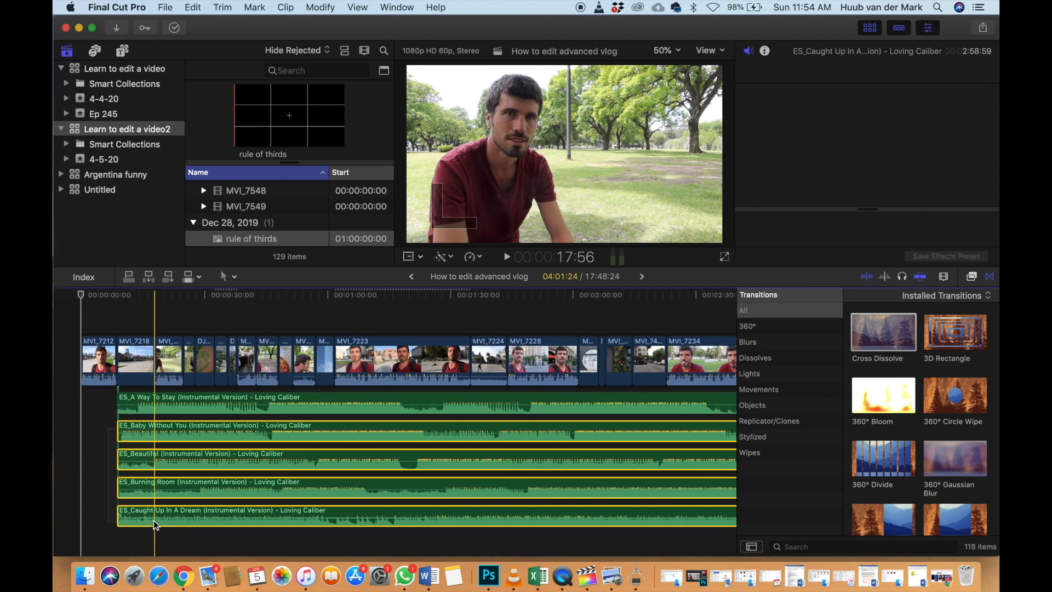
key("v")
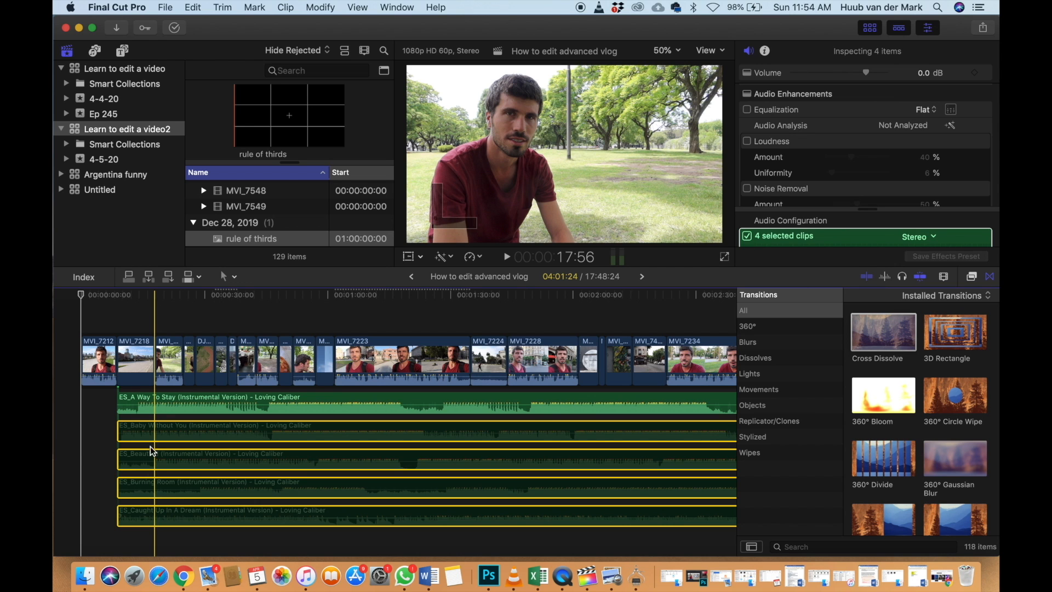
Slide the ES_A Way To Stay track about 5 seconds earlier so that it starts beneath MVI_7212
key("super+equal")
key("super+equal")
key("super+equal")
key("super+equal")
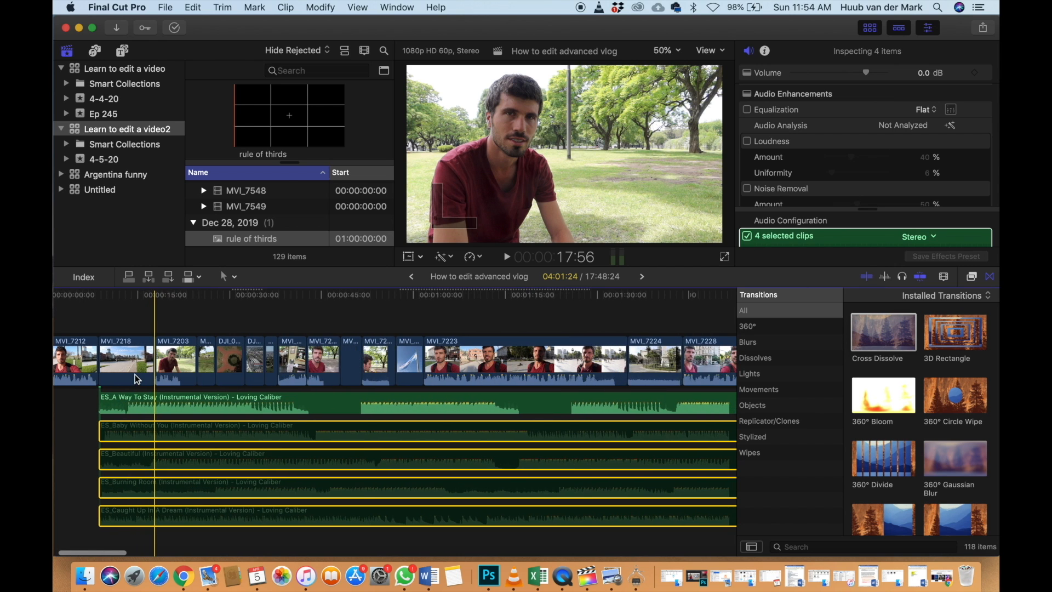
scroll(143, 366, "left", 3)
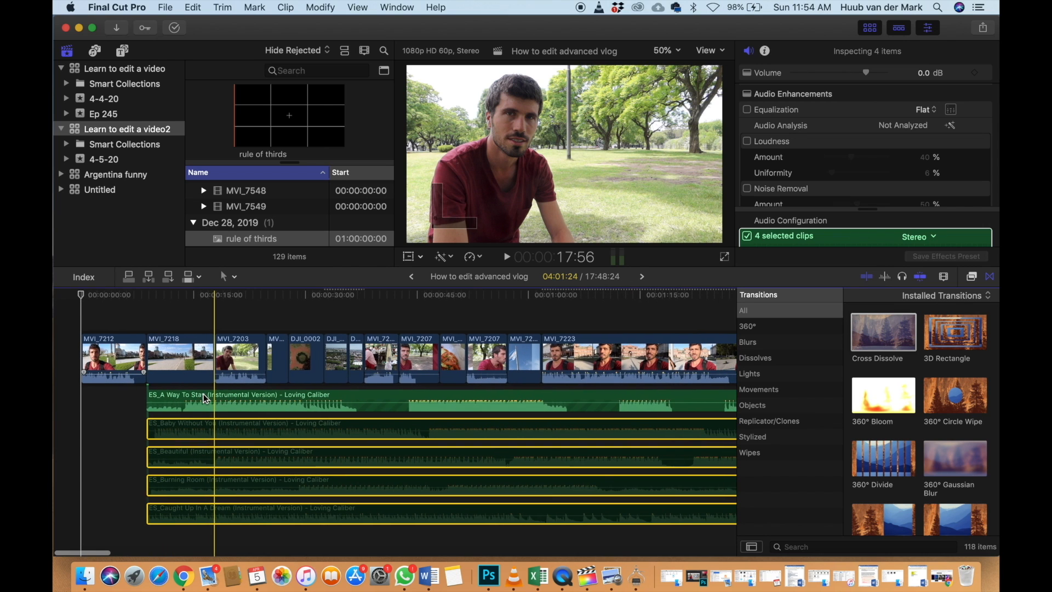
left_click(181, 405)
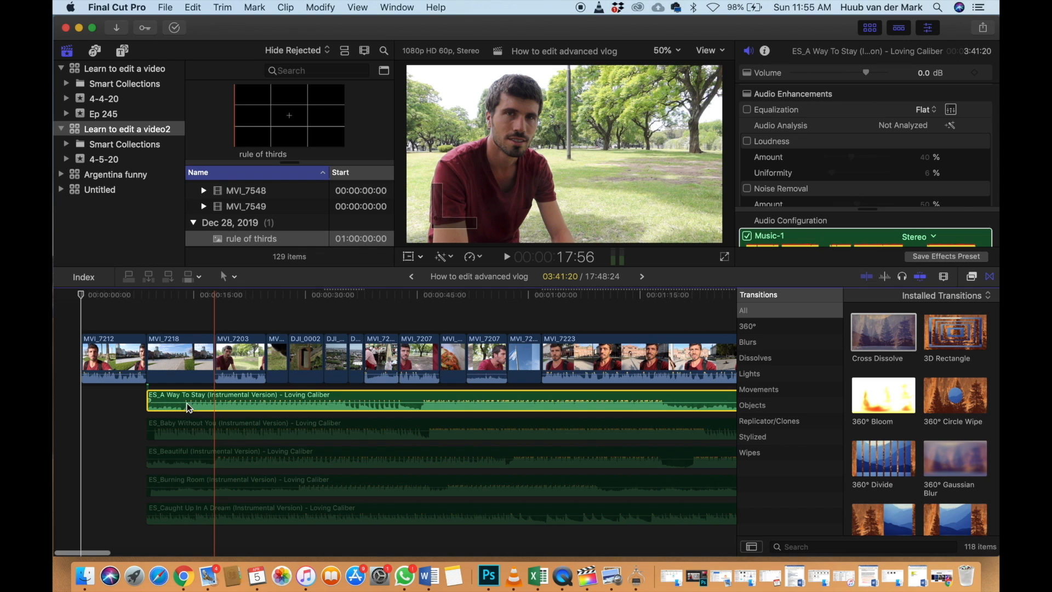
left_click_drag(173, 399, 164, 398)
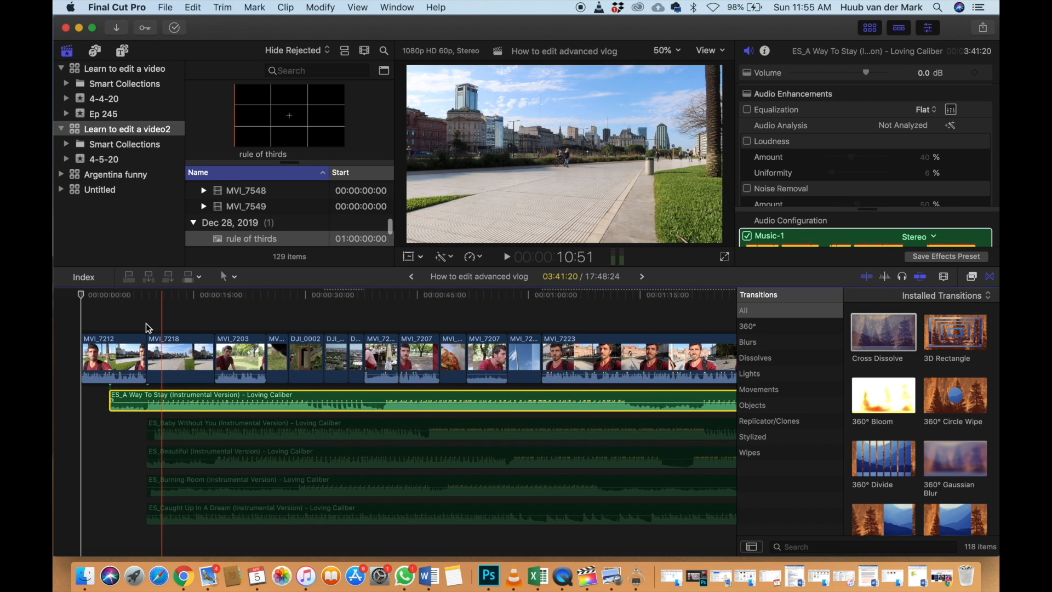
Preview the music over MVI_7218 and trim the start of ES_A Way To Stay to the beginning of that clip
left_click(147, 328)
key("space")
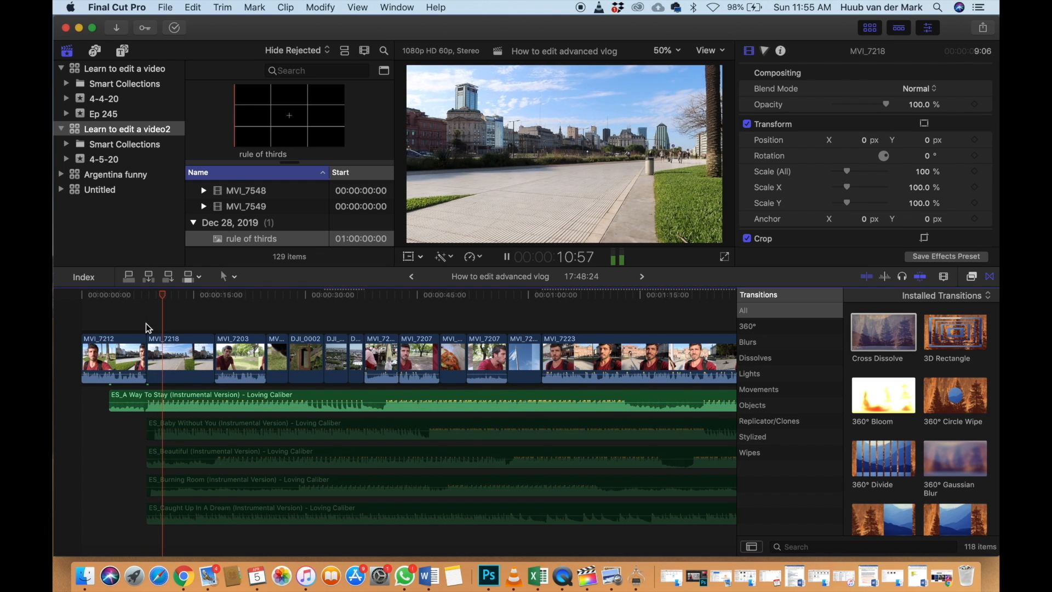
key("space")
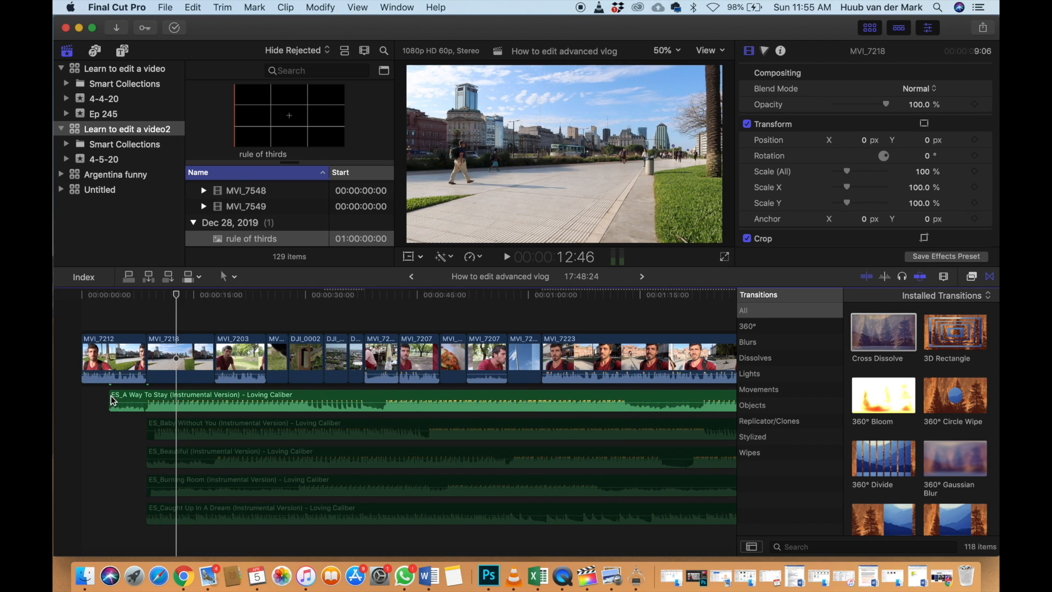
left_click_drag(111, 395, 140, 392)
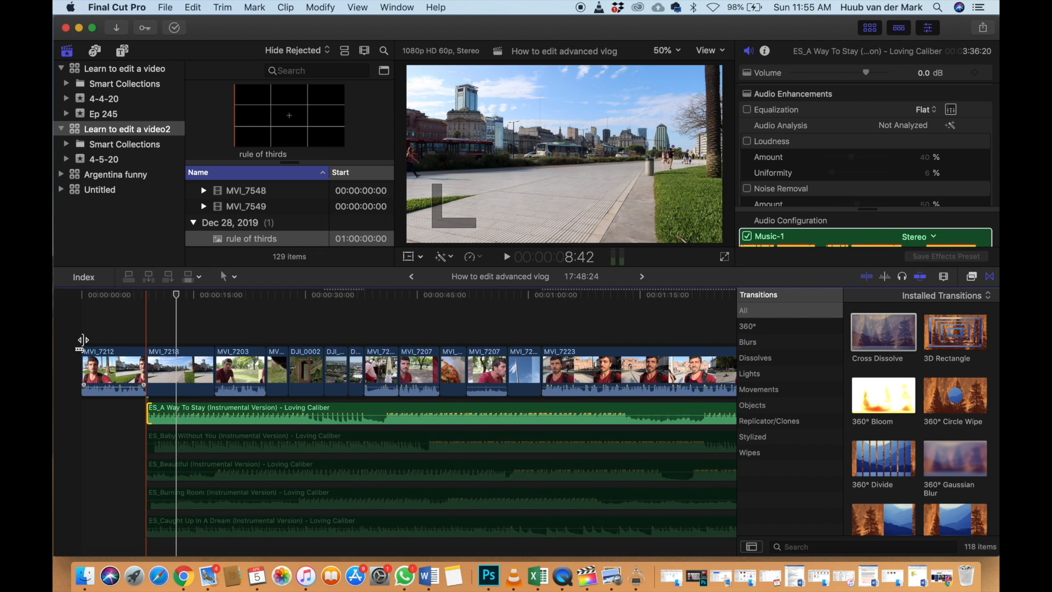
Play the timeline from the start of MVI_7212 into MVI_7218 to check how the music comes in
left_click(83, 340)
key("space")
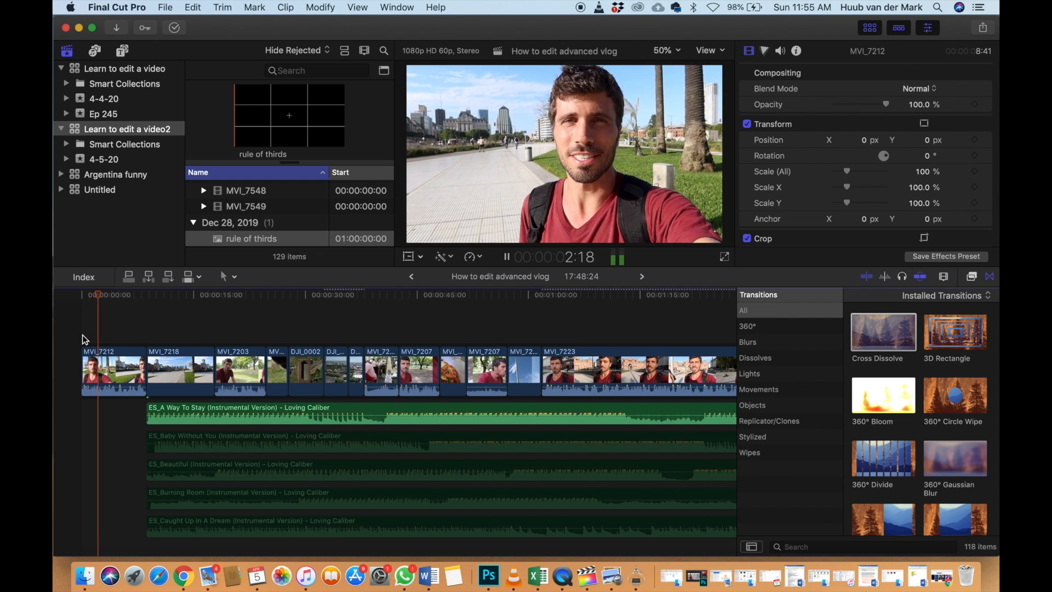
key("space")
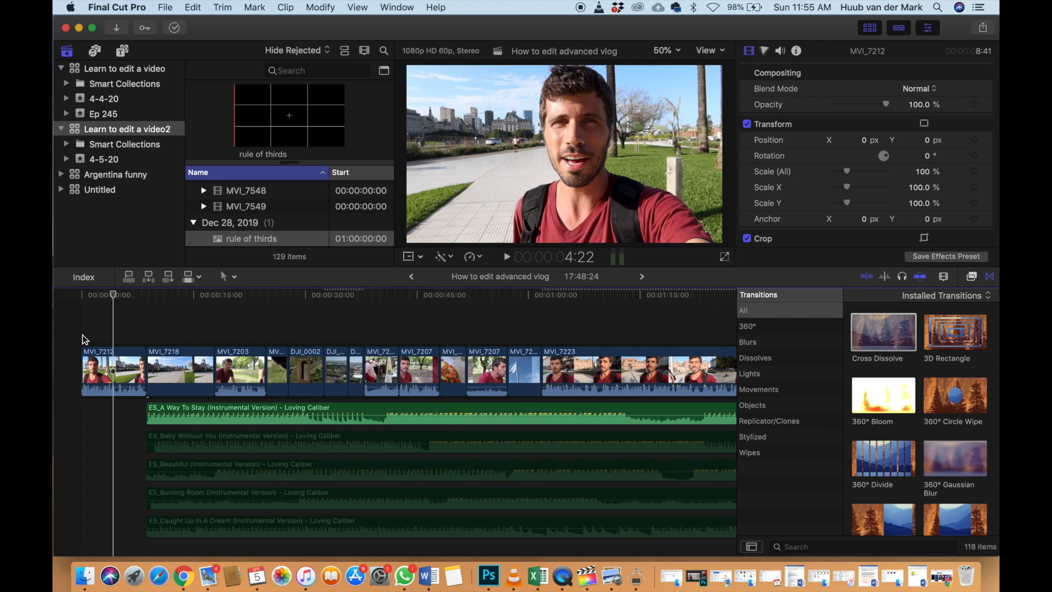
key("space")
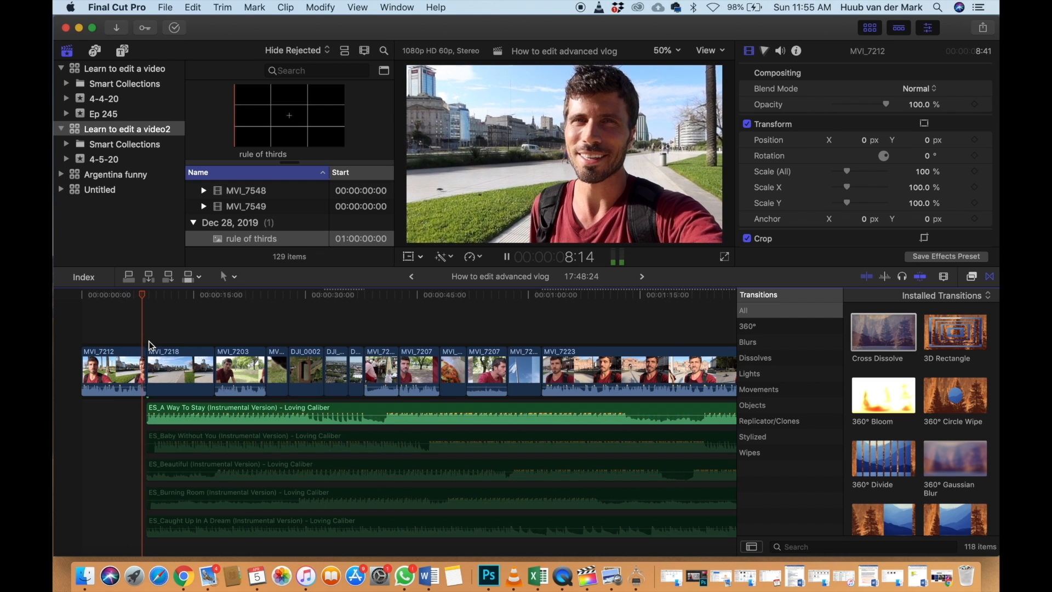
key("space")
Slide the trimmed ES_A Way To Stay track slightly earlier so that it overlaps the very end of MVI_7212
key("super+equal")
key("super+equal")
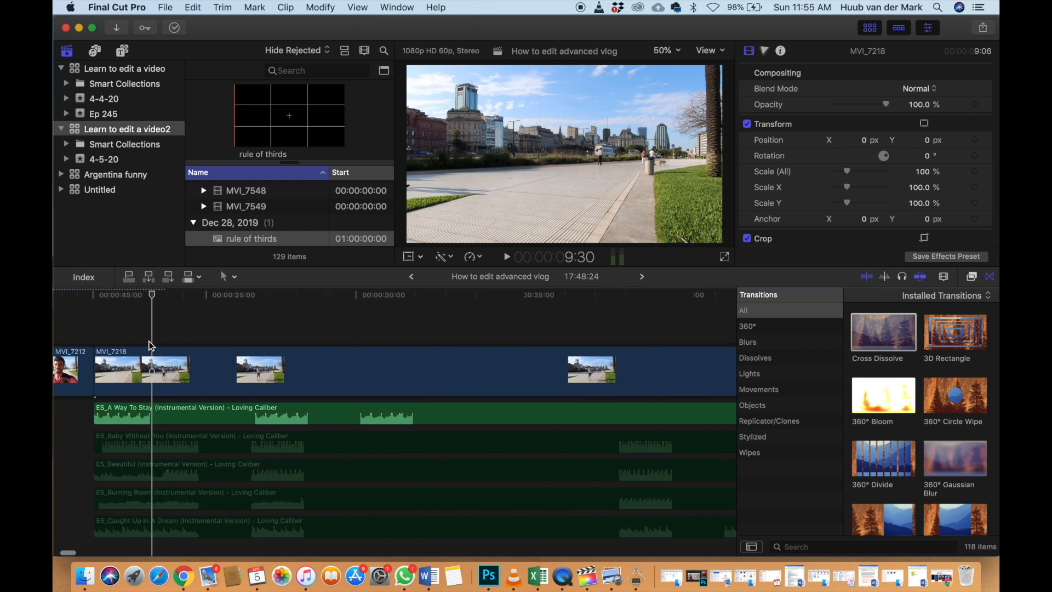
key("super+equal")
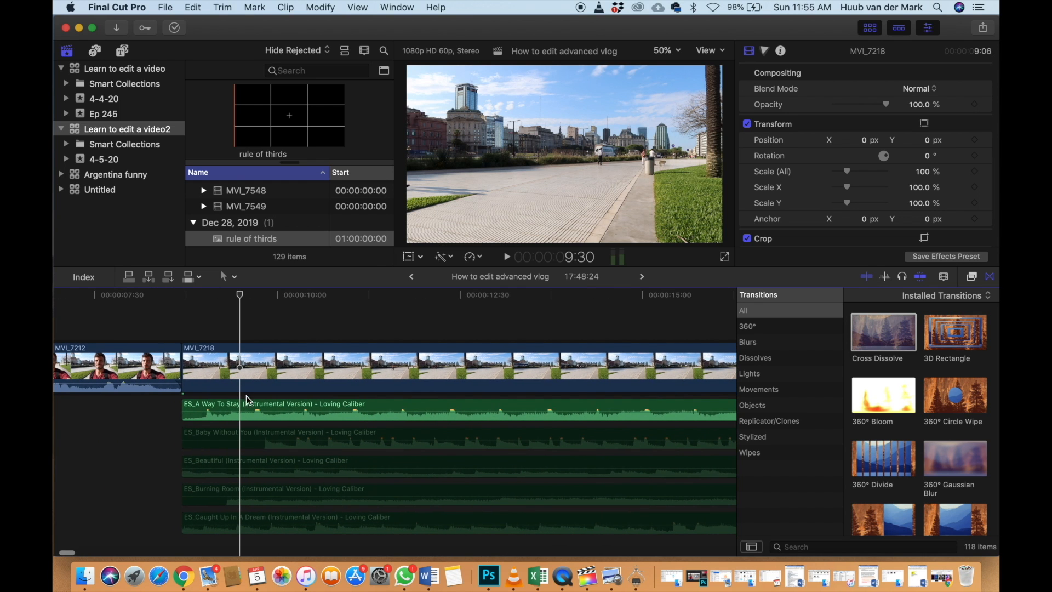
left_click_drag(249, 408, 225, 409)
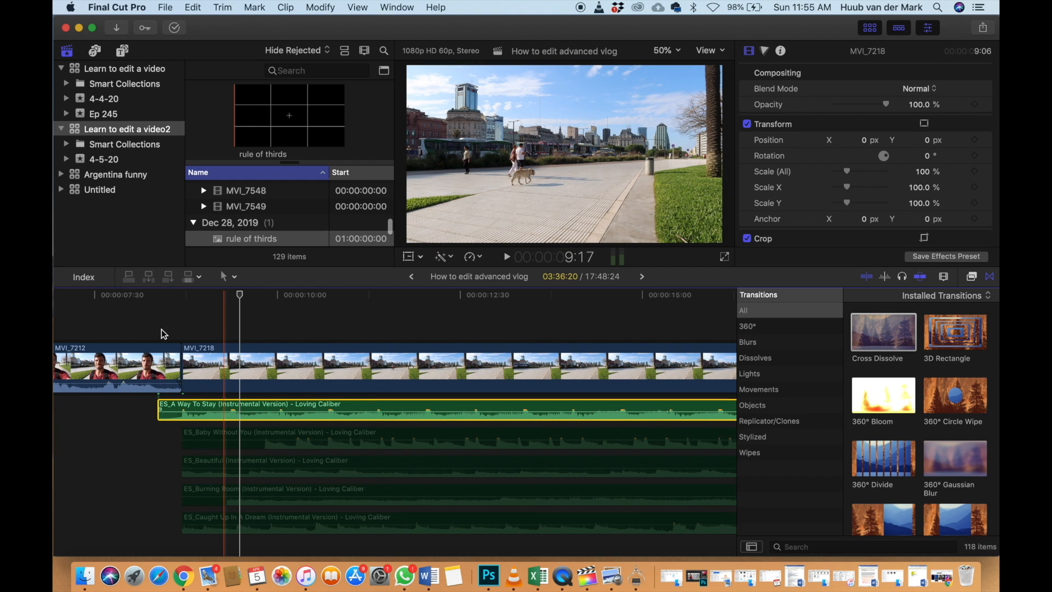
Play the music from the end of MVI_7212 and trim the end of MVI_7218 to the playhead at 12:28
left_click(122, 318)
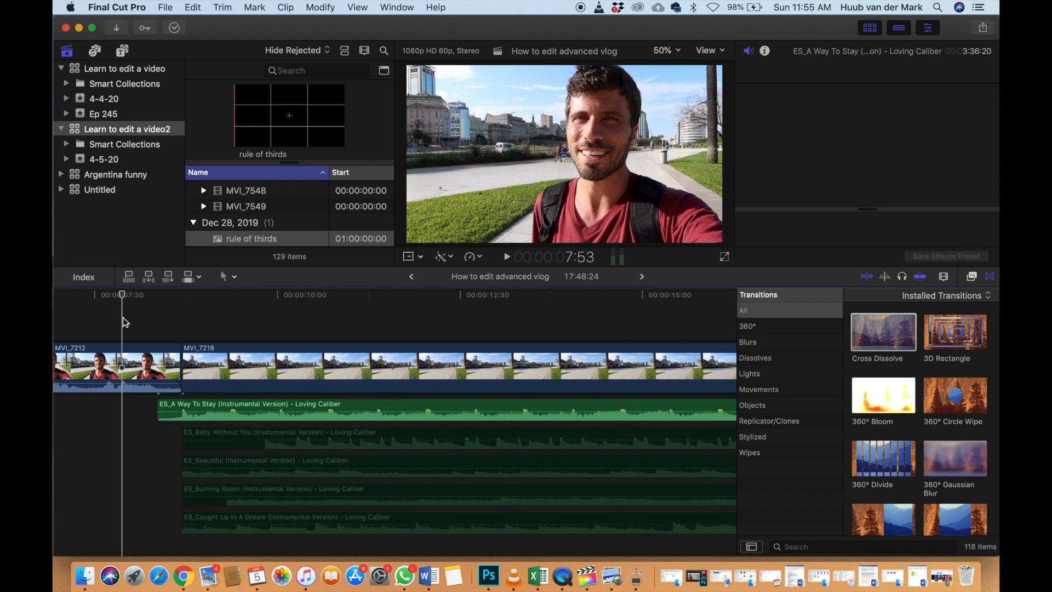
key("space")
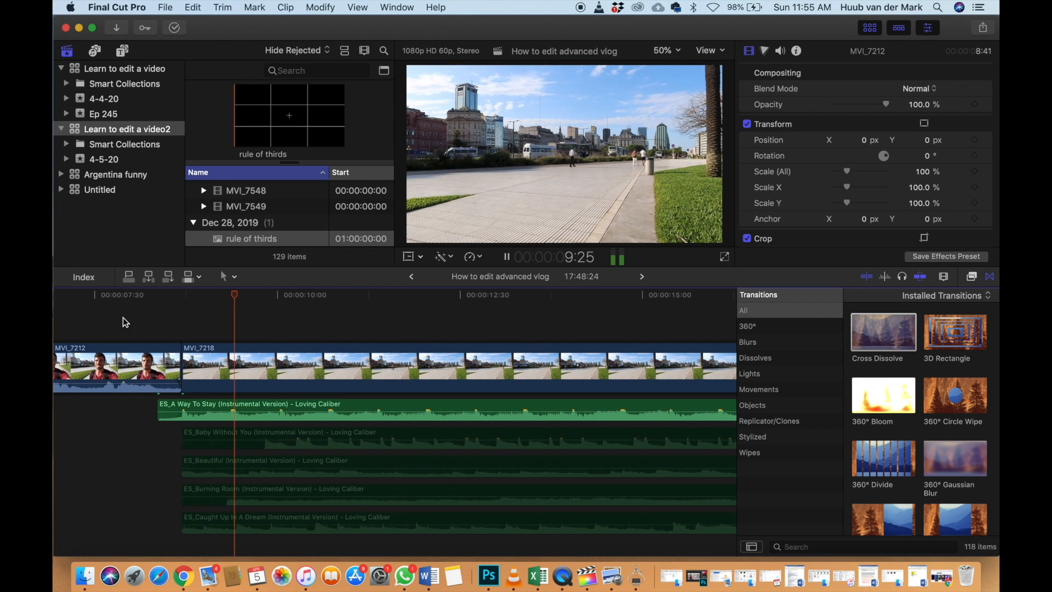
key("super+minus")
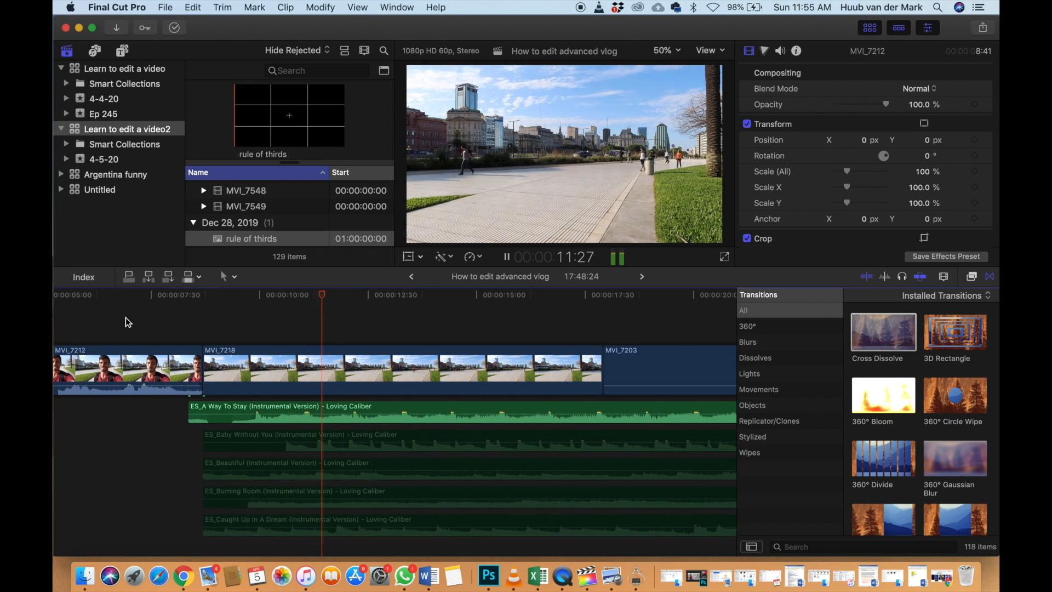
key("space")
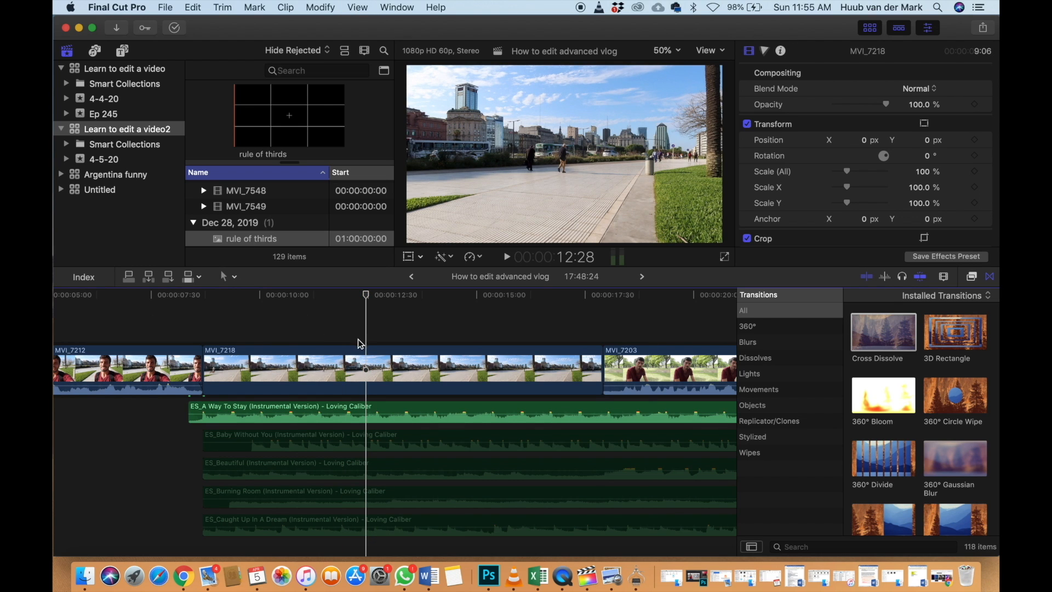
left_click(368, 370)
key("alt+]")
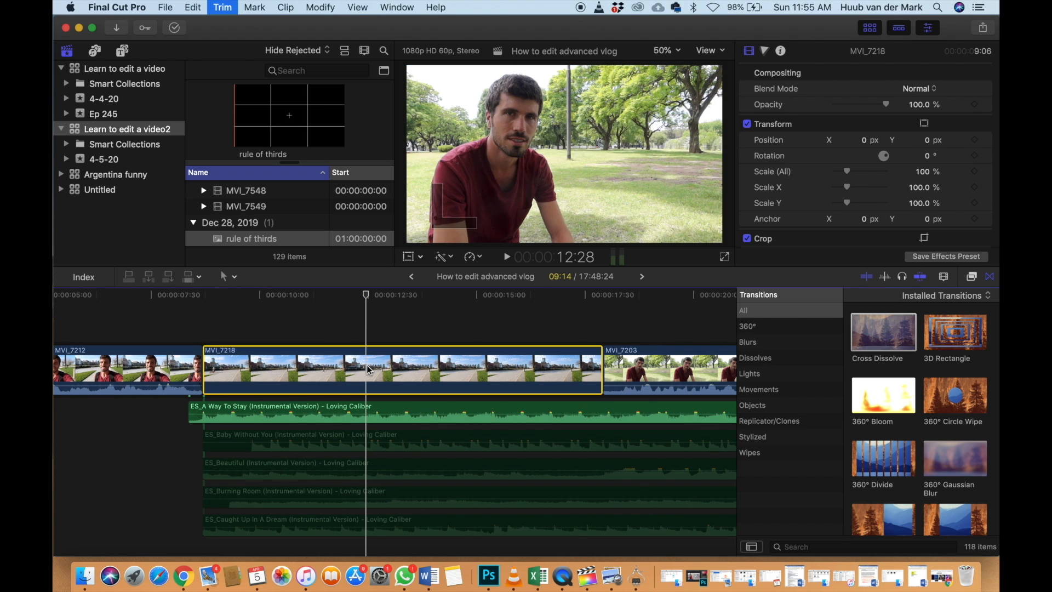
Split ES_A Way To Stay at the end of MVI_7218 and park its second part, disabled, beneath the end of MVI_7203
left_click(369, 410)
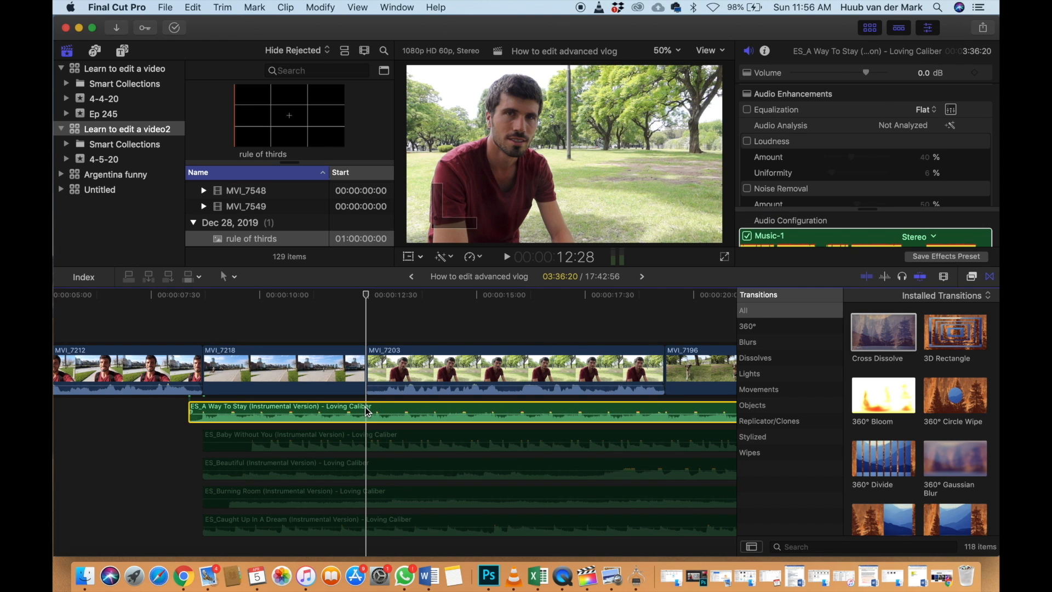
key("super+b")
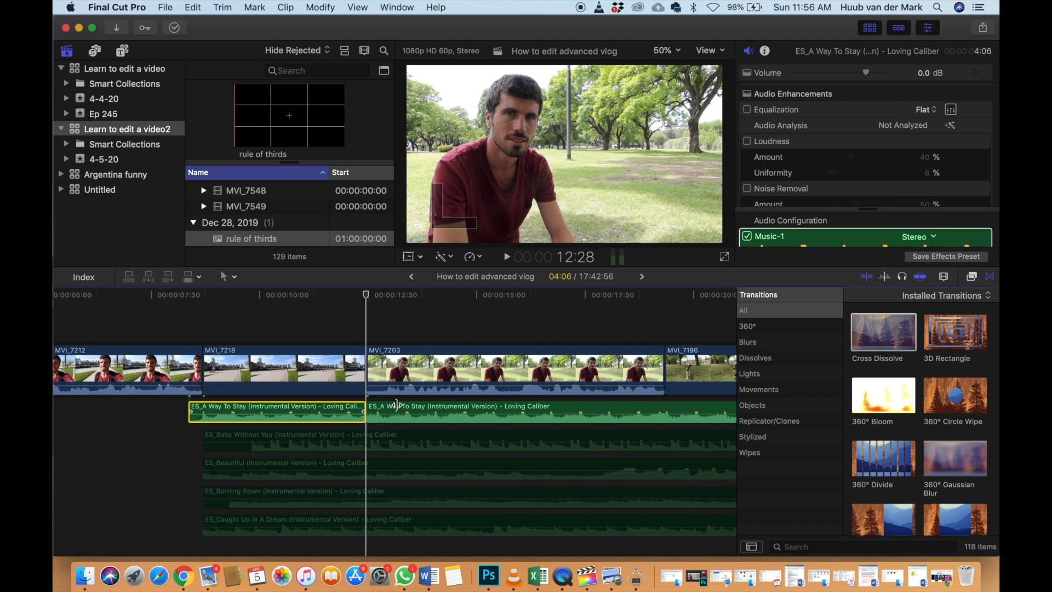
left_click_drag(396, 409, 640, 415)
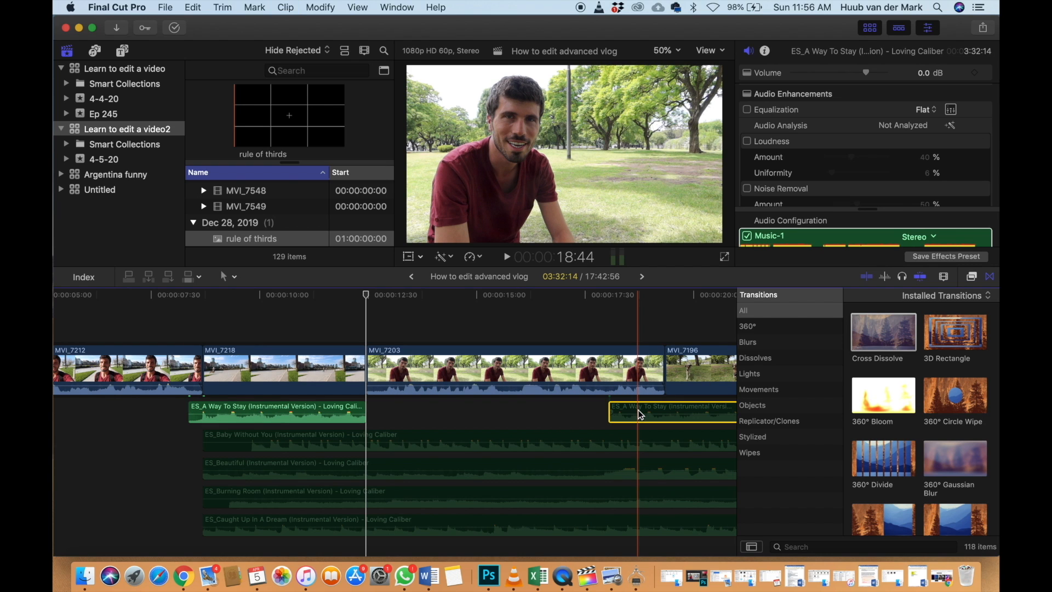
Play from the end of MVI_7212 through MVI_7218 into MVI_7203 to check how the music stops
left_click(157, 335)
key("space")
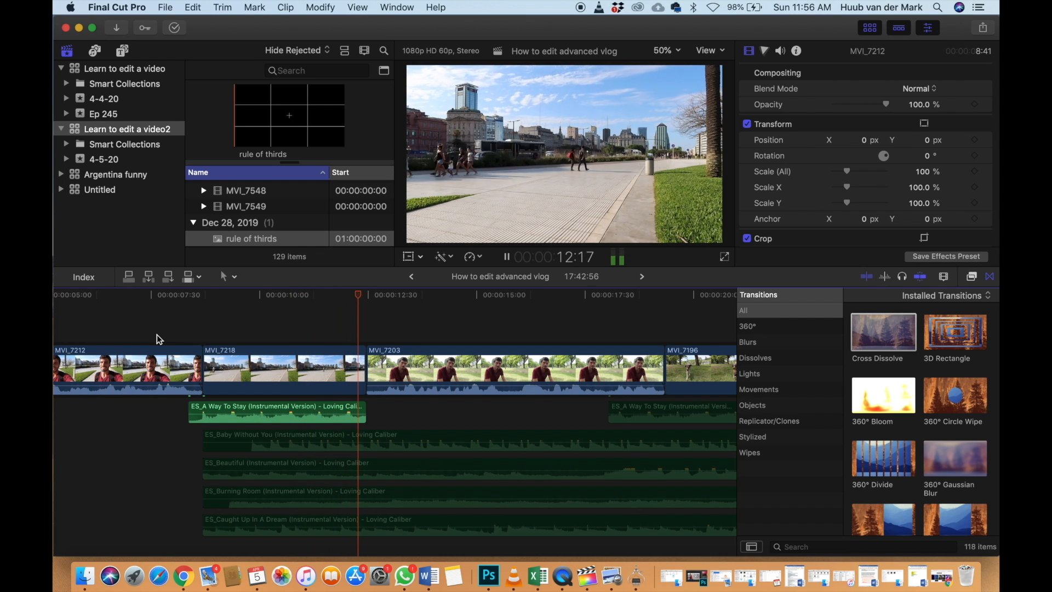
key("space")
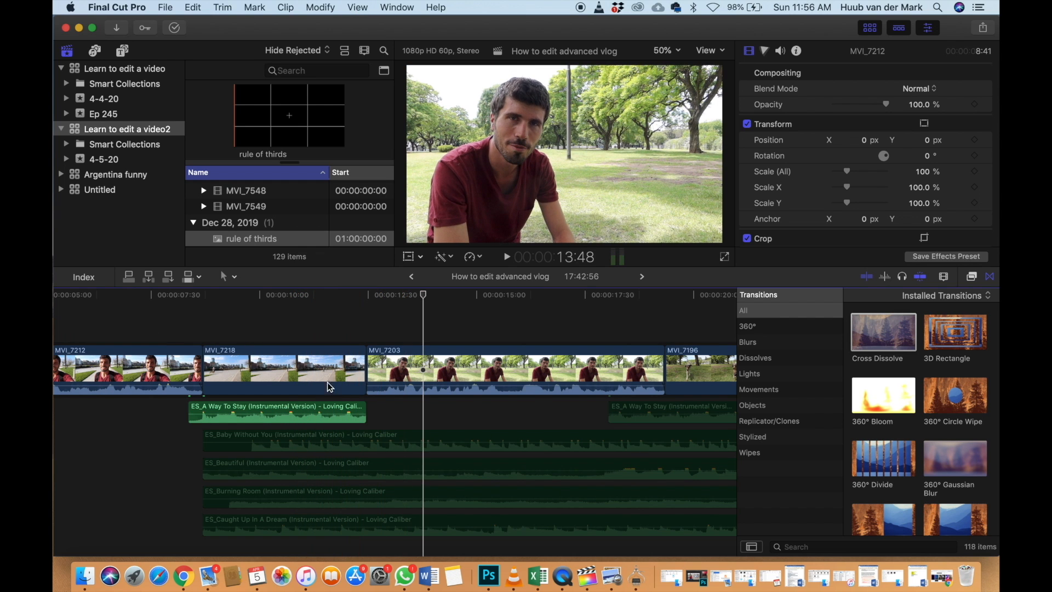
Move the disabled second part of ES_A Way To Stay further along to the start of MVI_7205
left_click(390, 386)
key("super+minus")
key("super+minus")
key("super+minus")
left_click(345, 418)
left_click_drag(345, 418, 559, 419)
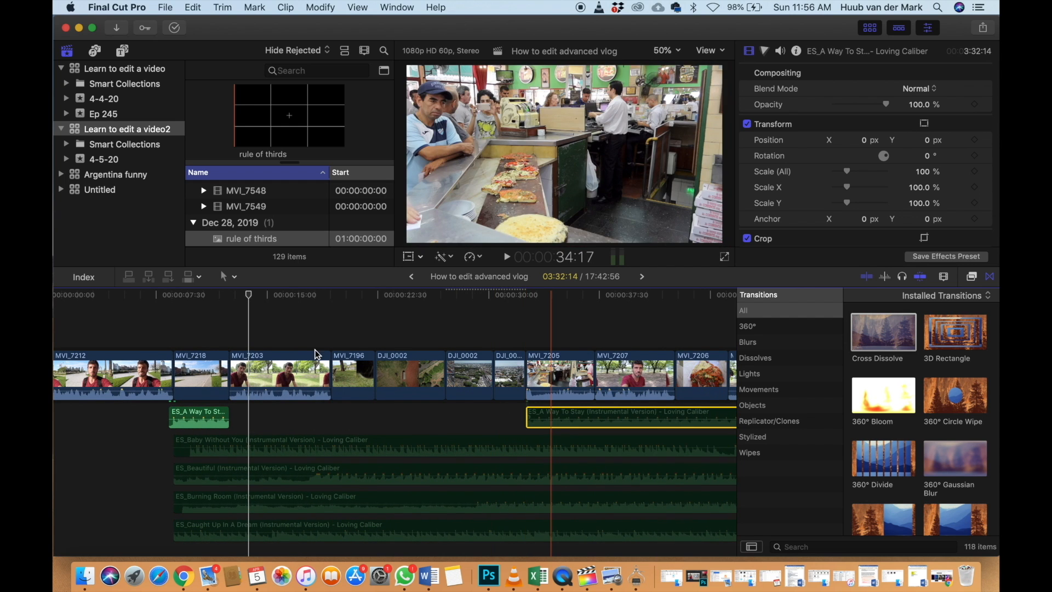
Play from late in MVI_7203 through MVI_7196 to judge where the music should return
left_click(314, 334)
key("space")
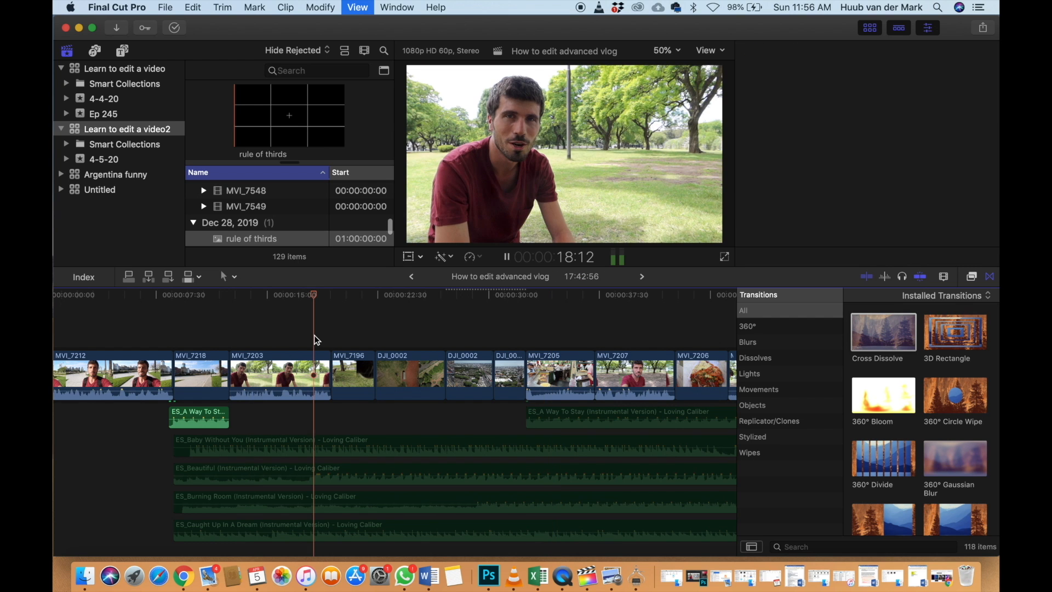
key("super+4")
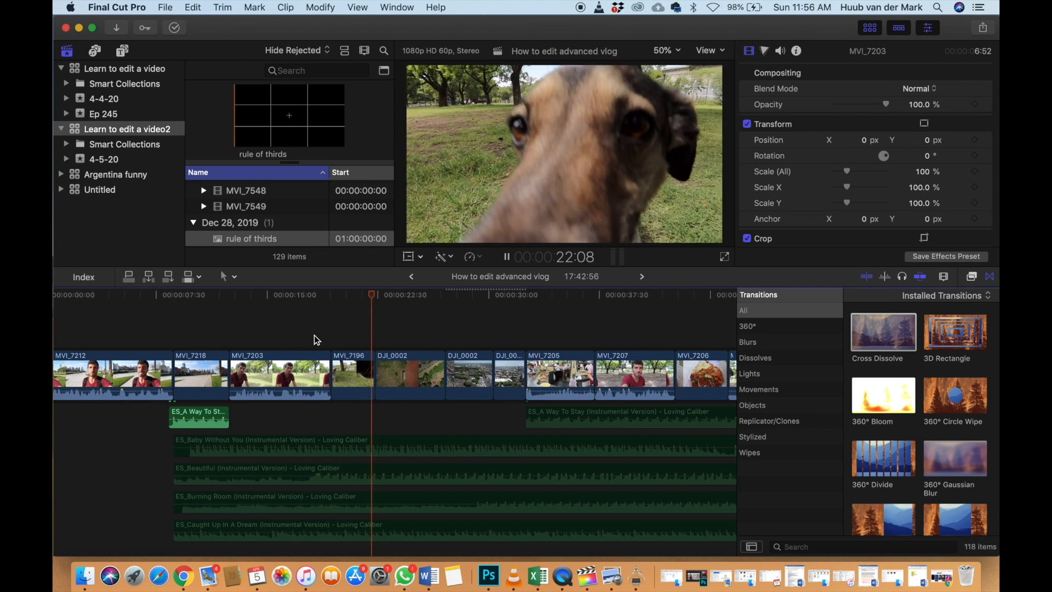
key("space")
Move the second part of ES_A Way To Stay to the start of MVI_7196 and re-enable it
left_click_drag(564, 409, 369, 412)
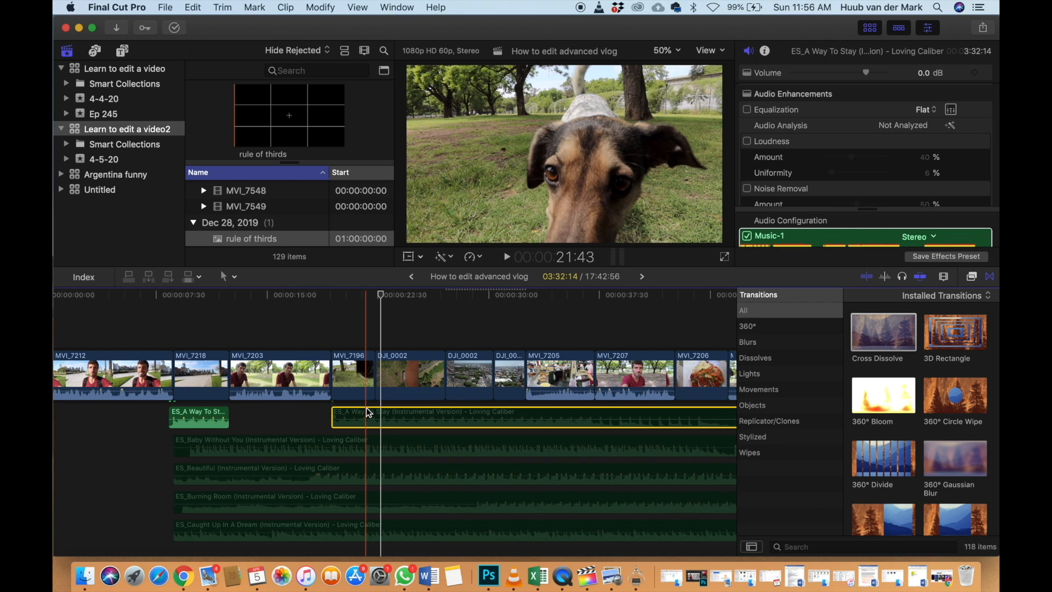
key("v")
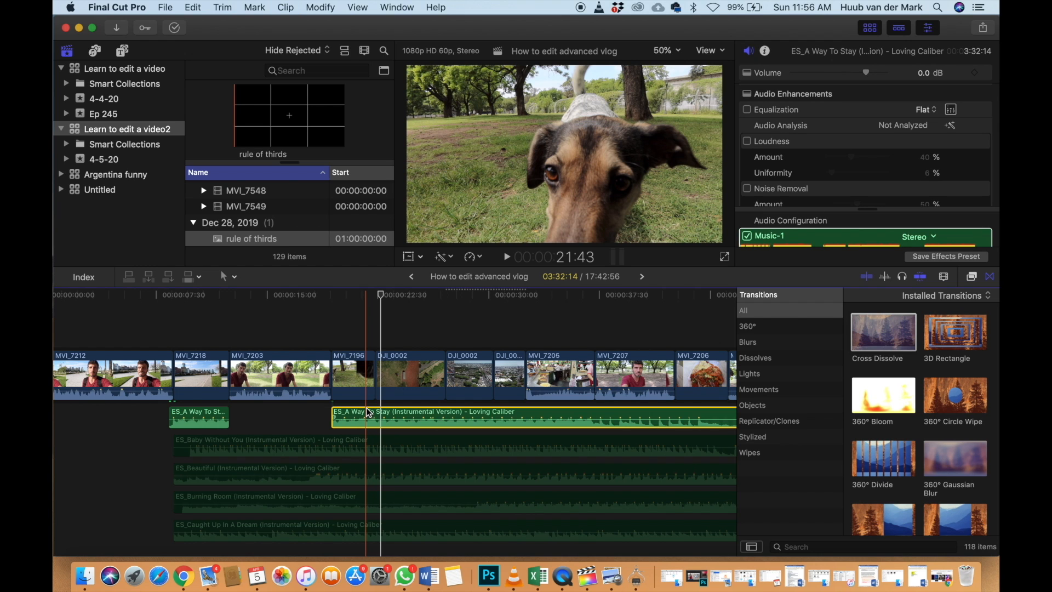
Play from MVI_7196 through the DJI_0002 drone shots, and replay the cut from MVI_7203, to check the returning music
scroll(366, 406, "left", 3)
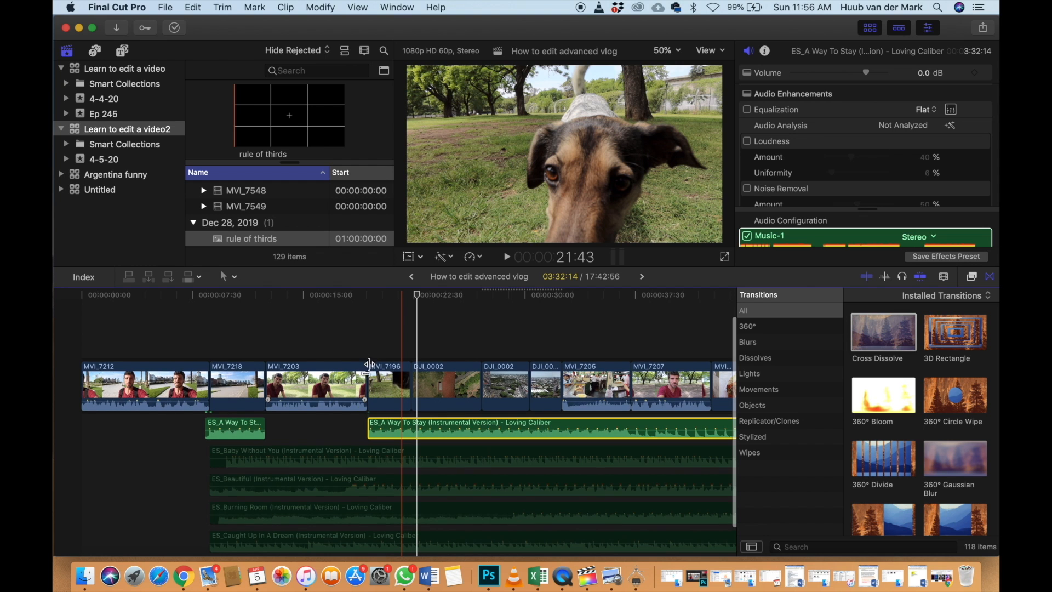
key("space")
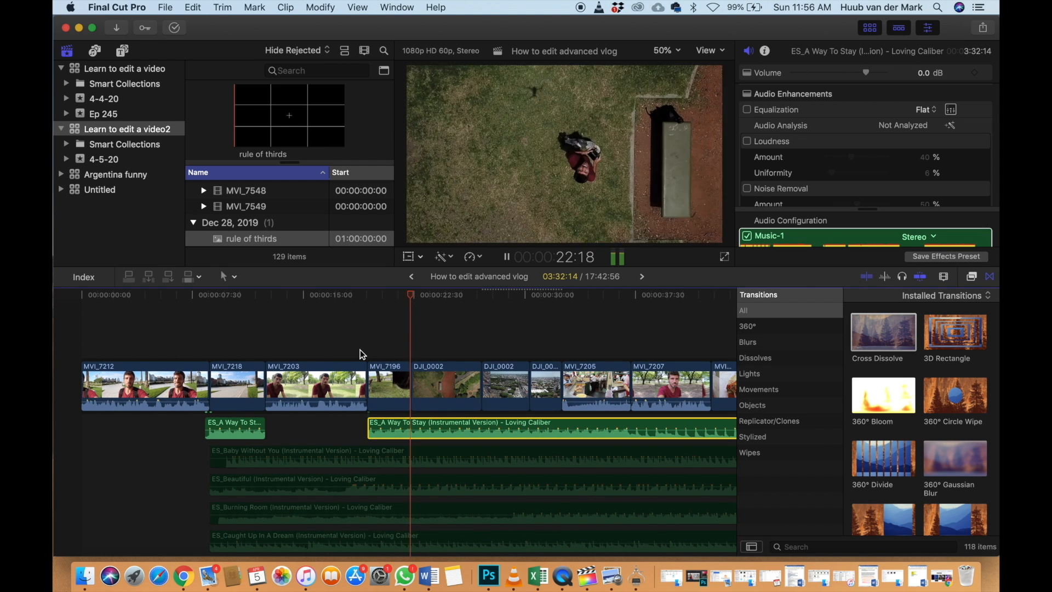
left_click(360, 350)
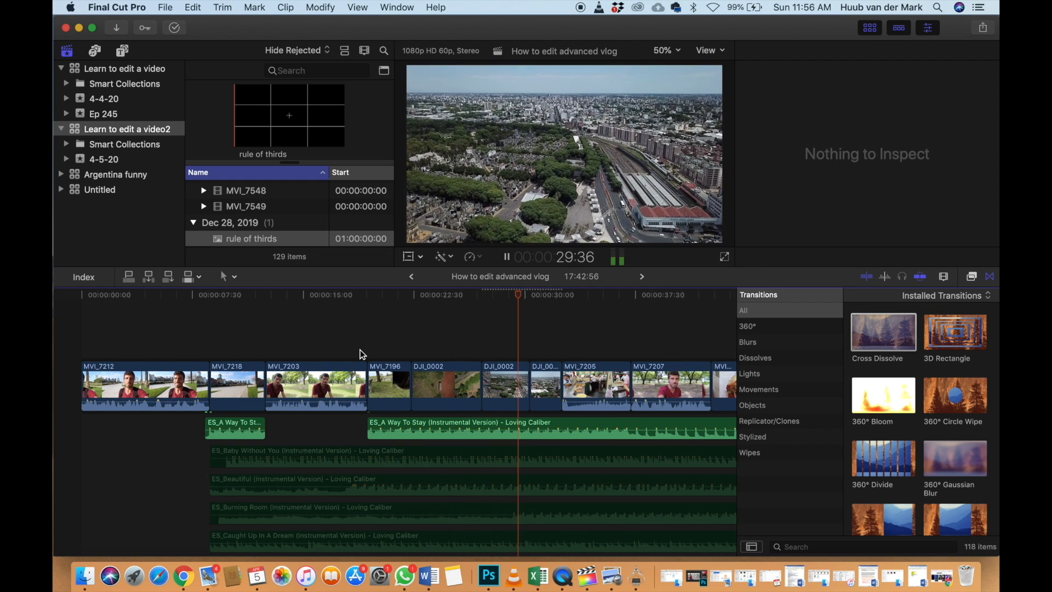
key("space")
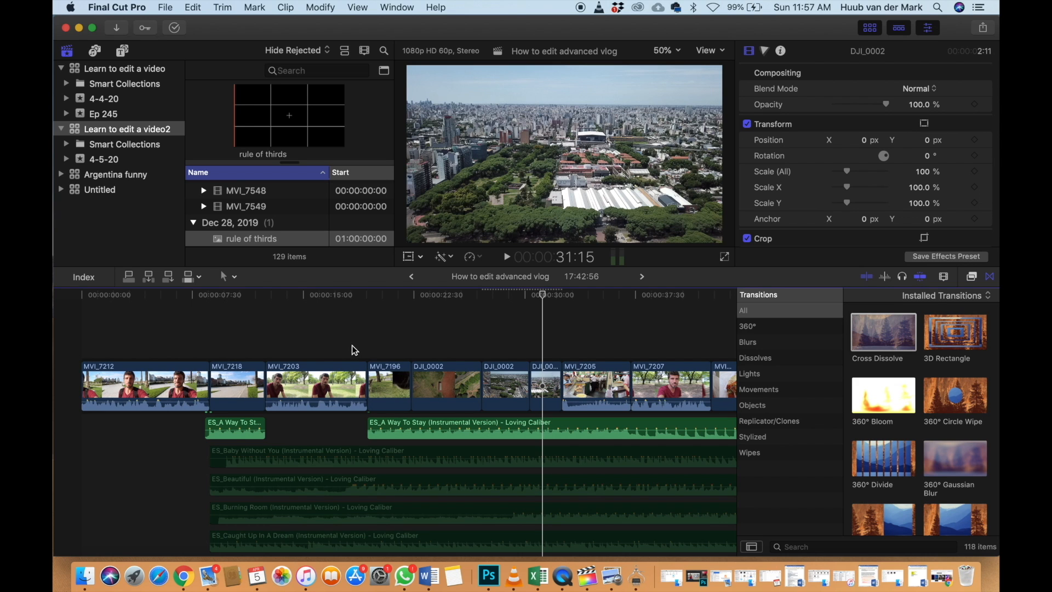
left_click(352, 345)
key("super+equal")
key("super+equal")
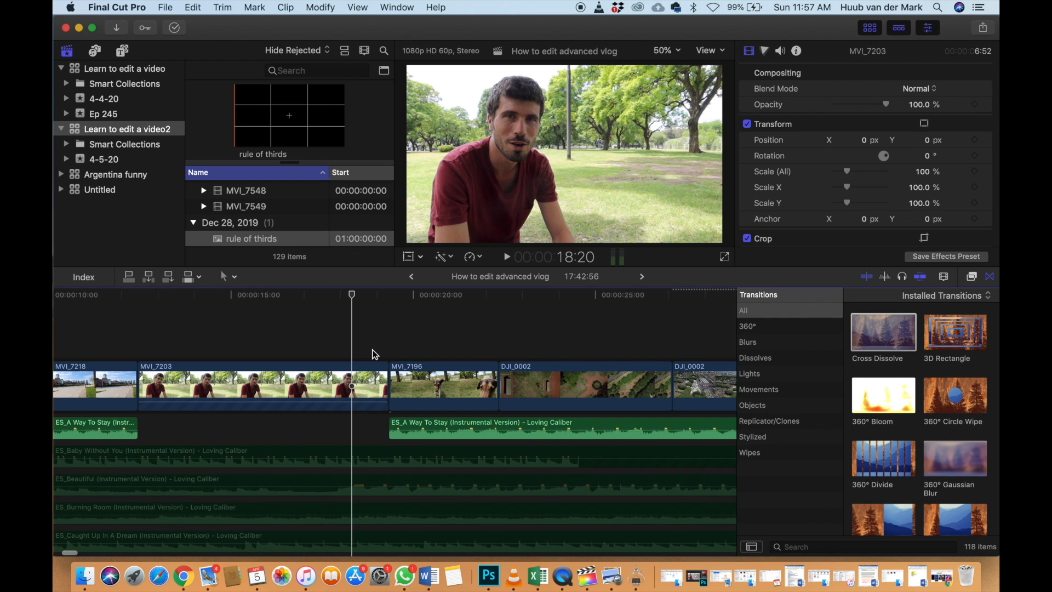
key("space")
key("space")
Nudge the second part of ES_A Way To Stay slightly earlier at the cut between MVI_7203 and MVI_7196
key("super+equal")
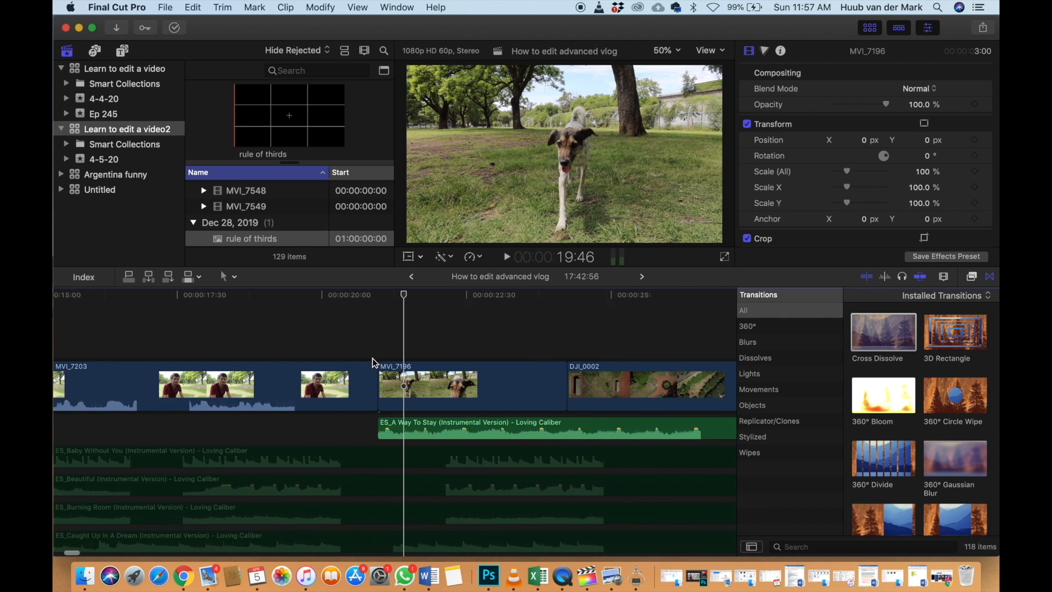
left_click(383, 435)
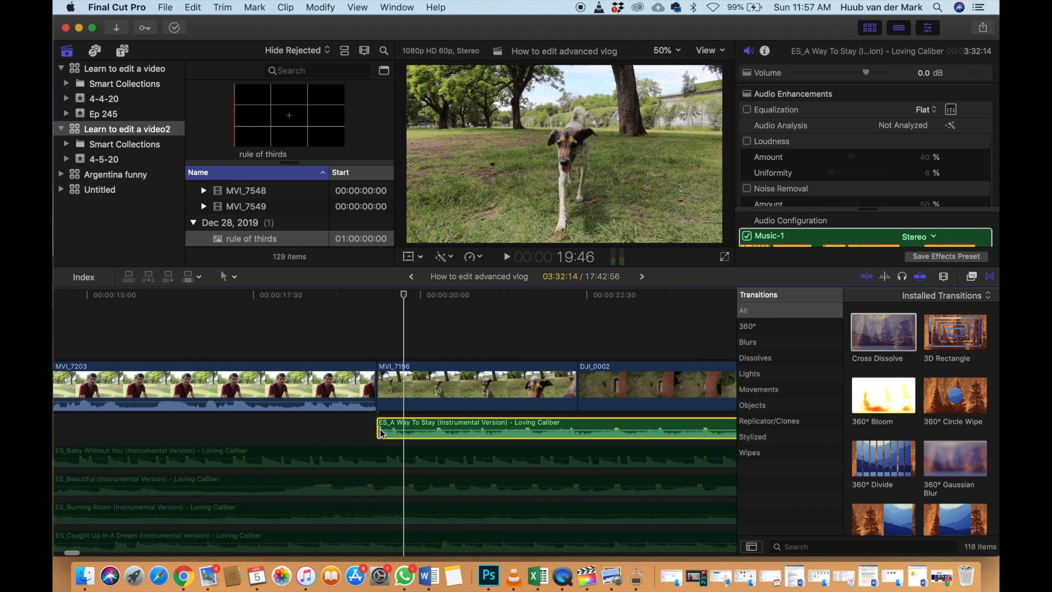
left_click_drag(382, 430, 381, 430)
Replay the cut from MVI_7203 into MVI_7196 twice to check the timing of the music's entry
left_click(362, 351)
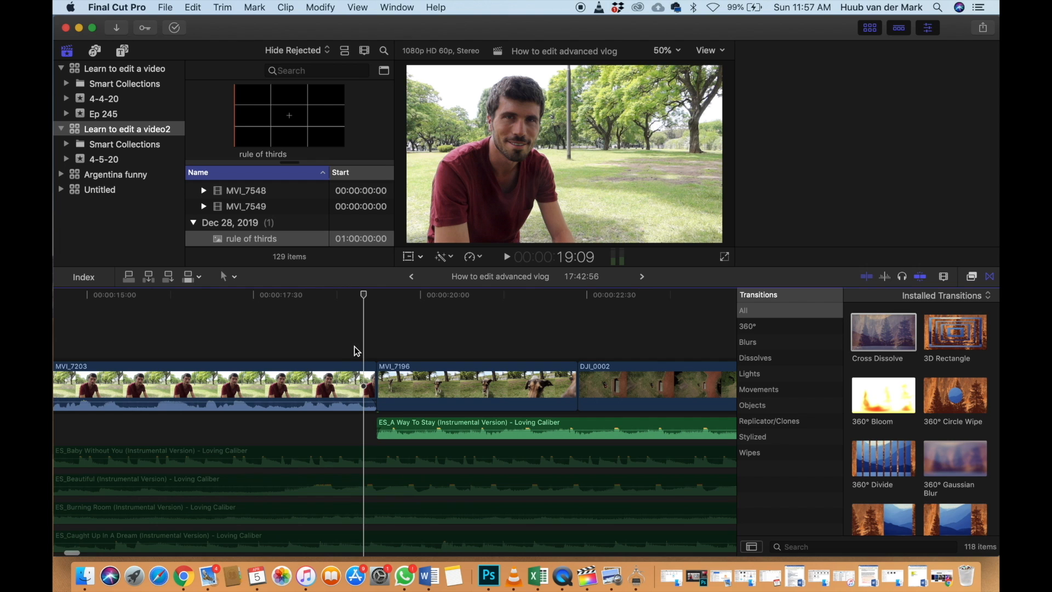
key("space")
key("space")
left_click(279, 335)
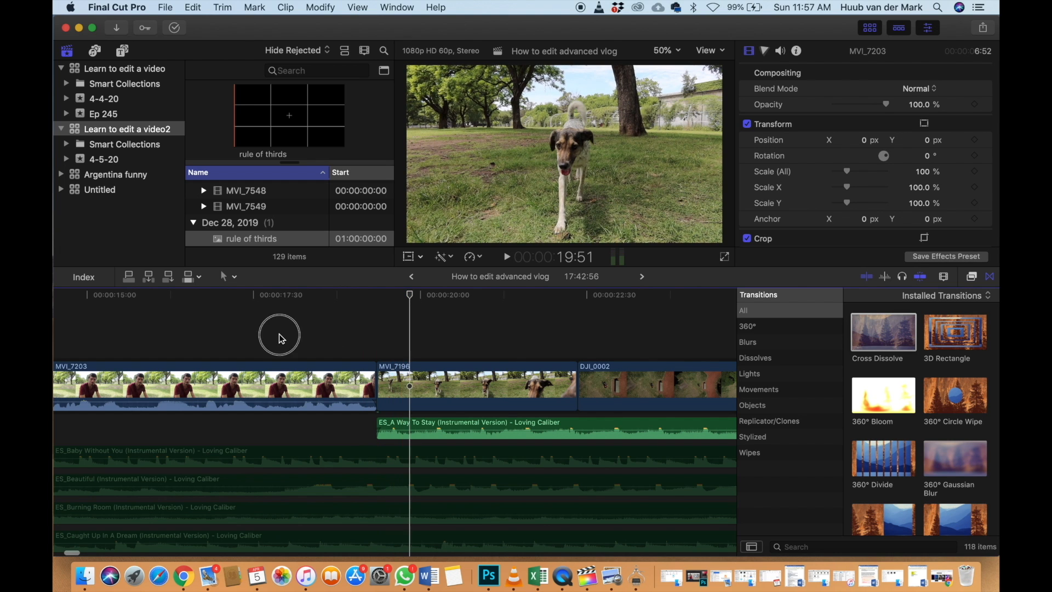
key("space")
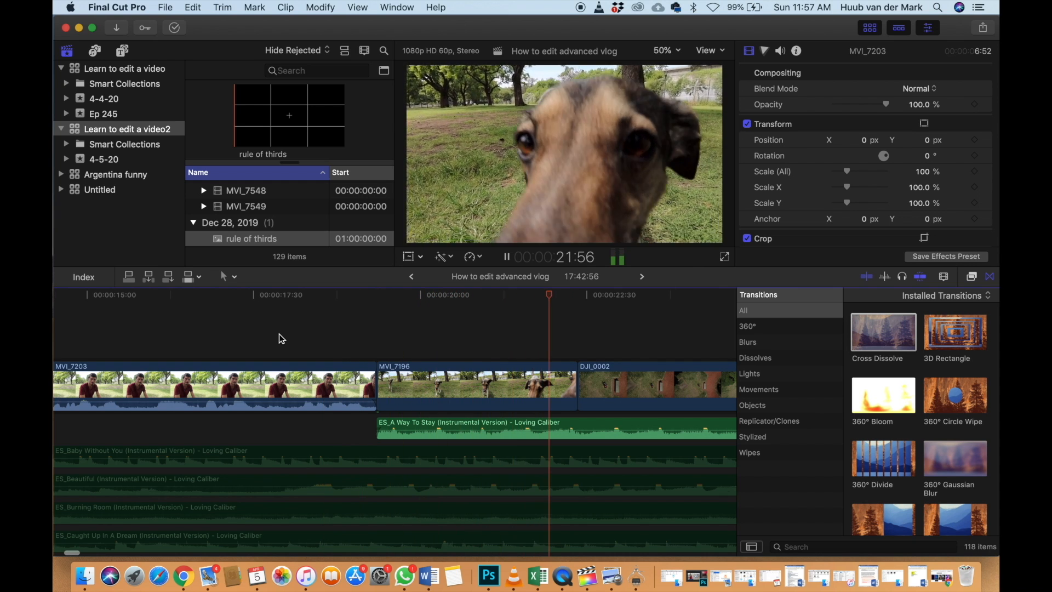
key("space")
Trim the start of MVI_7196 to the playhead at 20:11 and move the second part of ES_A Way To Stay to the clip's new start
key("super+minus")
key("super+minus")
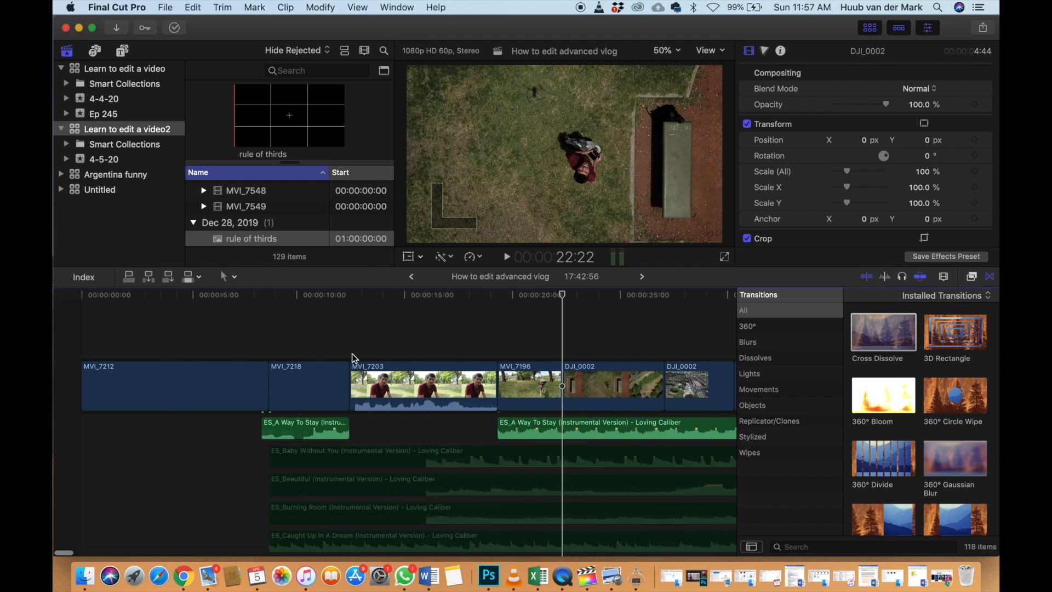
scroll(447, 363, "right", 3)
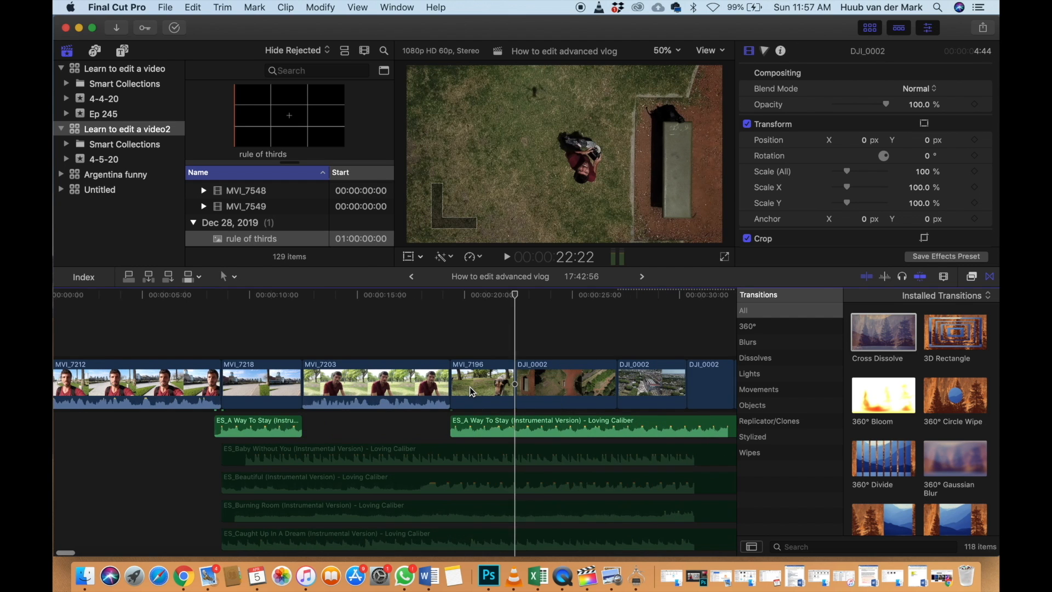
left_click(448, 352)
left_click(439, 353)
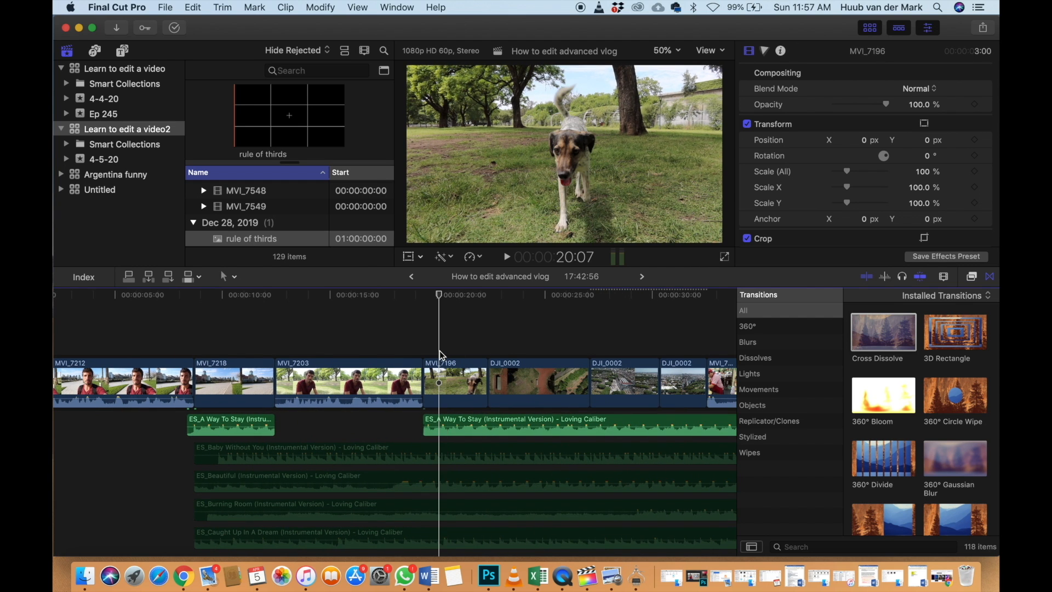
left_click(444, 351)
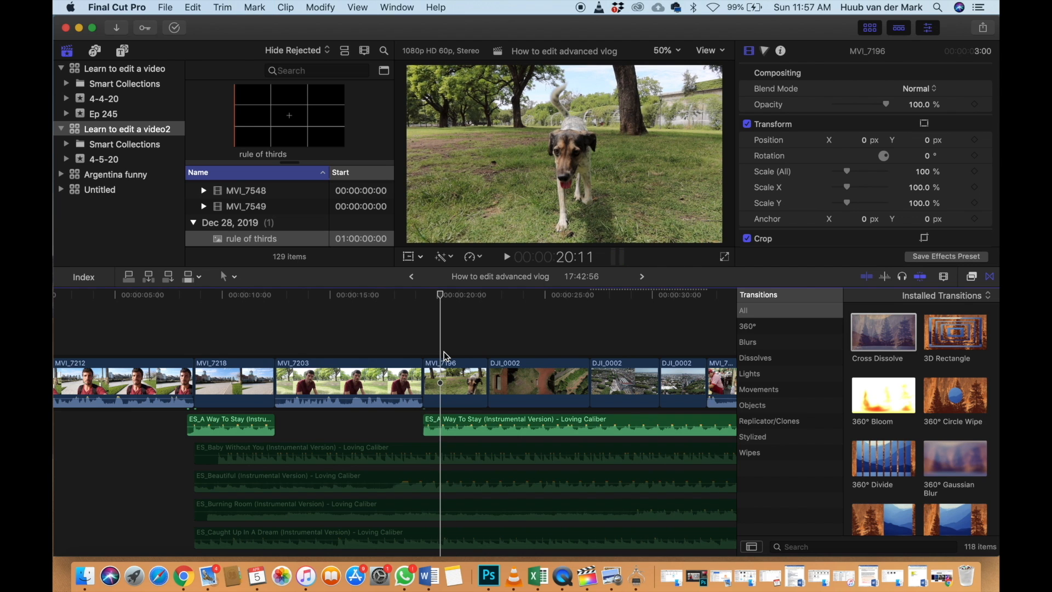
left_click(439, 368)
key("alt+bracketleft")
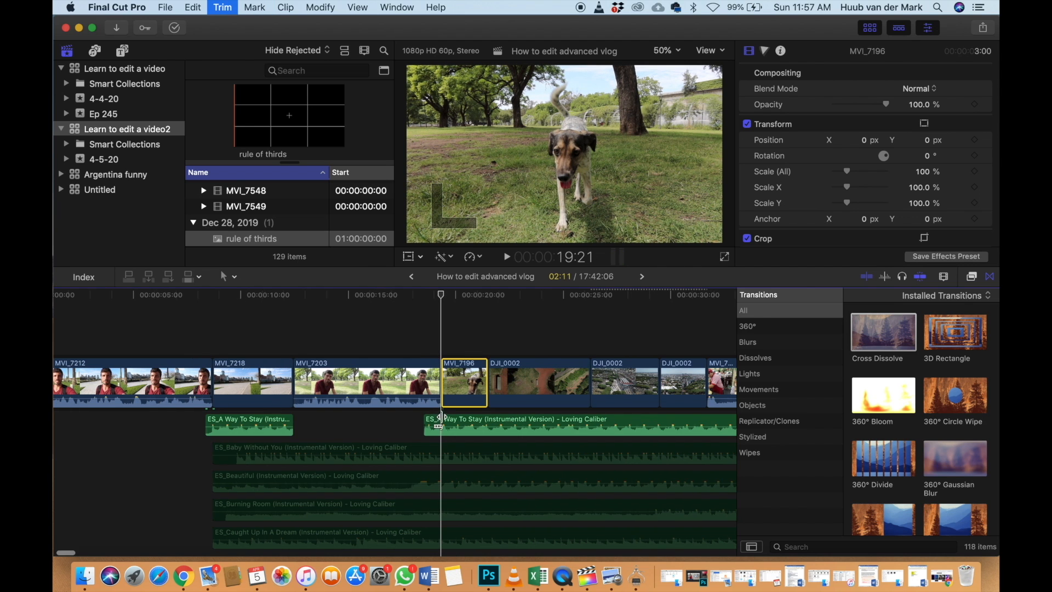
left_click(457, 419)
left_click_drag(457, 419, 475, 418)
Play from the end of MVI_7203 across the shortened MVI_7196 to check the picture cut against the music
left_click(430, 347)
key("space")
key("super+4")
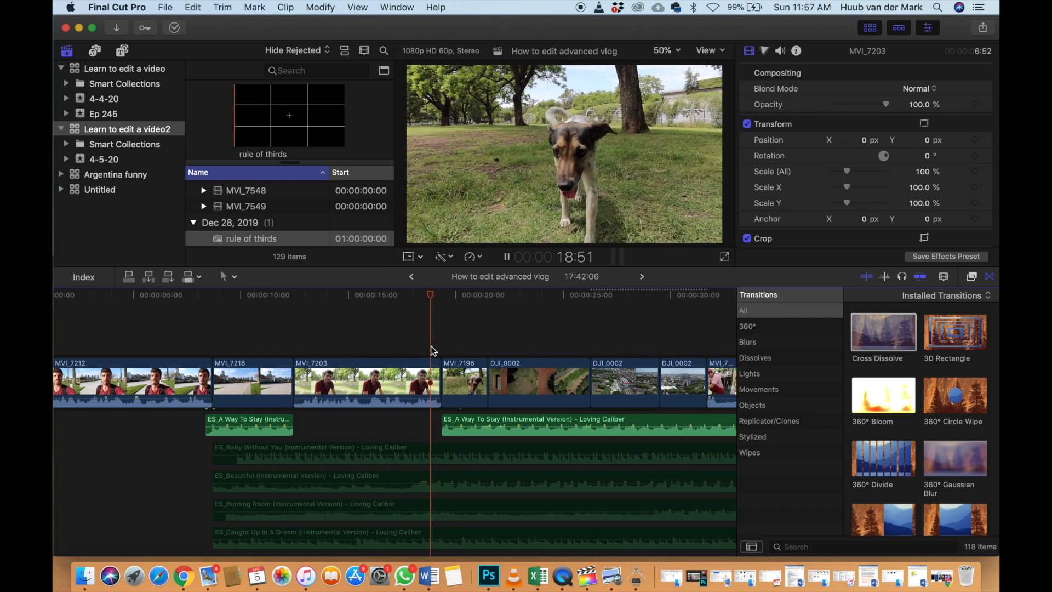
key("space")
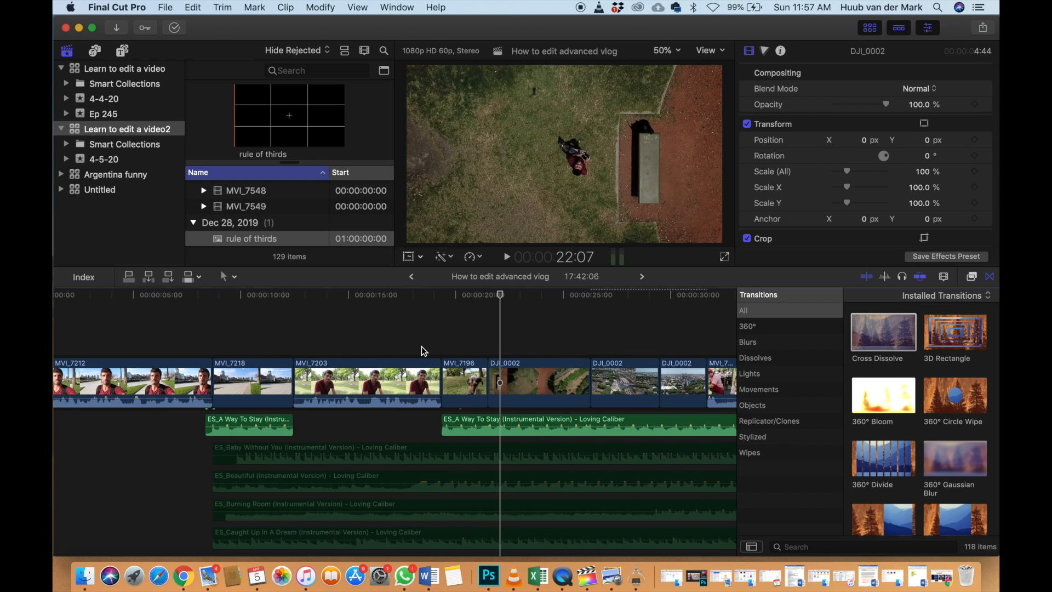
left_click(422, 346)
key("space")
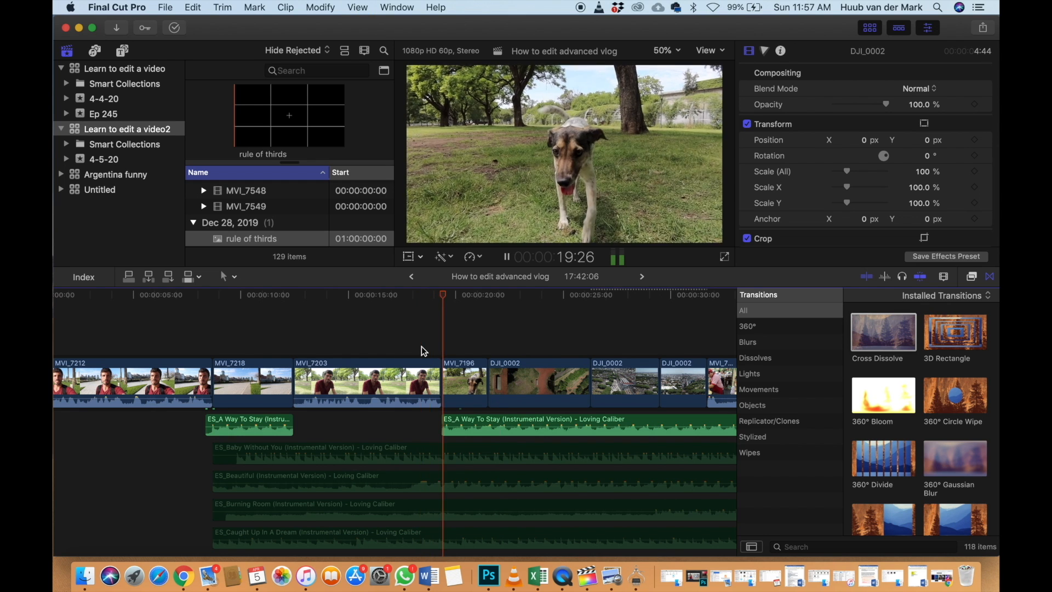
key("space")
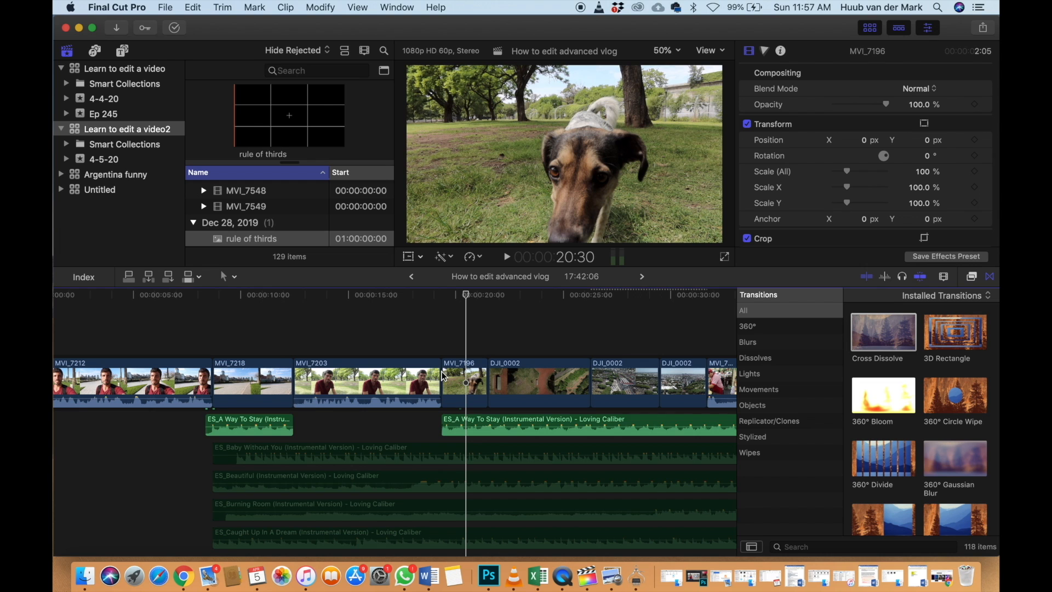
Extend the start of MVI_7196 by about 18 frames
key("super+equal")
left_click_drag(442, 372, 433, 373)
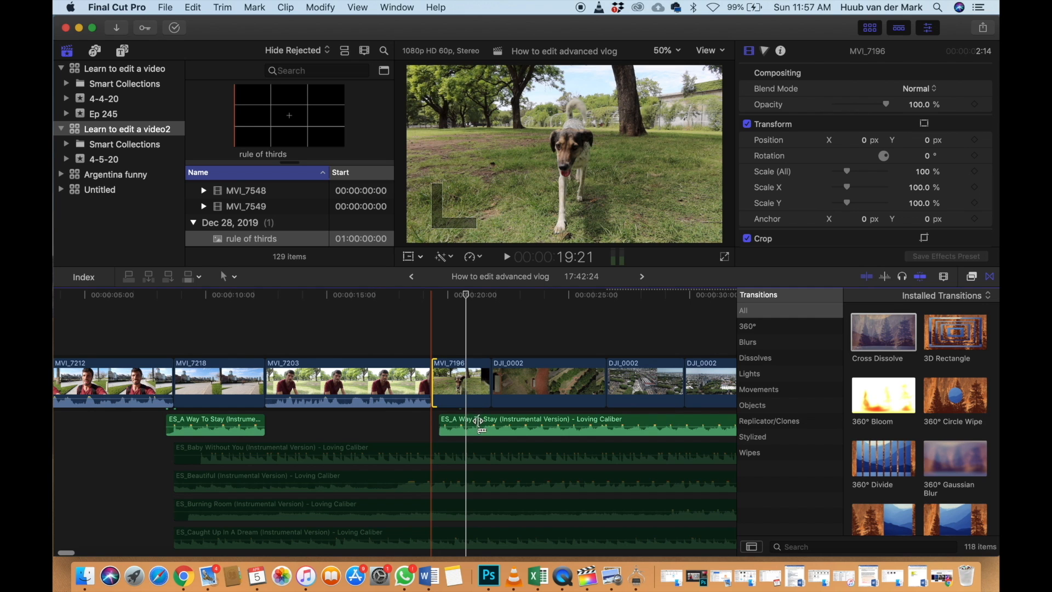
Move the second part of ES_A Way To Stay to the start of MVI_7196 and play across the cut
left_click_drag(475, 426, 453, 420)
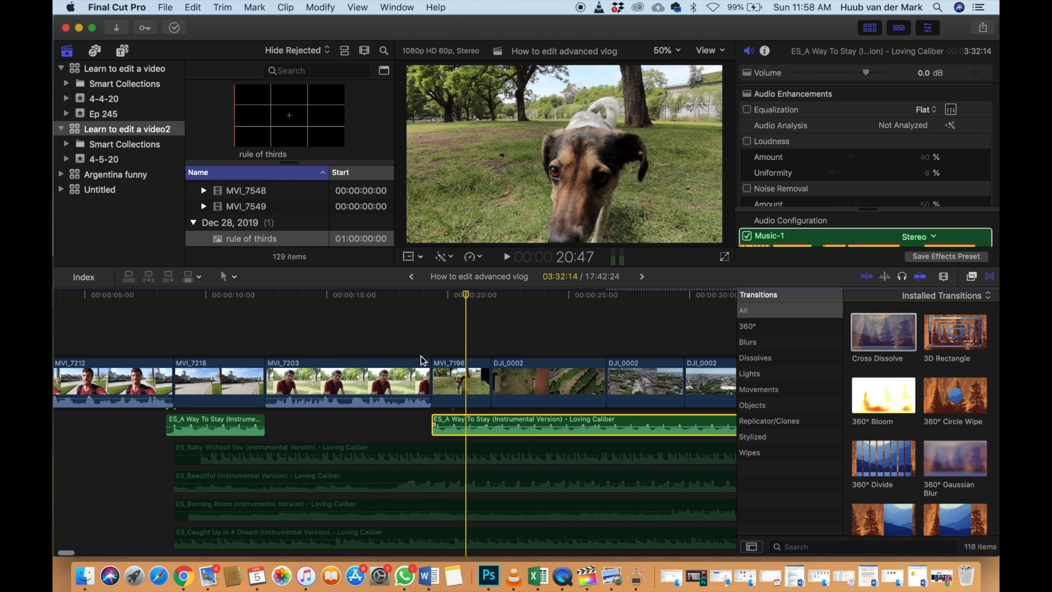
left_click(418, 350)
key("space")
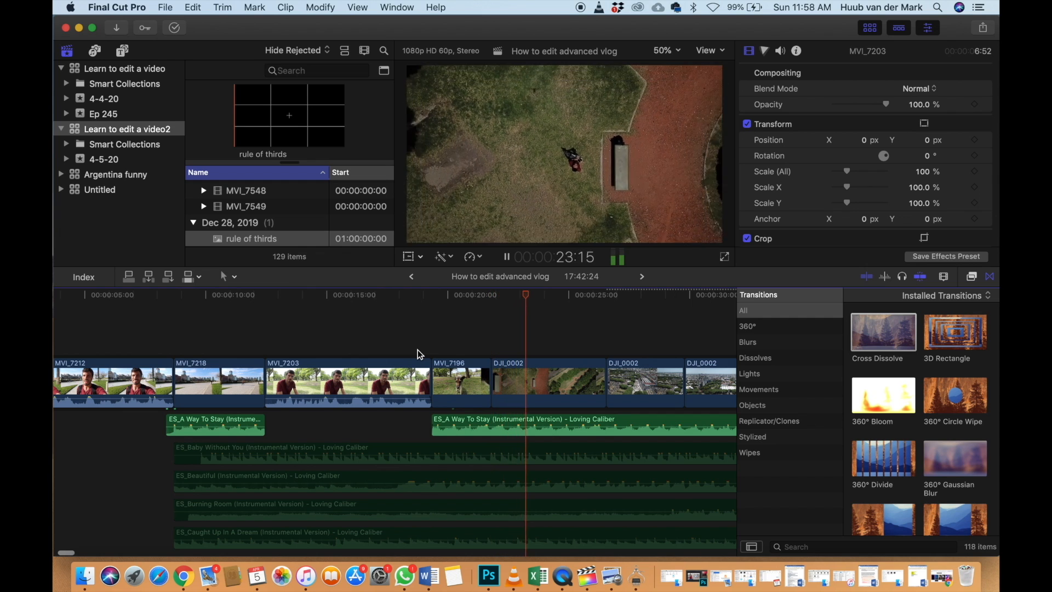
Trim the end of the first DJI_0002 clip to the playhead at 25:48, in time with the music
scroll(417, 350, "right", 4)
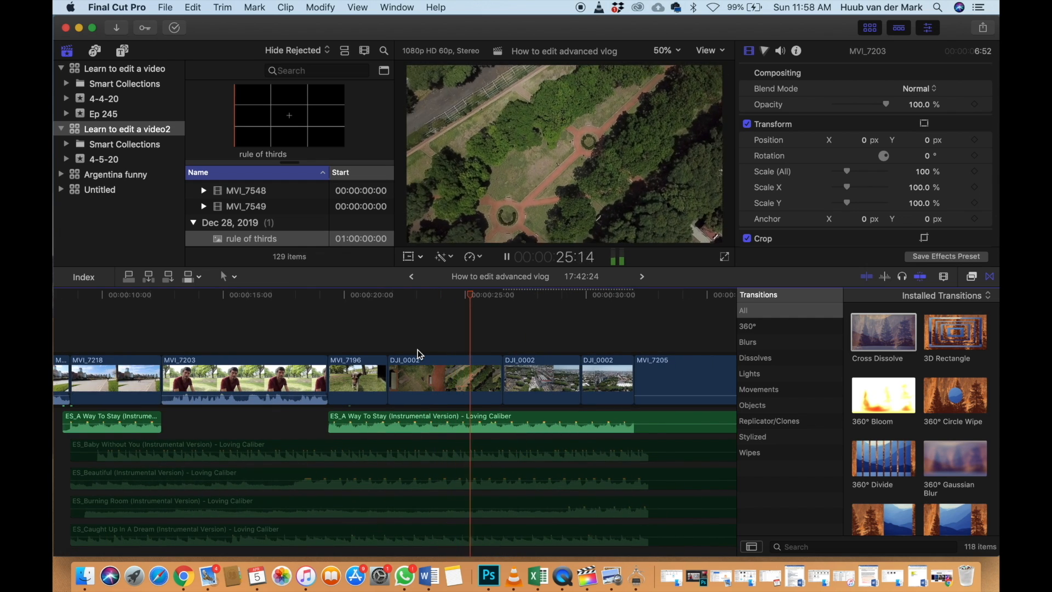
key("space")
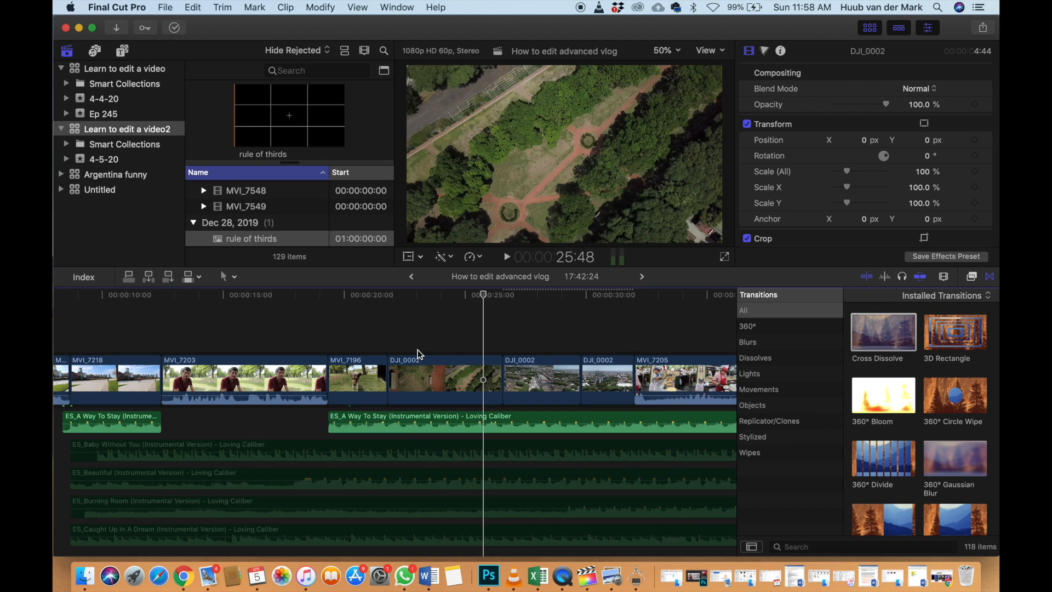
left_click(482, 374)
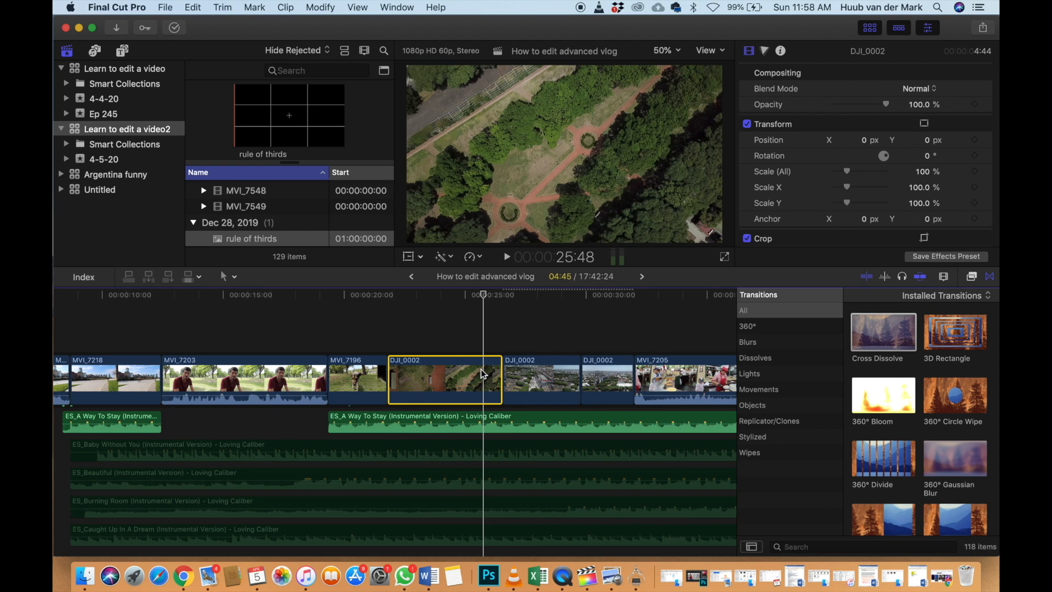
key("alt+]")
Replay the cut from the first to the second DJI_0002 clip twice to check its timing against the music
left_click(447, 342)
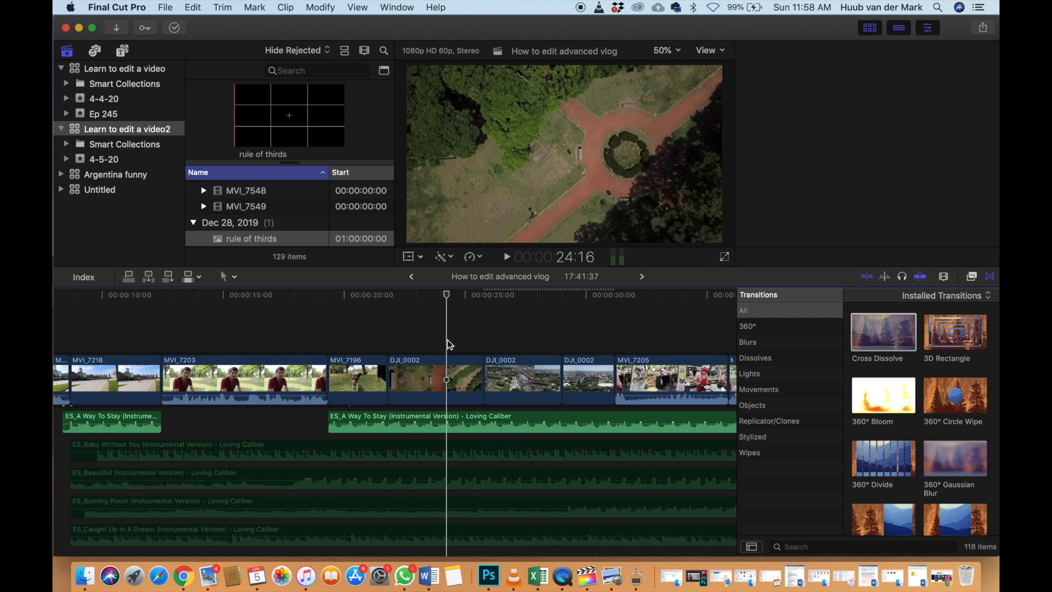
key("space")
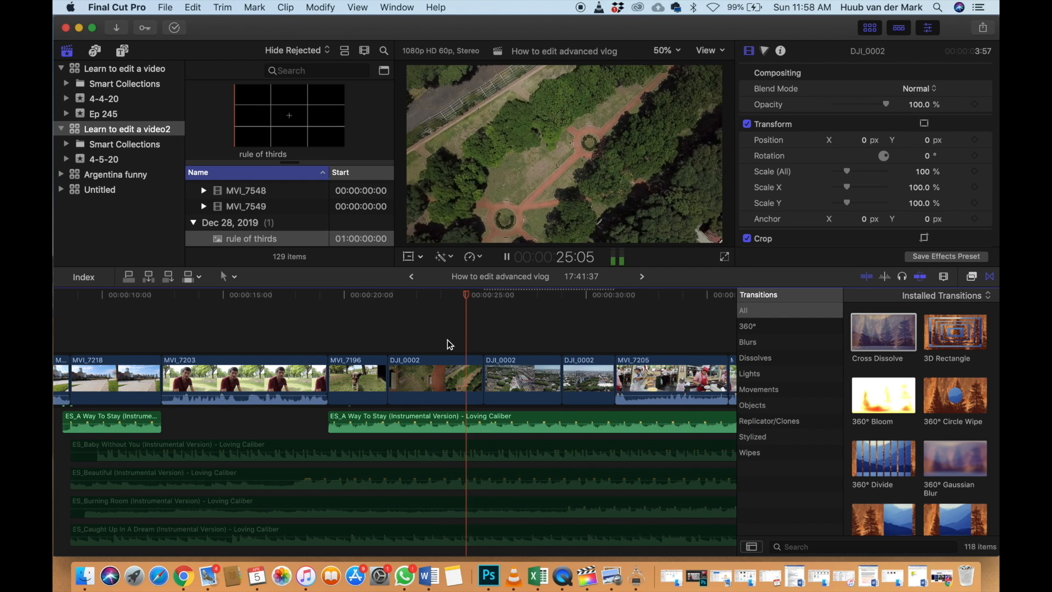
key("space")
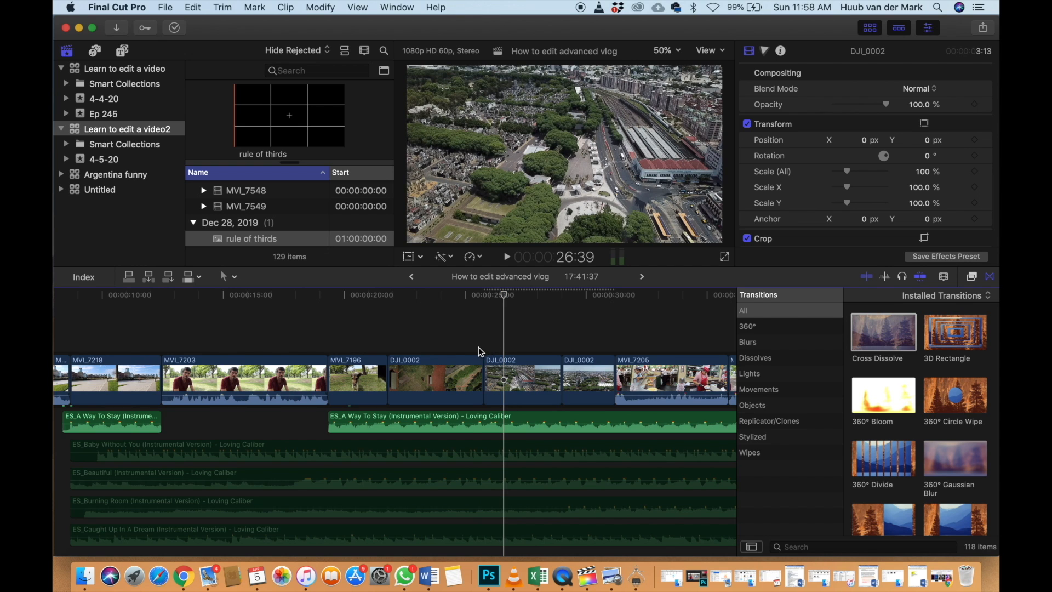
left_click(473, 349)
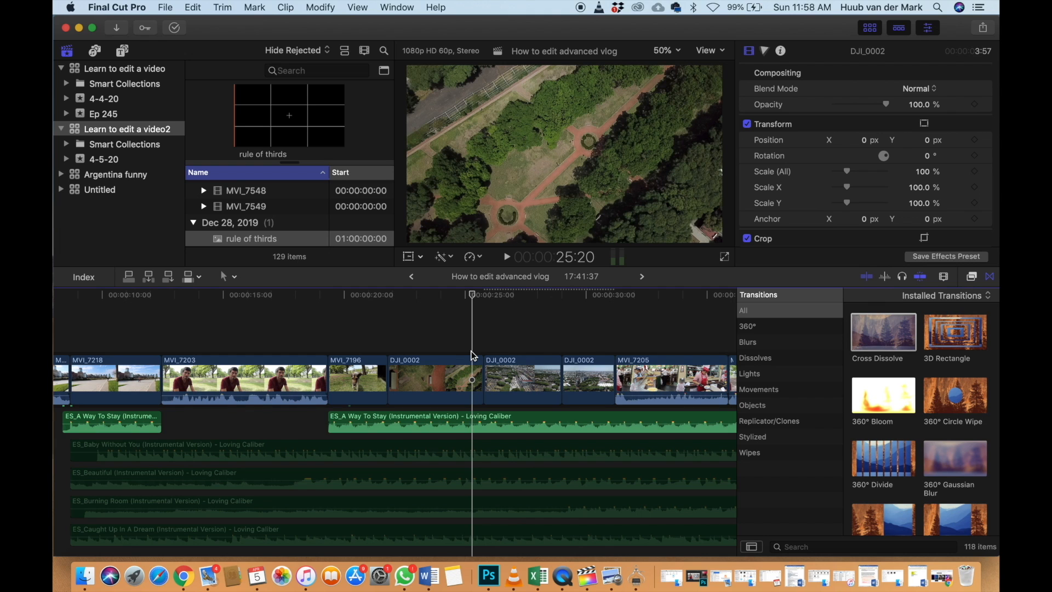
left_click(449, 343)
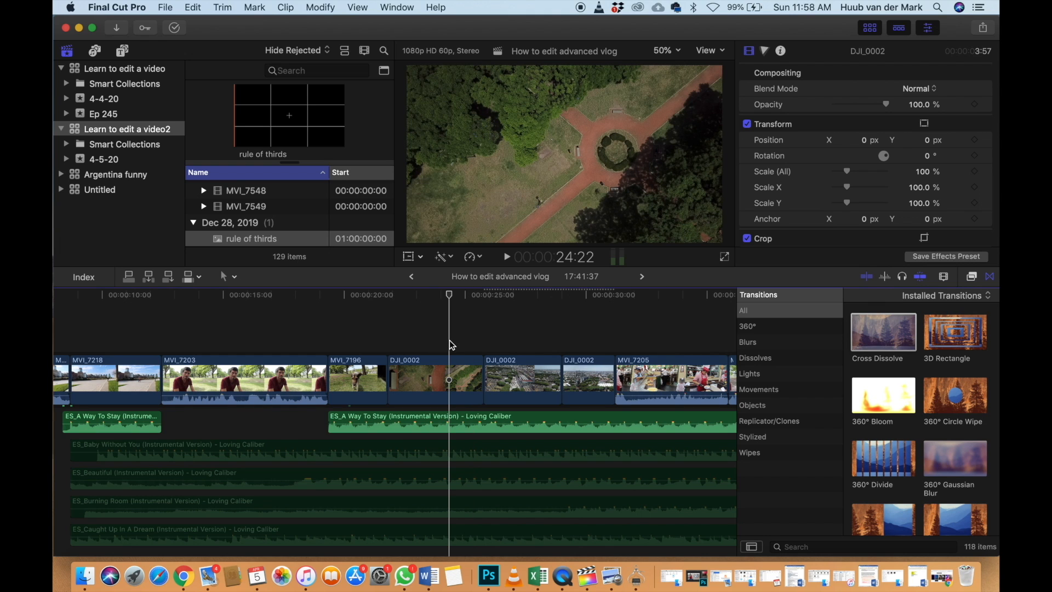
key("space")
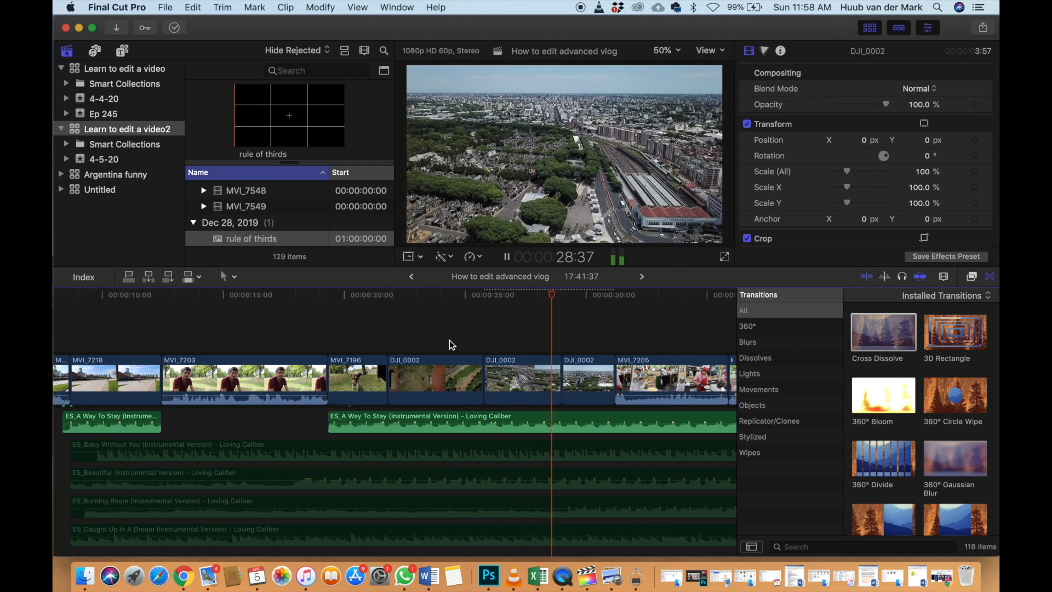
Trim the end of the second DJI_0002 clip to 28:56 and the end of the third to 30:32
left_click(484, 343)
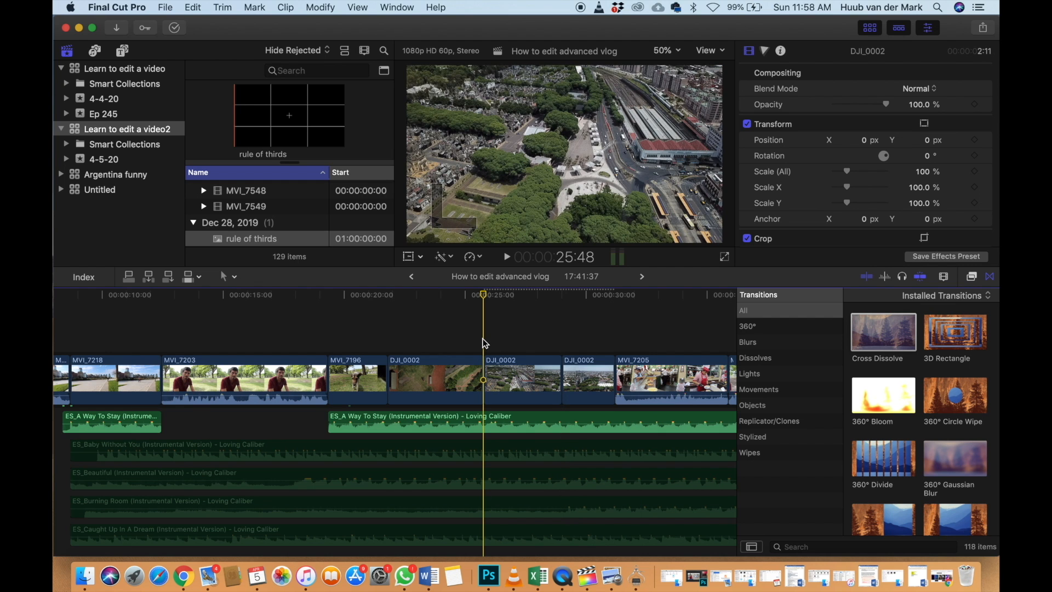
key("space")
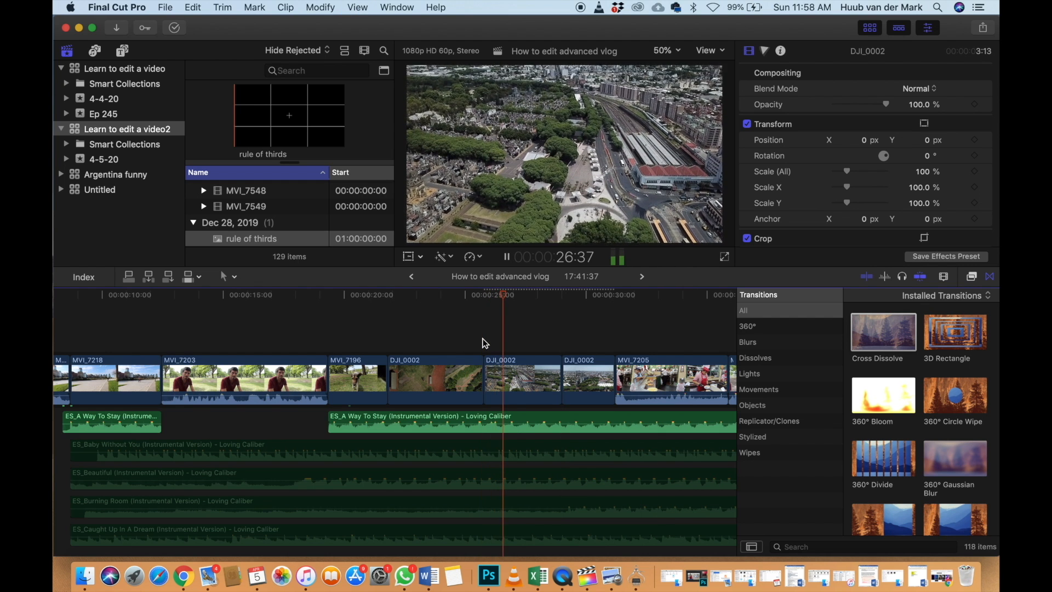
key("space")
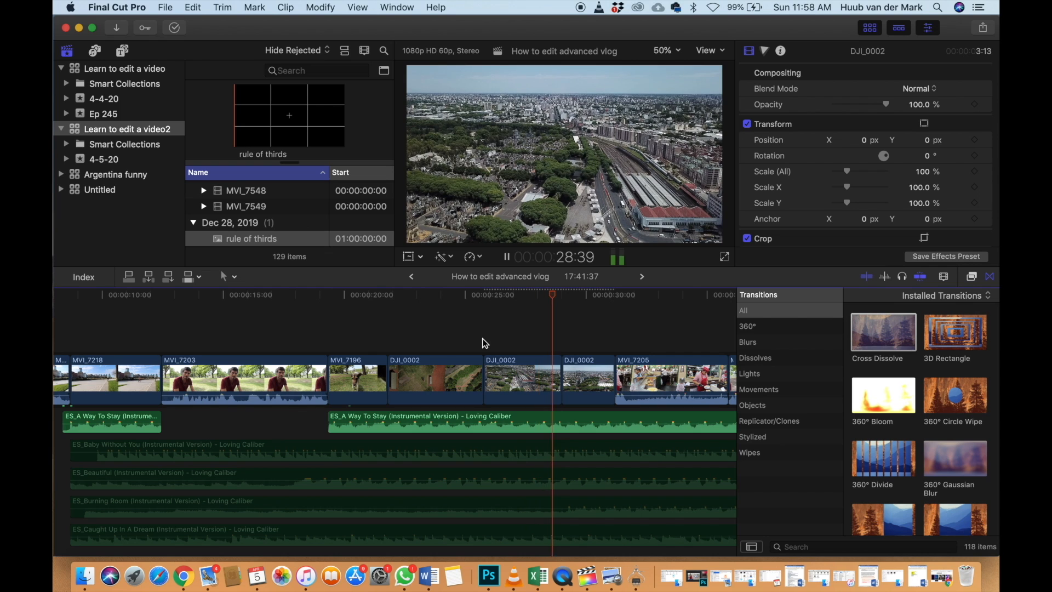
key("alt+bracketright")
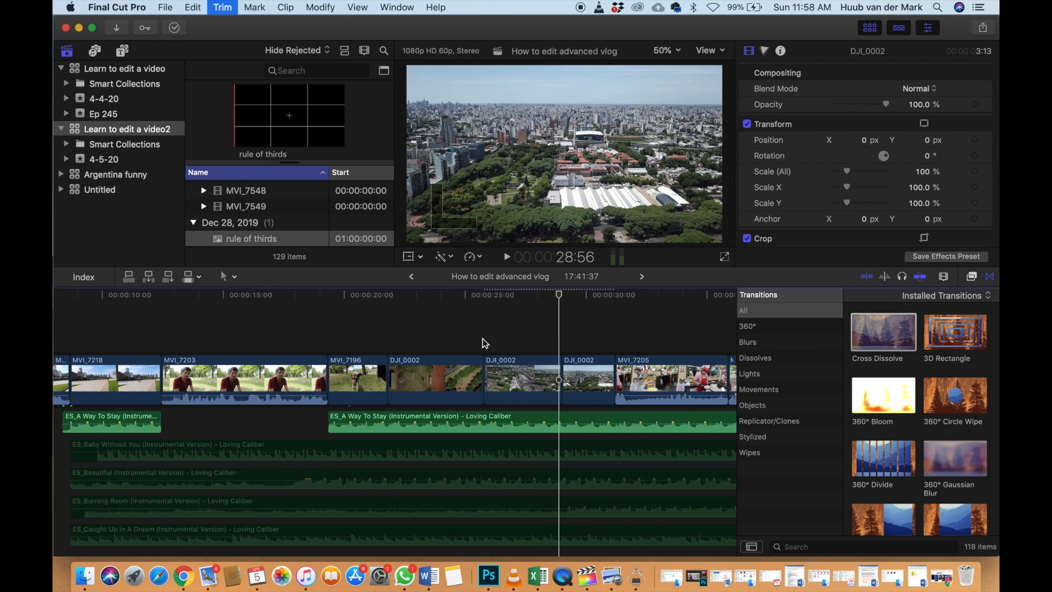
key("shift+slash")
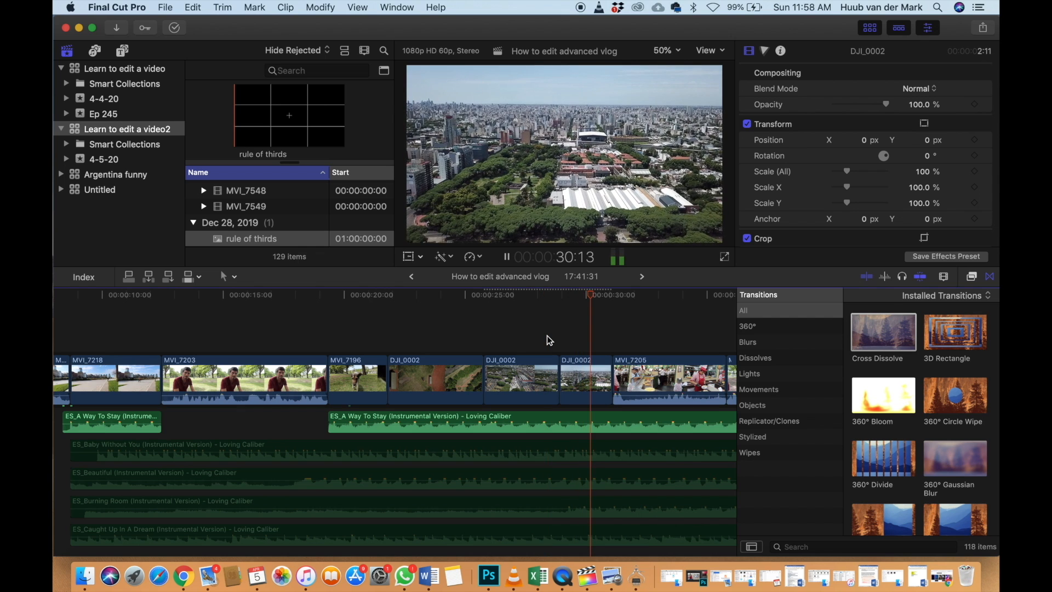
key("alt+bracketright")
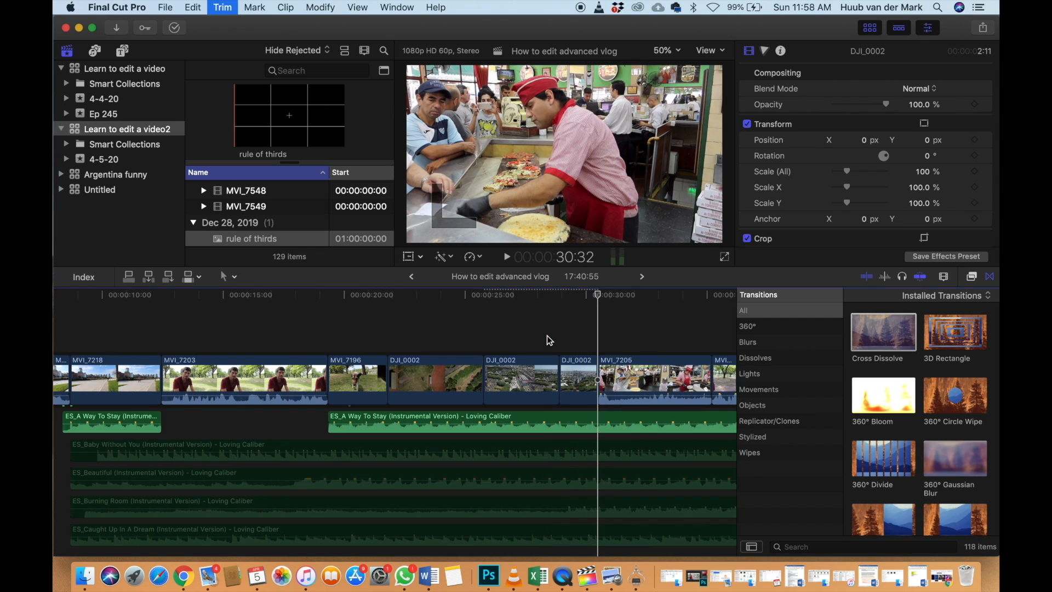
Play from the end of MVI_7203 through the trimmed B-roll into MVI_7205 to check the cuts against the music
scroll(547, 335, "right", 3)
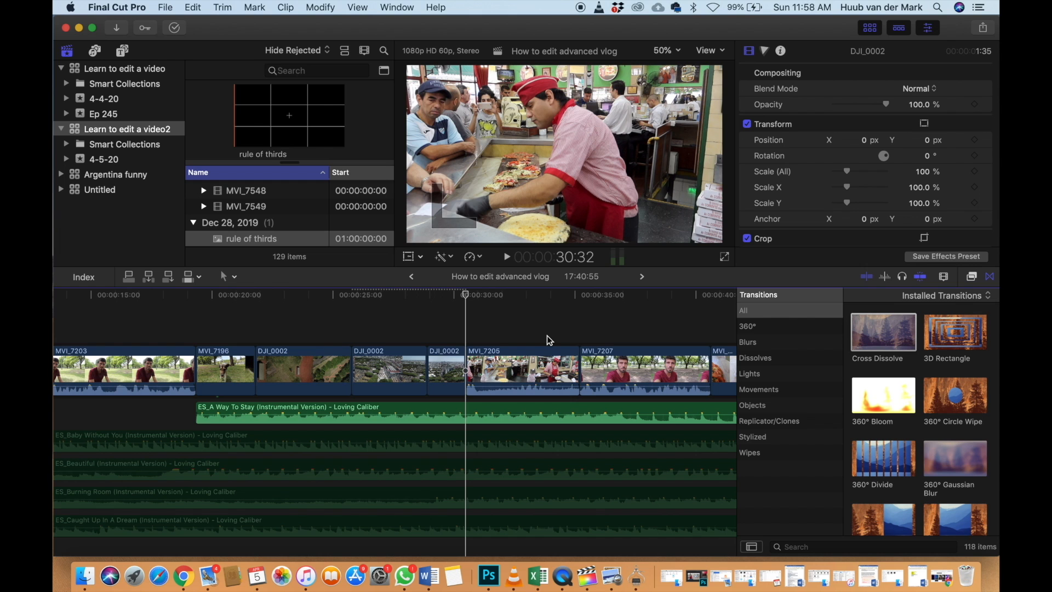
left_click(182, 341)
key("space")
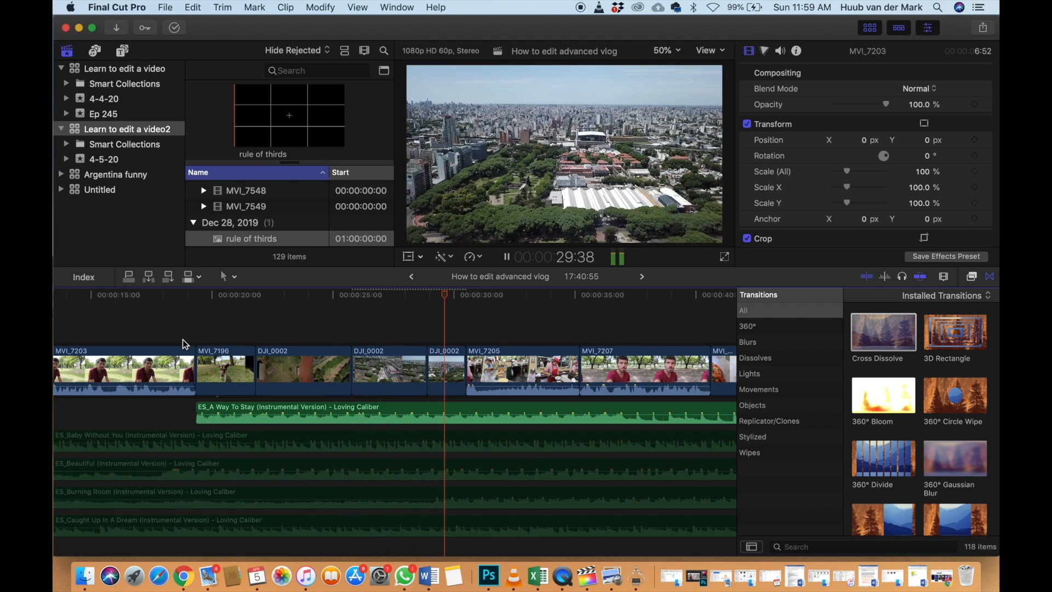
key("space")
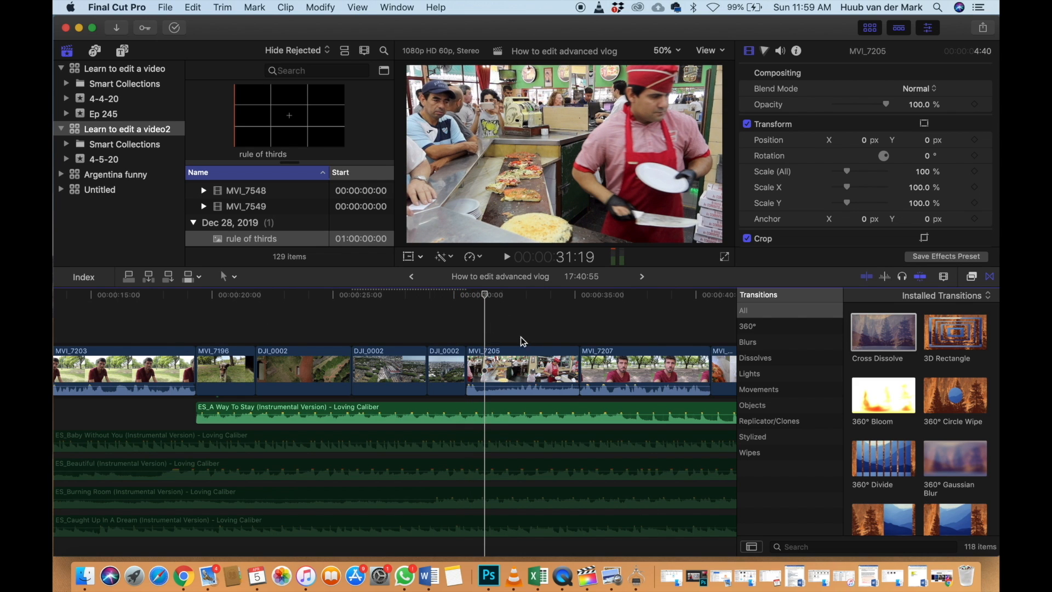
Add volume keyframes to ES_A Way To Stay at 30:23 and 31:00, and lower the music to -11.0 dB from the second keyframe onward
left_click(468, 343)
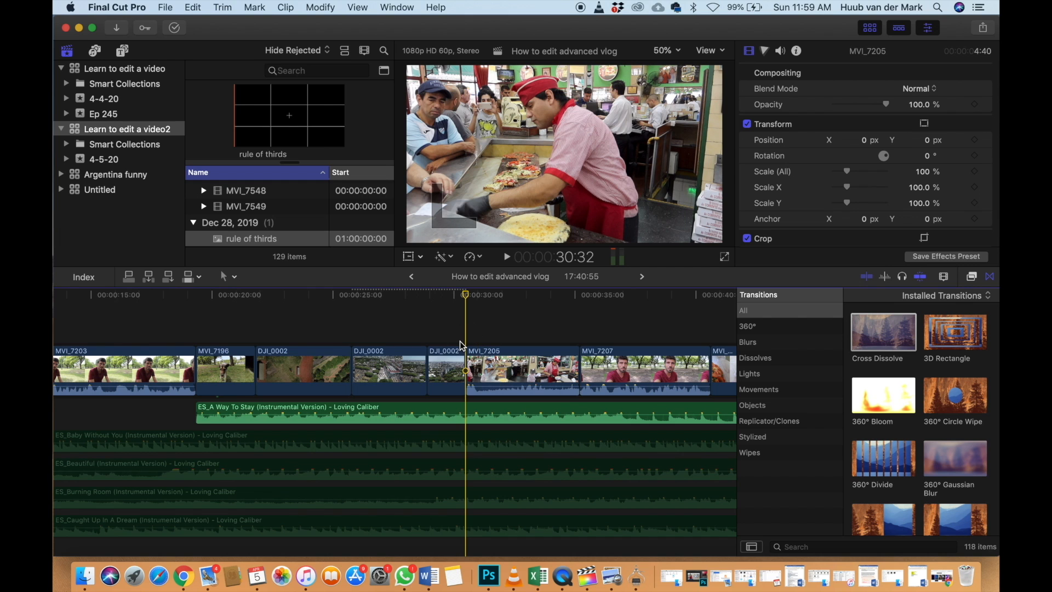
key("super+equal")
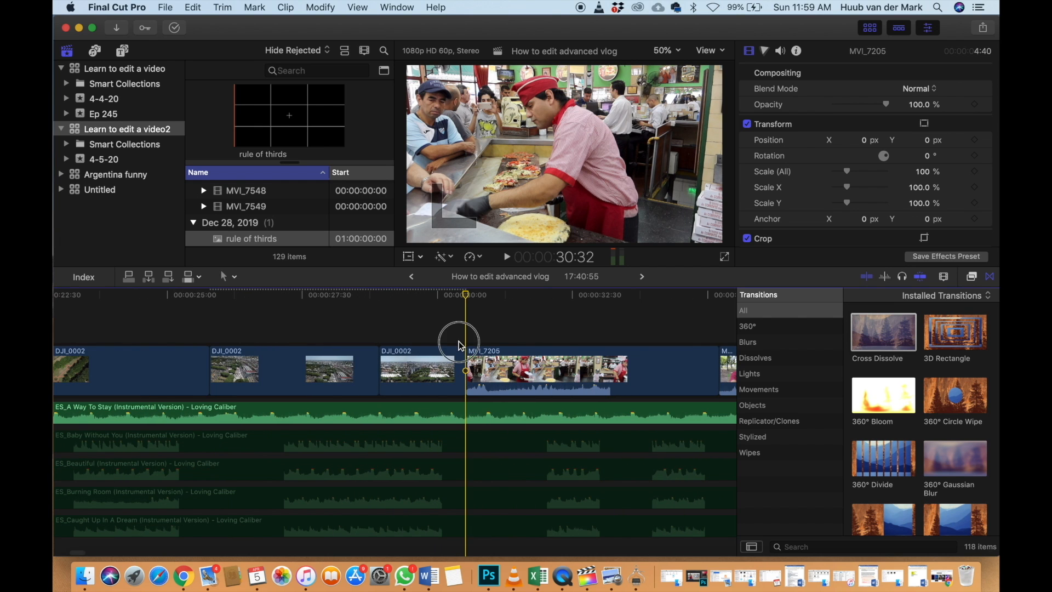
left_click(459, 341)
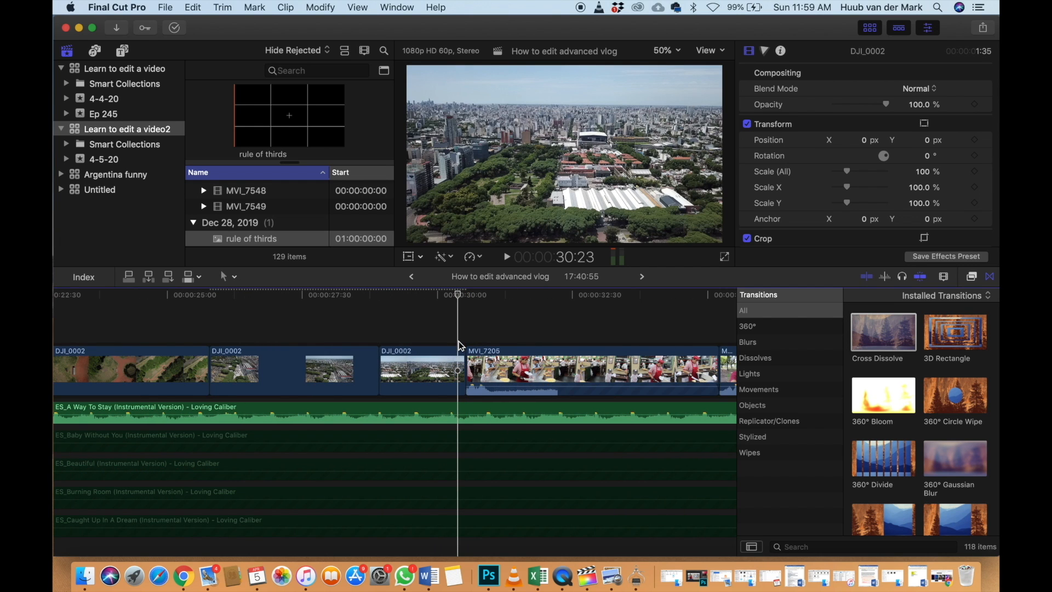
scroll(459, 342, "right", 3)
left_click(404, 417)
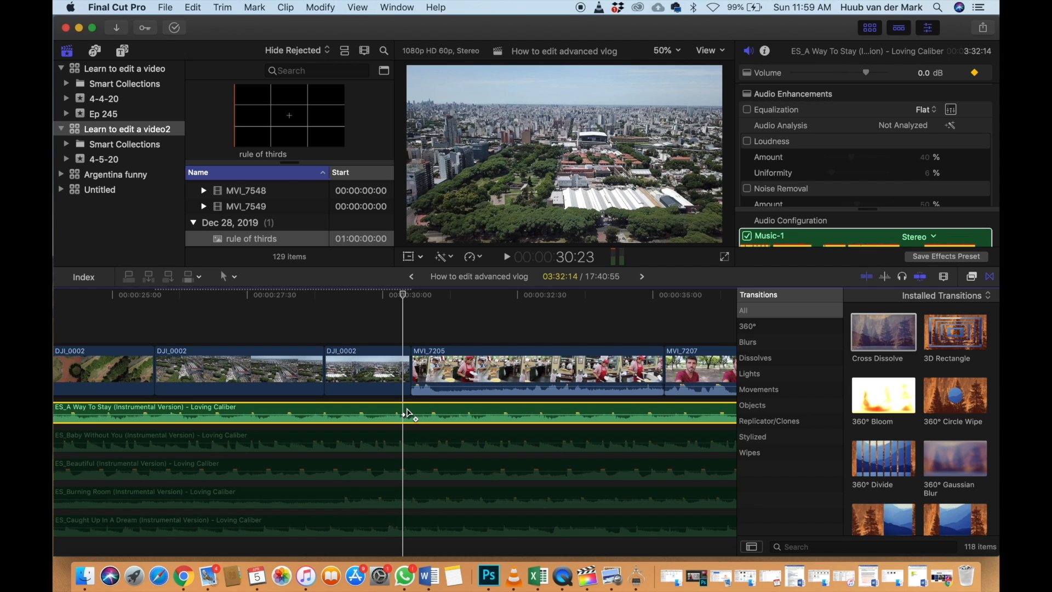
key("space")
key("space")
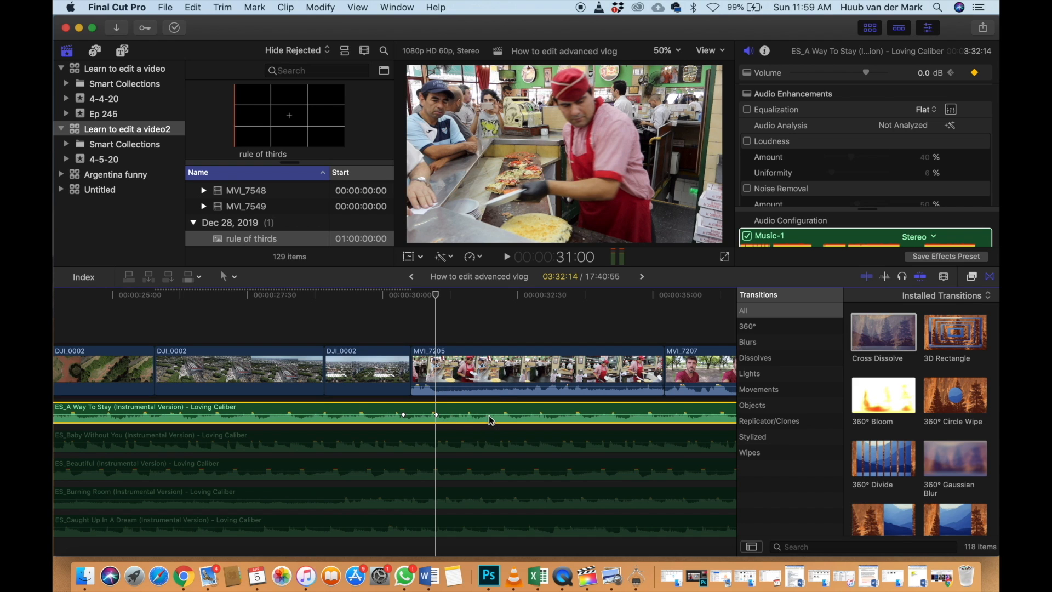
left_click_drag(491, 419, 491, 416)
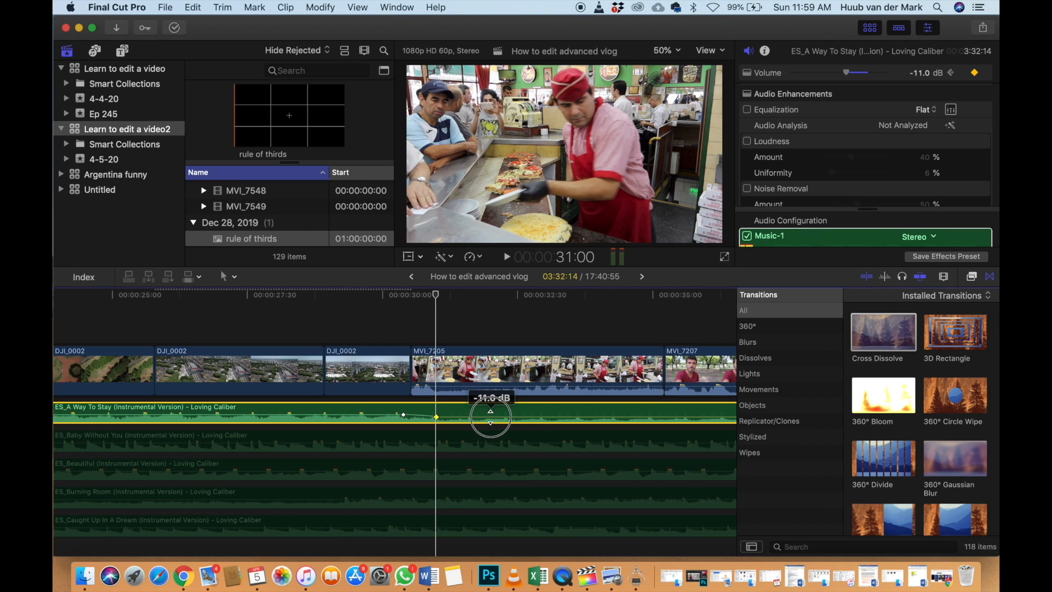
left_click_drag(490, 417, 490, 416)
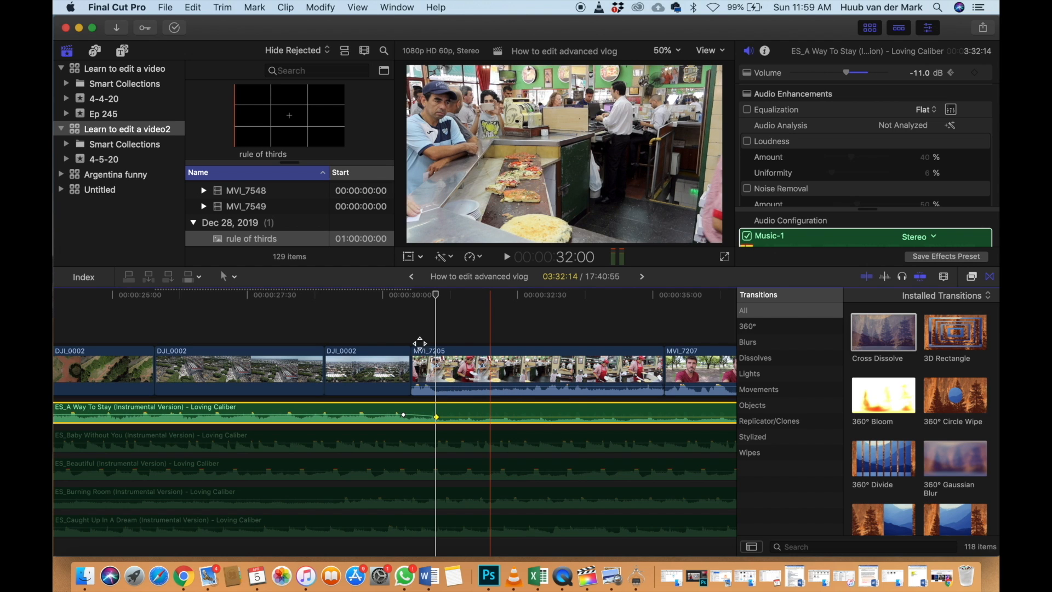
Play from 30:23 across MVI_7205 into MVI_7207 to check the lowered music under the clip's own sound
left_click(399, 333)
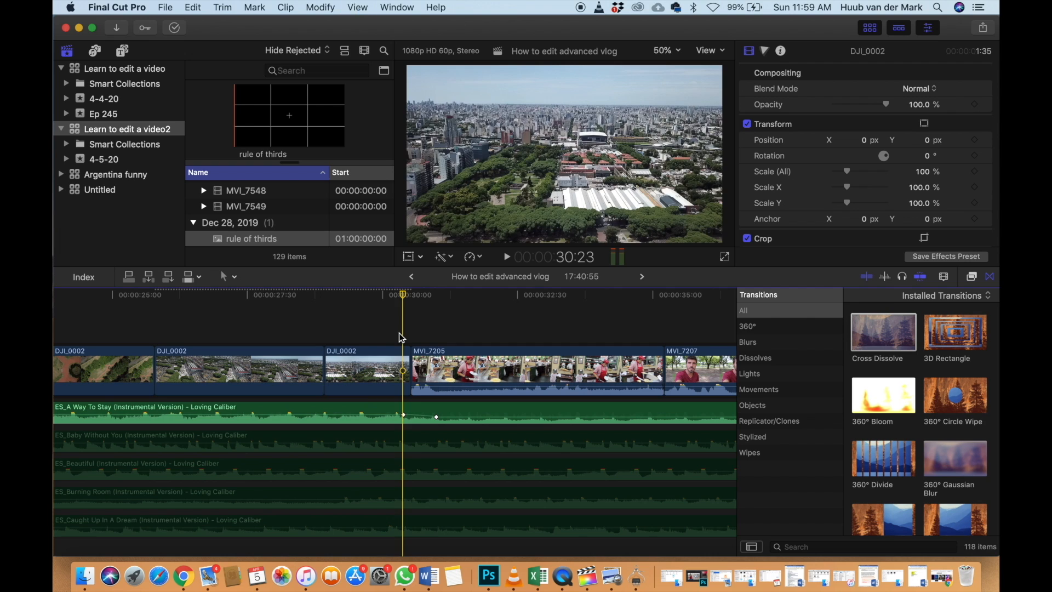
key("space")
key("super+minus")
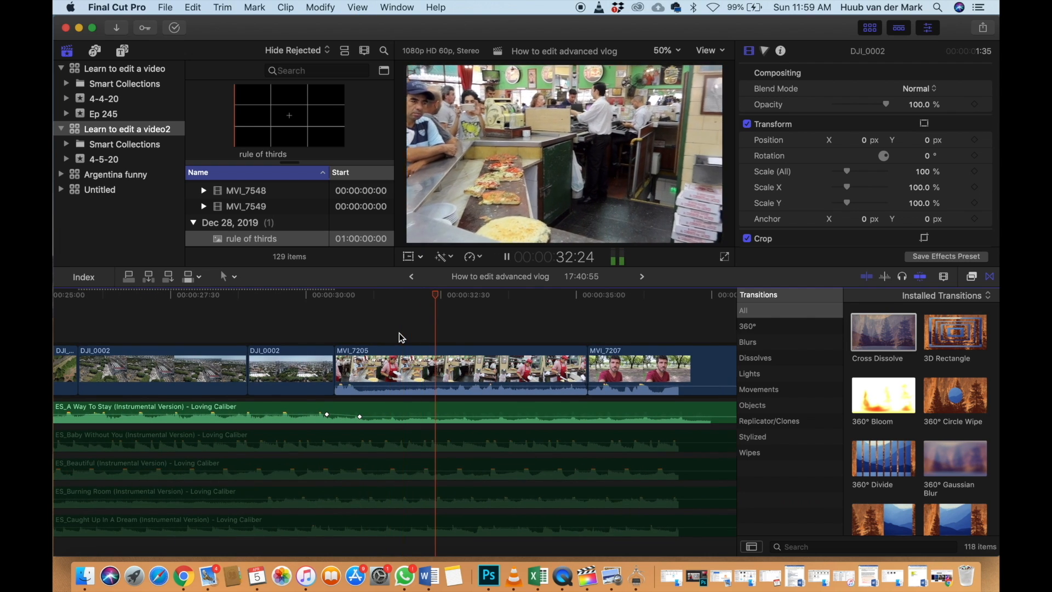
key("super+minus")
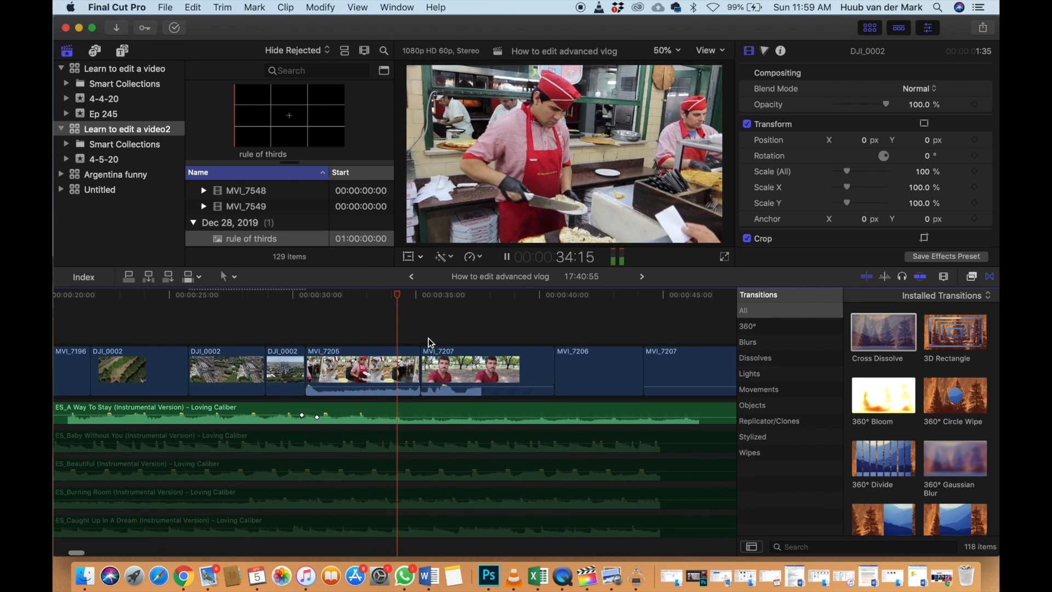
key("space")
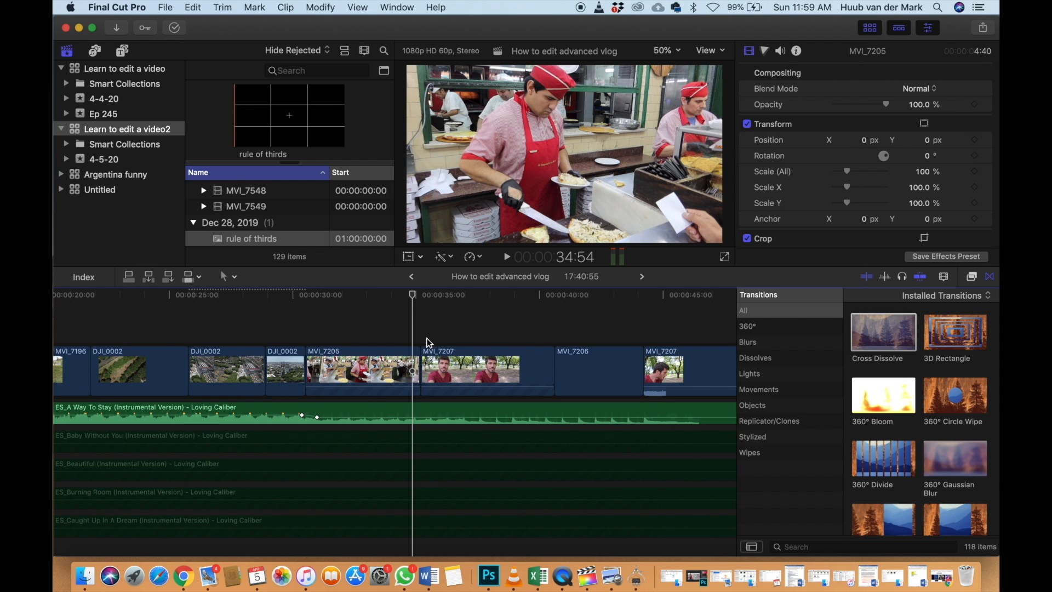
key("space")
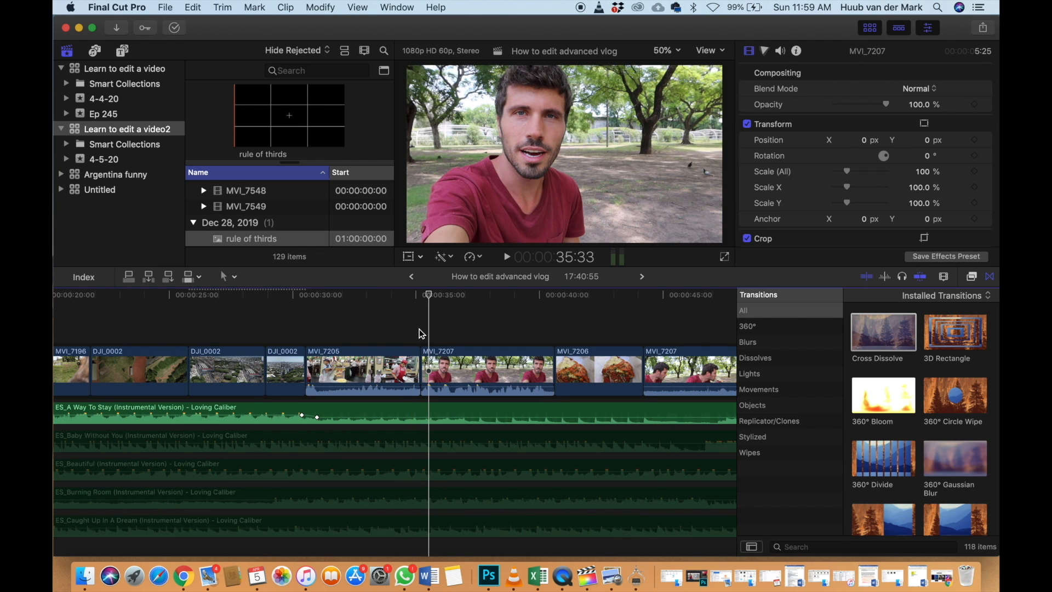
Split ES_A Way To Stay at 35:13, where MVI_7207 starts, and move the second part to begin near the end of MVI_7206
left_click(420, 335)
left_click(422, 410)
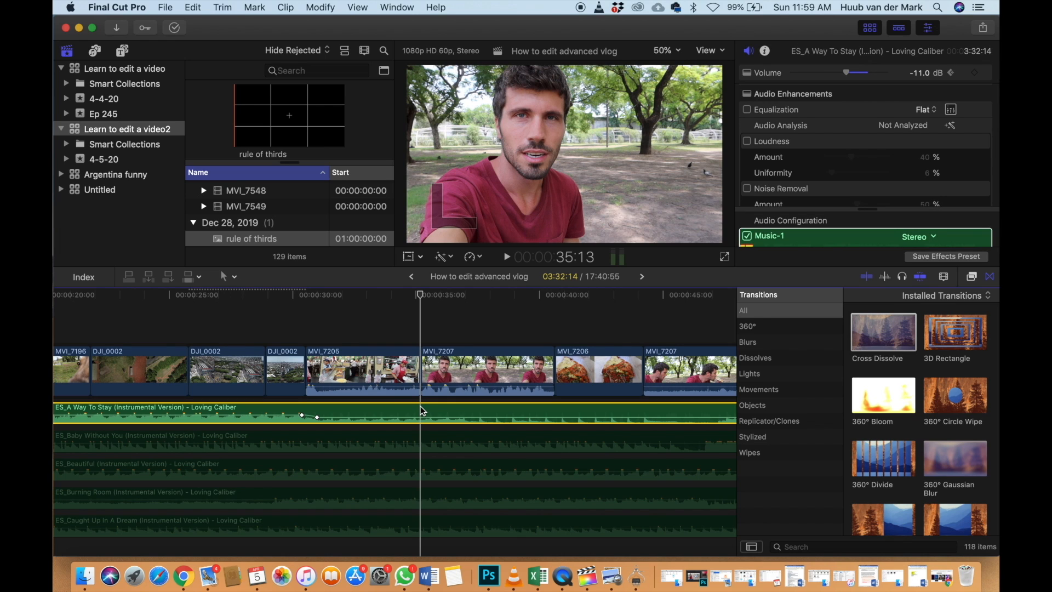
key("super+b")
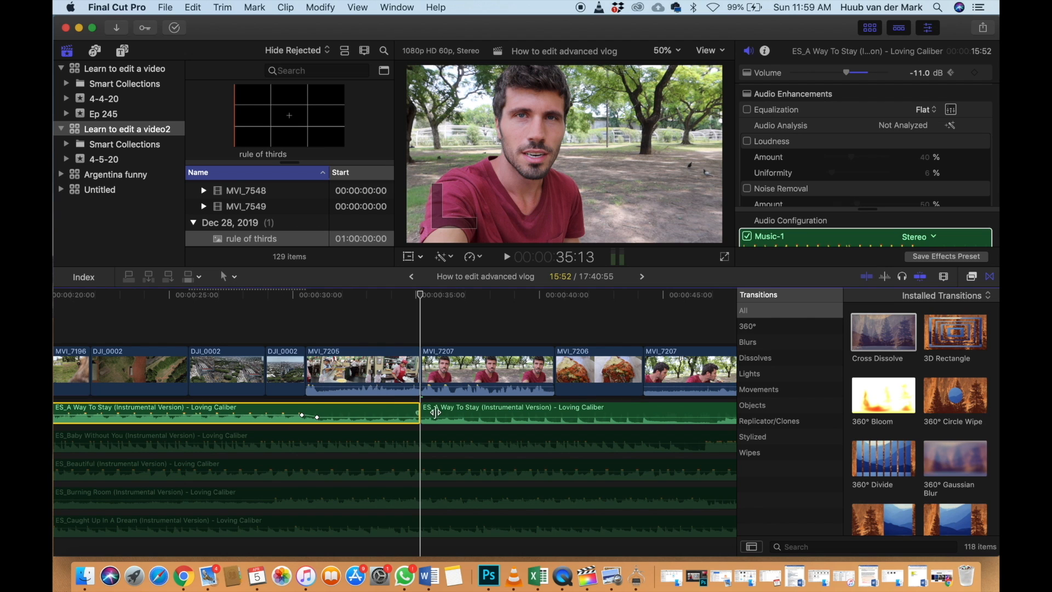
left_click_drag(445, 409, 648, 412)
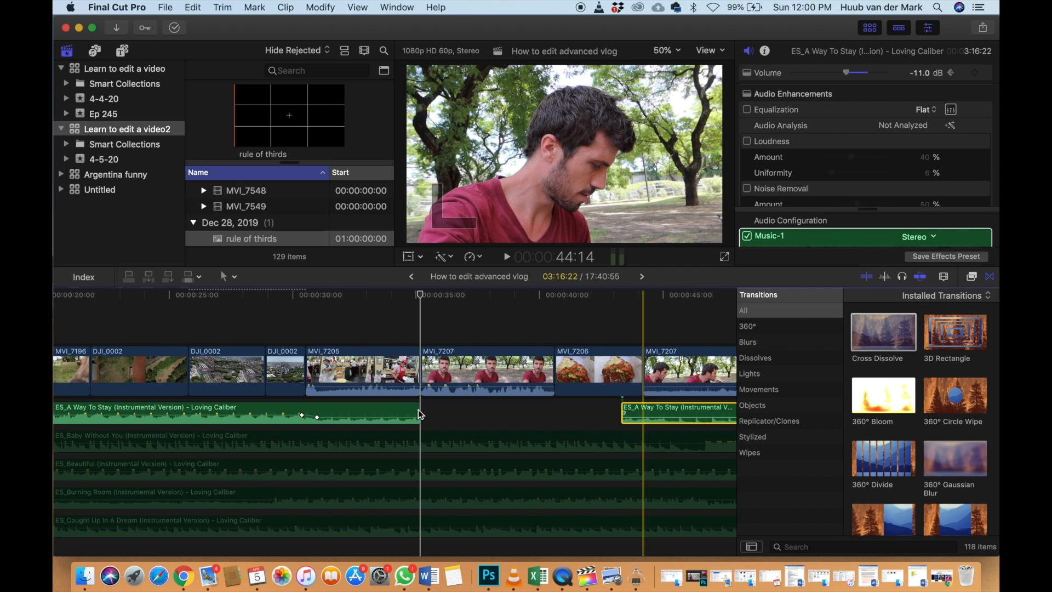
Add a short fade-out to the end of the ES_A Way To Stay part that stops where MVI_7207 starts
key("super+equal")
key("super+equal")
scroll(418, 409, "left", 5)
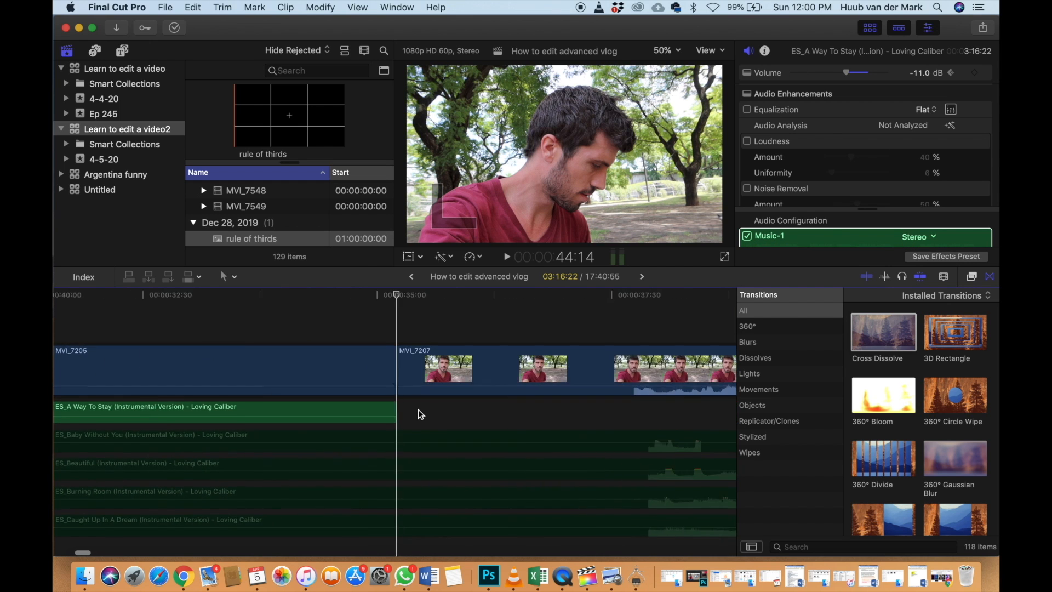
left_click_drag(414, 411, 399, 410)
key("super+minus")
key("super+minus")
scroll(398, 408, "right", 10)
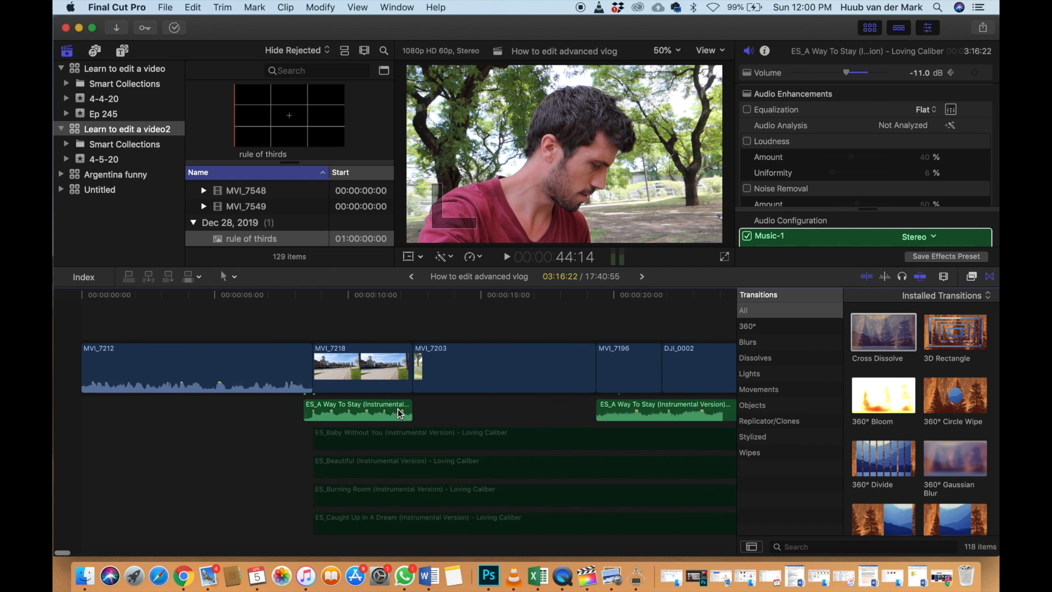
scroll(392, 400, "right", 2)
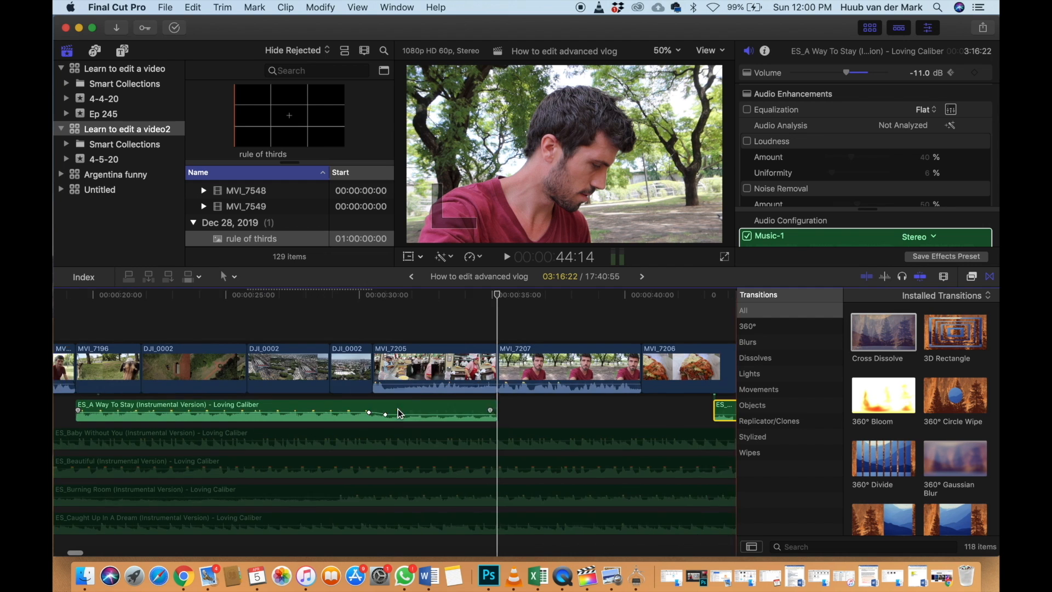
Play MVI_7205 across the cut into MVI_7207 to check how the music fades out
left_click(343, 340)
key("super+4")
key("space")
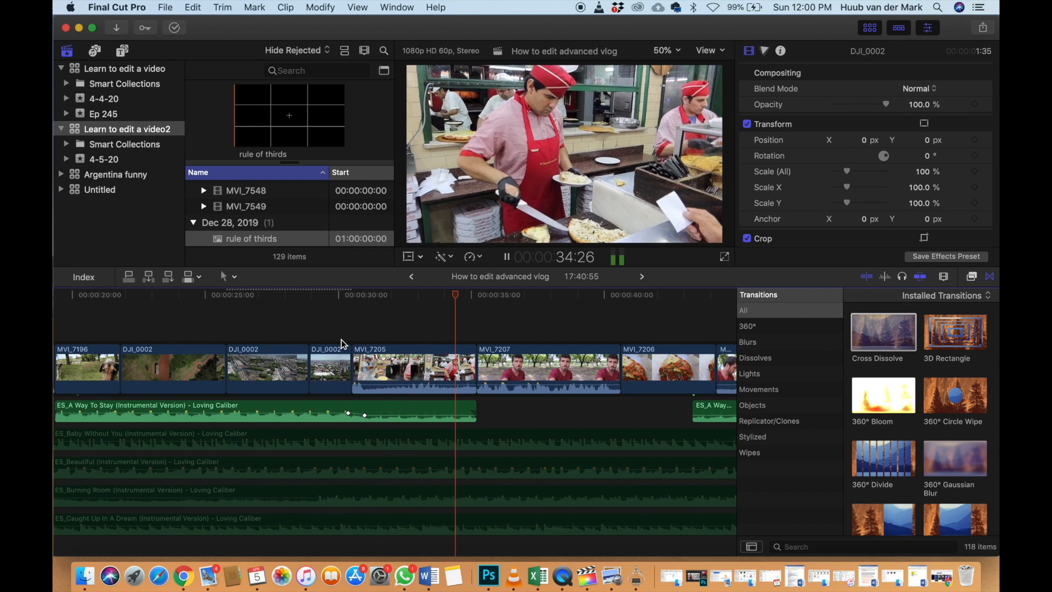
scroll(351, 341, "right", 3)
key("space")
left_click(425, 332)
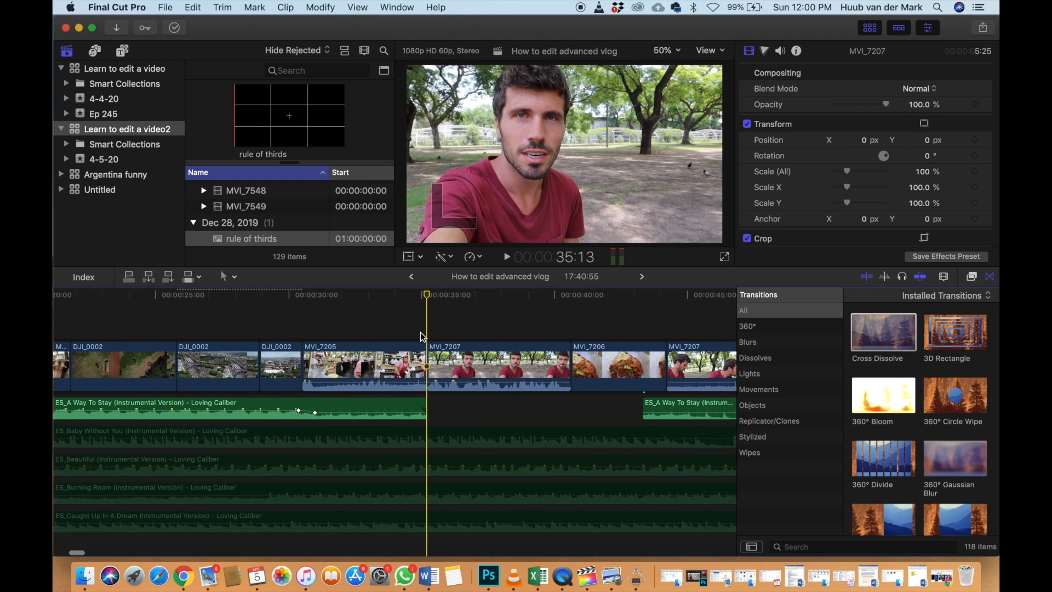
left_click(412, 332)
key("space")
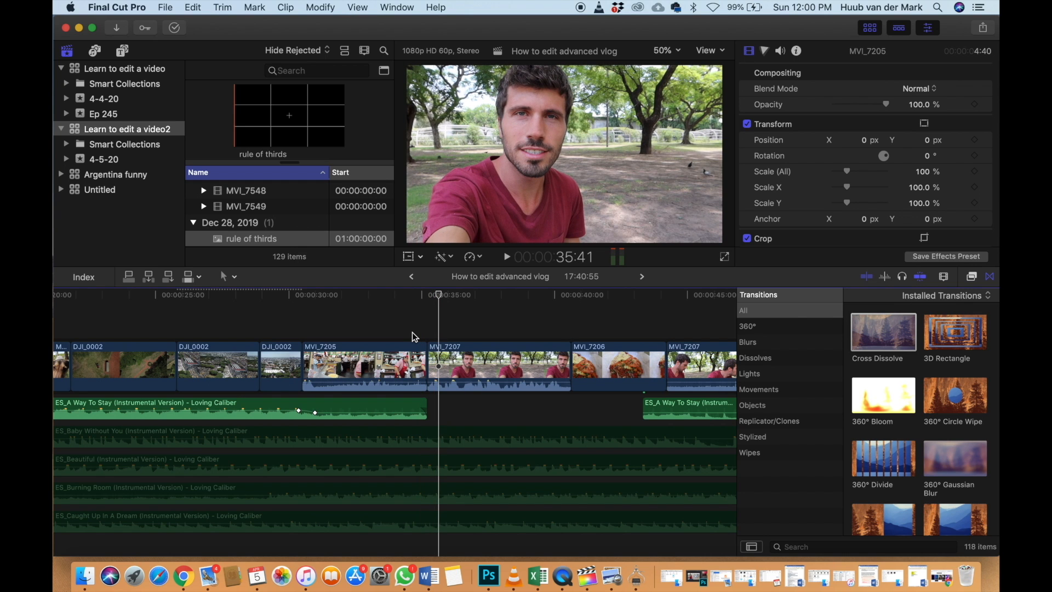
key("space")
scroll(412, 333, "right", 5)
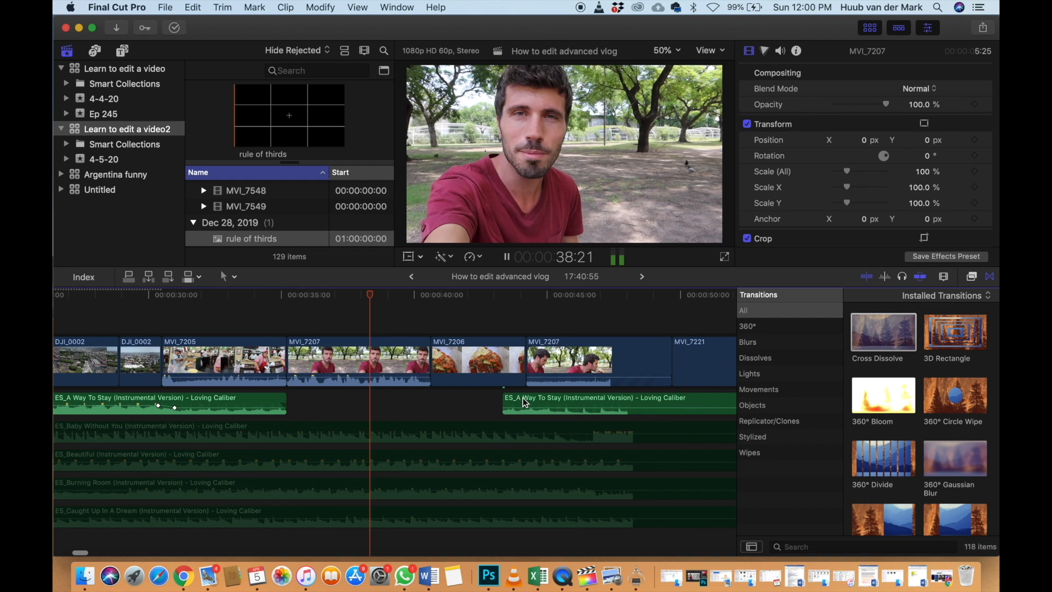
key("space")
Move the second part of ES_A Way To Stay to start with MVI_7206 at 40:39 and give it a very short fade-in
left_click_drag(526, 400, 447, 399)
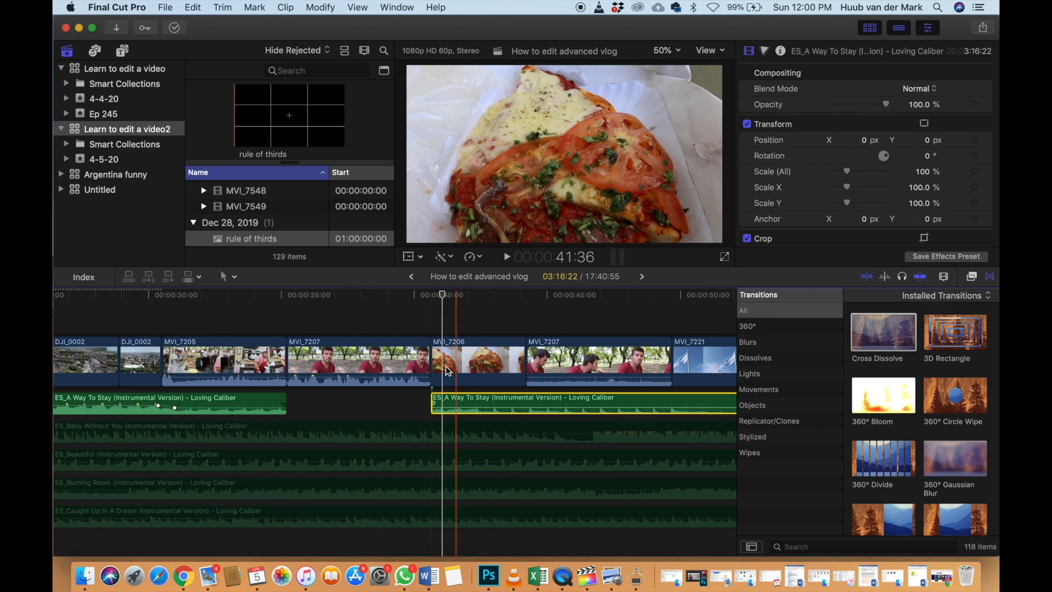
left_click(431, 329)
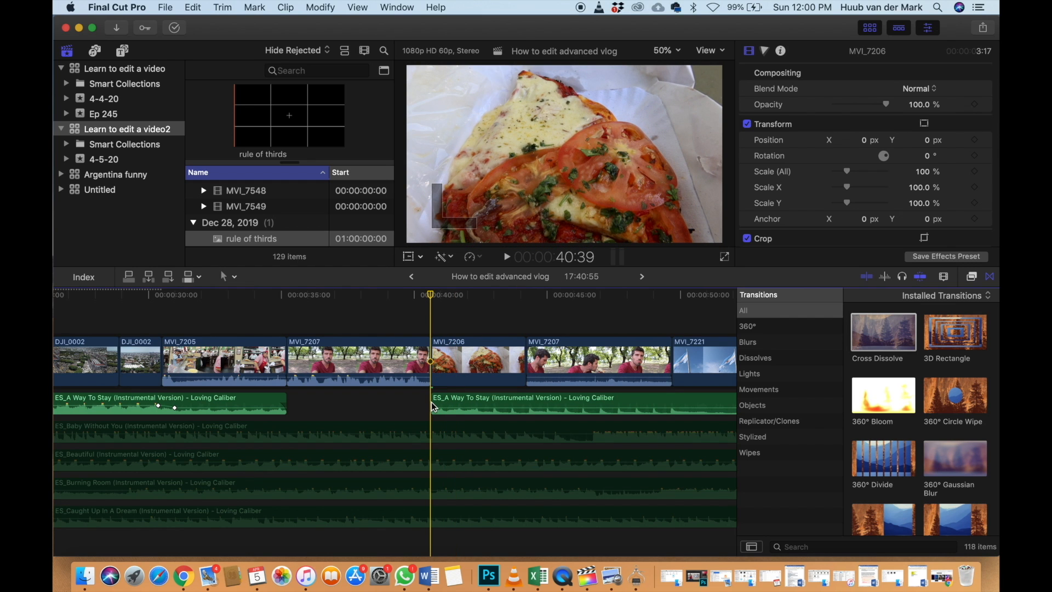
key("super+equal")
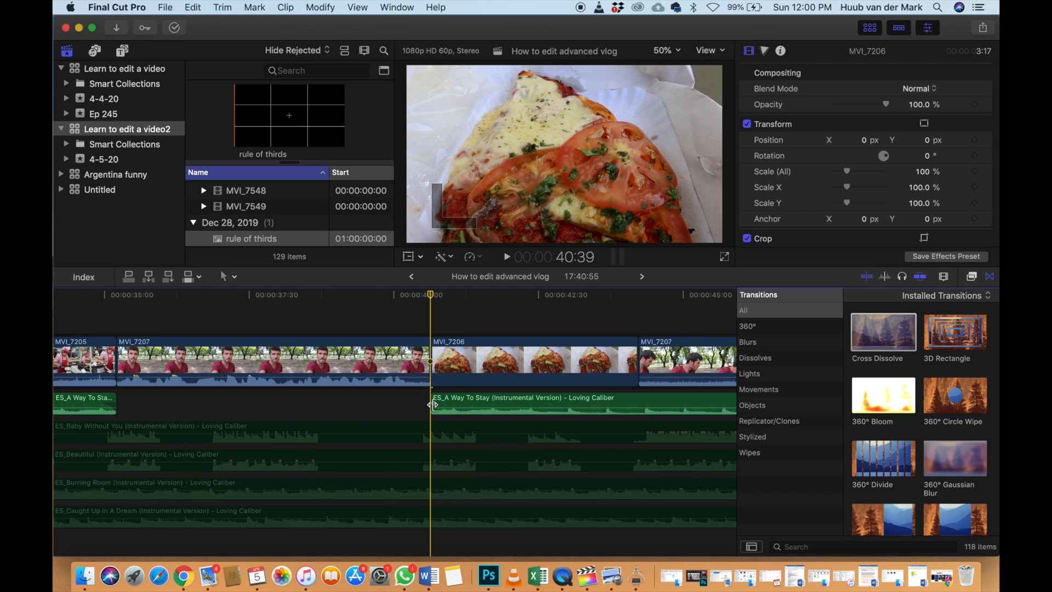
left_click_drag(438, 405, 437, 405)
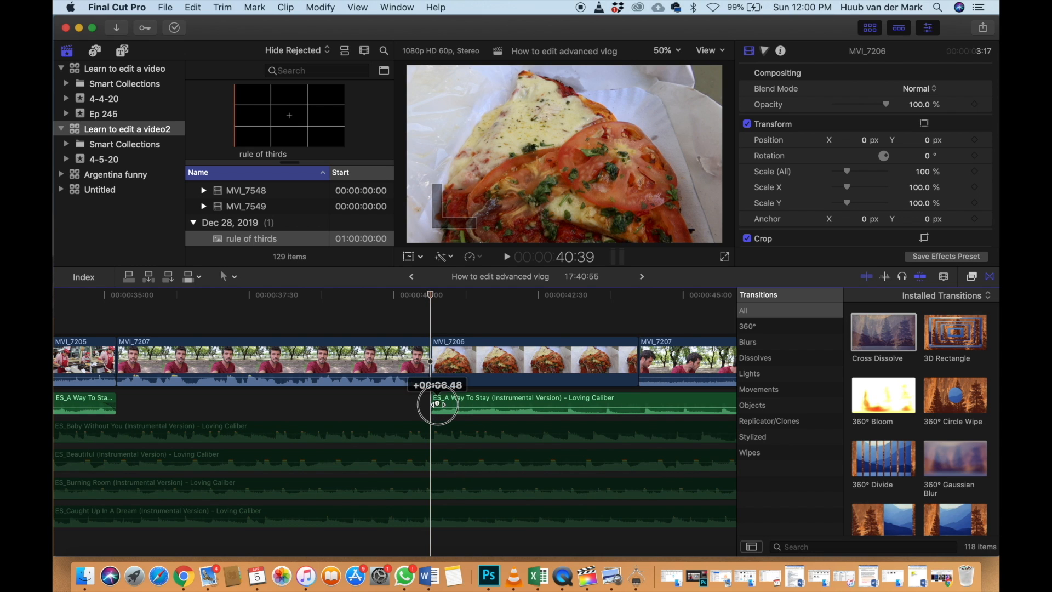
Play from the end of MVI_7207 into MVI_7206 to check the music's new entry
left_click(410, 329)
key("space")
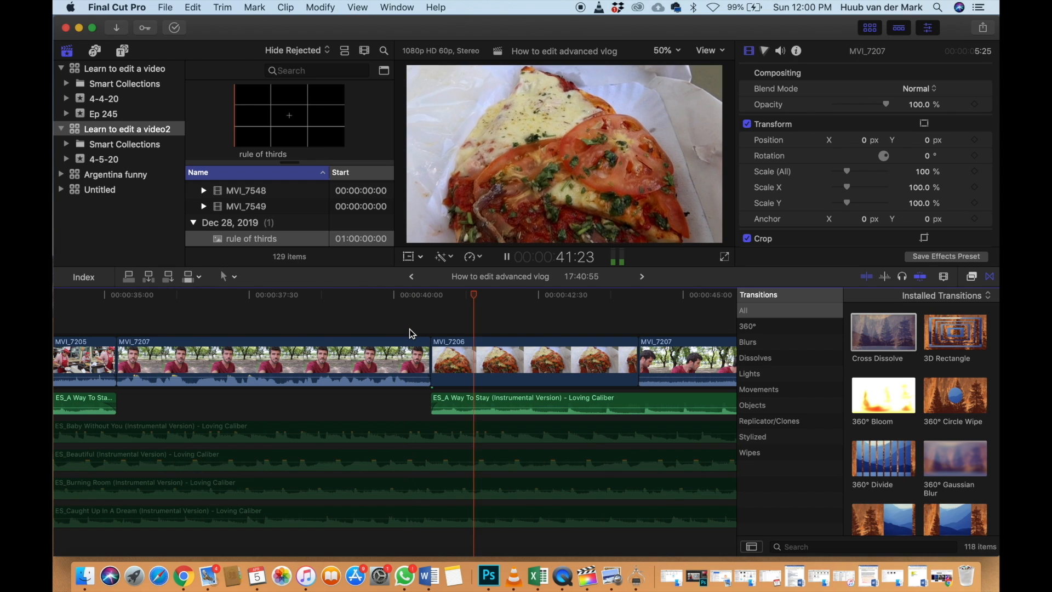
key("space")
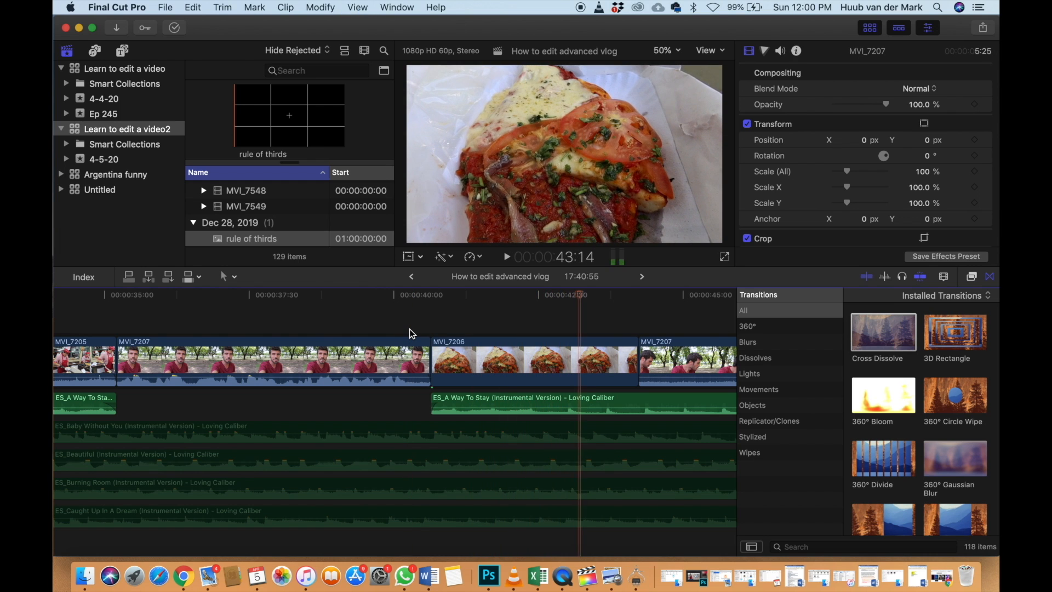
Raise the volume of the ES_A Way To Stay part under MVI_7206 to -4.0 dB
scroll(472, 341, "right", 3)
left_click_drag(473, 404, 475, 403)
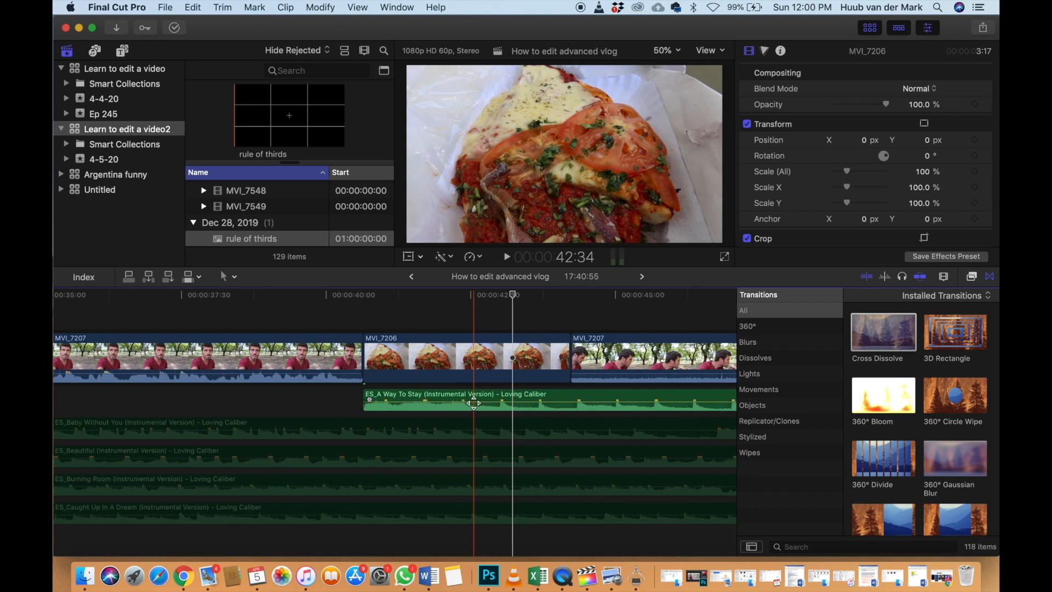
left_click_drag(474, 404, 473, 402)
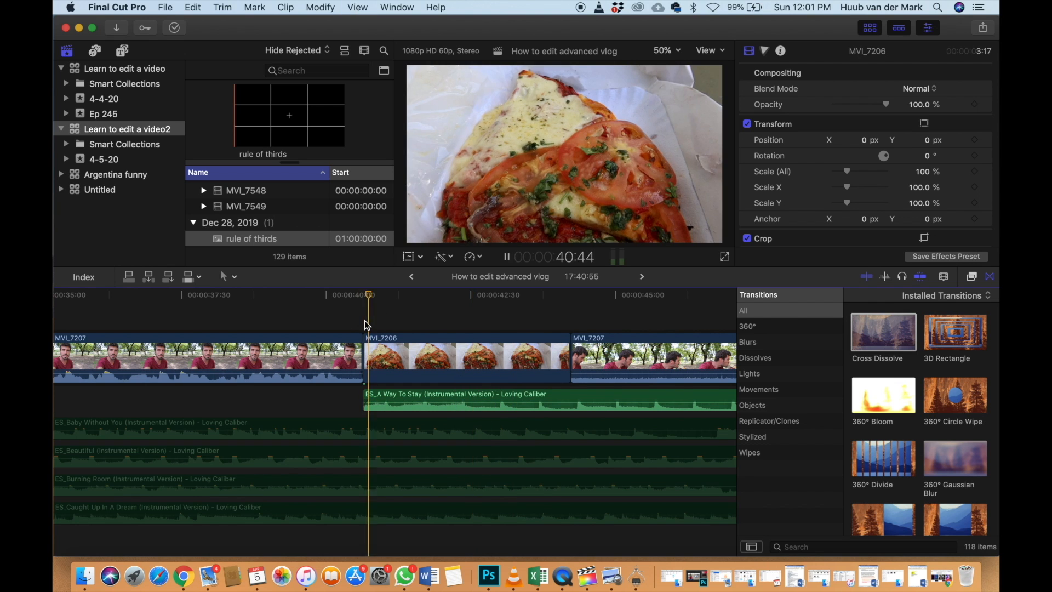
Examine the volume level of the earlier ES_A Way To Stay part around its keyframes for comparison
scroll(365, 323, "left", 5)
scroll(364, 320, "left", 10)
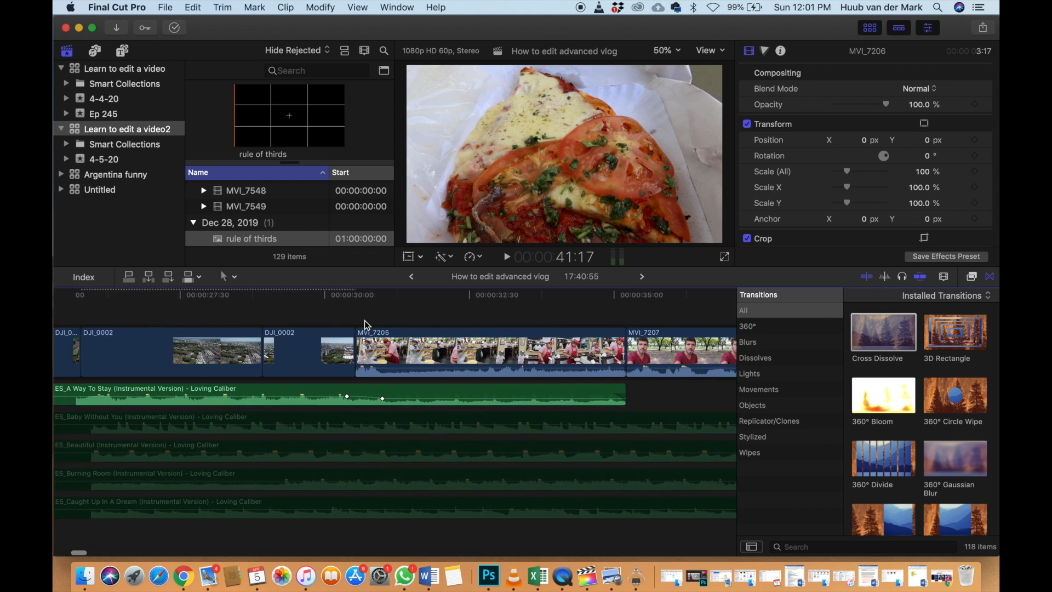
left_click_drag(327, 396, 327, 395)
scroll(326, 396, "right", 12)
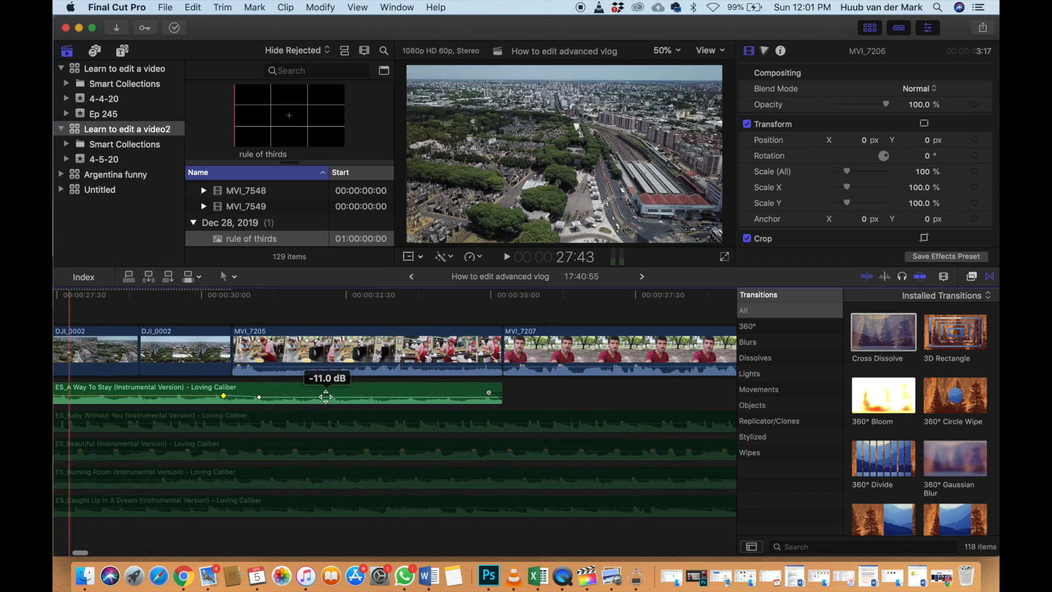
scroll(327, 396, "right", 2)
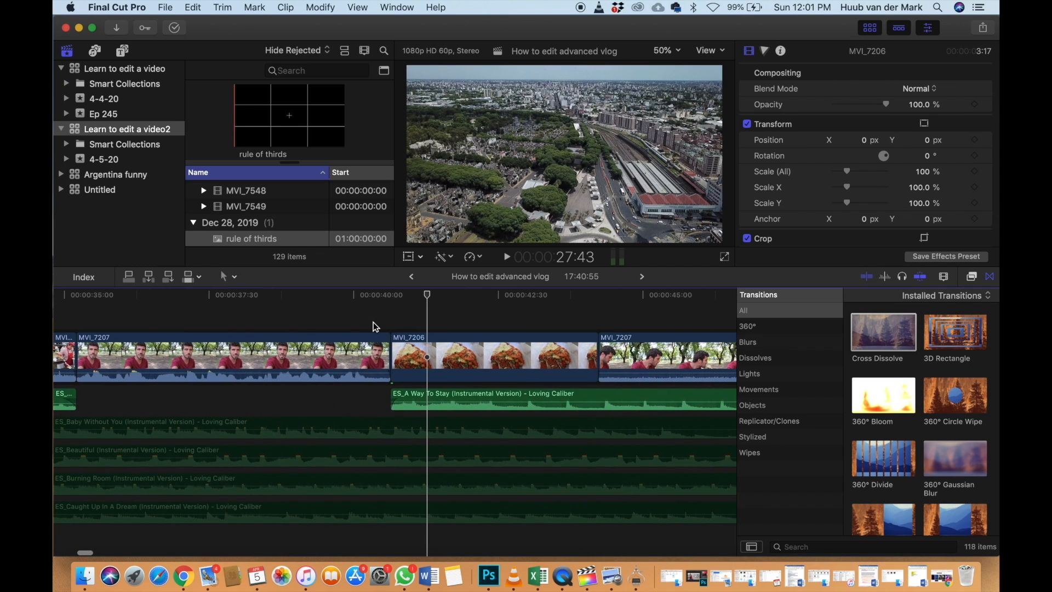
Play into MVI_7206 to find the music beat and trim the end of the clip to 43:11
left_click(373, 326)
key("space")
scroll(372, 326, "right", 3)
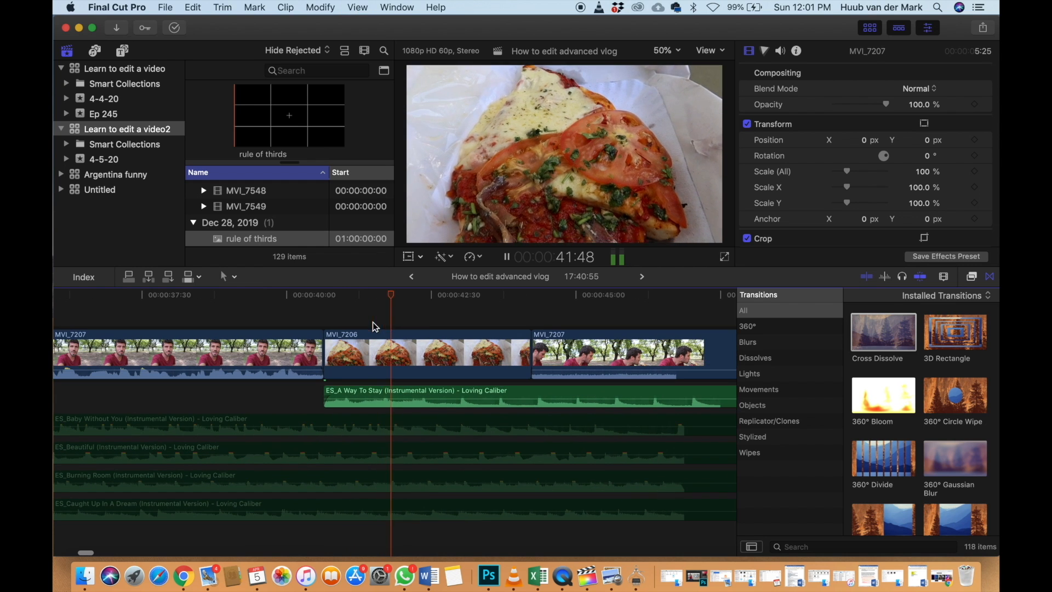
key("space")
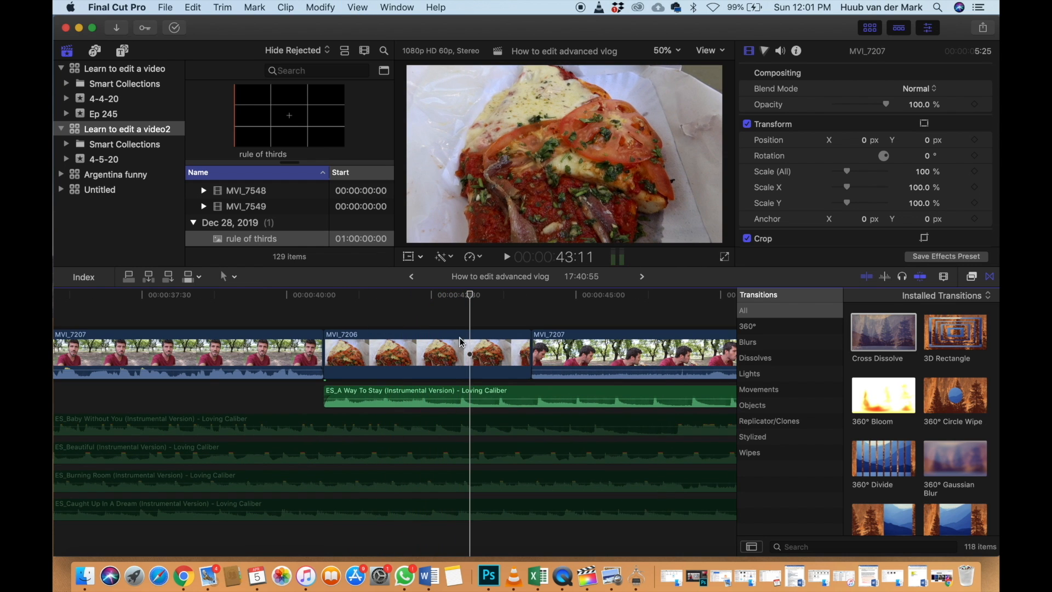
left_click(470, 344)
left_click_drag(531, 376, 476, 375)
Play from the shortened MVI_7206 into the following MVI_7207 clip to check the cut and the music
left_click(471, 392)
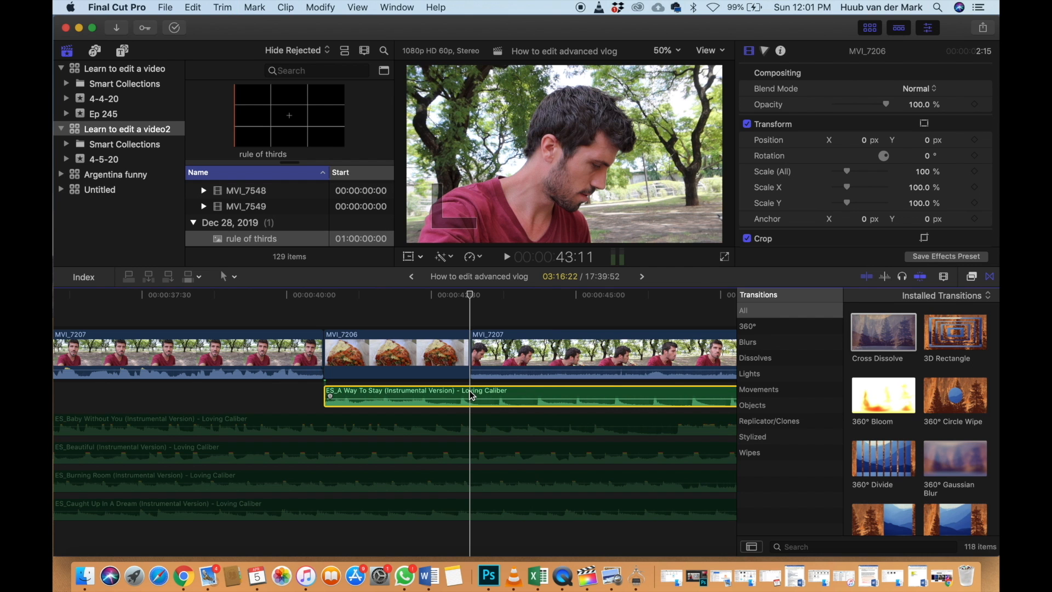
key("space")
key("super+minus")
key("super+minus")
key("super+minus")
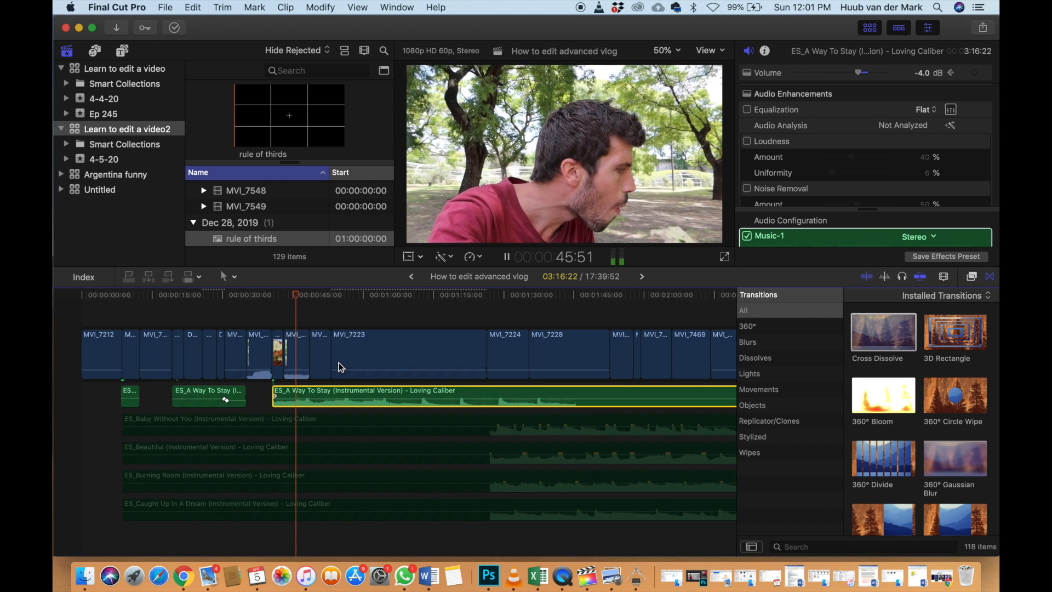
key("space")
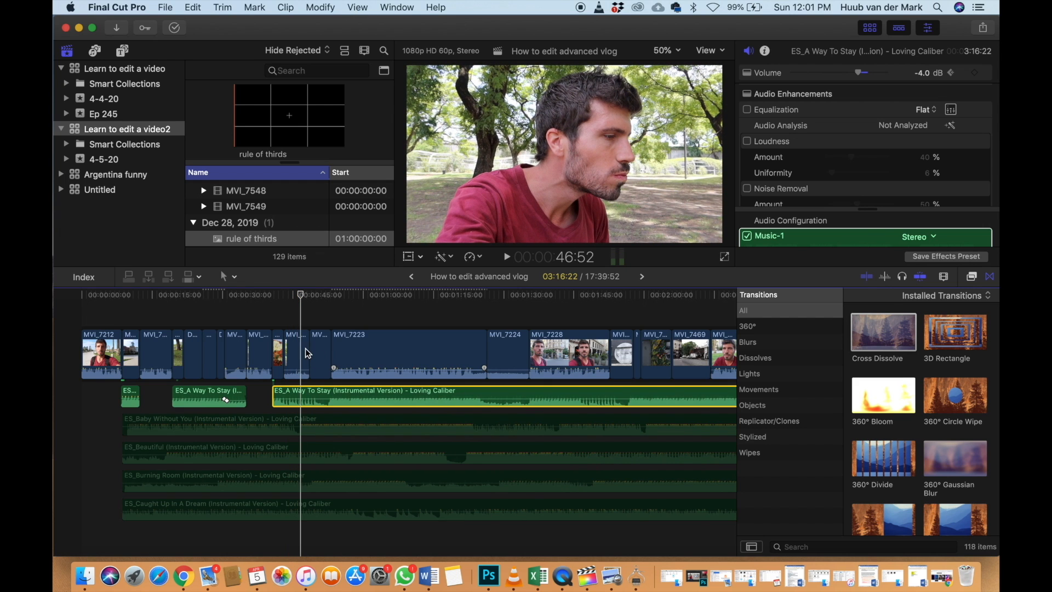
Trim the end of clip MVI_7207 to the playhead at 46:52 and play back across the new cut
left_click(306, 353)
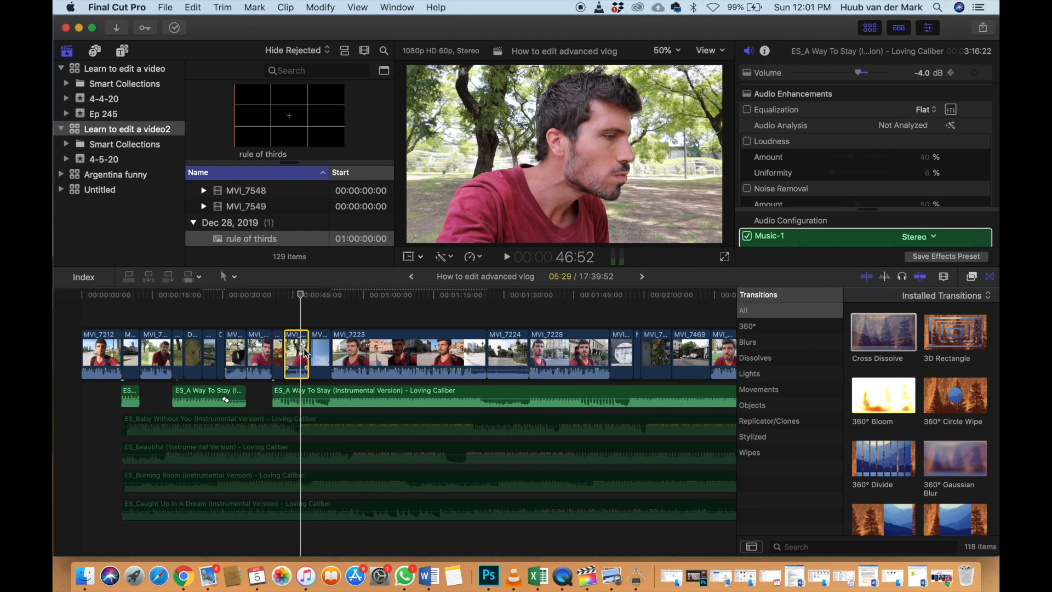
key("alt+bracketright")
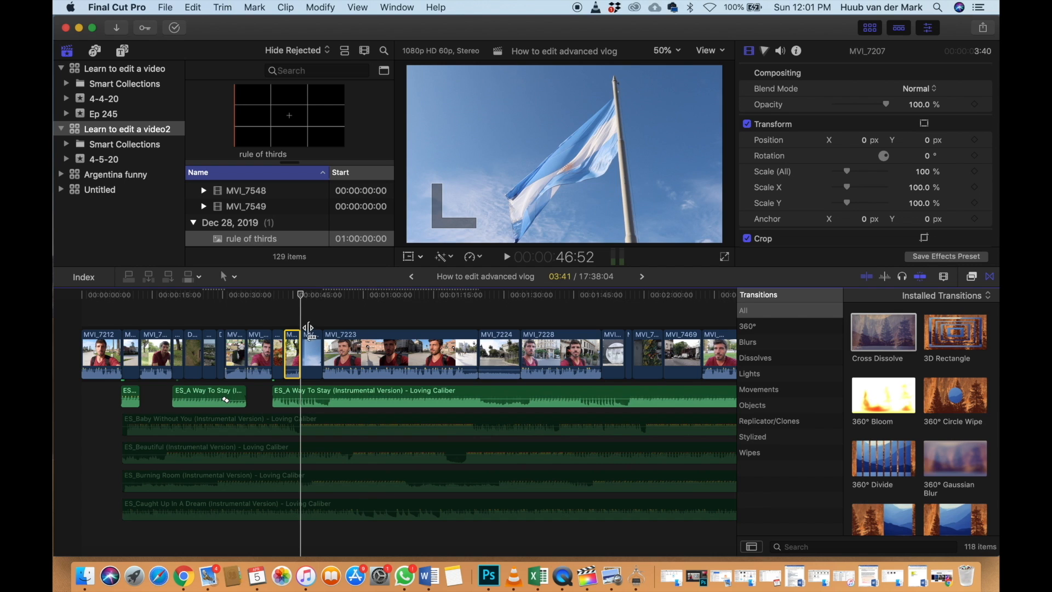
key("l")
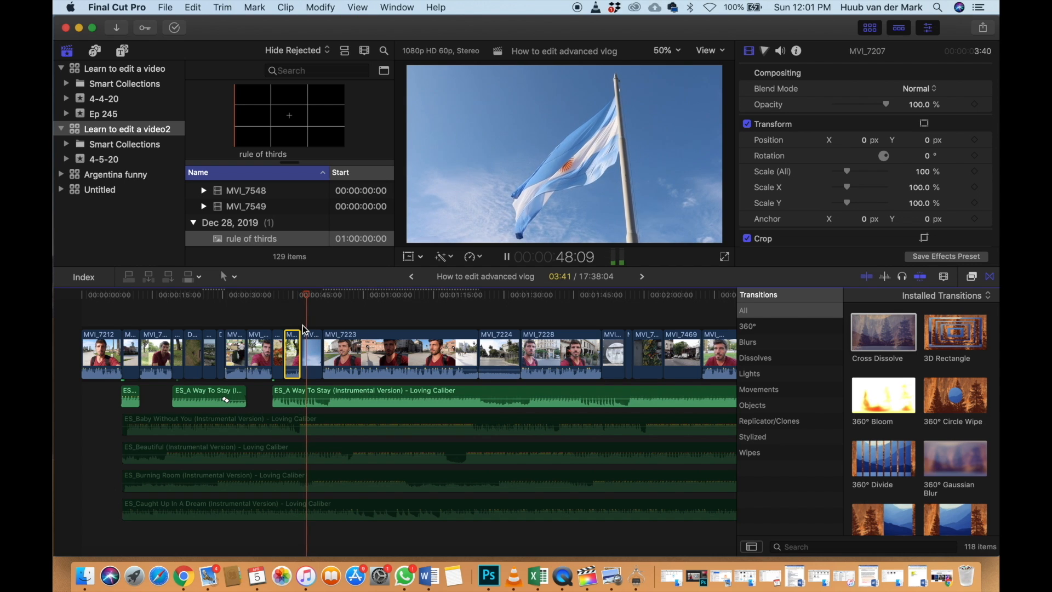
key("space")
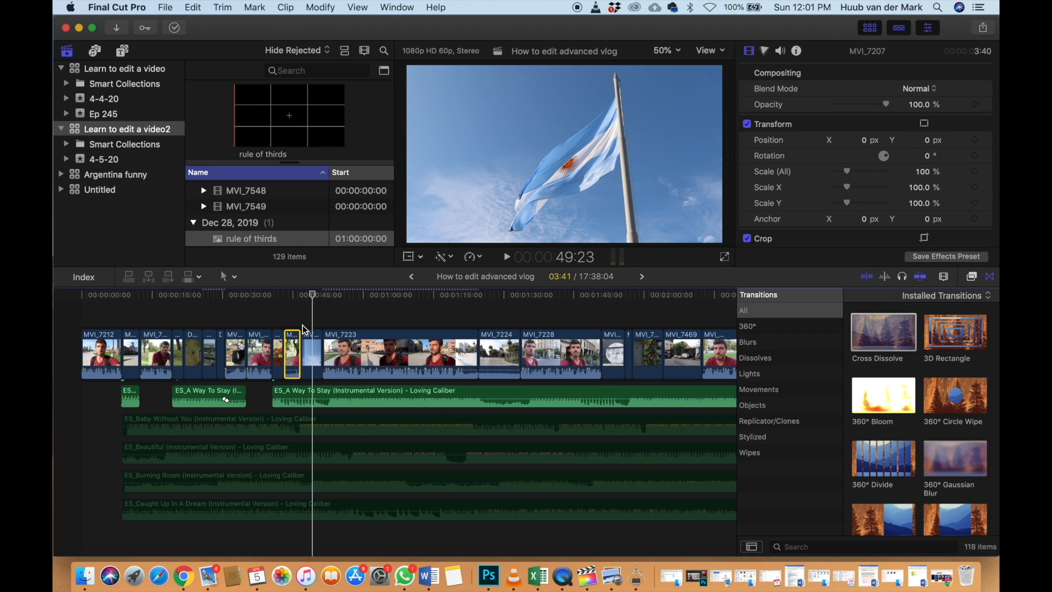
Play the flag clip MVI_7221 on to 50:51 and trim its end to that point
key("space")
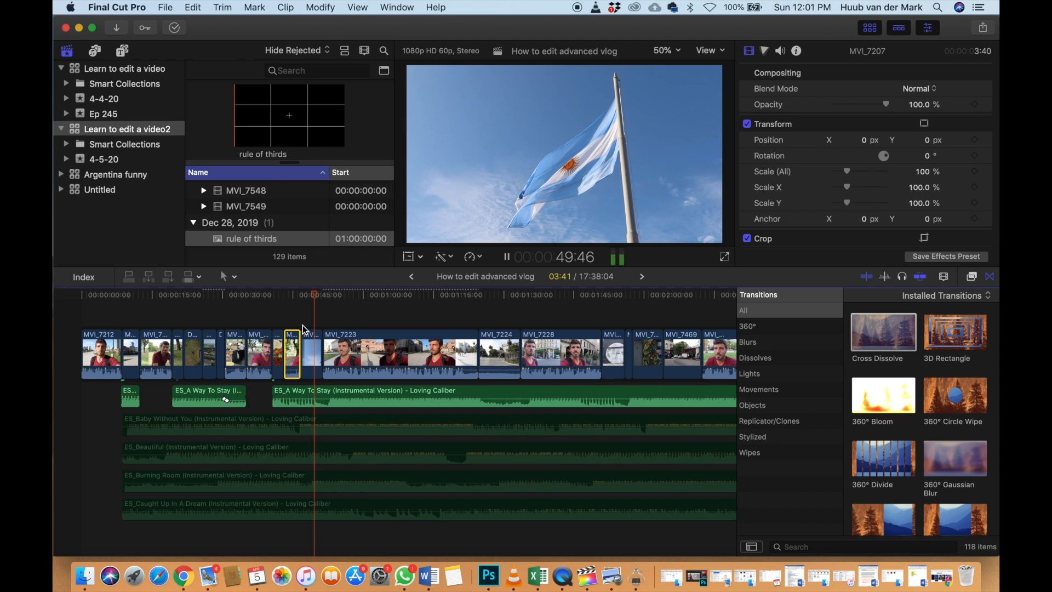
key("space")
key("super+equal")
key("super+equal")
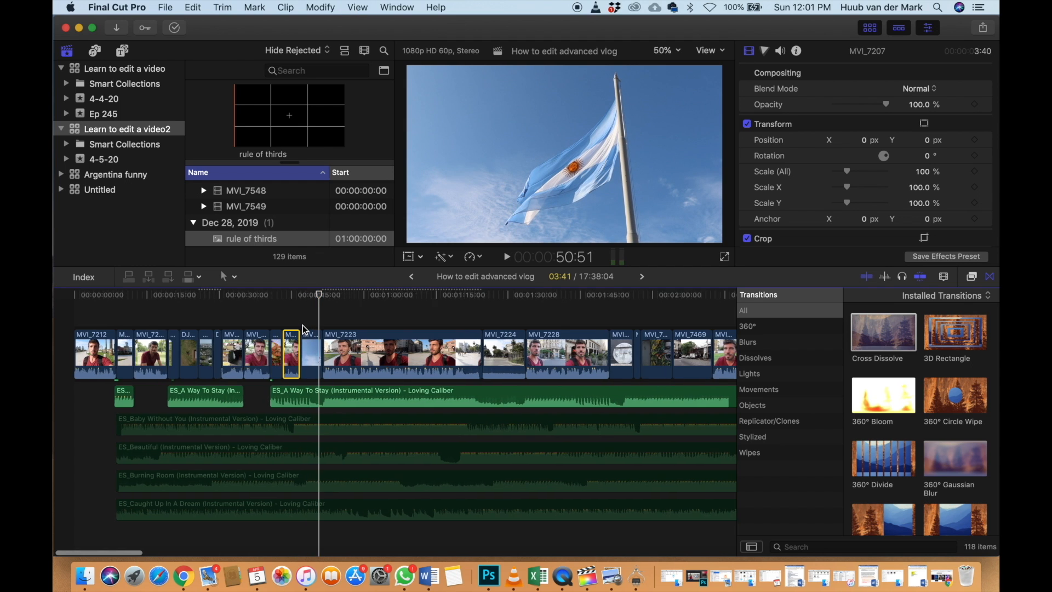
left_click(320, 353)
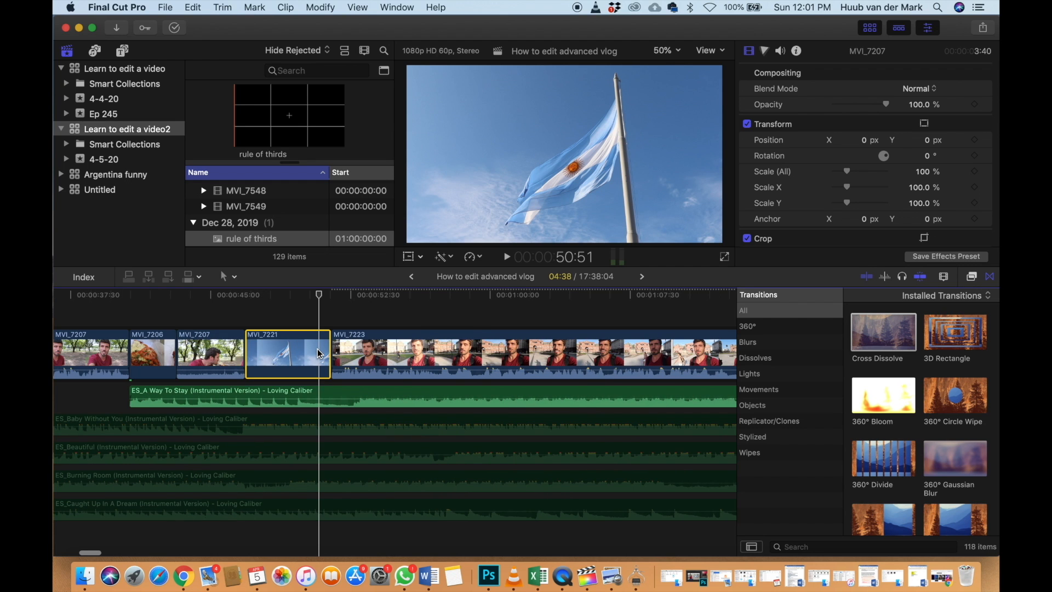
key("alt+bracketright")
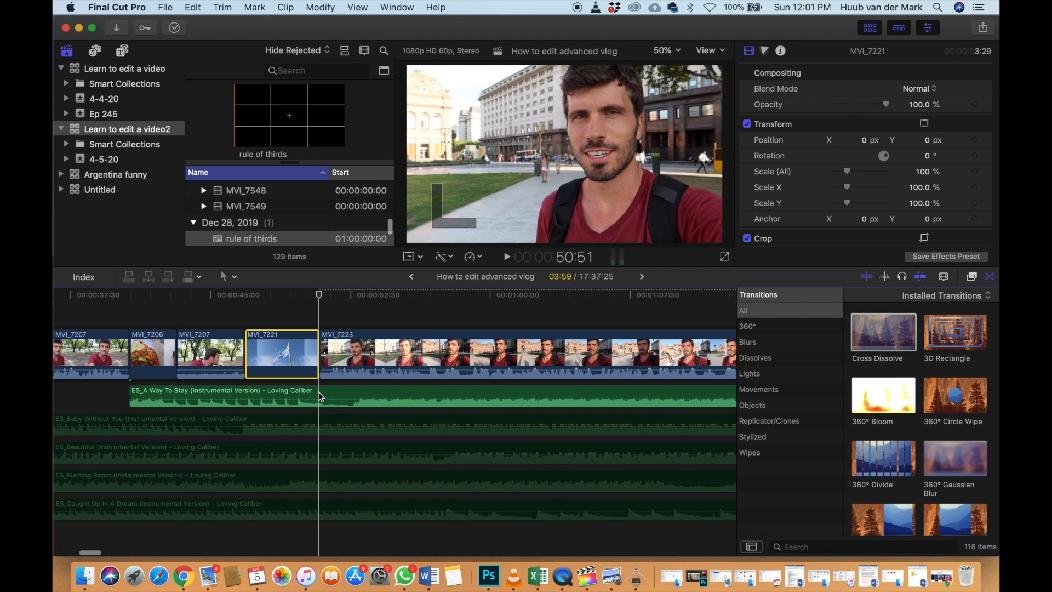
Play the opening of clip MVI_7223 and trim its start to 51:22, just before the speech begins
key("space")
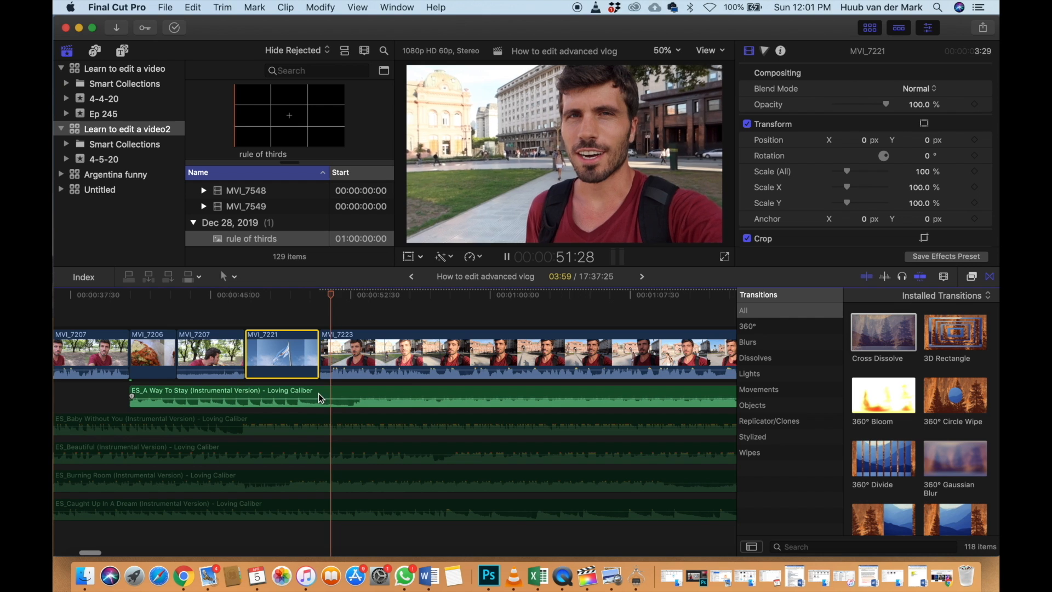
left_click(326, 324)
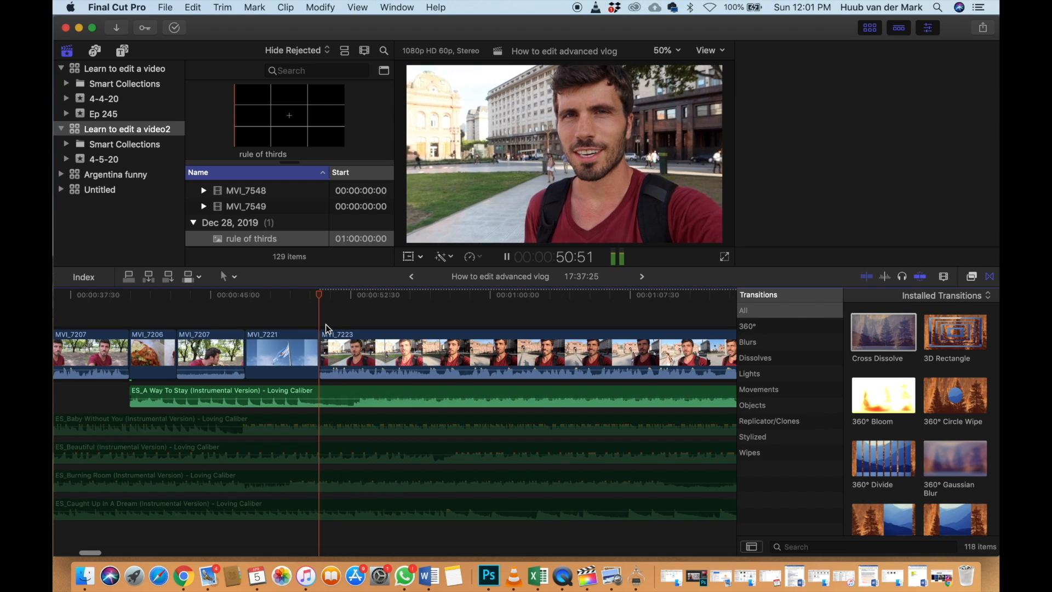
key("space")
key("super+equal")
key("super+equal")
key("super+equal")
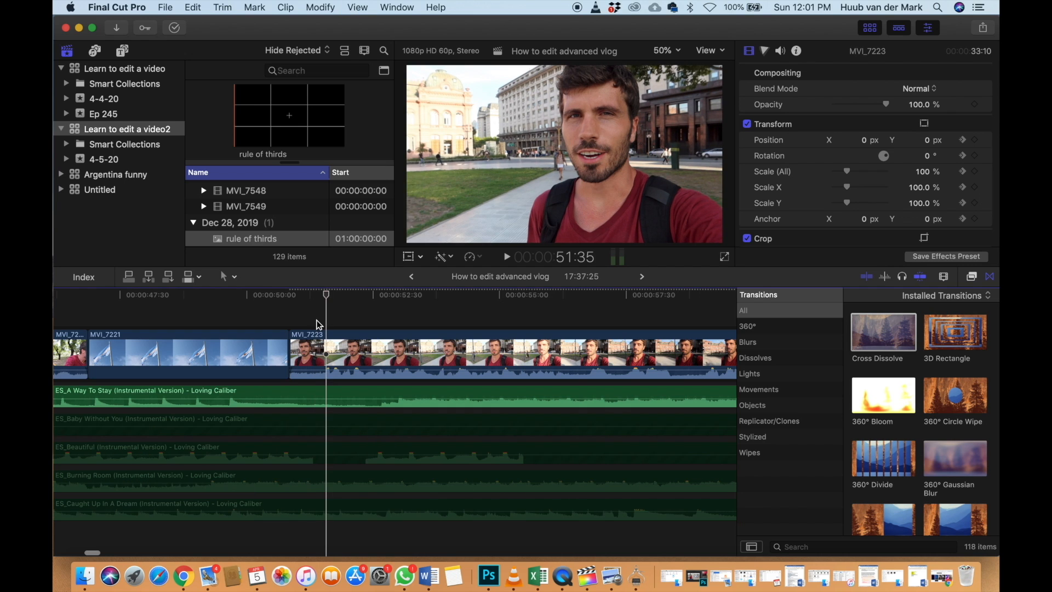
left_click(321, 353)
key("alt+bracketleft")
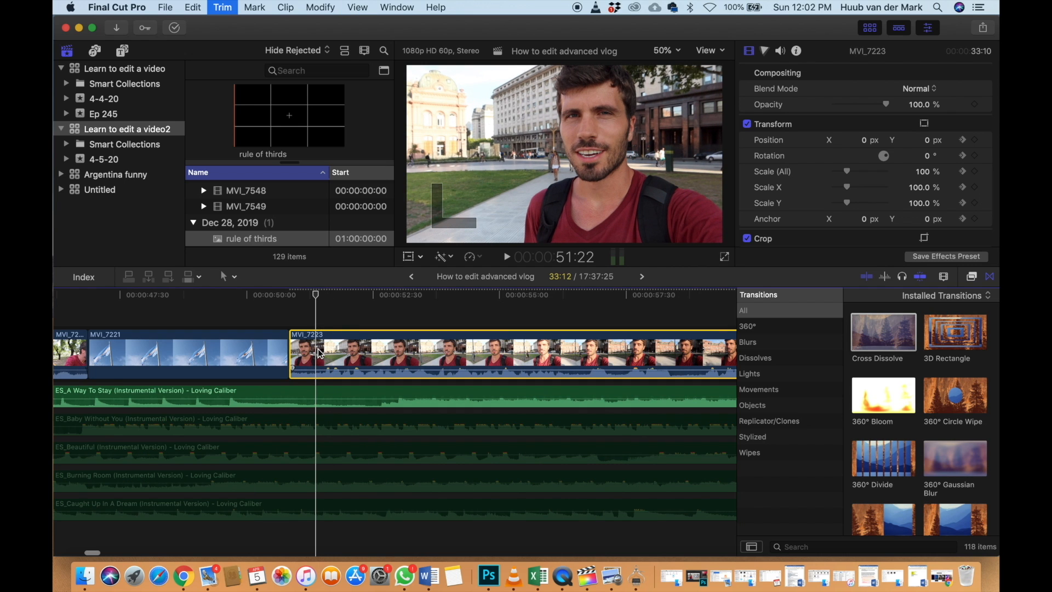
Split the ES_A Way To Stay music at the cut between MVI_7221 and MVI_7223 at 50:51
left_click(316, 394)
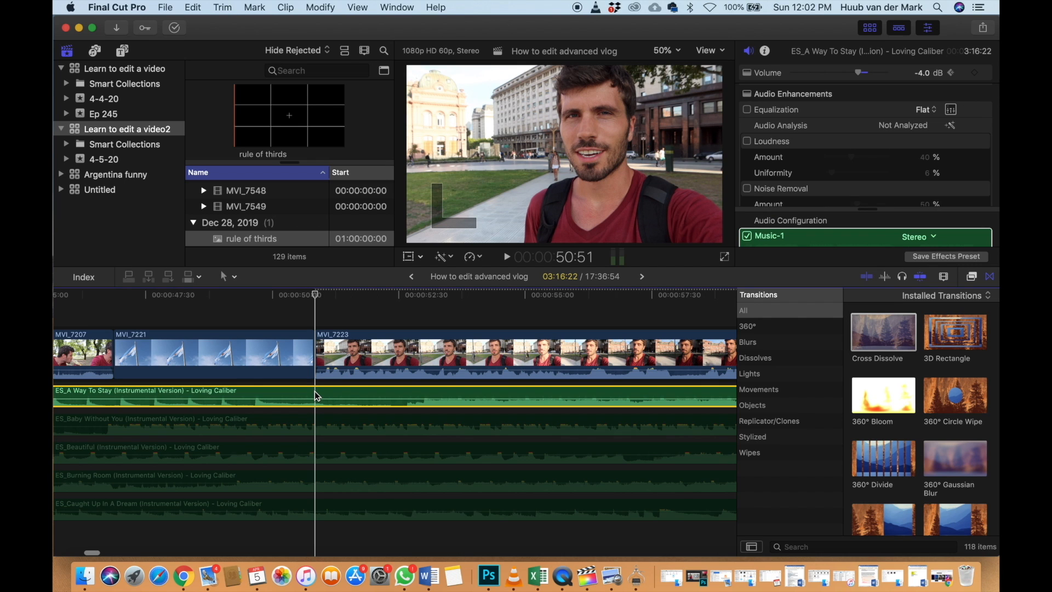
key("super+b")
left_click_drag(312, 395, 314, 395)
key("super+equal")
key("super+equal")
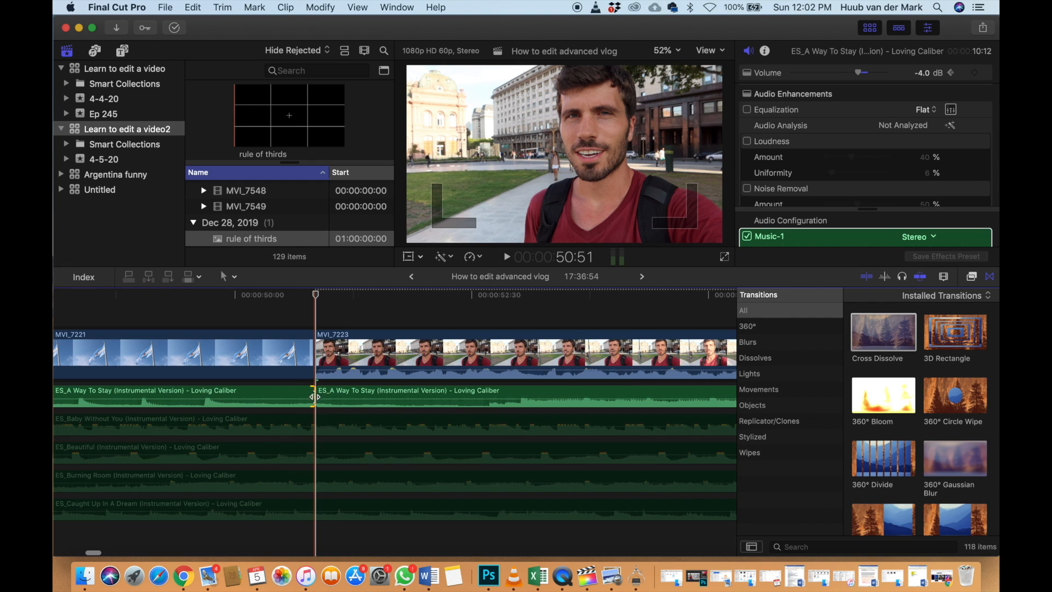
left_click_drag(314, 396, 301, 394)
key("super+equal")
key("super+equal")
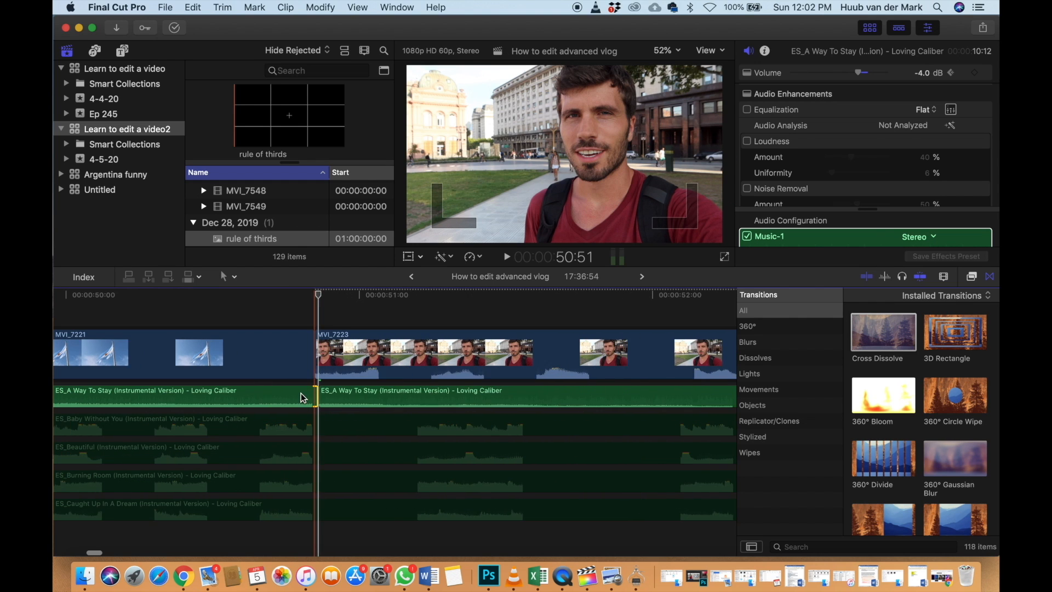
Move the second part of the split ES_A Way To Stay music along the timeline to start at about 1:06, beneath MVI_7223
left_click_drag(316, 396, 411, 404)
left_click(336, 395)
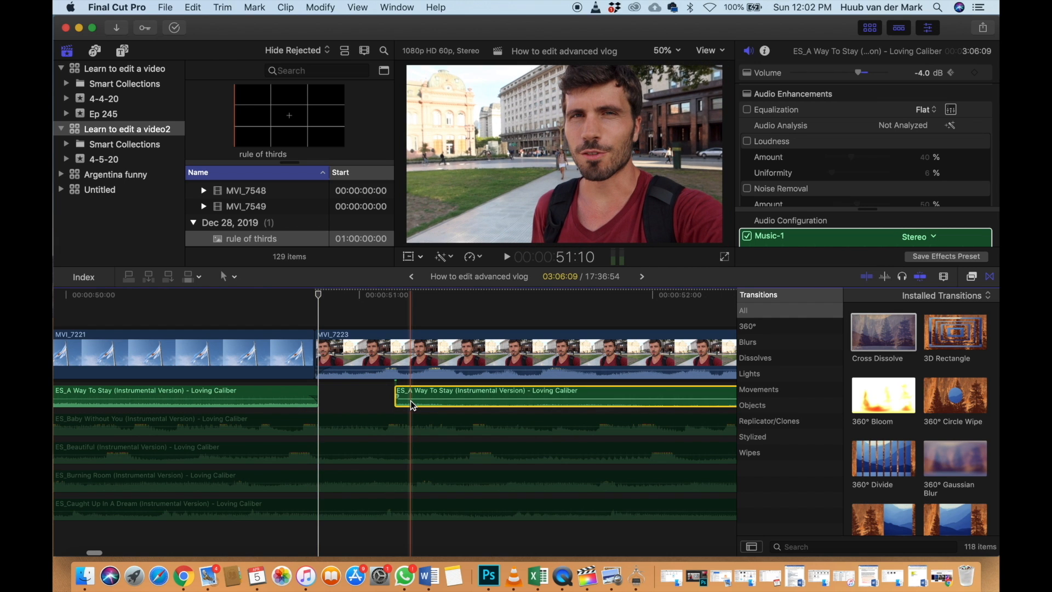
key("super+minus")
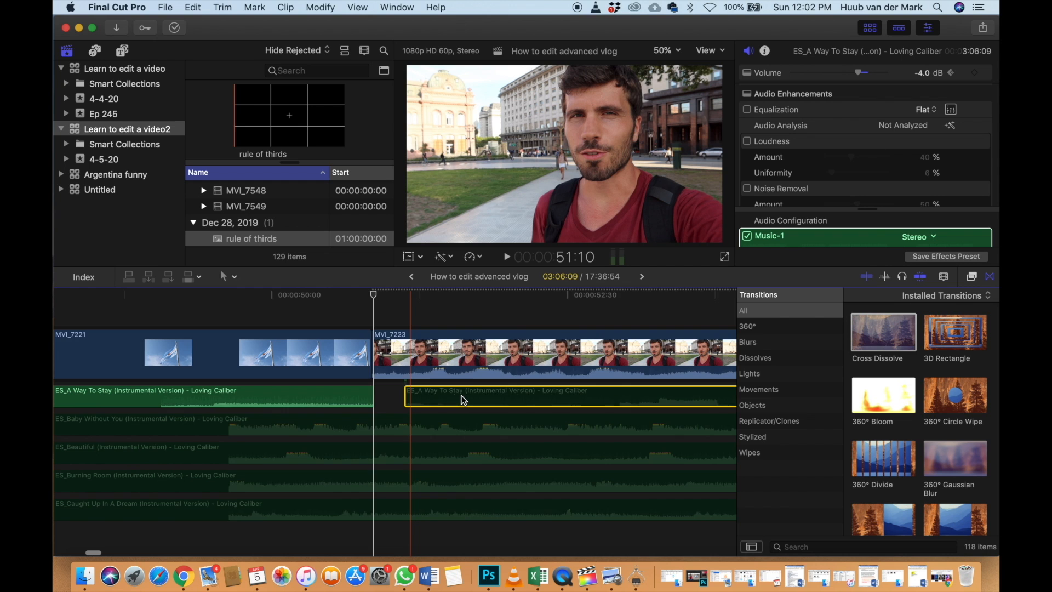
key("super+minus")
key("super+minus")
key("super+minus")
key("super+minus")
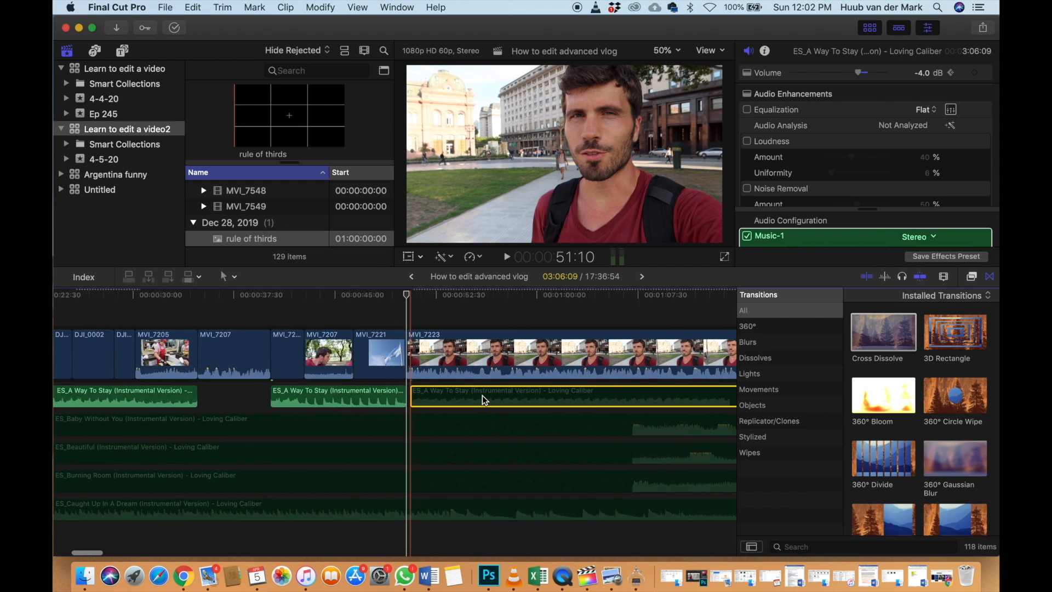
key("super+minus")
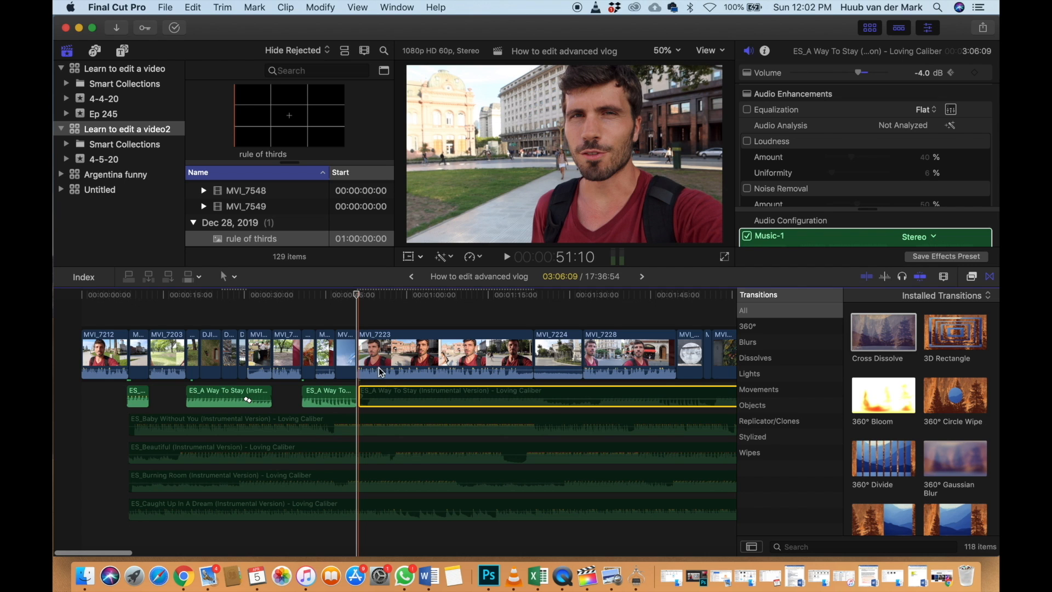
left_click_drag(378, 393, 460, 393)
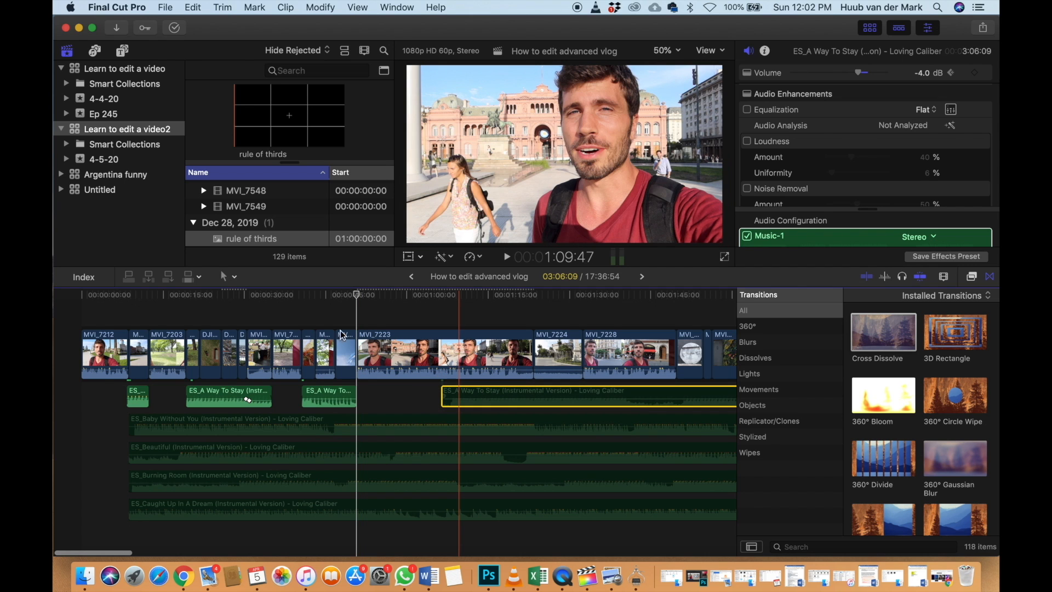
Play the edit from the beginning into the start of MVI_7223 to review the cuts and music
left_click(362, 325)
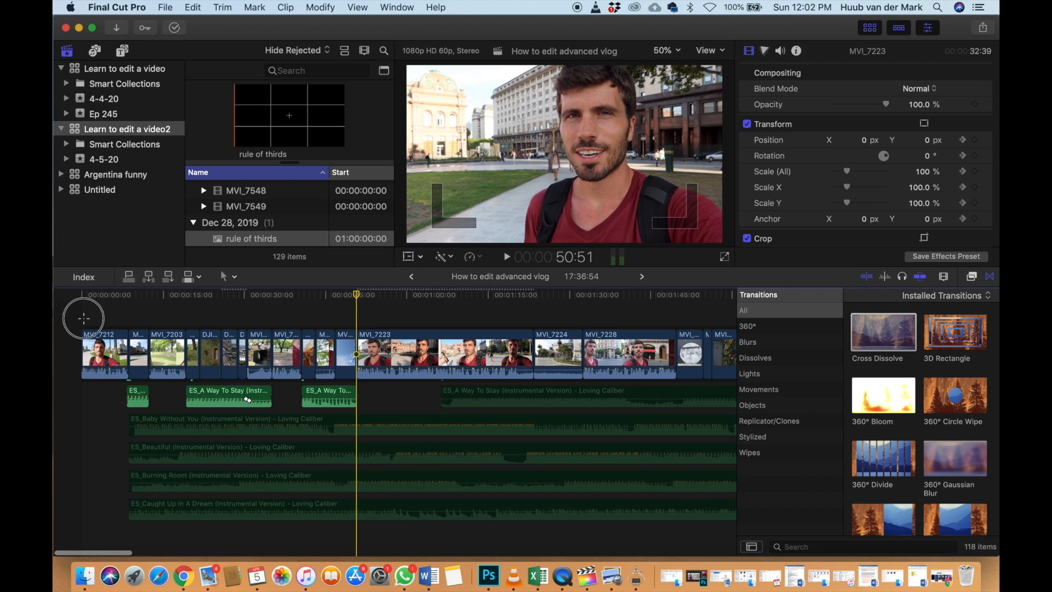
left_click(84, 318)
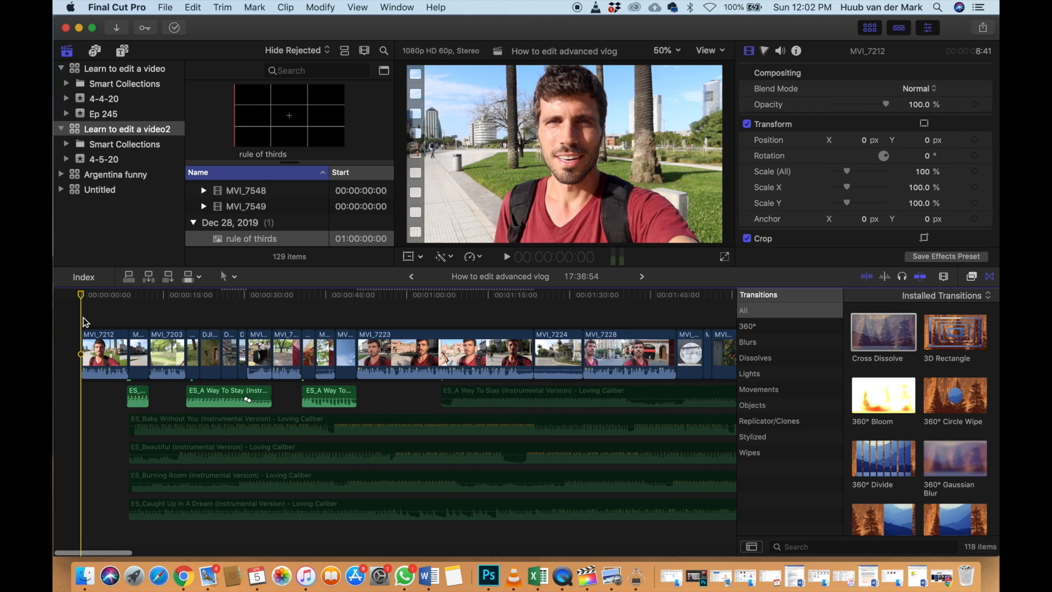
key("space")
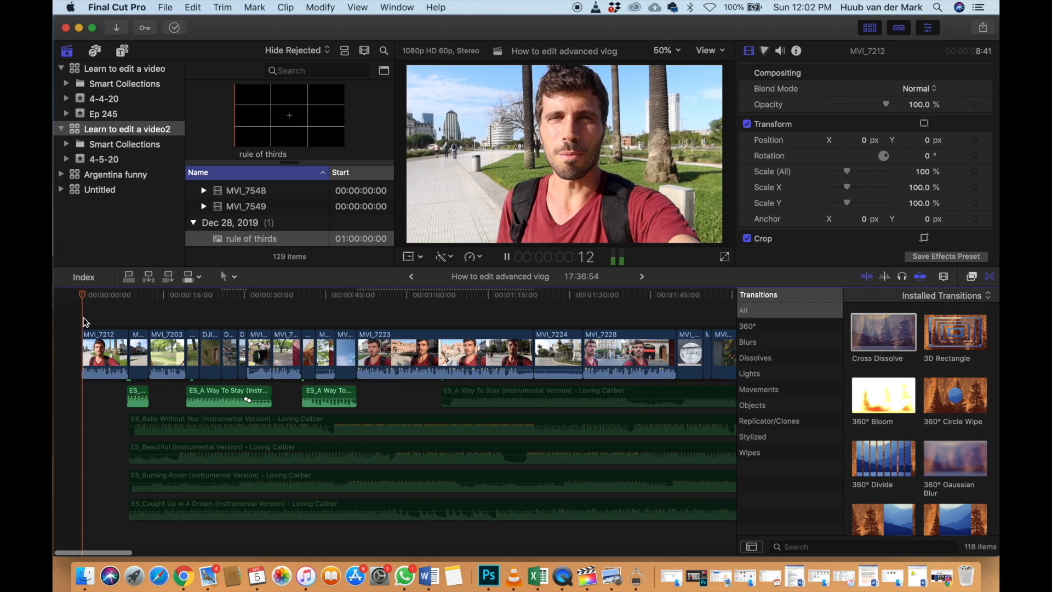
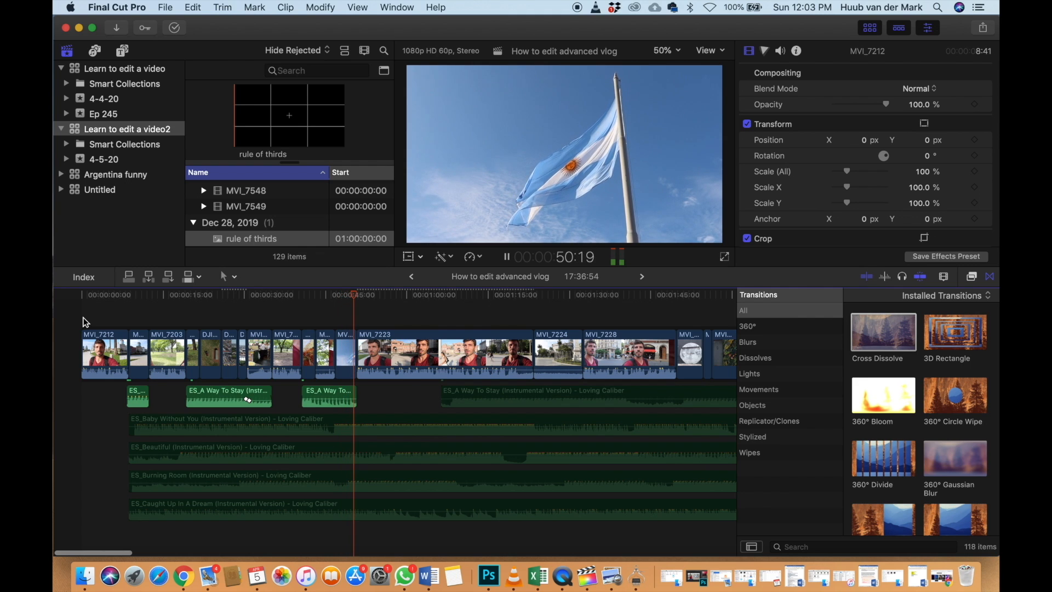
key("space")
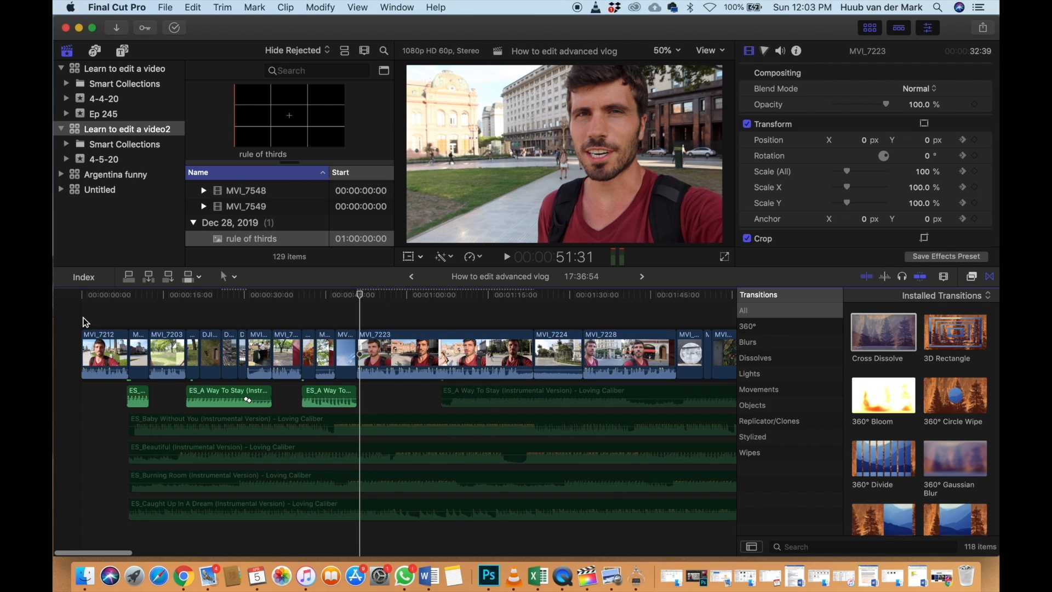
Shift the remaining ES_A Way To Stay music and the four unused music tracks right, with the four tracks starting at MVI_7224
scroll(280, 409, "right", 5)
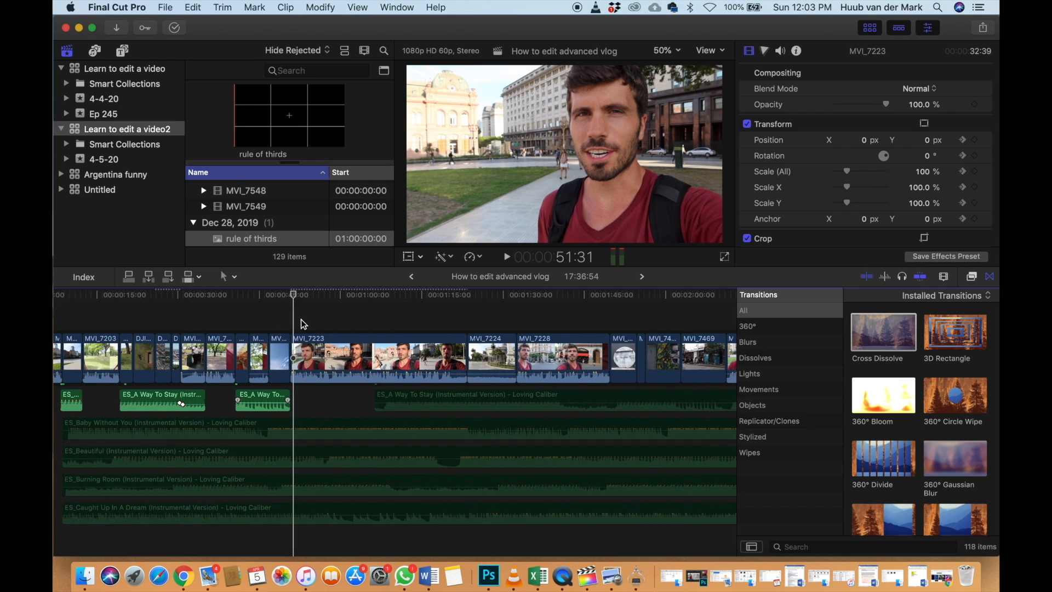
left_click(391, 397)
left_click_drag(392, 399, 508, 394)
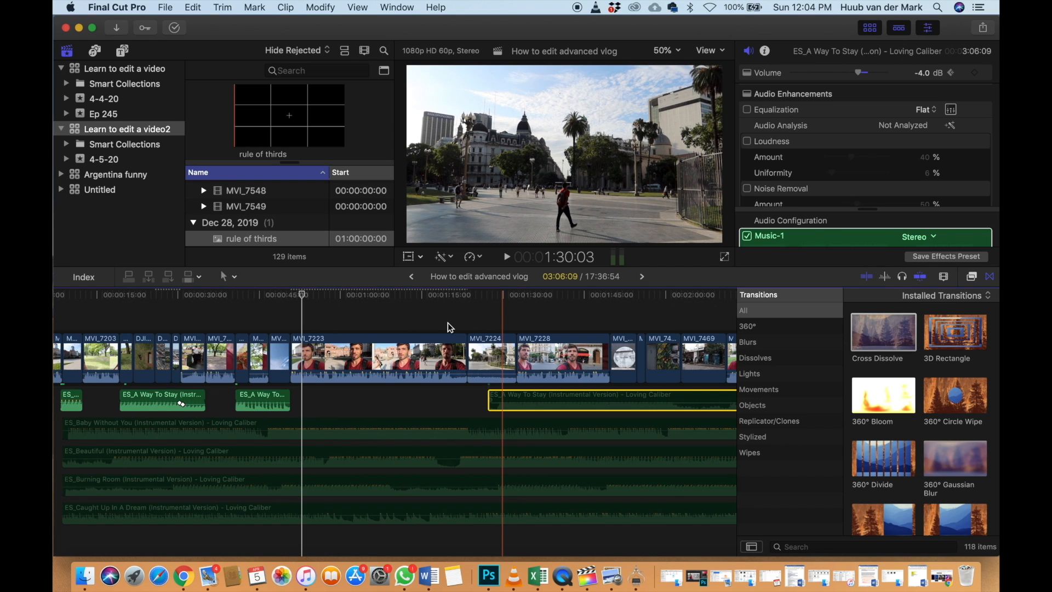
scroll(449, 324, "down", 1)
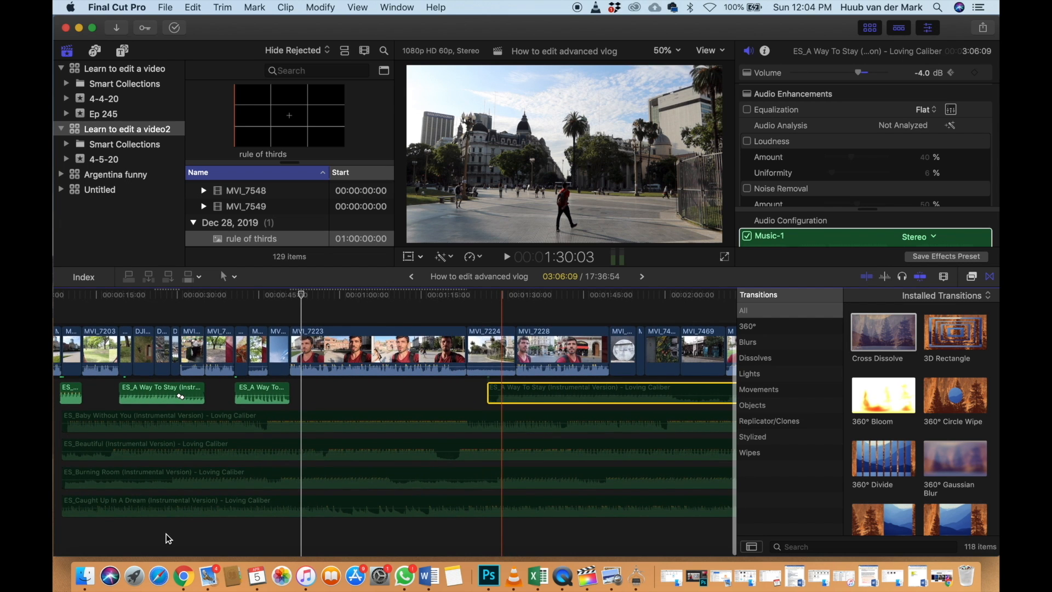
left_click_drag(167, 445, 606, 384)
Play the last seconds of MVI_7223 repeatedly from about 1:19 to examine where the talking ends
left_click(443, 306)
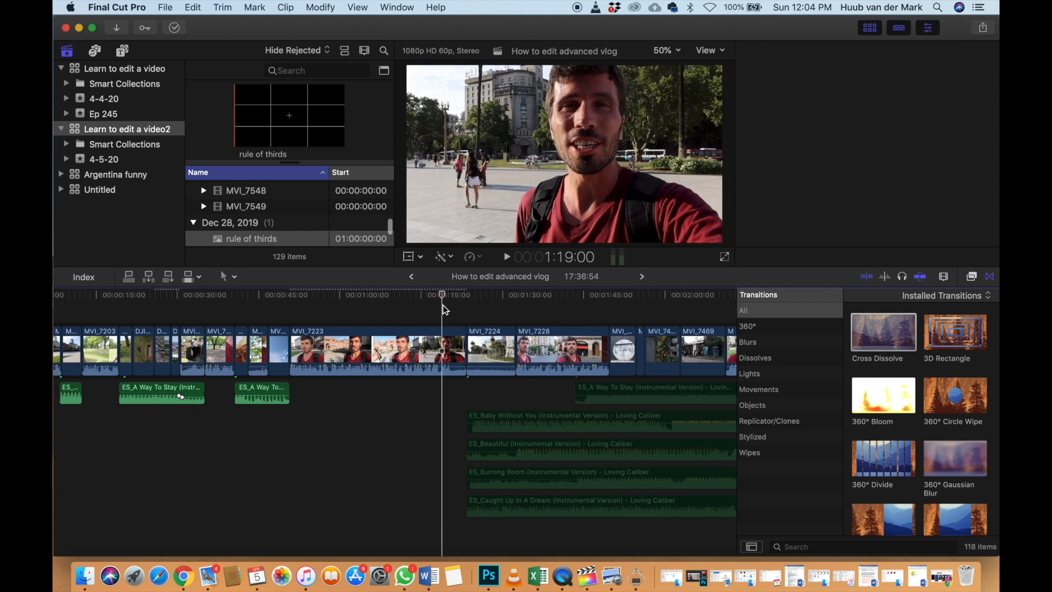
key("space")
scroll(436, 340, "right", 2)
key("super+equal")
key("space")
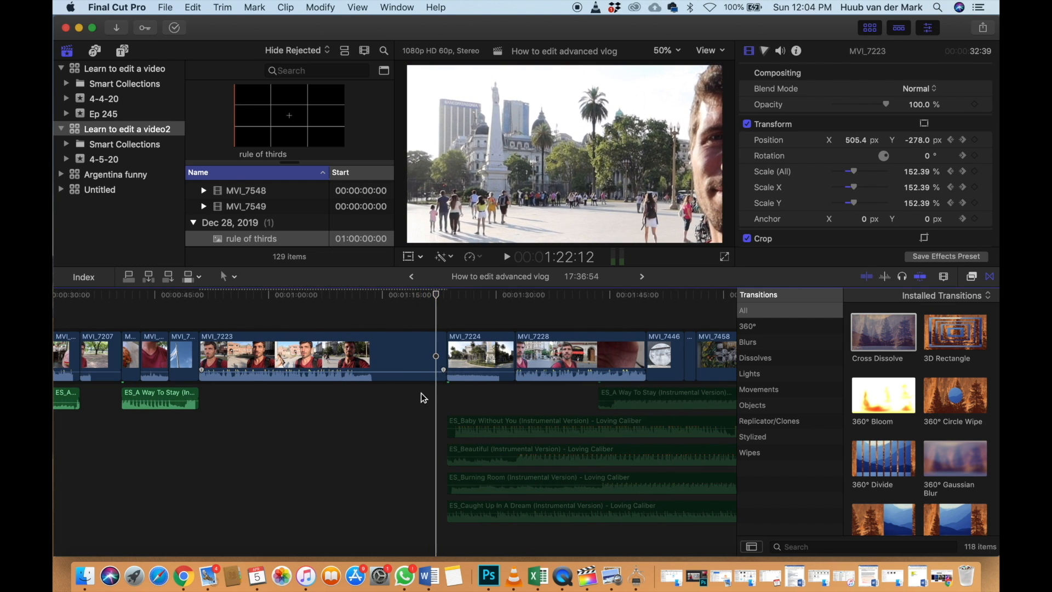
left_click(425, 320)
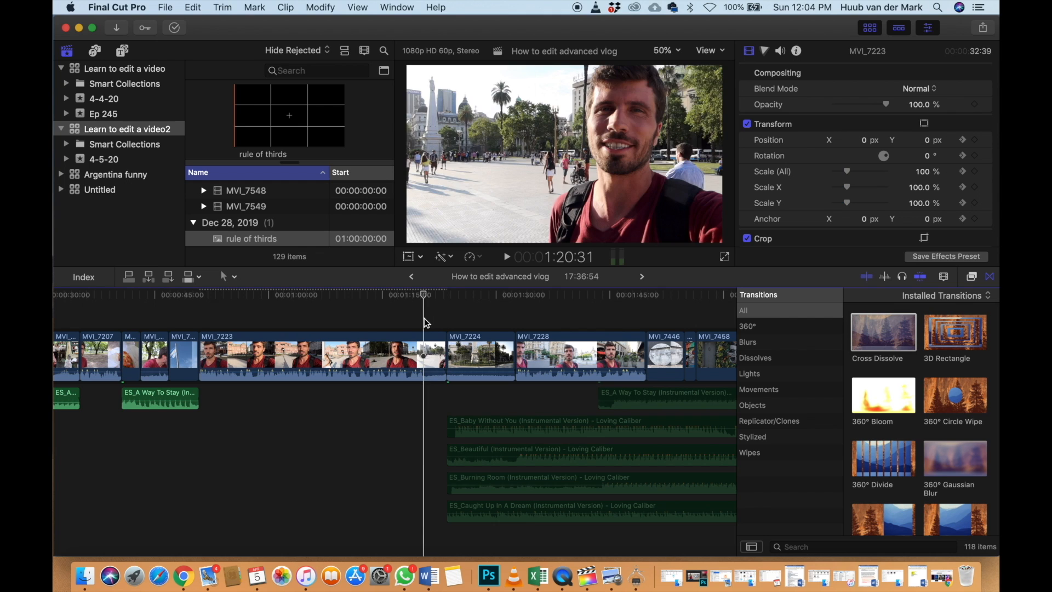
key("space")
key("space")
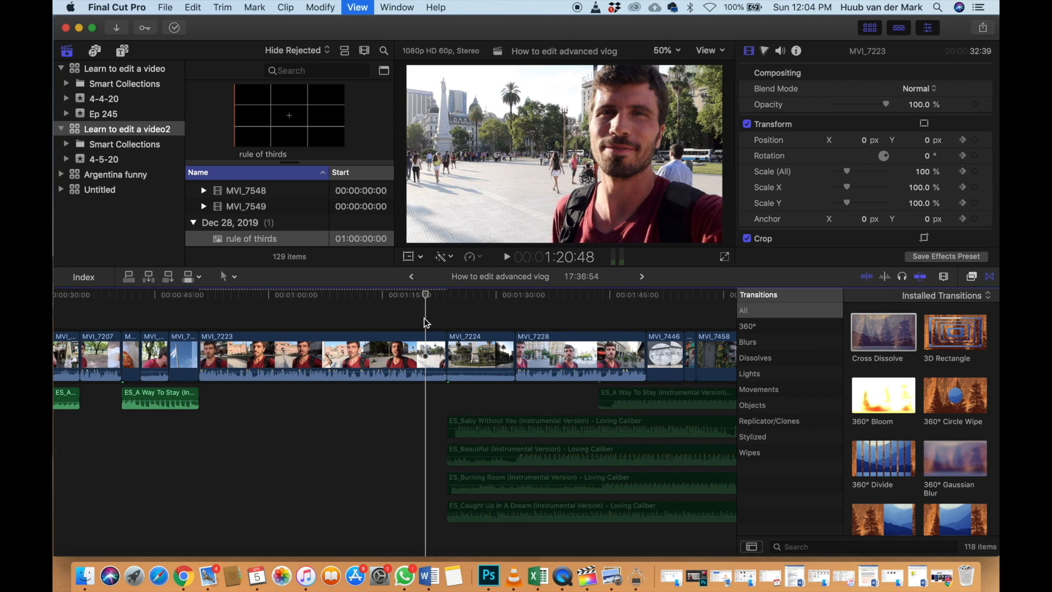
key("space")
left_click(423, 318)
key("space")
Detach the audio from clip MVI_7223 and enlarge the timeline around the end of the detached audio
left_click(426, 337)
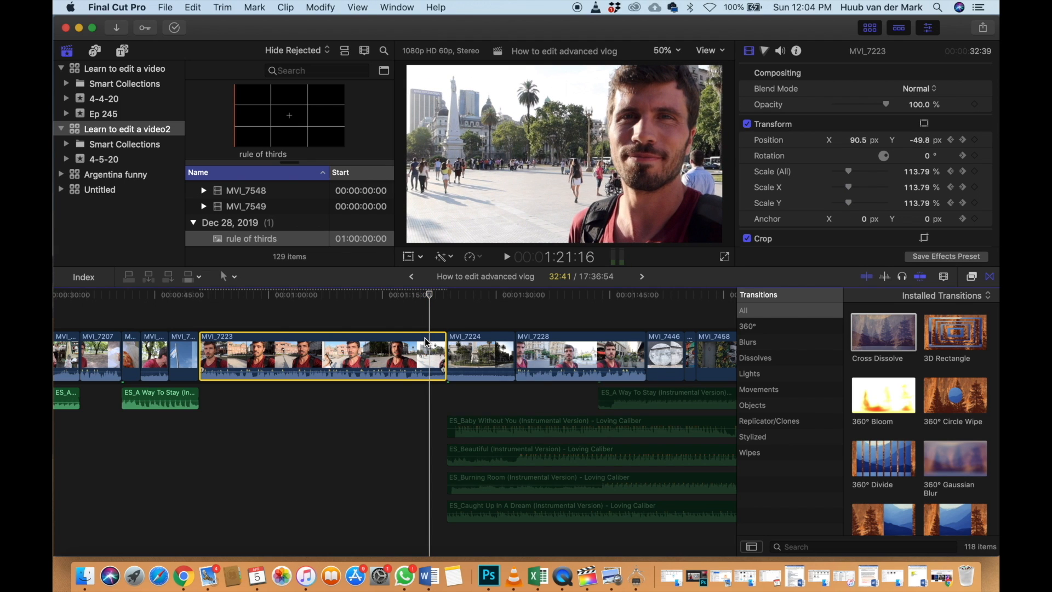
key("ctrl+shift+s")
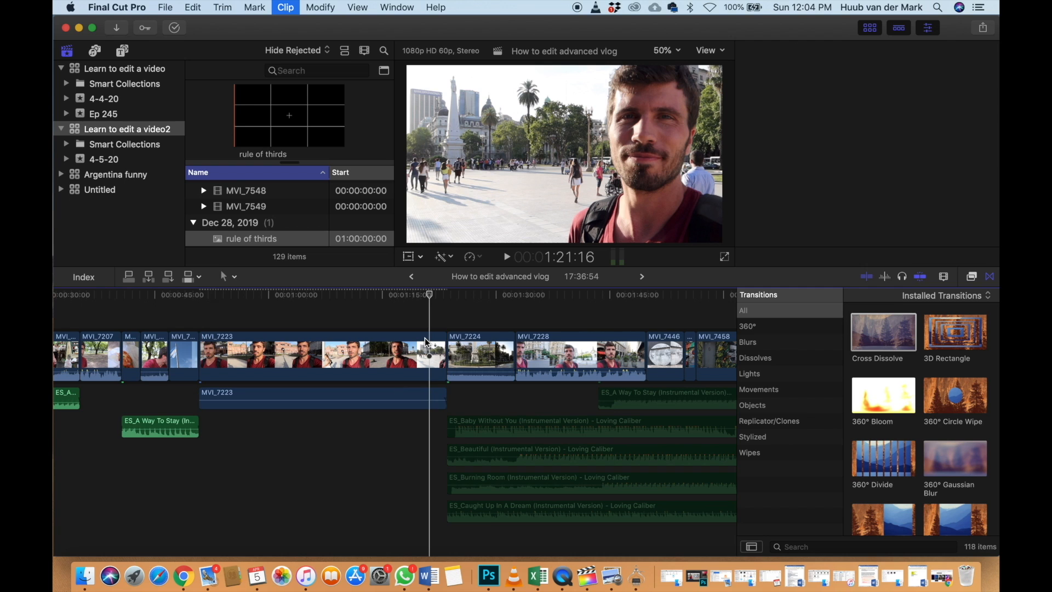
left_click(435, 402)
key("super+equal")
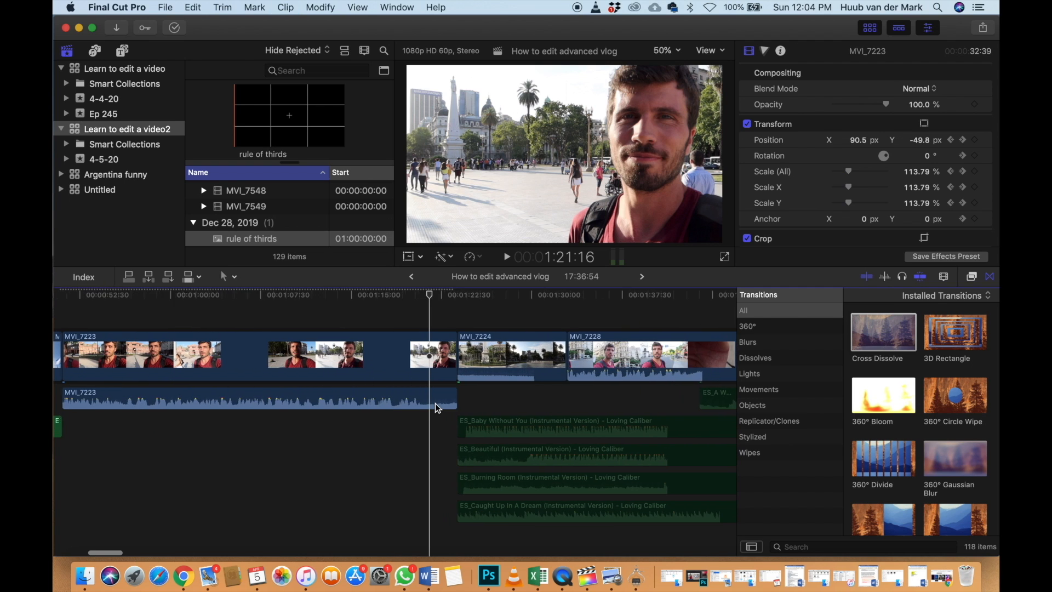
Trim the end of the detached MVI_7223 audio back to 1:21:16 and lower the audio of MVI_7224 to silence
left_click_drag(455, 392, 429, 395)
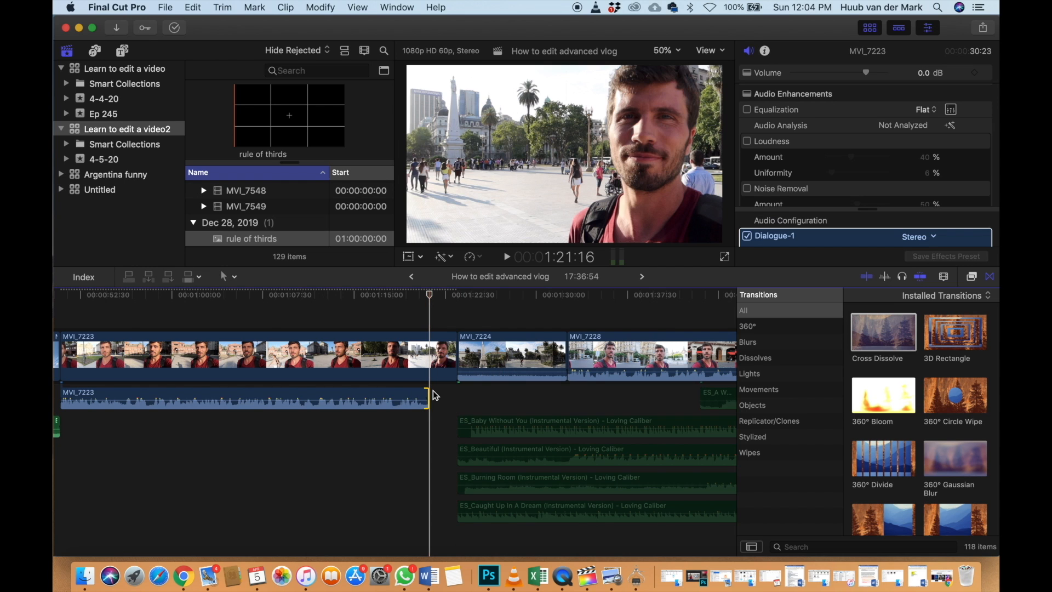
left_click(473, 326)
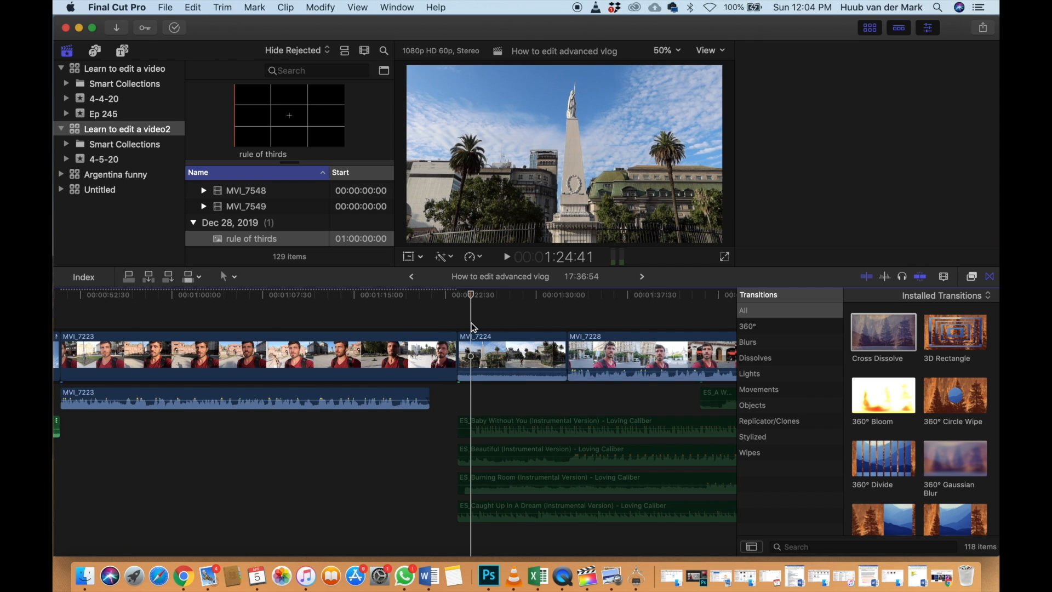
key("space")
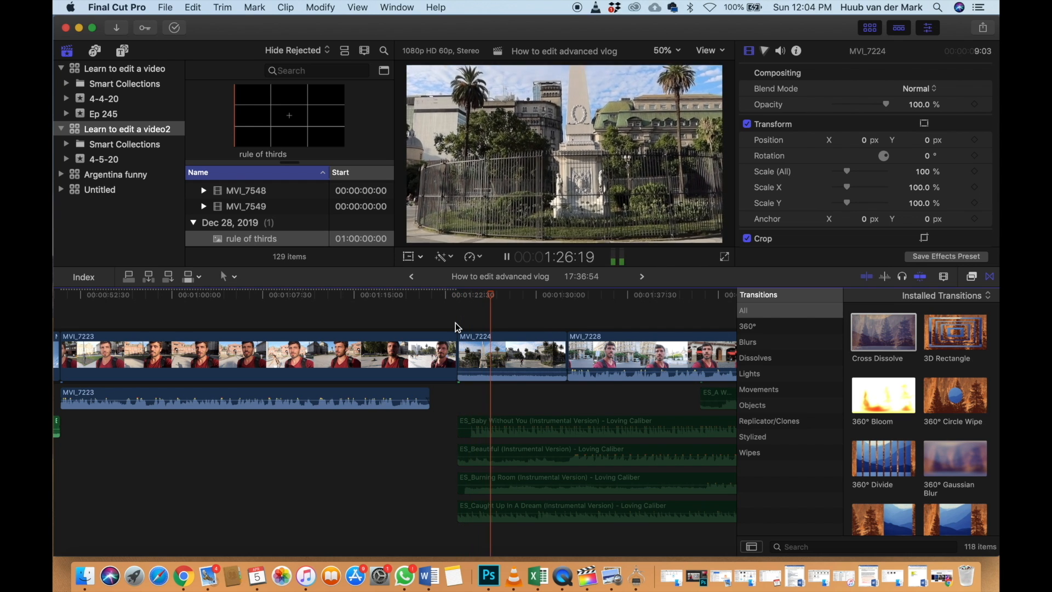
key("space")
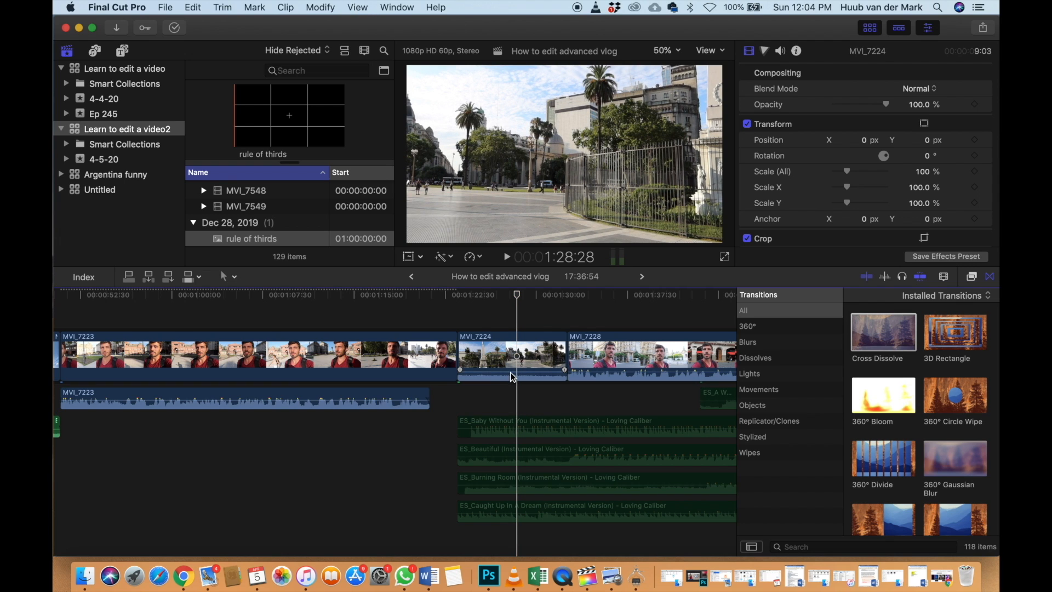
left_click_drag(510, 372, 512, 391)
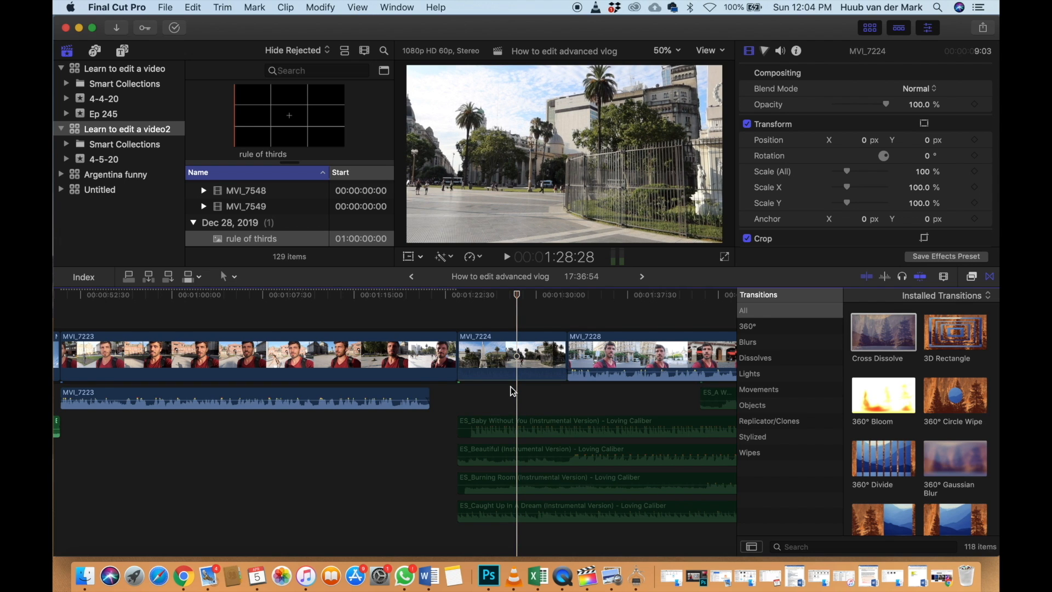
Enable ES_Baby Without You, move its start to about 1:20 under the end of MVI_7223, and play it
scroll(513, 390, "left", 2)
scroll(513, 390, "left", 4)
left_click_drag(541, 424, 500, 426)
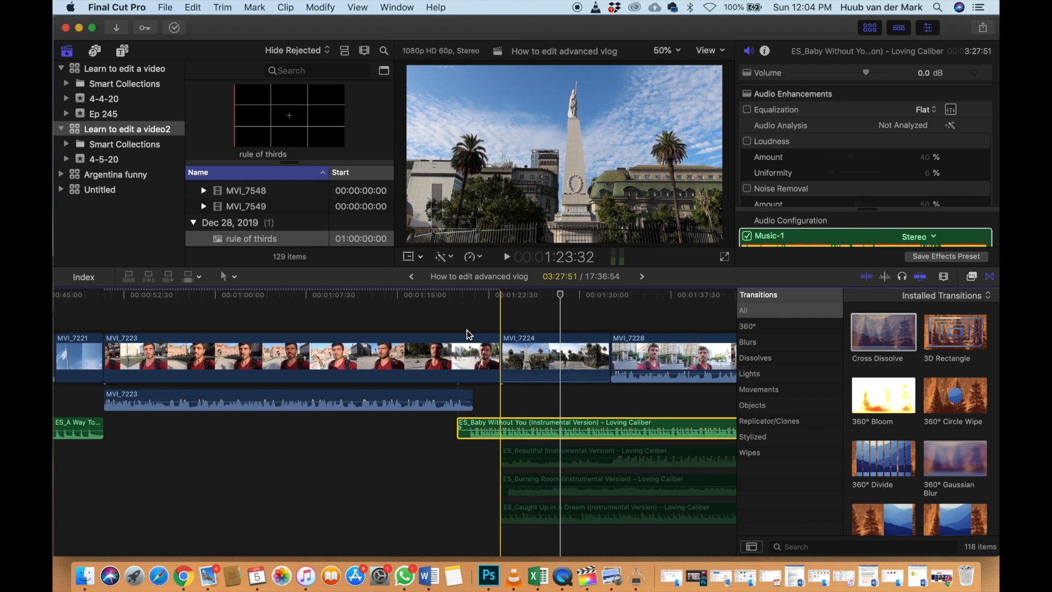
left_click(462, 325)
key("super+4")
key("space")
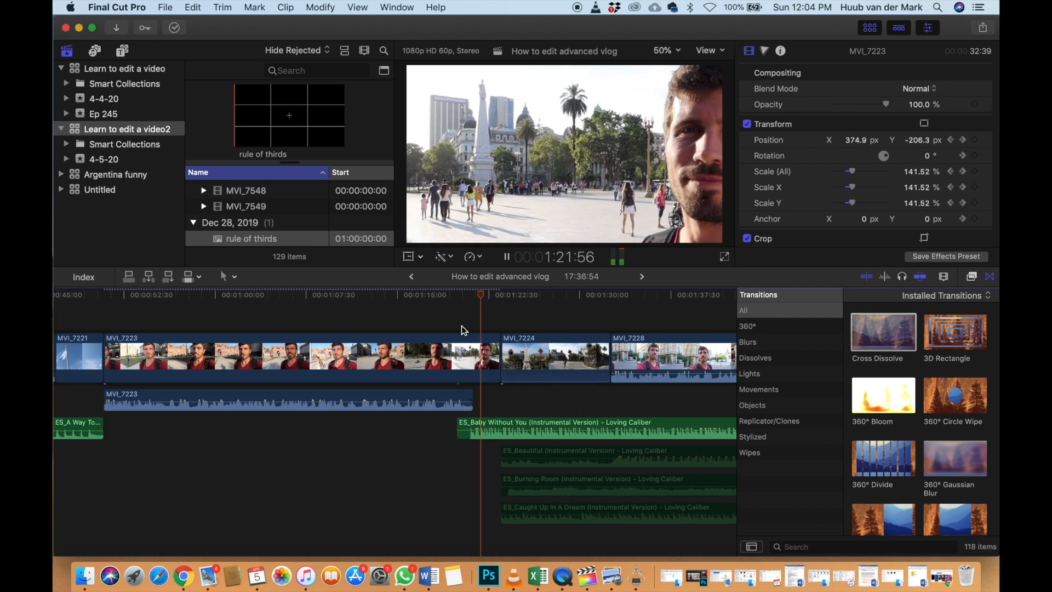
Disable ES_Baby Without You, enable ES_Beautiful with its start moved under the end of MVI_7223, and play the transition
left_click(509, 427)
left_click_drag(510, 427, 501, 450)
left_click(469, 328)
key("space")
key("super+4")
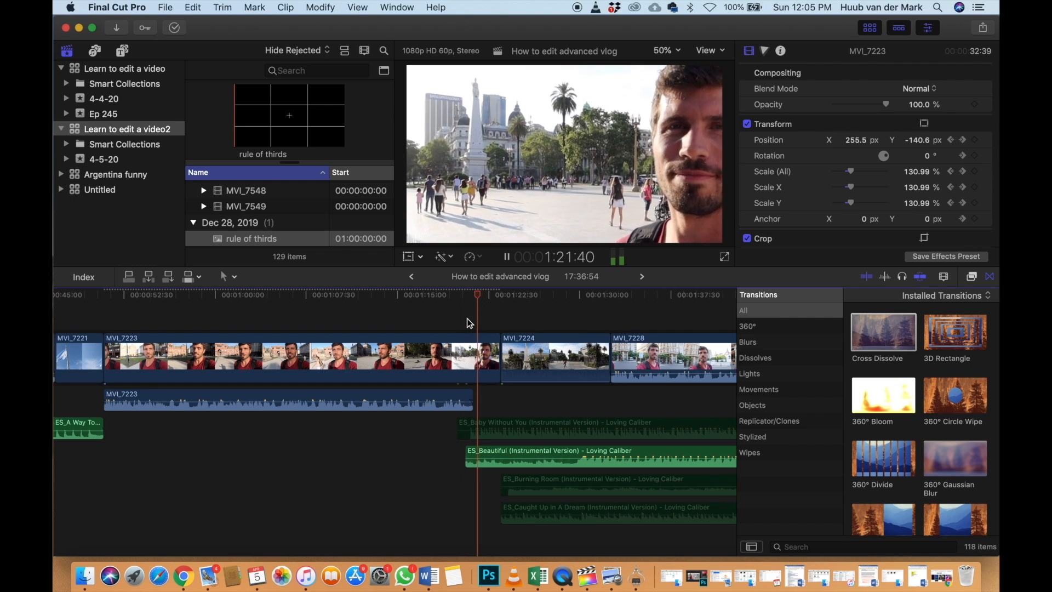
Disable ES_Beautiful, enable ES_Burning Room with its start aligned to it, and play the music into MVI_7224
left_click(515, 452)
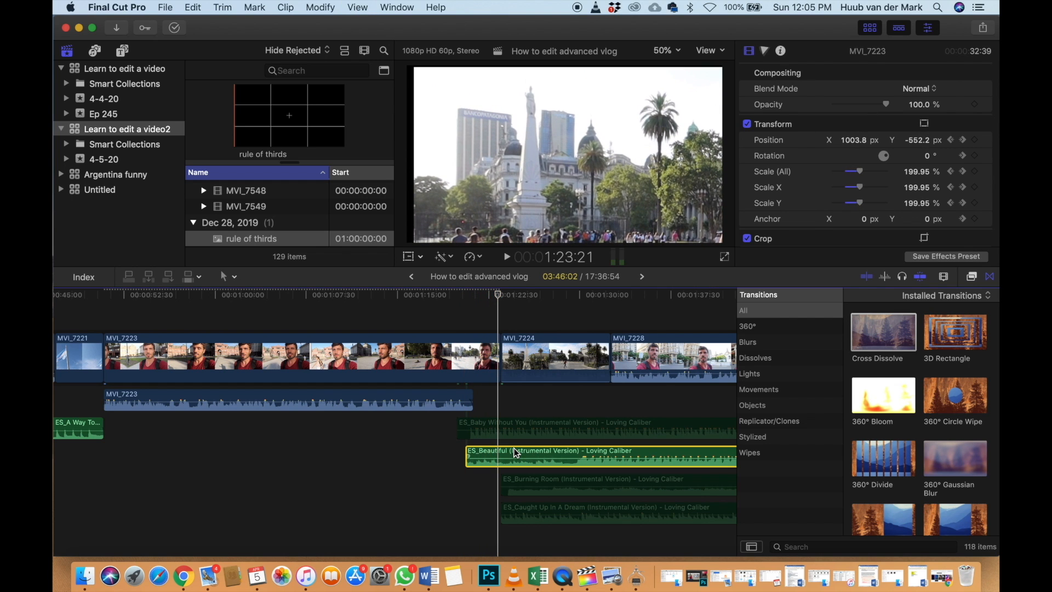
mouse_move(515, 452)
left_mouse_down()
mouse_move(526, 478)
mouse_move(479, 479)
left_mouse_up()
key("v")
scroll(496, 479, "up", 5)
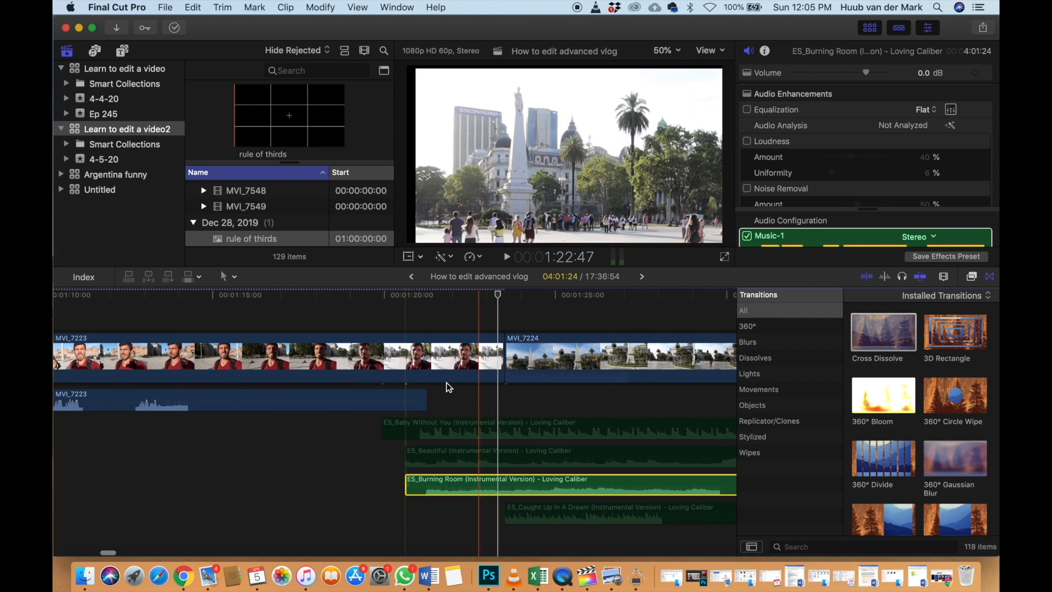
left_click(415, 322)
key("space")
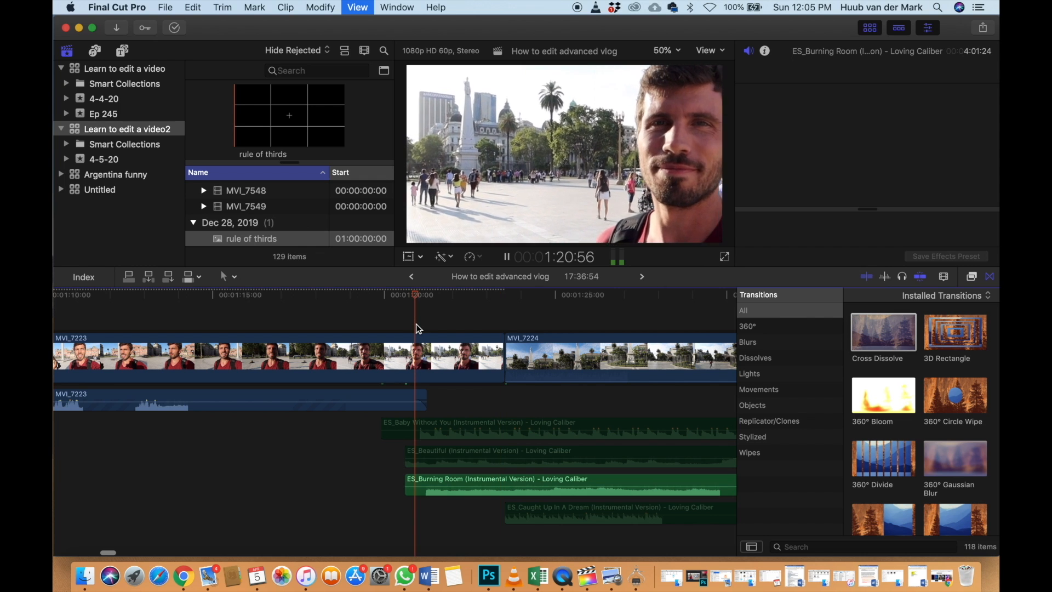
scroll(421, 324, "down", 5)
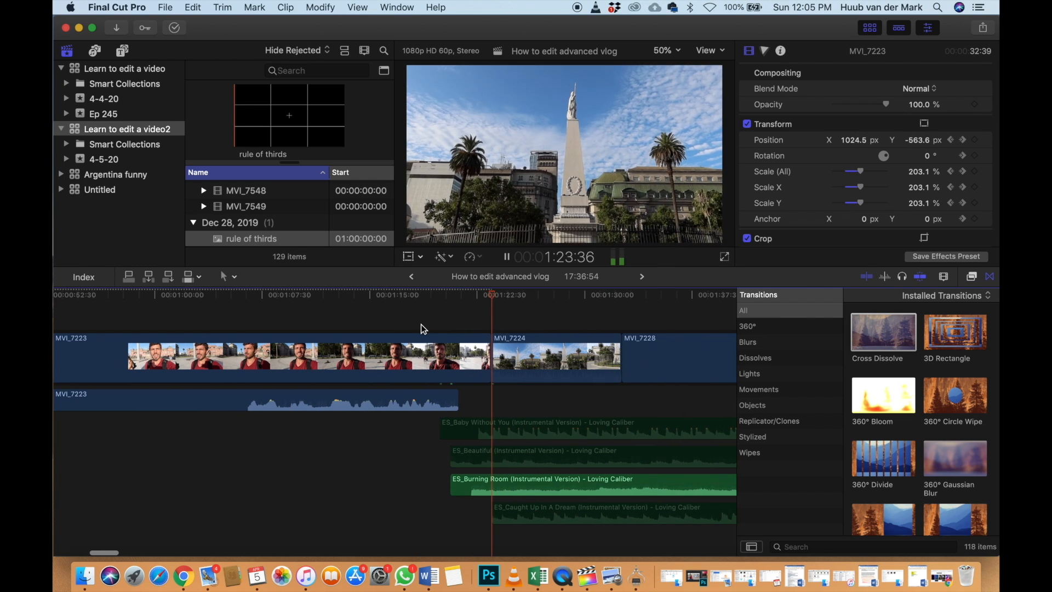
scroll(421, 324, "down", 3)
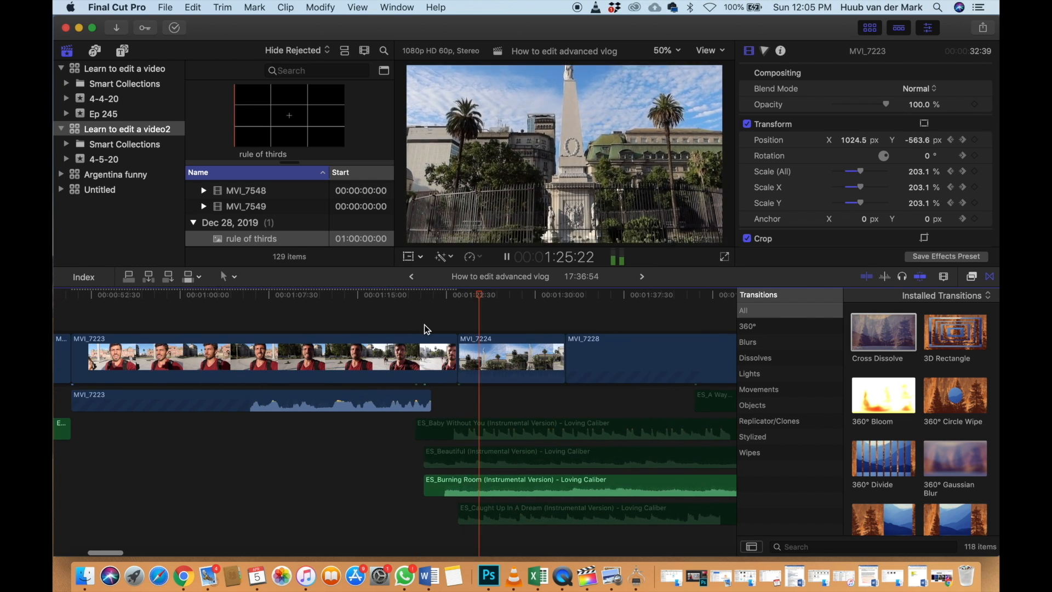
key("space")
Disable ES_Burning Room, enable ES_Caught Up In A Dream with its start moved to about 1:21, and play it into MVI_7224
left_click(497, 482)
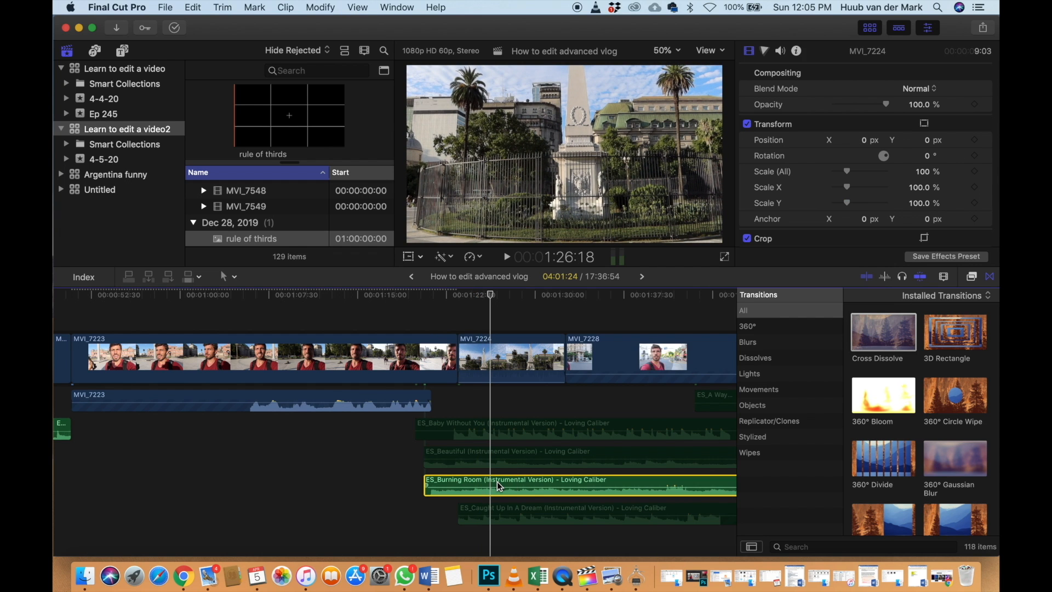
left_click(471, 514)
left_click_drag(470, 513, 462, 513)
key("super+equal")
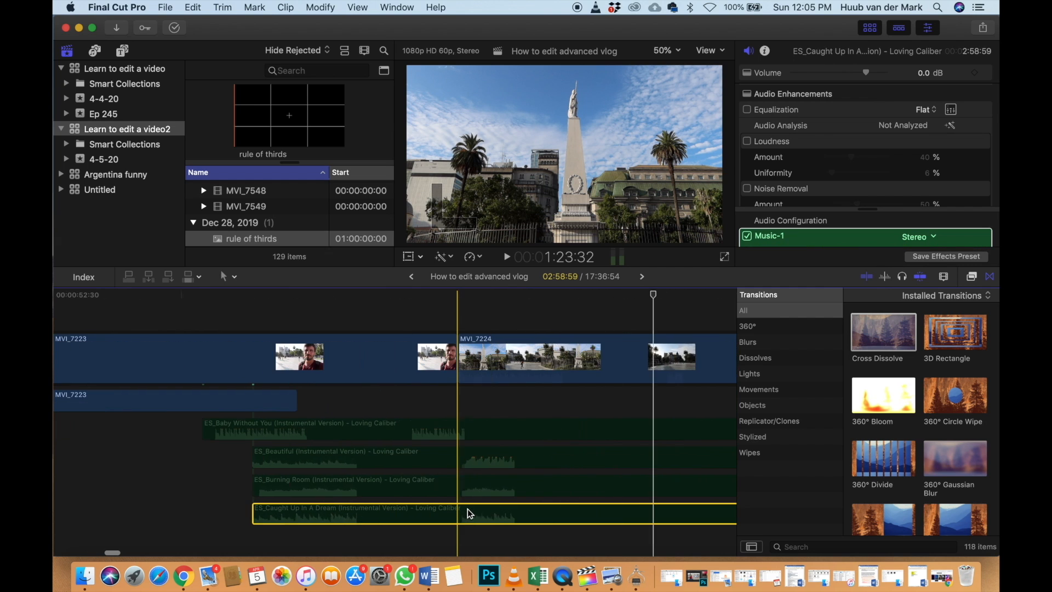
left_click(319, 511)
left_click_drag(319, 511, 342, 514)
key("space")
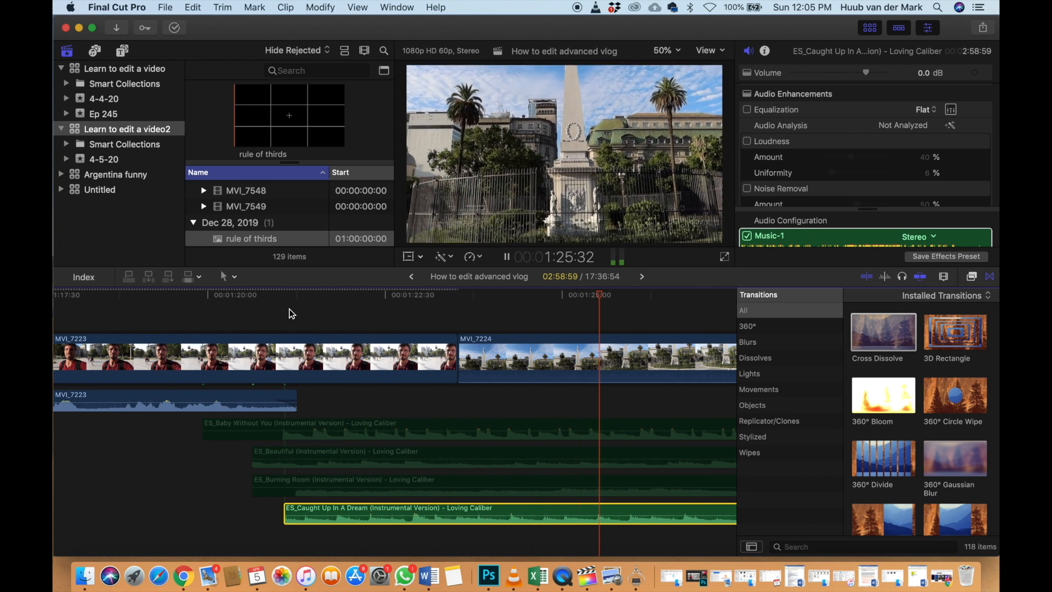
key("space")
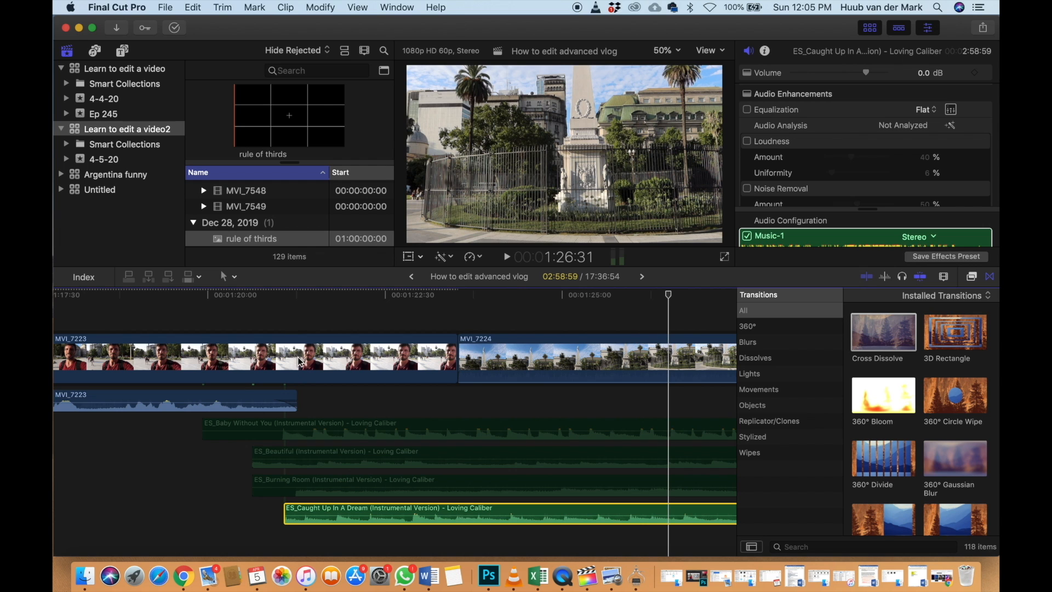
Disable ES_Caught Up In A Dream, enable the remaining ES_A Way To Stay with its start moved to about 1:19, and play through MVI_7224
key("v")
scroll(351, 487, "right", 1)
key("super+minus")
key("super+minus")
scroll(352, 487, "right", 6)
key("super+minus")
key("super+minus")
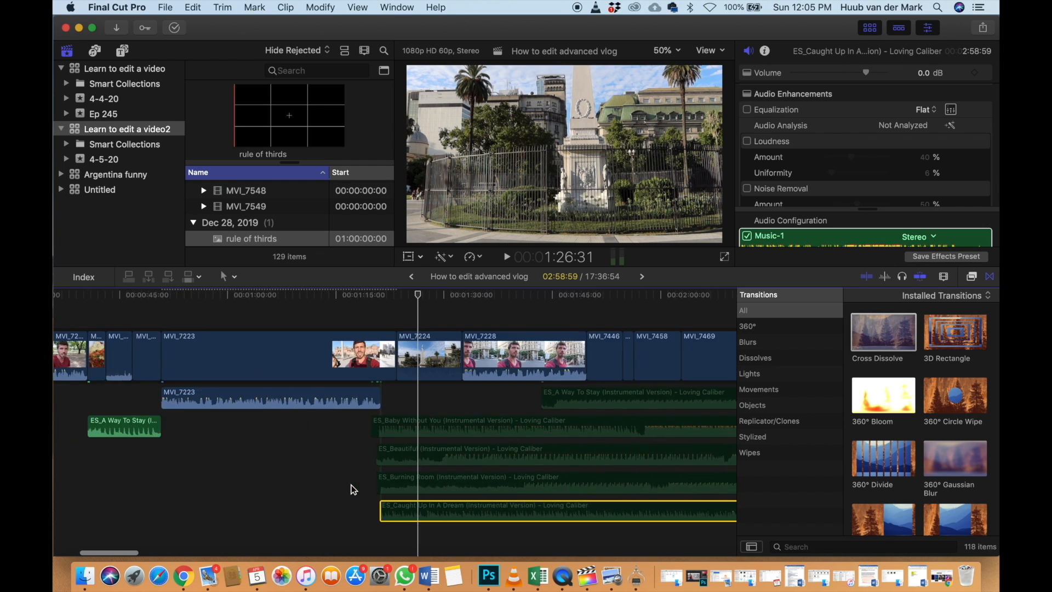
left_click_drag(575, 388, 372, 419)
key("super+equal")
key("super+equal")
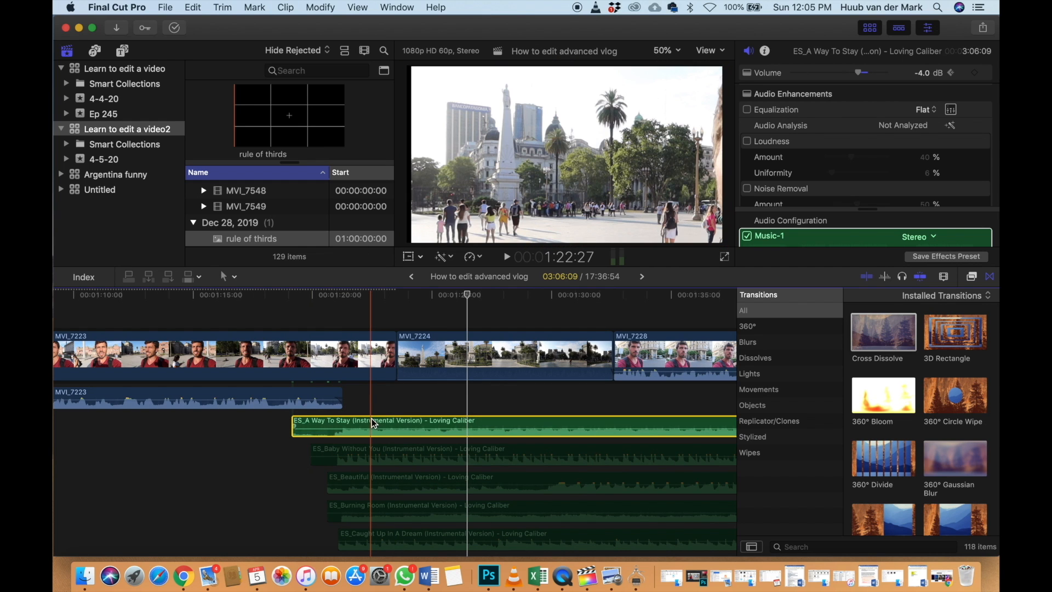
left_click(331, 312)
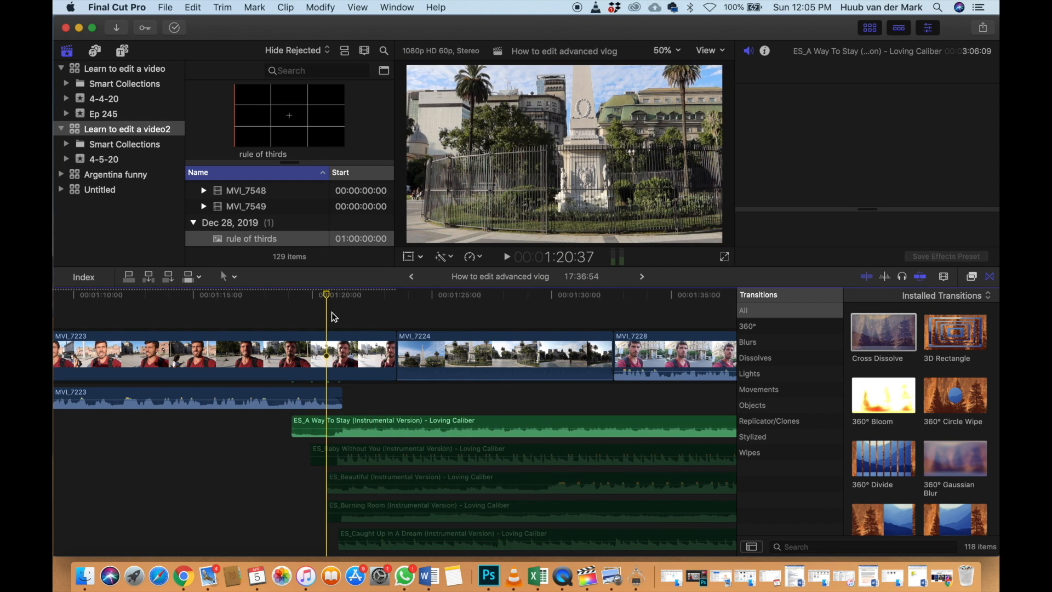
key("space")
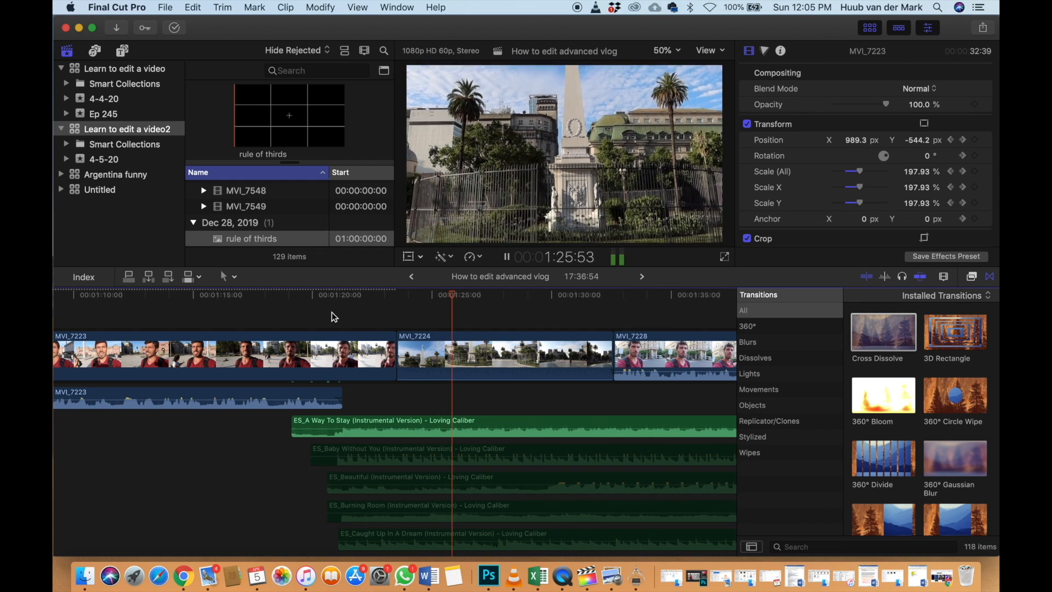
scroll(346, 315, "right", 3)
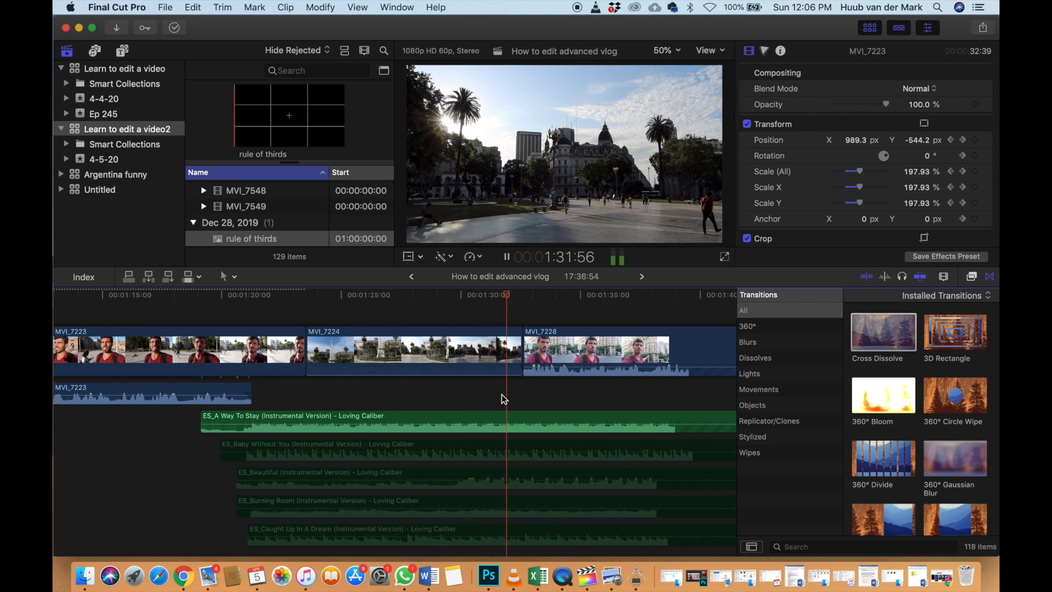
Trim the end of MVI_7224 to 1:32:12 and play across the cut to MVI_7228 to check it against the music
key("space")
left_click(495, 319)
key("space")
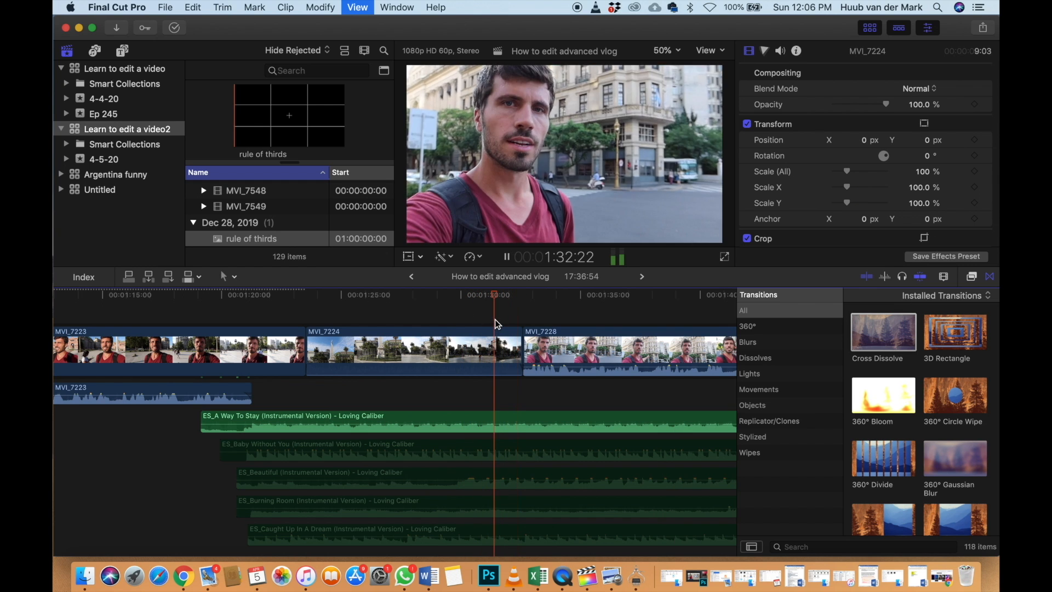
key("space")
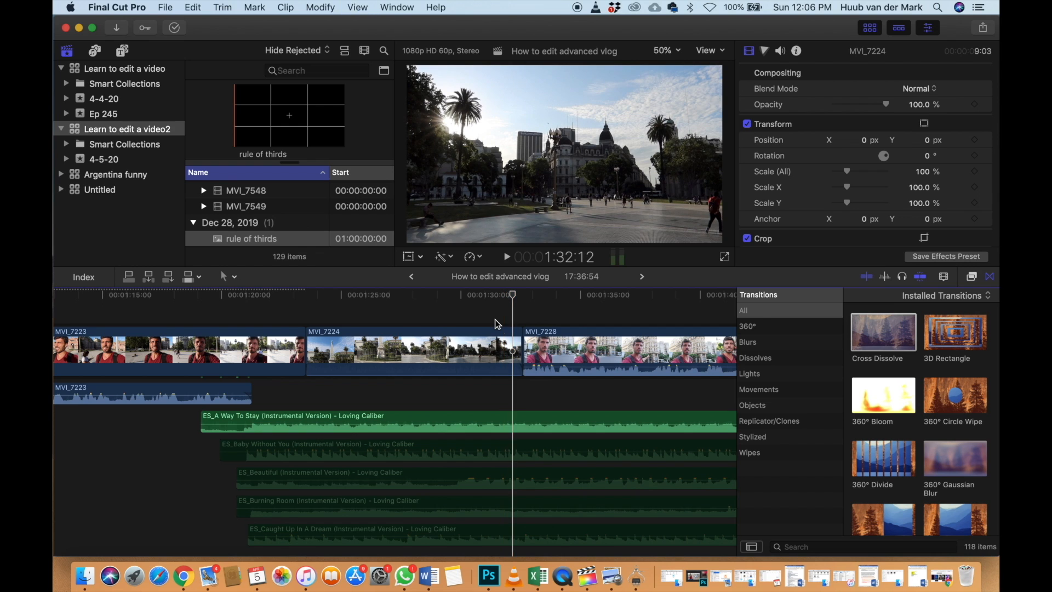
left_click(512, 337)
key("alt+bracketright")
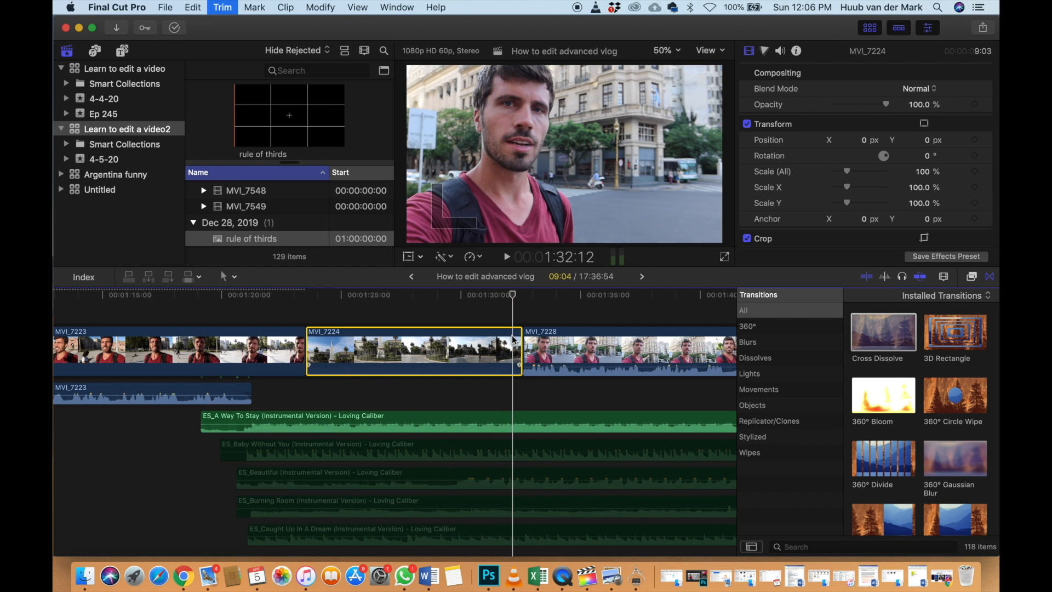
left_click(499, 321)
key("space")
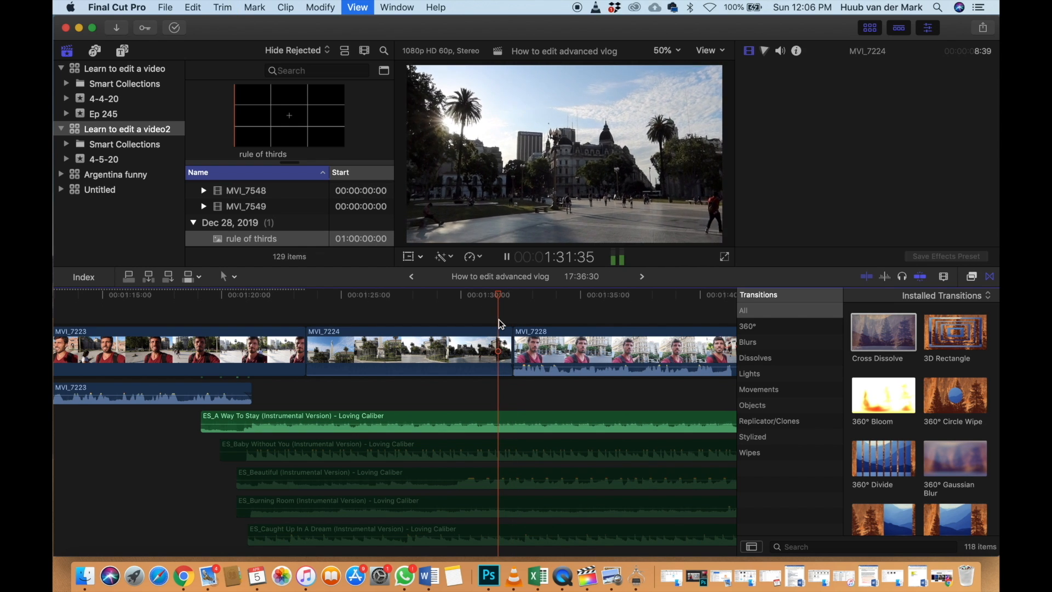
left_click(490, 321)
key("space")
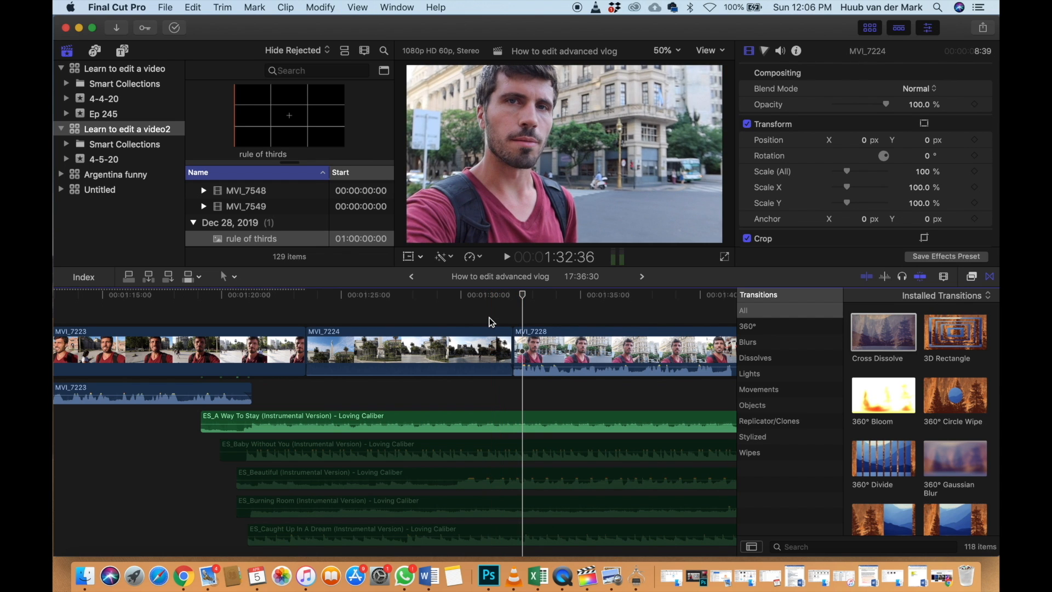
Find the beat just before MVI_7228 in the enlarged timeline and trim the end of MVI_7224 to 1:32:00
left_click(485, 317)
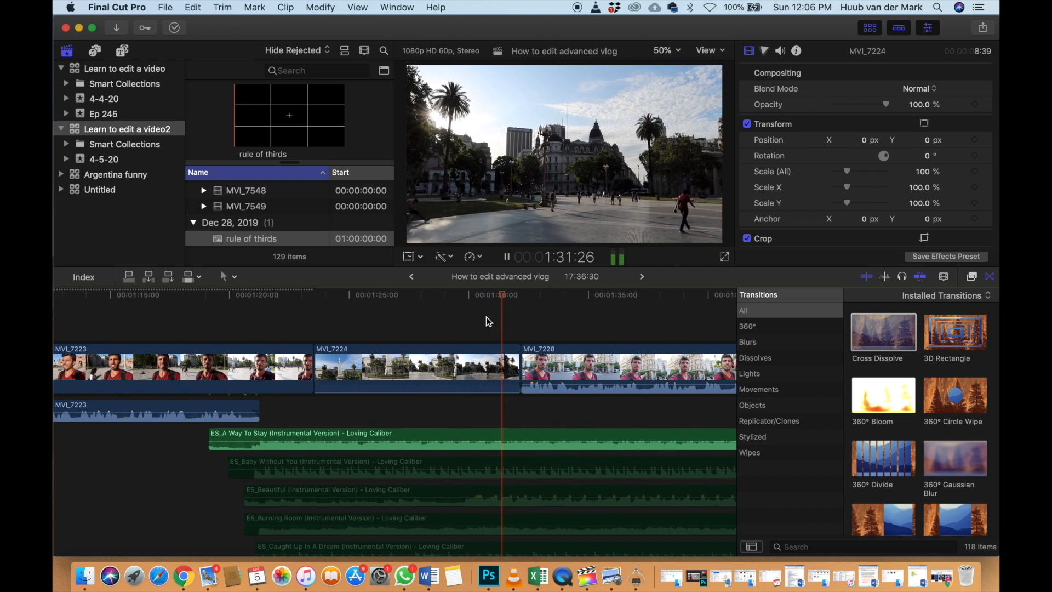
left_click(506, 324)
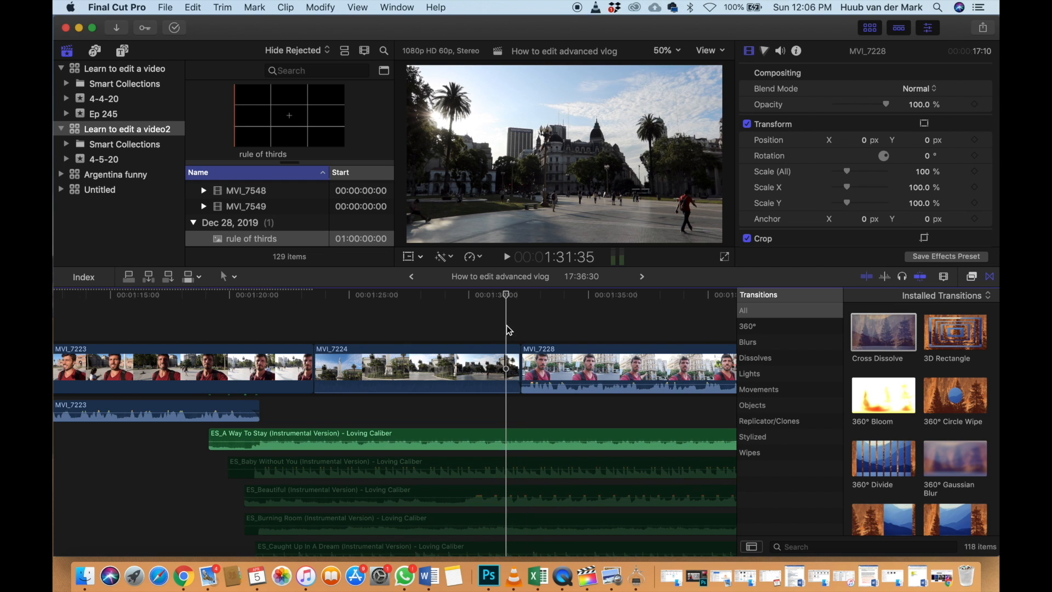
key("super+equal")
key("super+equal")
key("super+equal")
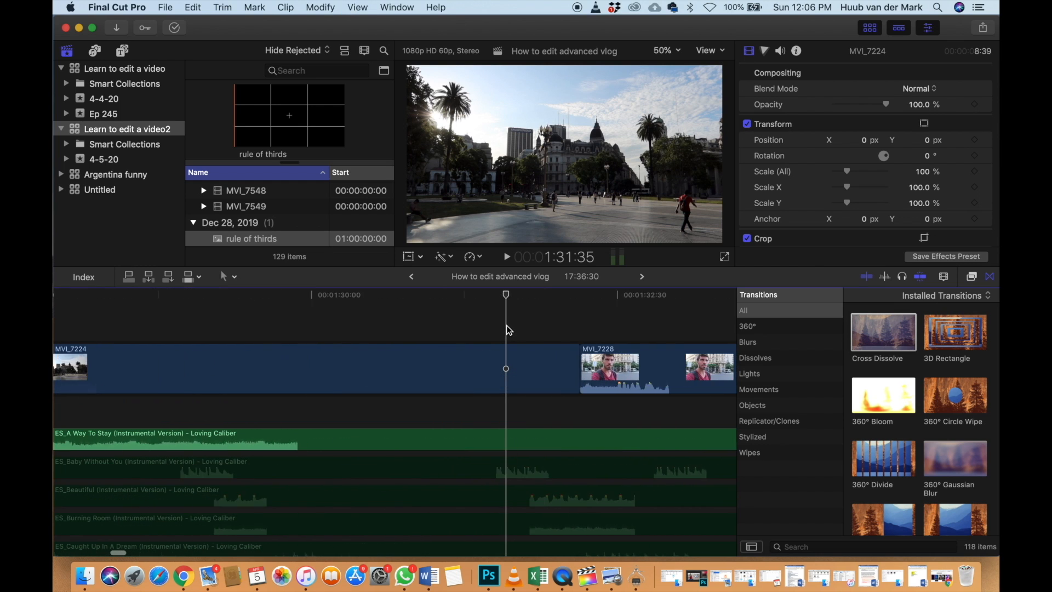
left_click(603, 339)
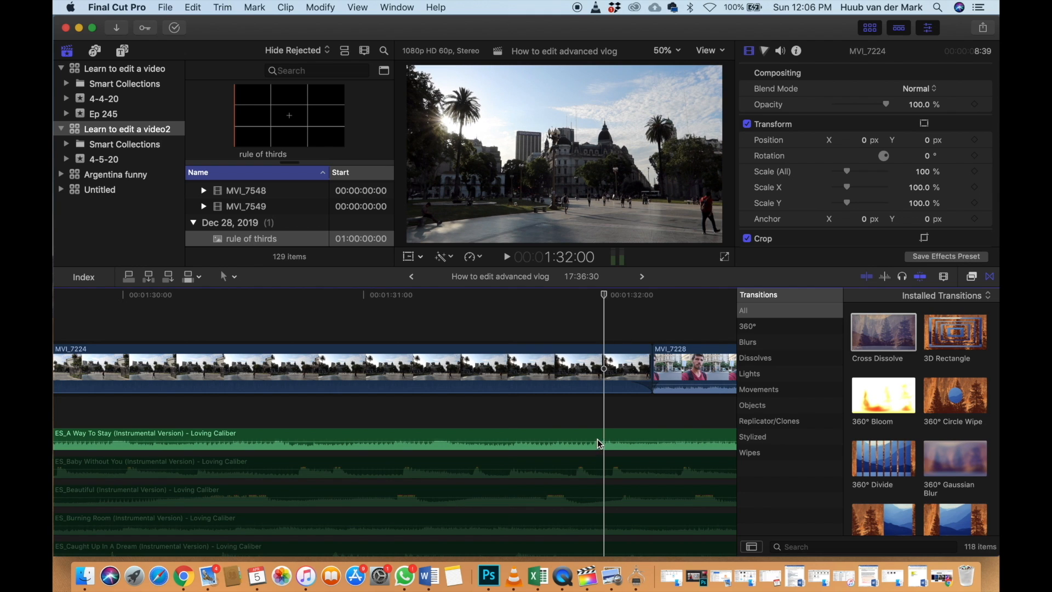
left_click(596, 331)
key("Right")
key("Right")
left_click(606, 361)
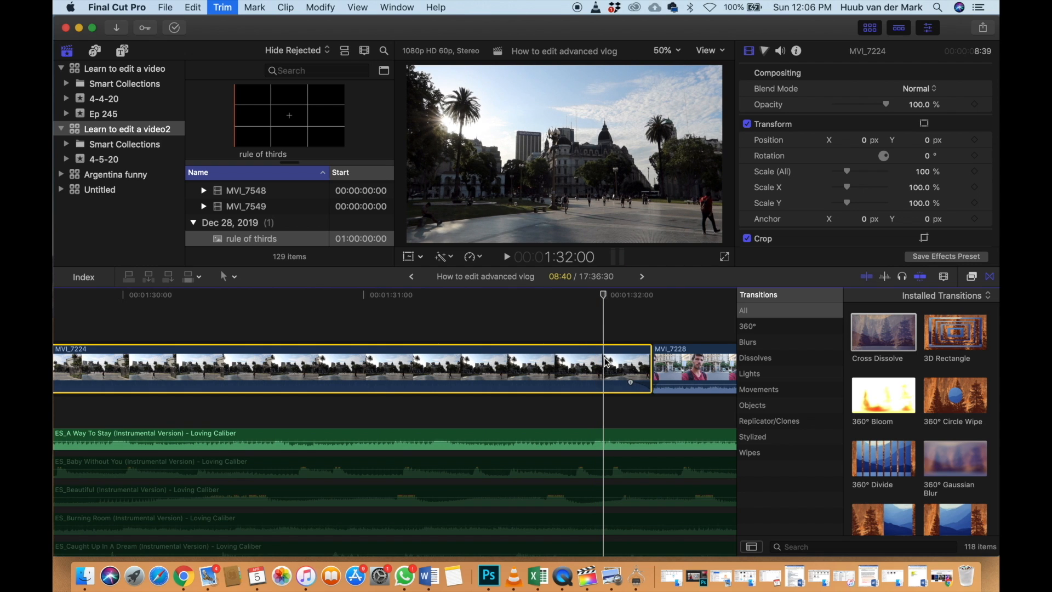
key("alt+]")
Play across the cut from MVI_7224 to MVI_7228 to check its timing and show more of the timeline
left_click(412, 323)
key("space")
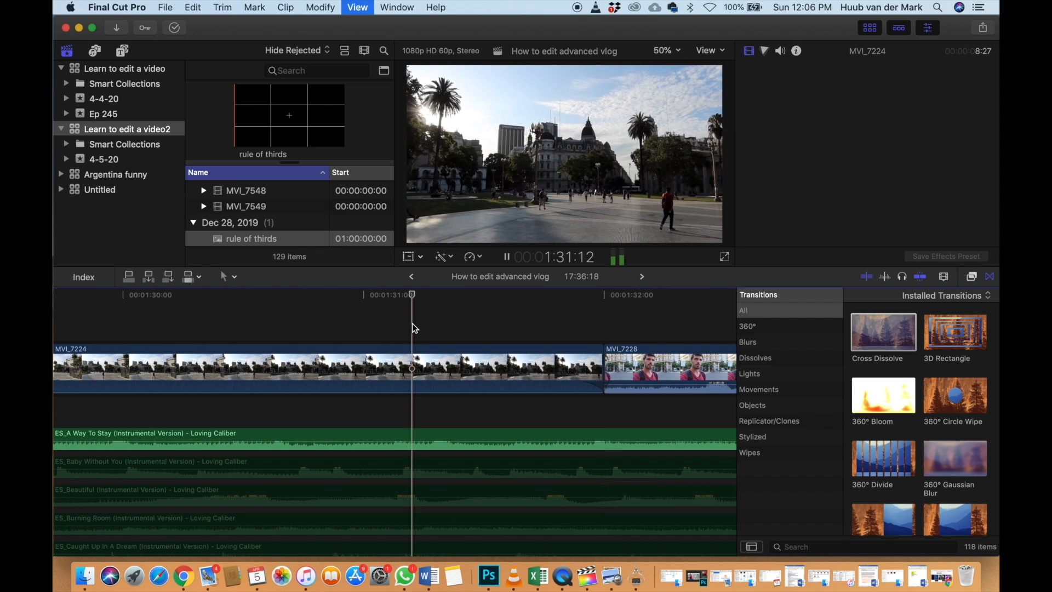
key("space")
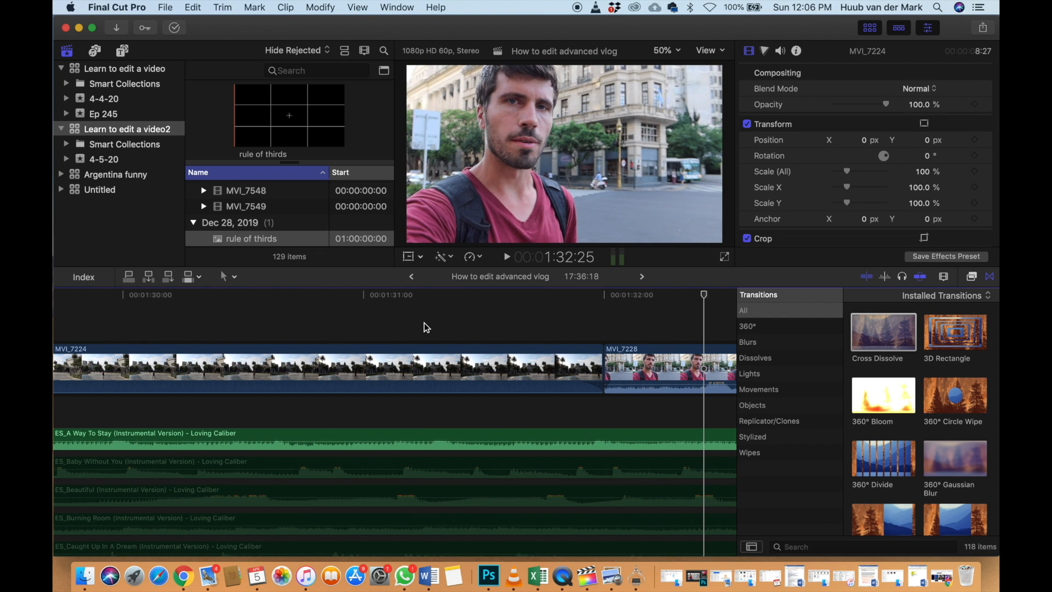
key("super+minus")
key("super+minus")
key("super+minus")
key("super+minus")
key("super+minus")
scroll(431, 324, "right", 5)
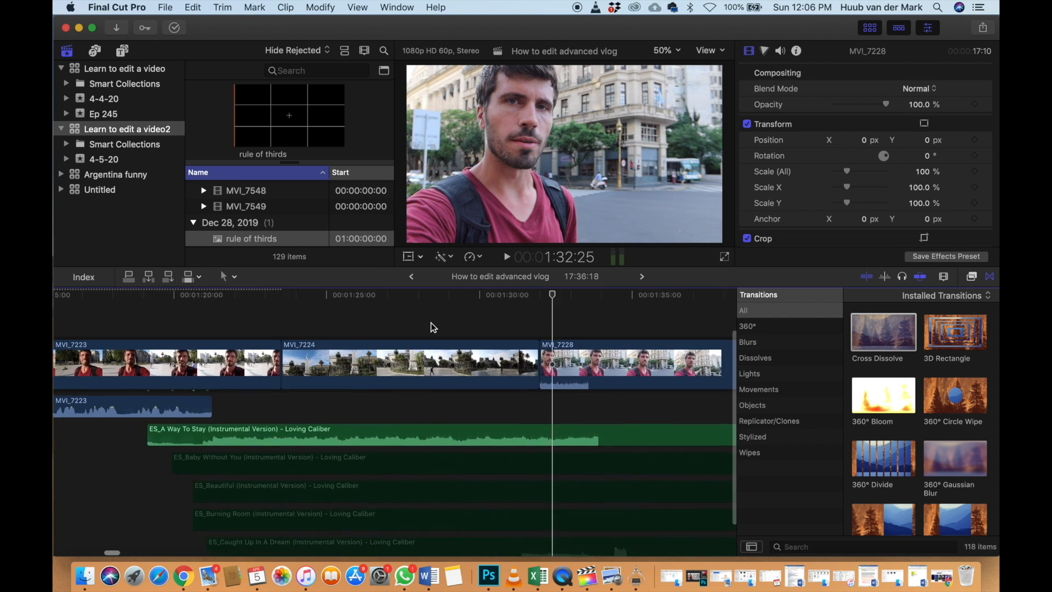
Cut the enabled ES_A Way To Stay at 1:32:20, disable the remainder and move it to start at about 1:35
left_click(525, 406)
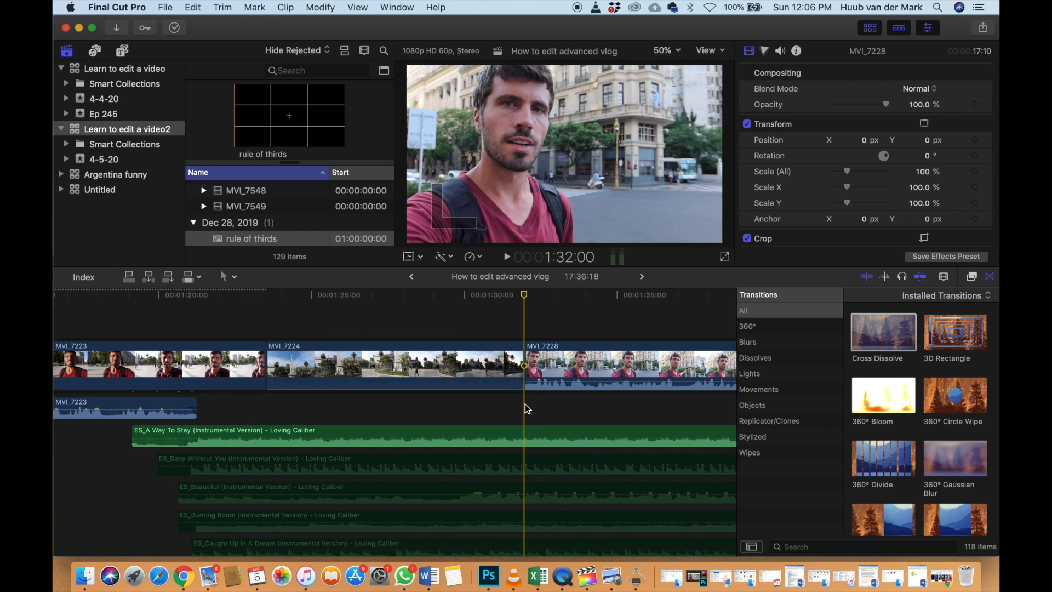
key("Right")
key("Right")
key("Right")
key("Right")
key("Right")
key("Right")
key("Right")
key("Right")
key("Right")
key("Right")
key("Right")
key("Right")
key("Right")
key("Right")
key("Right")
key("Right")
key("Right")
key("Right")
key("Right")
key("Right")
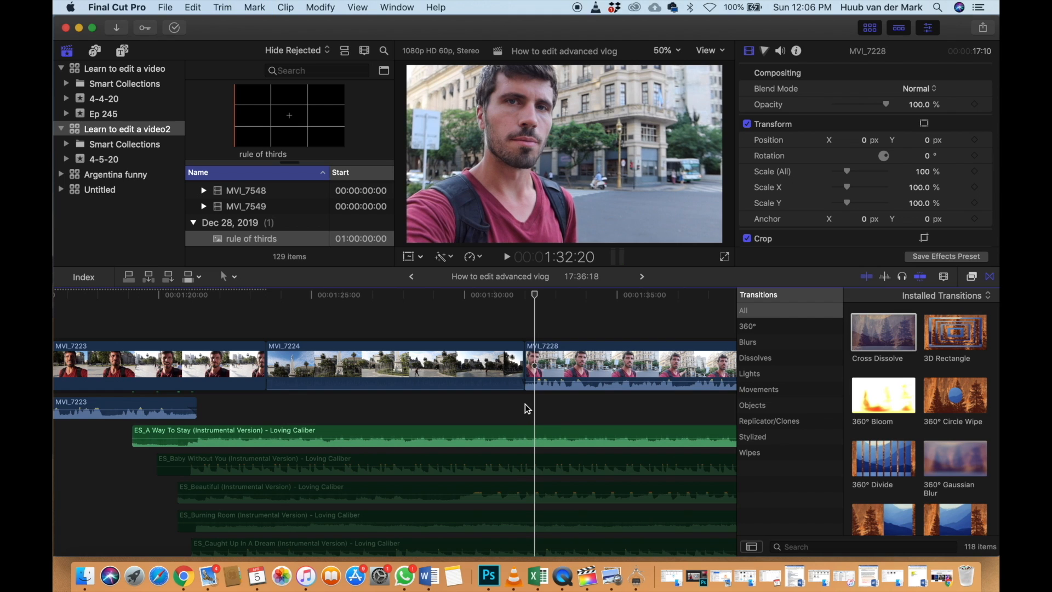
left_click(536, 431)
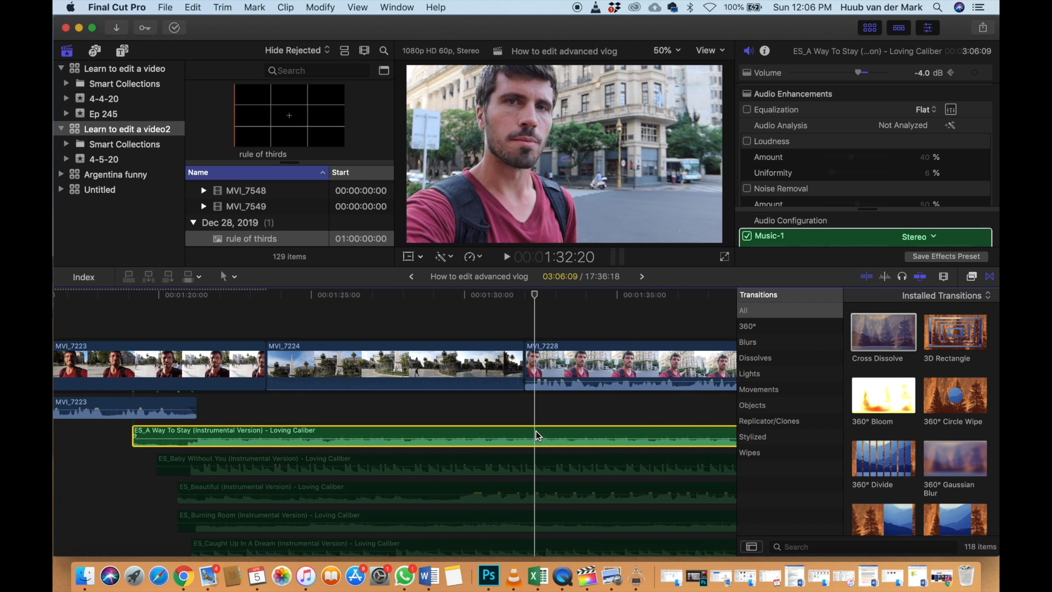
key("super+b")
left_click_drag(536, 431, 644, 407)
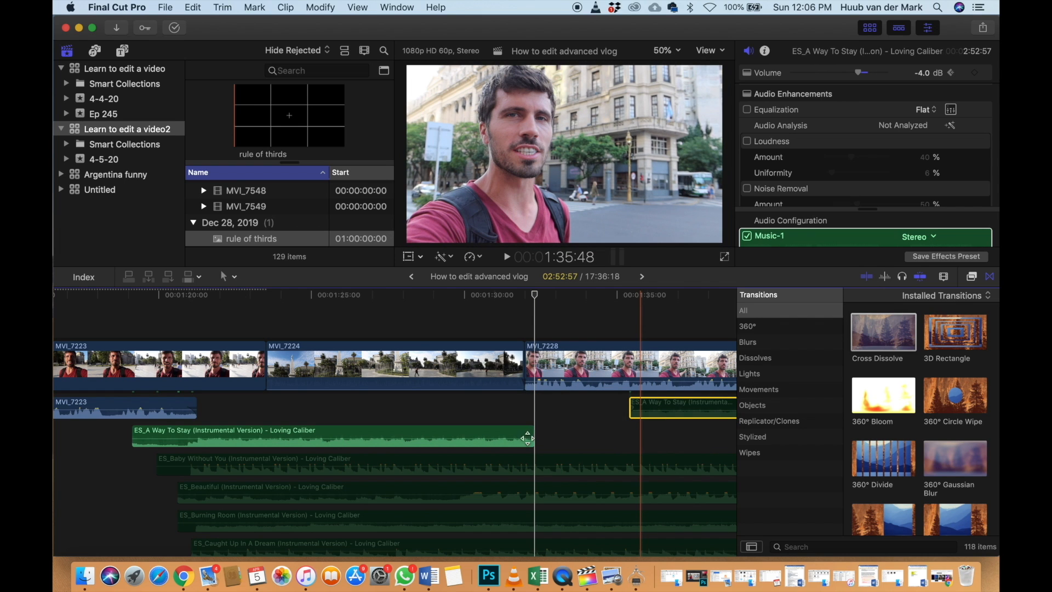
Add a very short fade-out of about 00:01.54 to the end of the ES_A Way To Stay piece under the start of MVI_7228
key("super+equal")
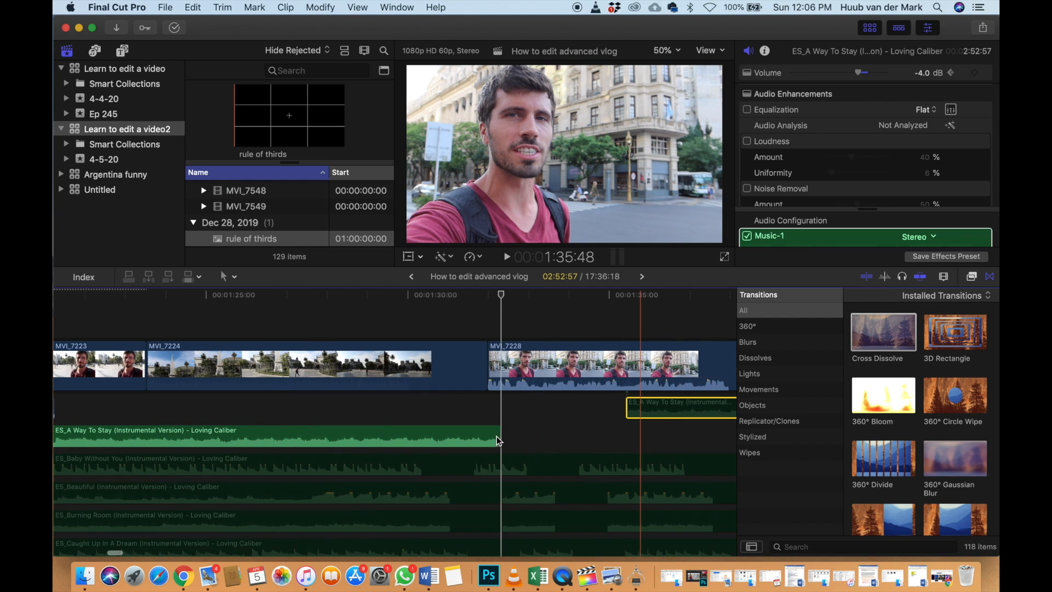
key("super+equal")
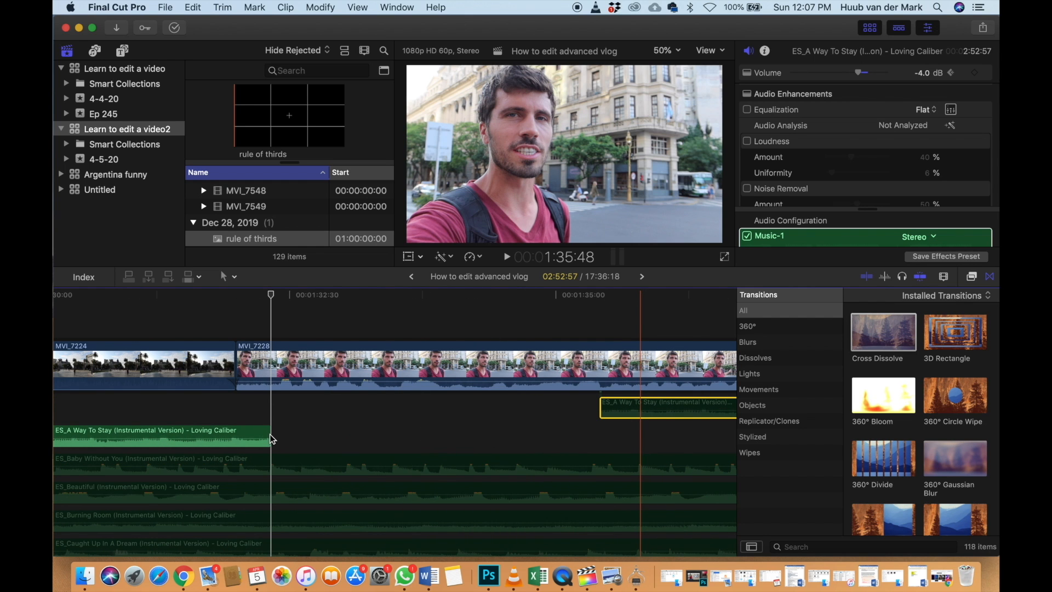
scroll(323, 437, "left", 5)
left_click_drag(372, 433, 372, 433)
key("super+equal")
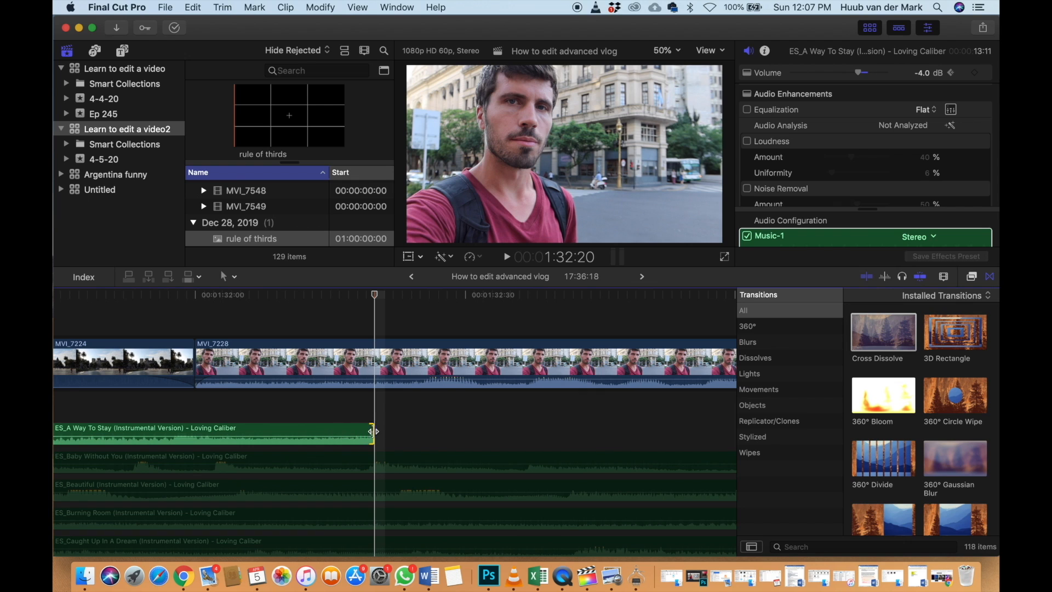
left_click(330, 414)
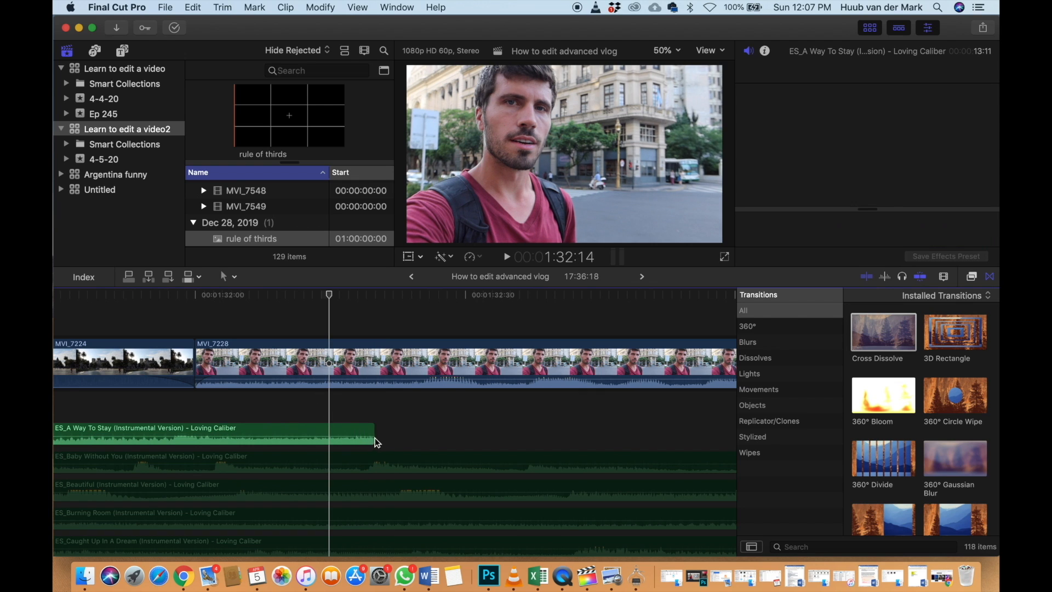
left_click_drag(369, 435, 359, 434)
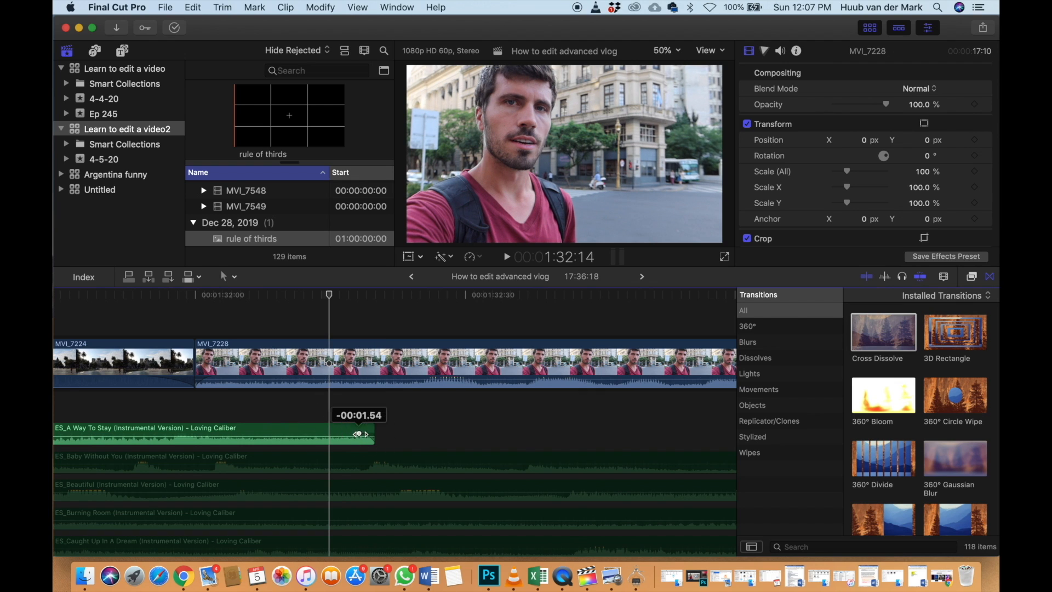
Move the disabled remainder of ES_A Way To Stay to about 1:55 and play the start of MVI_7446 from 1:49:12
key("super+minus")
key("super+minus")
key("super+minus")
key("super+minus")
key("super+minus")
key("super+minus")
key("super+minus")
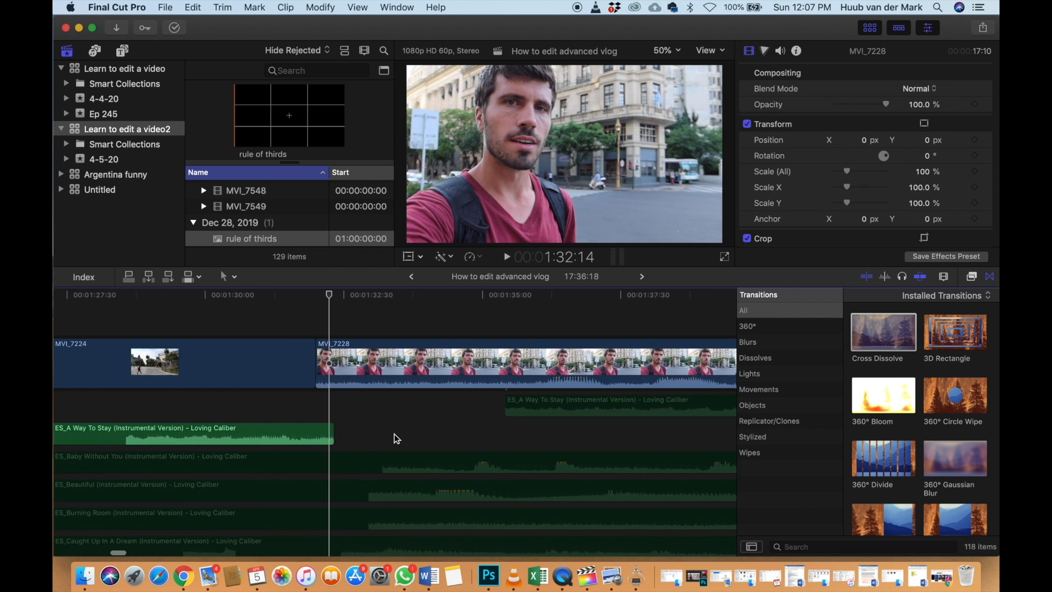
key("super+minus")
key("super+minus")
key("super+minus")
key("super+minus")
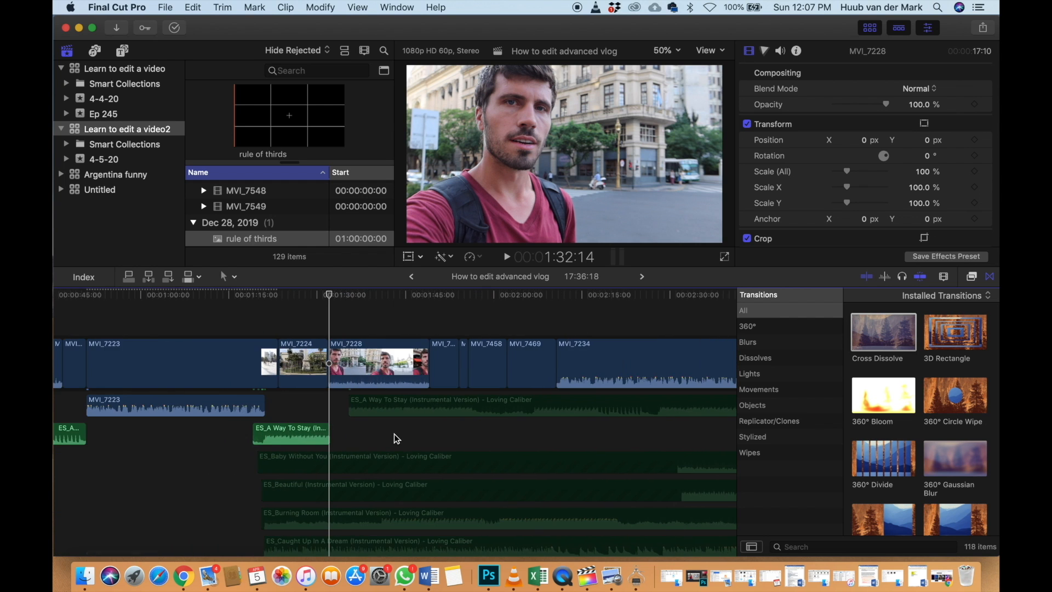
key("super+minus")
key("super+minus")
key("super+minus")
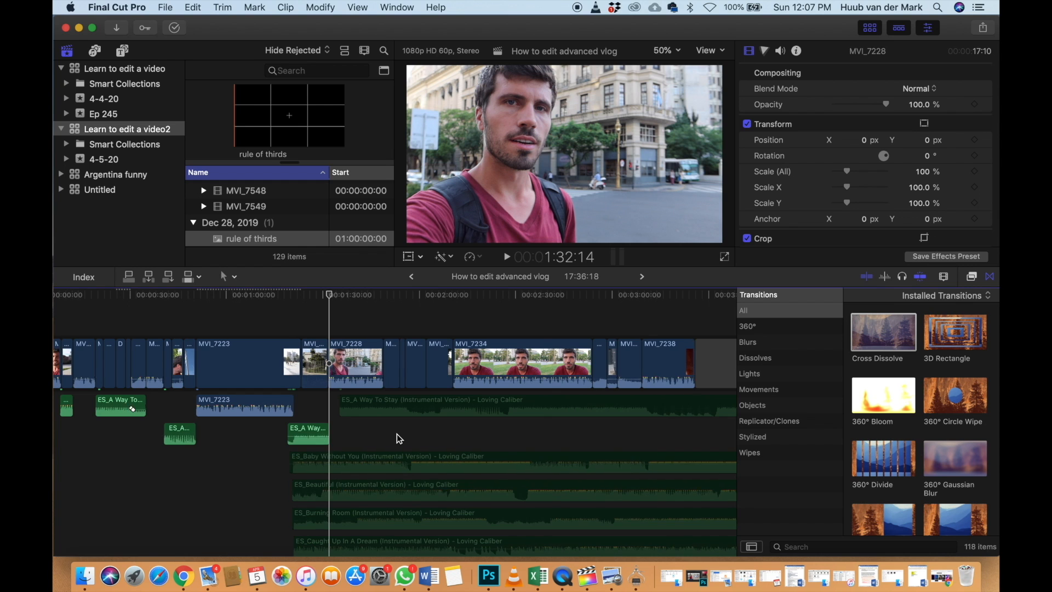
scroll(397, 433, "left", 1)
scroll(397, 433, "right", 1)
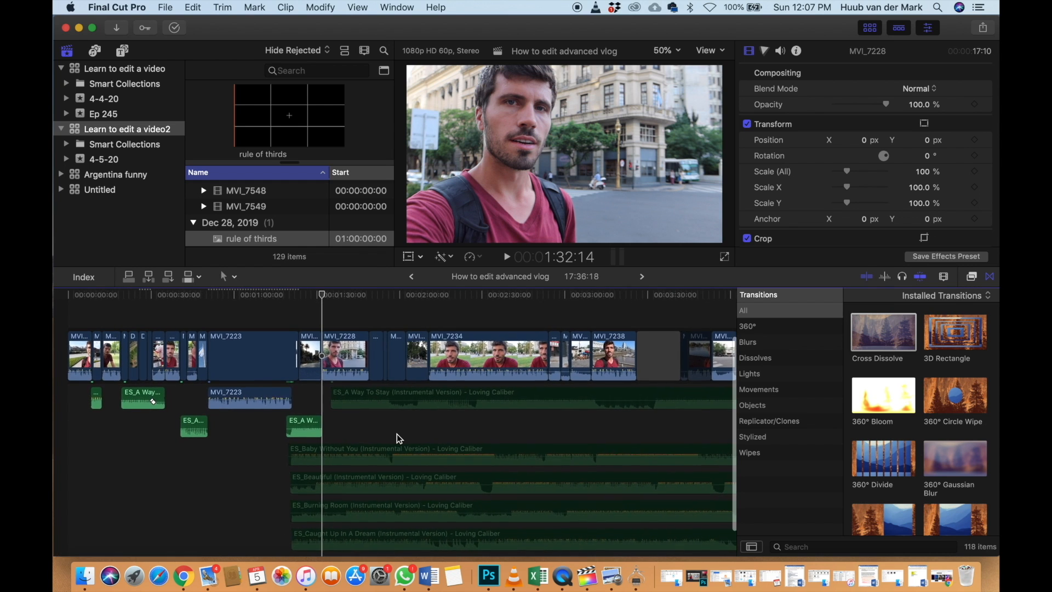
scroll(397, 433, "left", 1)
scroll(397, 434, "right", 1)
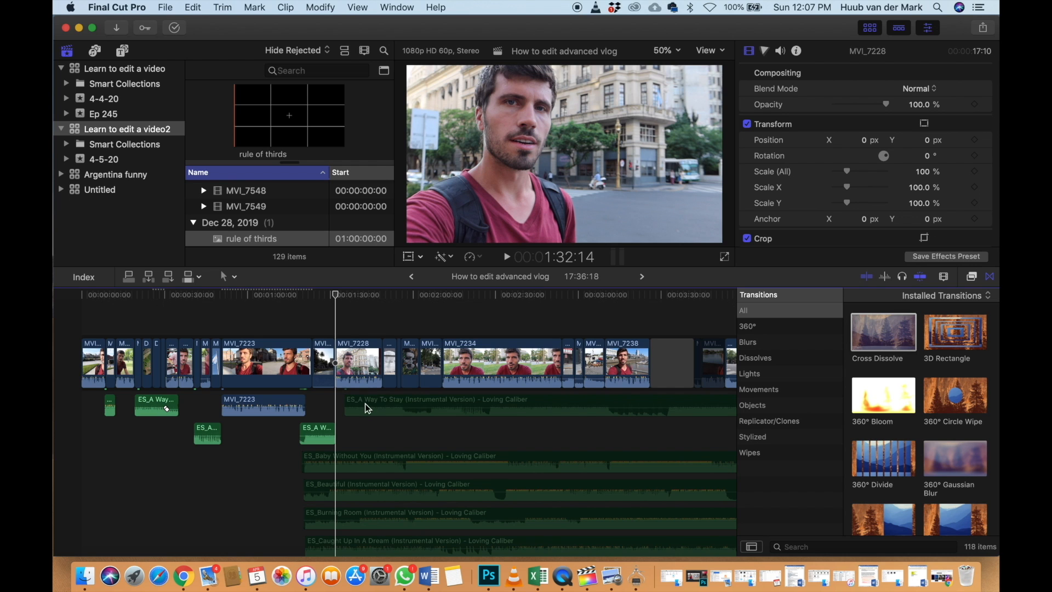
left_click_drag(365, 394, 411, 403)
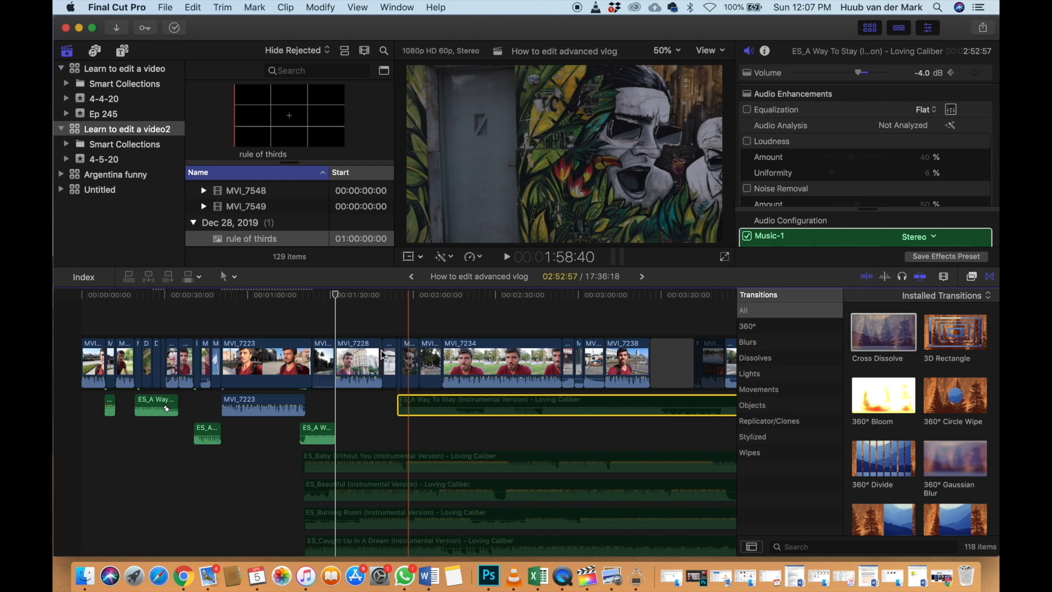
left_click(381, 333)
key("space")
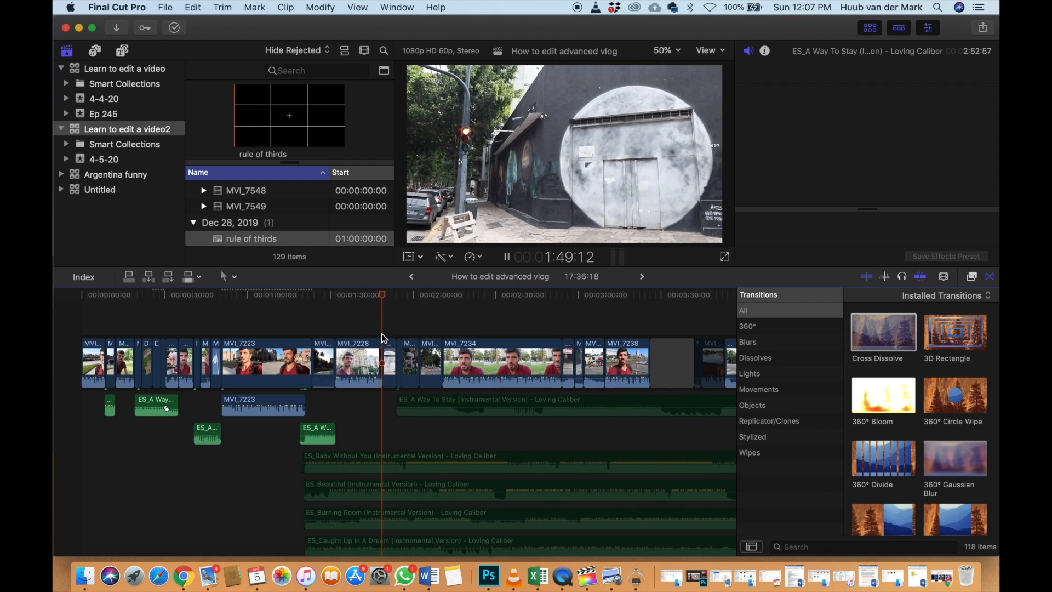
key("space")
Delete the disabled tracks ES_Baby Without You, ES_Beautiful, ES_Burning Room and ES_Caught Up In A Dream from the timeline
scroll(382, 333, "down", 2)
scroll(381, 333, "right", 4)
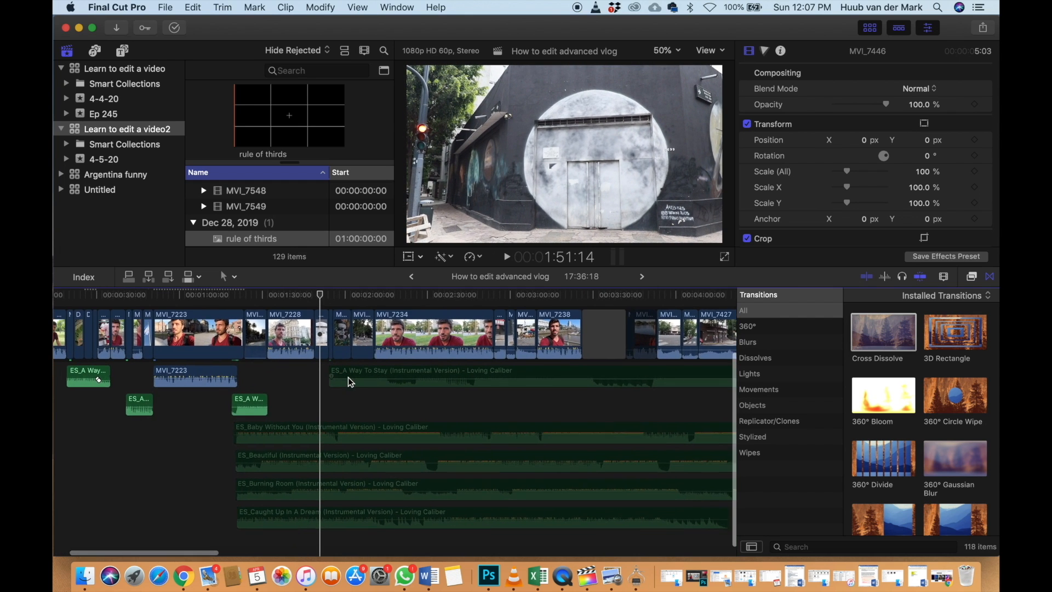
left_click_drag(312, 404, 311, 520)
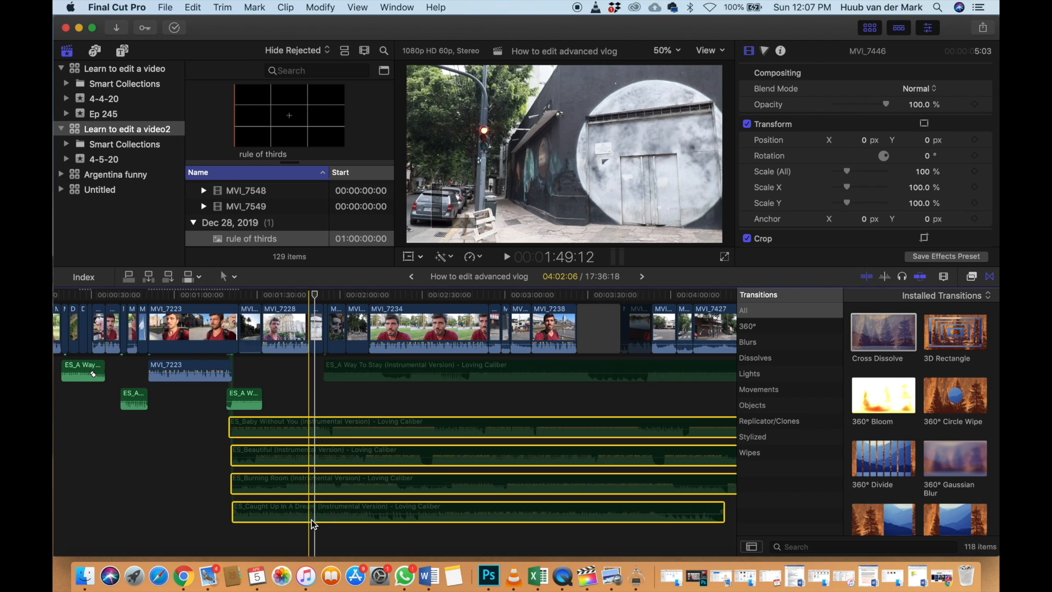
key("Delete")
Switch to Finder's Music folder, audition the songs from ES_Chemicals to ES_Fighter, and place ES_Fighter under the start of MVI_7446
key("super+Tab")
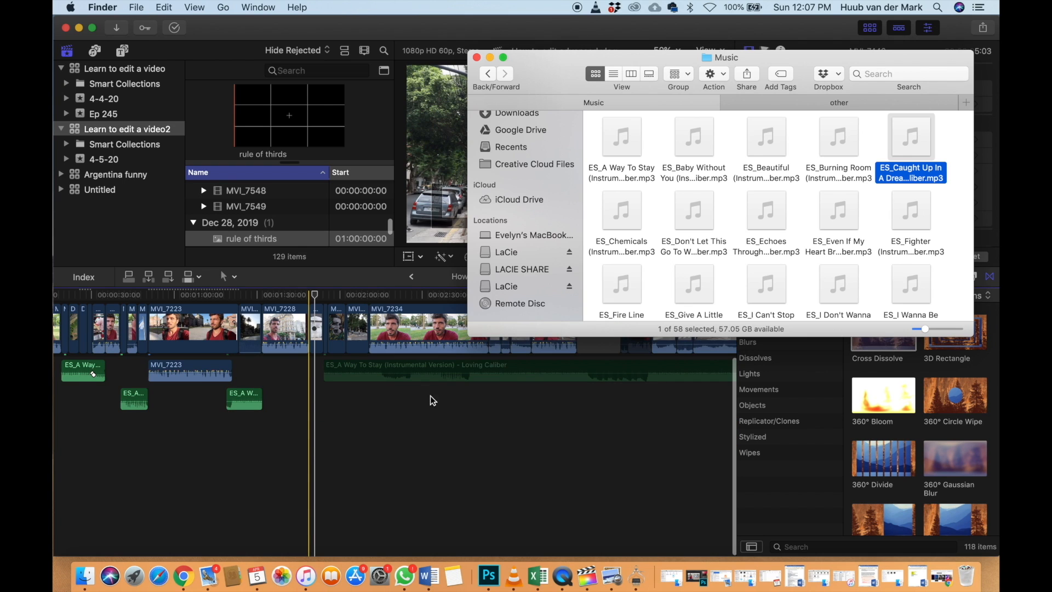
double_click(634, 227)
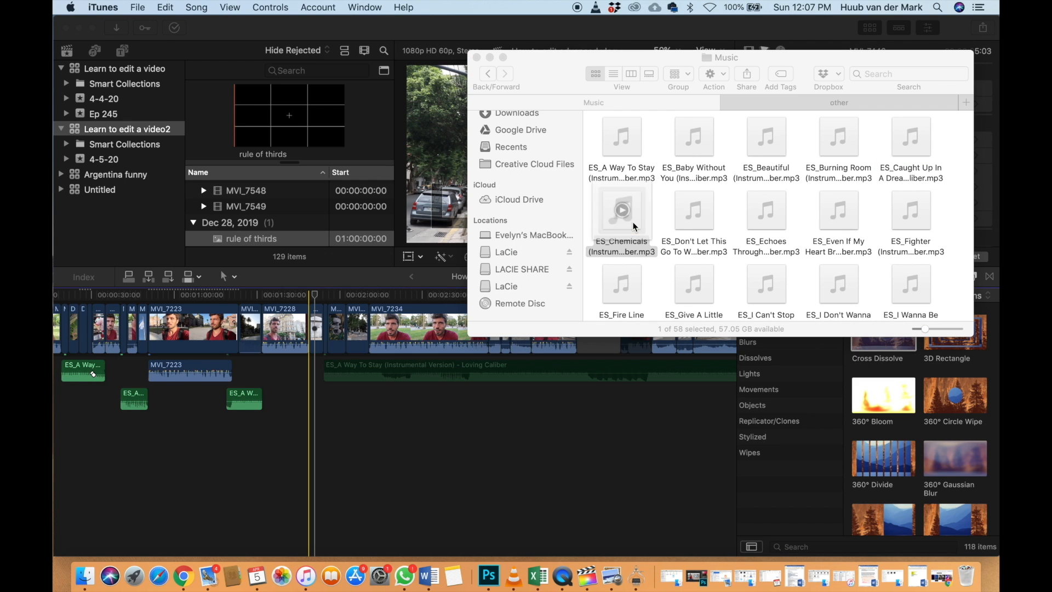
left_click(704, 221)
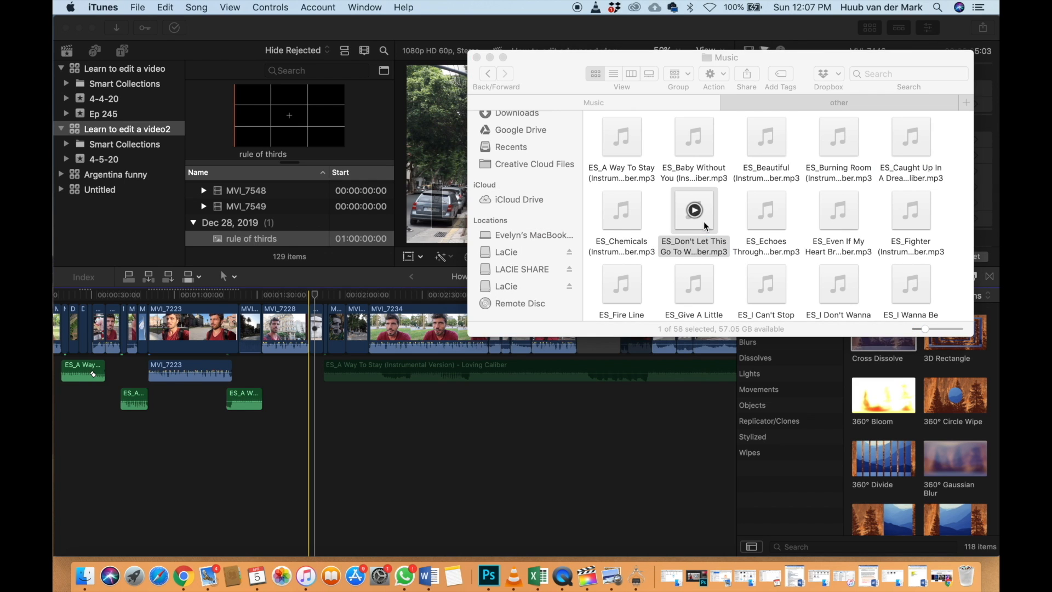
left_click(779, 220)
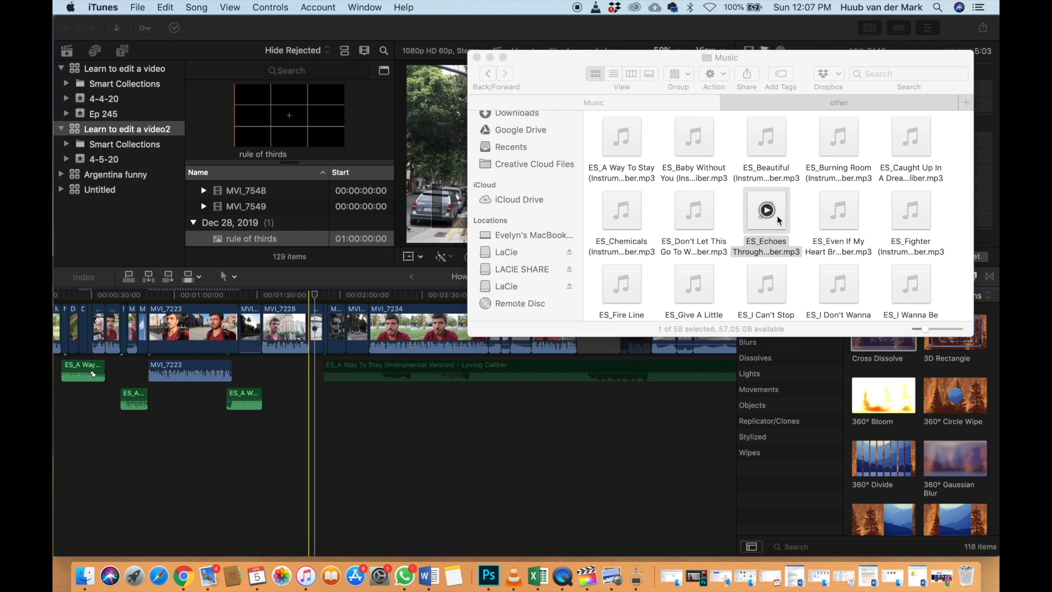
left_click(848, 222)
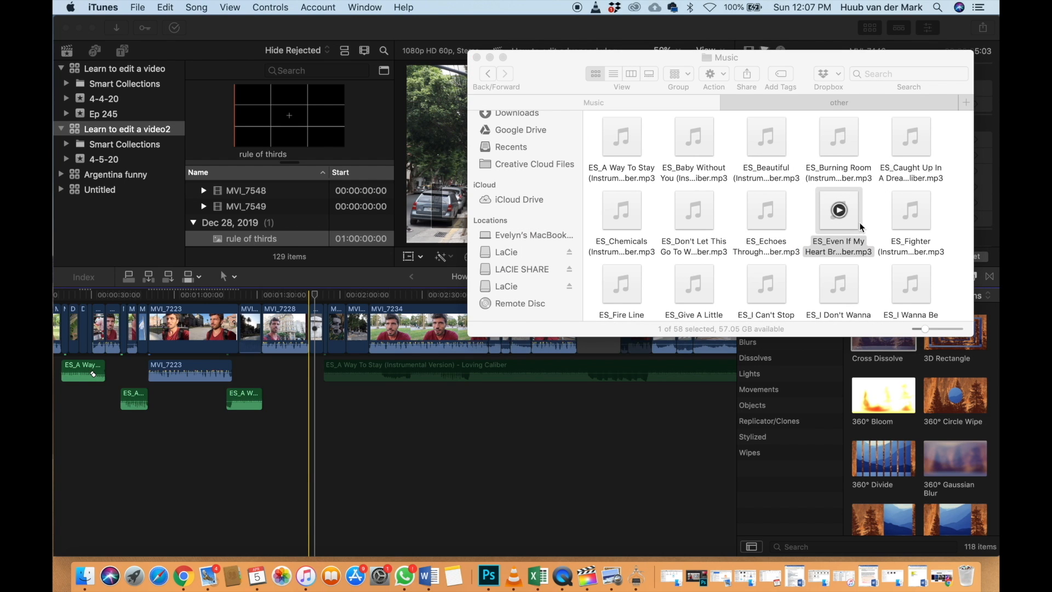
left_click(898, 225)
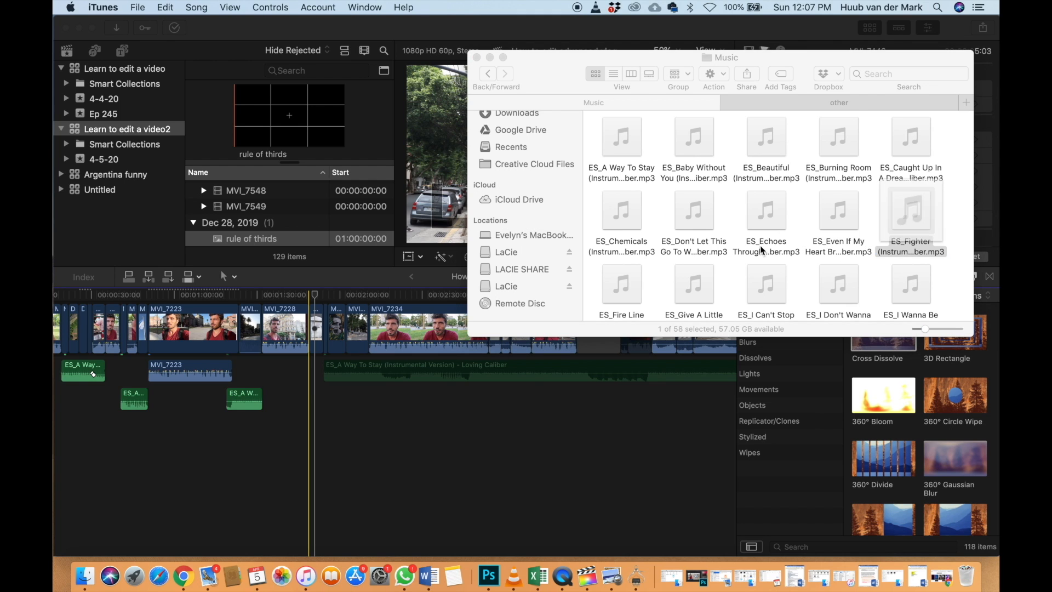
scroll(638, 215, "down", 3)
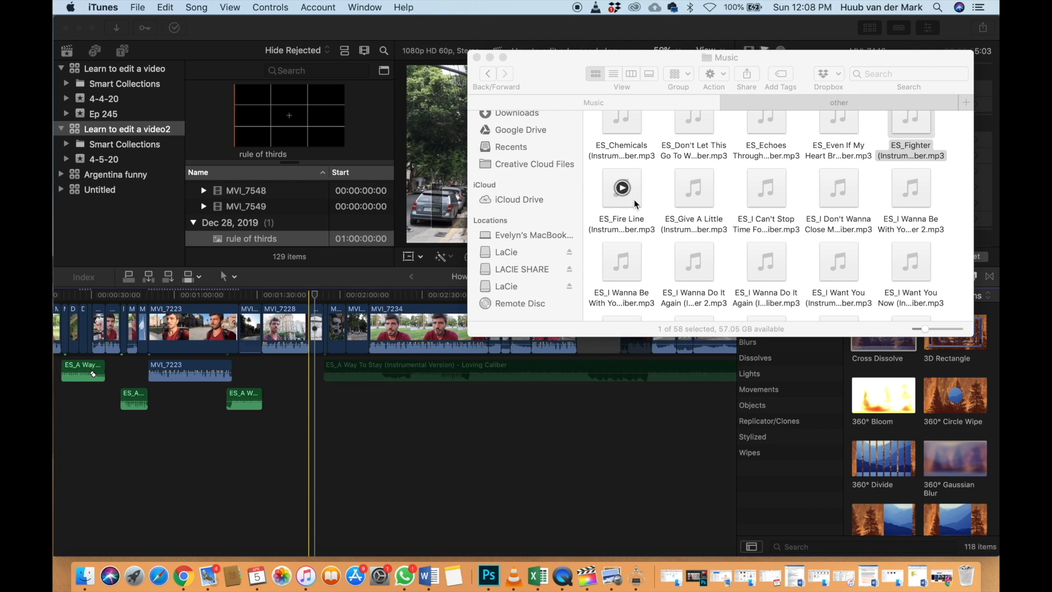
left_click_drag(913, 143, 310, 423)
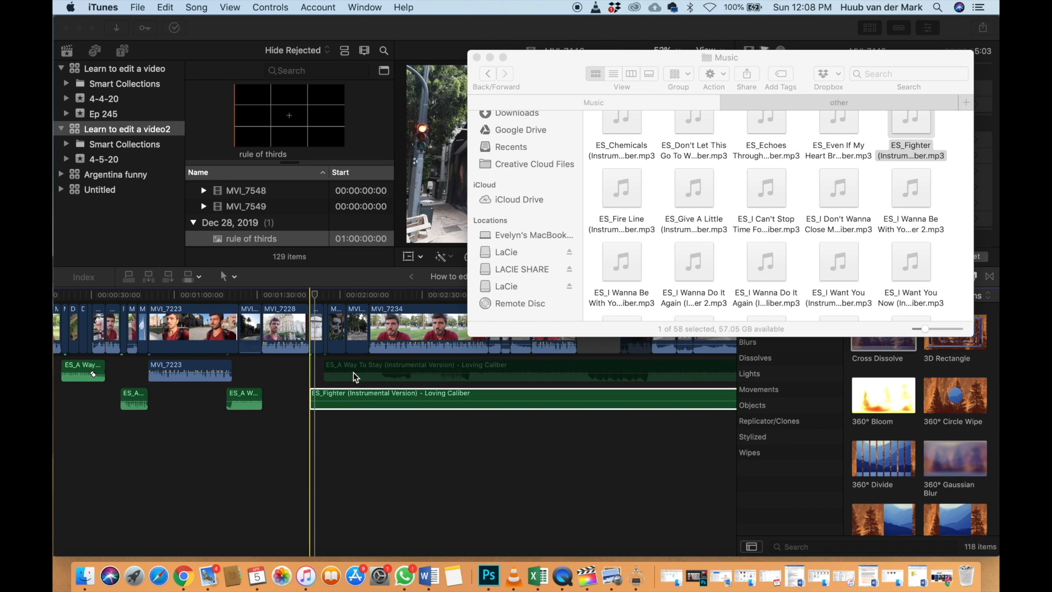
Audition the songs from ES_Fire Line to ES_I Won't Let You Down (1), and place the latter under the start of MVI_7446
left_click(635, 208)
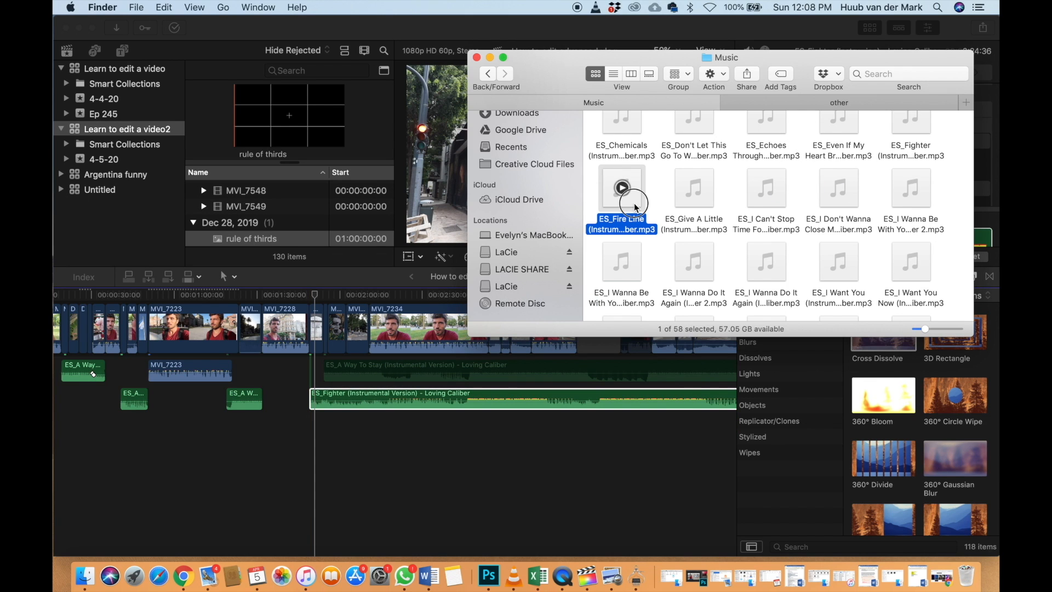
left_click(705, 203)
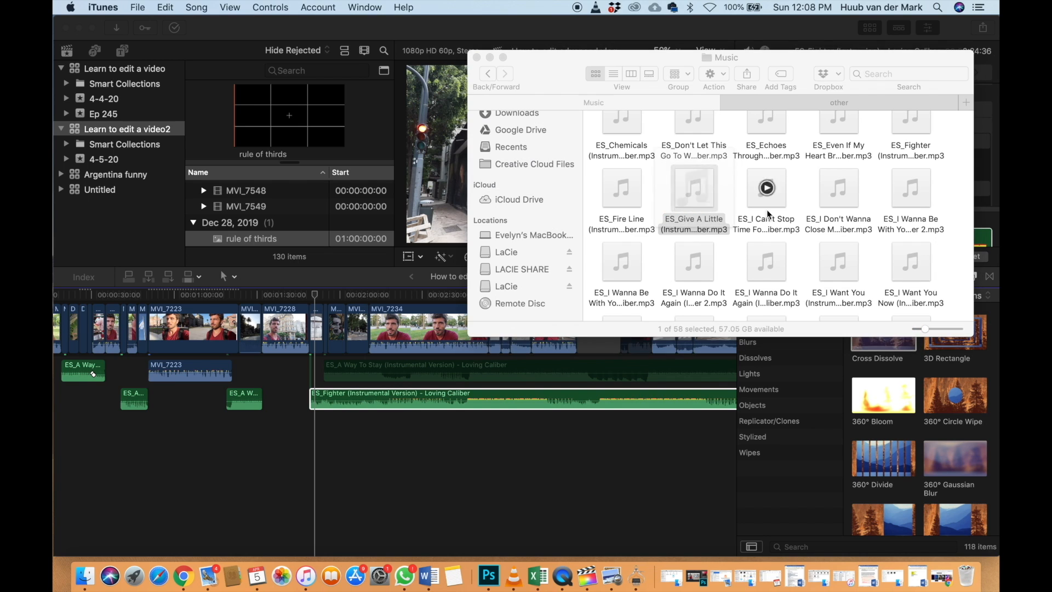
left_click(781, 207)
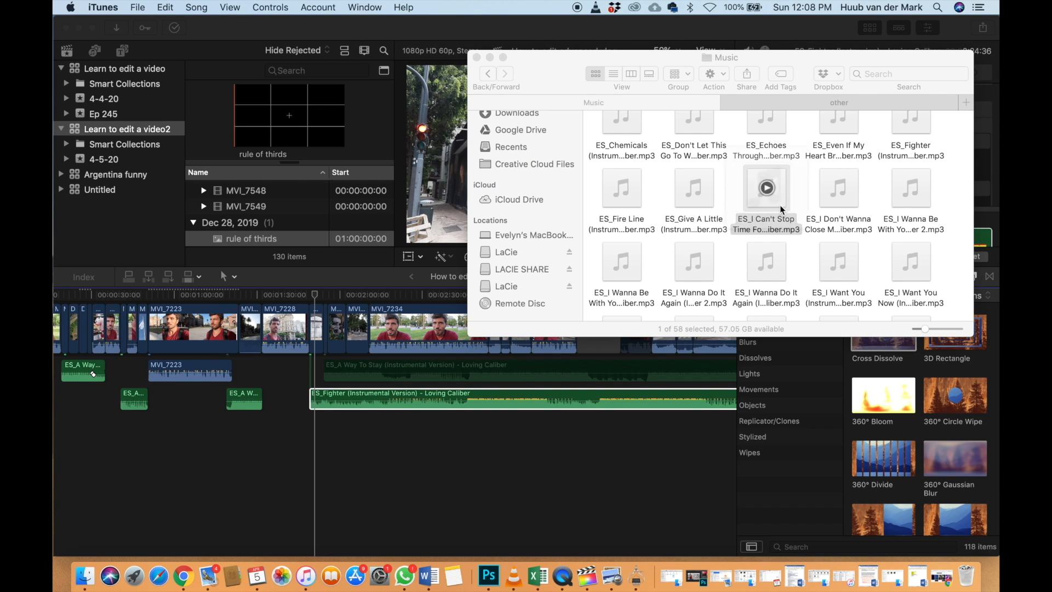
left_click(857, 205)
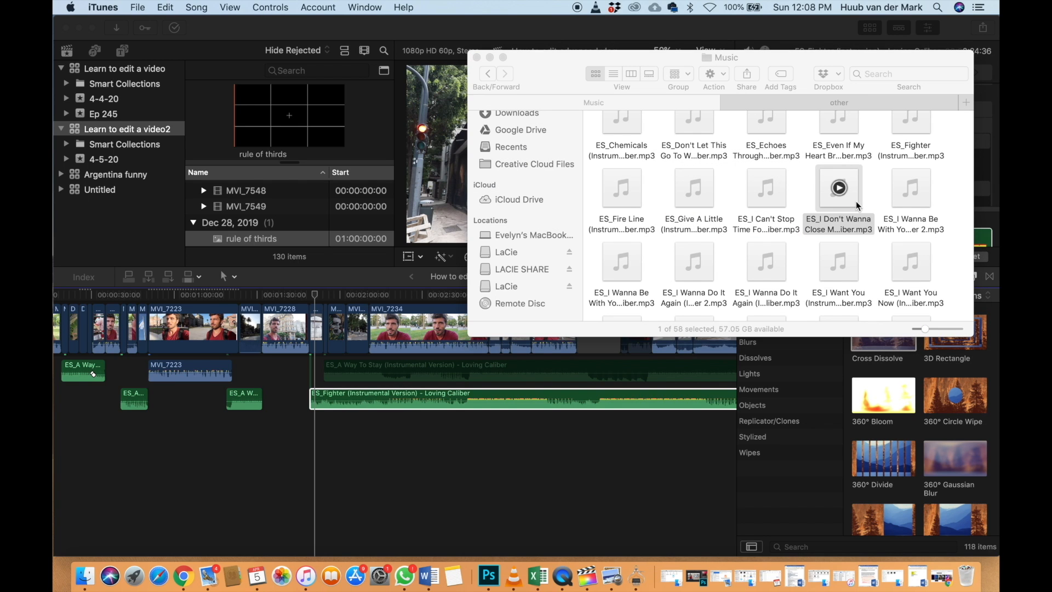
left_click(904, 205)
scroll(720, 227, "down", 2)
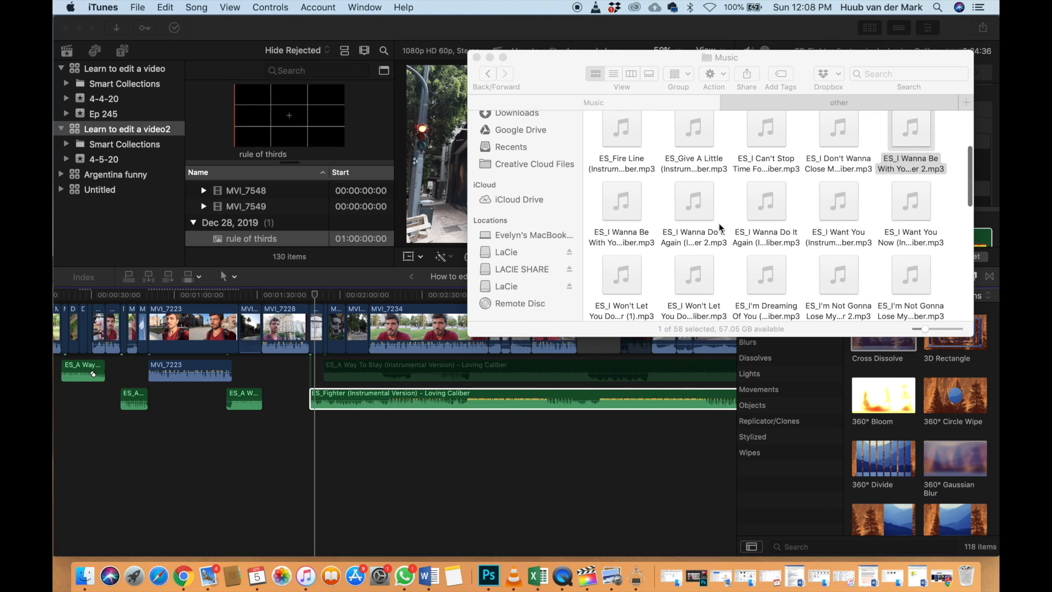
left_click(637, 217)
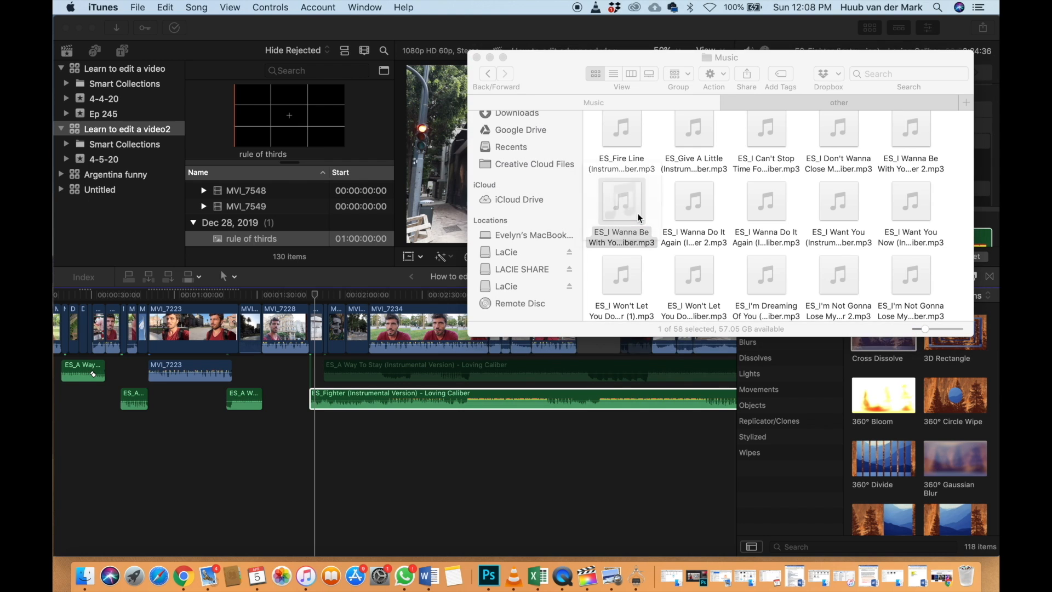
left_click(680, 211)
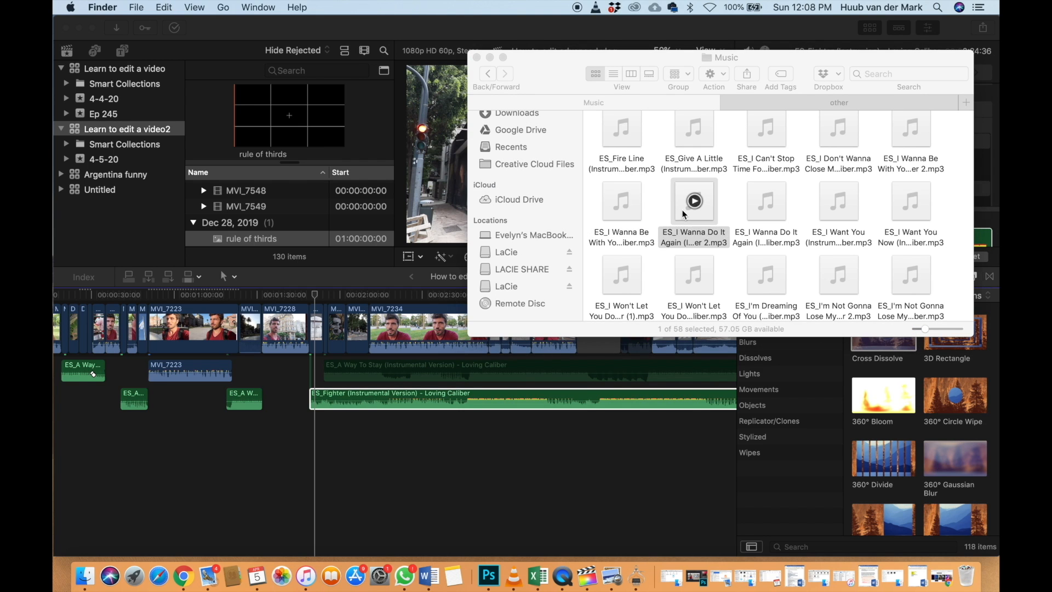
left_click(758, 218)
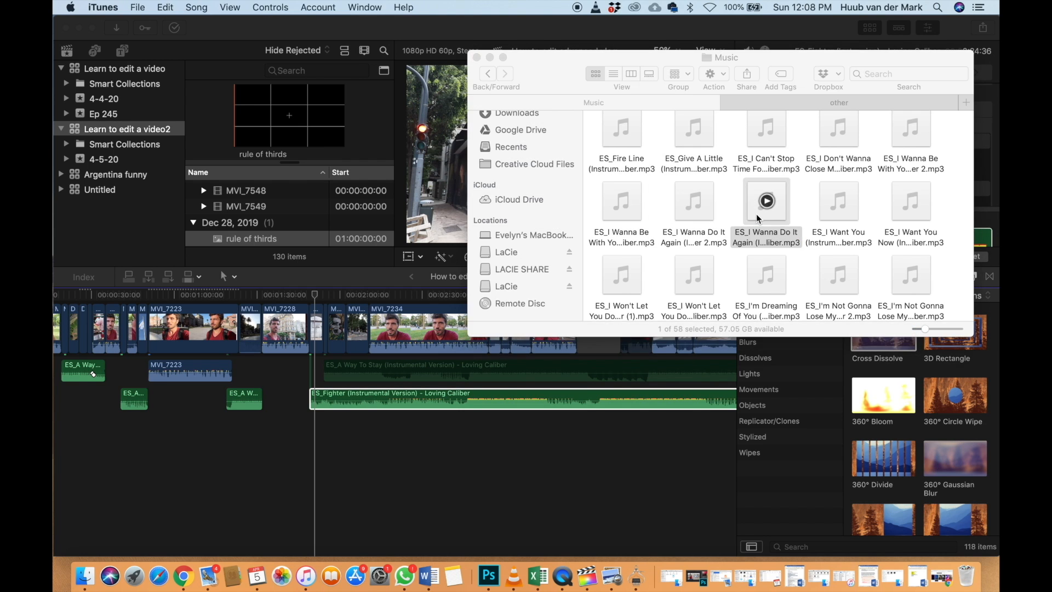
left_click(834, 207)
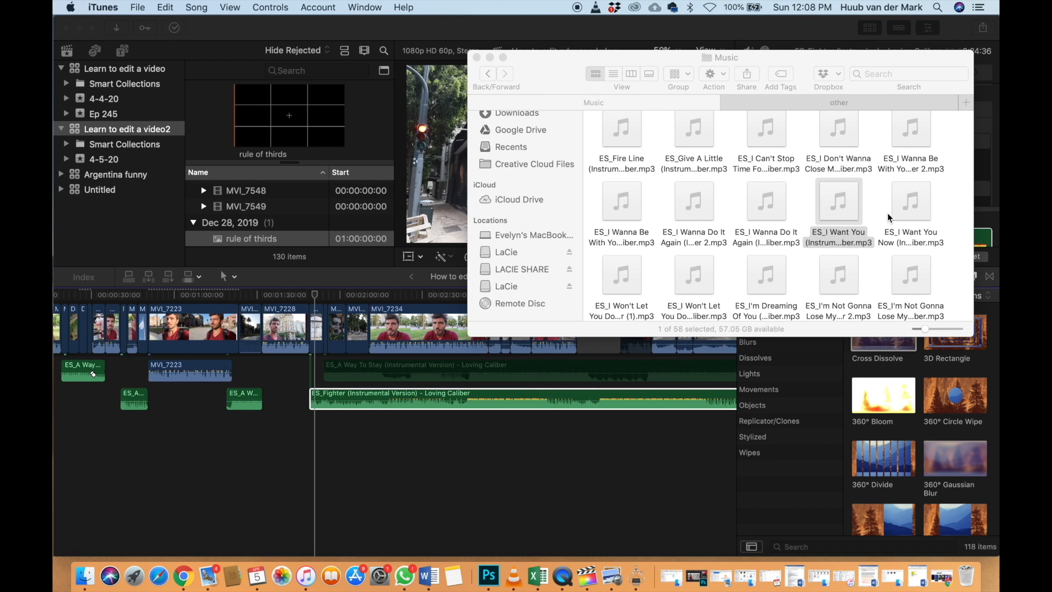
left_click(900, 213)
scroll(900, 217, "down", 2)
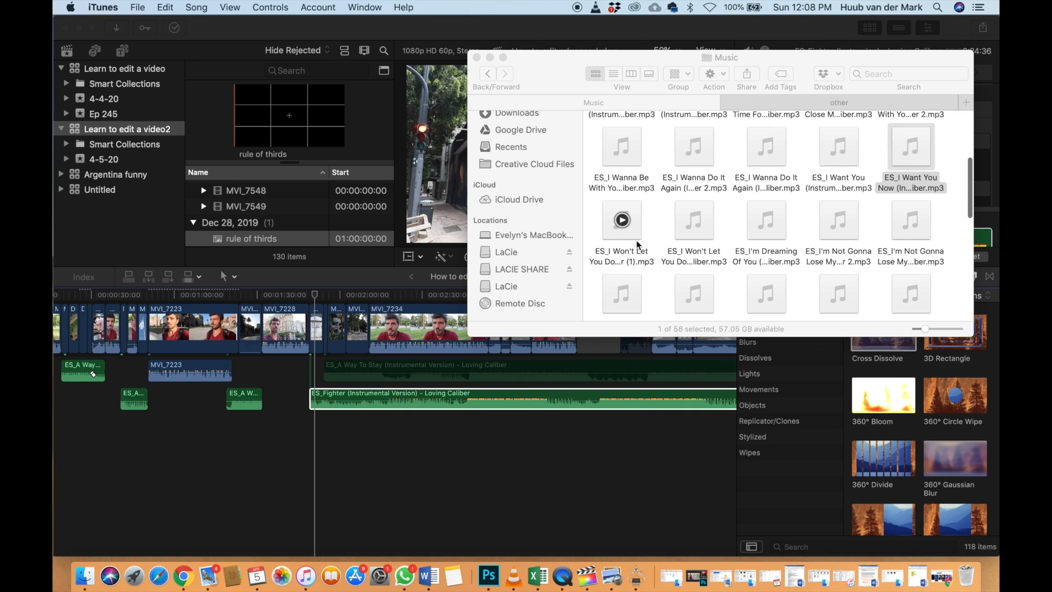
left_click(633, 236)
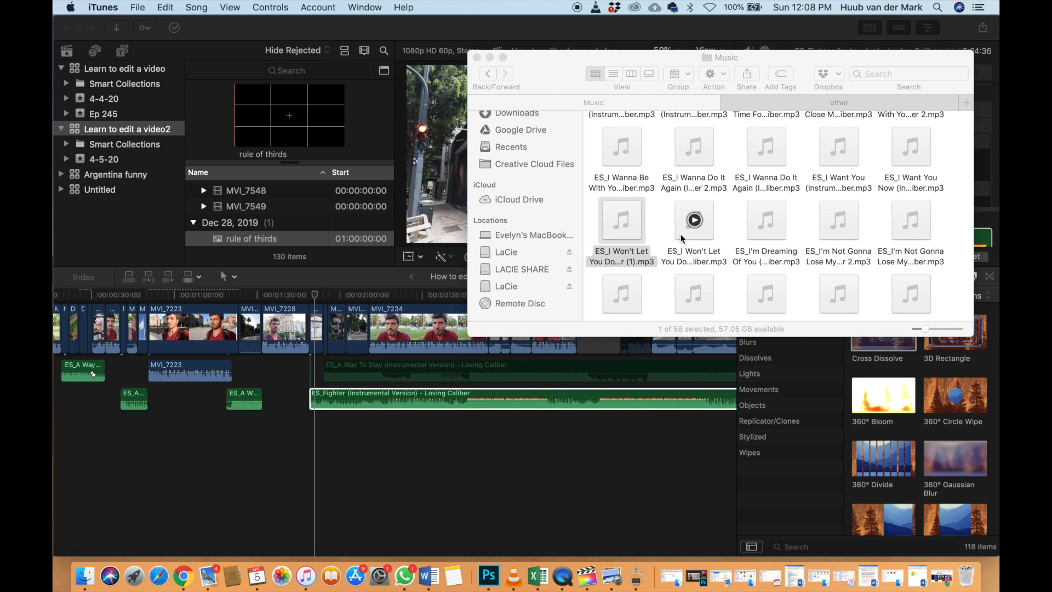
left_click_drag(630, 229, 313, 431)
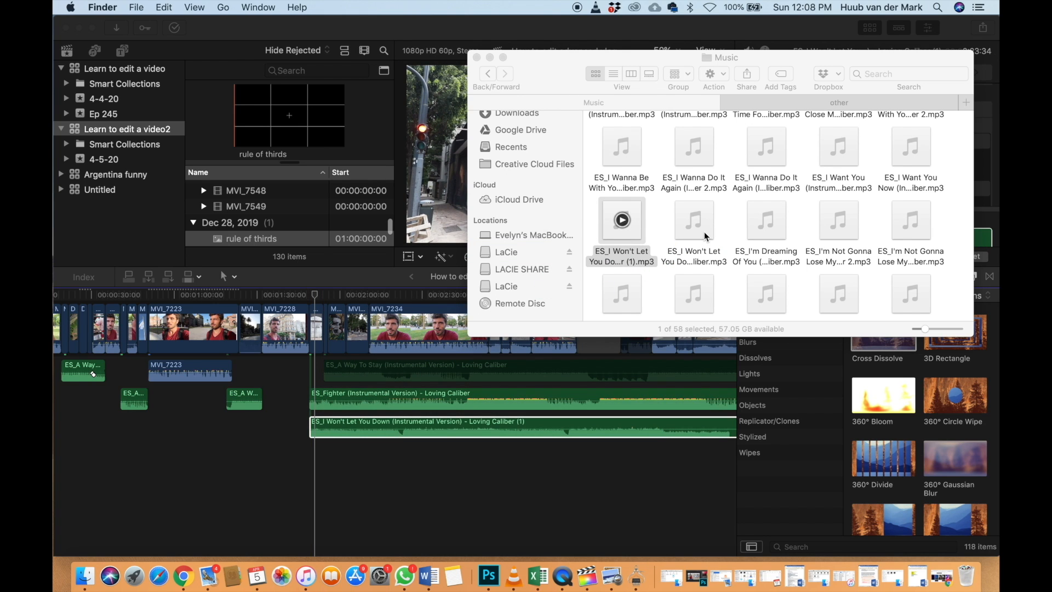
Audition the Music folder songs from the second ES_I Won't Let You Down file through ES_Let Me Go
left_click(706, 236)
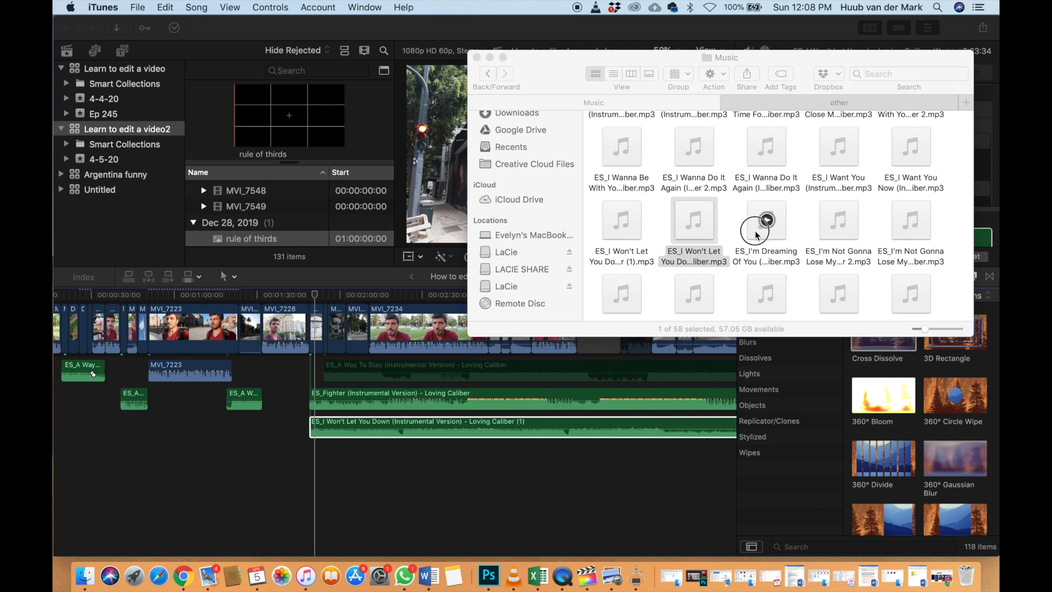
left_click(755, 231)
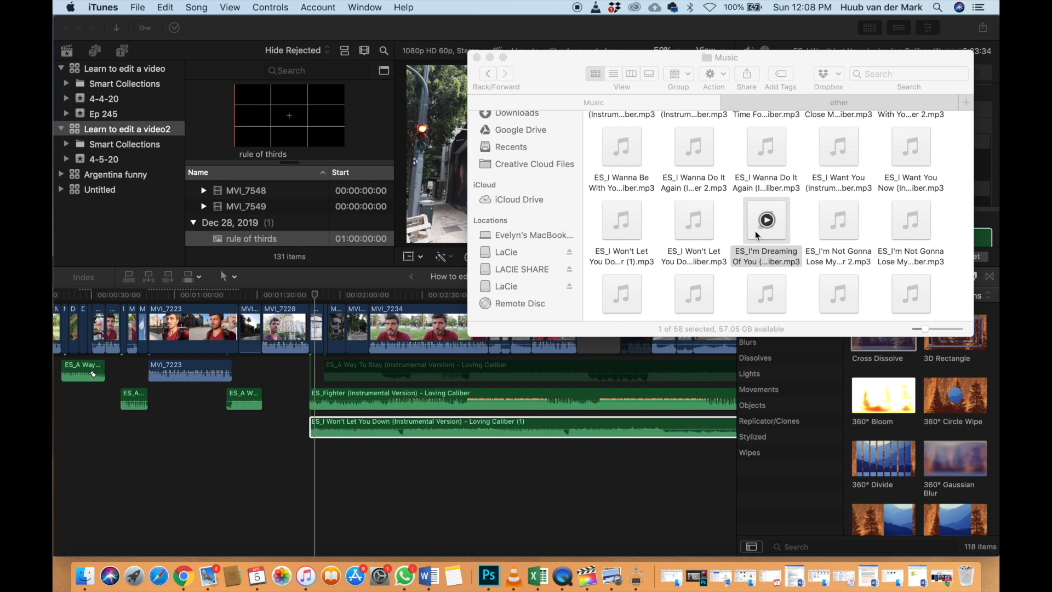
left_click(823, 235)
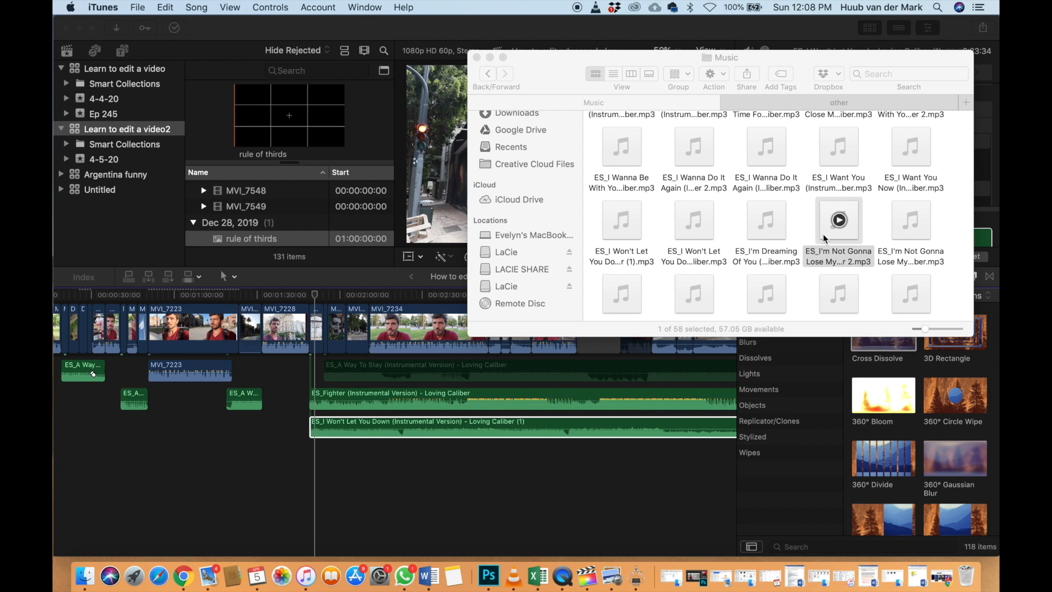
left_click(883, 235)
scroll(643, 241, "down", 3)
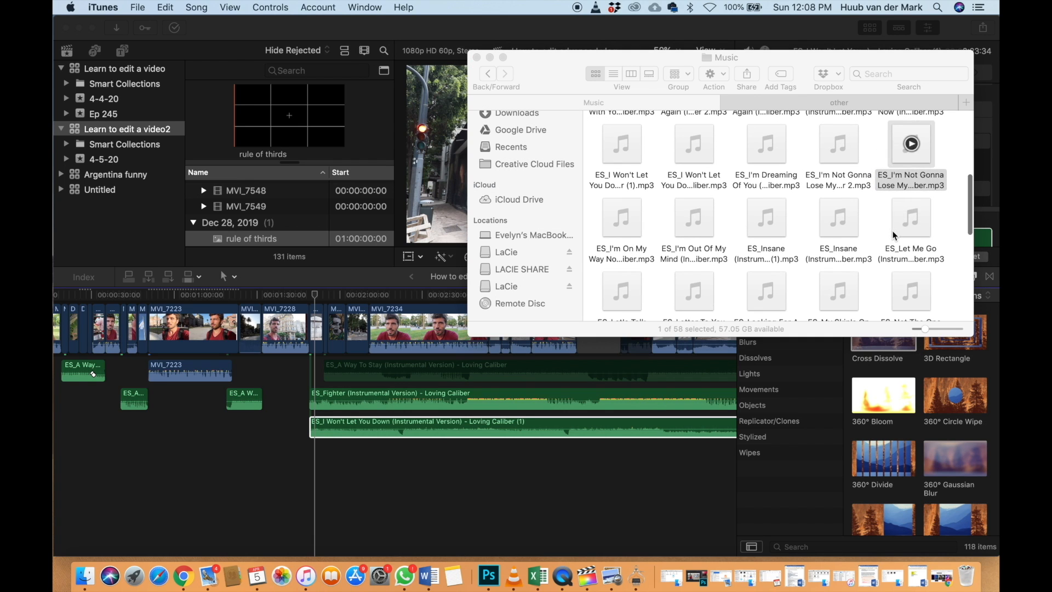
left_click(636, 235)
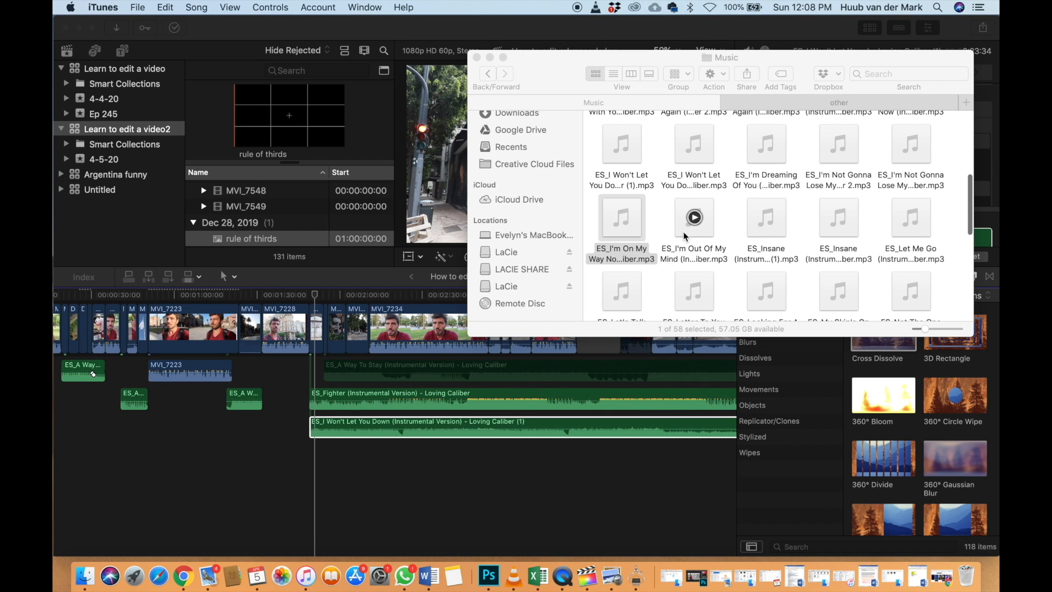
left_click_drag(675, 222, 754, 229)
left_click(754, 229)
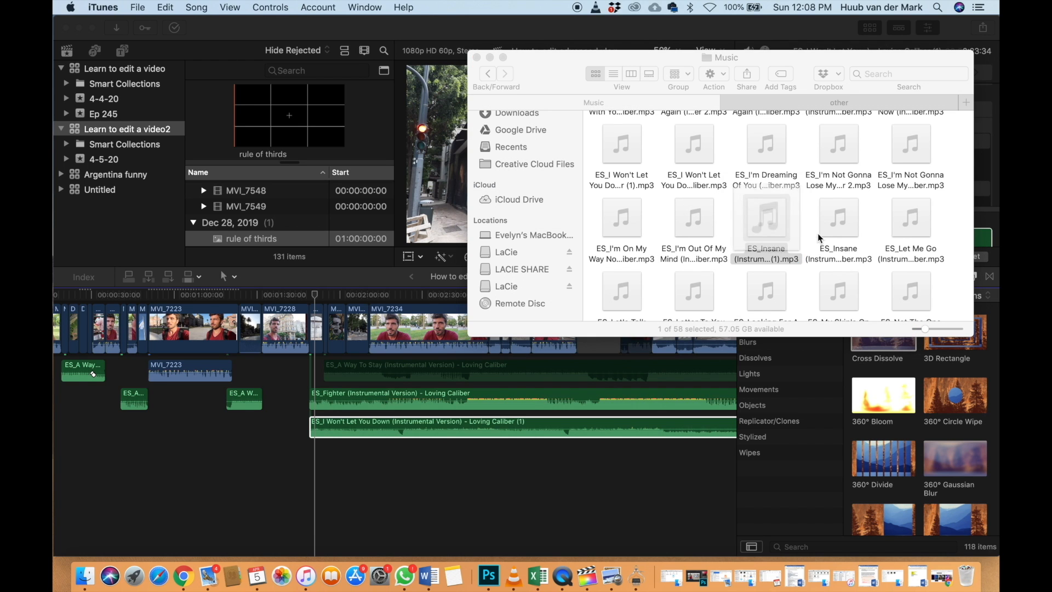
left_click(831, 234)
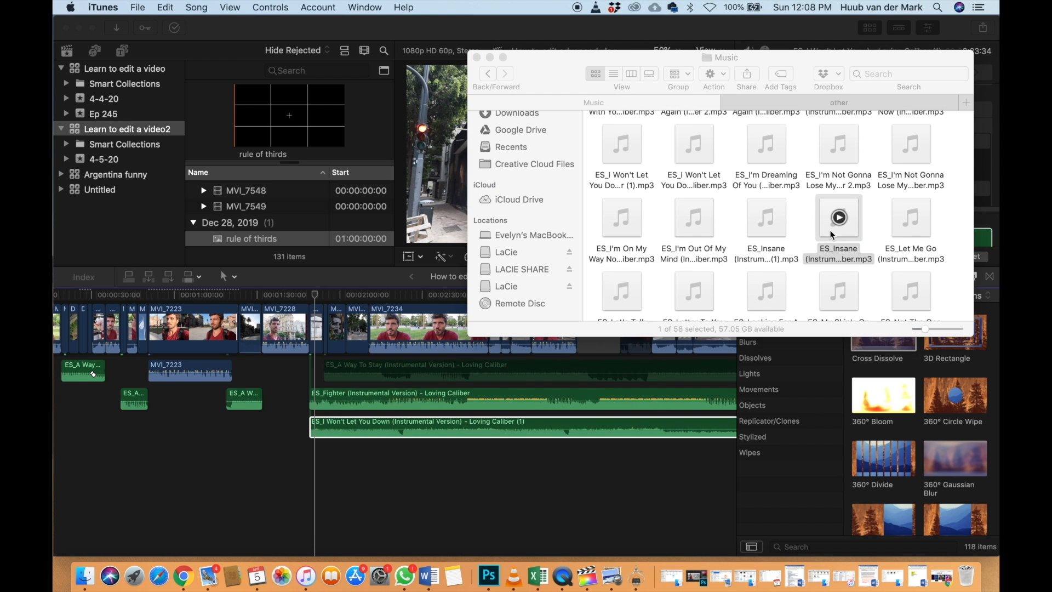
left_click(892, 228)
scroll(877, 229, "down", 2)
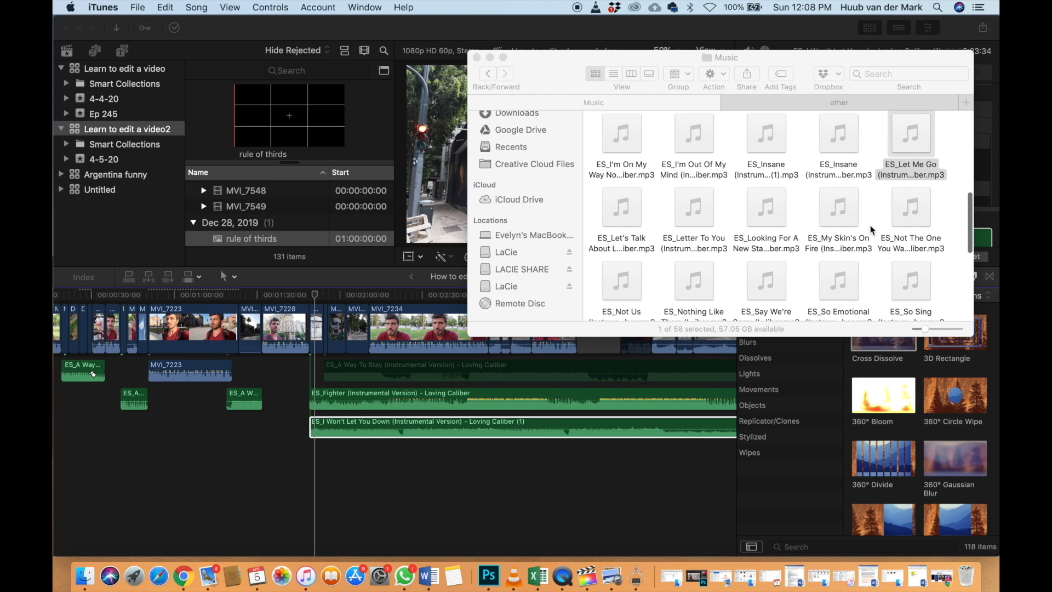
Audition the songs from ES_Let's Talk About to ES_Nothing Like Them, and place ES_Nothing Like Them in the timeline at 1:51:14
left_click(639, 222)
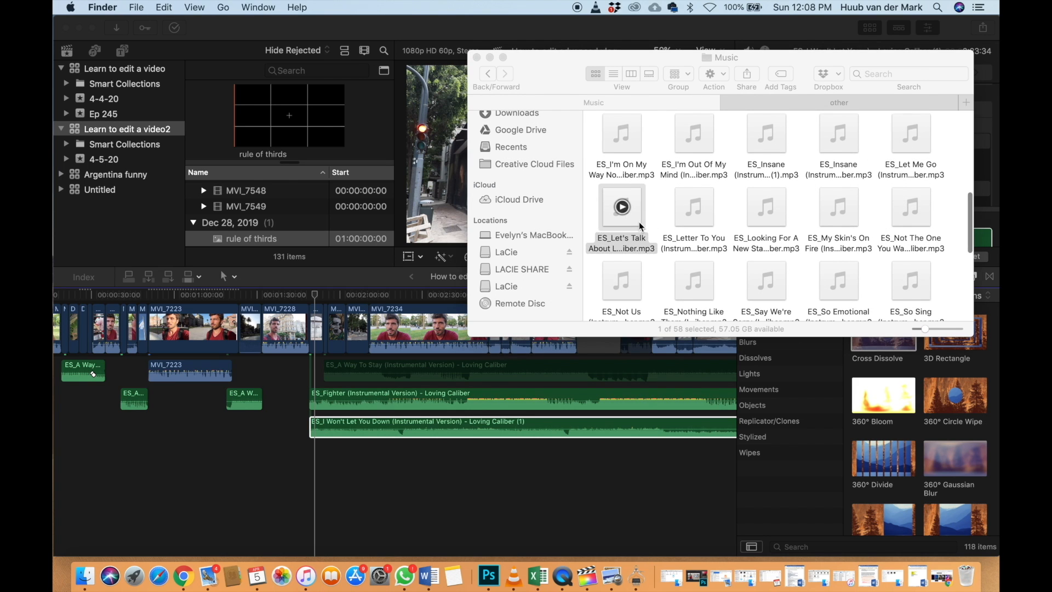
left_click(682, 221)
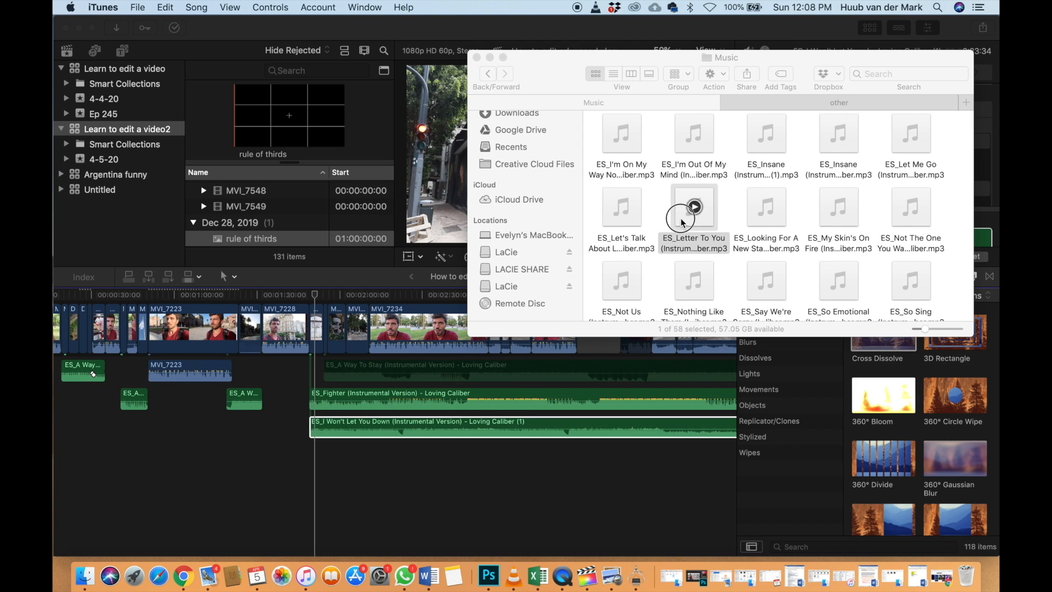
left_click(748, 219)
left_click(824, 224)
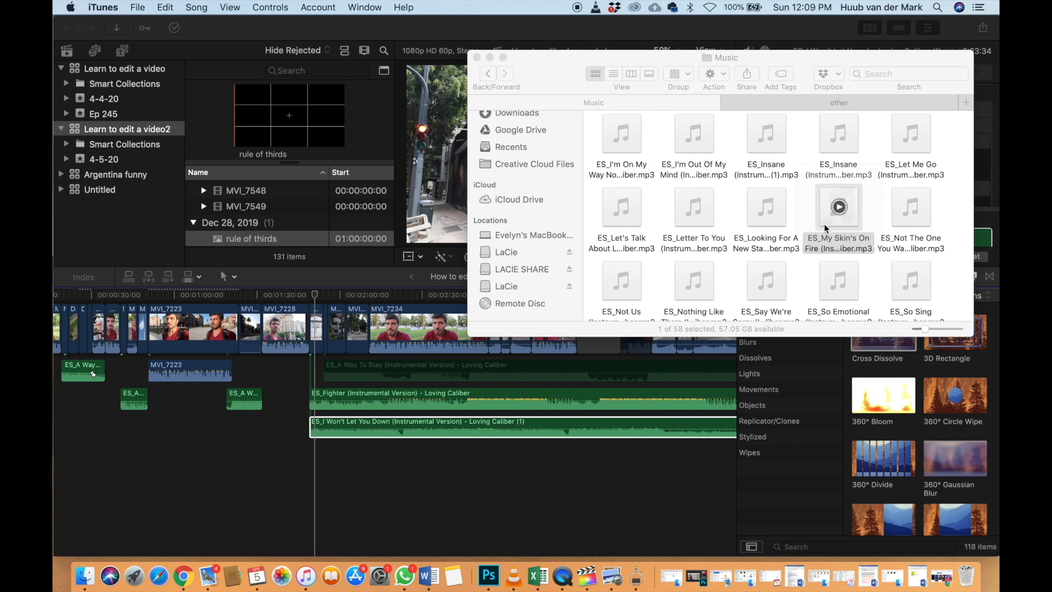
left_click(899, 218)
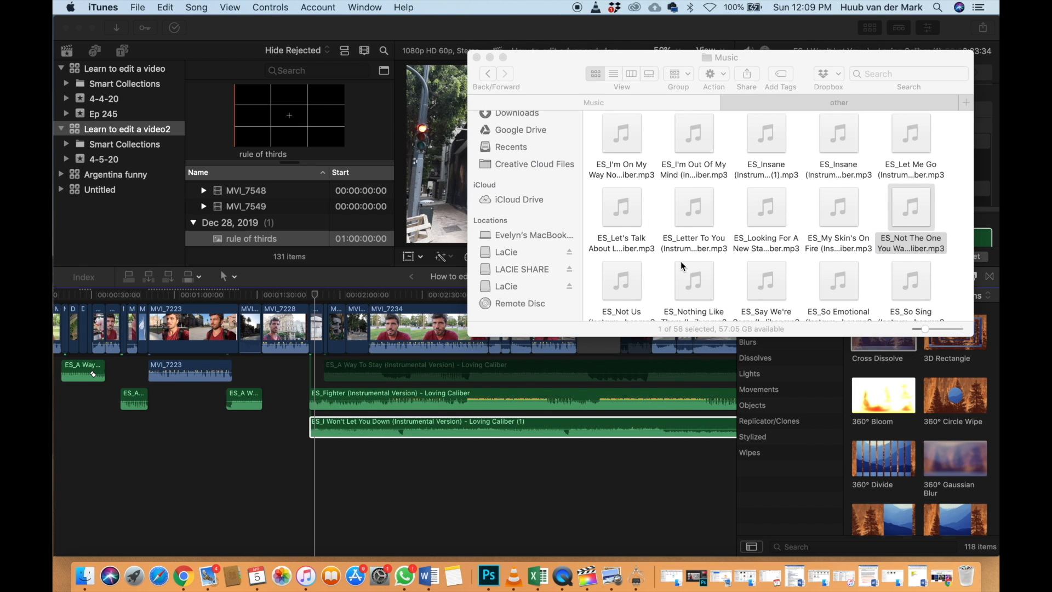
scroll(680, 246, "down", 2)
left_click(631, 225)
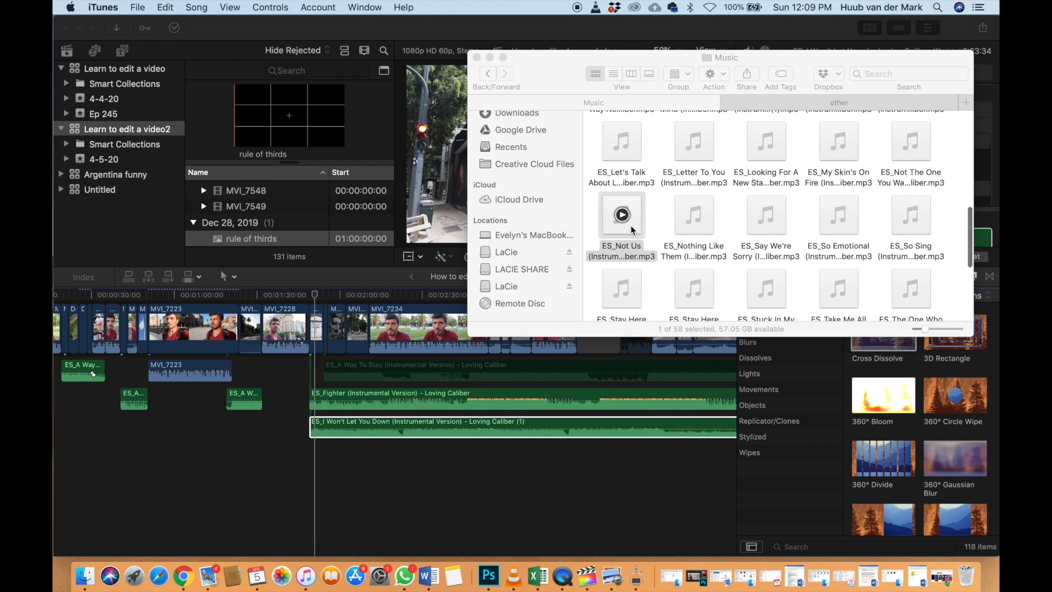
left_click(681, 228)
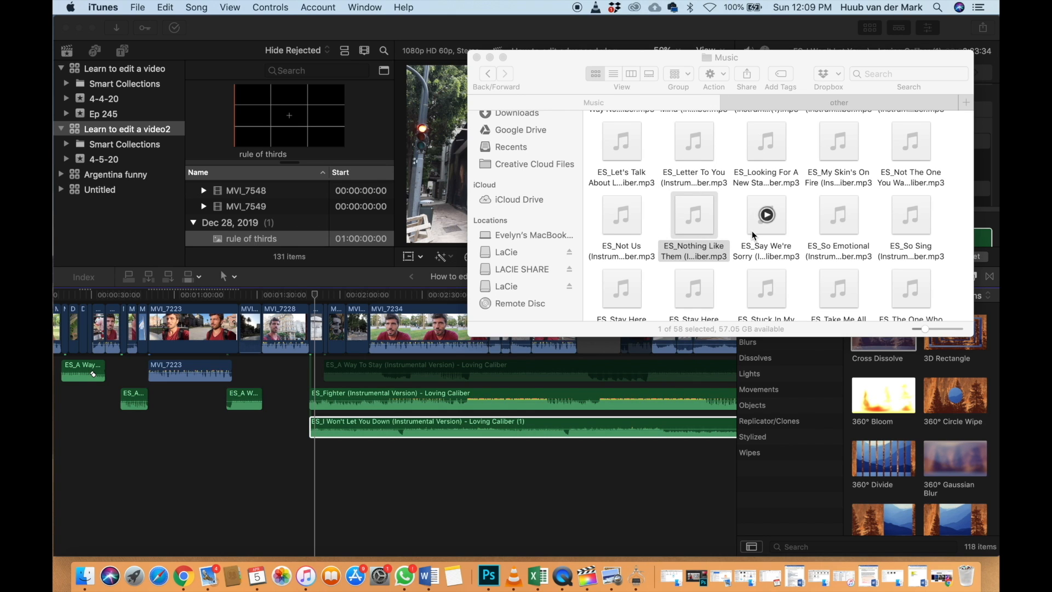
left_click_drag(696, 222, 317, 453)
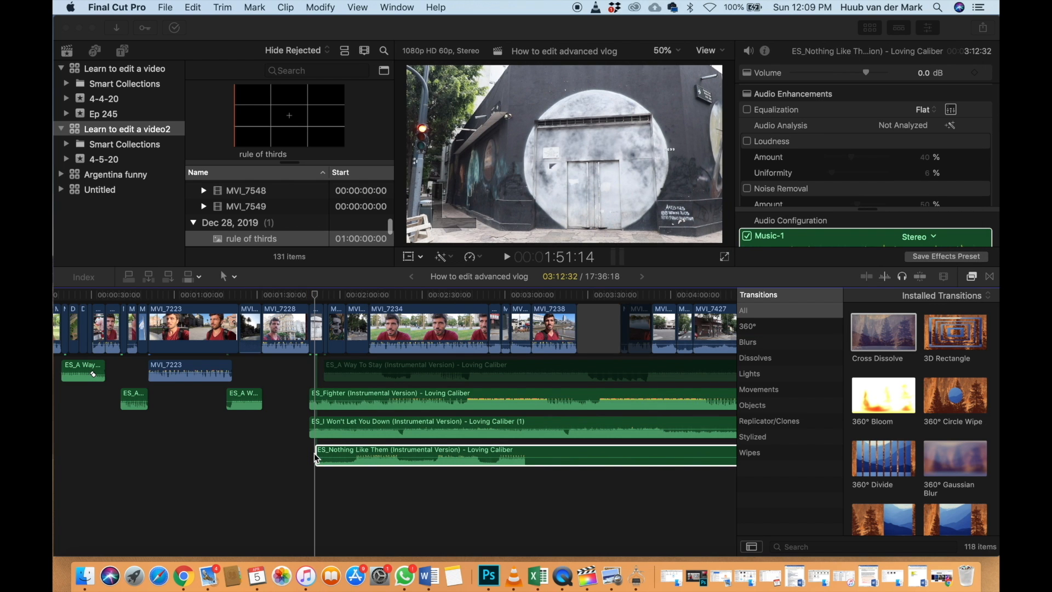
Pause iTunes, align ES_Nothing Like Them with the start of MVI_7446 in Final Cut Pro, and disable it together with ES_I Won't Let You Down
left_click(306, 576)
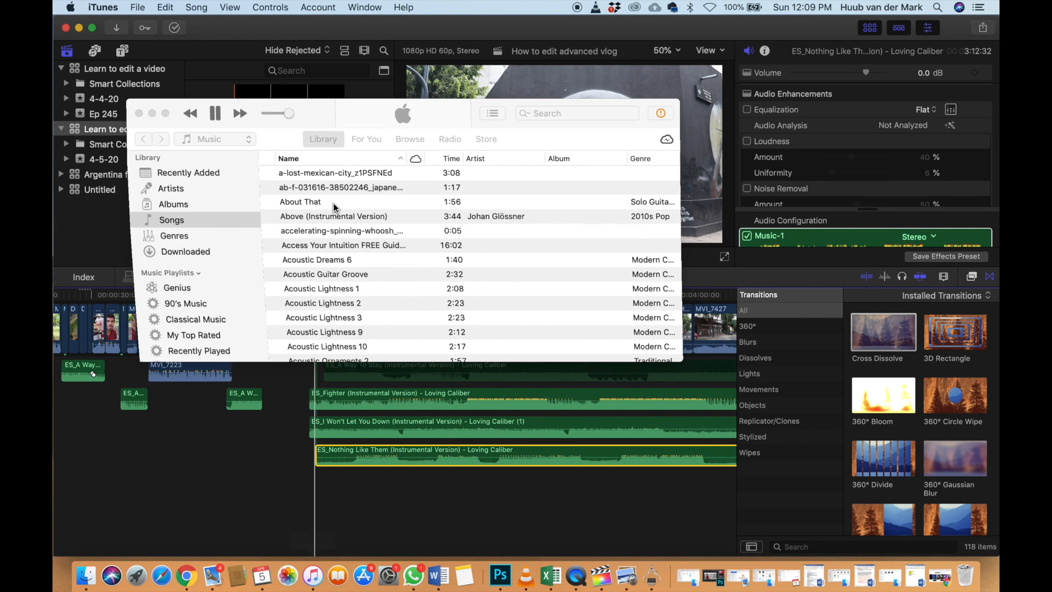
left_click(313, 501)
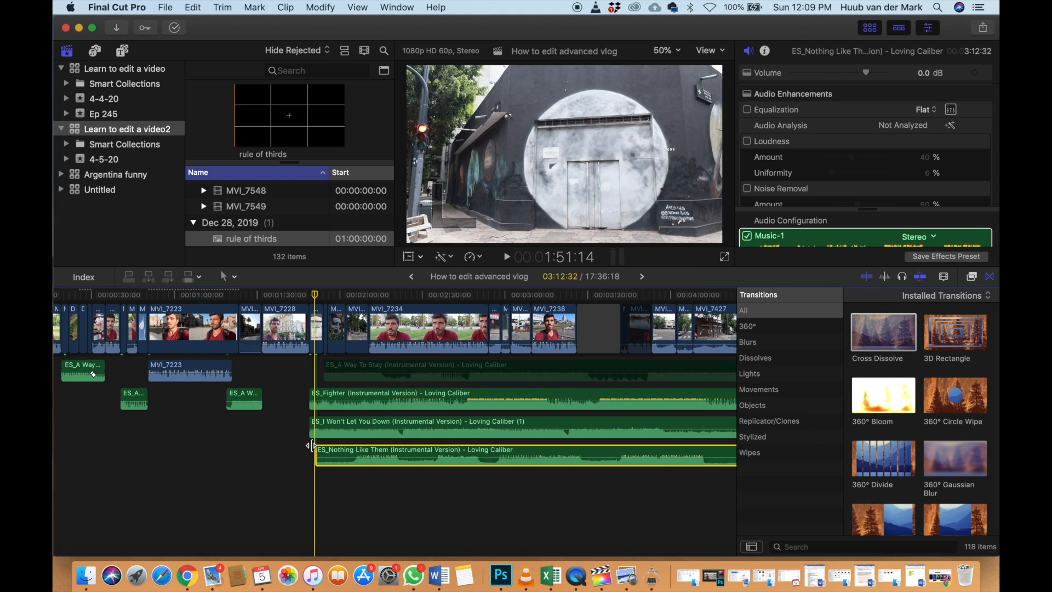
scroll(310, 444, "up", 5)
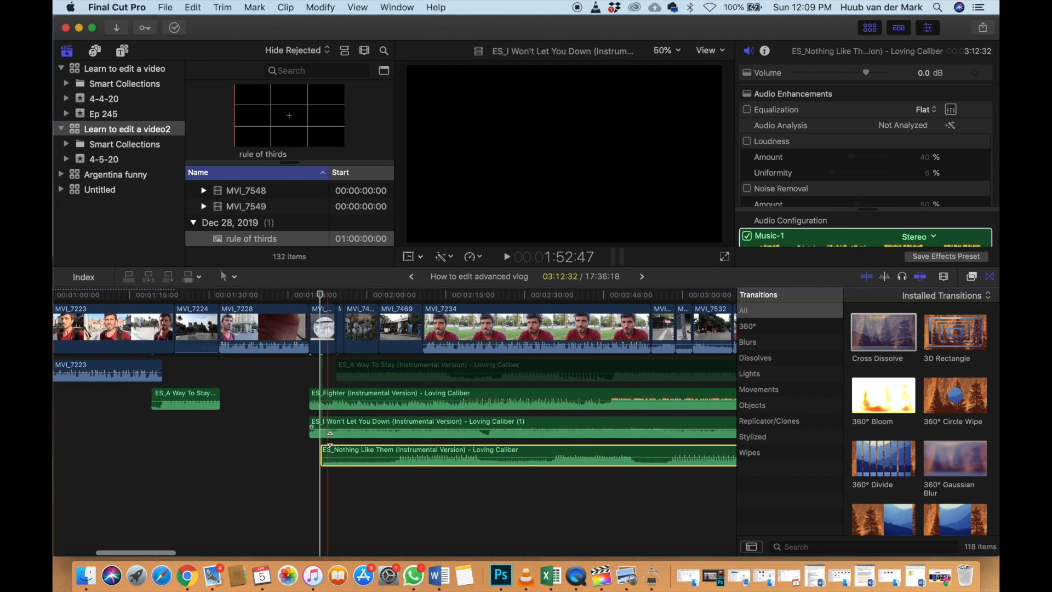
left_click(322, 455)
left_click_drag(322, 455, 335, 431)
key("v")
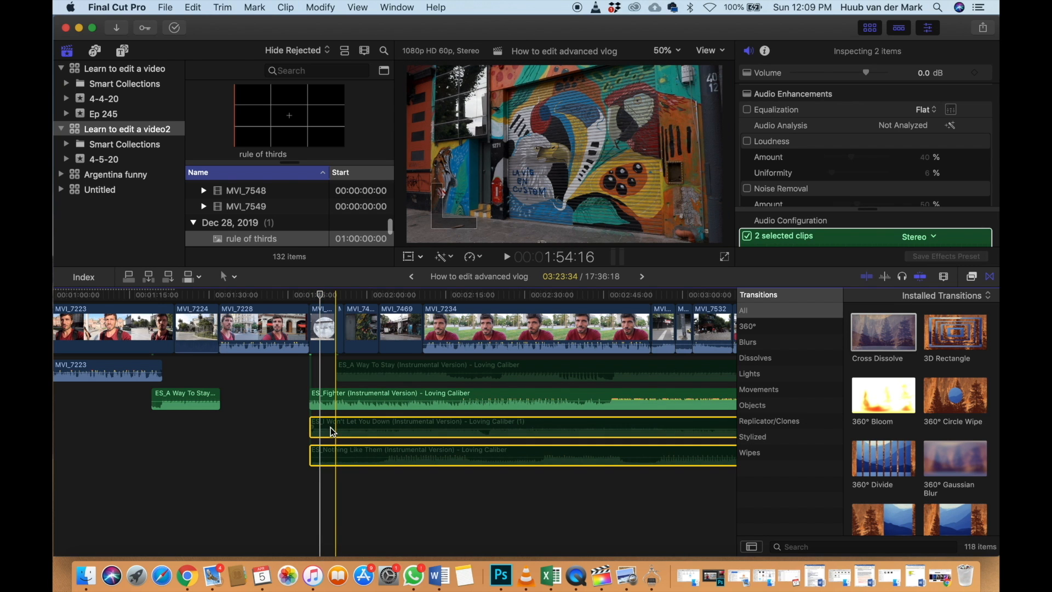
Play the timeline from about 1:23:32 through MVI_7446 to hear how ES_Fighter fits under the section
scroll(330, 431, "up", 1)
key("space")
key("space")
scroll(316, 386, "left", 5)
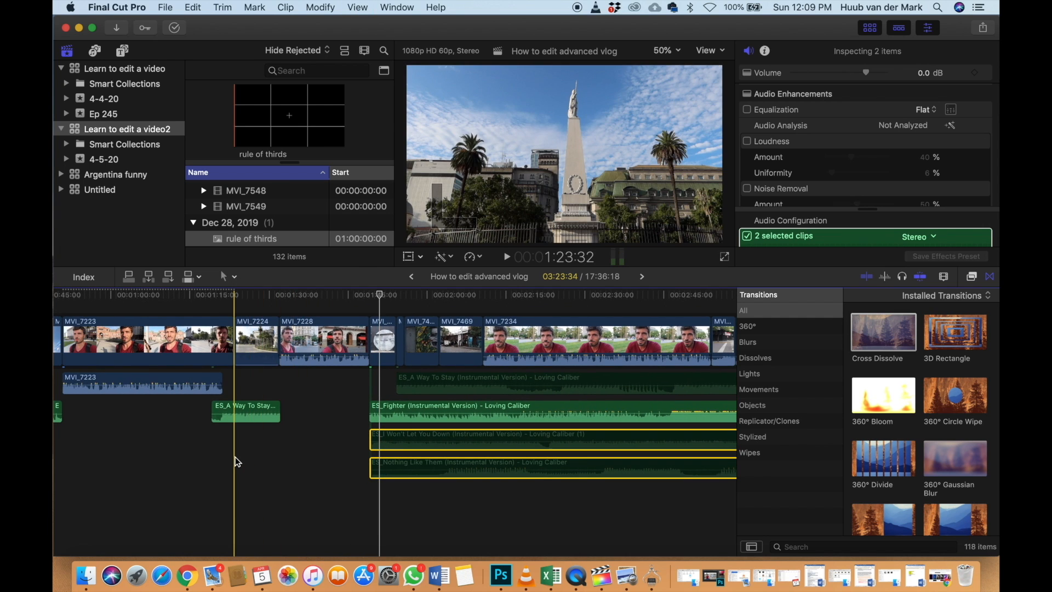
key("space")
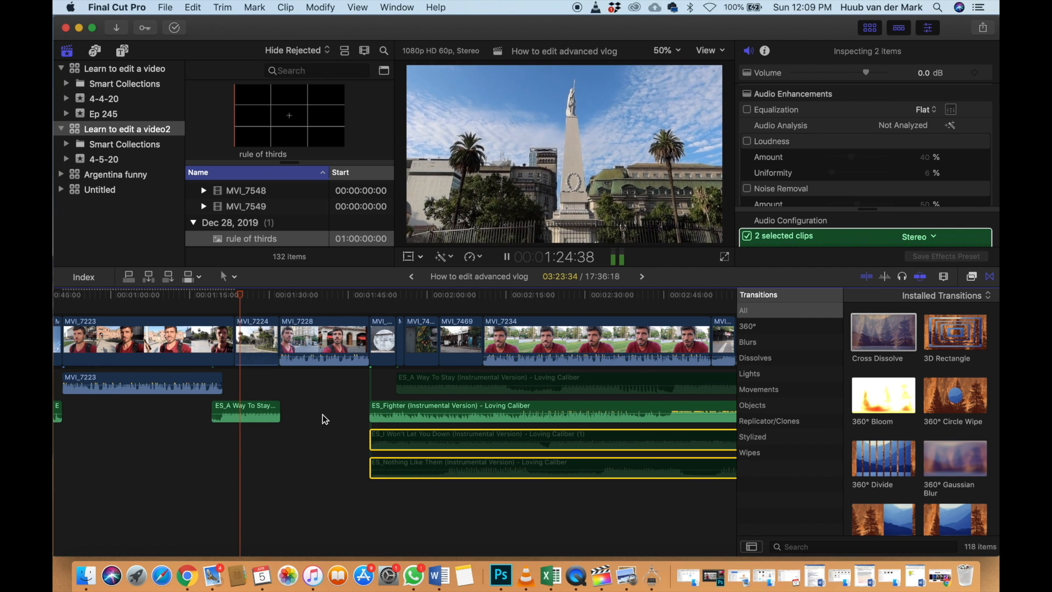
left_click(374, 387)
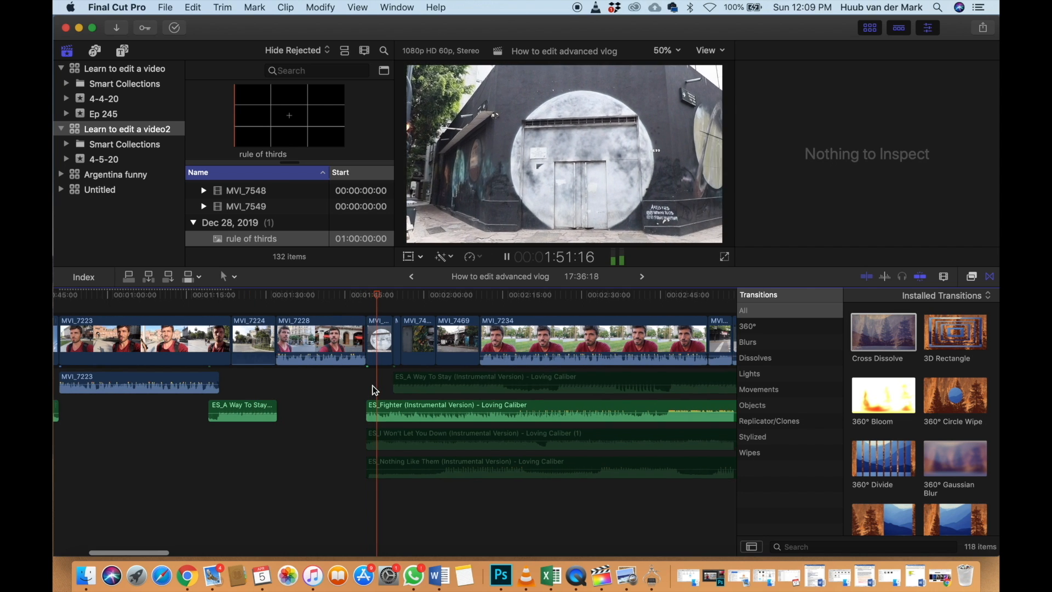
scroll(373, 390, "right", 2)
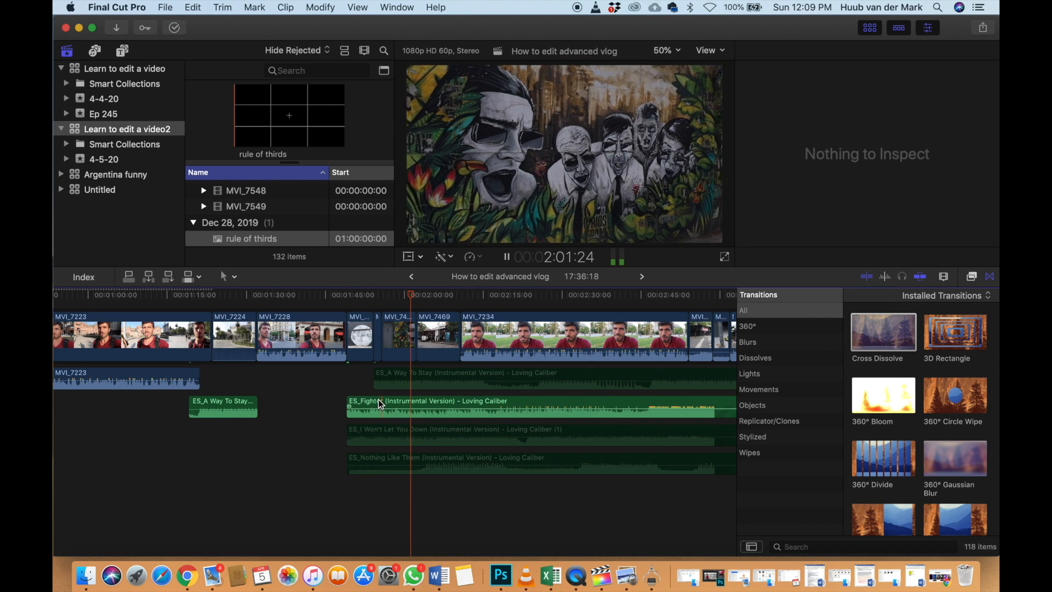
Disable ES_Fighter, enable ES_I Won't Let You Down, and play it under the clips following MVI_7446
left_click(381, 403)
key("space")
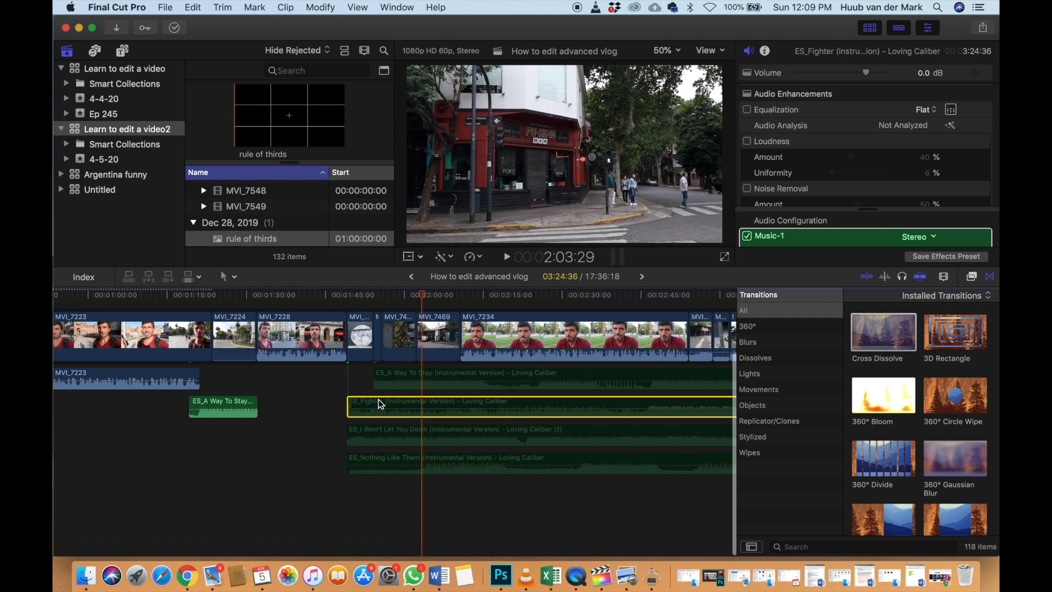
left_click(369, 432)
key("v")
key("space")
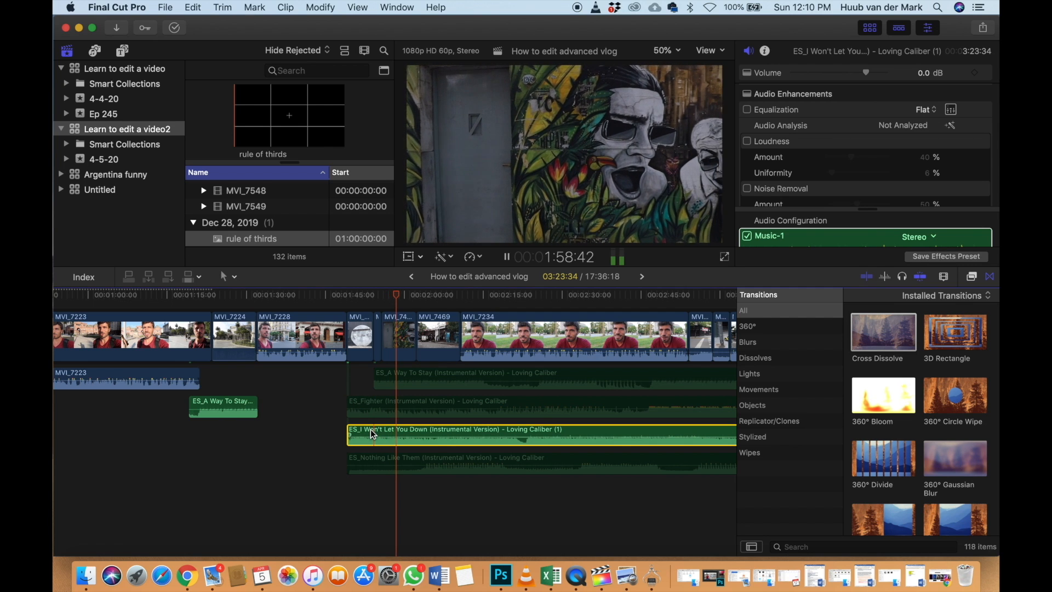
Audition ES_Nothing Like Them in place of ES_I Won't Let You Down, and disable it when playback stops
left_click(370, 456)
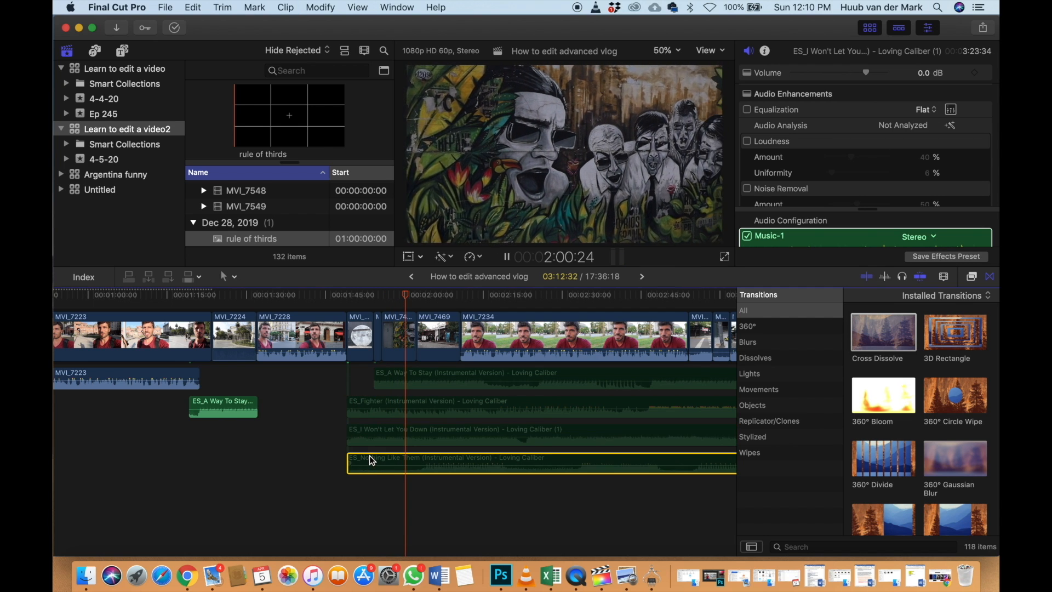
key("v")
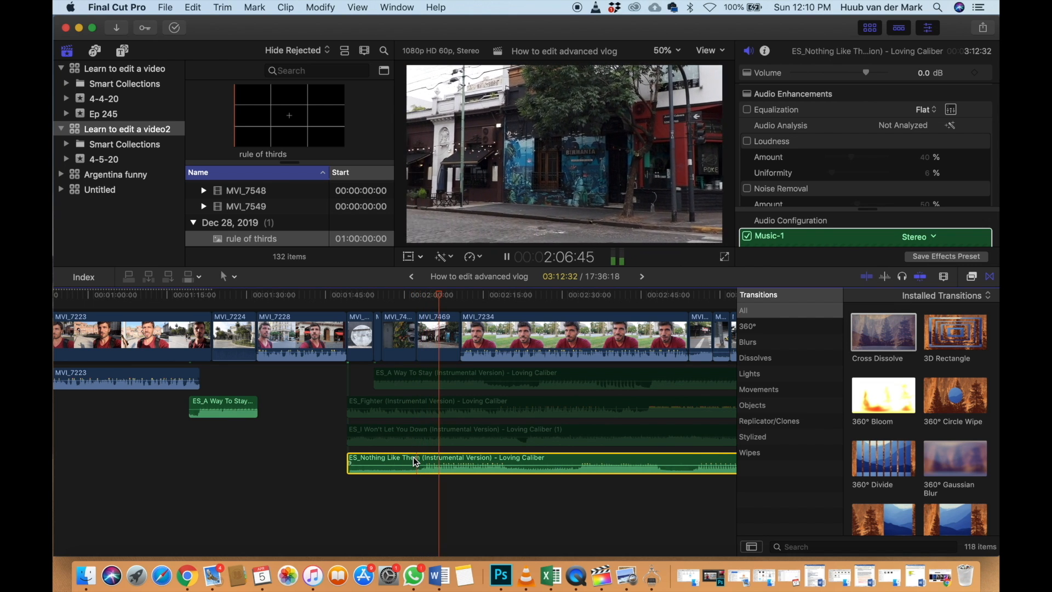
key("v")
key("space")
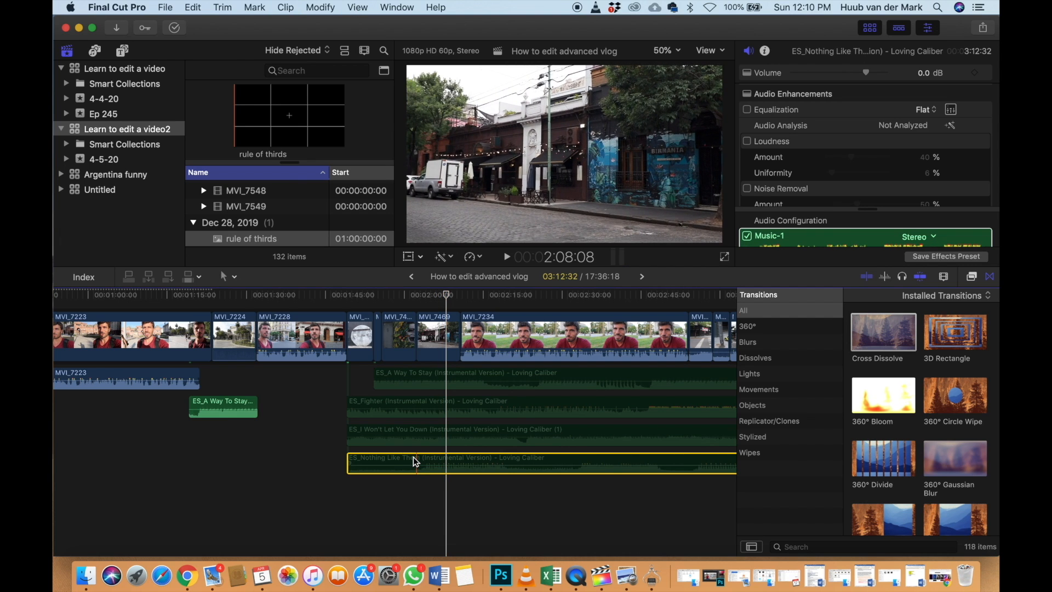
Enable ES_Fighter and play it briefly from the start of MVI_7446
left_click(373, 403)
key("v")
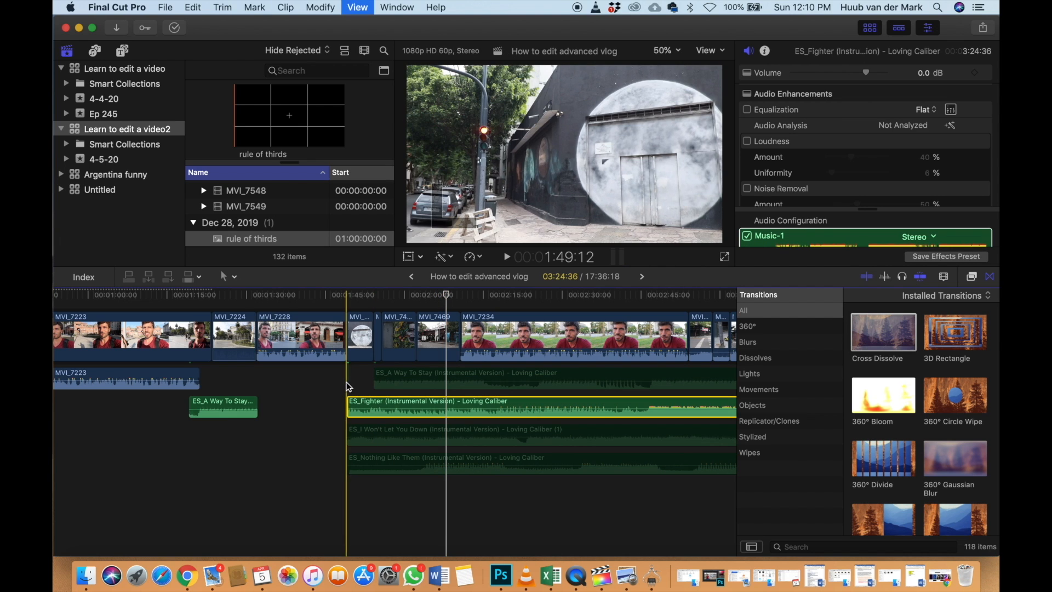
key("space")
key("space")
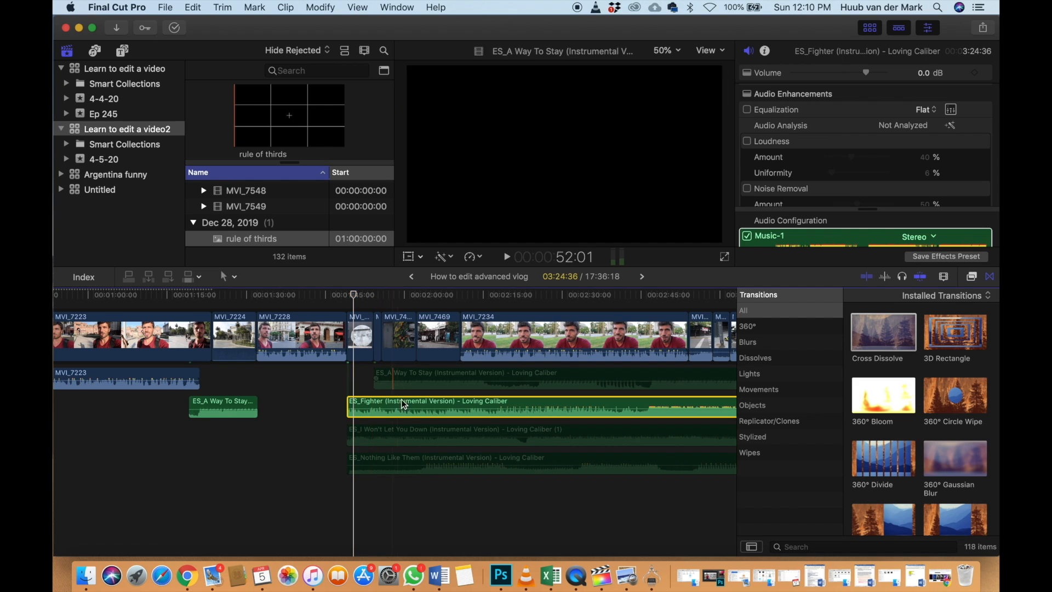
key("space")
key("space")
key("v")
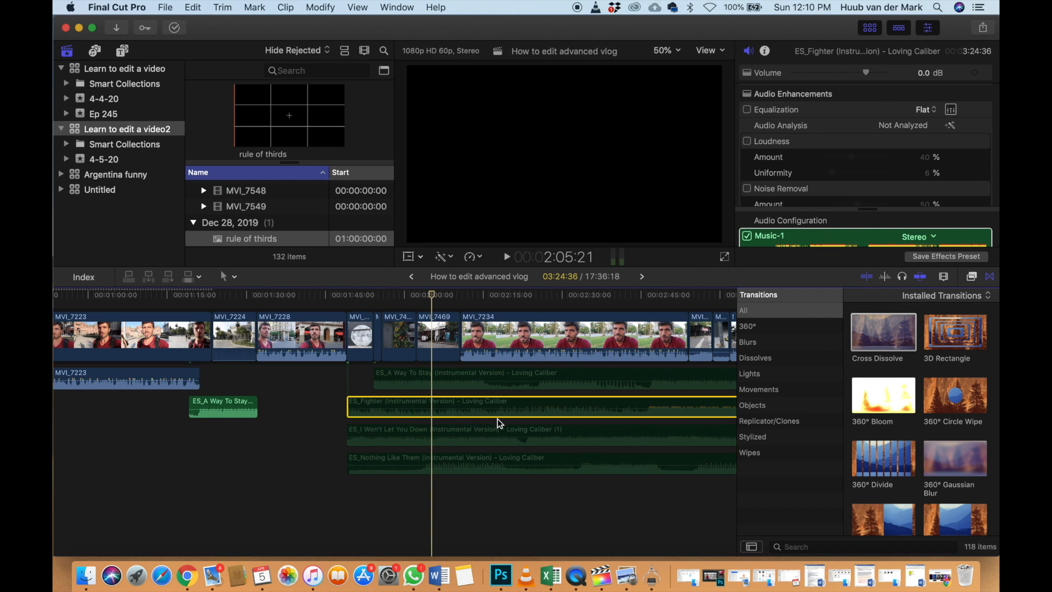
key("v")
Preview ES_Fighter from 2:46:00, trim off its beginning to leave about 2:35:53, and align its start with MVI_7446
left_click(646, 503)
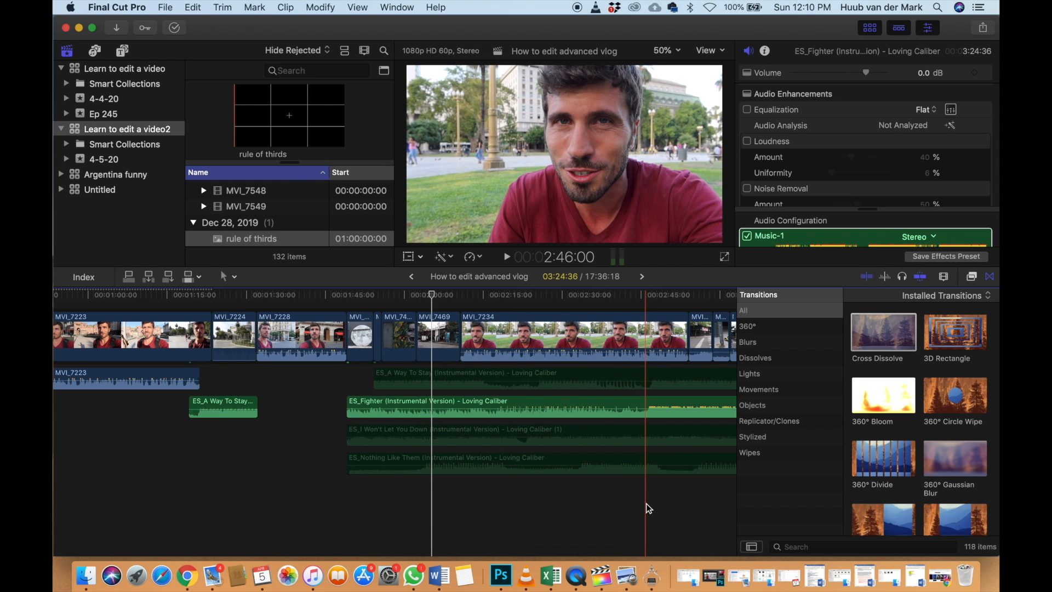
key("space")
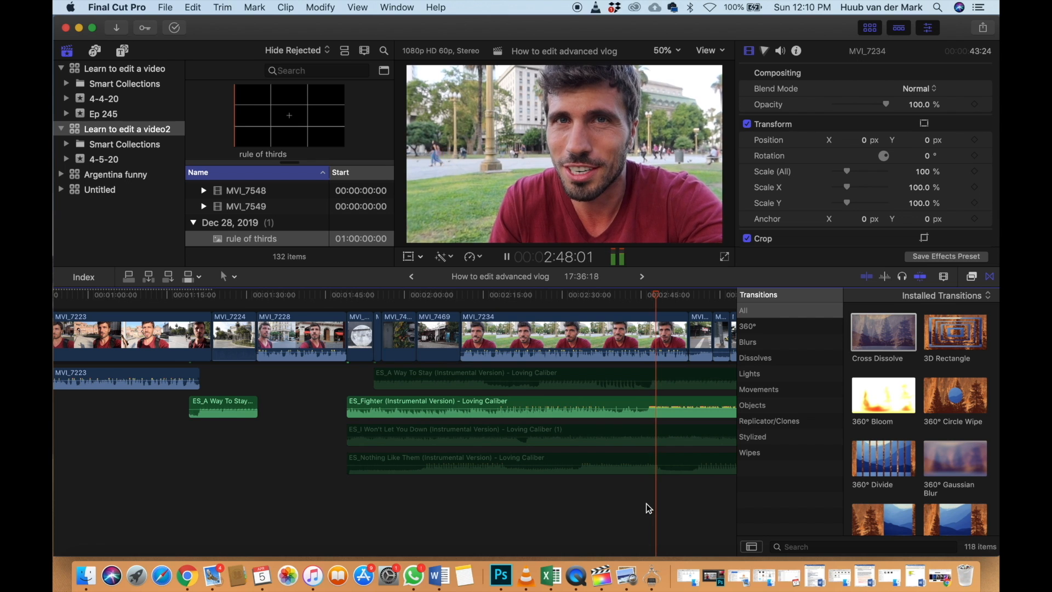
key("space")
left_click(558, 418)
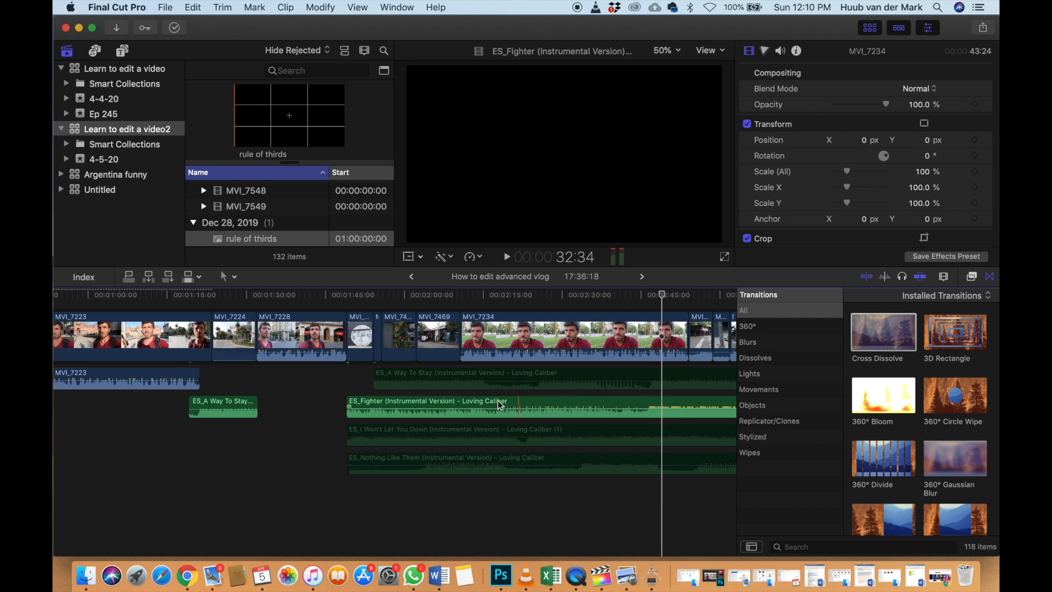
left_click_drag(640, 404, 351, 401)
left_click_drag(65, 436, 351, 407)
left_click(356, 433)
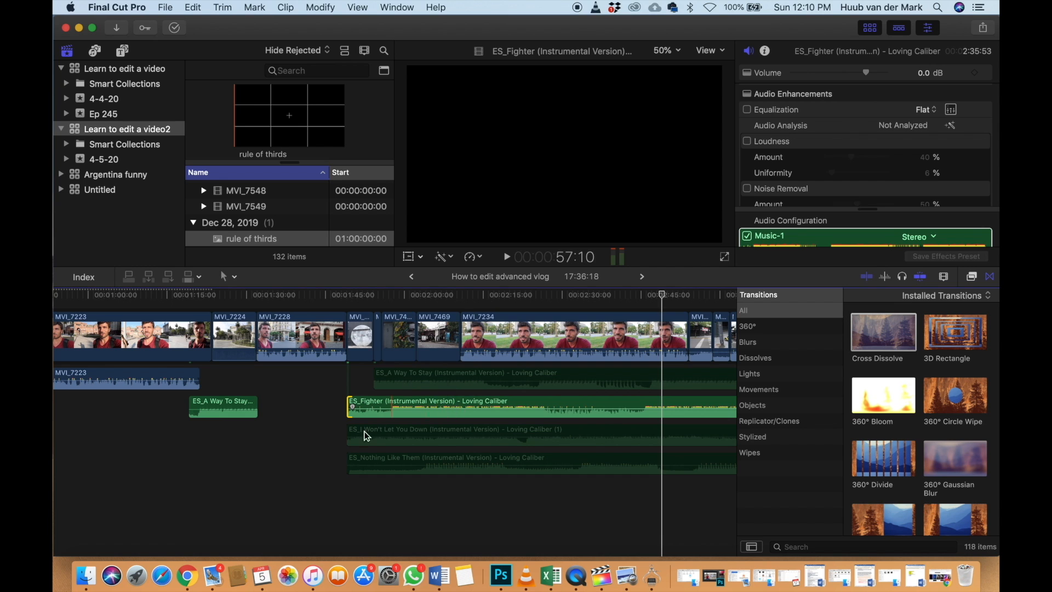
Play the trimmed ES_Fighter from the start of MVI_7446 up to the beginning of MVI_7234
left_click(348, 496)
key("space")
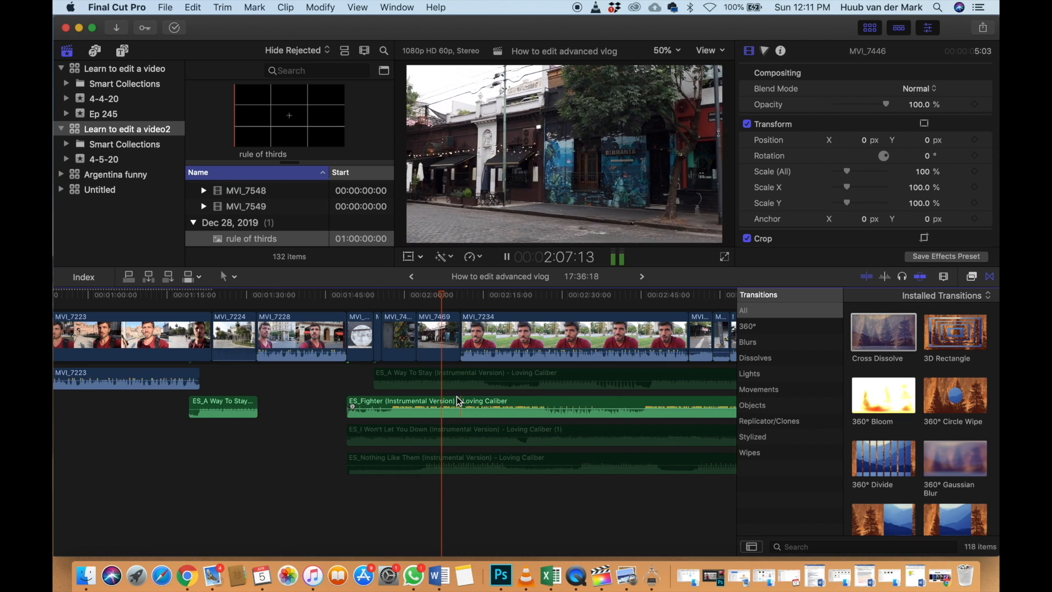
mouse_move(456, 409)
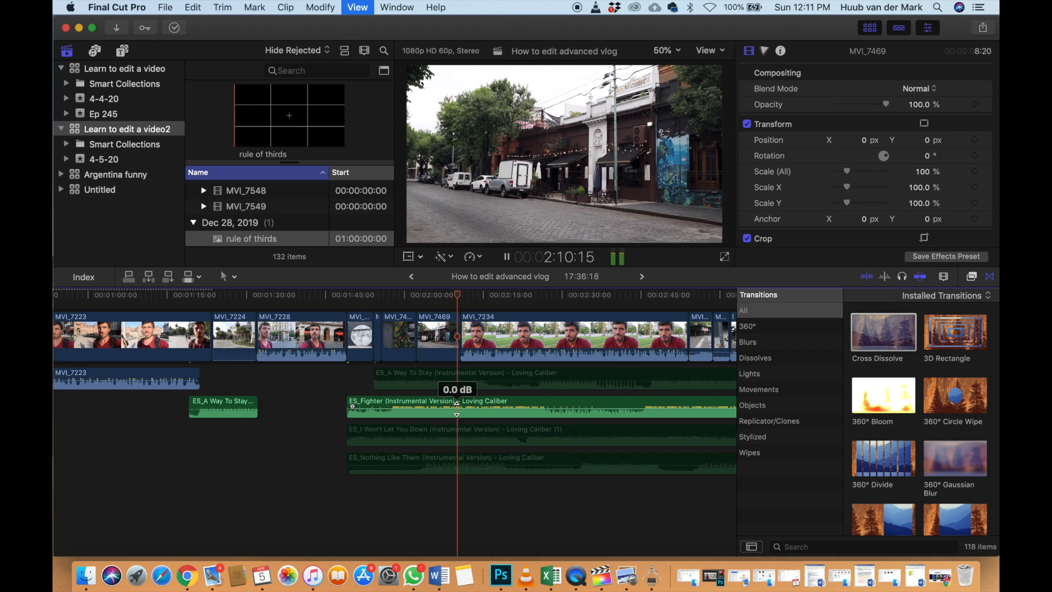
key("space")
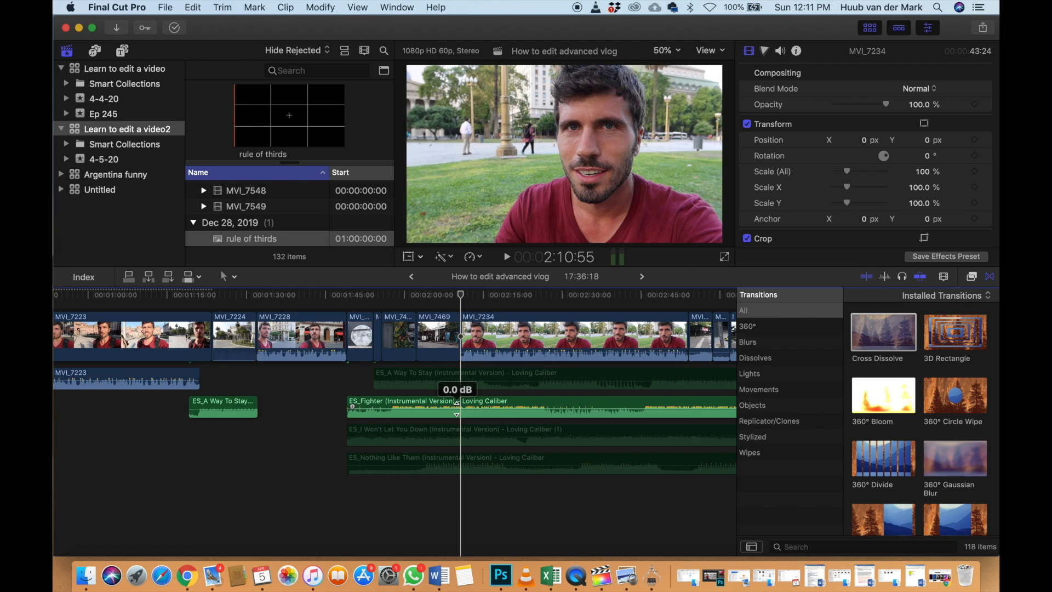
Split ES_Fighter at 2:10:55 where MVI_7234 begins, and lower the first part's volume to -8.3 dB
key("b")
left_click(461, 406)
key("a")
left_click(432, 407)
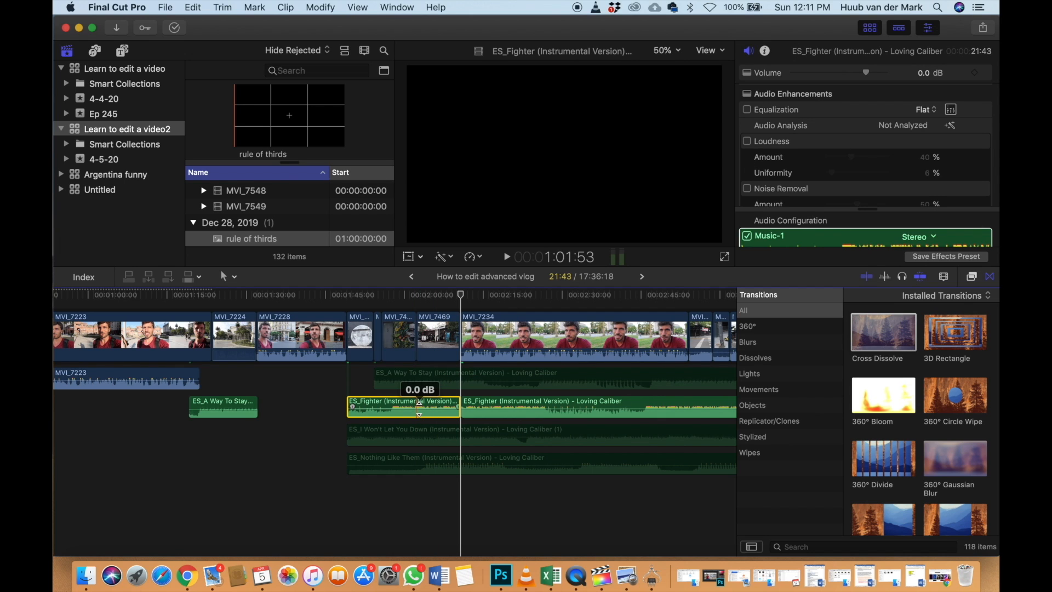
left_click_drag(866, 74, 854, 77)
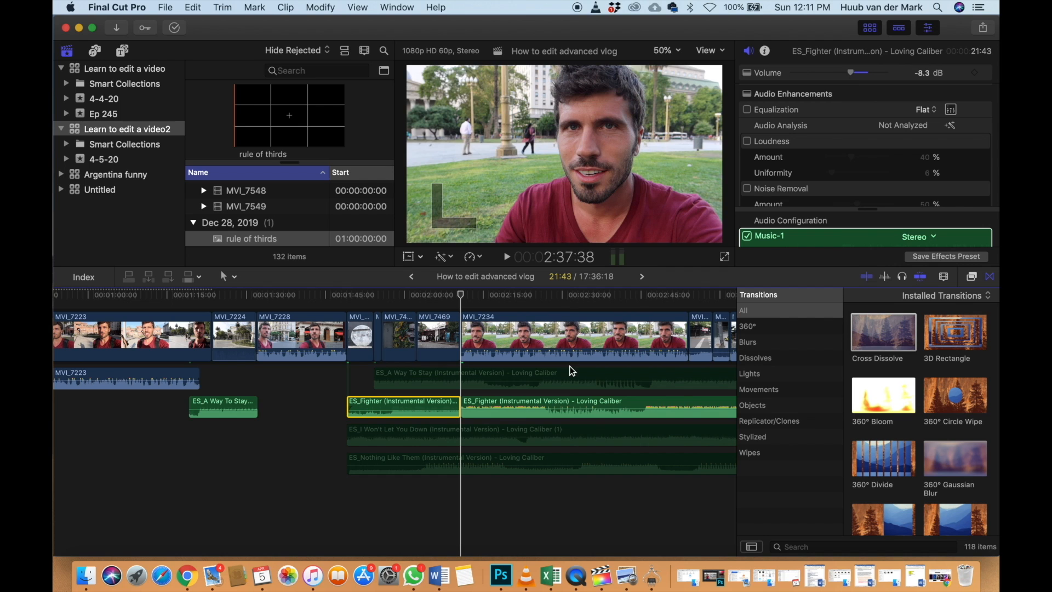
Move the second part of ES_Fighter to where MVI_7234 ends, and add a slight fade-out to the first part
scroll(543, 382, "right", 5)
left_click_drag(384, 400, 608, 402)
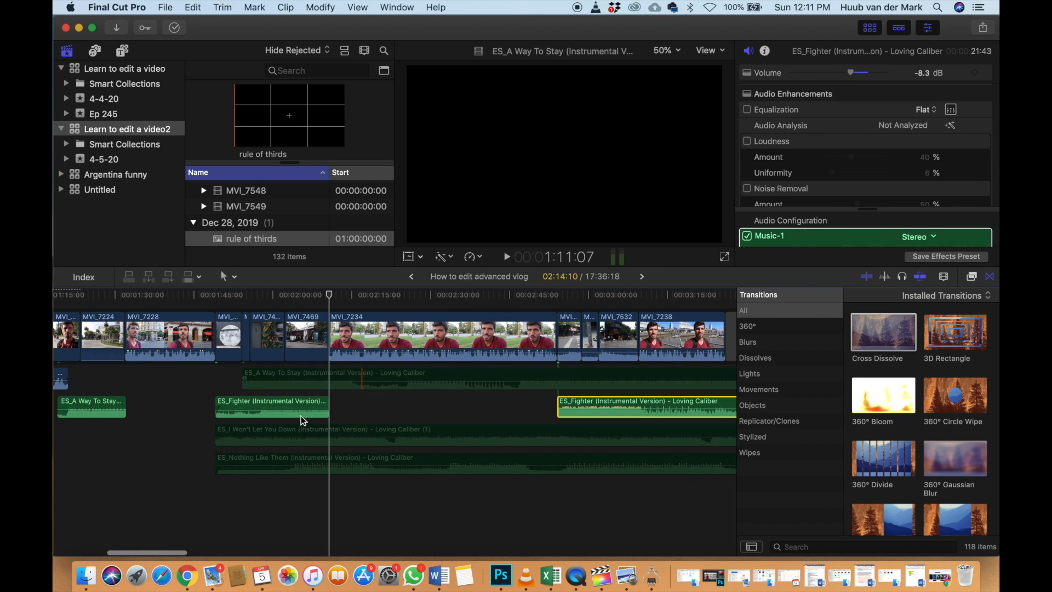
scroll(313, 416, "up", 1)
left_click_drag(319, 427, 317, 426)
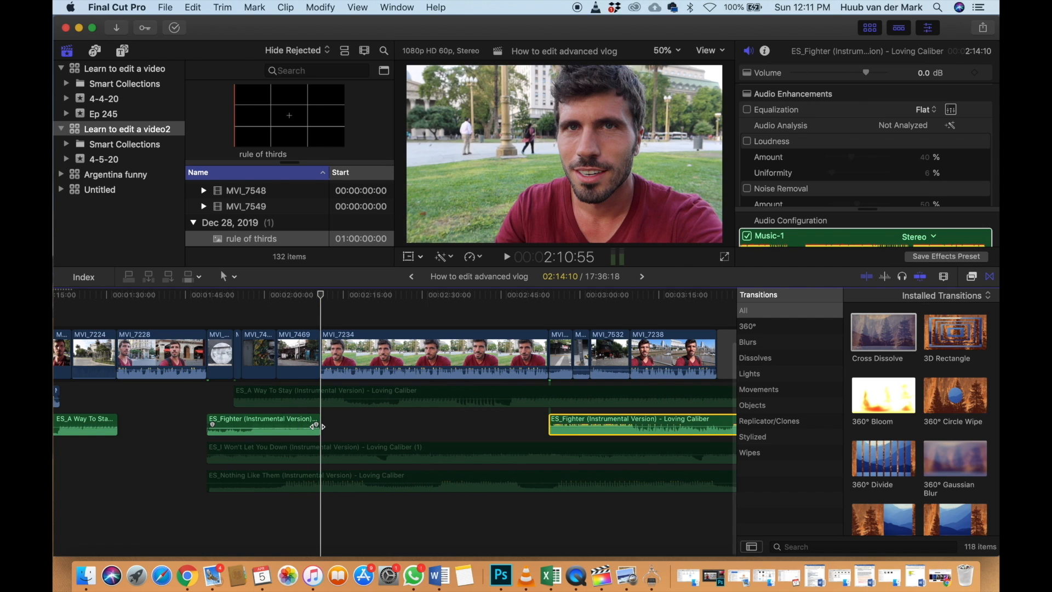
Play the second ES_Fighter part from its start and lower its volume to -8.3 dB
scroll(318, 428, "right", 5)
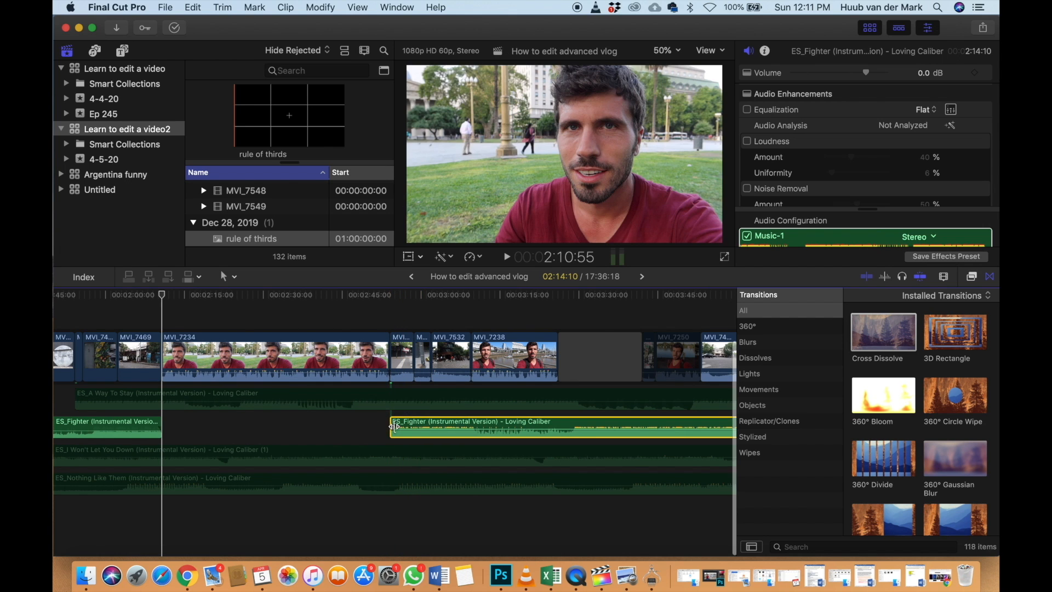
key("space")
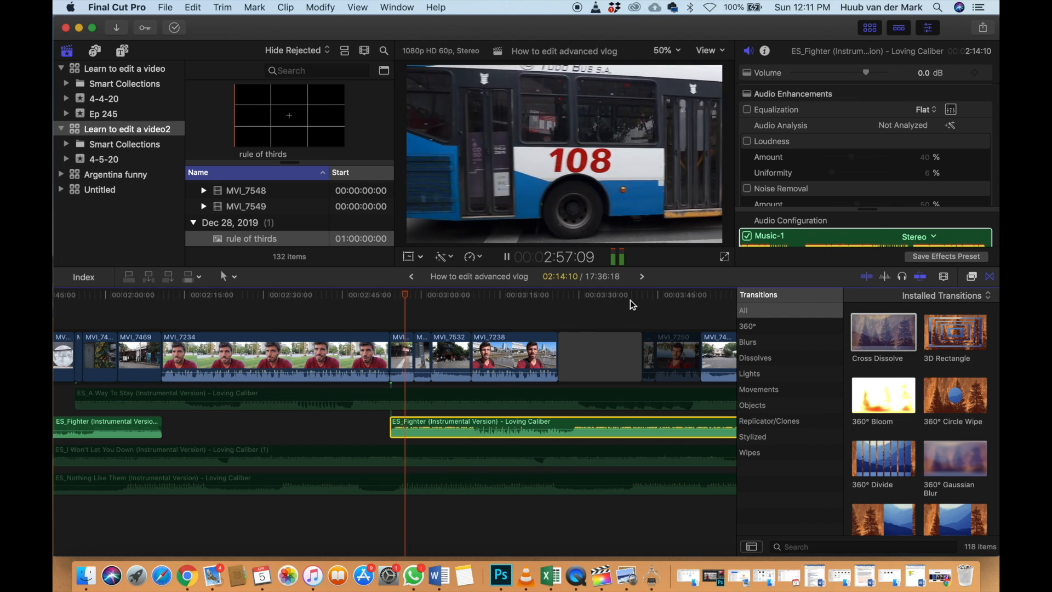
key("space")
left_click(865, 70)
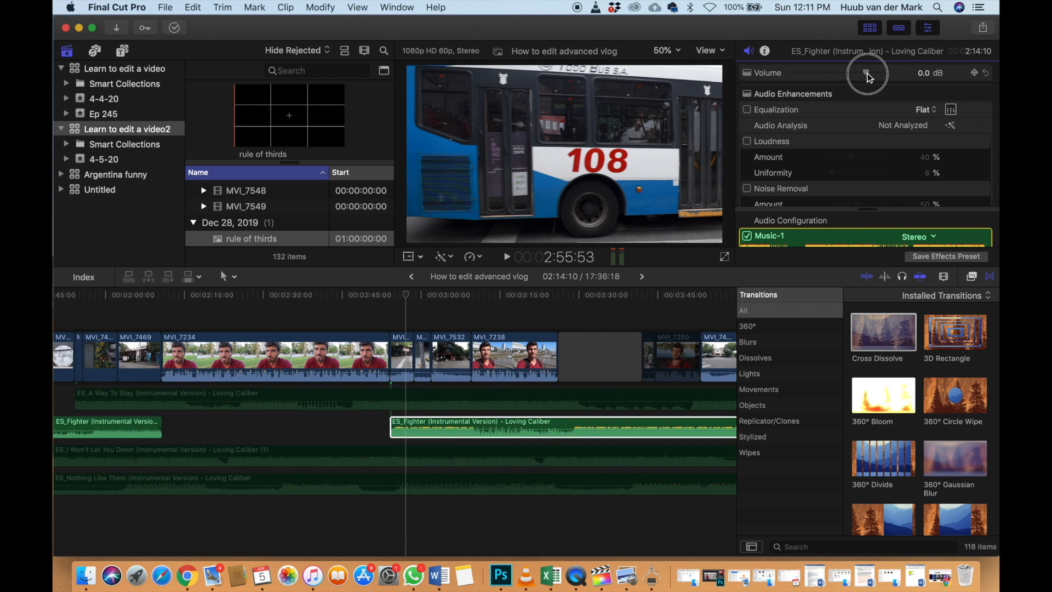
left_click_drag(851, 77, 854, 77)
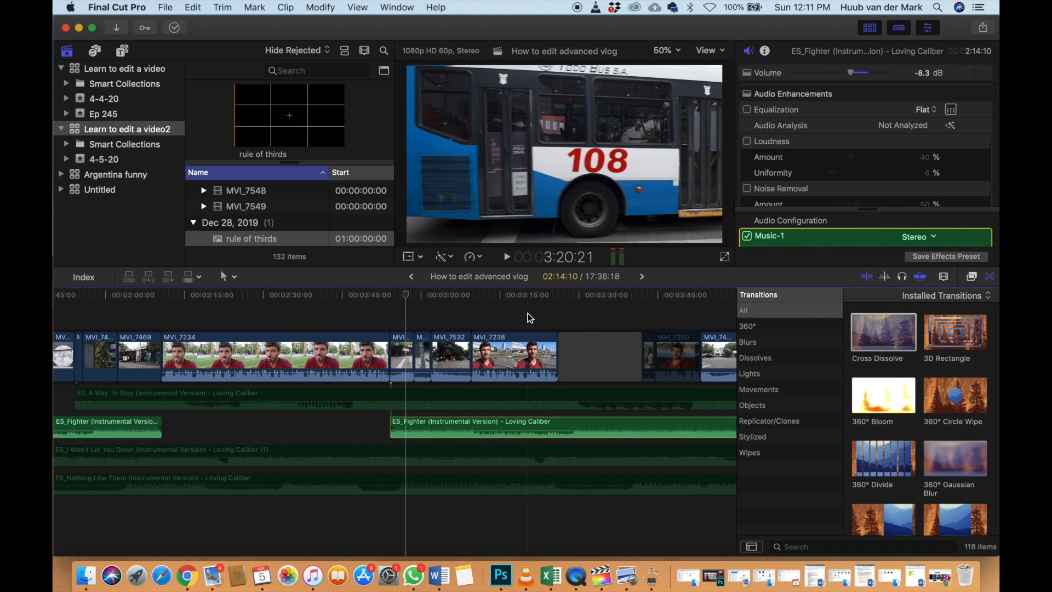
Split the second ES_Fighter part at 3:09:37 where MVI_7238 begins, and move the remainder to the gap after MVI_7238
key("space")
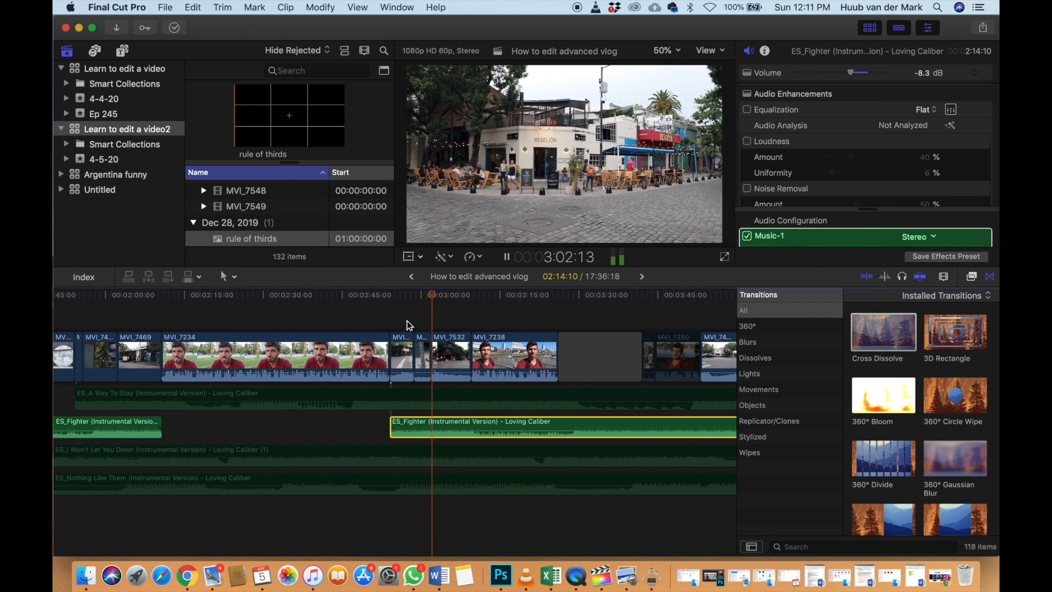
key("space")
left_click(472, 324)
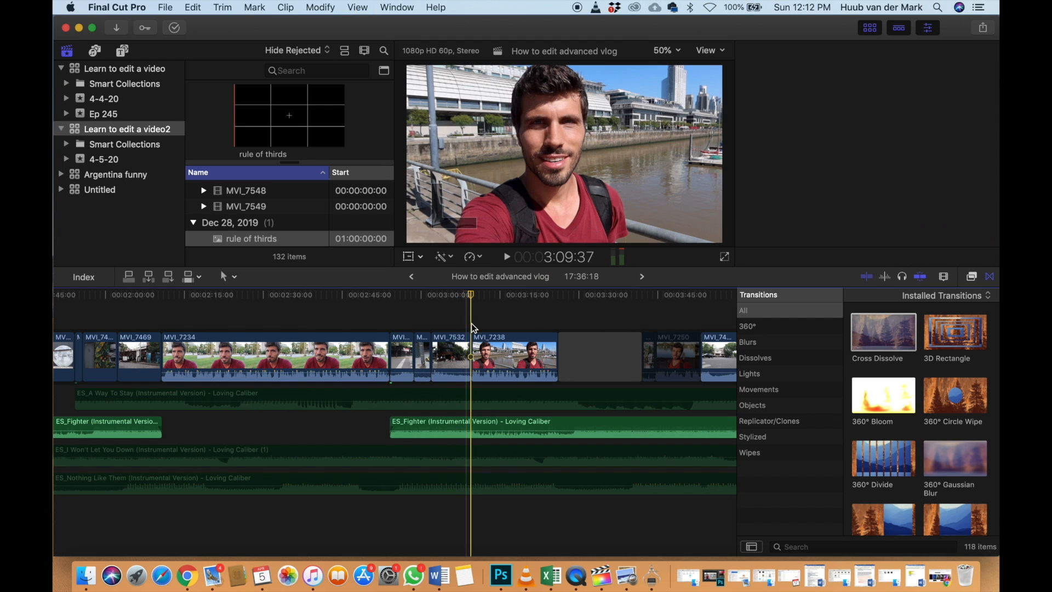
key("b")
left_click(469, 422)
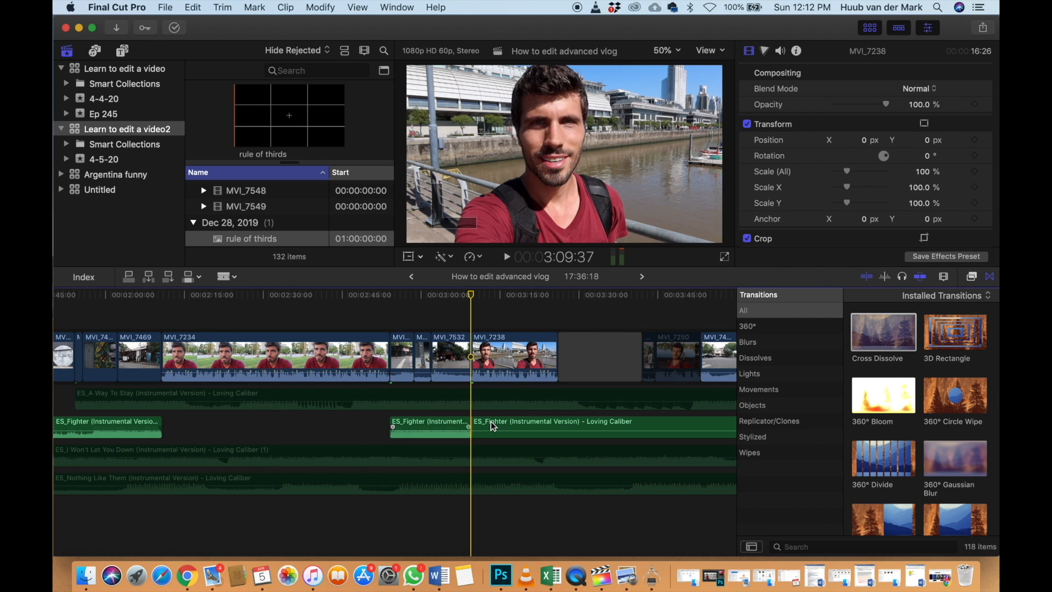
key("a")
left_click_drag(492, 426, 611, 426)
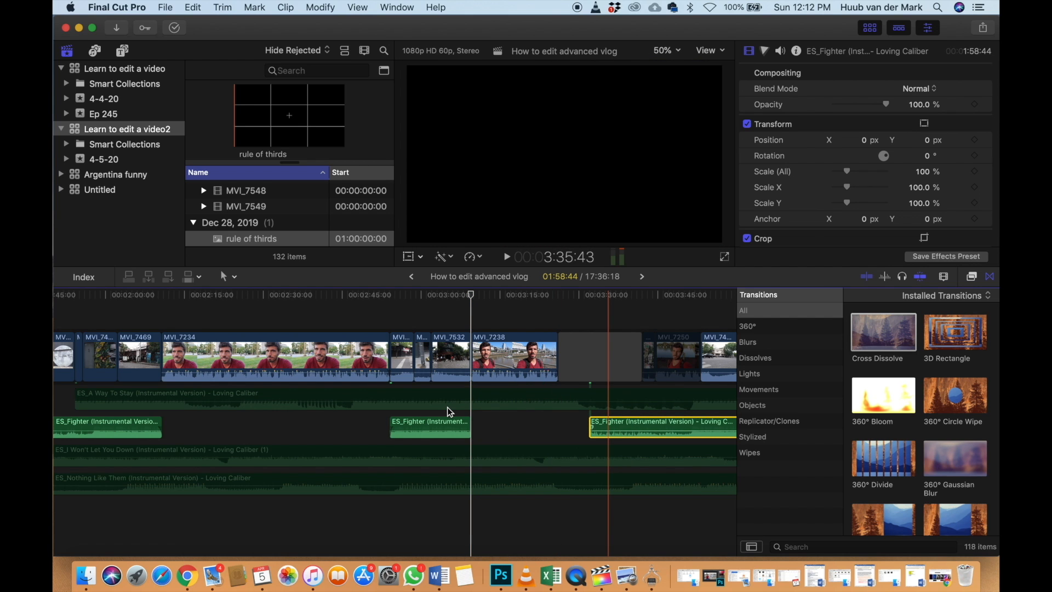
scroll(448, 412, "up", 1)
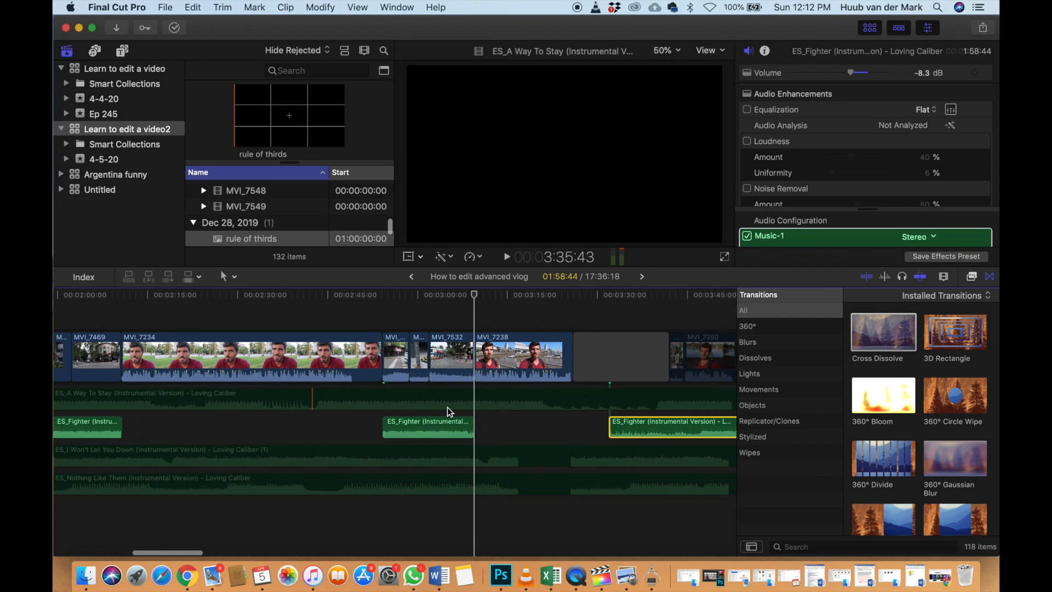
left_click(472, 433)
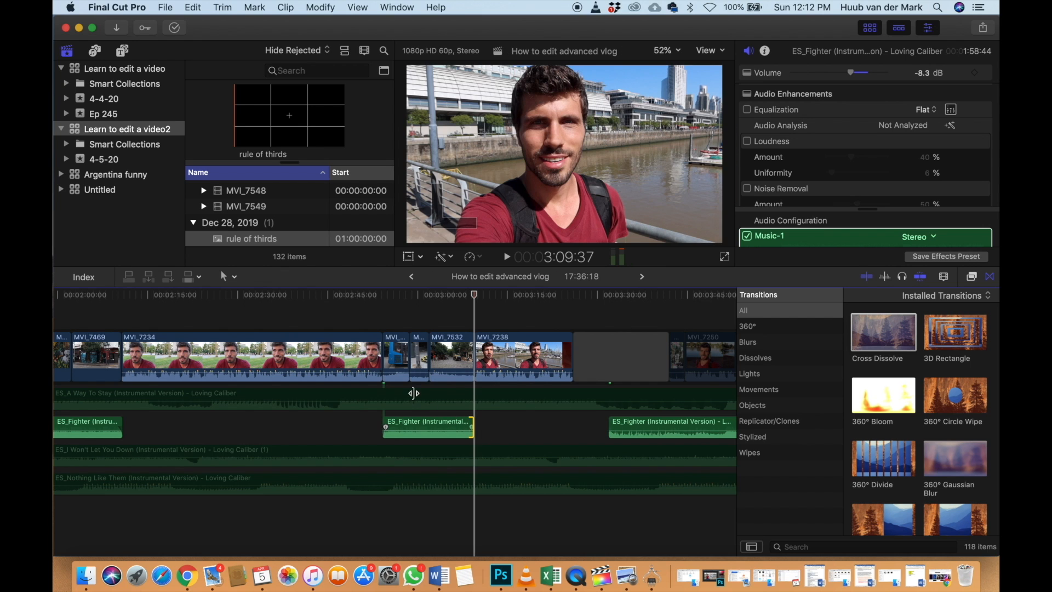
Lower the audio of MVI_7437 to about -11 dB and reduce the audio of the short clip following it
scroll(413, 392, "up", 1)
scroll(413, 393, "left", 1)
left_click(413, 333)
left_click(417, 382)
left_click_drag(414, 389, 413, 392)
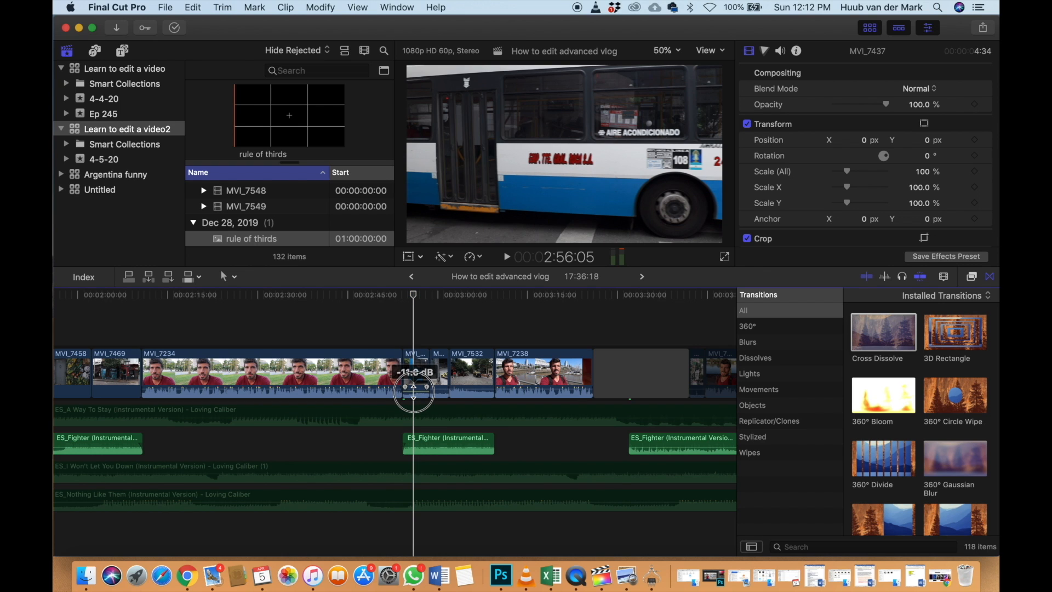
left_click_drag(424, 386, 424, 386)
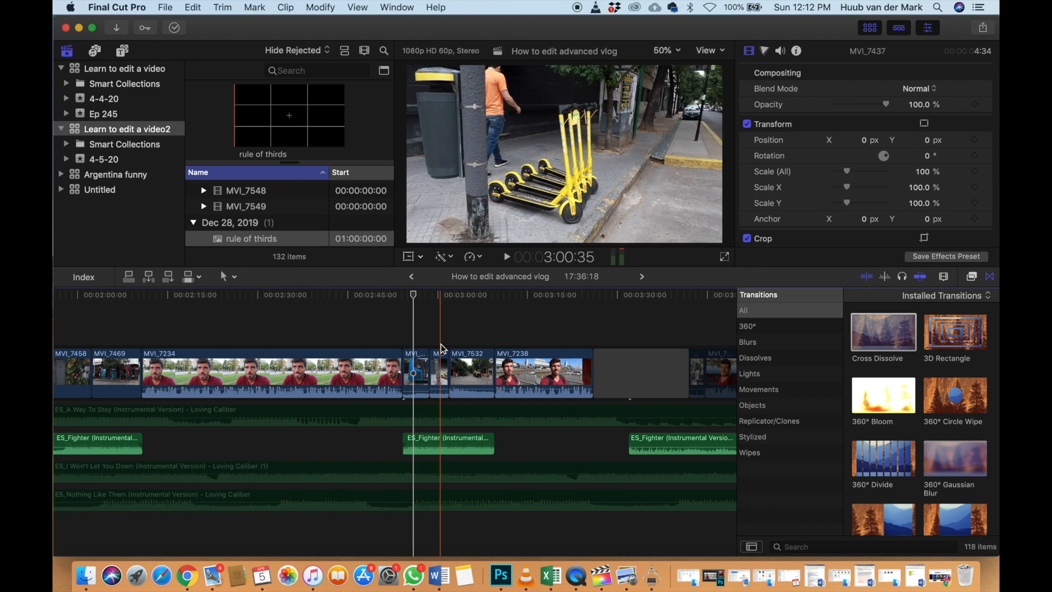
left_click_drag(441, 390, 467, 407)
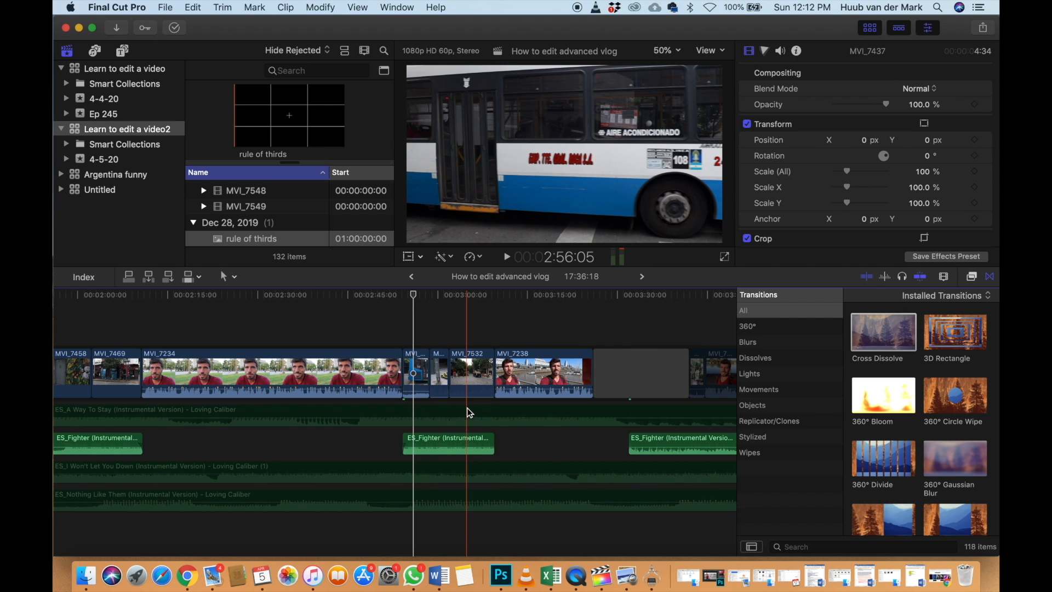
Inspect the opening b-roll from the dog shot after MVI_7203 through the DJI_0002 drone clips for shakiness
scroll(467, 408, "left", 10)
scroll(469, 412, "left", 5)
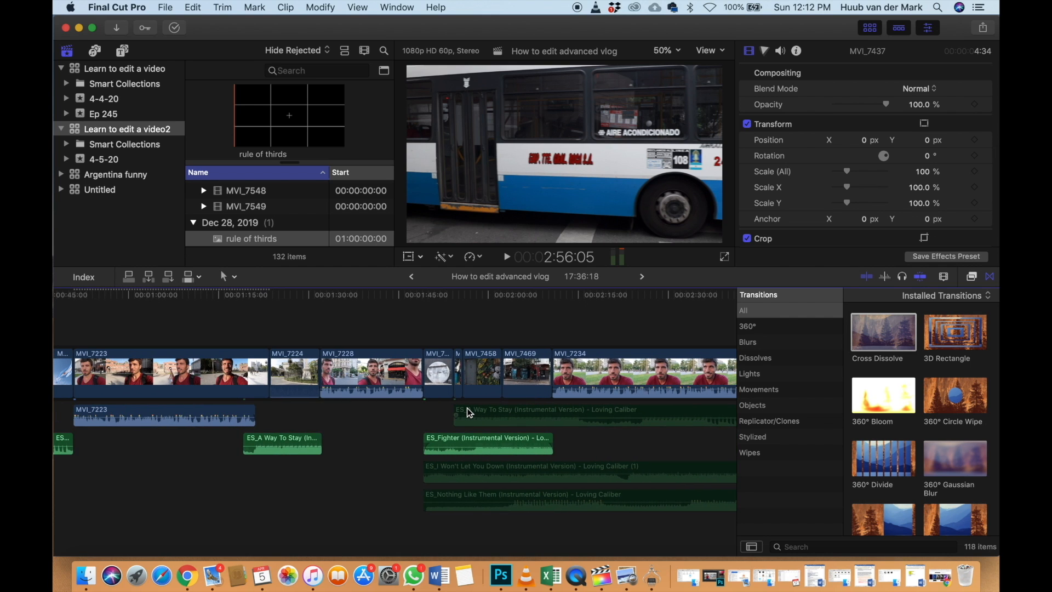
scroll(467, 407, "left", 10)
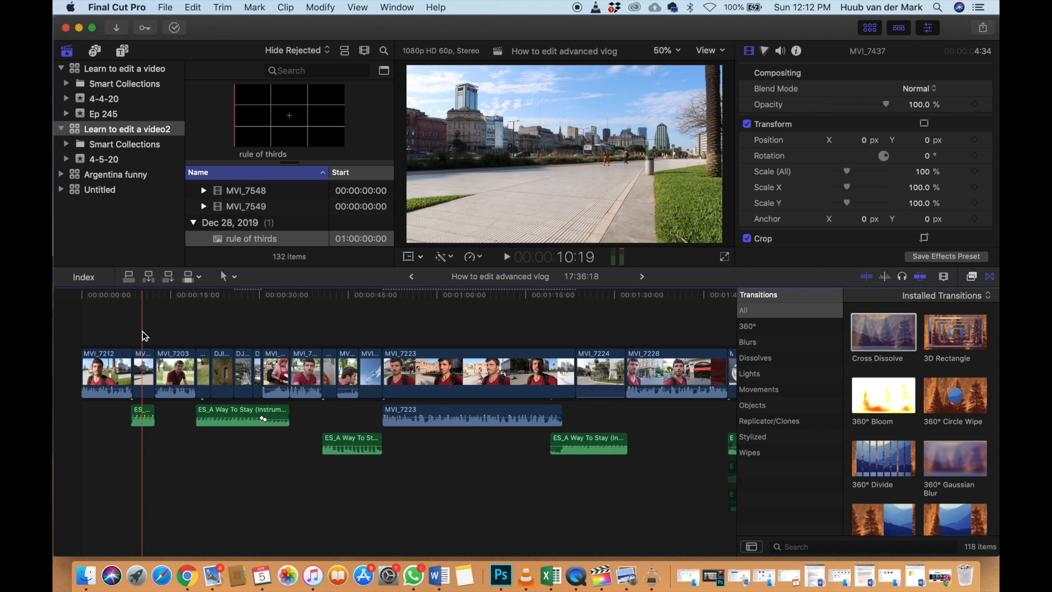
left_click(201, 334)
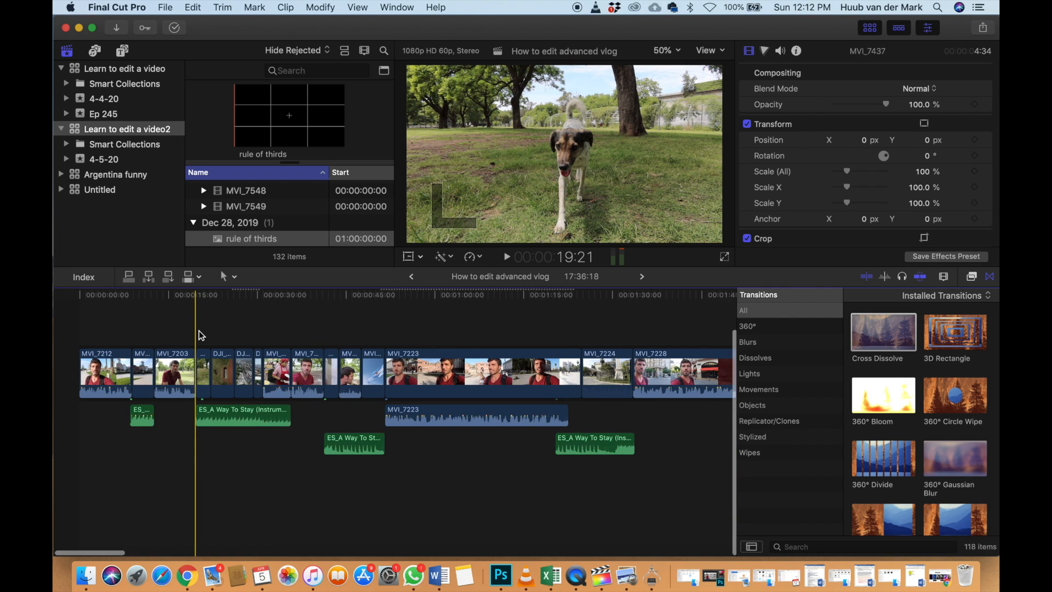
key("super+equal")
key("super+equal")
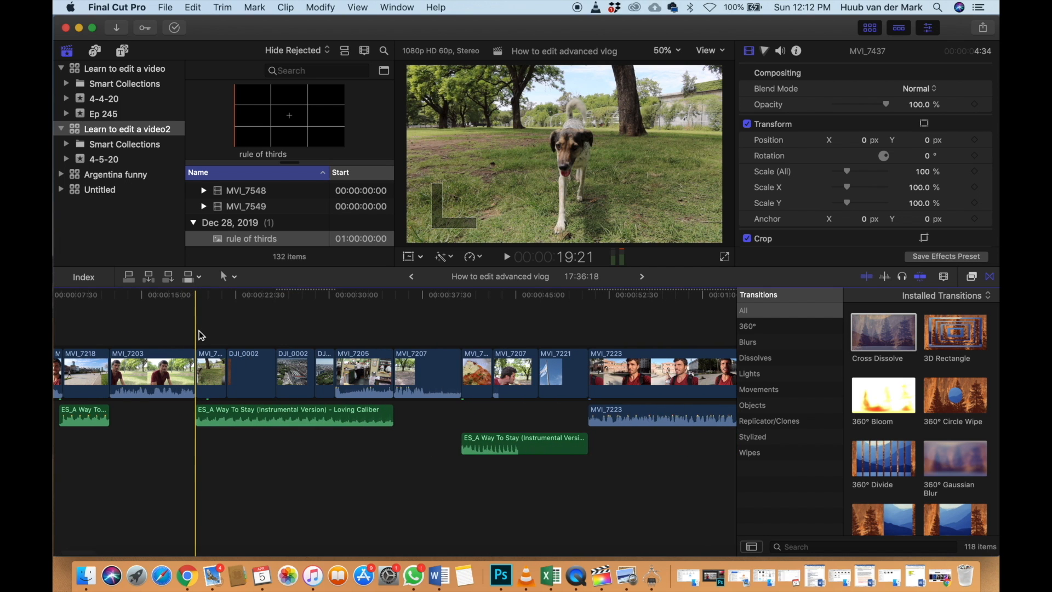
left_click(211, 331)
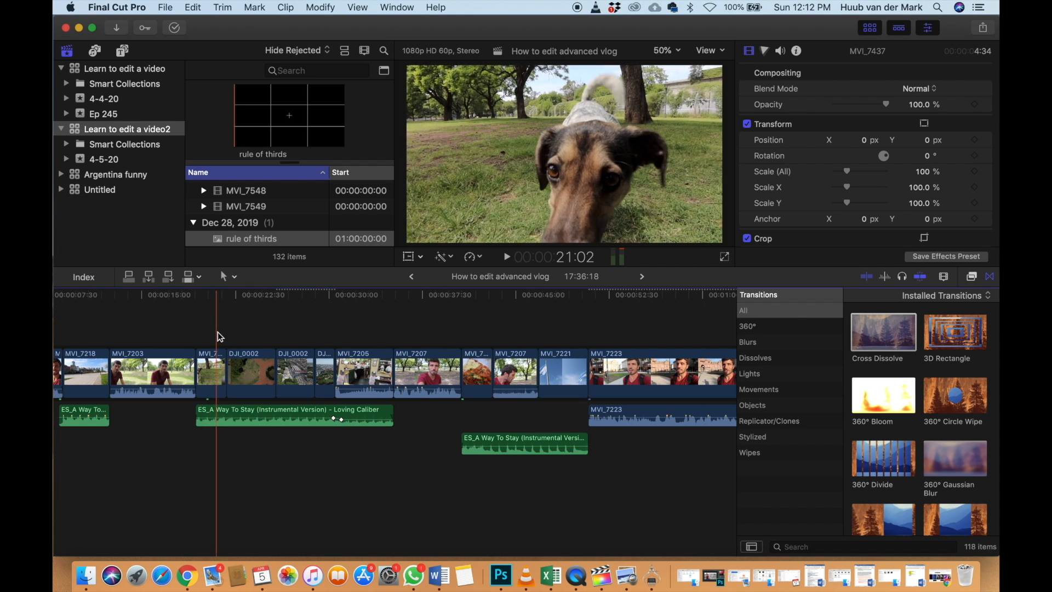
left_click(225, 334)
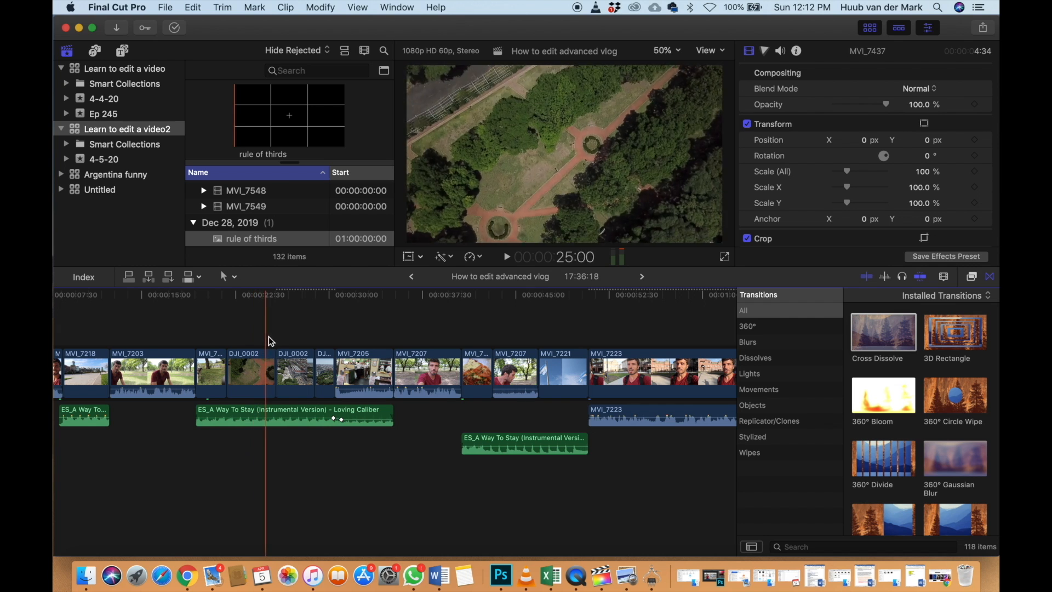
mouse_move(314, 343)
left_mouse_down()
mouse_move(335, 348)
mouse_move(315, 345)
left_mouse_up()
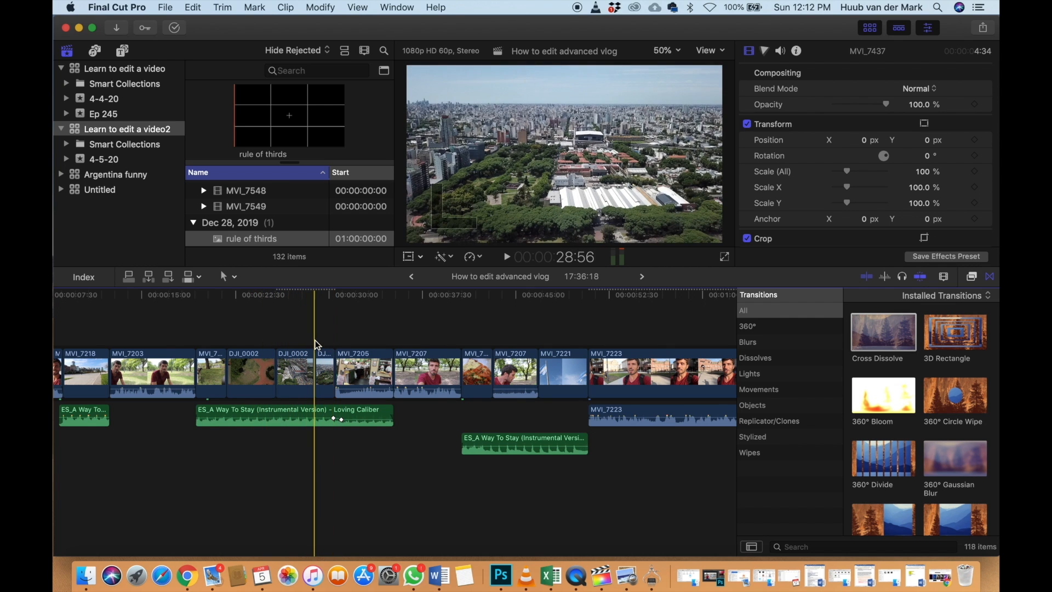
Play the drone shots before MVI_7205 and enable stabilization on the second DJI_0002 clip
key("space")
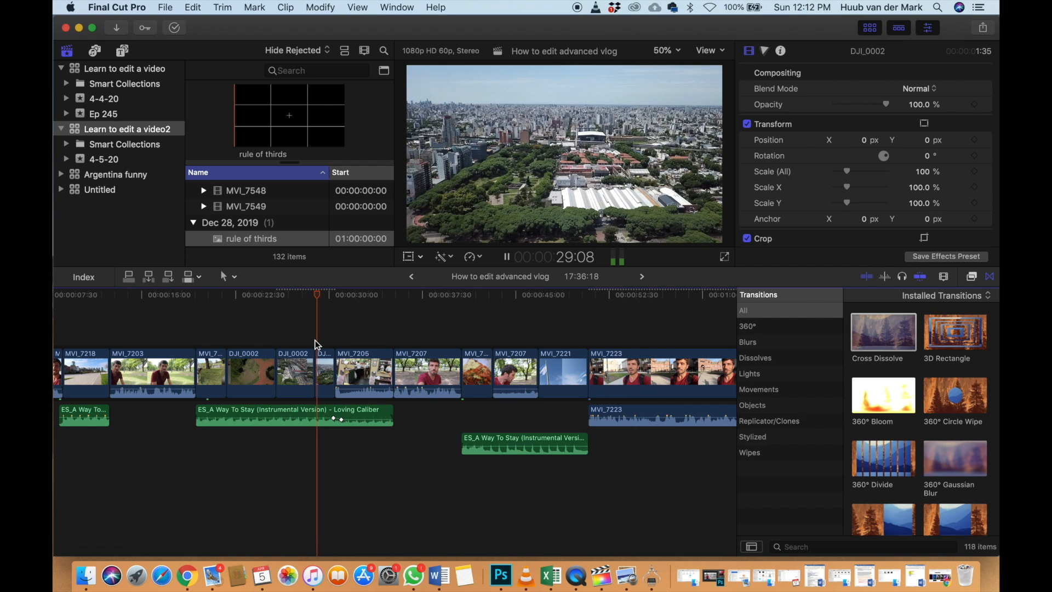
key("space")
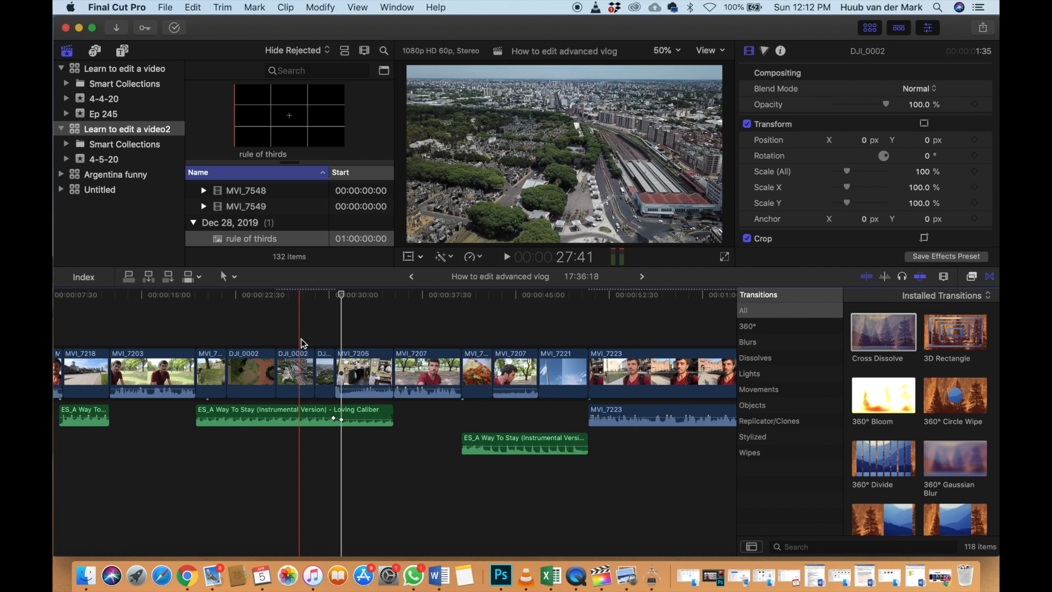
key("space")
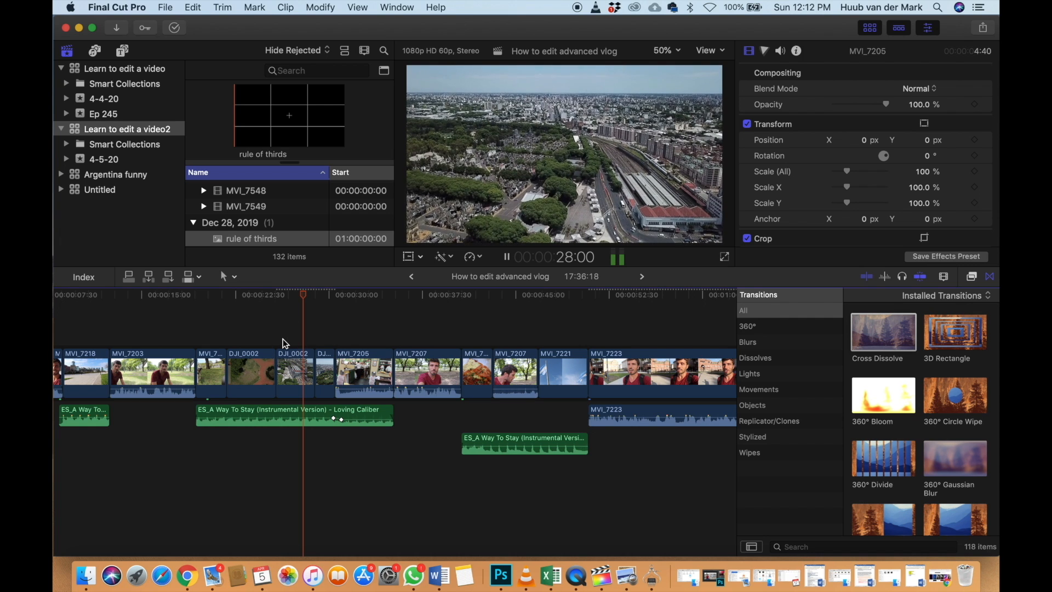
key("shift+slash")
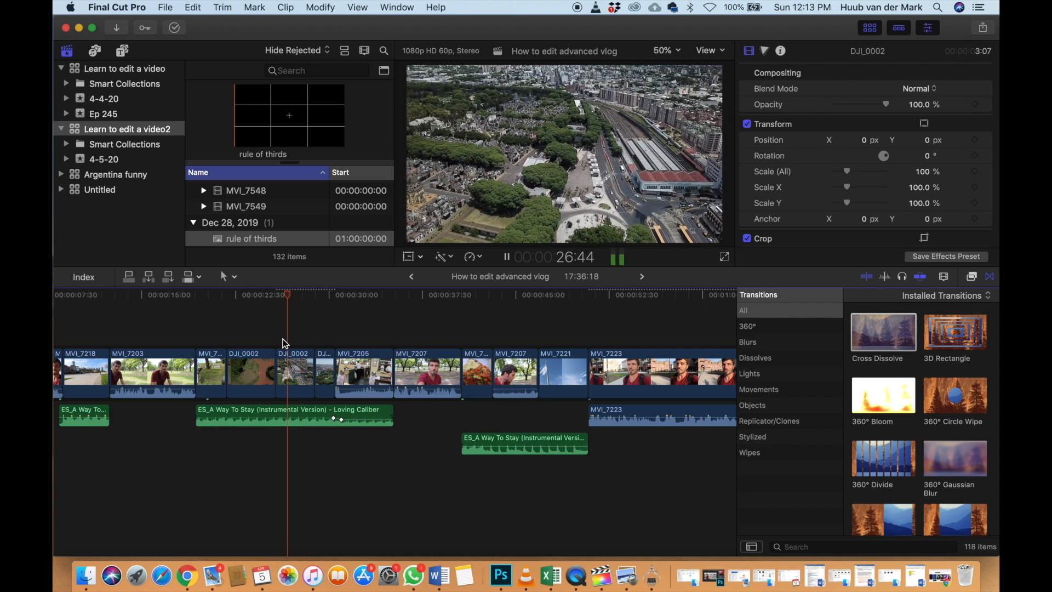
key("space")
left_click(290, 360)
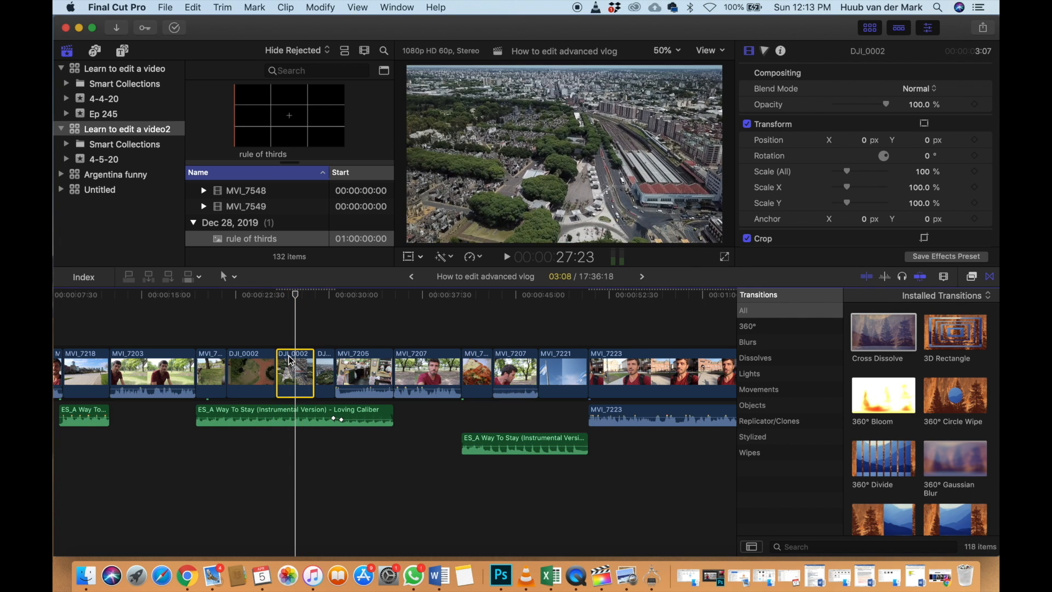
scroll(795, 140, "down", 10)
left_click(748, 109)
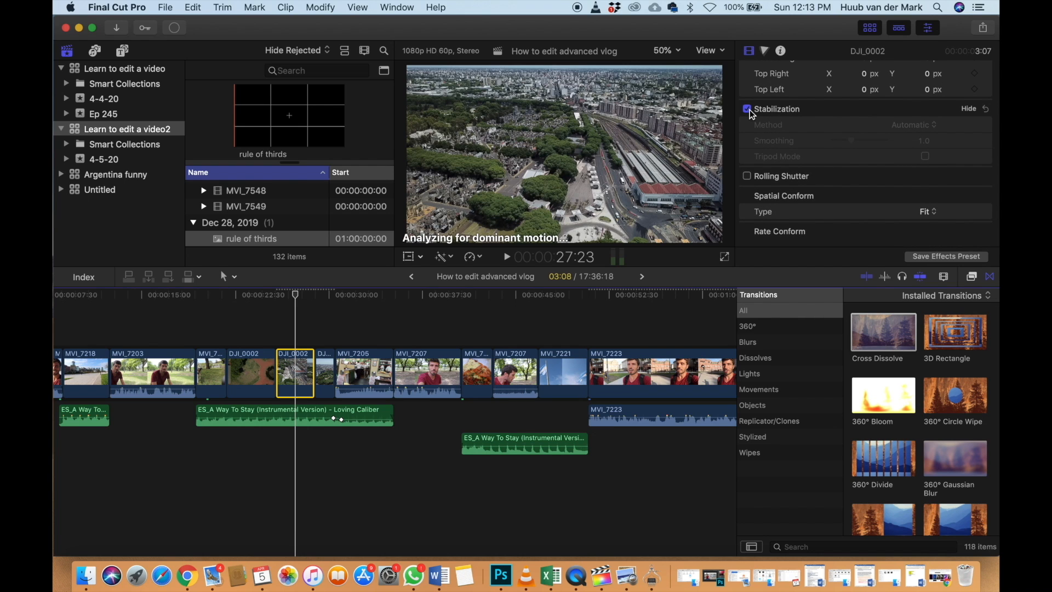
Play MVI_7224 from its start and enable stabilization on it
scroll(547, 298, "right", 2)
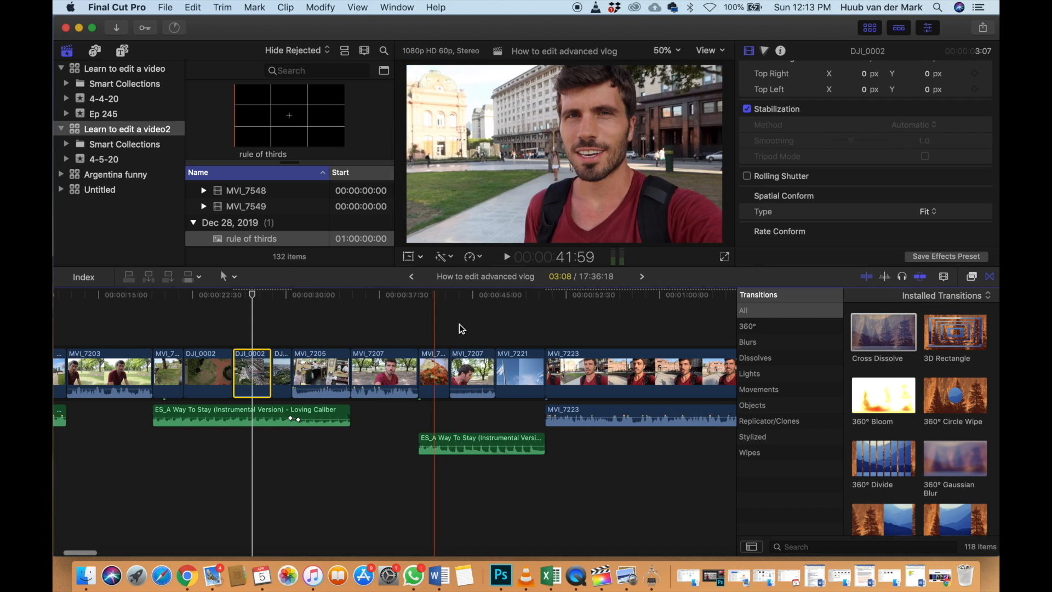
scroll(528, 327, "right", 10)
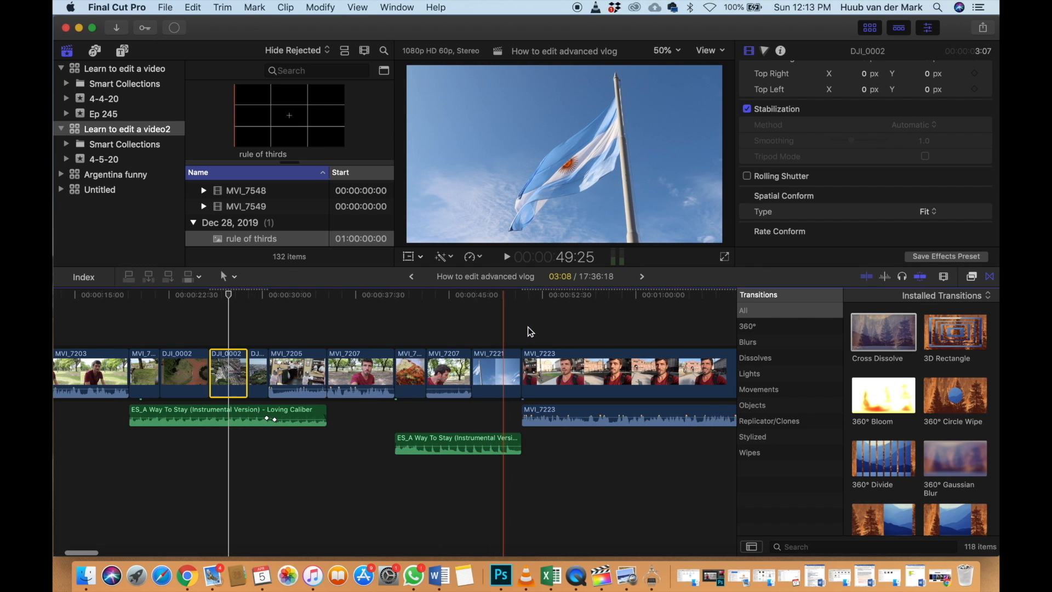
scroll(477, 333, "right", 5)
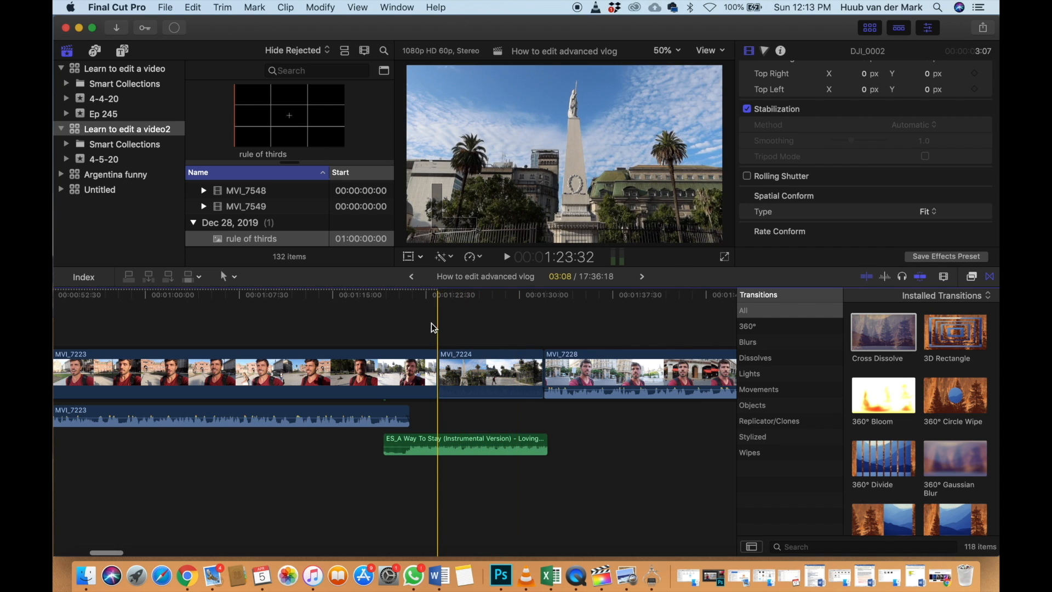
left_click(438, 327)
key("space")
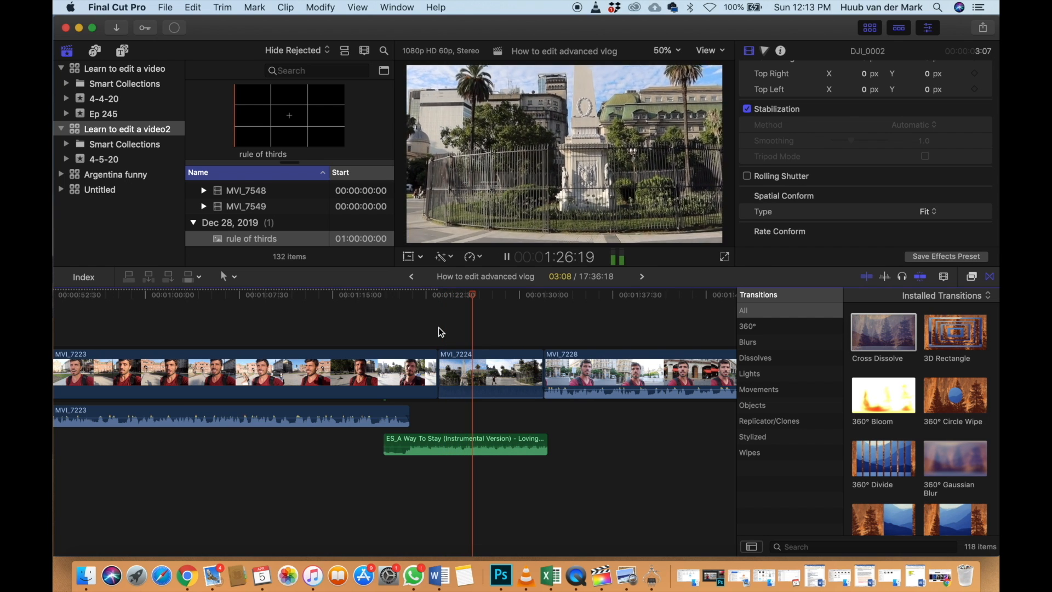
key("space")
left_click(498, 363)
scroll(765, 182, "down", 10)
left_click(747, 109)
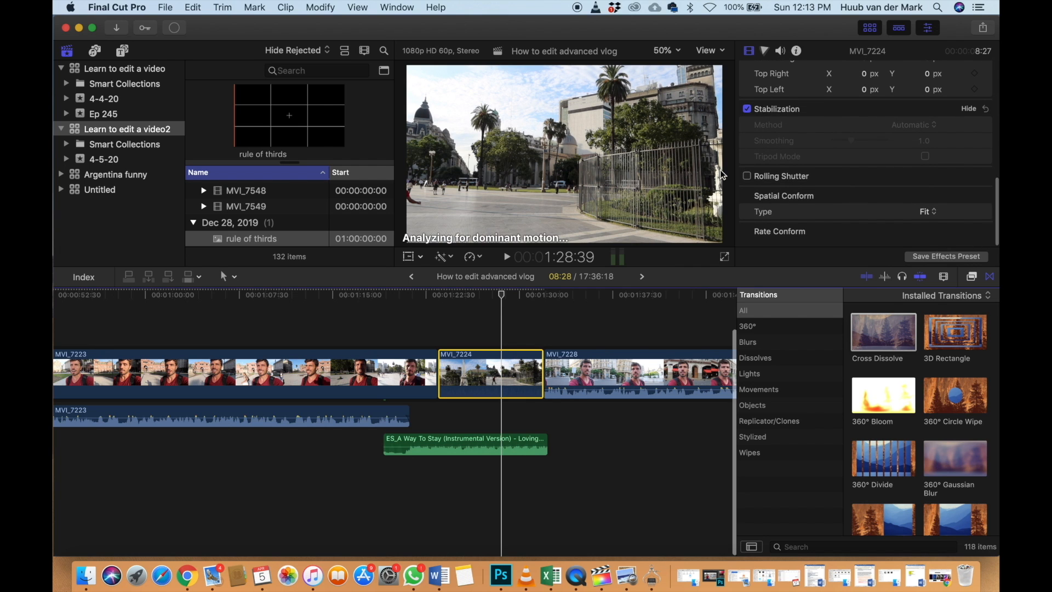
Enable stabilization on the four consecutive b-roll clips from MVI_7446 through MVI_7469
scroll(595, 324, "right", 5)
scroll(516, 339, "right", 1)
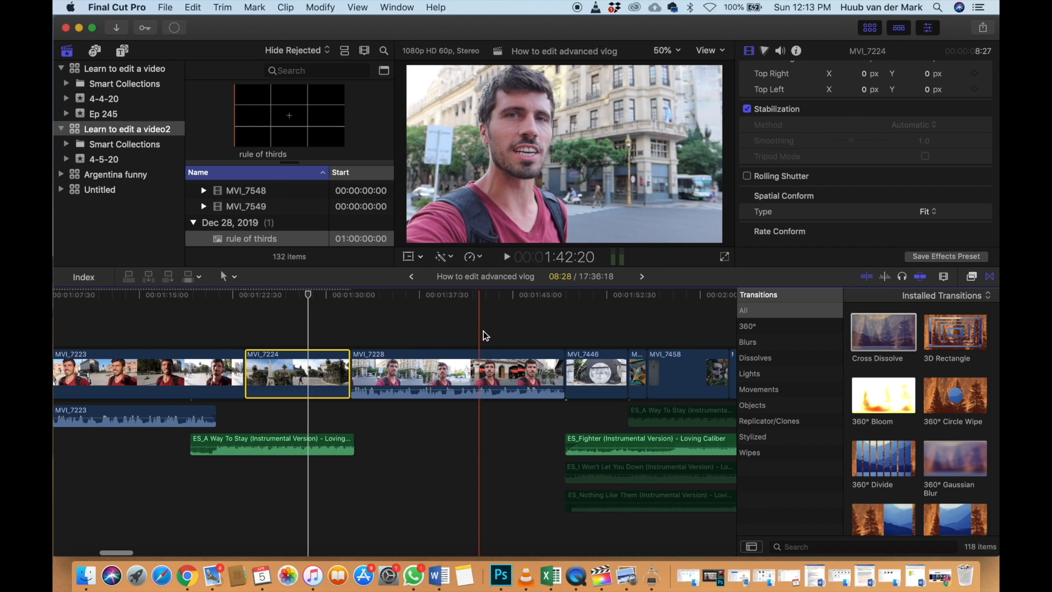
scroll(510, 336, "right", 1)
scroll(482, 336, "right", 5)
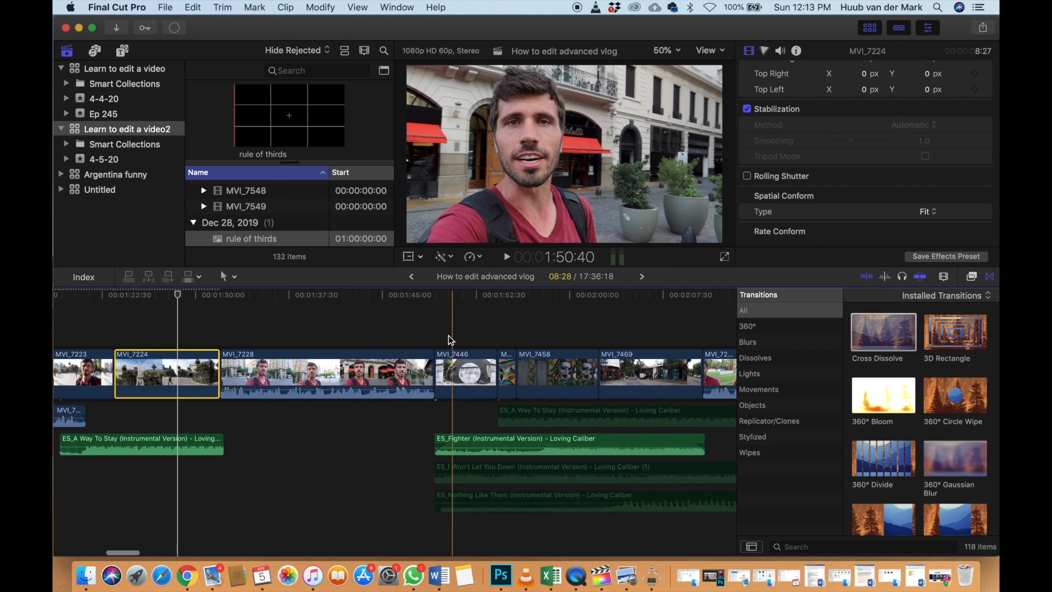
scroll(462, 334, "right", 4)
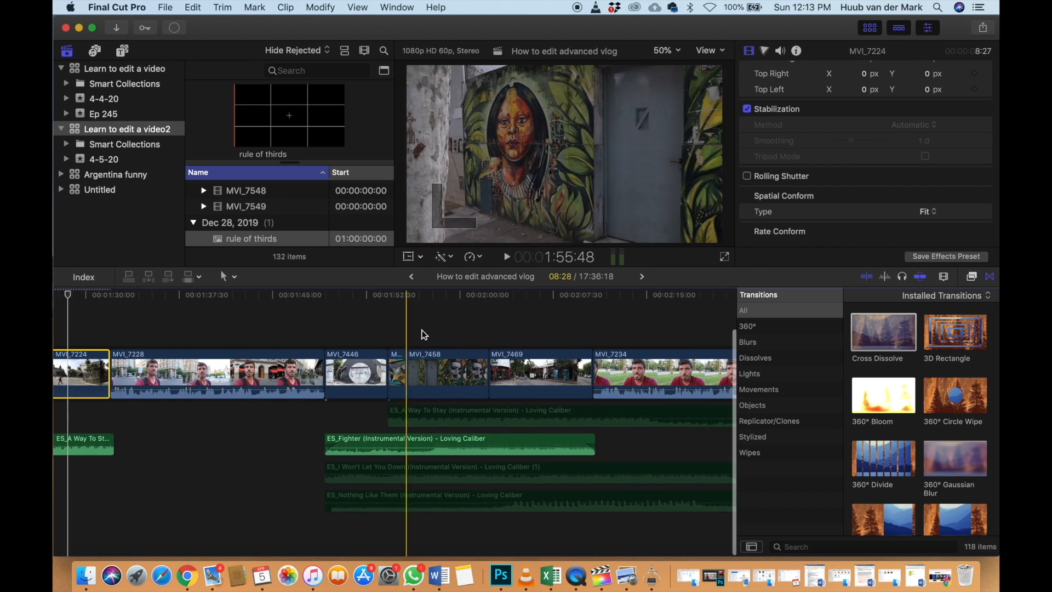
left_click_drag(365, 322, 512, 355)
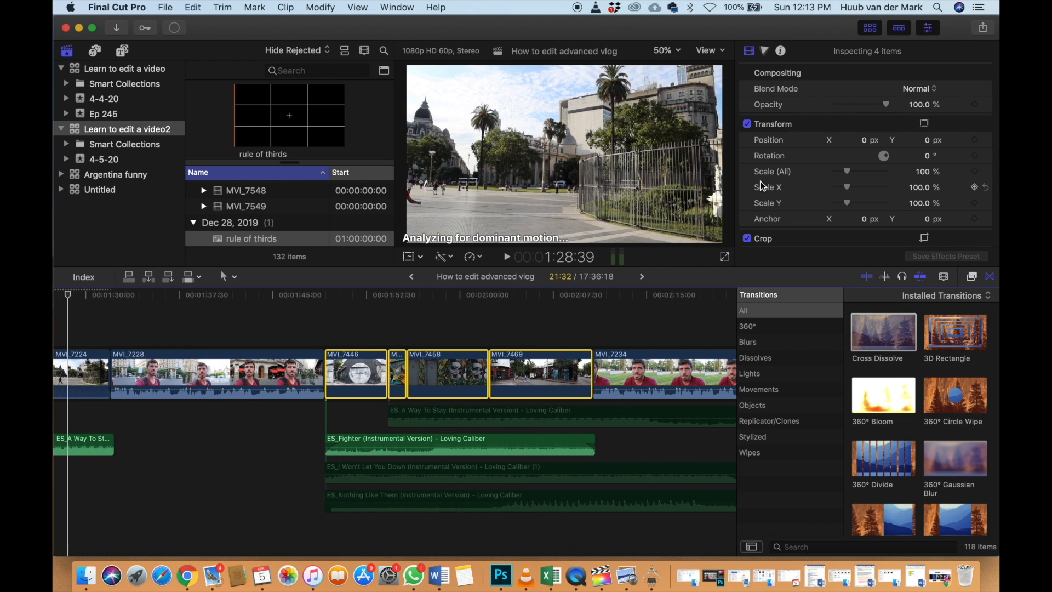
scroll(893, 192, "down", 10)
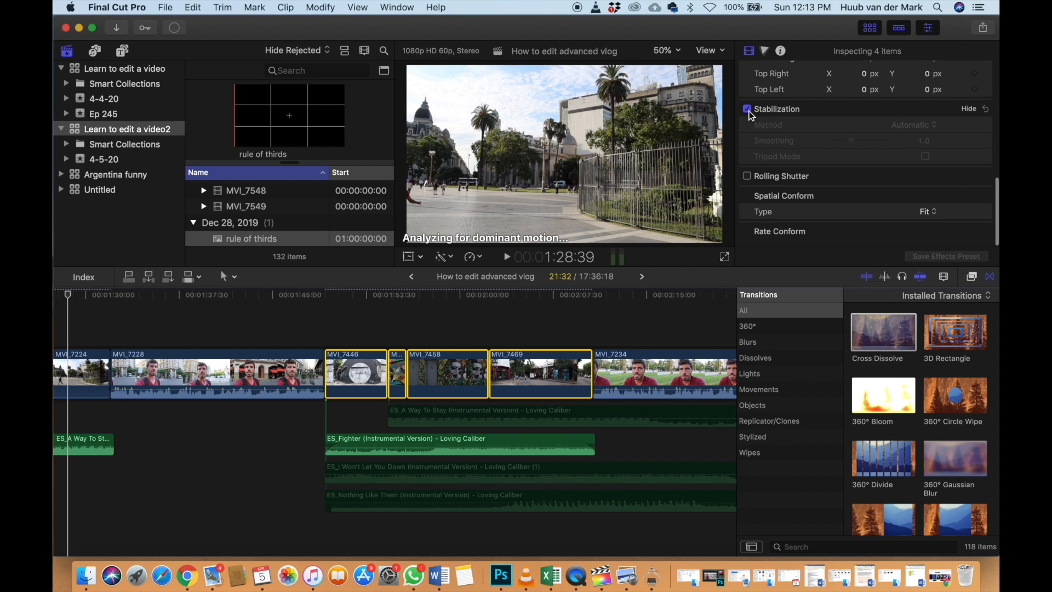
Enable stabilization on the three b-roll clips between MVI_7234 and MVI_7238
scroll(554, 328, "right", 10)
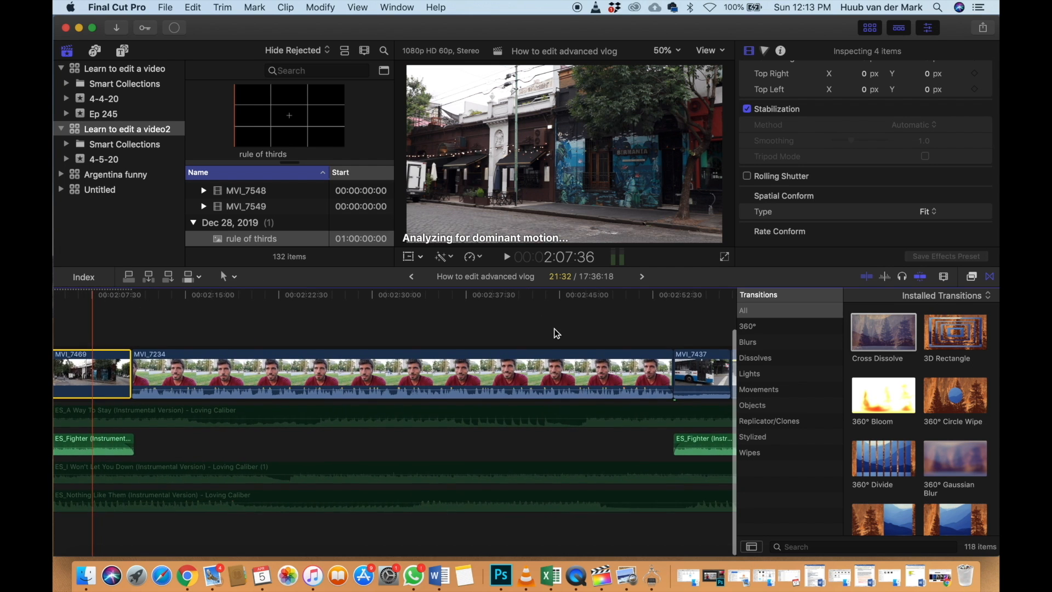
key("super+minus")
key("super+minus")
key("super+minus")
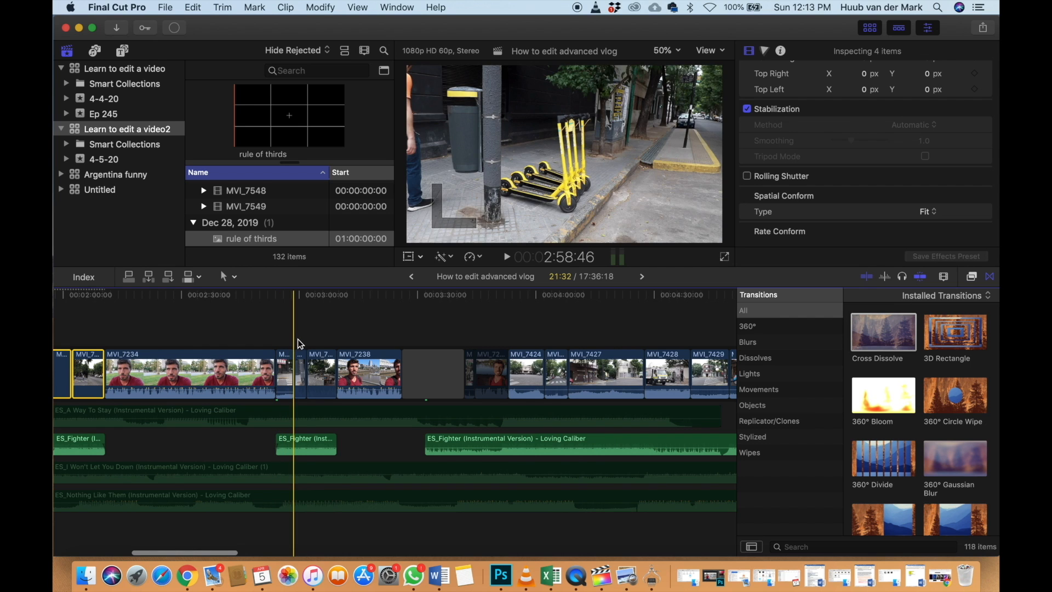
left_click_drag(285, 341, 316, 357)
scroll(754, 203, "down", 10)
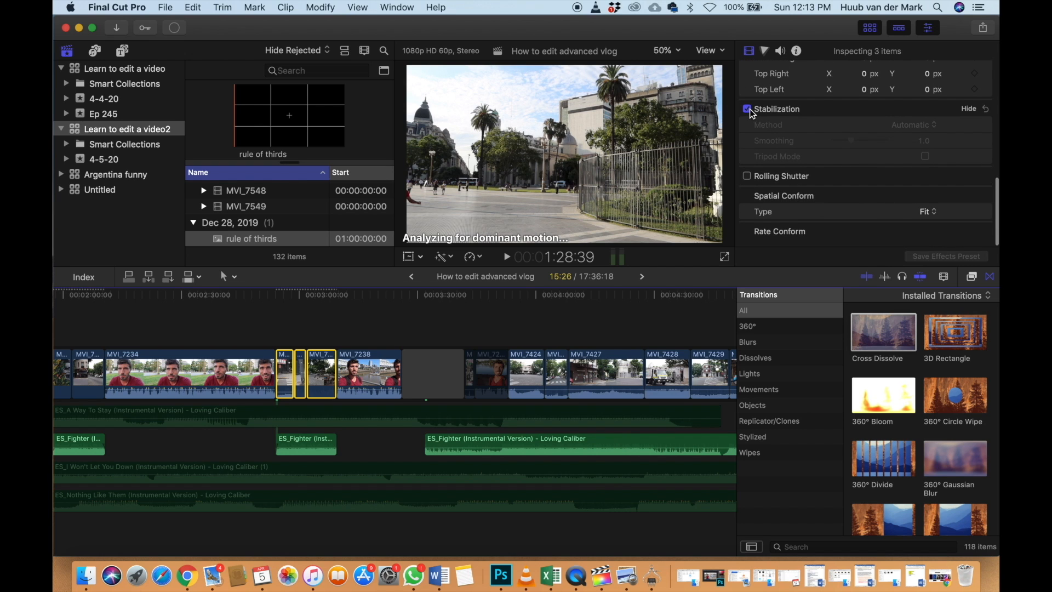
Select all storyline clips from MVI_7212 through MVI_7238 and check the progress of the background tasks
scroll(390, 328, "left", 5)
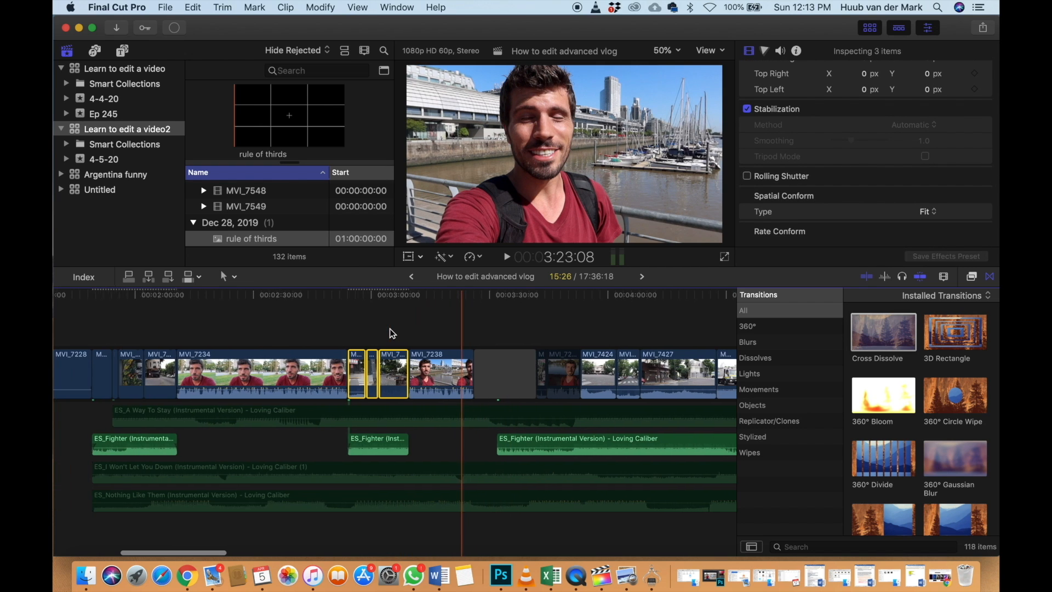
scroll(394, 328, "down", 5)
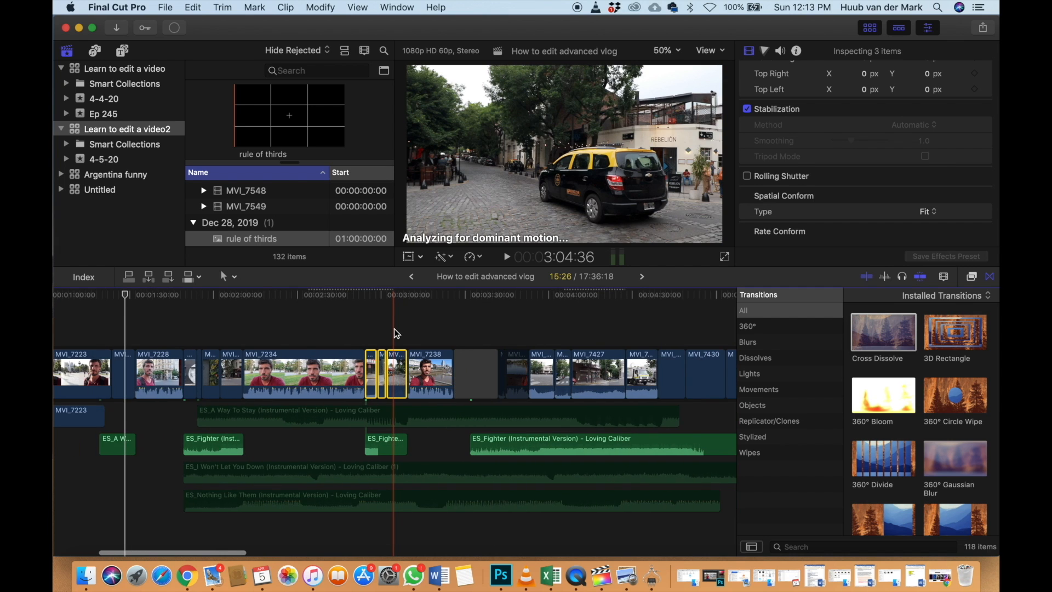
scroll(393, 327, "down", 5)
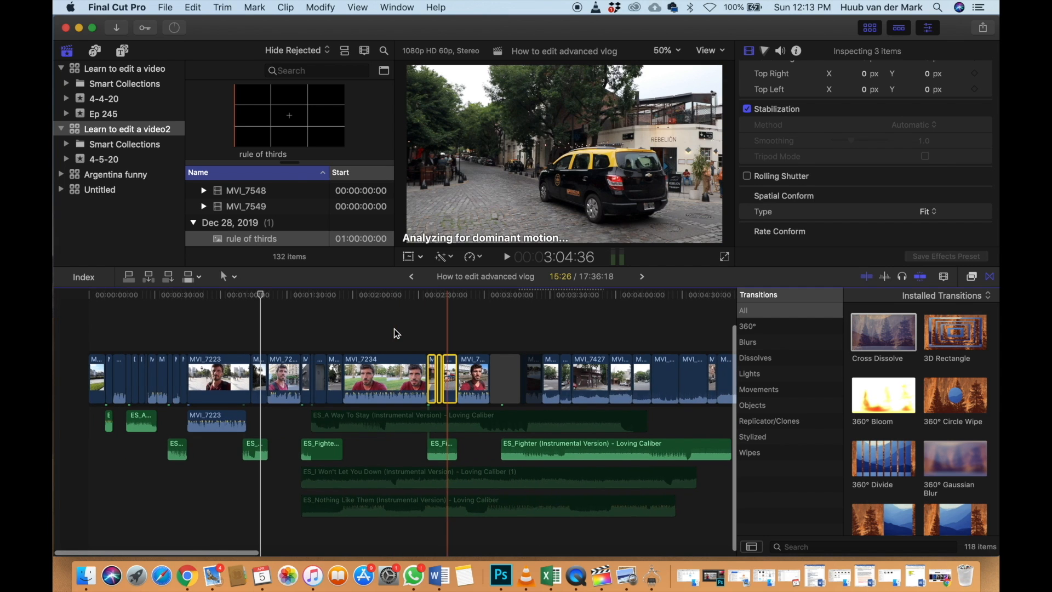
scroll(393, 328, "right", 1)
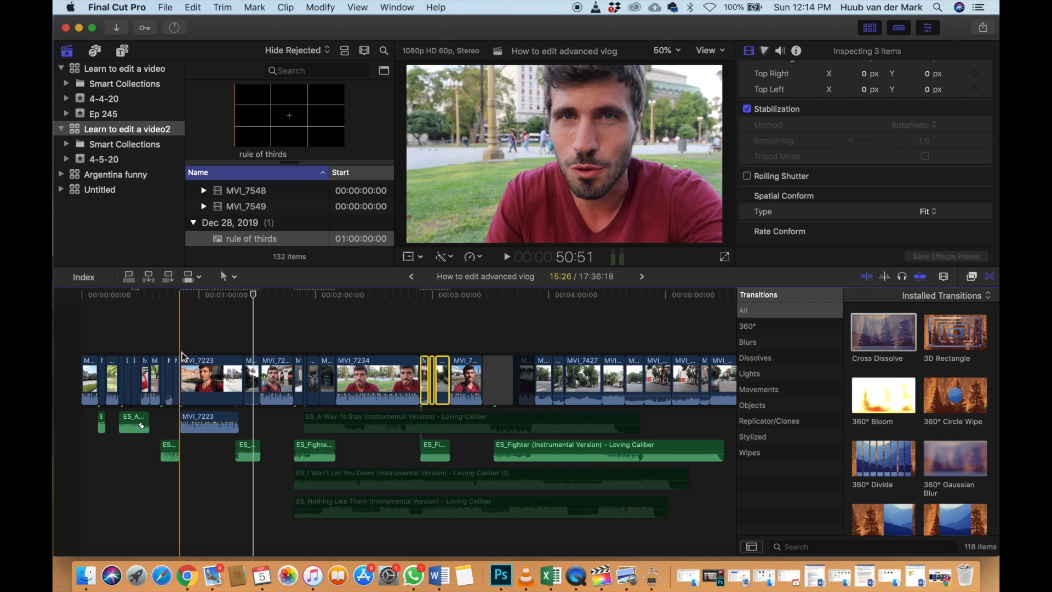
left_click_drag(88, 337, 465, 384)
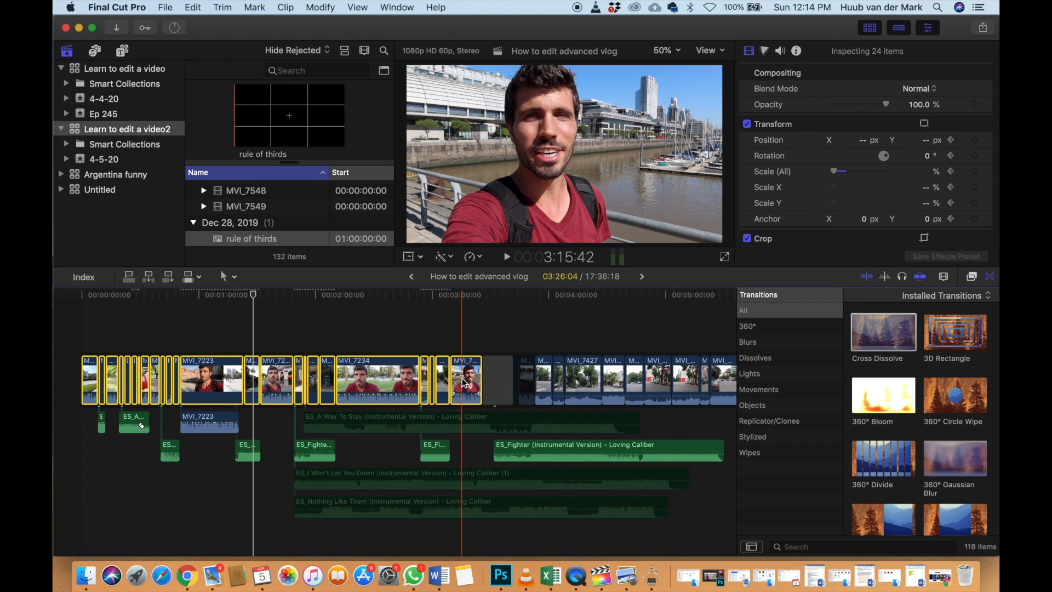
left_click(181, 27)
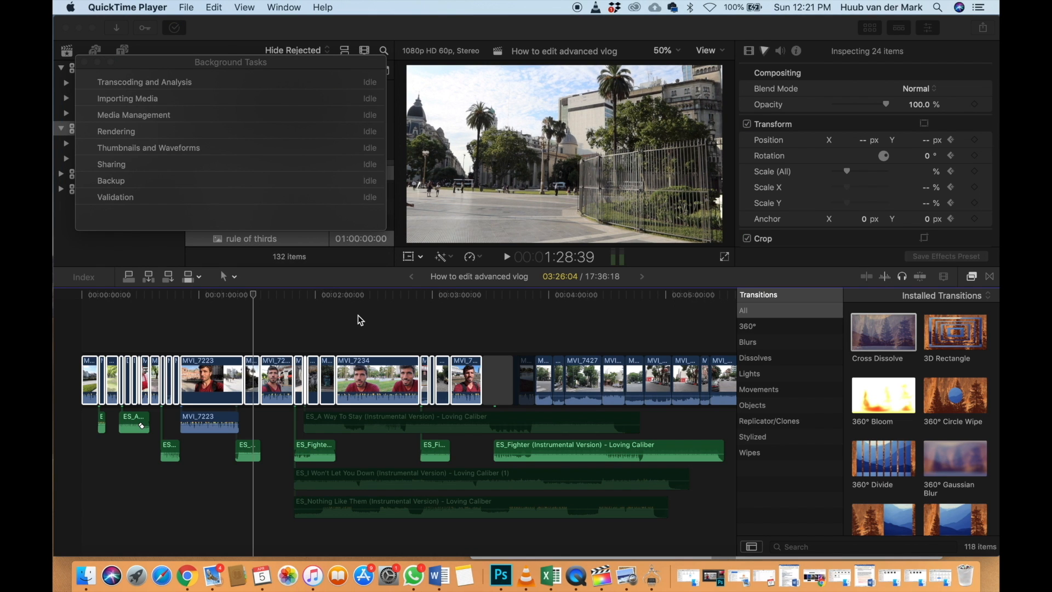
left_click(85, 63)
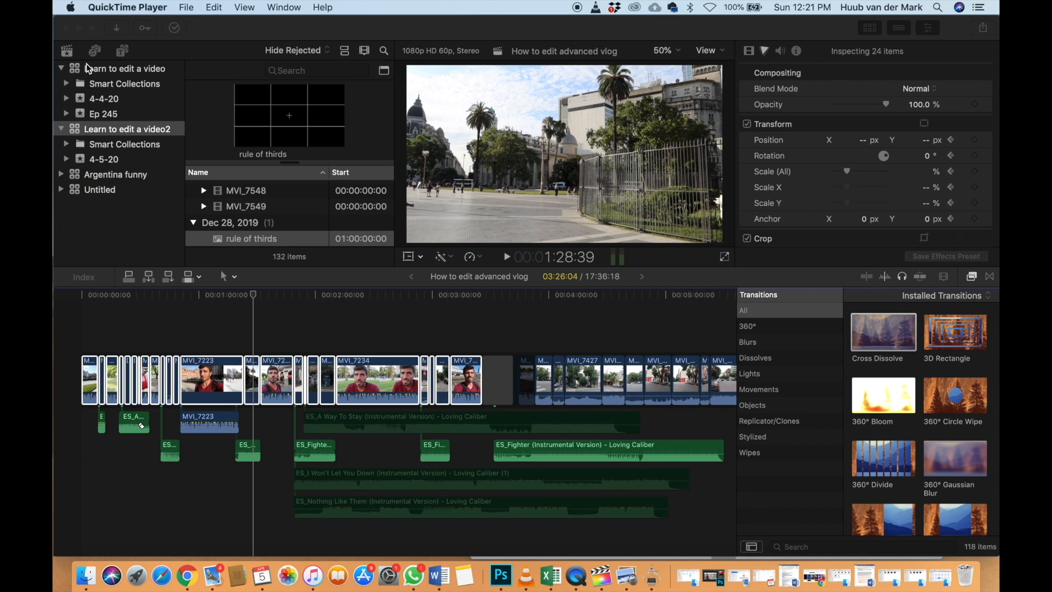
Deselect the clips and play the edit from the very beginning through the end of MVI_7238
left_click(91, 335)
left_click(80, 338)
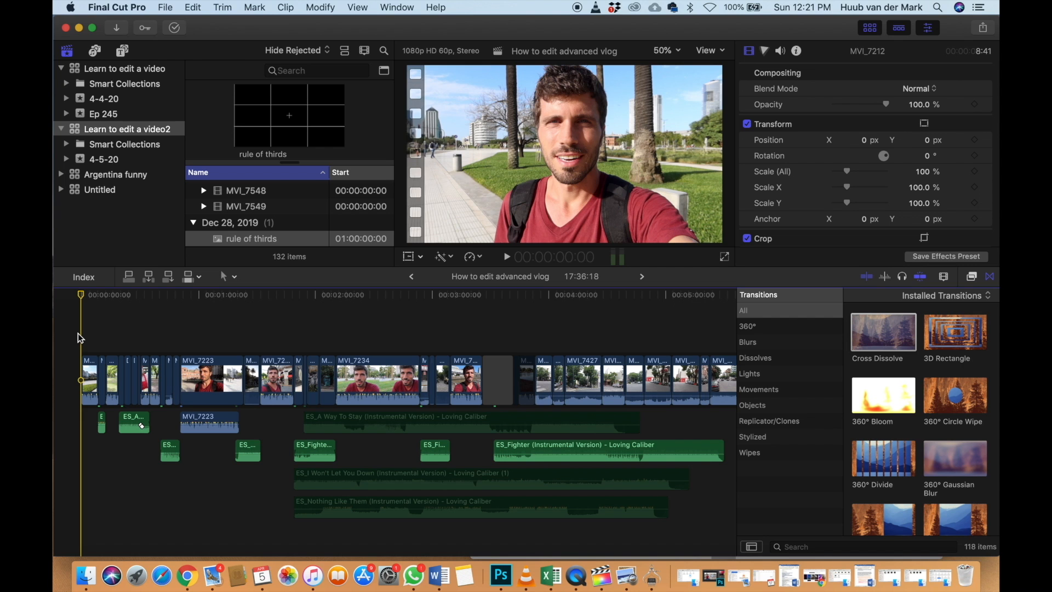
key("space")
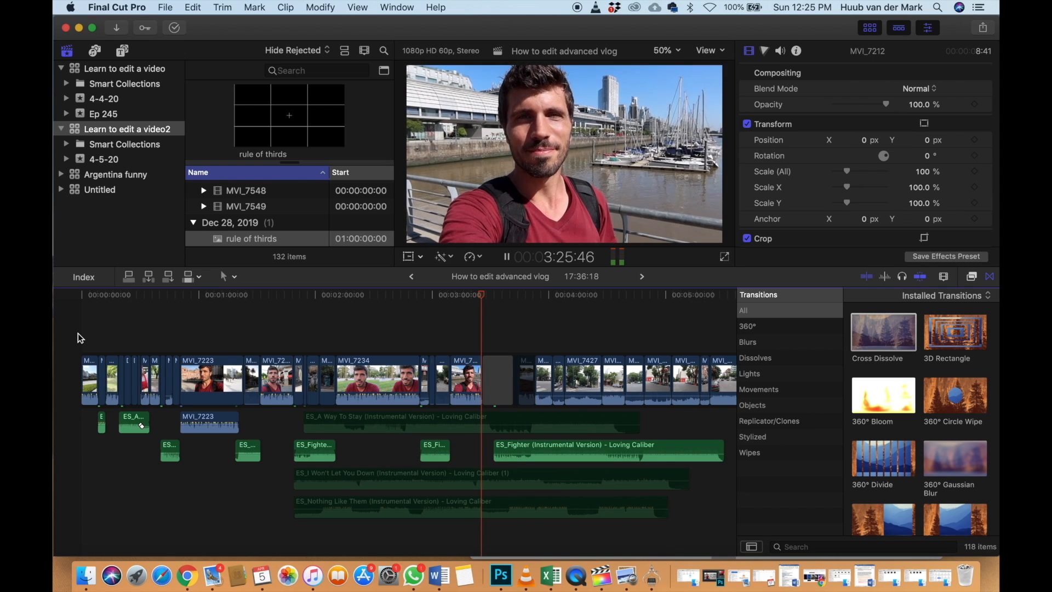
Stop playback and play the first MVI_7207 talking clip in the park to listen to its background noise
key("space")
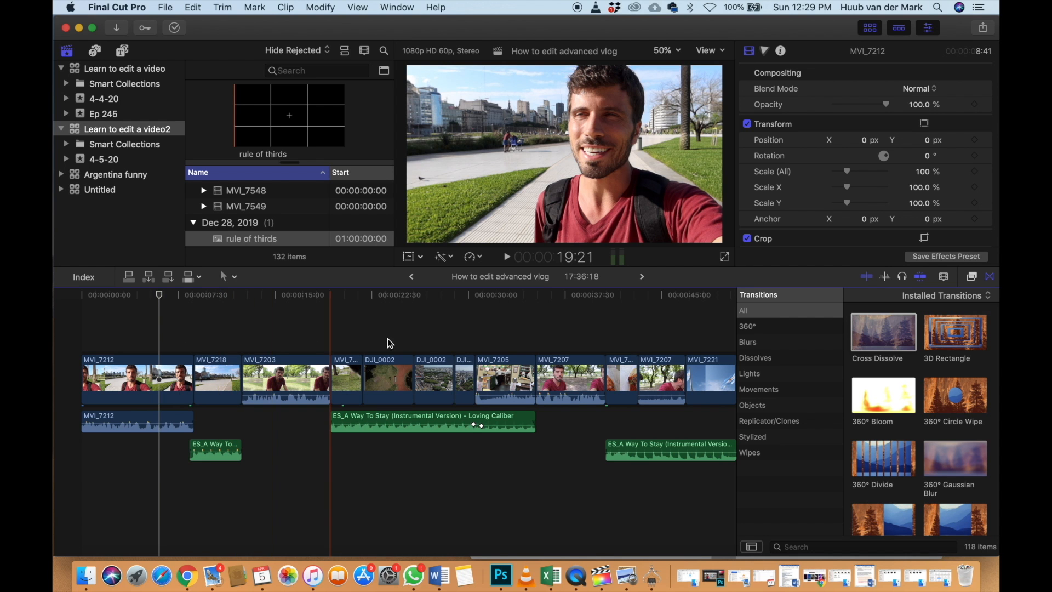
left_click(547, 330)
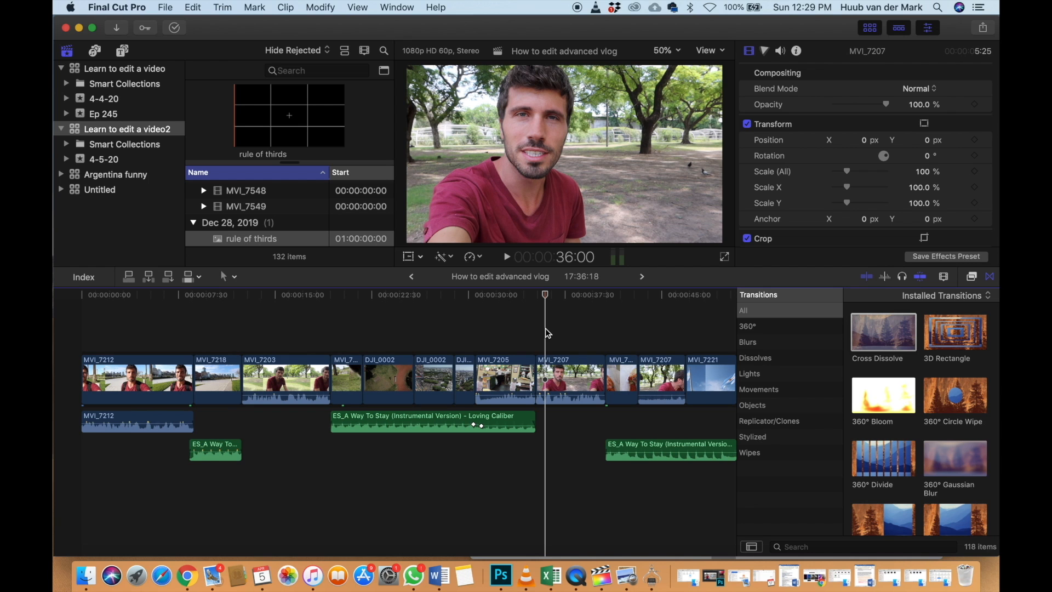
key("space")
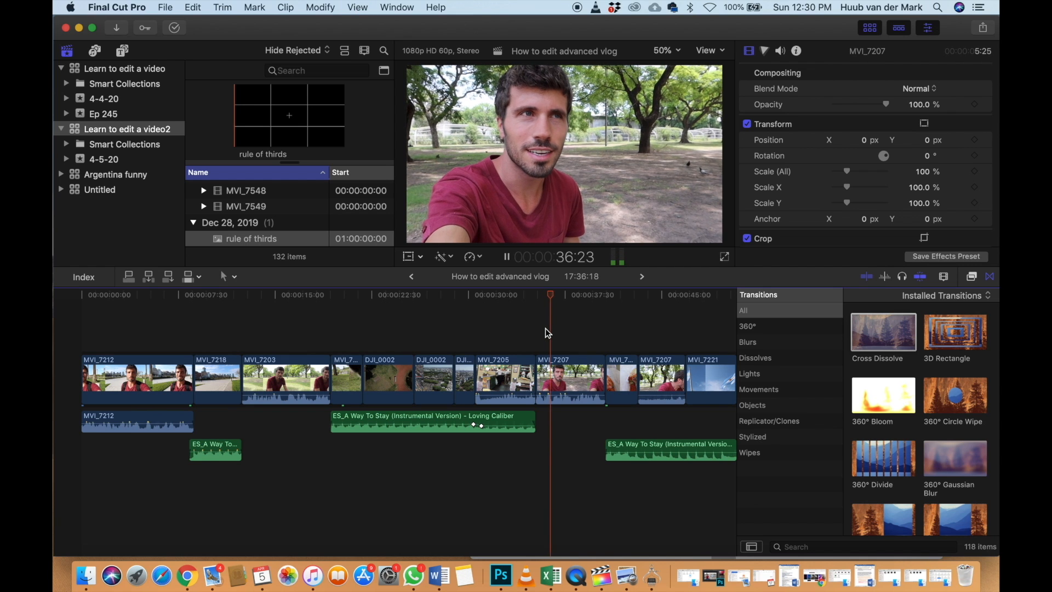
key("space")
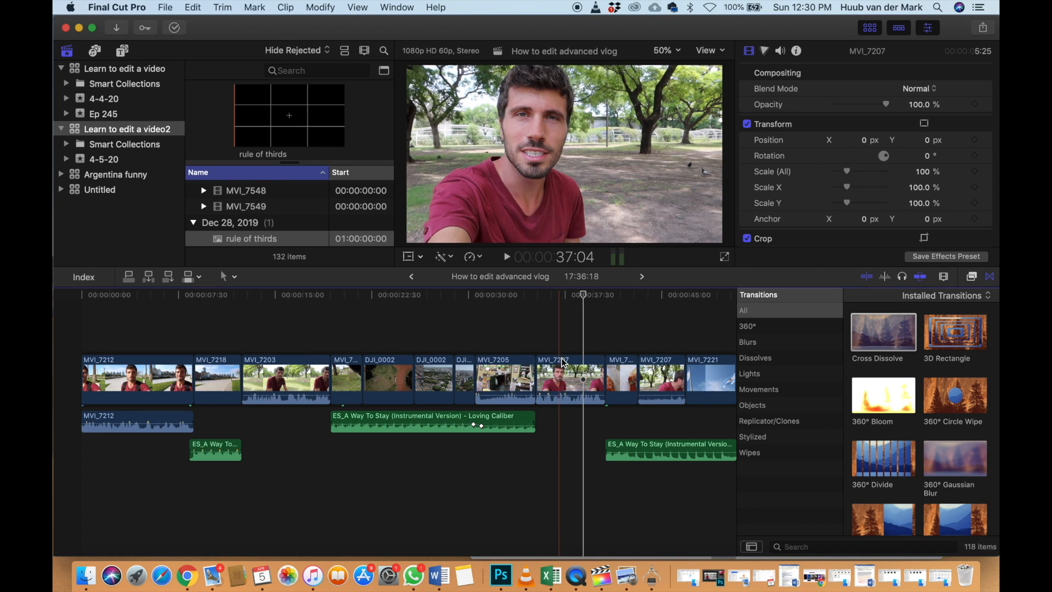
Detach the audio from the first MVI_7207 clip and select the detached audio
left_click(561, 345)
left_click(562, 378)
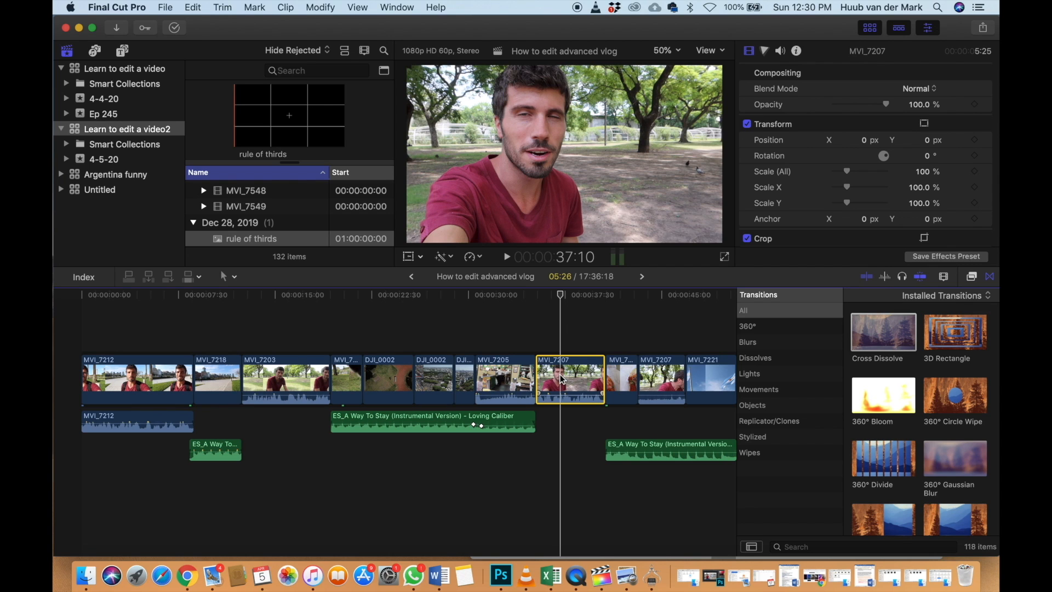
key("ctrl+shift+s")
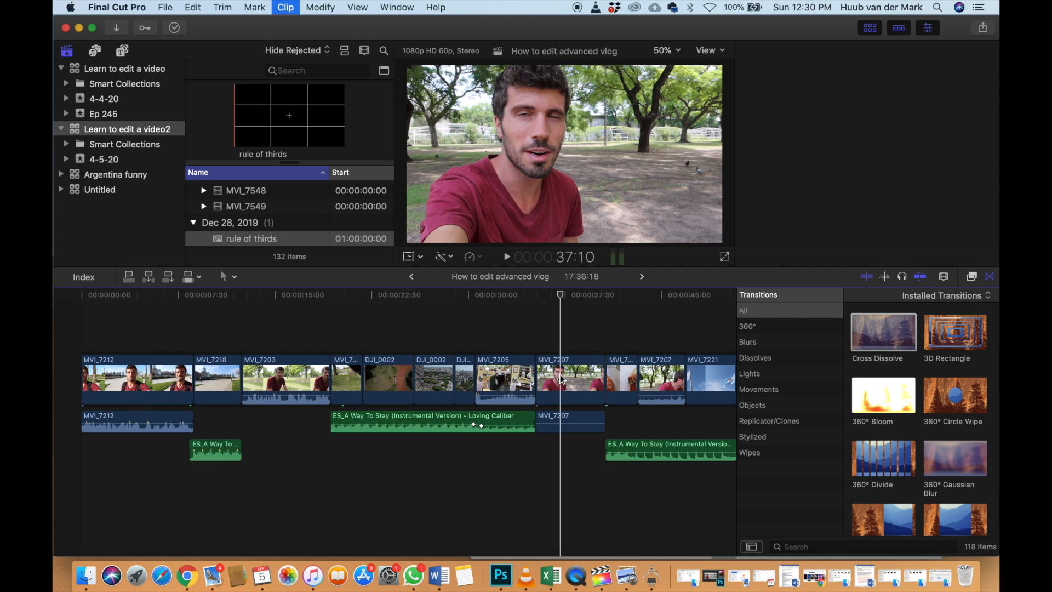
left_click(566, 421)
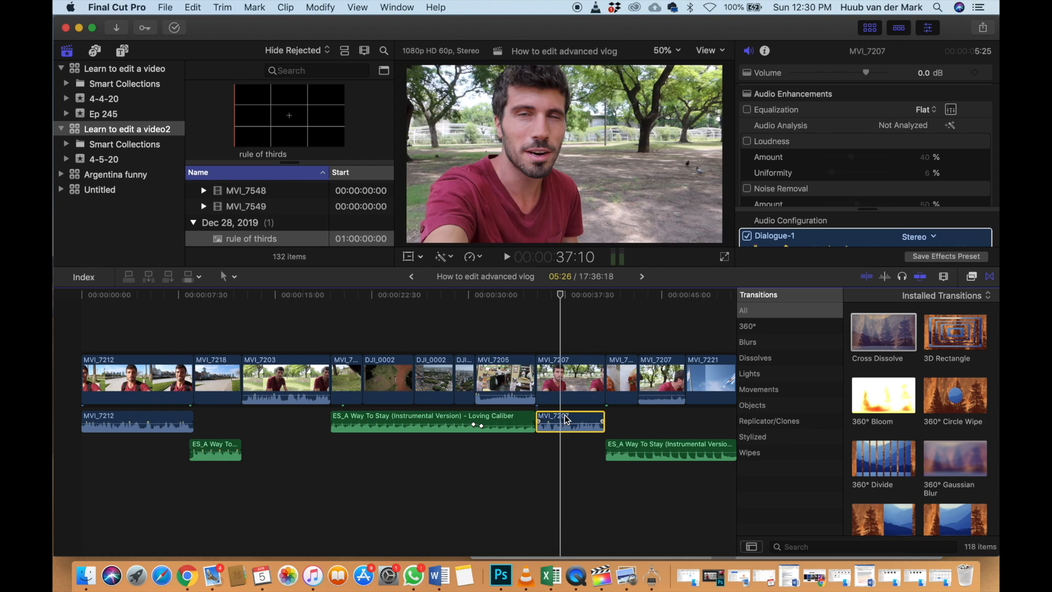
Try Noise Removal on the detached MVI_7207 audio and play the clip from near its start
scroll(827, 175, "down", 1)
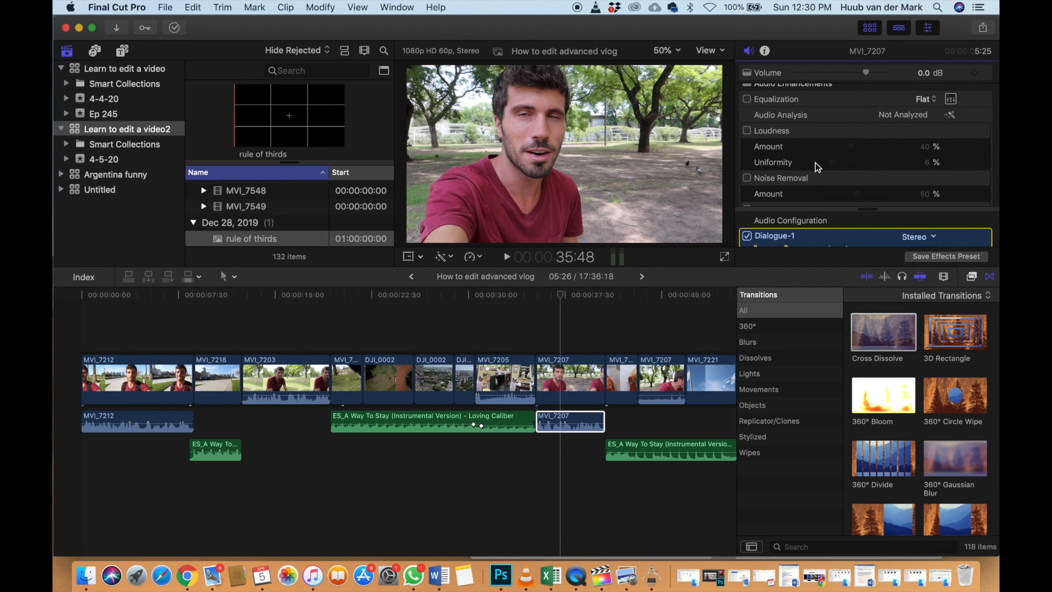
scroll(818, 168, "down", 2)
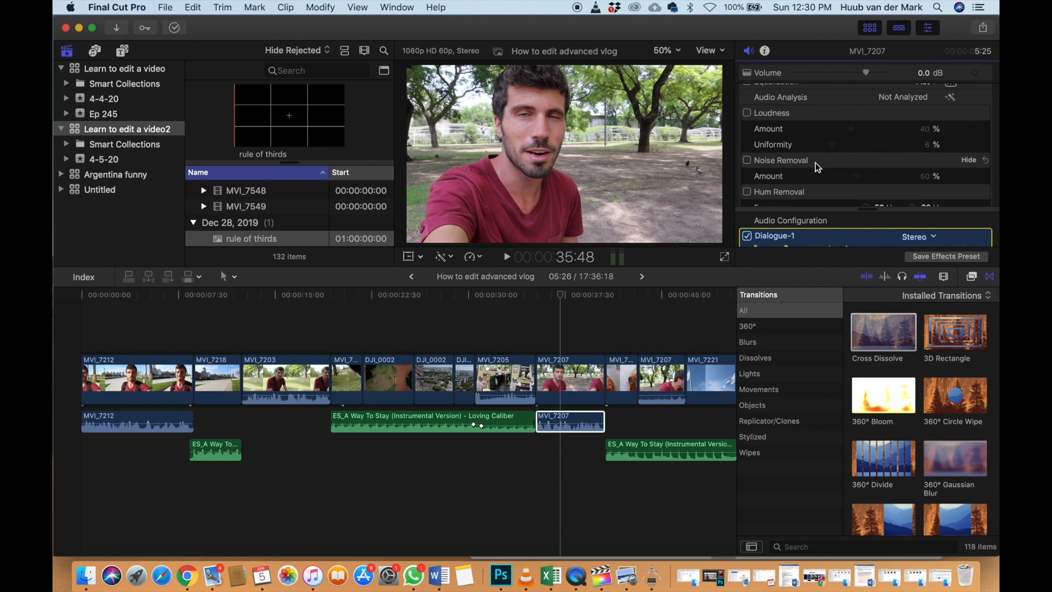
left_click(747, 160)
left_click(543, 345)
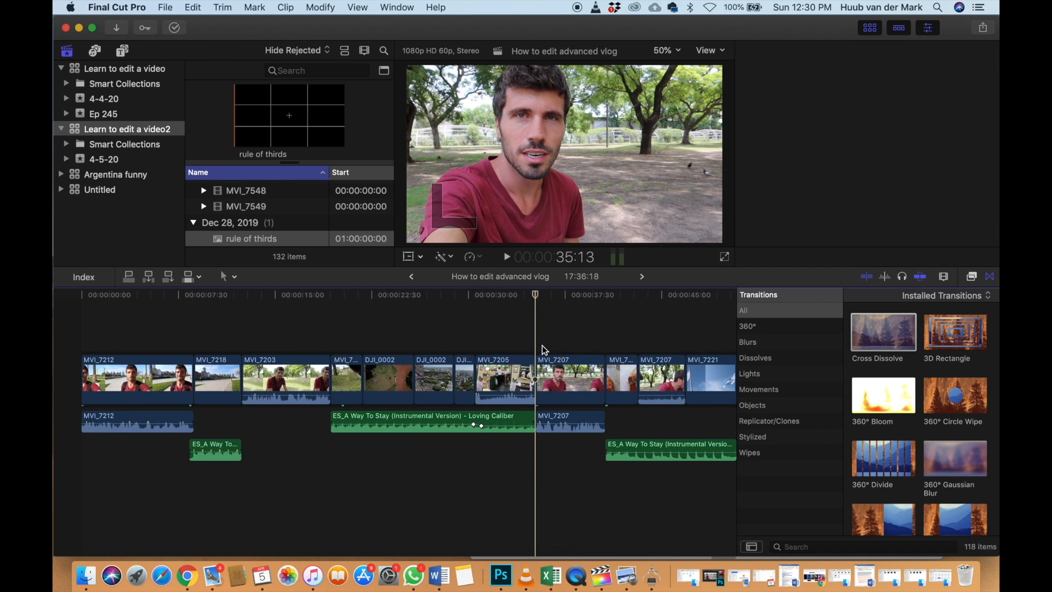
left_click(544, 364)
key("space")
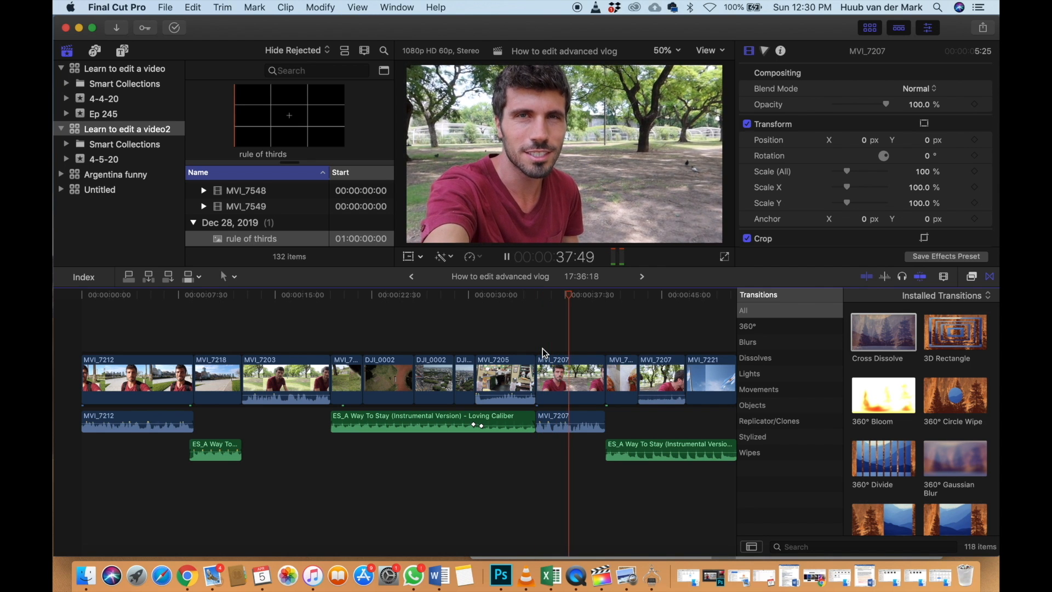
key("space")
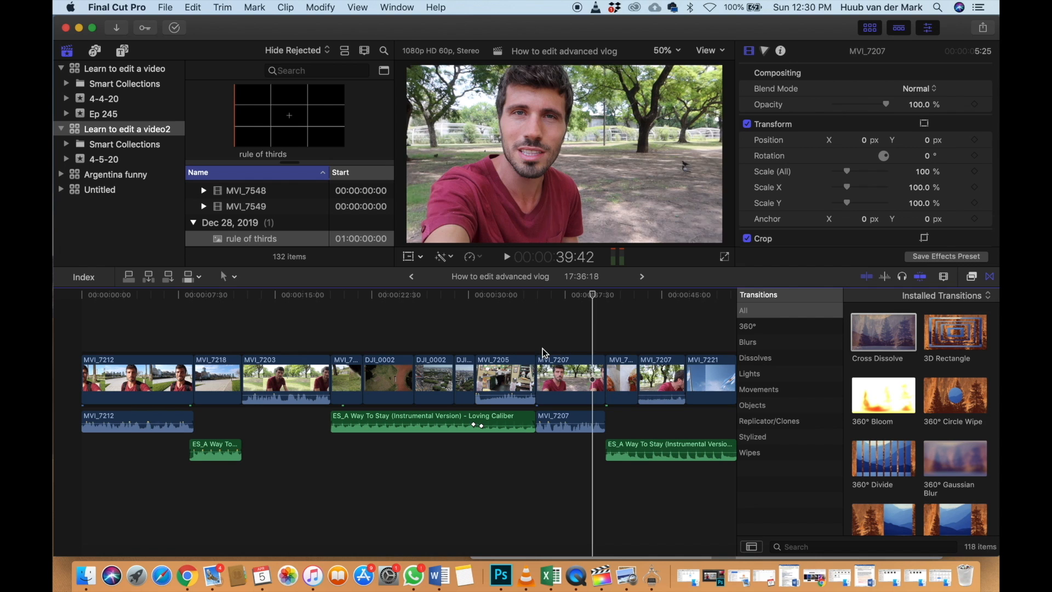
Compare playback of the detached MVI_7207 audio with Noise Removal off and on, and leave the effect switched off
left_click(542, 348)
scroll(756, 195, "down", 1)
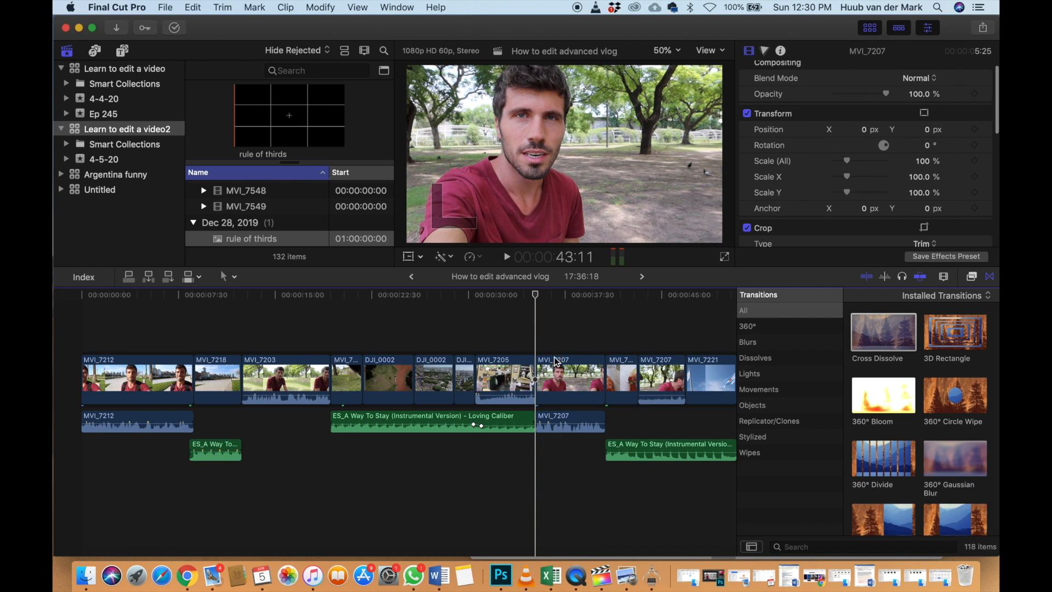
left_click(560, 416)
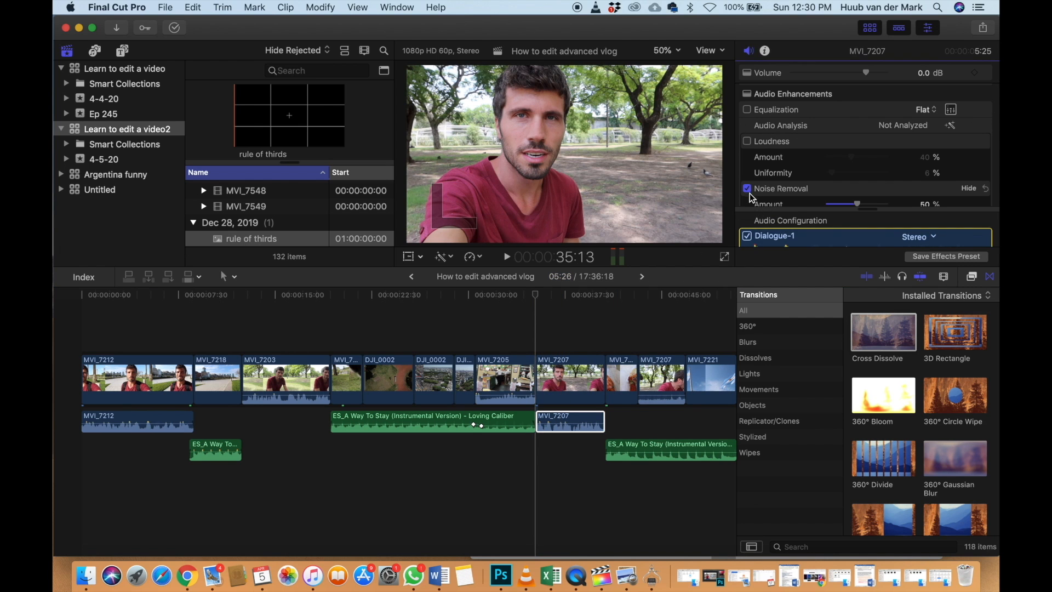
key("space")
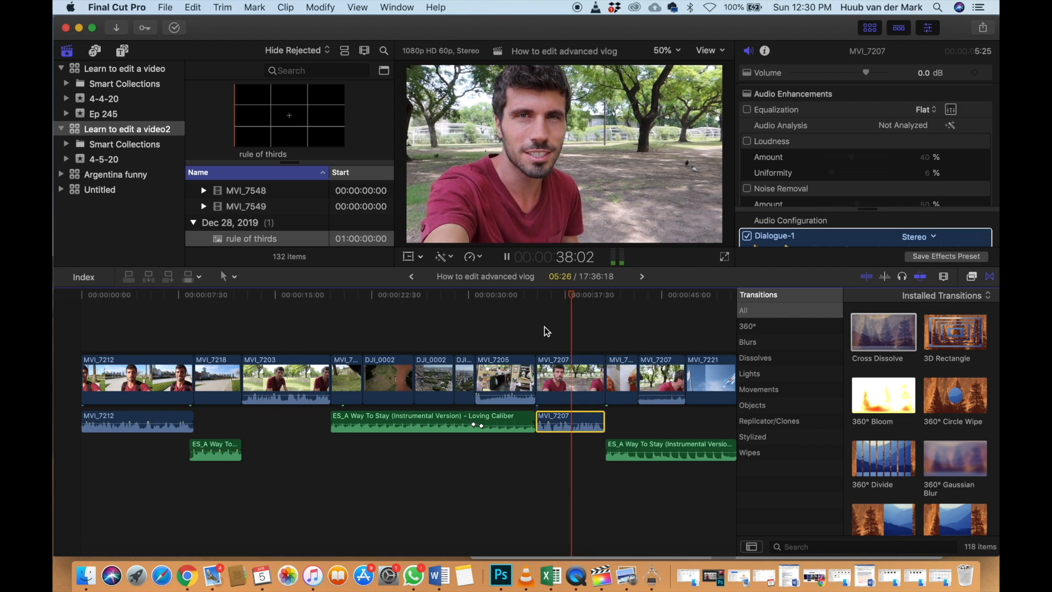
key("space")
left_click(746, 188)
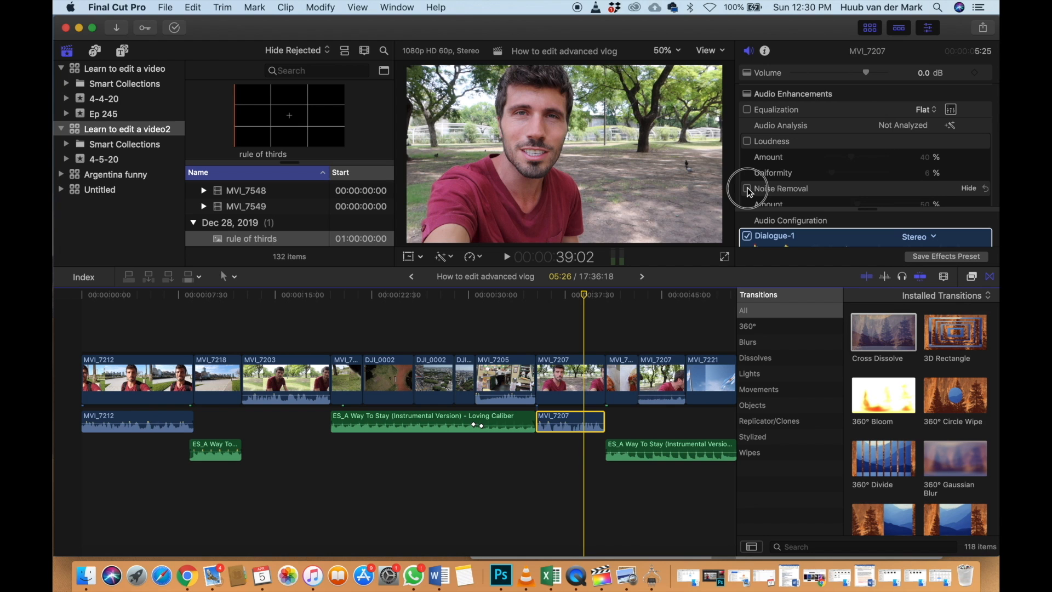
left_click(538, 328)
key("space")
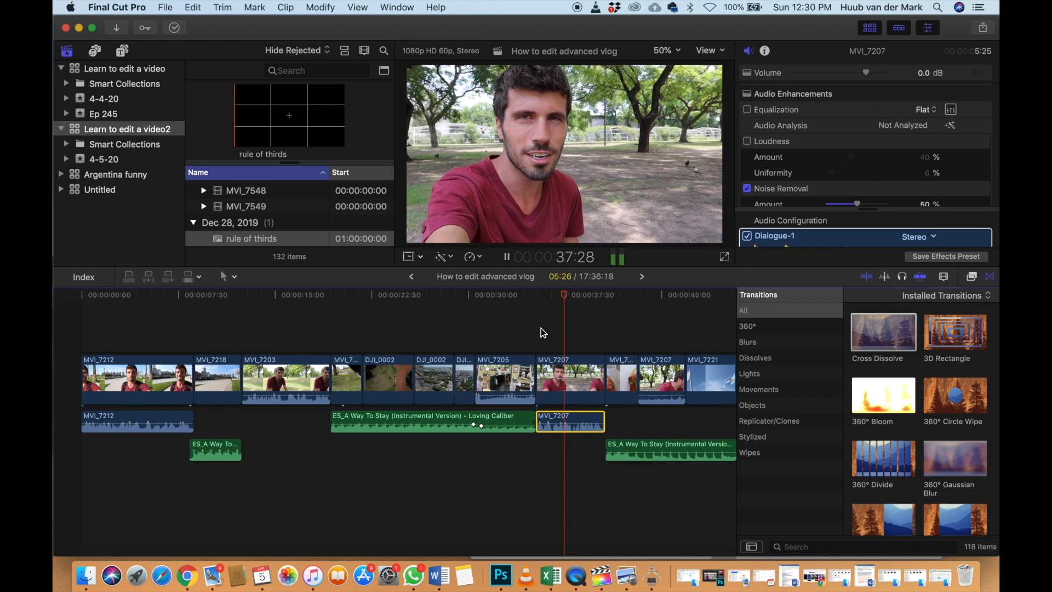
key("space")
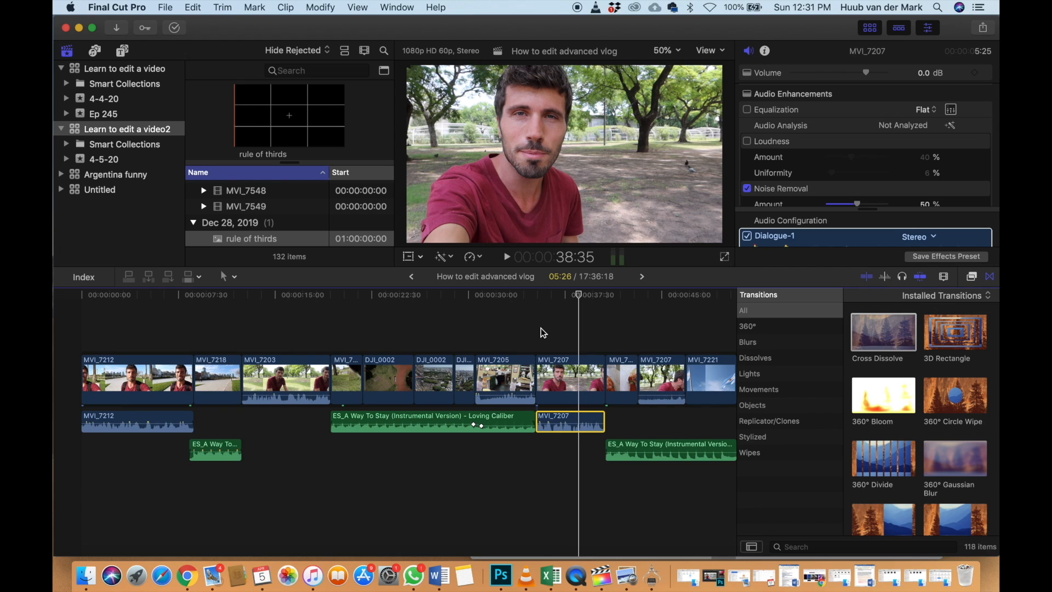
scroll(541, 331, "right", 3)
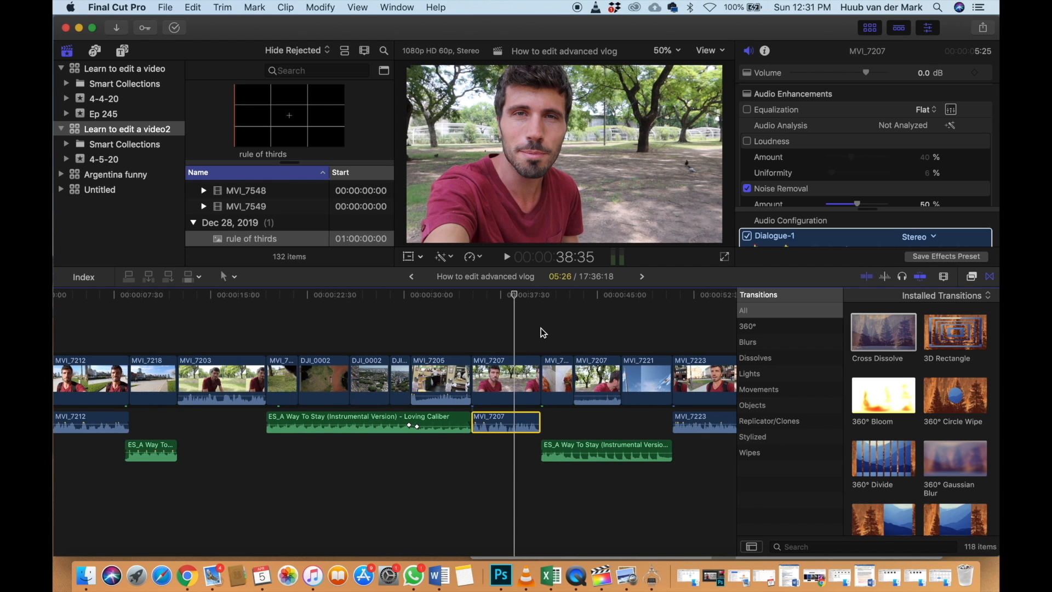
left_click(747, 188)
Play parts of the second MVI_7207 clip and the MVI_7223 clip to check their background noise
scroll(509, 311, "right", 5)
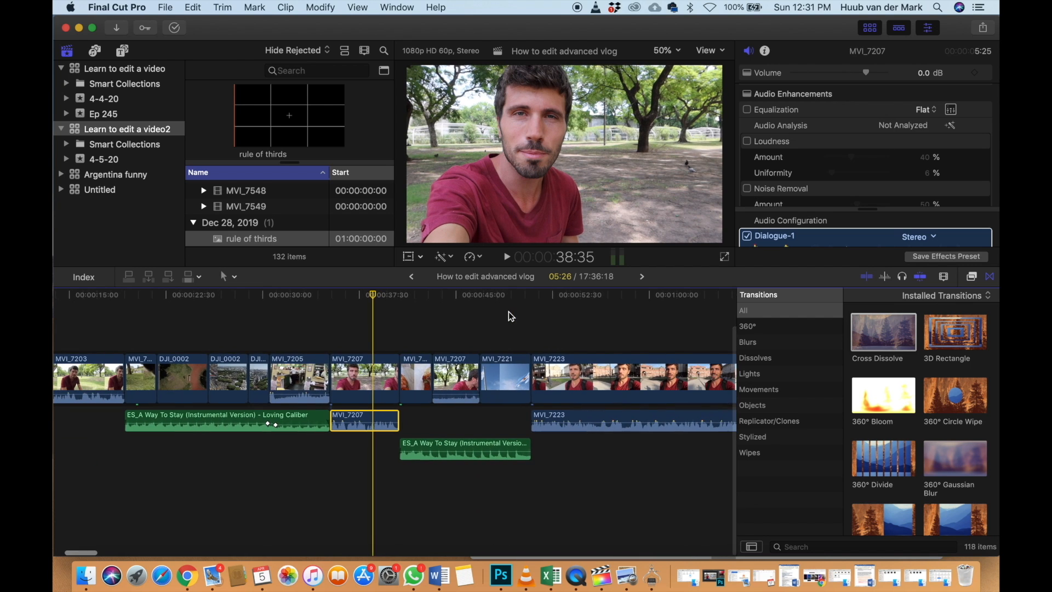
key("space")
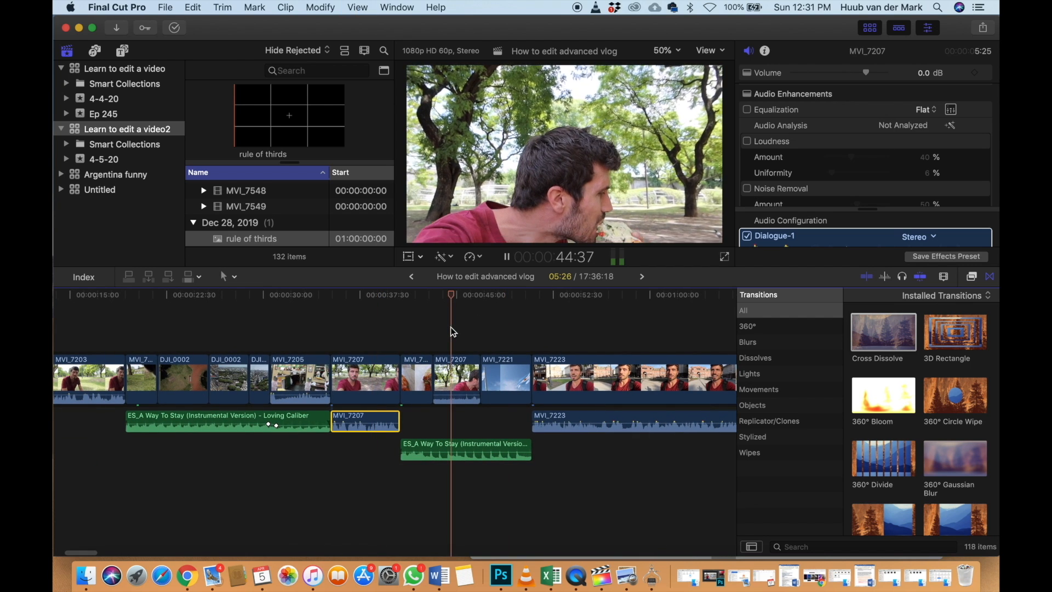
key("space")
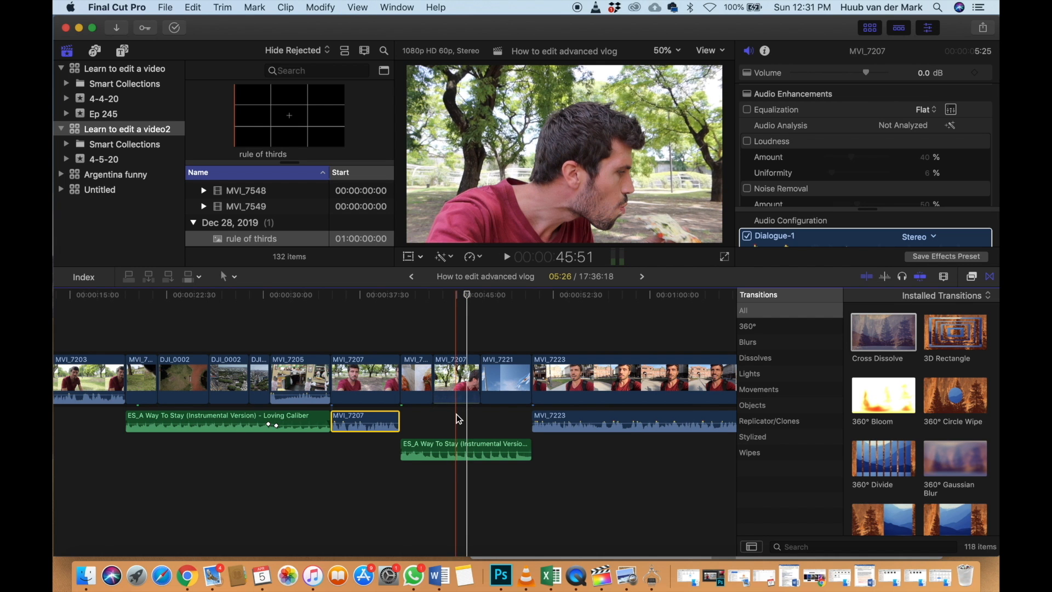
scroll(458, 417, "right", 3)
key("space")
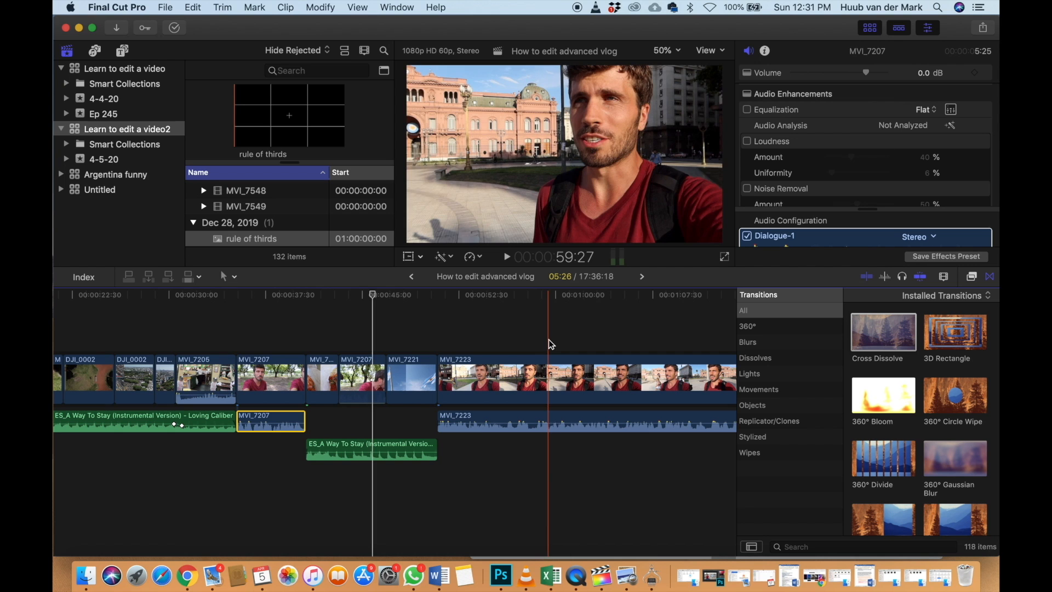
scroll(549, 340, "right", 4)
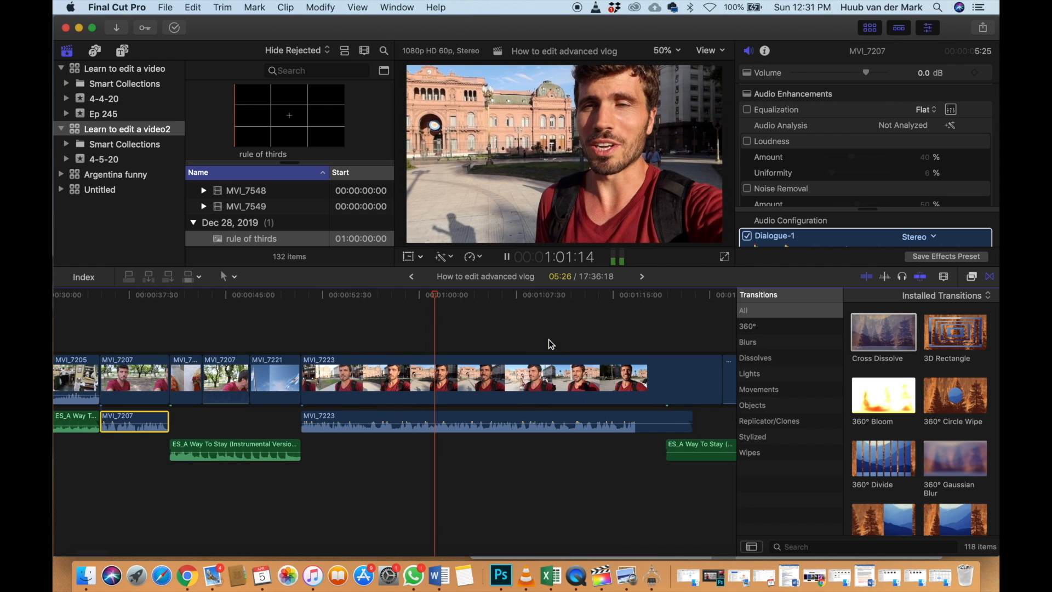
left_click(559, 339)
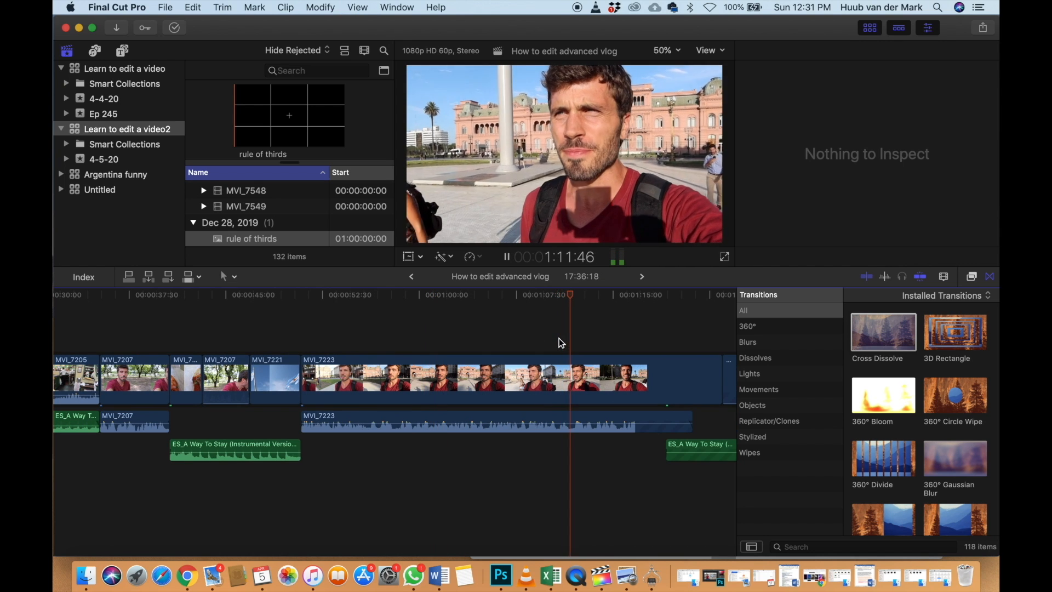
key("space")
Locate the MVI_7228 street clip further along the timeline and play part of it to check its background noise
scroll(559, 338, "right", 1)
scroll(559, 338, "right", 3)
key("super+minus")
key("super+minus")
key("super+minus")
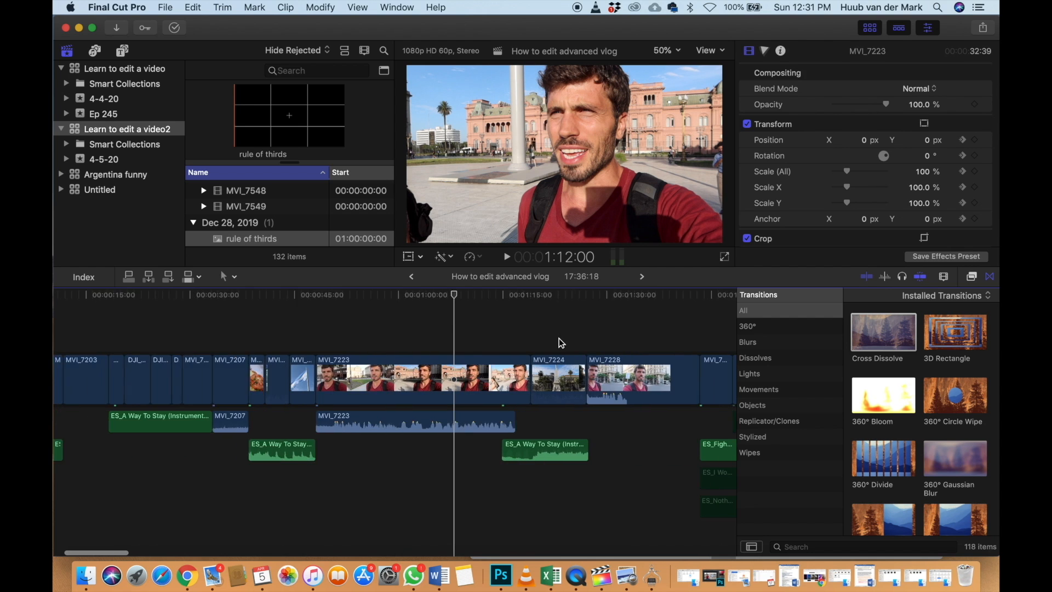
scroll(560, 339, "right", 3)
scroll(559, 337, "right", 4)
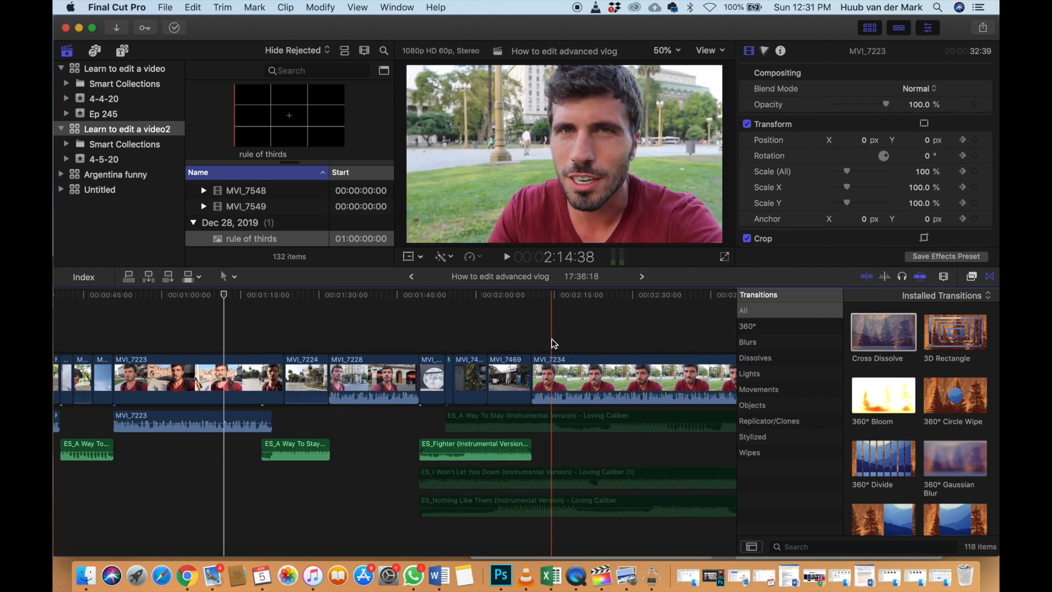
key("space")
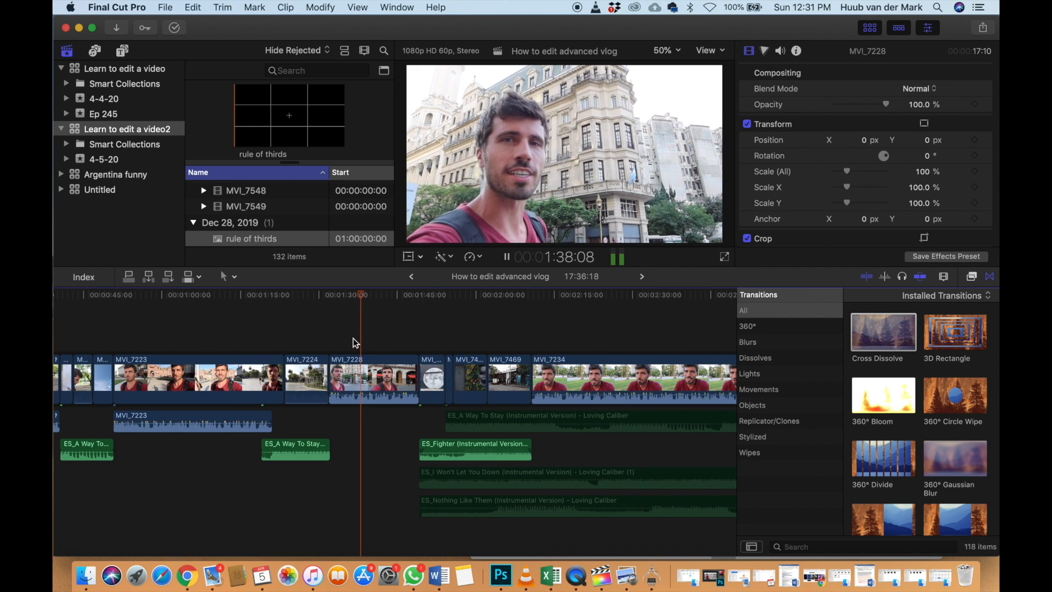
key("space")
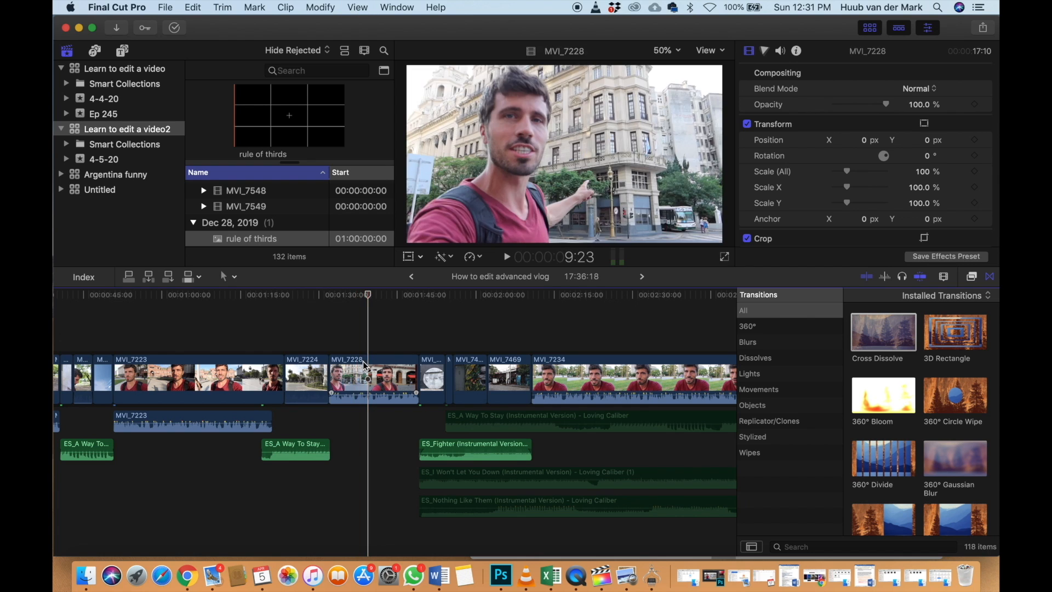
Detach the audio from the MVI_7228 clip and select the detached audio
left_click(363, 362)
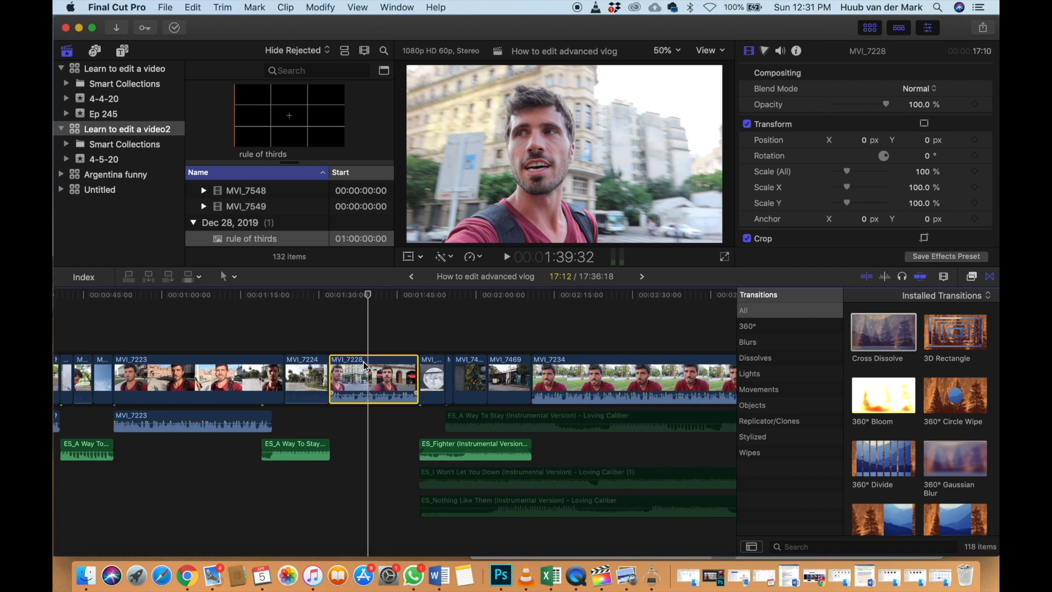
key("ctrl+shift+s")
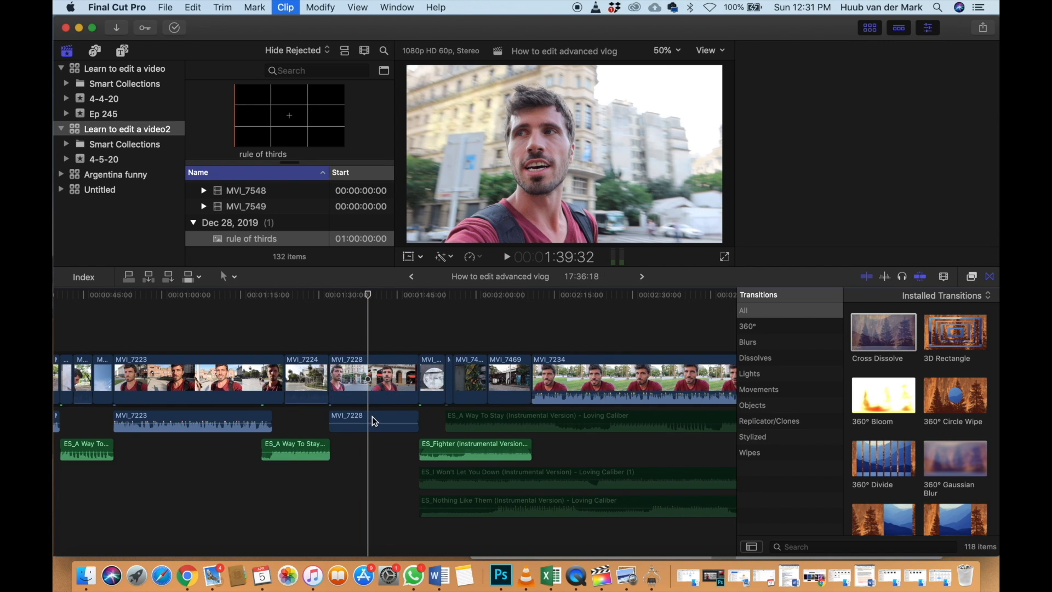
left_click(373, 421)
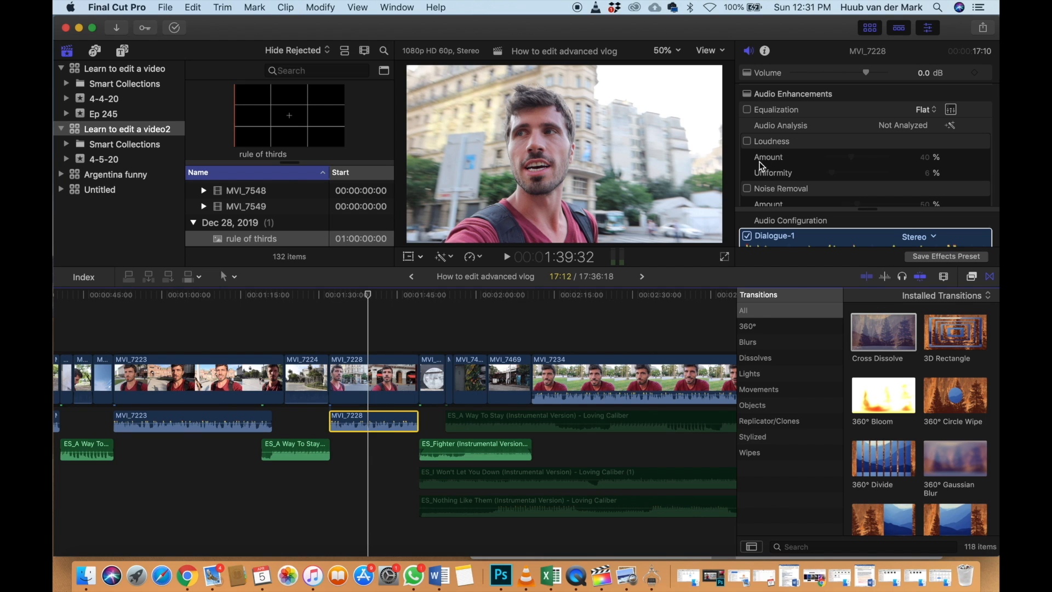
Enable Noise Removal on the detached MVI_7228 audio, set its amount to 31%, and play the clip to check it
left_click(746, 188)
scroll(794, 181, "down", 2)
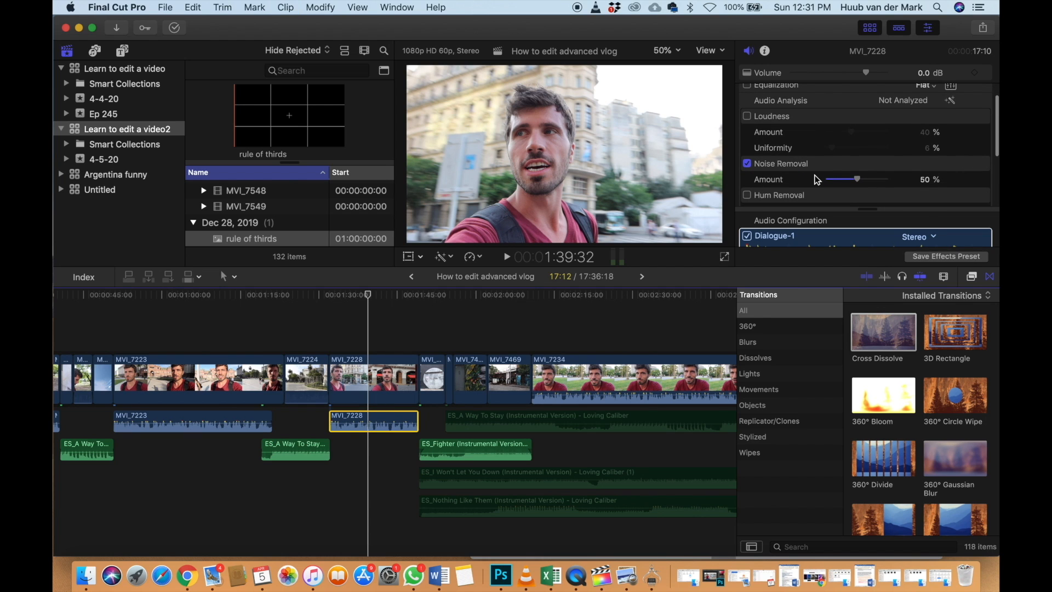
key("space")
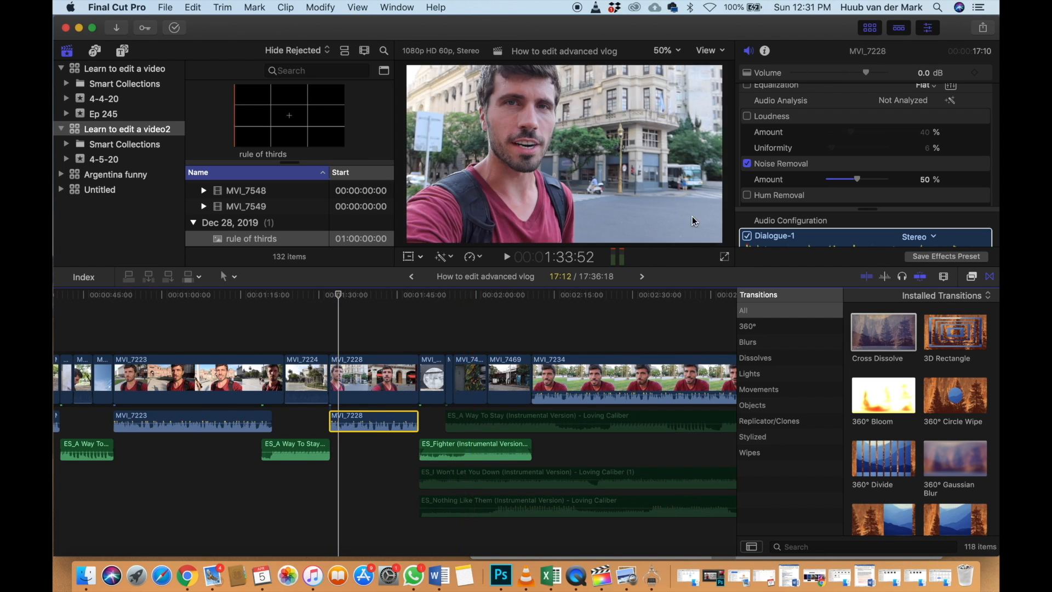
left_click_drag(857, 179, 845, 179)
key("space")
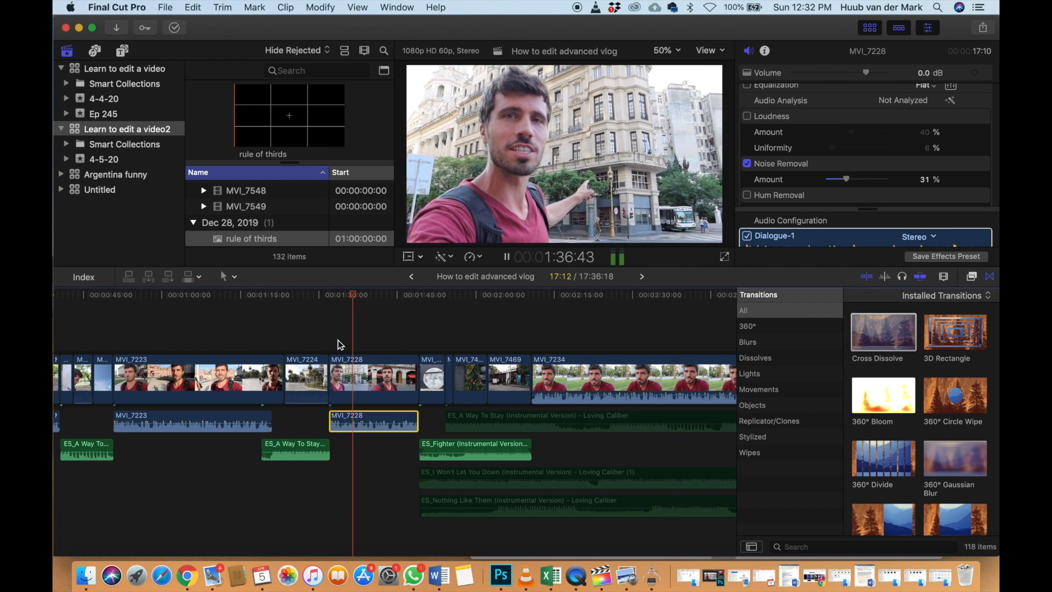
Play the opening part of the MVI_7228 clip again with Noise Removal enabled to check its audio
key("space")
left_click(337, 344)
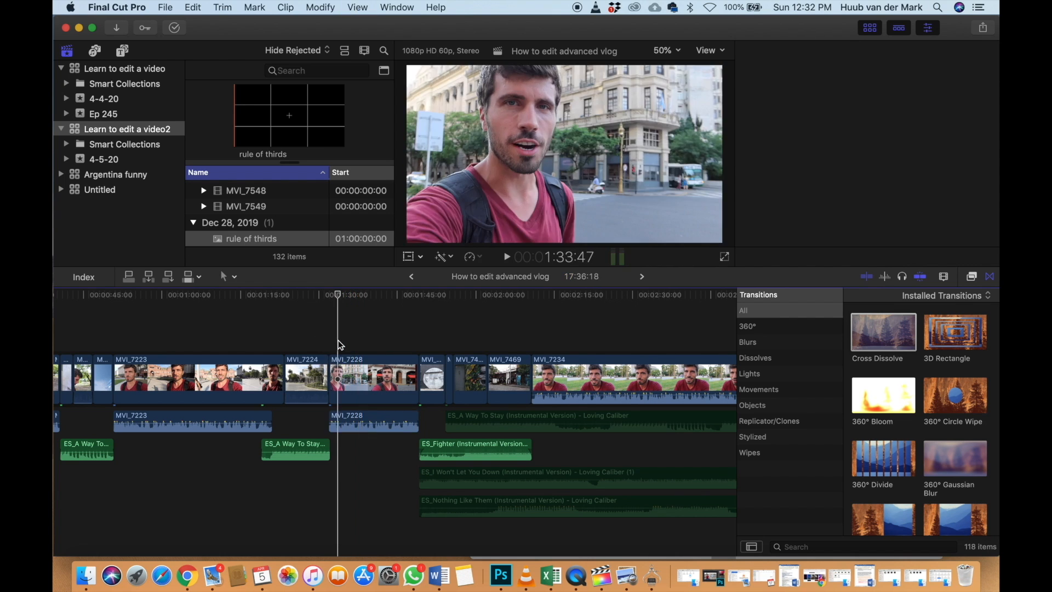
left_click(347, 417)
key("space")
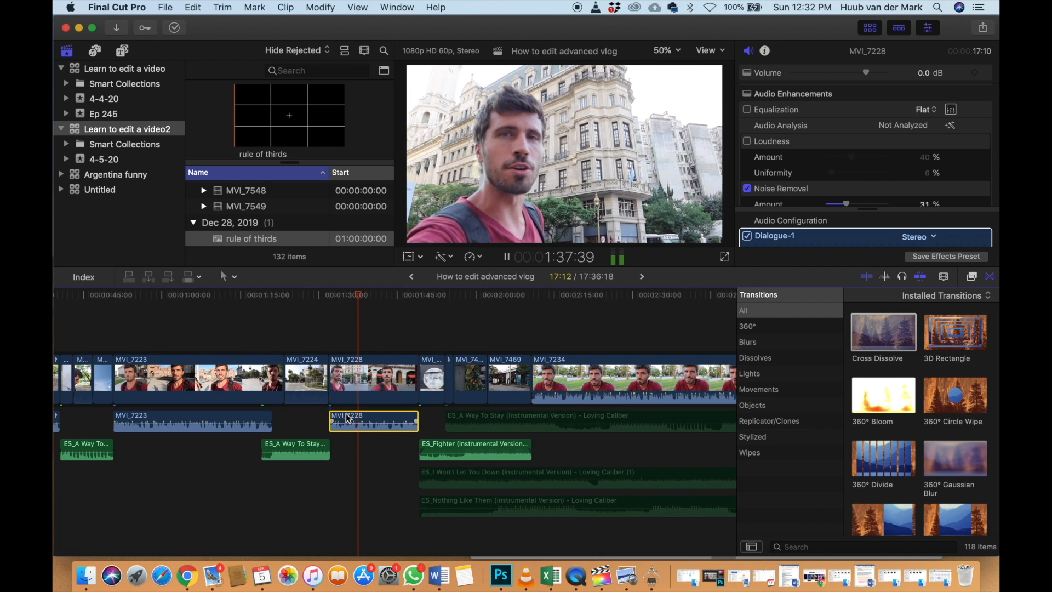
key("space")
Play MVI_7228 with Noise Removal turned off and with it turned back on to compare the background noise
left_click(748, 189)
key("space")
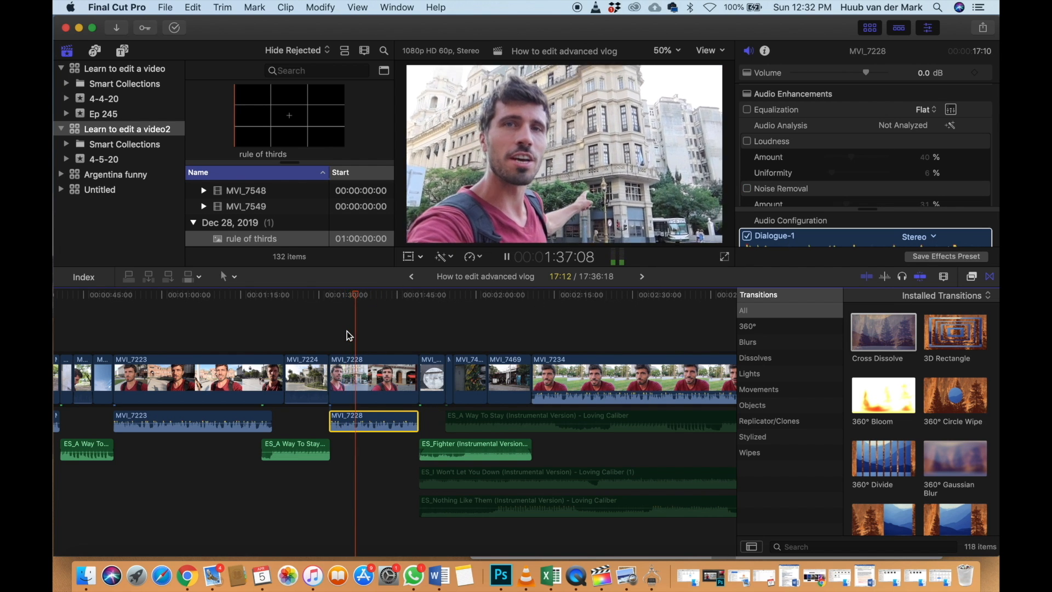
key("space")
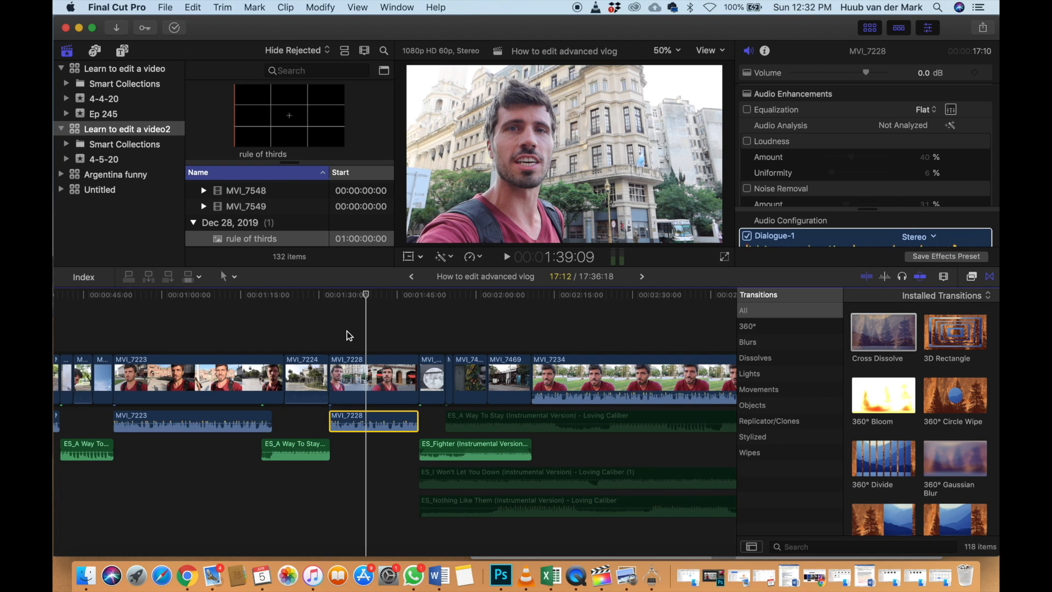
left_click(749, 188)
scroll(752, 193, "down", 1)
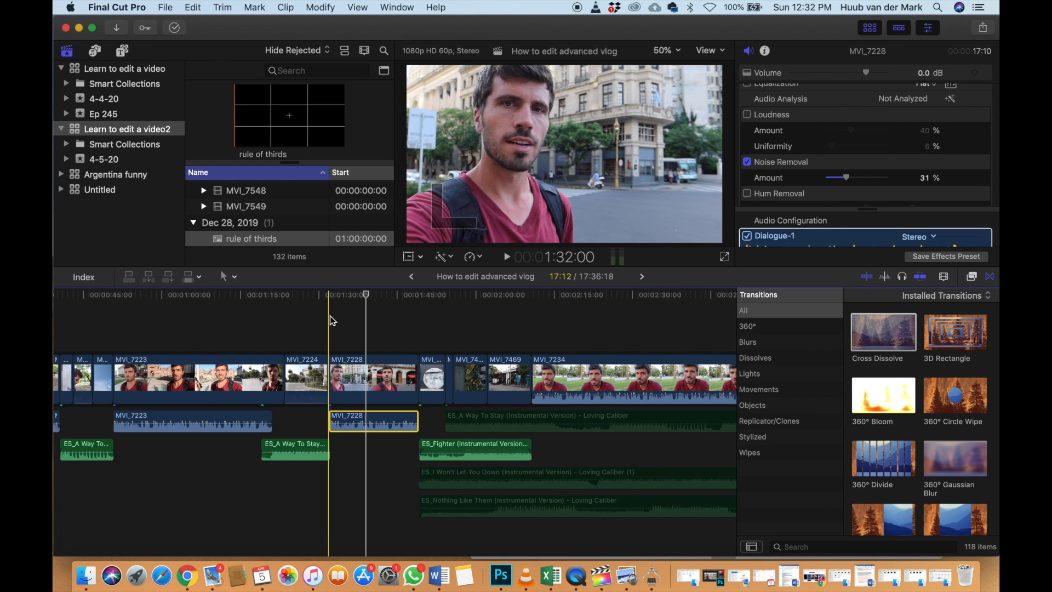
key("space")
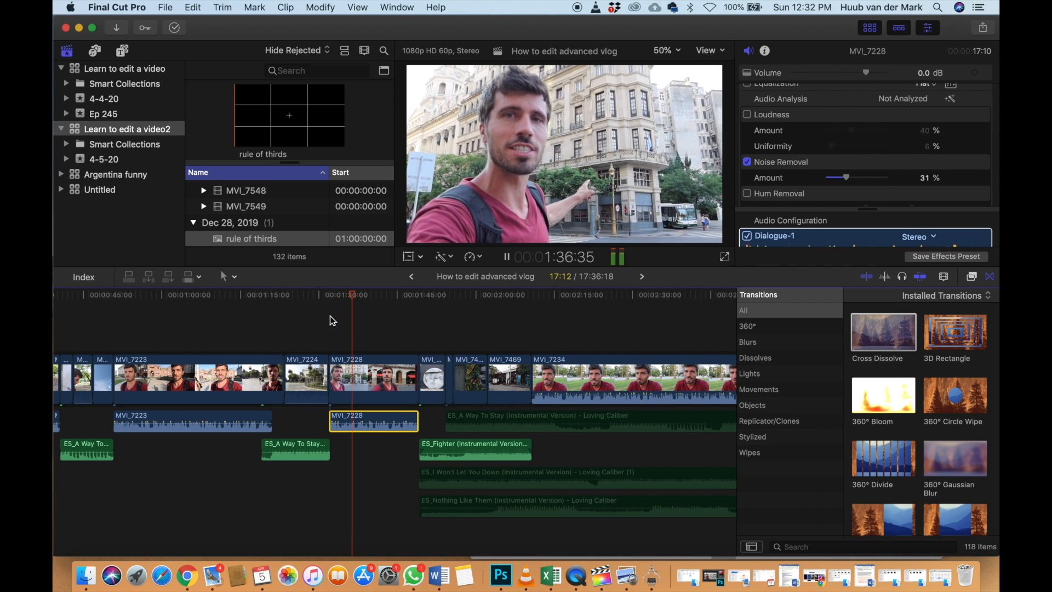
key("space")
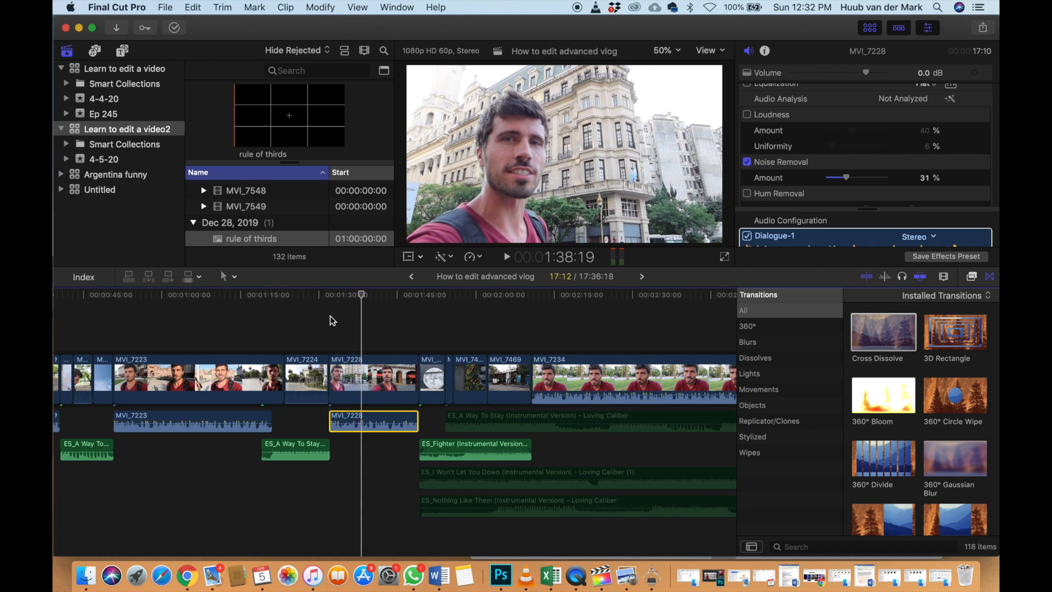
Locate the MVI_7458 mural clip on the timeline, select it, and open its color correction controls
scroll(330, 316, "right", 3)
scroll(330, 316, "right", 5)
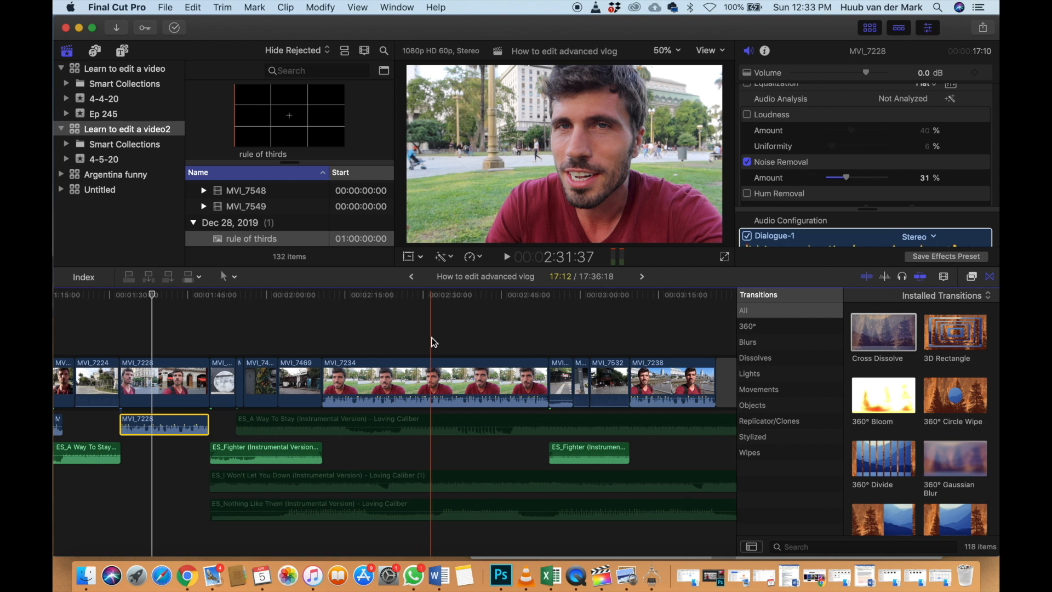
scroll(433, 343, "left", 15)
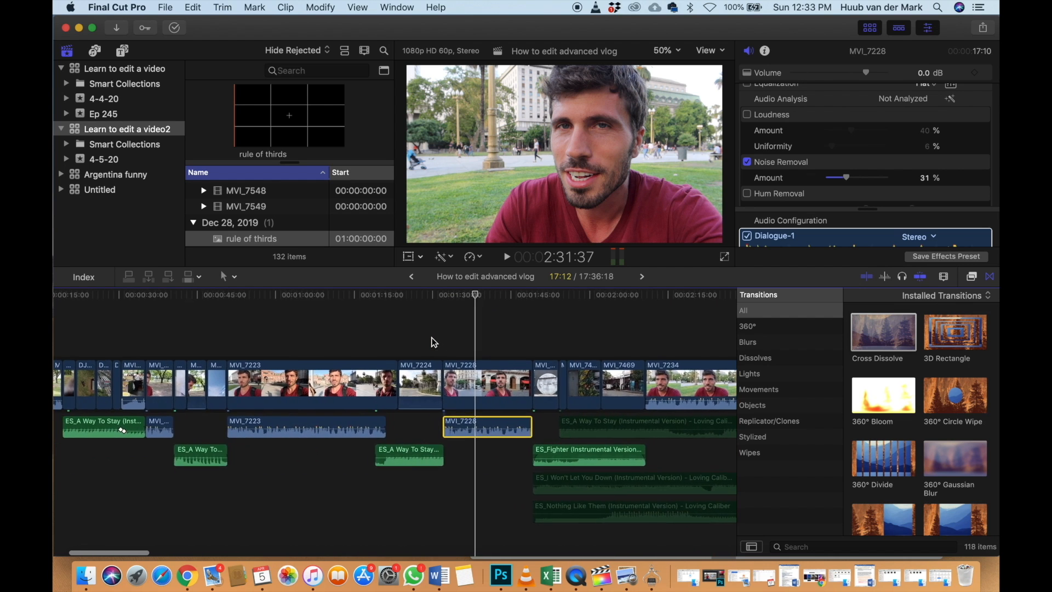
scroll(434, 343, "left", 6)
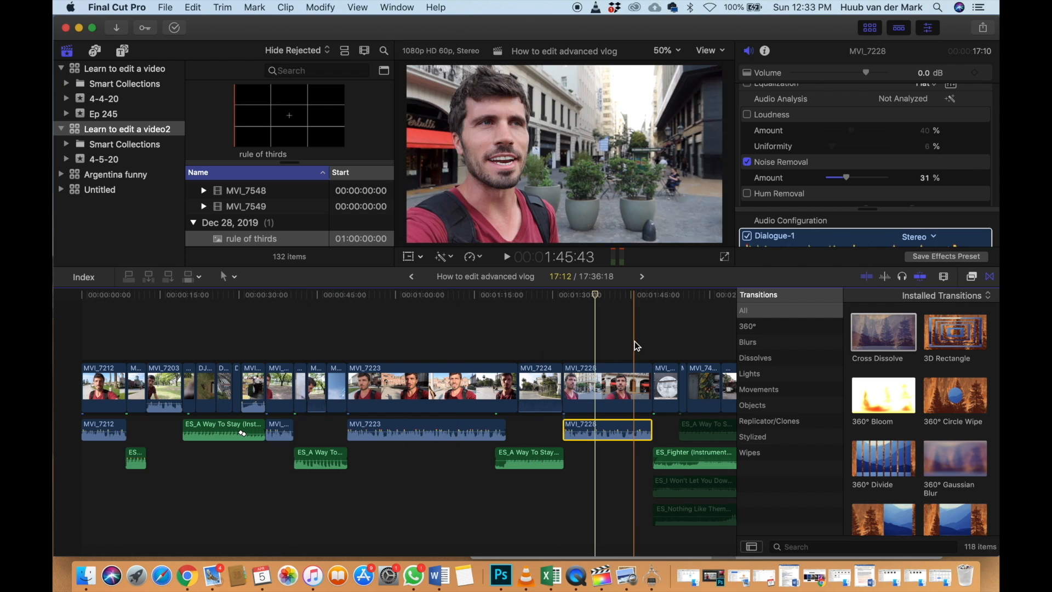
scroll(635, 341, "right", 5)
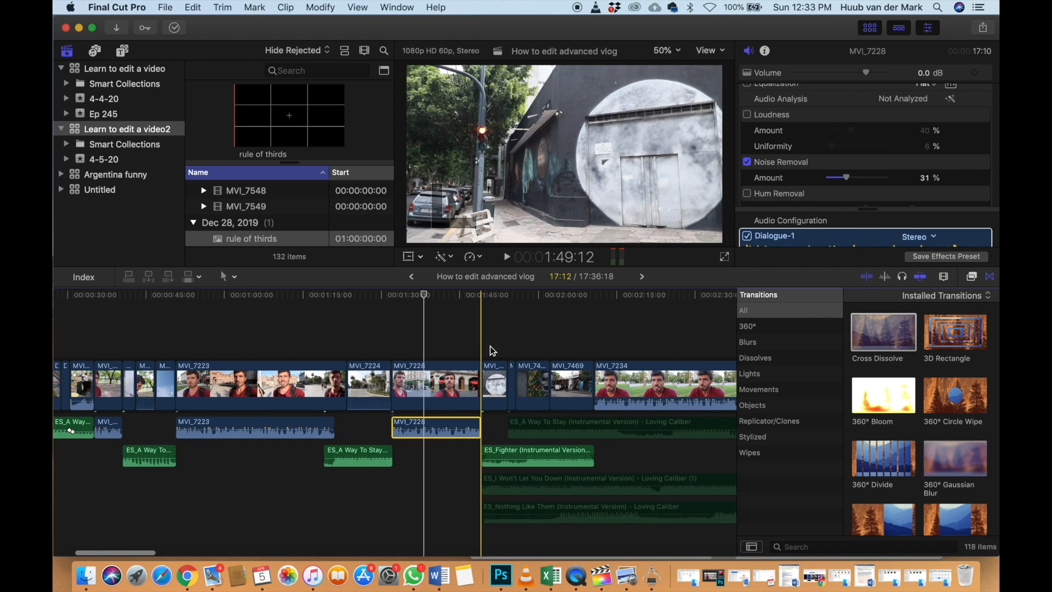
left_click(536, 343)
left_click(535, 379)
scroll(536, 374, "right", 2)
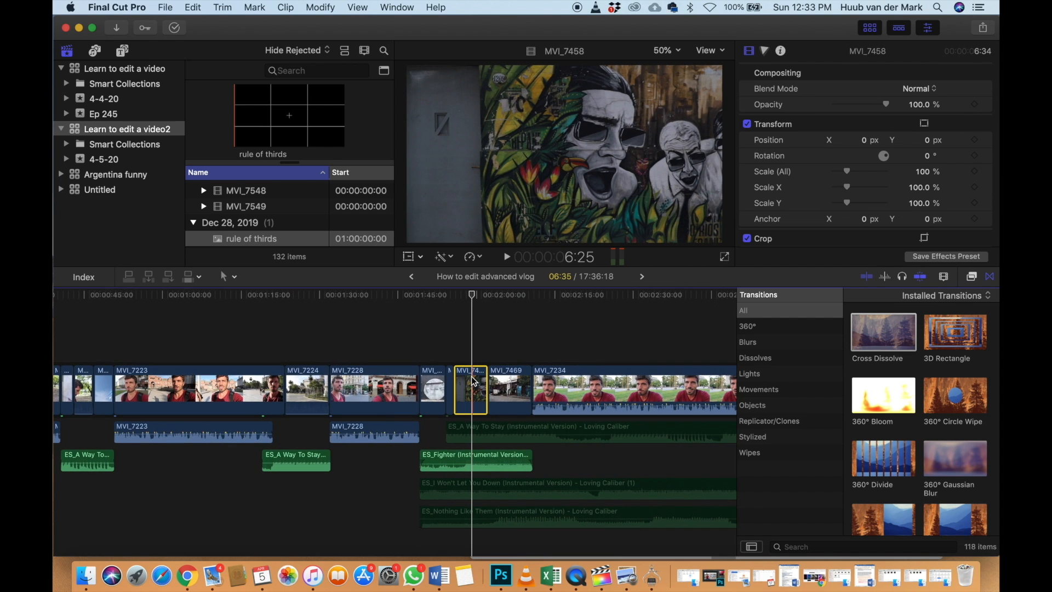
left_click(764, 51)
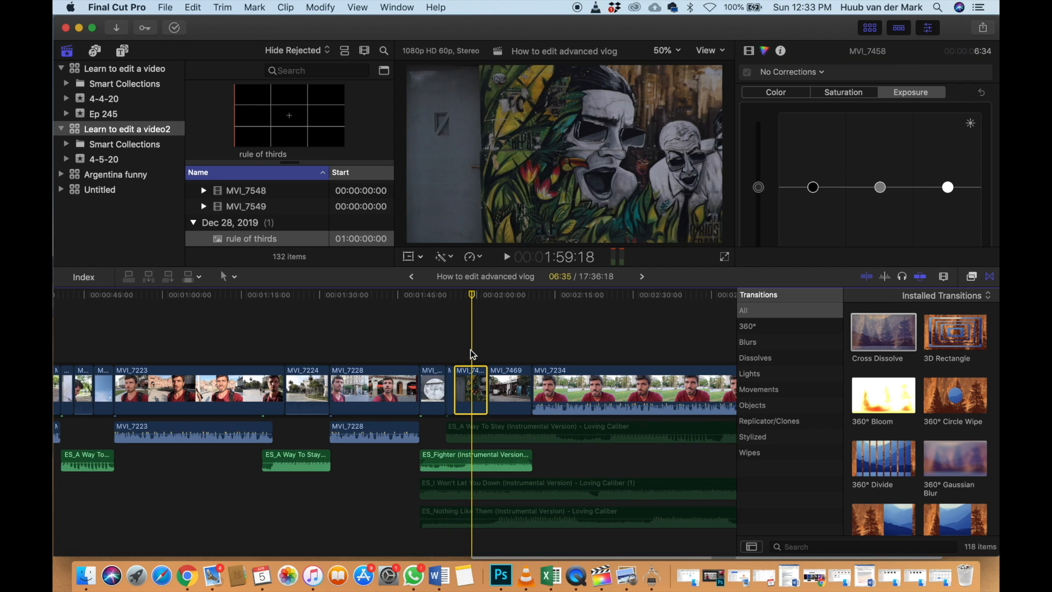
Select the MVI_7469 street clip, view its video settings, and bring up its color board
left_click(511, 359)
left_click(510, 386)
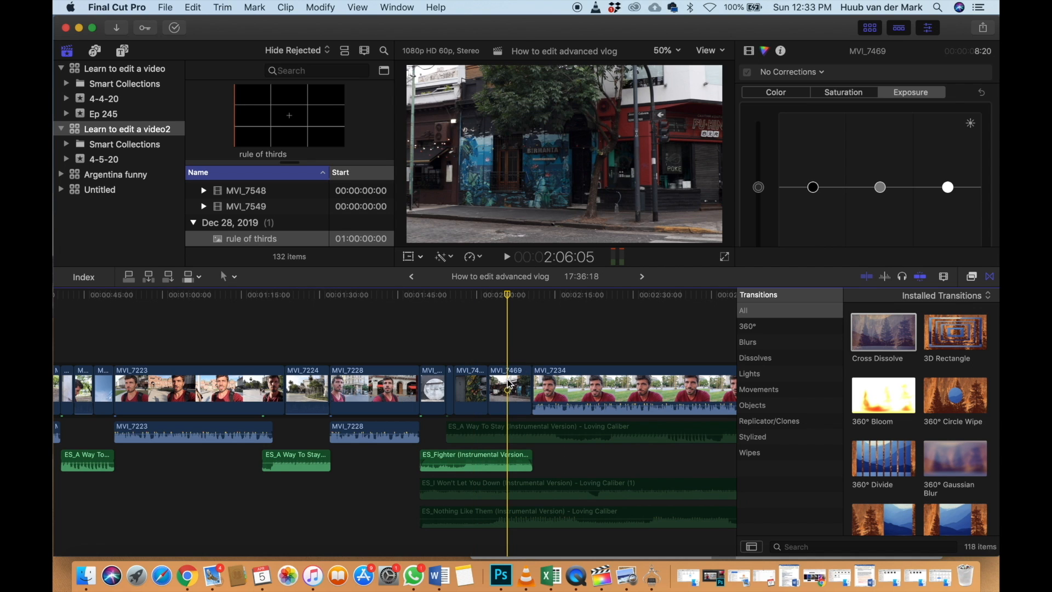
left_click(750, 51)
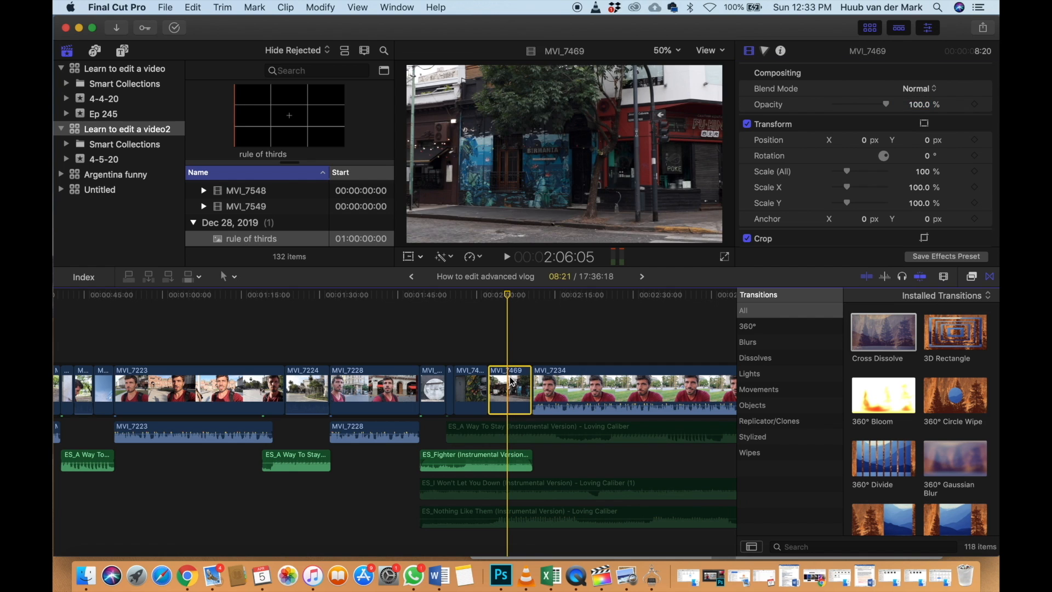
key("super+6")
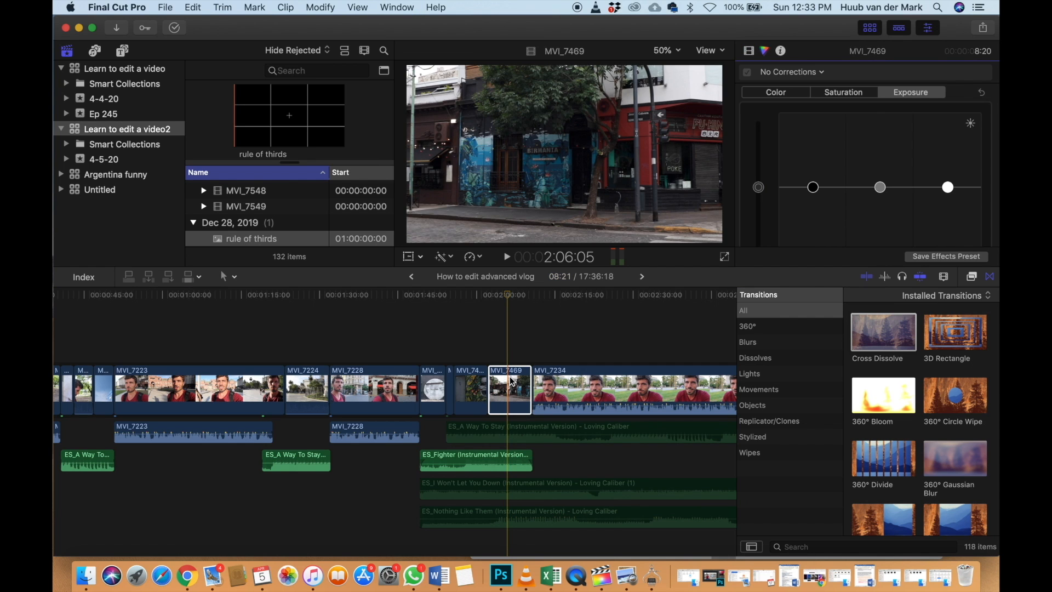
Select the MVI_7458 mural clip, look through its color board settings, and slightly raise the midtone exposure
left_click(474, 361)
left_click(476, 384)
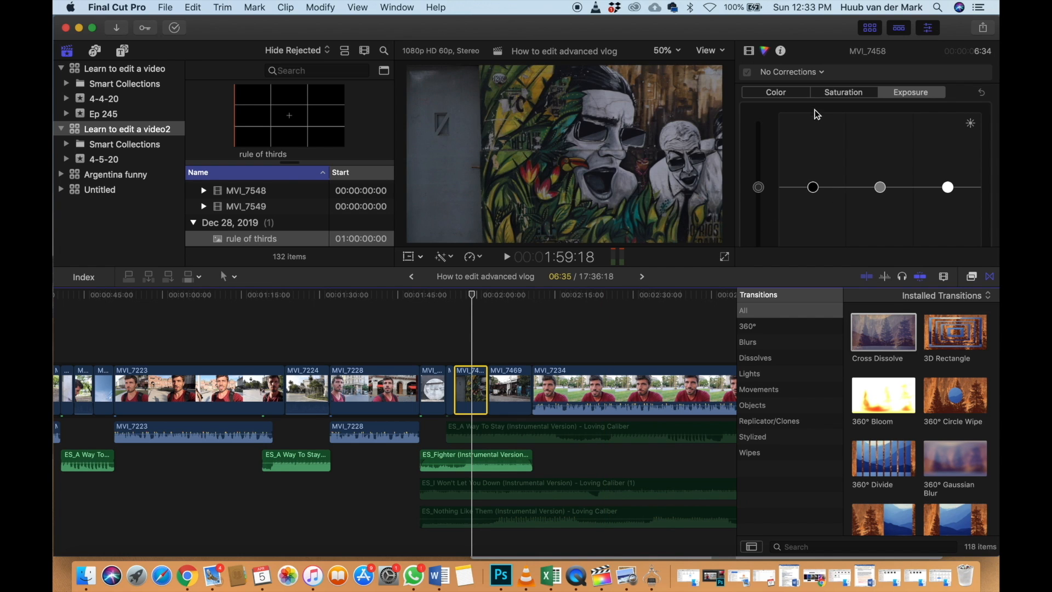
left_click(784, 97)
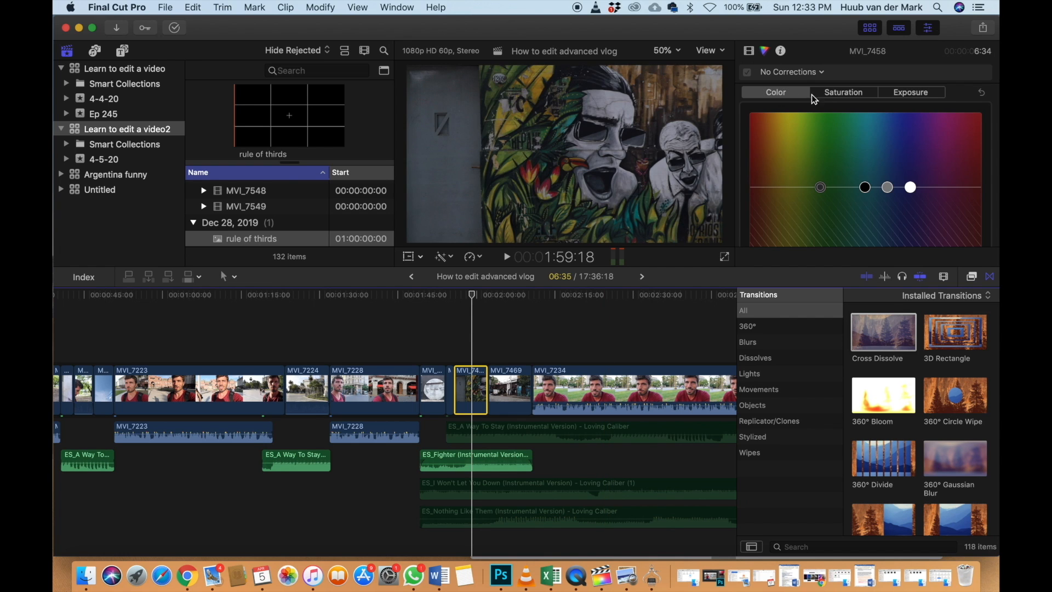
left_click(846, 93)
left_click(907, 96)
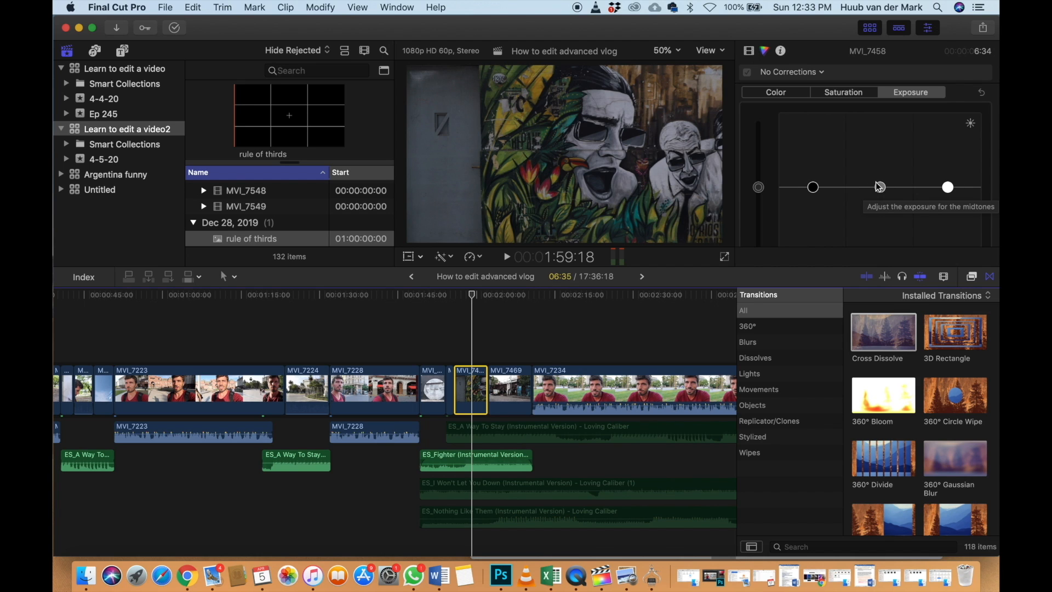
left_click_drag(880, 187, 887, 174)
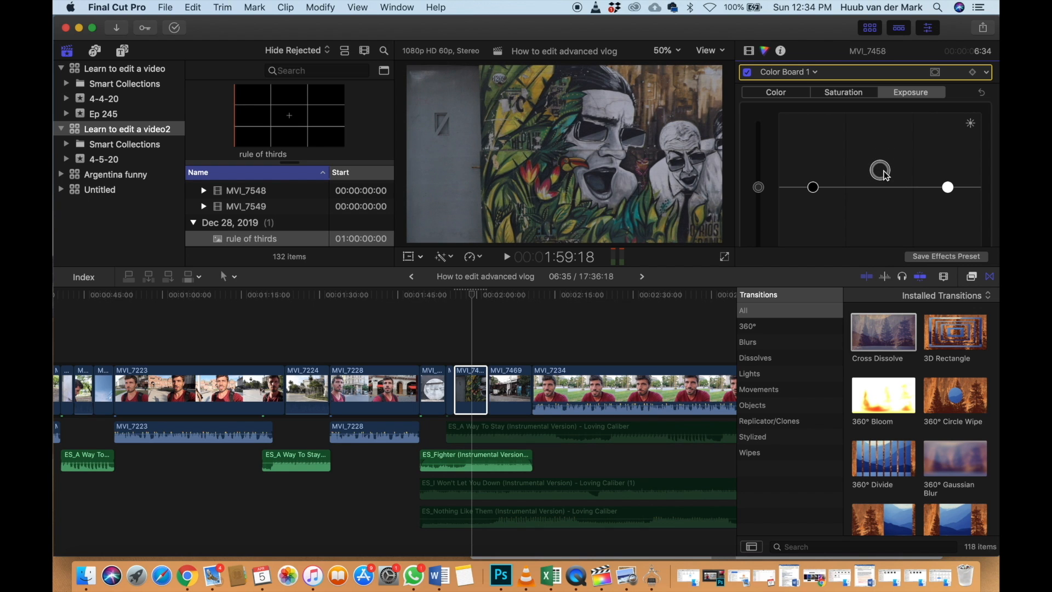
Raise the overall saturation of the MVI_7458 mural clip and play the clip to check the color
left_click(845, 96)
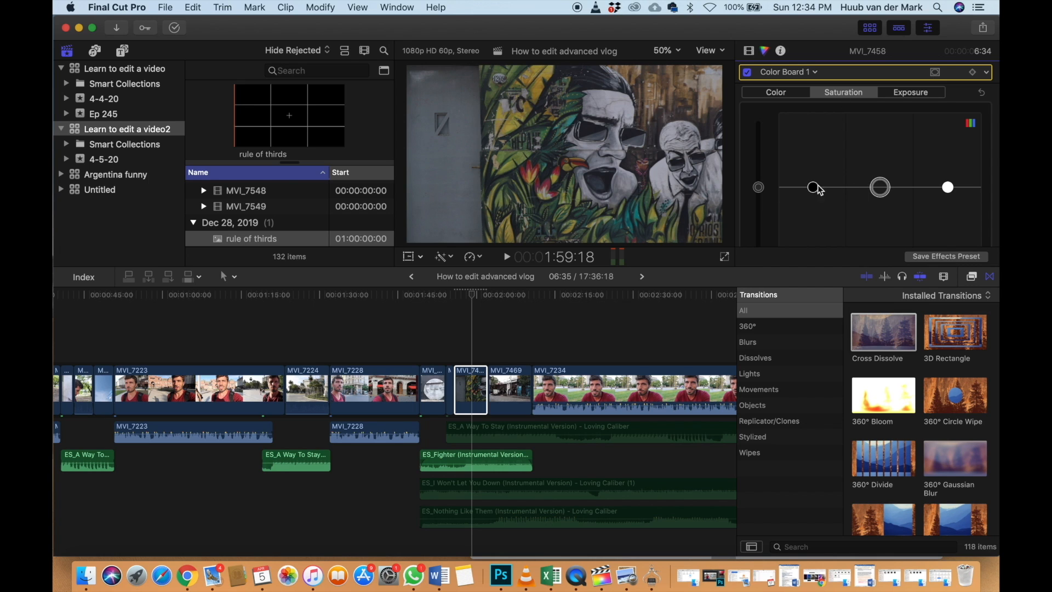
left_click(759, 188)
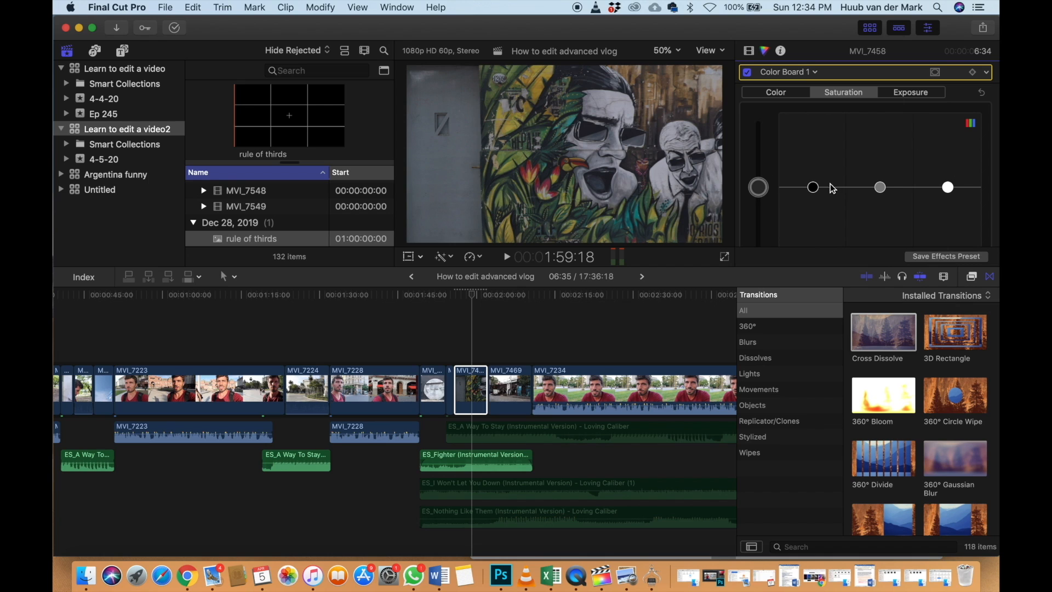
left_click(814, 188)
left_click(759, 188)
left_click_drag(760, 192, 759, 165)
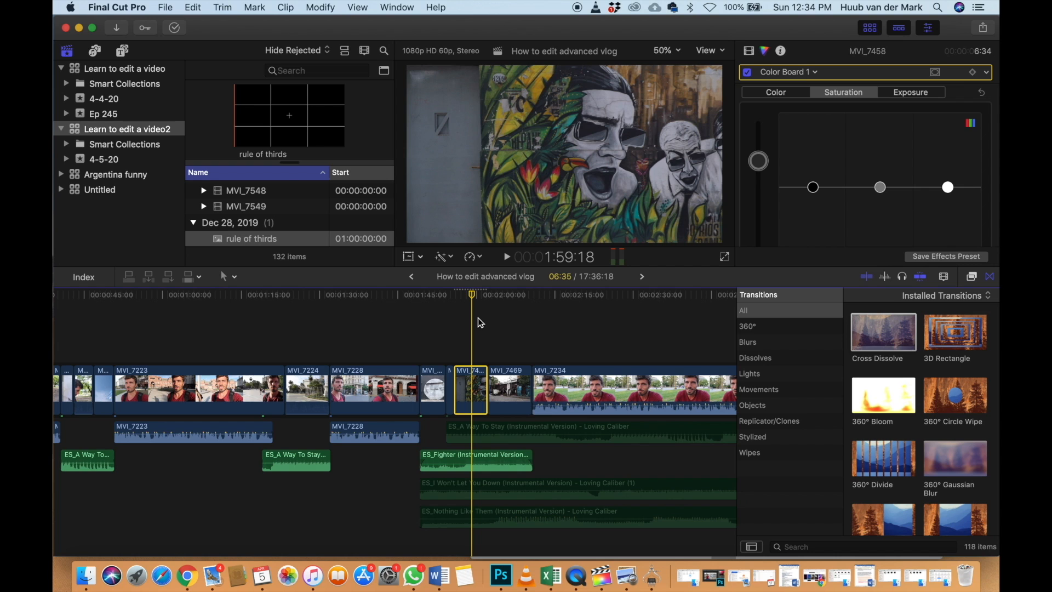
left_click(462, 335)
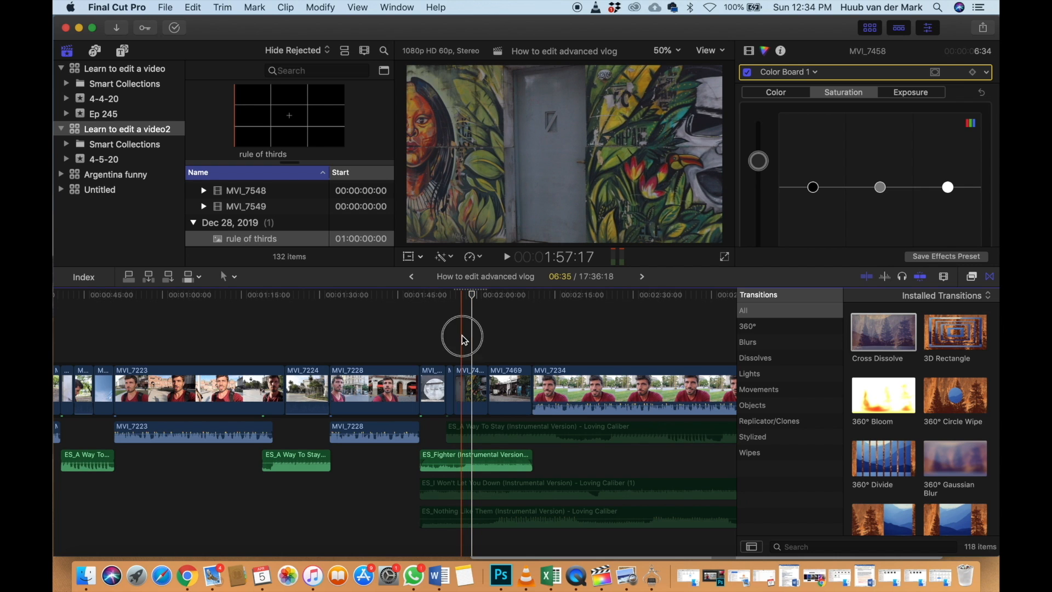
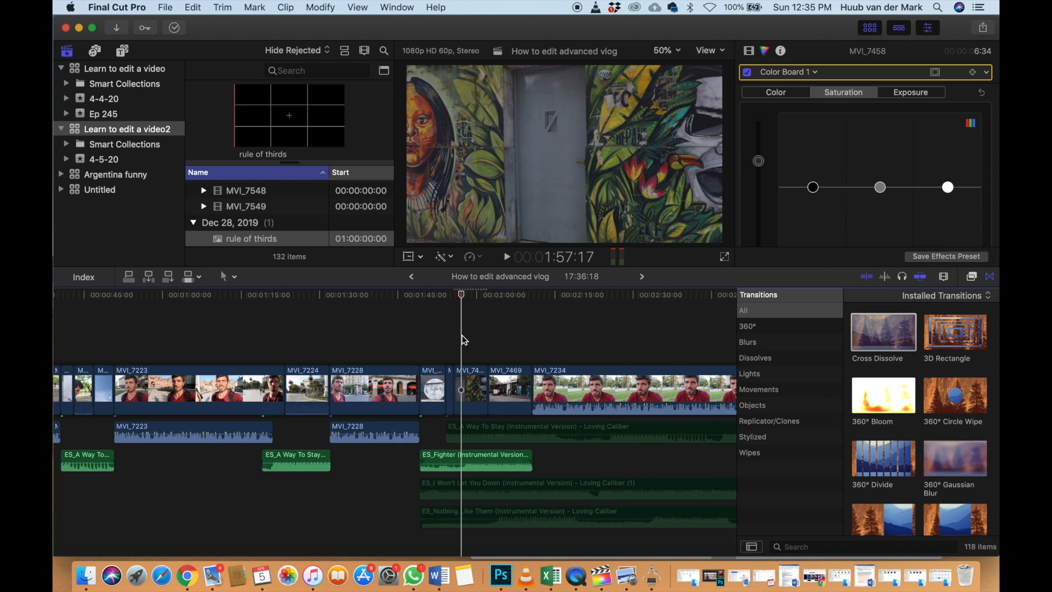
key("space")
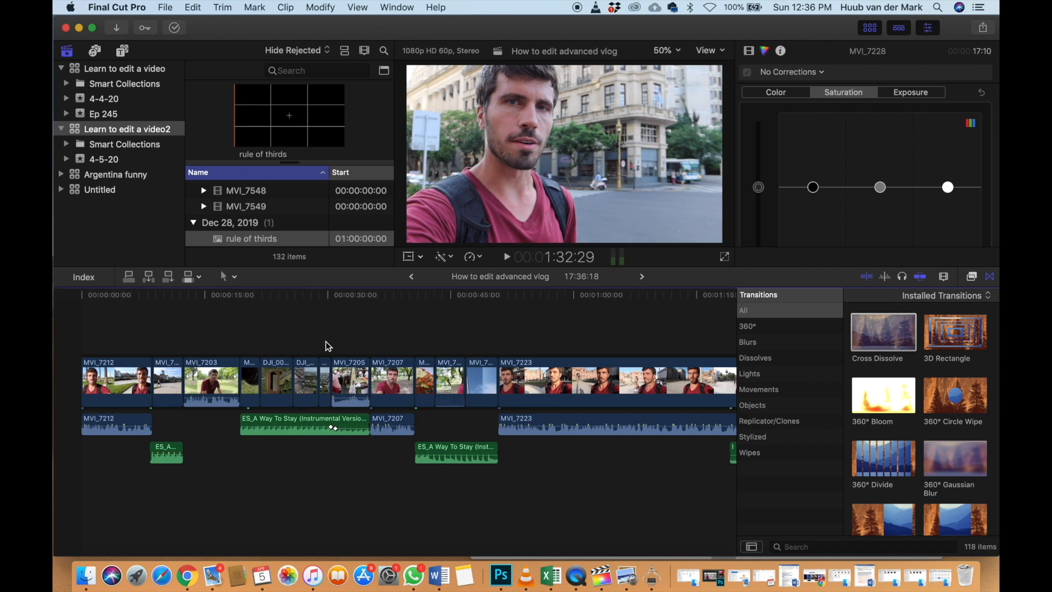
Enlarge the timeline around the vlog's opening and play the cuts before and after the MVI_7218 clip
left_click(375, 317)
key("super+equal")
key("super+equal")
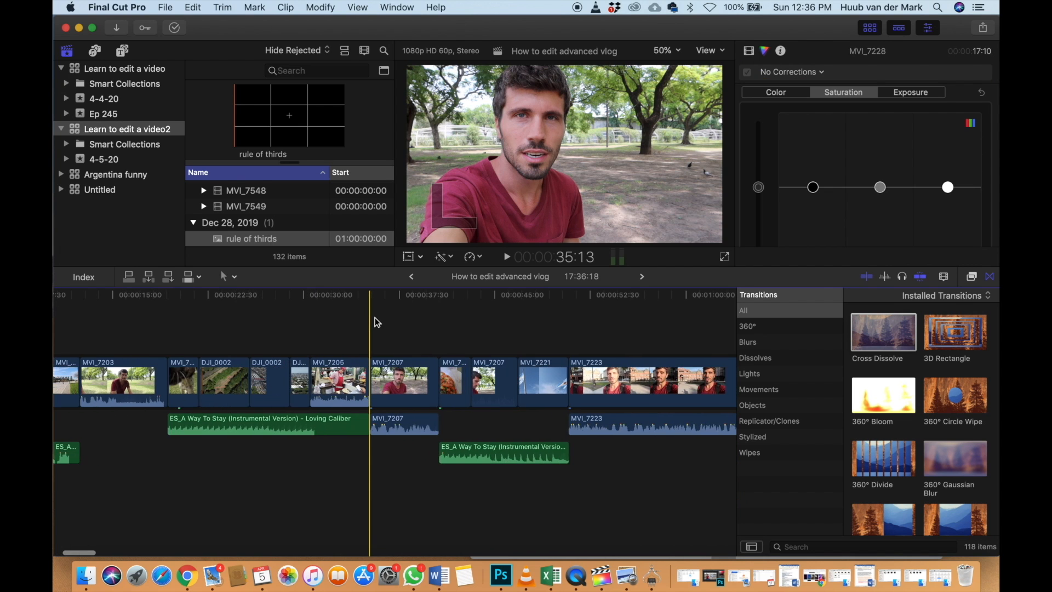
scroll(375, 318, "left", 3)
scroll(374, 318, "left", 4)
left_click_drag(306, 324, 179, 343)
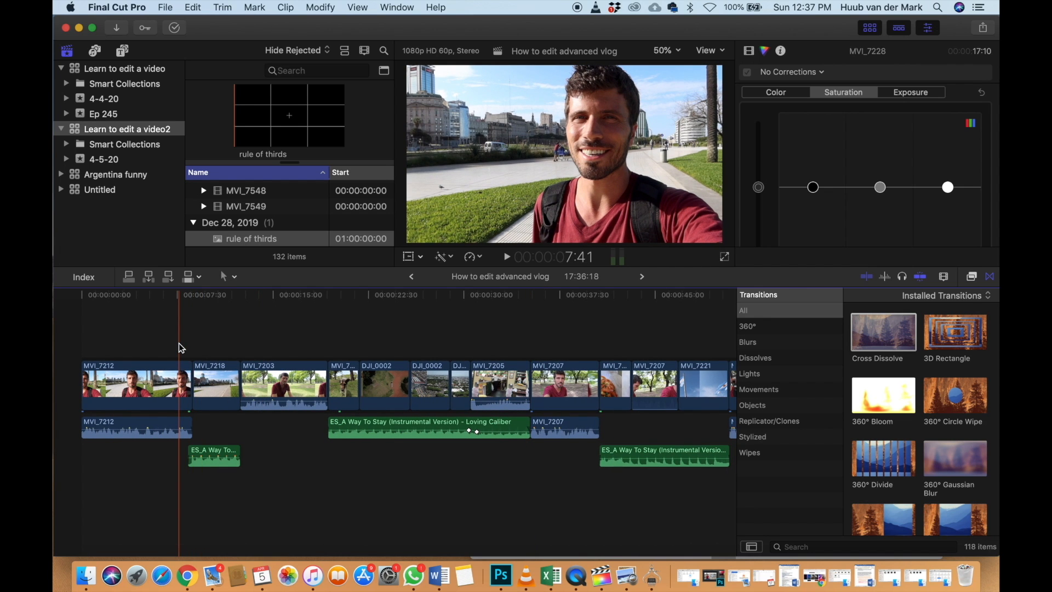
key("space")
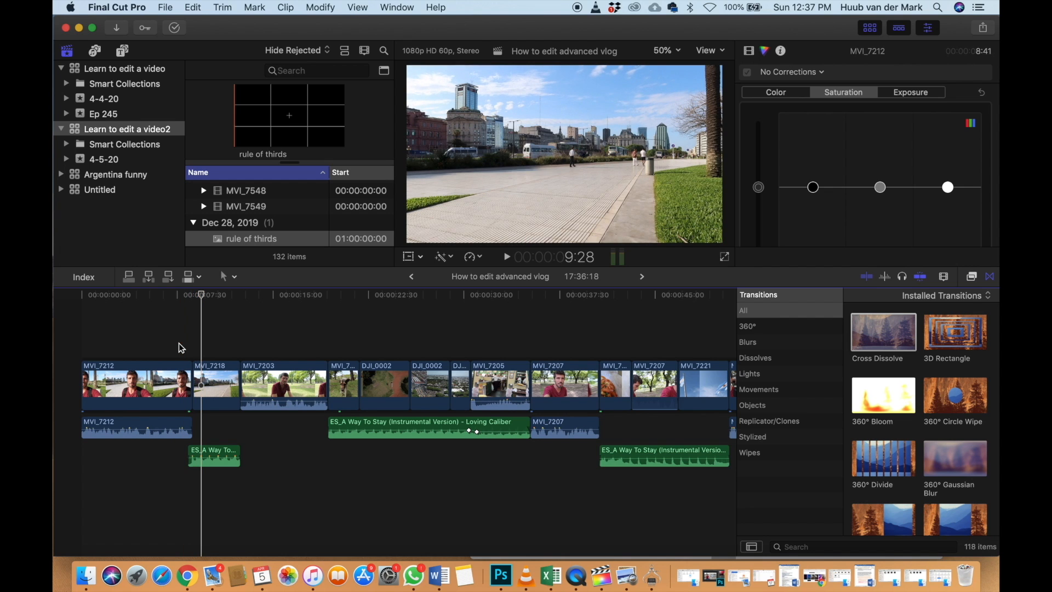
left_click(228, 348)
key("space")
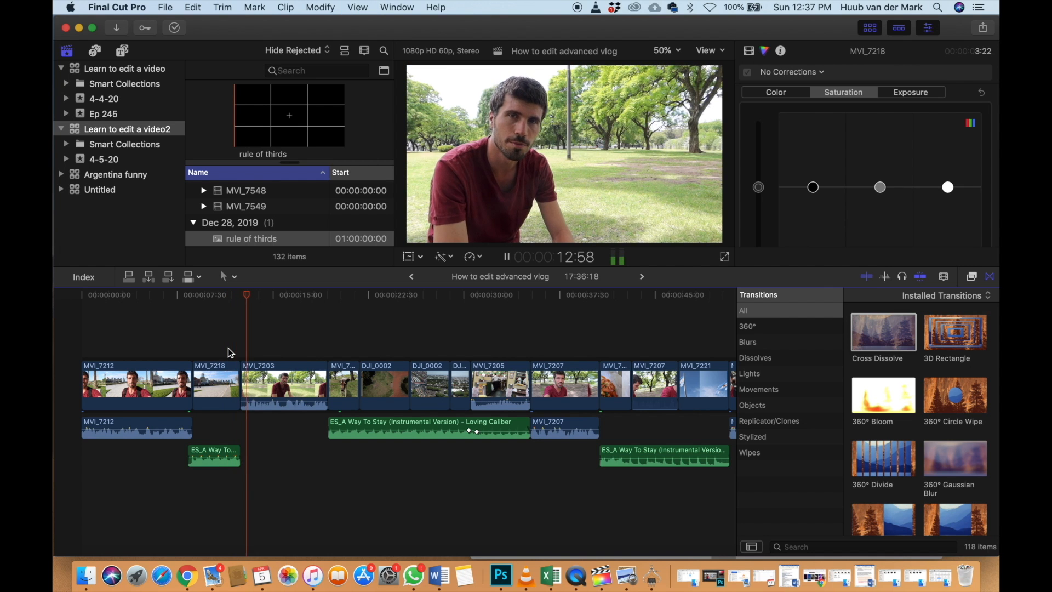
Trim the start of the MVI_7203 clip at 12:51 and play across the cut from MVI_7218 to check it
left_click(245, 350)
key("space")
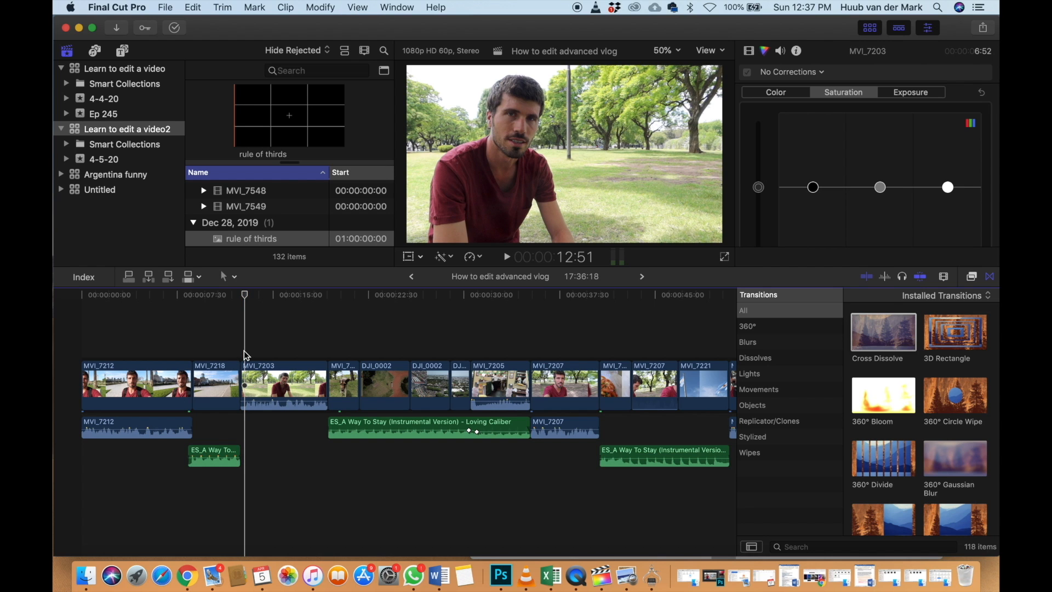
key("alt+bracketleft")
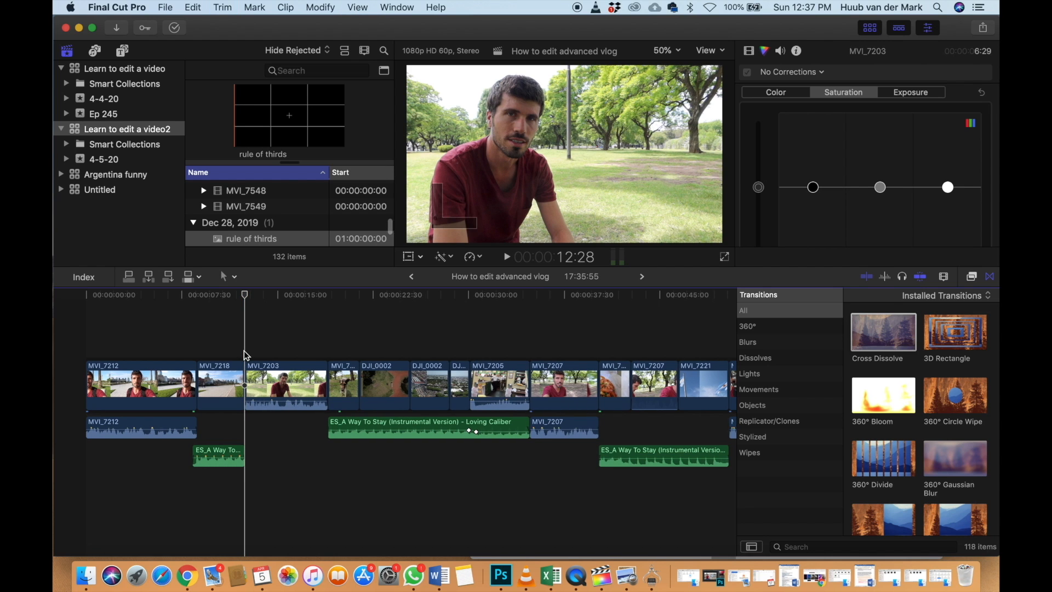
key("space")
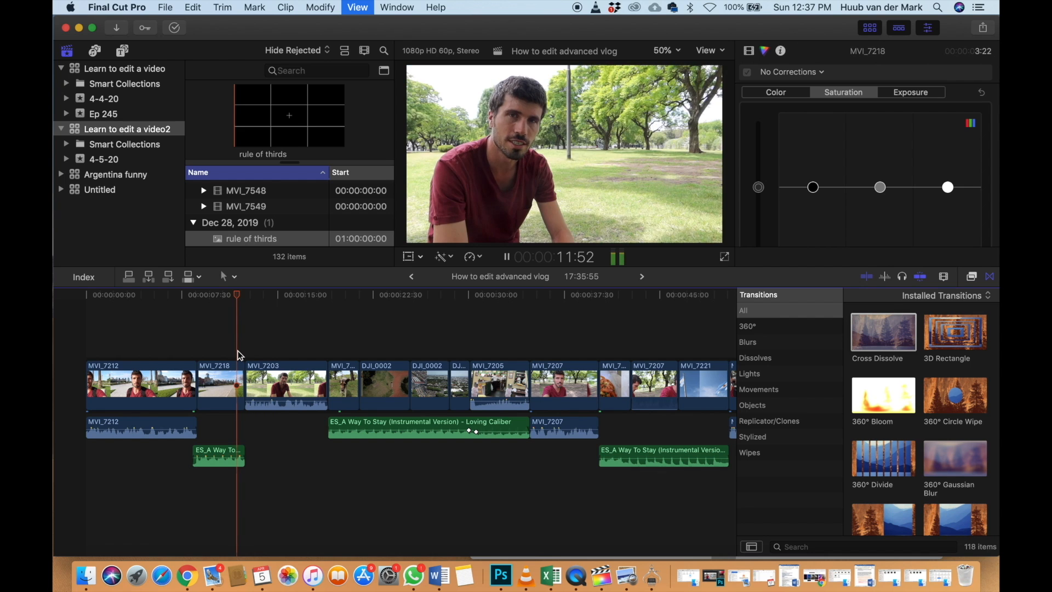
left_click(238, 350)
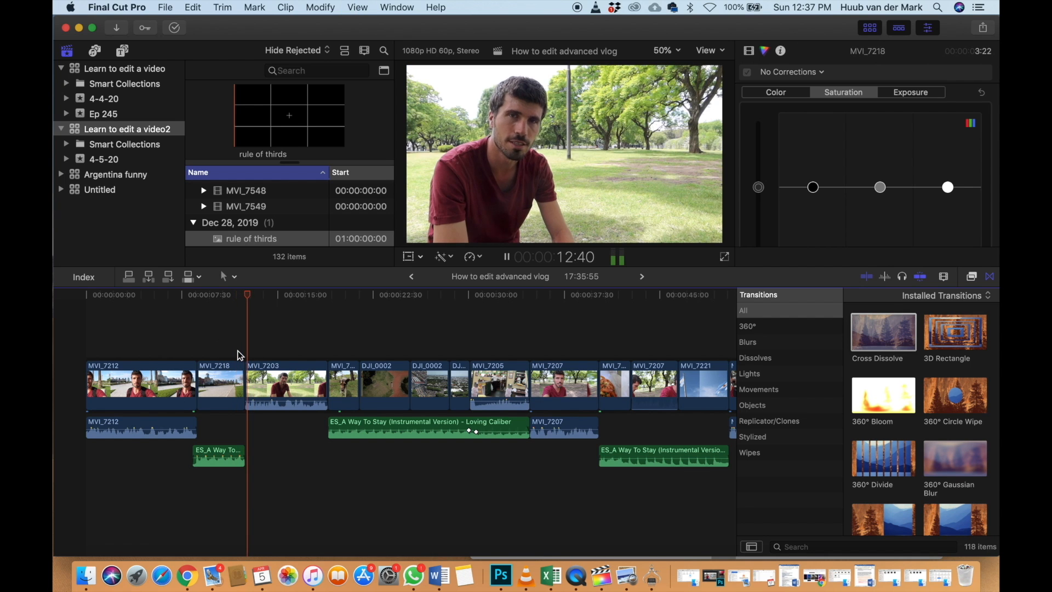
key("space")
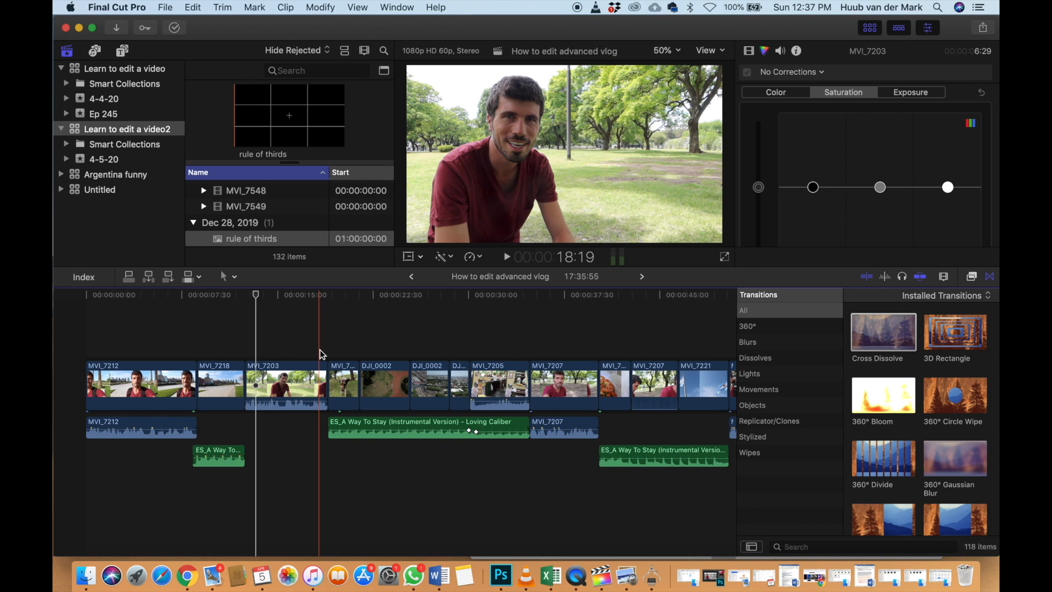
Play across the cuts from MVI_7203 through MVI_7196 and the DJI_0002 drone clips to MVI_7205 to review them
key("space")
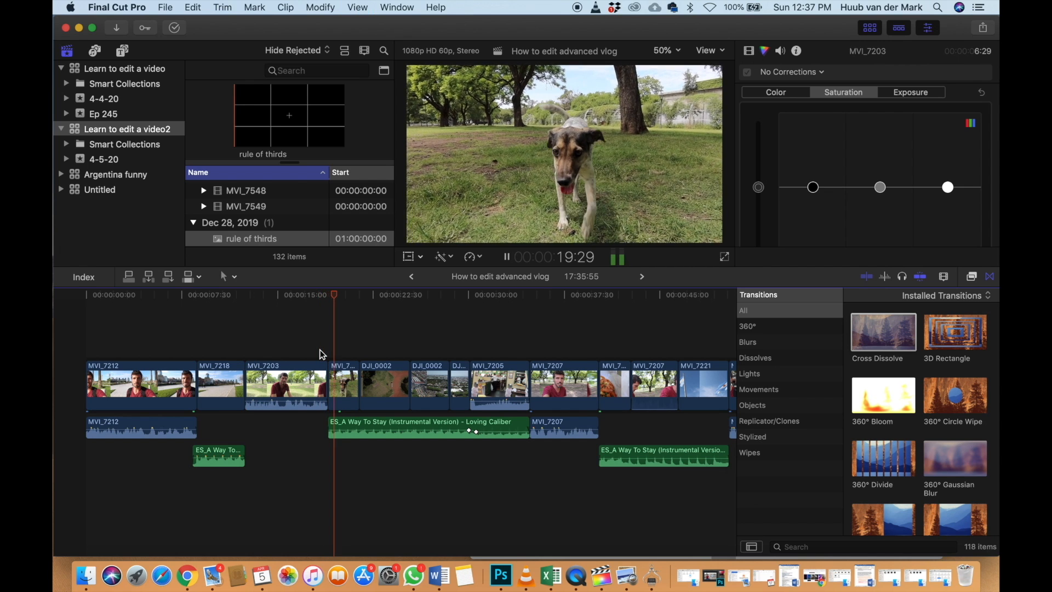
key("space")
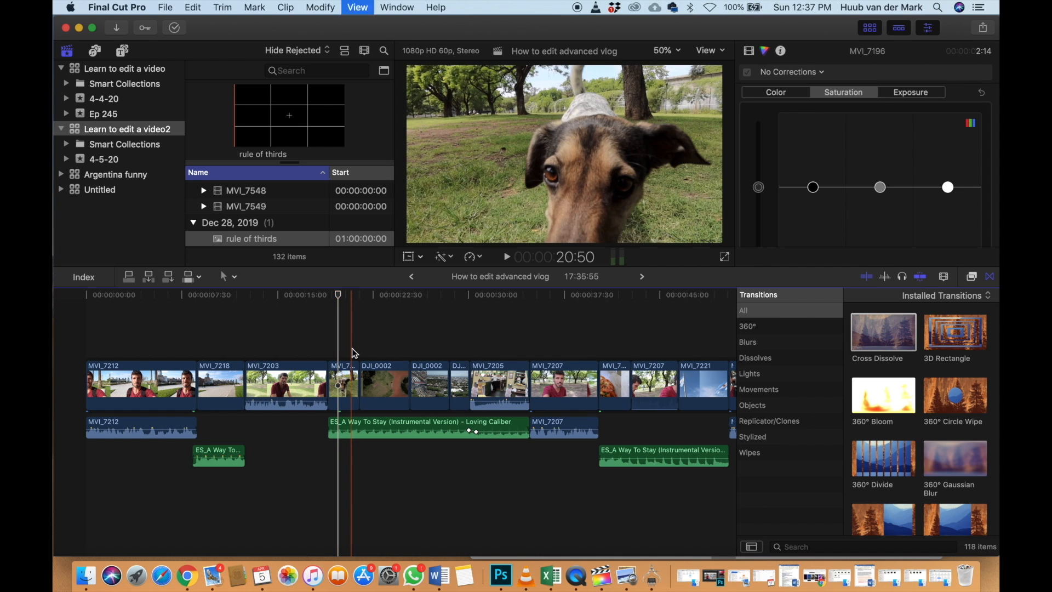
key("space")
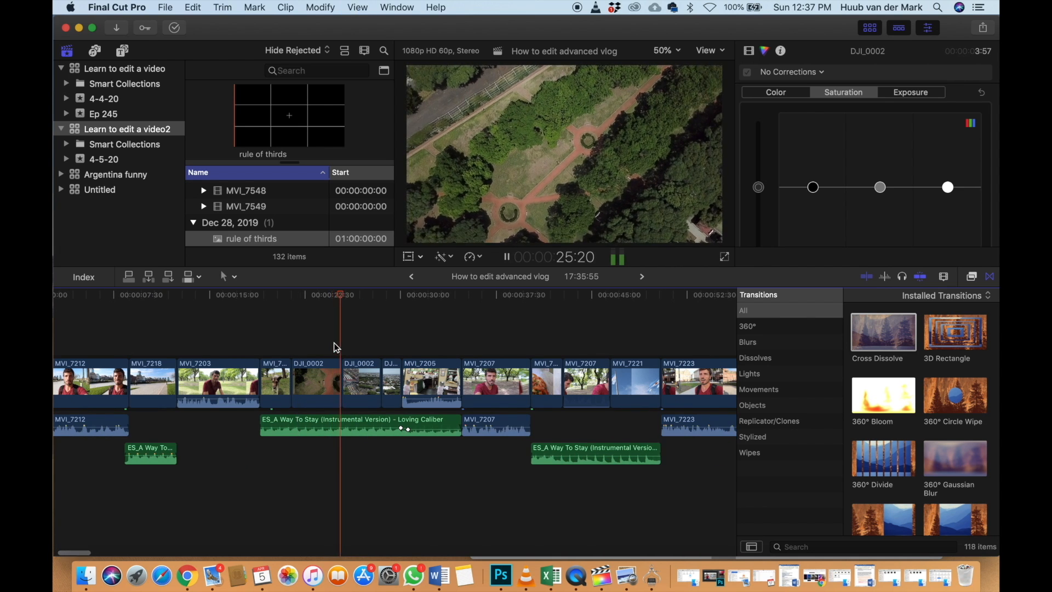
key("space")
key("space")
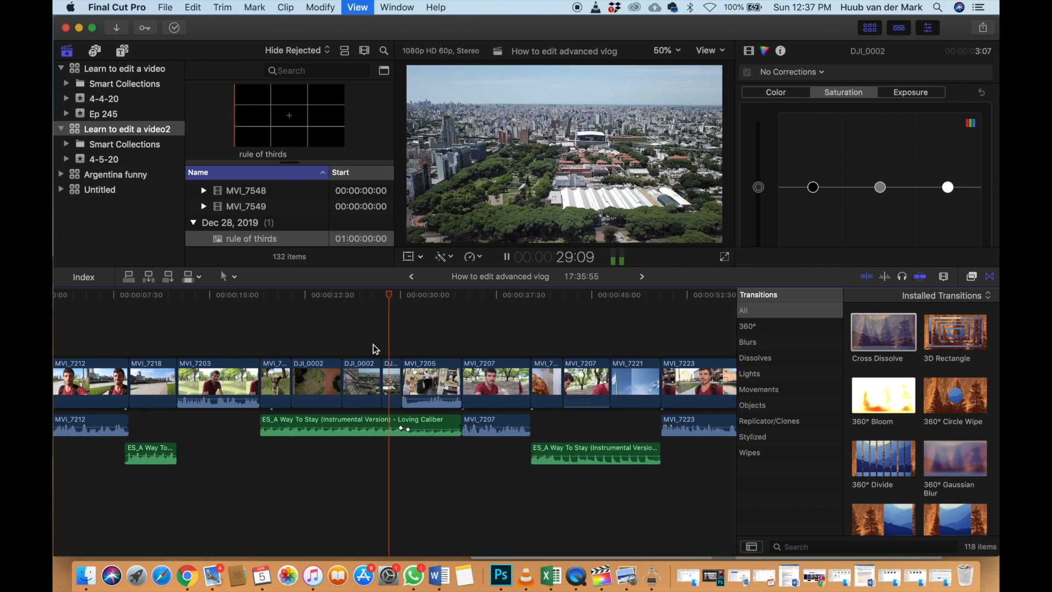
key("space")
key("space")
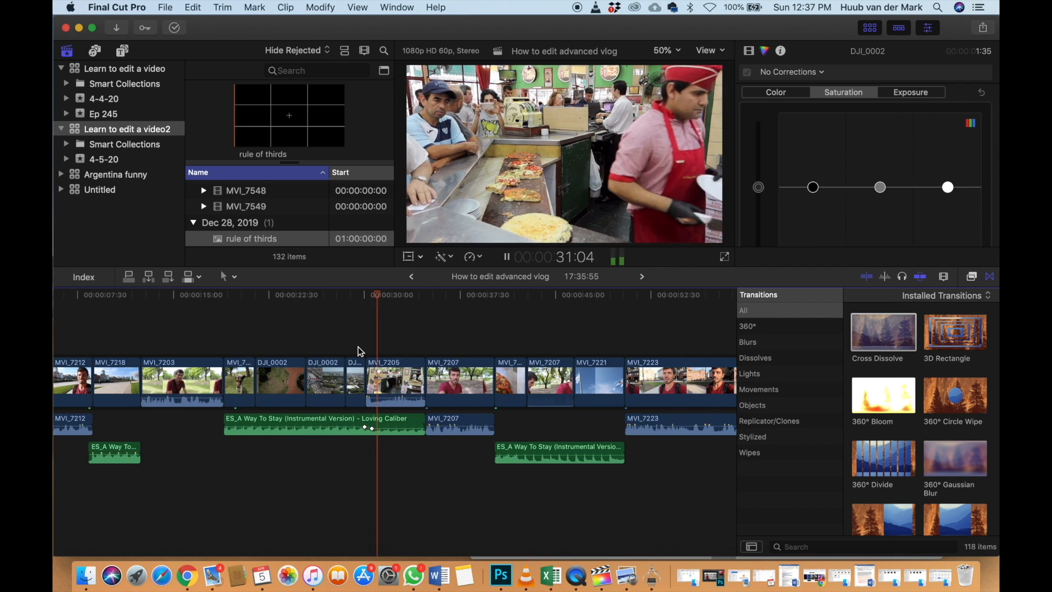
key("space")
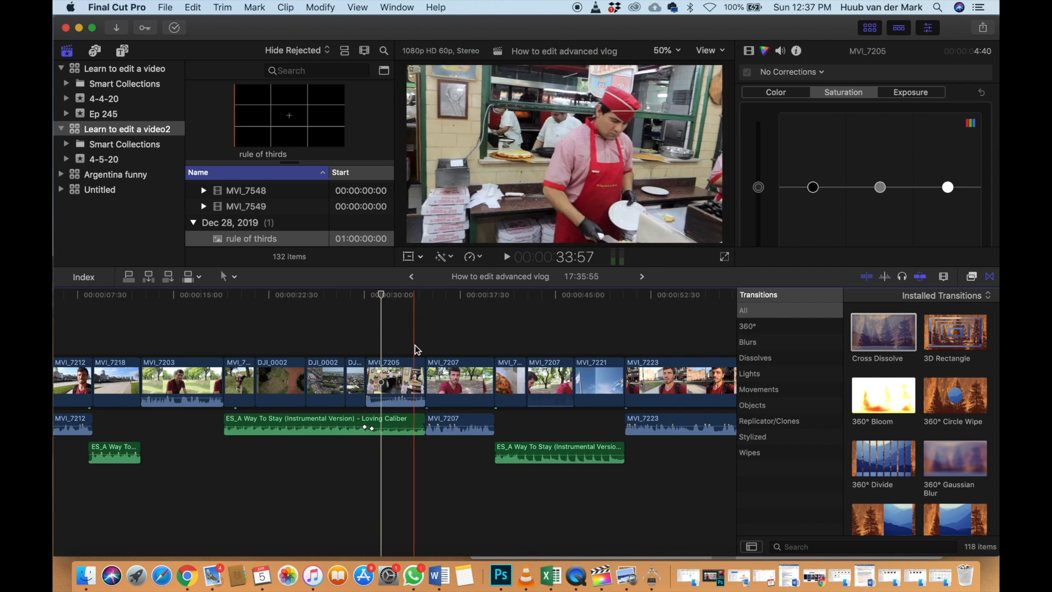
Detach the audio from the MVI_7205 pizzeria clip, enlarge the timeline around it and play the clip's beginning
left_click(384, 372)
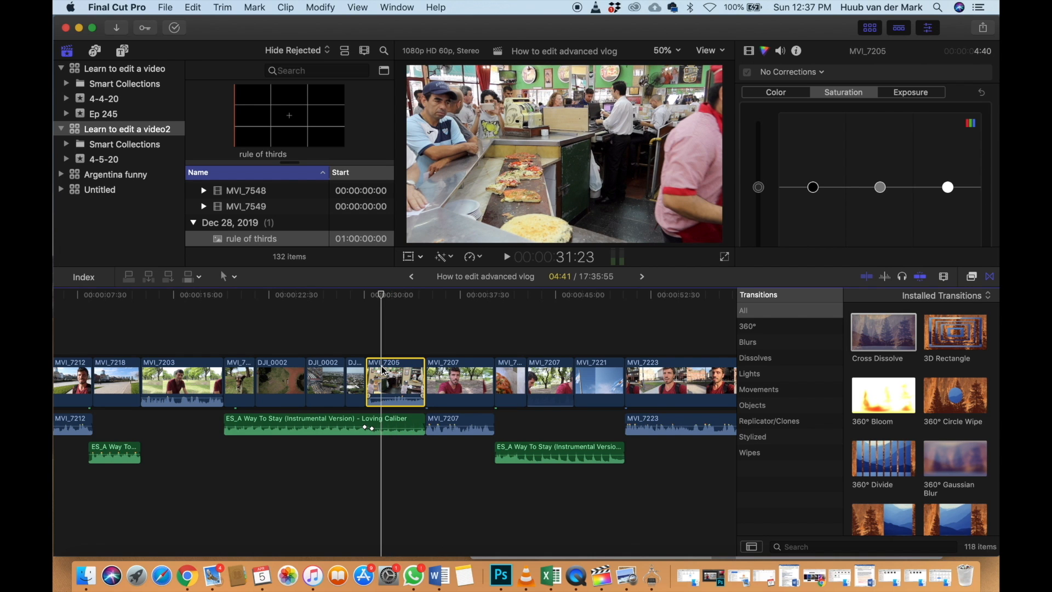
key("ctrl+shift+s")
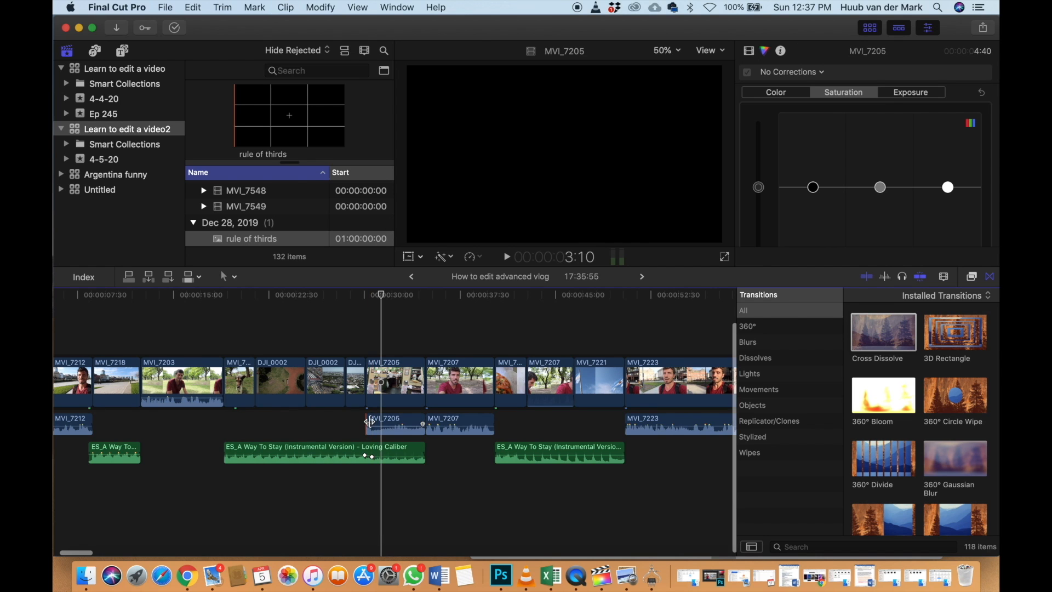
key("super+=")
key("super+=")
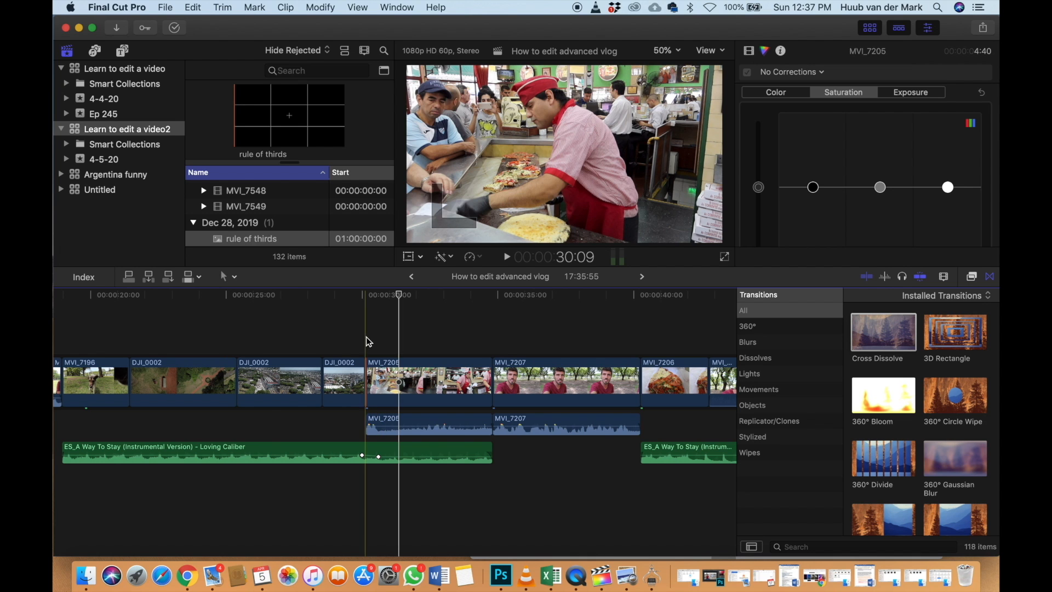
key("space")
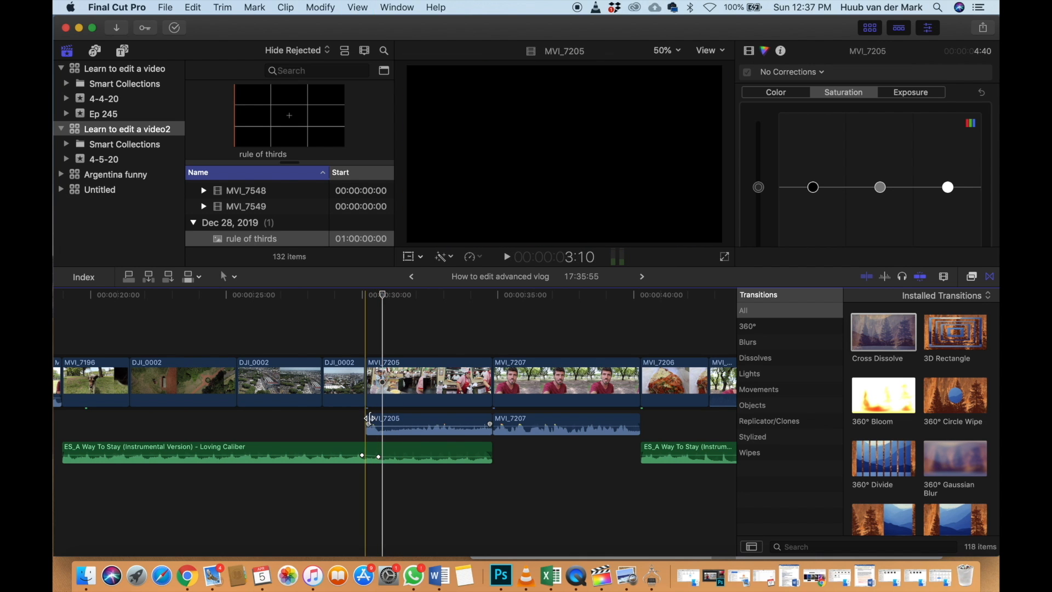
Trim the start of MVI_7205's detached audio to 30:47 and play from the last drone clip into MVI_7207
left_click(375, 422)
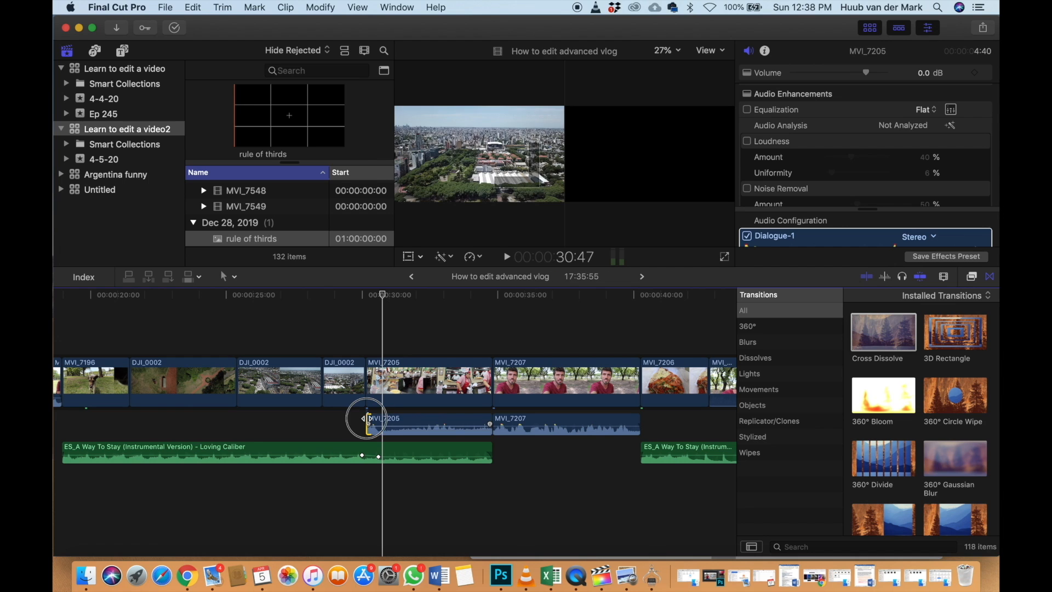
left_click_drag(368, 421, 386, 431)
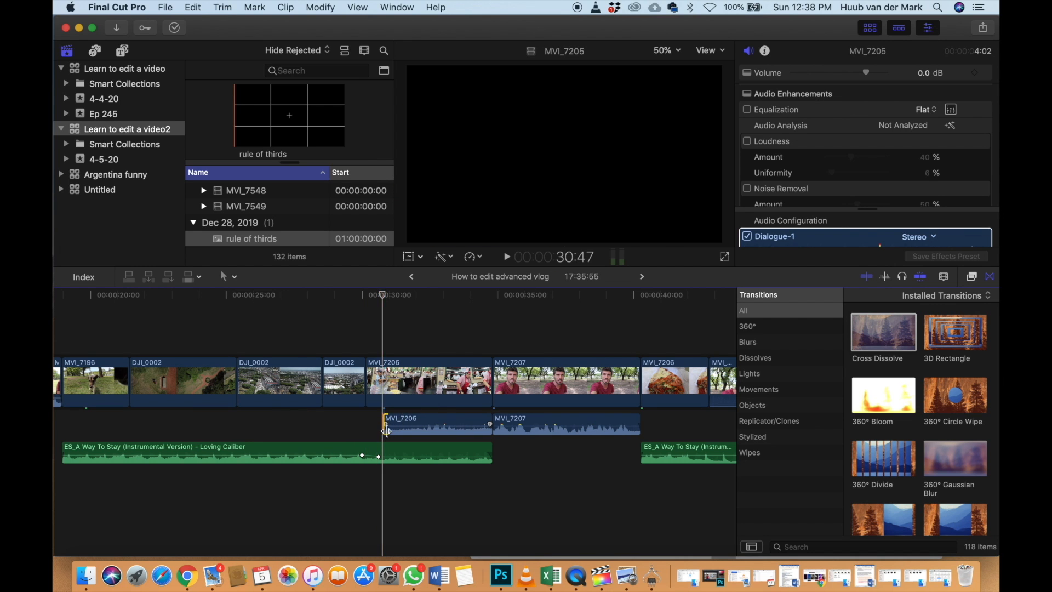
left_click(387, 426)
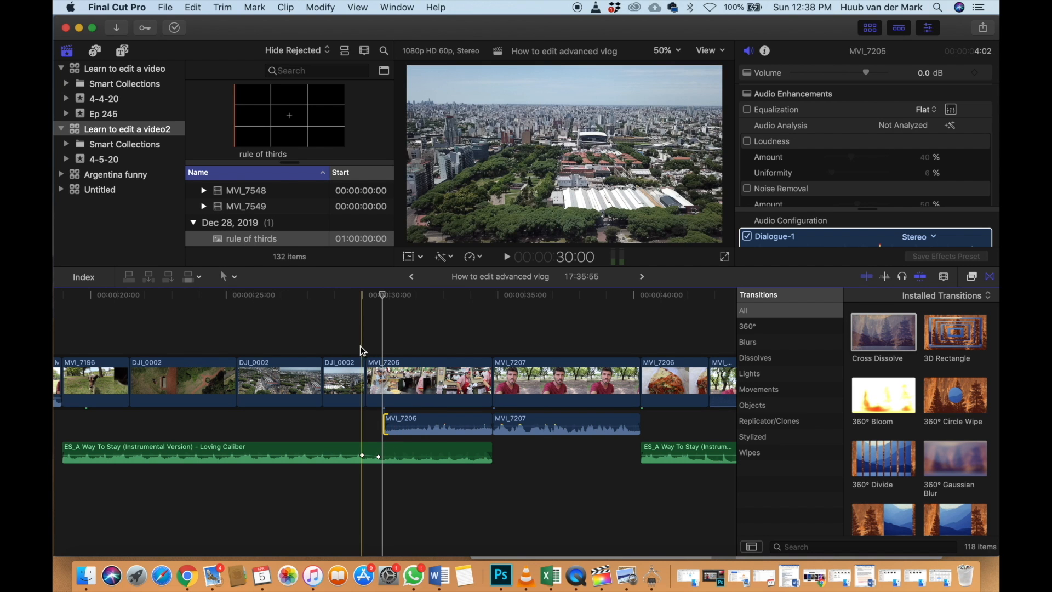
key("space")
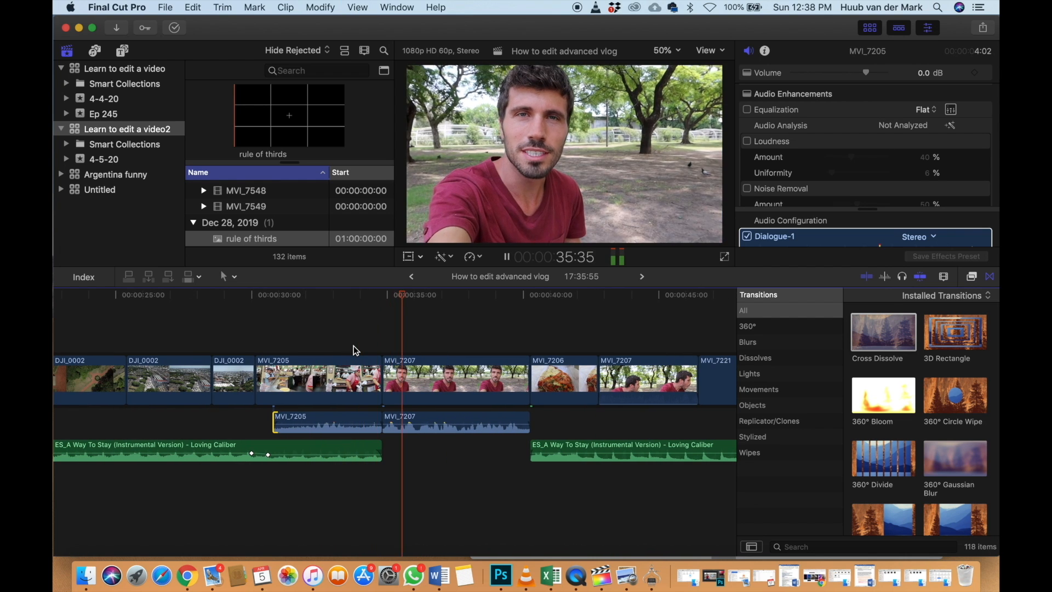
key("space")
Review the cuts from MVI_7207 through the MVI_7206 pizza shot and MVI_7221 flag clip to MVI_7223
scroll(354, 346, "right", 3)
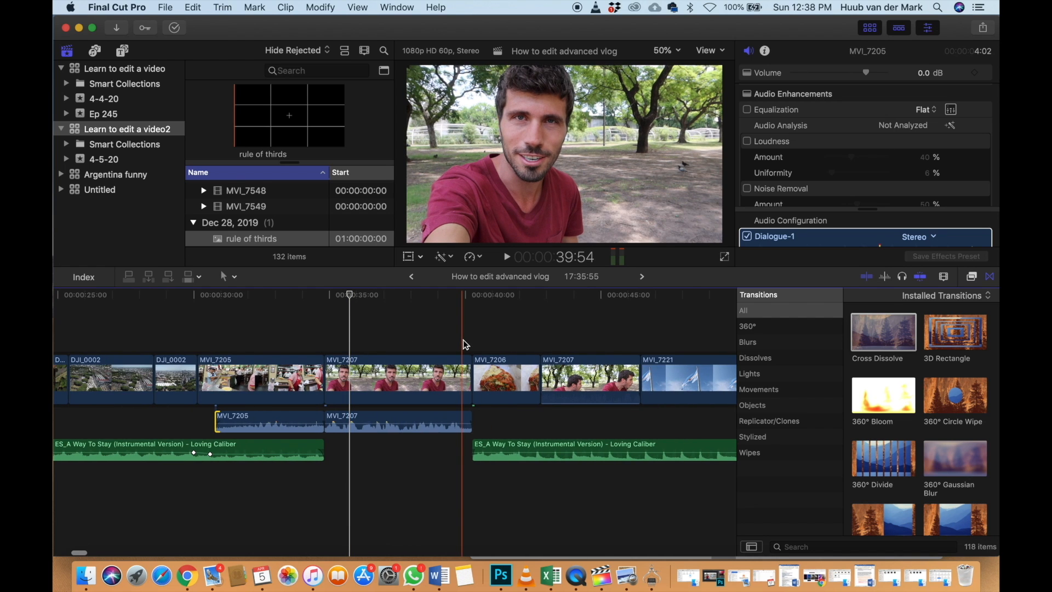
key("space")
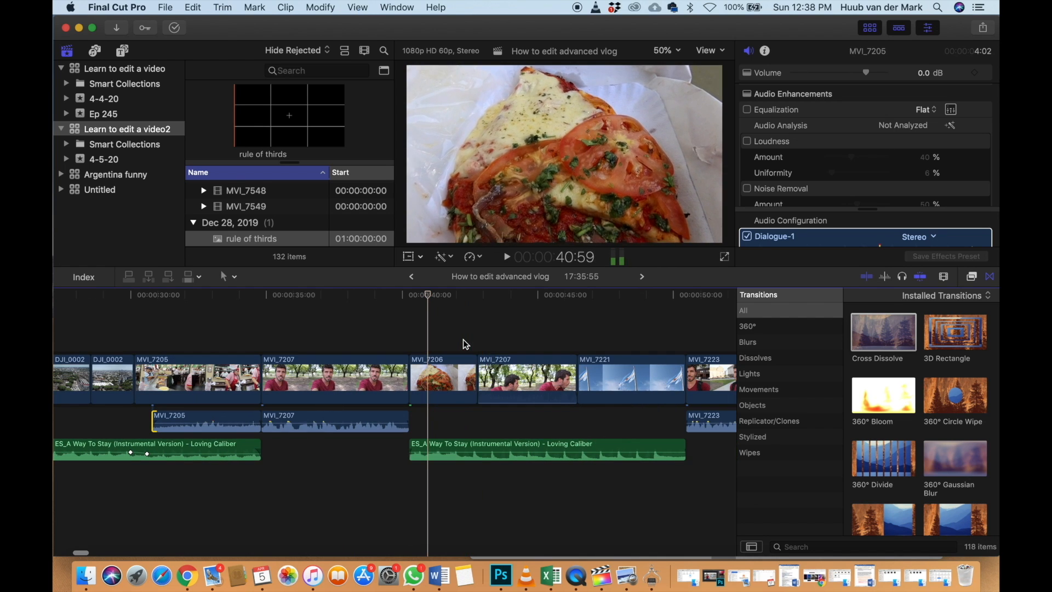
key("space")
key("space")
scroll(465, 341, "right", 5)
key("space")
key("space")
scroll(460, 343, "right", 3)
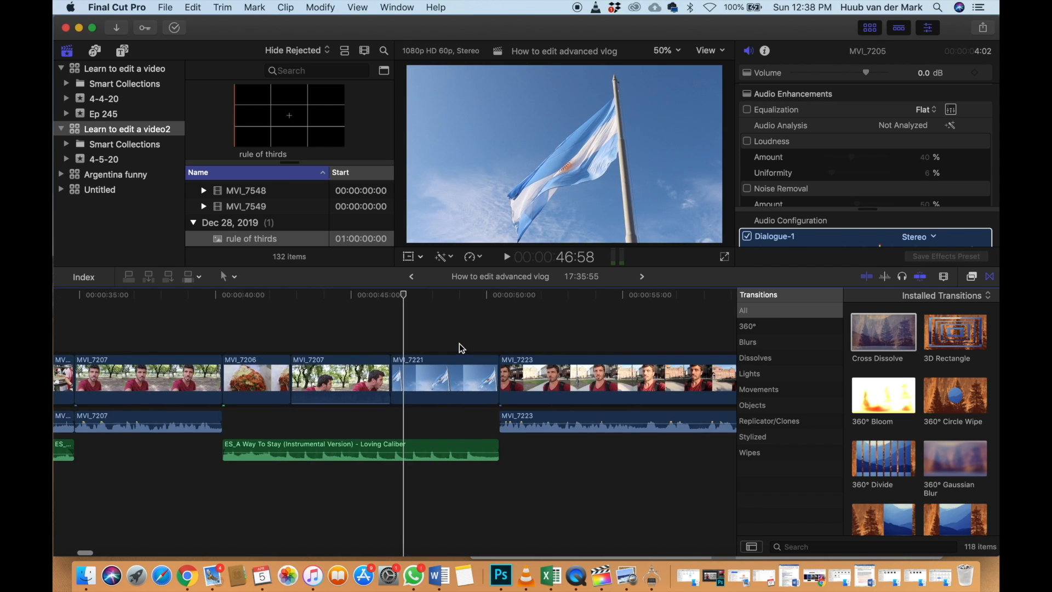
key("space")
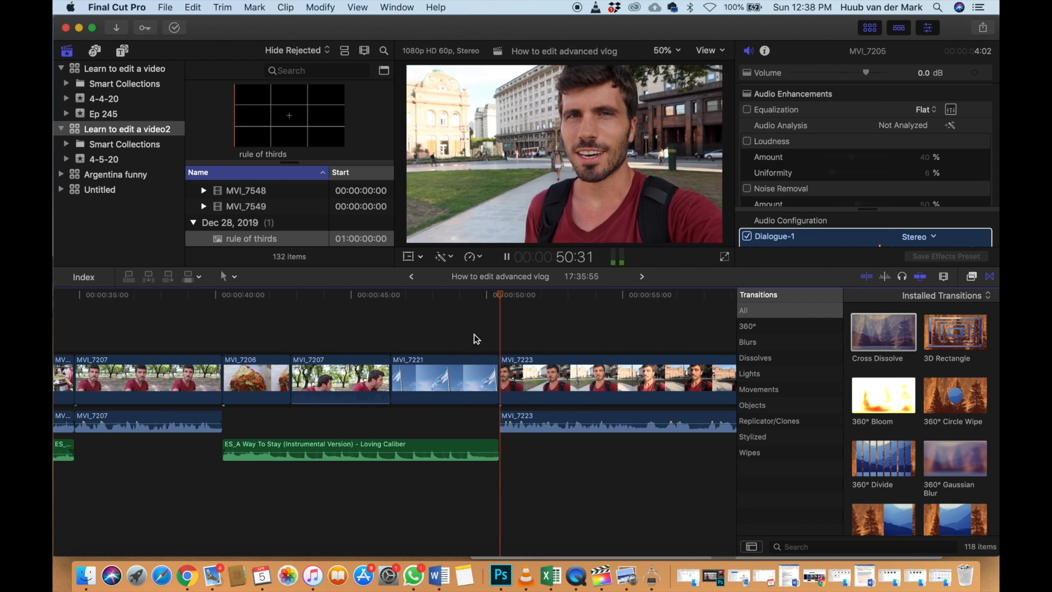
key("space")
scroll(475, 334, "right", 10)
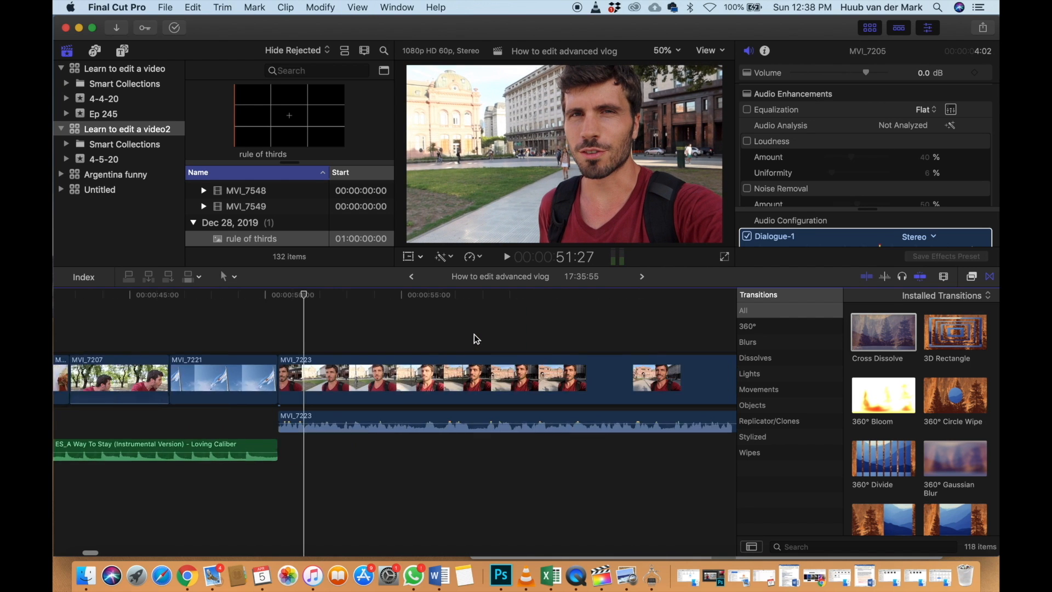
Play the cuts from MVI_7223 to MVI_7224 and from MVI_7224 to MVI_7228 to check picture and sound
scroll(474, 335, "right", 20)
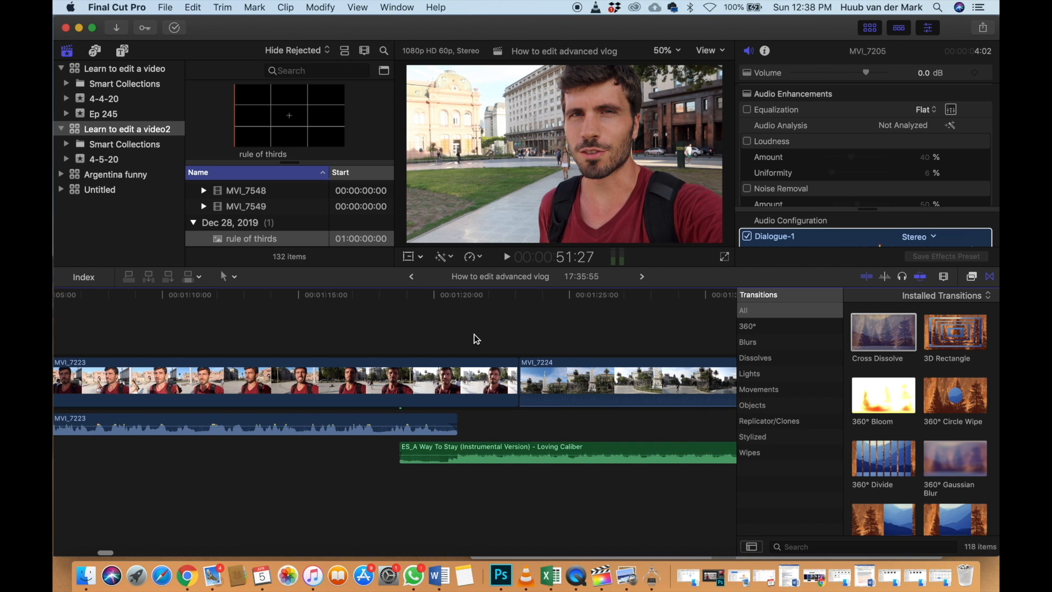
key("space")
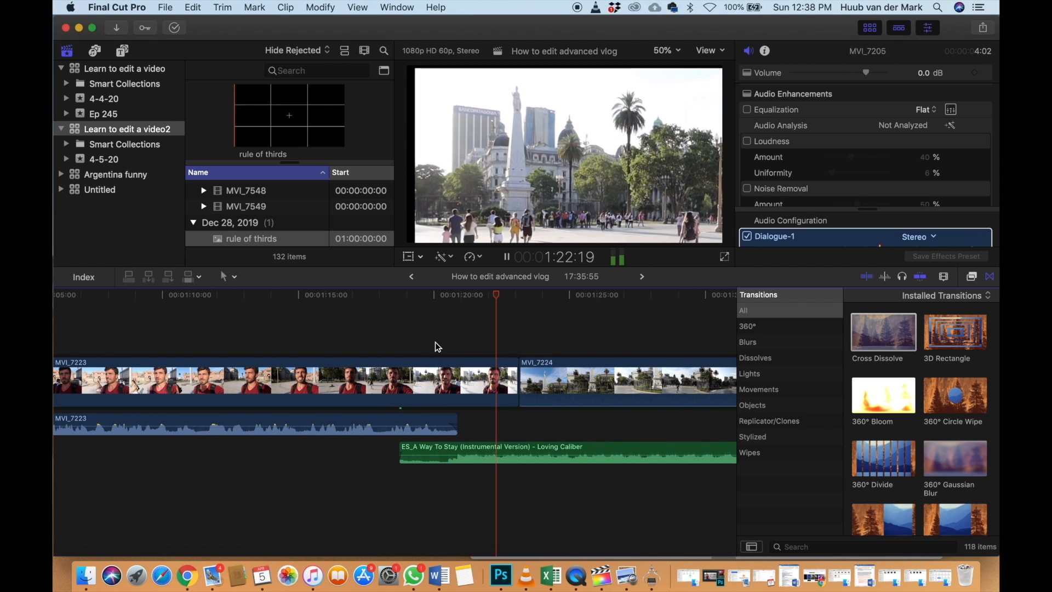
key("space")
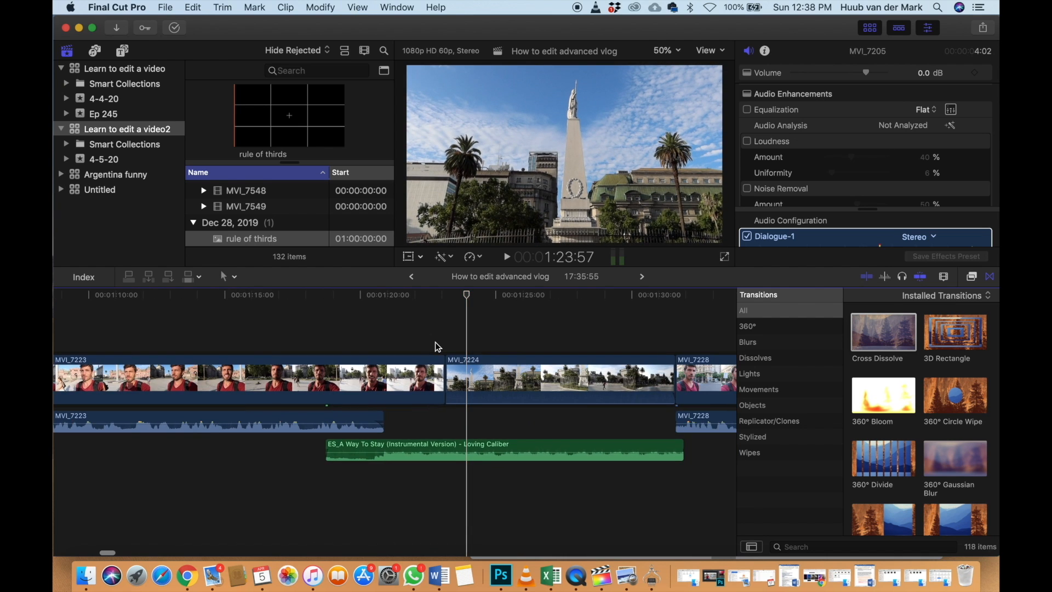
scroll(435, 342, "right", 3)
key("space")
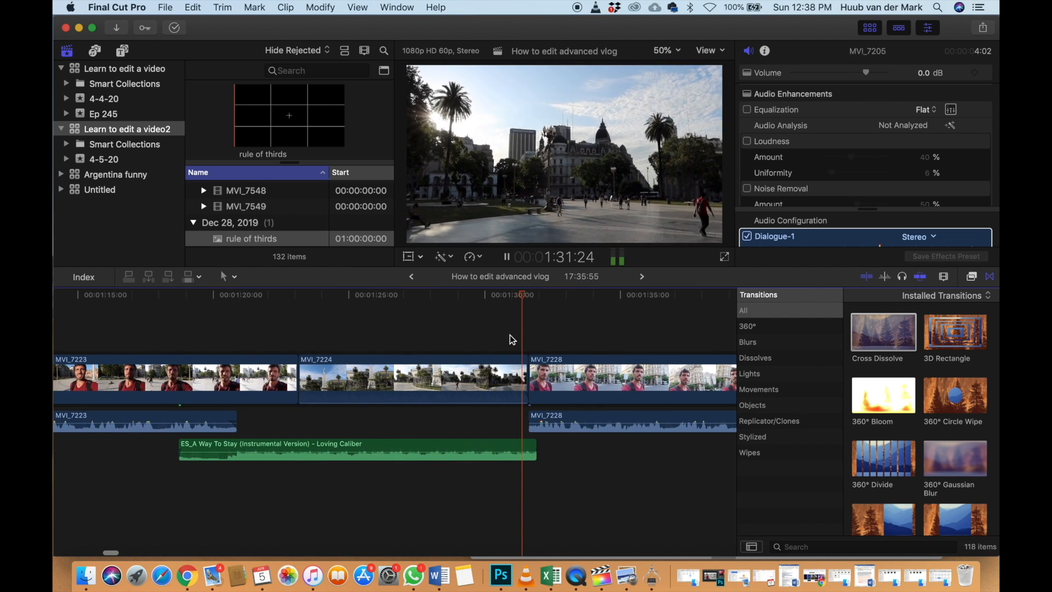
scroll(509, 337, "right", 3)
key("space")
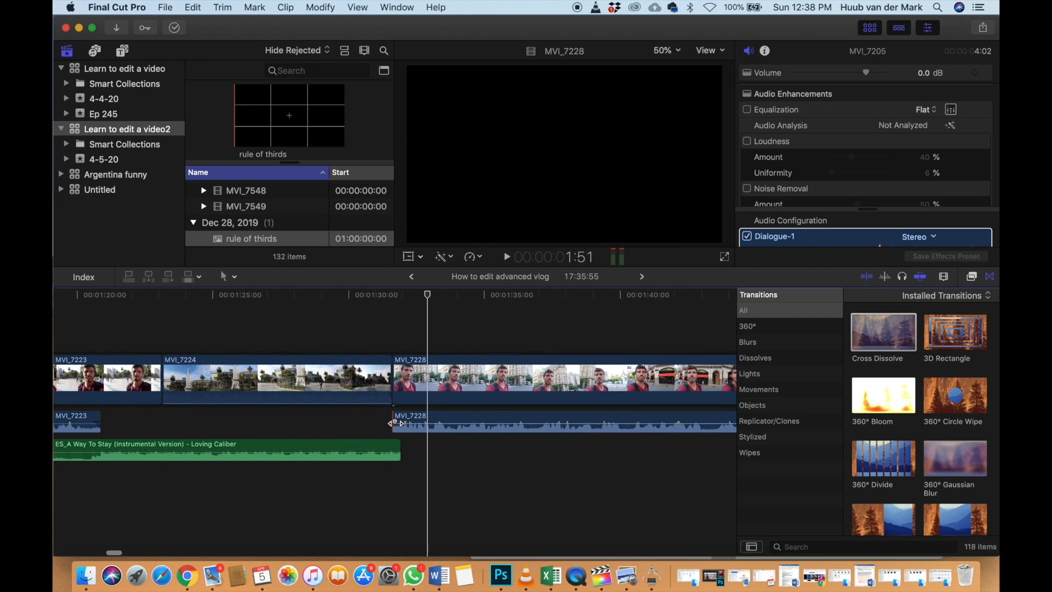
Try to trim the start of MVI_7228's detached audio and play across the cut from MVI_7224
left_click_drag(394, 423, 405, 422)
key("space")
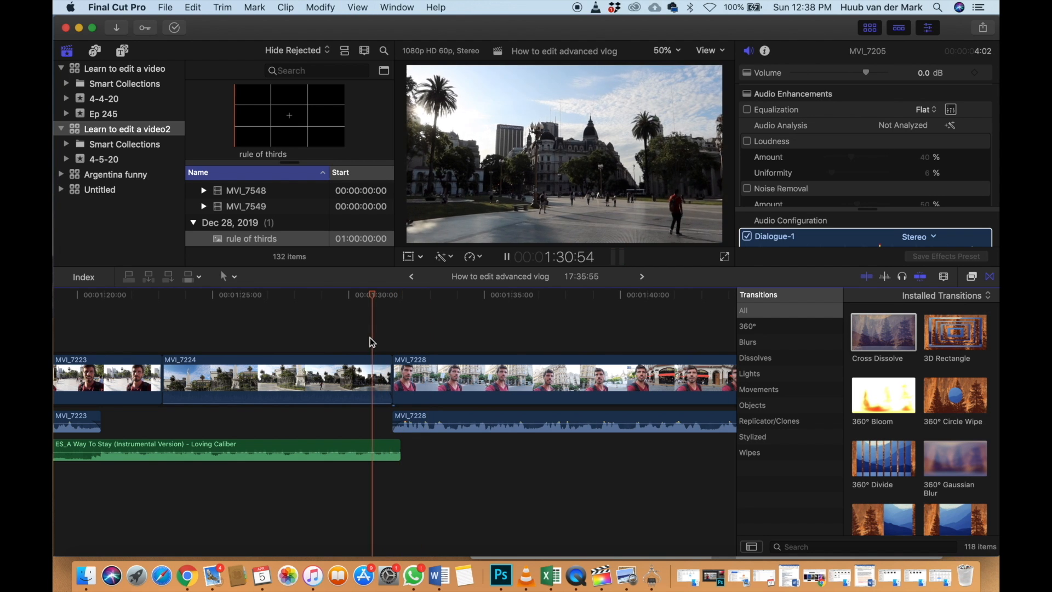
key("space")
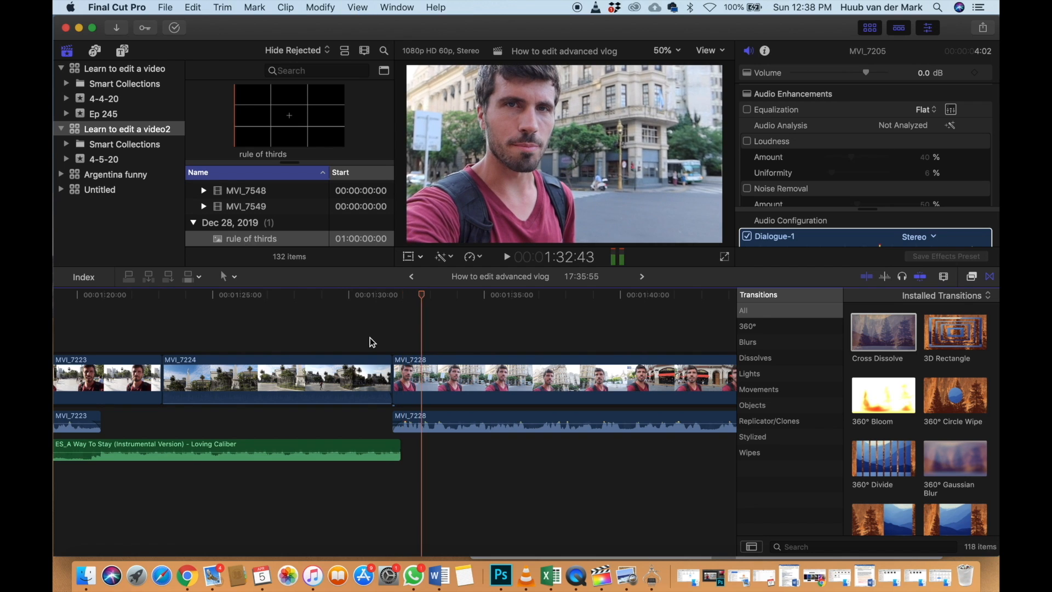
Try to shorten the end of the ES_A Way To Stay music at the start of MVI_7228 and replay the cut
scroll(370, 338, "right", 3)
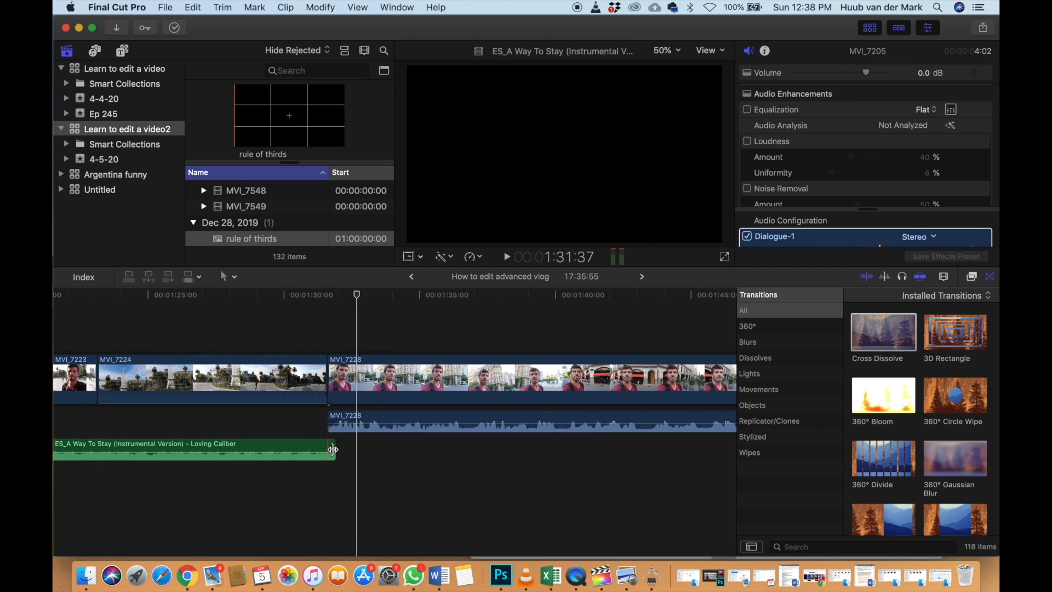
left_click_drag(332, 450, 330, 450)
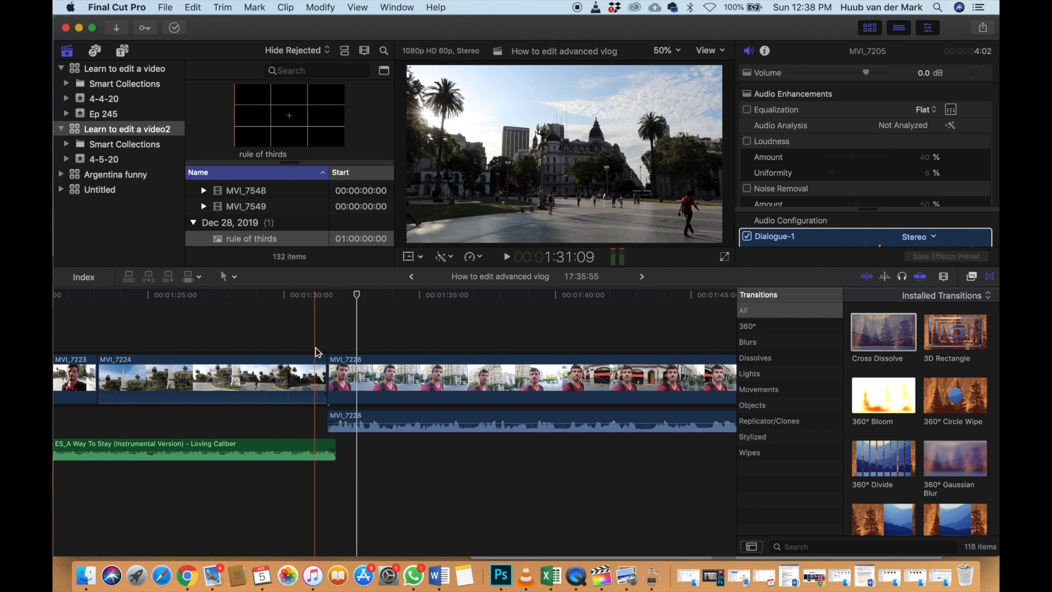
key("space")
key("space")
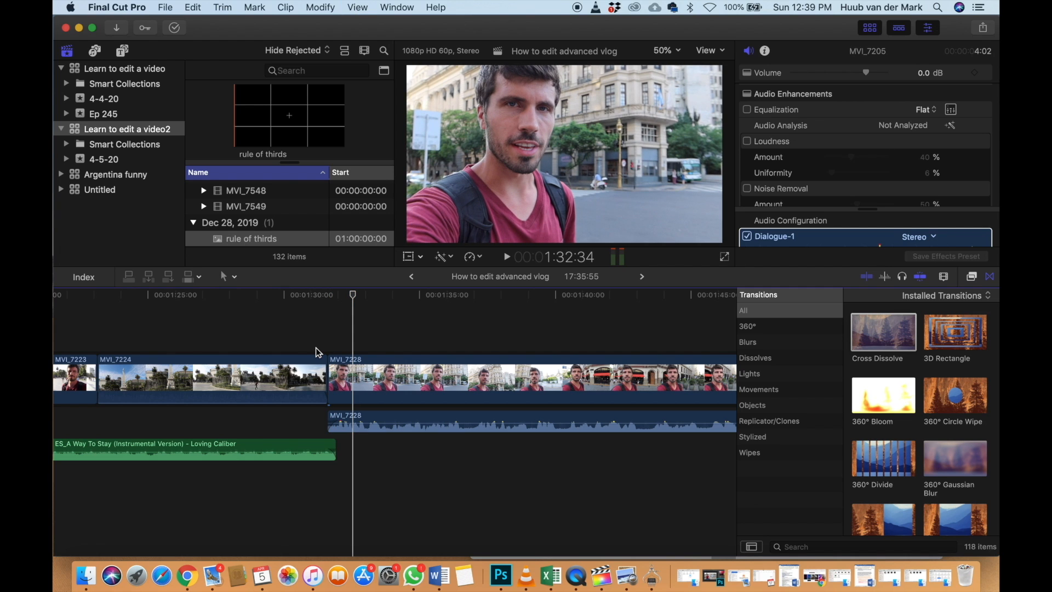
Play the cuts from MVI_7228 to the MVI_7446 wall clip and on to the MVI_7457 mural clip
scroll(316, 348, "right", 5)
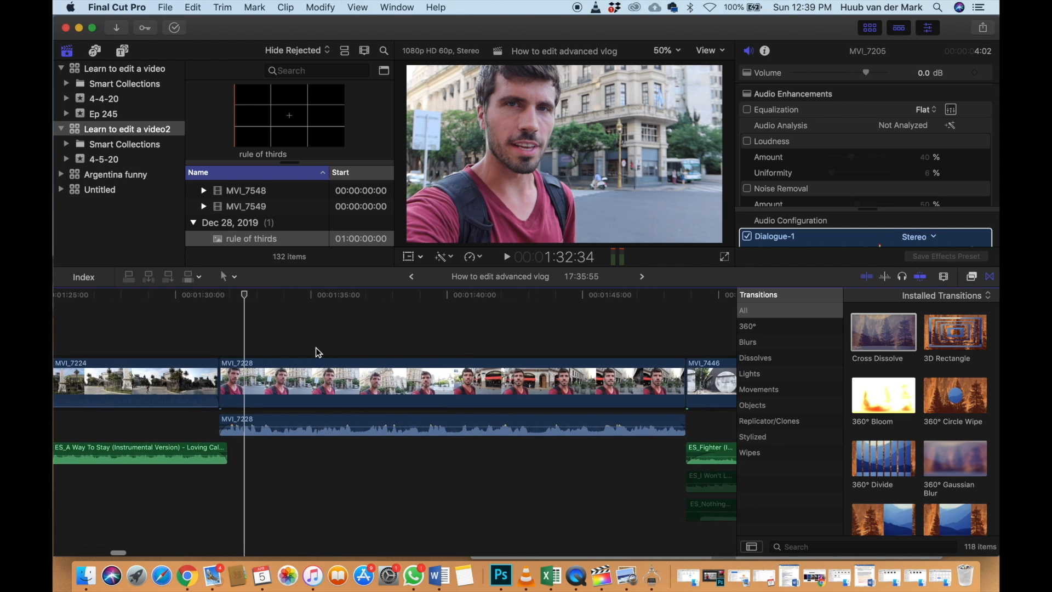
scroll(316, 351, "right", 10)
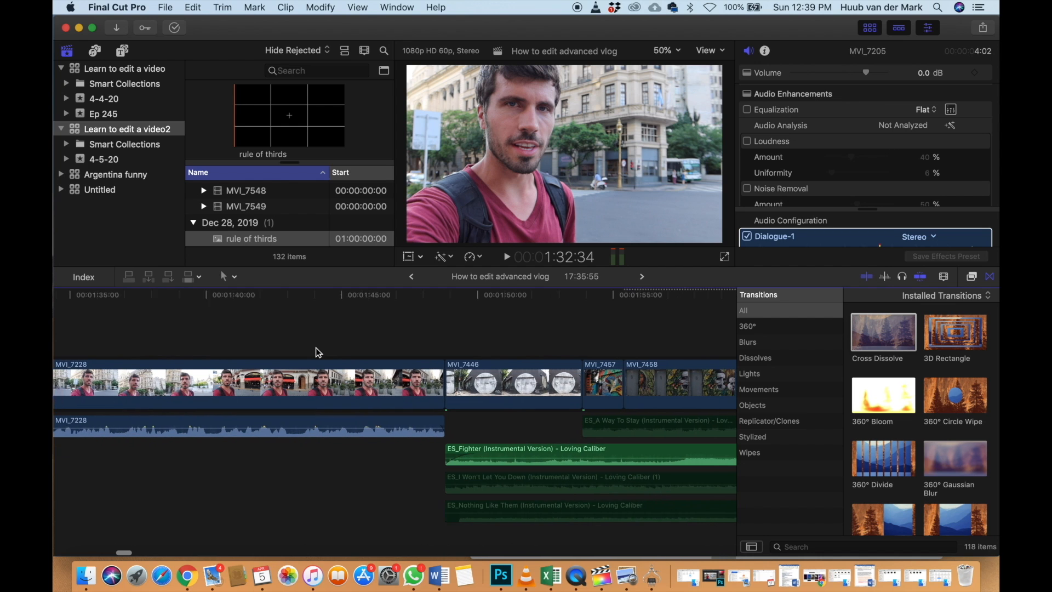
scroll(316, 351, "right", 2)
scroll(396, 338, "right", 1)
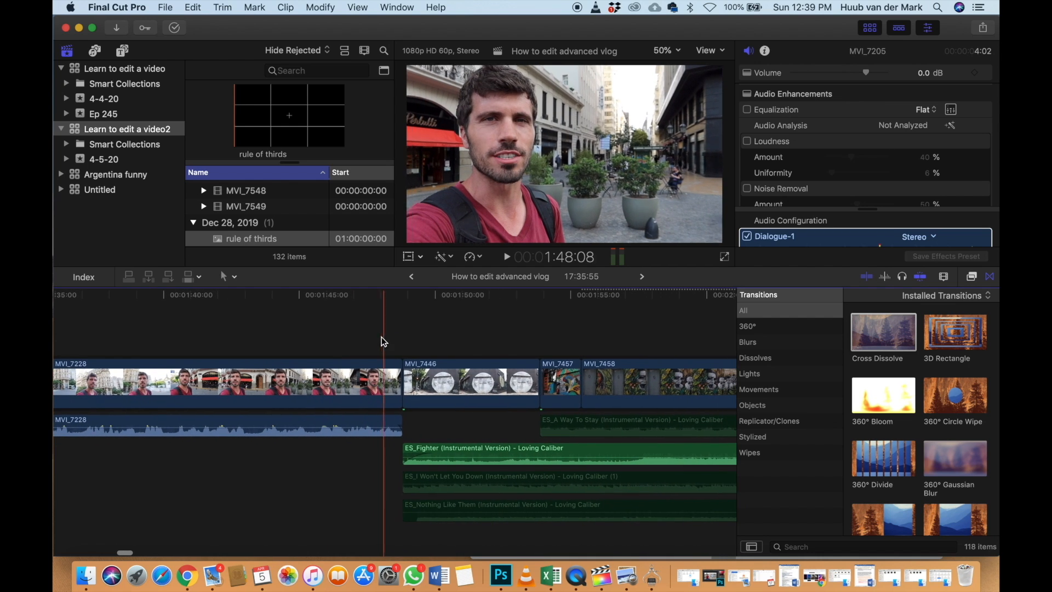
key("space")
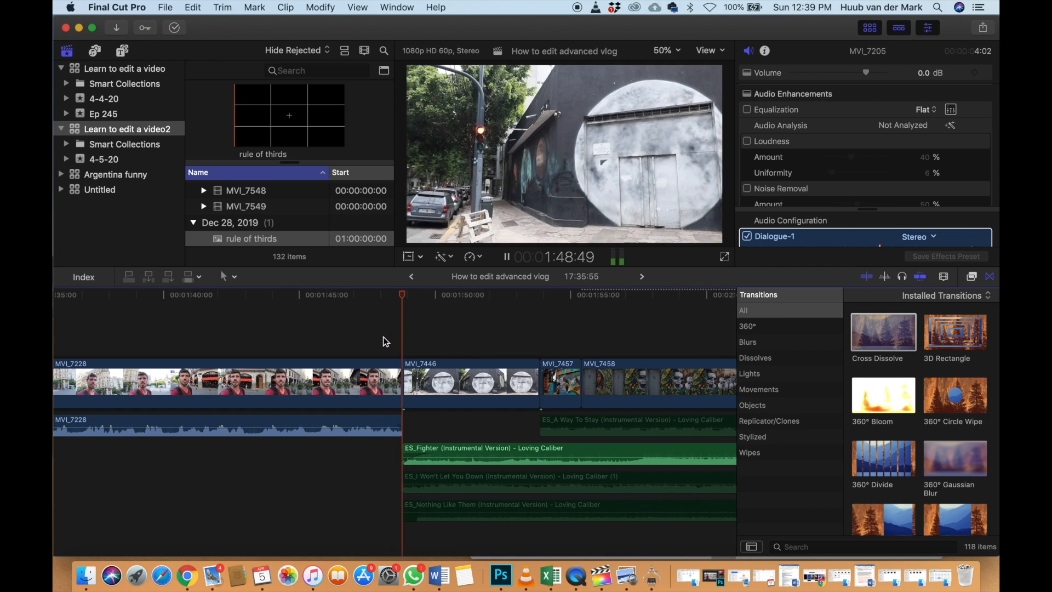
key("space")
scroll(383, 338, "right", 3)
key("space")
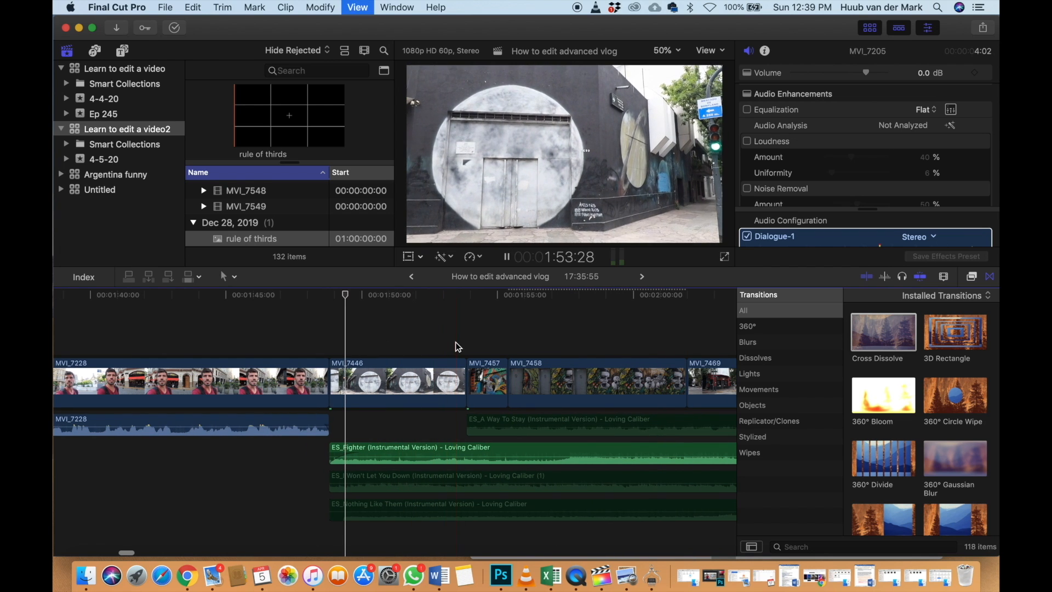
scroll(455, 342, "right", 2)
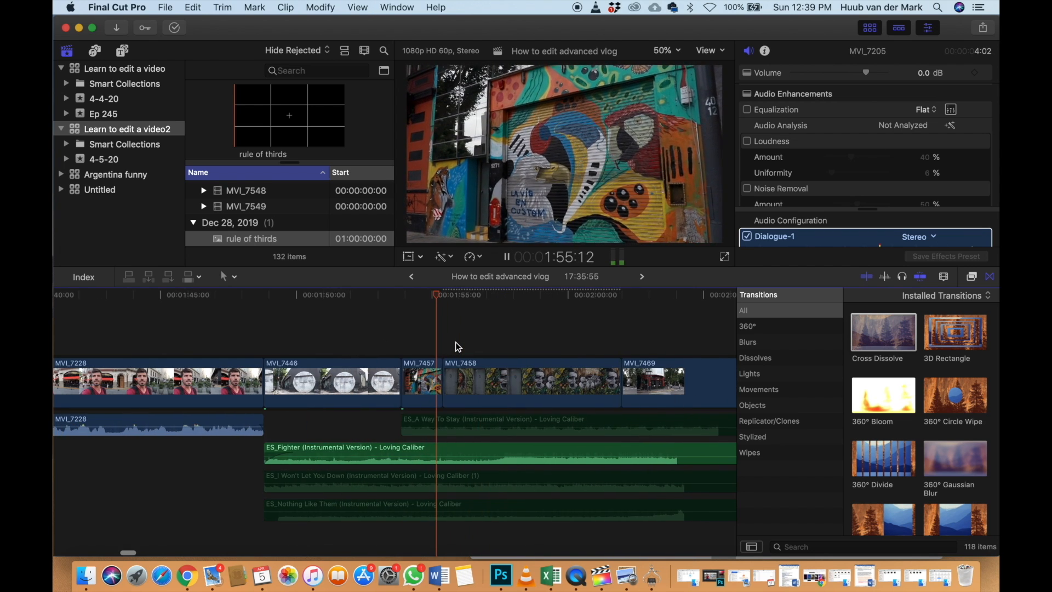
Play the cuts from MVI_7458 to MVI_7469 and from MVI_7469 to MVI_7234
scroll(456, 342, "right", 5)
left_click(442, 348)
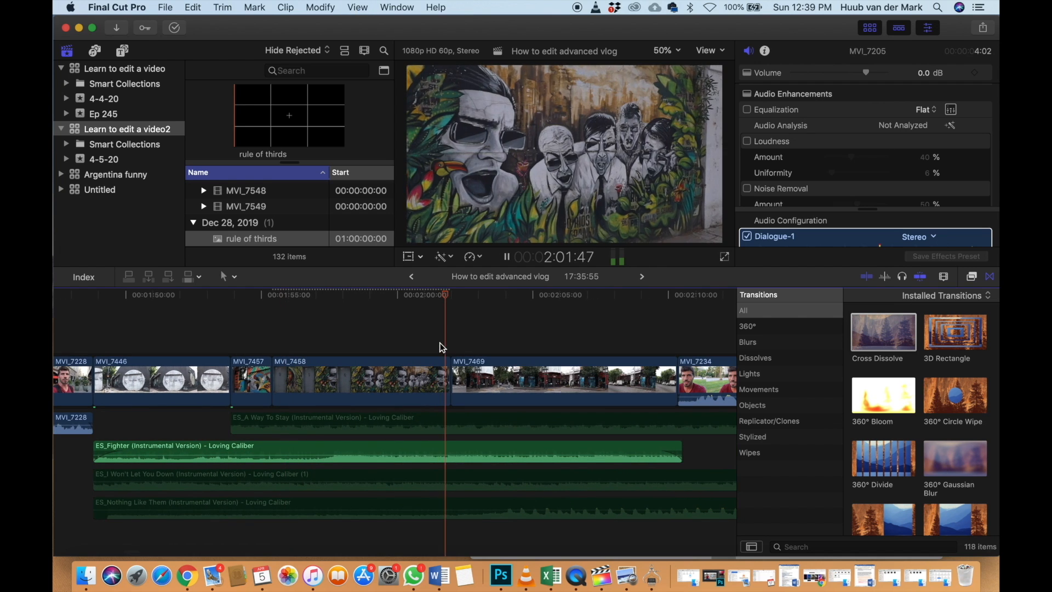
key("space")
scroll(490, 340, "right", 4)
key("space")
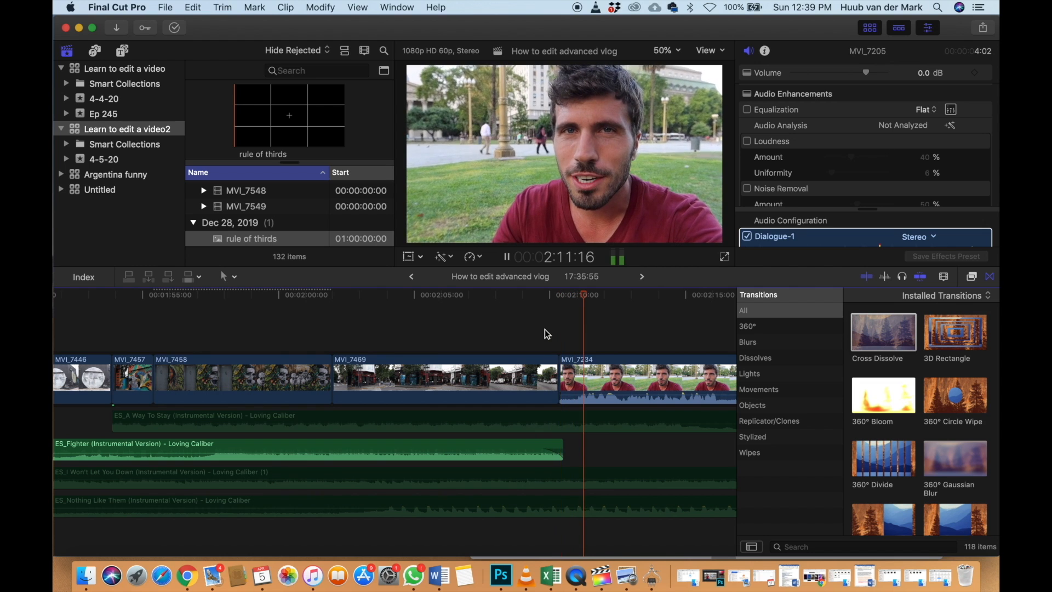
Trim the start of MVI_7234 up to about 2:10:58 and replay the cut from MVI_7469
left_click(559, 335)
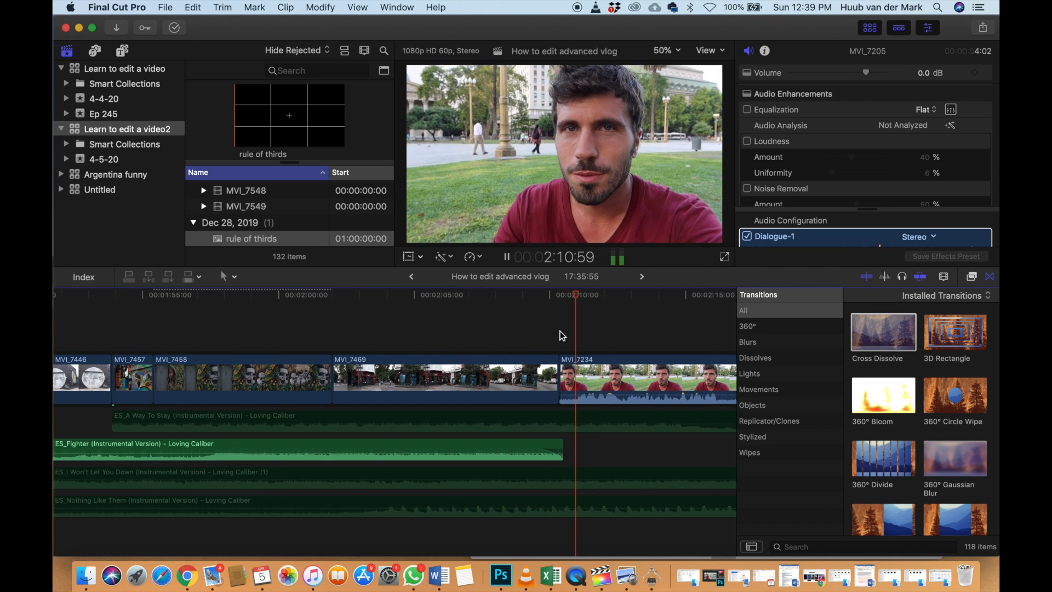
key("space")
left_click(565, 337)
key("space")
left_click(578, 371)
key("alt+[")
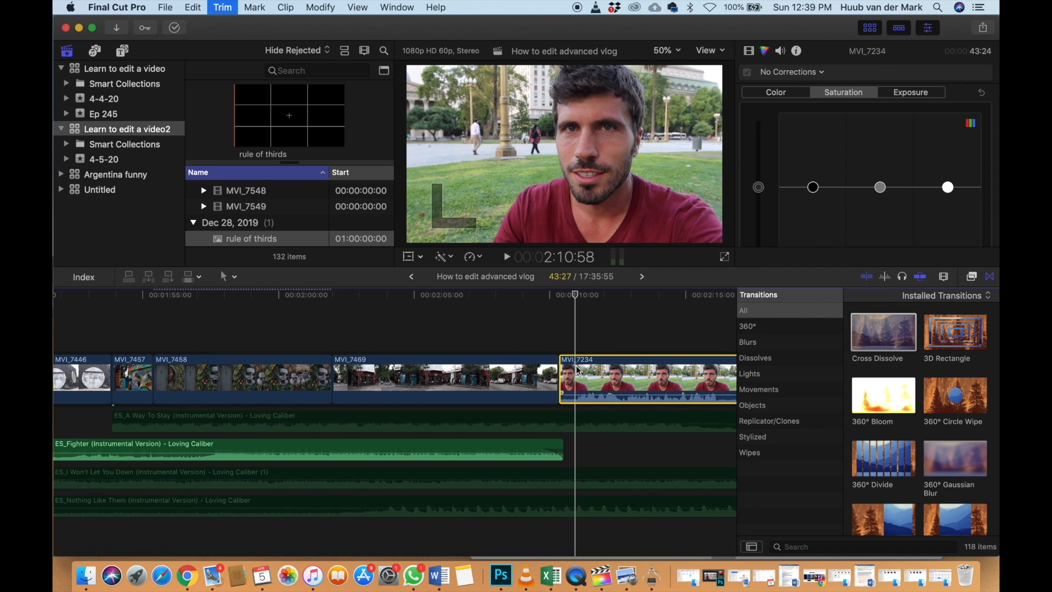
key("space")
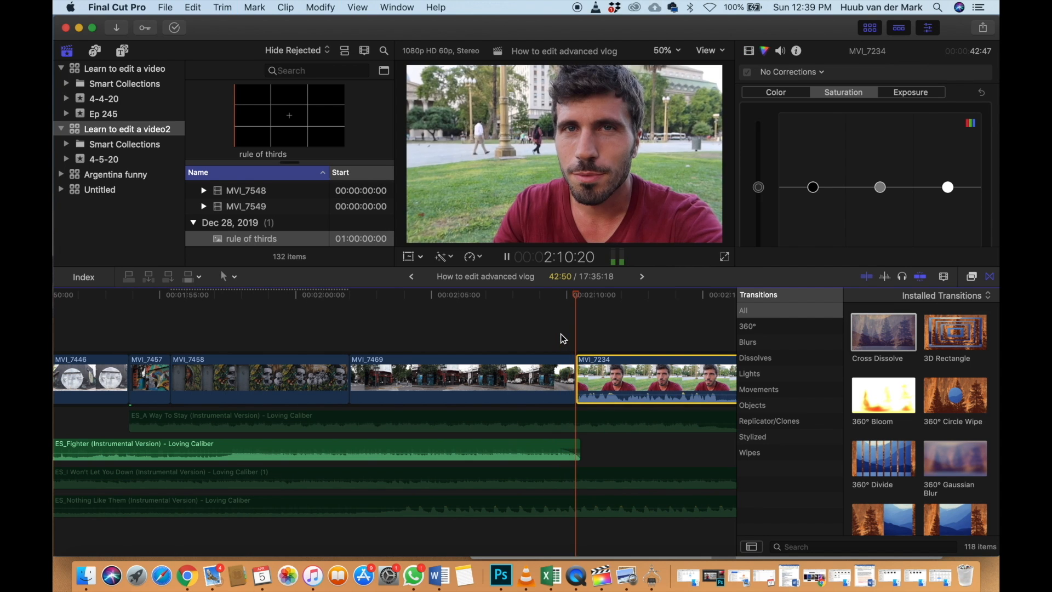
key("space")
Play the cuts from MVI_7234 to the MVI_7437 bus clip and from MVI_7438 to MVI_7532
scroll(561, 333, "right", 15)
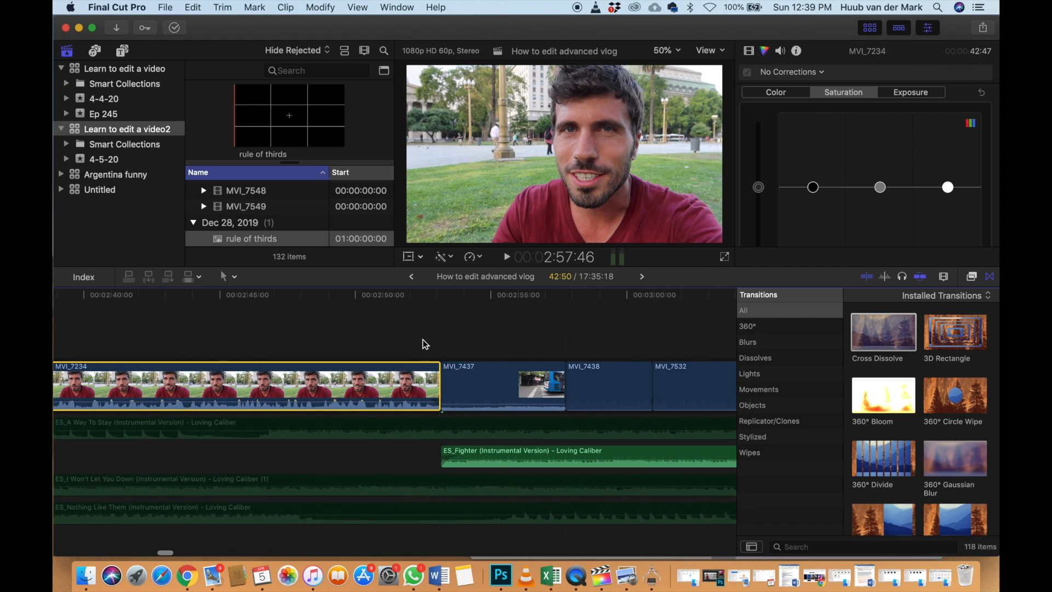
key("space")
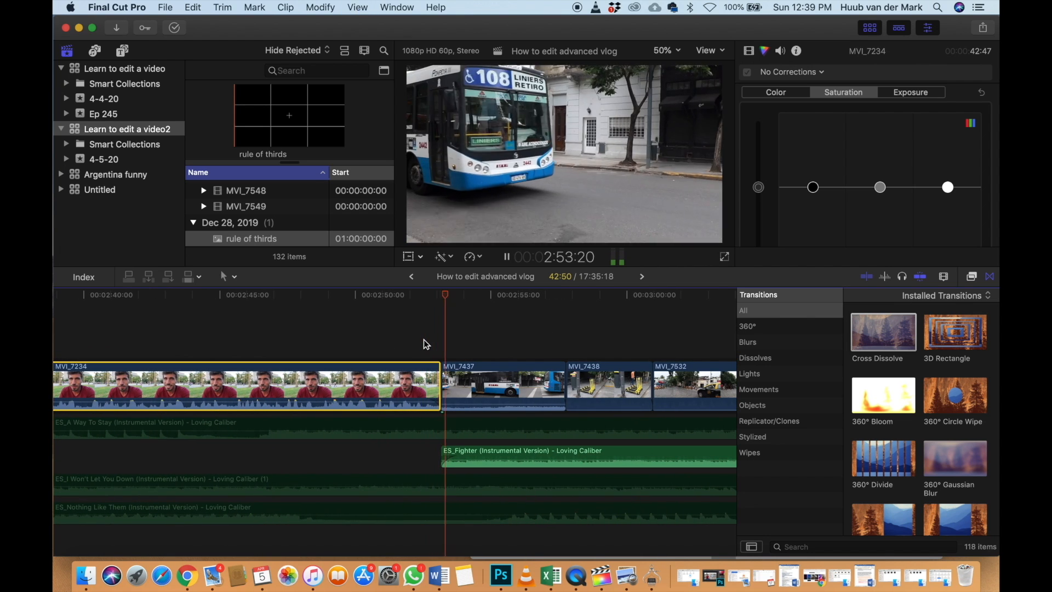
key("space")
key("space")
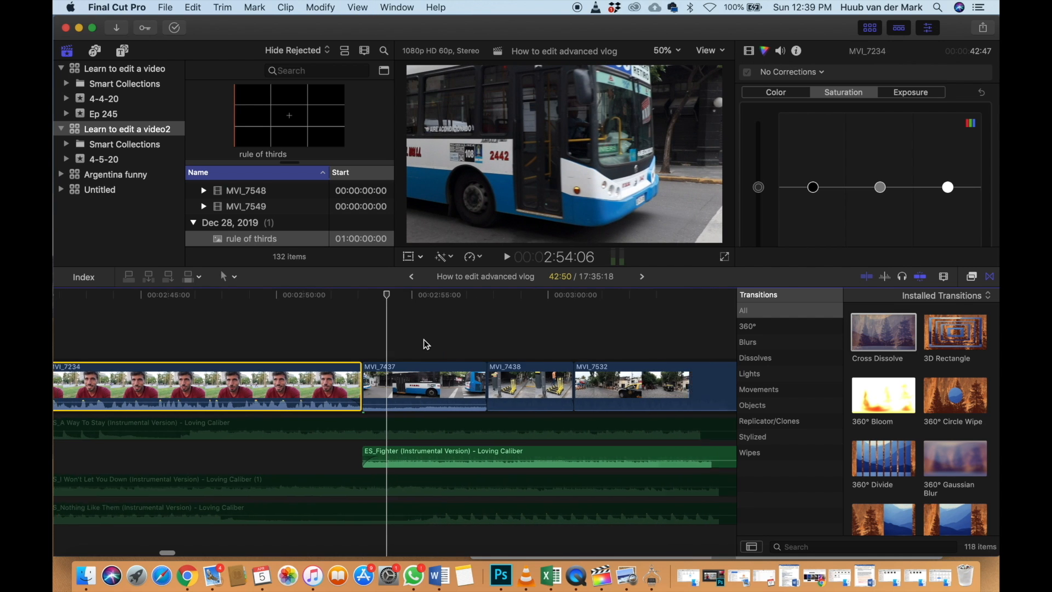
scroll(464, 343, "right", 3)
left_click(464, 344)
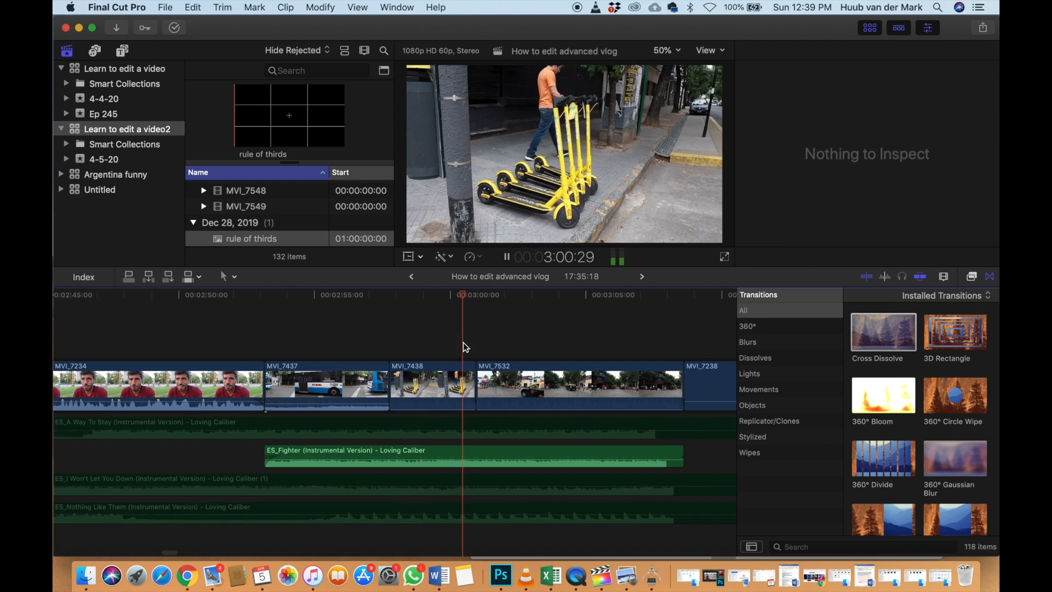
key("space")
scroll(464, 345, "right", 5)
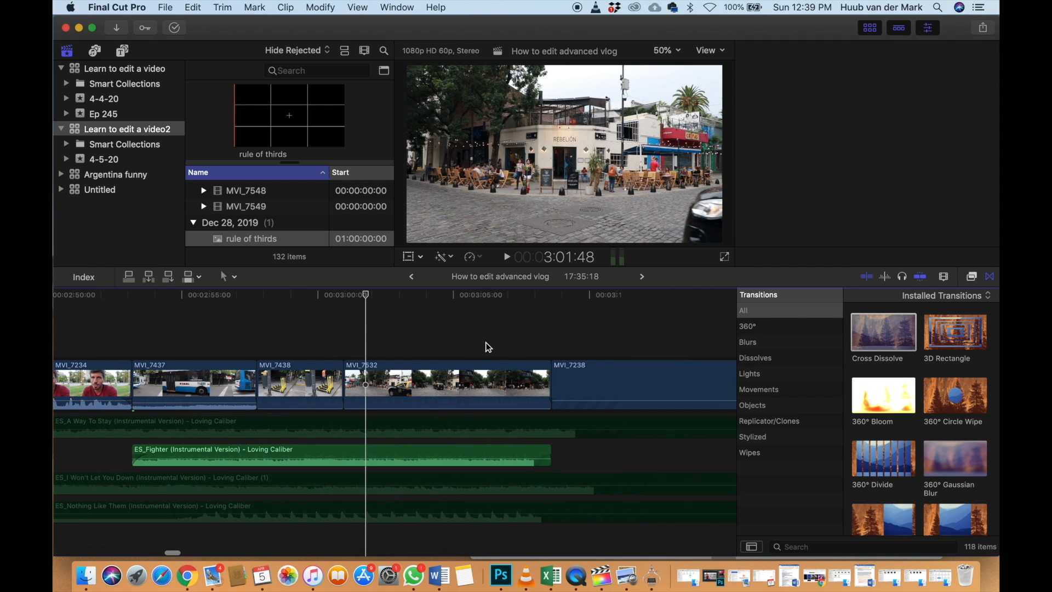
Play the cut from MVI_7532 to MVI_7238 and examine the start of MVI_7238 closely
left_click(535, 339)
key("j")
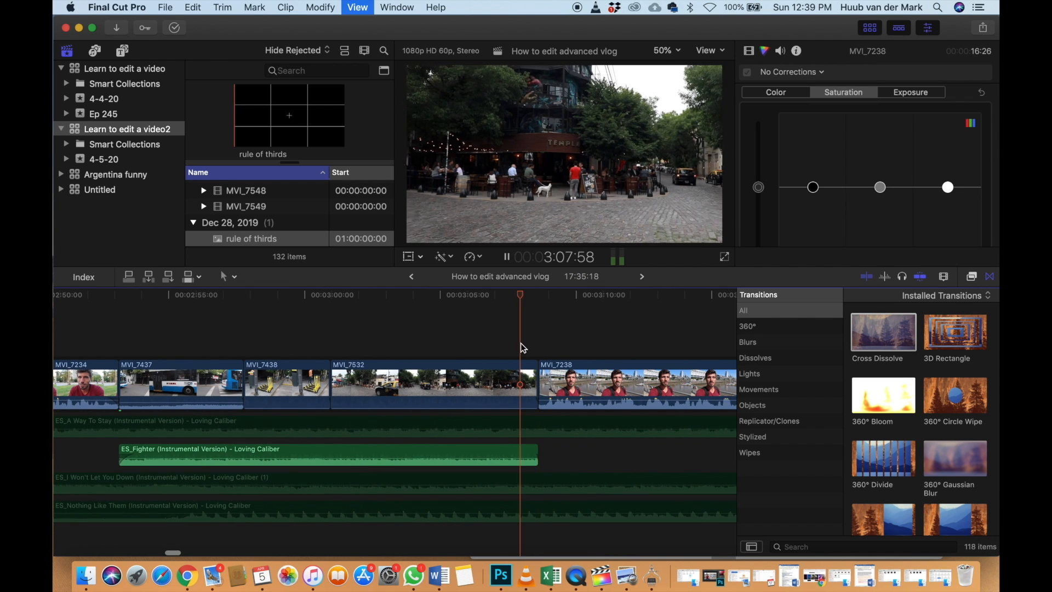
left_click(520, 343)
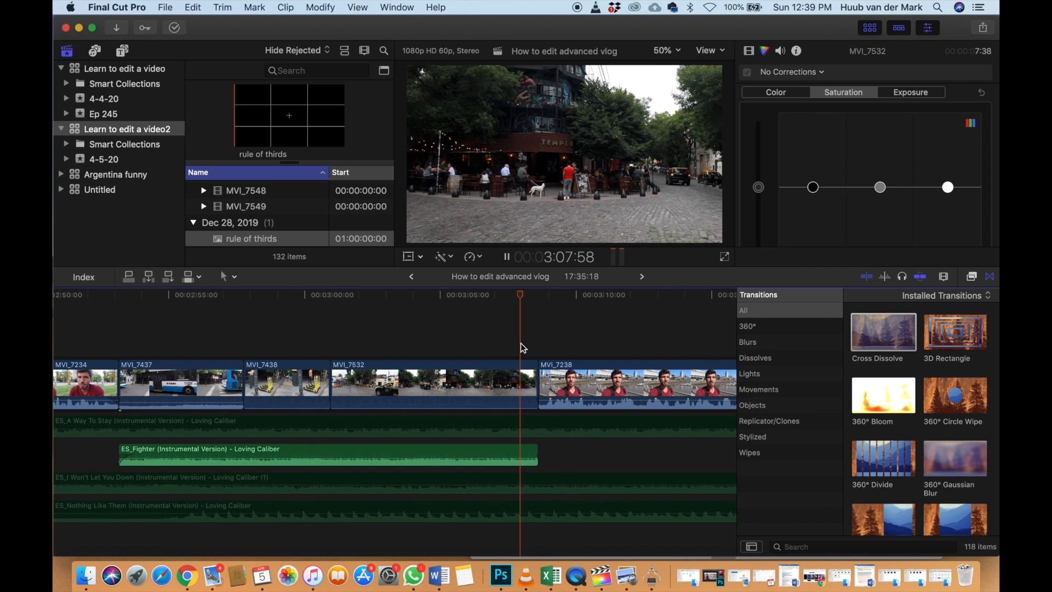
key("space")
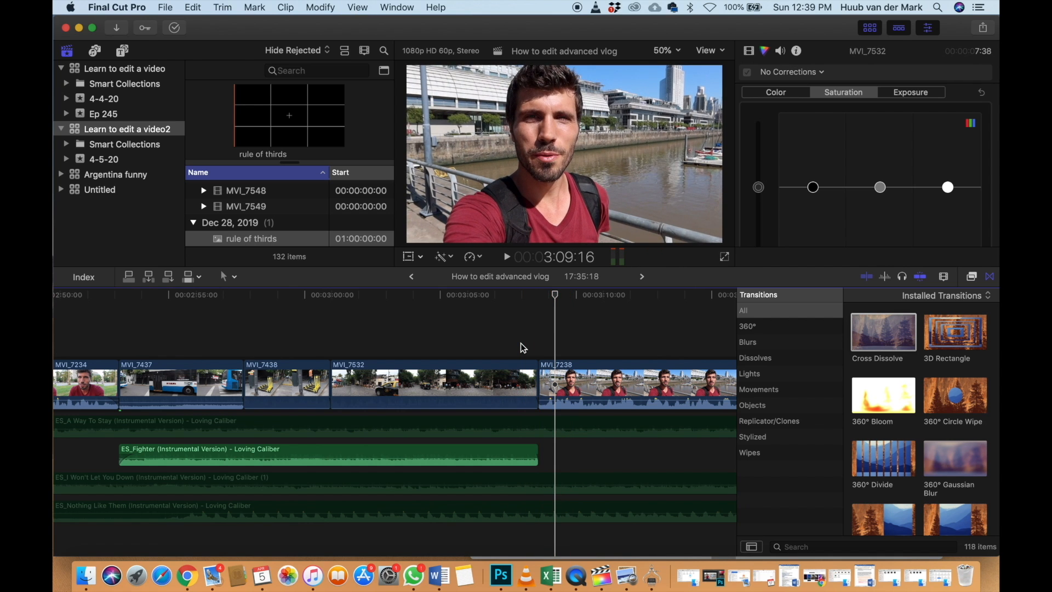
key("super+equal")
key("super+equal")
key("super+equal")
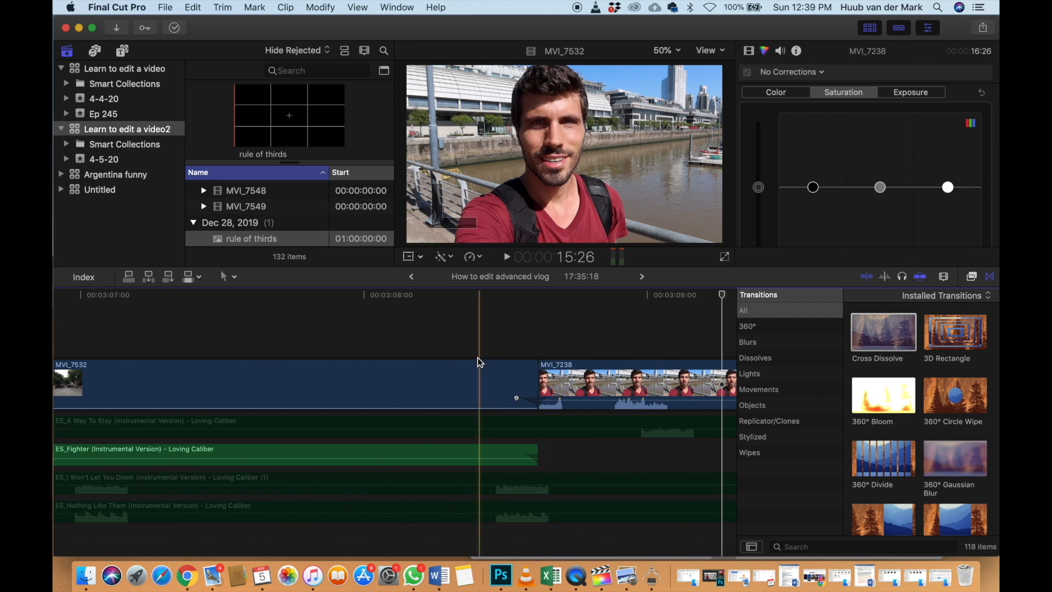
key("space")
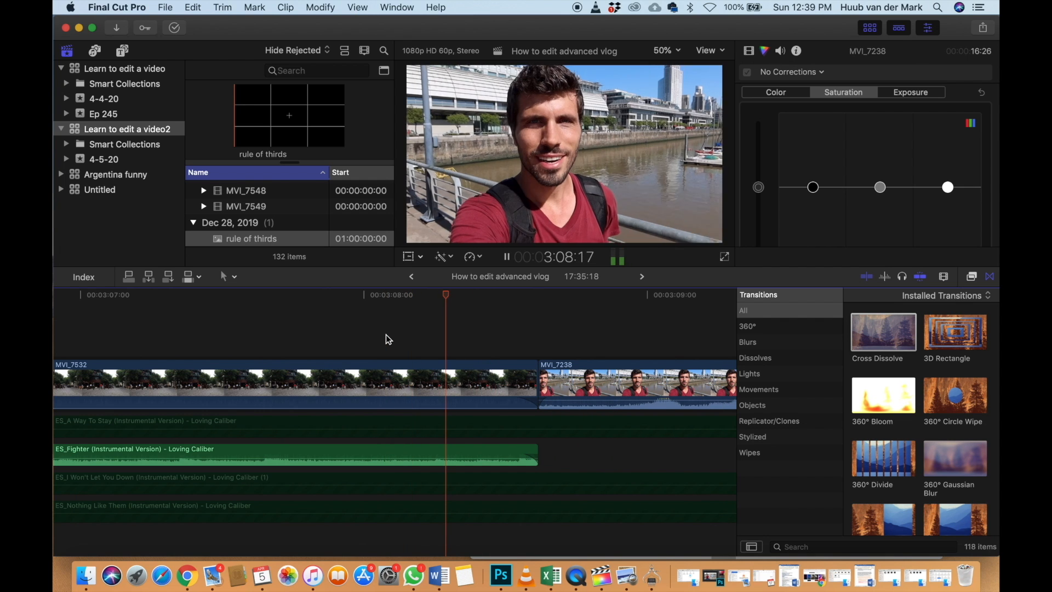
key("space")
scroll(386, 335, "right", 1)
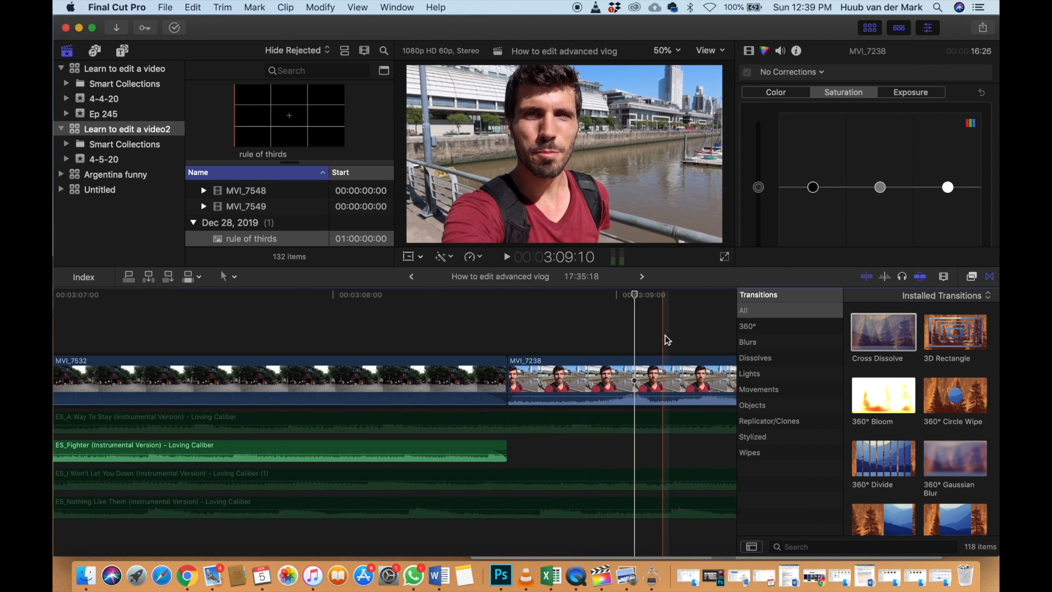
Trim the start of MVI_7238 up to about 3:08:54 and replay the cut from MVI_7532
left_click(591, 373)
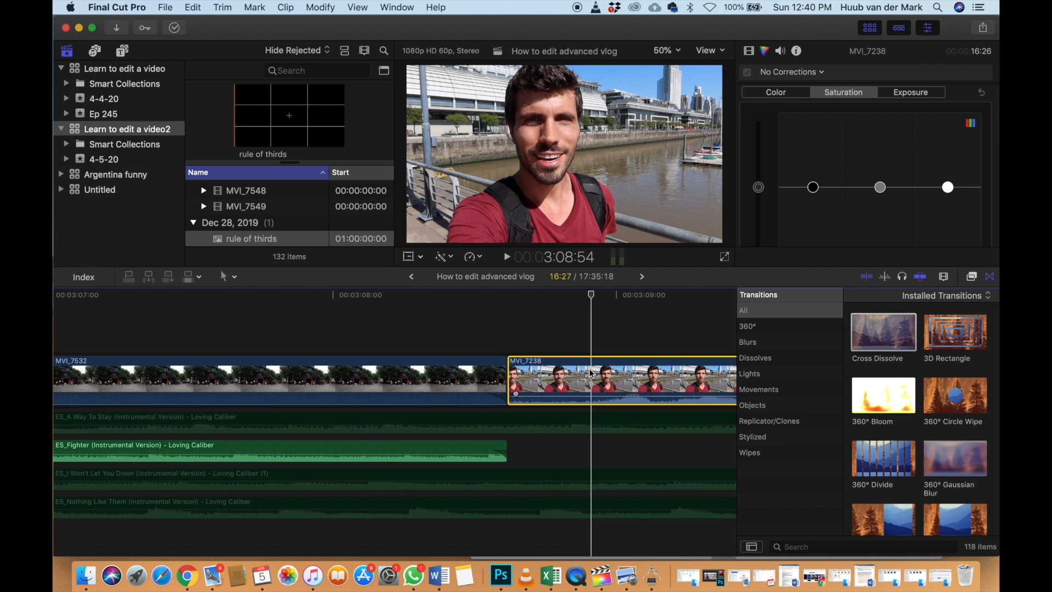
key("alt+bracketleft")
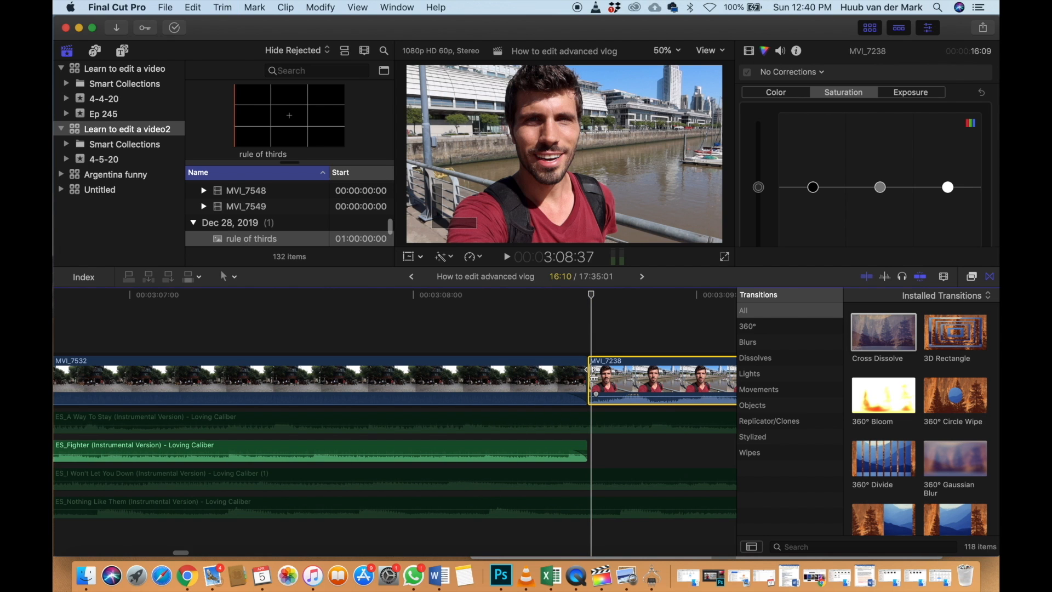
key("super+minus")
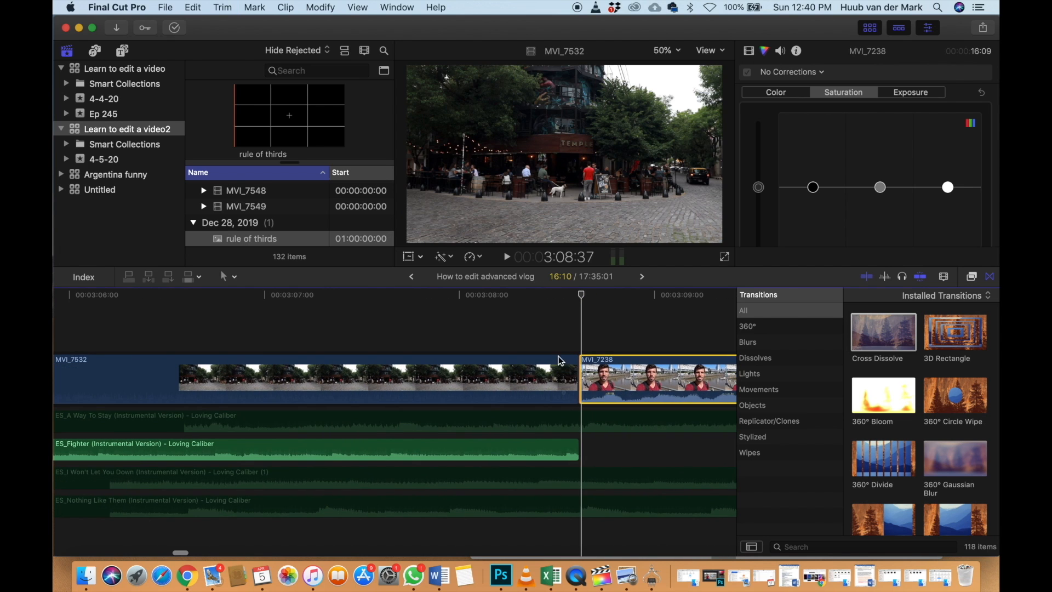
key("space")
key("space")
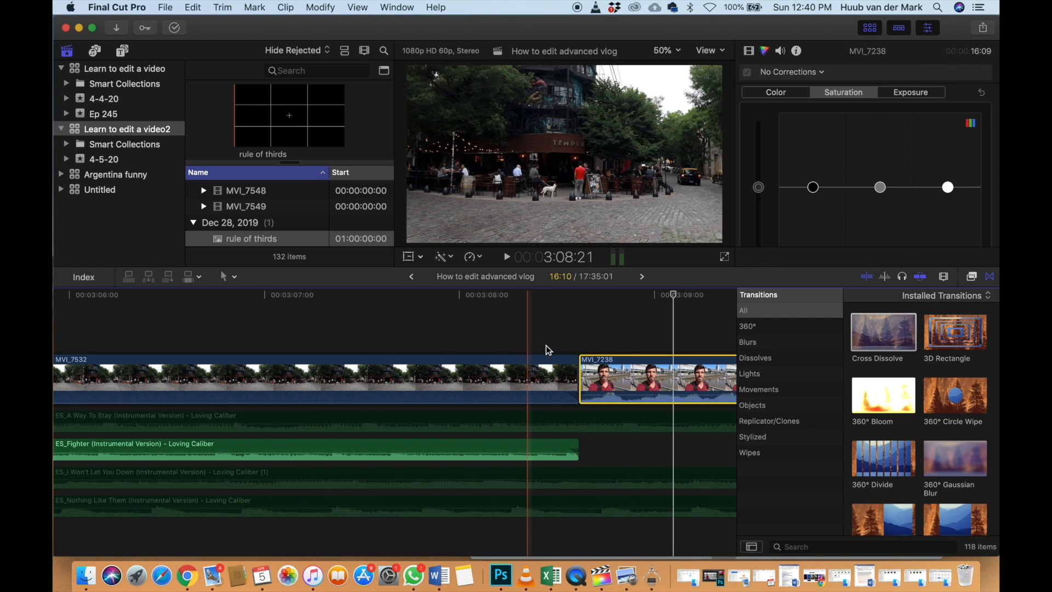
Try to extend the end of the ES_Fighter music slightly past the start of MVI_7238 and replay the cut
left_click(575, 448)
mouse_move(574, 447)
left_mouse_down()
mouse_move(591, 444)
mouse_move(576, 450)
left_mouse_up()
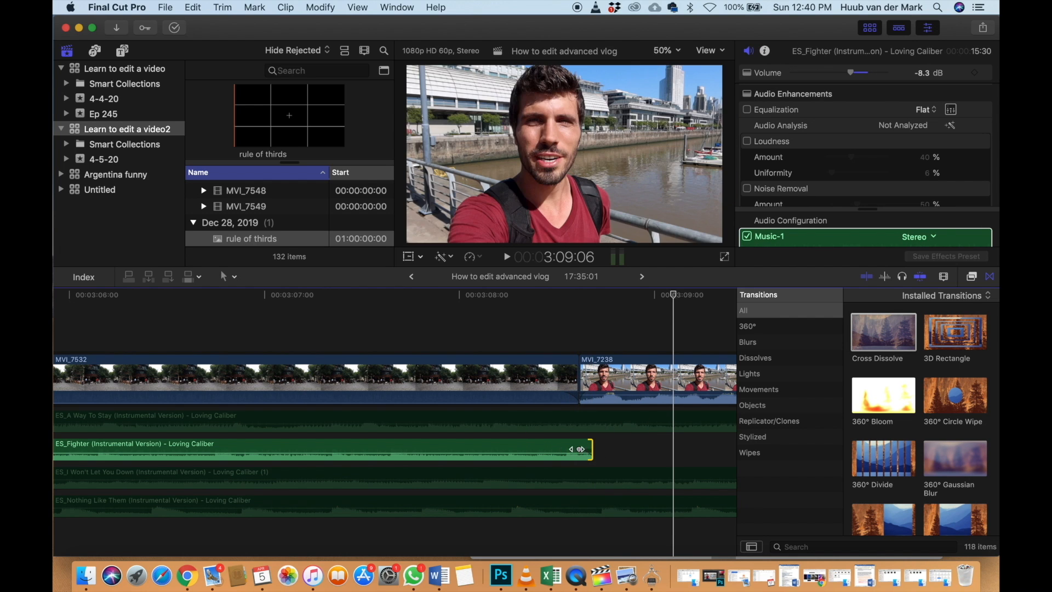
key("space")
key("space")
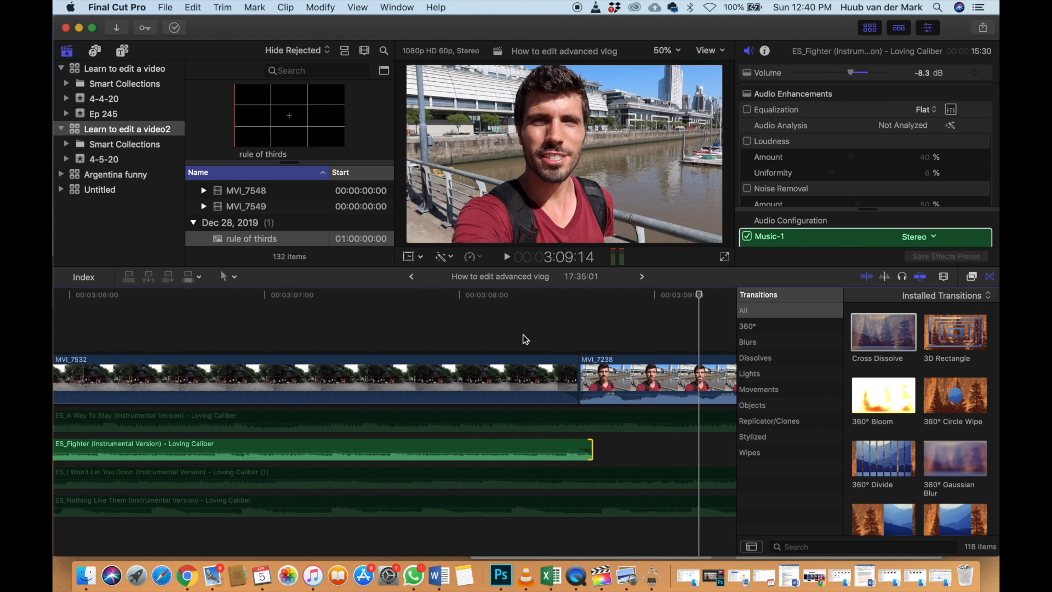
key("space")
key("space")
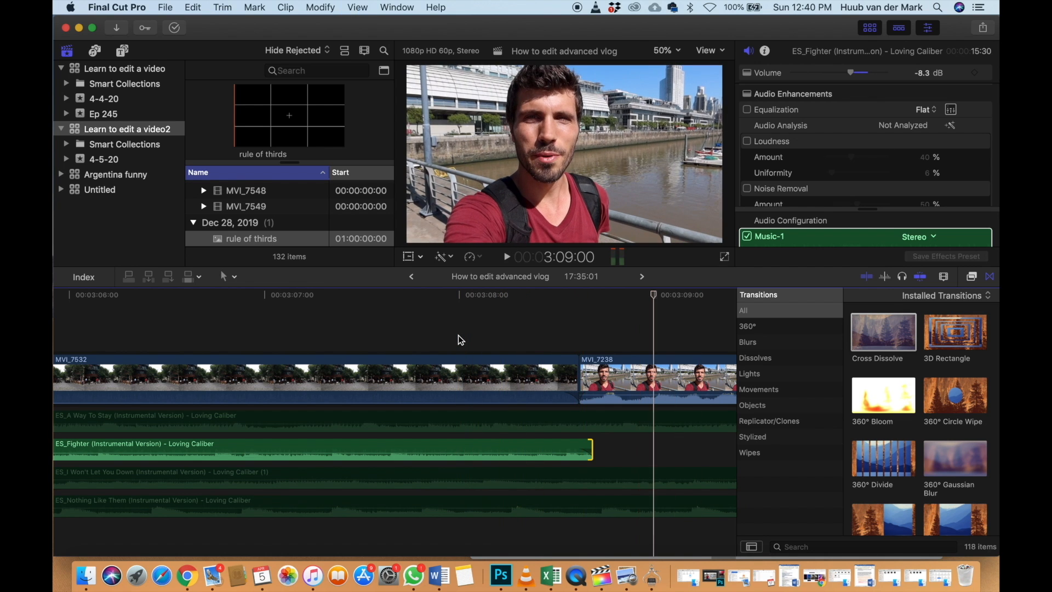
Play repeatedly across the cut from MVI_7532 to MVI_7238 to judge where the music should end
key("super+minus")
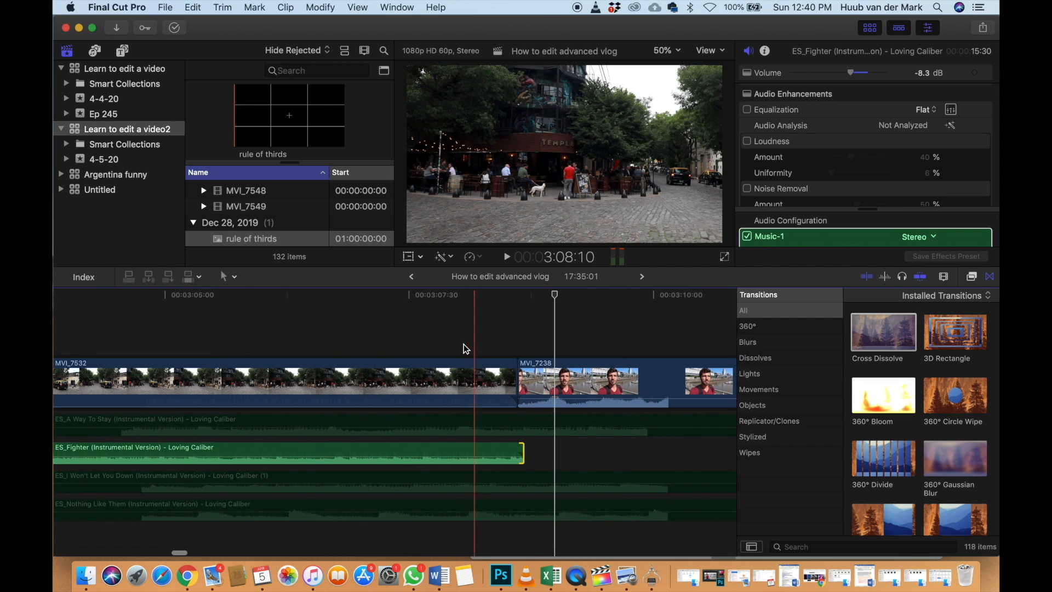
key("space")
key("space")
key("space")
key("space")
key("space")
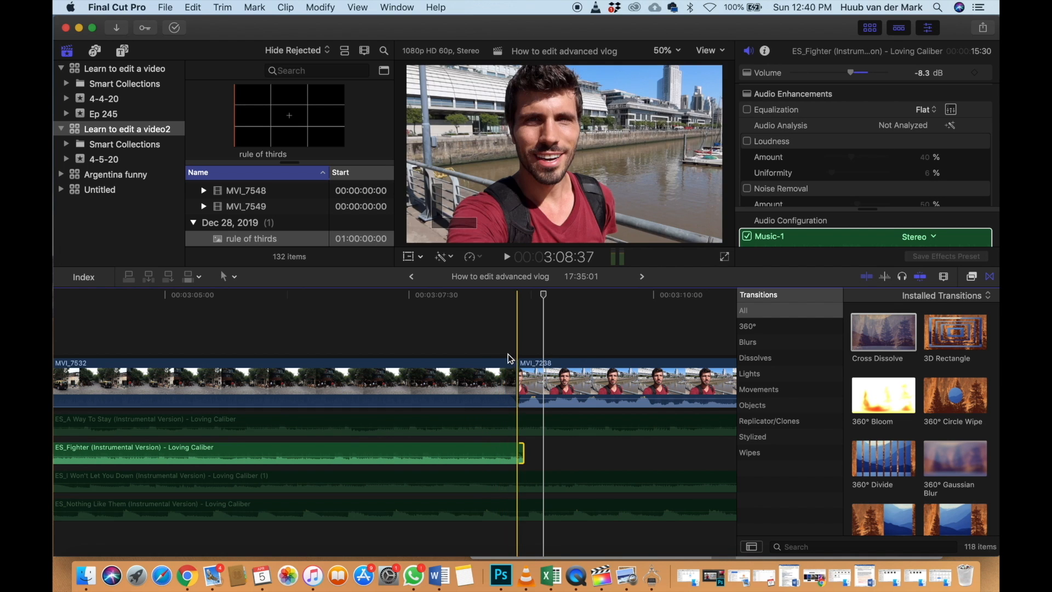
key("space")
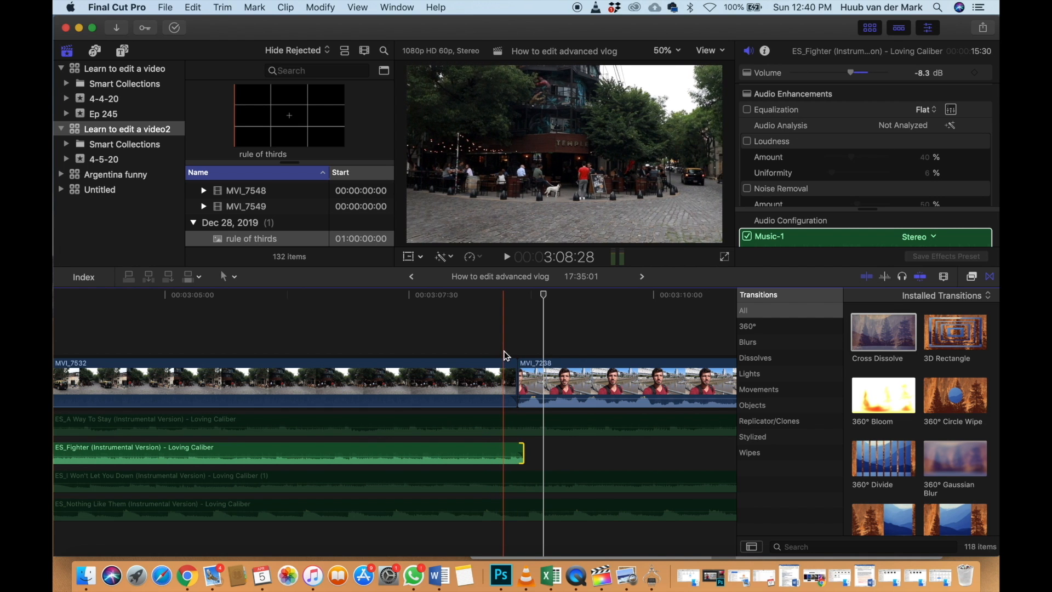
left_click(504, 353)
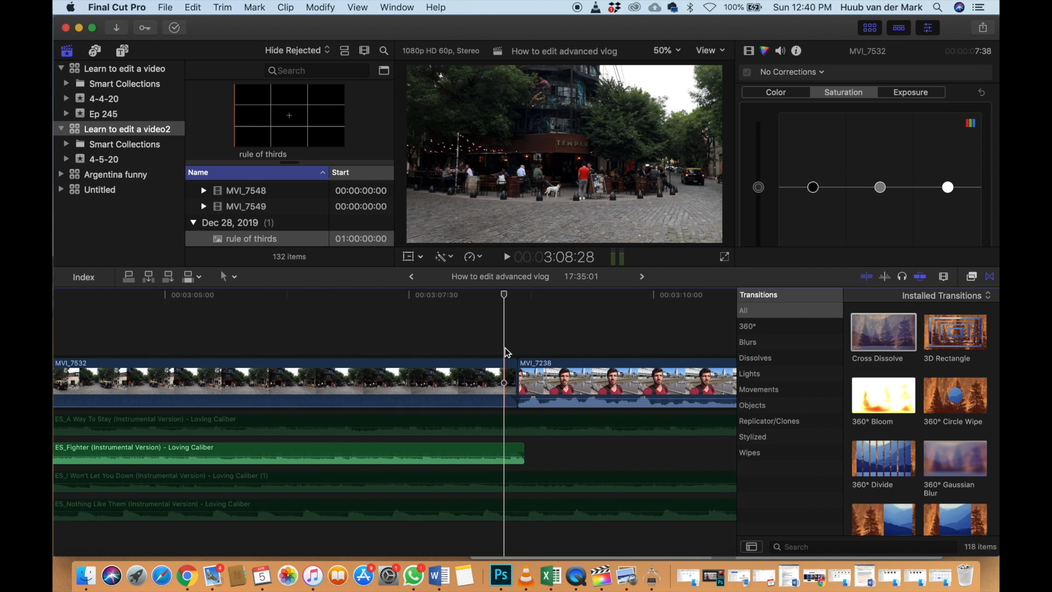
key("space")
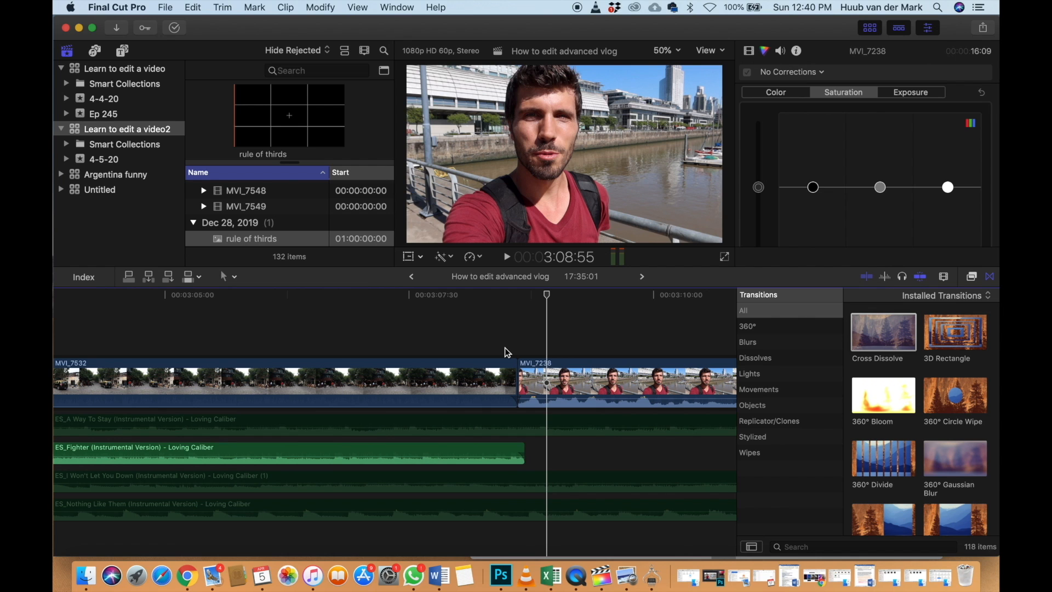
Shorten the ES_Fighter music to about 15:21 so it ends just before MVI_7238, and replay the cut
left_click_drag(523, 450, 505, 450)
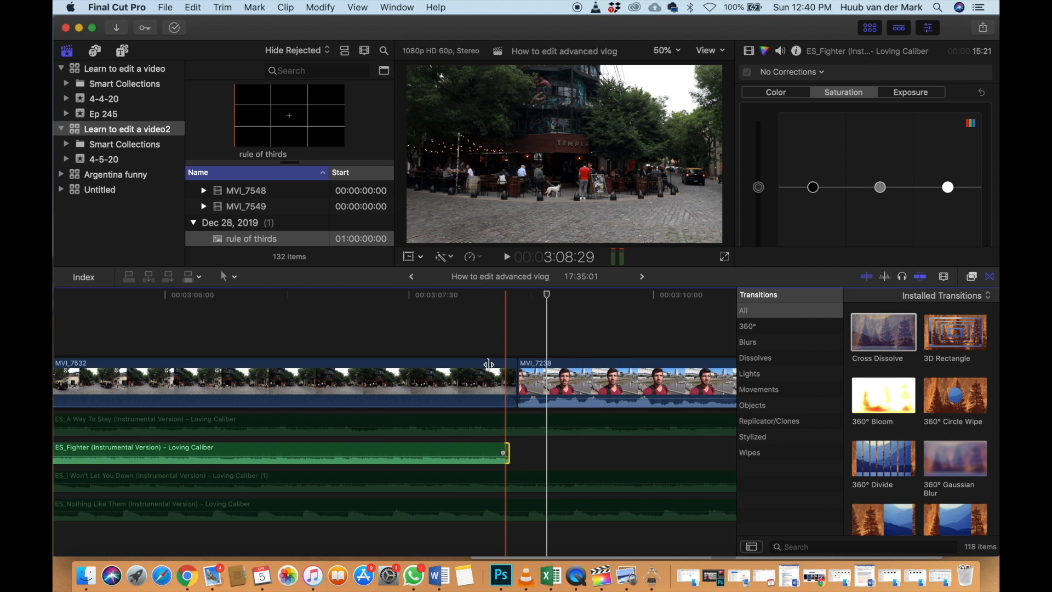
key("space")
key("space")
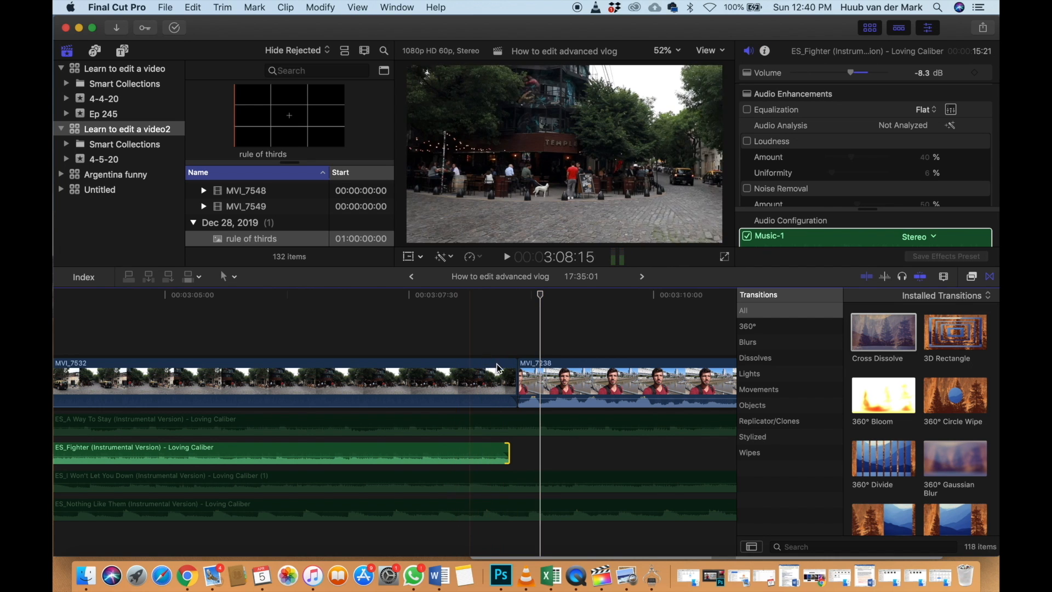
Trim the end of MVI_7532 back to the end of the ES_Fighter music and replay the cut to MVI_7238
left_click_drag(512, 378, 504, 378)
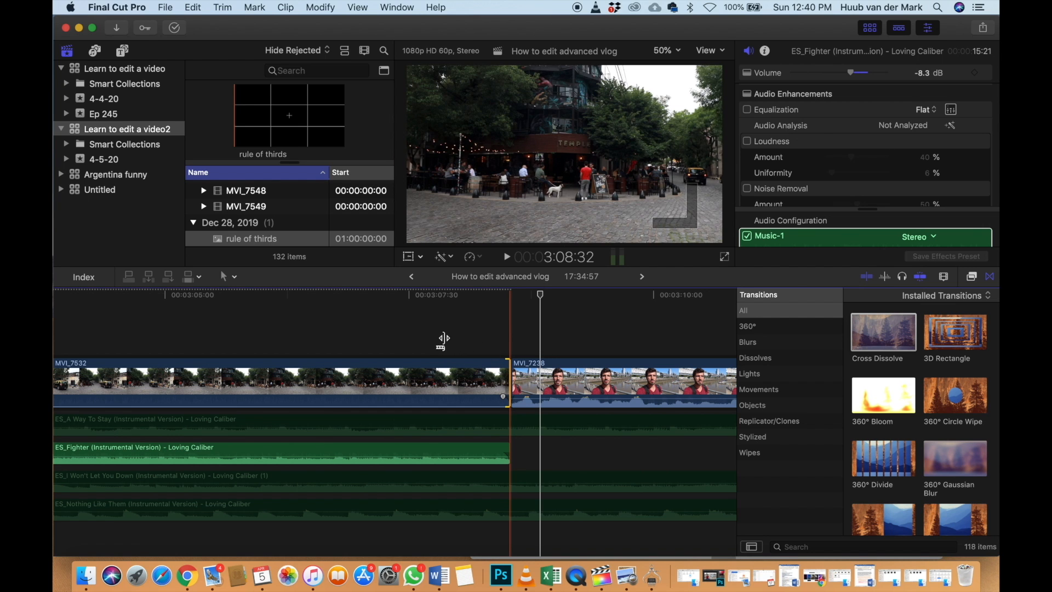
key("space")
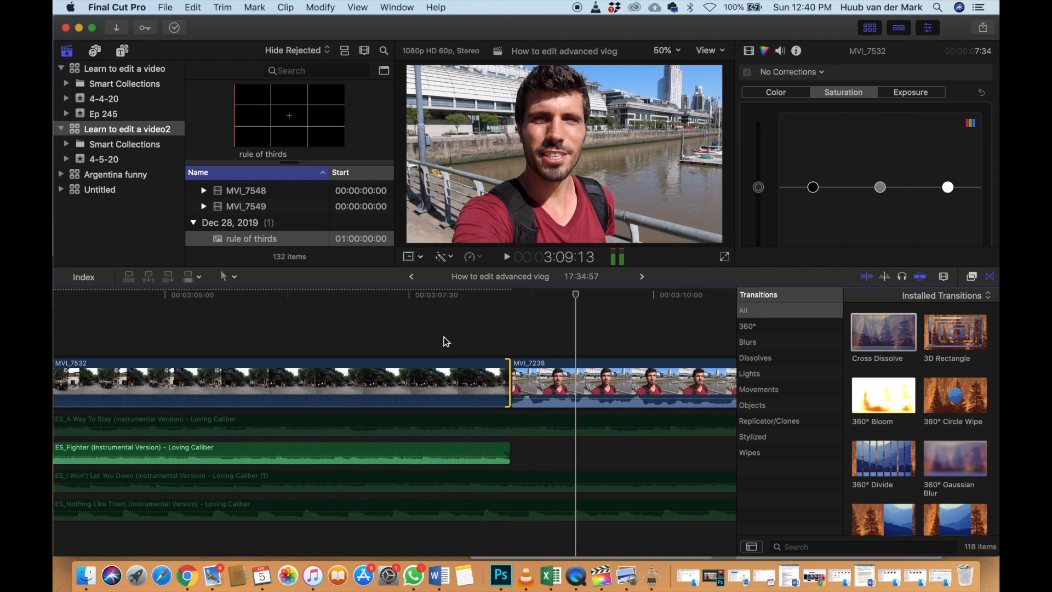
key("space")
left_click(444, 338)
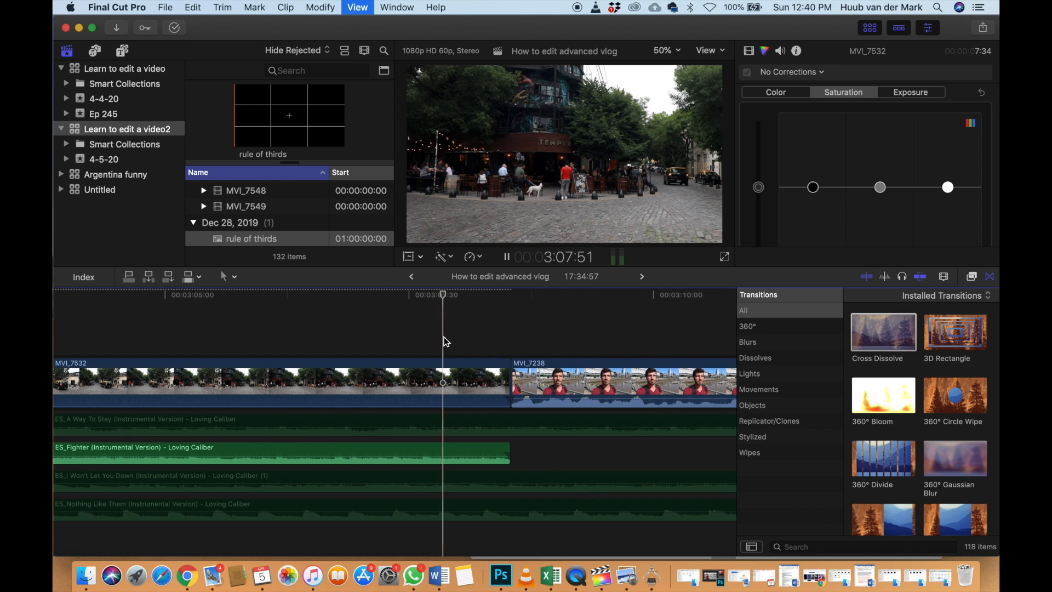
key("space")
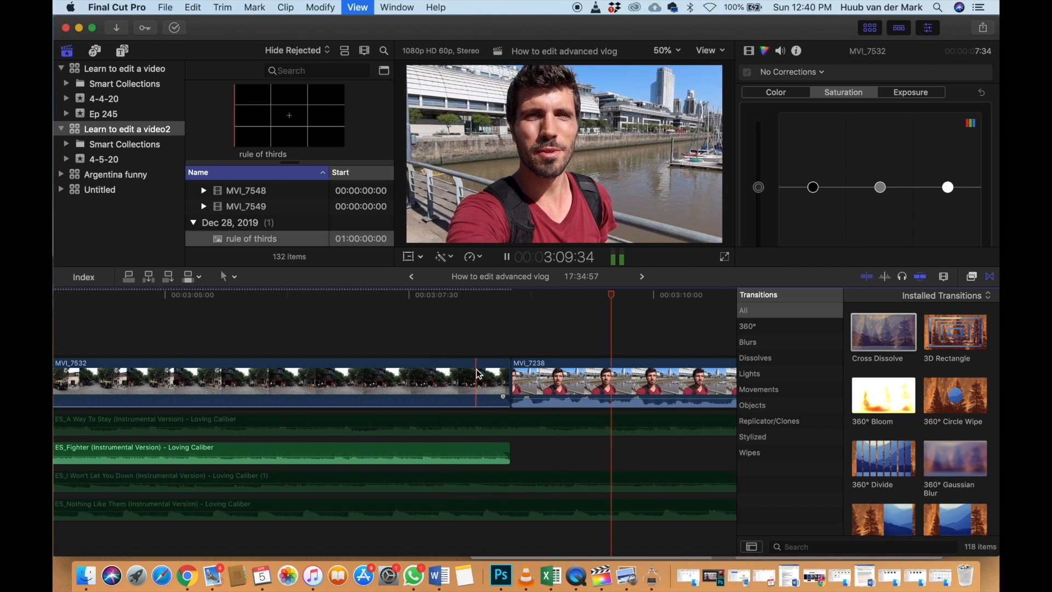
key("space")
key("space")
key("super+minus")
scroll(458, 339, "right", 8)
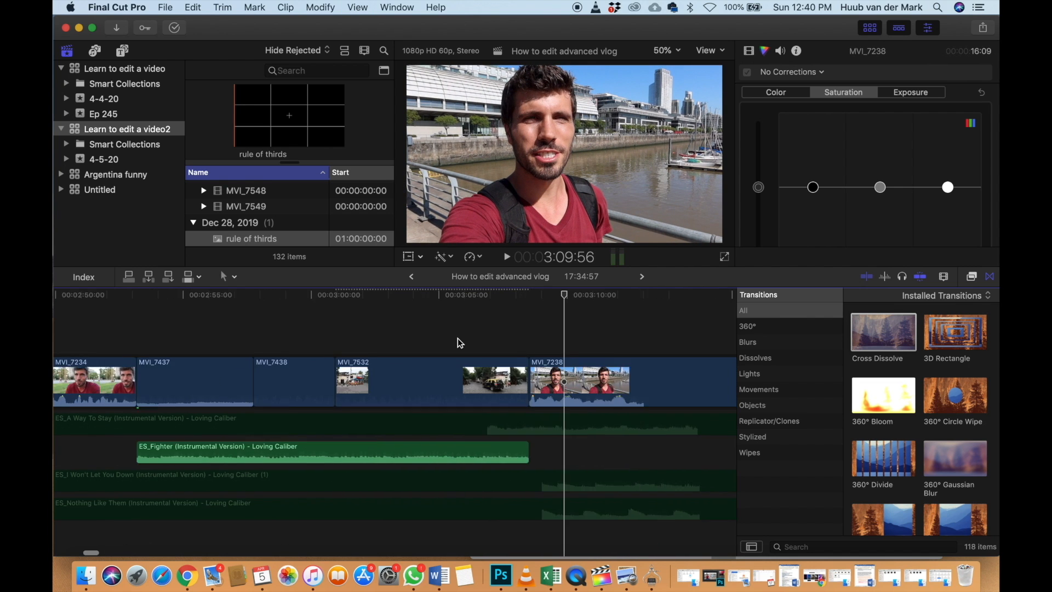
Create a project named "Ep copy" in event 4-5-20, keeping the 1080p HD, 60p settings
key("super+minus")
key("super+minus")
key("super+minus")
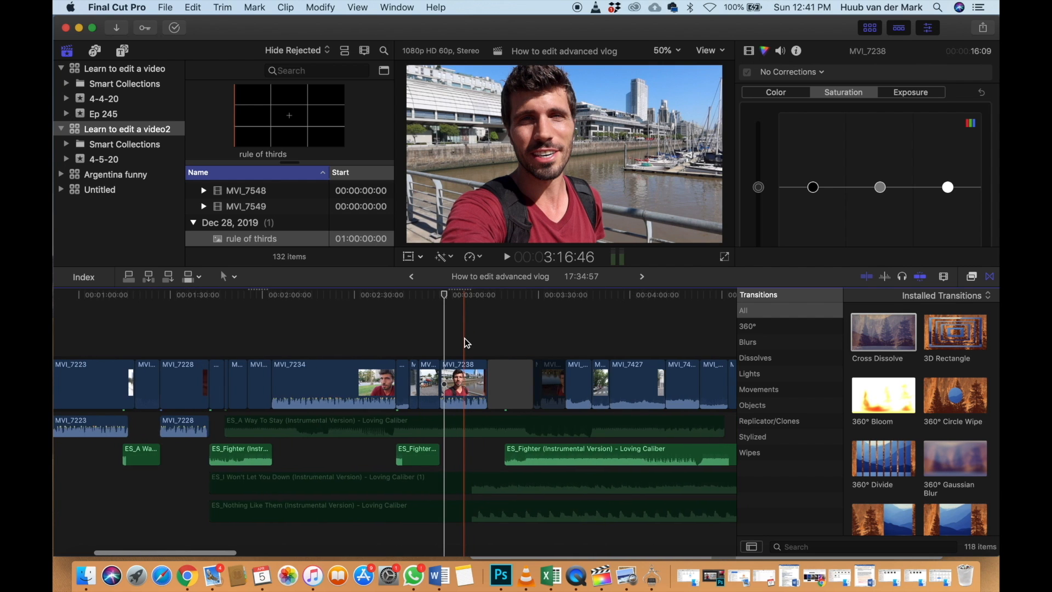
key("super+minus")
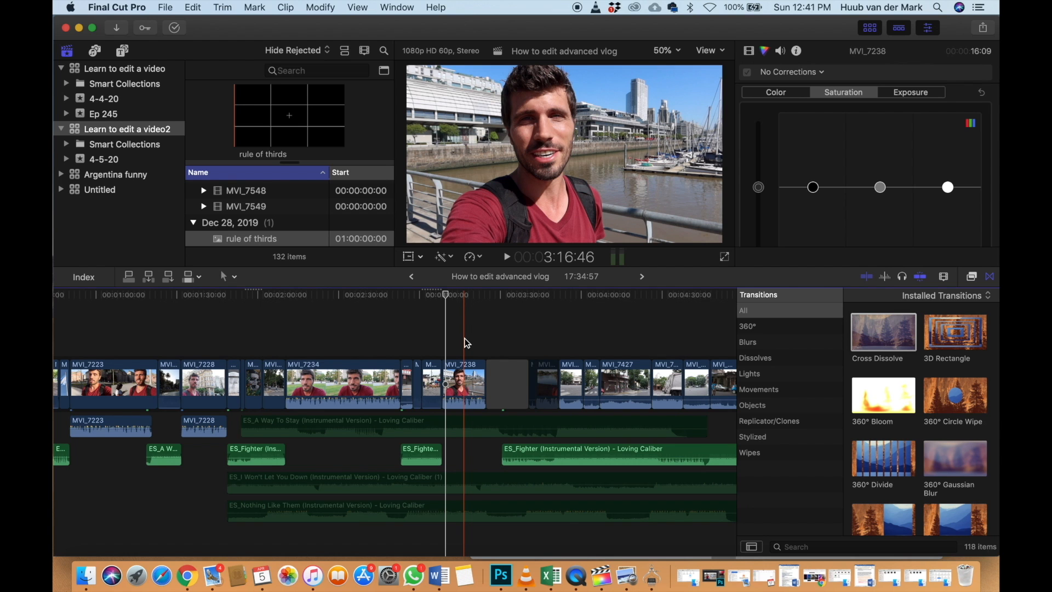
key("super+minus")
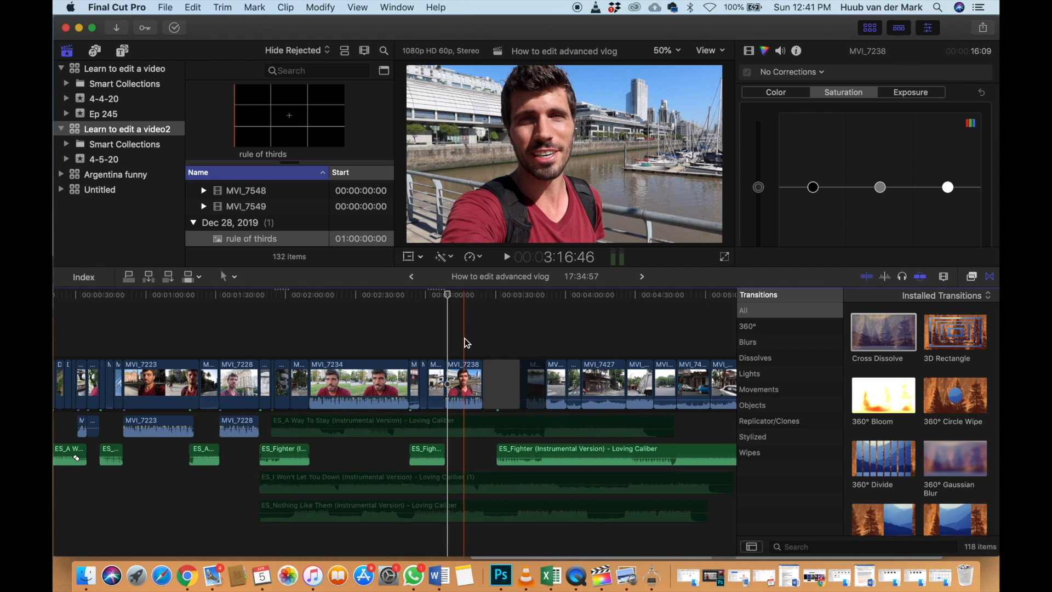
scroll(231, 202, "up", 3)
scroll(230, 202, "up", 5)
right_click(118, 130)
left_click(147, 149)
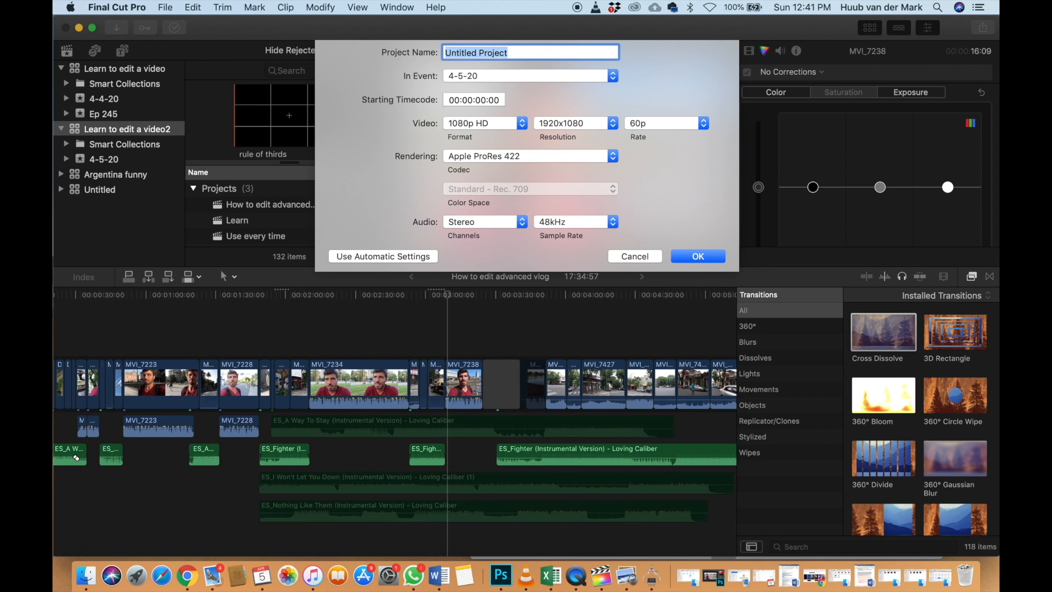
type("Ep copy")
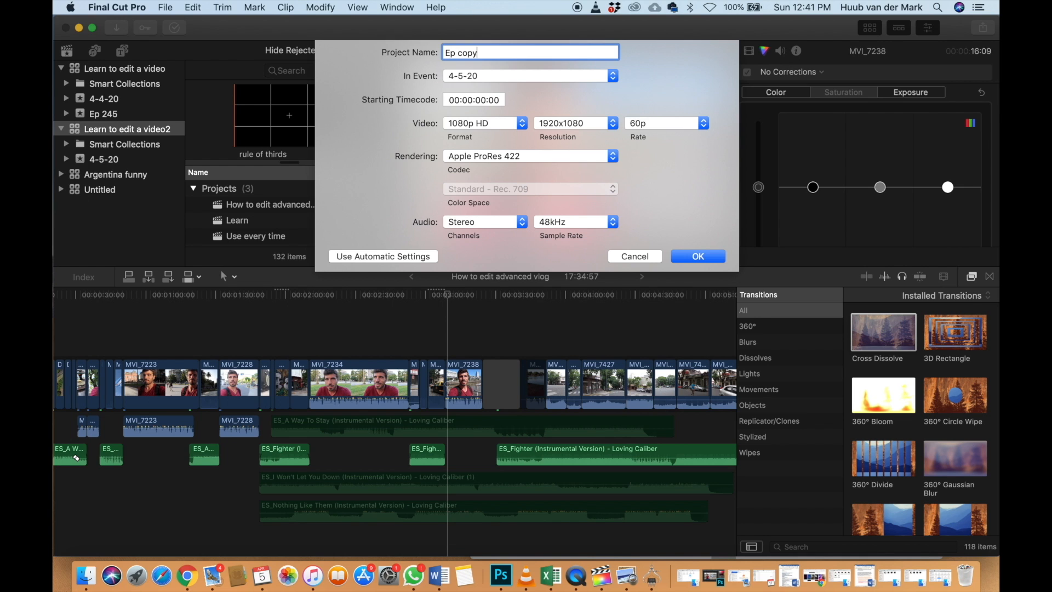
key("Return")
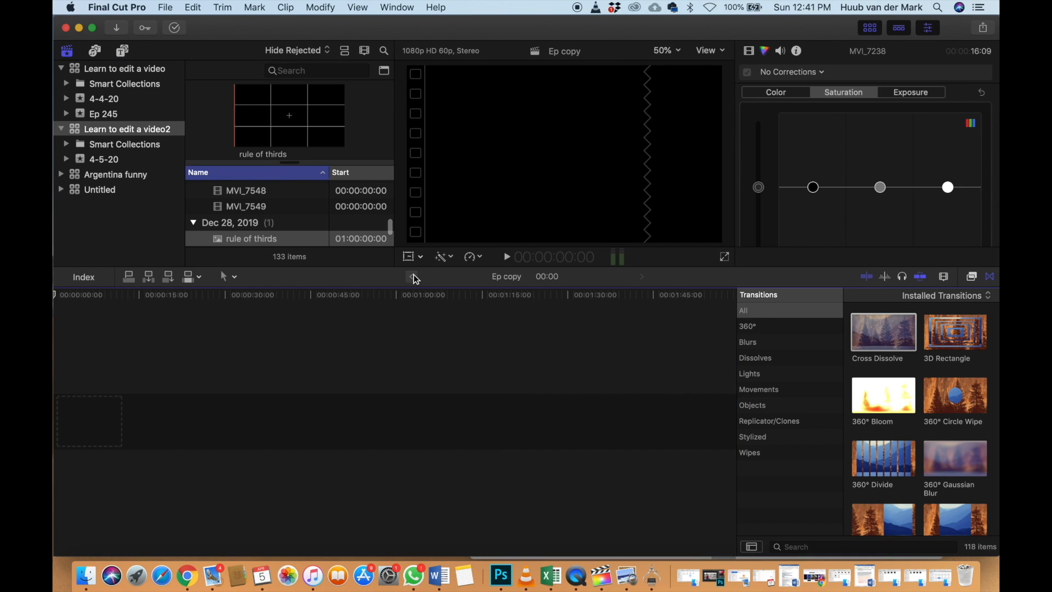
Copy all timeline clips from "How to edit advanced vlog" and paste them at the start of the empty "Ep copy" project
left_click(414, 276)
scroll(297, 357, "left", 5)
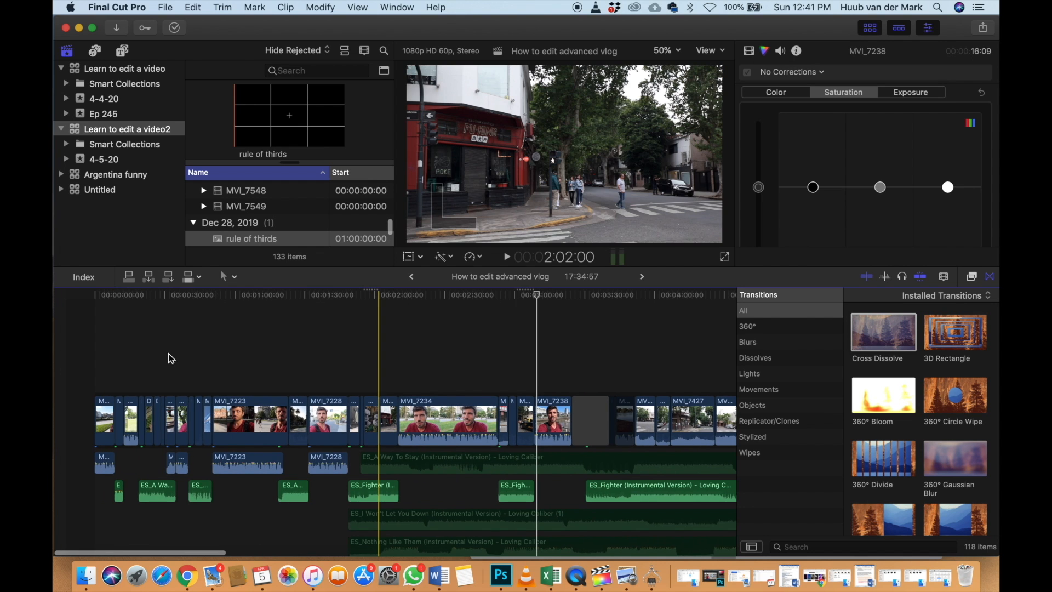
mouse_move(73, 335)
left_mouse_down()
mouse_move(933, 445)
mouse_move(932, 590)
mouse_move(667, 535)
mouse_move(656, 555)
left_mouse_up()
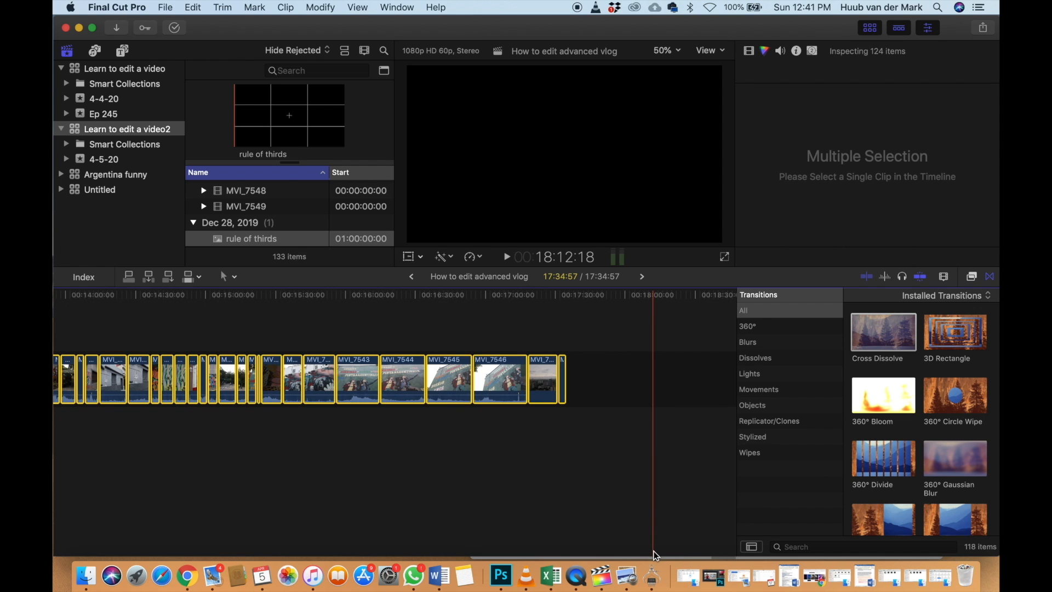
key("super+c")
left_click(644, 276)
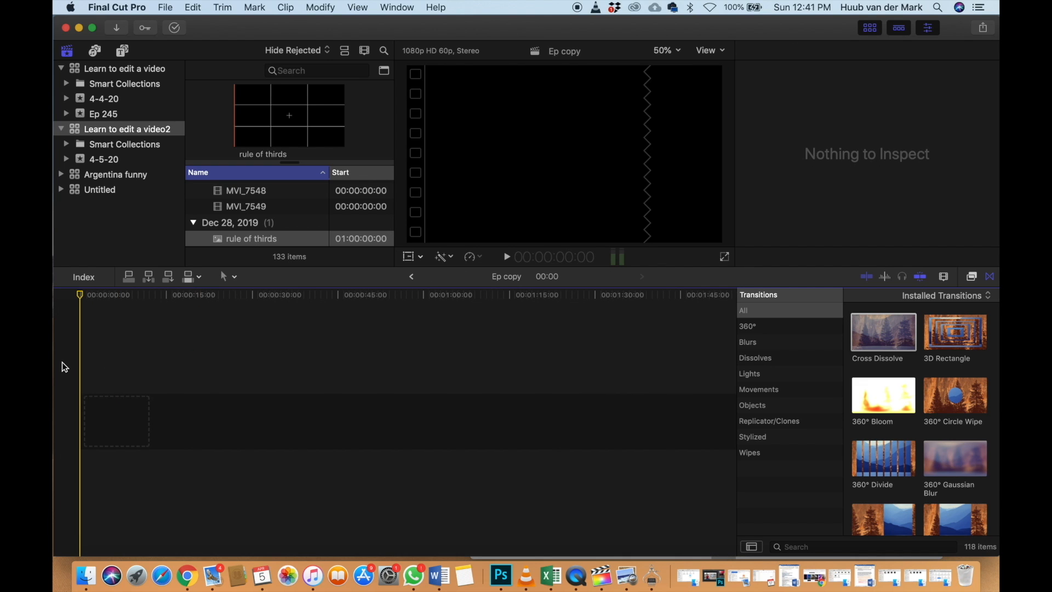
key("super+v")
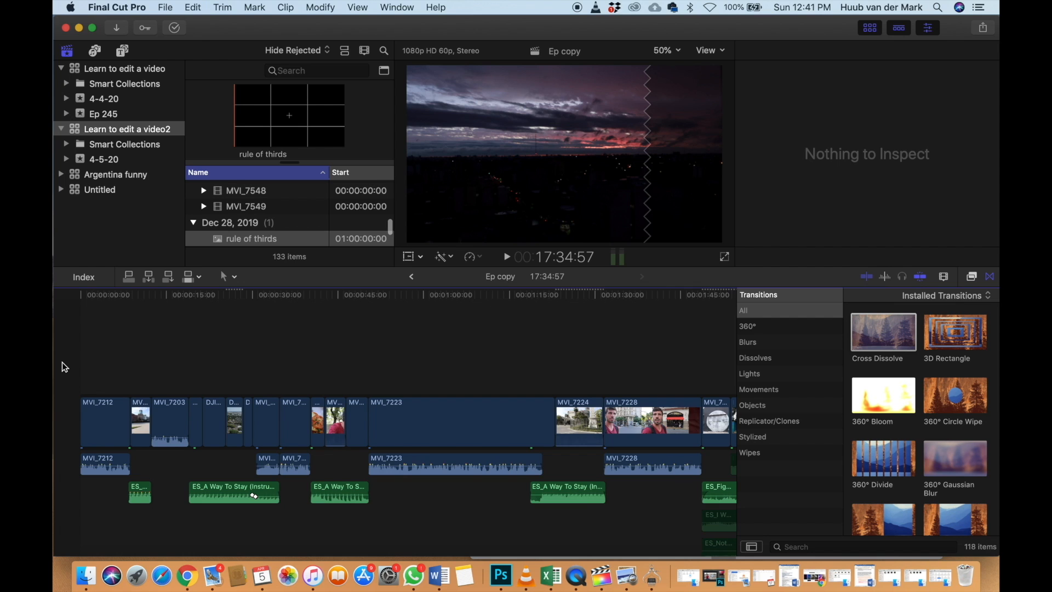
In "How to edit advanced vlog", delete everything after MVI_7238, including the gap, and place the playhead at the end of that clip
left_click(411, 276)
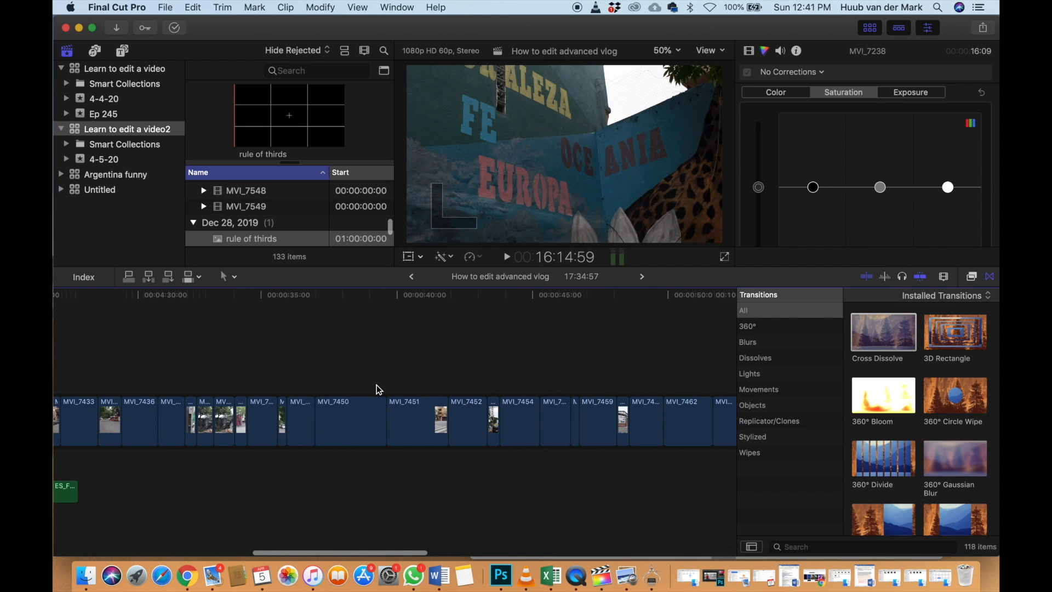
scroll(377, 385, "left", 4)
scroll(376, 384, "right", 5)
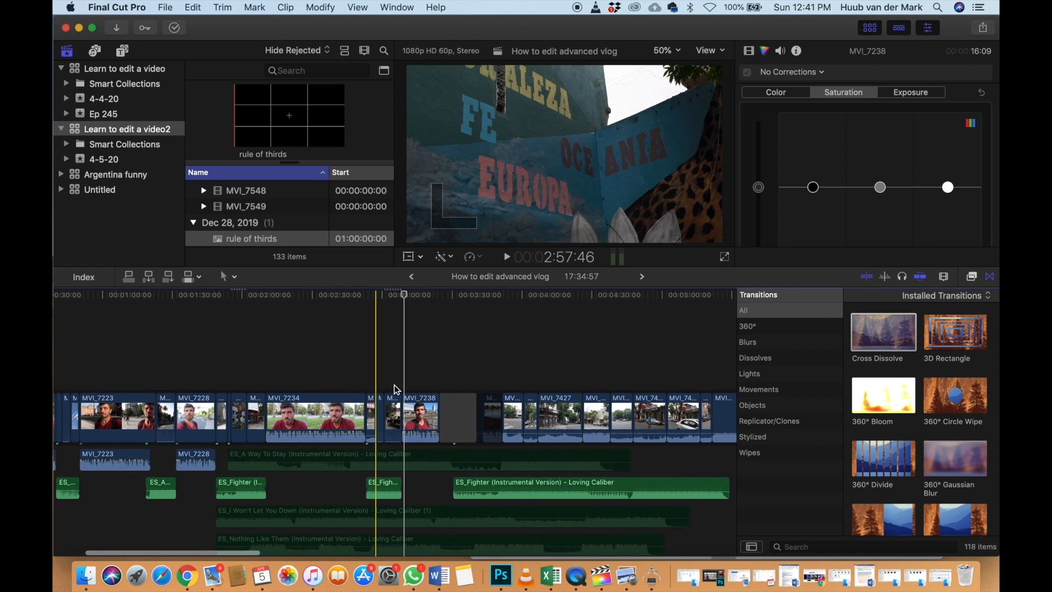
left_click_drag(460, 373, 700, 540)
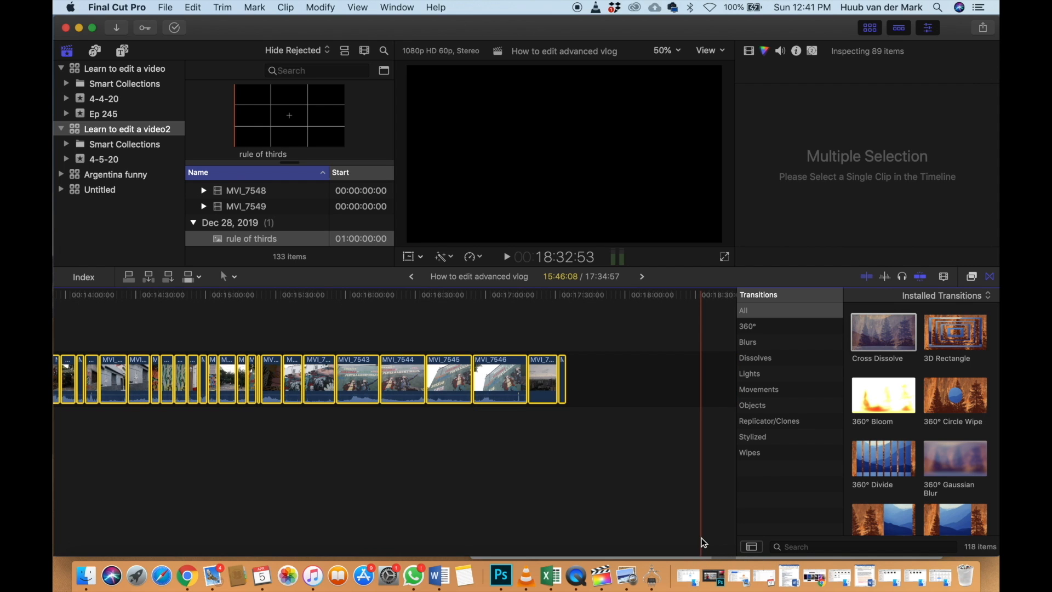
key("Delete")
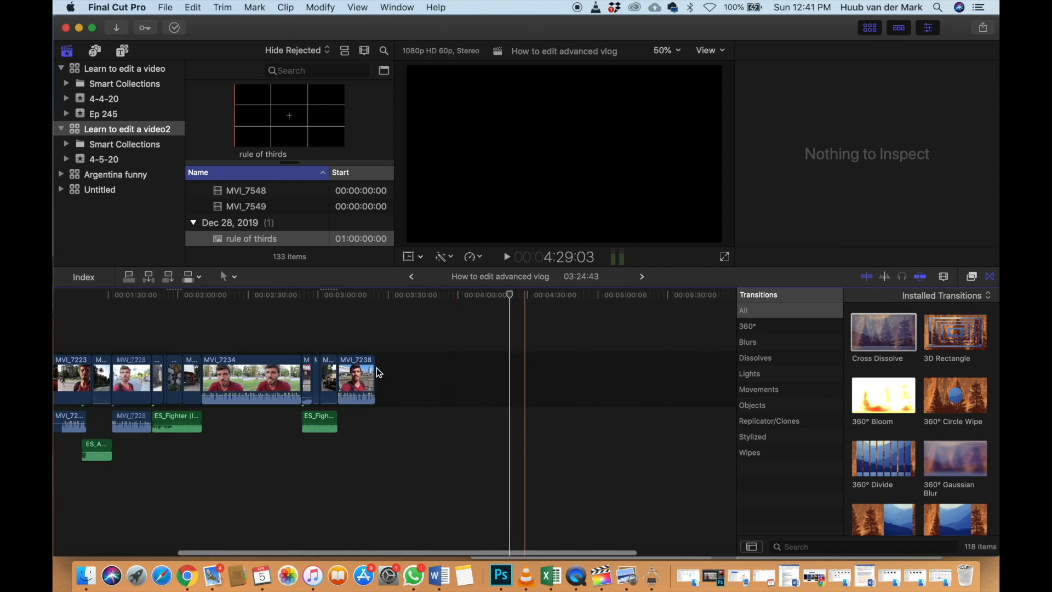
left_click(558, 313)
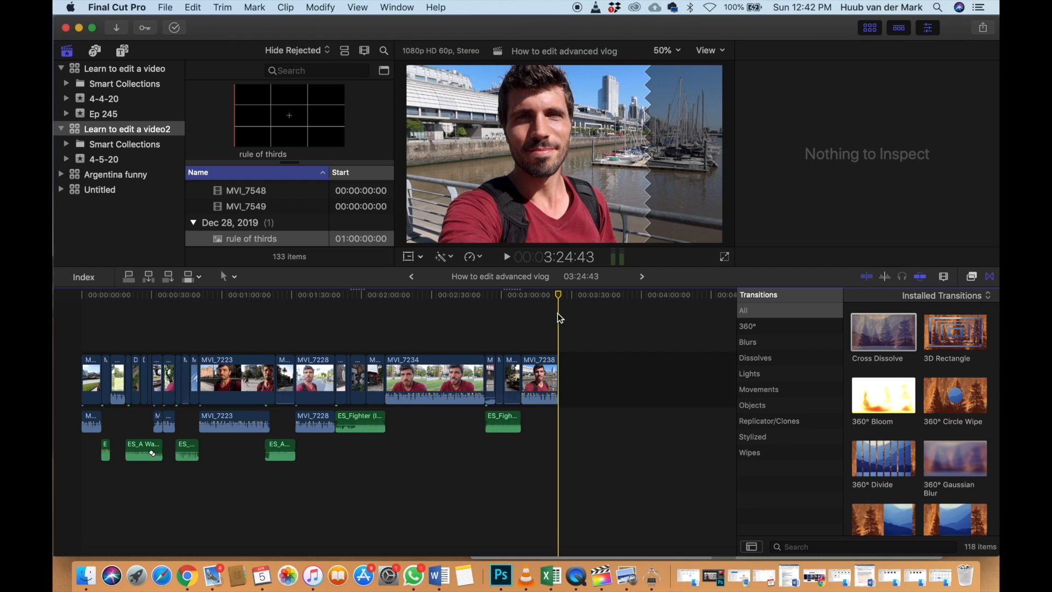
Switch to the Word index document, highlight "Color grading" and "Editing audio (50% background sound)" in yellow, and minimize the document
left_click(439, 576)
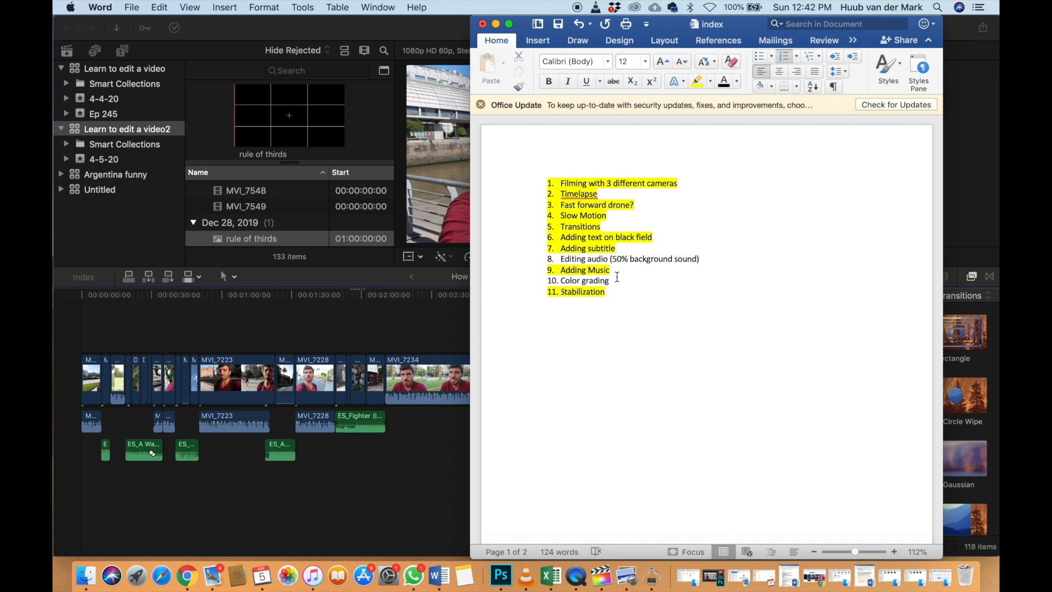
left_click_drag(613, 280, 561, 281)
left_click(696, 83)
key("Left")
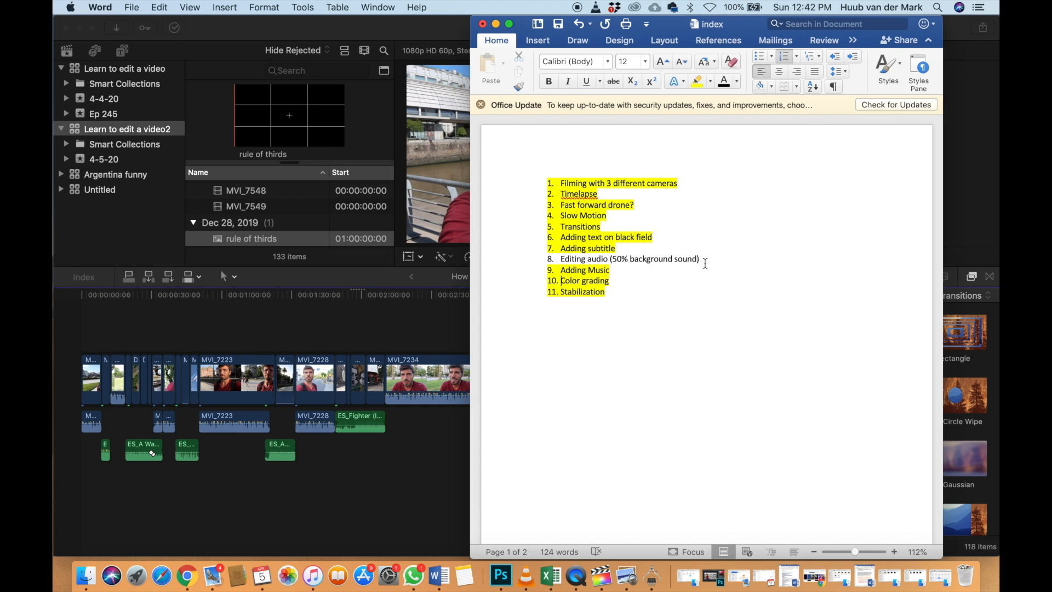
left_click_drag(706, 264, 561, 259)
left_click(697, 82)
key("Left")
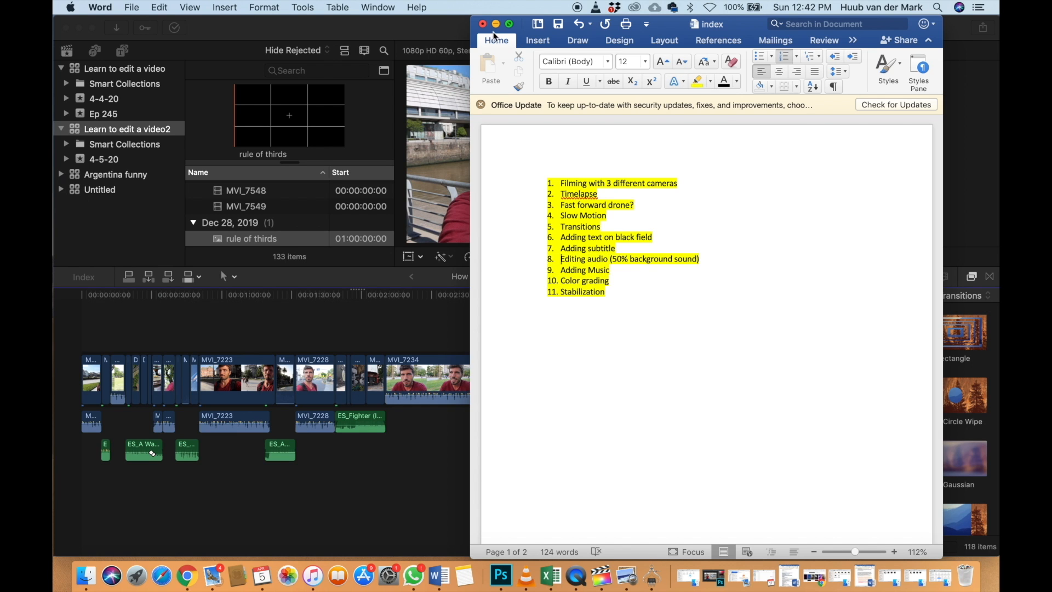
left_click(496, 24)
Export "How to edit advanced vlog" from Final Cut Pro as HD 1080p 30fps into the AA Argentina folder on the LaCie drive
left_click(559, 330)
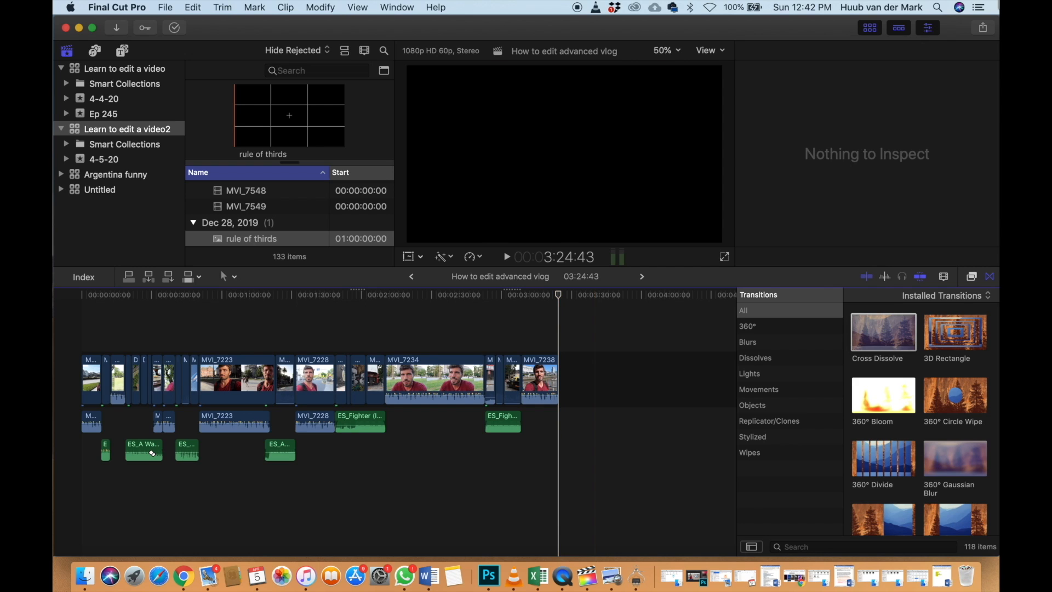
left_click(984, 28)
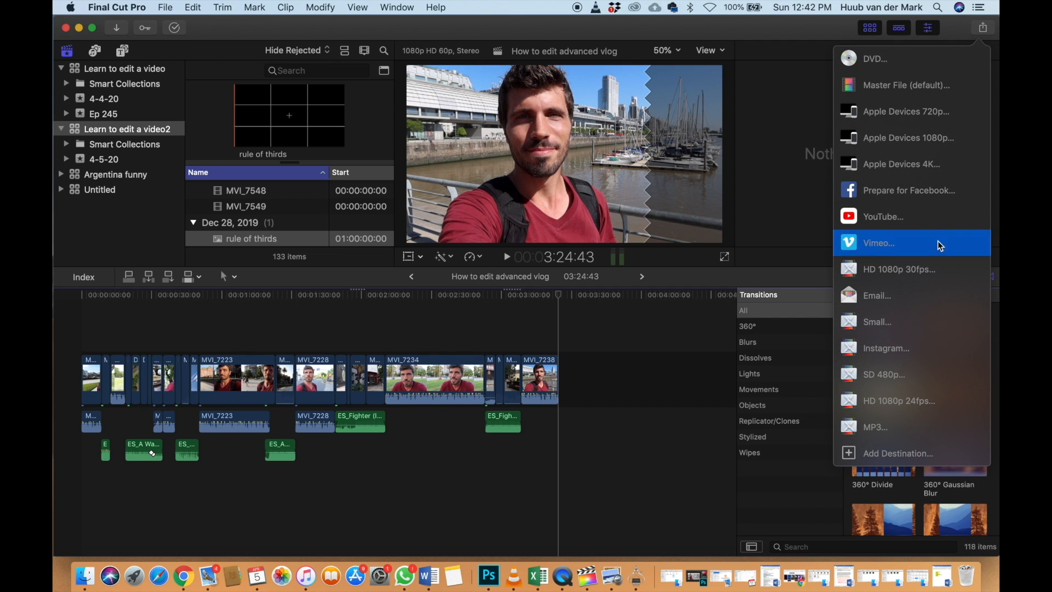
left_click(923, 266)
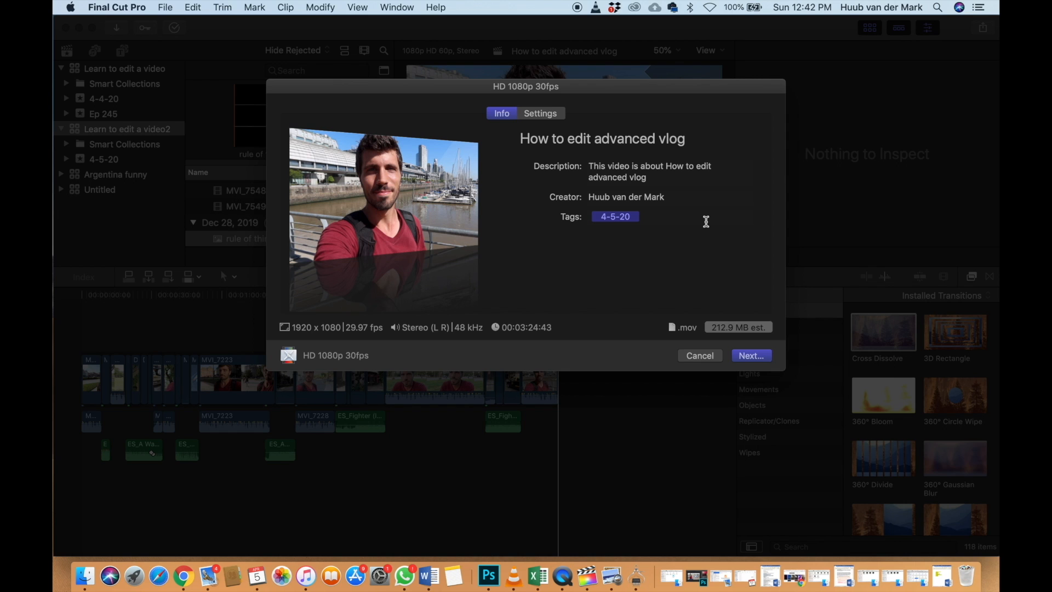
left_click(751, 355)
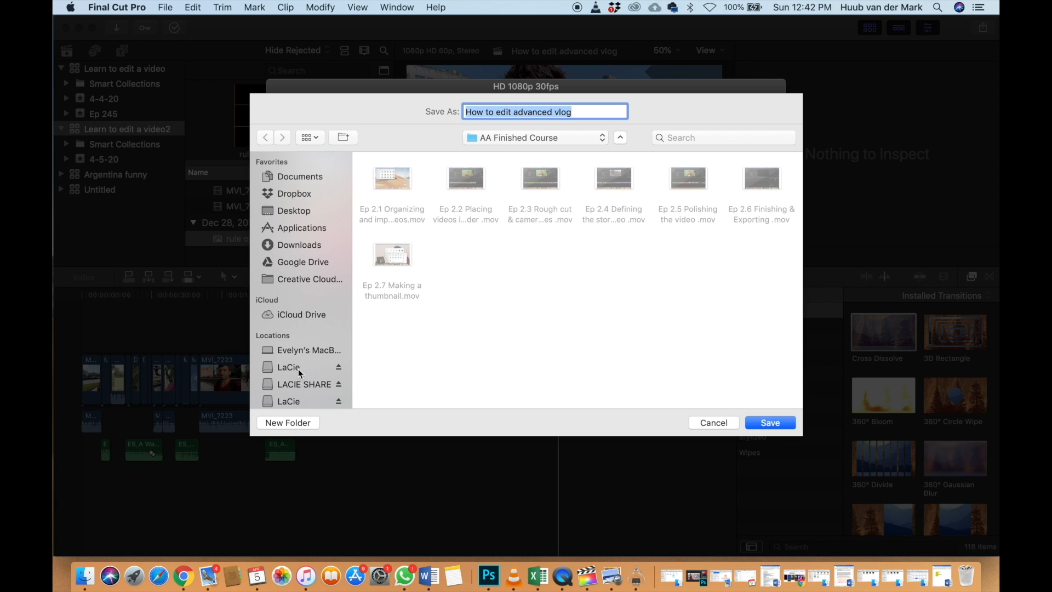
left_click(286, 401)
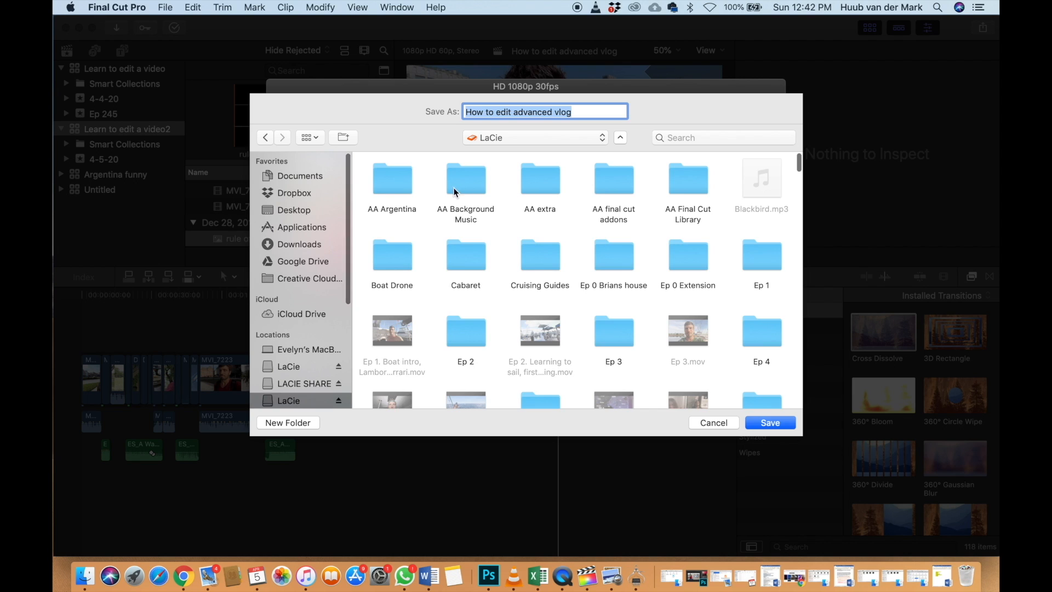
double_click(392, 176)
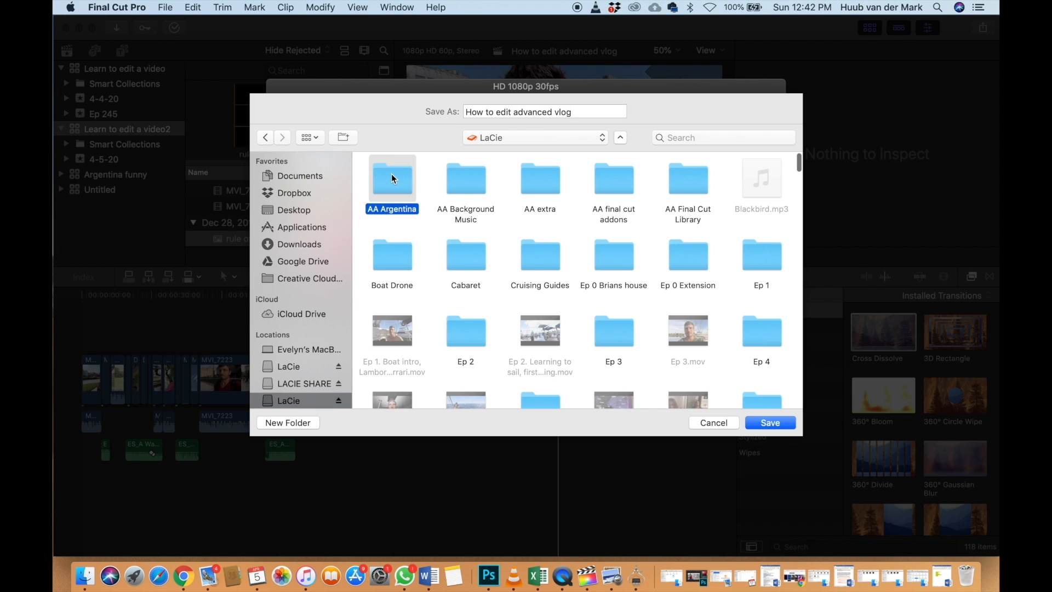
left_click(769, 423)
left_click(747, 356)
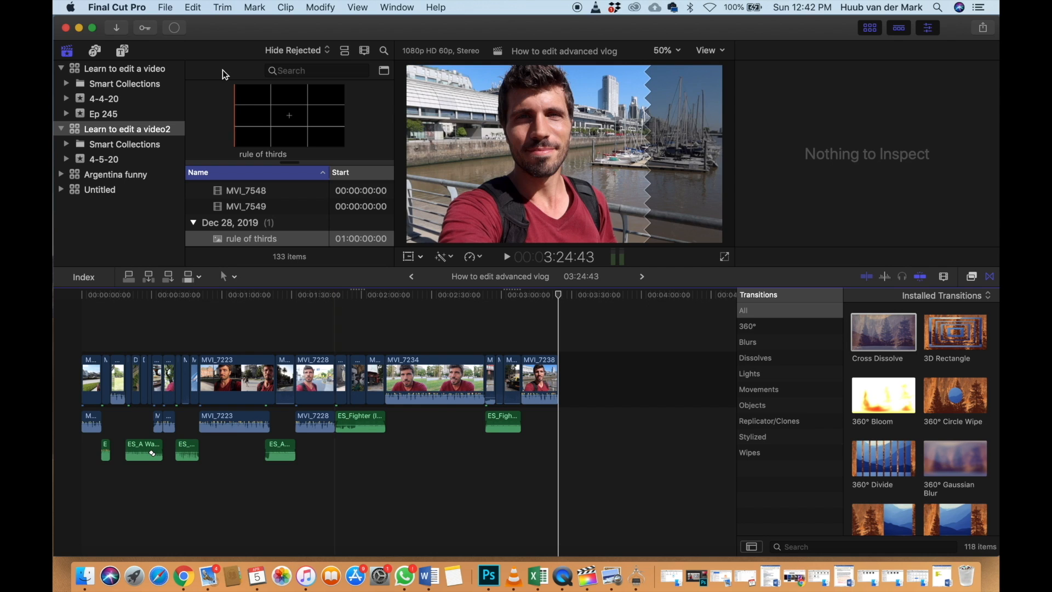
Check the export in Background Tasks, then open the exported "How to edit advanced vlog" movie from AA Argentina and play it full screen in QuickTime Player
left_click(175, 28)
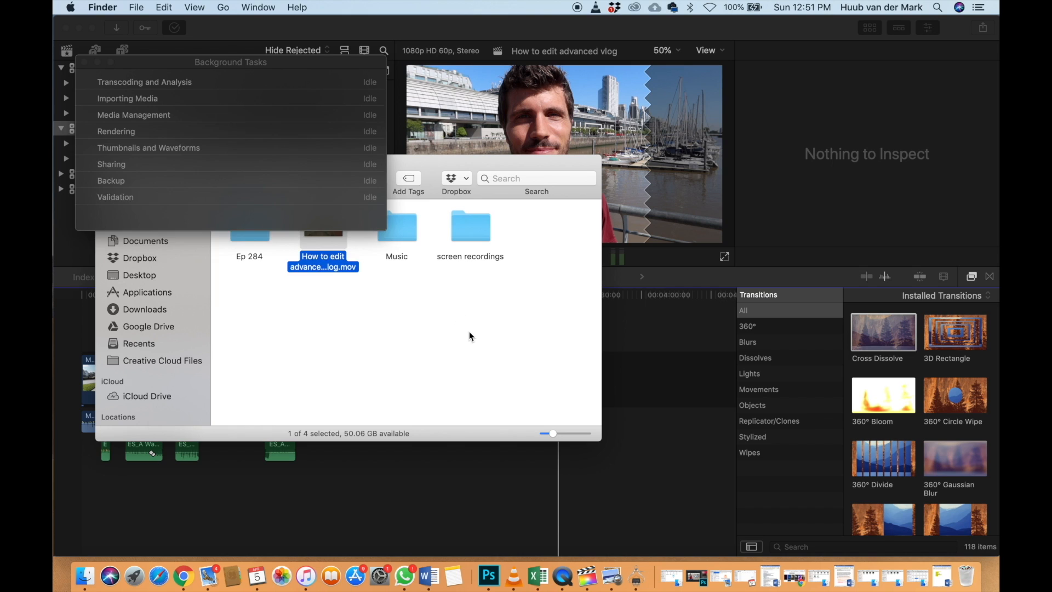
left_click(470, 336)
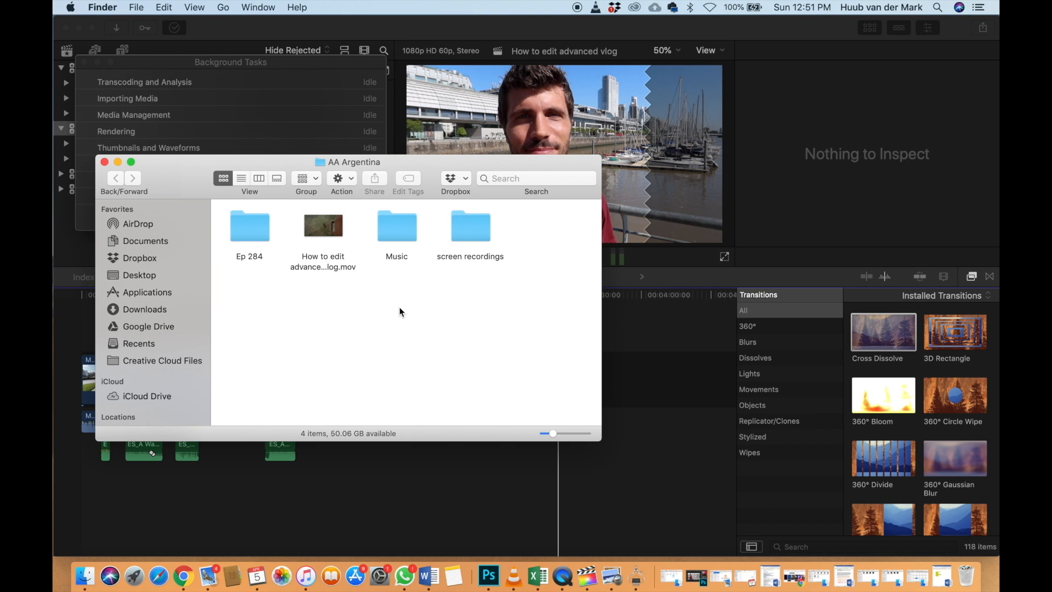
double_click(340, 231)
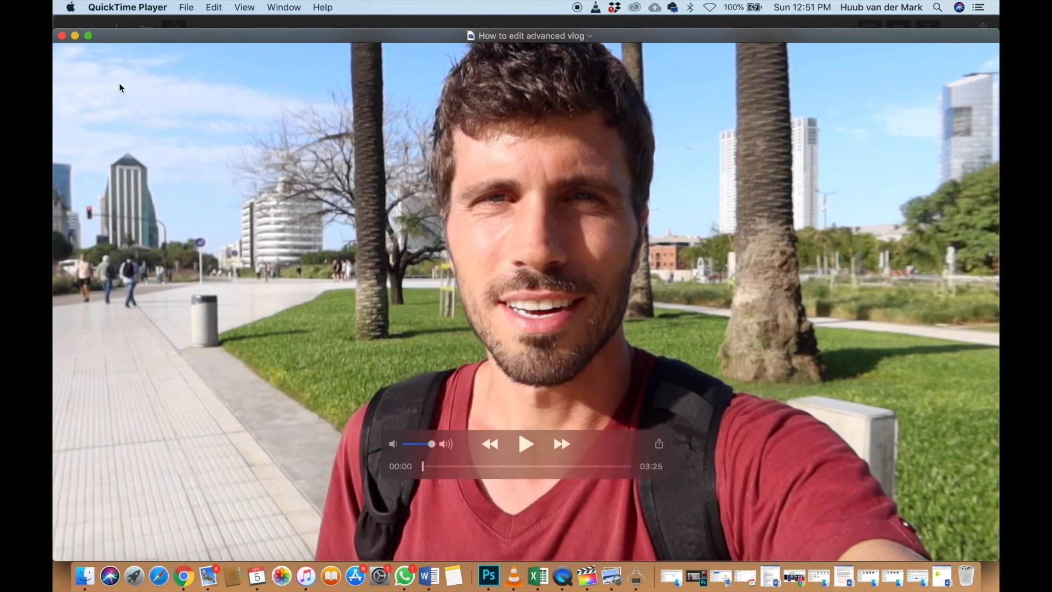
left_click(86, 34)
key("space")
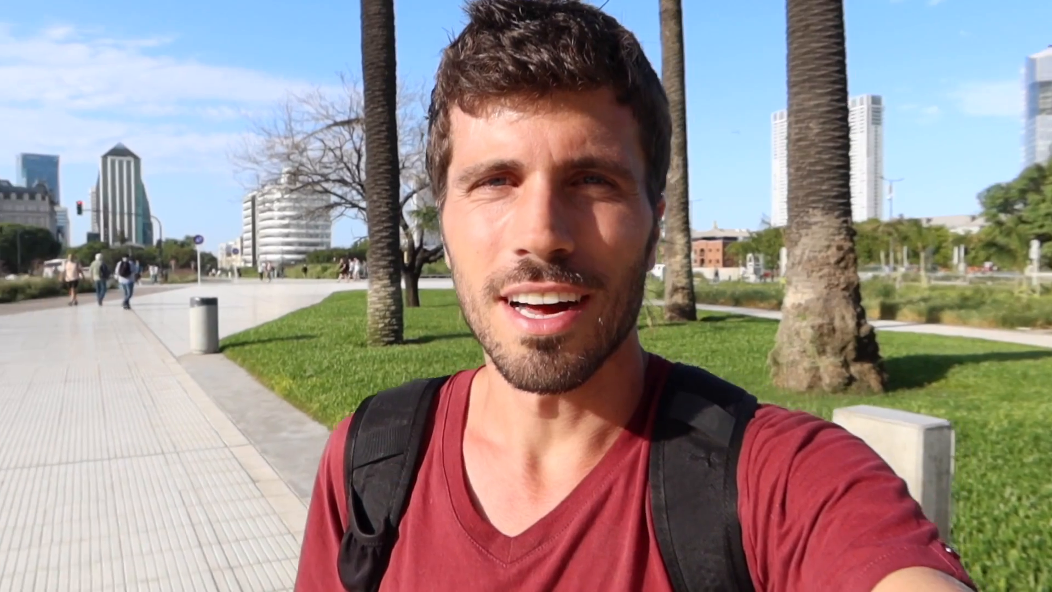